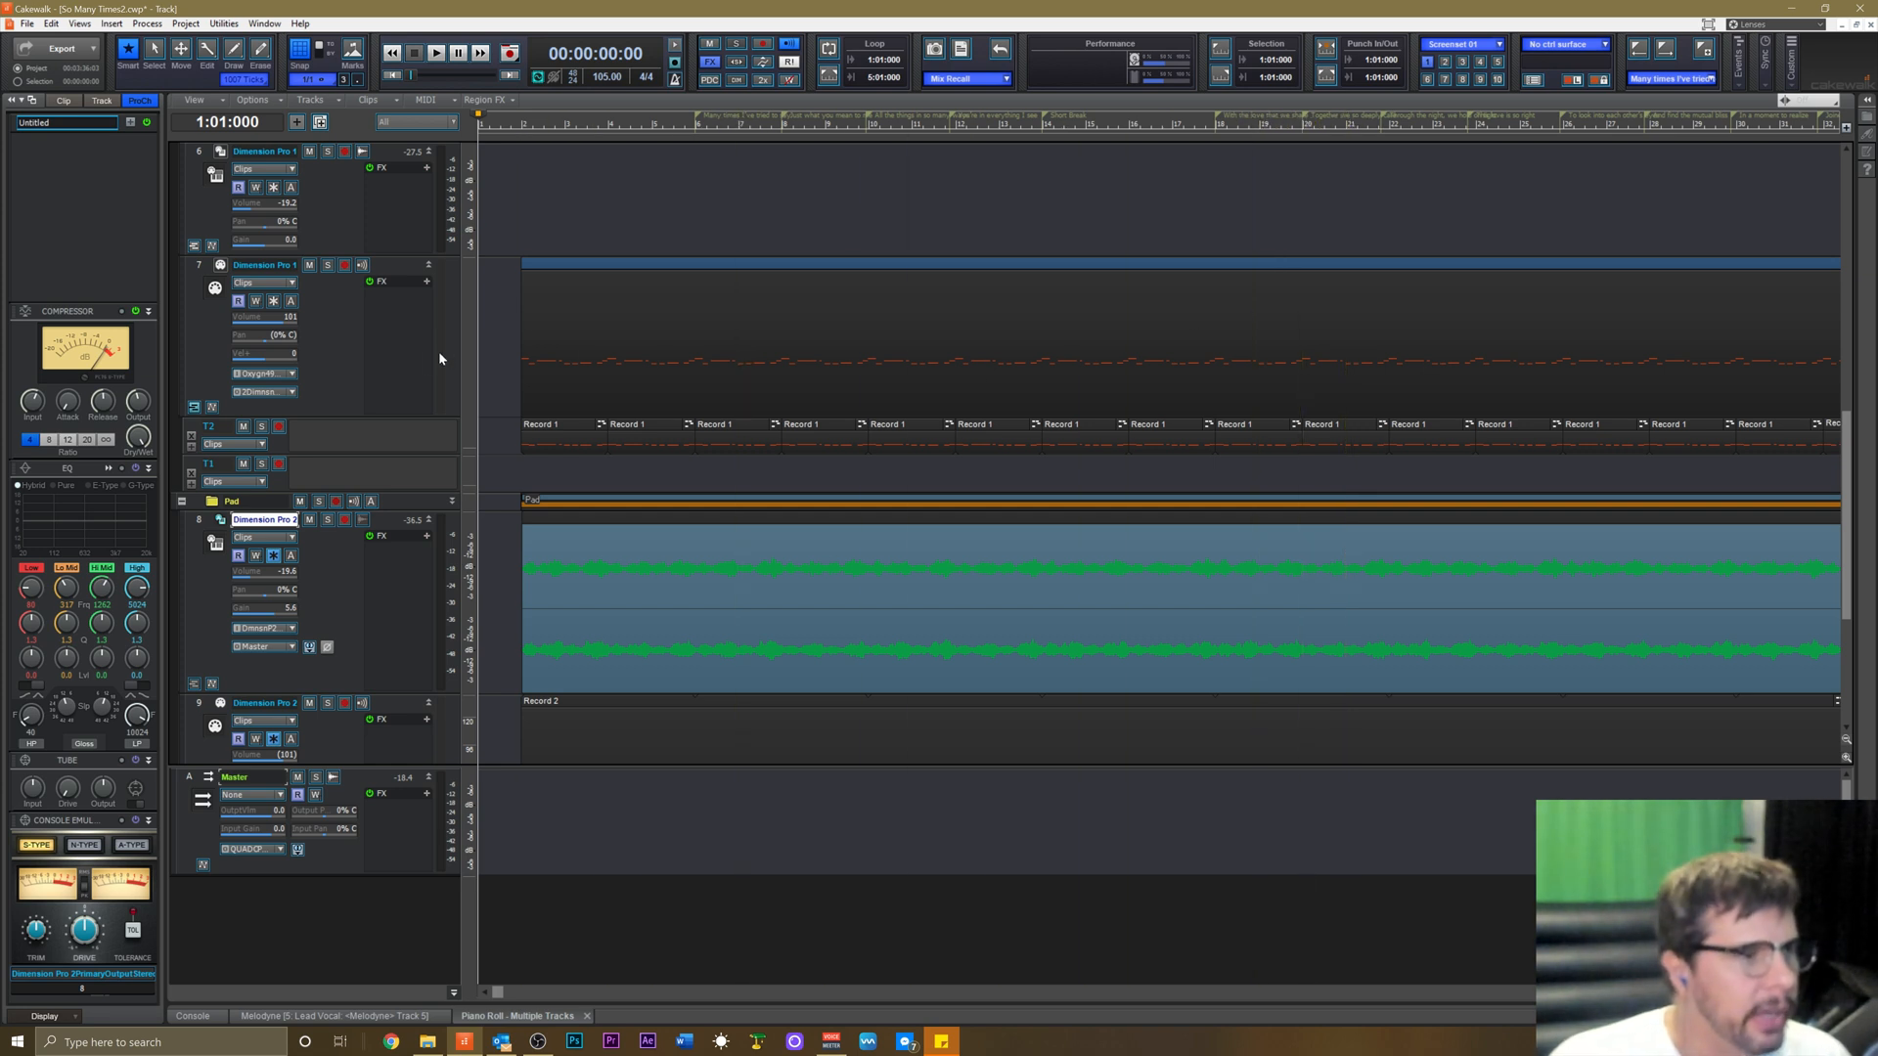
# Select the bass folder's MIDI track and examine the audio loop, drum, lead vocal, bass and pad tracks.
pyautogui.click(321, 347)
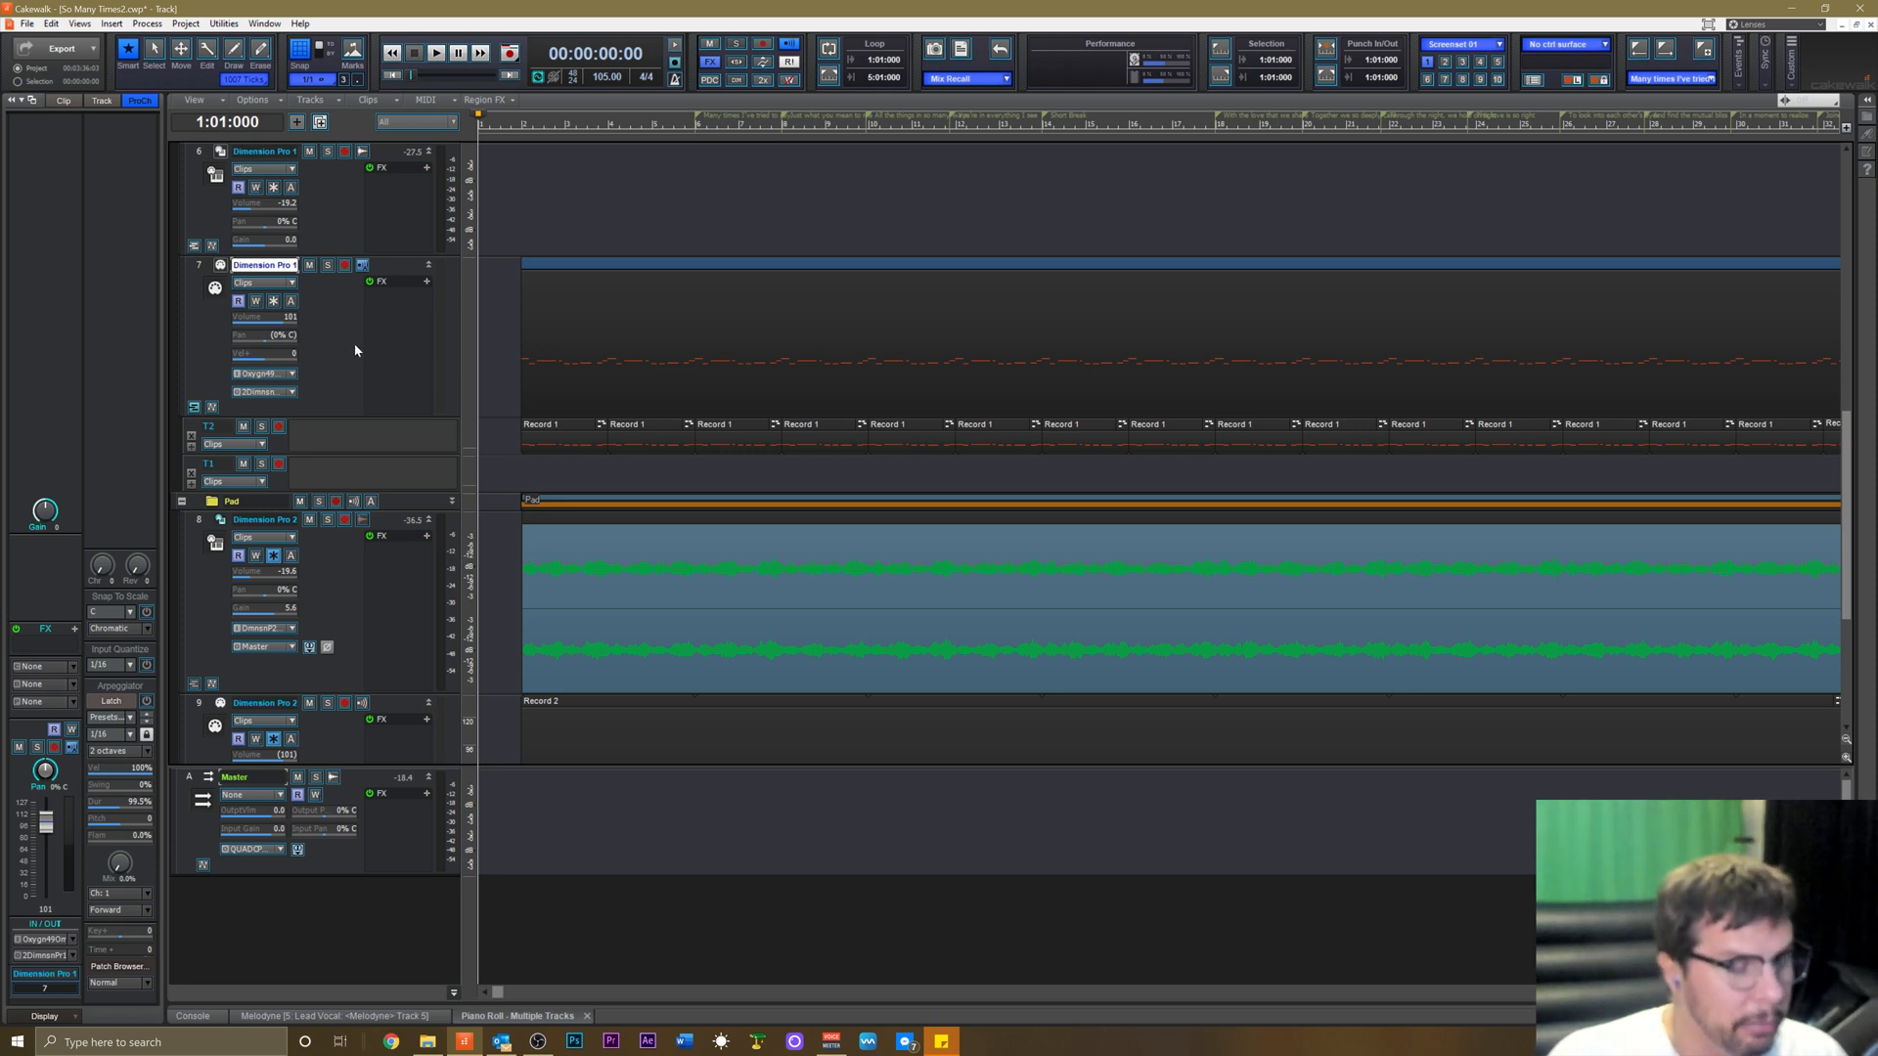
pyautogui.scroll(-3, 354, 344)
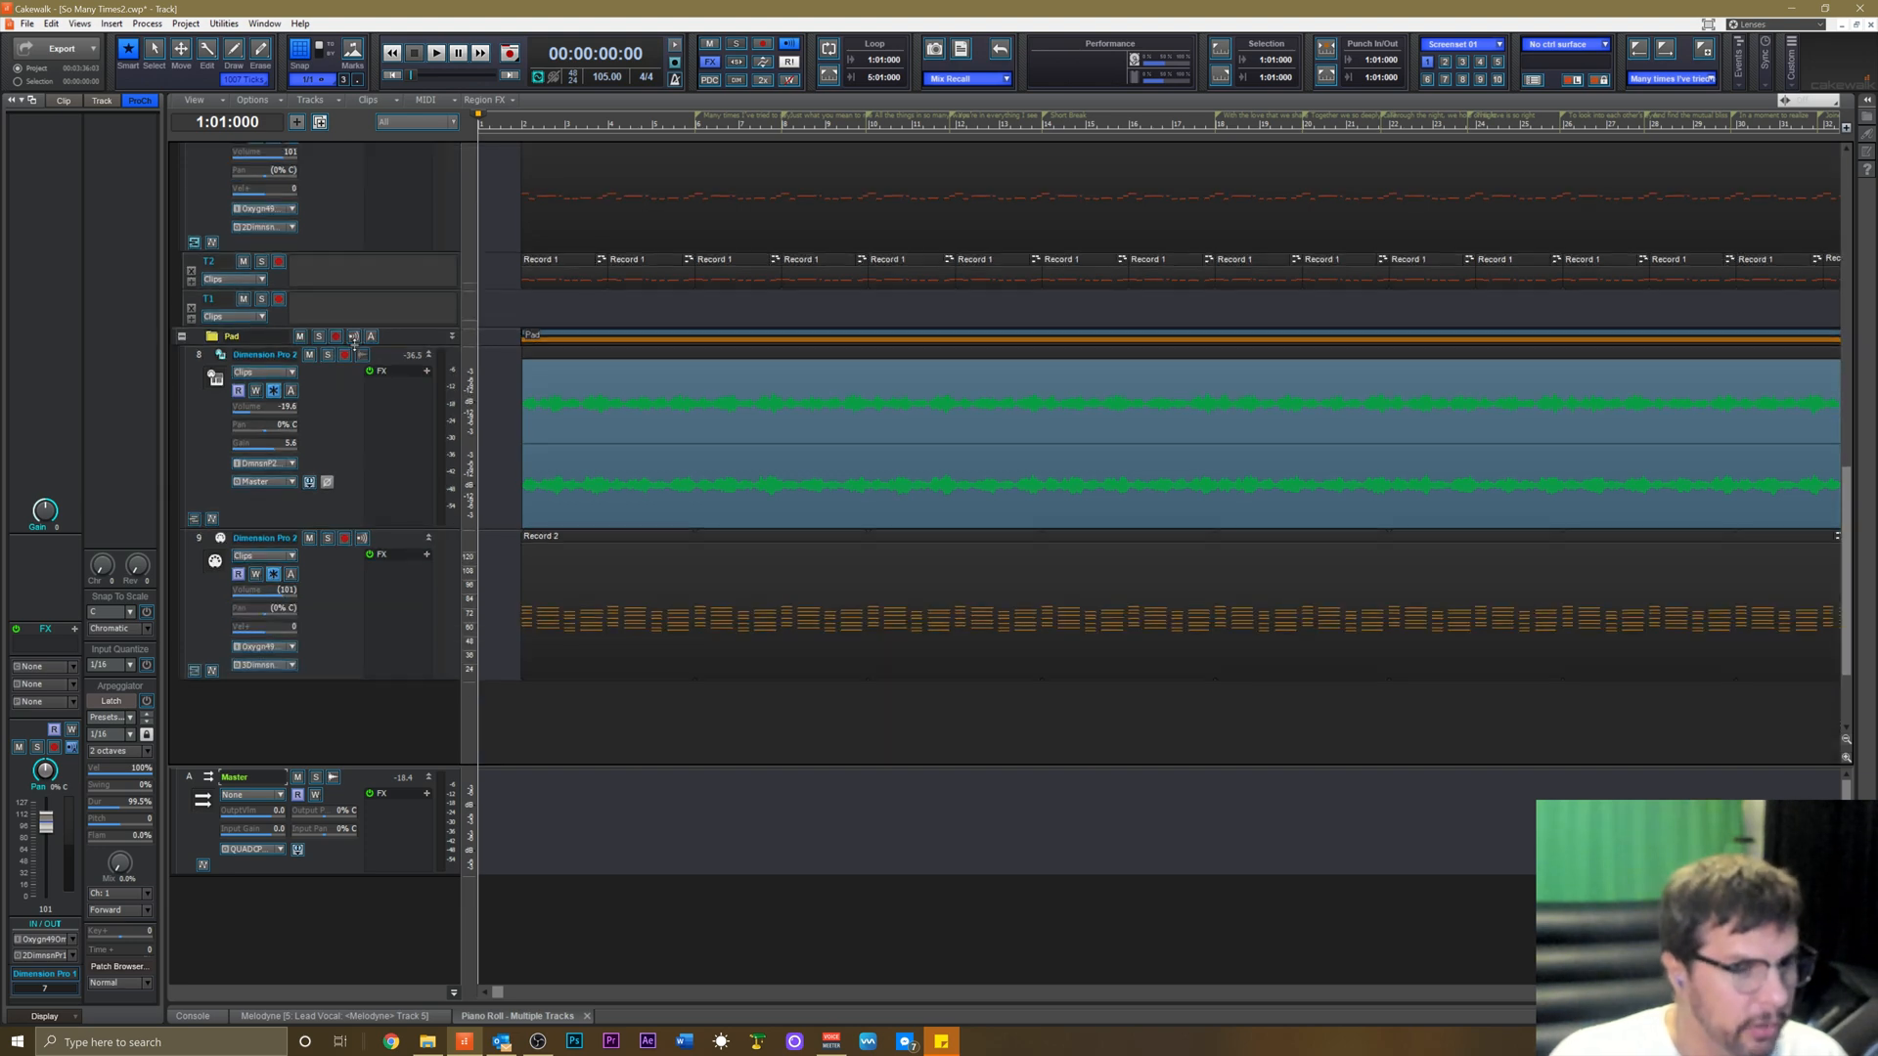
pyautogui.scroll(7, 355, 343)
pyautogui.scroll(5, 355, 350)
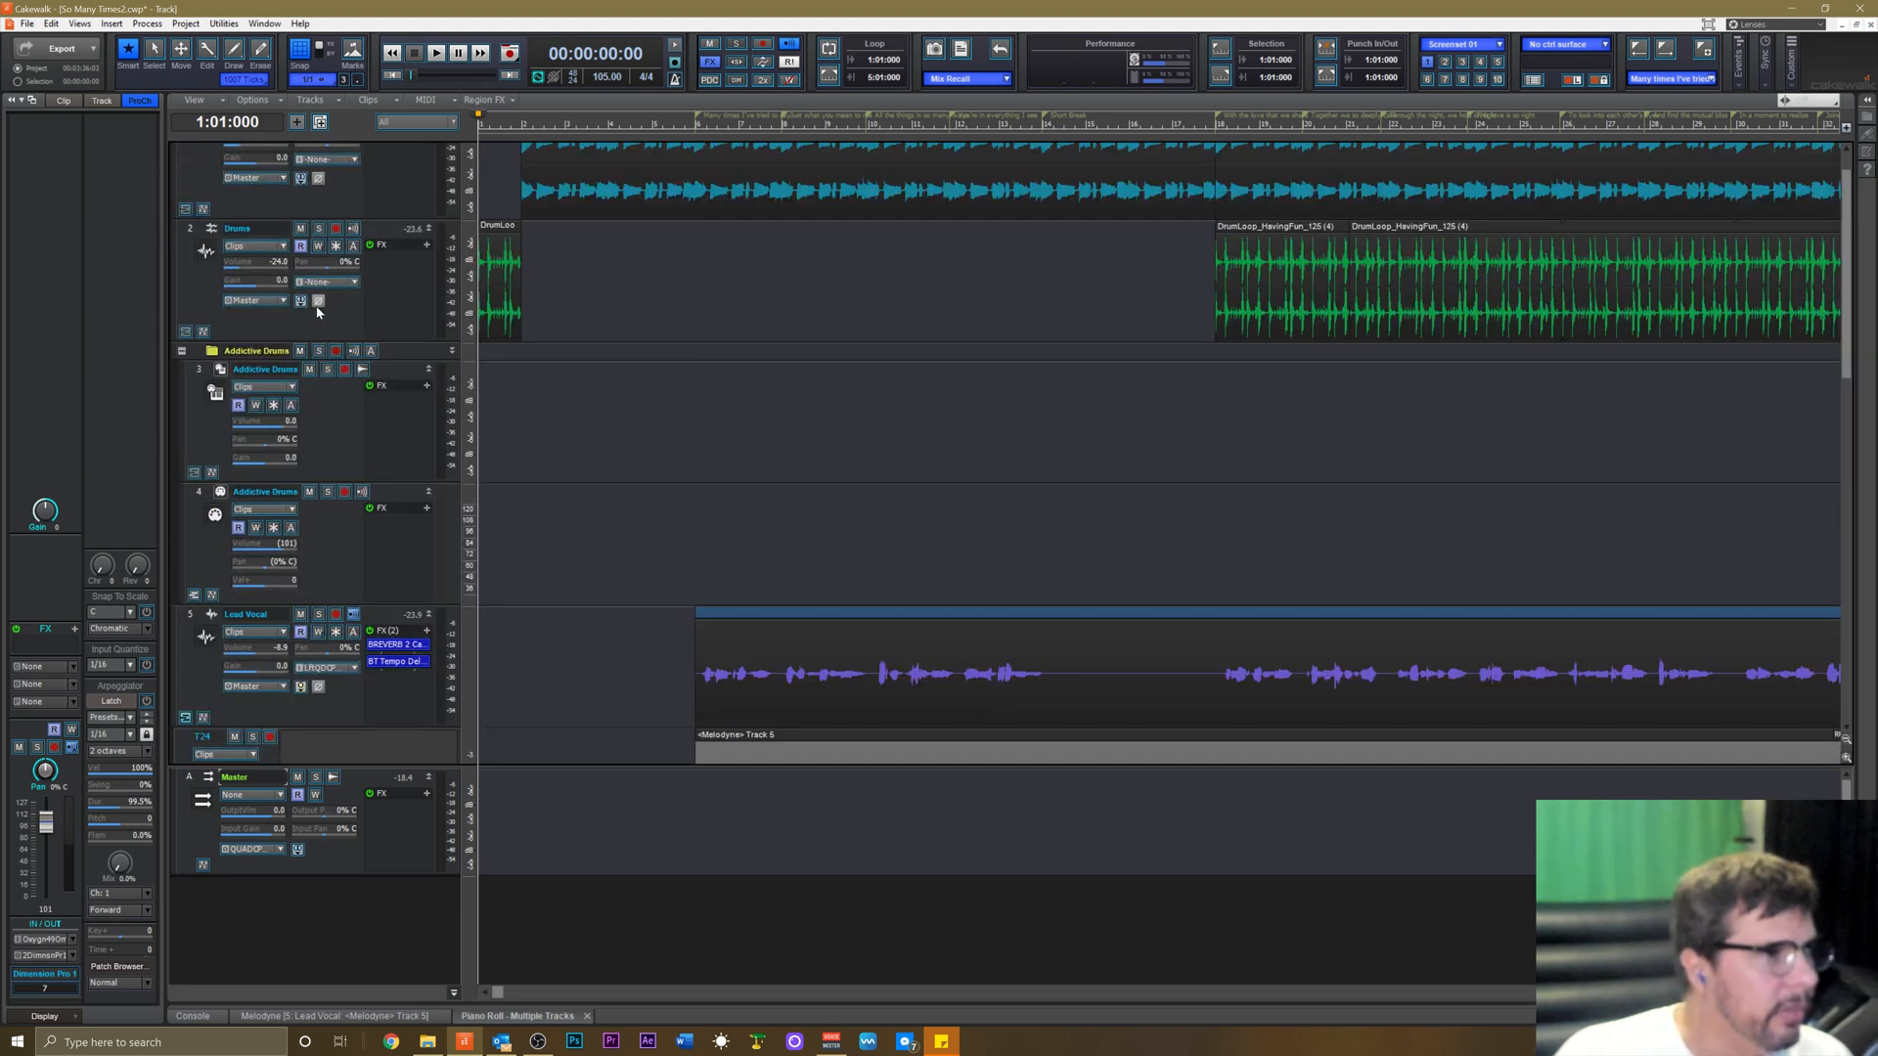
pyautogui.scroll(-5, 333, 323)
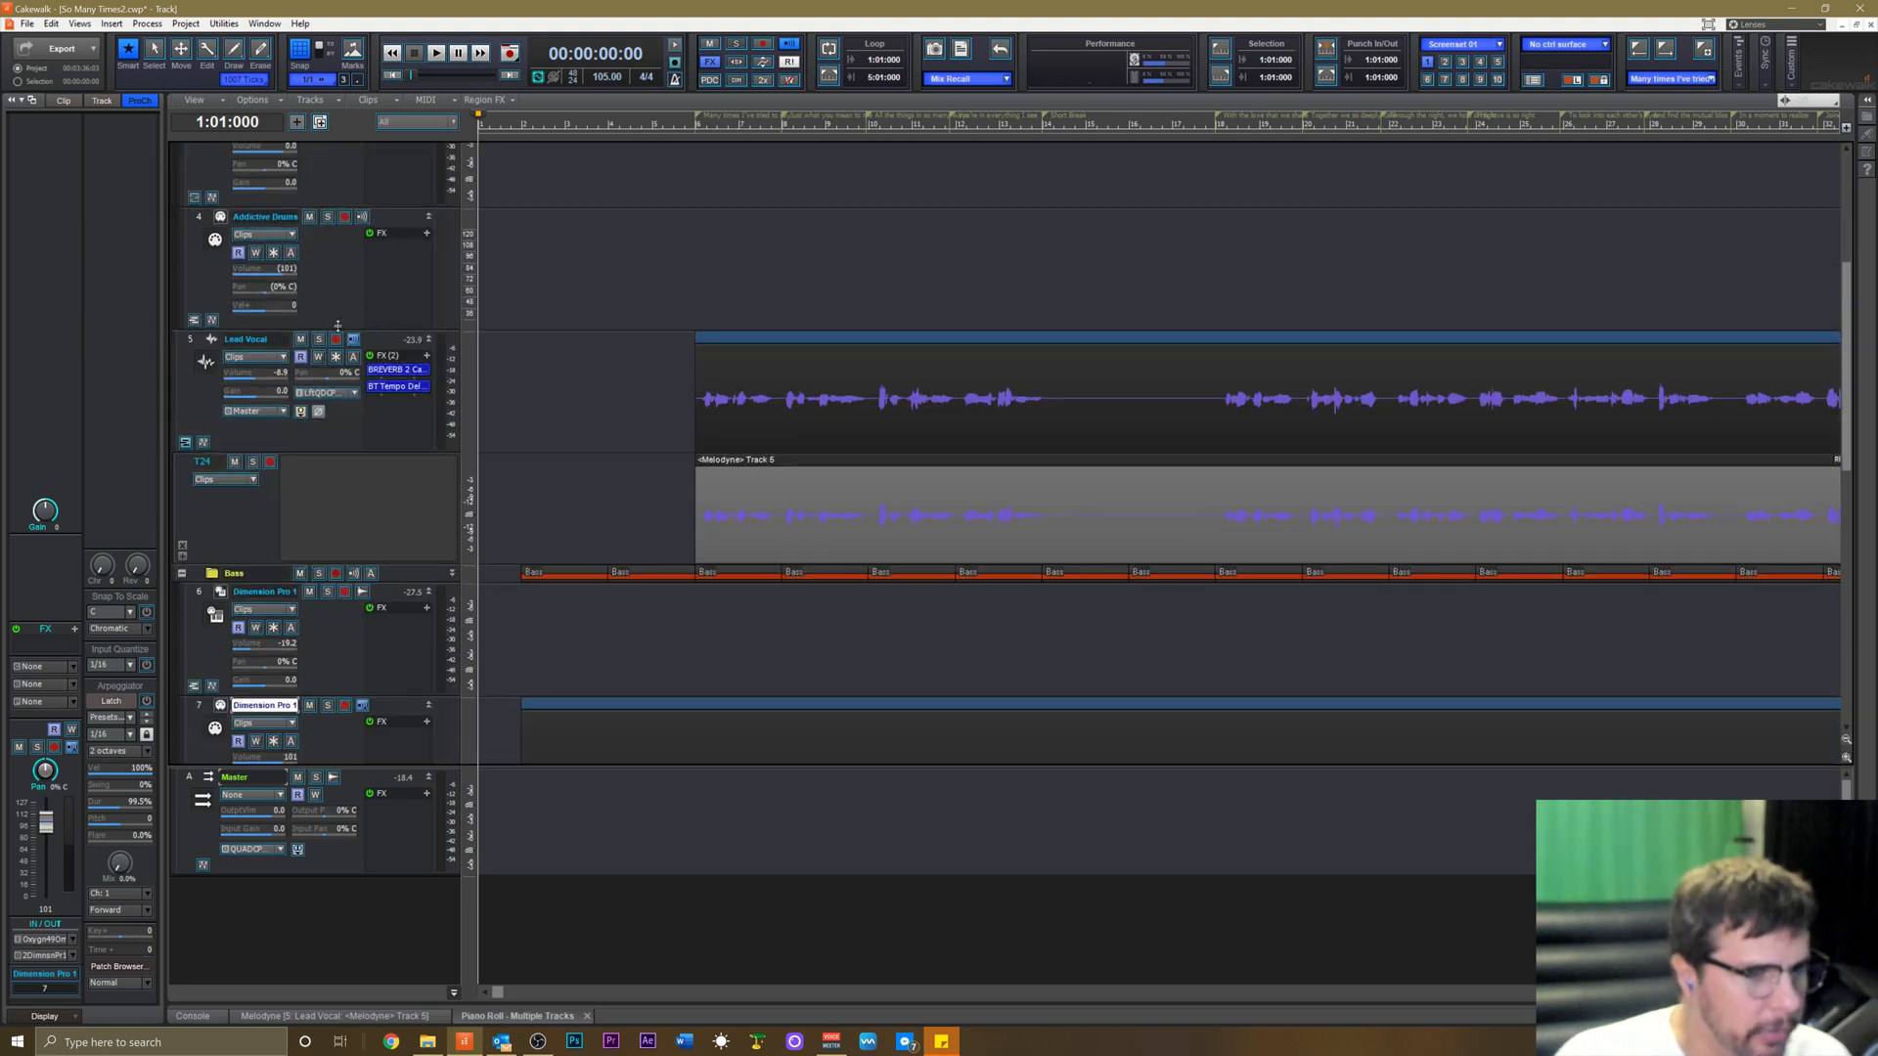
pyautogui.scroll(-8, 342, 340)
pyautogui.scroll(7, 342, 341)
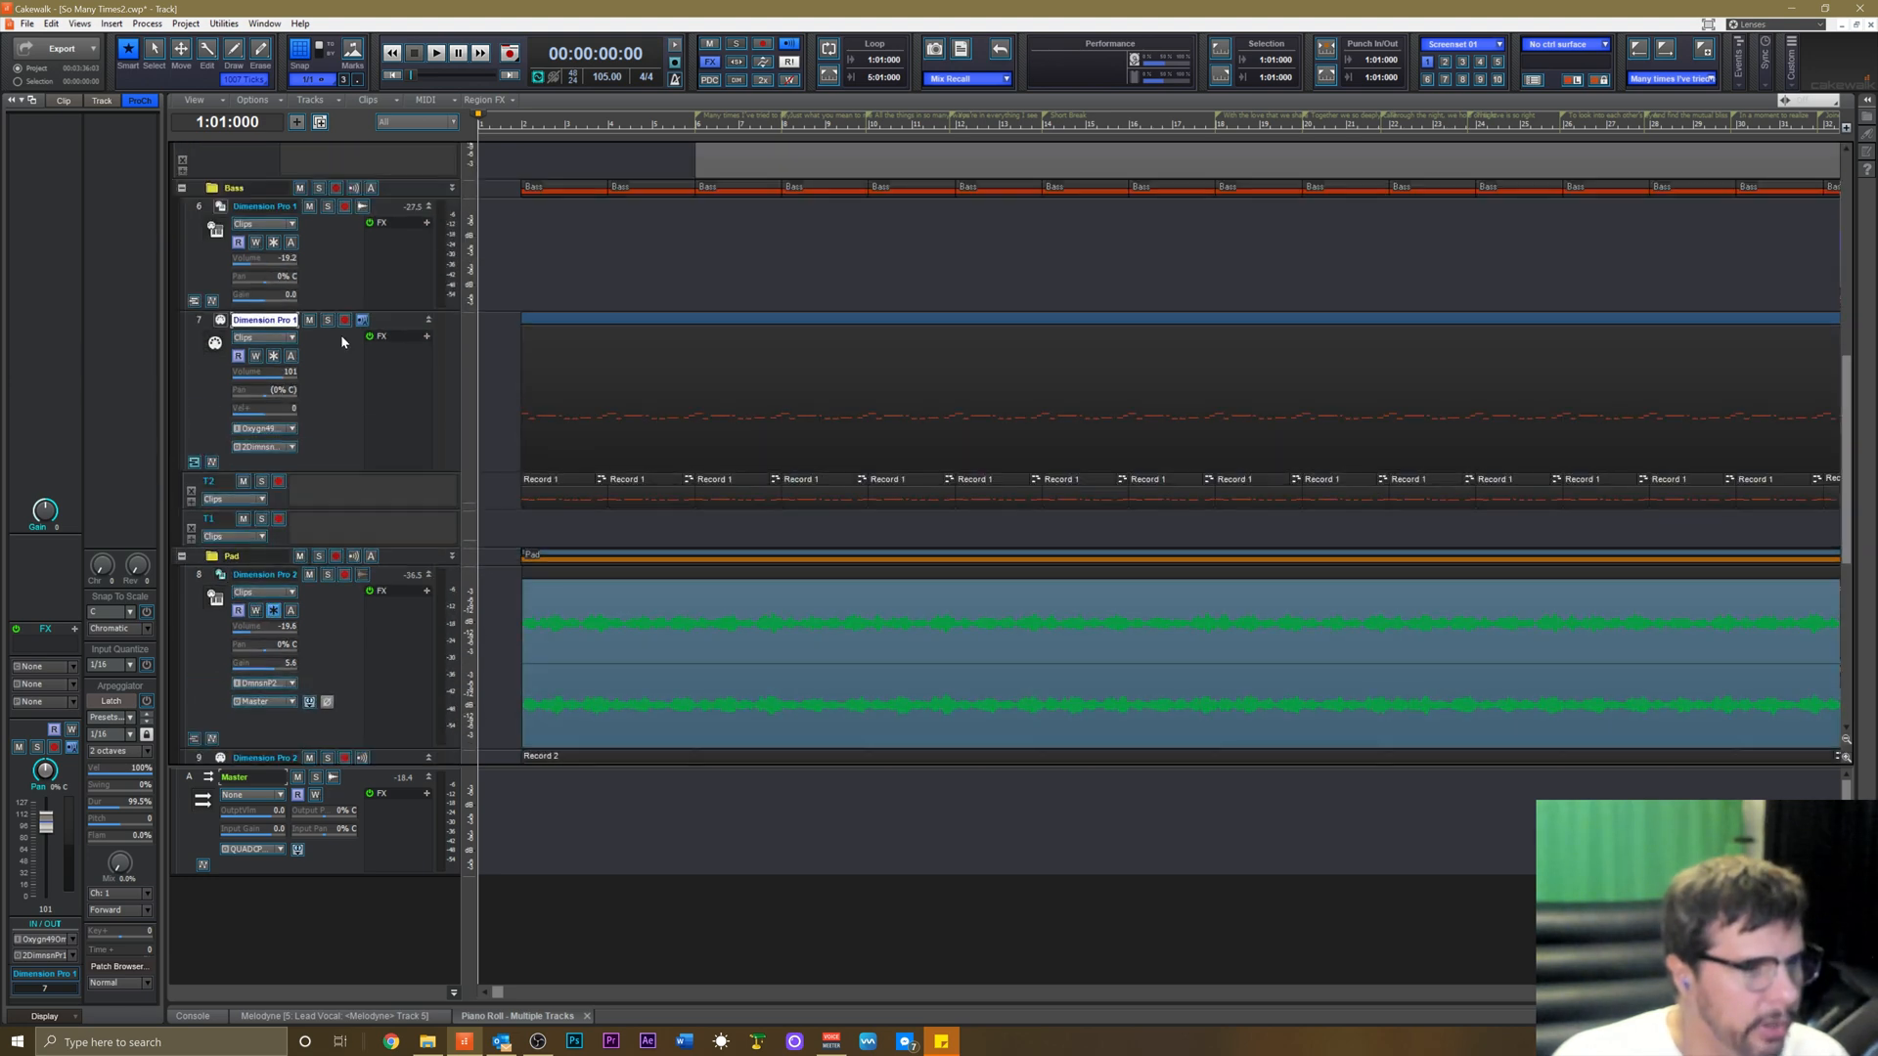
pyautogui.scroll(4, 342, 341)
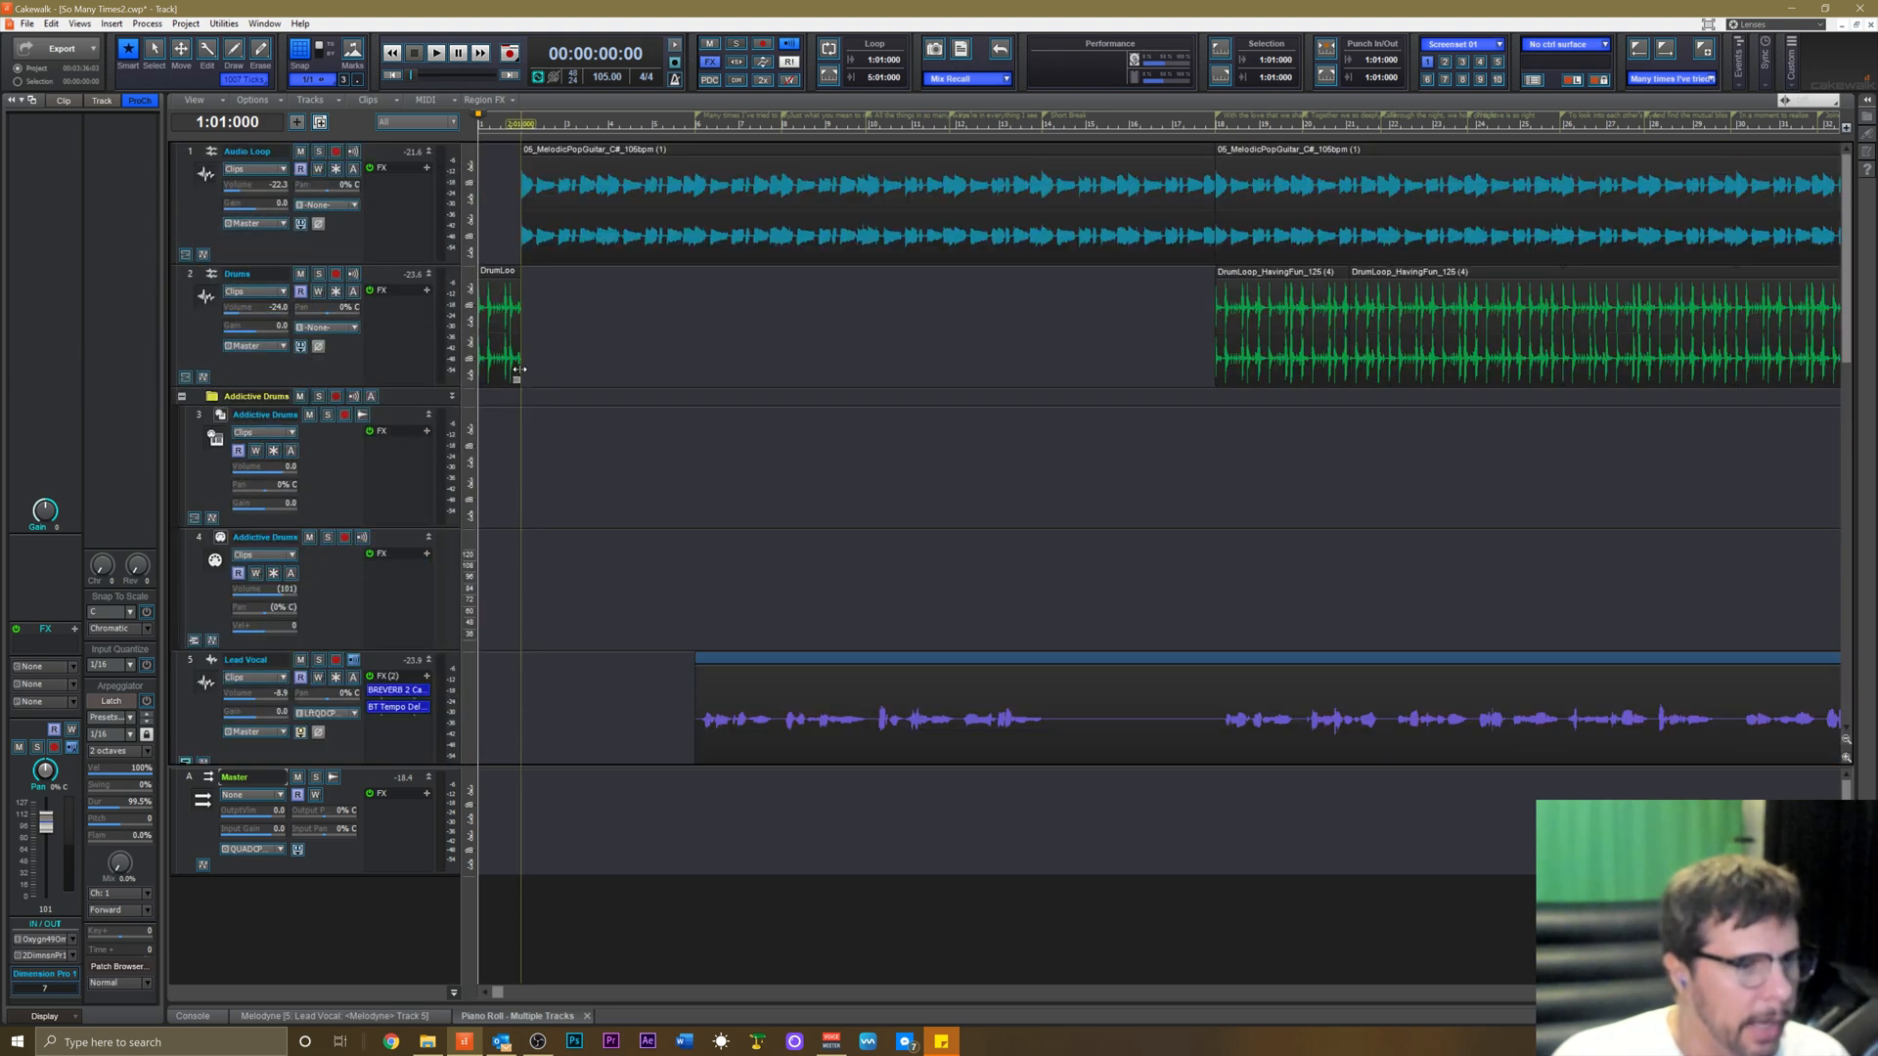
pyautogui.scroll(3, 587, 293)
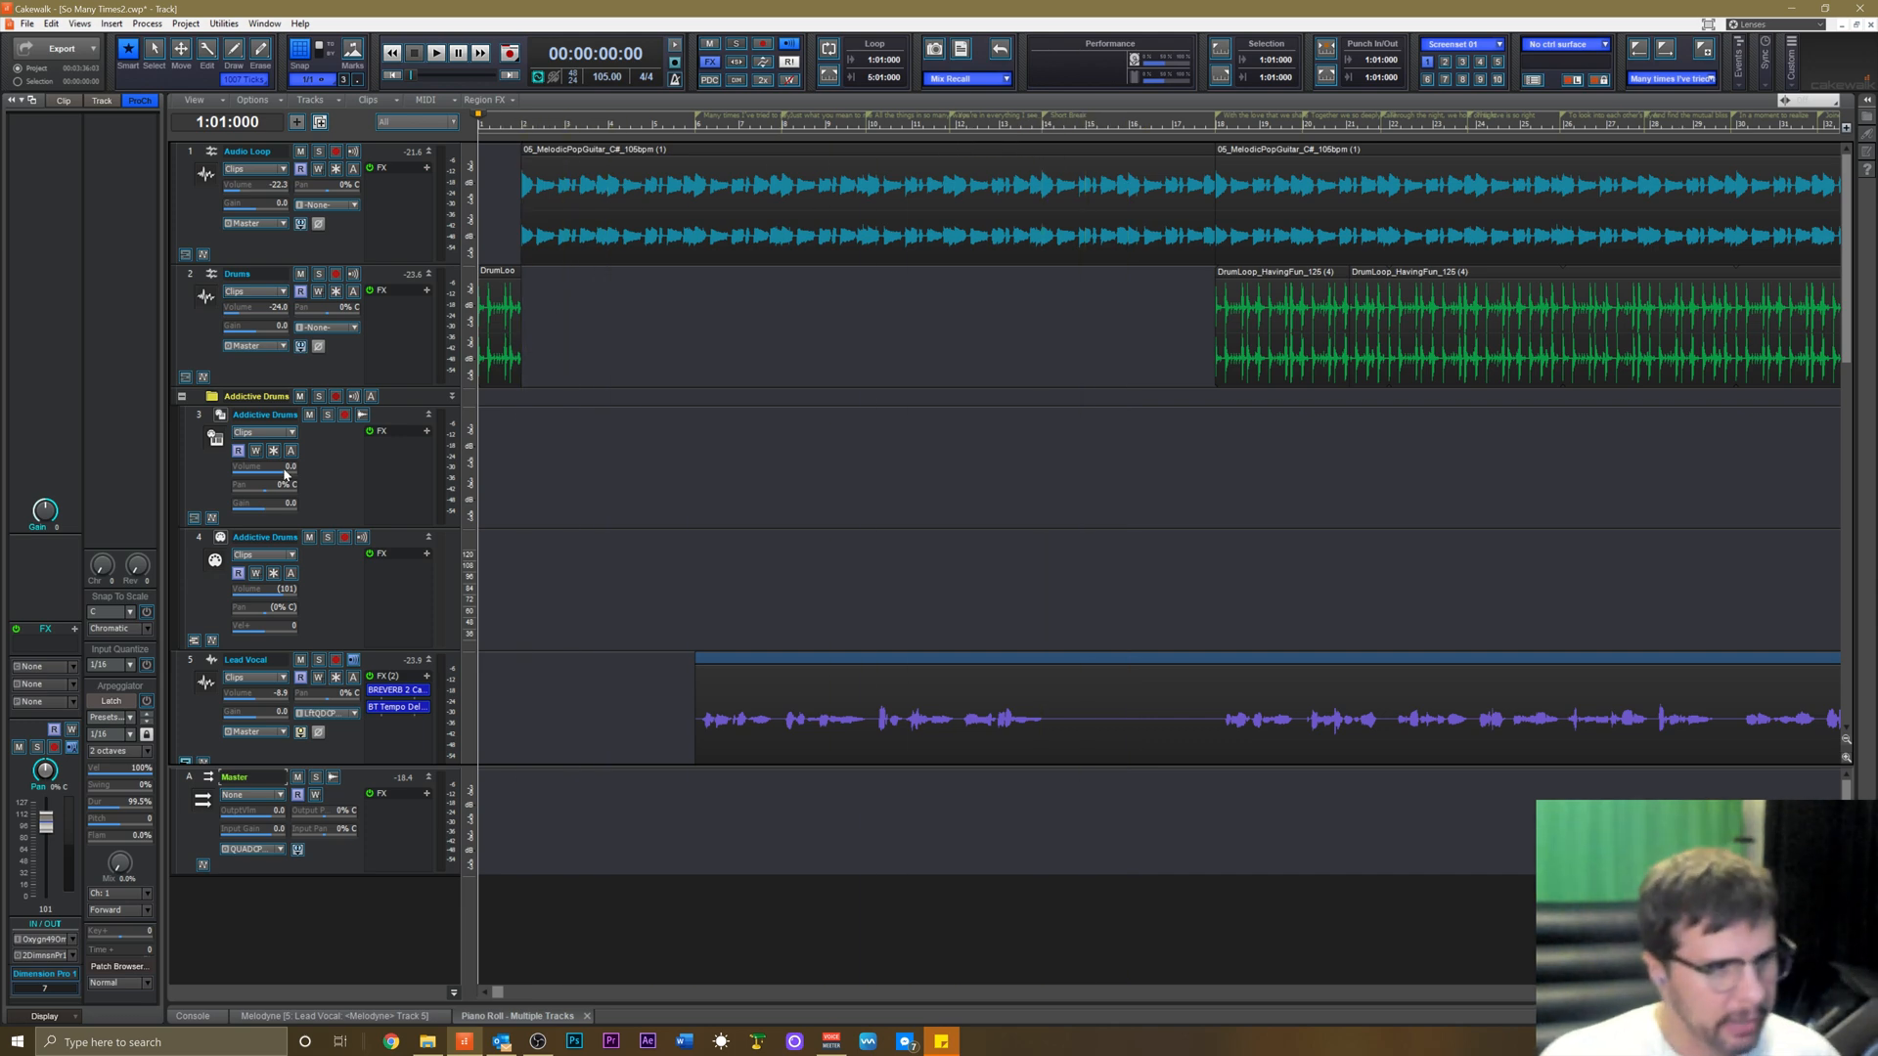
pyautogui.scroll(-6, 533, 377)
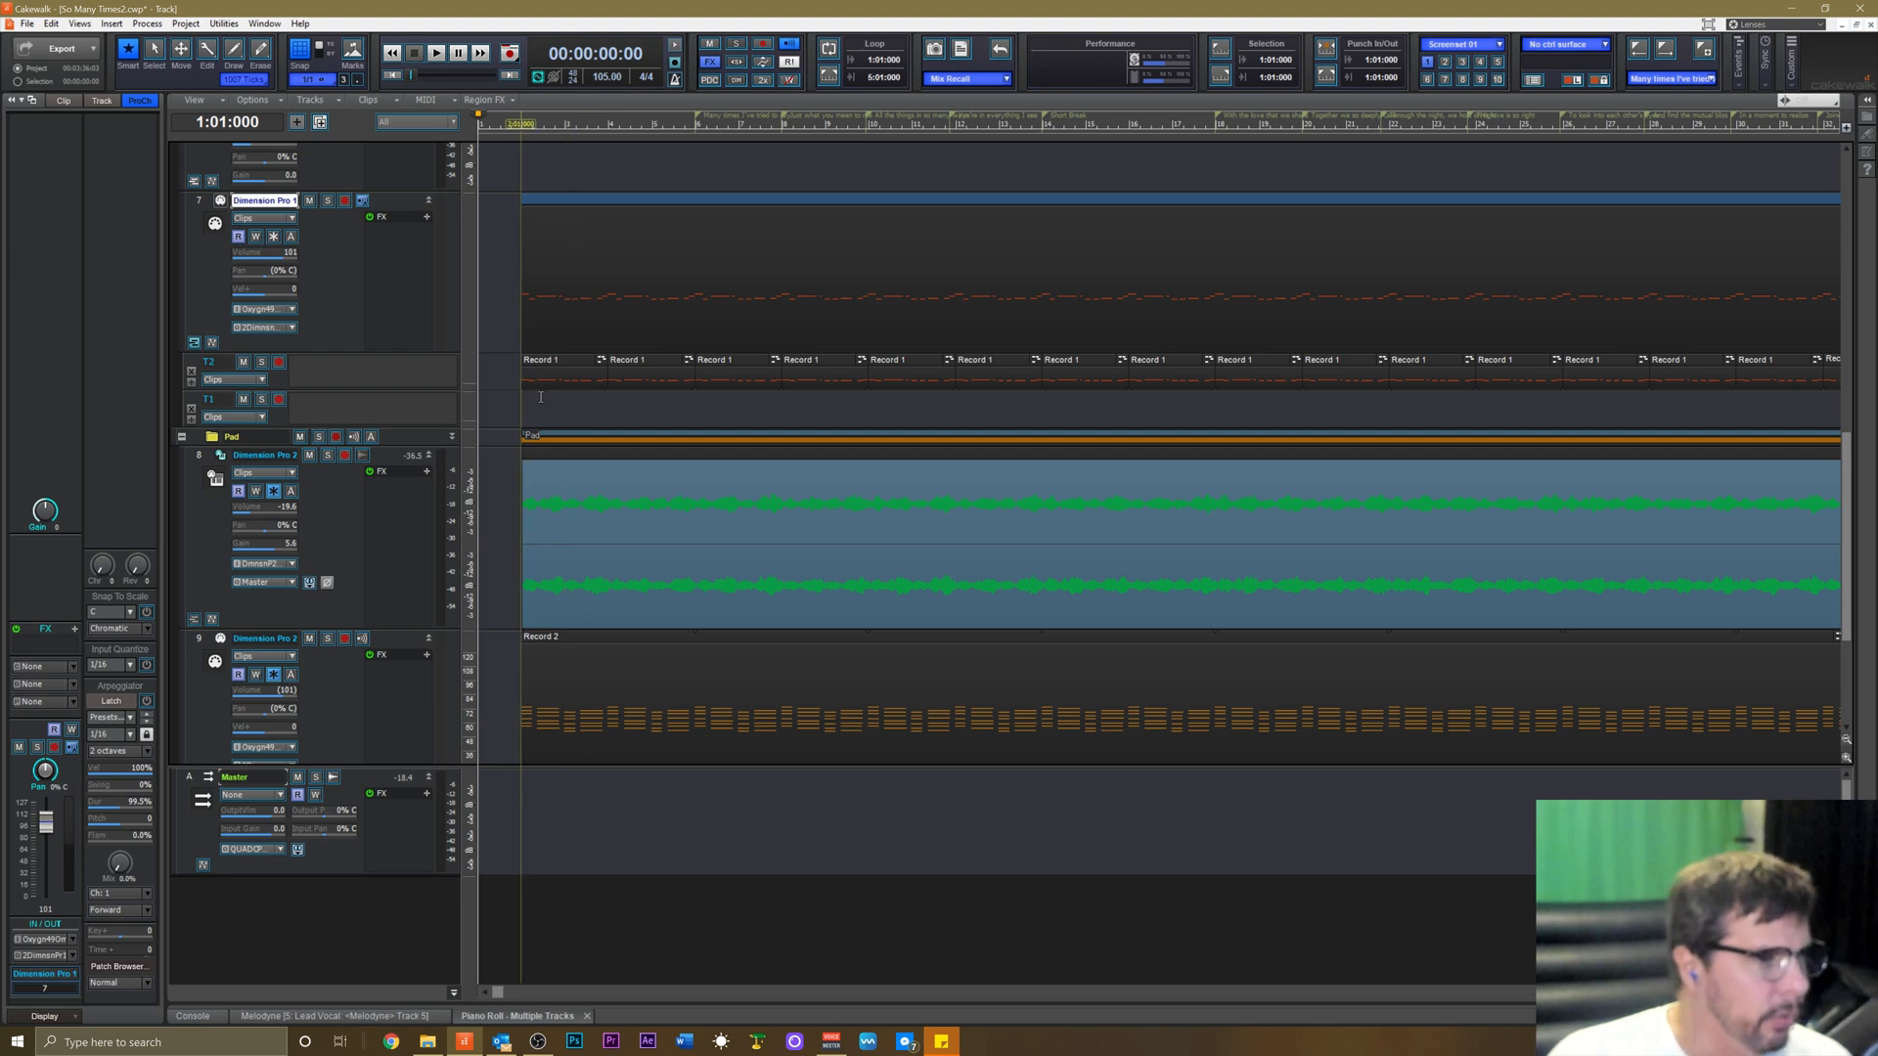
pyautogui.scroll(-2, 545, 394)
pyautogui.scroll(4, 357, 445)
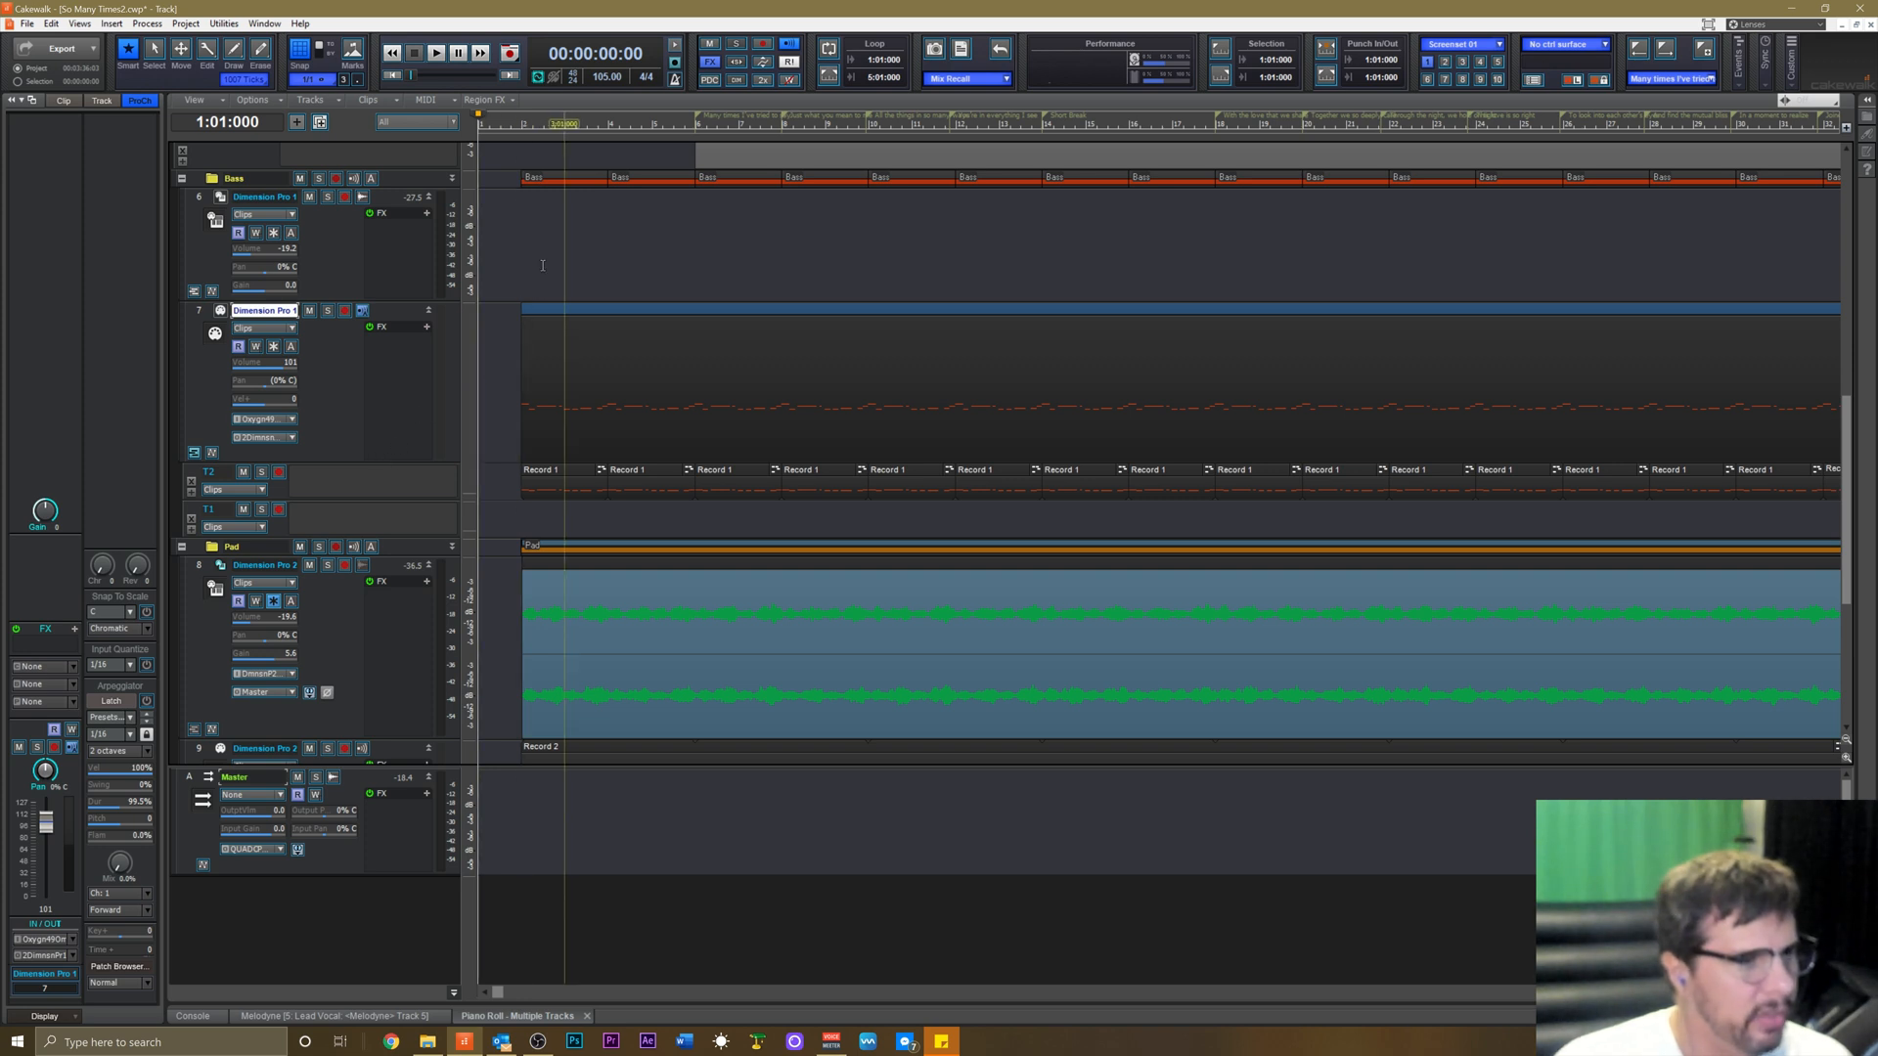
# Place the playhead at measure 2 and review how the loop, drum, vocal, bass and pad tracks are arranged.
pyautogui.click(520, 127)
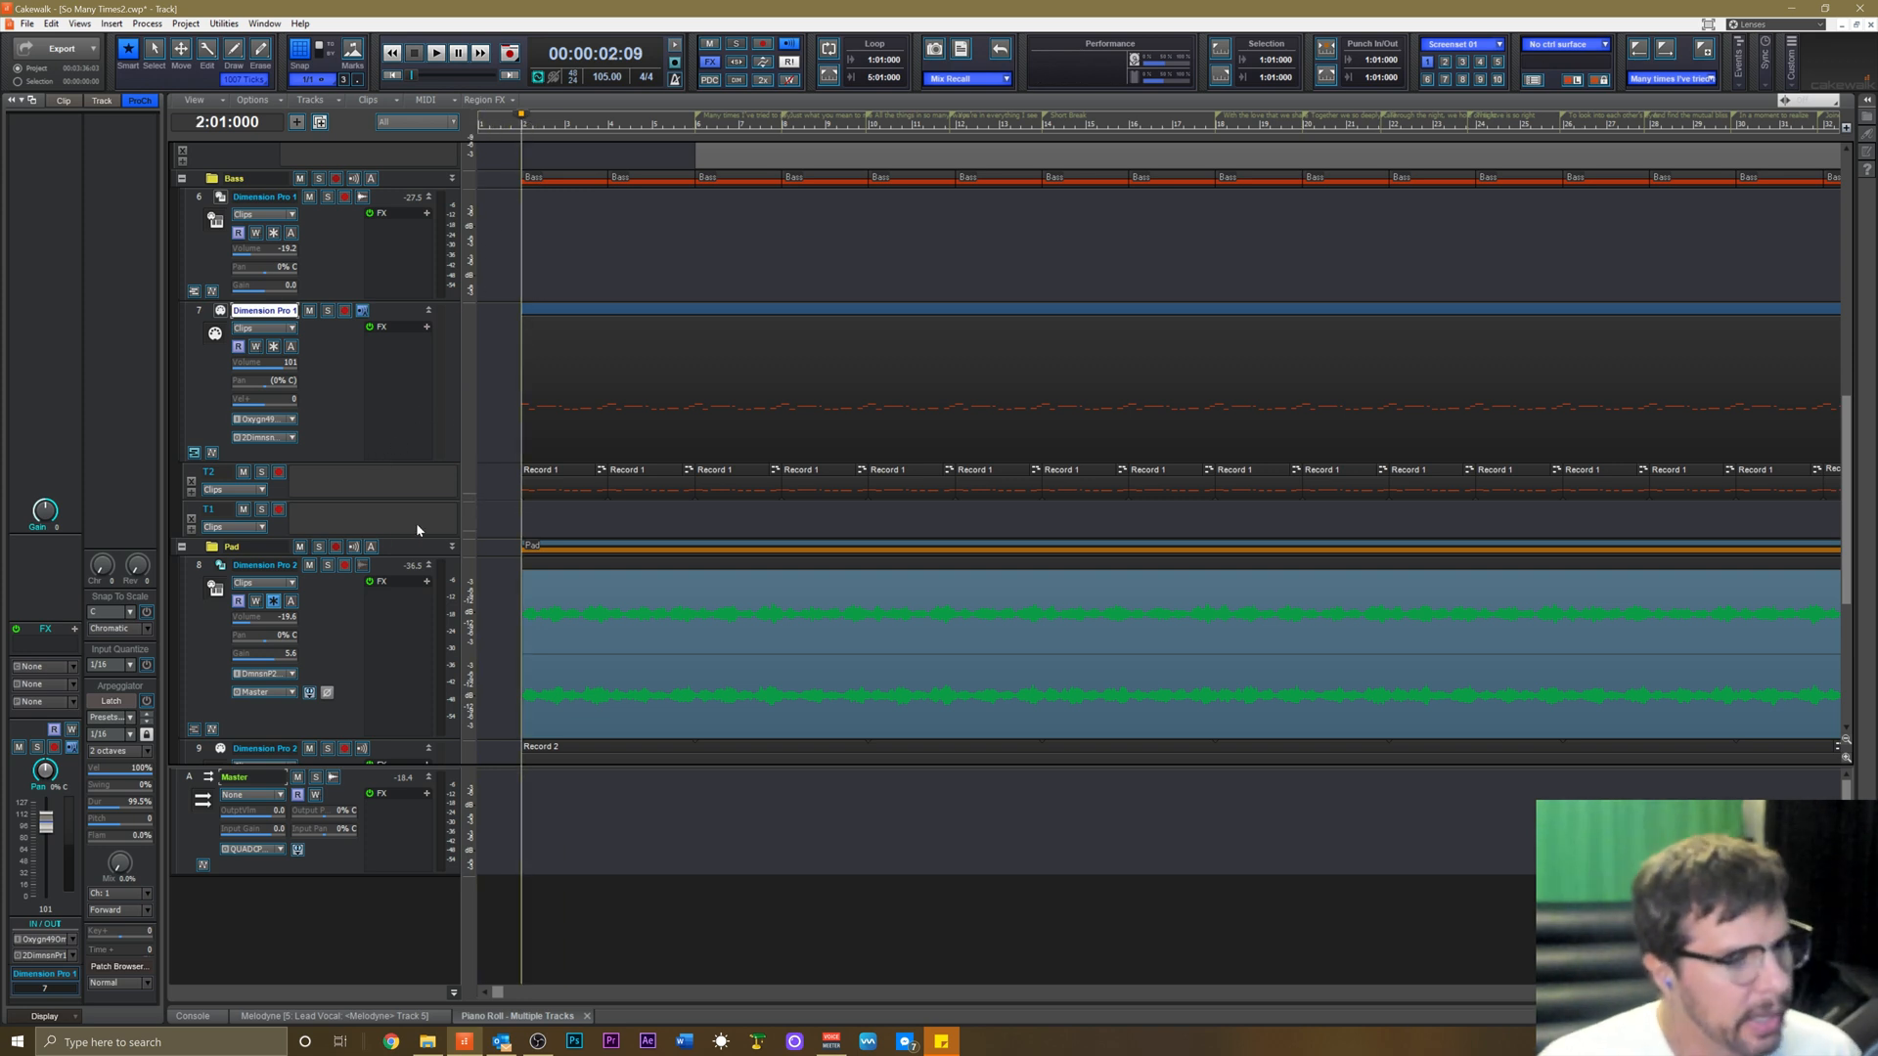
pyautogui.scroll(-2, 370, 538)
pyautogui.scroll(5, 370, 533)
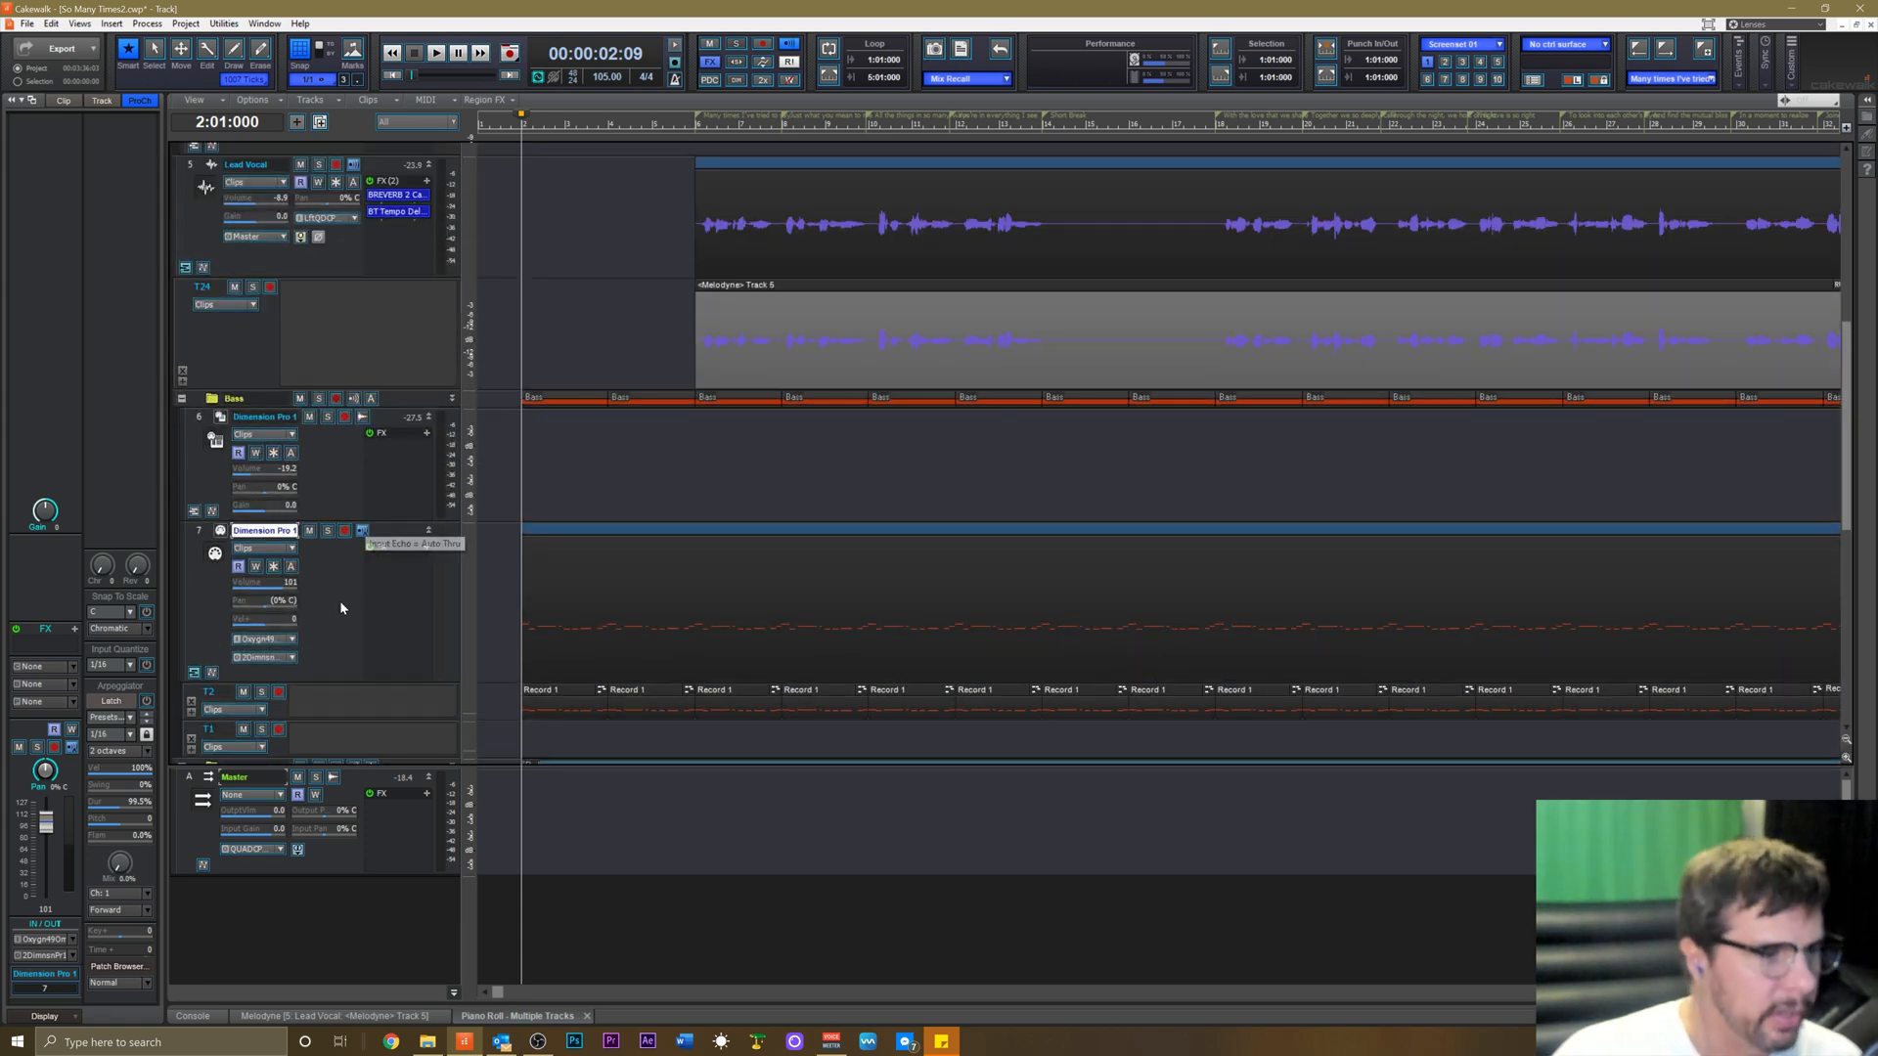
pyautogui.scroll(-3, 360, 622)
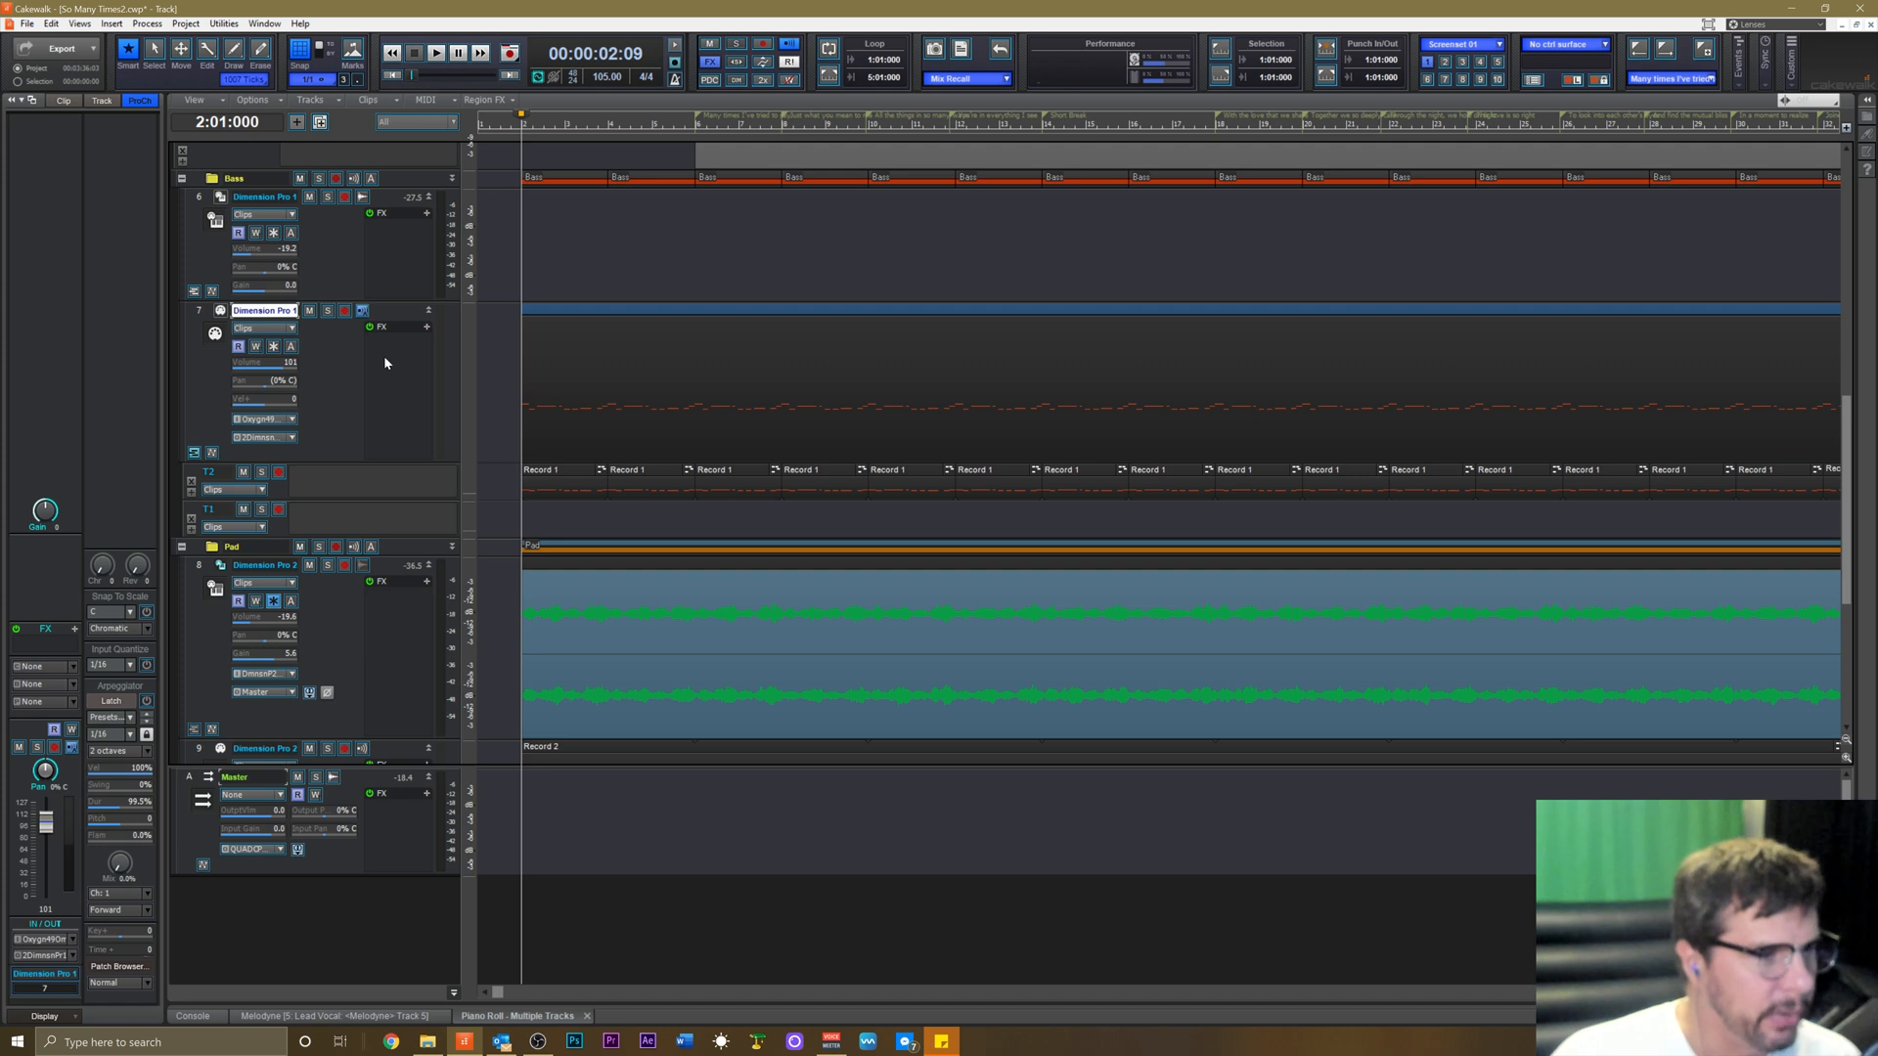
pyautogui.scroll(2, 366, 338)
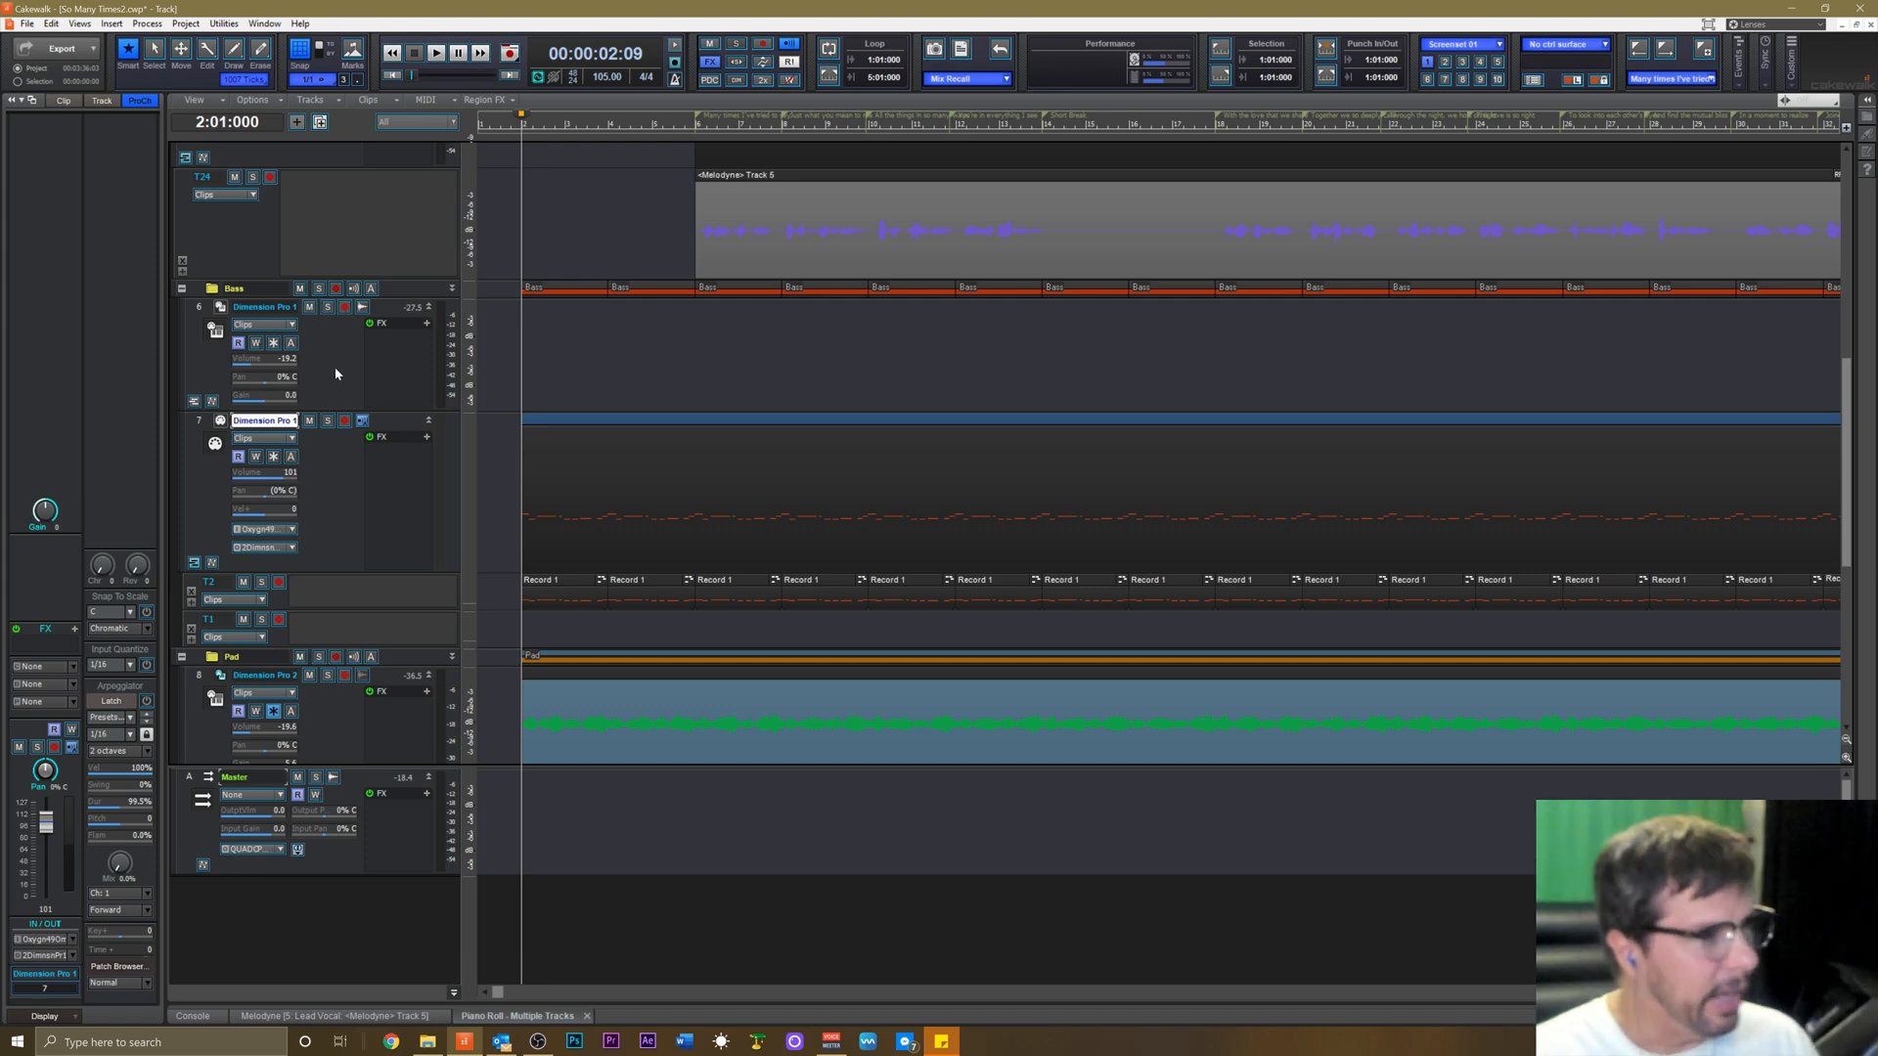
pyautogui.scroll(-5, 329, 373)
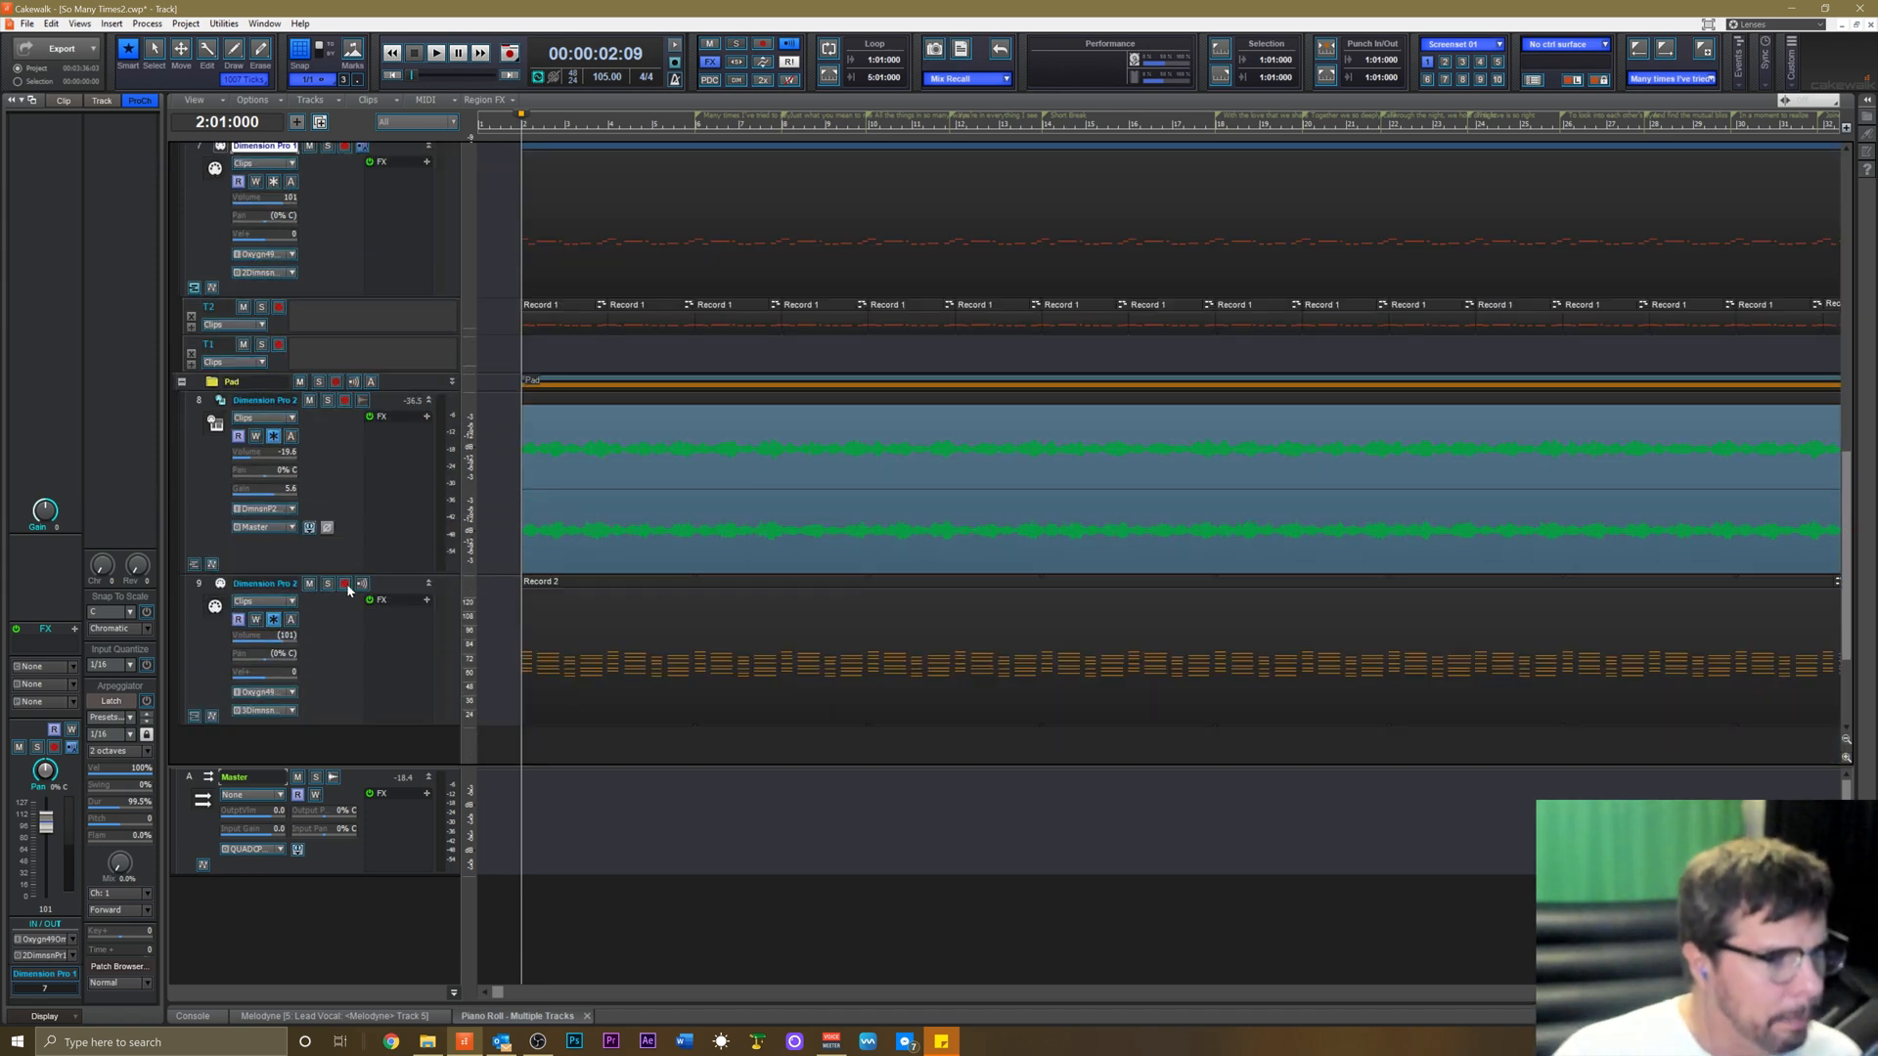
pyautogui.scroll(3, 357, 675)
pyautogui.scroll(3, 369, 446)
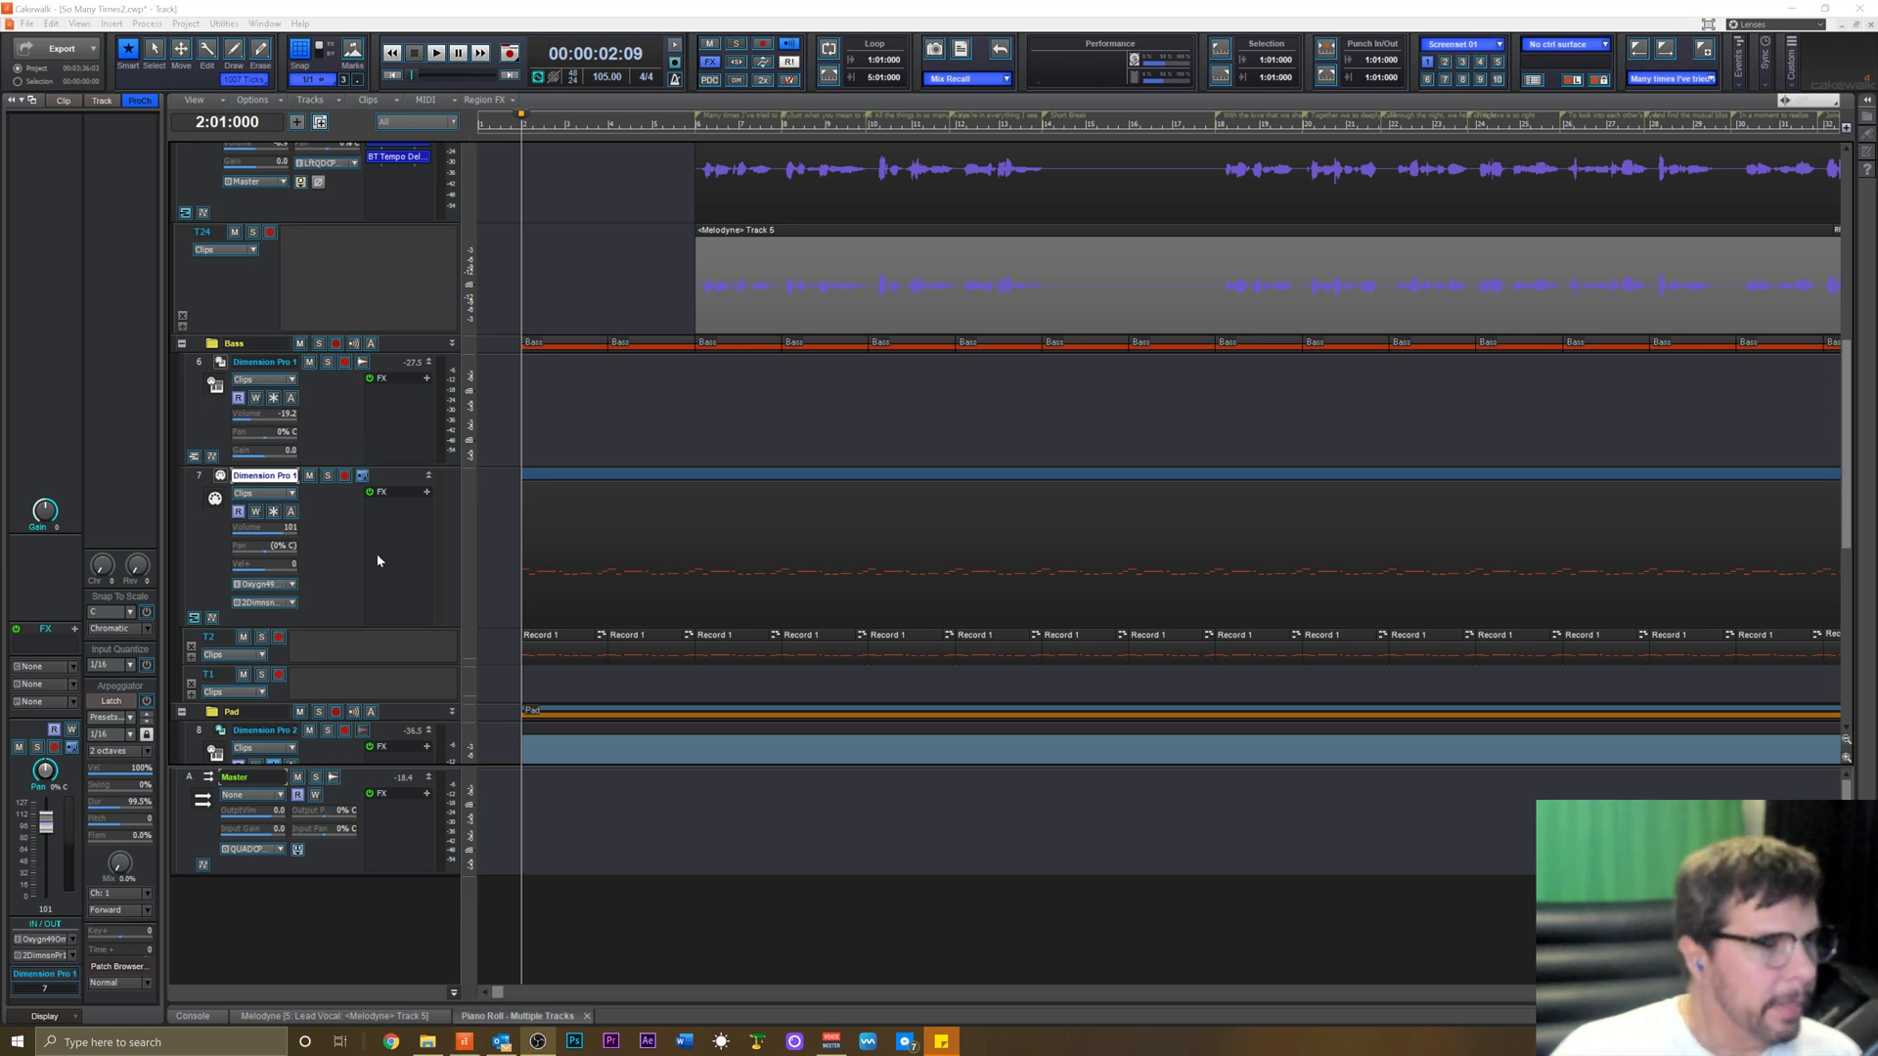
pyautogui.scroll(-7, 377, 554)
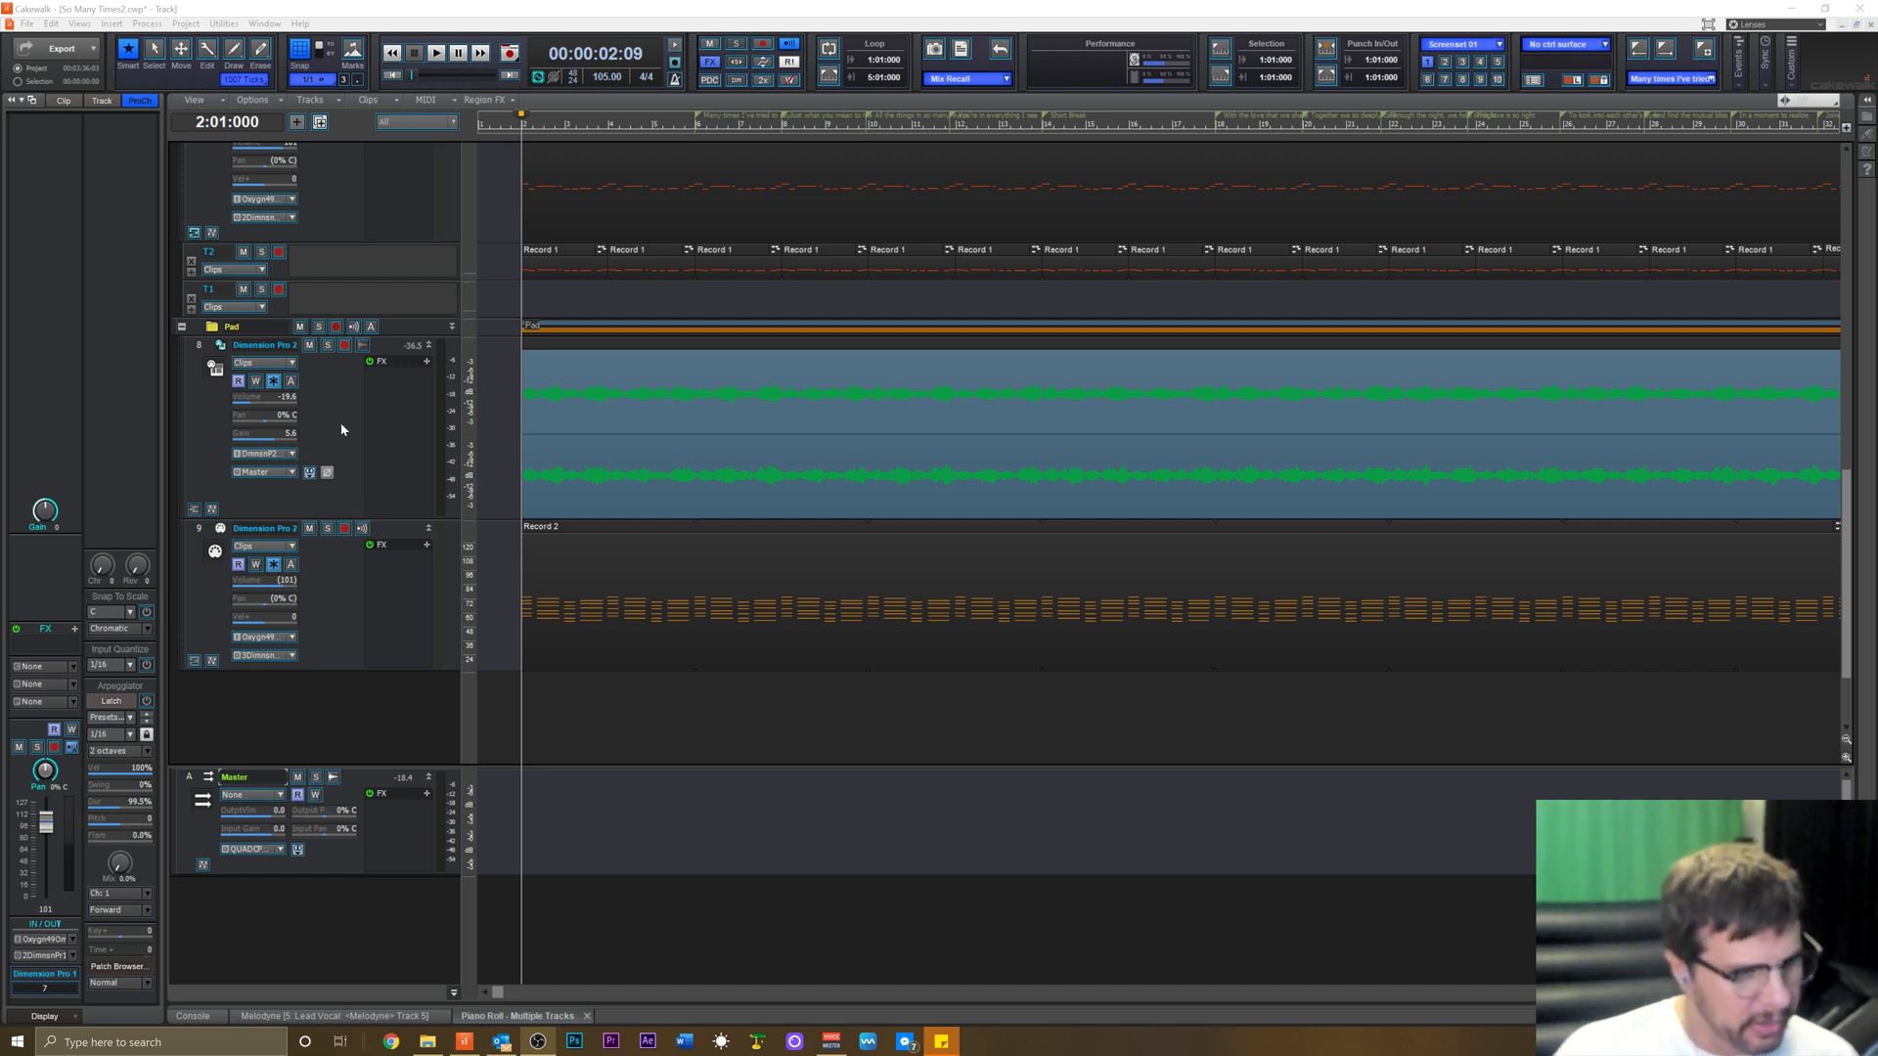
pyautogui.scroll(10, 332, 414)
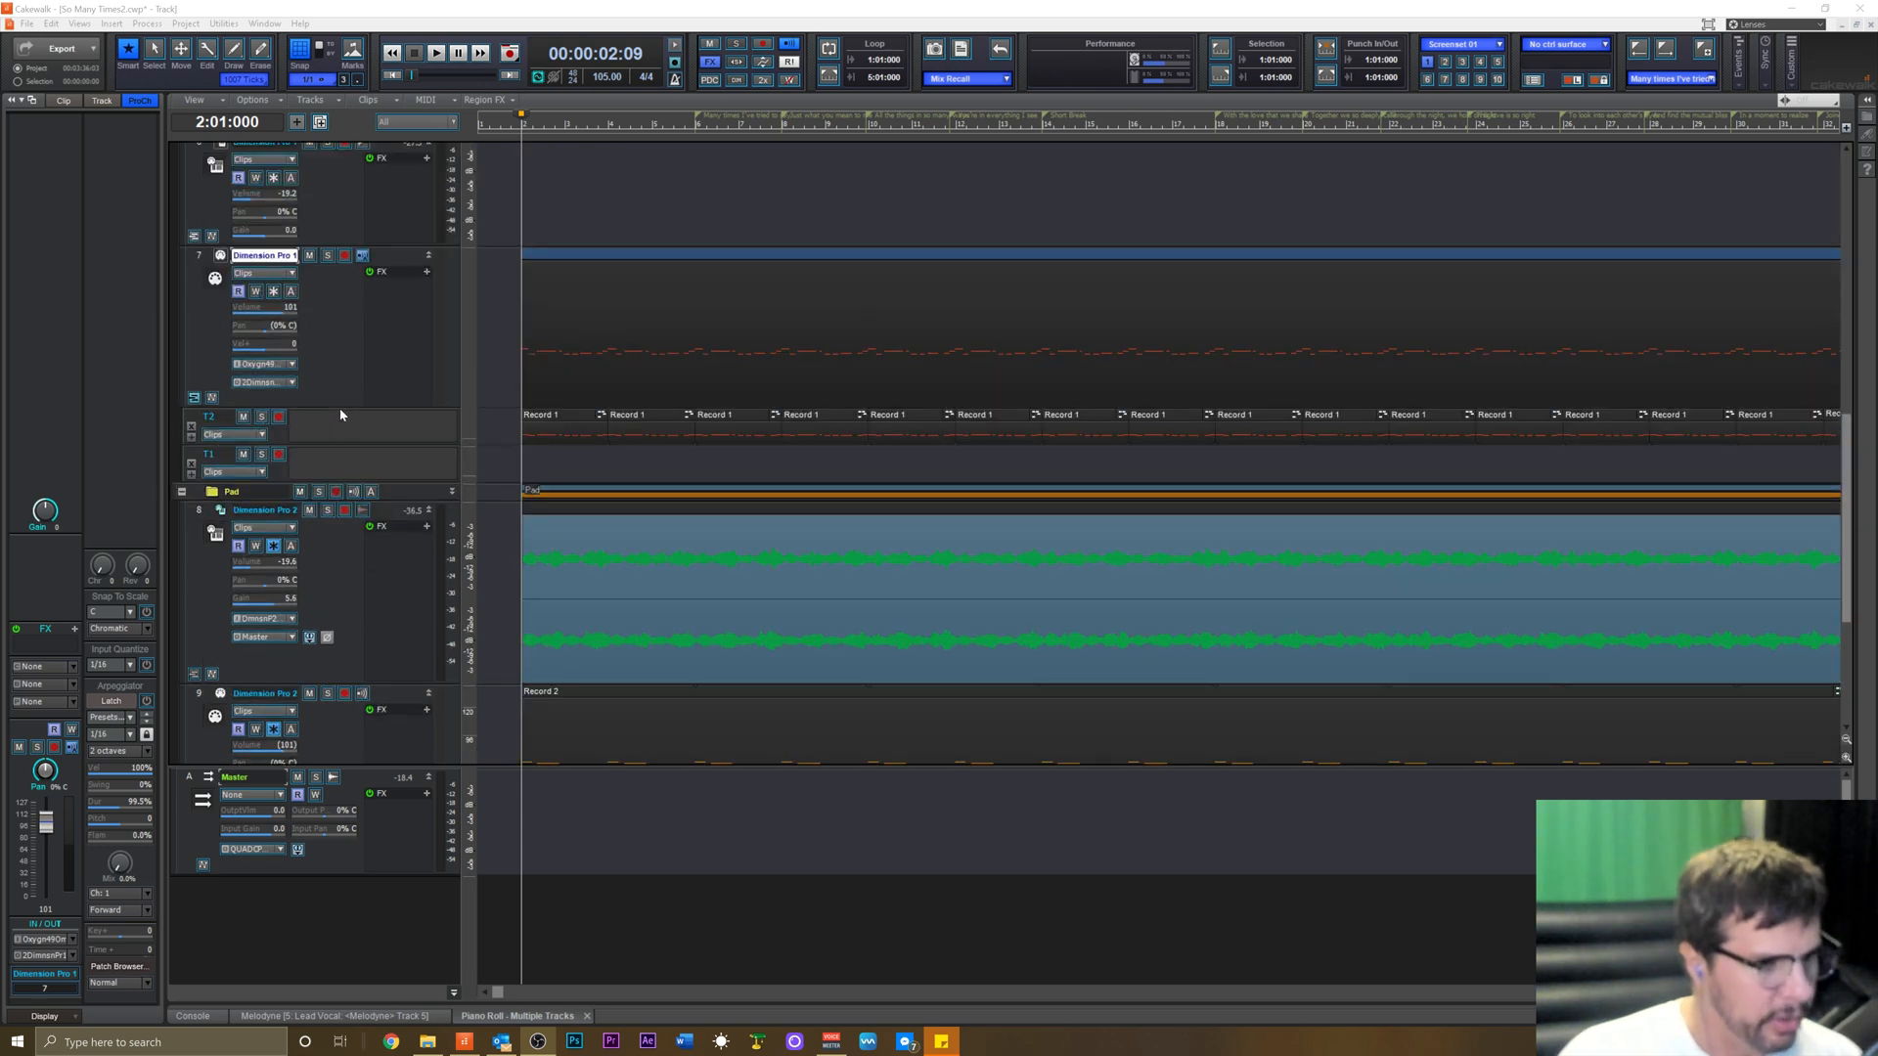
pyautogui.scroll(7, 344, 427)
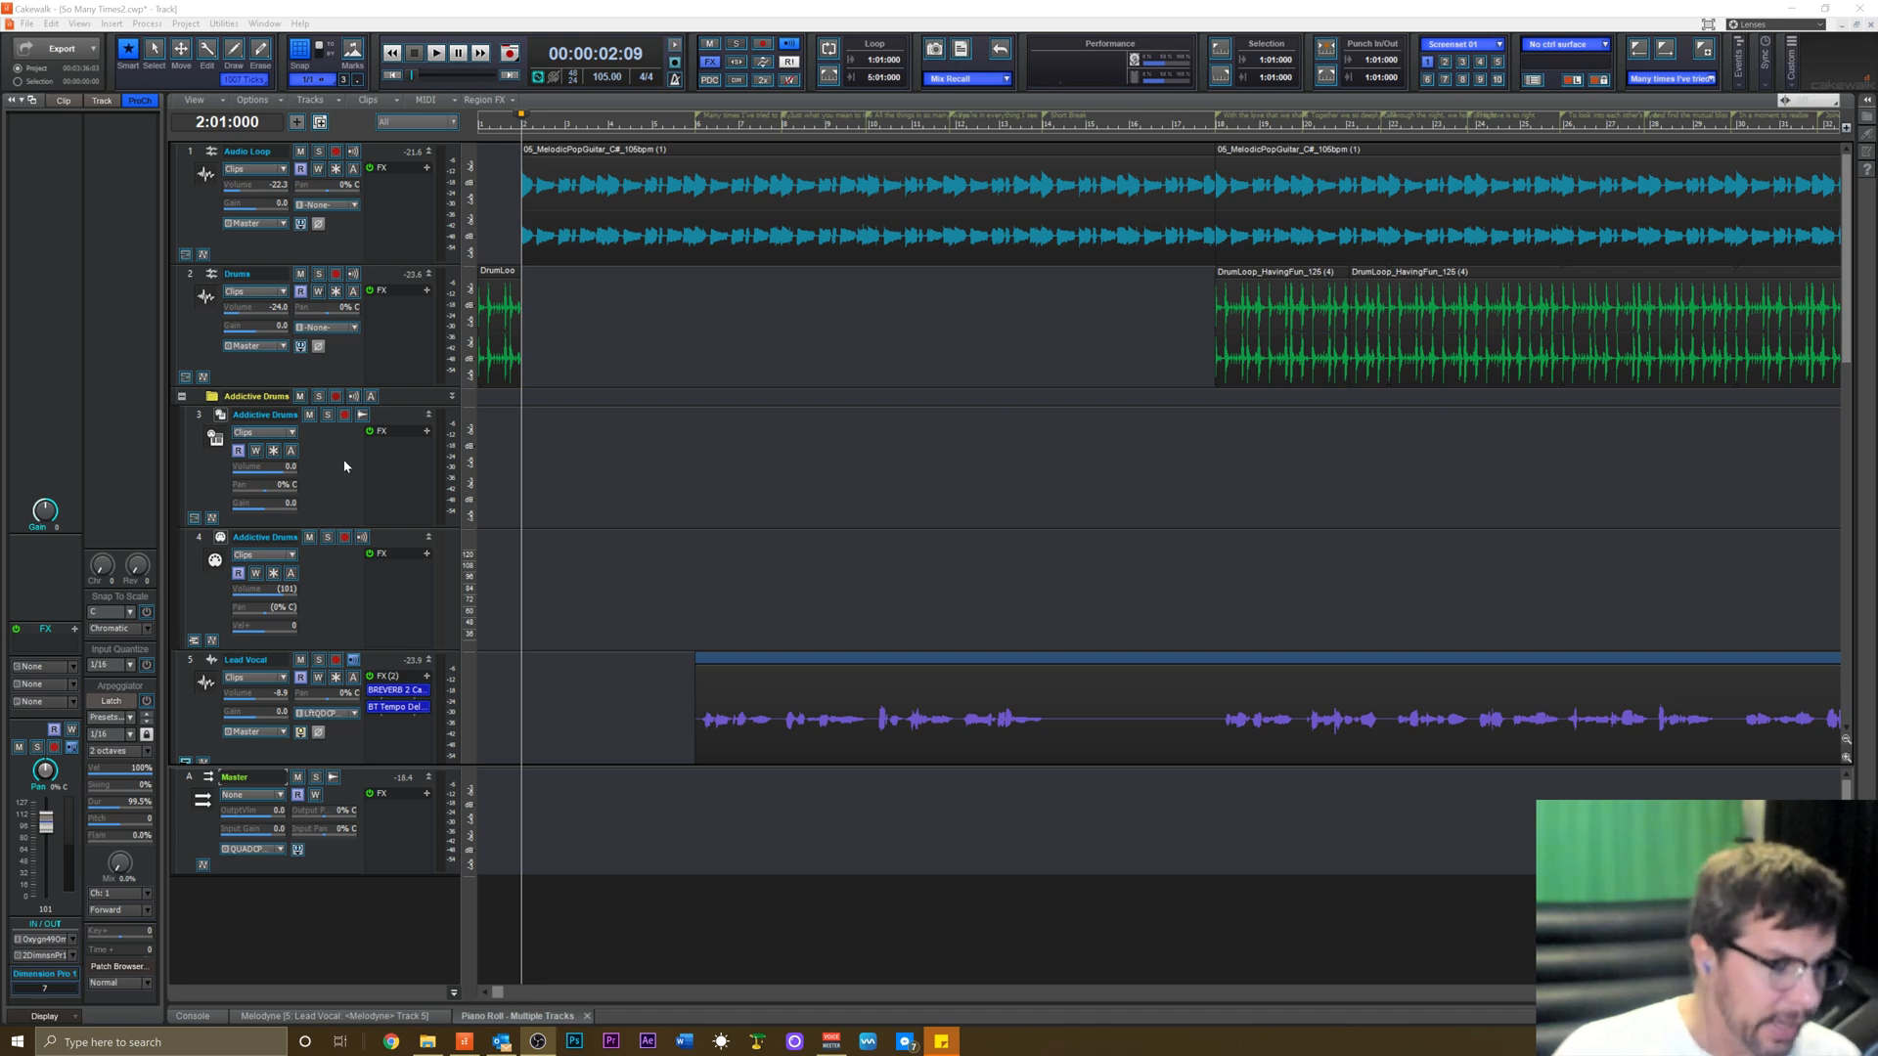
pyautogui.scroll(-9, 342, 468)
pyautogui.scroll(-3, 344, 464)
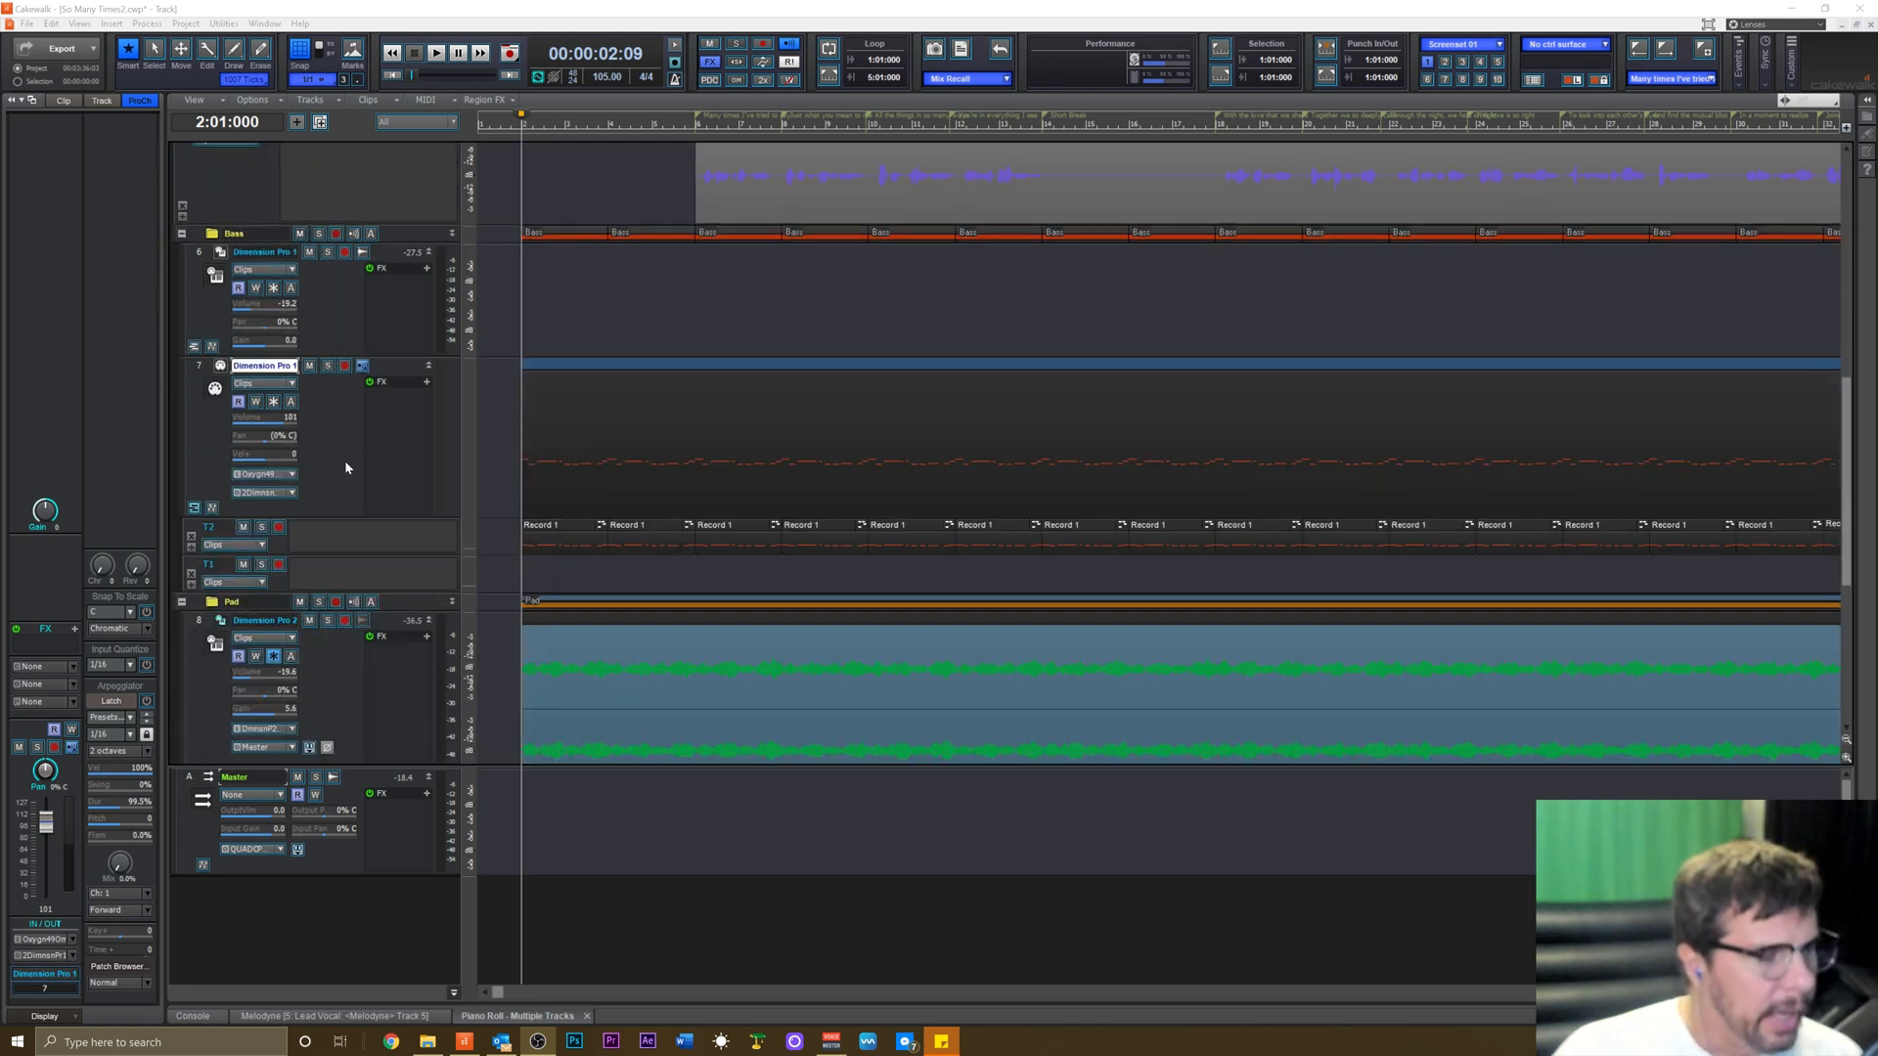
pyautogui.scroll(-4, 345, 465)
pyautogui.scroll(5, 346, 471)
pyautogui.scroll(4, 346, 471)
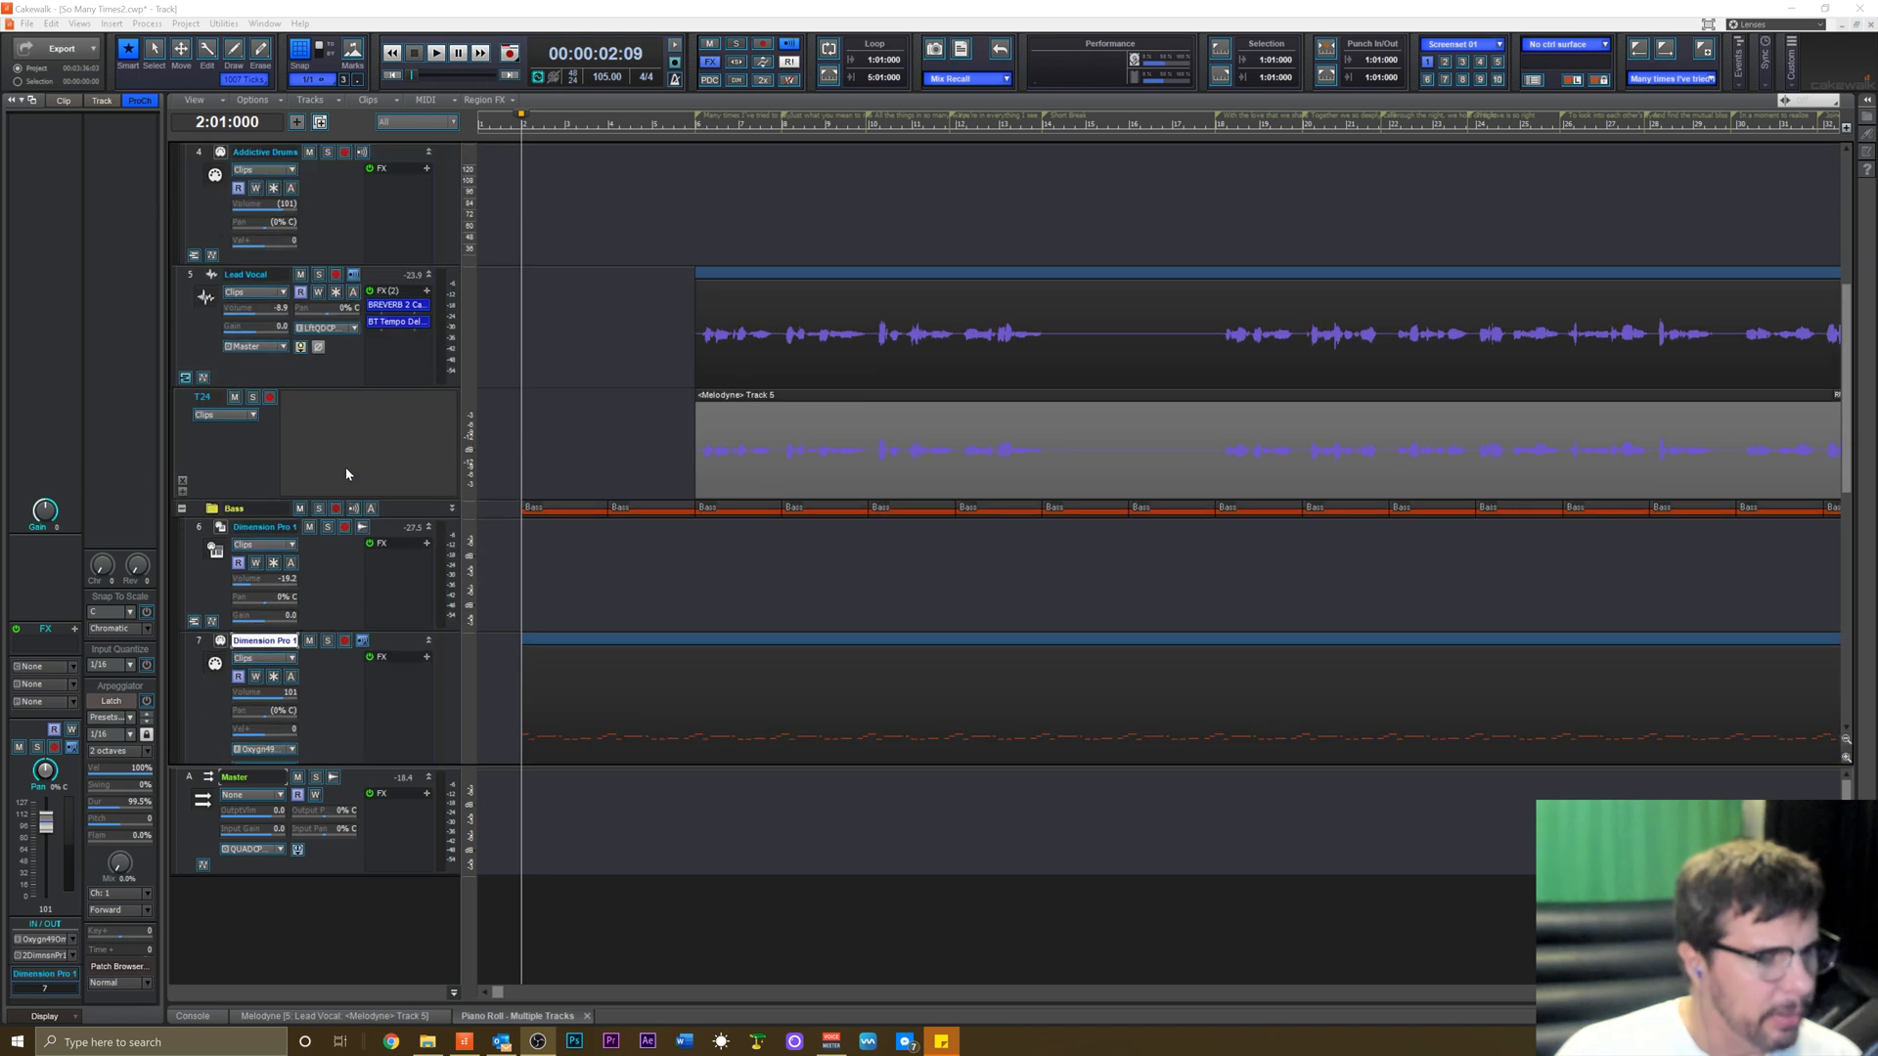
pyautogui.scroll(3, 346, 471)
pyautogui.scroll(1, 346, 473)
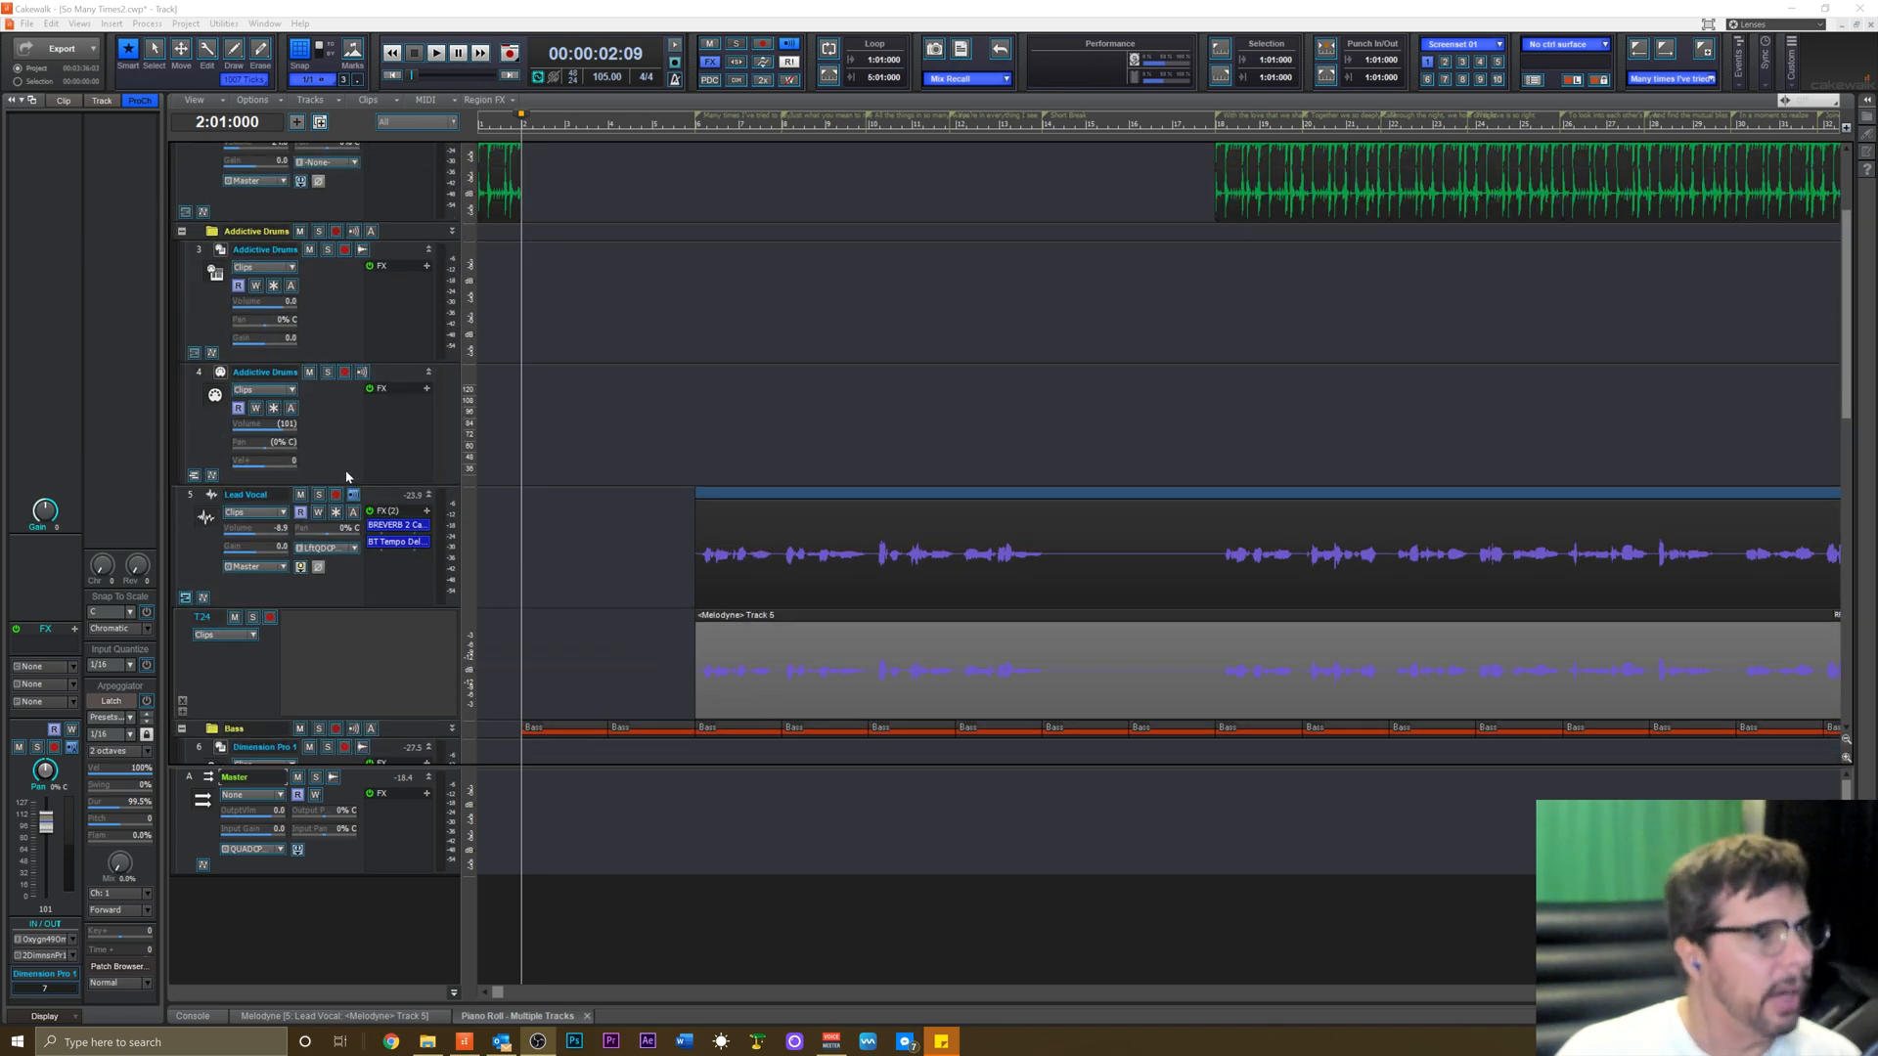
# Select the first Addictive Drums track, play the song from measure 2, stop it and return to the project start.
pyautogui.click(349, 325)
pyautogui.press('w')
pyautogui.press('space')
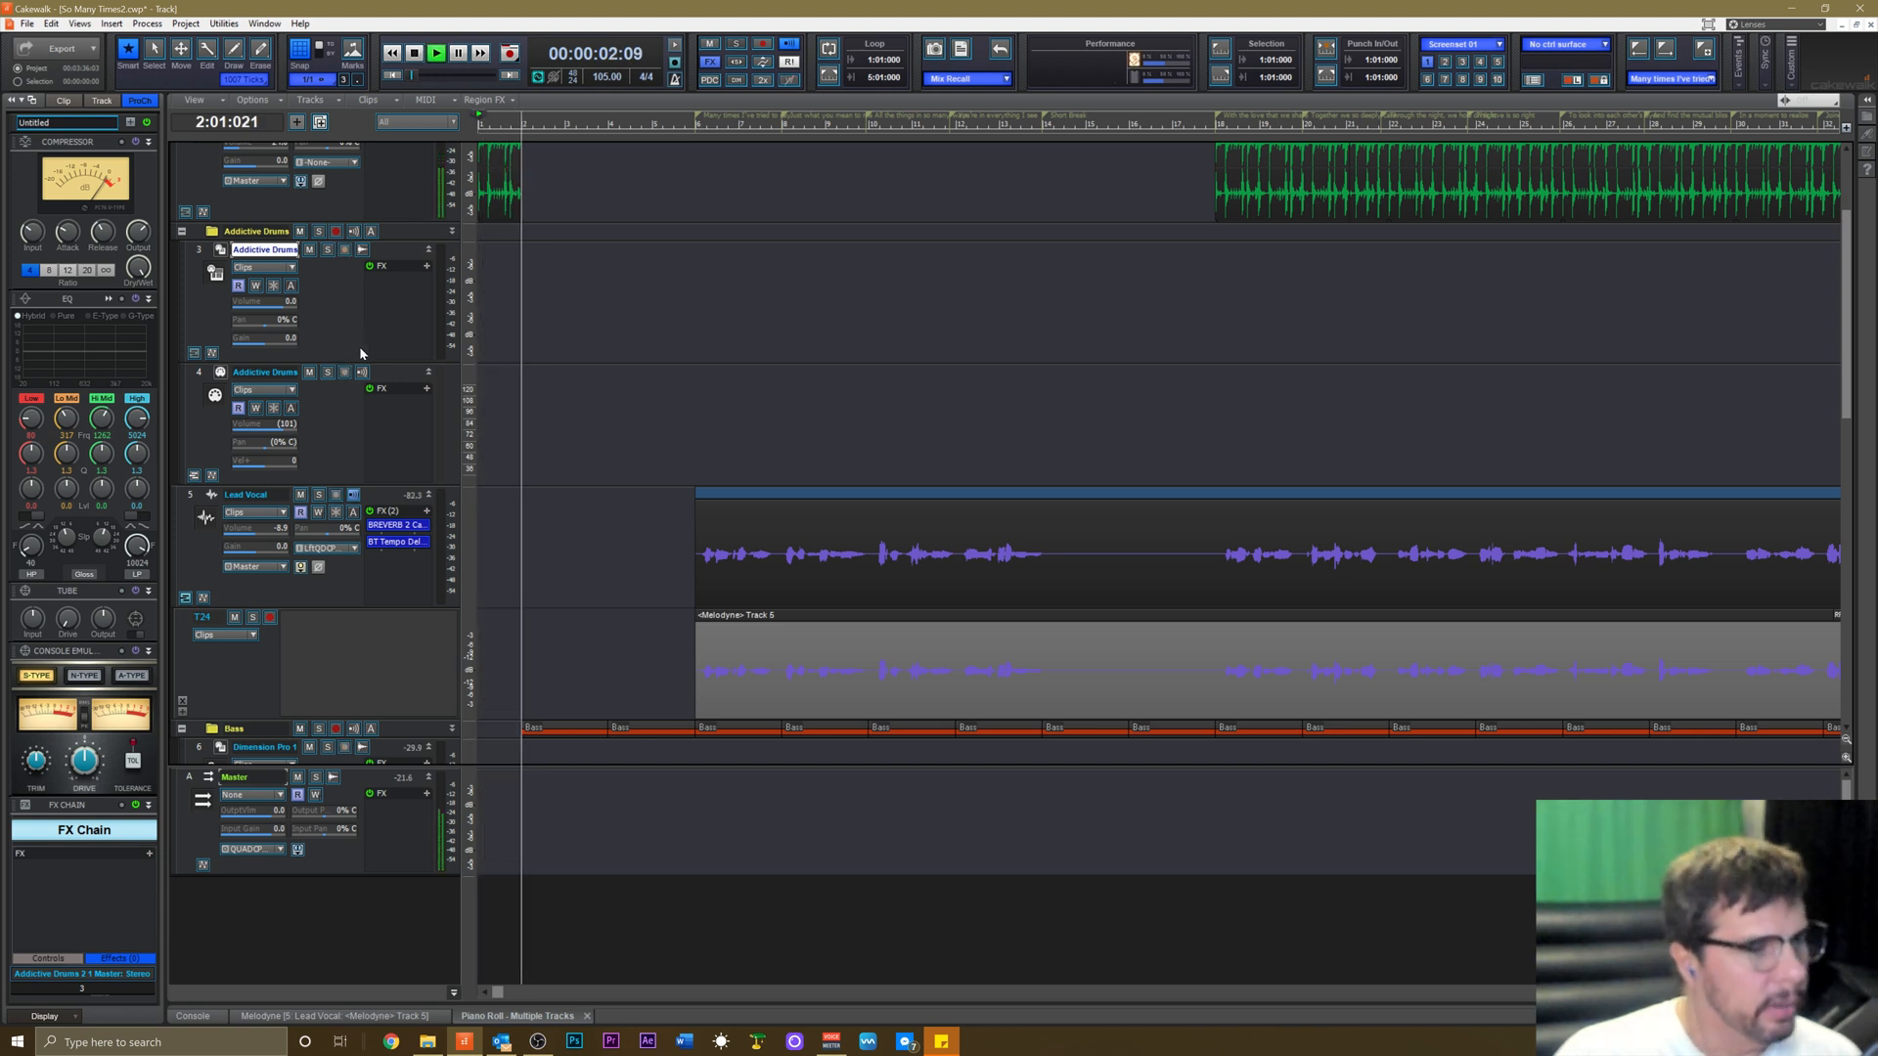
pyautogui.scroll(-3, 427, 396)
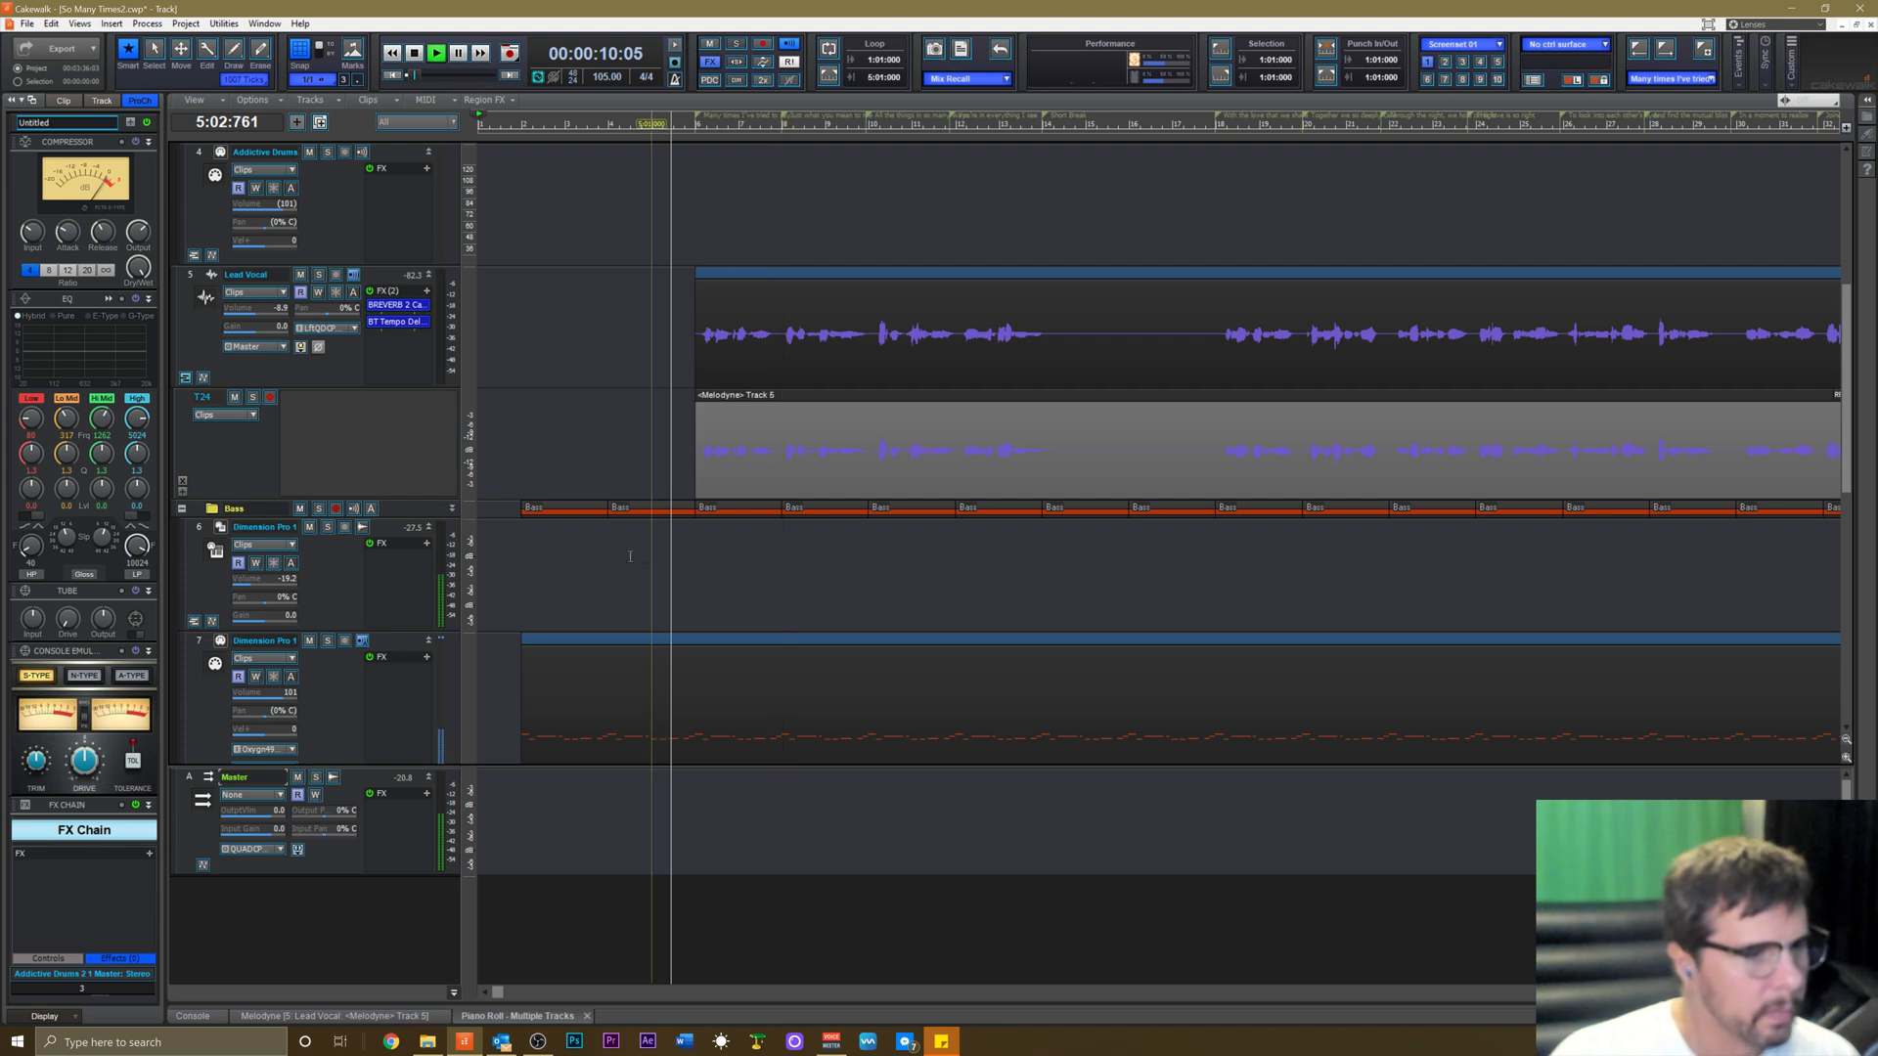
pyautogui.scroll(5, 438, 627)
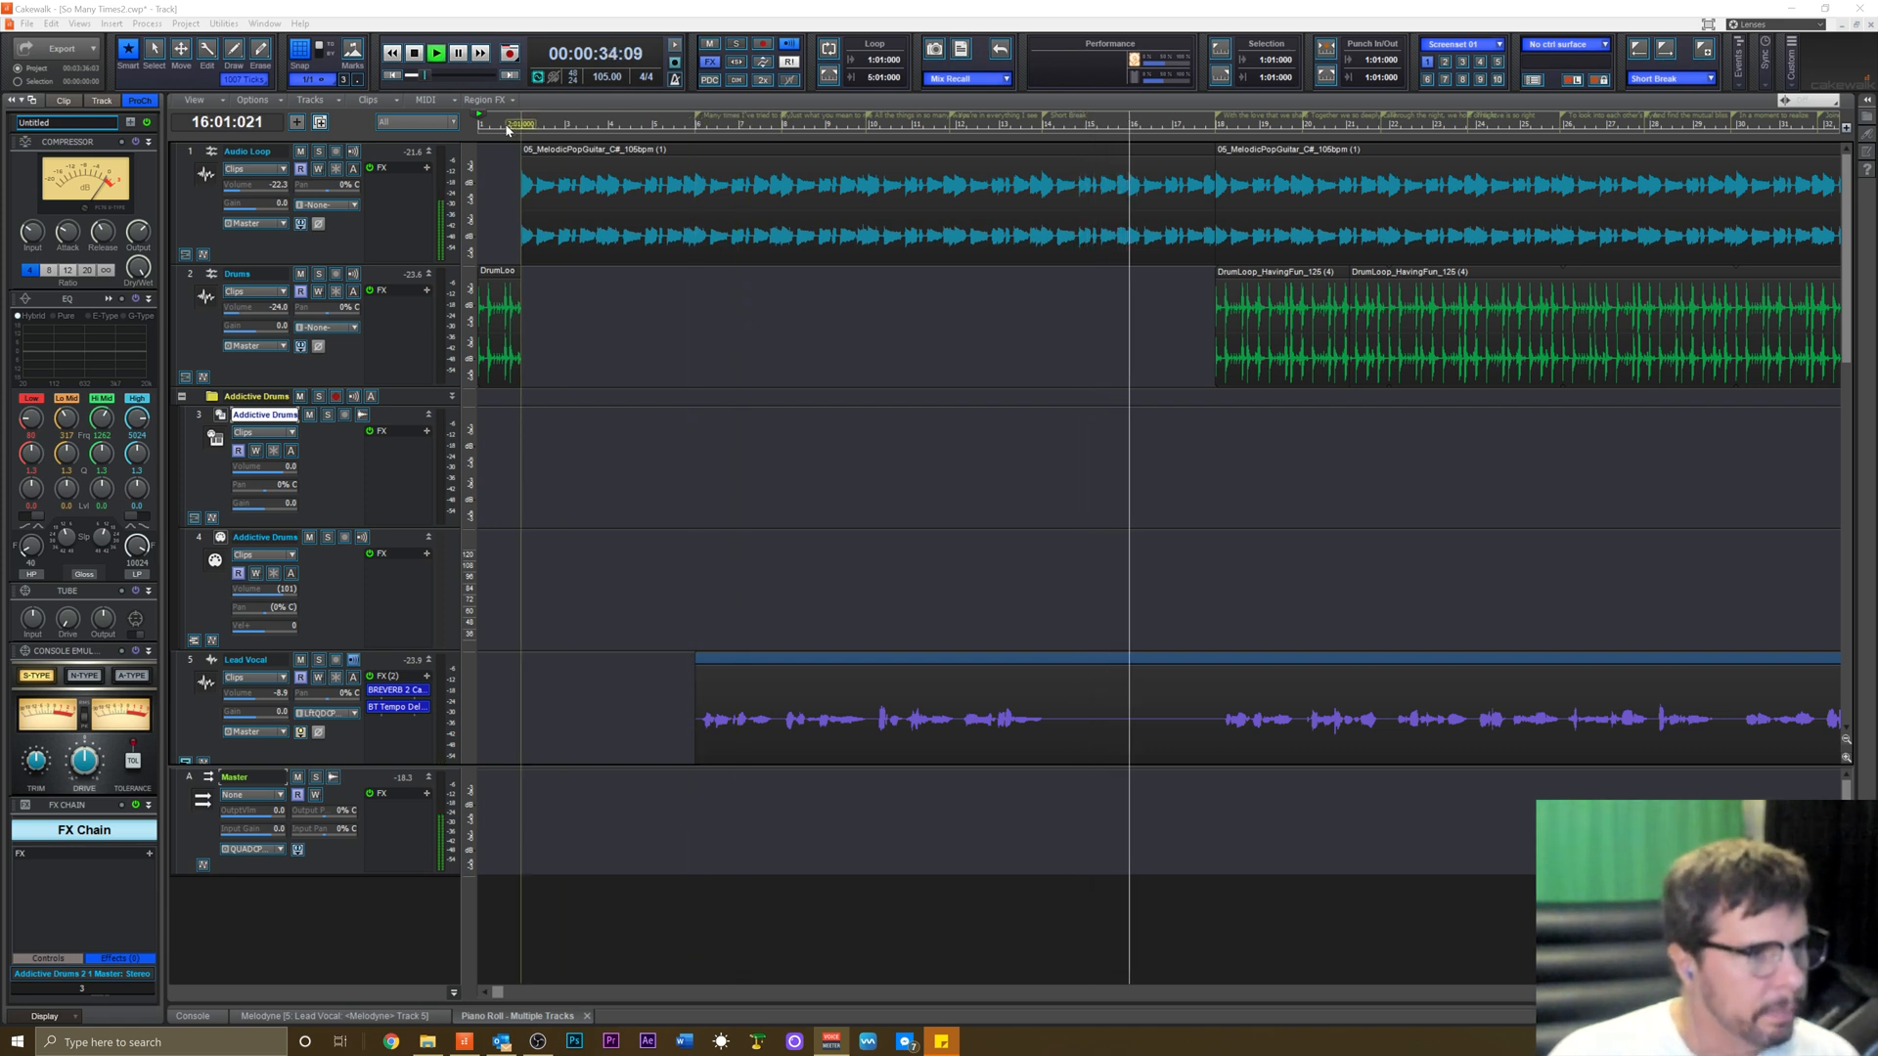
pyautogui.press('space')
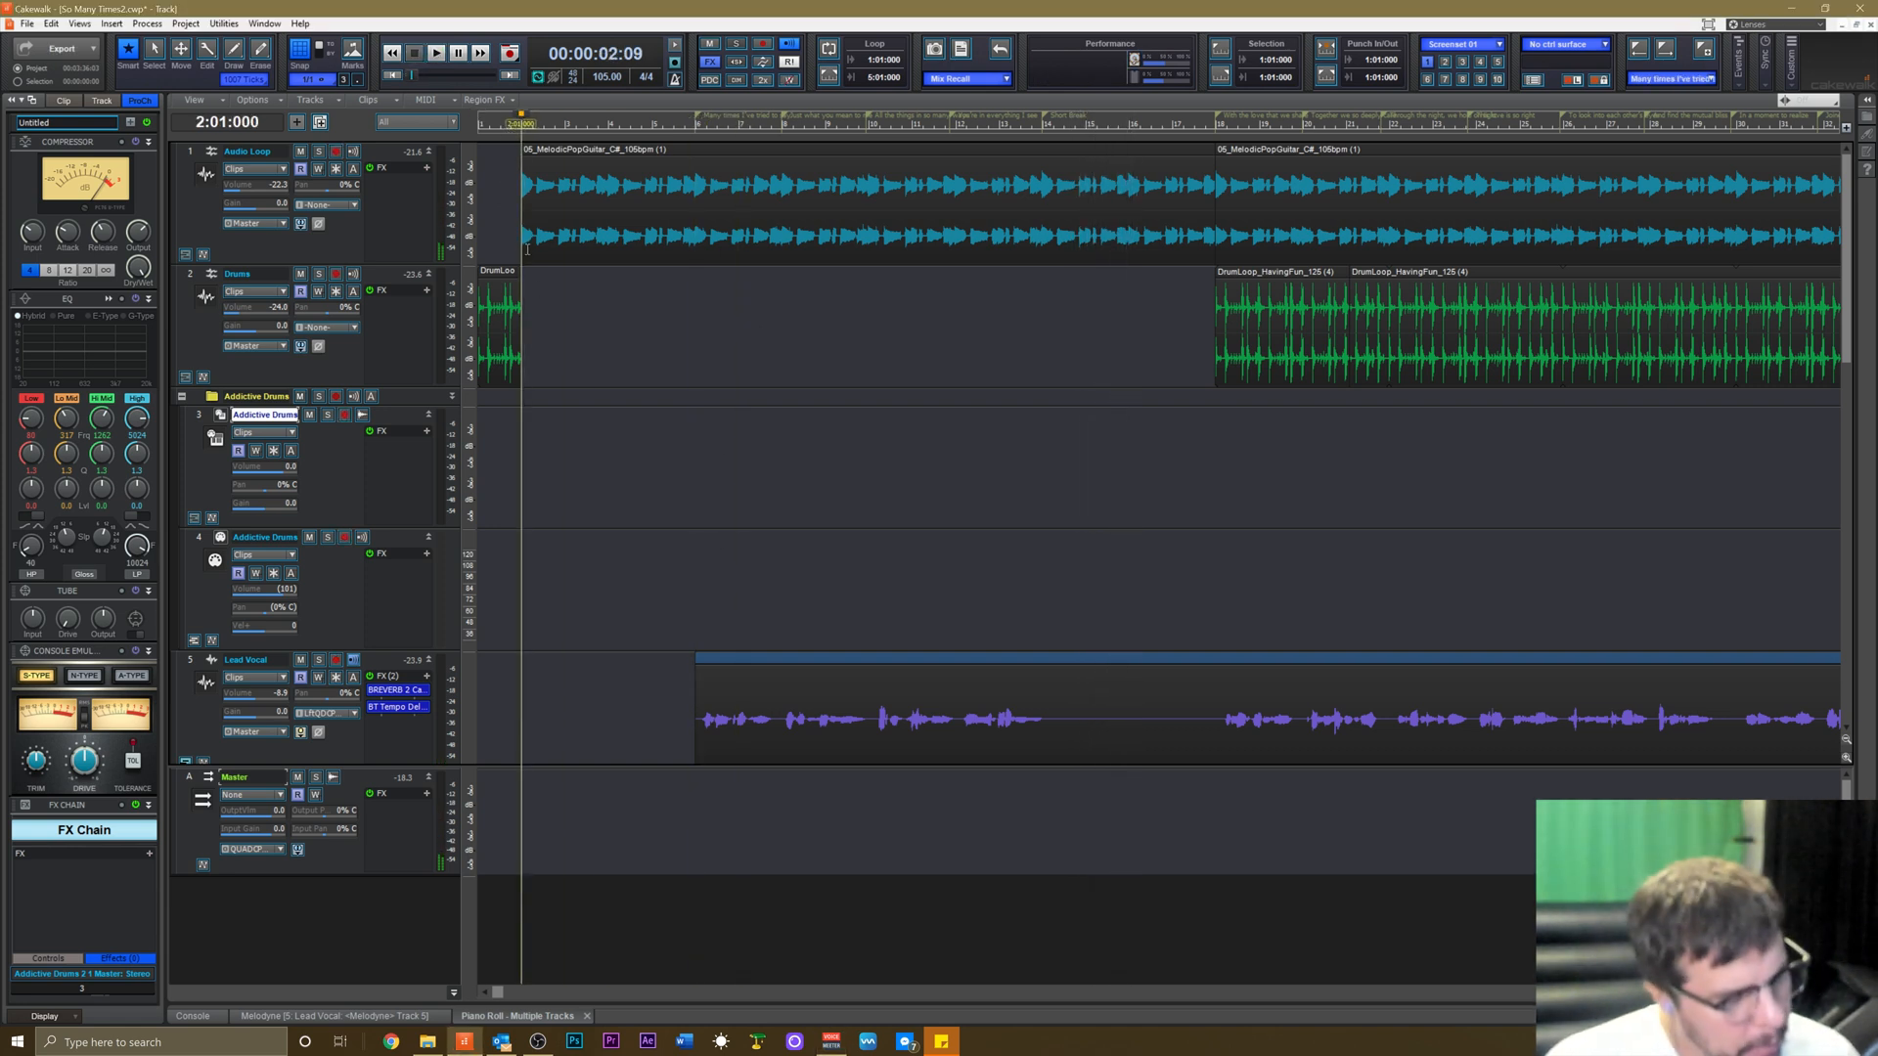
pyautogui.press('w')
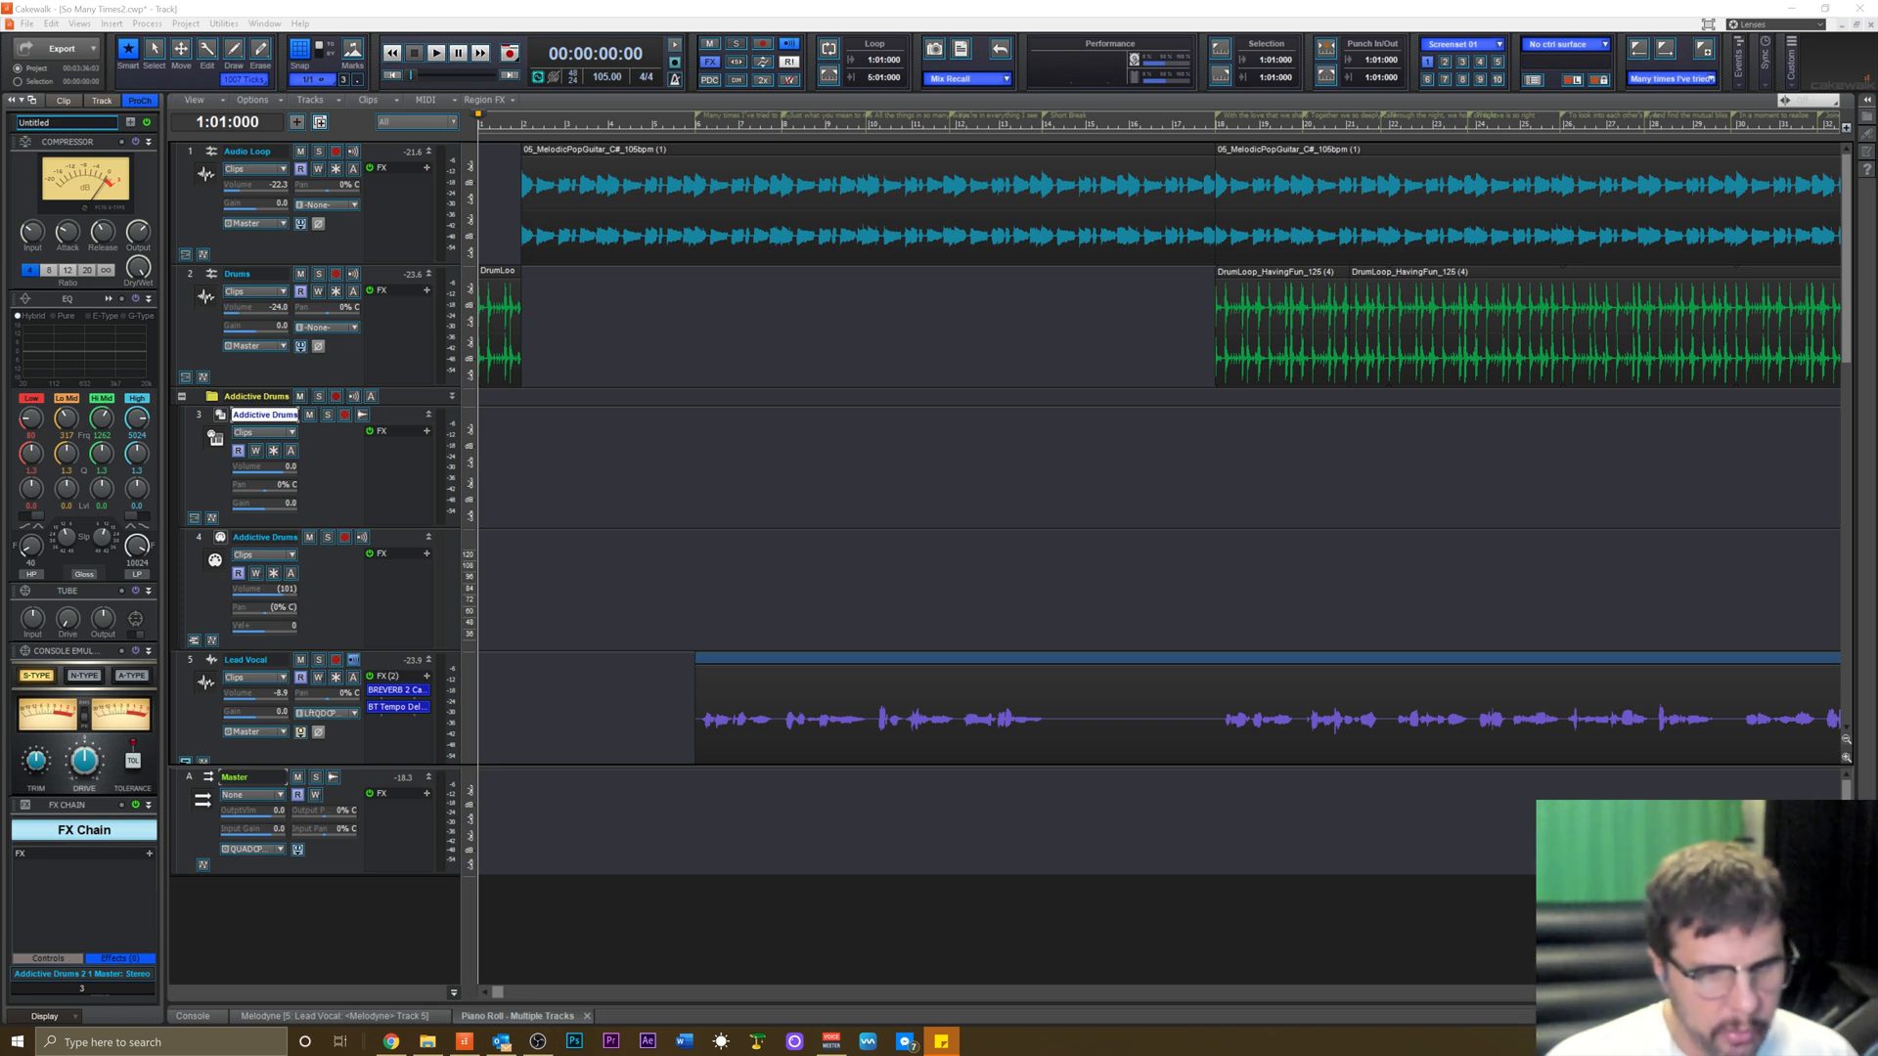
pyautogui.click(328, 864)
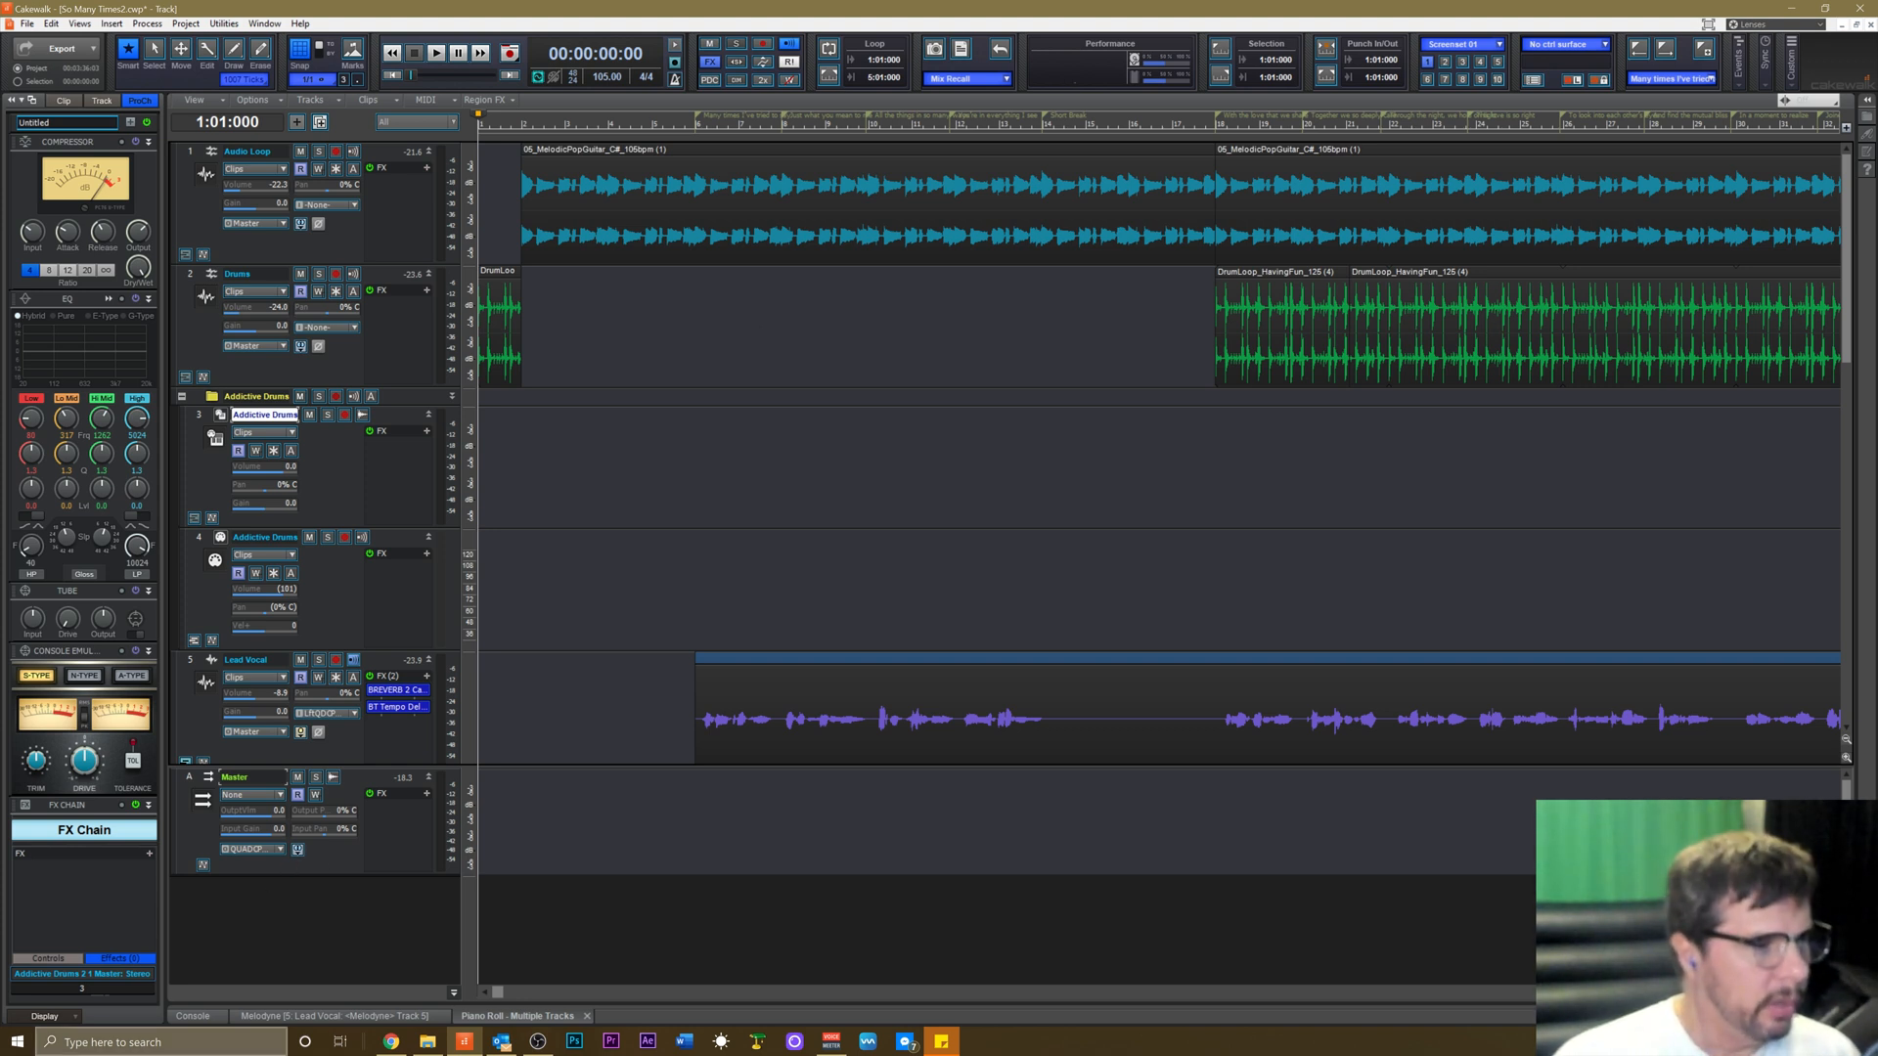
pyautogui.click(535, 1043)
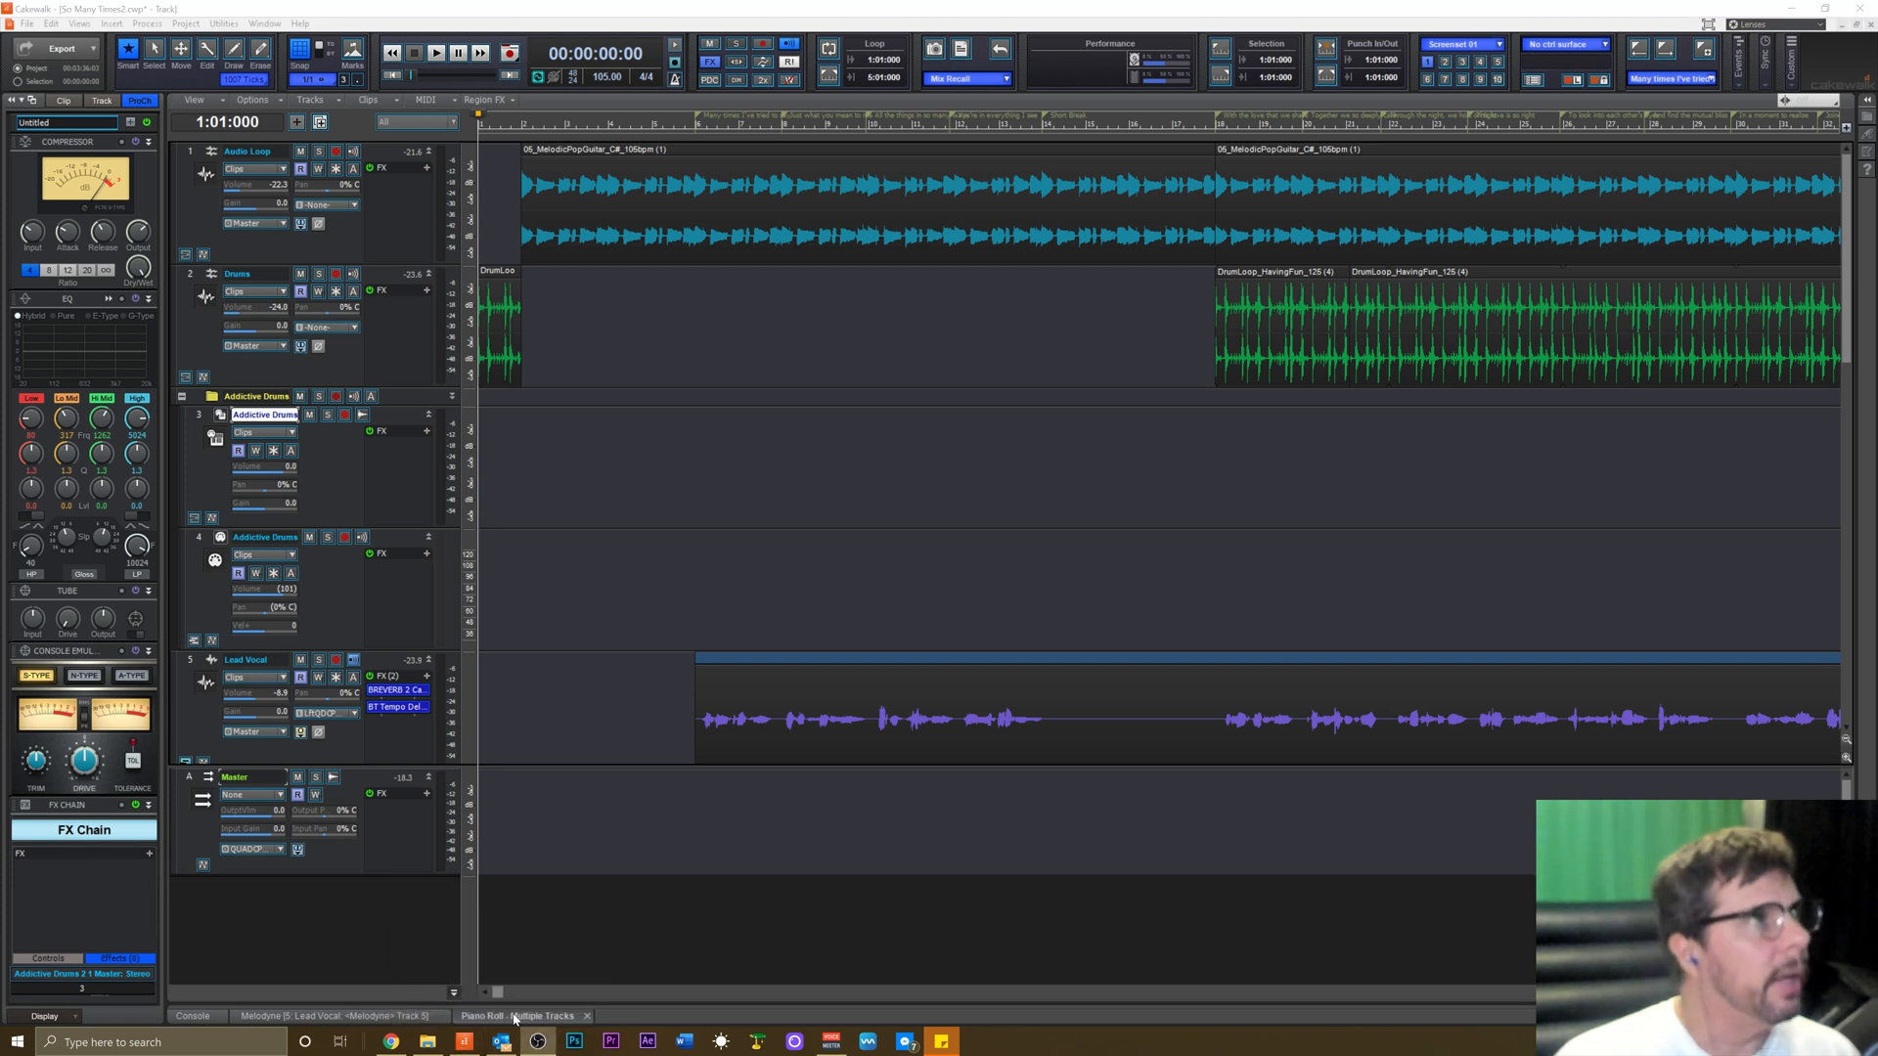
pyautogui.click(456, 16)
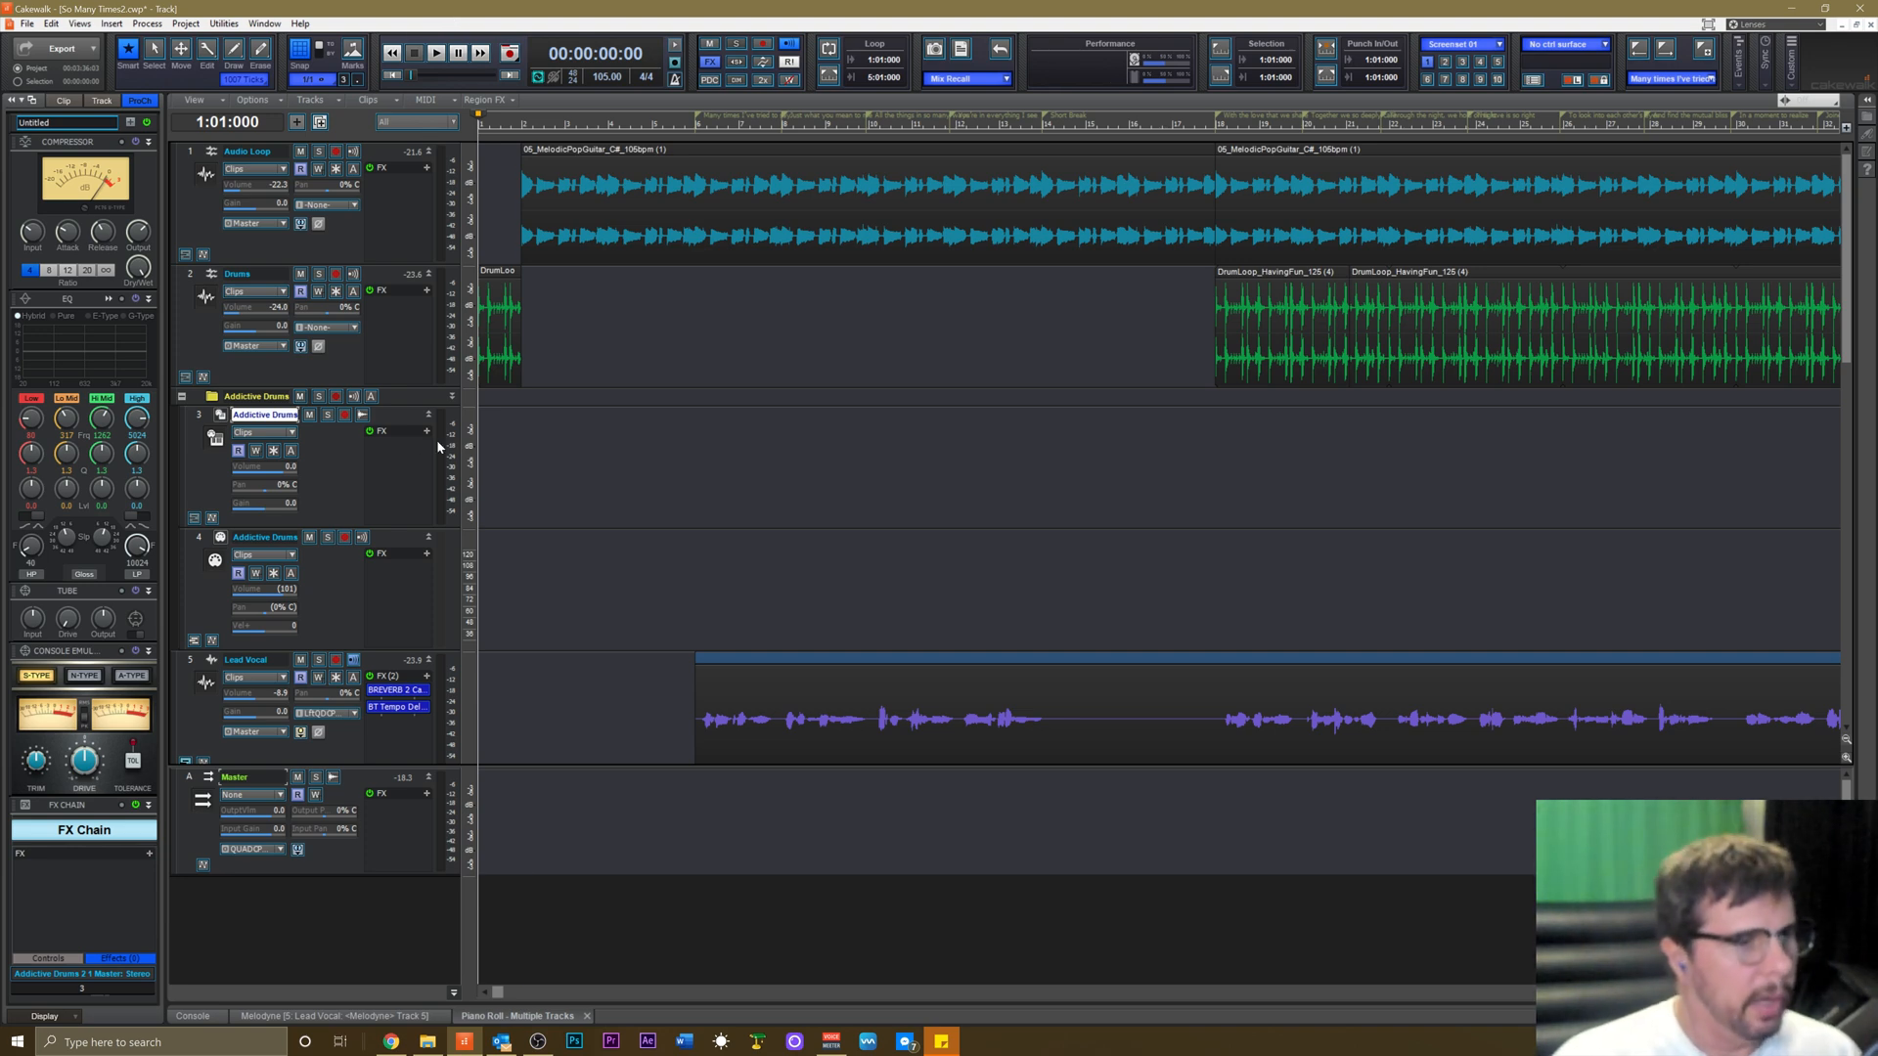
# Solo the Audio Loop track, listen to it from the project start, and return the stopped playhead to measure 1.
pyautogui.scroll(-4, 521, 484)
pyautogui.scroll(-4, 520, 484)
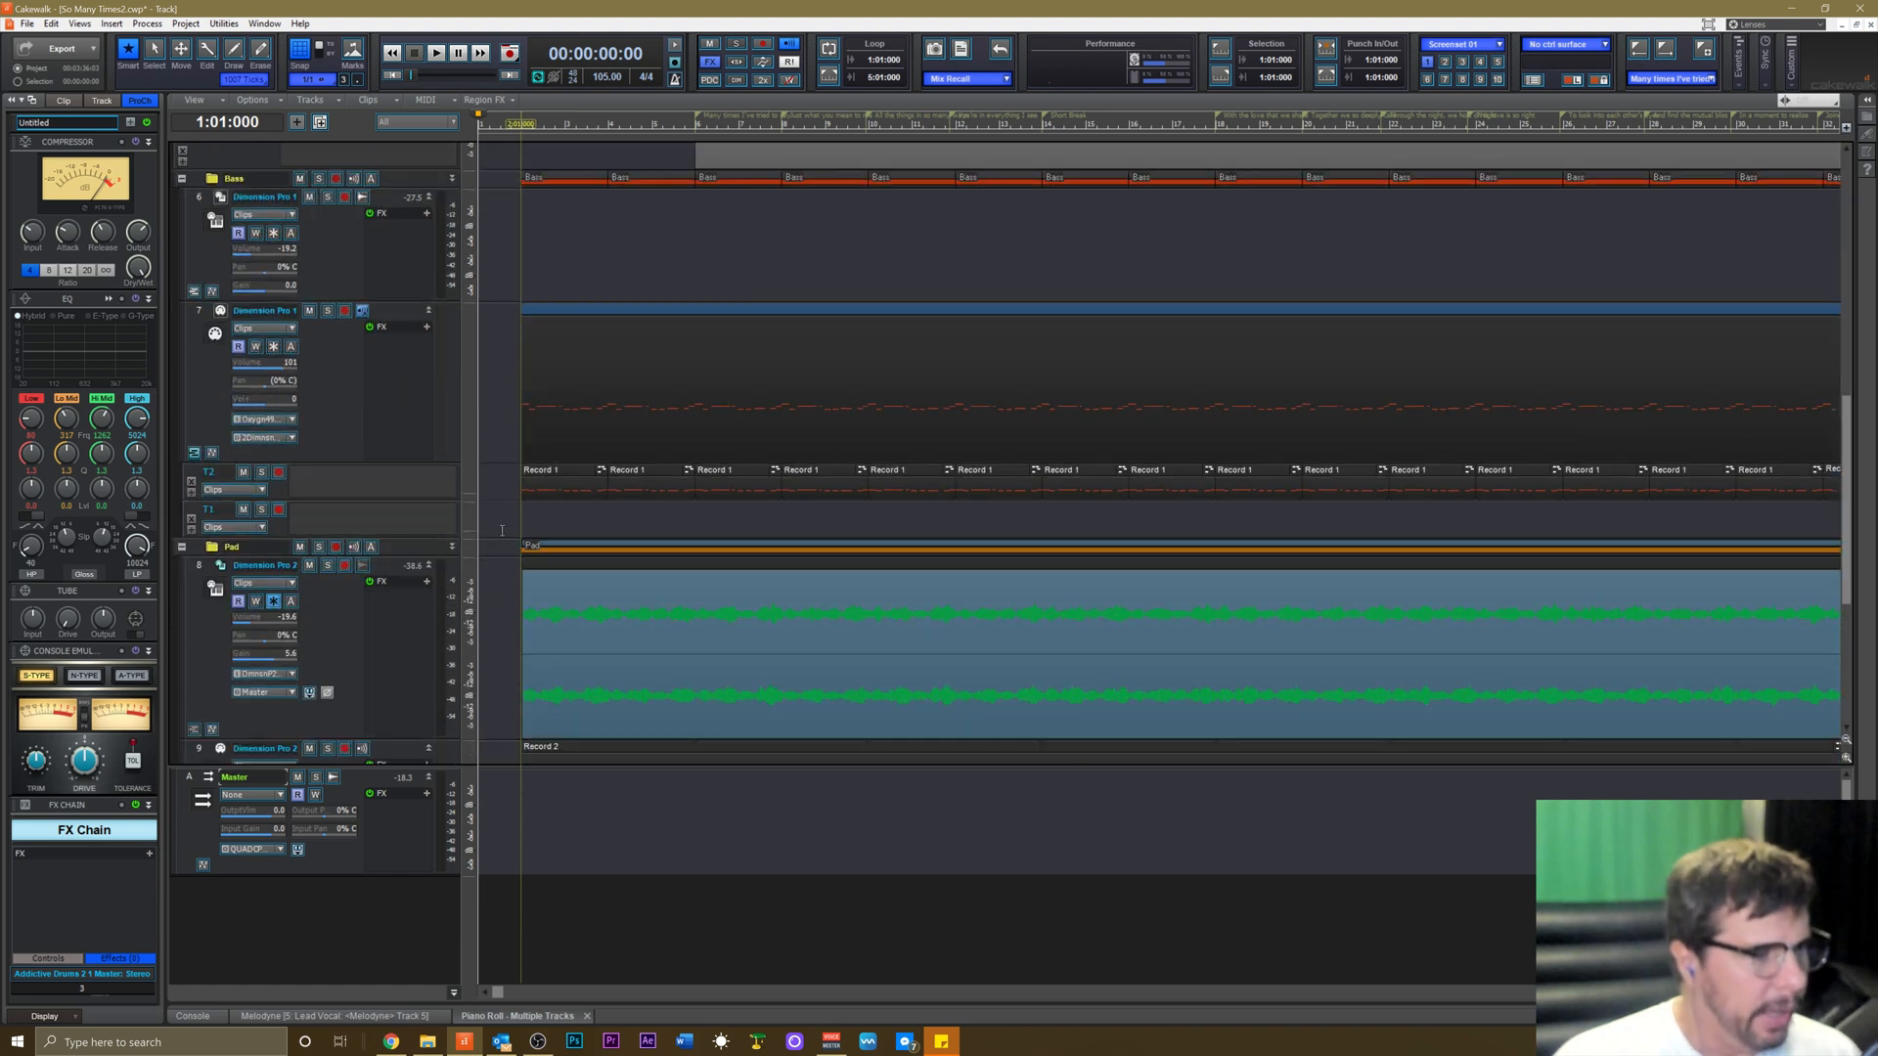
pyautogui.scroll(-3, 502, 531)
pyautogui.scroll(6, 503, 528)
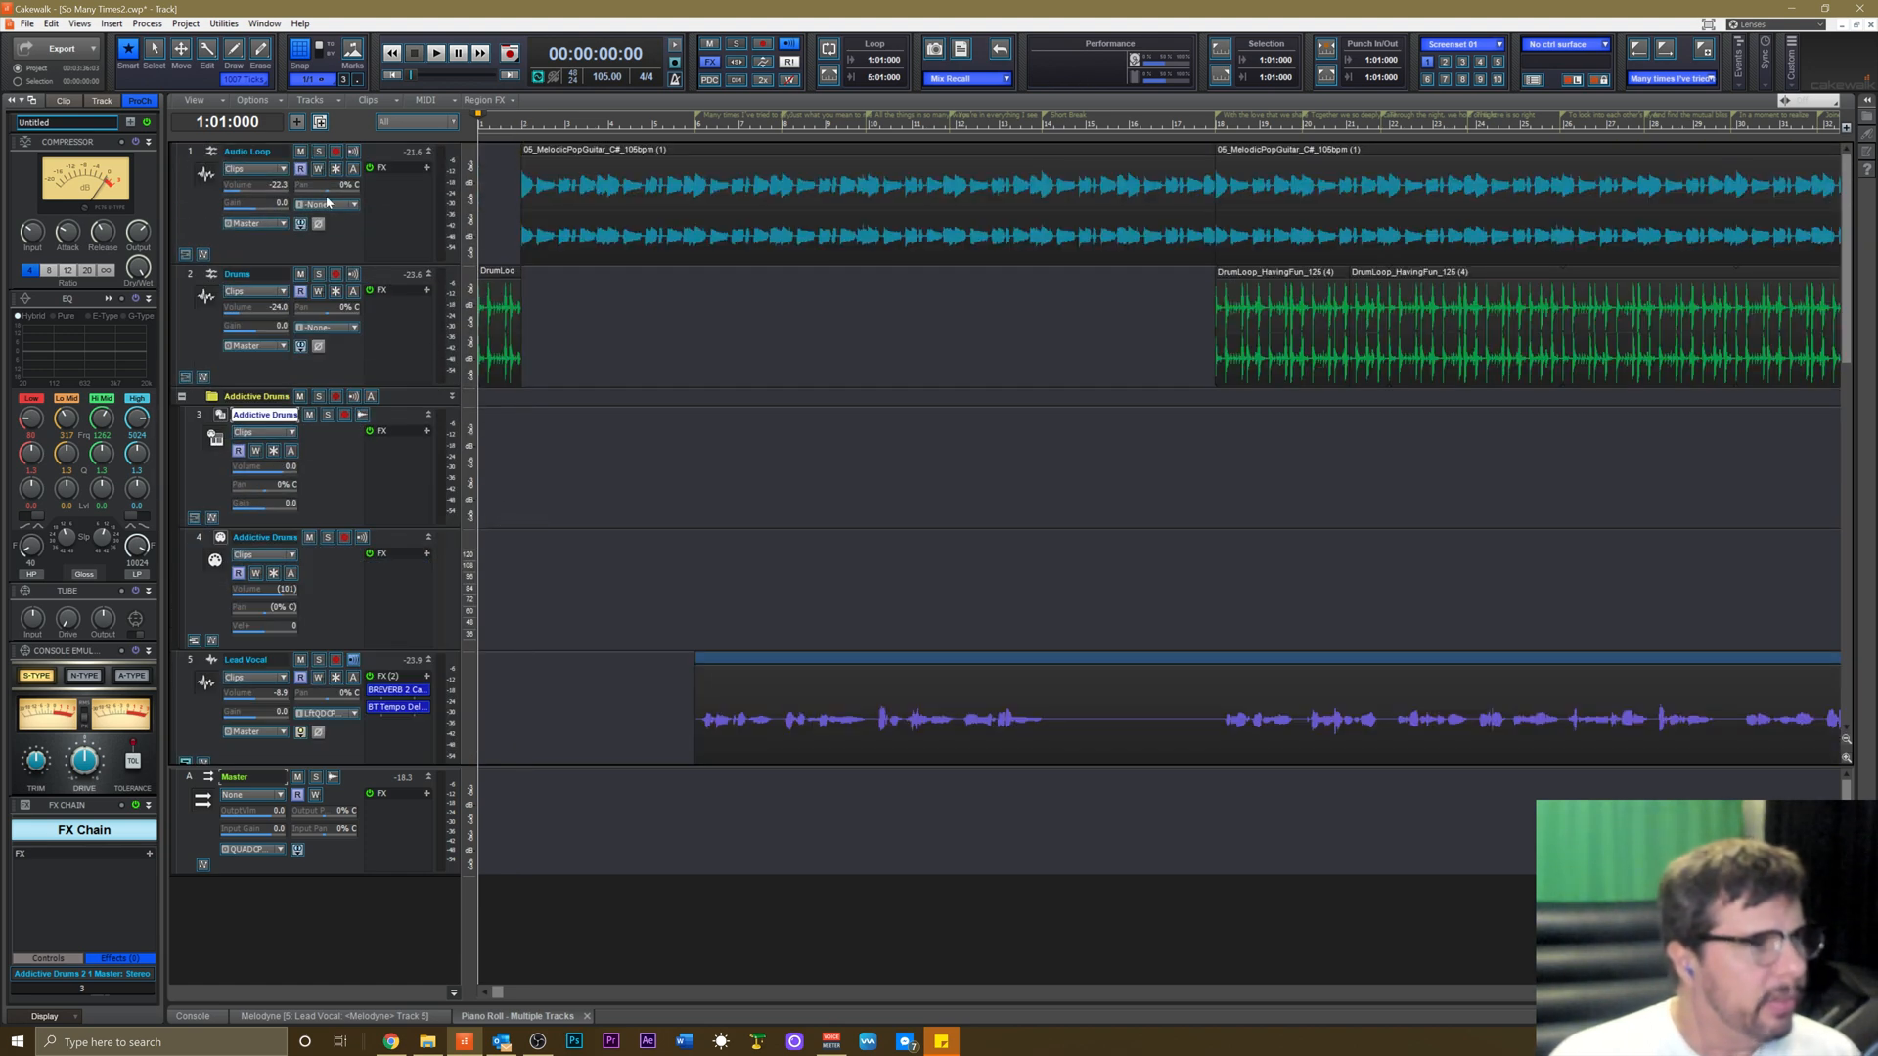
pyautogui.click(318, 153)
pyautogui.press('space')
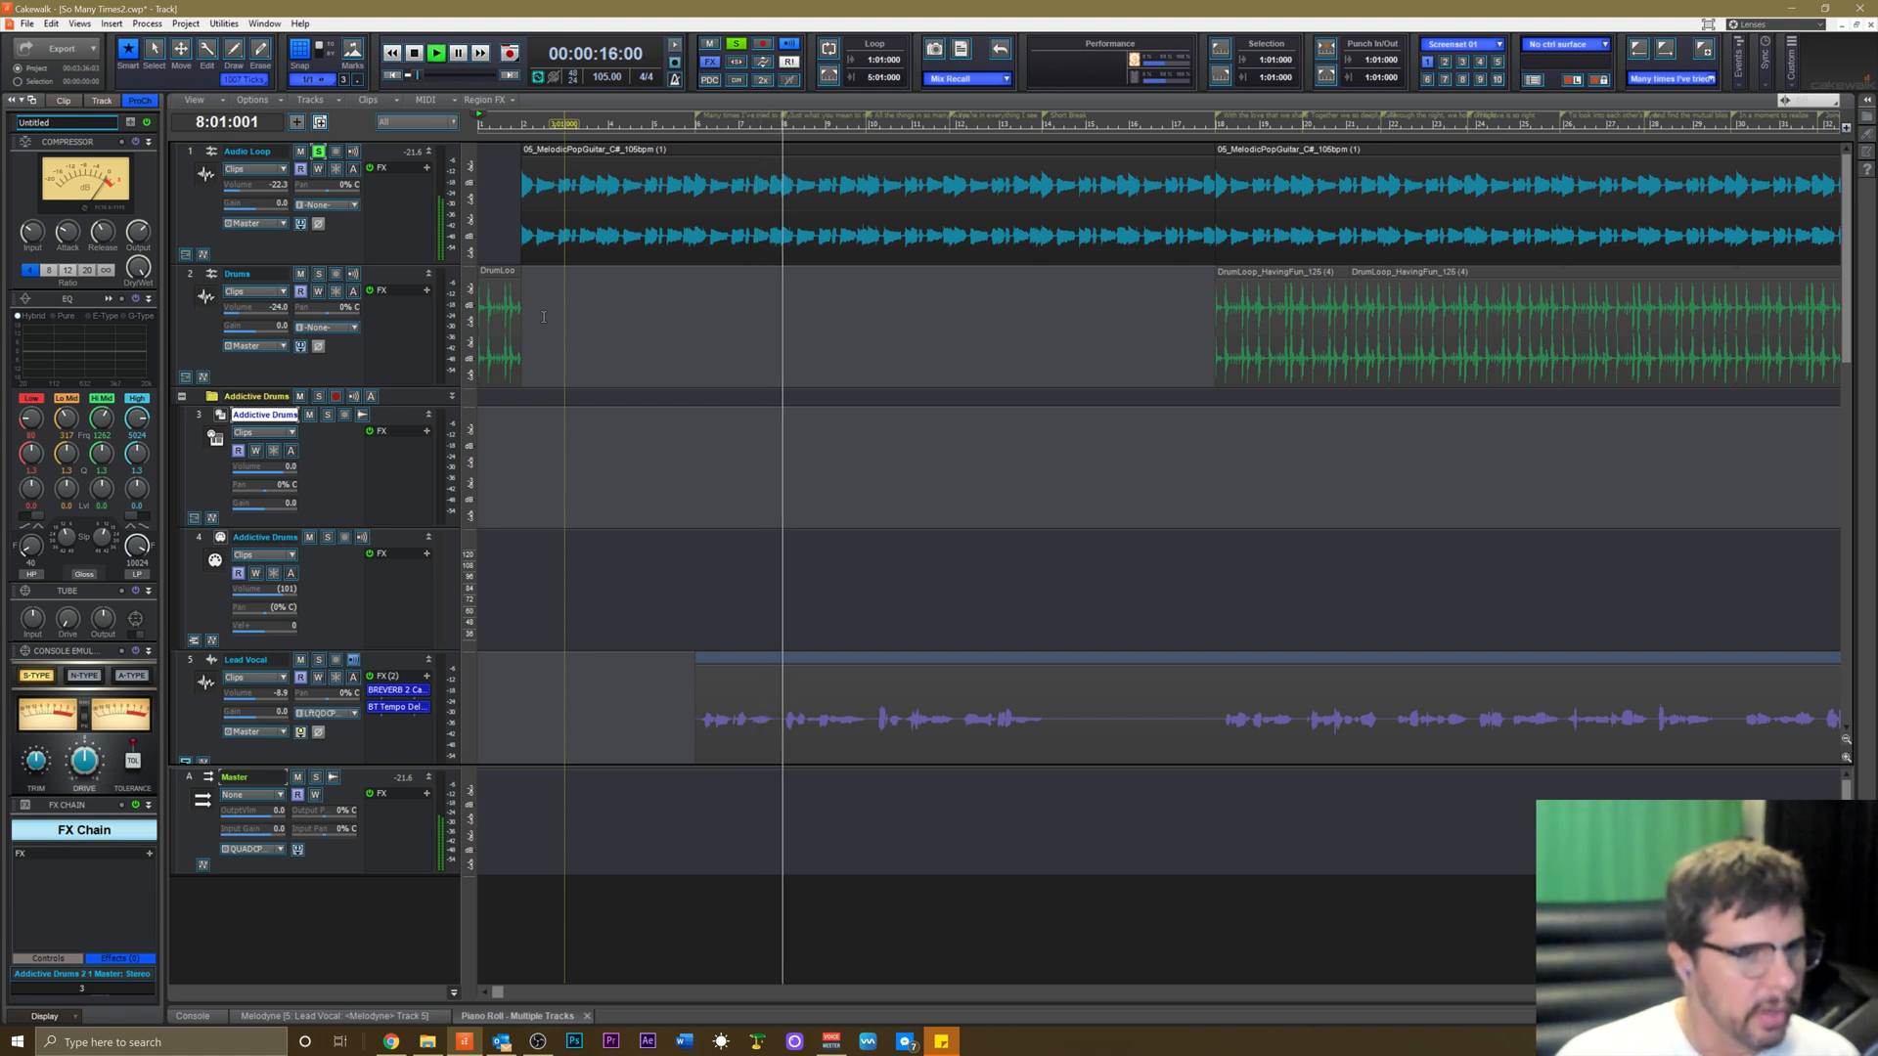
pyautogui.click(520, 123)
pyautogui.press('space')
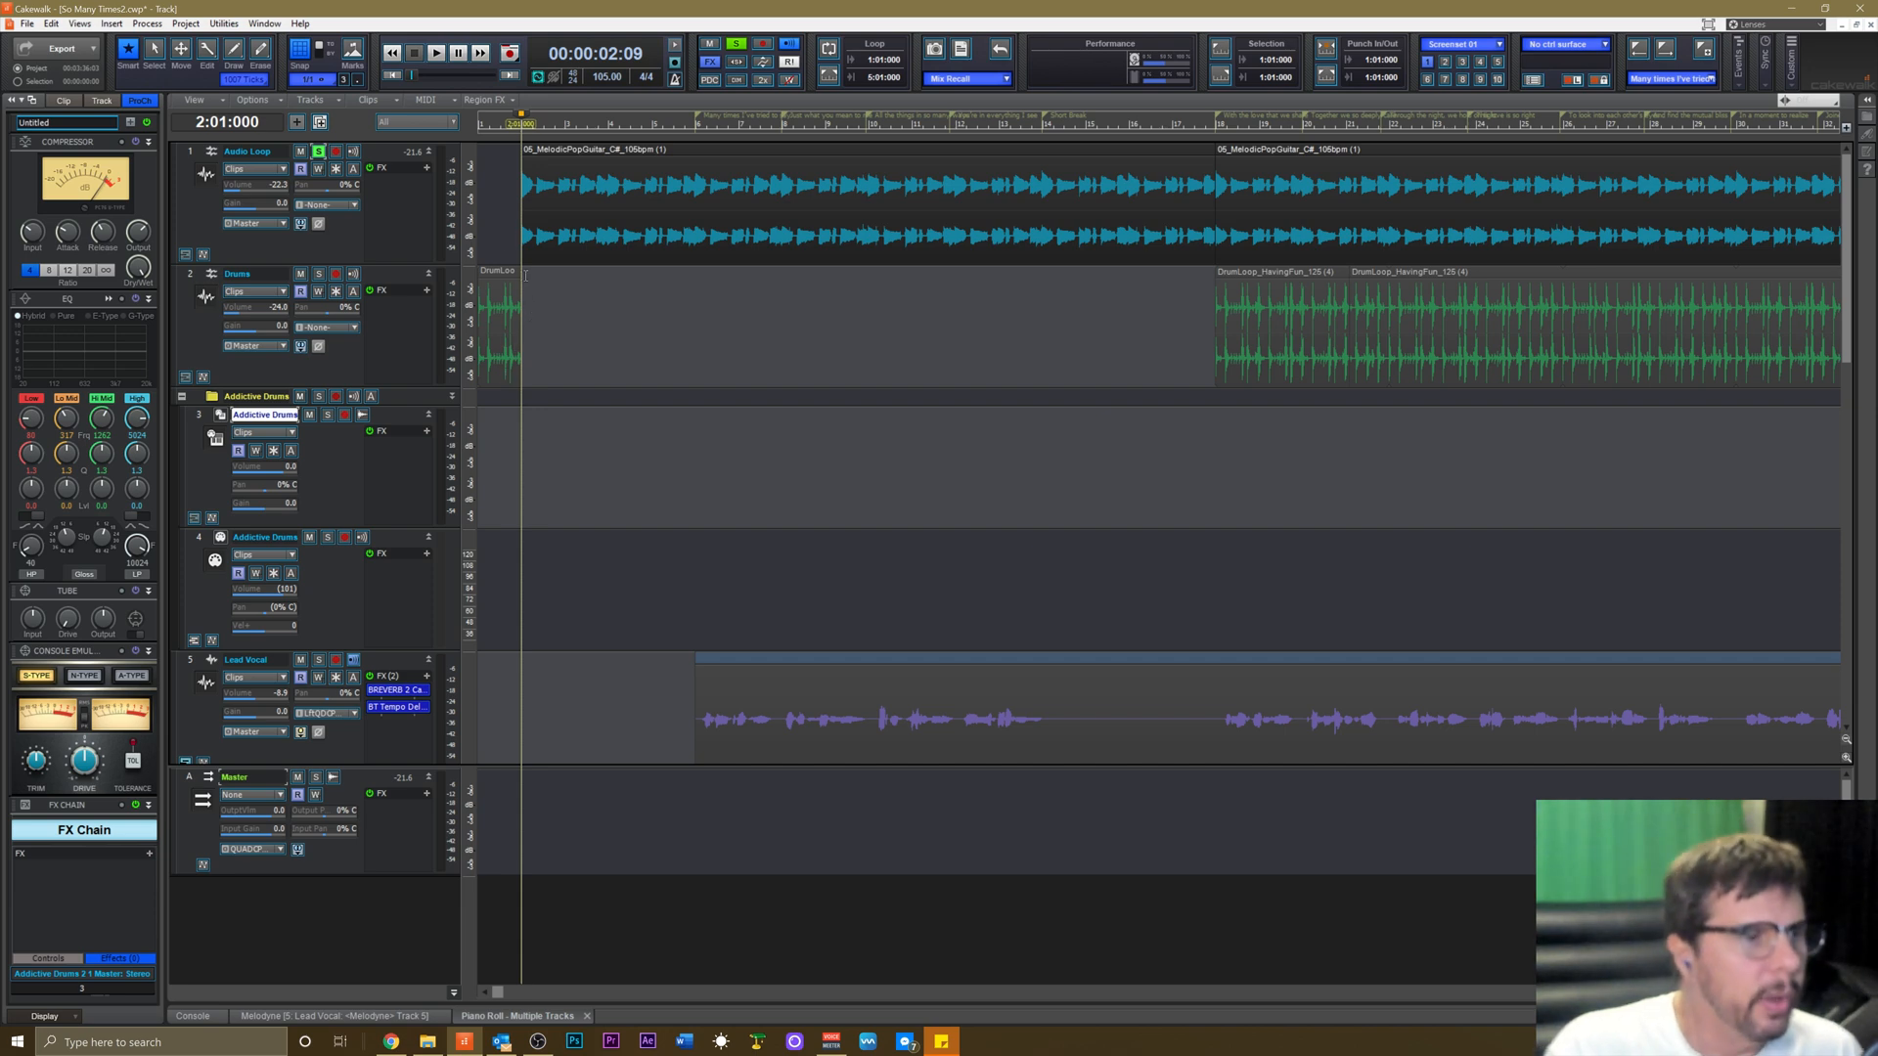
pyautogui.click(486, 128)
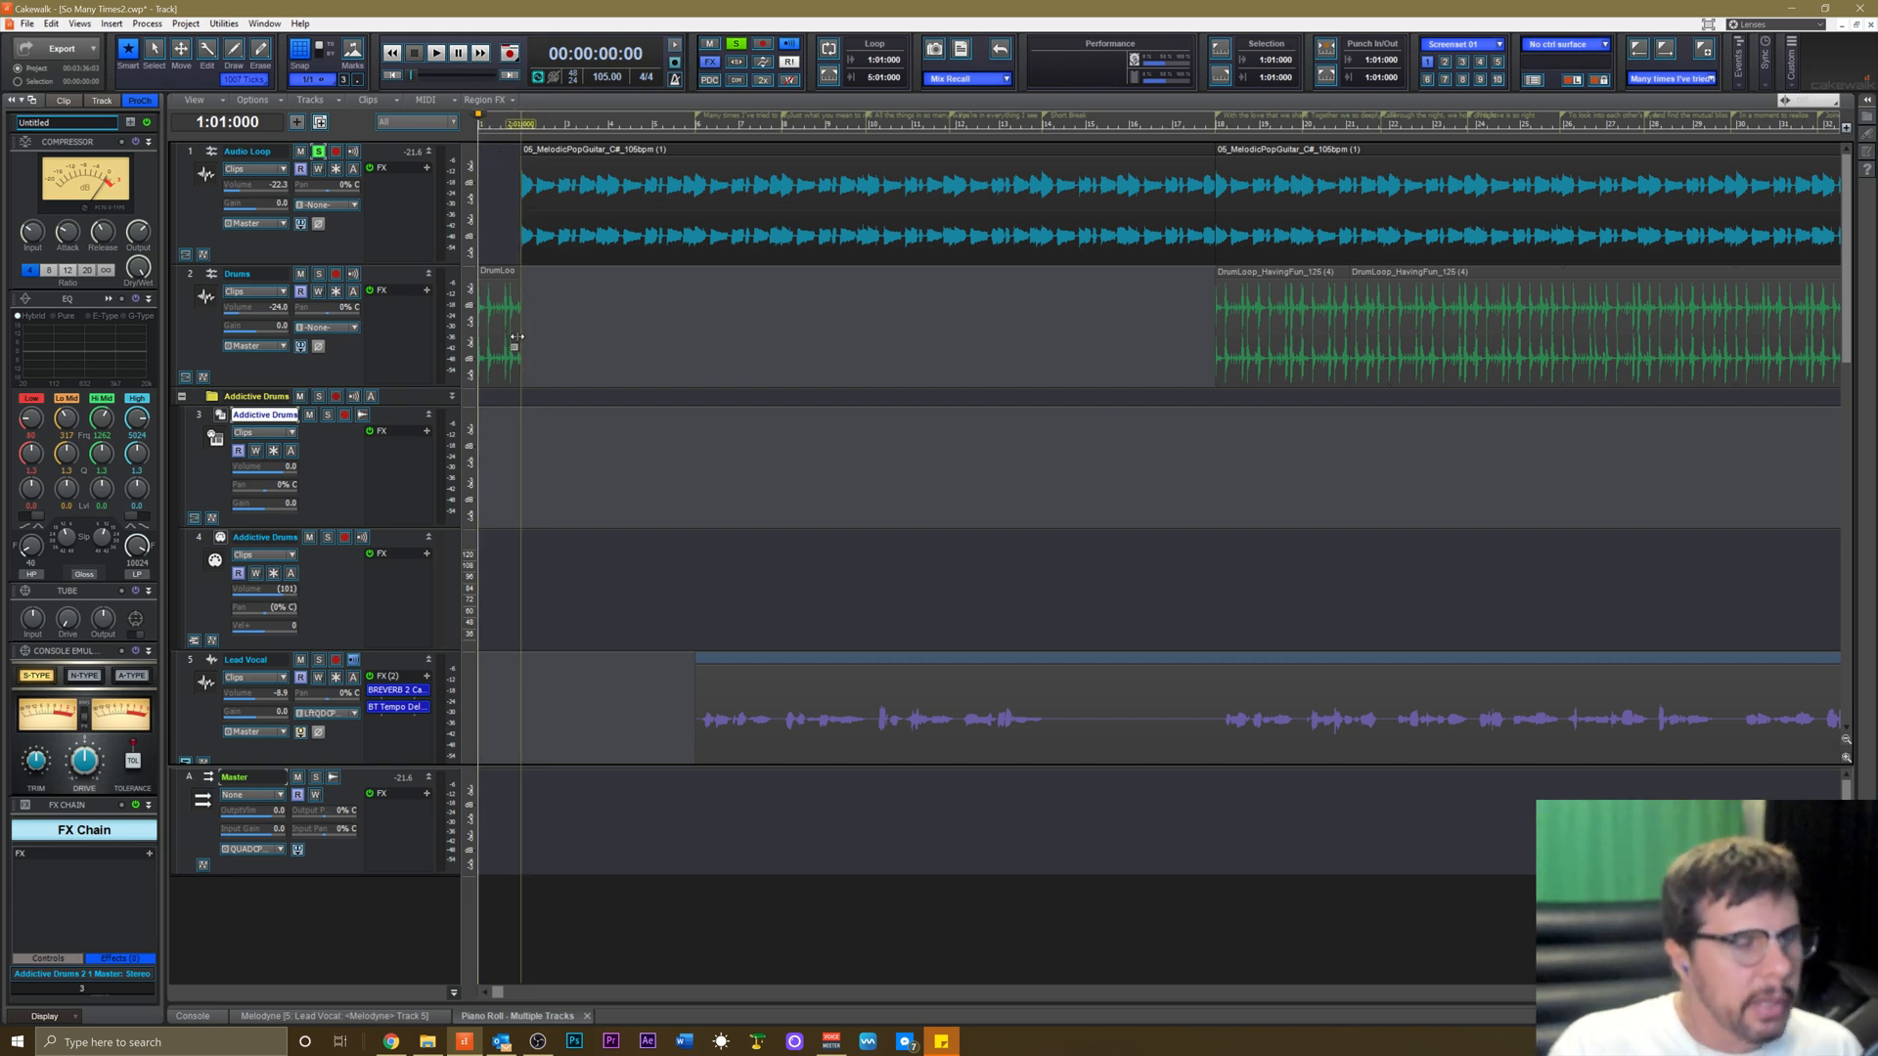
pyautogui.scroll(-8, 516, 336)
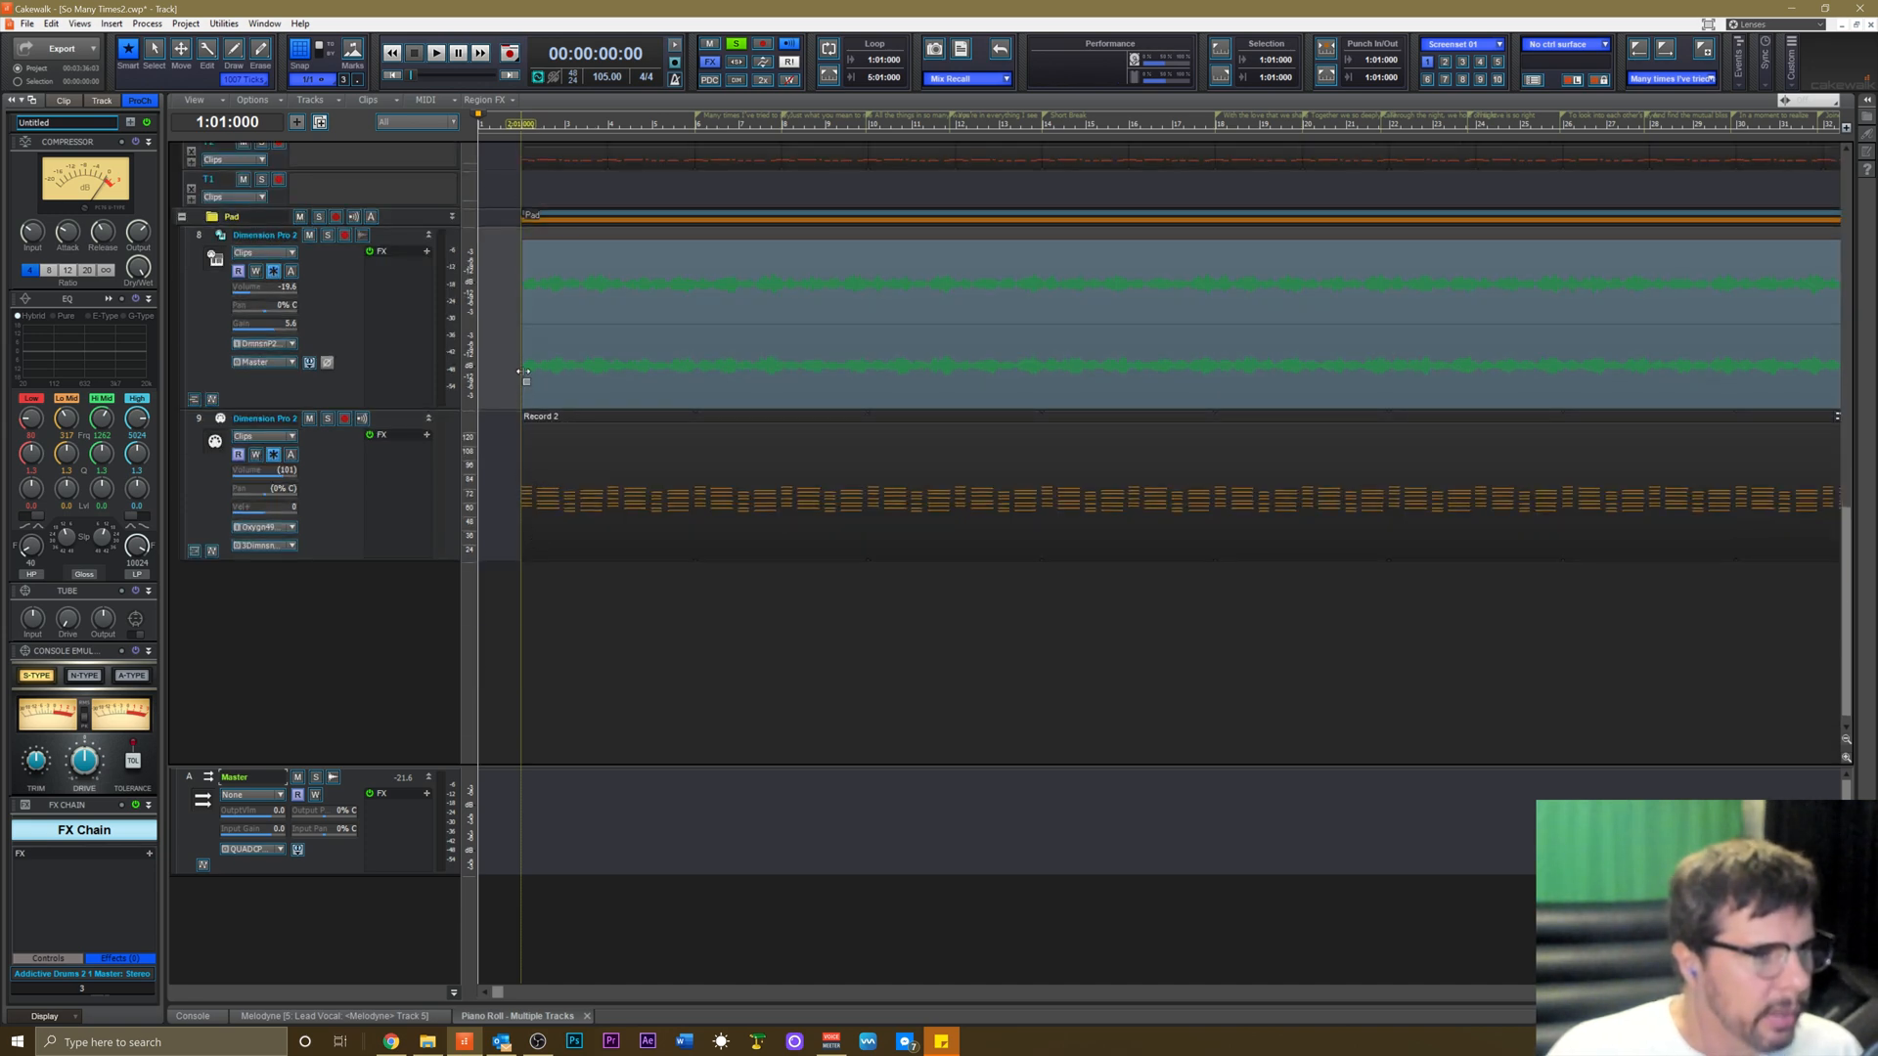
# Trim the start of the Pad folder's audio and MIDI clips to measure 4, placing the playhead at measure 2.
pyautogui.moveTo(522, 370); pyautogui.dragTo(588, 370)
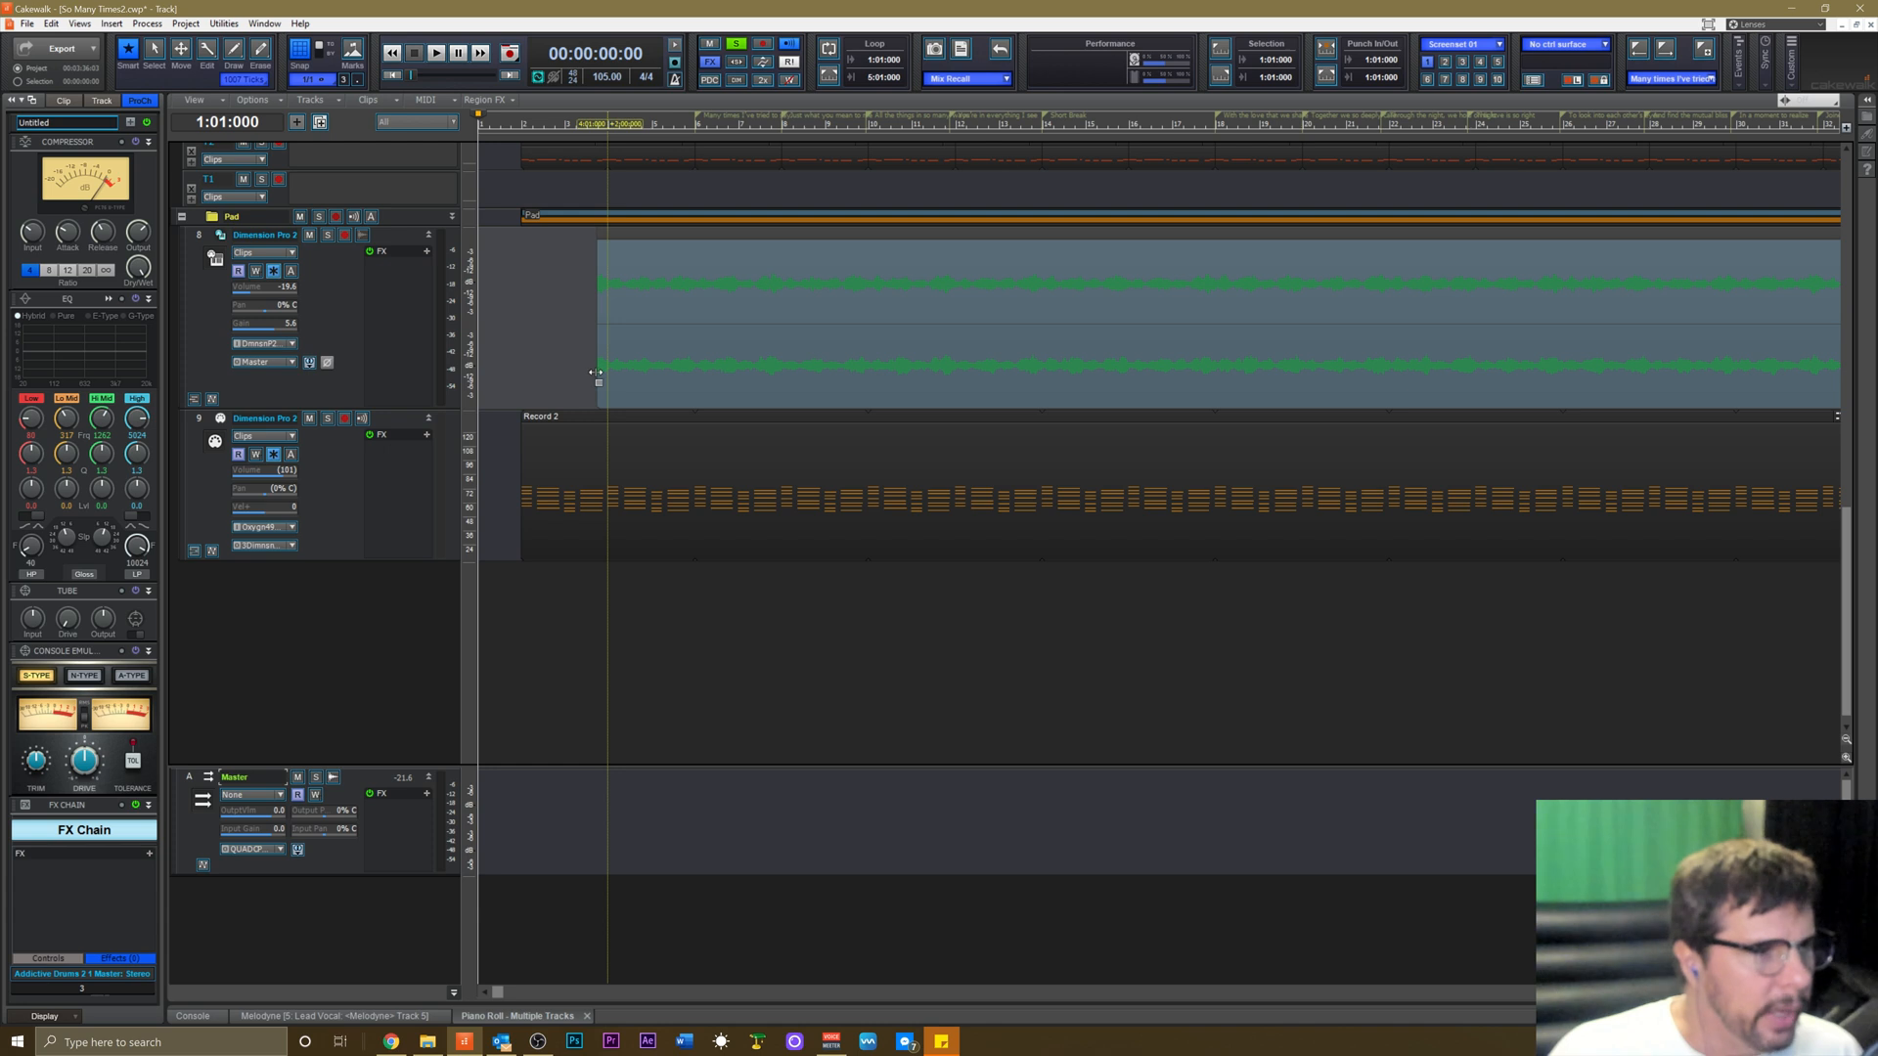
pyautogui.click(510, 130)
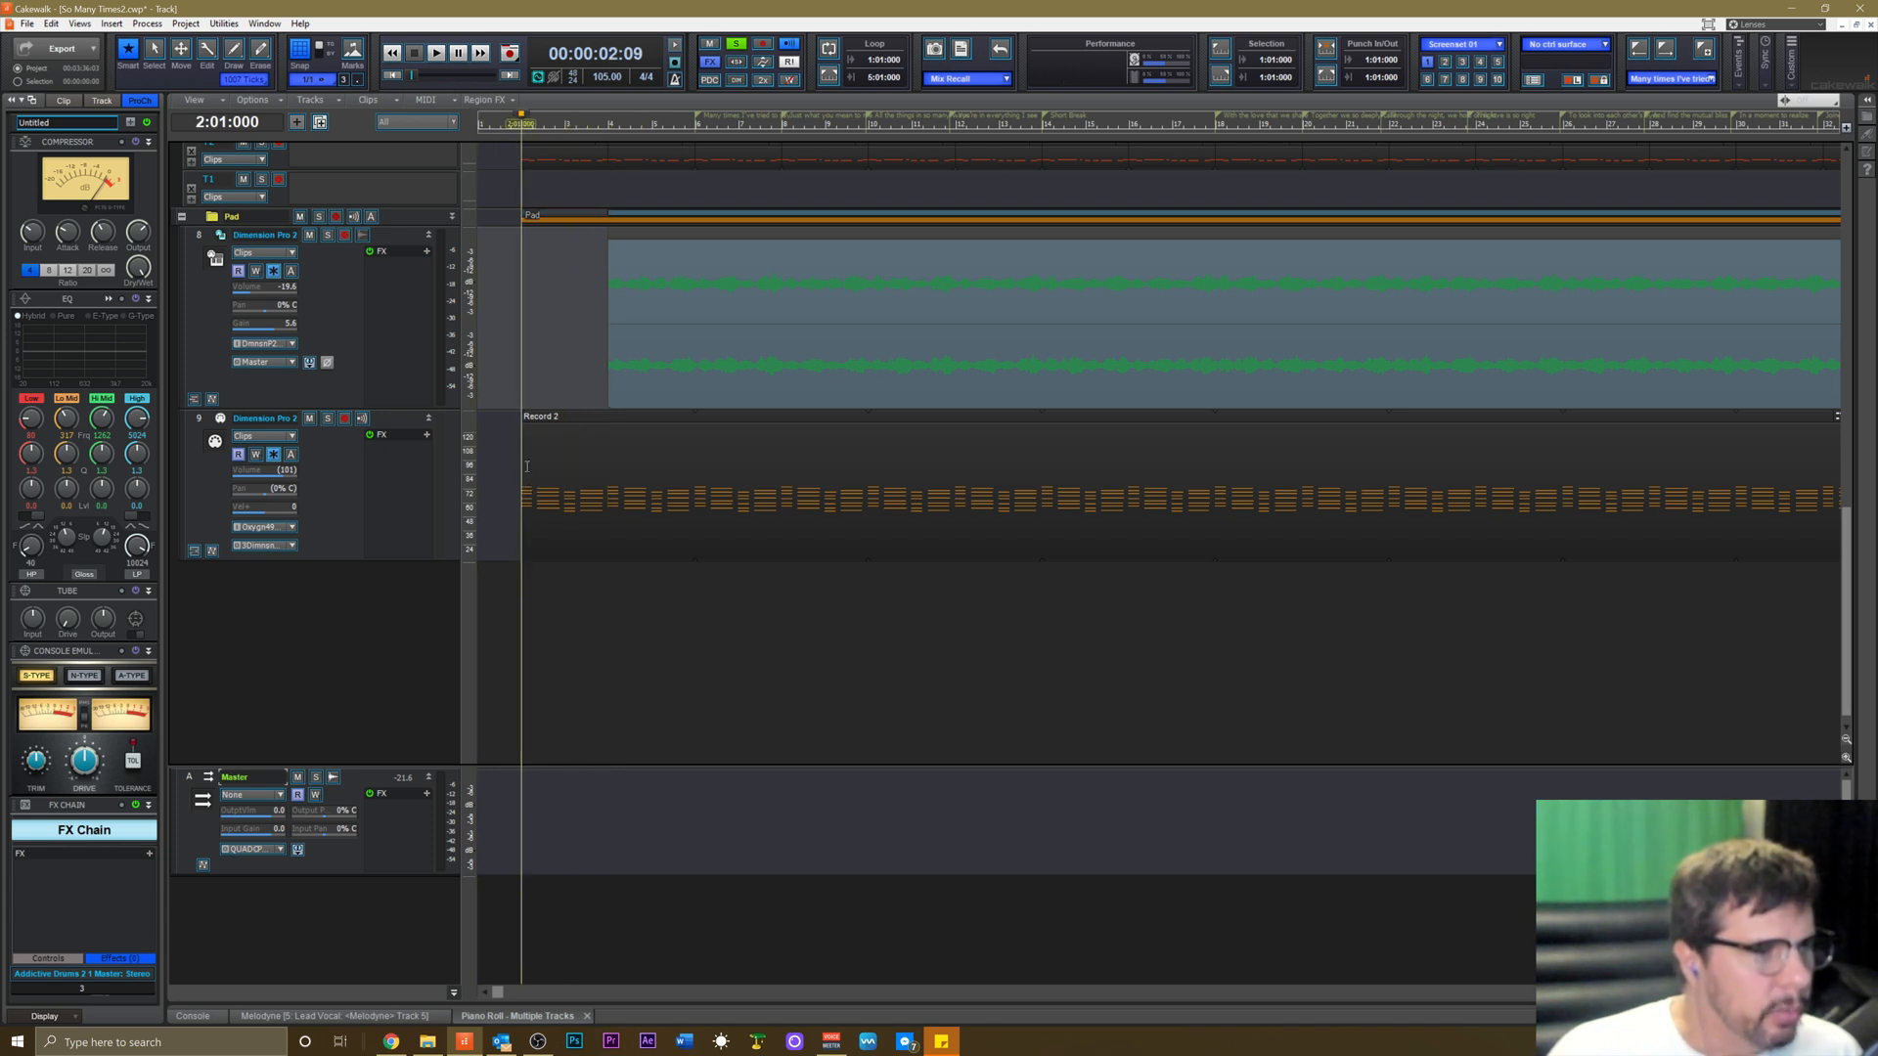
pyautogui.moveTo(534, 458); pyautogui.dragTo(598, 461)
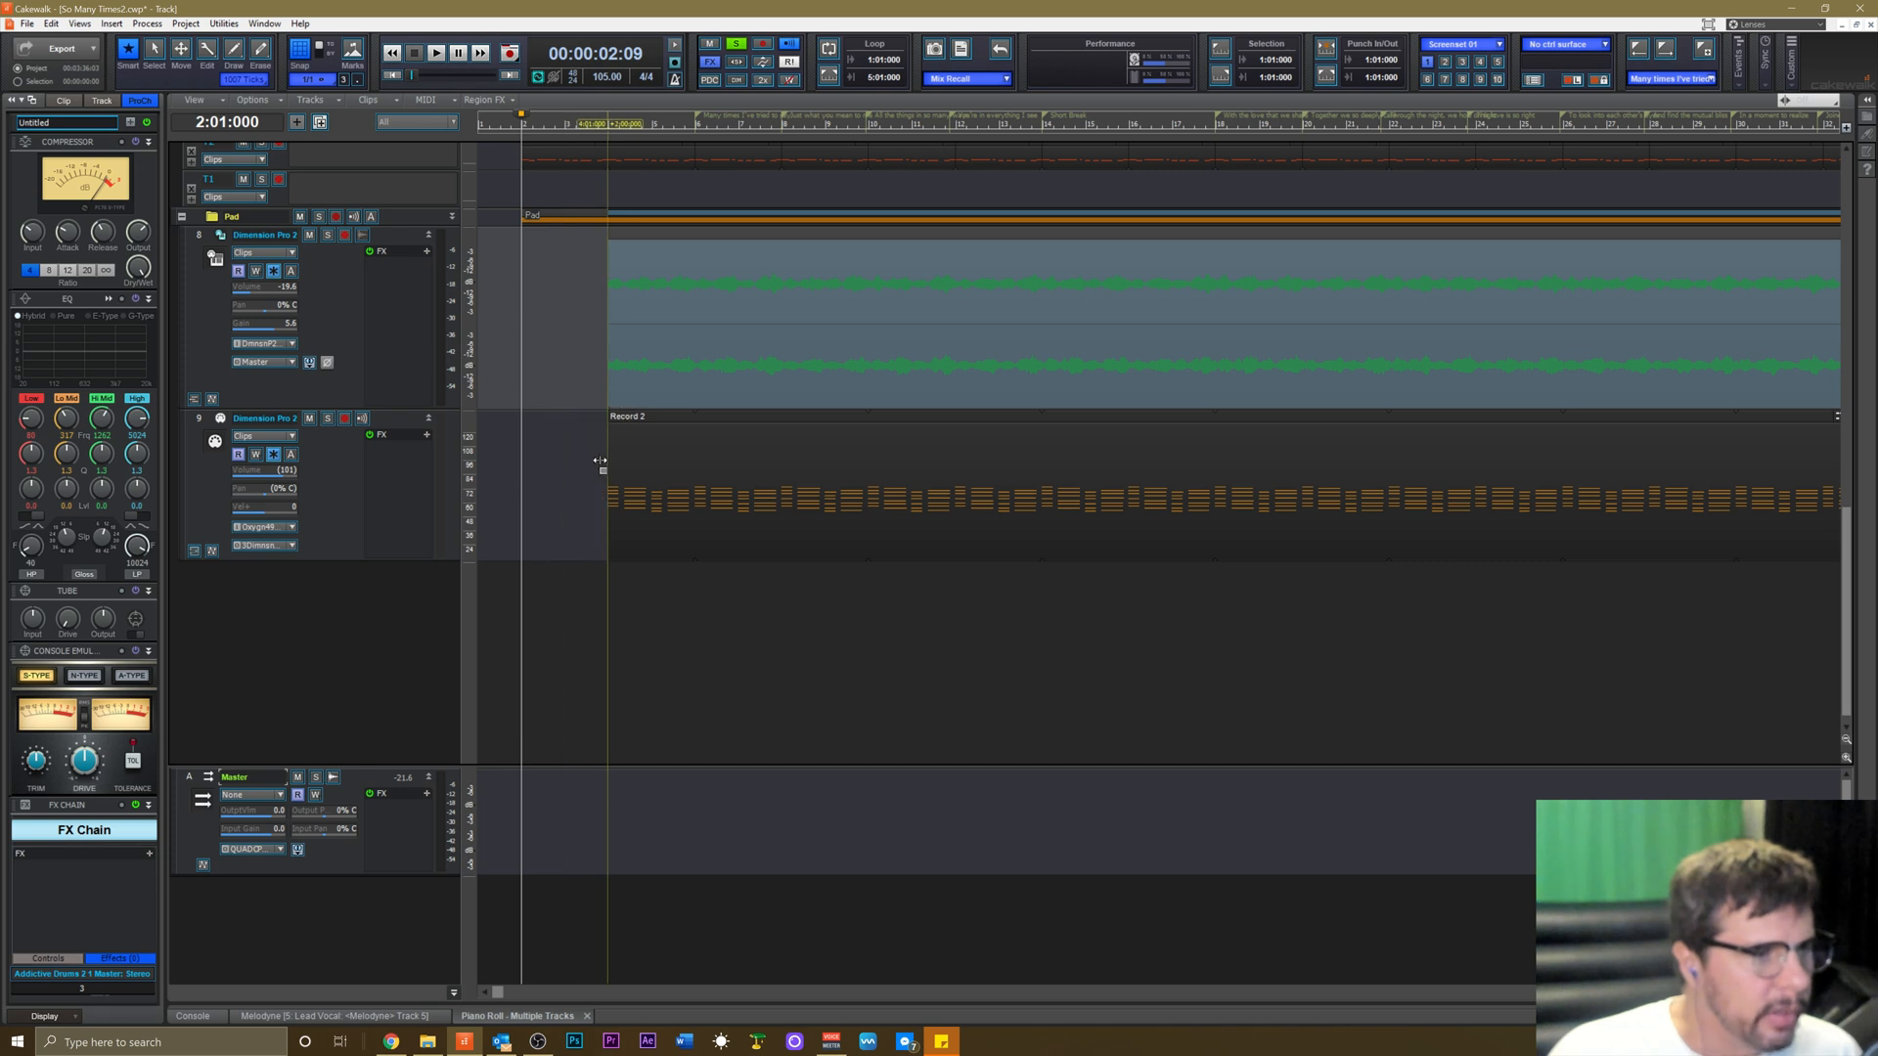
# Clear the bass part before measure 4 by trimming its first clip to measure 3 and deleting the remainder.
pyautogui.scroll(5, 519, 499)
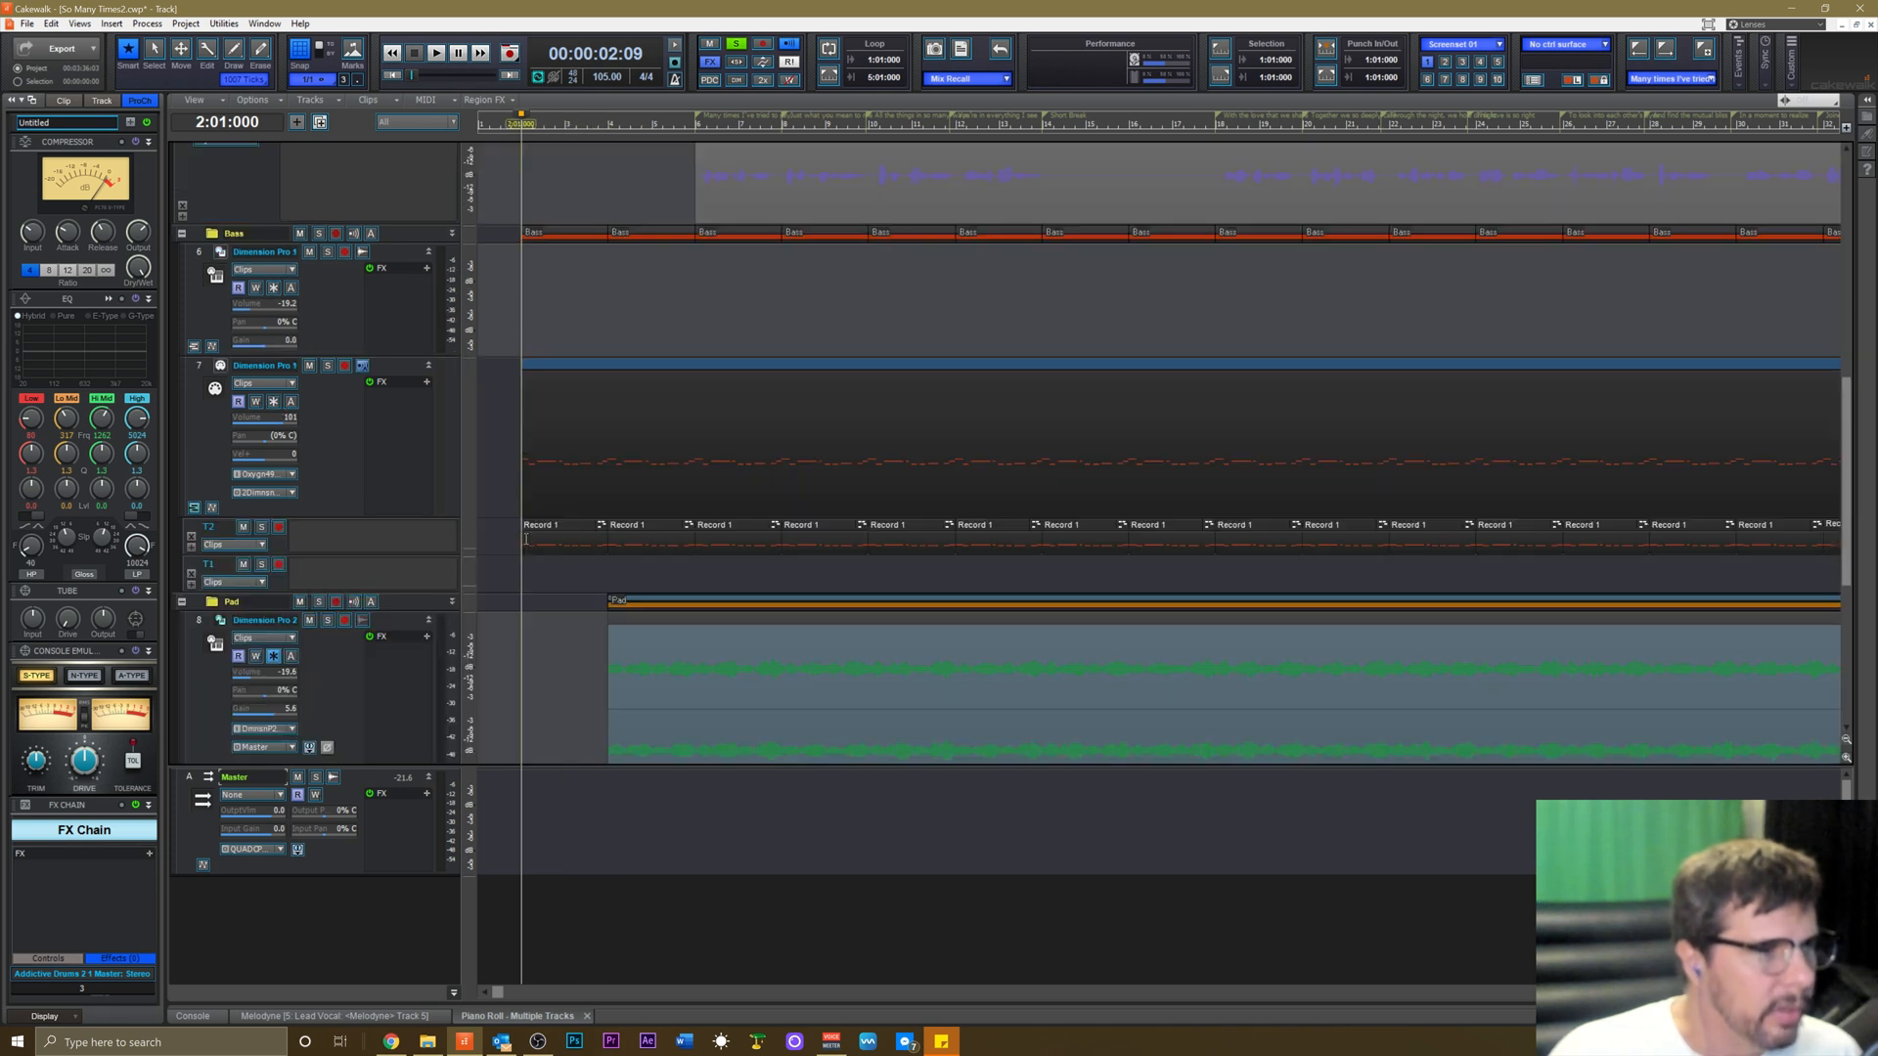
pyautogui.moveTo(525, 540); pyautogui.dragTo(556, 542)
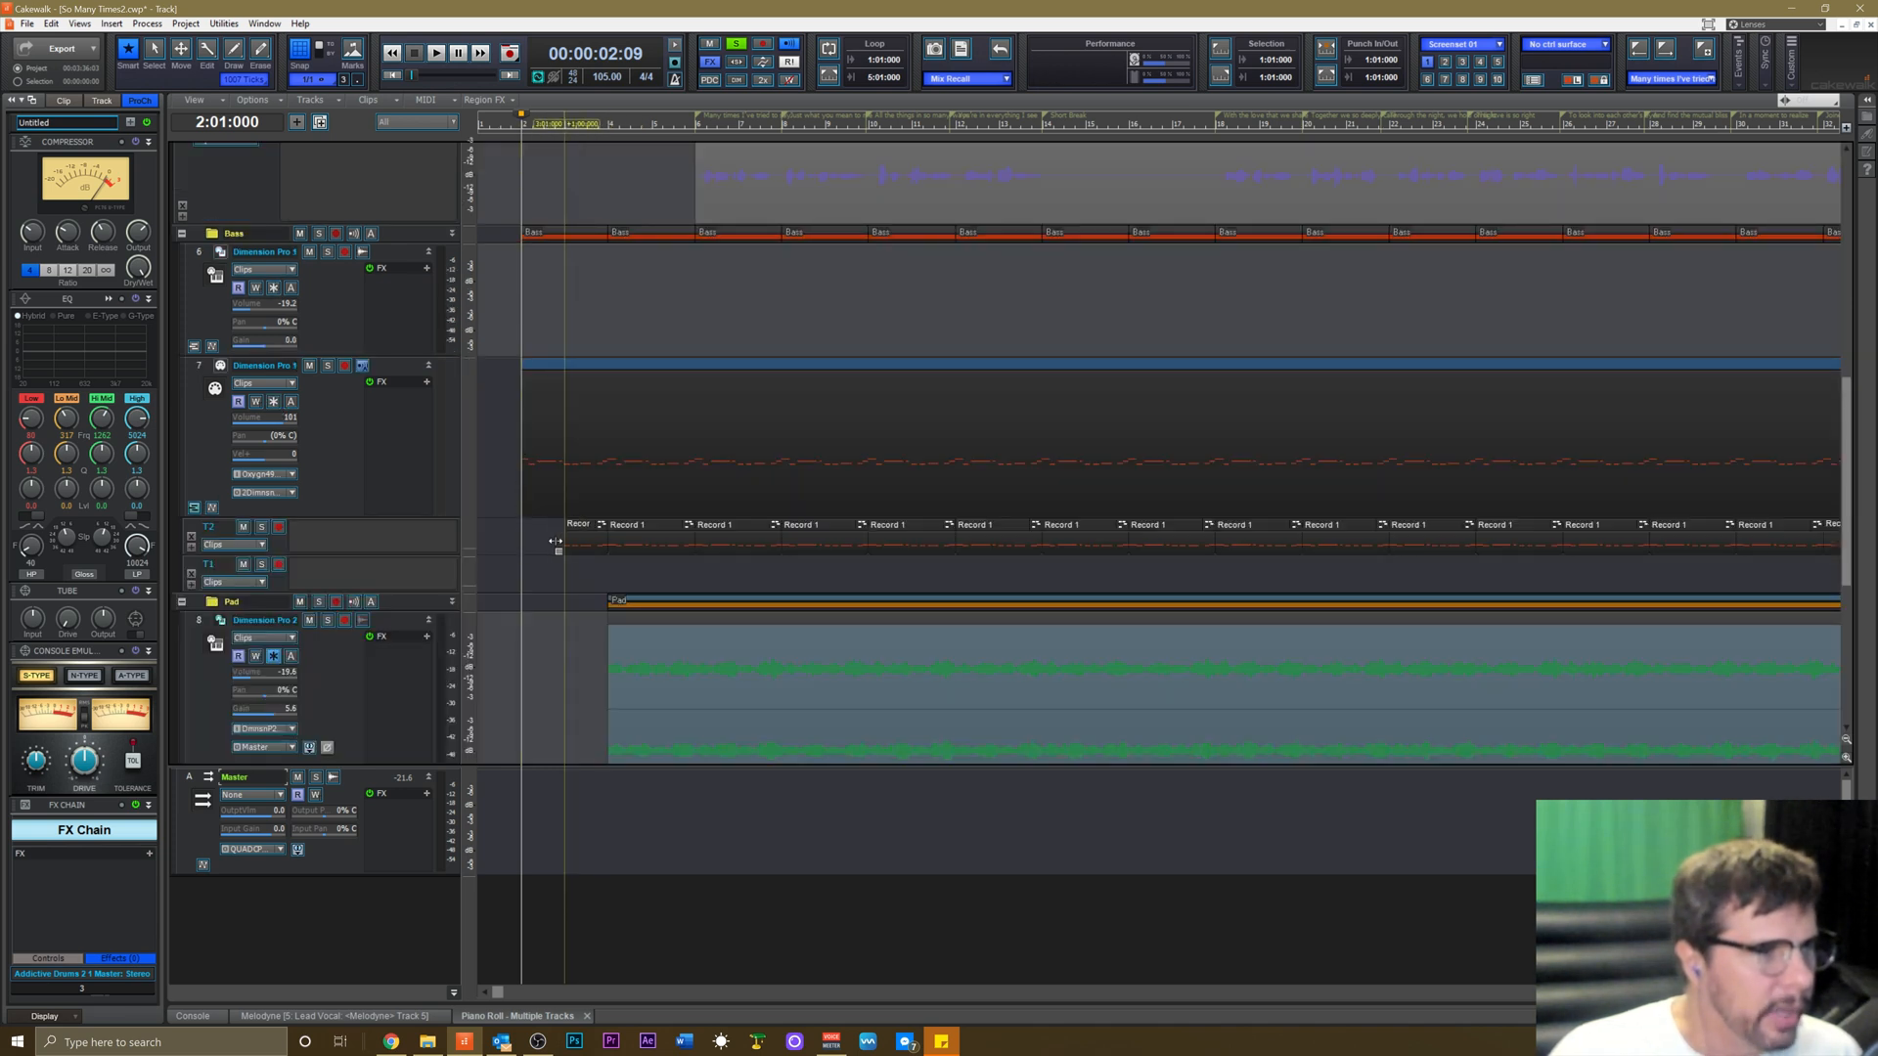
pyautogui.moveTo(565, 541); pyautogui.dragTo(565, 540)
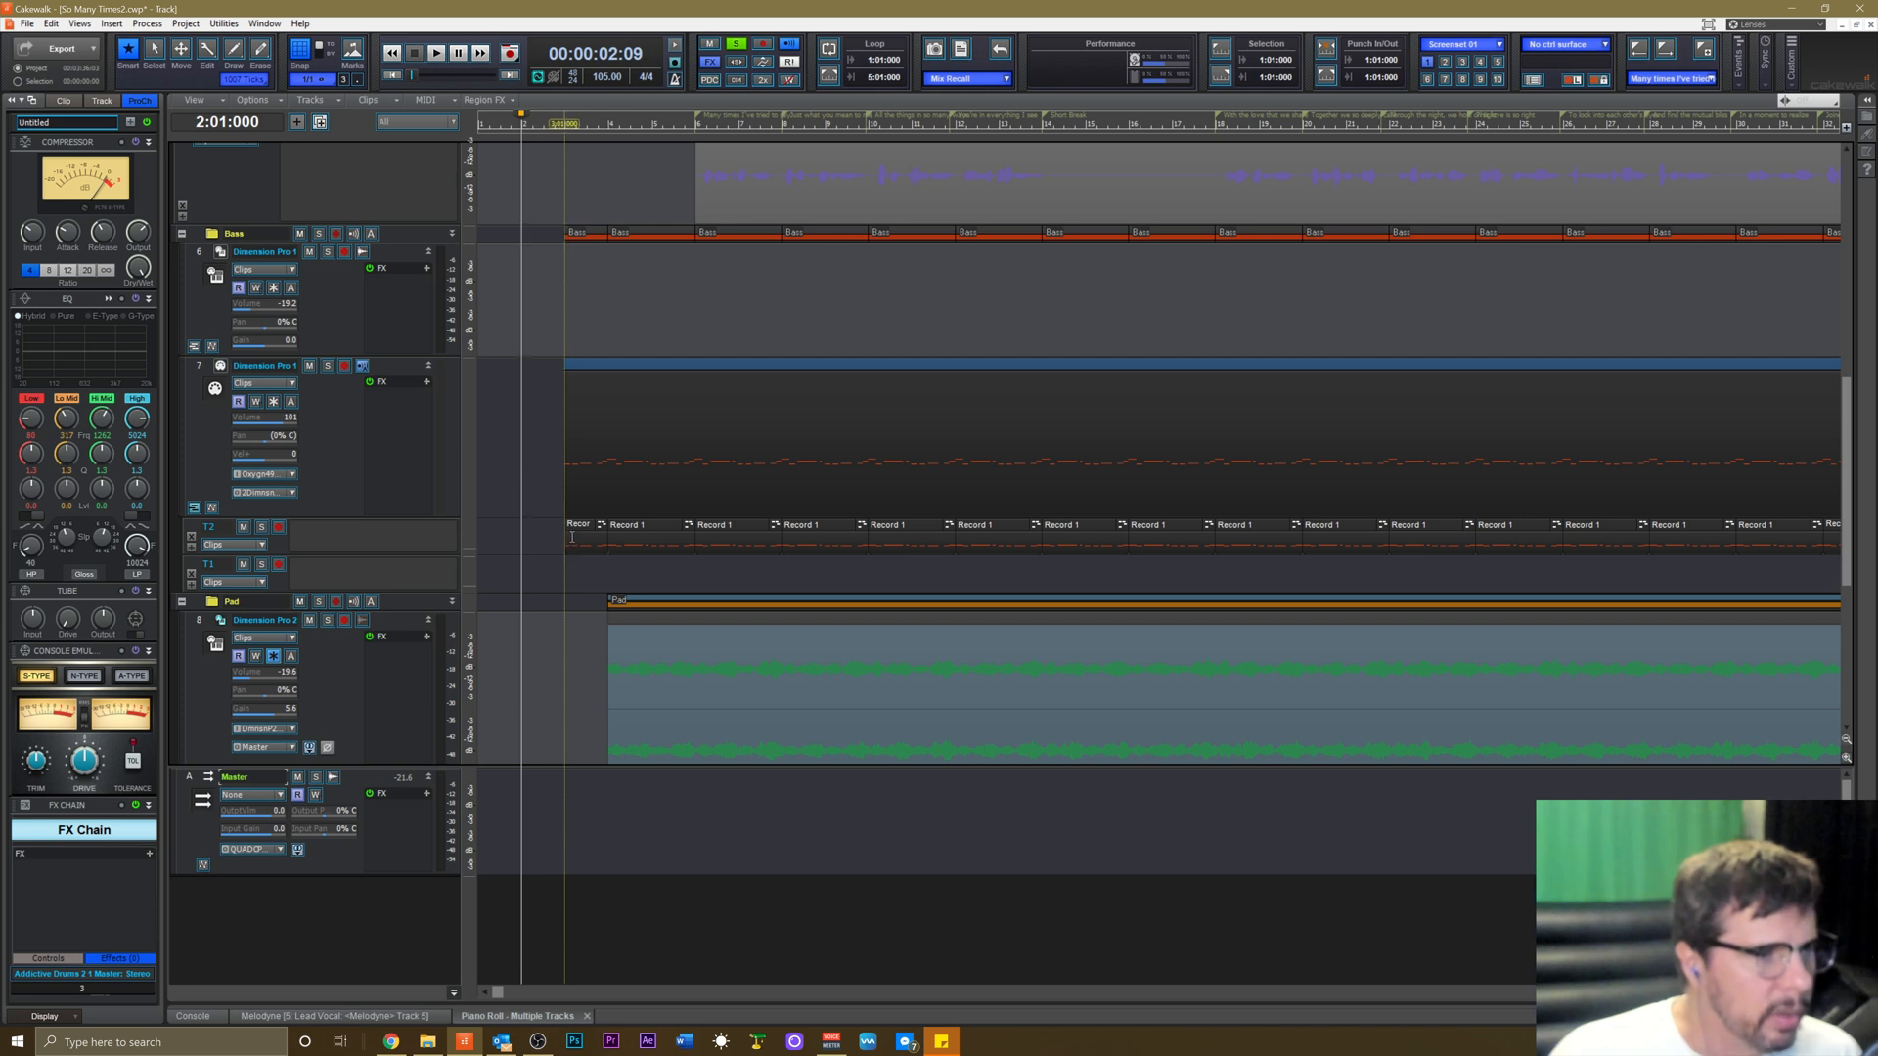
pyautogui.click(580, 534)
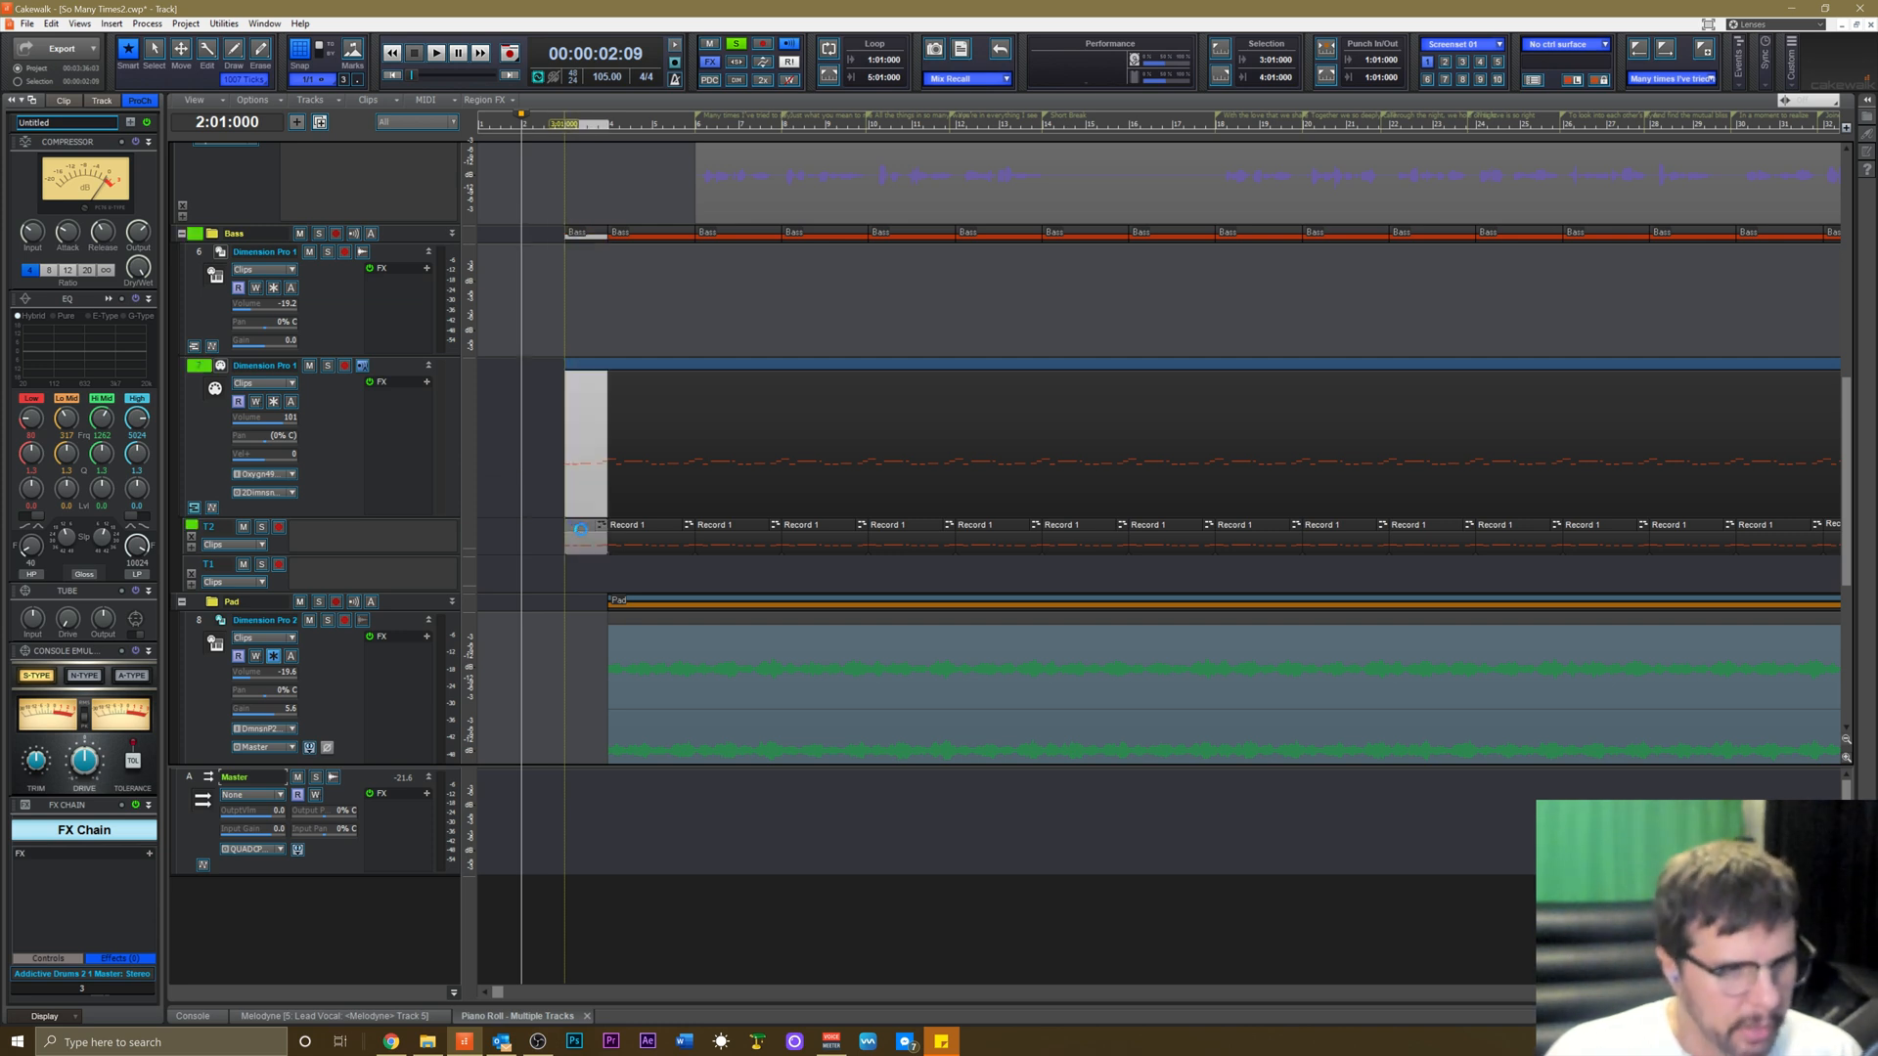
pyautogui.press('Delete')
# Play the arrangement from the project start, unsolo the Audio Loop track during playback, and stop the song.
pyautogui.press('w')
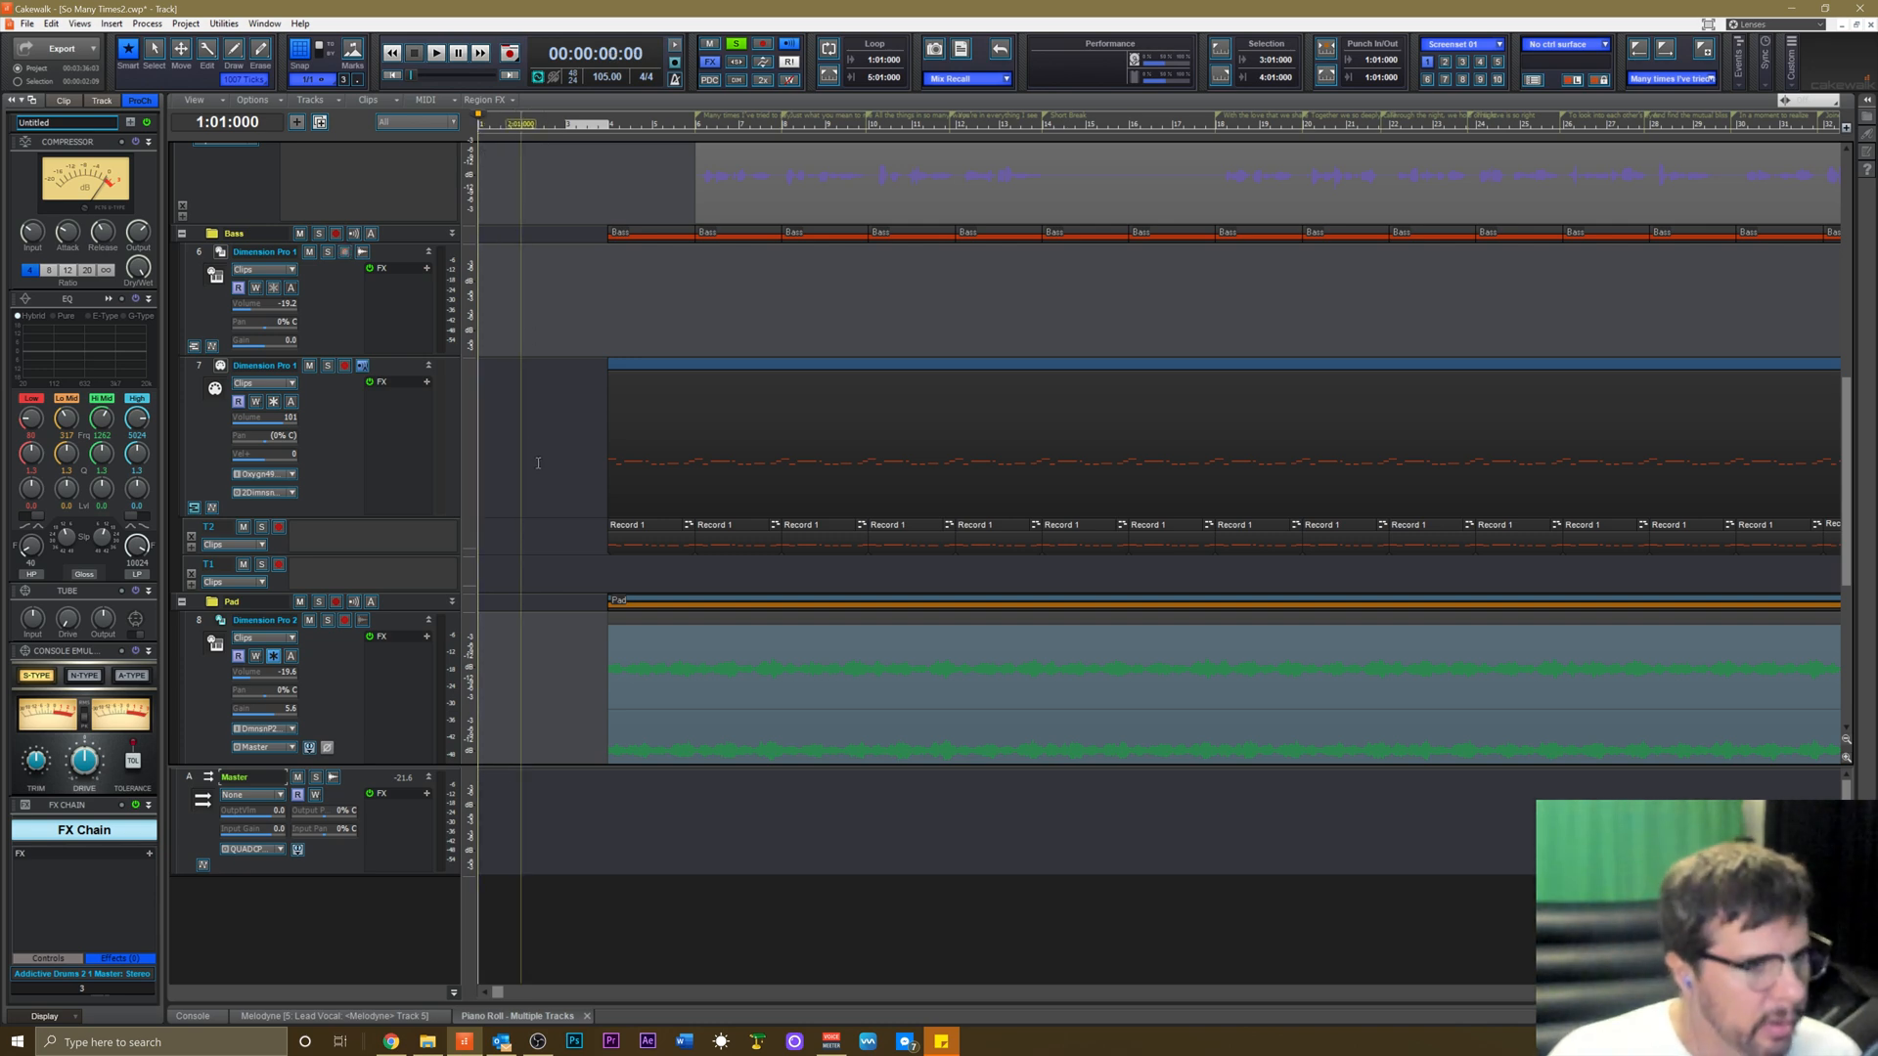
pyautogui.press('space')
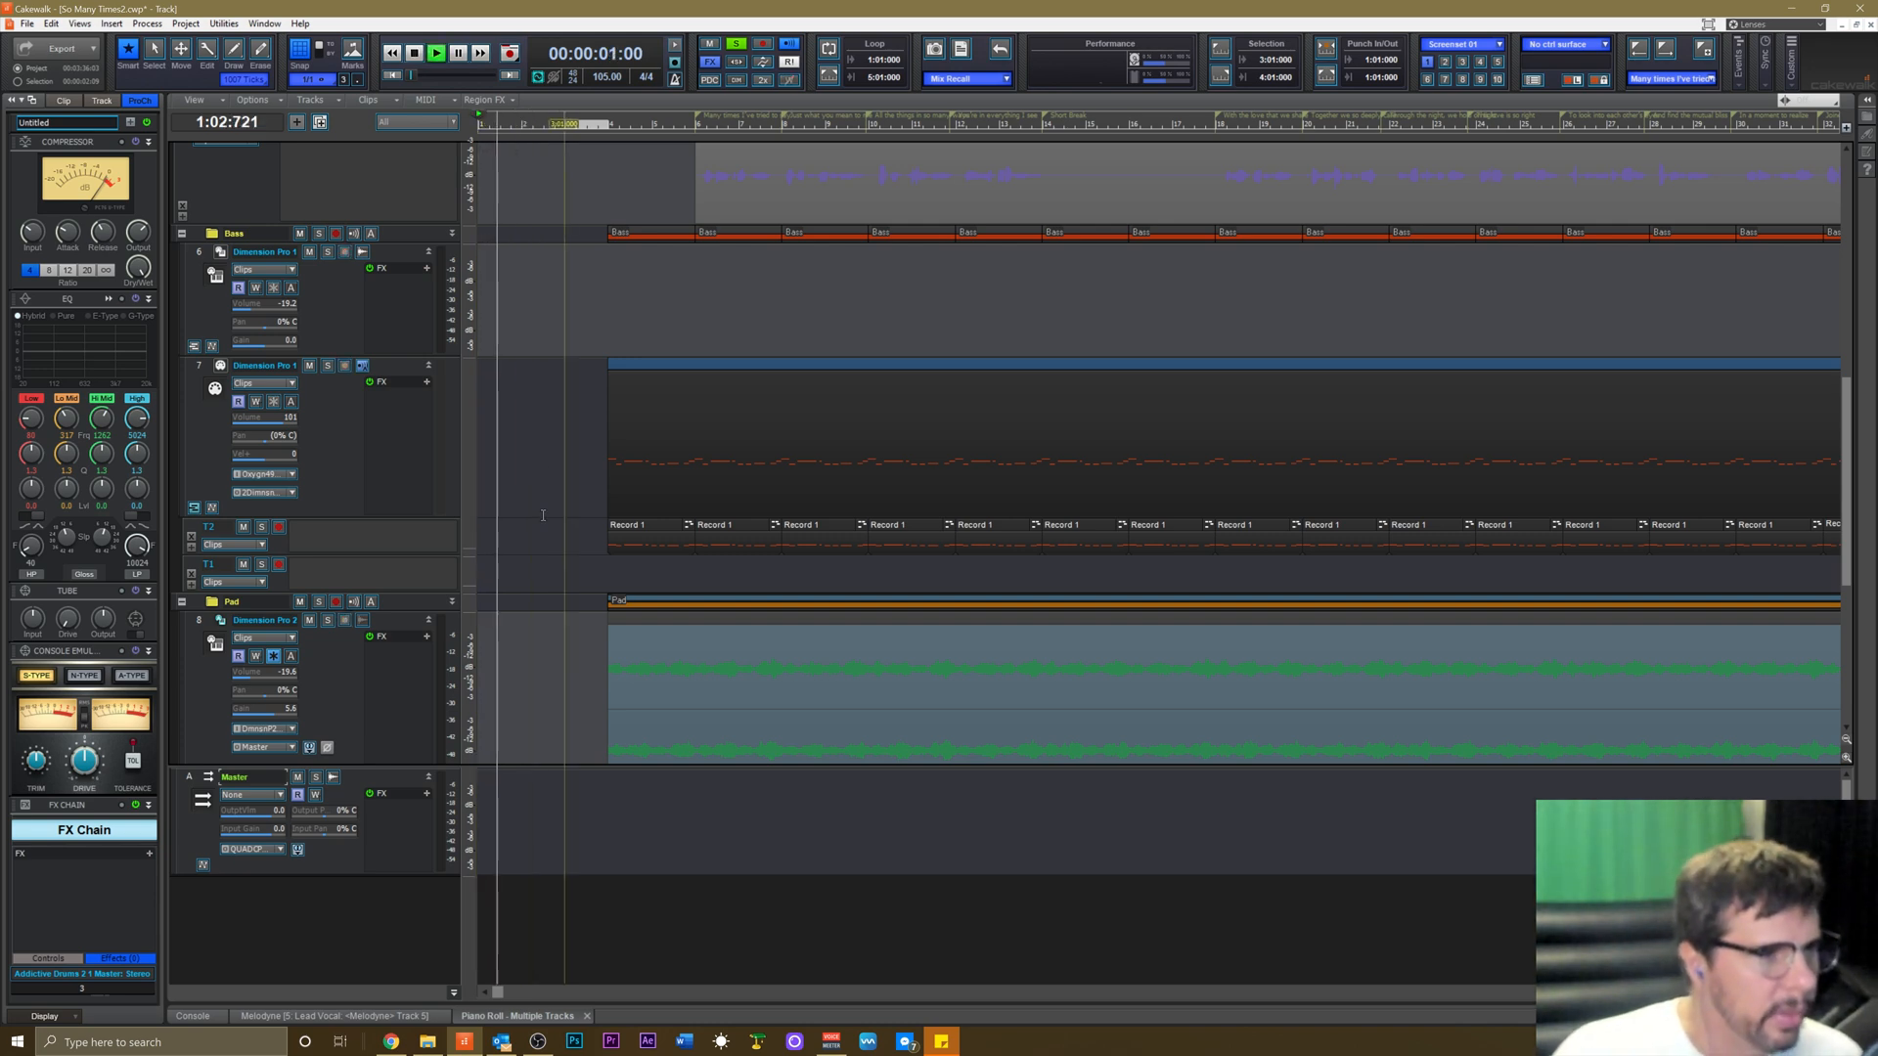
pyautogui.scroll(8, 435, 466)
pyautogui.scroll(2, 401, 412)
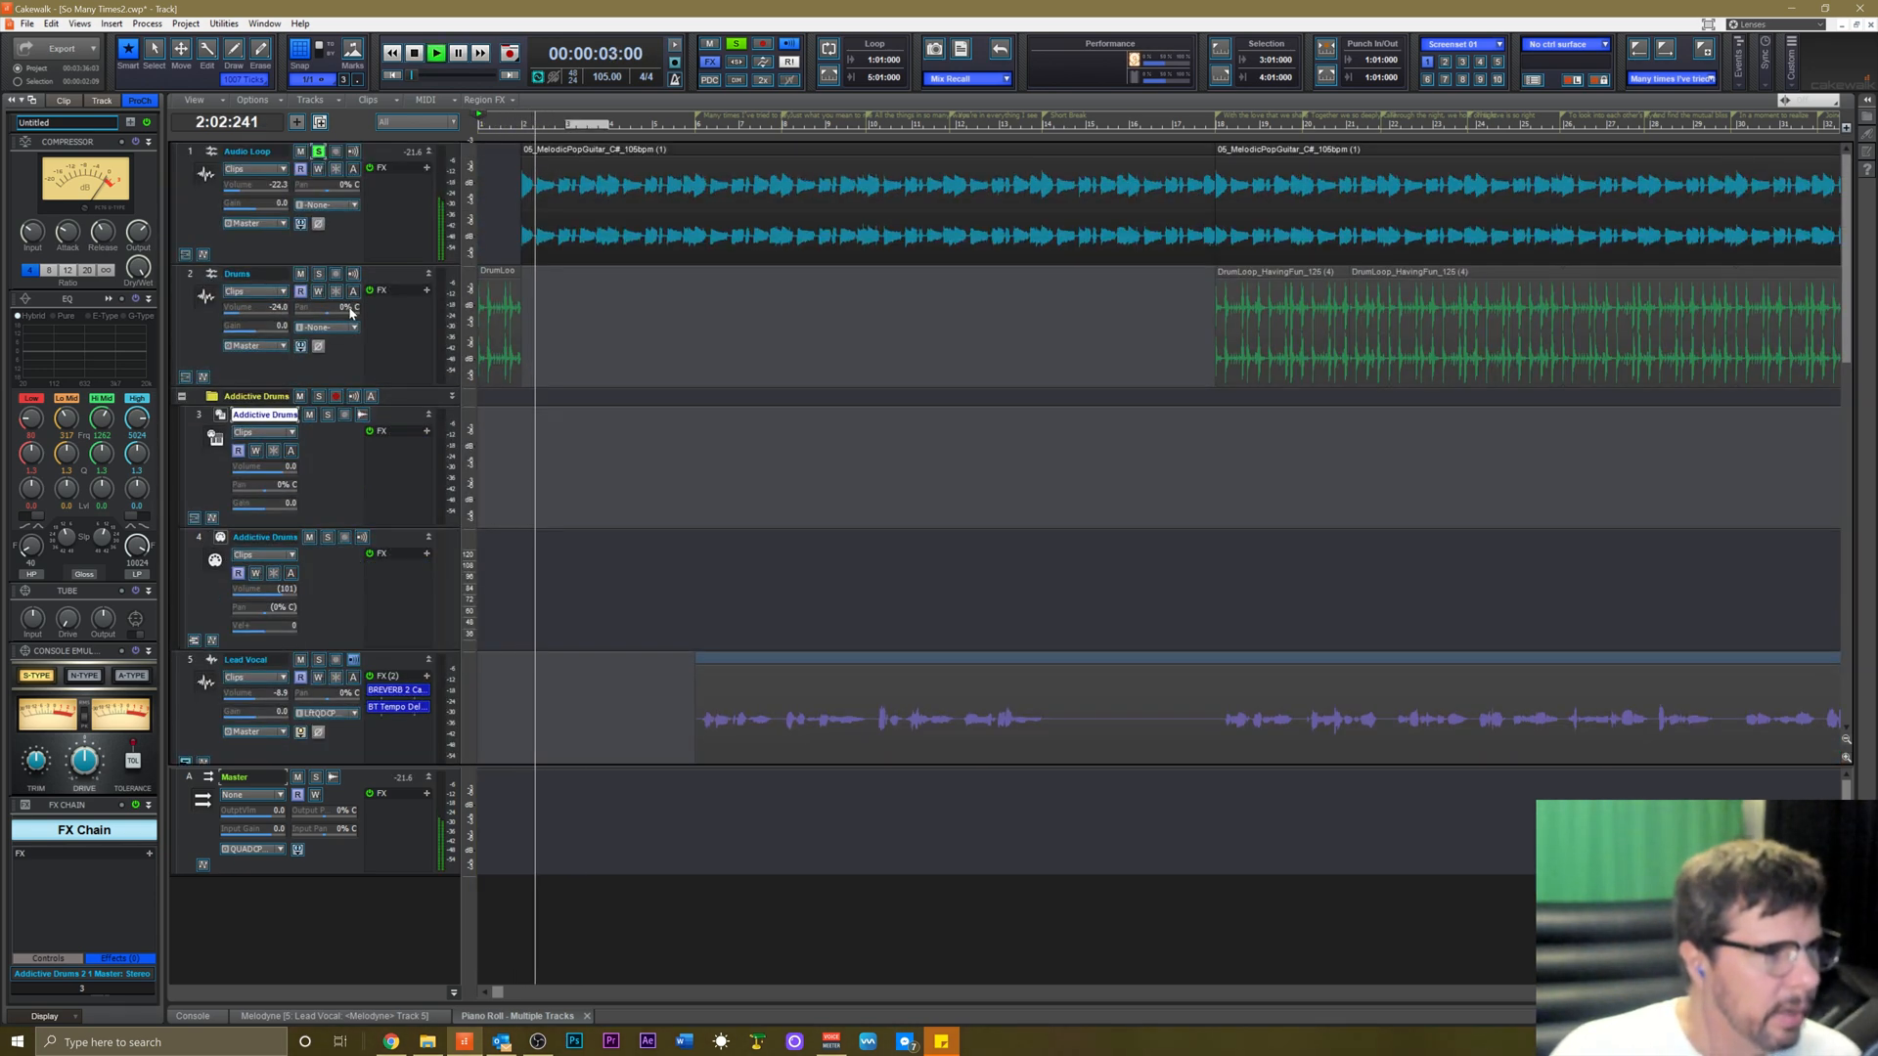
pyautogui.scroll(-10, 401, 448)
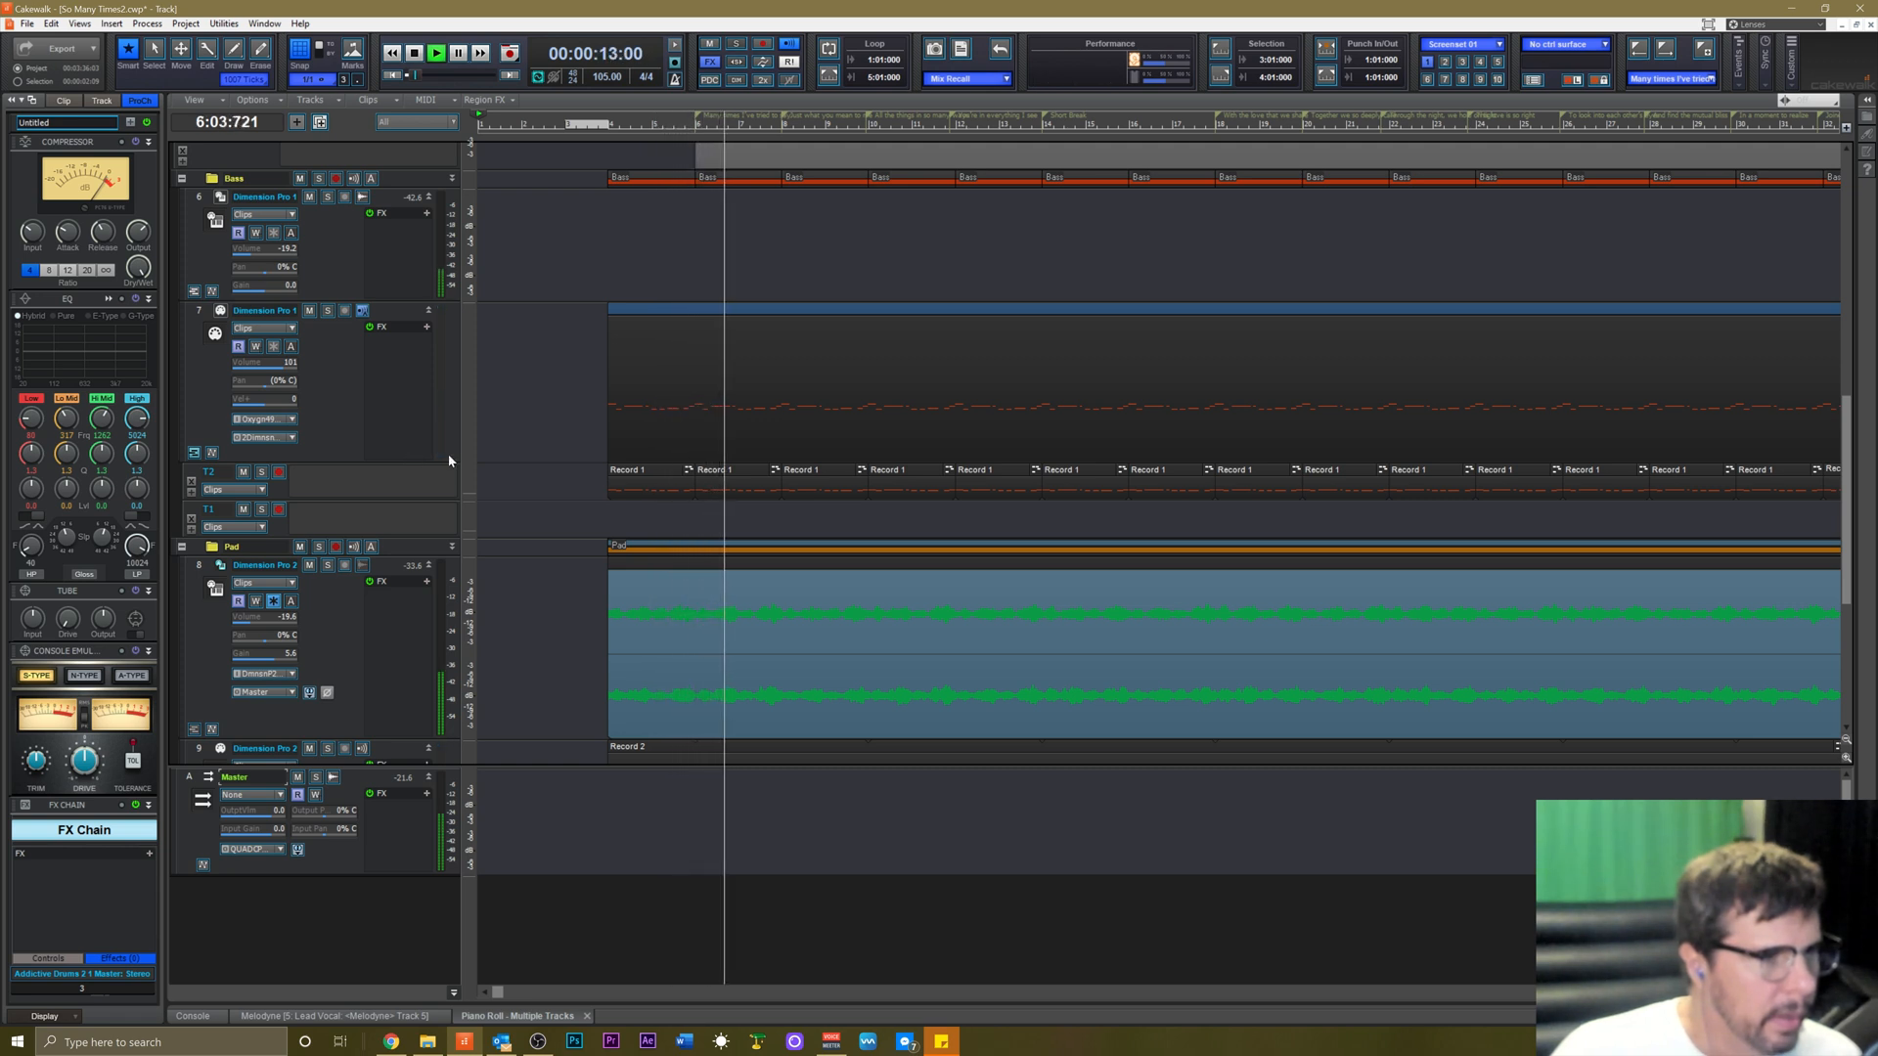
pyautogui.press('space')
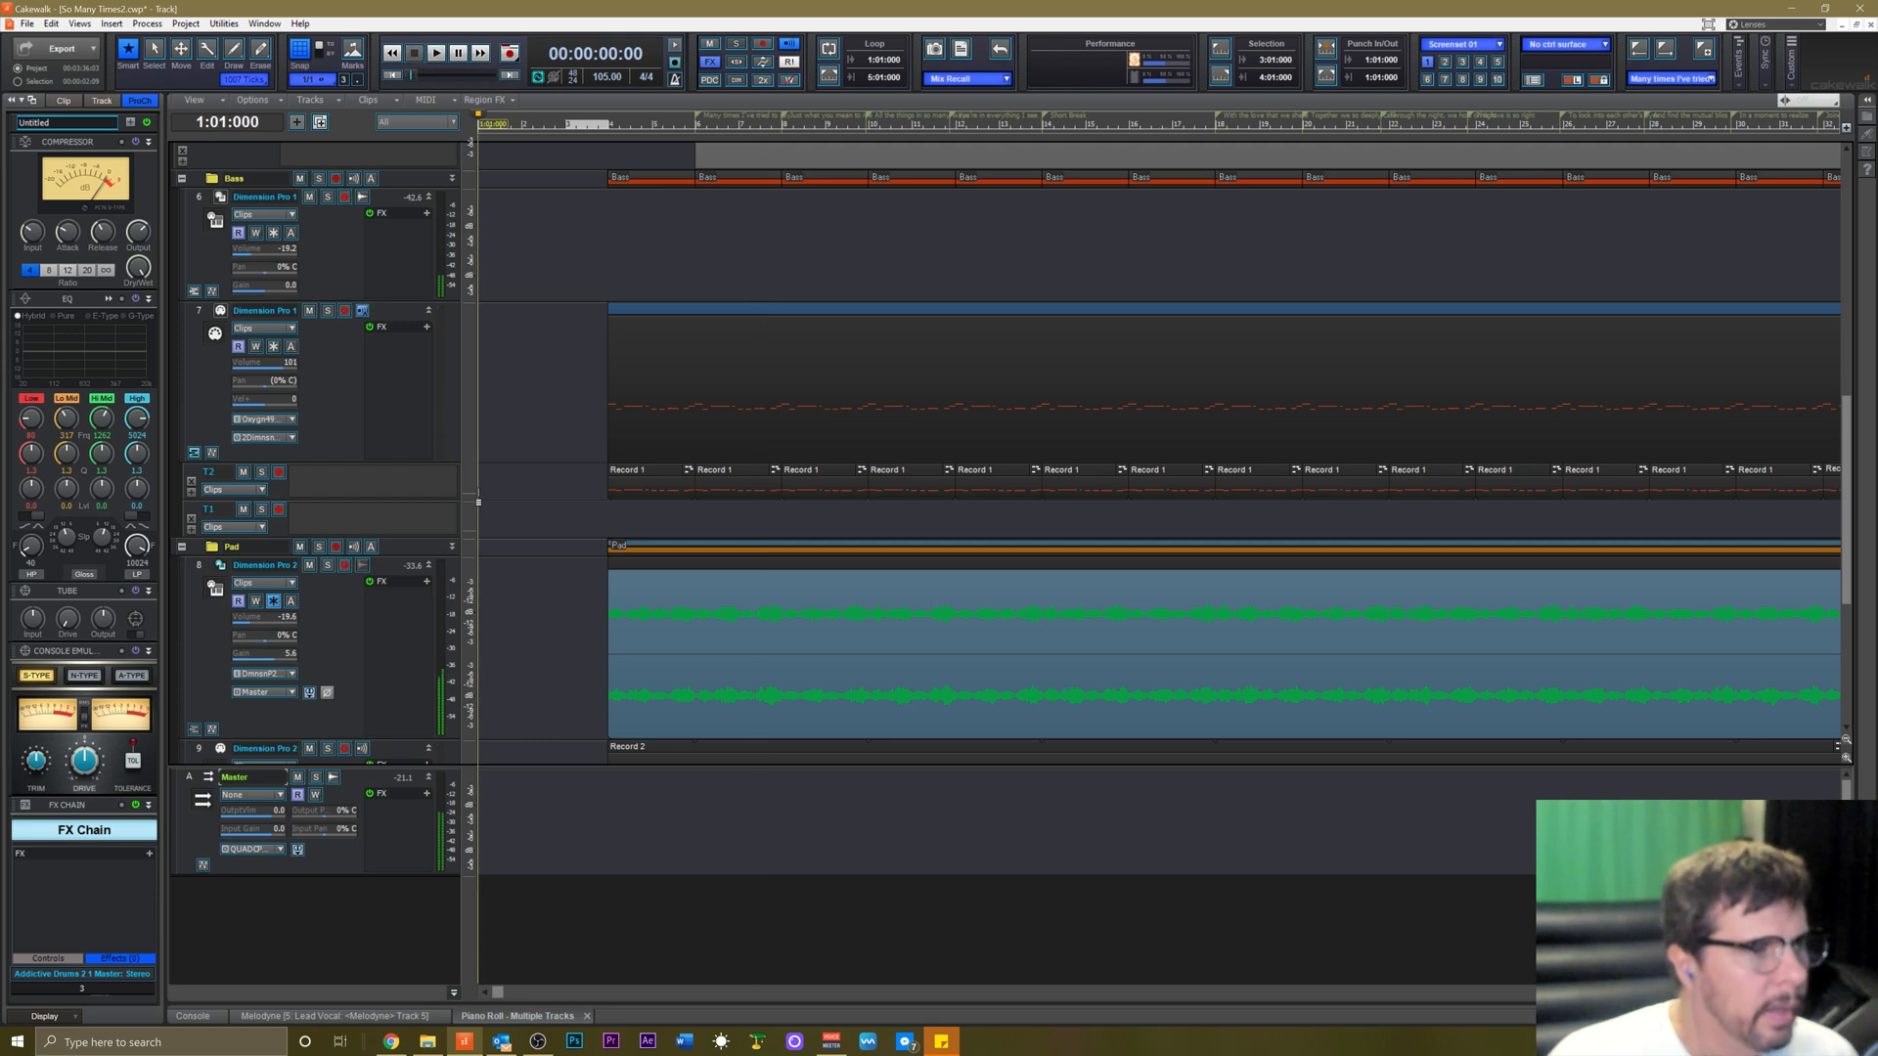
# Select the Bass folder's instrument track and examine the vocal, bass and pad tracks.
pyautogui.scroll(4, 483, 494)
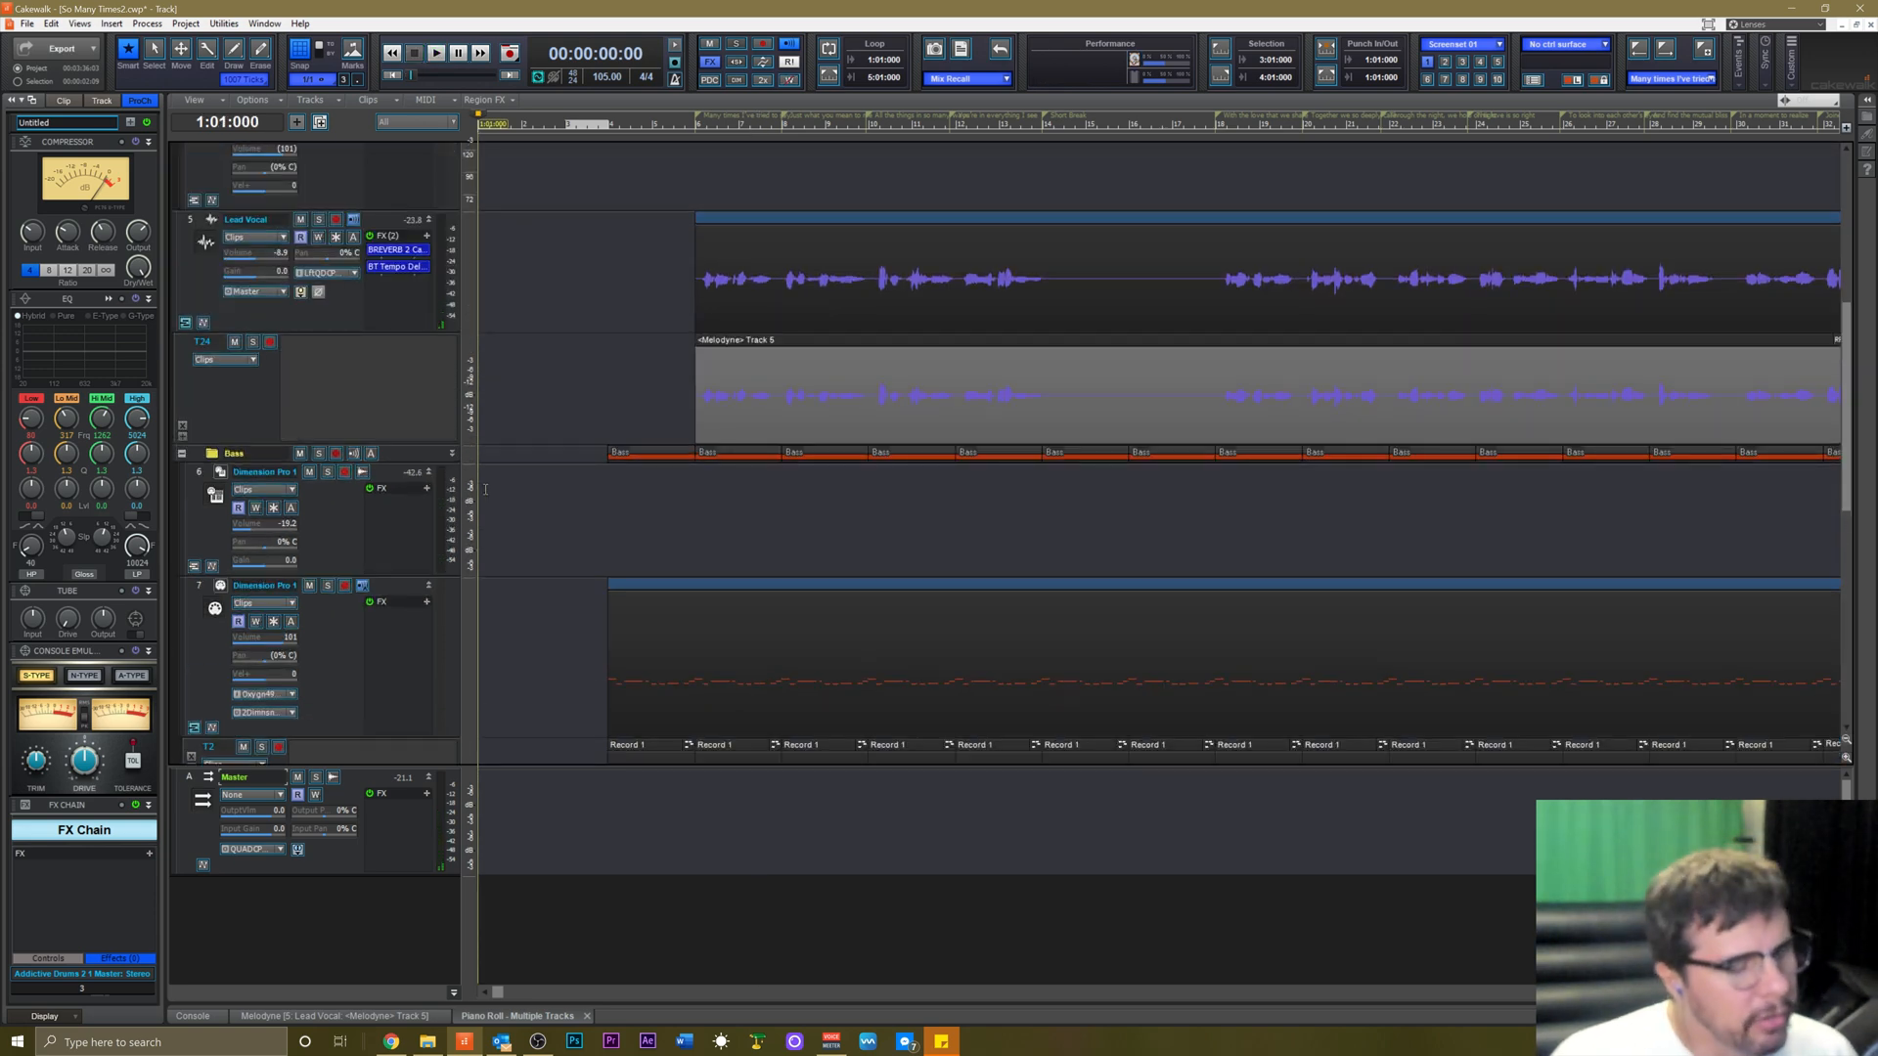
pyautogui.click(333, 526)
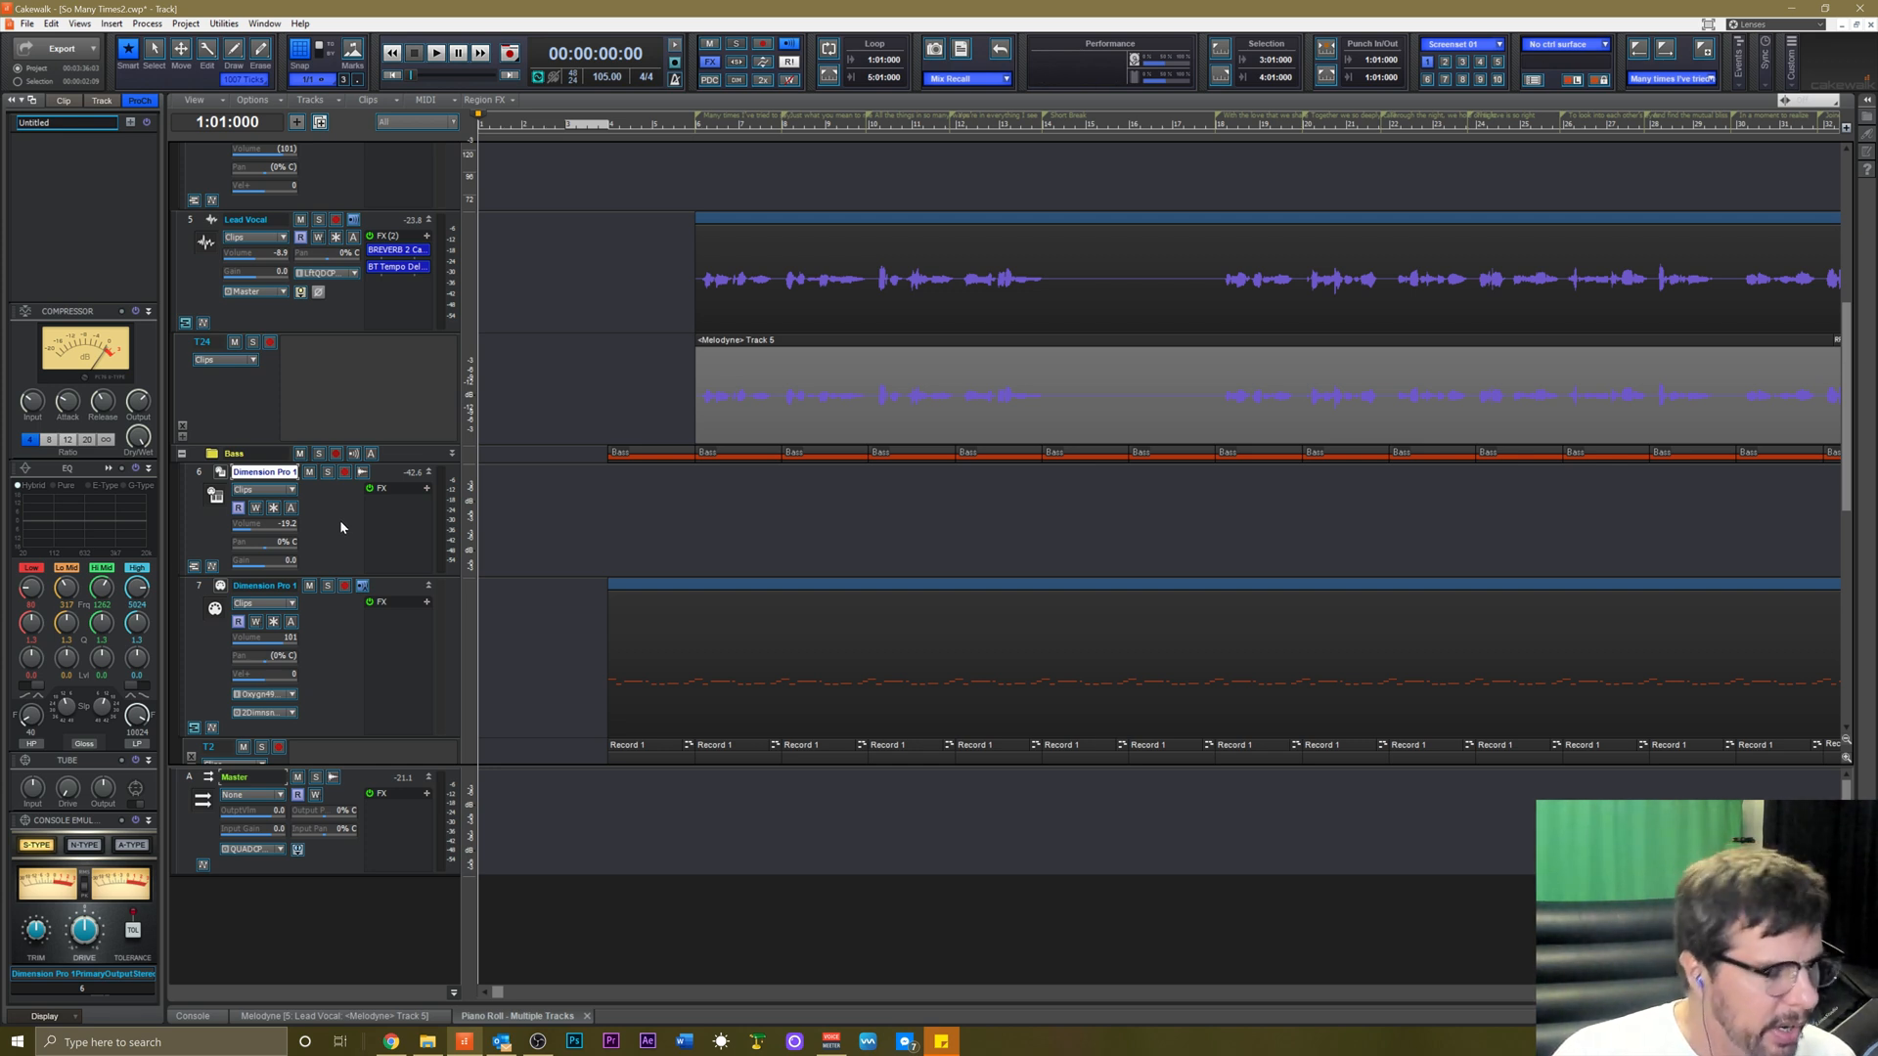
pyautogui.scroll(-2, 343, 516)
pyautogui.scroll(2, 339, 525)
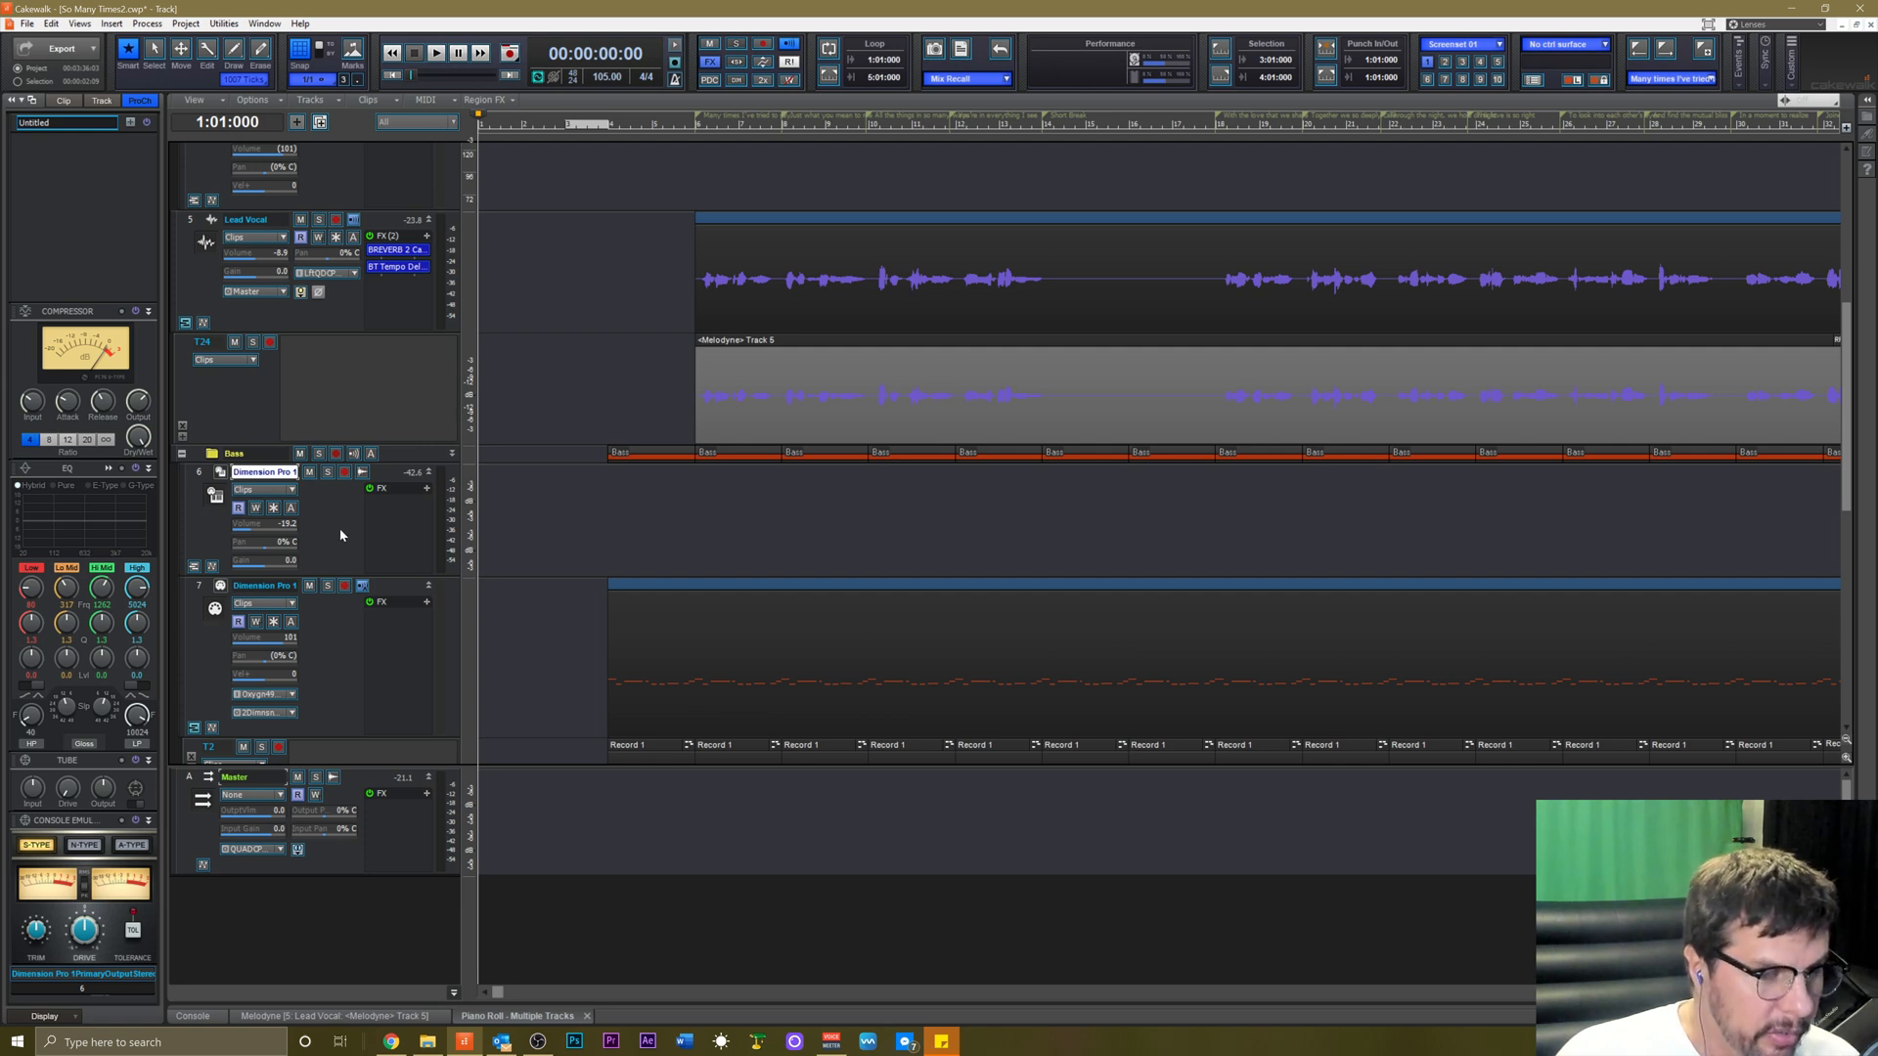
pyautogui.scroll(-8, 341, 535)
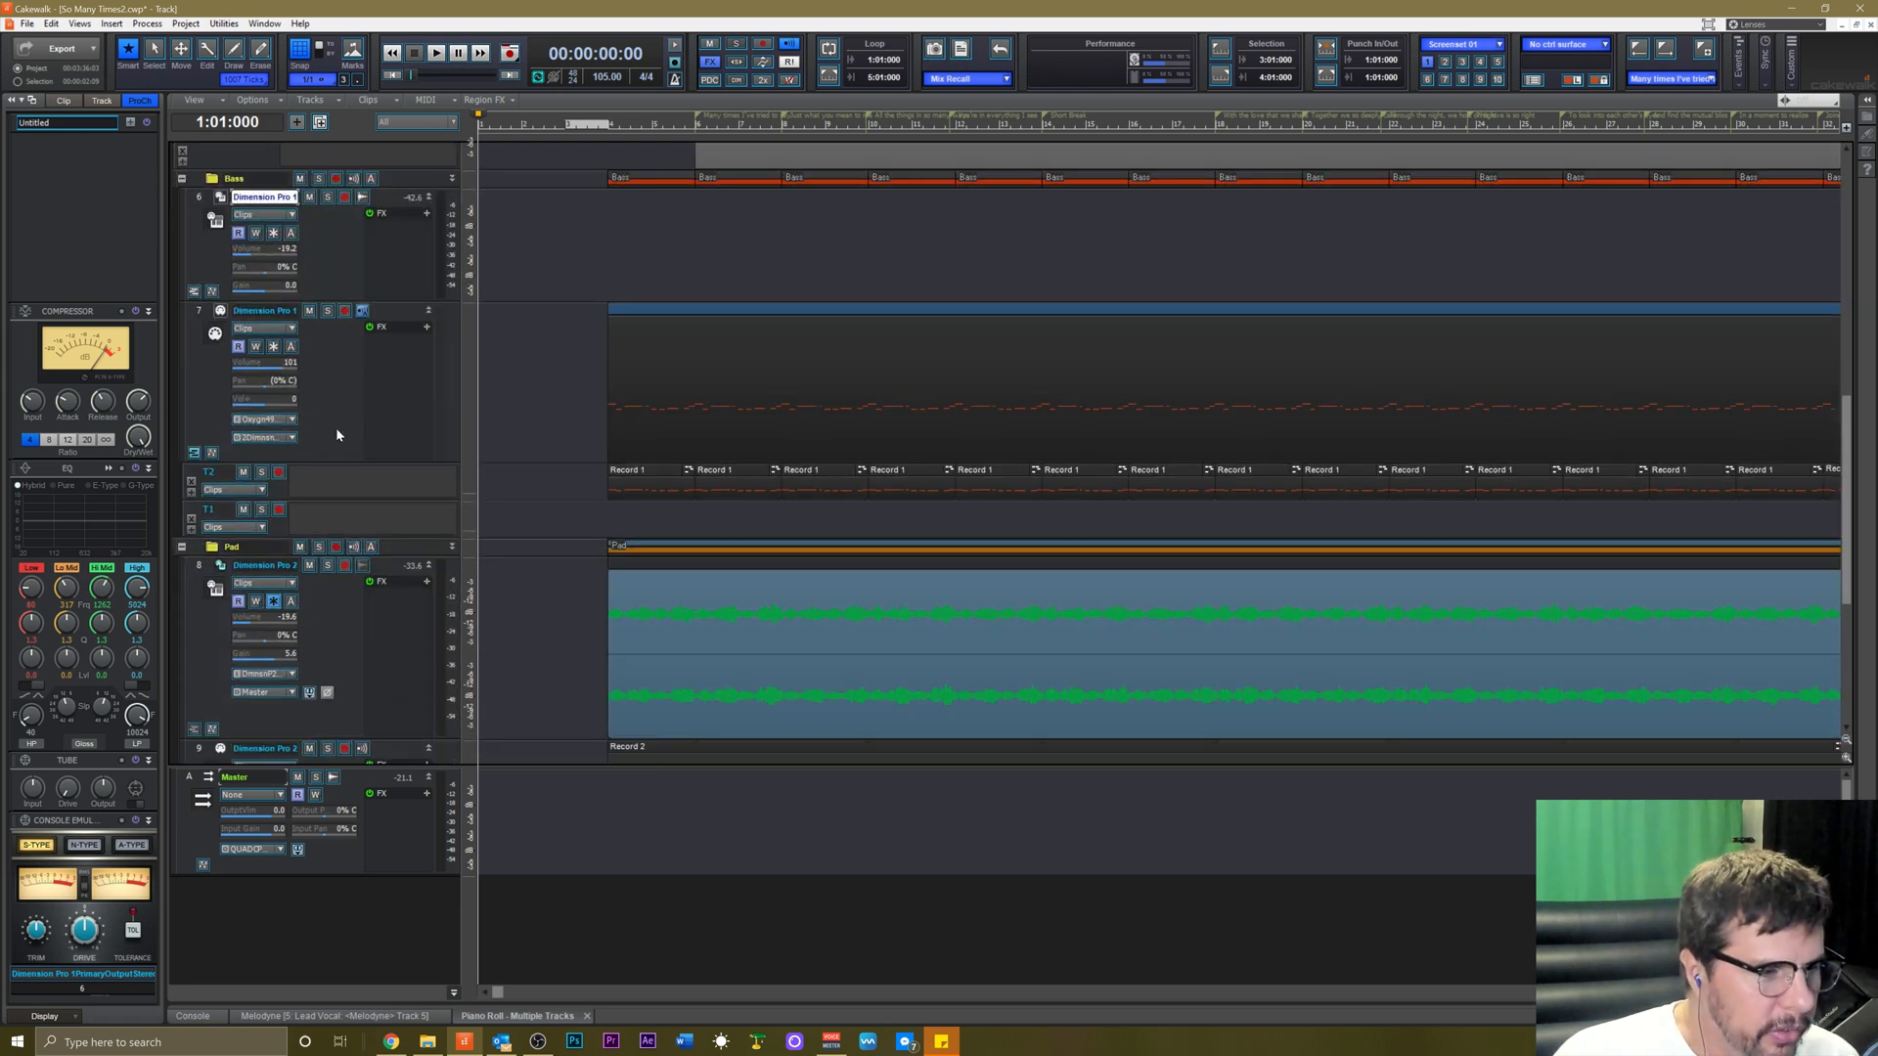
pyautogui.scroll(-3, 336, 448)
pyautogui.scroll(7, 336, 466)
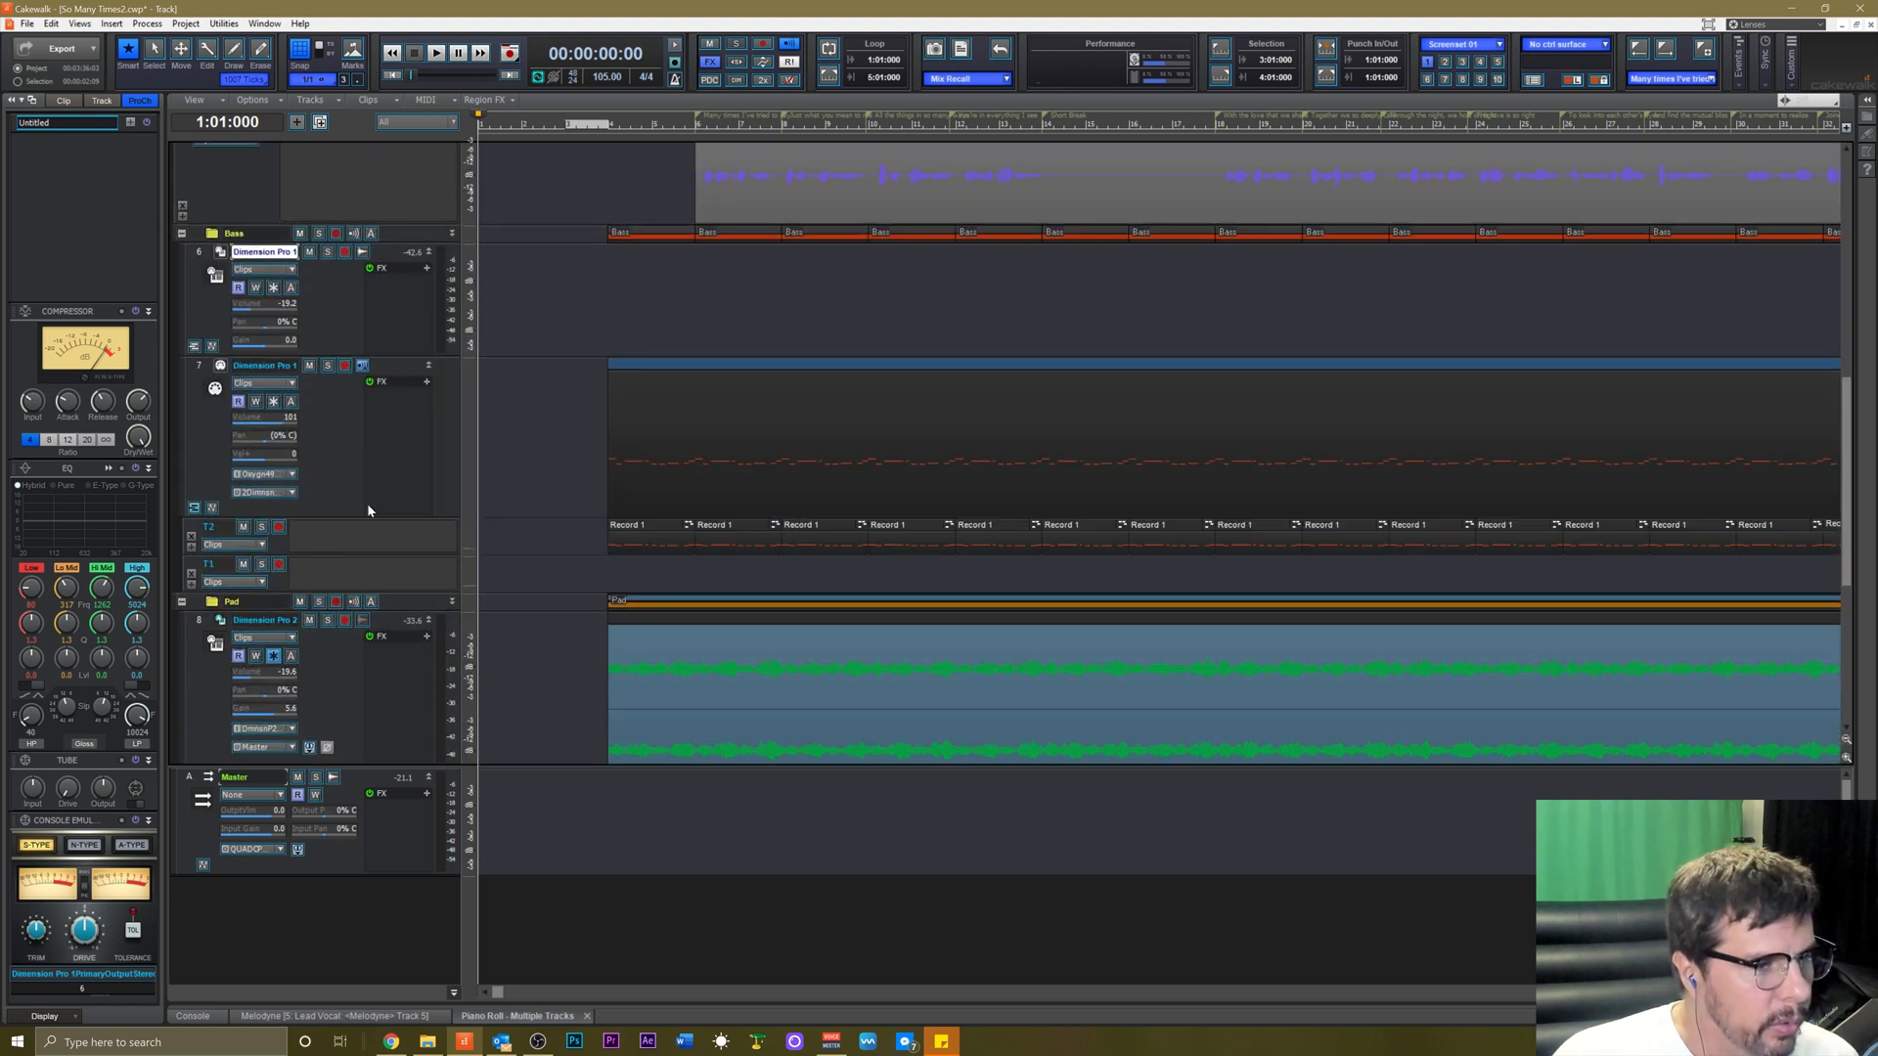
pyautogui.scroll(1, 357, 484)
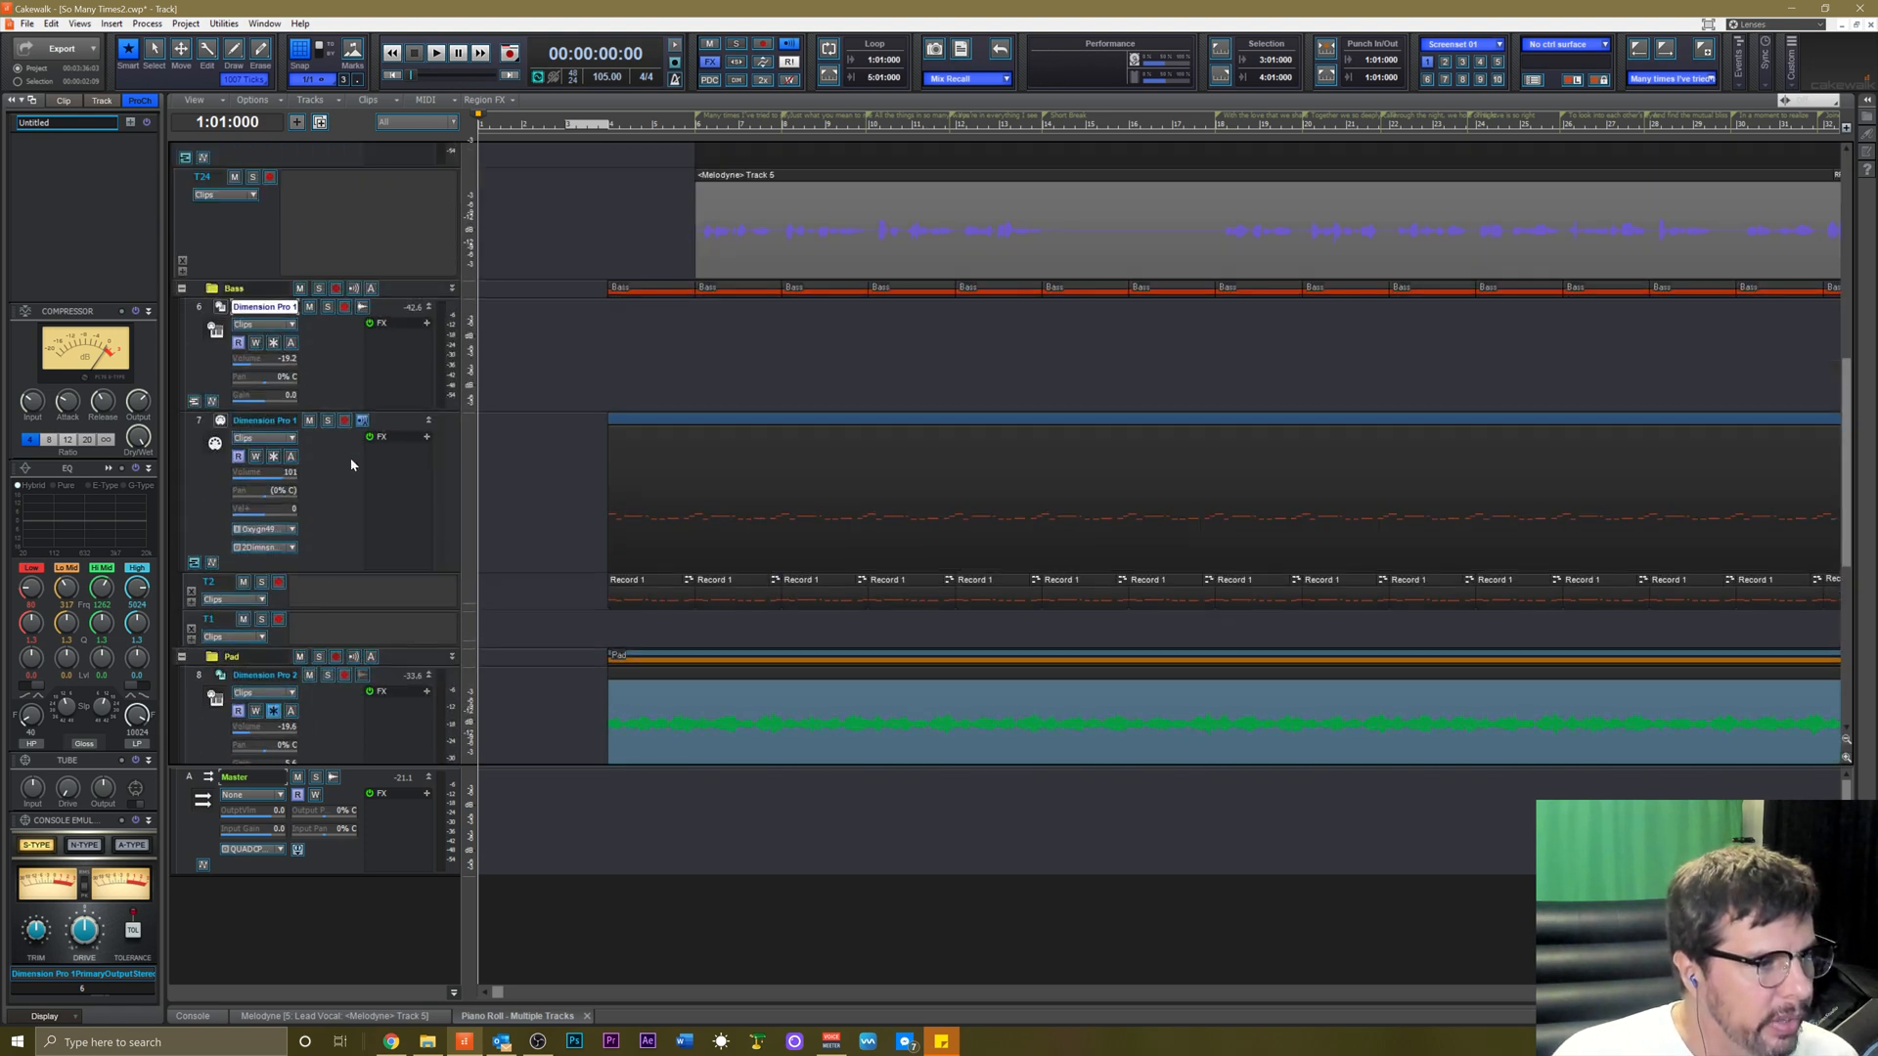
# Solo the Bass folder and raise its instrument track's volume to 1.1 while playing from measure 4.
pyautogui.click(319, 289)
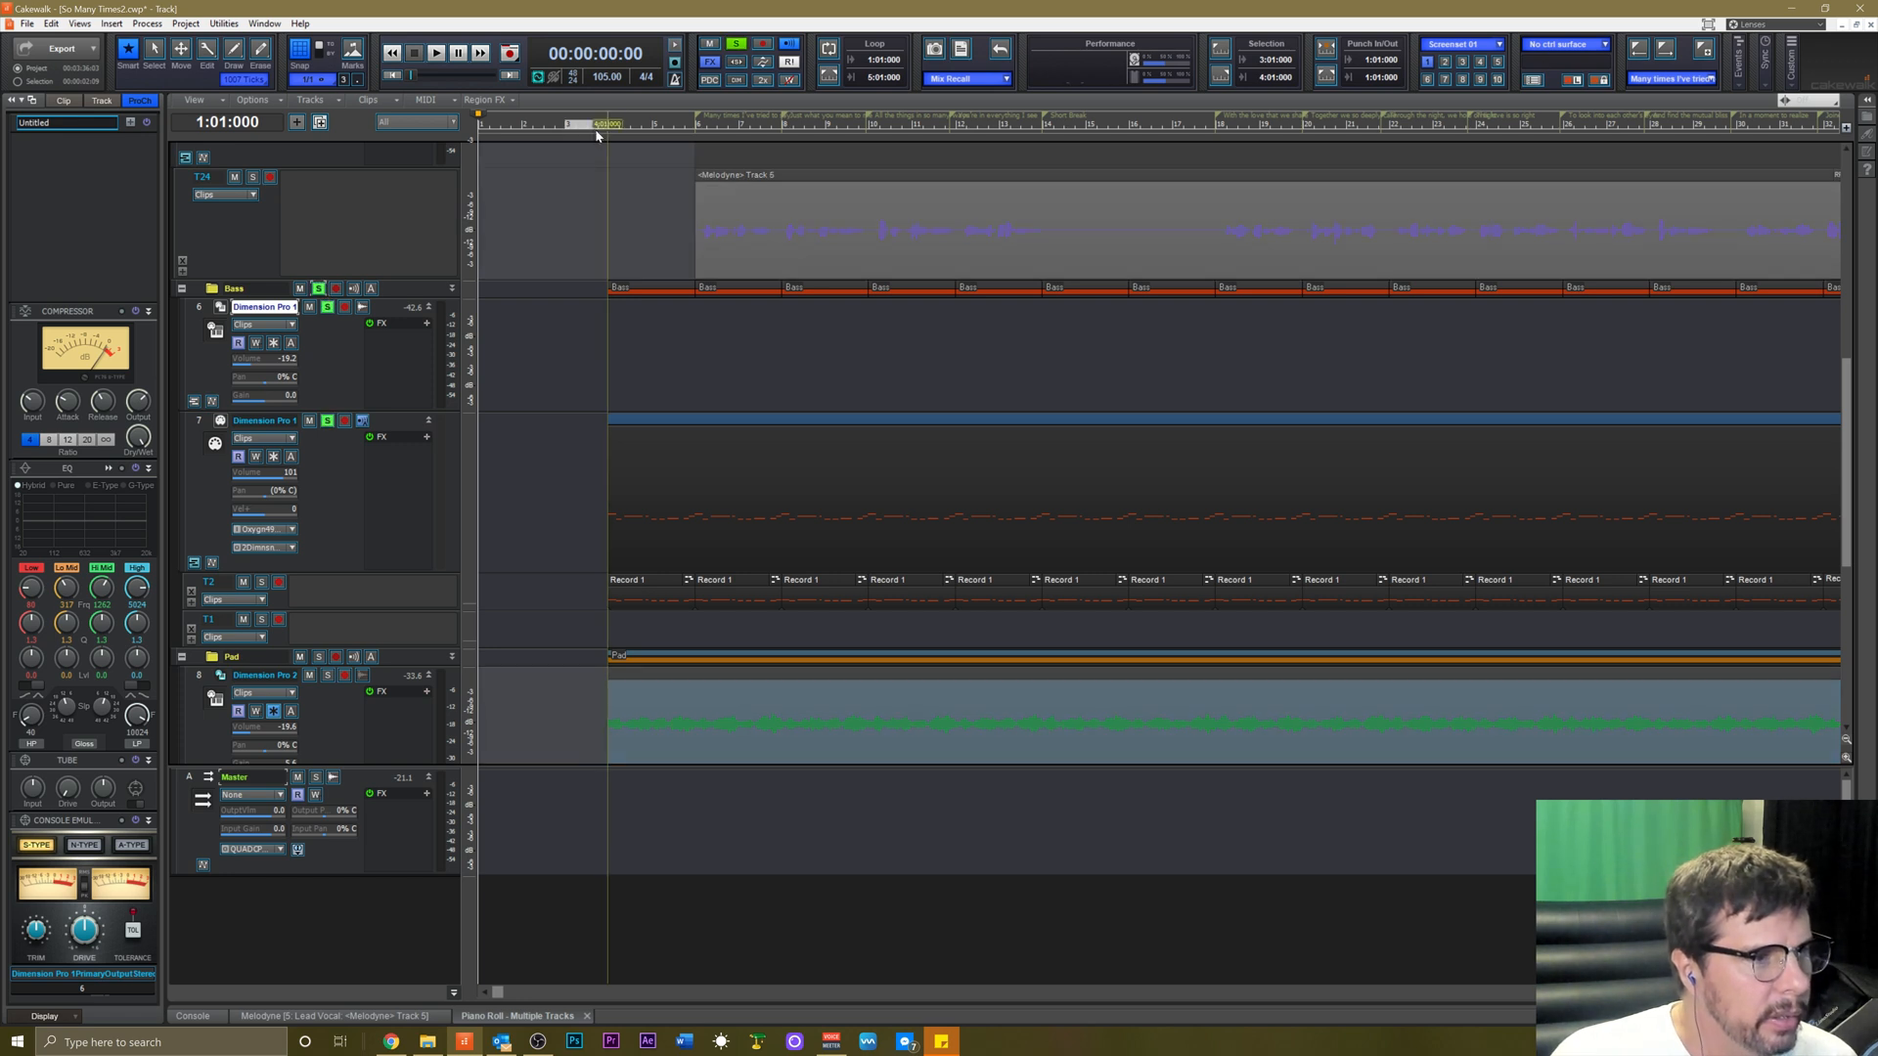
pyautogui.press('space')
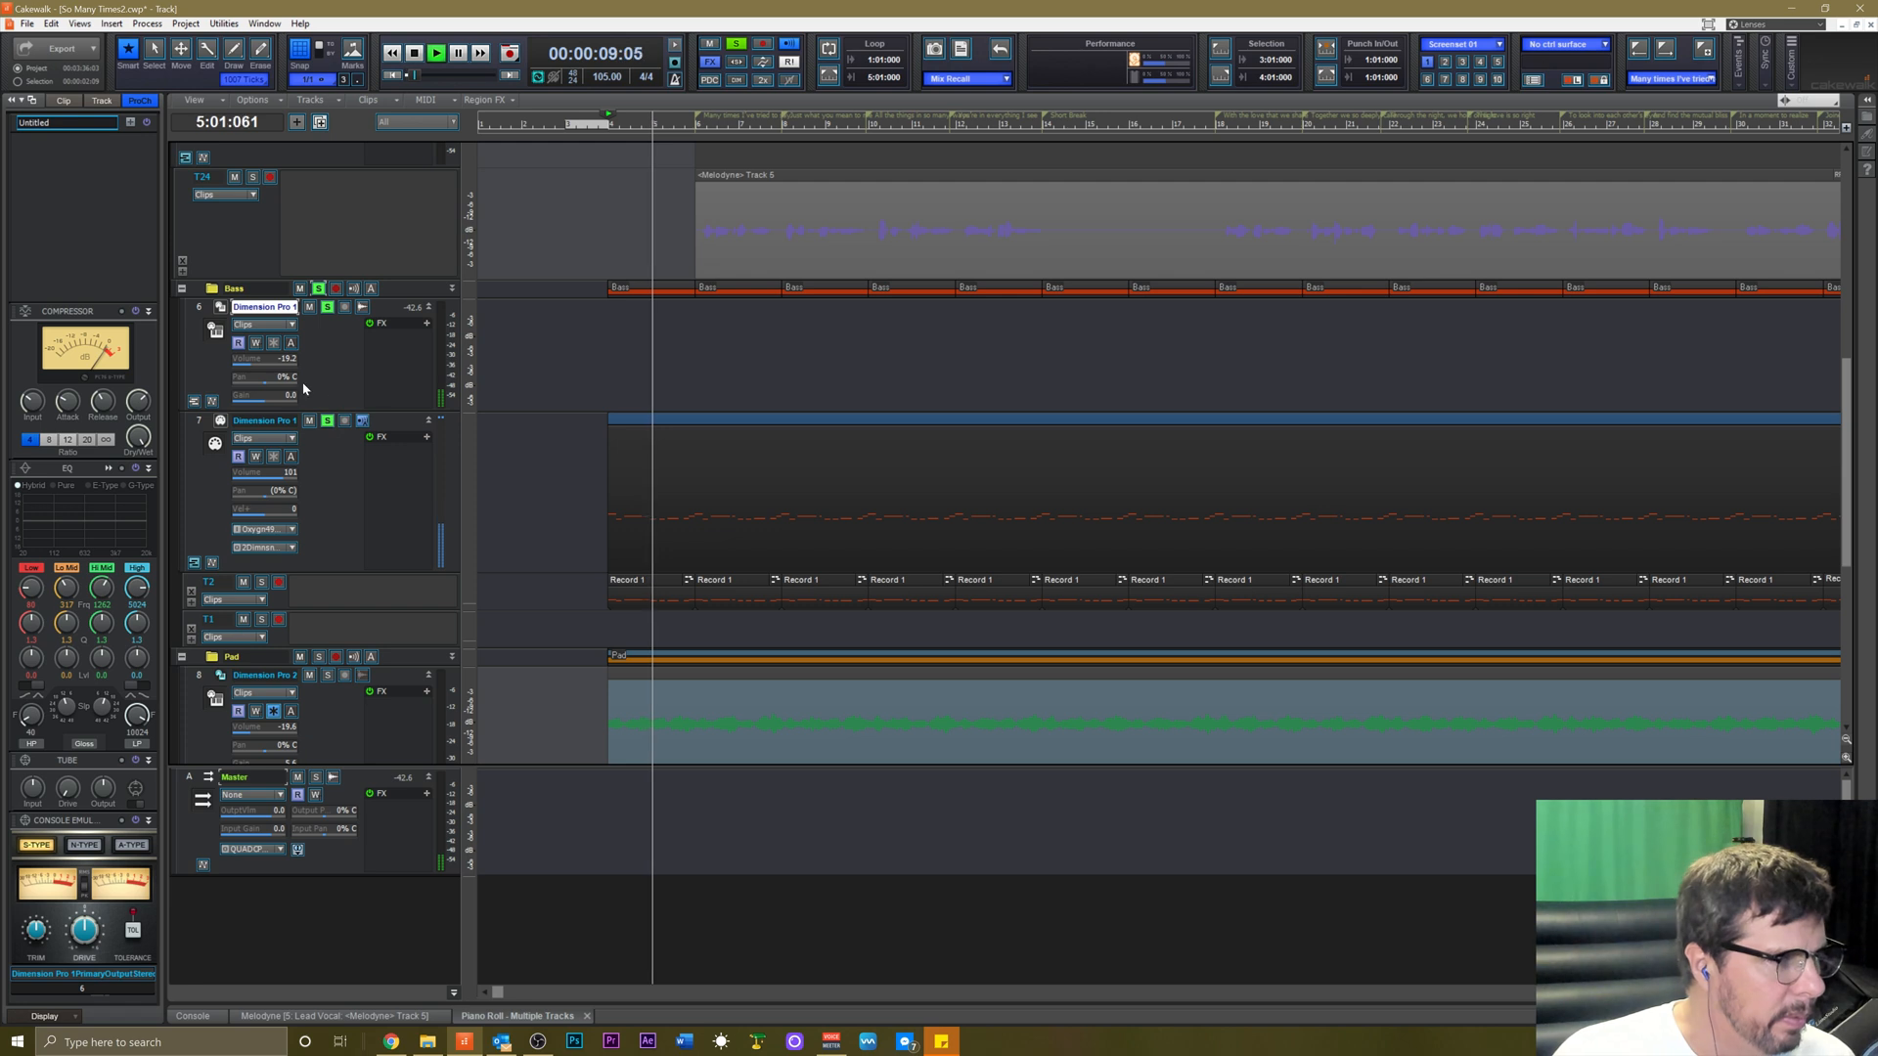
pyautogui.moveTo(258, 361); pyautogui.dragTo(295, 361)
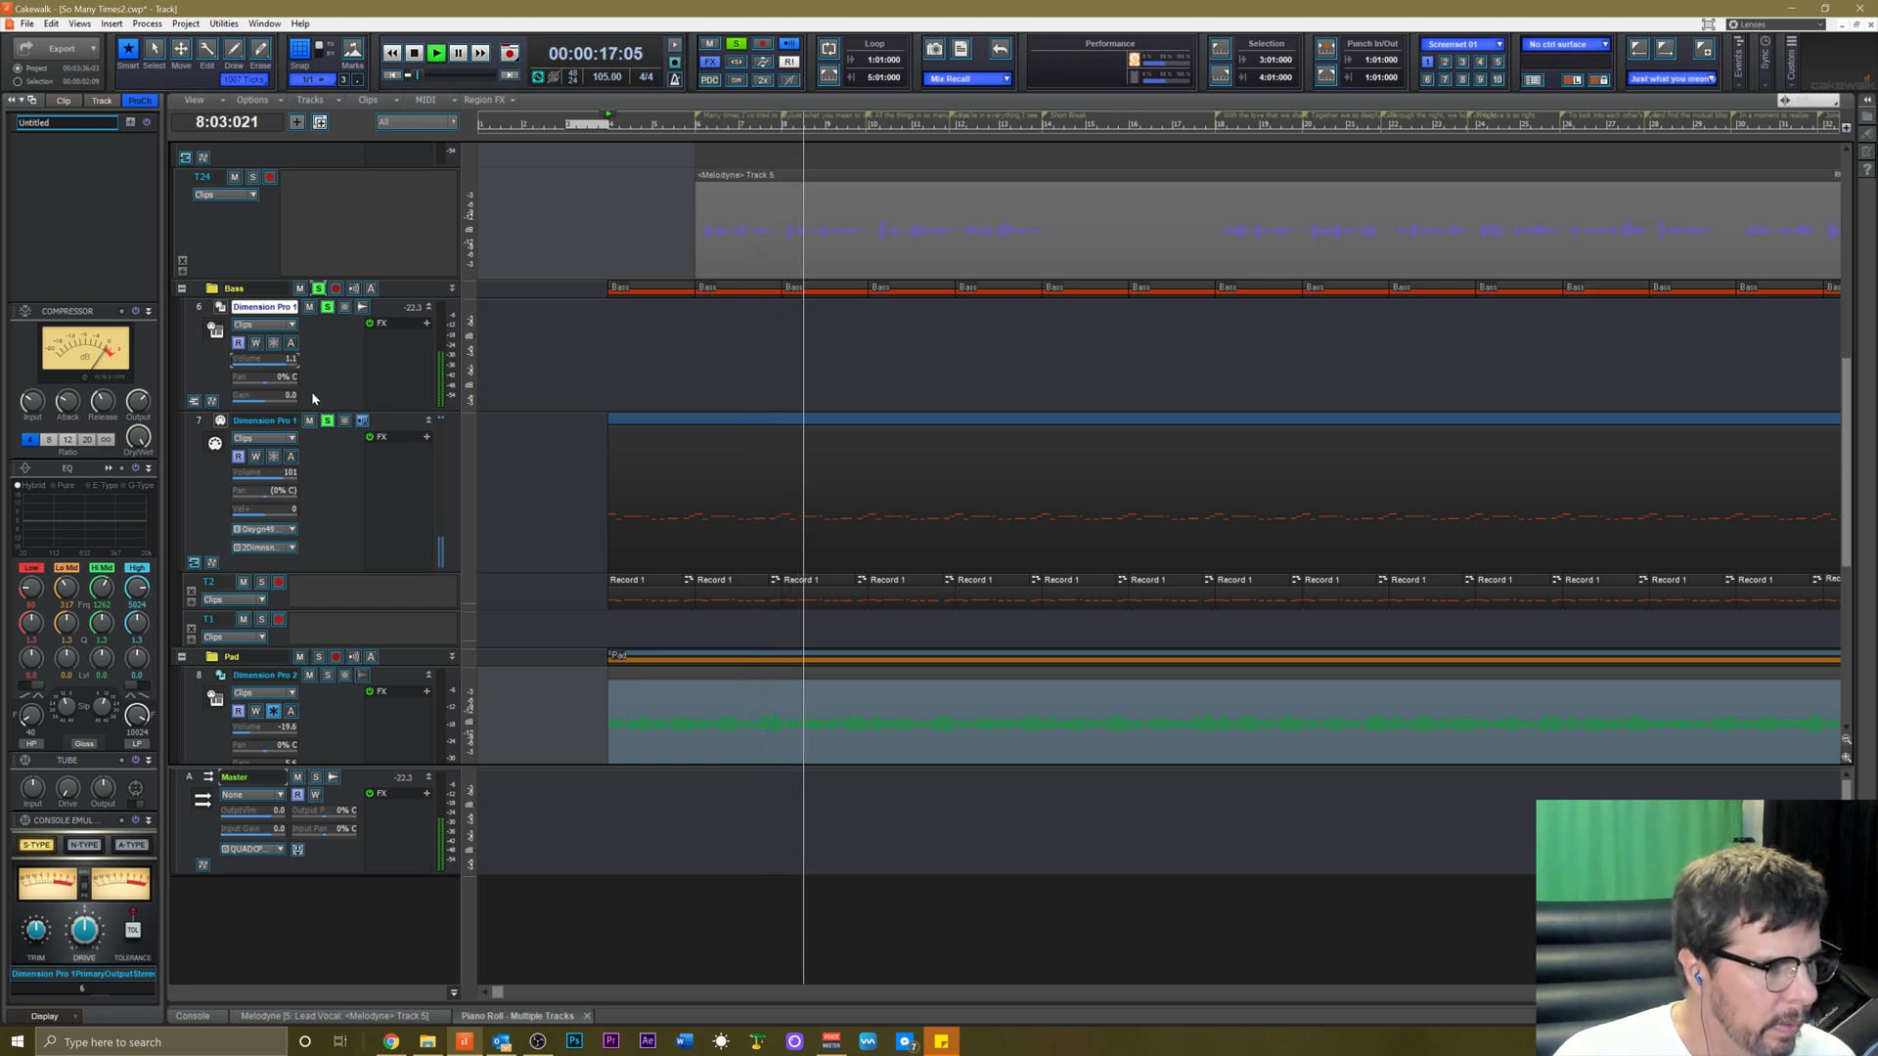
pyautogui.press('space')
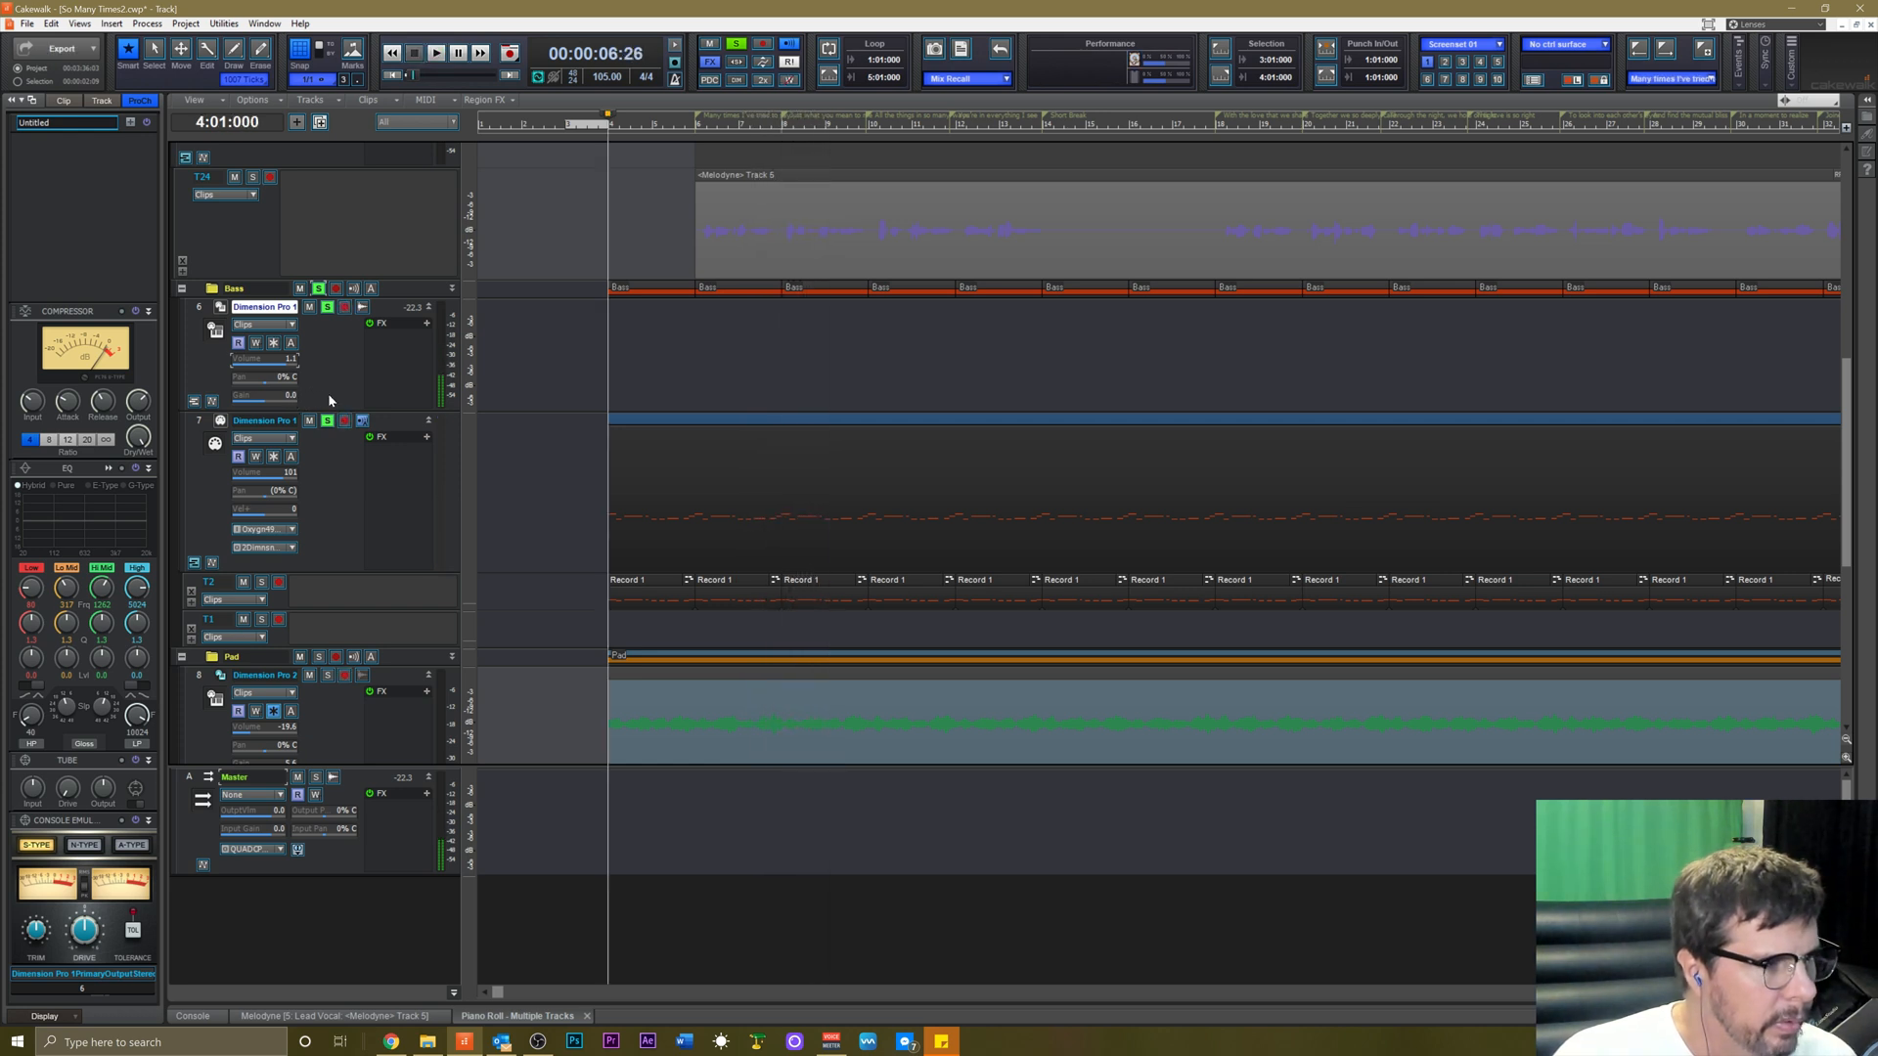
# Check the patch loaded in the bass track's Dimension Pro synth and close its window.
pyautogui.click(221, 309)
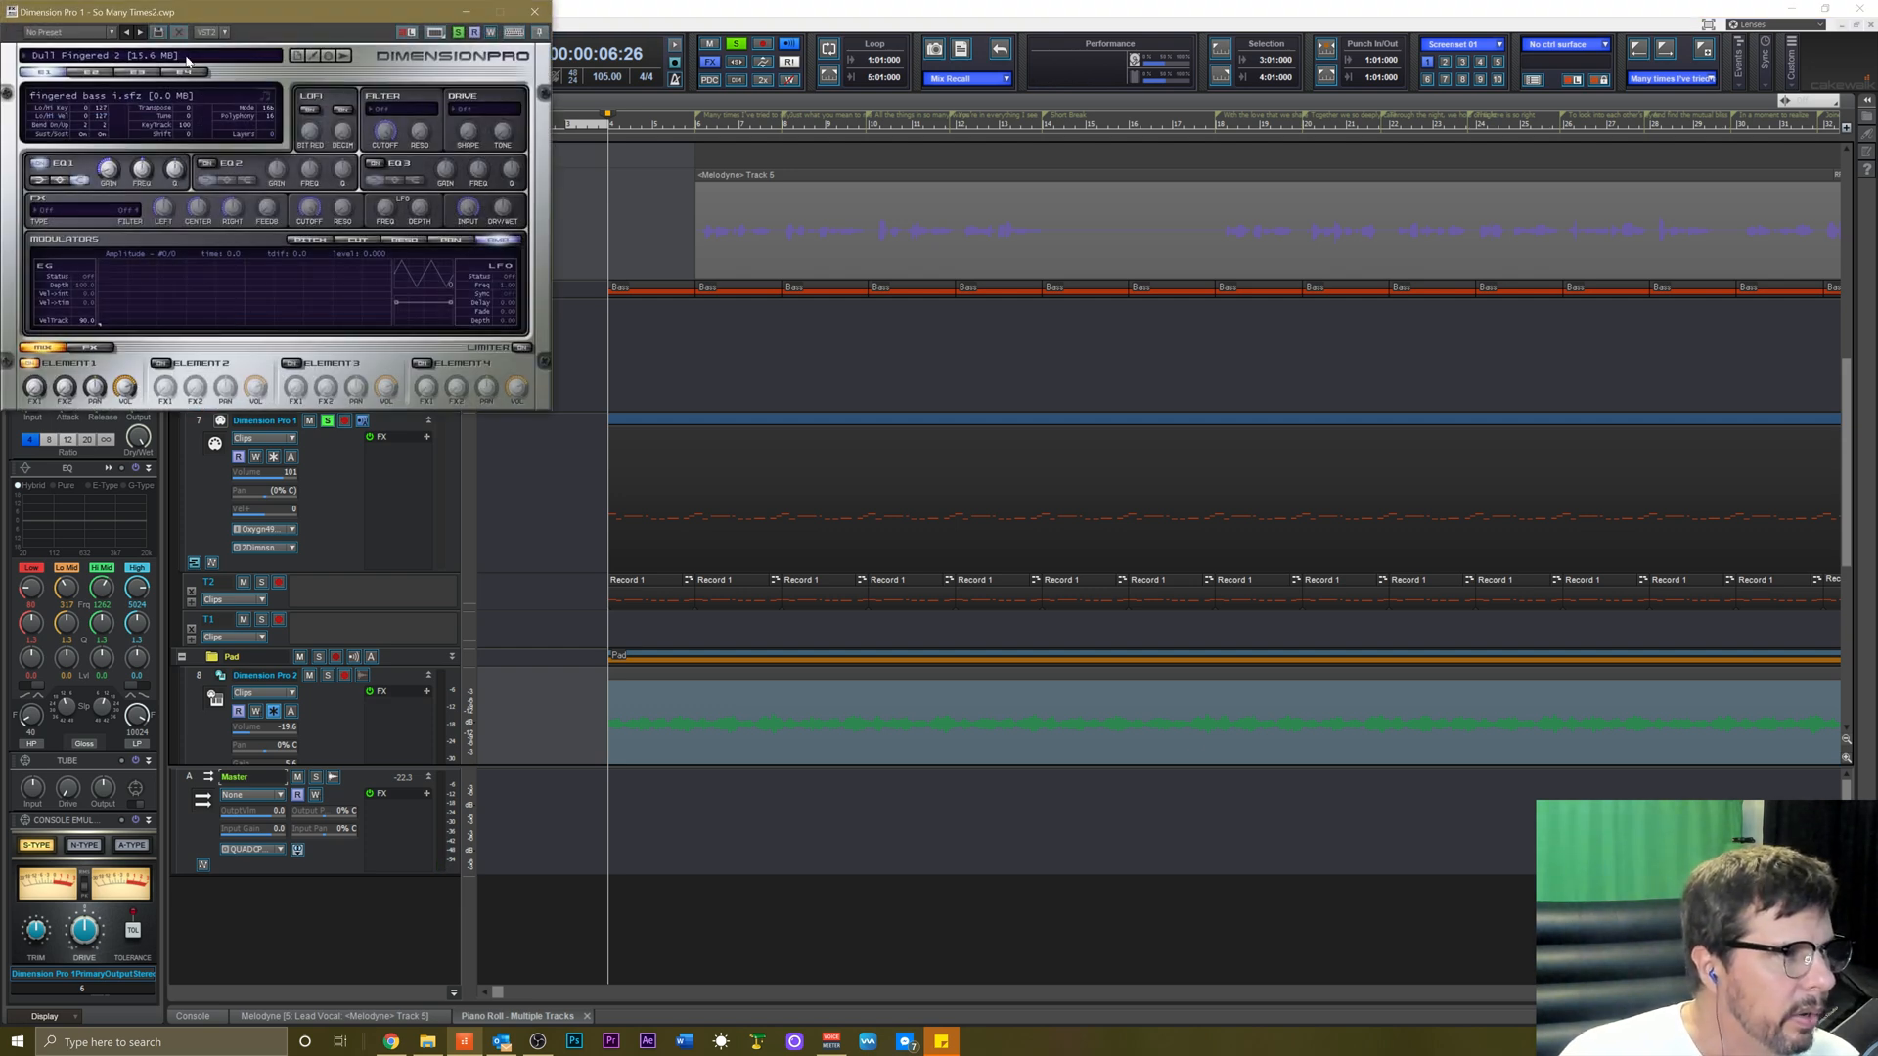
pyautogui.click(532, 12)
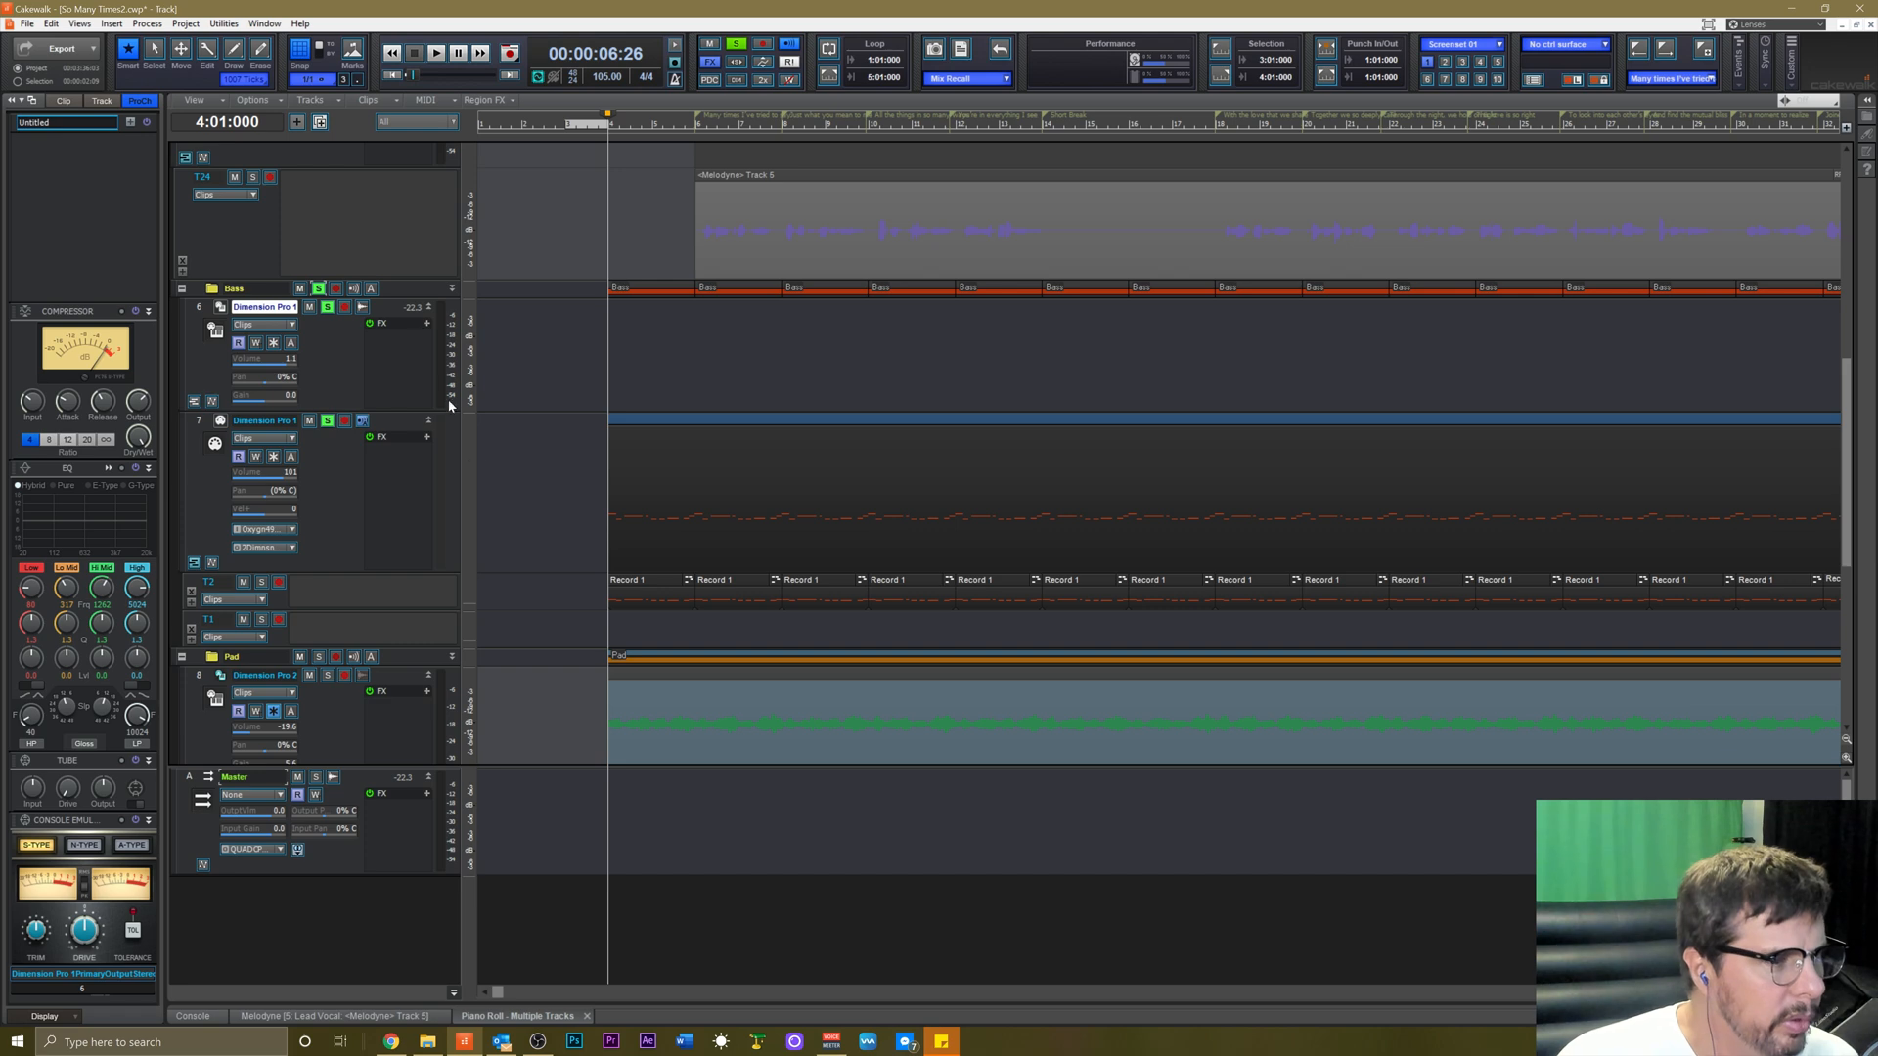
pyautogui.scroll(-4, 441, 440)
pyautogui.scroll(3, 430, 479)
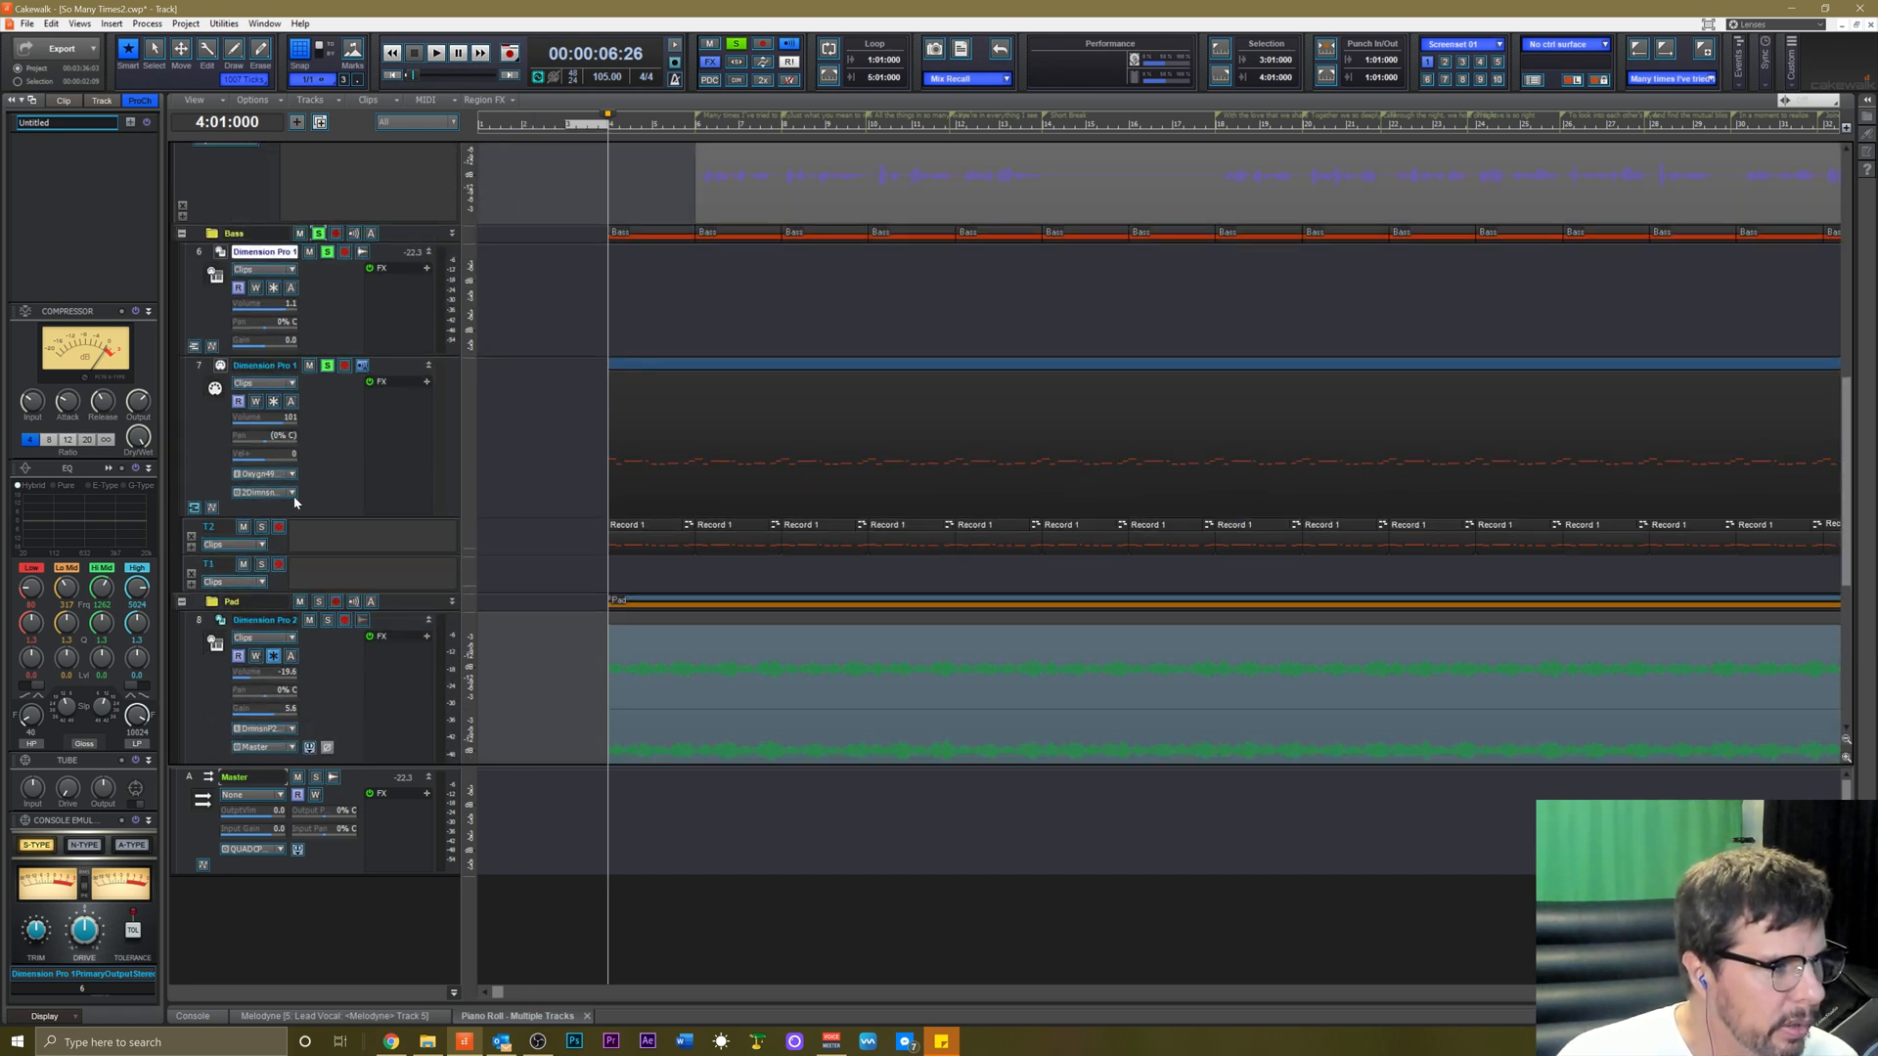
# Select the bass MIDI track, reselect its instrument track, and listen briefly to the soloed bass from measure 4.
pyautogui.click(327, 450)
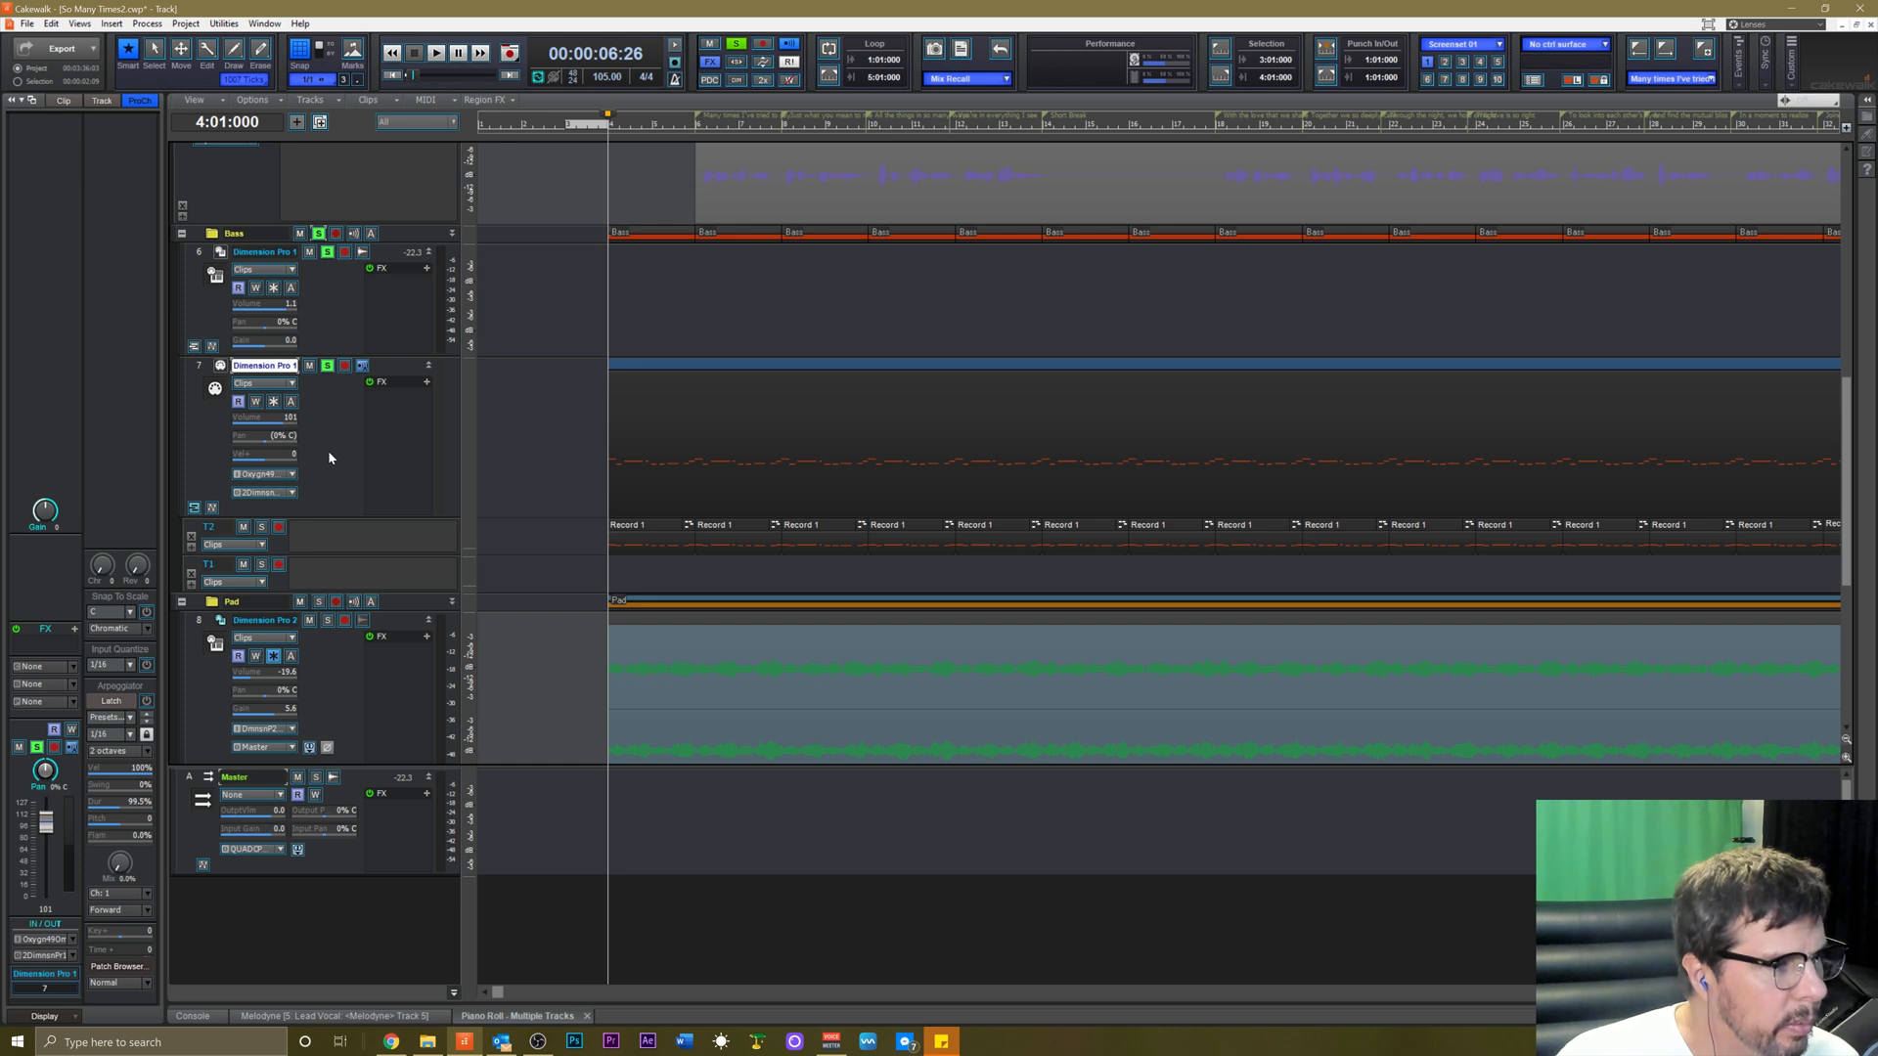
pyautogui.click(332, 315)
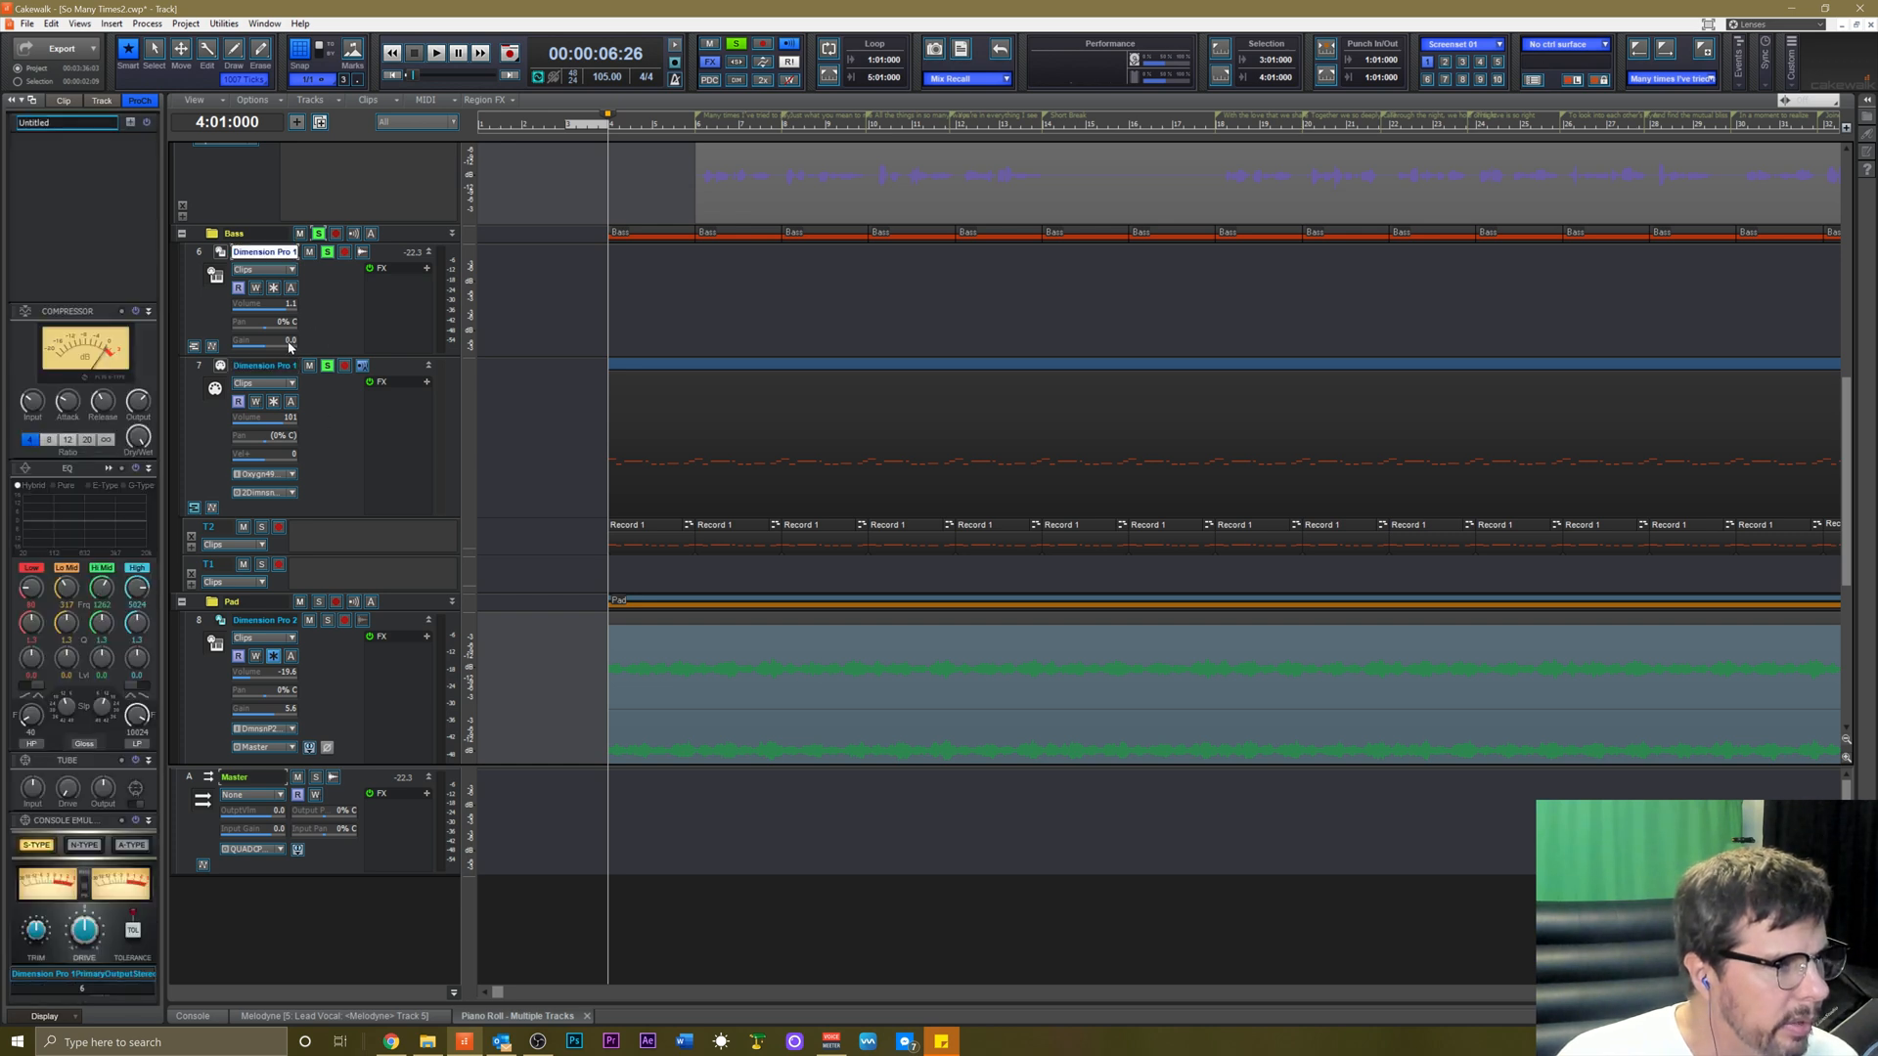
pyautogui.press('space')
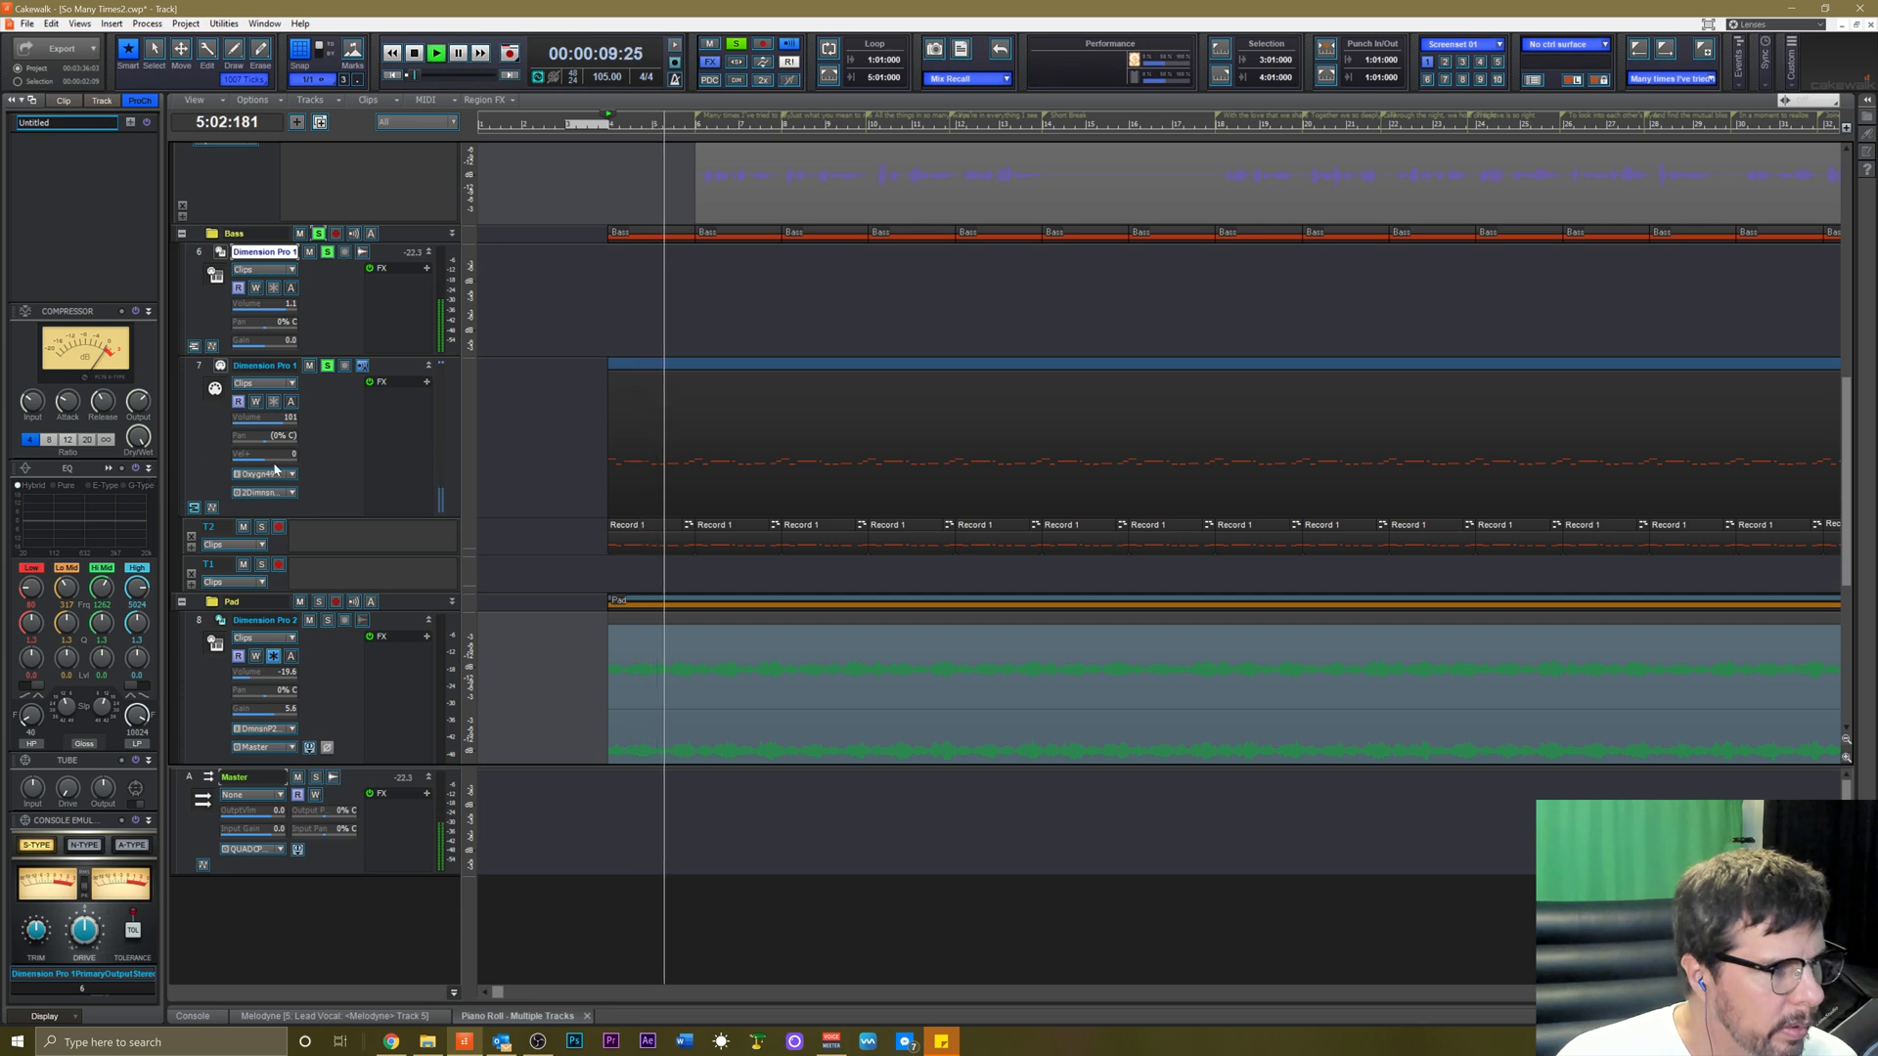
pyautogui.press('space')
# Browse the Real Basses programs in the bass track's Dimension Pro synth and close the synth window.
pyautogui.doubleClick(218, 253)
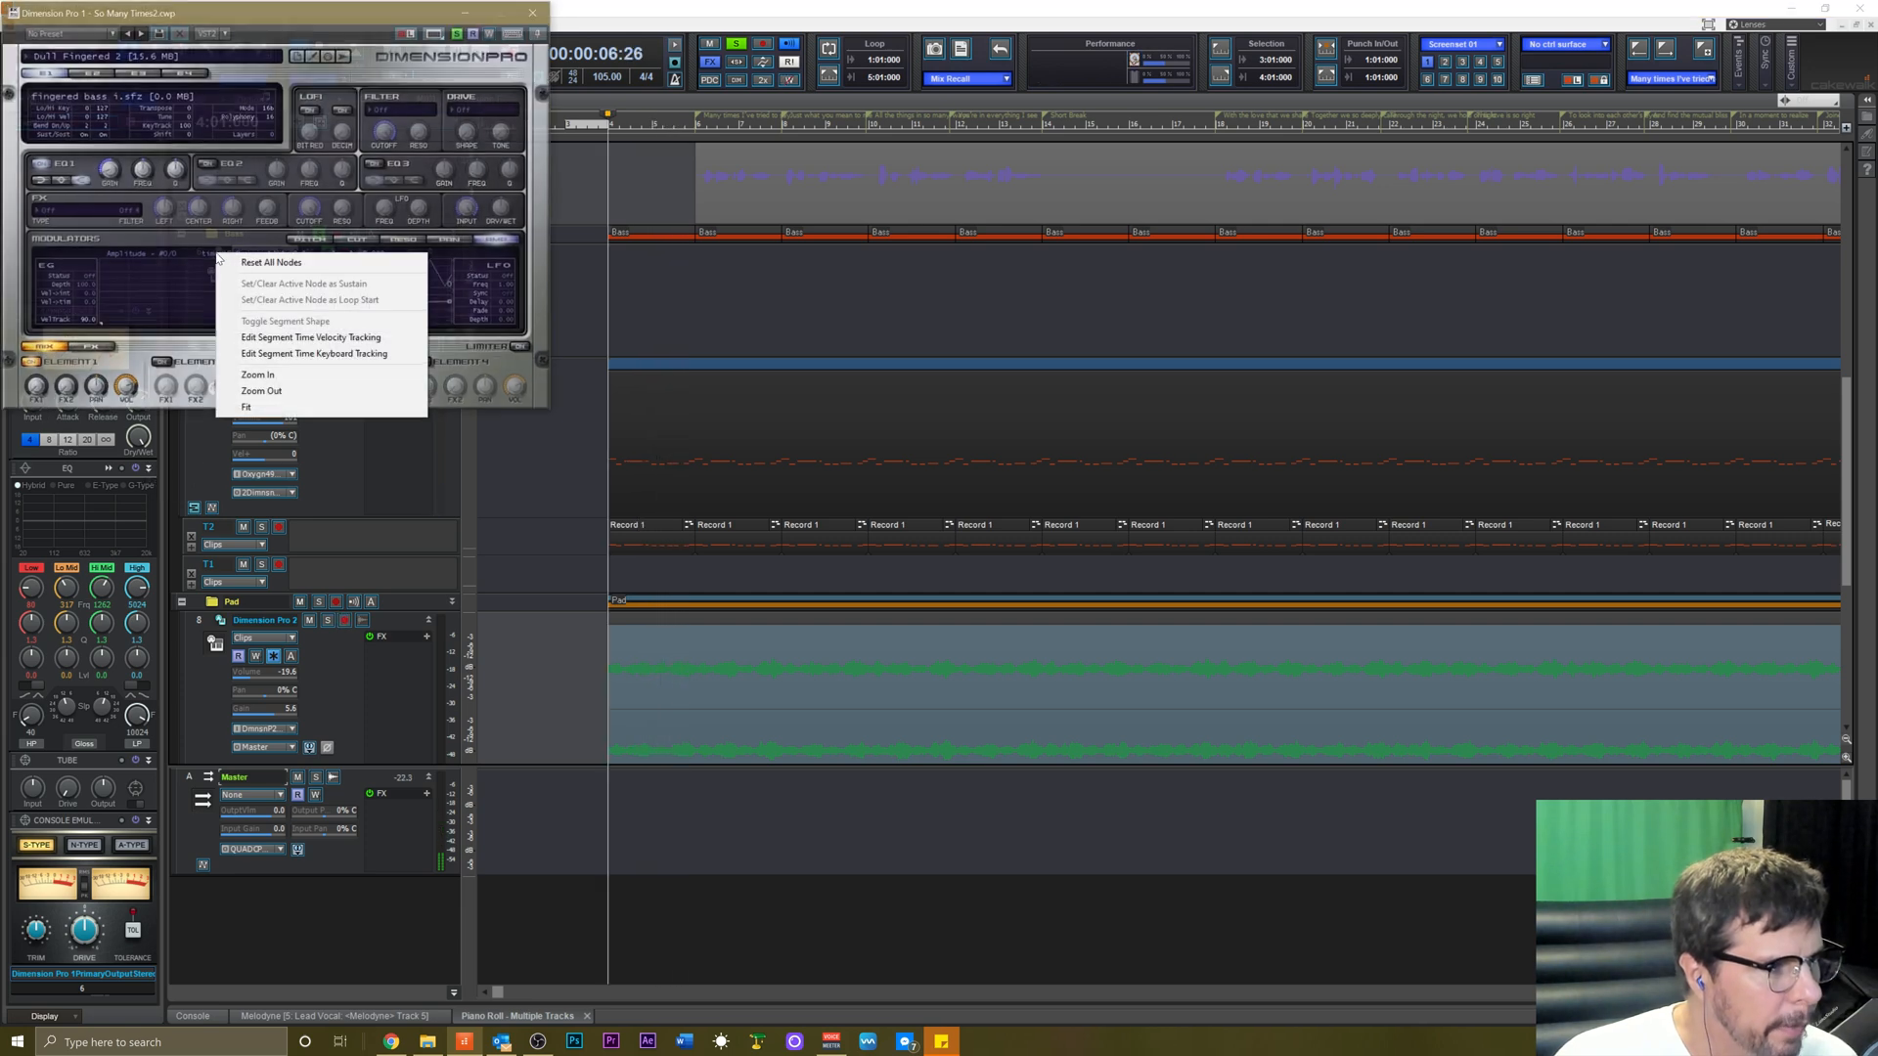
pyautogui.click(149, 71)
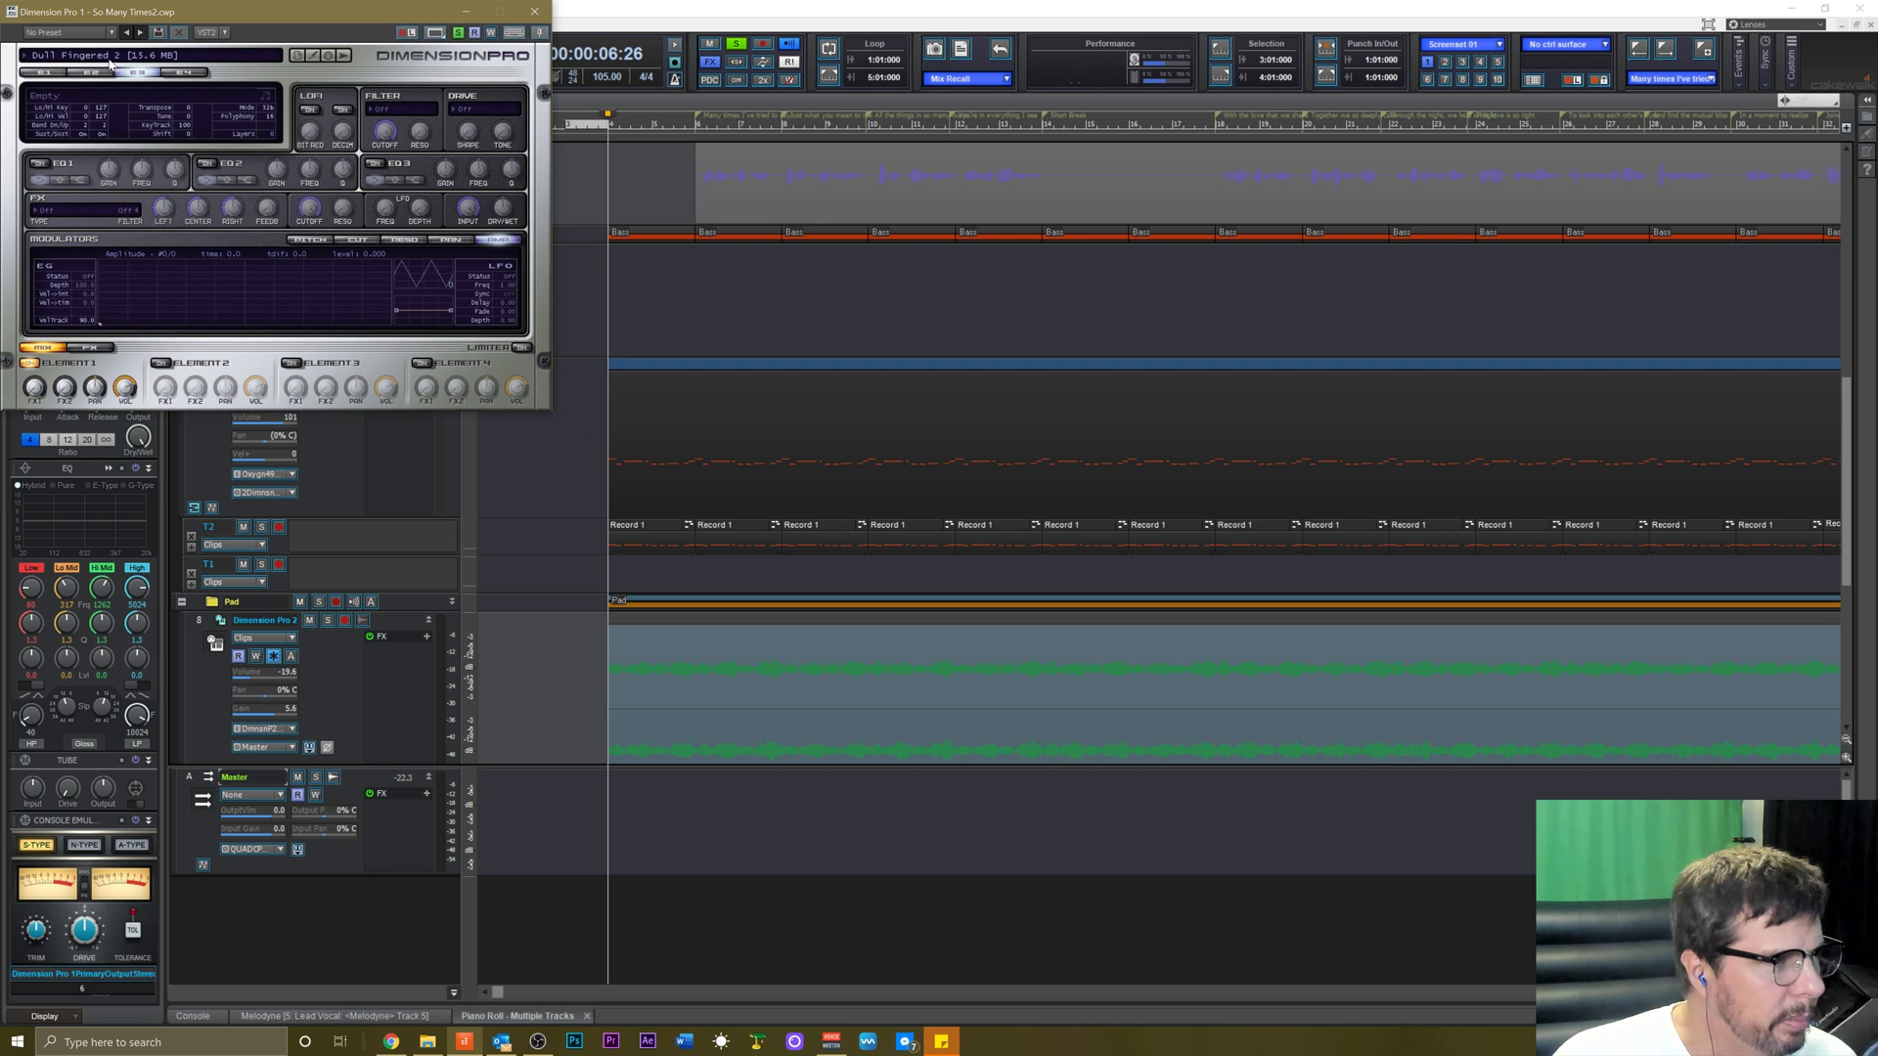
pyautogui.click(107, 56)
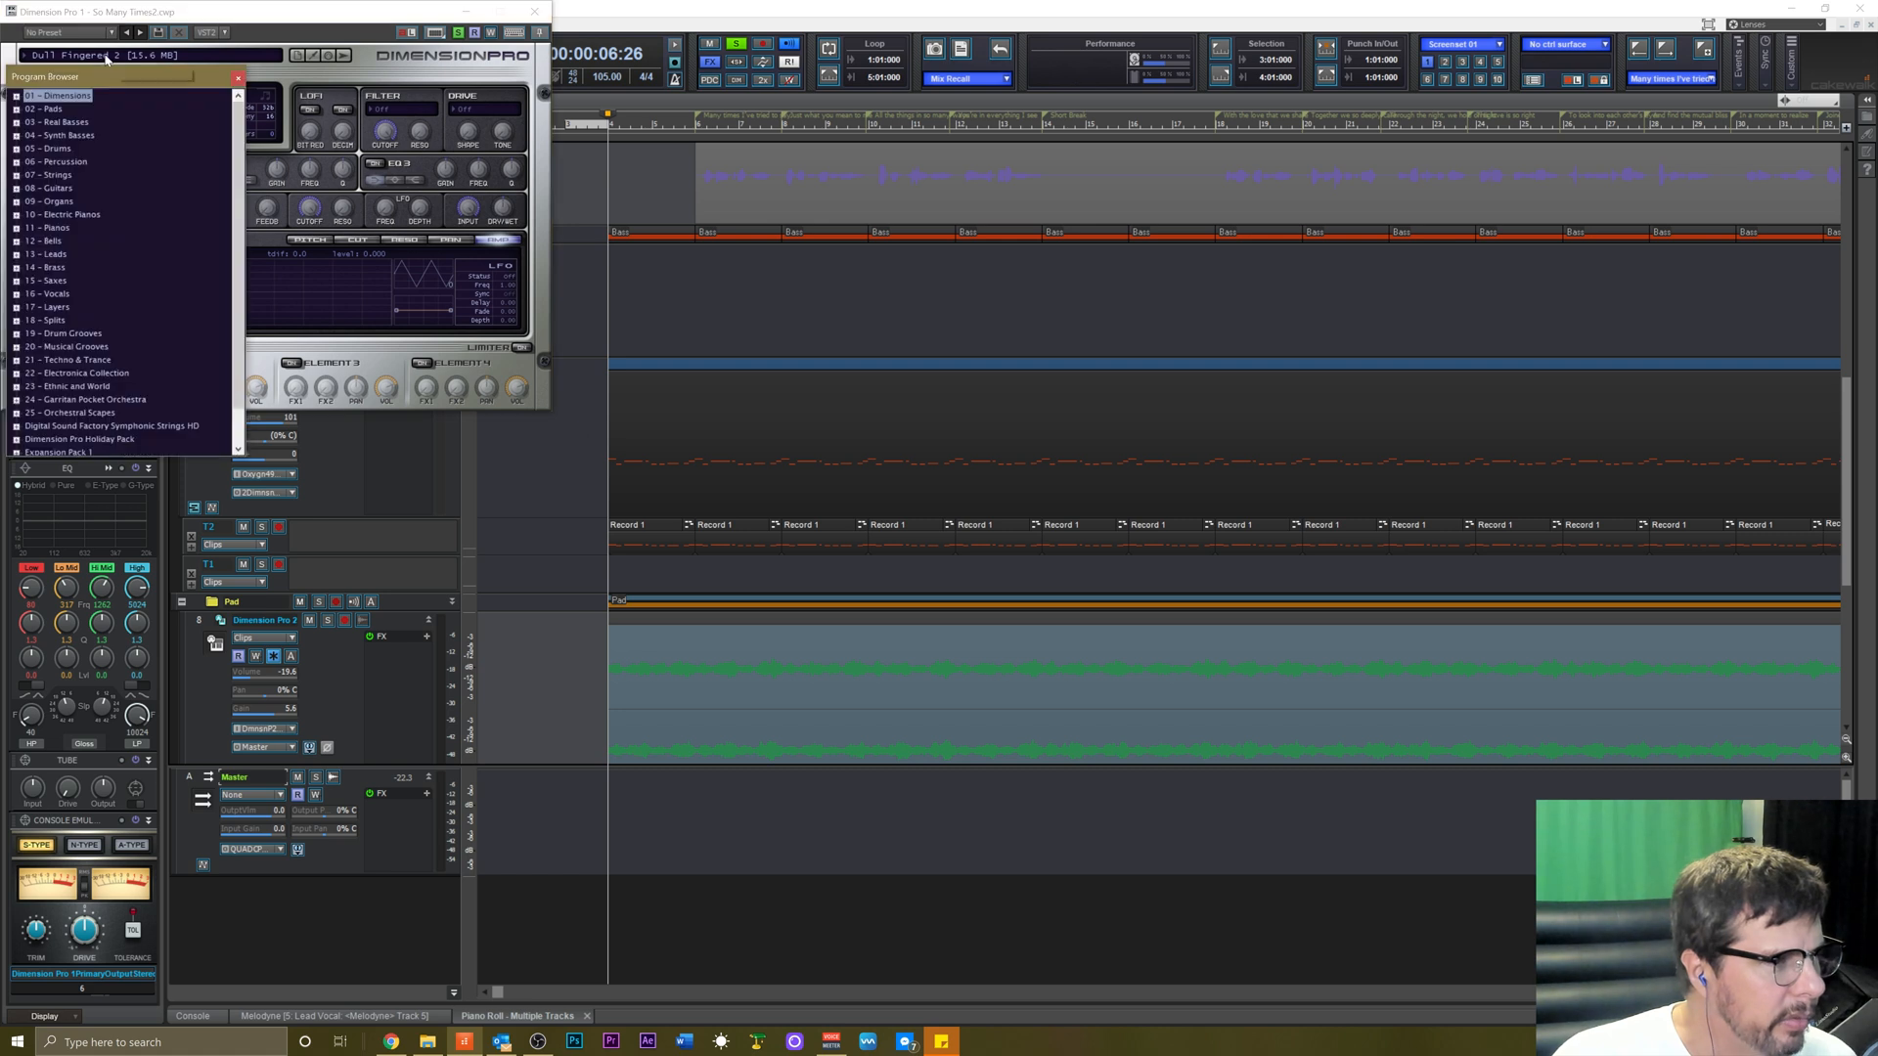
pyautogui.click(17, 125)
pyautogui.doubleClick(58, 123)
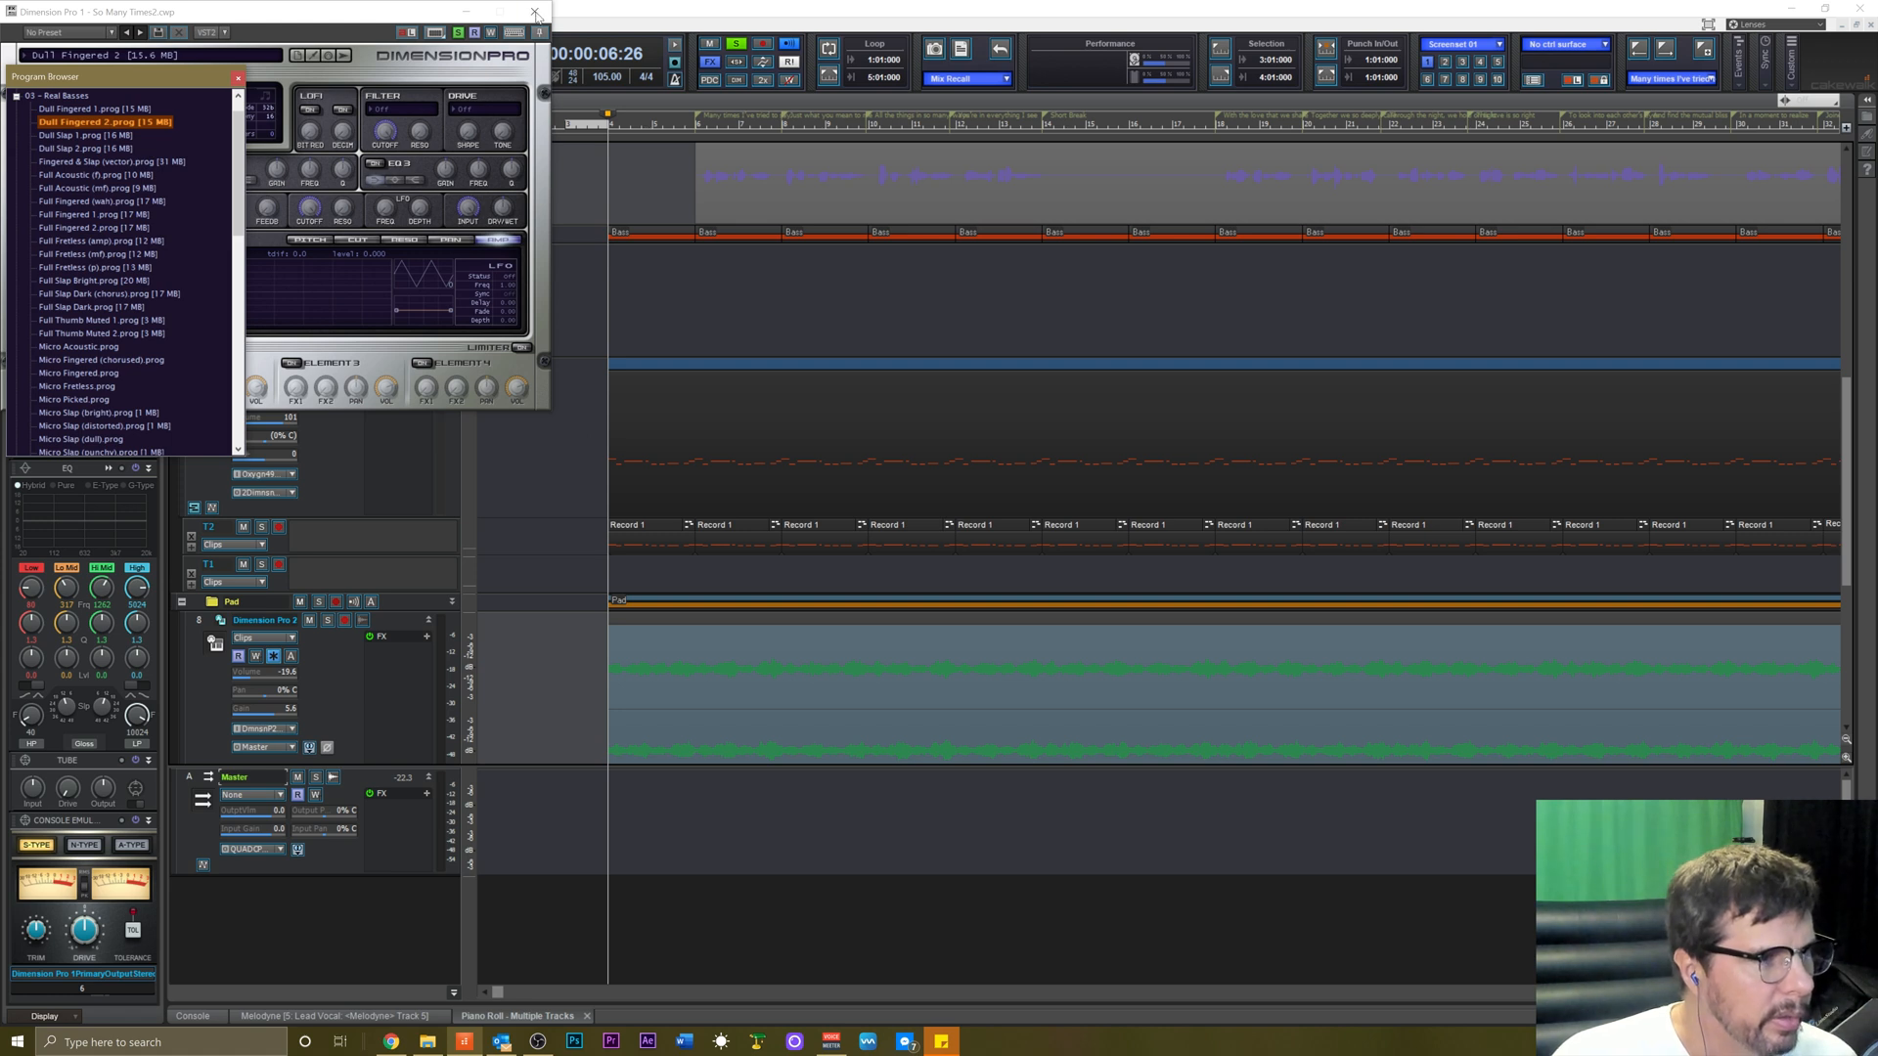
pyautogui.click(534, 13)
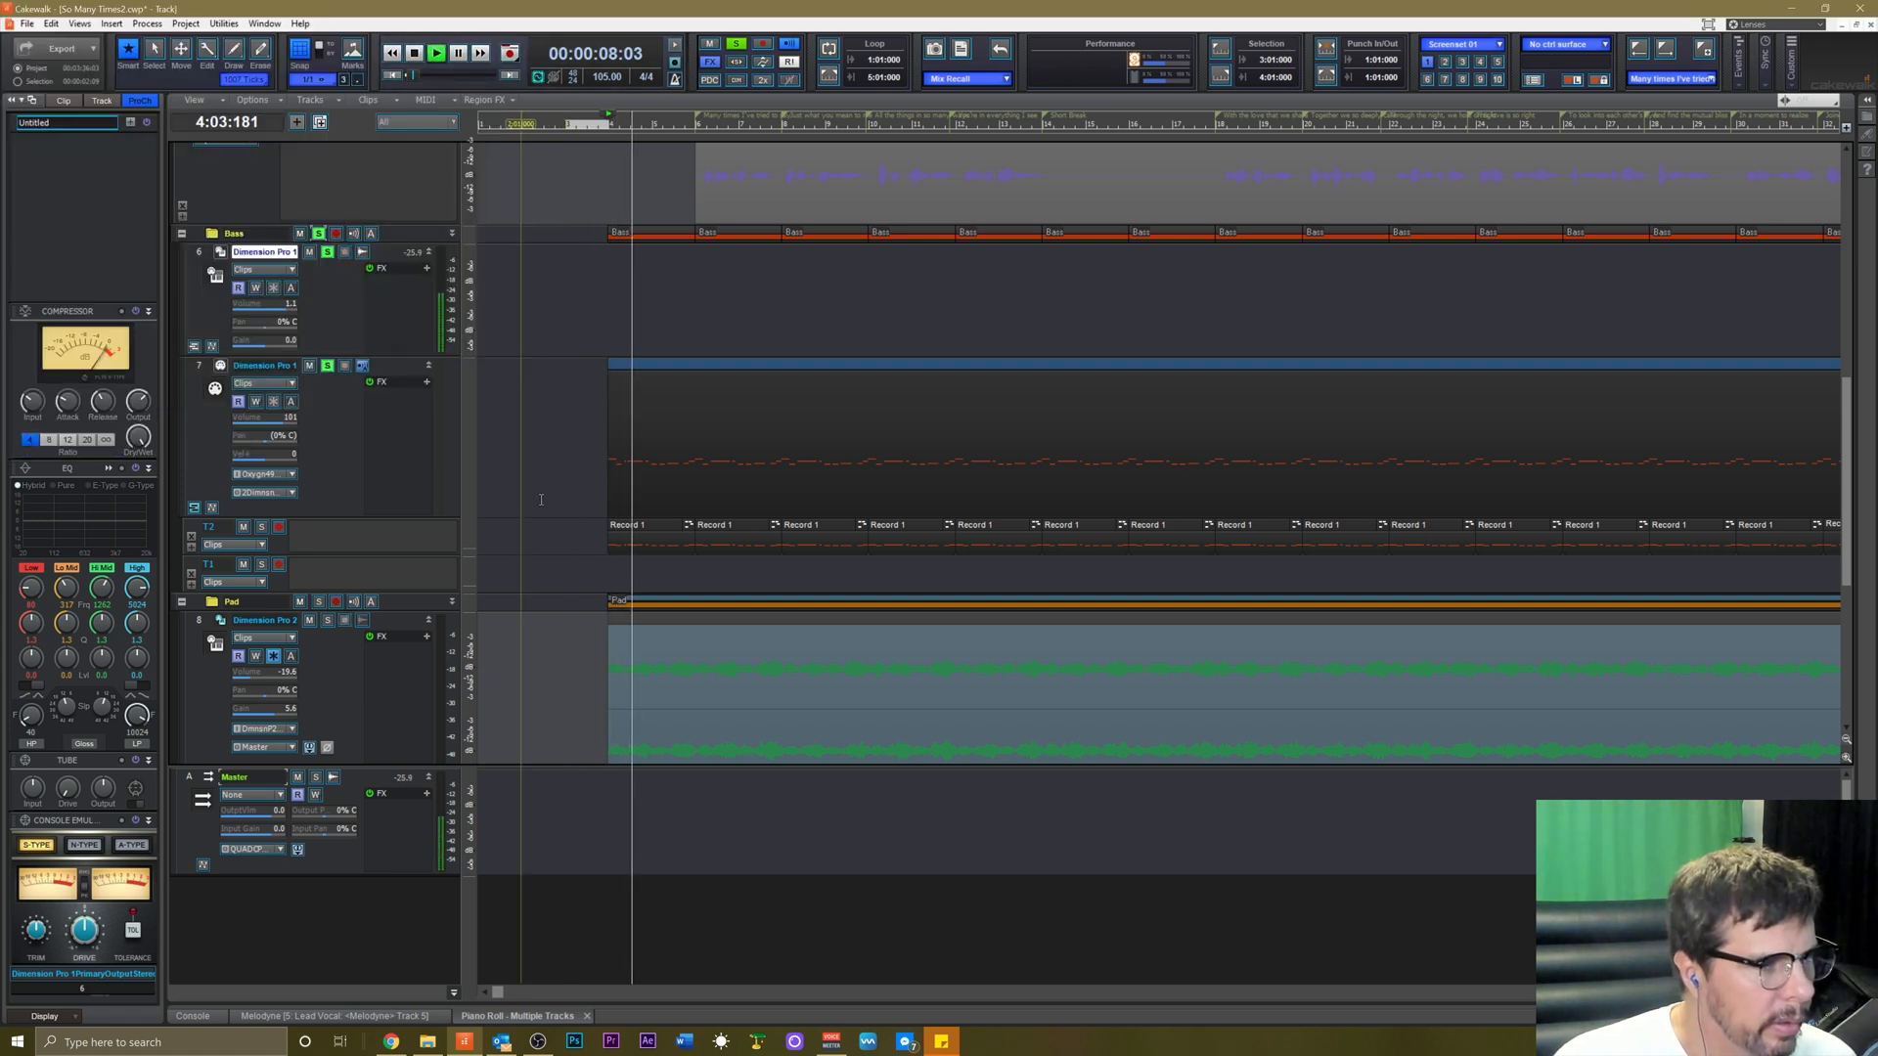
# Stop the bass playback, view the first bass clip's notes in the Piano Roll, and return to the tracks.
pyautogui.press('space')
pyautogui.doubleClick(631, 538)
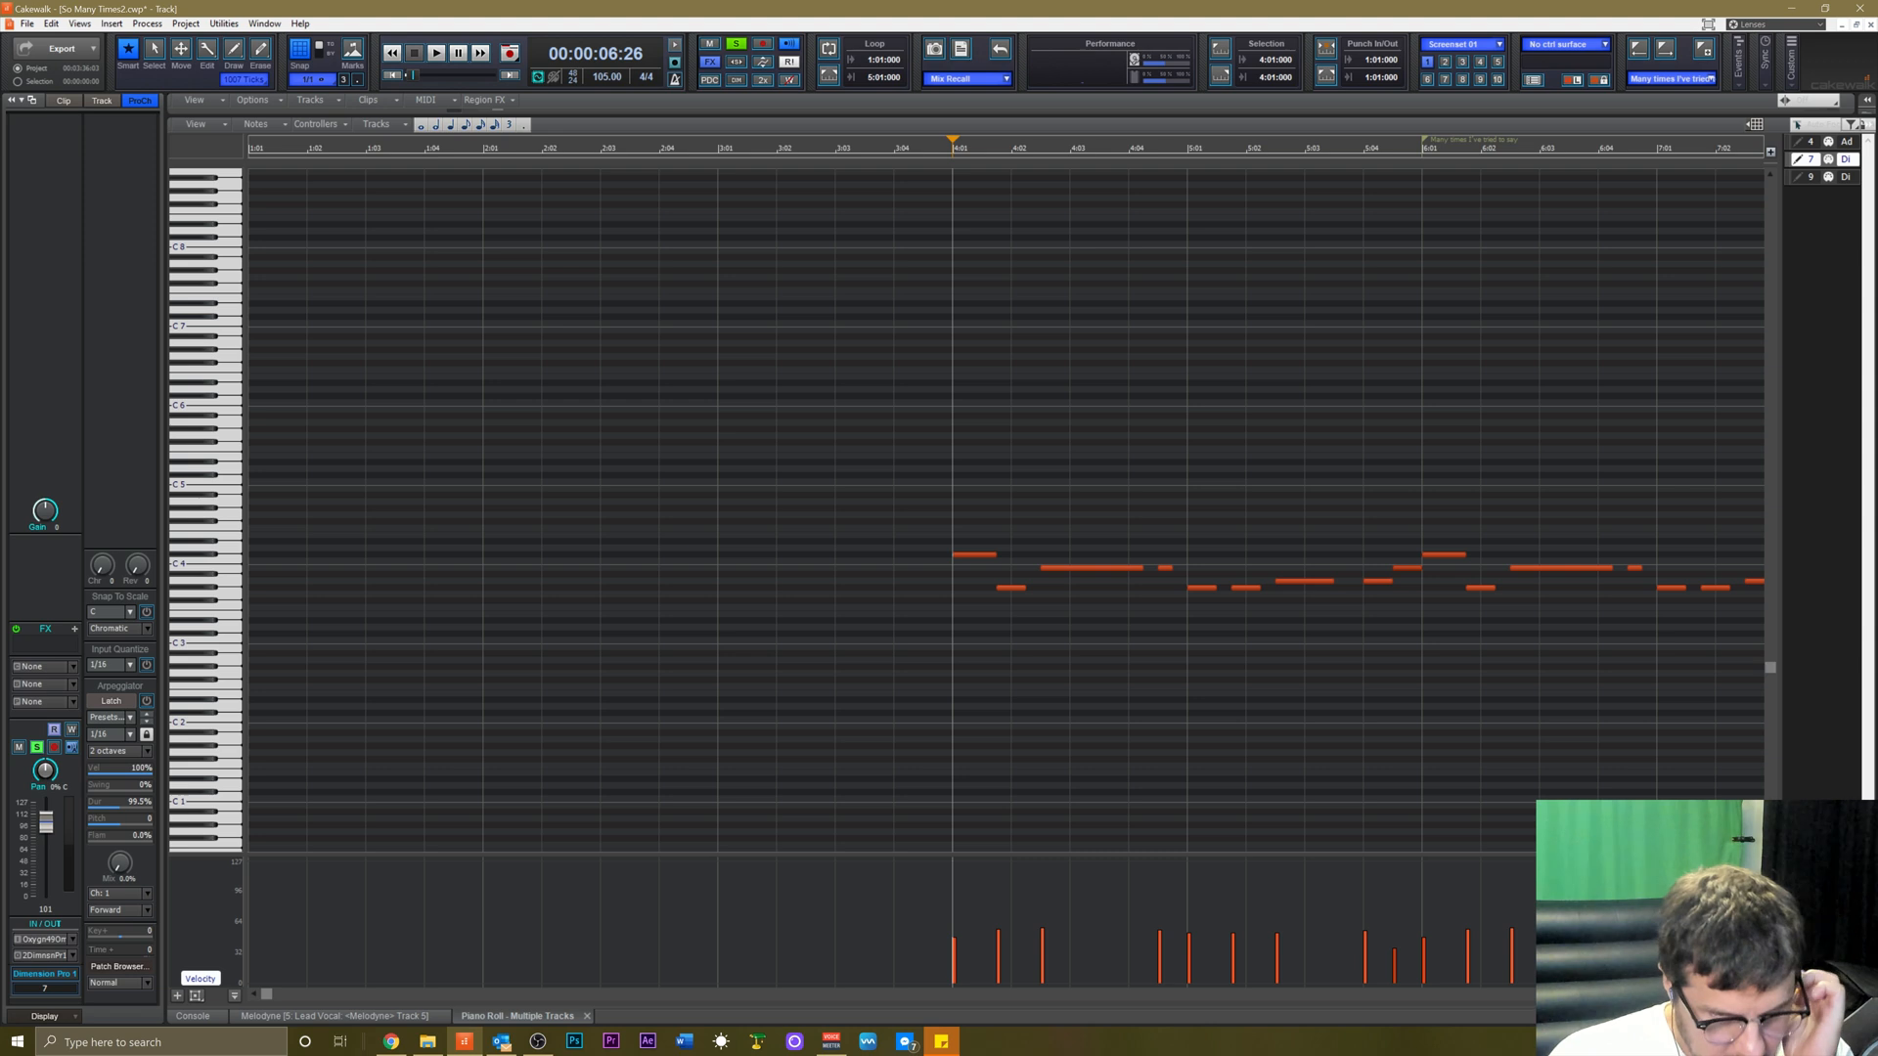
pyautogui.press('d')
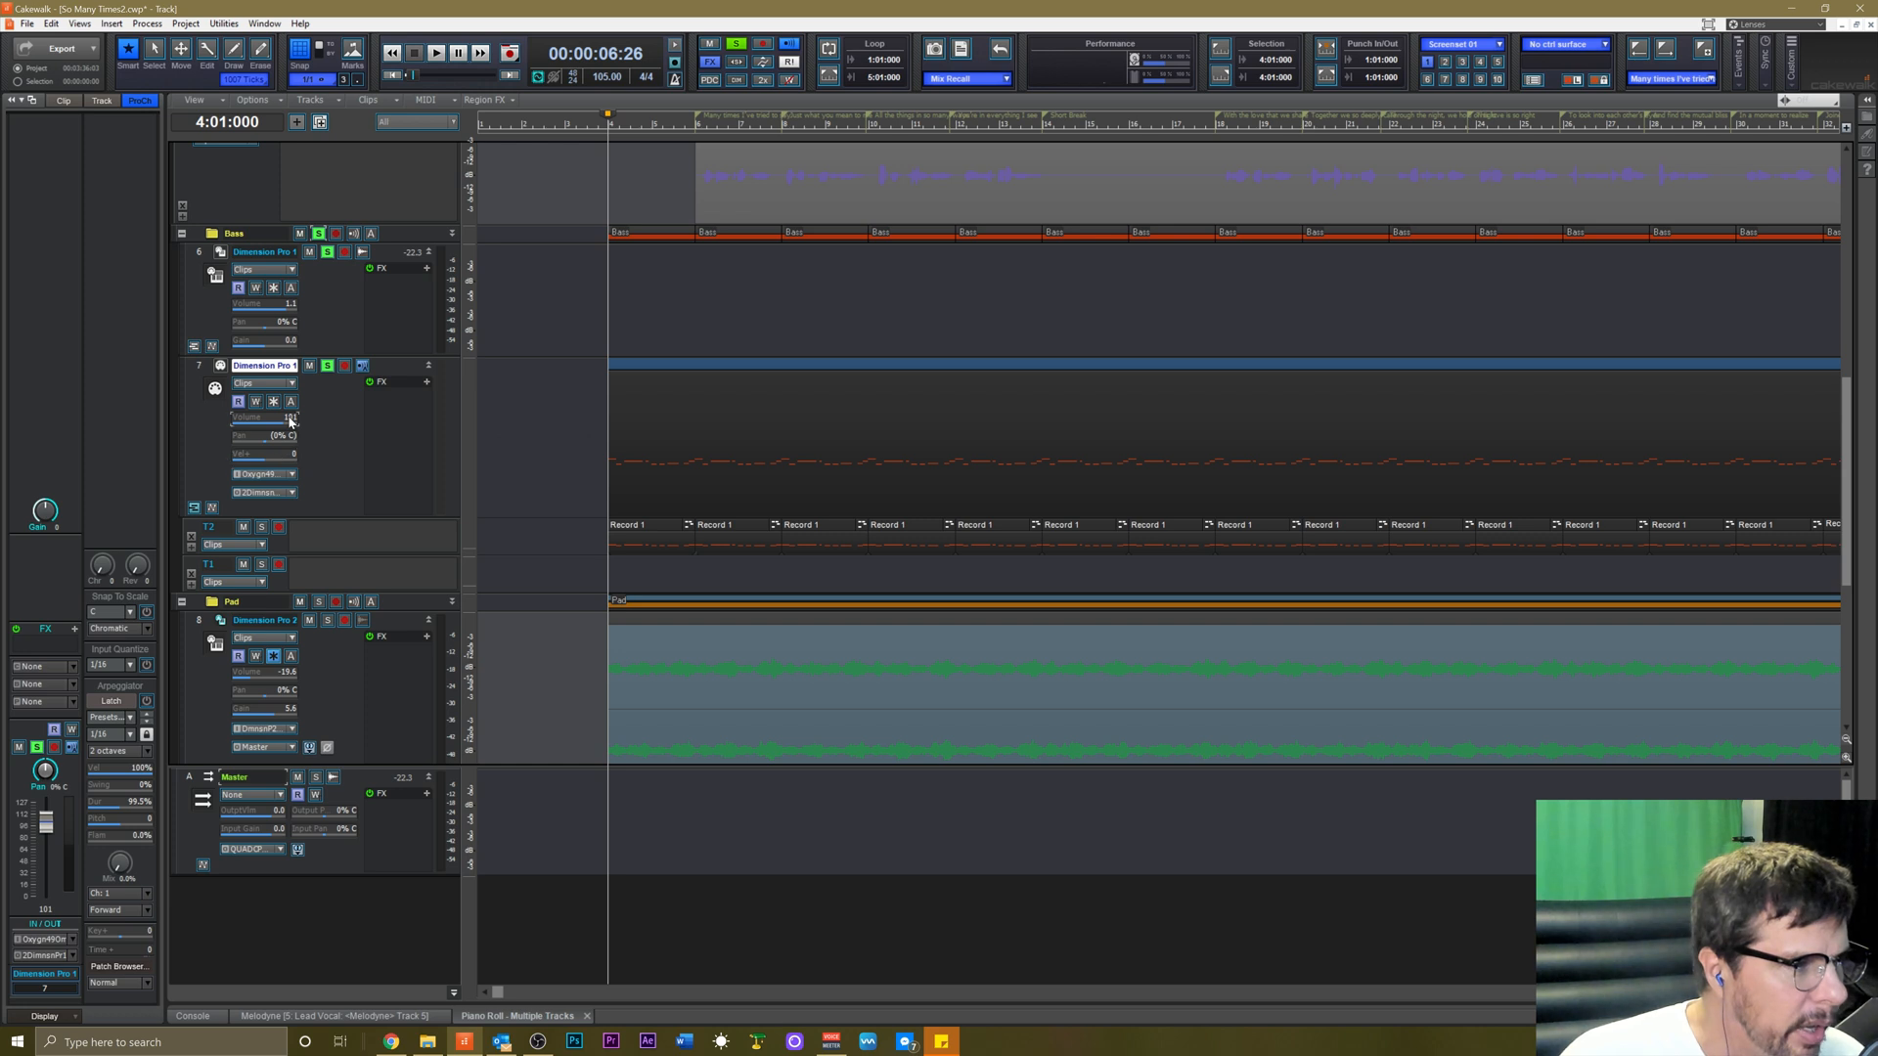
# Enlarge the bass instrument track to show its output controls and listen to the soloed bass from measure 4.
pyautogui.moveTo(313, 355); pyautogui.dragTo(318, 399)
pyautogui.press('space')
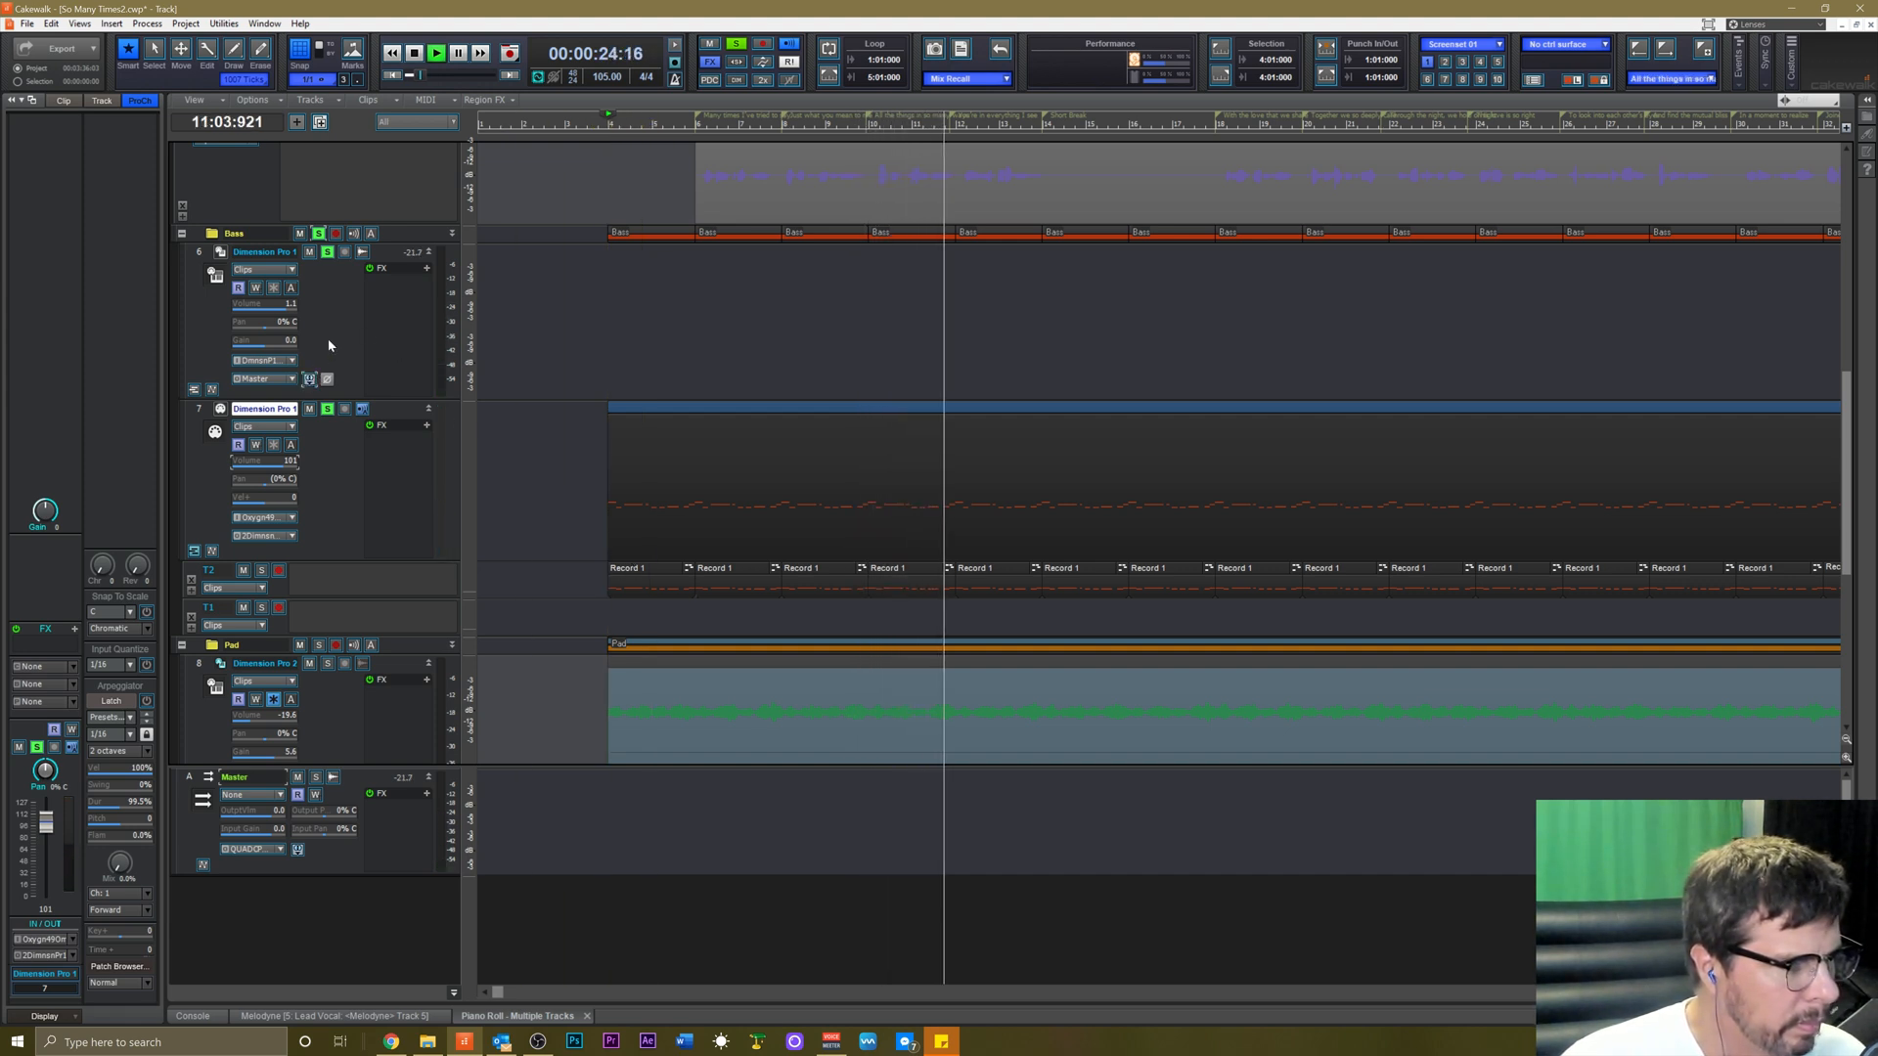
pyautogui.press('space')
pyautogui.scroll(-2, 333, 480)
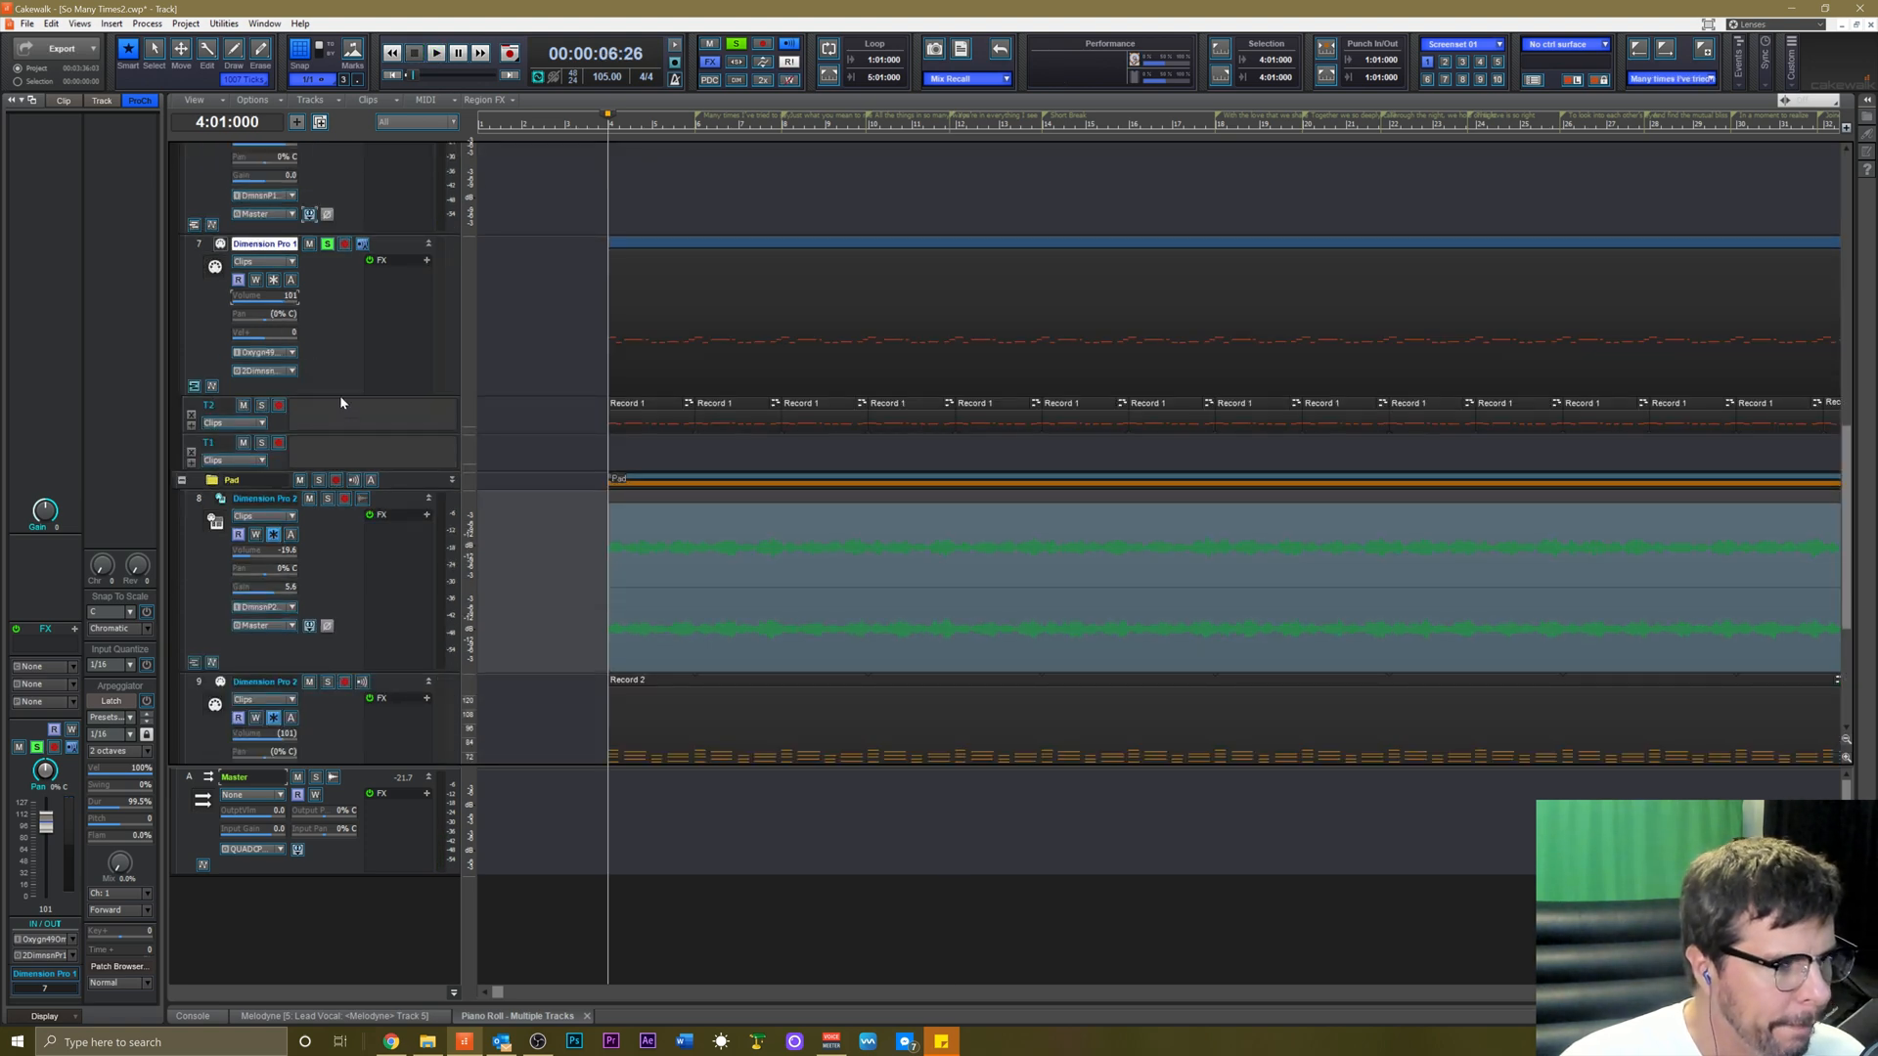
# Enlarge the bass MIDI track to show all its controls, with the bass unsoloed and its instrument track selected.
pyautogui.moveTo(333, 395); pyautogui.dragTo(332, 469)
pyautogui.scroll(2, 331, 440)
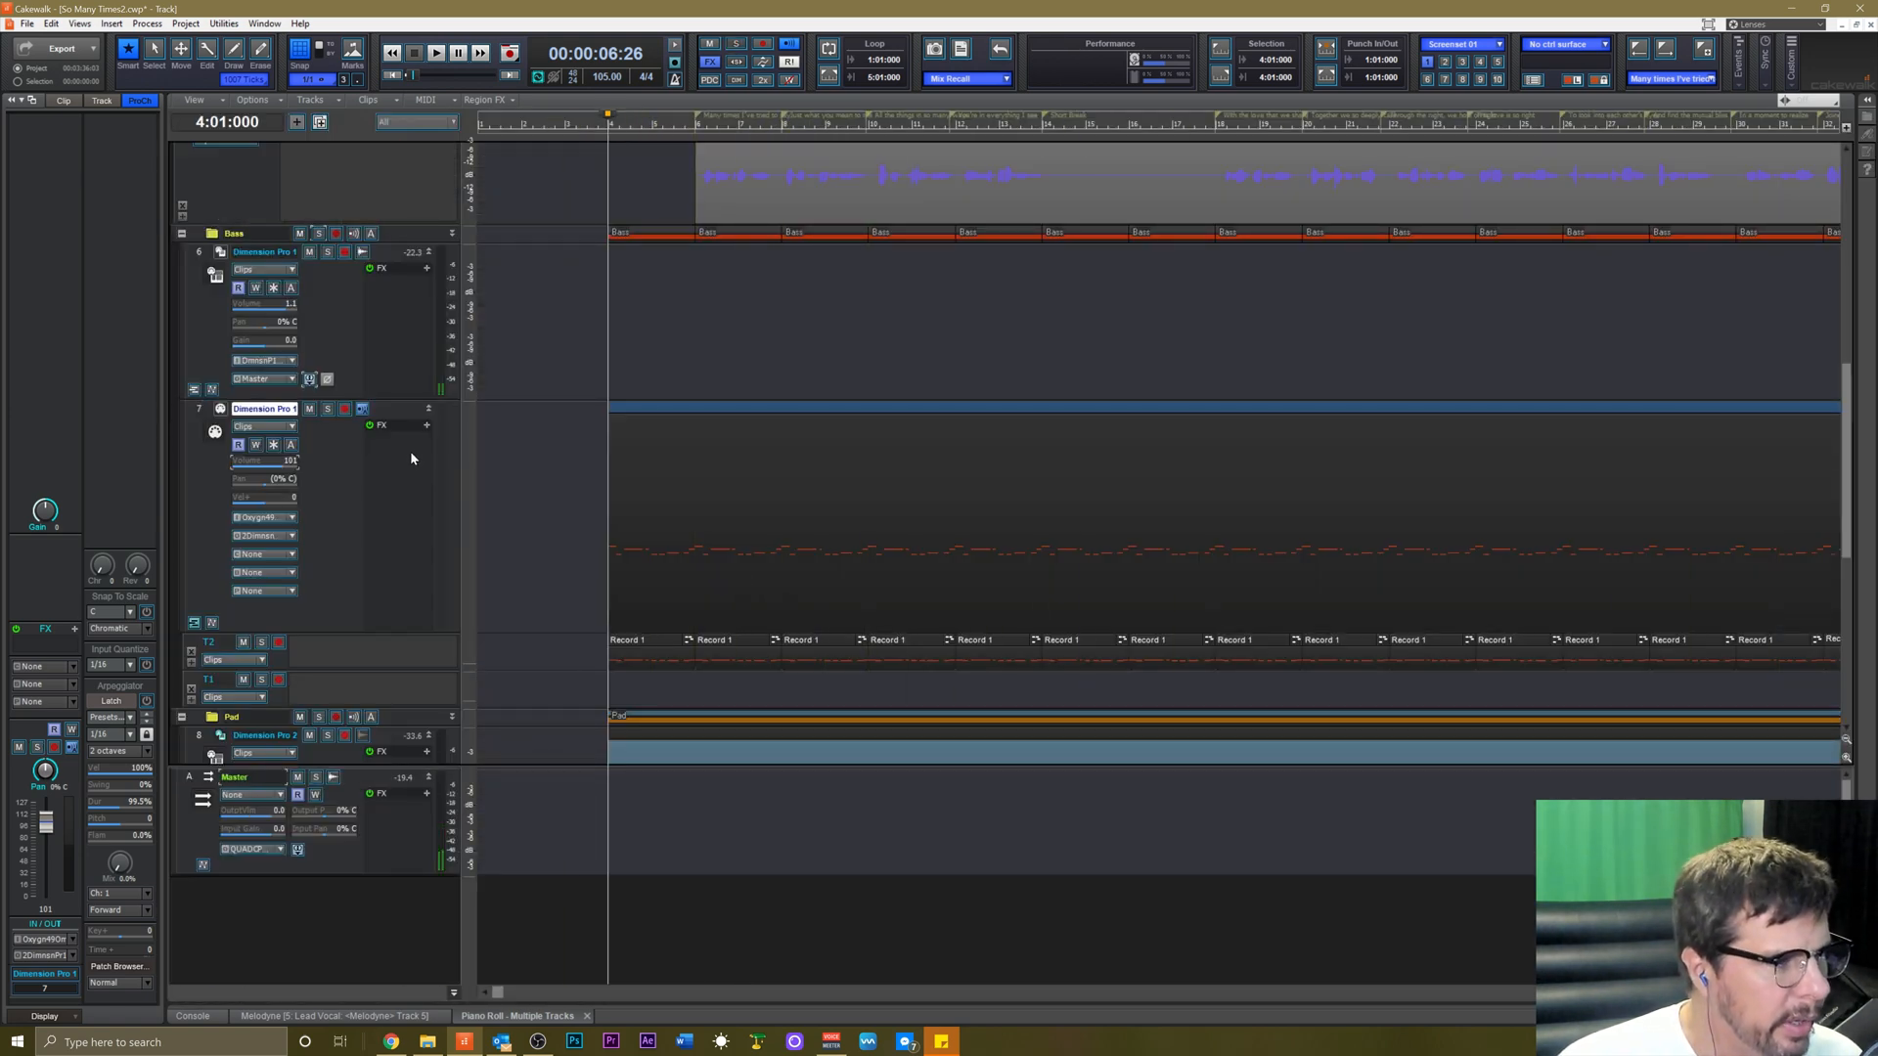
pyautogui.click(339, 357)
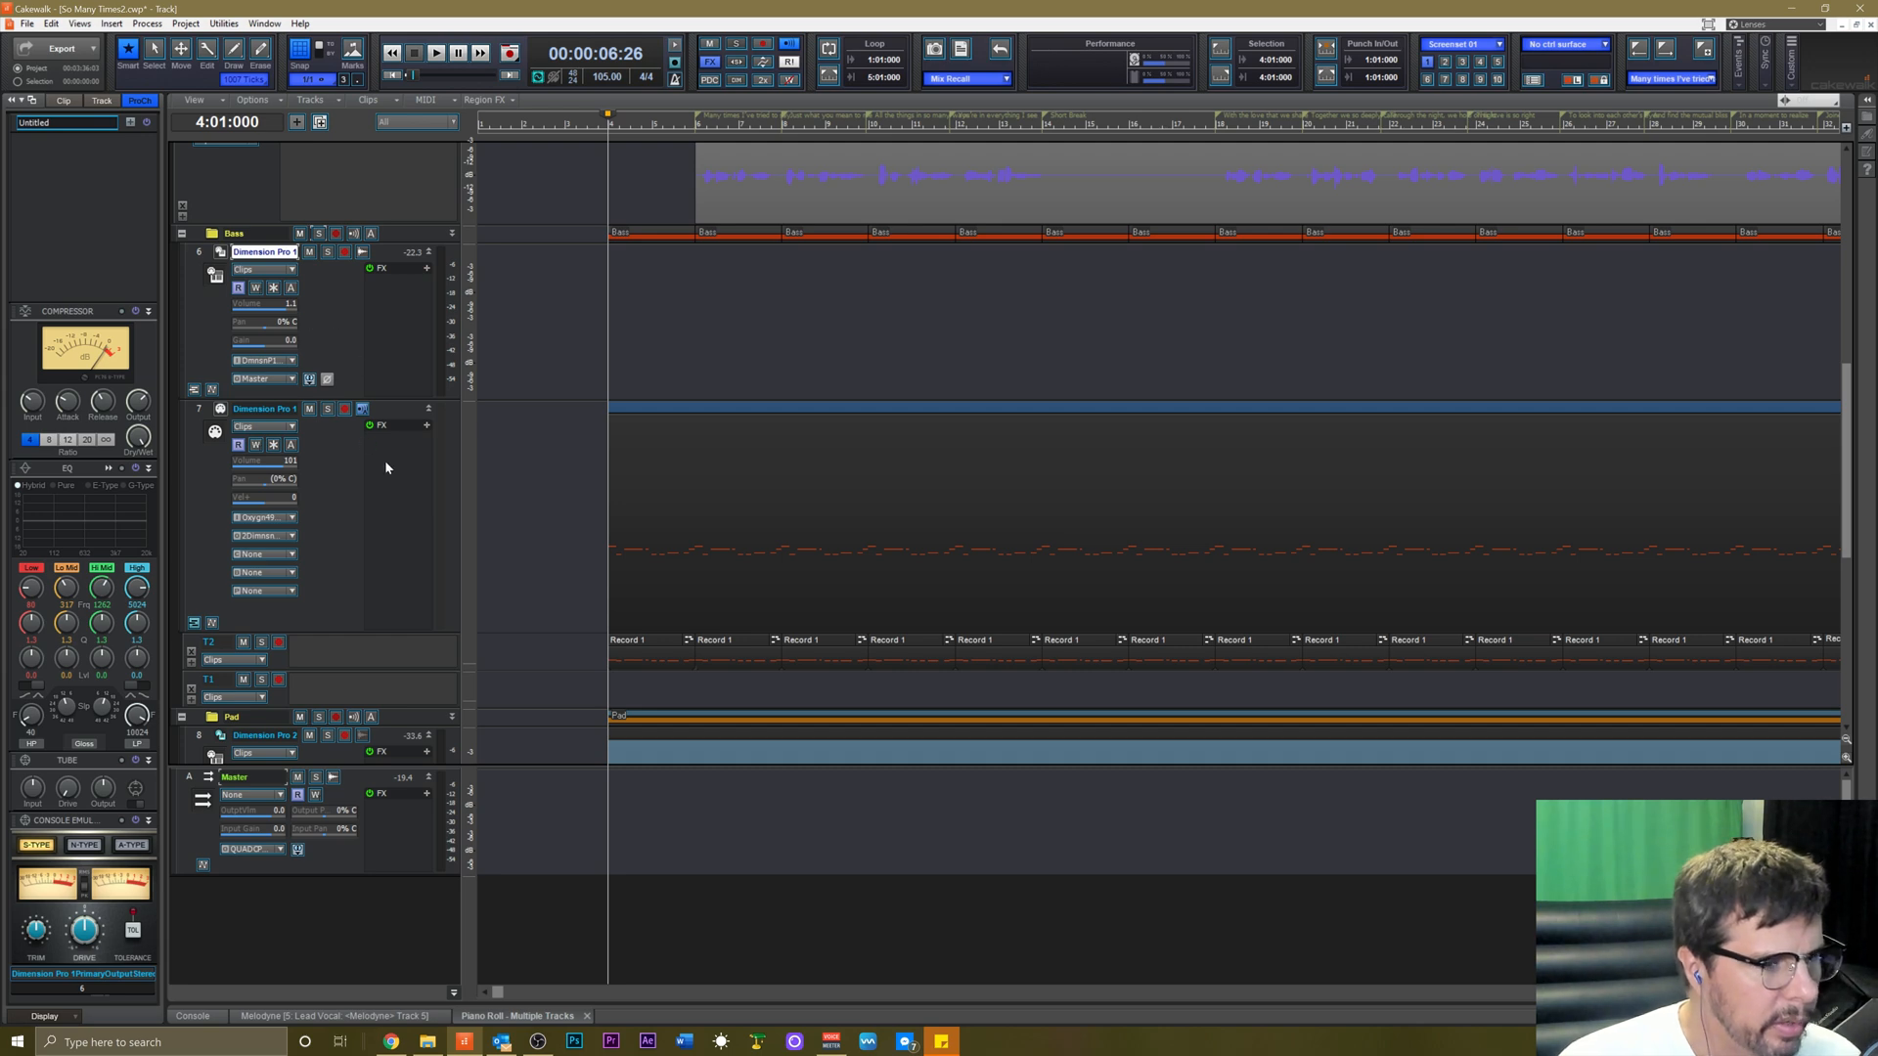
# Insert another Dimension Pro soft synth with a MIDI source, track folder and first audio output, and close its window.
pyautogui.scroll(-6, 391, 469)
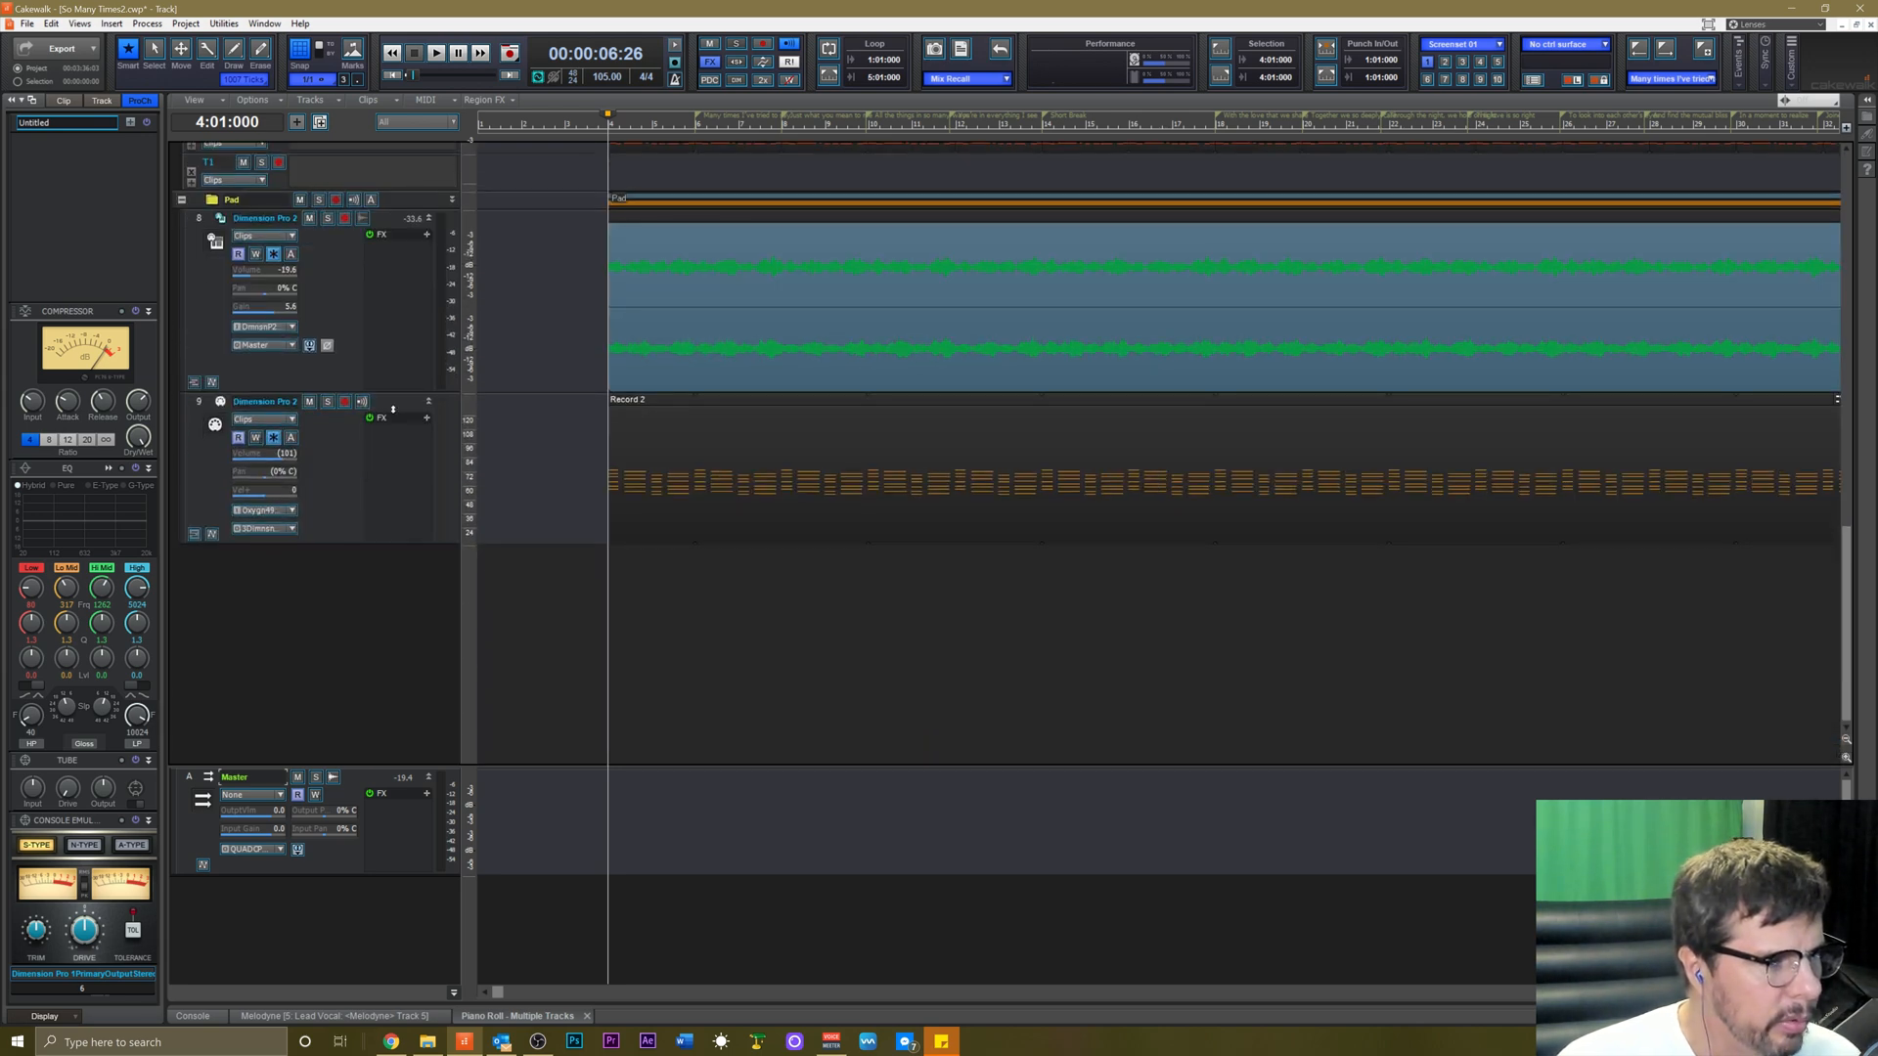
pyautogui.moveTo(121, 23)
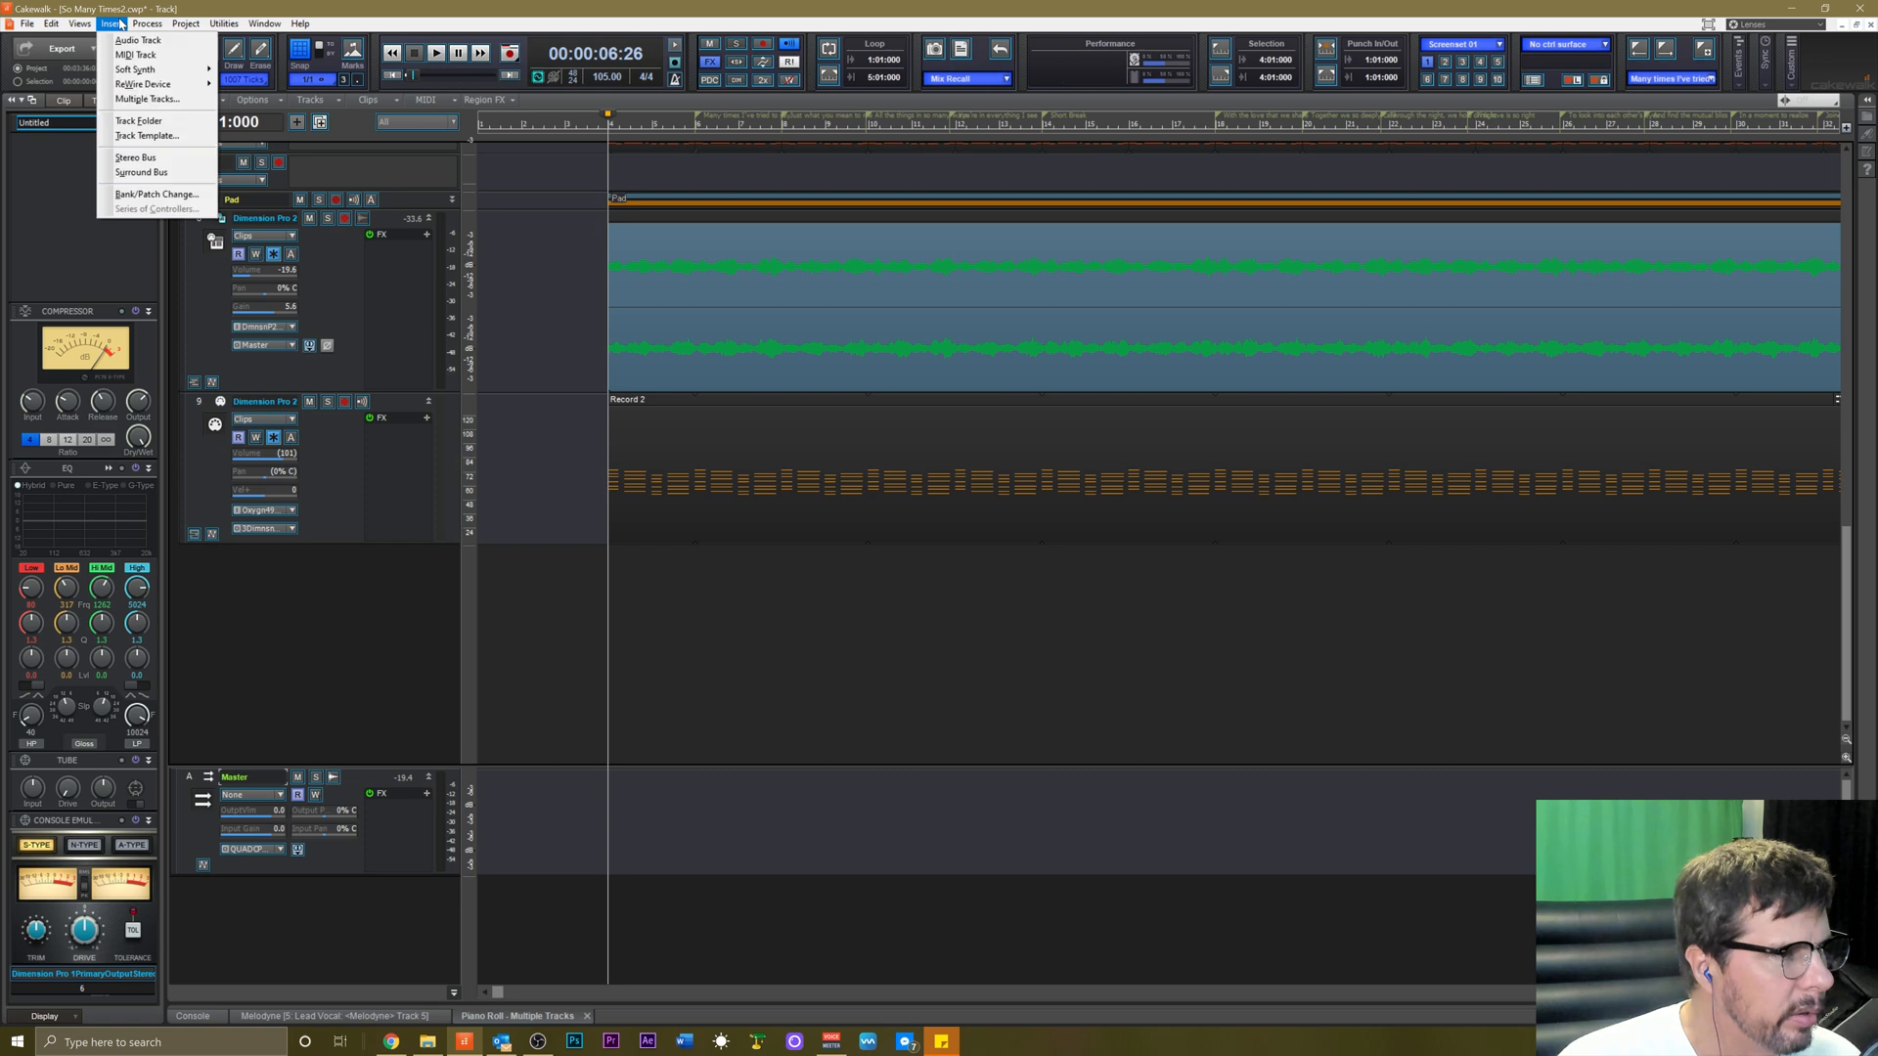
pyautogui.moveTo(122, 71)
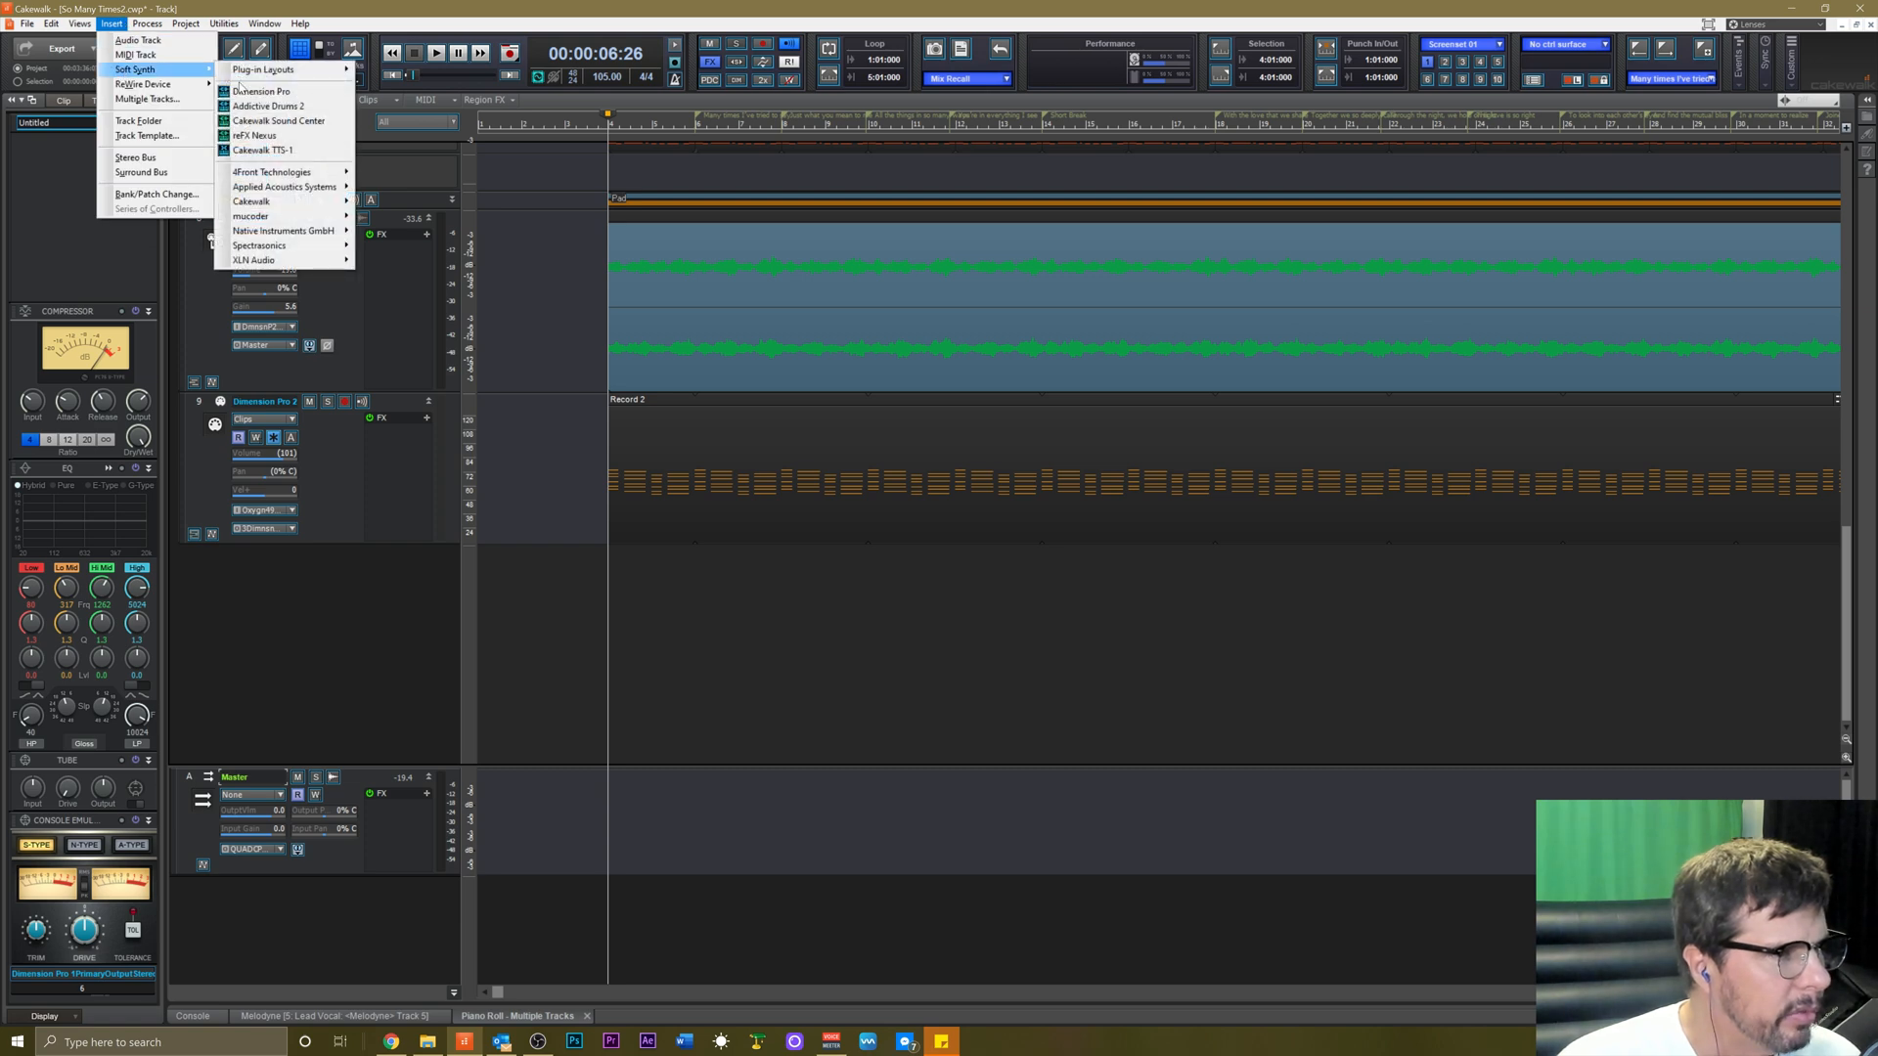
pyautogui.click(257, 92)
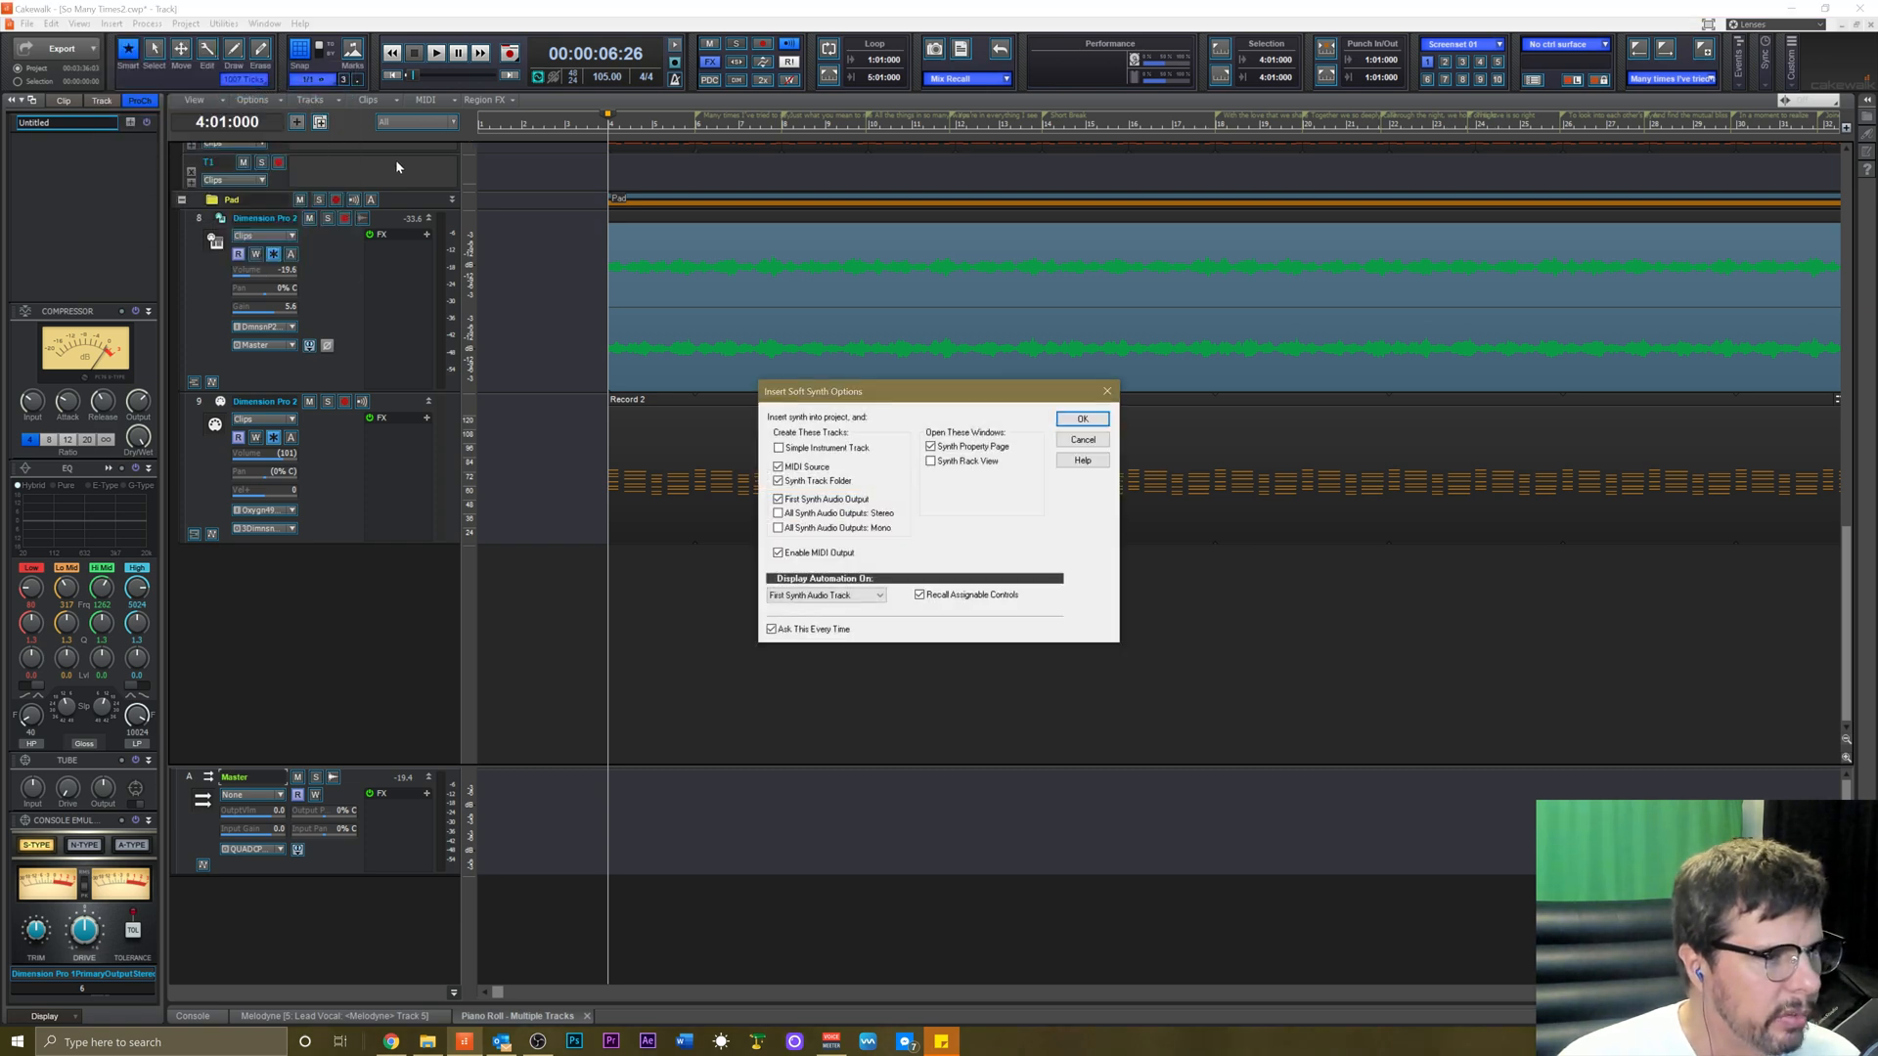
pyautogui.click(1071, 421)
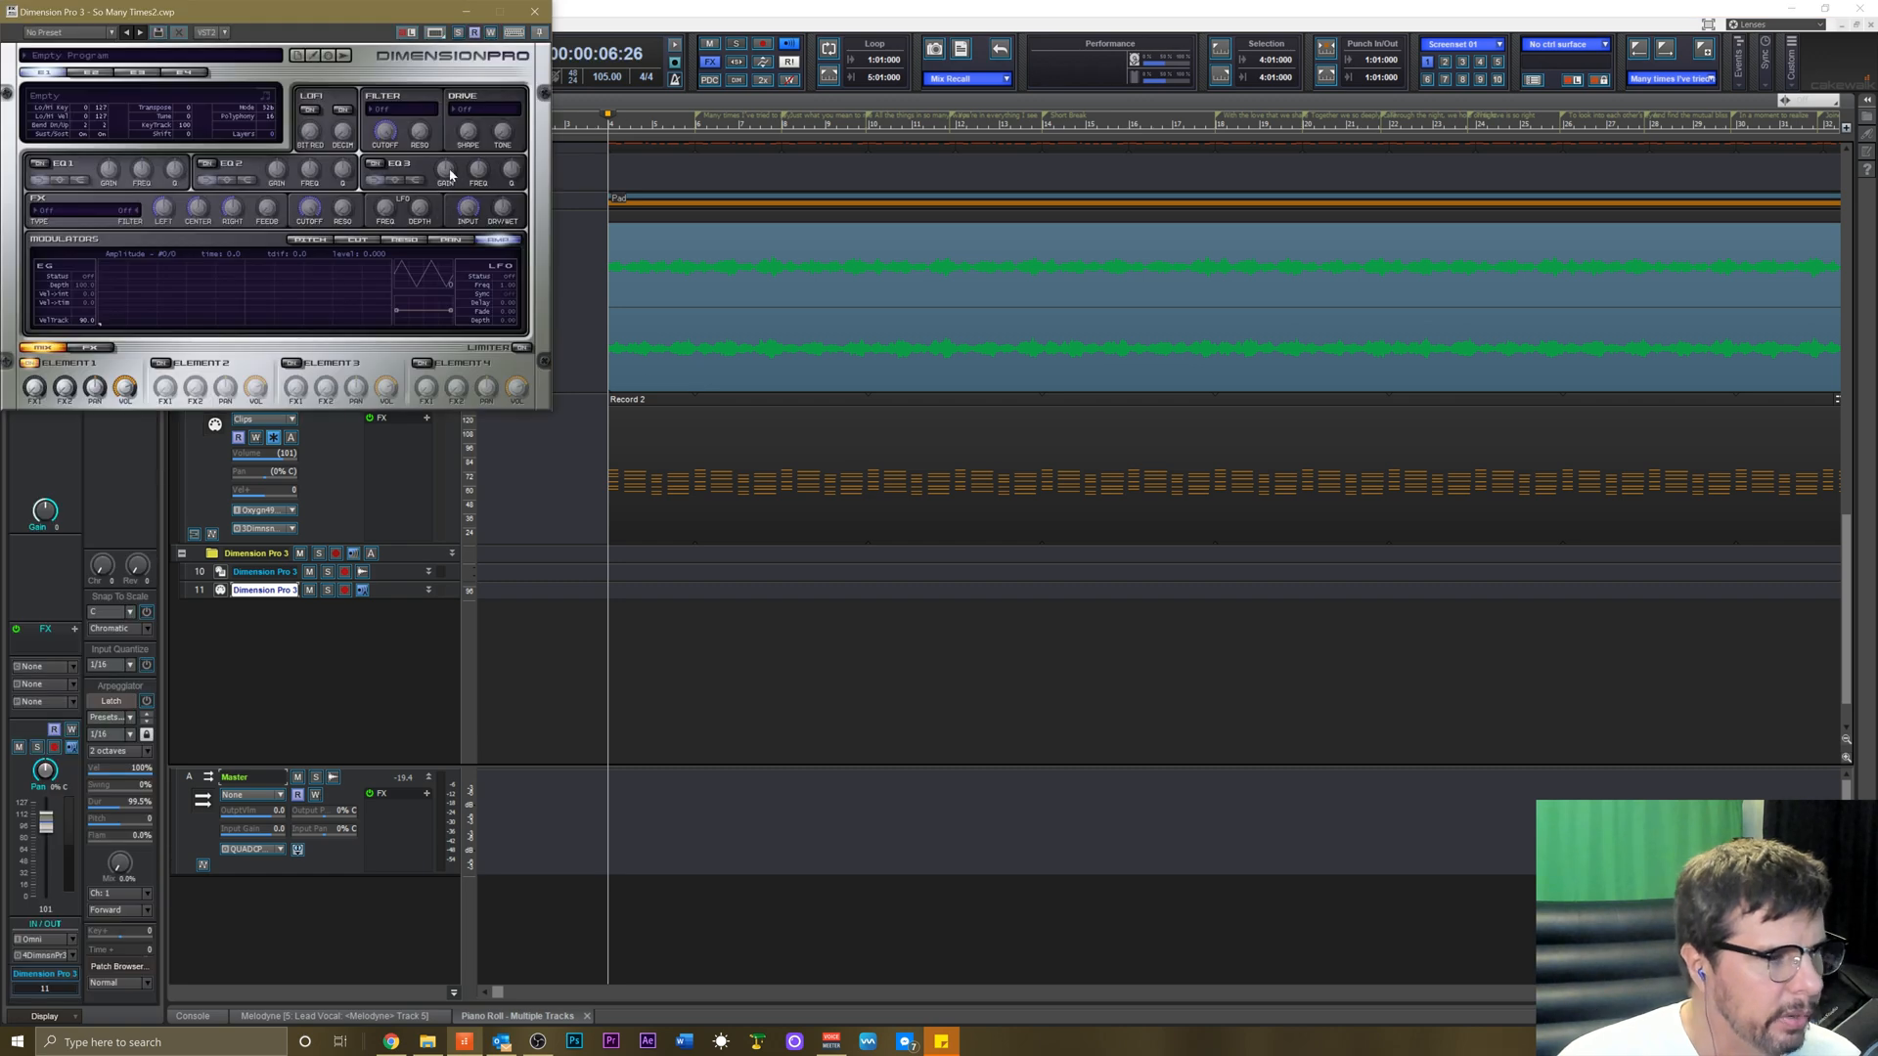
pyautogui.click(529, 13)
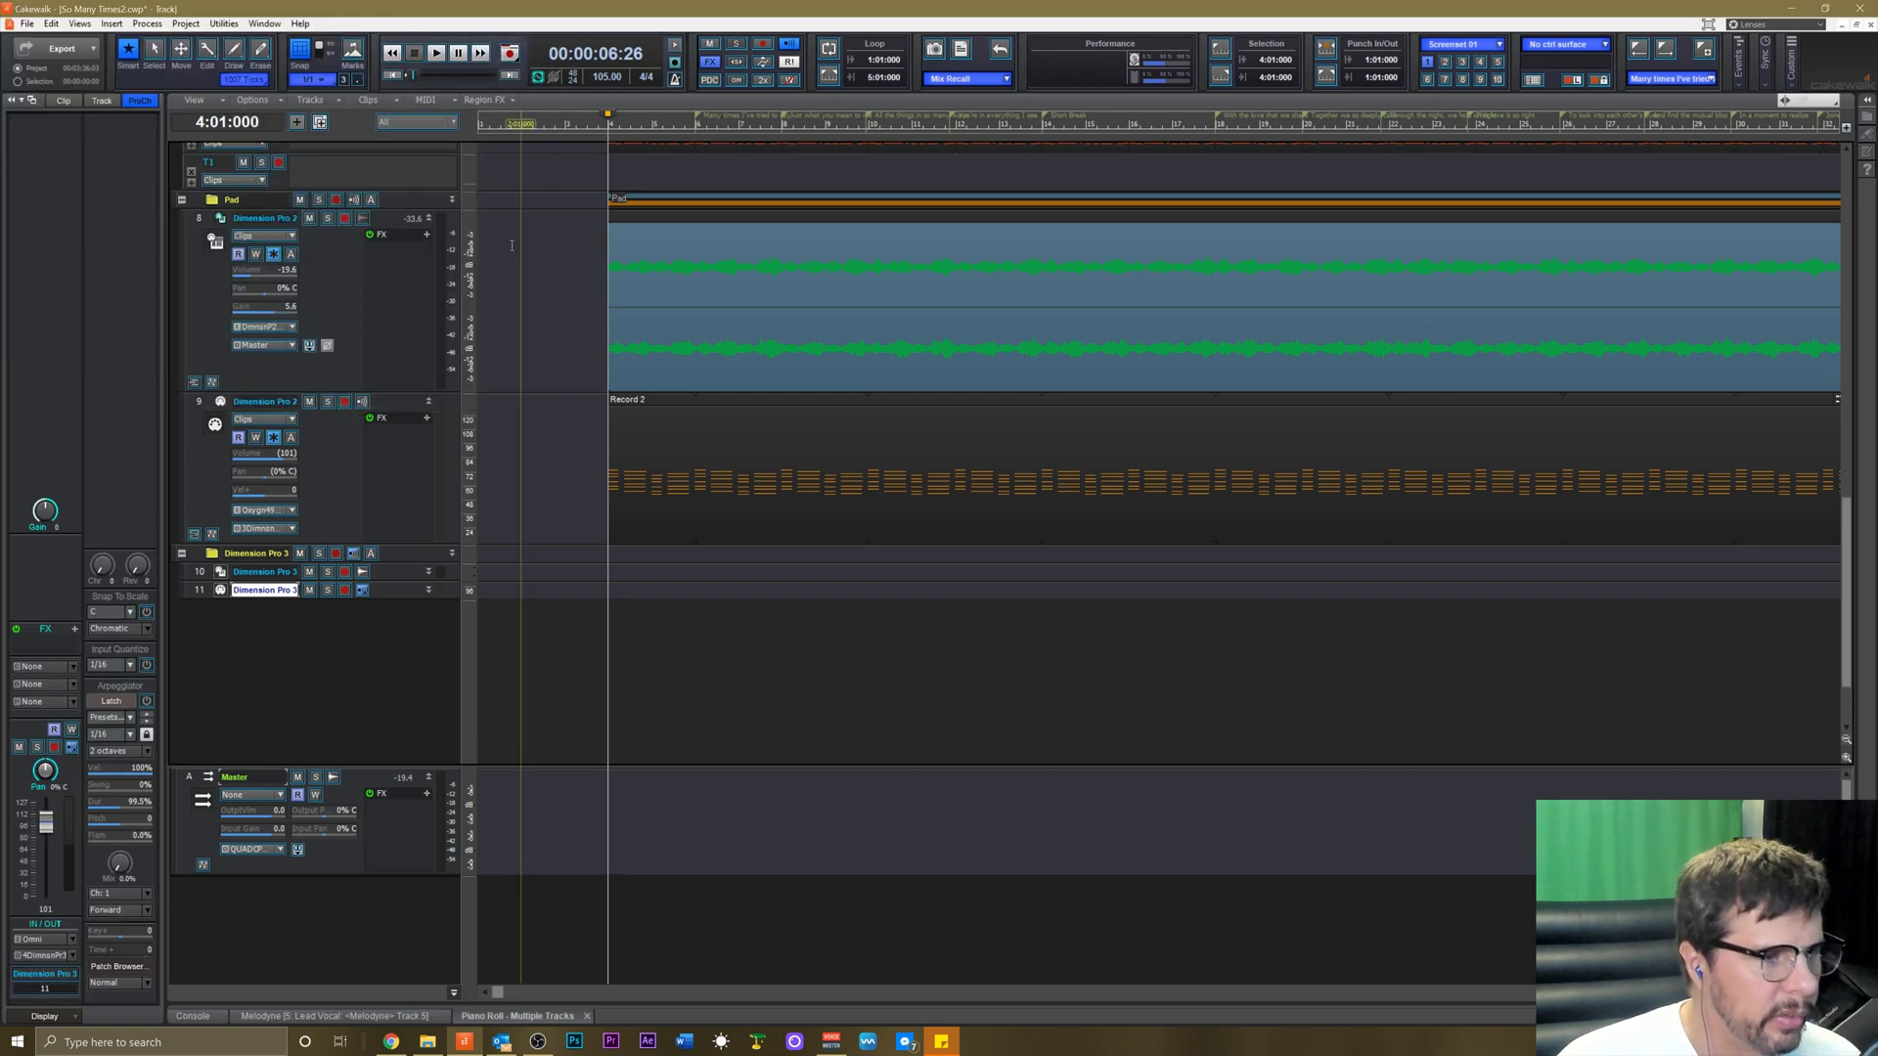
# Copy all the bass MIDI clips from the original bass track to the Dimension Pro 3 MIDI track, starting at measure 4.
pyautogui.scroll(5, 550, 364)
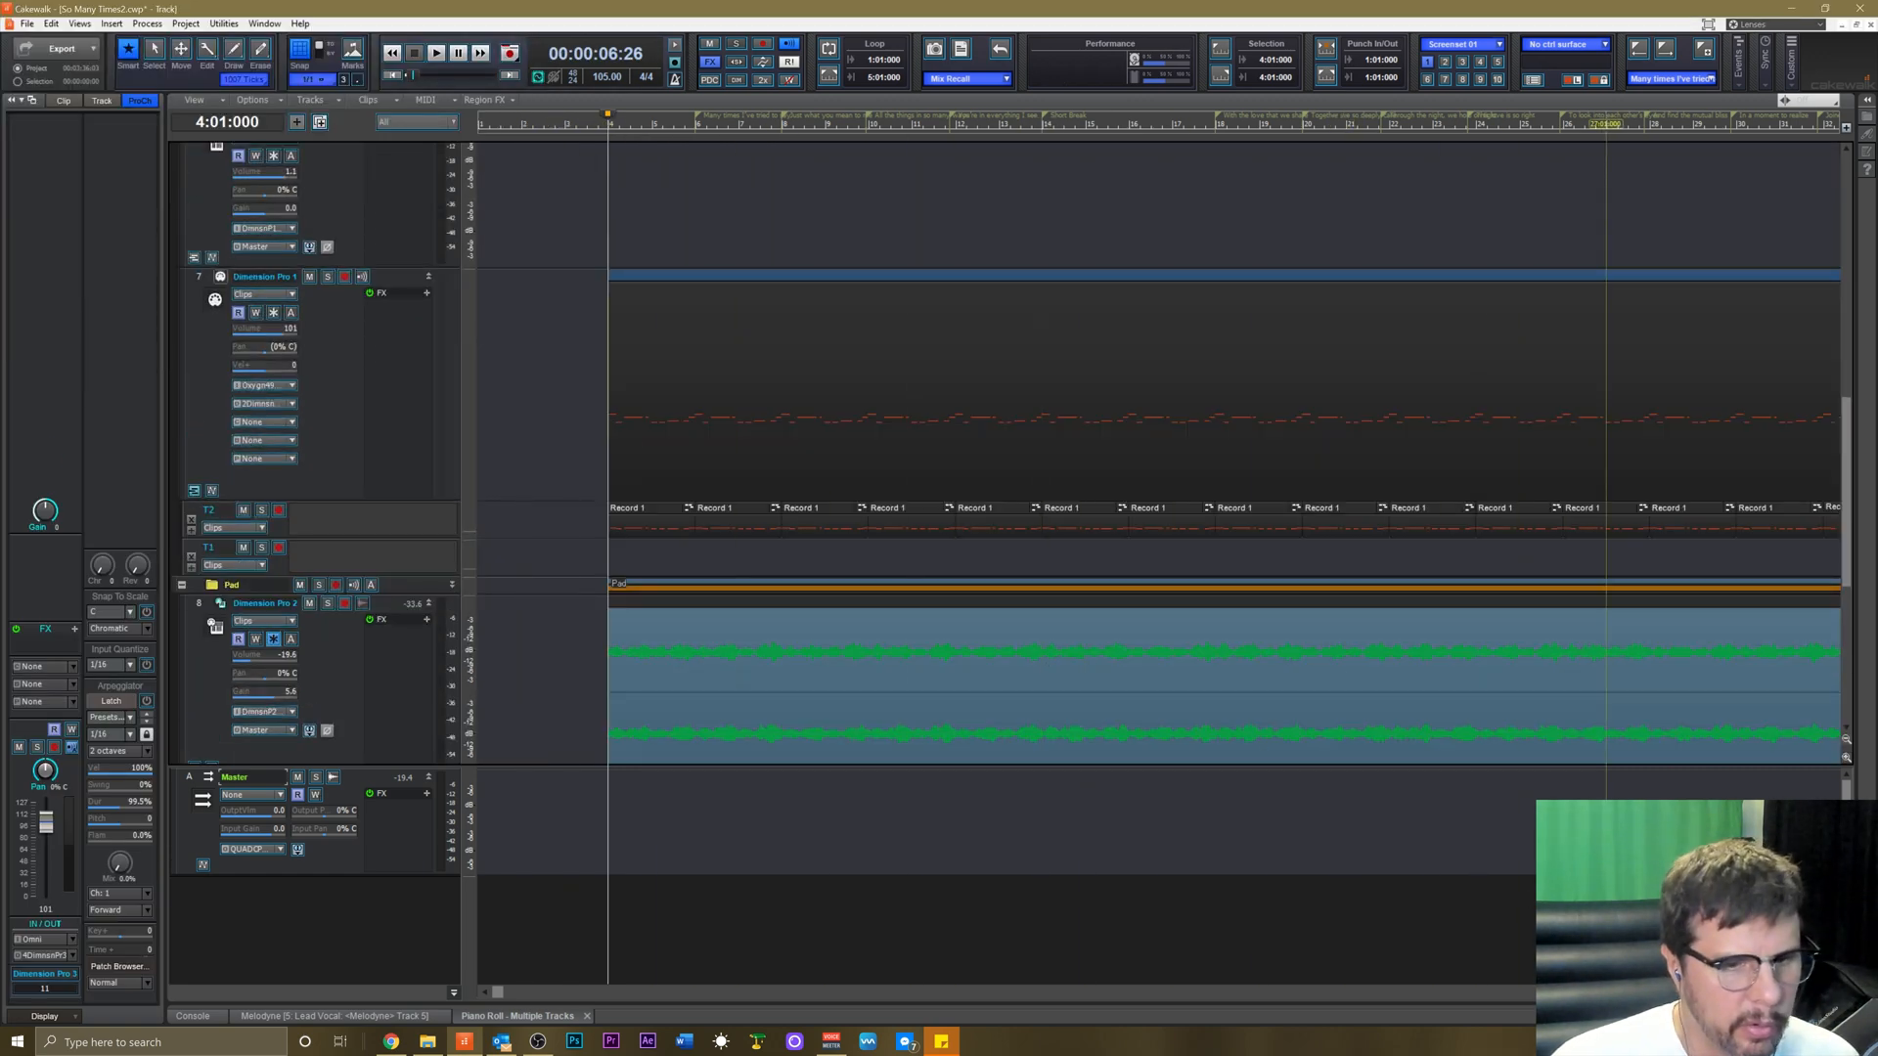
pyautogui.click(1815, 991)
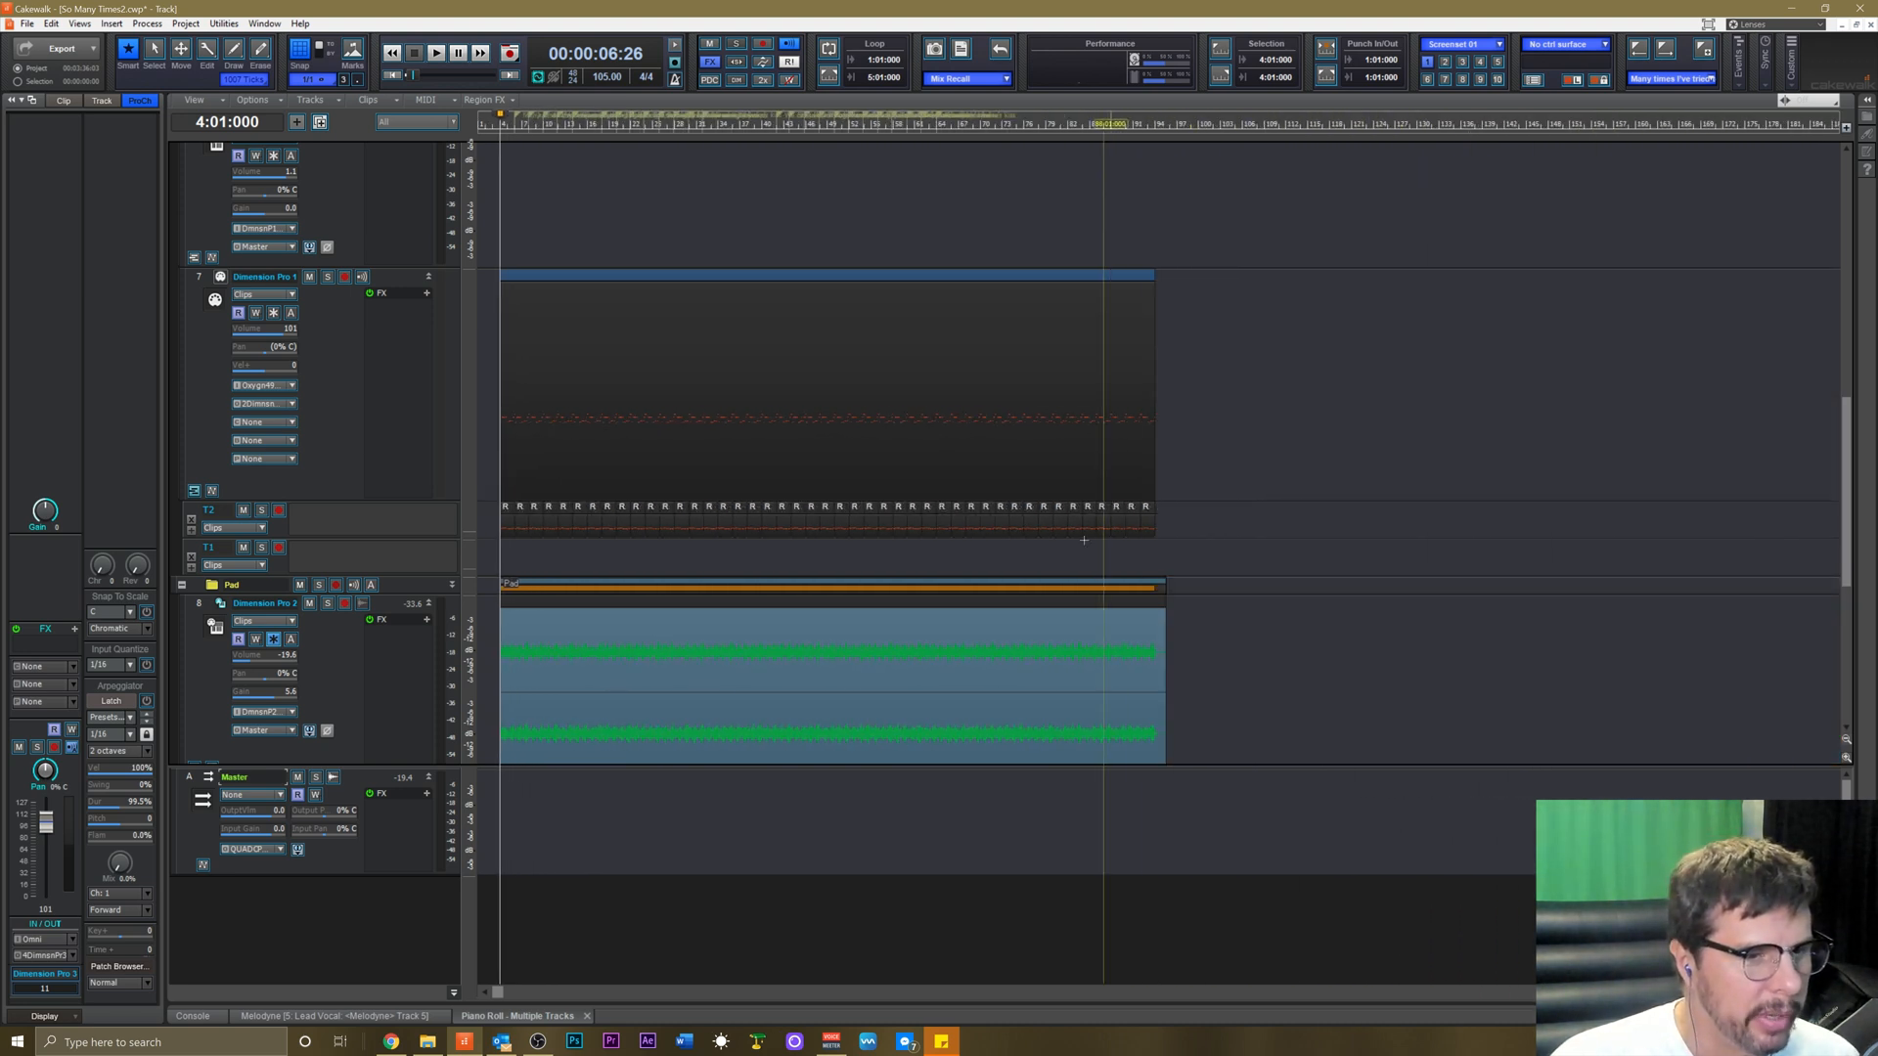
pyautogui.click(542, 525)
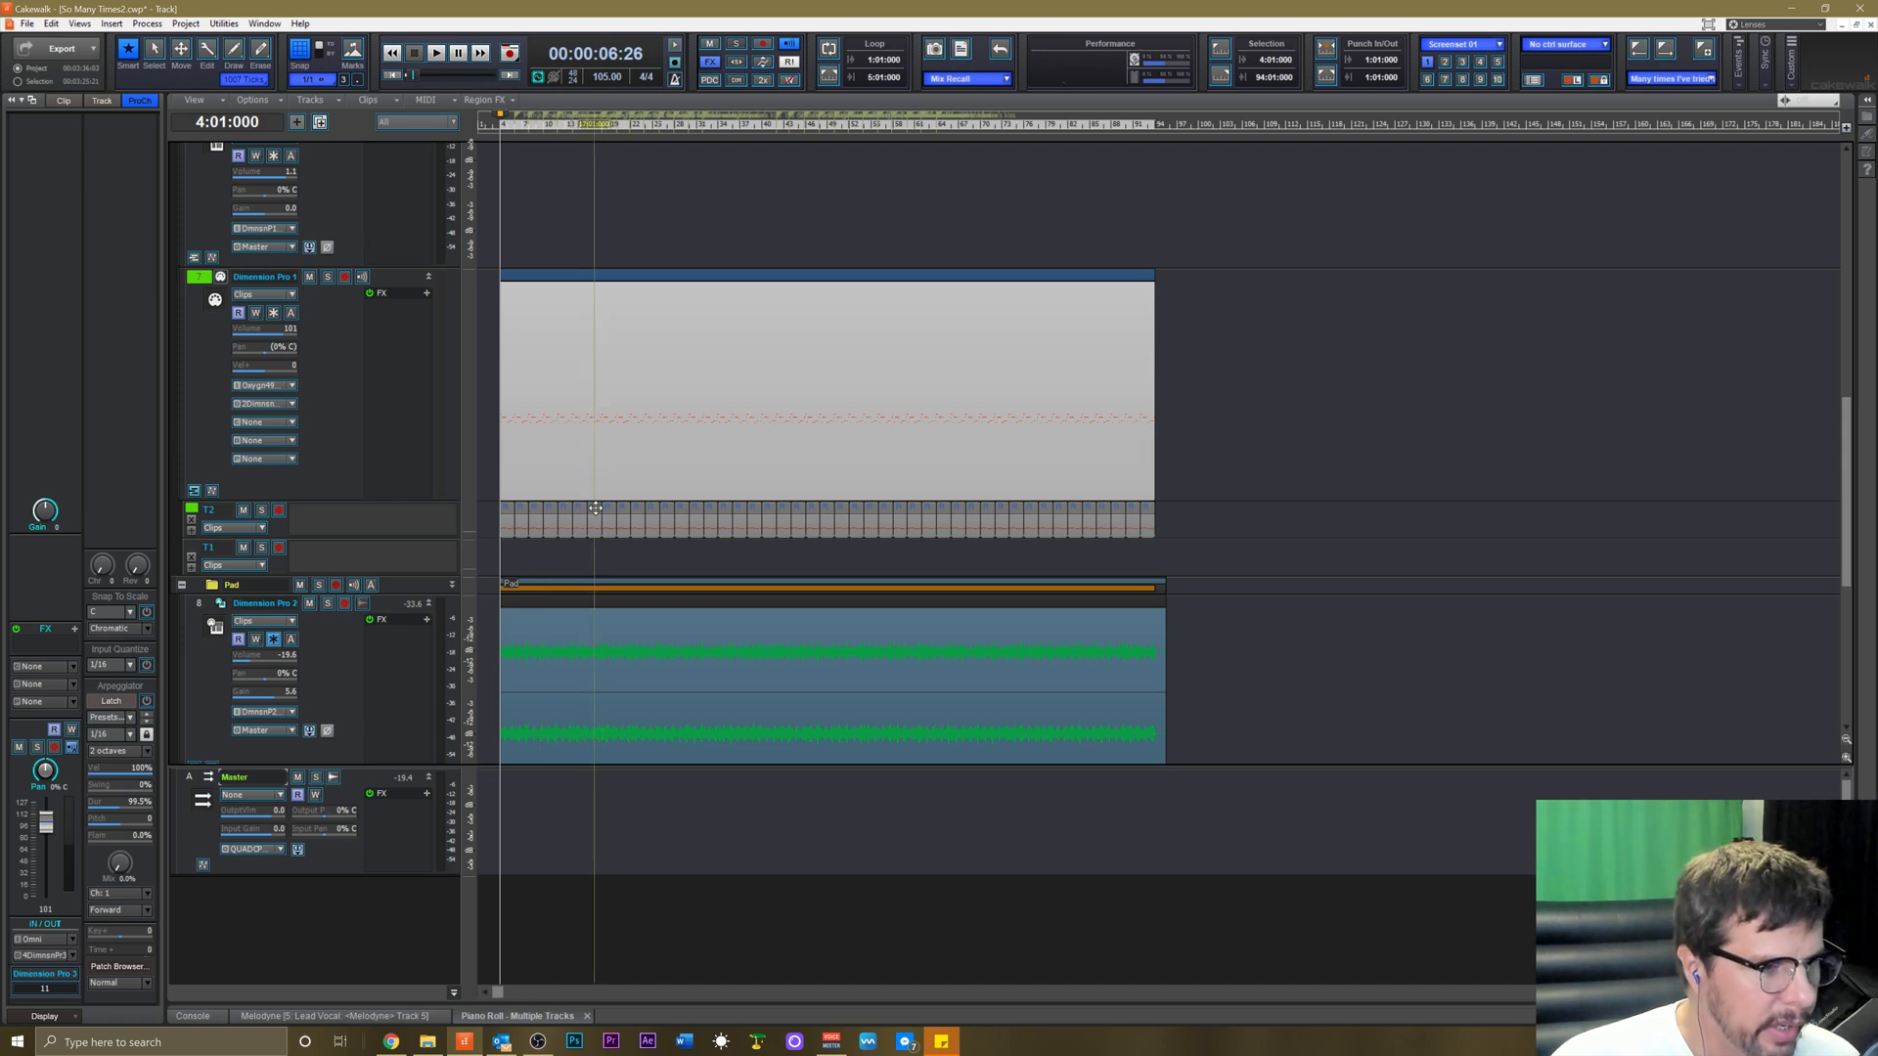
pyautogui.keyDown('ctrl'); pyautogui.click(574, 666); pyautogui.keyUp('ctrl')
pyautogui.scroll(-5, 565, 754)
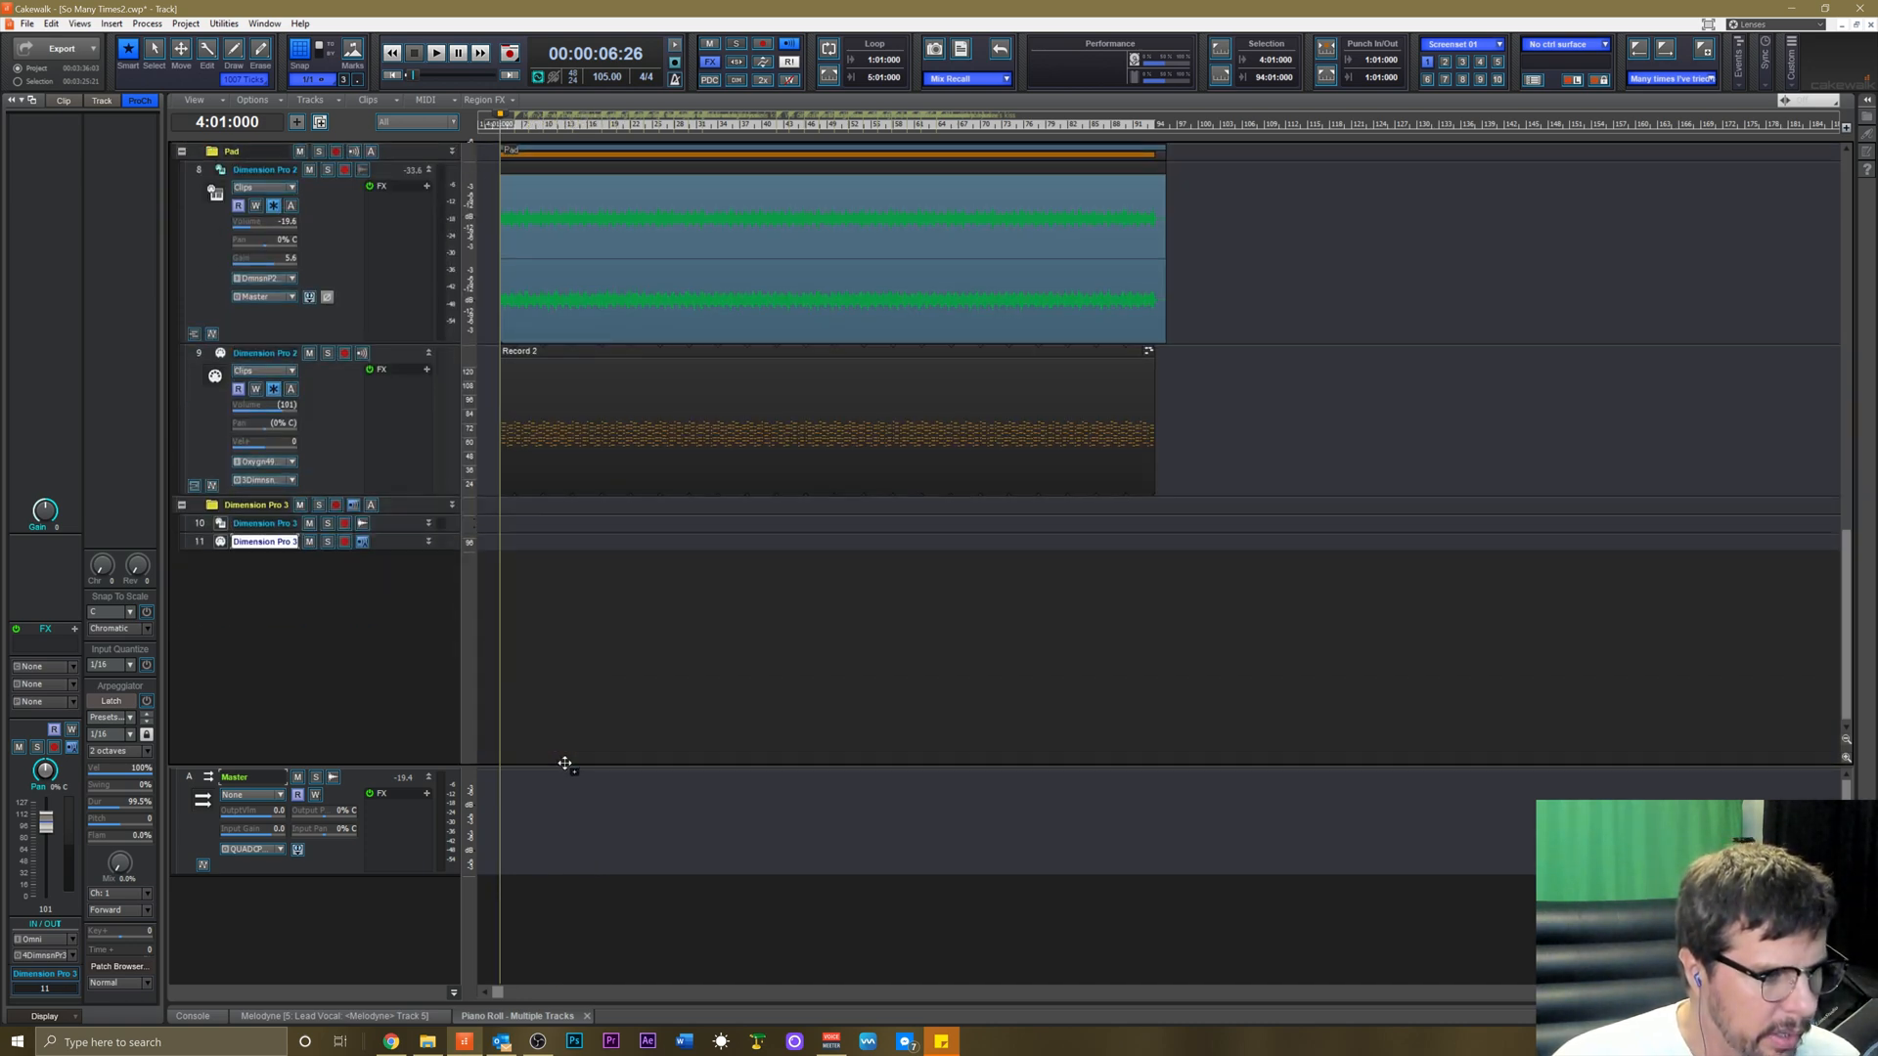
pyautogui.moveTo(593, 457); pyautogui.dragTo(594, 443)
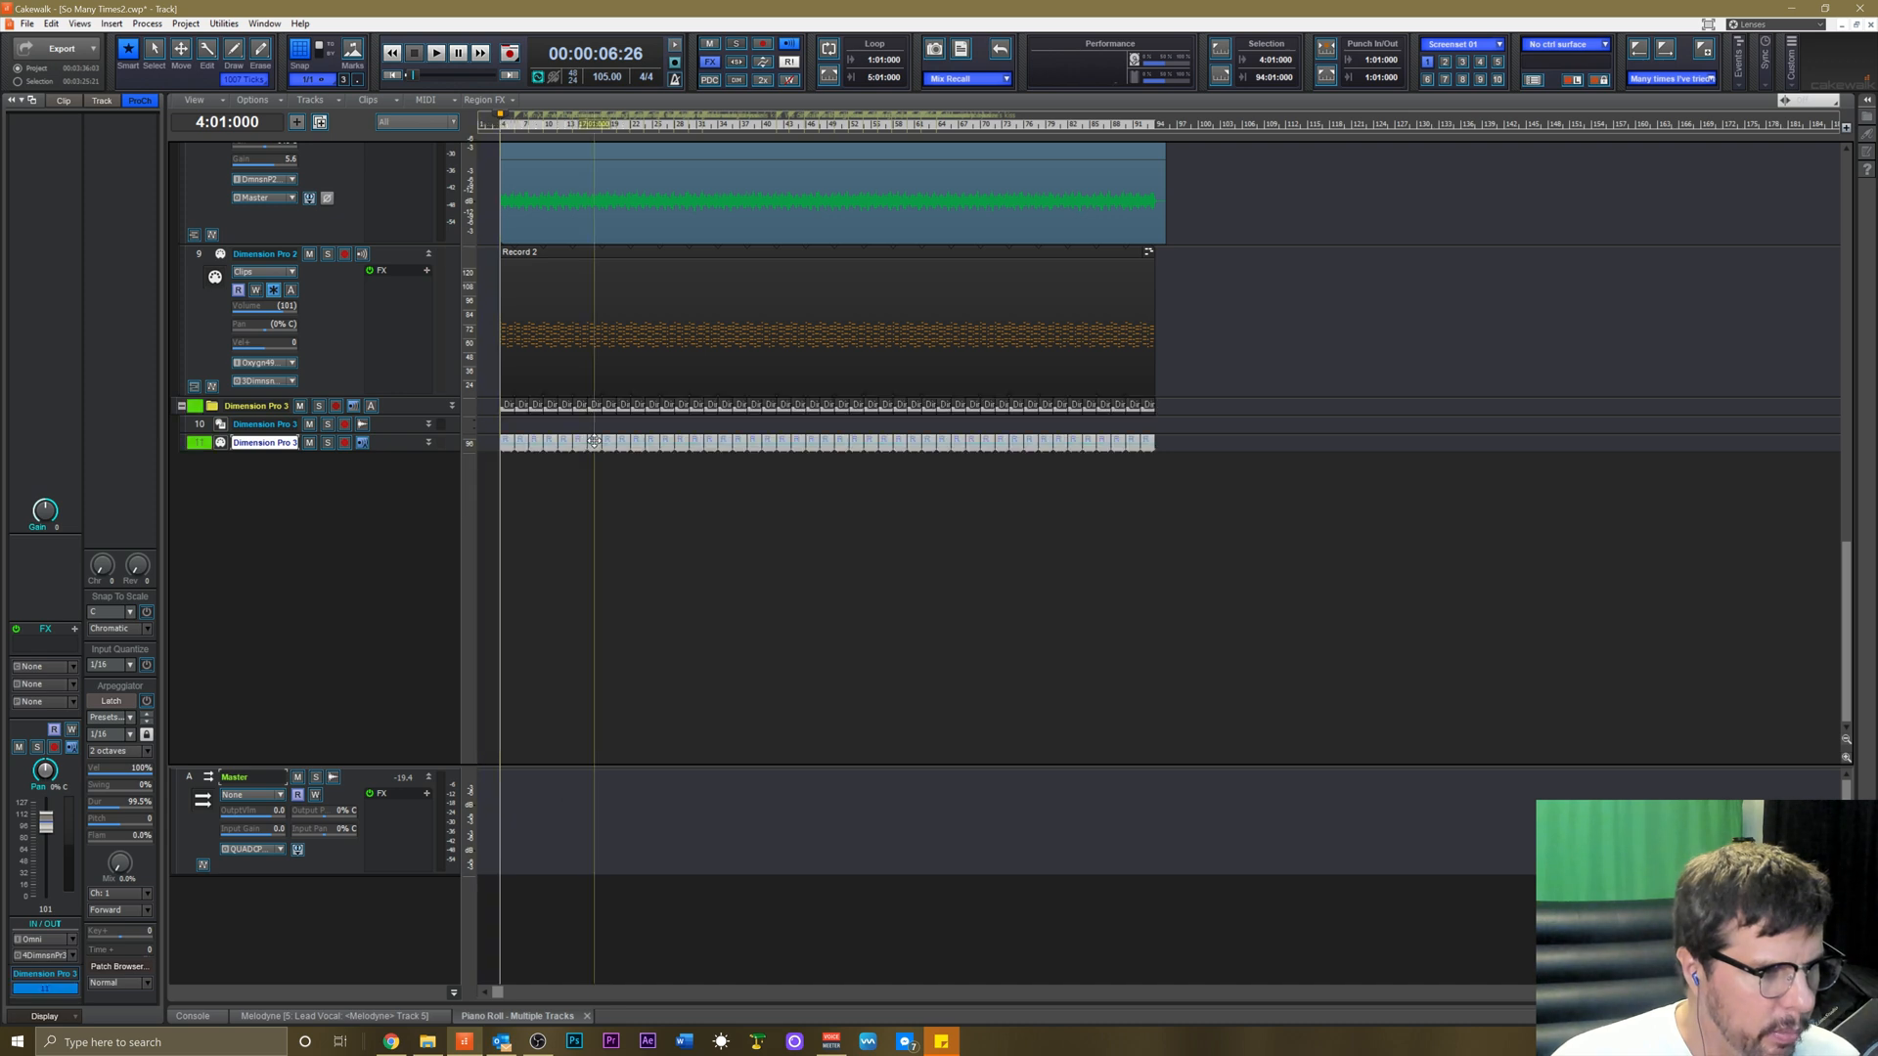
# Mute the original Bass track folder.
pyautogui.scroll(6, 401, 450)
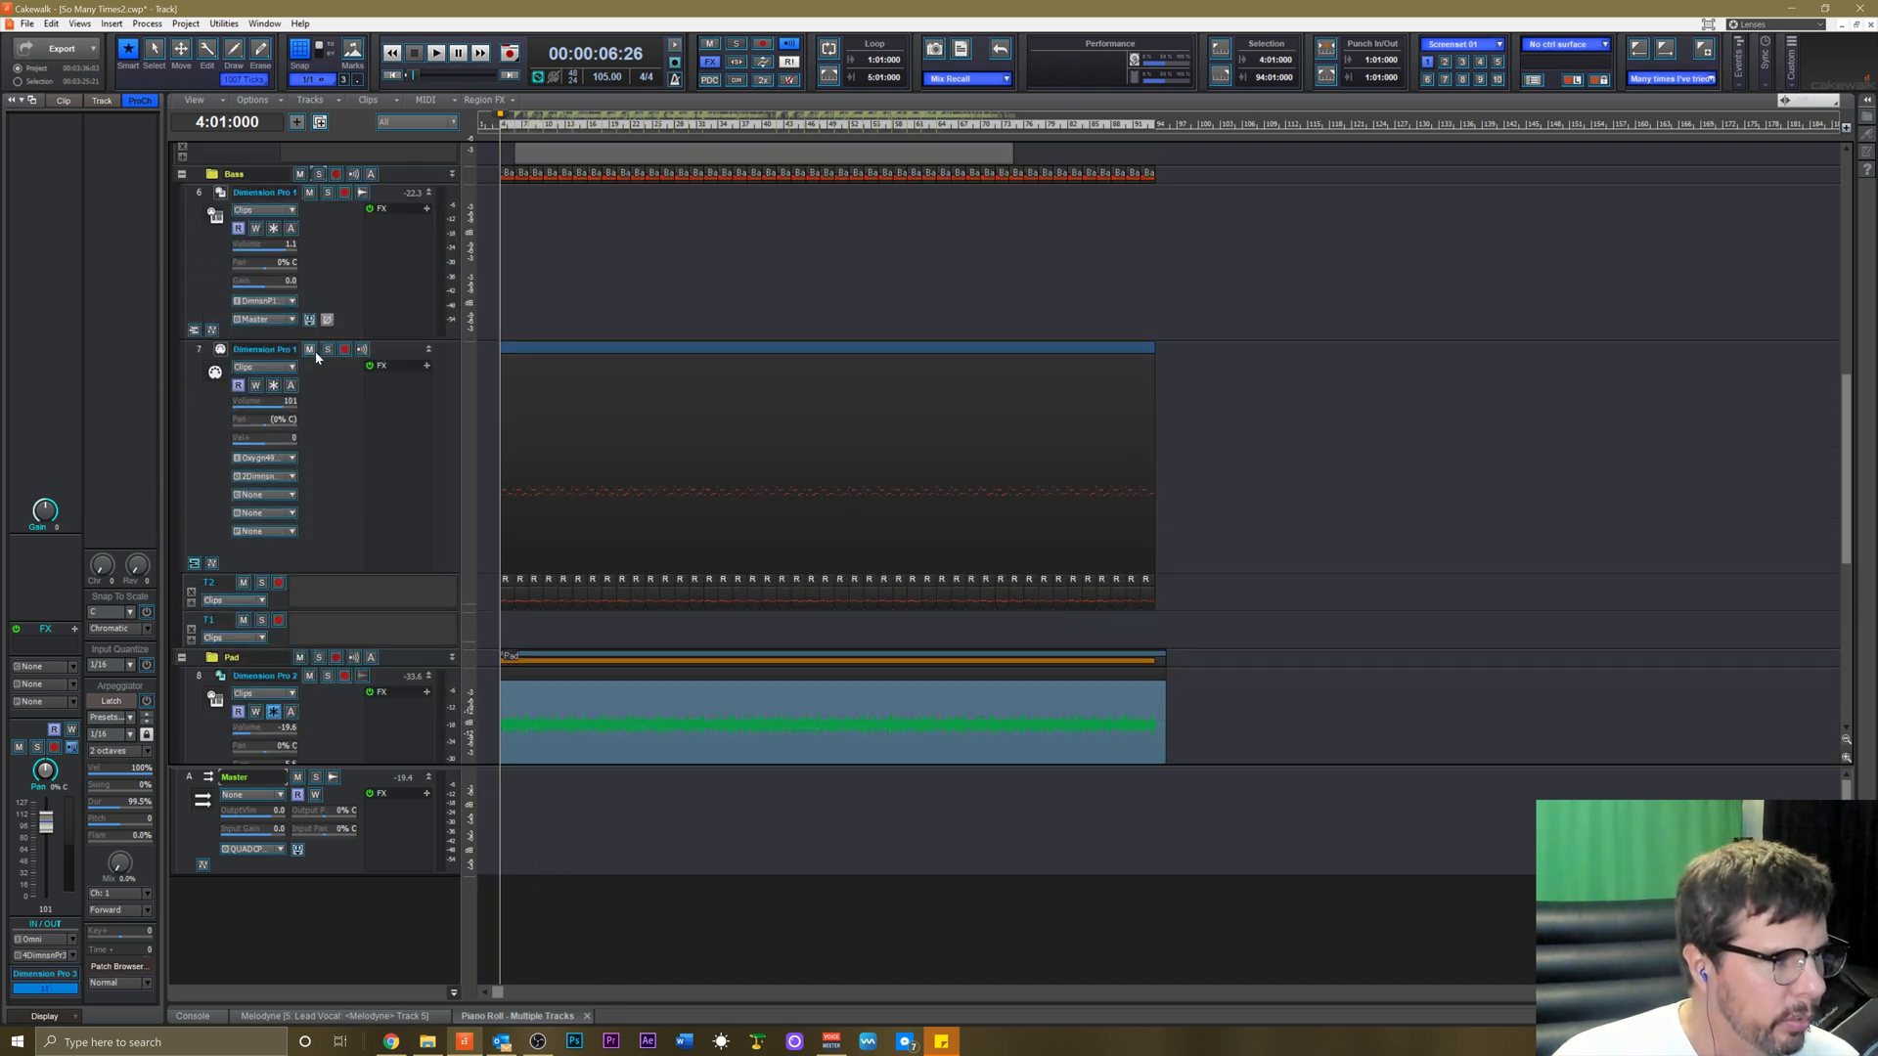
pyautogui.click(301, 174)
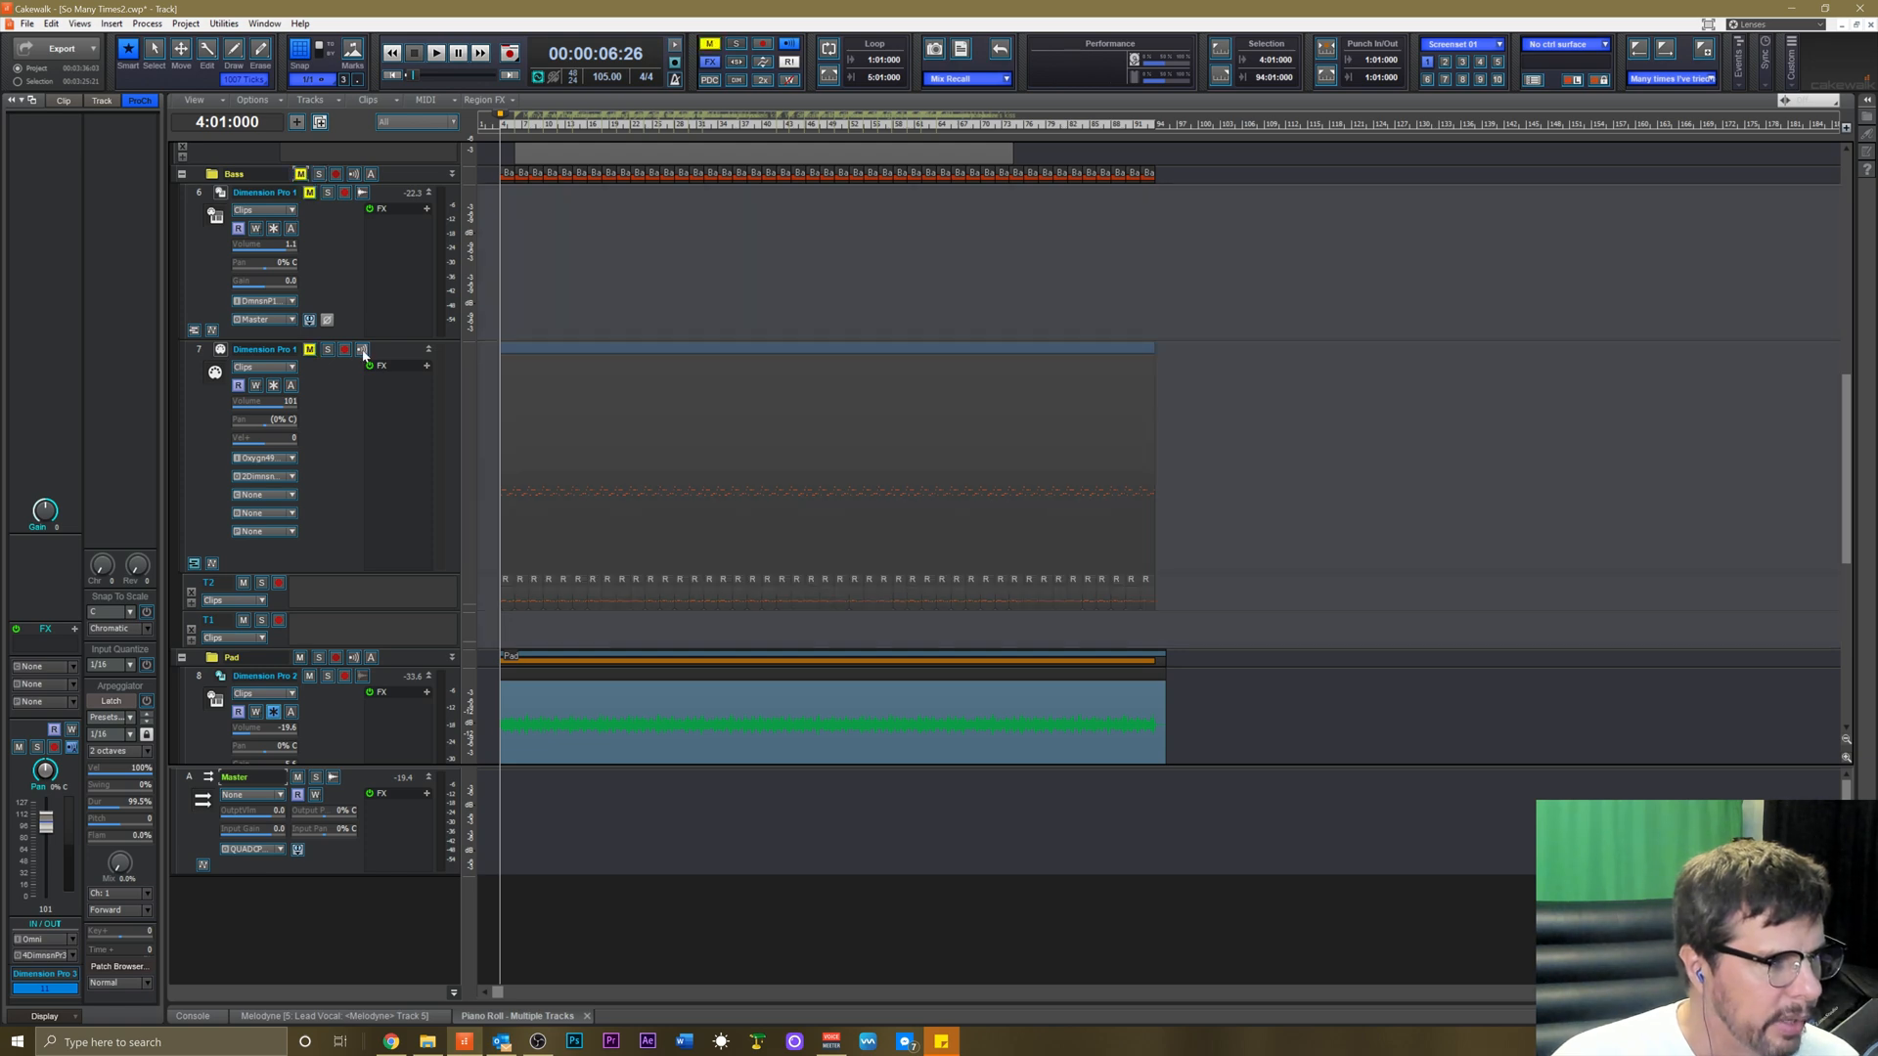
pyautogui.scroll(-6, 399, 401)
# Play from measure 4 with the Dimension Pro 3 folder soloed, enlarge its instrument track, and stop playback.
pyautogui.press('space')
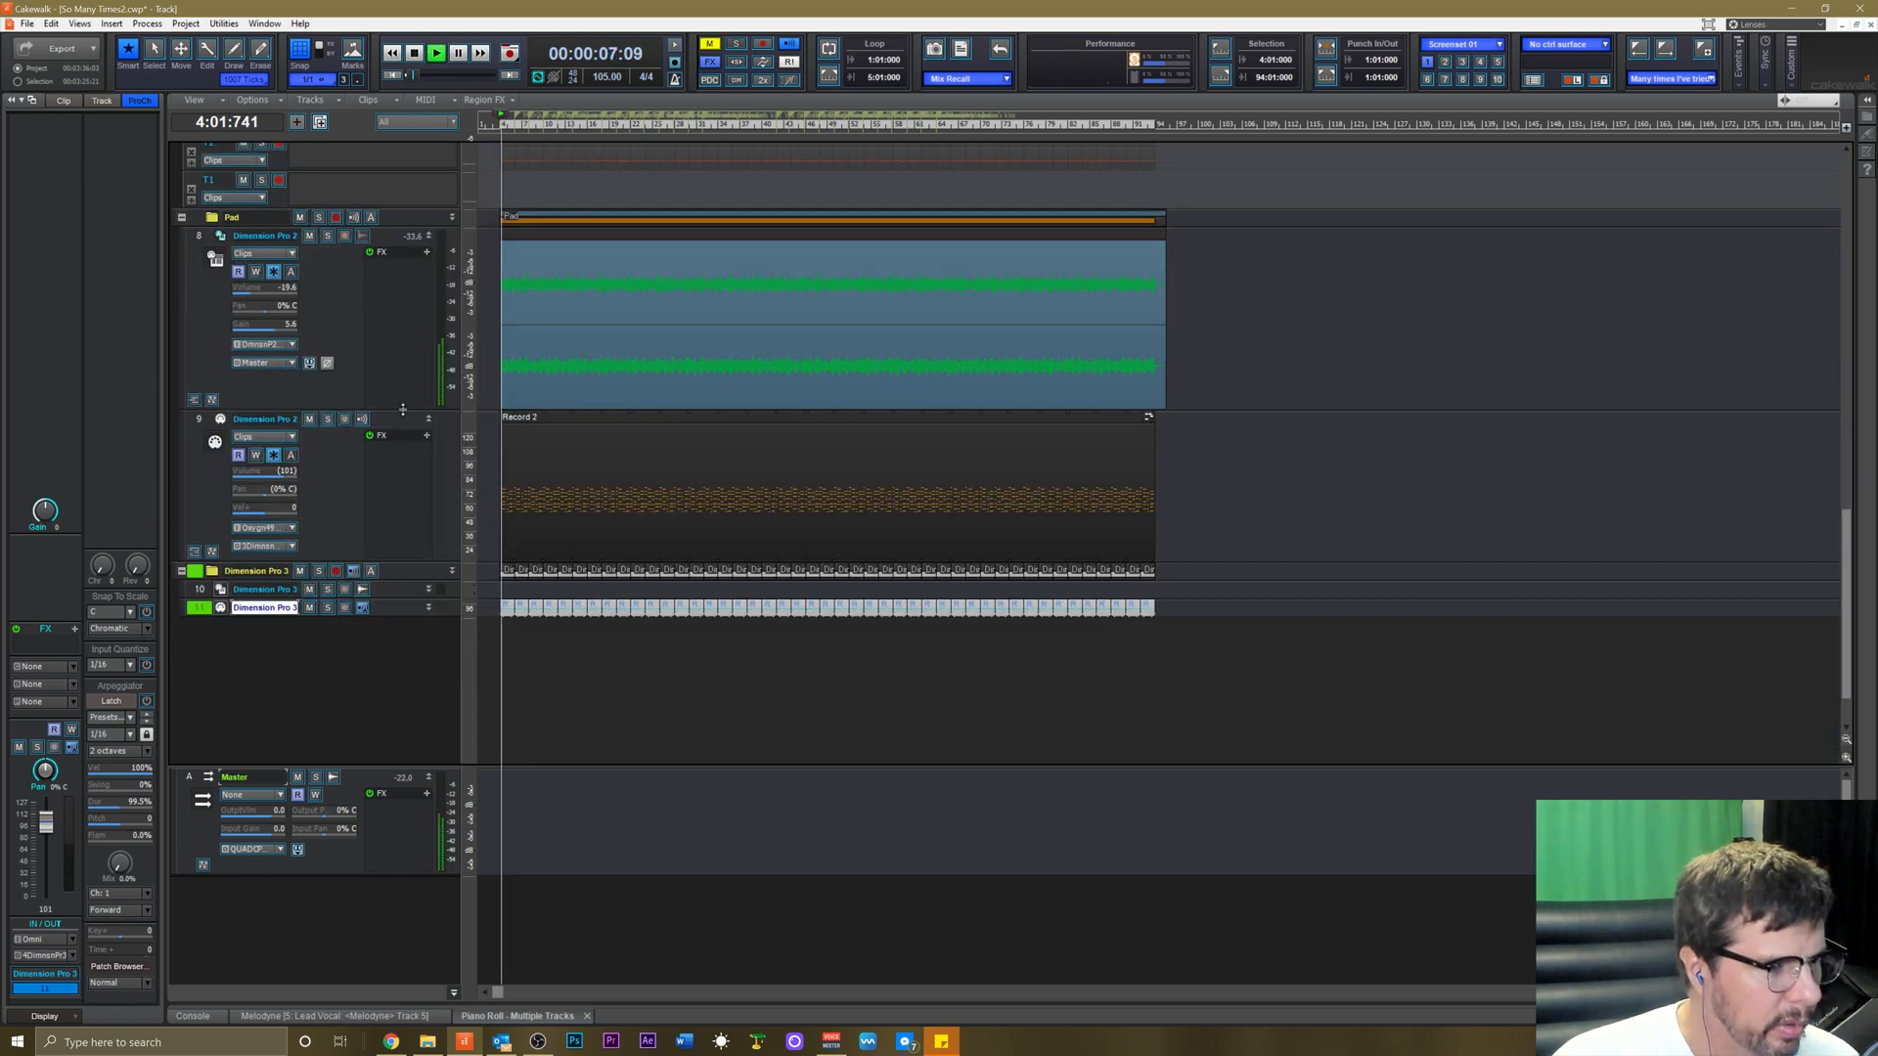
pyautogui.click(318, 571)
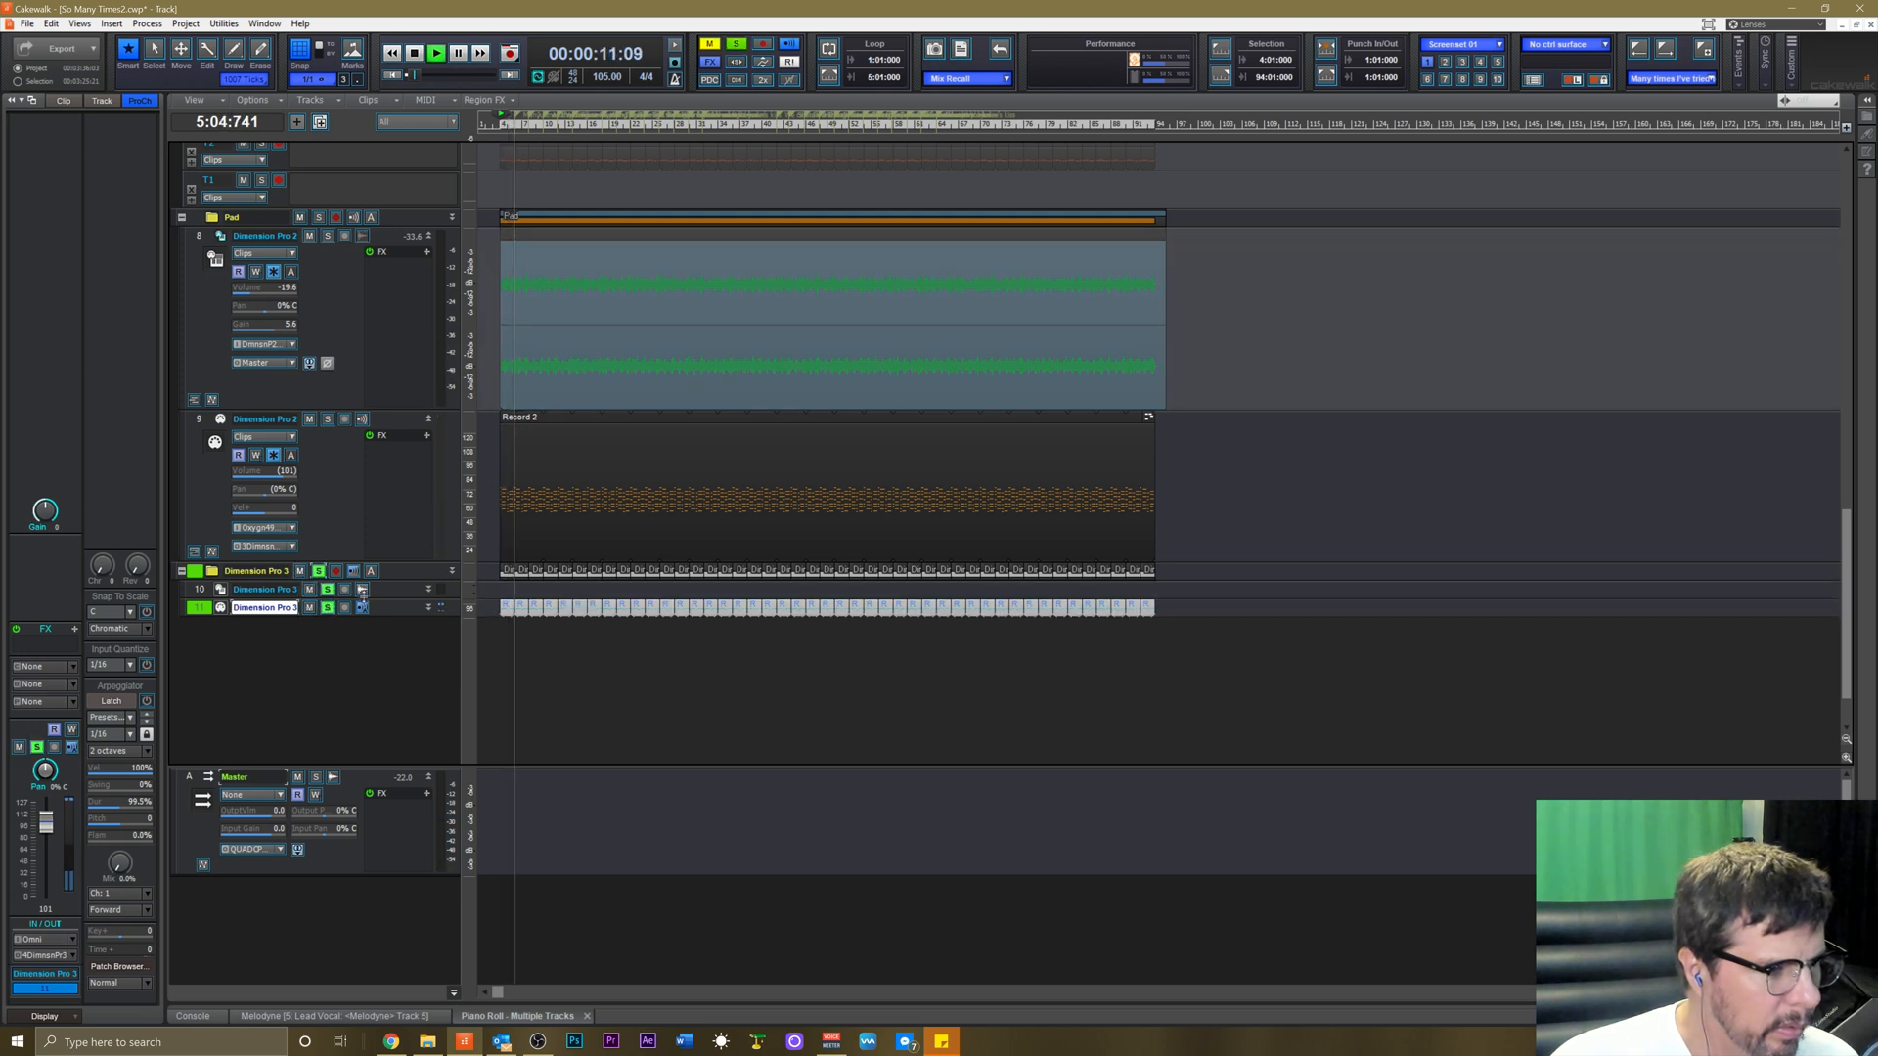
pyautogui.moveTo(386, 601); pyautogui.dragTo(403, 758)
pyautogui.scroll(-4, 377, 678)
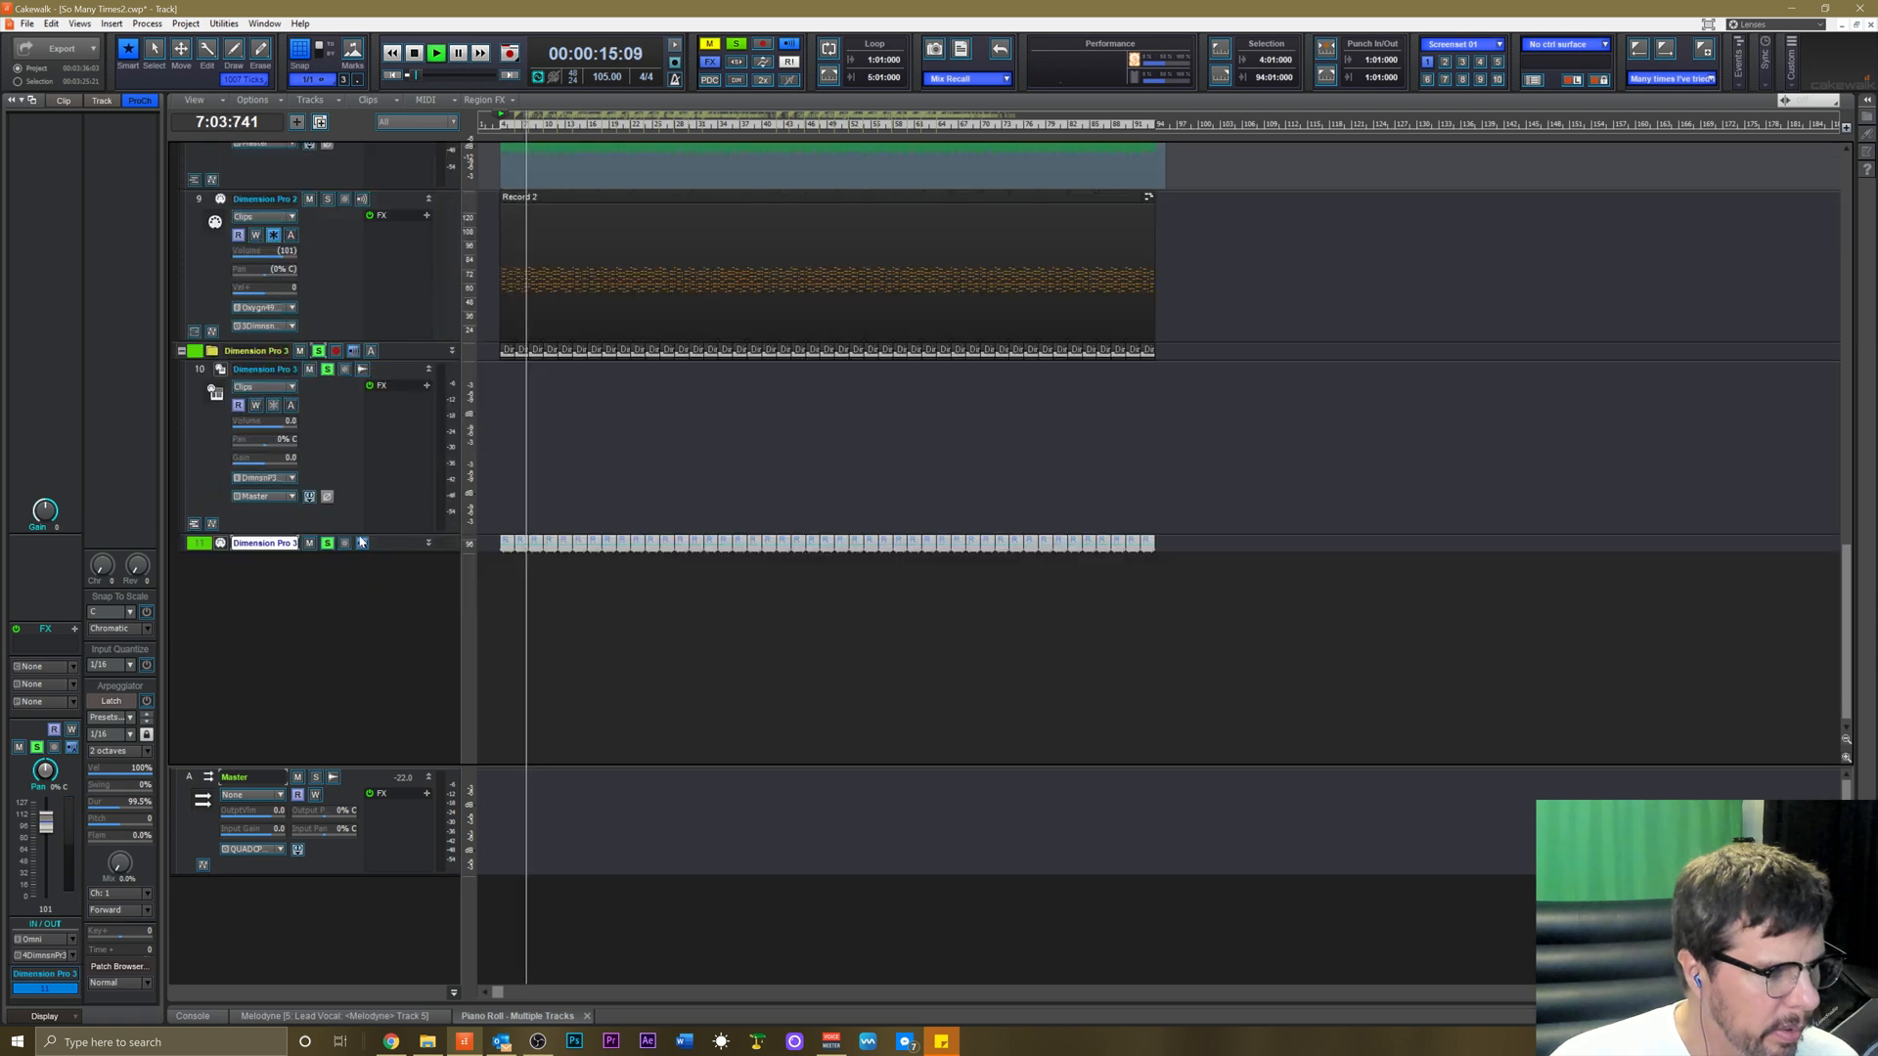
pyautogui.press('space')
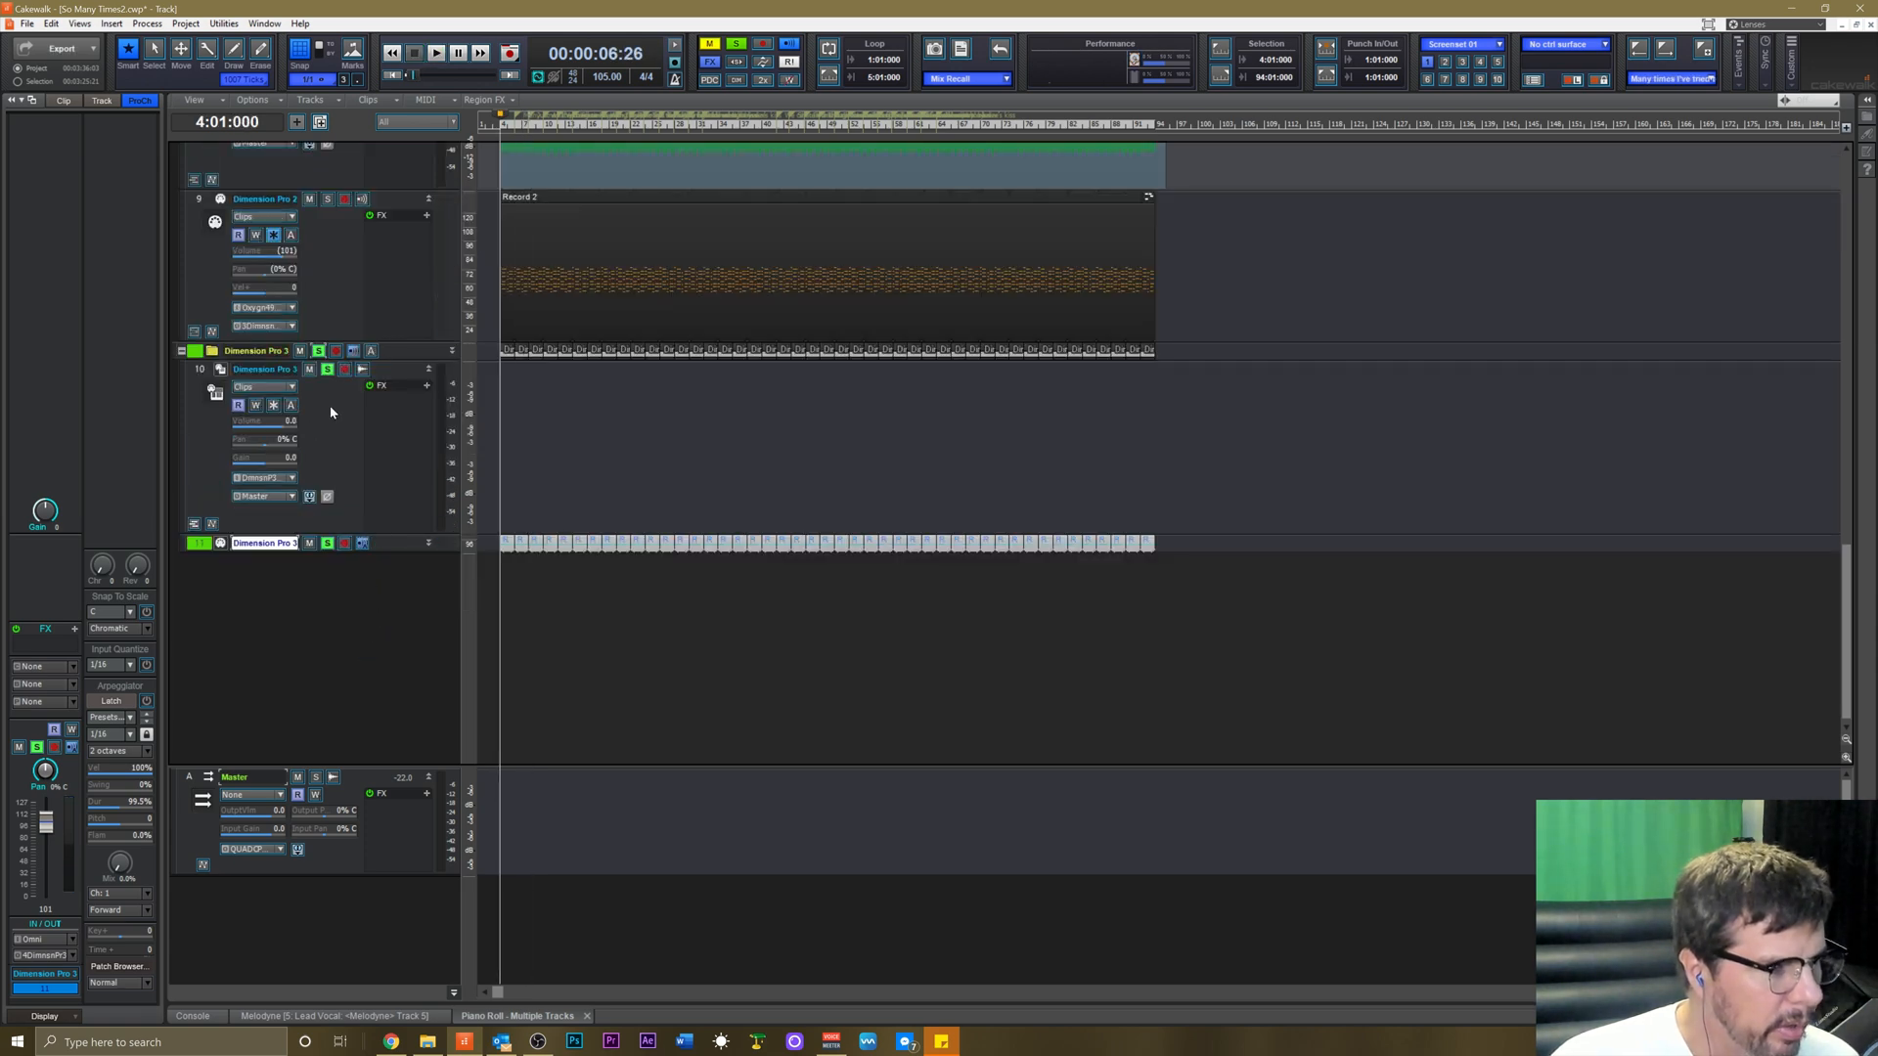
# Load the Dull Fingered 2 program from Real Basses in the Dimension Pro 3 synth and play it briefly.
pyautogui.click(220, 368)
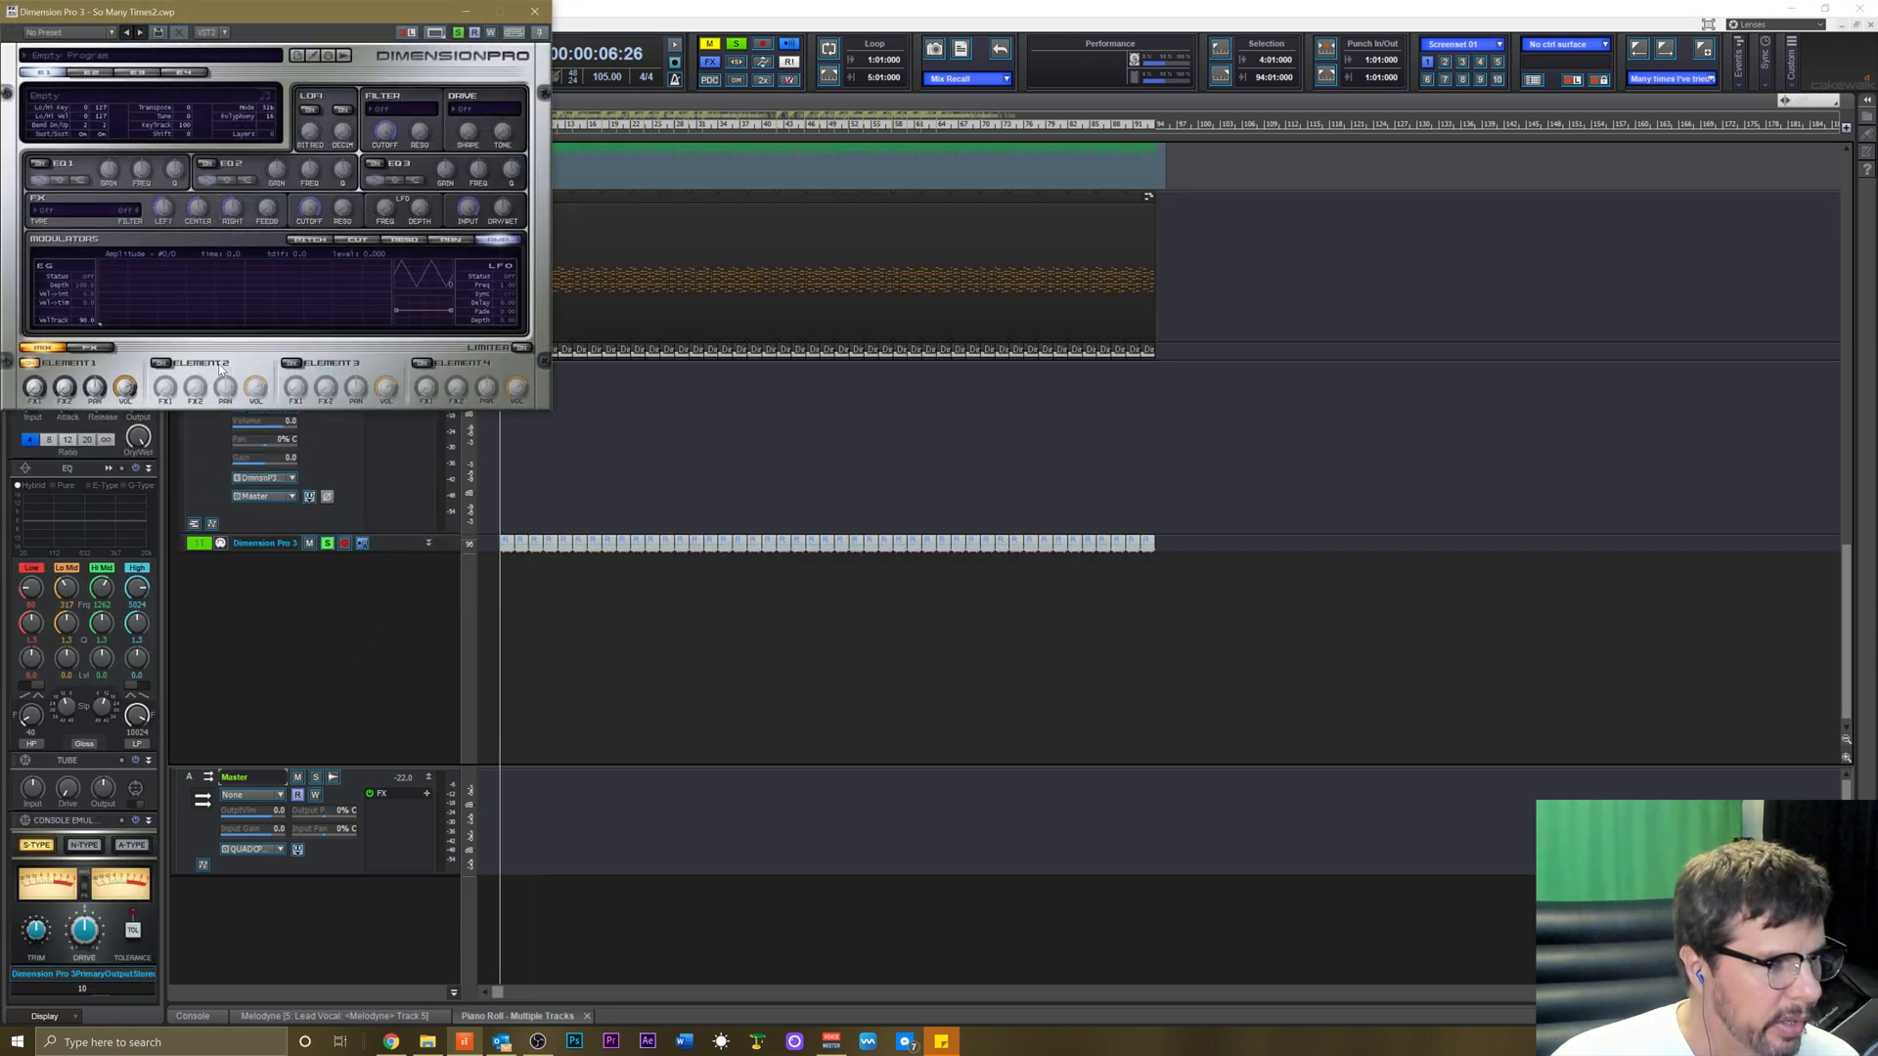
pyautogui.click(90, 56)
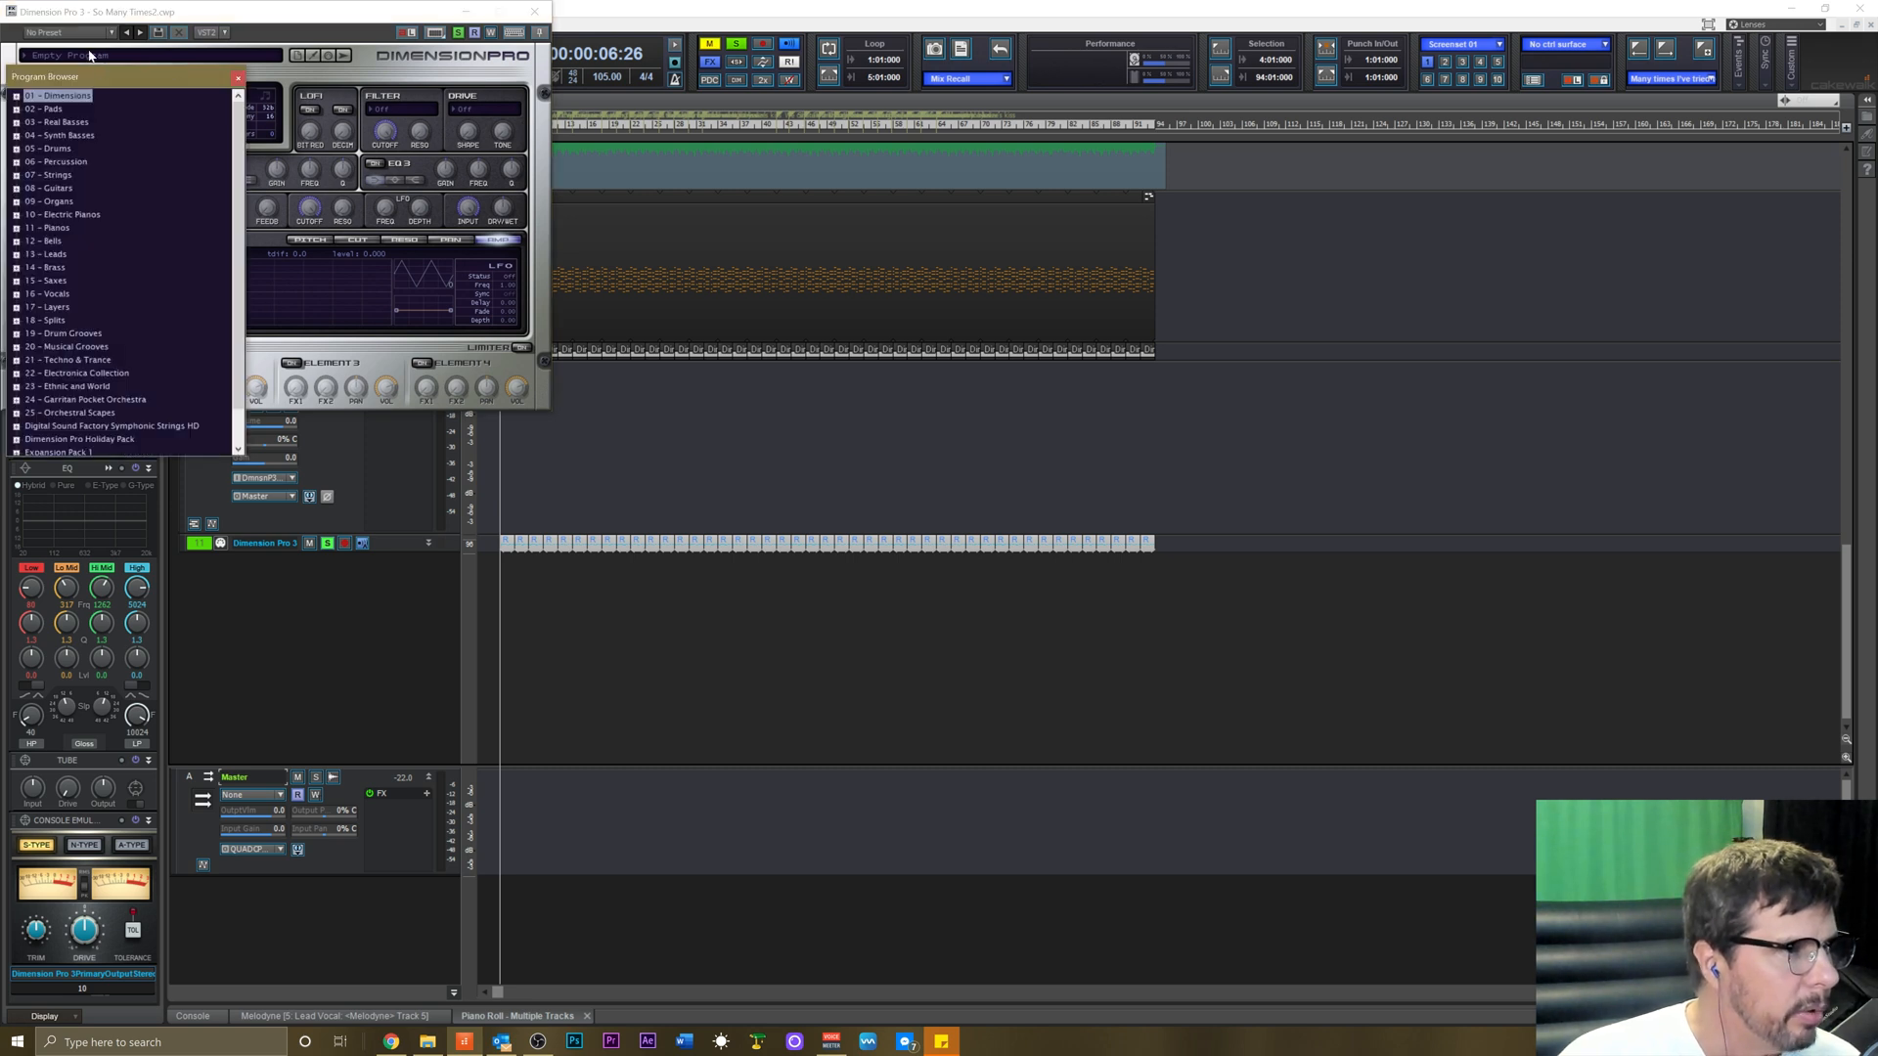
pyautogui.click(17, 122)
pyautogui.click(49, 123)
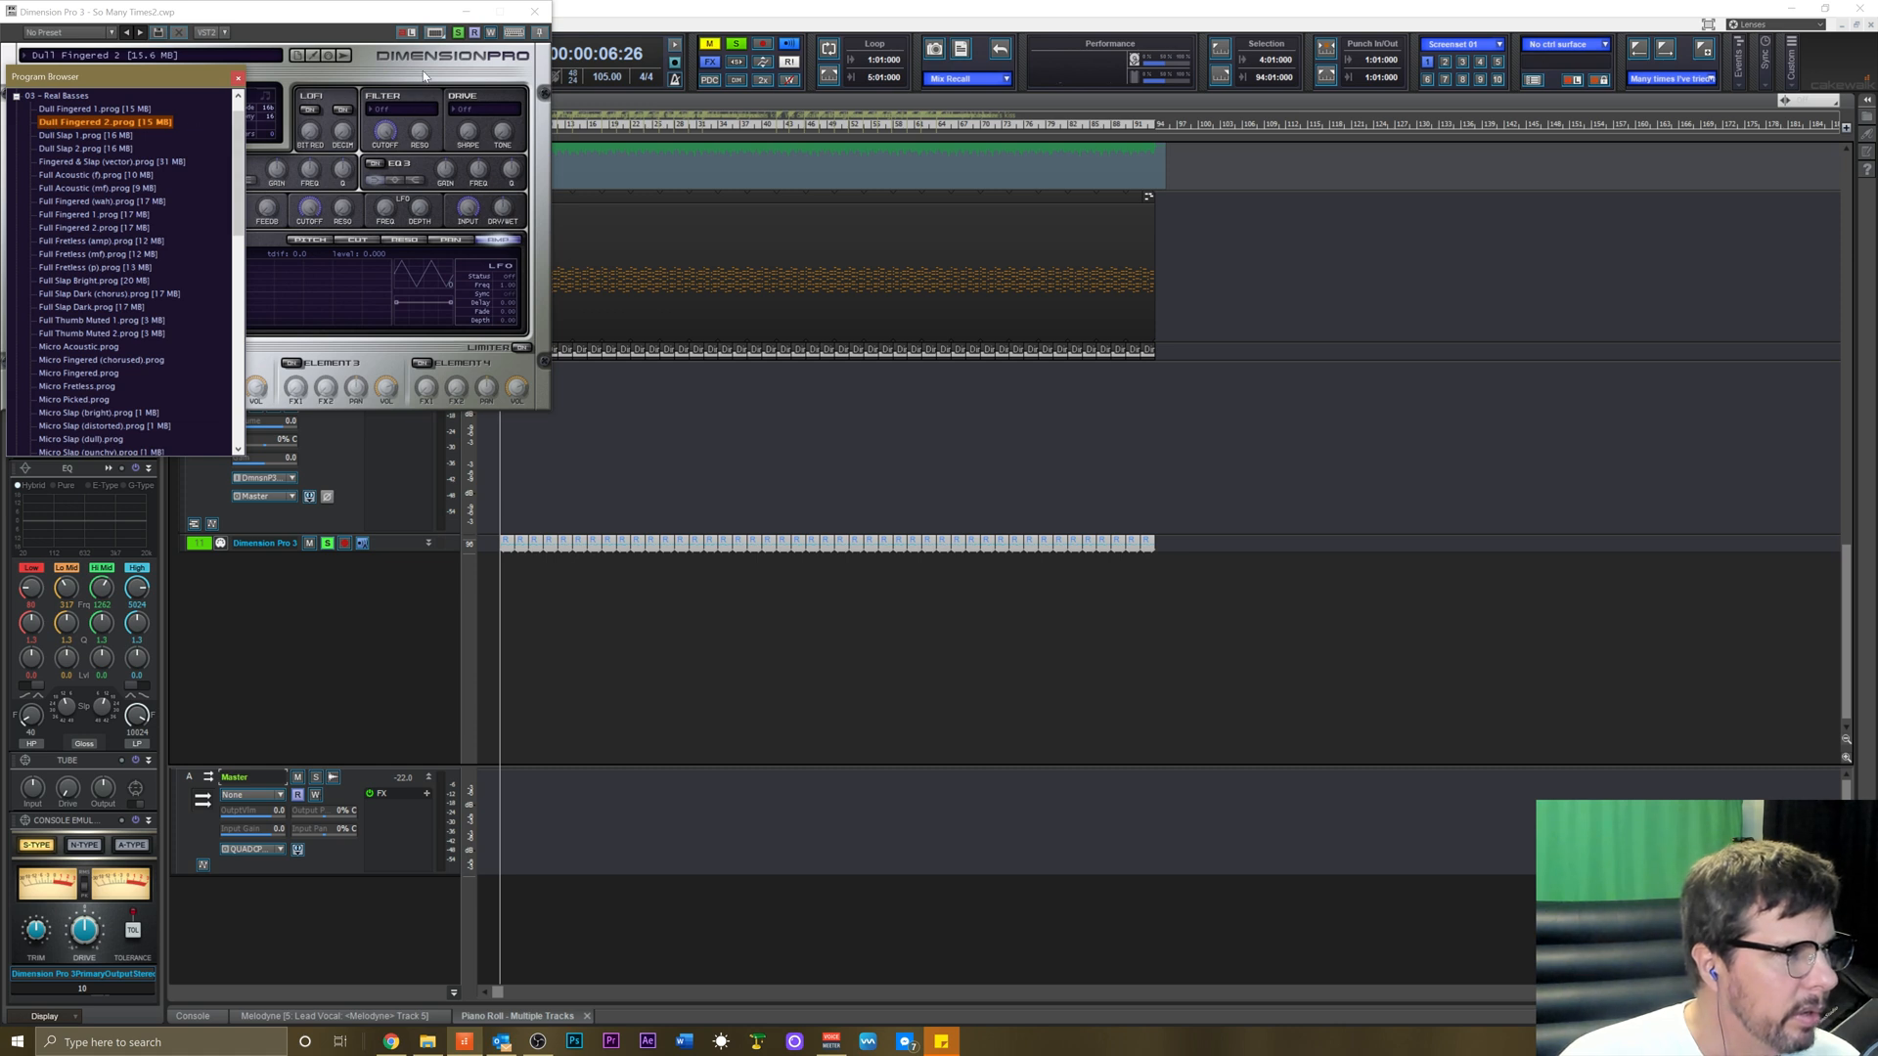
pyautogui.click(536, 13)
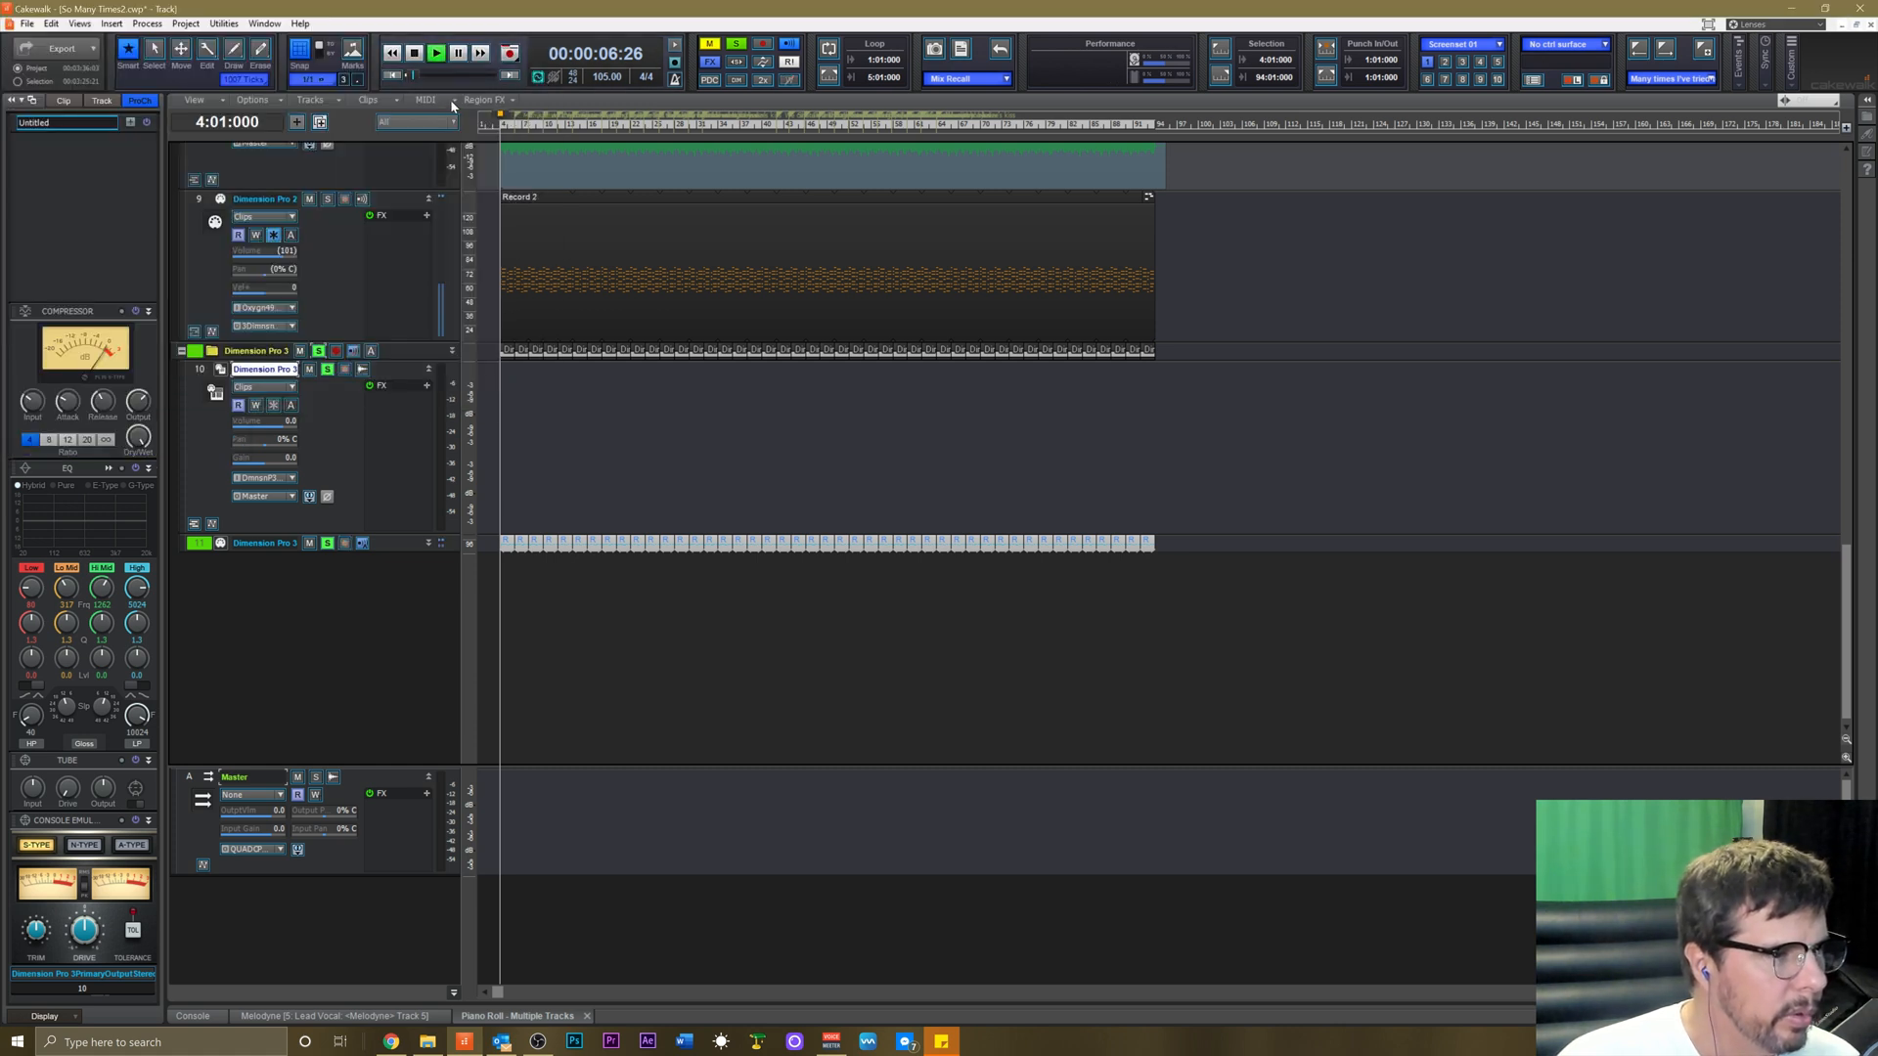
pyautogui.press('space')
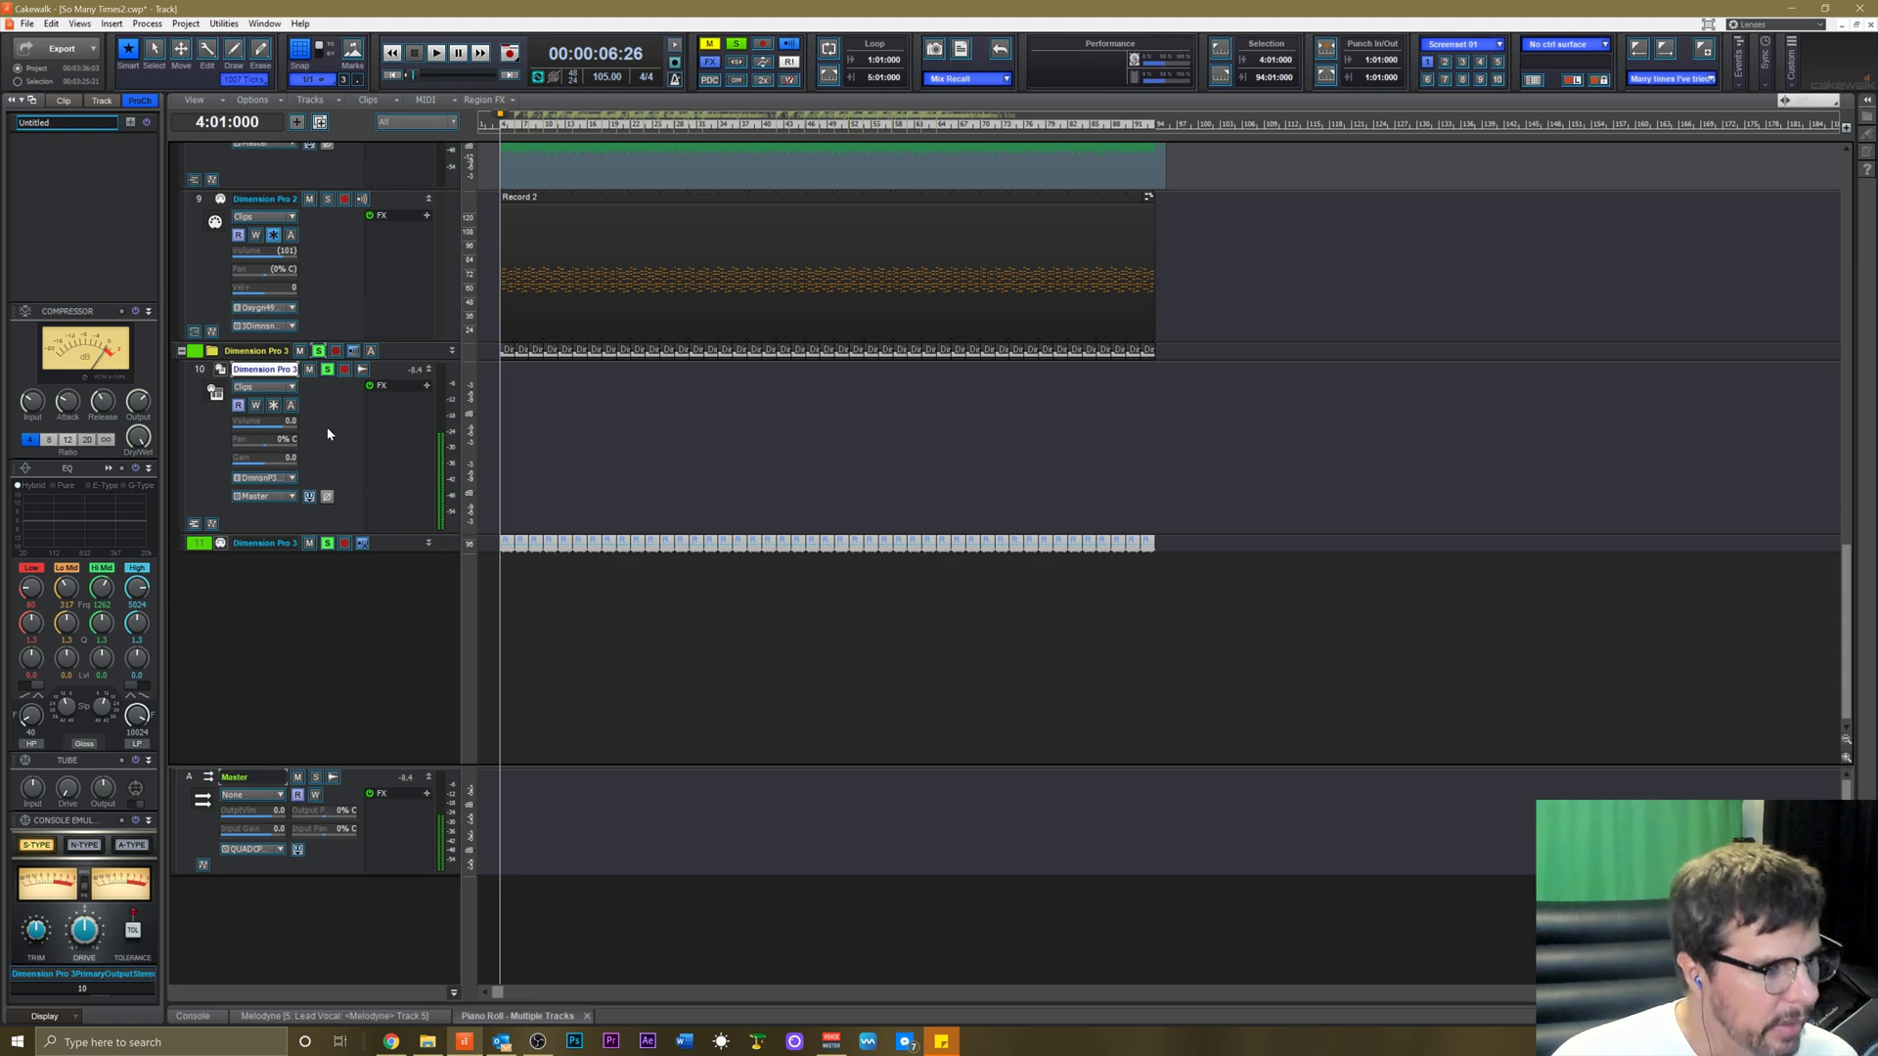
# Check the muted original Bass folder and its tracks, and return to the Dimension Pro 3 tracks.
pyautogui.scroll(8, 326, 430)
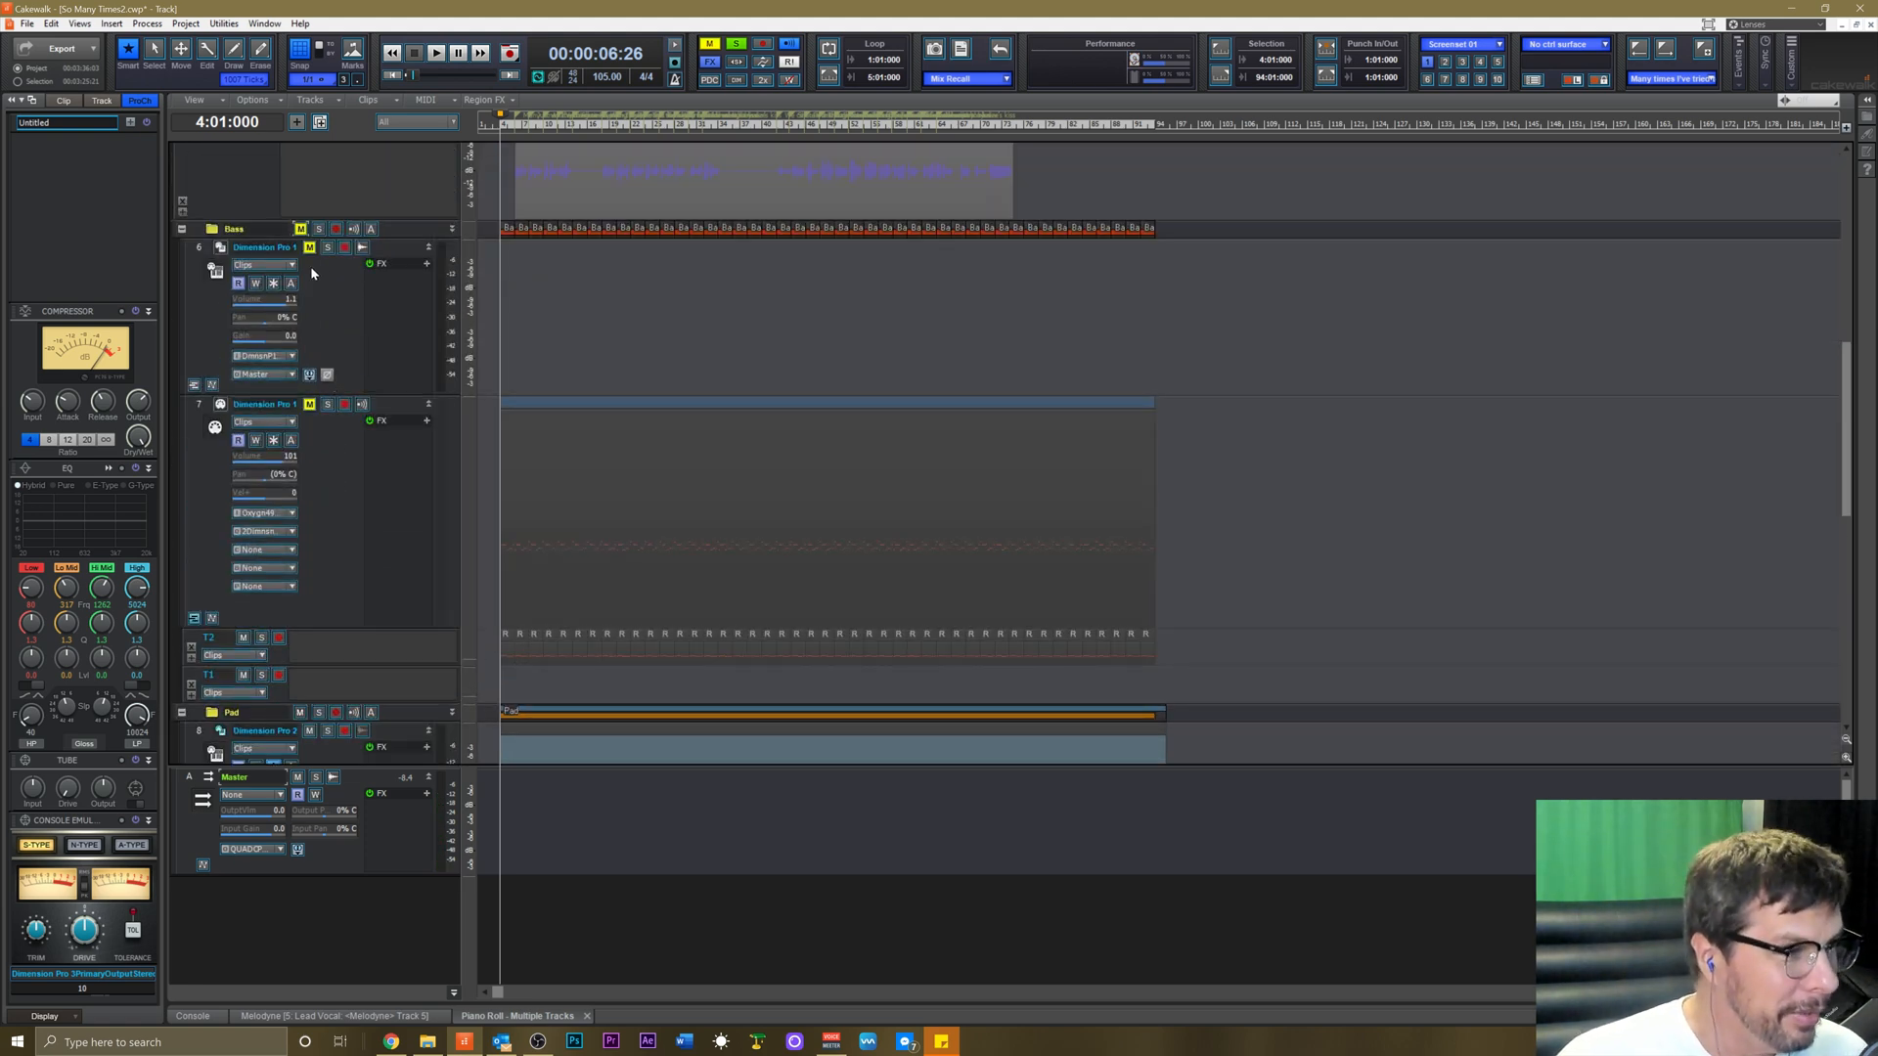
pyautogui.click(196, 229)
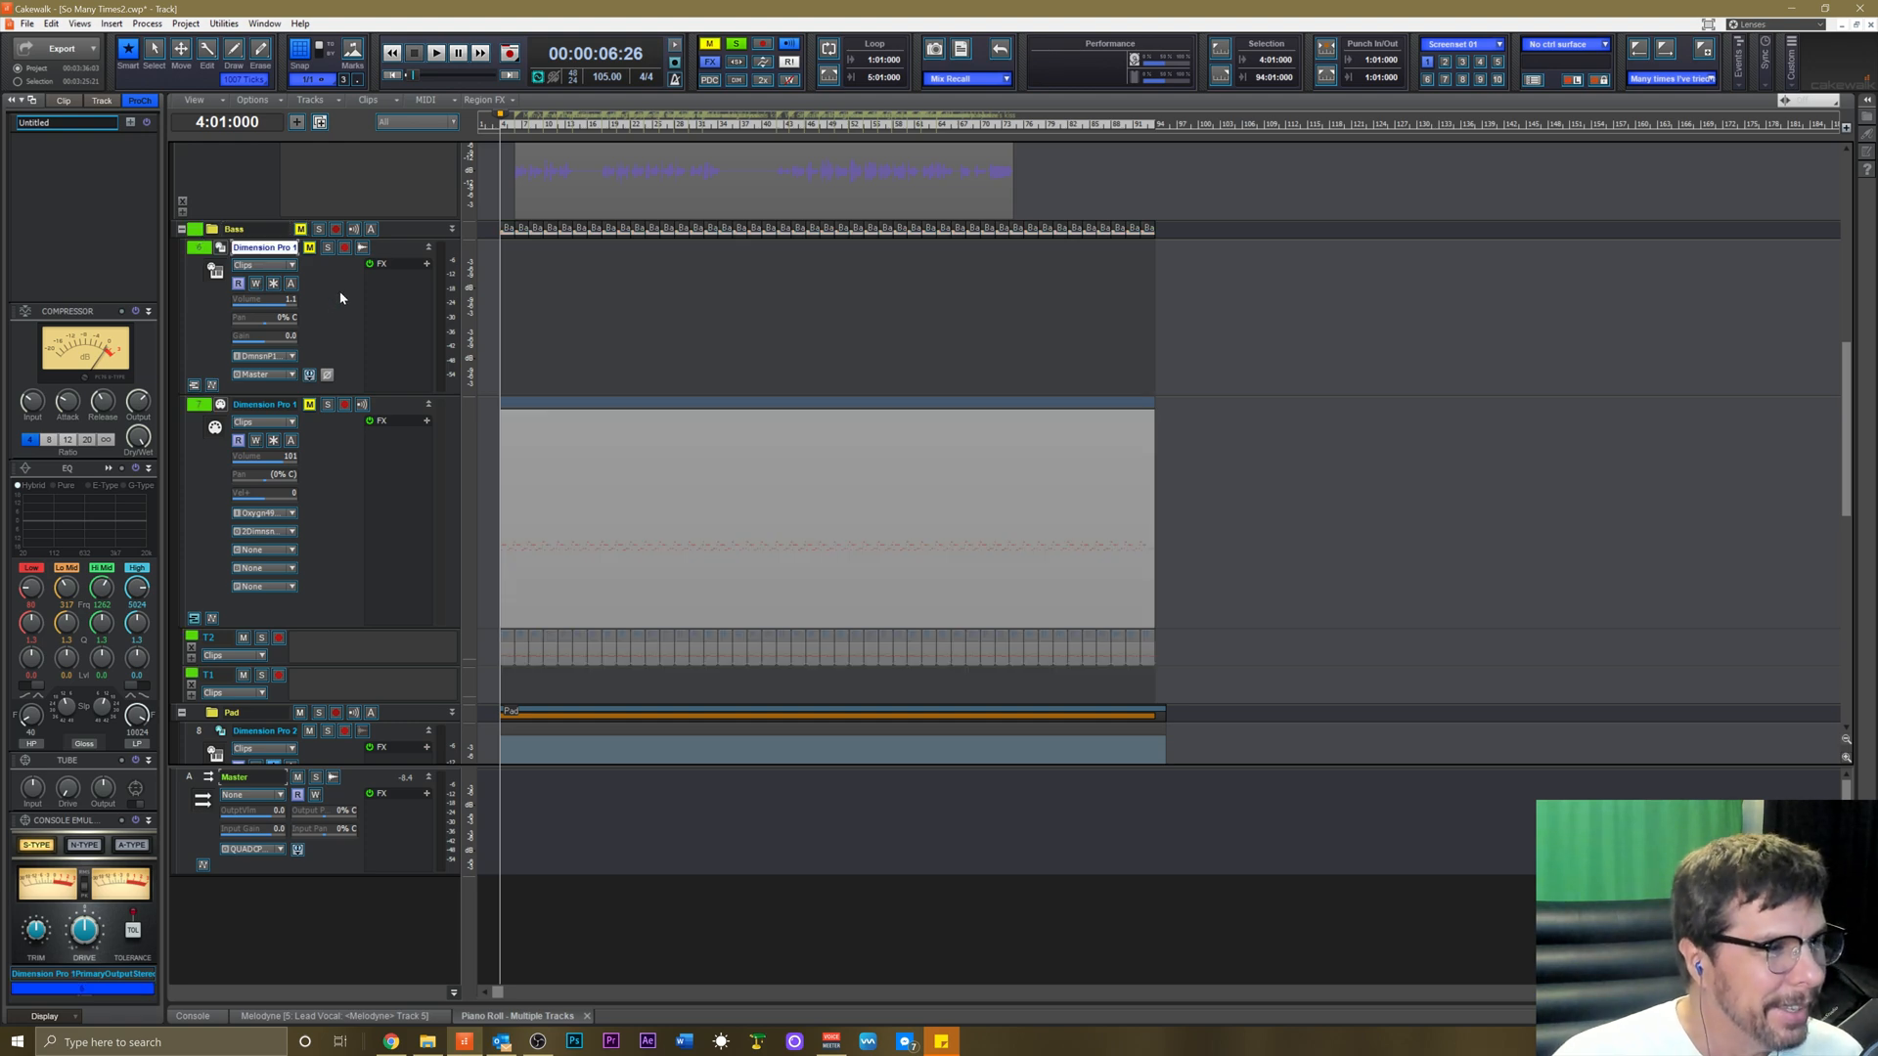
pyautogui.scroll(-5, 337, 291)
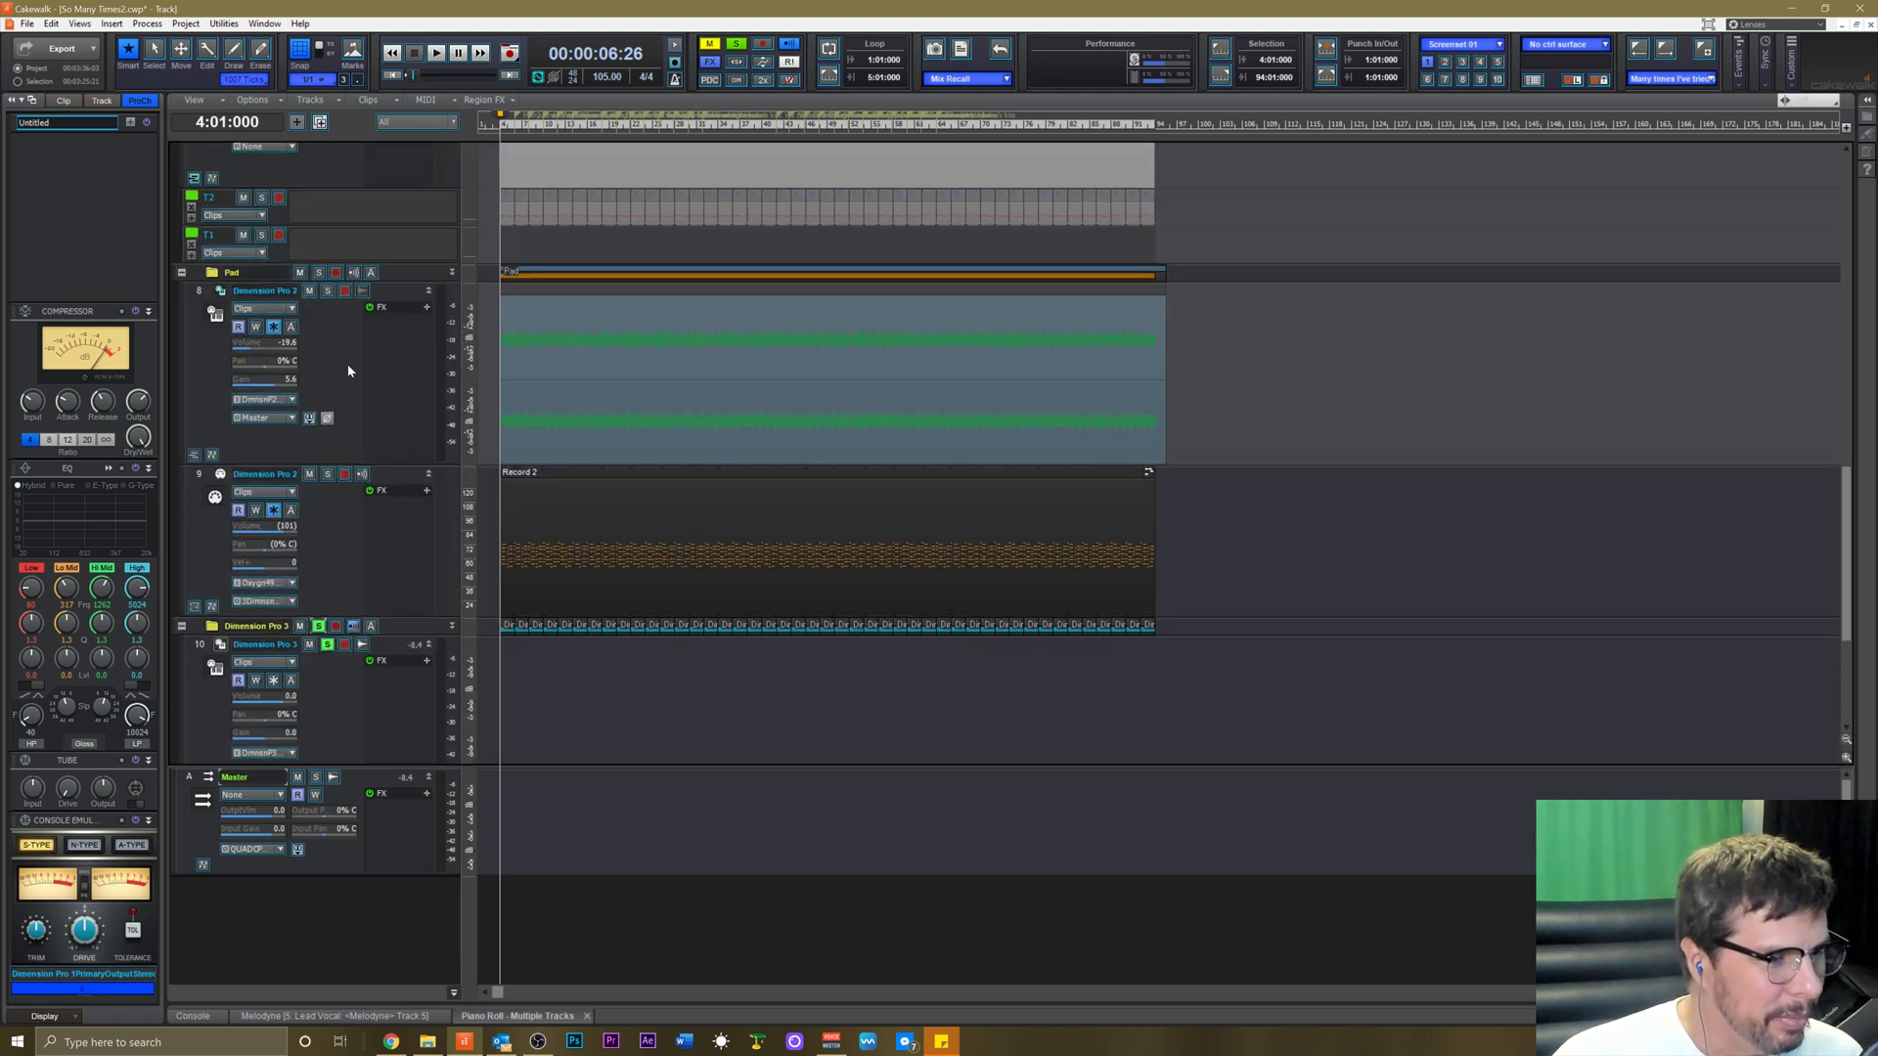
pyautogui.scroll(-3, 391, 447)
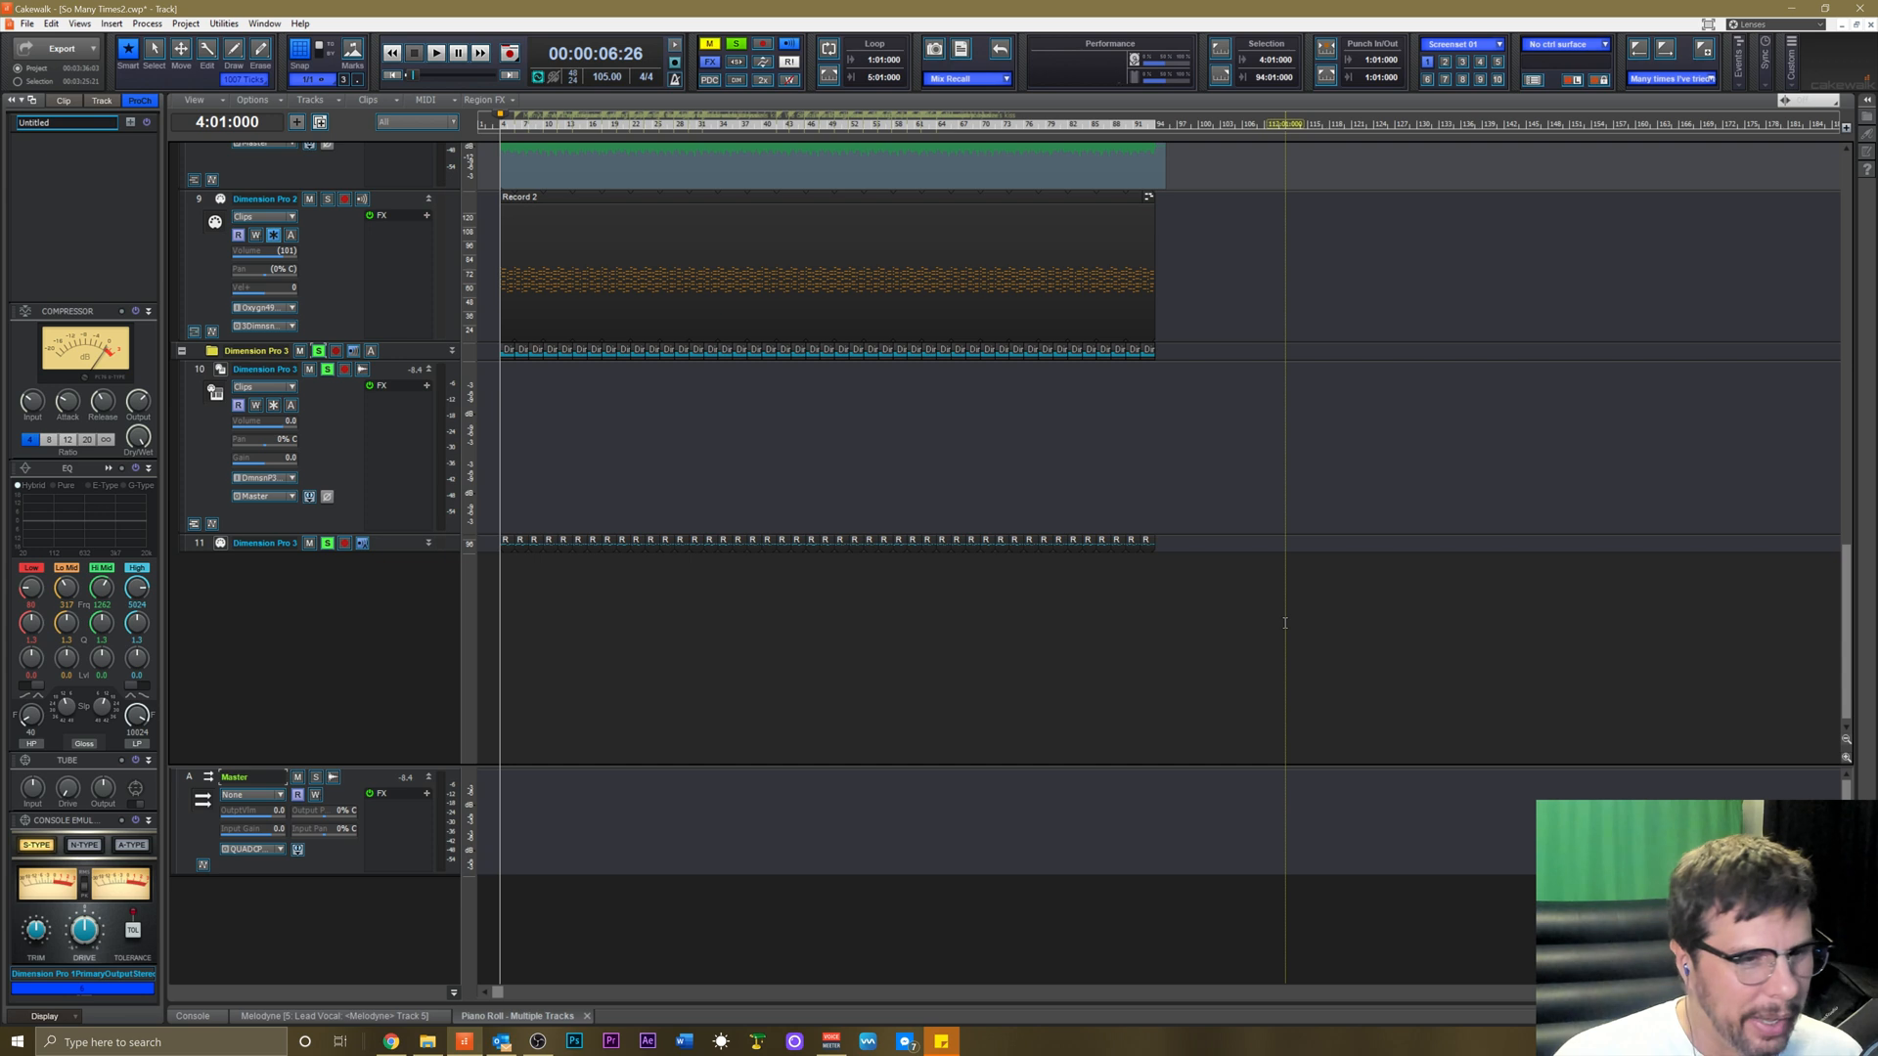
# Listen to the soloed new bass from measure 4, freeze the Dimension Pro 3 synth, and return to the original bass tracks.
pyautogui.click(1845, 992)
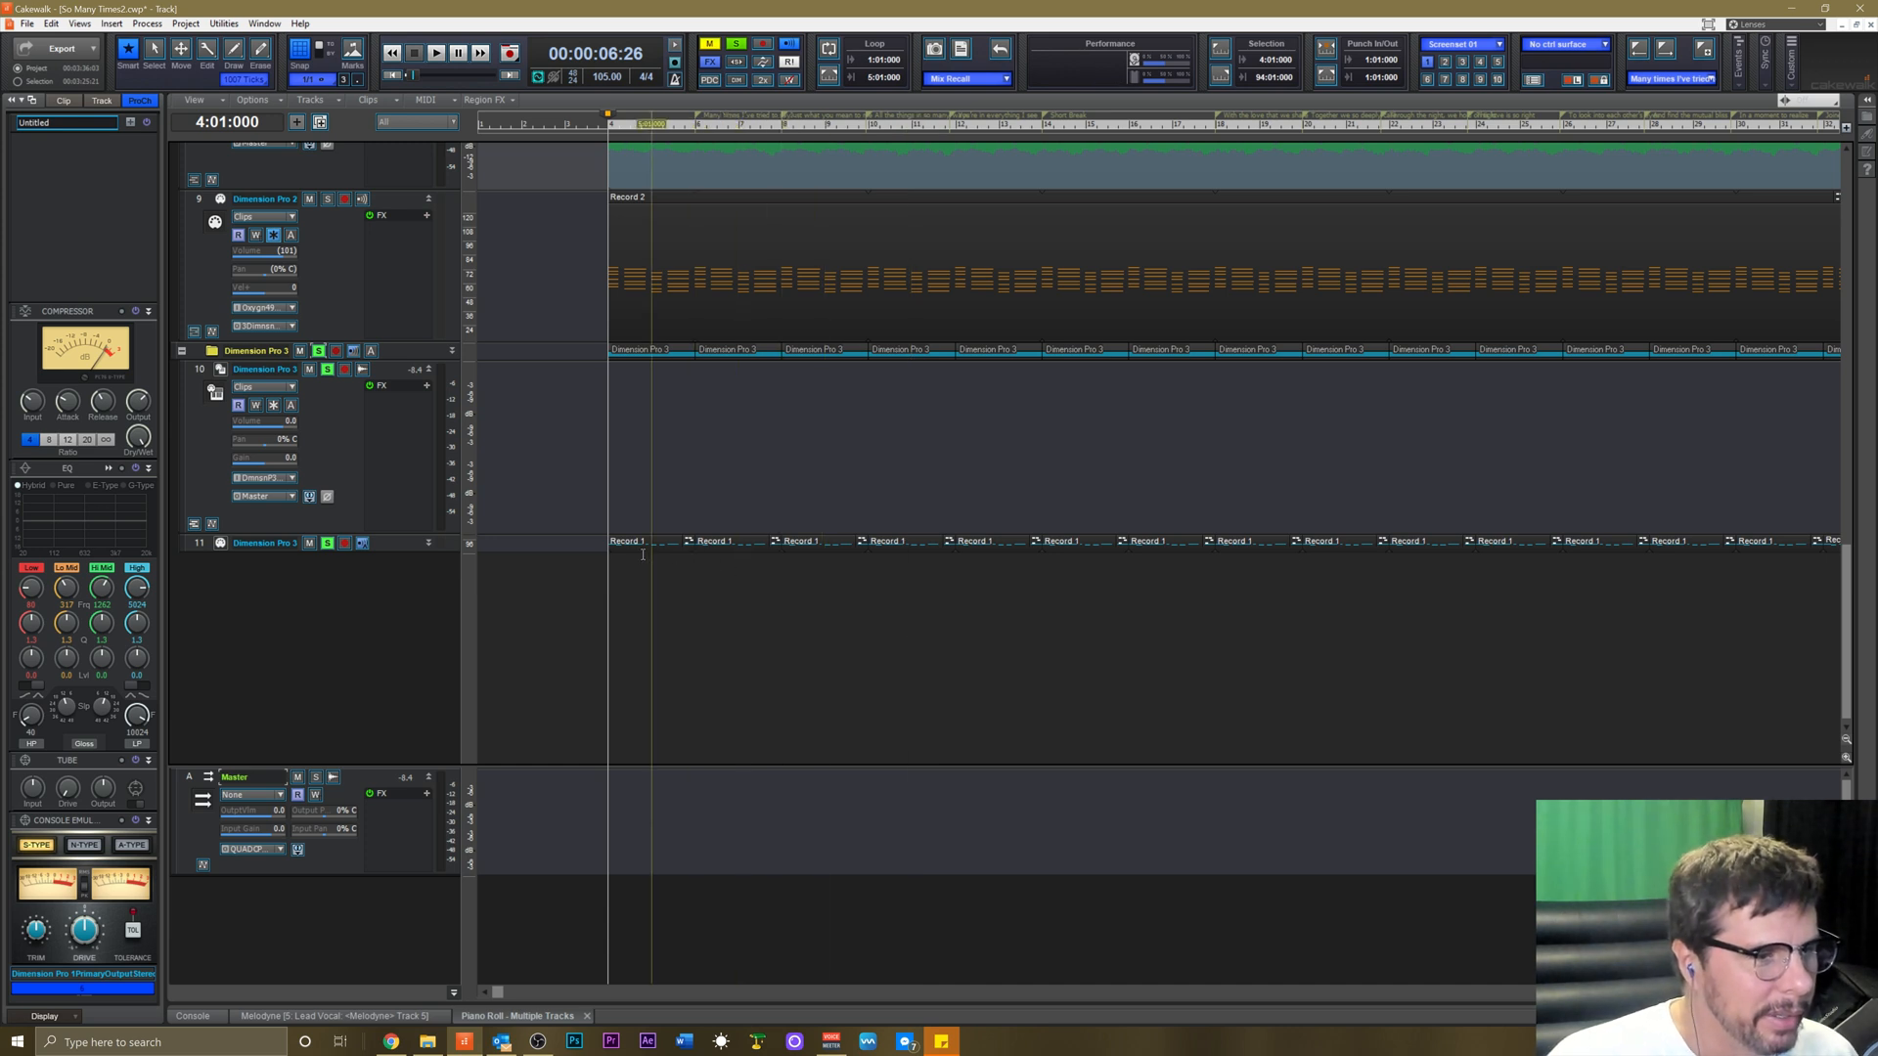
pyautogui.press('space')
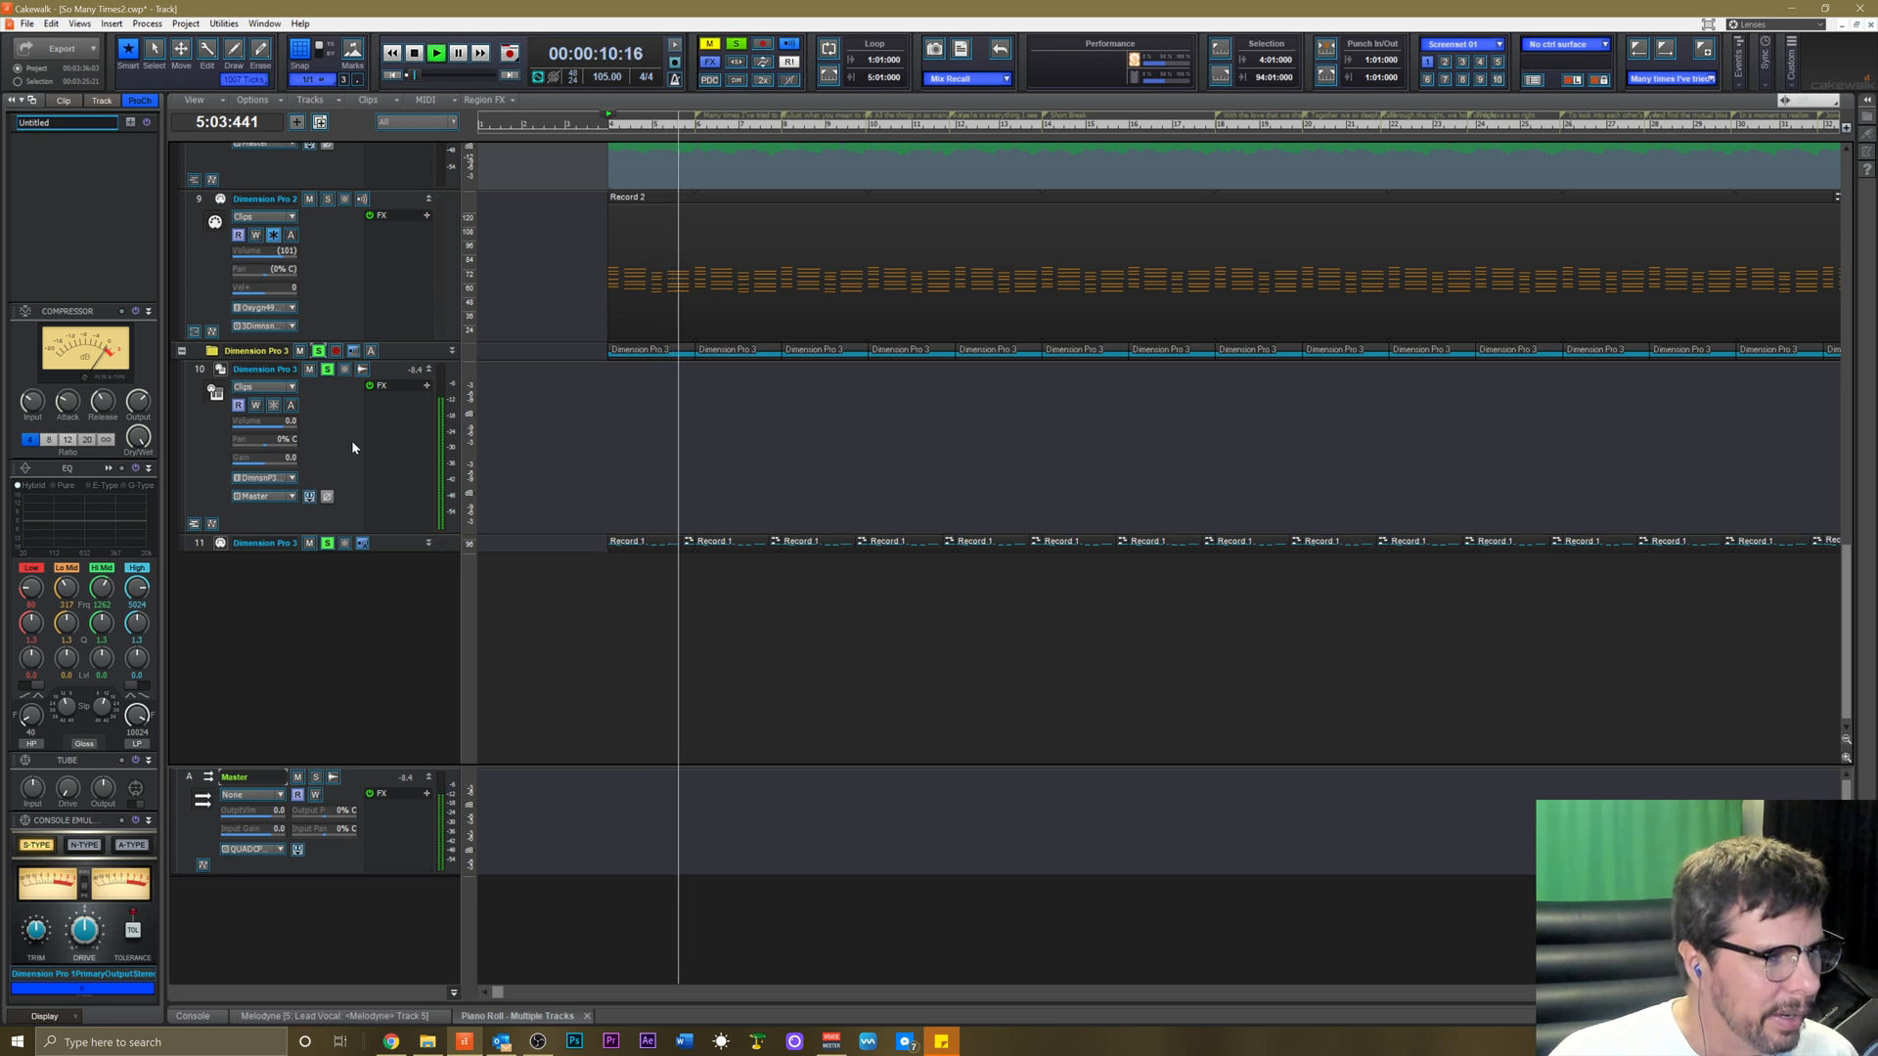
pyautogui.press('space')
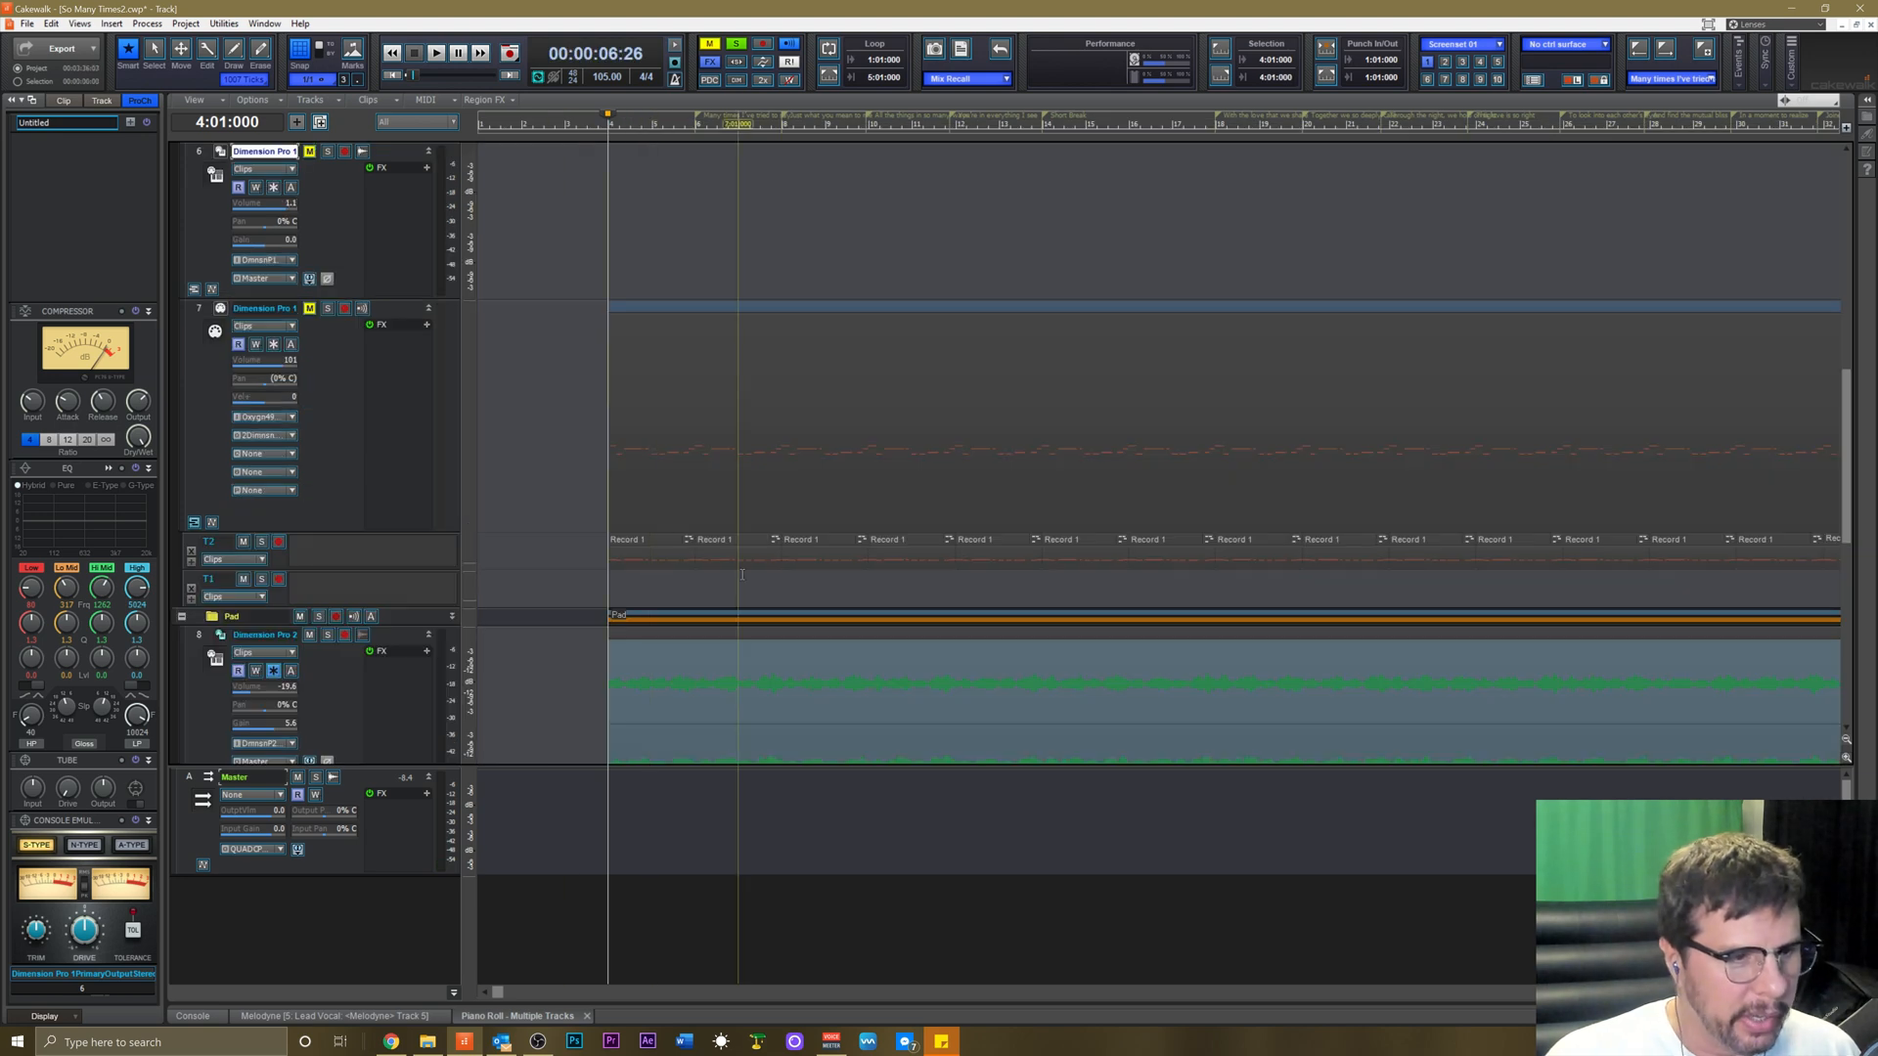
pyautogui.scroll(-6, 651, 500)
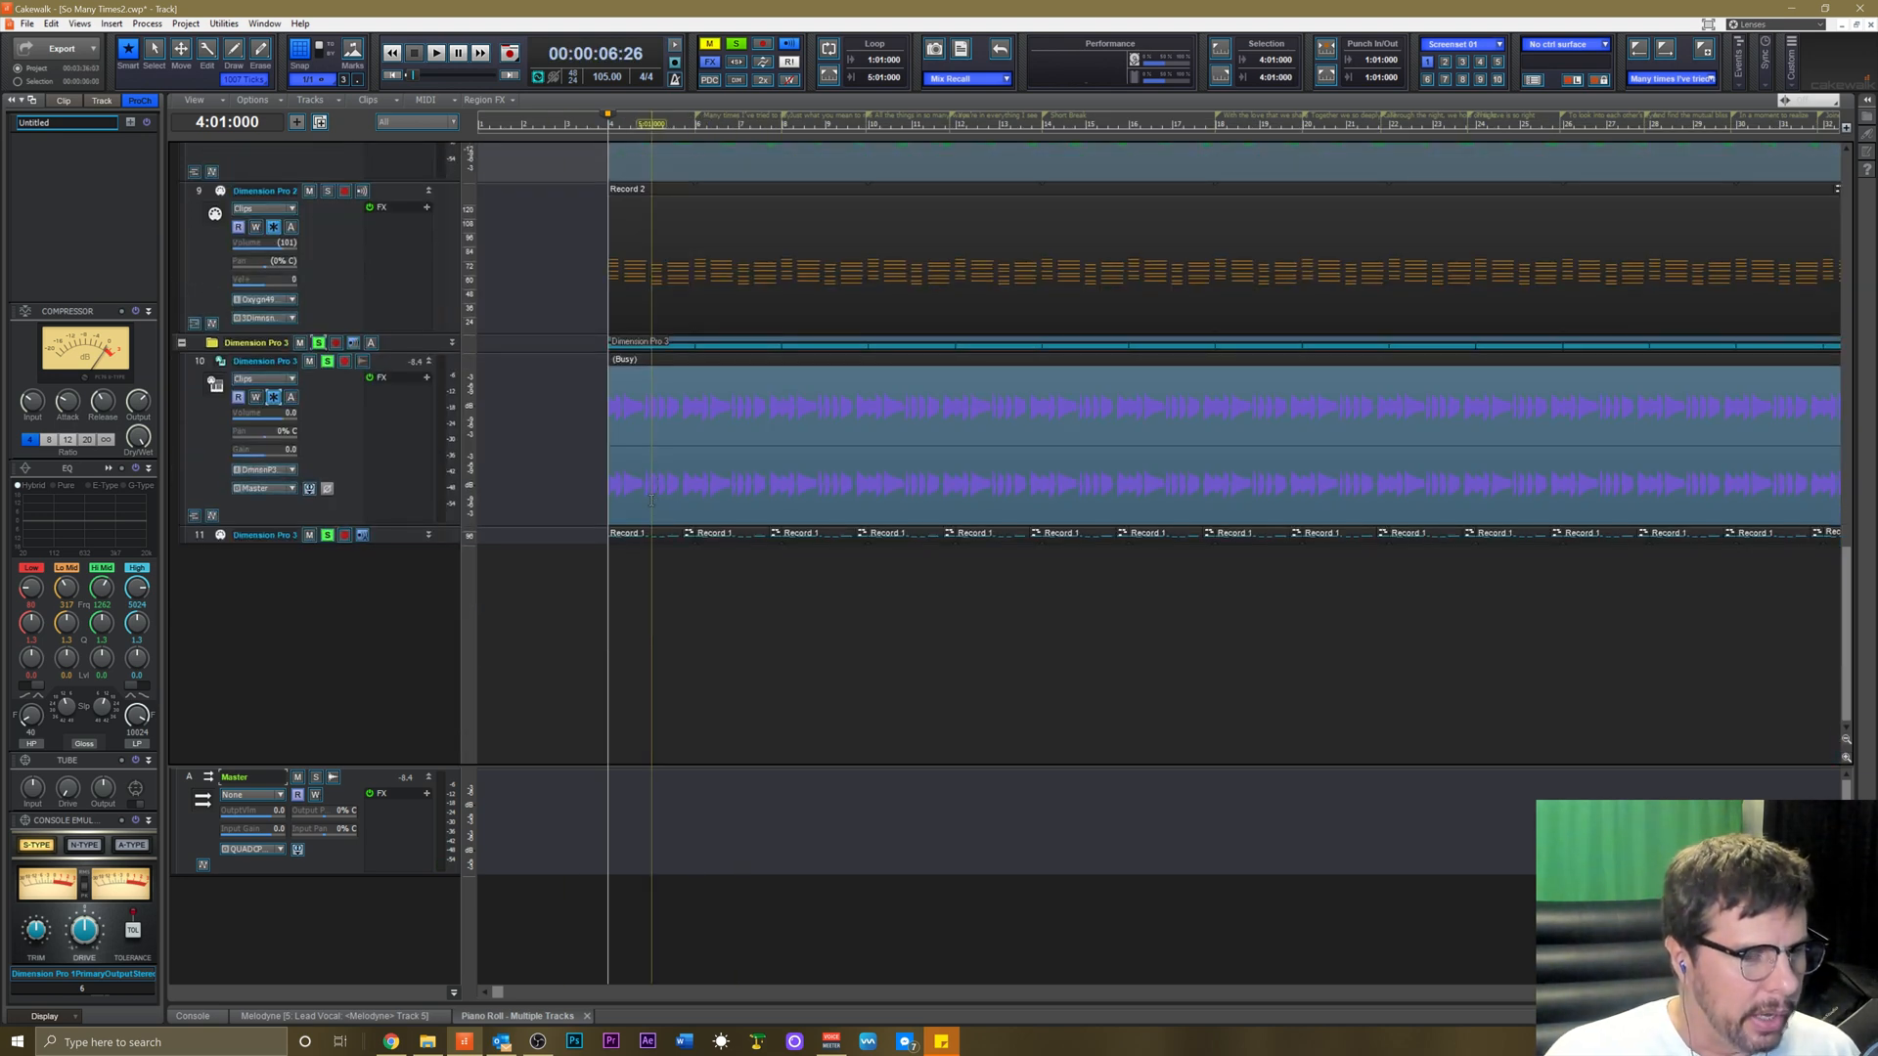
pyautogui.scroll(1, 642, 491)
pyautogui.scroll(5, 504, 506)
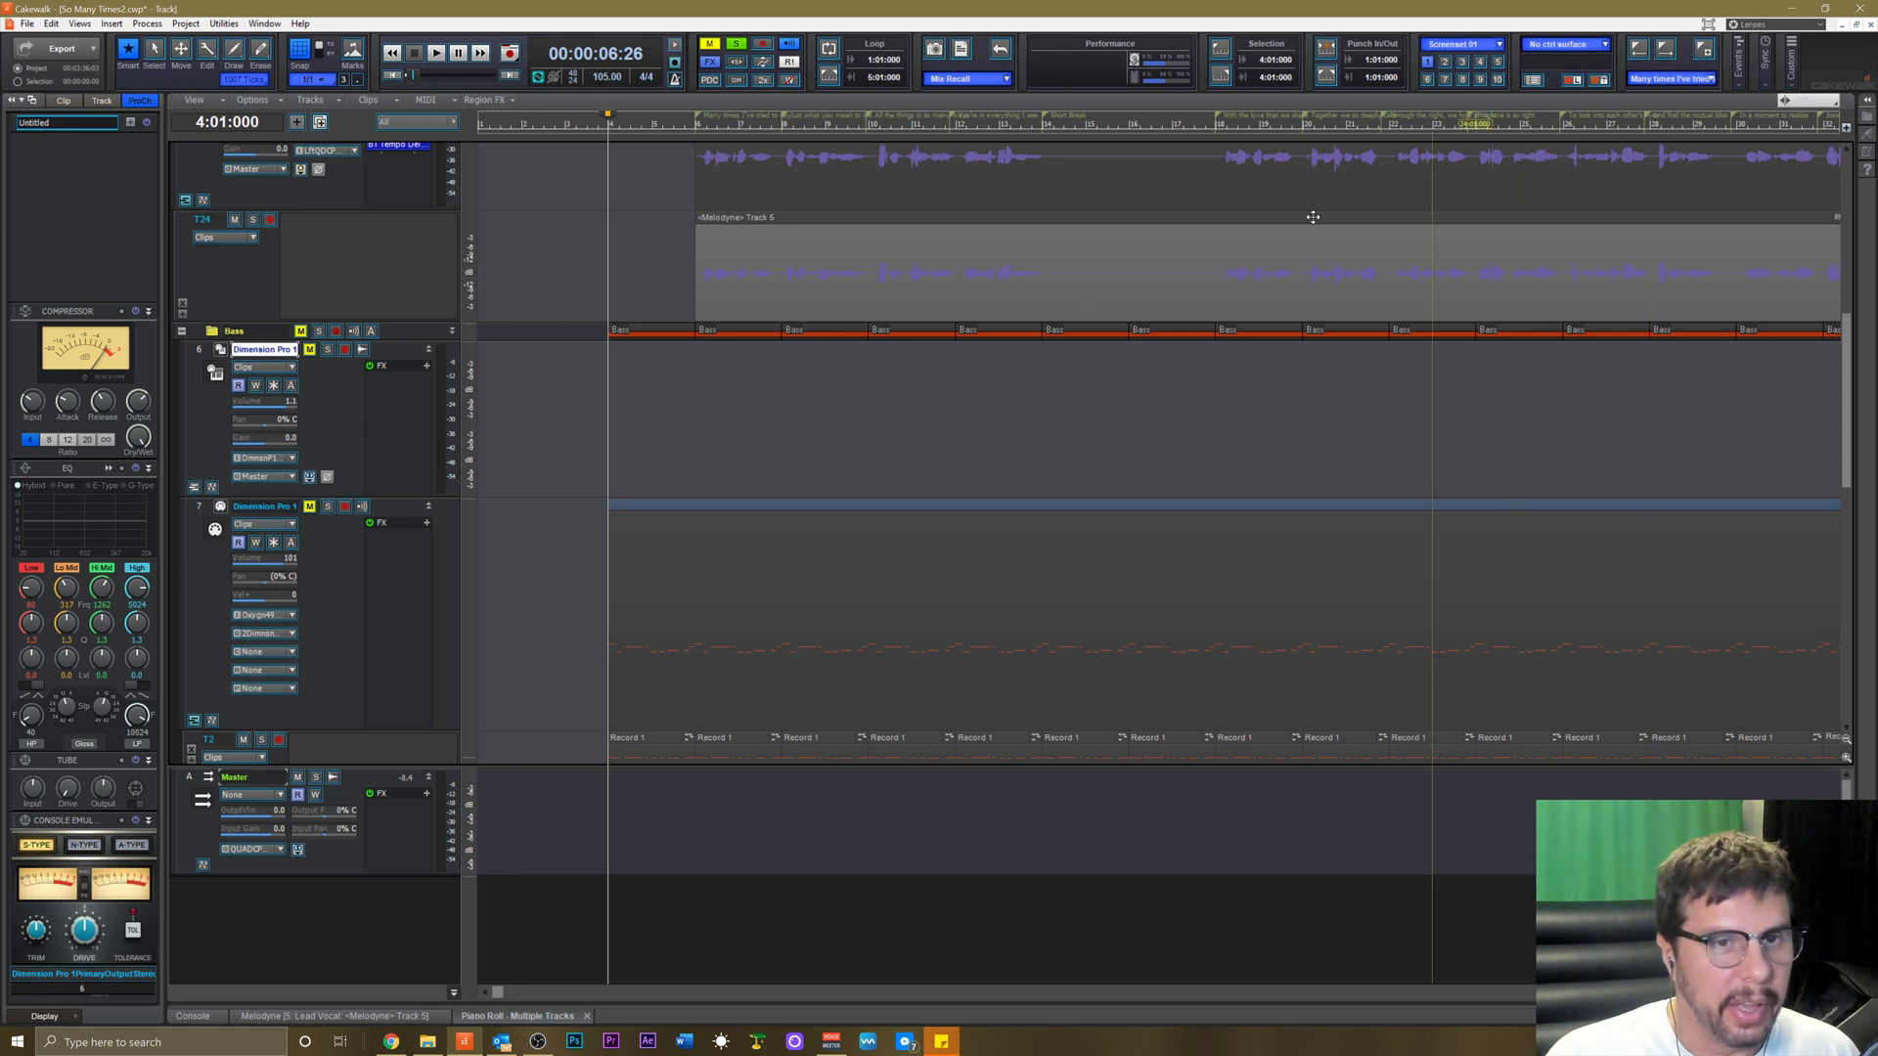
# Delete the Dimension Pro 1 synth from the synth rack together with its associated tracks.
pyautogui.click(77, 24)
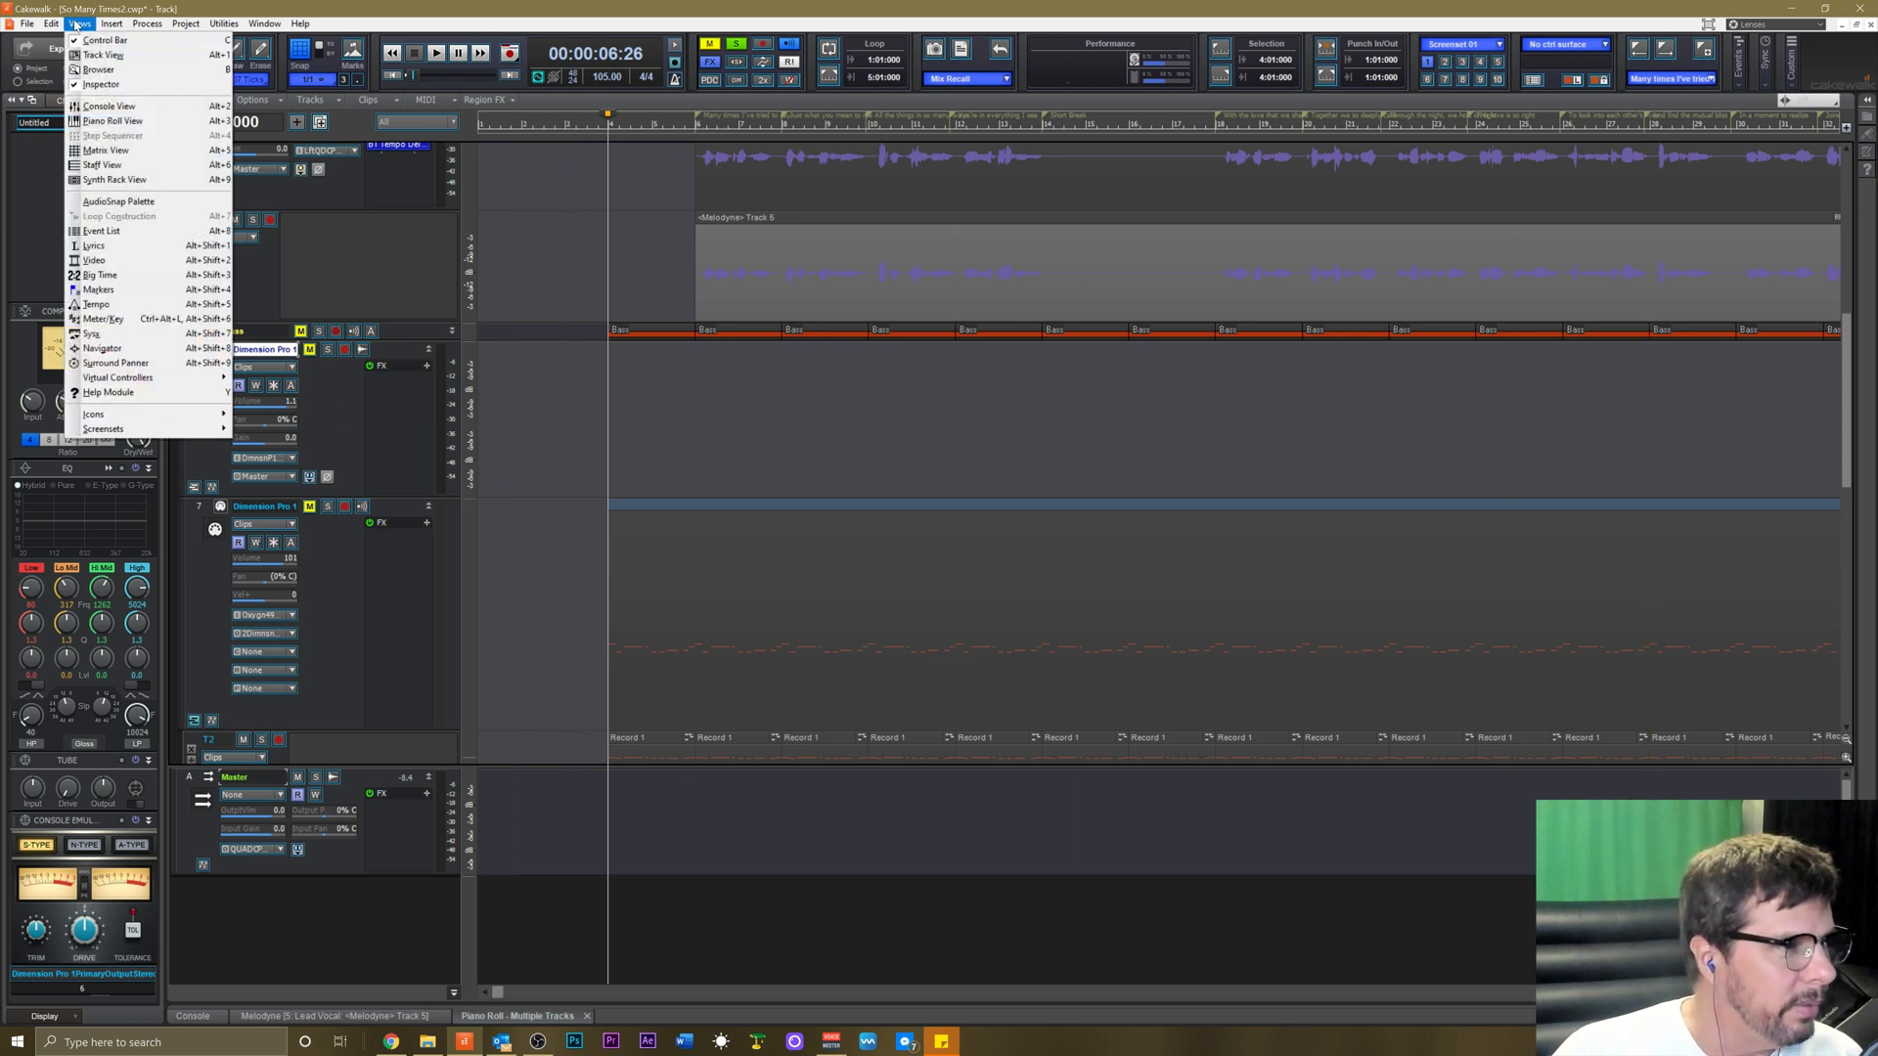
pyautogui.click(110, 181)
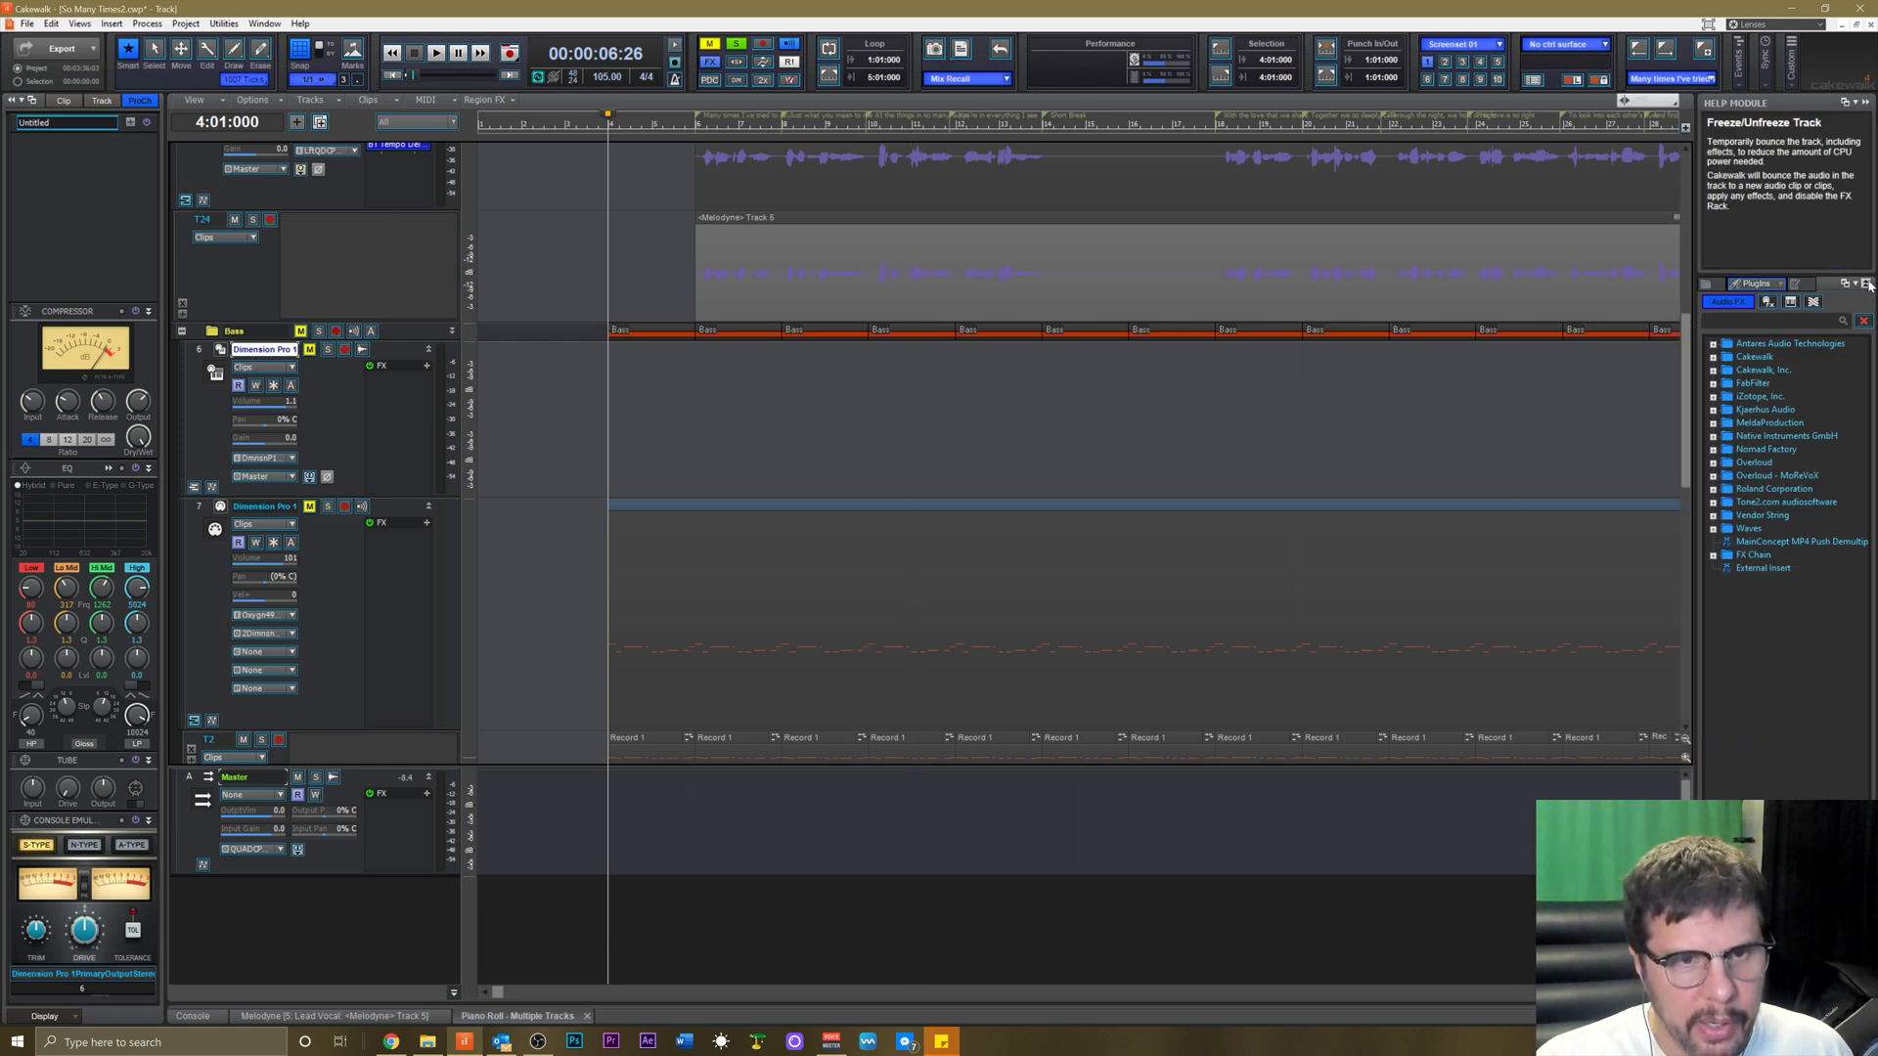
pyautogui.click(1866, 285)
pyautogui.click(1760, 381)
pyautogui.rightClick(1760, 380)
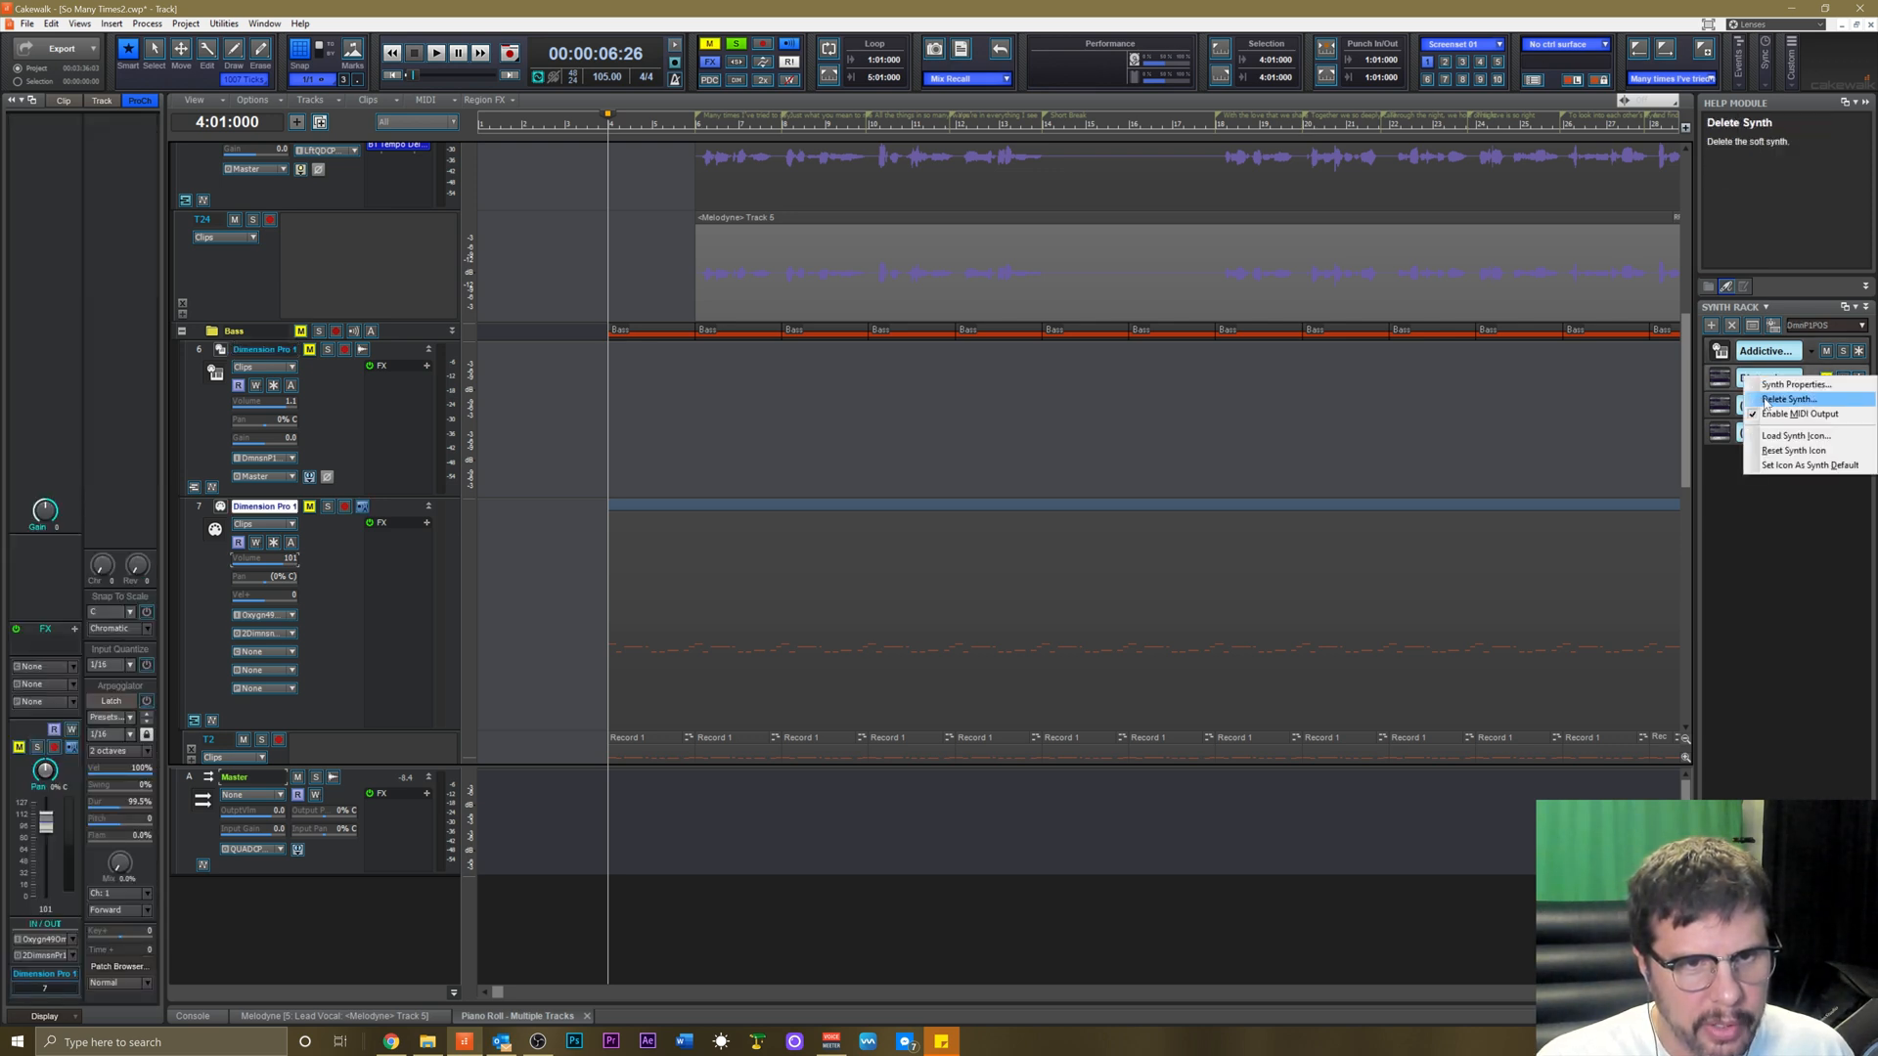
pyautogui.click(1788, 399)
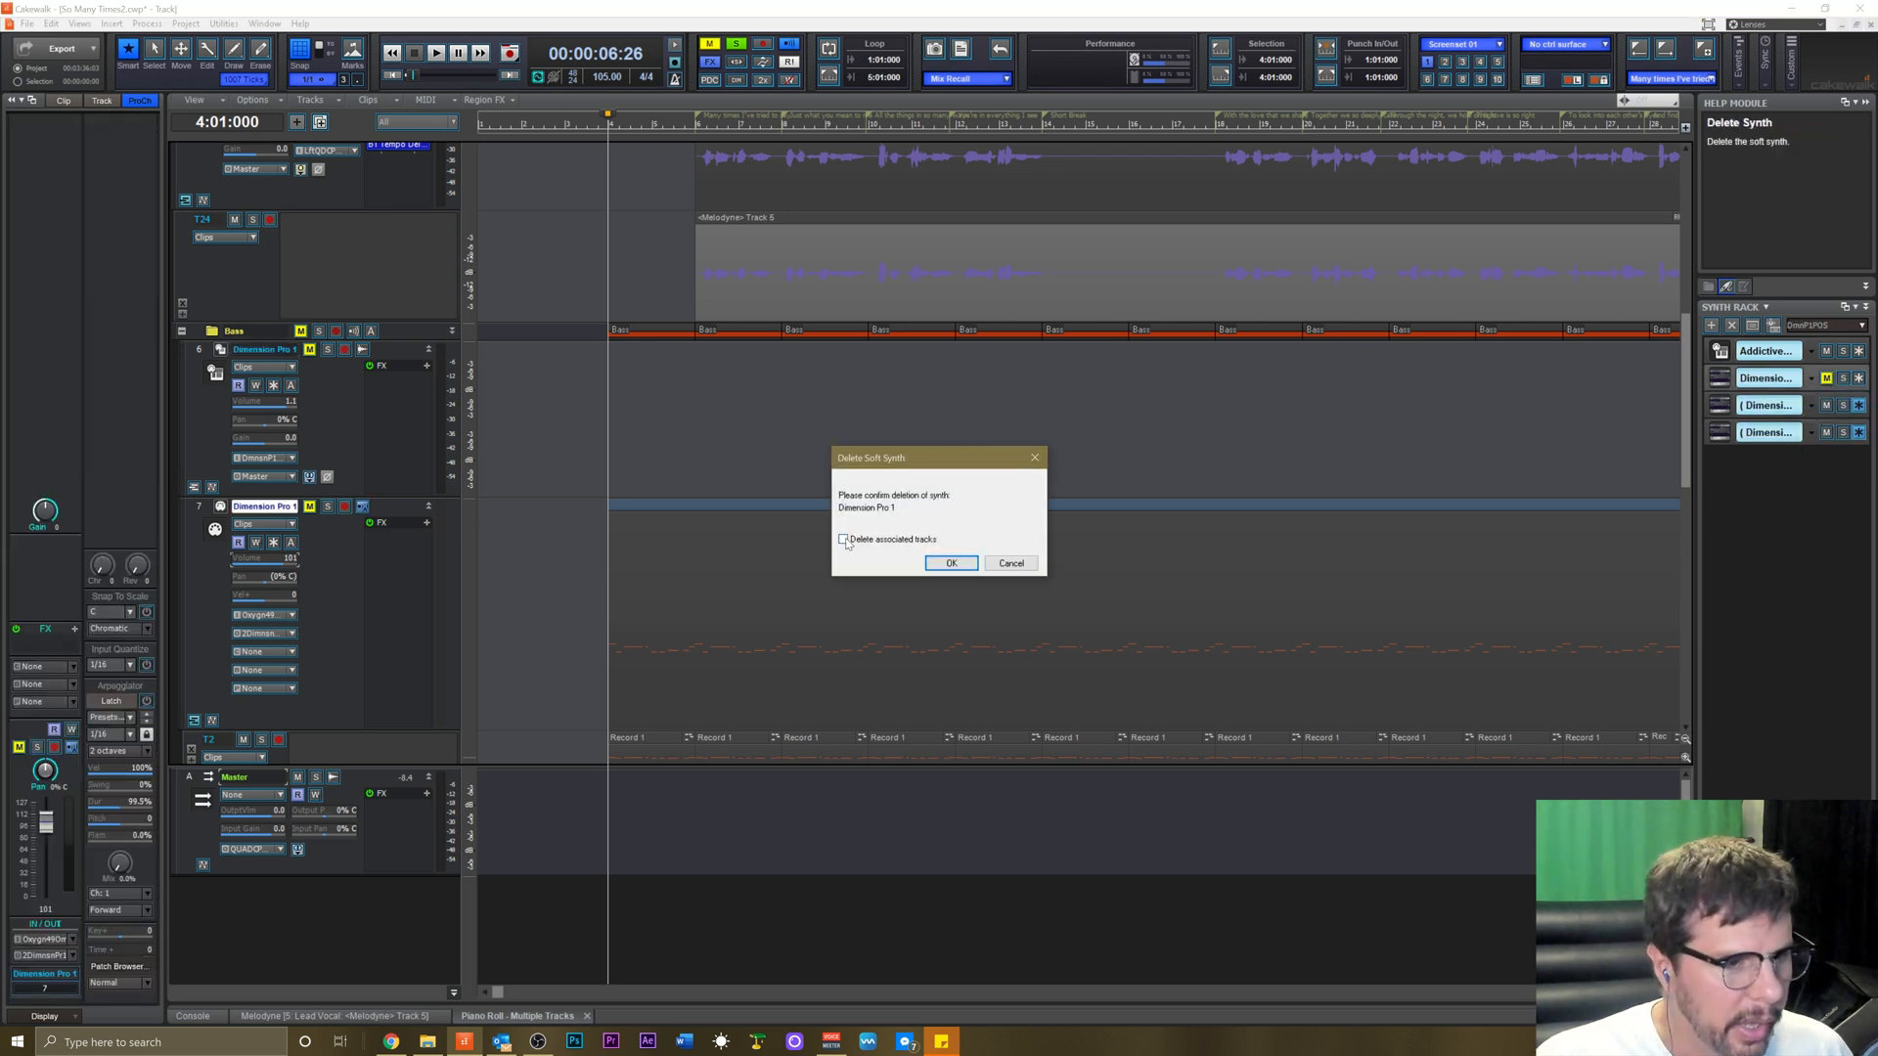
pyautogui.click(945, 563)
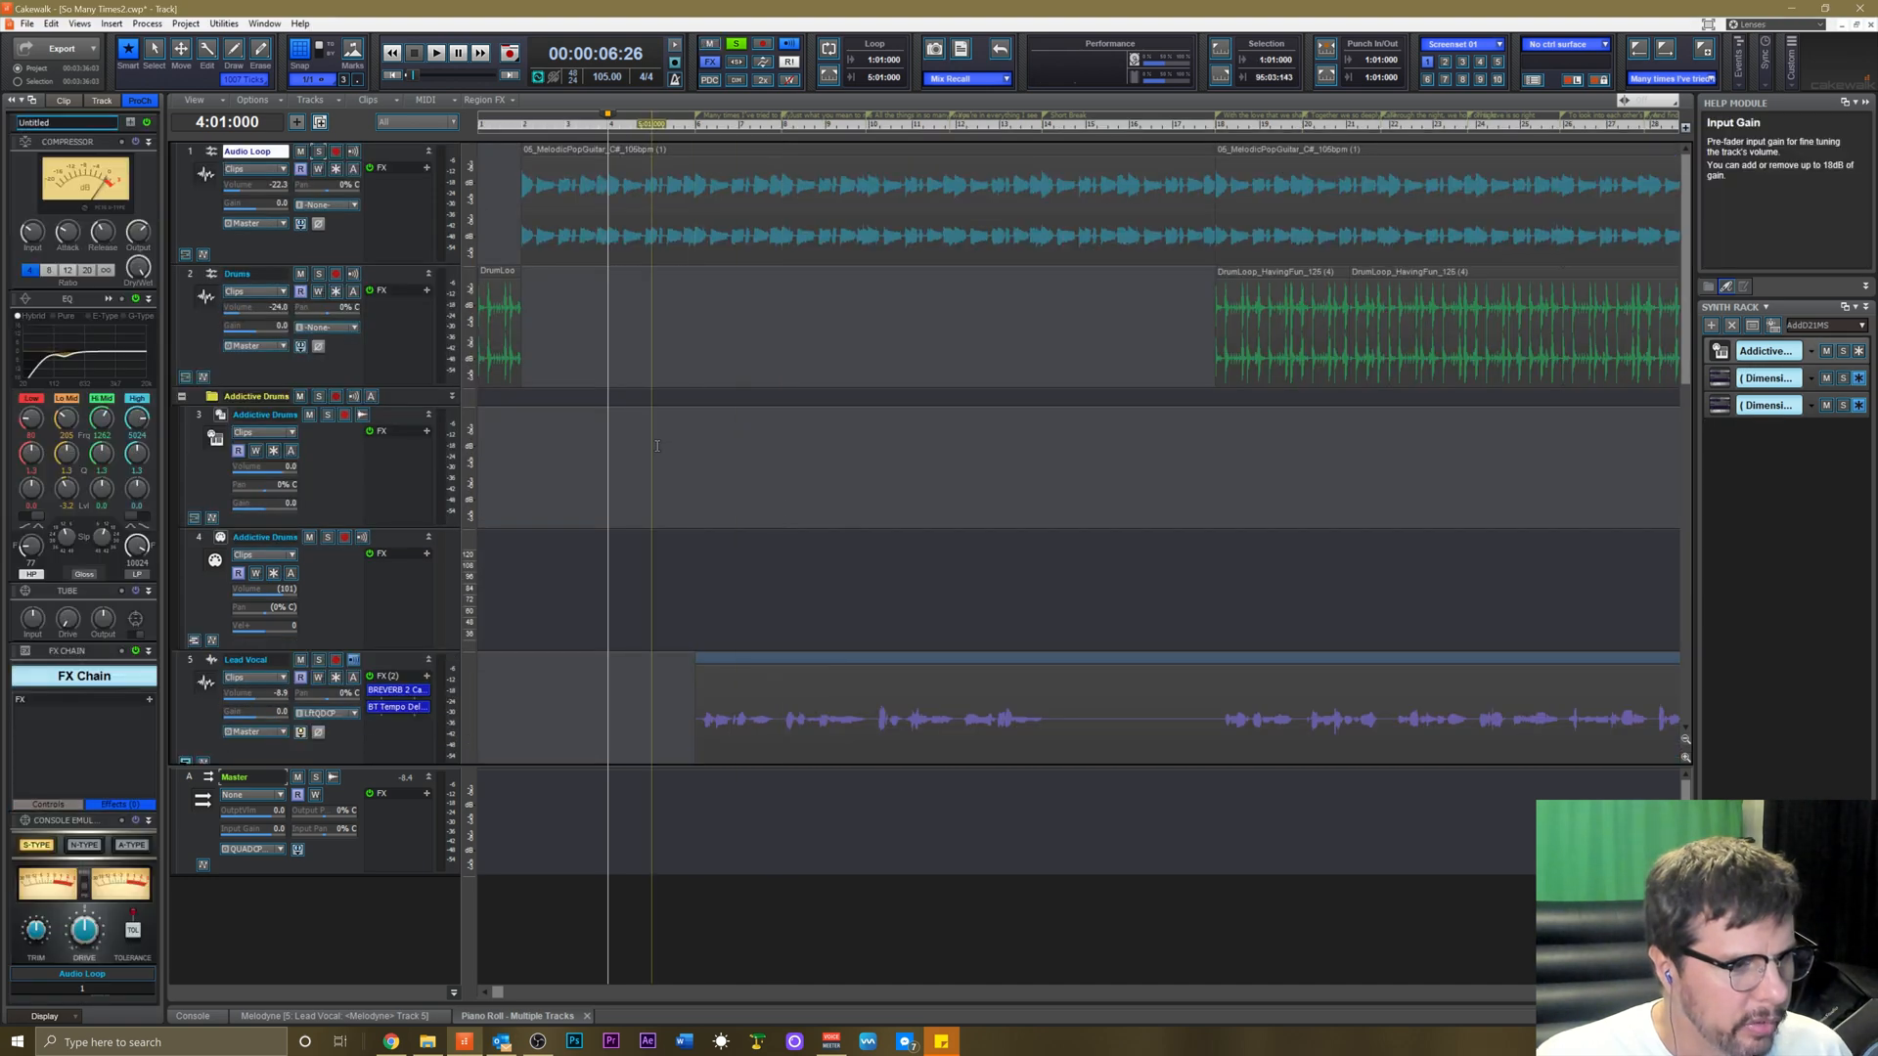
# Balance the Dimension Pro 3 instrument track against the full mix at a volume of -12.1, and solo it again.
pyautogui.scroll(-5, 660, 434)
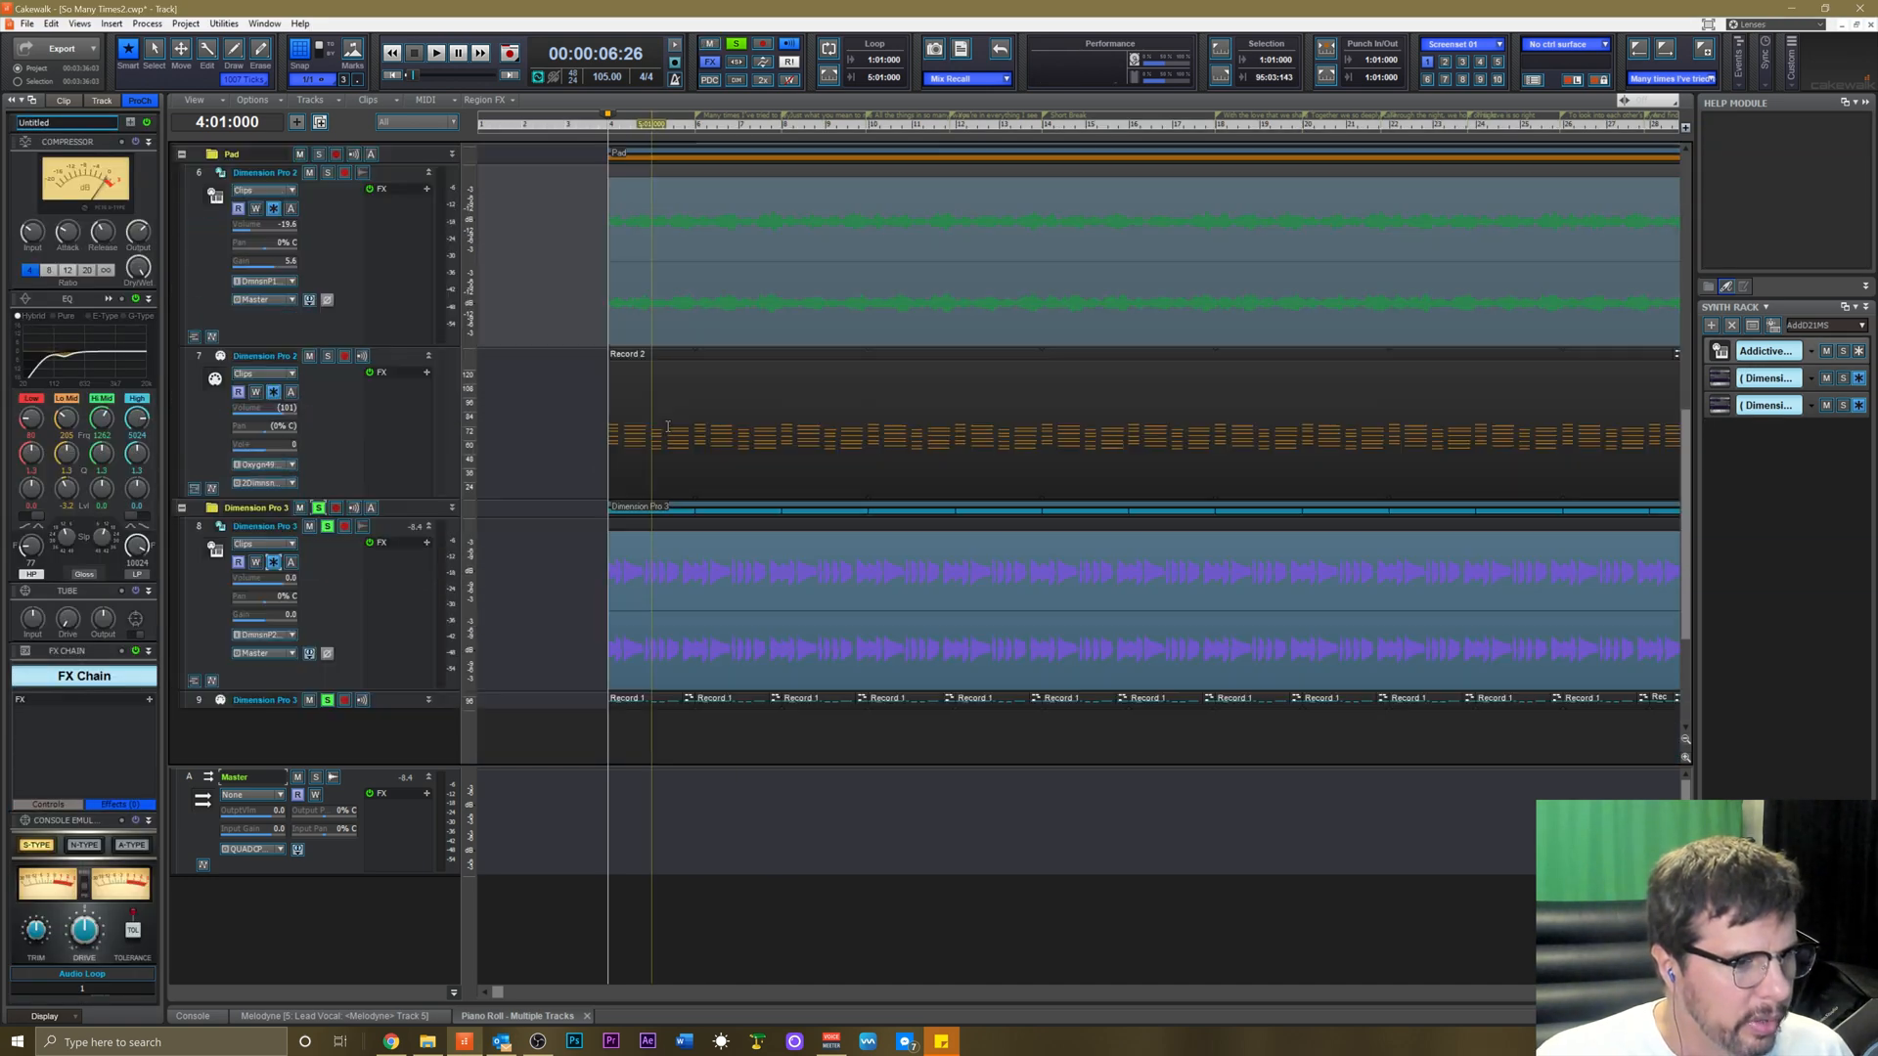
pyautogui.press('space')
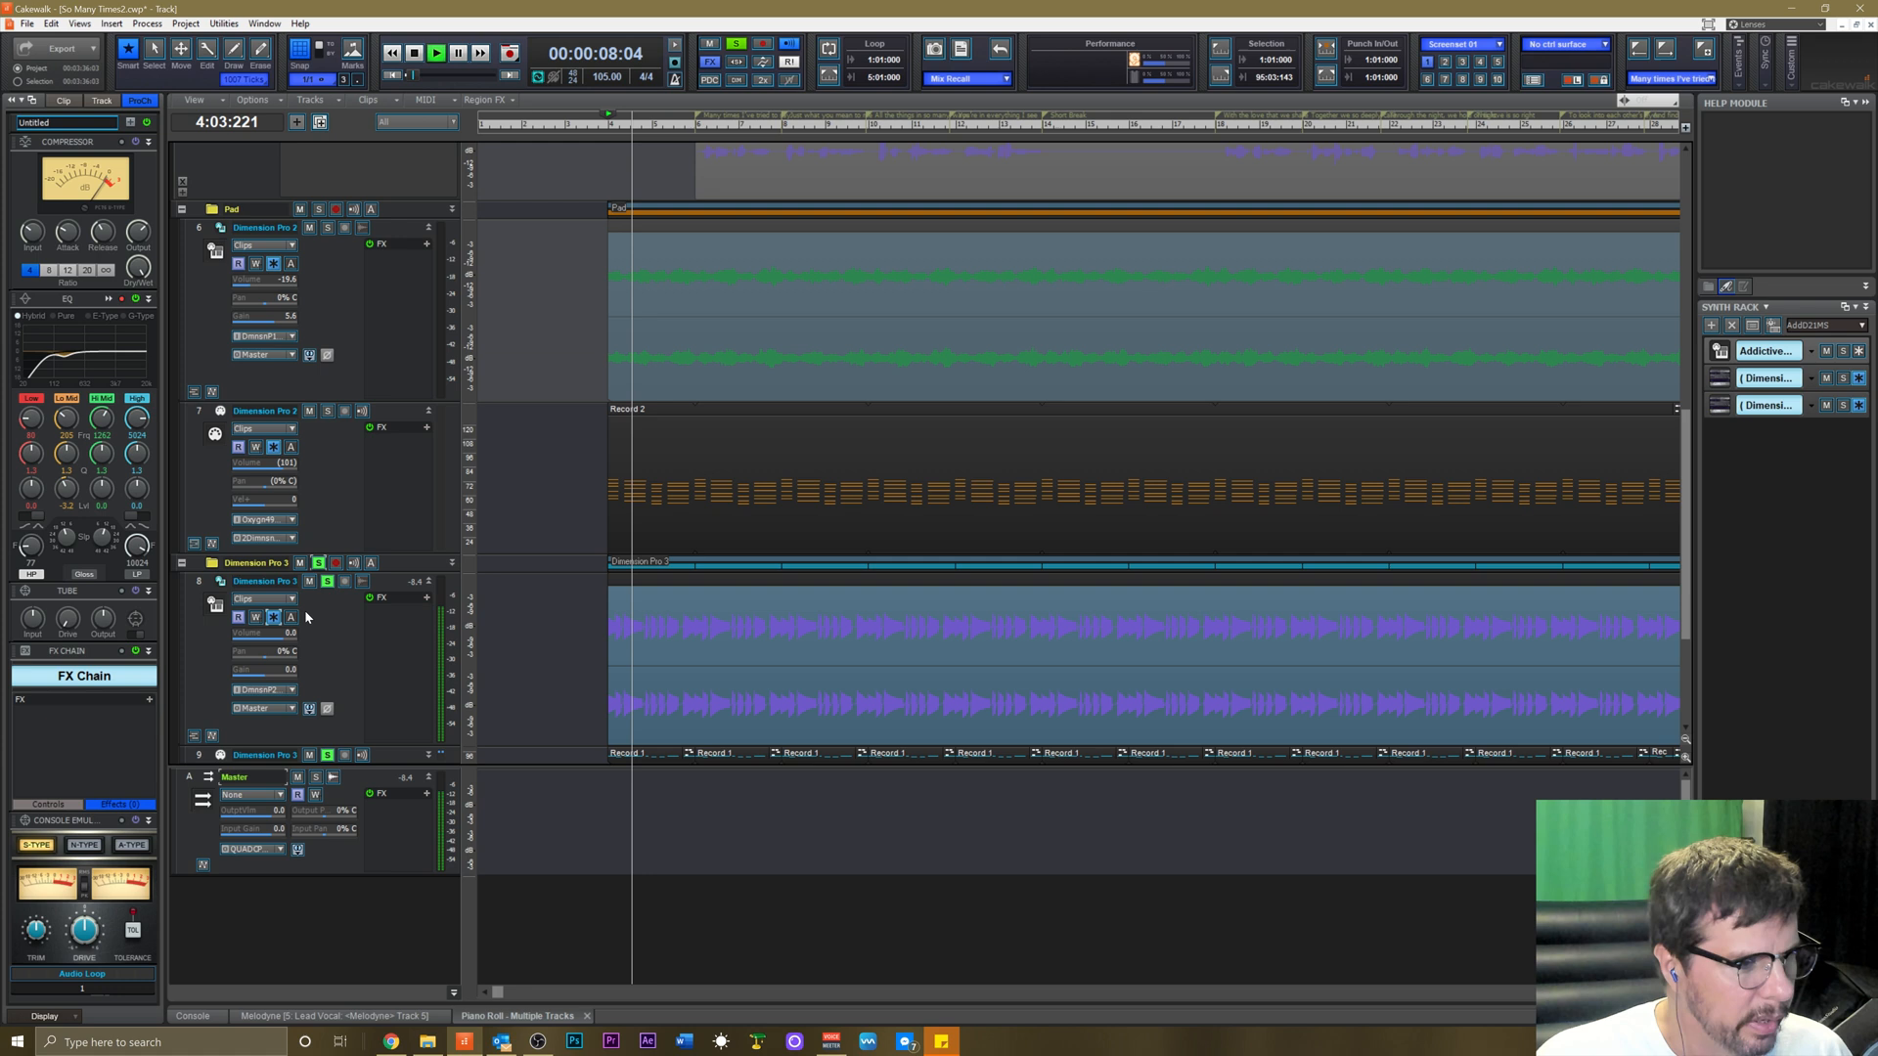
pyautogui.moveTo(278, 641); pyautogui.dragTo(258, 642)
pyautogui.press('space')
pyautogui.click(318, 563)
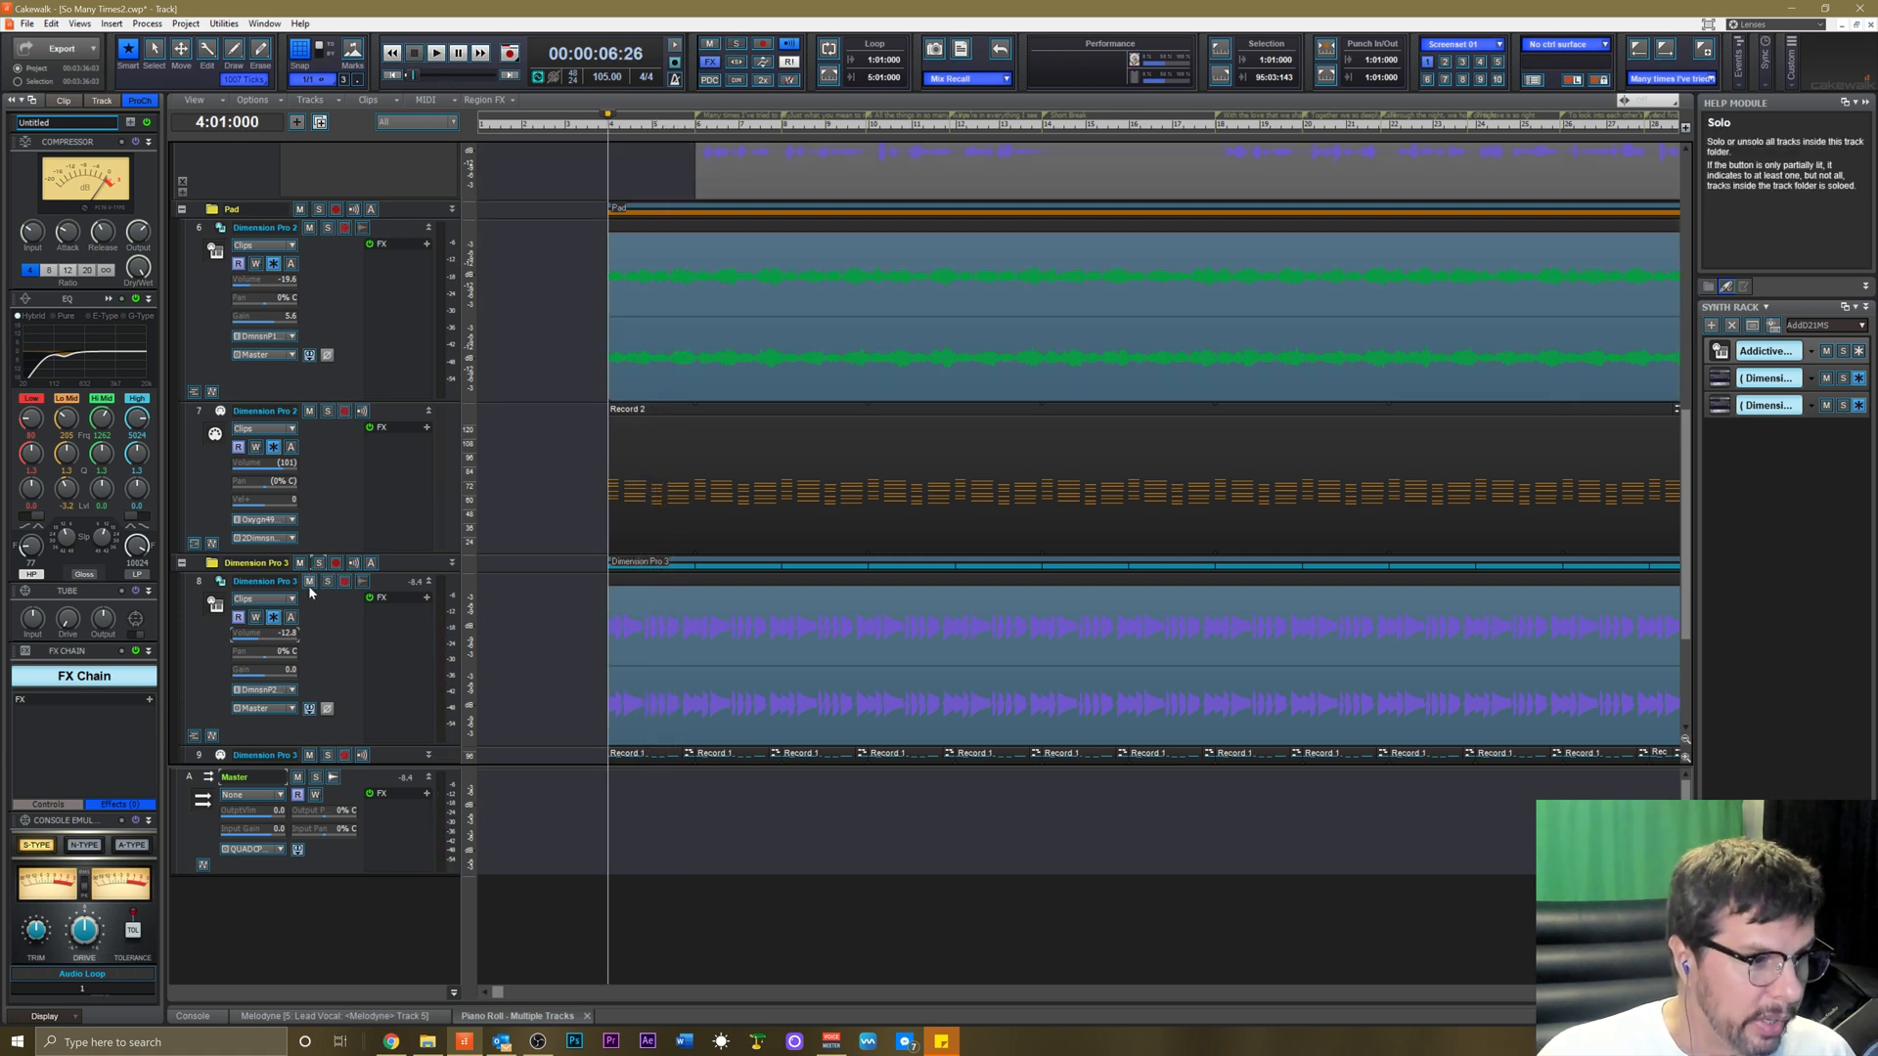
pyautogui.moveTo(258, 636); pyautogui.dragTo(253, 636)
pyautogui.press('space')
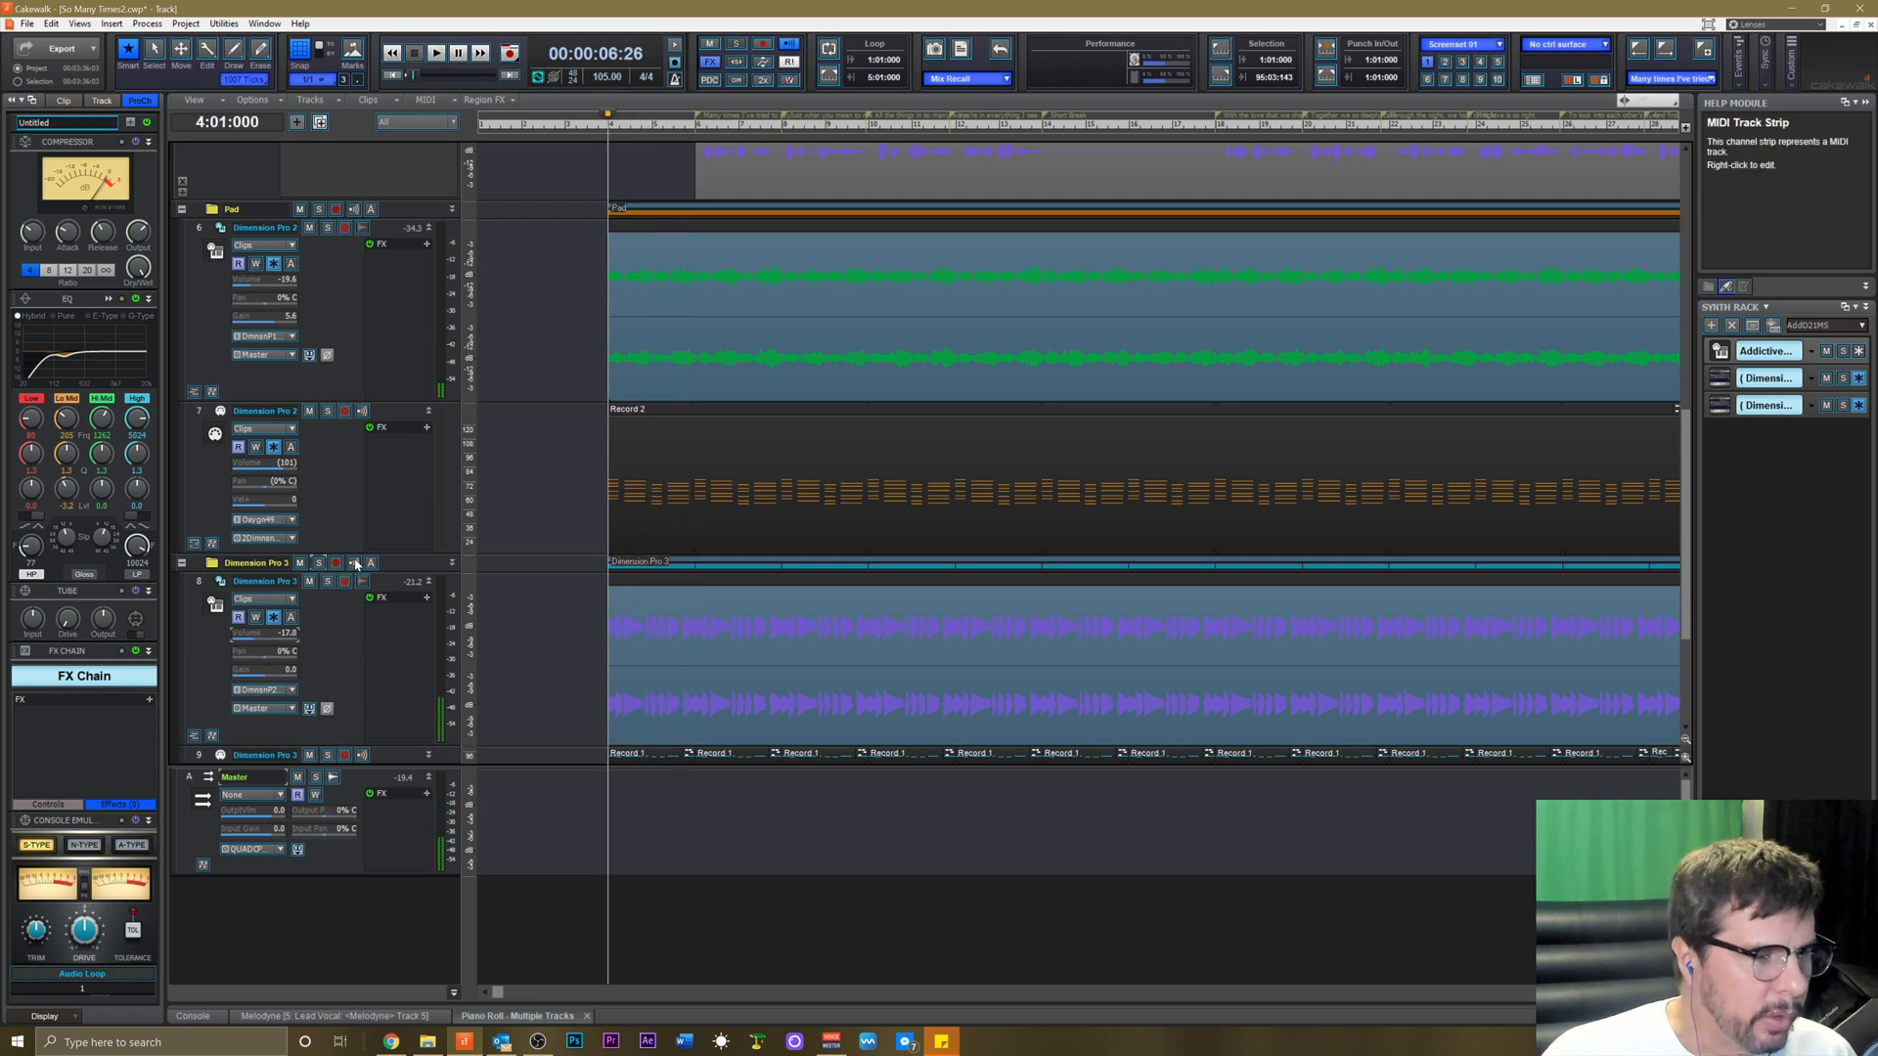
pyautogui.scroll(-3, 344, 587)
pyautogui.press('space')
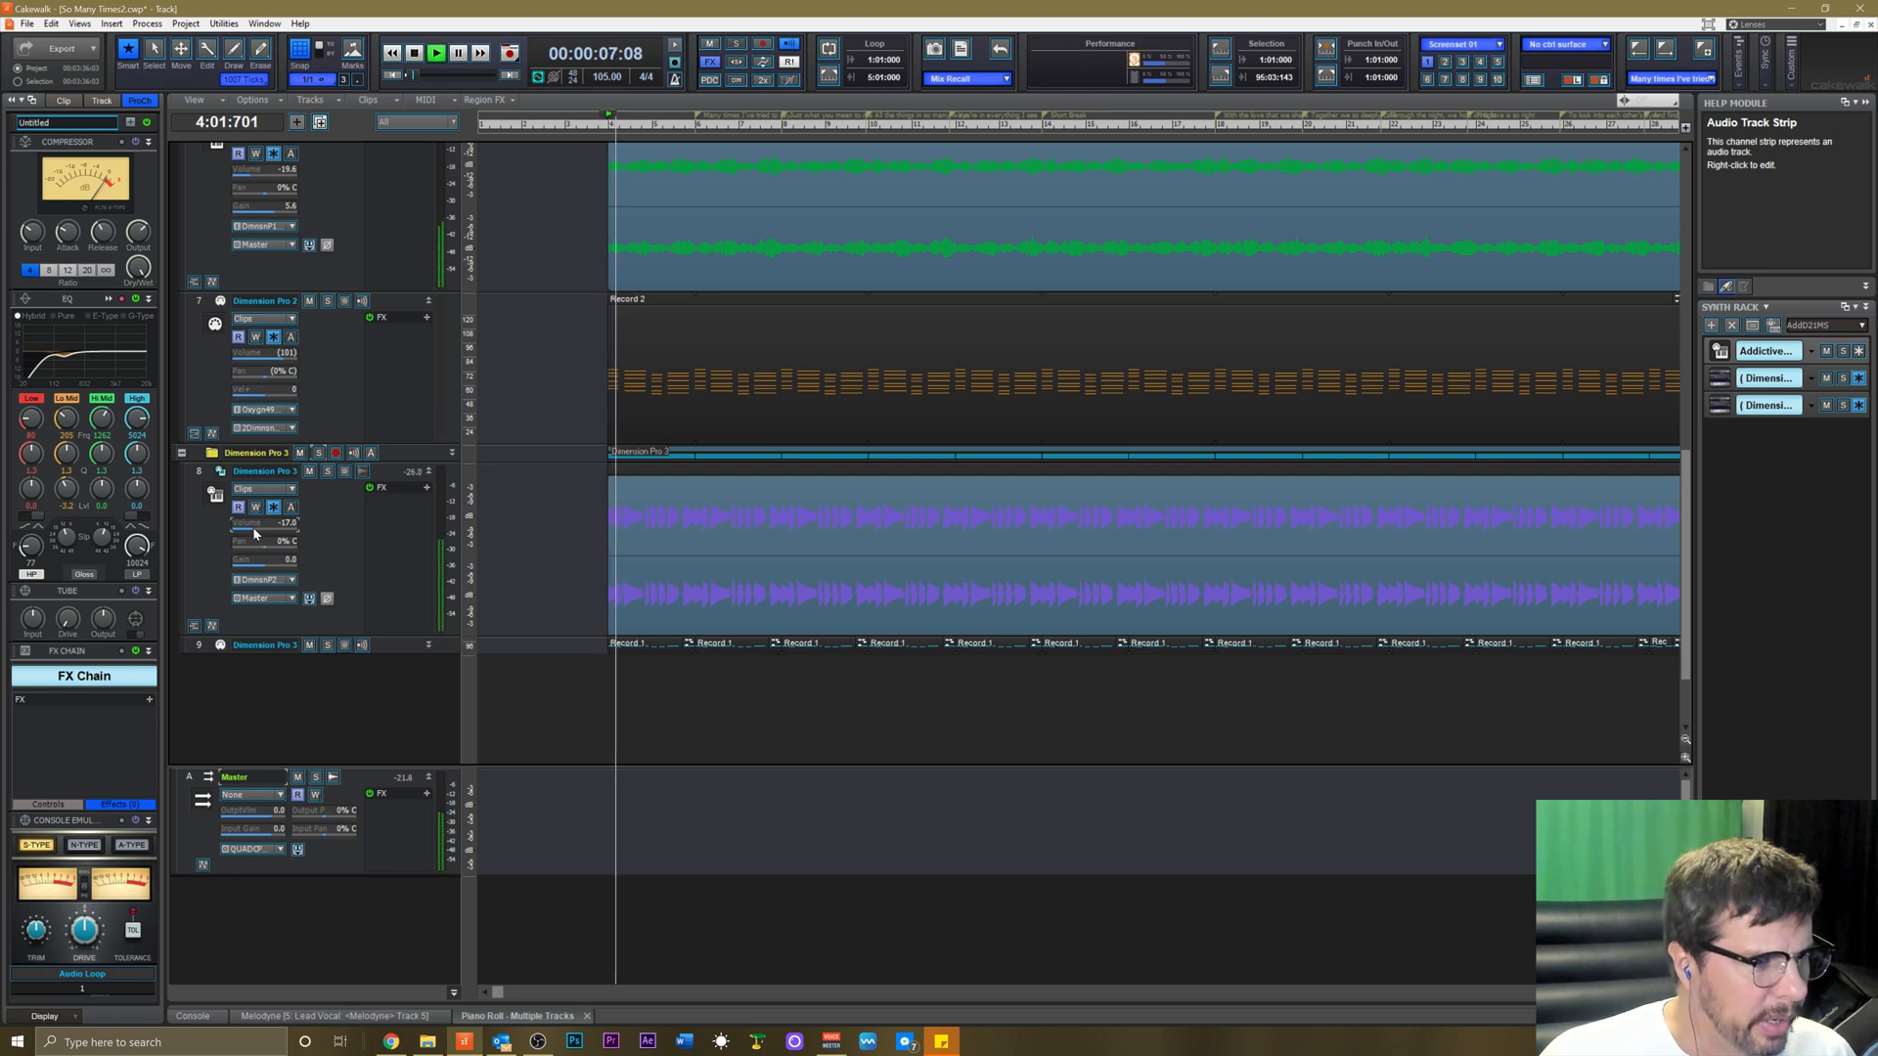
pyautogui.moveTo(254, 532); pyautogui.dragTo(259, 532)
pyautogui.click(326, 472)
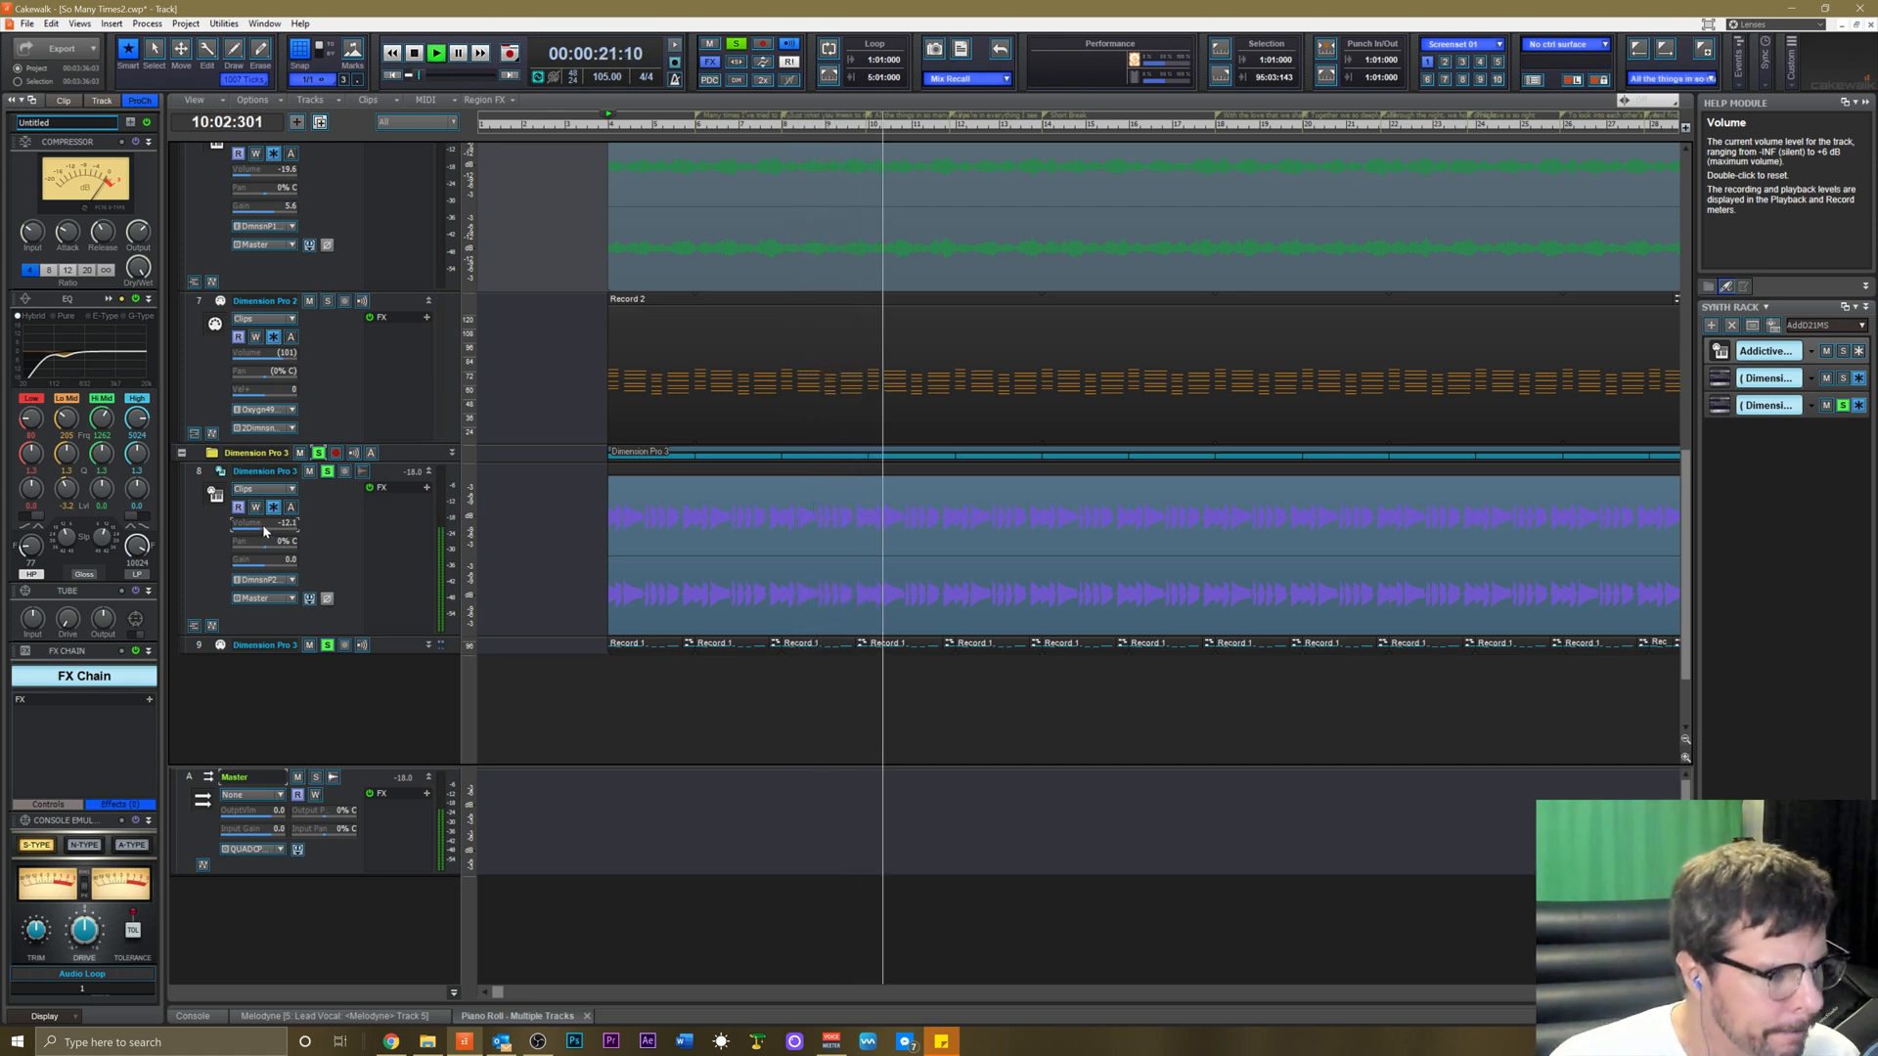
# Enable the compressor on the Dimension Pro 3 instrument track and lower its input while playing from measure 4.
pyautogui.click(262, 472)
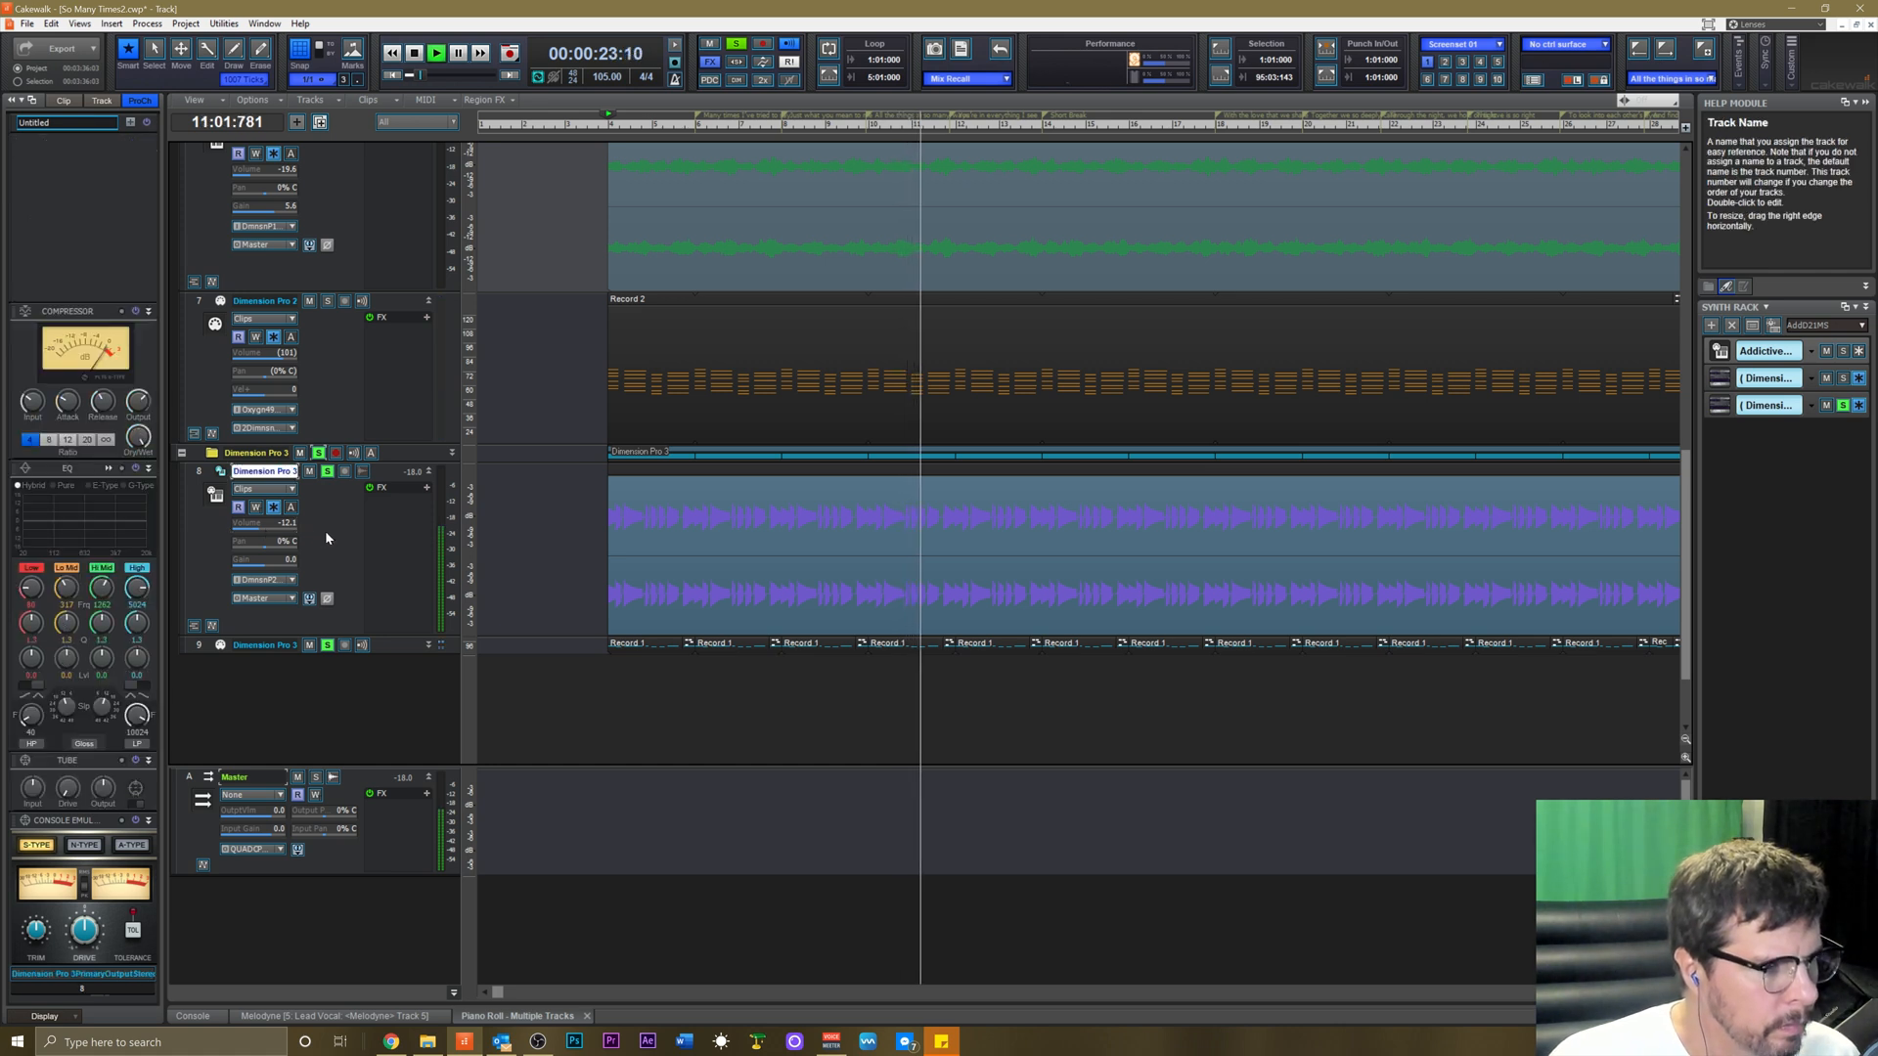
pyautogui.press('space')
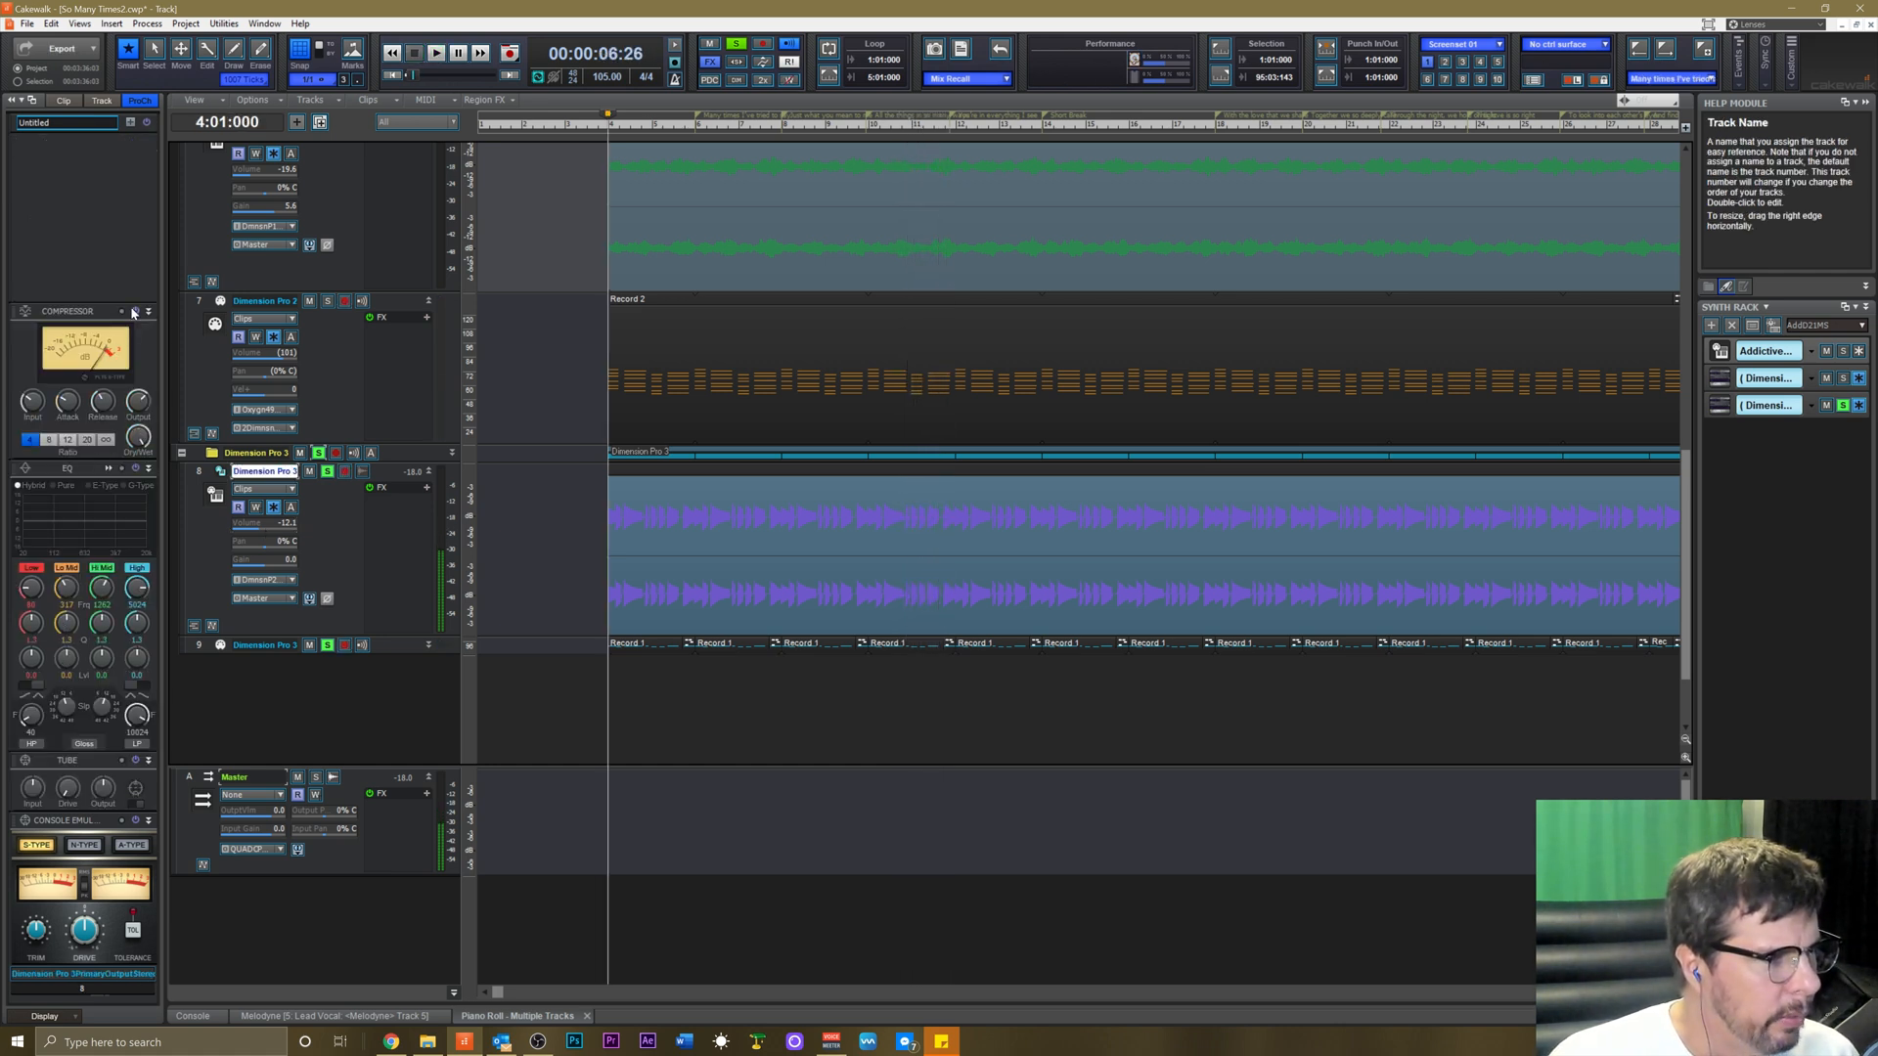
pyautogui.press('space')
pyautogui.moveTo(27, 401)
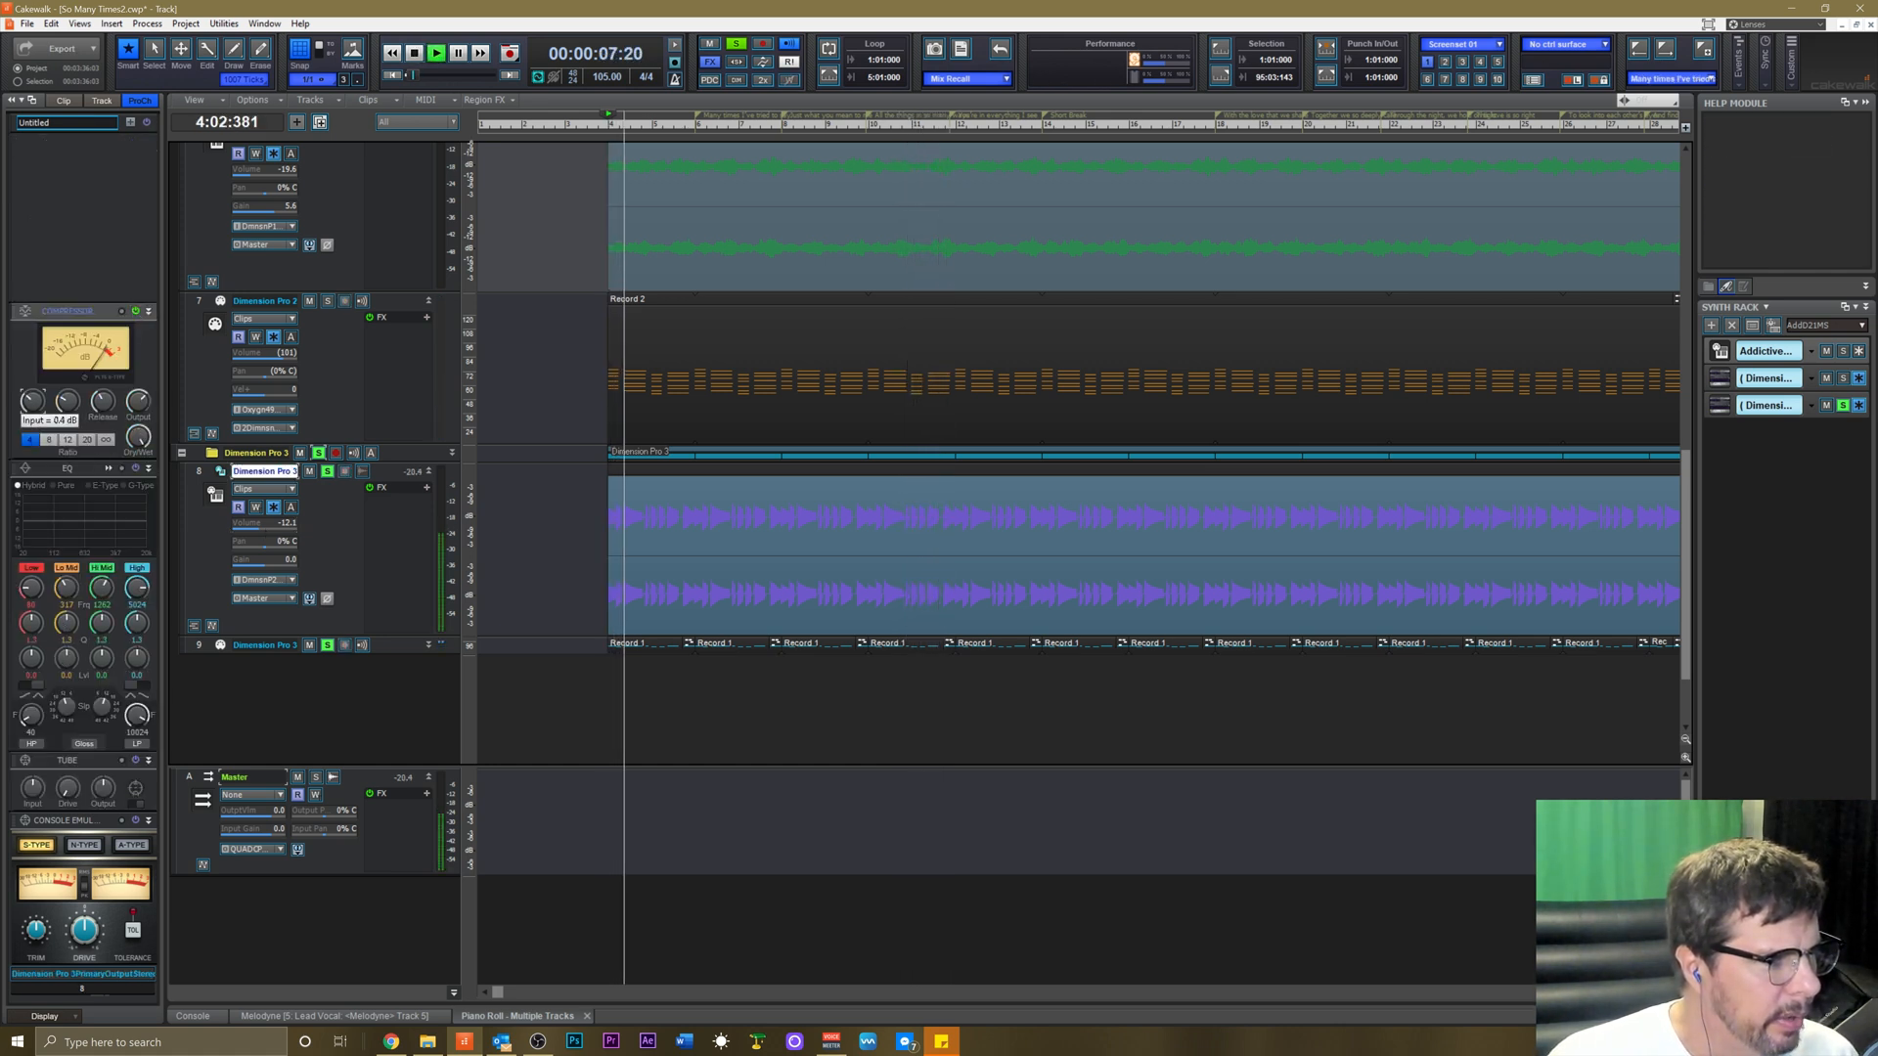
pyautogui.press('space')
pyautogui.press('space')
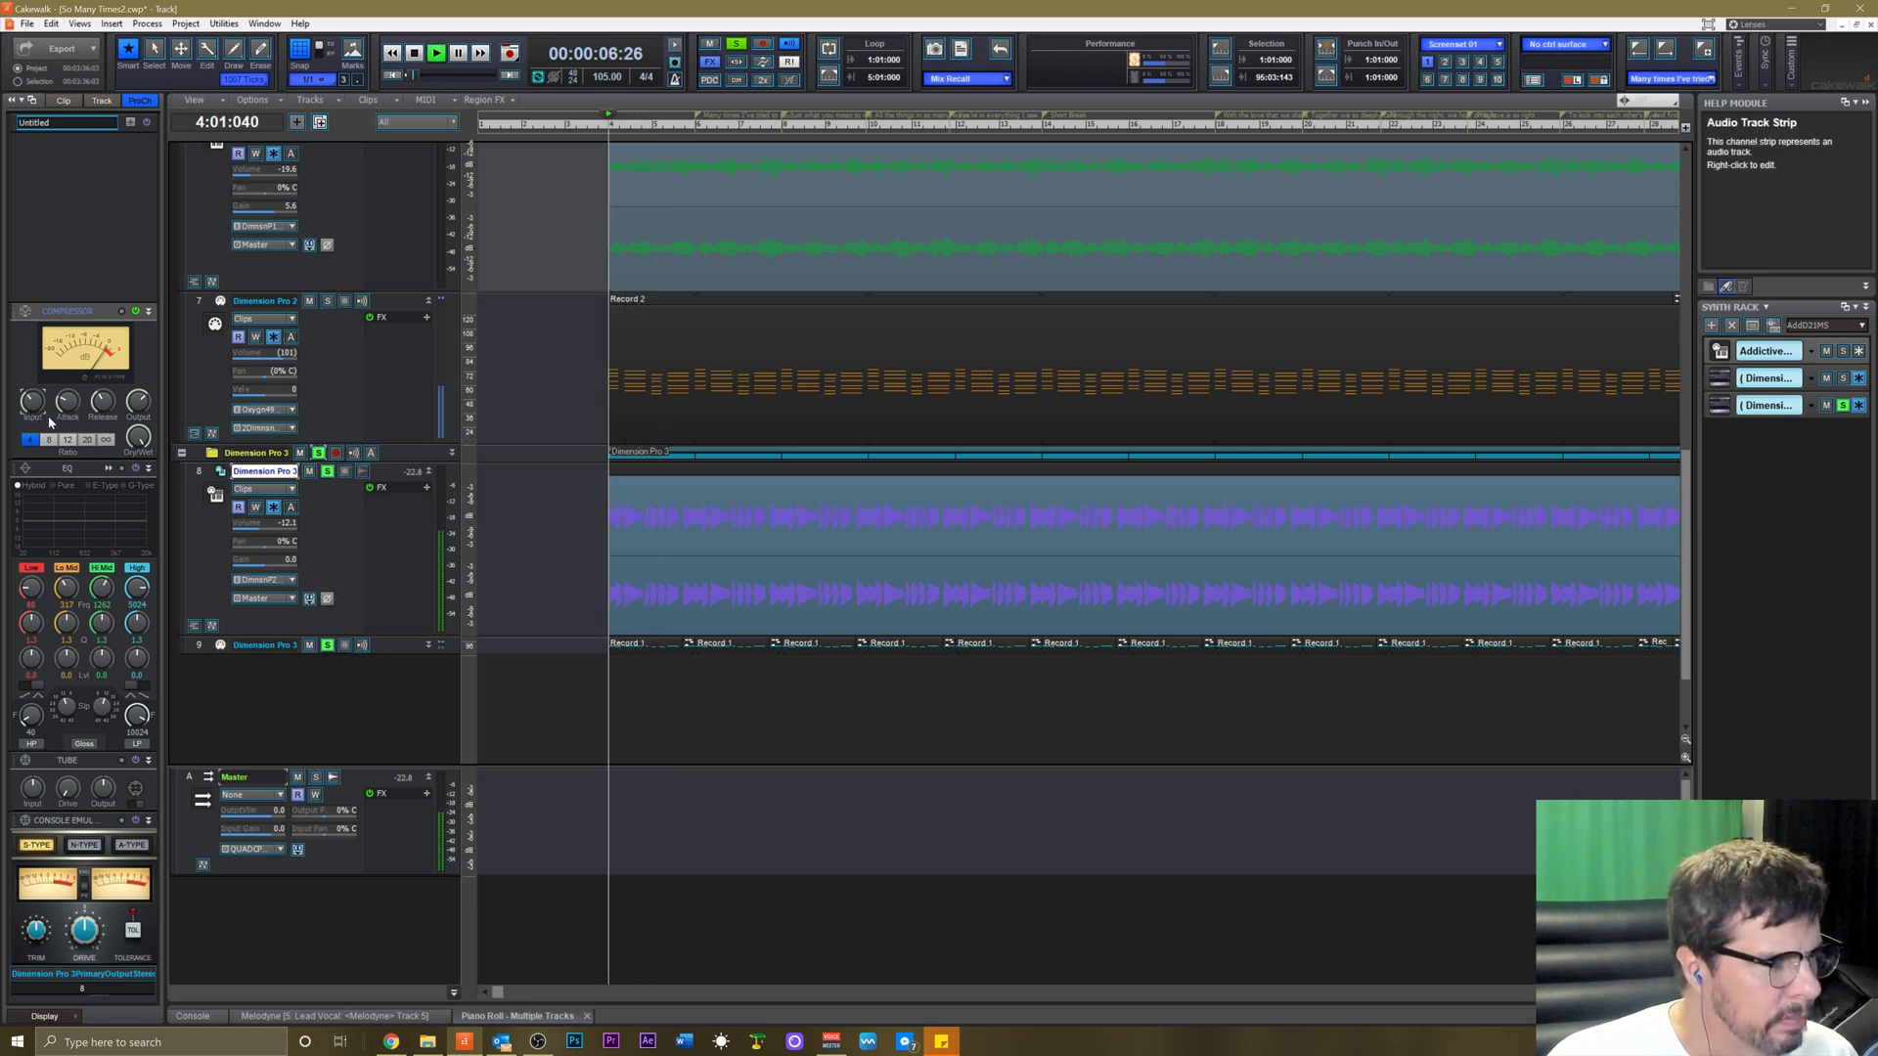
pyautogui.moveTo(33, 401)
pyautogui.mouseDown()
pyautogui.moveTo(32, 367)
pyautogui.moveTo(32, 409)
pyautogui.mouseUp()
pyautogui.press('space')
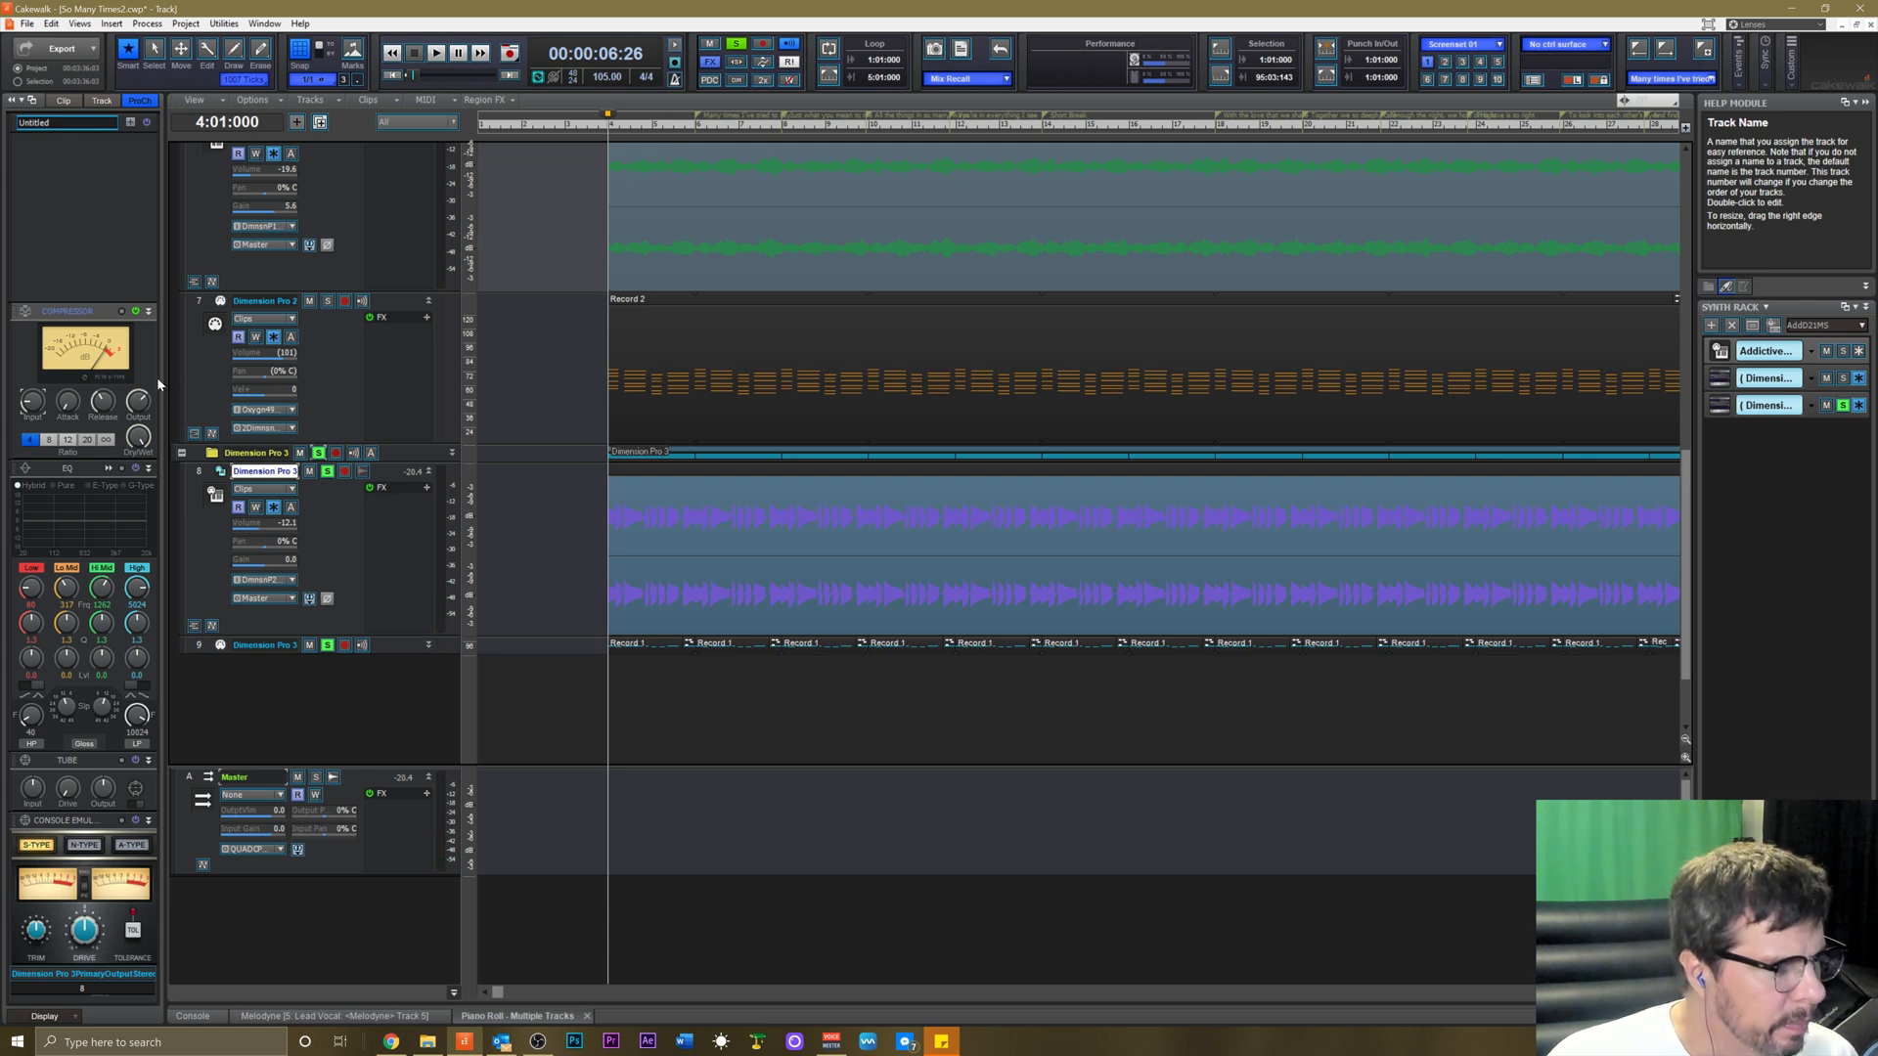
# Raise the bass compressor's input level during playback from measure 4.
pyautogui.press('space')
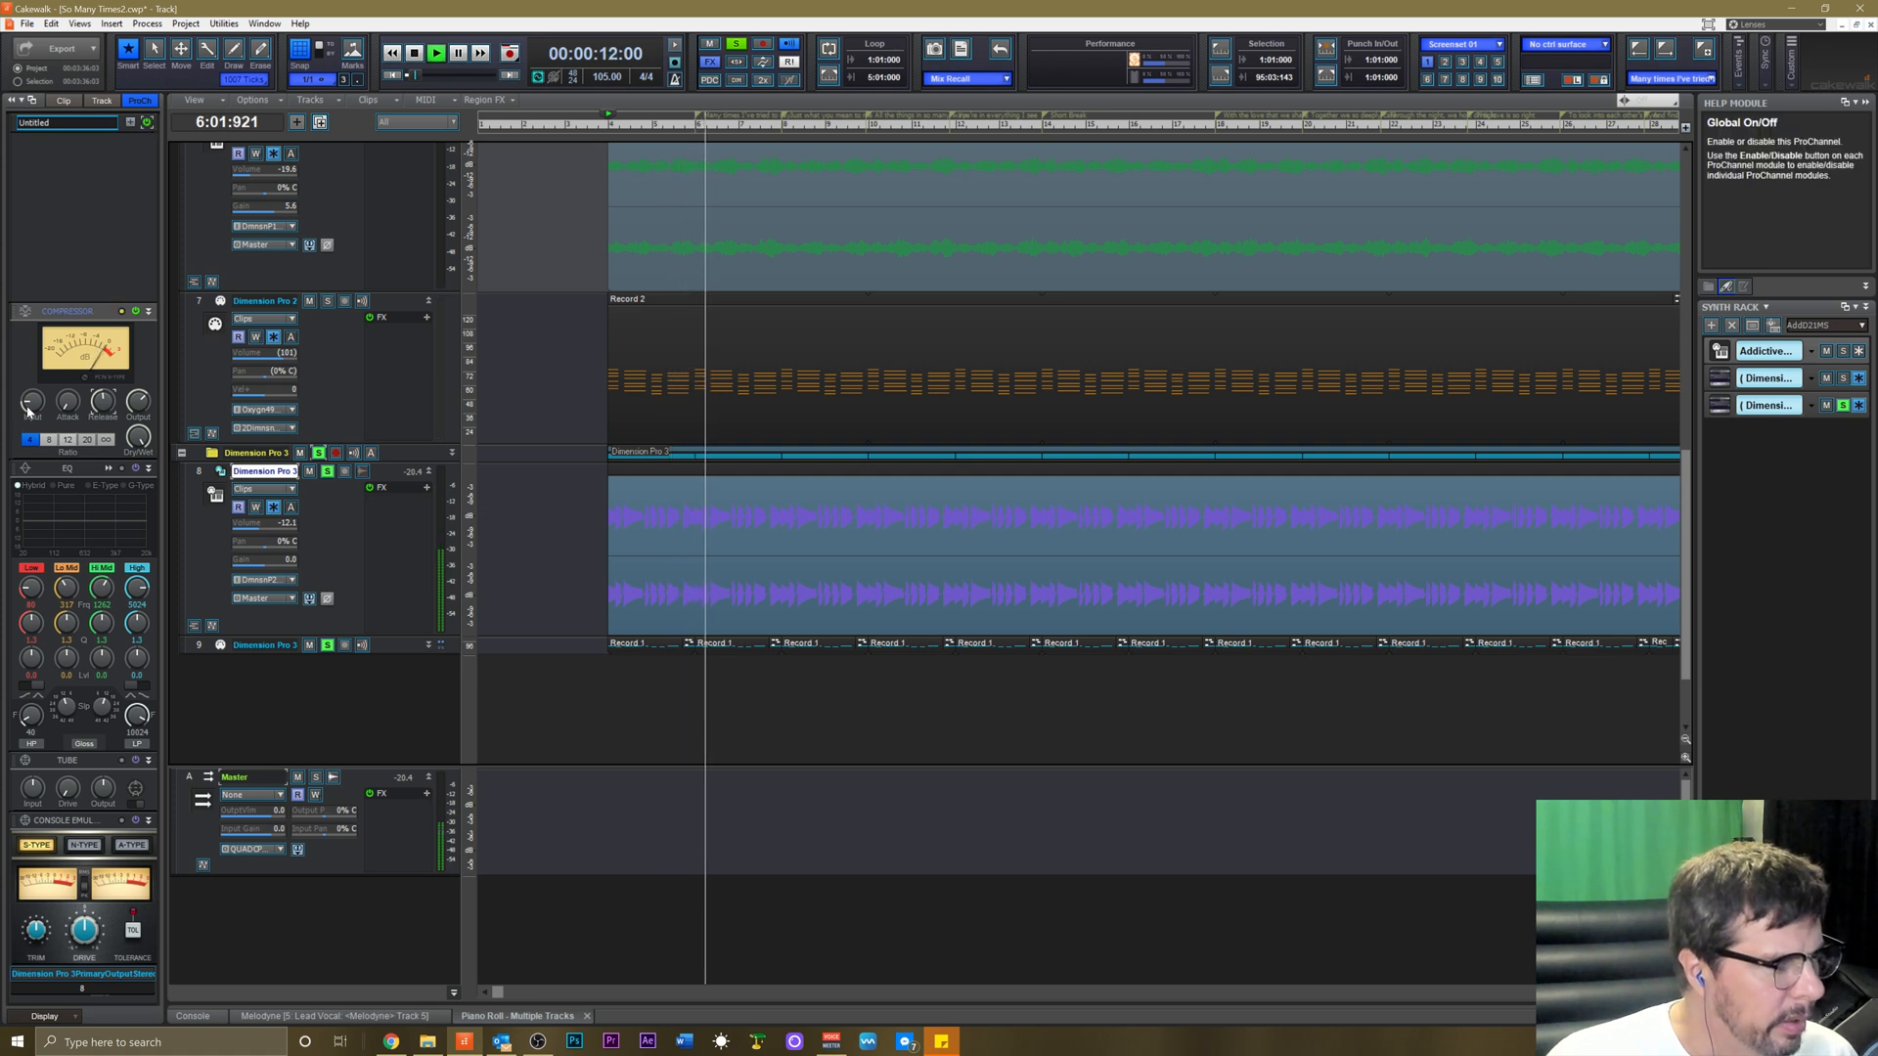
pyautogui.press('space')
pyautogui.press('space')
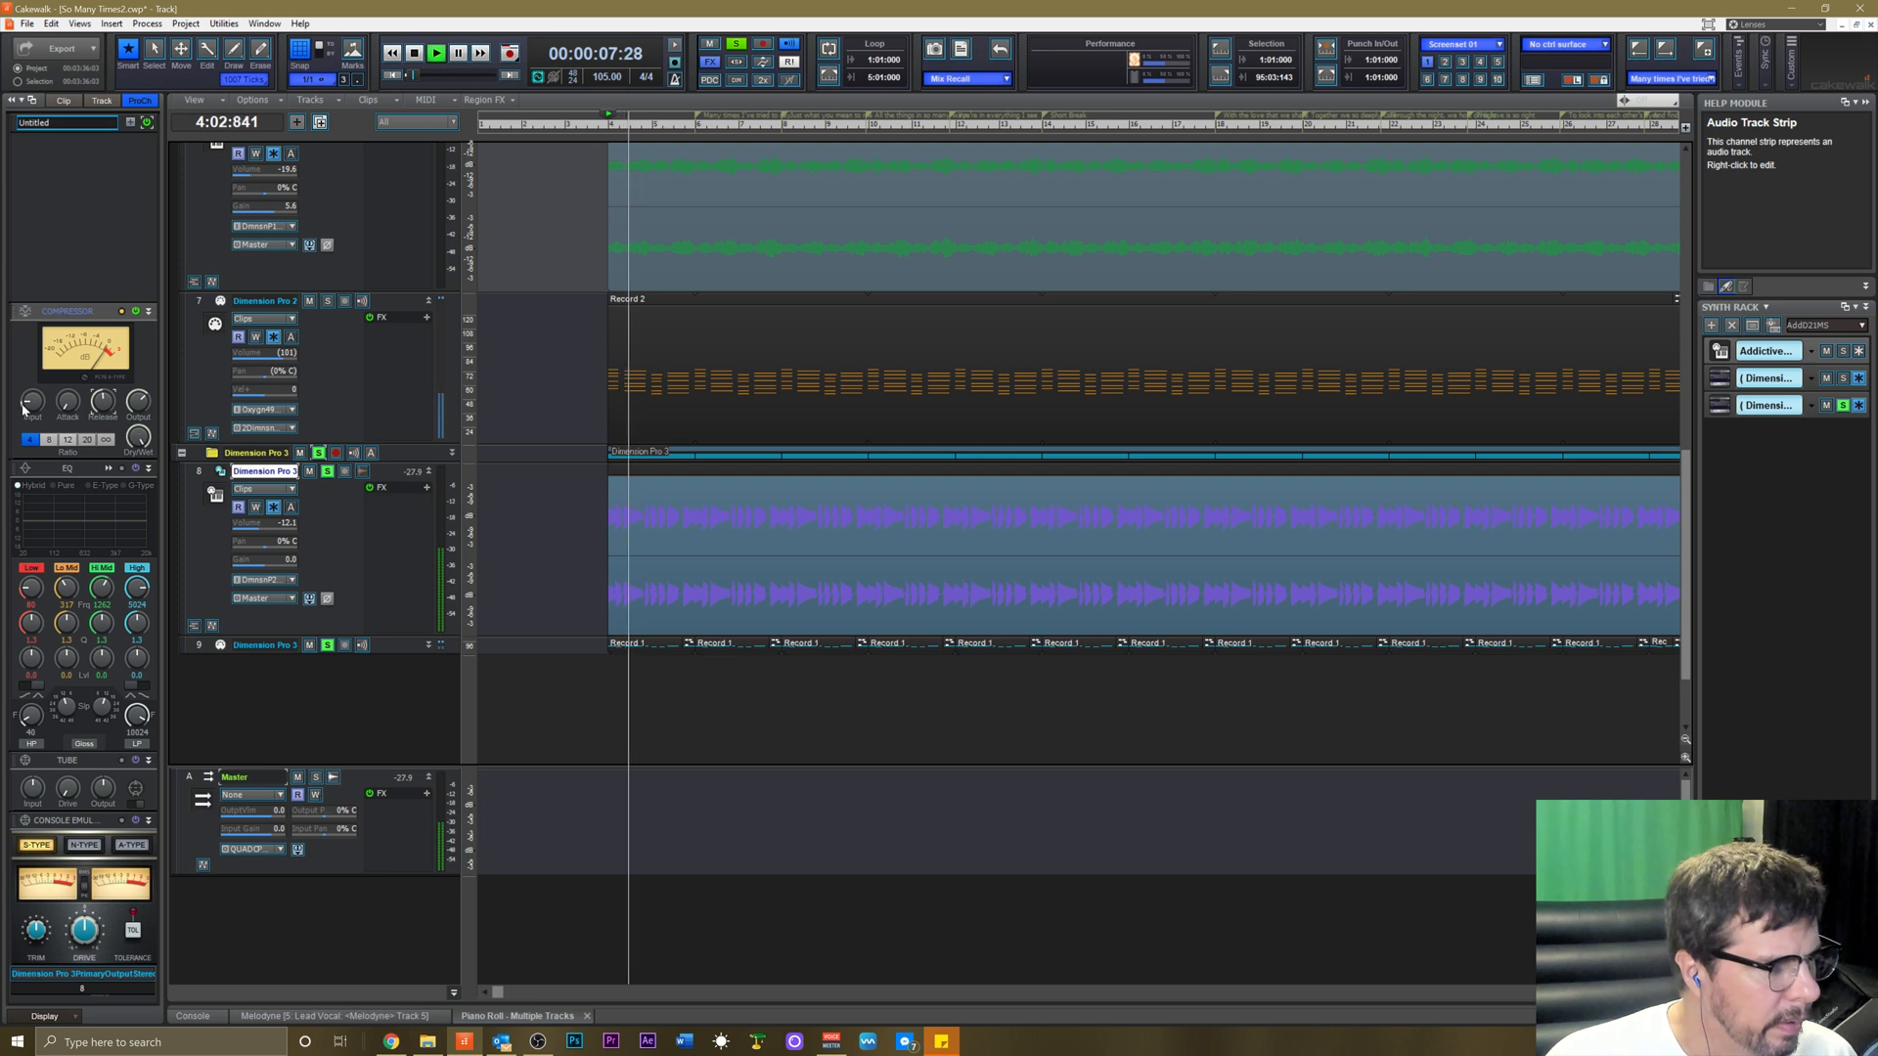
pyautogui.moveTo(26, 404); pyautogui.dragTo(25, 393)
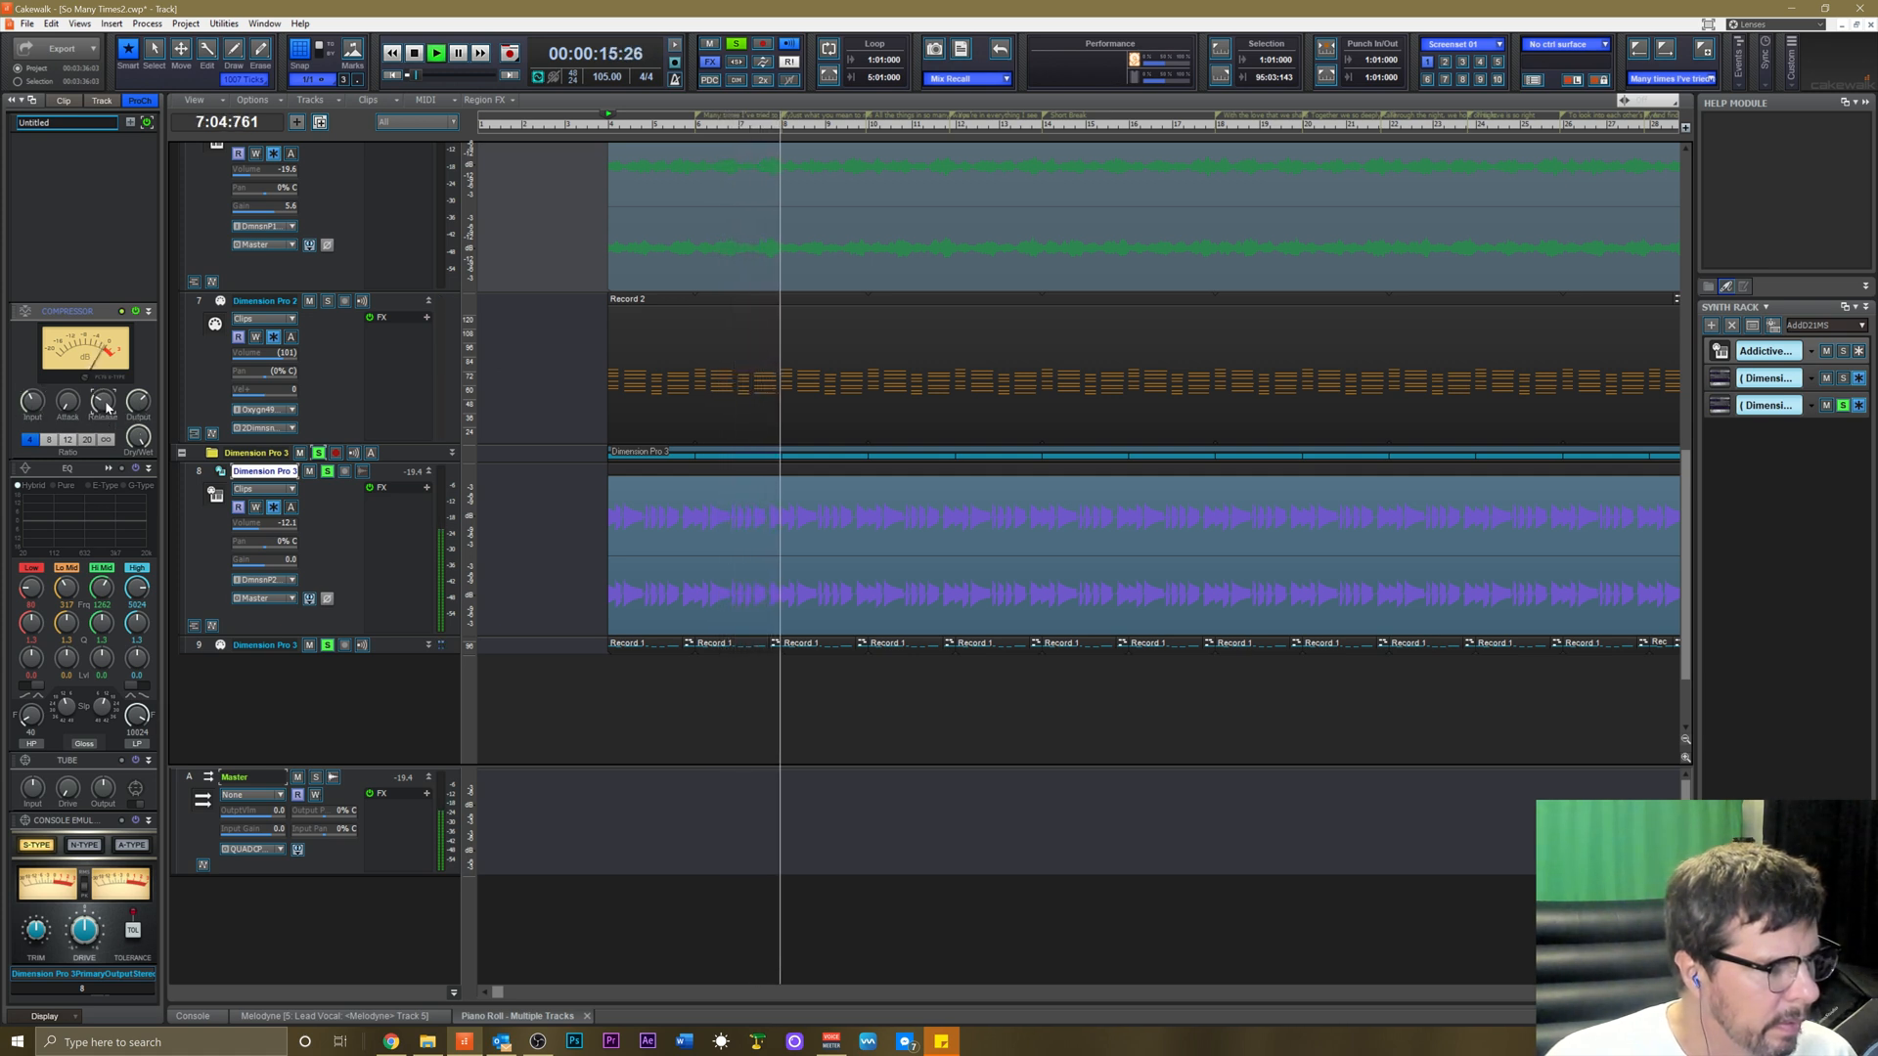
pyautogui.moveTo(33, 403)
pyautogui.moveTo(32, 401); pyautogui.dragTo(33, 377)
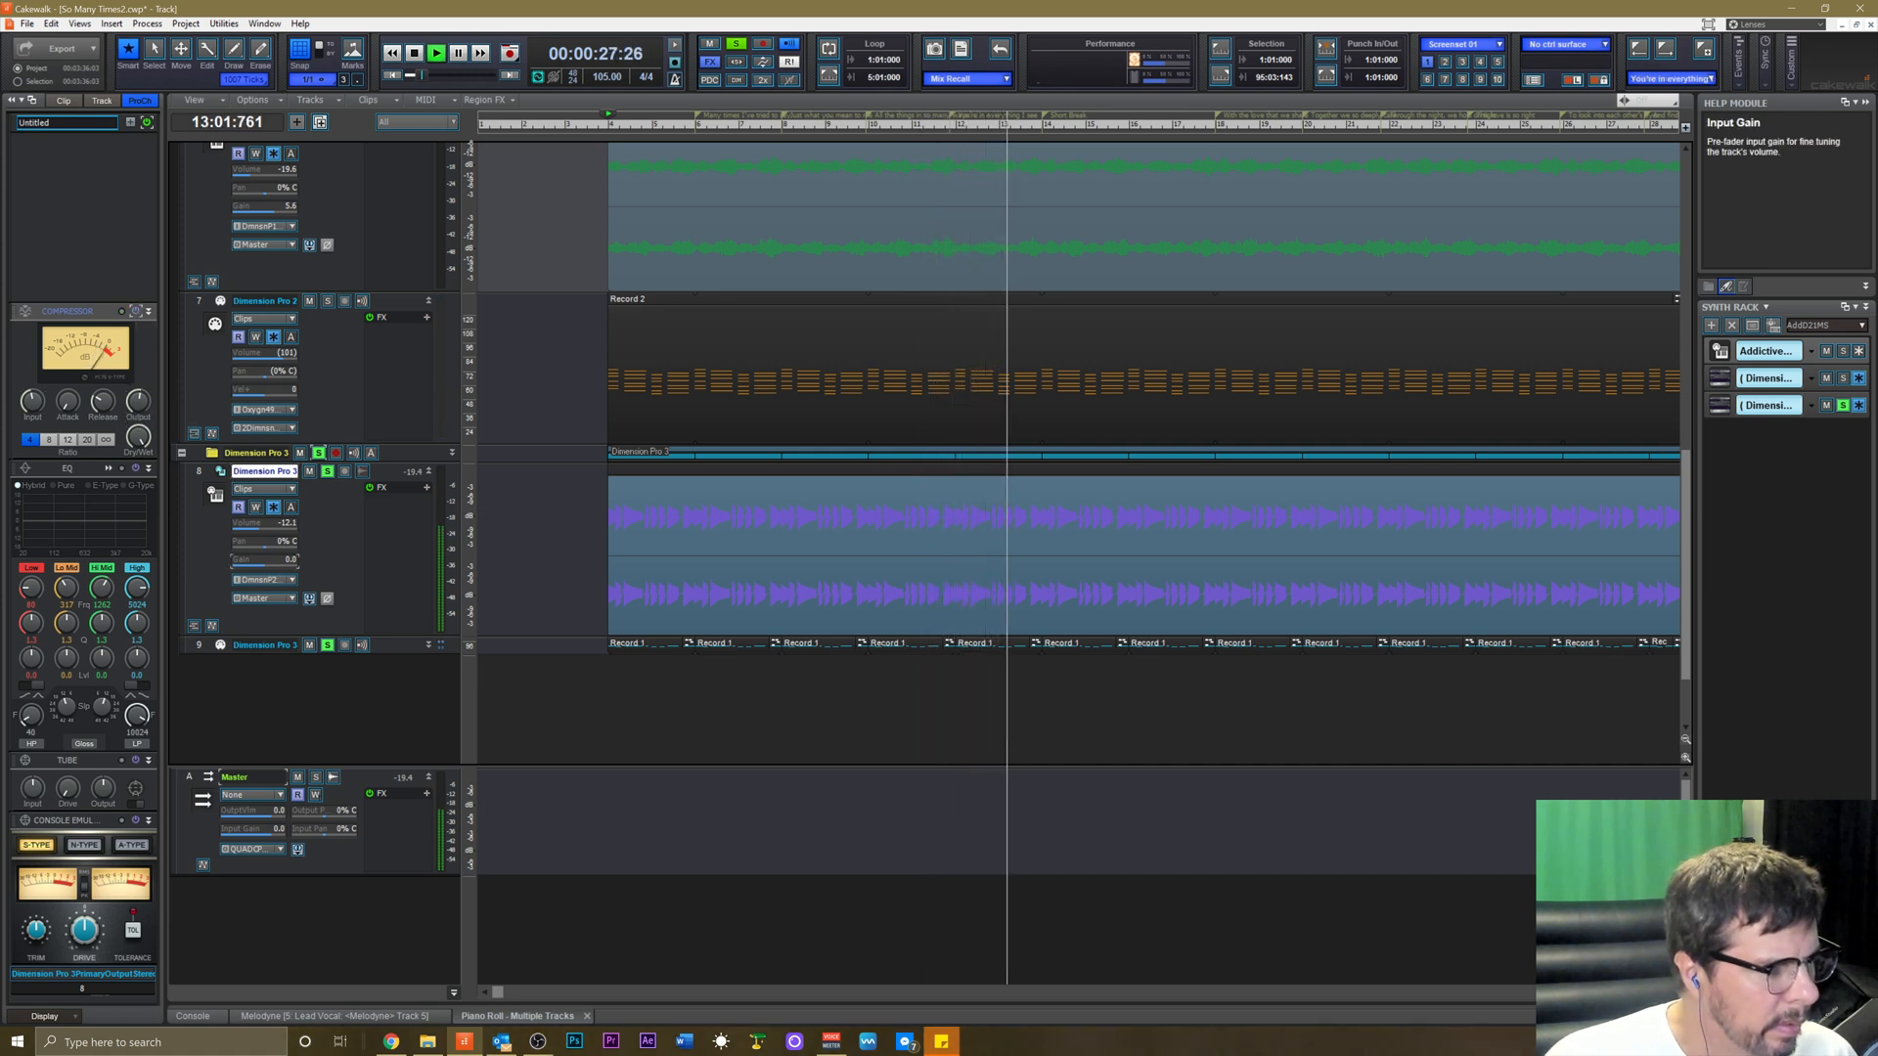
# Reduce the Dimension Pro 3 instrument track's gain to -1.8 and listen to it from measure 4.
pyautogui.moveTo(265, 562); pyautogui.dragTo(260, 562)
pyautogui.press('space')
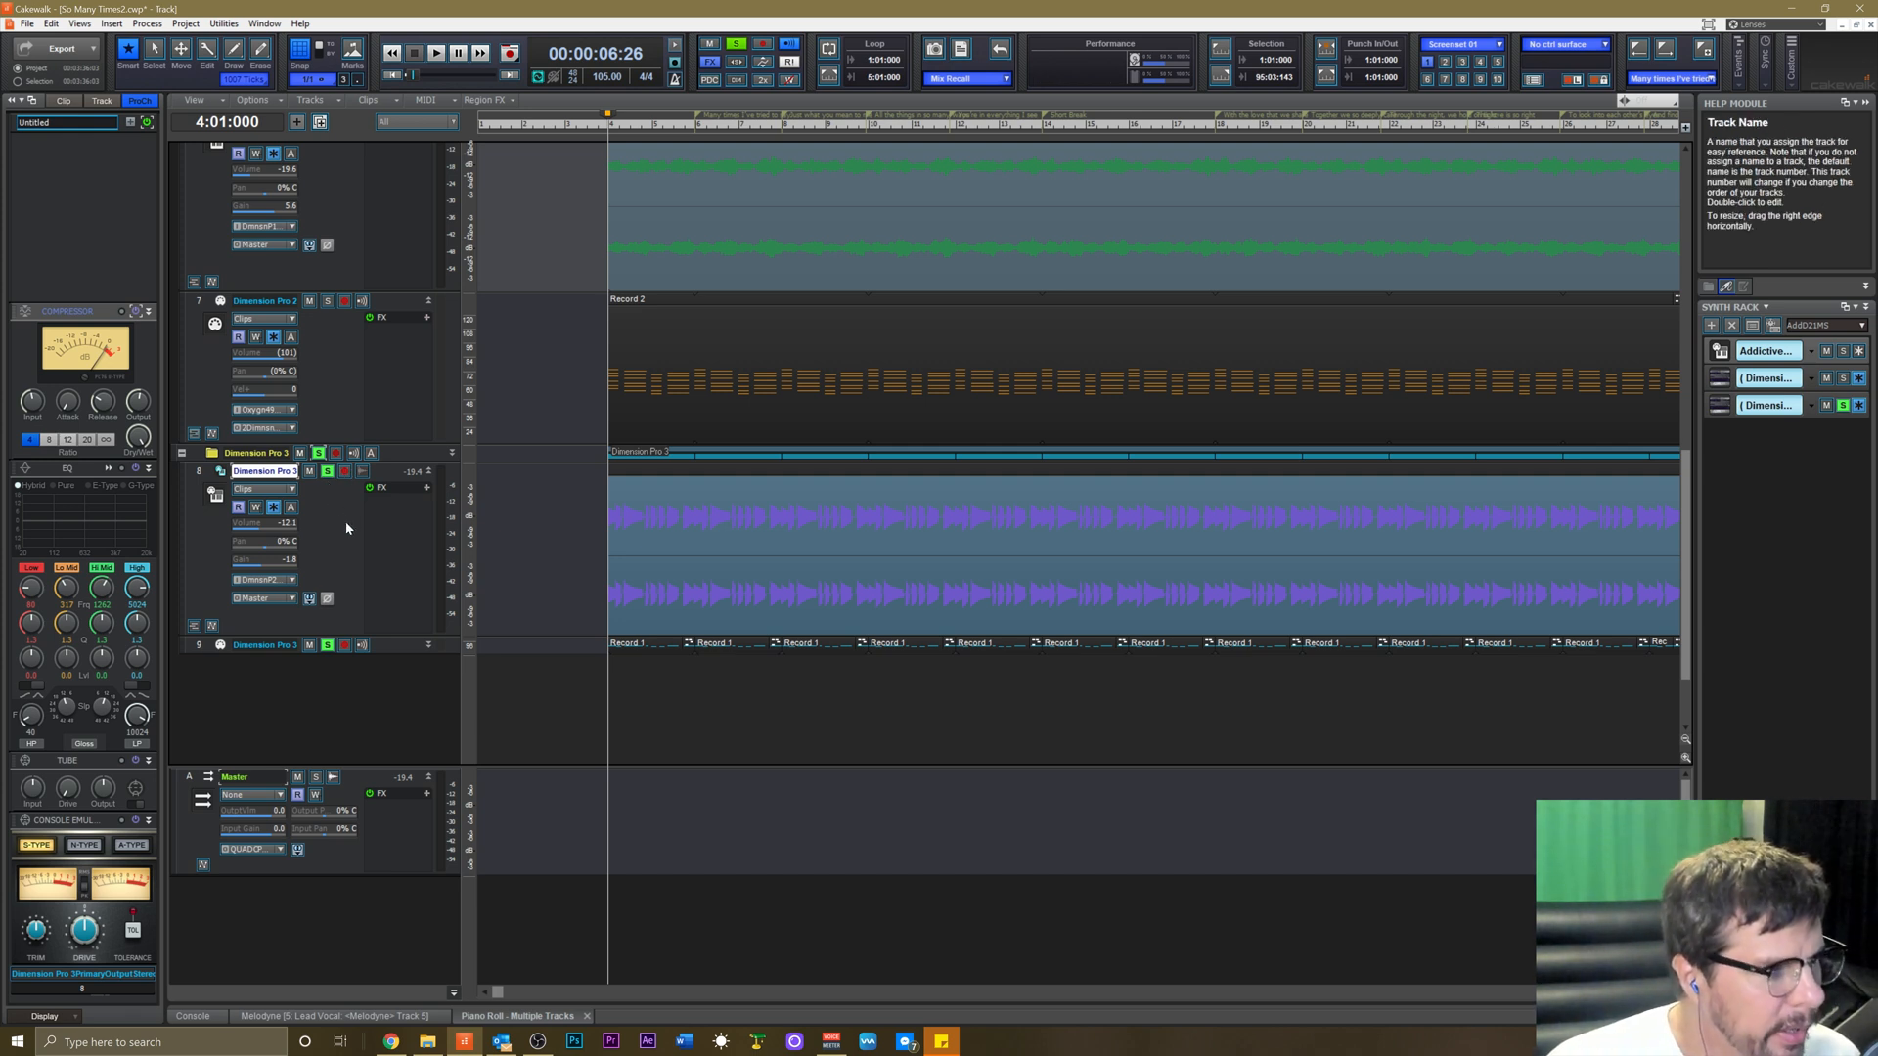
pyautogui.press('space')
pyautogui.press('space')
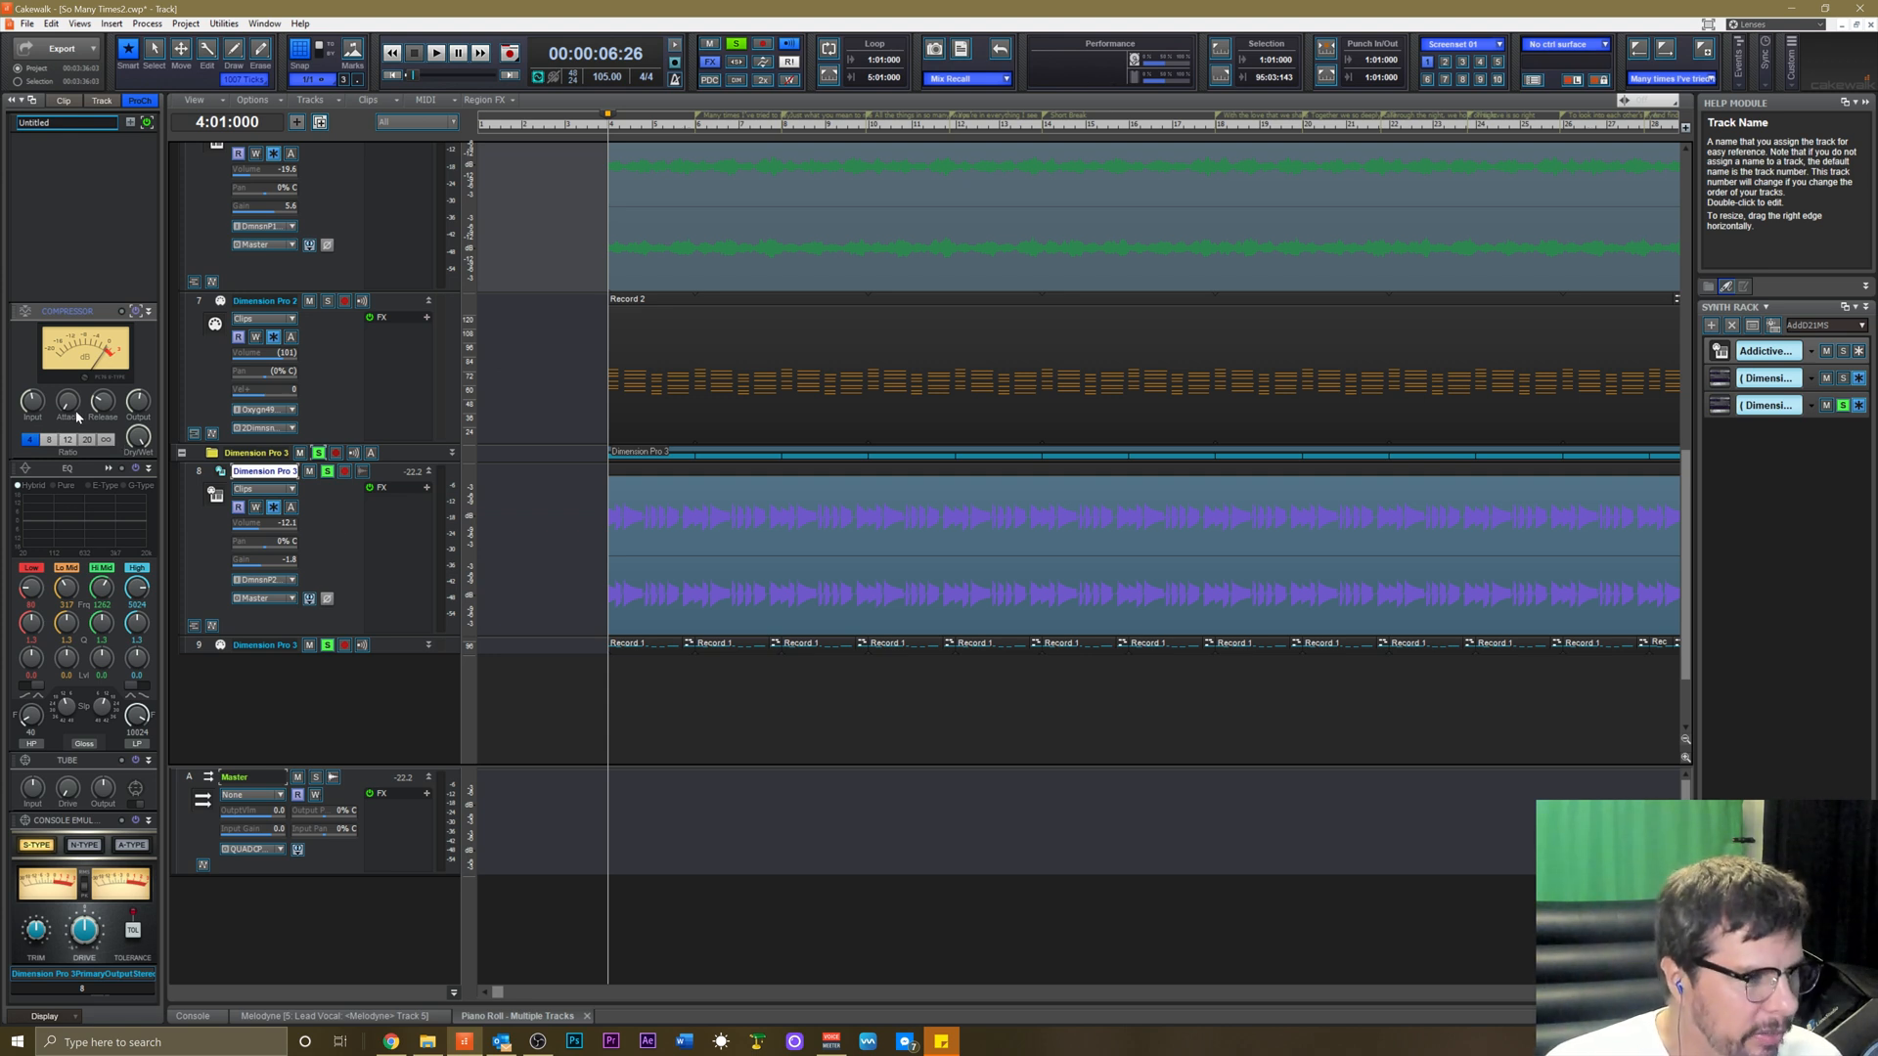
# Reduce the compressor's release and set its output to -4.0 dB while comparing the bass with and without compression.
pyautogui.moveTo(66, 412)
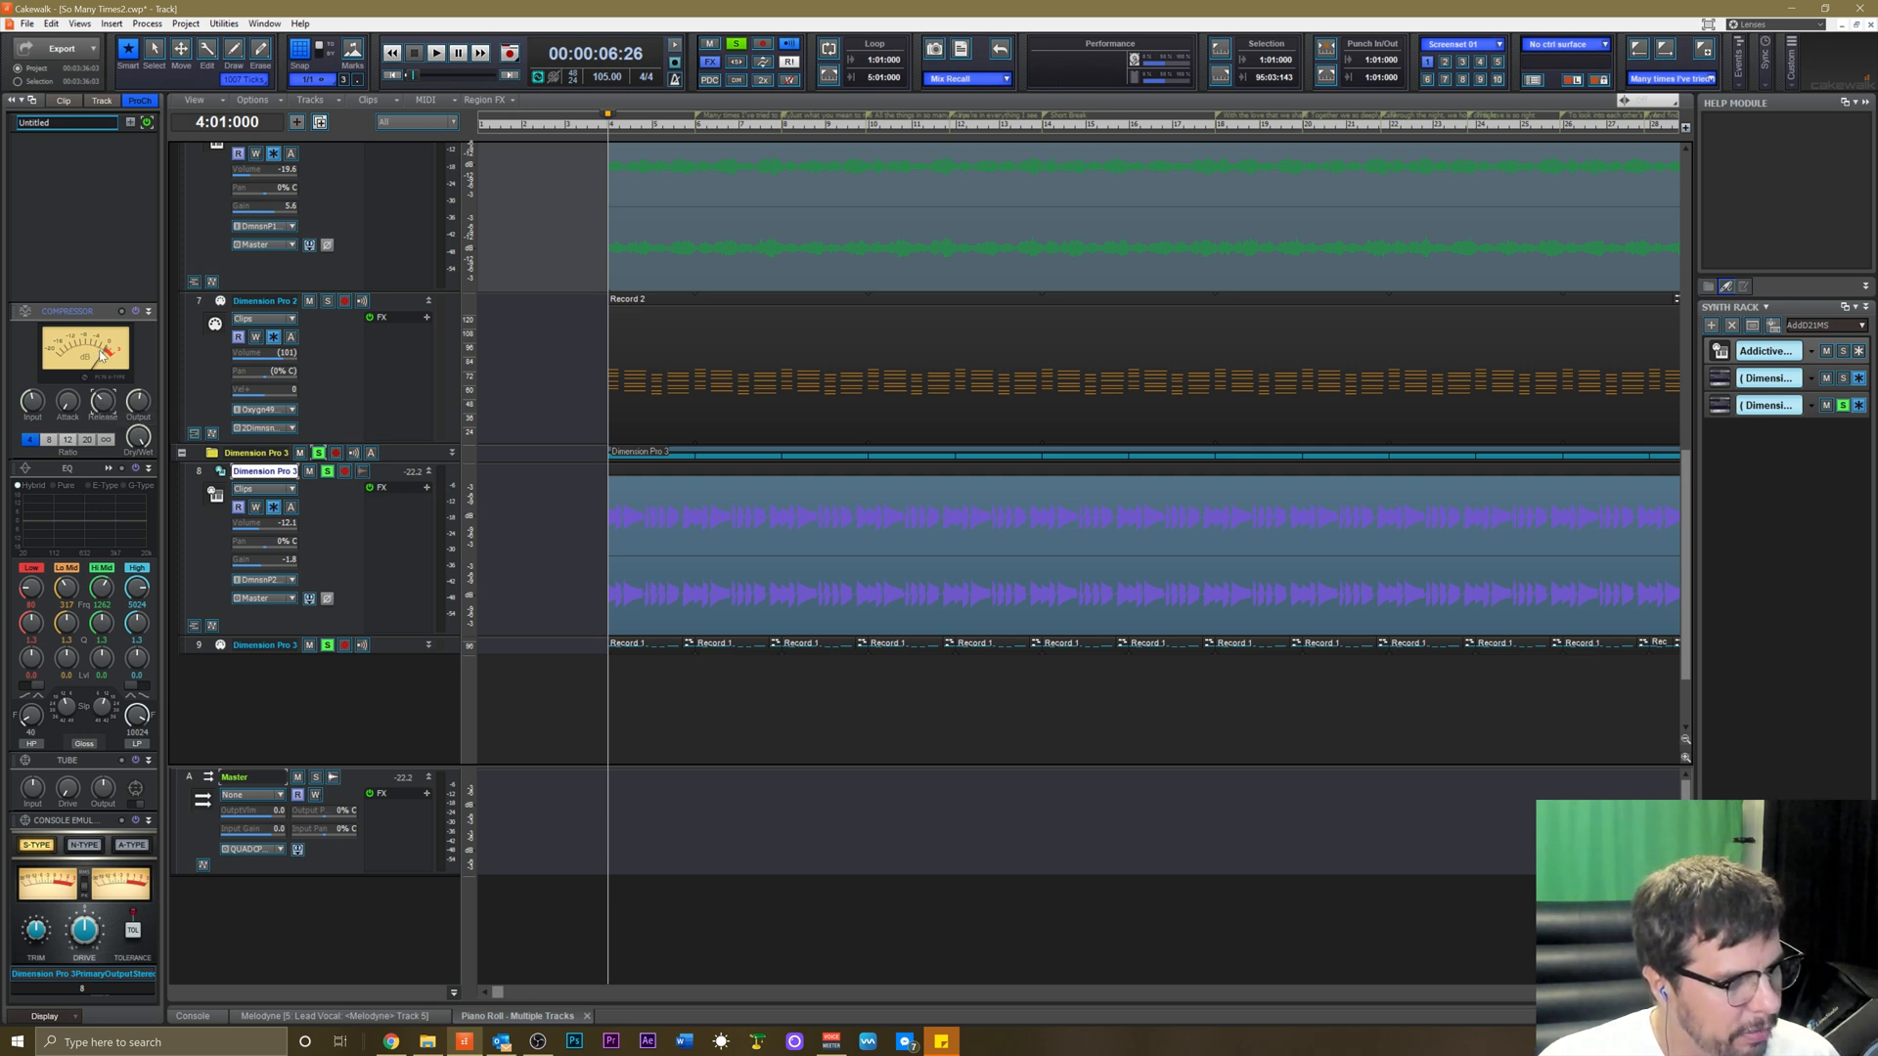
pyautogui.press('space')
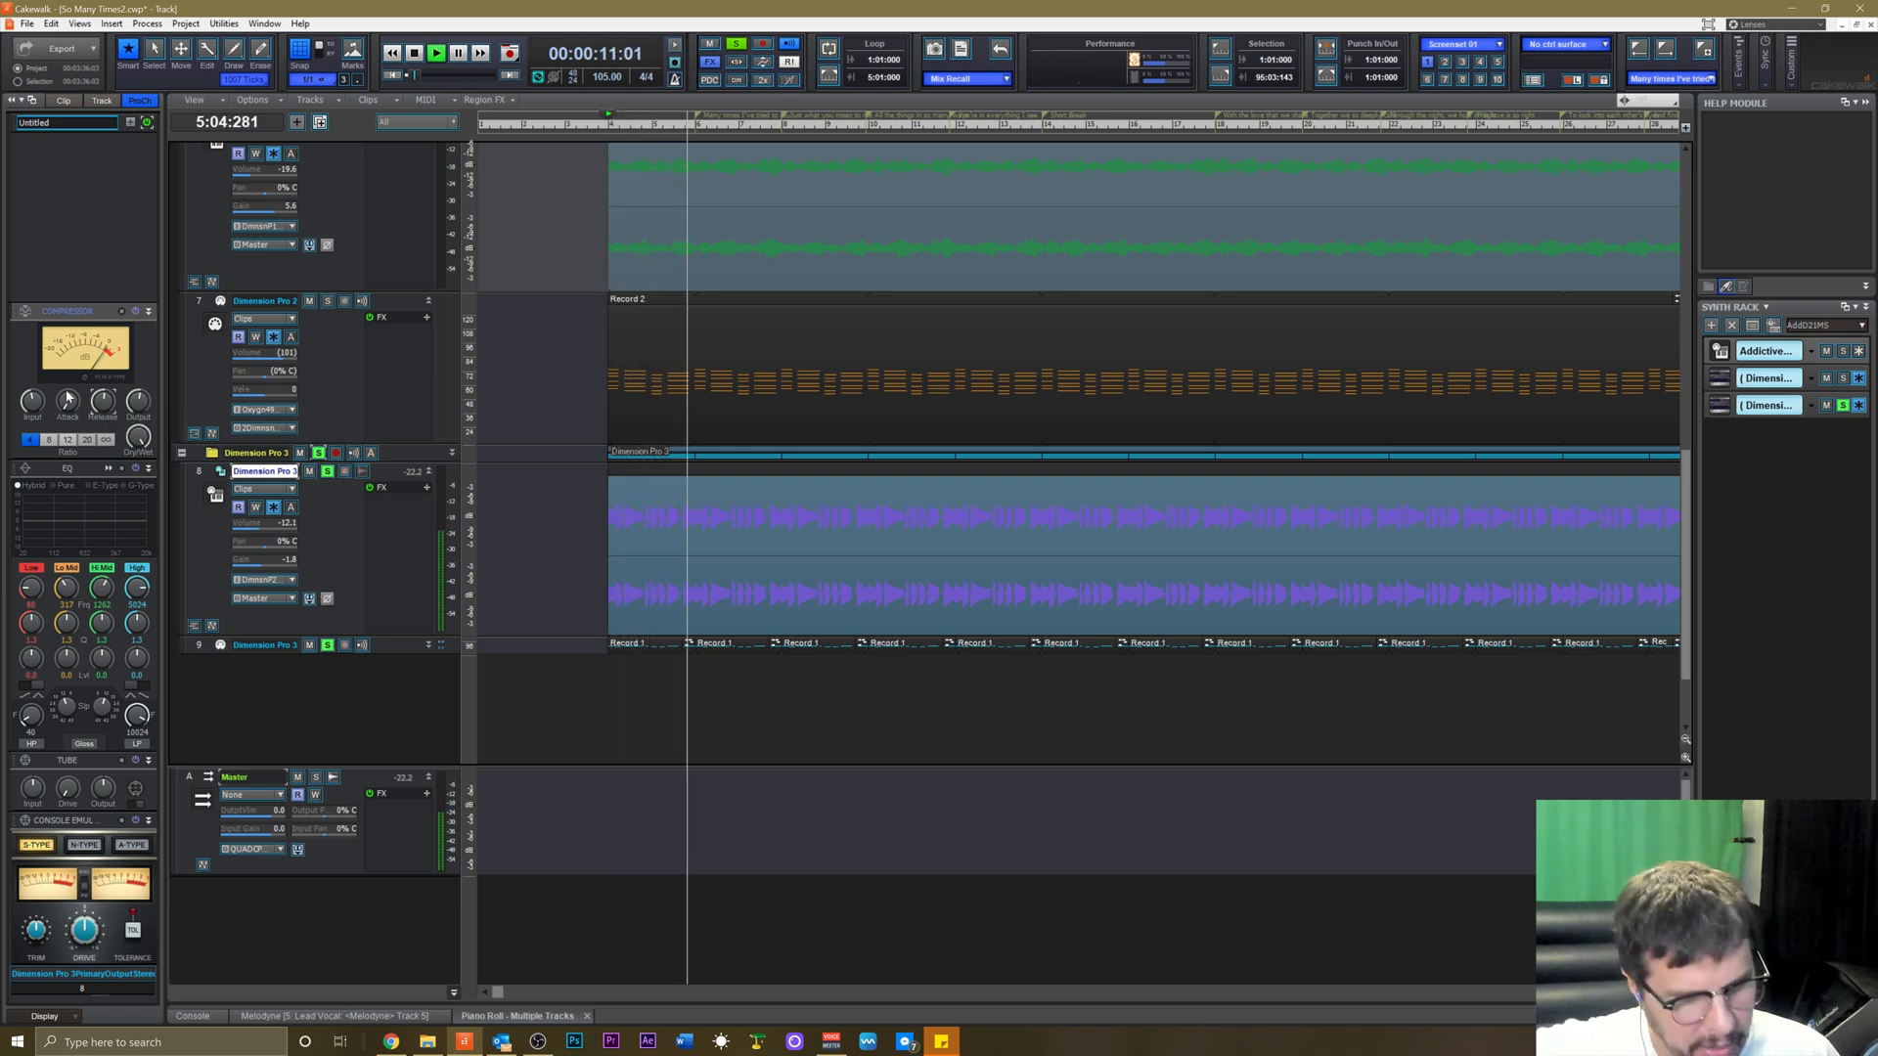
pyautogui.press('space')
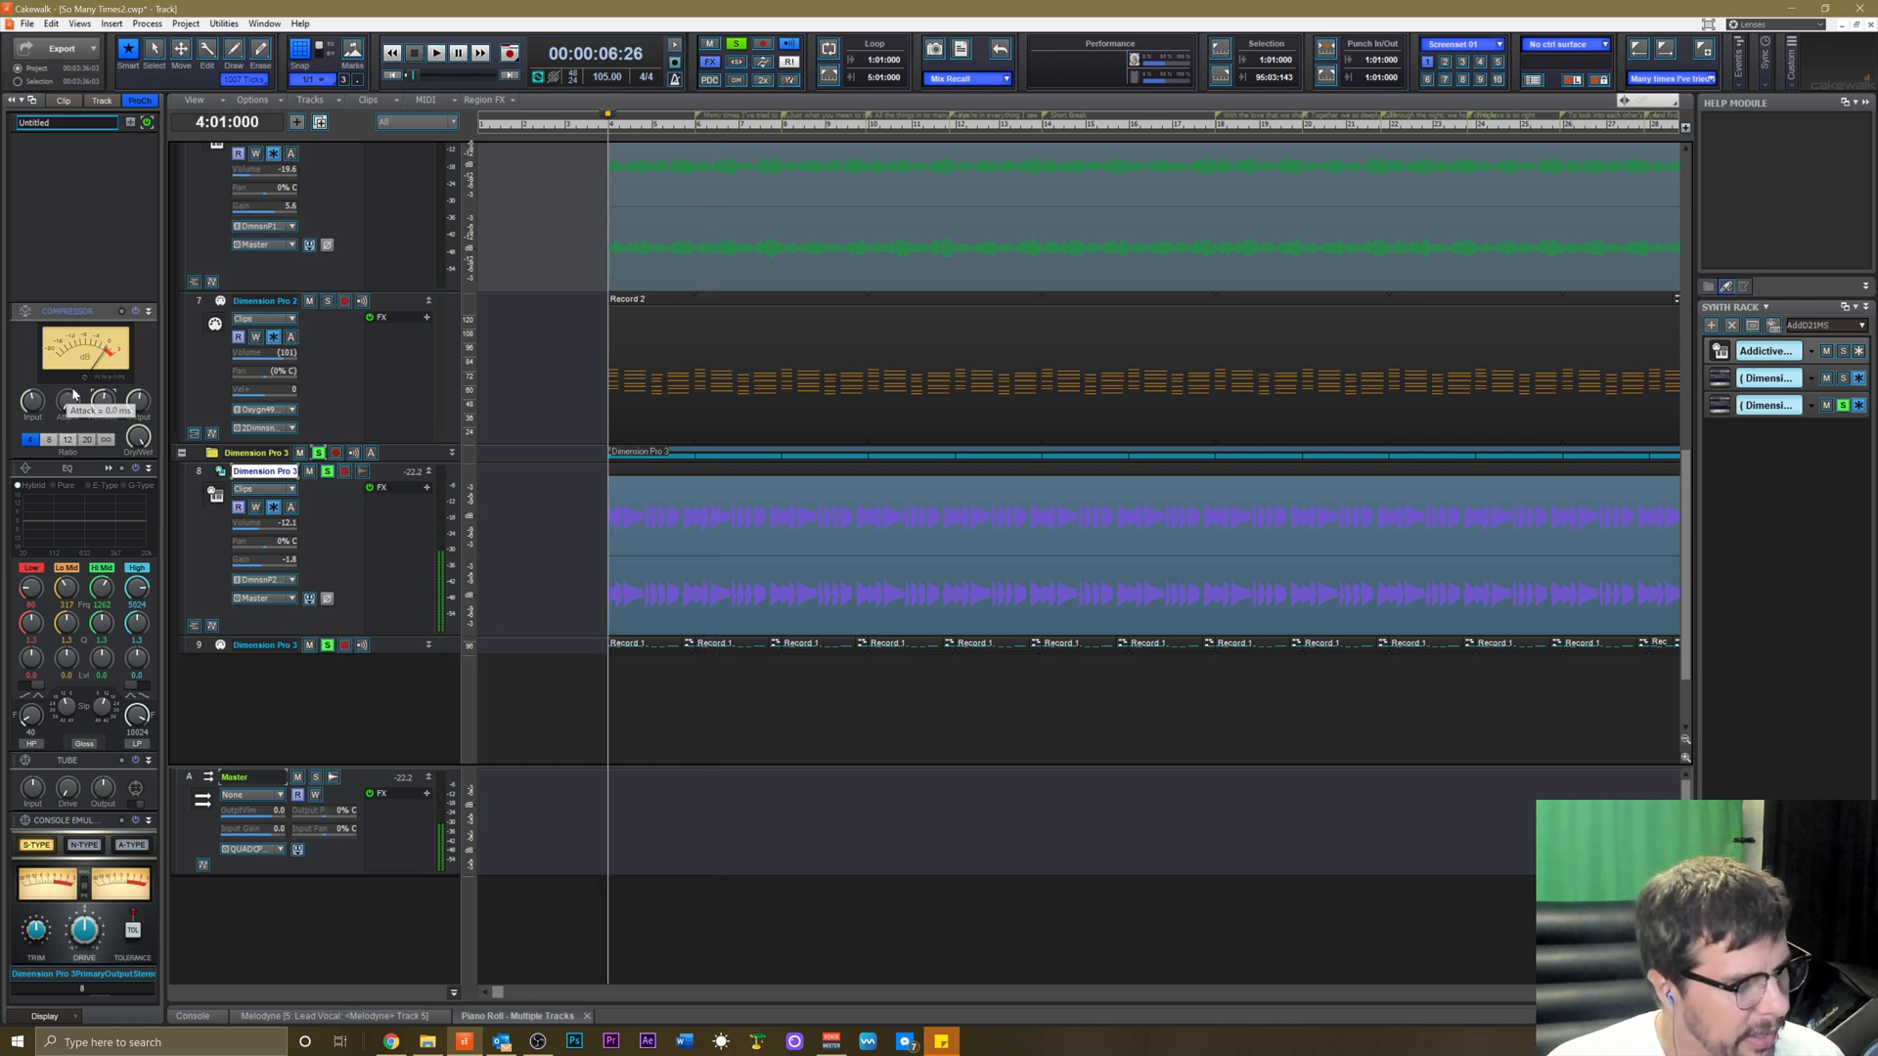
pyautogui.press('space')
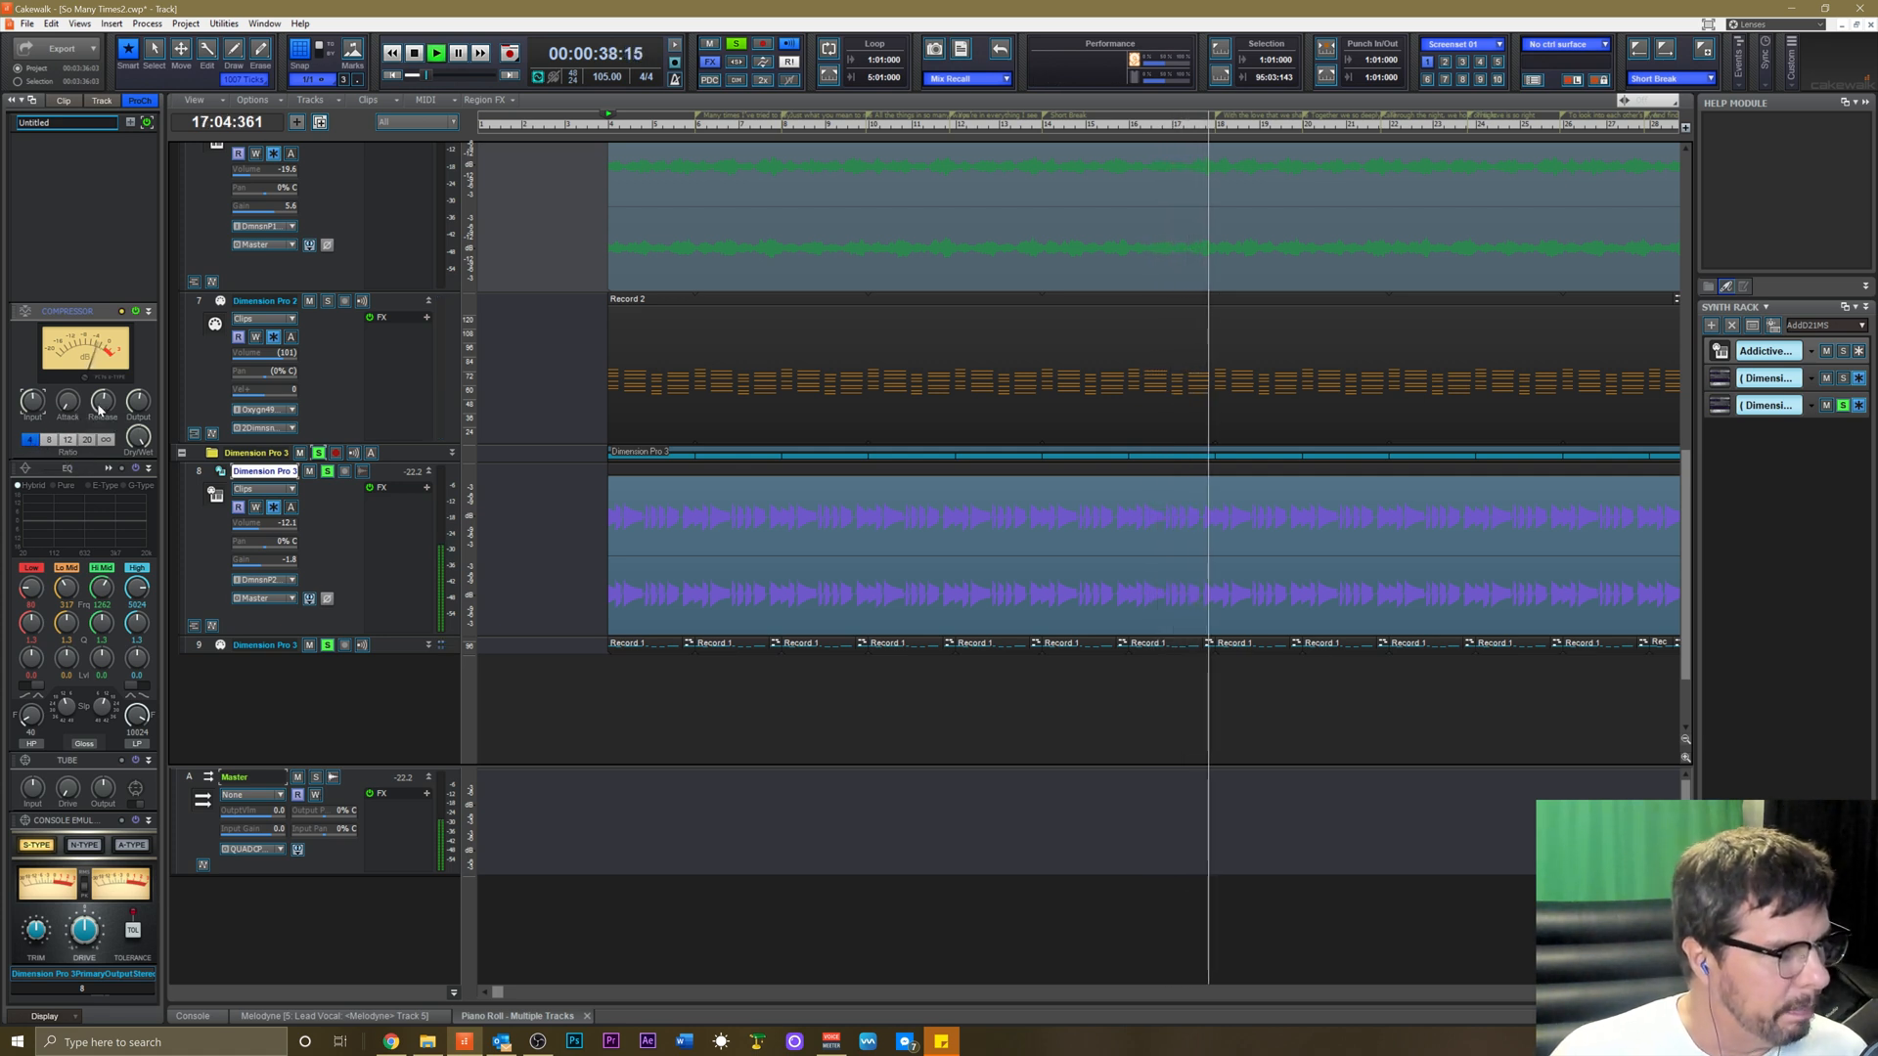
pyautogui.moveTo(103, 401); pyautogui.dragTo(103, 410)
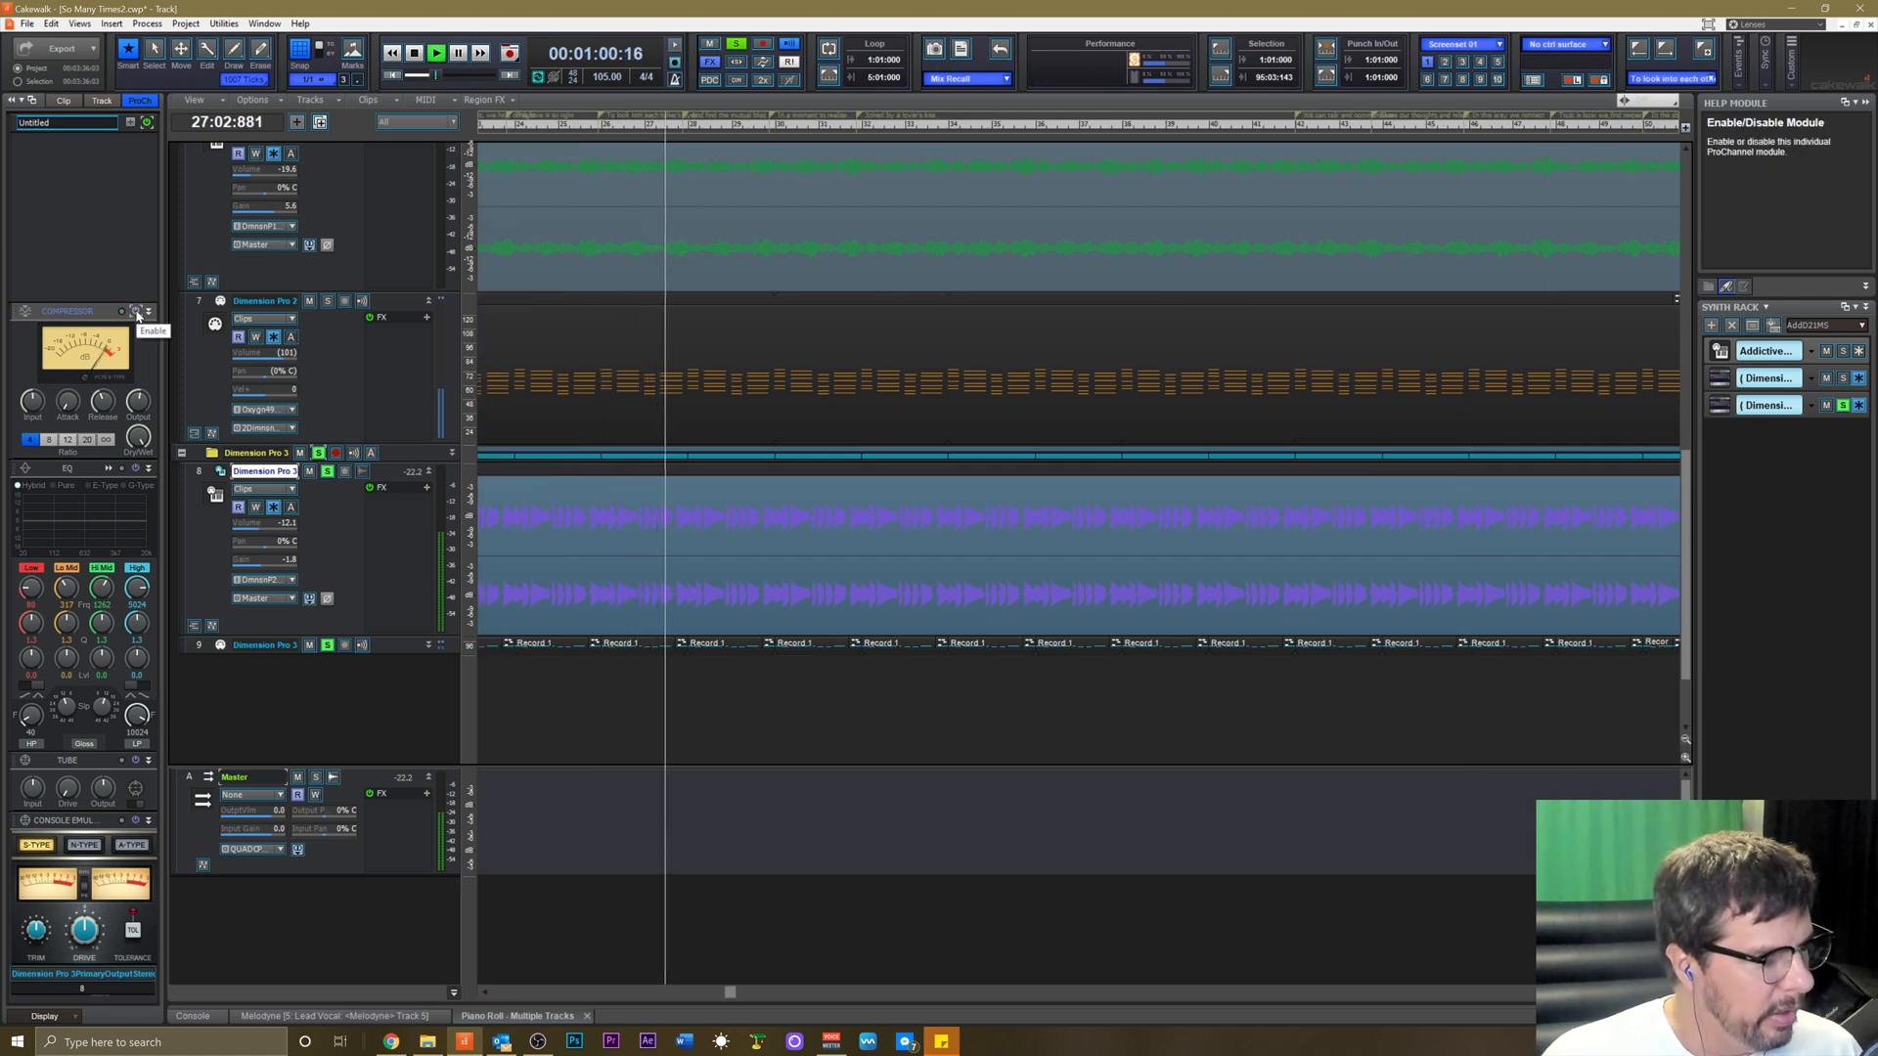
pyautogui.moveTo(137, 407)
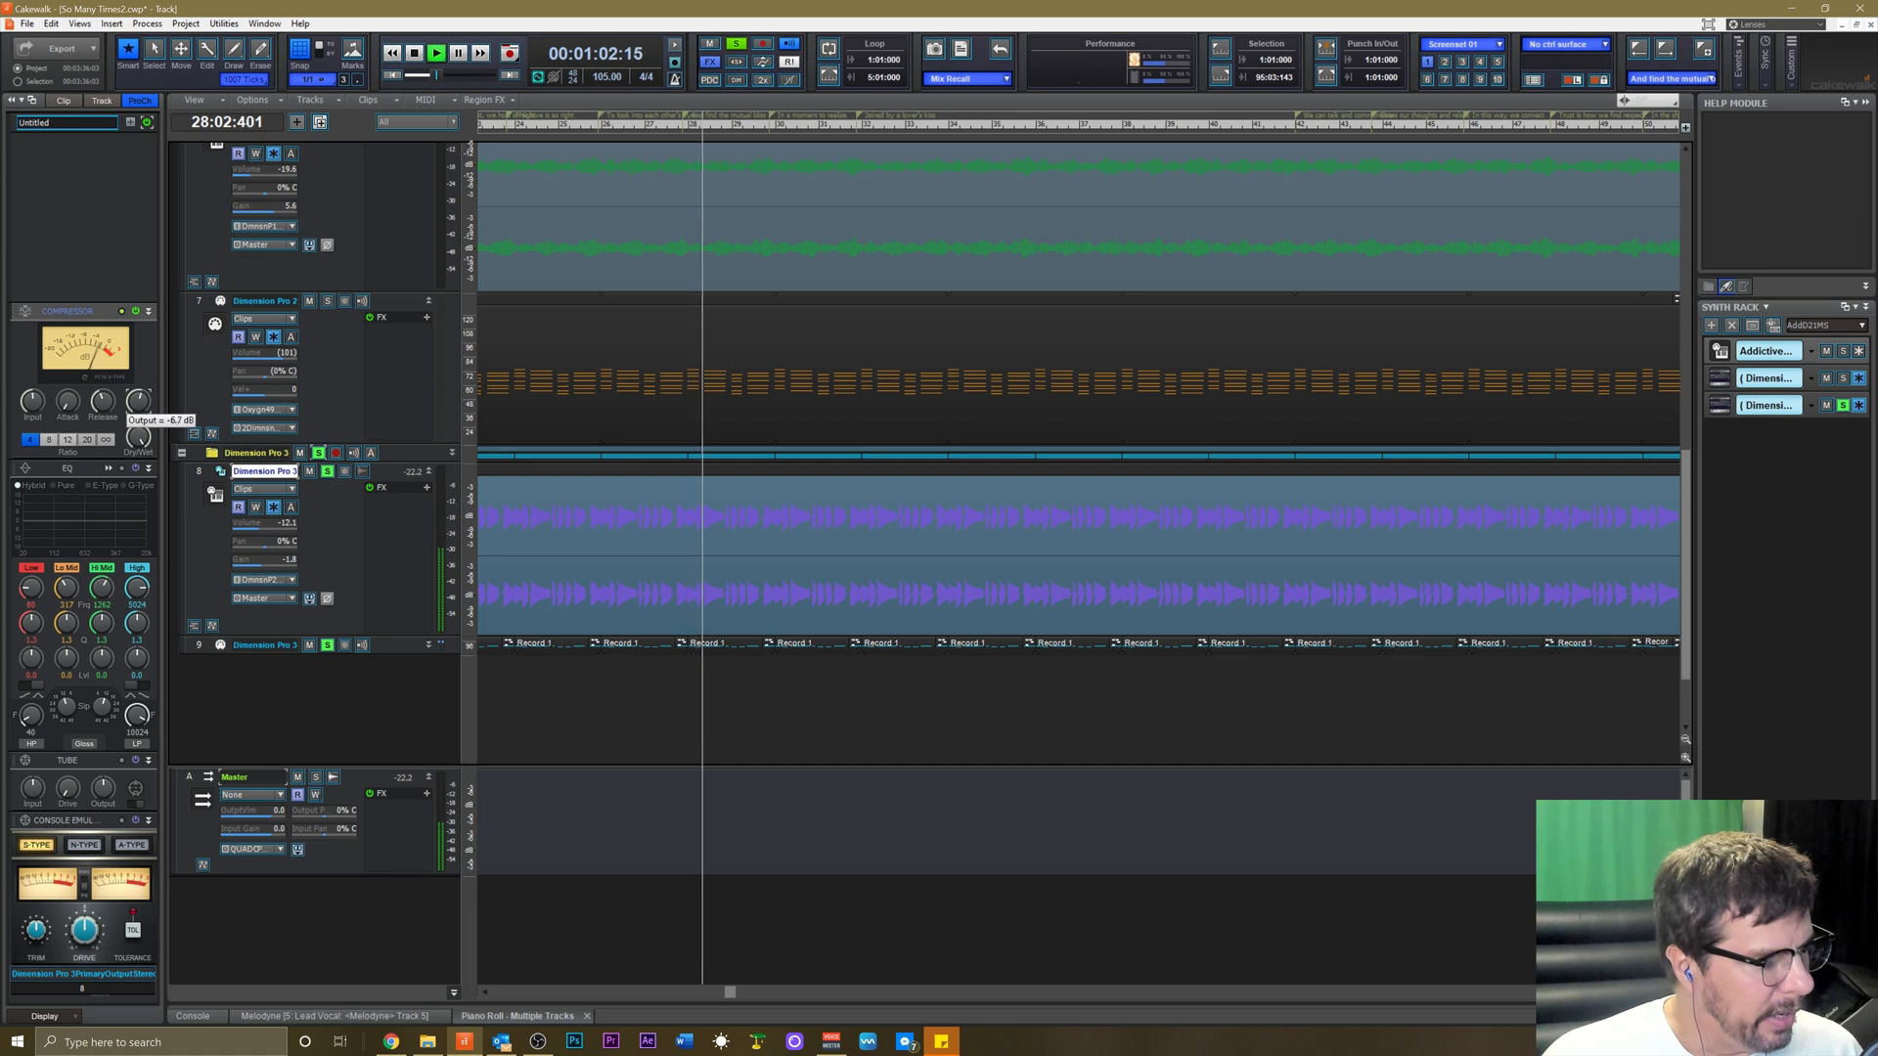
pyautogui.click(136, 312)
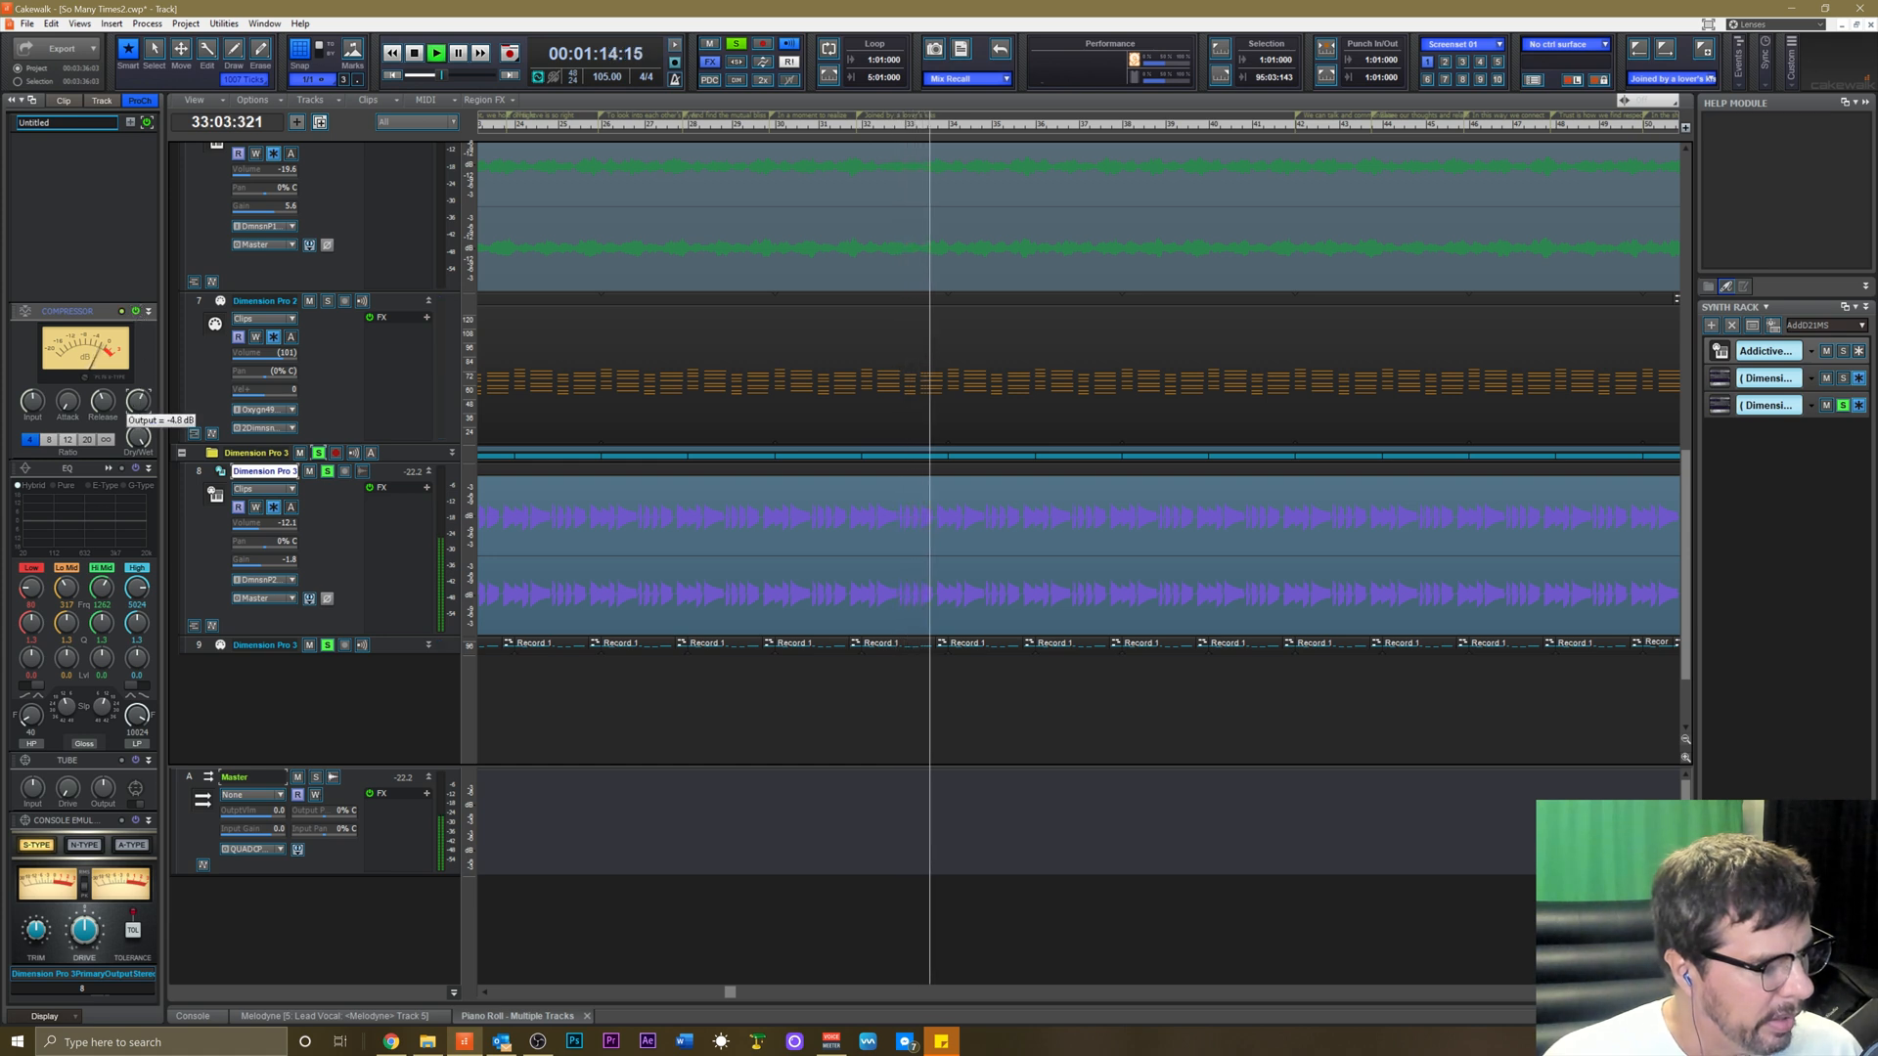
# Enable the bass track's EQ with a high-pass filter at 56 Hz and a slight low-mid cut near 200 Hz.
pyautogui.click(136, 469)
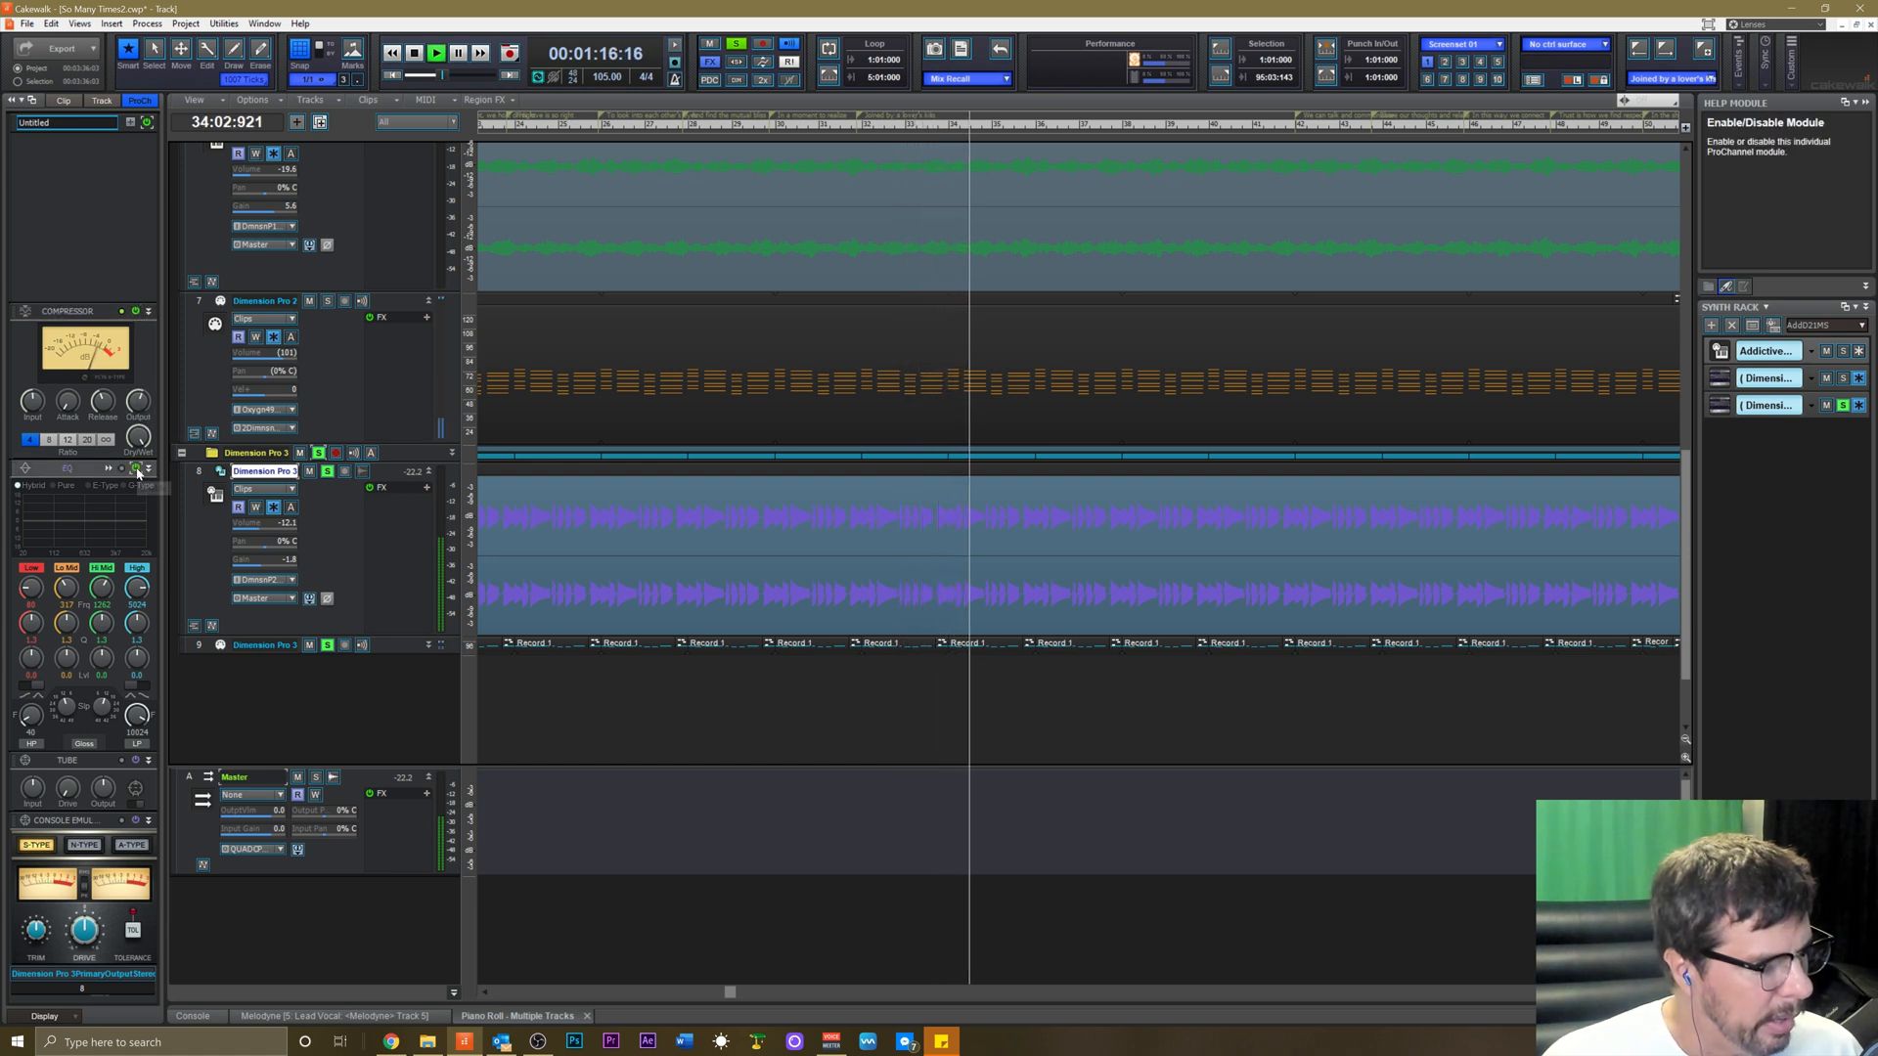
pyautogui.click(108, 470)
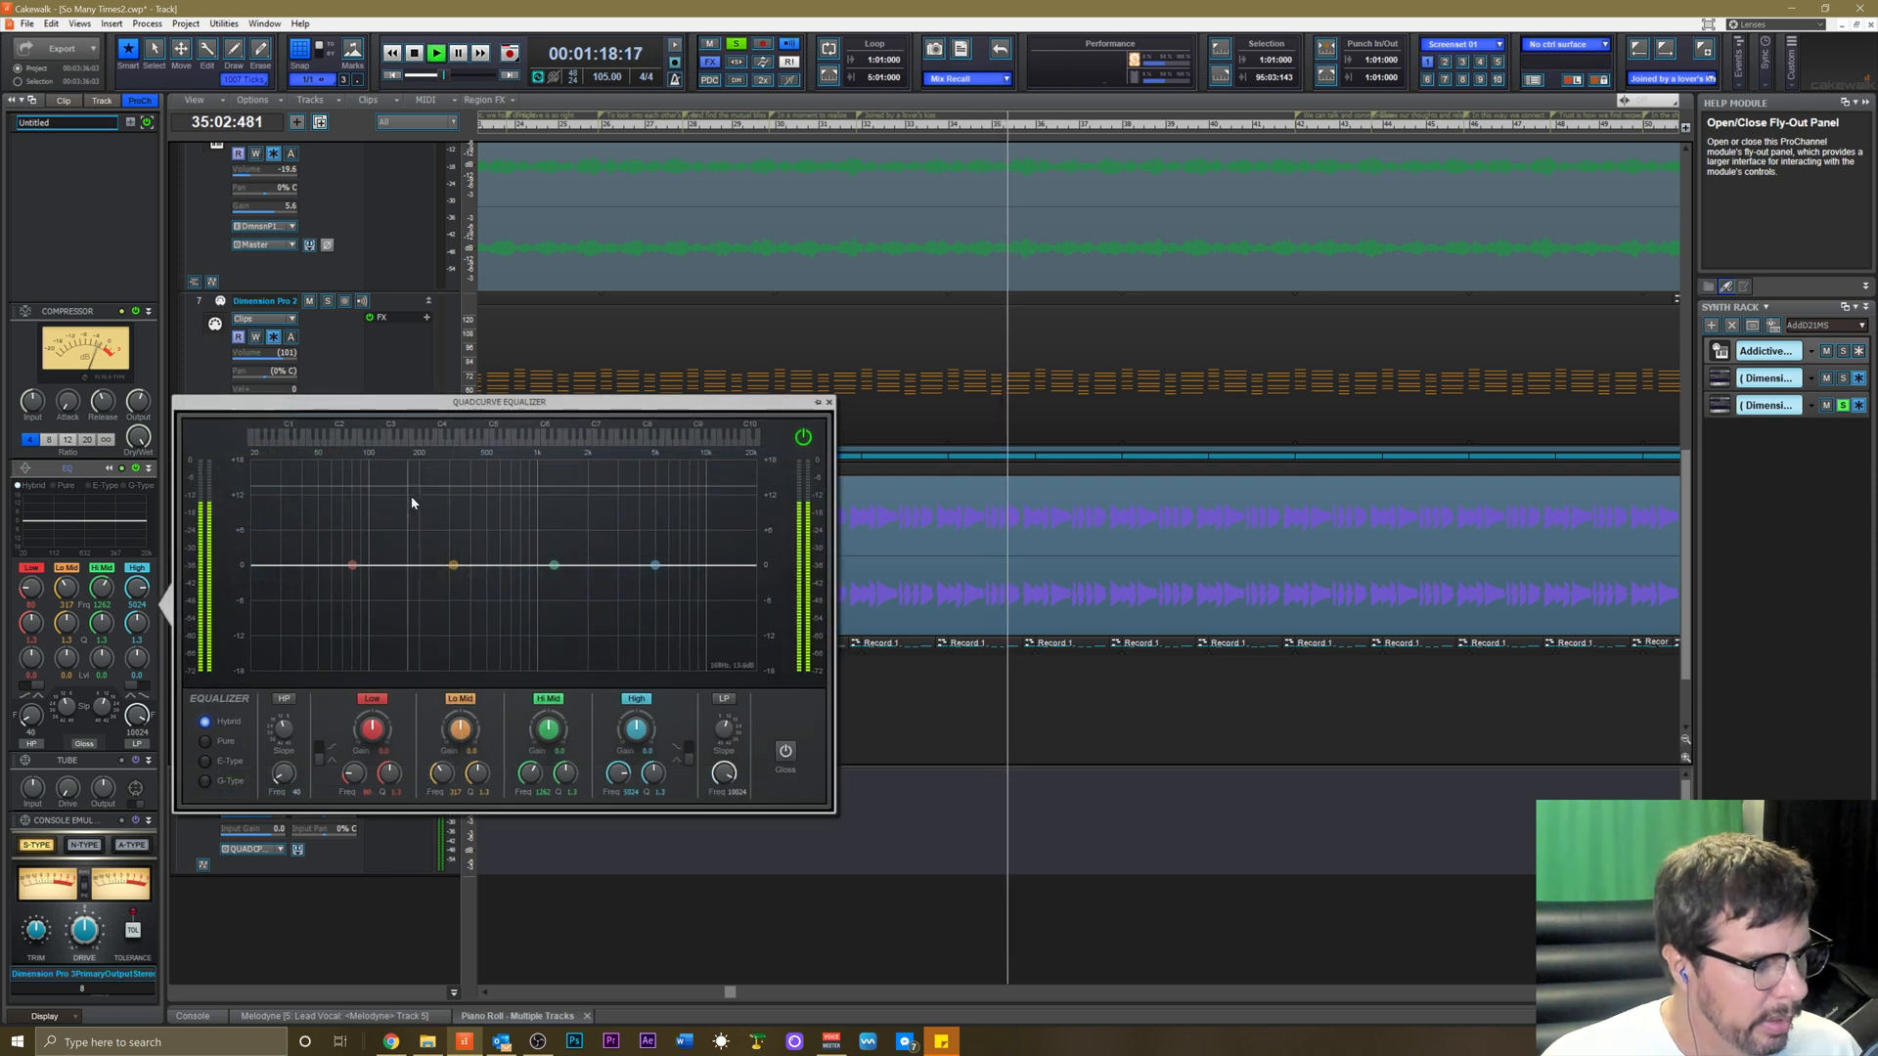
pyautogui.click(284, 699)
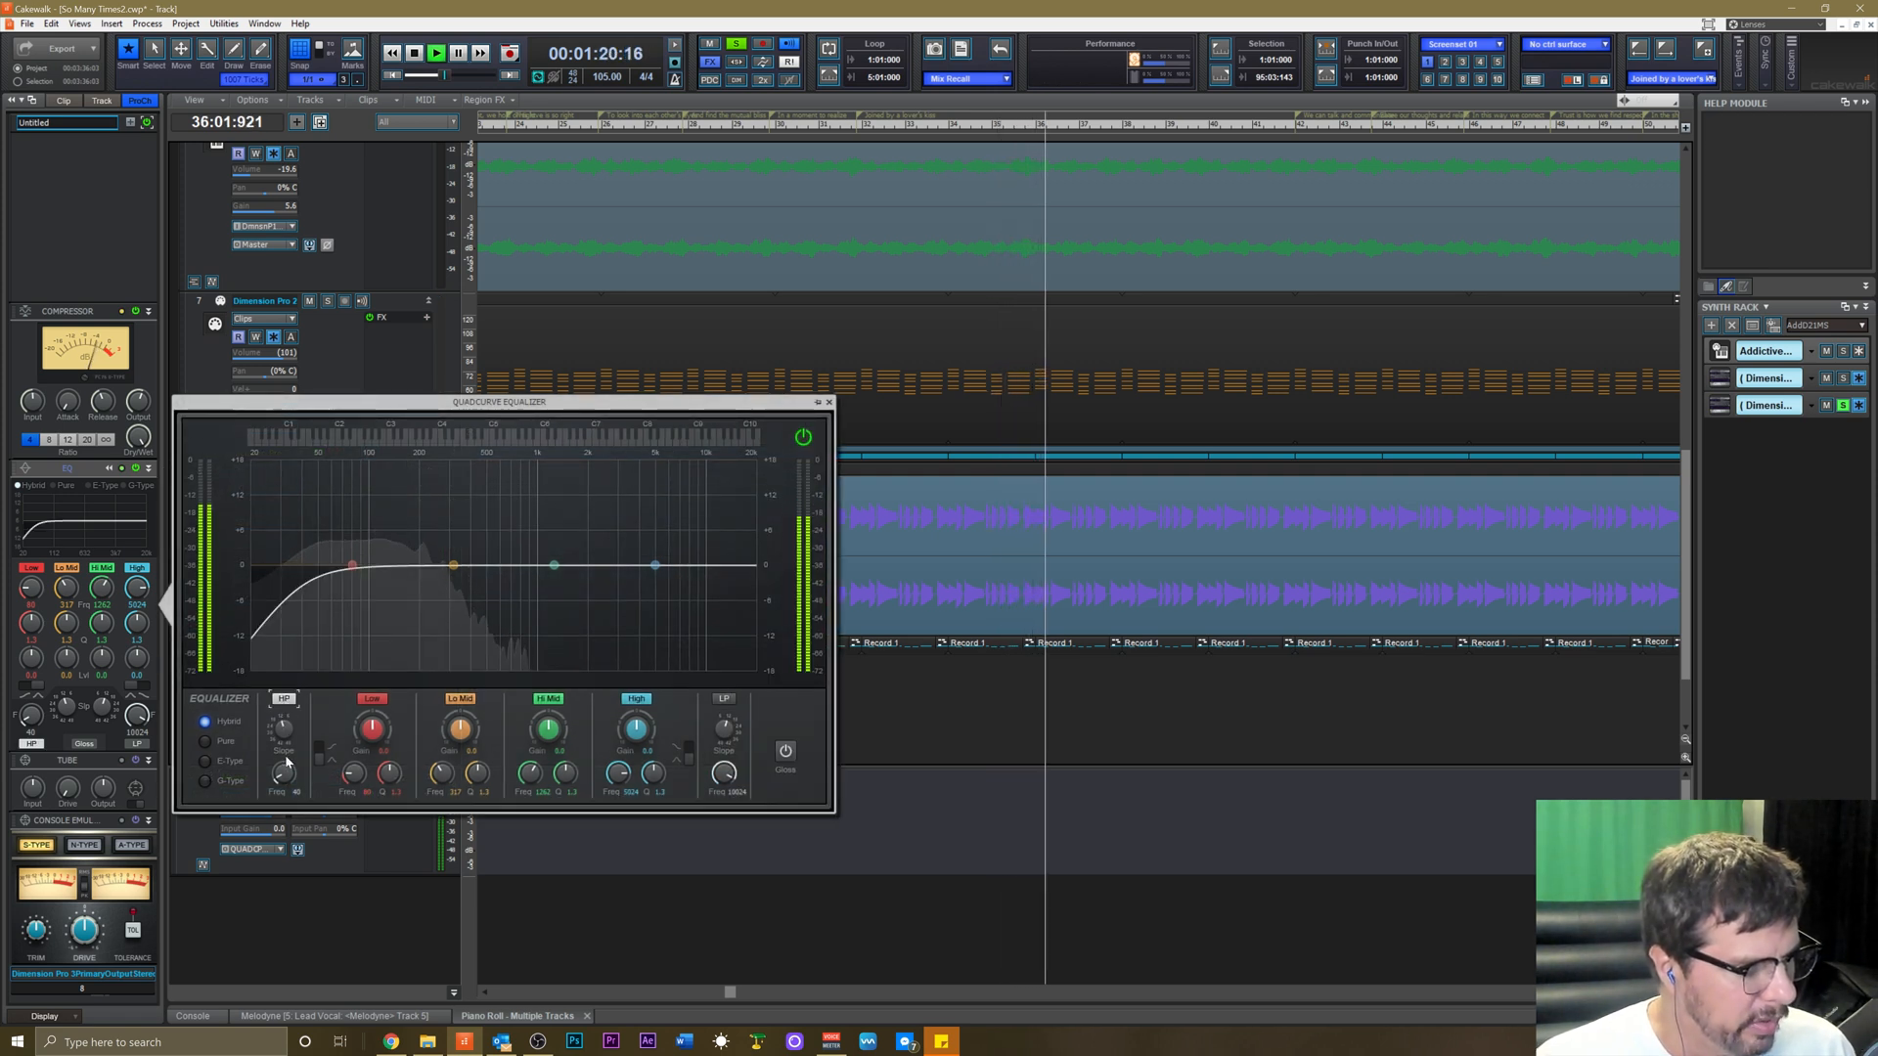
pyautogui.moveTo(284, 775); pyautogui.dragTo(283, 758)
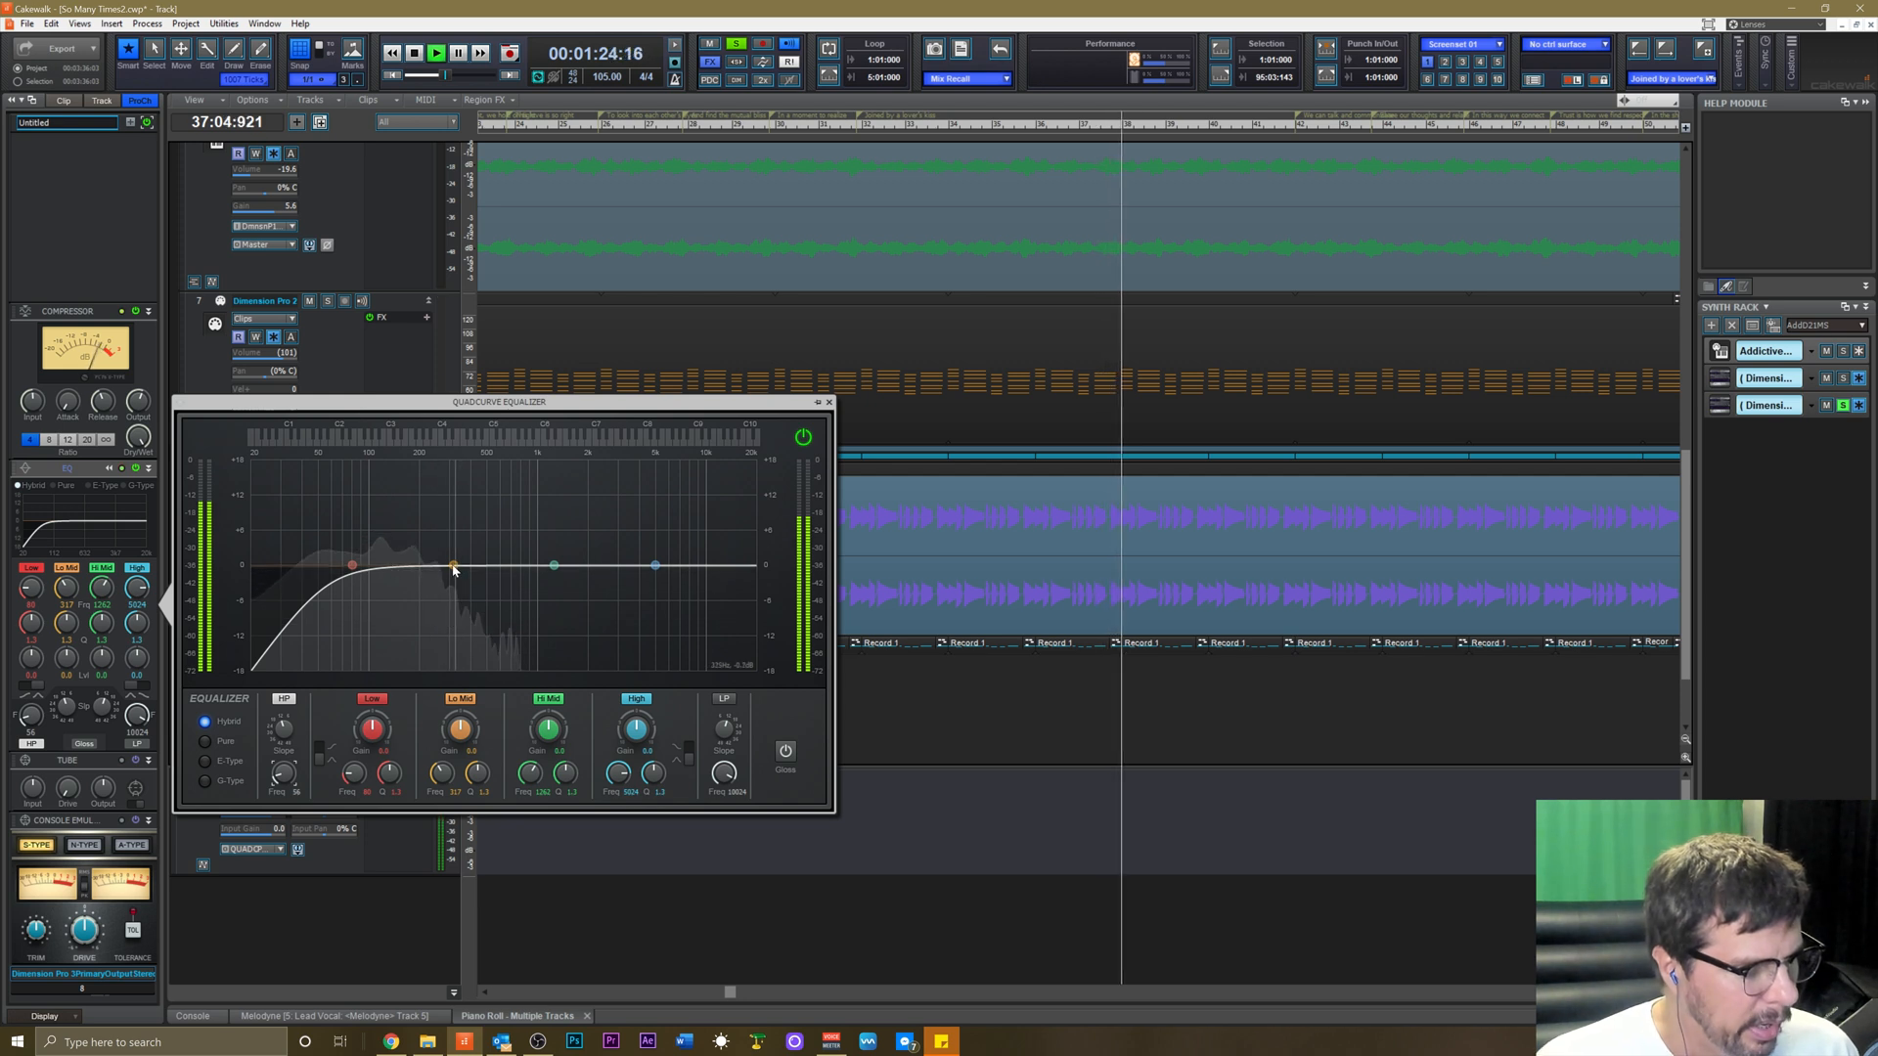
pyautogui.moveTo(454, 565); pyautogui.dragTo(420, 581)
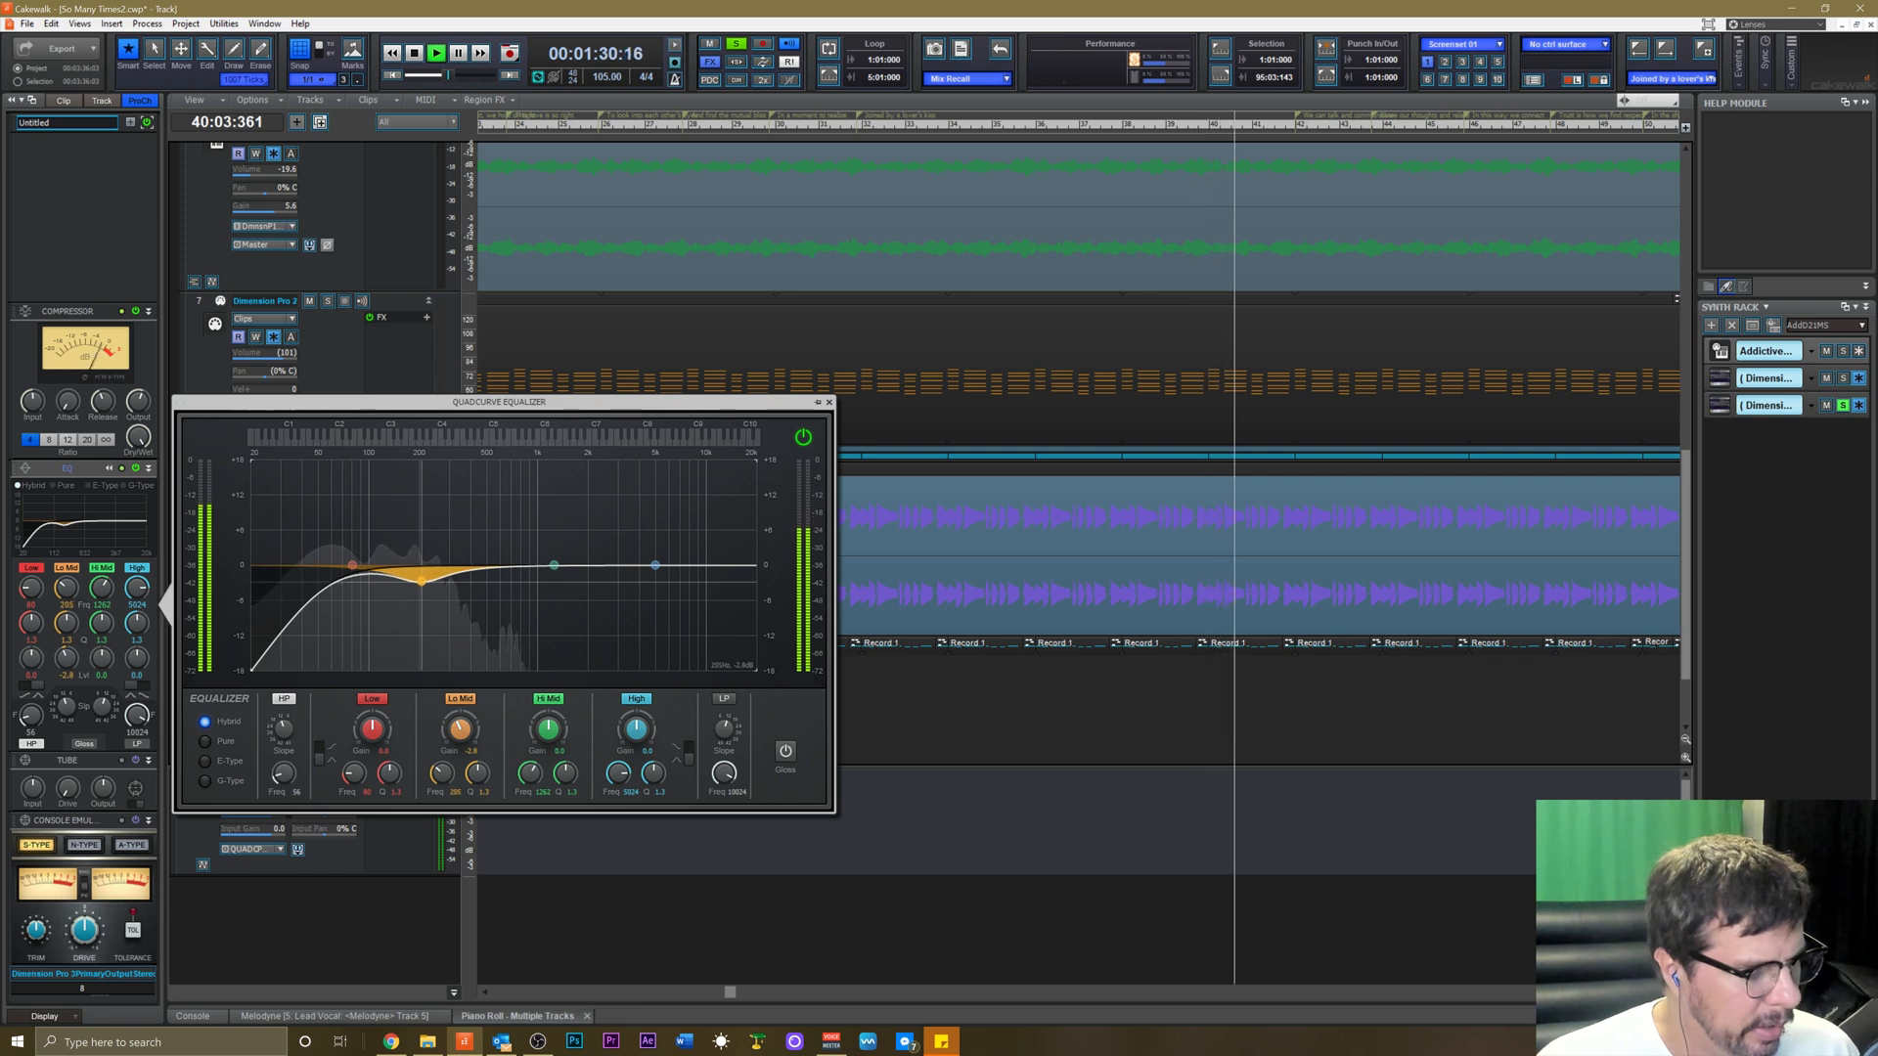
pyautogui.click(829, 402)
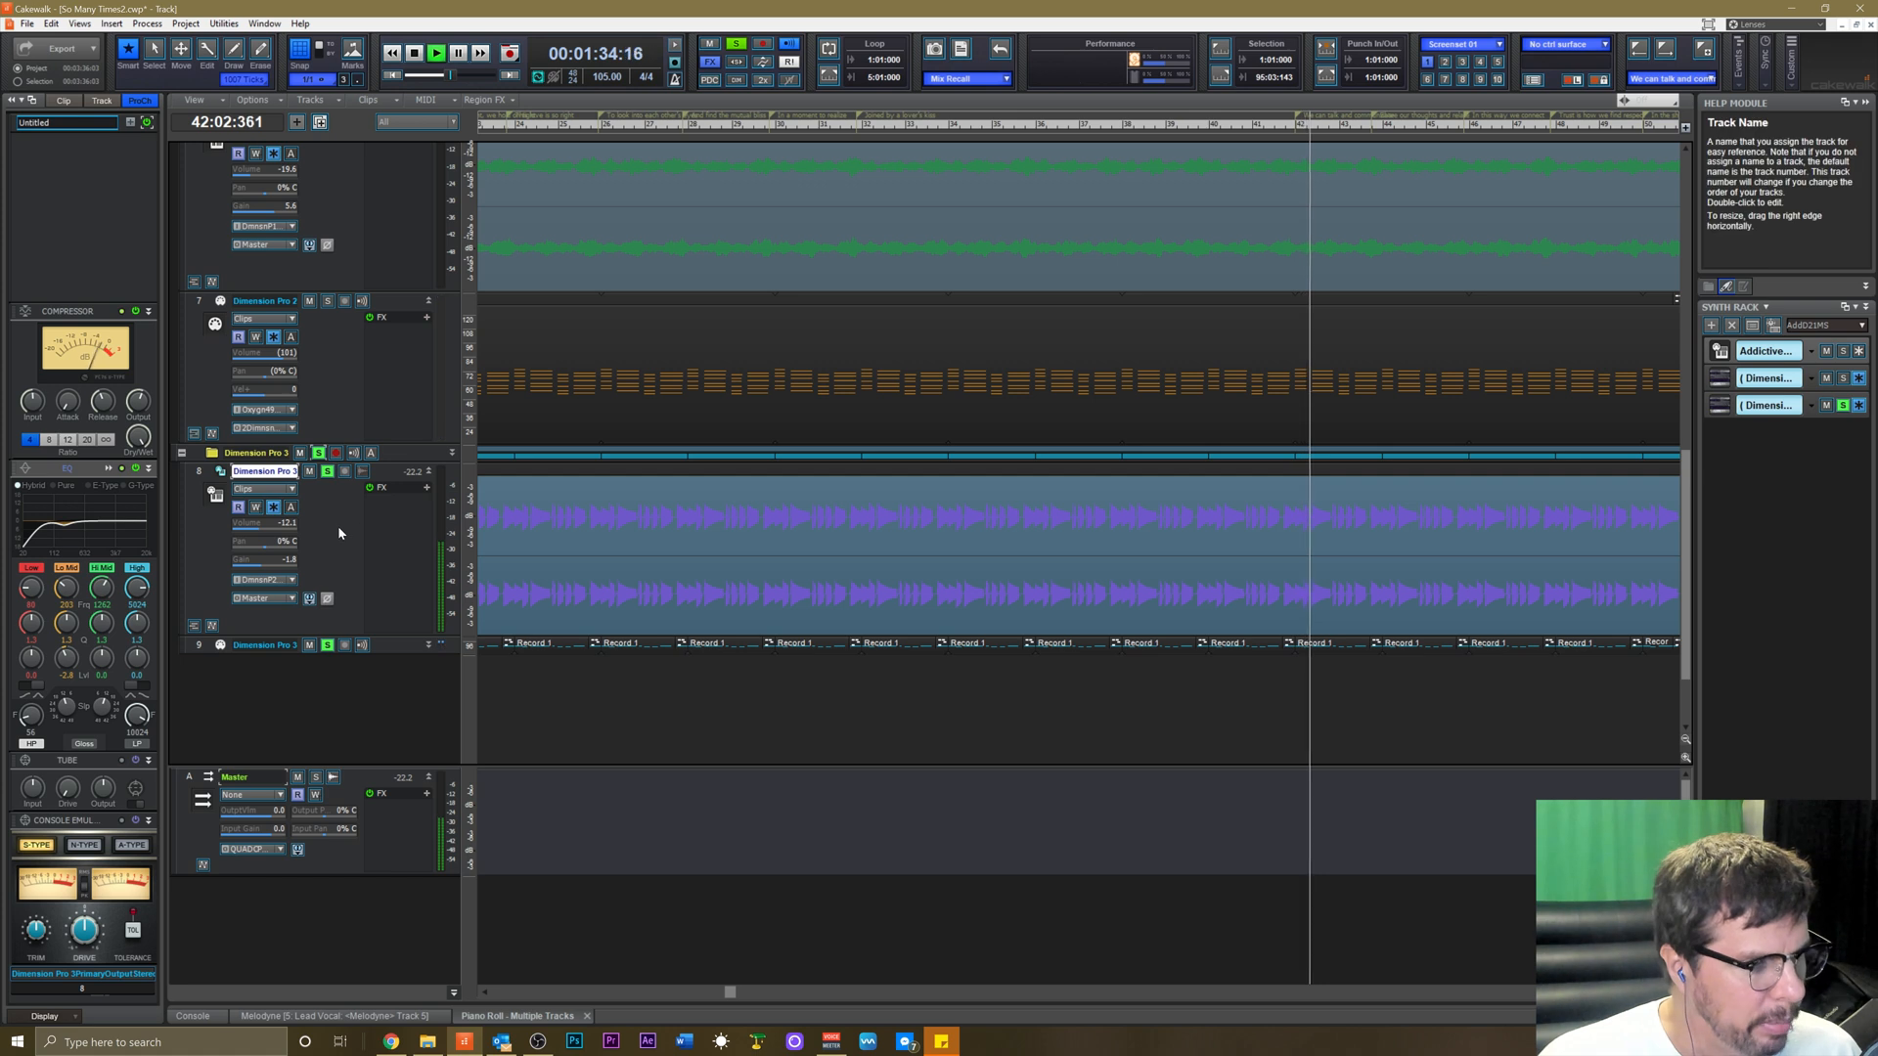
# Stop playback and examine the bass track's equalizer curve in its enlarged view.
pyautogui.press('space')
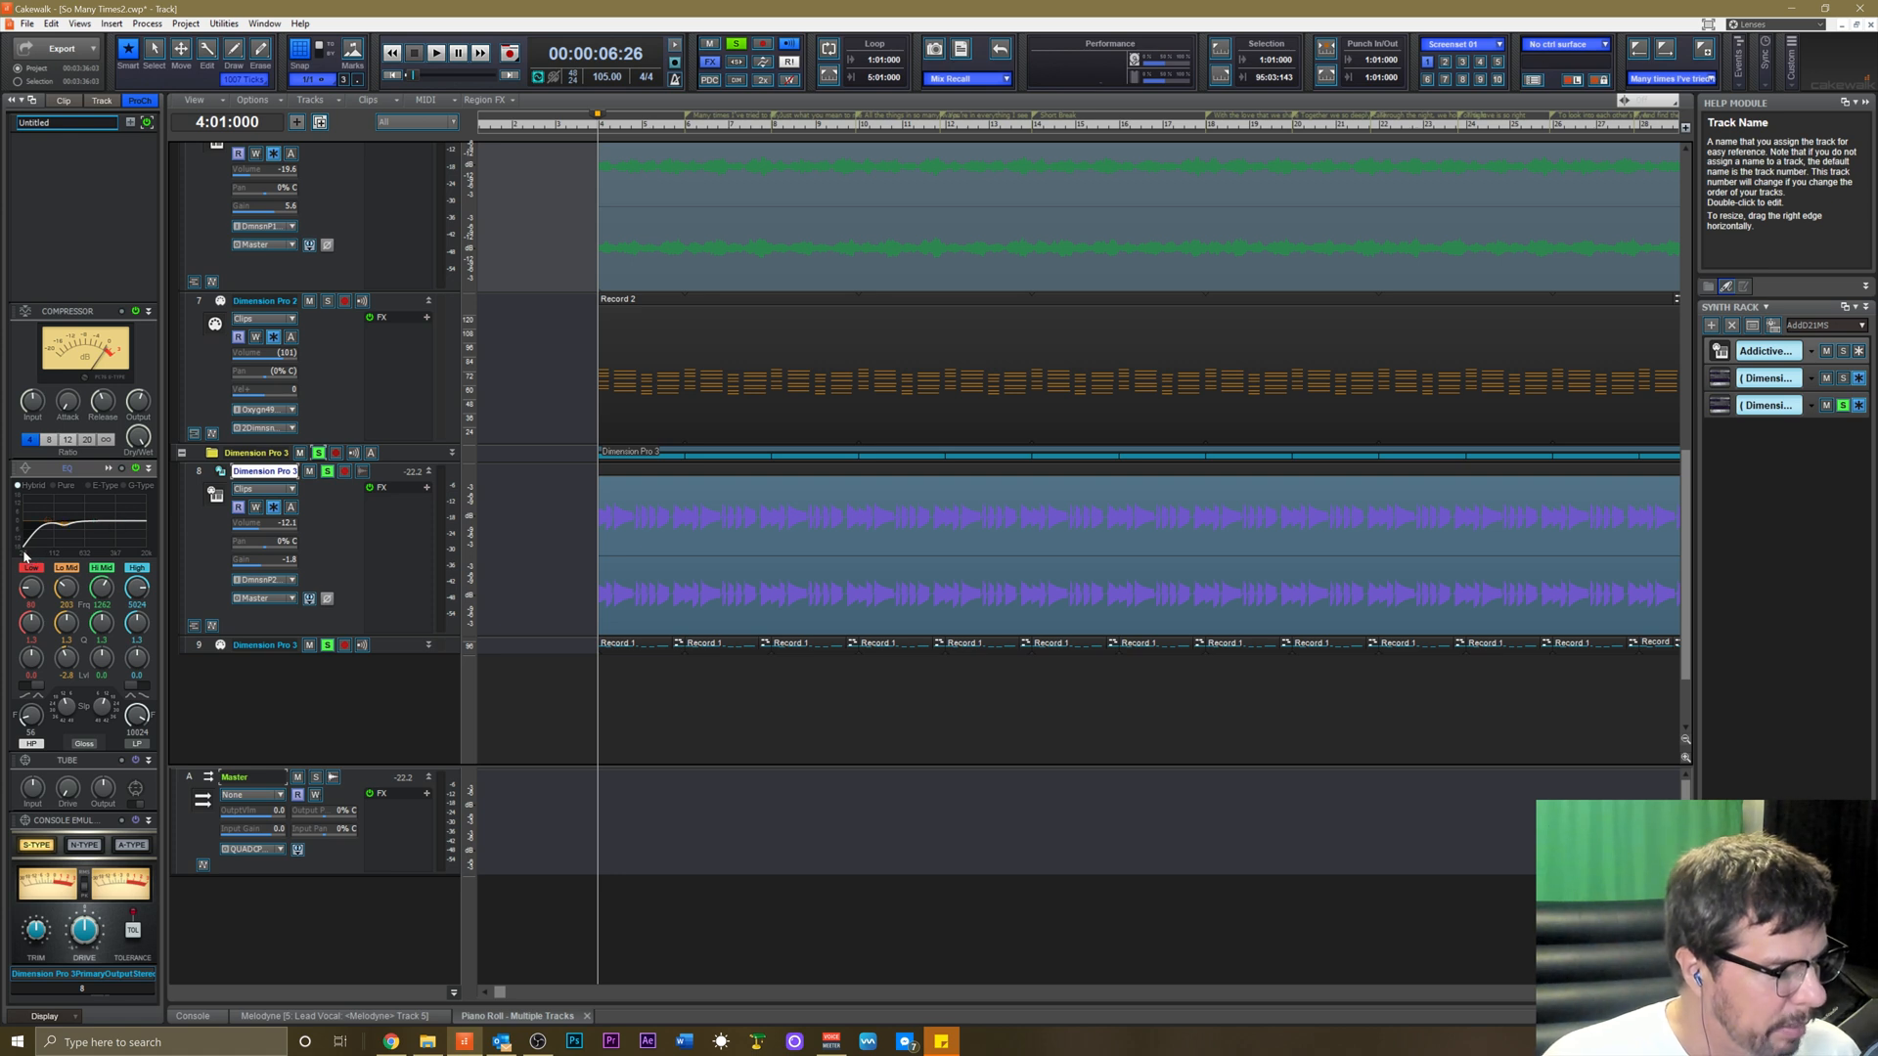
pyautogui.click(109, 470)
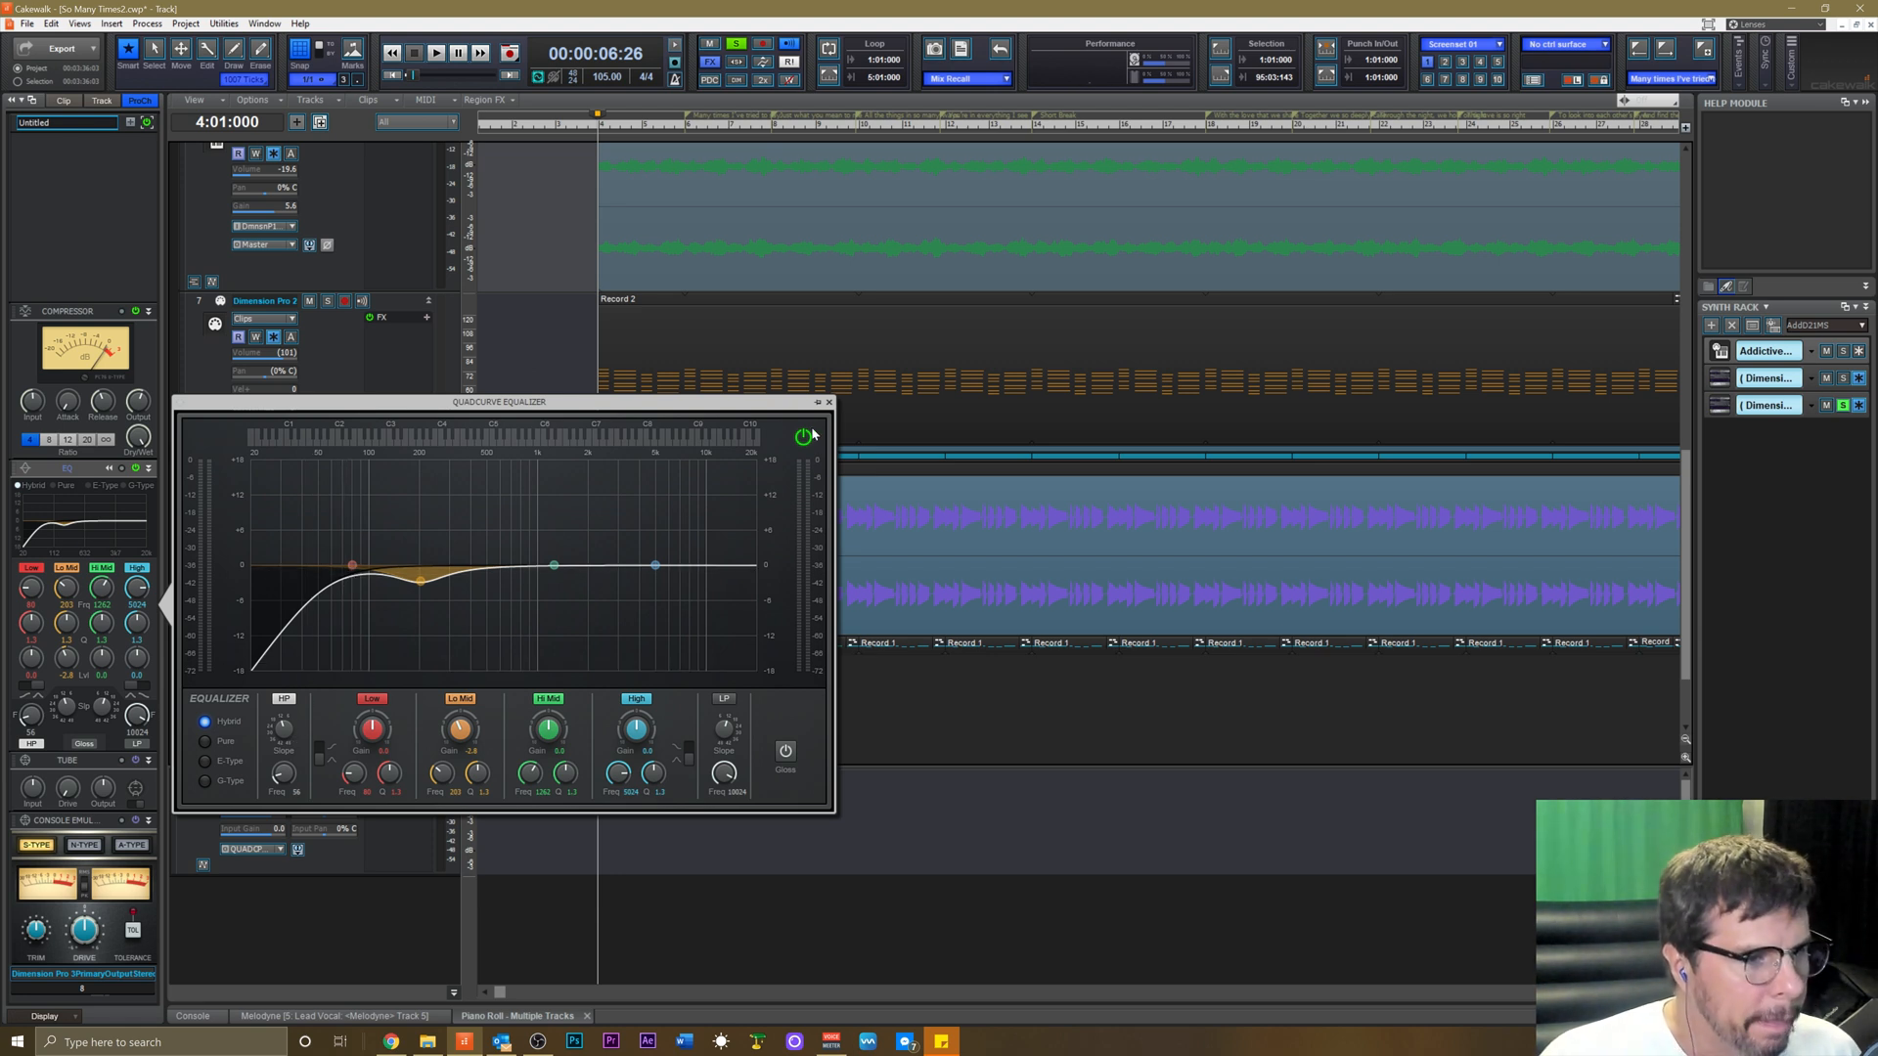
pyautogui.click(829, 404)
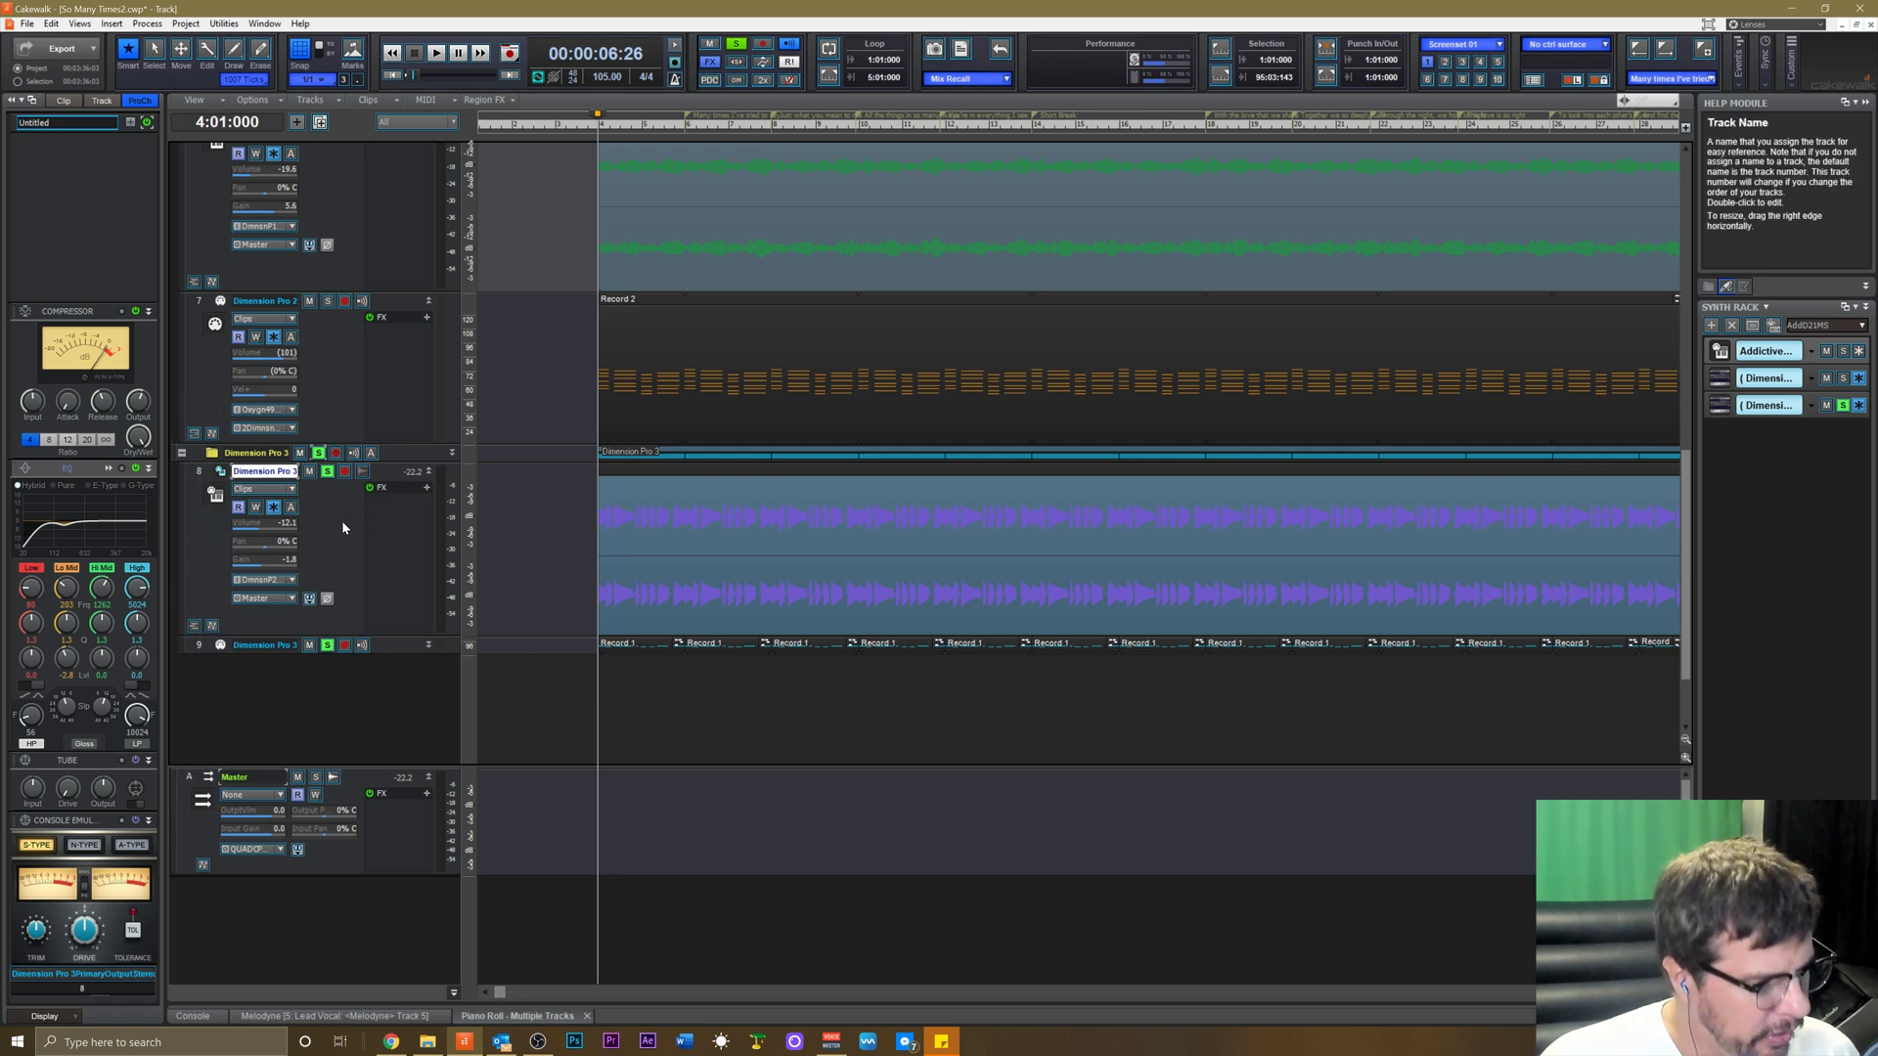
# Play from the song's start, select the pad's instrument track, and turn off the solo on the Dimension Pro 3 bass folder.
pyautogui.press('w')
pyautogui.press('space')
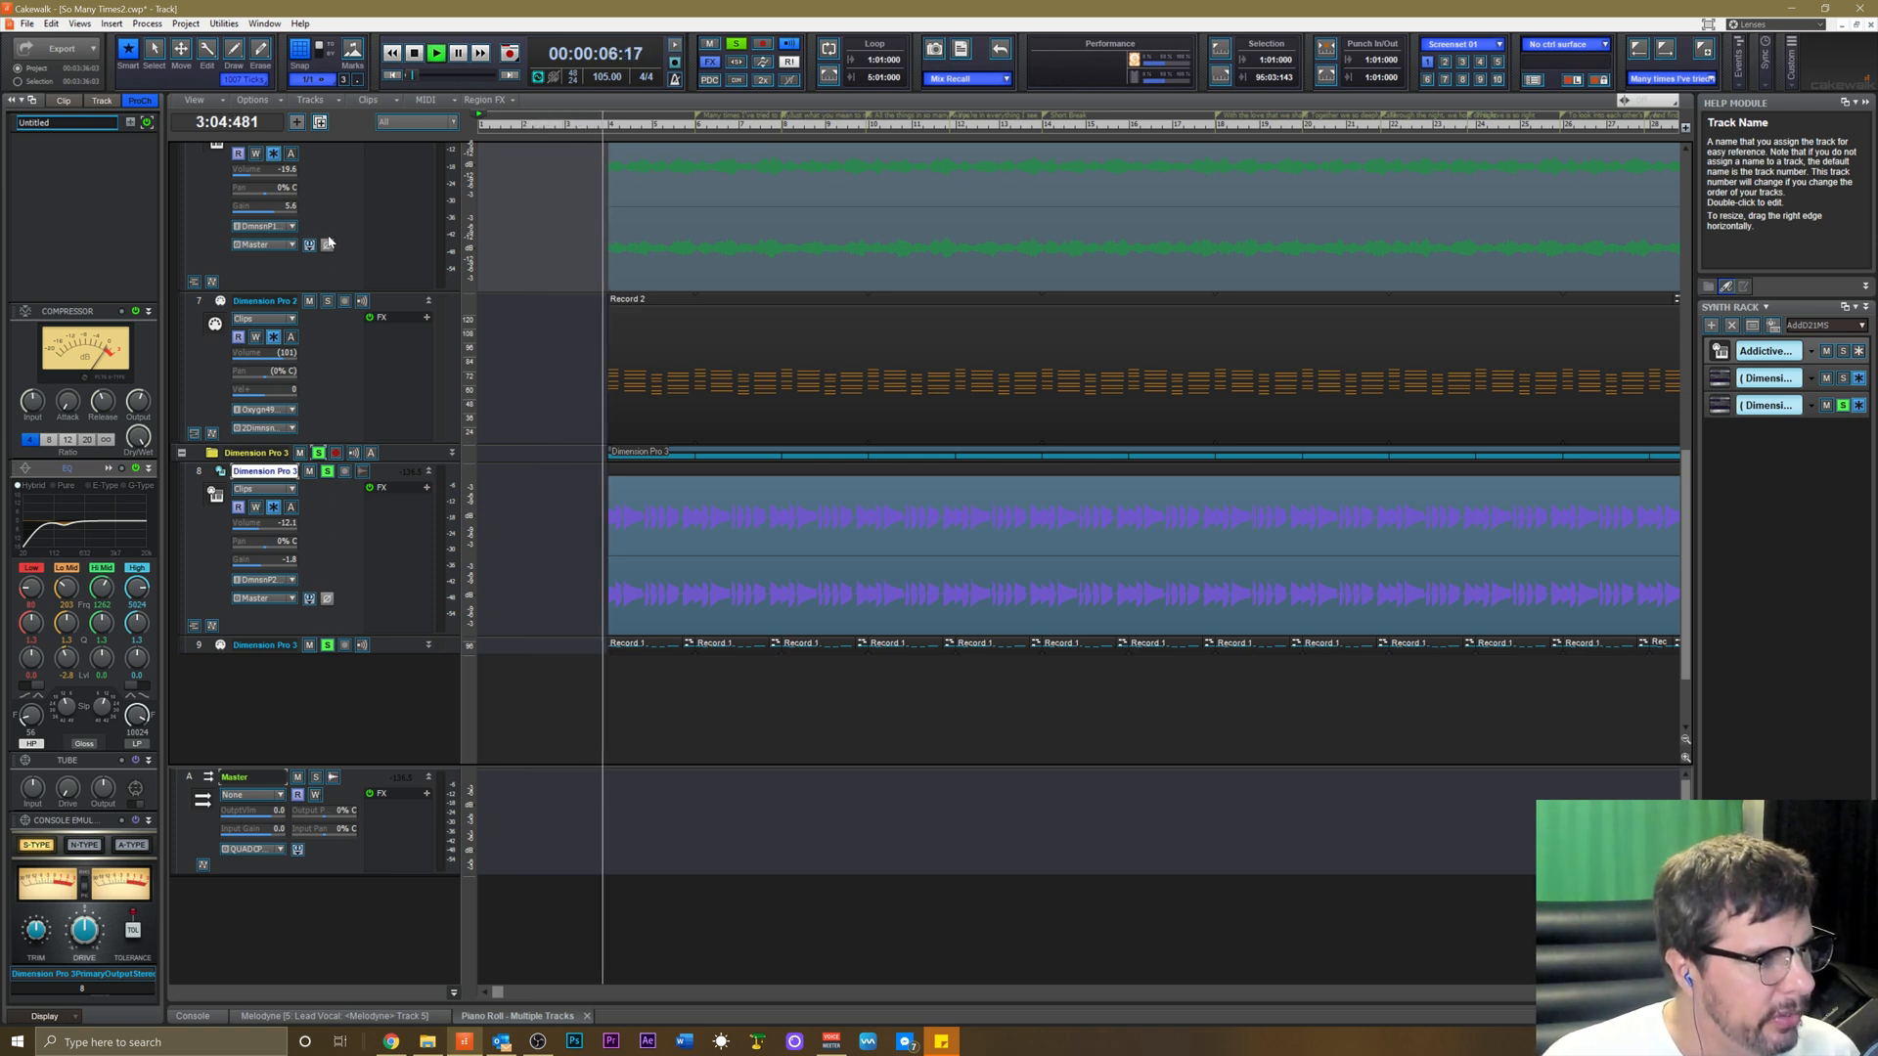
pyautogui.scroll(2, 326, 268)
pyautogui.click(341, 288)
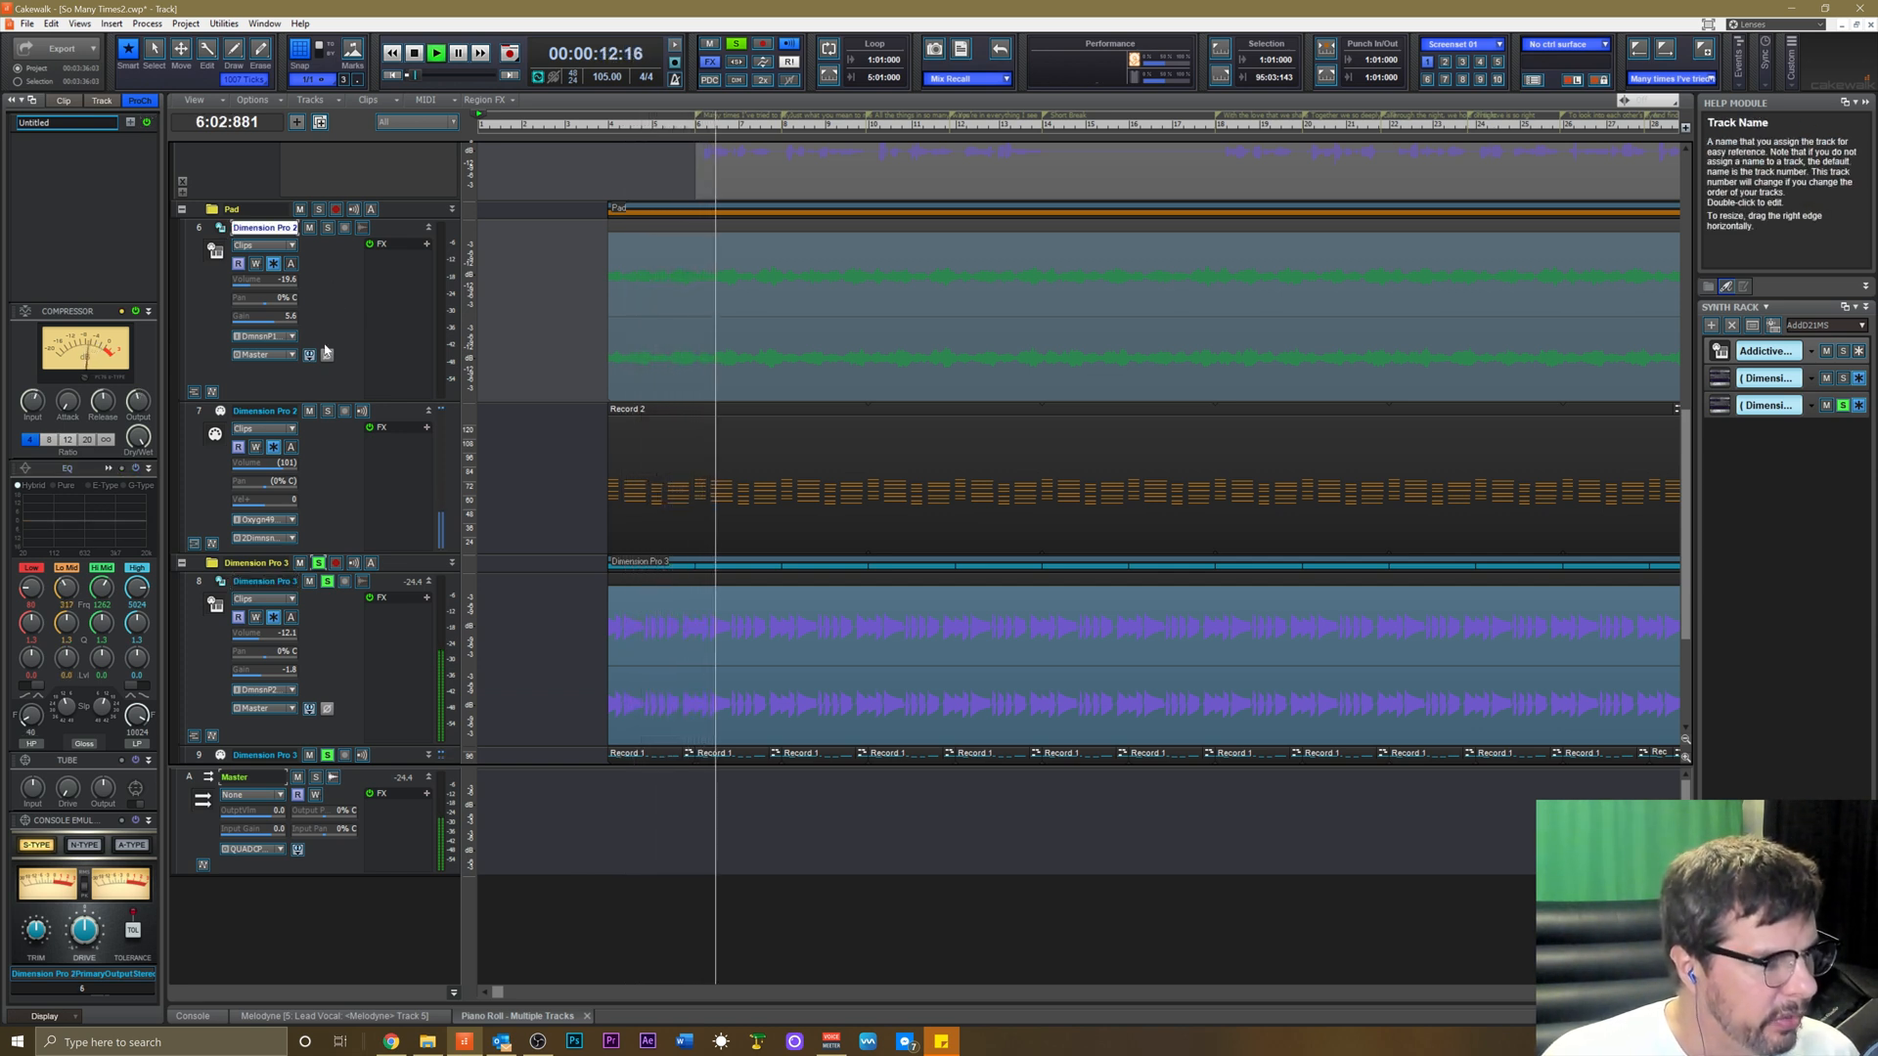
pyautogui.click(318, 562)
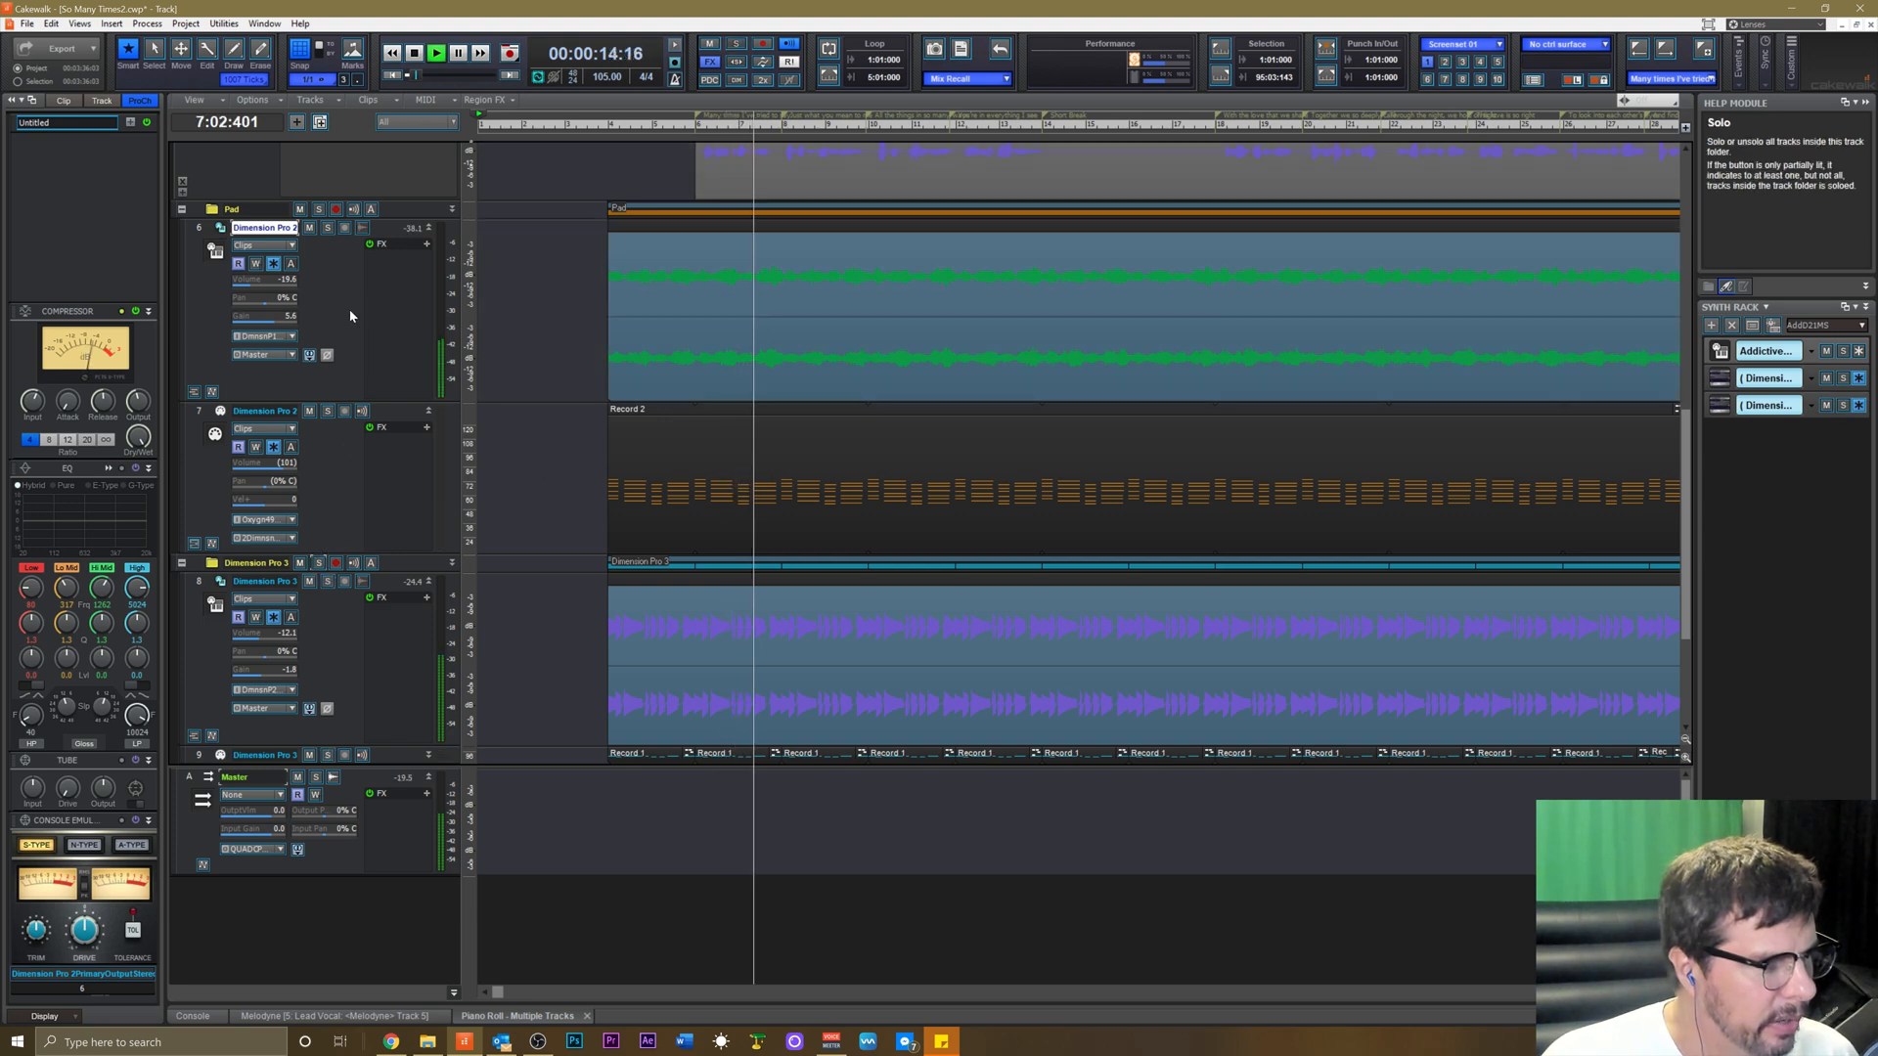
# Solo the pad's instrument track and adjust its compressor's input level during playback.
pyautogui.scroll(2, 350, 316)
pyautogui.click(324, 337)
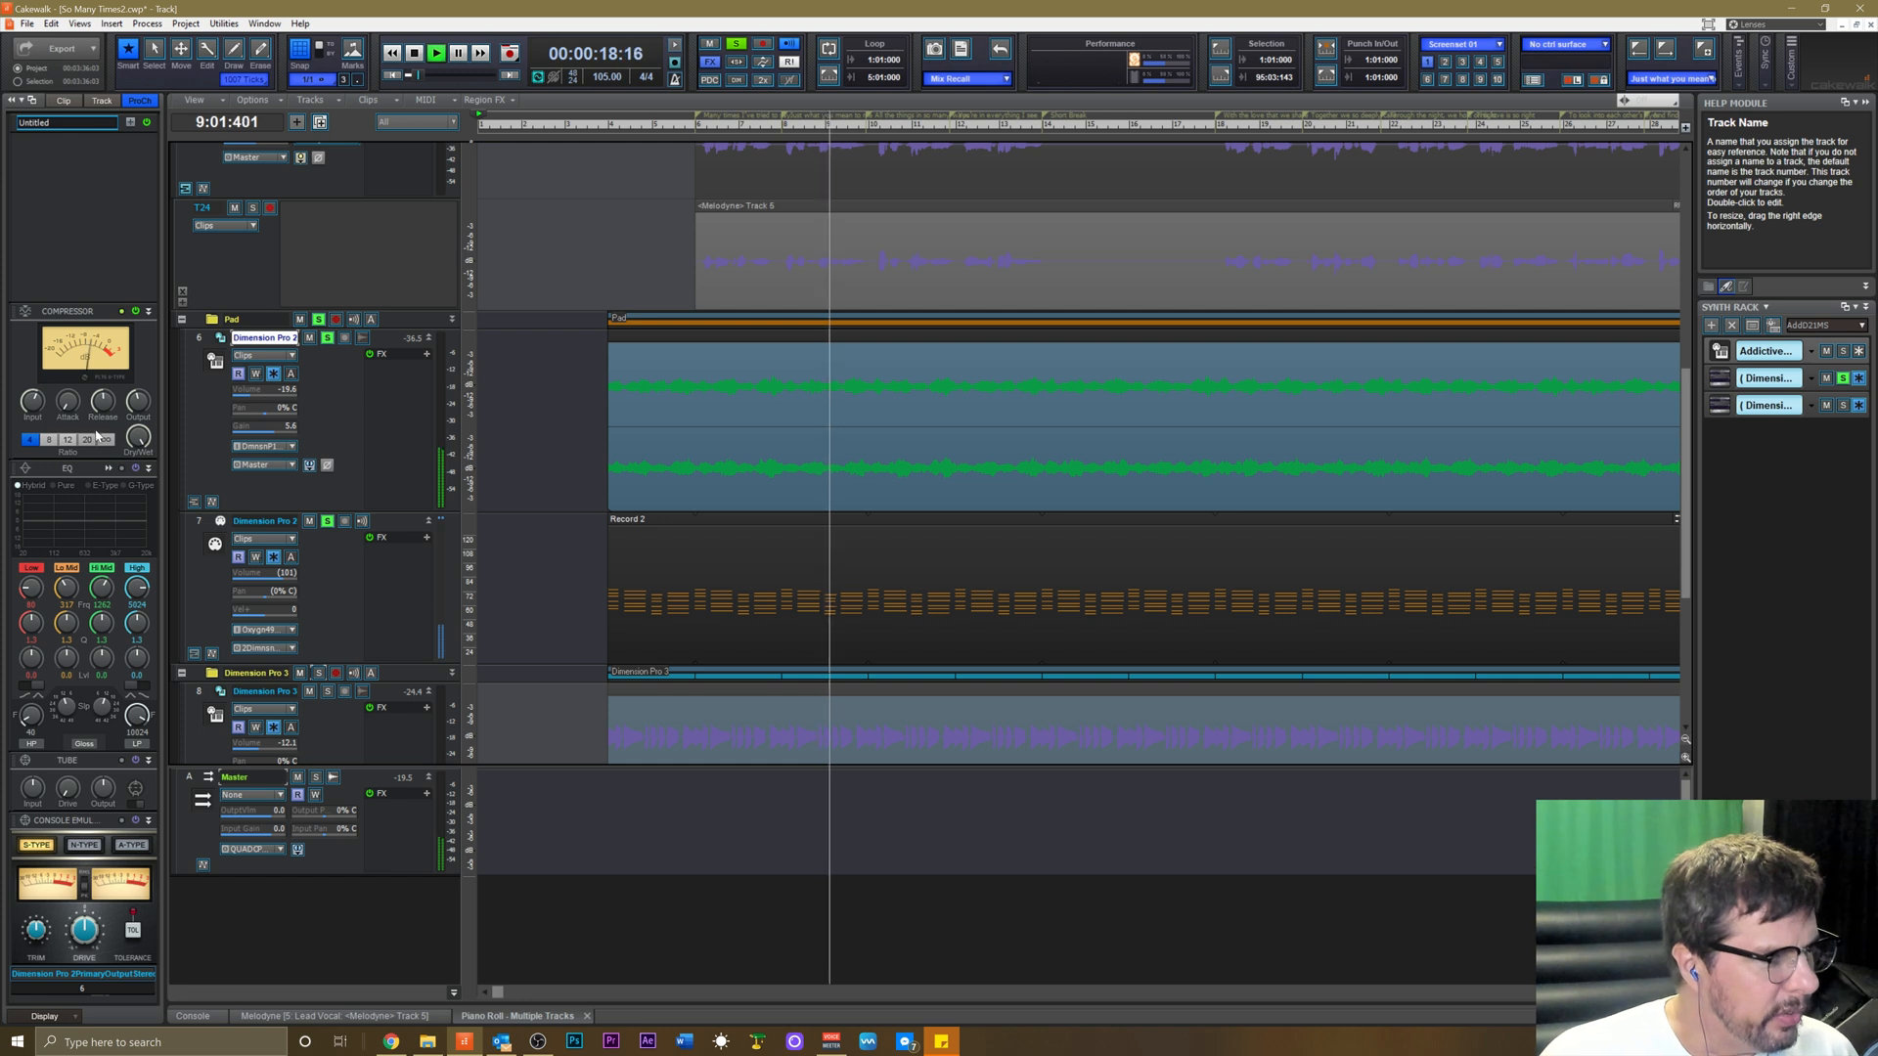
pyautogui.moveTo(32, 401); pyautogui.dragTo(97, 406)
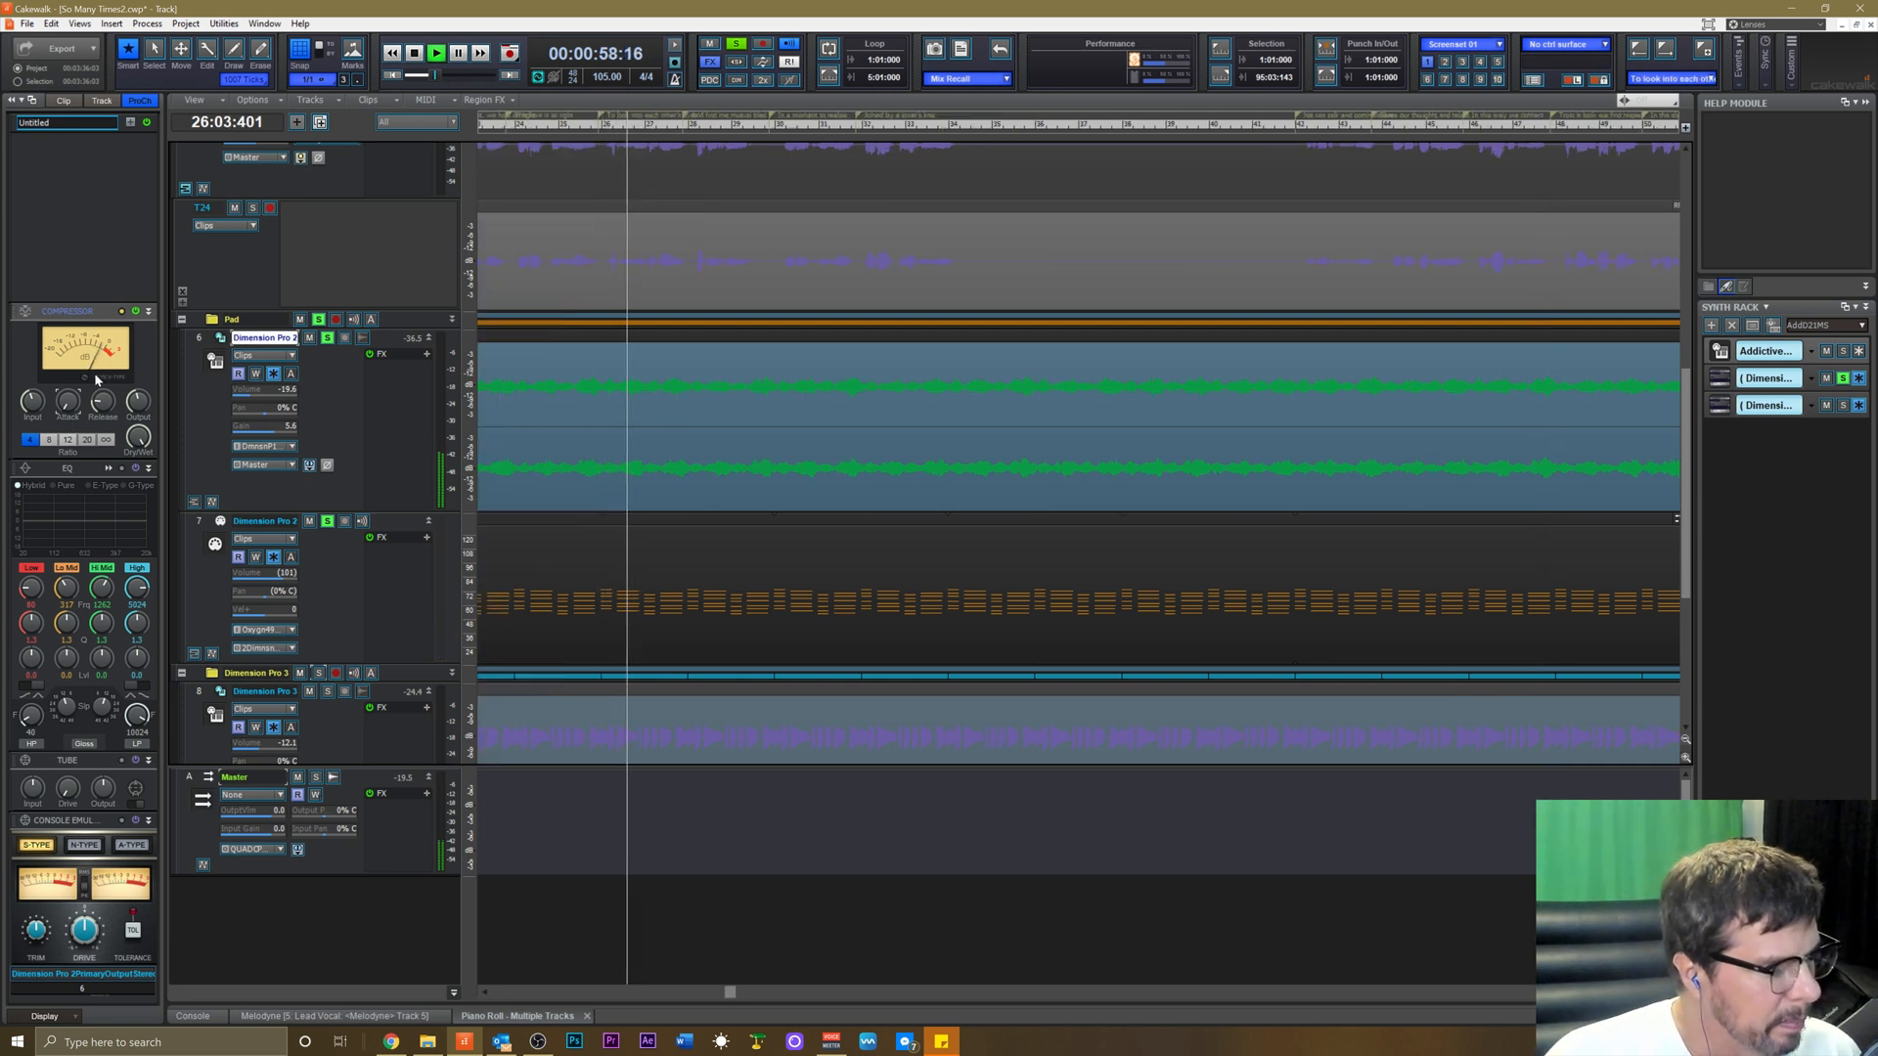
# Set the pad compressor's output to about -3.7 dB while comparing the pad with and without compression.
pyautogui.moveTo(96, 408)
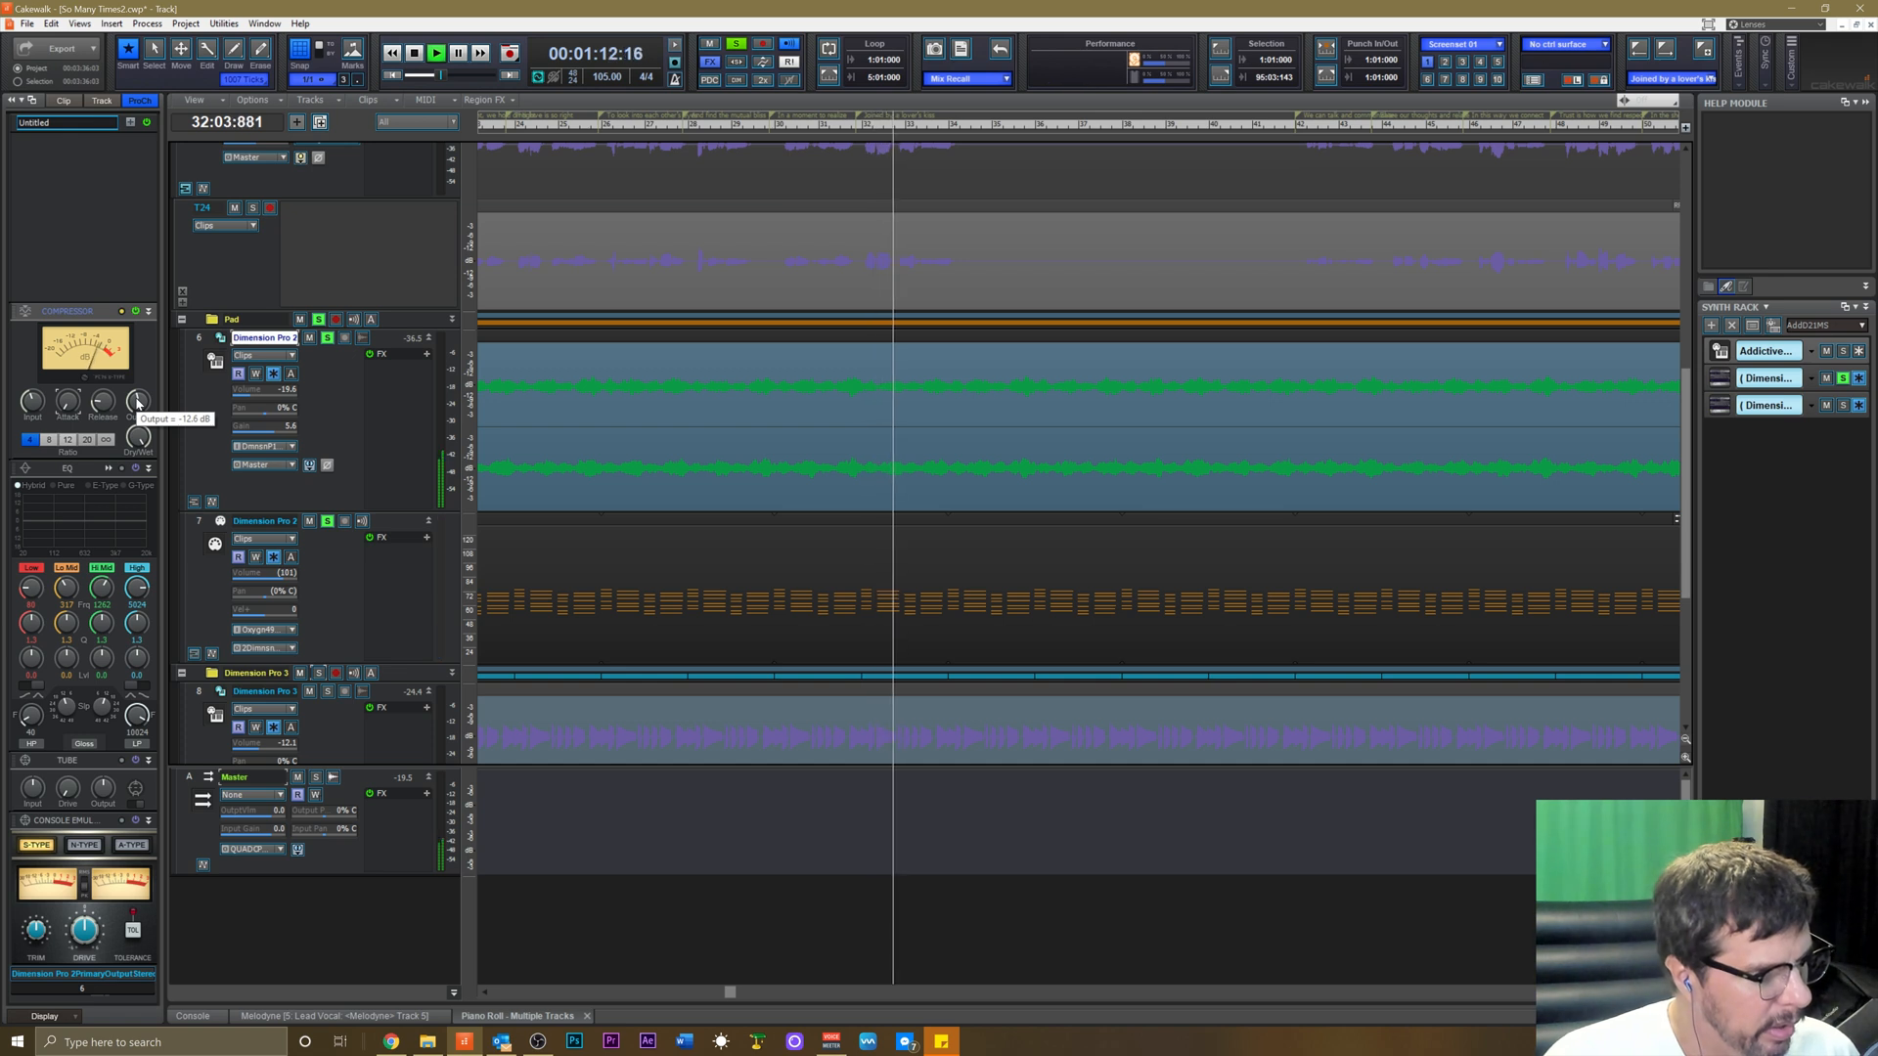
pyautogui.click(136, 313)
pyautogui.moveTo(137, 402); pyautogui.dragTo(137, 385)
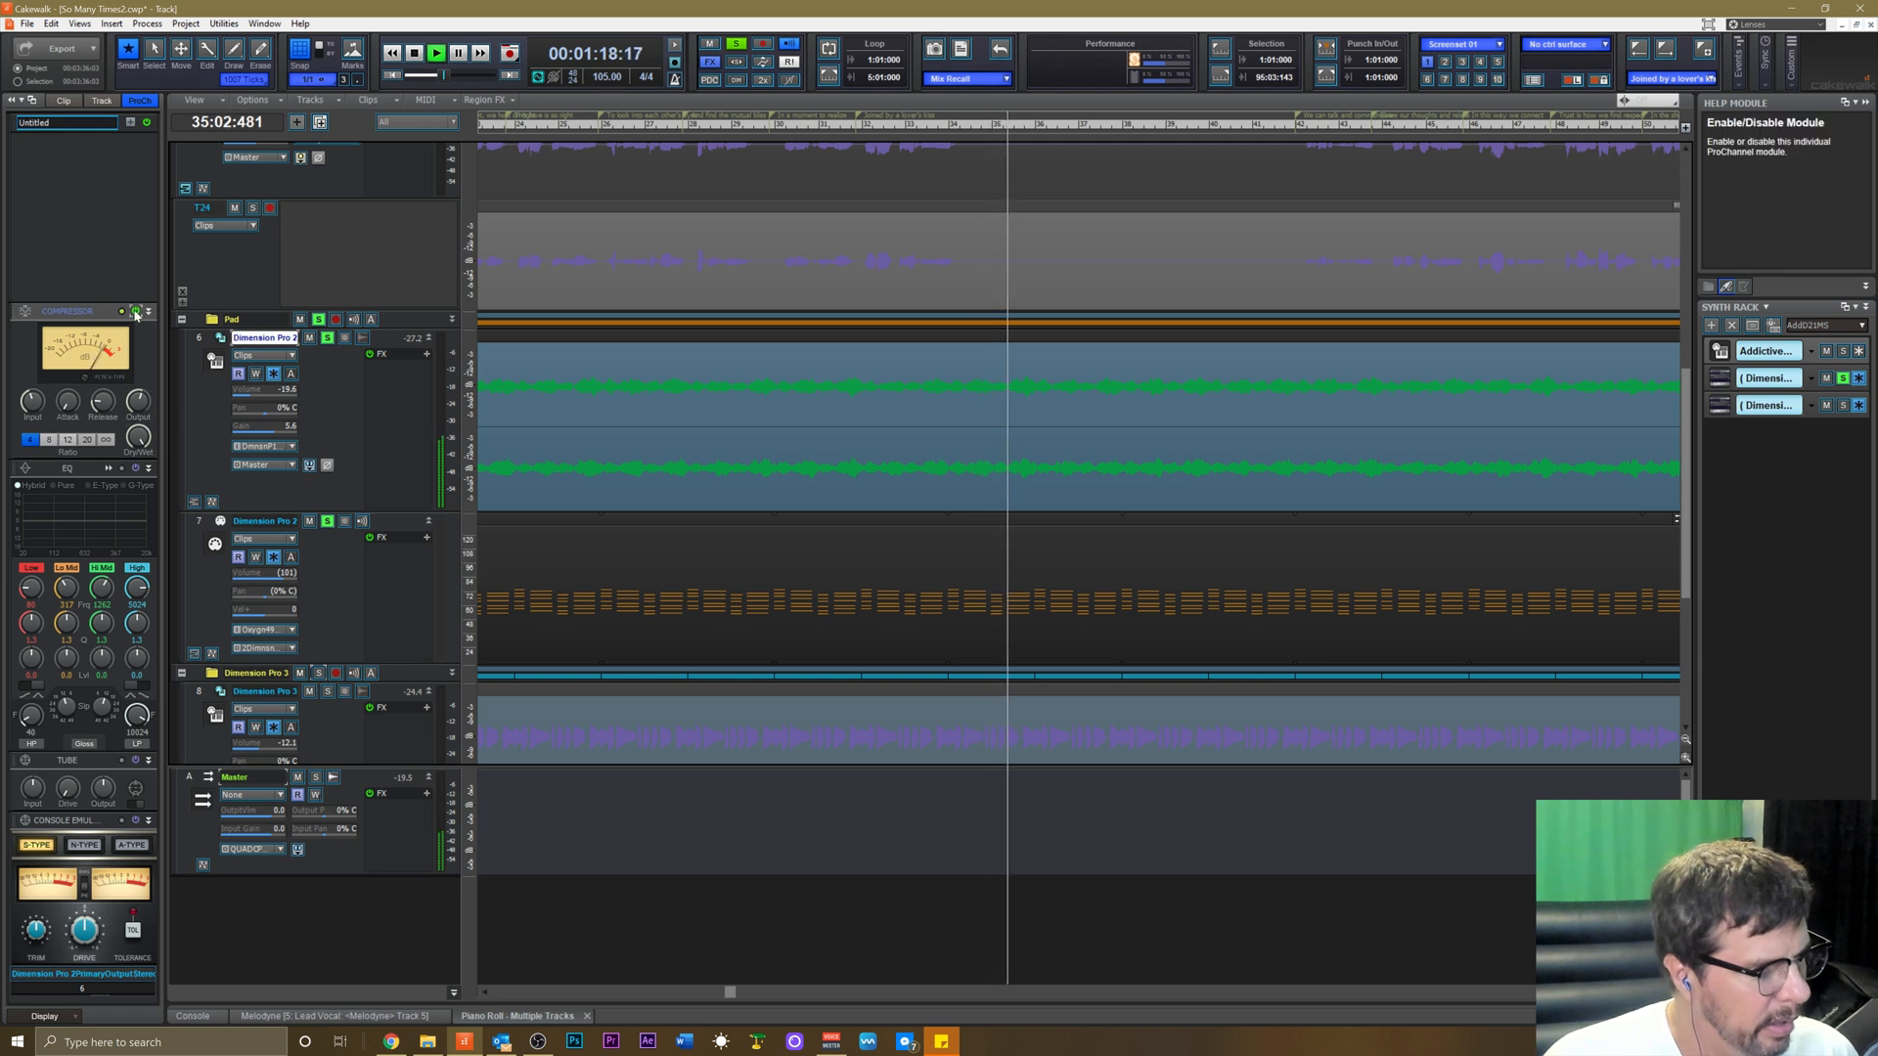
pyautogui.moveTo(138, 401); pyautogui.dragTo(138, 395)
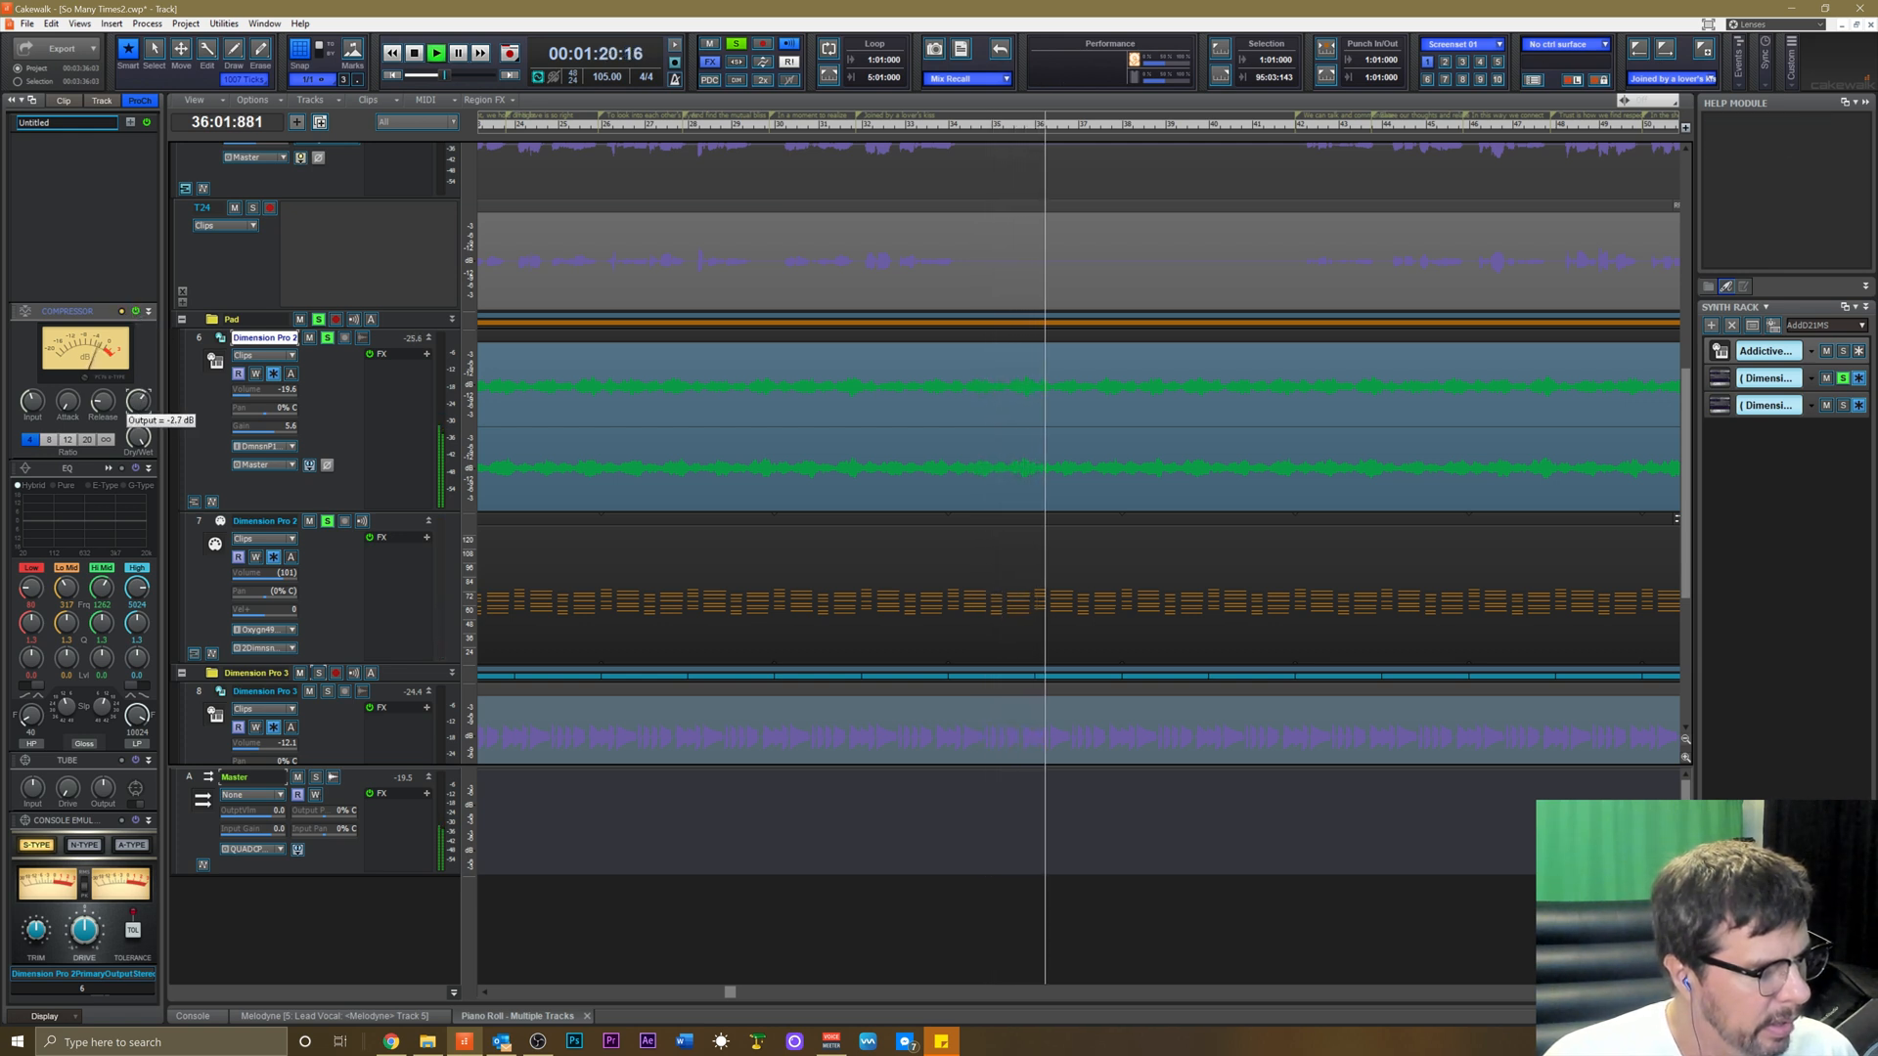
pyautogui.click(136, 312)
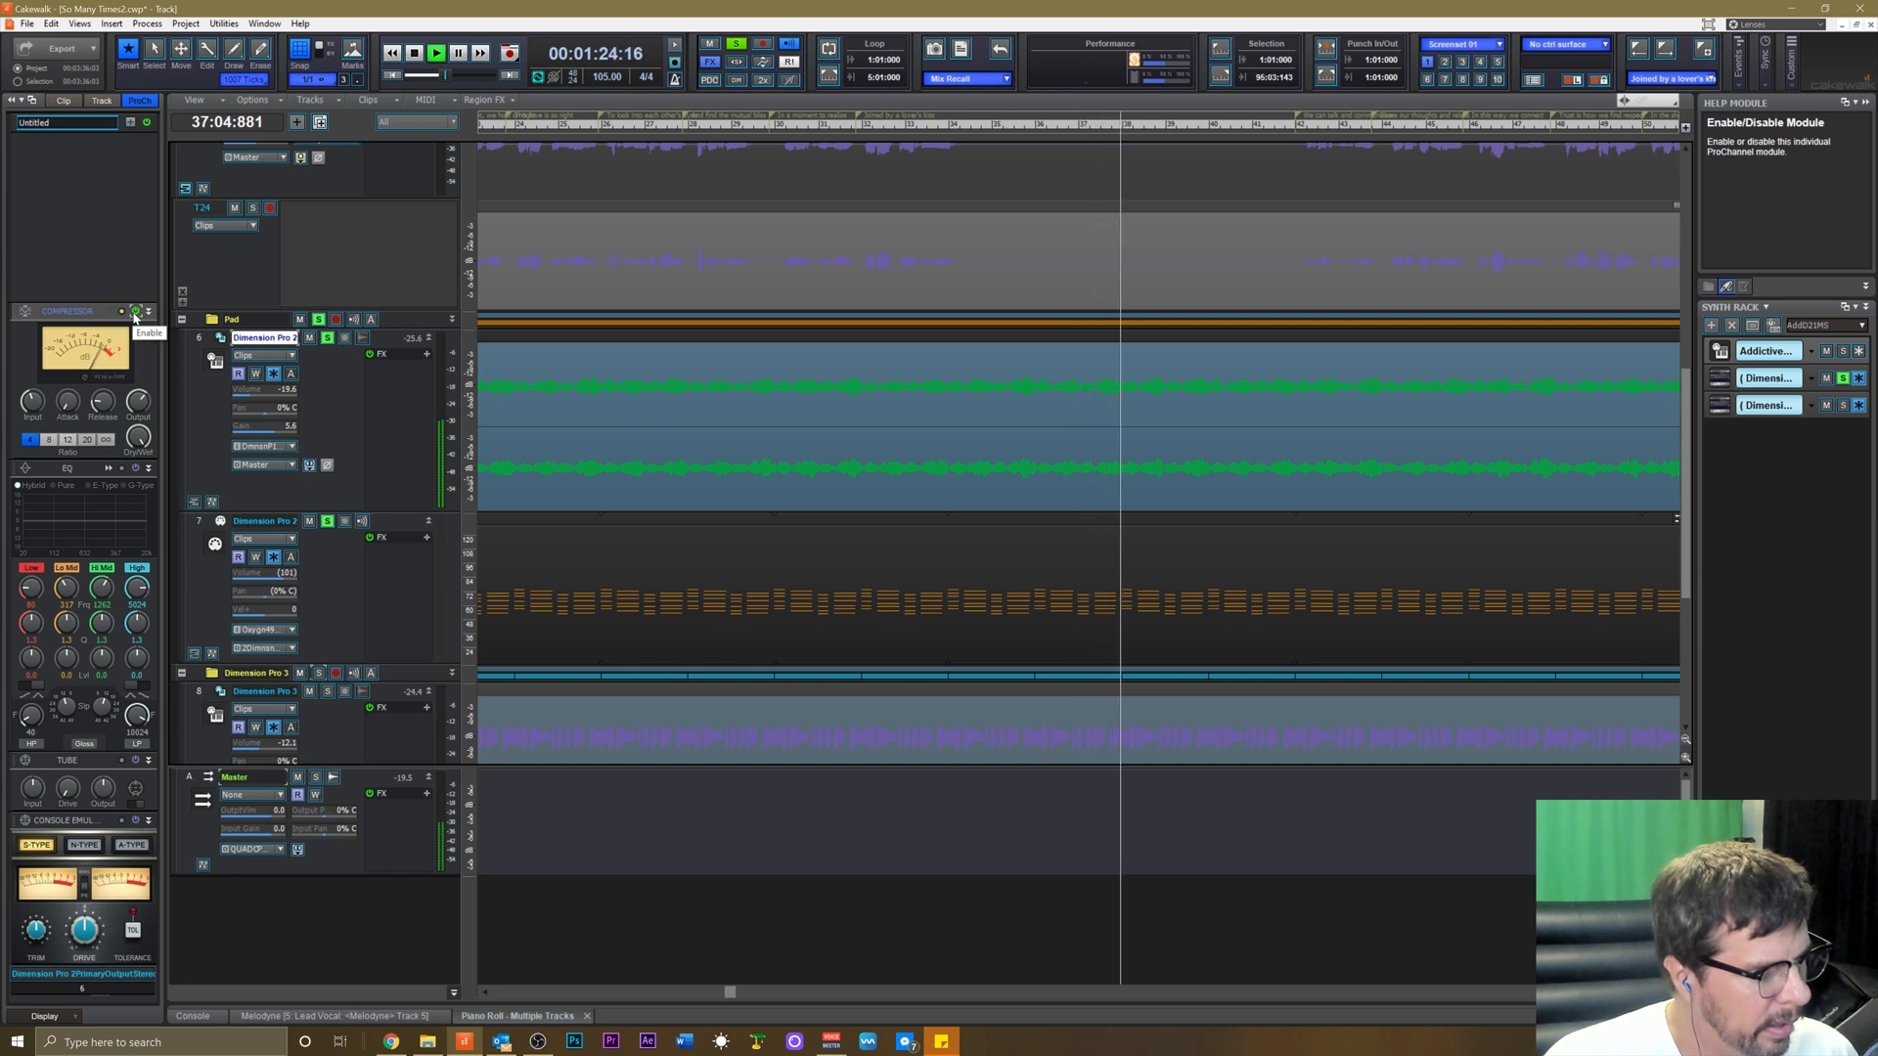
# Enable the pad track's EQ with a high-pass filter at 85 Hz and a low-mid cut of about 2.4 dB near 195 Hz.
pyautogui.click(136, 470)
pyautogui.click(109, 469)
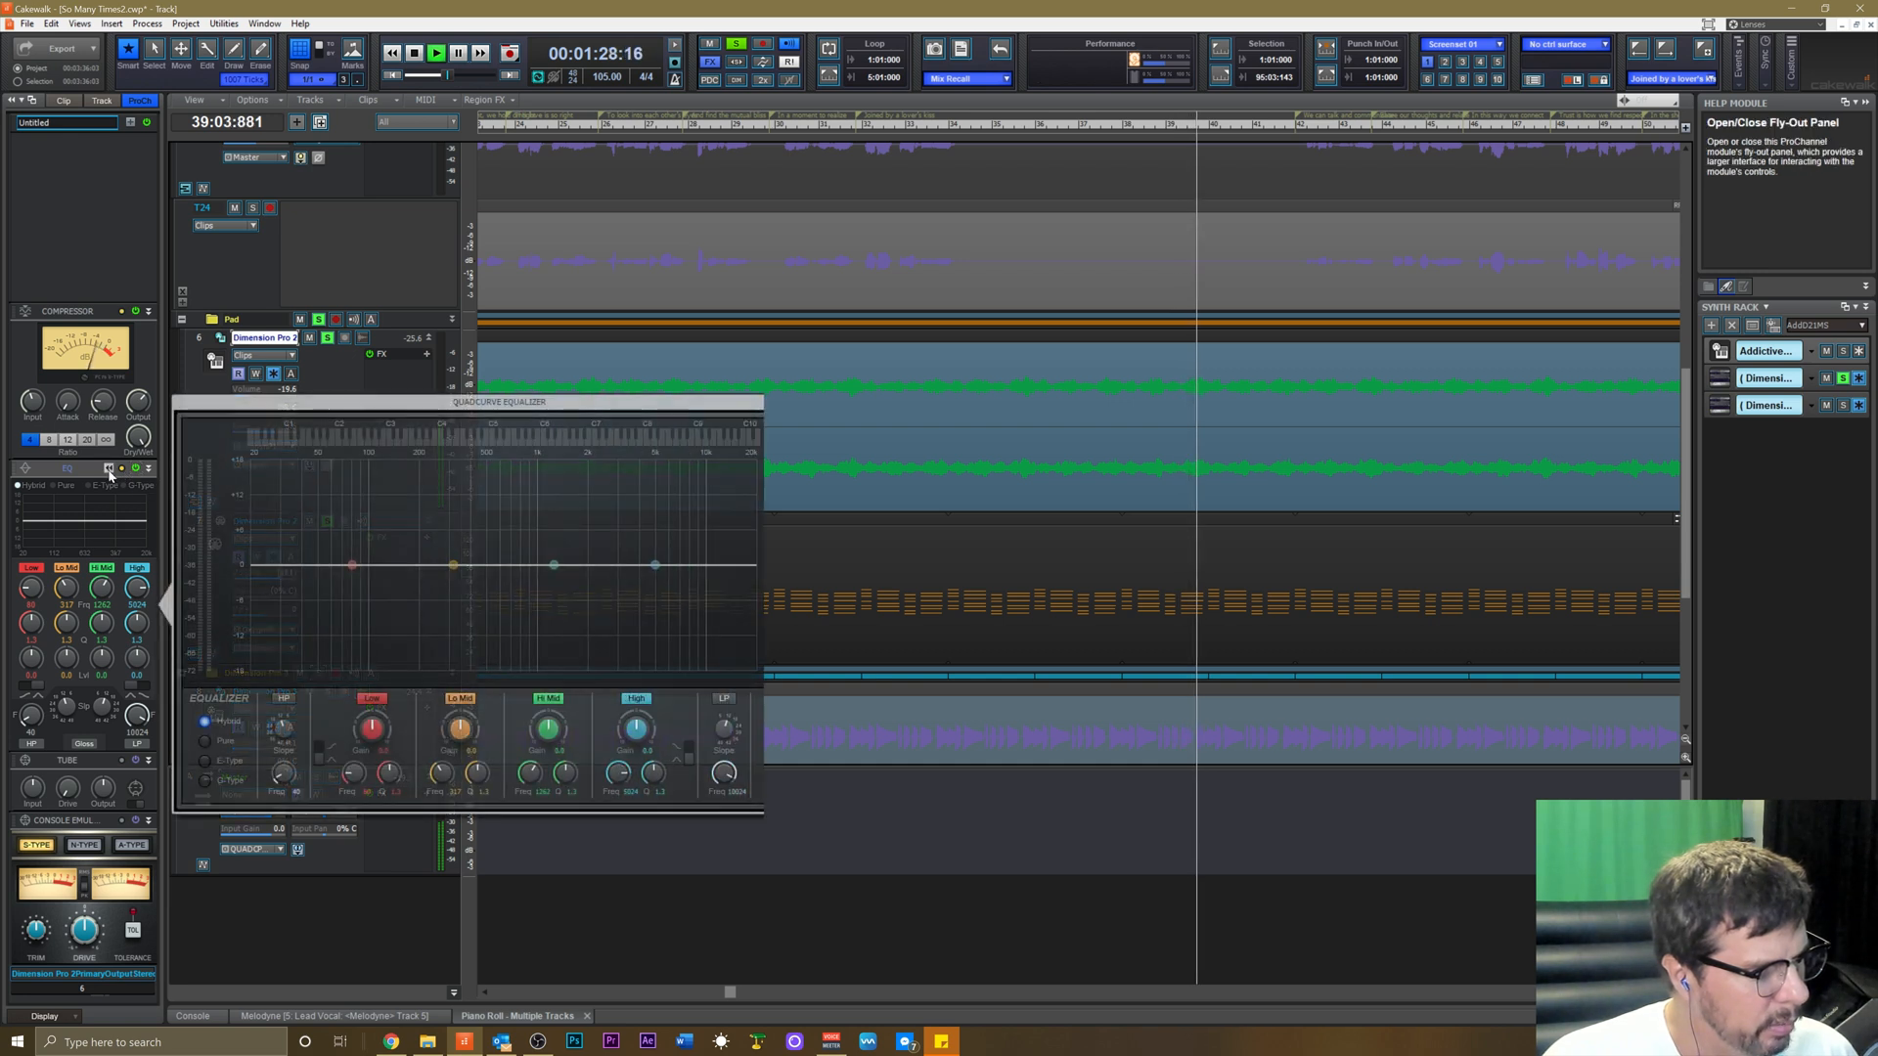
pyautogui.click(282, 700)
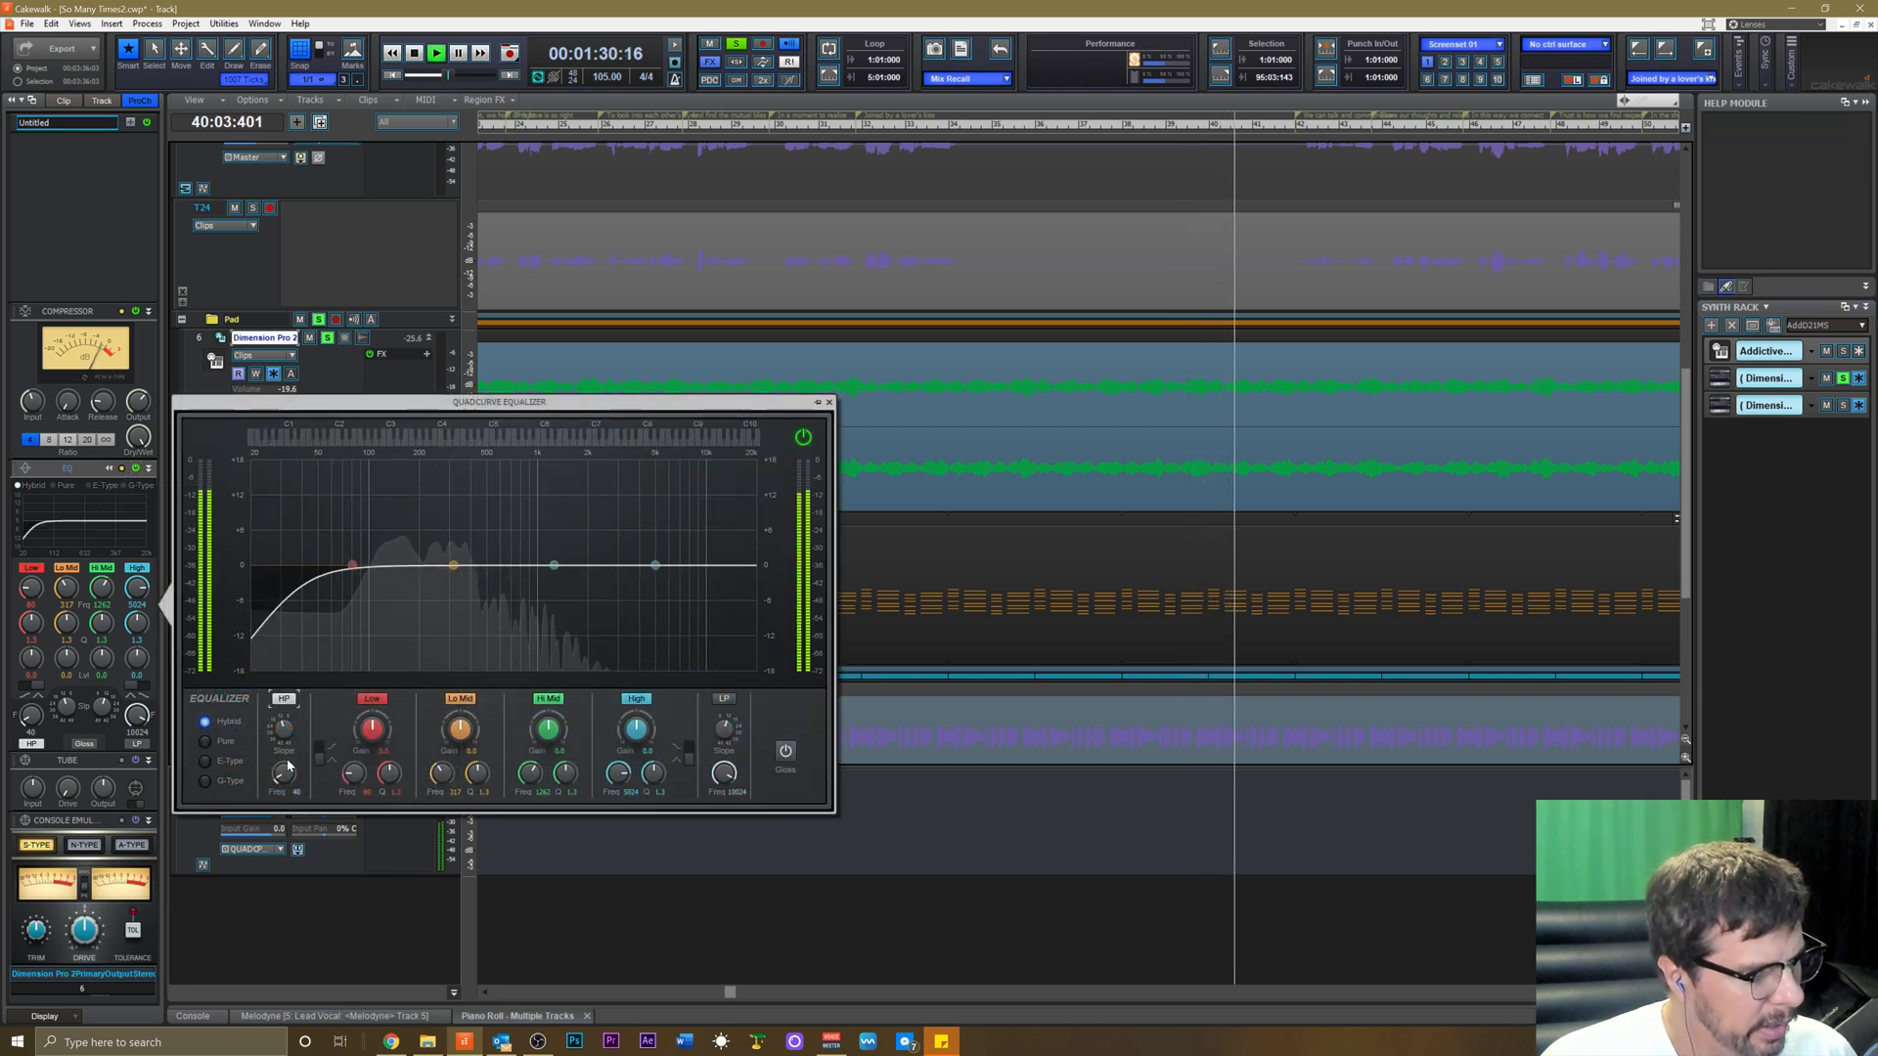
pyautogui.moveTo(283, 774); pyautogui.dragTo(283, 755)
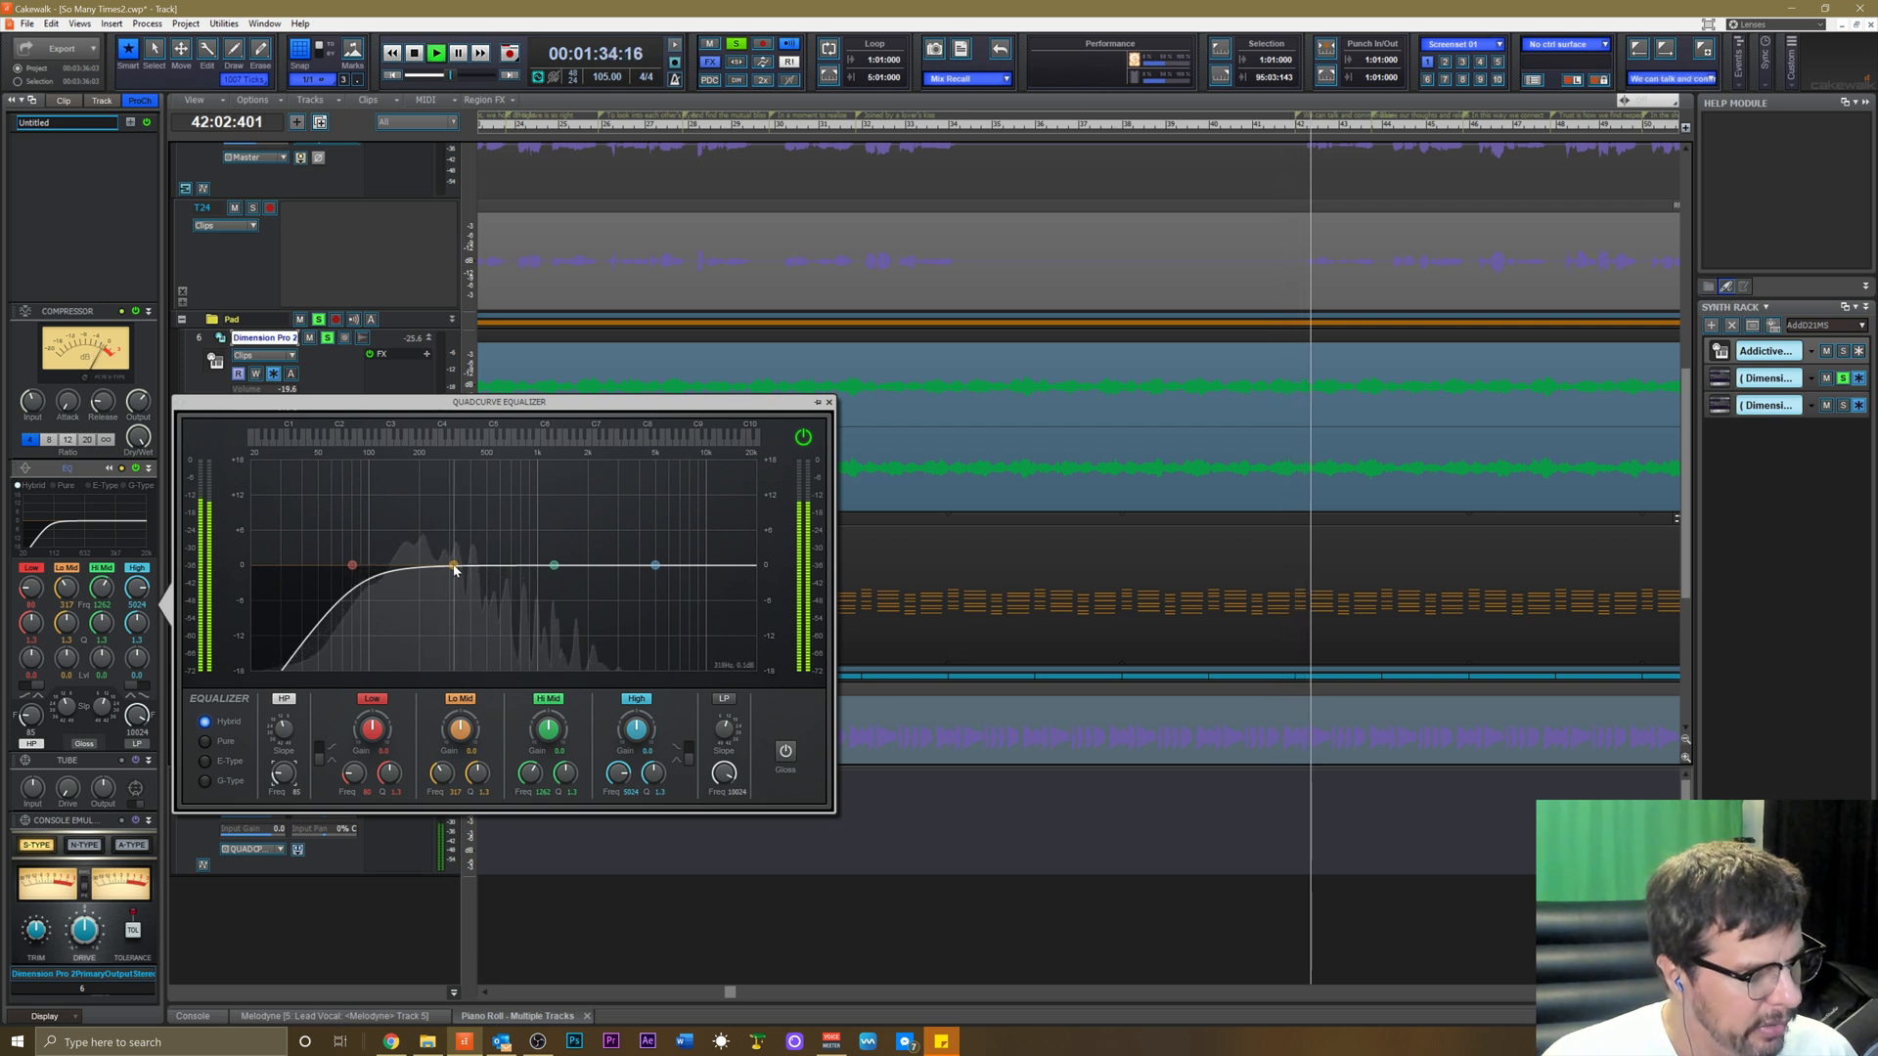
pyautogui.moveTo(456, 574); pyautogui.dragTo(417, 579)
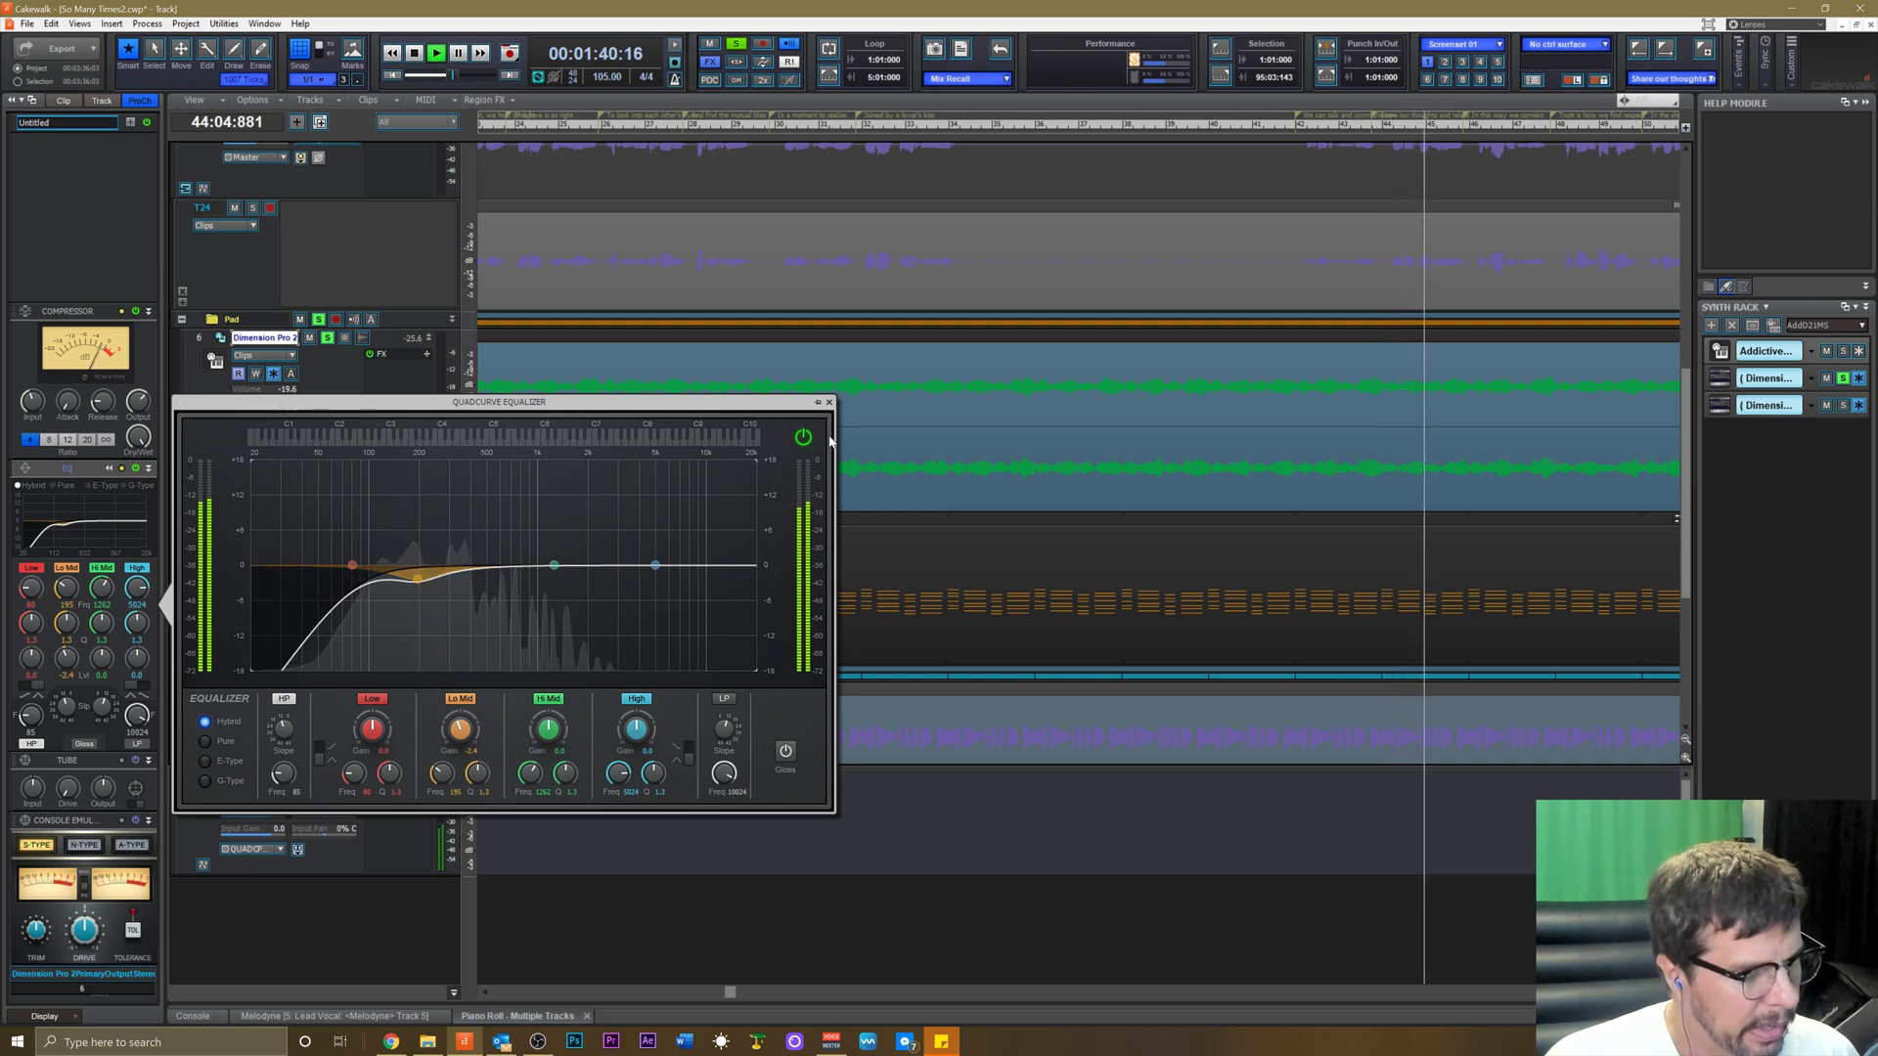
pyautogui.click(829, 402)
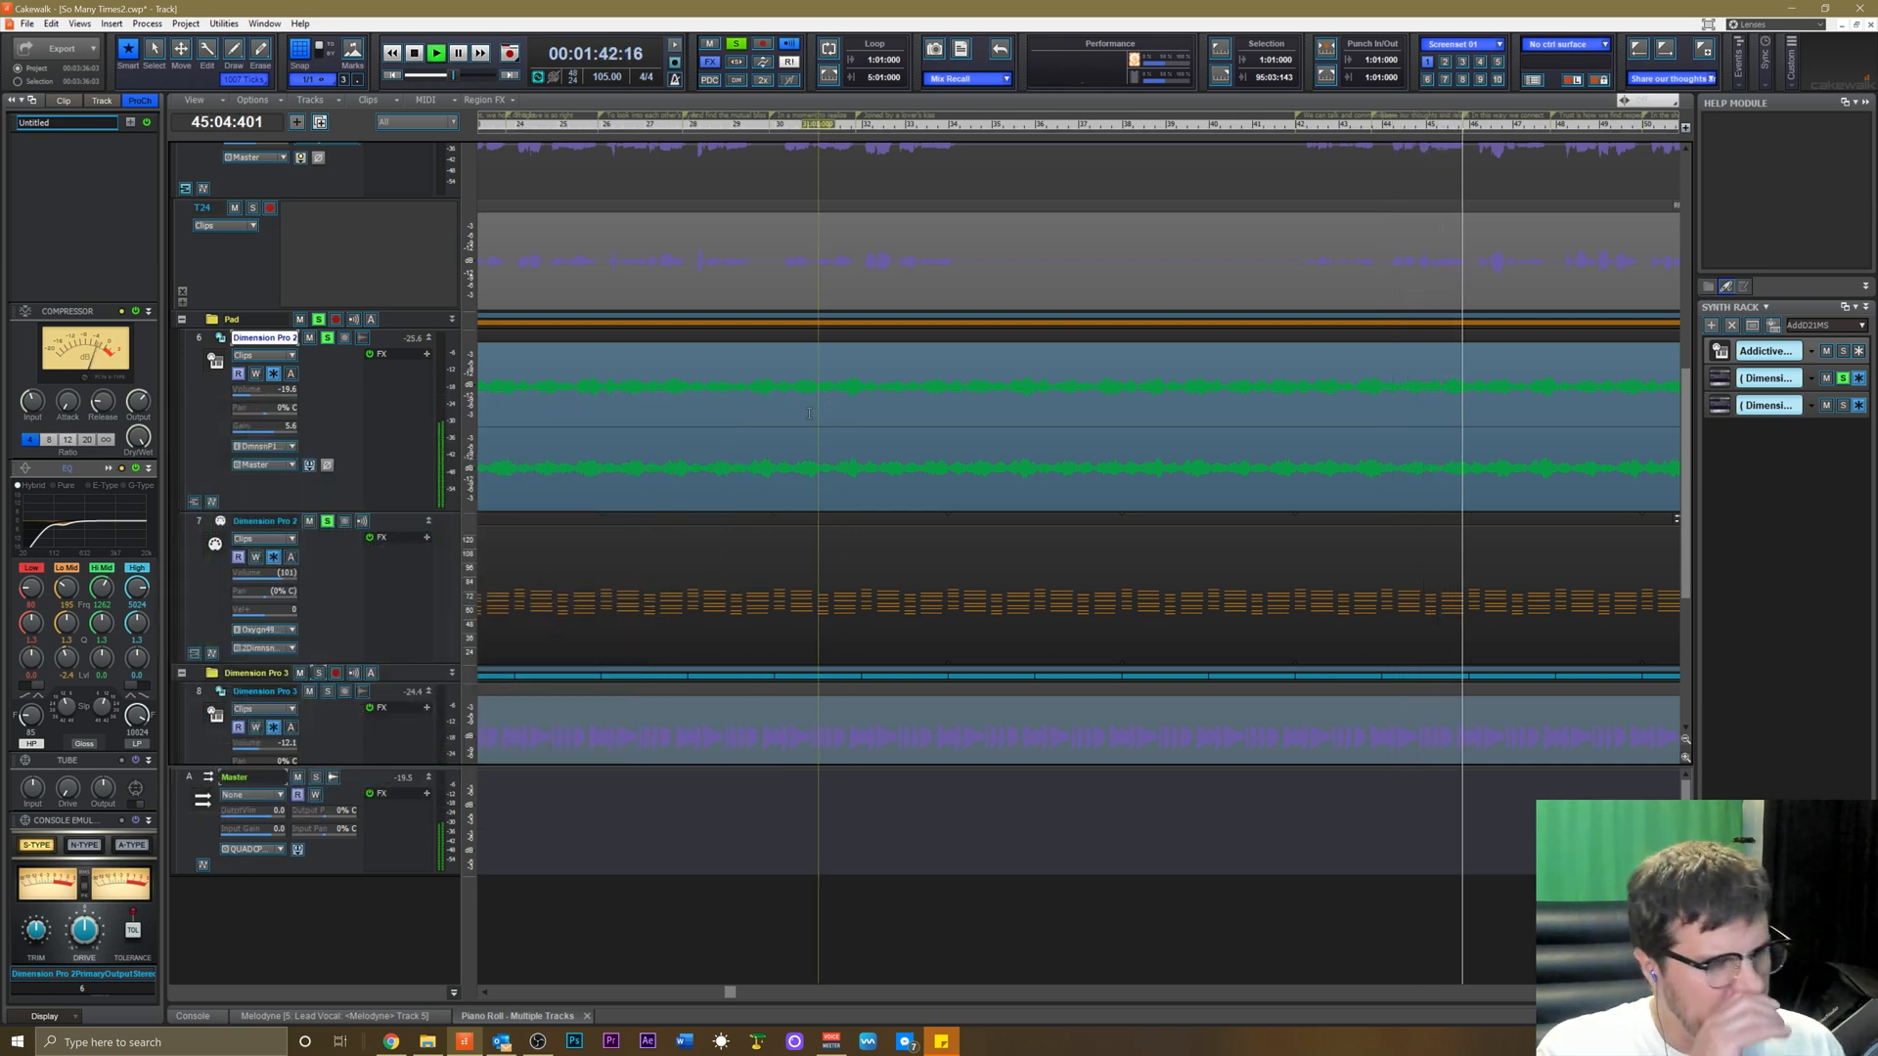
# Stop playback, turn off the pad track's solo, and play the full mix from the start.
pyautogui.click(347, 577)
pyautogui.press('space')
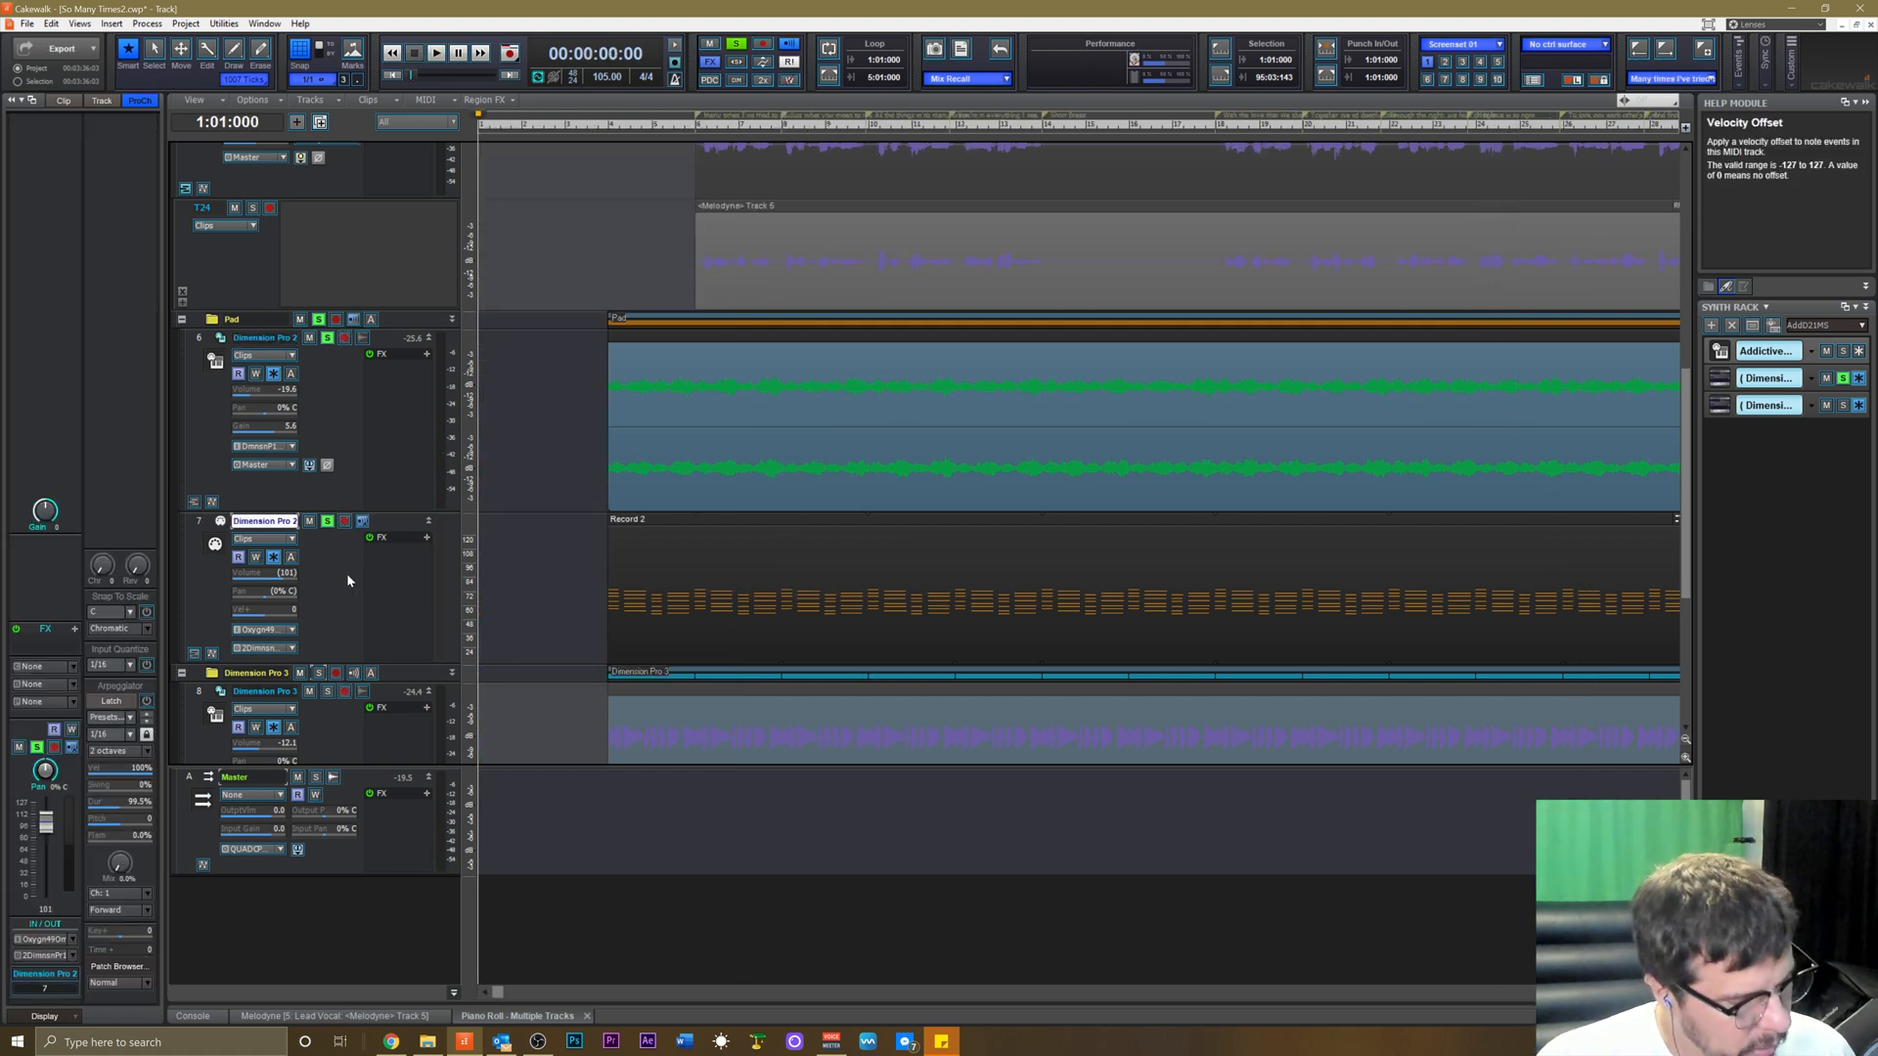
pyautogui.click(331, 408)
pyautogui.click(325, 339)
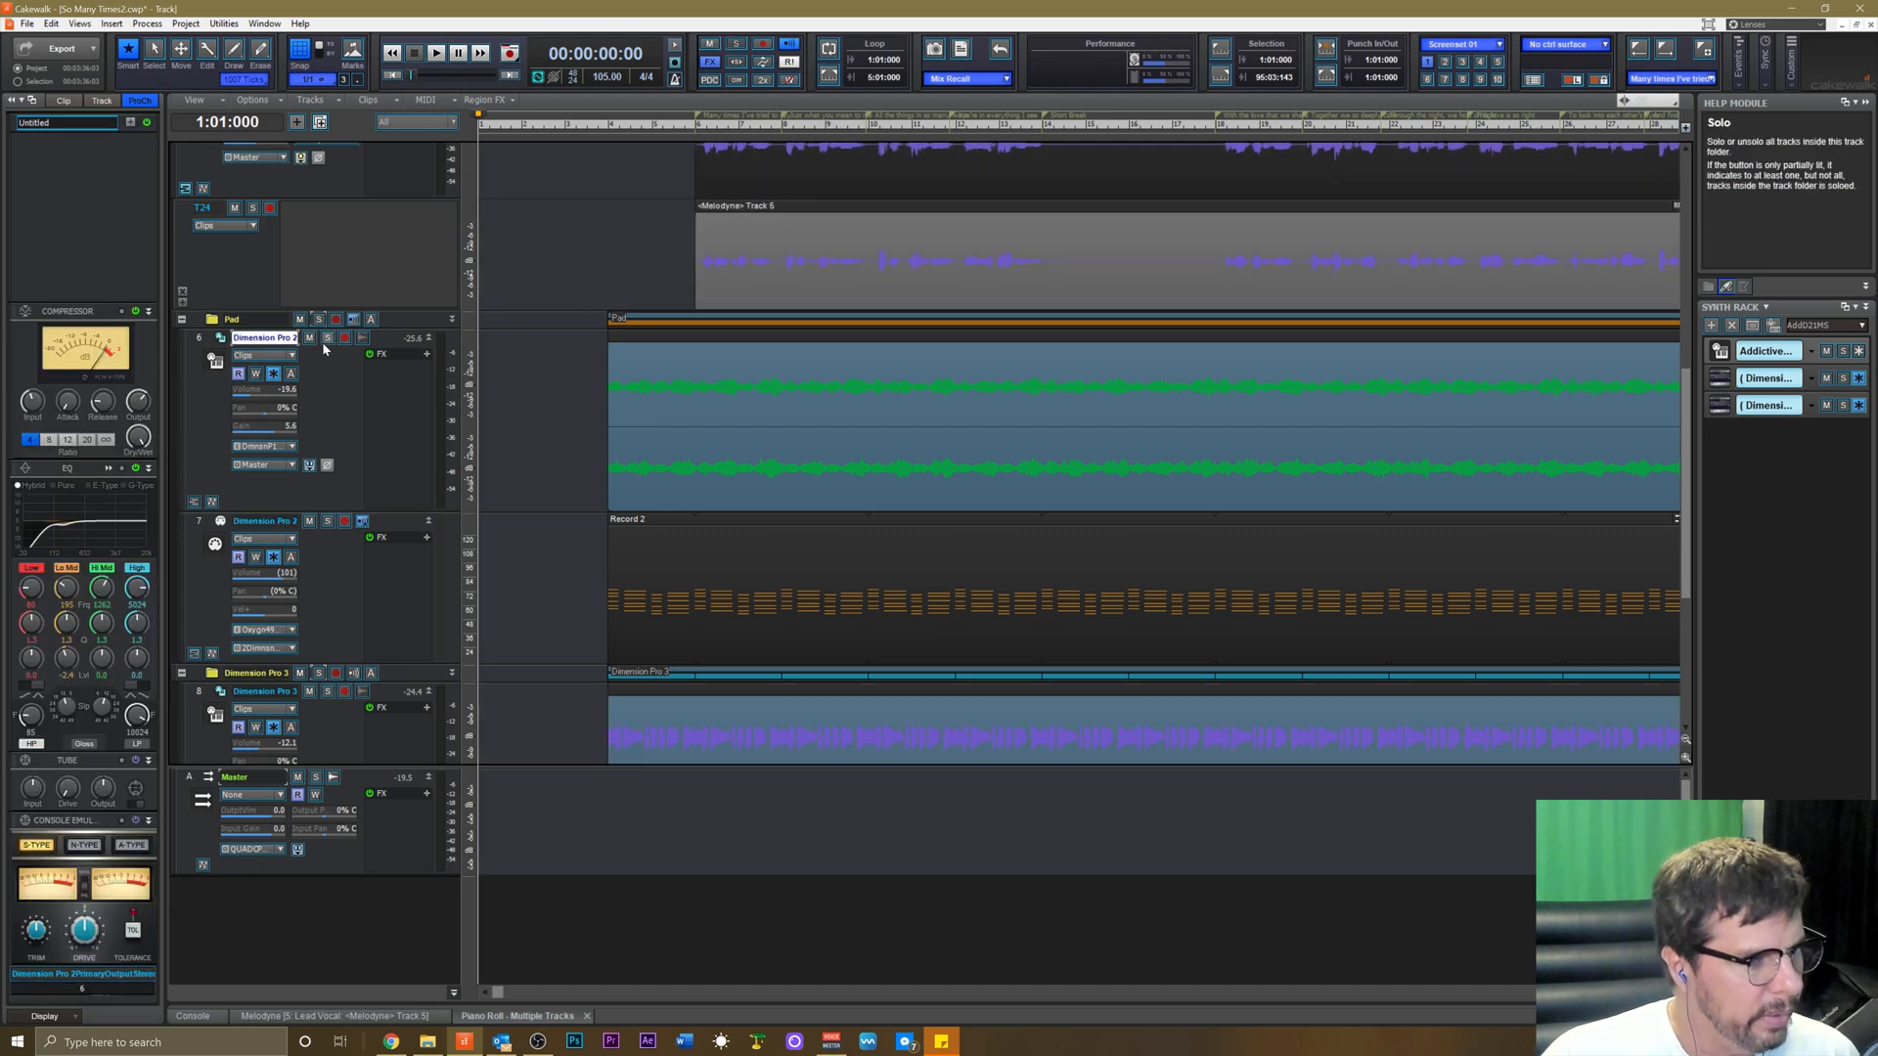
pyautogui.press('space')
pyautogui.scroll(6, 357, 440)
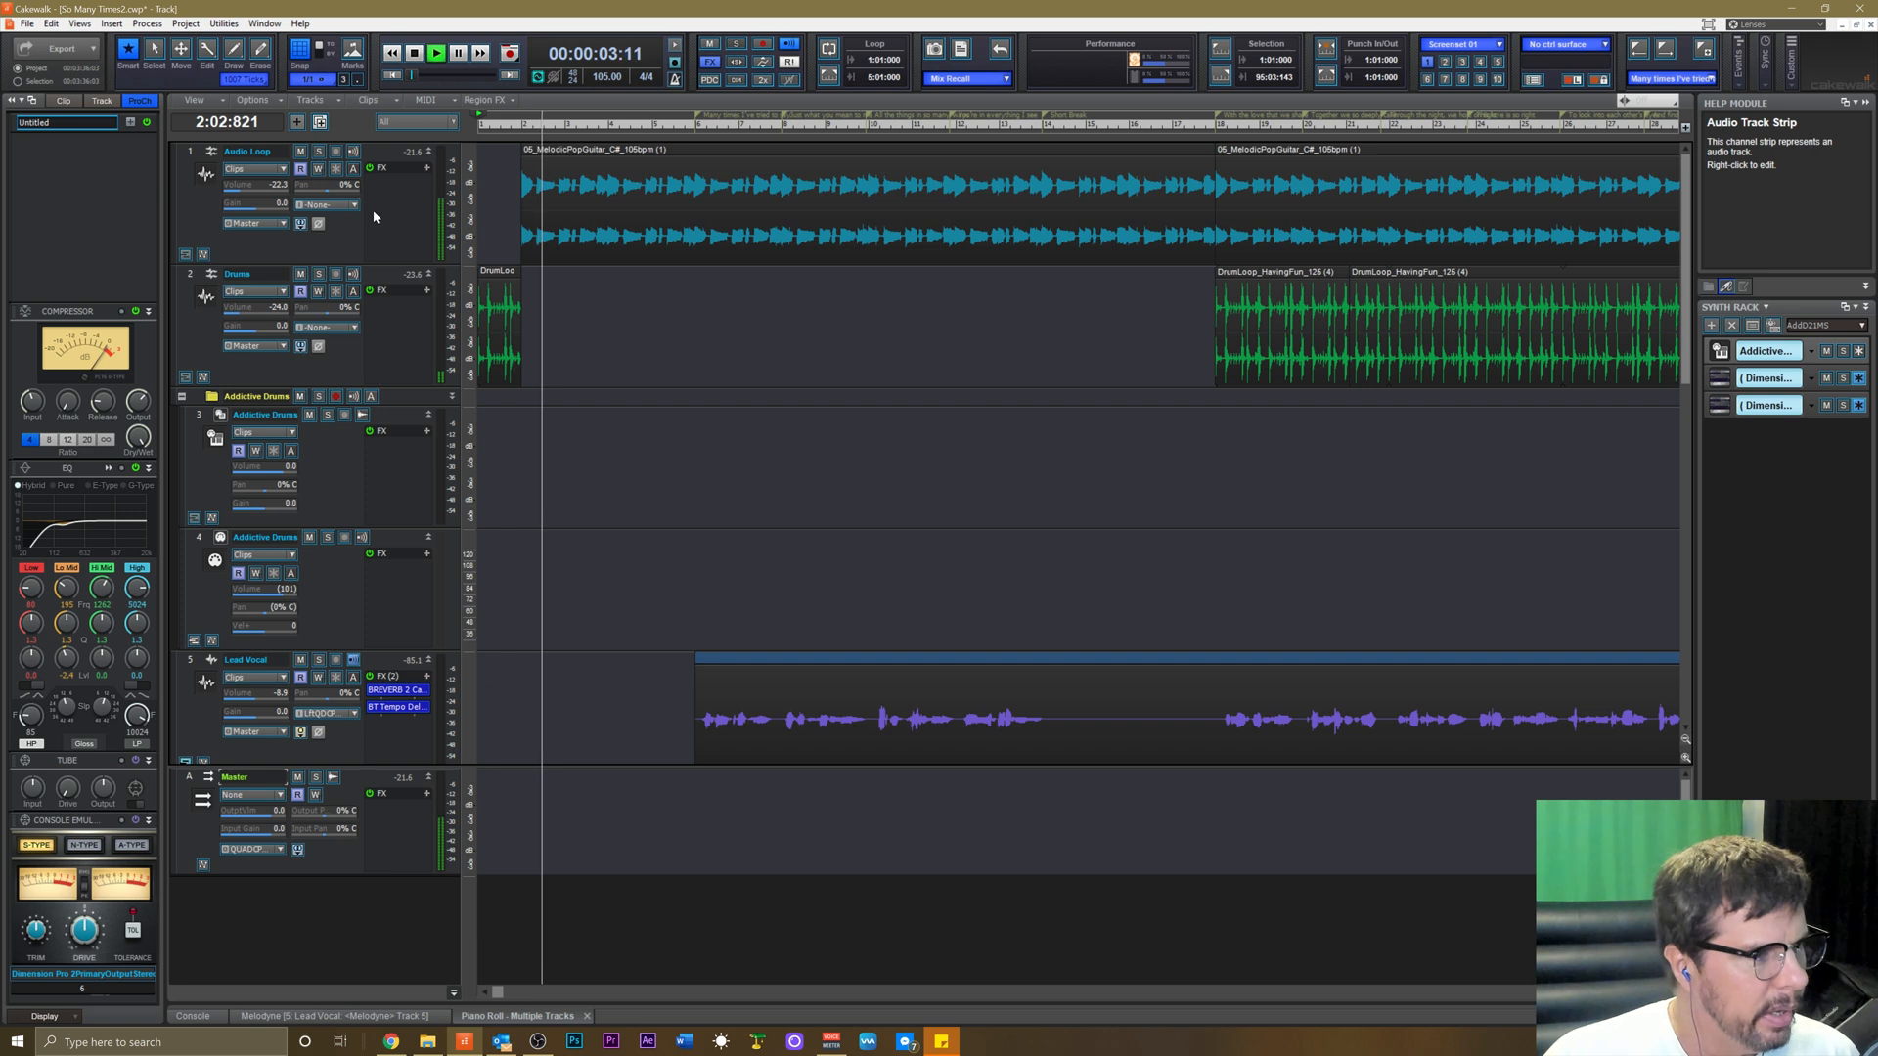
# Toggle the Audio Loop track's compressor, solo the track, and adjust the compressor's input level during playback.
pyautogui.click(247, 152)
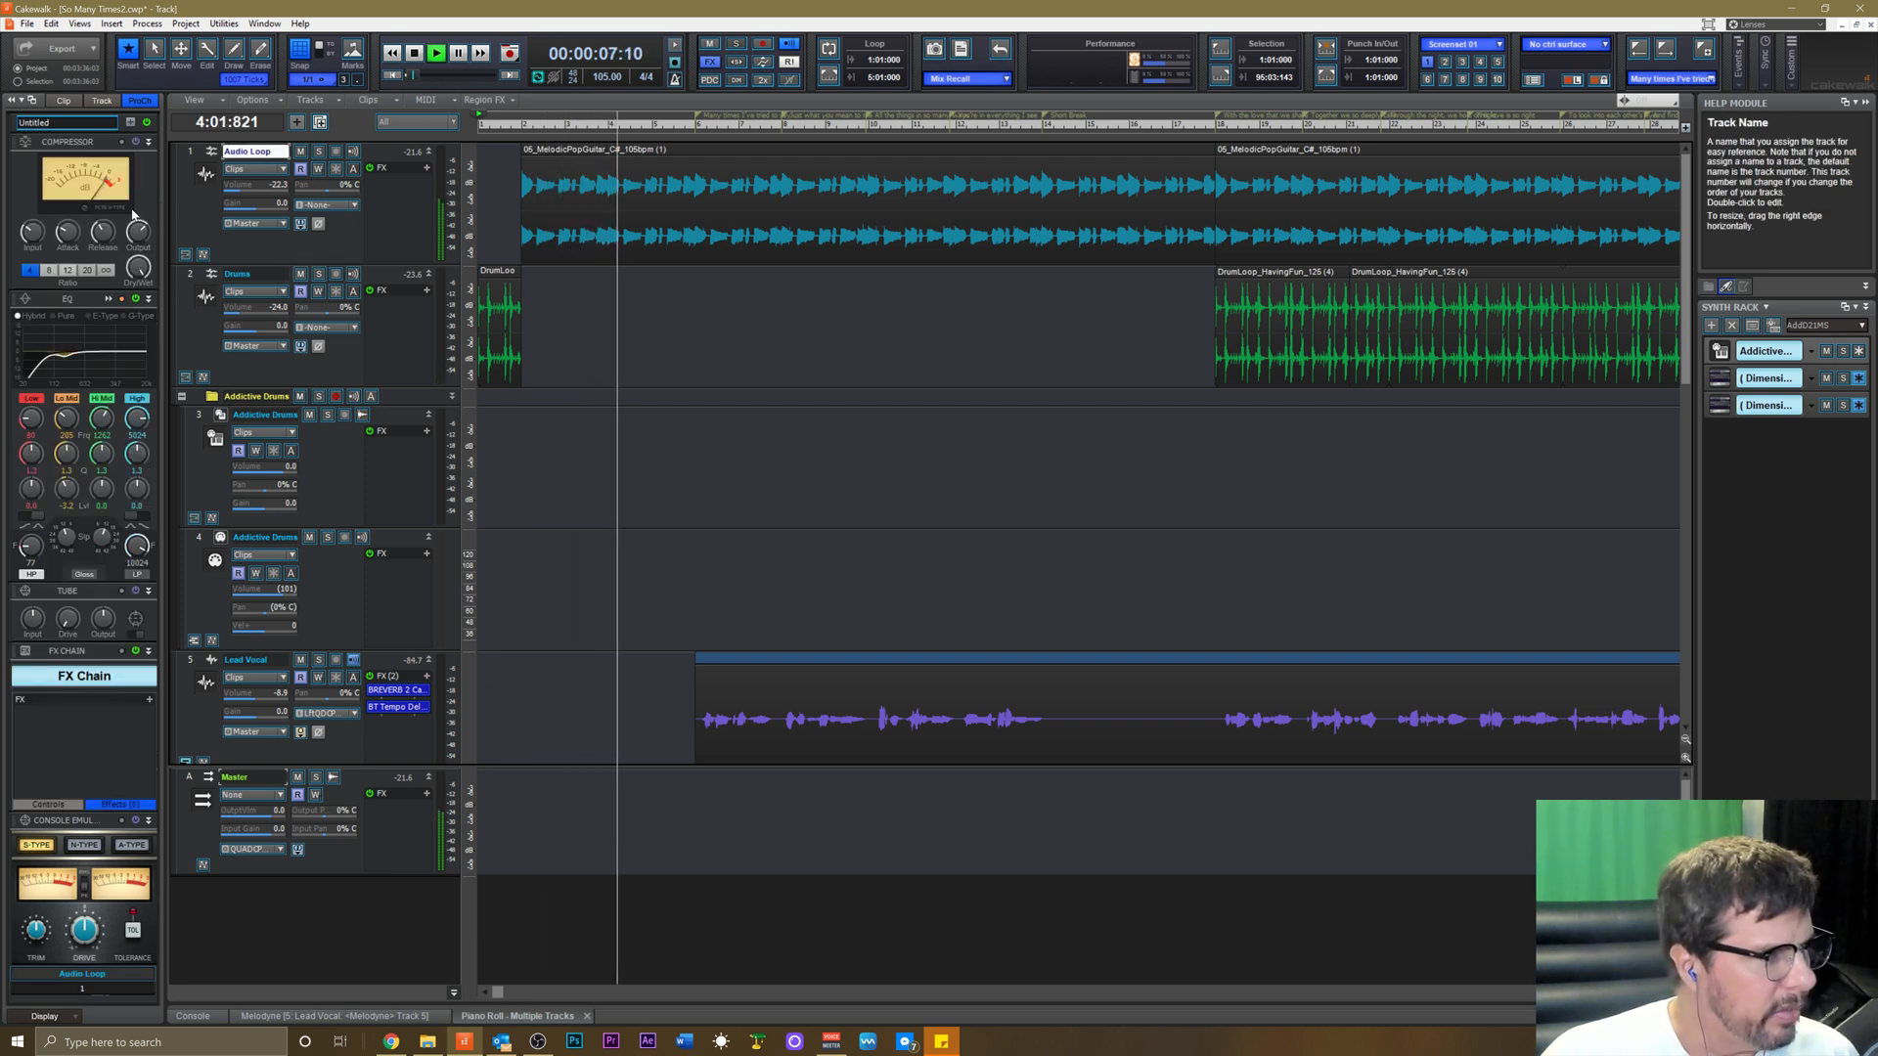
pyautogui.click(136, 142)
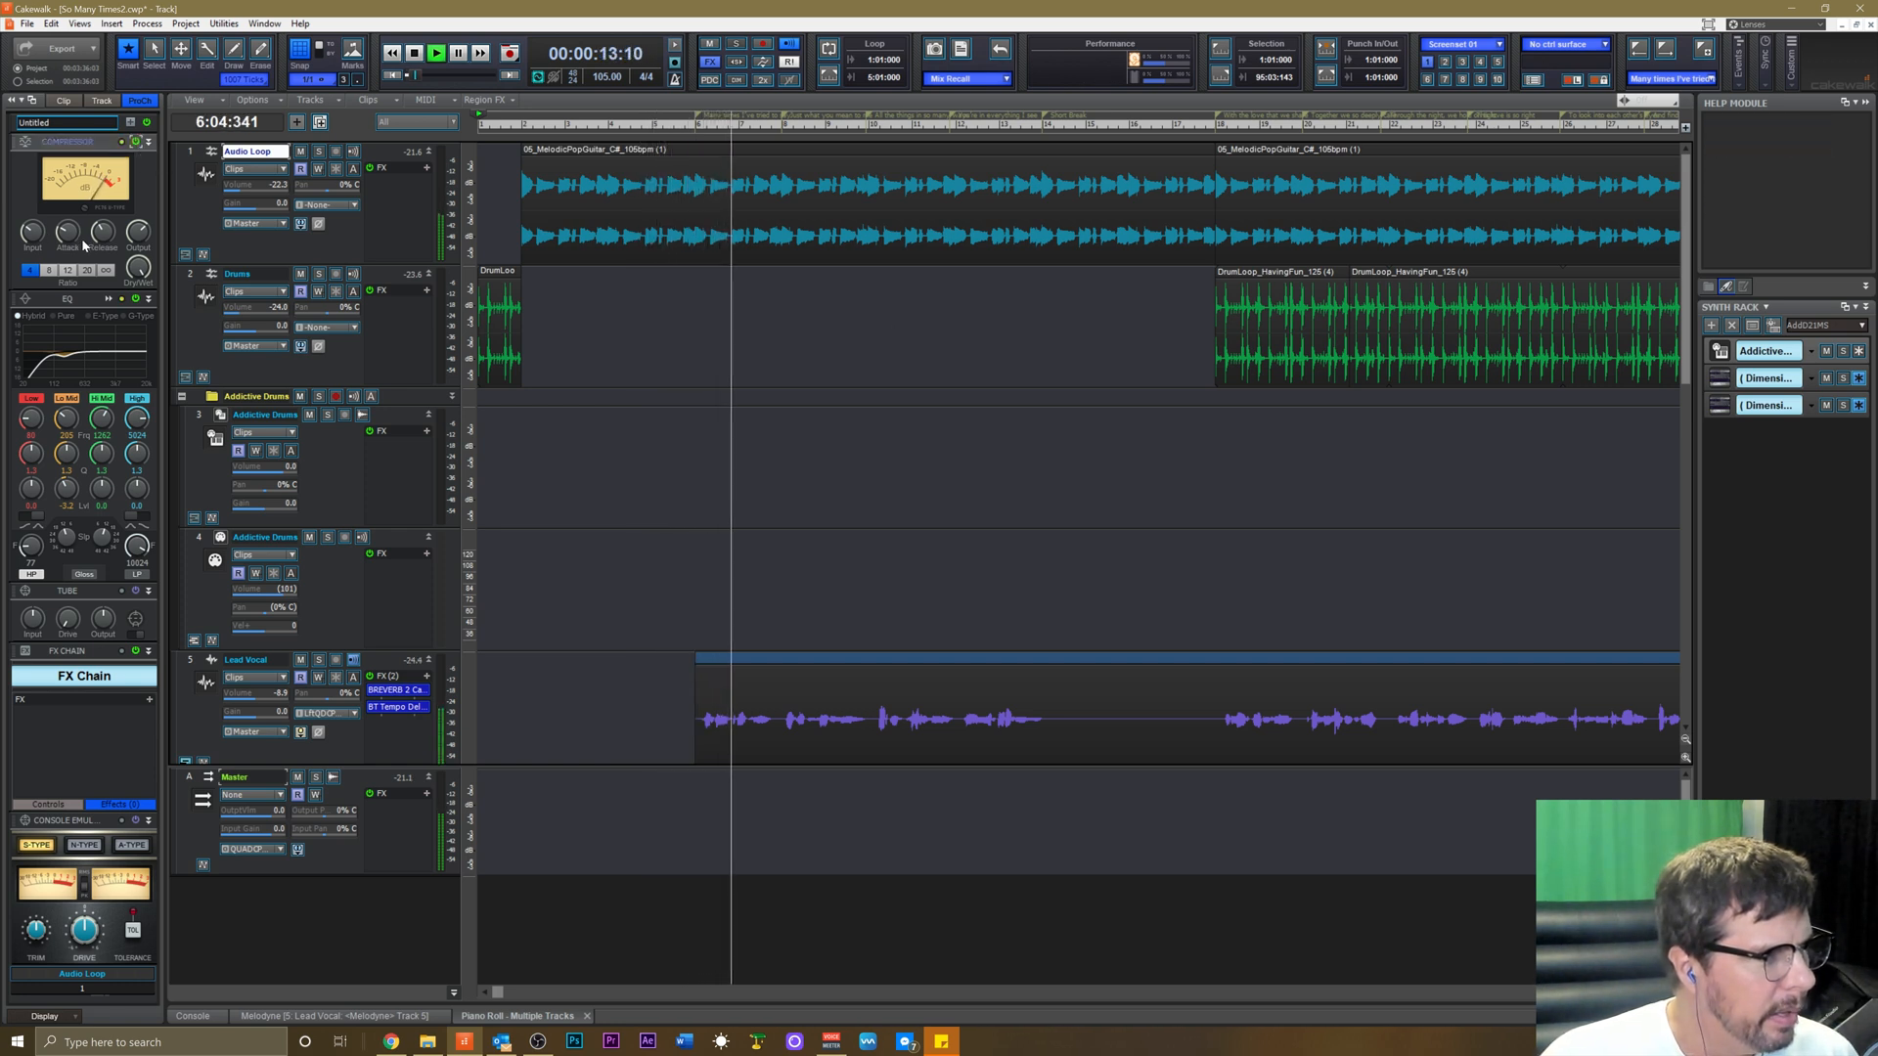
pyautogui.moveTo(77, 233)
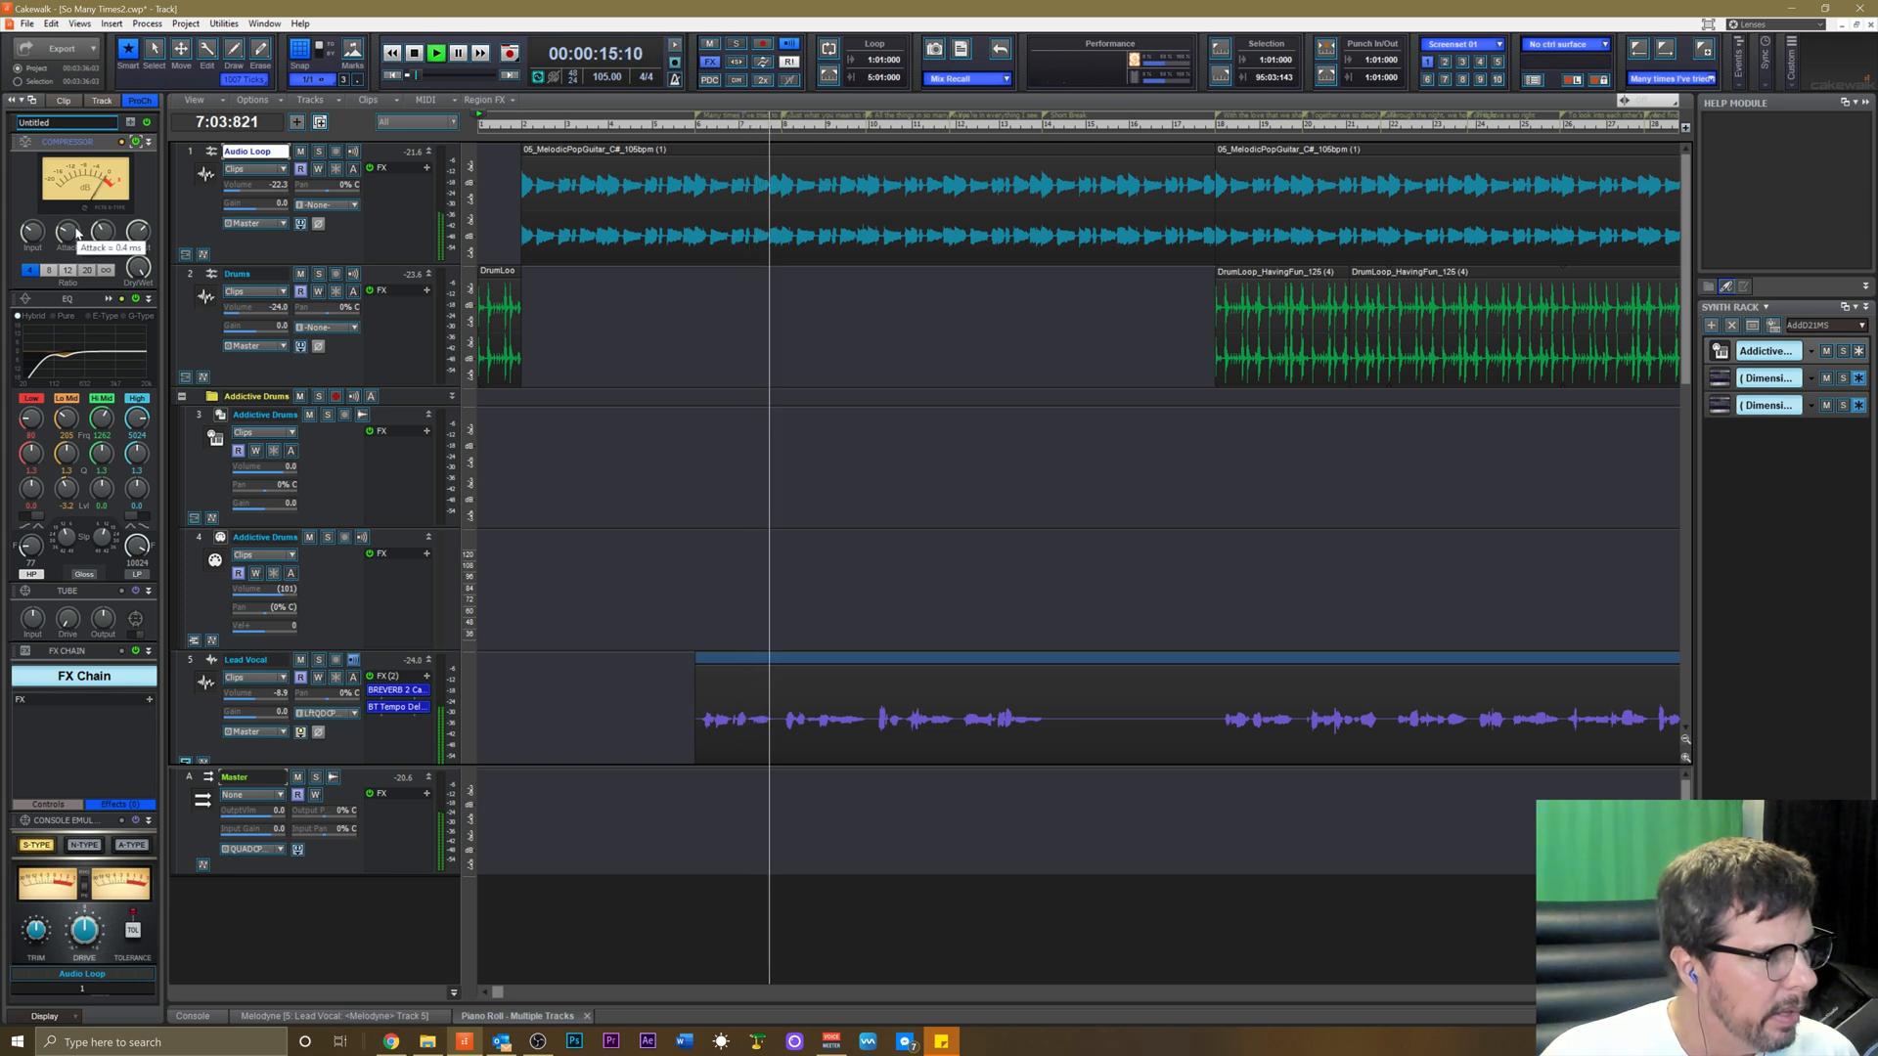
pyautogui.click(318, 152)
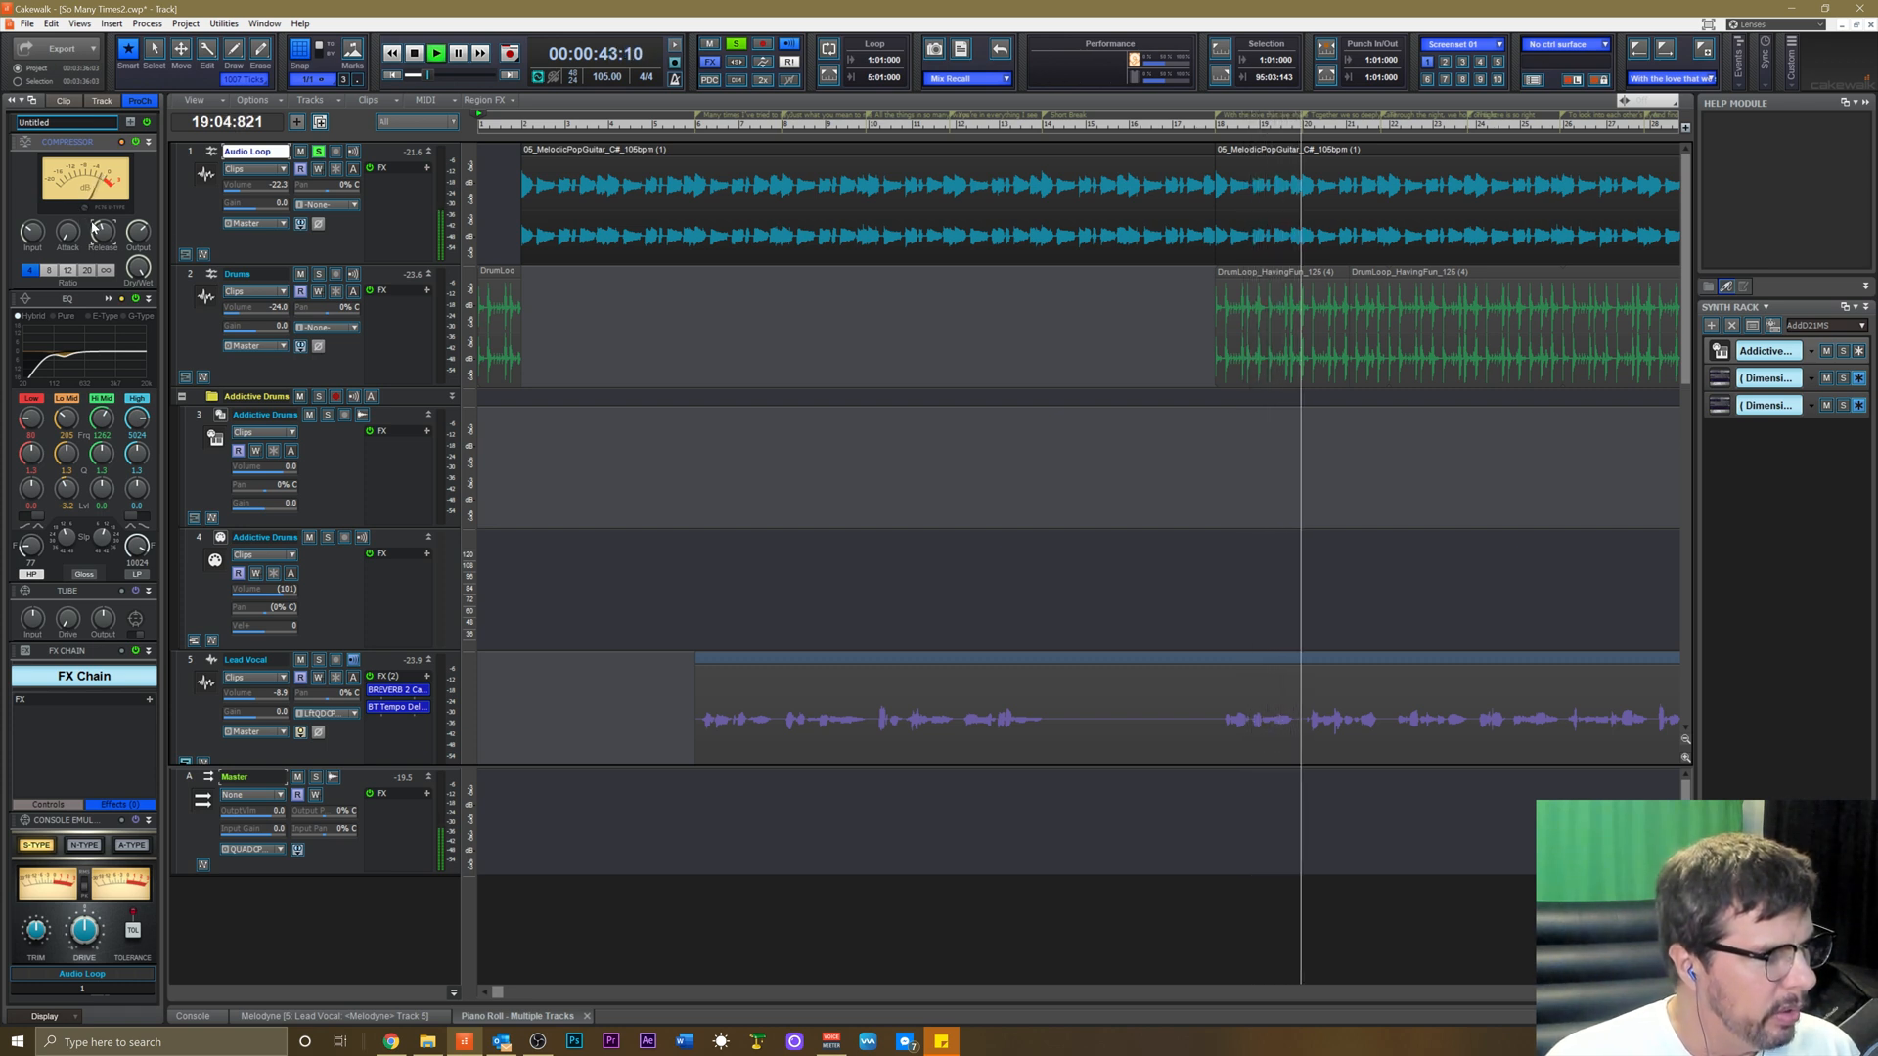
pyautogui.moveTo(93, 227)
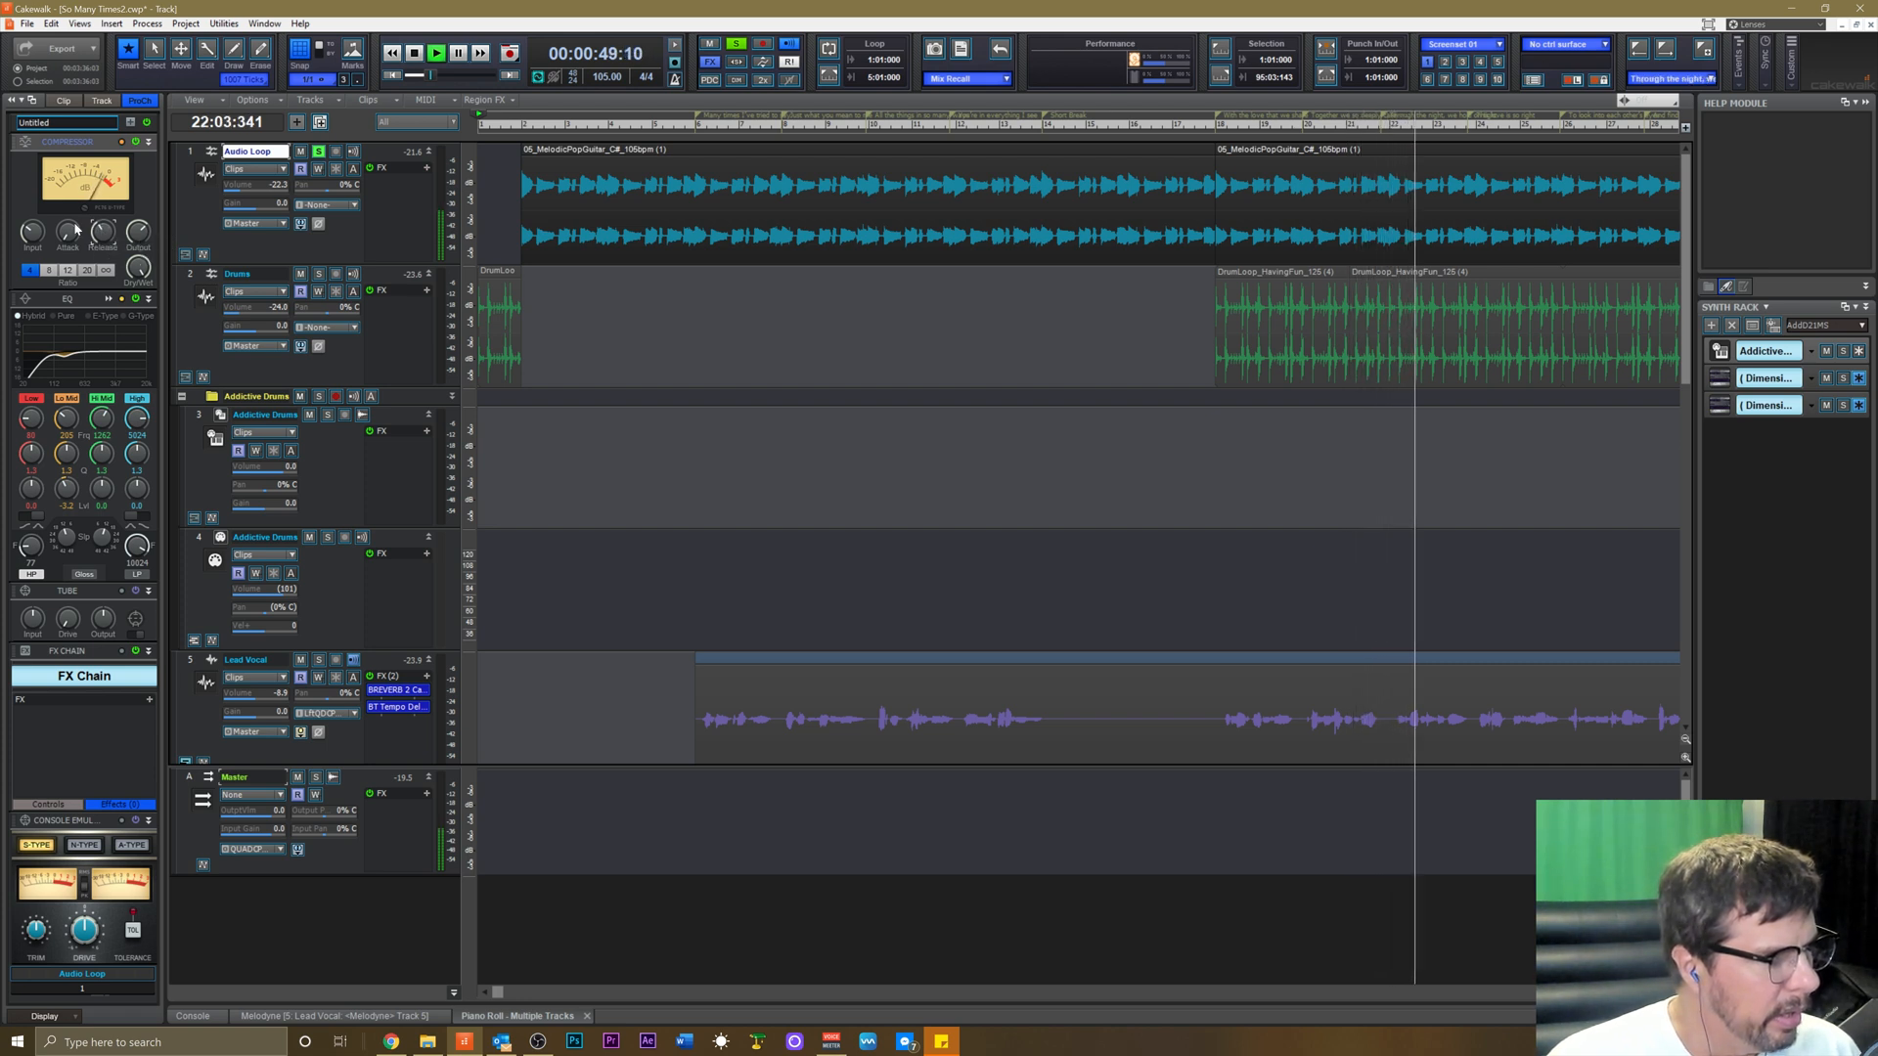
pyautogui.moveTo(34, 232)
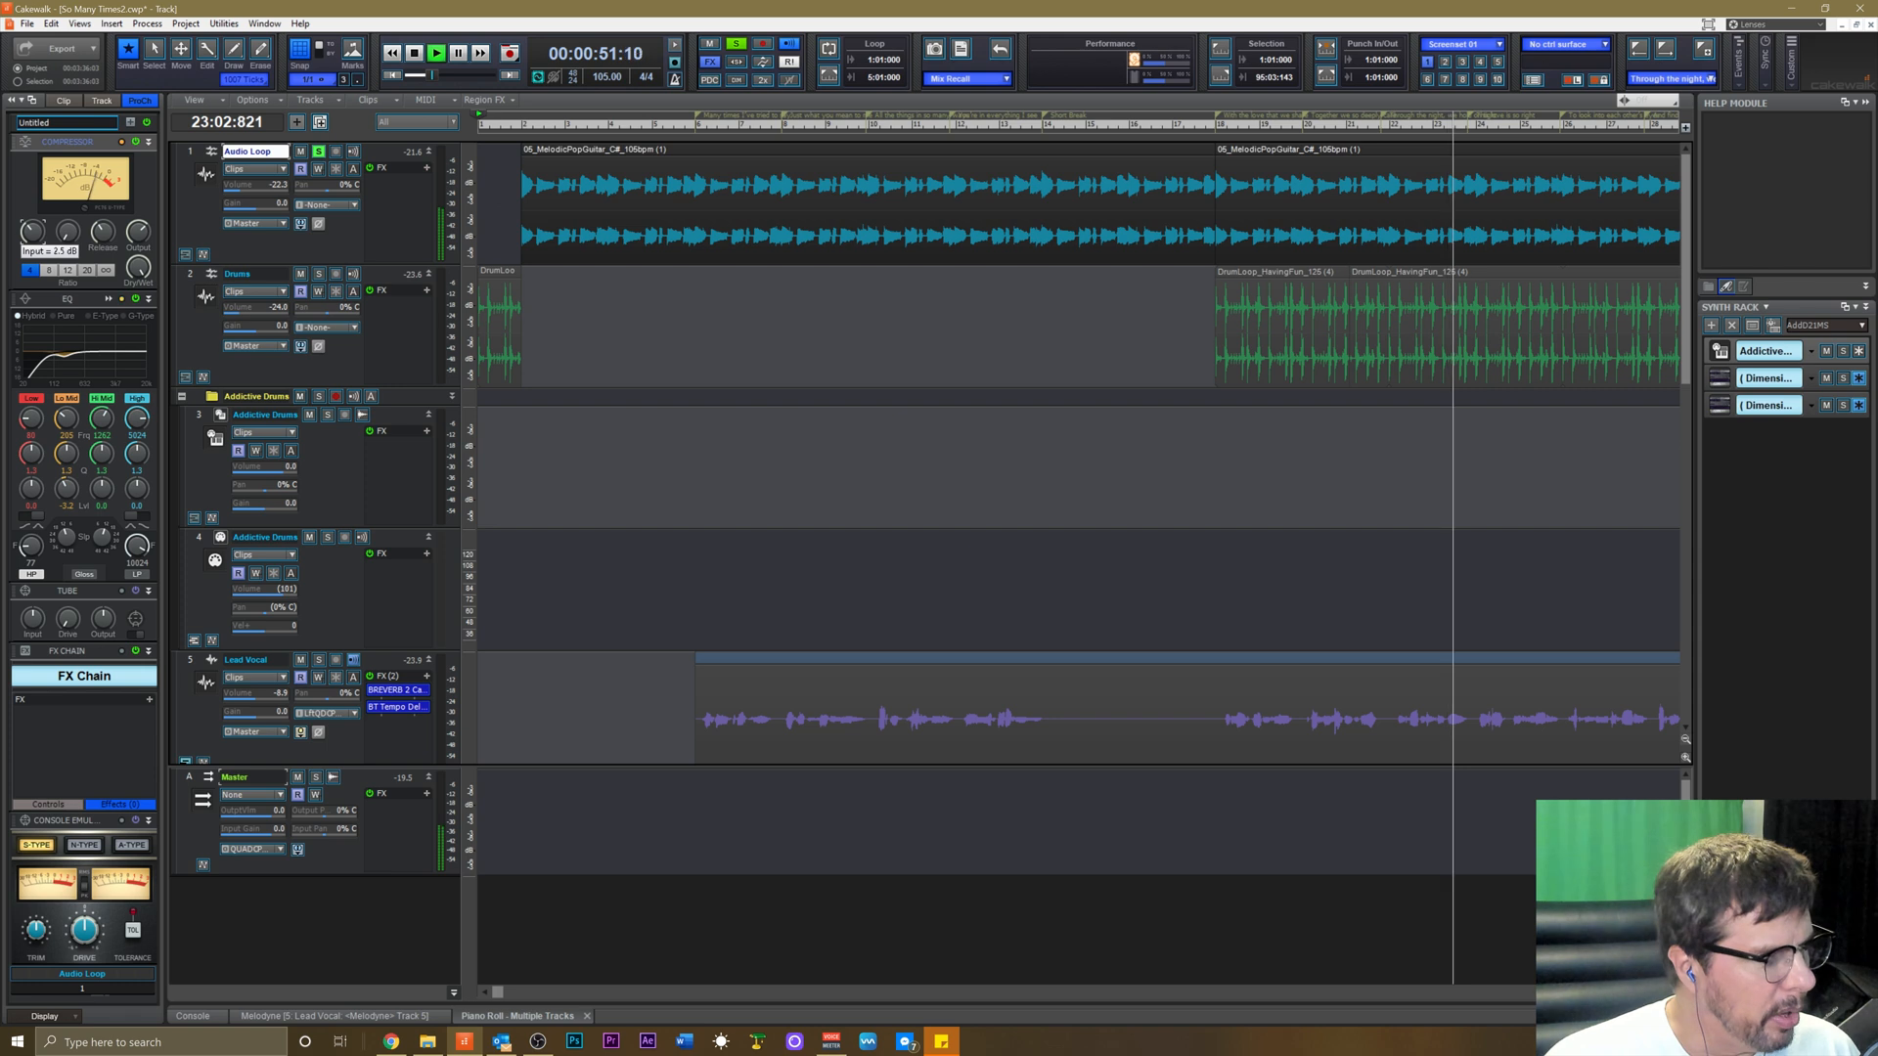
pyautogui.moveTo(30, 235); pyautogui.dragTo(29, 232)
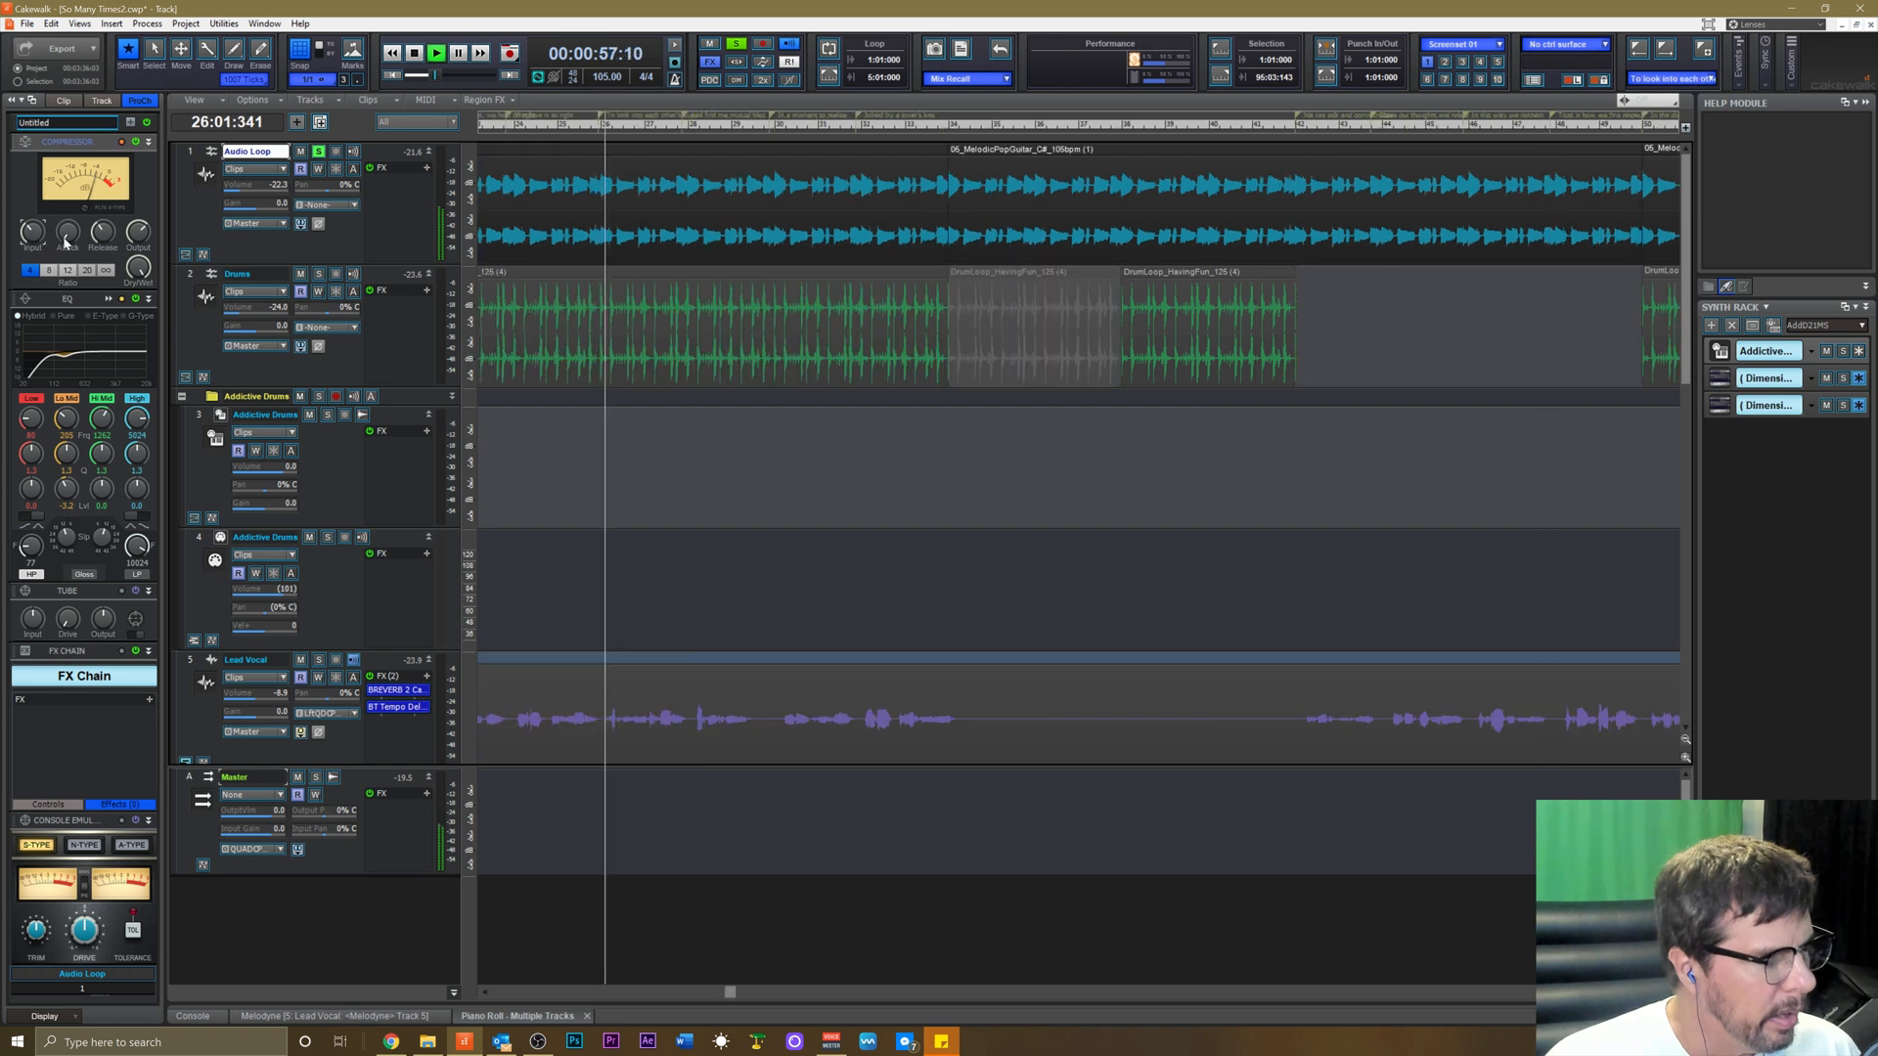
pyautogui.moveTo(66, 245)
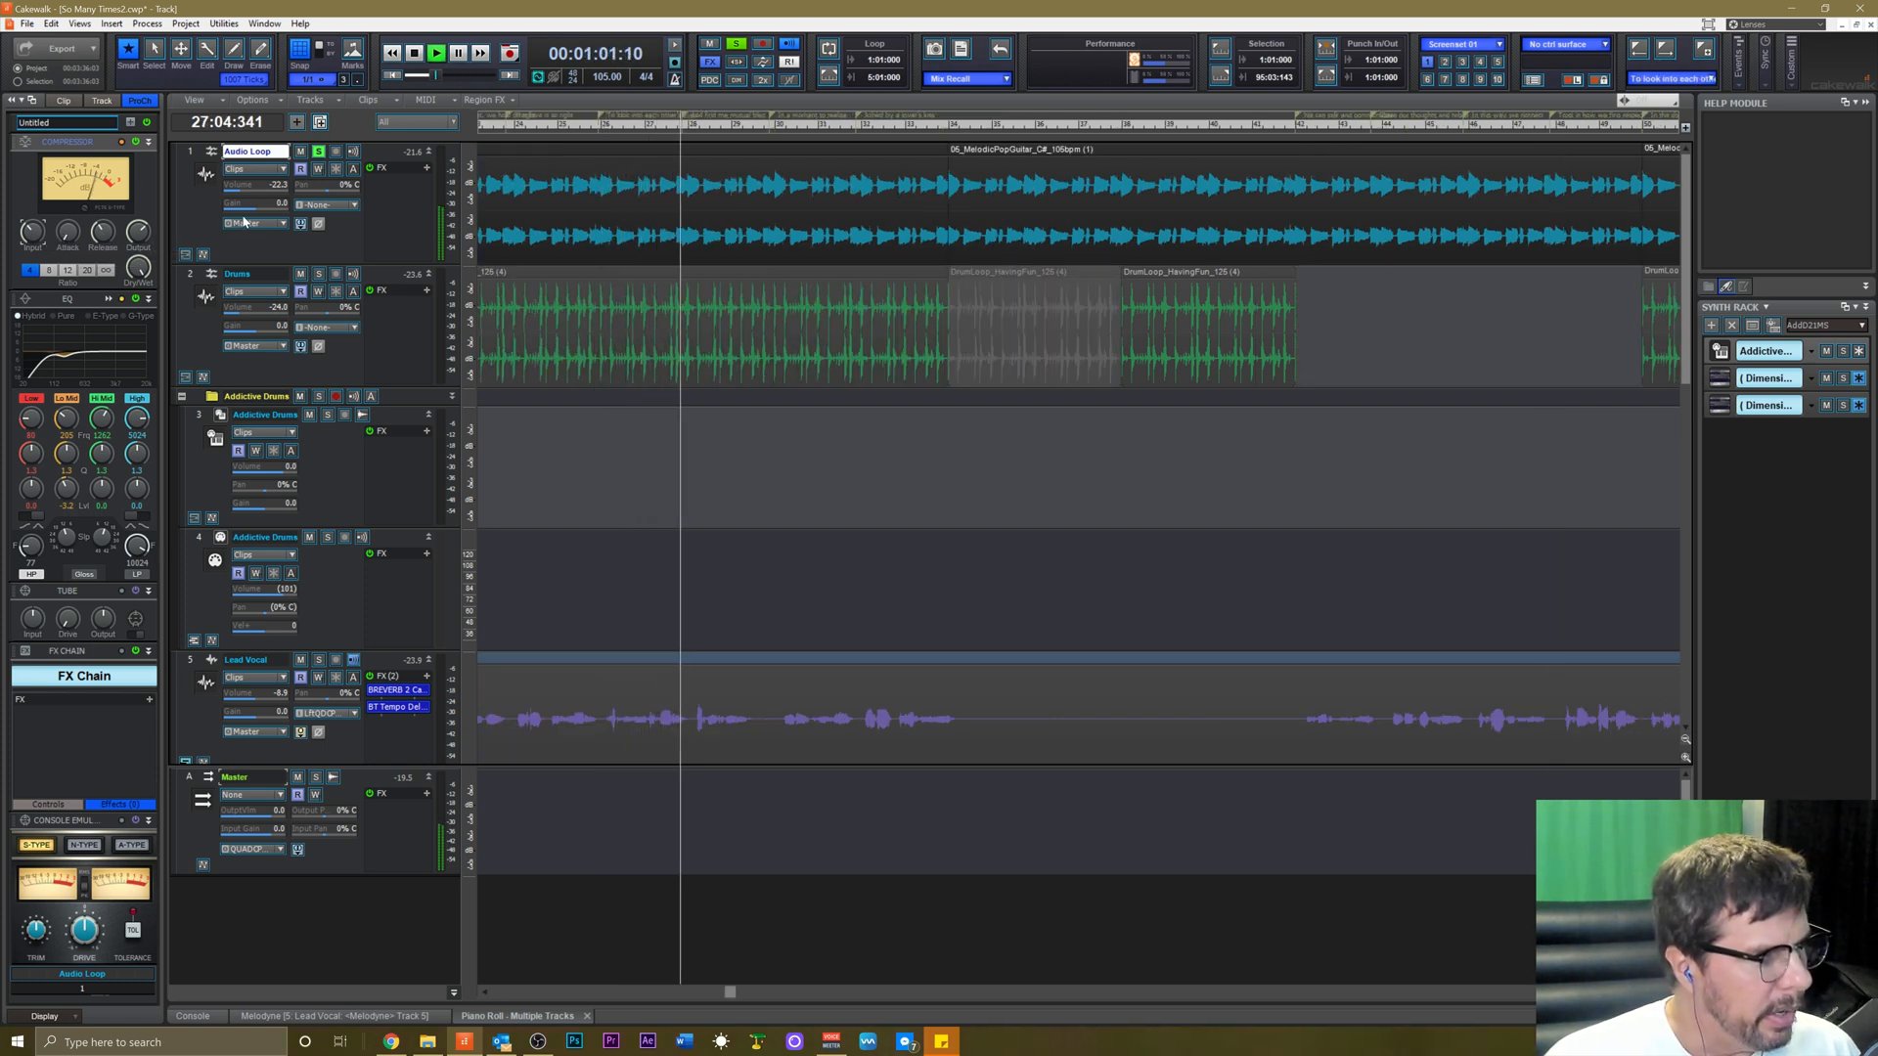
# Set the Audio Loop's gain to about -11.5 and volume to about -15.8, and raise its compressor's input to about 5.3 dB.
pyautogui.moveTo(256, 205); pyautogui.dragTo(263, 209)
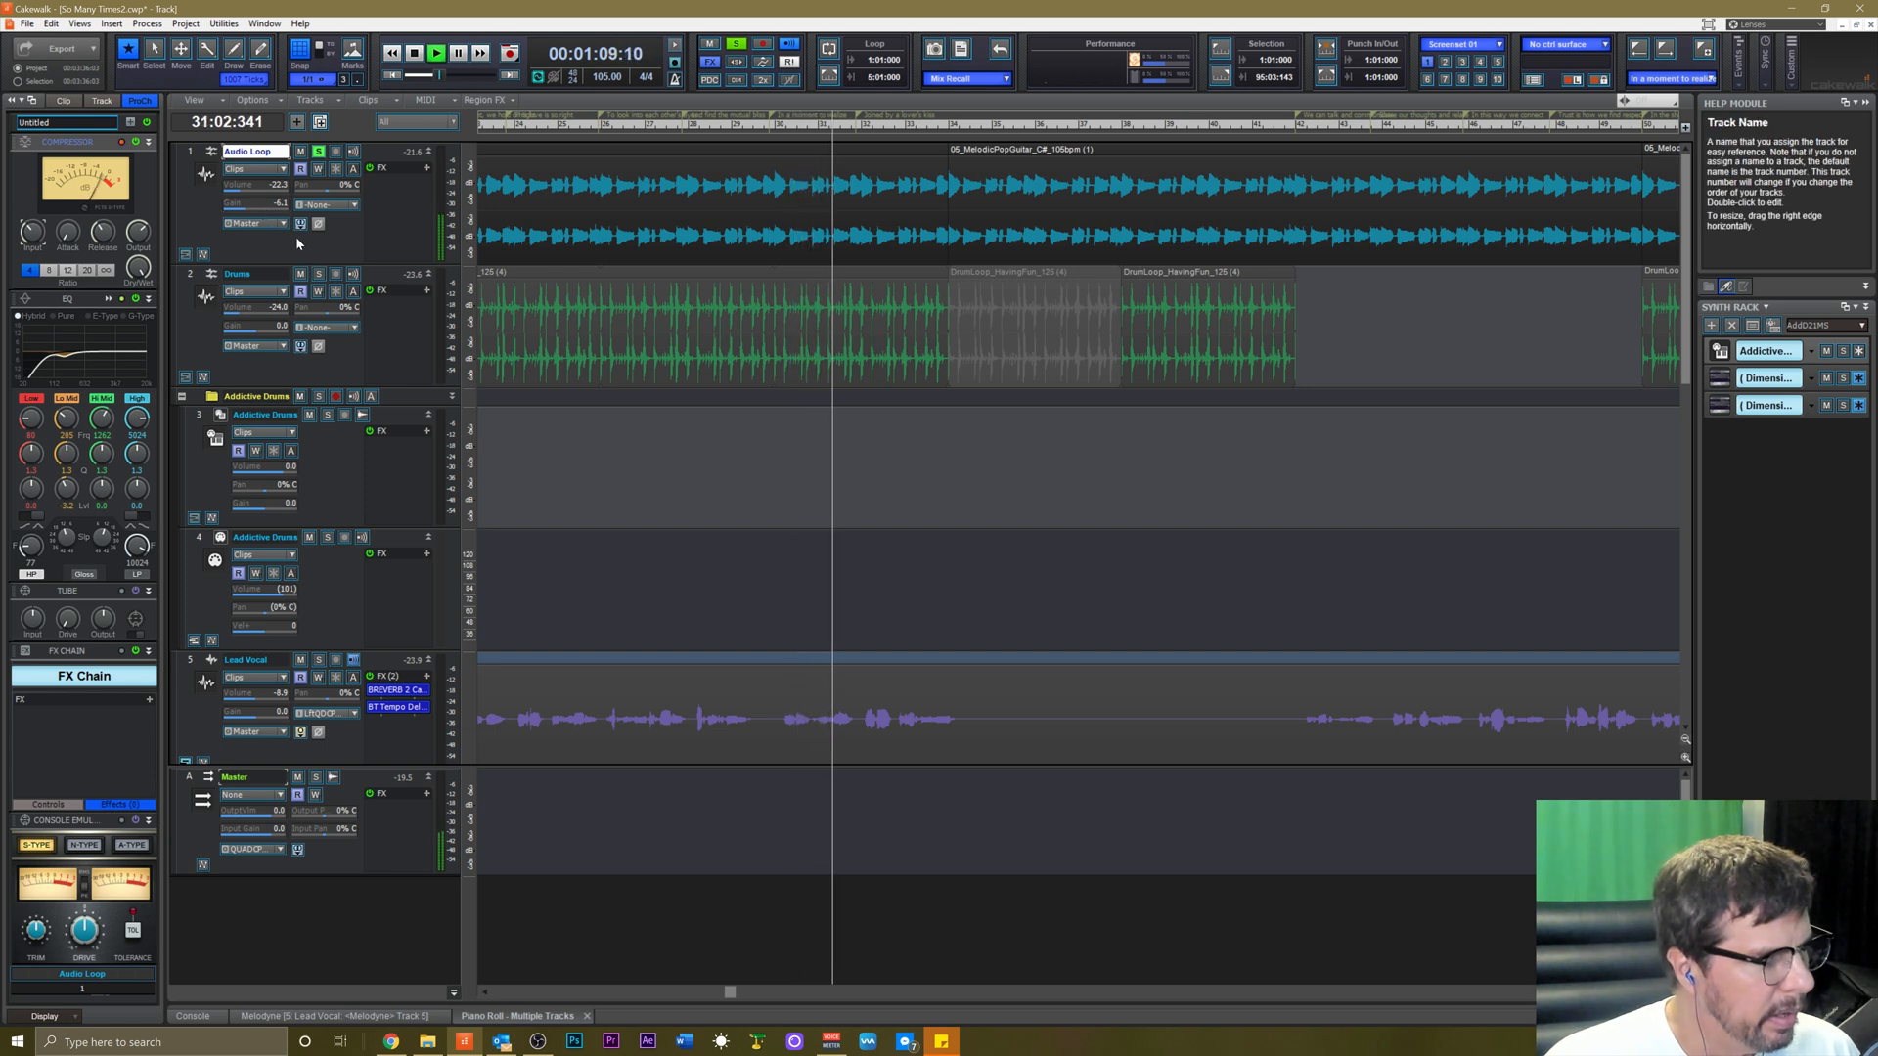
pyautogui.moveTo(264, 203); pyautogui.dragTo(261, 207)
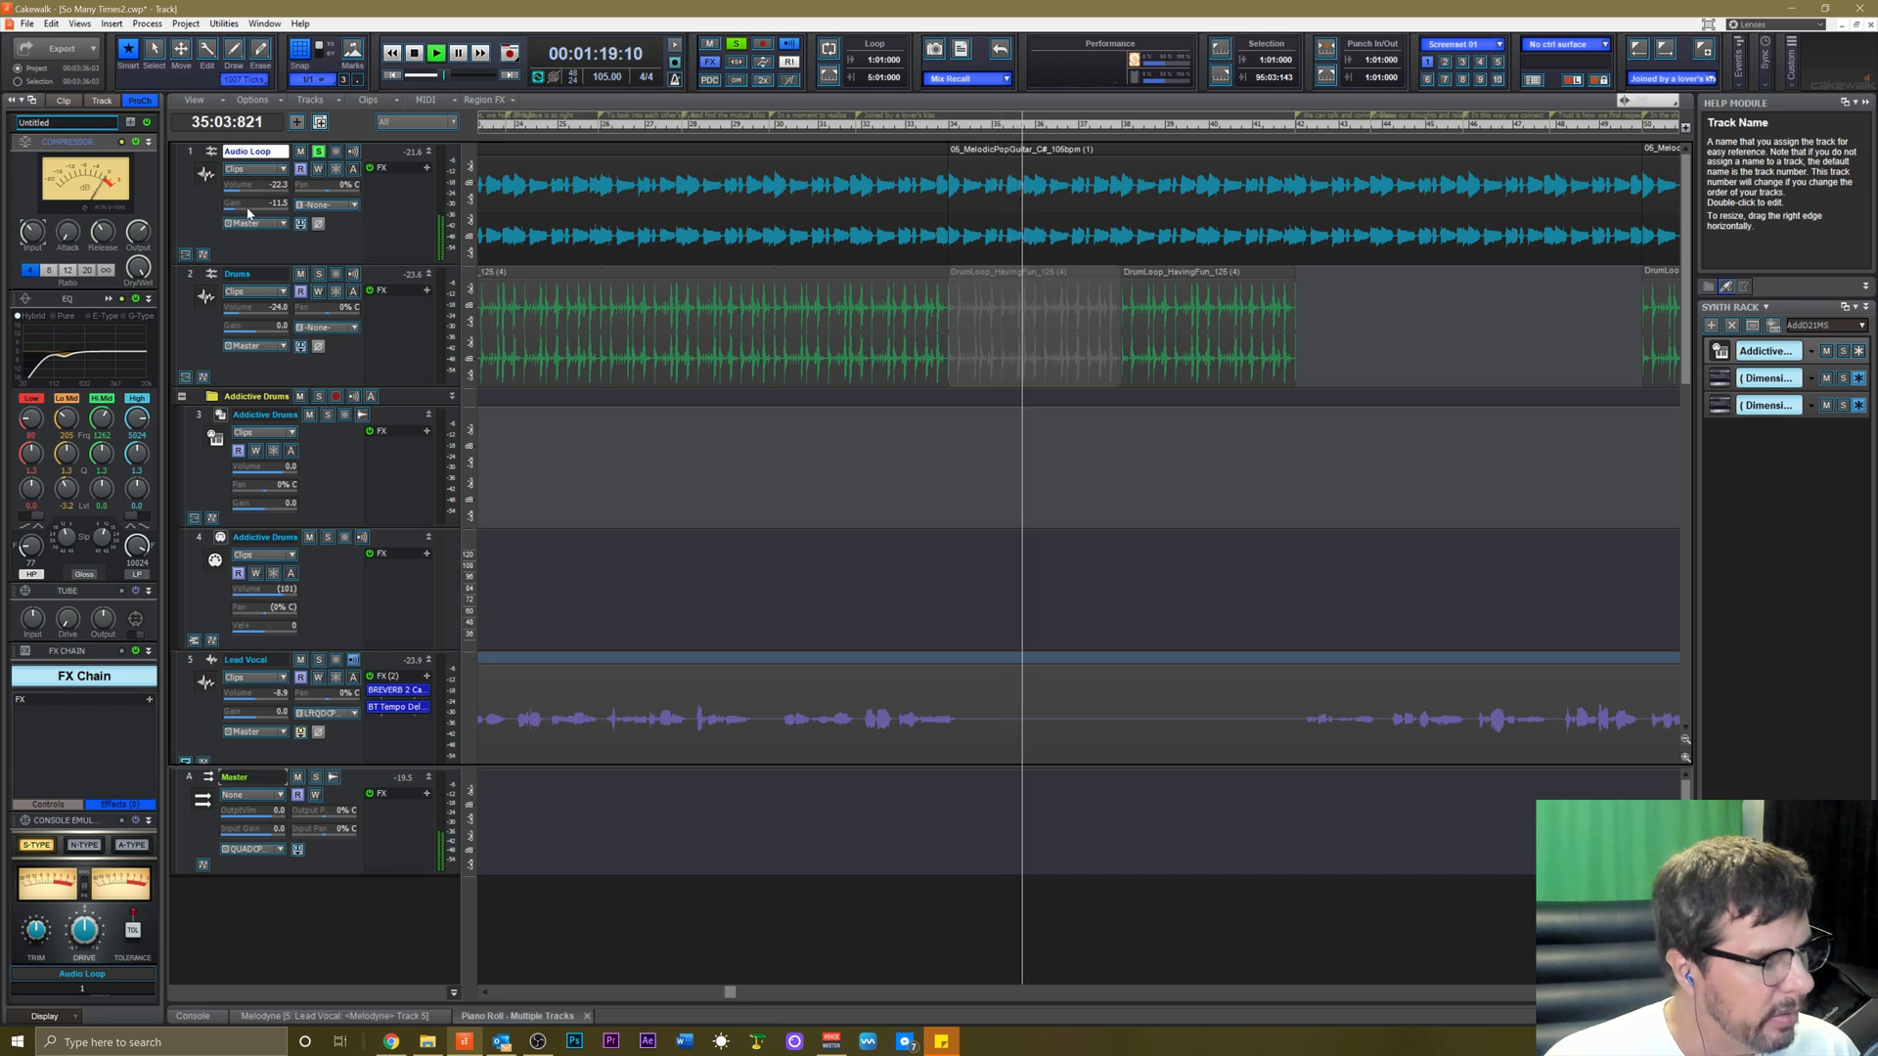
pyautogui.moveTo(245, 191); pyautogui.dragTo(264, 186)
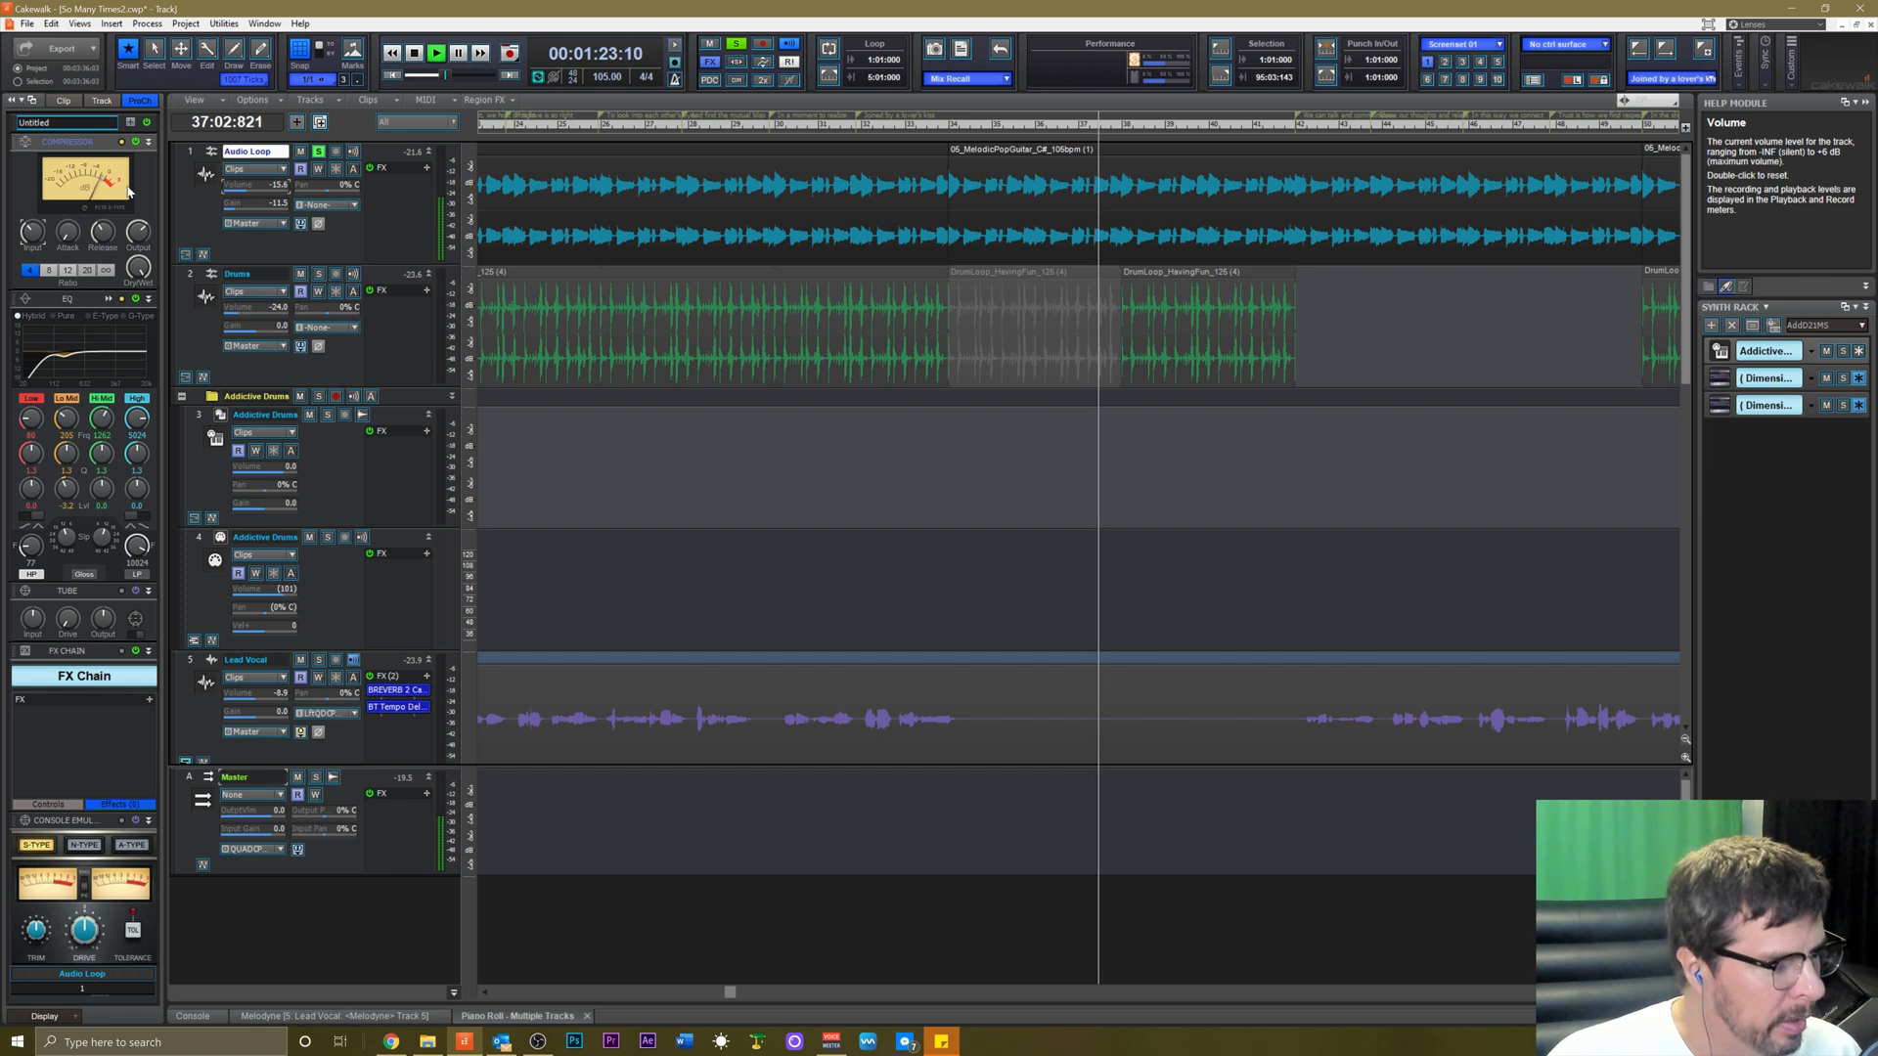
pyautogui.moveTo(32, 233); pyautogui.dragTo(32, 225)
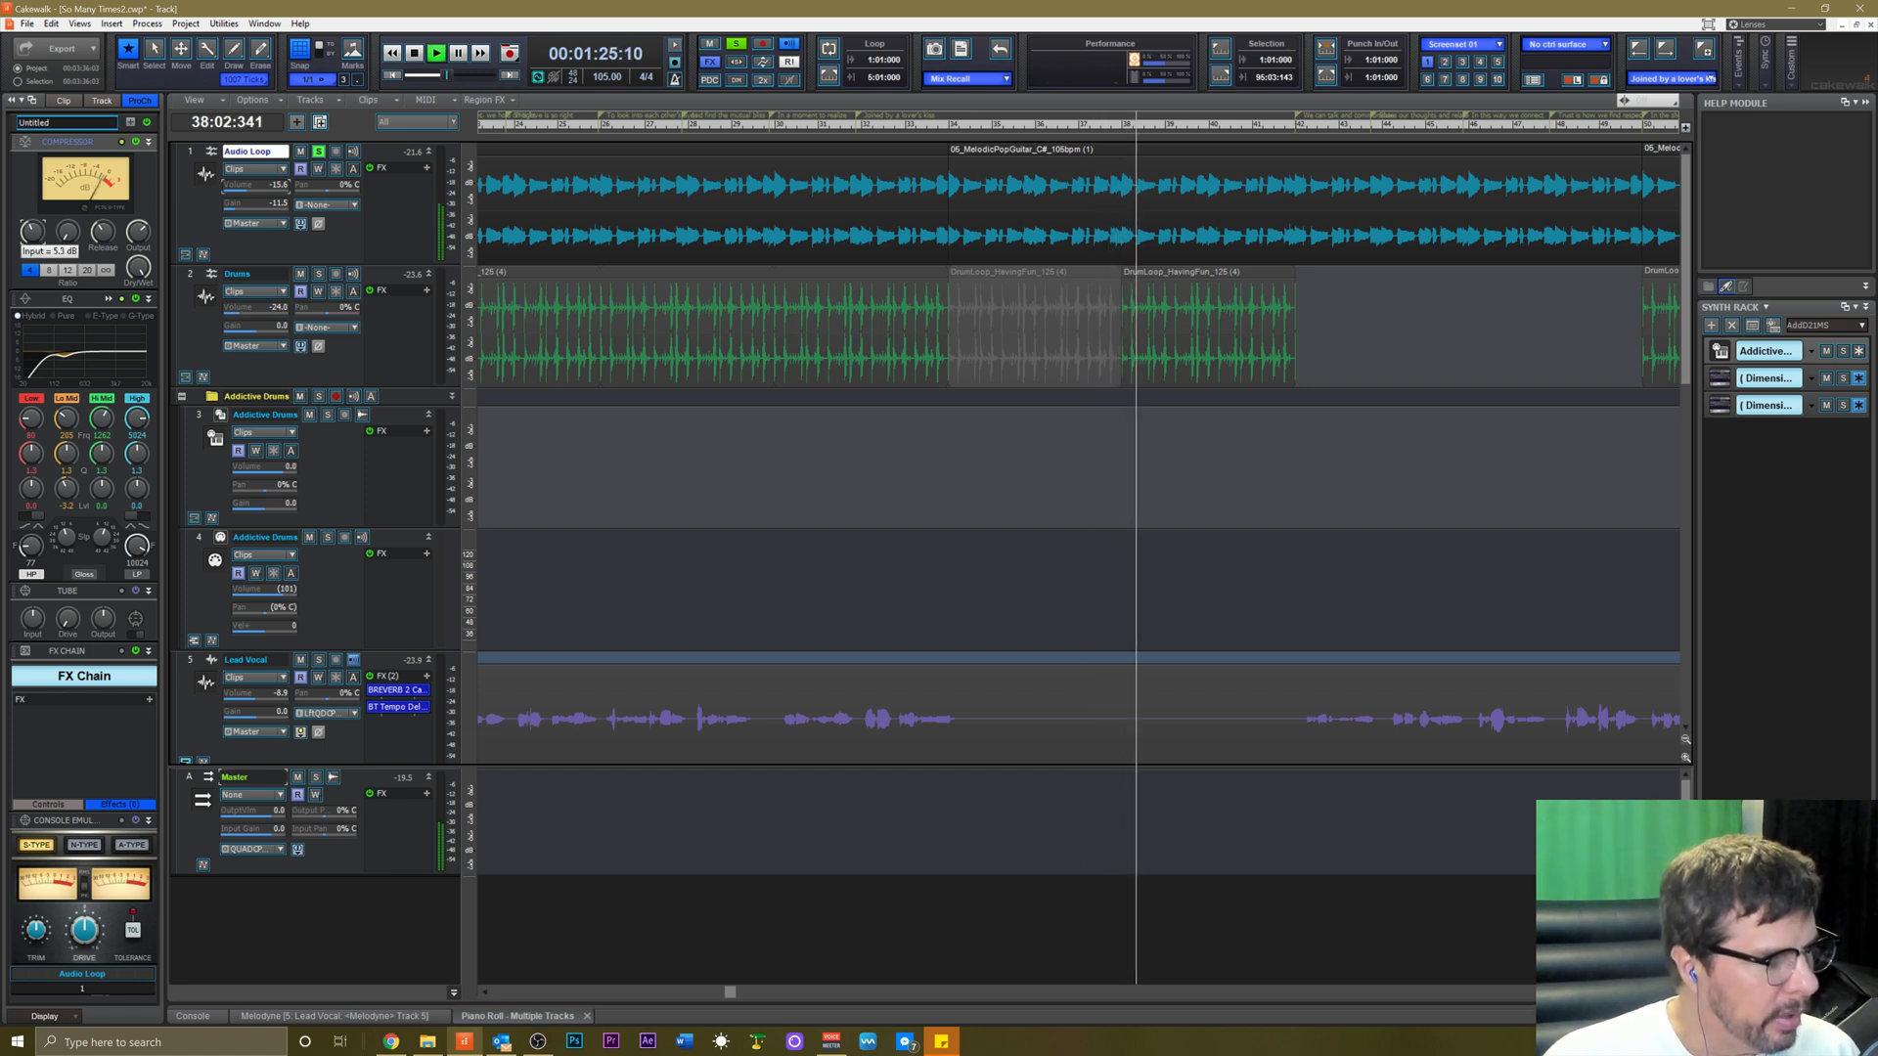
# Stop playback and remove the Audio Loop's extra FX Chain module holding the Scheps Omni Channel Stereo plug-in.
pyautogui.scroll(2, 75, 183)
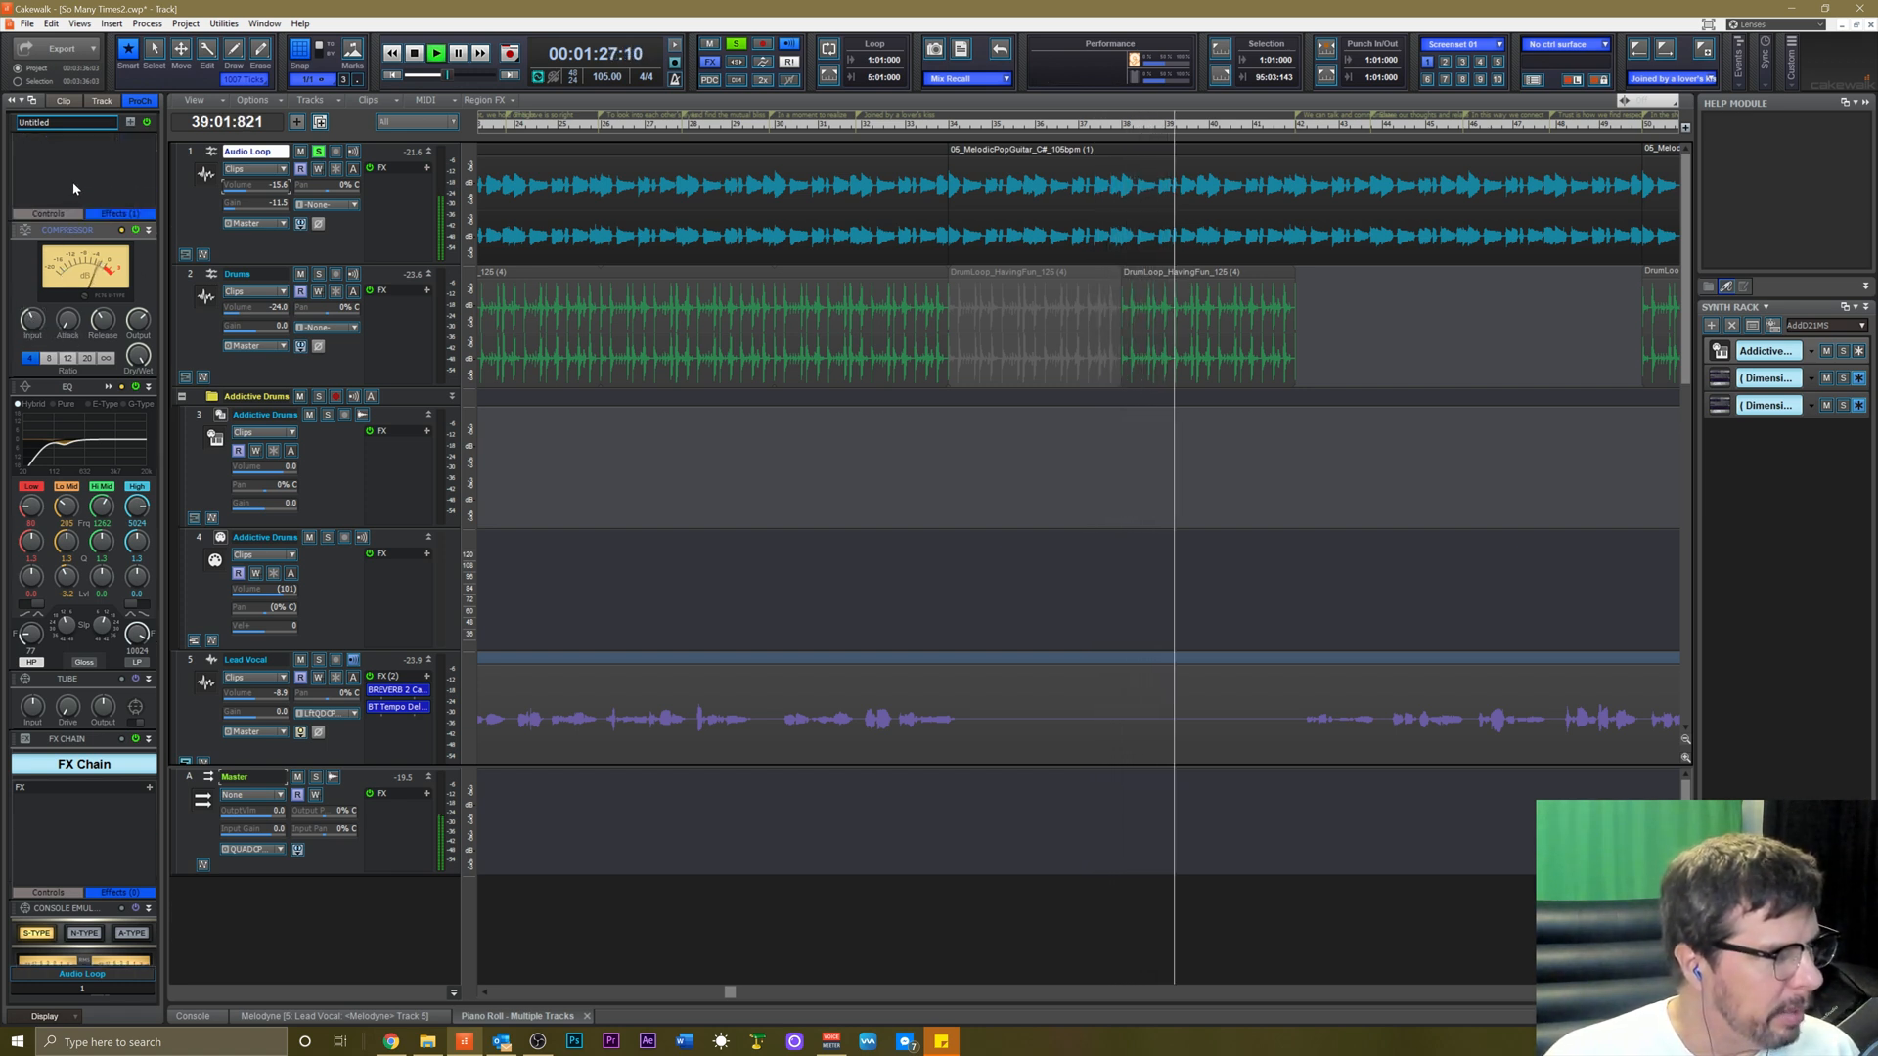
pyautogui.scroll(2, 72, 179)
pyautogui.press('space')
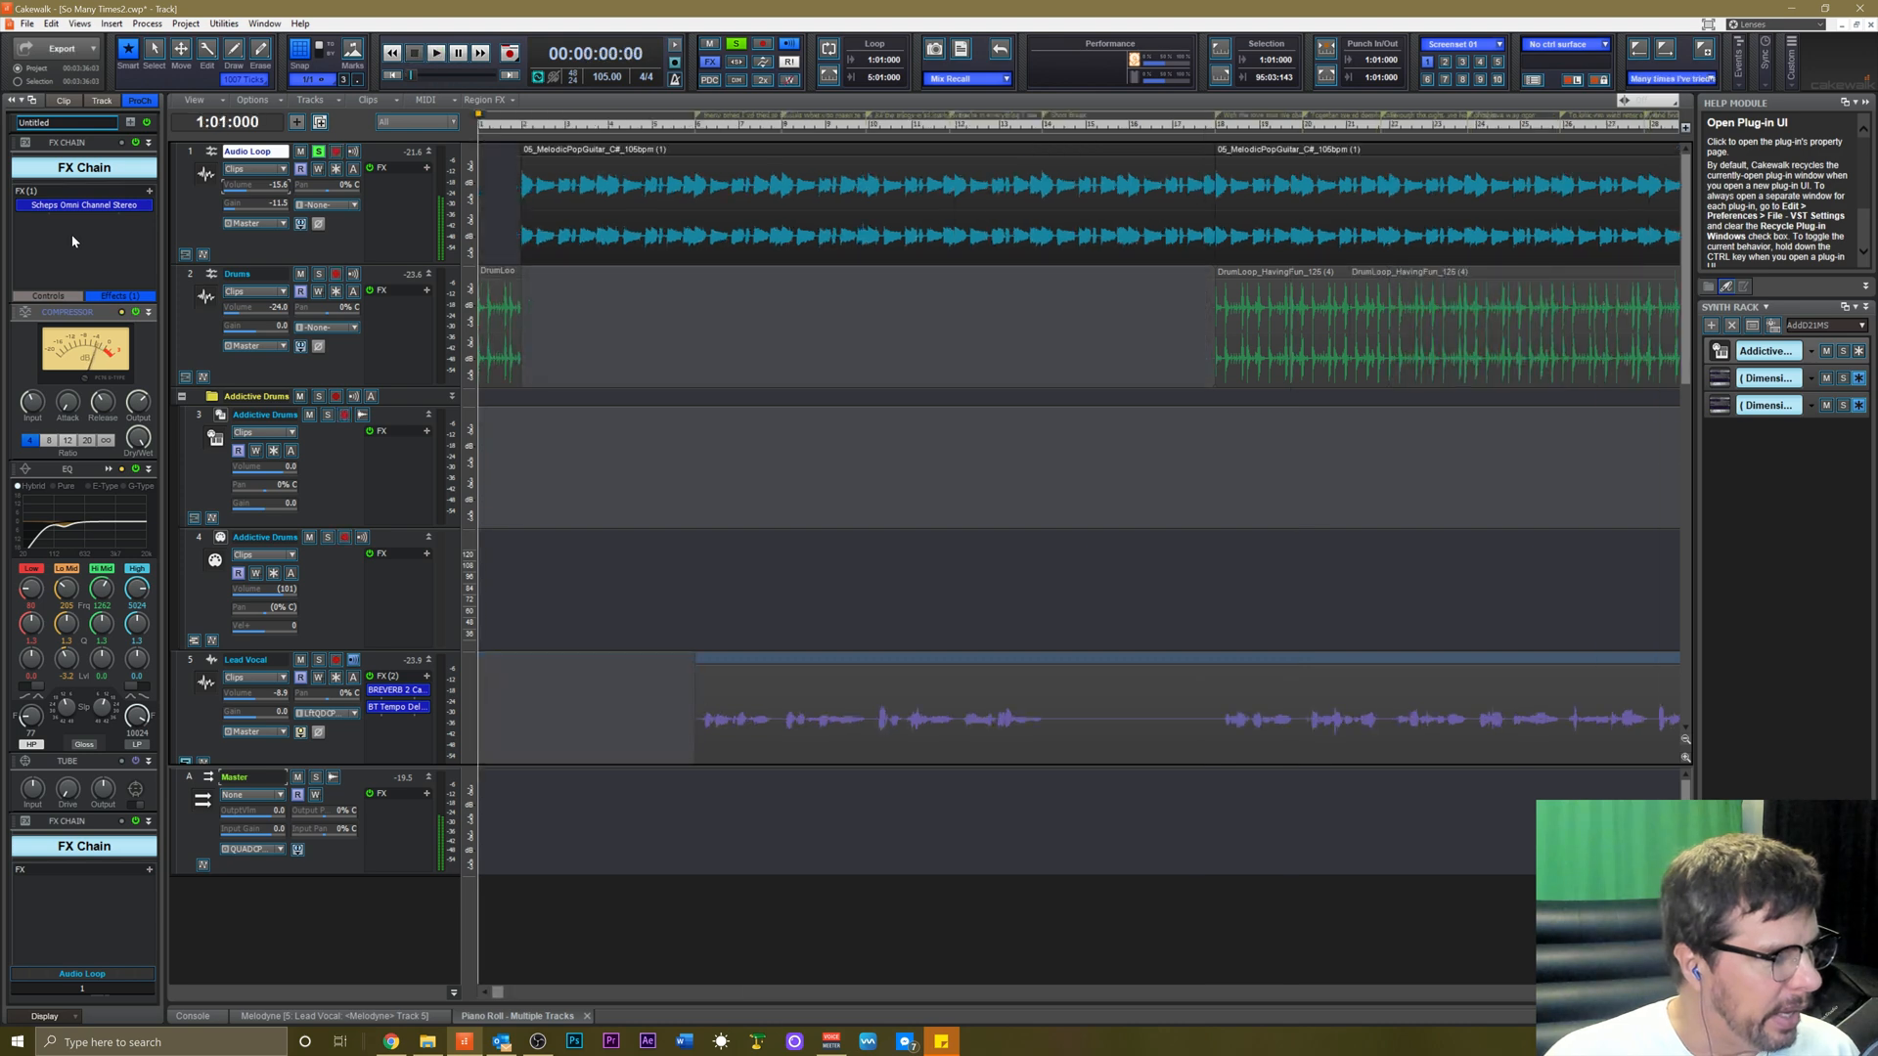
pyautogui.rightClick(82, 145)
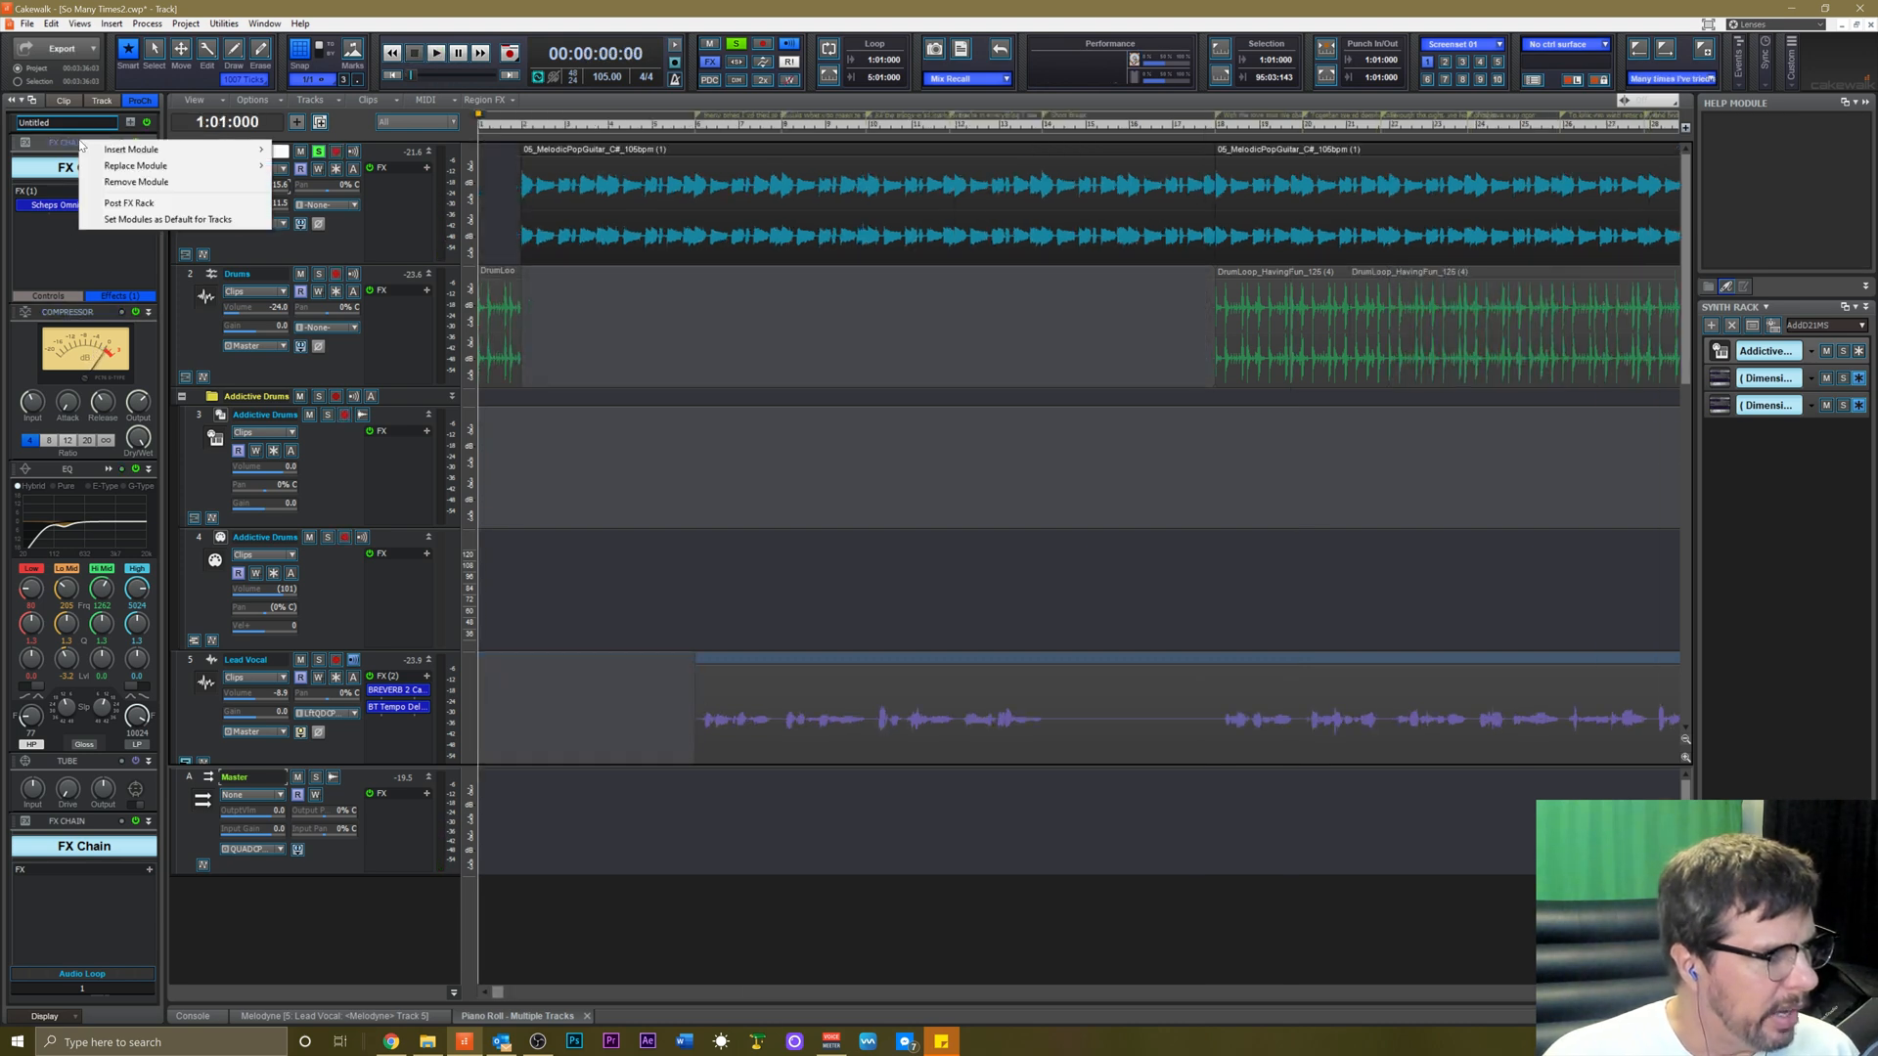
pyautogui.click(133, 183)
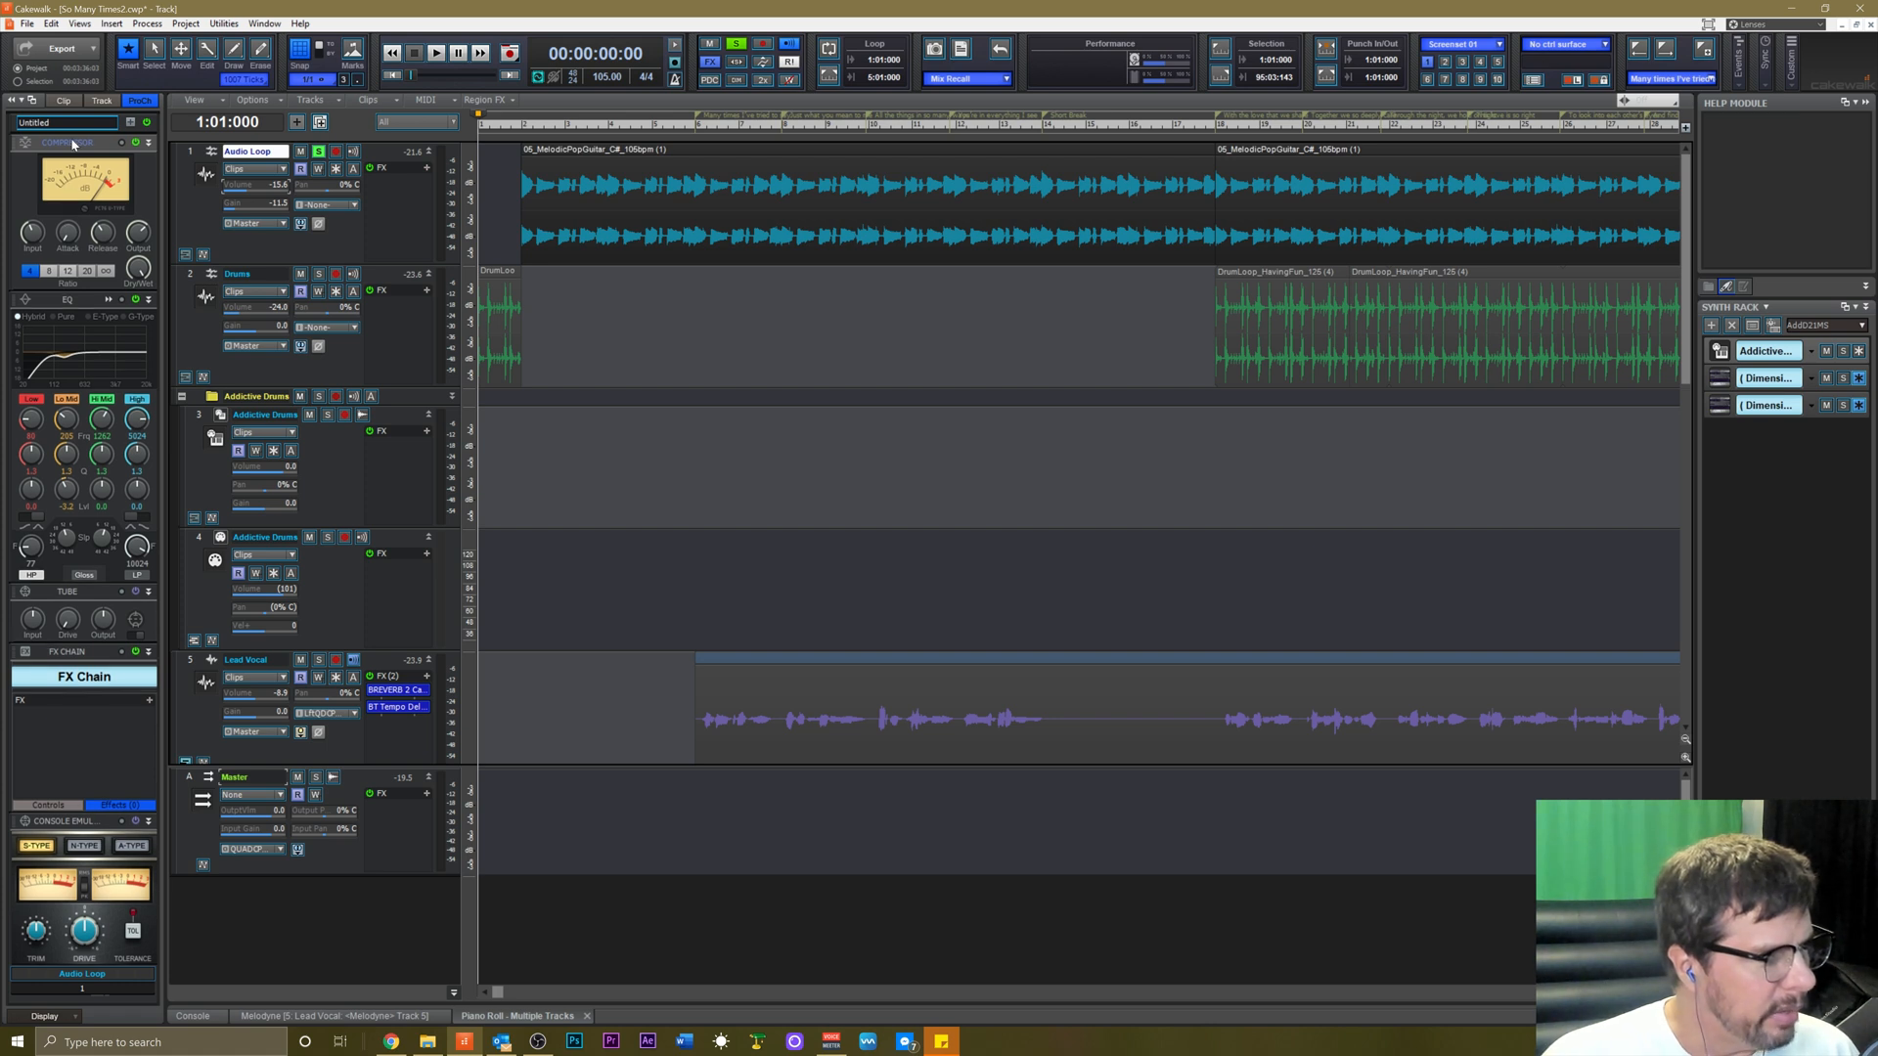
# Play the soloed Audio Loop, raise its gain to about -1.5, and increase its compressor's input level.
pyautogui.press('space')
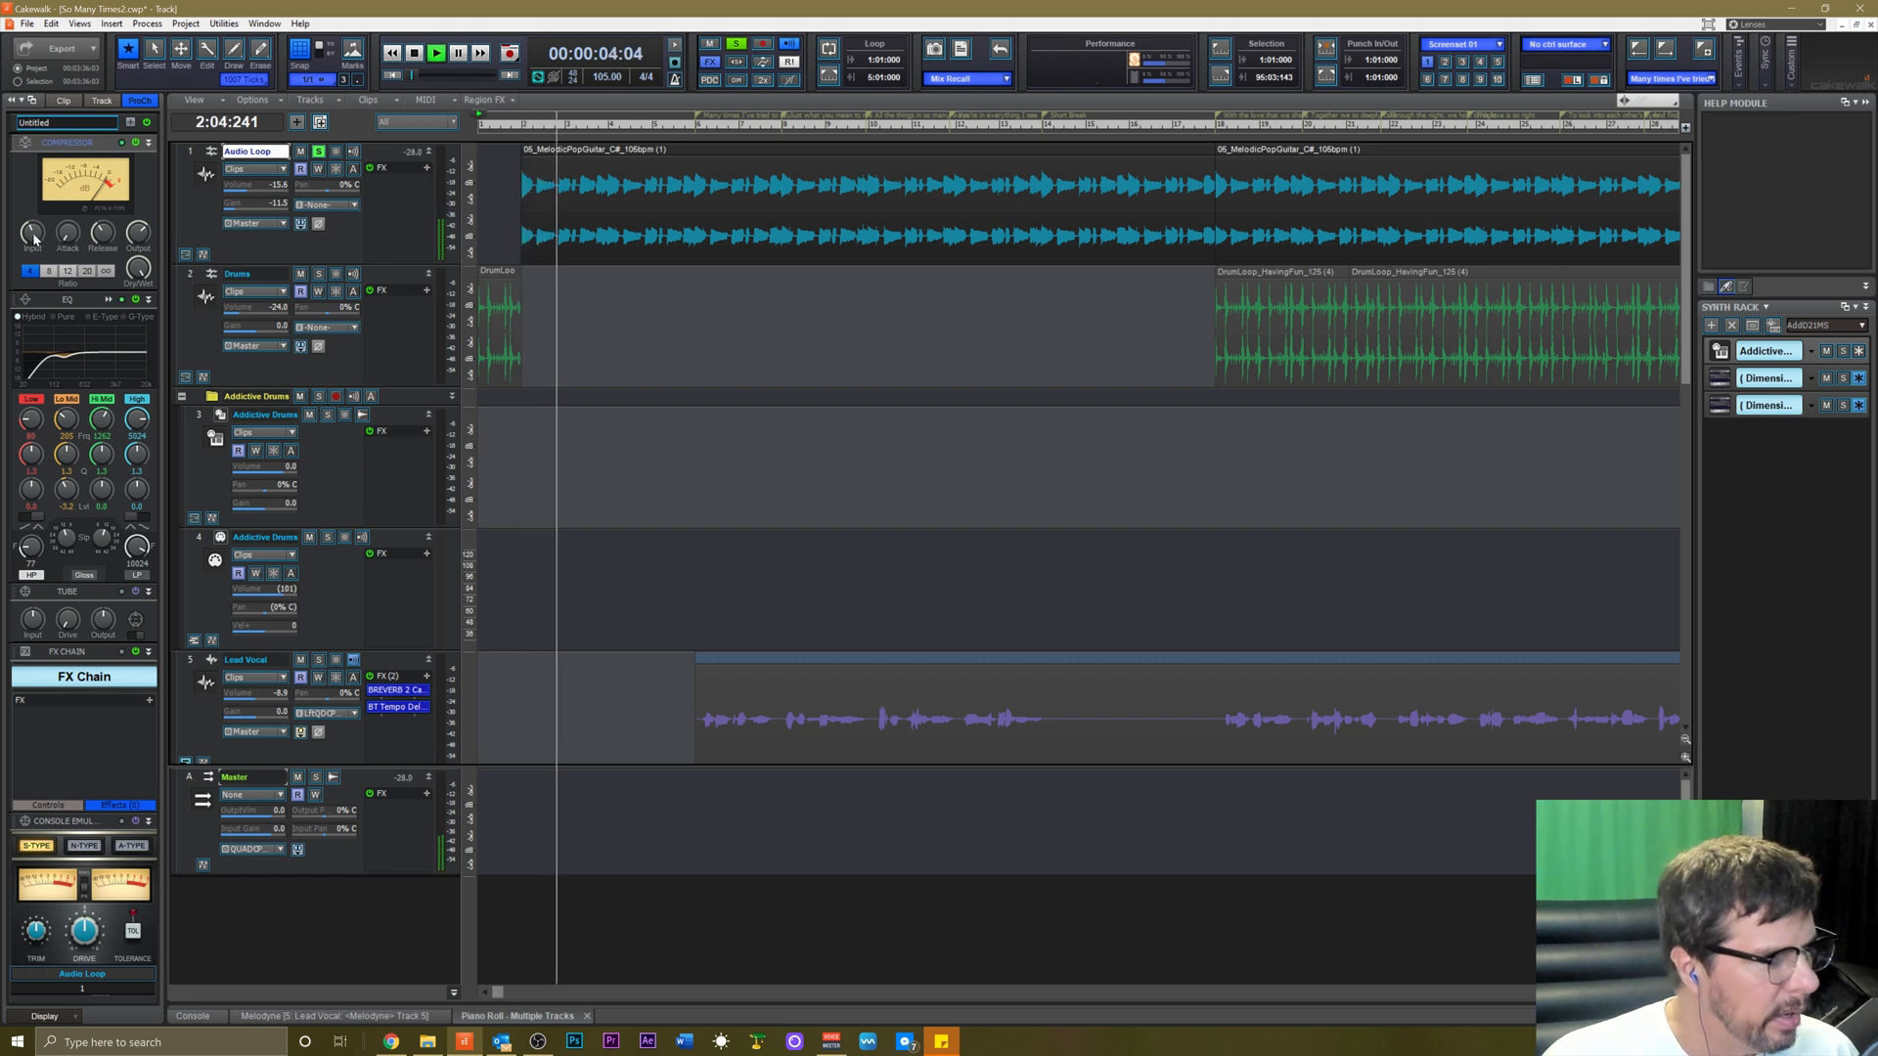
pyautogui.moveTo(34, 238); pyautogui.dragTo(35, 220)
pyautogui.moveTo(245, 205); pyautogui.dragTo(248, 206)
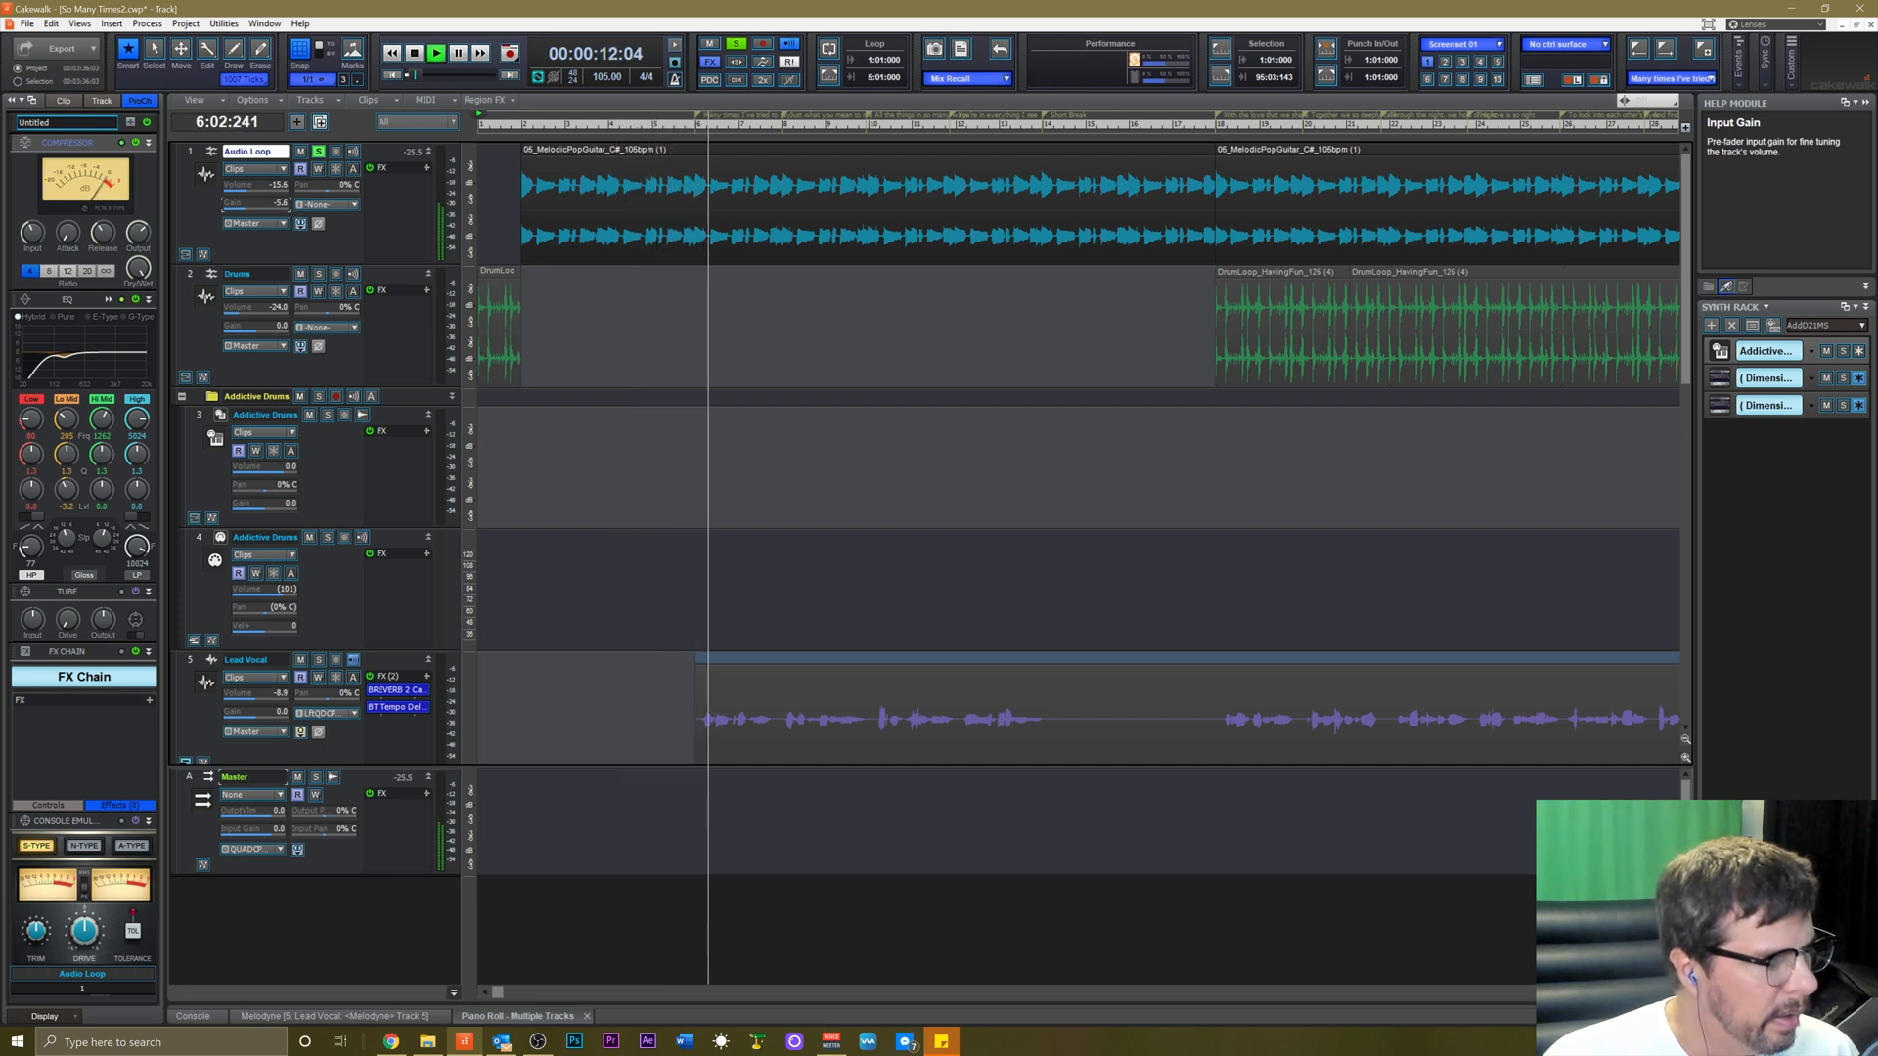
pyautogui.moveTo(250, 205); pyautogui.dragTo(253, 206)
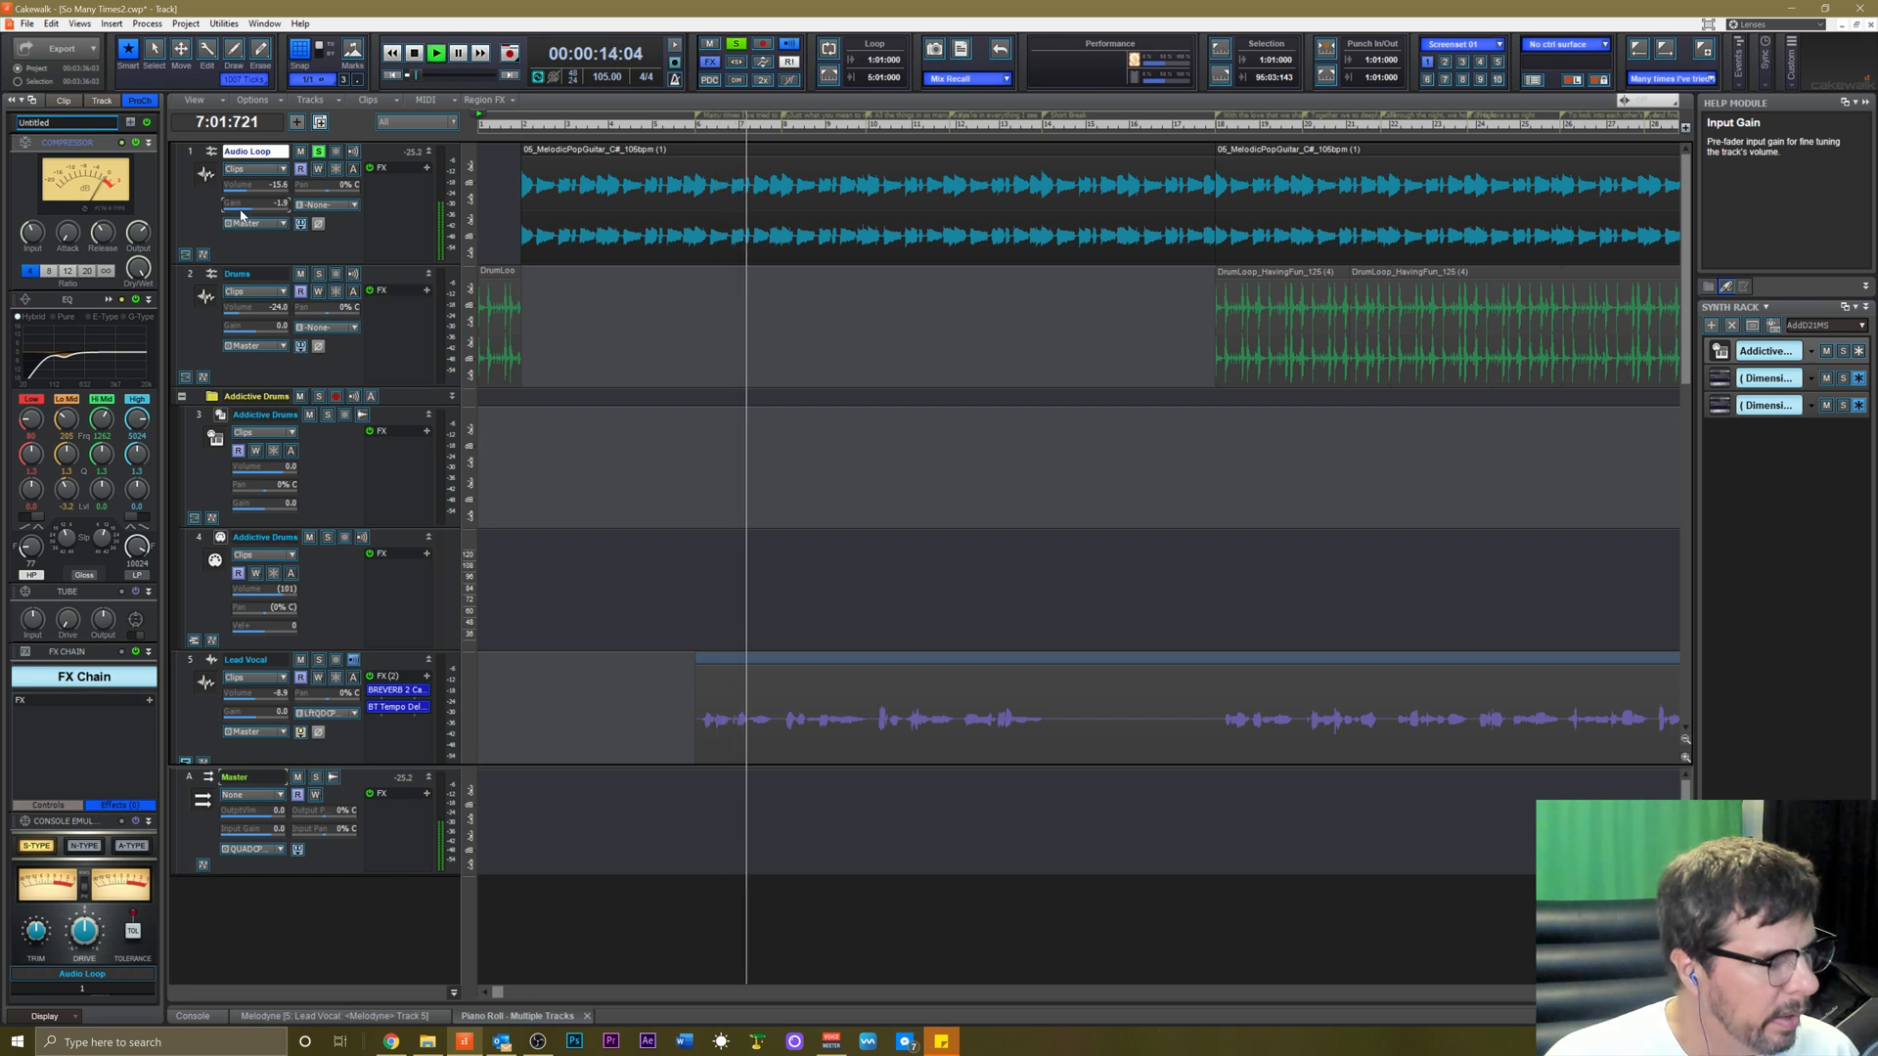
pyautogui.moveTo(33, 236)
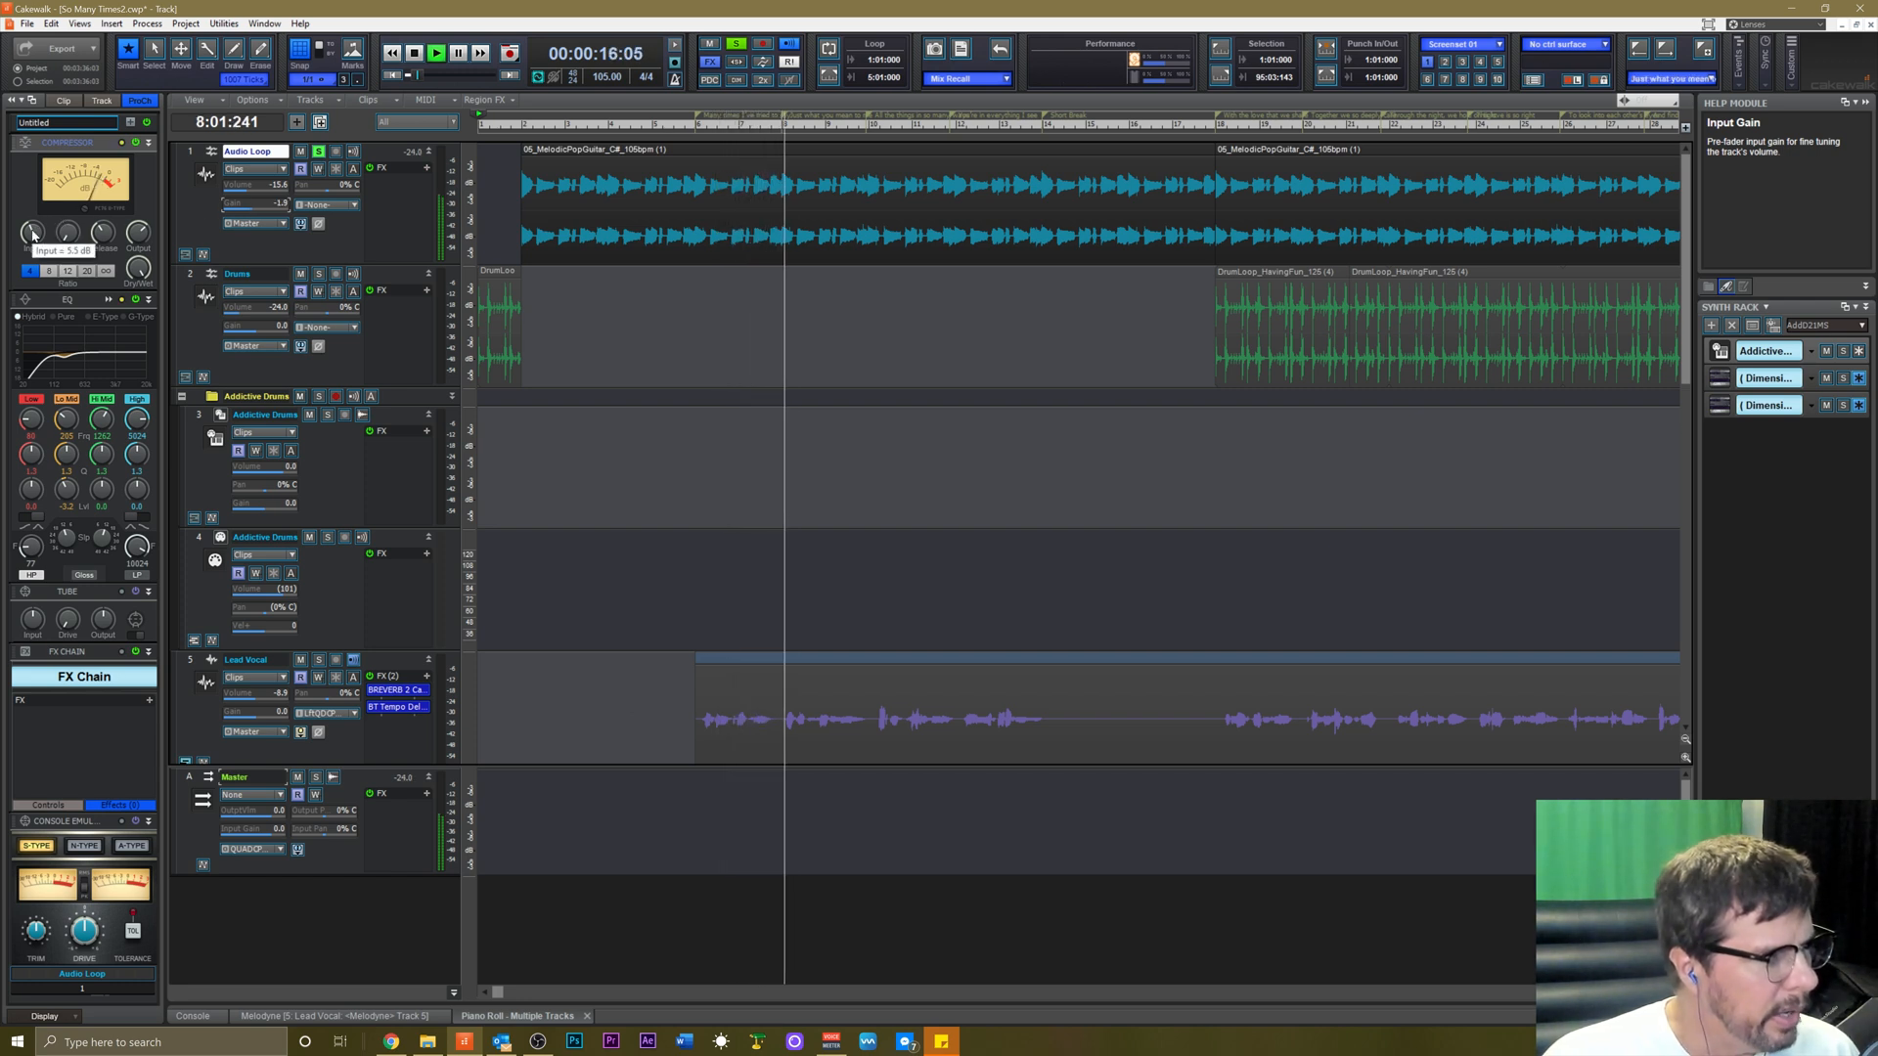
pyautogui.moveTo(34, 235); pyautogui.dragTo(33, 224)
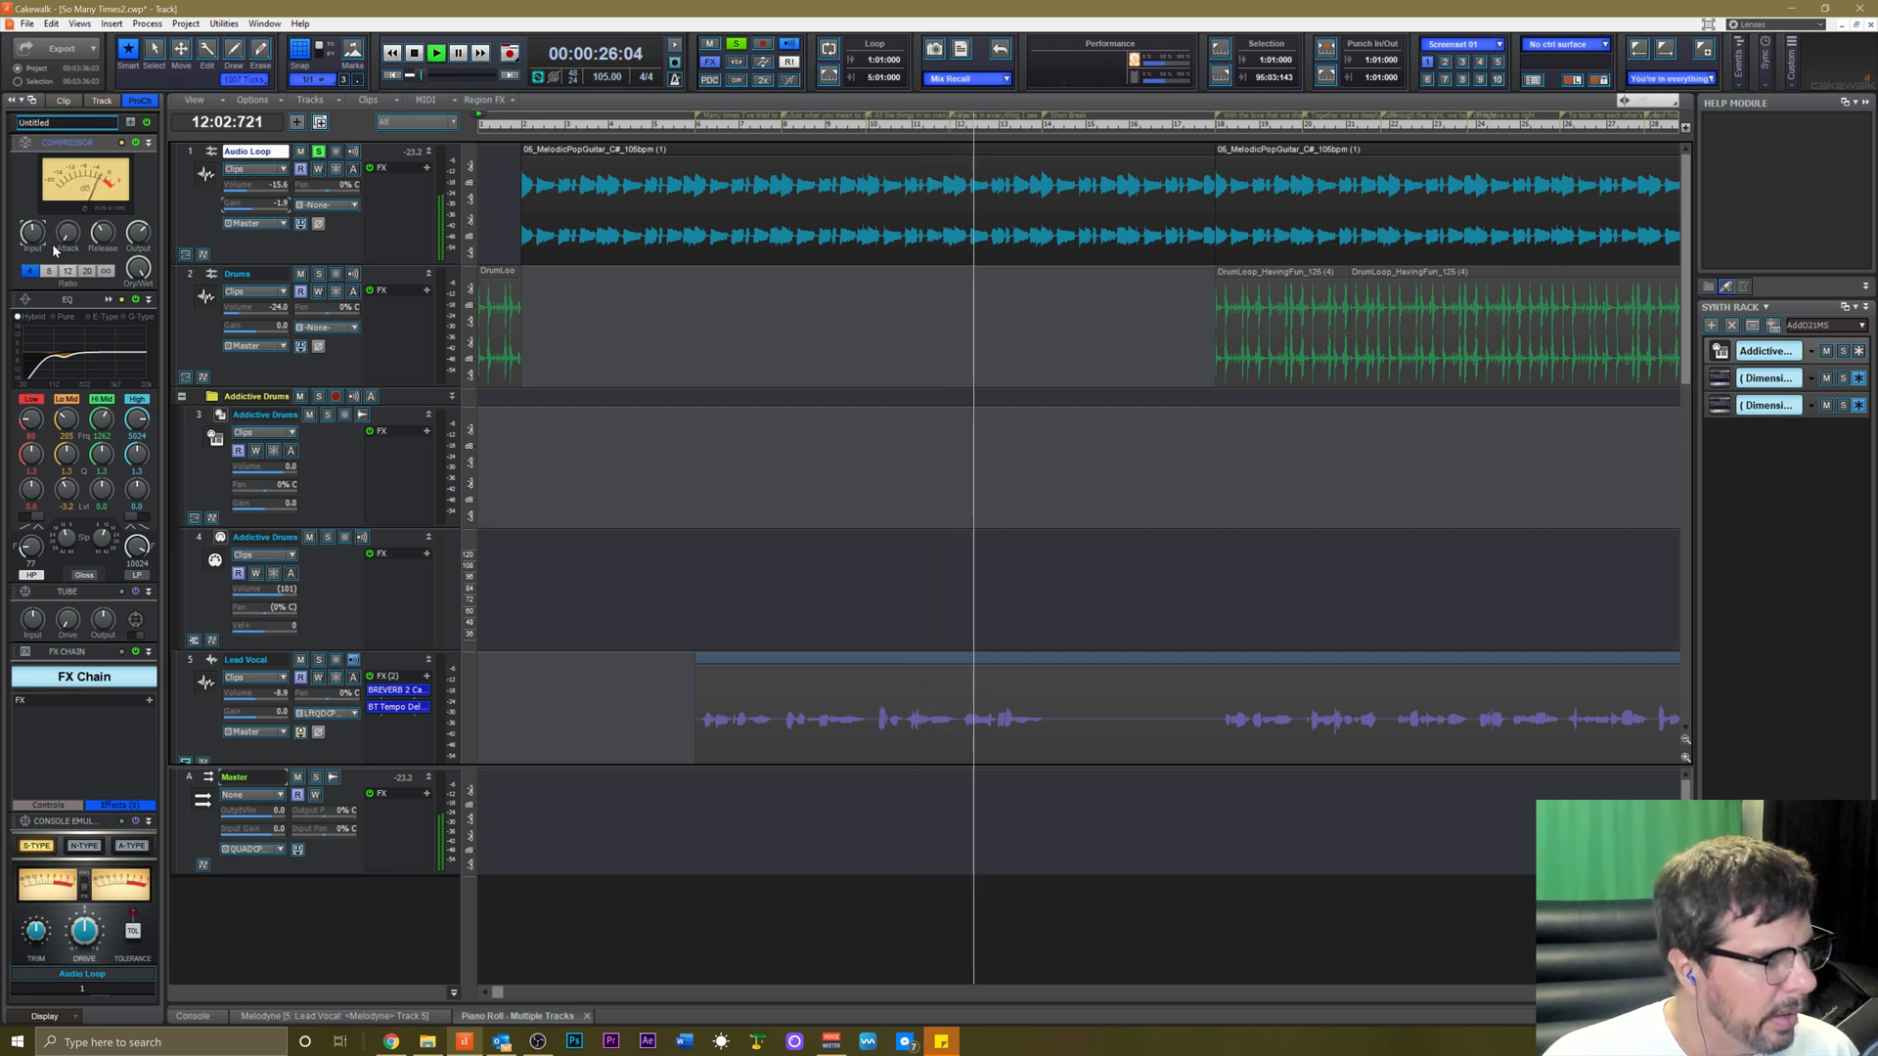
# Adjust the release and output level of the Audio Loop's compressor during playback.
pyautogui.moveTo(98, 239)
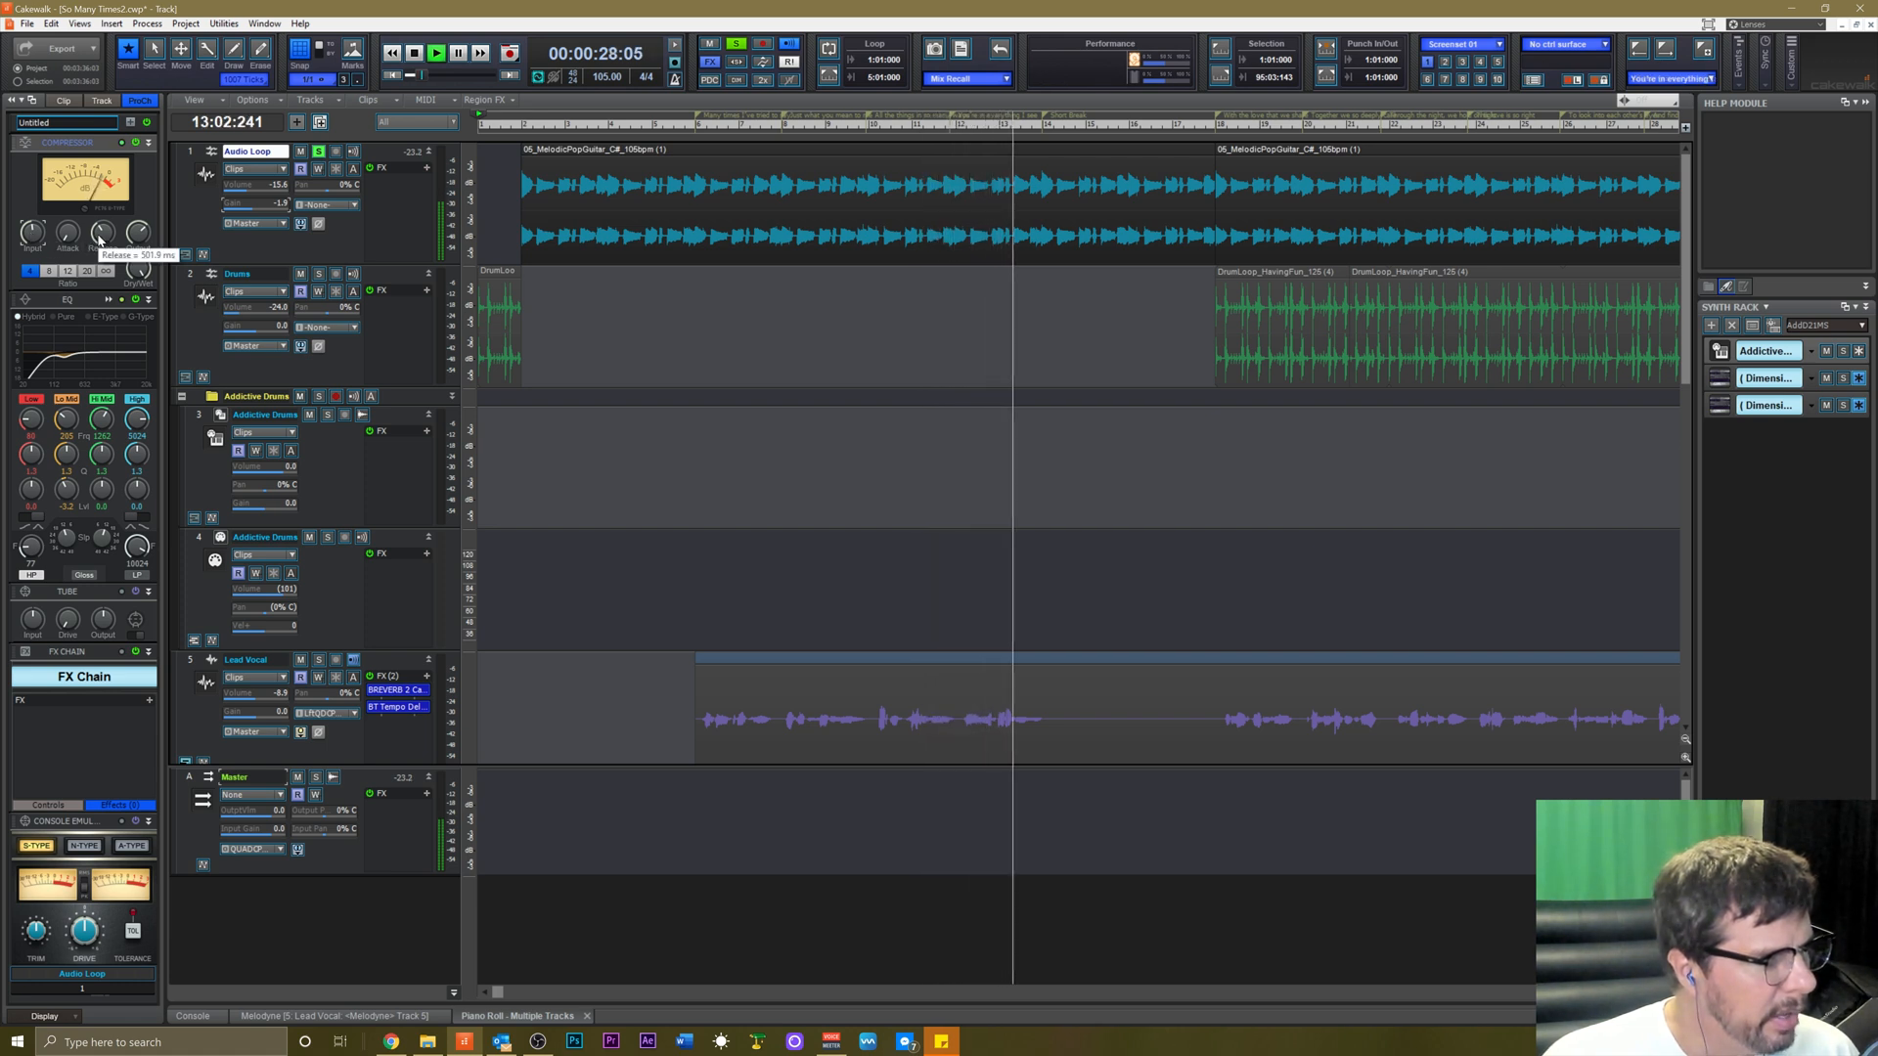
pyautogui.moveTo(98, 240); pyautogui.dragTo(98, 247)
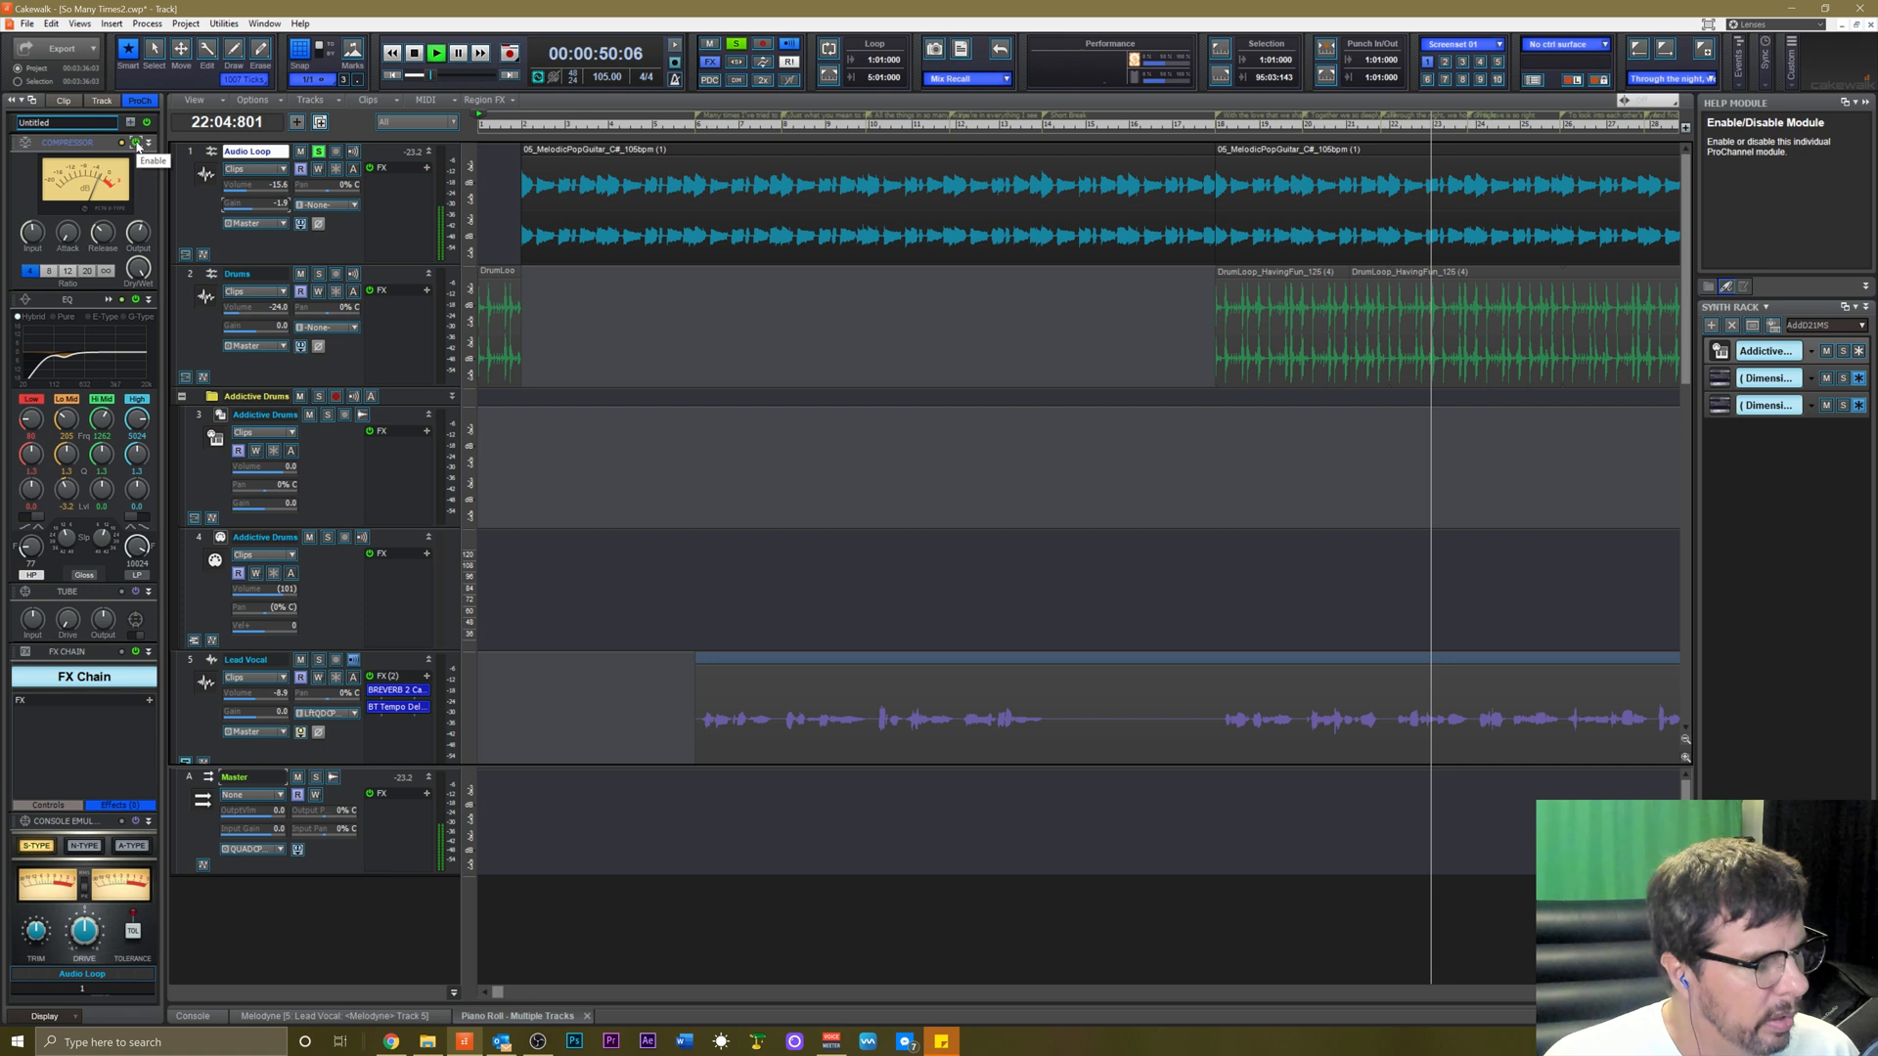
pyautogui.moveTo(138, 233); pyautogui.dragTo(138, 236)
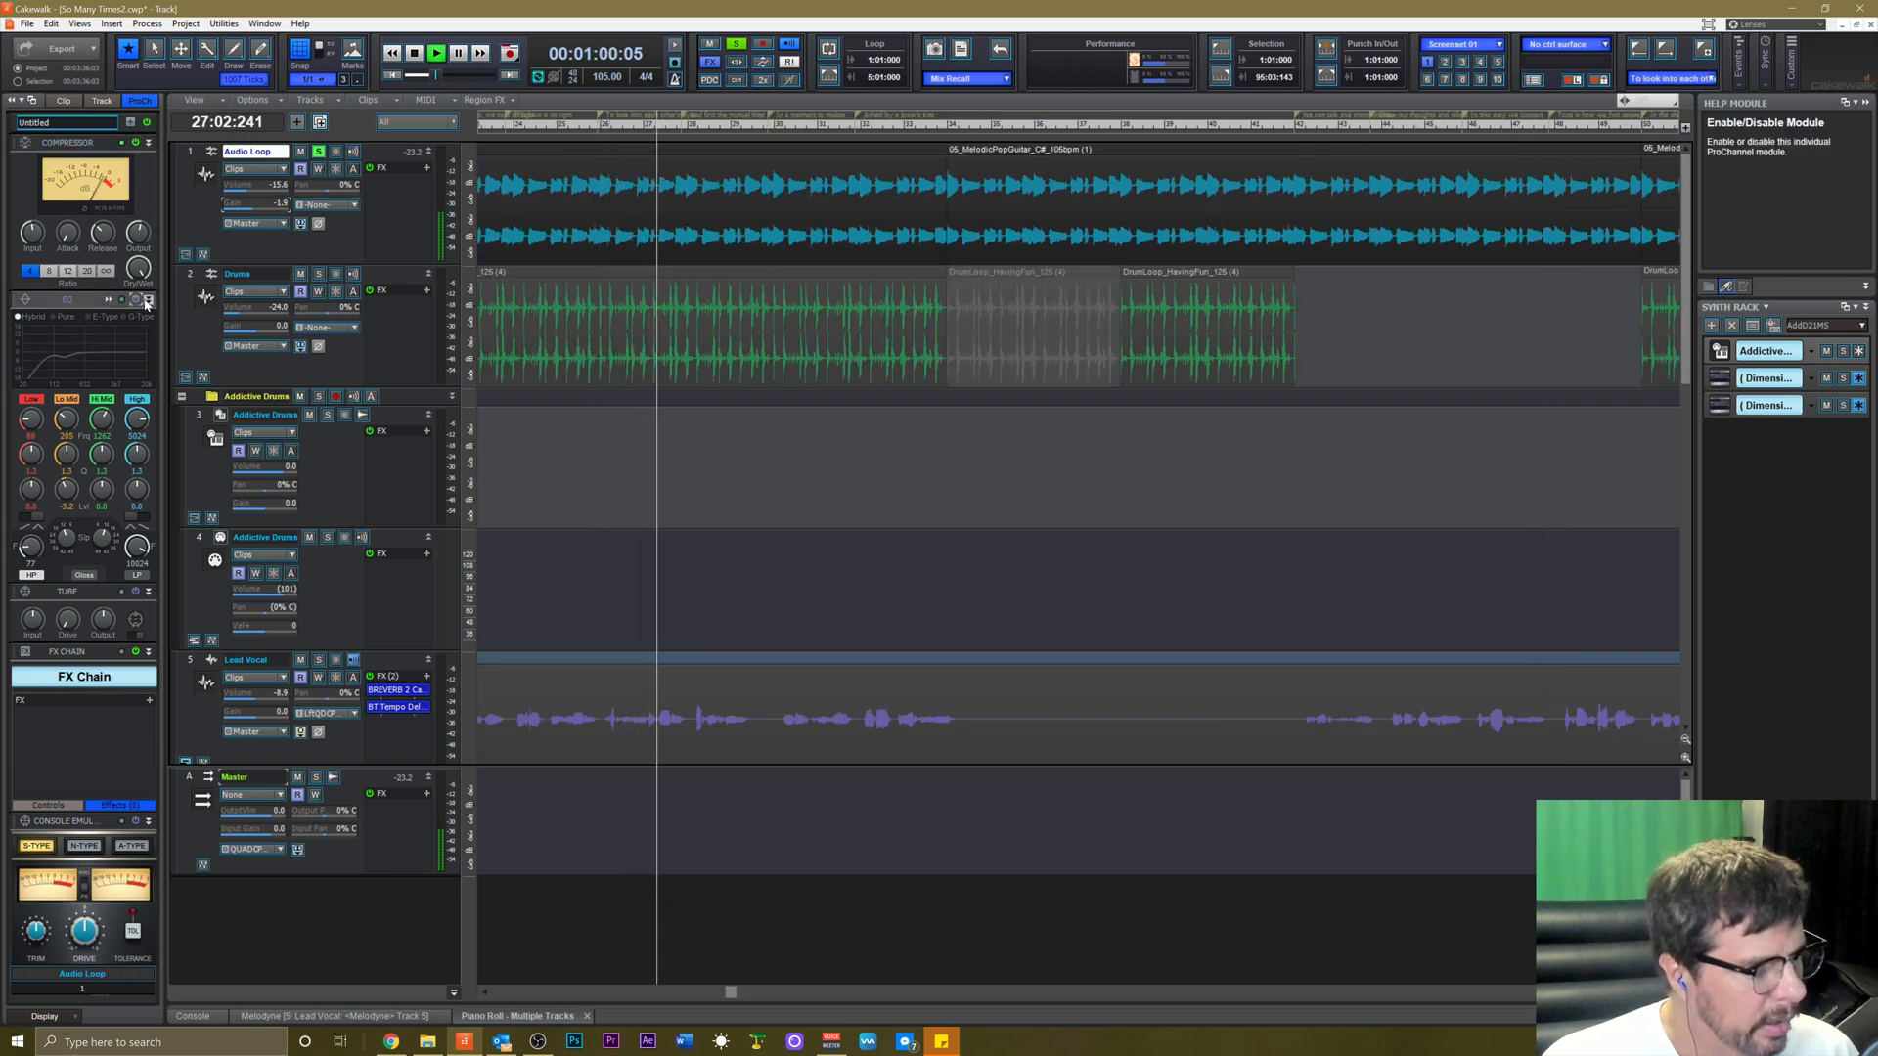
# Check the Audio Loop's equalizer curve in its full view and raise the track's volume to about -9.8.
pyautogui.click(109, 300)
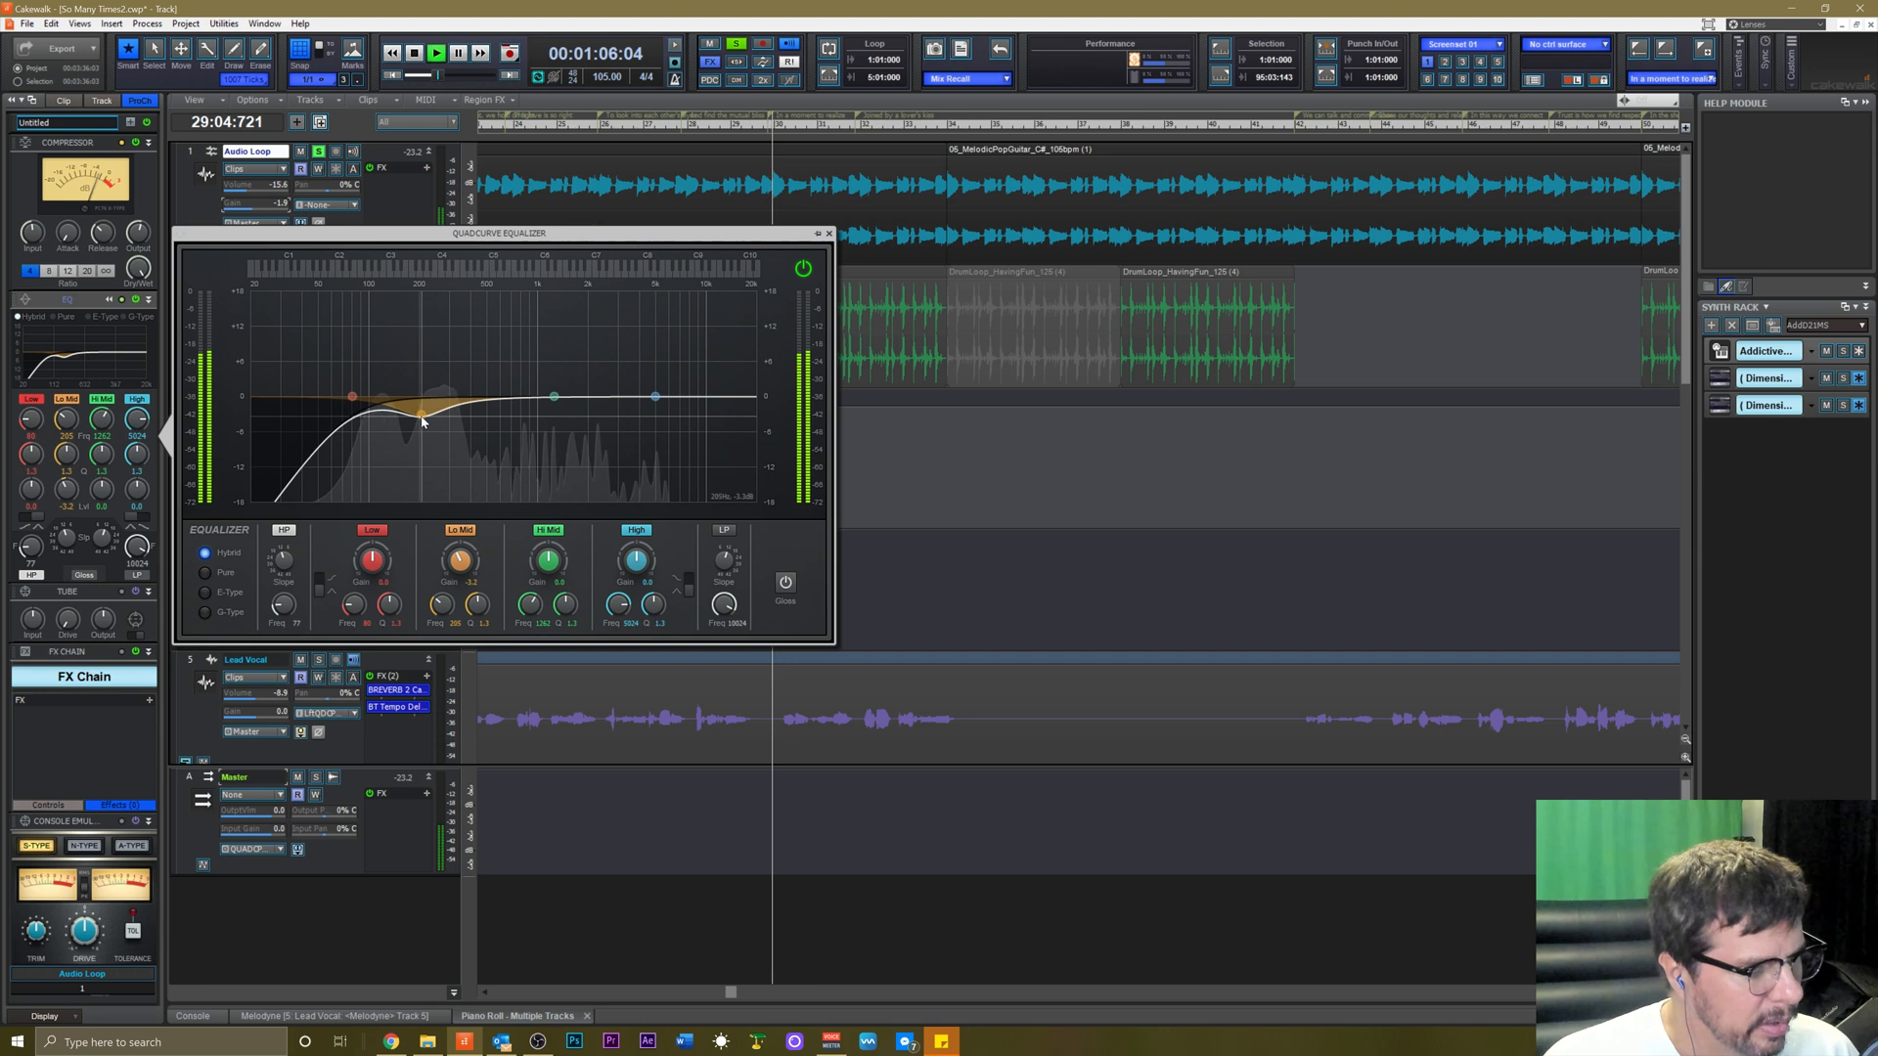
pyautogui.click(829, 234)
pyautogui.moveTo(245, 187); pyautogui.dragTo(255, 188)
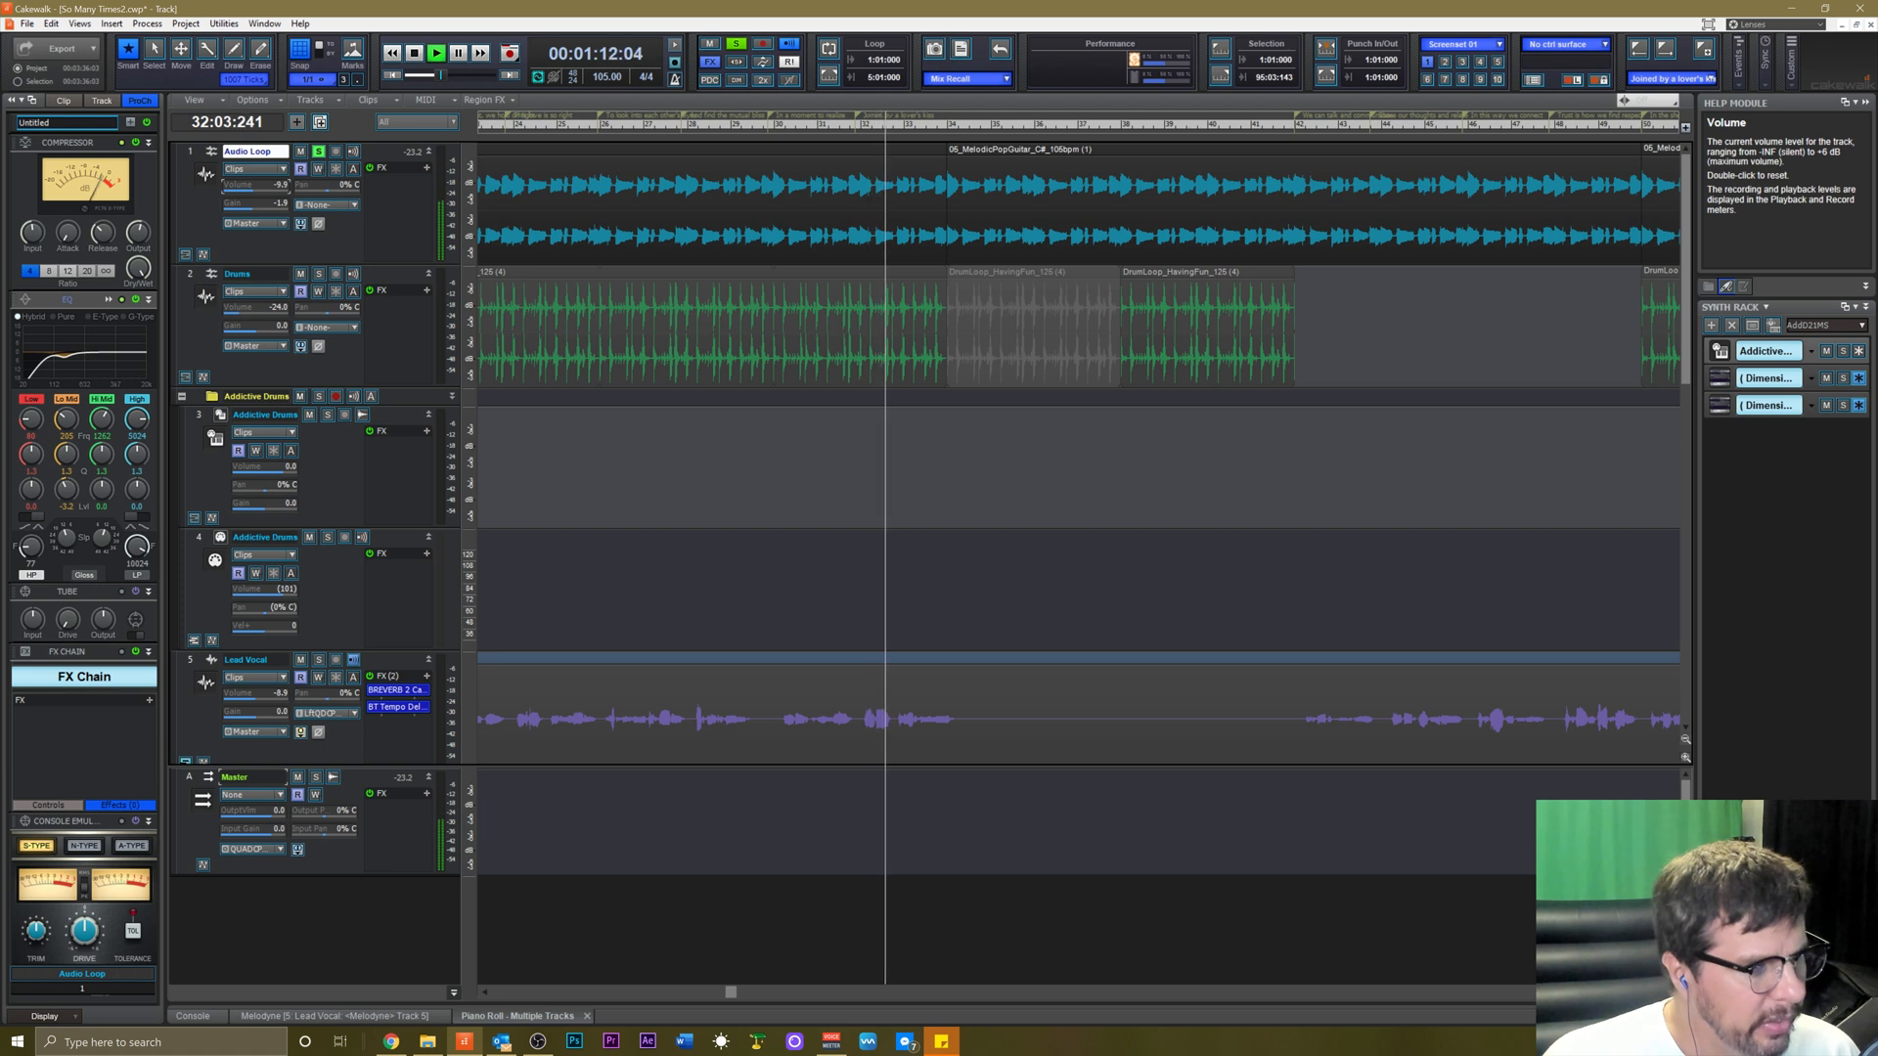
# Restart playback at measure 18, solo the Drums track, and turn off the Audio Loop's solo.
pyautogui.press('space')
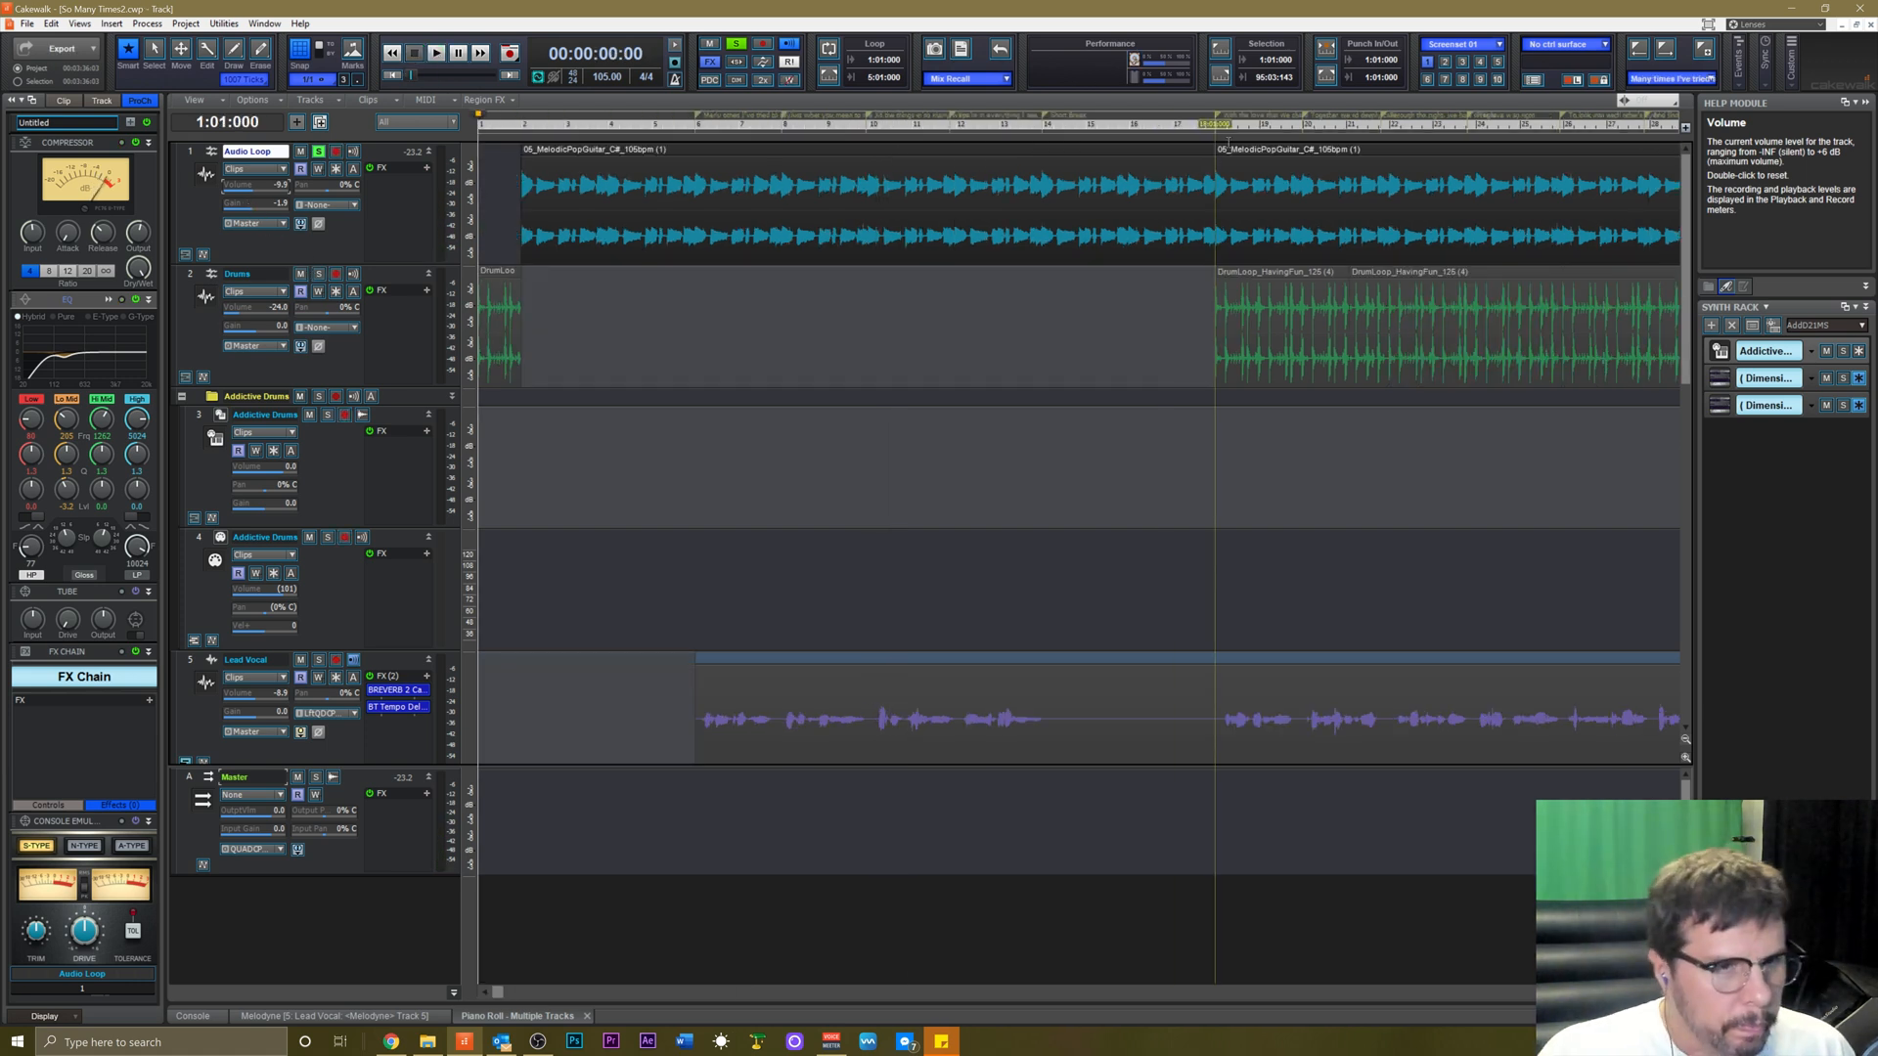
pyautogui.click(1209, 127)
pyautogui.press('space')
pyautogui.click(319, 273)
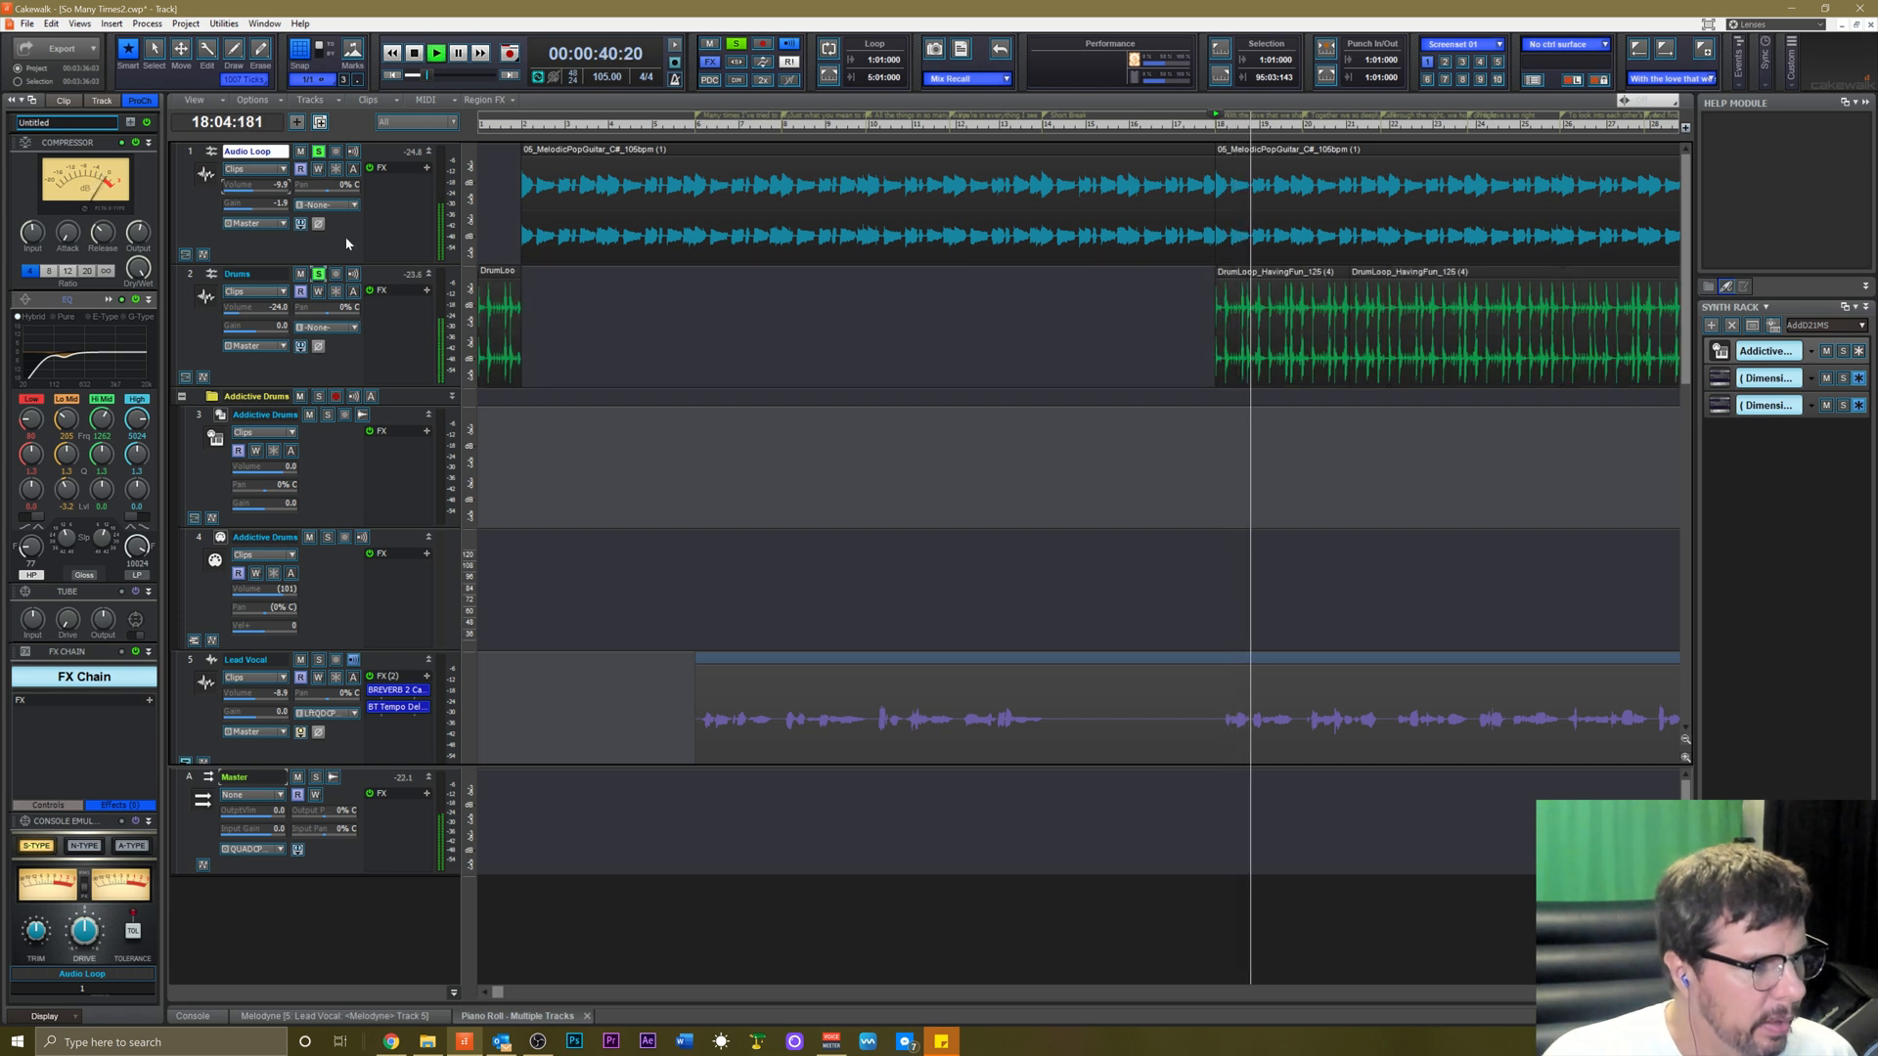
pyautogui.click(319, 154)
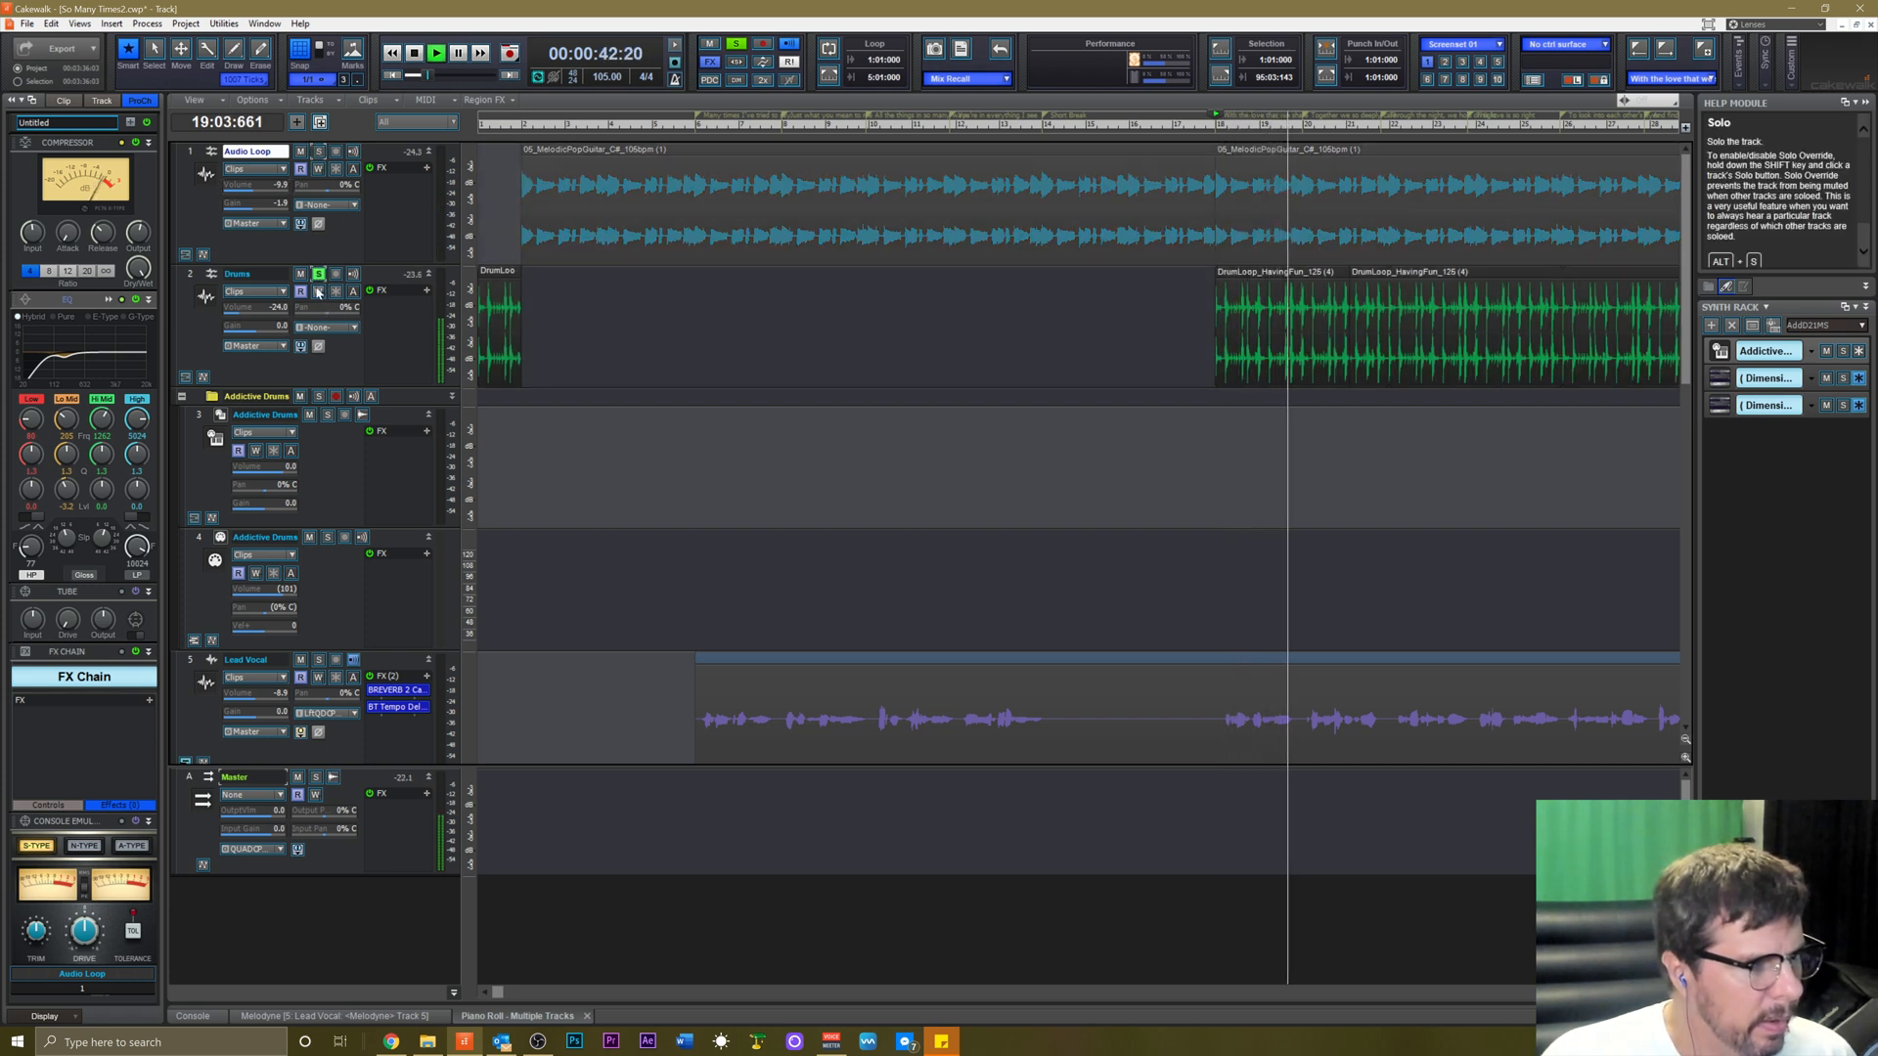
# Set the Drums track's gain to about -9.2 and its volume to about -18.0.
pyautogui.click(332, 360)
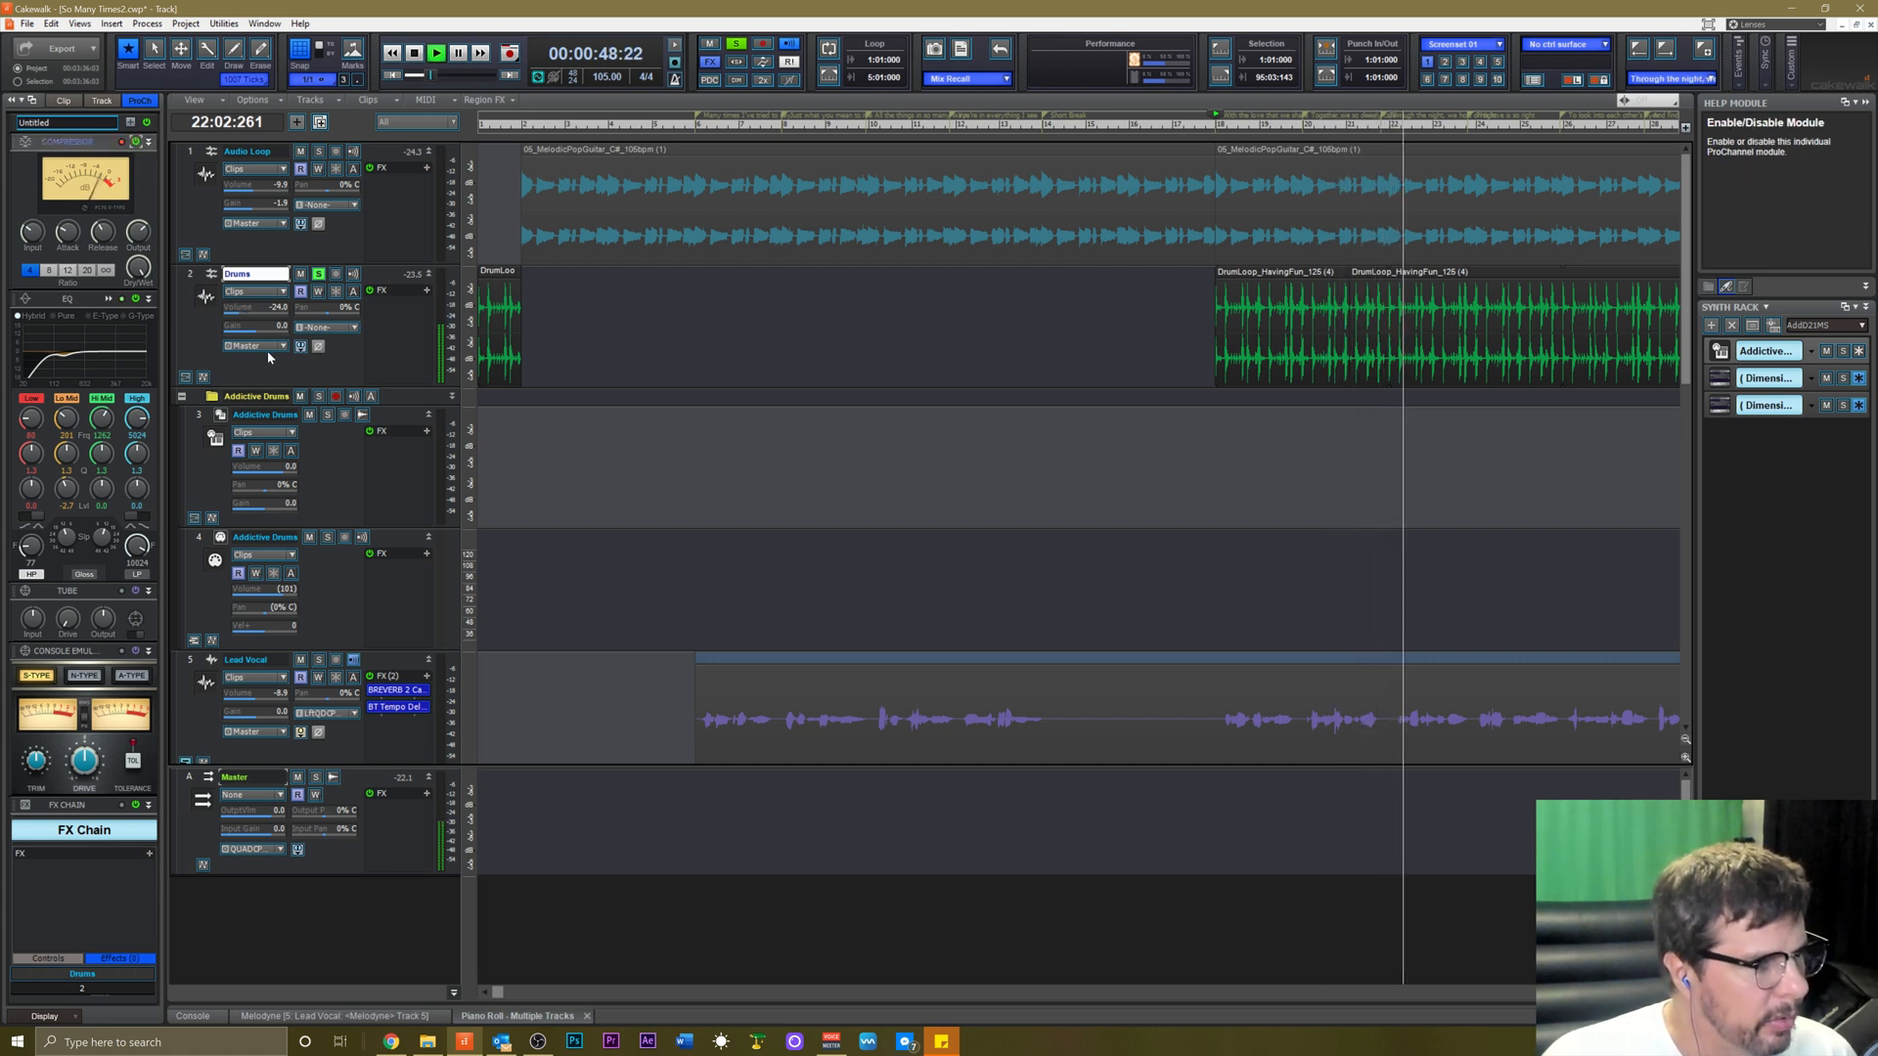
pyautogui.moveTo(262, 337); pyautogui.dragTo(239, 333)
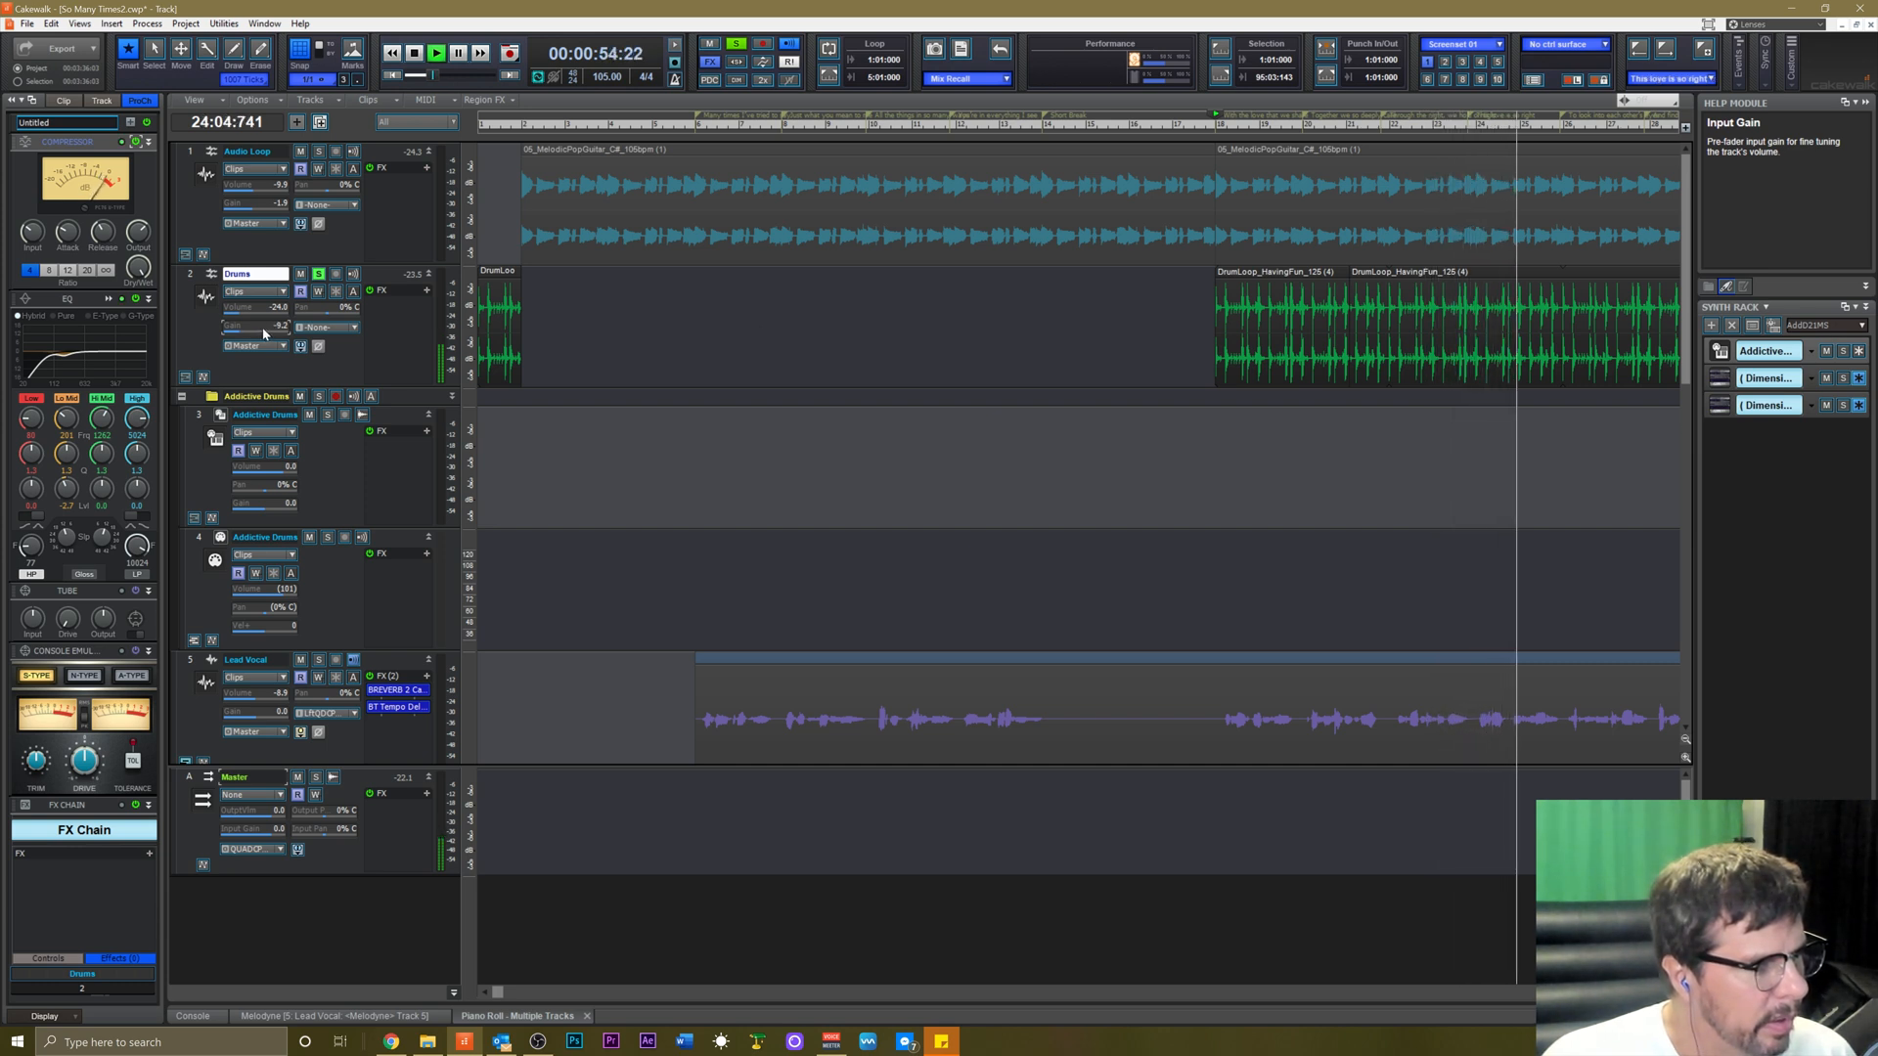
pyautogui.moveTo(238, 313); pyautogui.dragTo(242, 313)
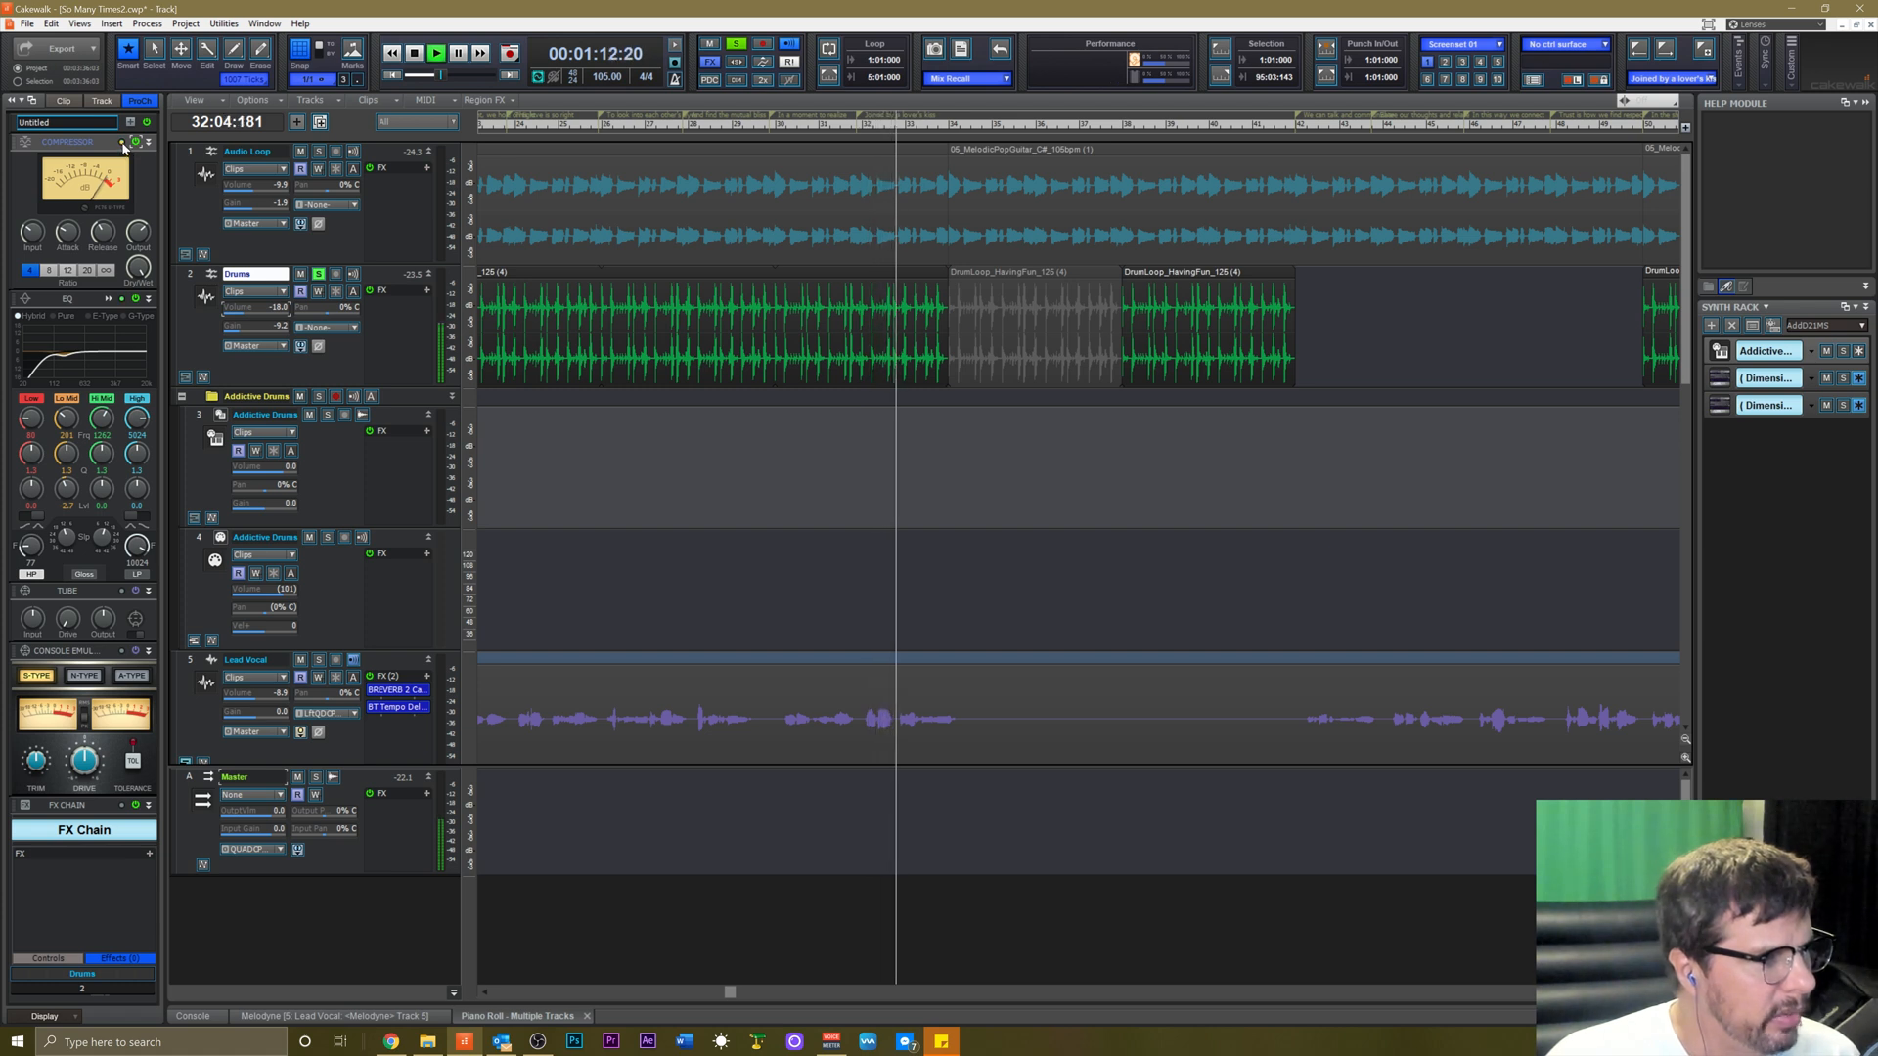
# Replay the soloed drums and compare the channel modules of the Audio Loop and Drums tracks.
pyautogui.click(249, 152)
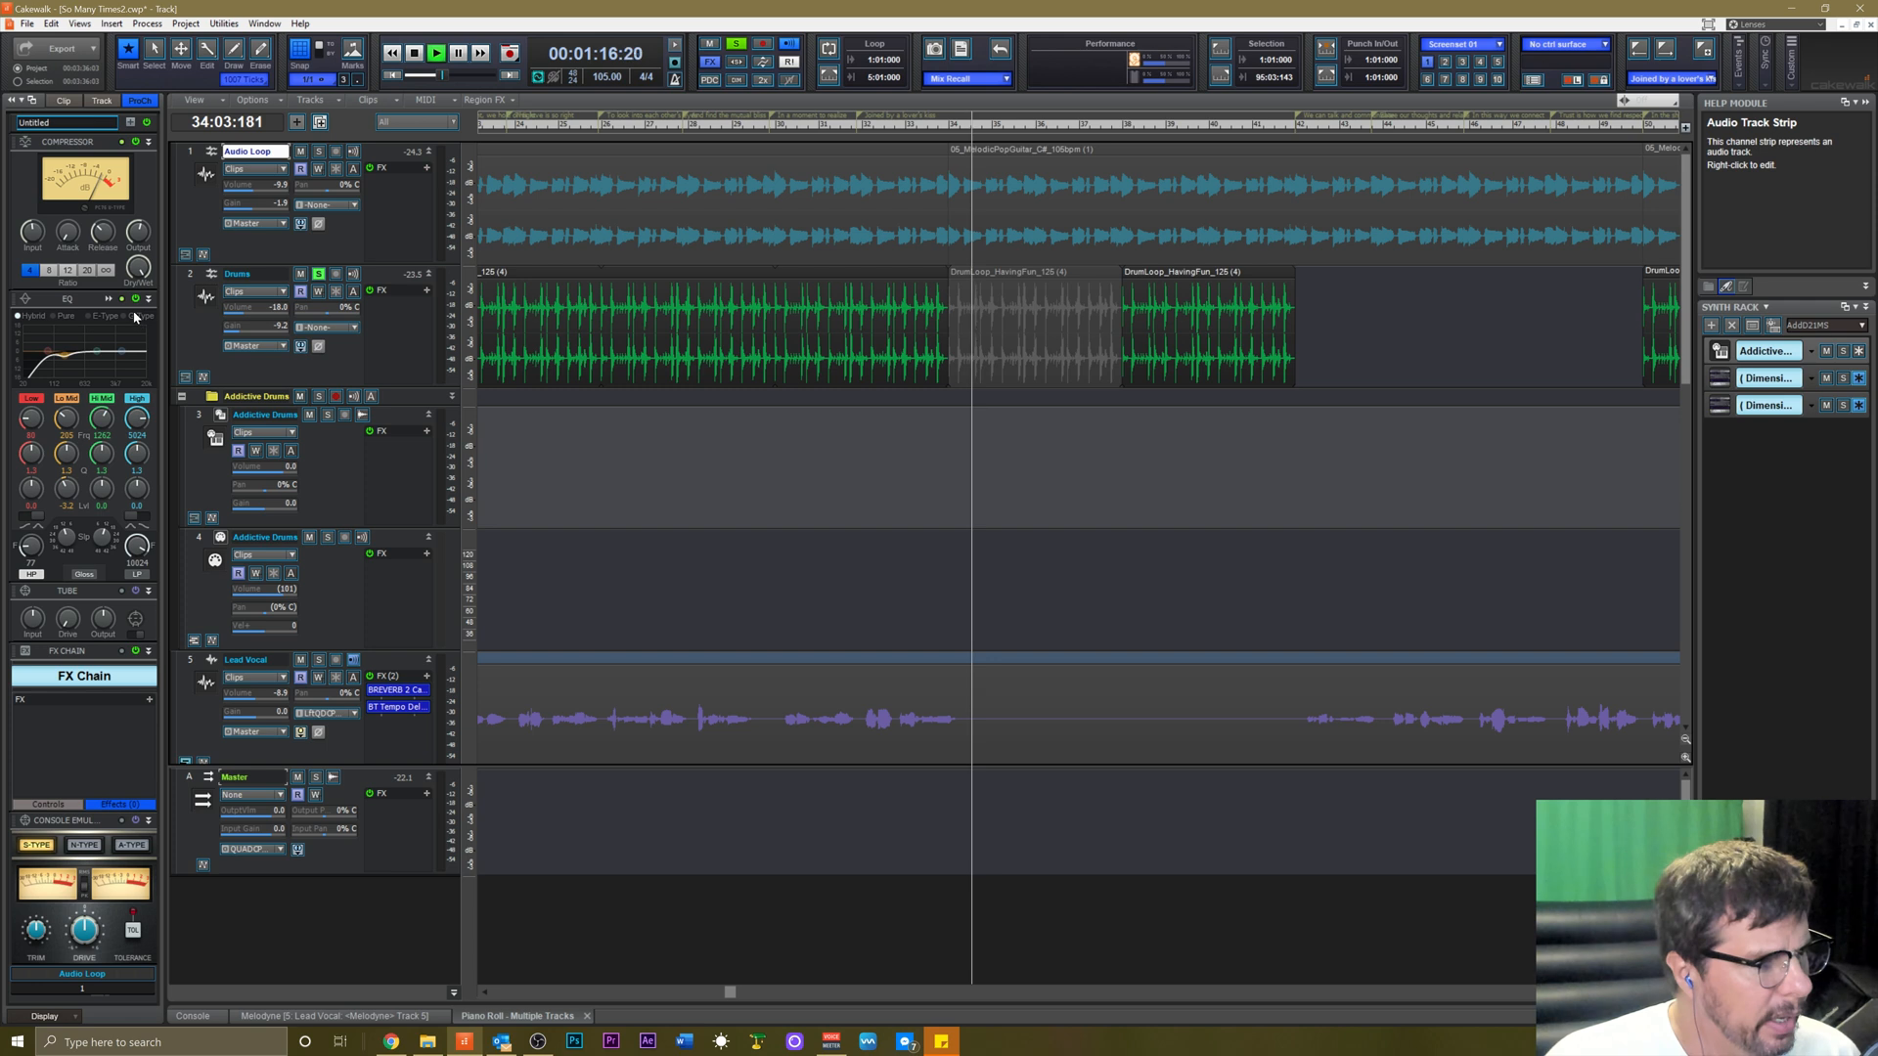
pyautogui.press('space')
pyautogui.press('space')
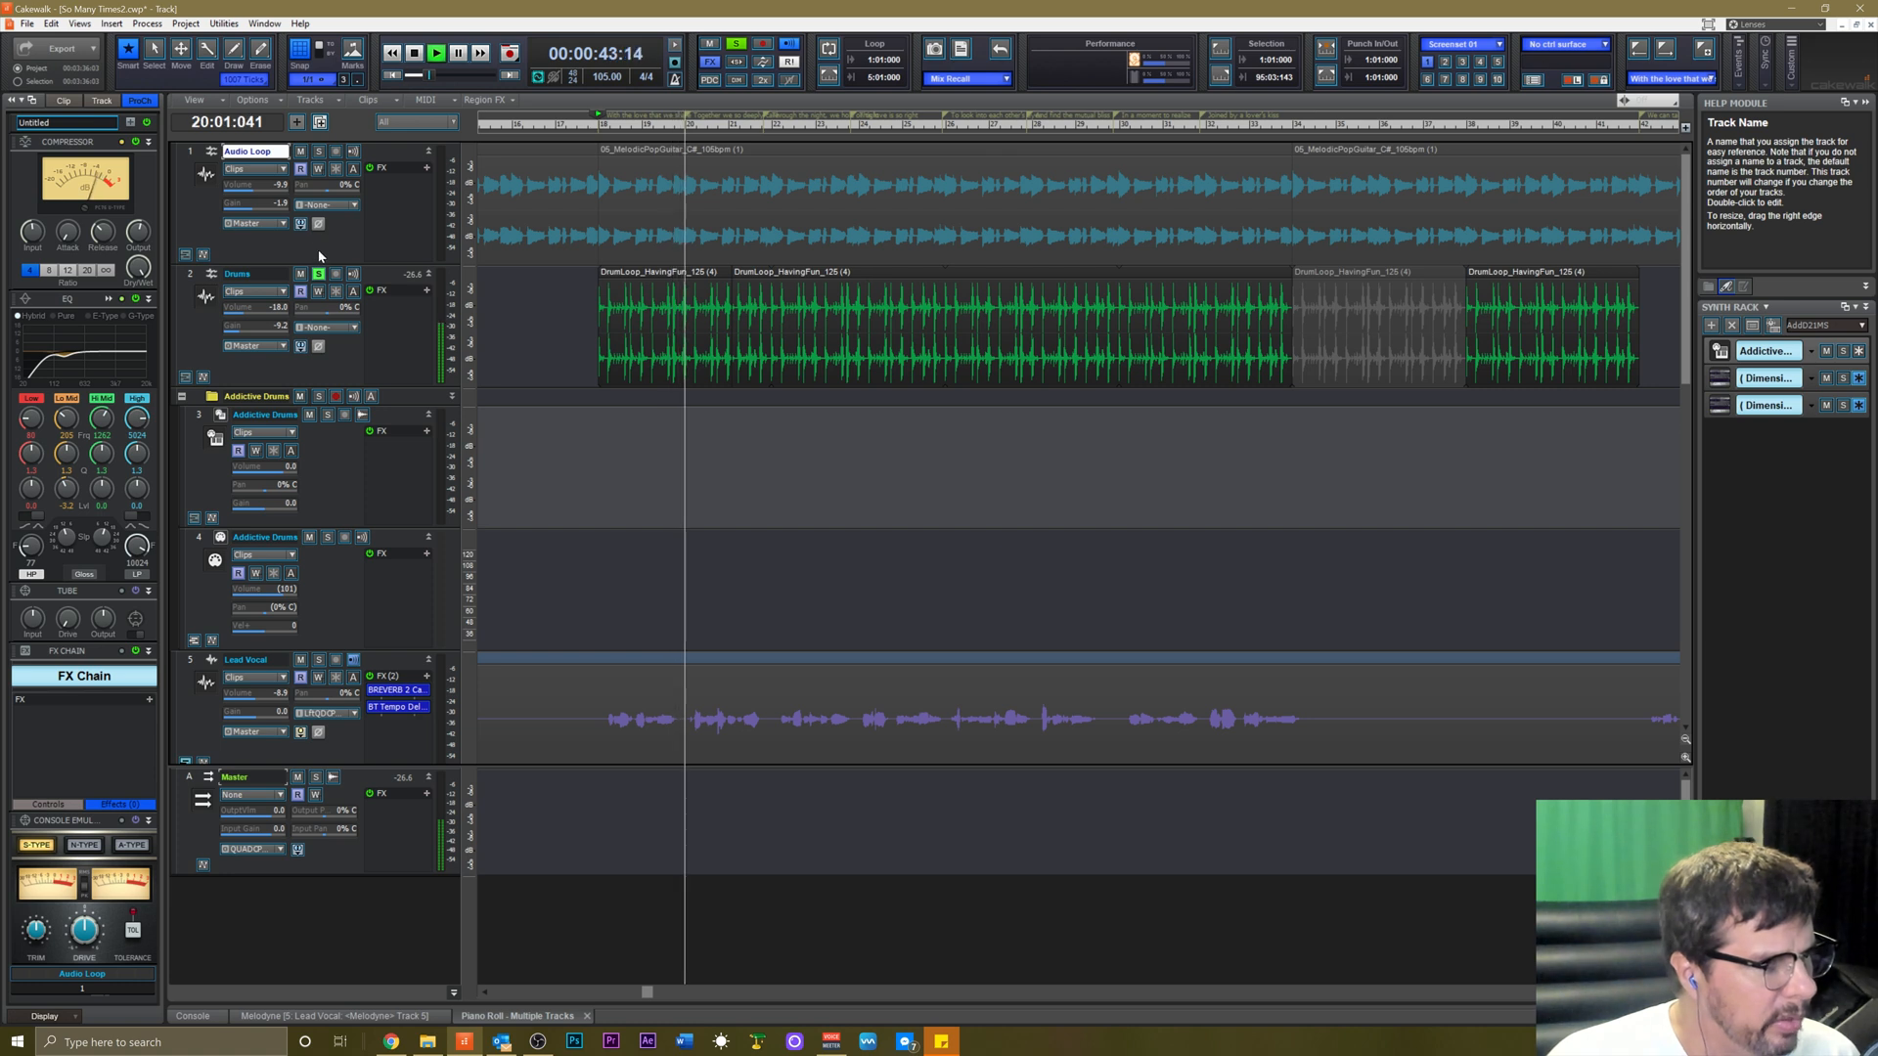
pyautogui.click(345, 357)
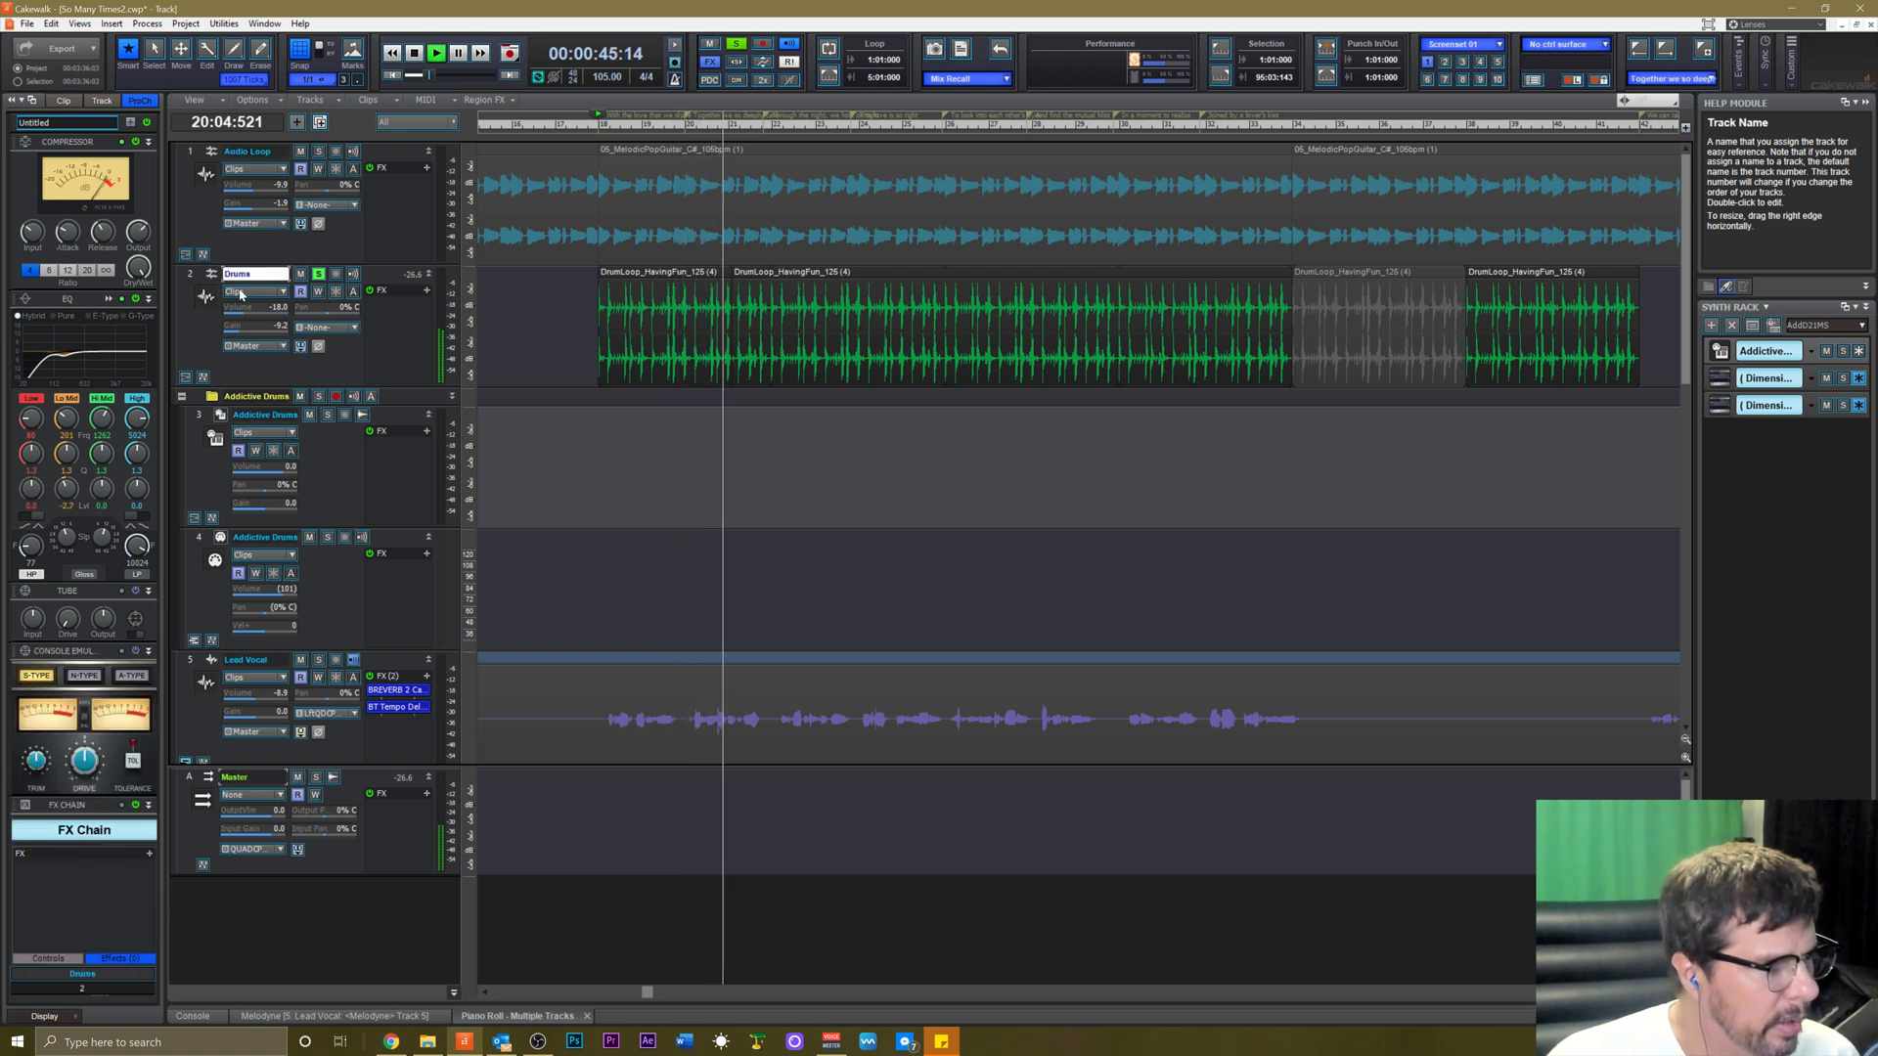
pyautogui.click(345, 248)
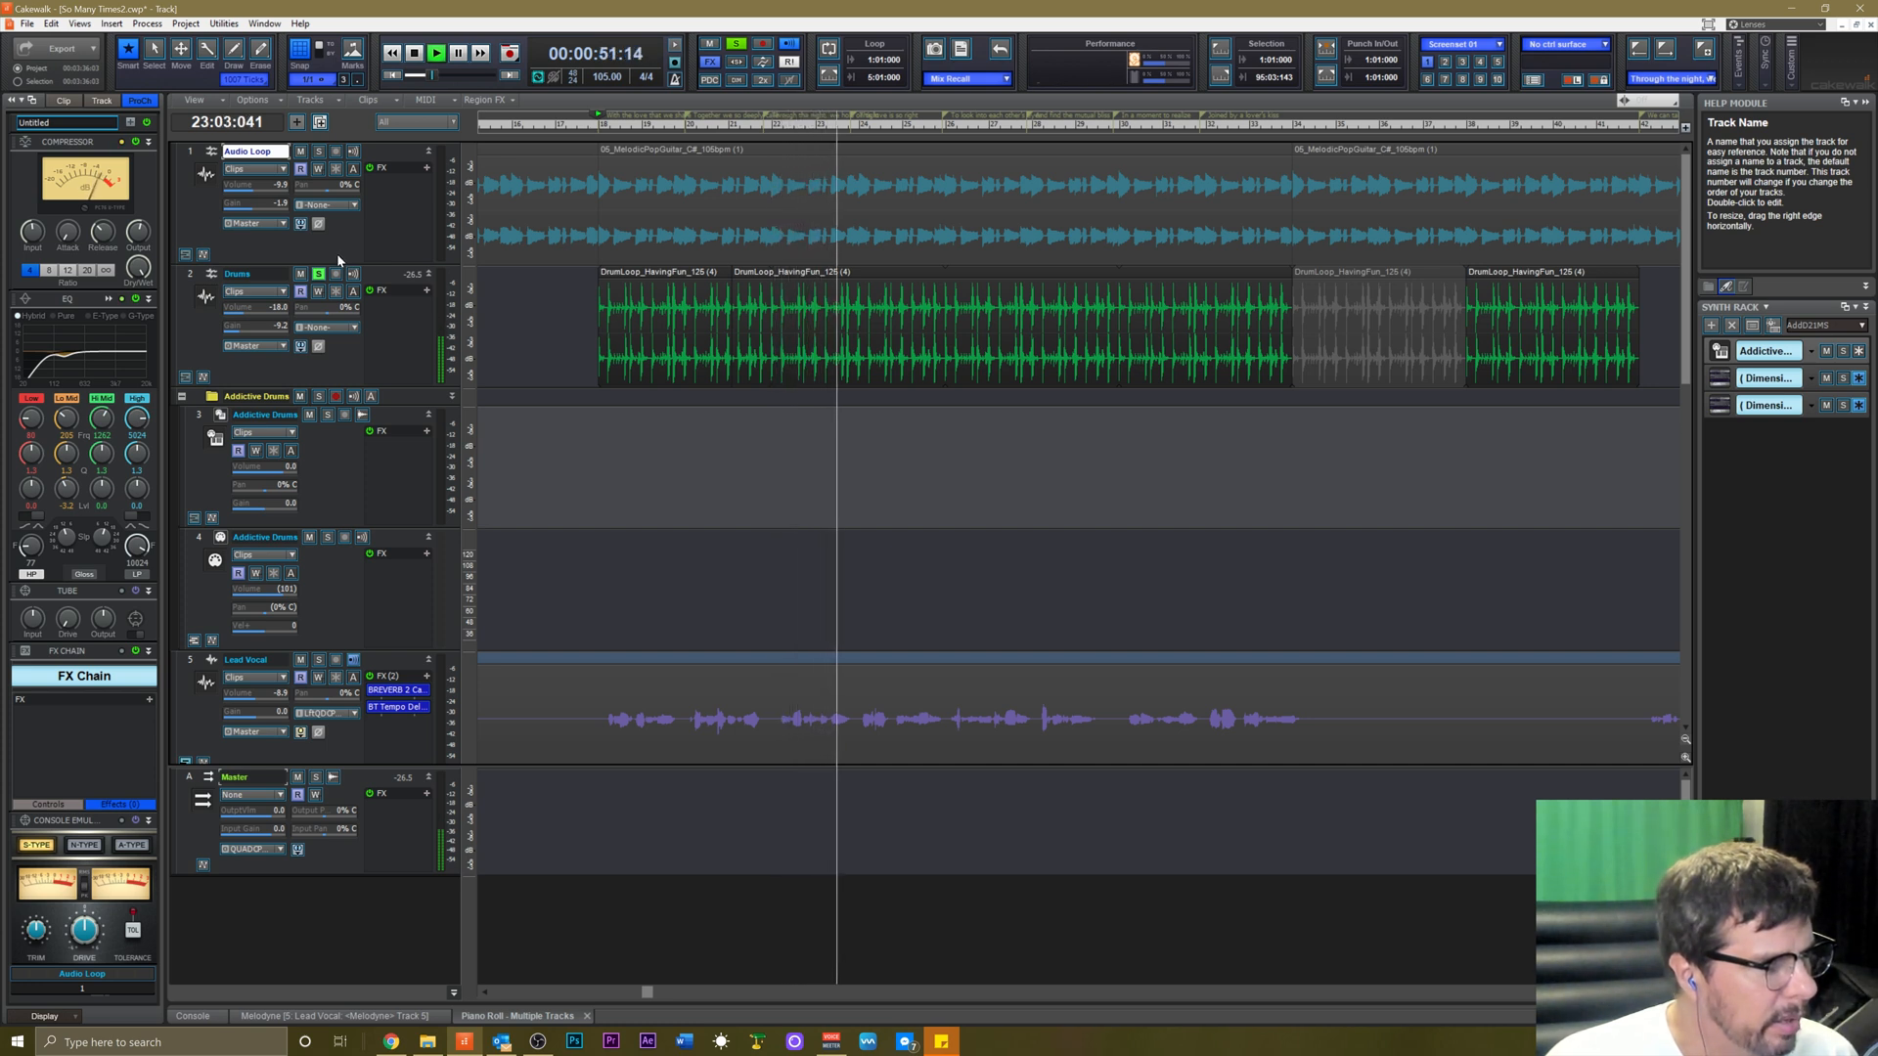
pyautogui.click(345, 352)
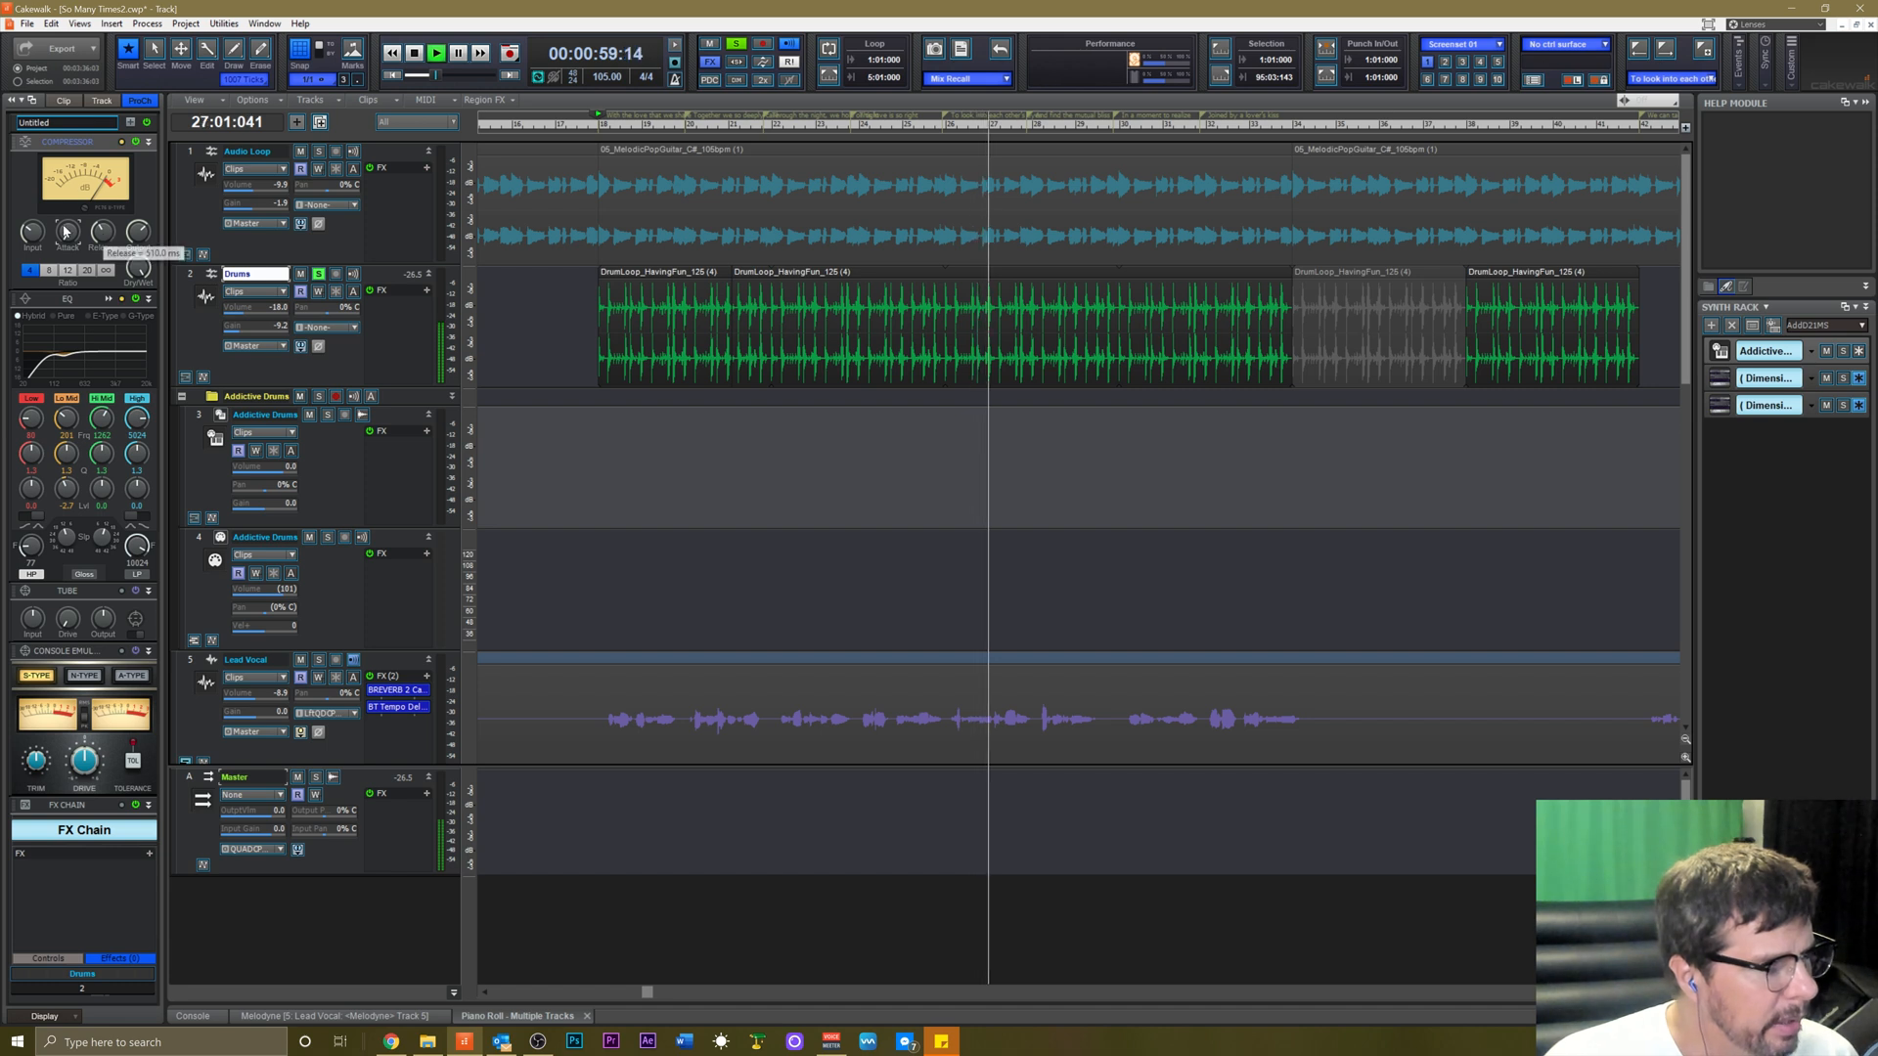
# Raise the input of the Drums track's compressor to about 11.6 dB during playback.
pyautogui.moveTo(32, 232); pyautogui.dragTo(32, 211)
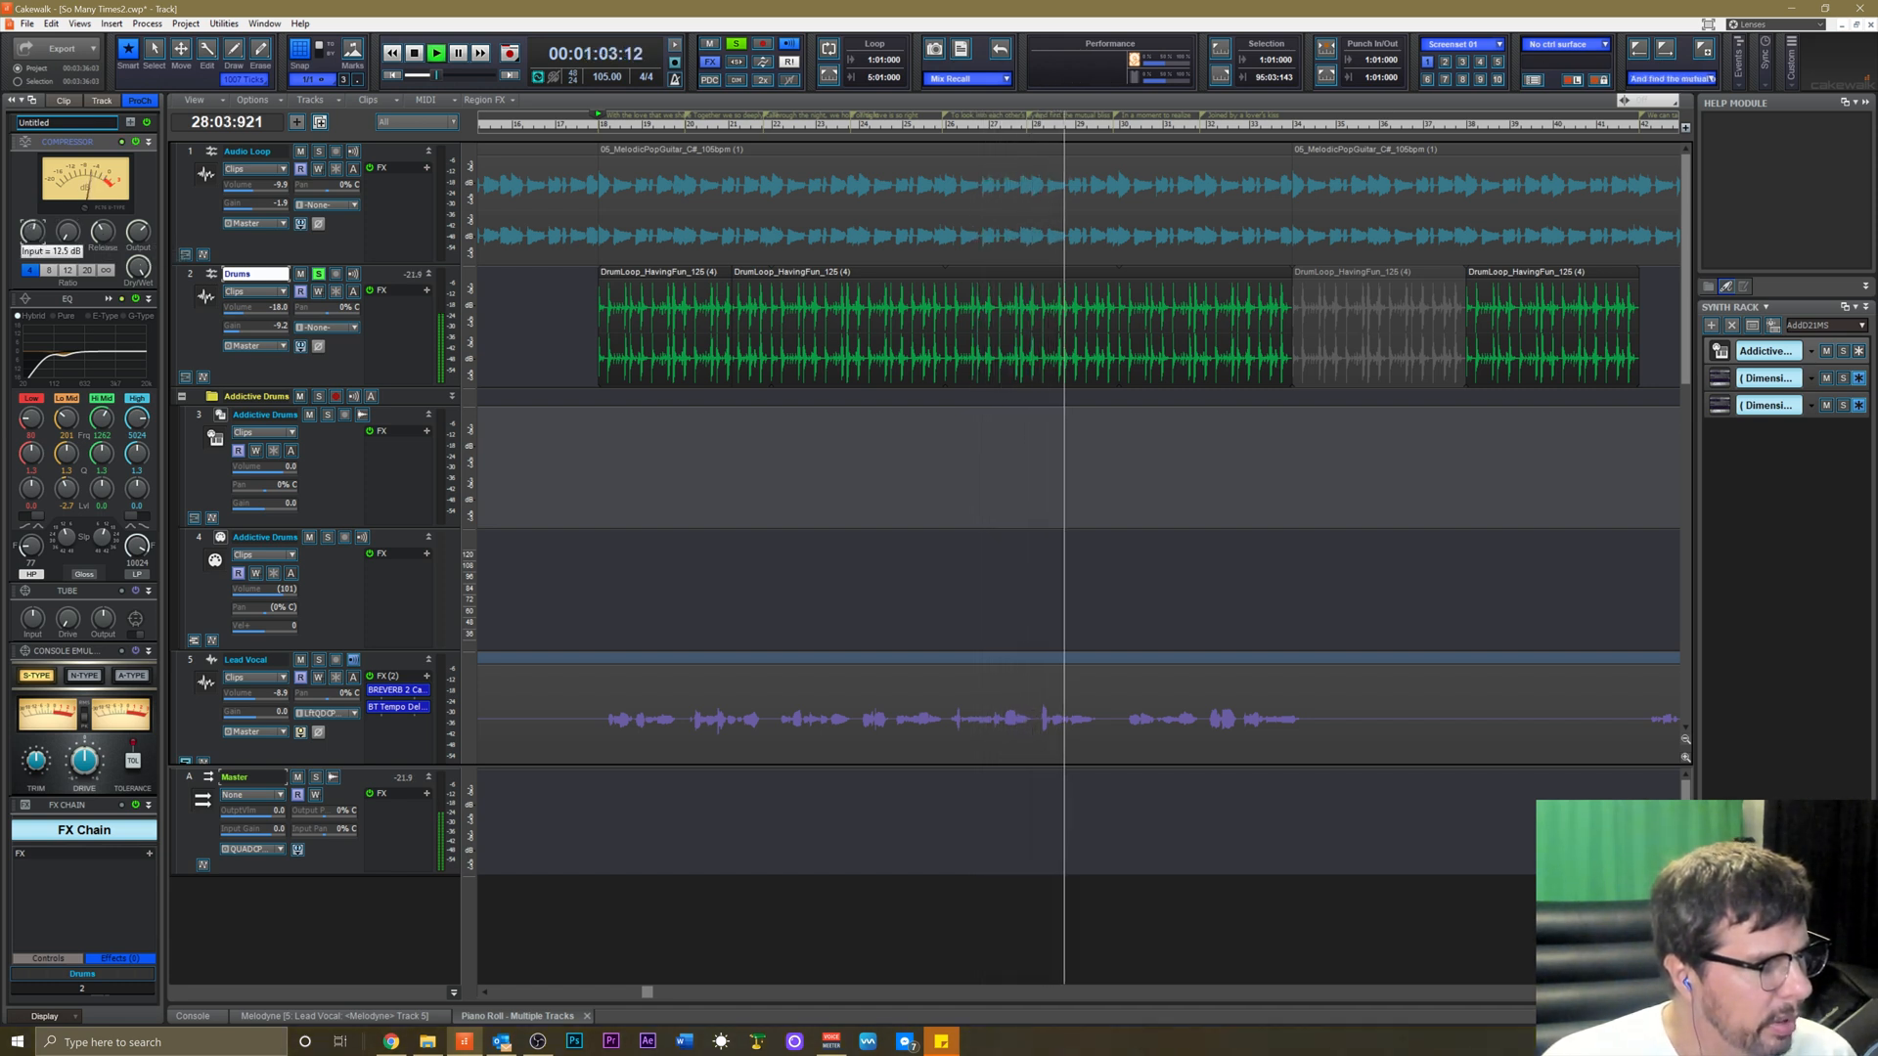
pyautogui.moveTo(32, 232); pyautogui.dragTo(32, 235)
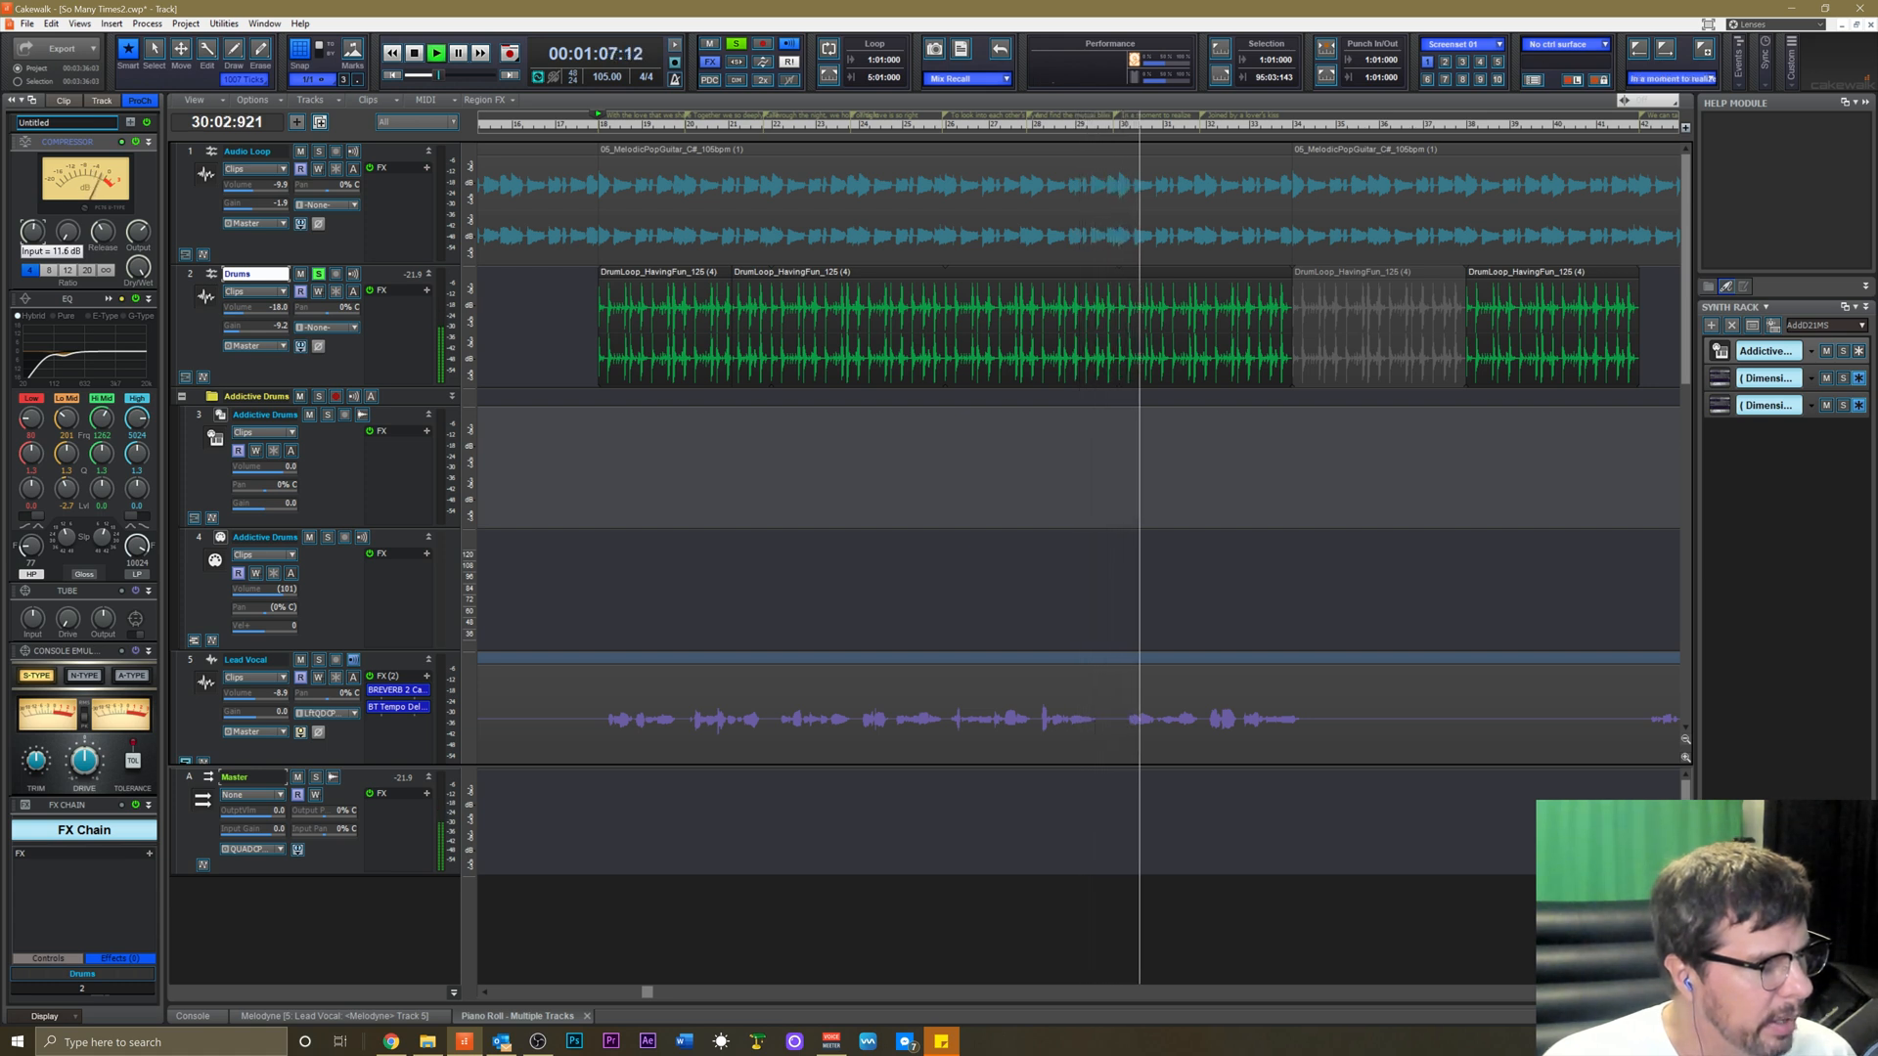
pyautogui.moveTo(31, 237); pyautogui.dragTo(33, 236)
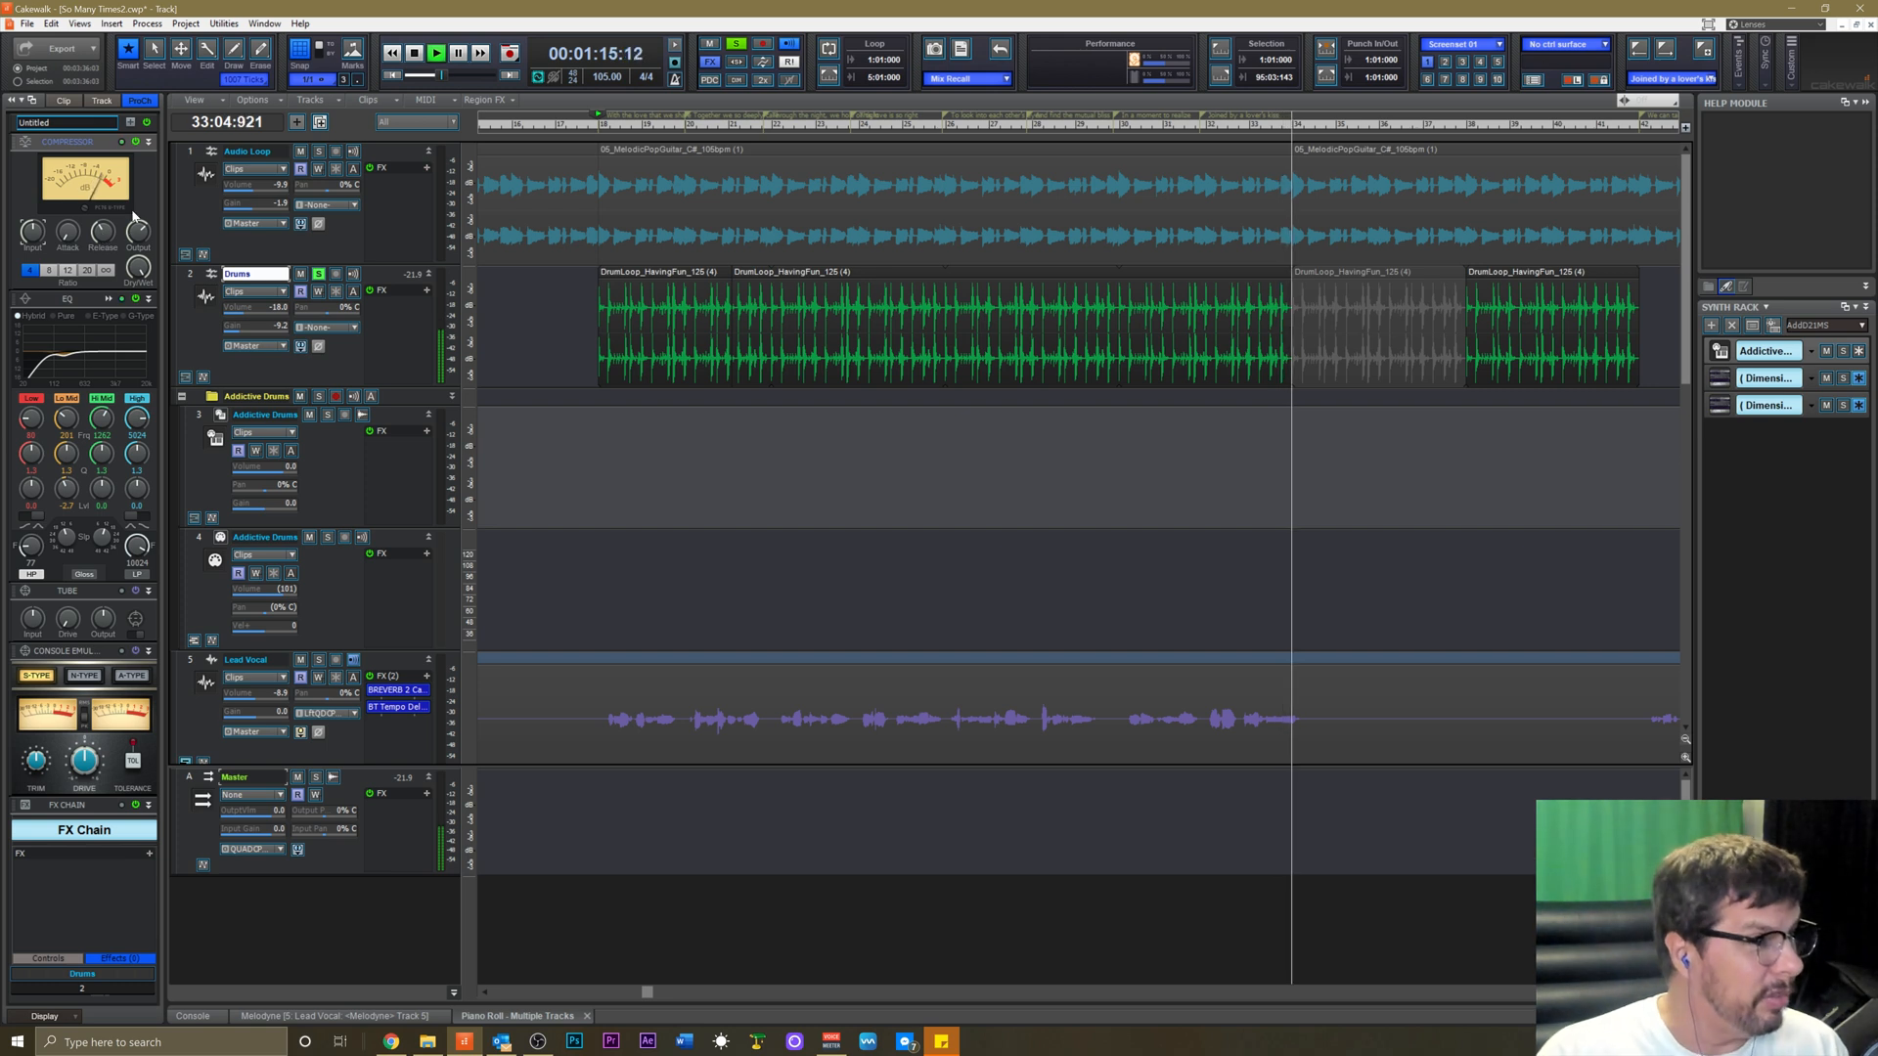
pyautogui.press('space')
pyautogui.press('space')
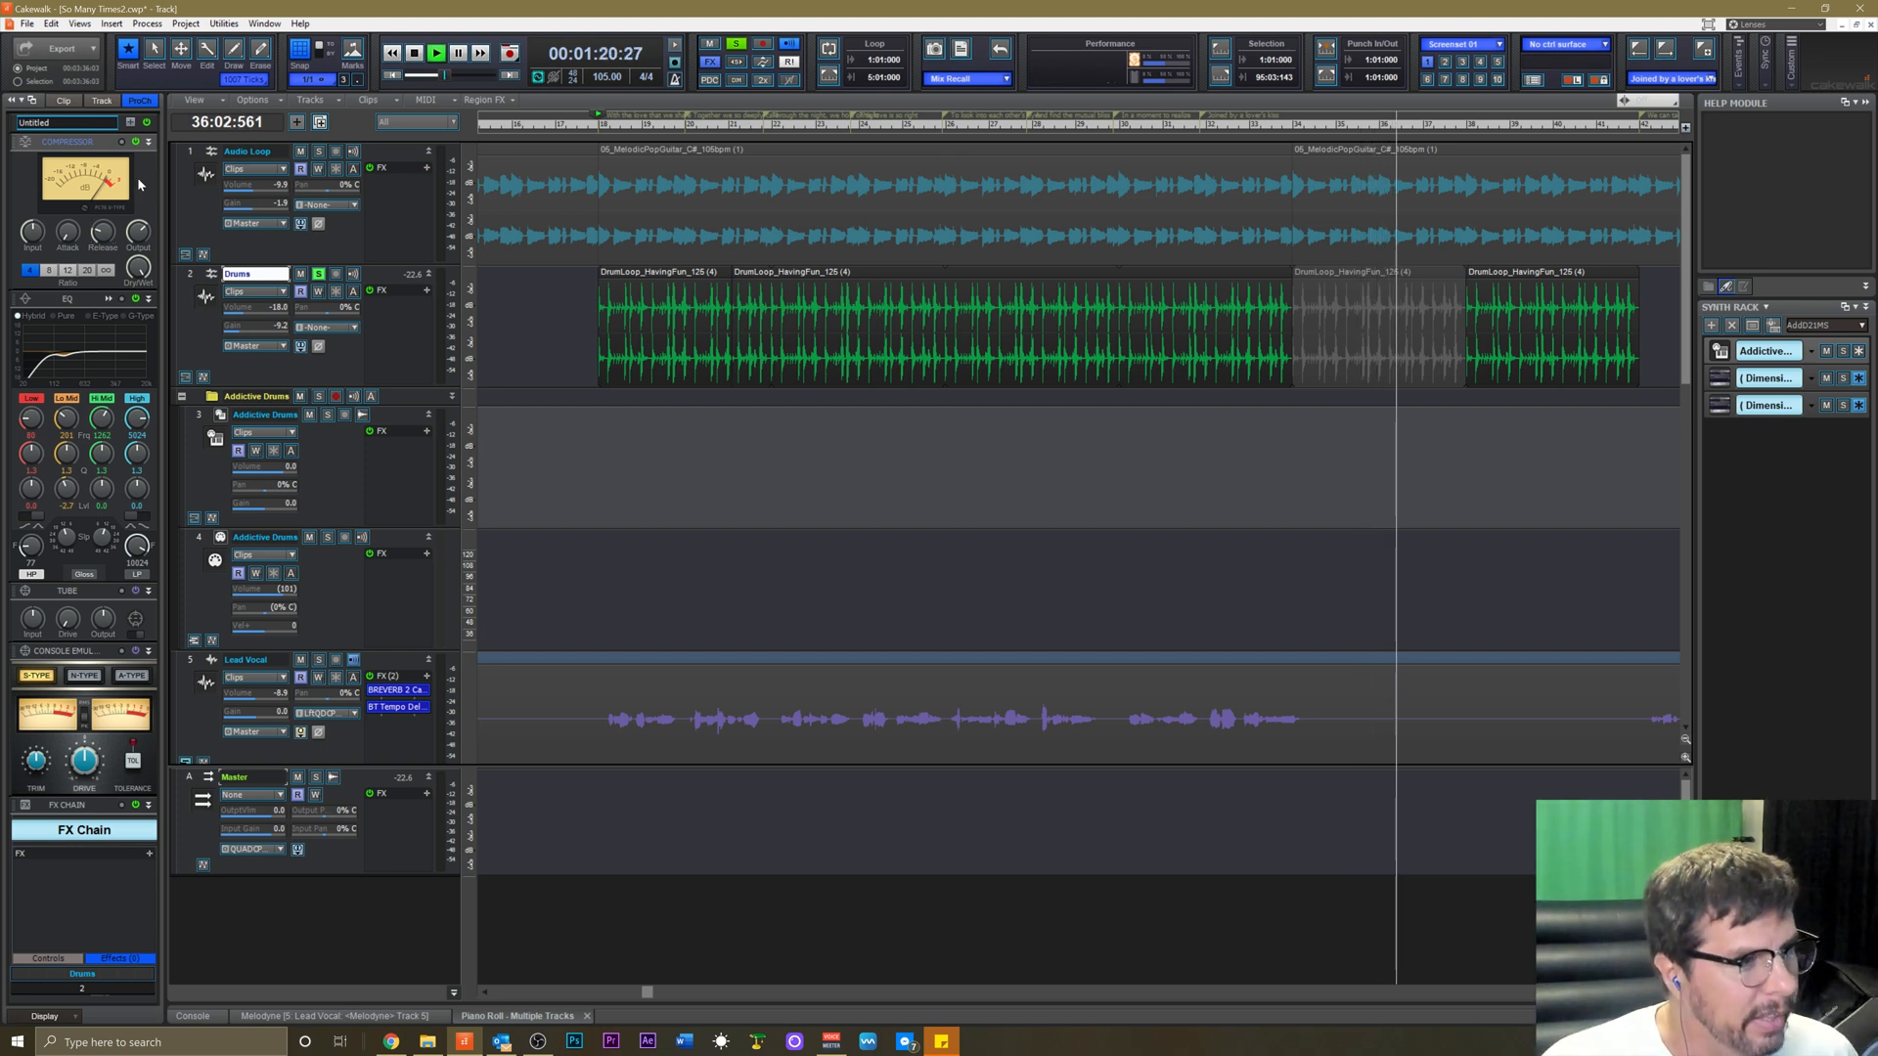
pyautogui.press('space')
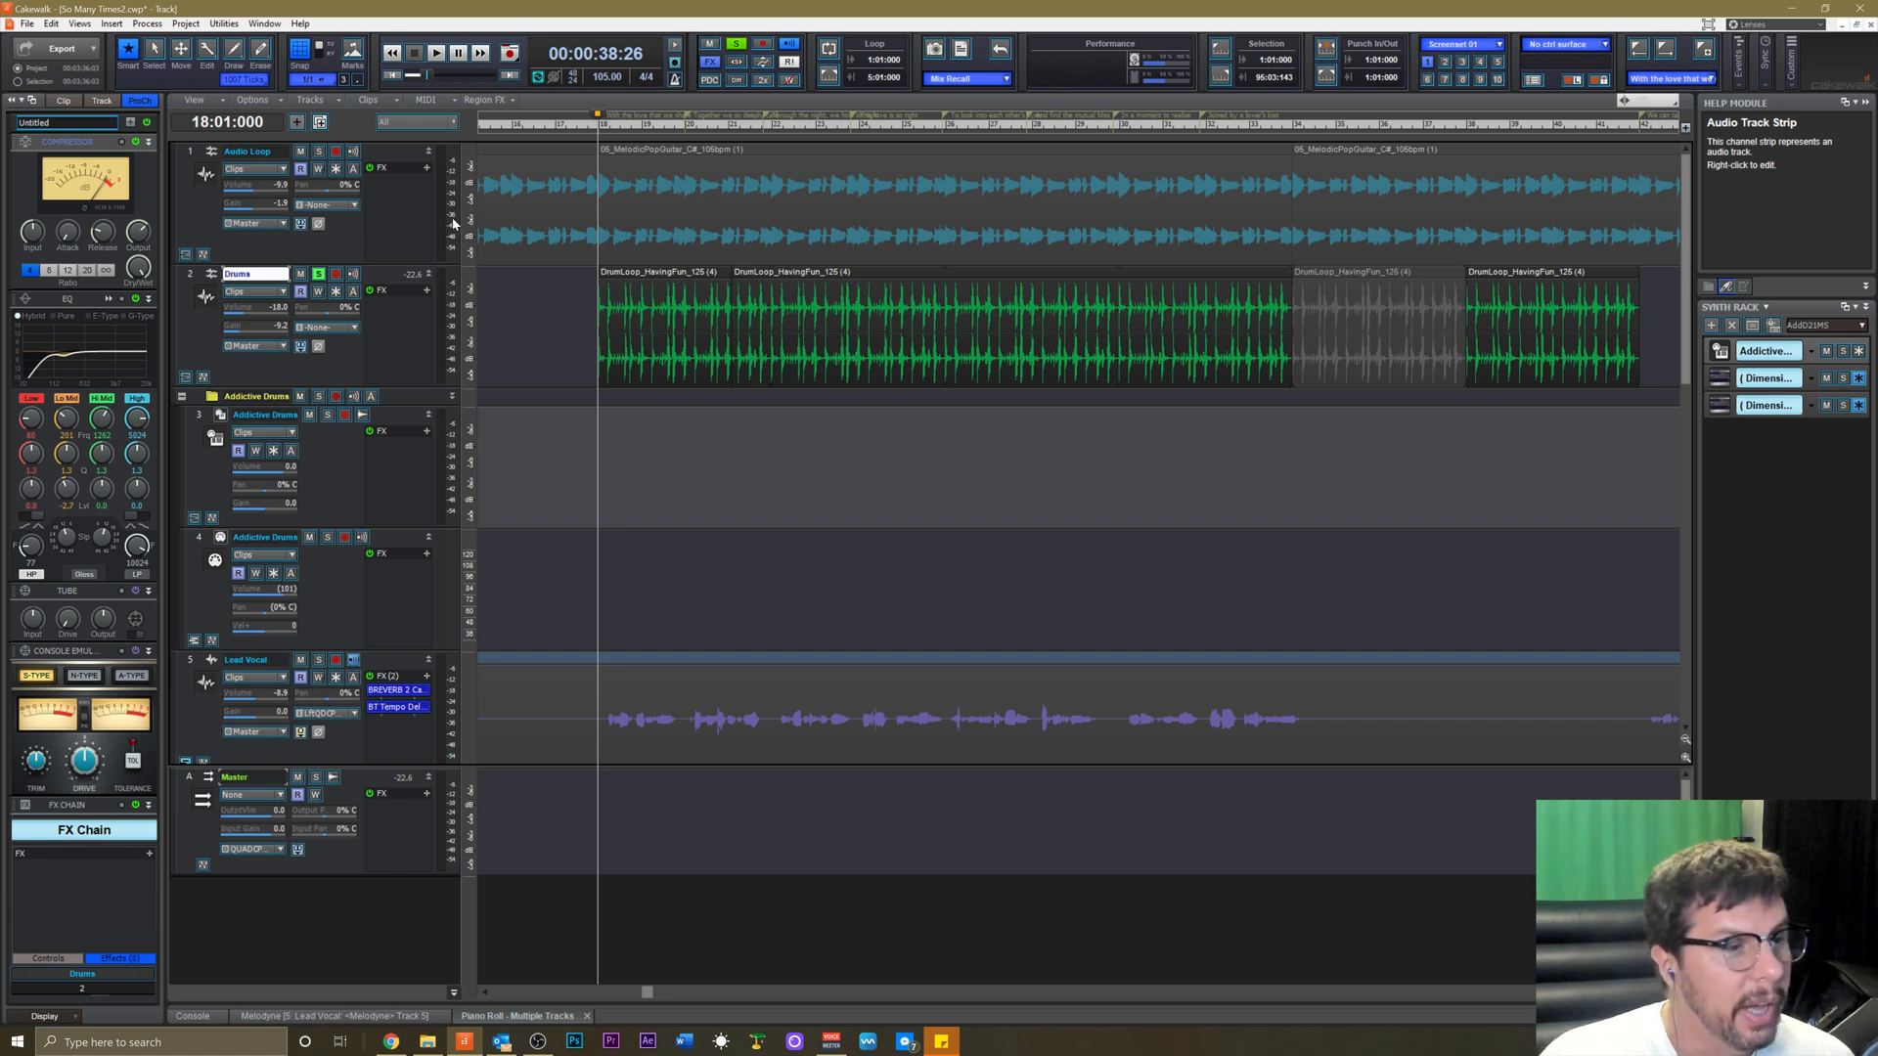
pyautogui.click(348, 238)
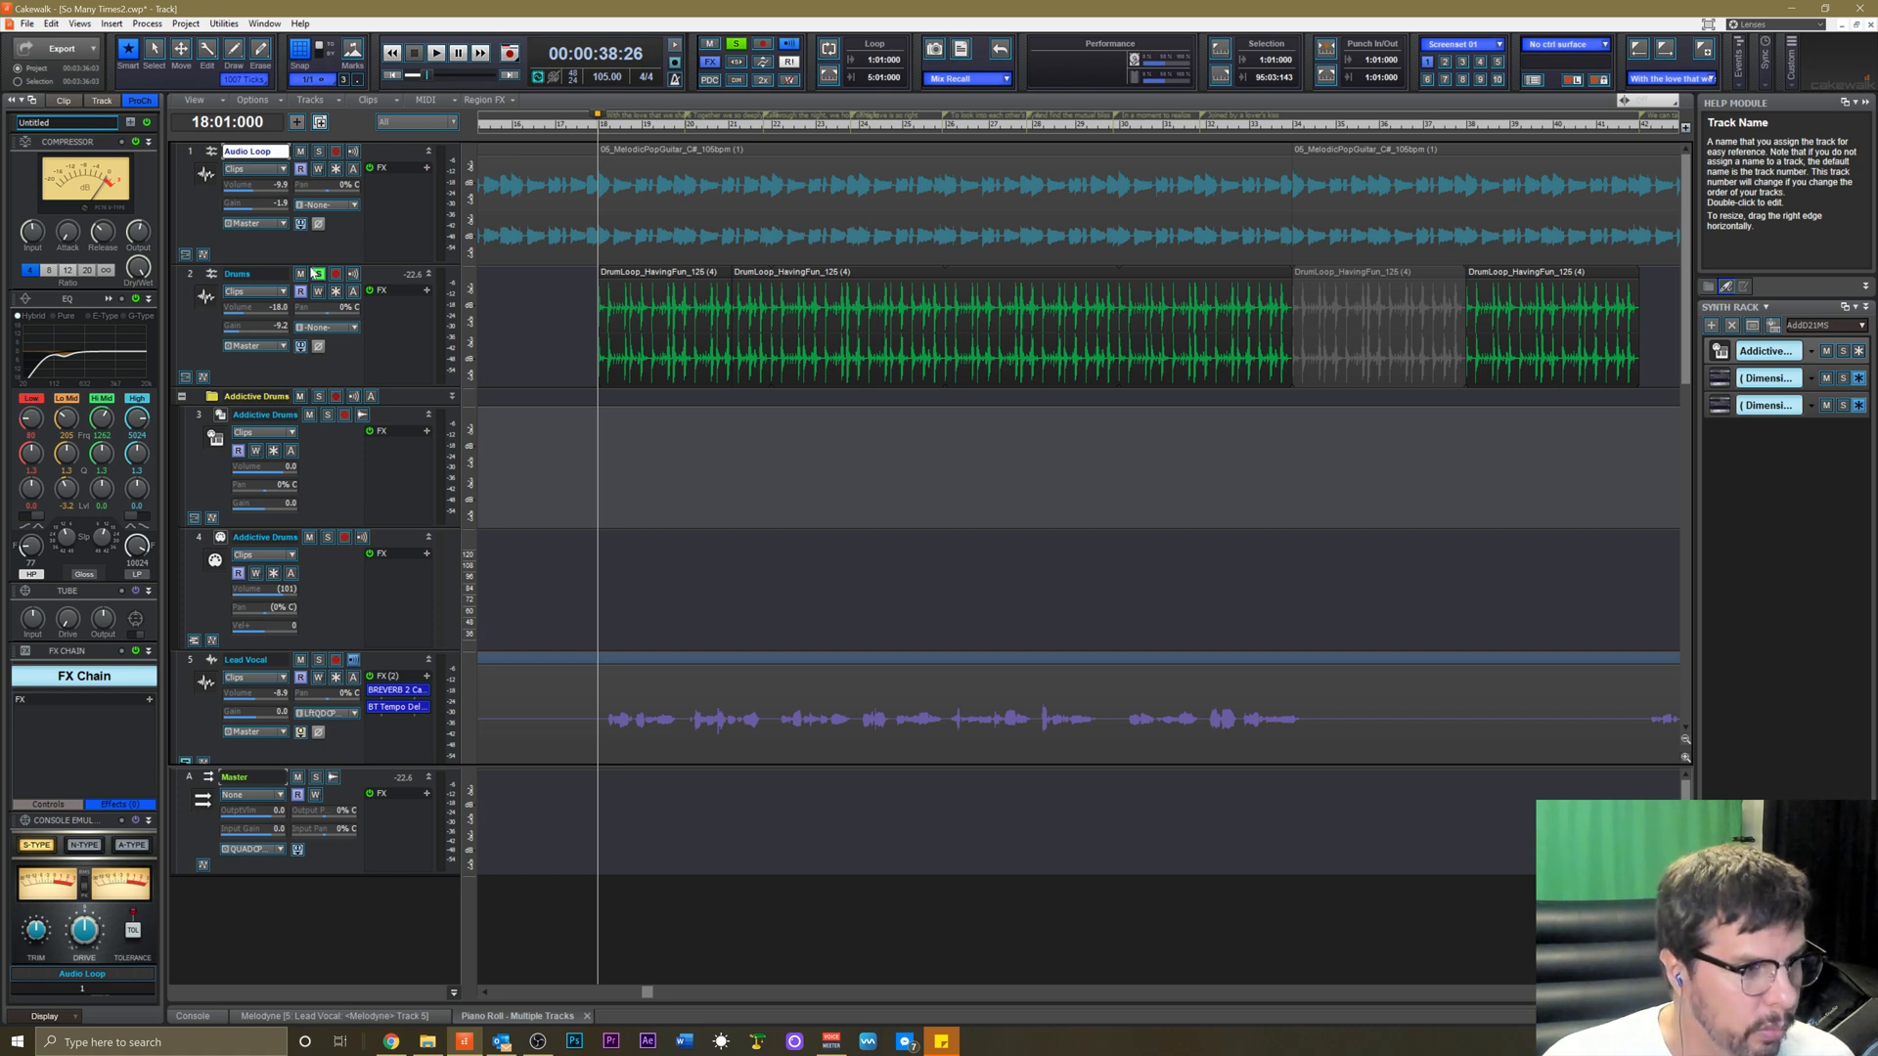
pyautogui.click(334, 356)
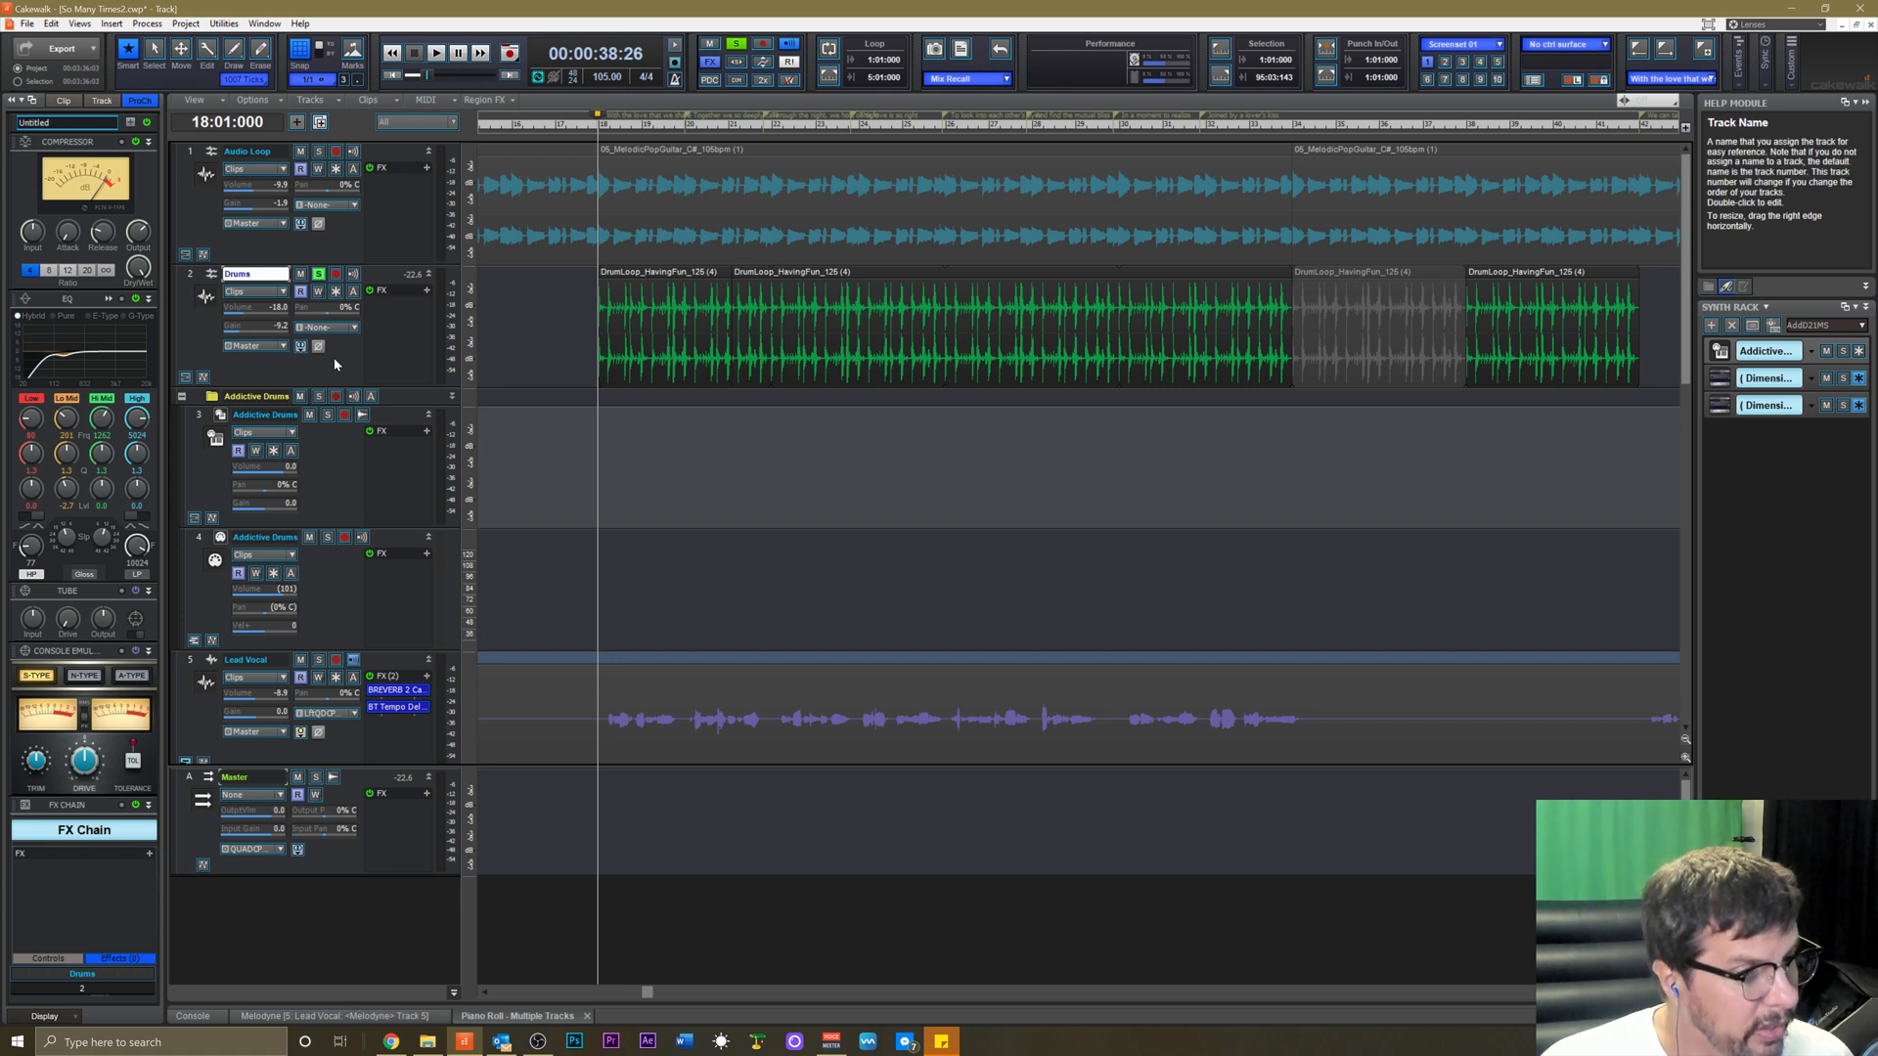
# Play the soloed drums from the song's start, replay them from measure 18, and stop playback.
pyautogui.press('w')
pyautogui.press('space')
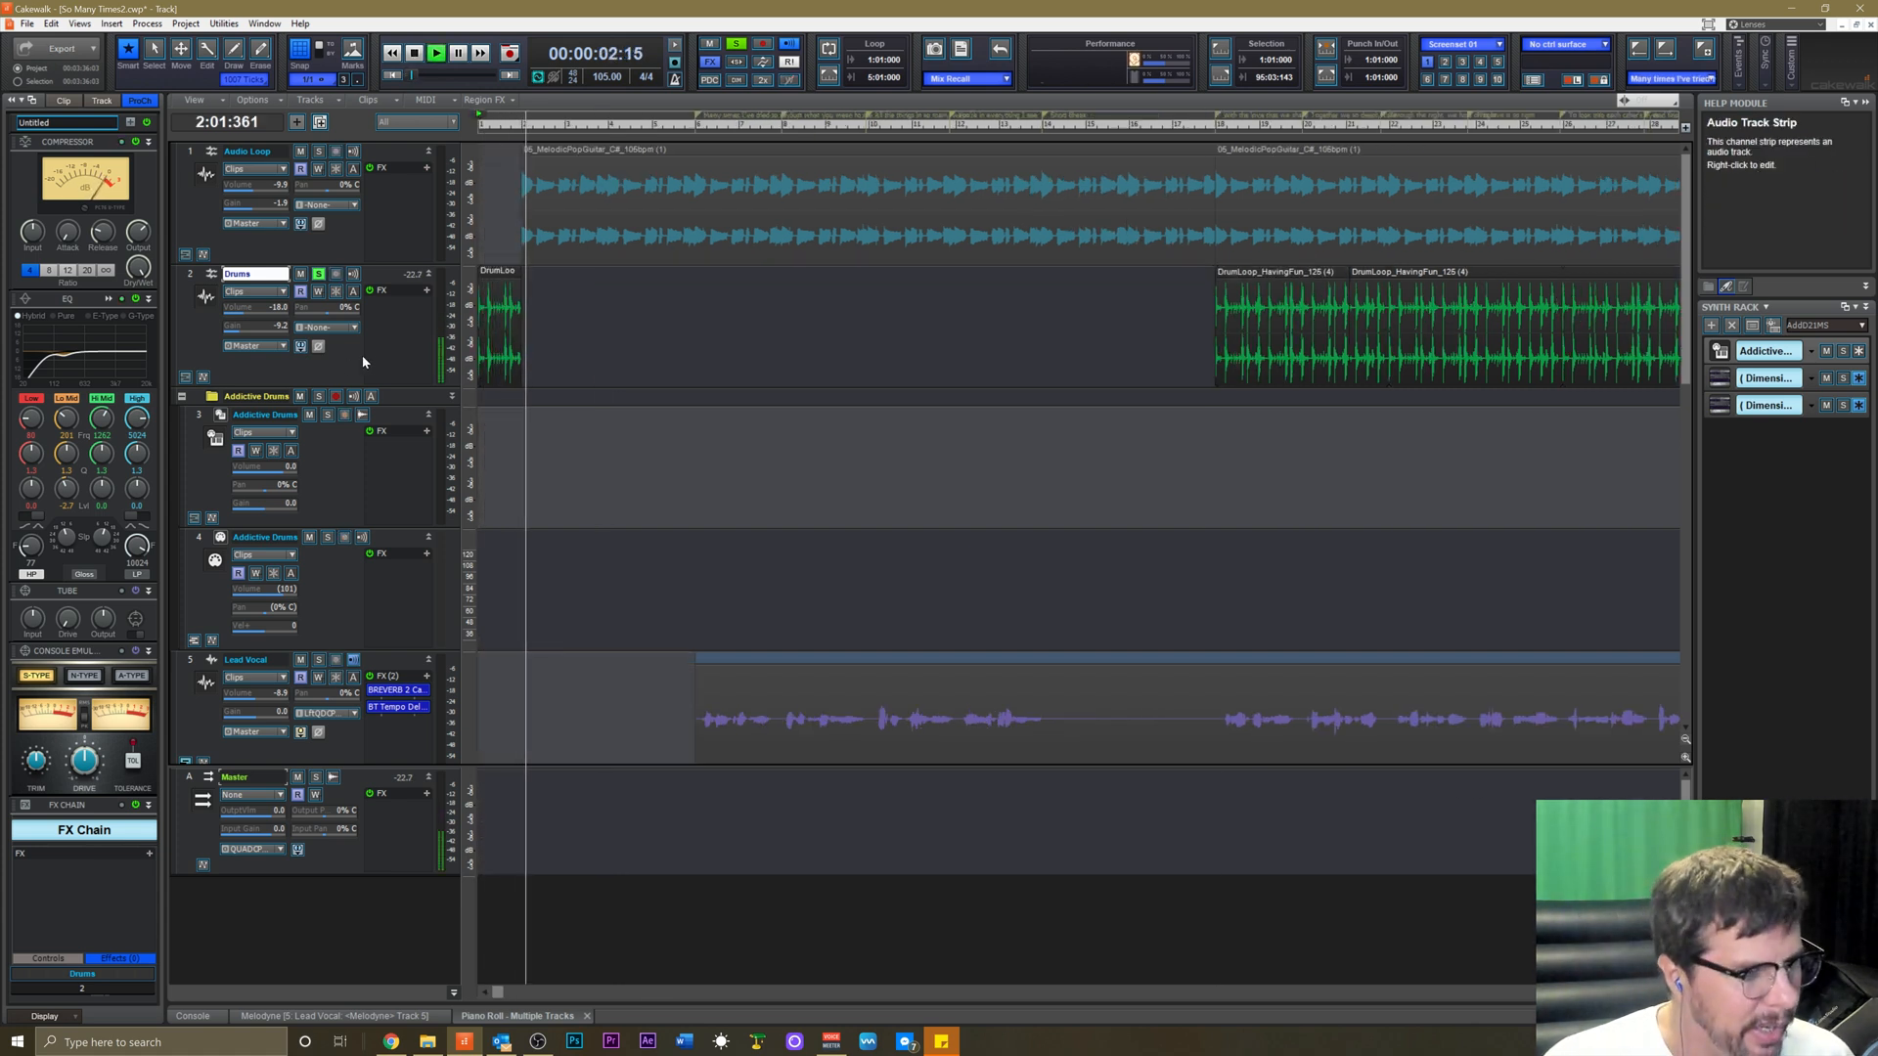
pyautogui.press('space')
pyautogui.click(1213, 128)
pyautogui.press('space')
pyautogui.scroll(-5, 1043, 272)
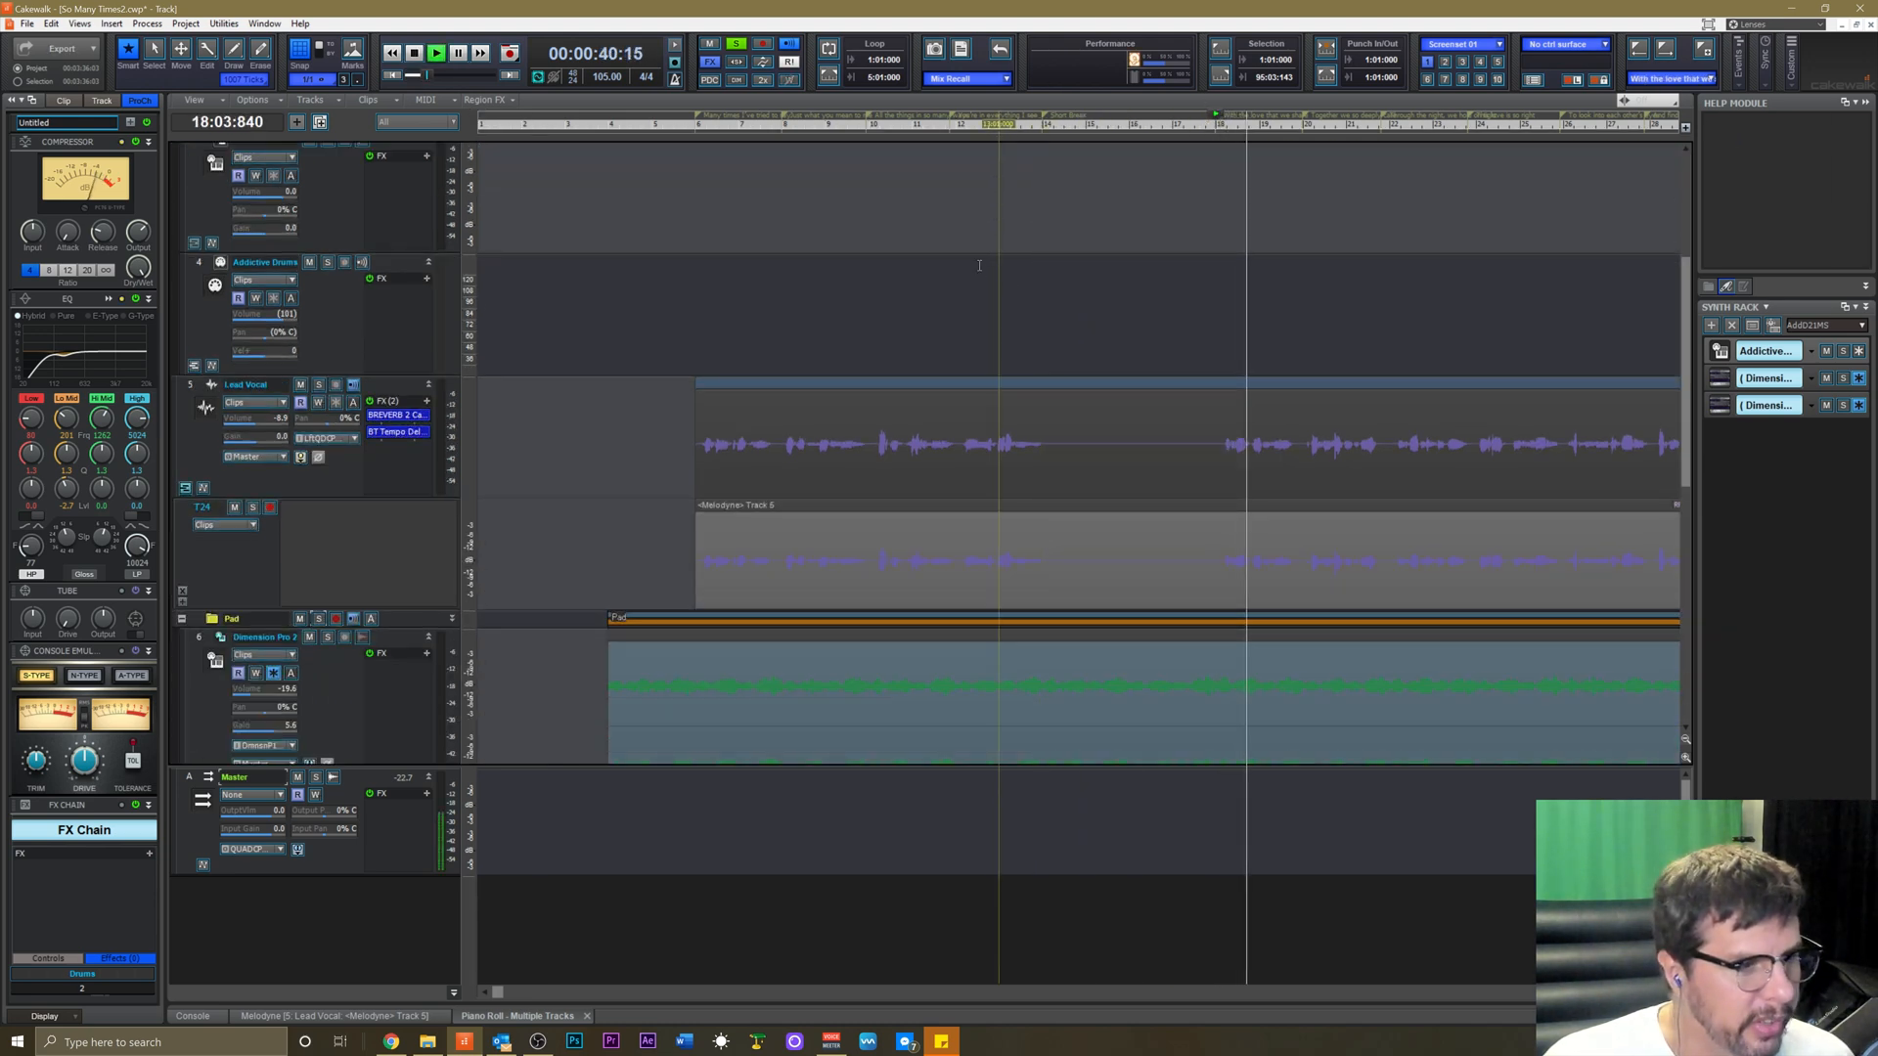
pyautogui.scroll(3, 978, 288)
pyautogui.press('space')
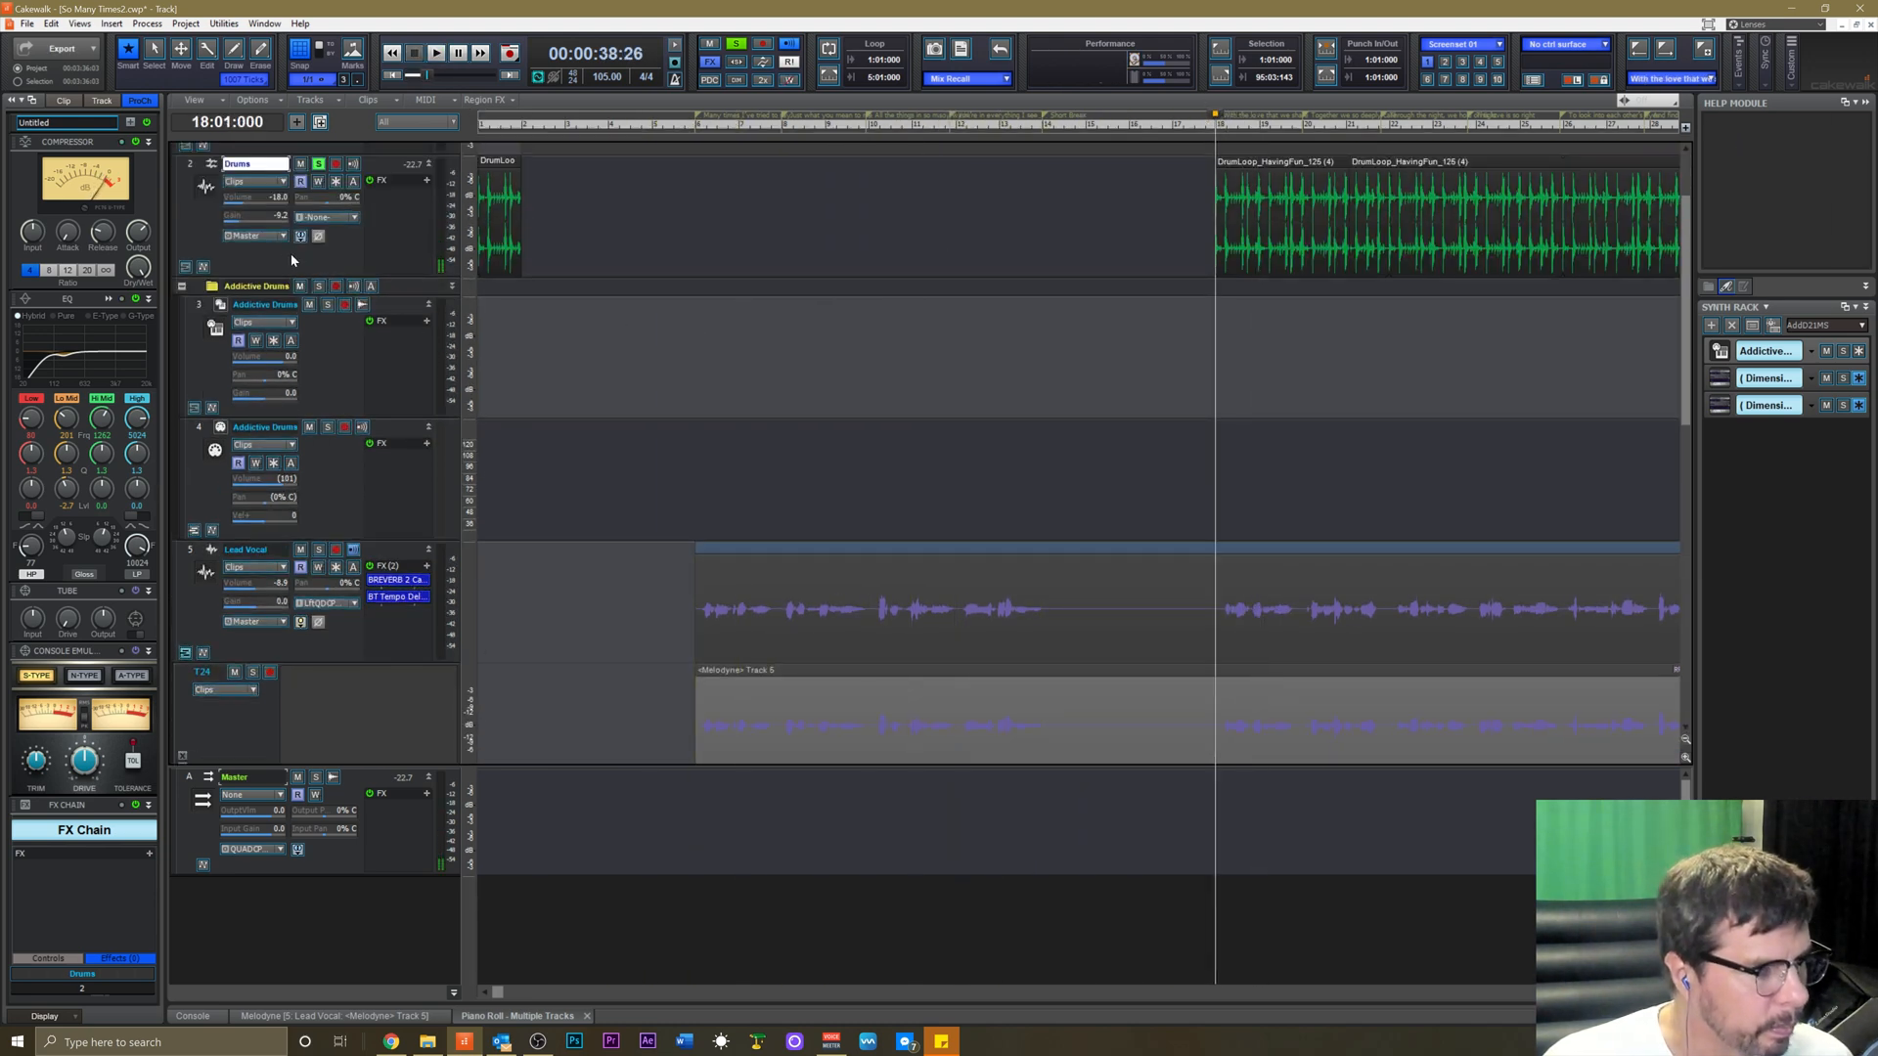
# Look over the empty Addictive Drums tracks and delete the Addictive Drums synth from the project together with its tracks.
pyautogui.click(332, 356)
pyautogui.scroll(2, 333, 356)
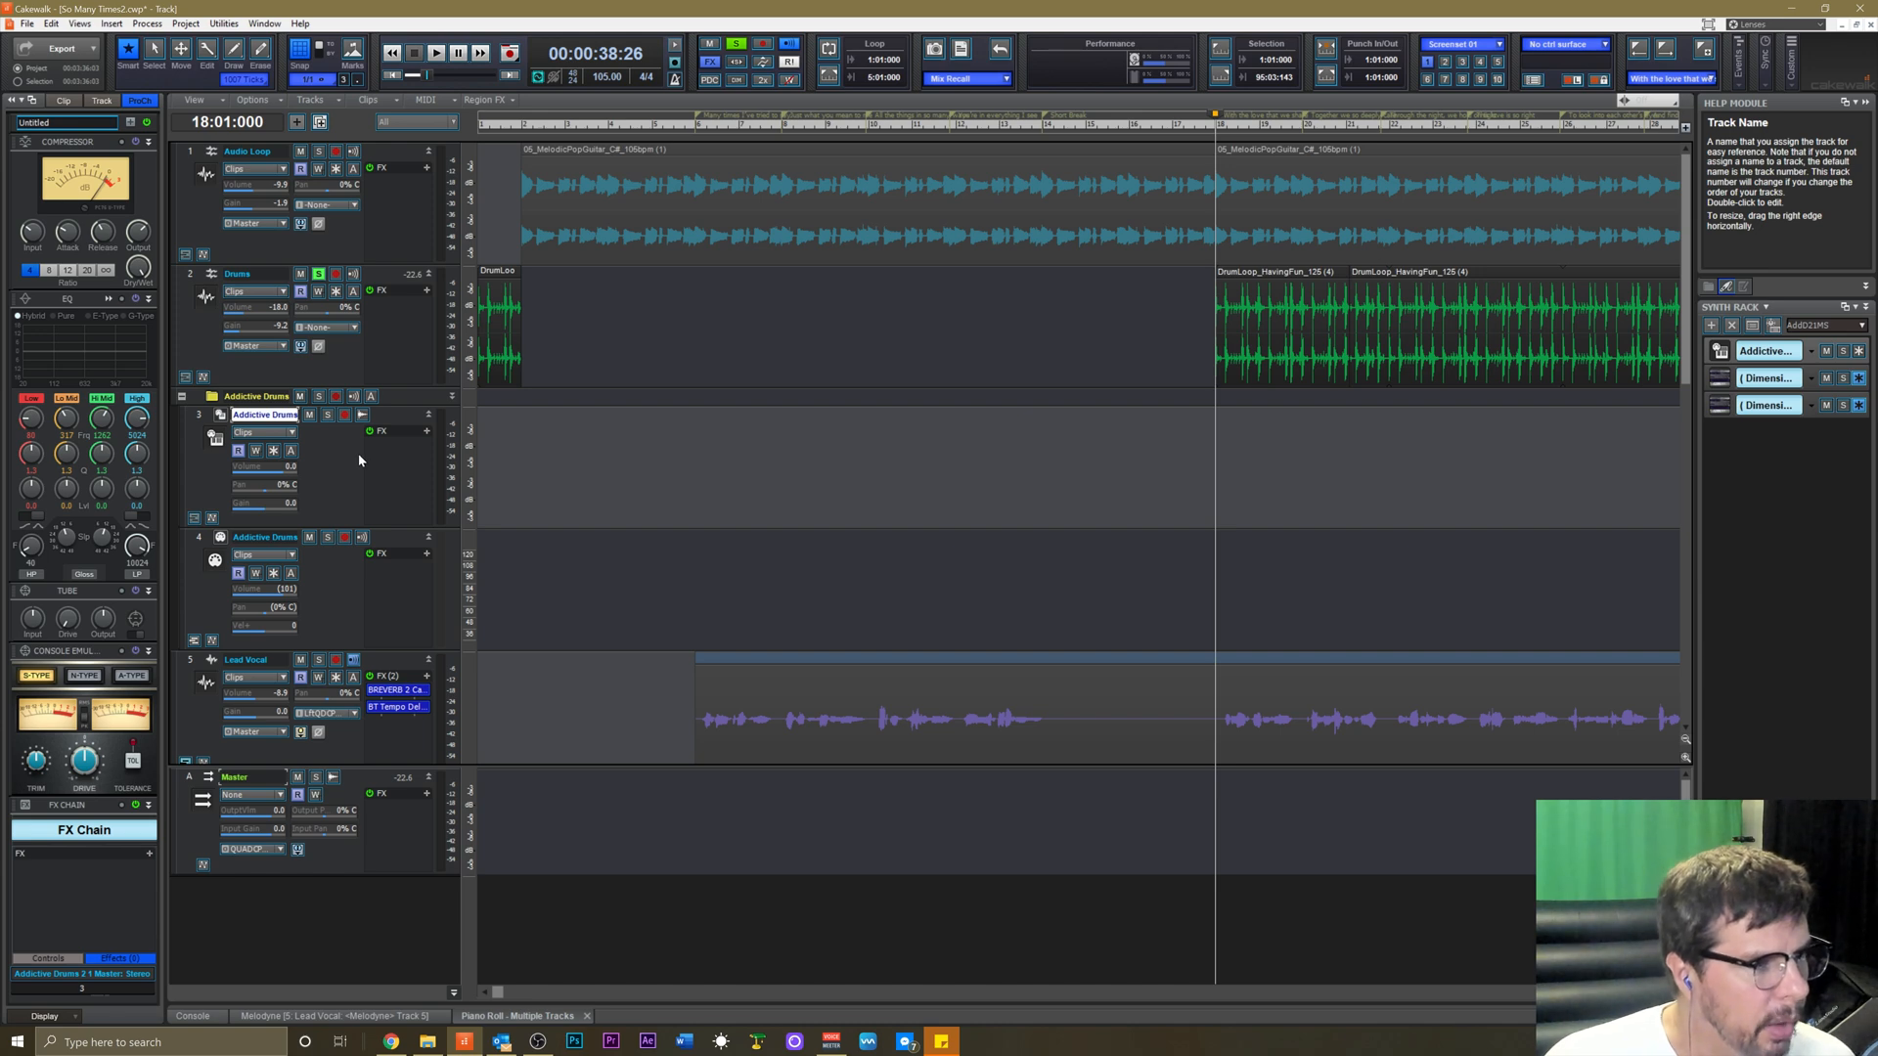
pyautogui.scroll(-2, 359, 460)
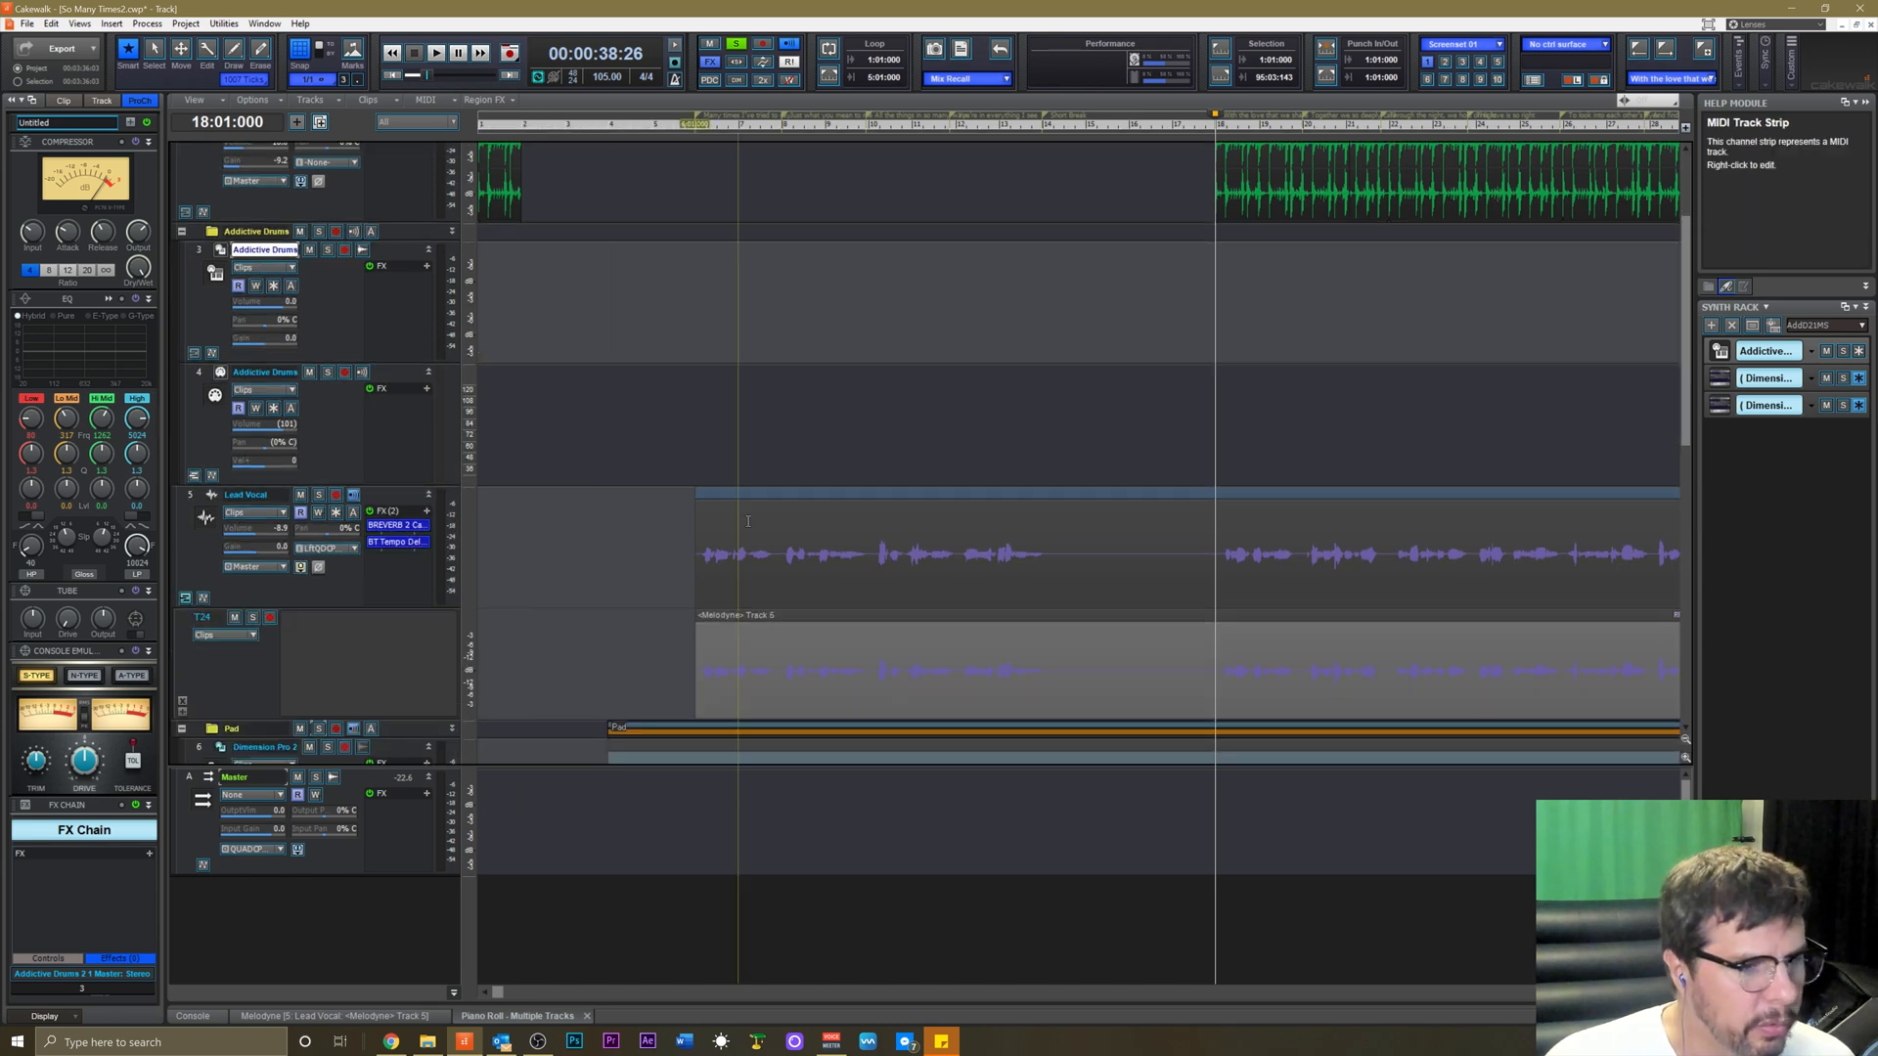
pyautogui.click(1653, 992)
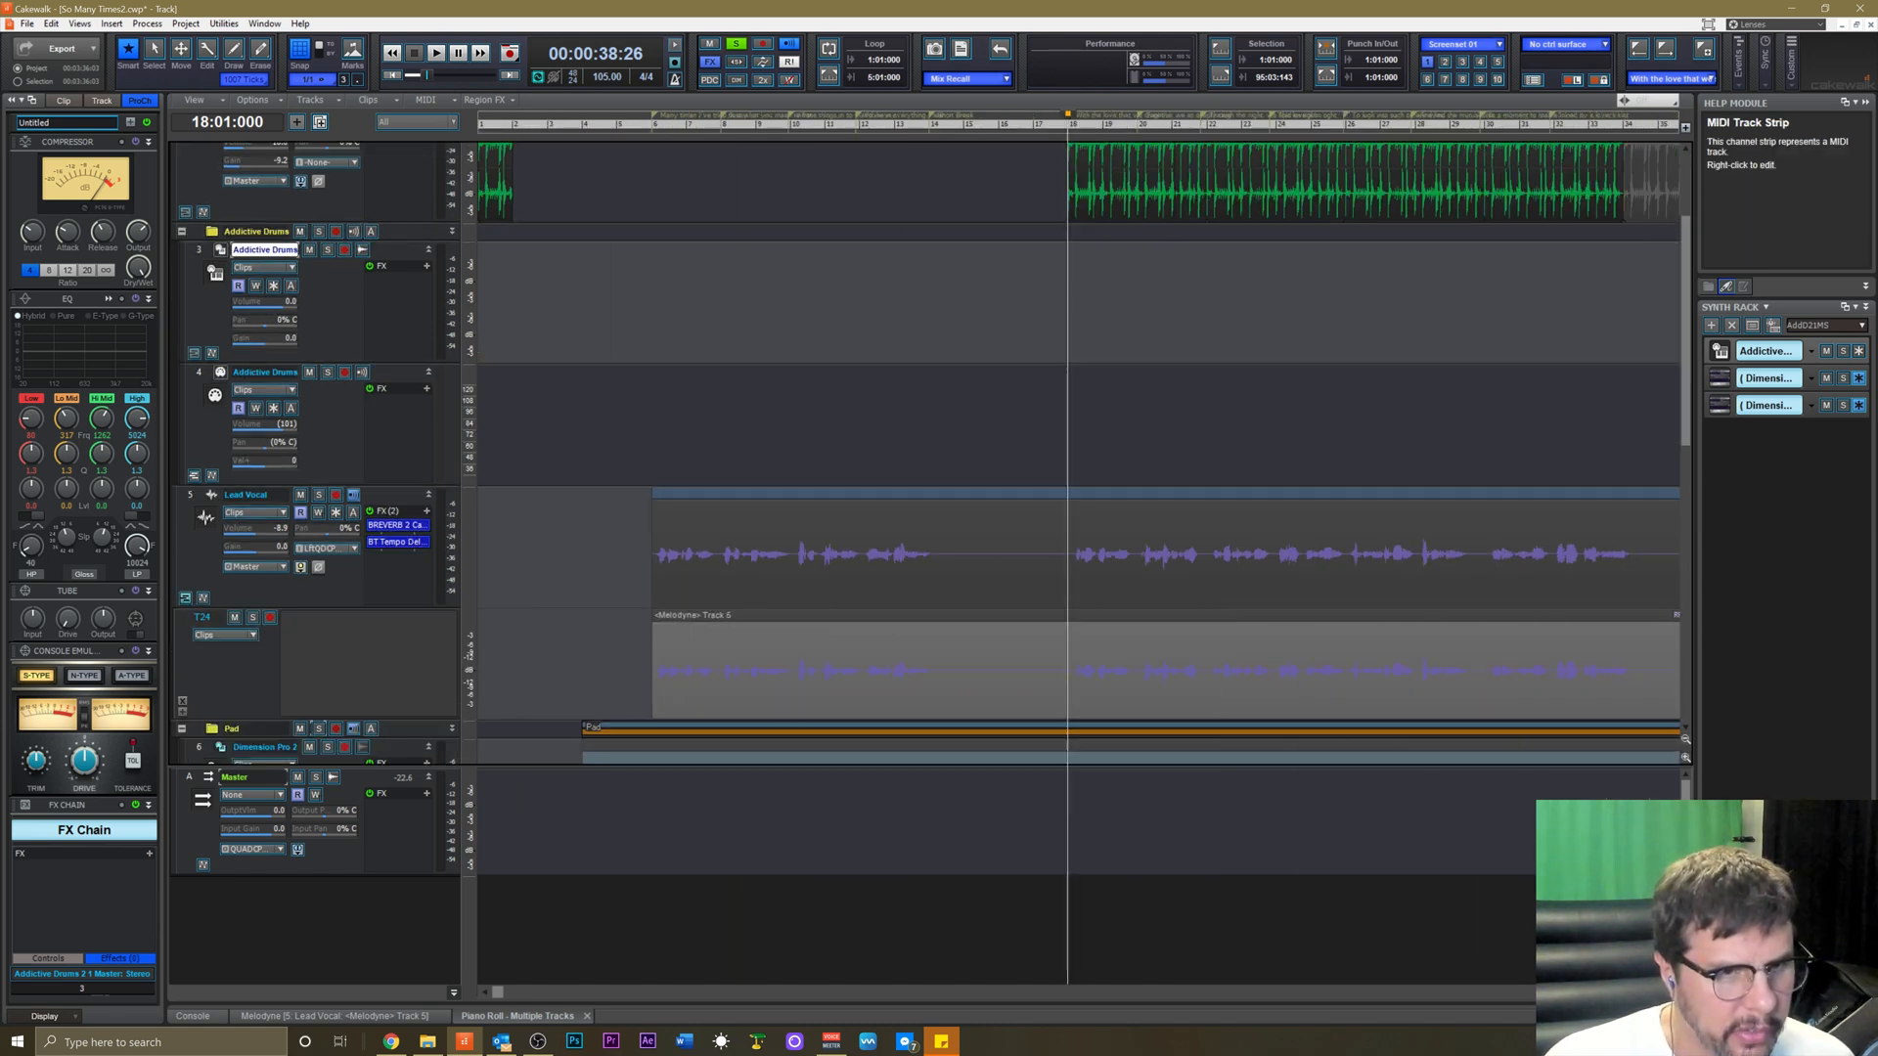
pyautogui.click(1654, 992)
pyautogui.scroll(3, 761, 472)
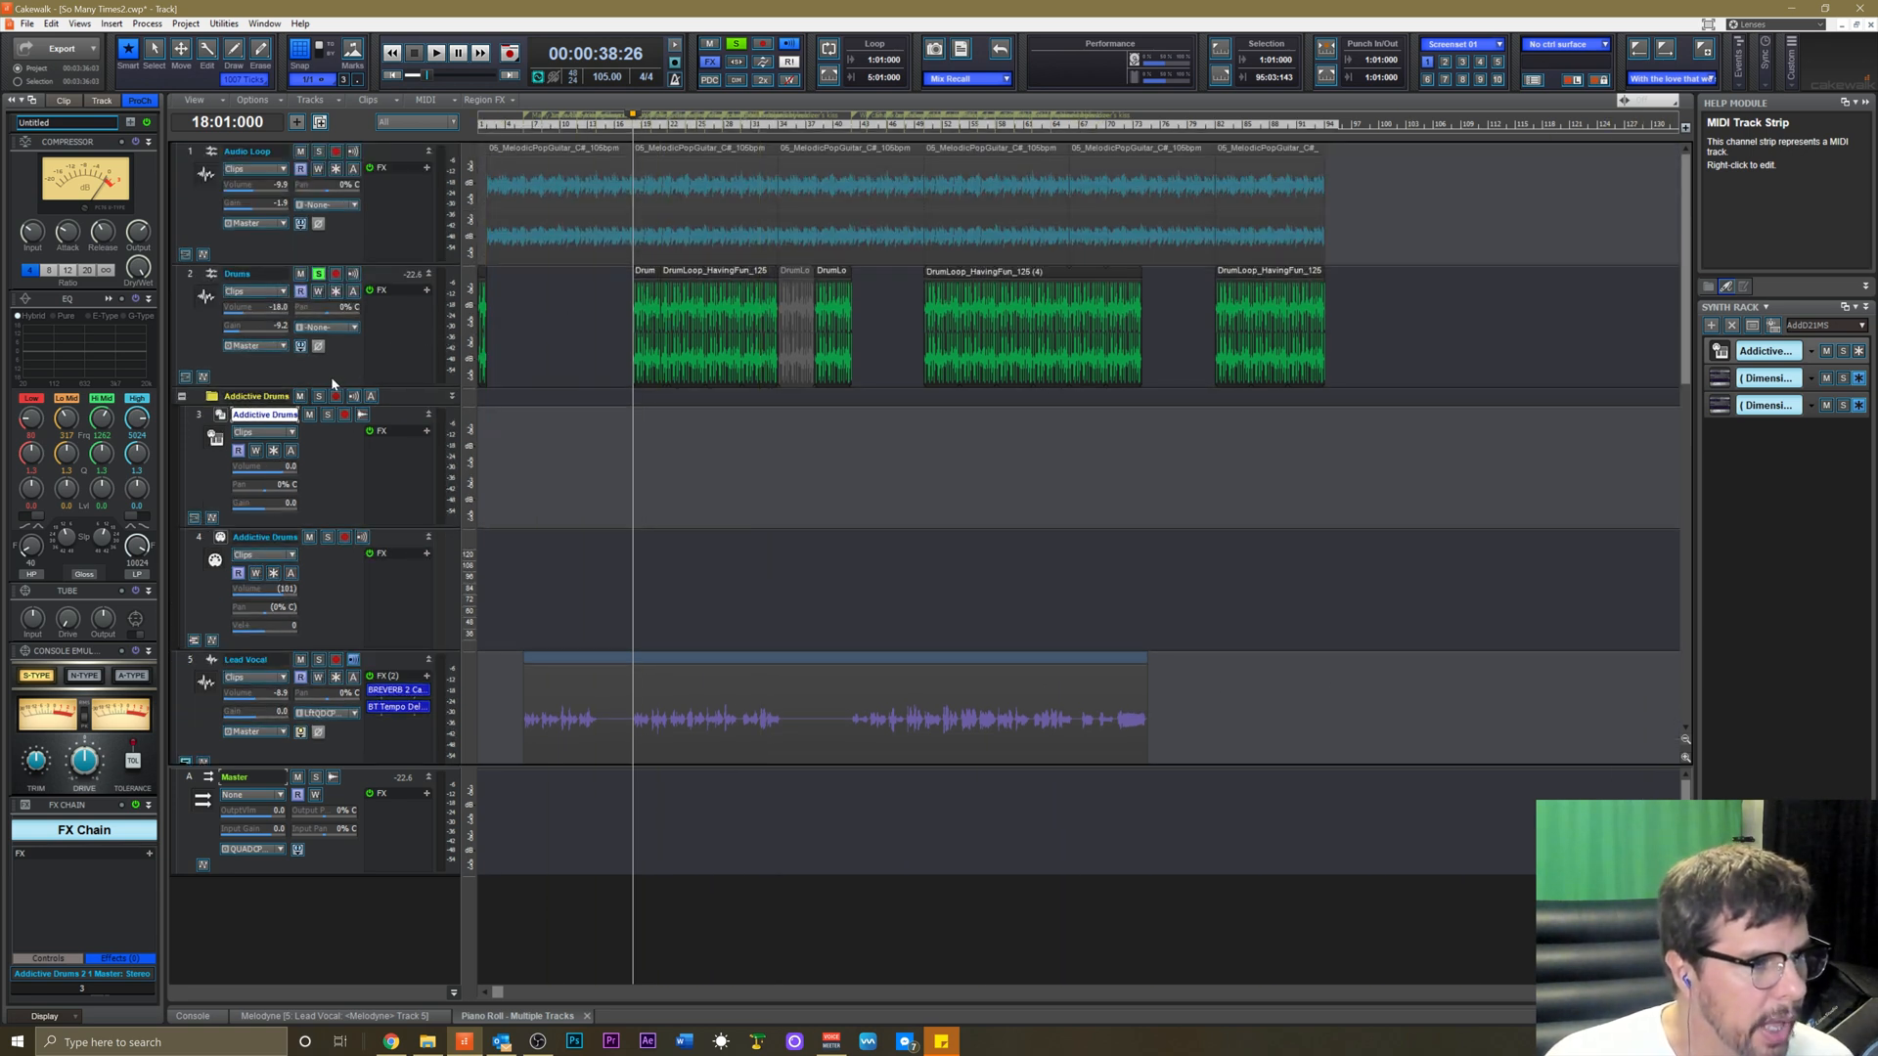
pyautogui.click(1720, 354)
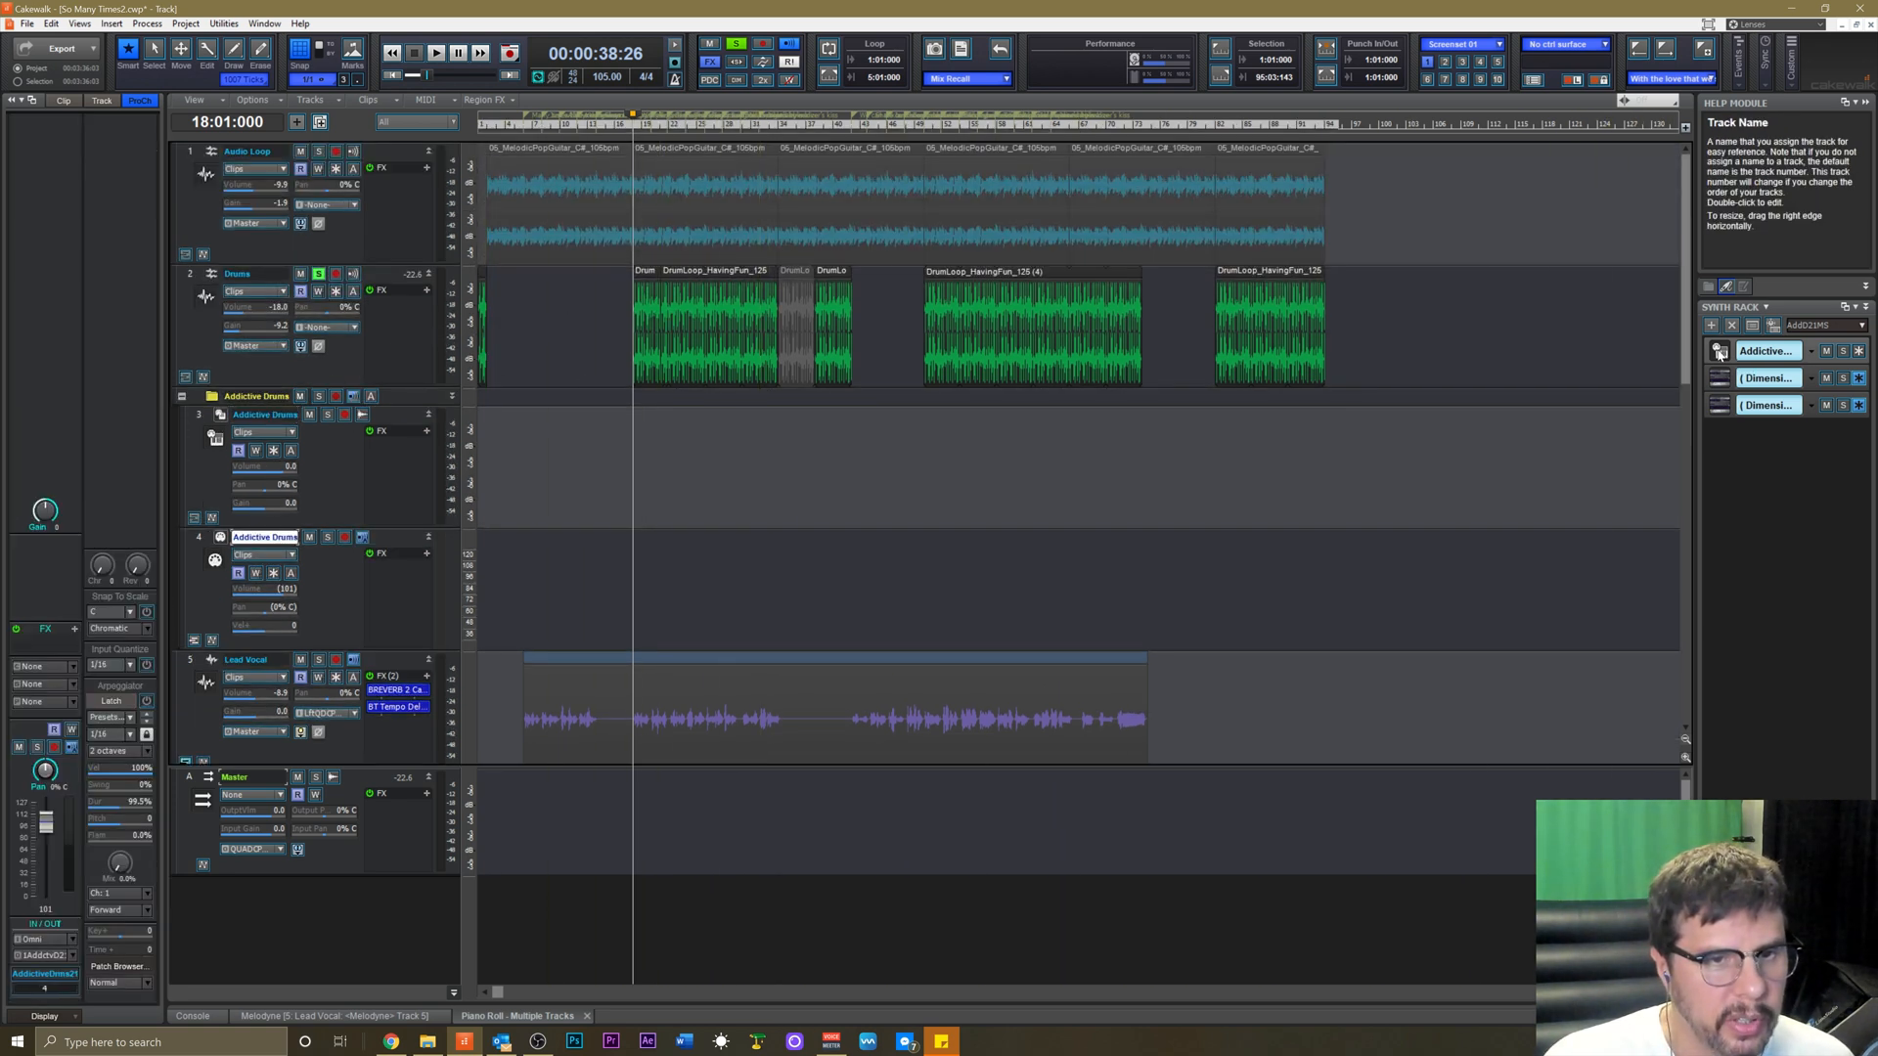
pyautogui.rightClick(1720, 355)
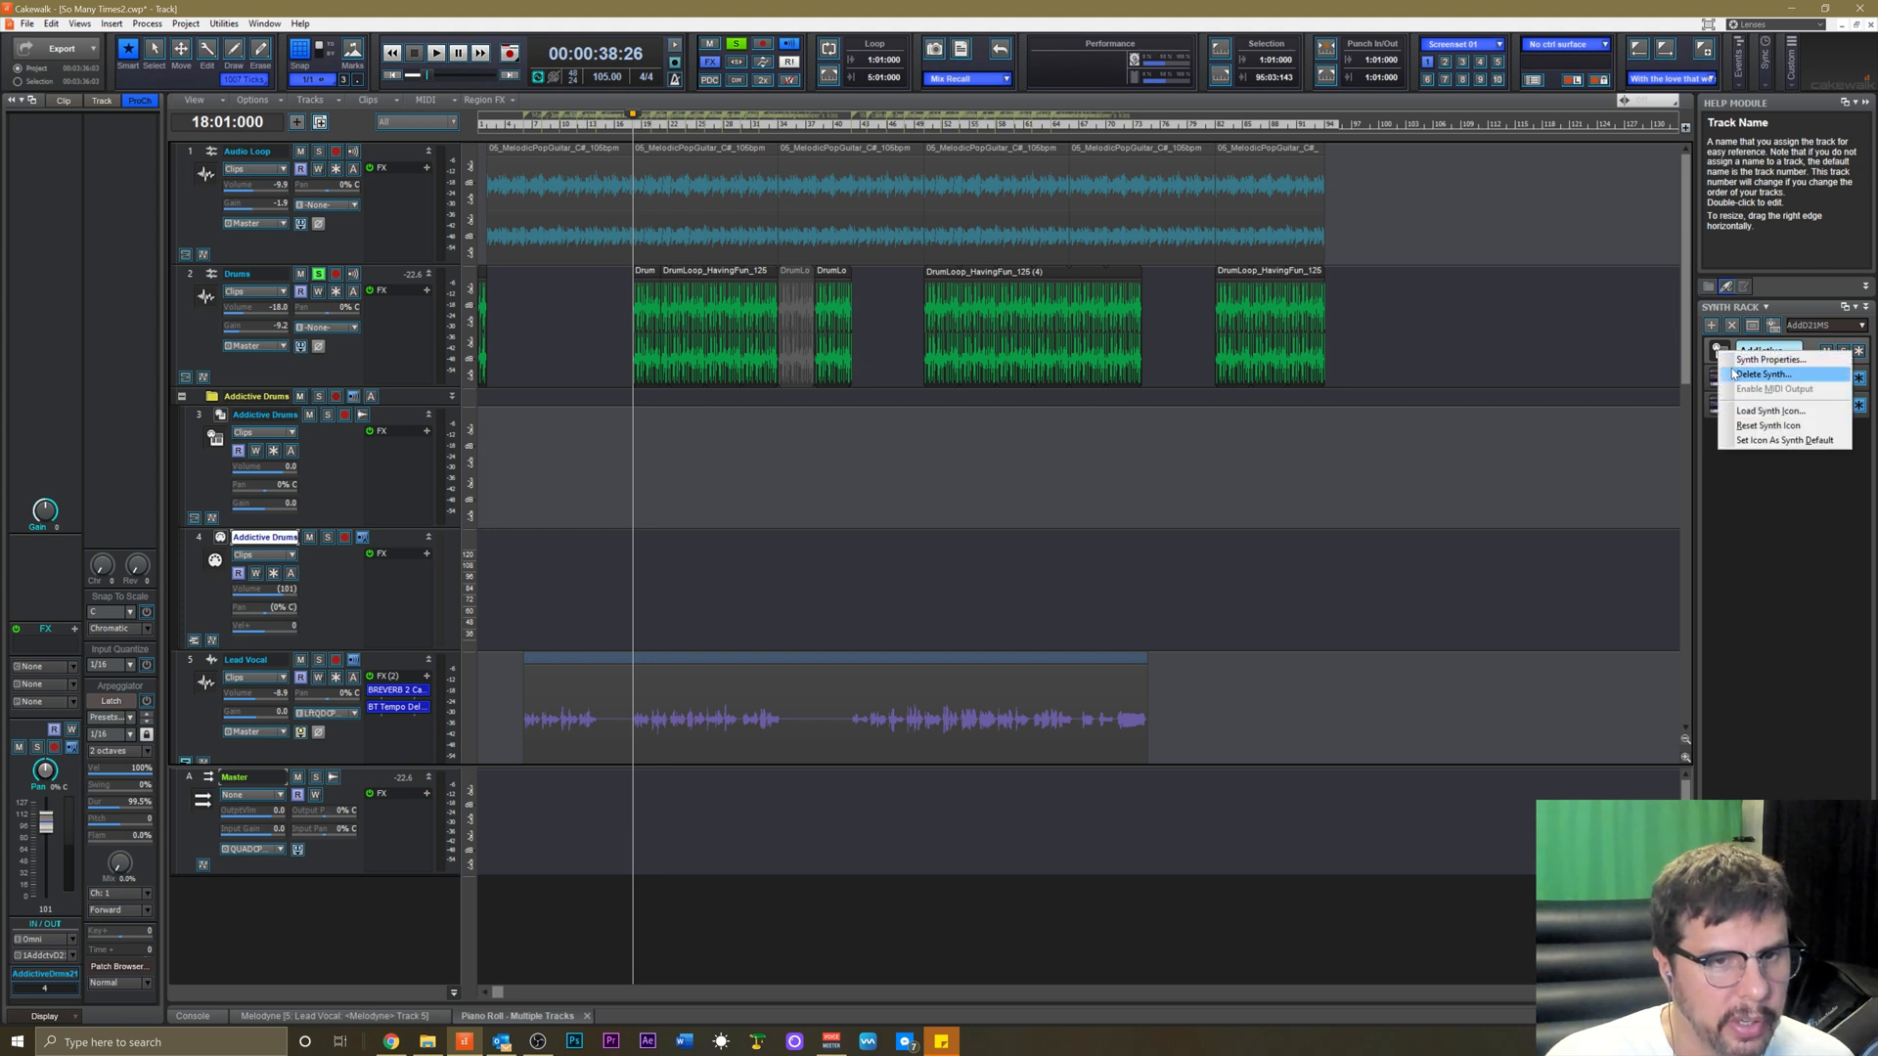
pyautogui.click(1762, 374)
pyautogui.click(948, 564)
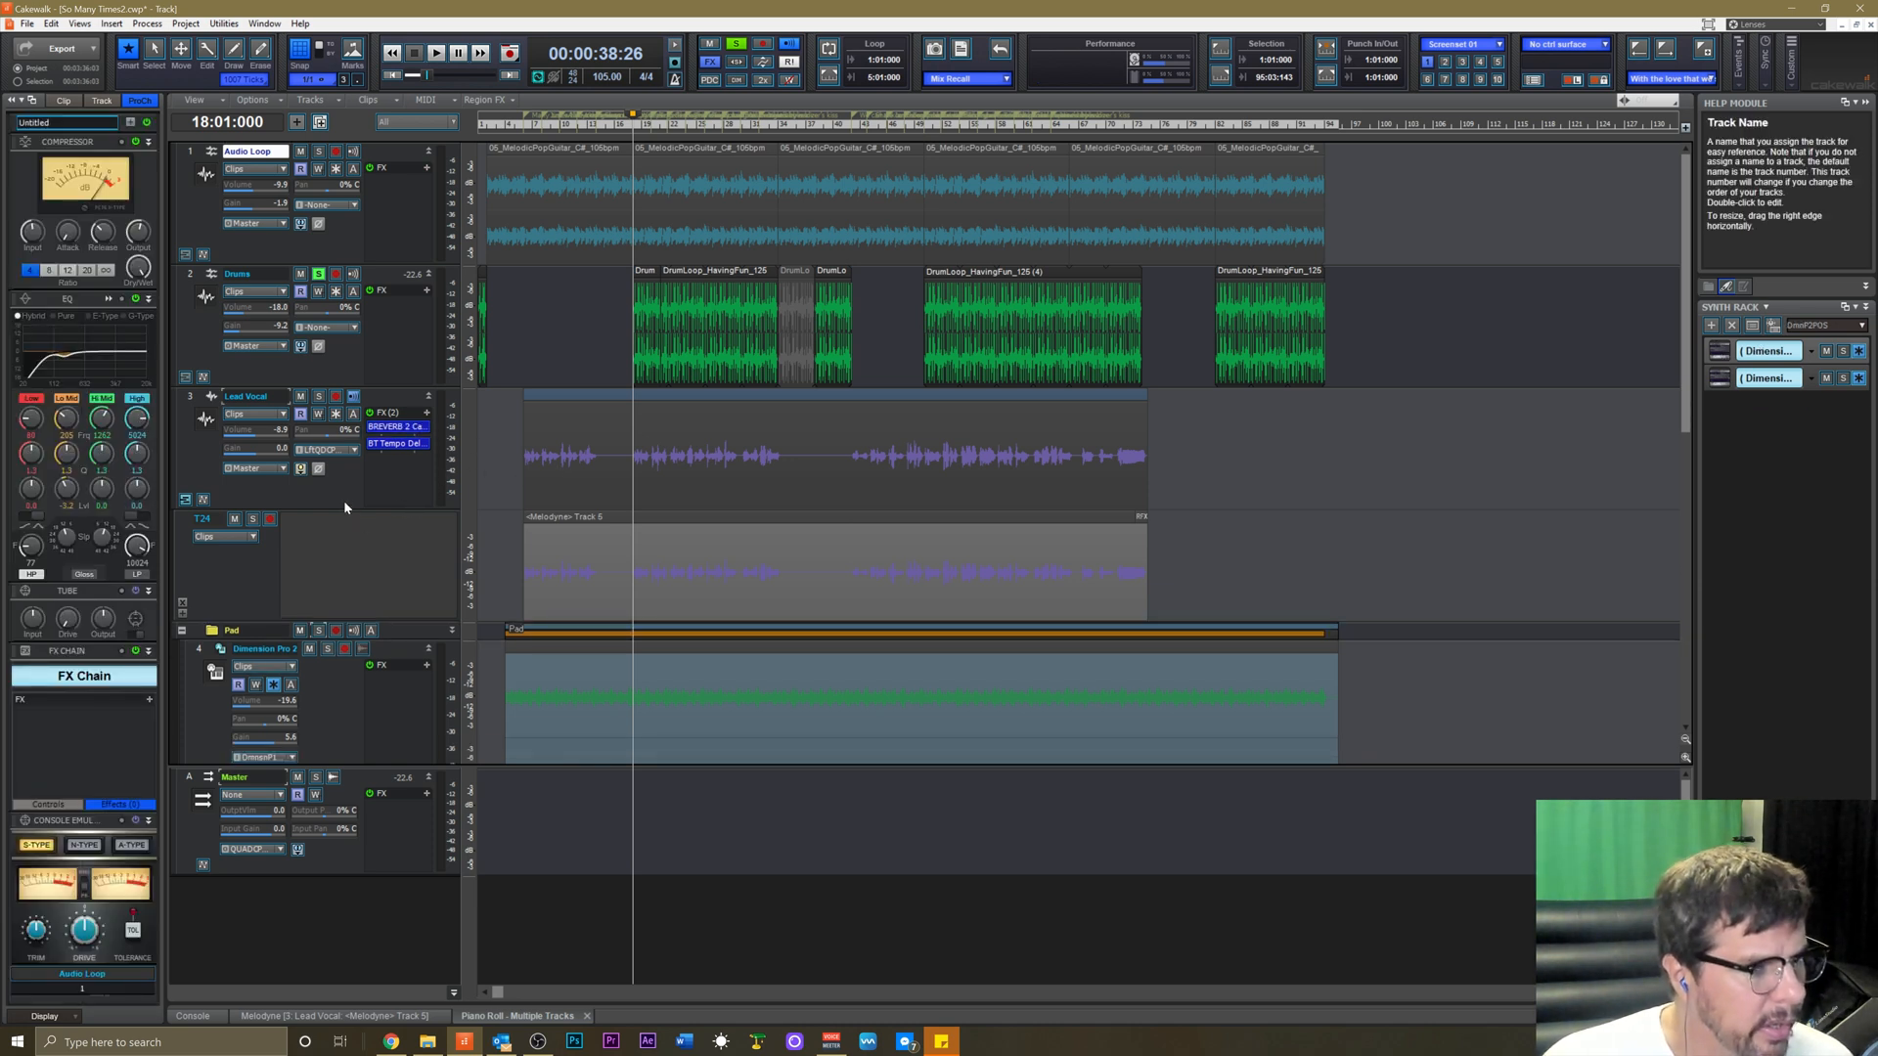
# Play the soloed drums from the song's start twice, with a closer view of the opening measures for the second pass.
pyautogui.click(343, 501)
pyautogui.press('w')
pyautogui.press('space')
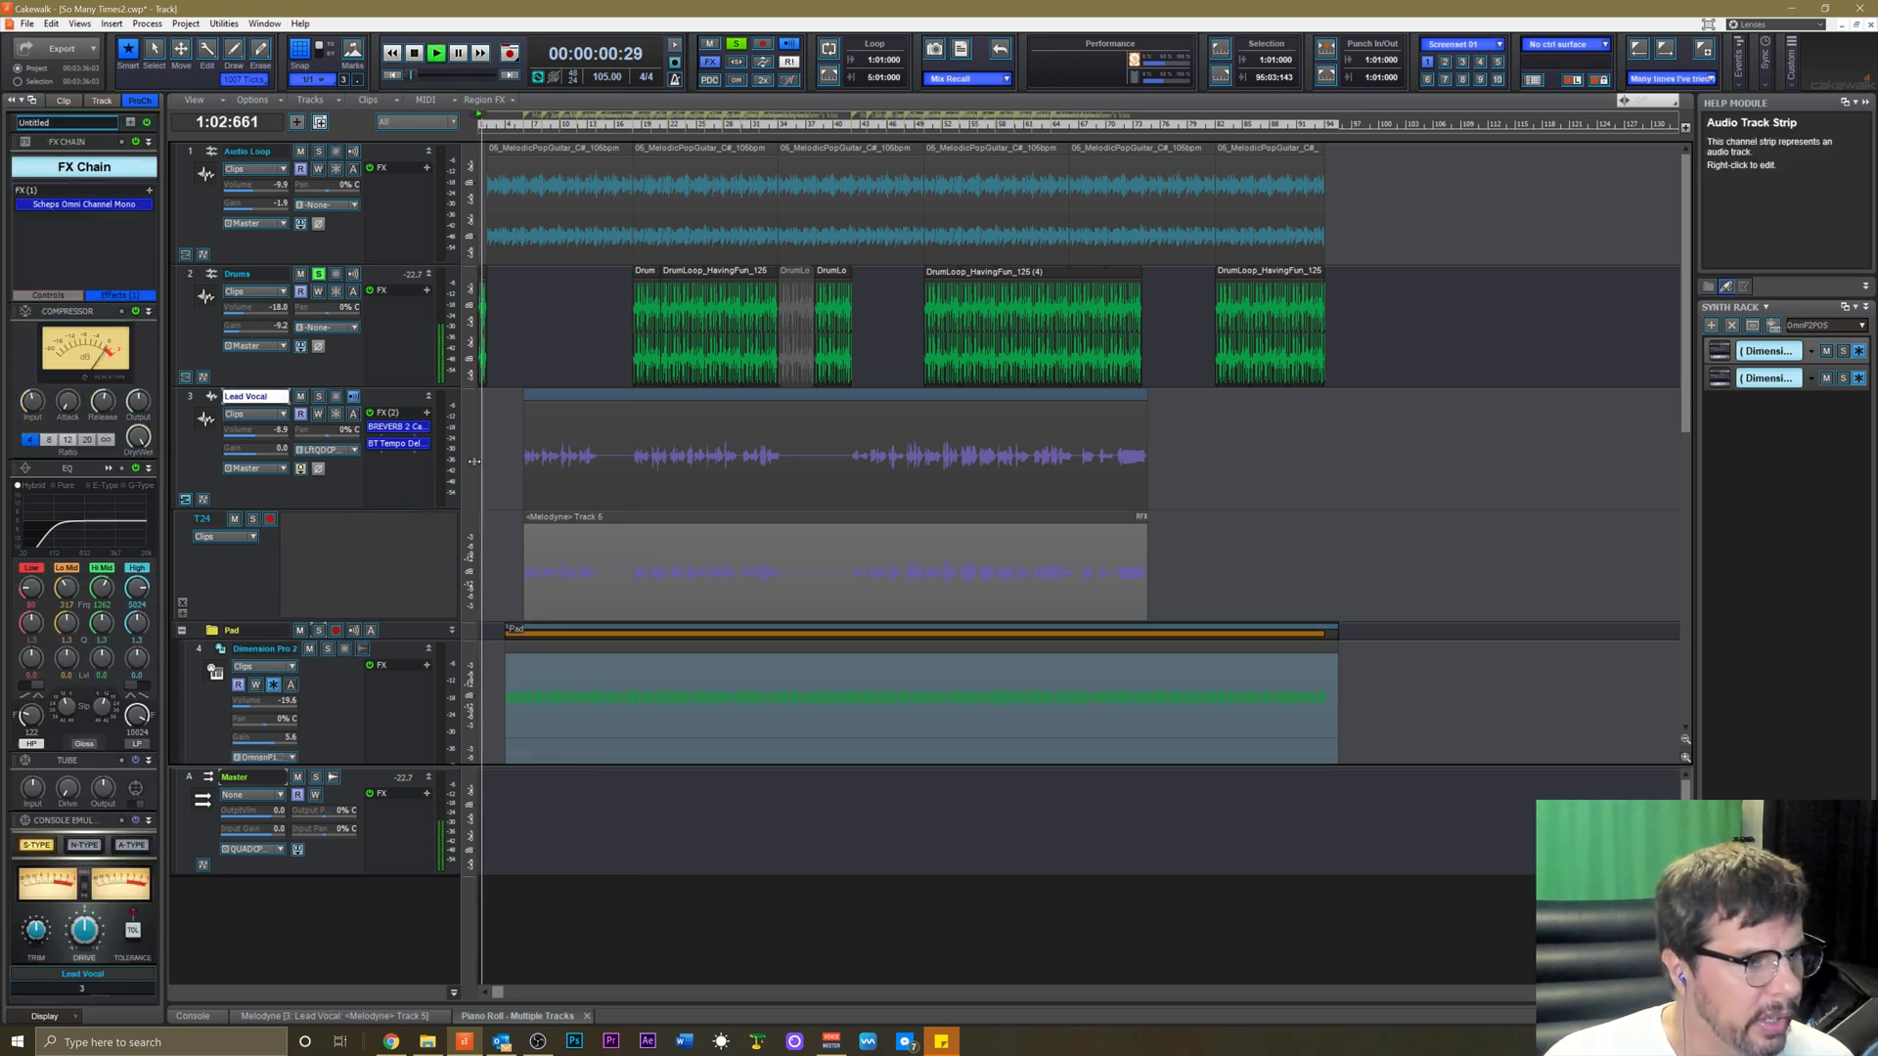
pyautogui.scroll(-3, 398, 468)
pyautogui.scroll(3, 403, 460)
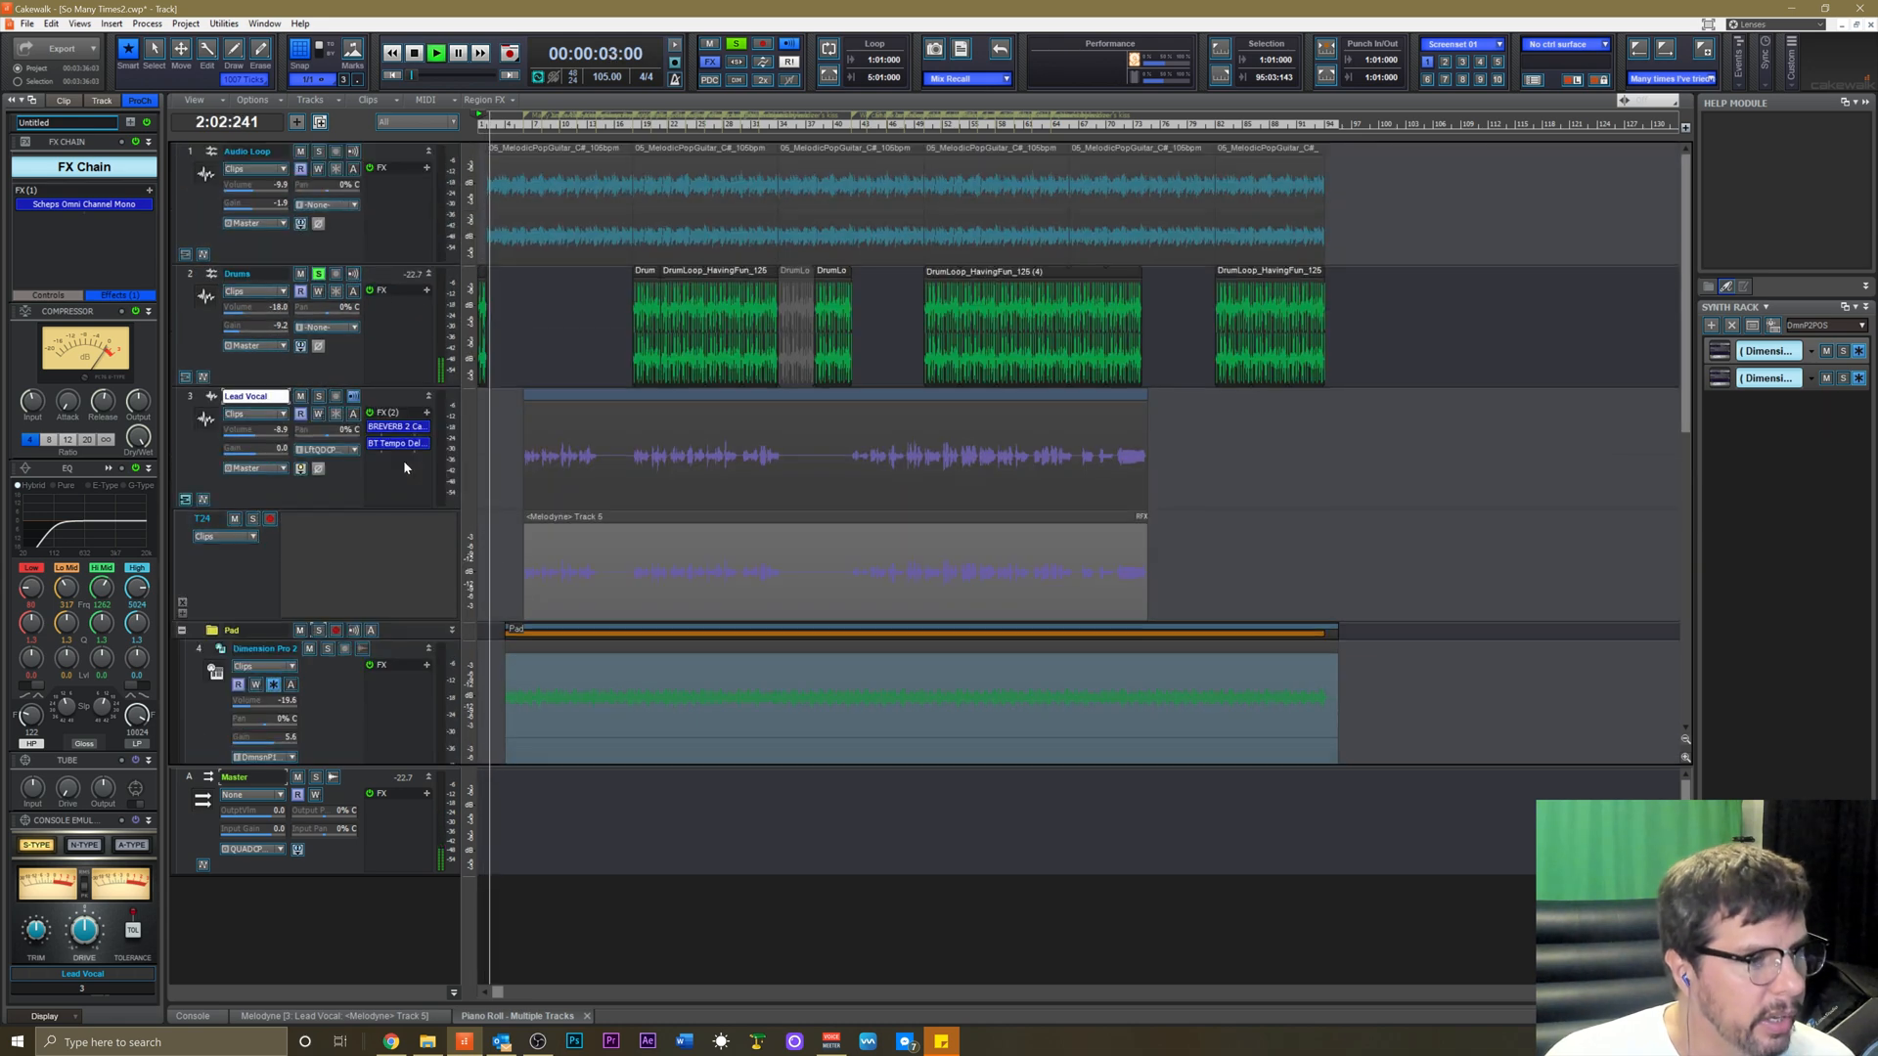
pyautogui.press('space')
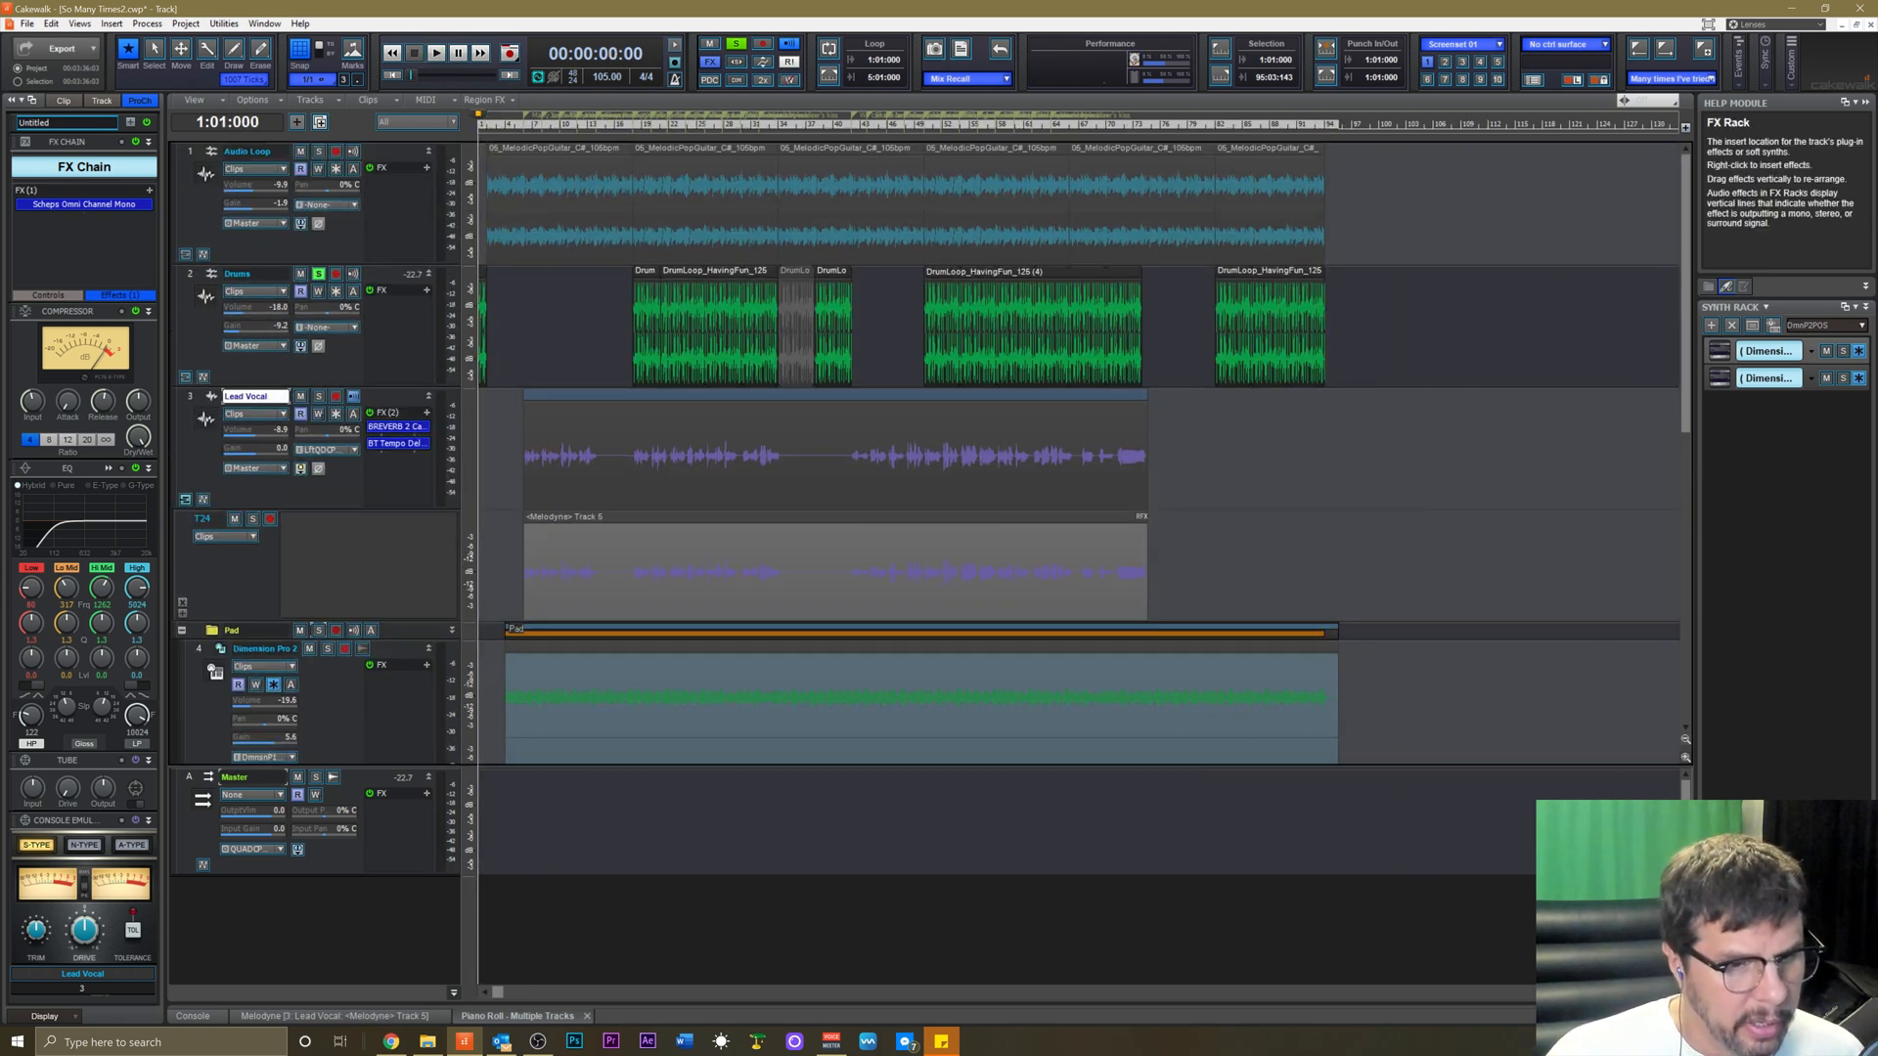
pyautogui.click(1685, 757)
pyautogui.click(1685, 757)
pyautogui.click(1685, 757)
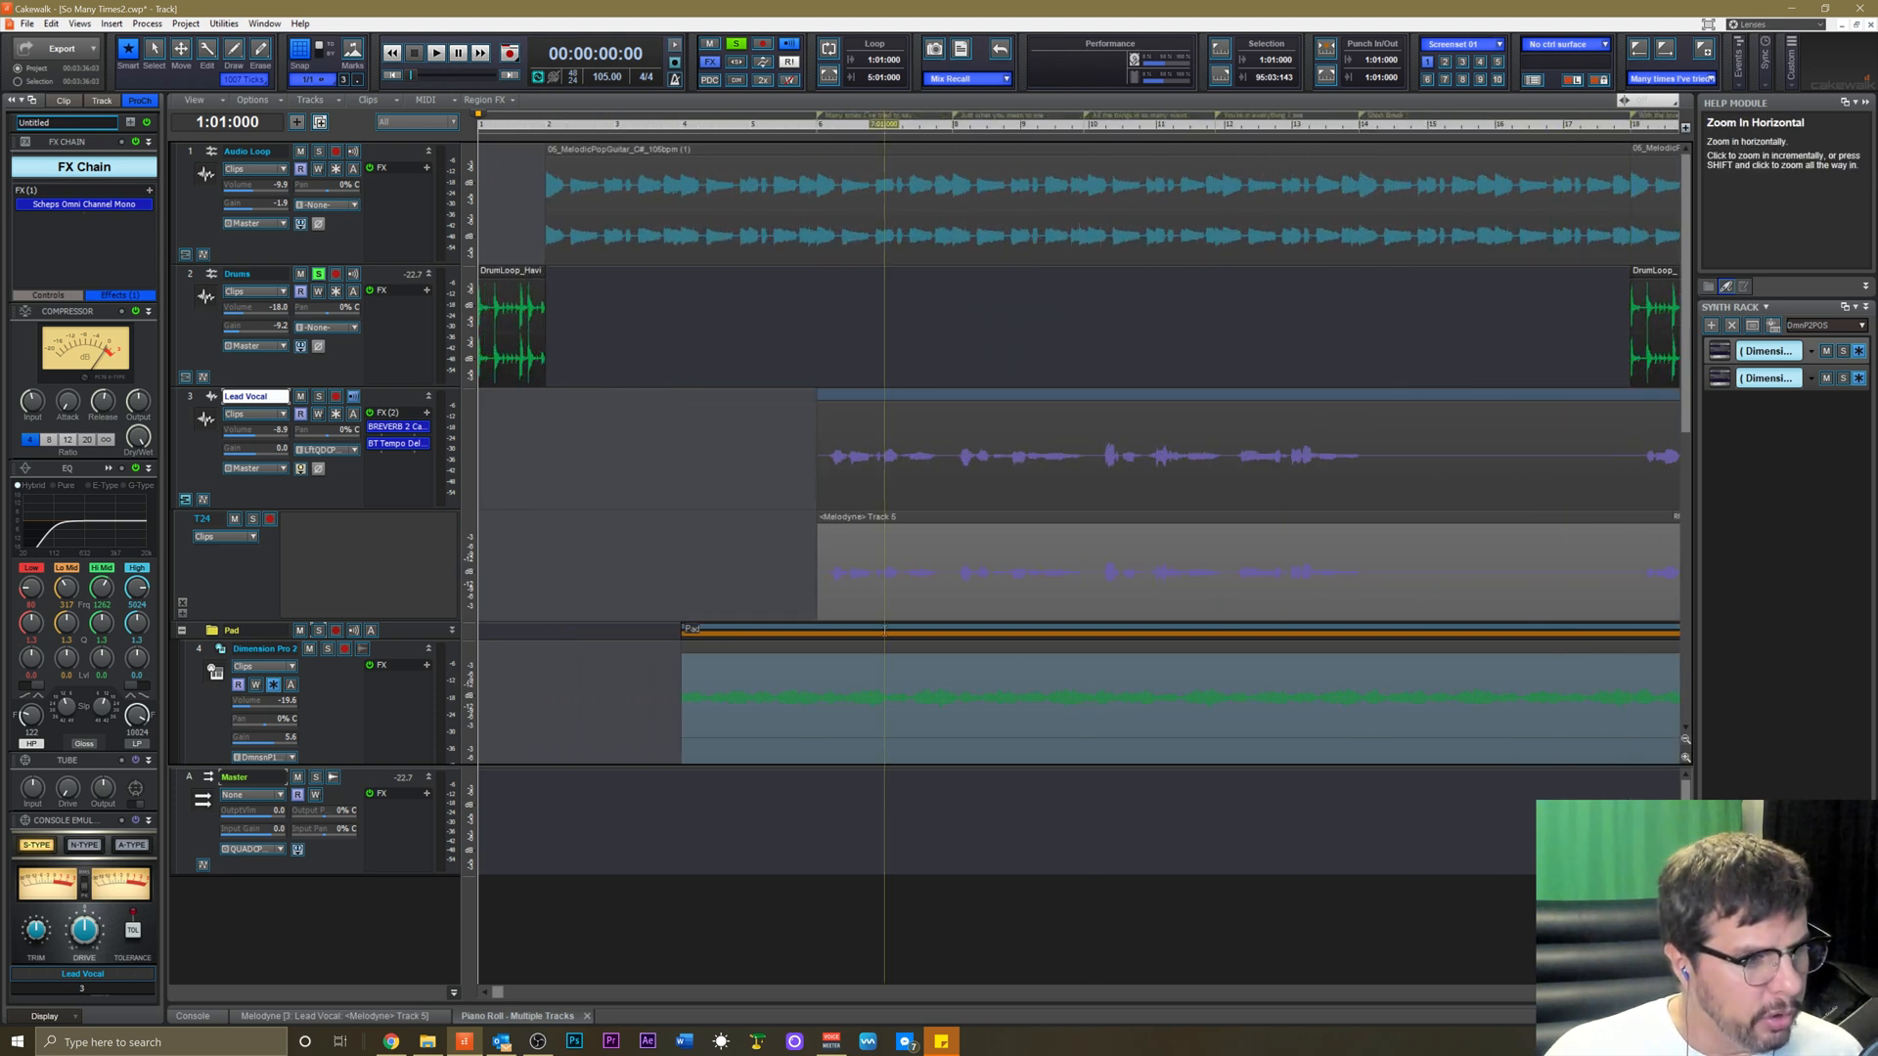
pyautogui.press('space')
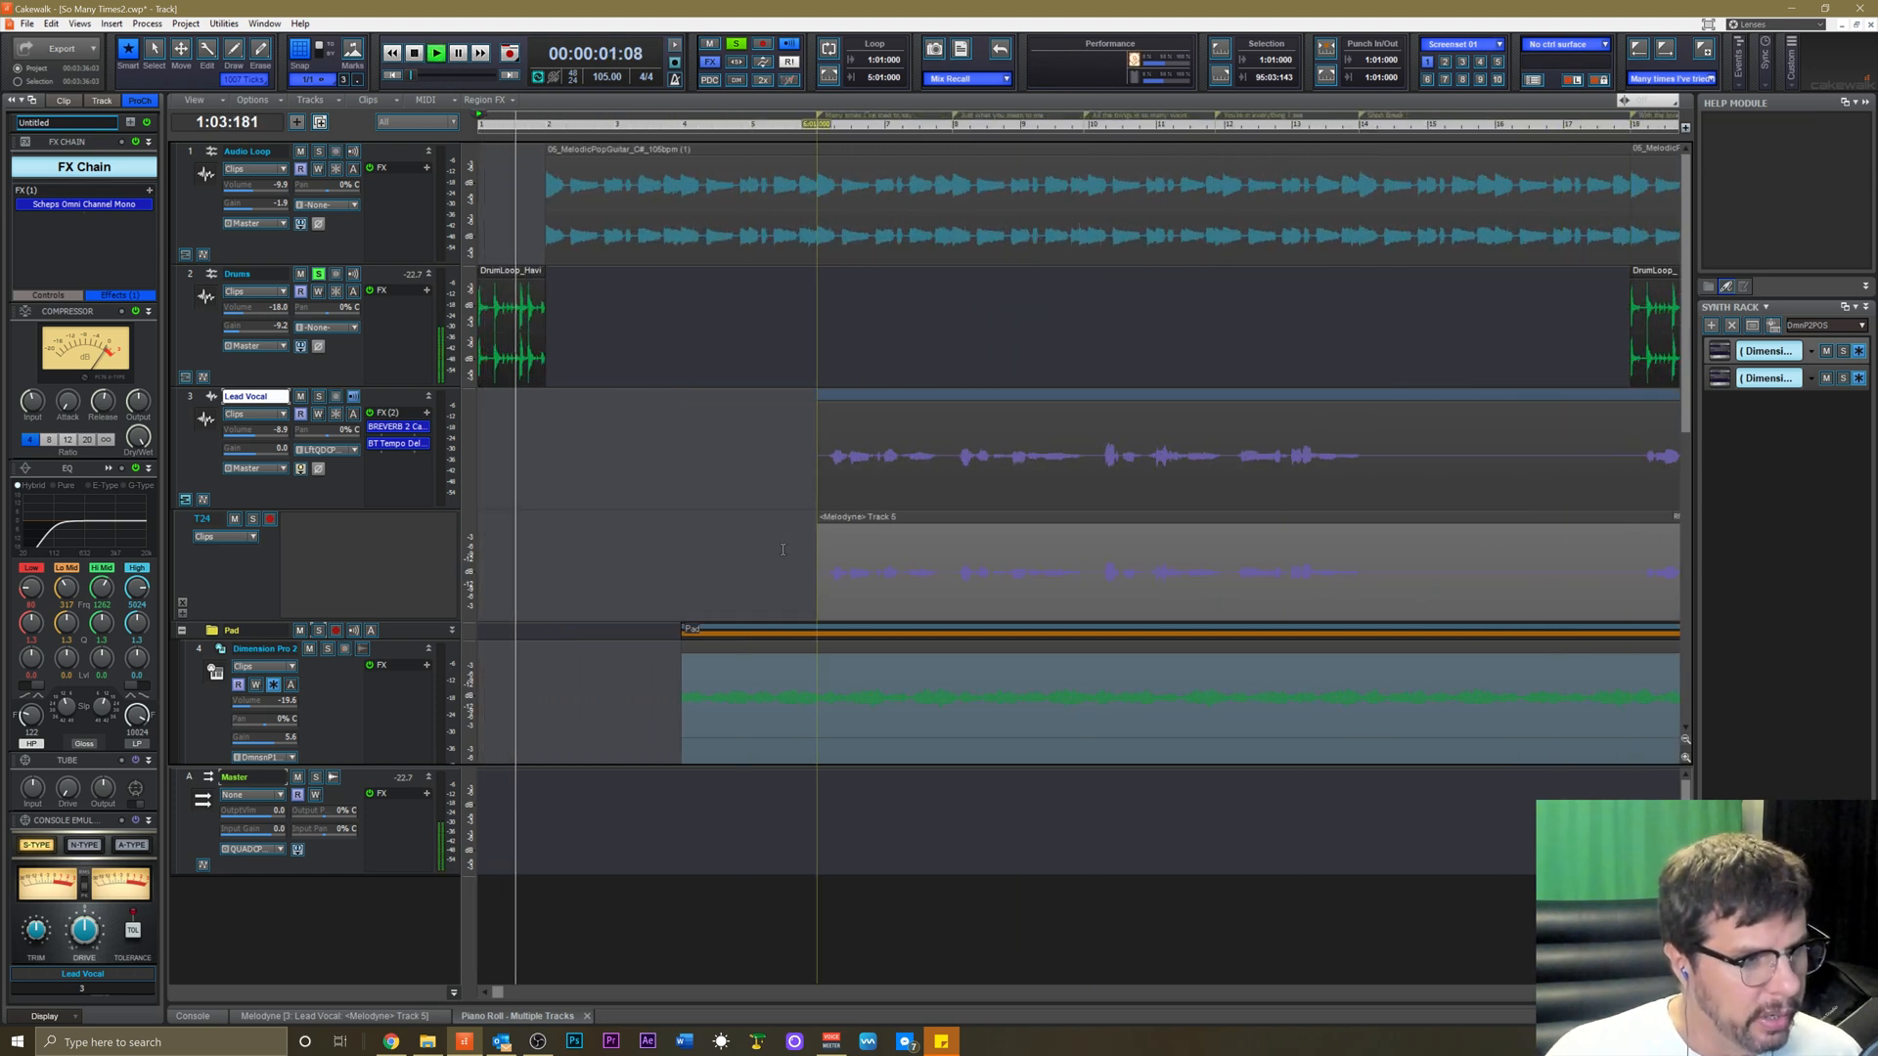
pyautogui.press('space')
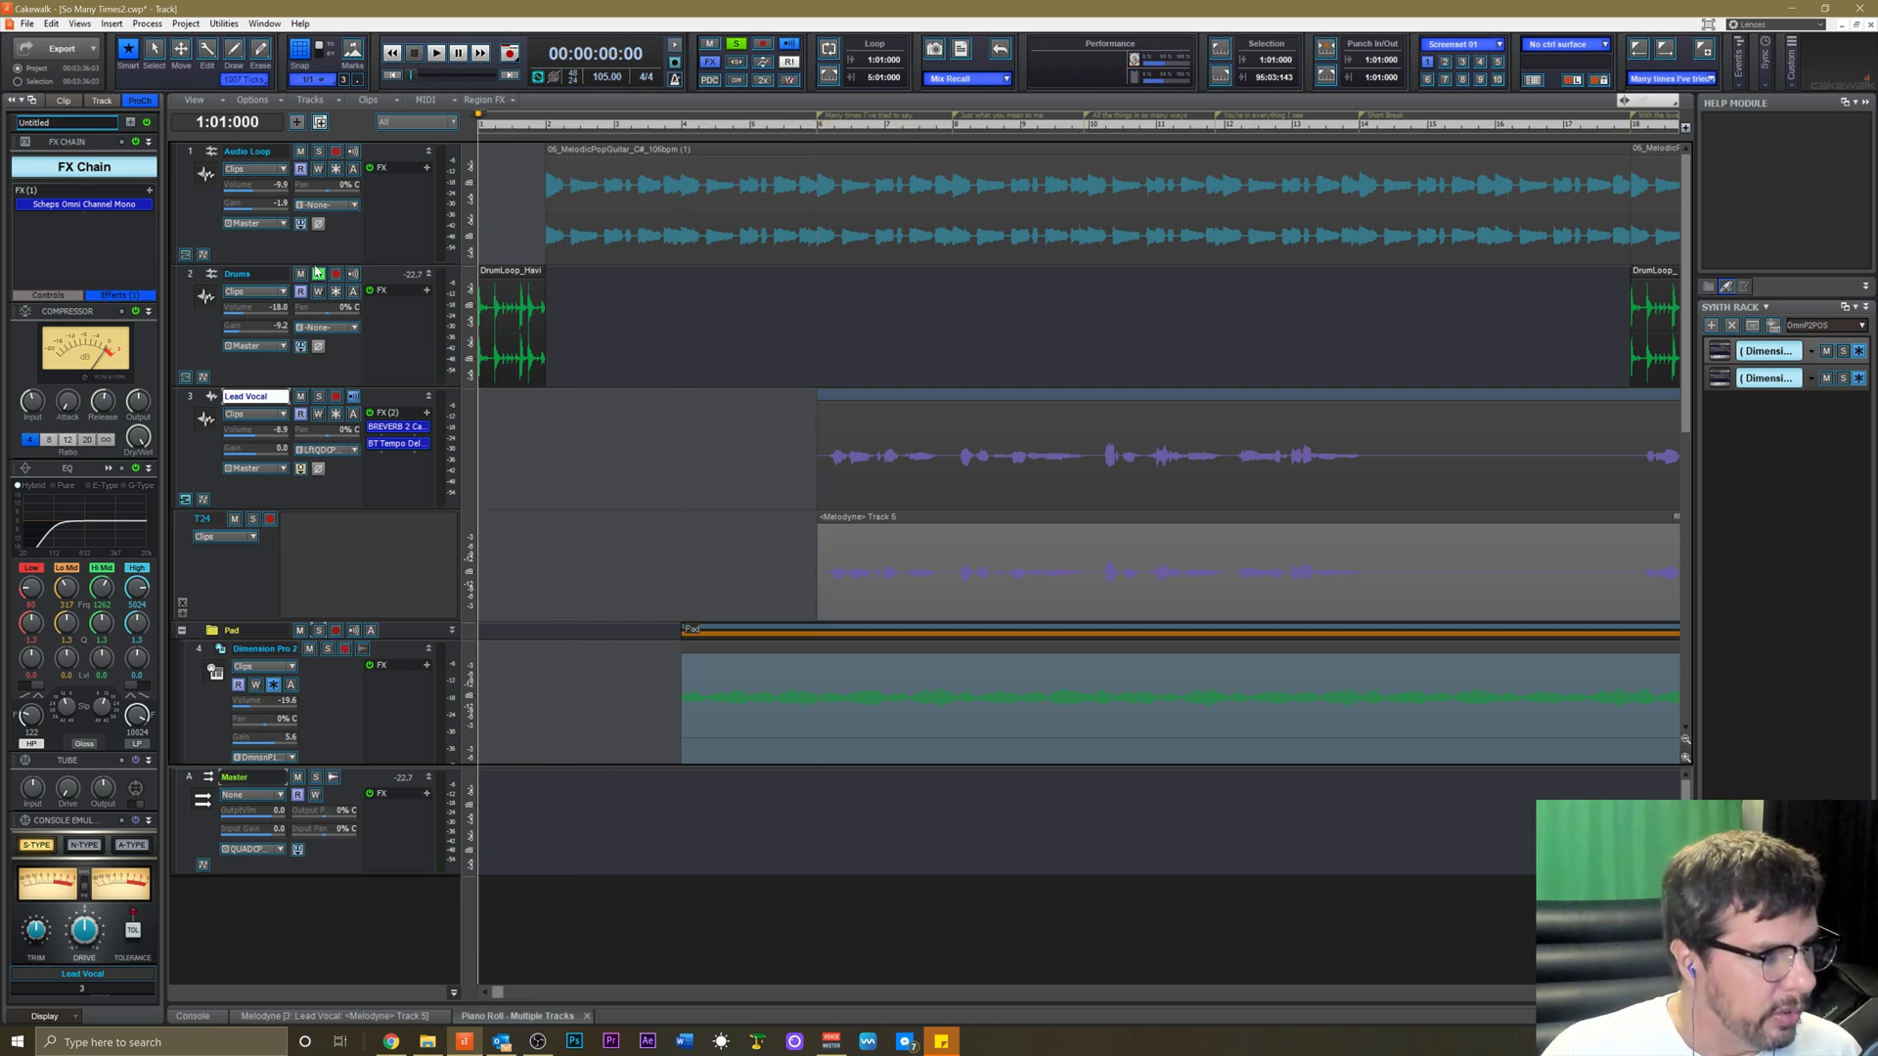
# Unsolo the Drums track for a full-mix playback of the intro, and save the project.
pyautogui.click(318, 273)
pyautogui.press('space')
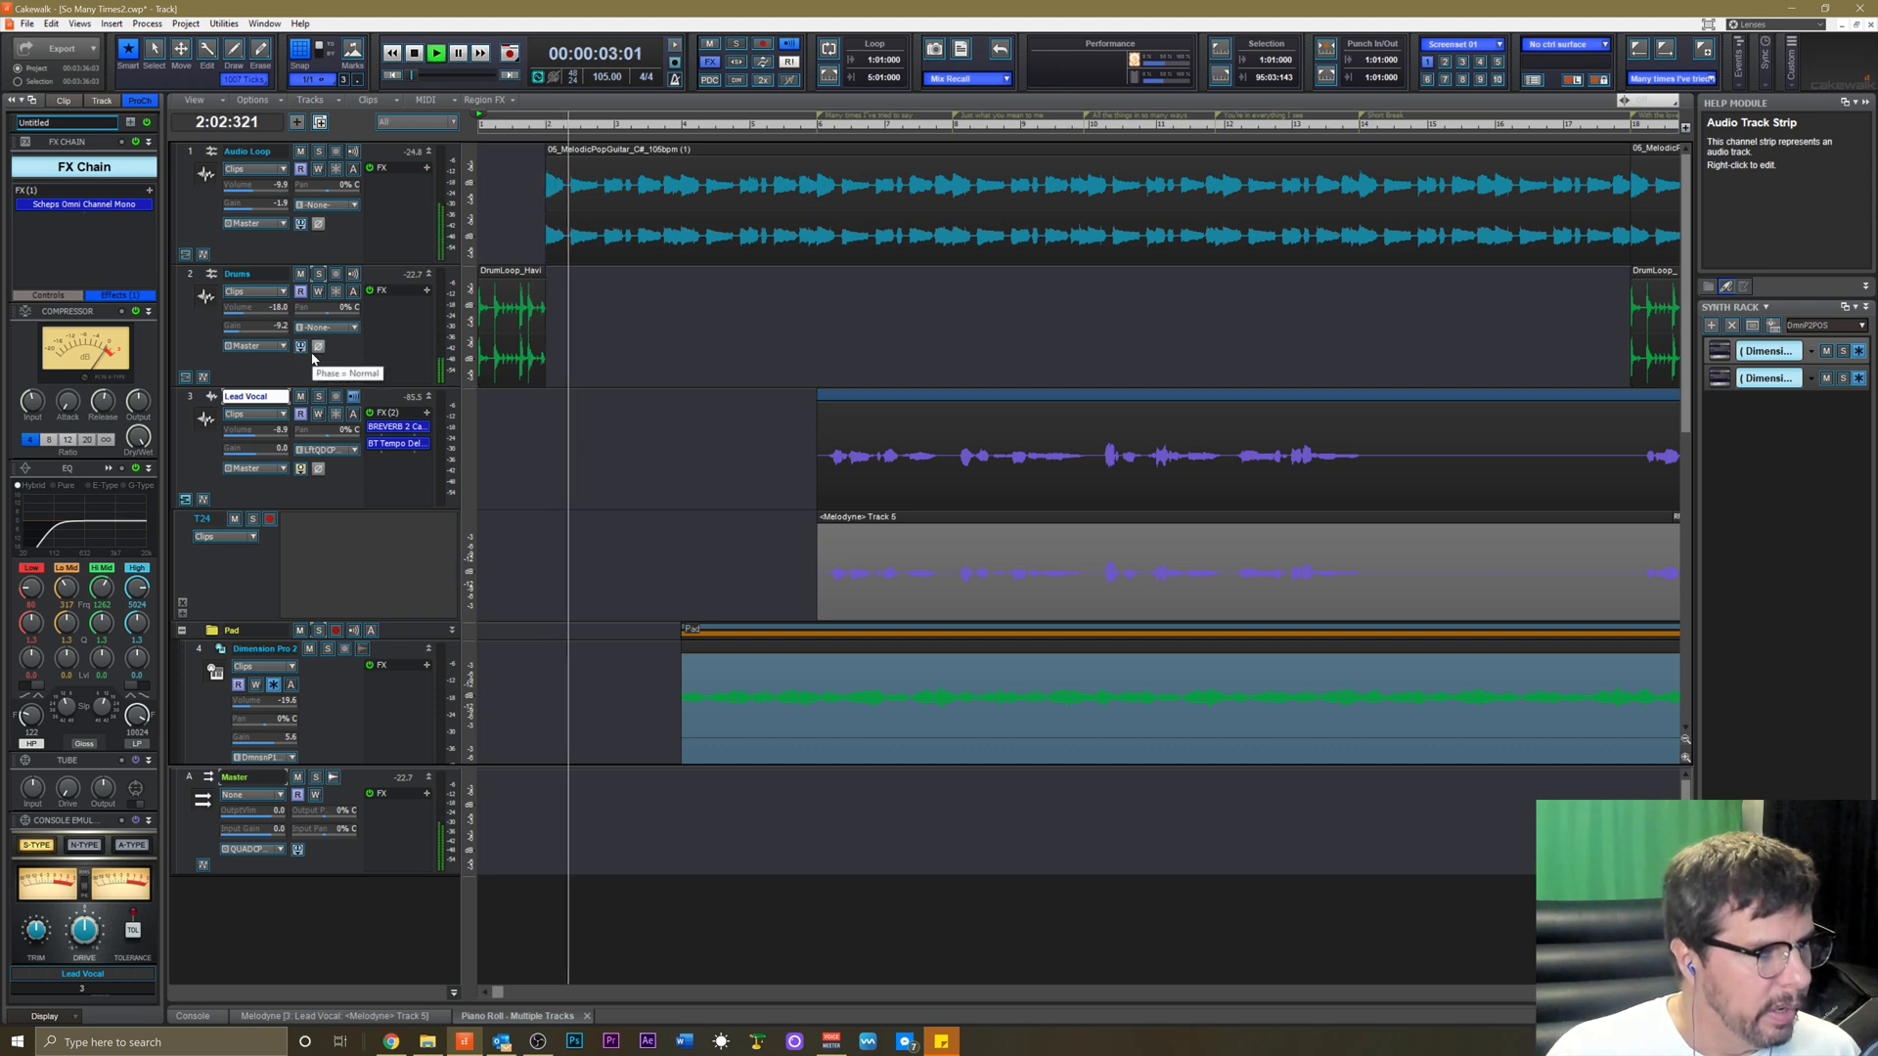
pyautogui.scroll(-2, 343, 360)
pyautogui.scroll(-6, 342, 360)
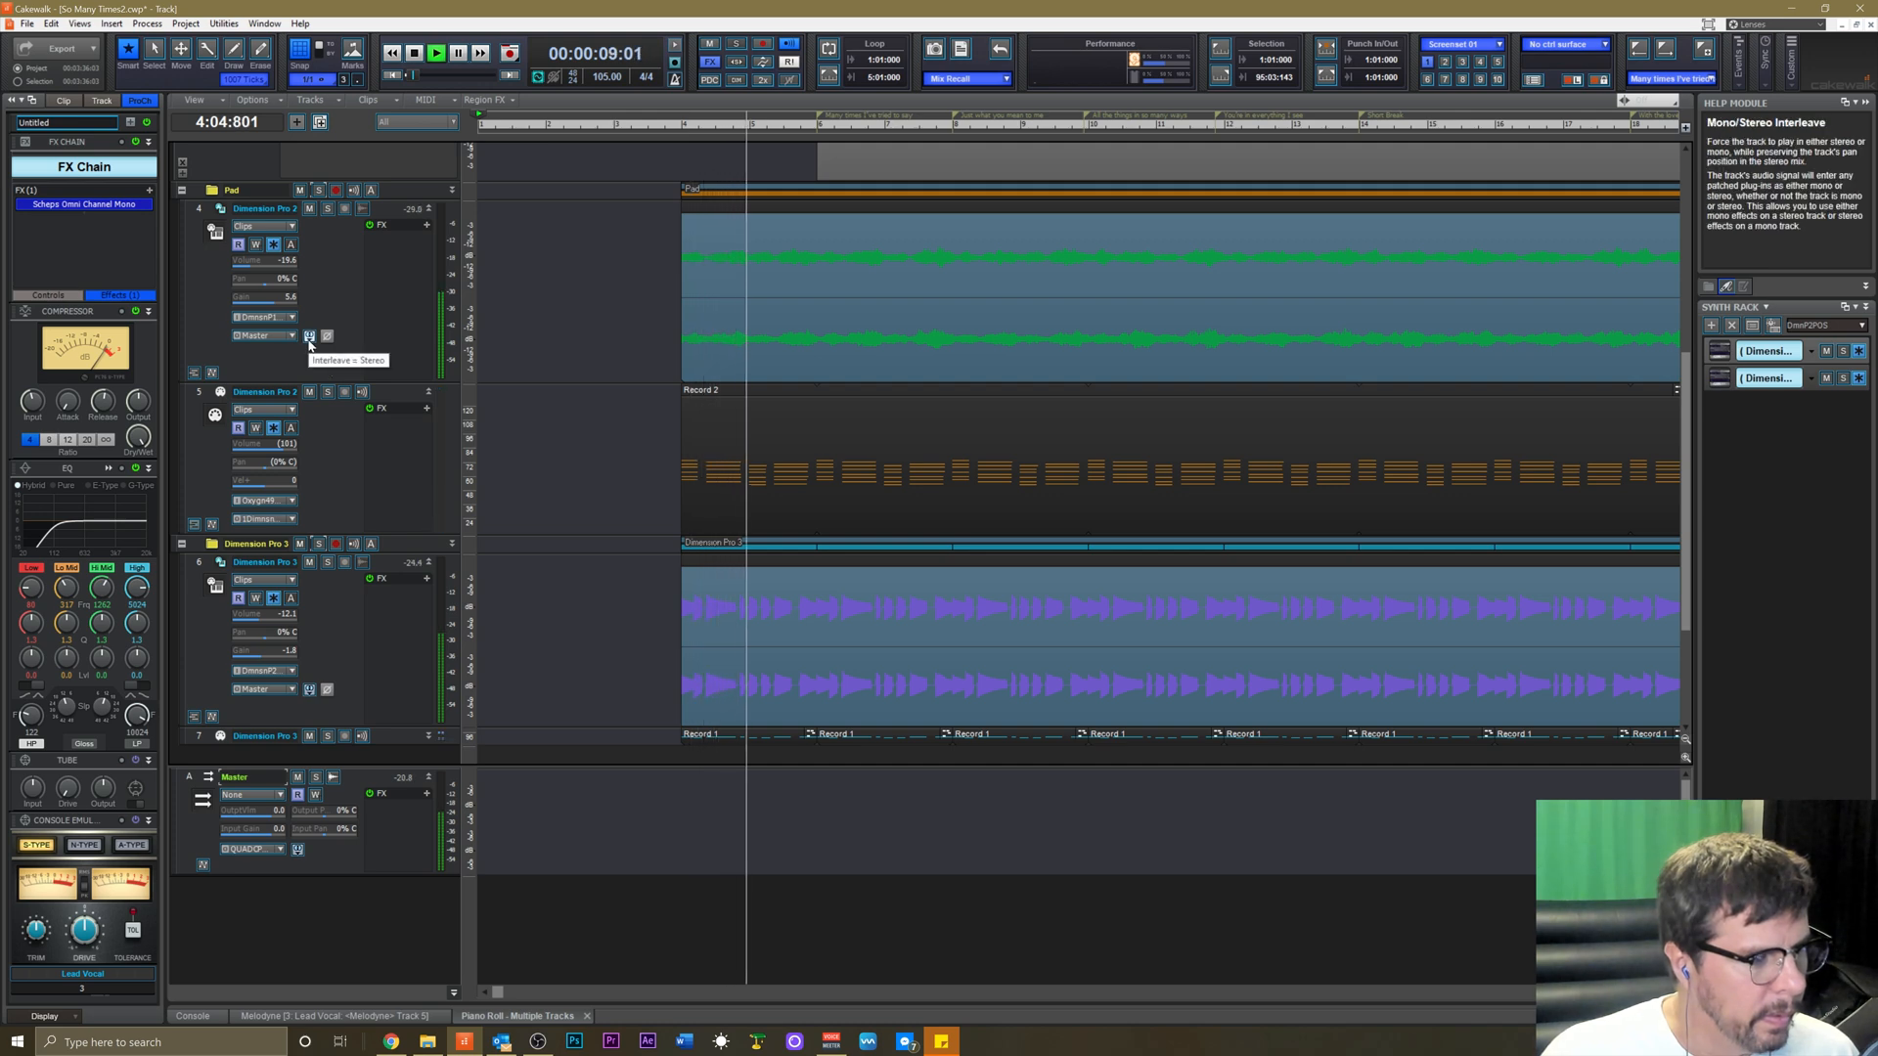
pyautogui.scroll(7, 320, 299)
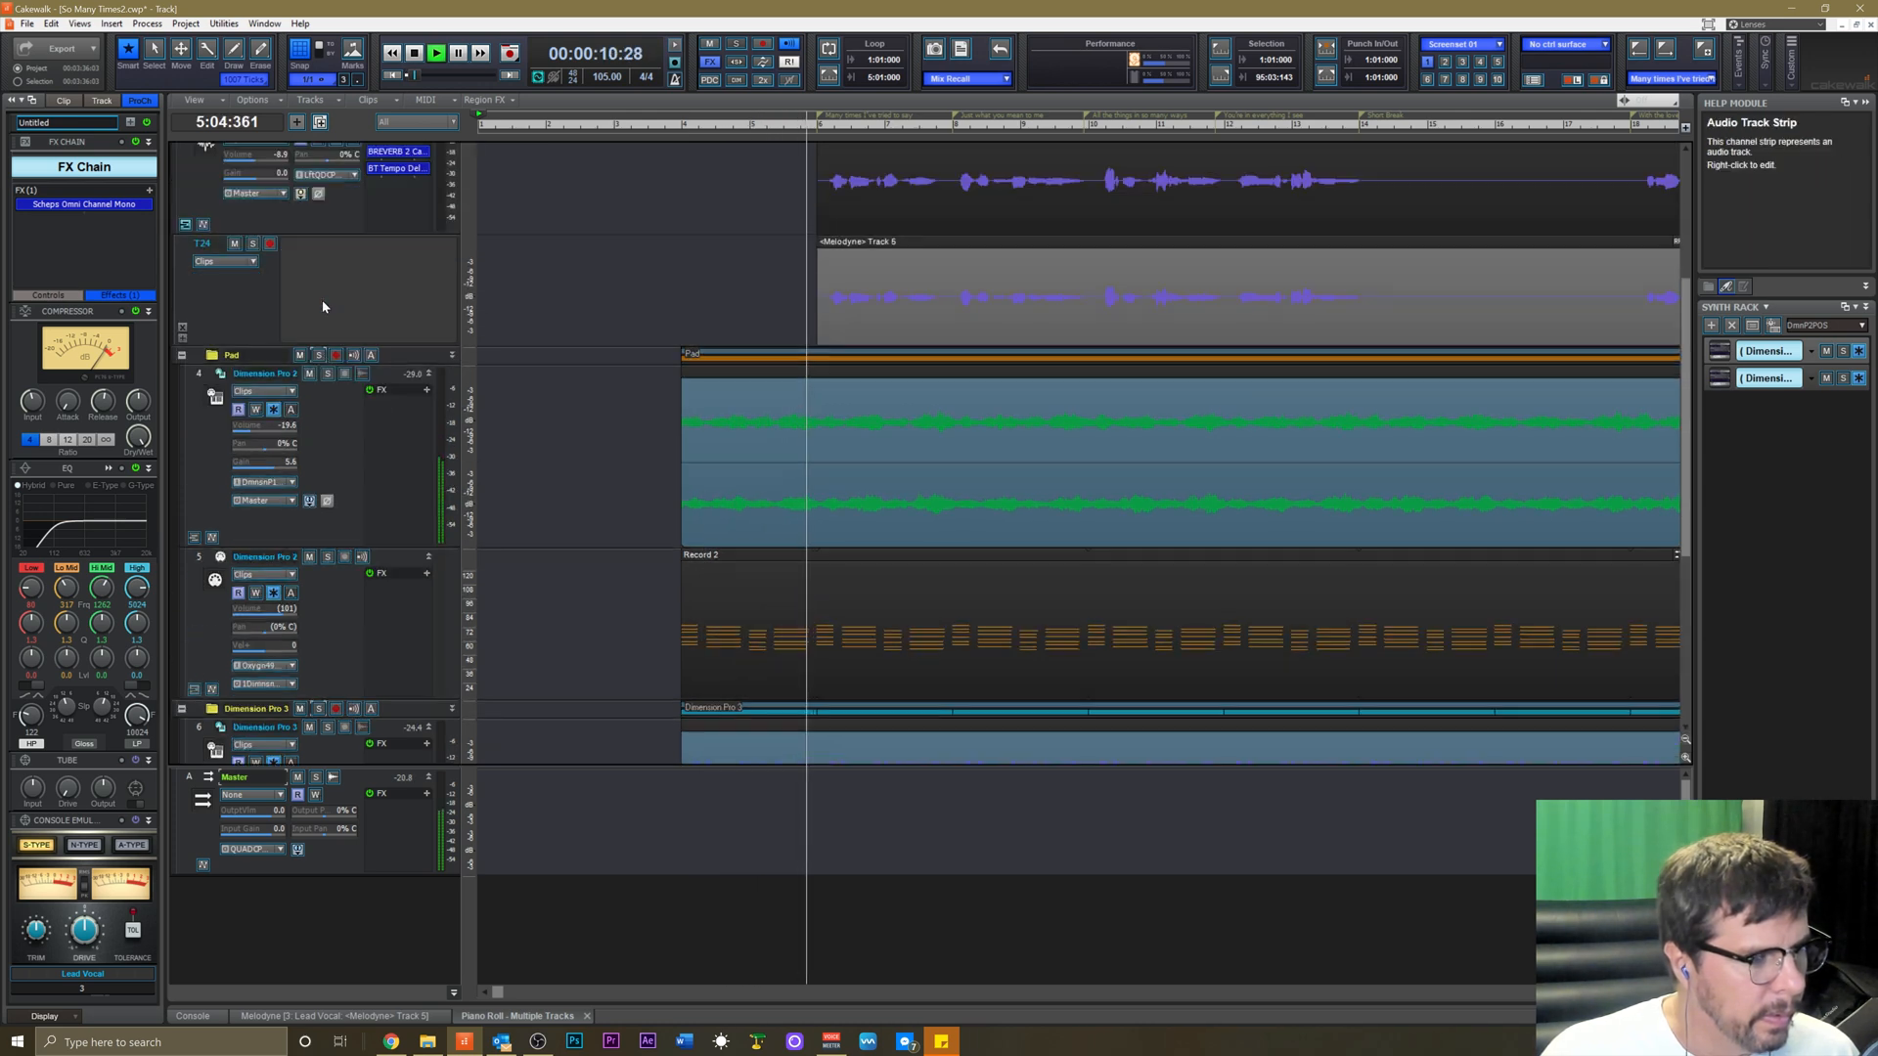
pyautogui.press('space')
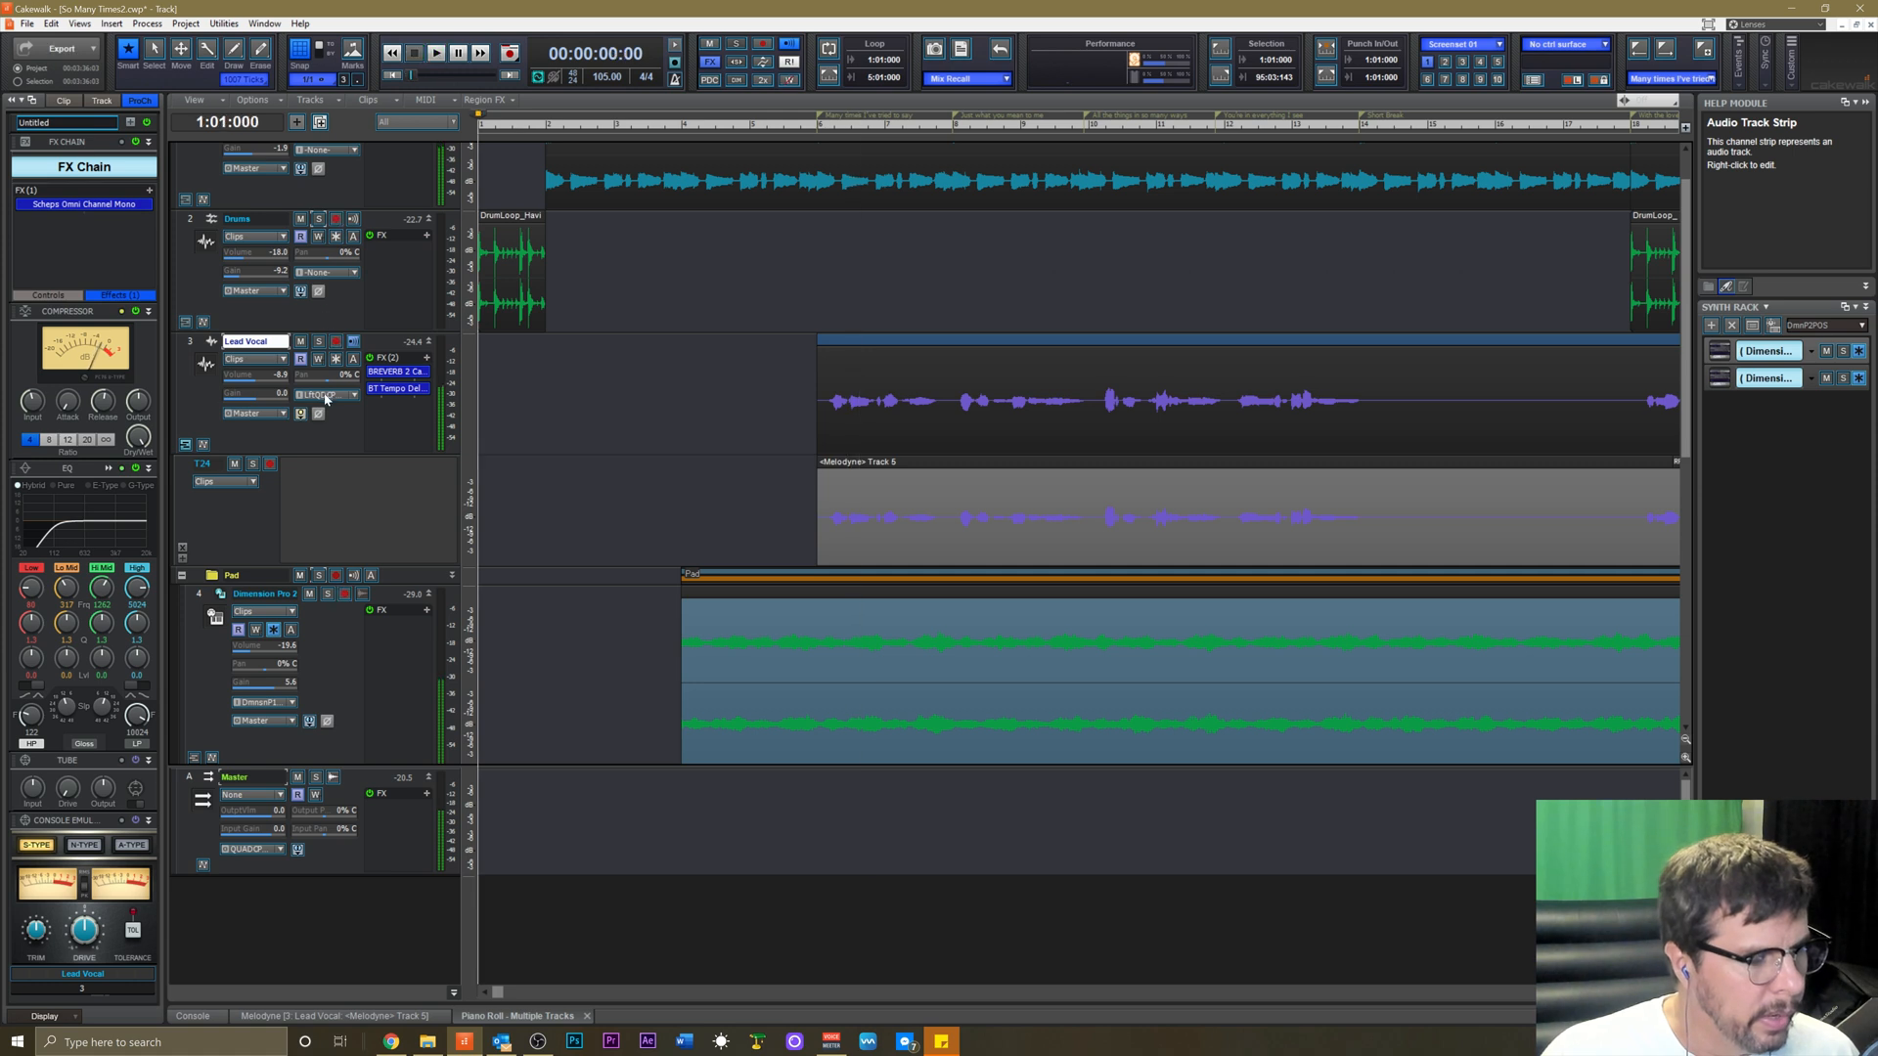
pyautogui.hotkey('ctrl', 's')
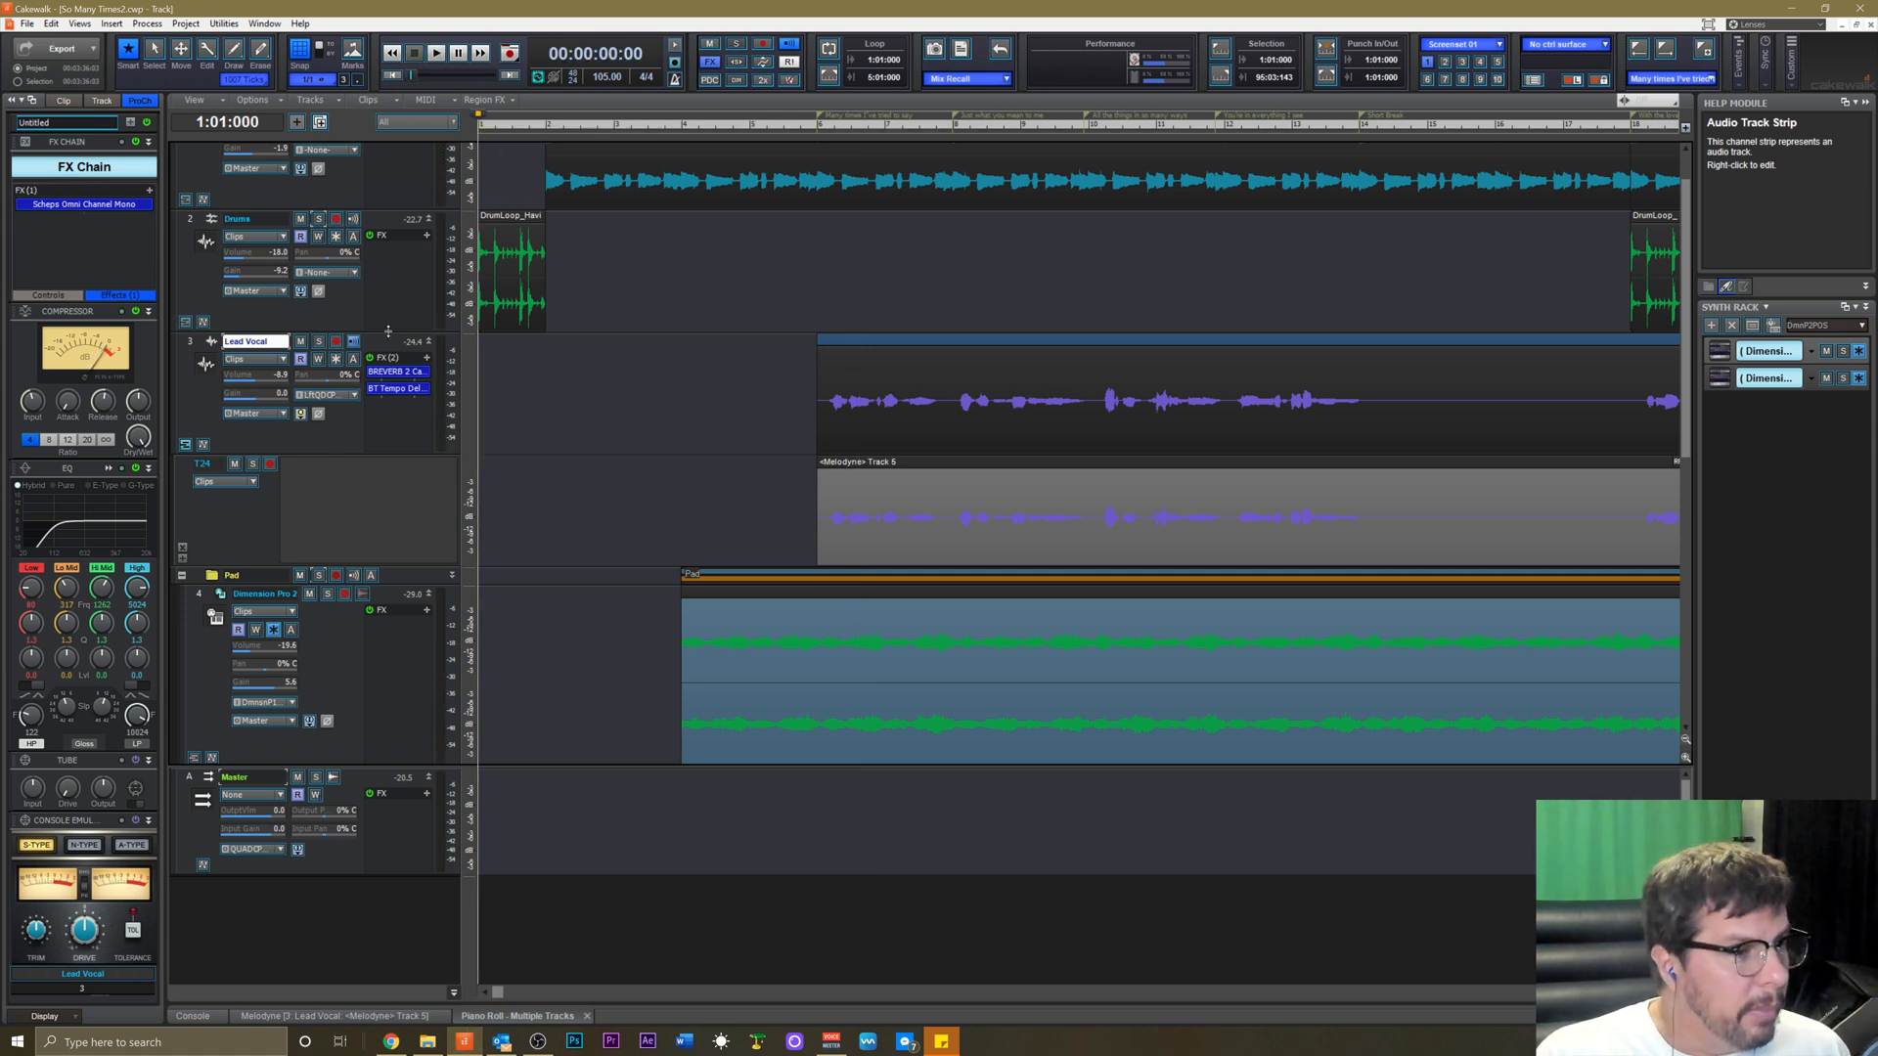
# Play the full mix briefly from measure 2, where the guitar loop starts, and stop playback.
pyautogui.scroll(1, 381, 337)
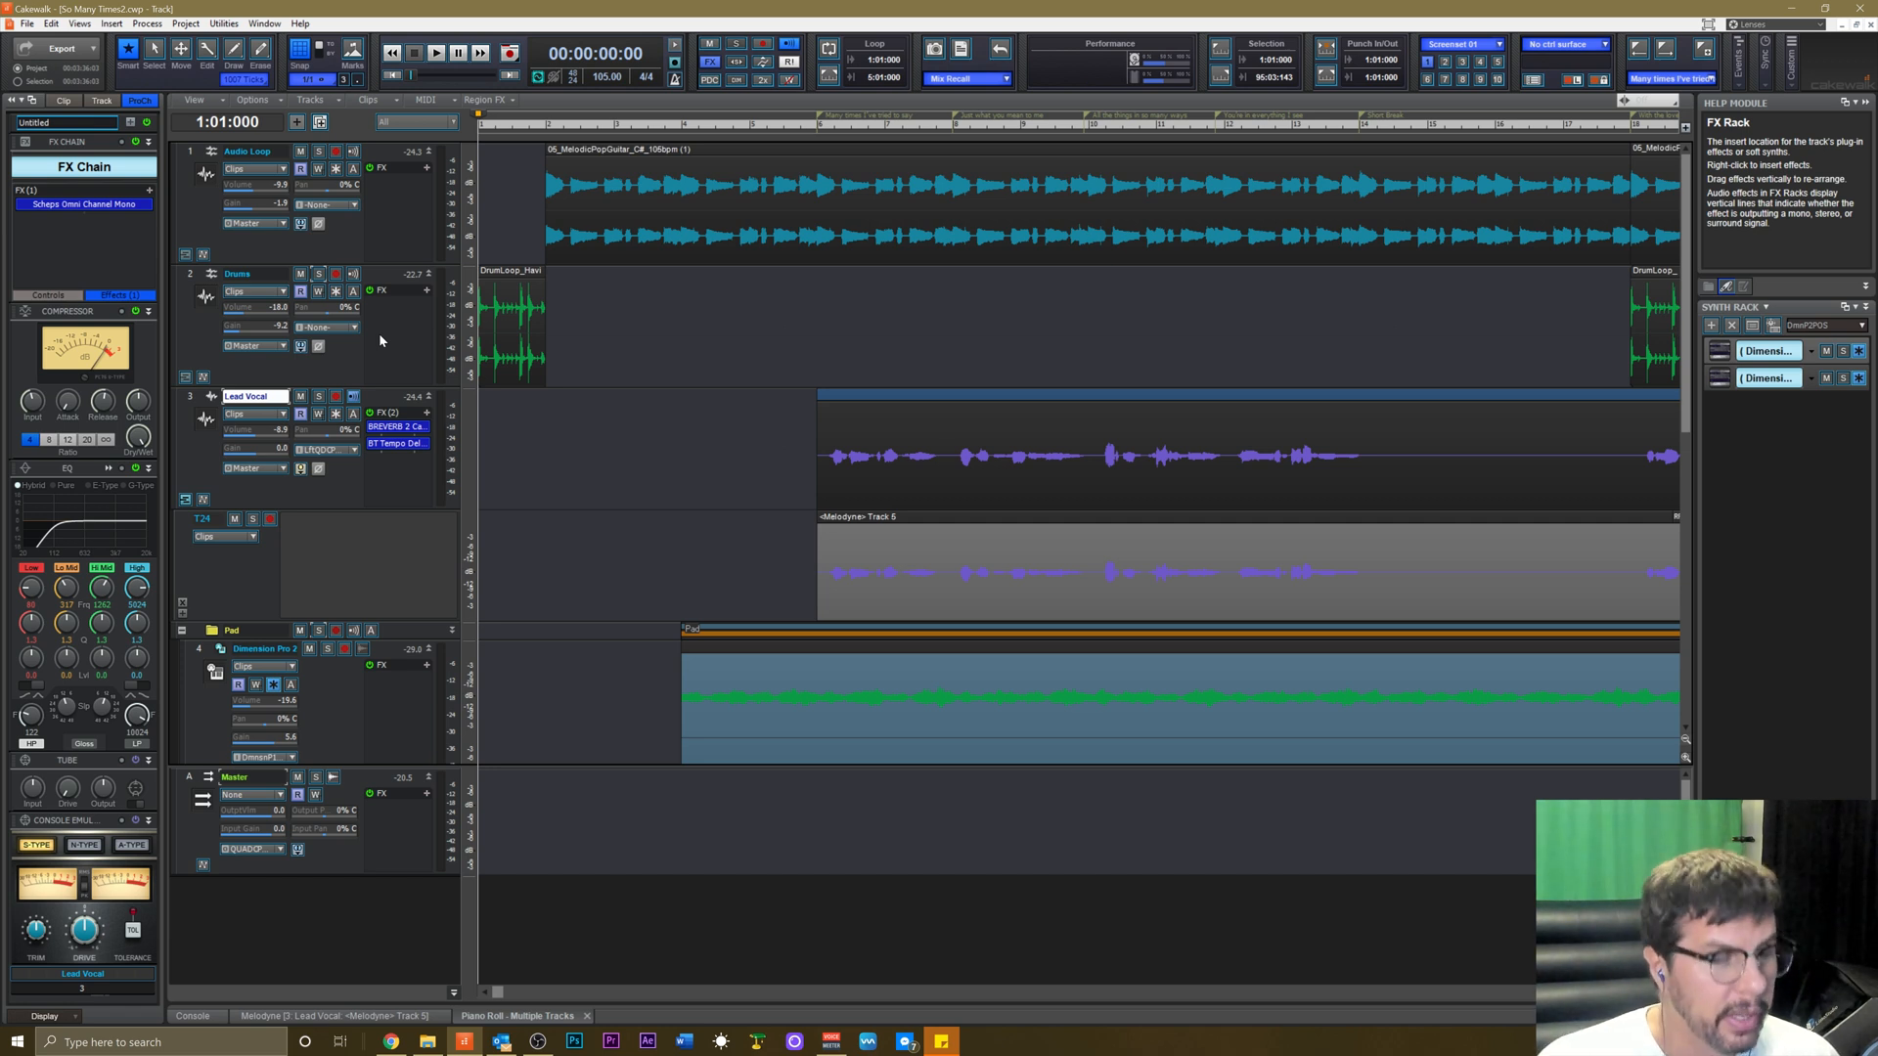
pyautogui.click(524, 125)
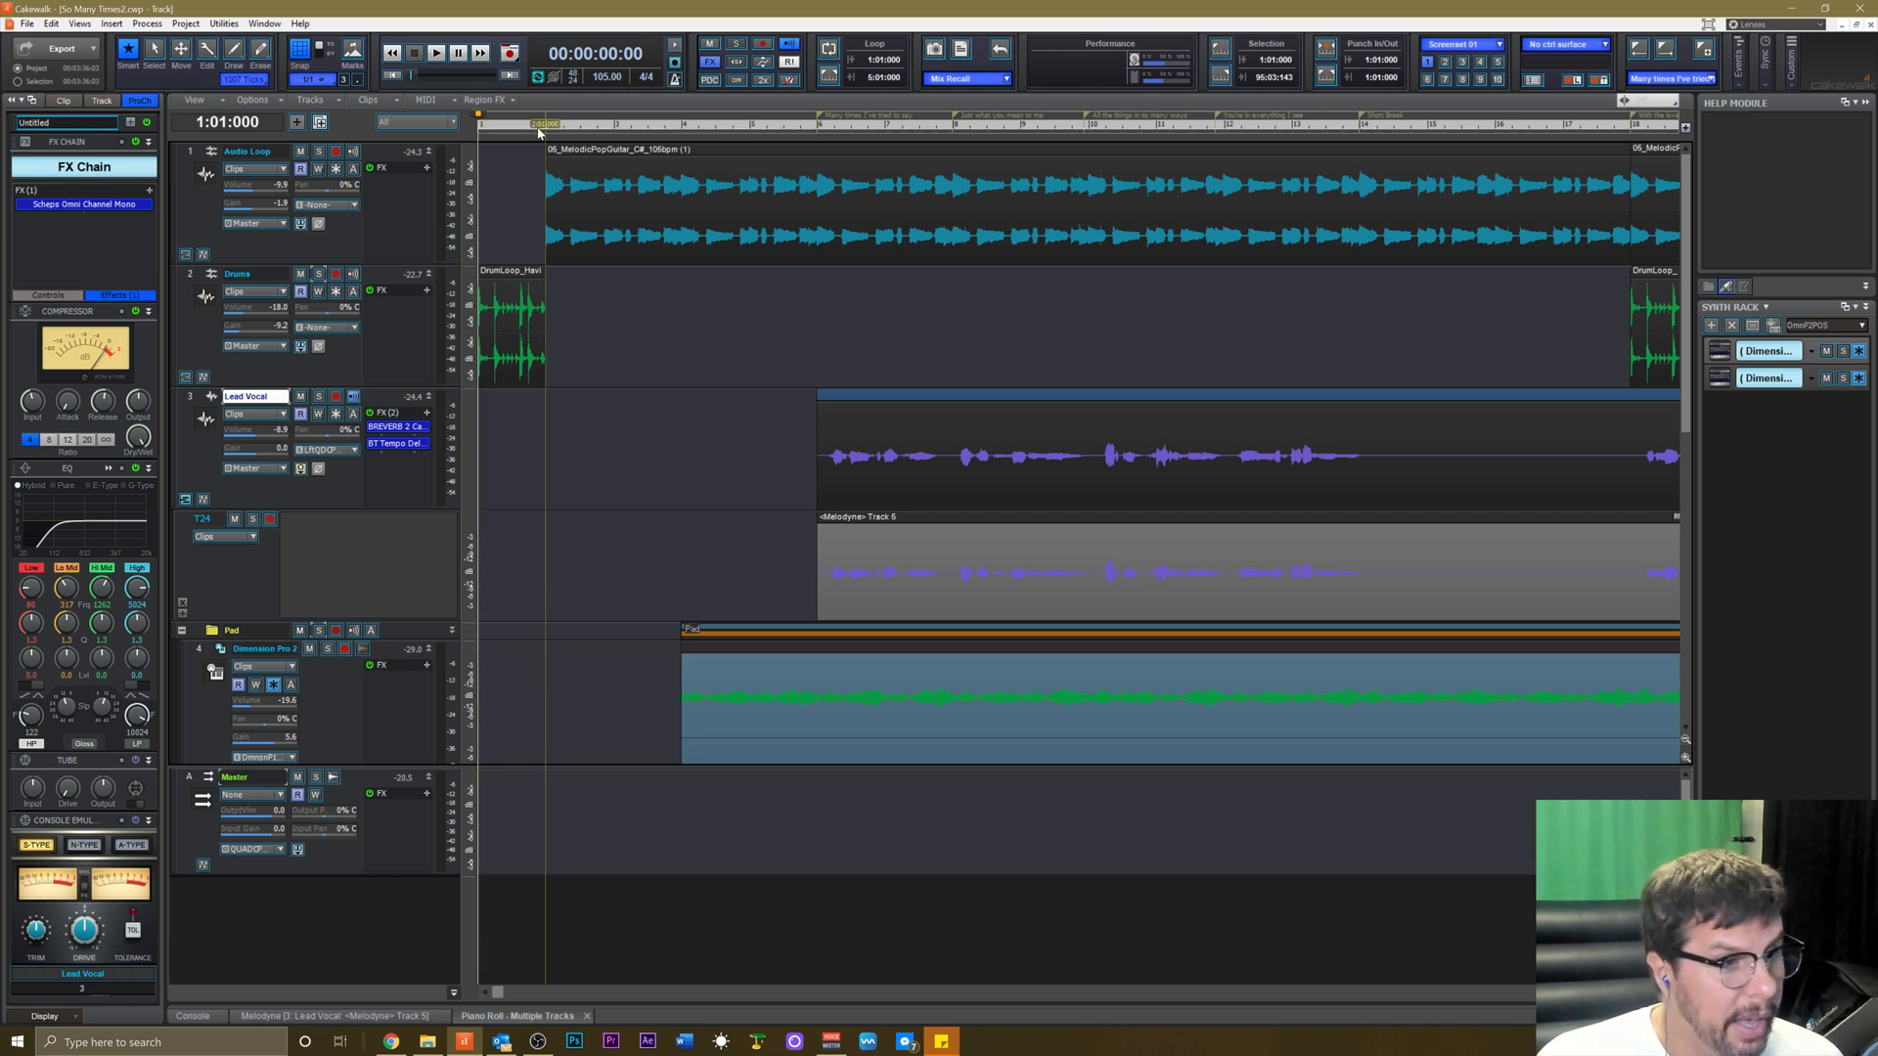
pyautogui.press('space')
pyautogui.press('space')
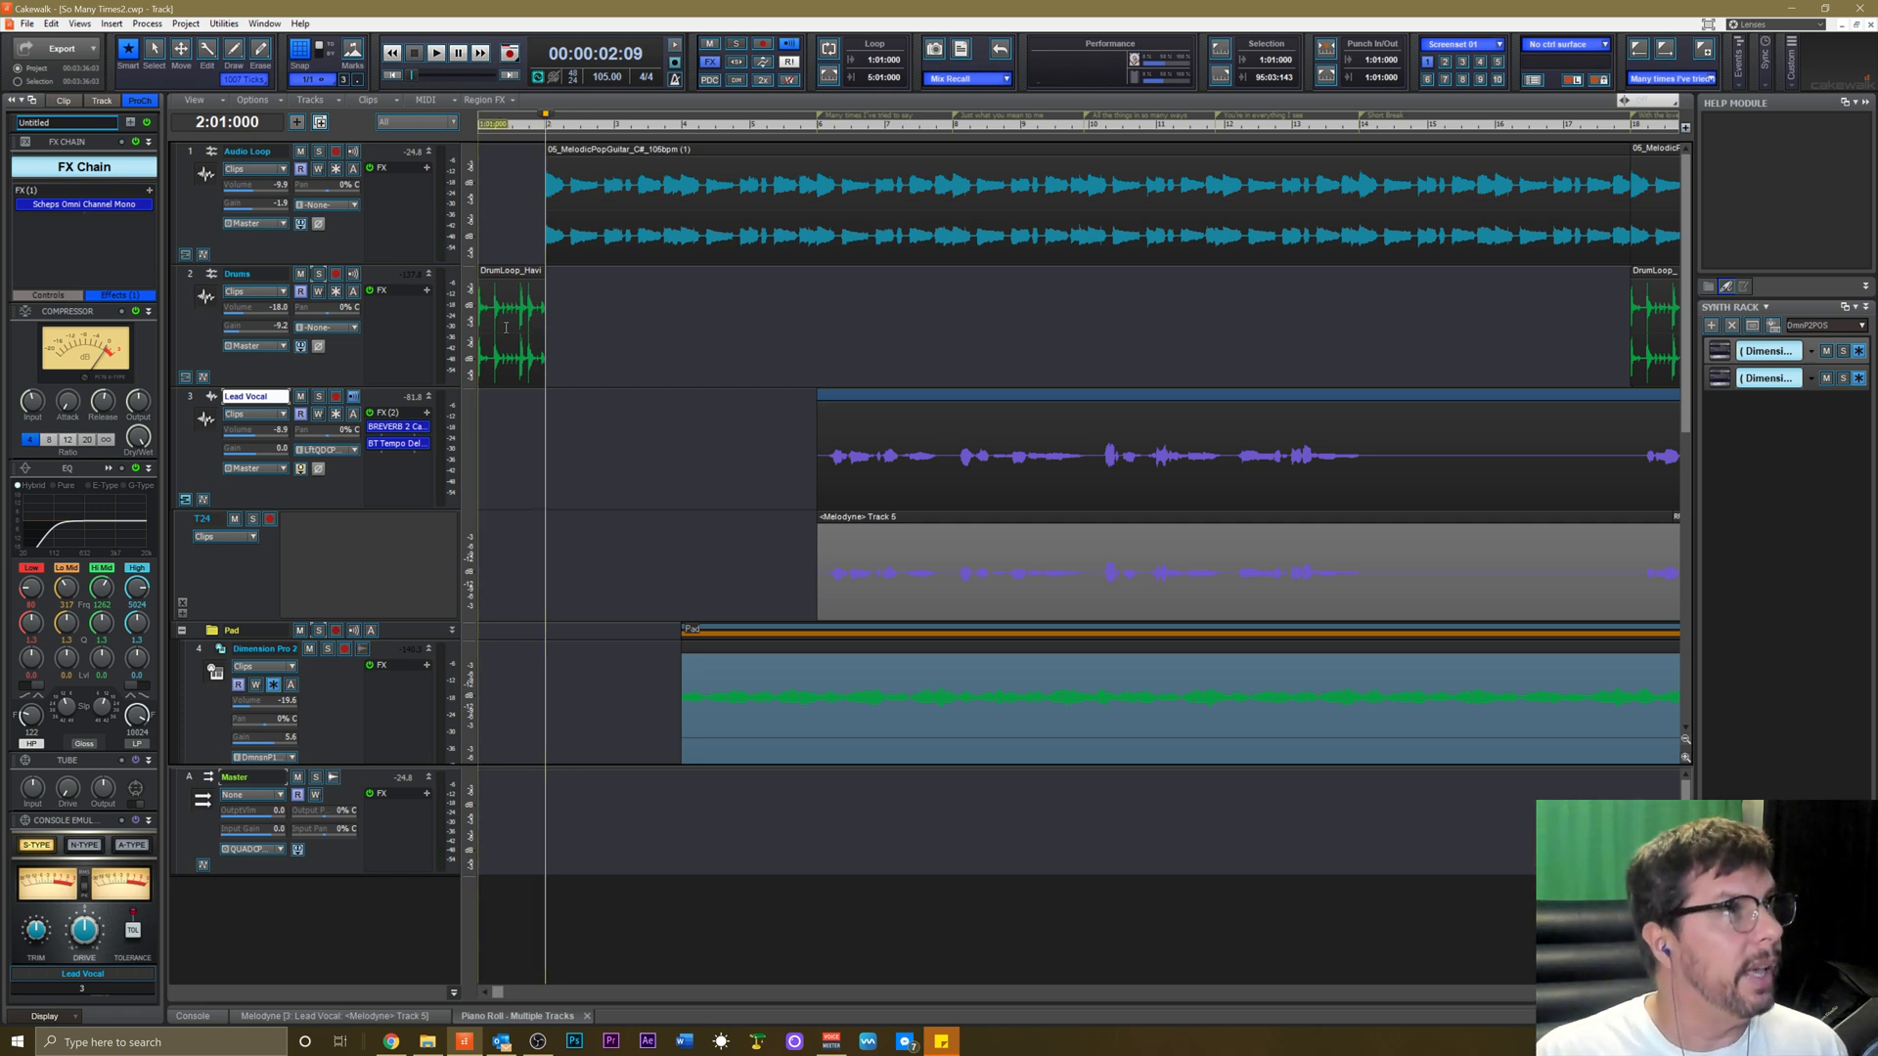
# Review the channel modules of the Drums, Audio Loop and Dimension Pro 3 tracks and look over the whole track list.
pyautogui.click(319, 367)
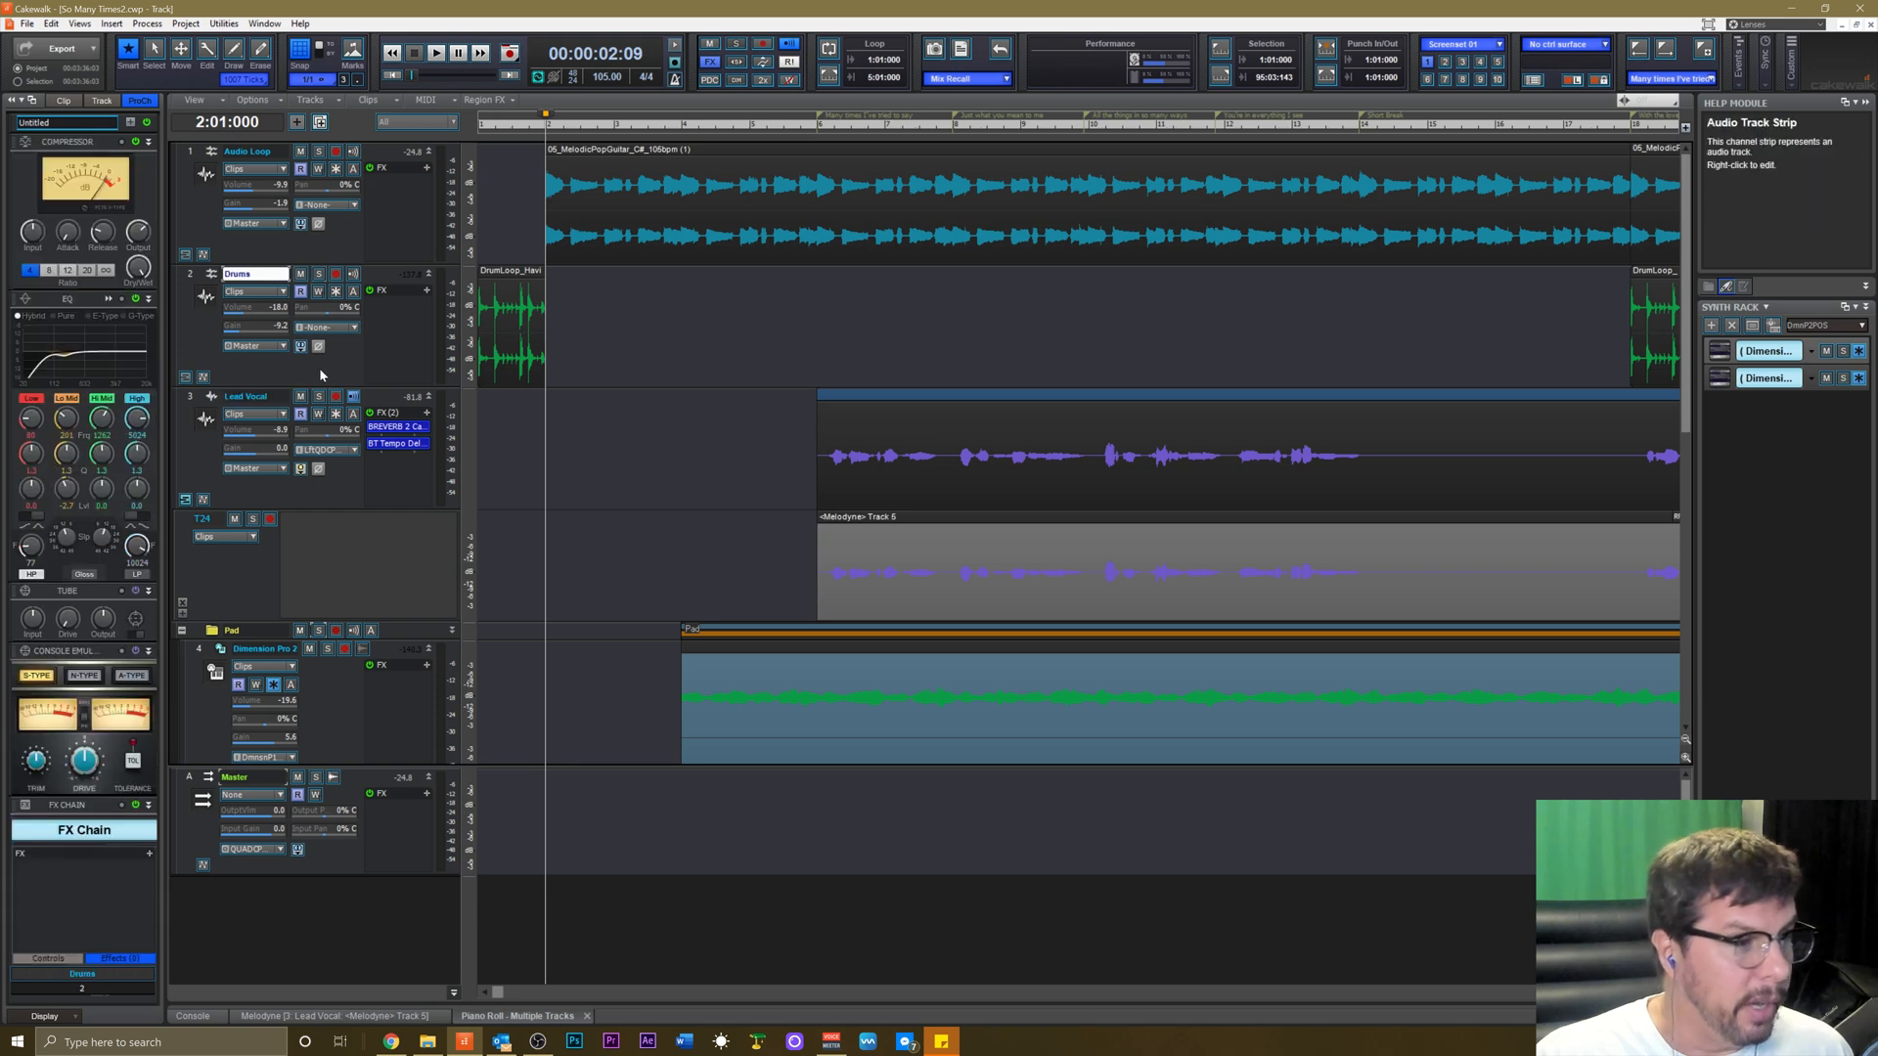
pyautogui.scroll(-3, 343, 533)
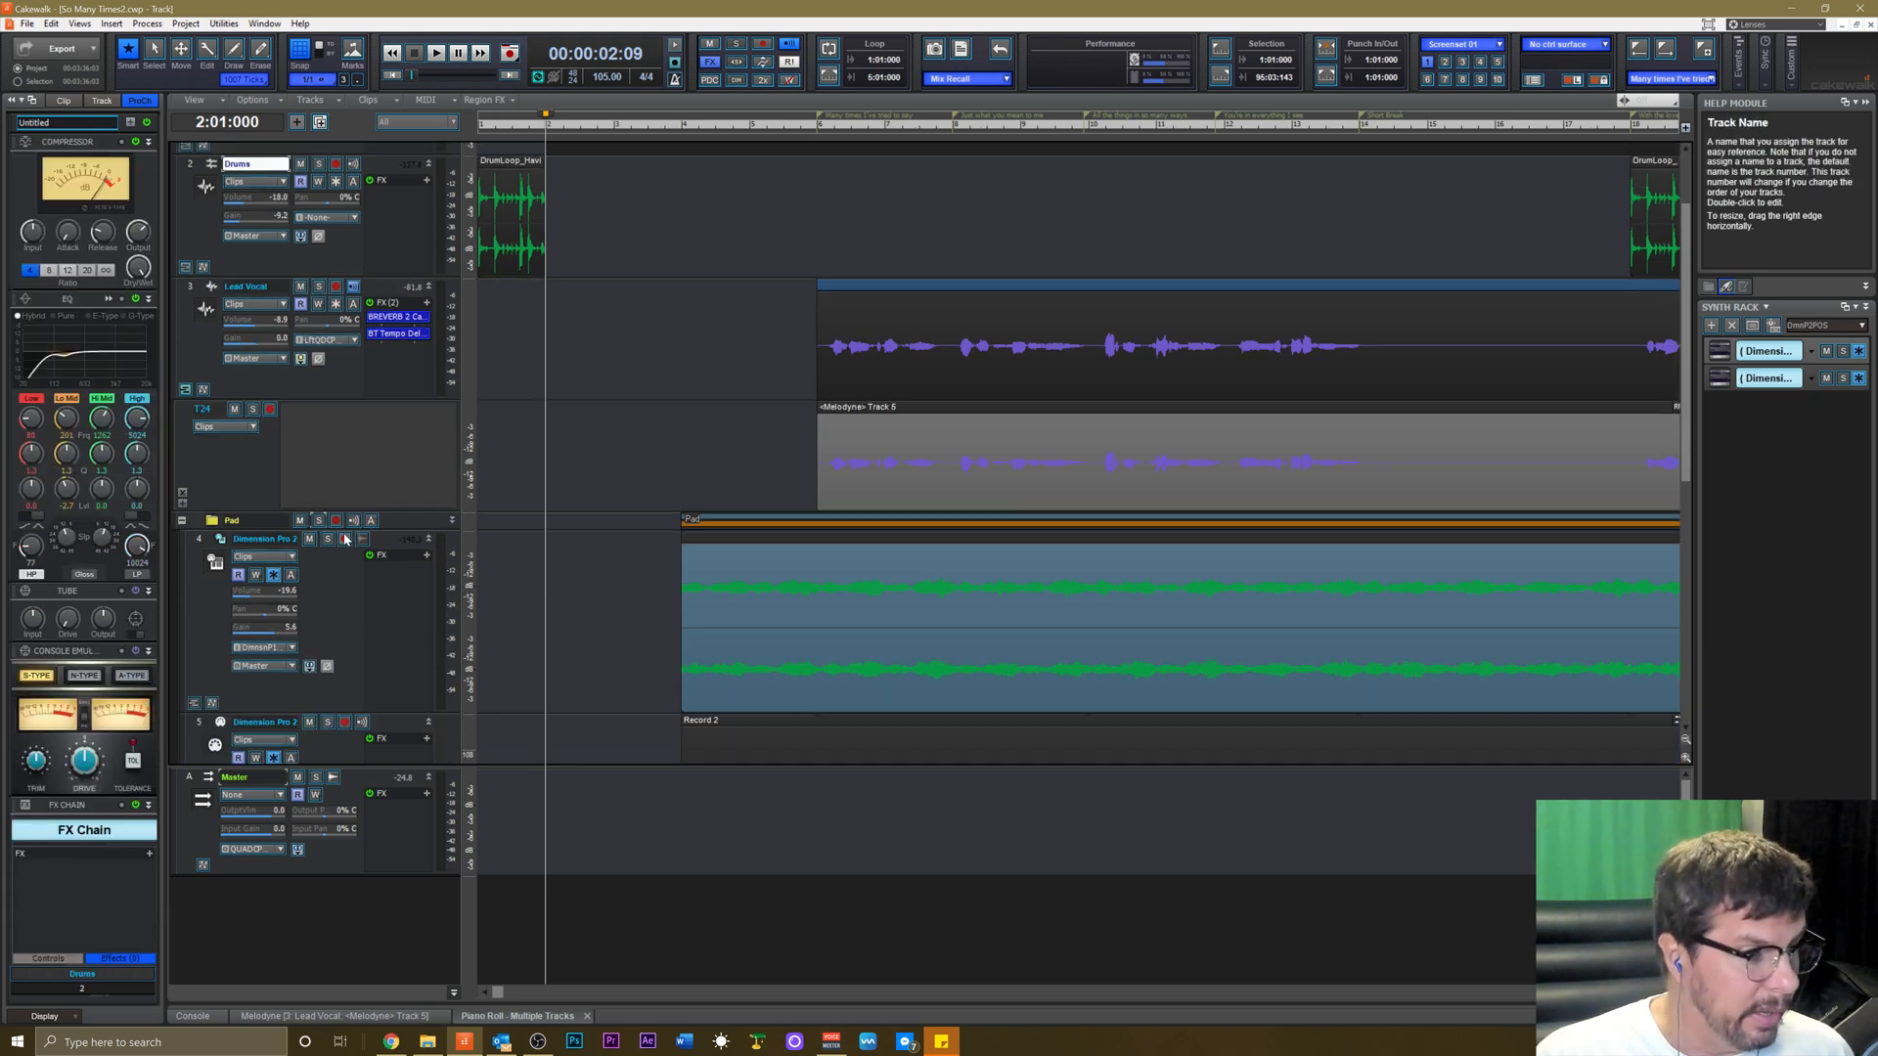
pyautogui.scroll(3, 345, 530)
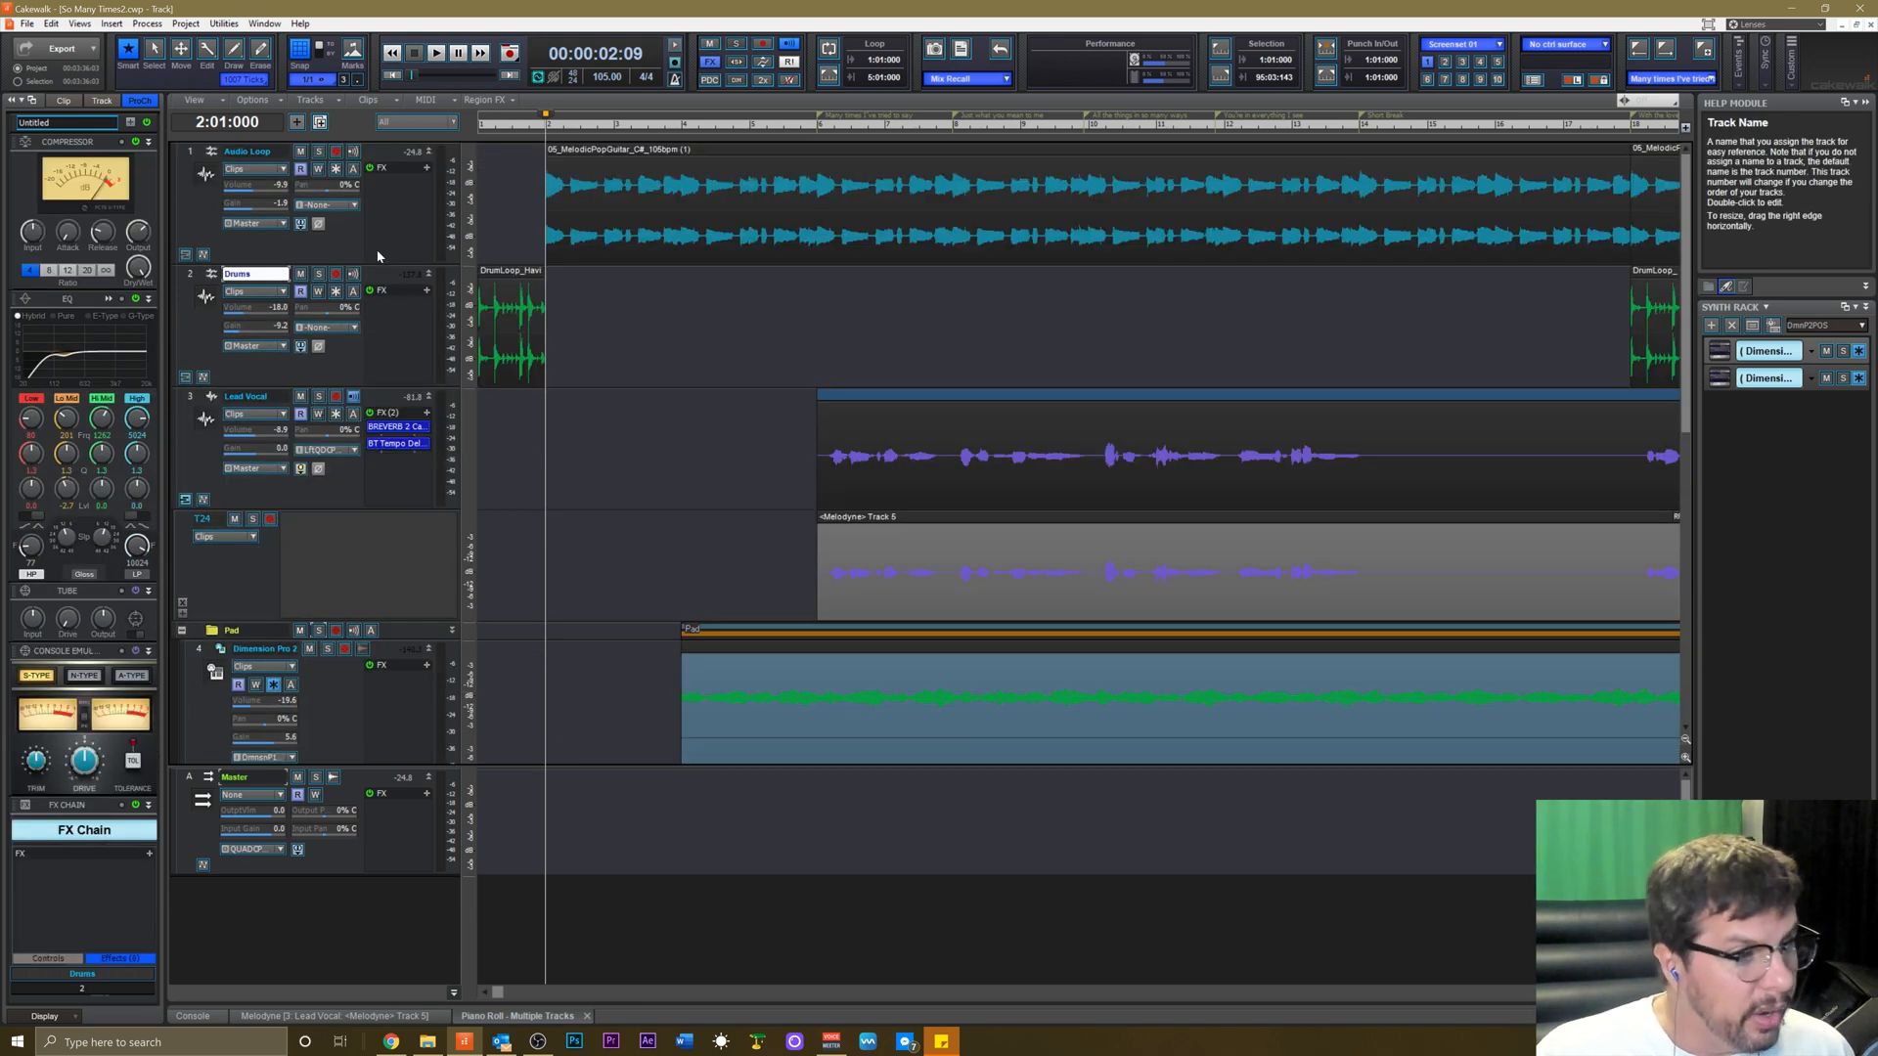
pyautogui.click(345, 235)
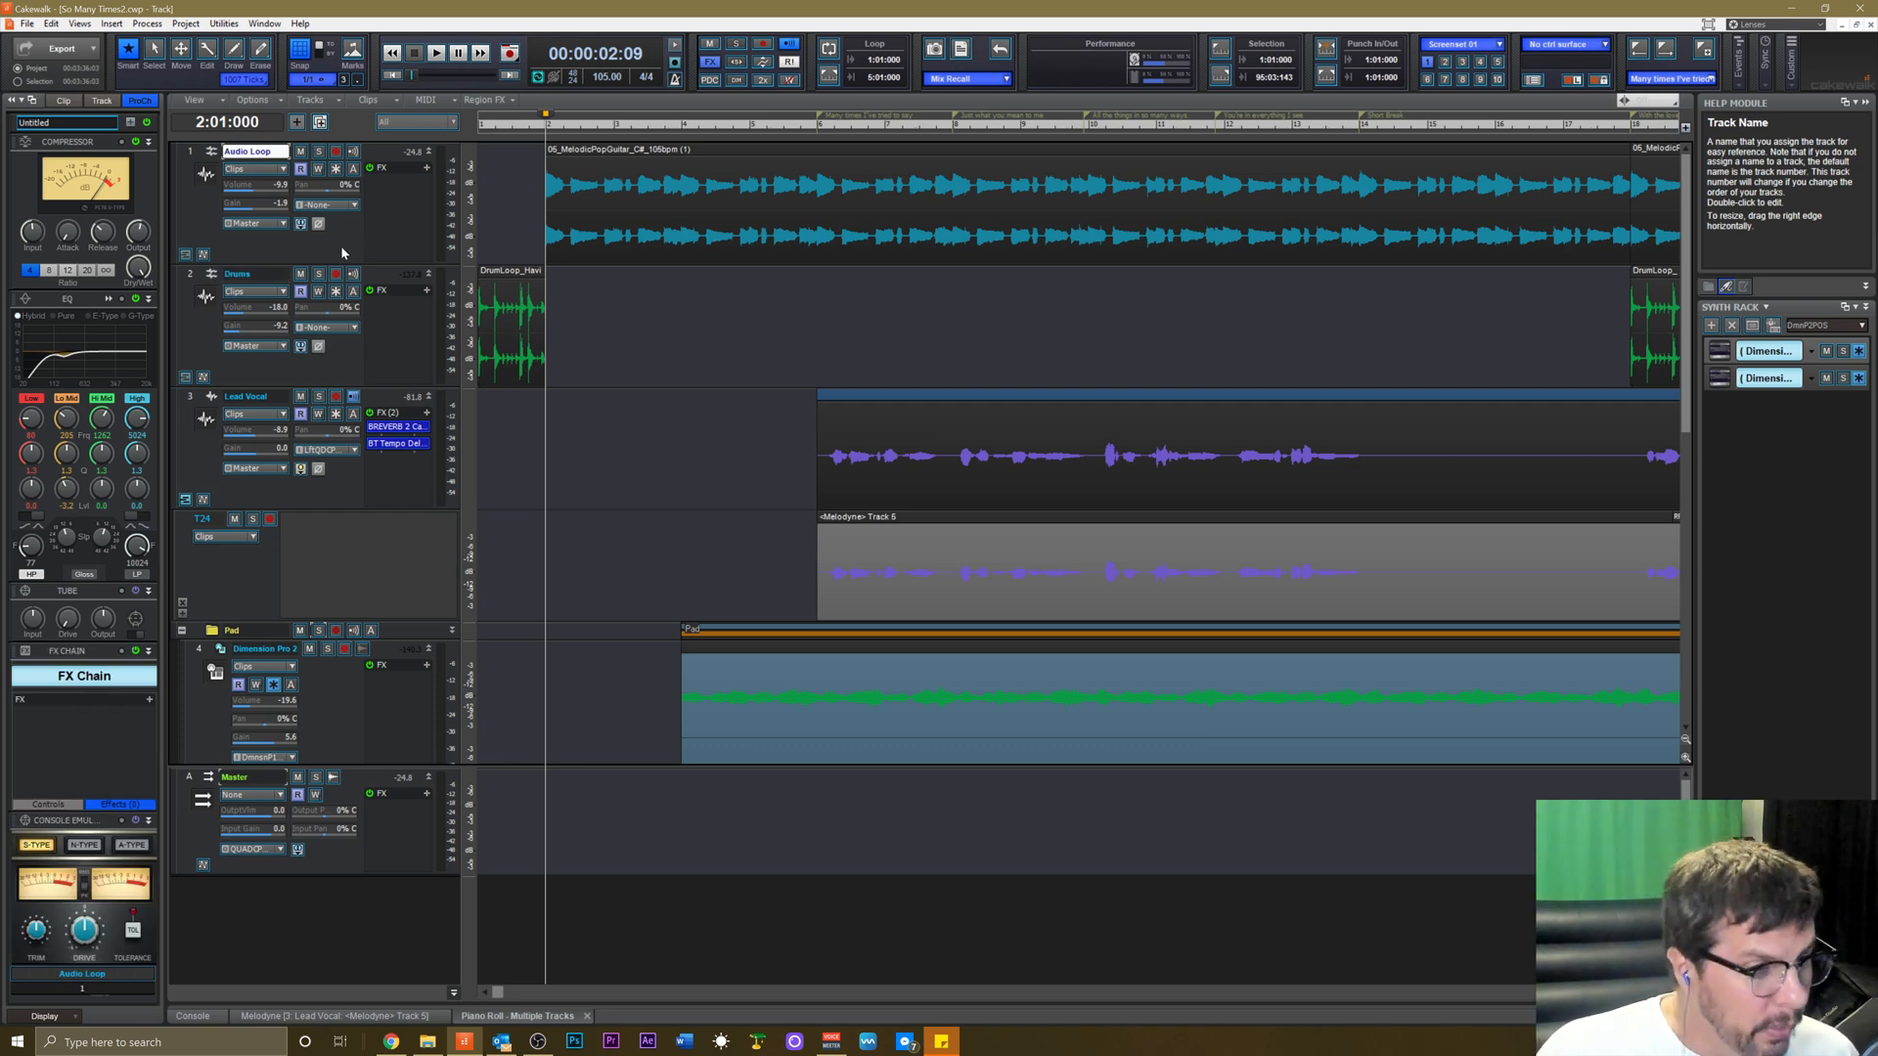
pyautogui.scroll(-3, 344, 253)
pyautogui.scroll(-6, 371, 340)
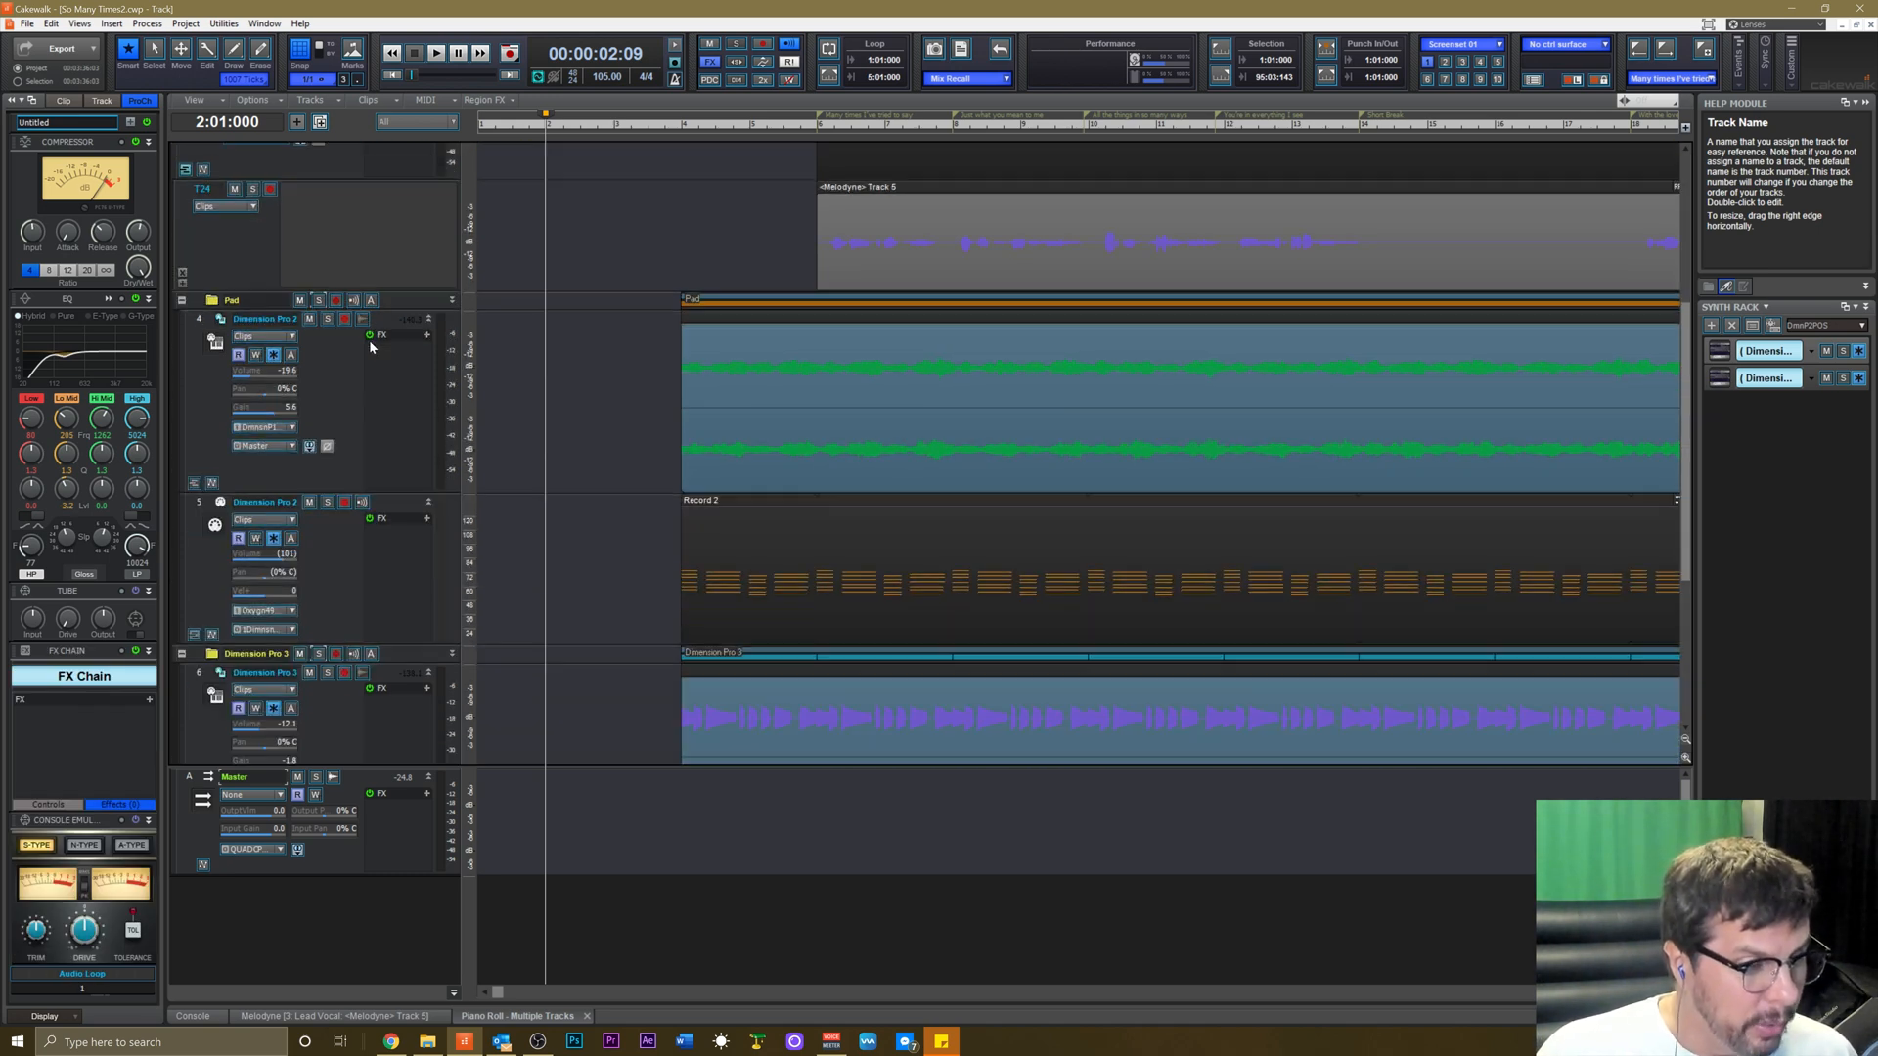
pyautogui.scroll(8, 371, 359)
pyautogui.scroll(2, 369, 359)
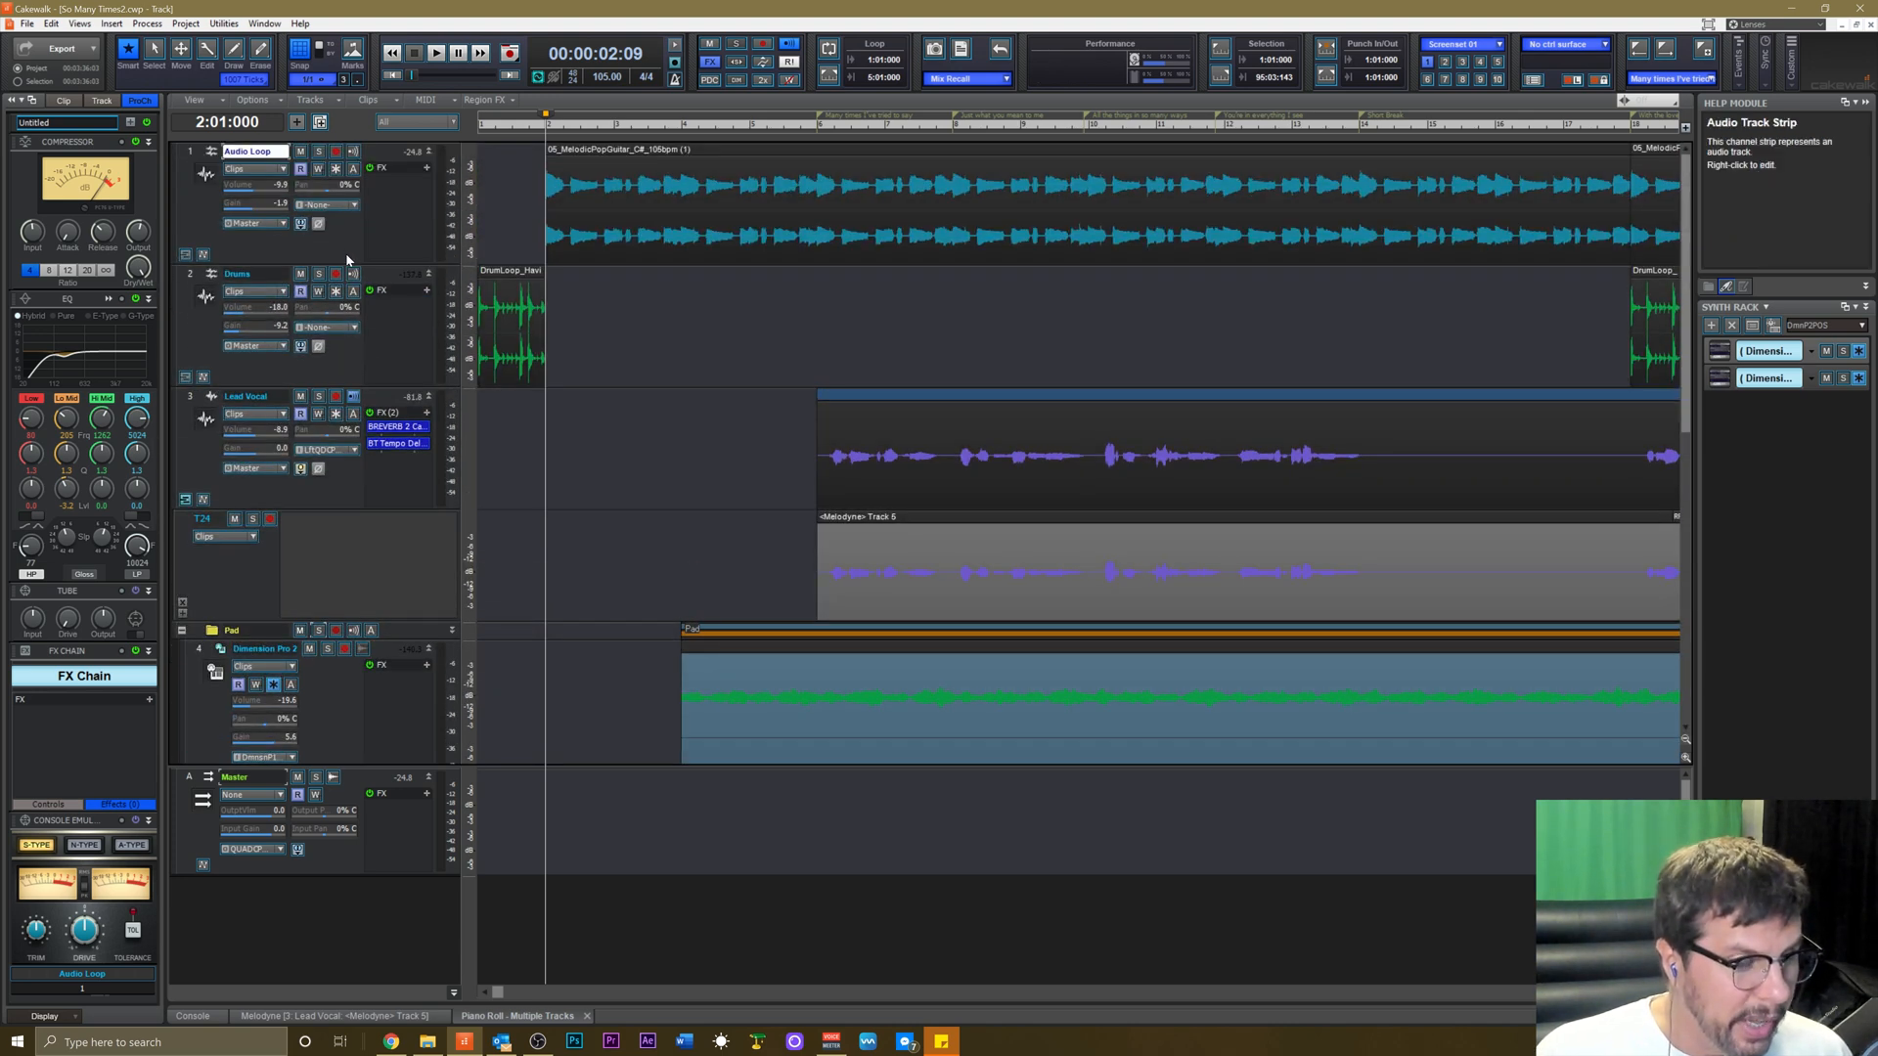
pyautogui.scroll(-20, 393, 343)
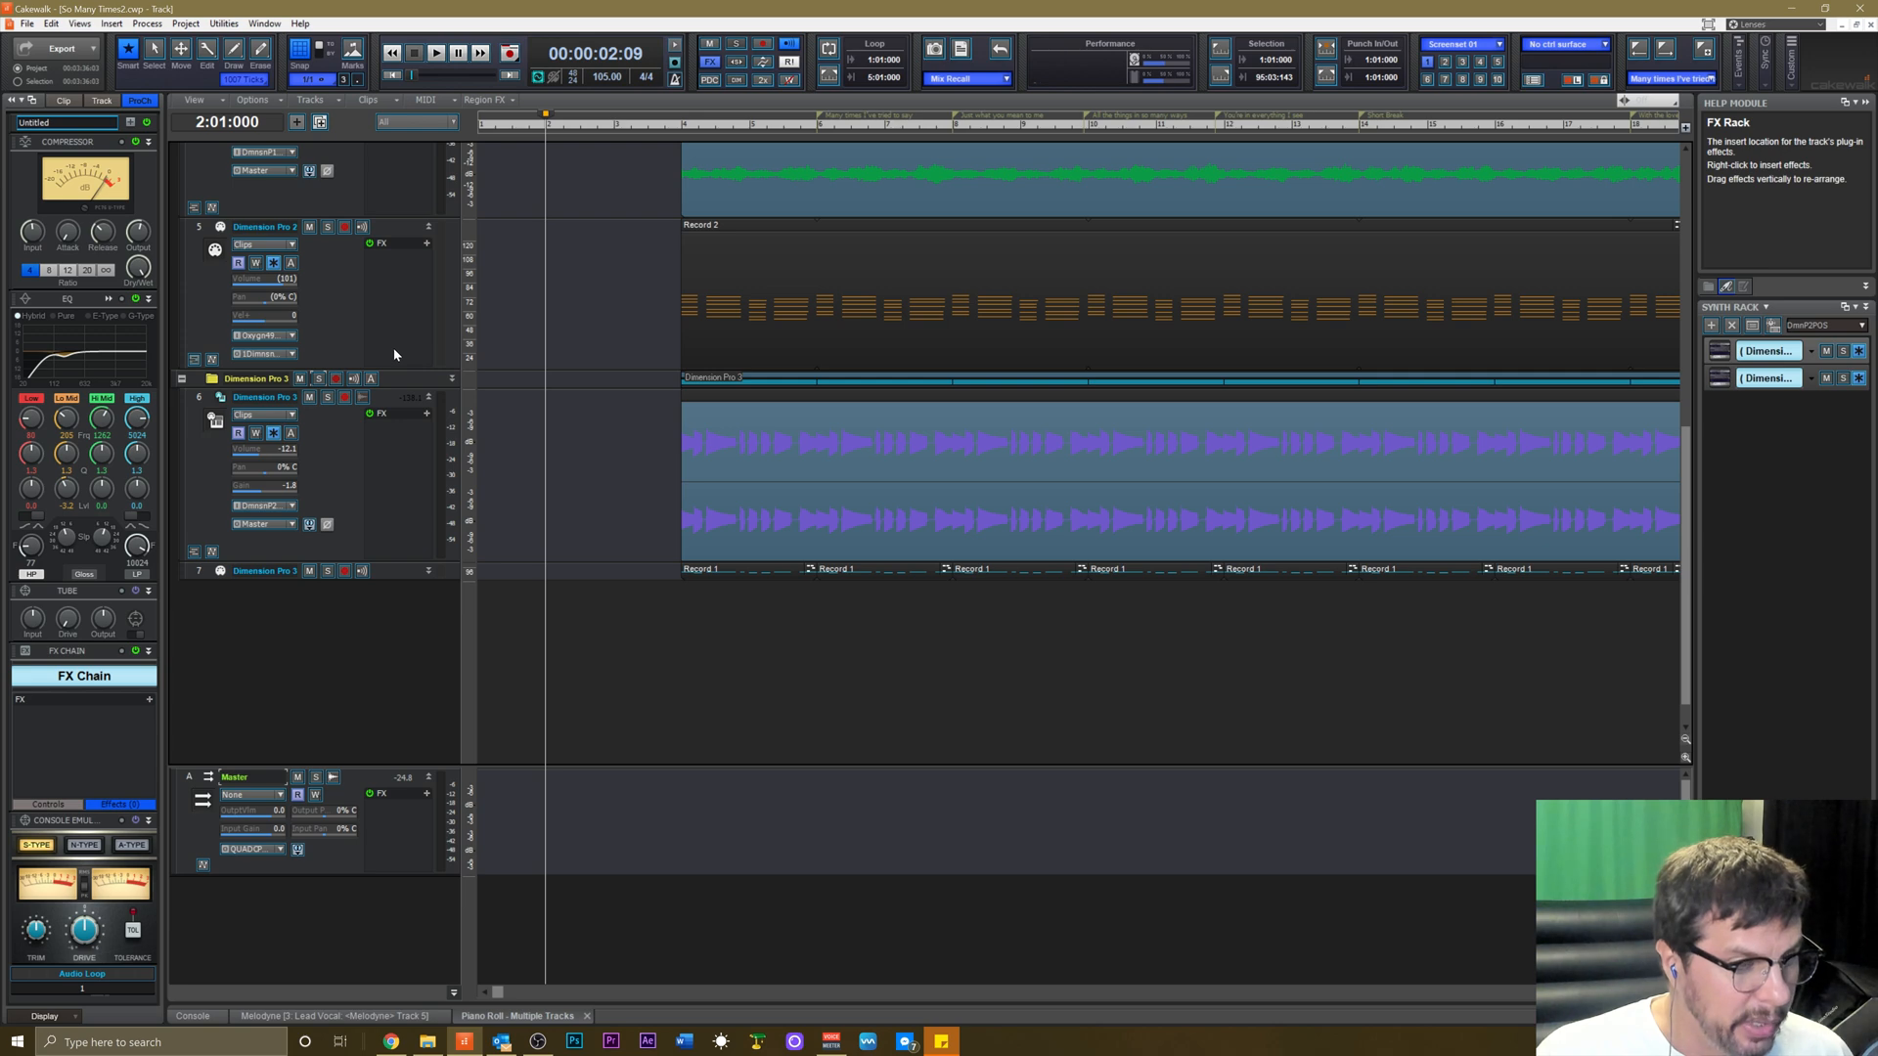
pyautogui.scroll(12, 393, 348)
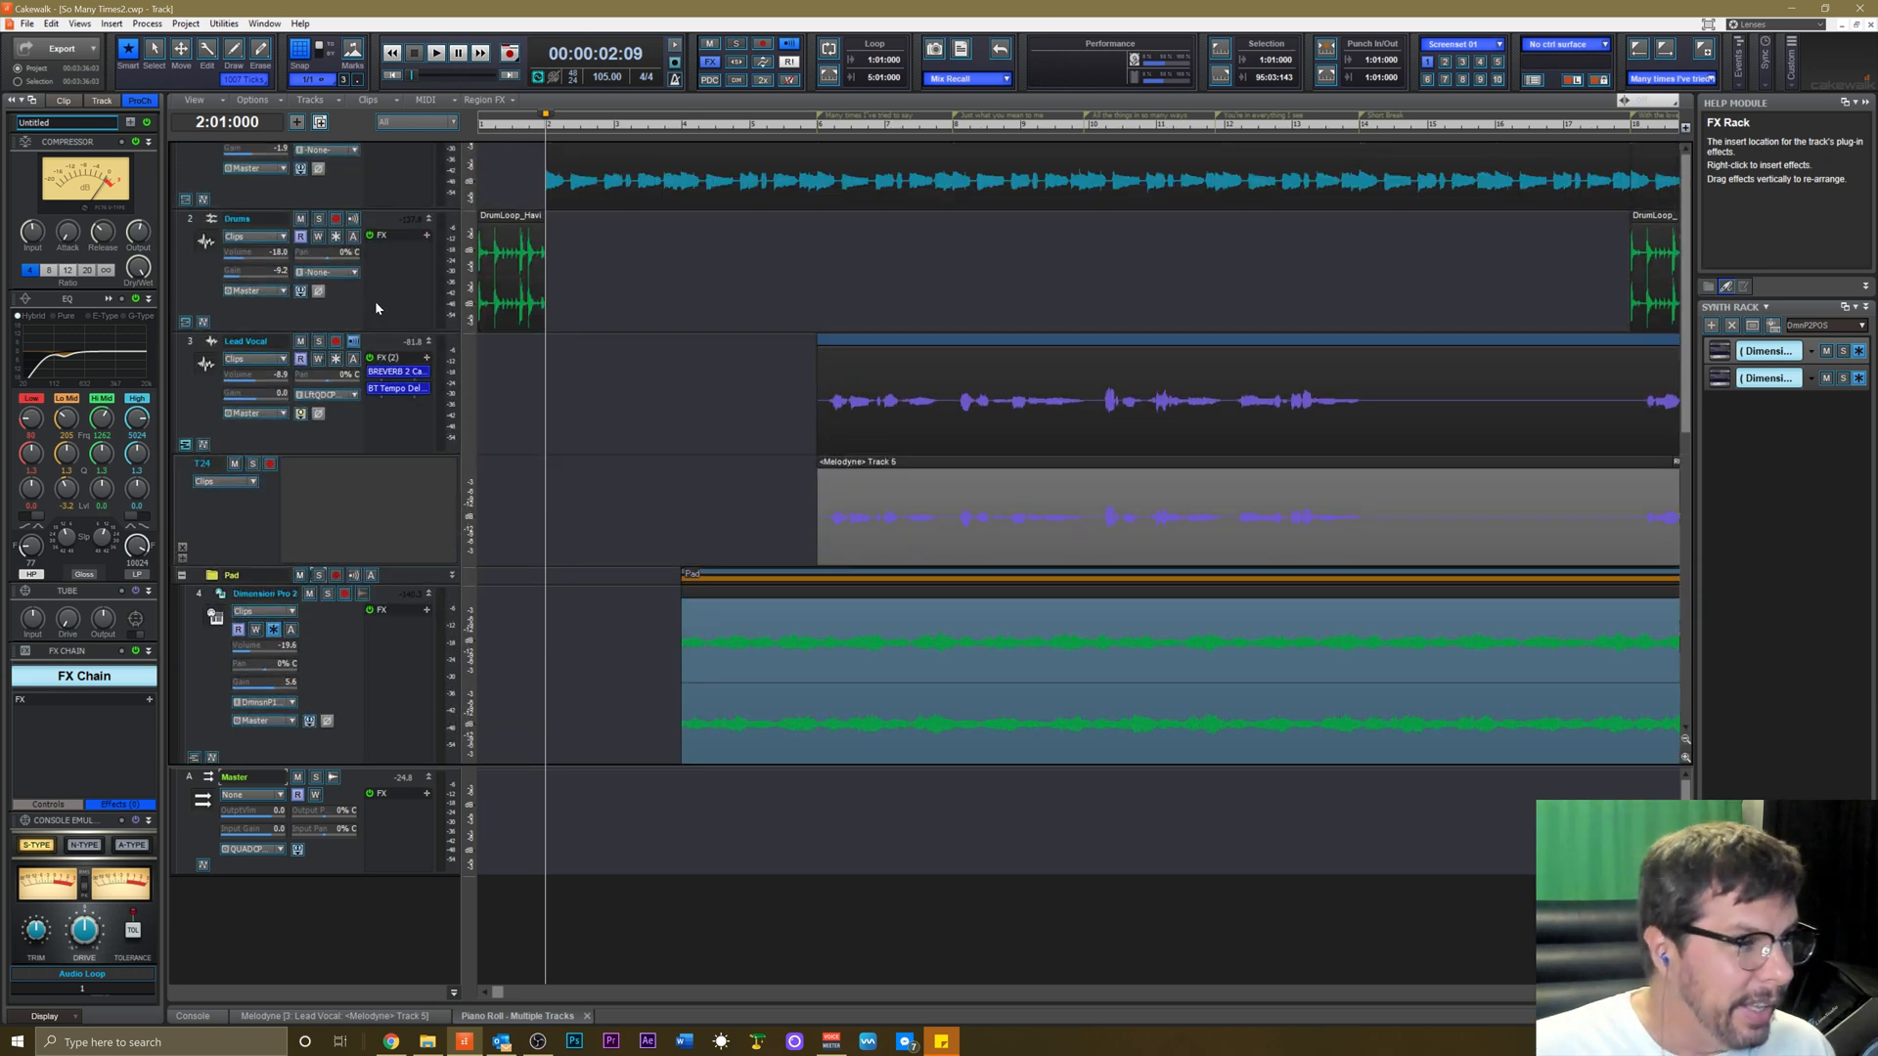
pyautogui.scroll(2, 376, 307)
pyautogui.scroll(-5, 349, 332)
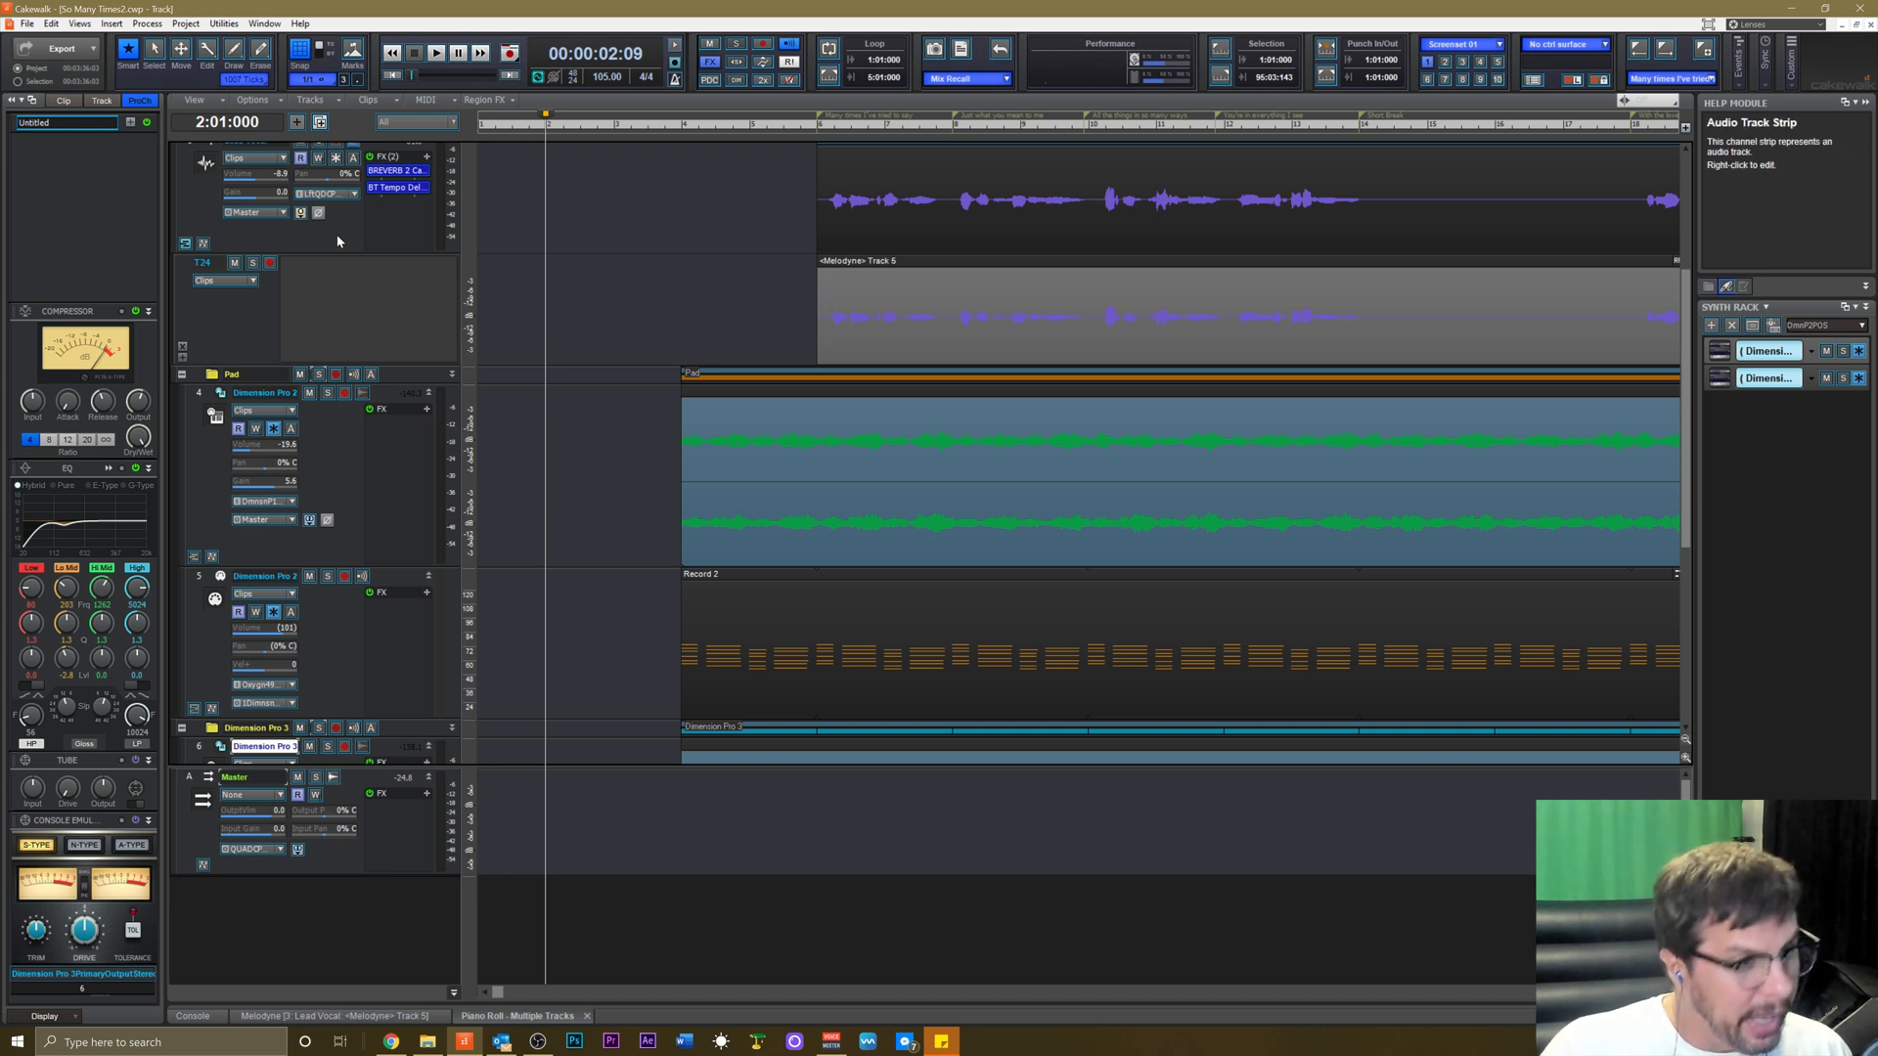
pyautogui.scroll(3, 376, 295)
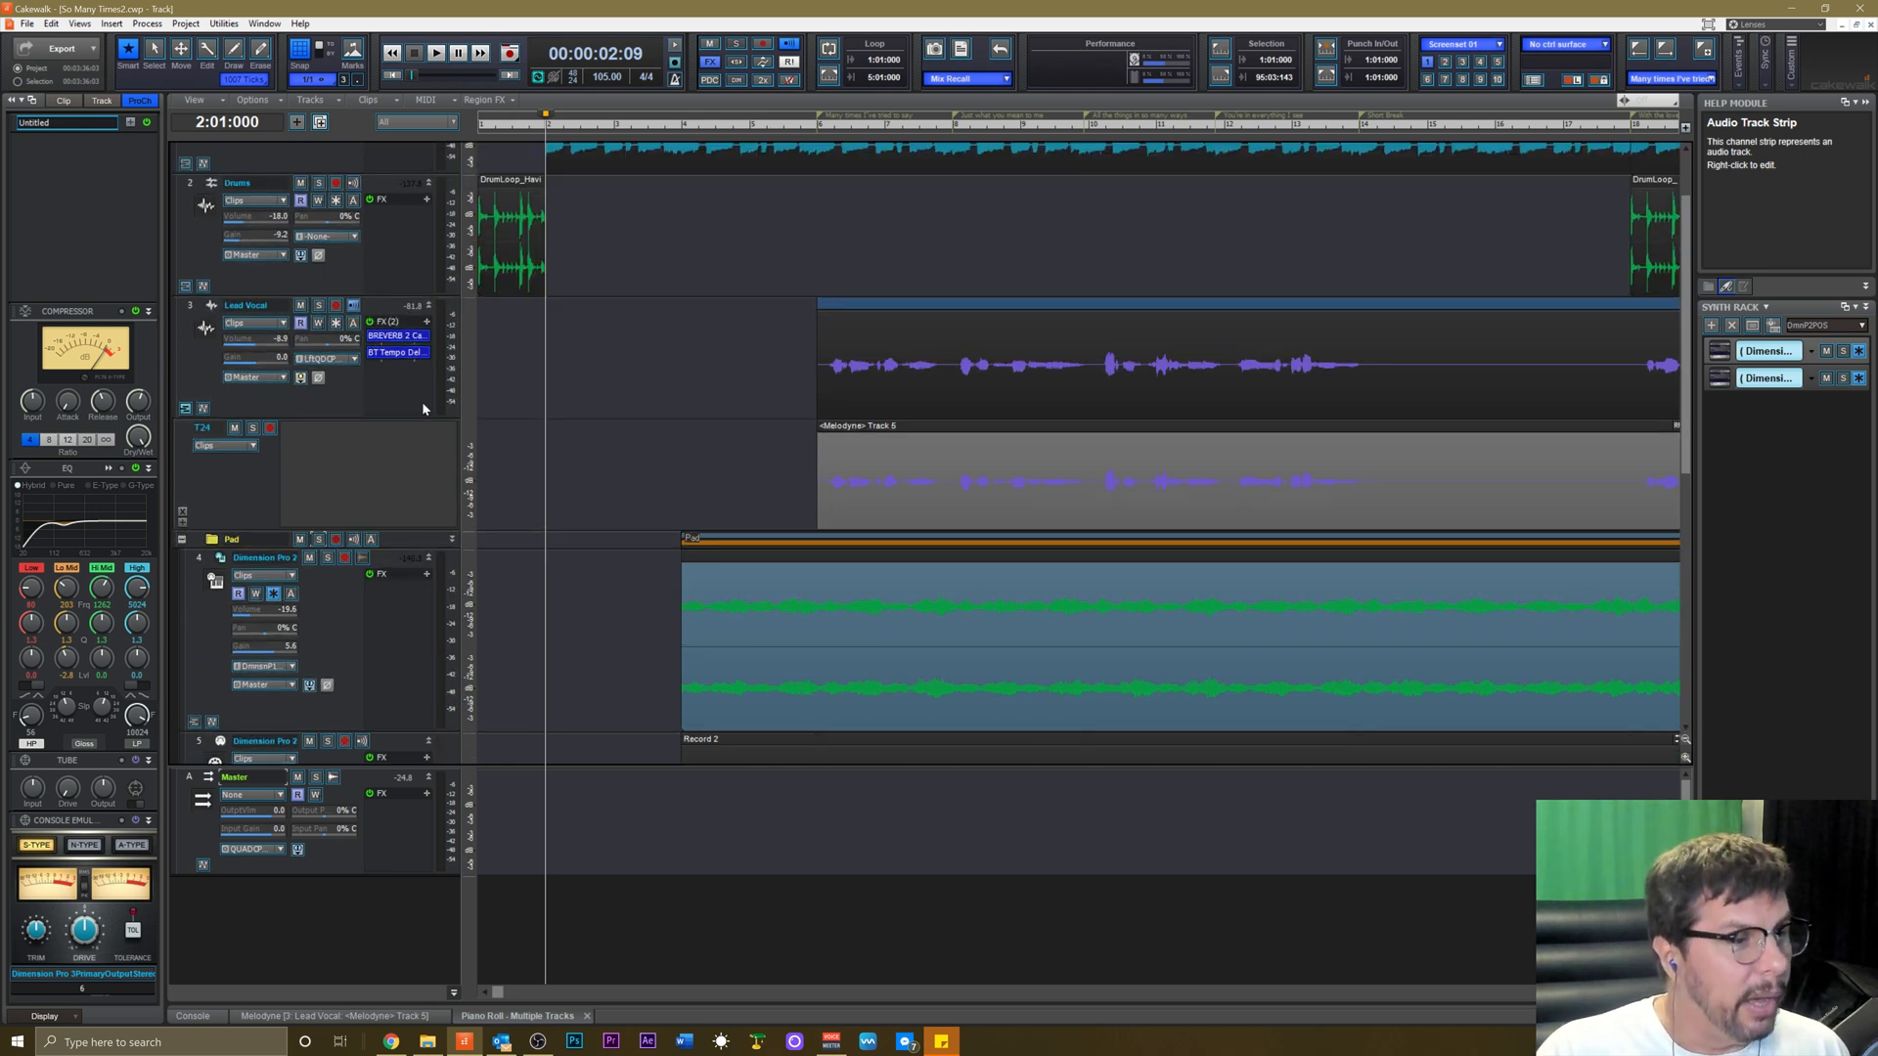
# Raise the Lead Vocal track's volume to -1.4 dB while playing from measure 5, stop playback, and show the vocal's channel modules.
pyautogui.press('space')
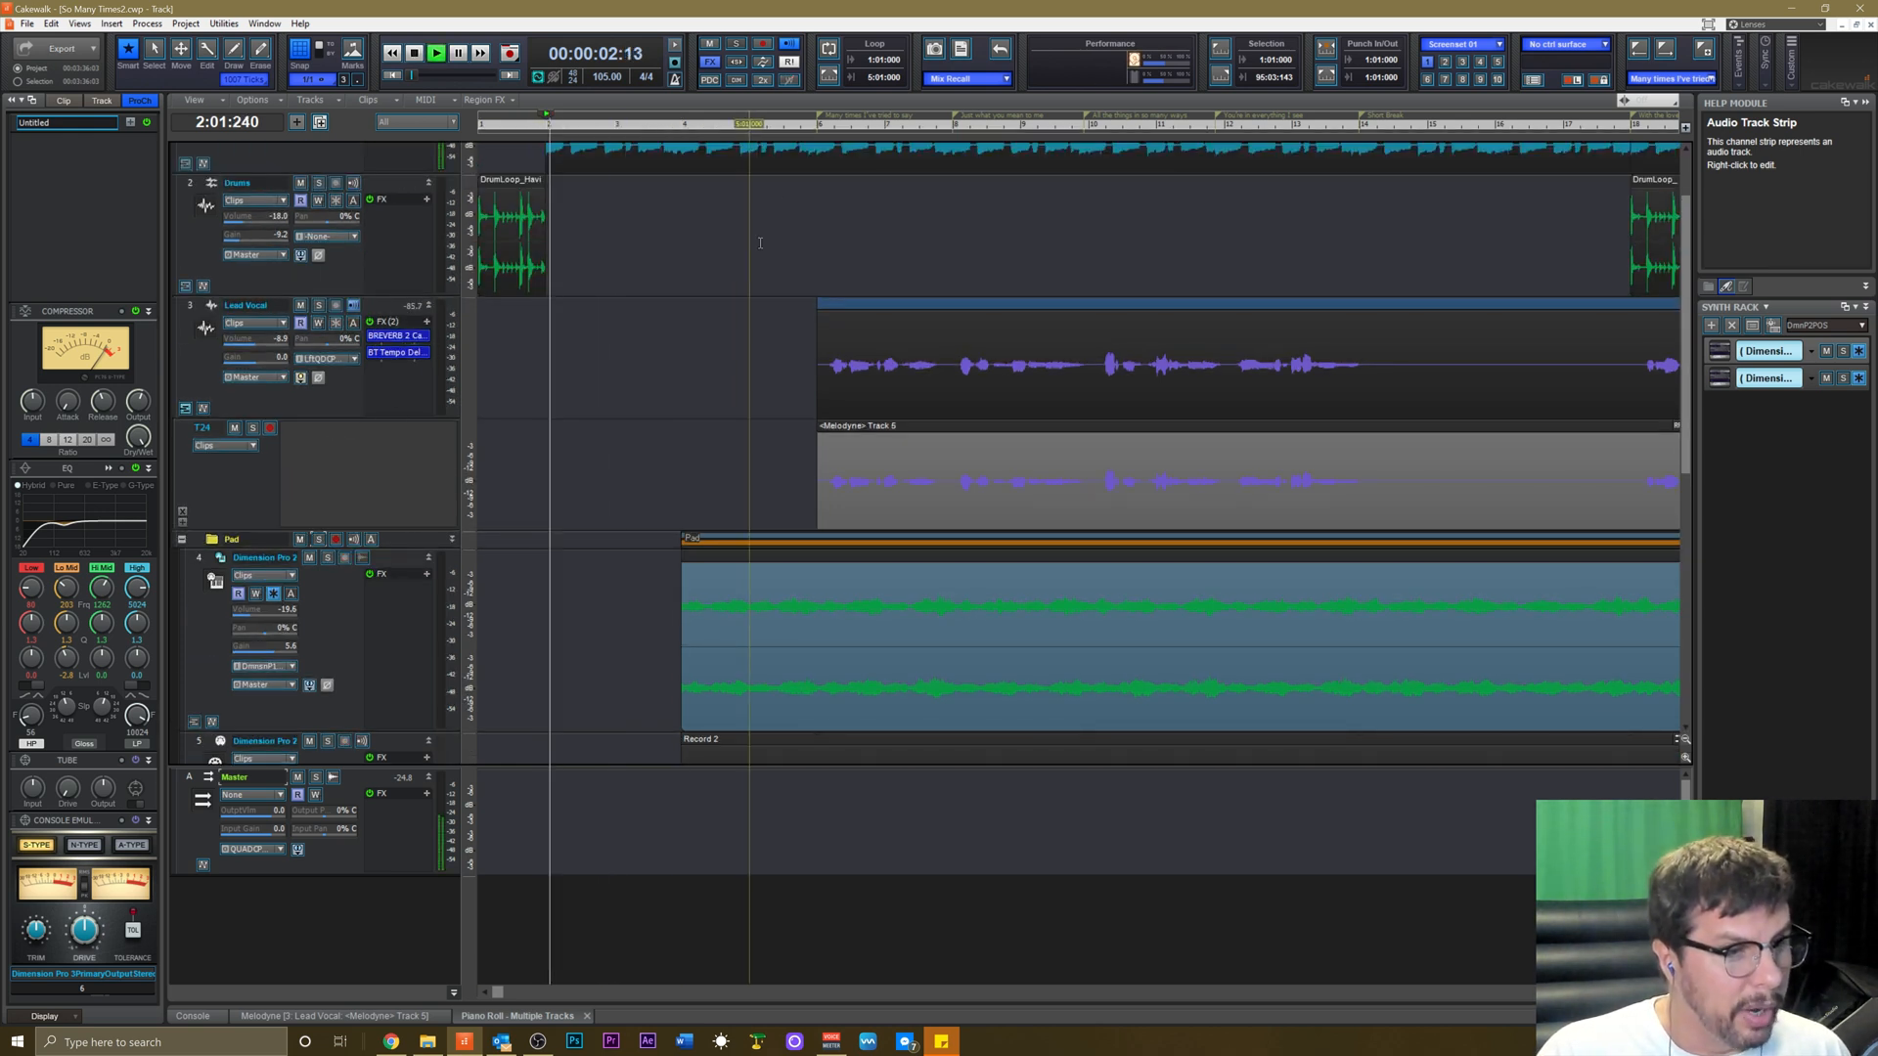
pyautogui.click(754, 130)
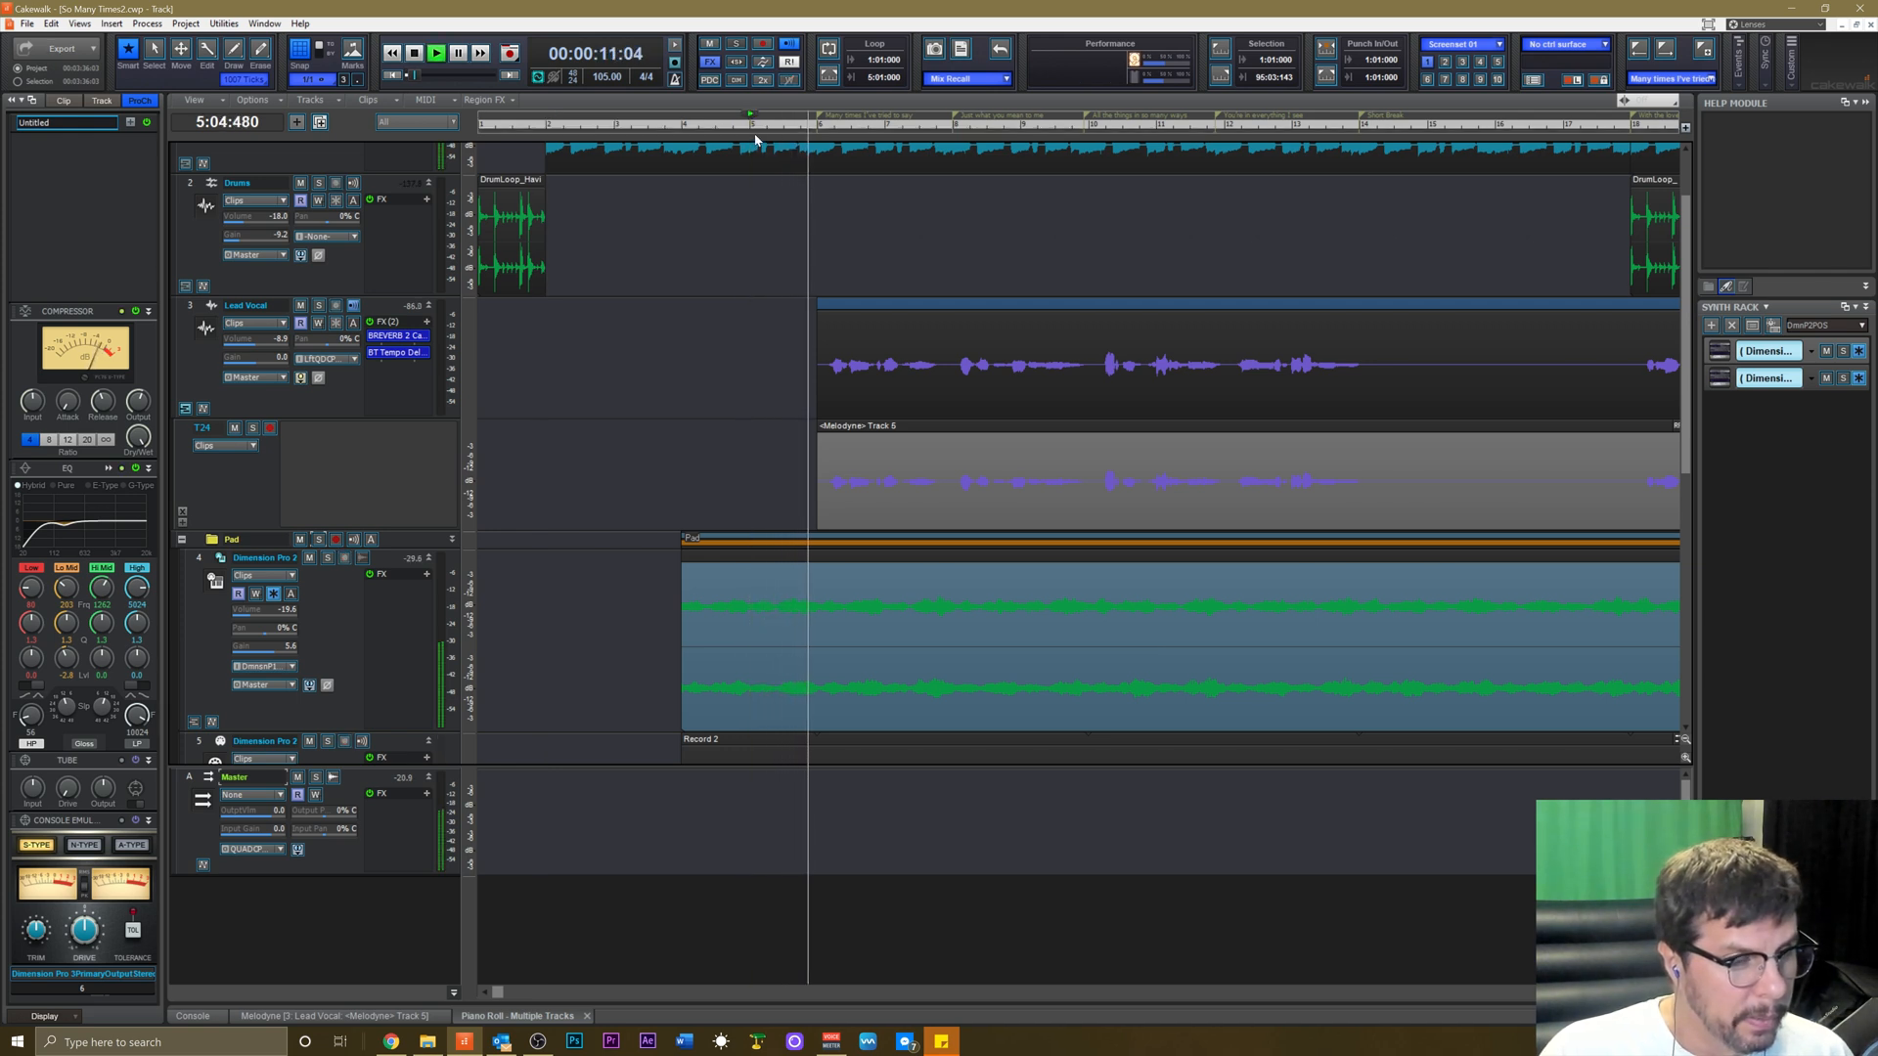
pyautogui.moveTo(259, 341); pyautogui.dragTo(269, 359)
pyautogui.press('space')
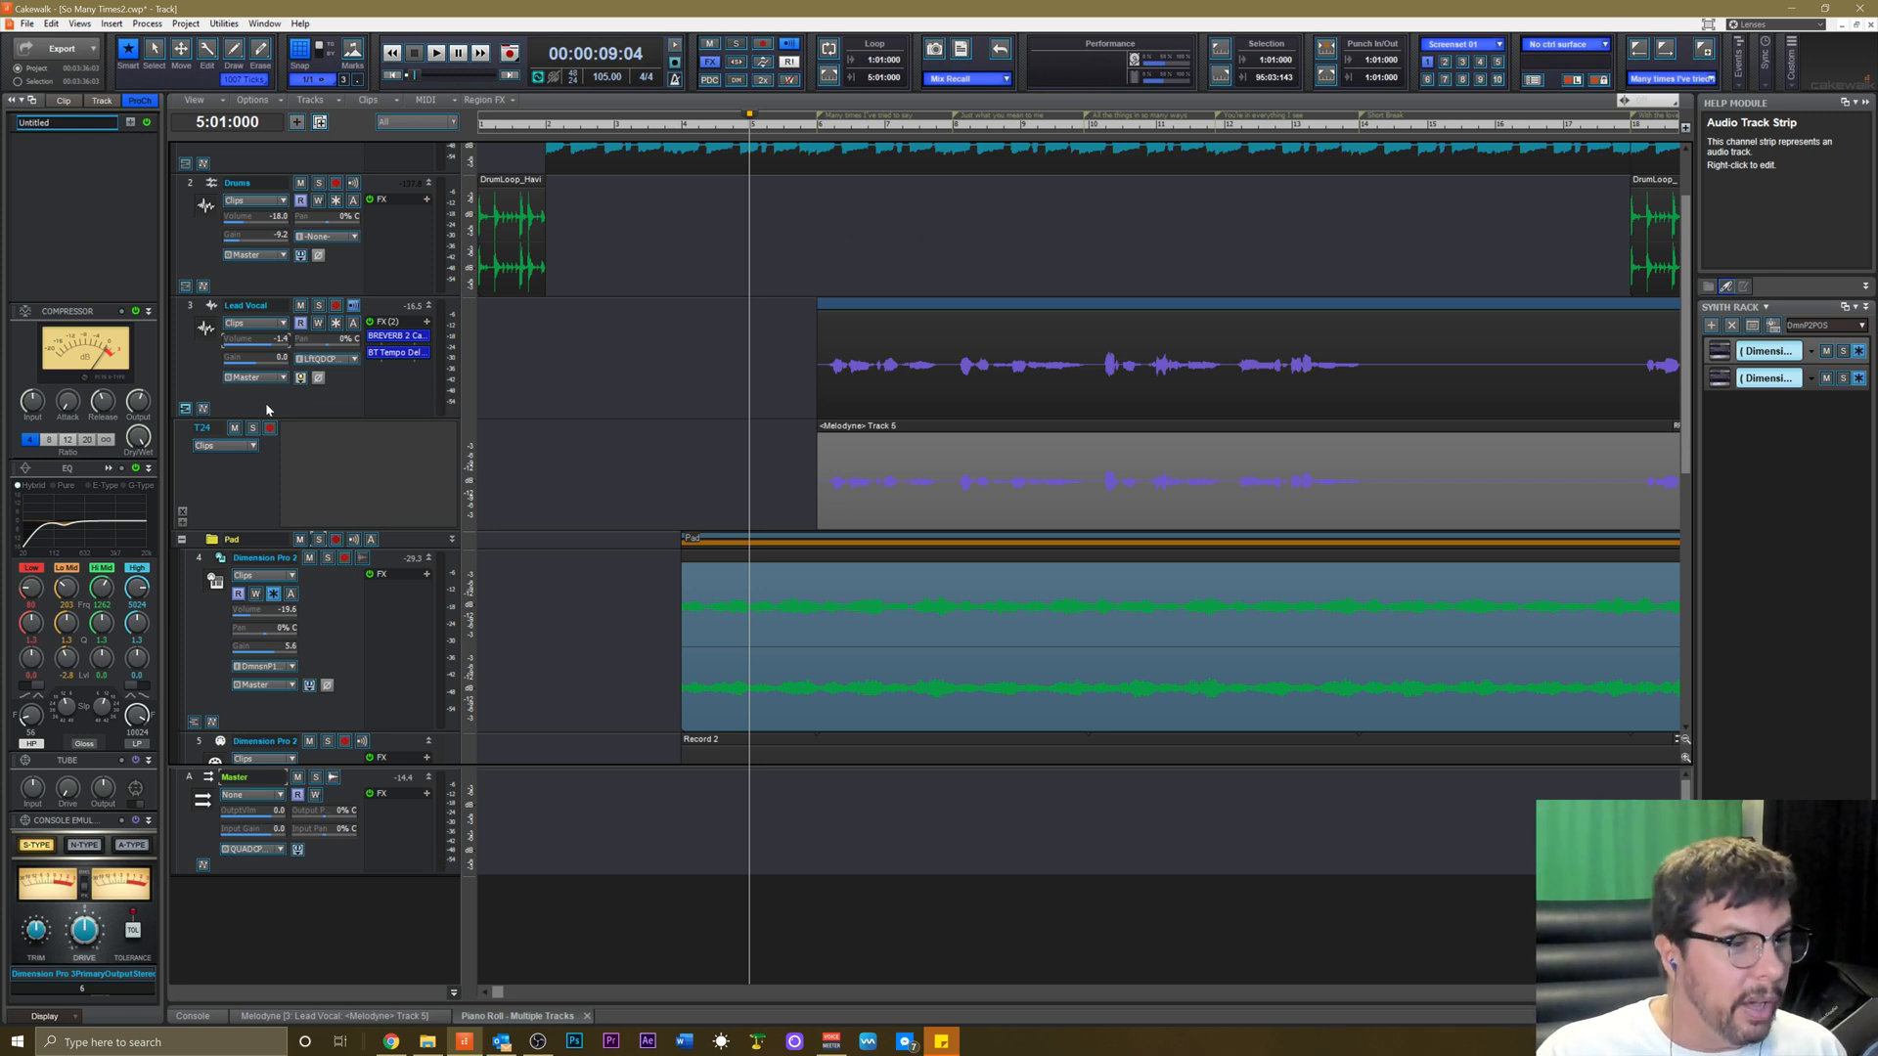
pyautogui.click(339, 410)
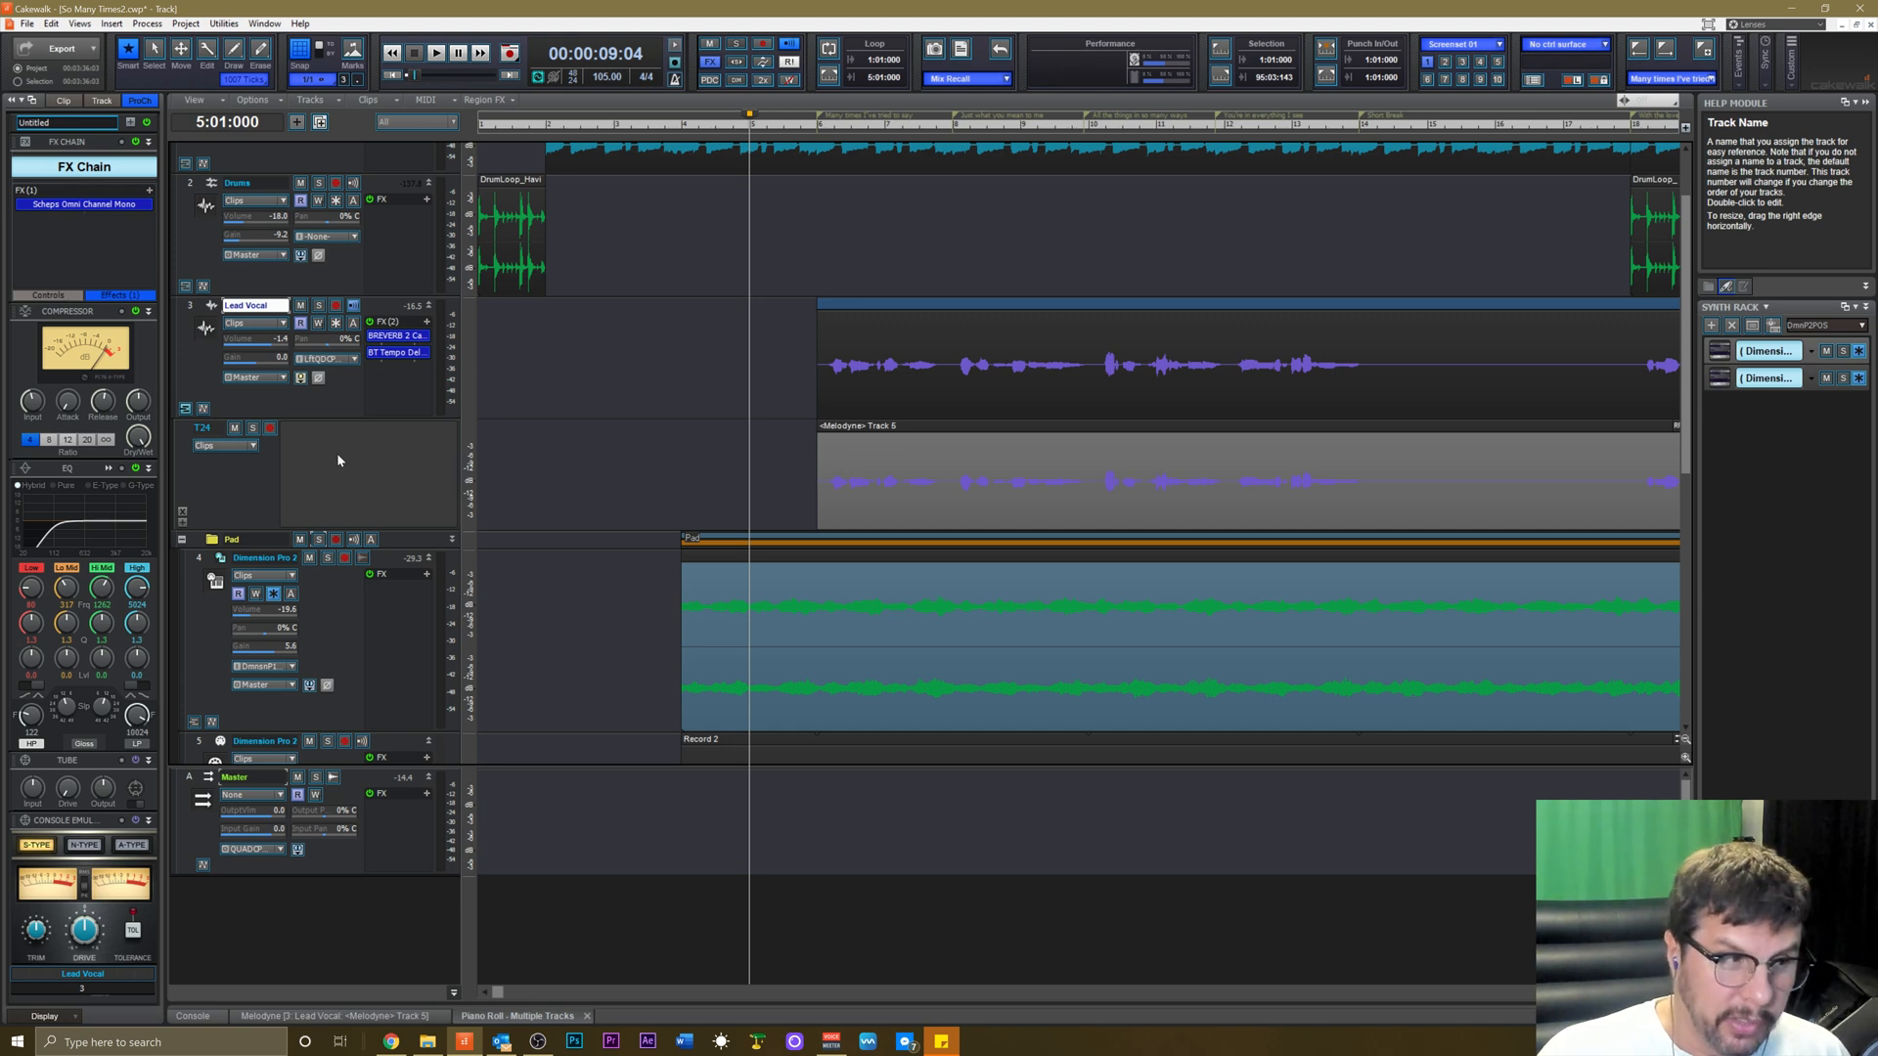
# Add two stereo buses below the Master bus and enlarge the bus area until their full strips show.
pyautogui.scroll(-5, 337, 509)
pyautogui.moveTo(361, 765); pyautogui.dragTo(354, 560)
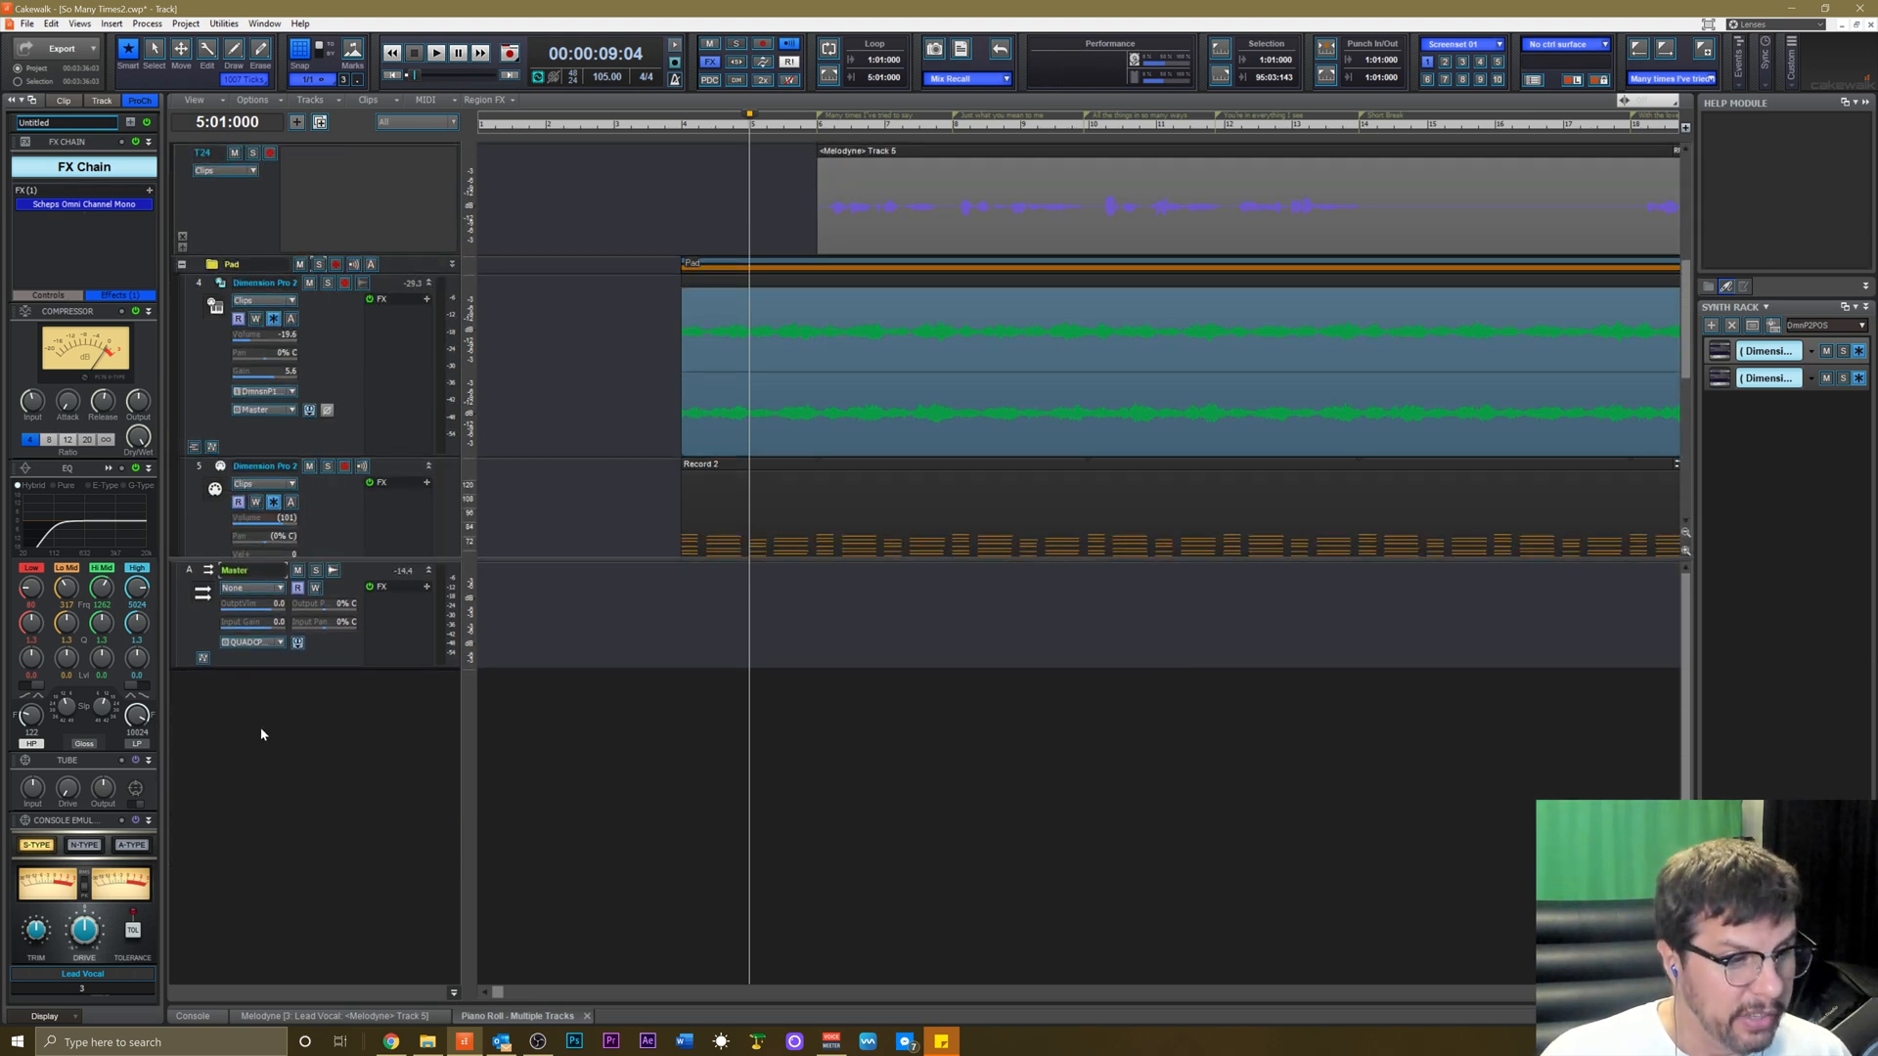
pyautogui.click(219, 698)
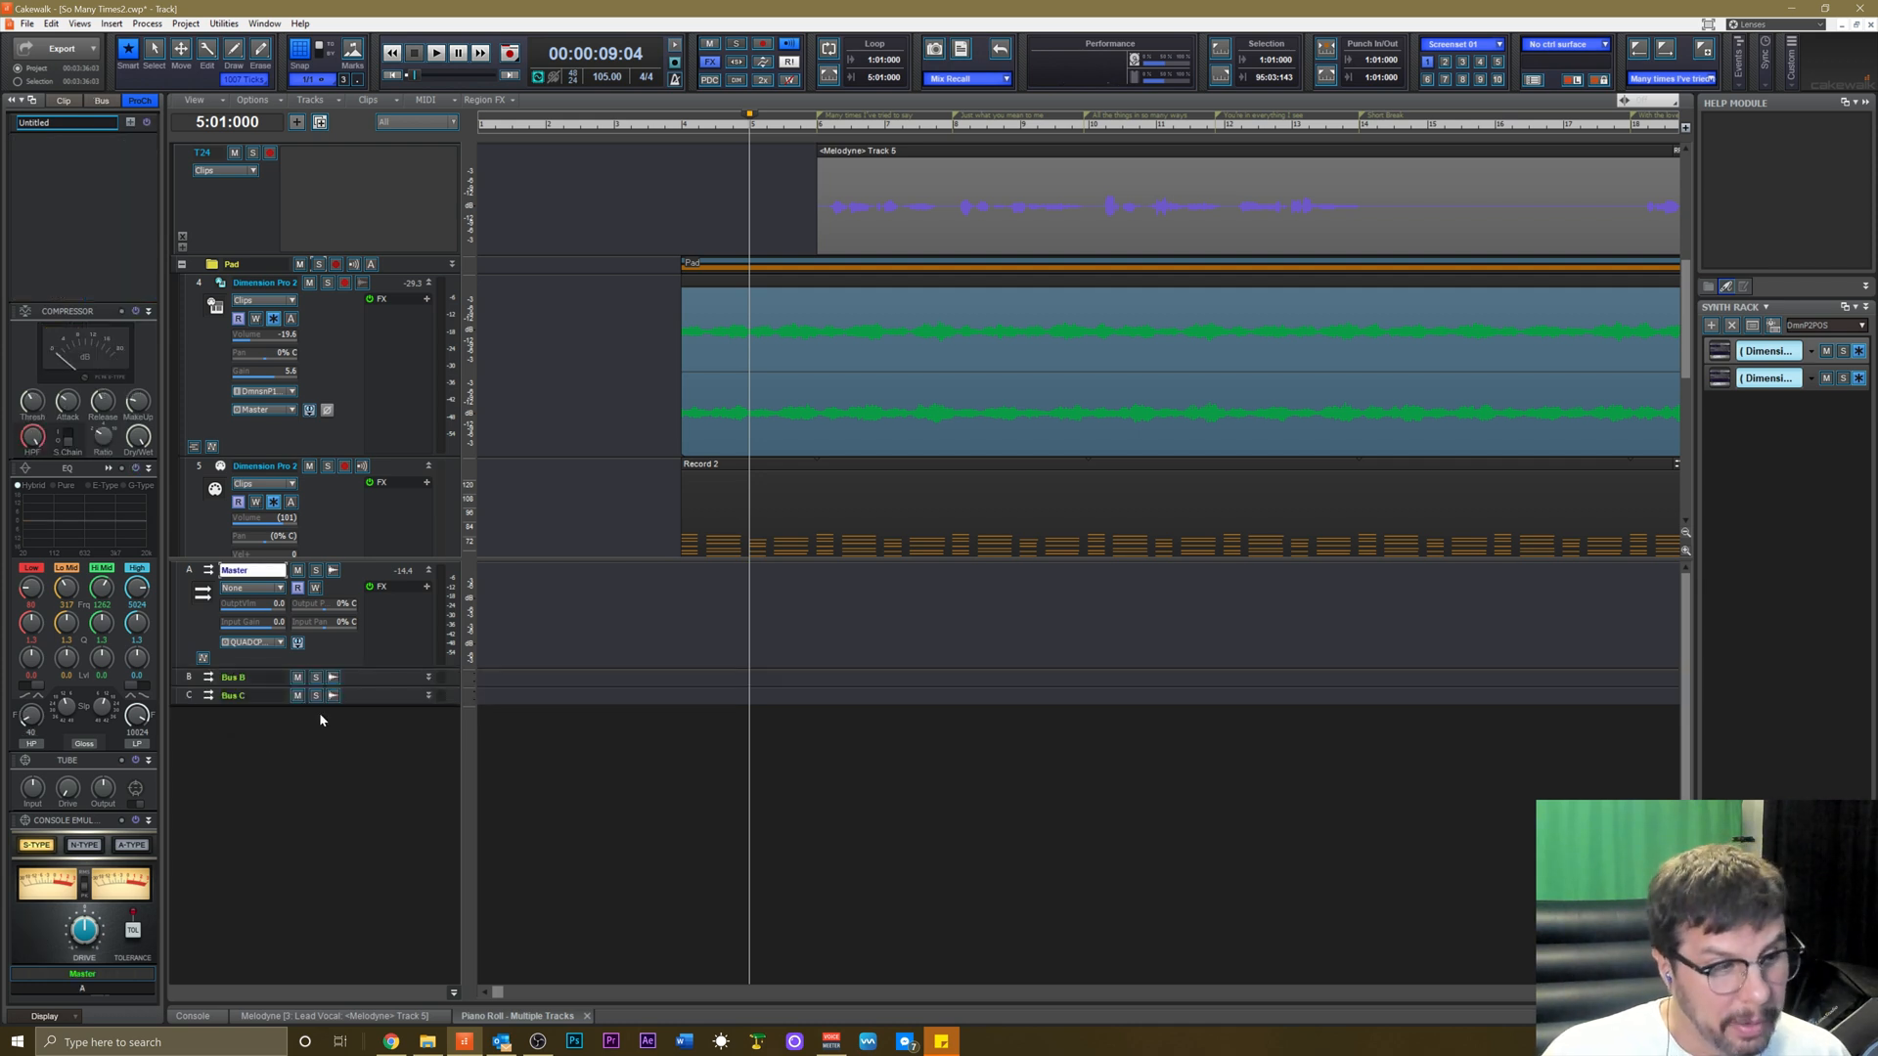
pyautogui.moveTo(383, 688); pyautogui.dragTo(377, 900)
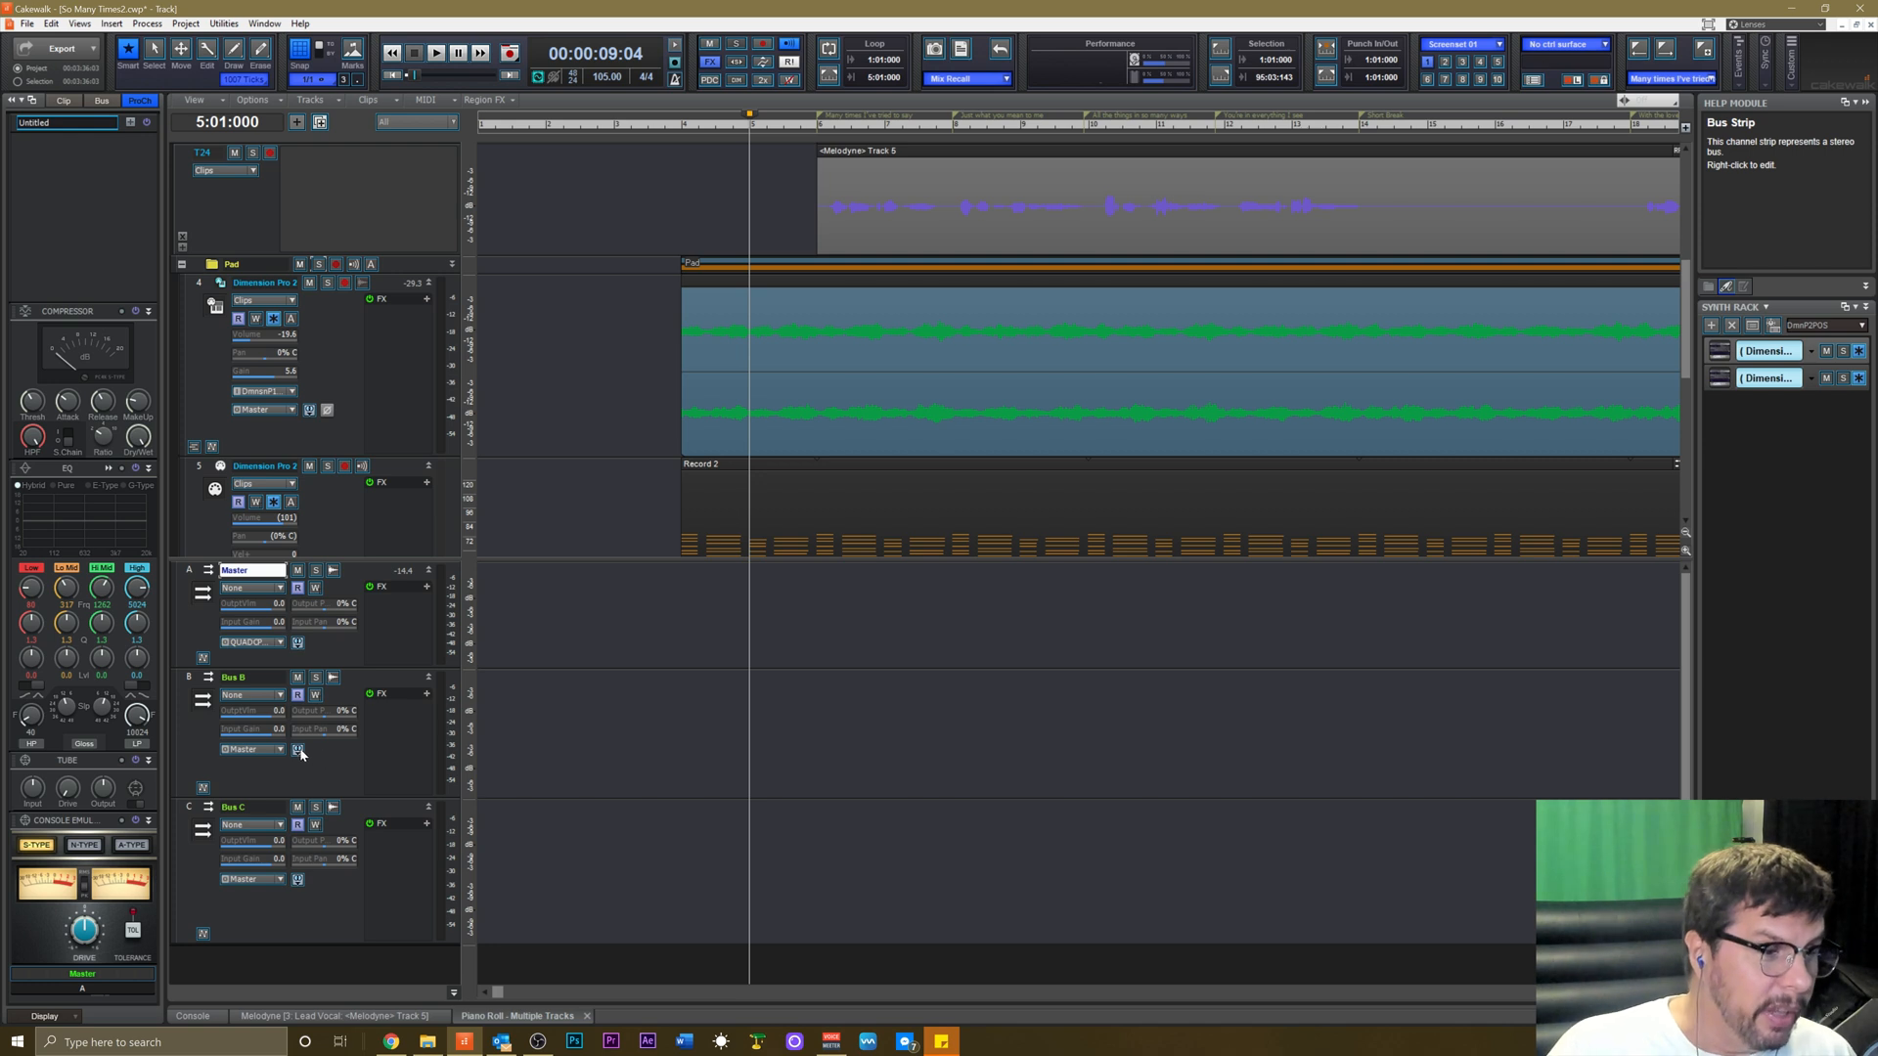
# Rename Bus B as Vocal and Bus C as Music.
pyautogui.press('Tab')
pyautogui.write('Moca')
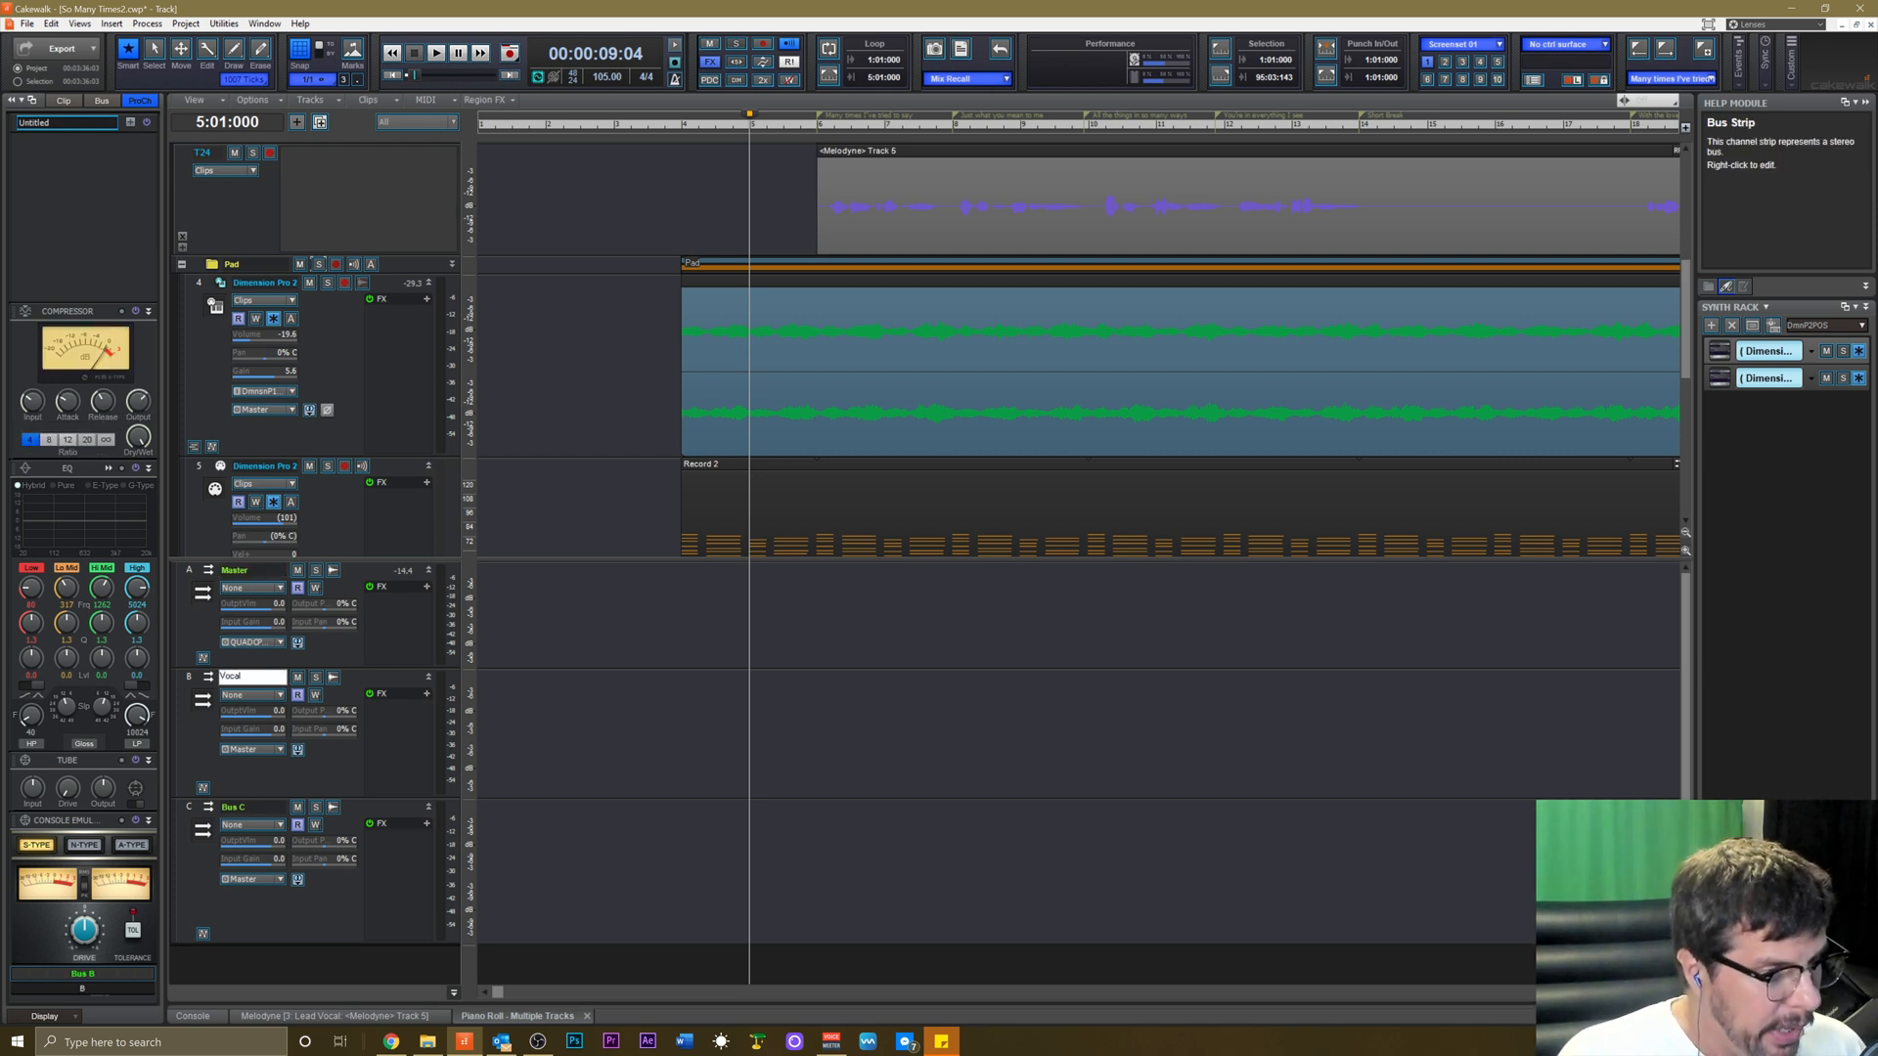
pyautogui.write('l')
pyautogui.press('Return')
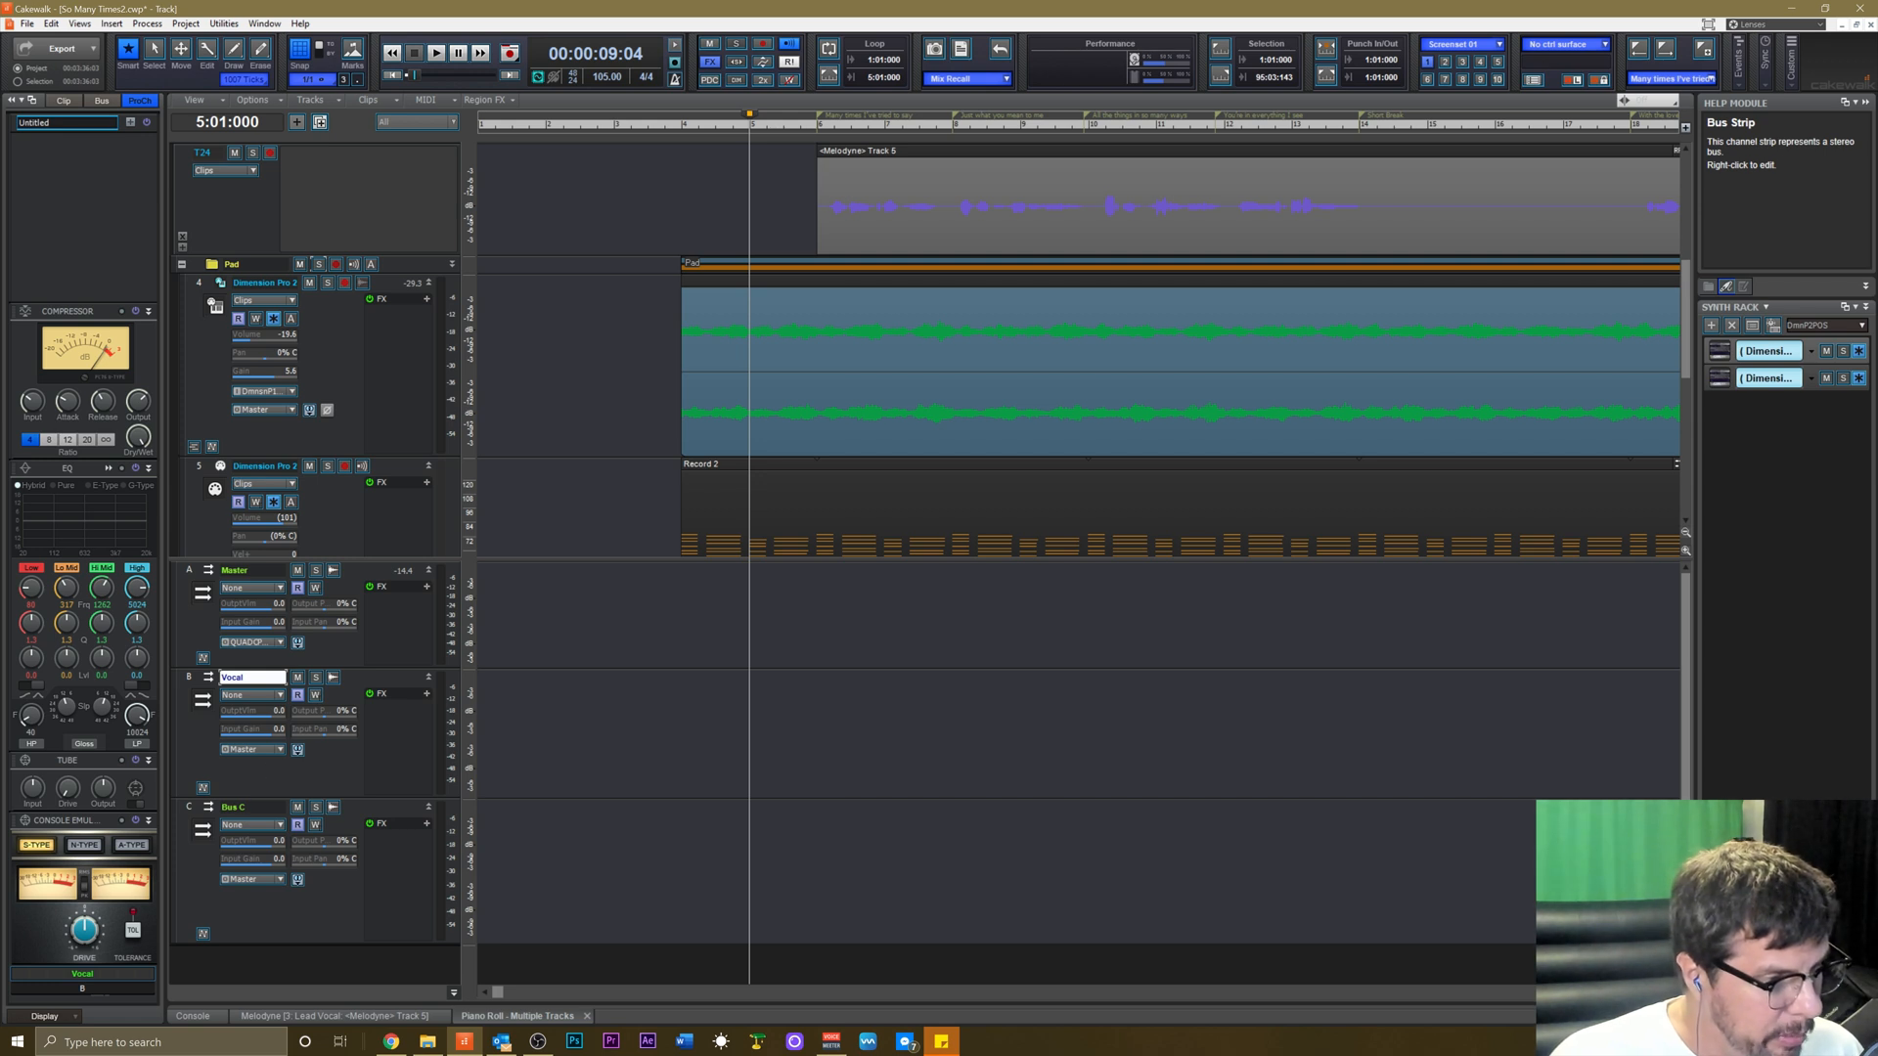
pyautogui.press('Tab')
pyautogui.write('Mu')
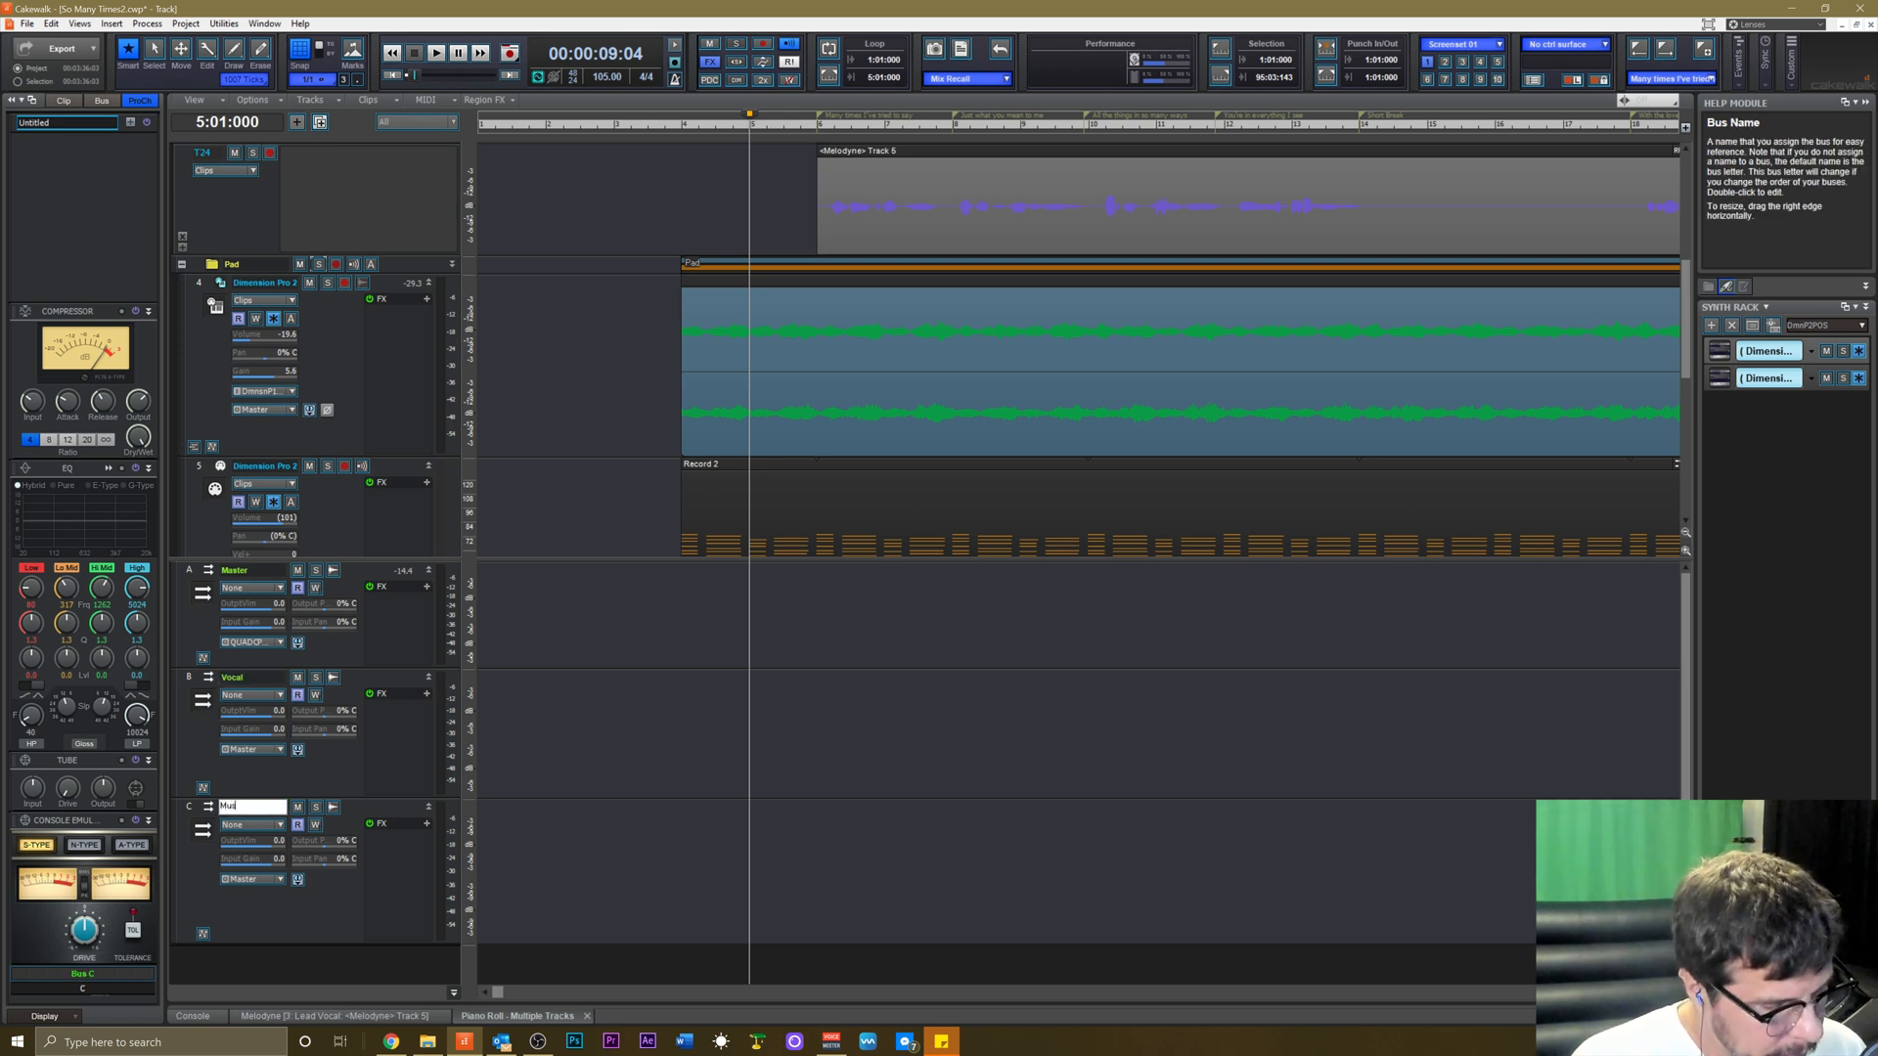
pyautogui.write('sic')
pyautogui.press('Return')
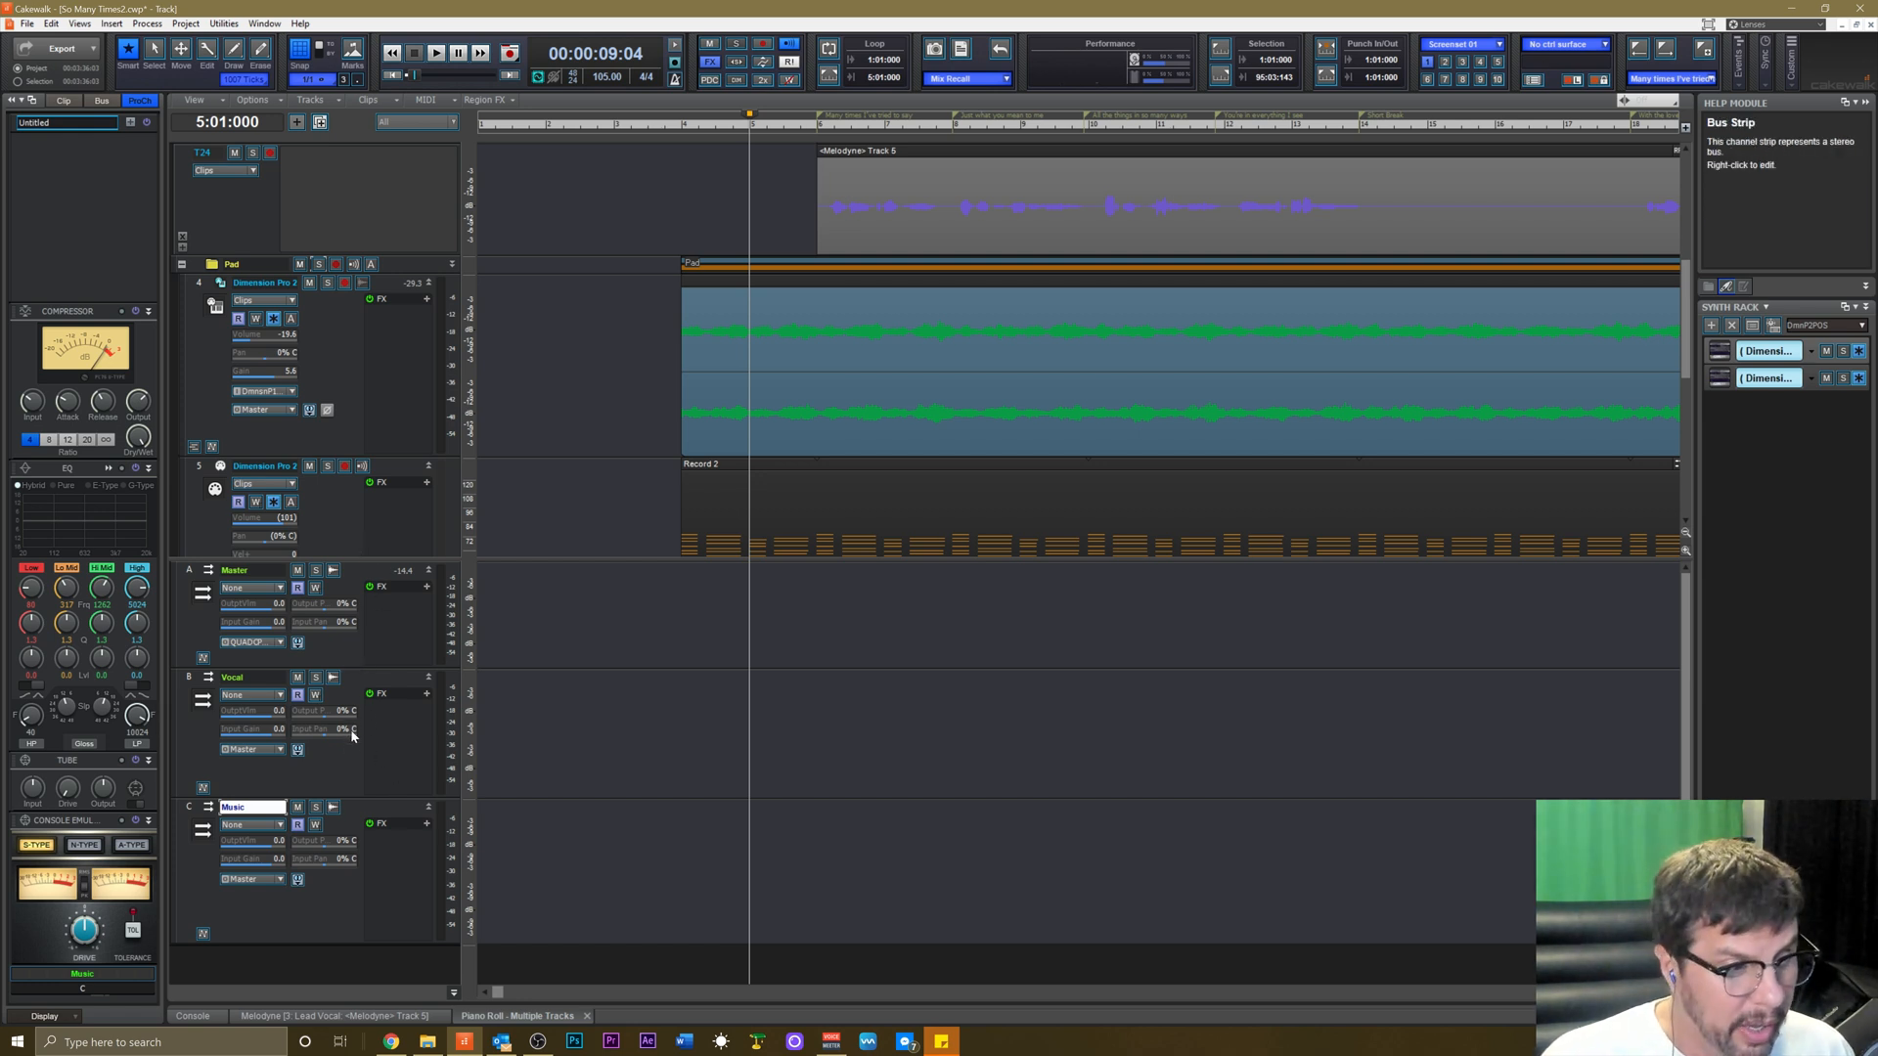
# Route the outputs of the Audio Loop and Drums tracks to the Music bus.
pyautogui.scroll(3, 365, 415)
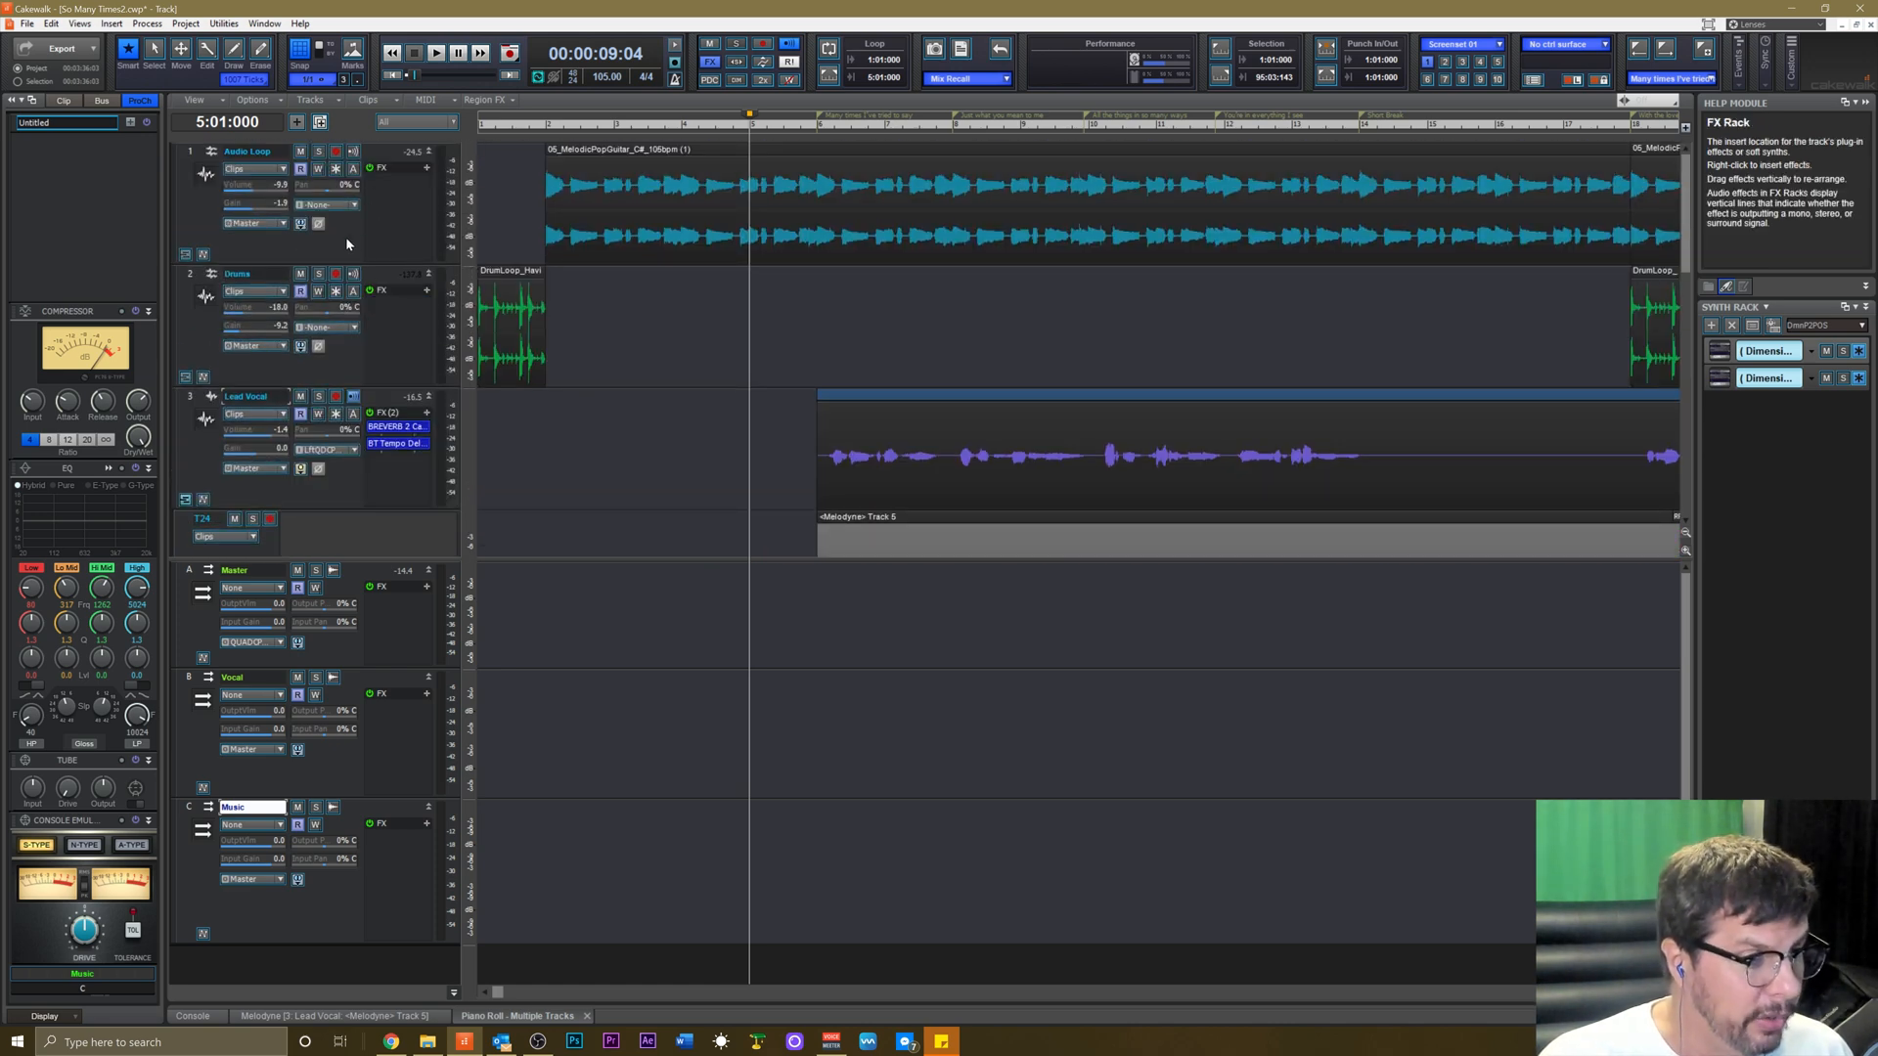
pyautogui.click(347, 244)
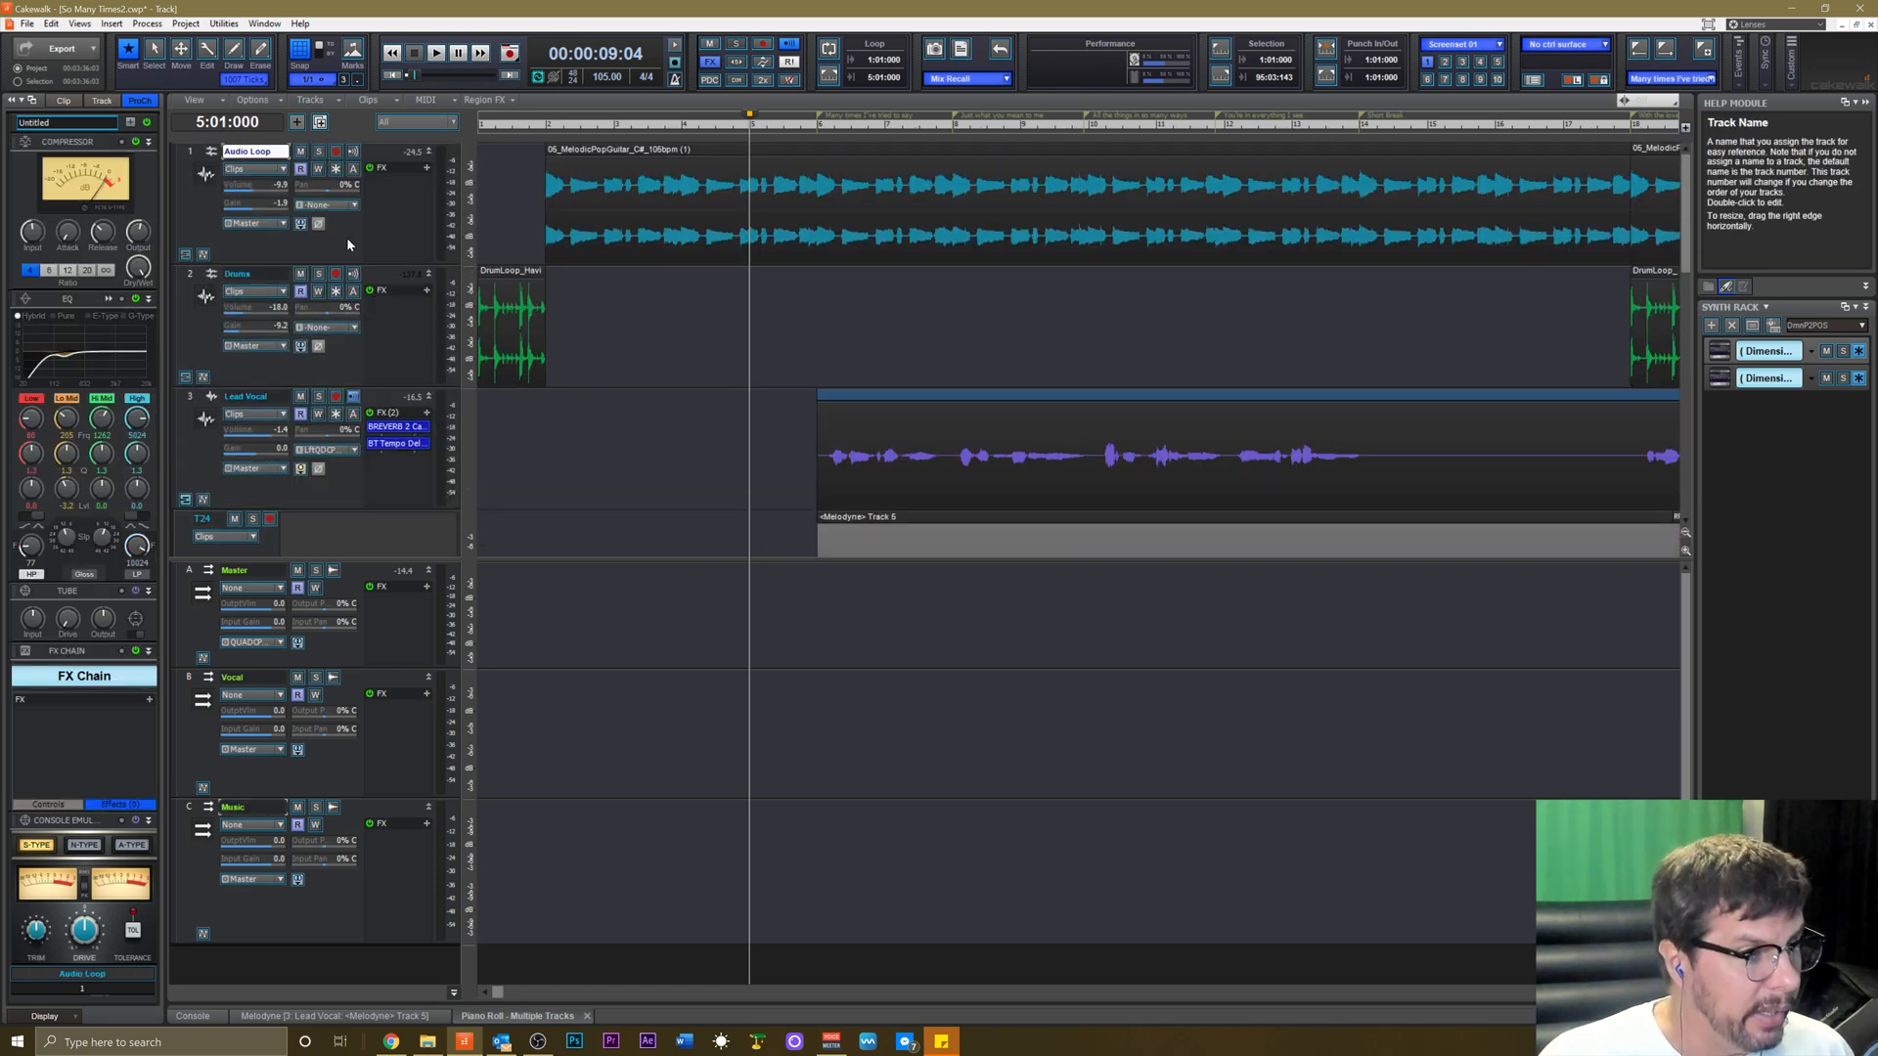
pyautogui.click(284, 224)
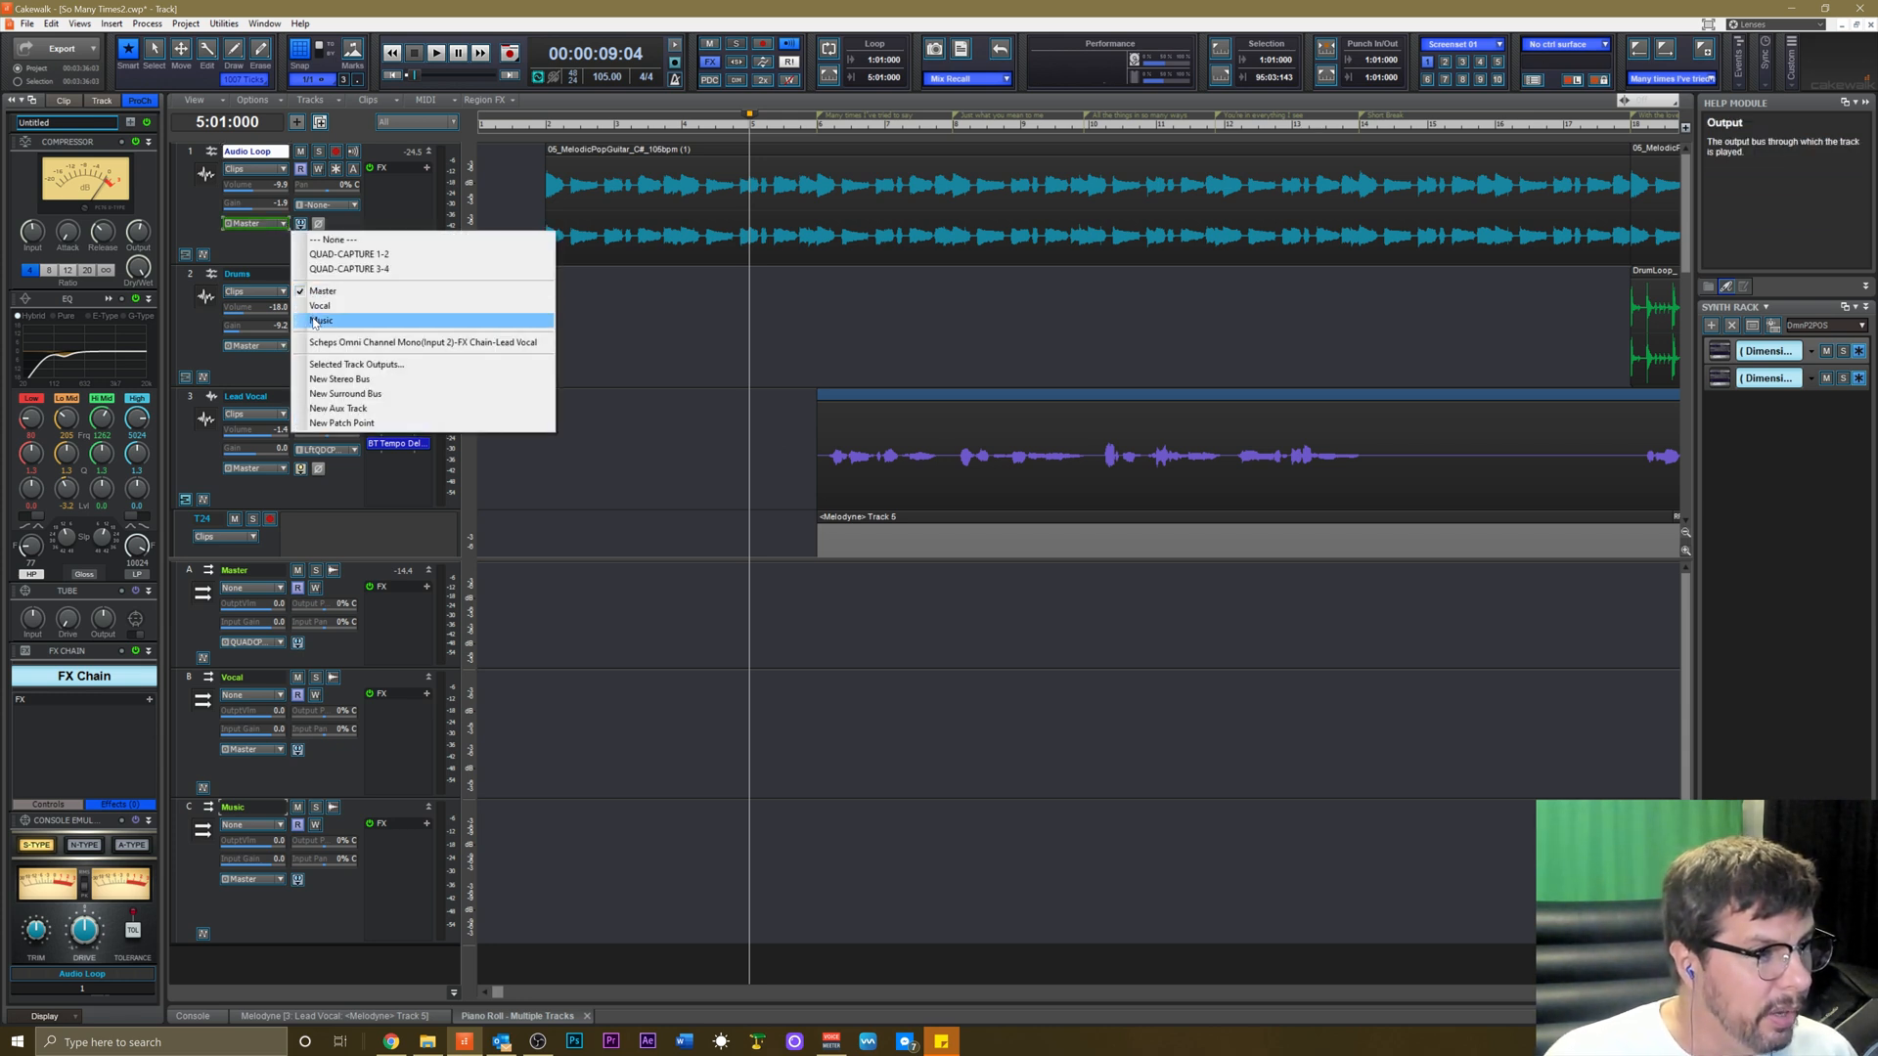
pyautogui.click(314, 321)
pyautogui.scroll(-2, 314, 262)
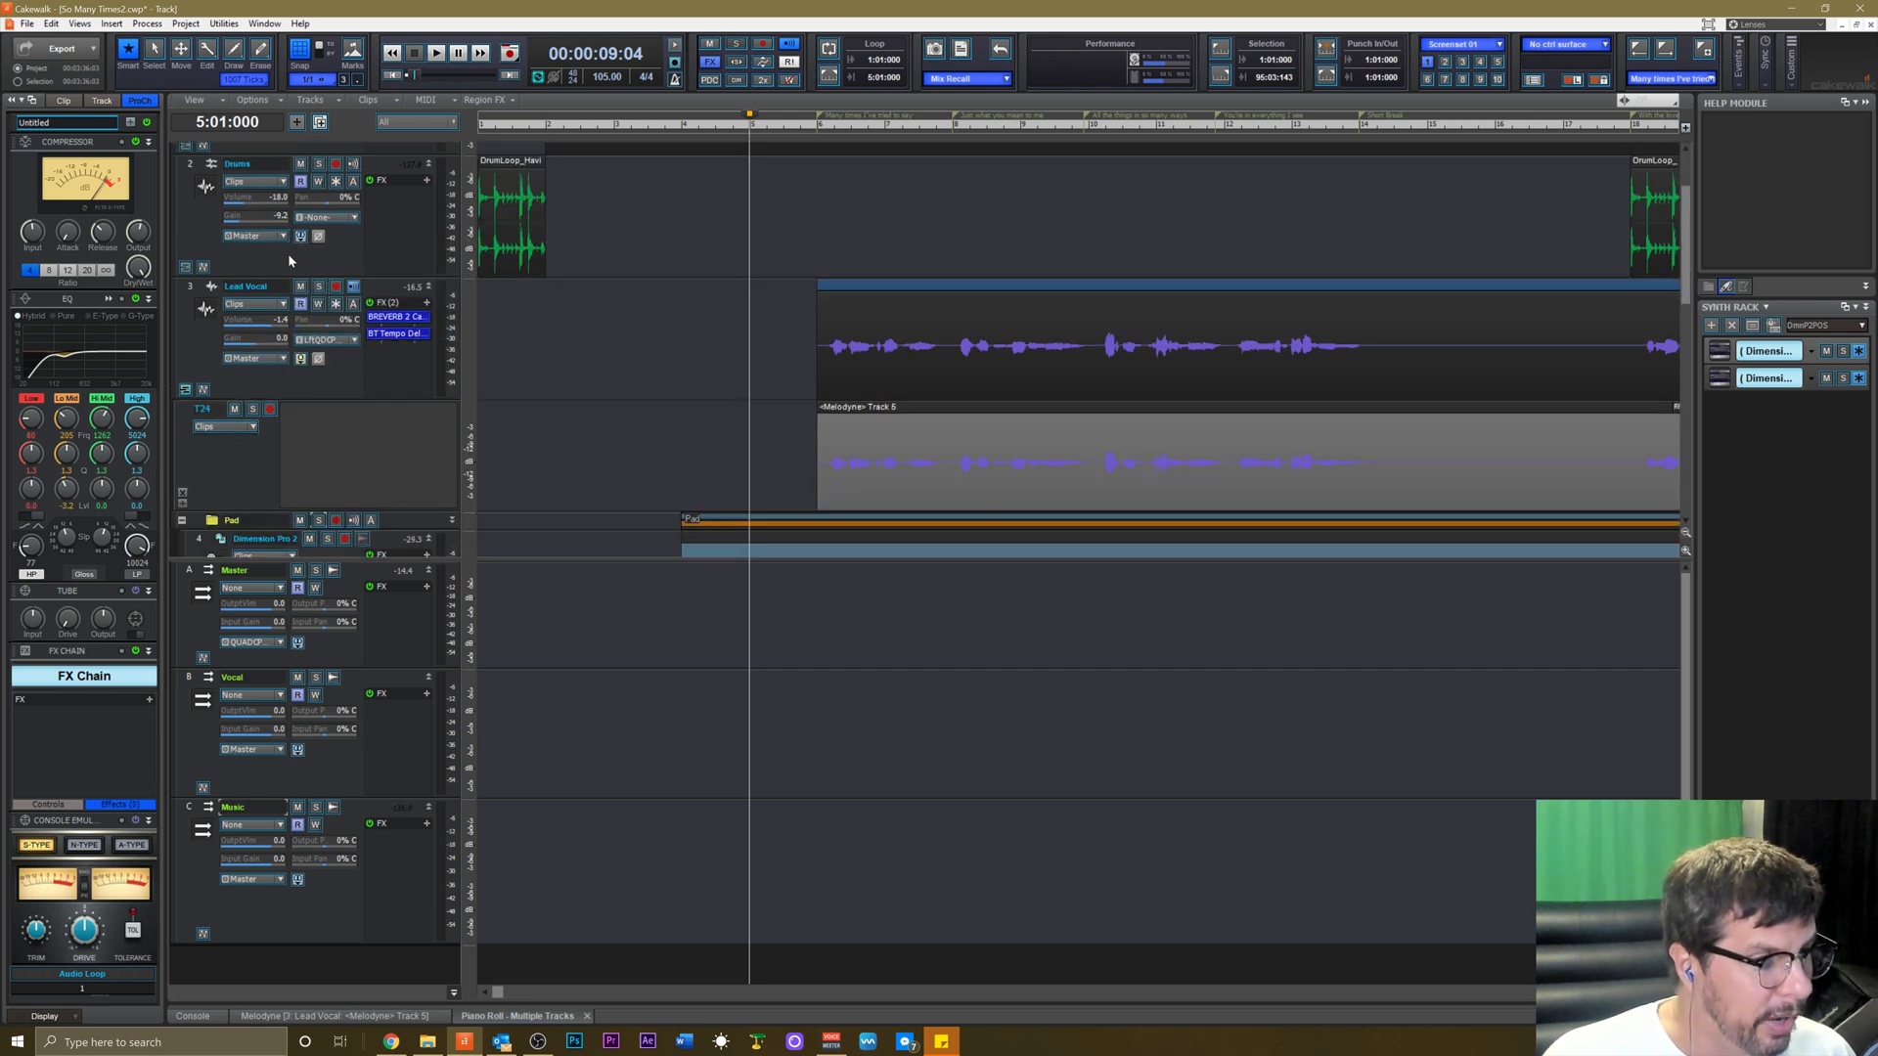
pyautogui.click(283, 237)
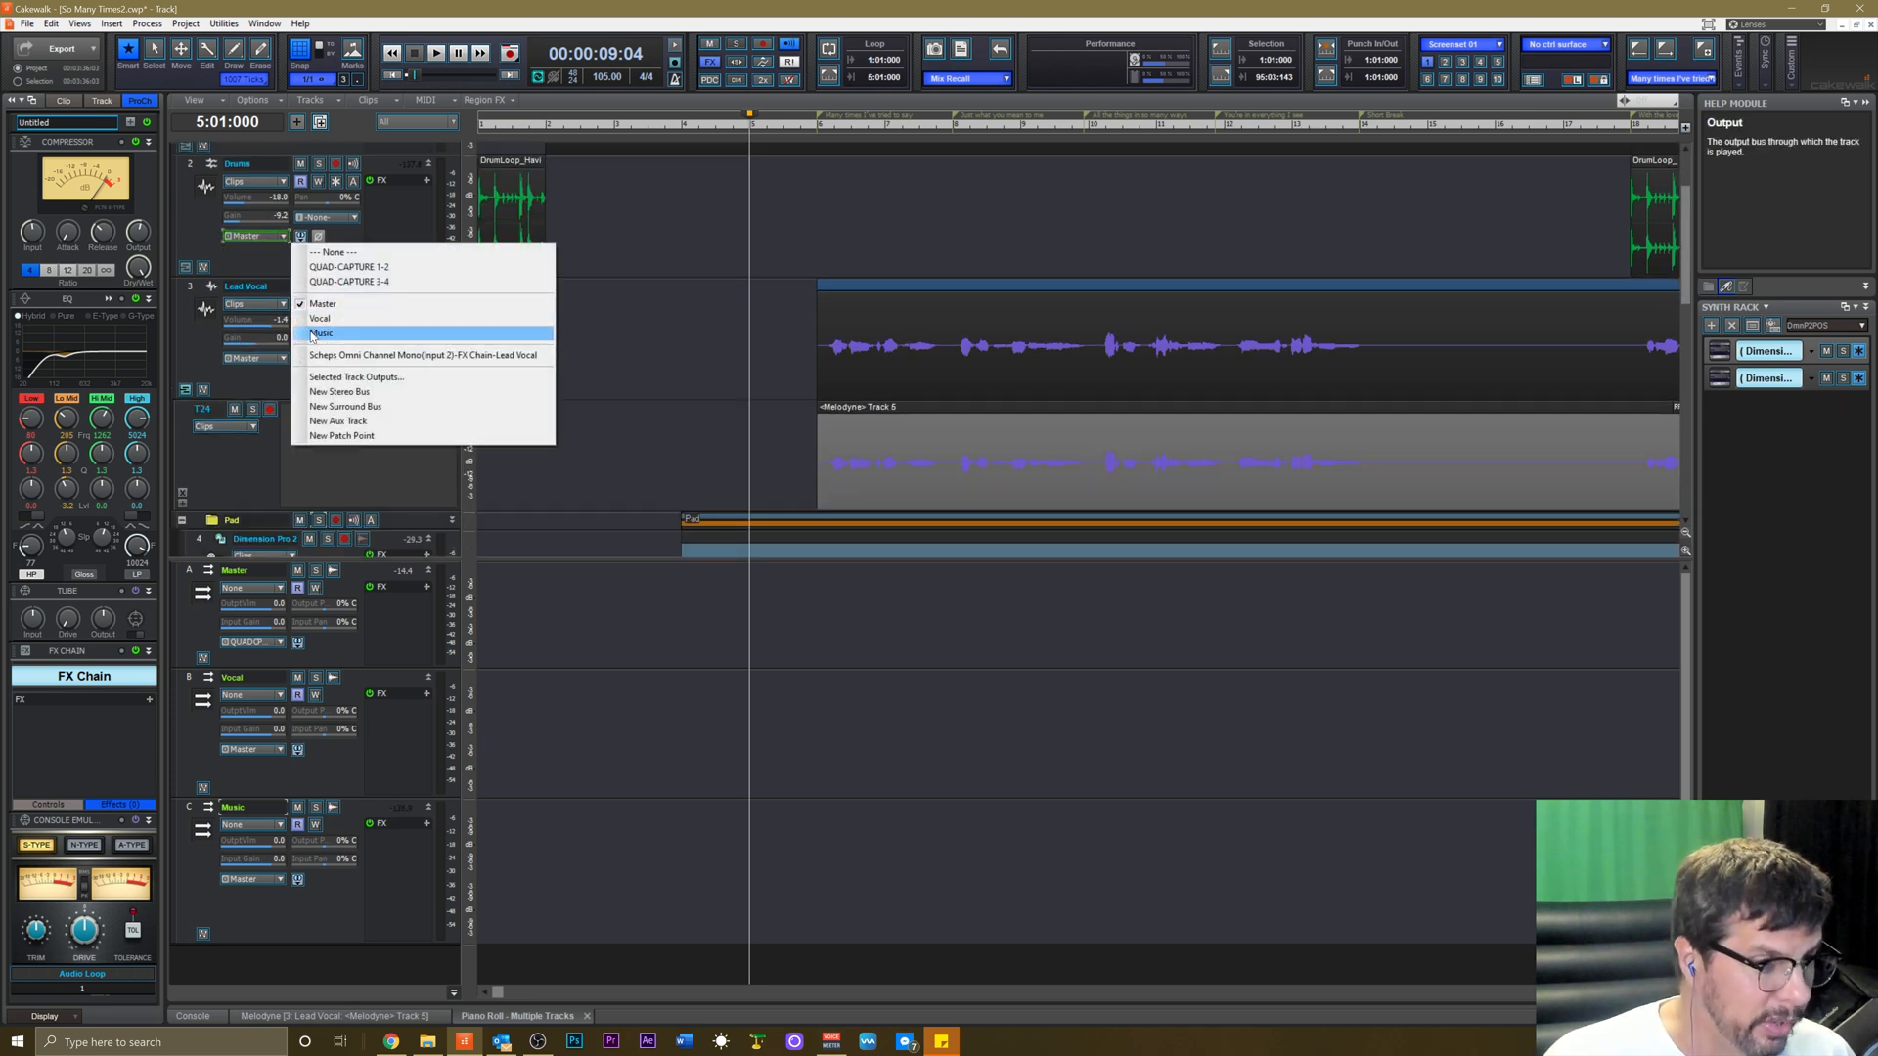
pyautogui.click(314, 332)
# Change the Drums track's output to the Vocal bus.
pyautogui.scroll(1, 293, 303)
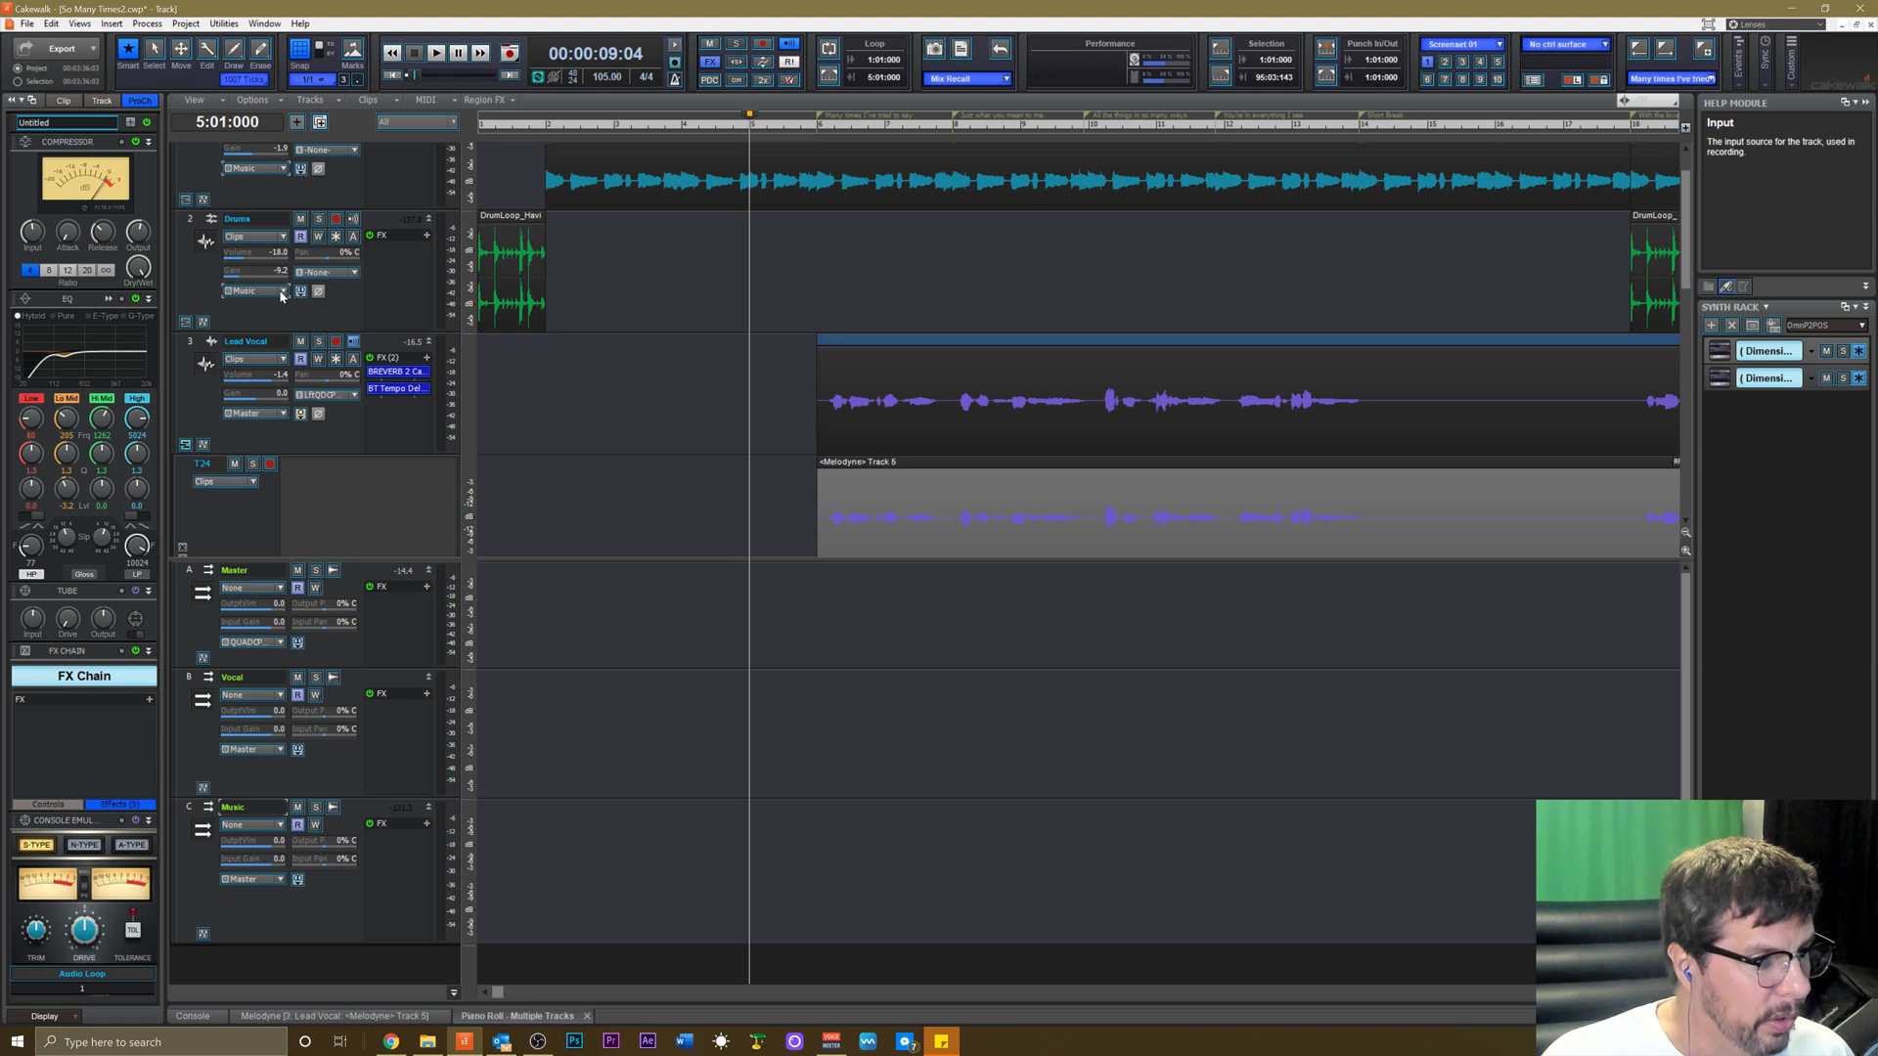
pyautogui.scroll(1, 284, 295)
pyautogui.scroll(-2, 298, 311)
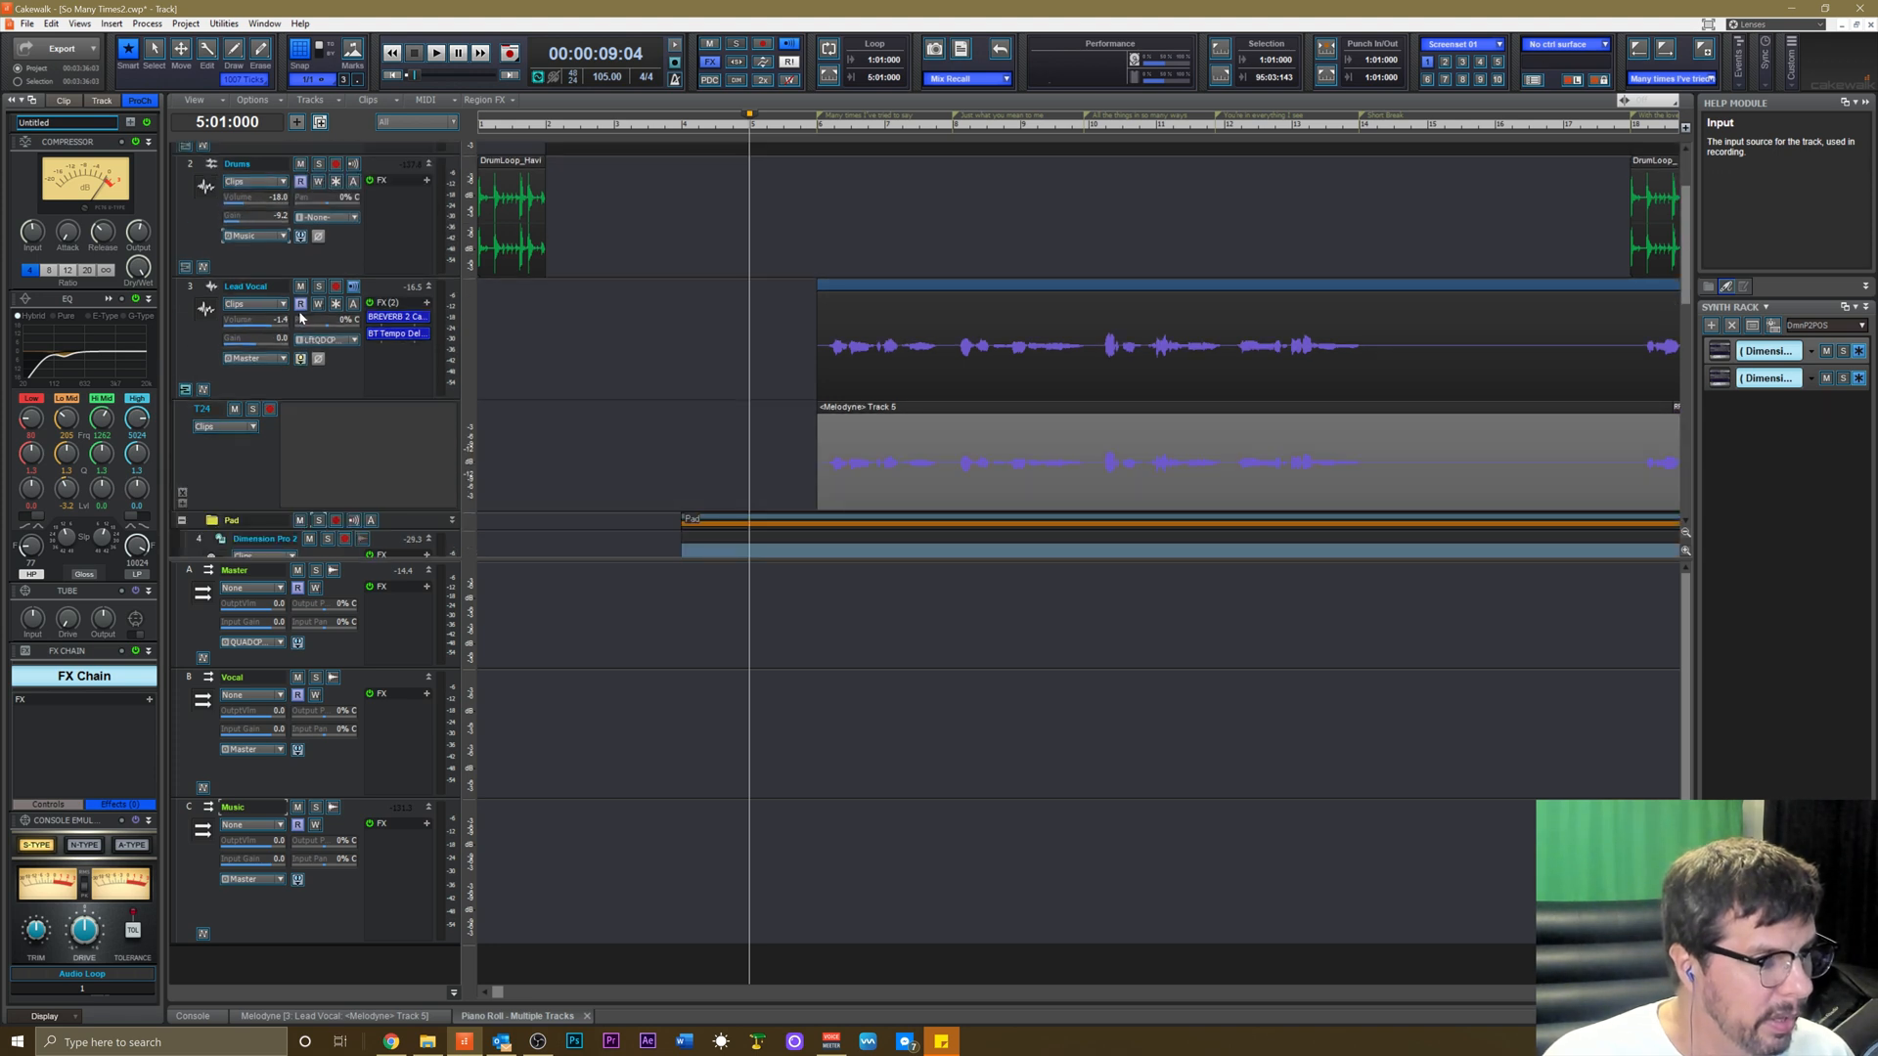
pyautogui.click(284, 237)
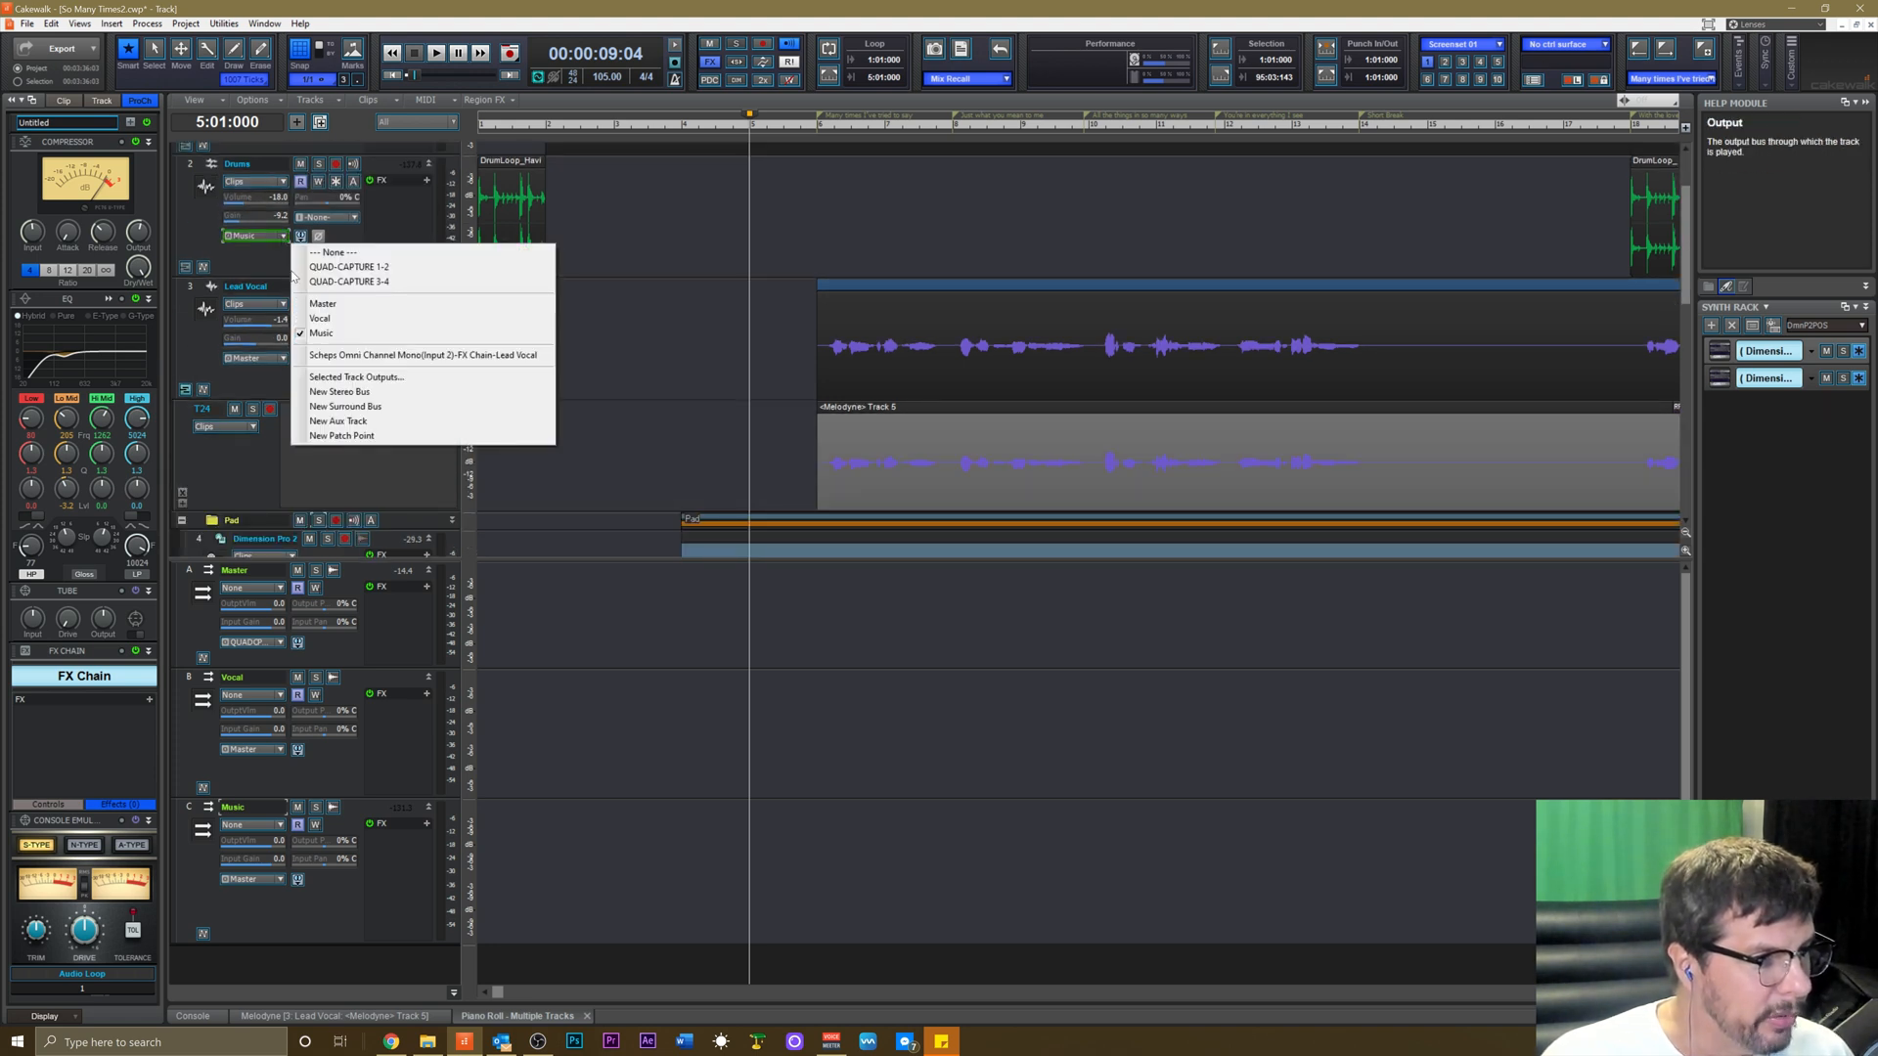
pyautogui.click(311, 319)
# Route the outputs of the Dimension Pro 2 pad and Dimension Pro 3 audio tracks to the Music bus.
pyautogui.scroll(-3, 321, 294)
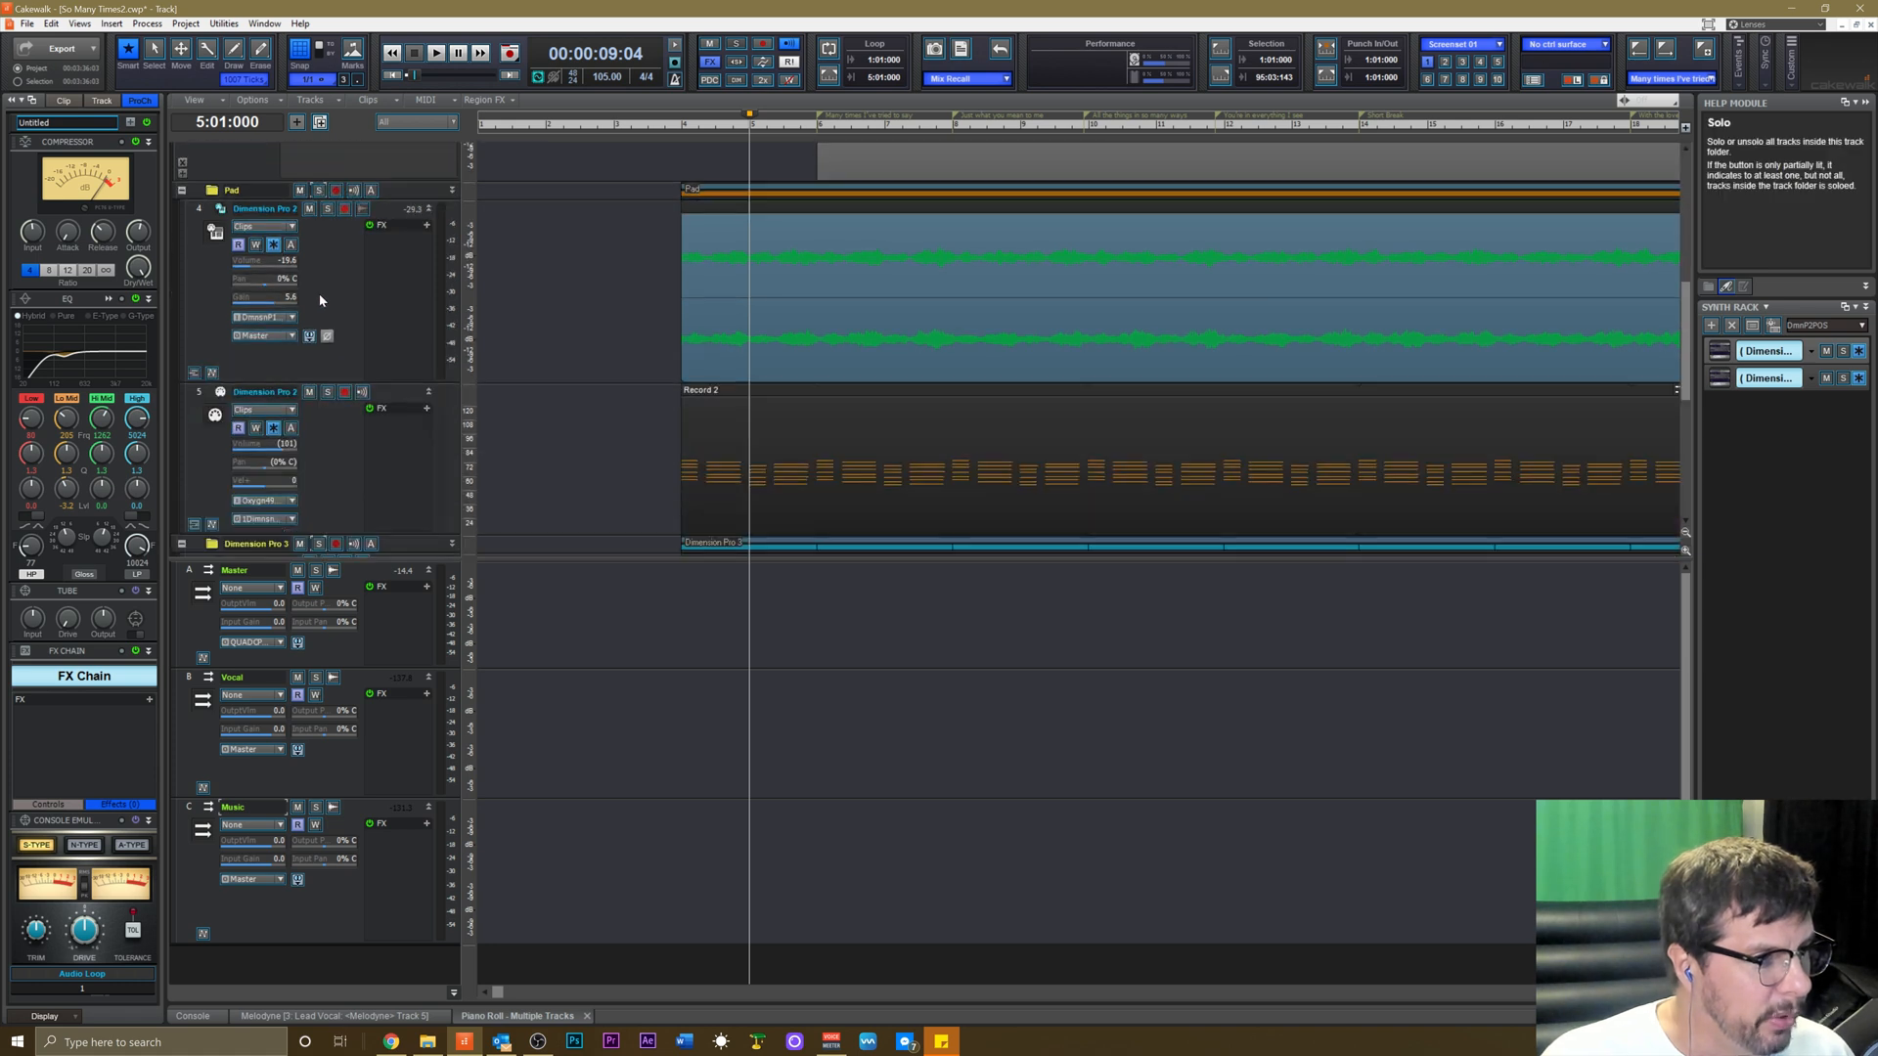
pyautogui.click(290, 336)
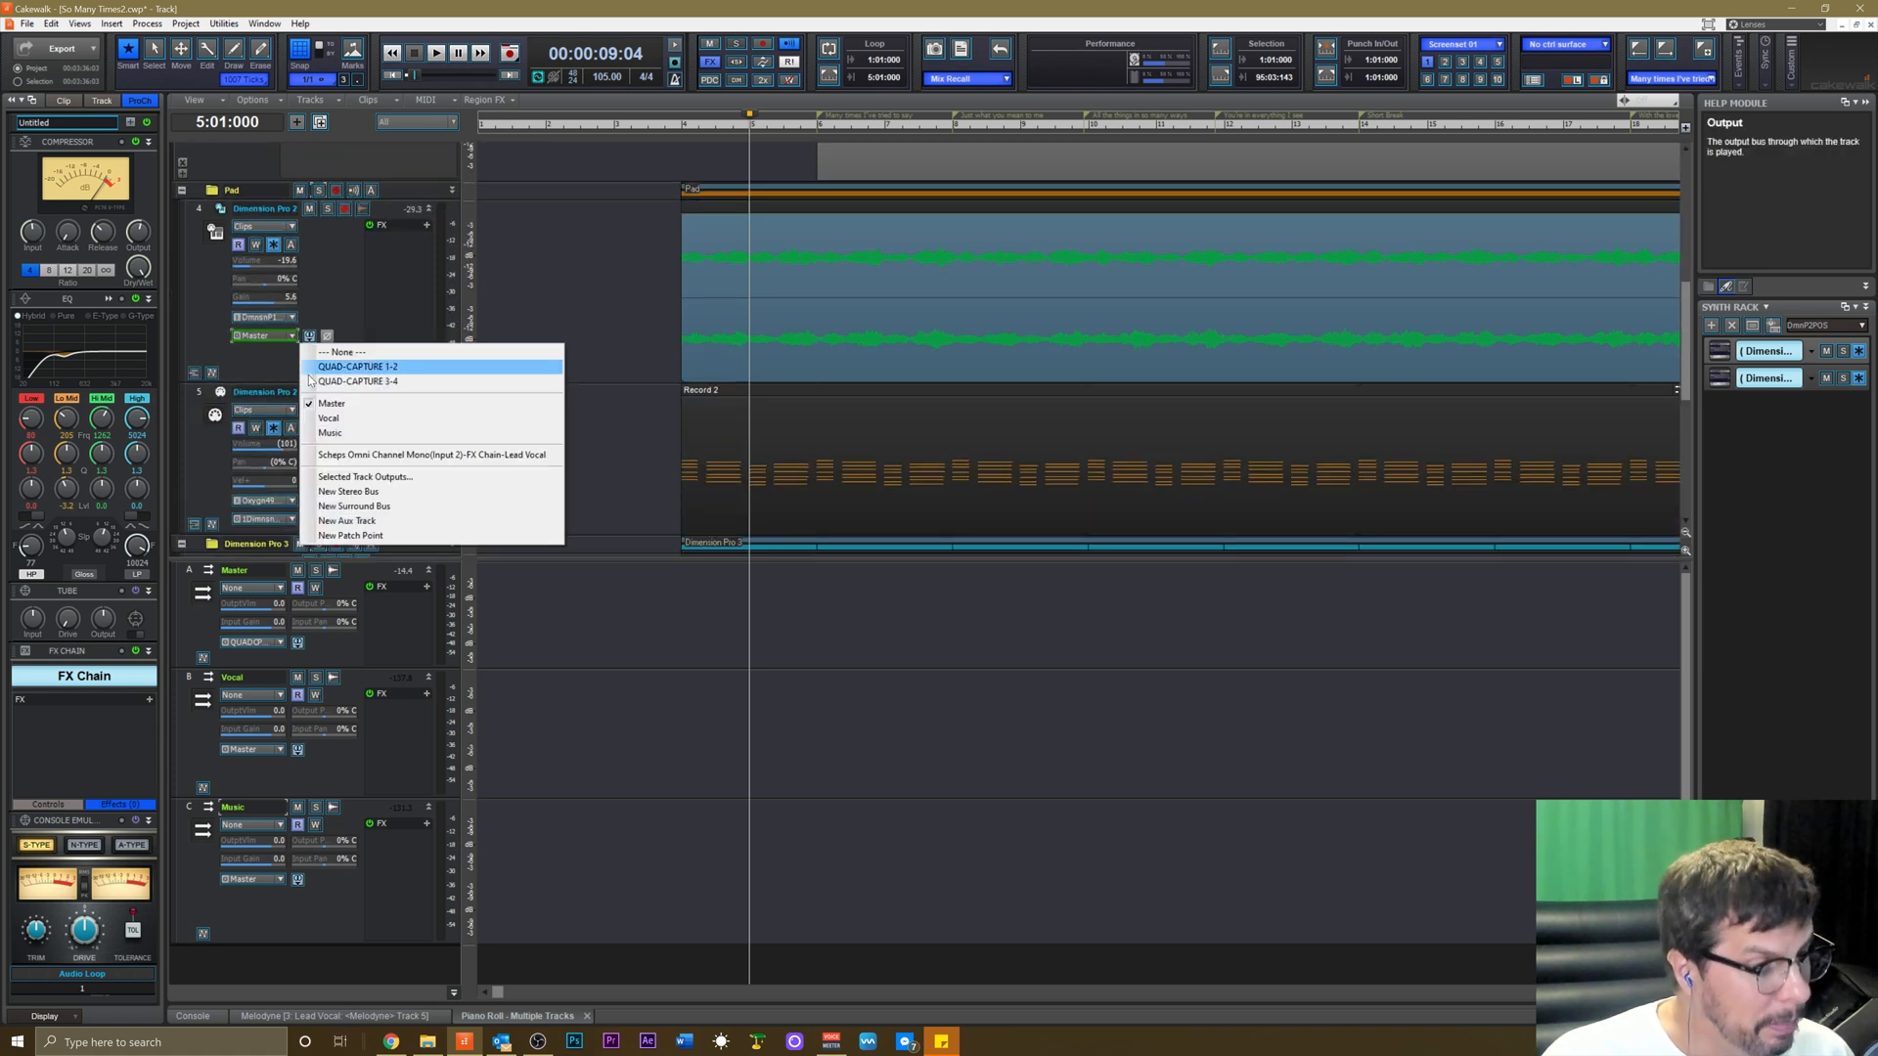
pyautogui.click(328, 432)
pyautogui.scroll(-3, 329, 313)
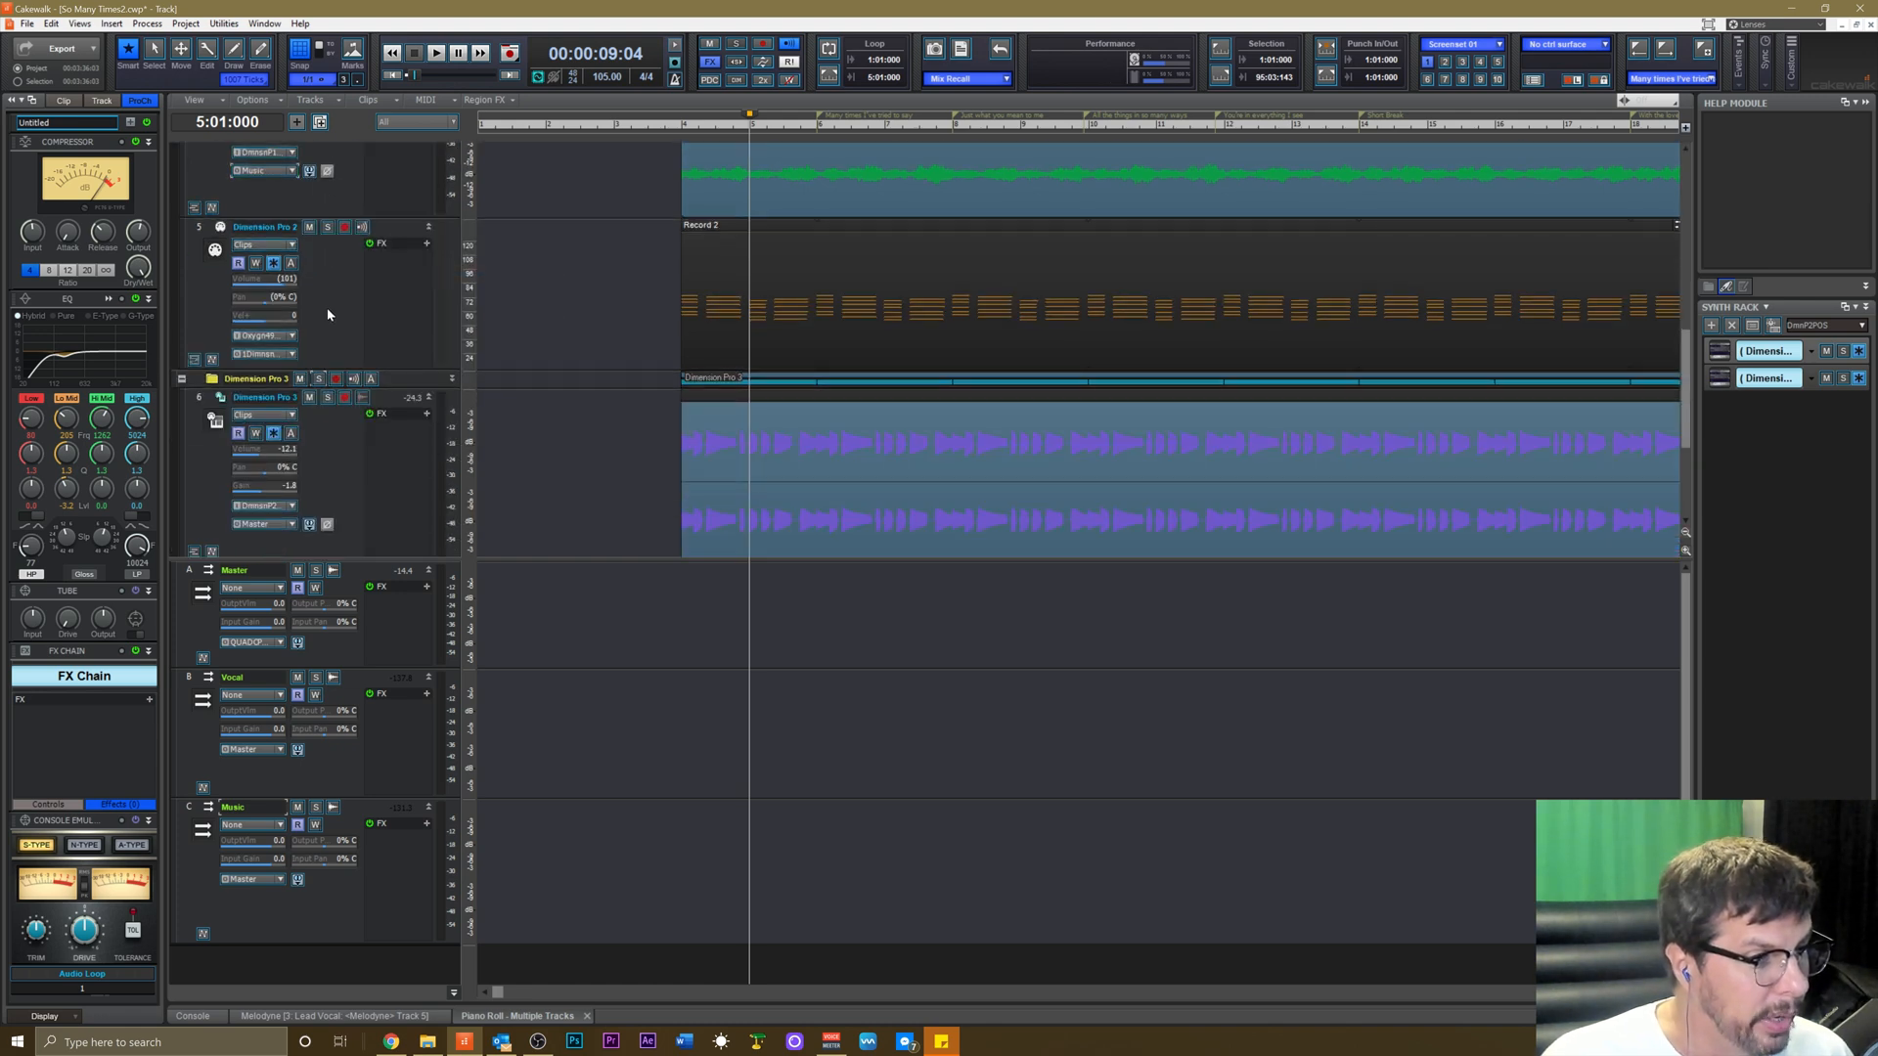
pyautogui.moveTo(320, 365)
pyautogui.mouseDown()
pyautogui.moveTo(322, 420)
pyautogui.moveTo(333, 331)
pyautogui.mouseUp()
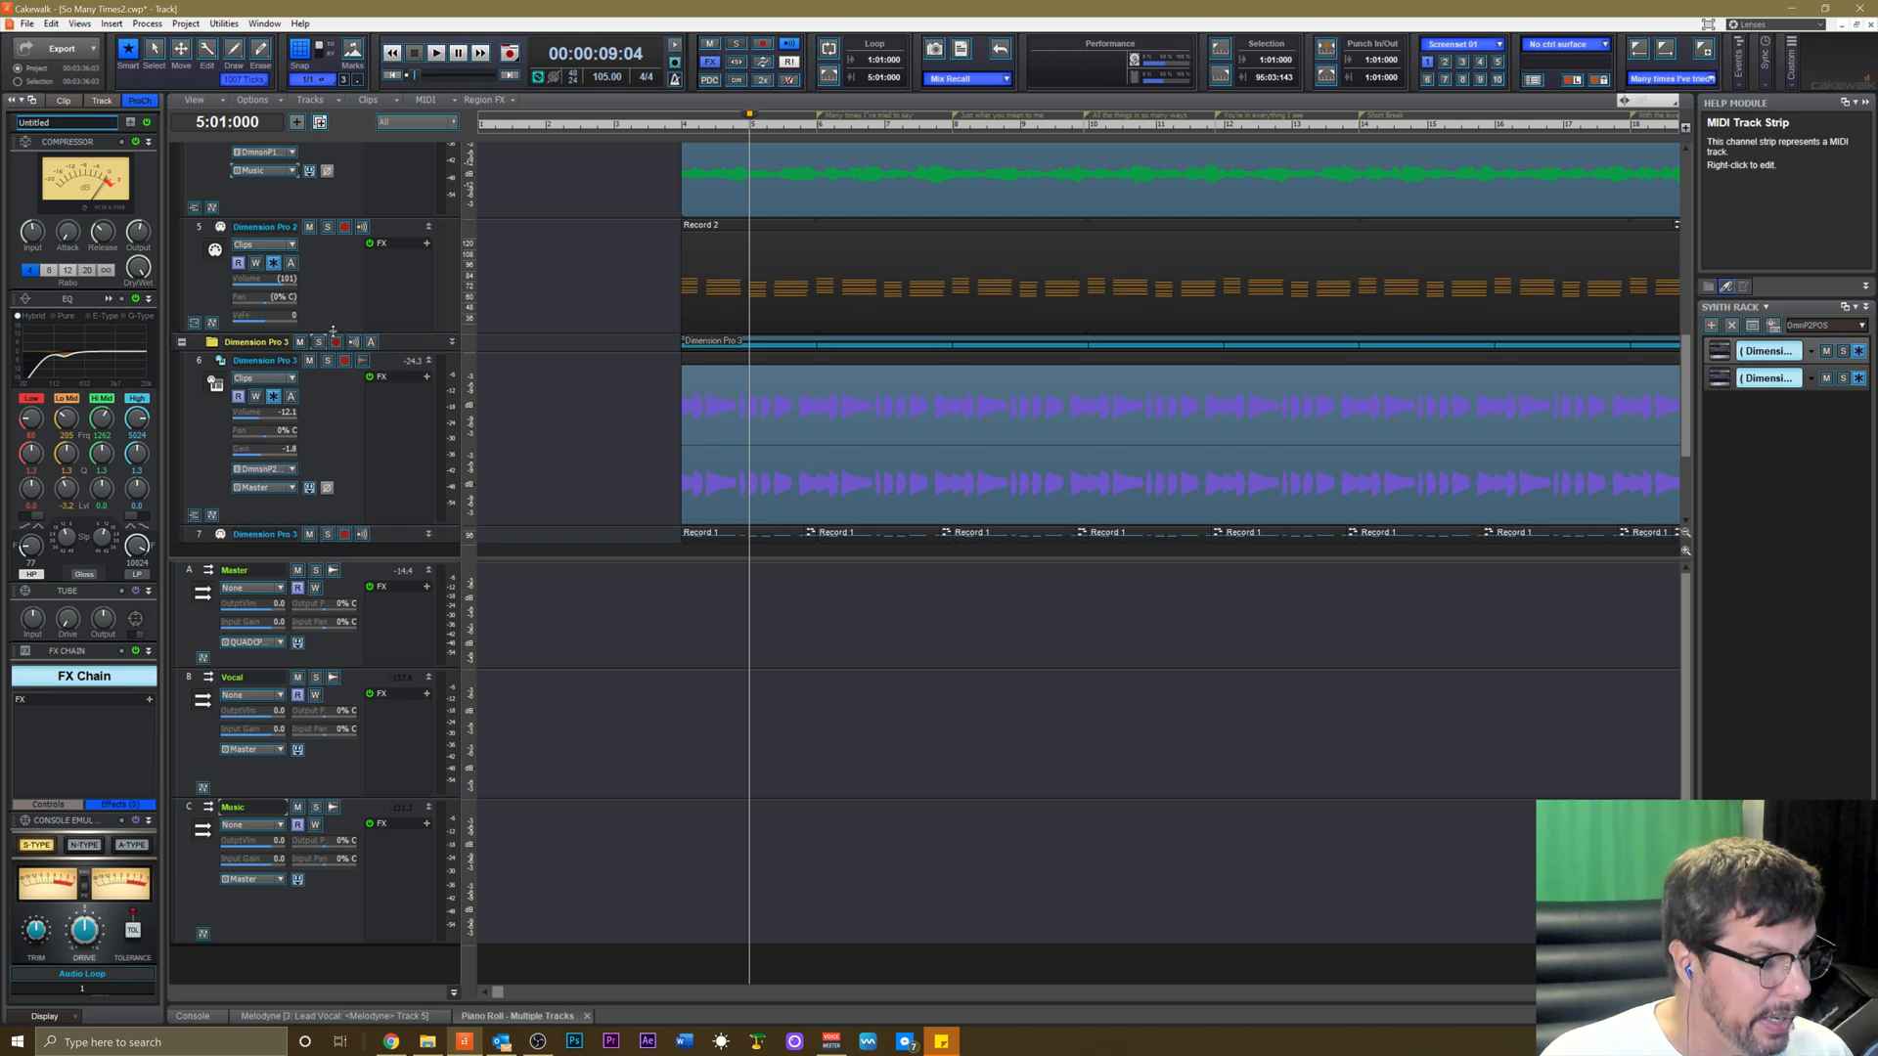
pyautogui.scroll(-2, 318, 371)
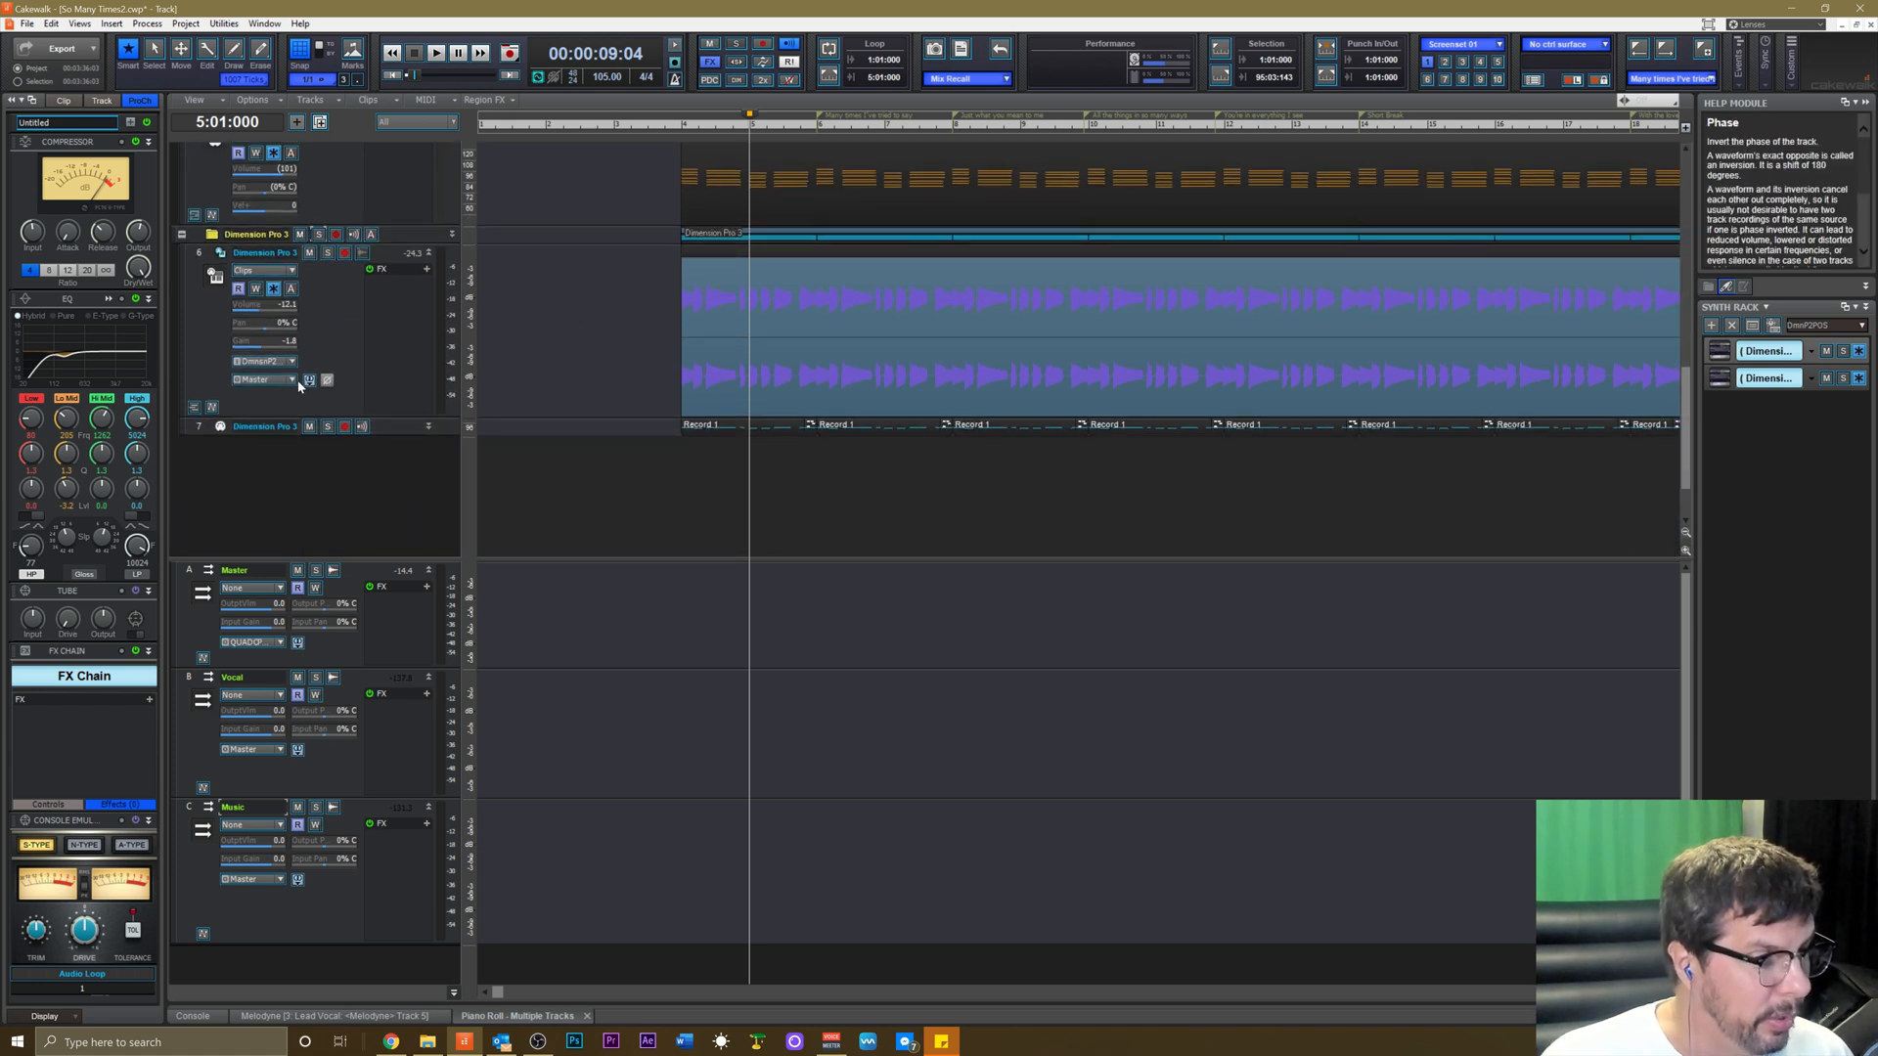
pyautogui.click(293, 380)
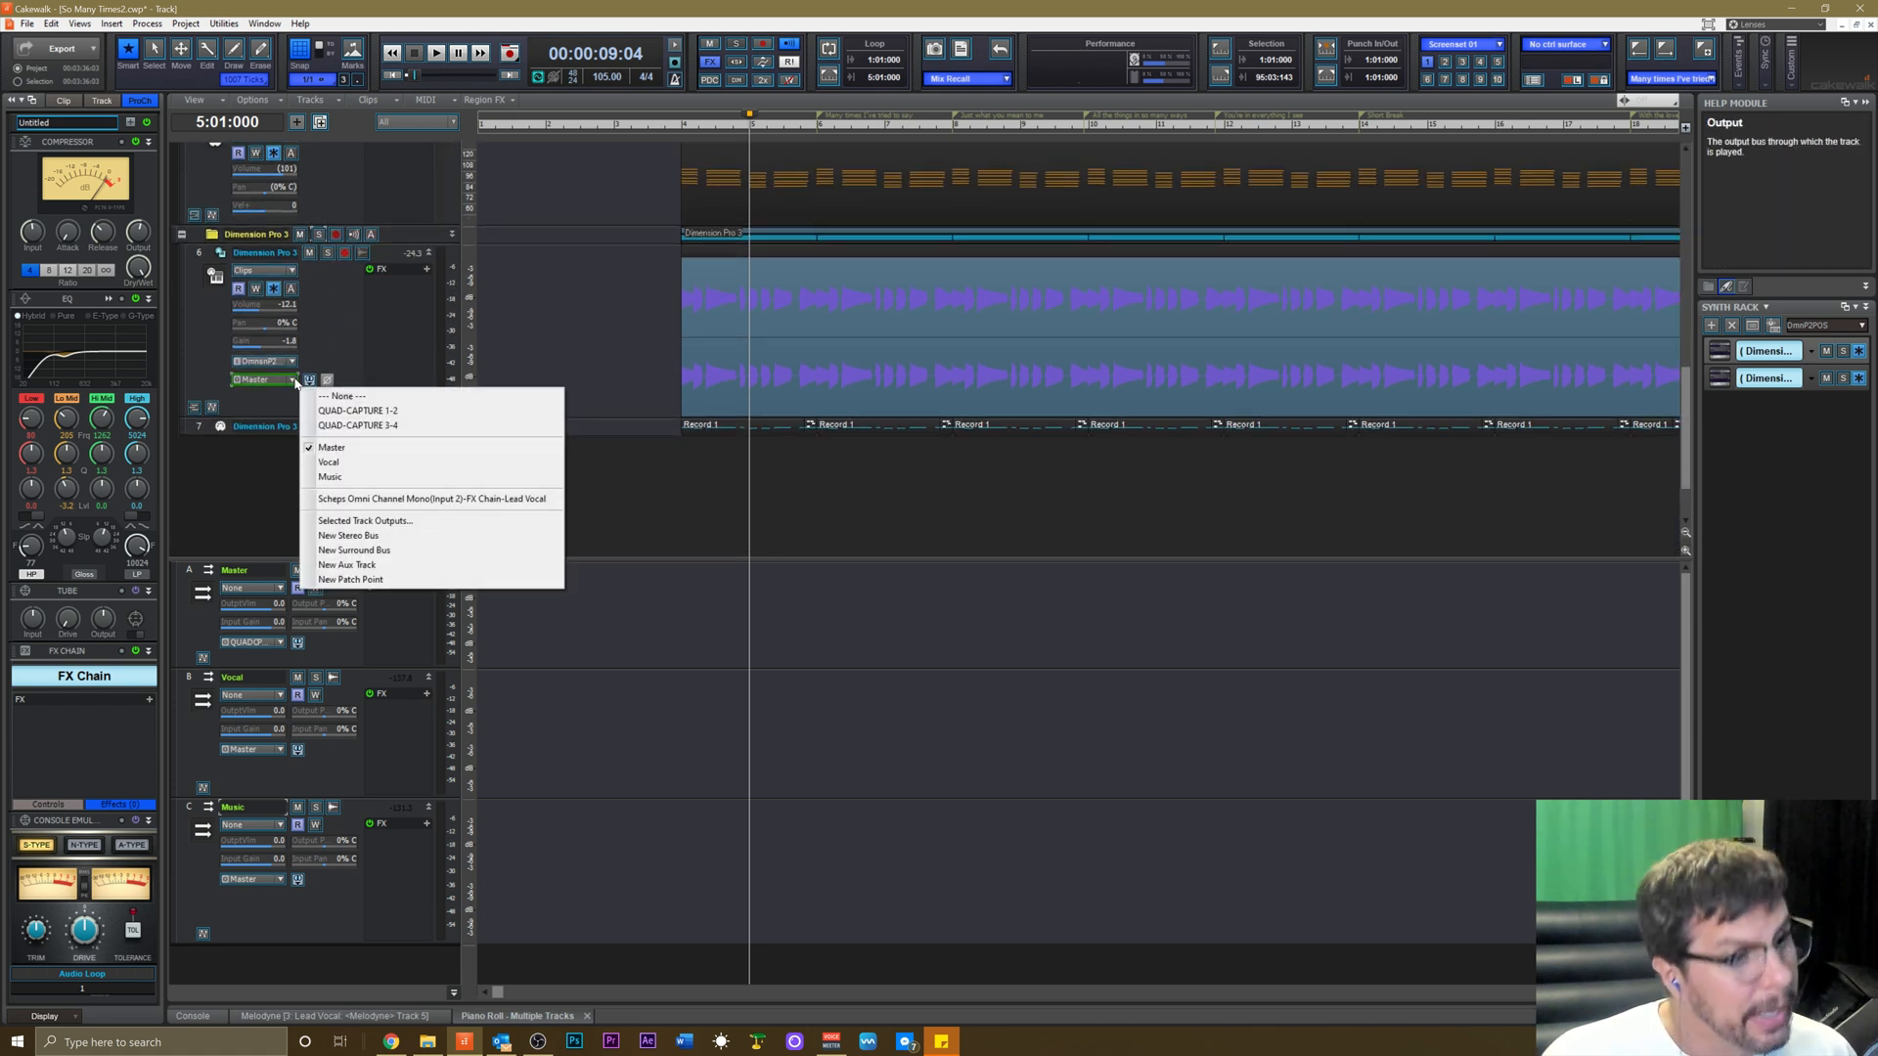
pyautogui.click(321, 477)
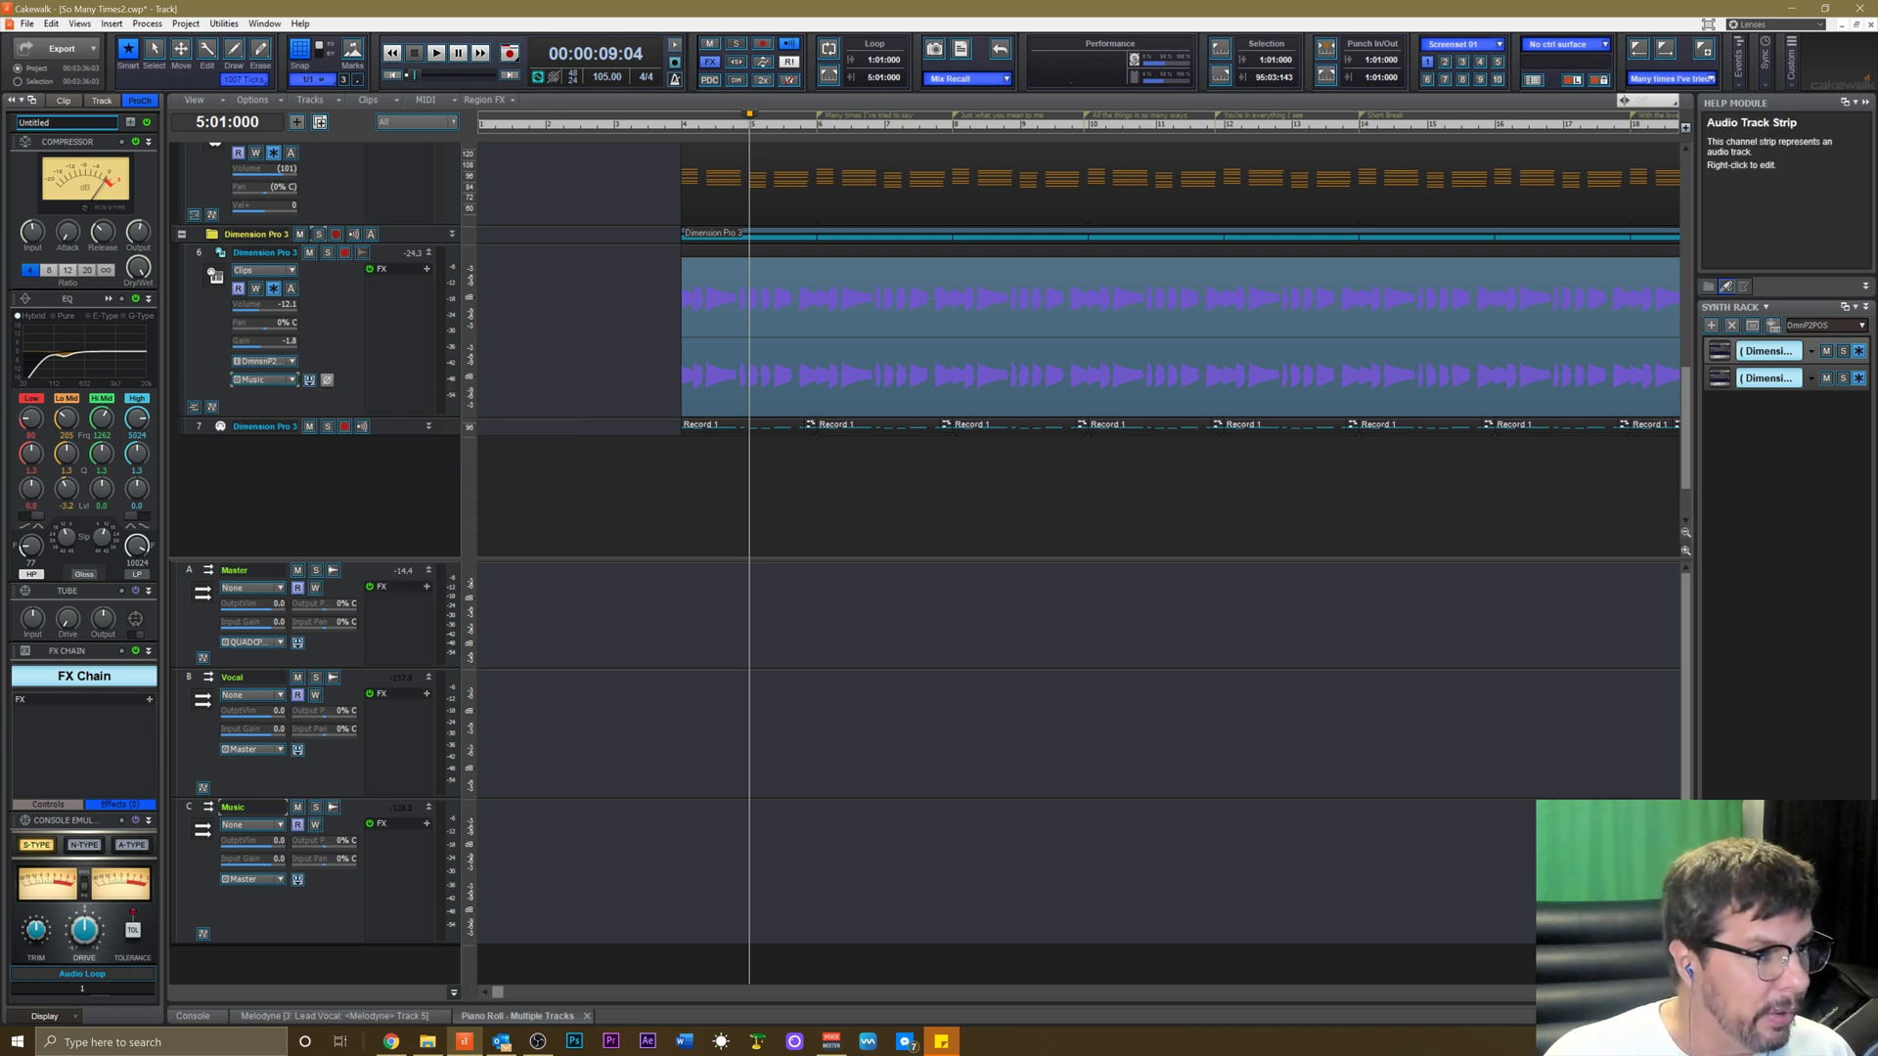
# Rename the Dimension Pro 3 track folder as Bass.
pyautogui.doubleClick(252, 233)
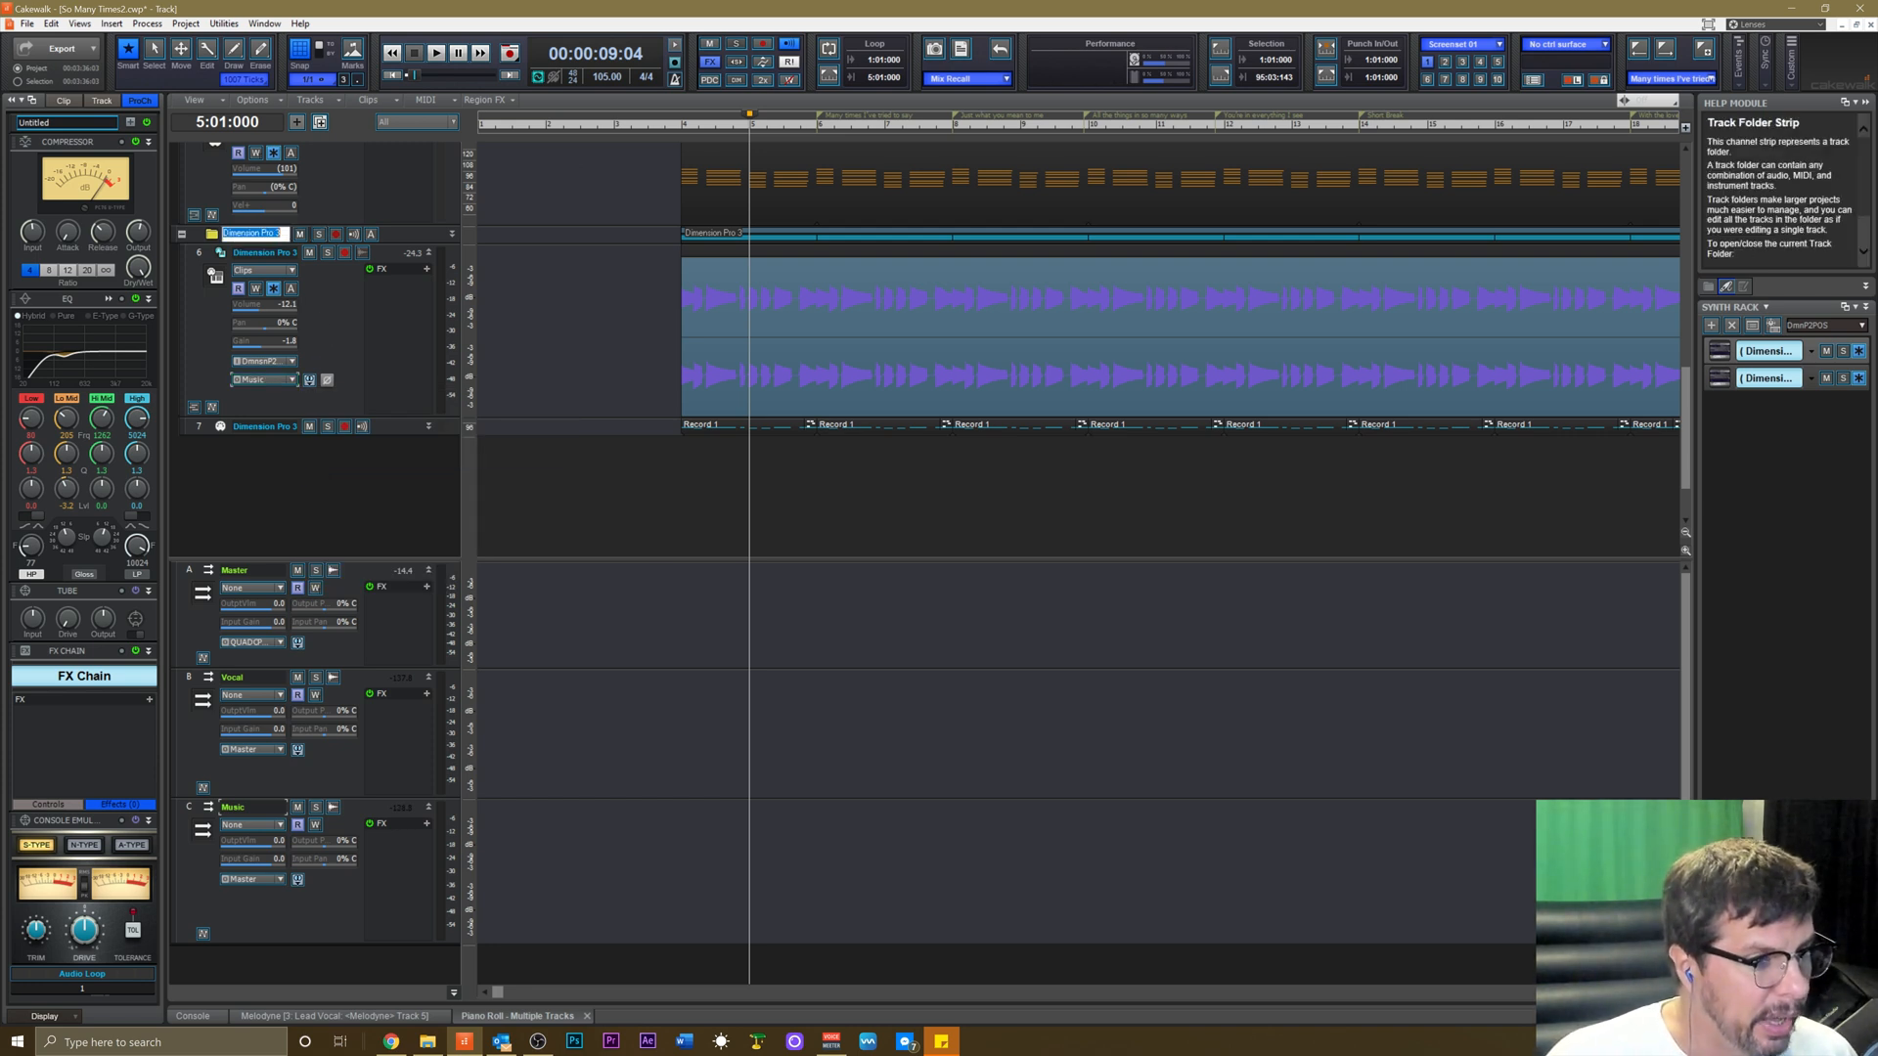
pyautogui.write('Bass')
pyautogui.press('Return')
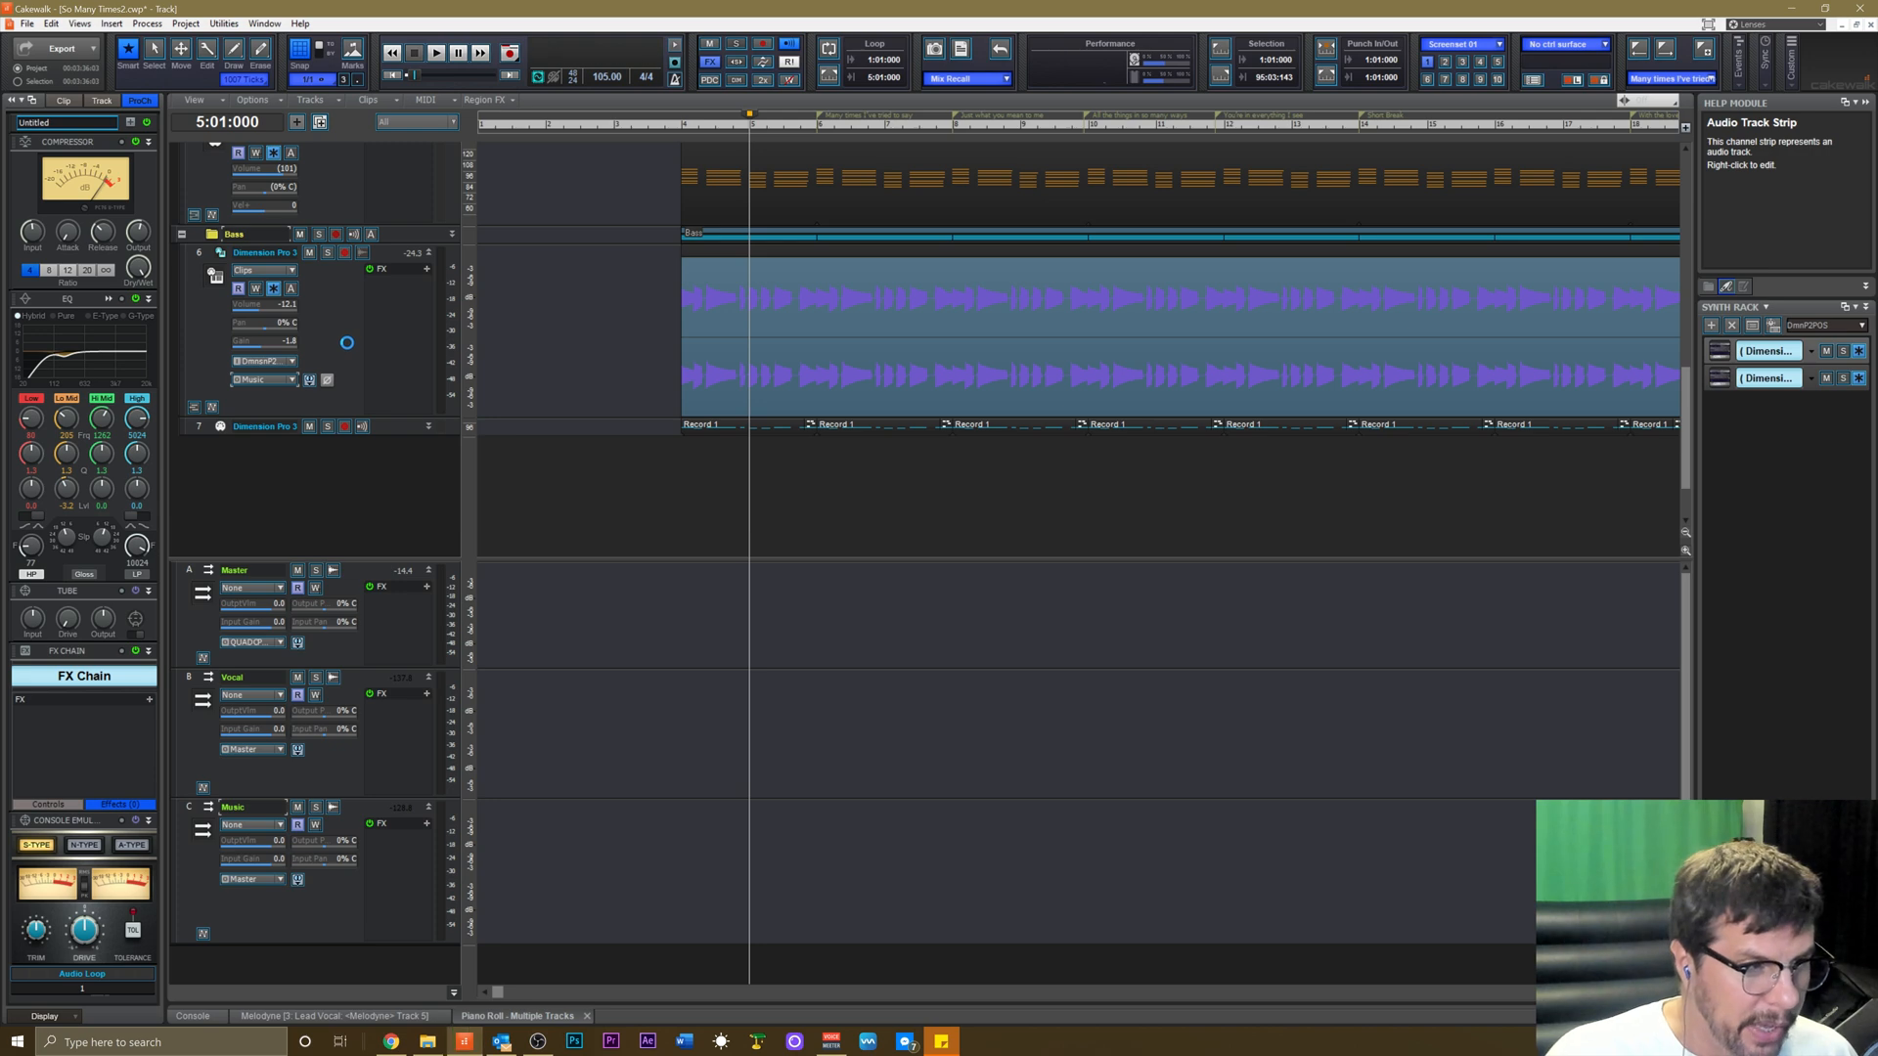
# Review the output assignments down the whole track list and show the channel modules of the Music and Vocal buses.
pyautogui.scroll(5, 343, 343)
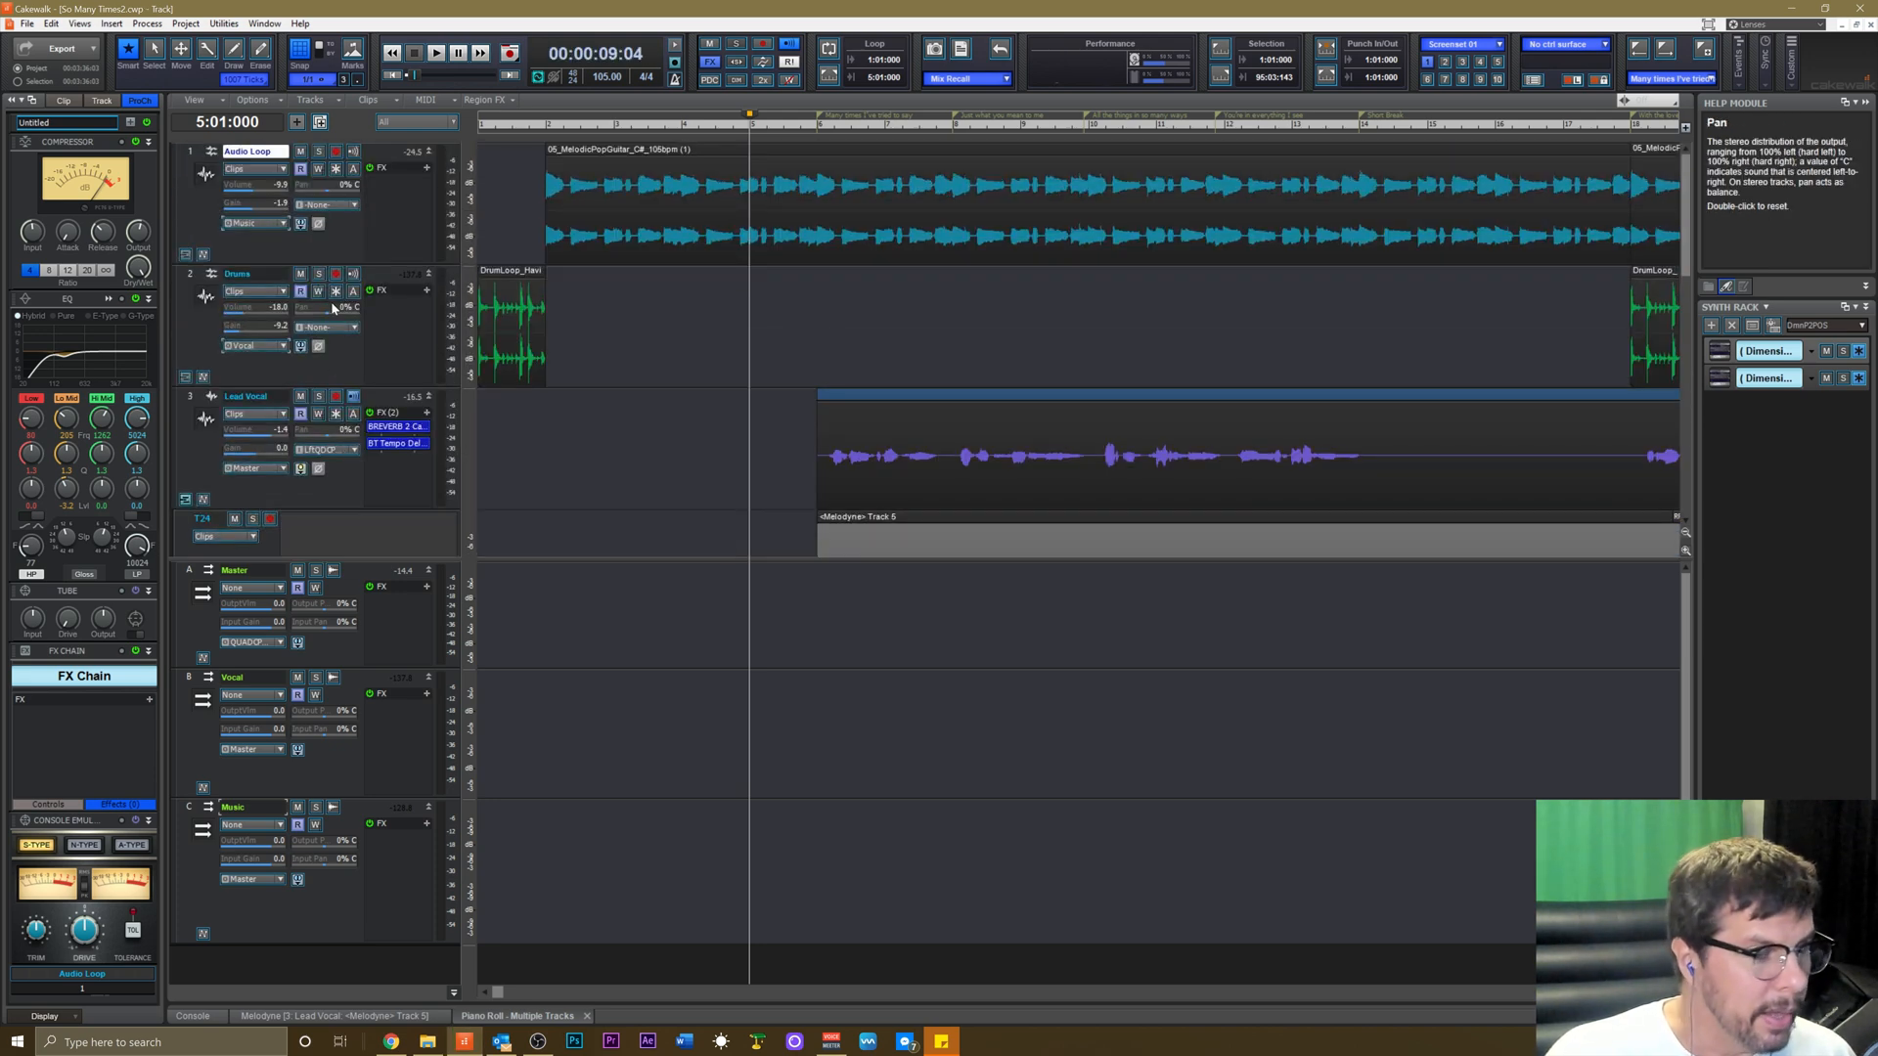
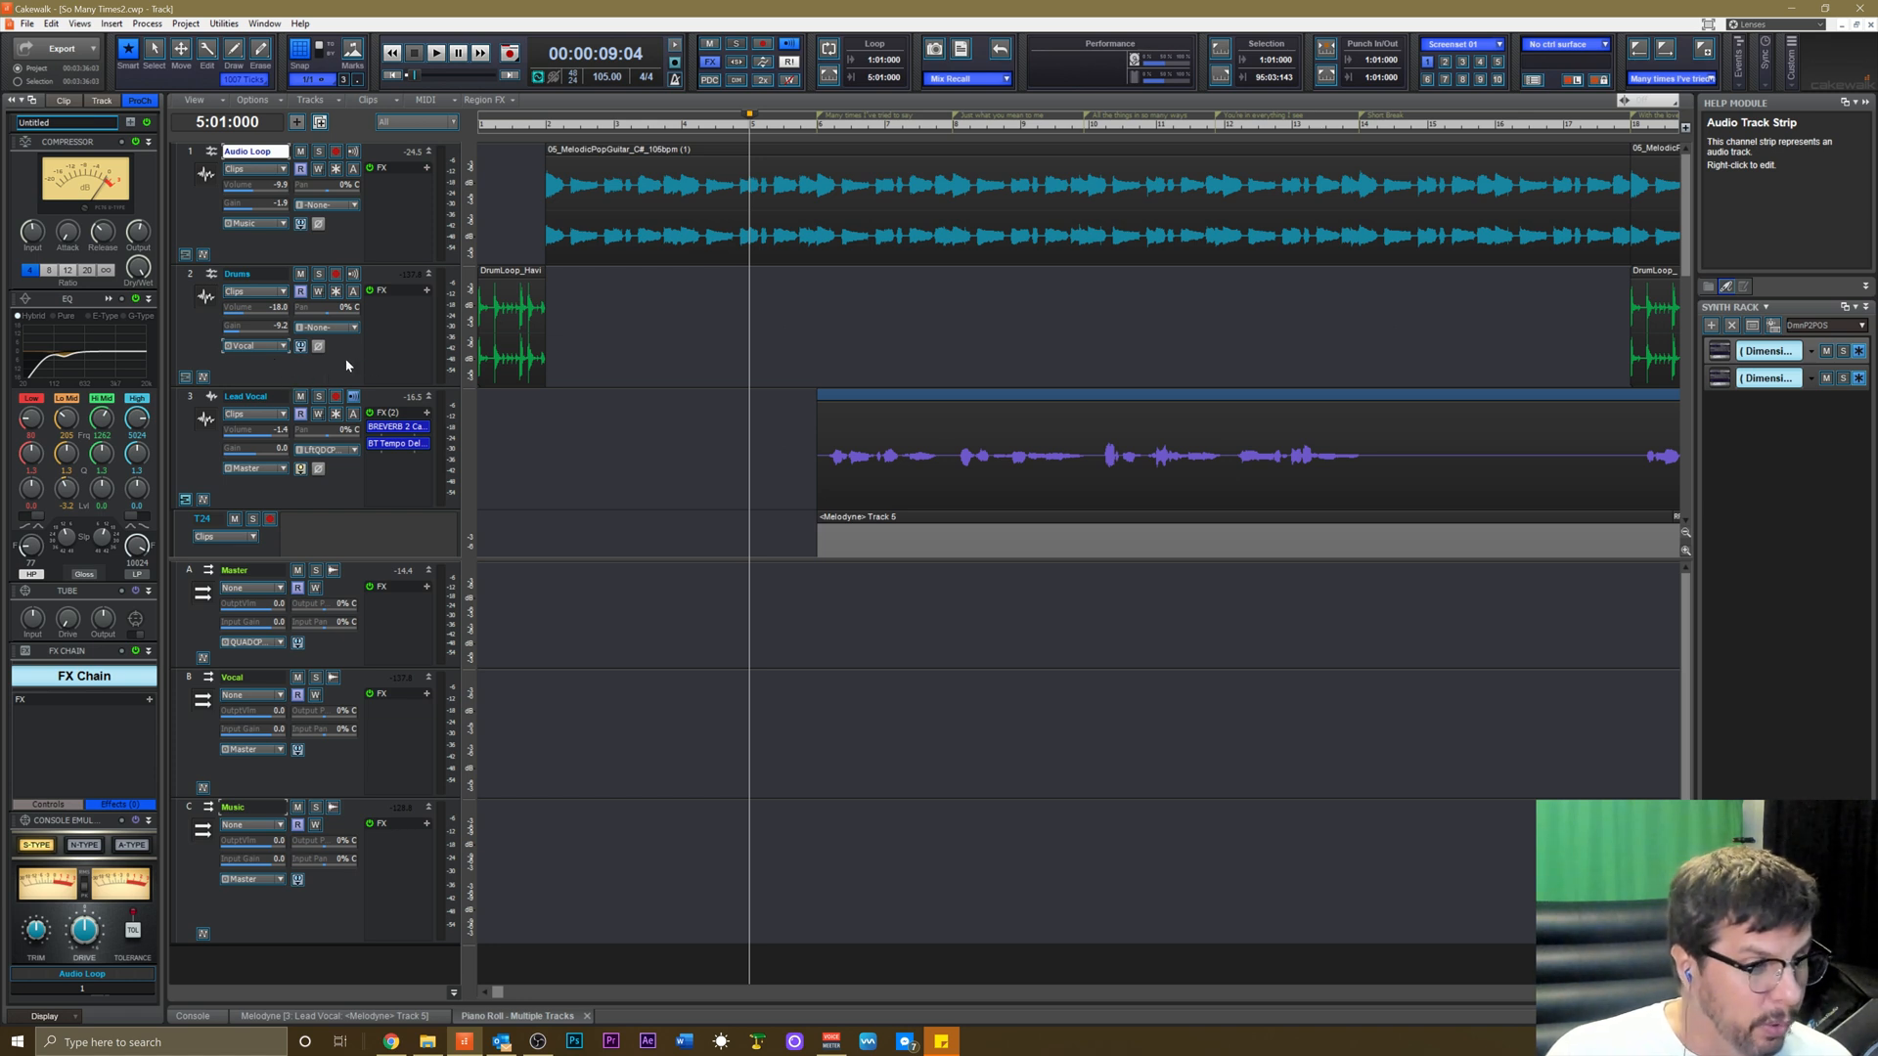
pyautogui.scroll(-3, 337, 357)
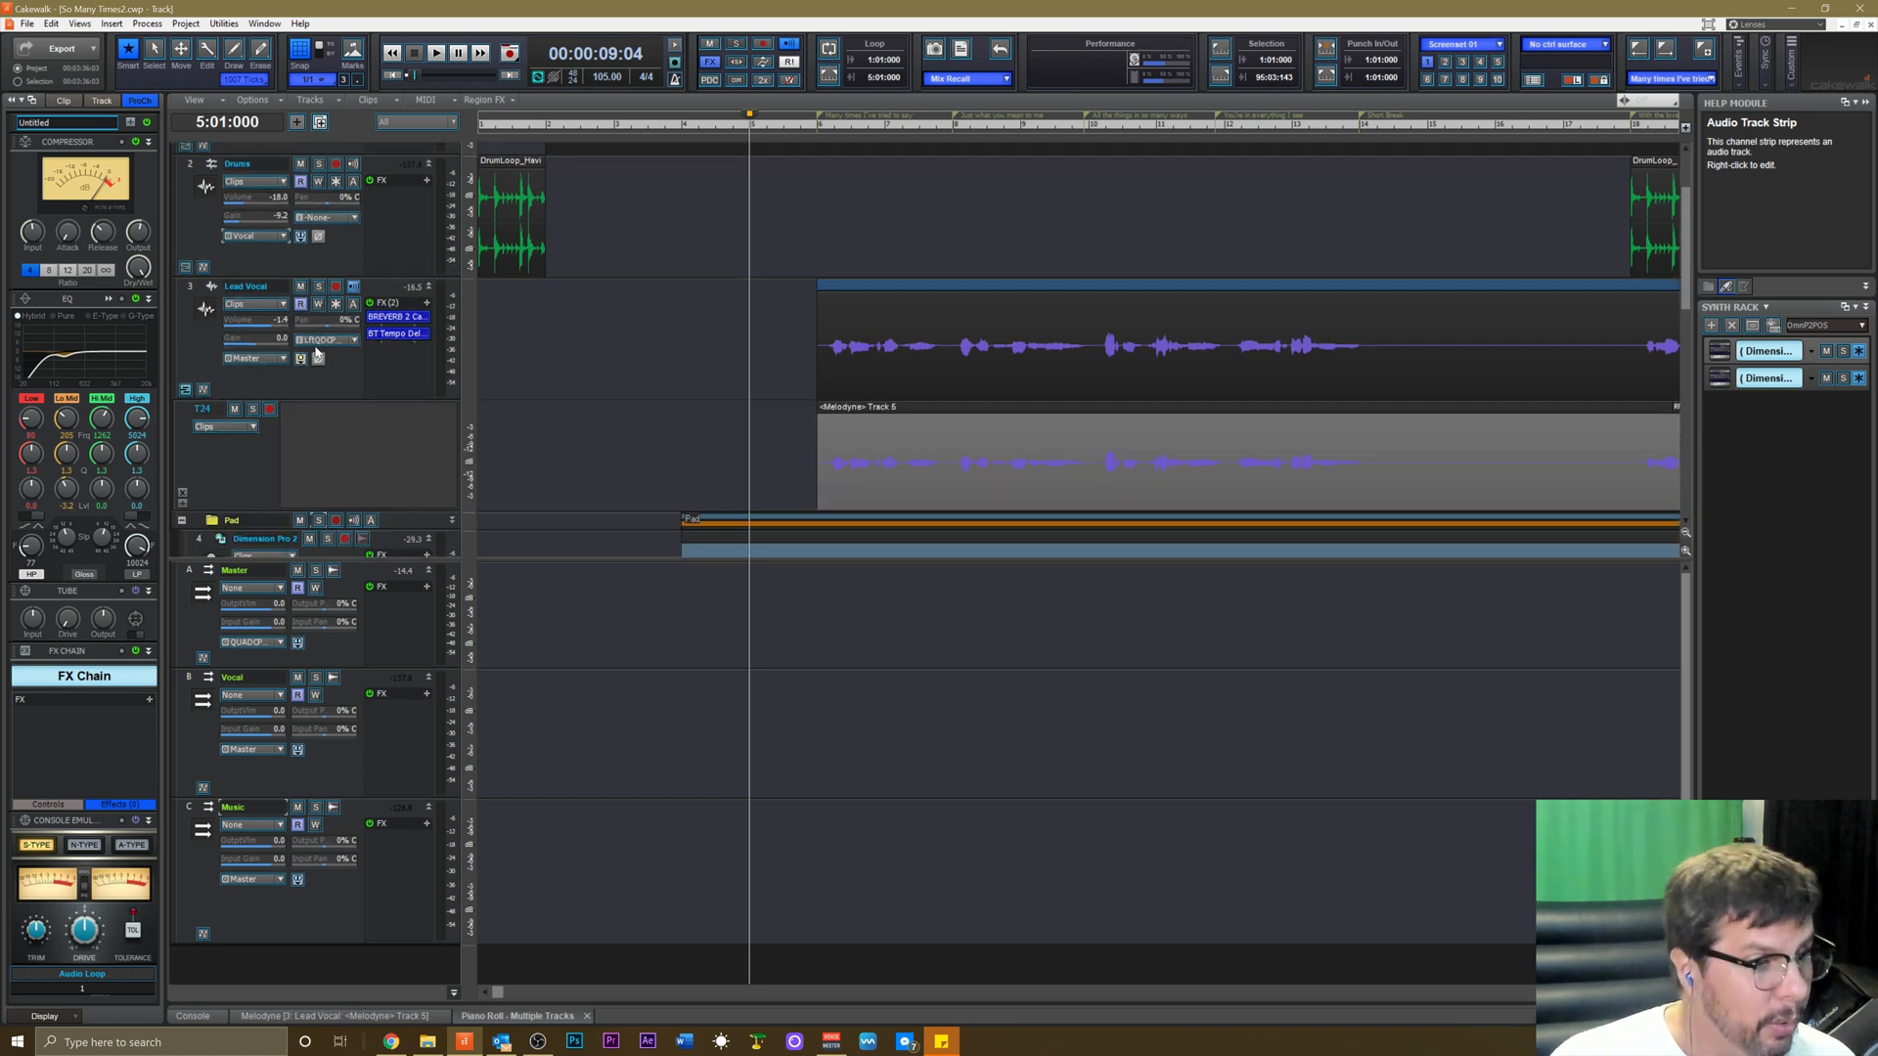
pyautogui.scroll(-4, 323, 406)
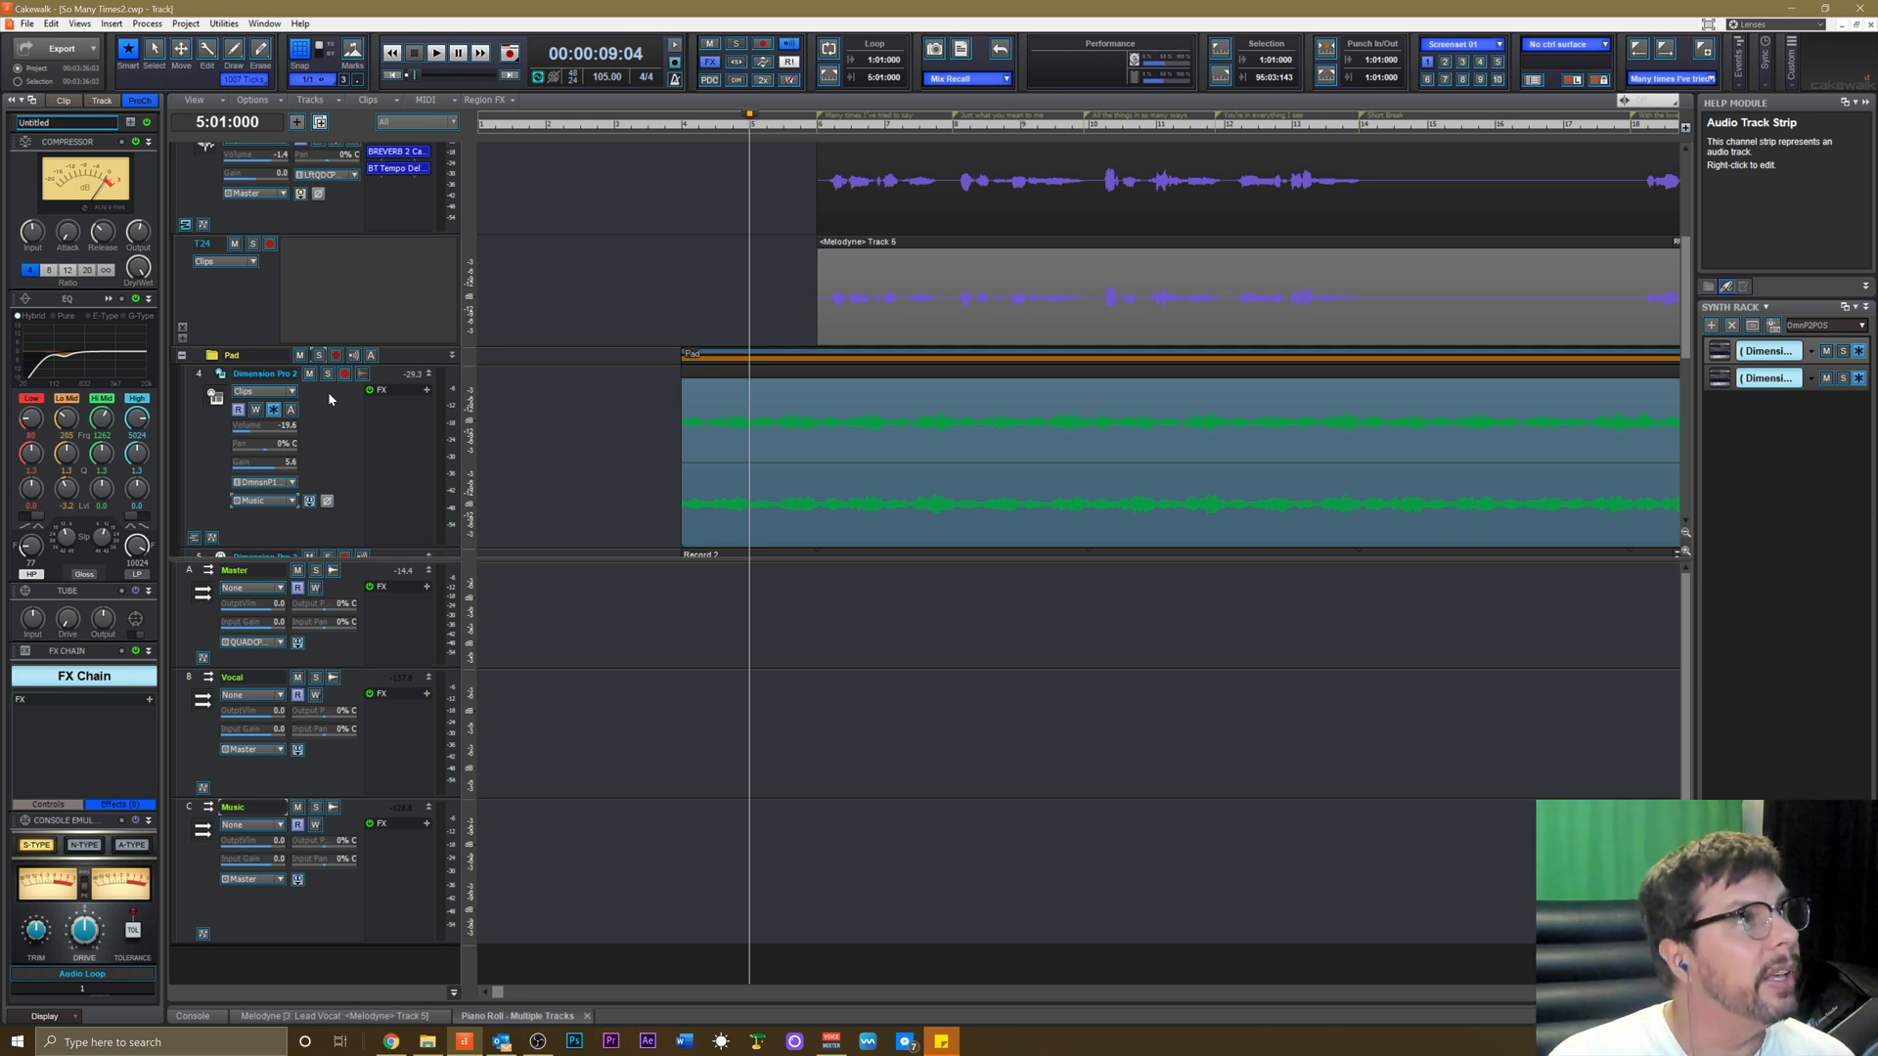
pyautogui.scroll(-7, 339, 465)
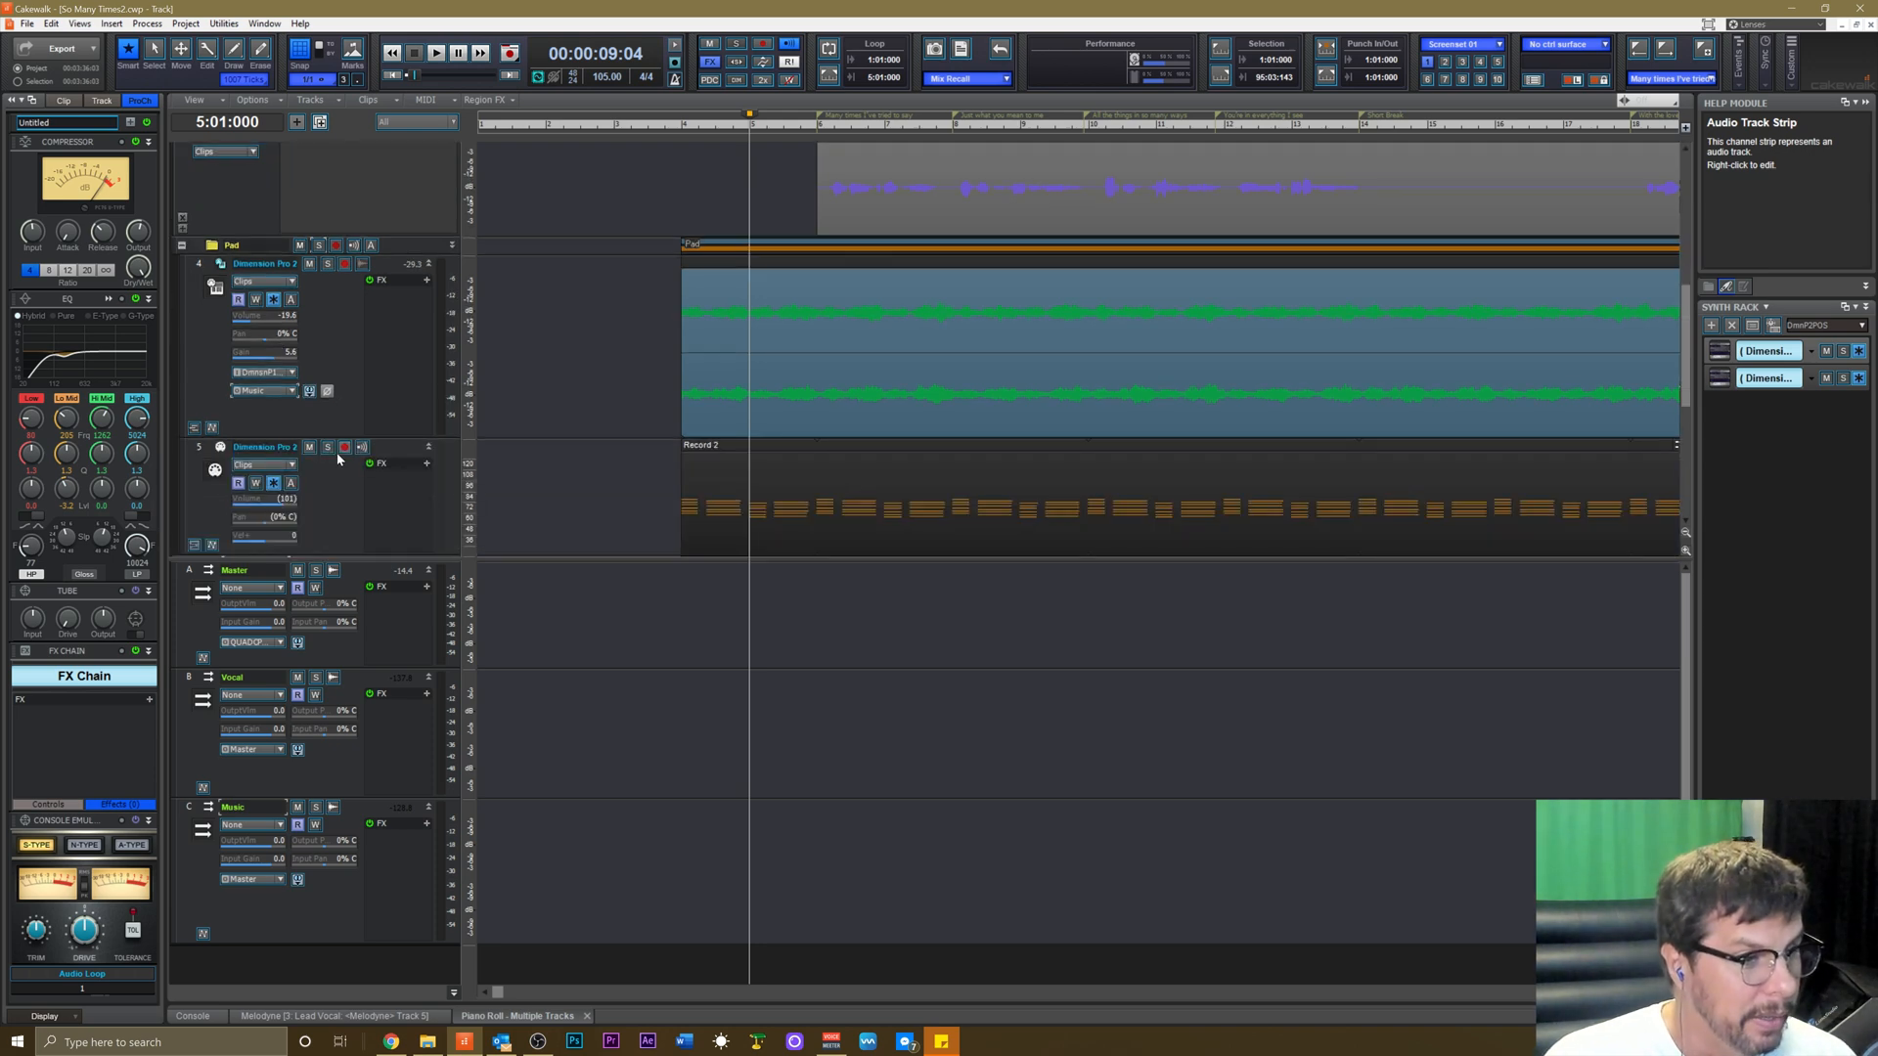
pyautogui.scroll(-3, 347, 463)
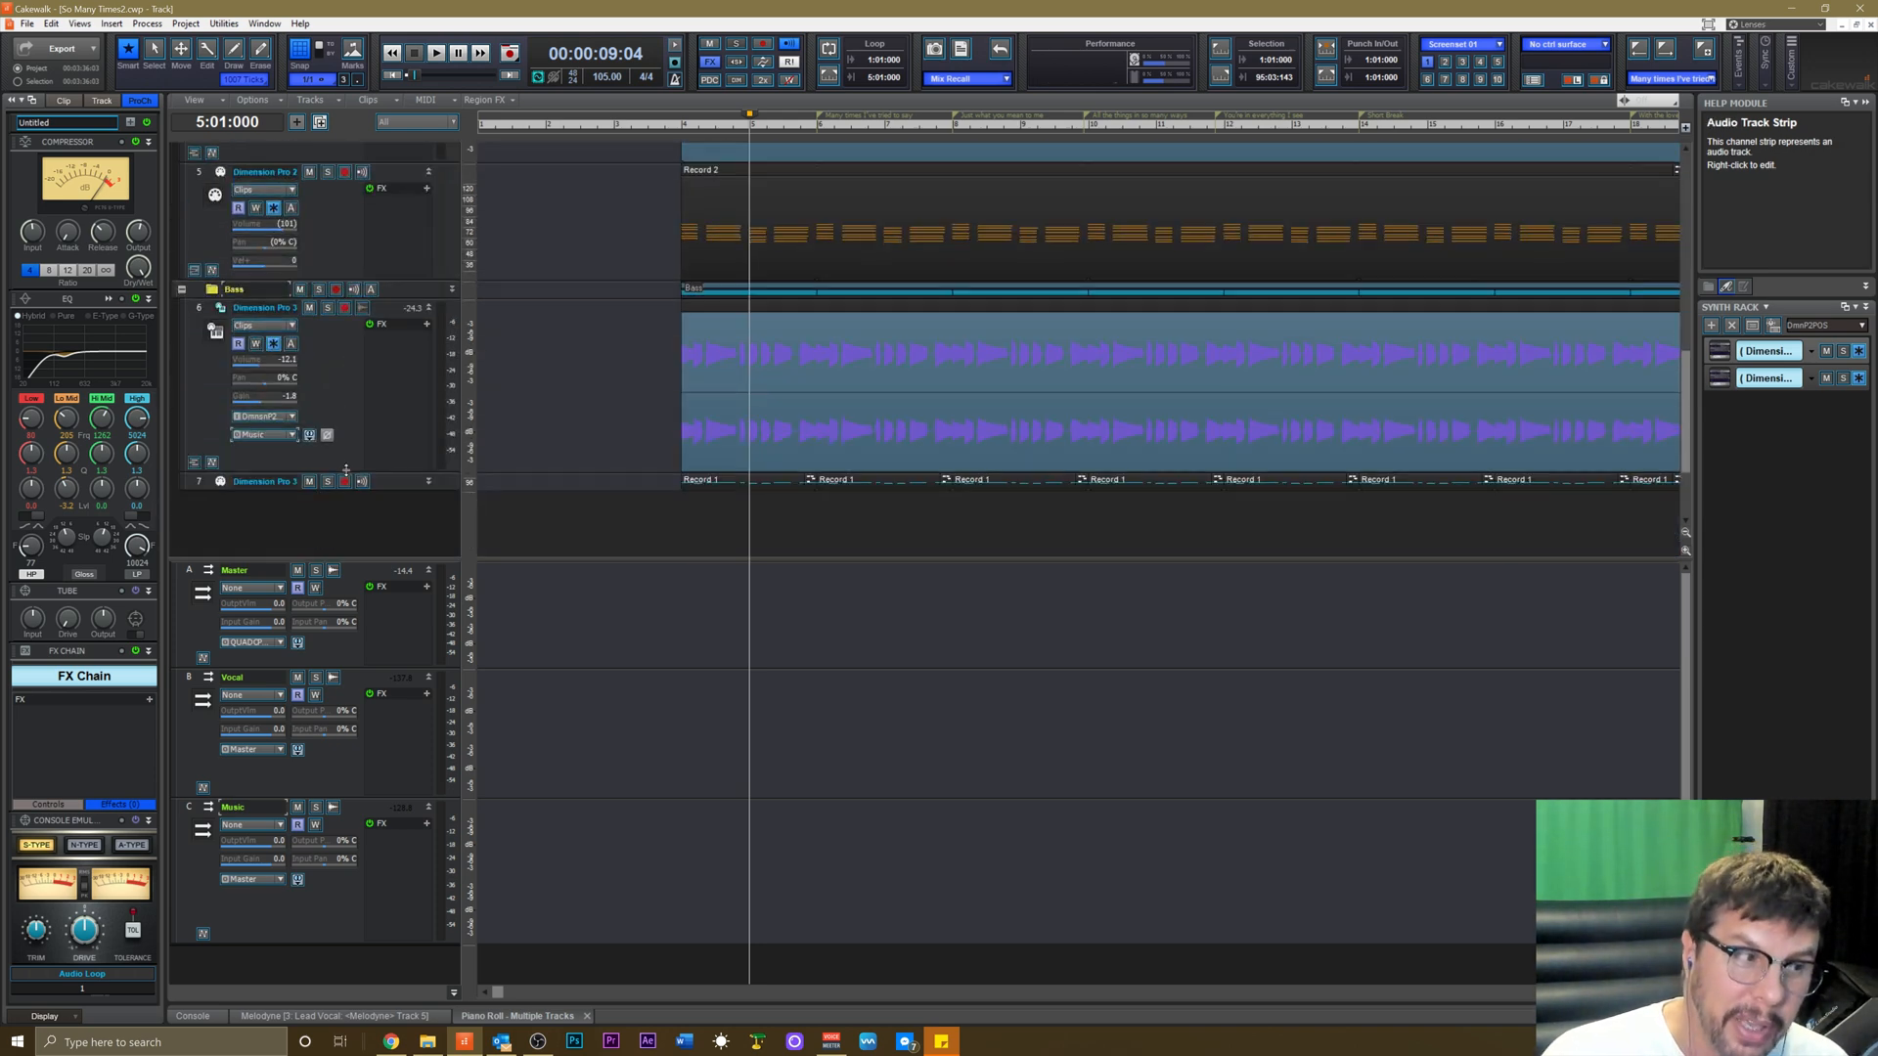
pyautogui.click(336, 919)
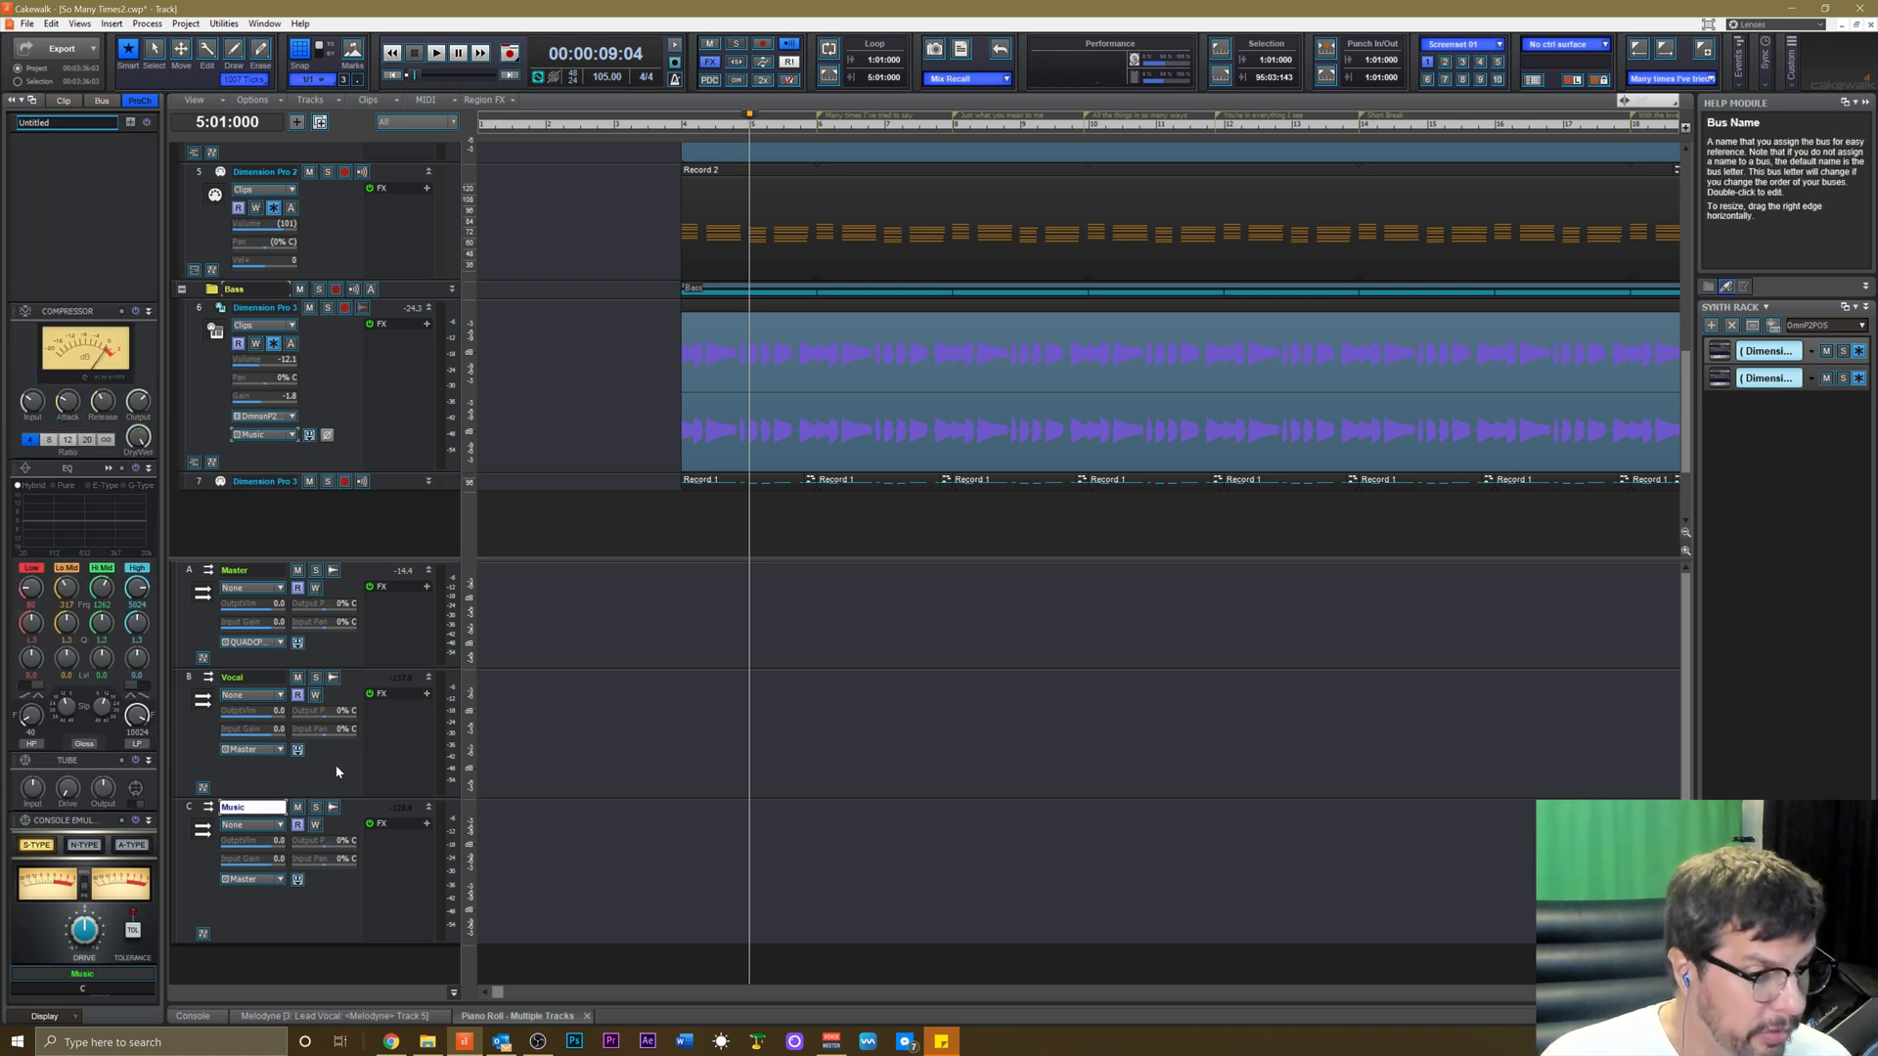
pyautogui.click(336, 793)
pyautogui.click(344, 923)
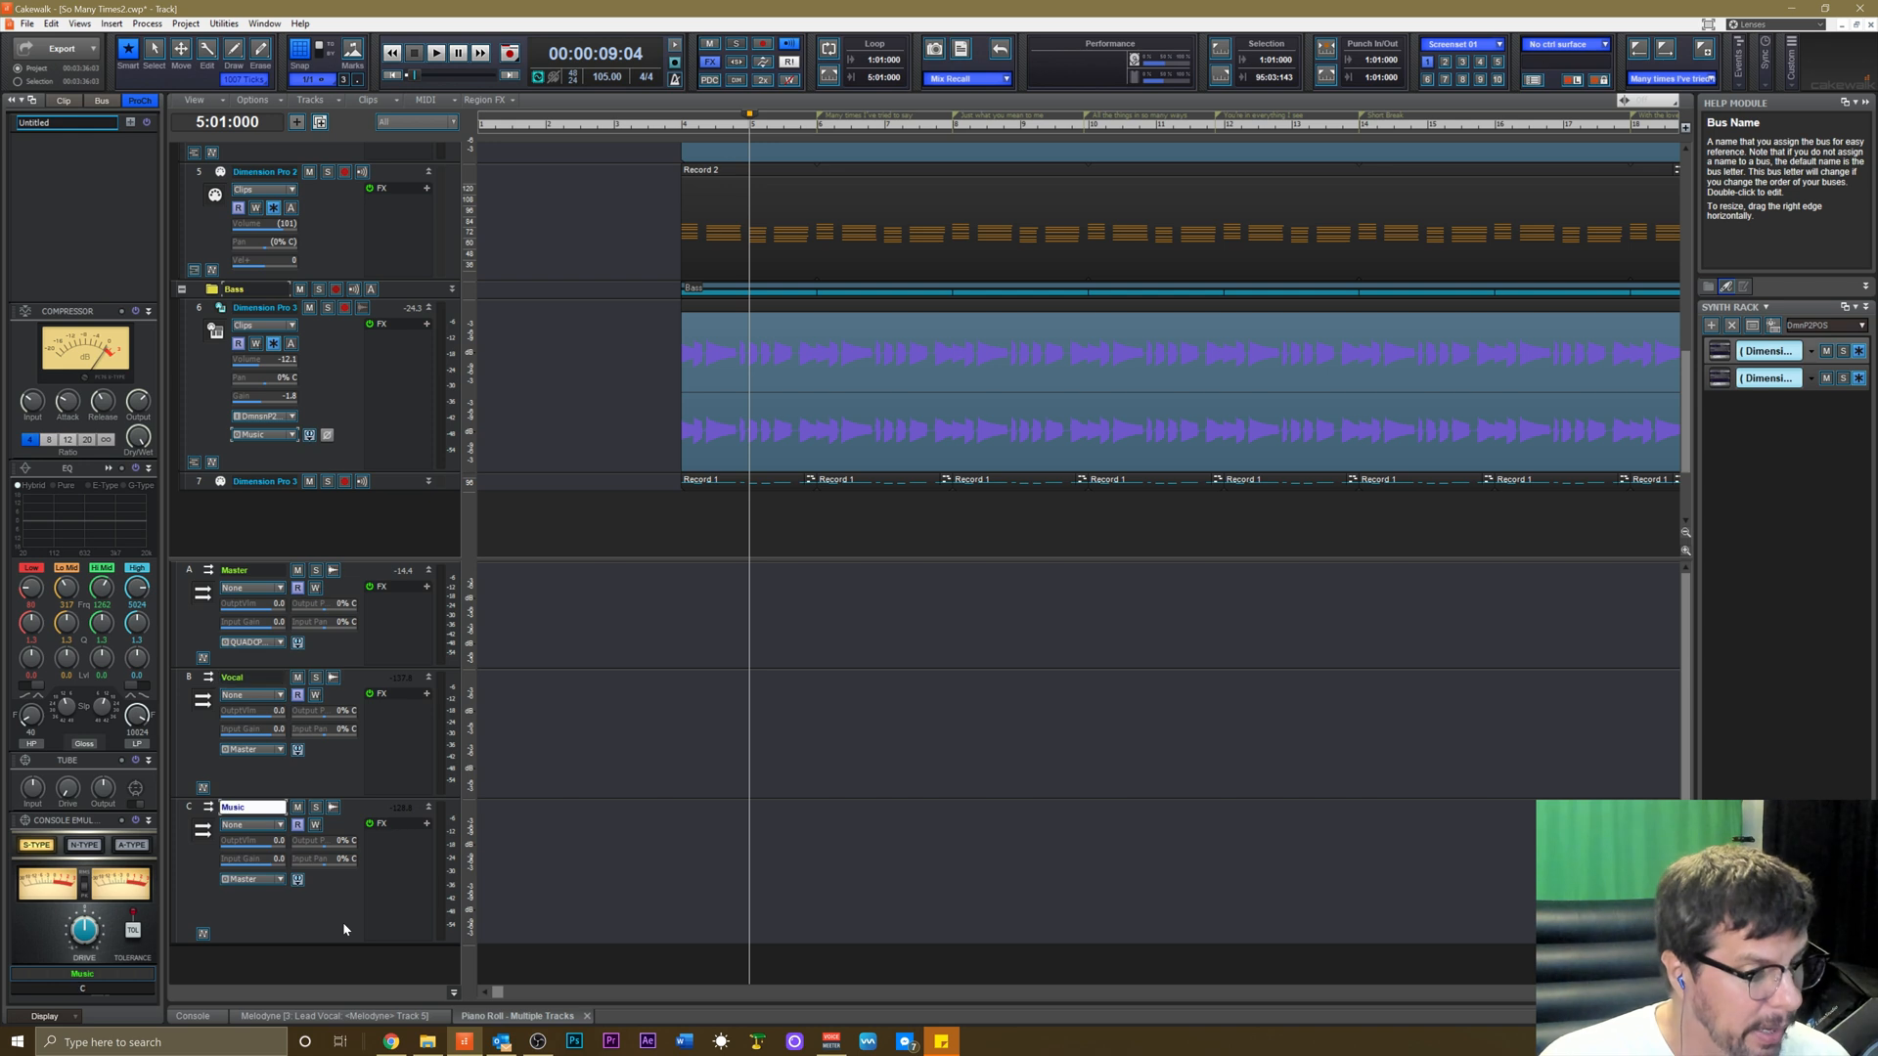
# Play the song from the beginning to check the levels on the Master, Vocal and Music buses, and stop playback.
pyautogui.press('w')
pyautogui.press('space')
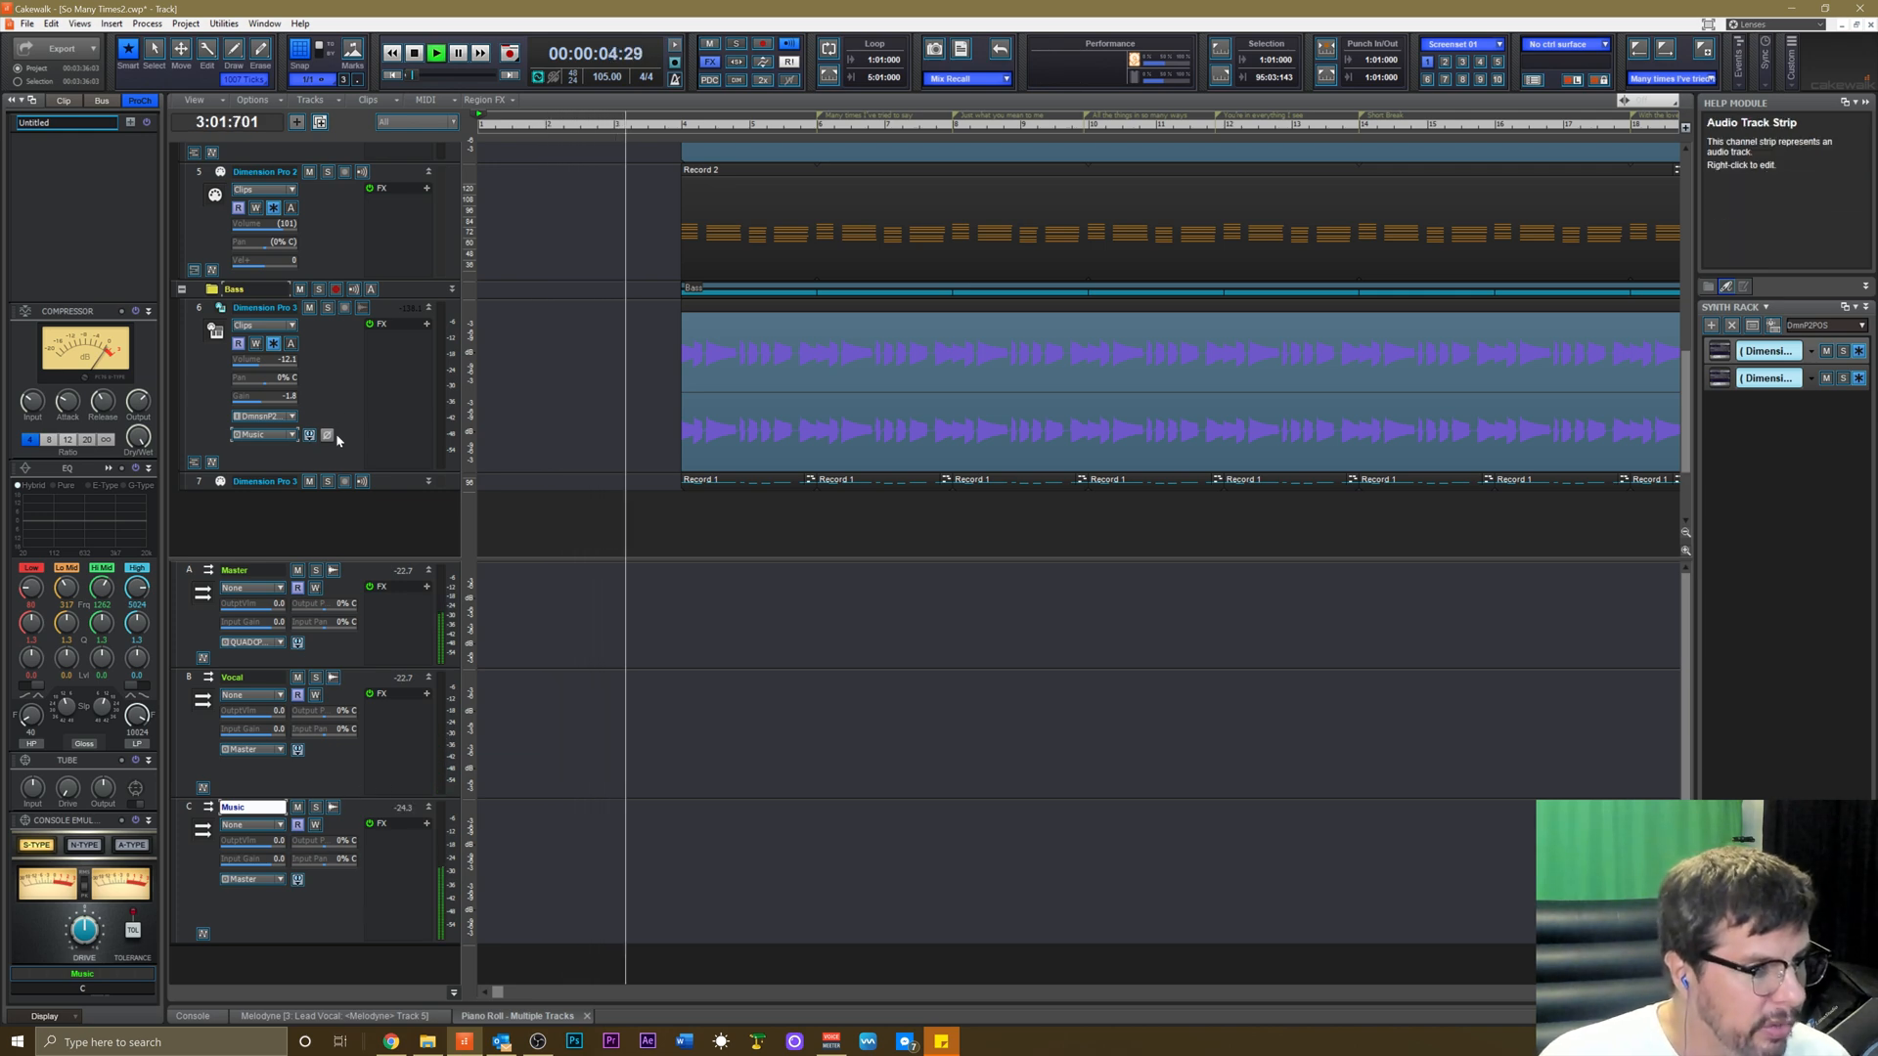
pyautogui.scroll(4, 342, 411)
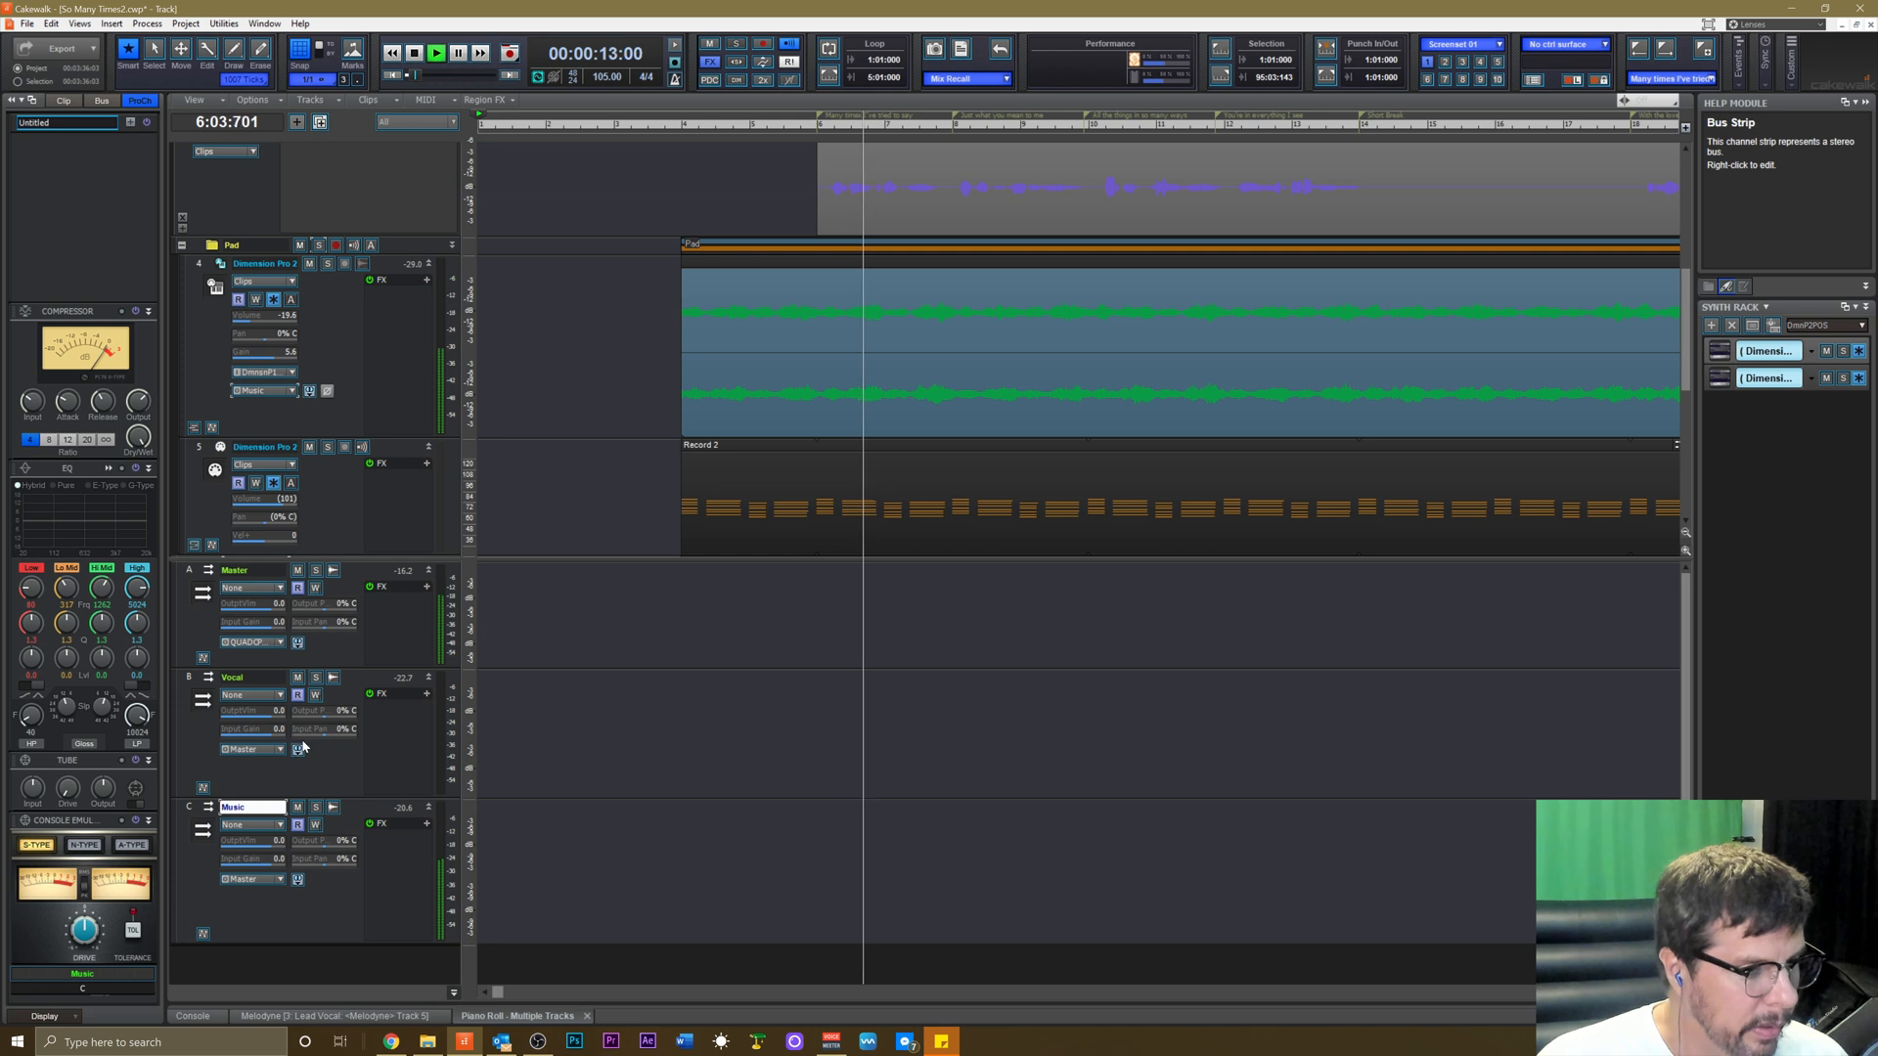
pyautogui.press('space')
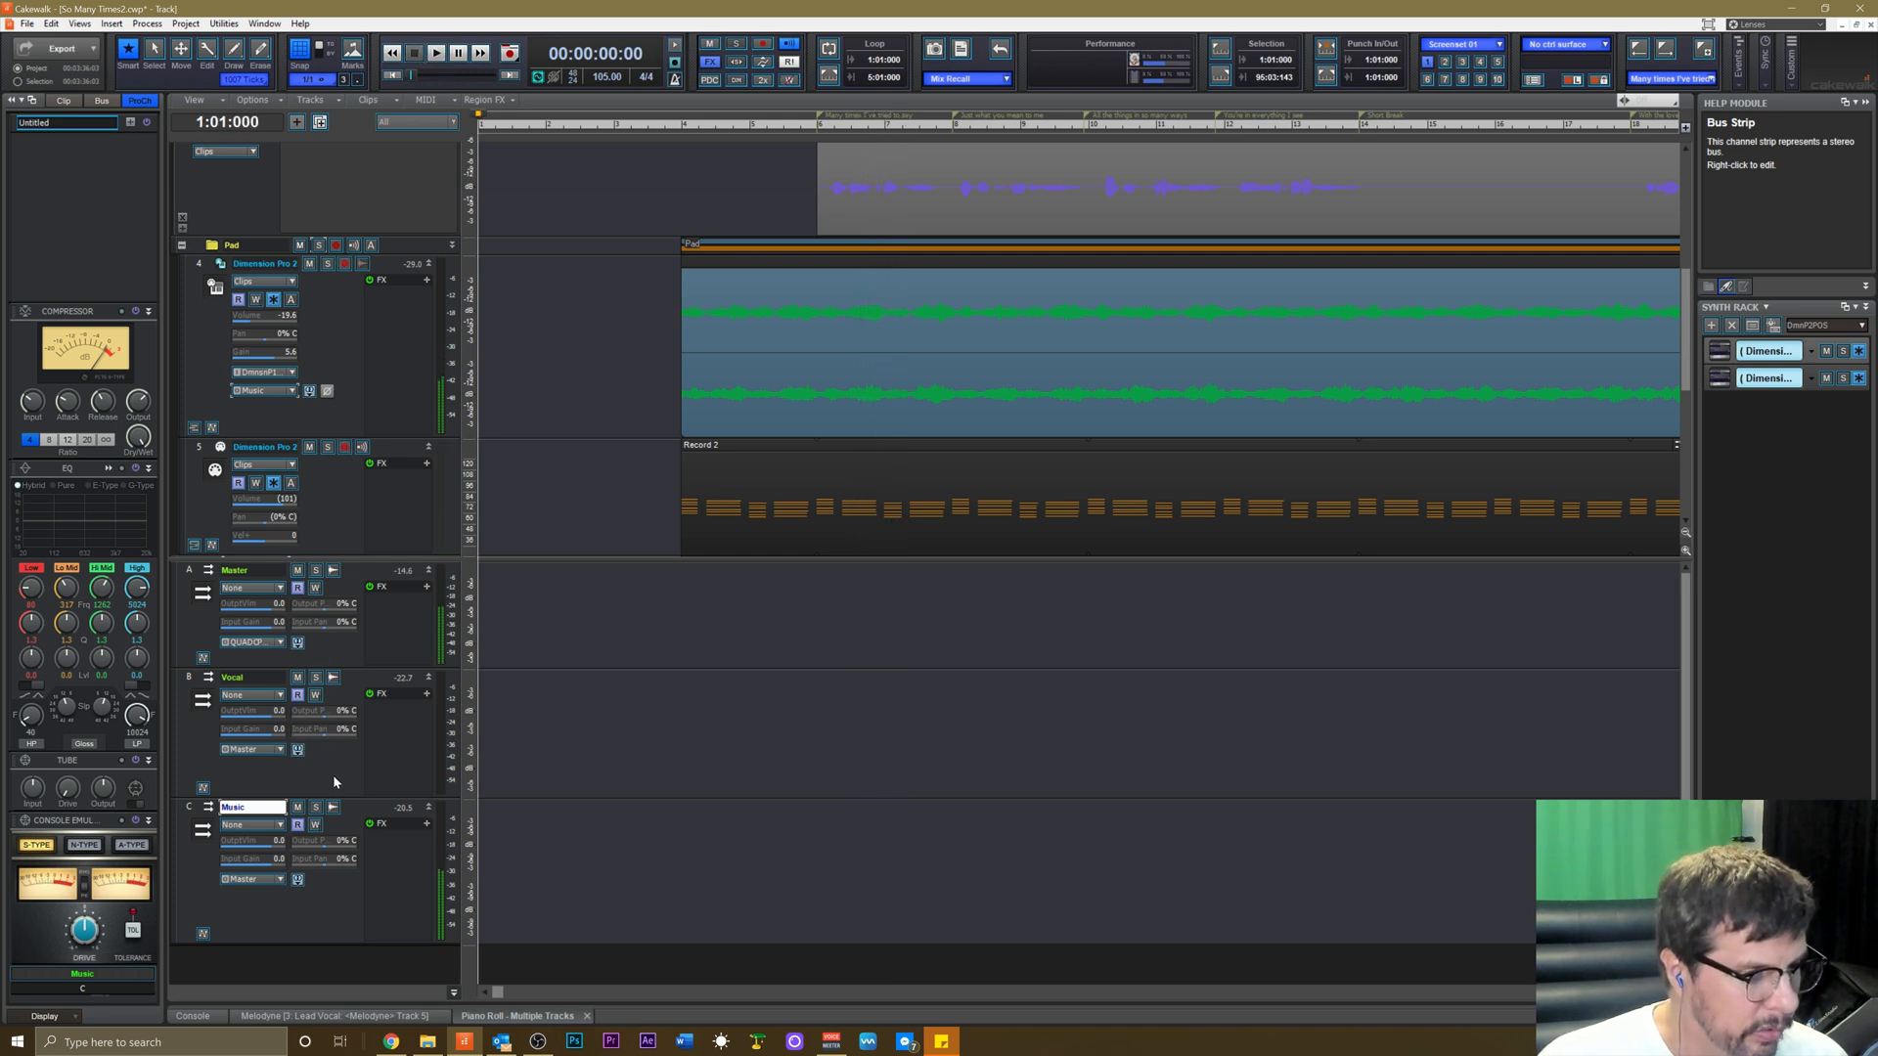
# Route the Lead Vocal track's output to the Vocal bus.
pyautogui.click(333, 774)
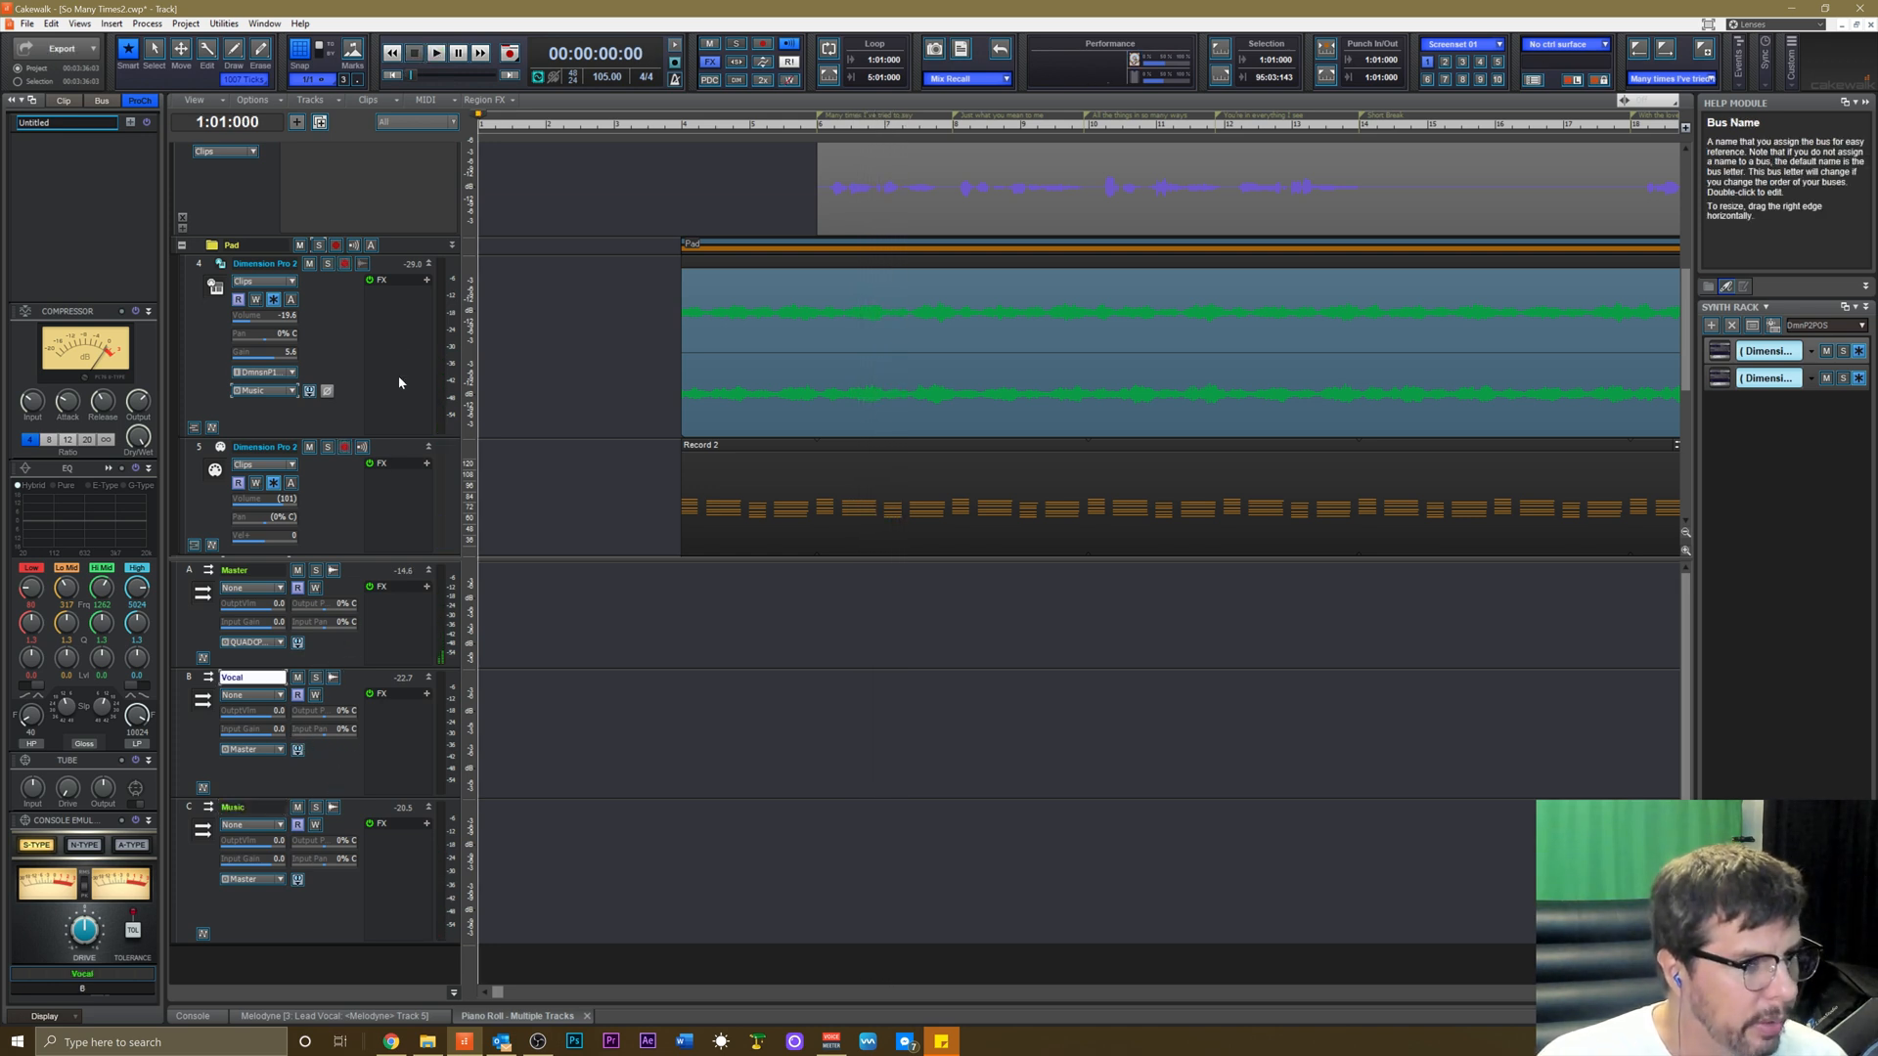
pyautogui.scroll(3, 399, 410)
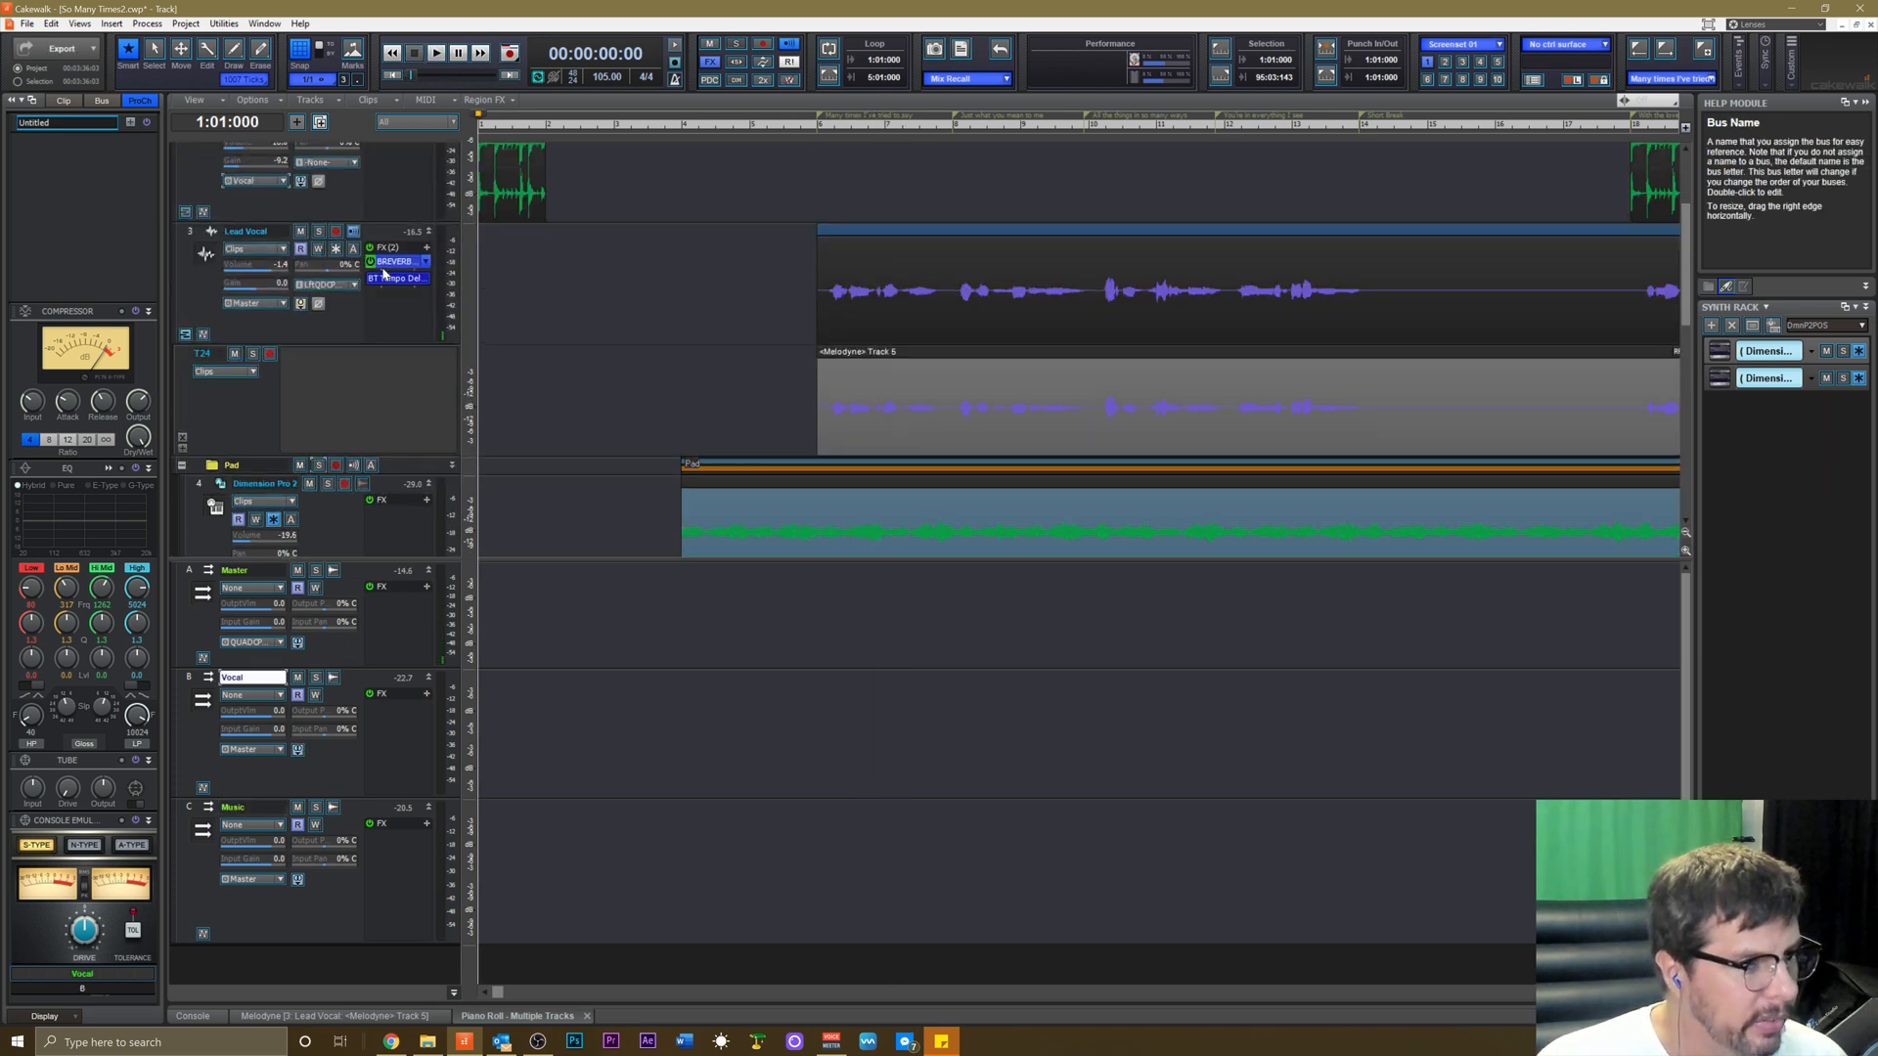
pyautogui.click(288, 304)
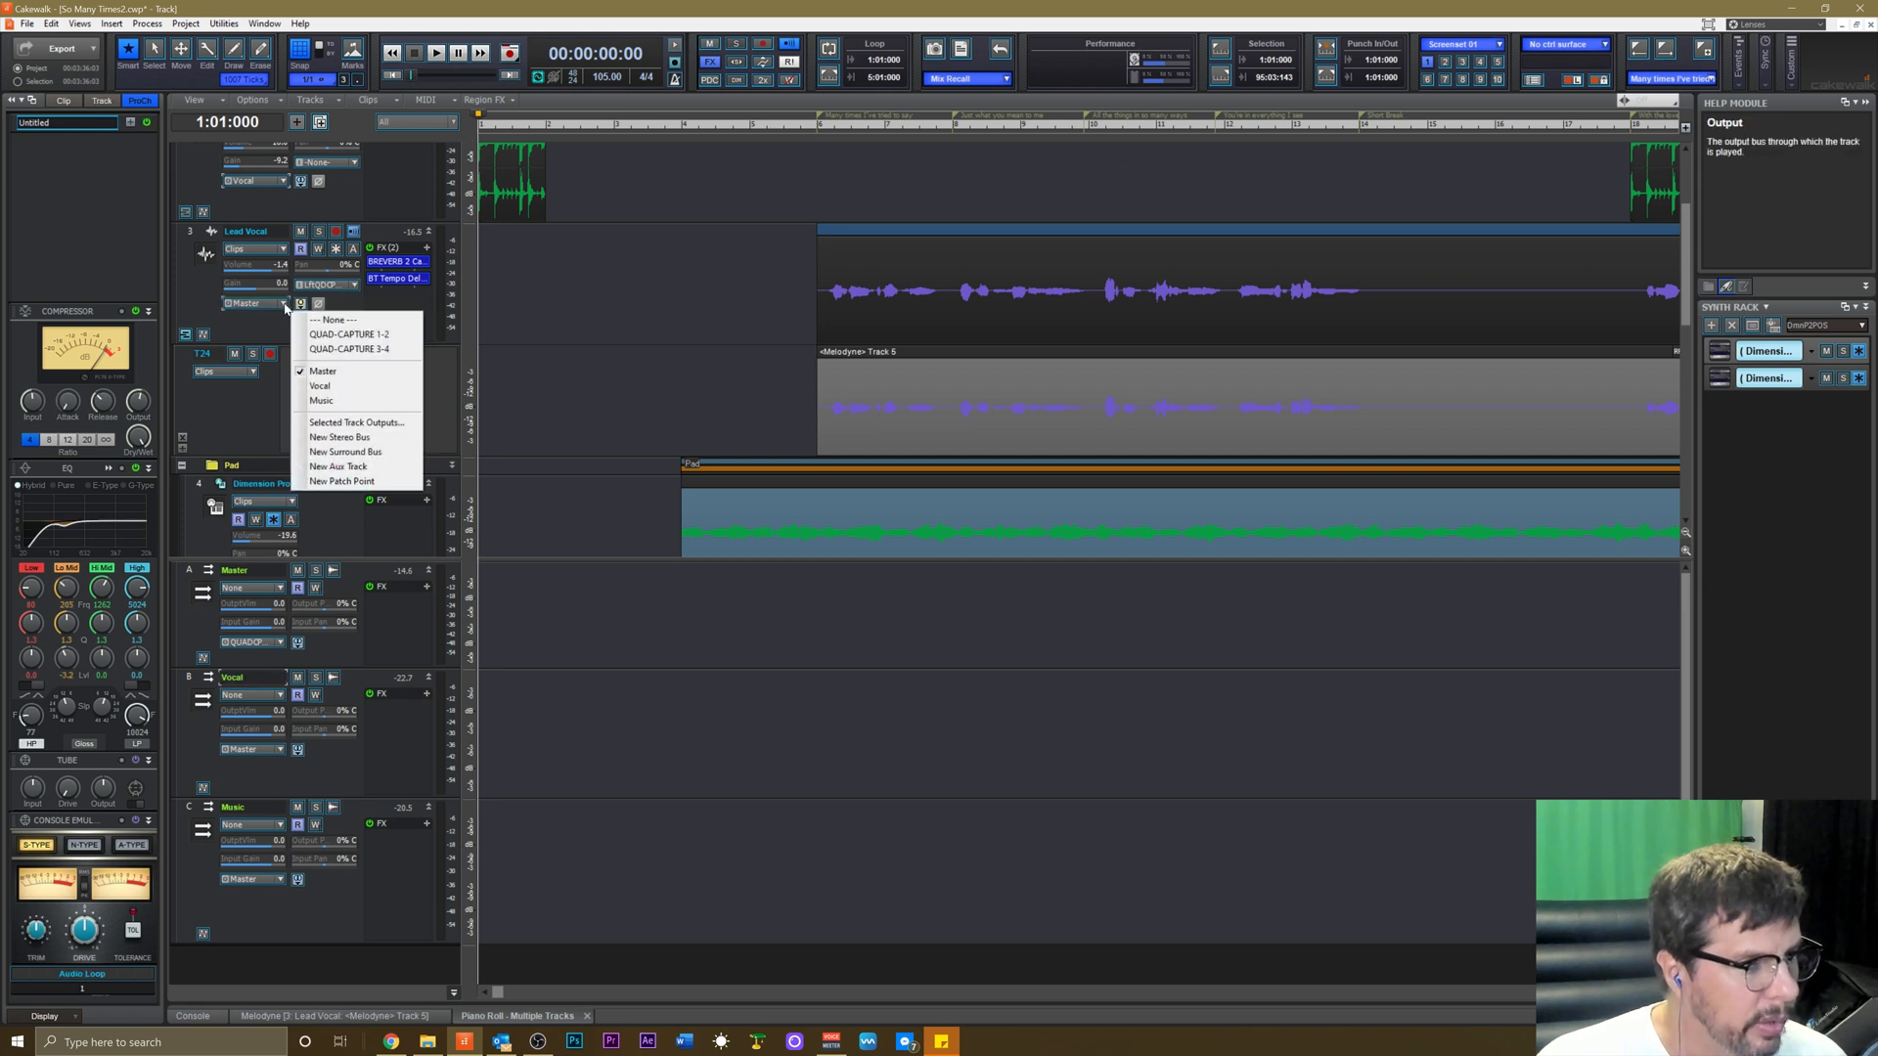
pyautogui.click(315, 387)
# Replace the Music bus's compressor module with the PC4K S-Type Bus Compressor.
pyautogui.scroll(-3, 337, 763)
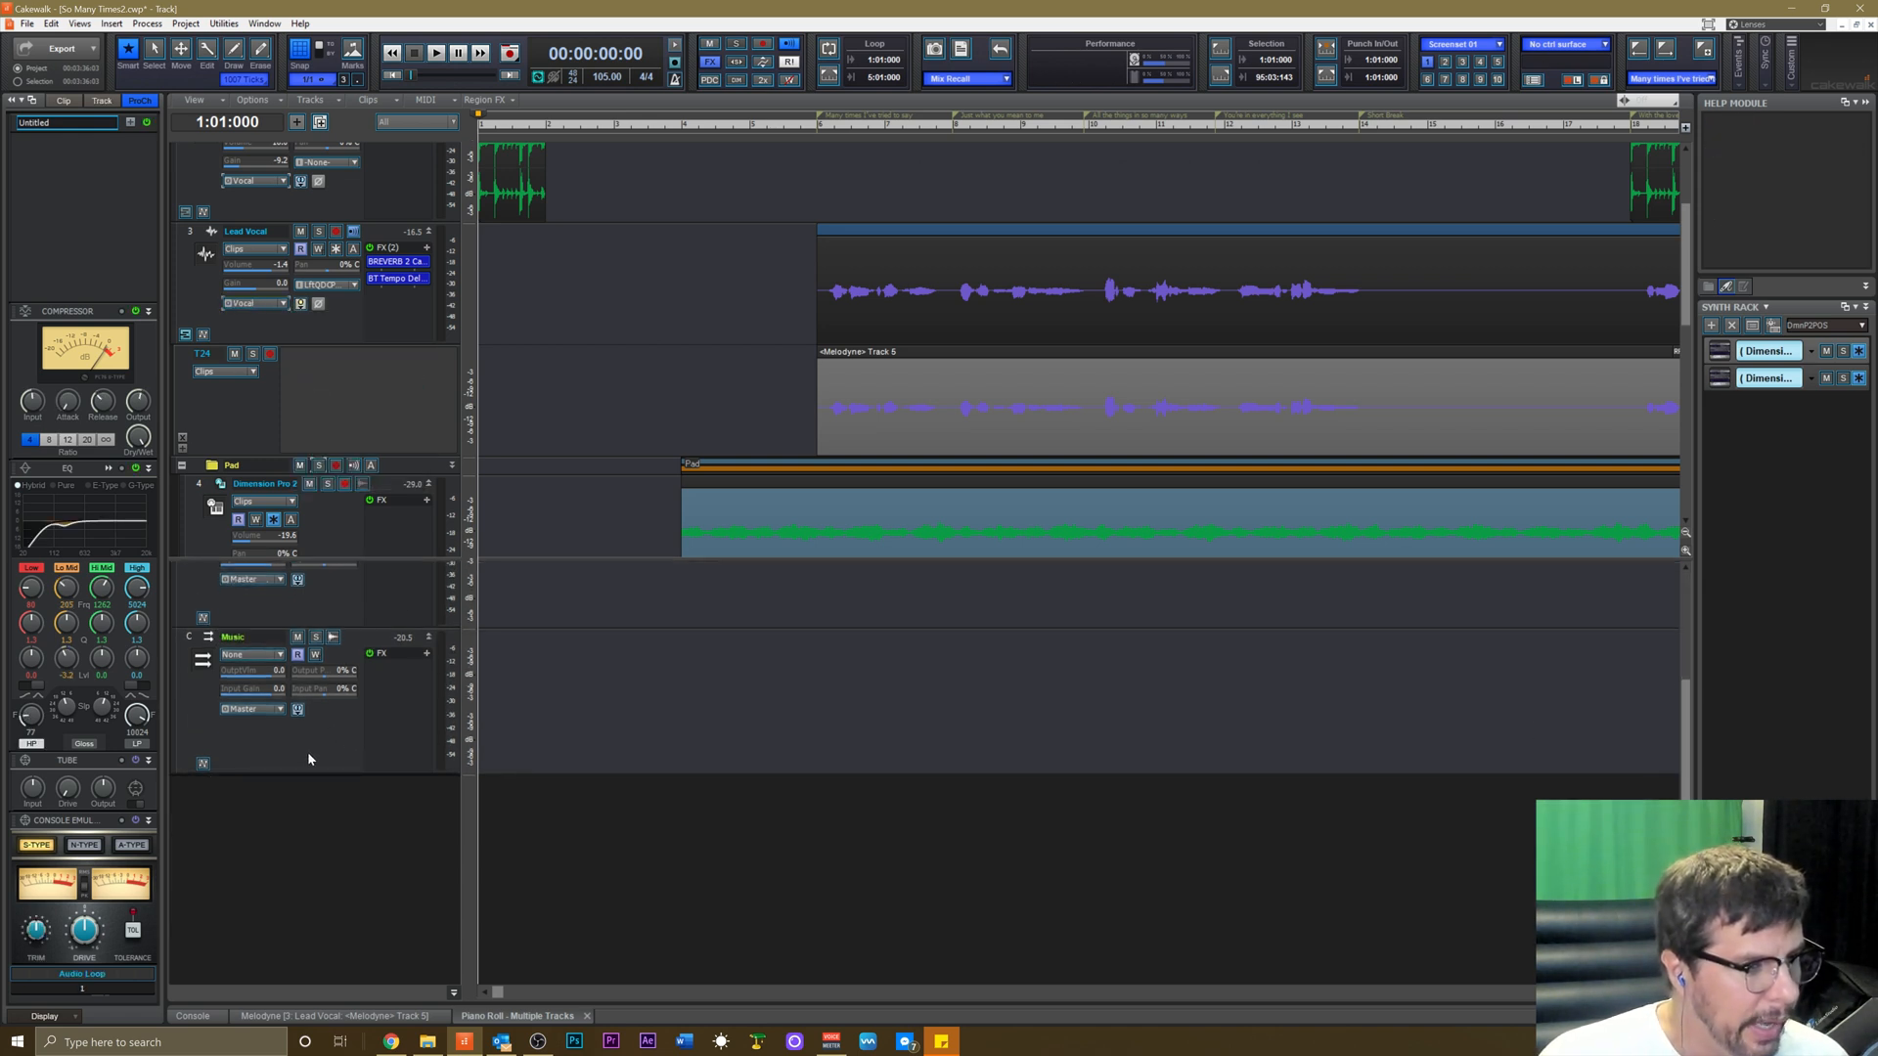
pyautogui.click(307, 759)
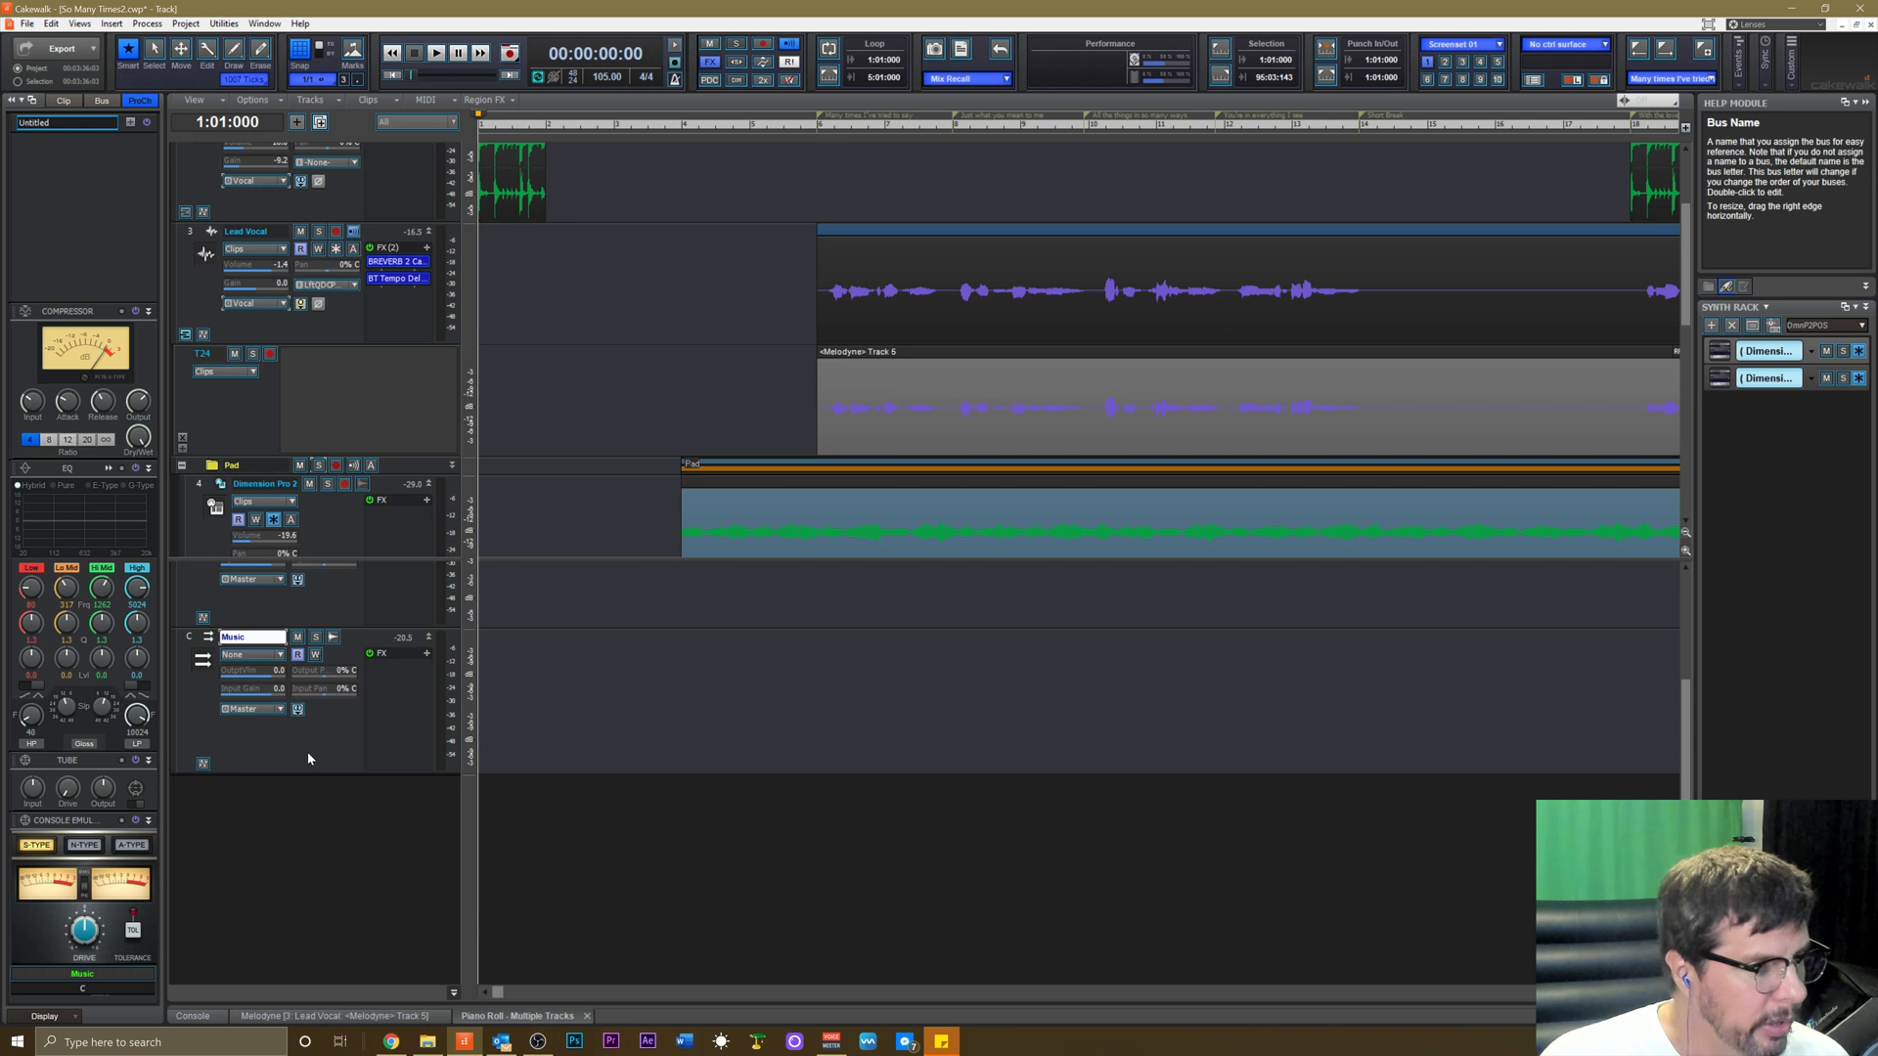
pyautogui.rightClick(69, 323)
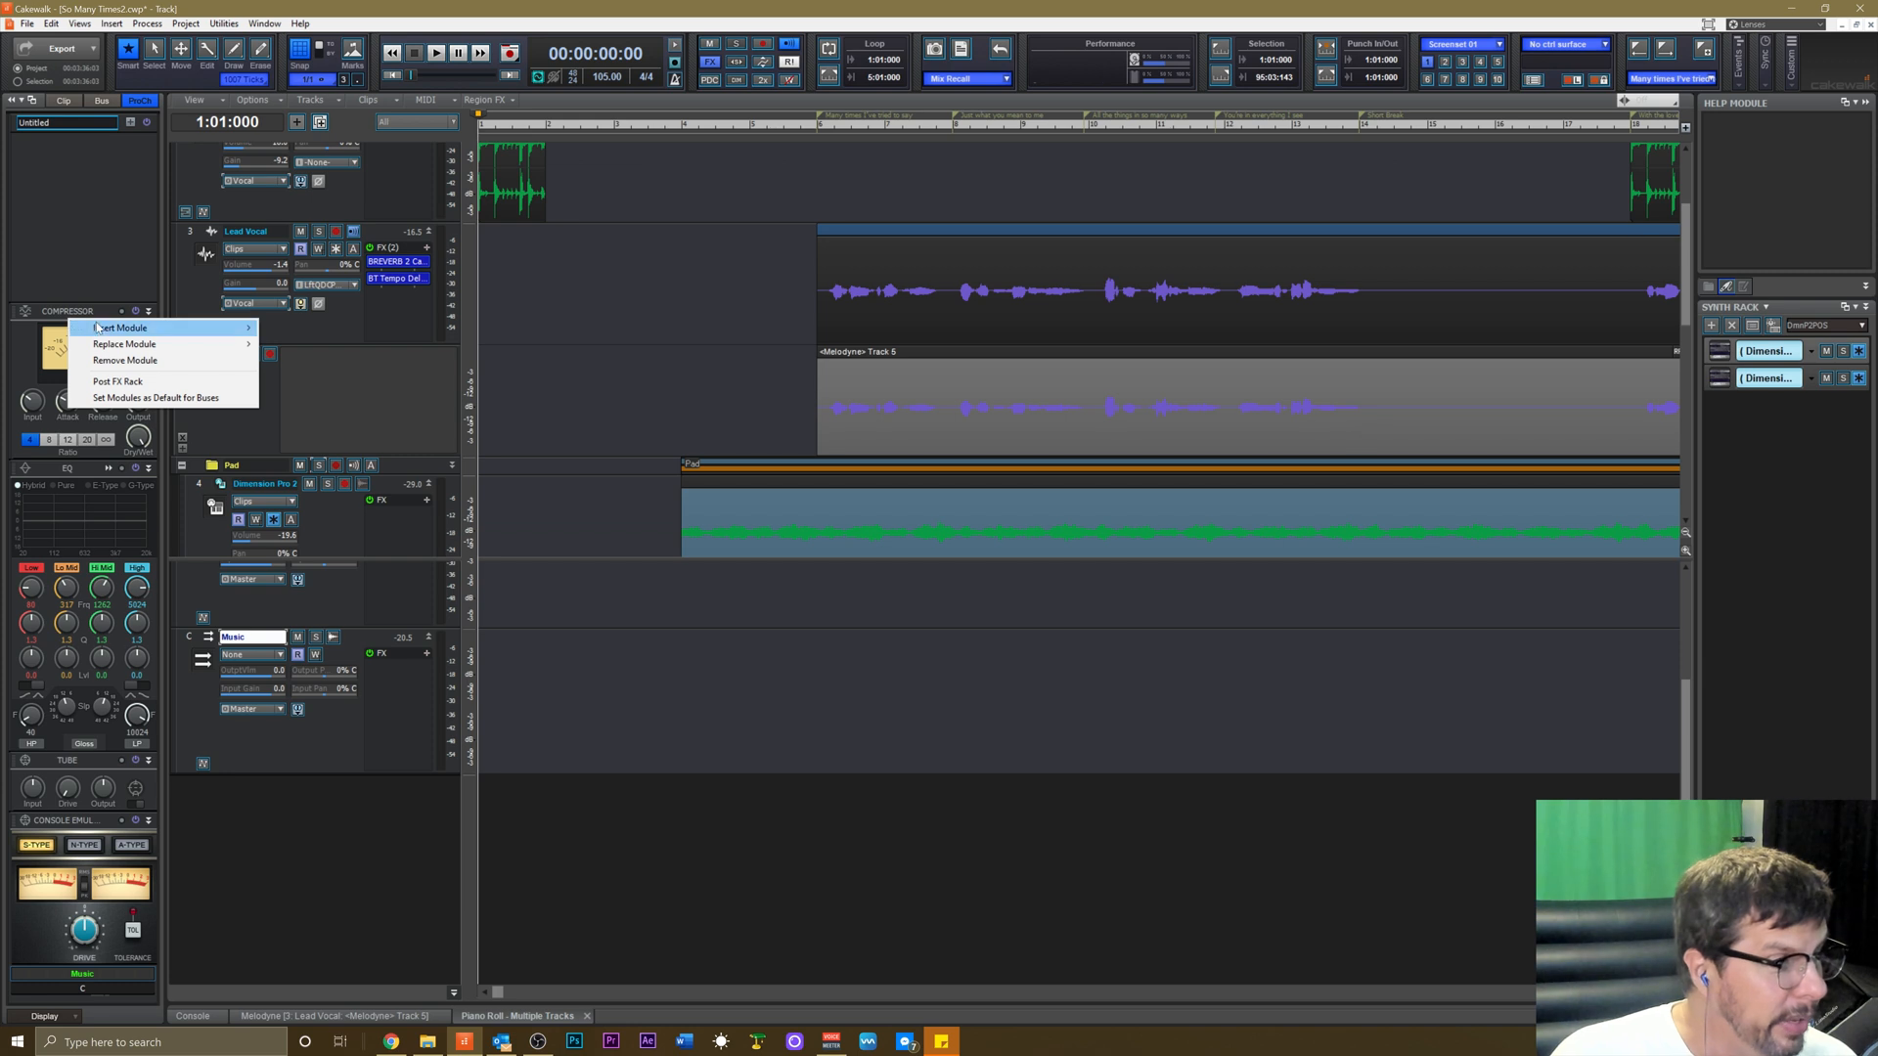
pyautogui.moveTo(105, 329)
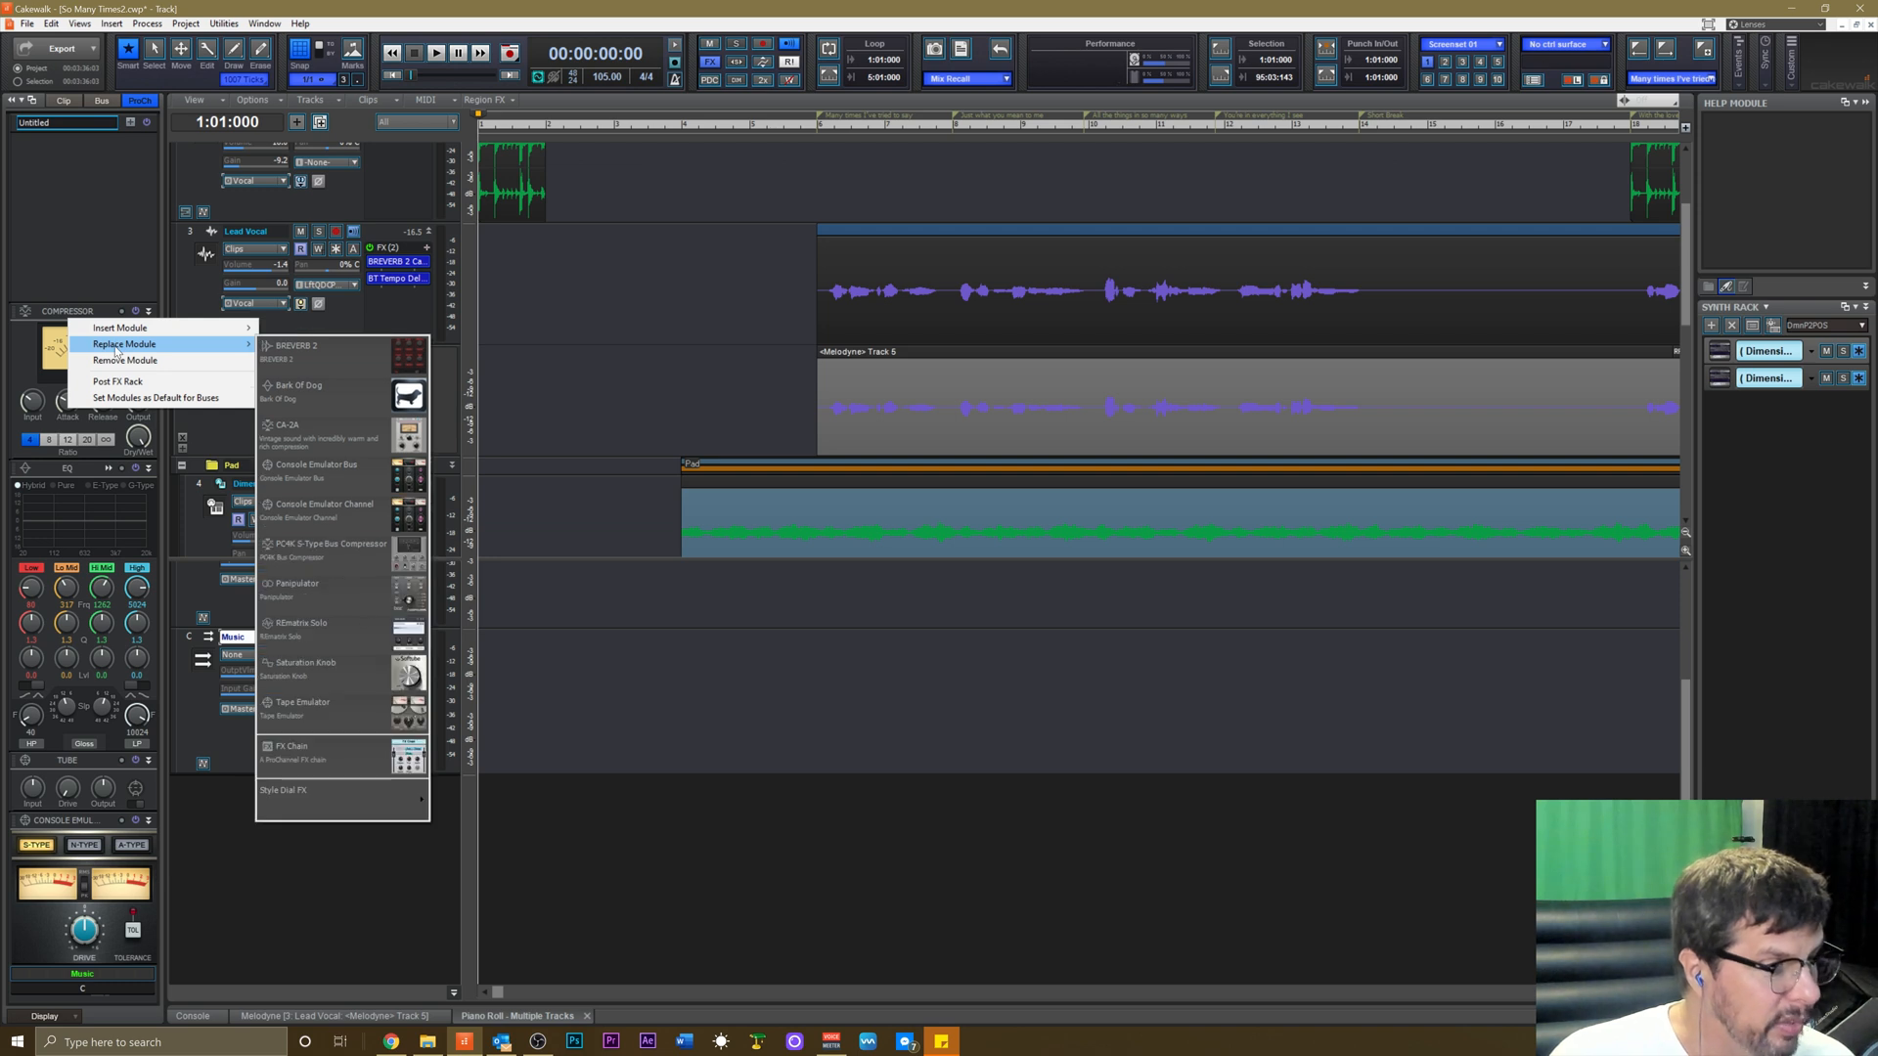
pyautogui.click(326, 549)
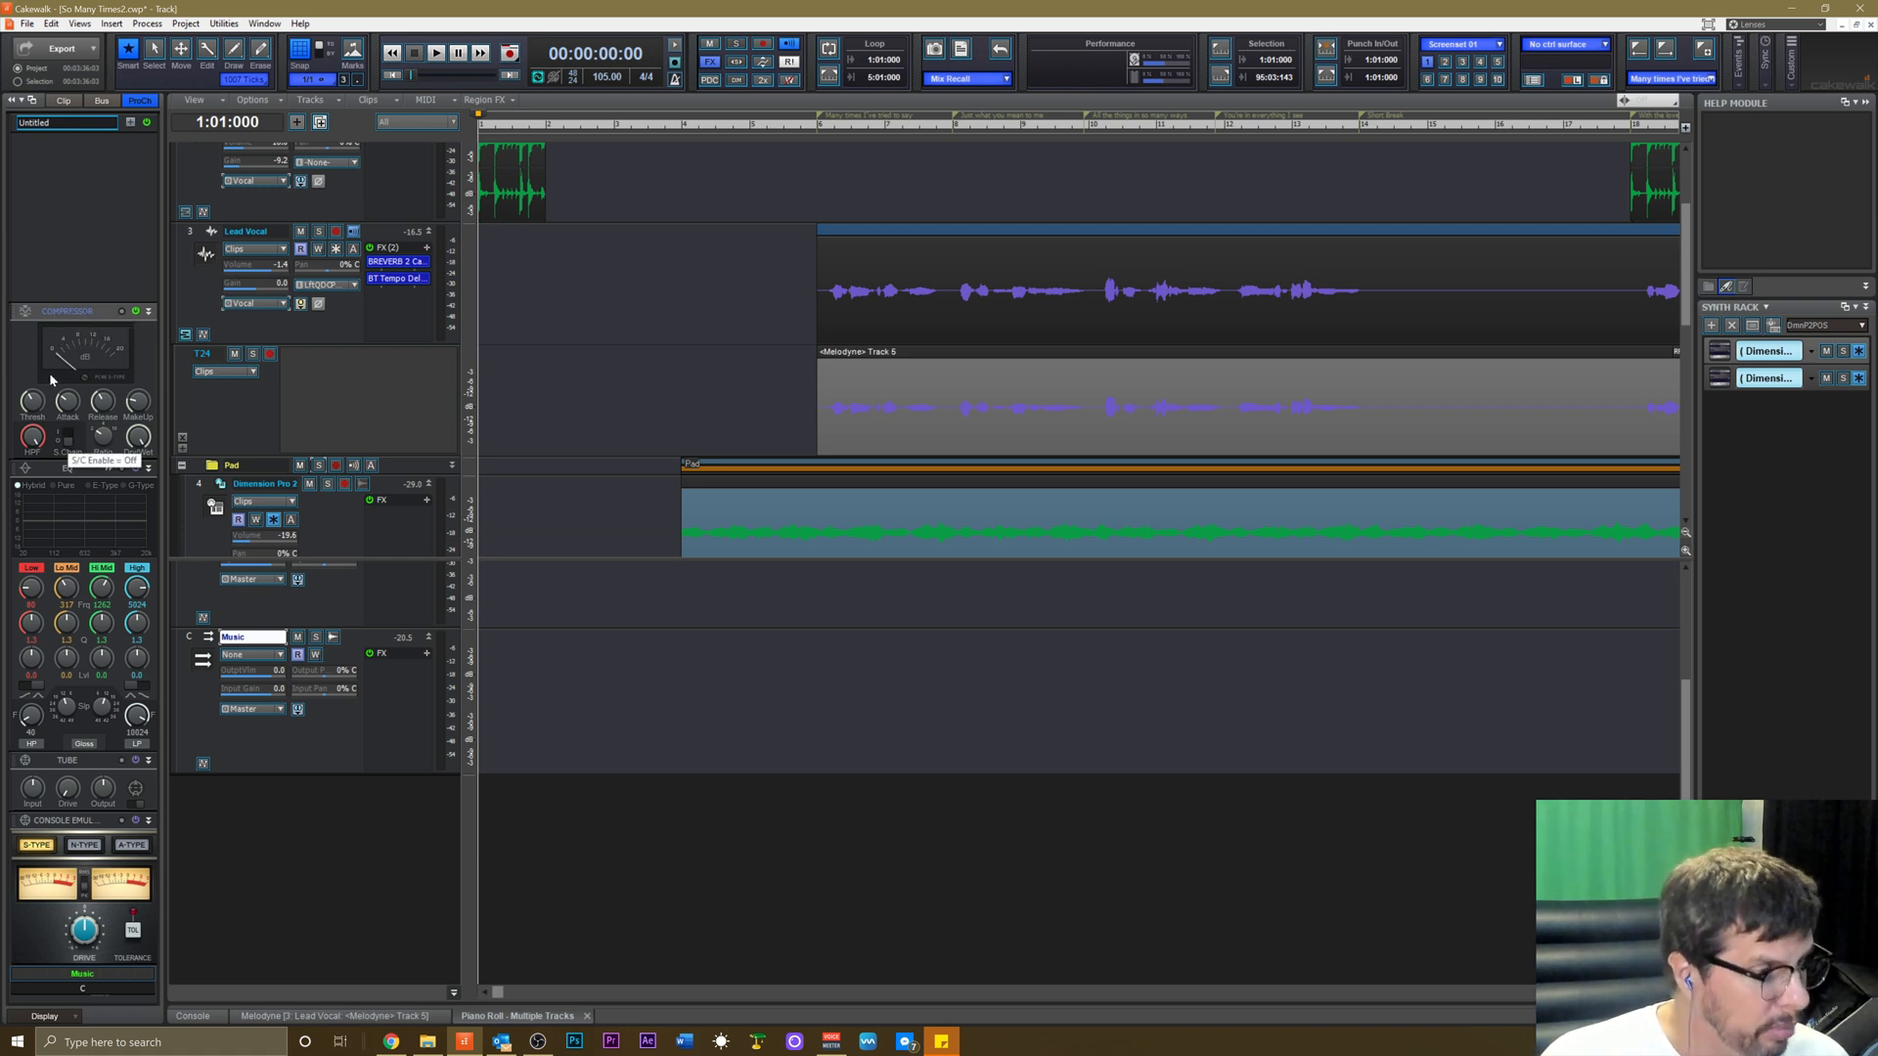
pyautogui.rightClick(64, 313)
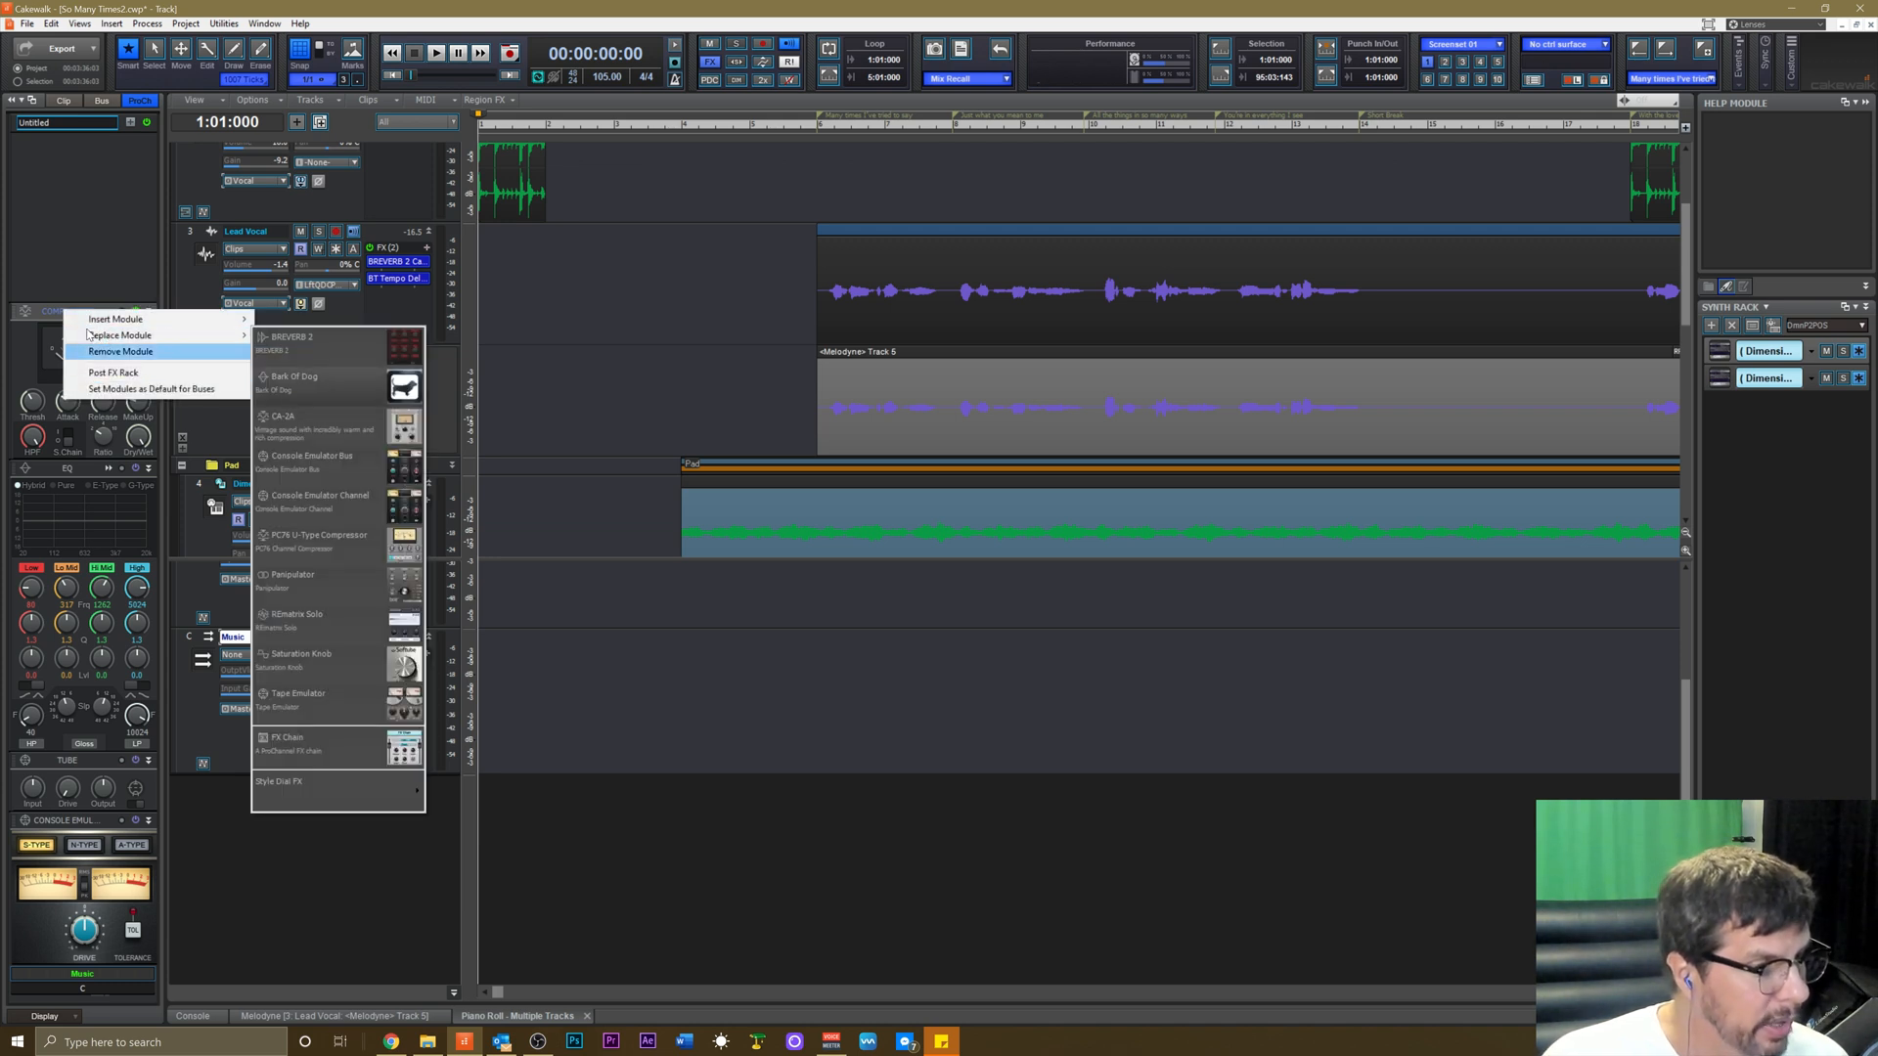
pyautogui.click(100, 337)
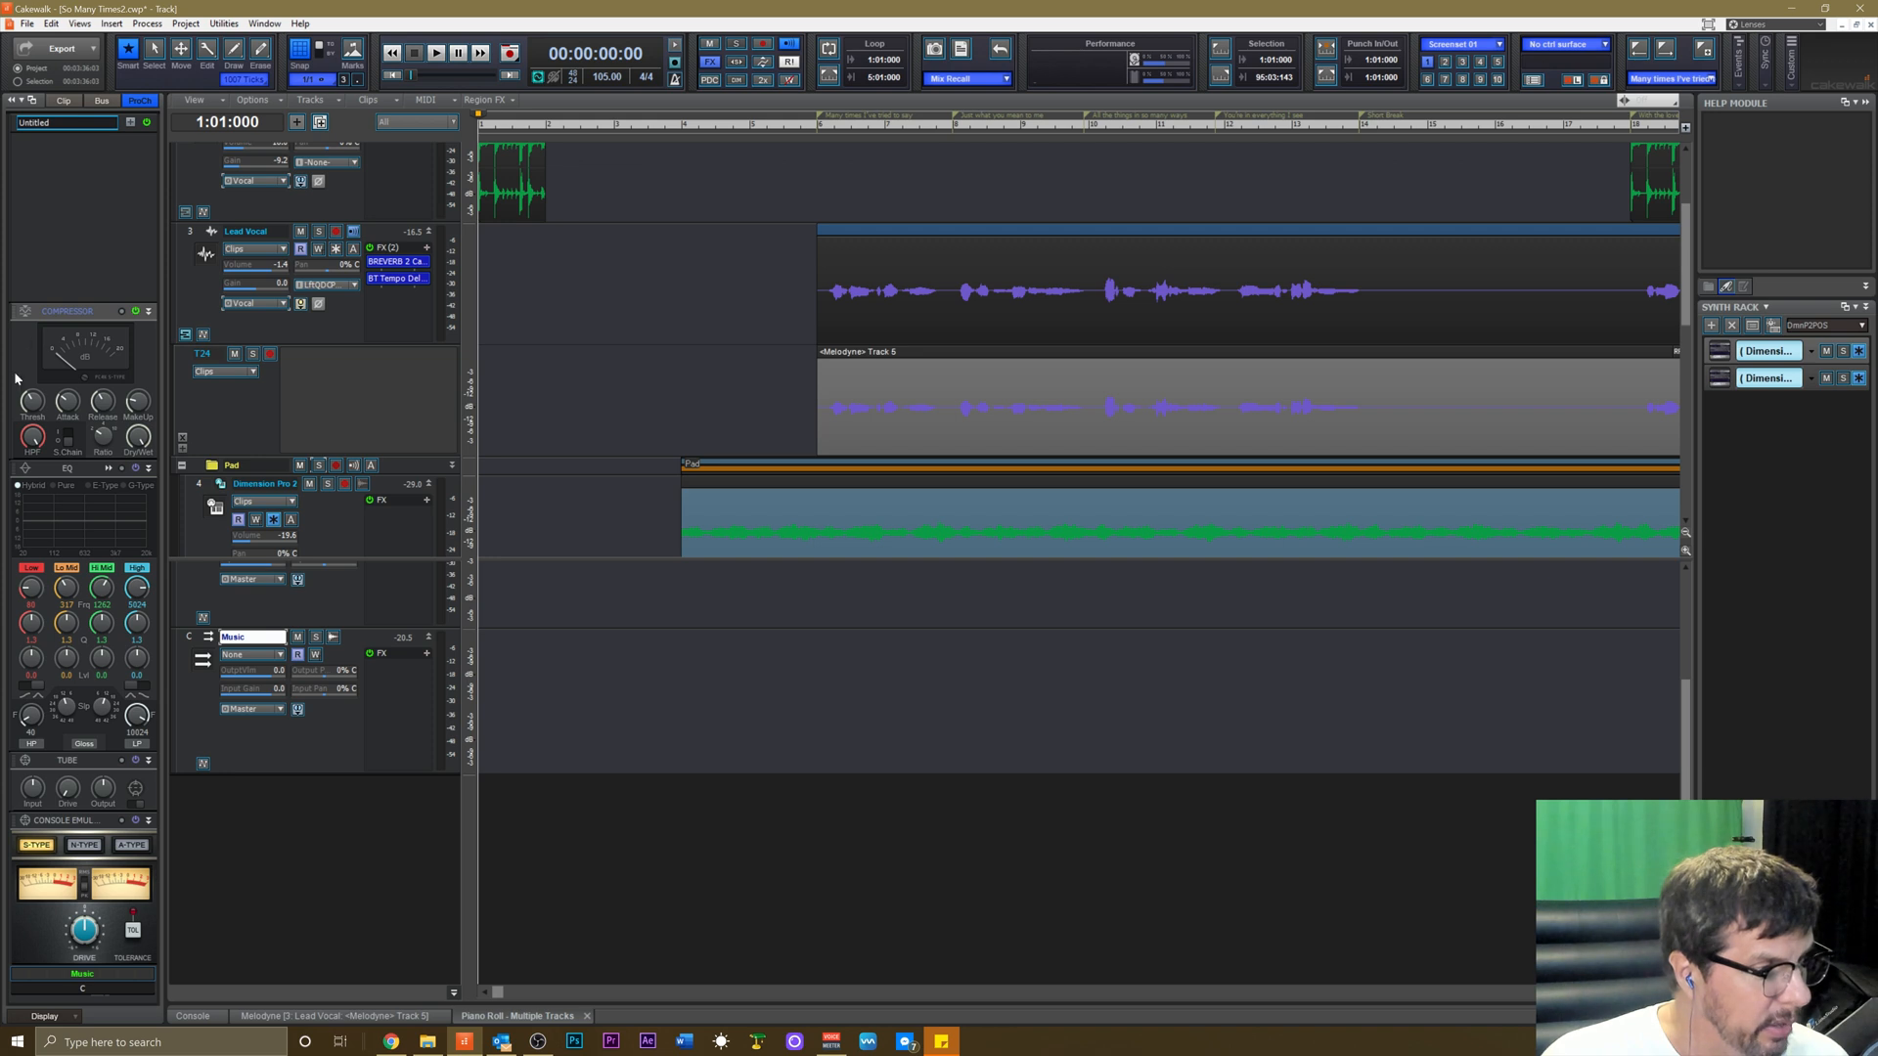
# Enlarge the Vocal bus strip and insert a send to the Music bus compressor's side-chain input, Built In Channel Fx(Input 2)-Music.
pyautogui.click(319, 331)
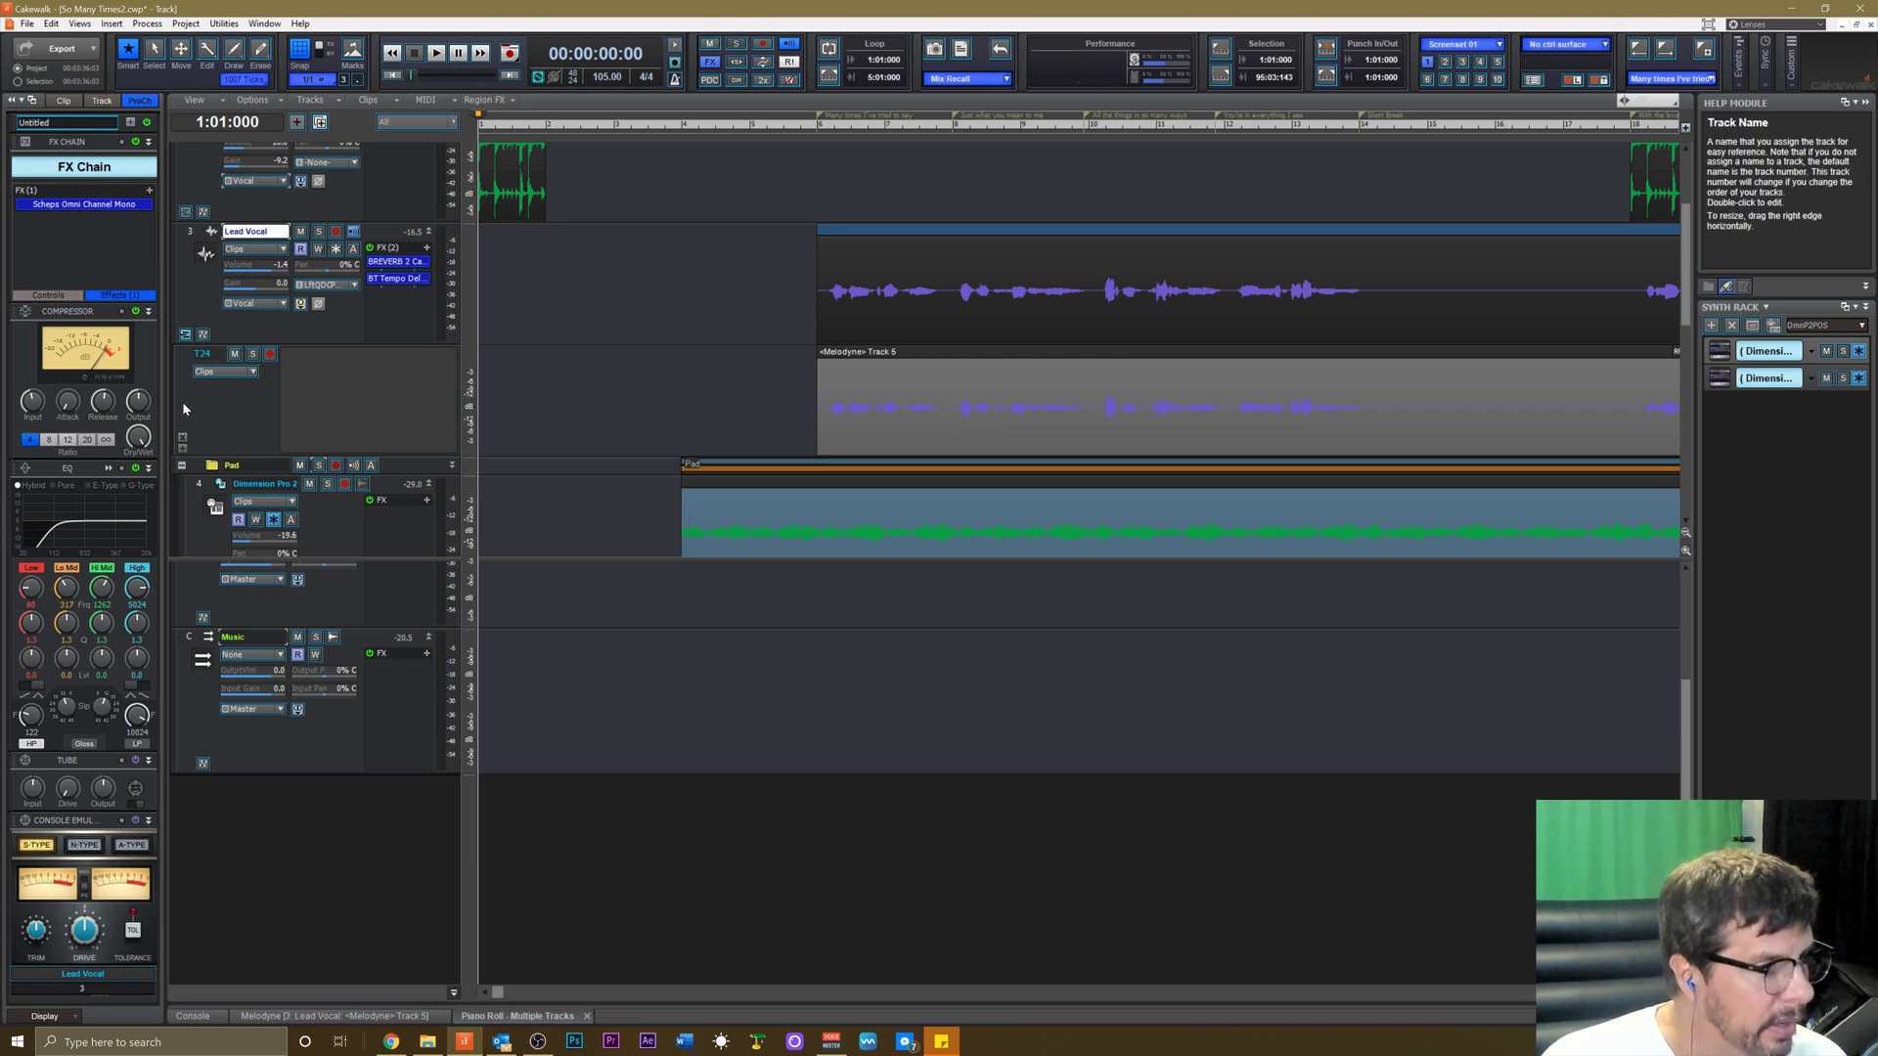
pyautogui.click(324, 756)
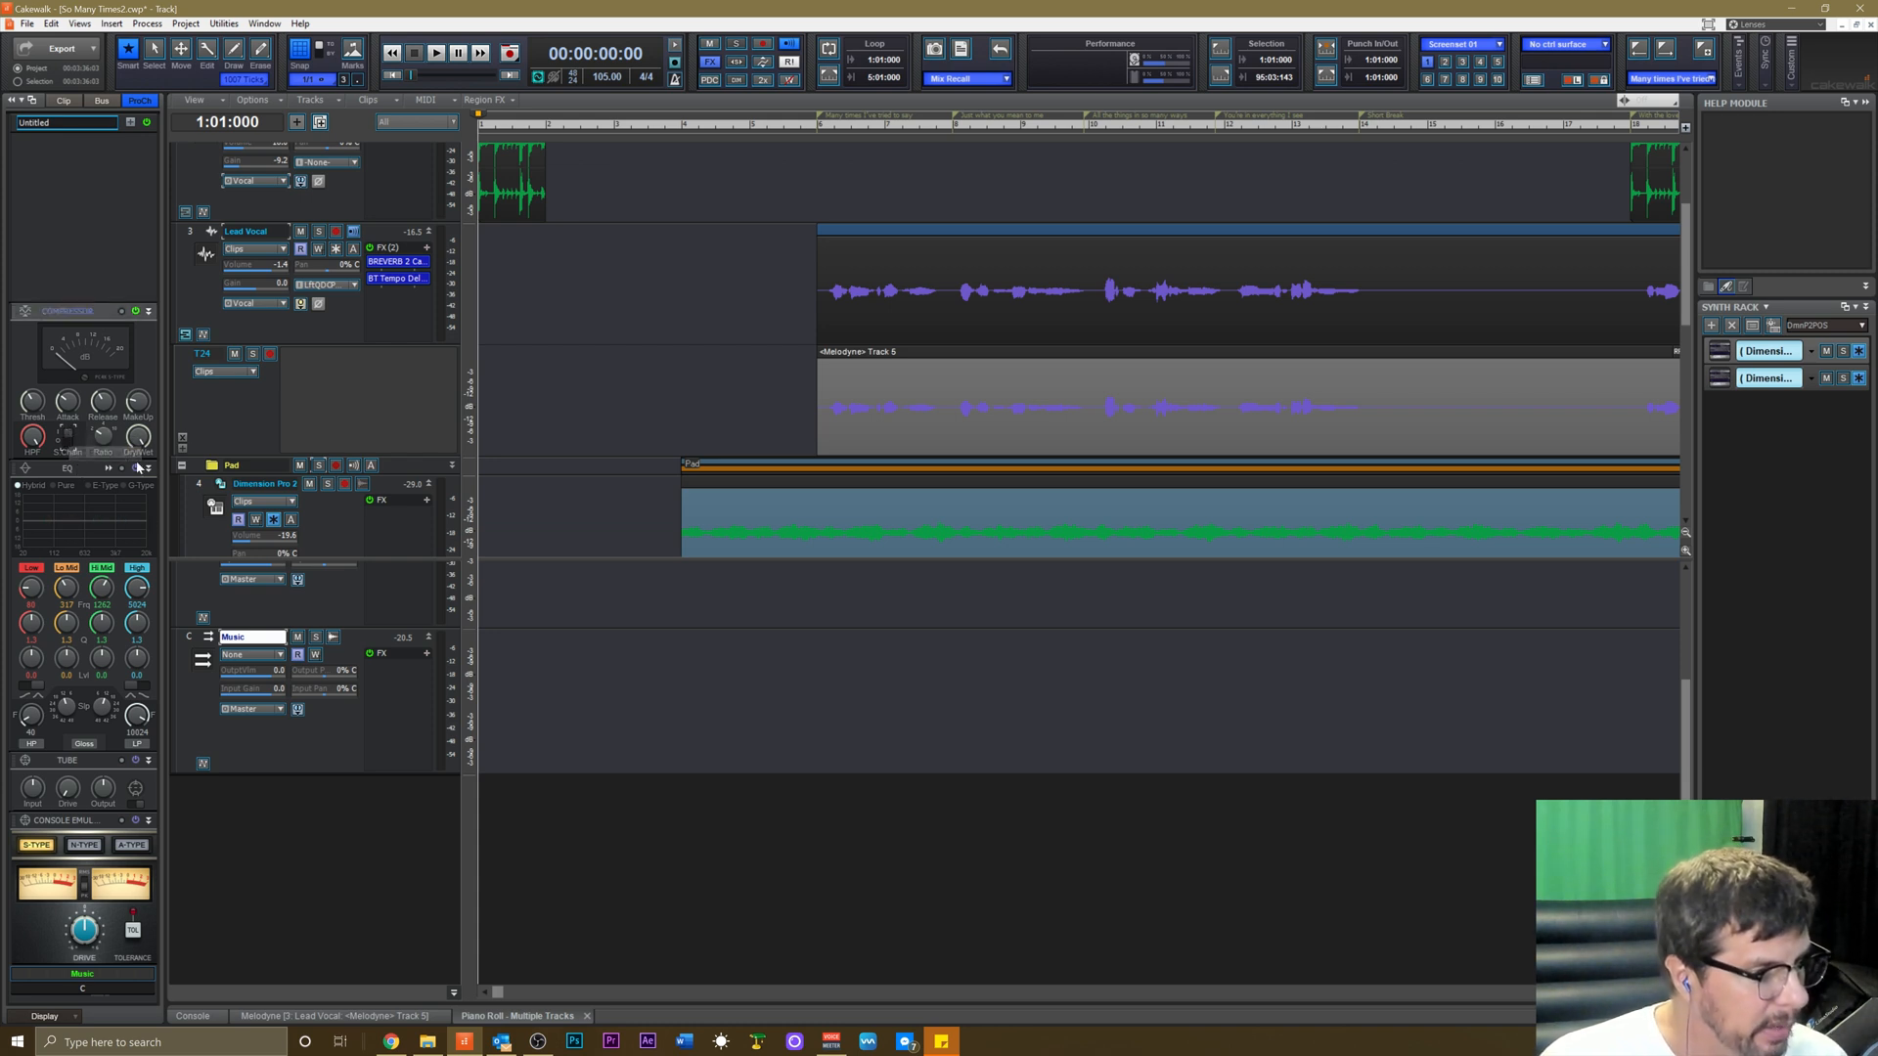
pyautogui.click(338, 601)
pyautogui.scroll(1, 336, 606)
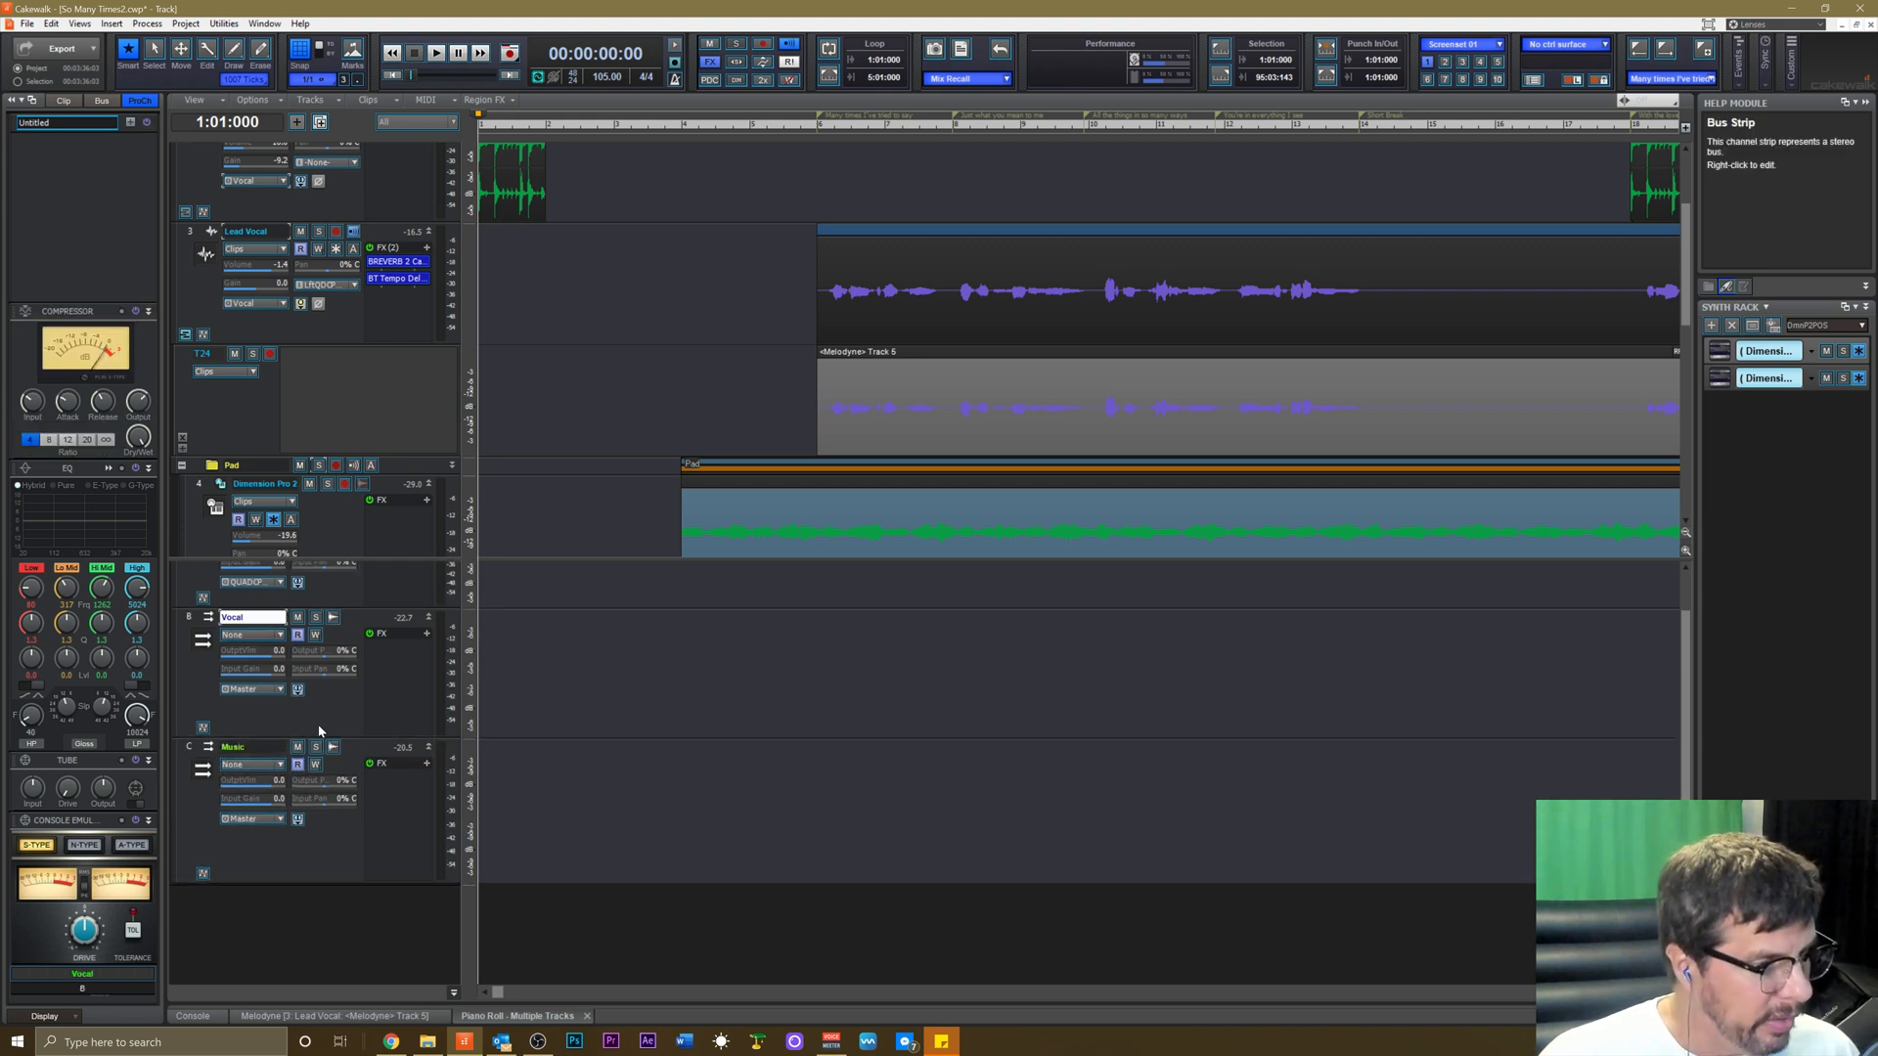
pyautogui.moveTo(332, 736); pyautogui.dragTo(332, 803)
pyautogui.rightClick(254, 721)
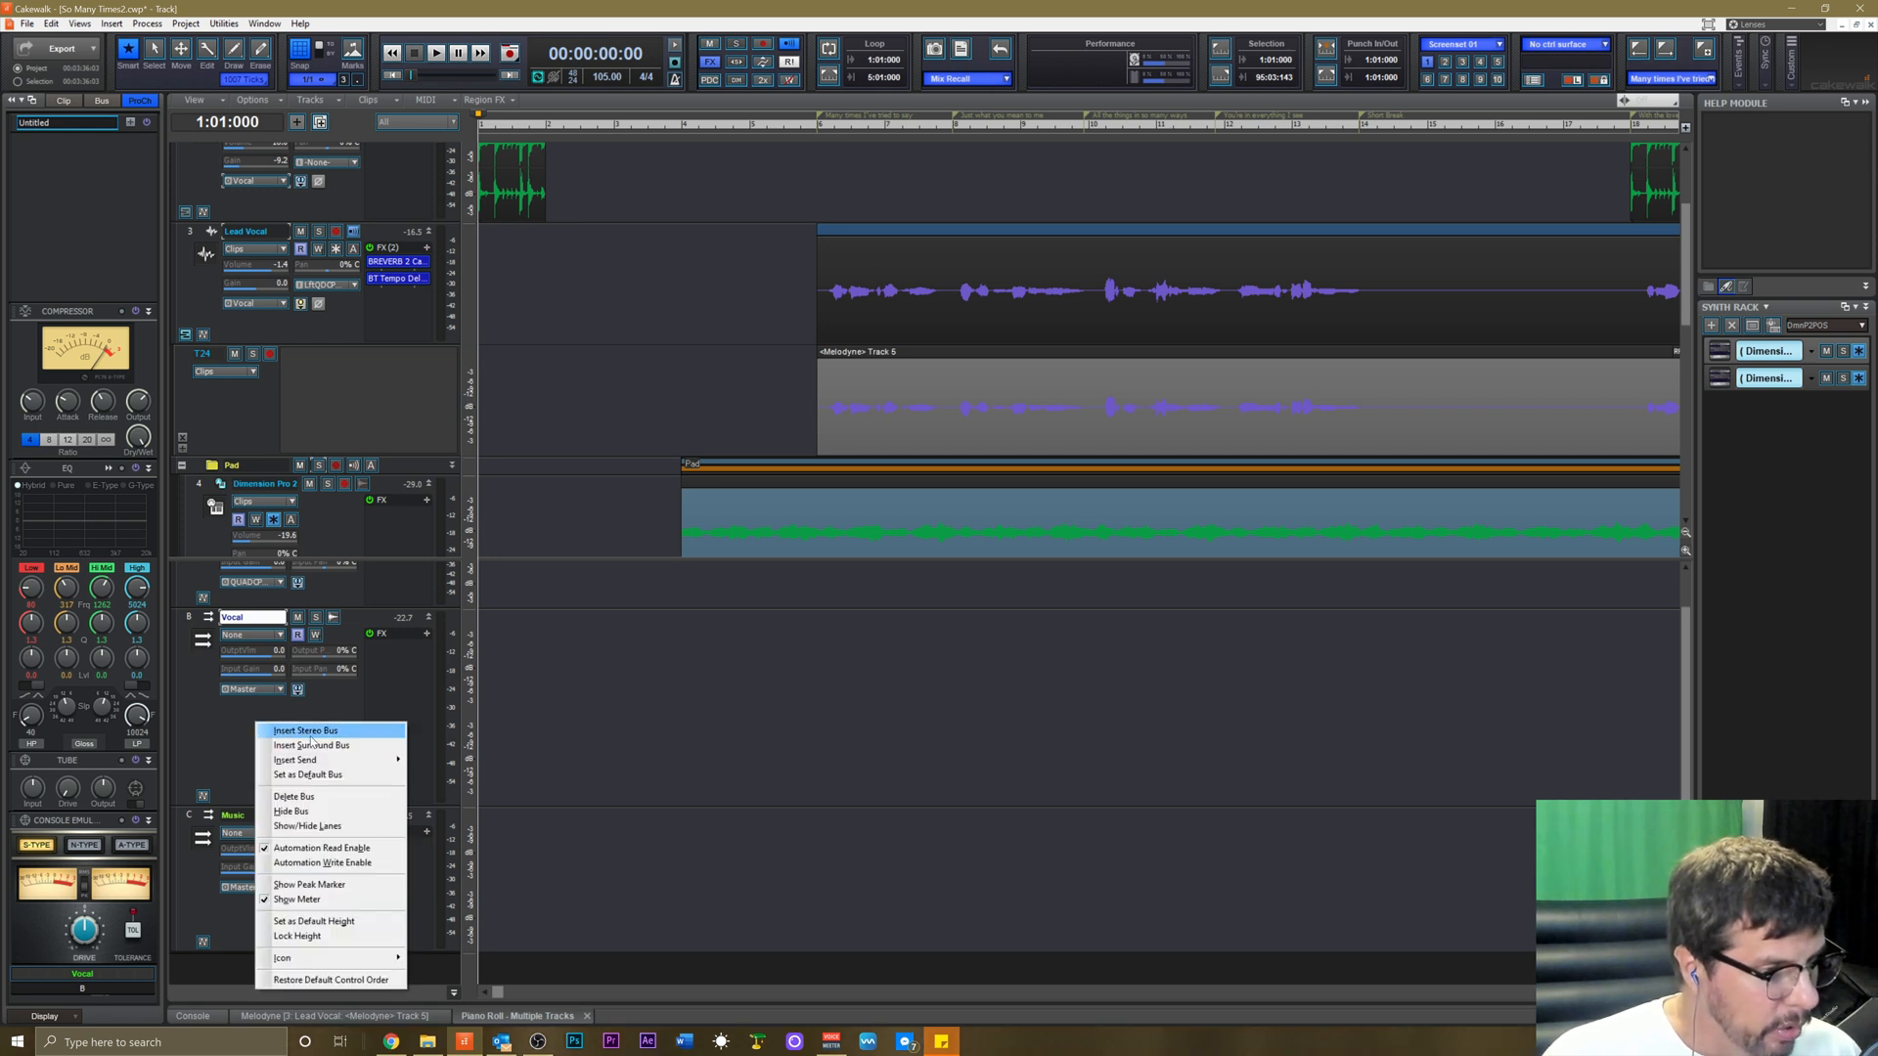
pyautogui.moveTo(312, 762)
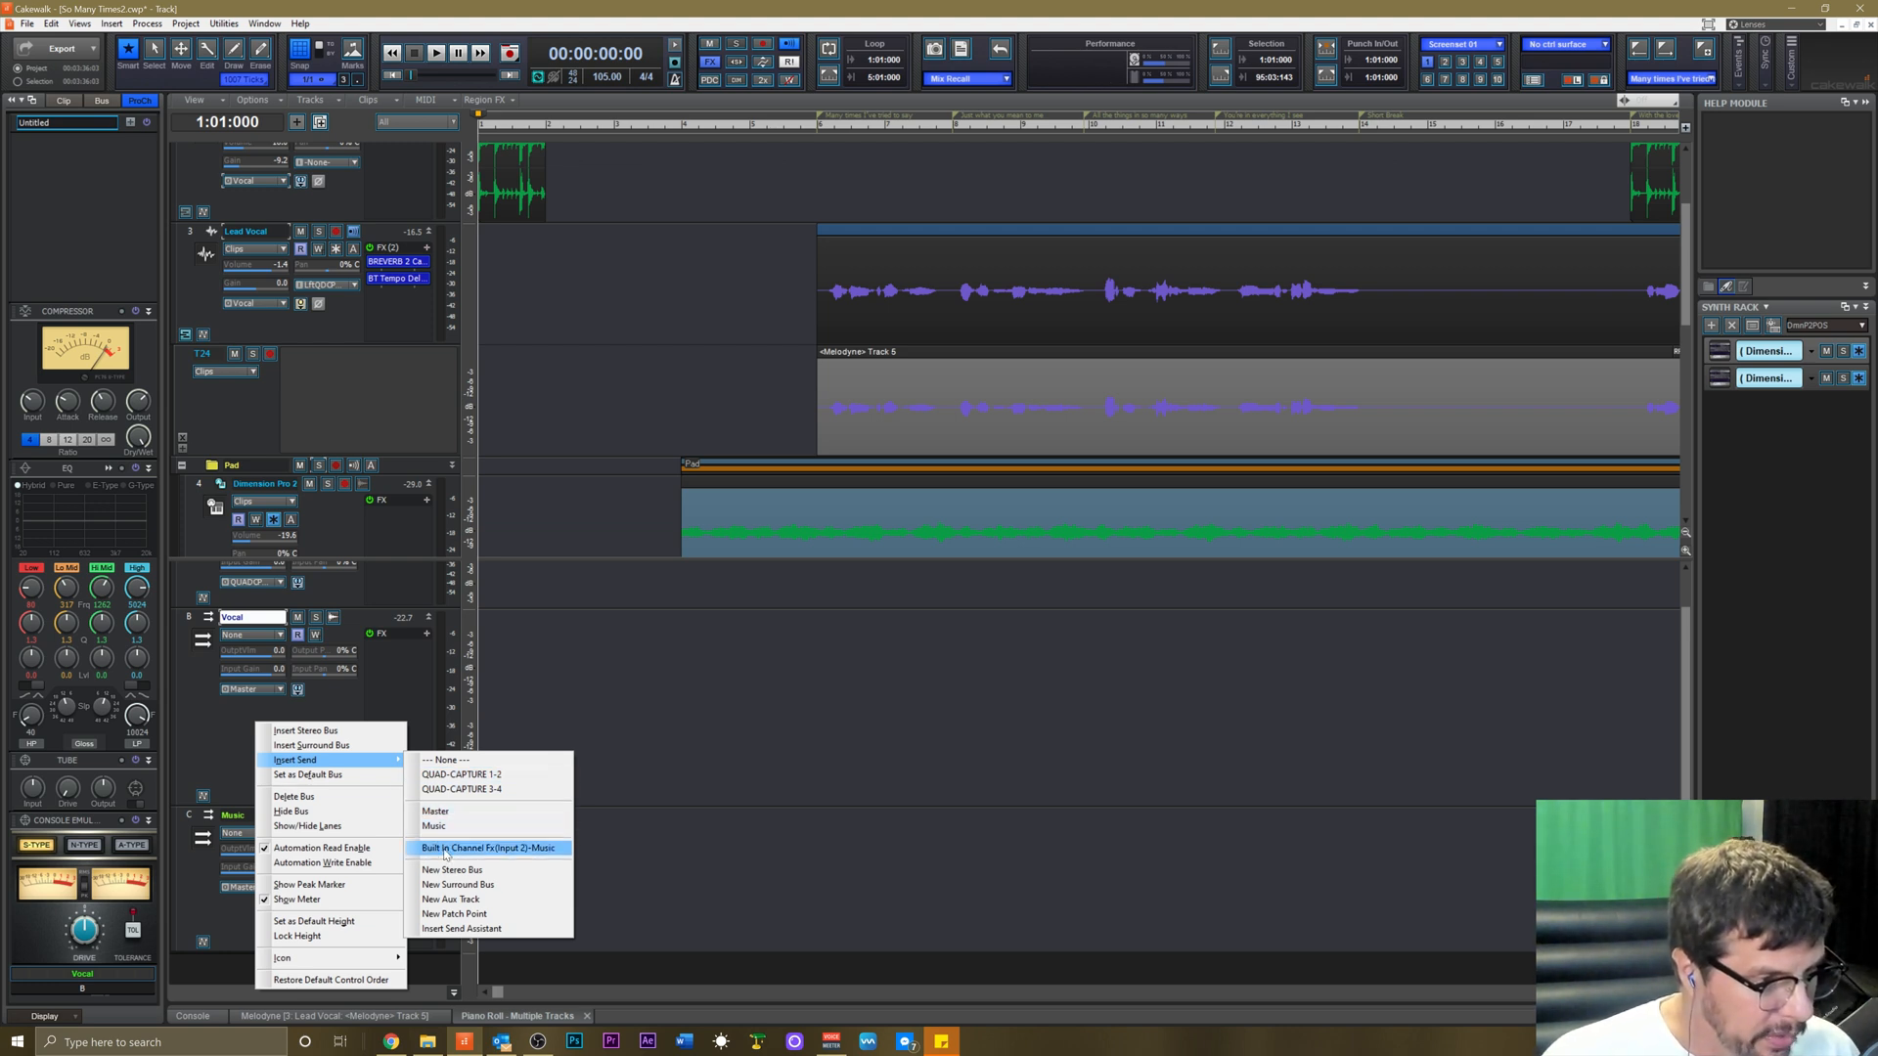
pyautogui.click(516, 850)
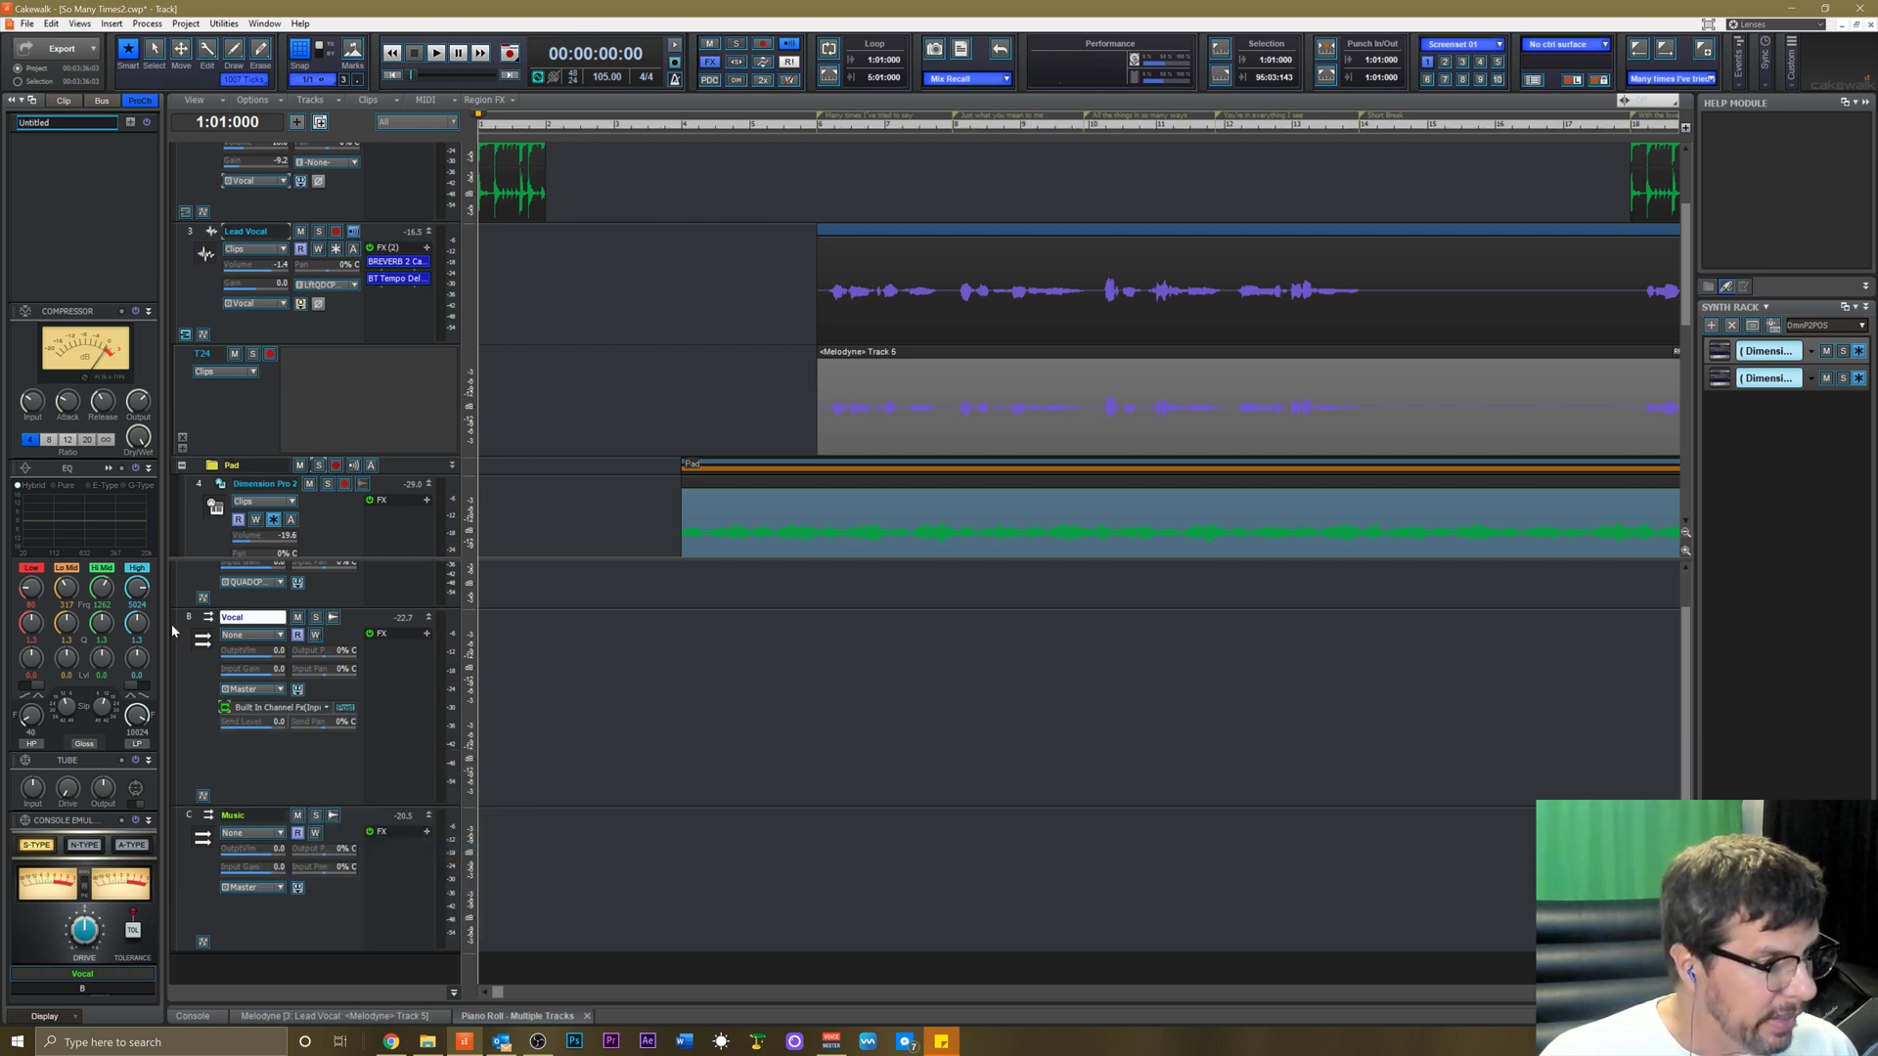
# Compare the Music, Vocal and Lead Vocal channel modules and play the song from the start to watch the Music bus compressor.
pyautogui.click(252, 815)
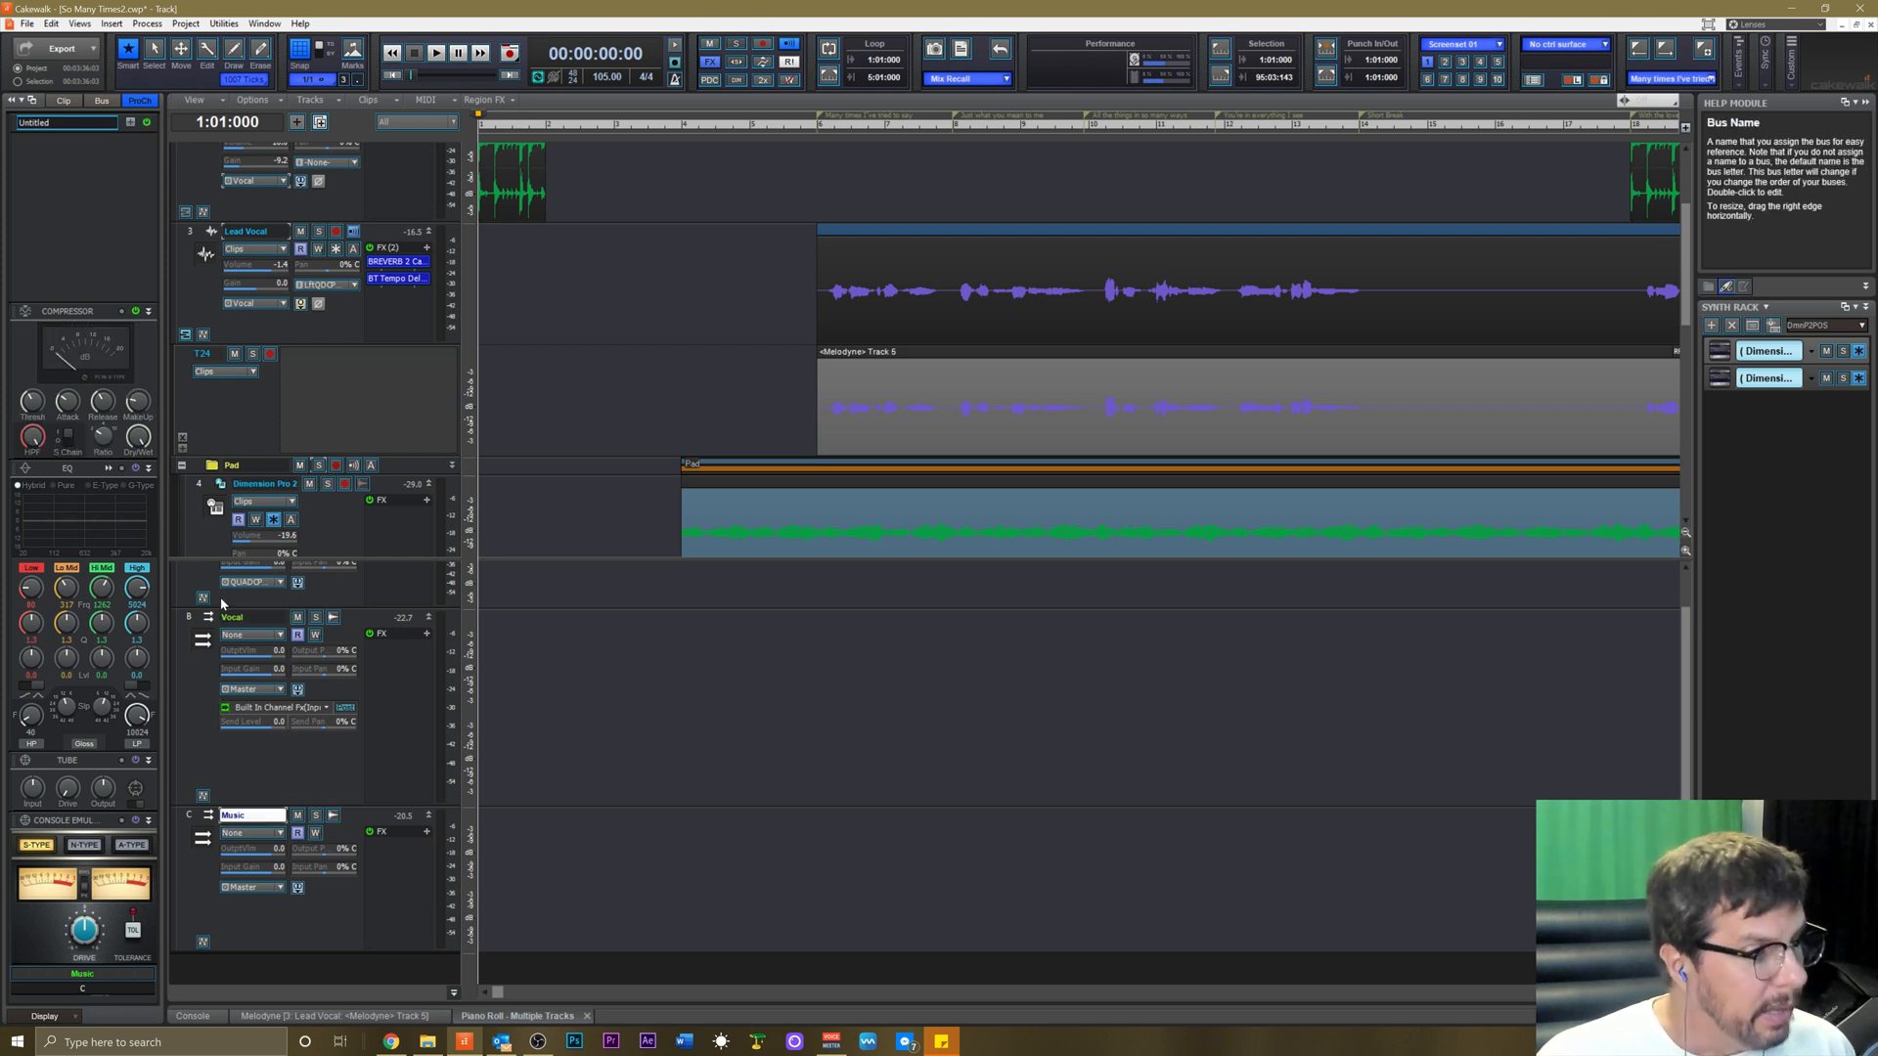
pyautogui.click(305, 773)
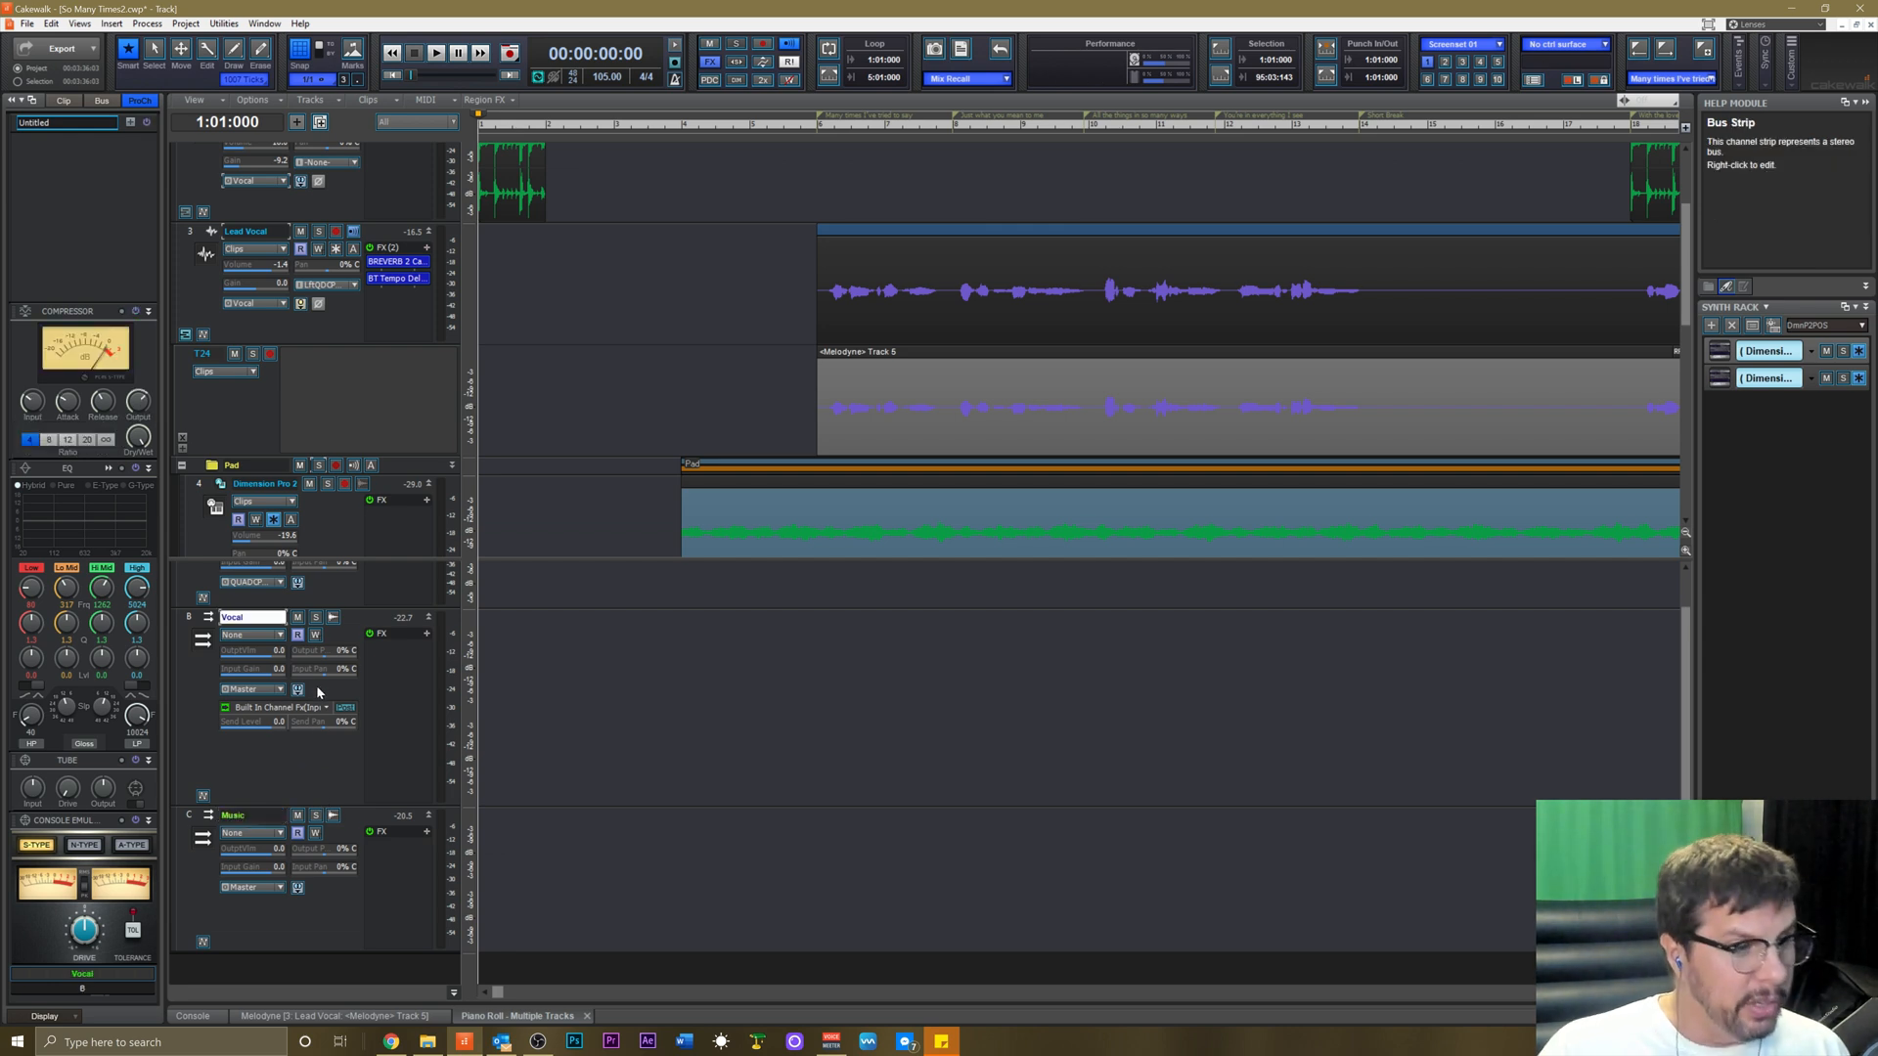
pyautogui.click(250, 432)
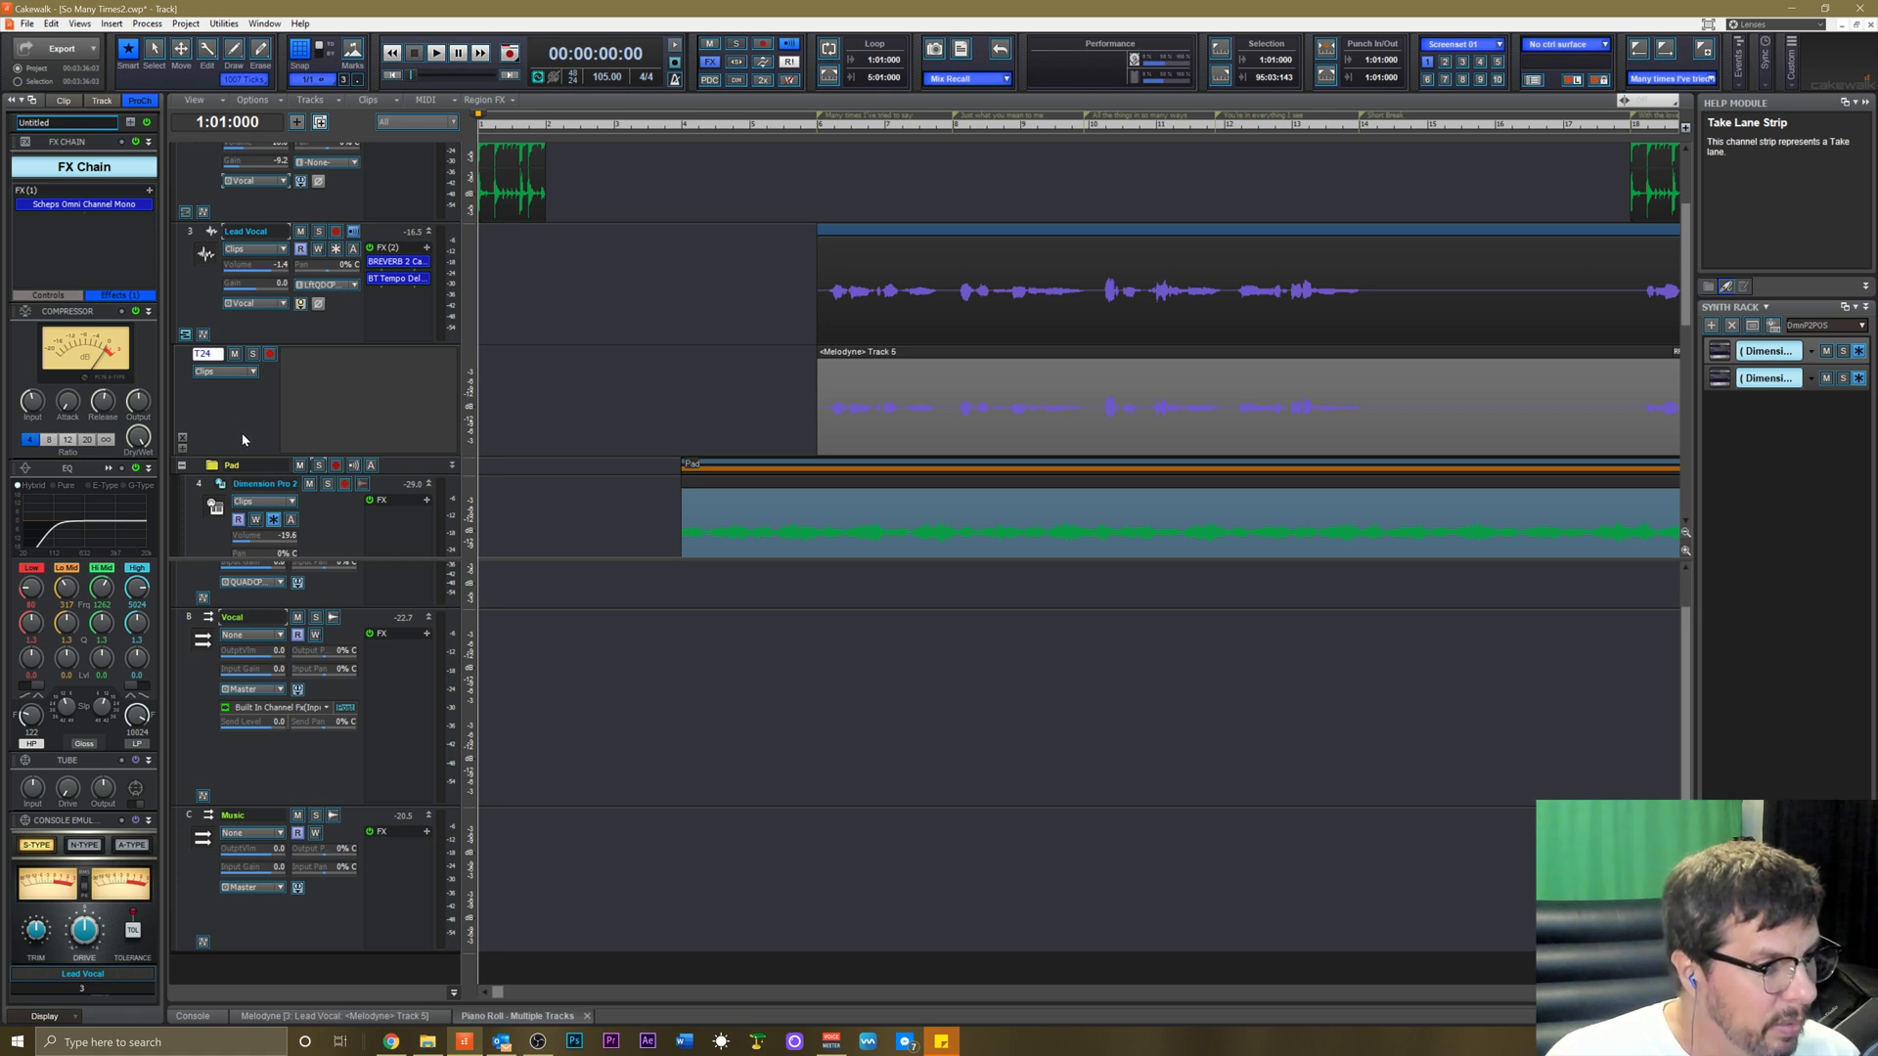
pyautogui.press('space')
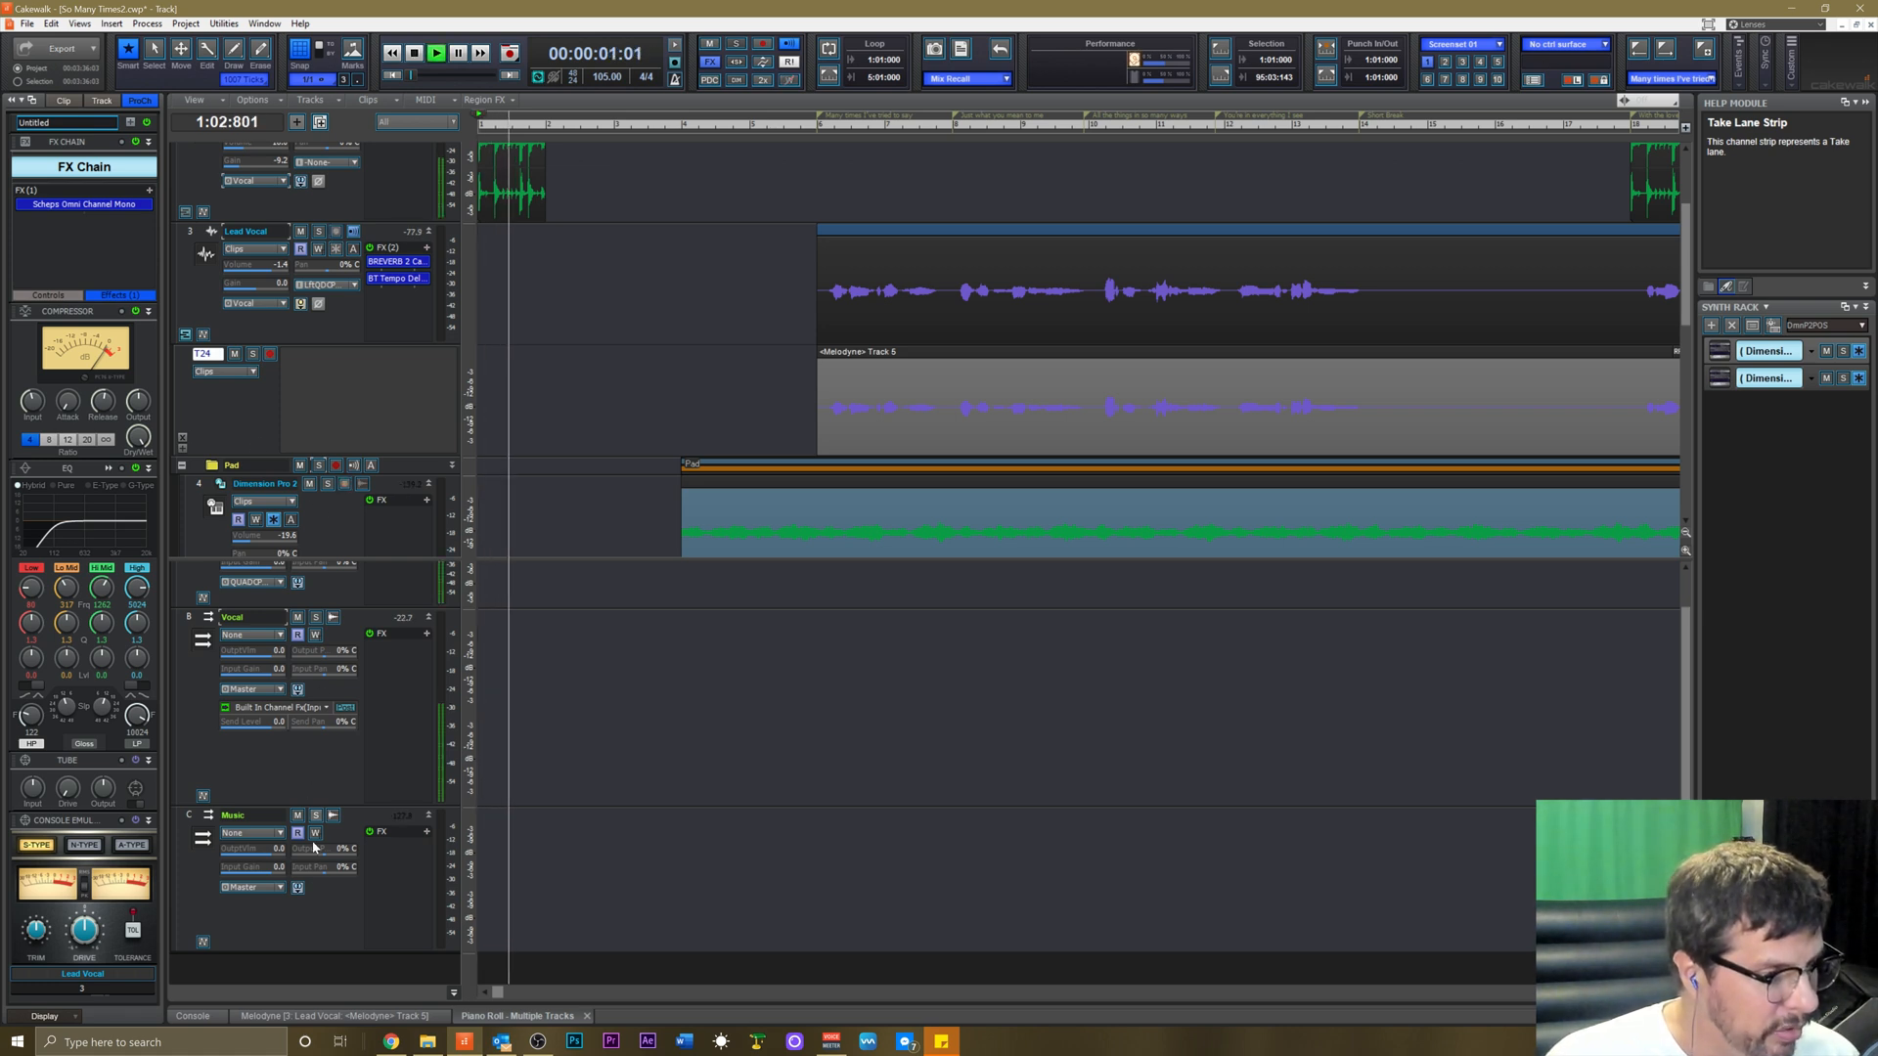
pyautogui.click(325, 913)
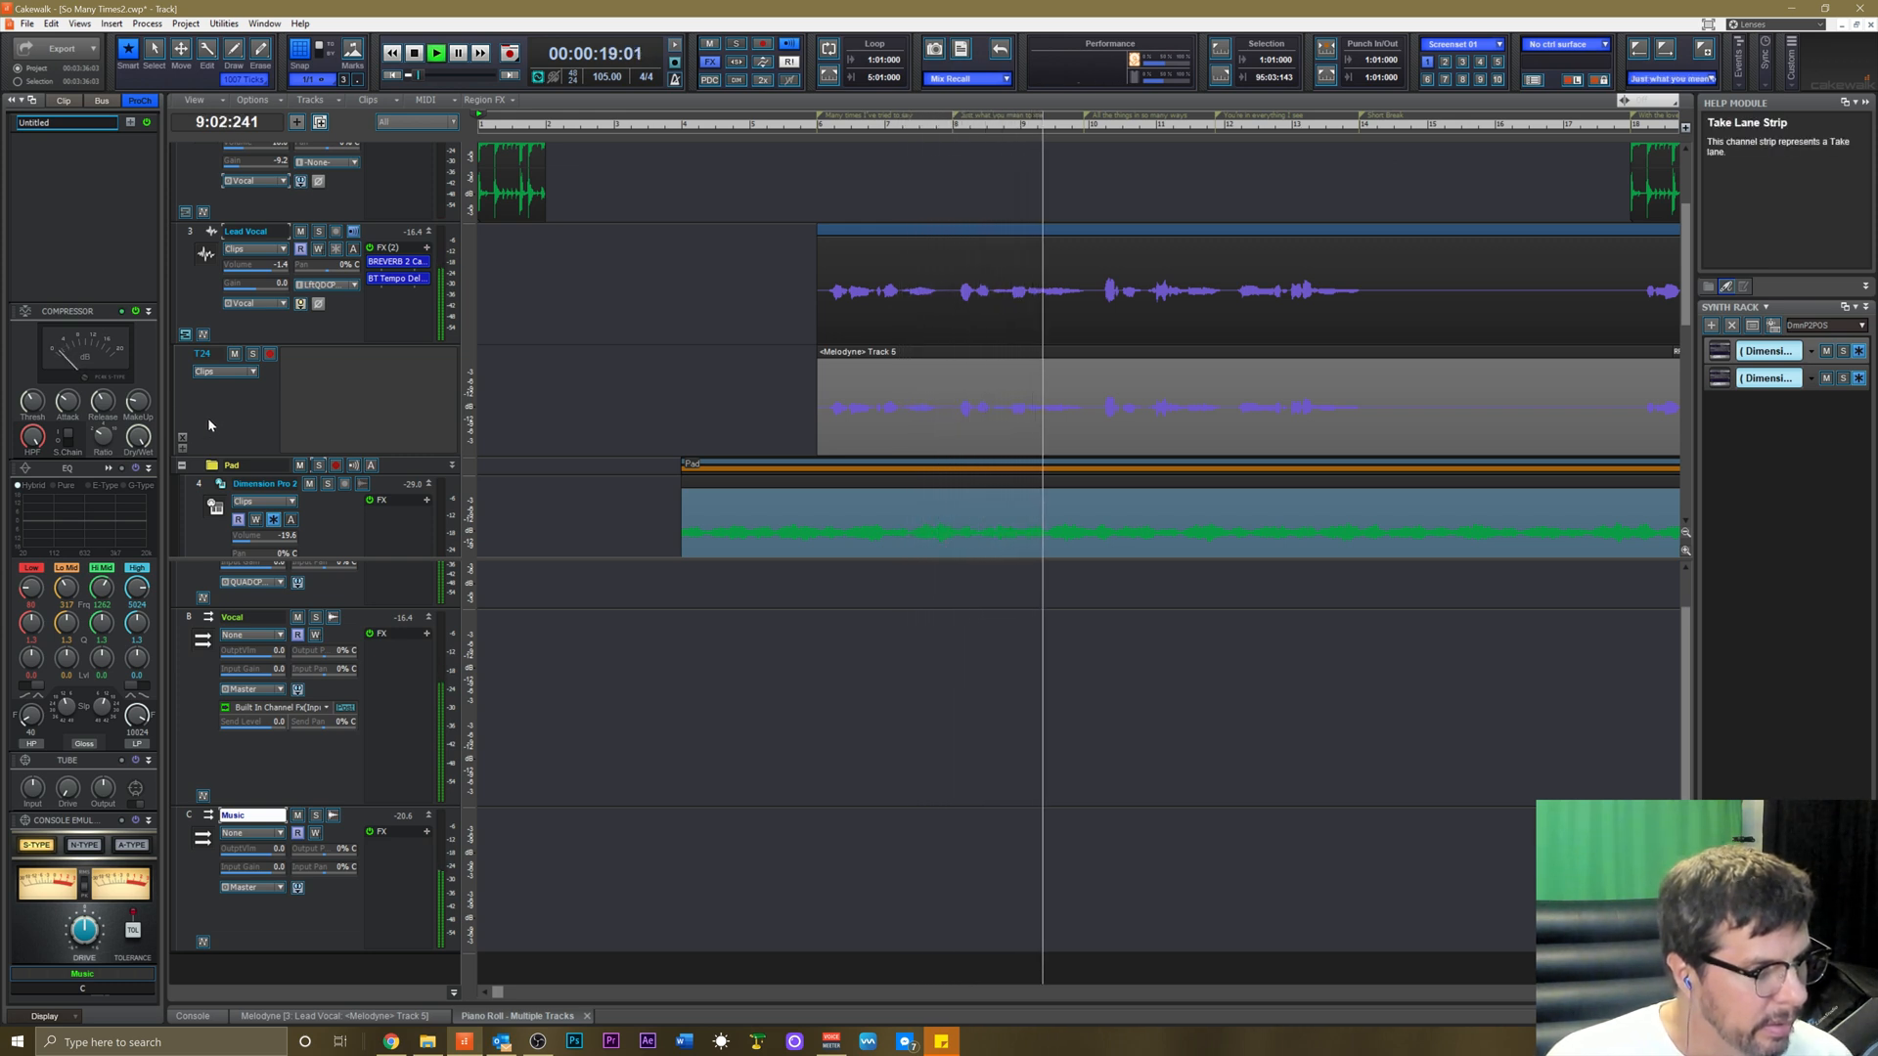
# Lower the Lead Vocal track's volume to -6.1 during playback and stop the song.
pyautogui.click(269, 272)
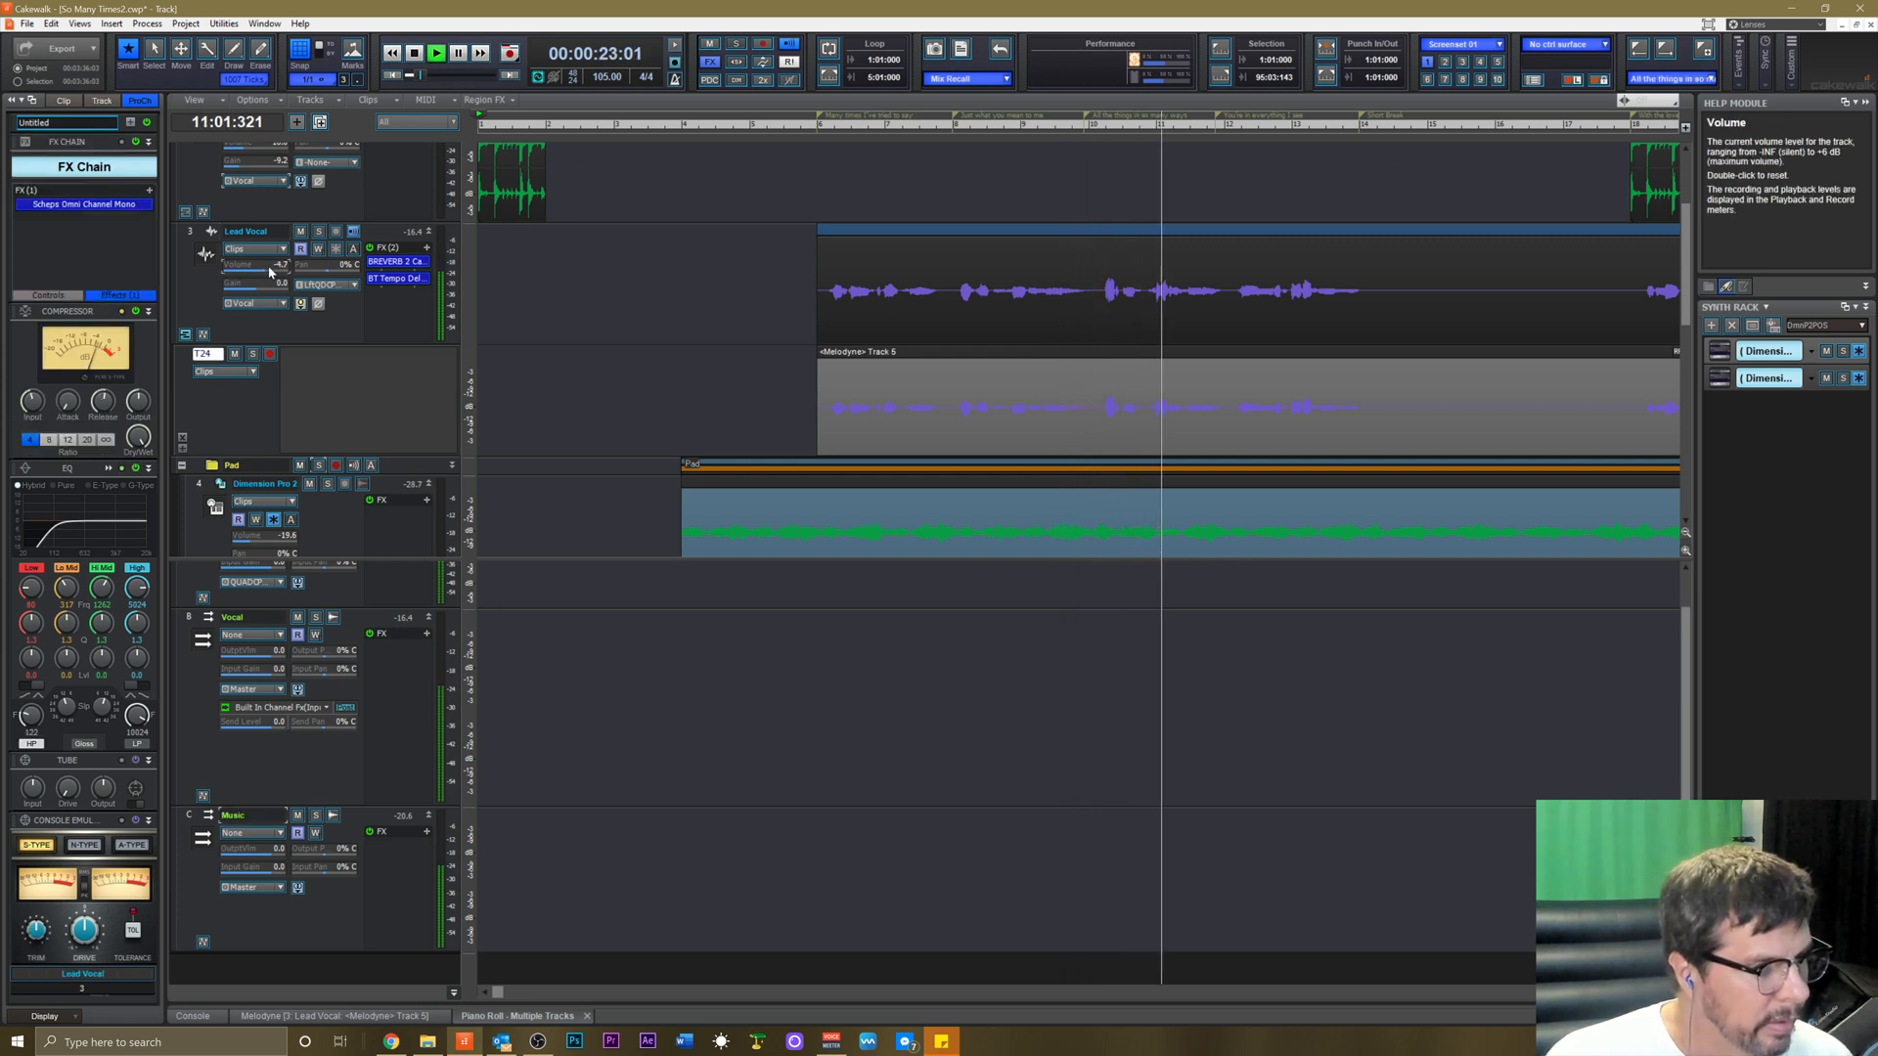
pyautogui.moveTo(270, 270); pyautogui.dragTo(265, 270)
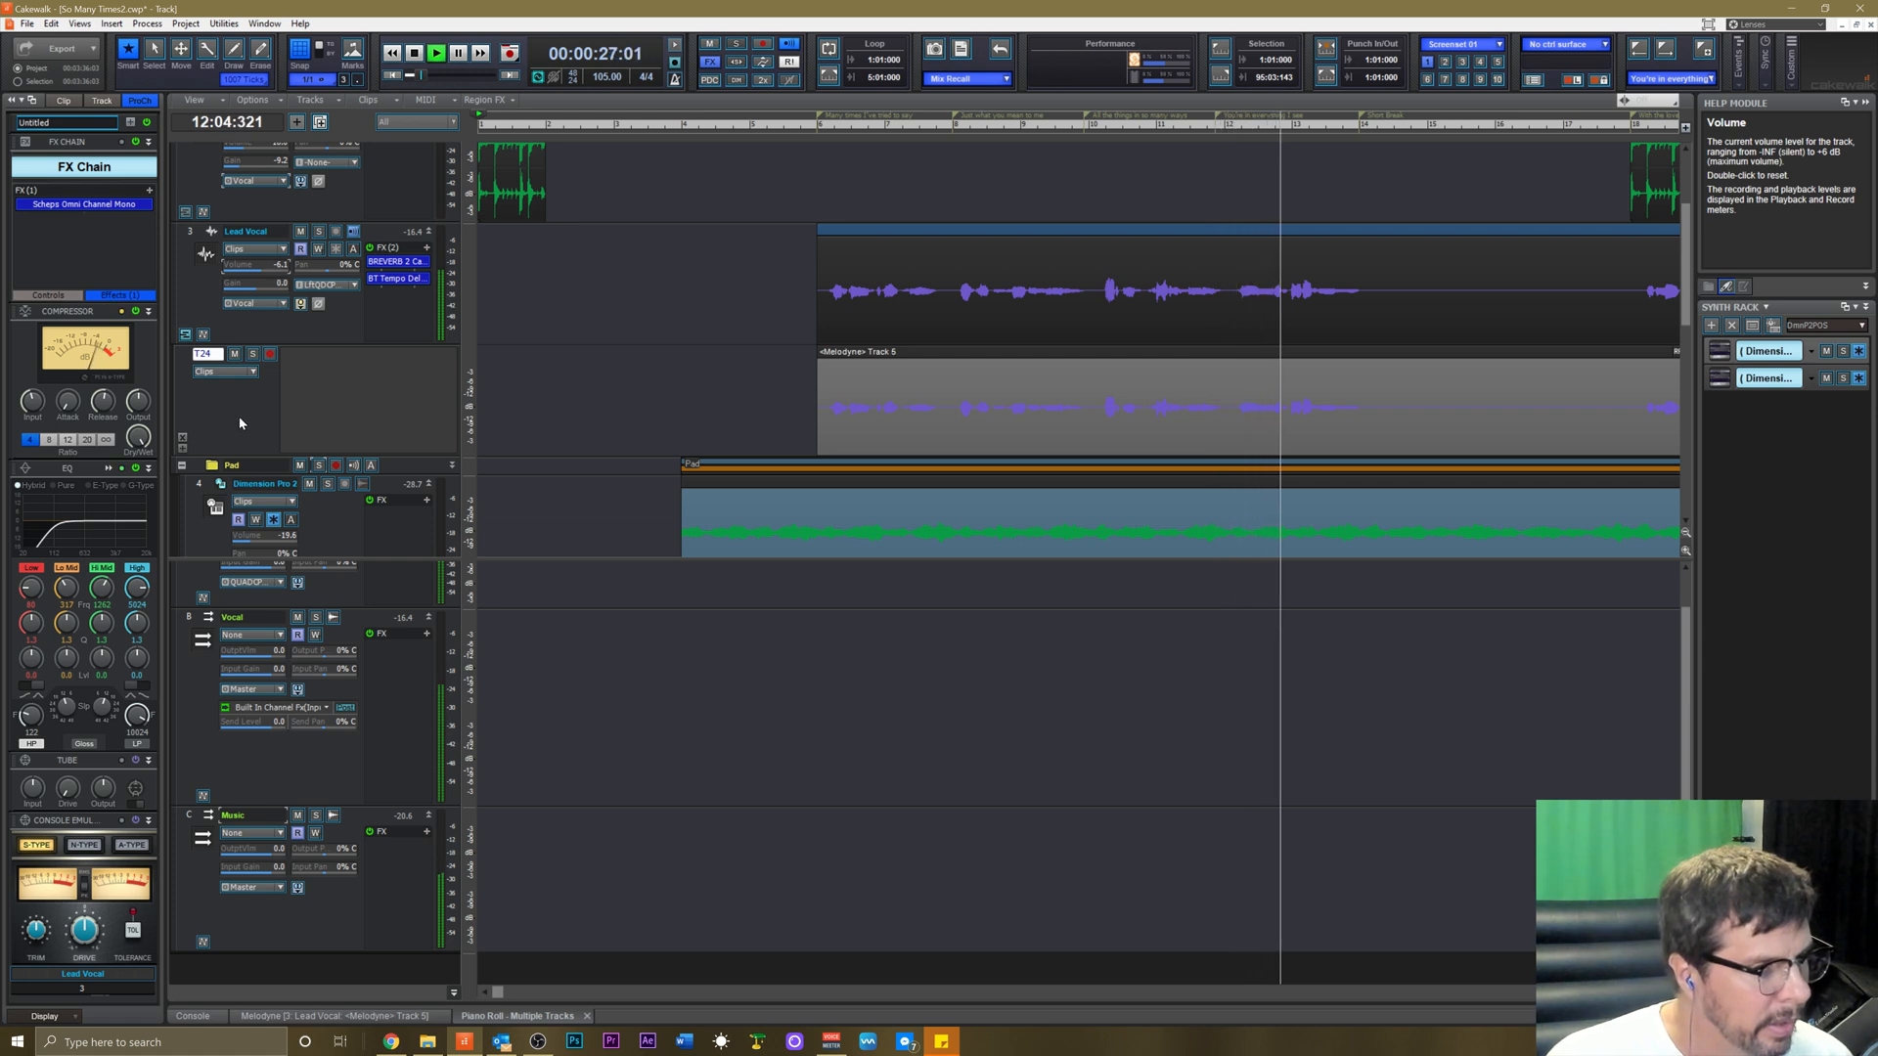
pyautogui.press('space')
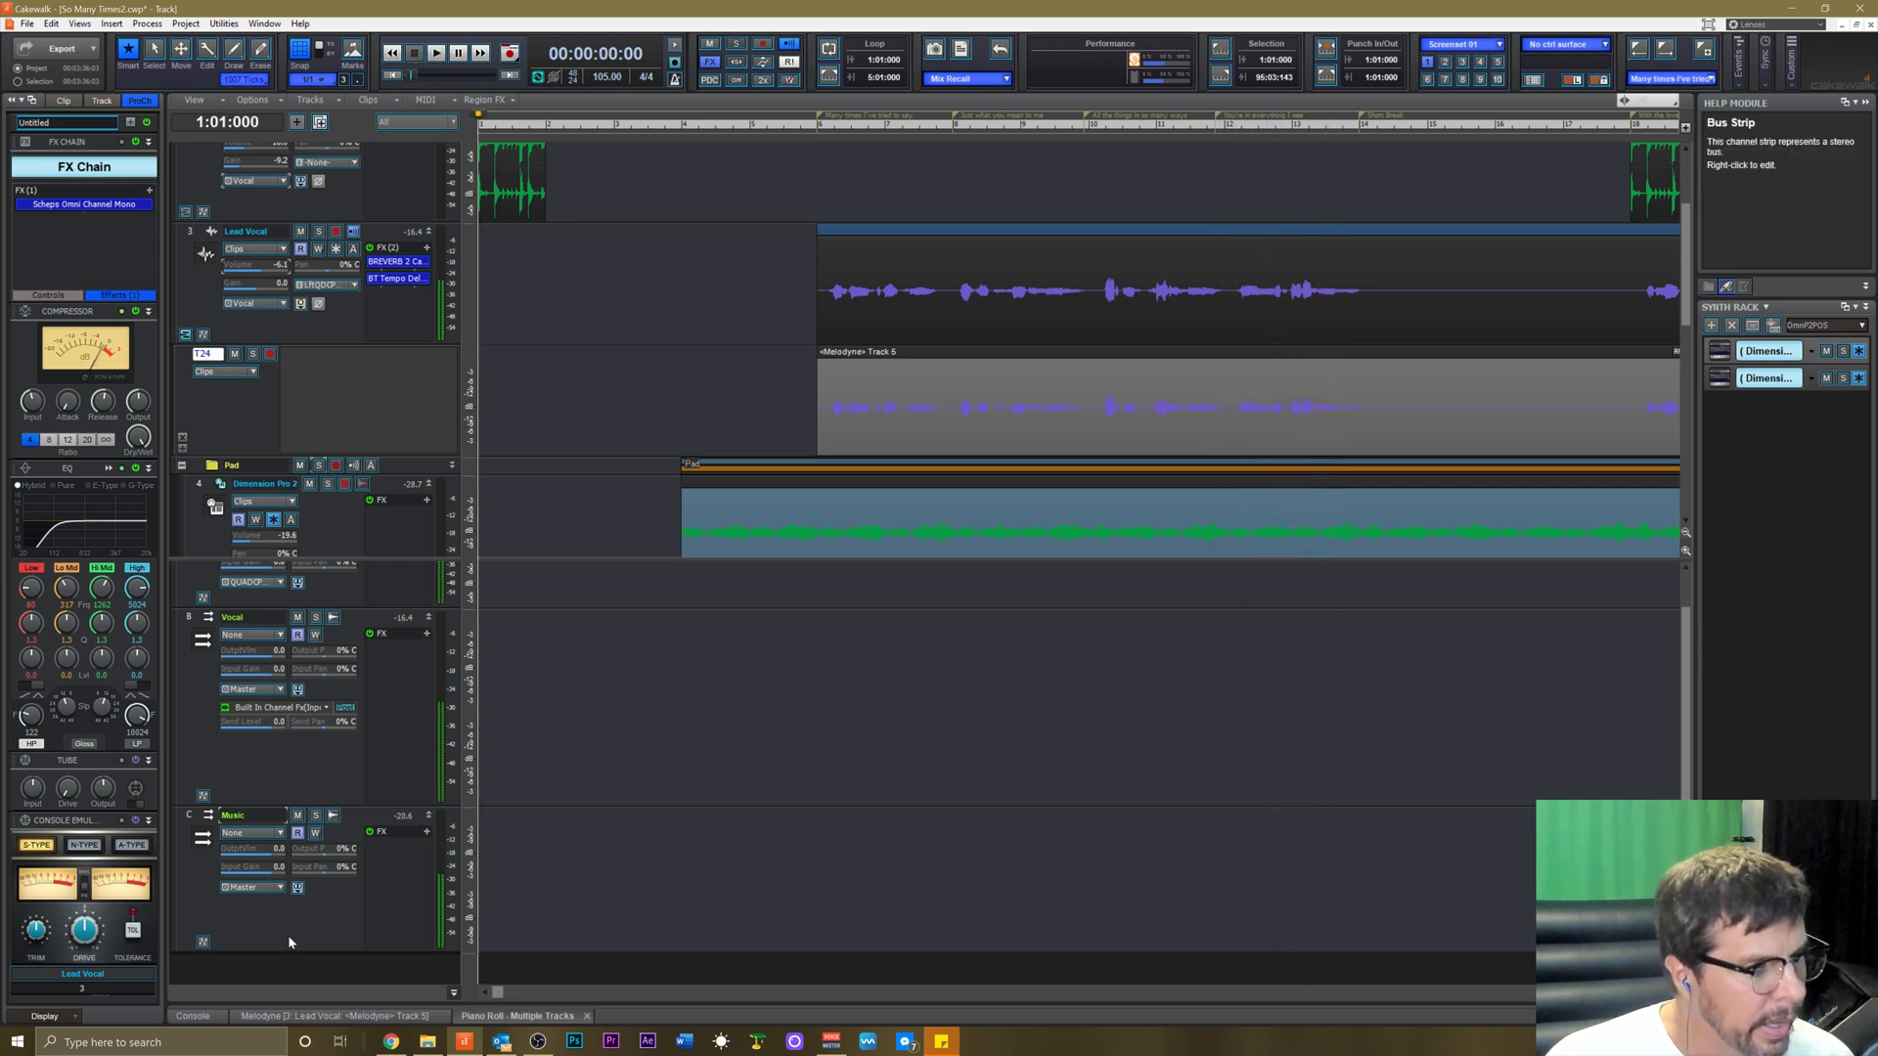
# Select the Music bus and reduce the height of the Vocal bus strip to fit all three buses in view.
pyautogui.click(290, 941)
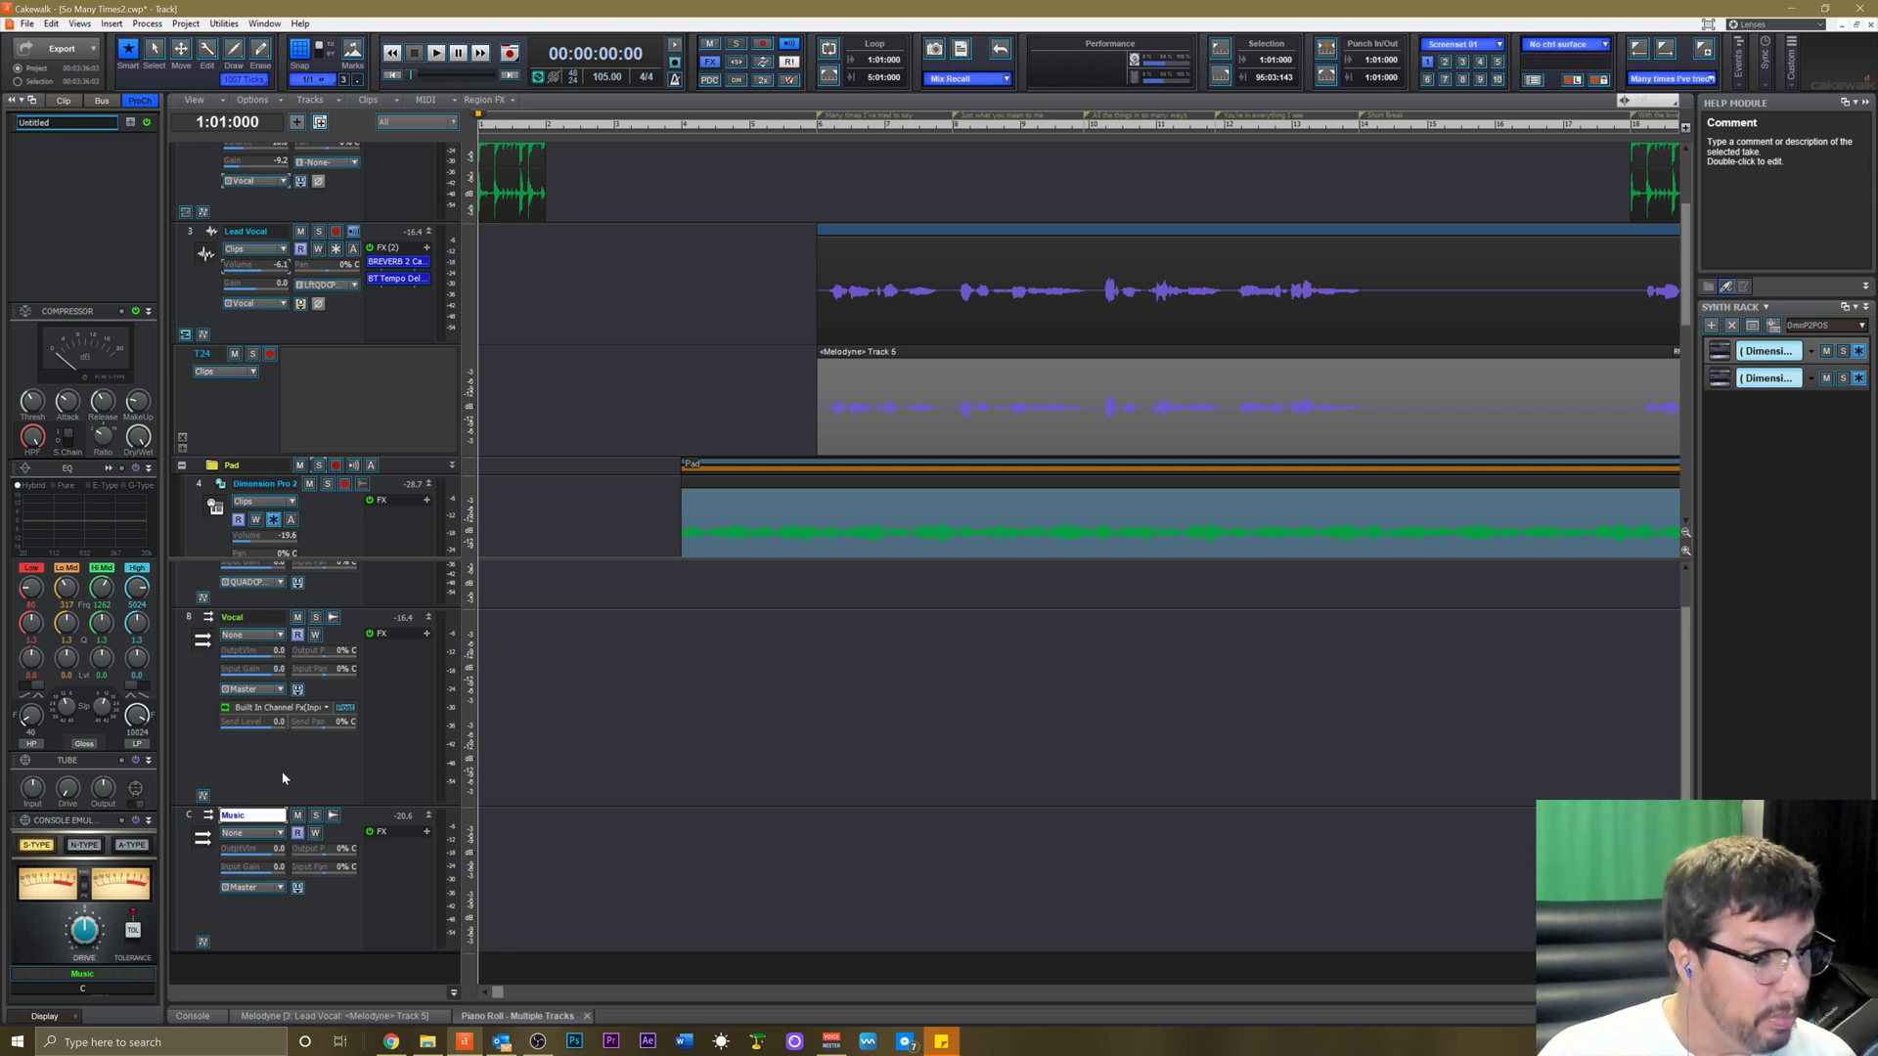
pyautogui.moveTo(308, 802); pyautogui.dragTo(316, 762)
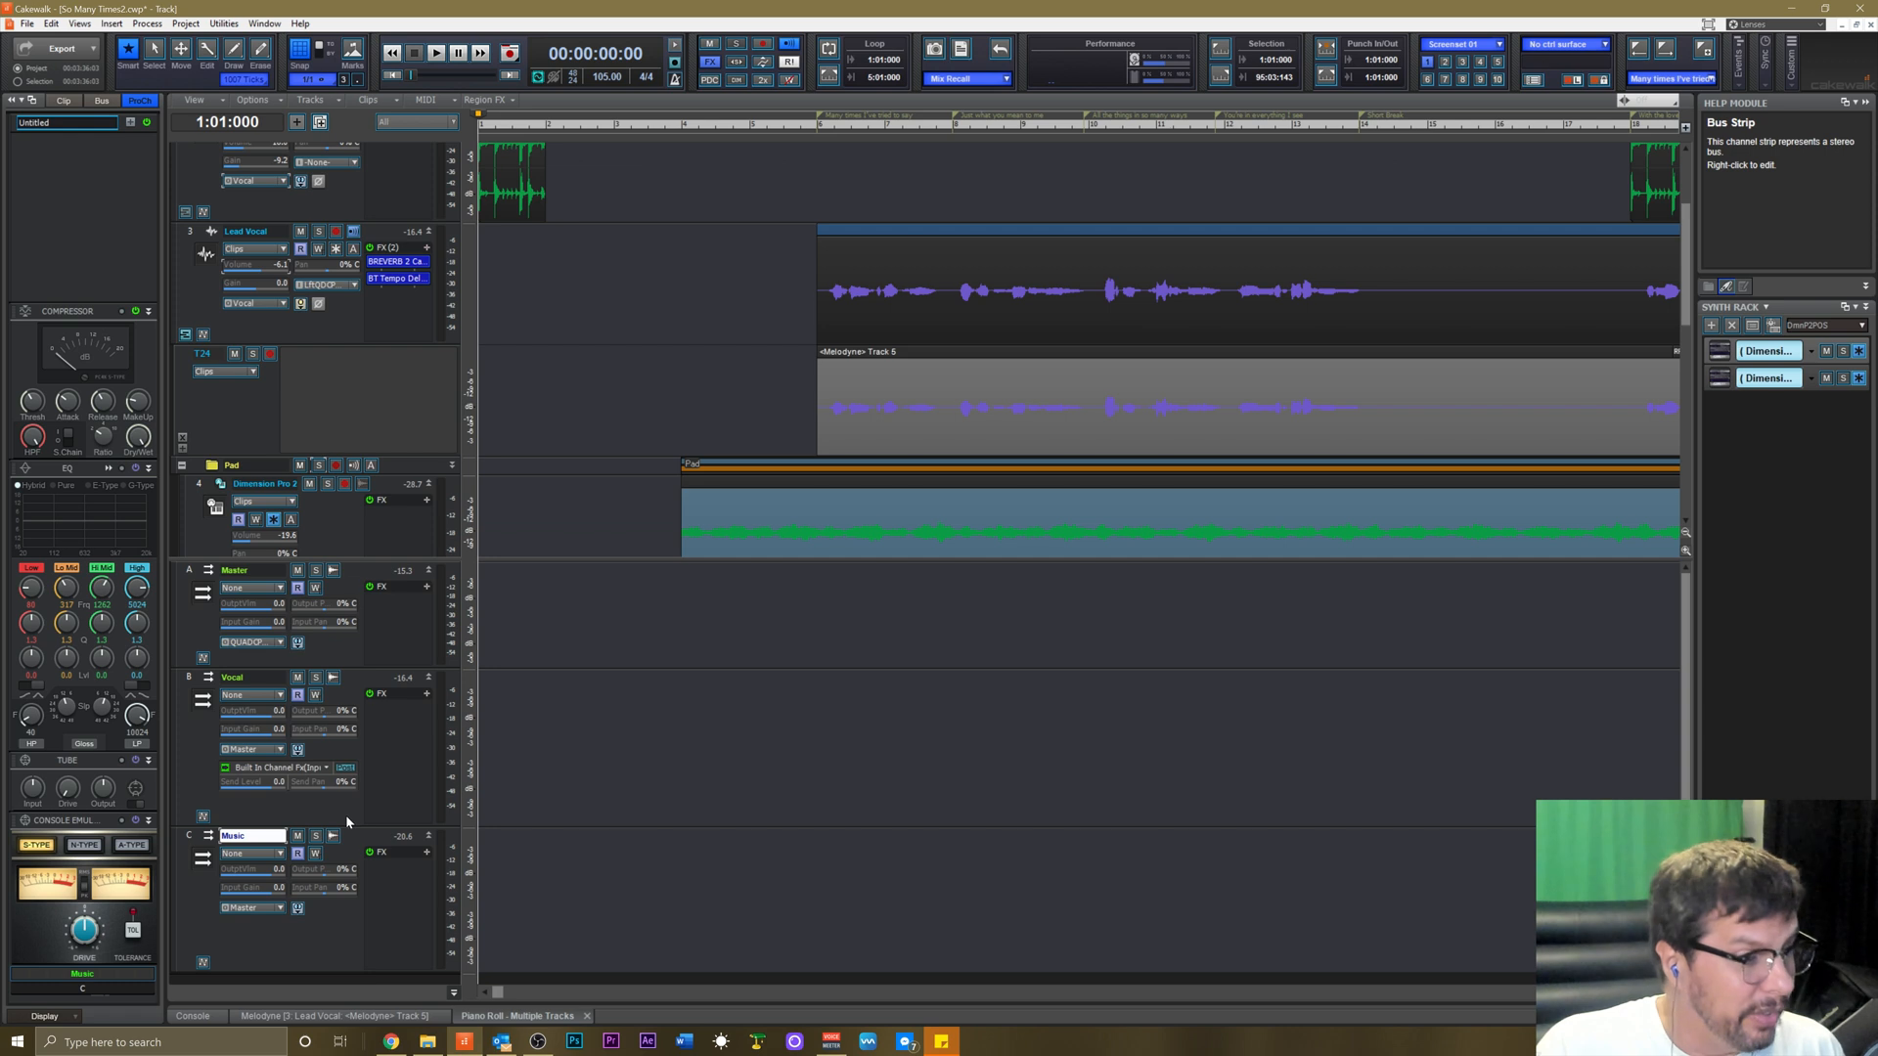
# Play the song's opening with the Music bus selected, fine-tune the heights of the bus pane and Vocal bus strip, and stop playback.
pyautogui.press('Up')
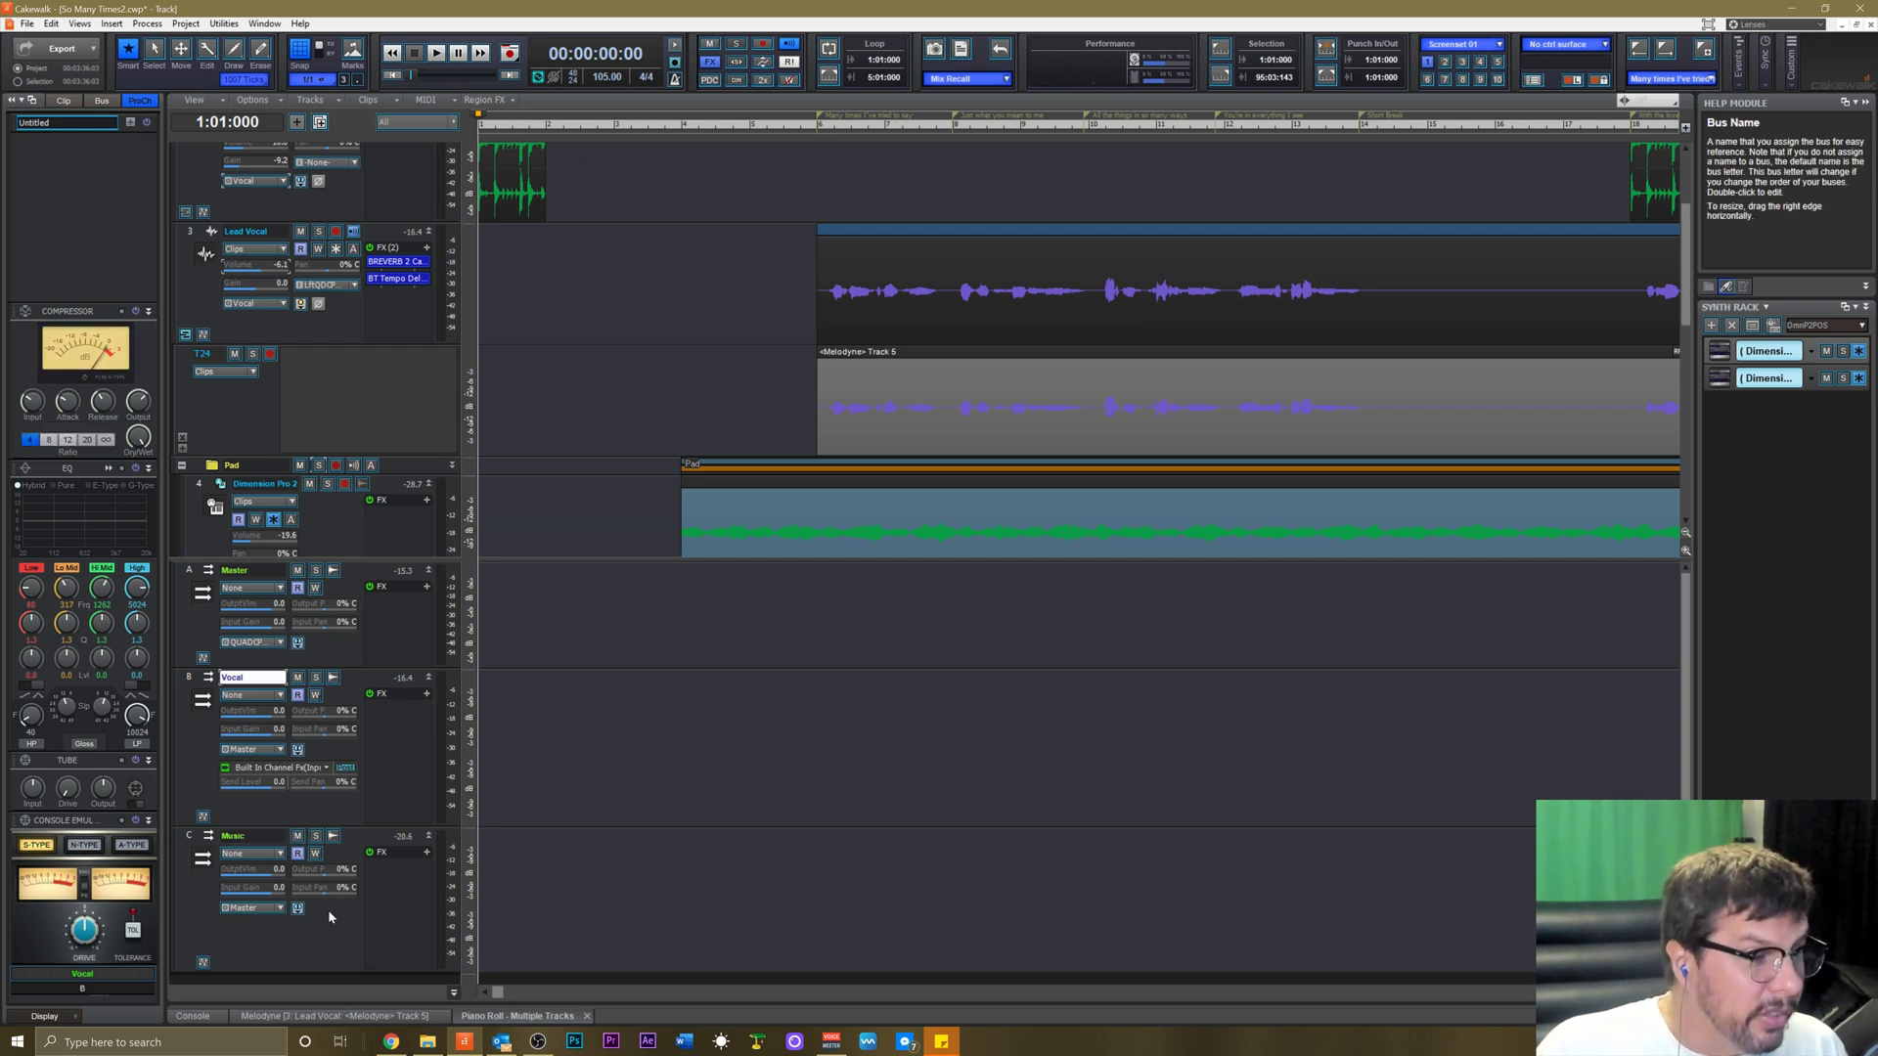
pyautogui.click(320, 944)
pyautogui.press('space')
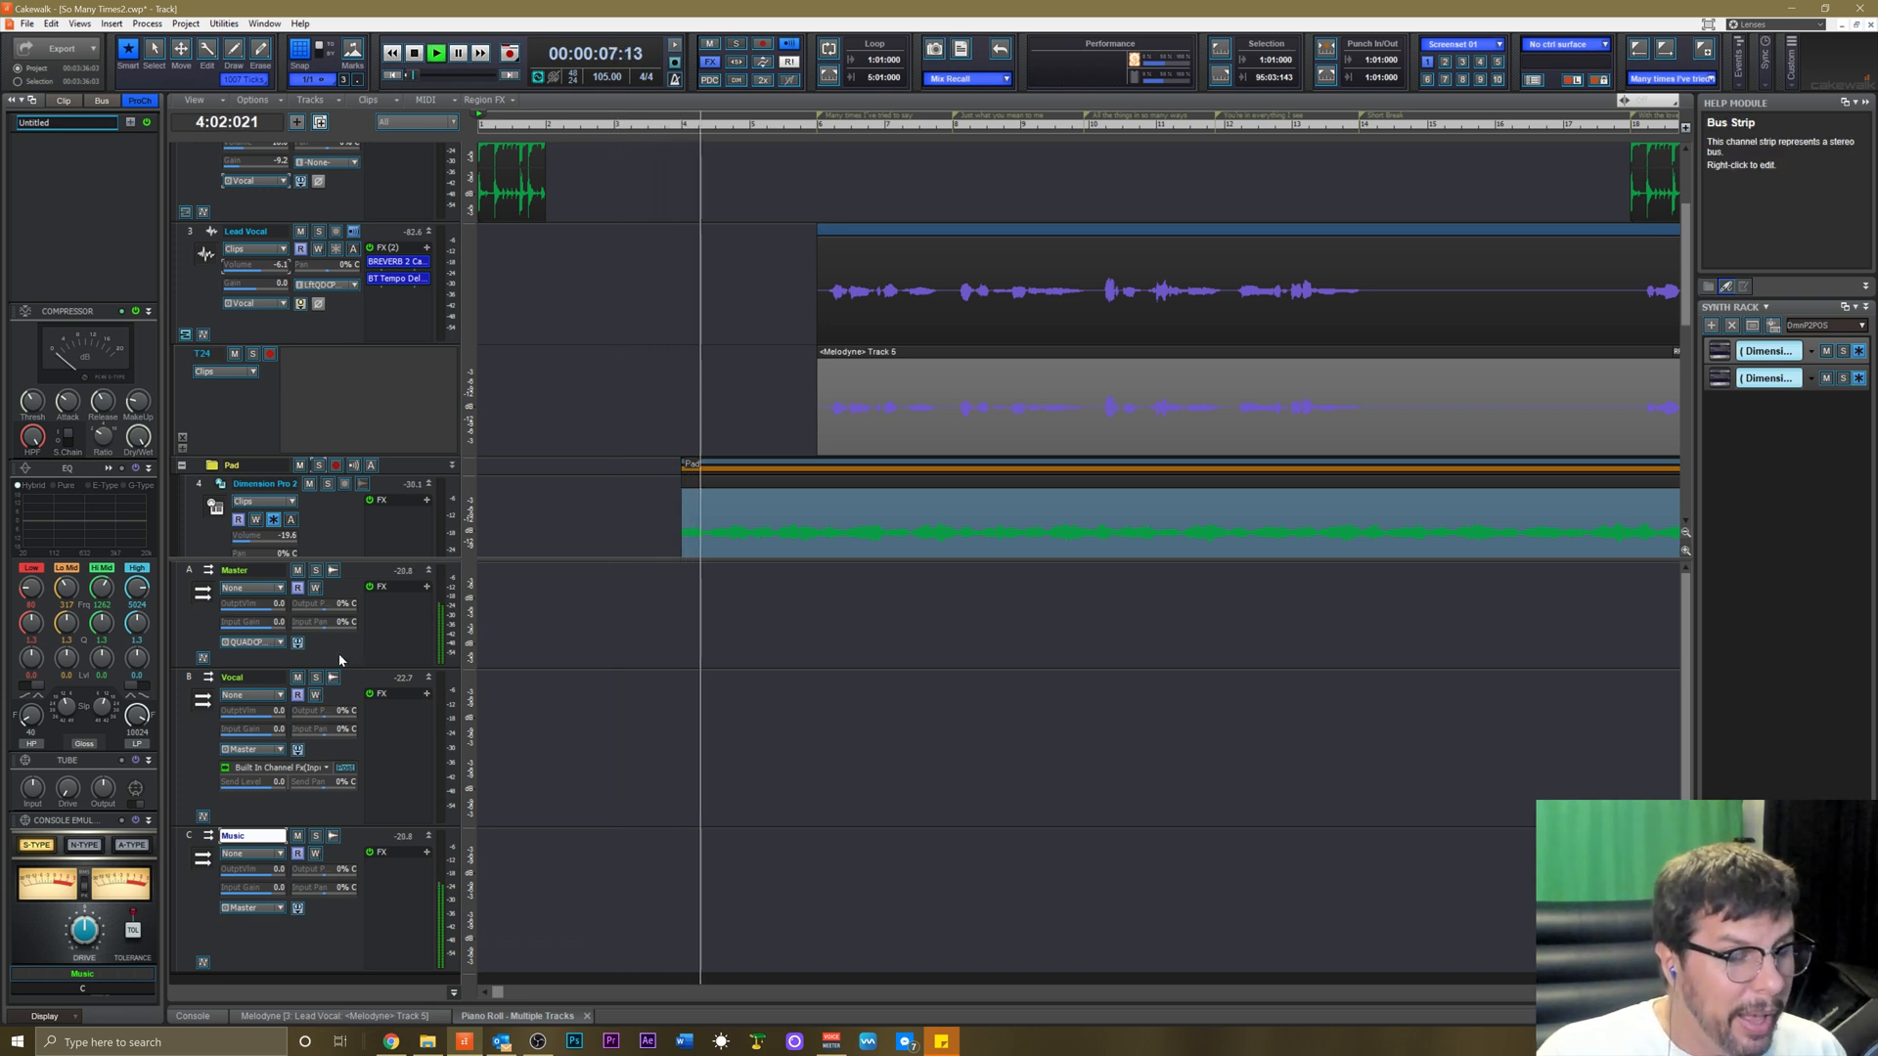
pyautogui.moveTo(370, 560)
pyautogui.mouseDown()
pyautogui.moveTo(371, 599)
pyautogui.moveTo(371, 574)
pyautogui.mouseUp()
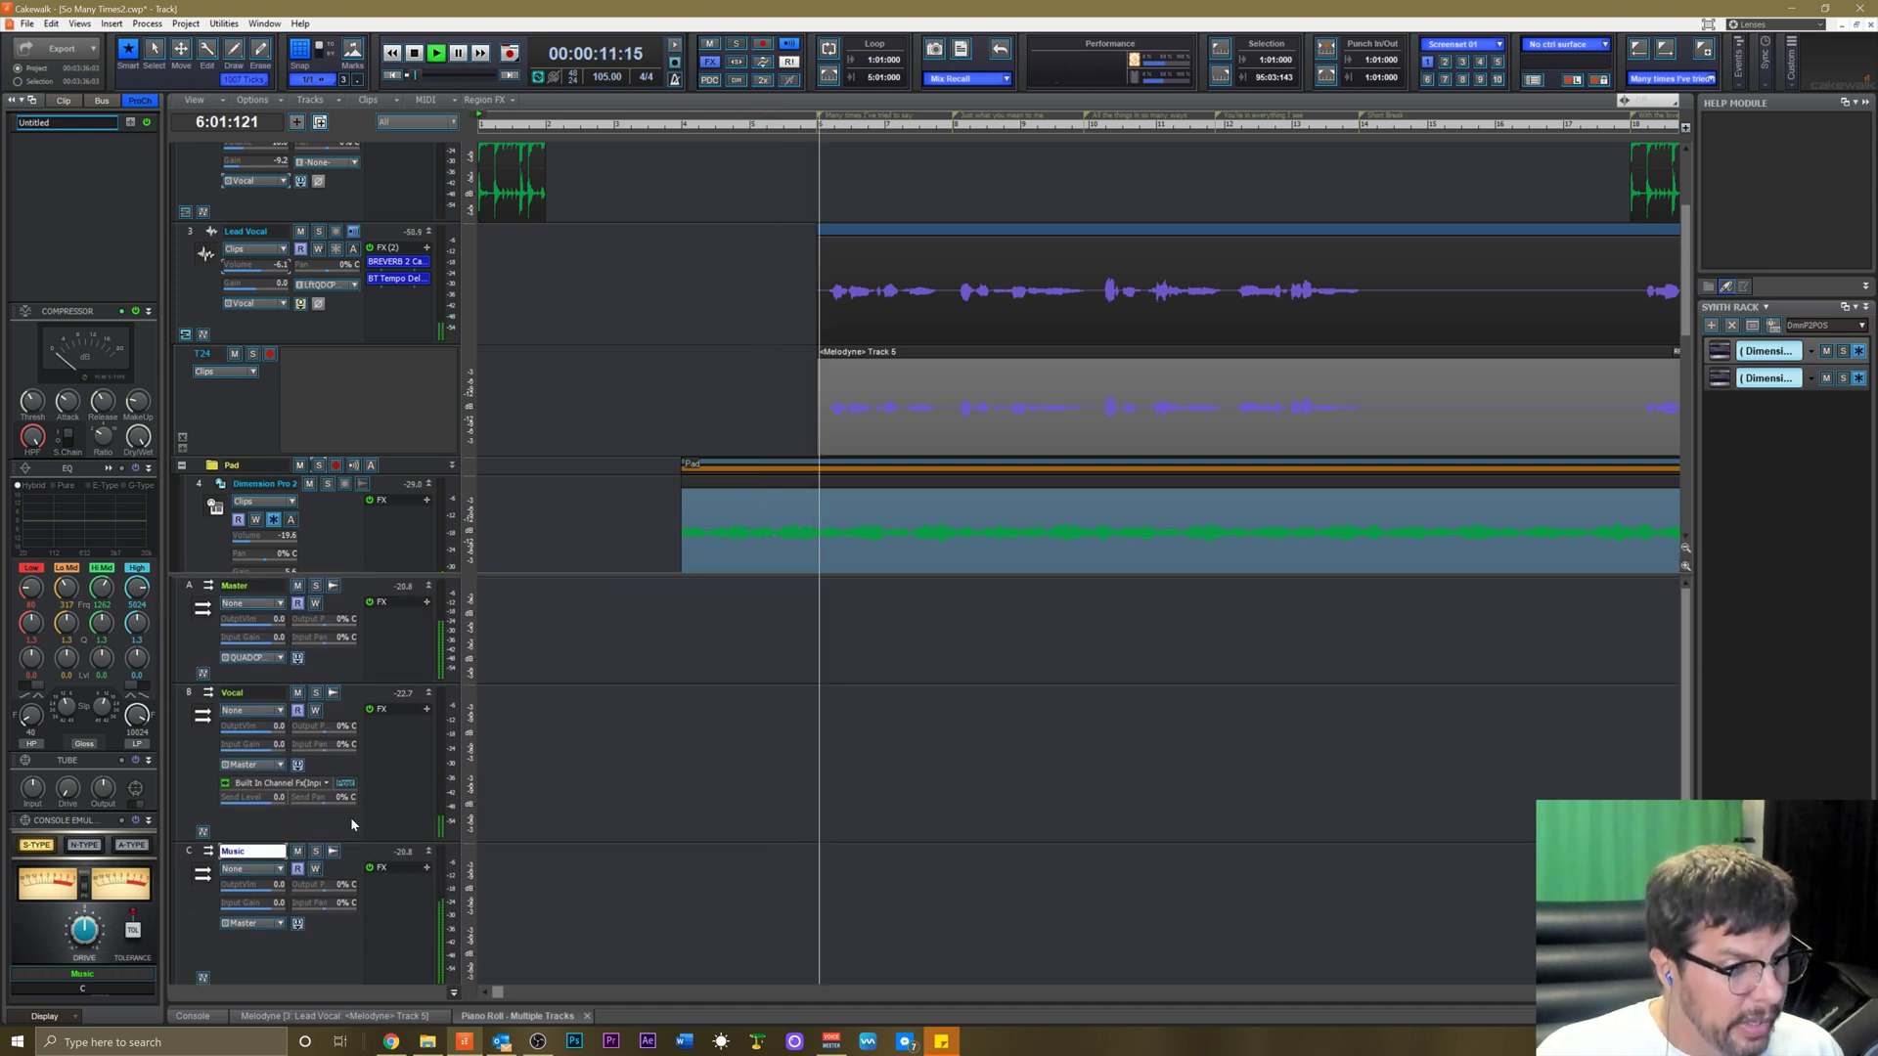
pyautogui.moveTo(367, 843); pyautogui.dragTo(365, 822)
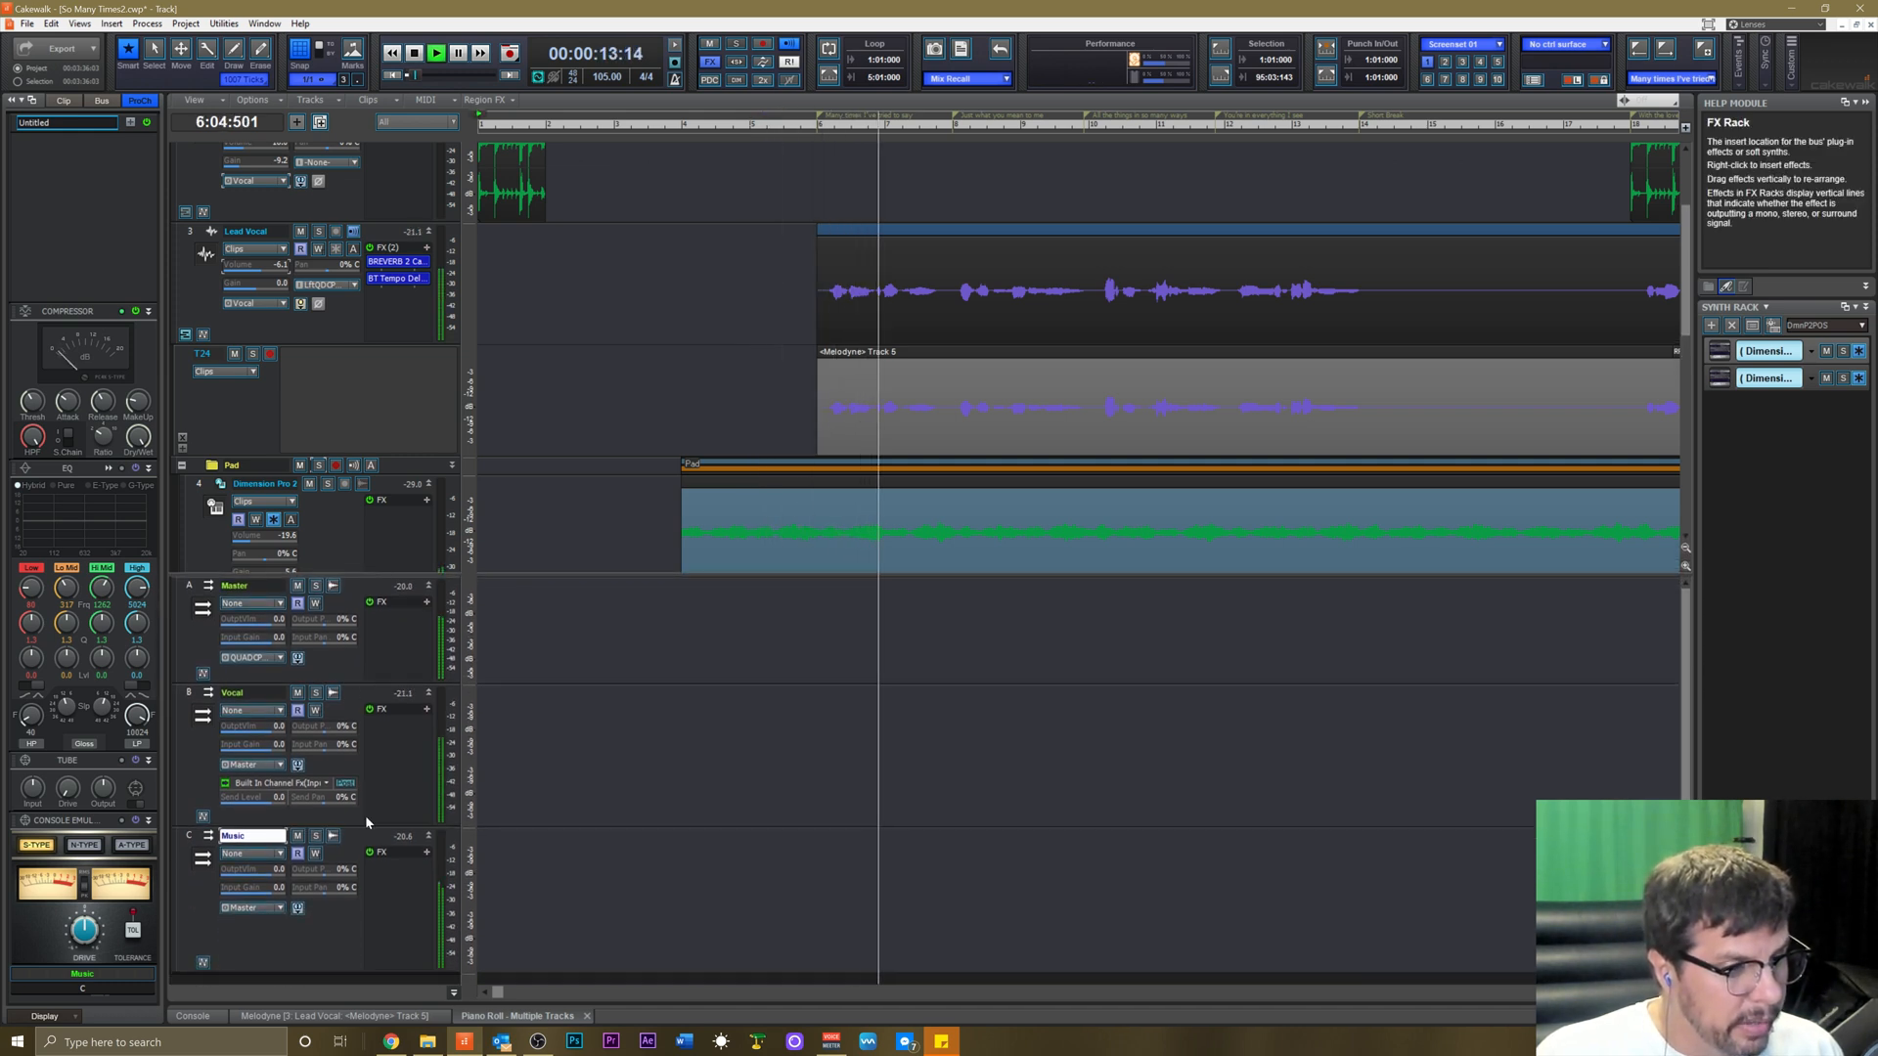
pyautogui.press('space')
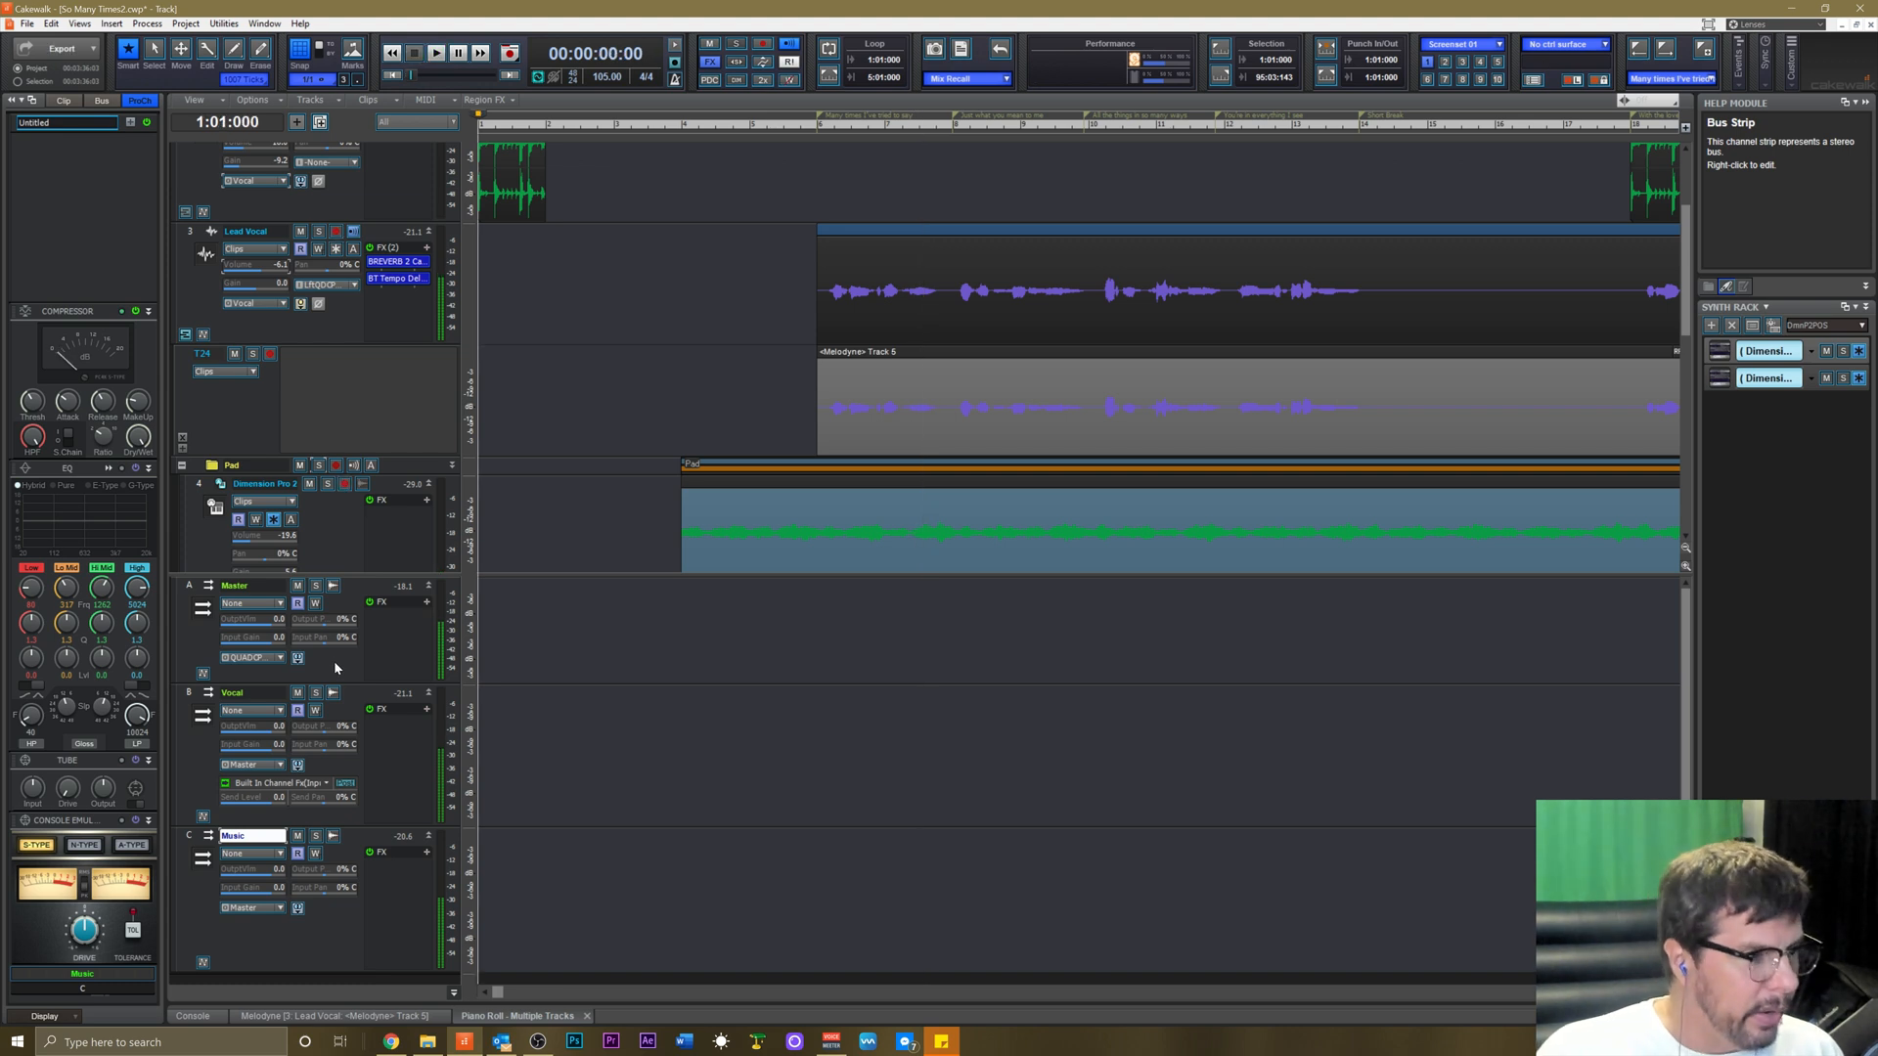
# Insert the iZotope Ozone 8 audio effect on the Master bus and reposition its window.
pyautogui.rightClick(388, 623)
pyautogui.moveTo(433, 631)
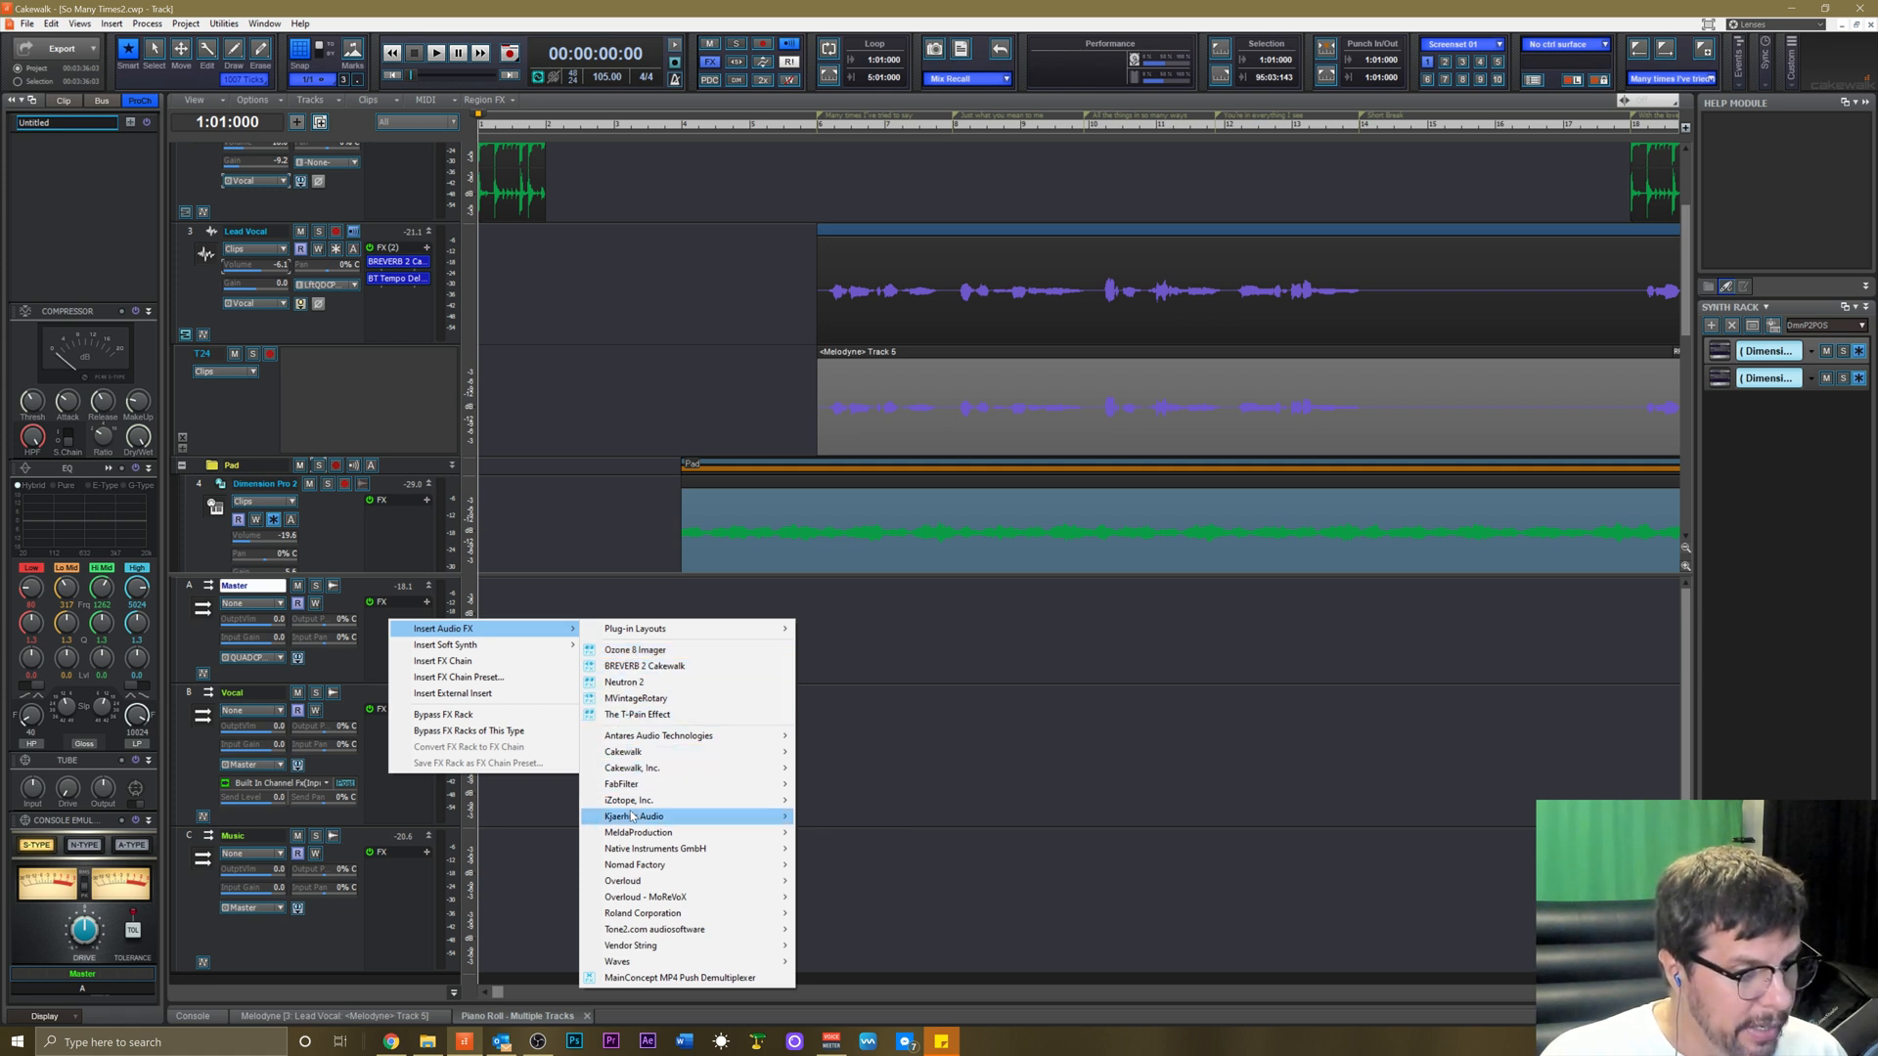
pyautogui.moveTo(627, 805)
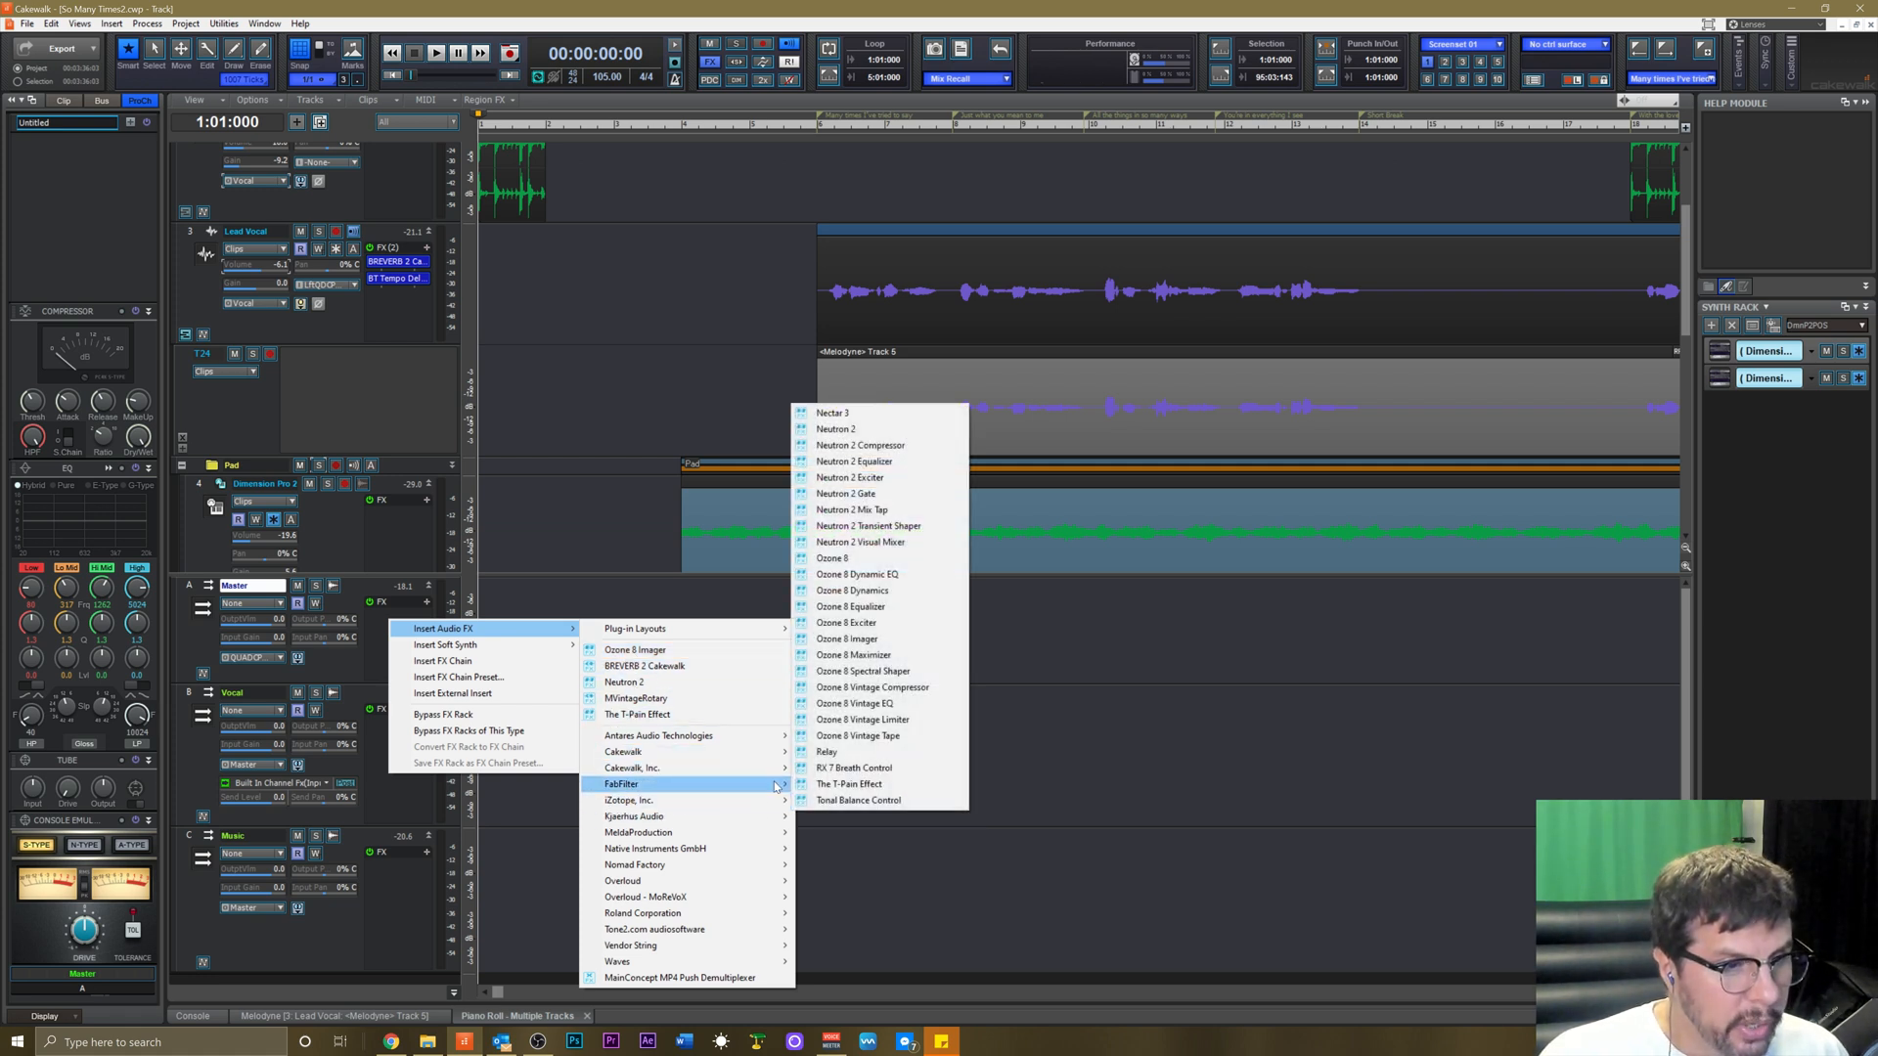
pyautogui.click(813, 559)
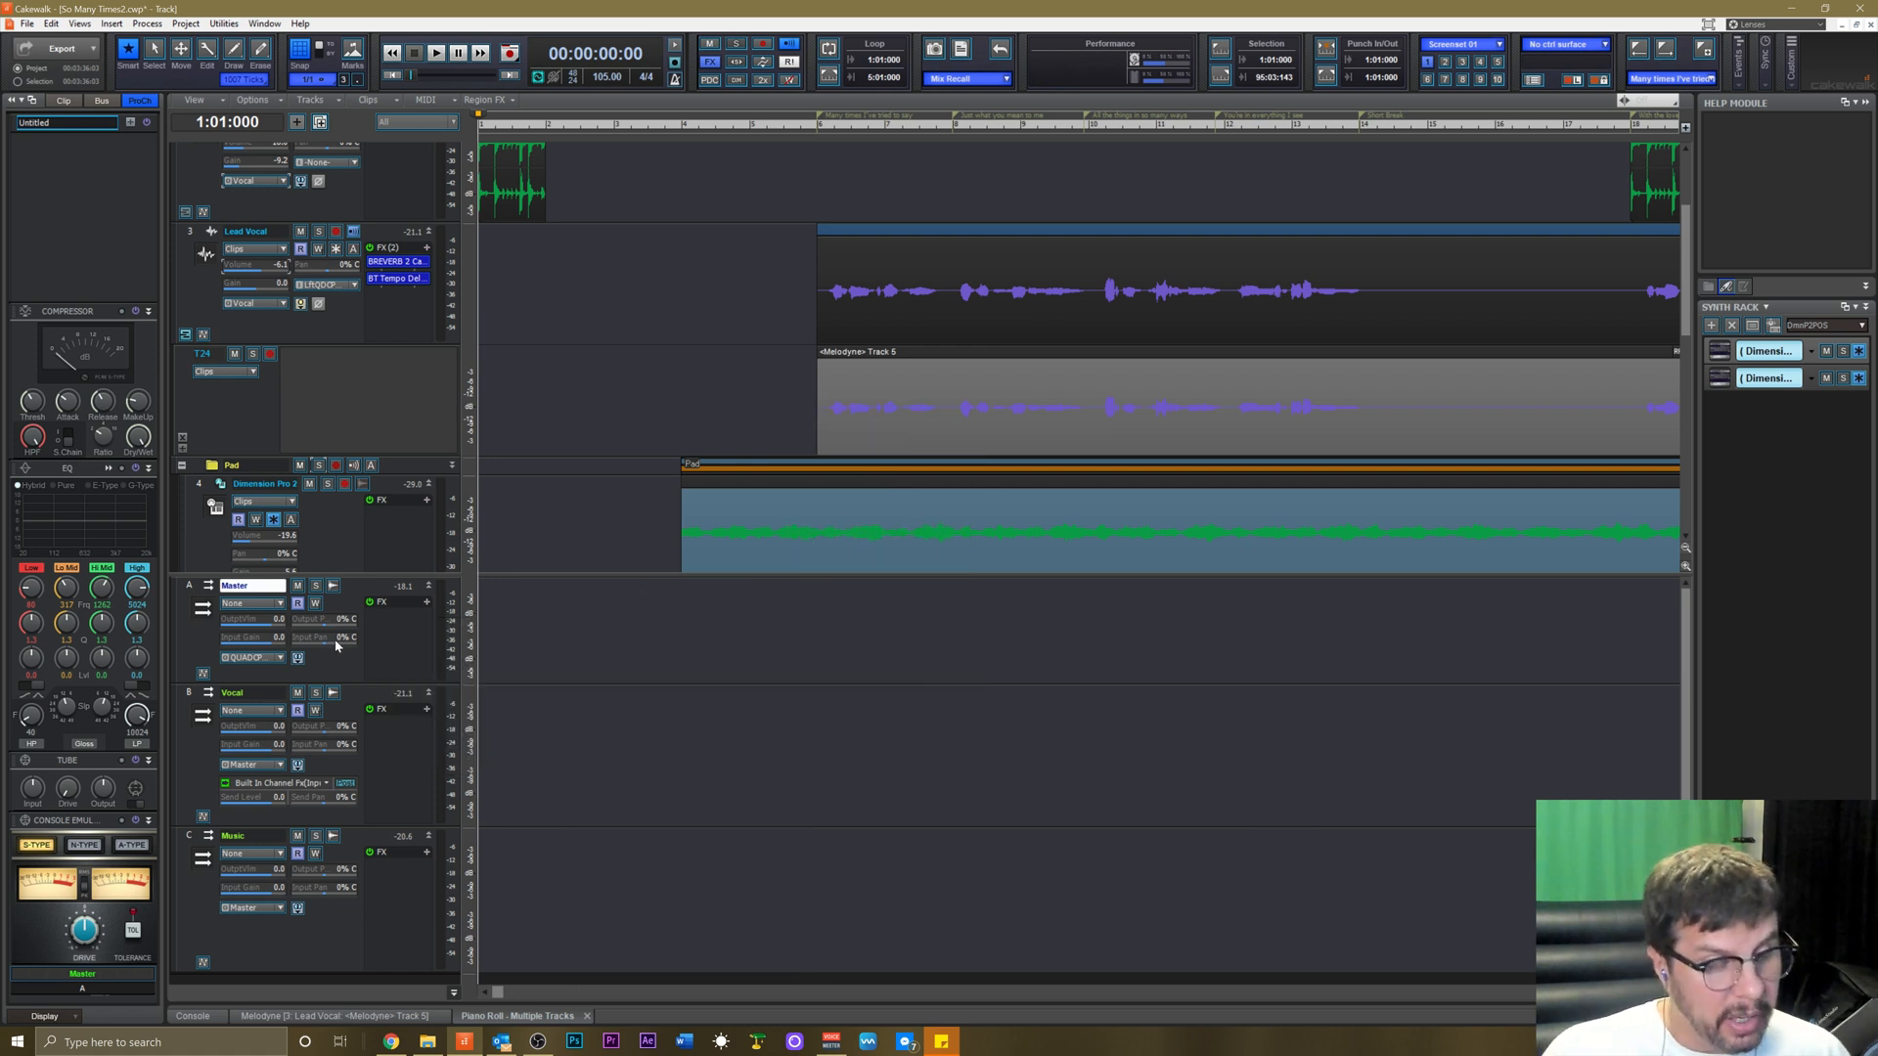
pyautogui.moveTo(857, 438); pyautogui.dragTo(793, 459)
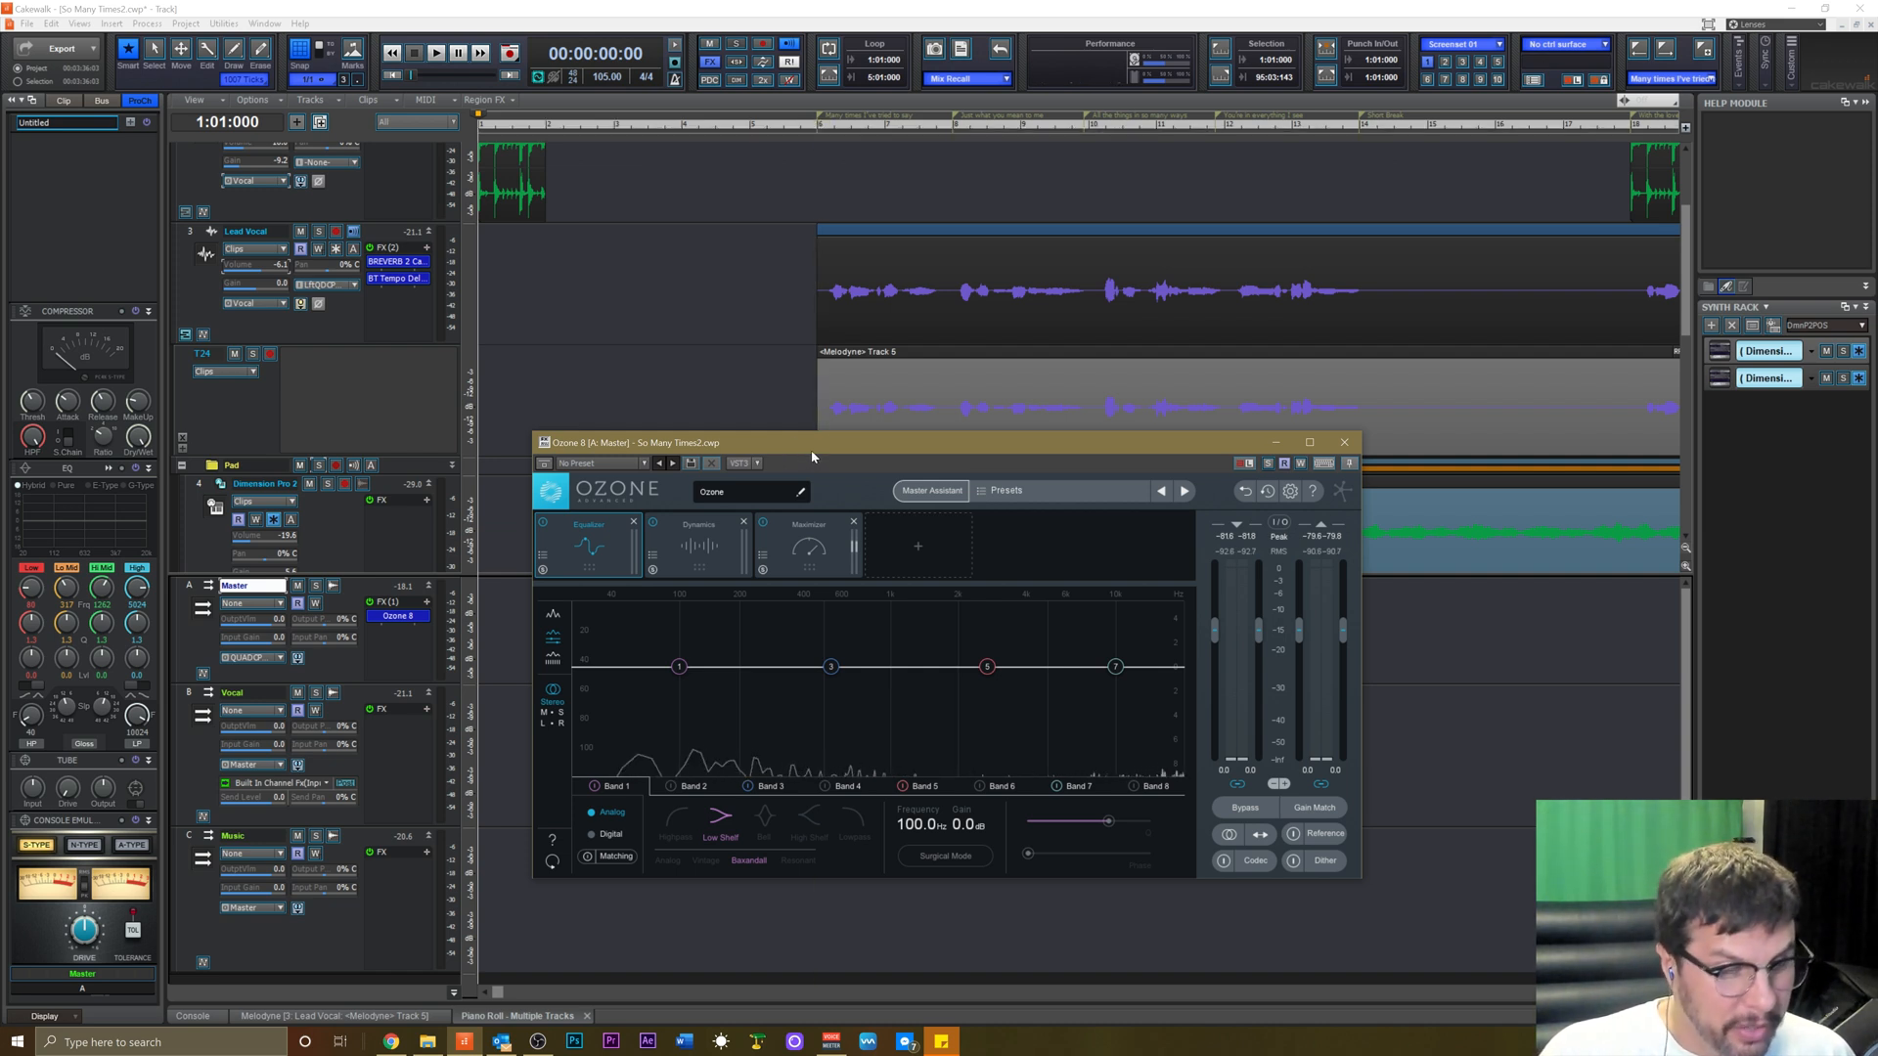
pyautogui.moveTo(811, 452)
pyautogui.mouseDown()
pyautogui.moveTo(786, 411)
pyautogui.moveTo(812, 421)
pyautogui.mouseUp()
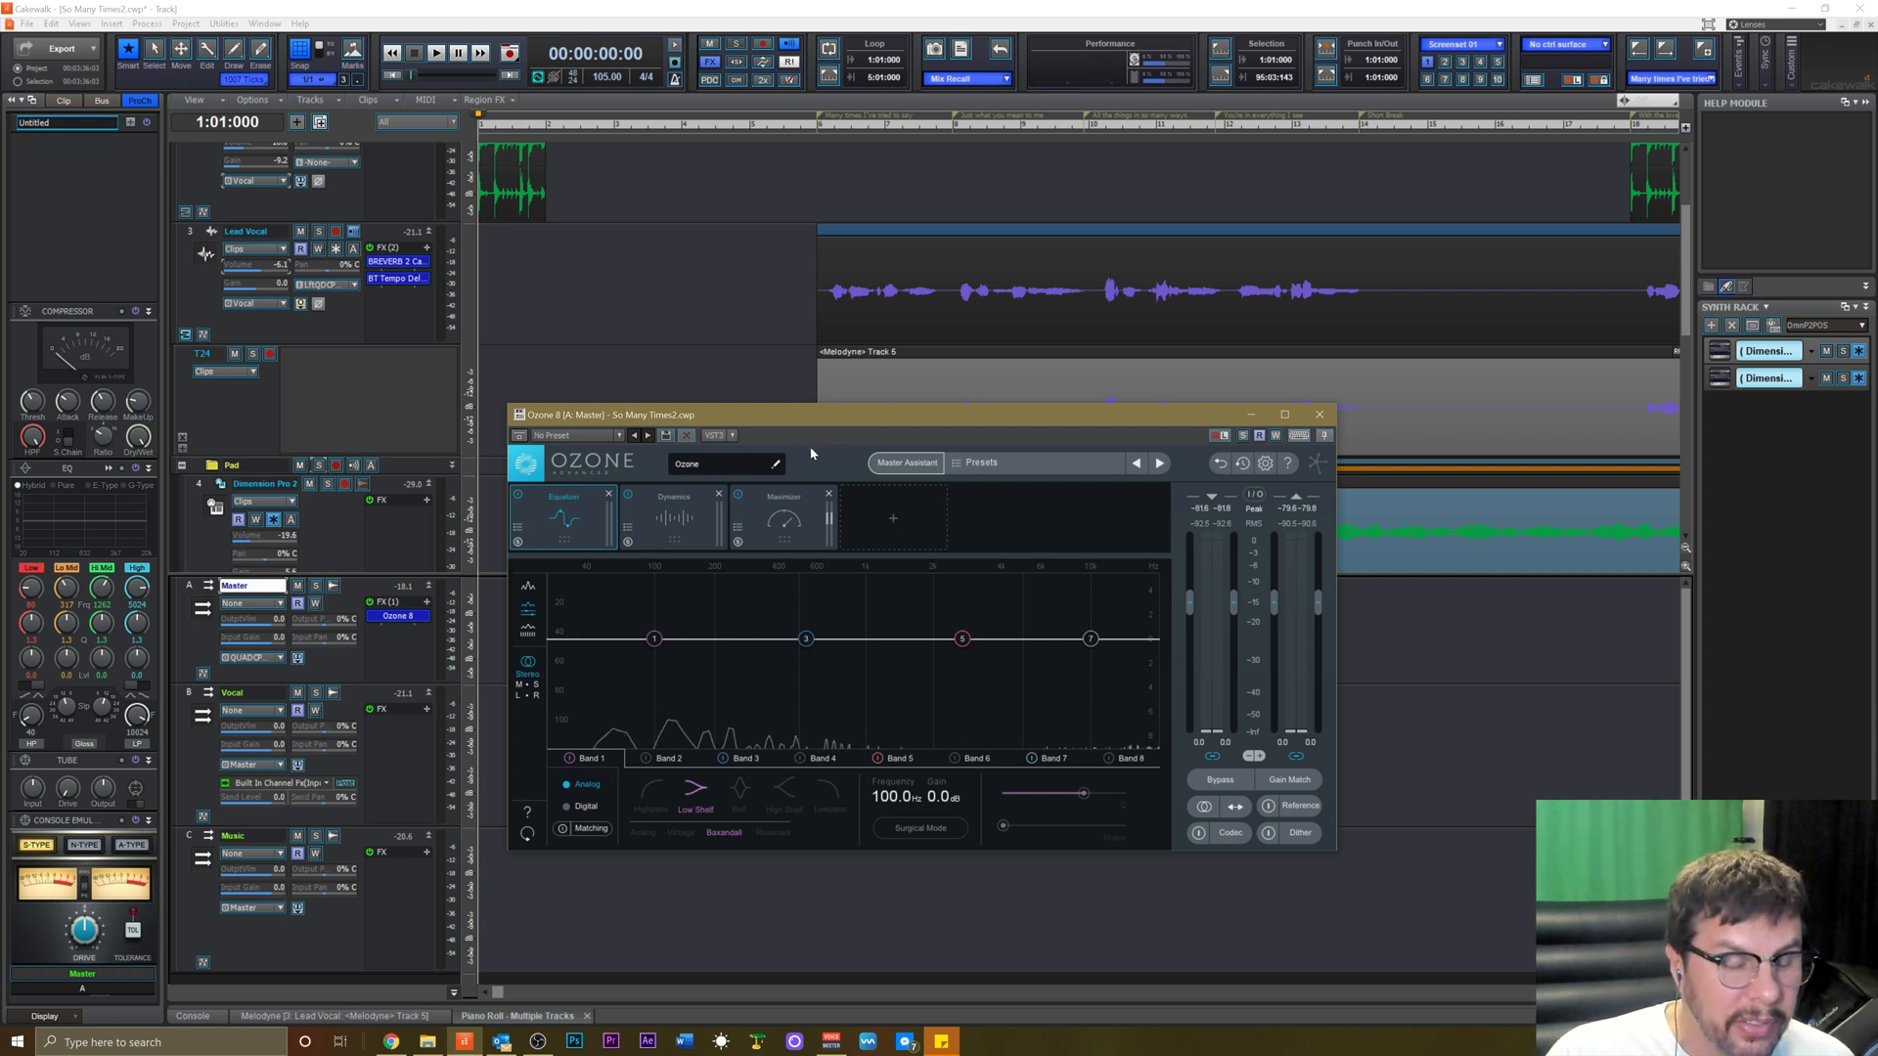
pyautogui.moveTo(785, 422); pyautogui.dragTo(799, 447)
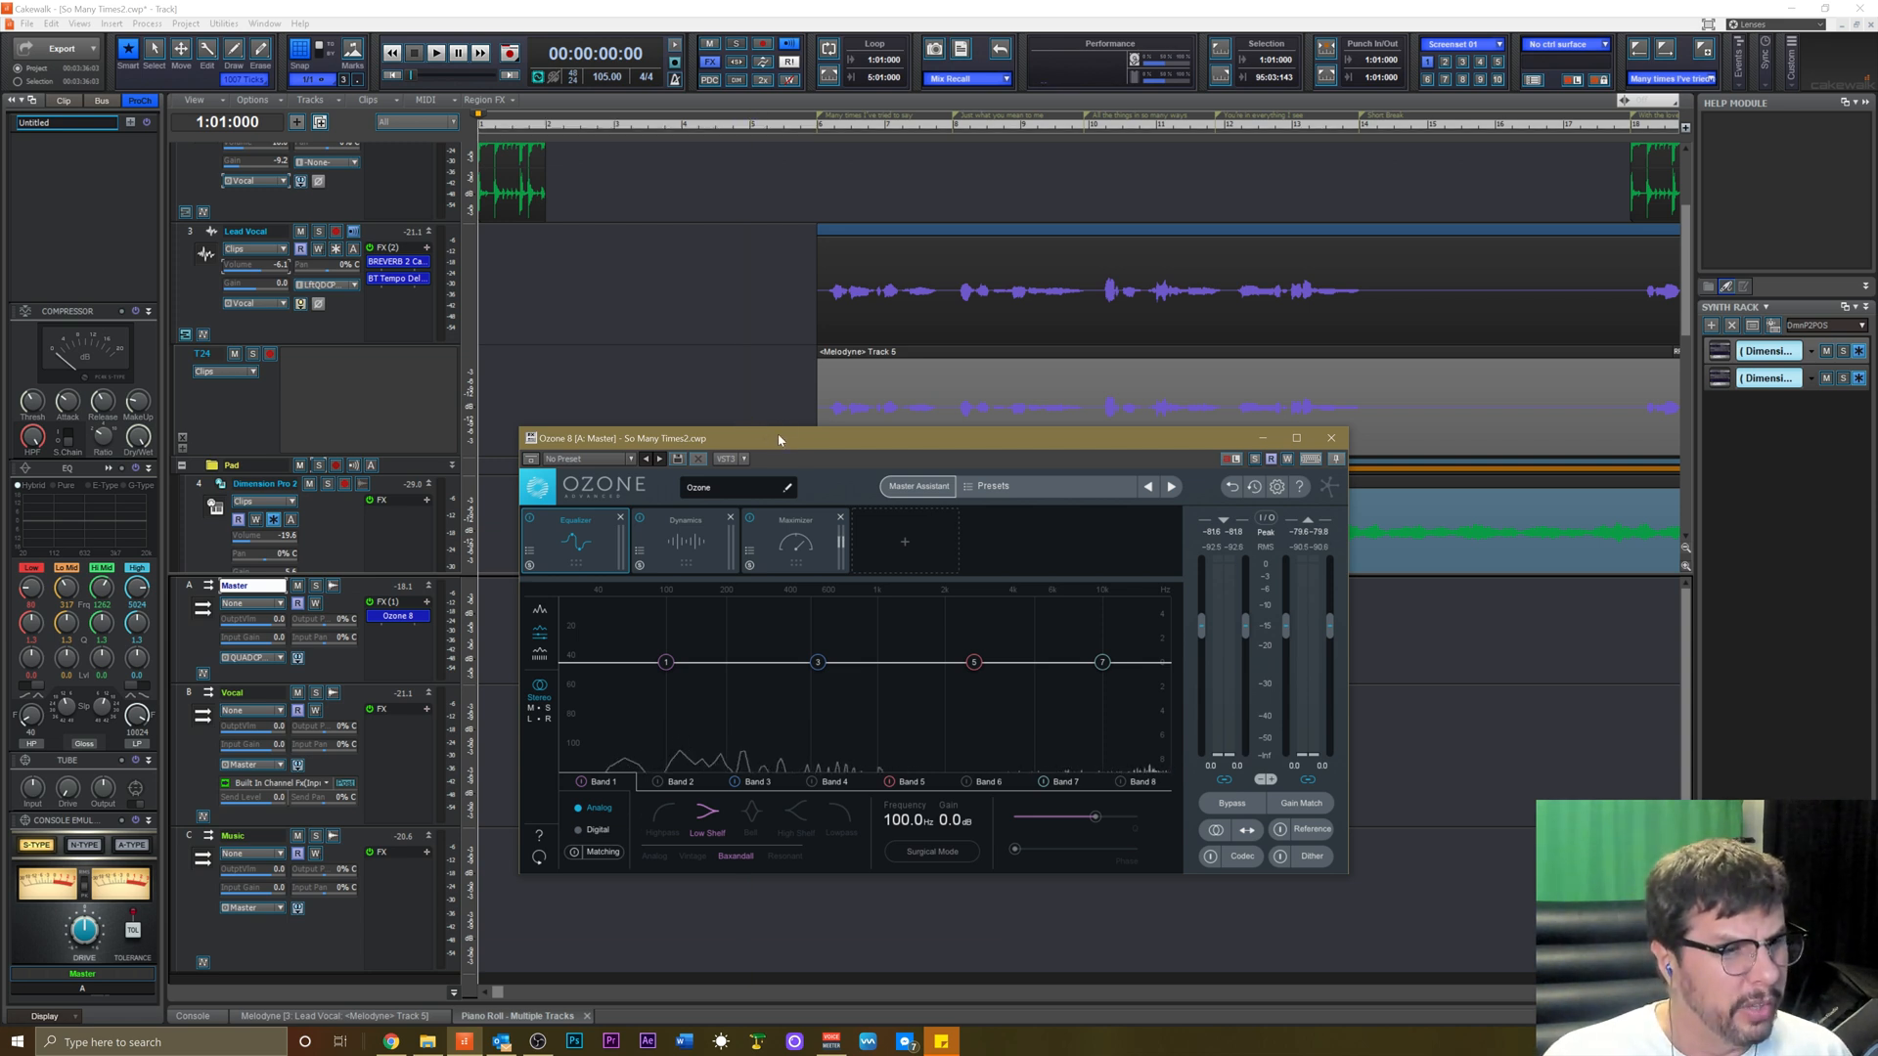
pyautogui.moveTo(792, 449); pyautogui.dragTo(818, 415)
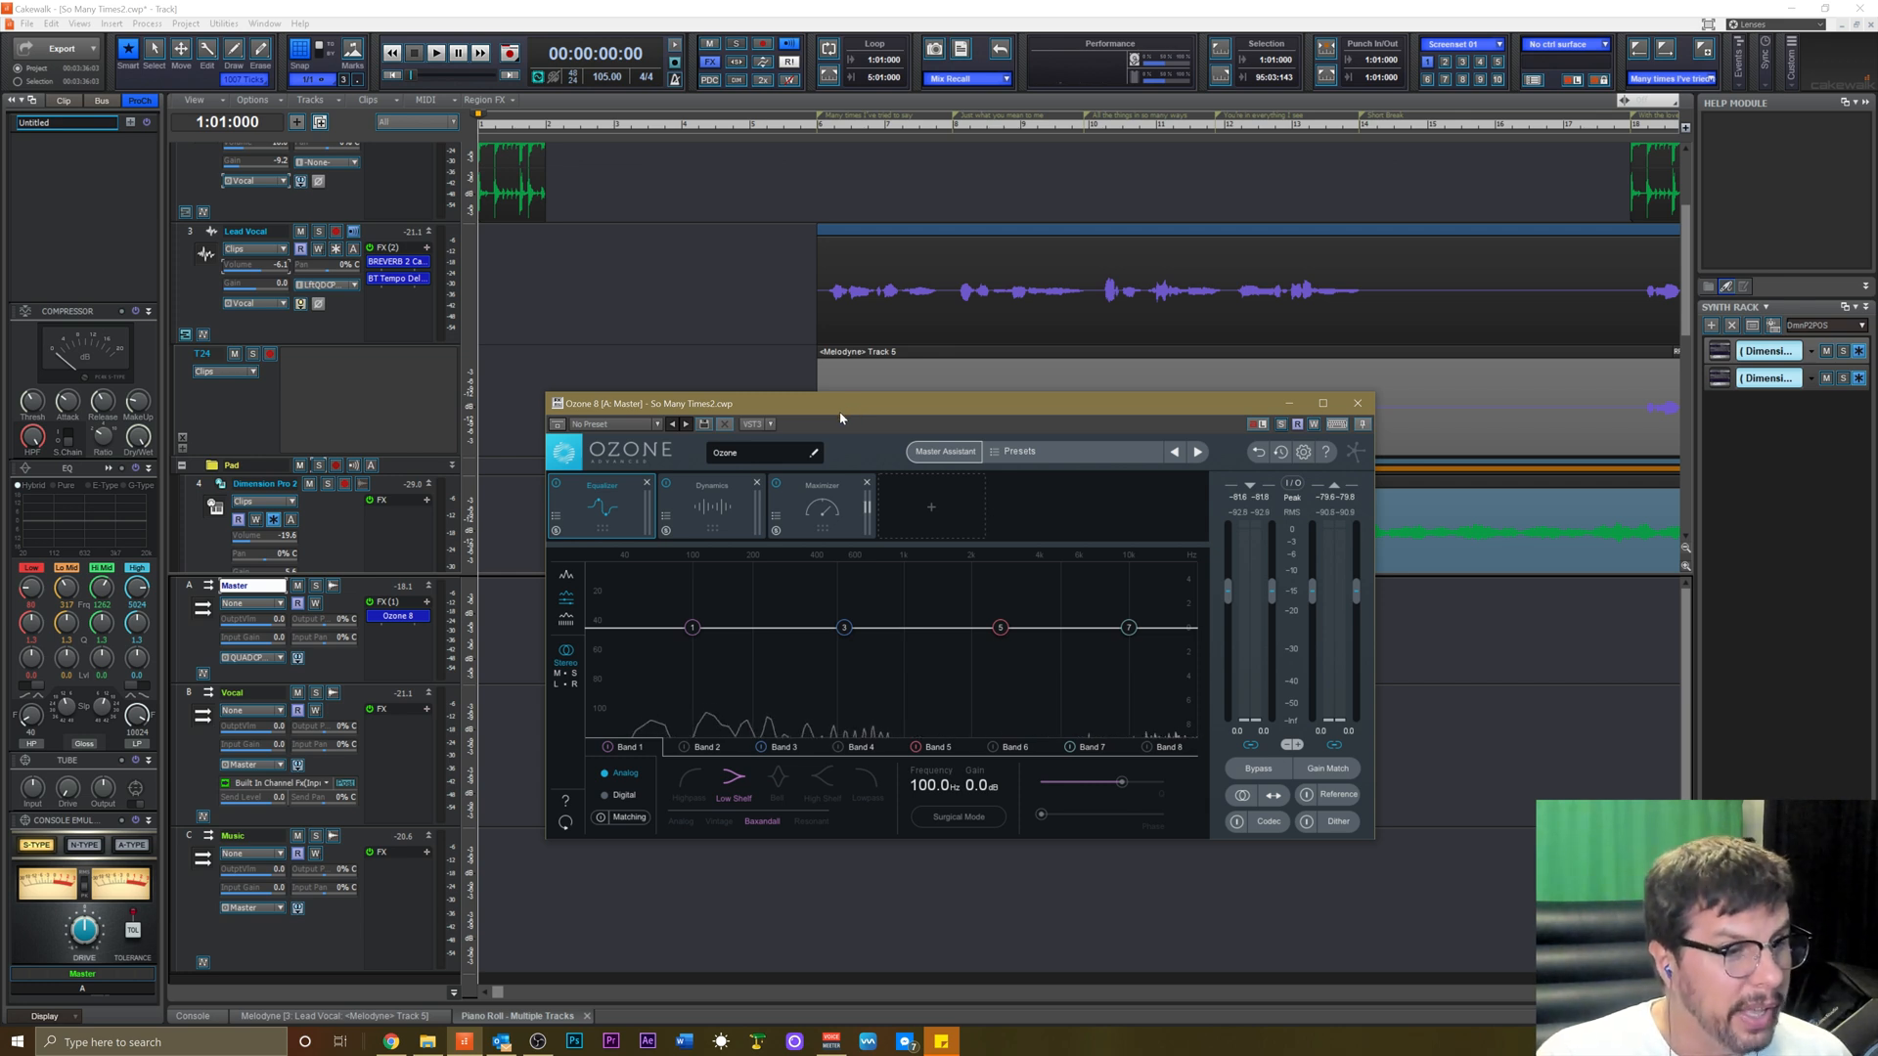
pyautogui.moveTo(840, 418); pyautogui.dragTo(823, 407)
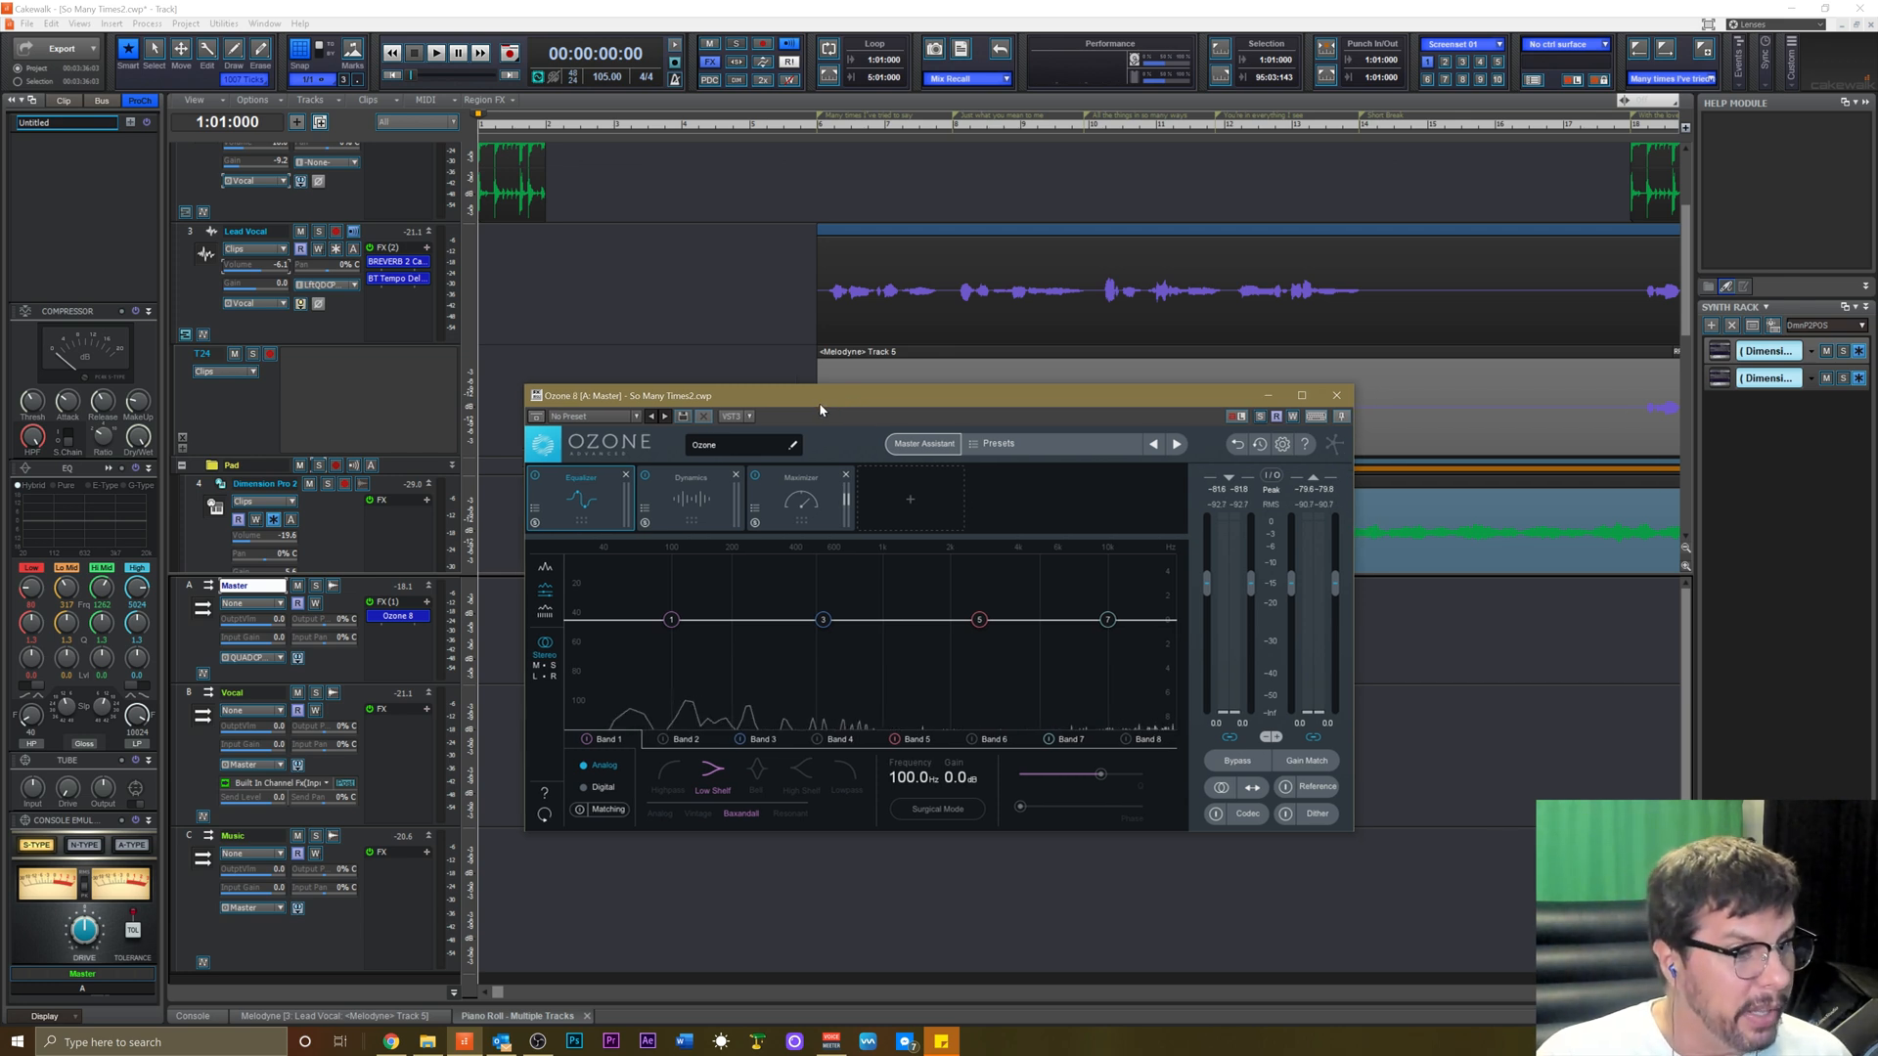
# Run Ozone's Master Assistant with the Streaming target while the song plays, and accept its suggested settings.
pyautogui.click(380, 639)
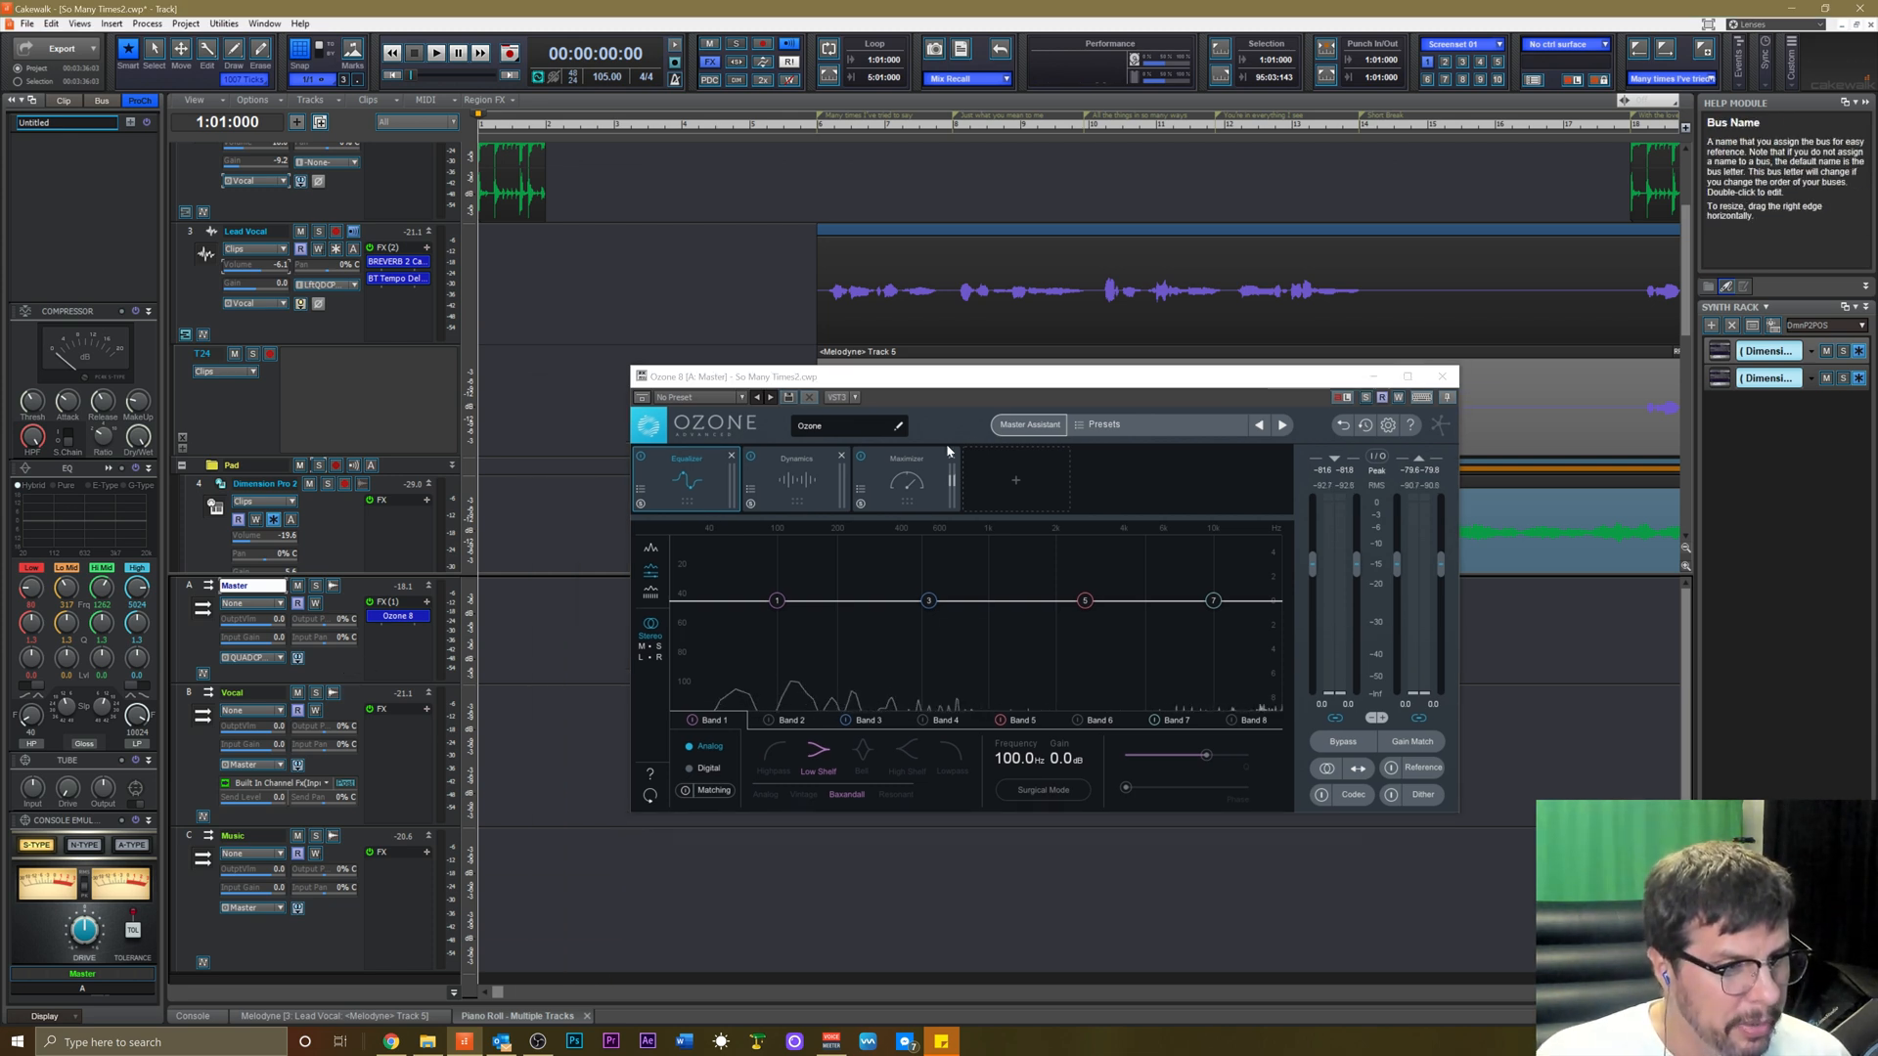
pyautogui.click(319, 543)
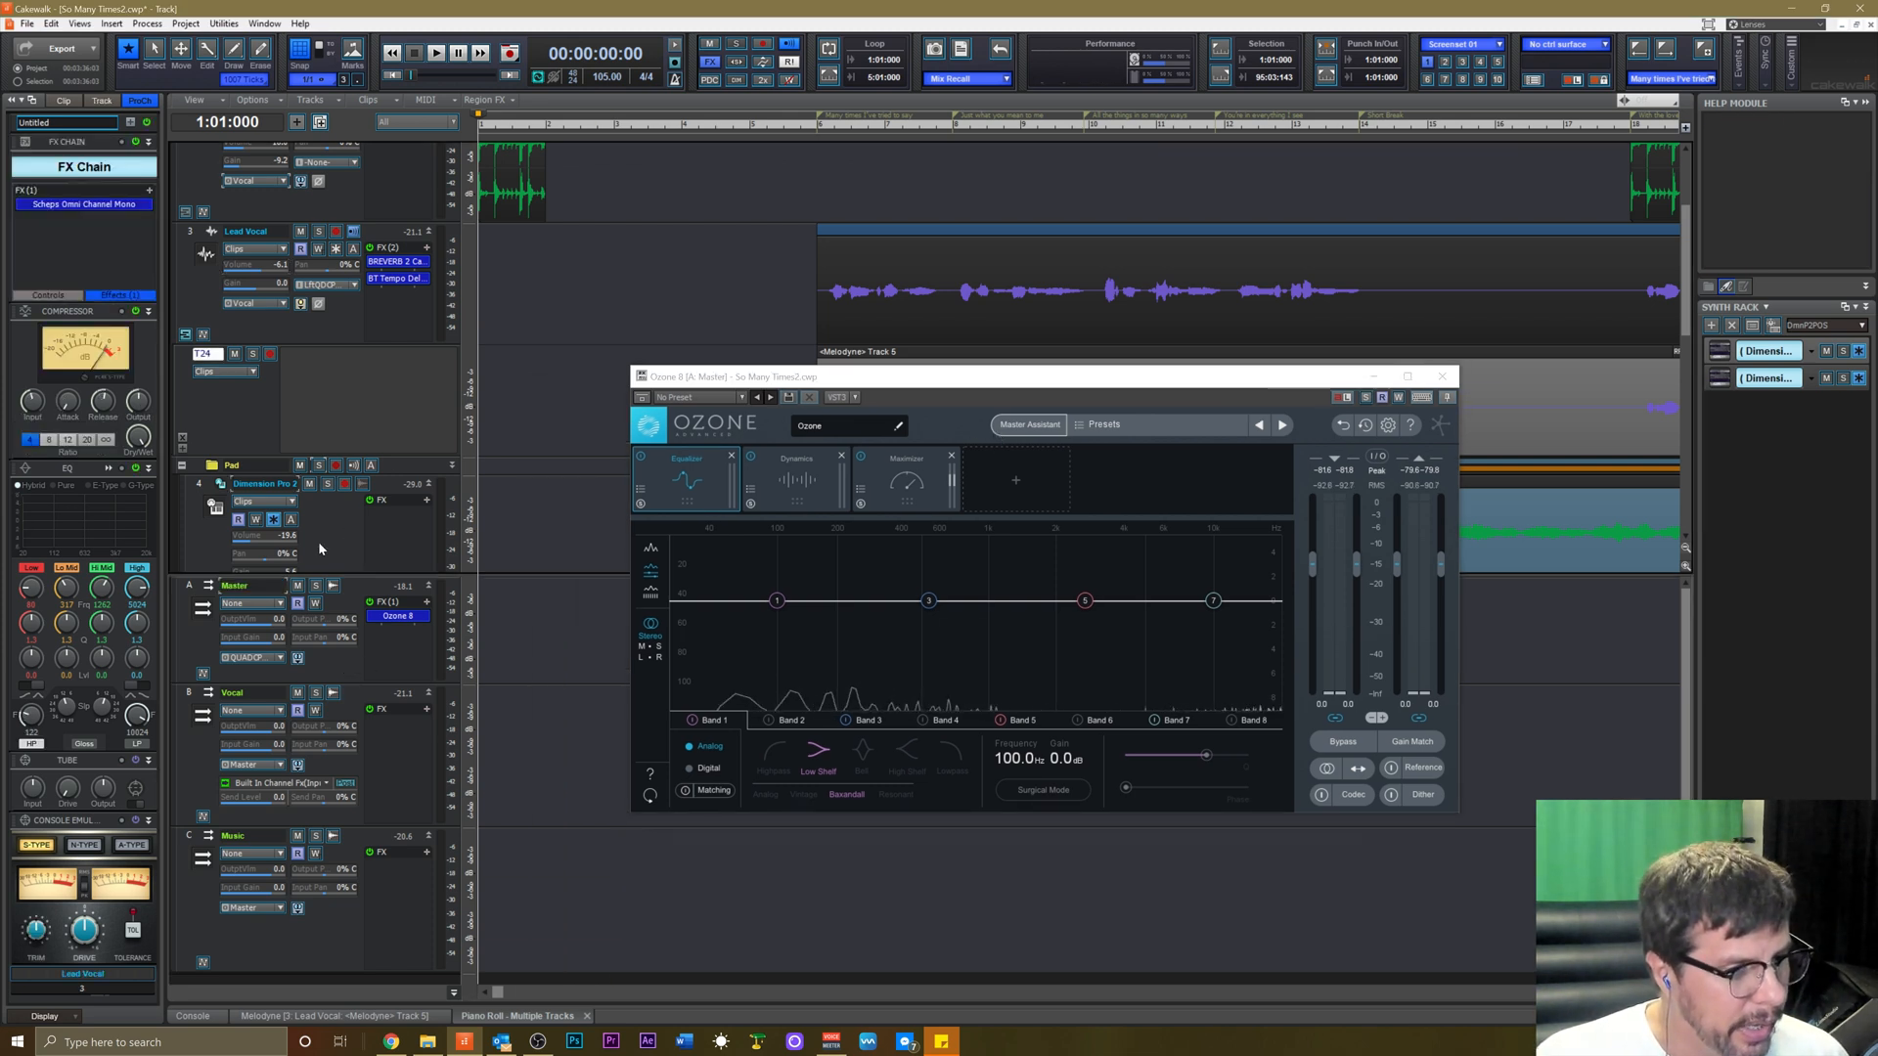
pyautogui.press('space')
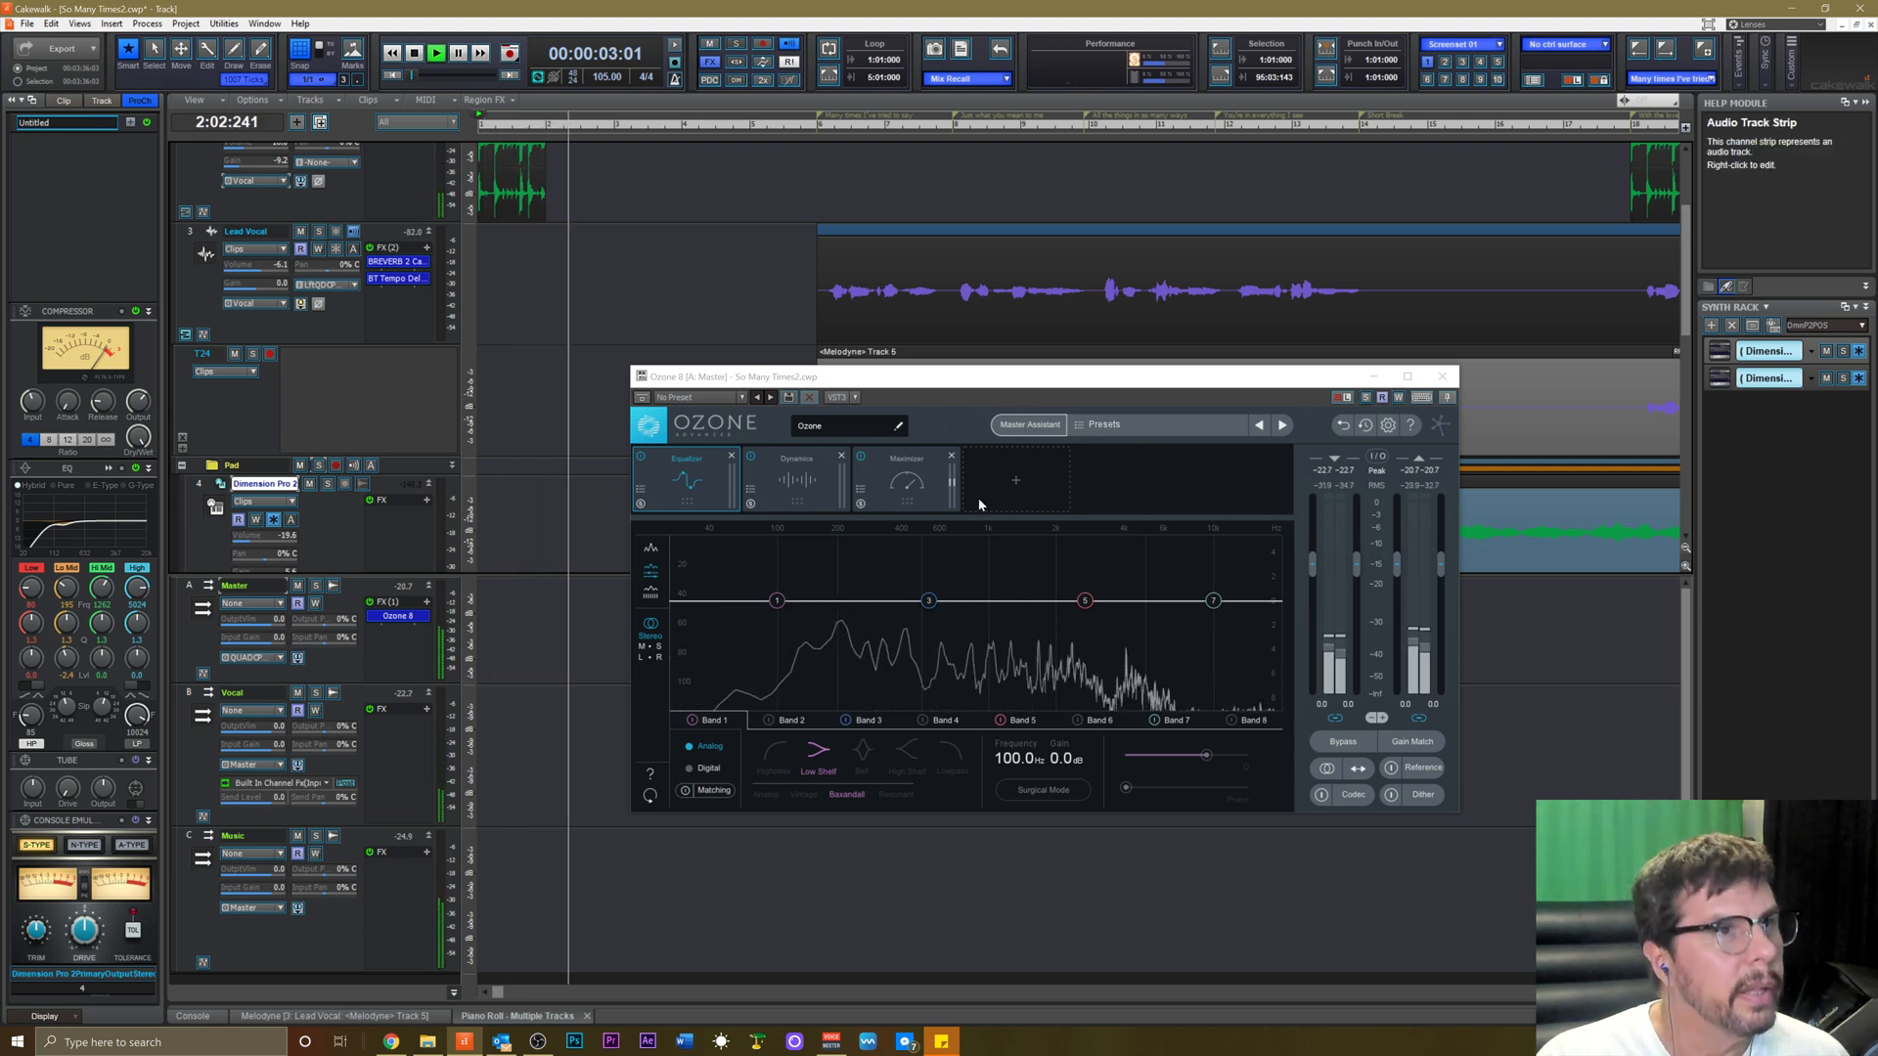
pyautogui.click(1028, 425)
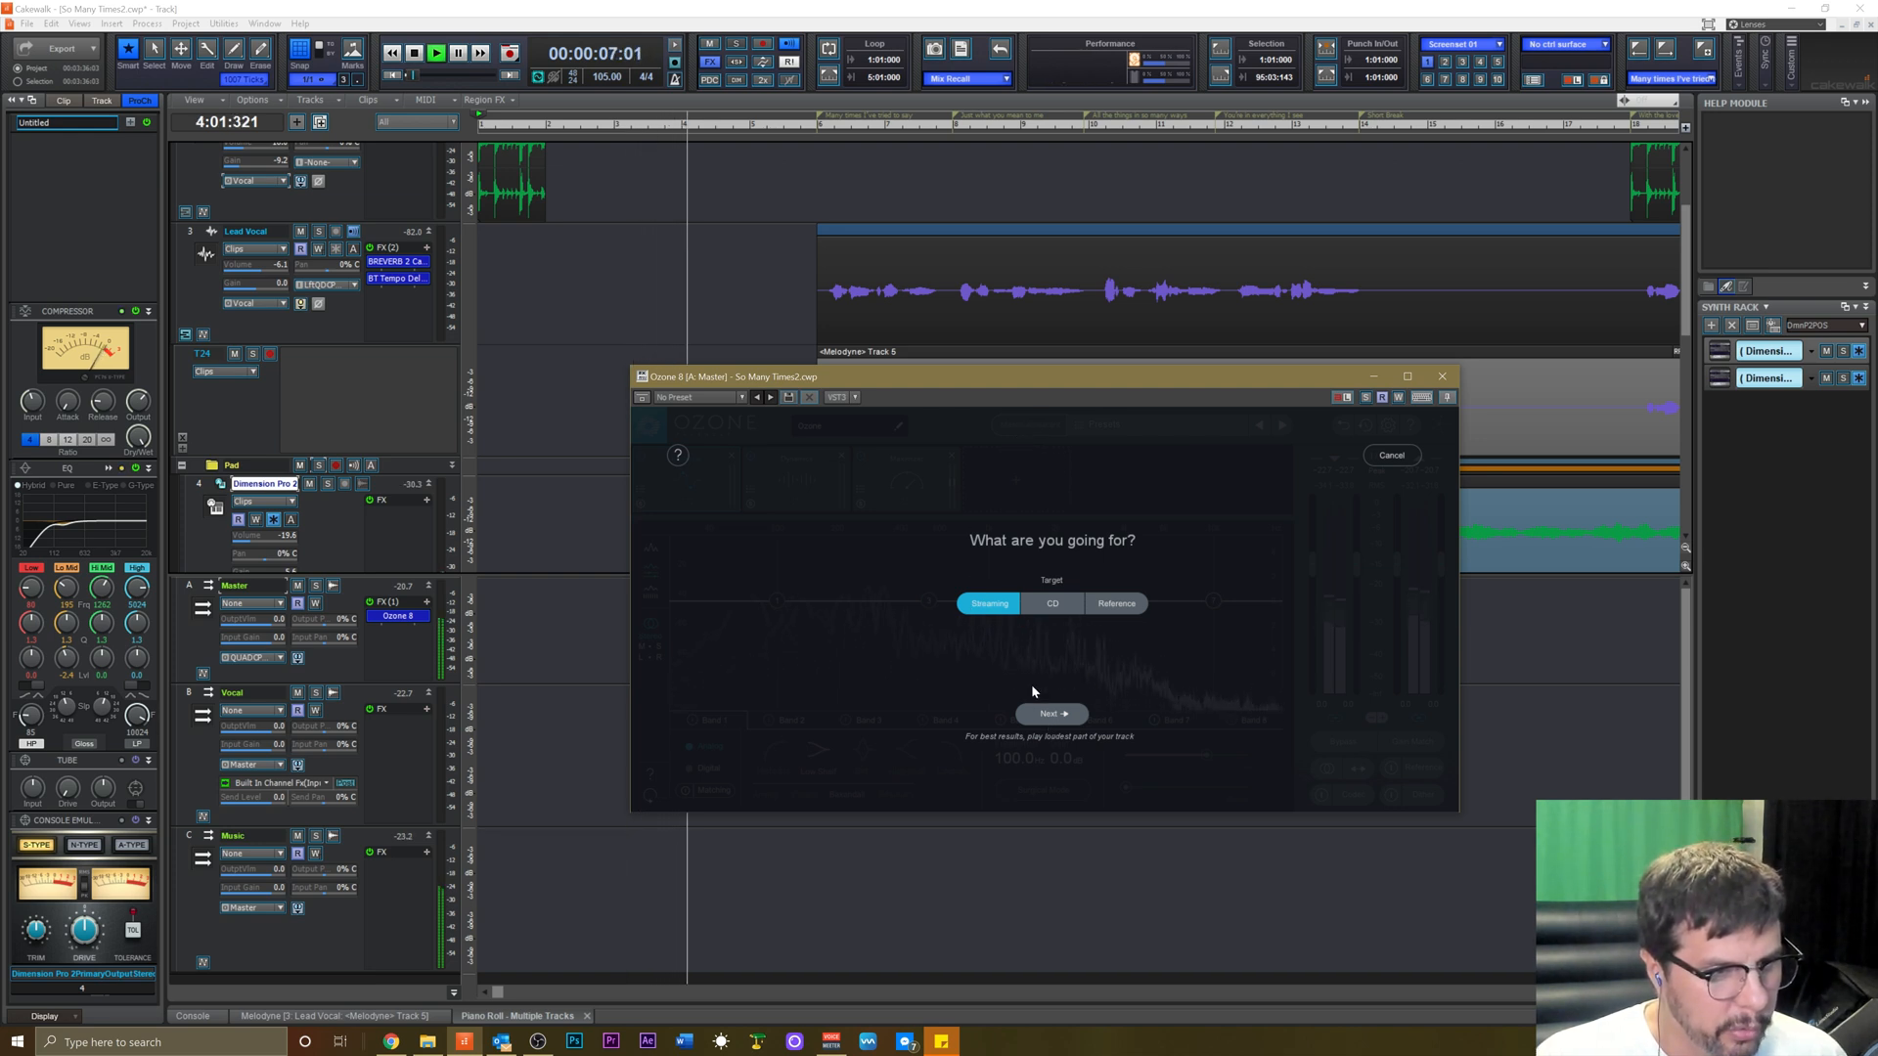
pyautogui.click(1047, 717)
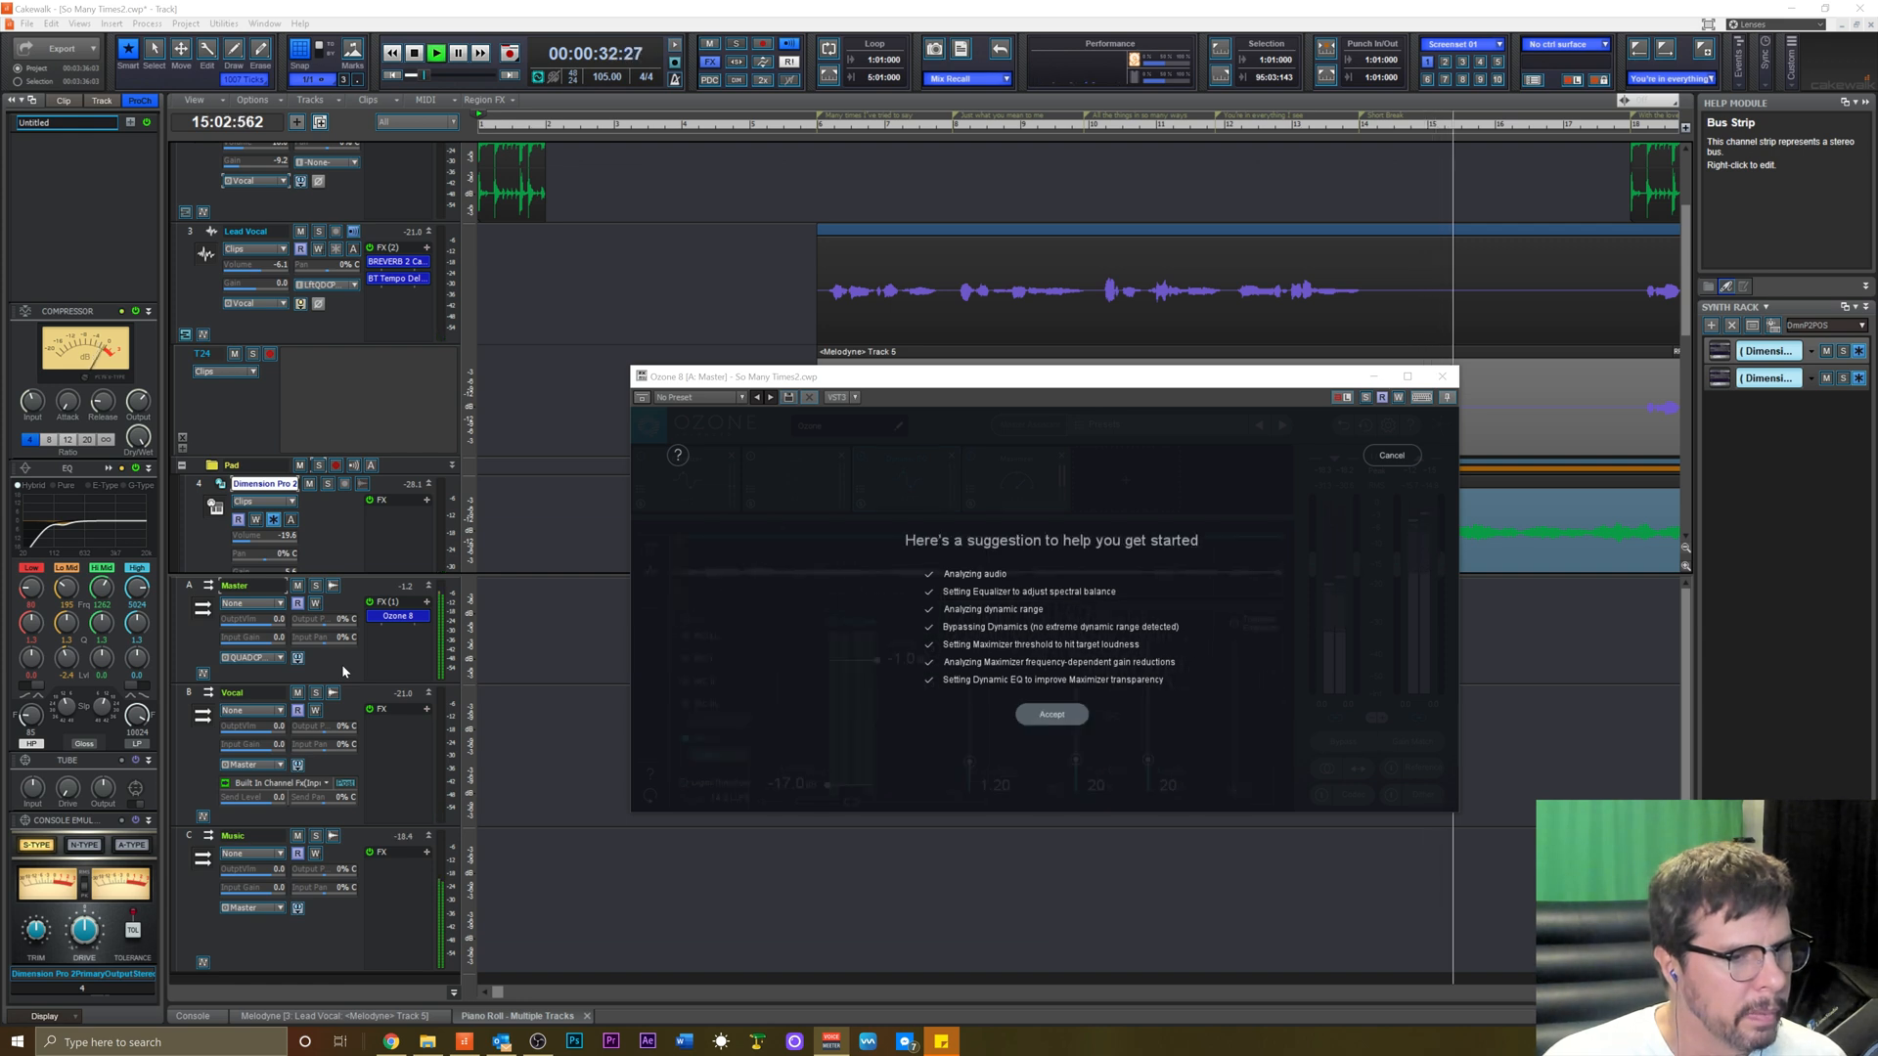
pyautogui.click(1052, 714)
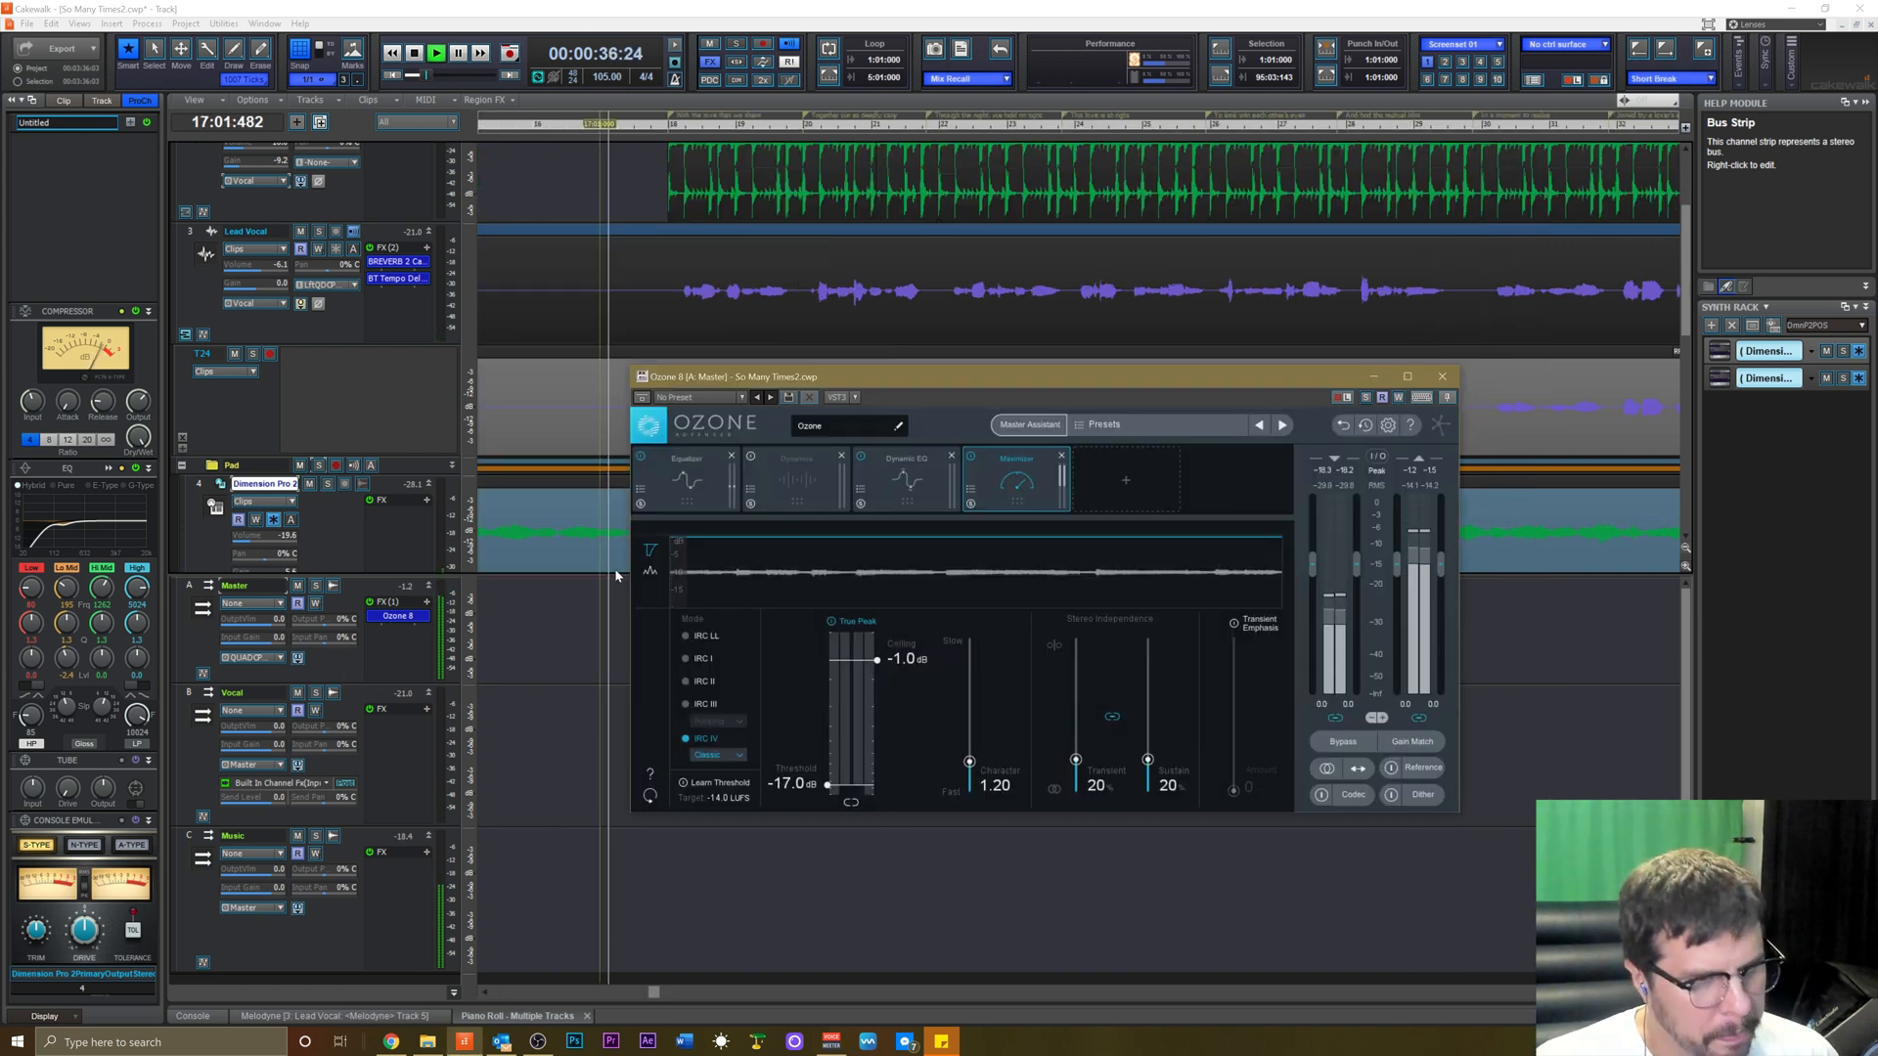
# Move the Ozone window clear of the track controls, listen to the mastered song, and stop playback.
pyautogui.moveTo(898, 379); pyautogui.dragTo(1031, 271)
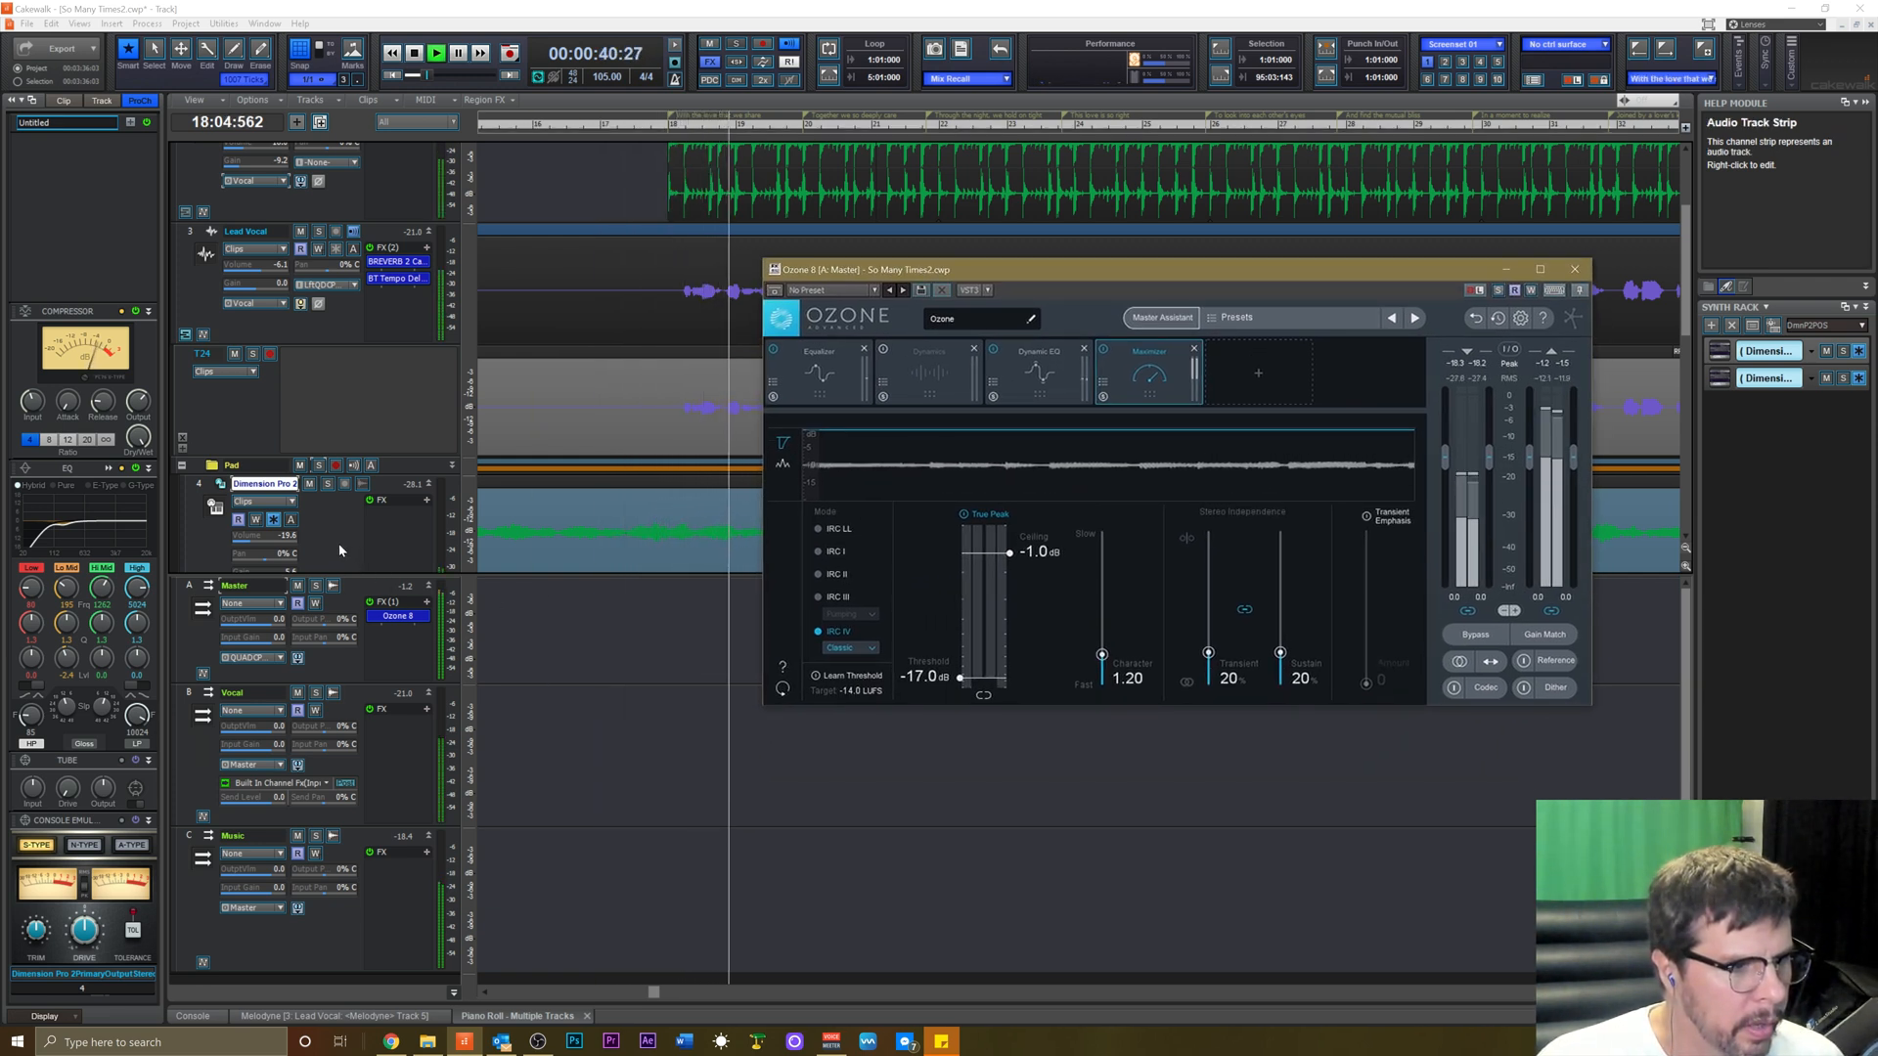
pyautogui.click(344, 655)
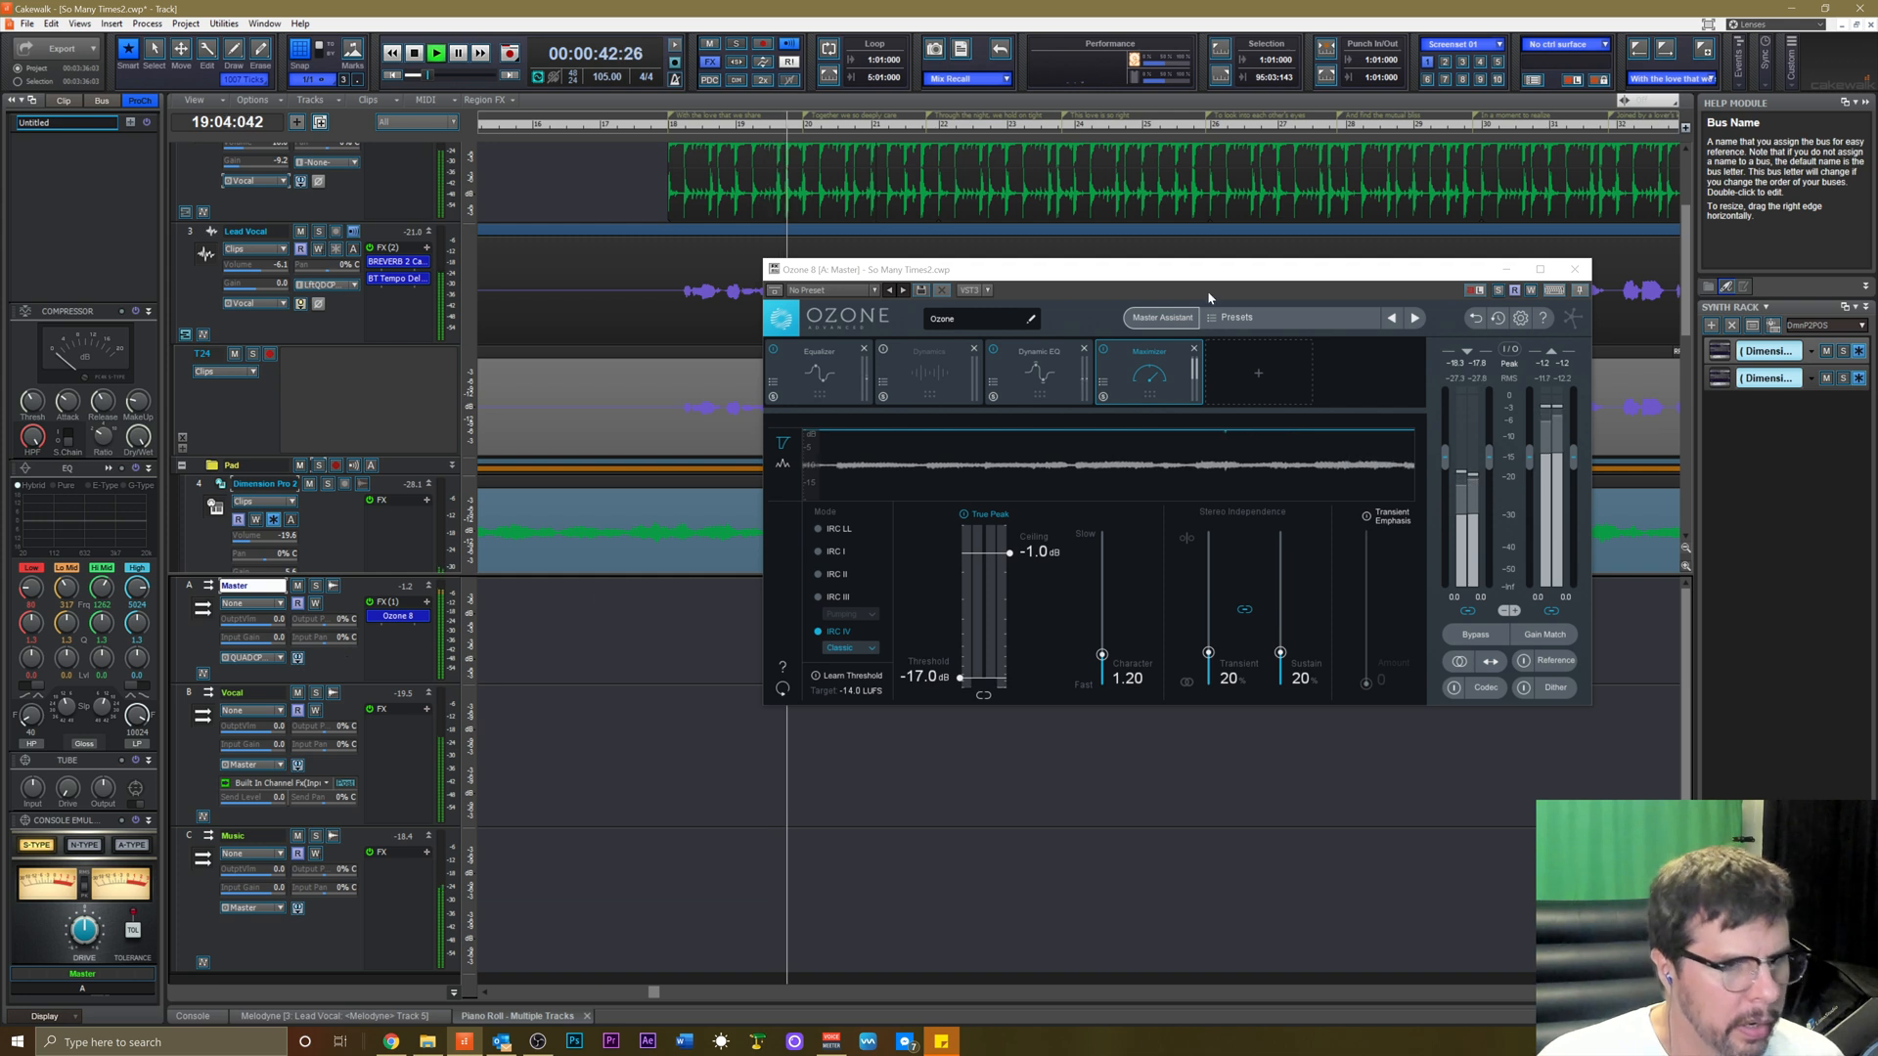
pyautogui.click(268, 411)
pyautogui.press('space')
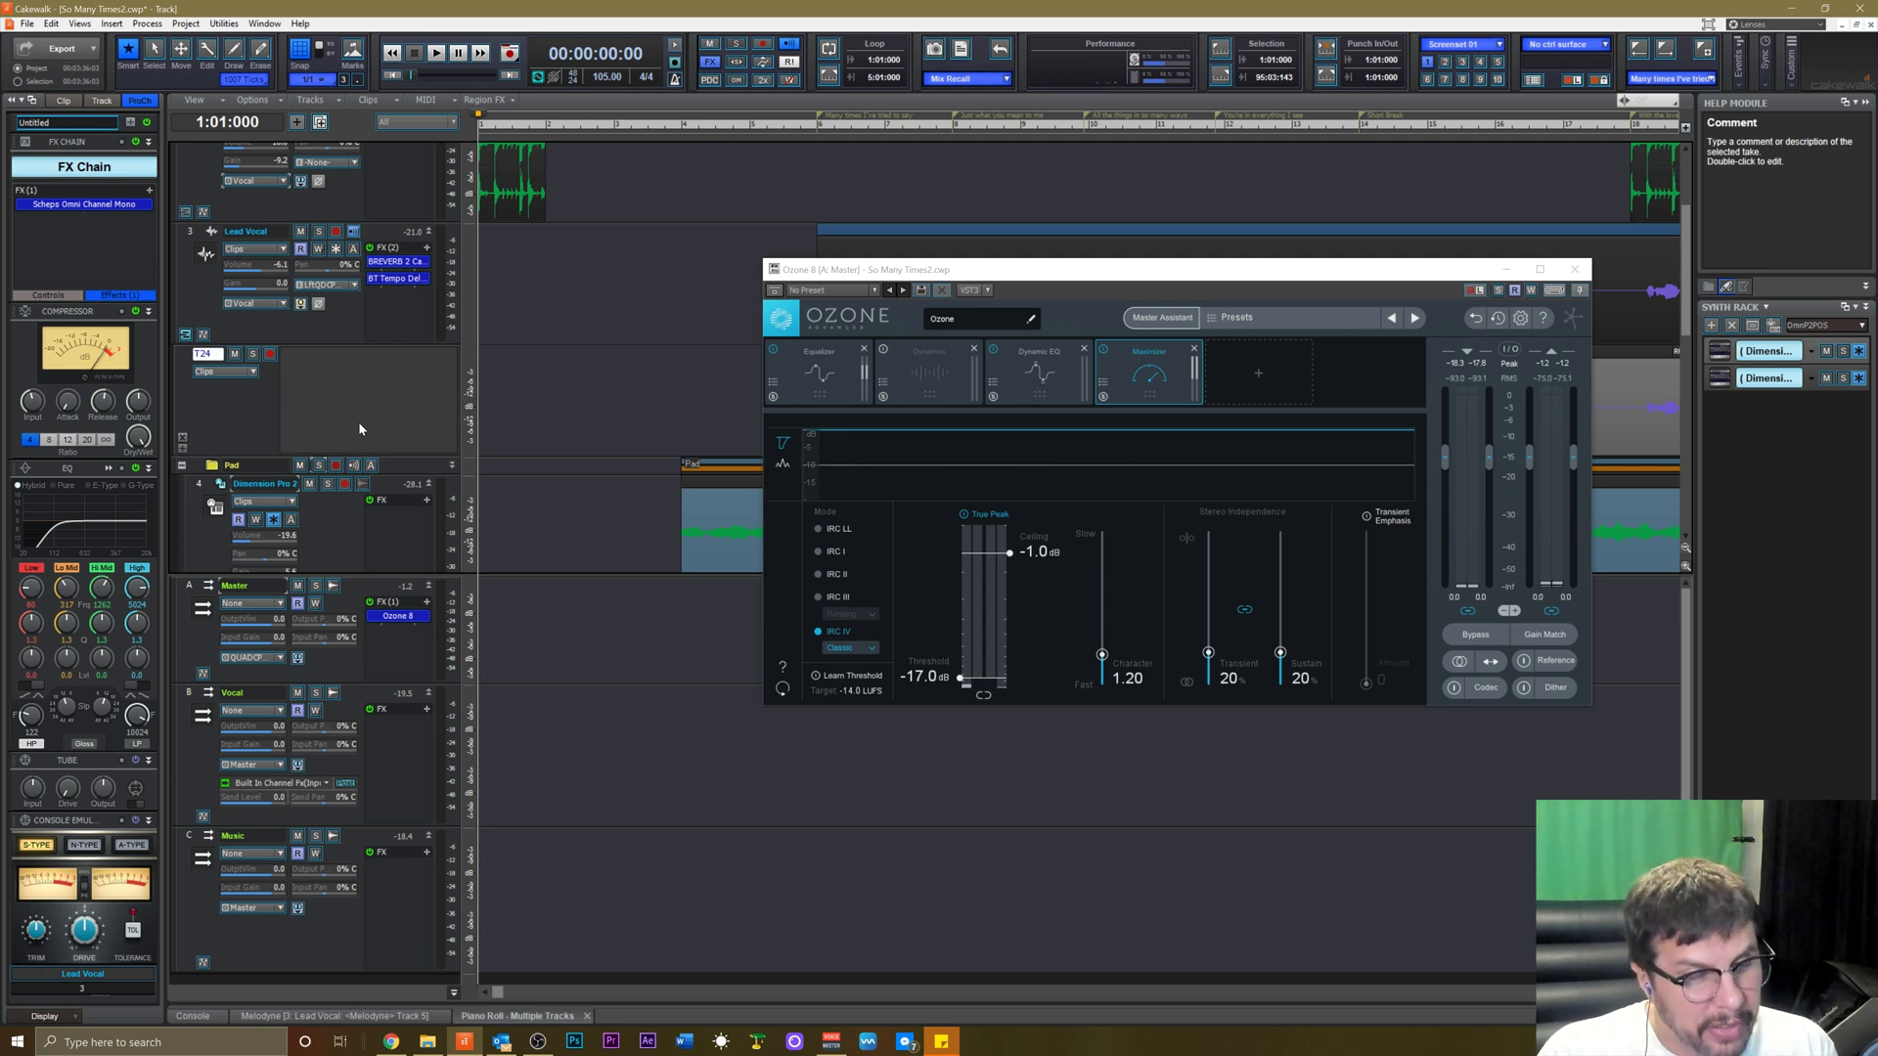
# Review Ozone's Dynamic EQ, Equalizer and Maximizer settings, and minimize the plug-in window.
pyautogui.click(999, 361)
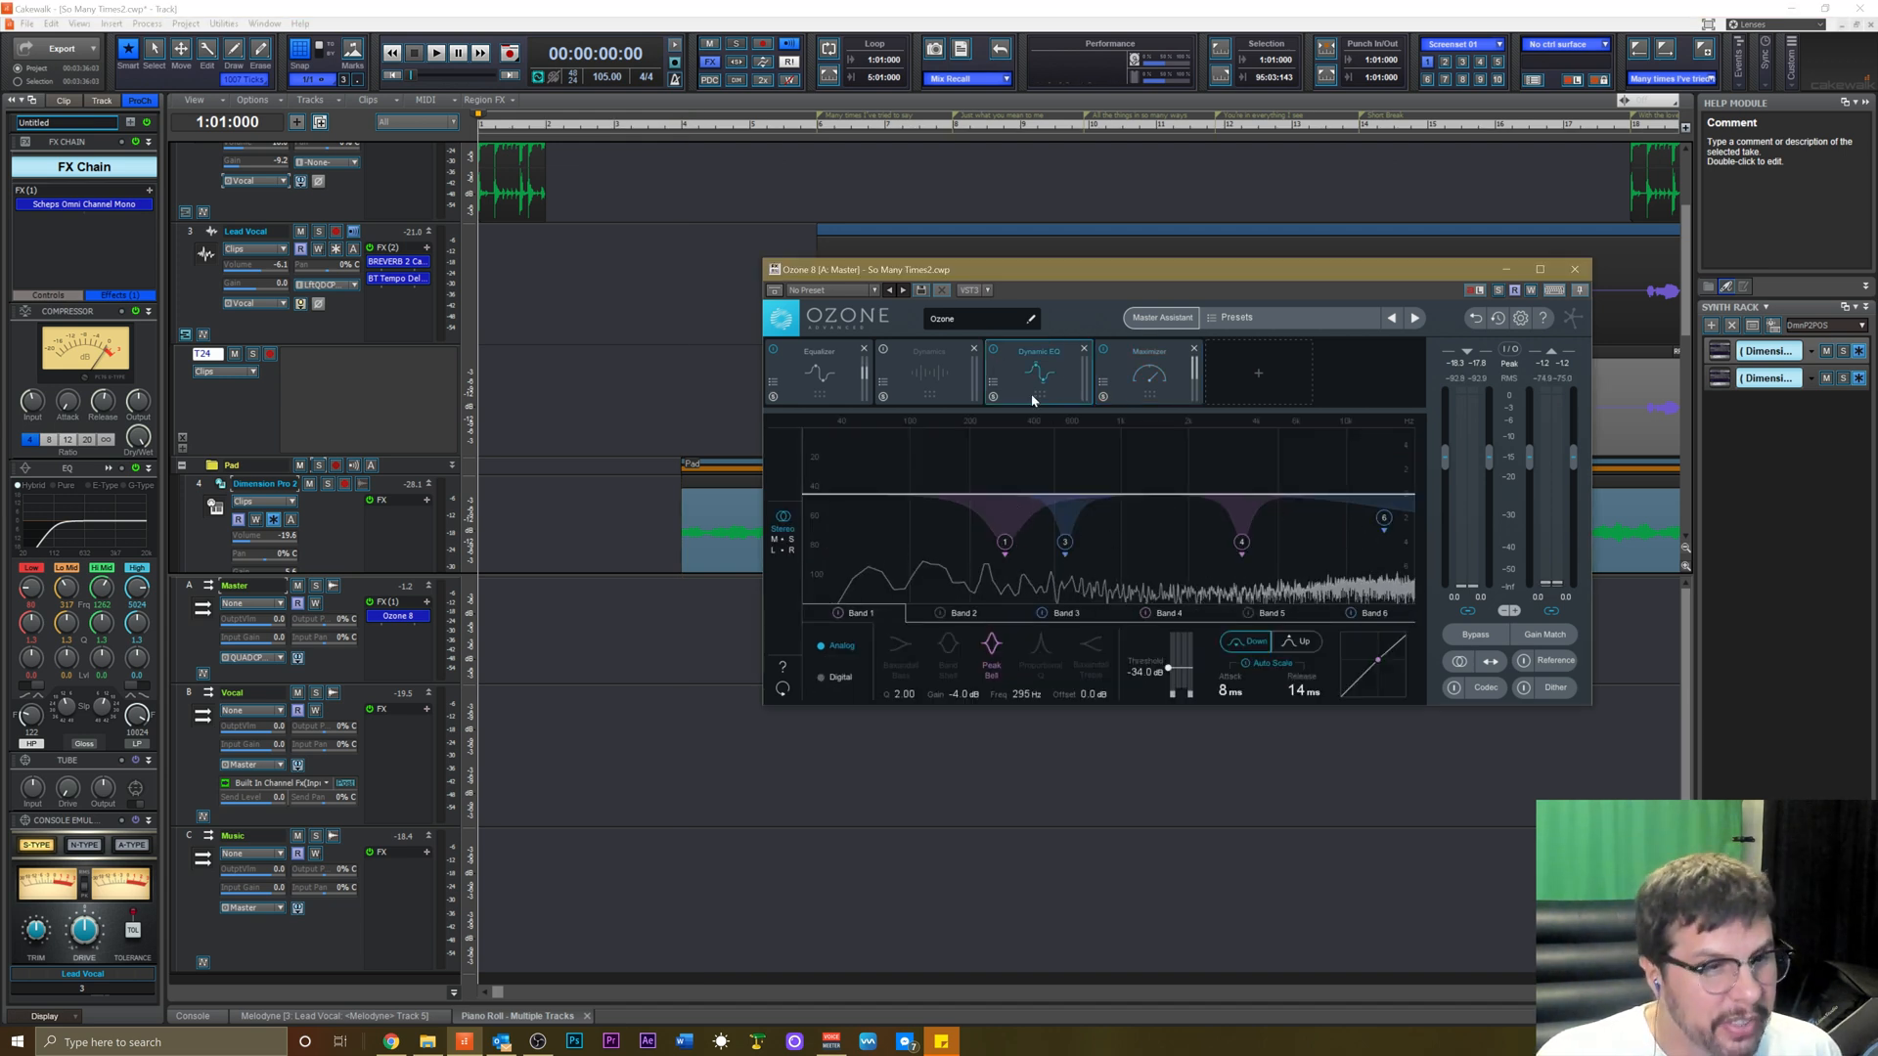
pyautogui.click(826, 375)
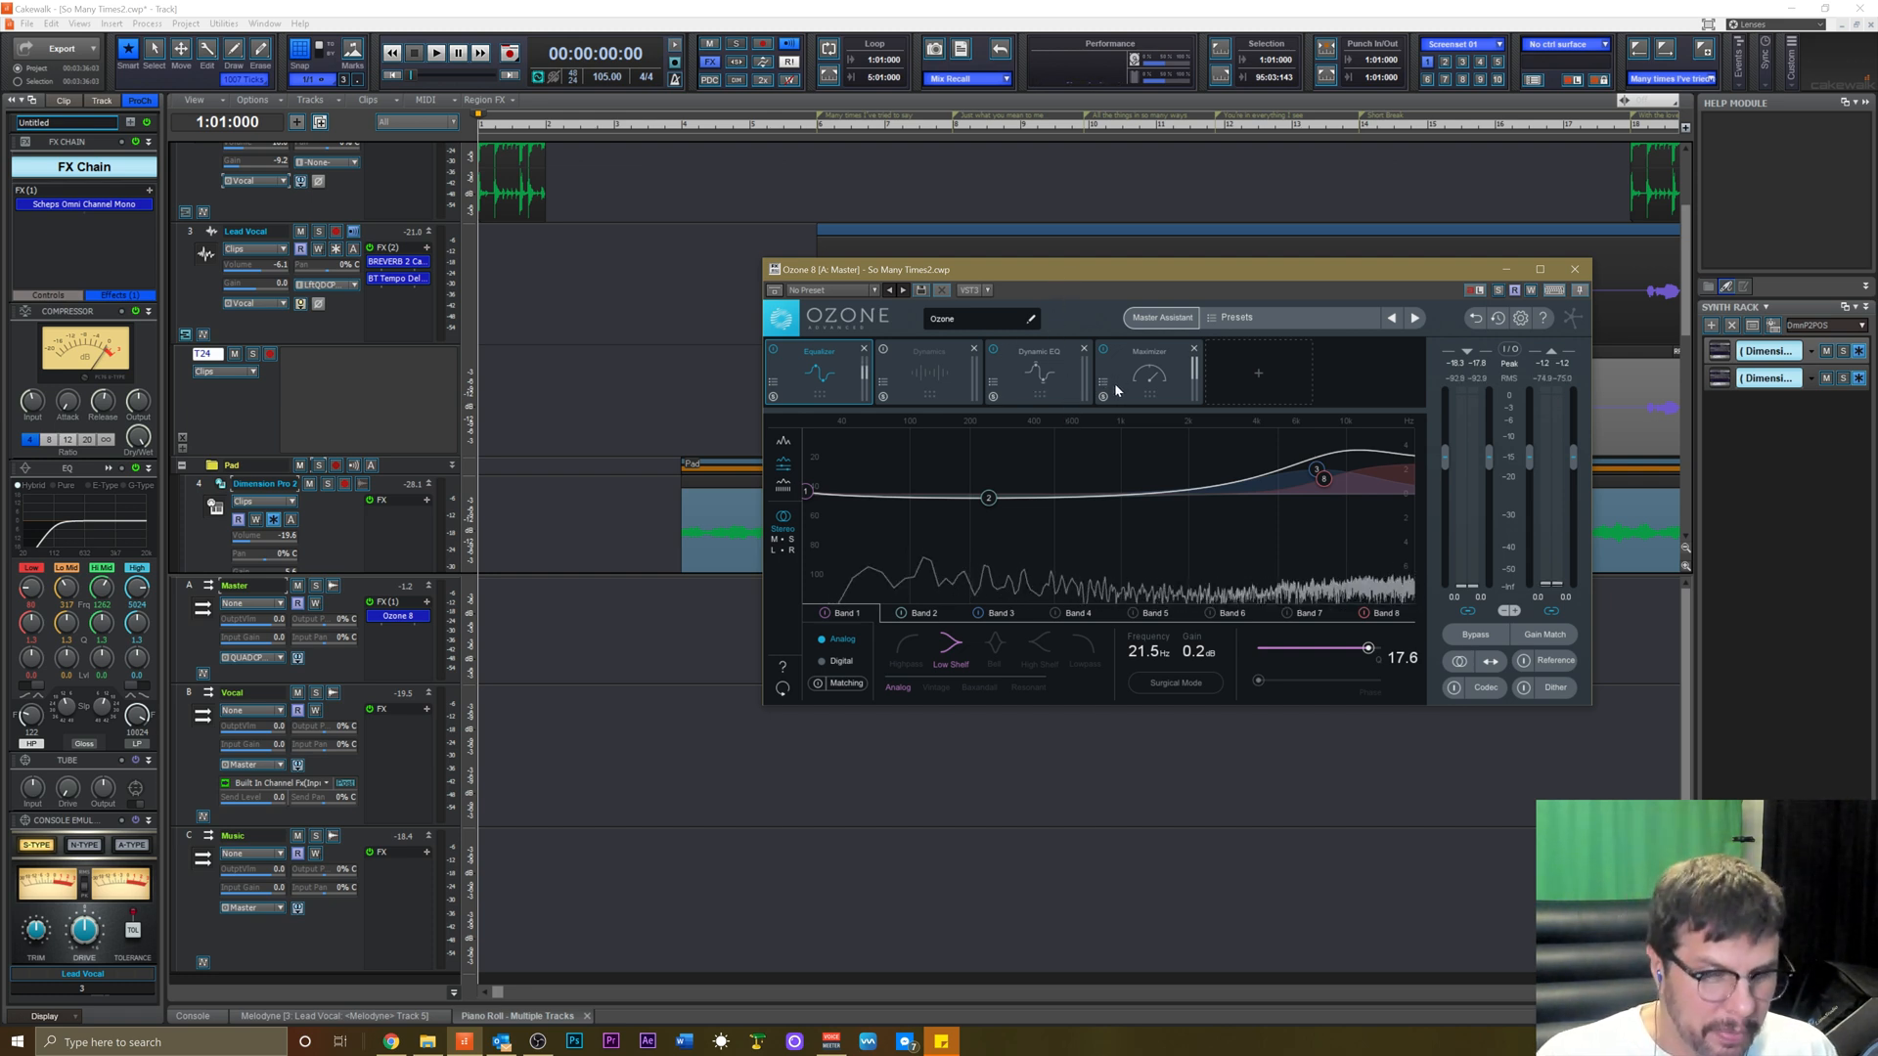
pyautogui.click(1158, 375)
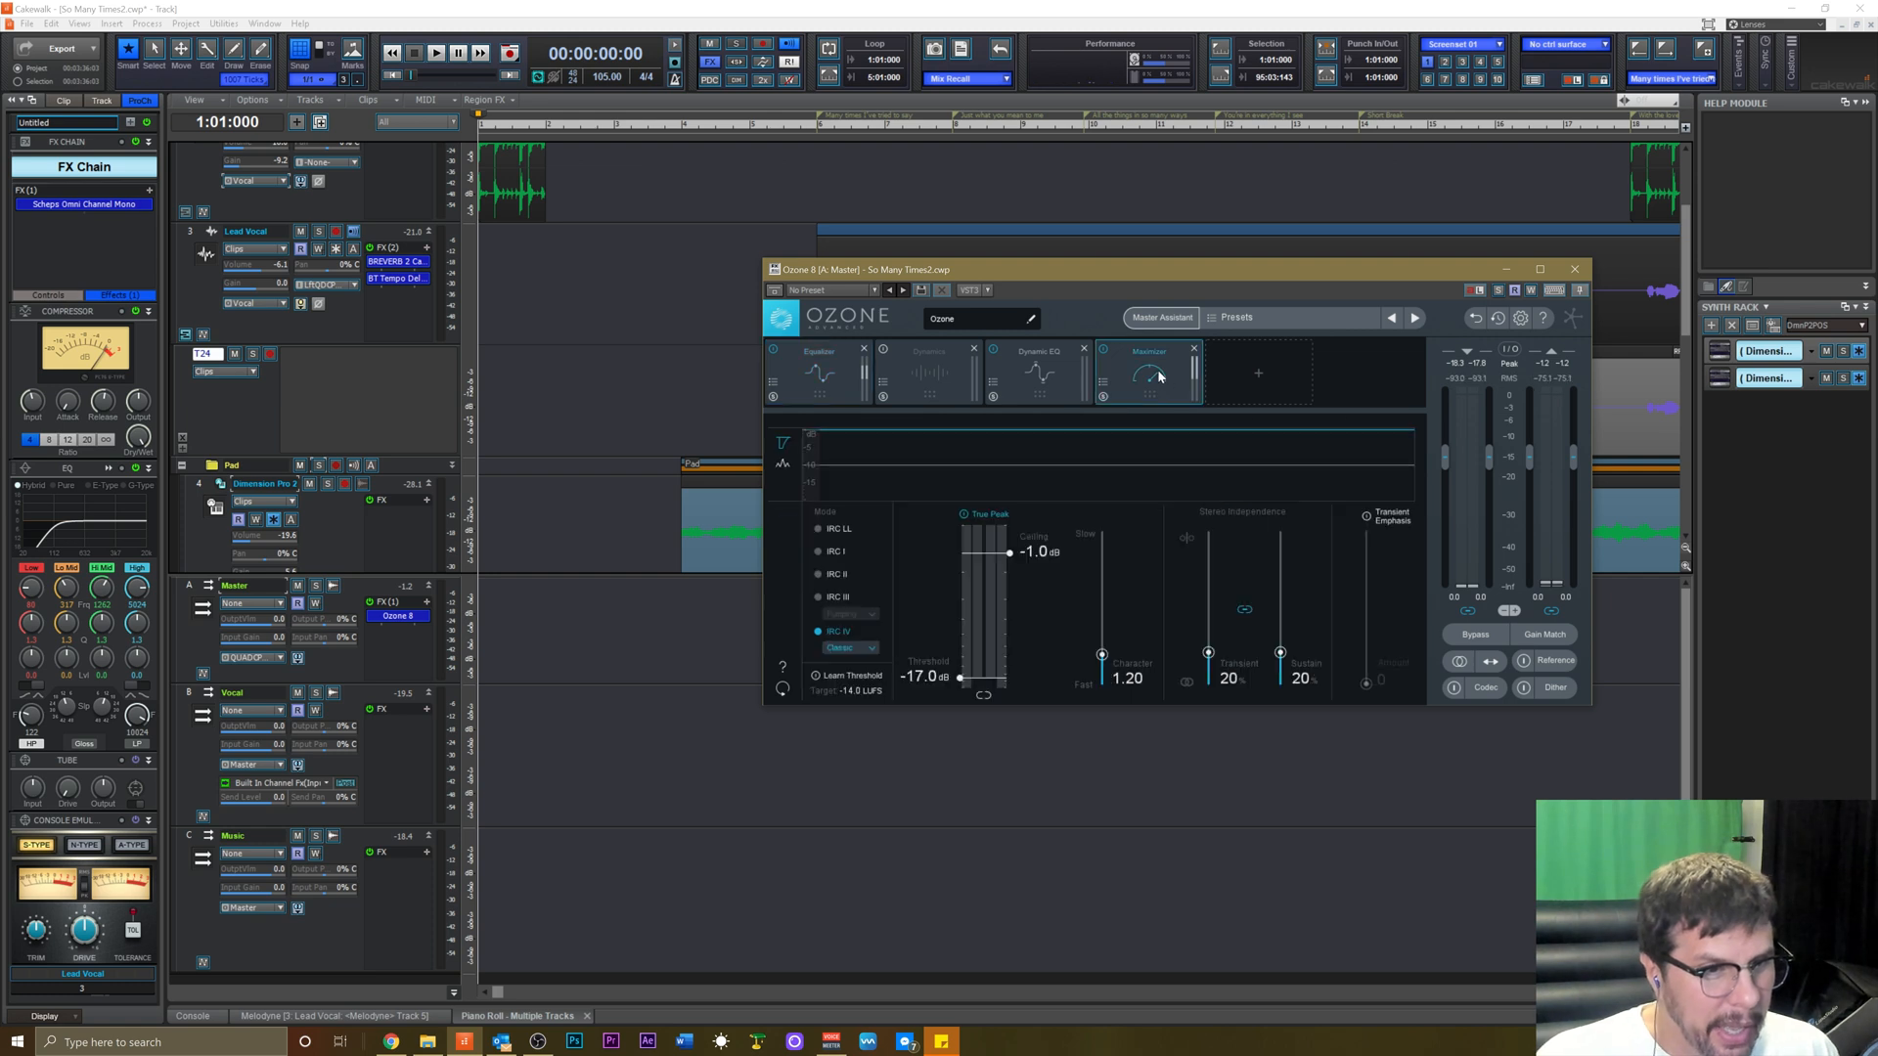
pyautogui.click(1507, 270)
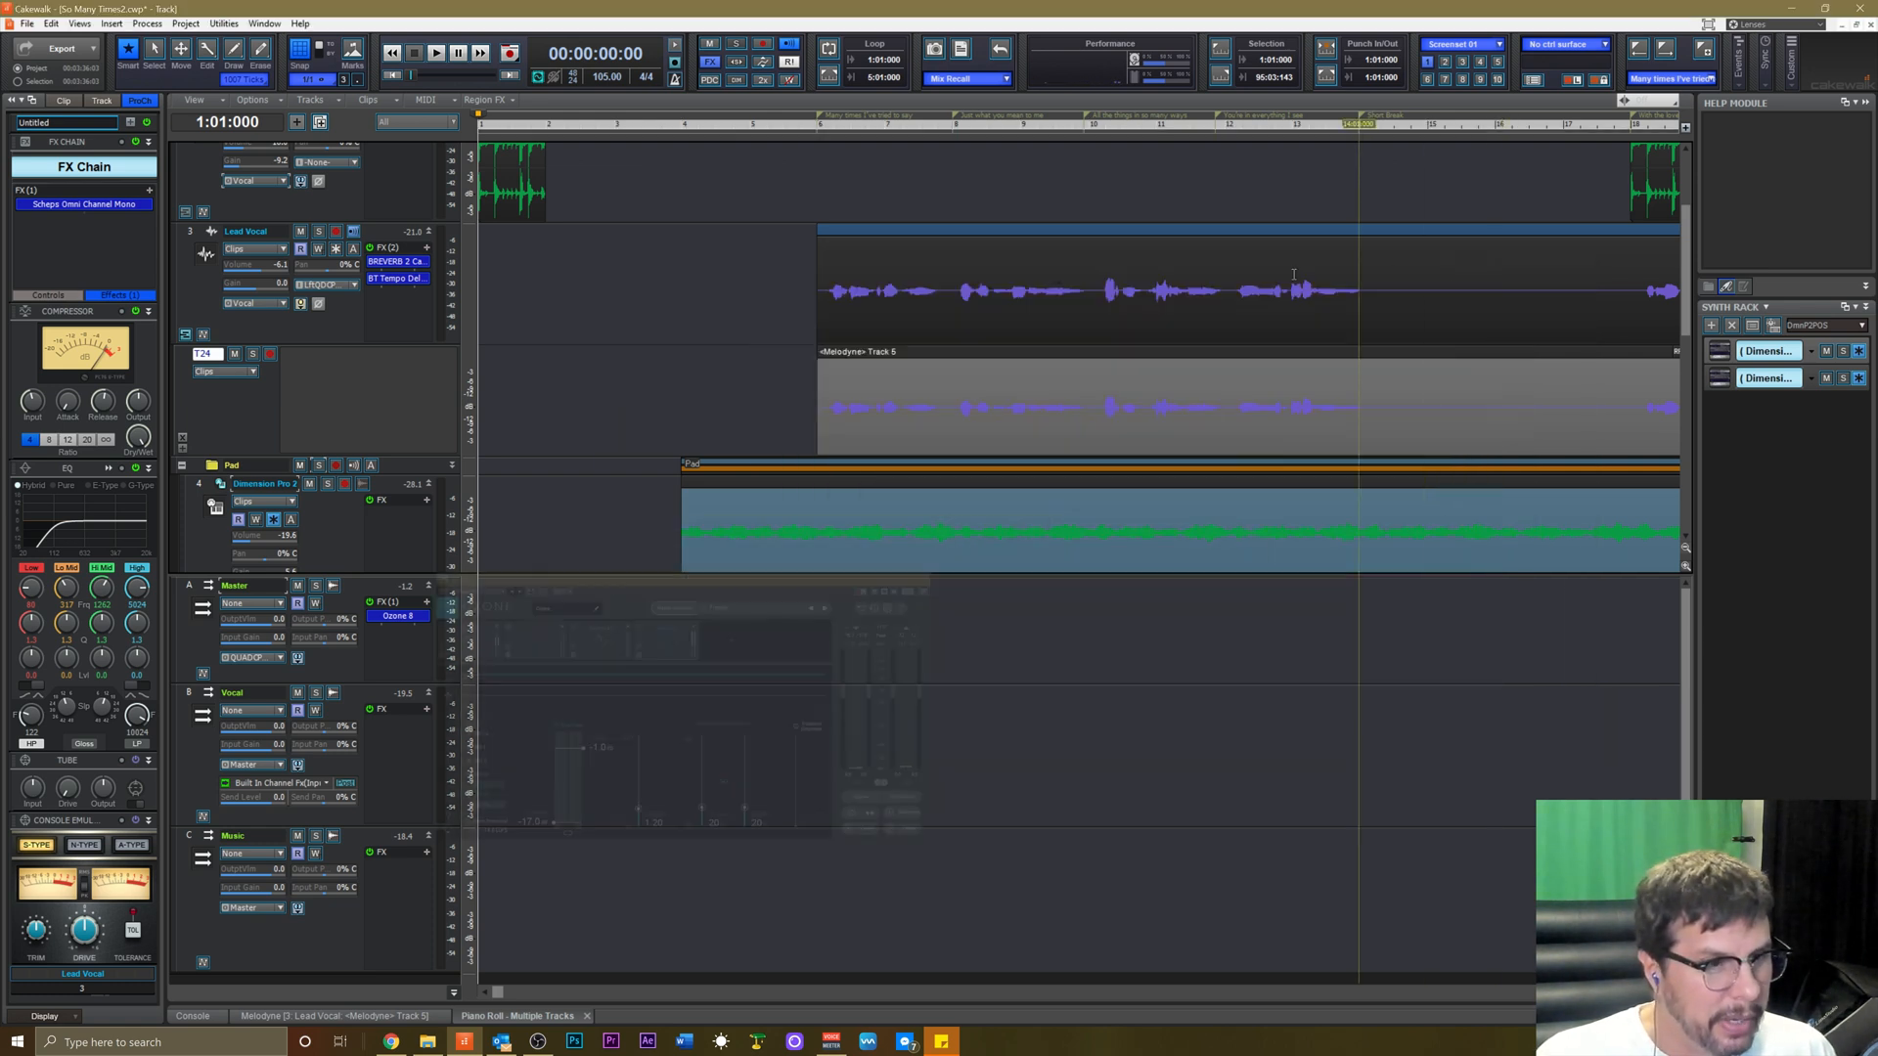
# Select the Master bus, play the song's opening to check its level, and stop playback.
pyautogui.click(343, 663)
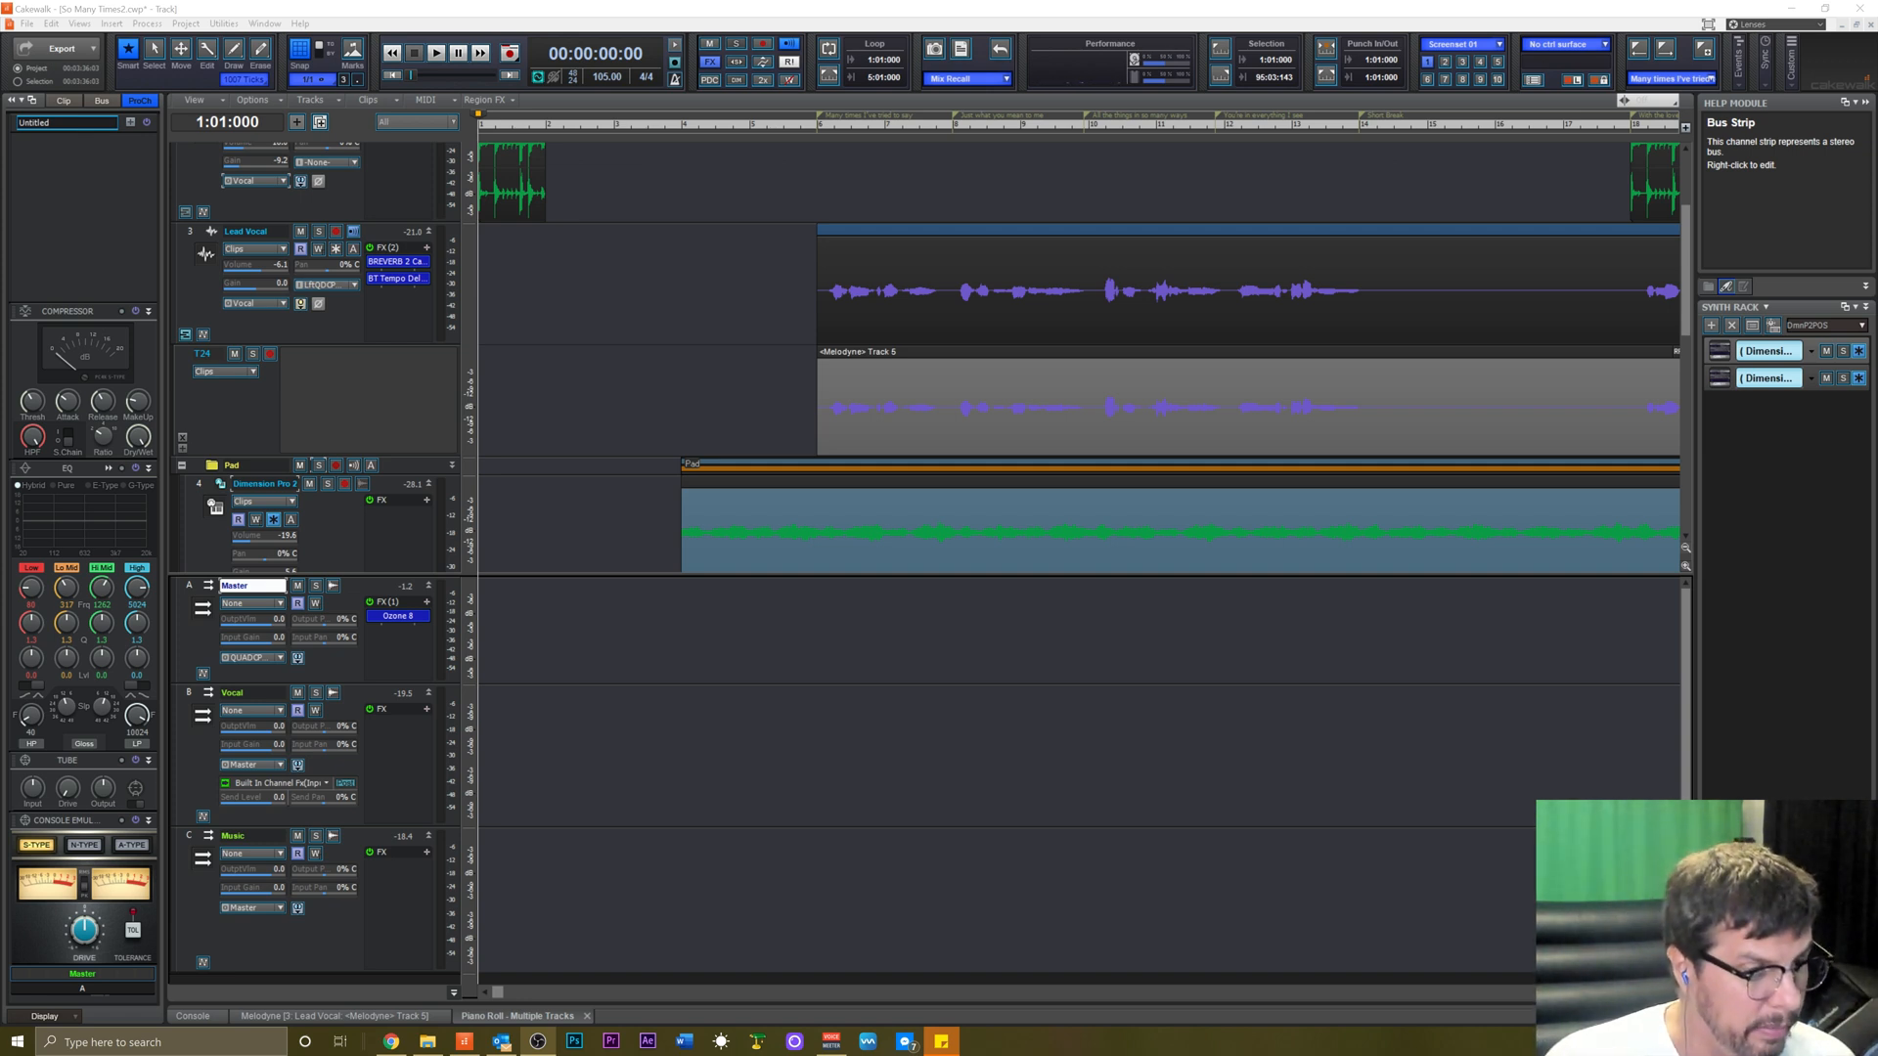
pyautogui.click(332, 663)
pyautogui.press('space')
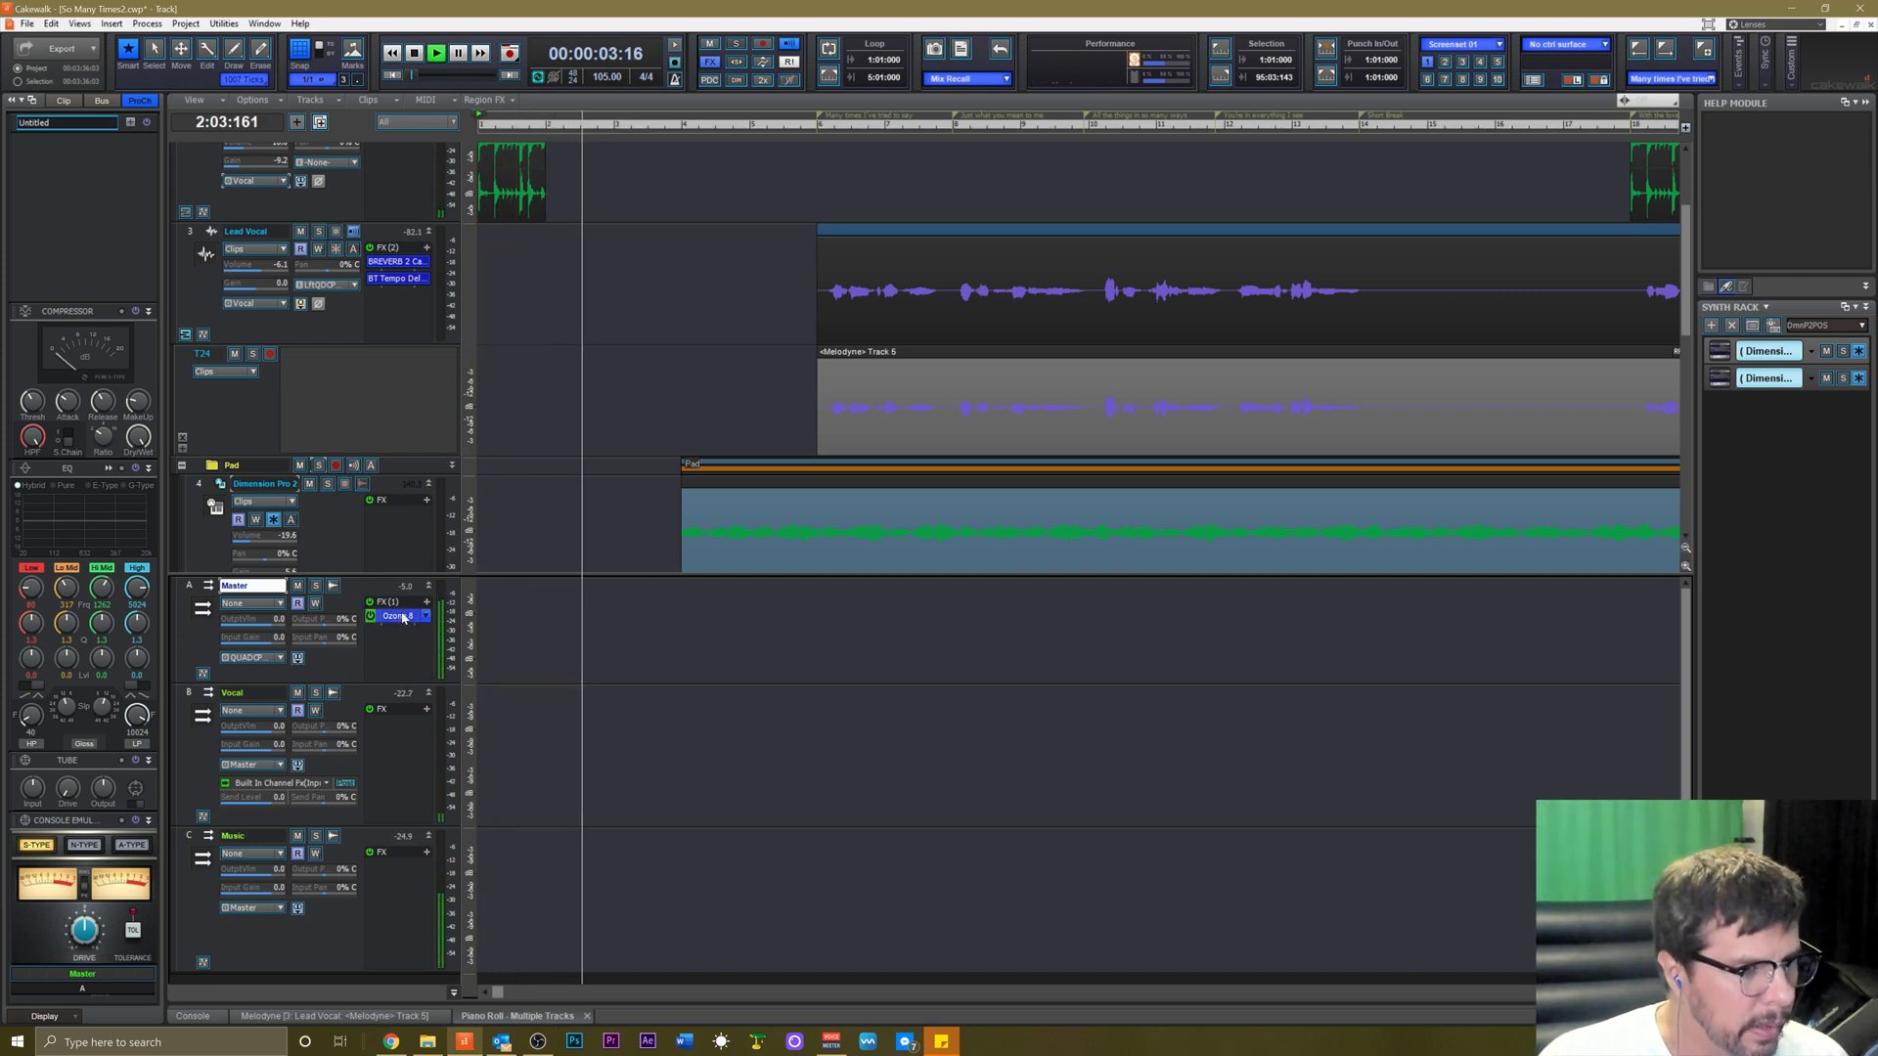
pyautogui.press('space')
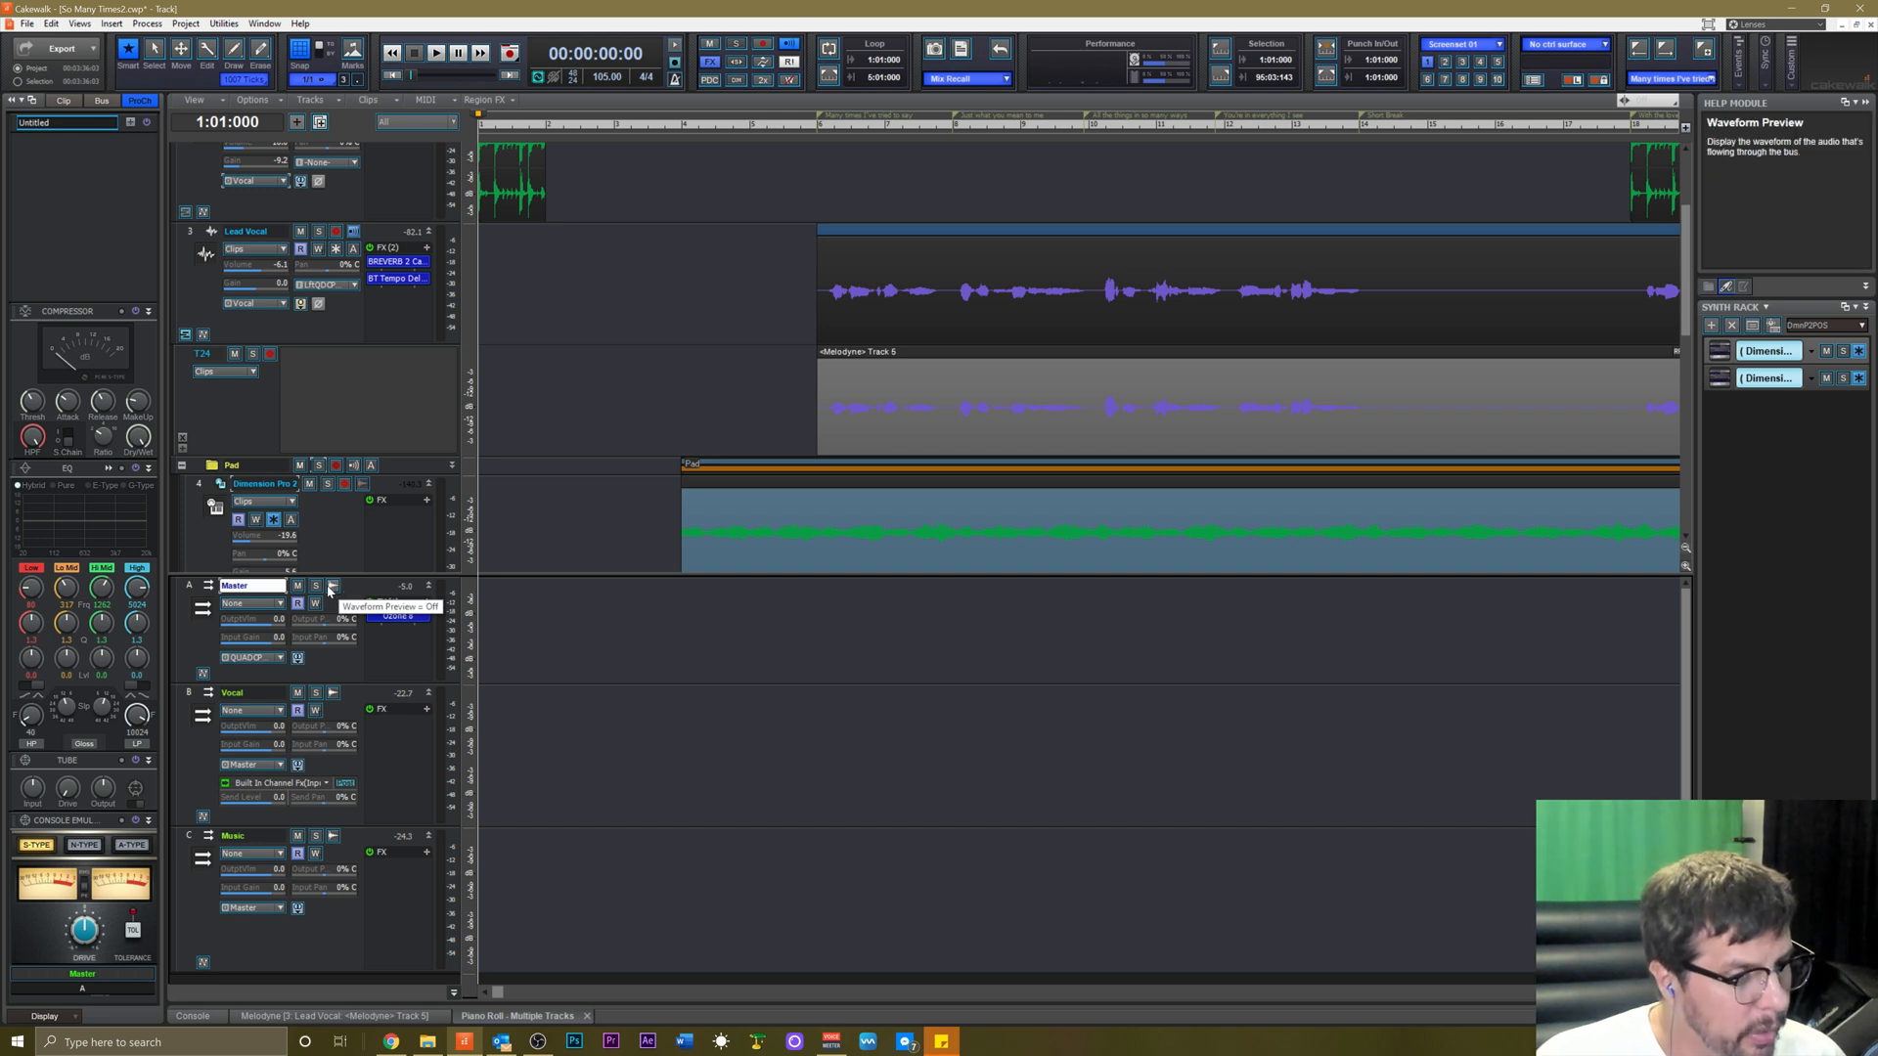
# Turn on the waveform preview for the Master bus, play the song's opening to draw its waveform, and stop playback.
pyautogui.click(331, 586)
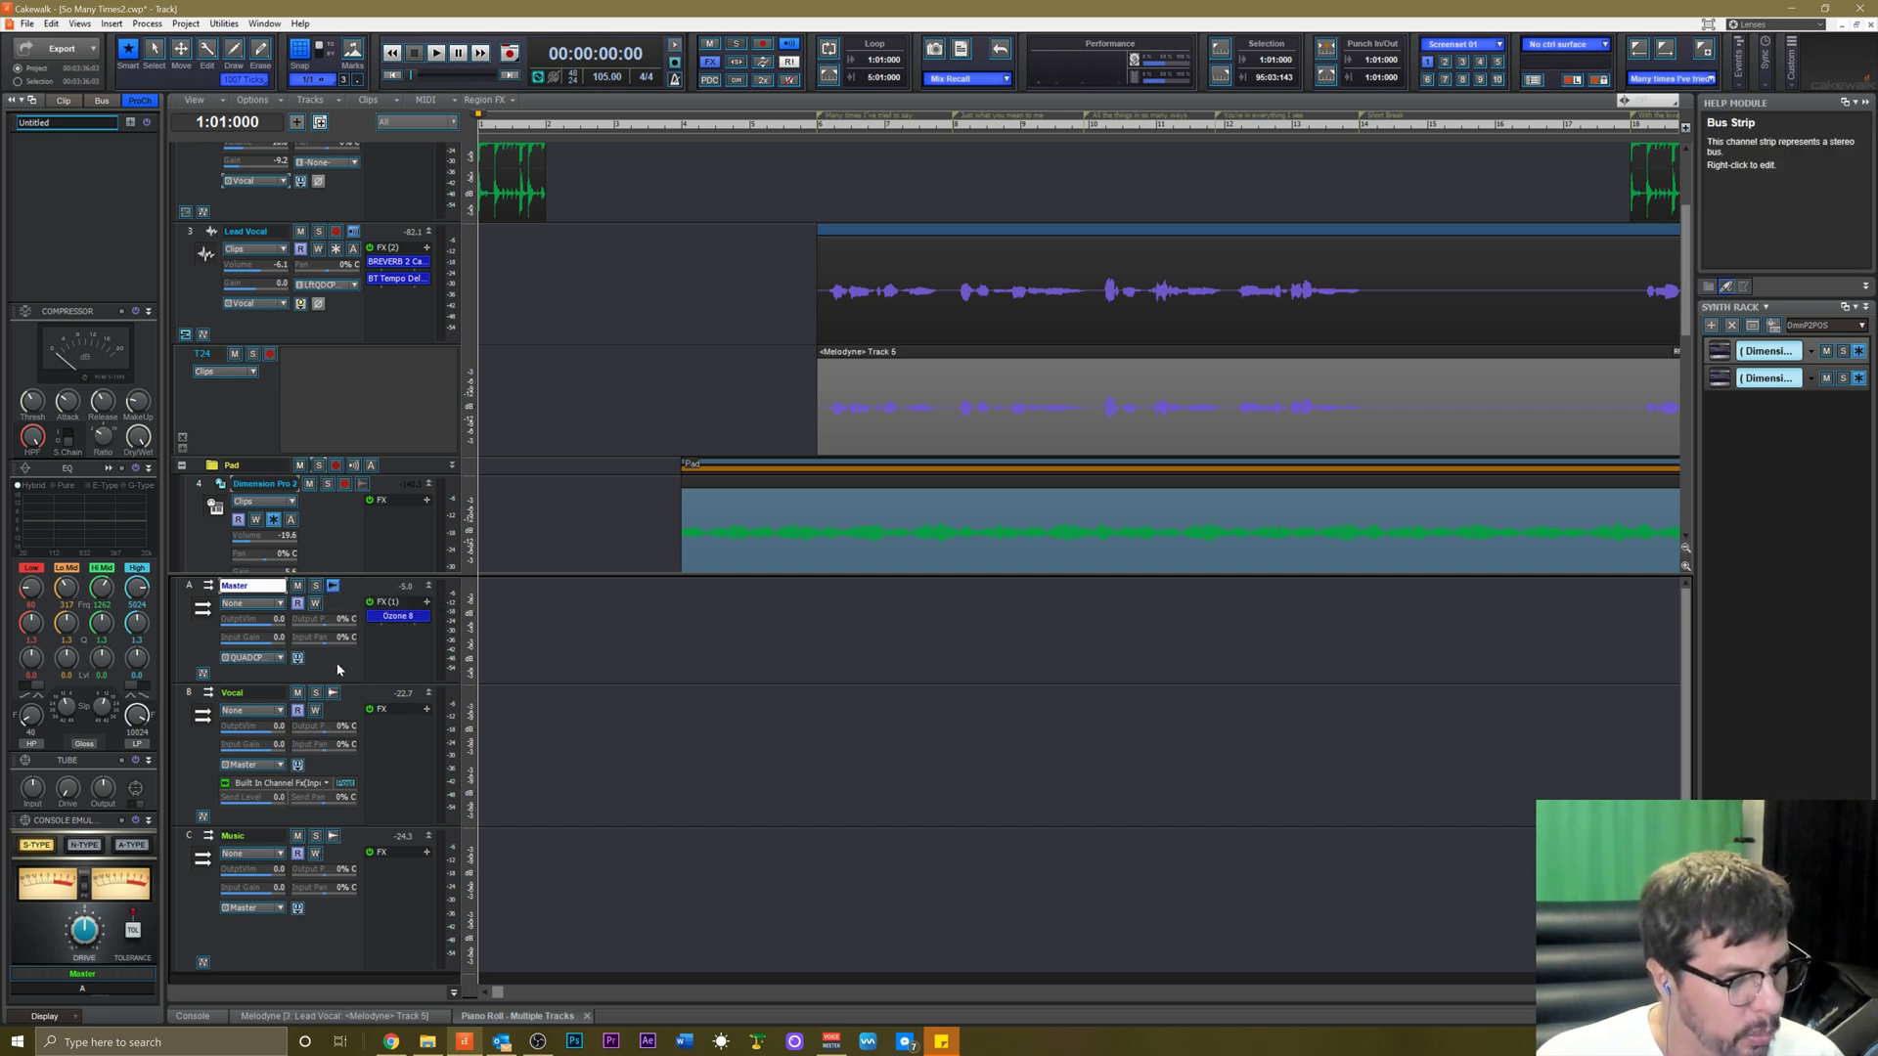
pyautogui.press('space')
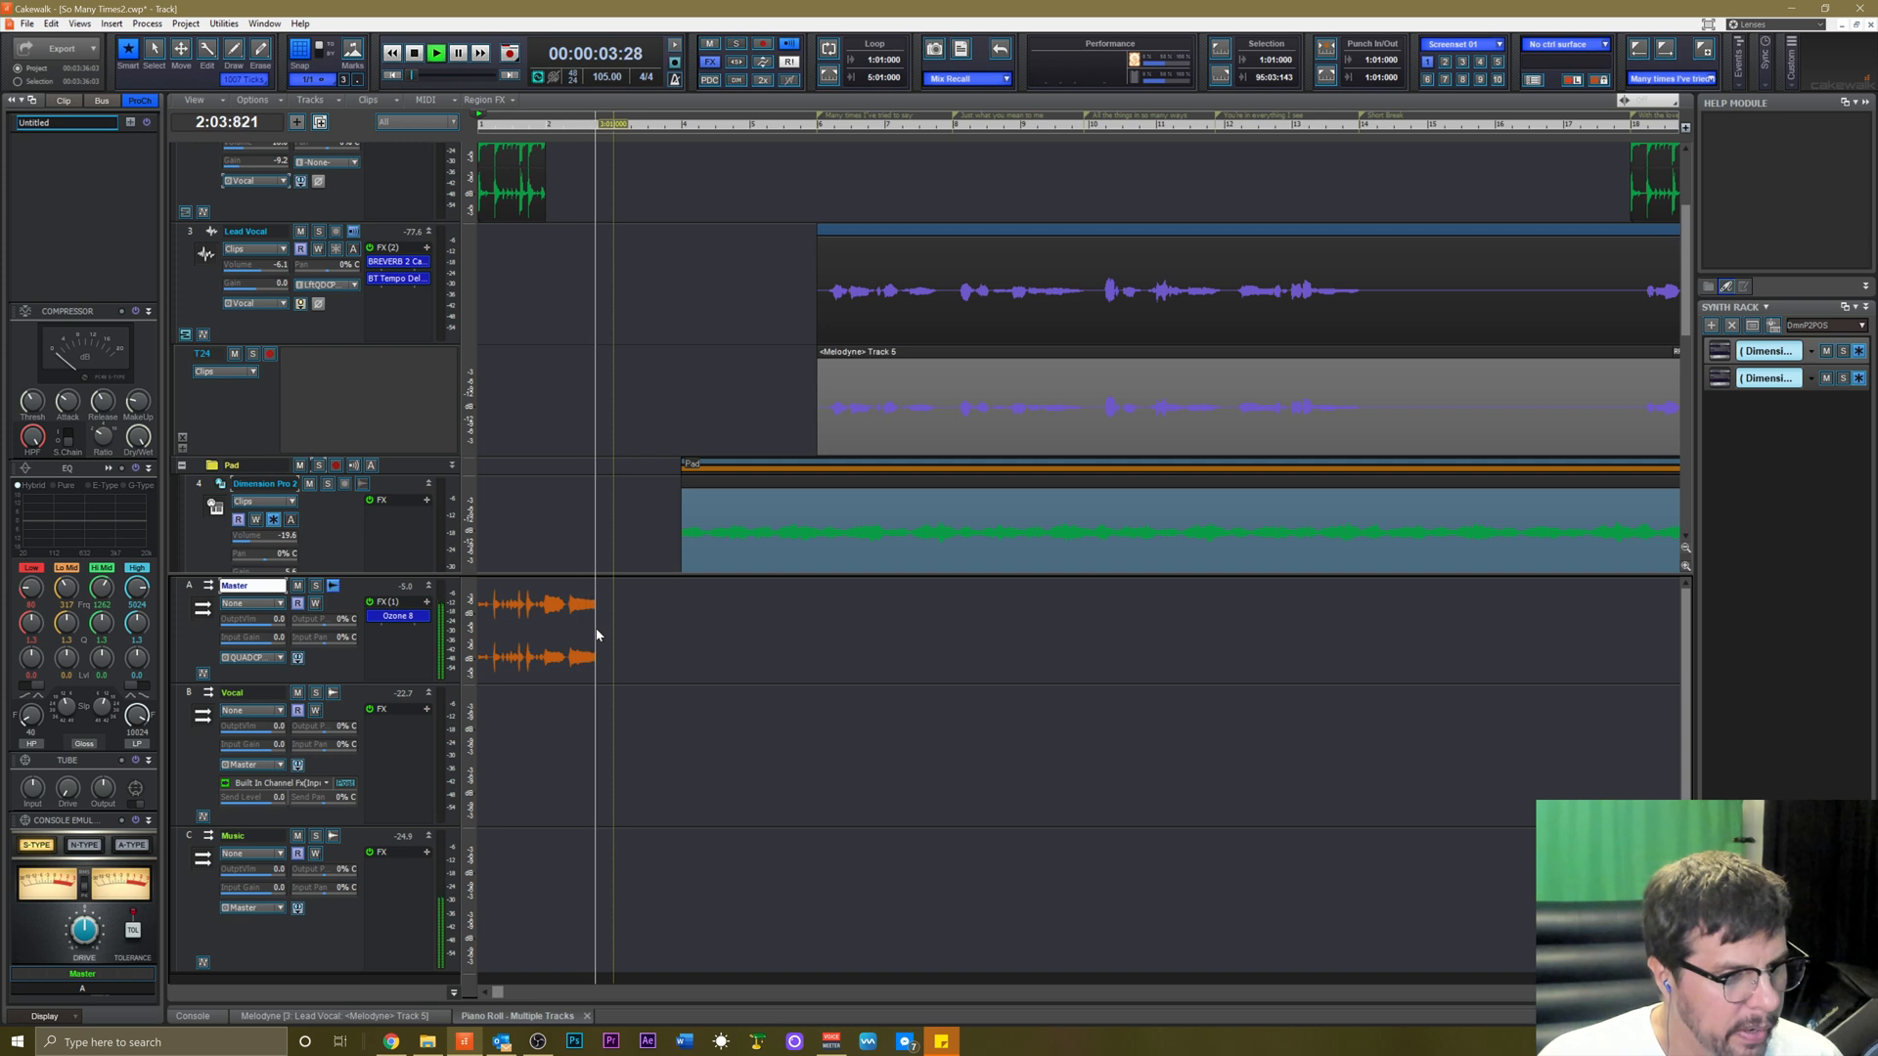
pyautogui.press('space')
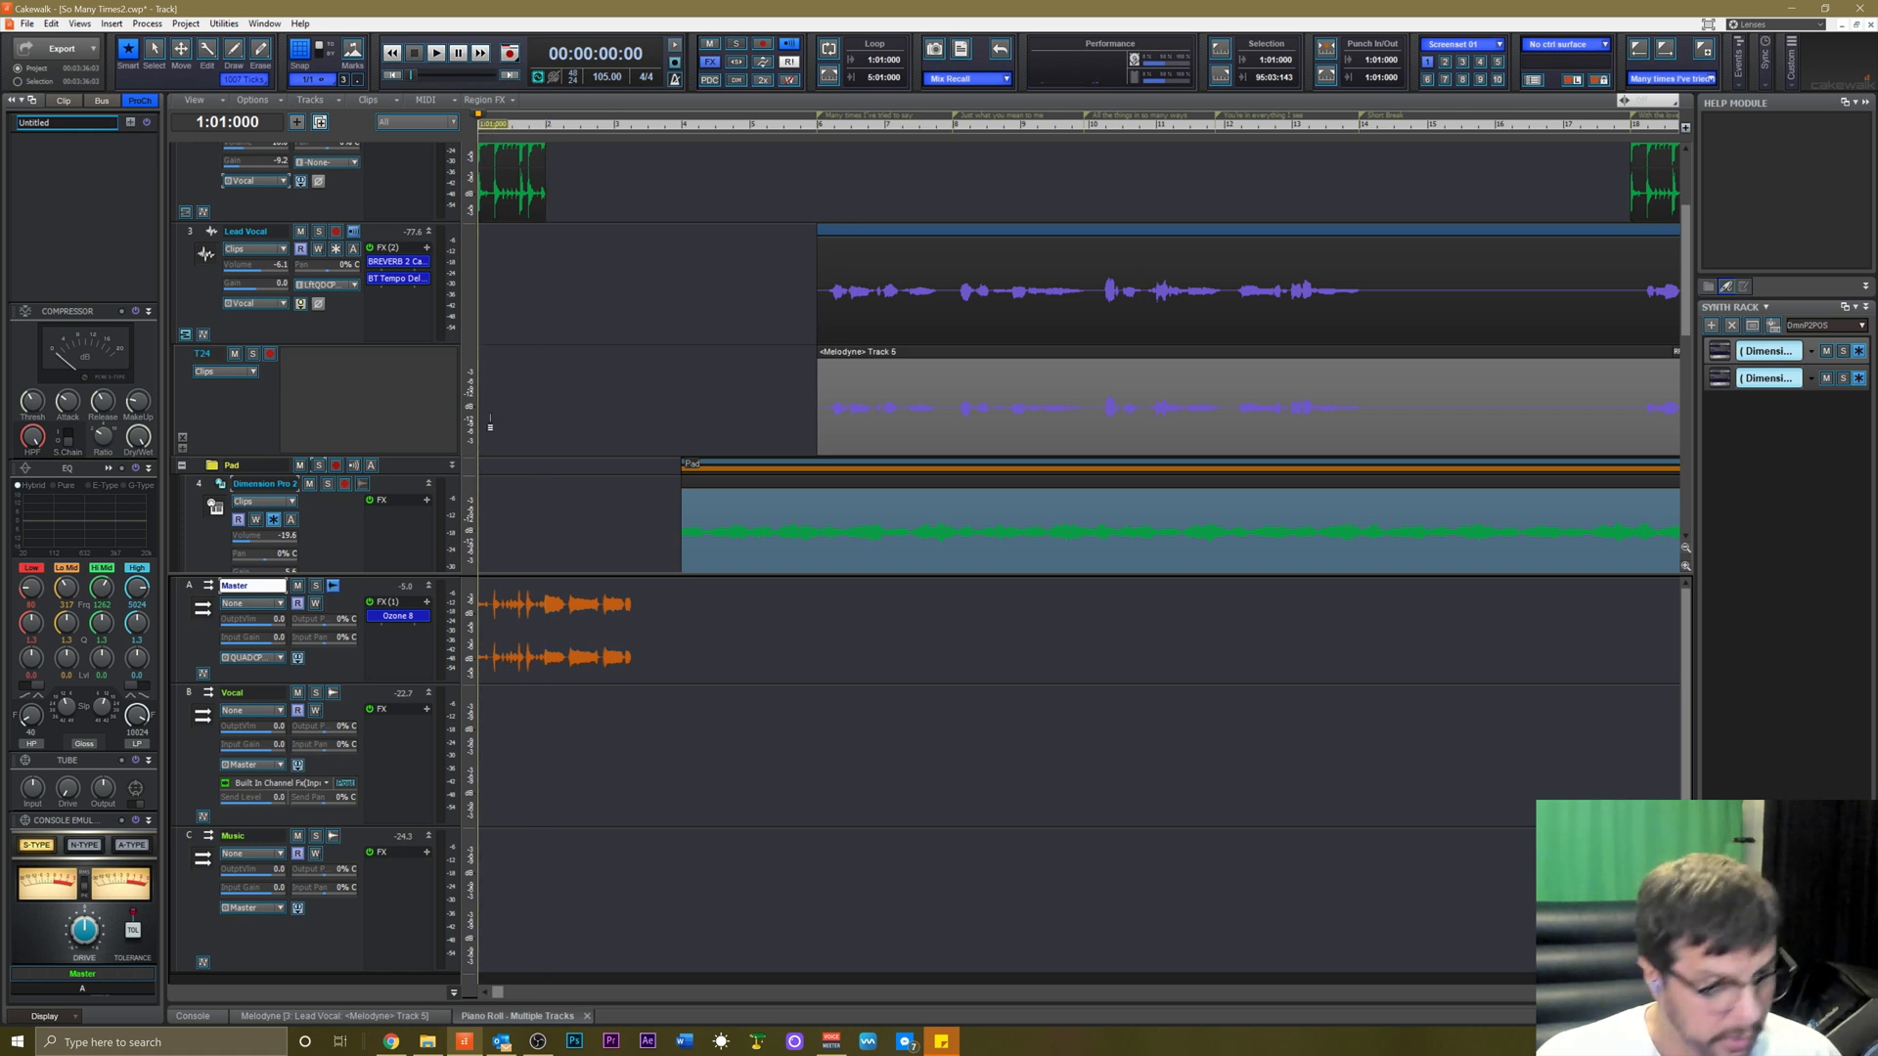
# Play the song from the start, select the Music bus to check its compressor settings, and stop playback.
pyautogui.press('space')
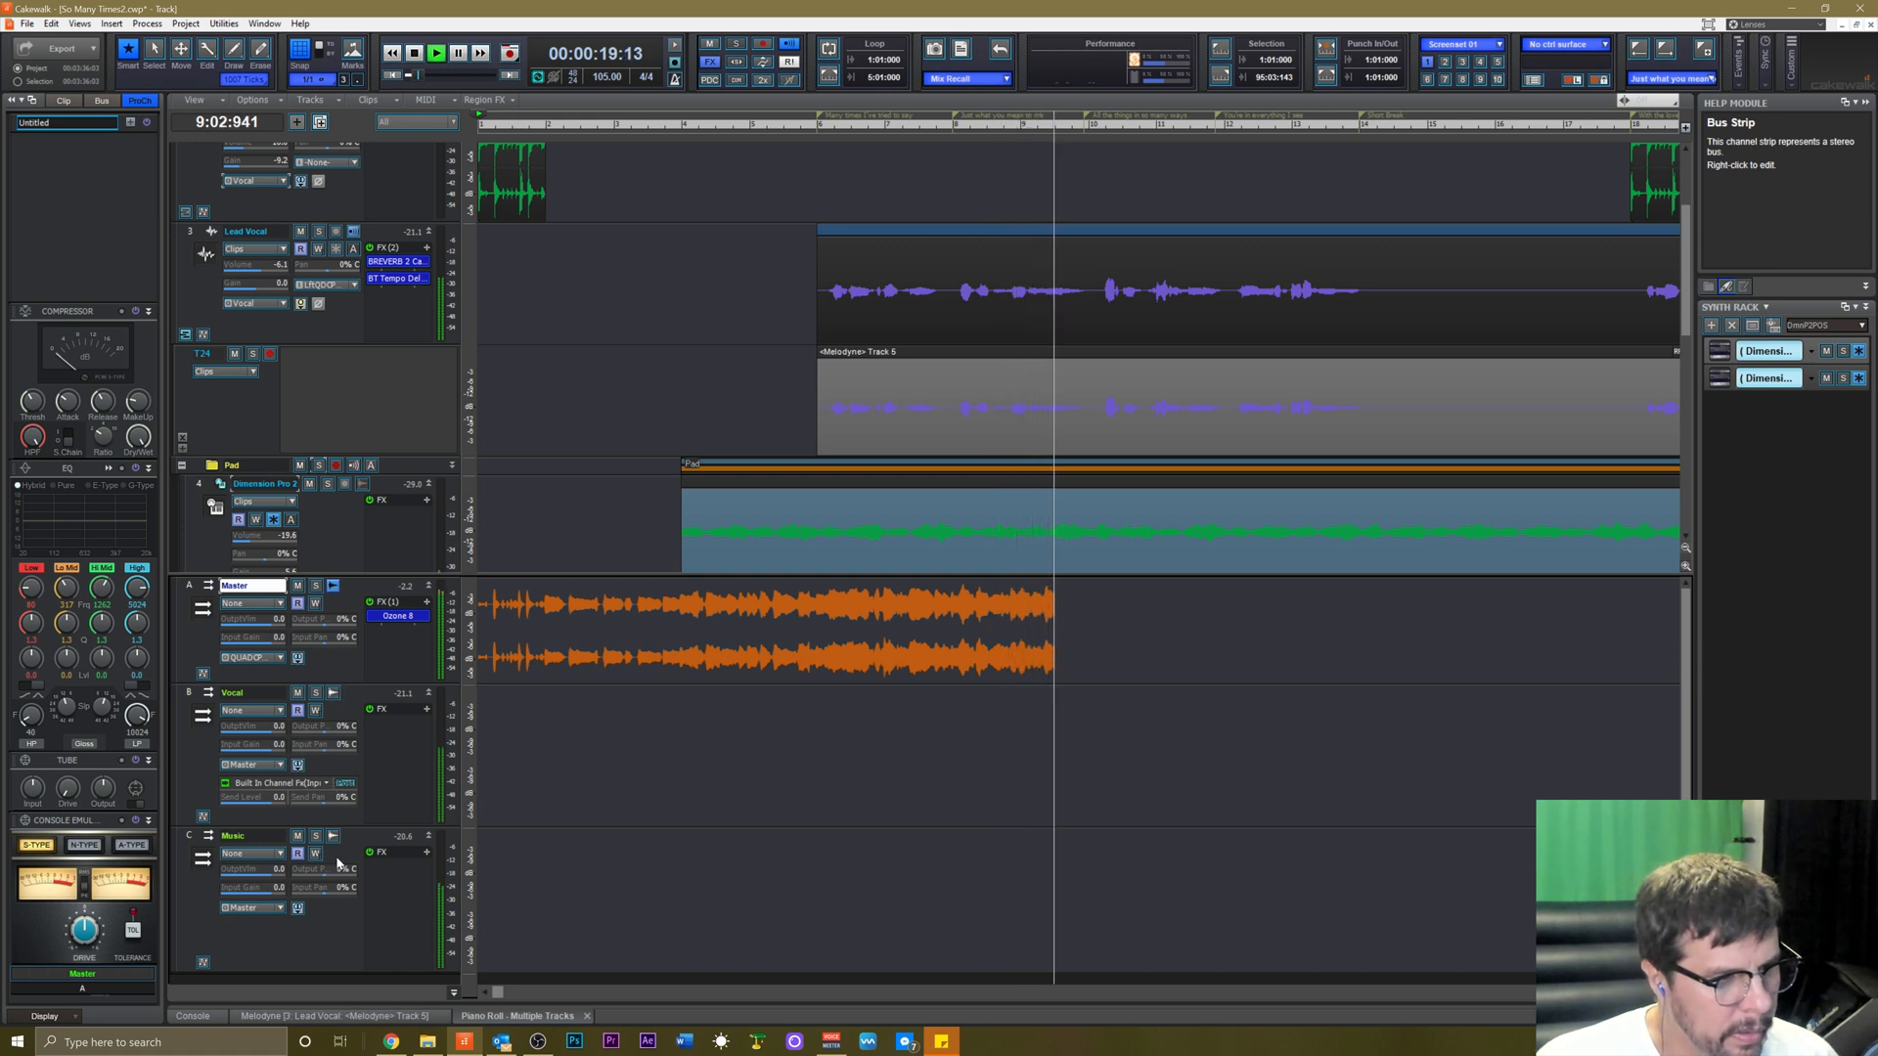
pyautogui.click(239, 836)
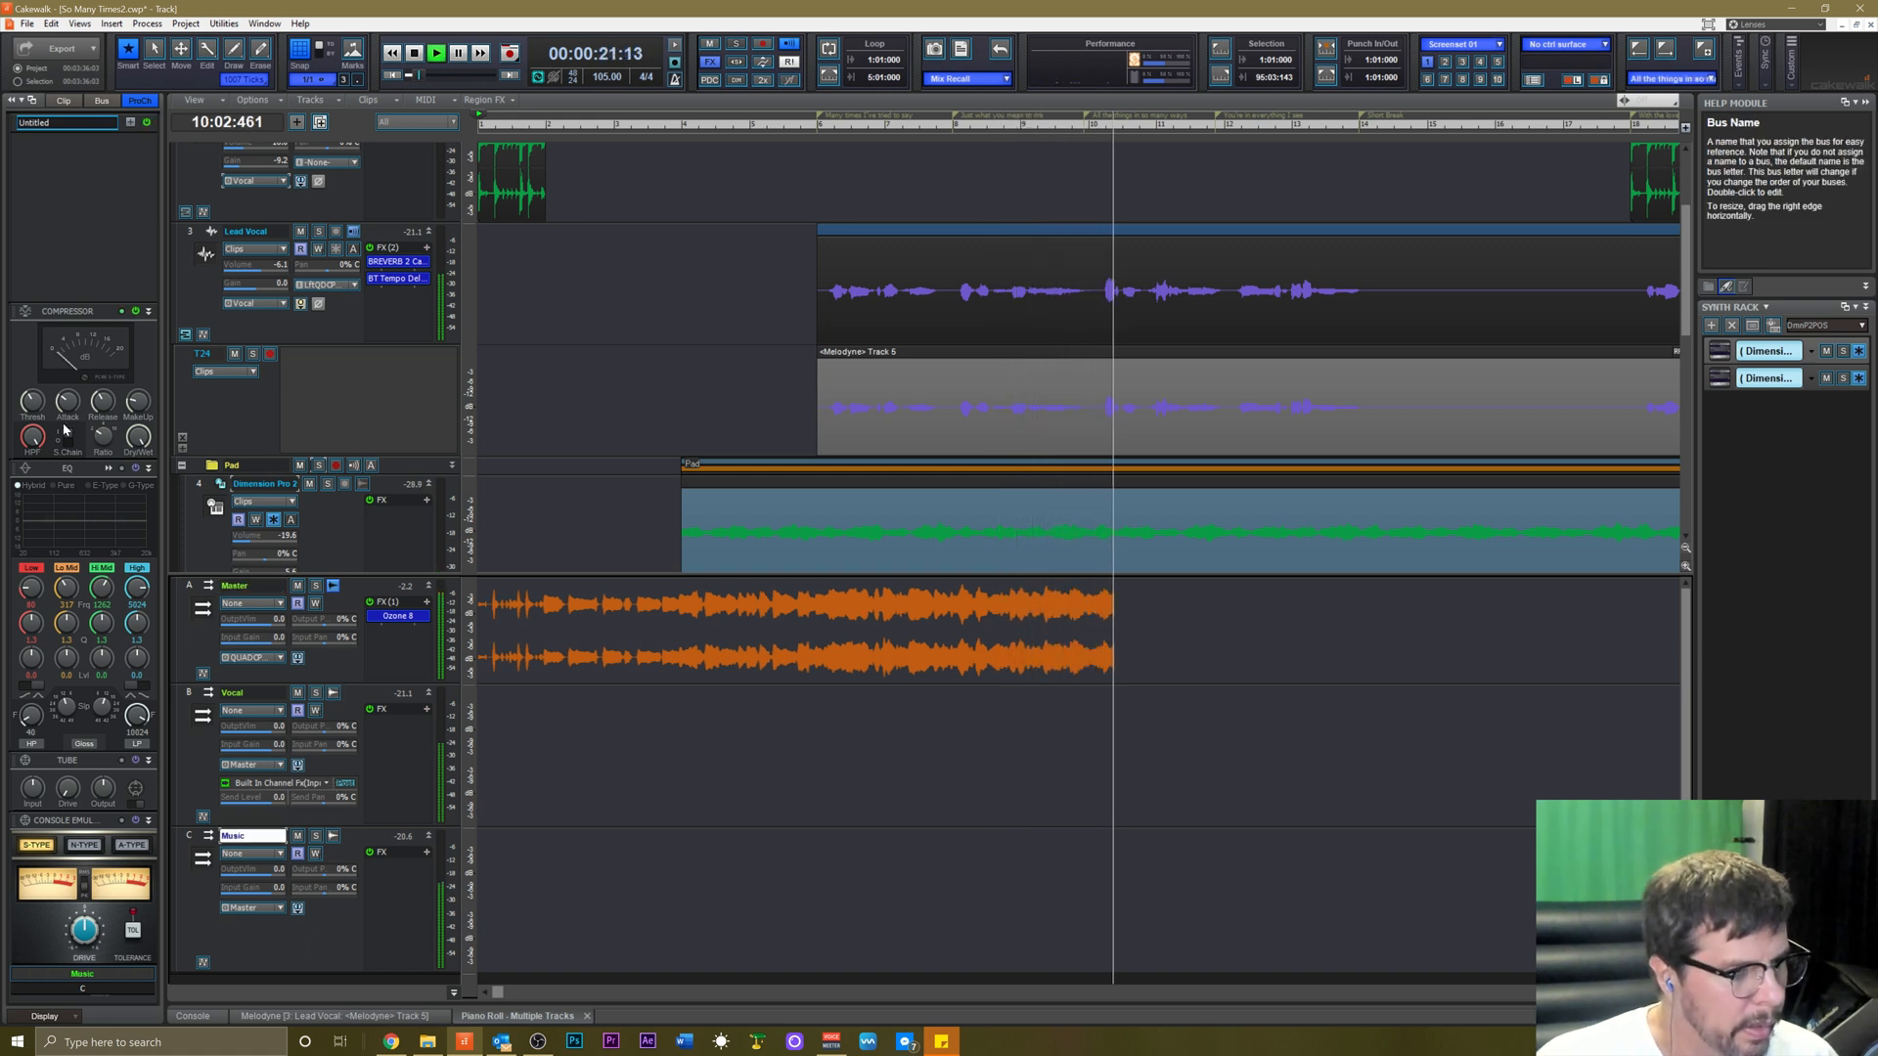
pyautogui.moveTo(37, 400)
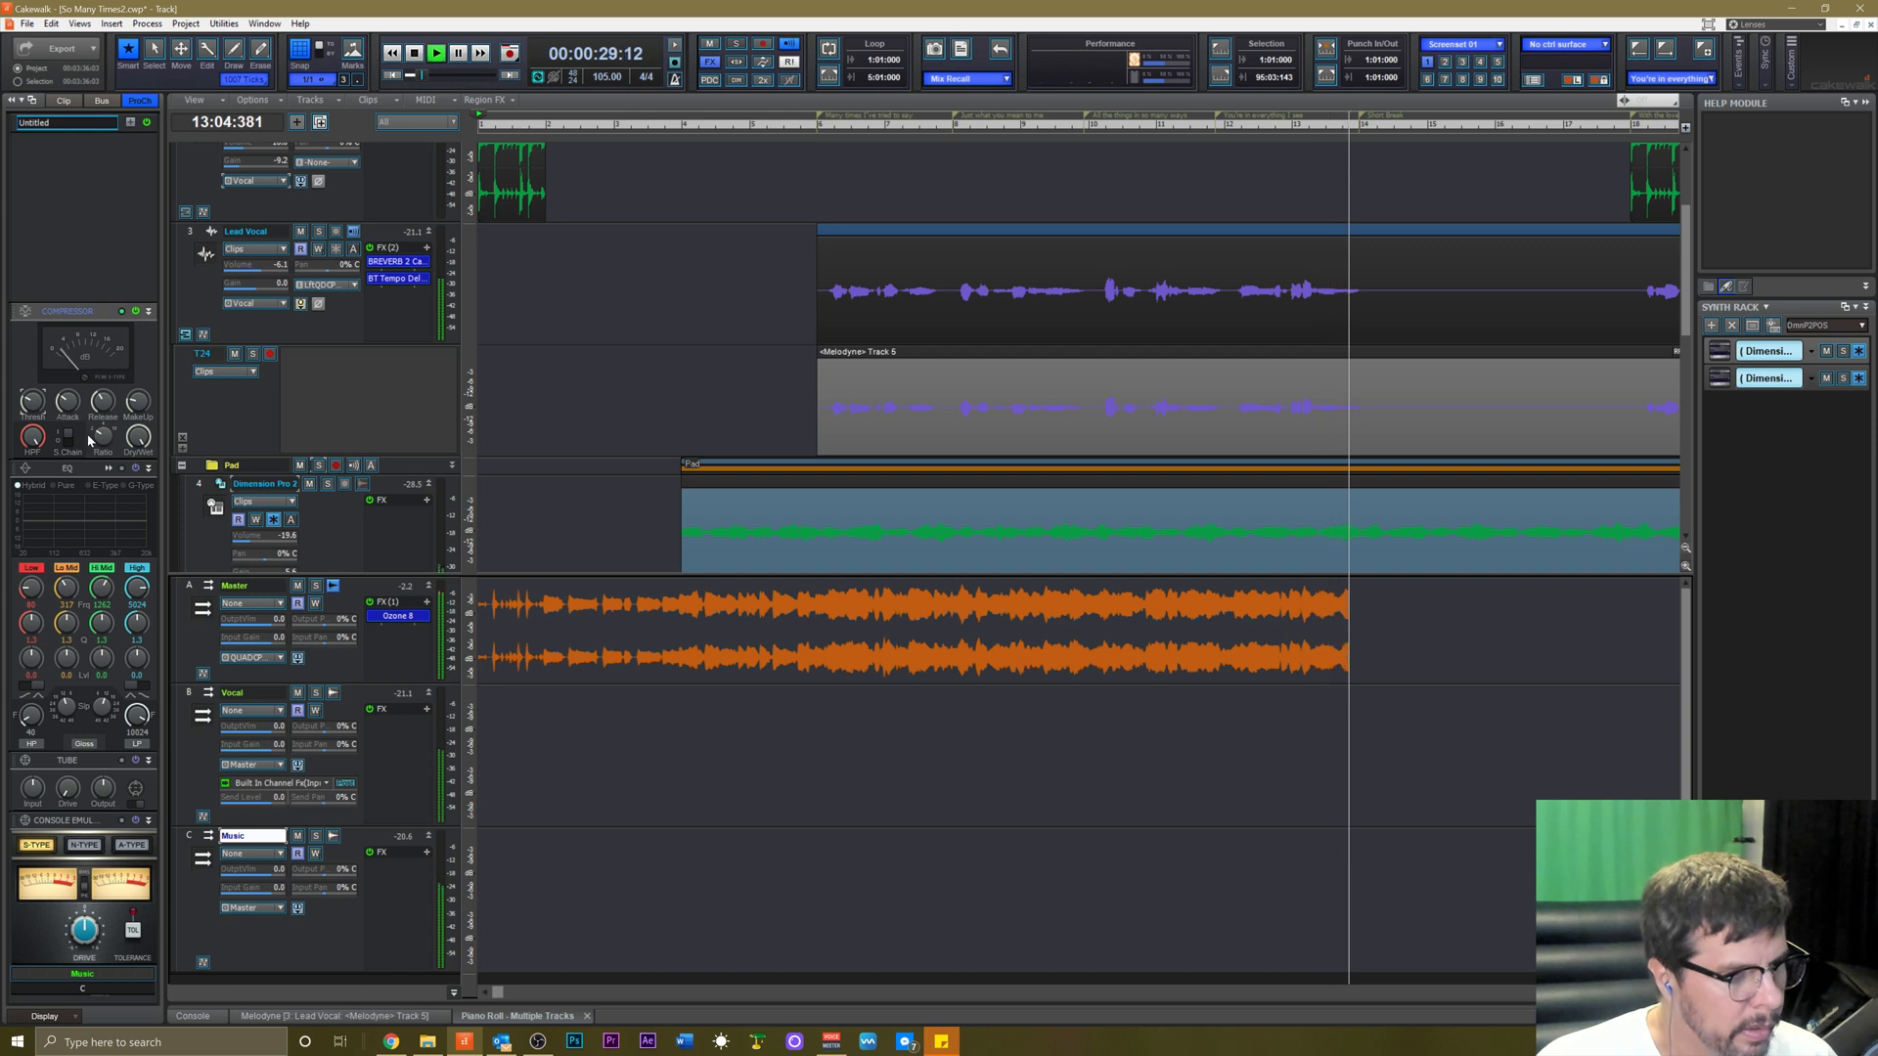
pyautogui.press('space')
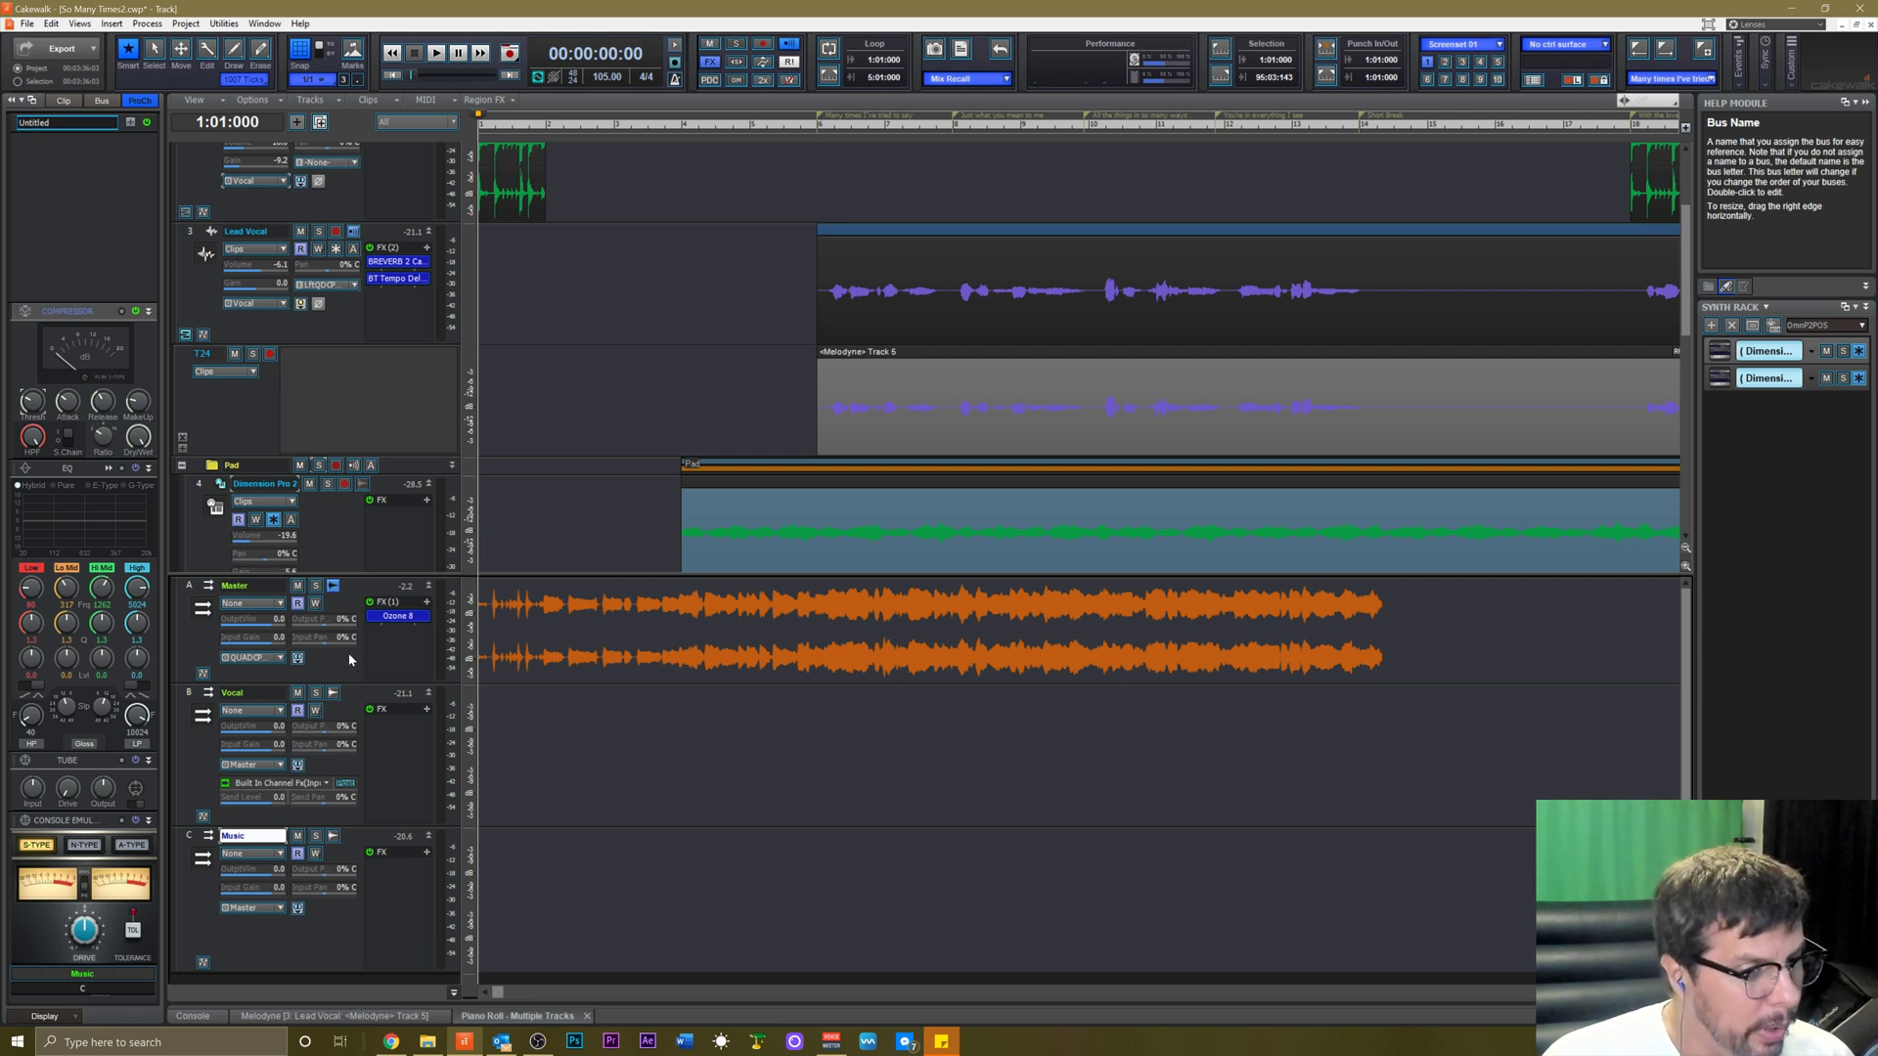
# Insert FabFilter Pro-L 2 after Ozone 8 on the Master bus and move its window clear of the bus controls.
pyautogui.rightClick(390, 641)
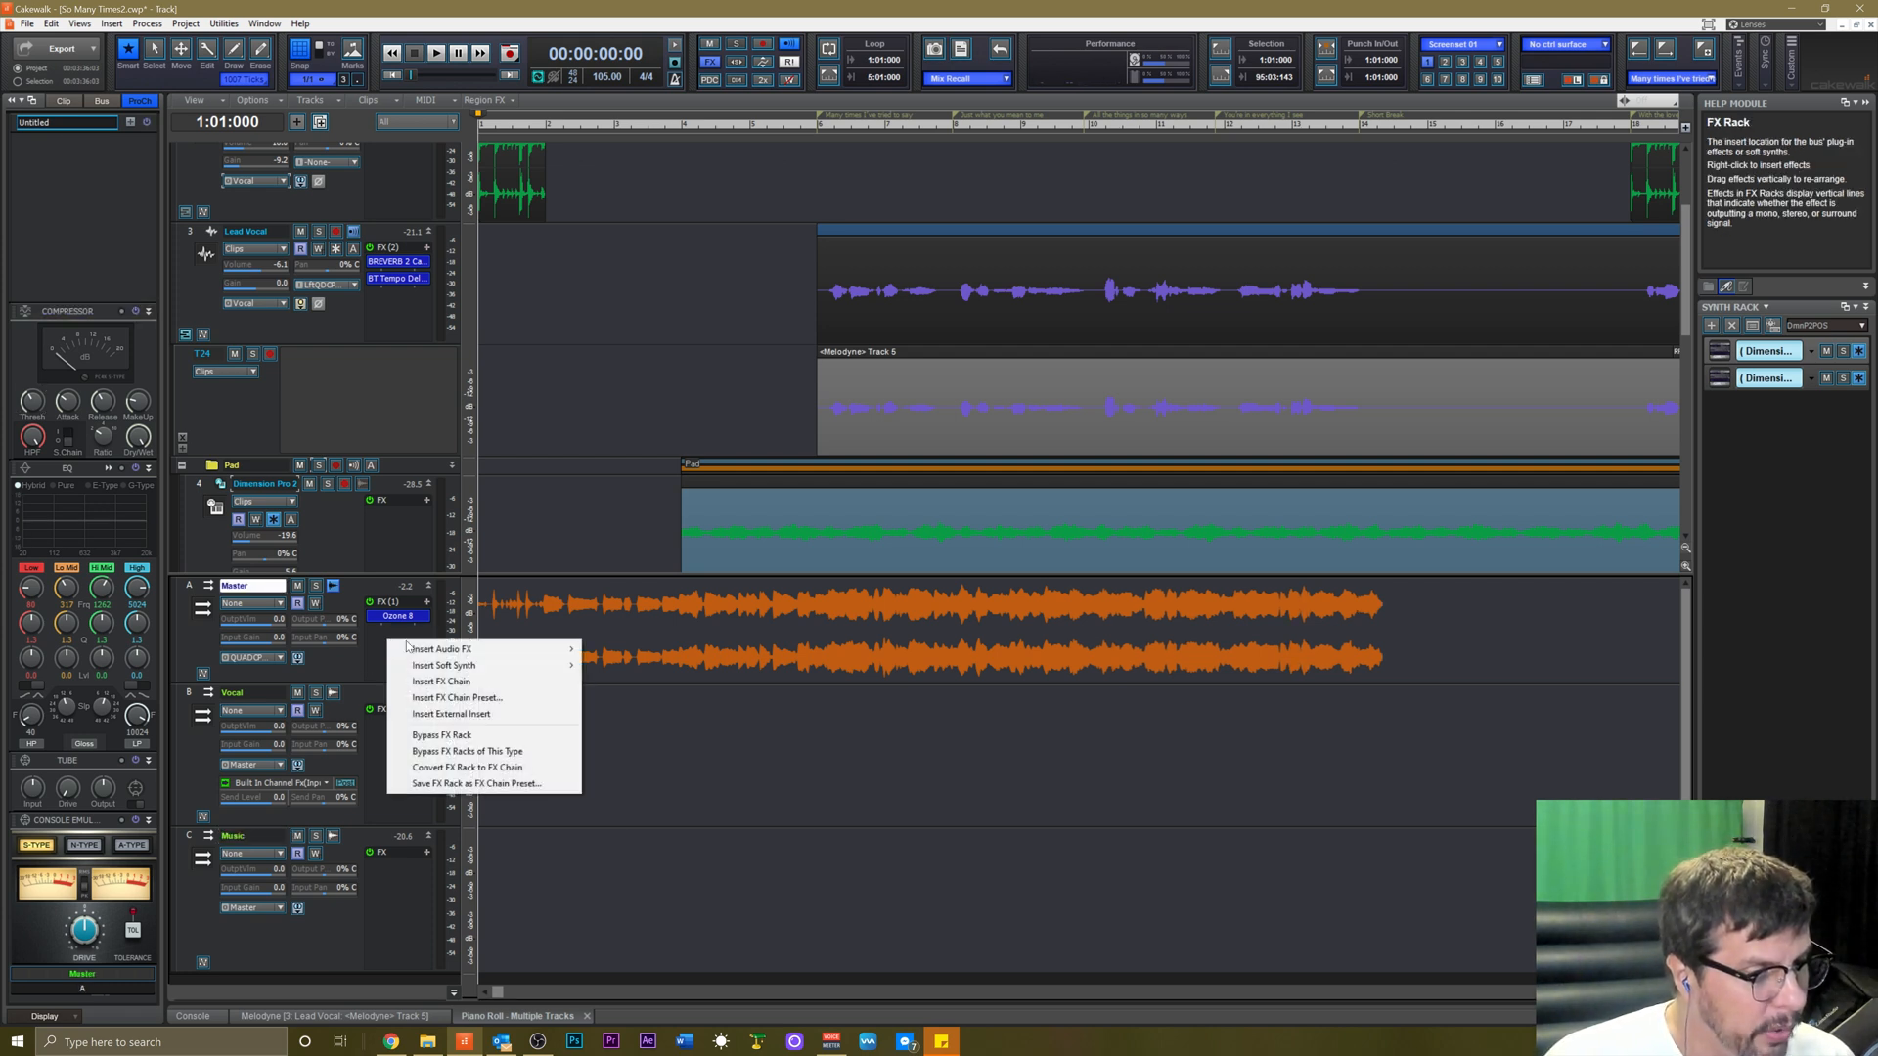
pyautogui.click(377, 629)
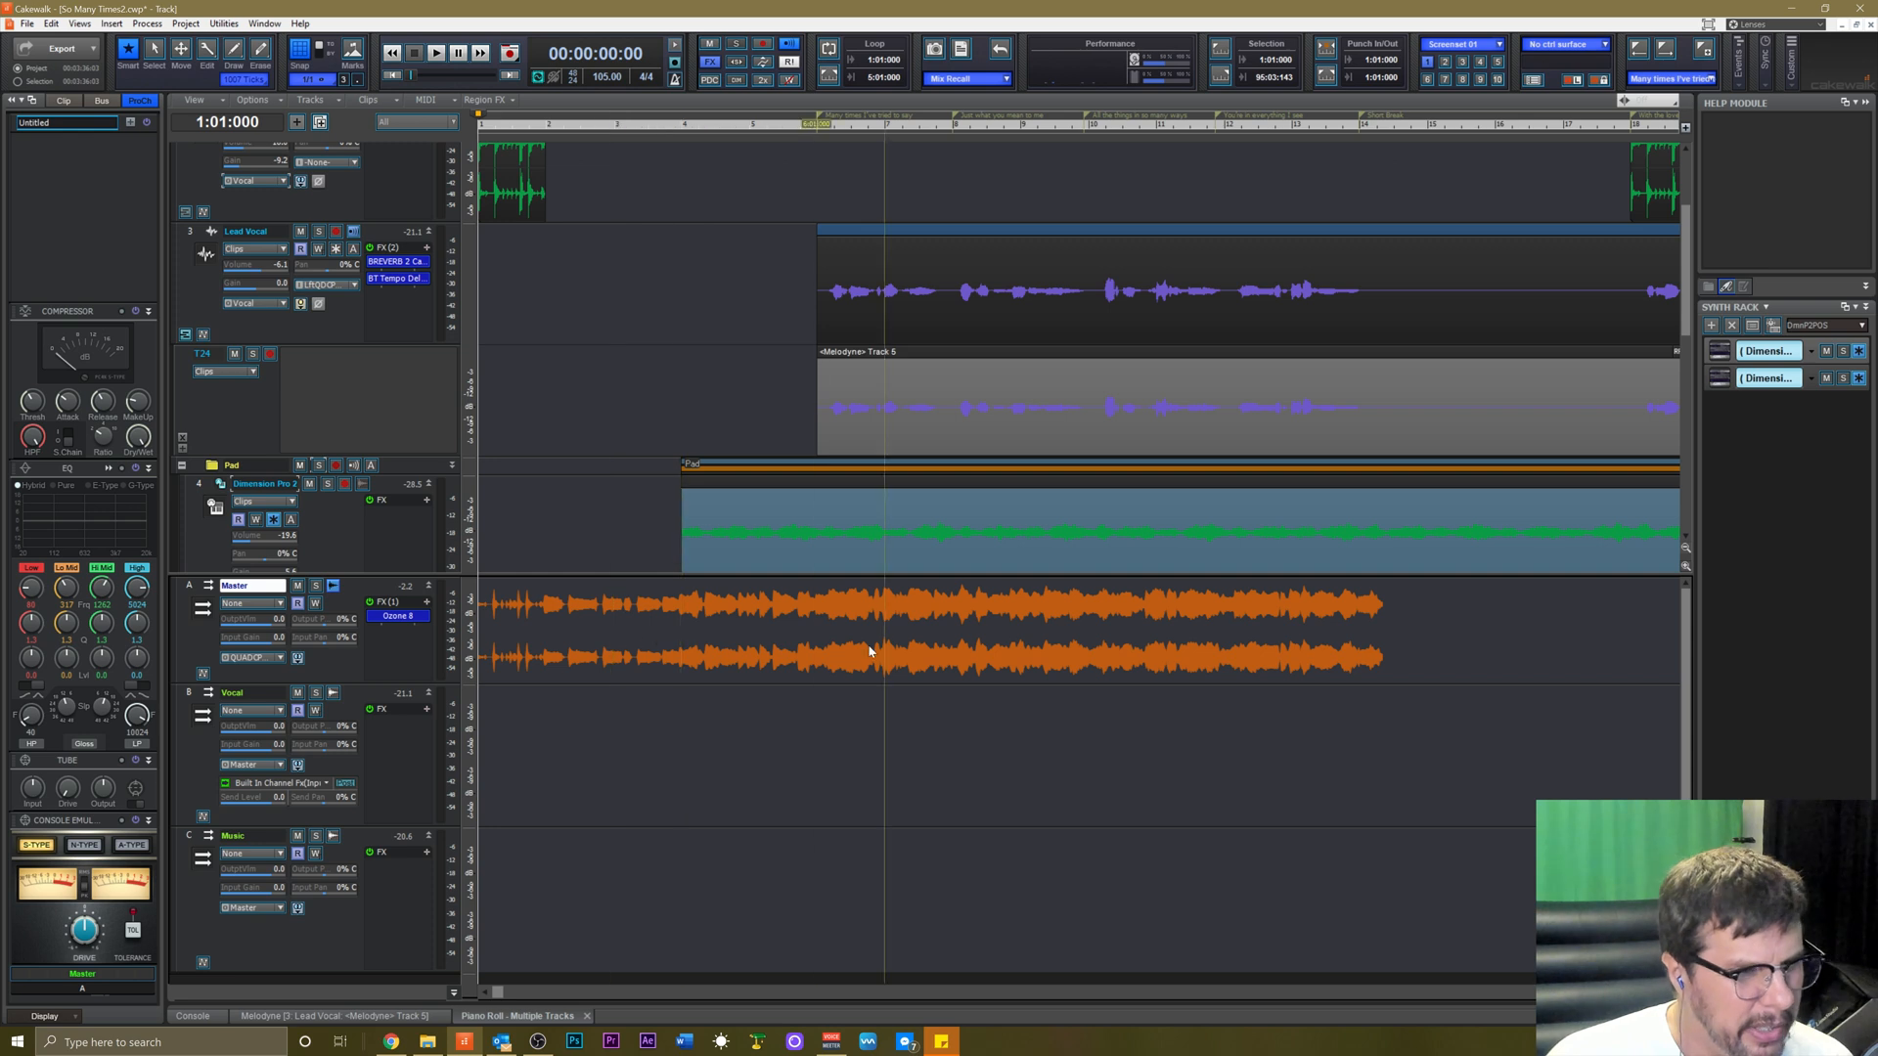
pyautogui.rightClick(397, 647)
pyautogui.moveTo(422, 653)
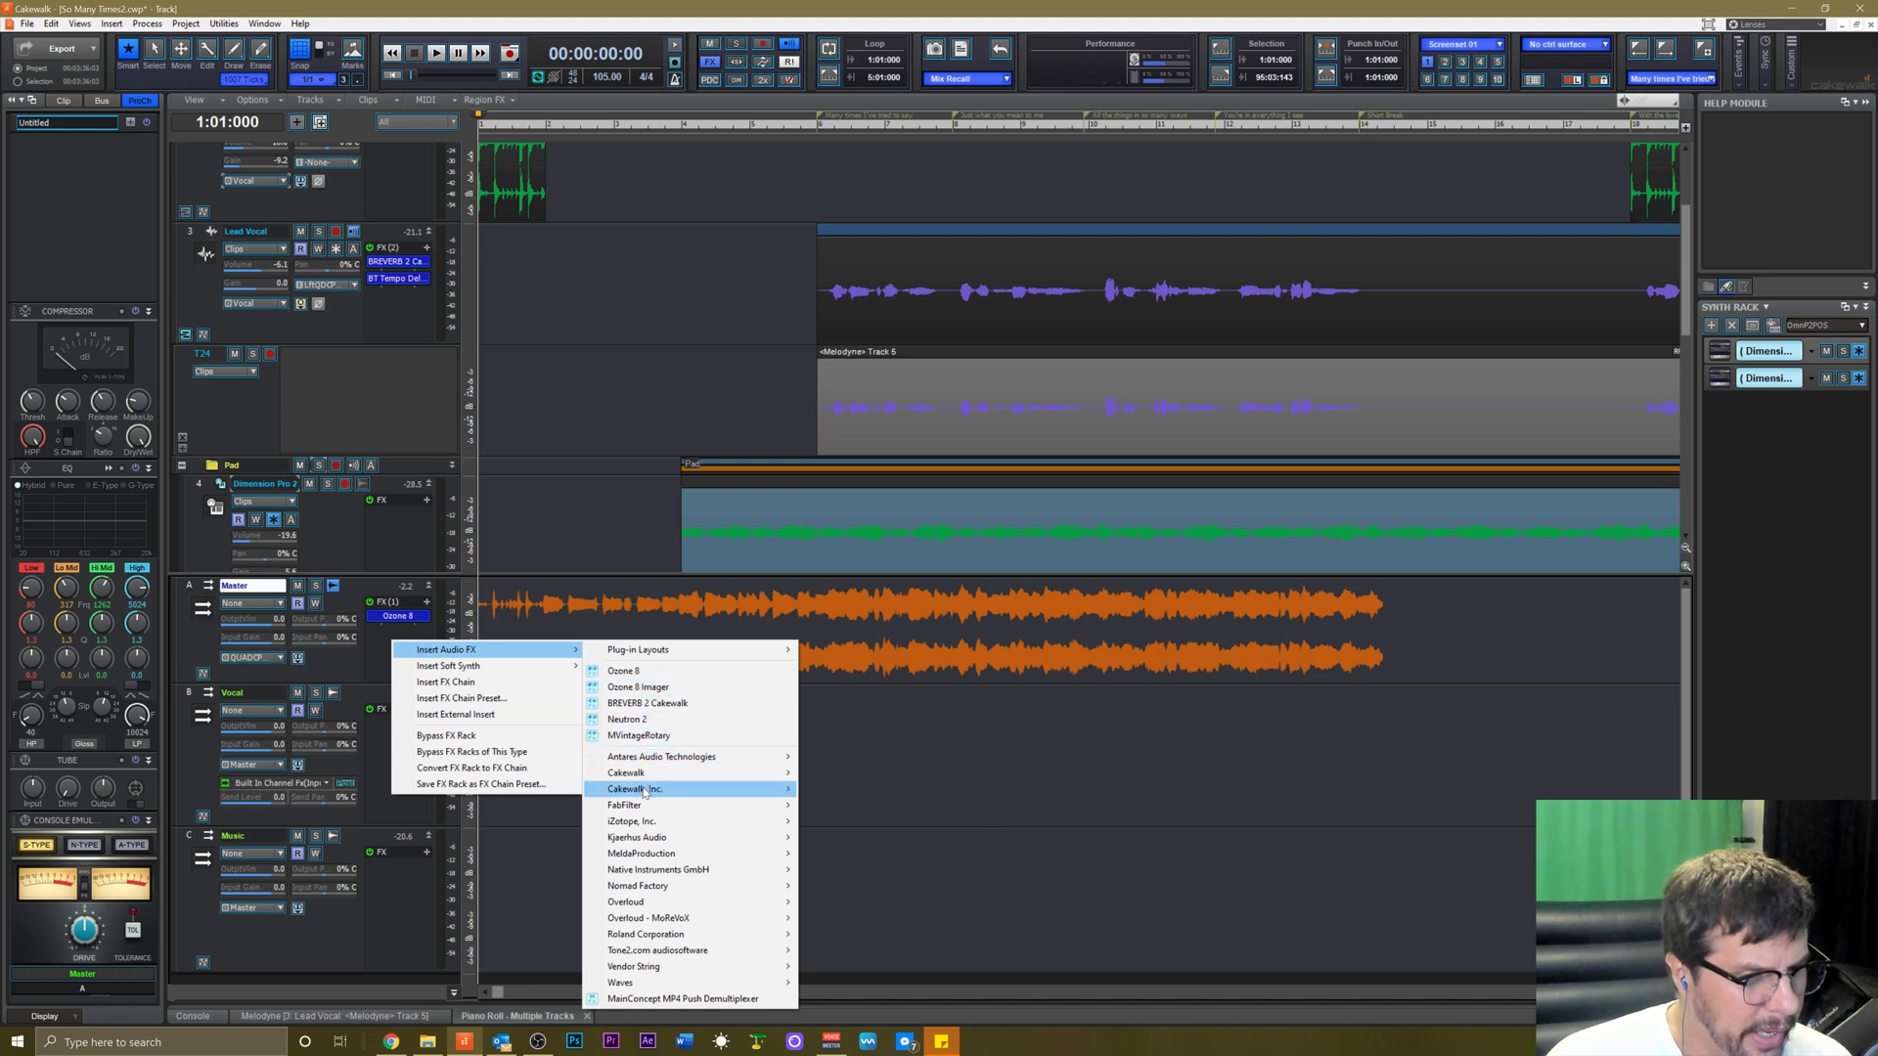
pyautogui.moveTo(659, 811)
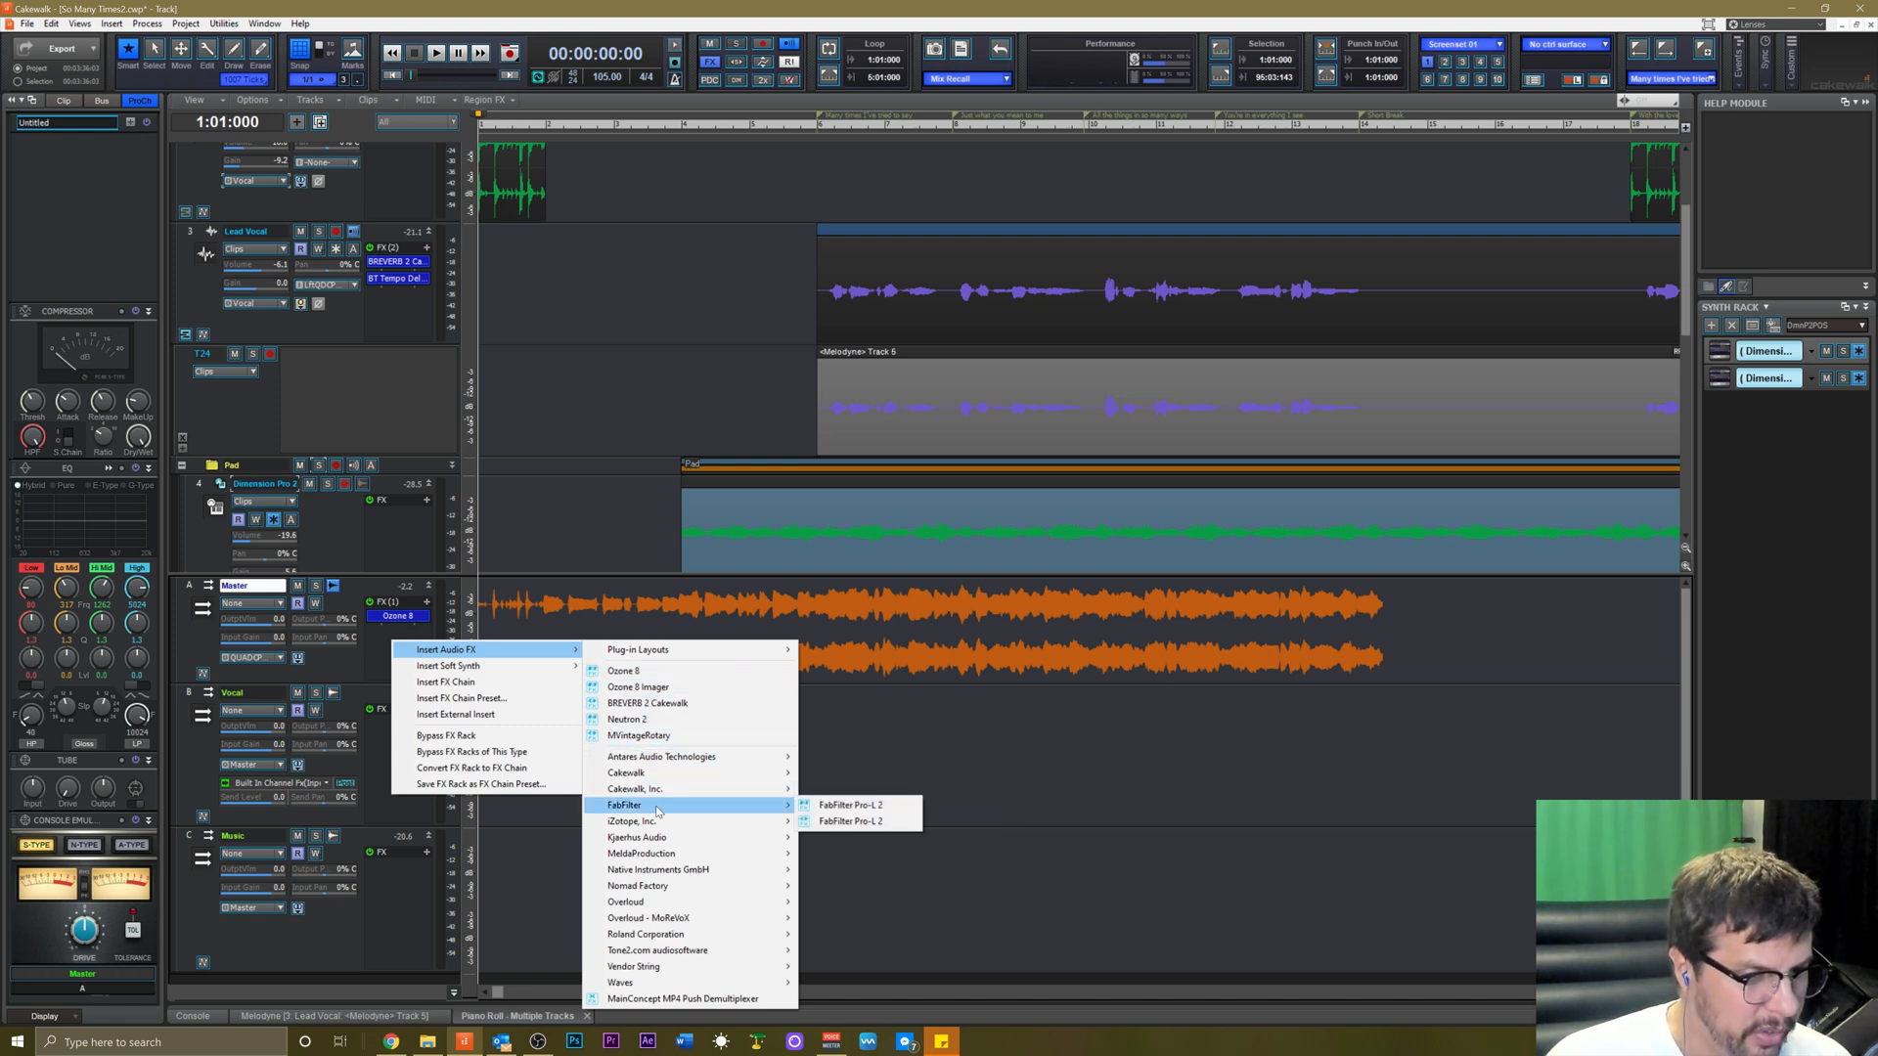
pyautogui.click(847, 807)
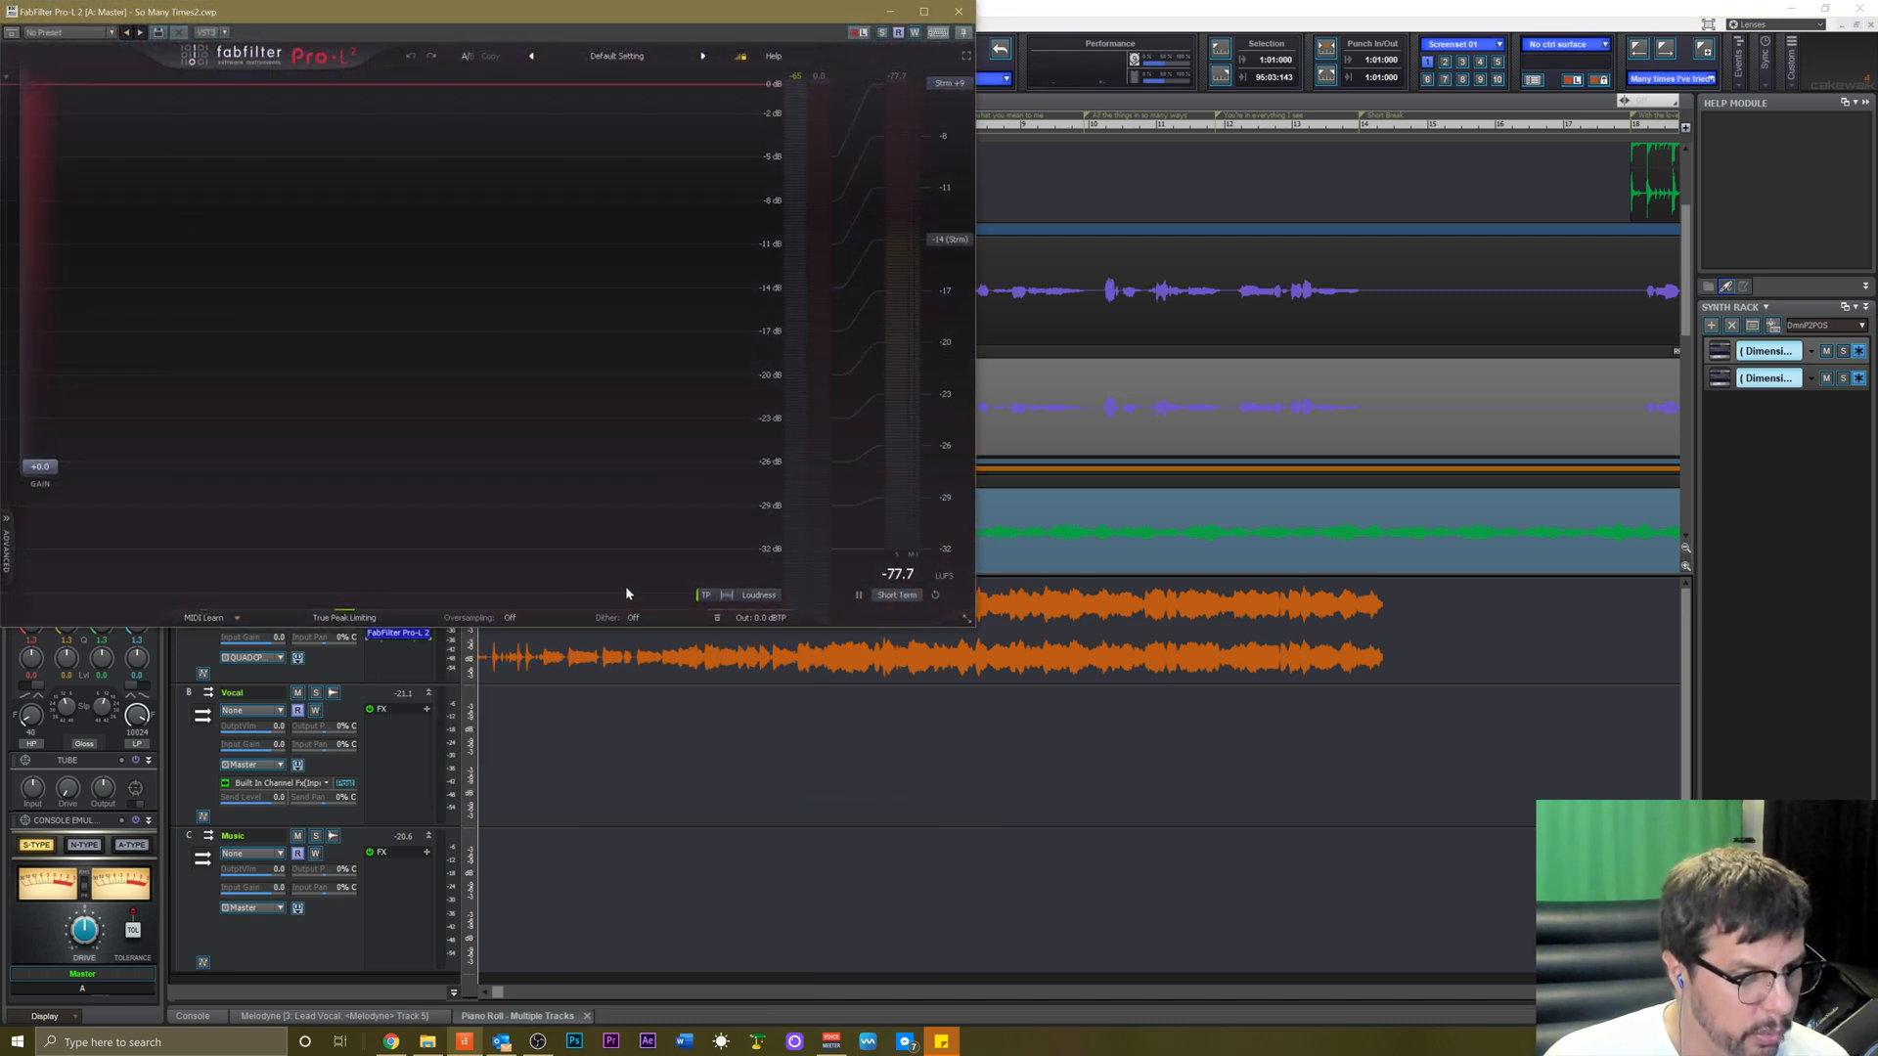
pyautogui.moveTo(472, 13); pyautogui.dragTo(1133, 363)
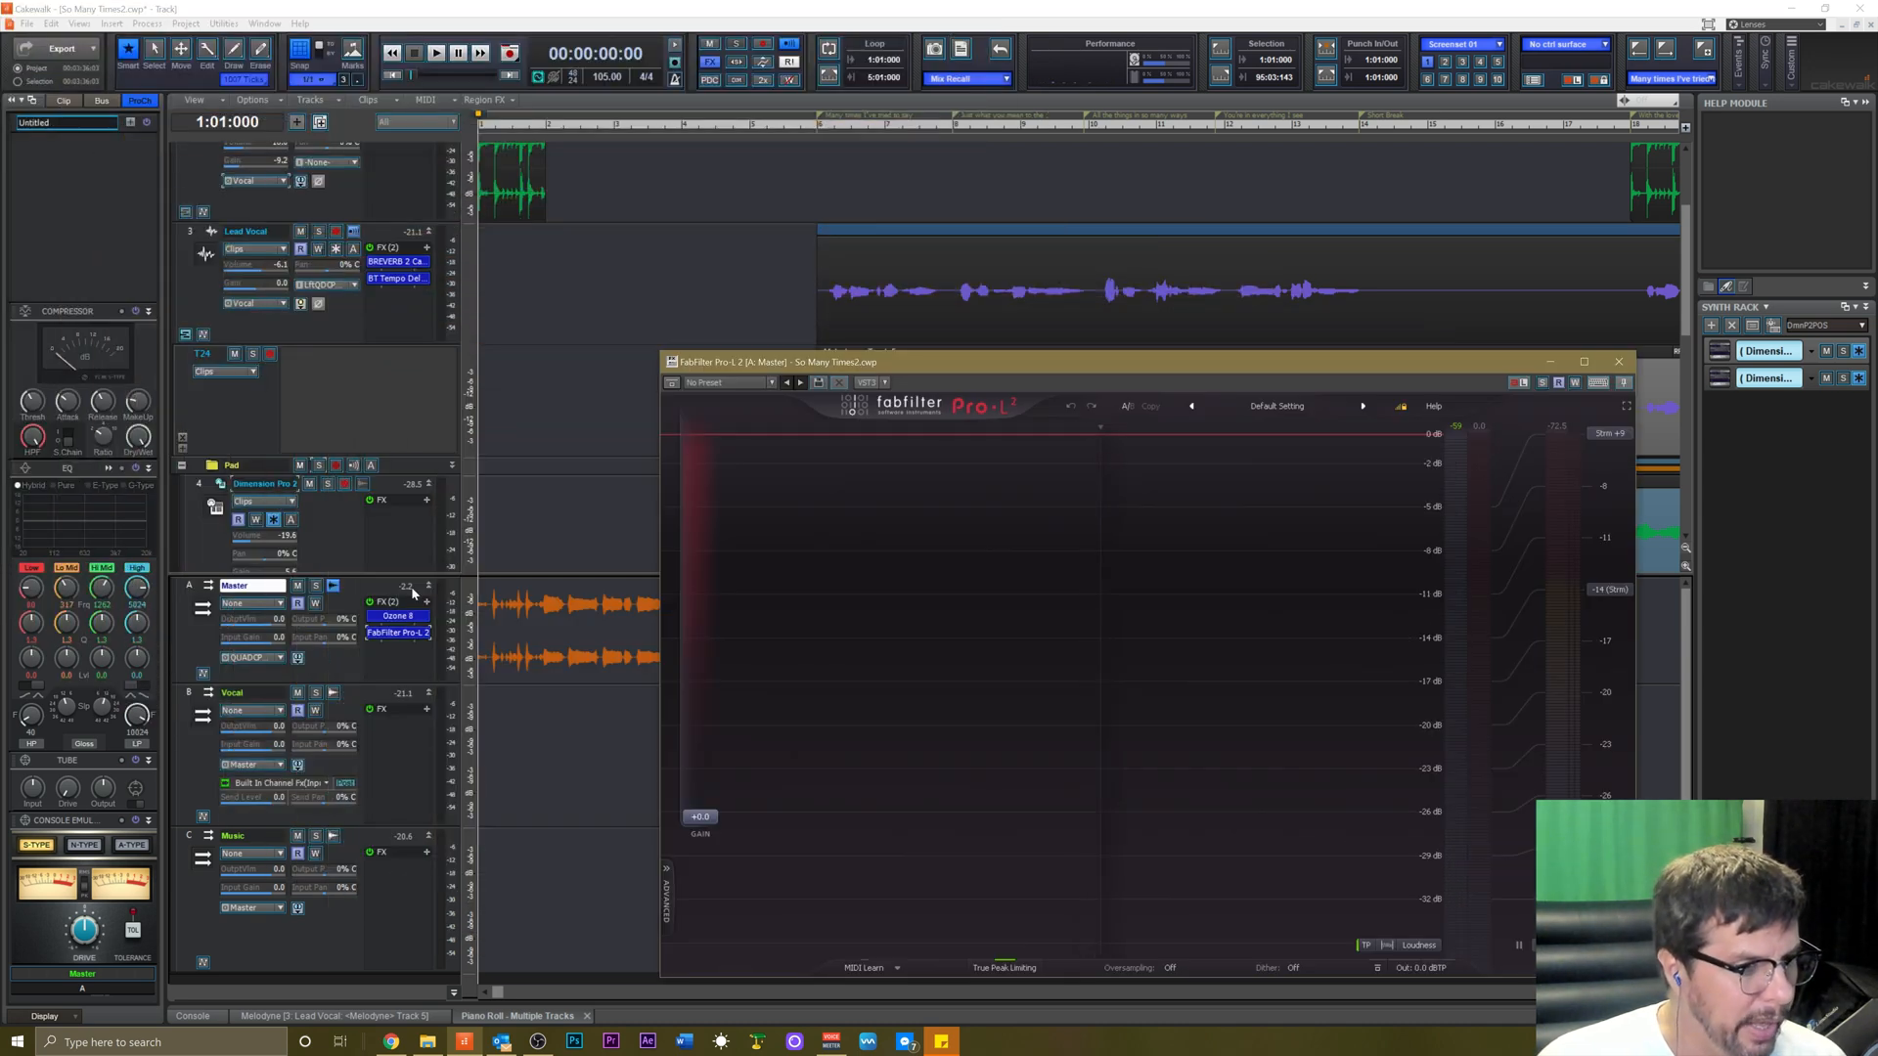
pyautogui.click(326, 663)
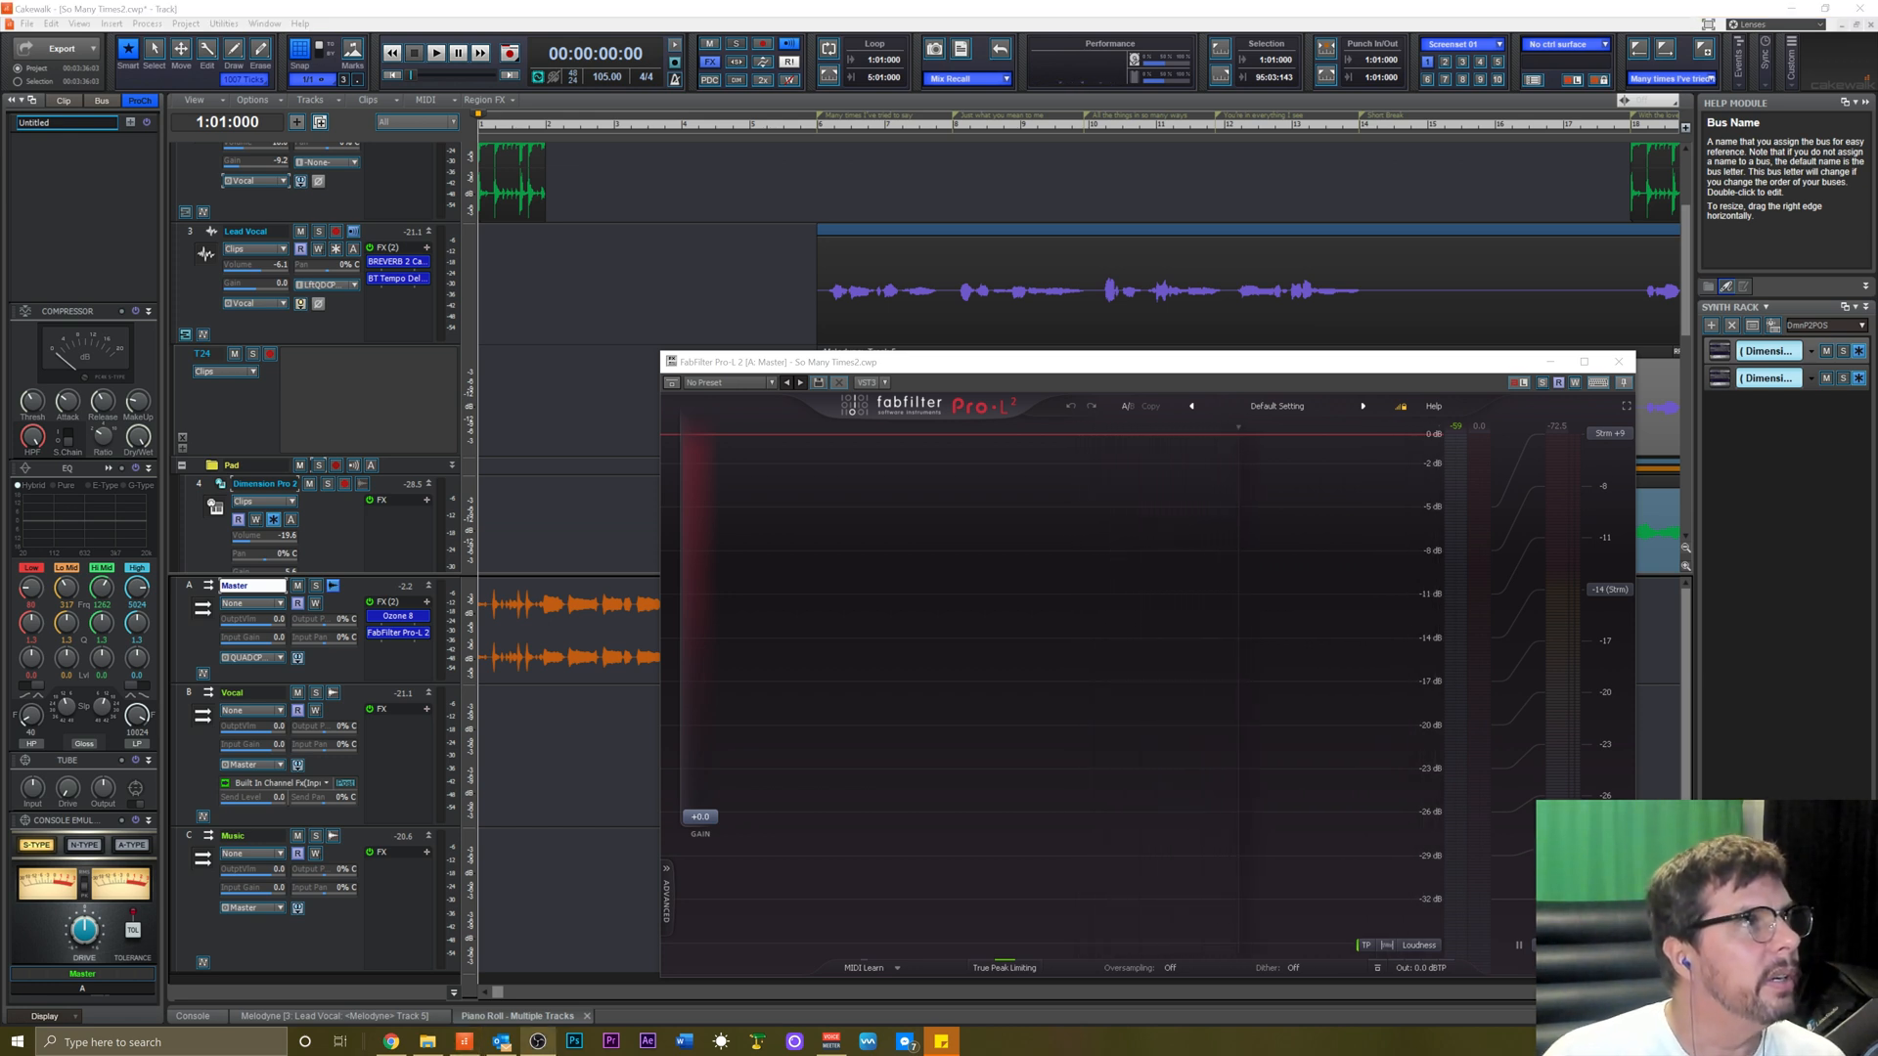
pyautogui.click(1080, 375)
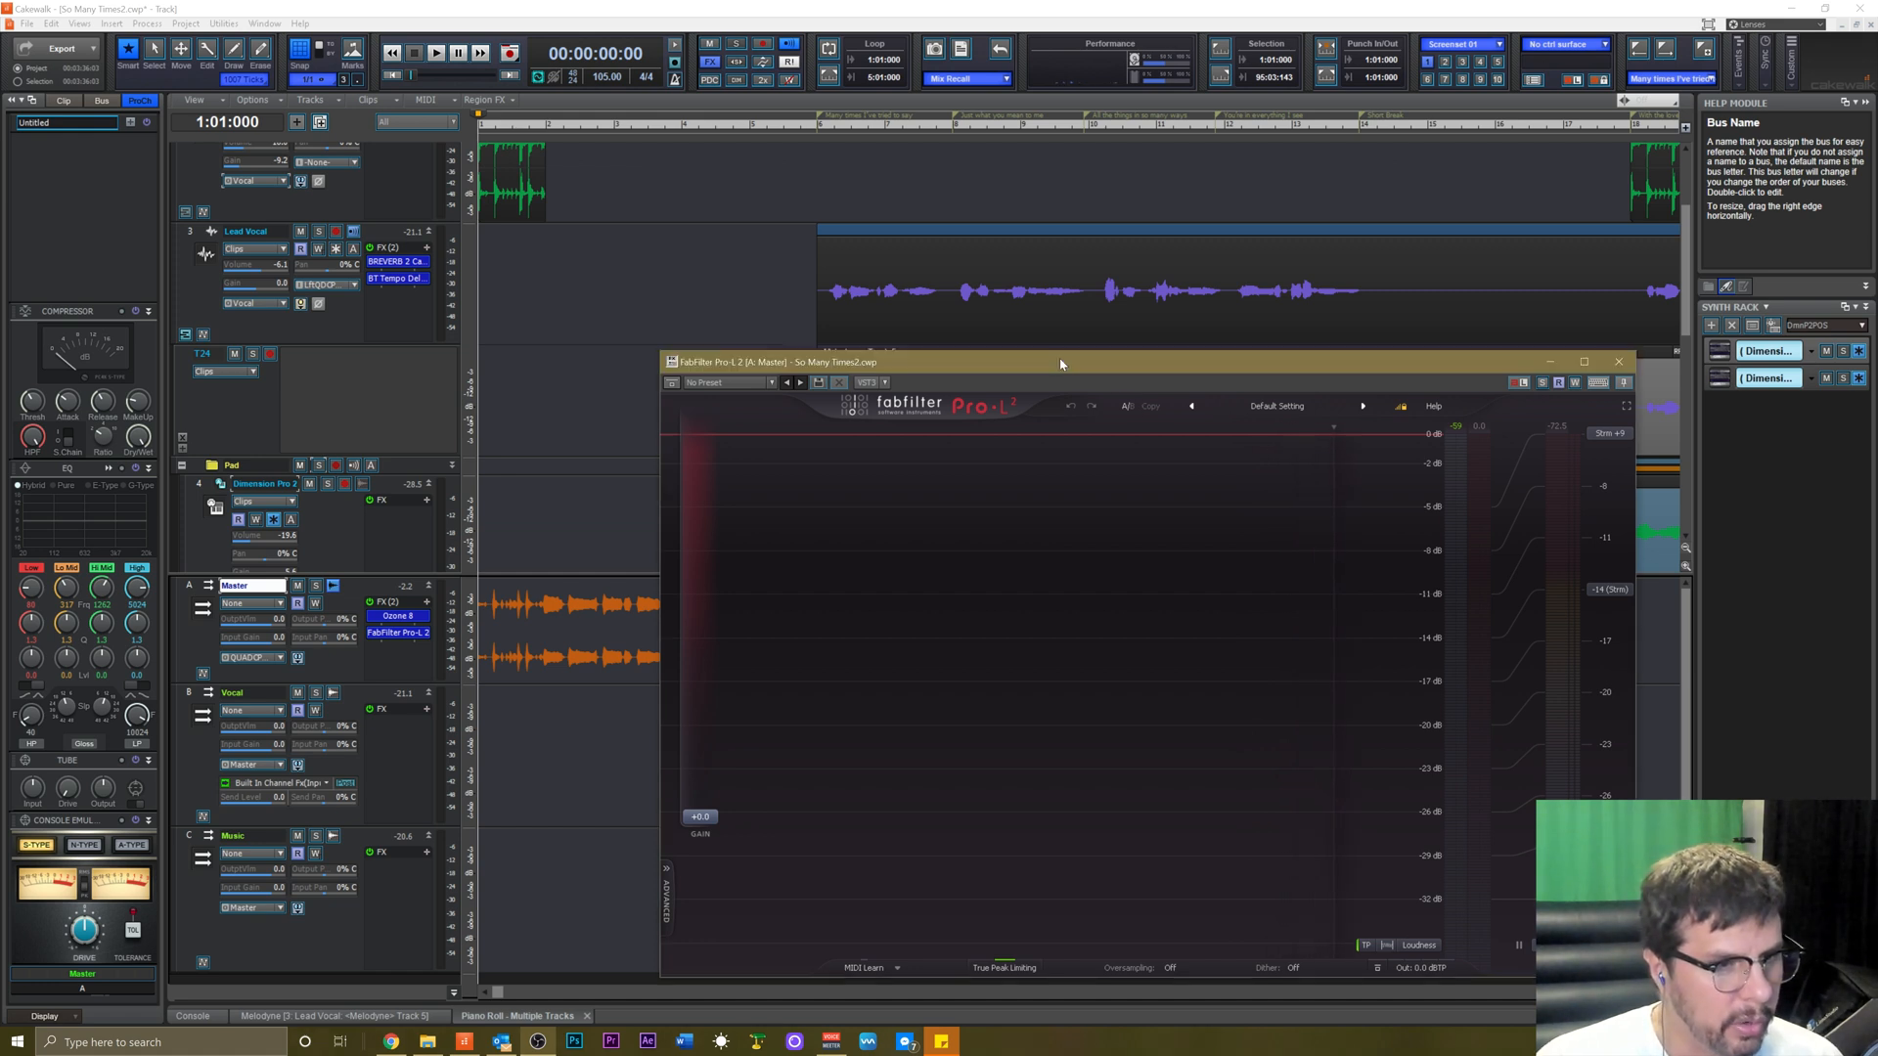
# Start playback and set the Pro-L 2 limiter's oversampling to 8x.
pyautogui.press('space')
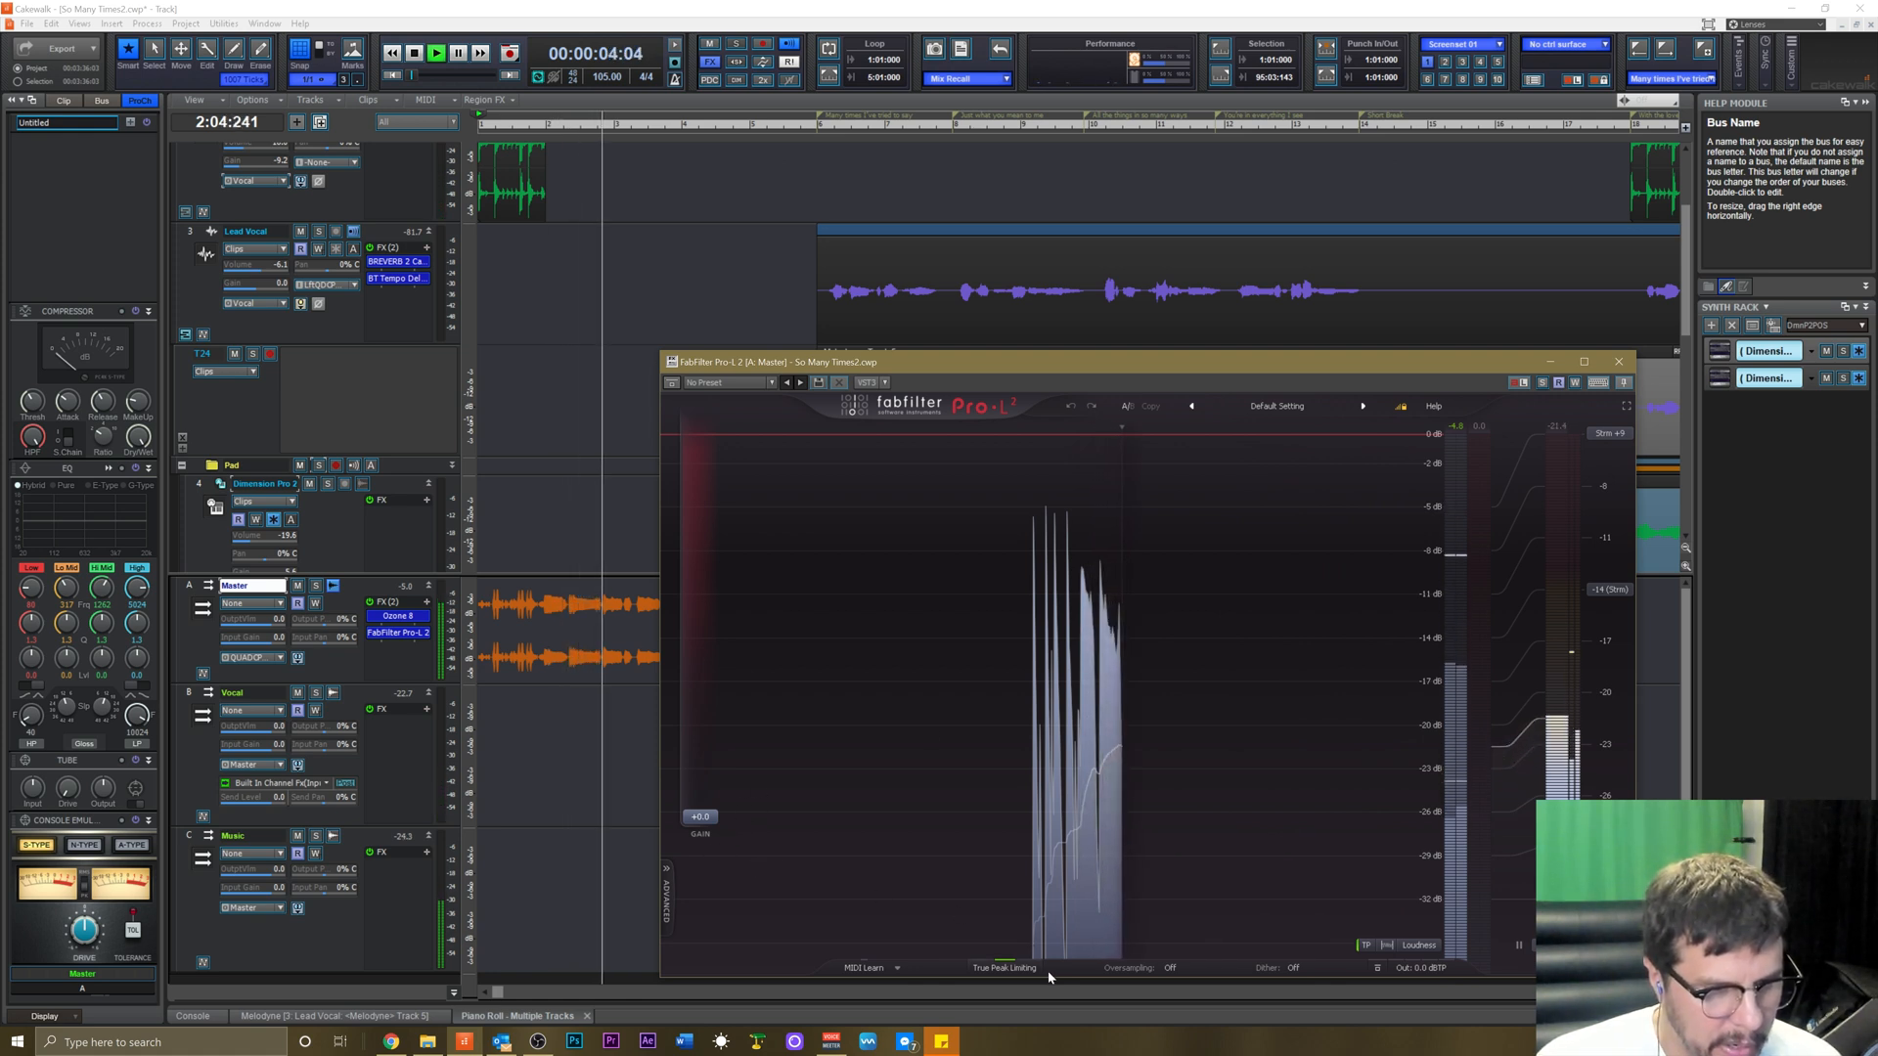
pyautogui.click(1170, 969)
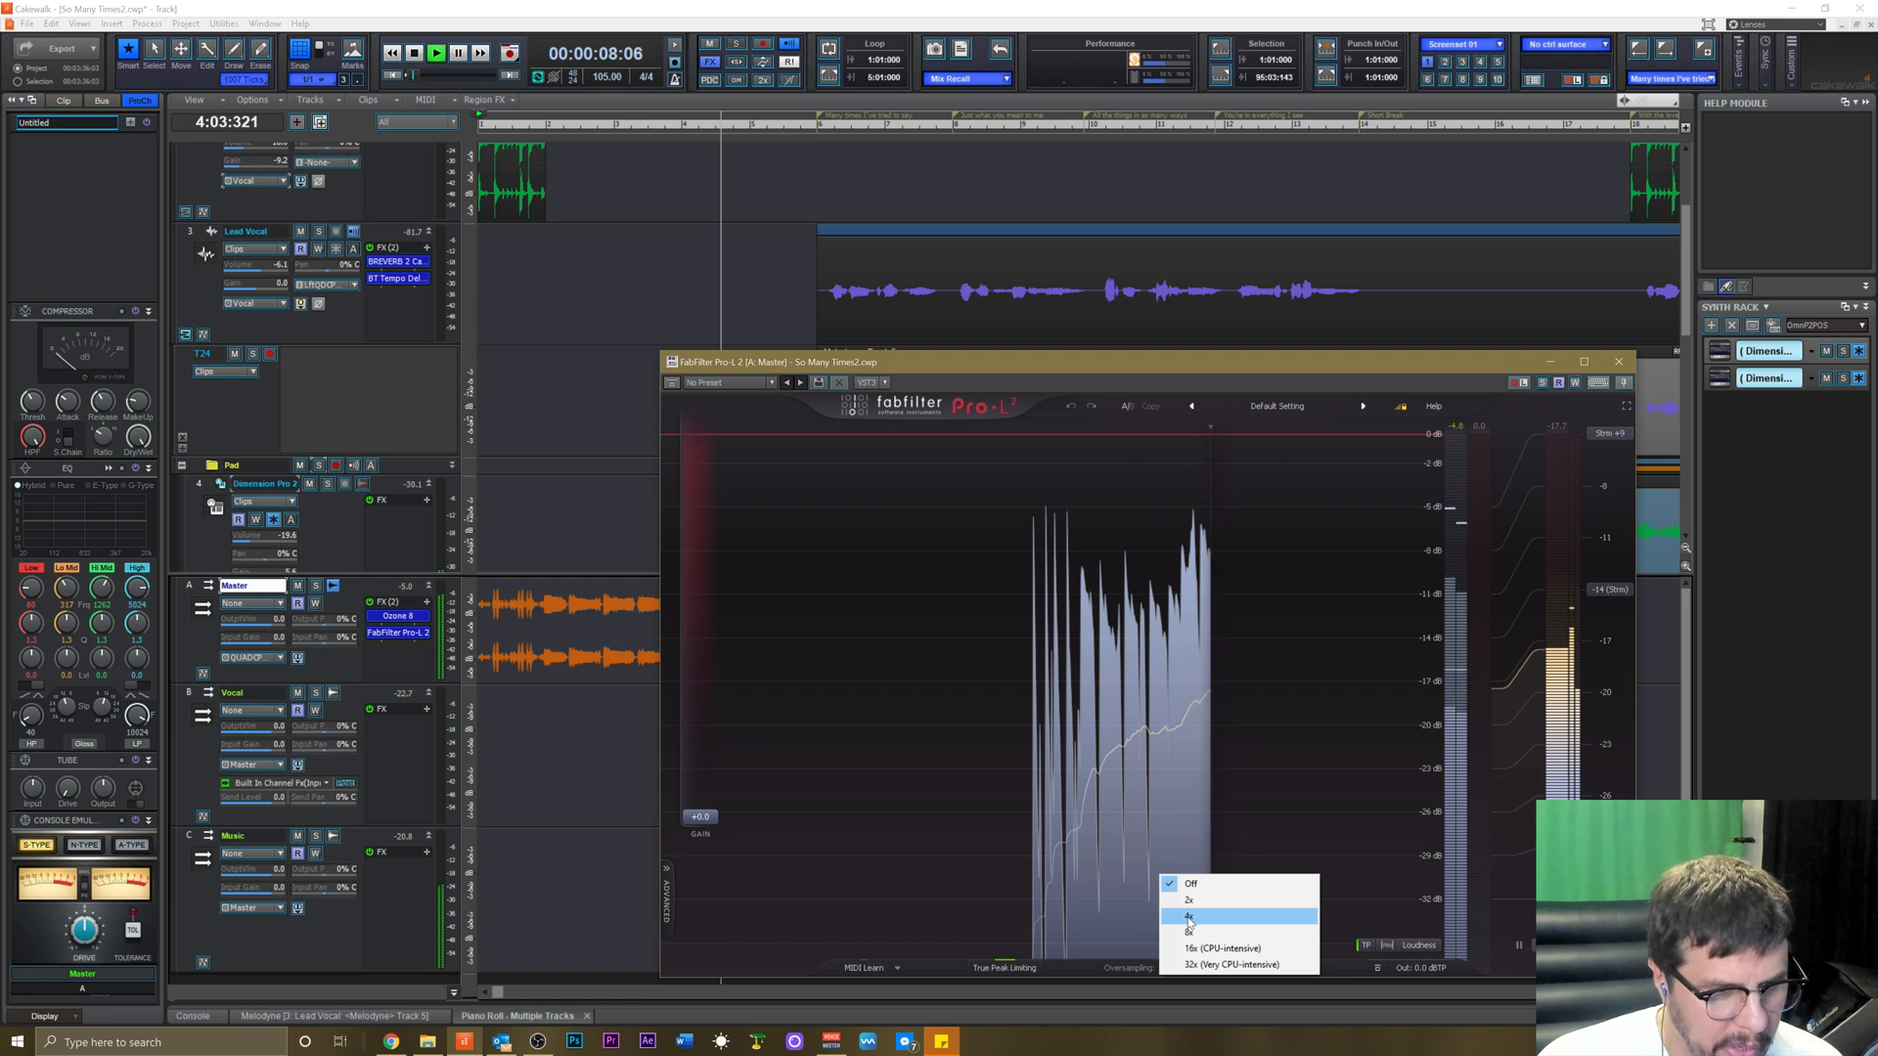
pyautogui.click(1188, 934)
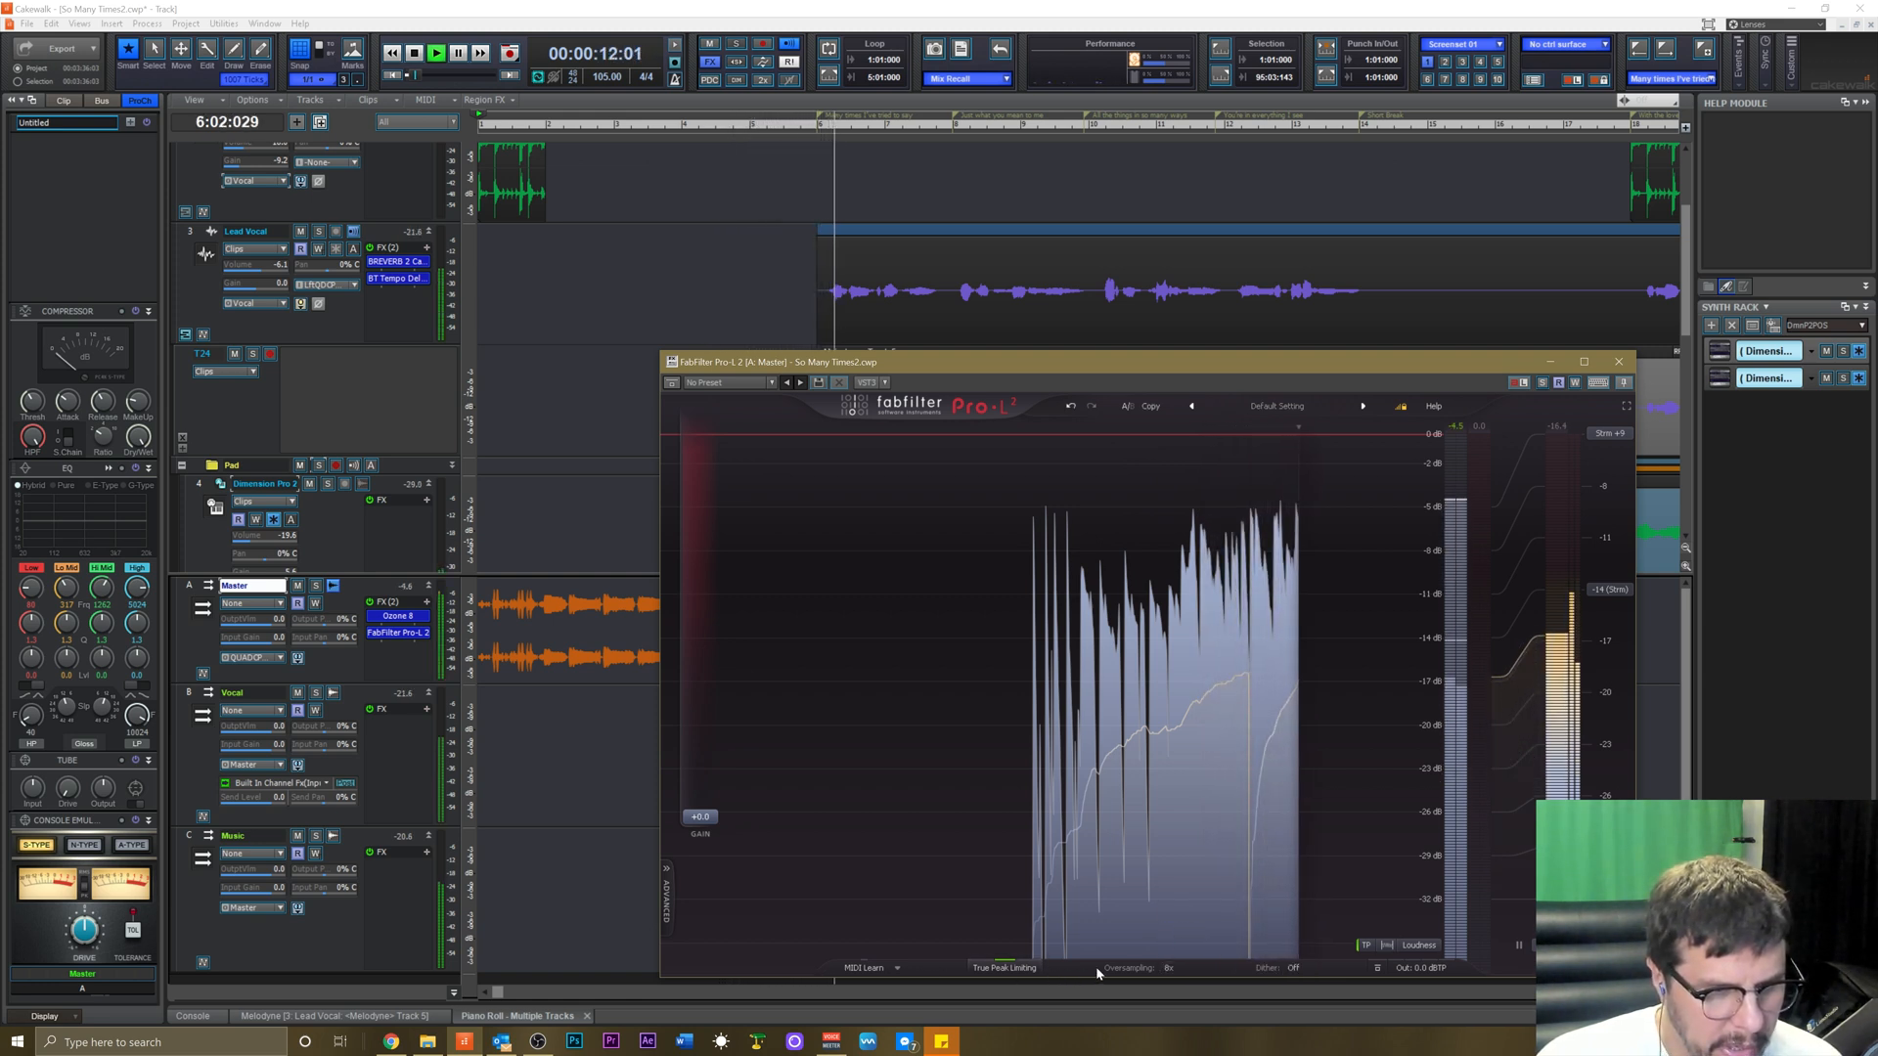
# Fine-tune the Pro-L 2 output level to just below 0 dBTP while the song plays.
pyautogui.moveTo(1424, 967)
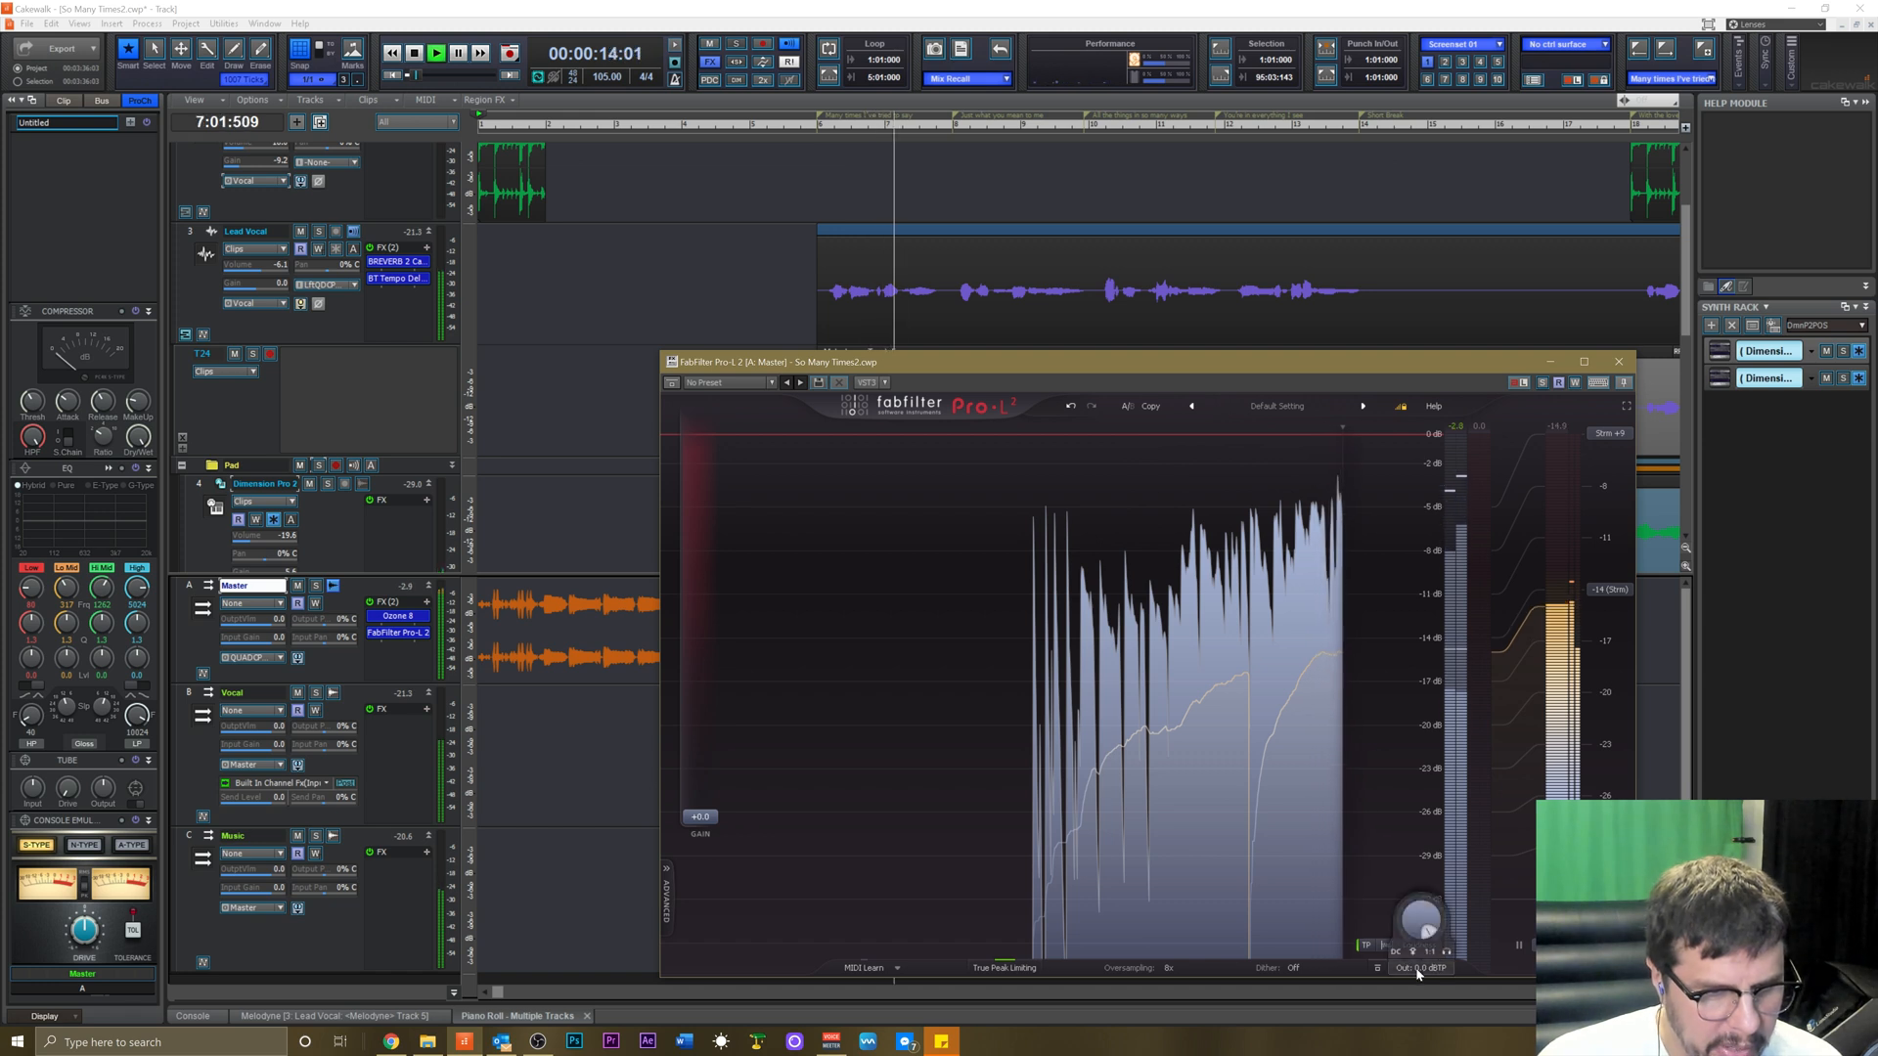
pyautogui.moveTo(1427, 941); pyautogui.dragTo(1426, 938)
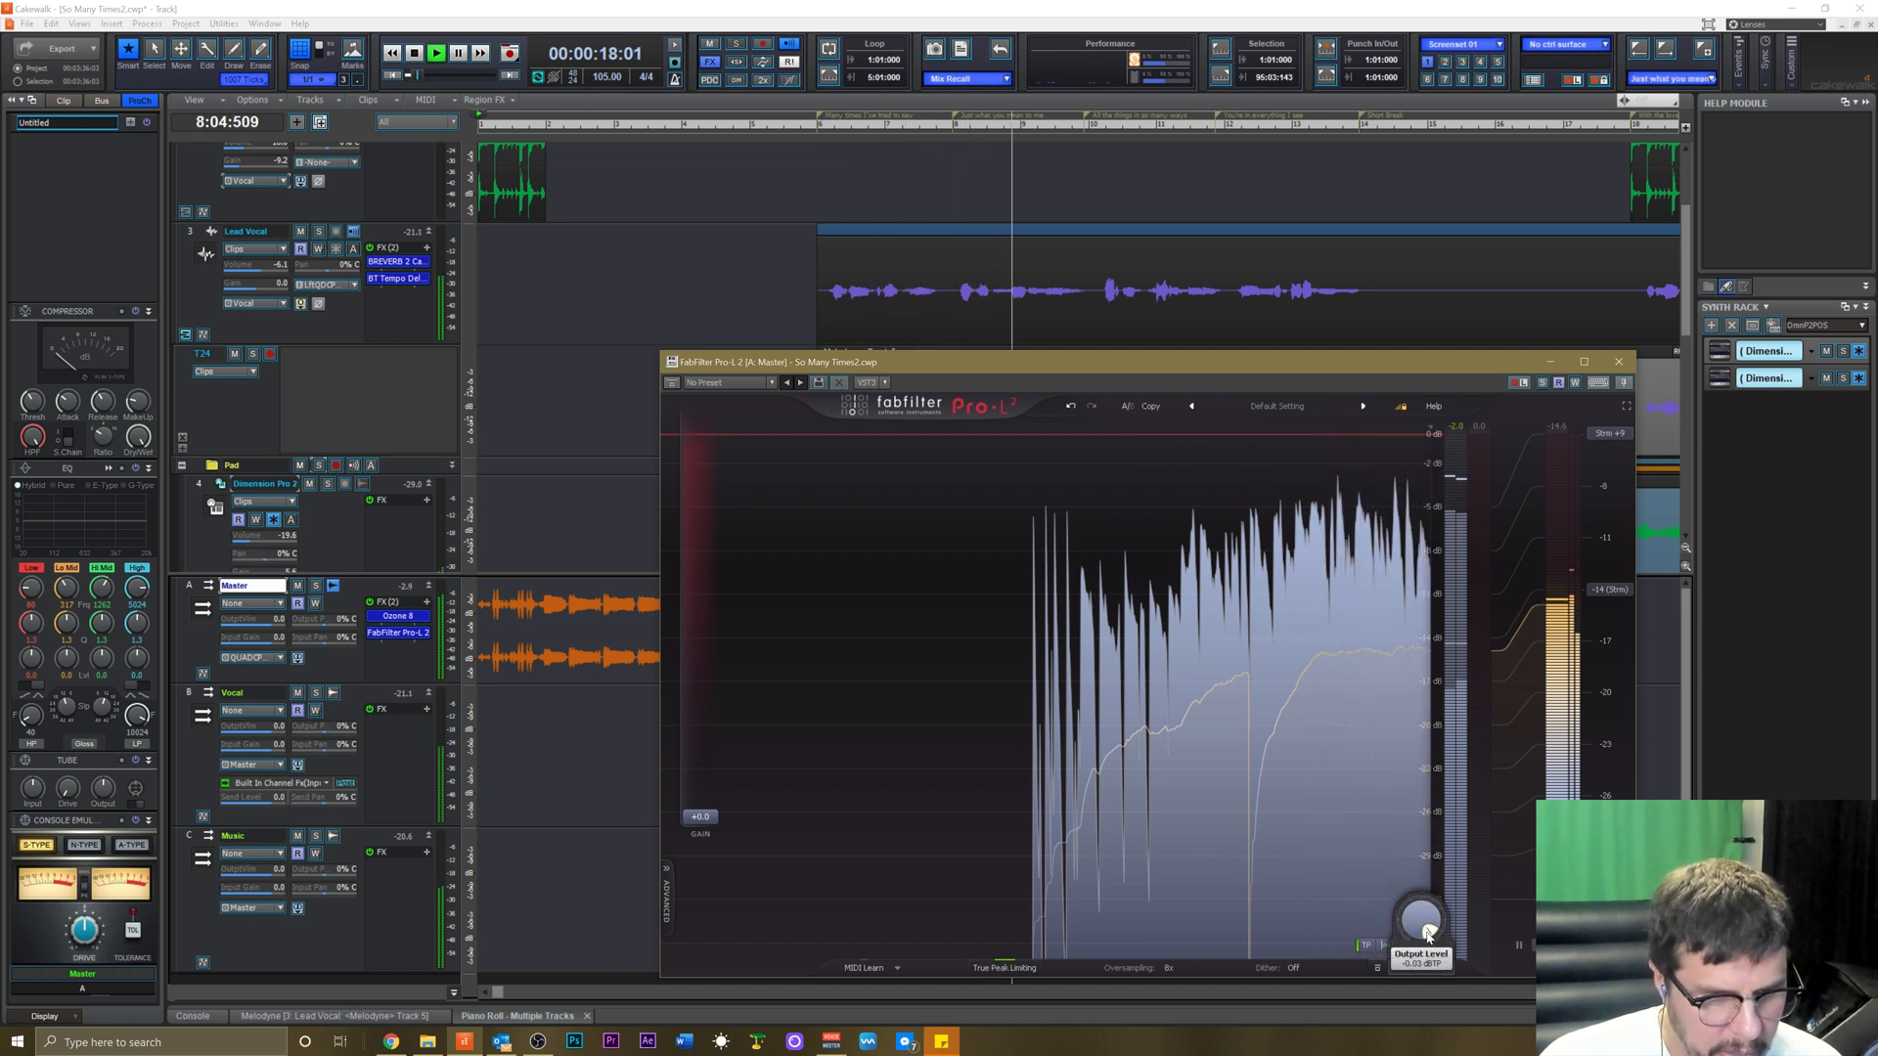
pyautogui.moveTo(1428, 936); pyautogui.dragTo(1428, 935)
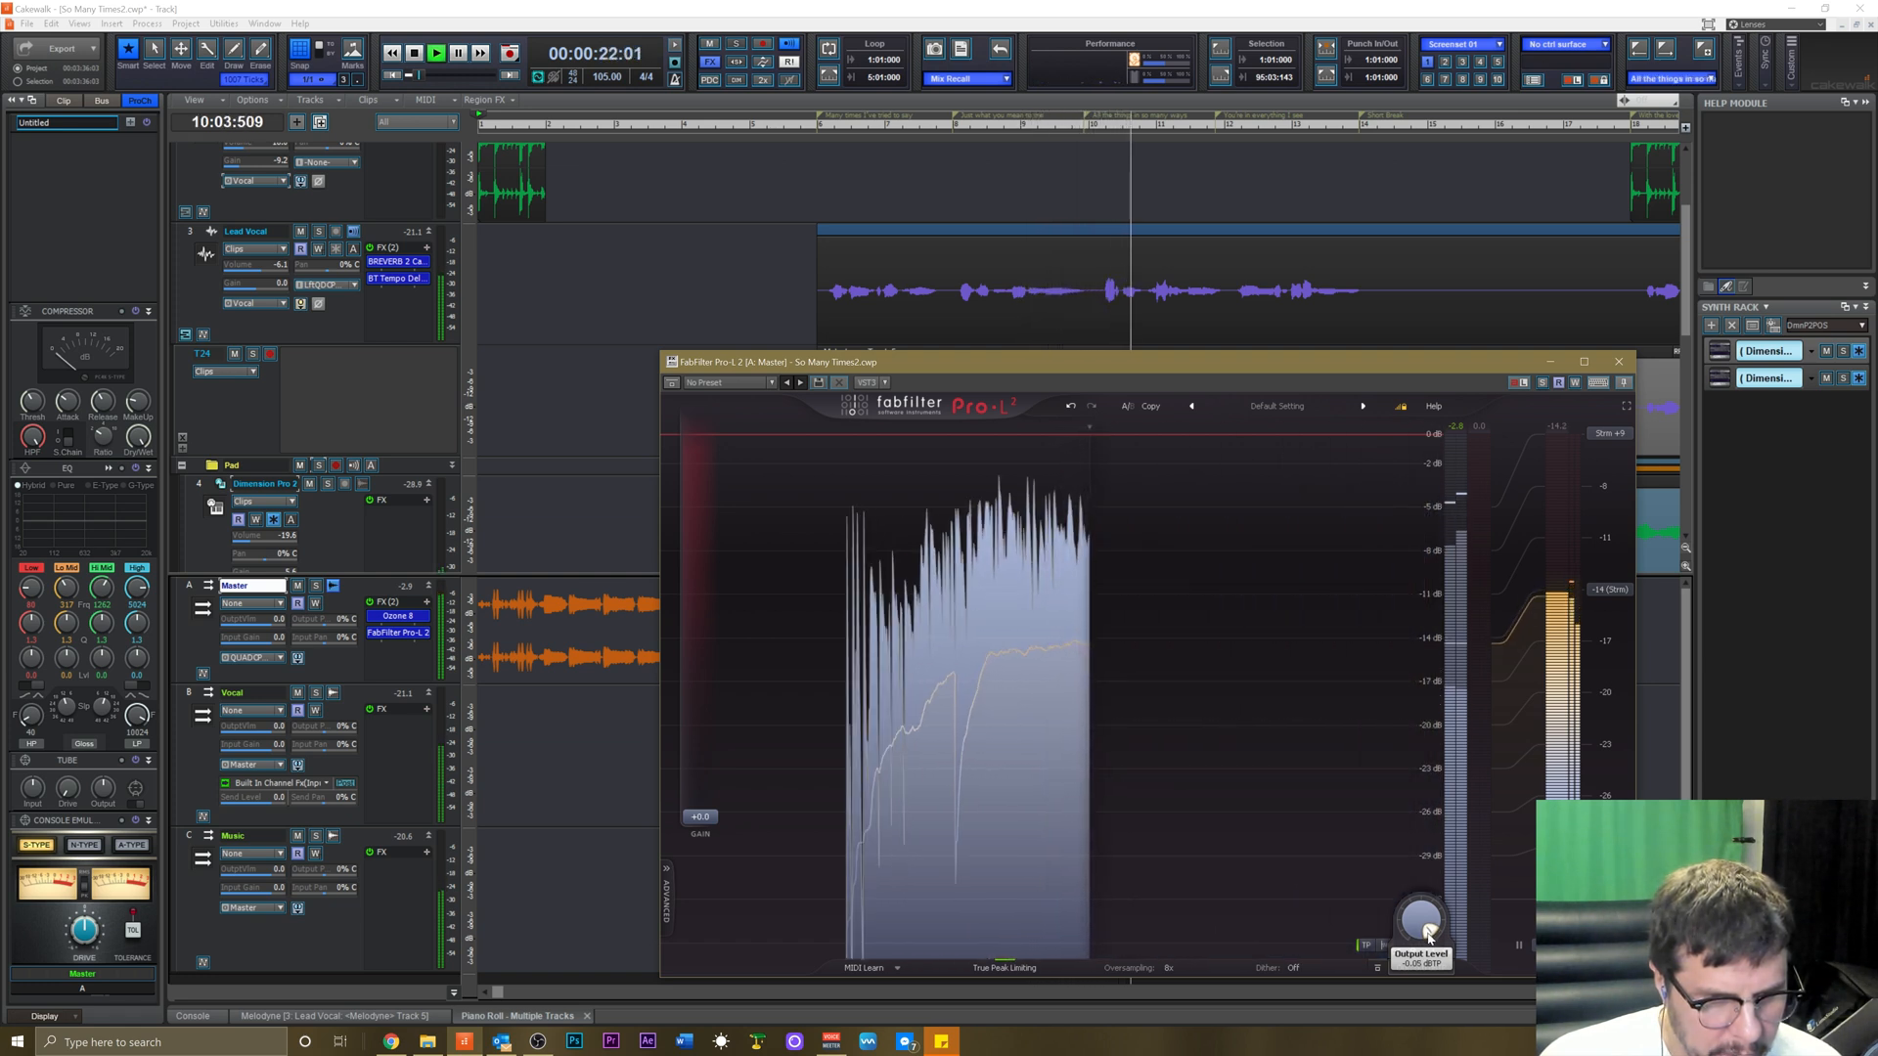
pyautogui.moveTo(1428, 937); pyautogui.dragTo(1431, 937)
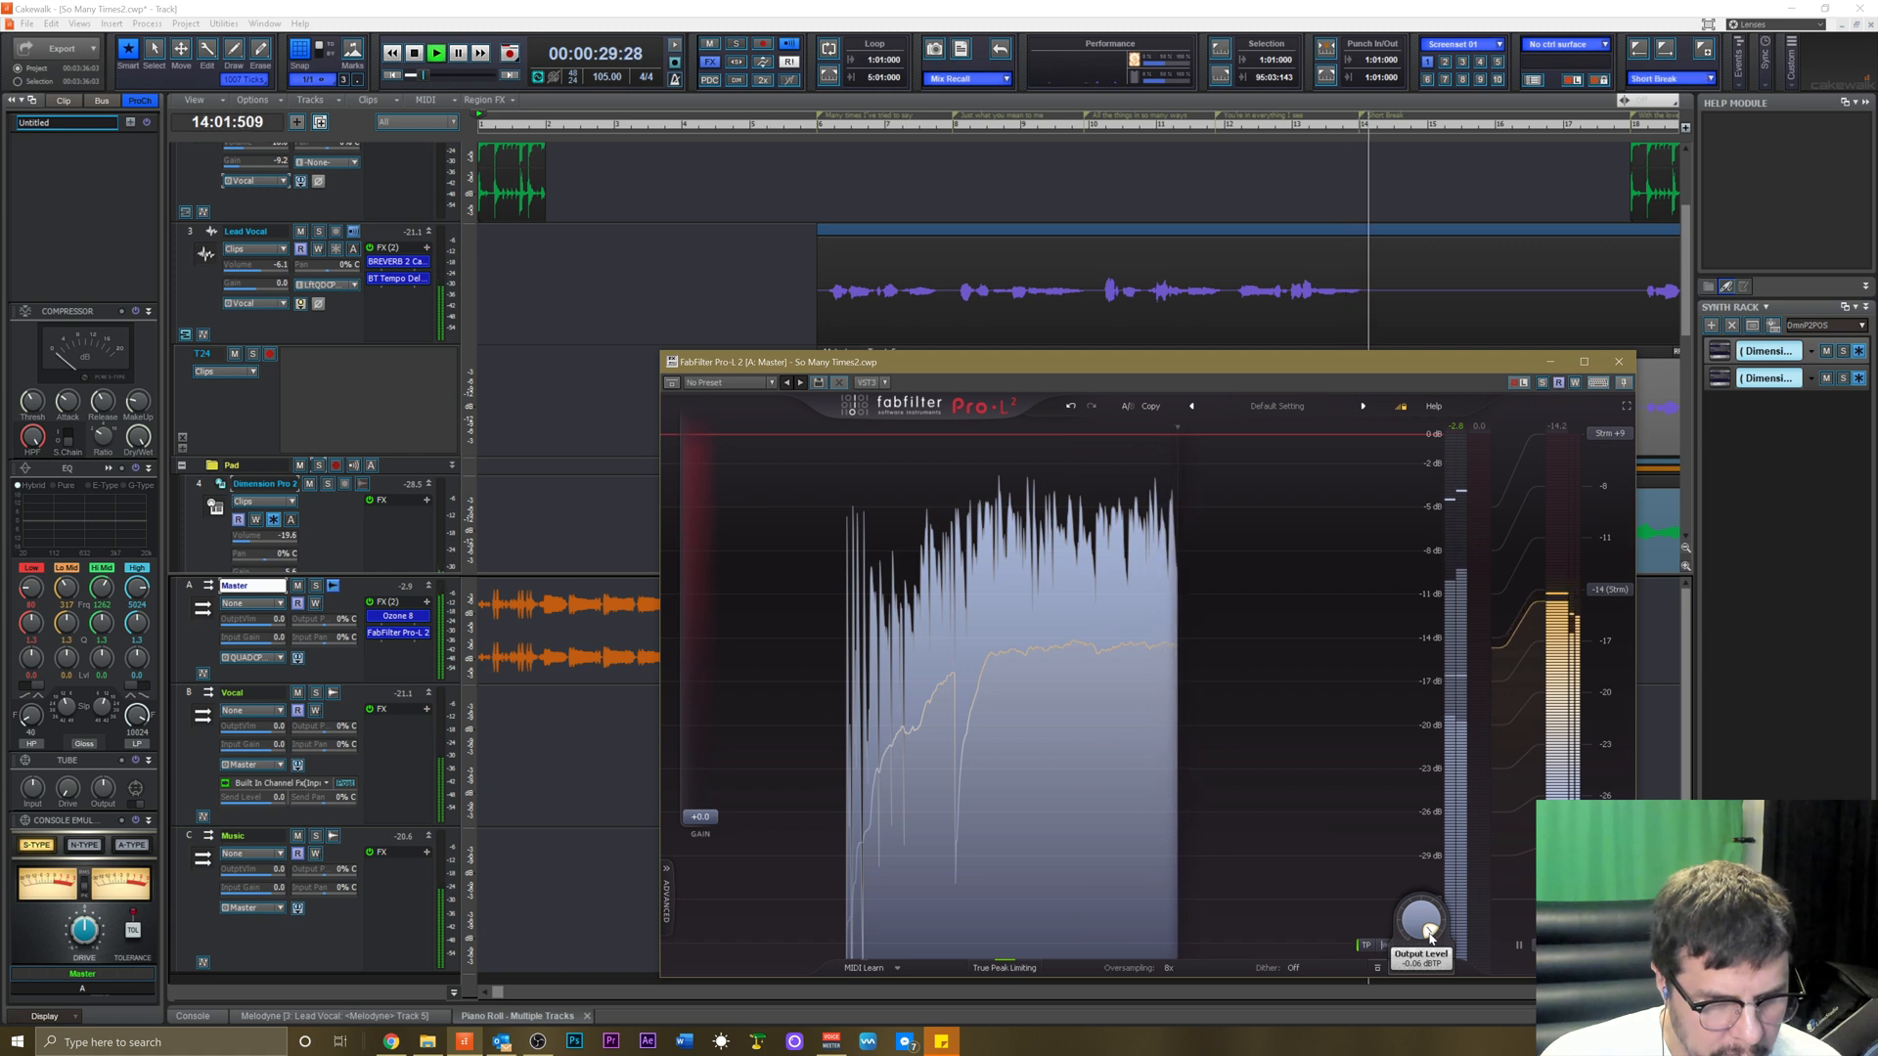
pyautogui.moveTo(1430, 935); pyautogui.dragTo(1428, 935)
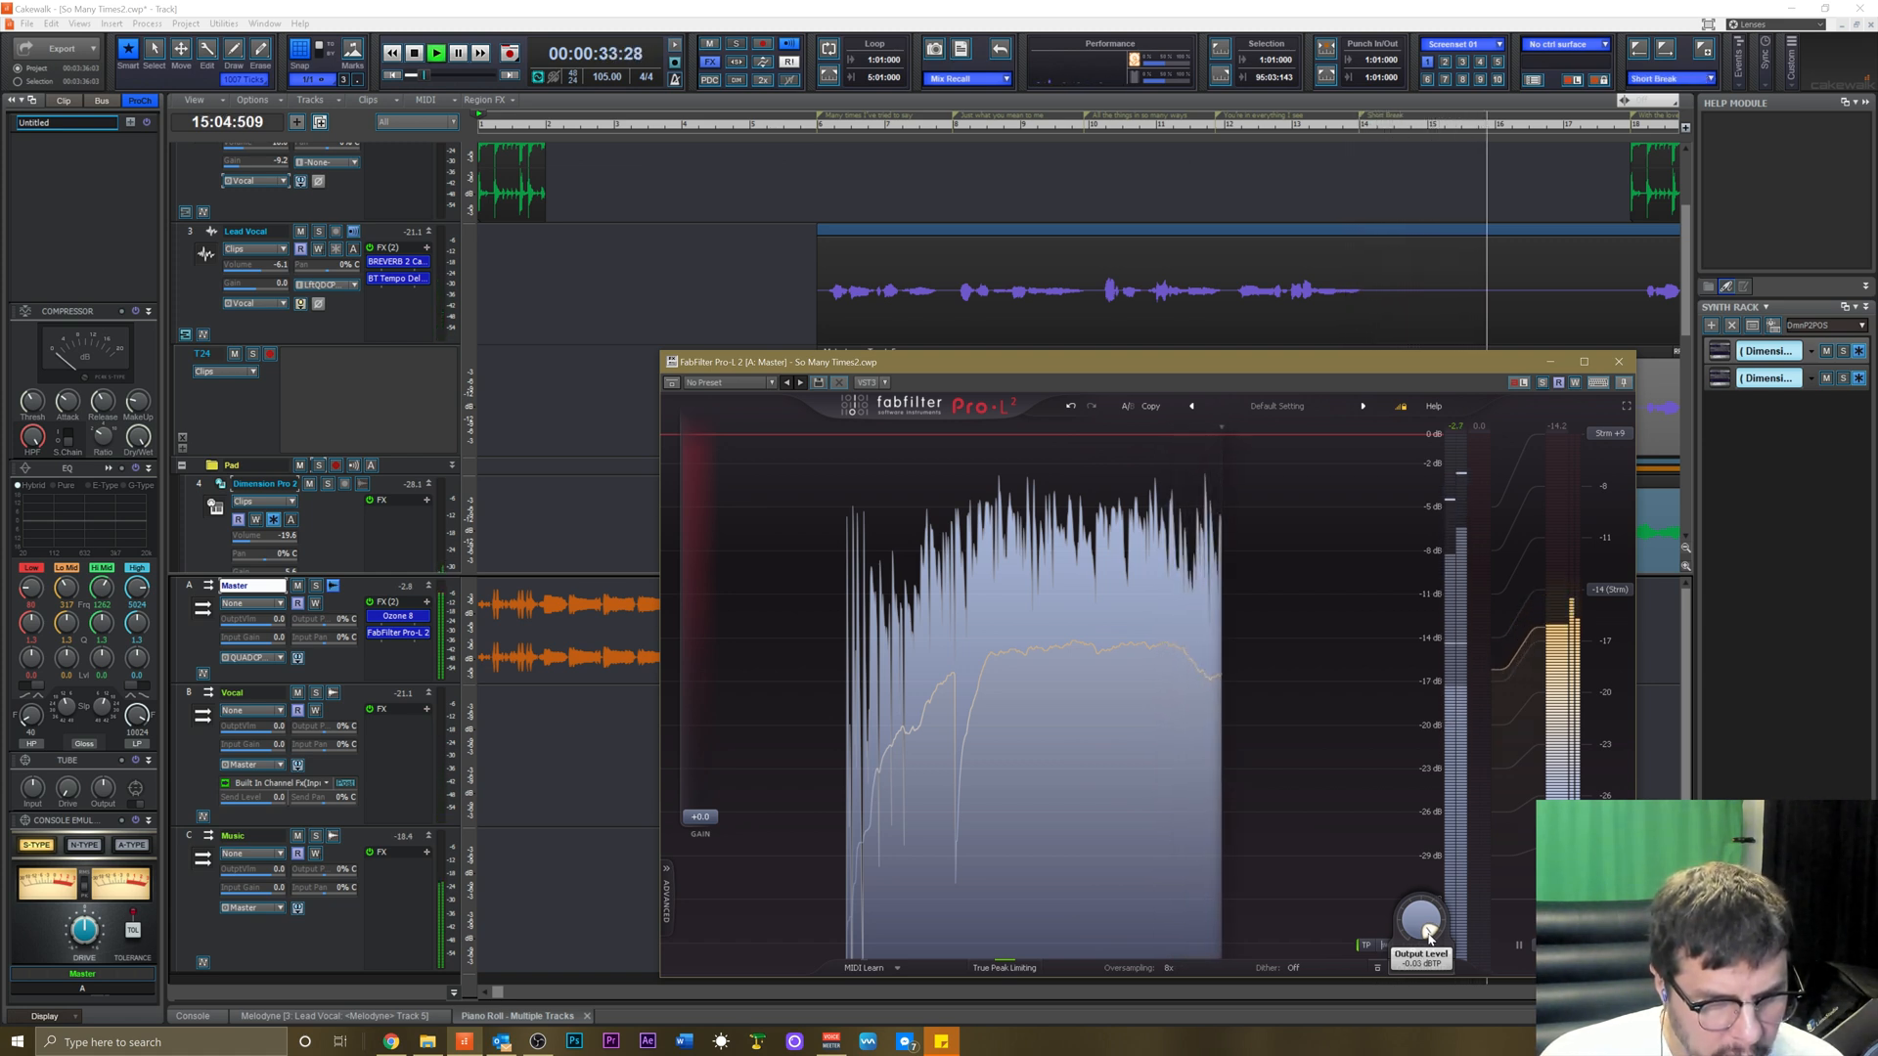
pyautogui.moveTo(1428, 936); pyautogui.dragTo(1430, 935)
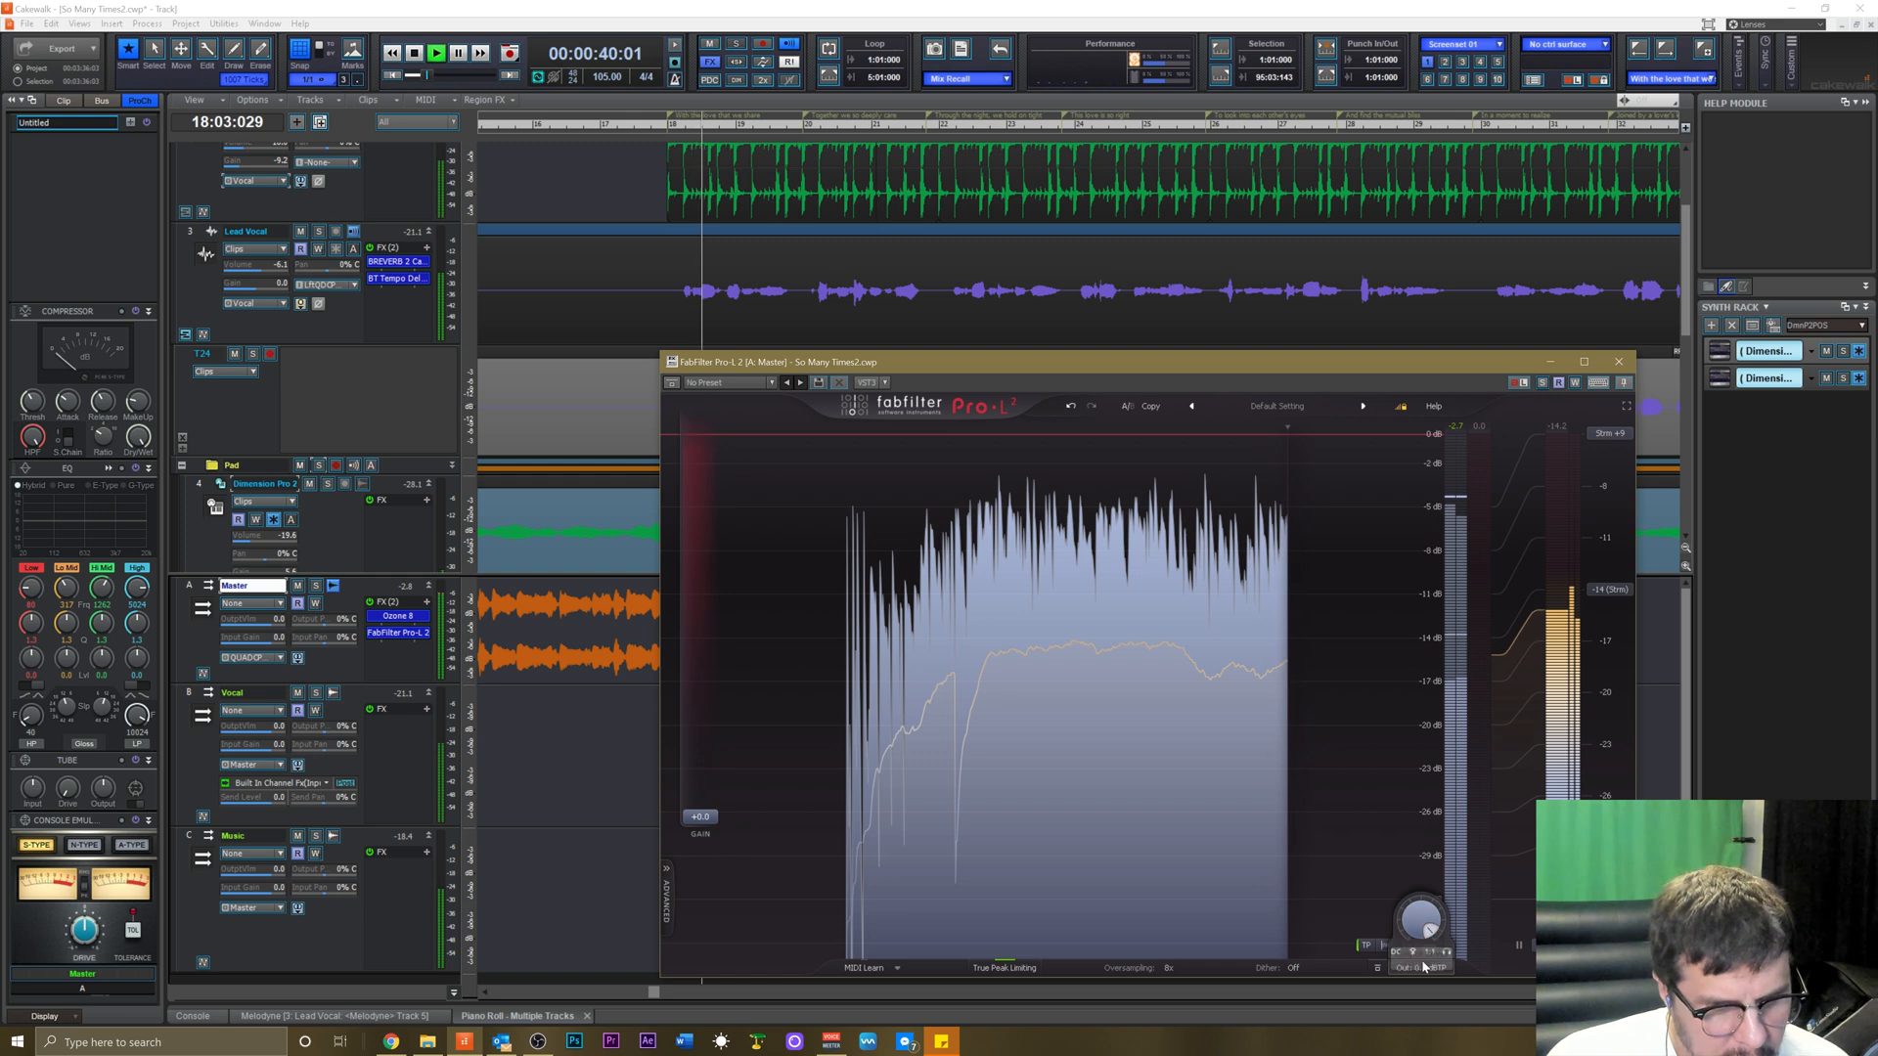
pyautogui.moveTo(1409, 939)
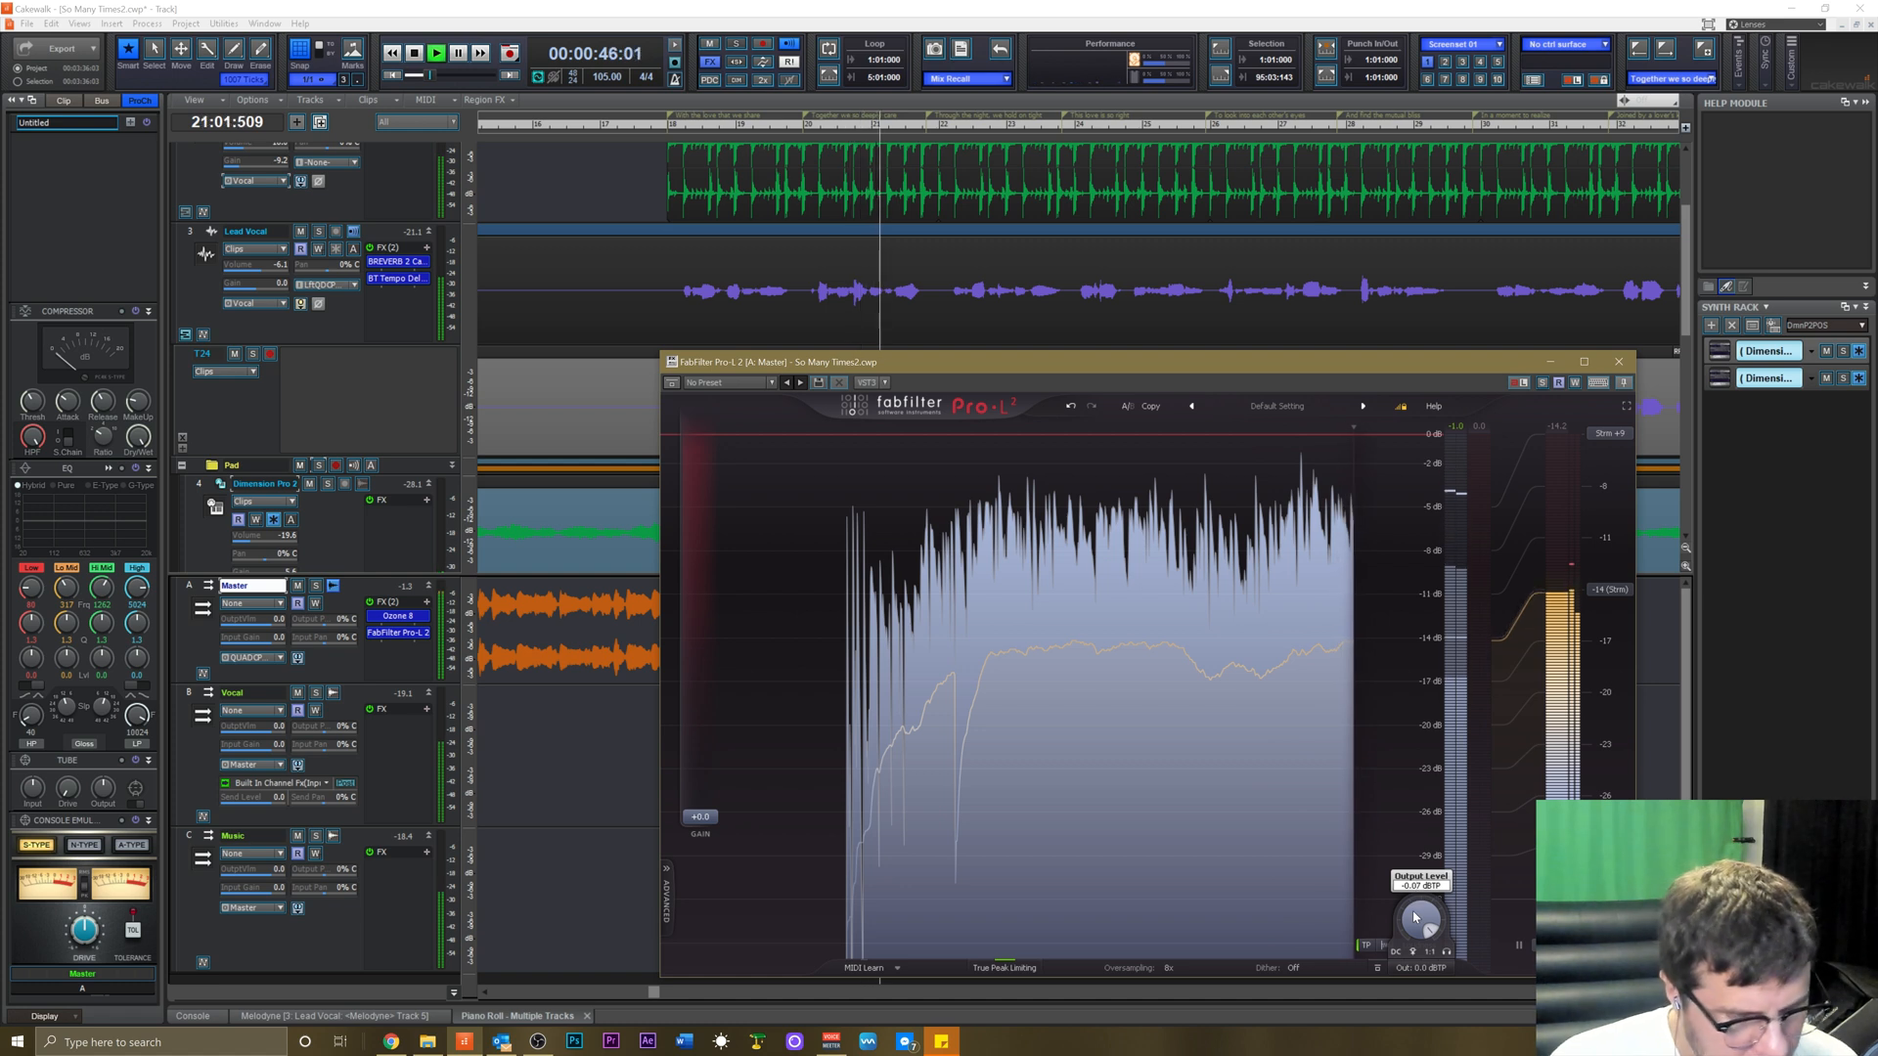
pyautogui.press('Delete')
pyautogui.write('5')
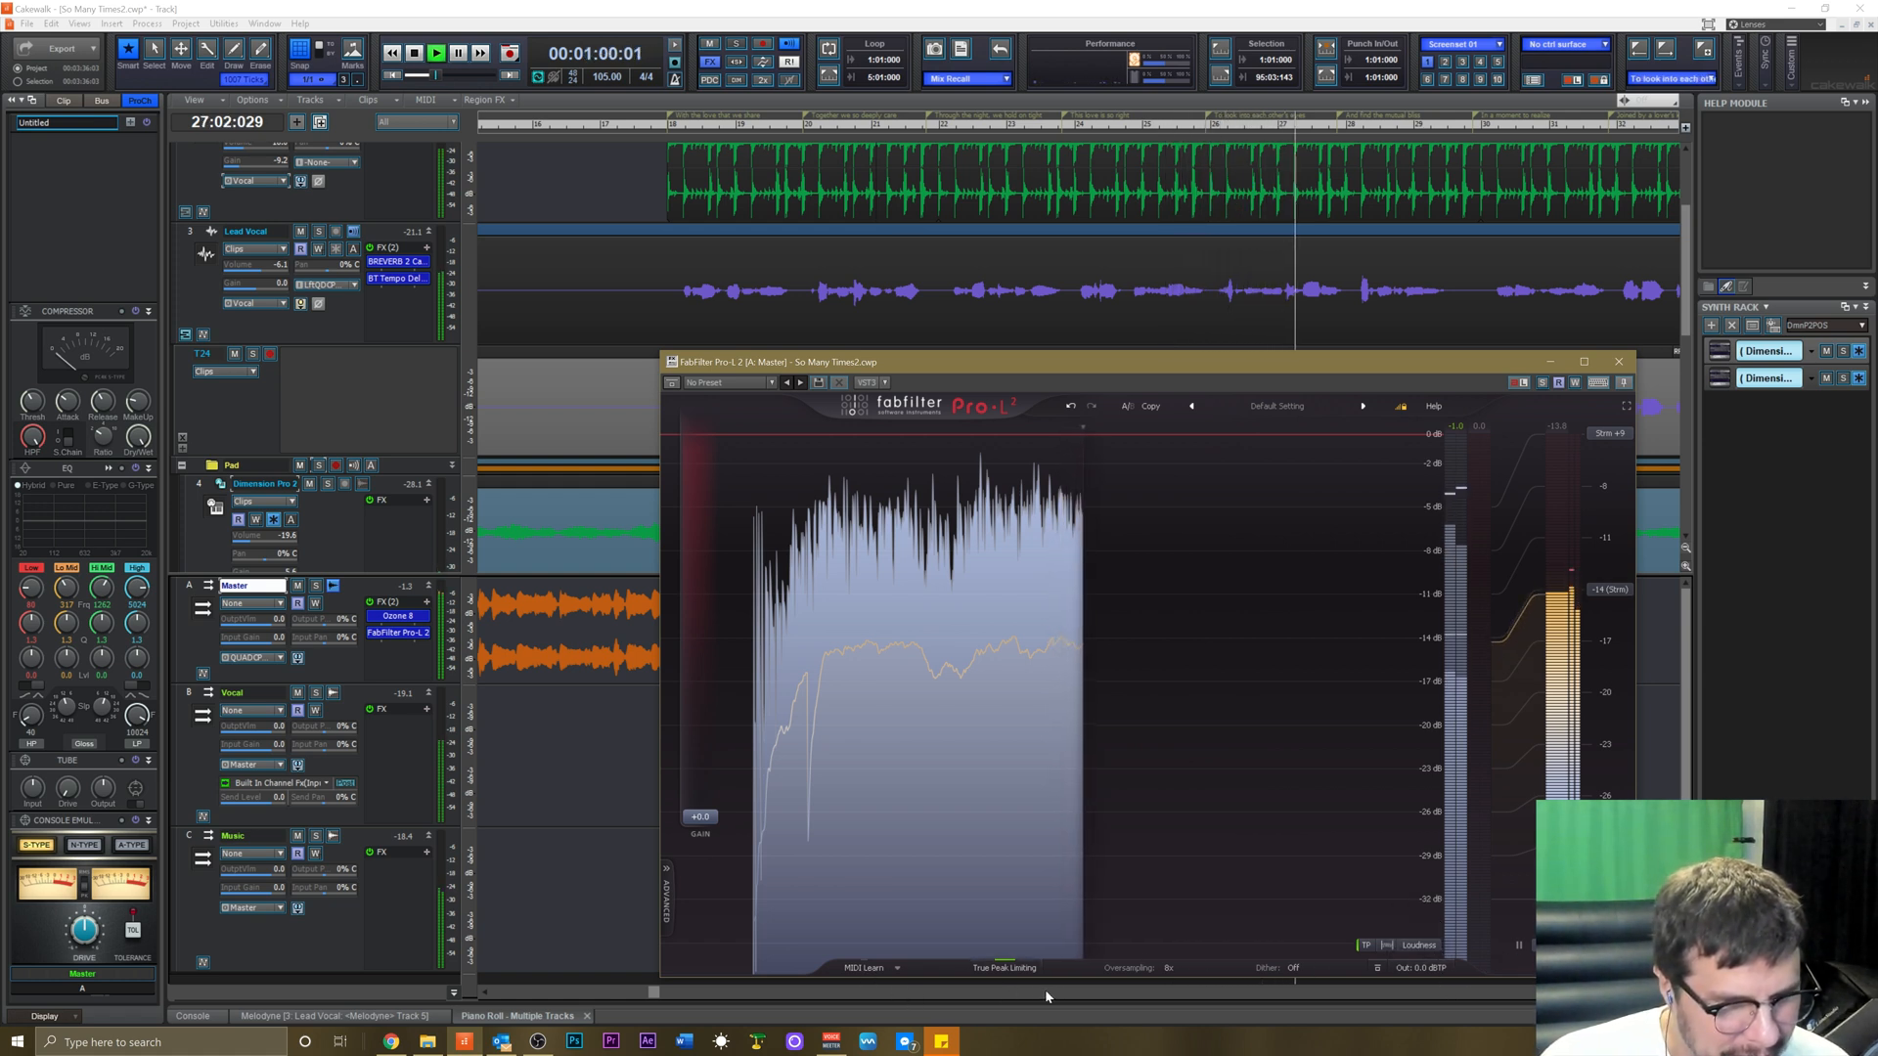
# Raise the Pro-L 2 gain to about +4.6 dB during playback and minimize the plug-in window.
pyautogui.moveTo(701, 825)
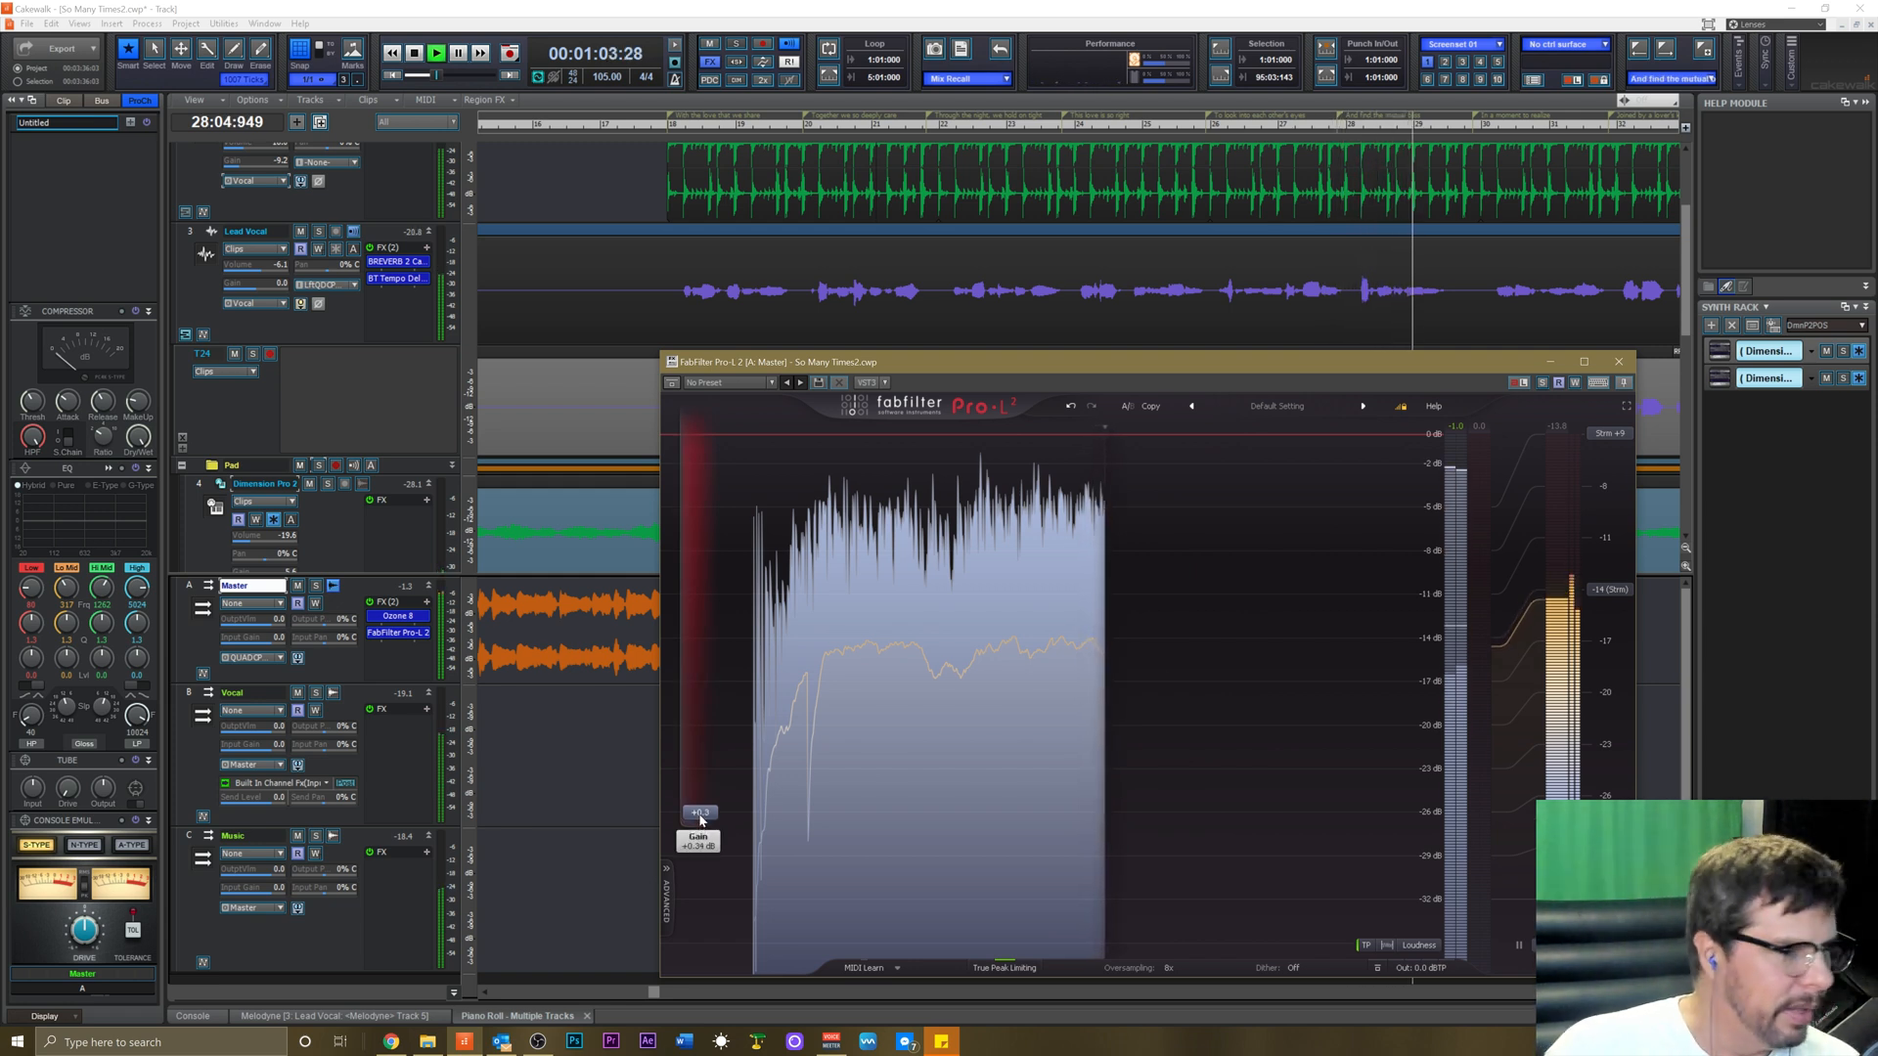
pyautogui.moveTo(701, 825); pyautogui.dragTo(723, 761)
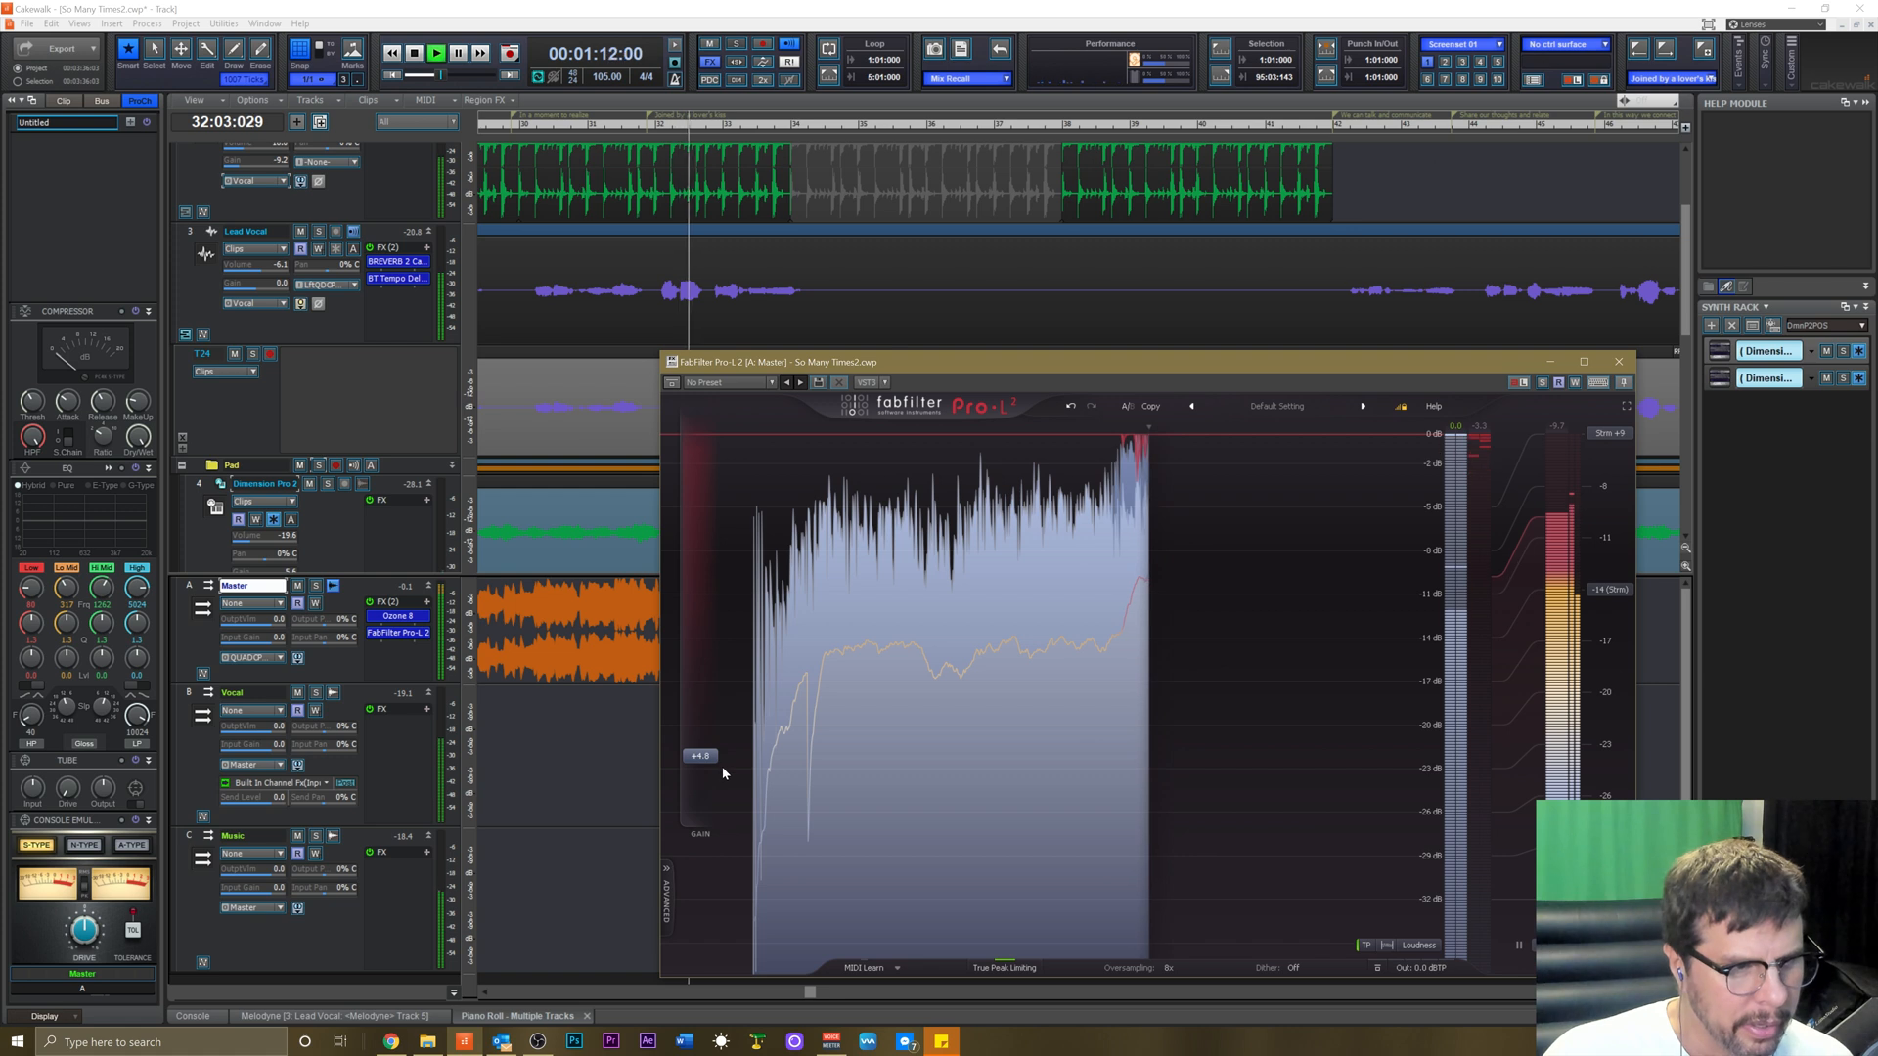
pyautogui.moveTo(703, 761)
pyautogui.moveTo(703, 762); pyautogui.dragTo(702, 763)
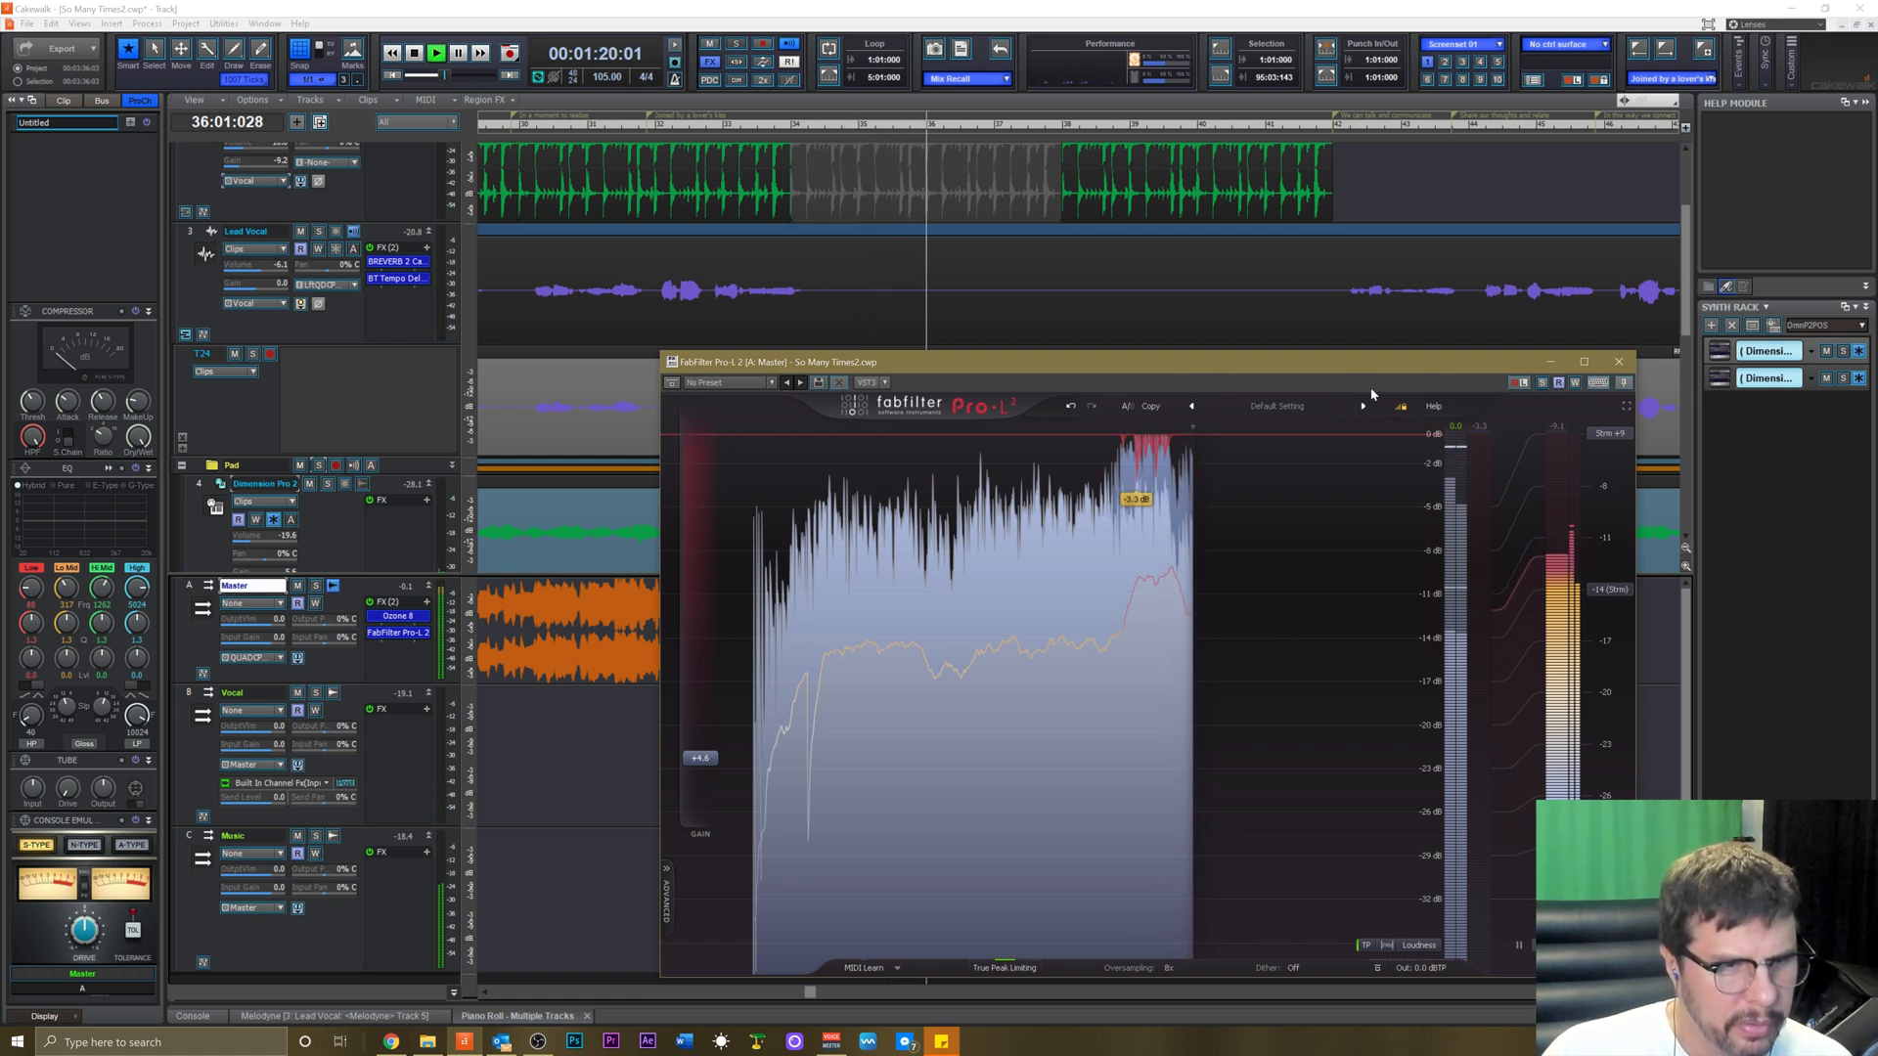
pyautogui.click(1551, 363)
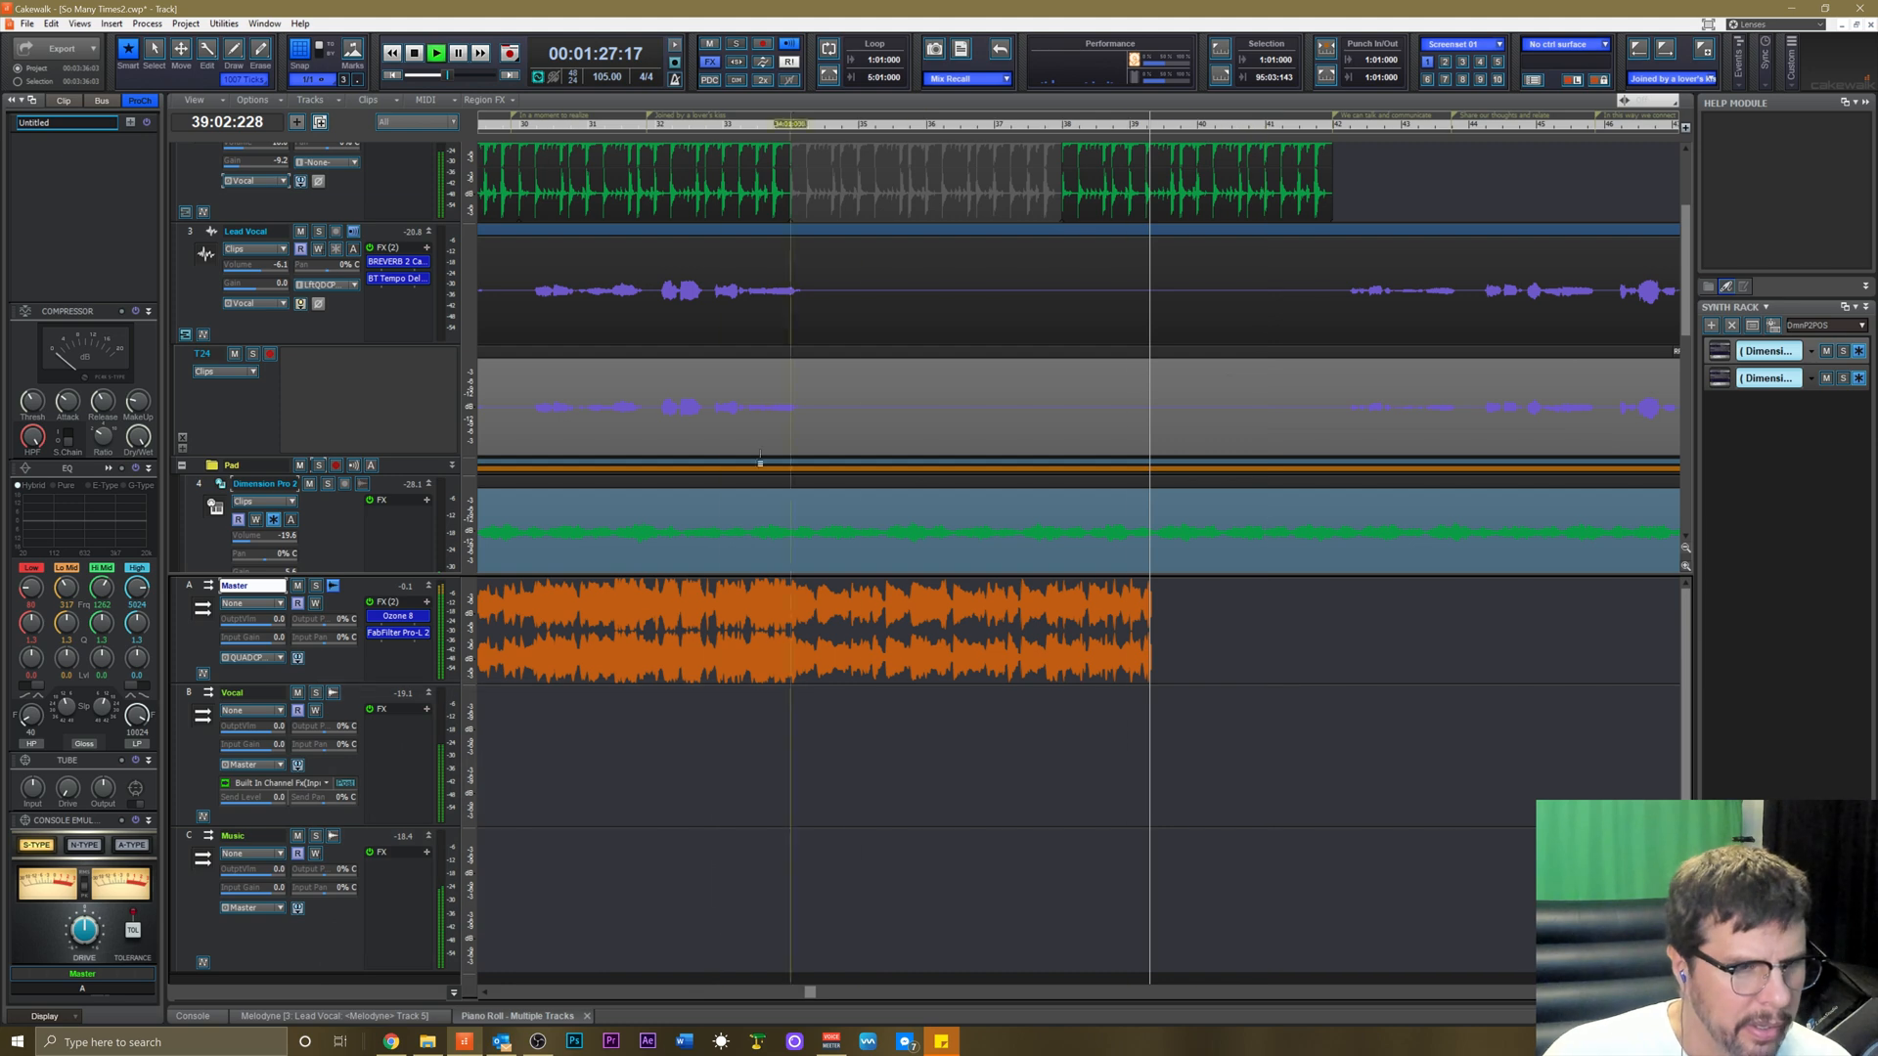
# Lower the volume of the Dimension Pro audio track in the Pad folder to about -25 dB and select that track.
pyautogui.scroll(-1, 378, 420)
pyautogui.scroll(-2, 377, 420)
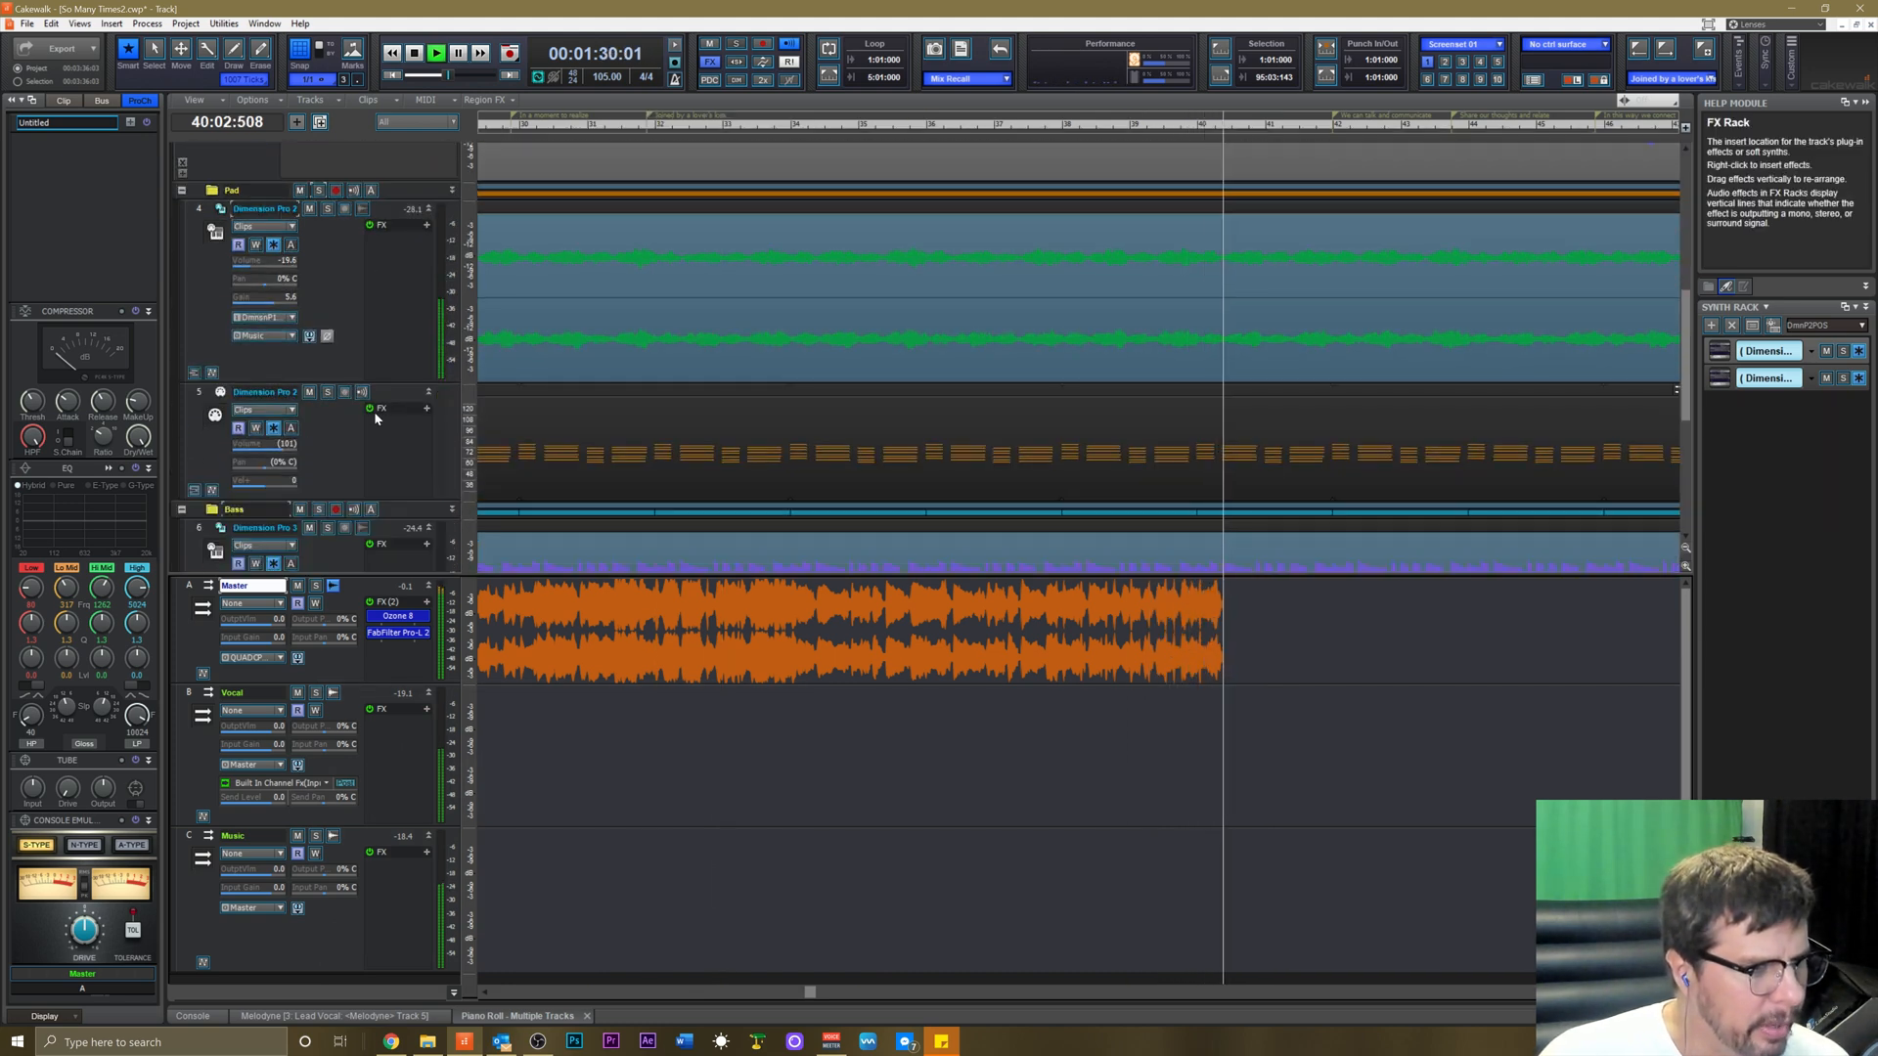
pyautogui.moveTo(264, 262); pyautogui.dragTo(252, 262)
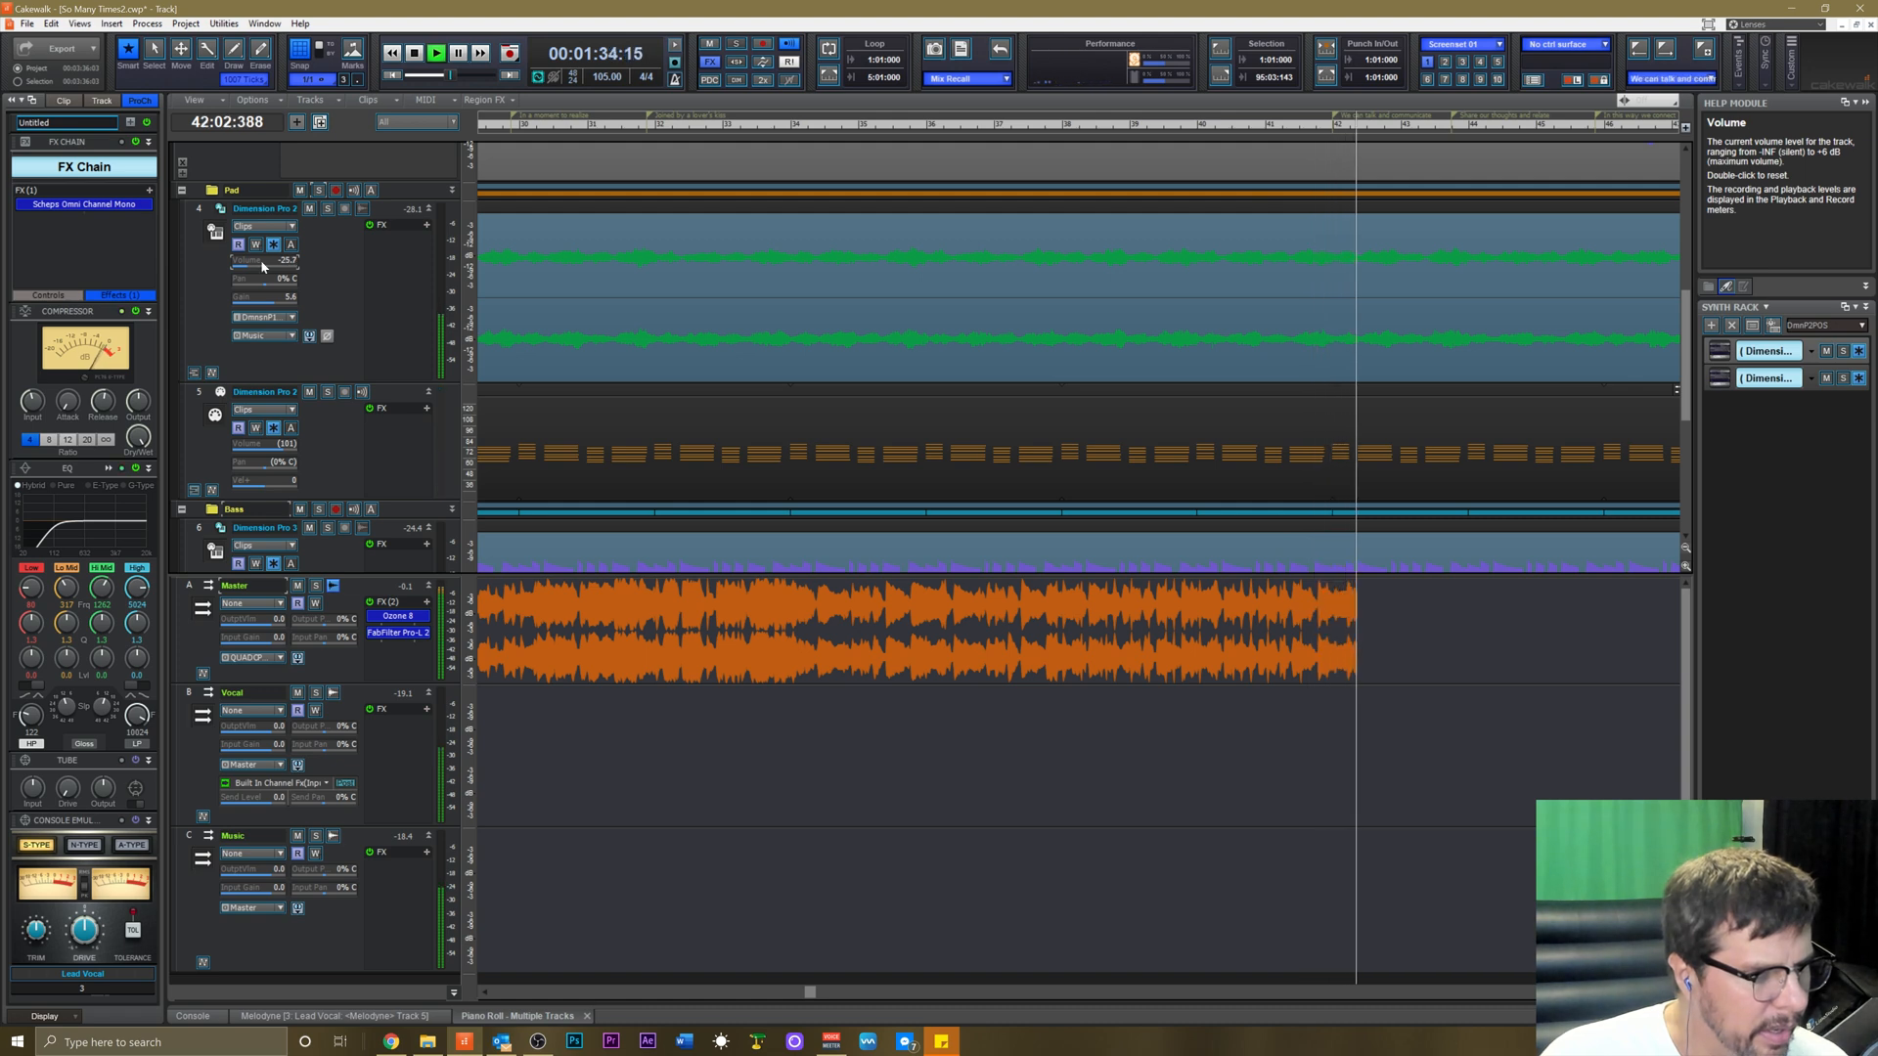
pyautogui.click(331, 295)
# Select the Lead Vocal track, lower its volume to -14.0 dB and its input gain to about -2.8 dB during playback.
pyautogui.scroll(5, 331, 296)
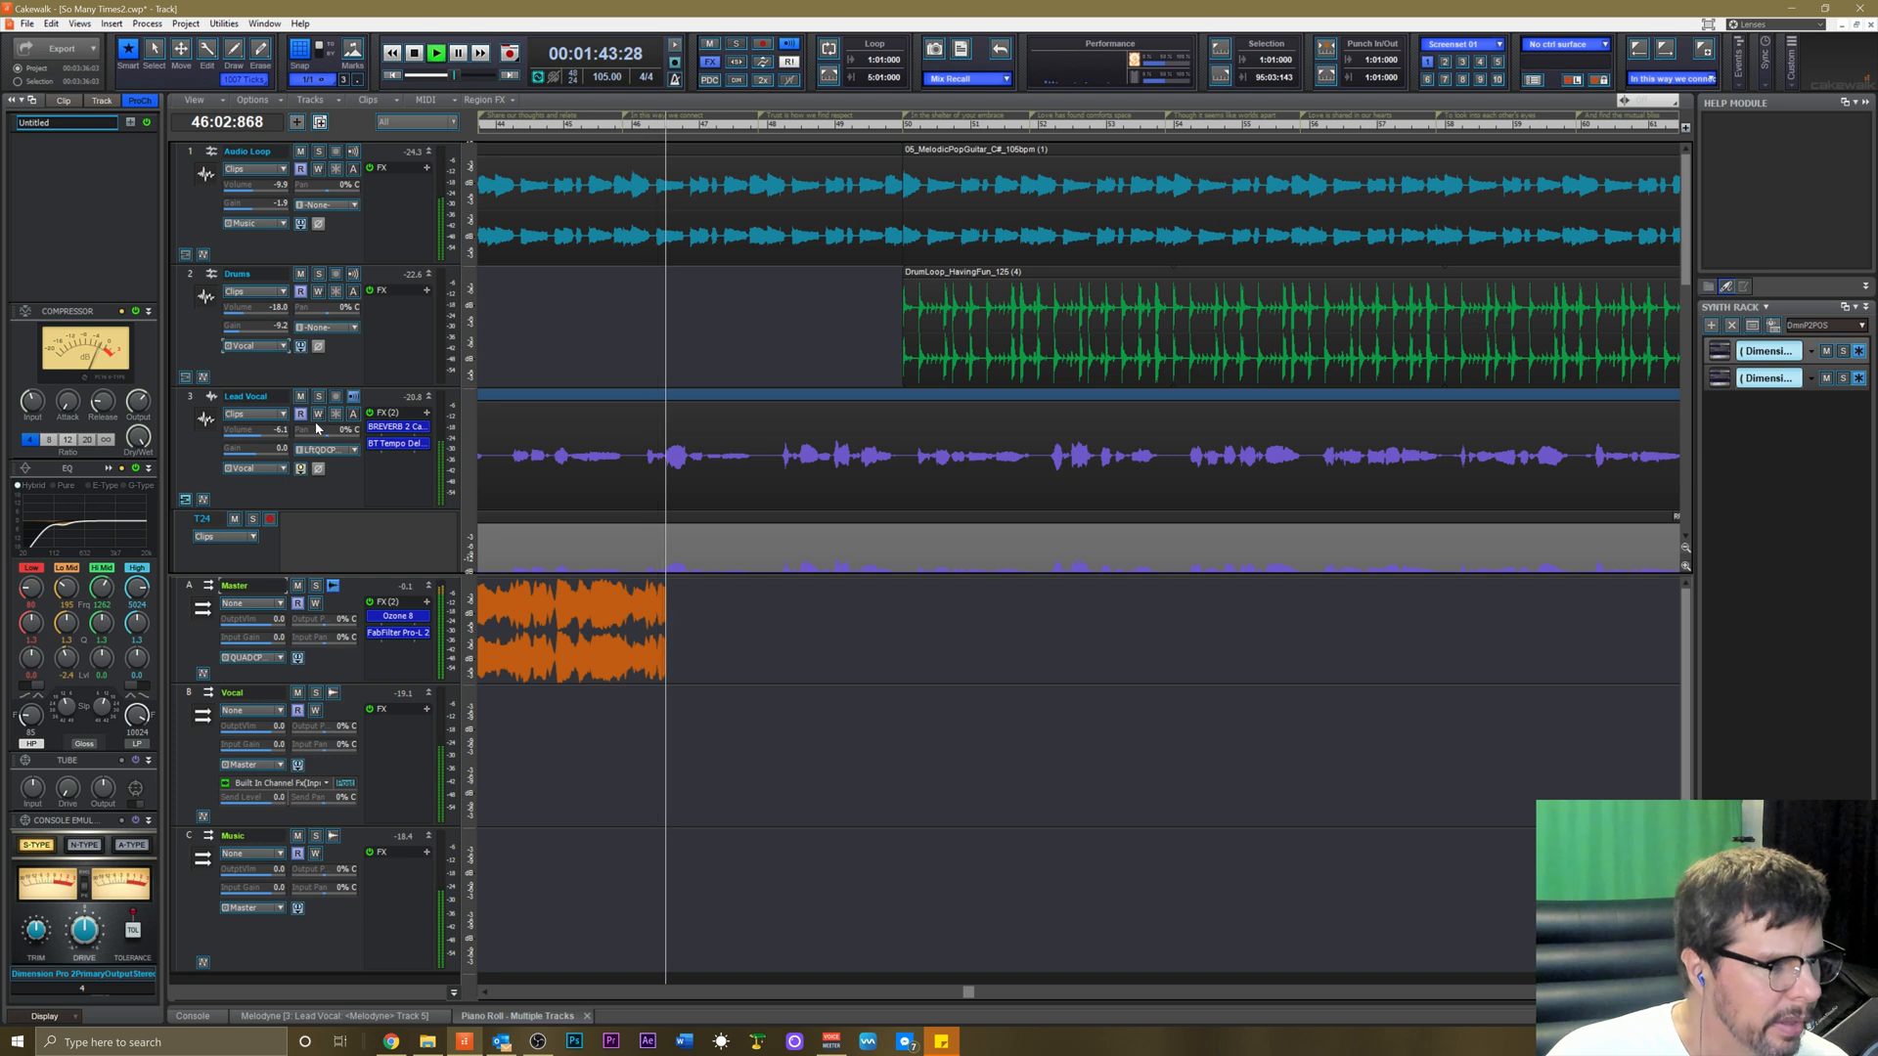
pyautogui.moveTo(271, 432); pyautogui.dragTo(277, 432)
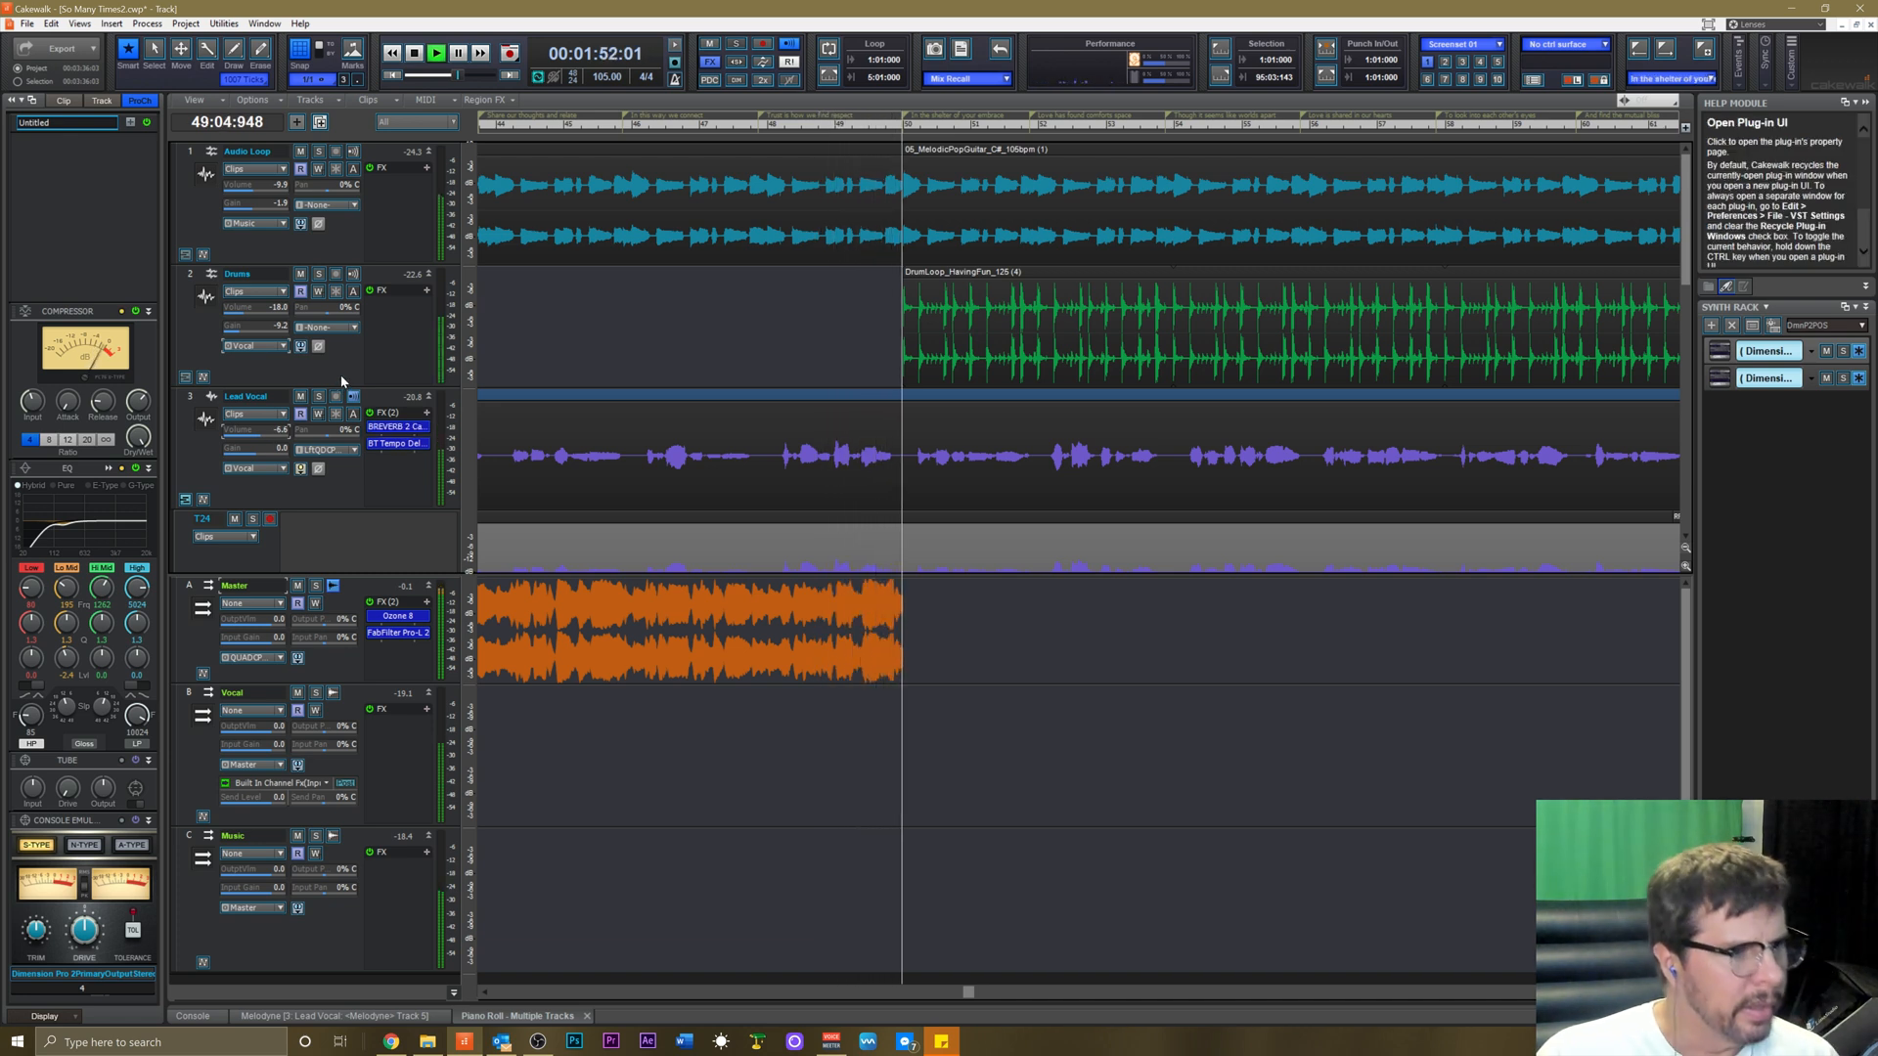
pyautogui.click(340, 473)
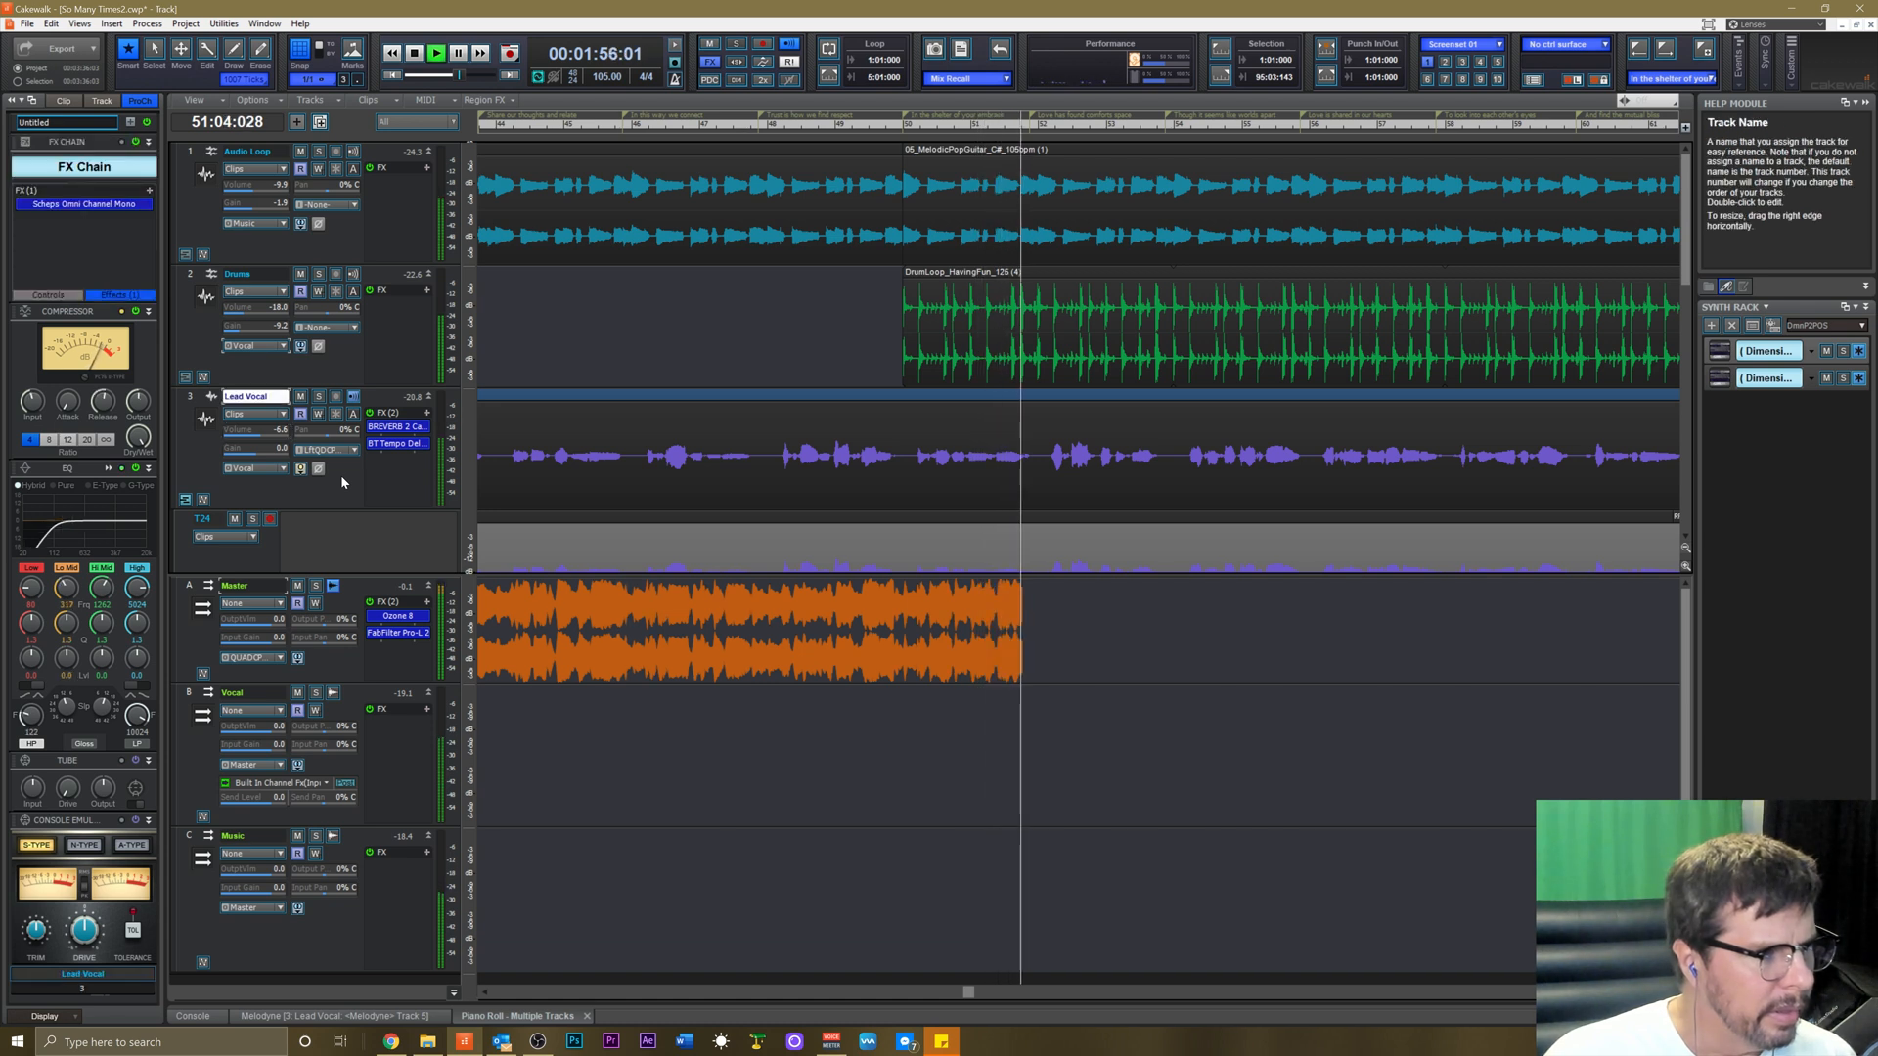
pyautogui.moveTo(100, 409)
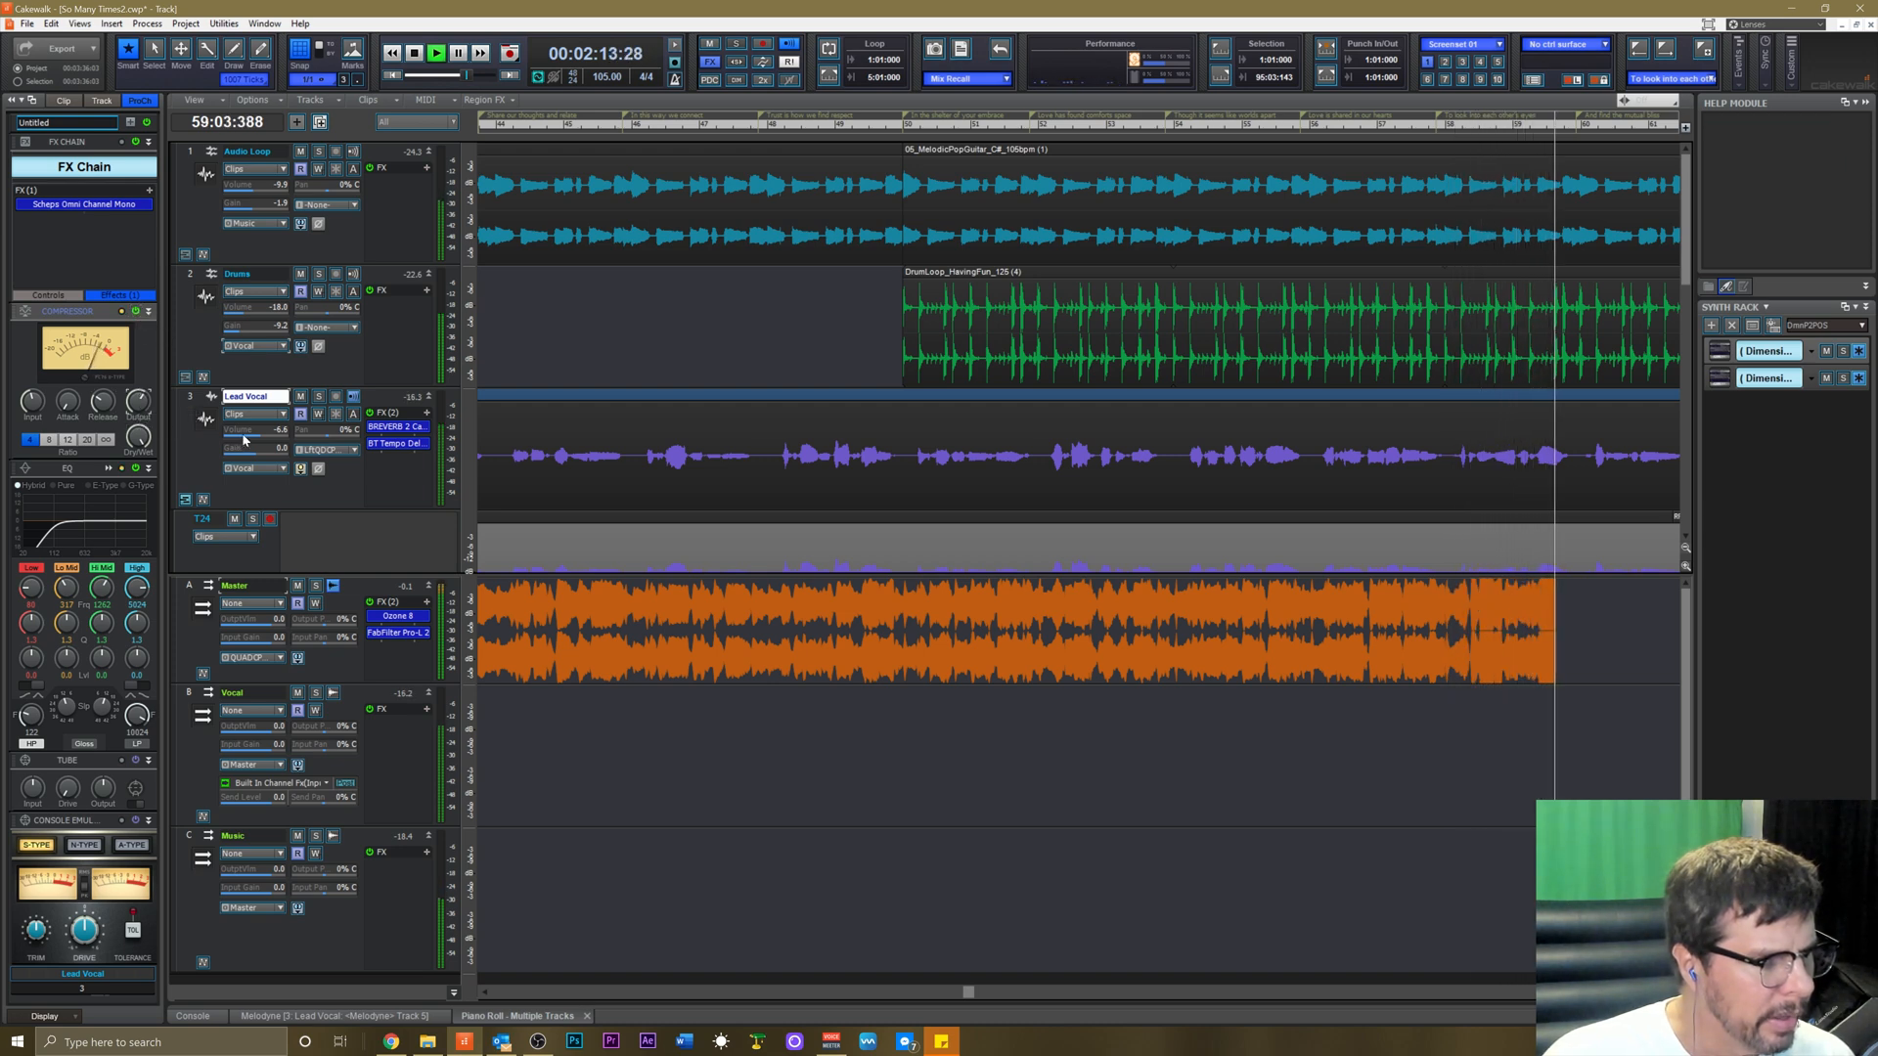
pyautogui.moveTo(267, 432); pyautogui.dragTo(261, 437)
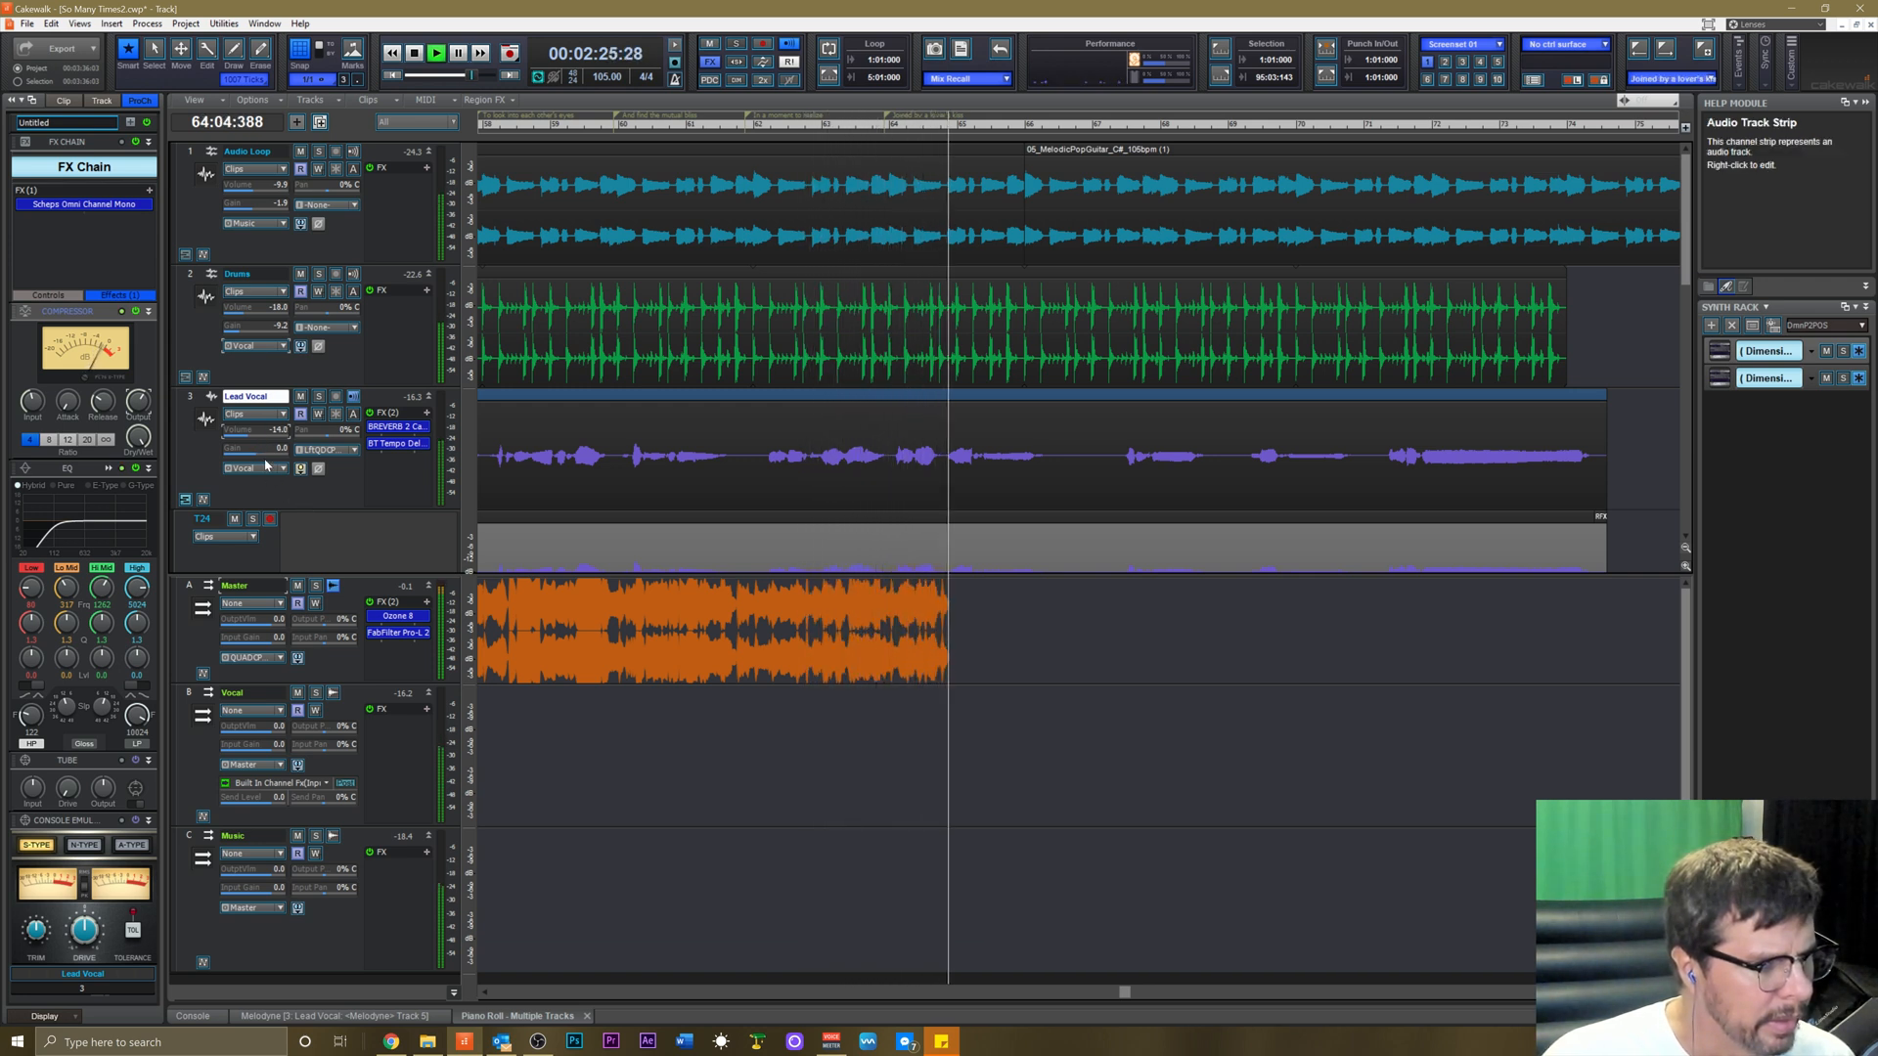
pyautogui.moveTo(263, 451); pyautogui.dragTo(256, 455)
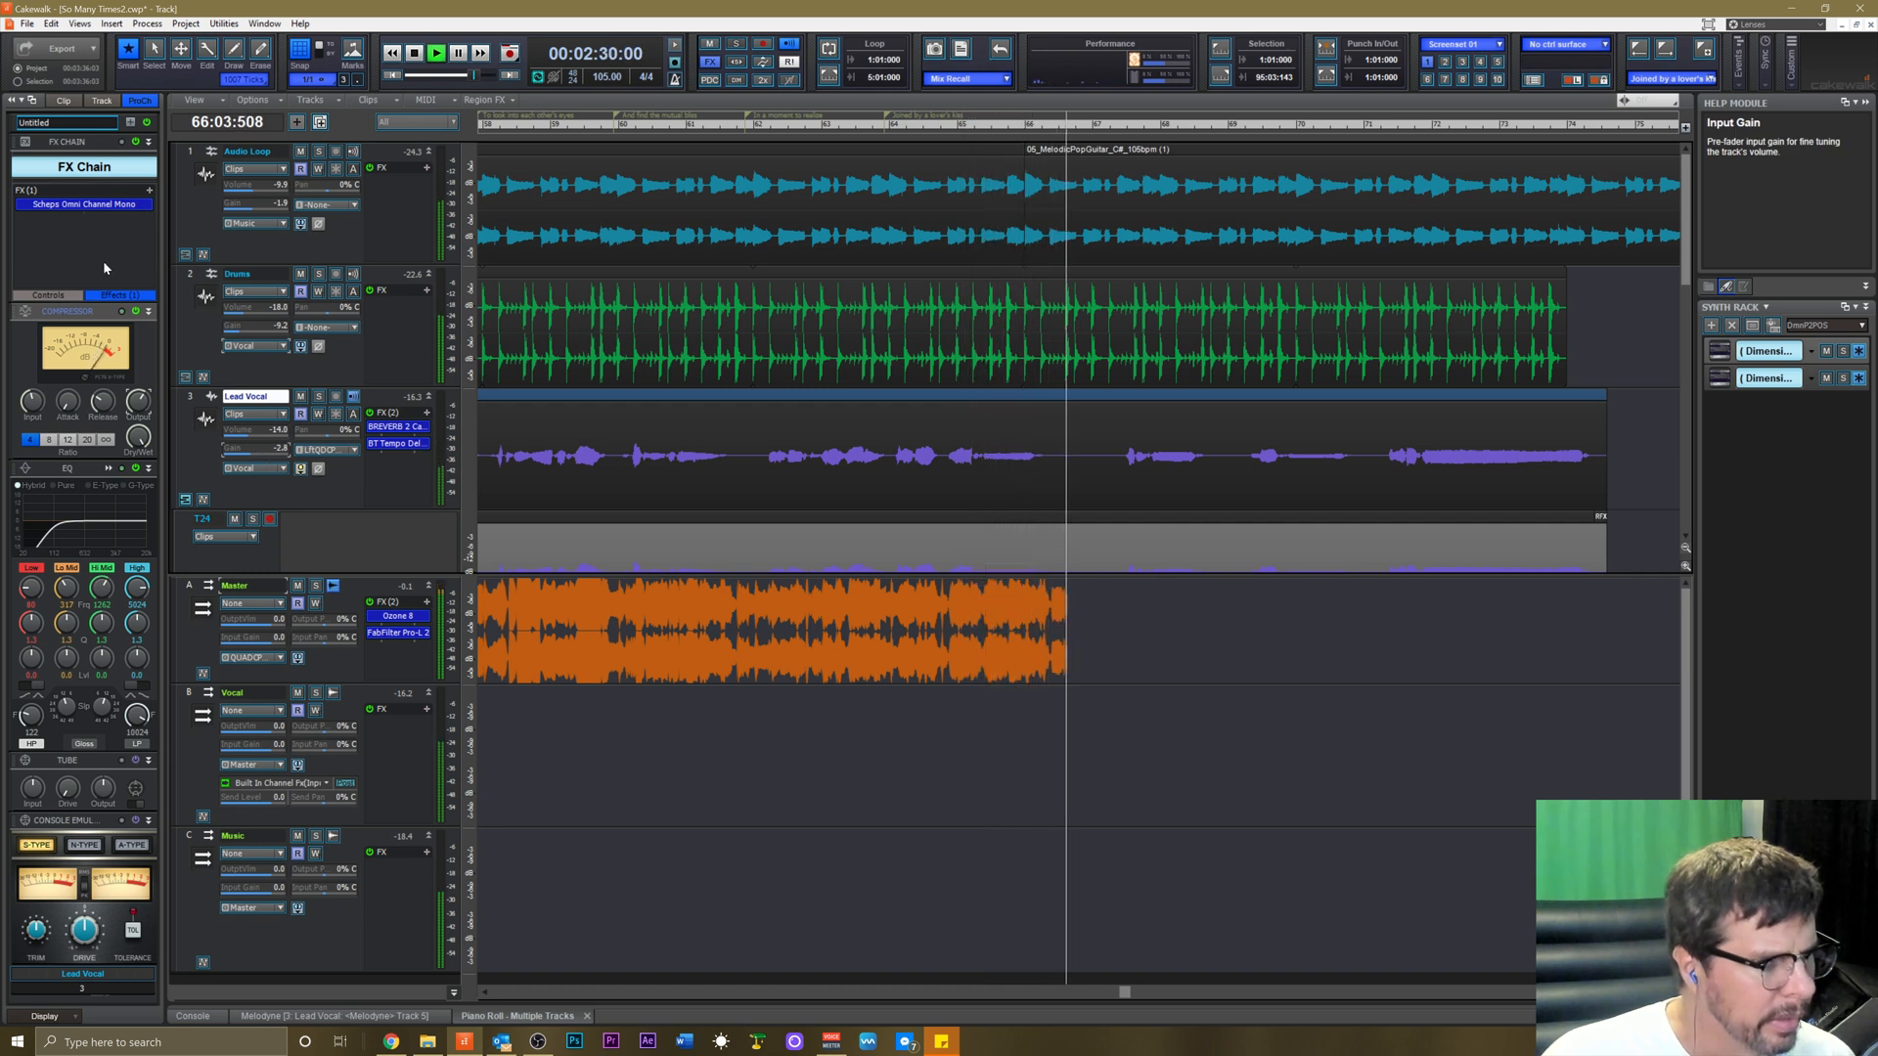
# Bypass Scheps Omni Channel Mono in the Lead Vocal's ProChannel FX Chain and set playback to start at measure 5.
pyautogui.click(41, 210)
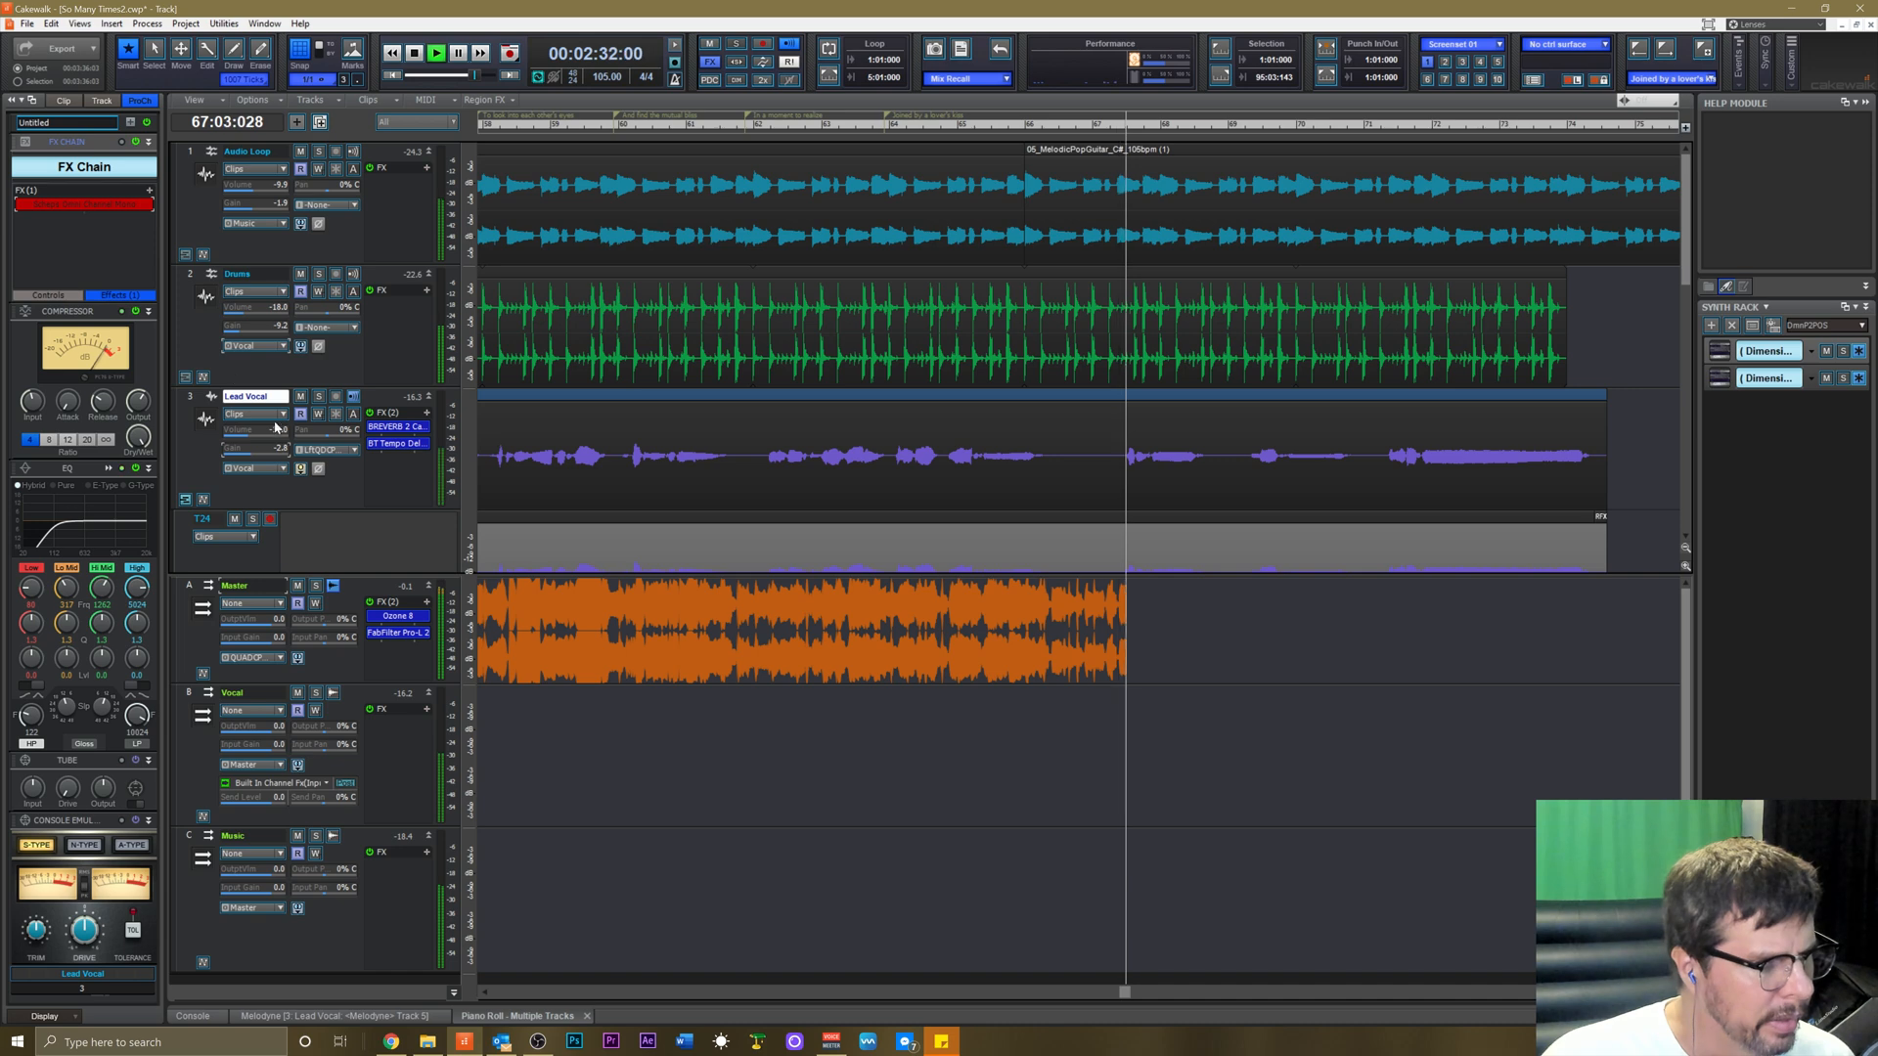
pyautogui.press('w')
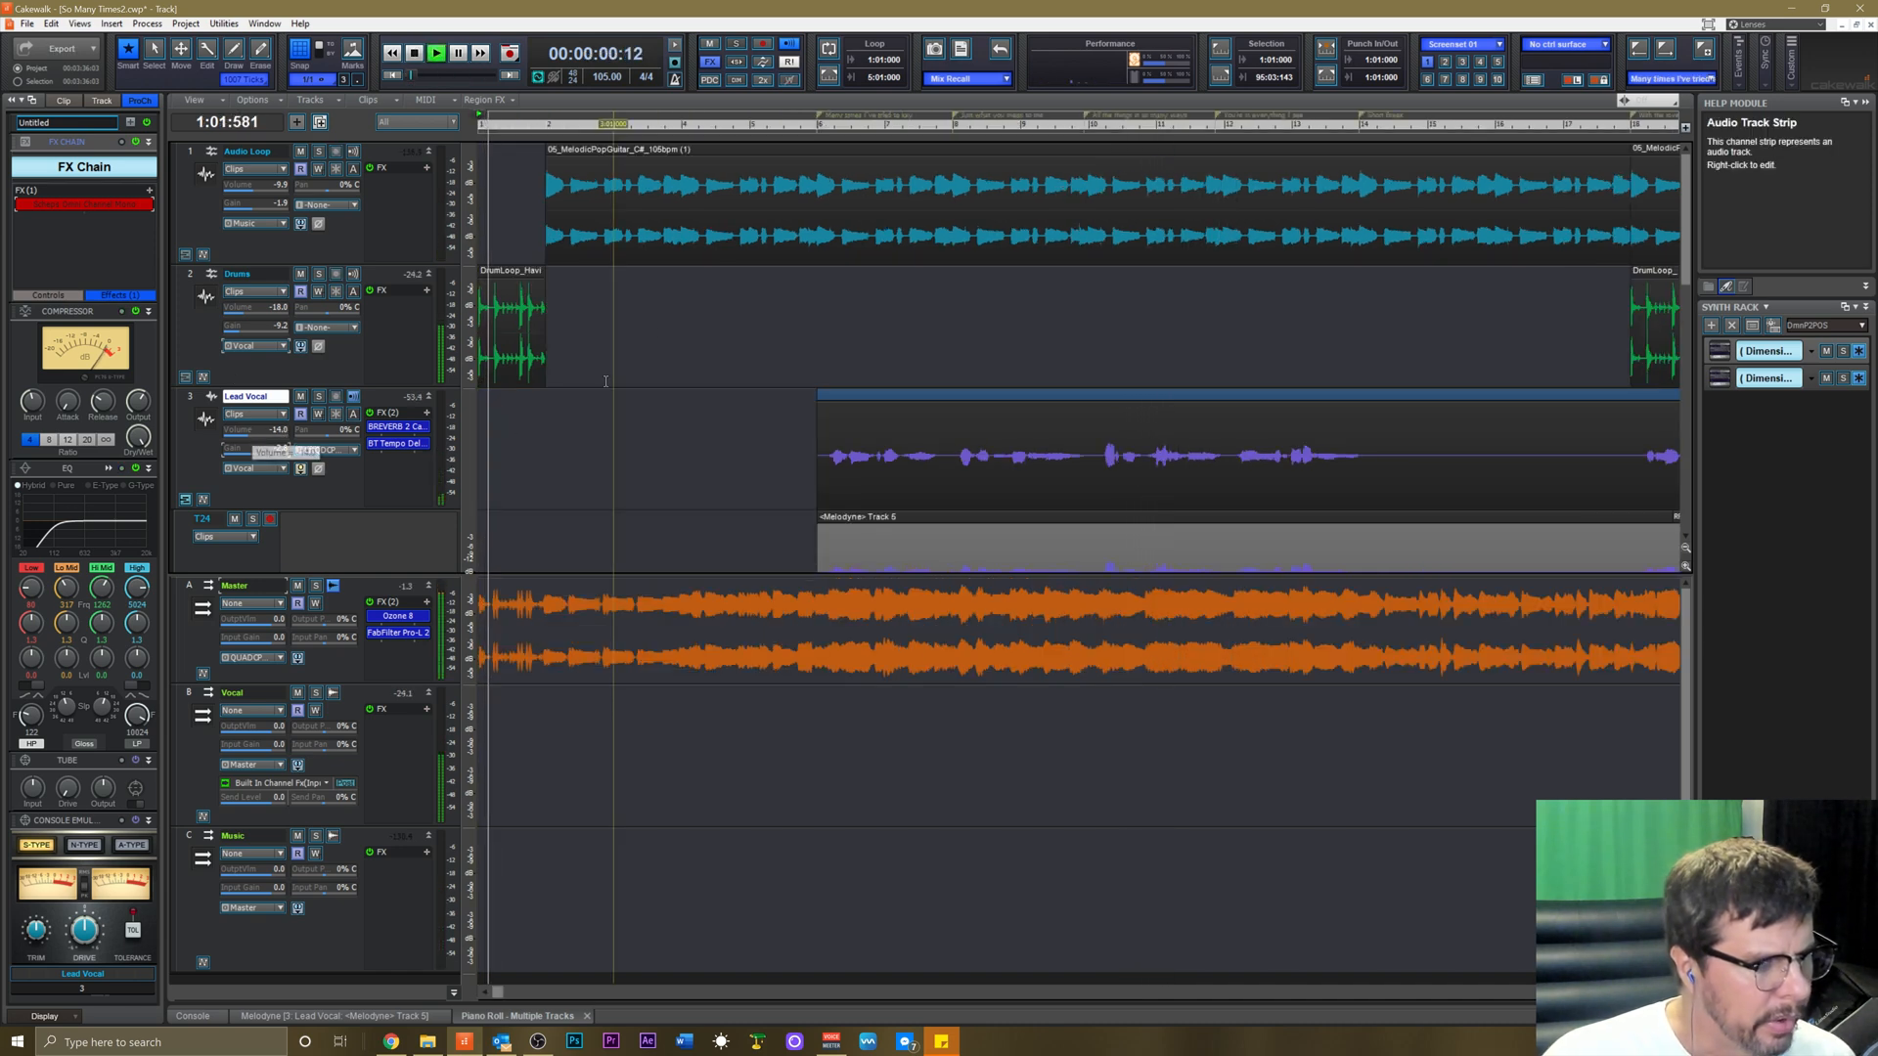
pyautogui.press('space')
pyautogui.click(783, 130)
pyautogui.press('space')
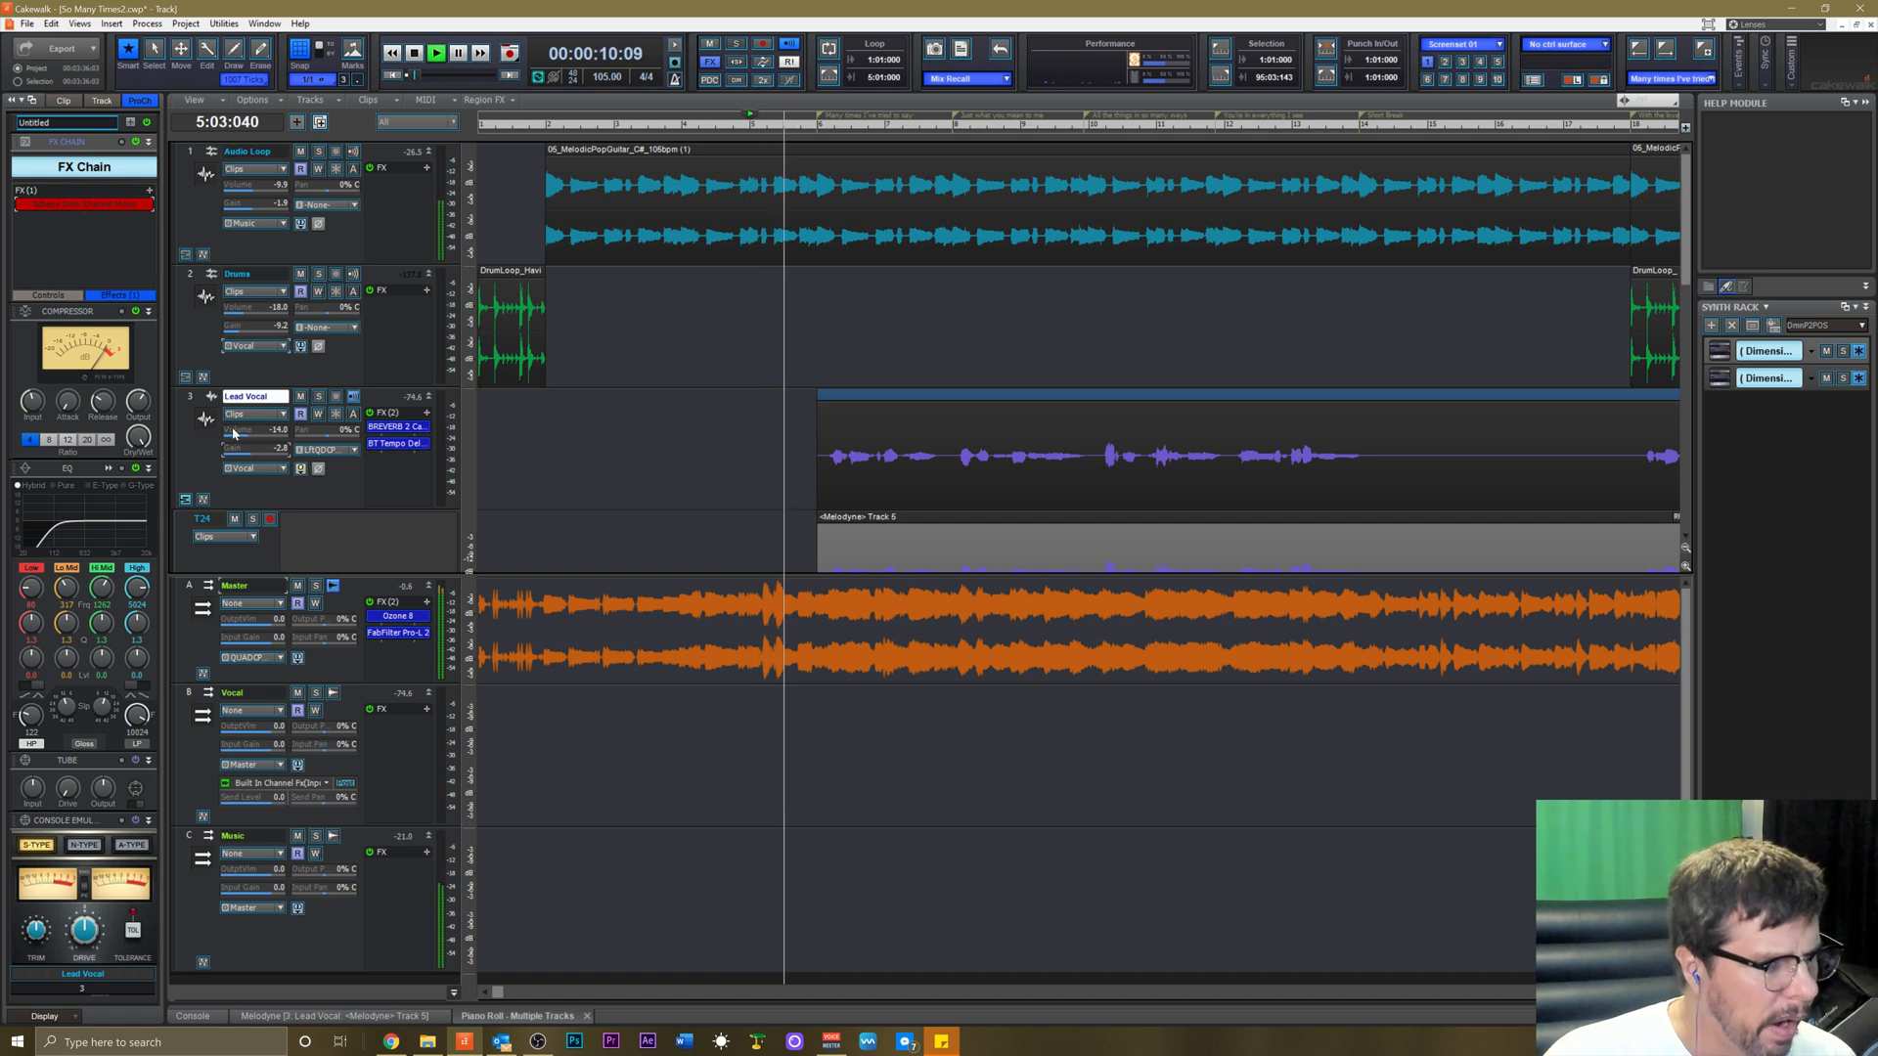
pyautogui.press('space')
pyautogui.click(45, 205)
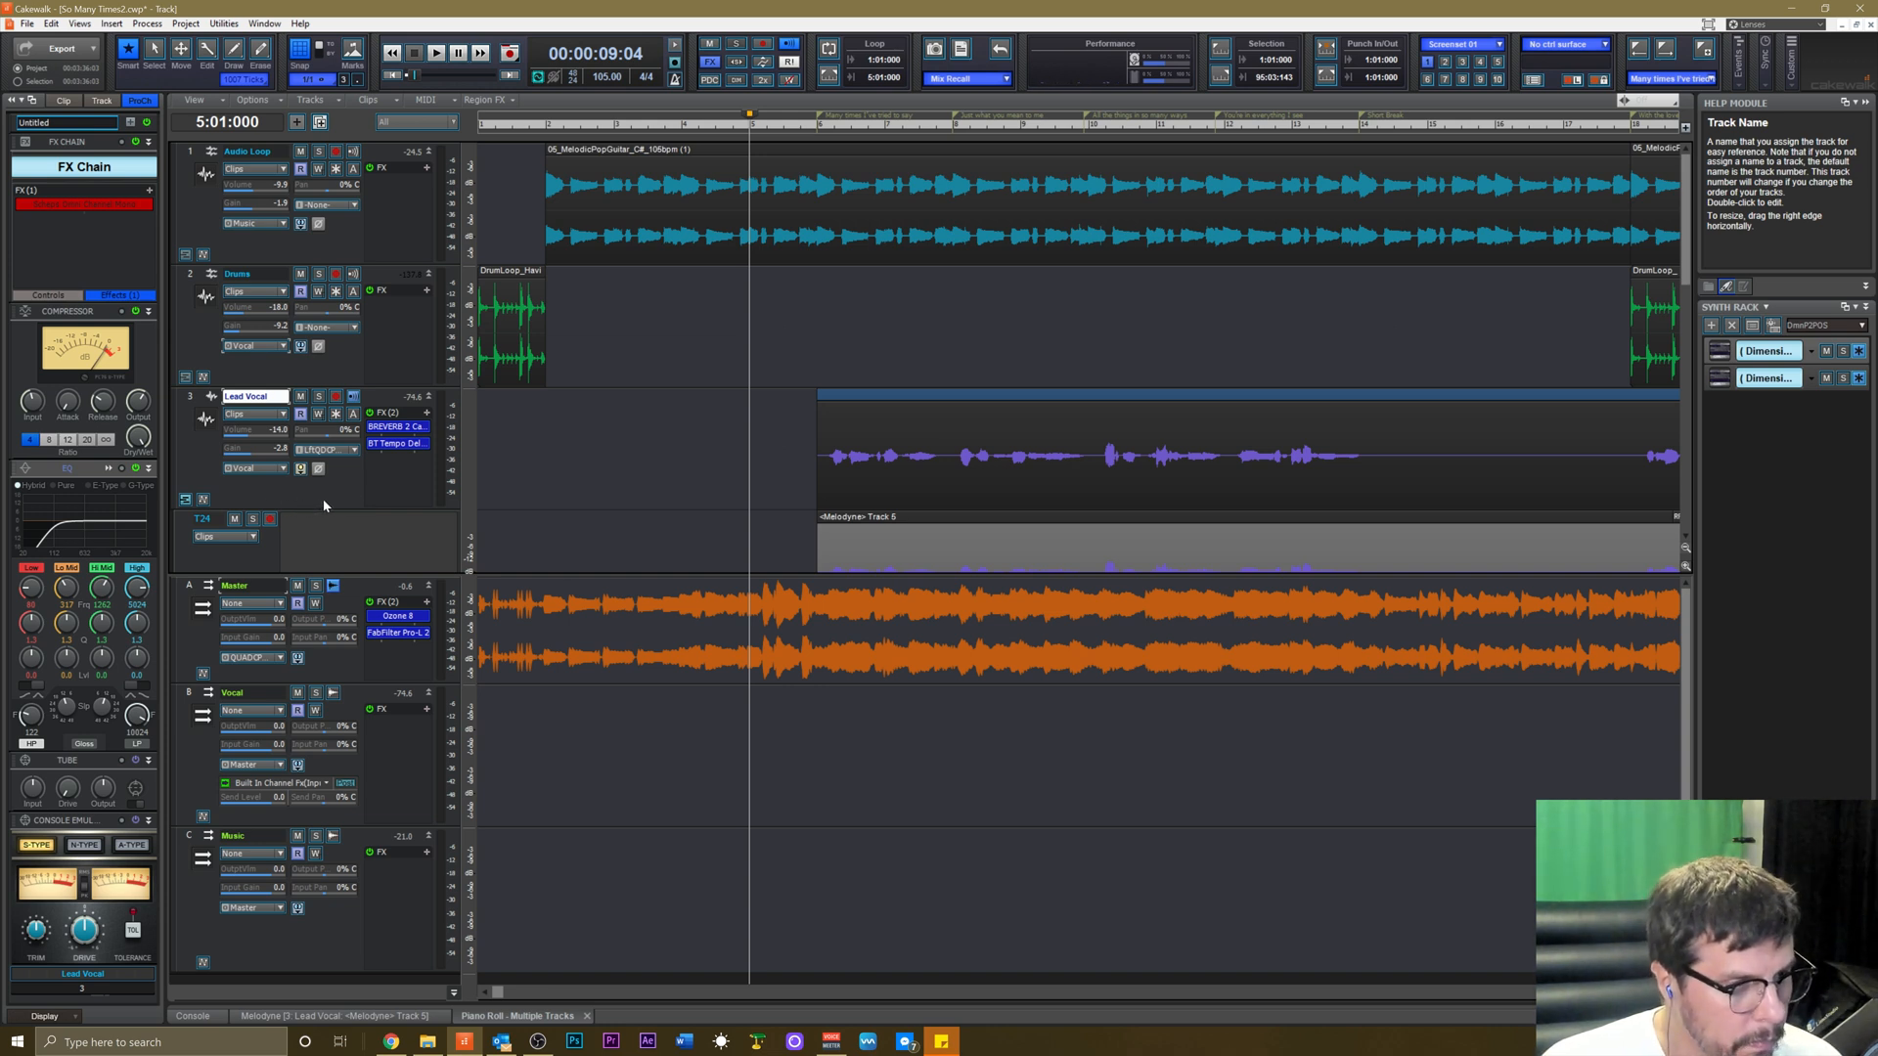
# Adjust the Lead Vocal compressor's input to about 17.3 dB while playing from measure 5.
pyautogui.press('space')
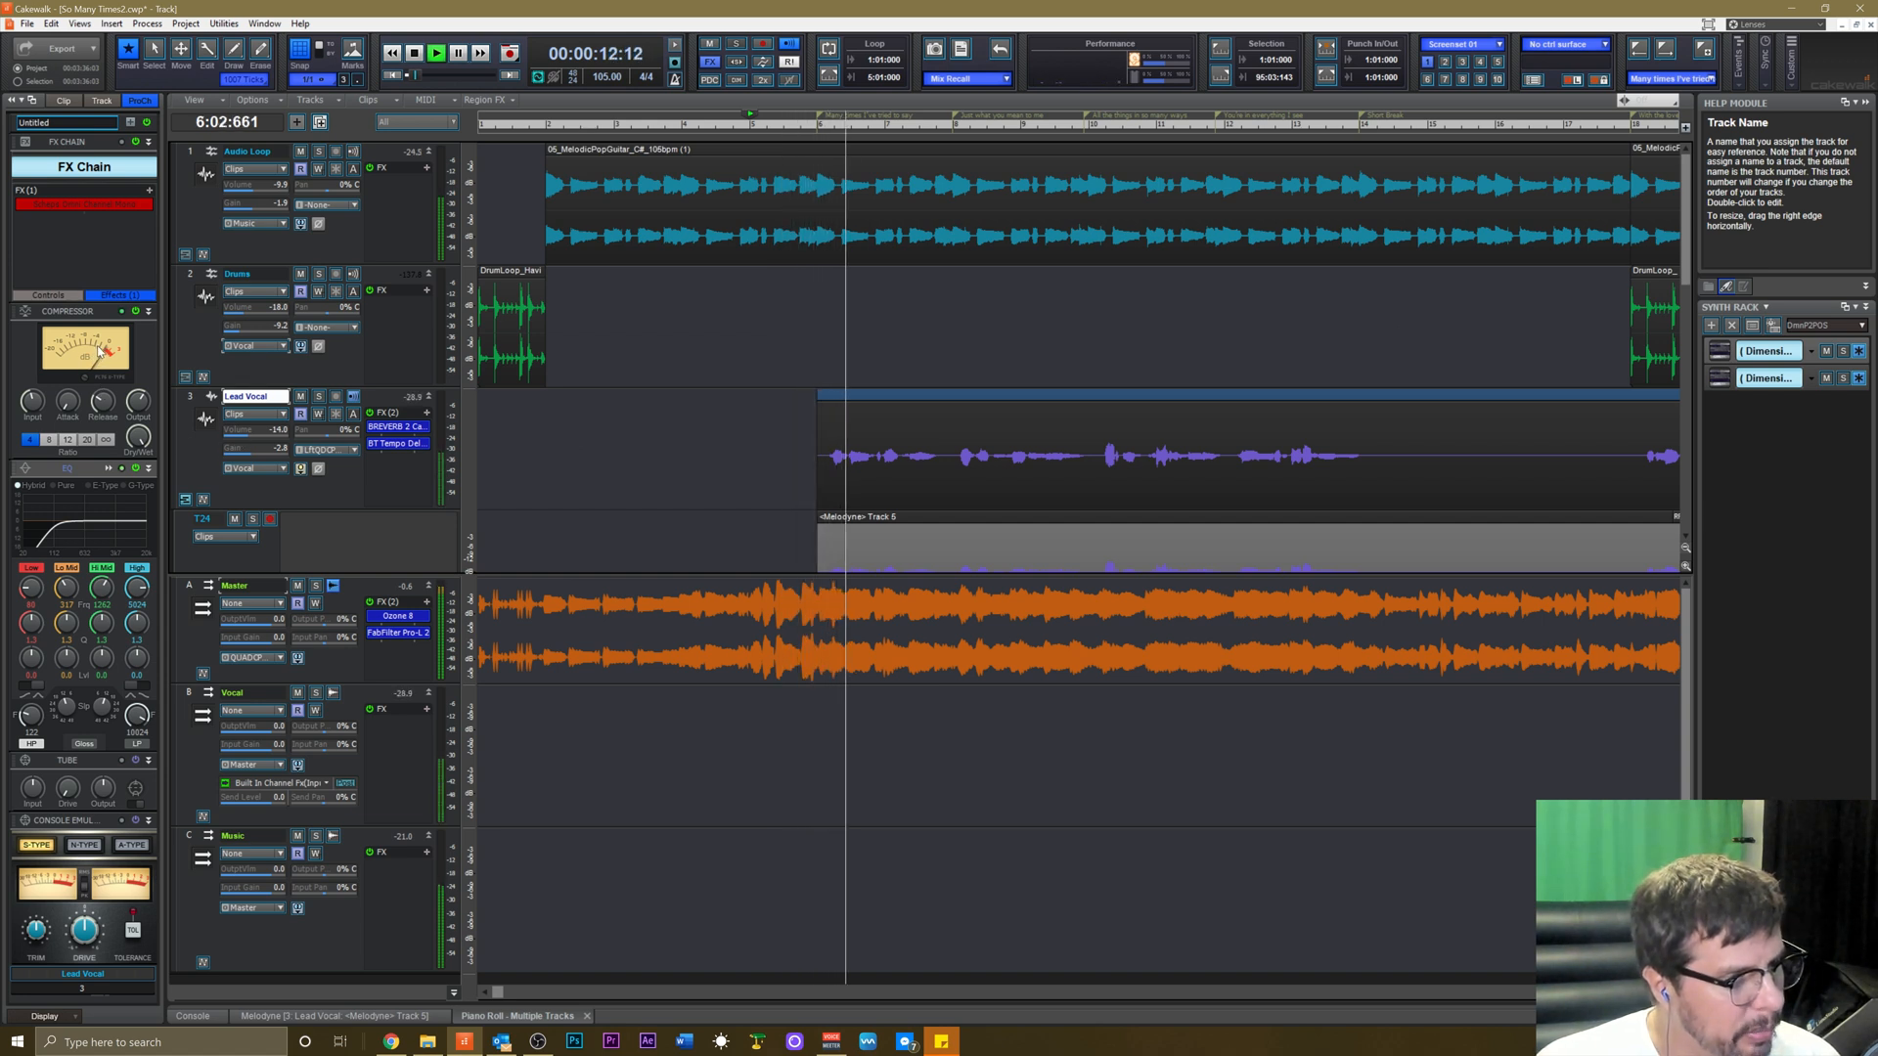
pyautogui.moveTo(32, 401)
pyautogui.mouseDown()
pyautogui.moveTo(33, 376)
pyautogui.moveTo(29, 408)
pyautogui.mouseUp()
pyautogui.press('space')
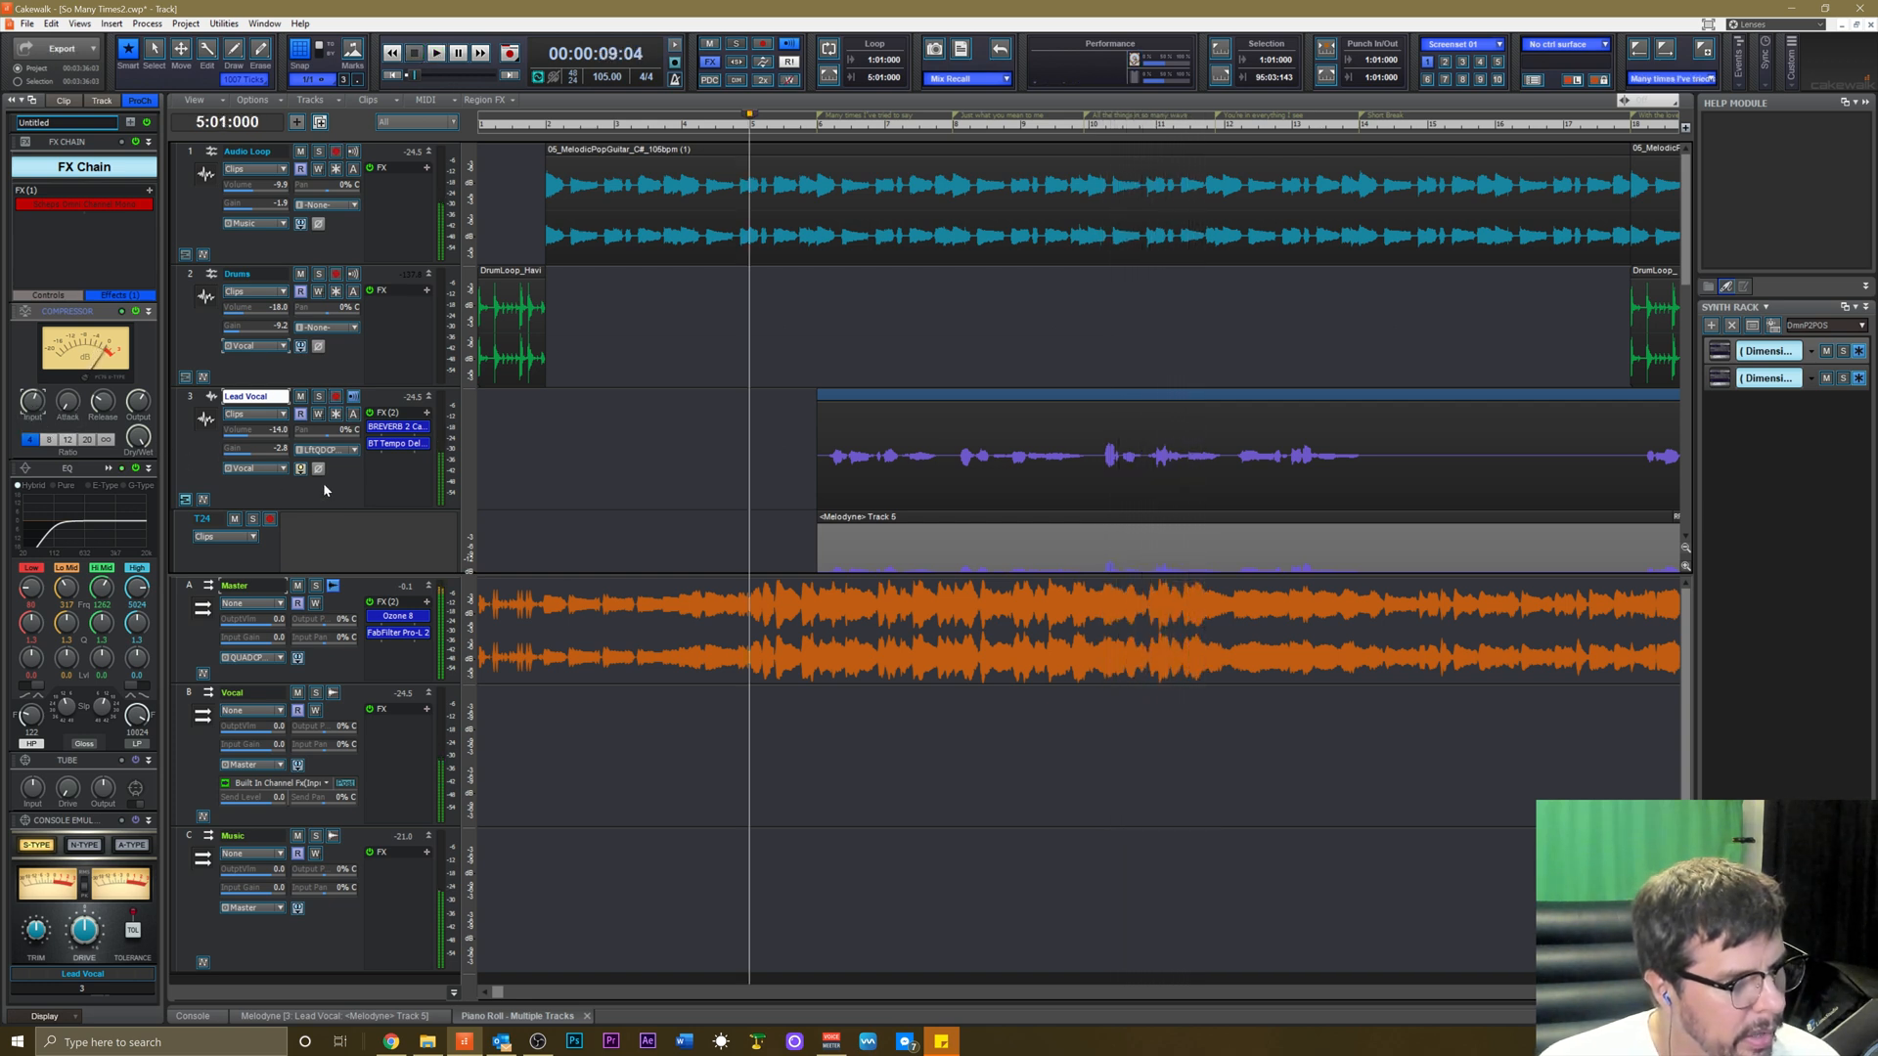
# Insert the Waves Vocal Rider Mono plug-in ahead of BREVERB 2 in the Lead Vocal's FX rack.
pyautogui.rightClick(397, 433)
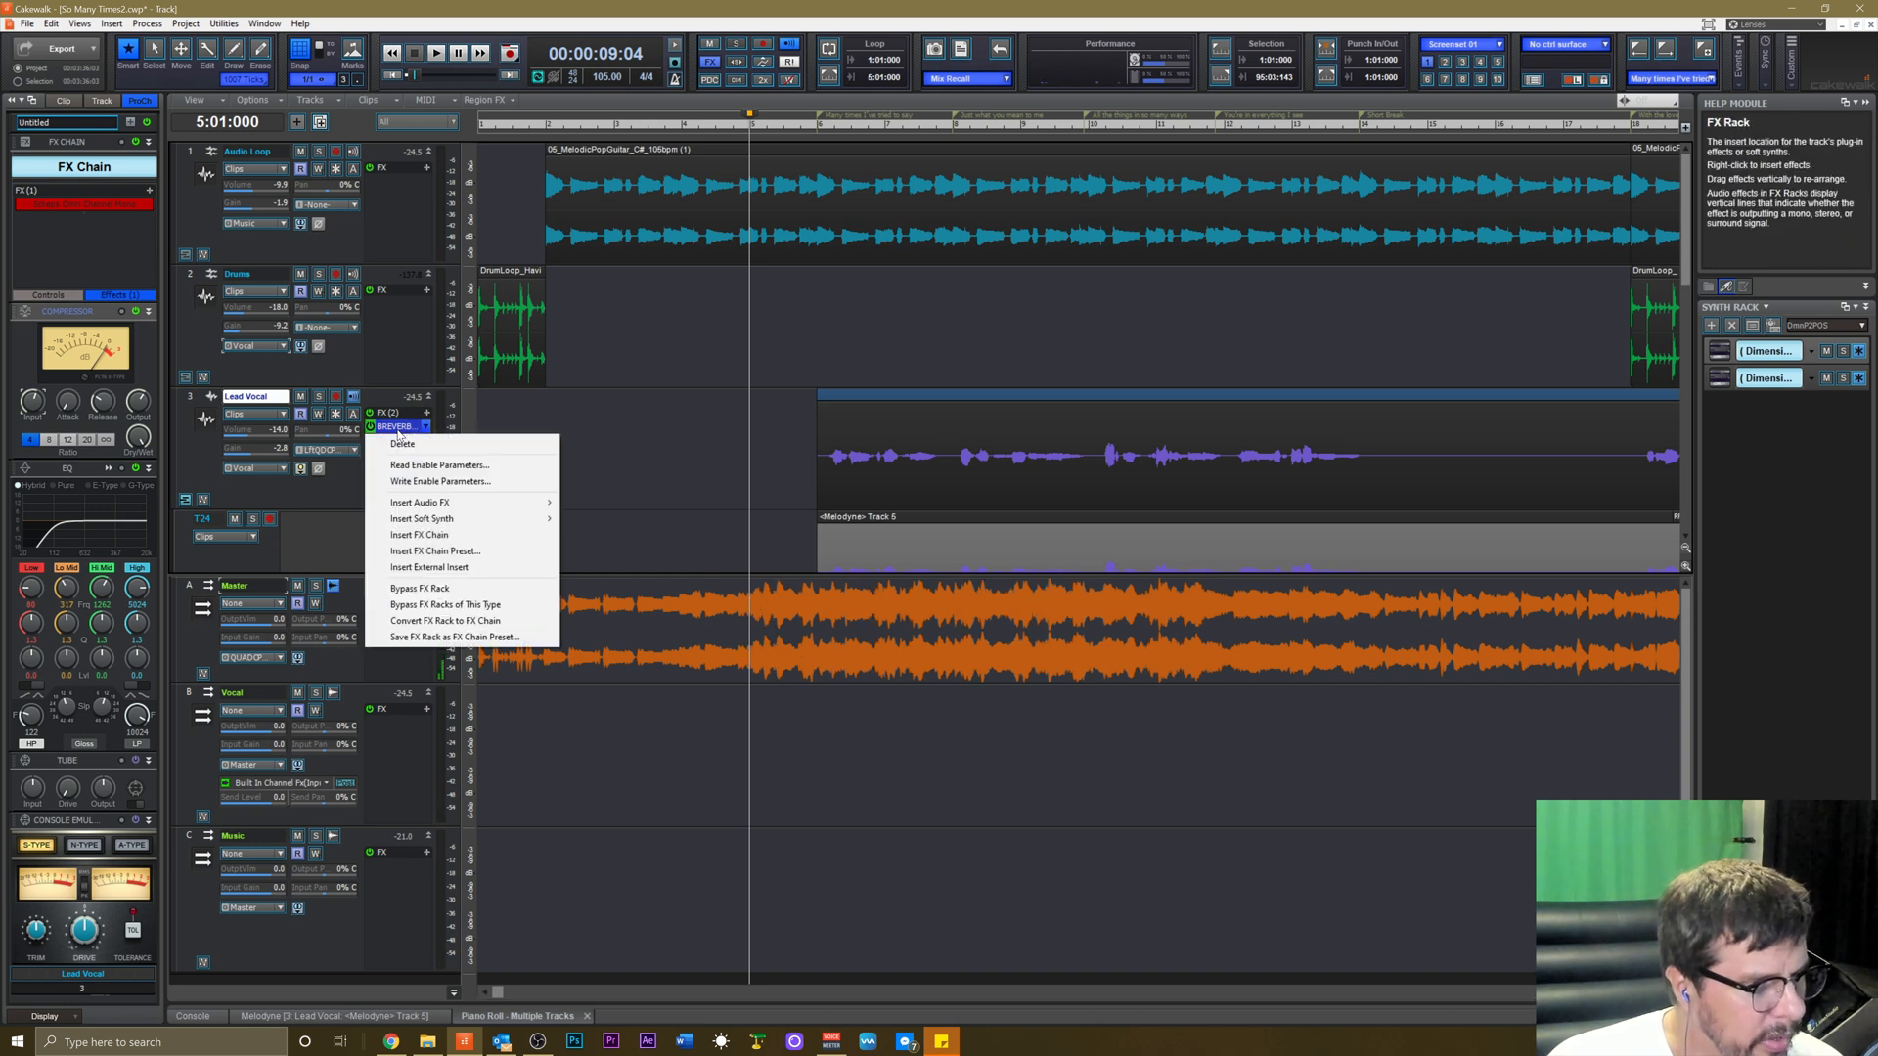
pyautogui.moveTo(431, 502)
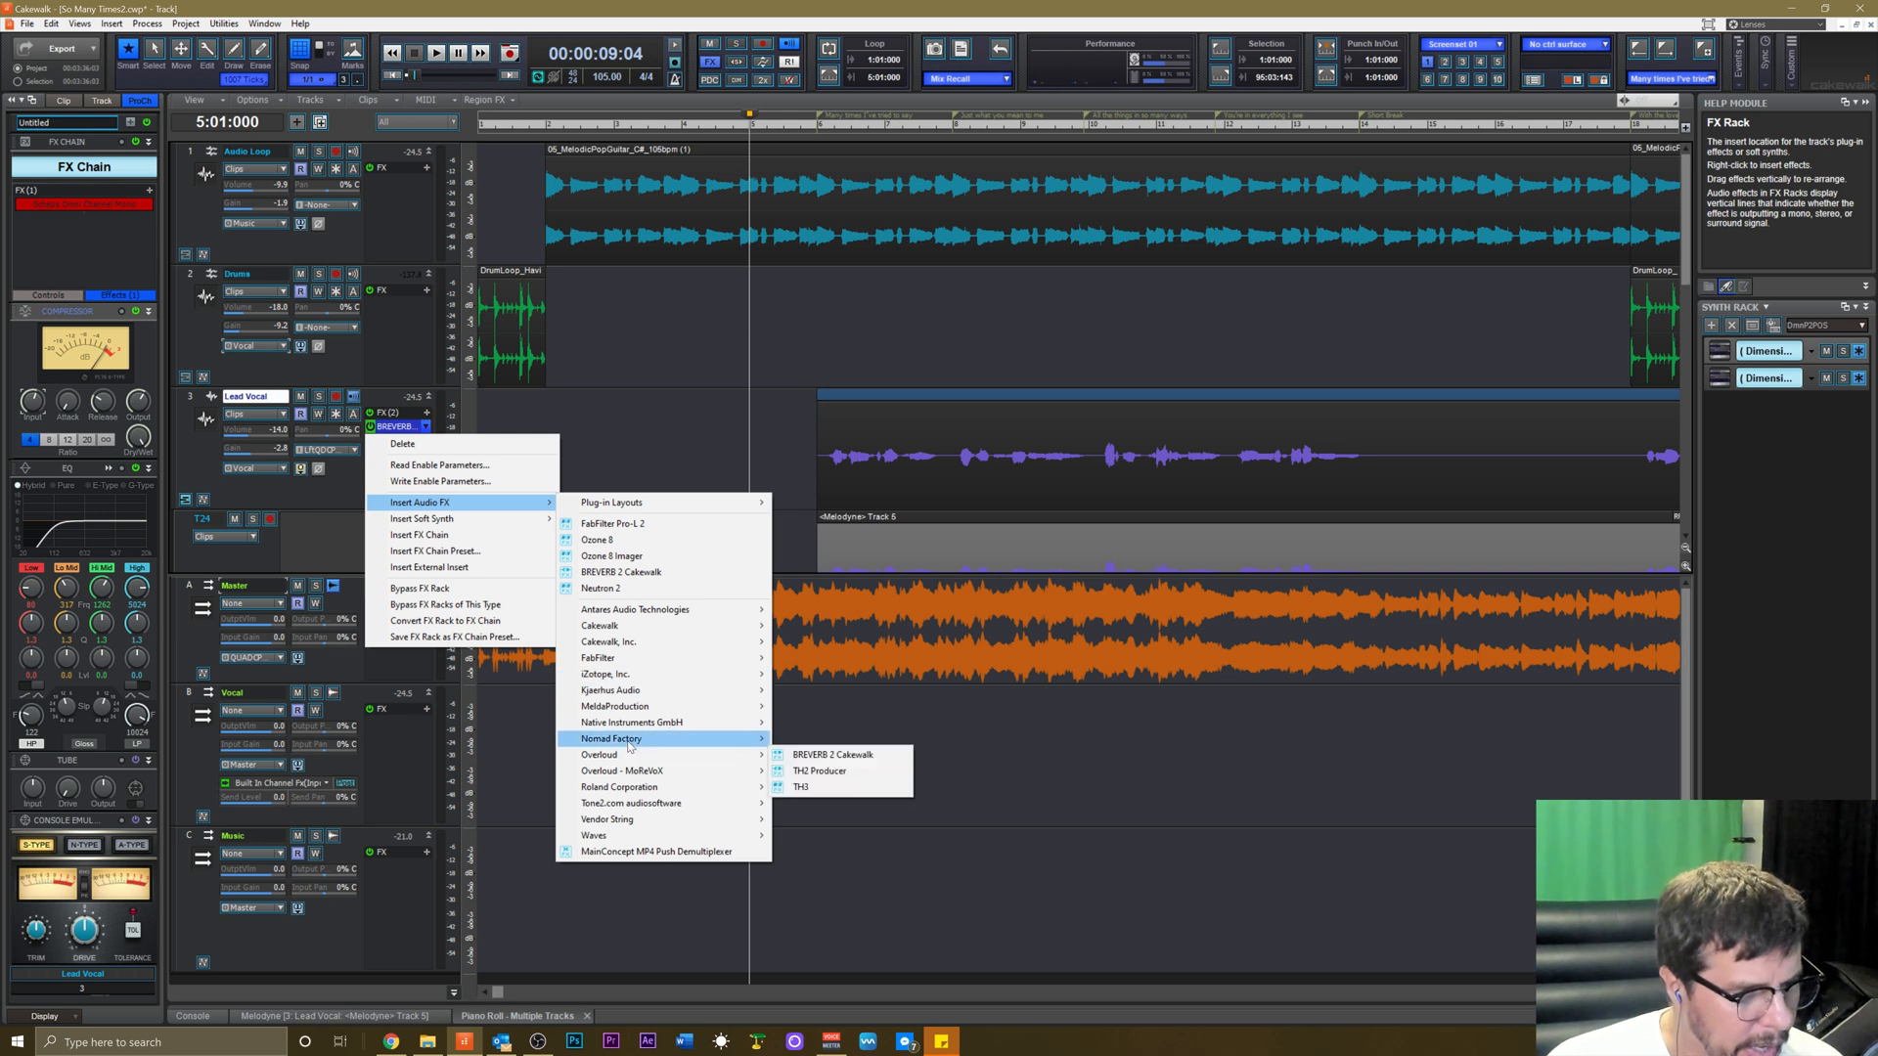
pyautogui.moveTo(622, 841)
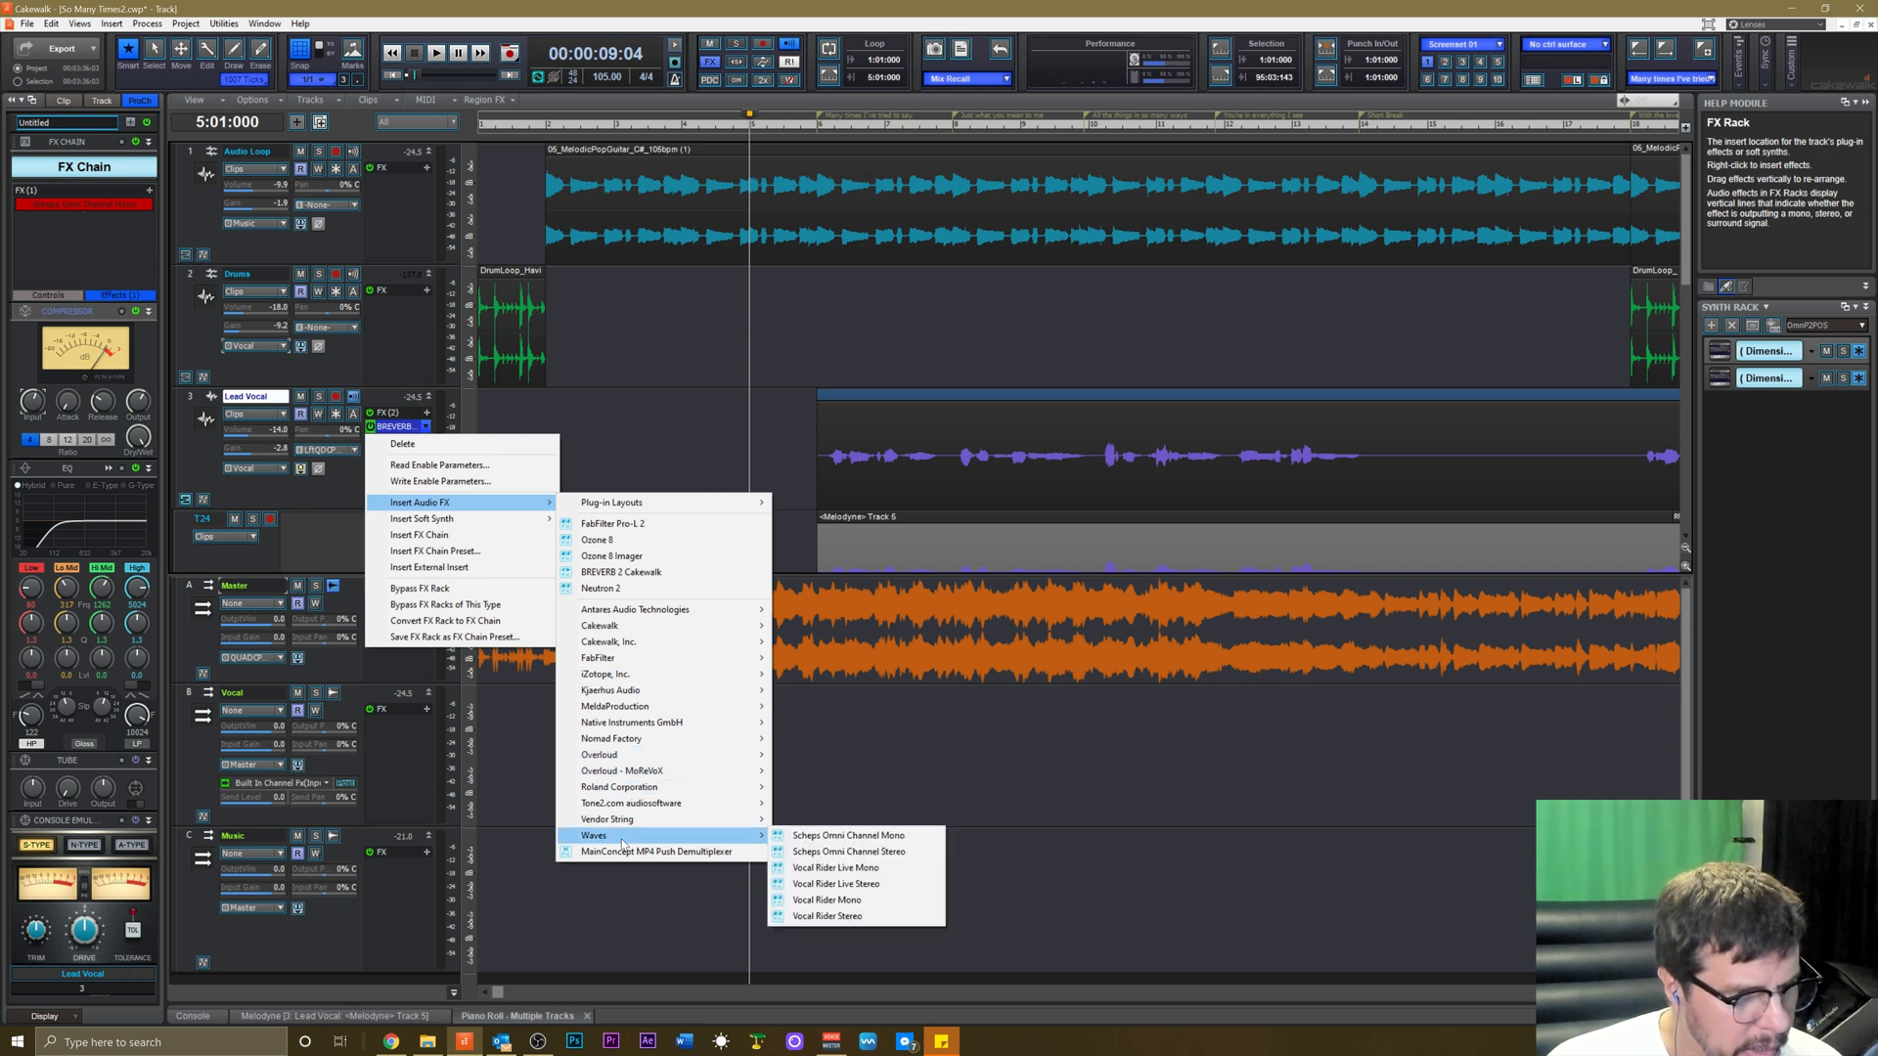
pyautogui.click(844, 900)
# Raise Vocal Rider's target level slightly during playback and minimize the plug-in window.
pyautogui.press('space')
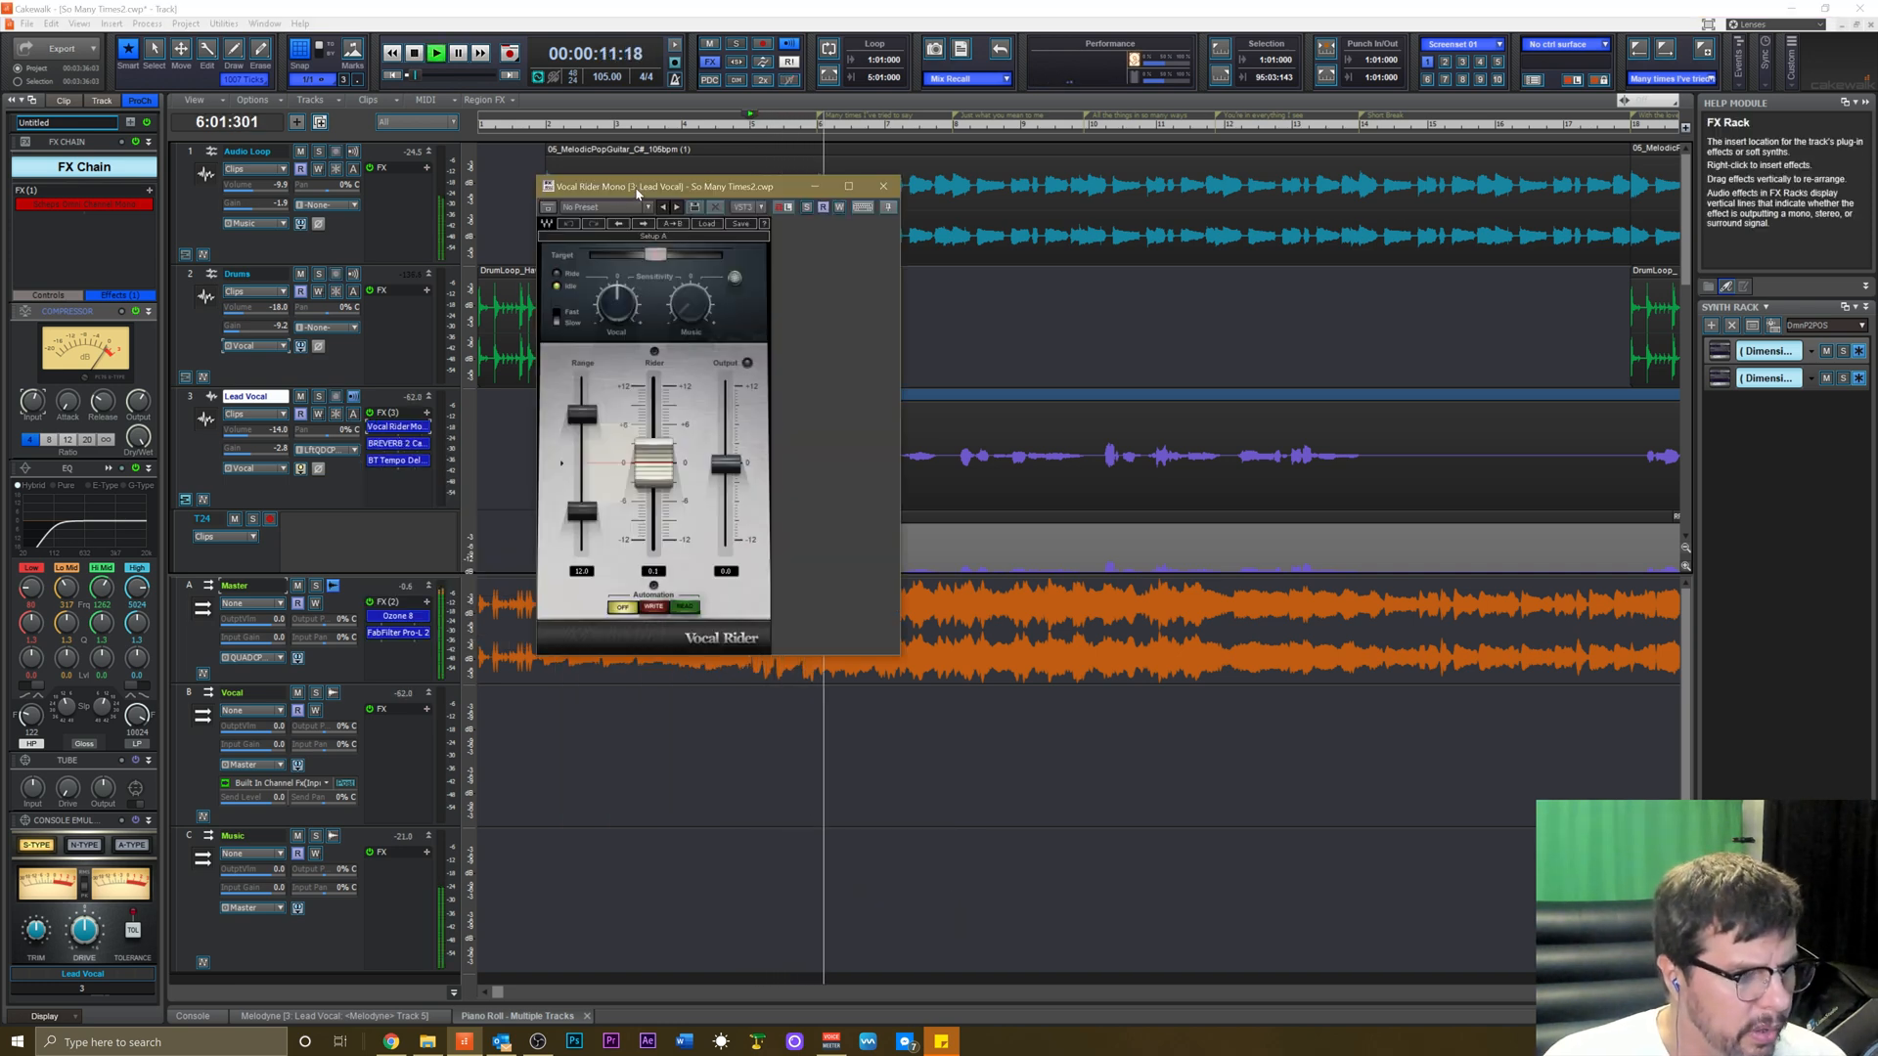
pyautogui.moveTo(632, 193); pyautogui.dragTo(600, 230)
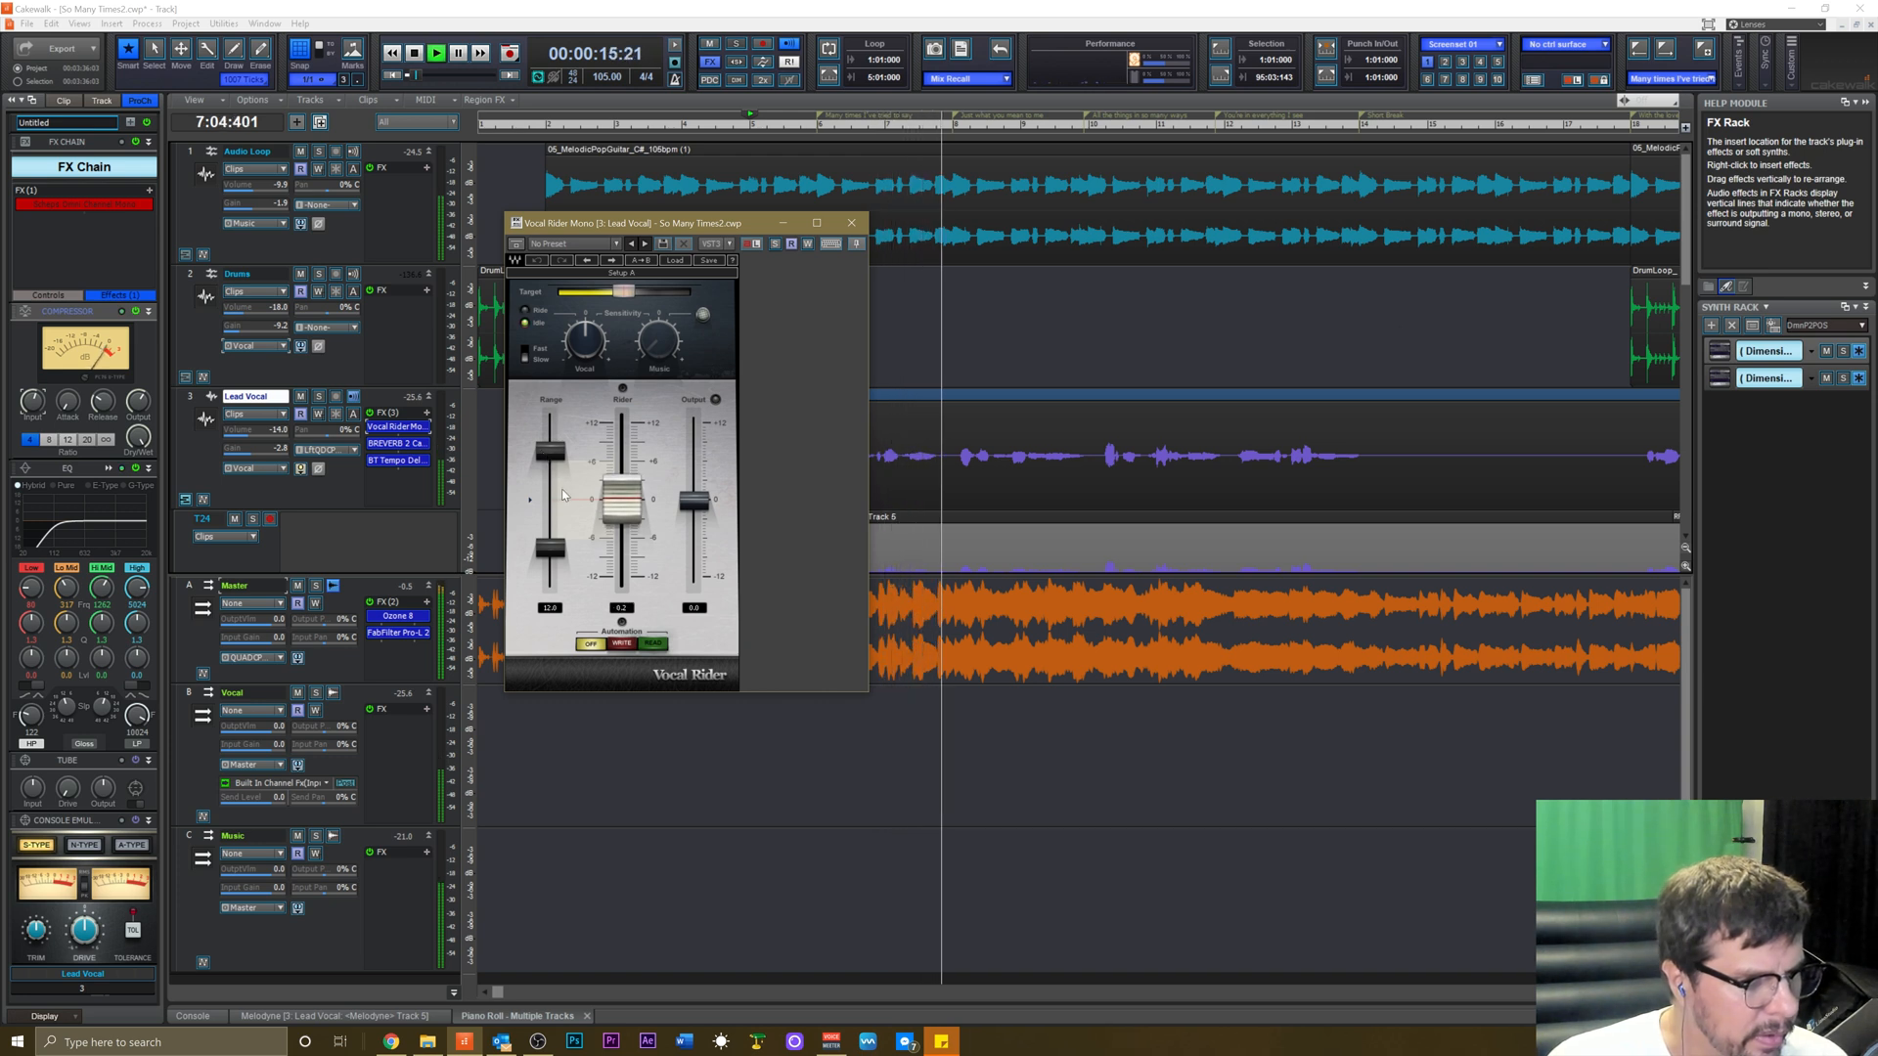
pyautogui.moveTo(624, 293); pyautogui.dragTo(627, 292)
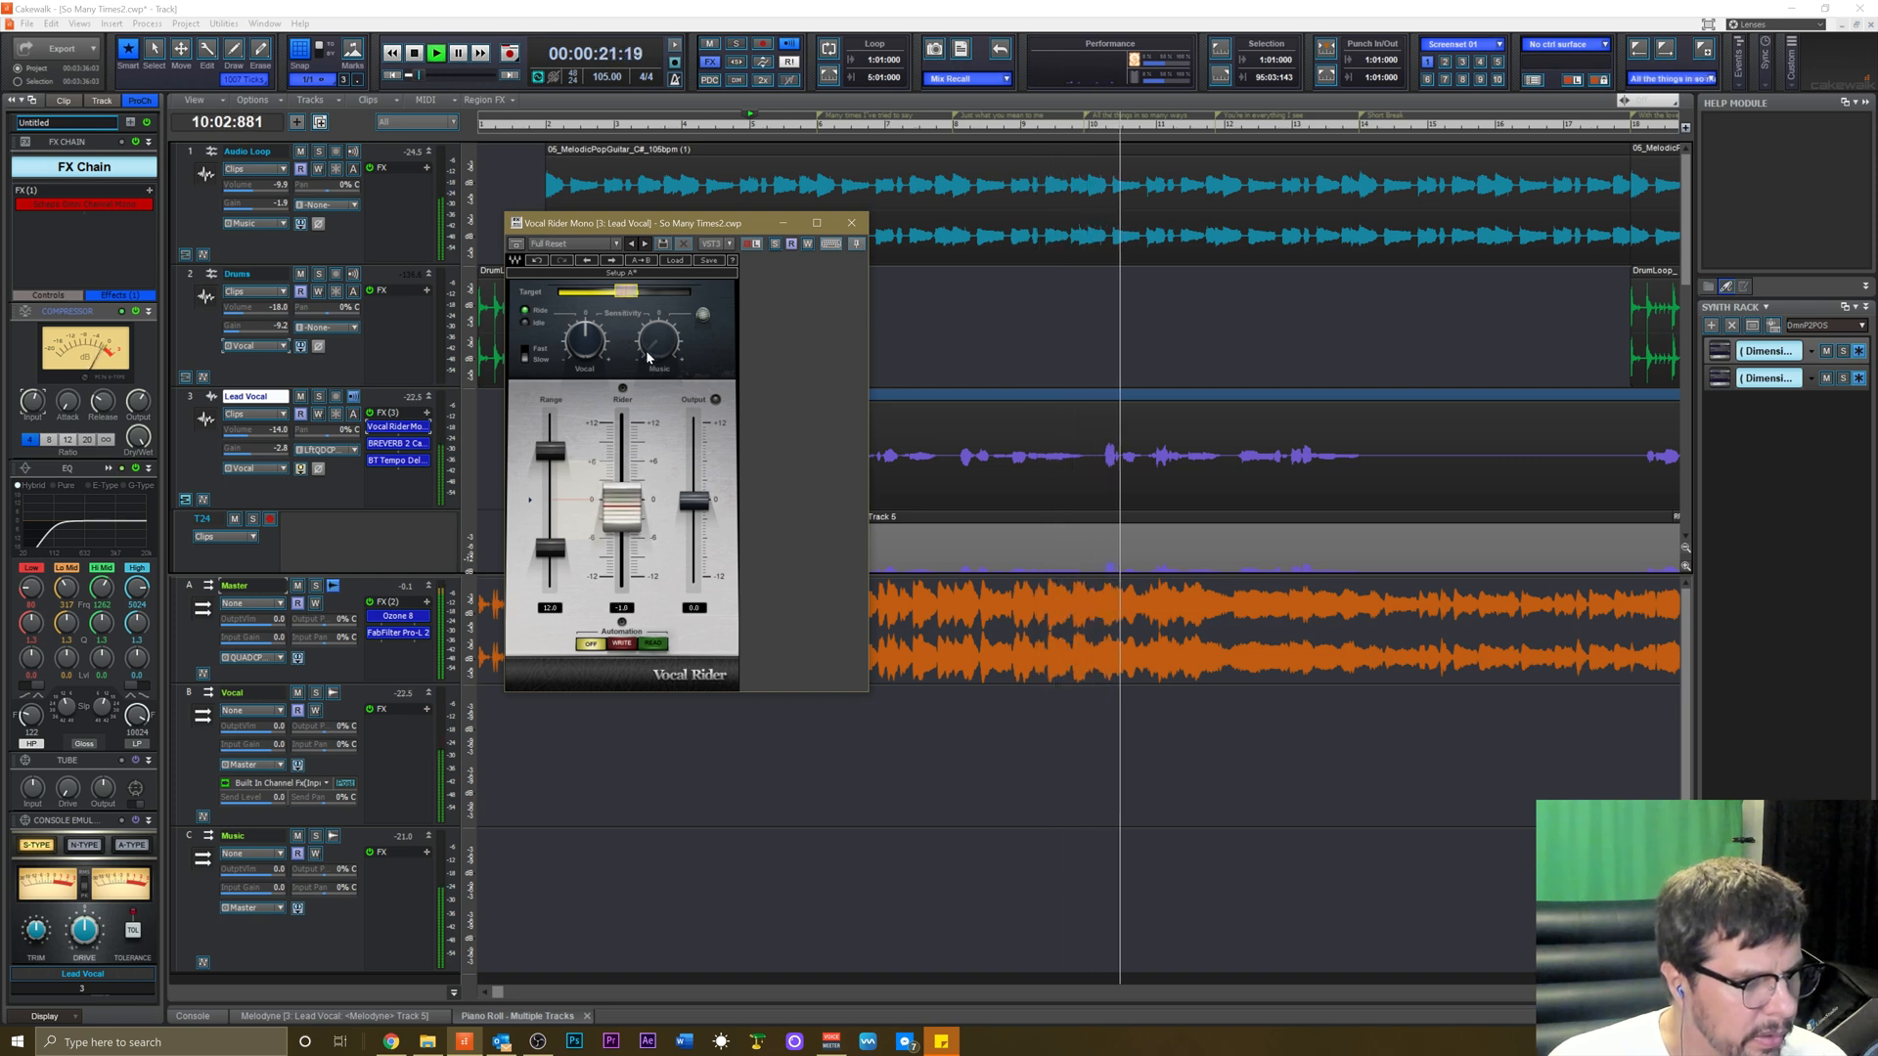
pyautogui.click(783, 223)
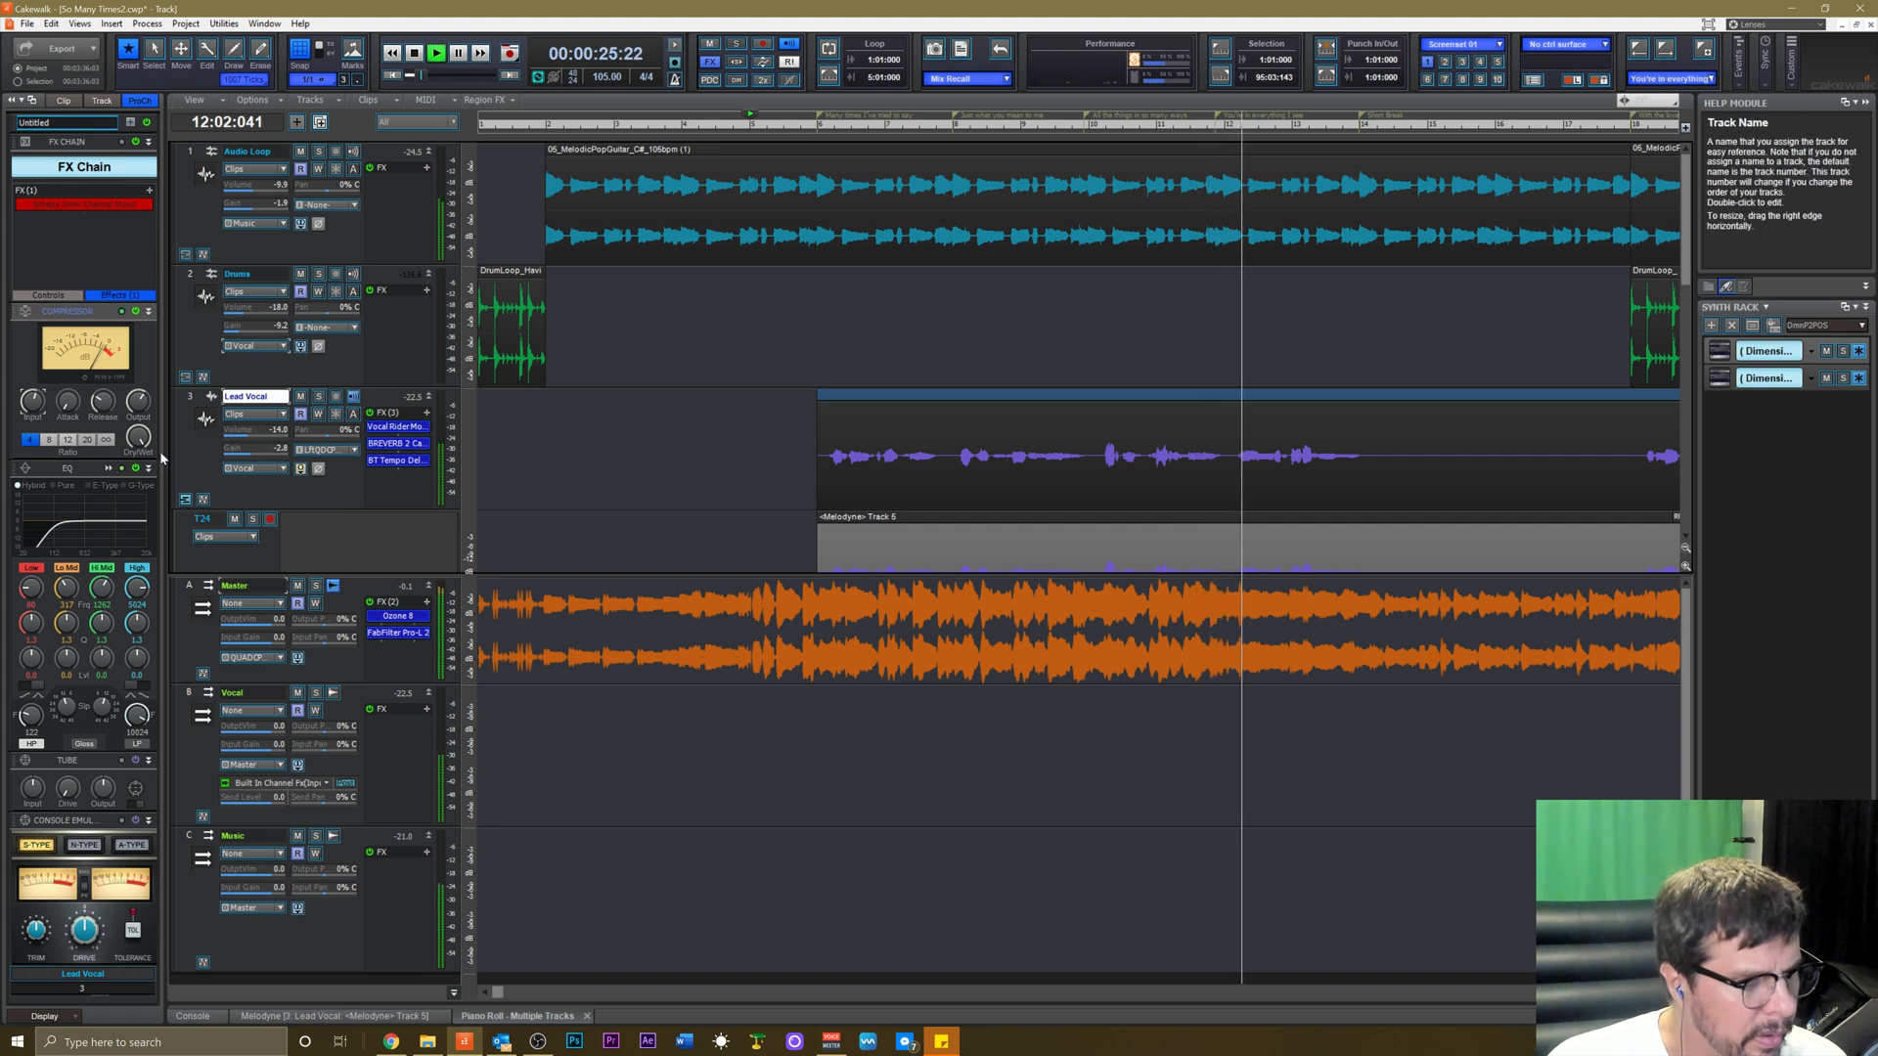
# Raise the Lead Vocal input gain to 1.5 dB and fine-tune its compressor input while playing from measure 5.
pyautogui.moveTo(32, 401)
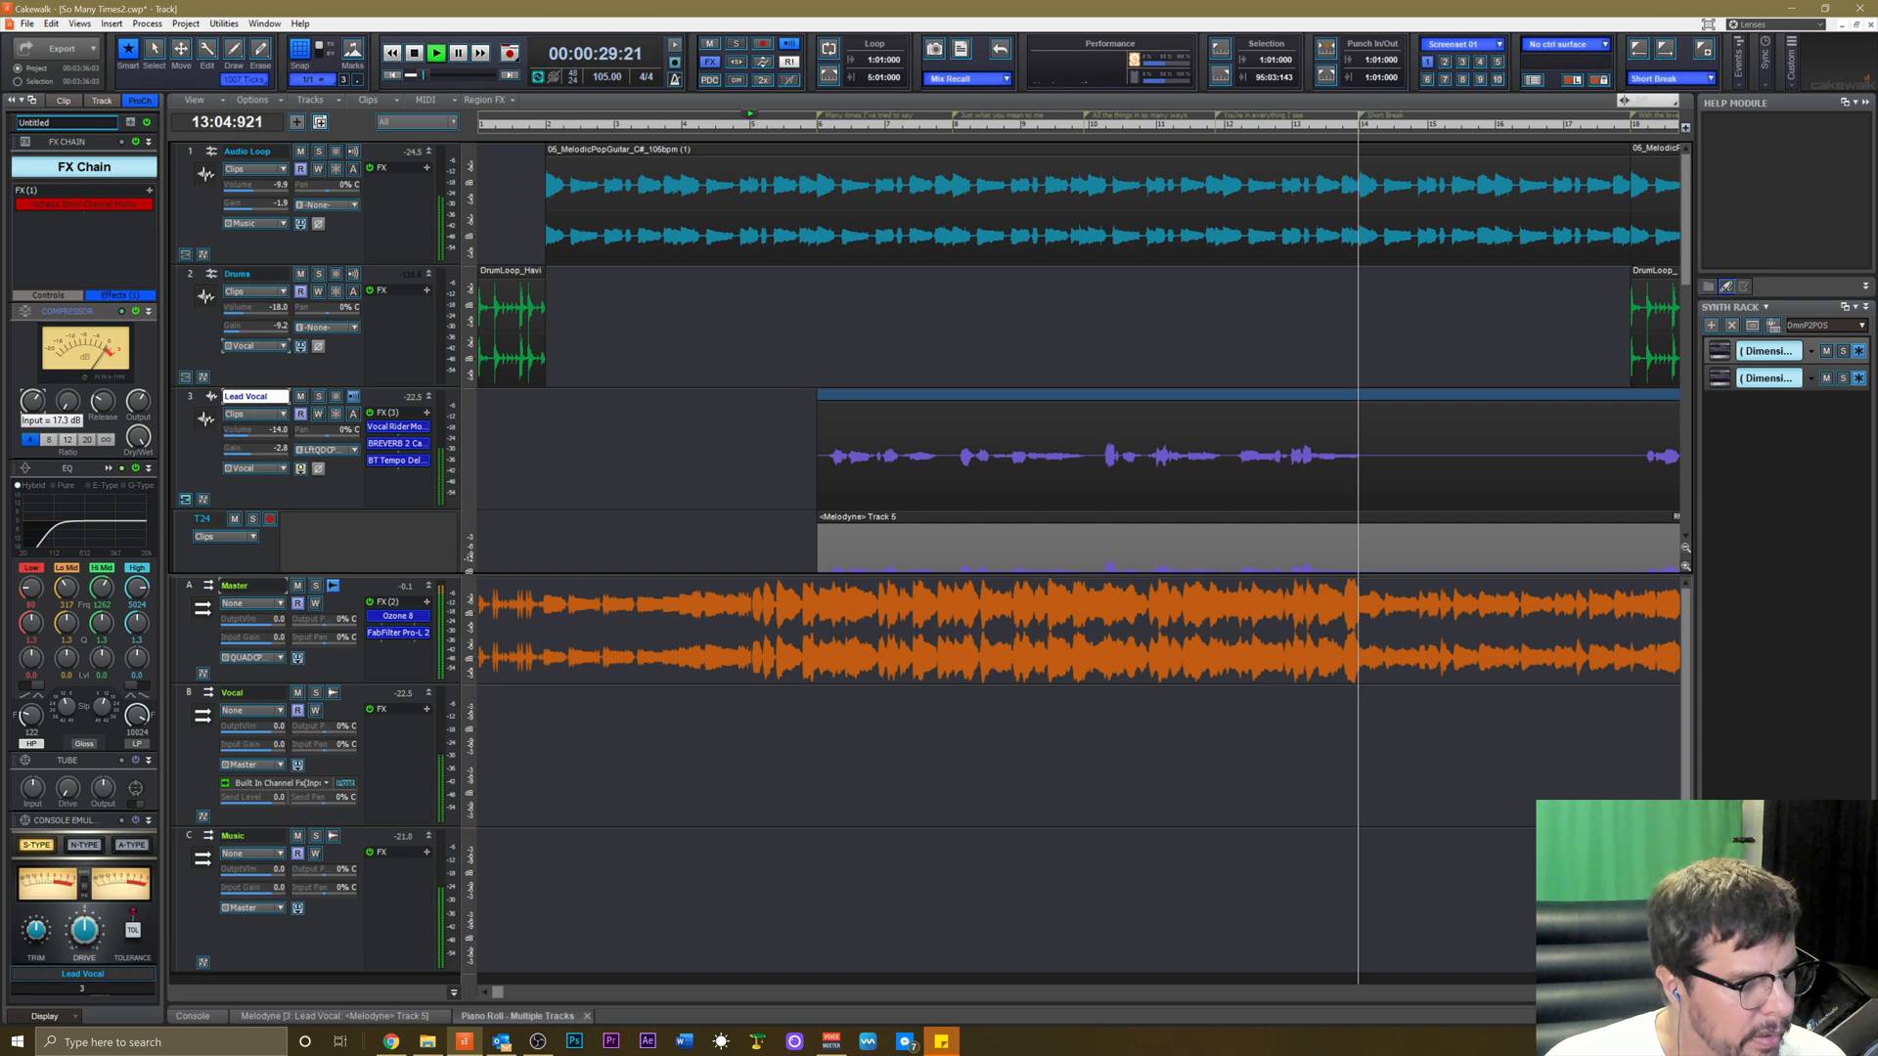
pyautogui.press('space')
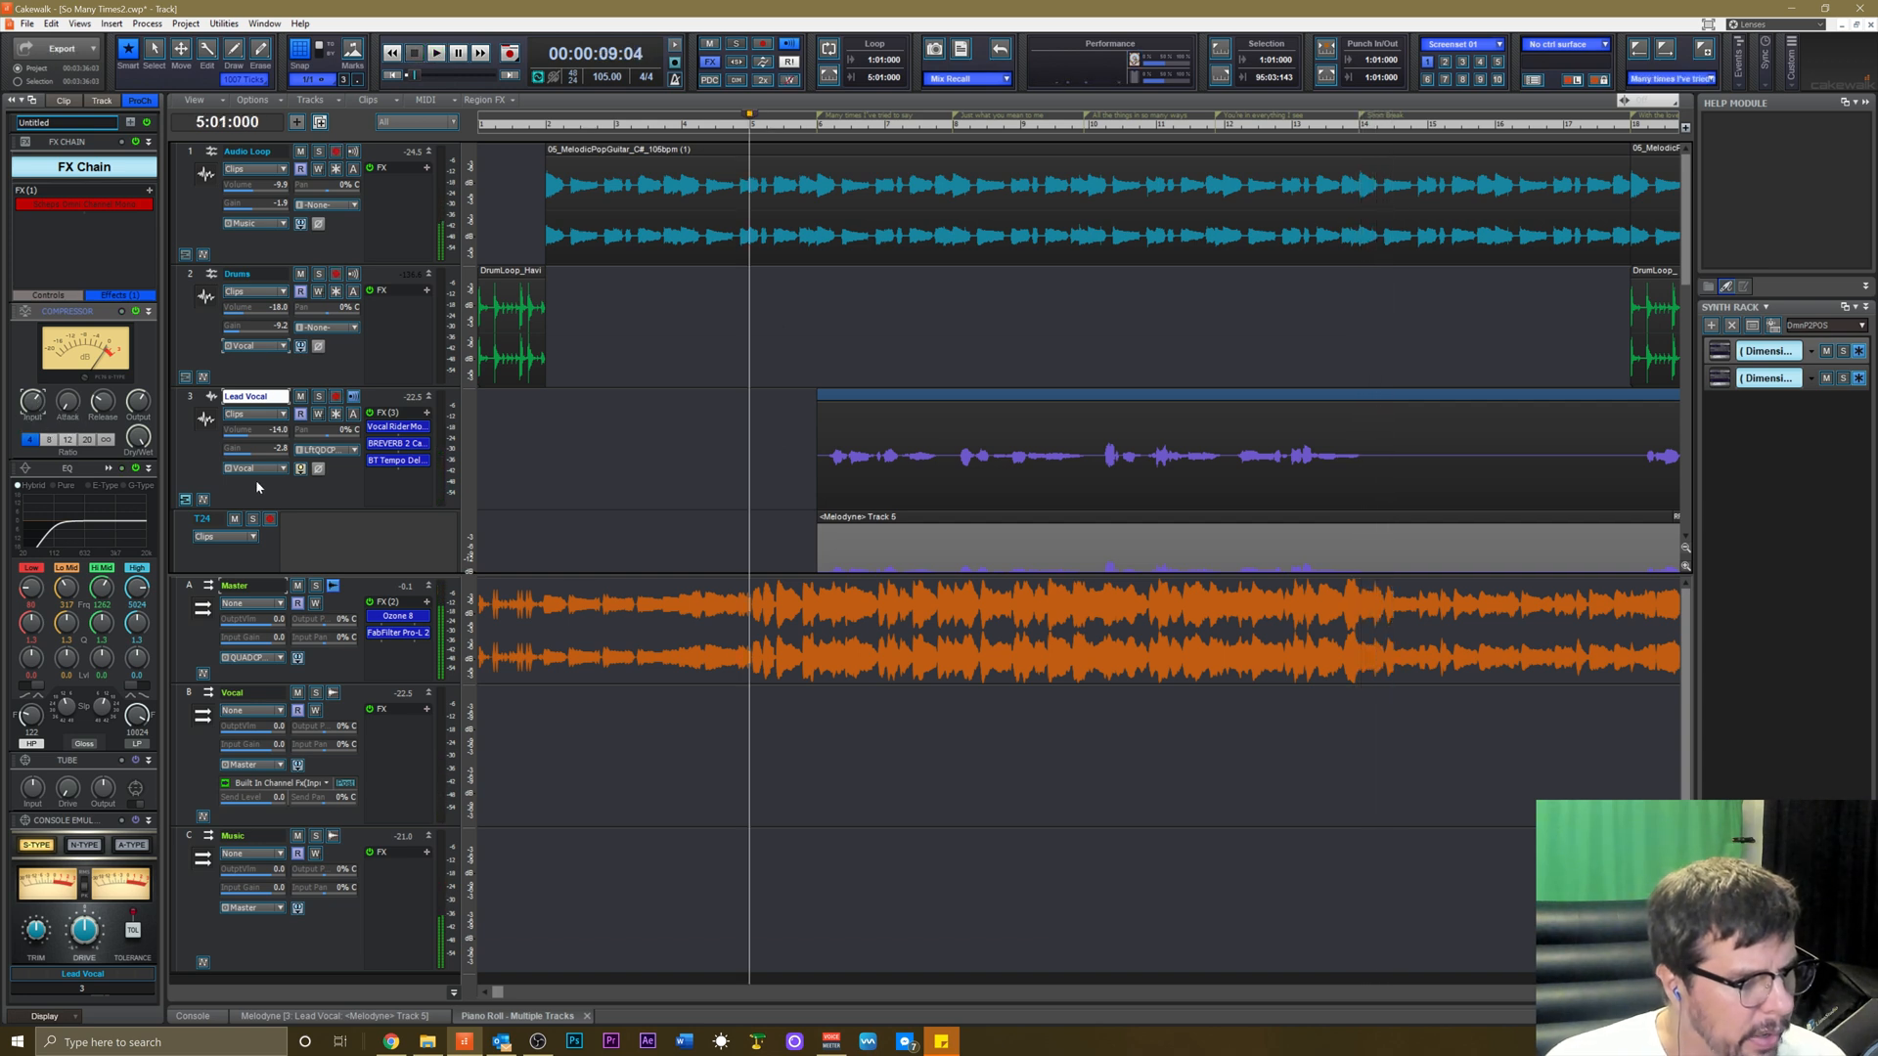
pyautogui.press('space')
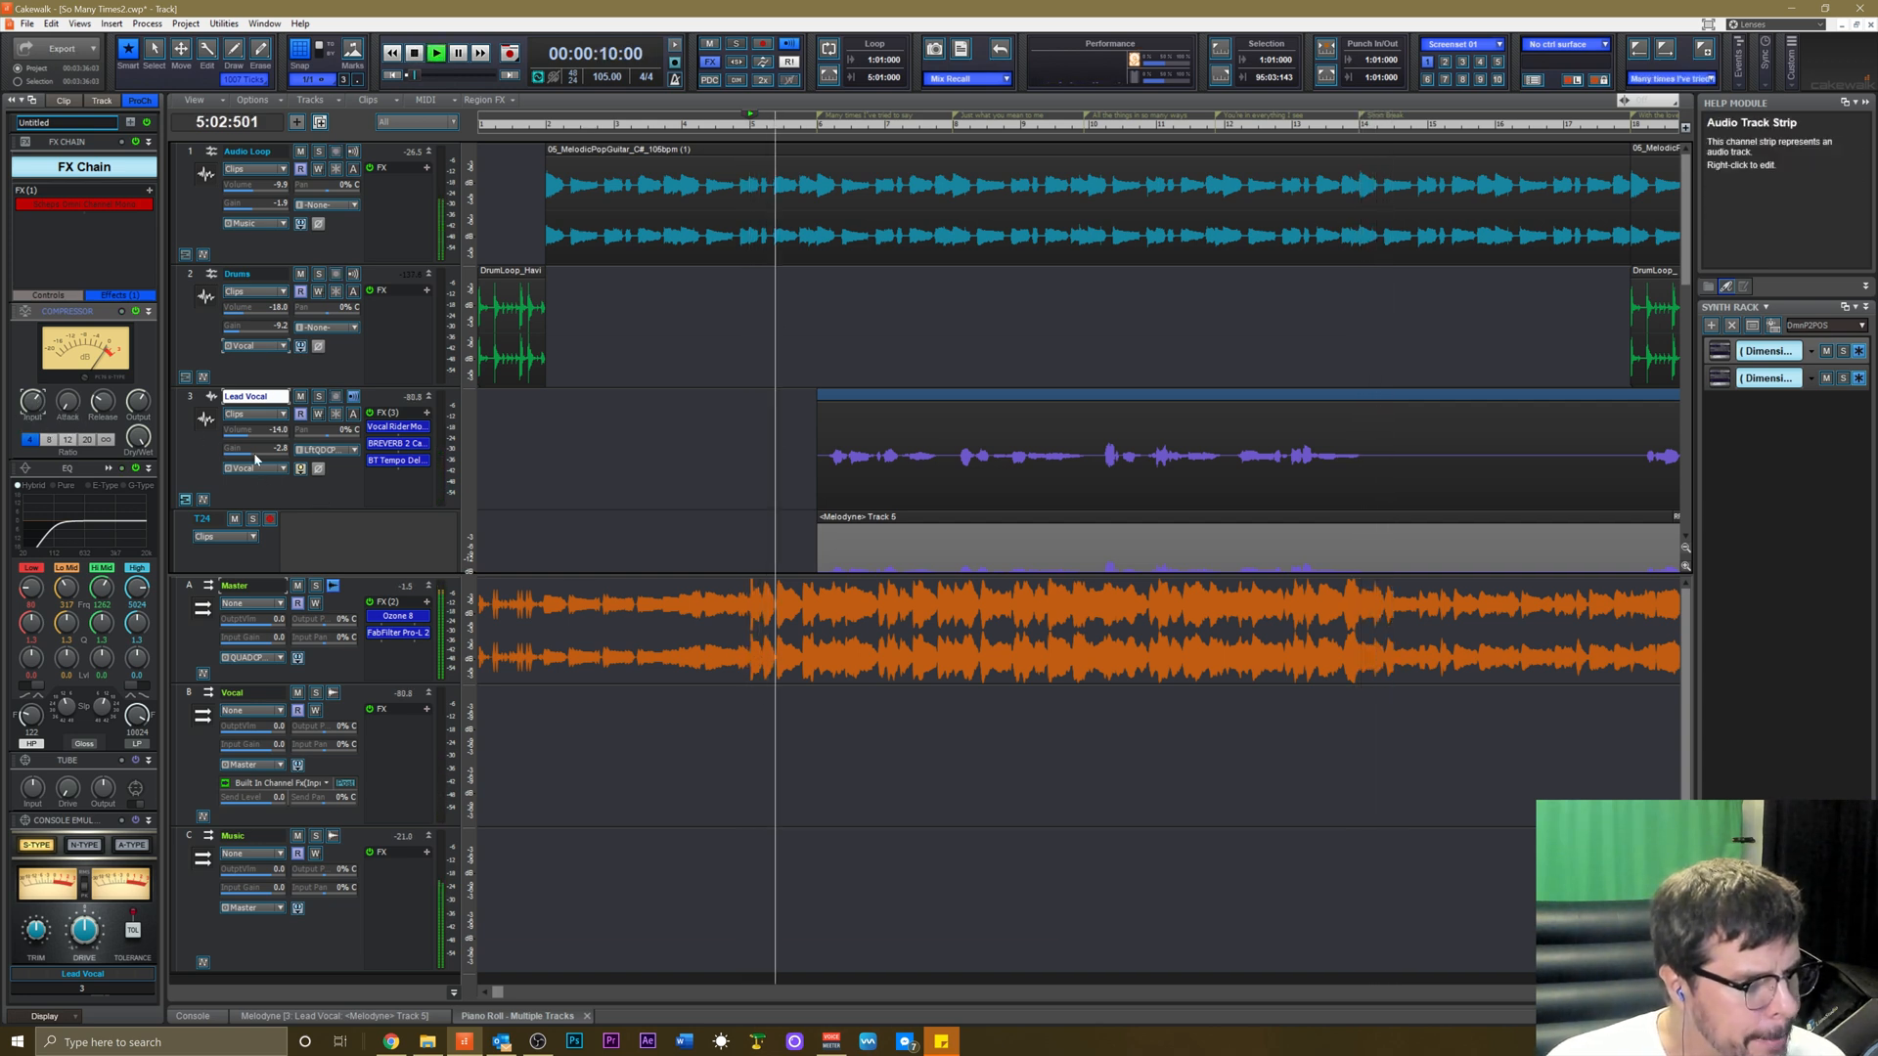
pyautogui.moveTo(252, 452); pyautogui.dragTo(260, 452)
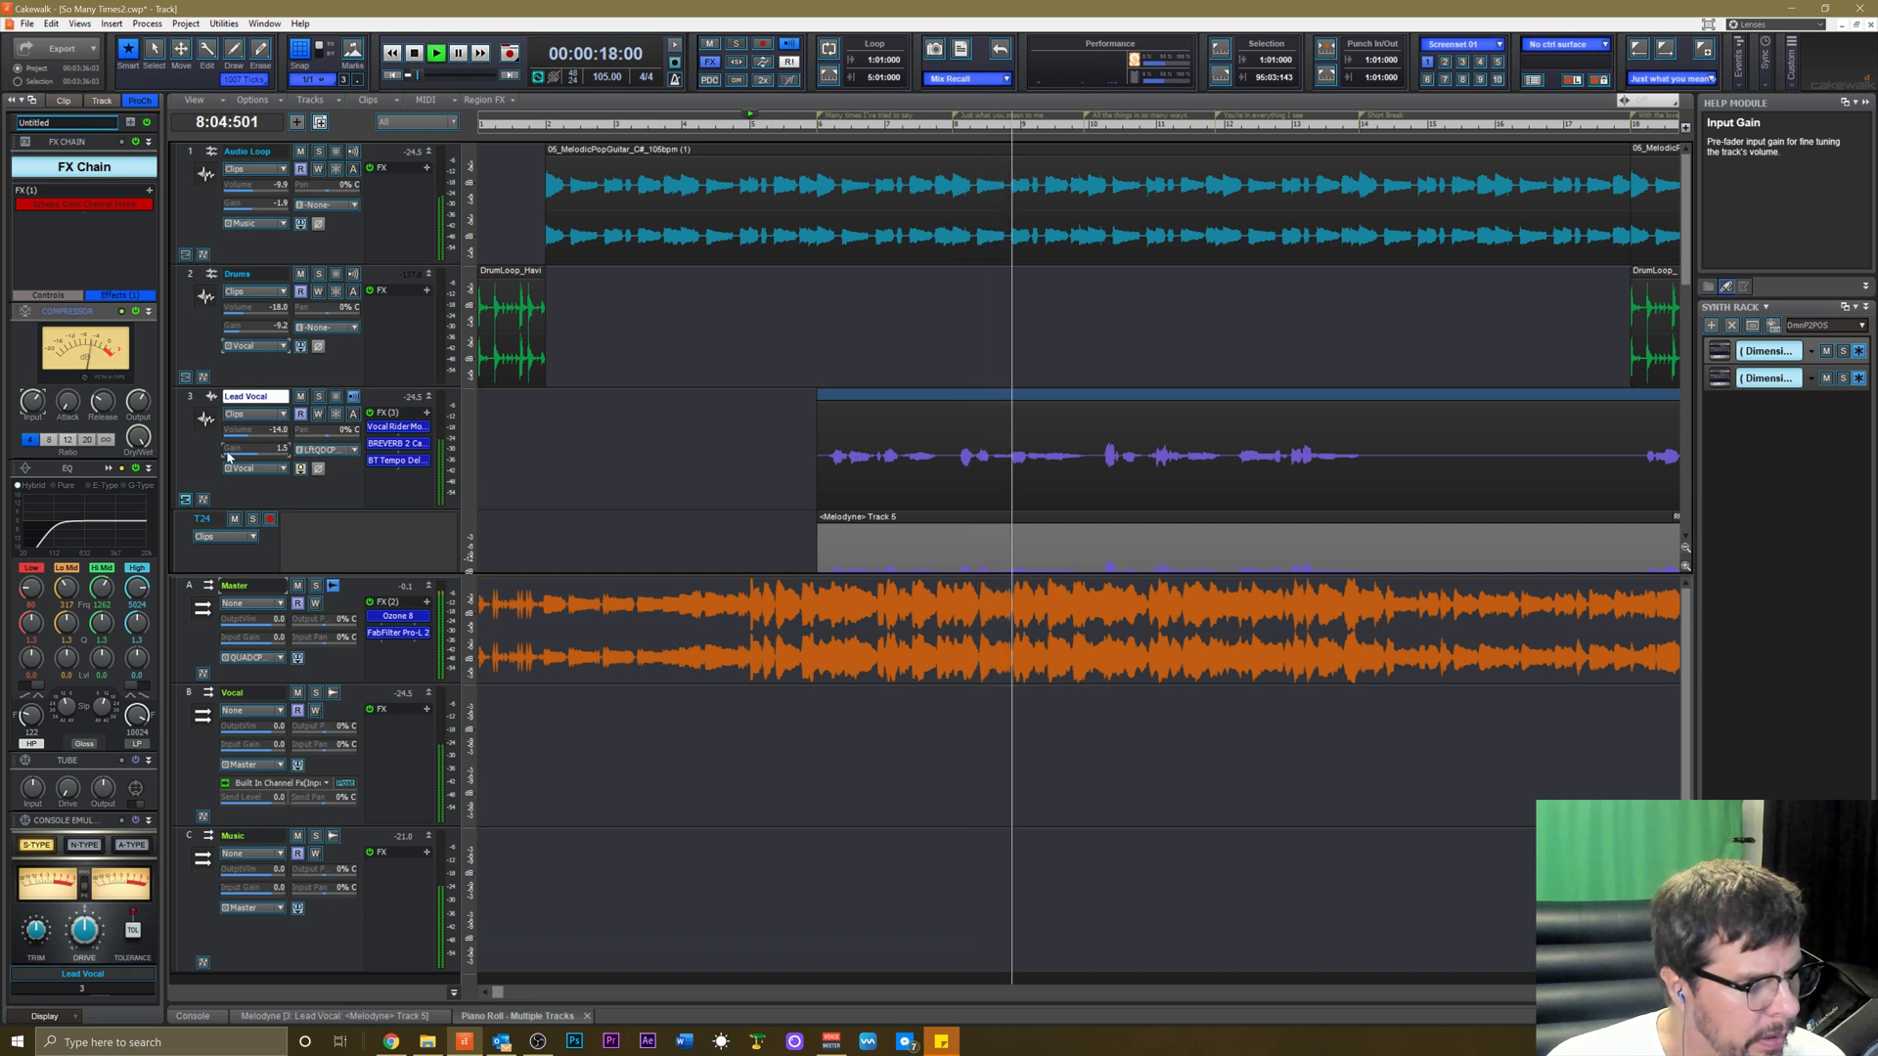
pyautogui.moveTo(33, 401); pyautogui.dragTo(33, 403)
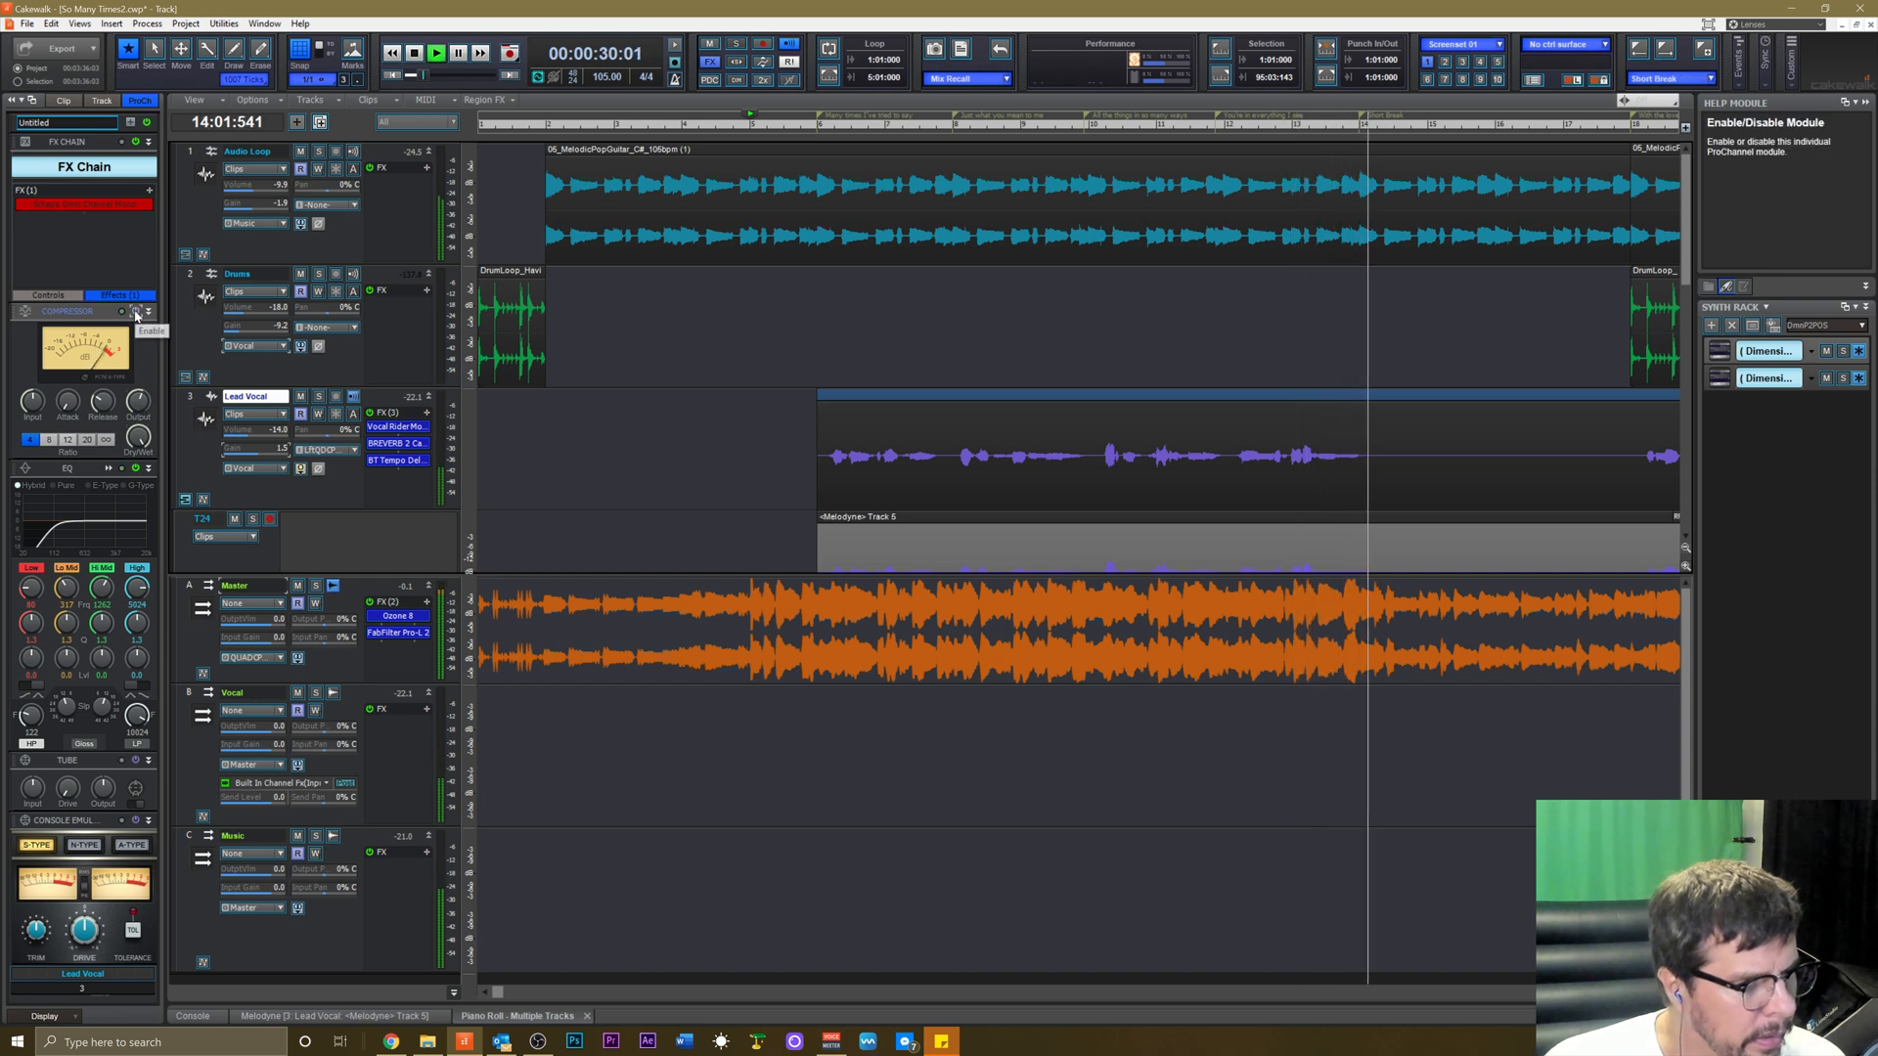
pyautogui.press('space')
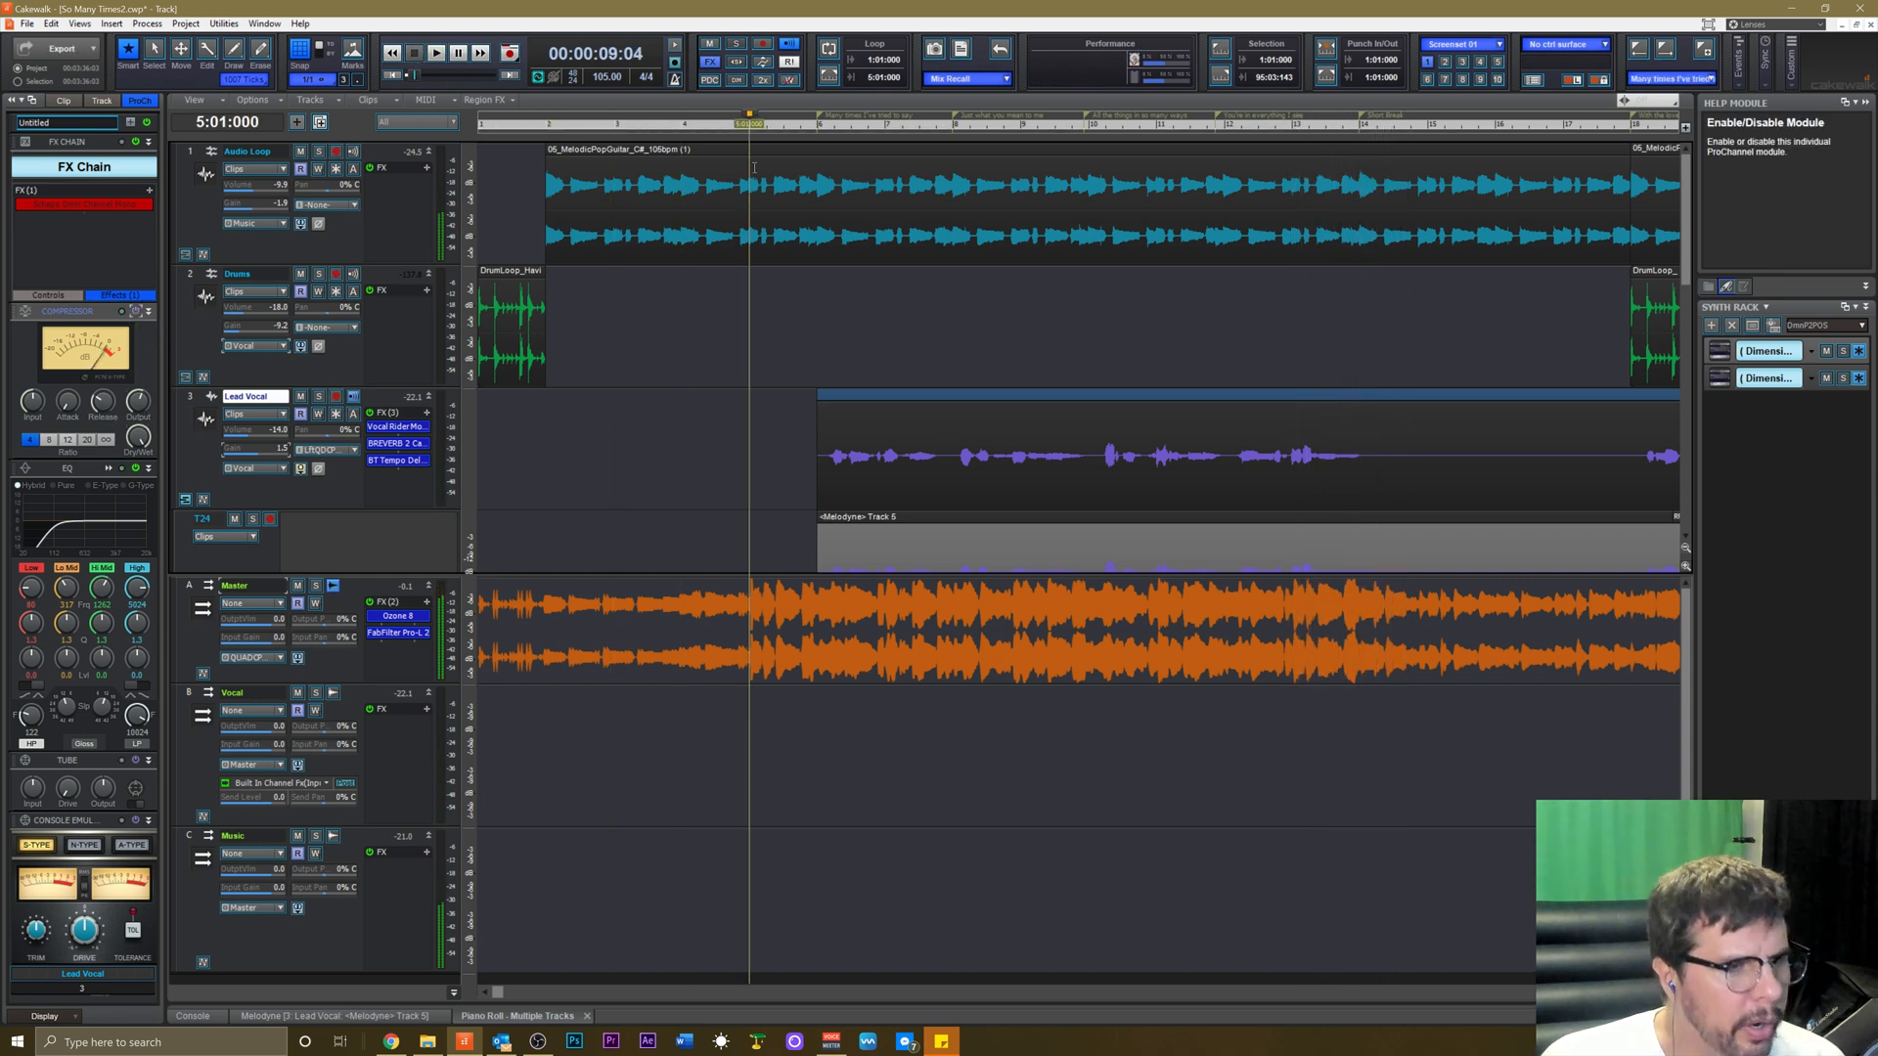
# Move the playback start to measure 6 and toggle the Lead Vocal's compressor module while the song plays.
pyautogui.click(790, 127)
pyautogui.click(791, 127)
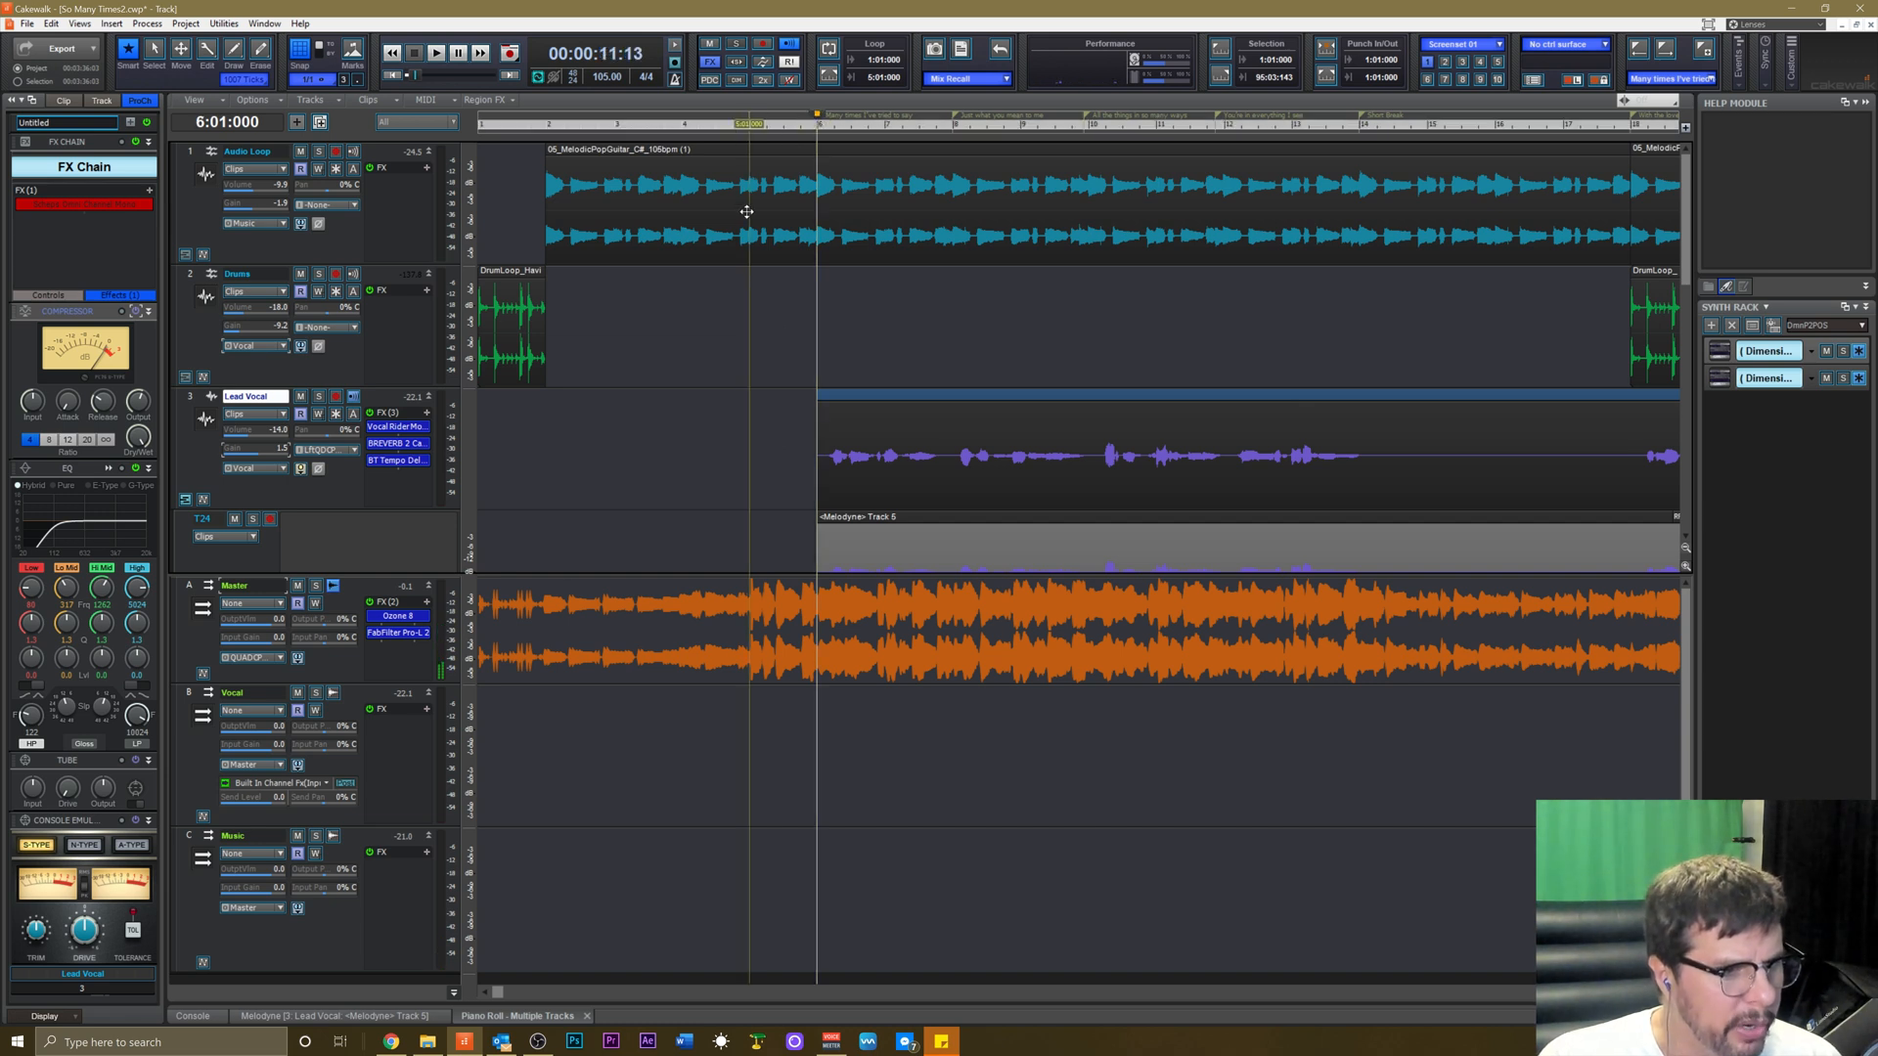
pyautogui.press('space')
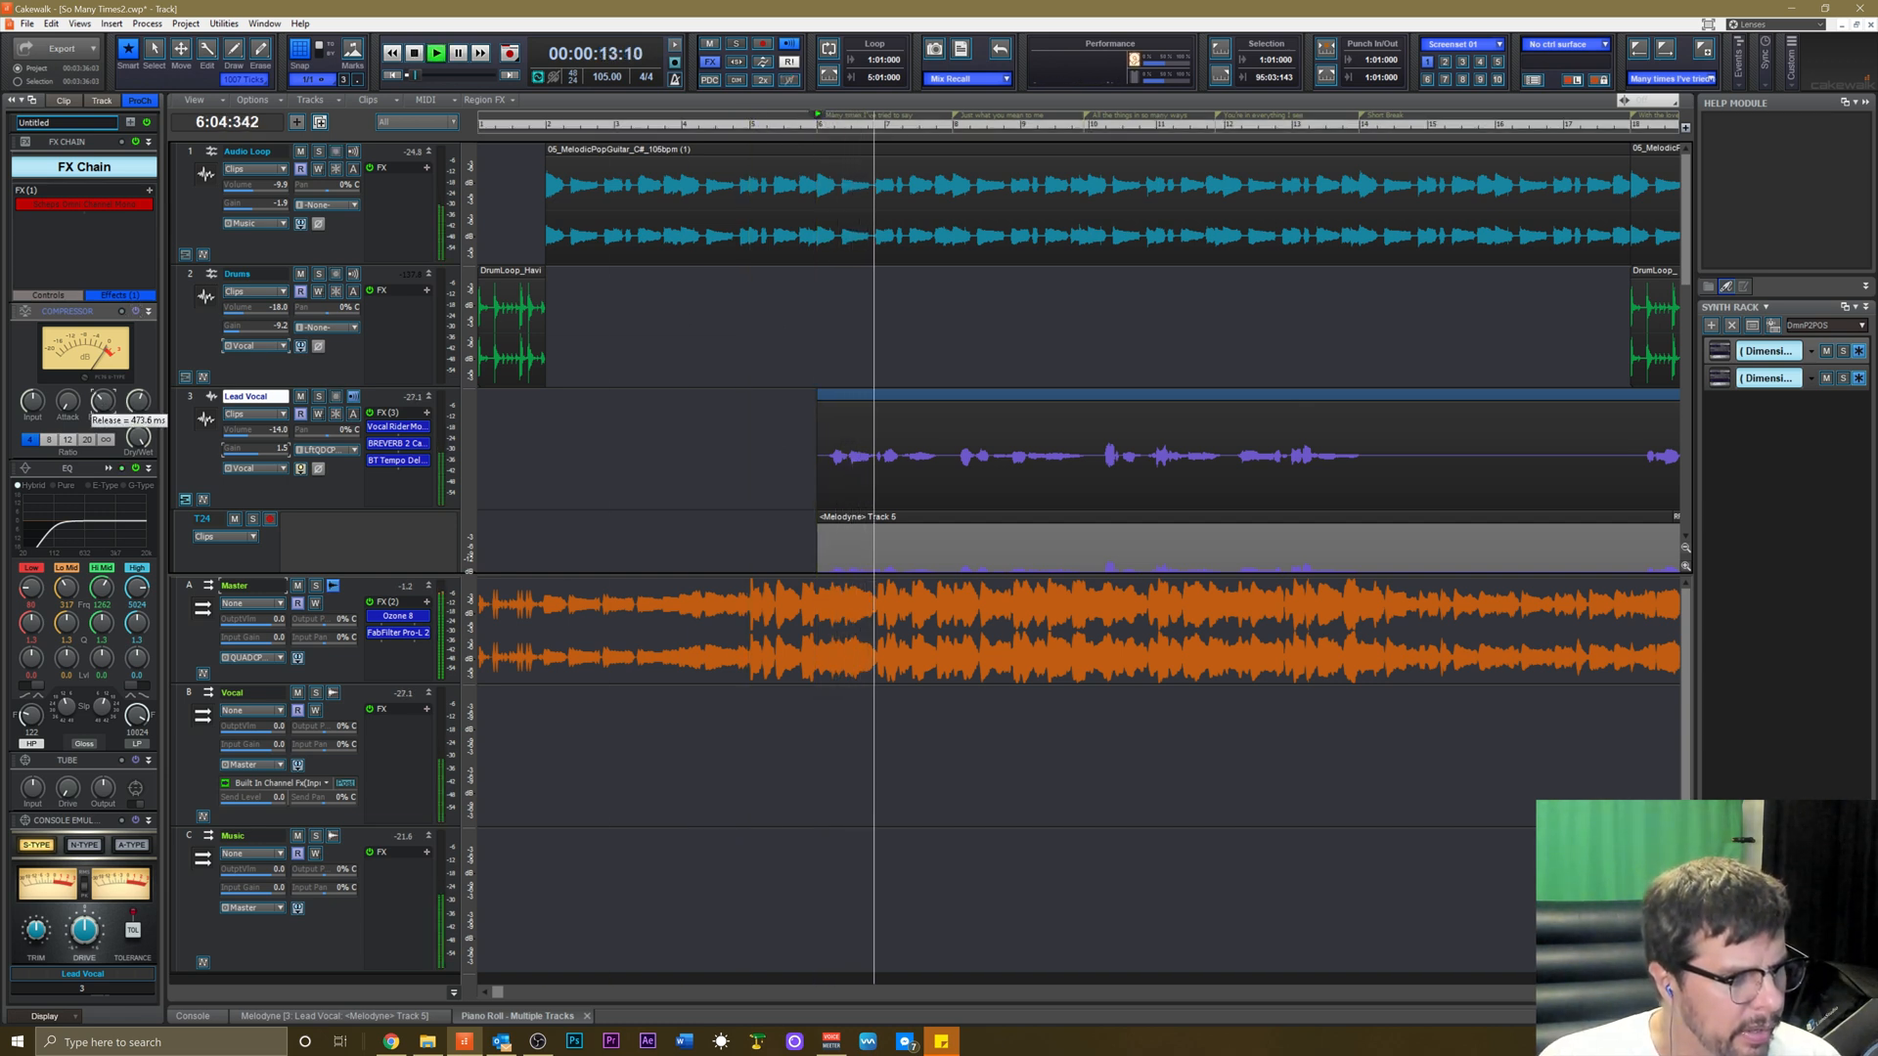
pyautogui.click(137, 311)
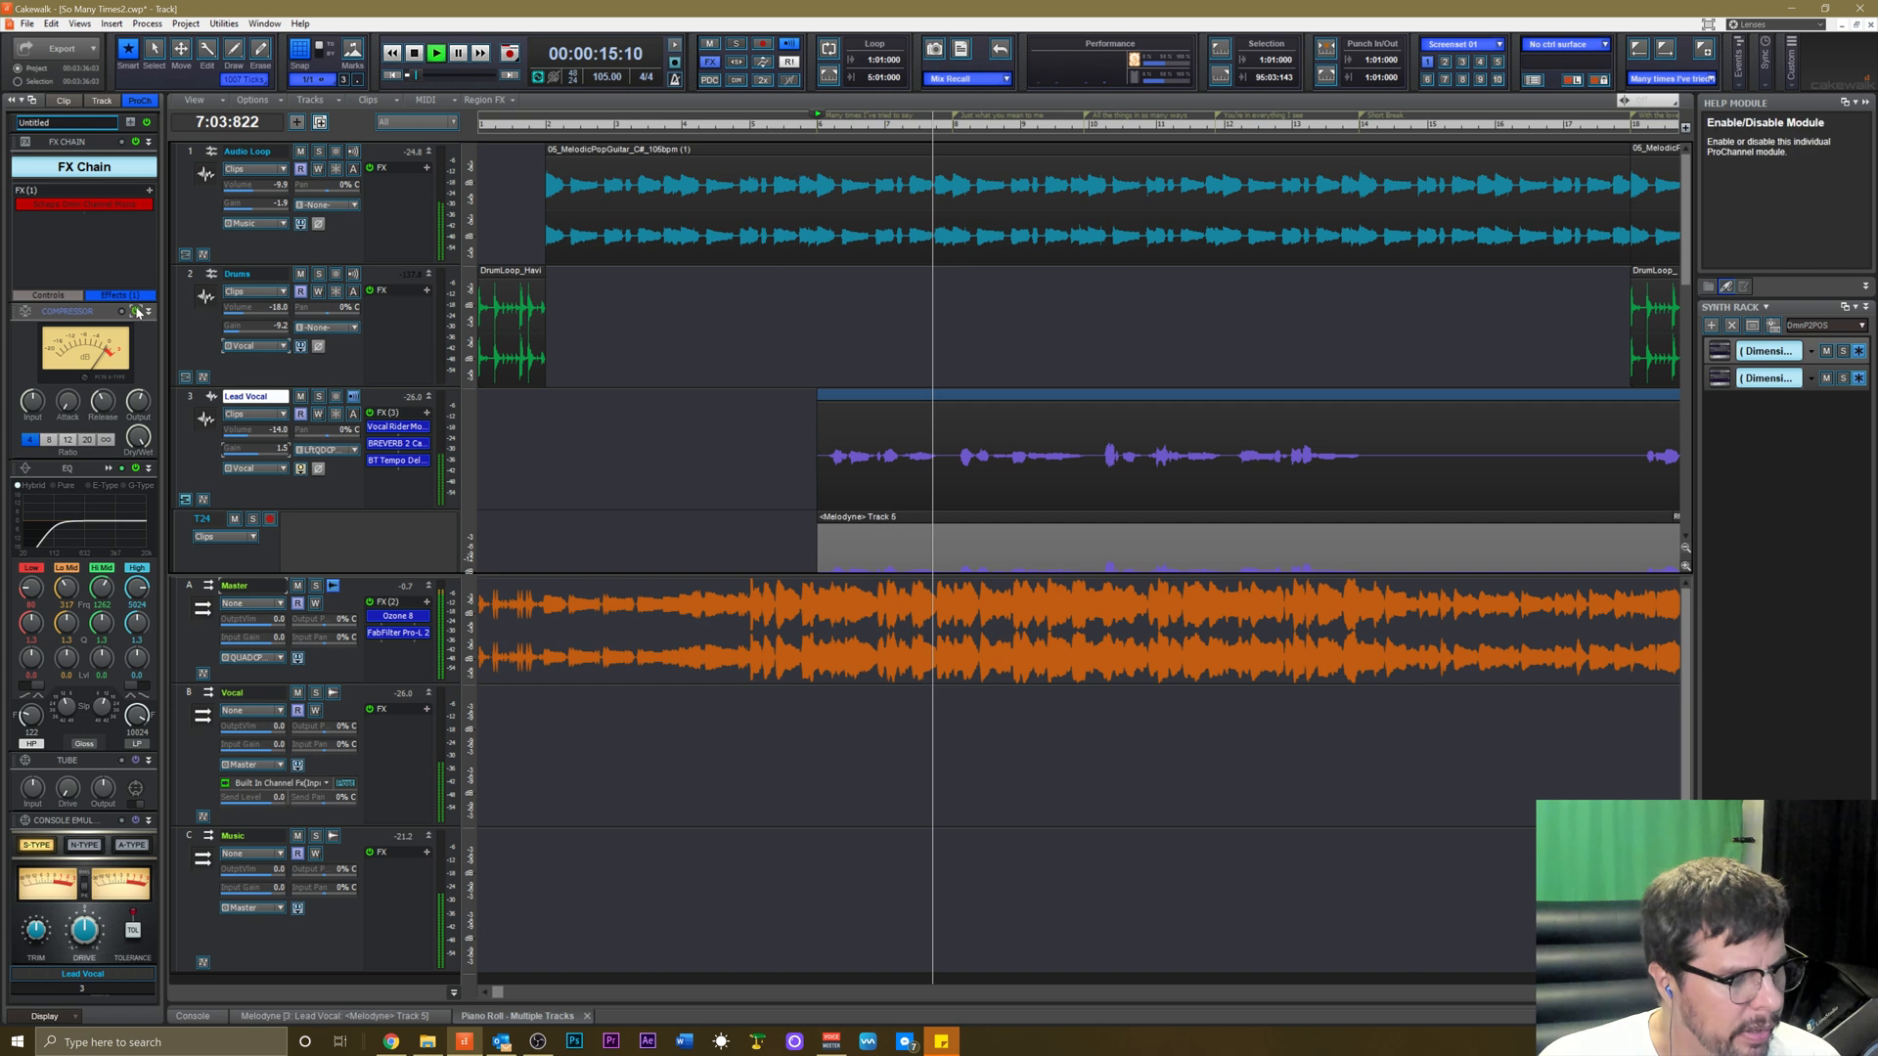
pyautogui.moveTo(107, 403)
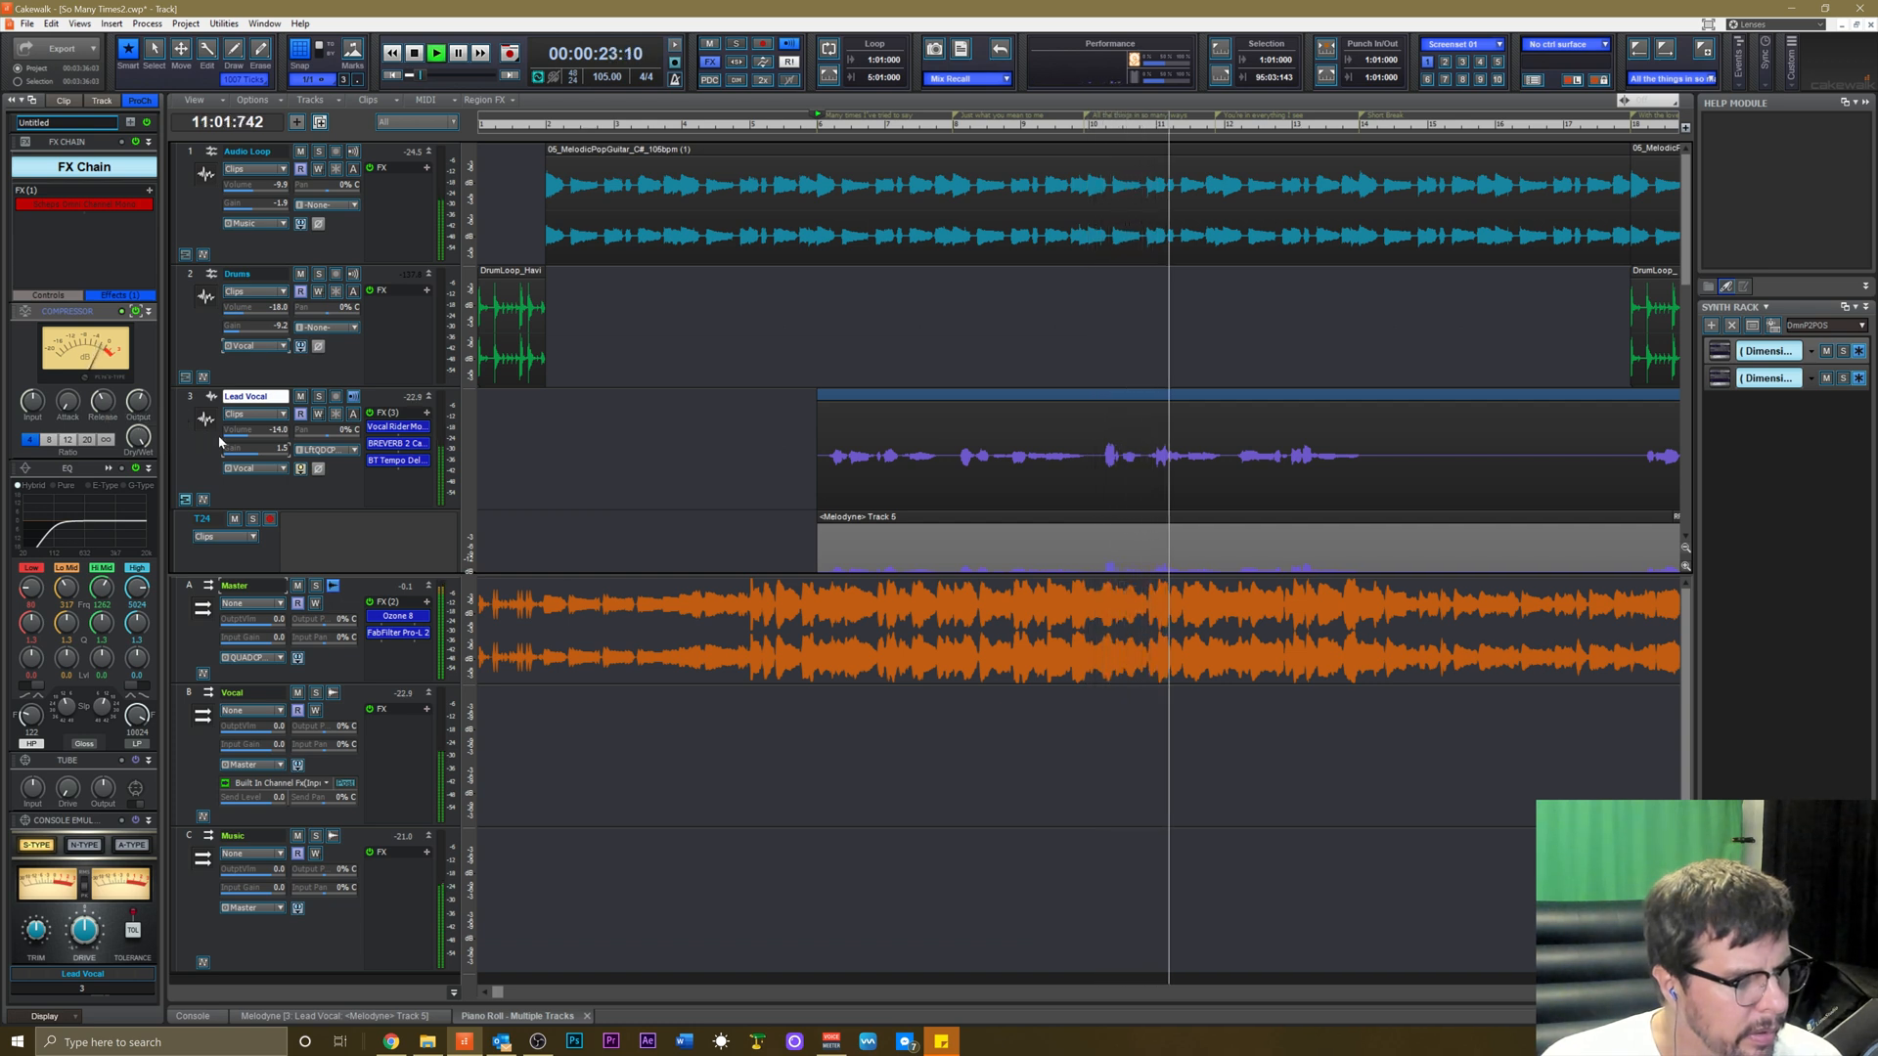
# Raise the Lead Vocal volume to -10.9 dB, save the project and replay the section from measure 6.
pyautogui.moveTo(256, 431); pyautogui.dragTo(269, 431)
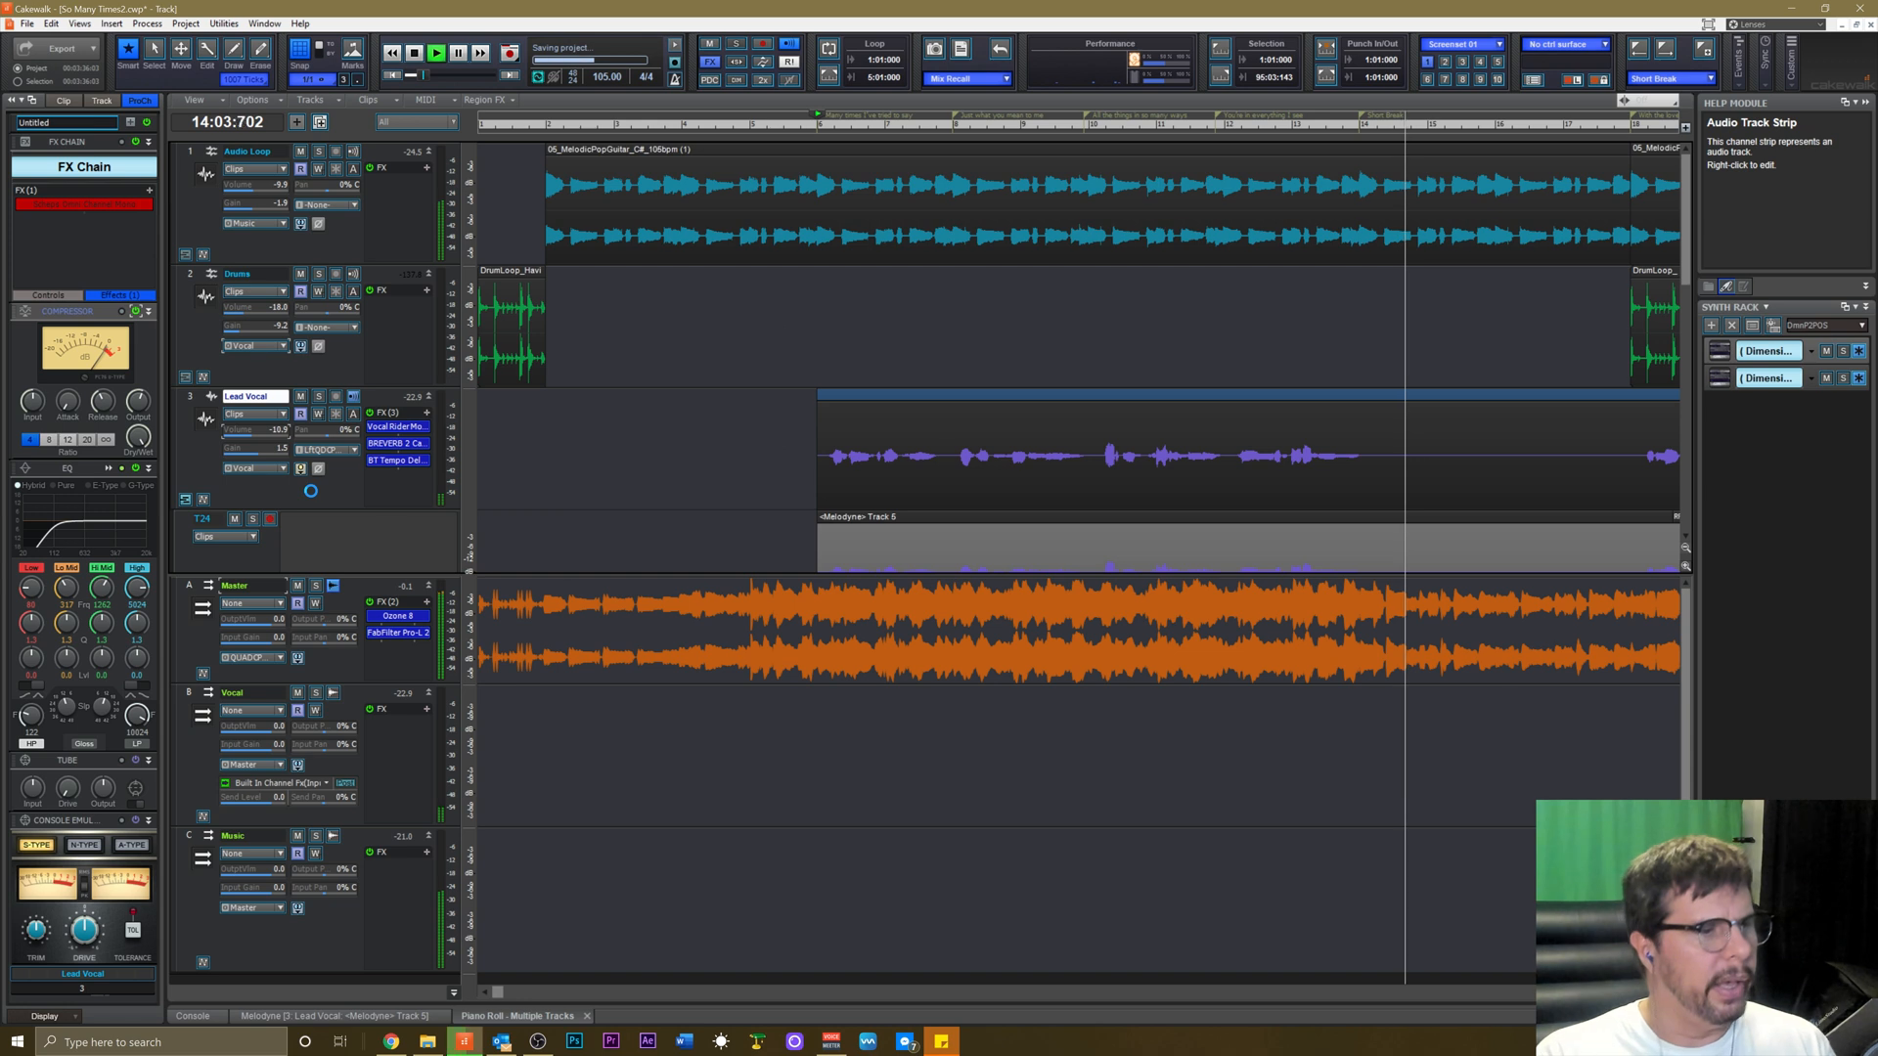
pyautogui.press('space')
pyautogui.press('space')
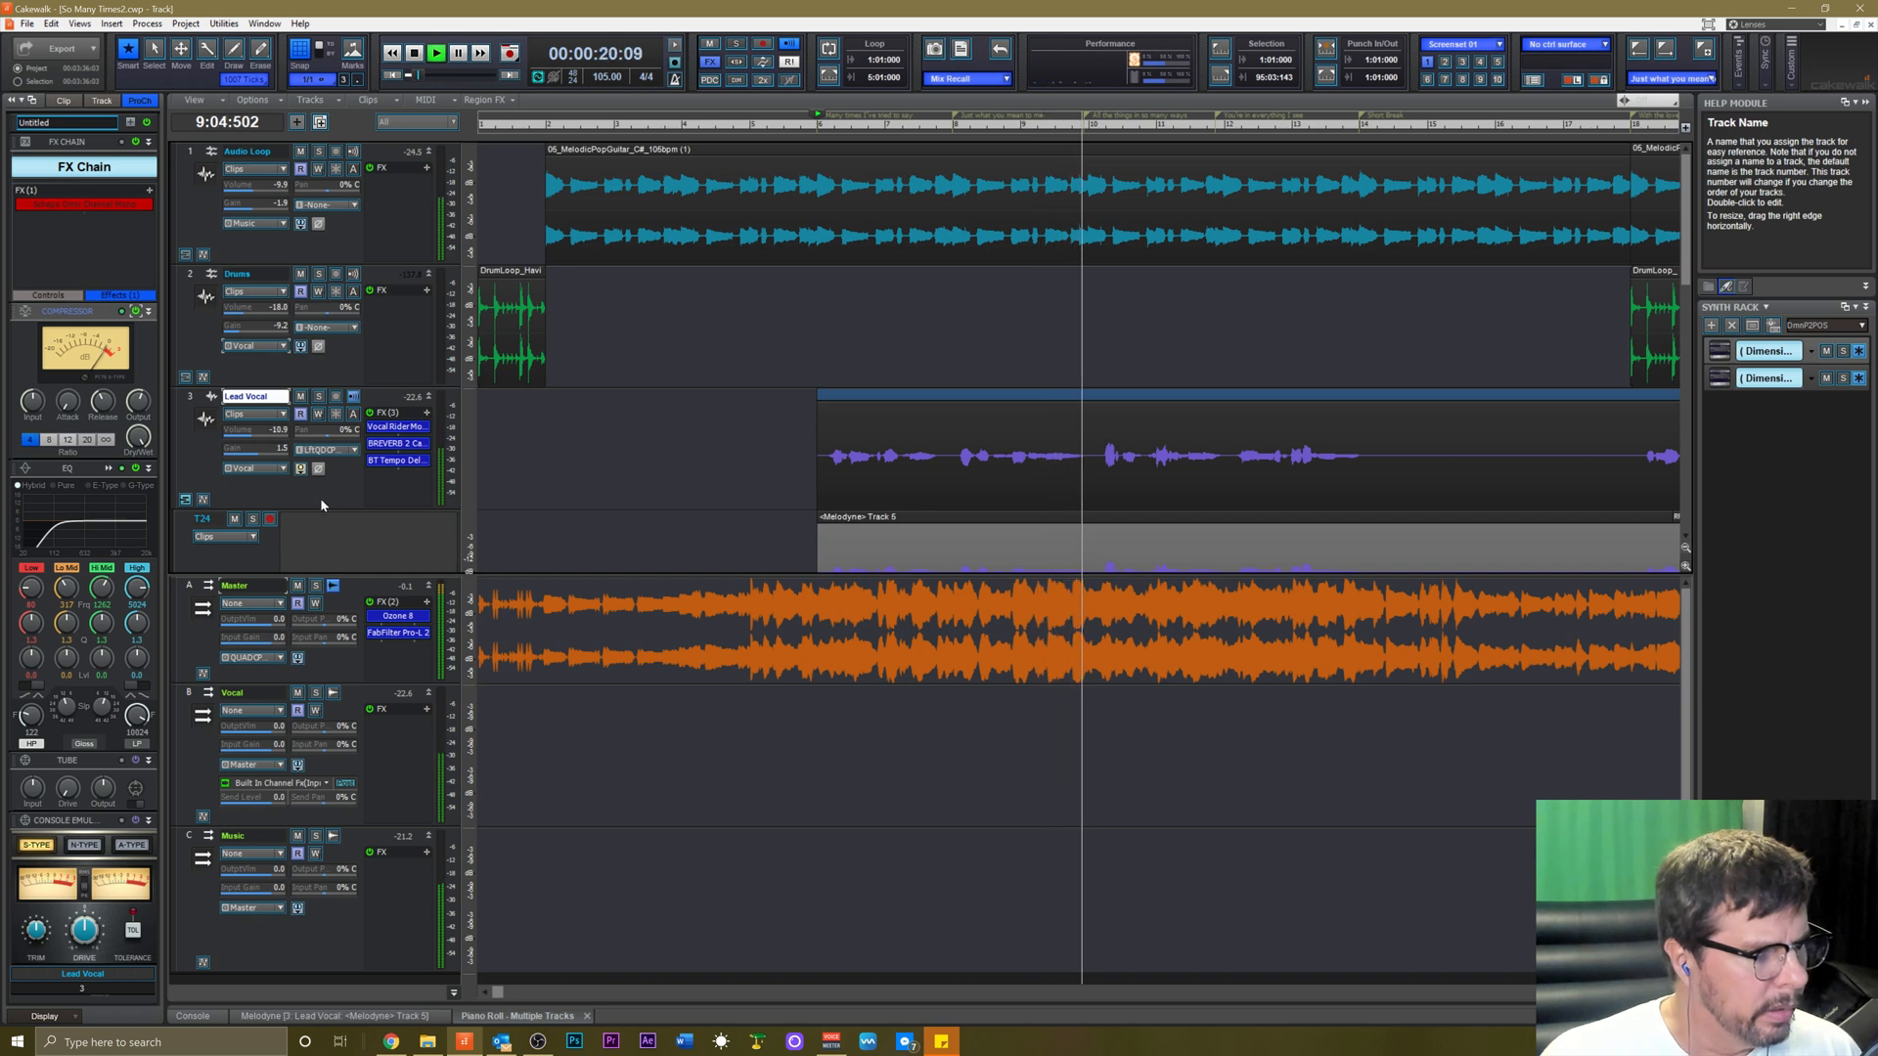
pyautogui.press('space')
# Lower the high-pass frequency in the Lead Vocal's QuadCurve Equalizer to 66 Hz during playback and close the equalizer.
pyautogui.click(109, 467)
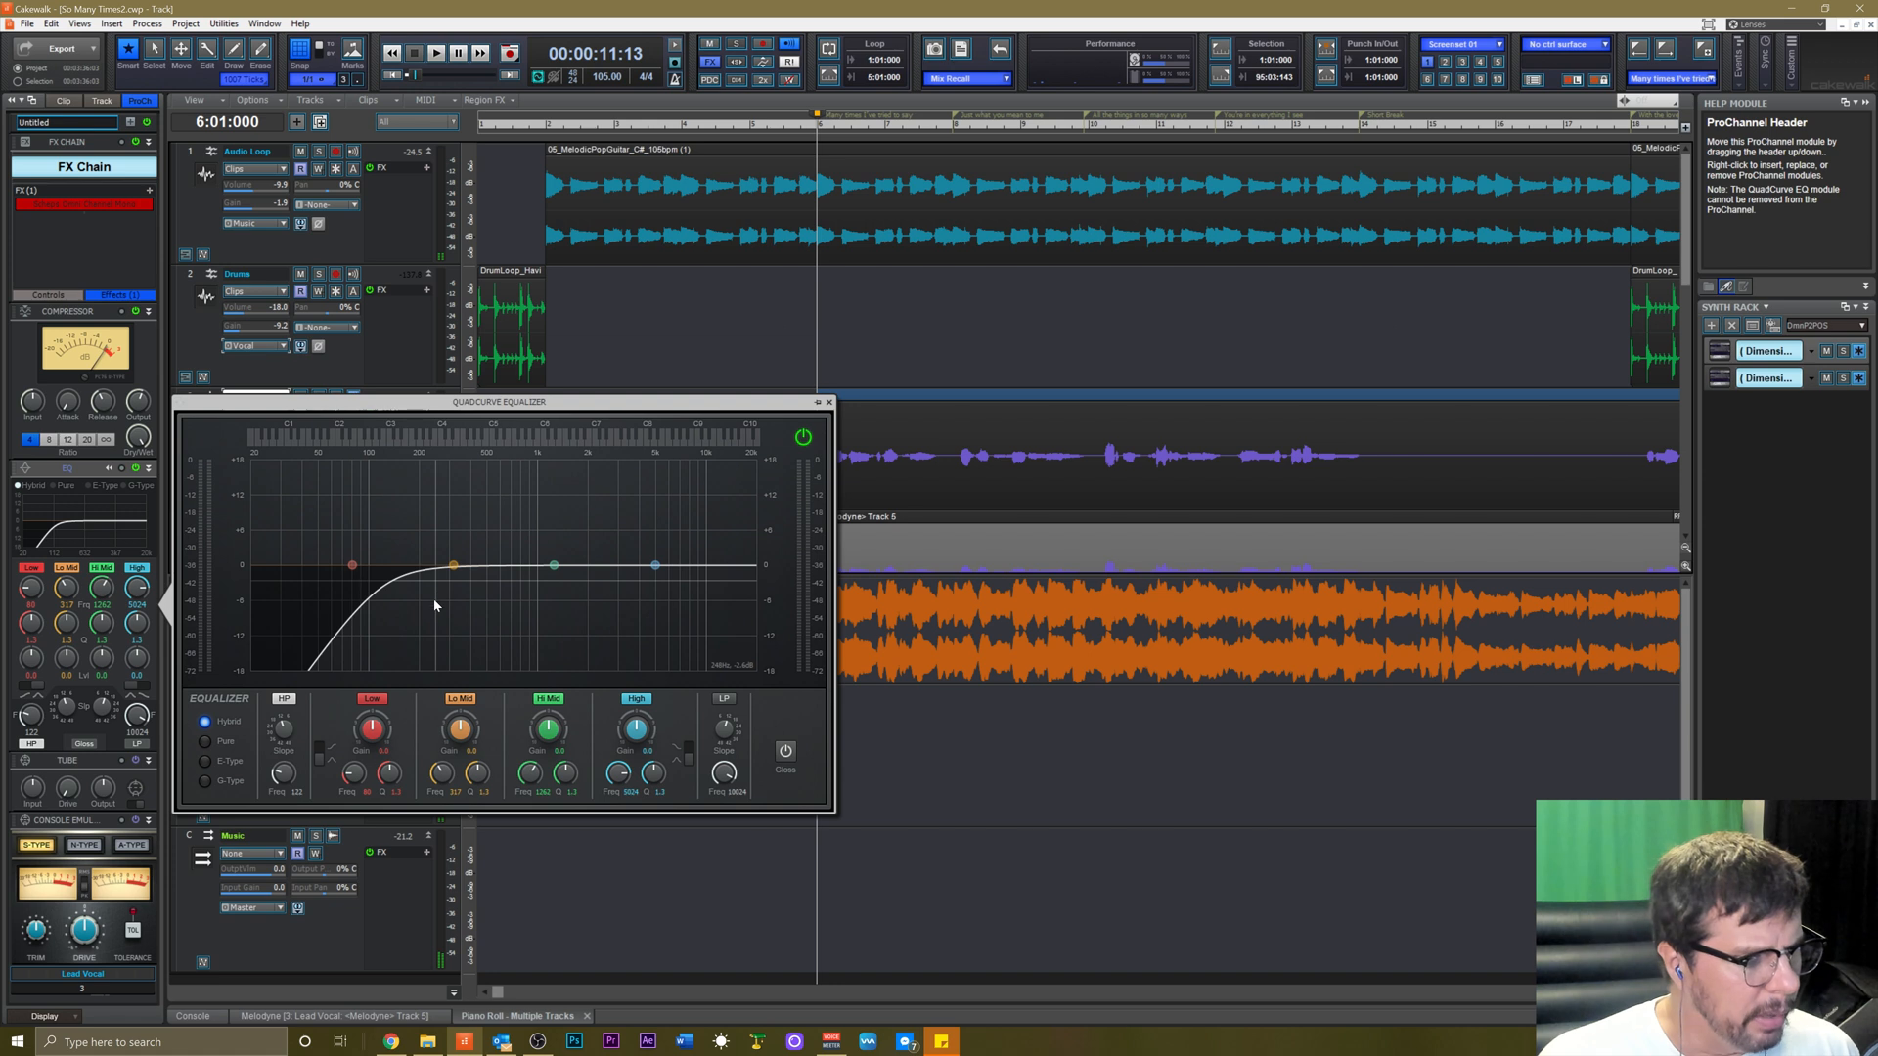
pyautogui.press('space')
pyautogui.moveTo(284, 773); pyautogui.dragTo(284, 804)
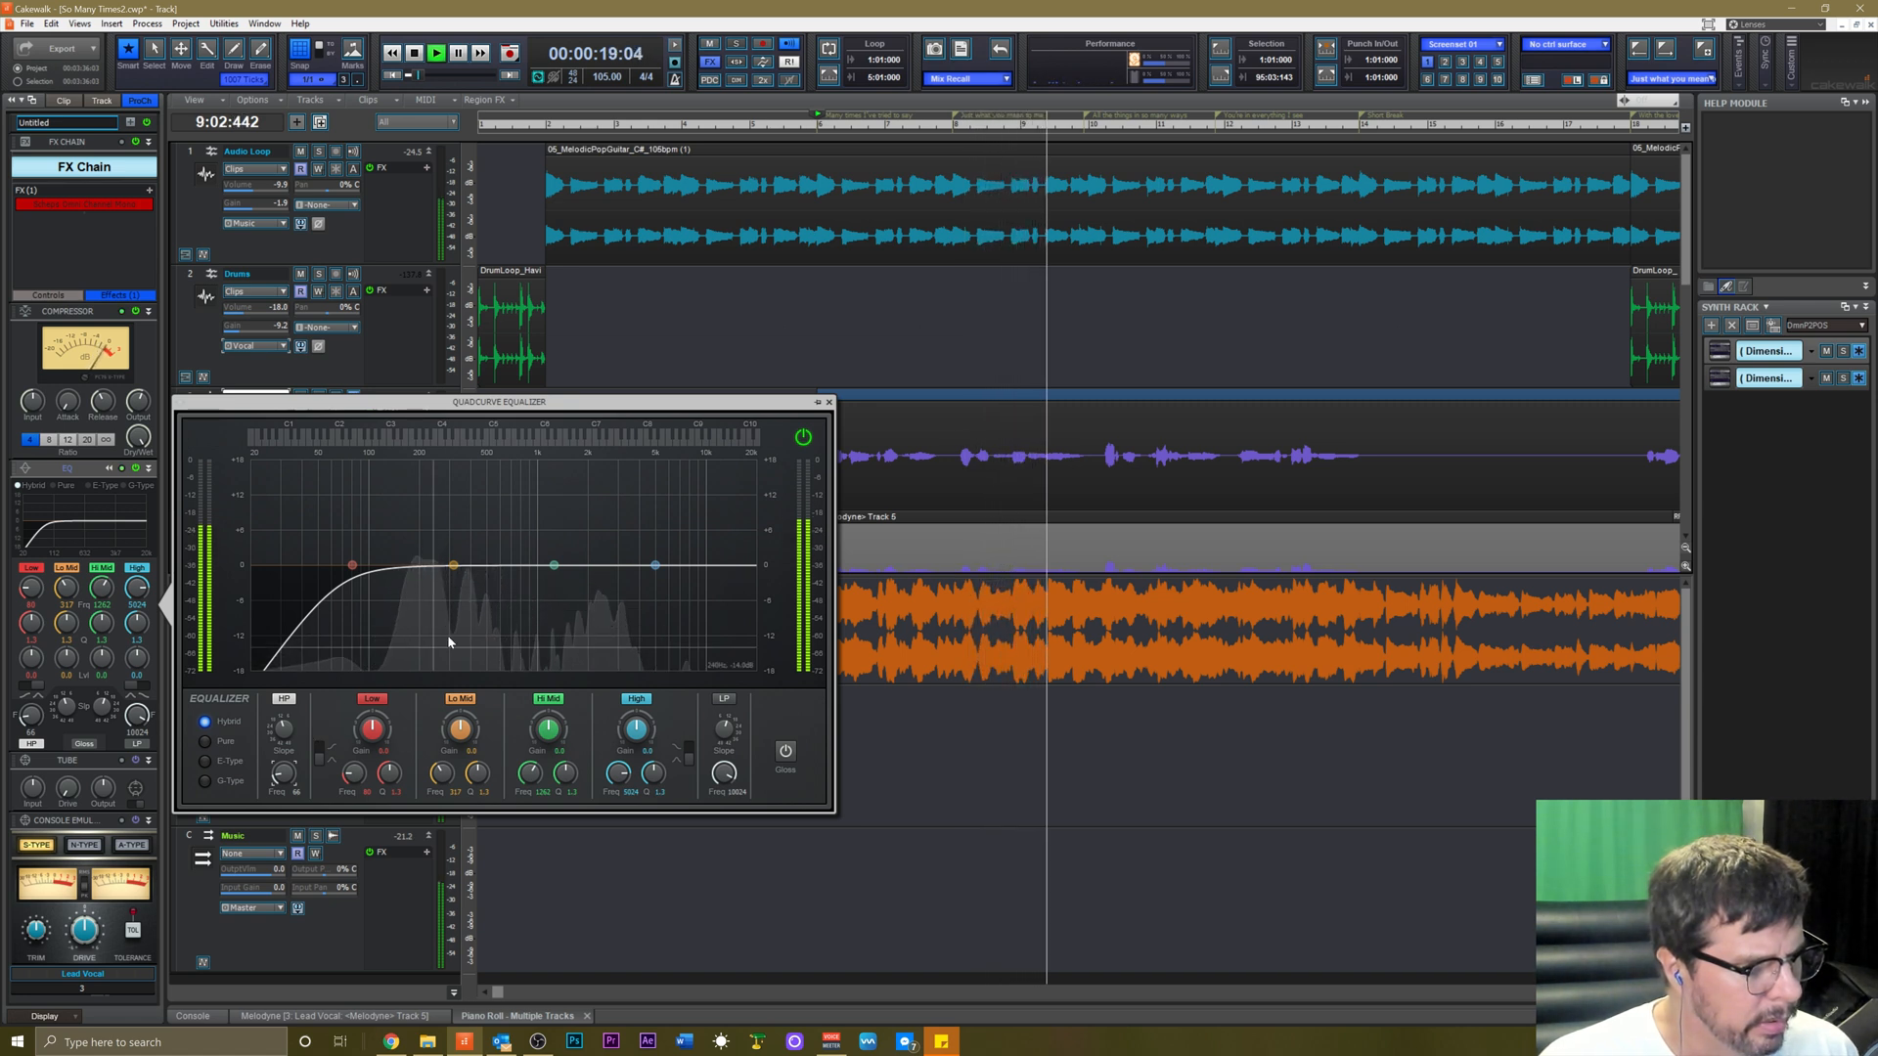
pyautogui.click(818, 403)
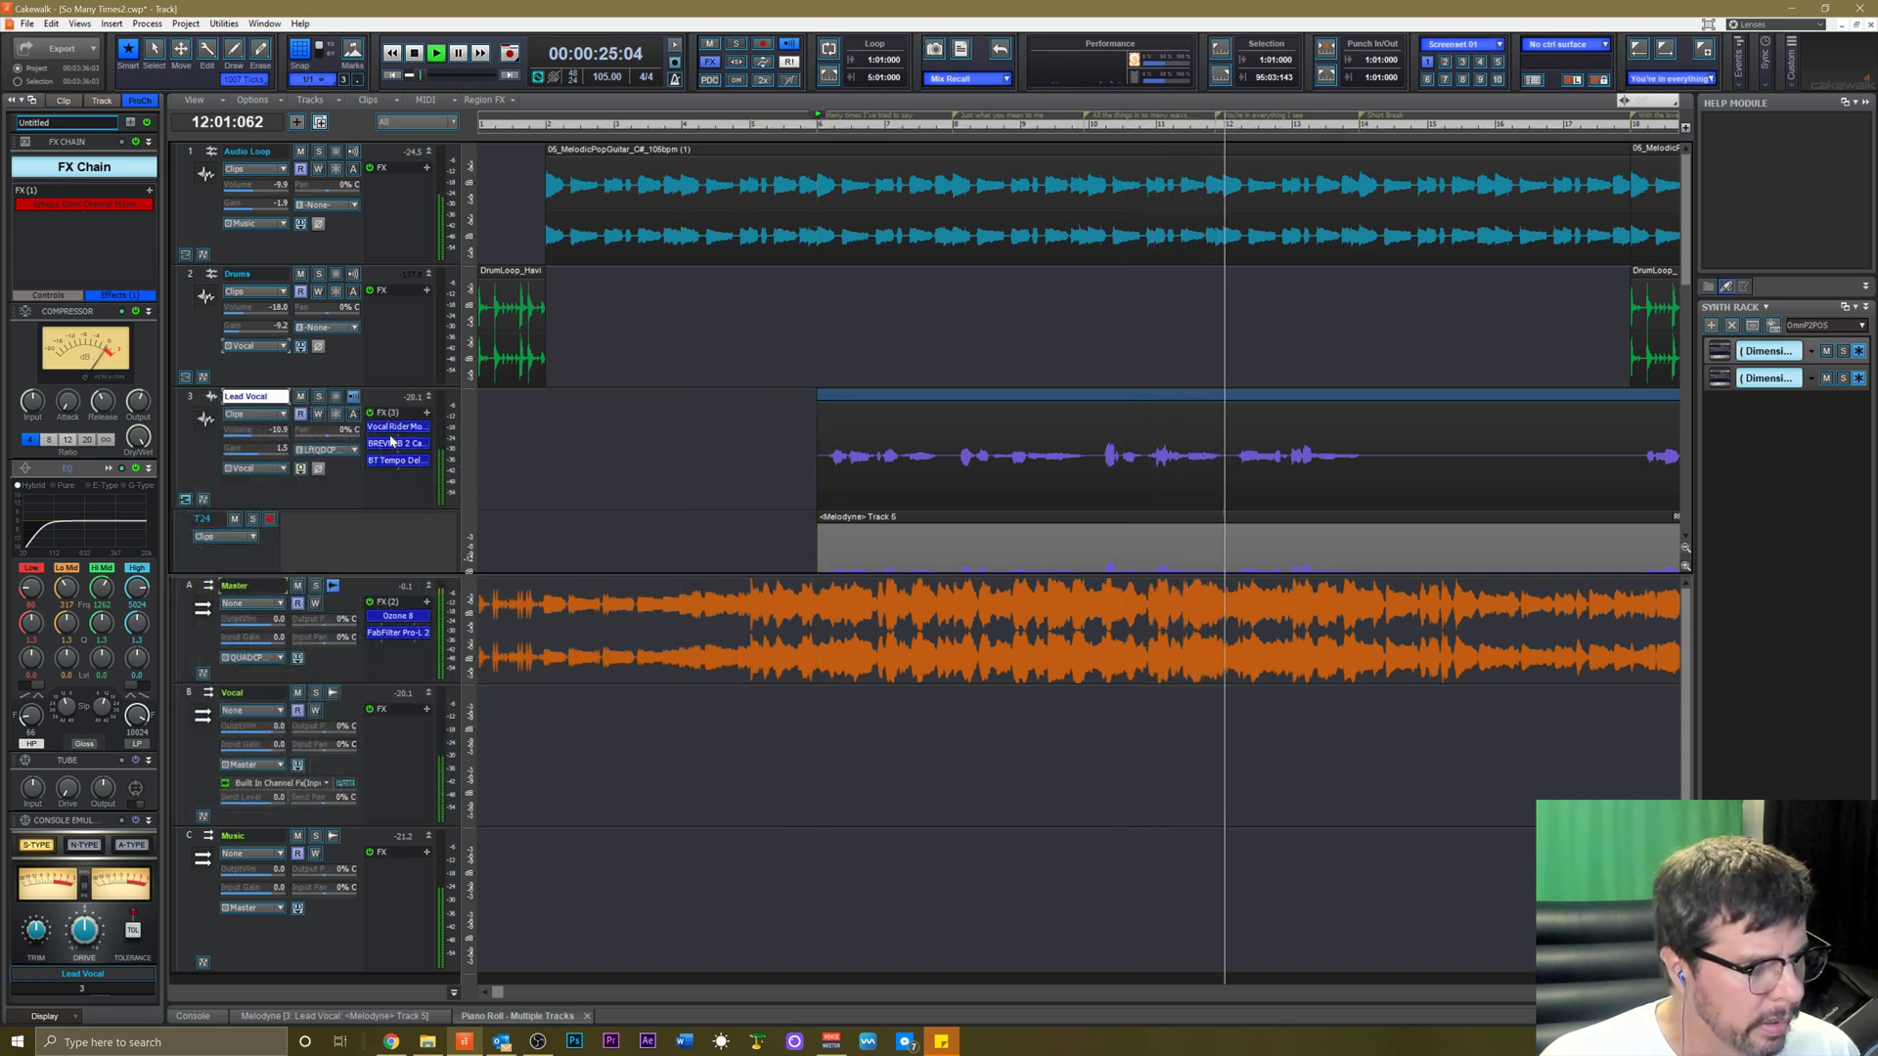
pyautogui.press('space')
# Insert iZotope Nectar 3 between Vocal Rider and BREVERB 2 on the Lead Vocal and move its window clear of the track controls.
pyautogui.rightClick(390, 447)
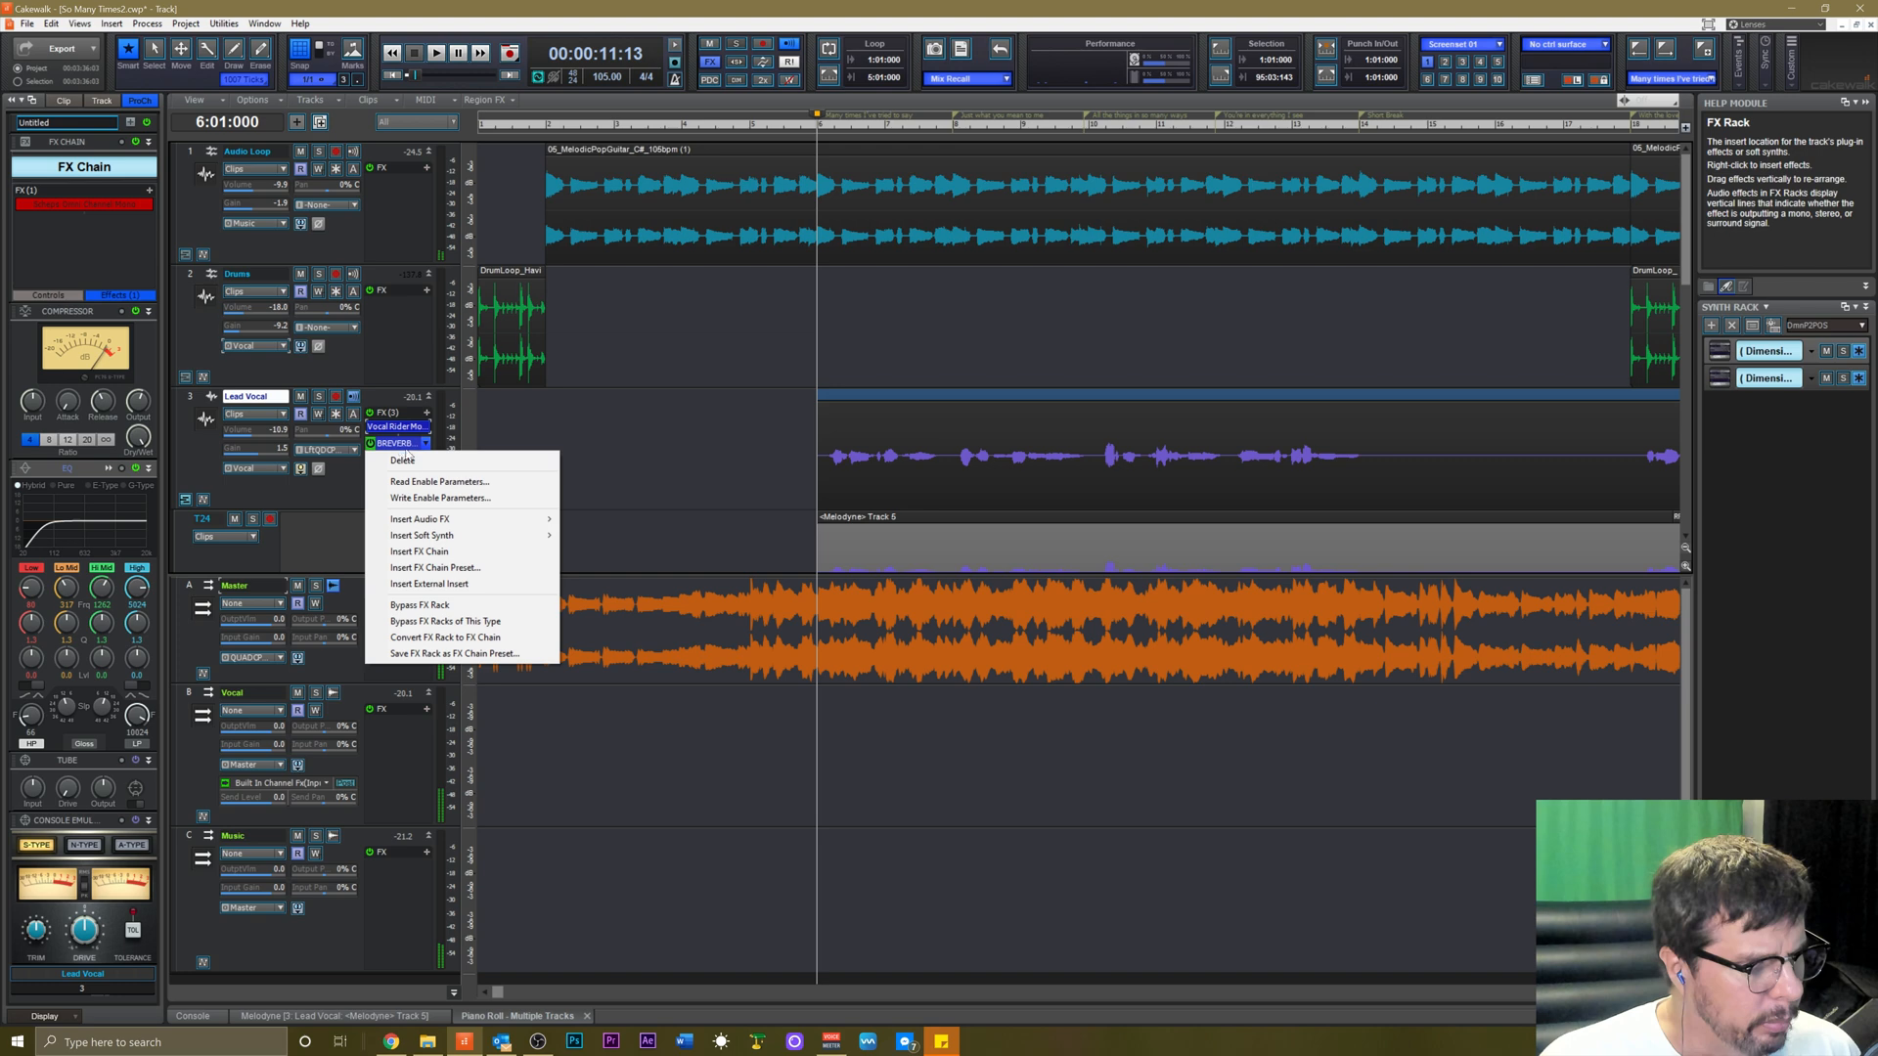
pyautogui.moveTo(470, 519)
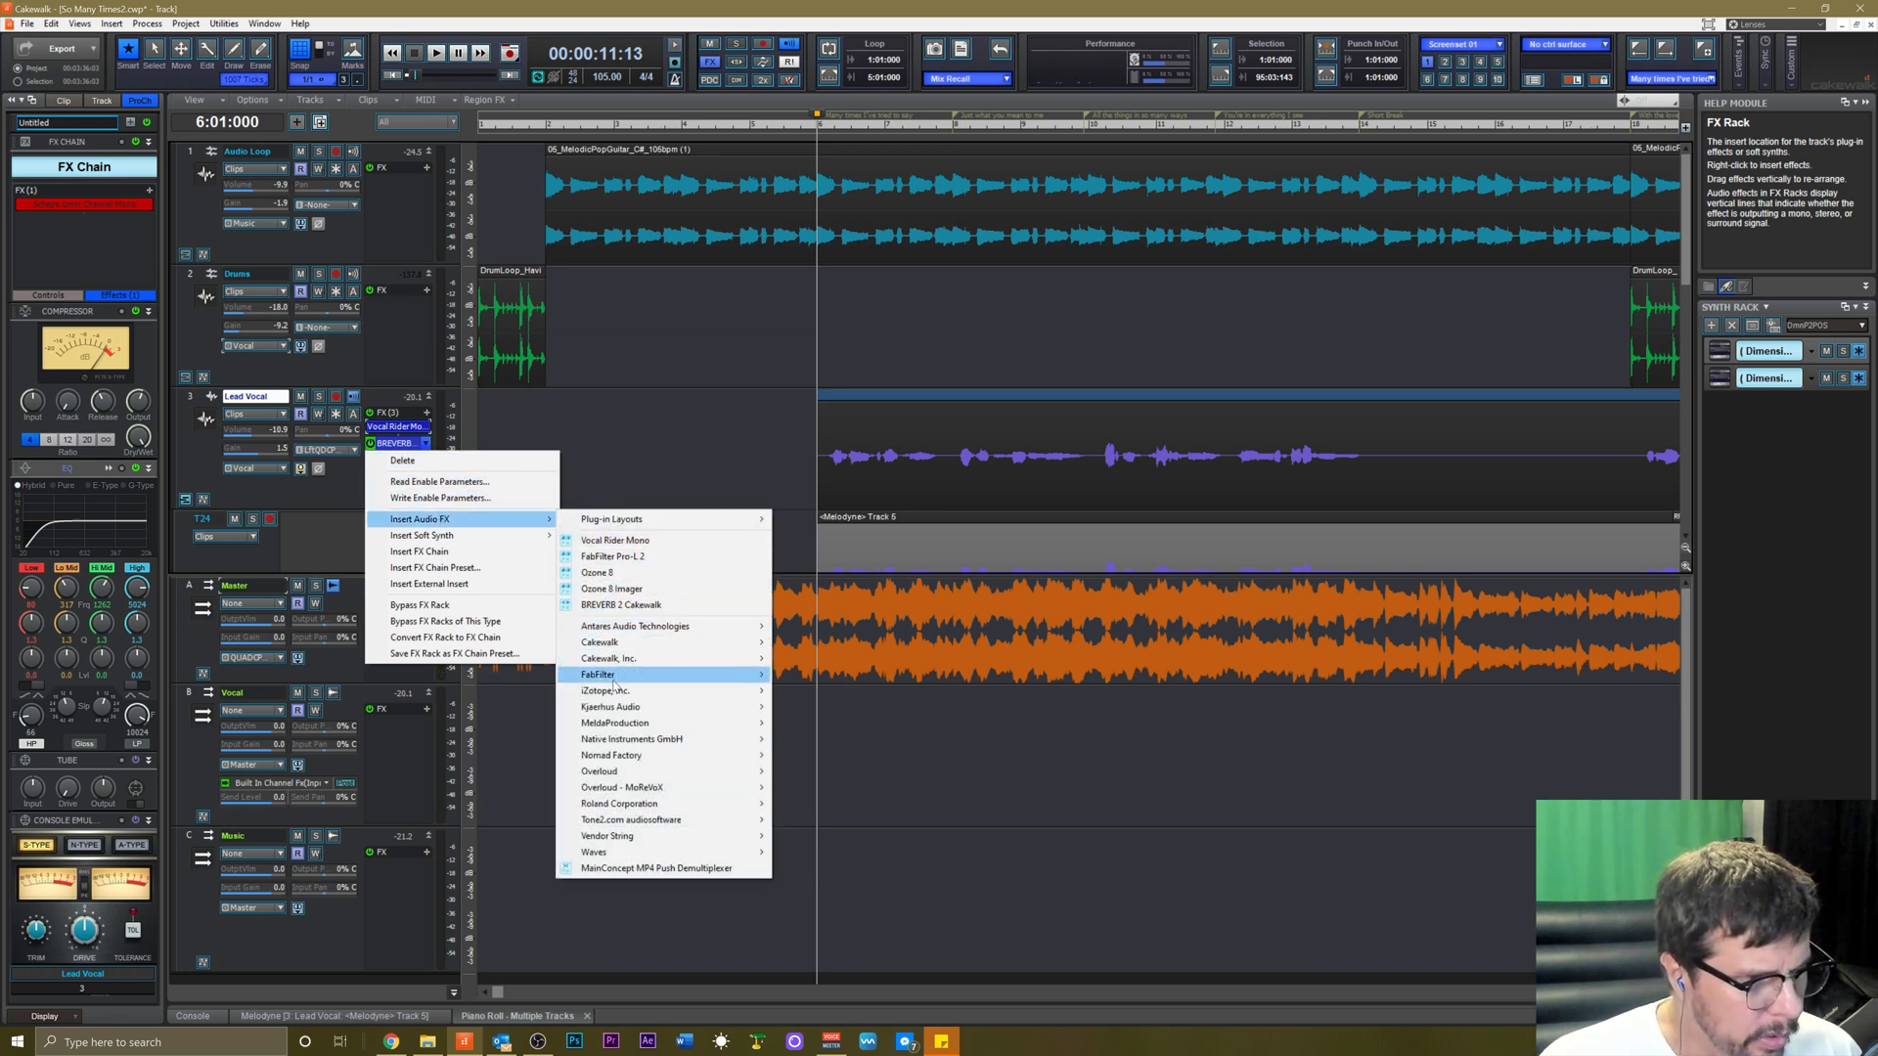
pyautogui.moveTo(621, 691)
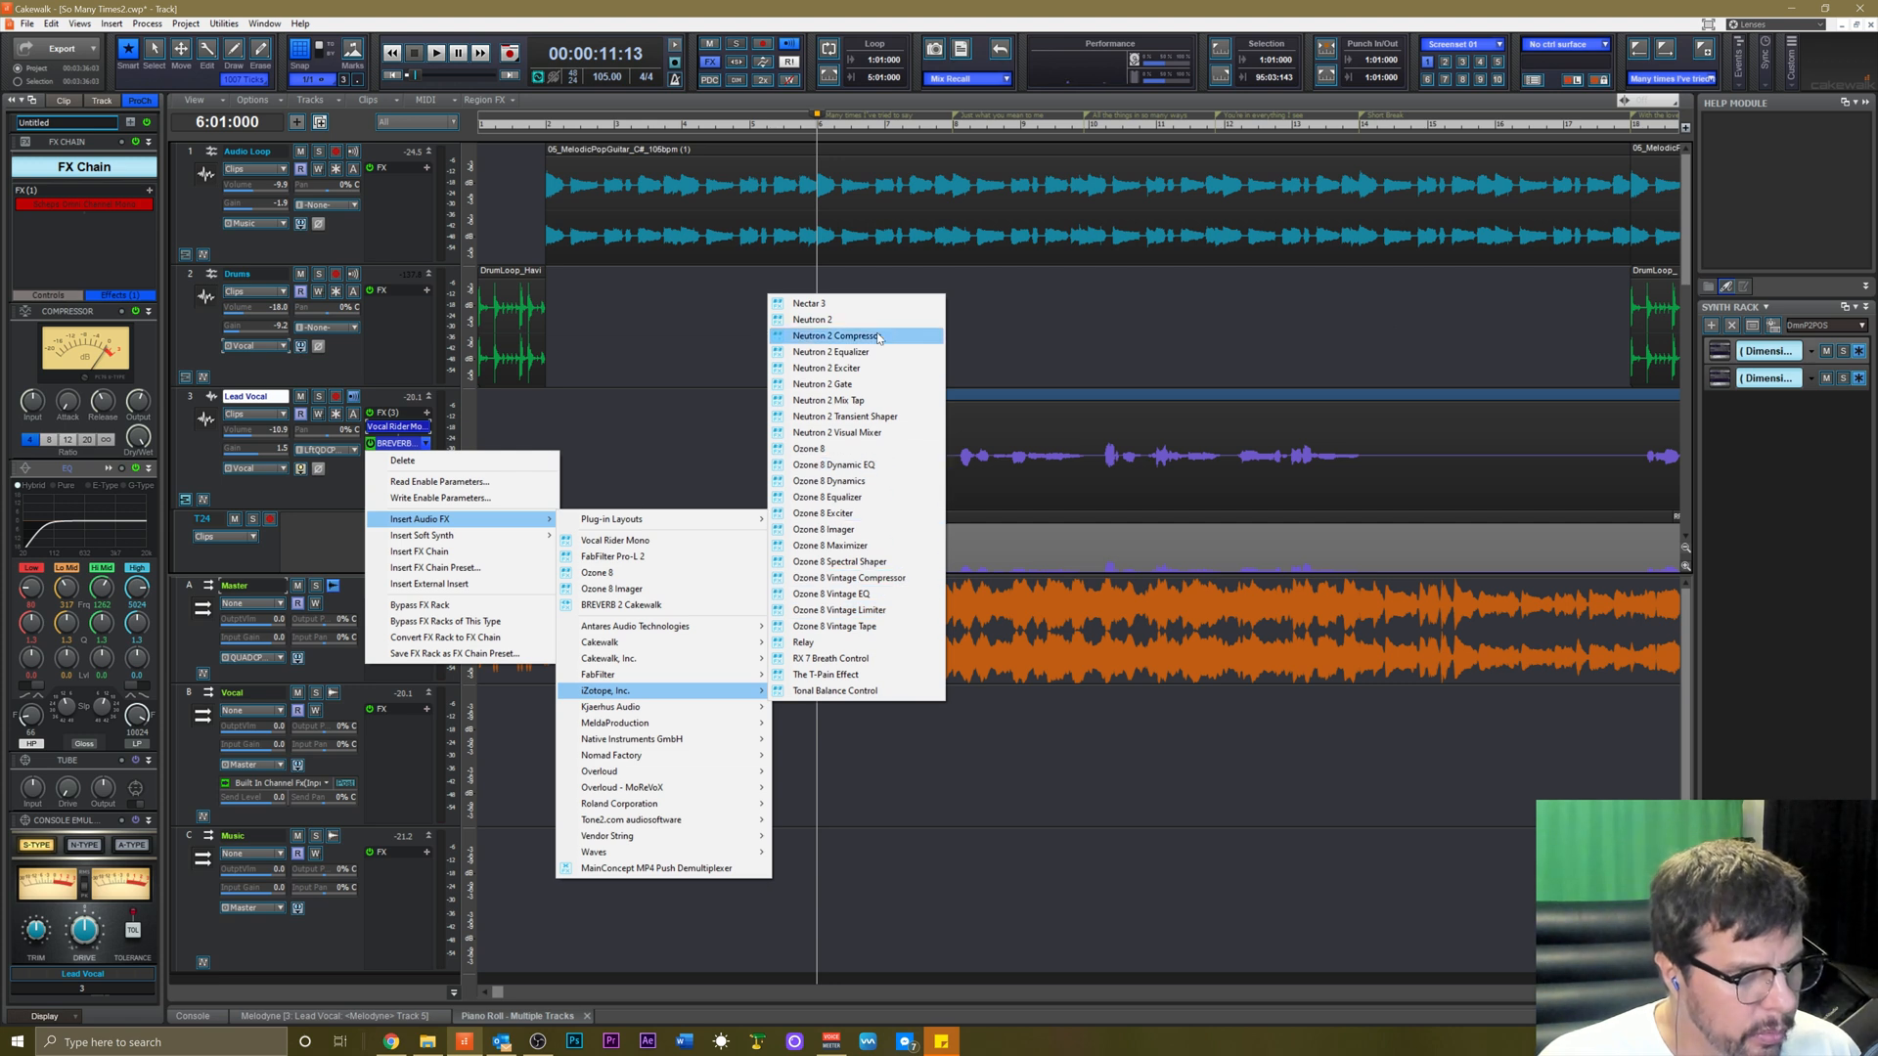
pyautogui.click(829, 305)
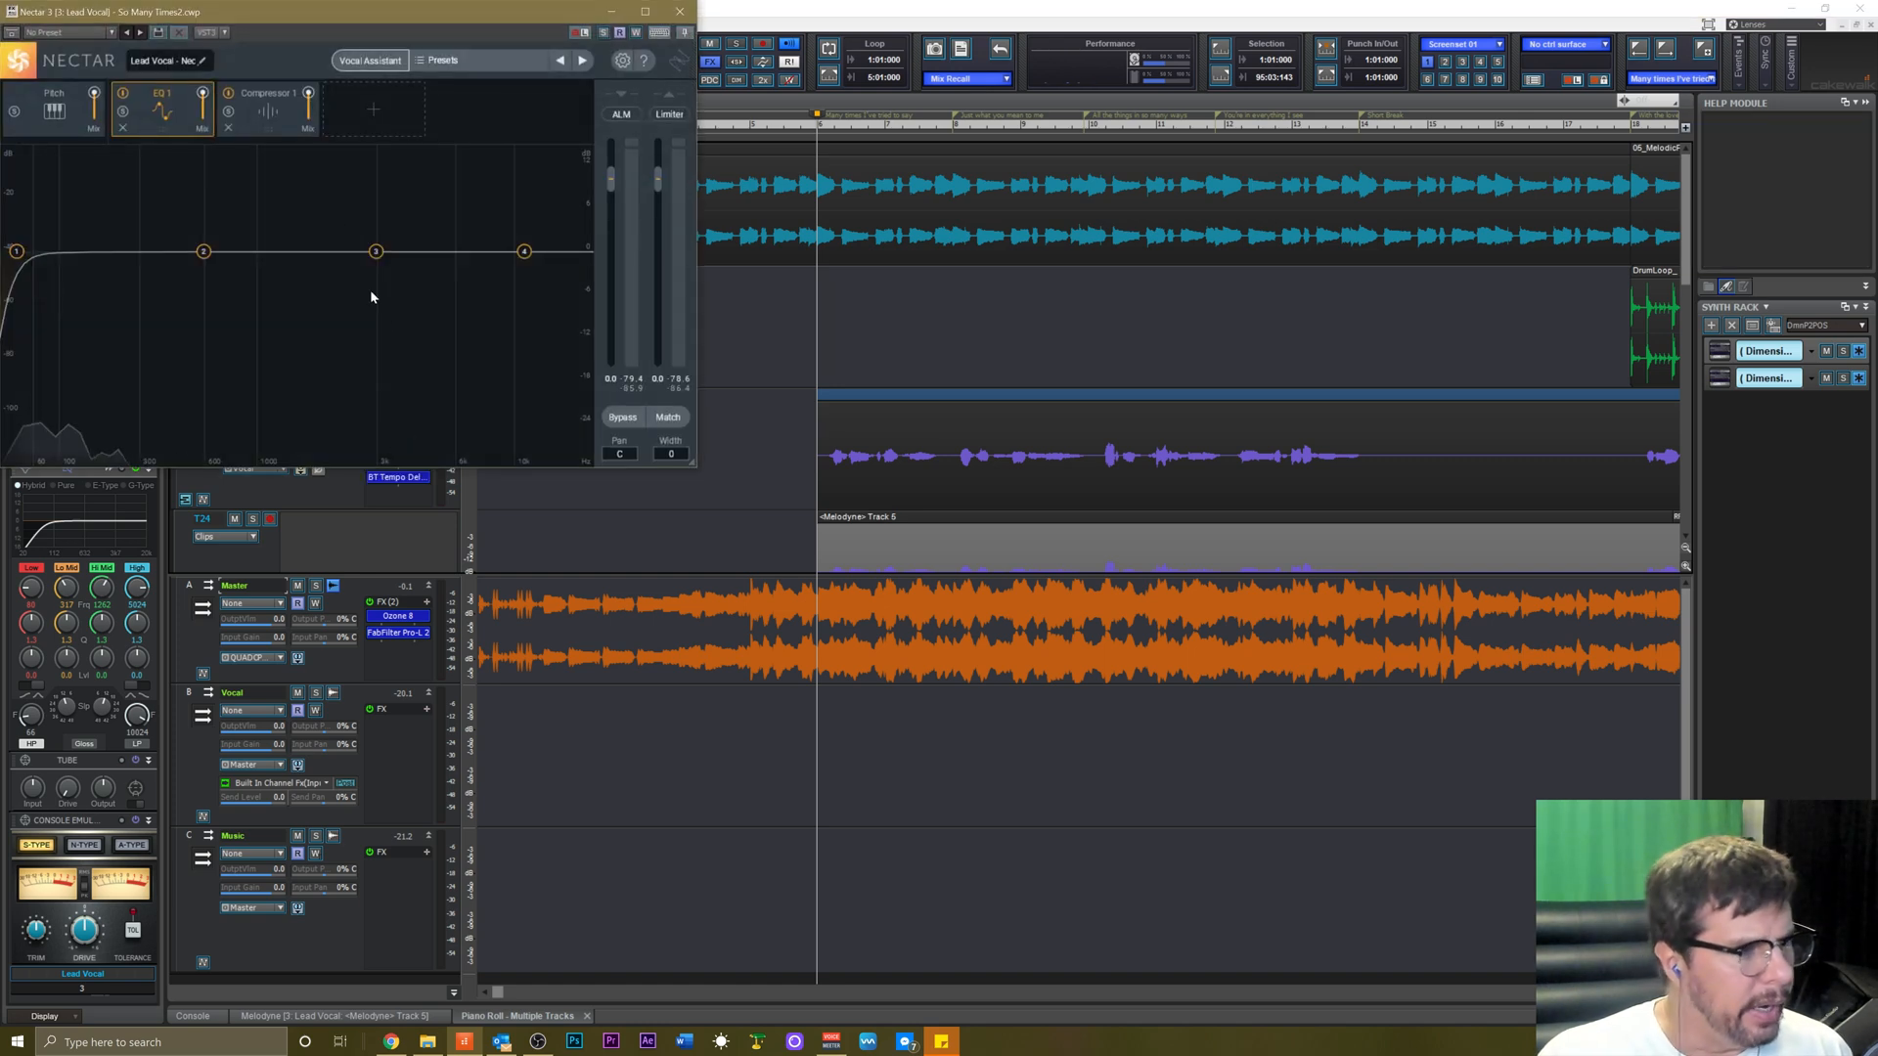
pyautogui.moveTo(272, 21); pyautogui.dragTo(856, 290)
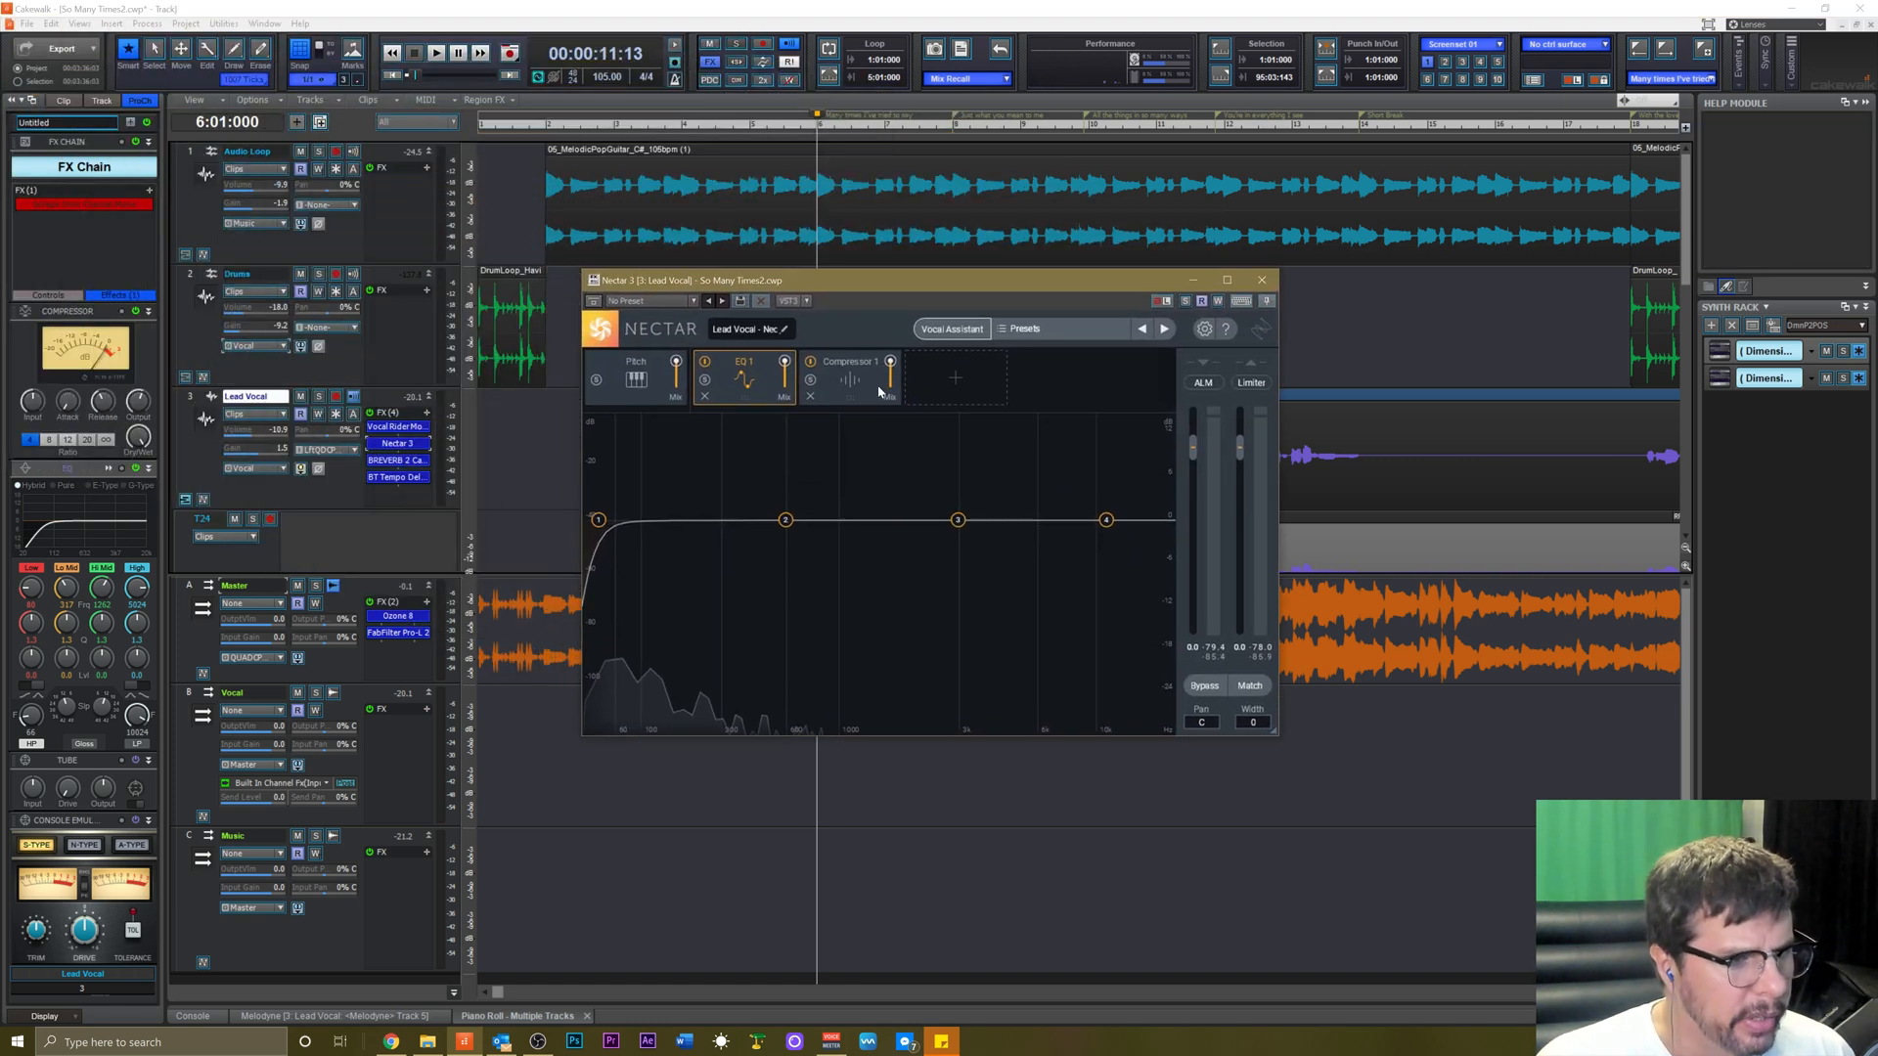
# Start Nectar 3's Vocal Assistant in Assist mode with the preselected middle vibe and Moderate intensity, and play the song for analysis.
pyautogui.click(947, 330)
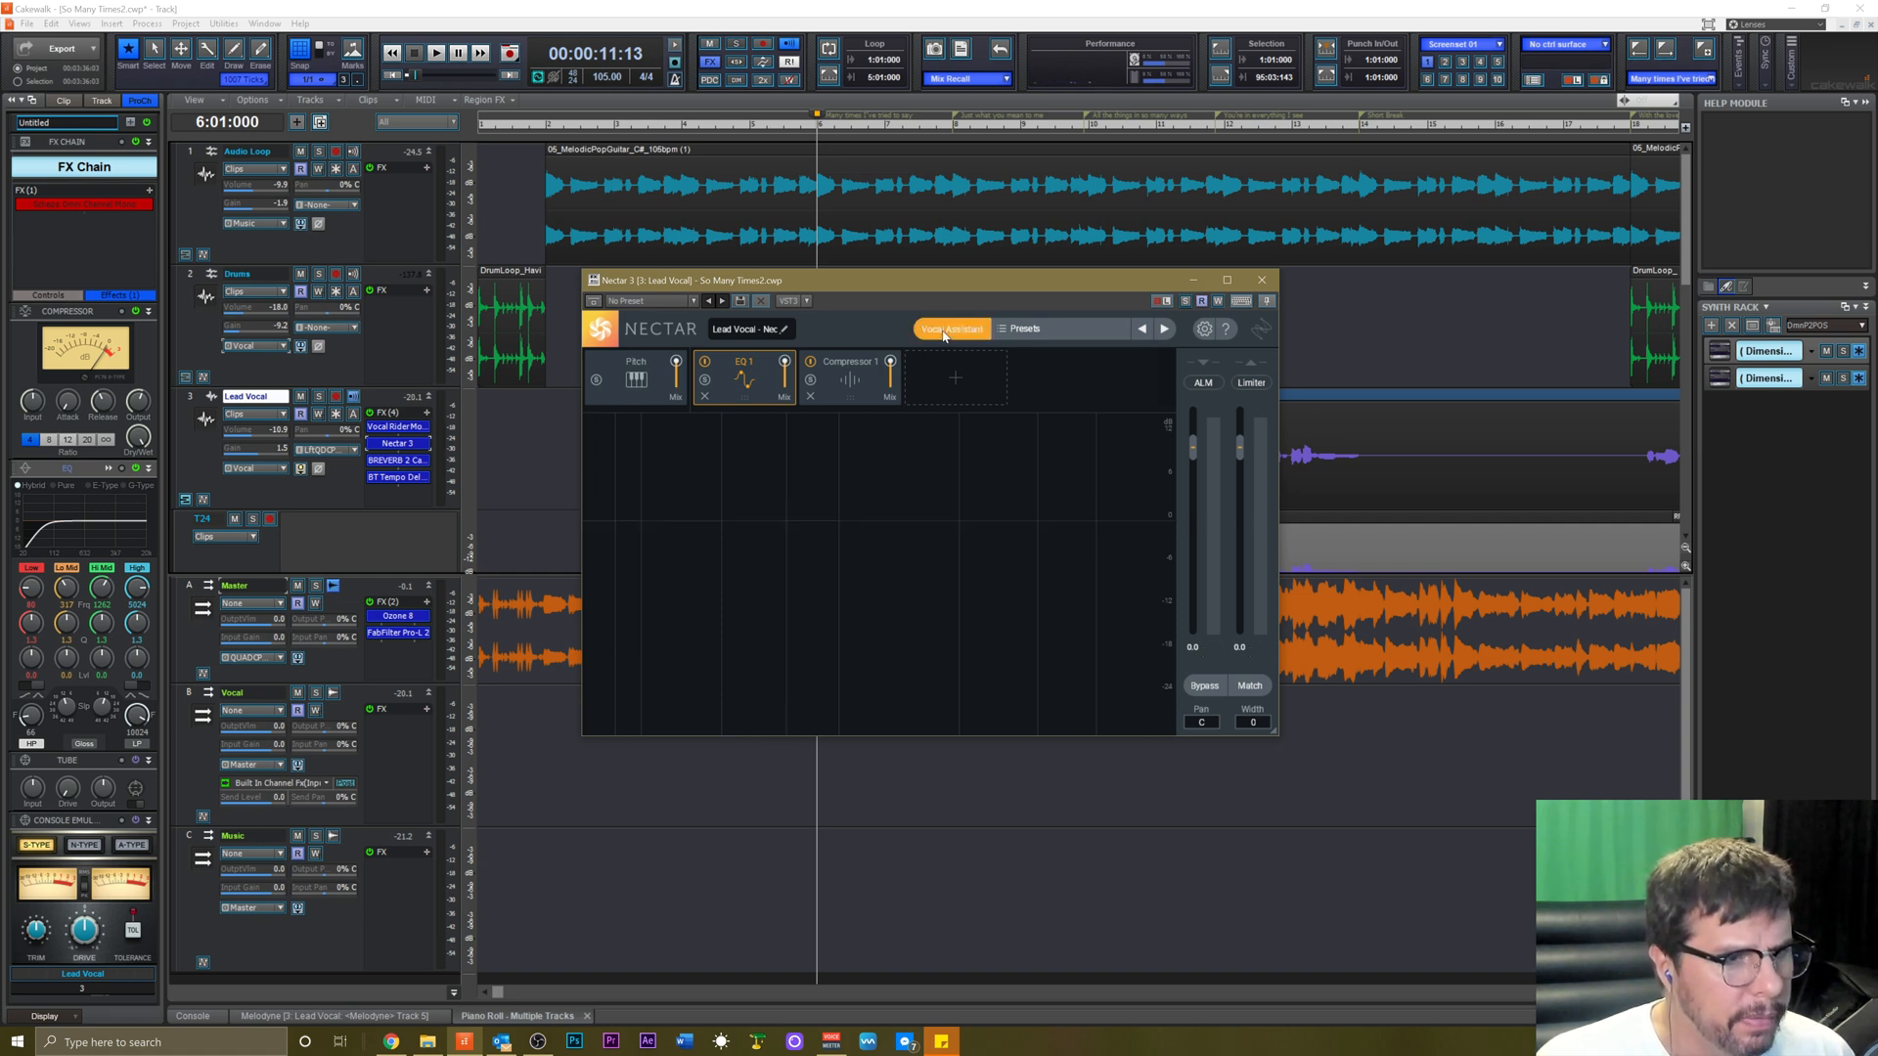
pyautogui.click(824, 615)
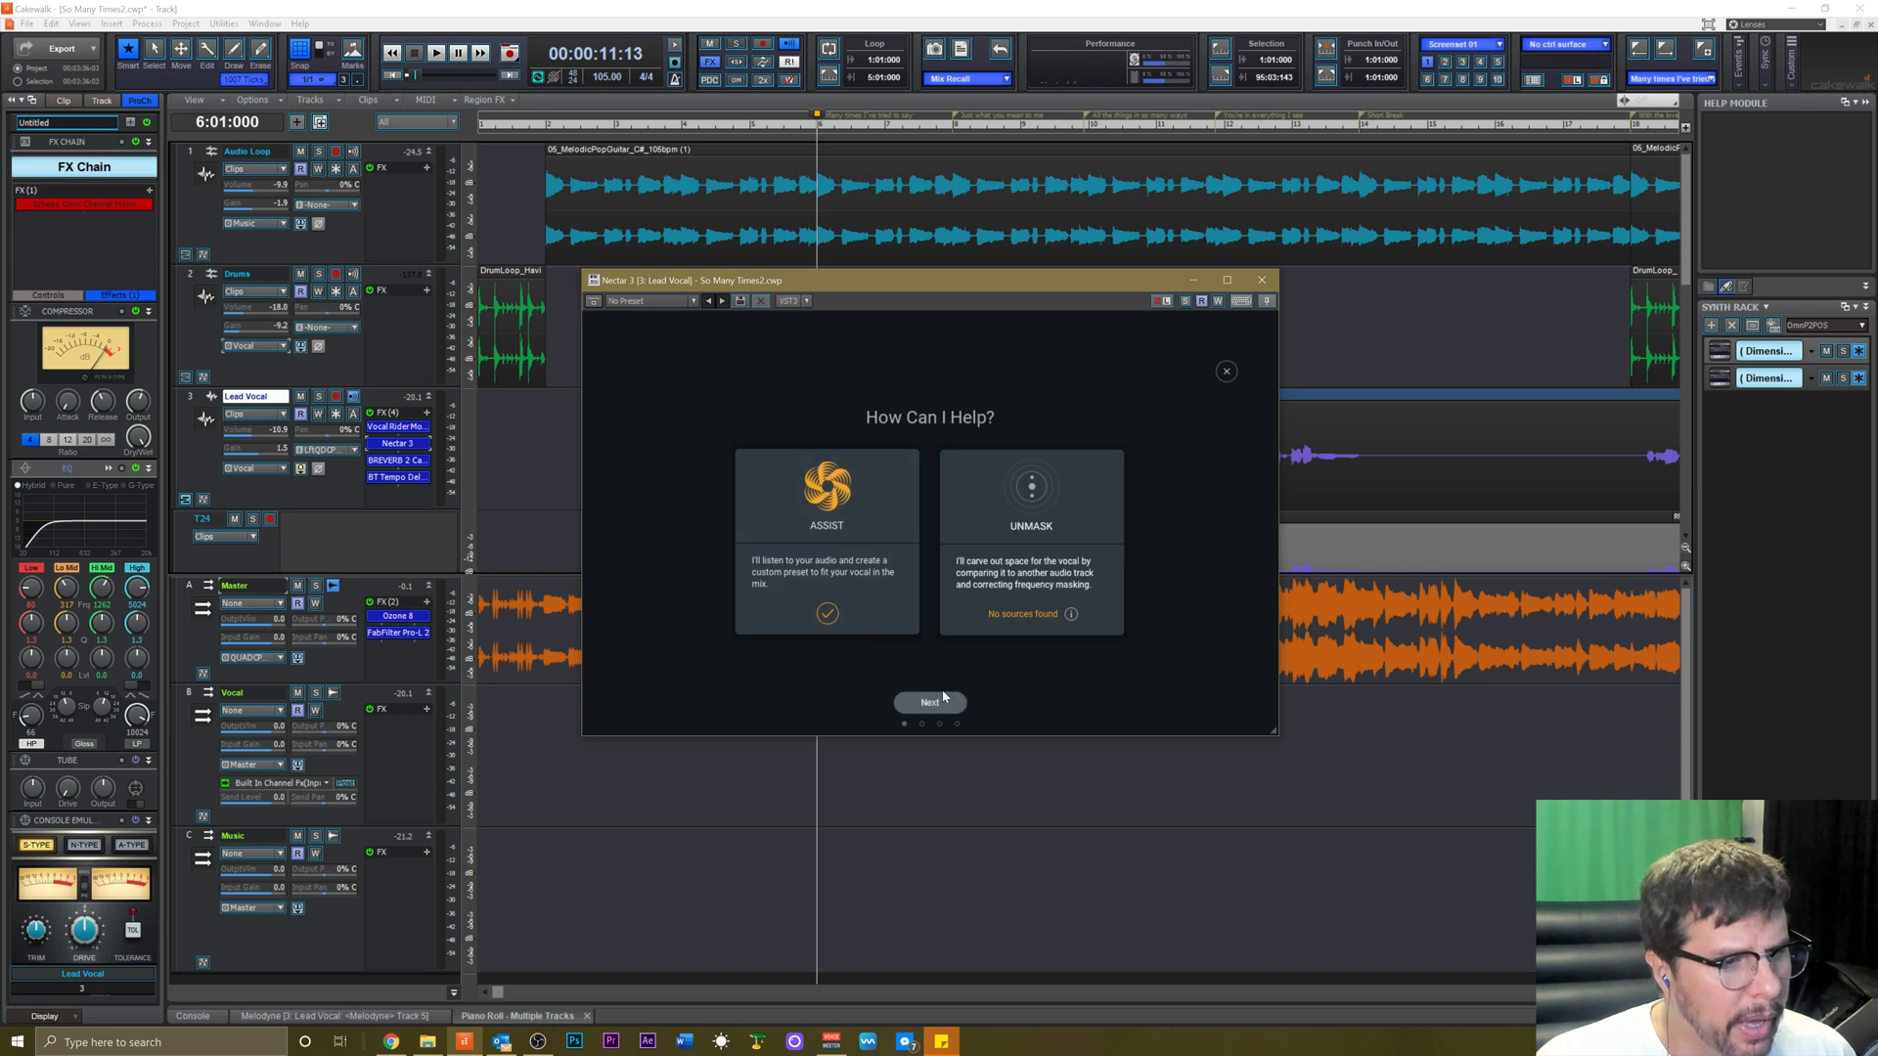
pyautogui.click(930, 703)
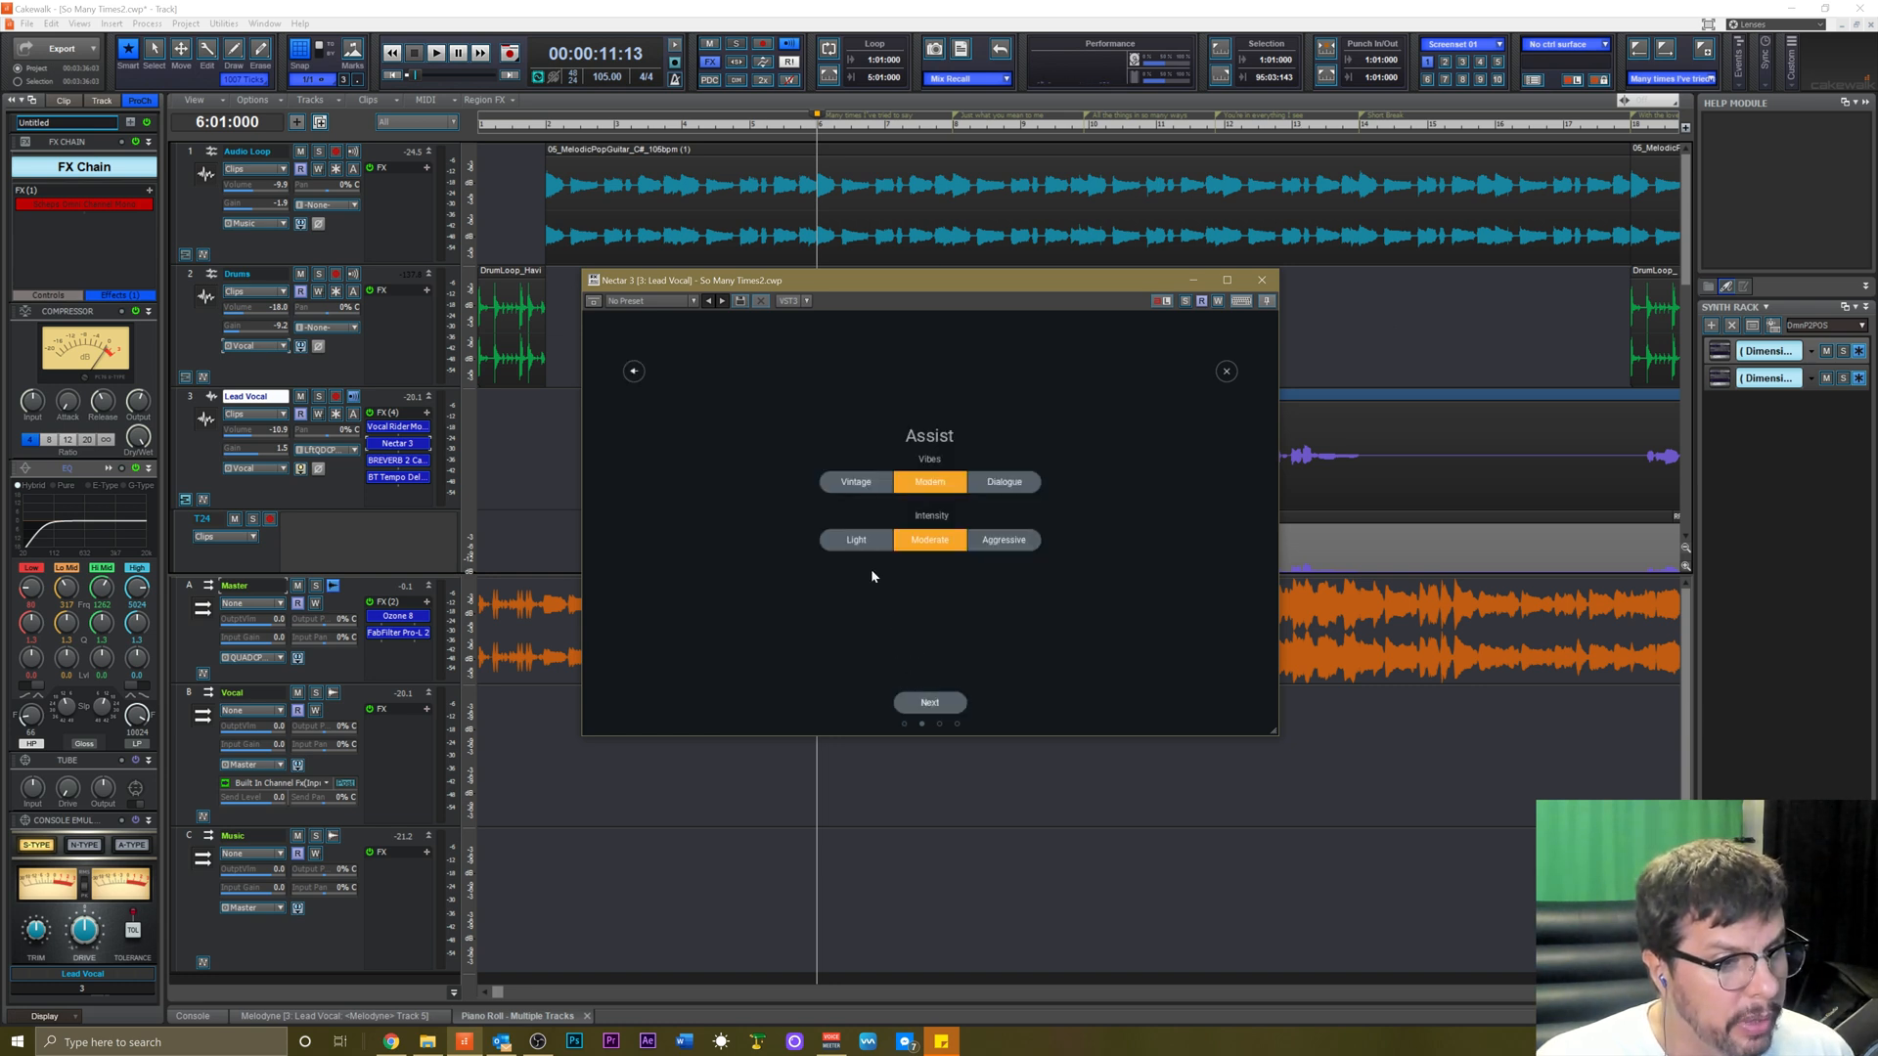
pyautogui.click(928, 703)
pyautogui.press('space')
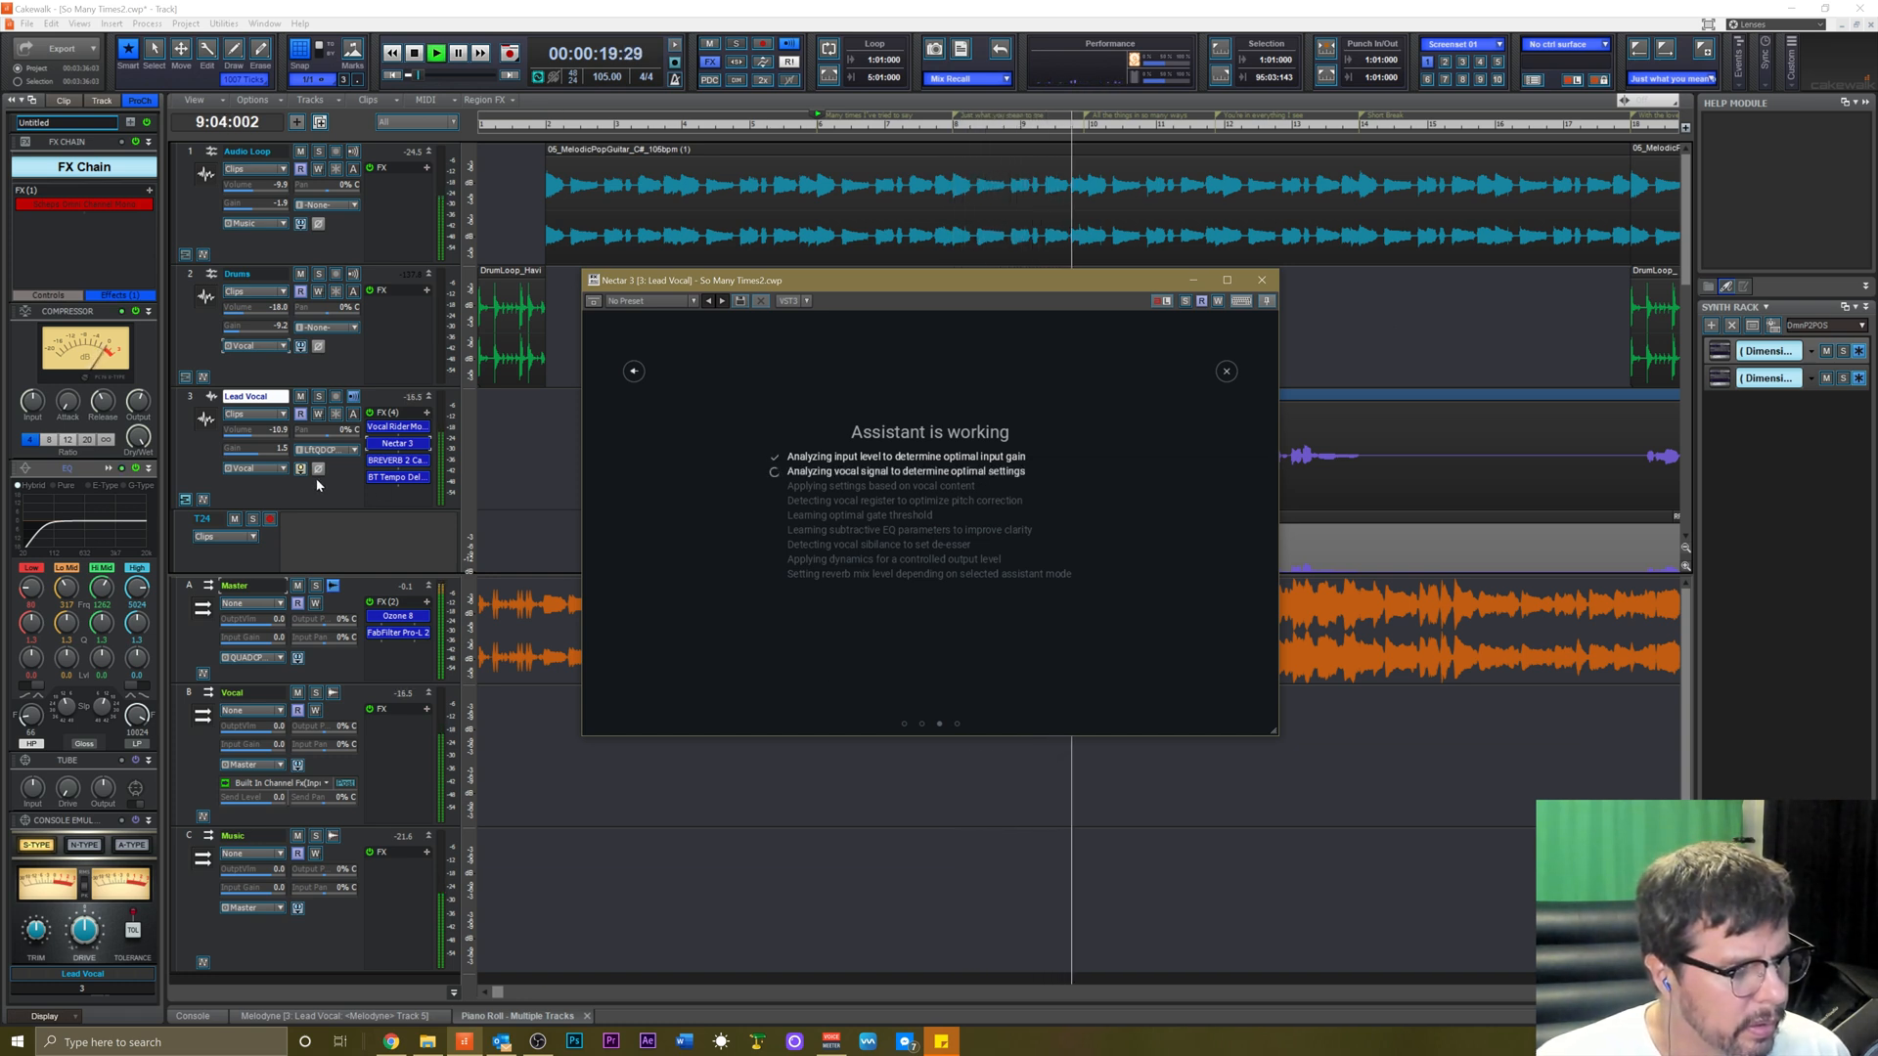
# Lower the Lead Vocal volume to -17.8 dB, restart playback from measure 6 and accept the Vocal Assistant's suggestion.
pyautogui.moveTo(249, 434); pyautogui.dragTo(244, 433)
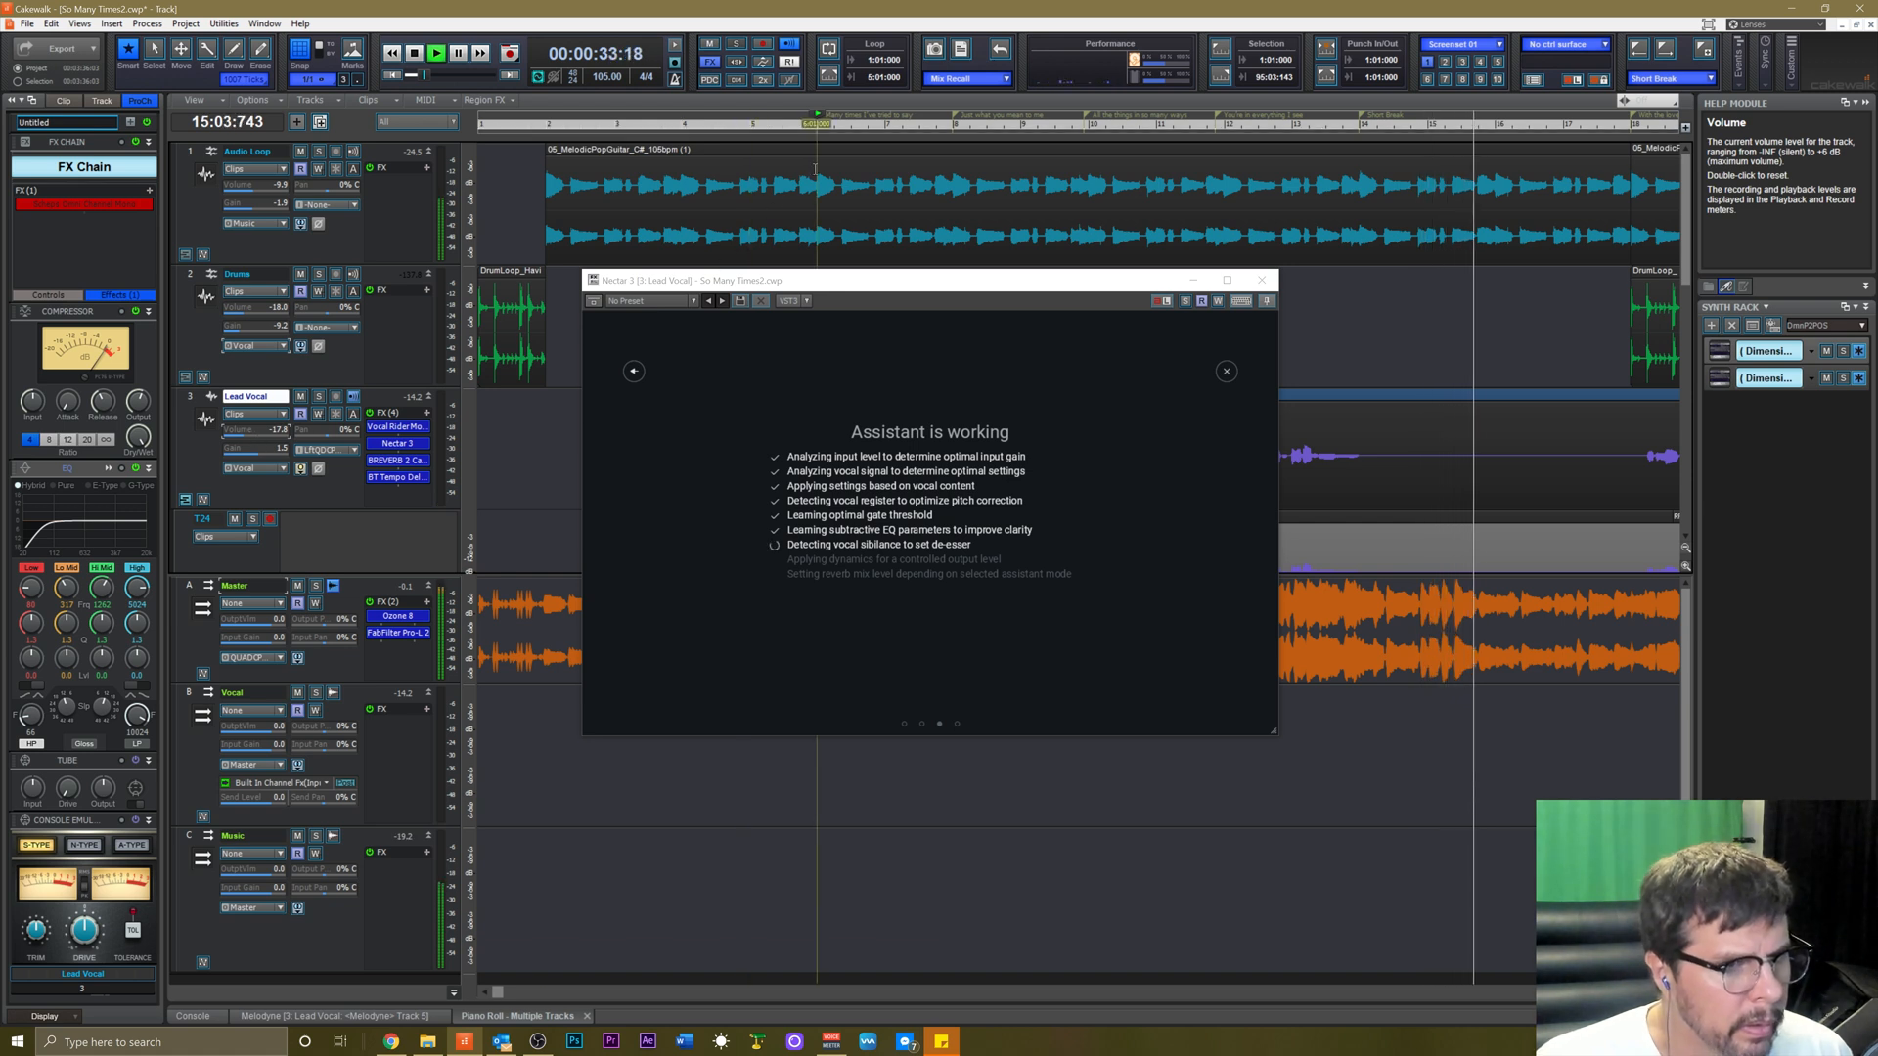
pyautogui.click(822, 127)
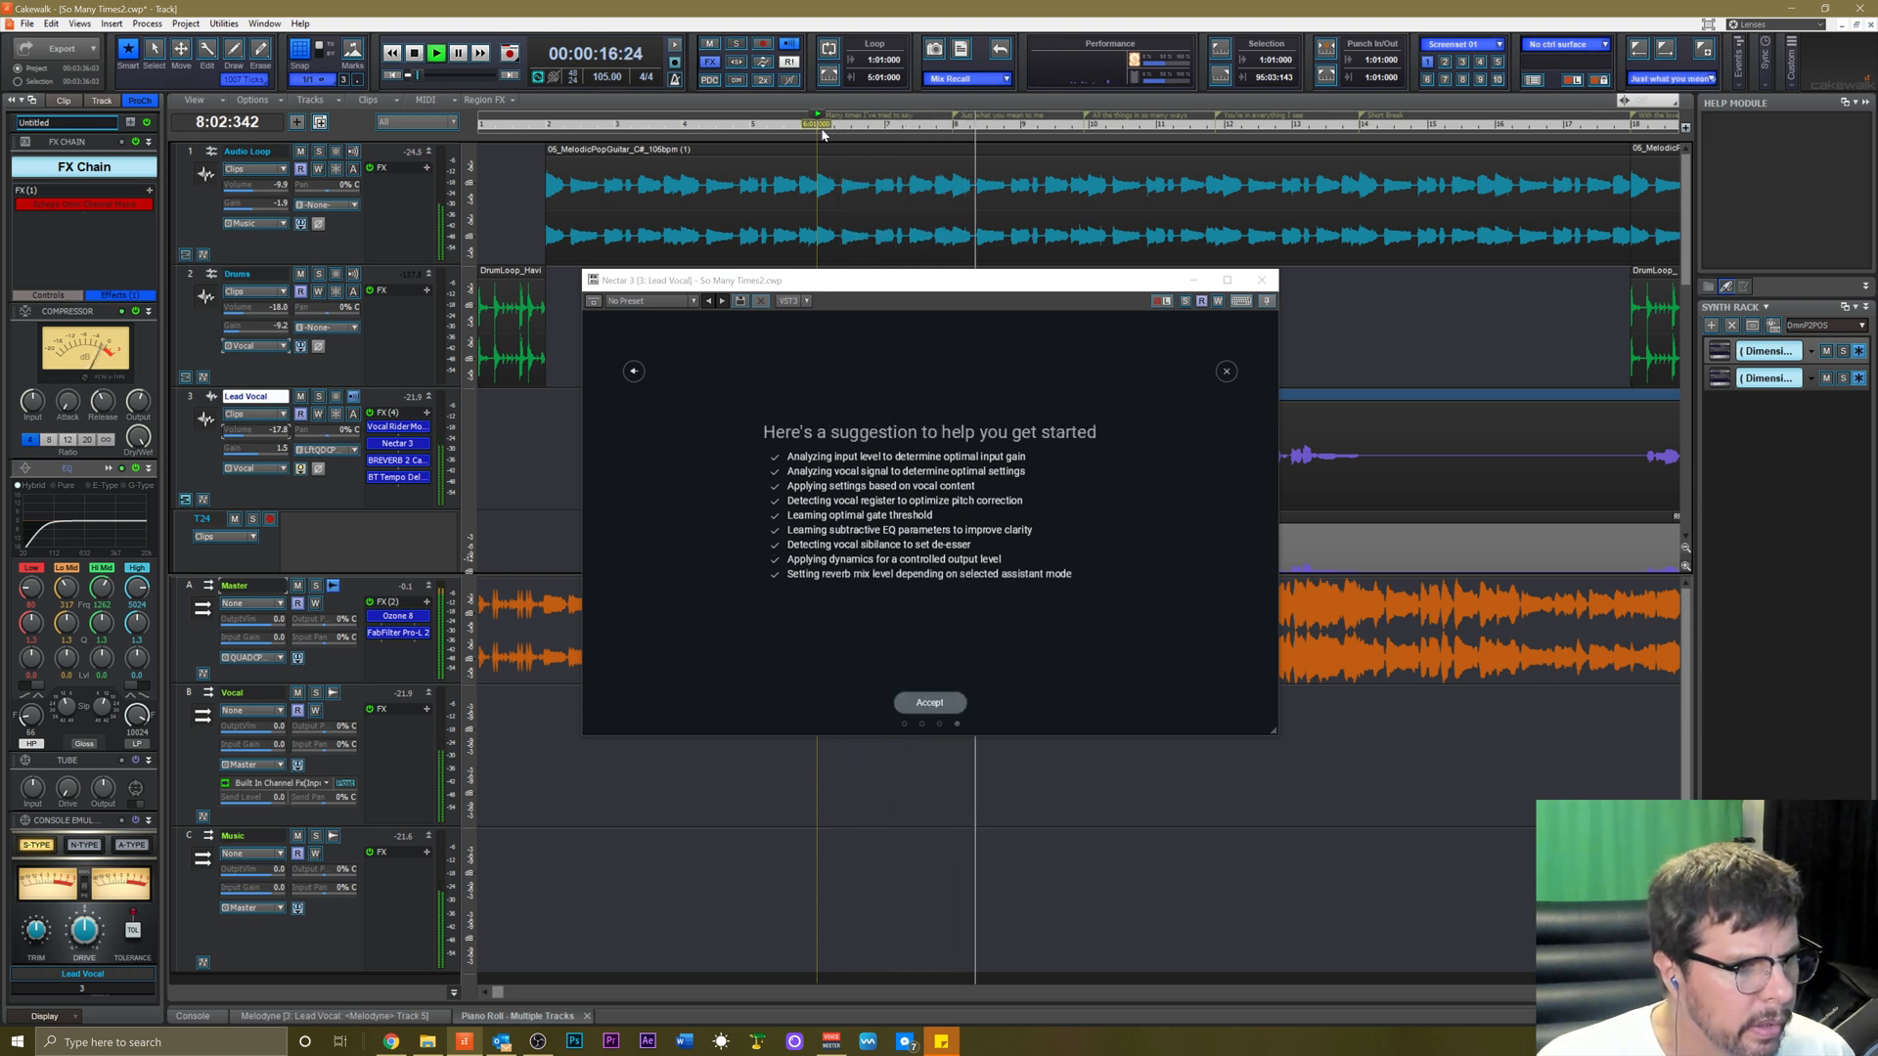
pyautogui.click(930, 703)
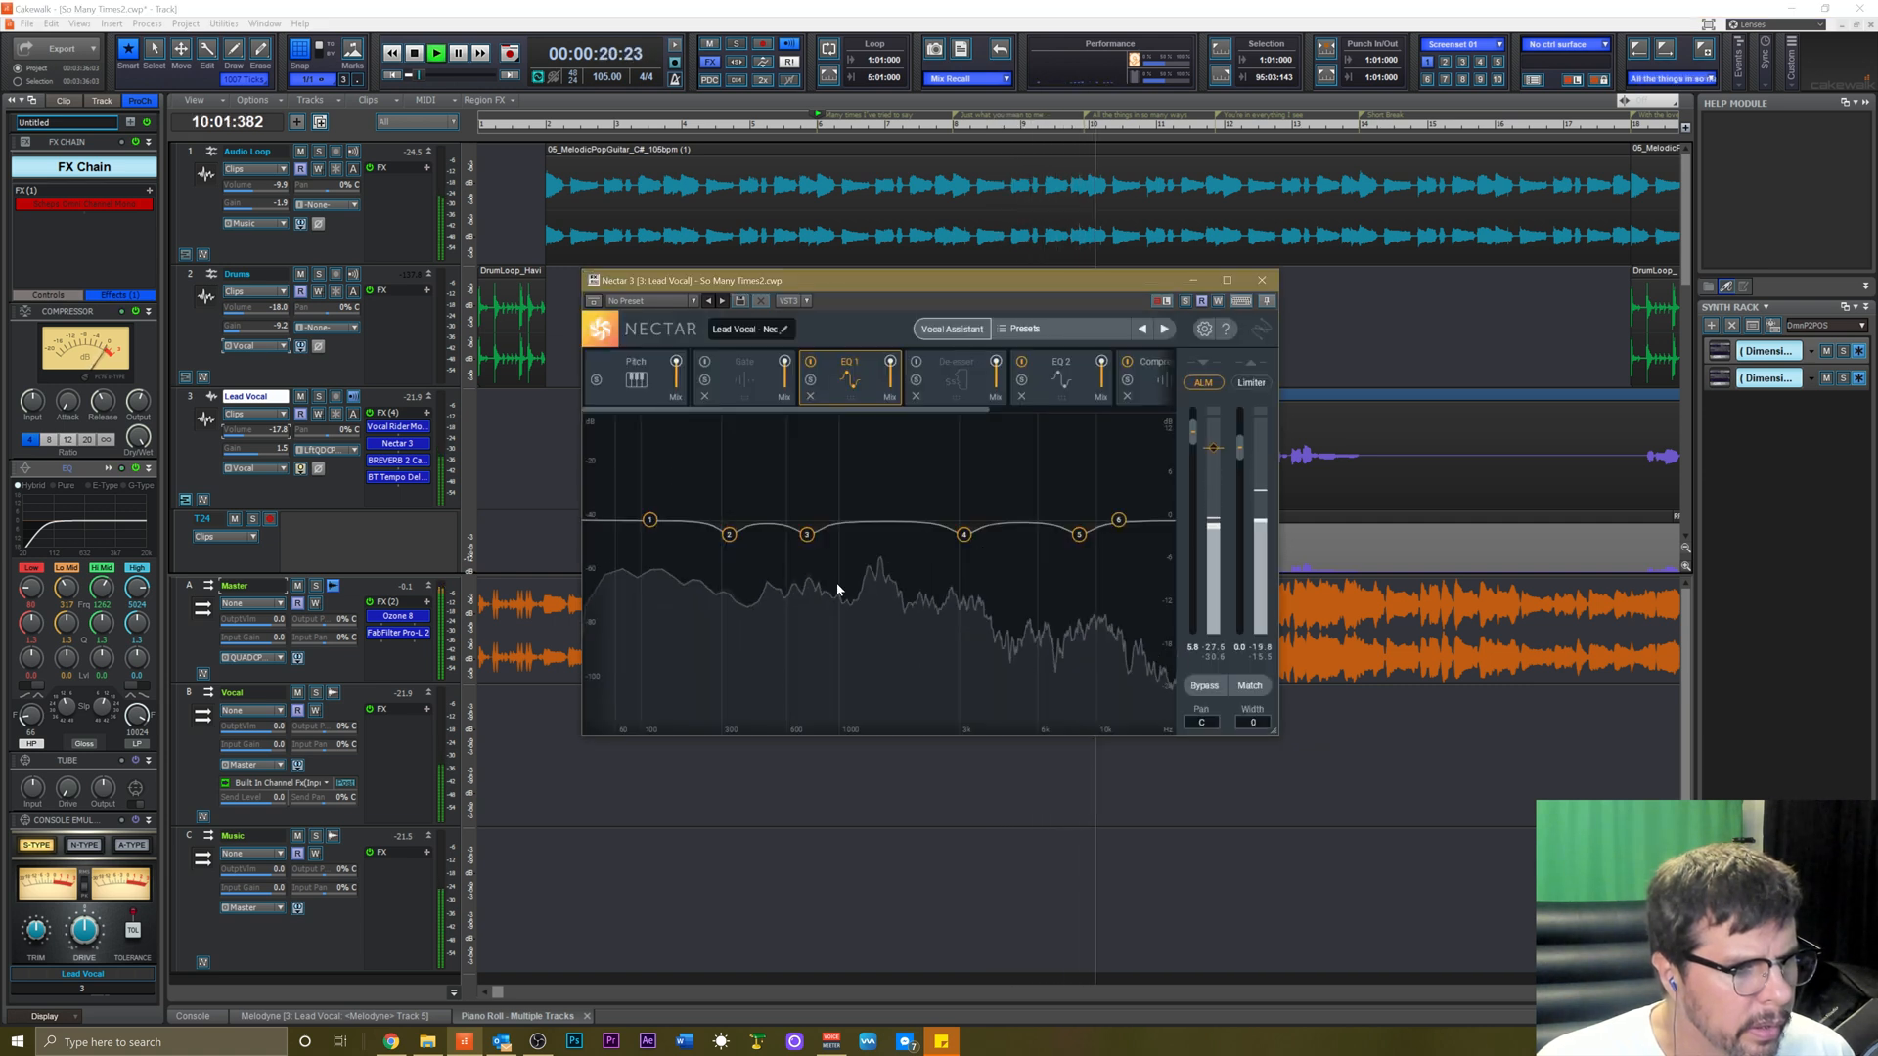
# Compare Nectar's De-esser on and off, enable Pitch correction with an adjusted strength during playback, and close the plug-in.
pyautogui.click(915, 363)
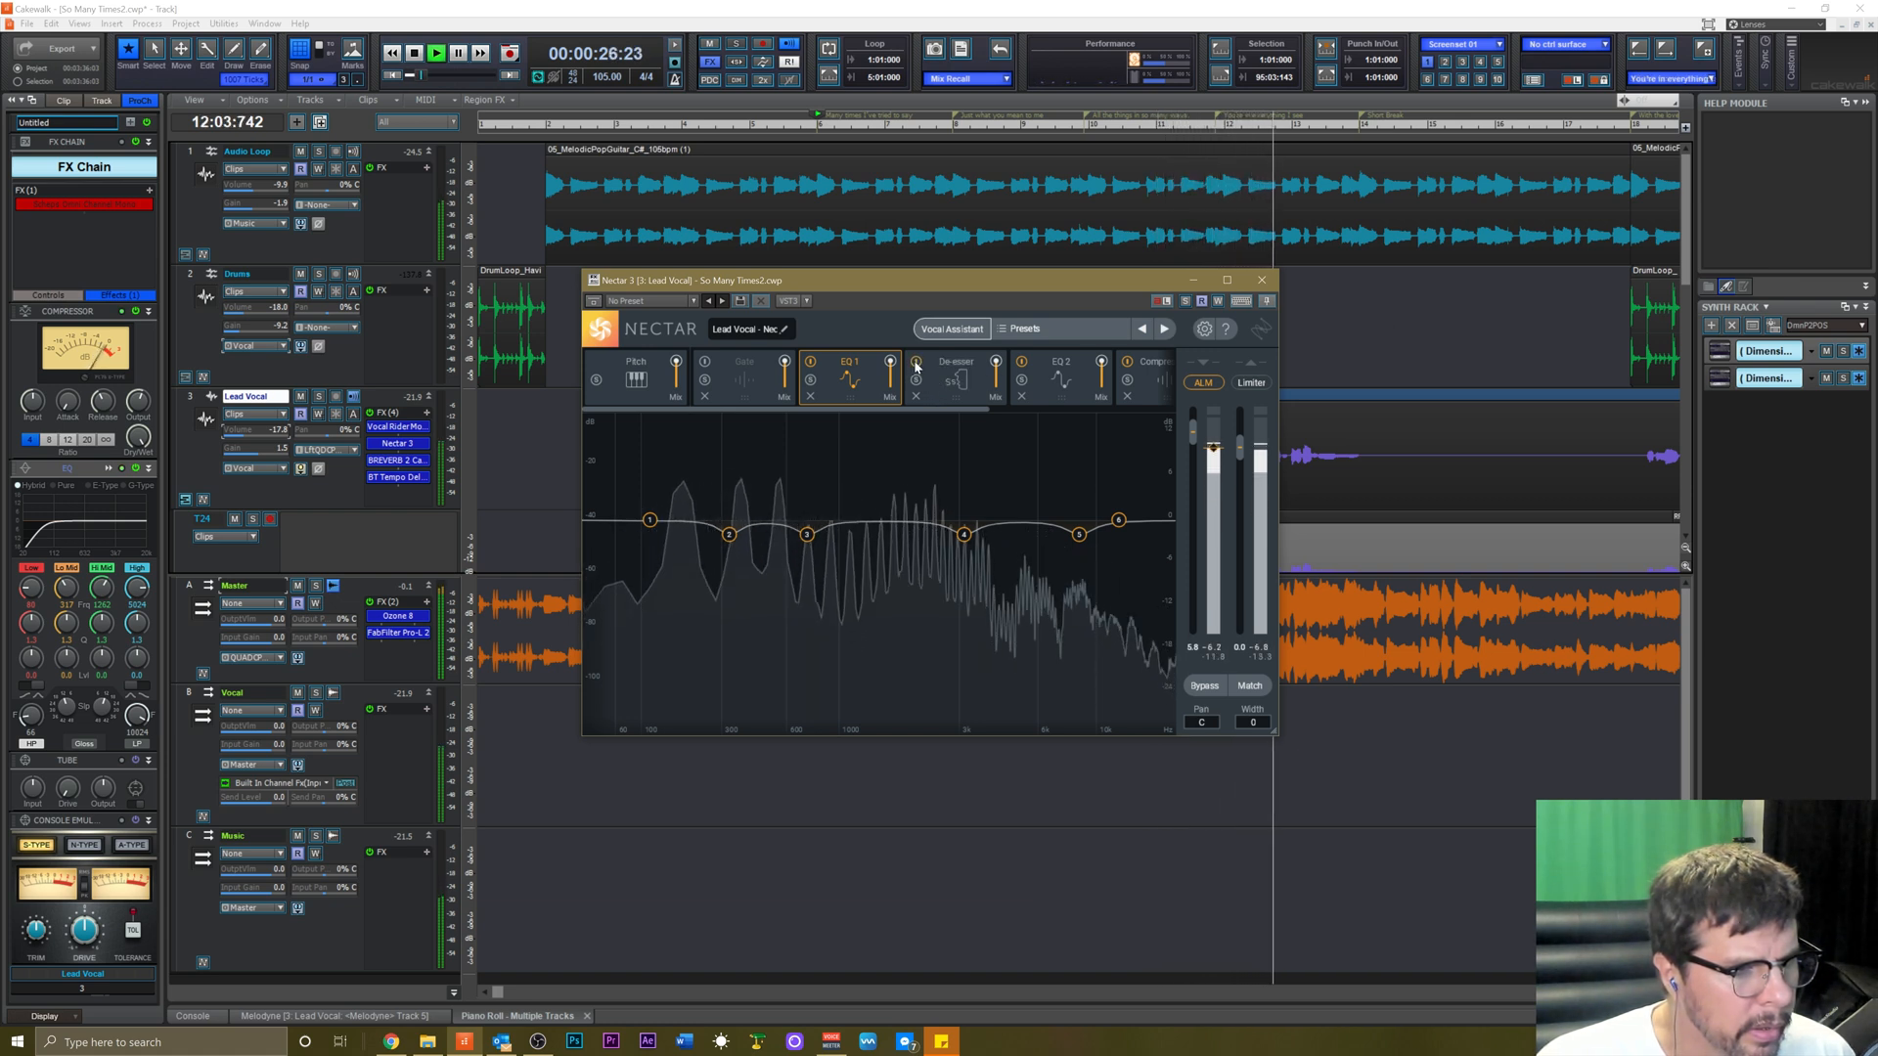
pyautogui.click(915, 364)
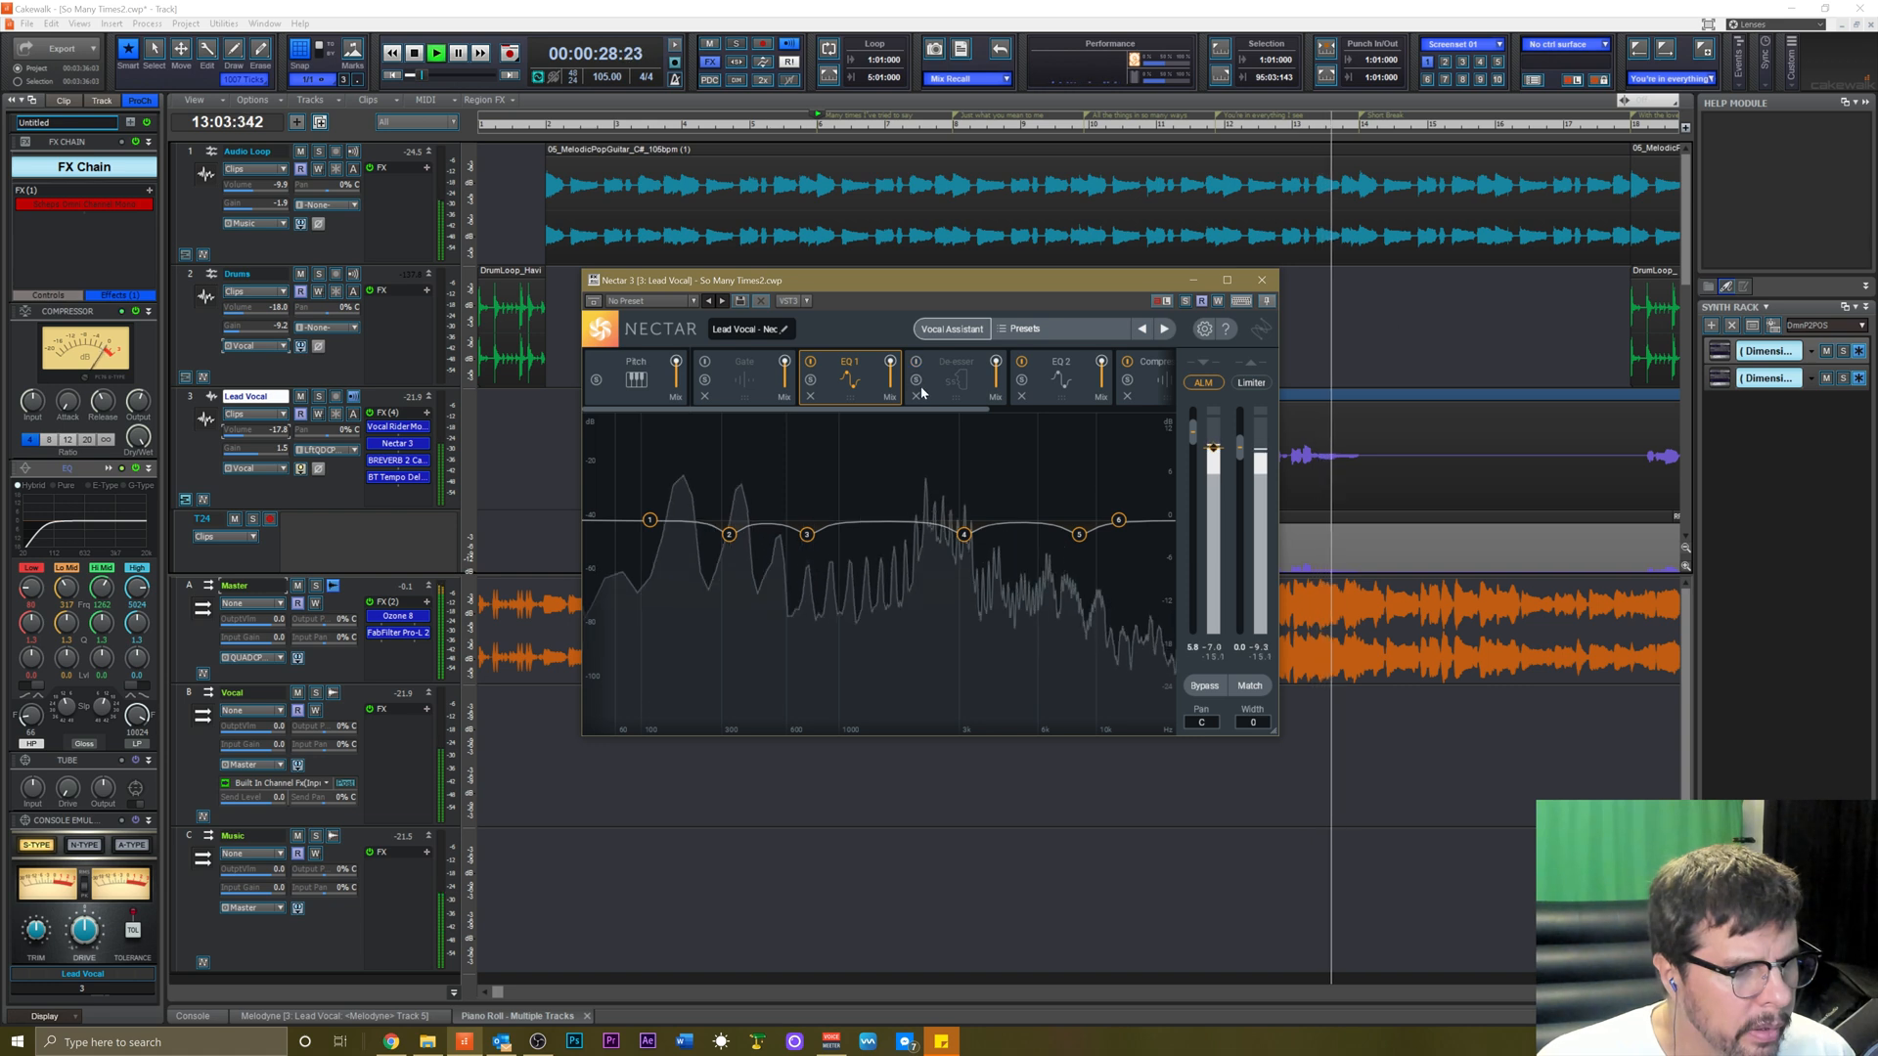
pyautogui.click(638, 391)
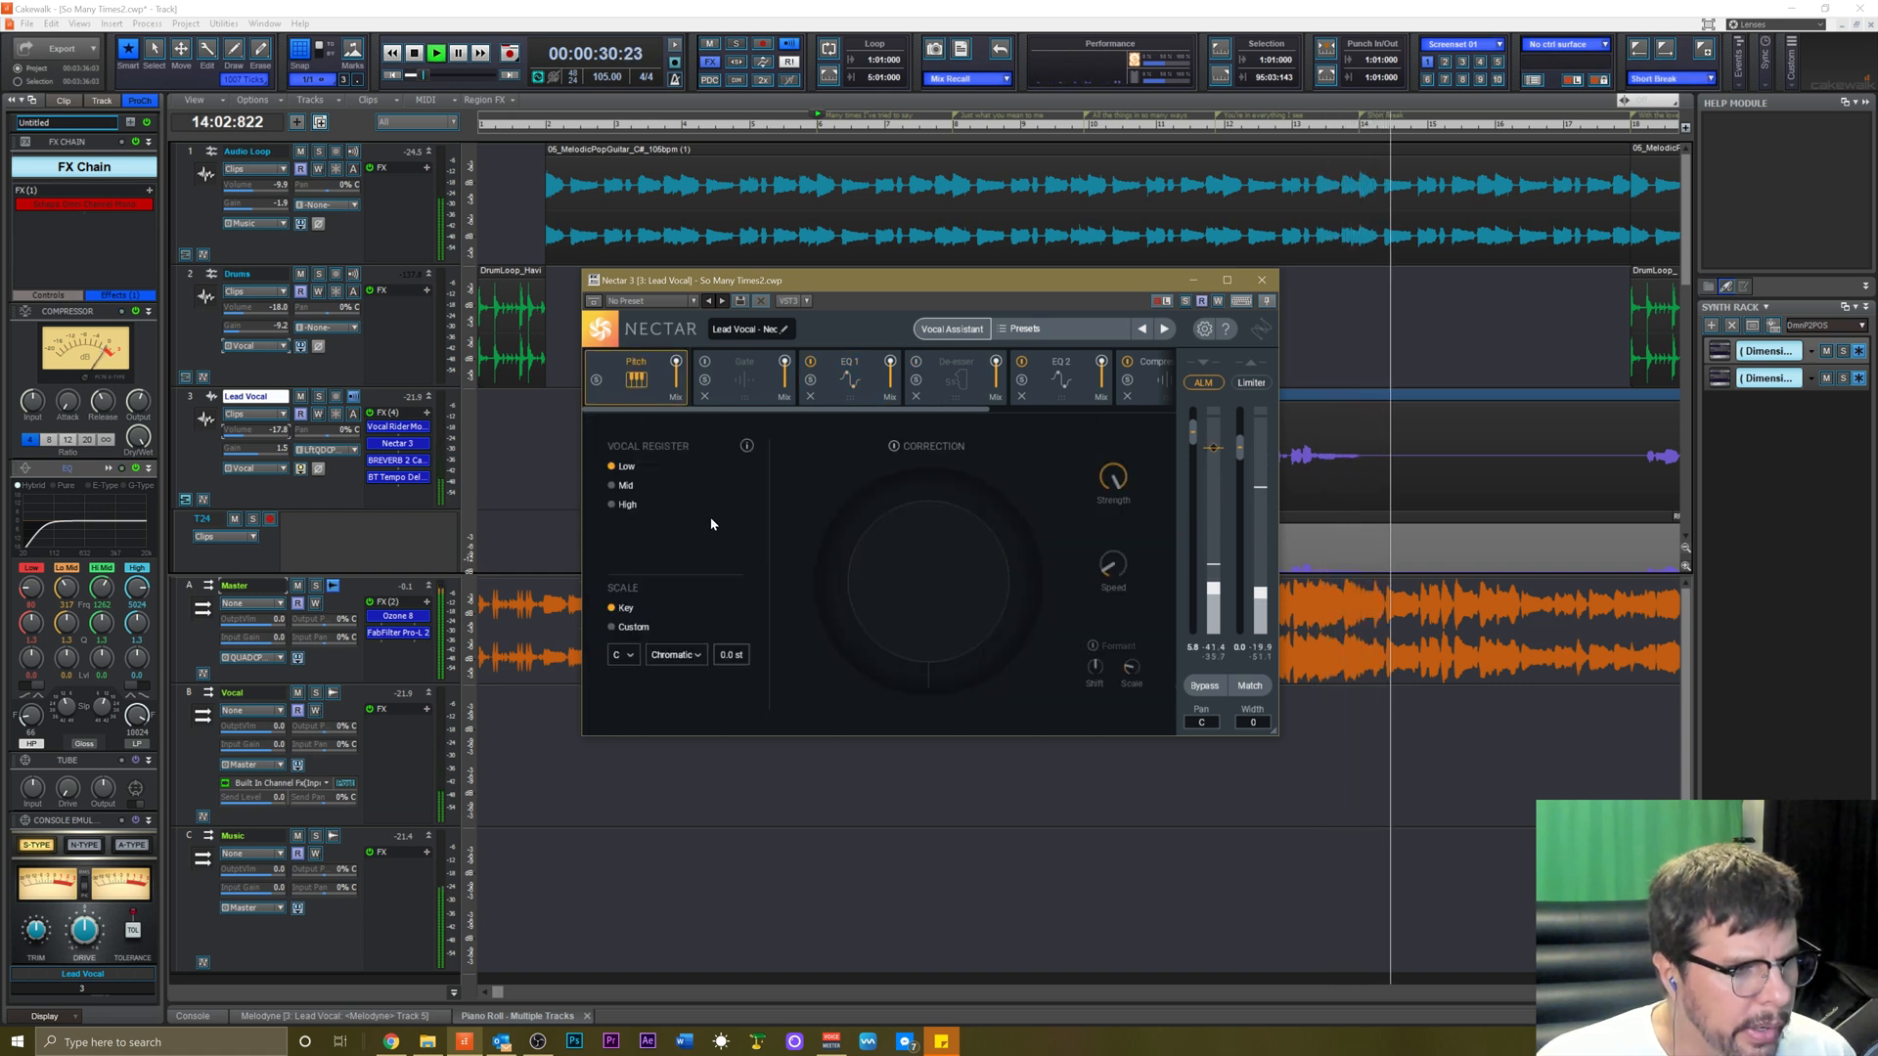
pyautogui.press('space')
pyautogui.press('space')
pyautogui.moveTo(1103, 503); pyautogui.dragTo(1105, 519)
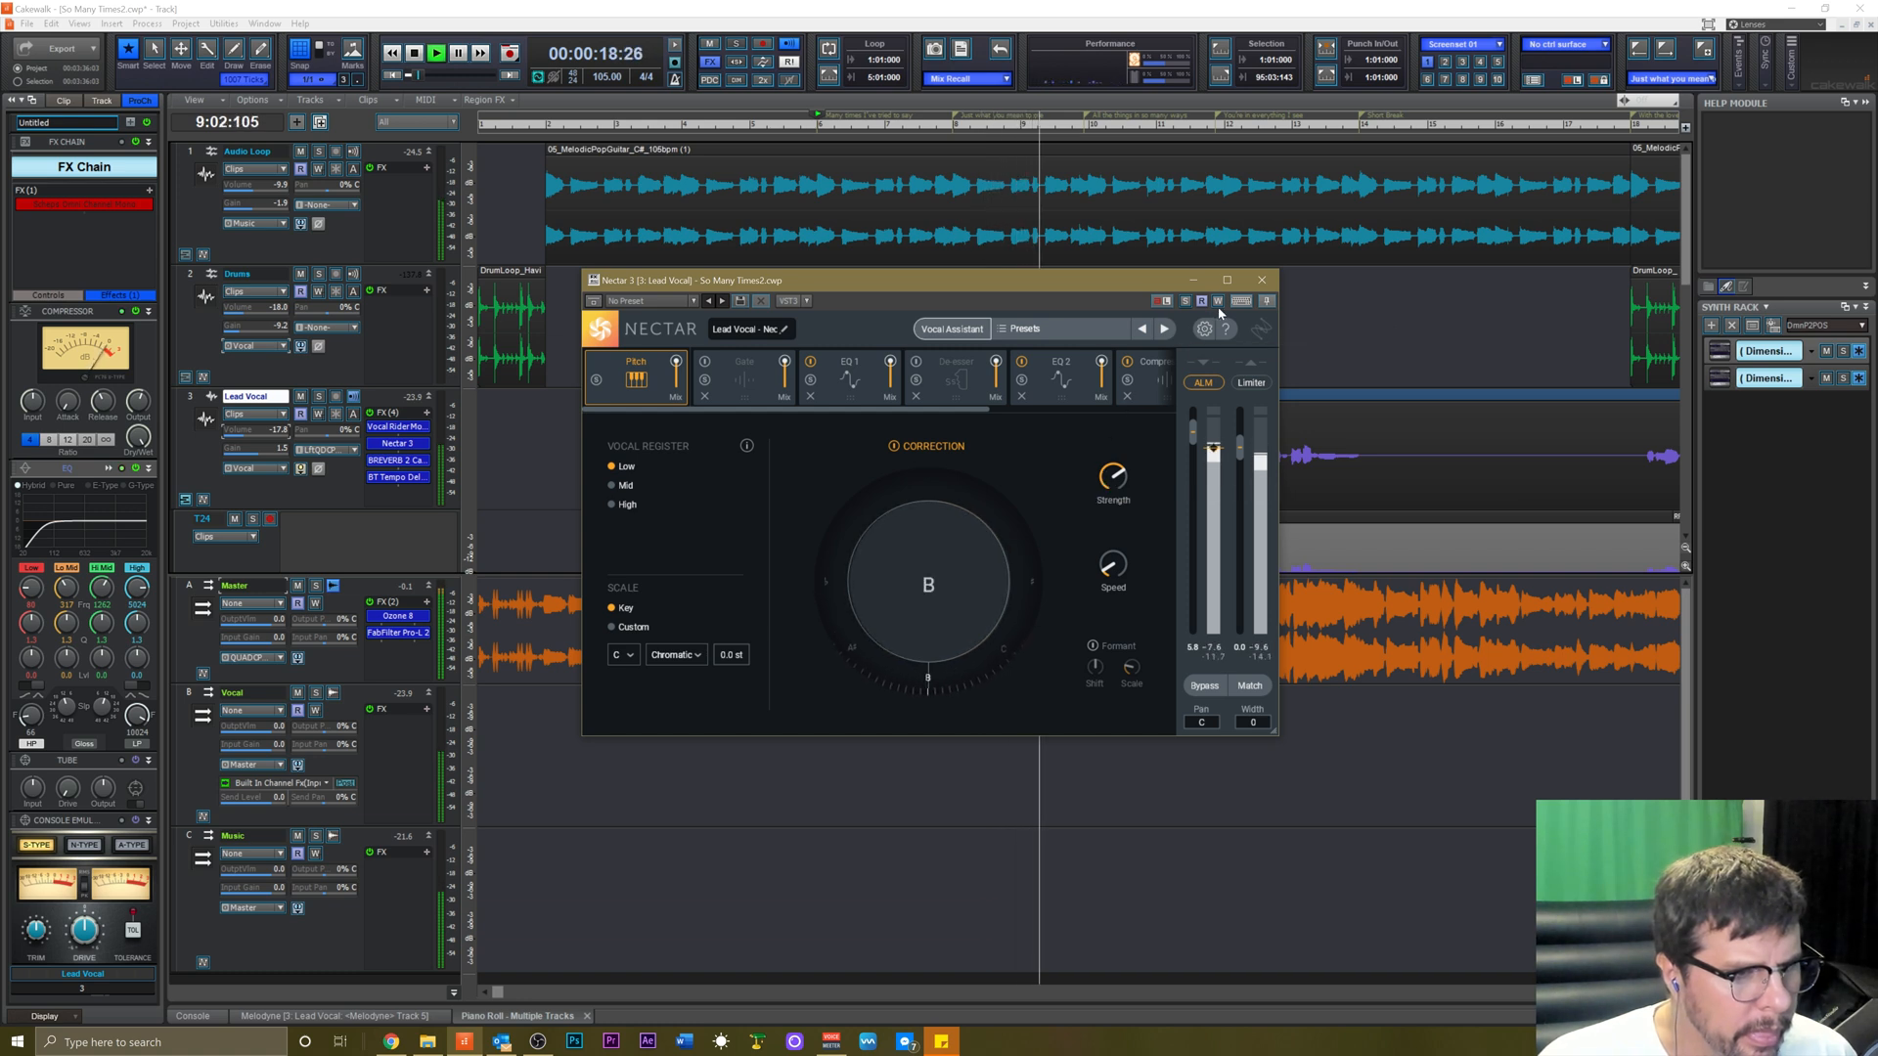
pyautogui.click(1261, 282)
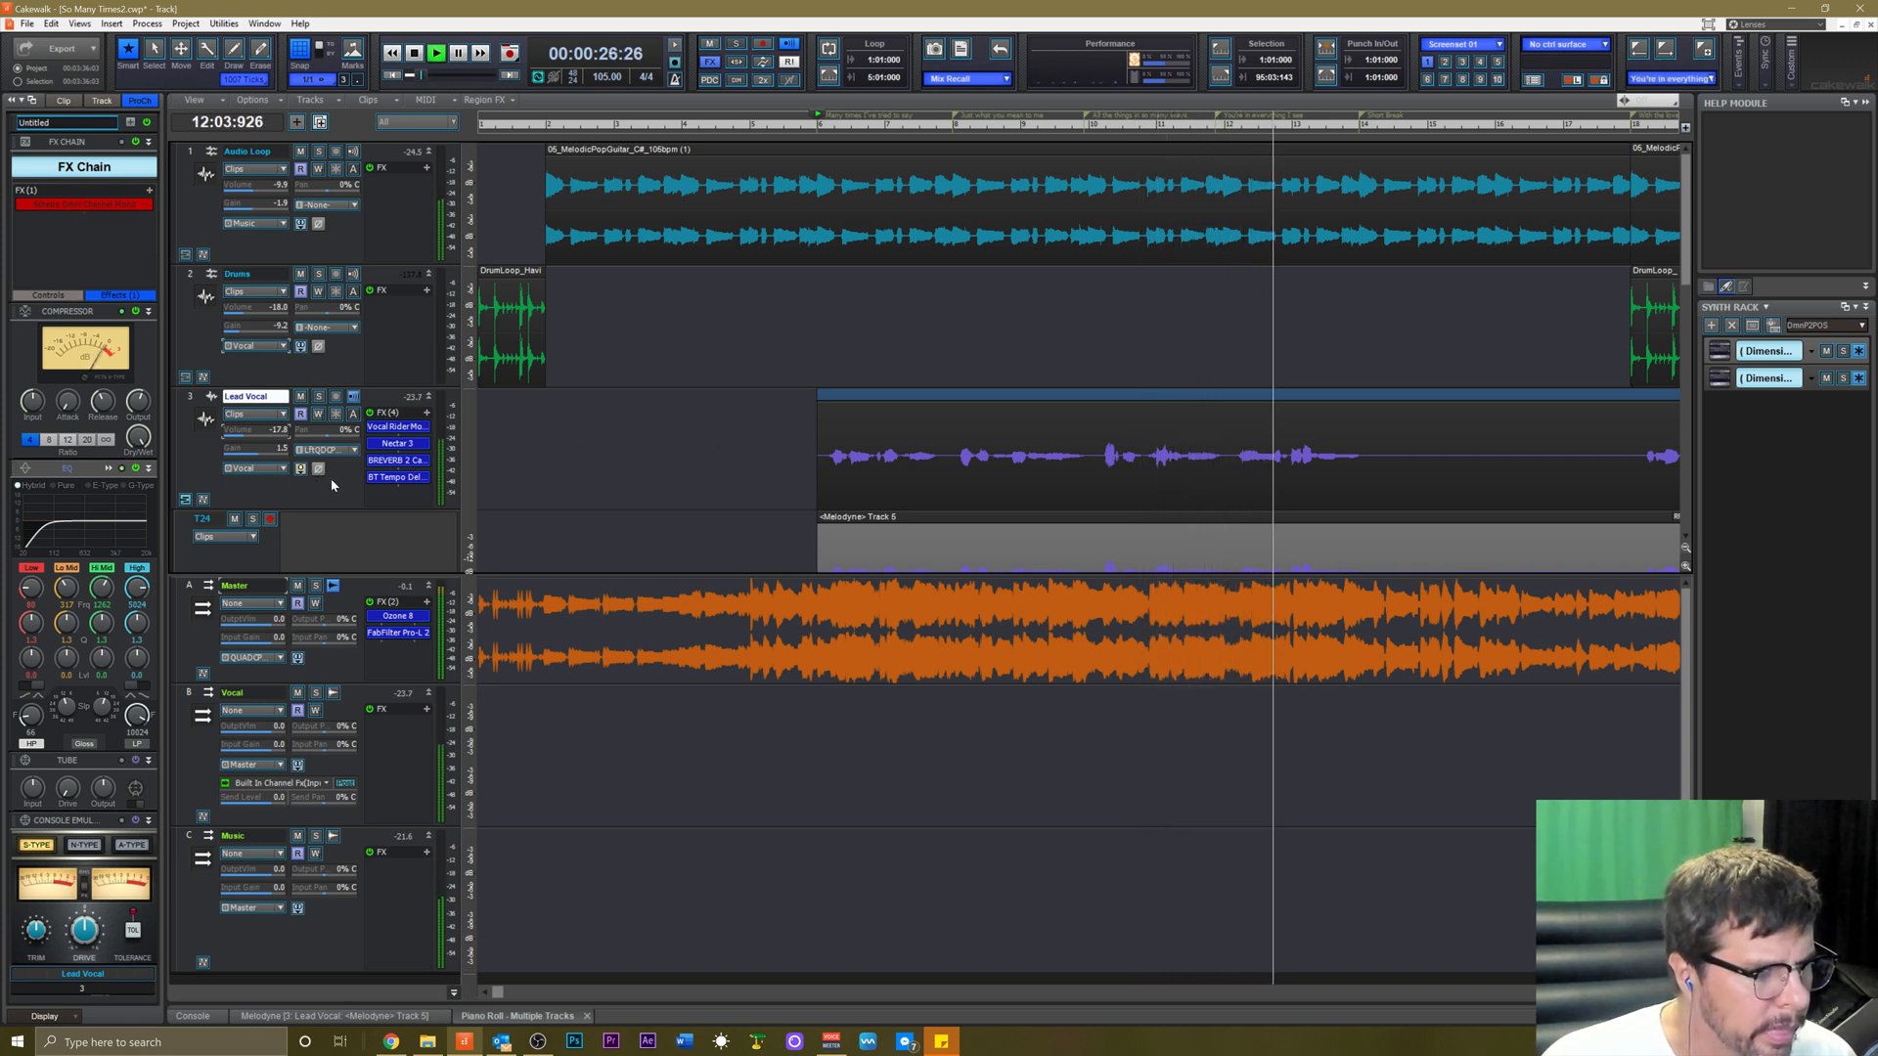
pyautogui.scroll(-1, 330, 477)
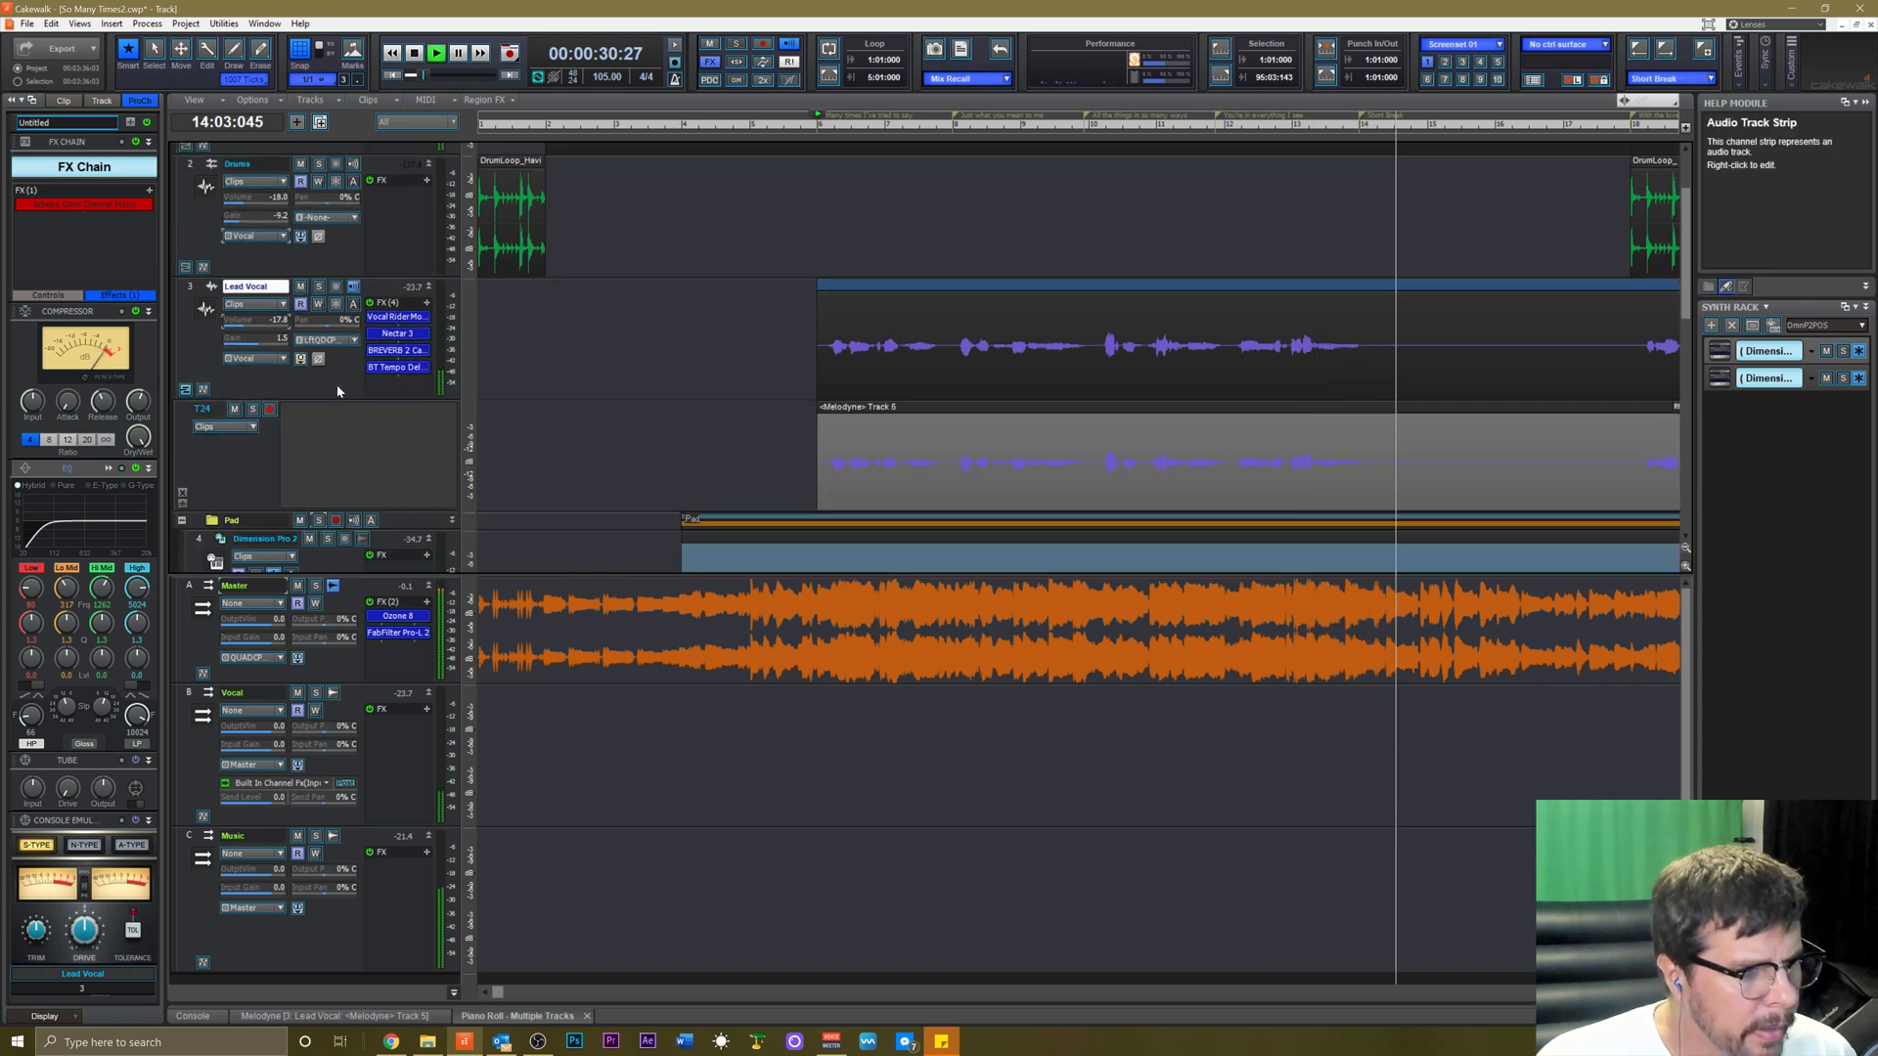
pyautogui.press('space')
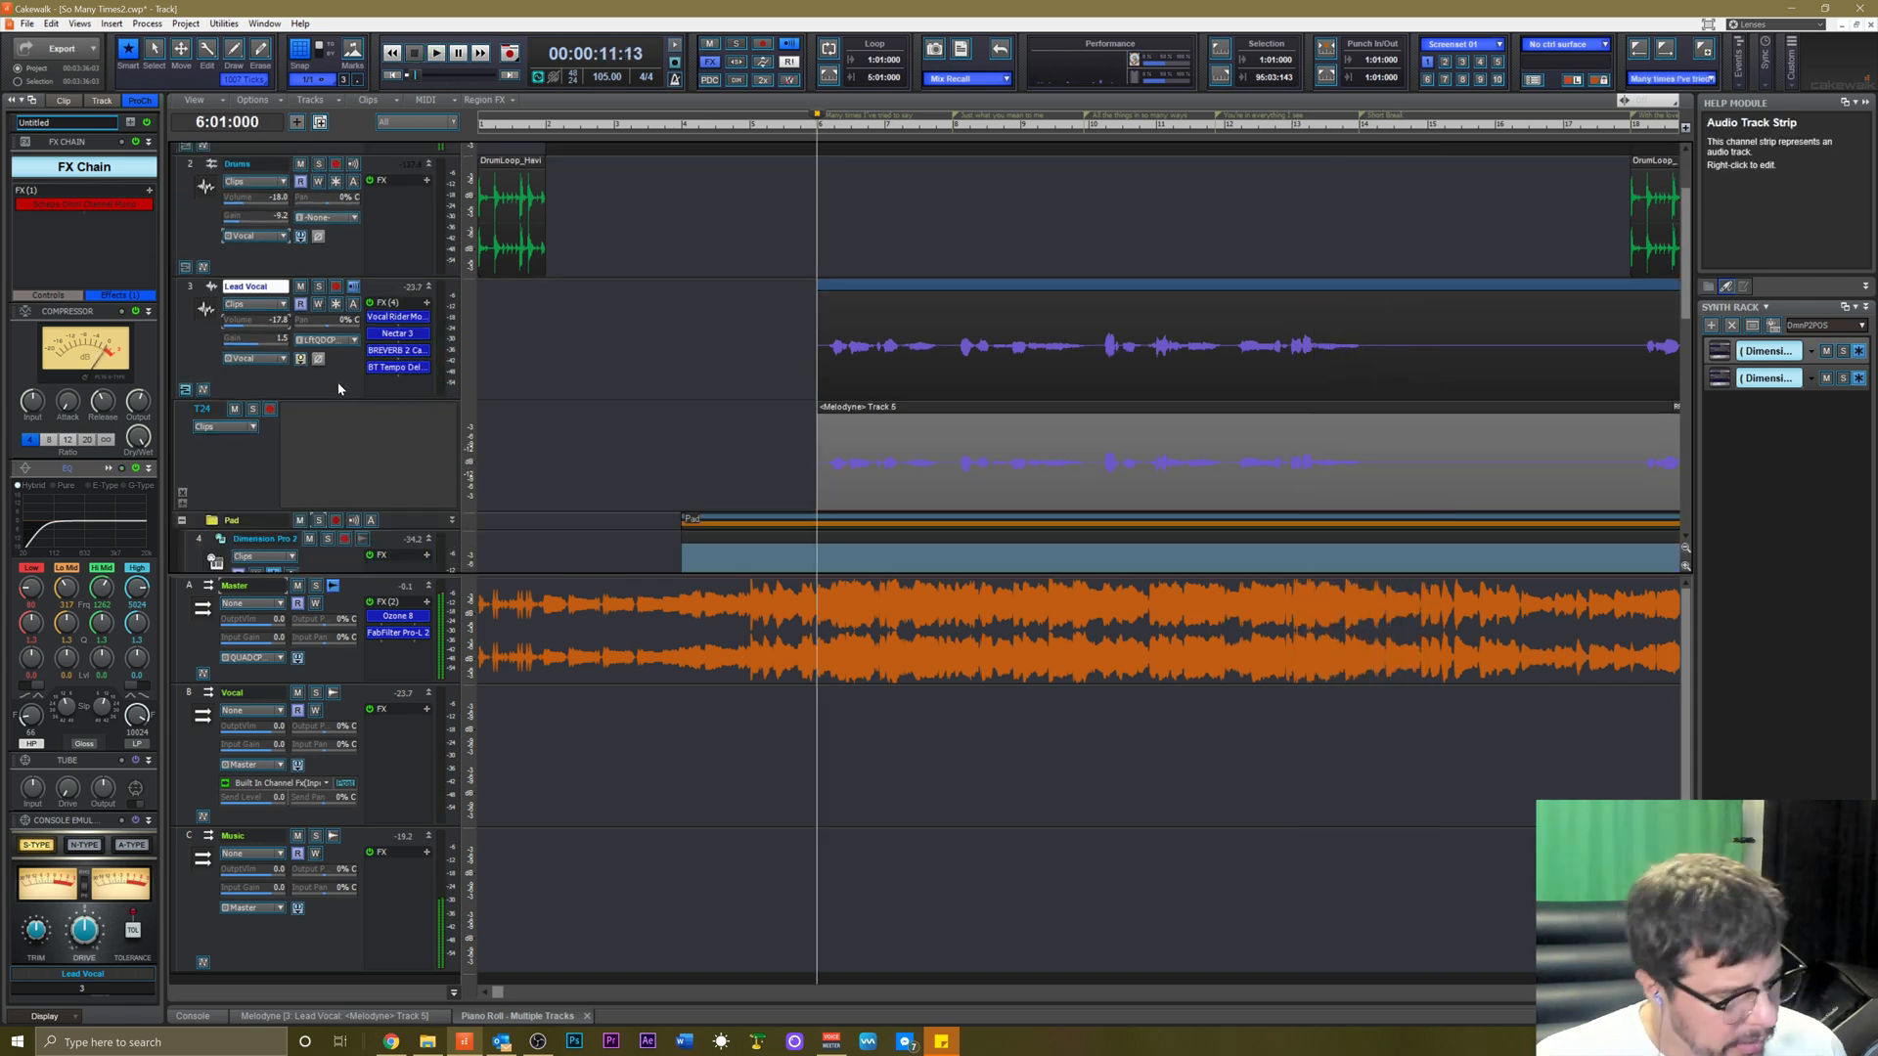
# Replay the section with Nectar 3 reopened, set EQ 1's band 4 to 3047 Hz and -3.3 dB, and close the plug-in.
pyautogui.doubleClick(398, 336)
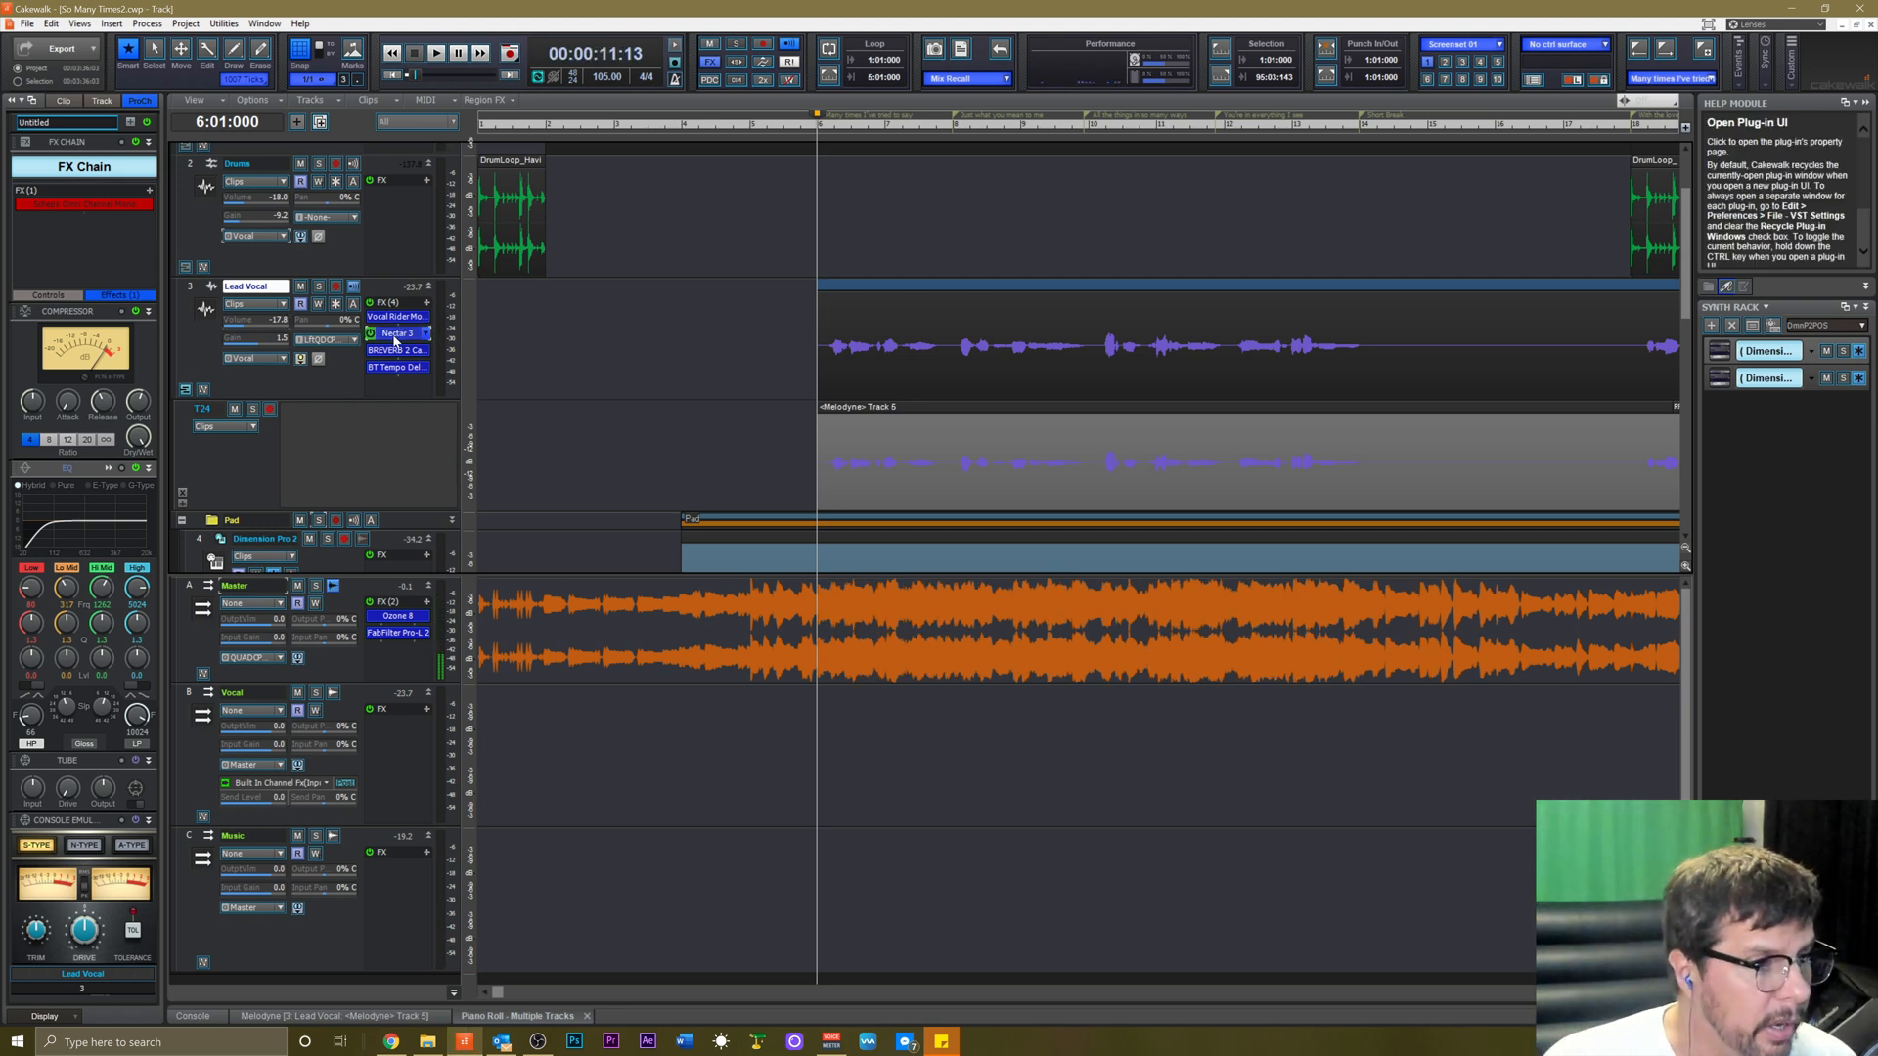
pyautogui.press('space')
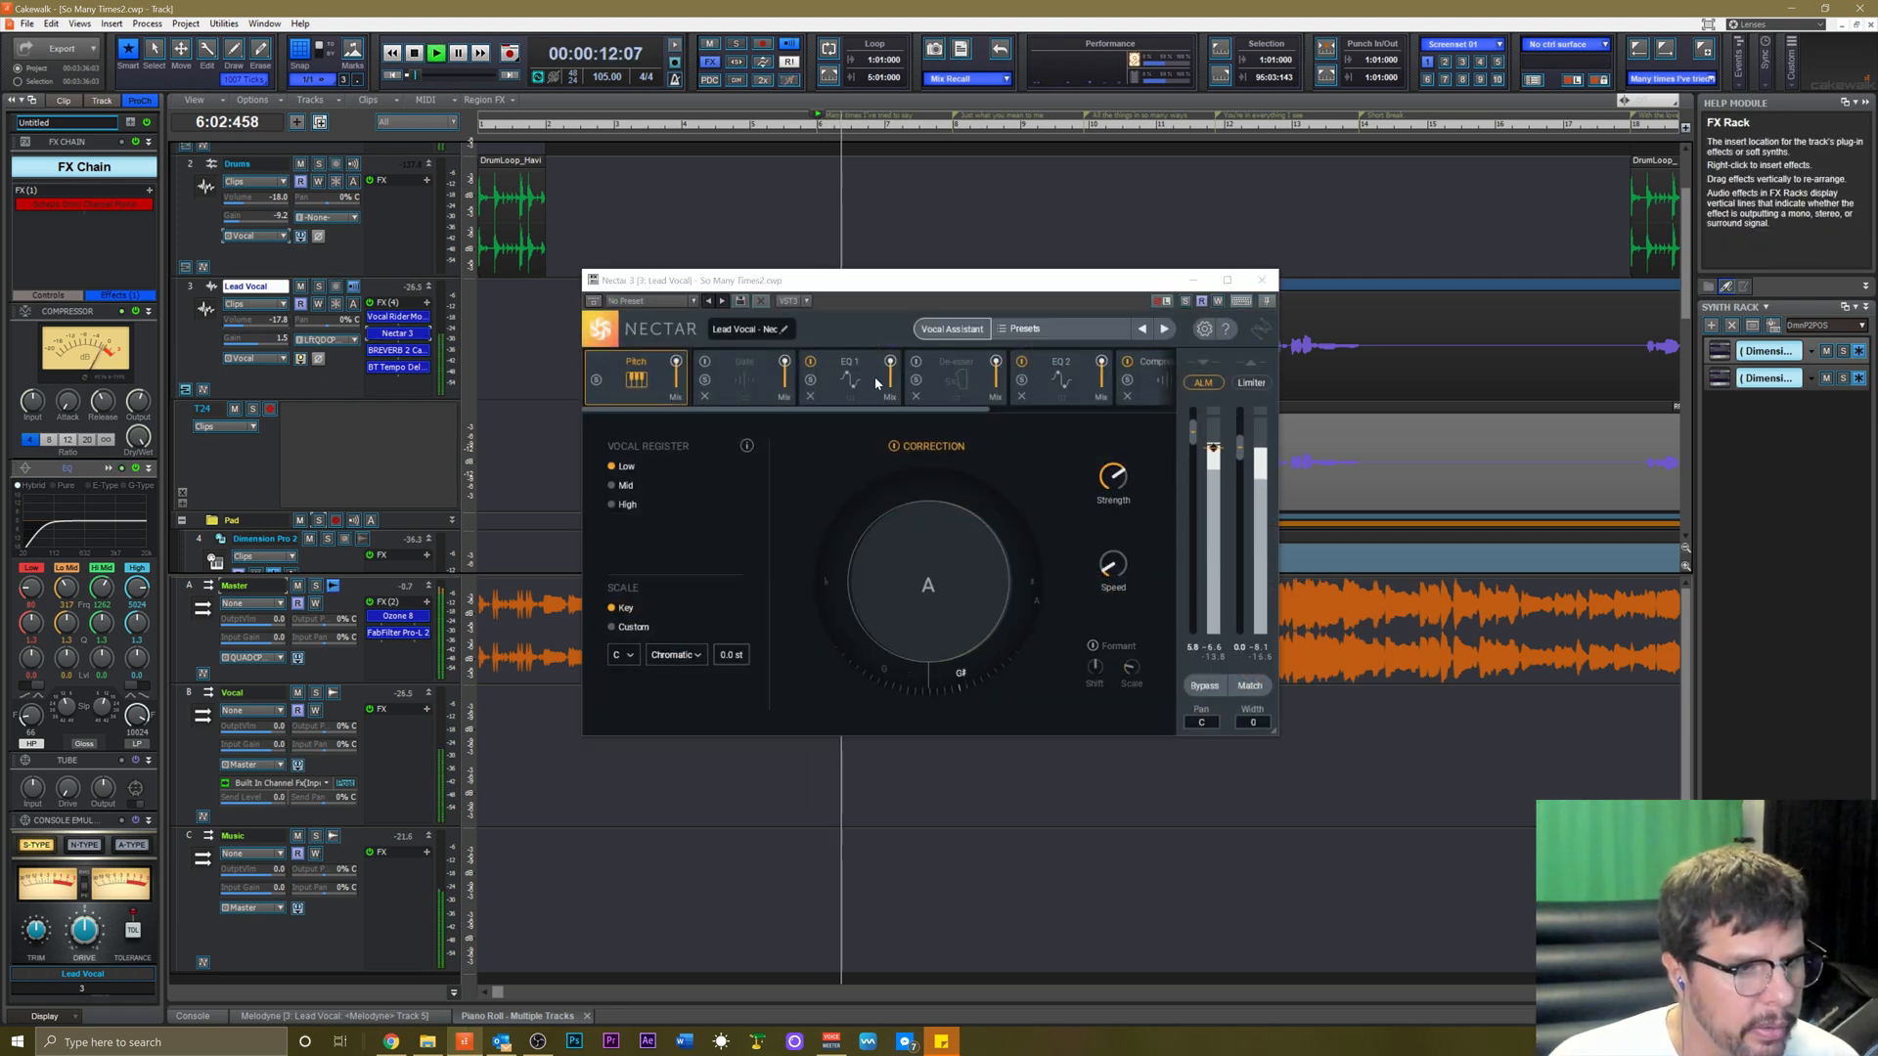
pyautogui.click(849, 379)
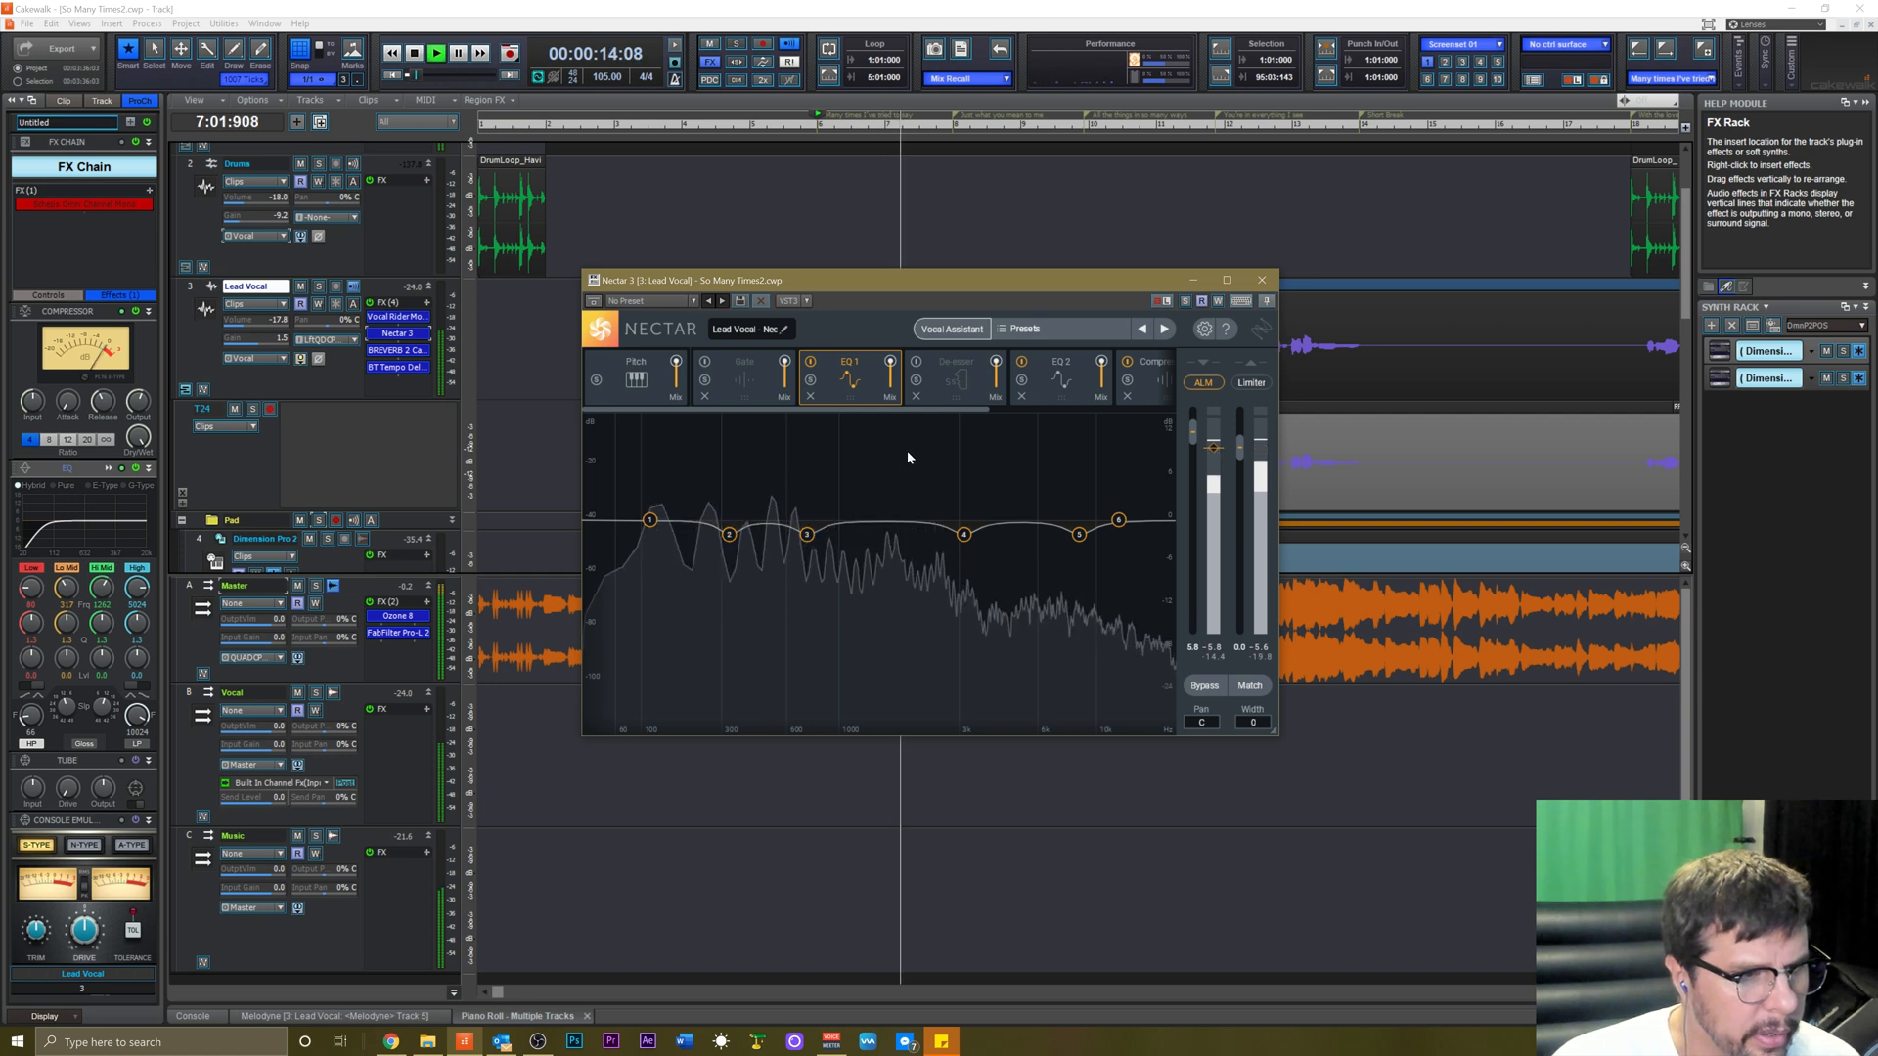
pyautogui.click(1054, 378)
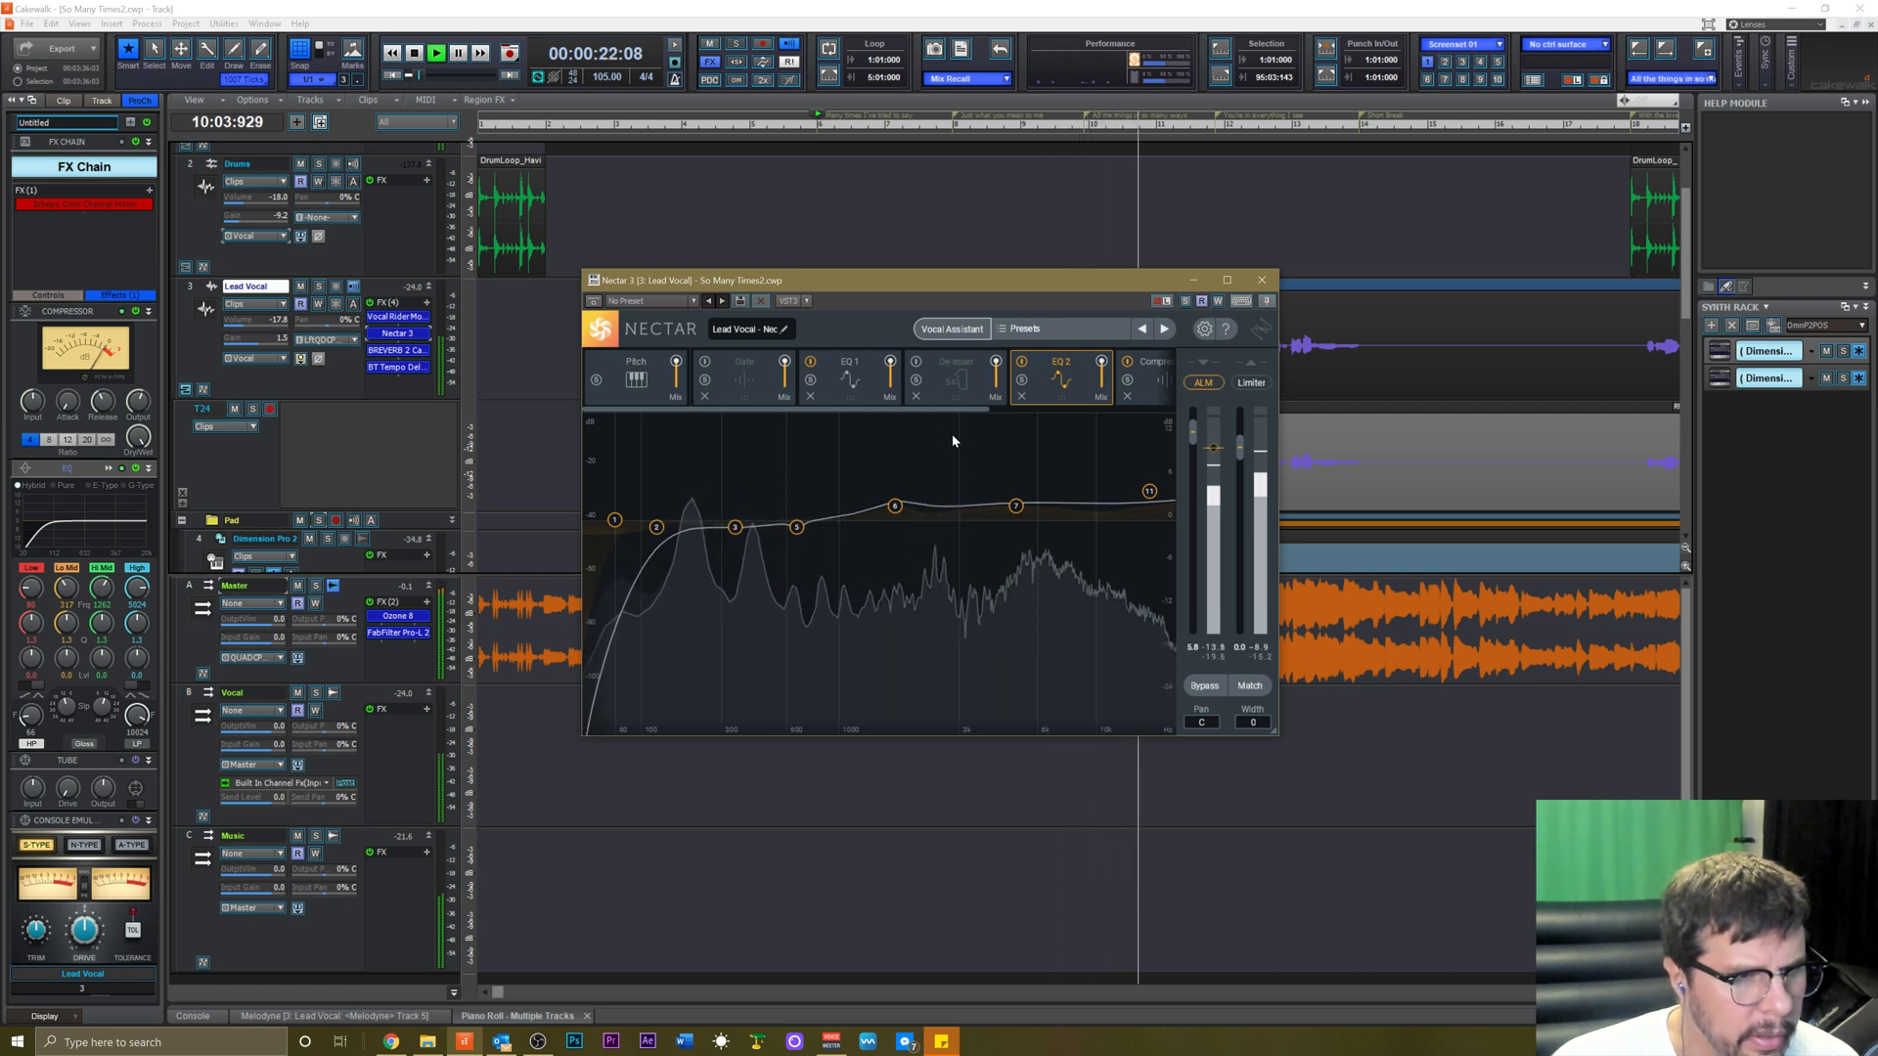
pyautogui.click(849, 378)
pyautogui.moveTo(964, 535); pyautogui.dragTo(958, 542)
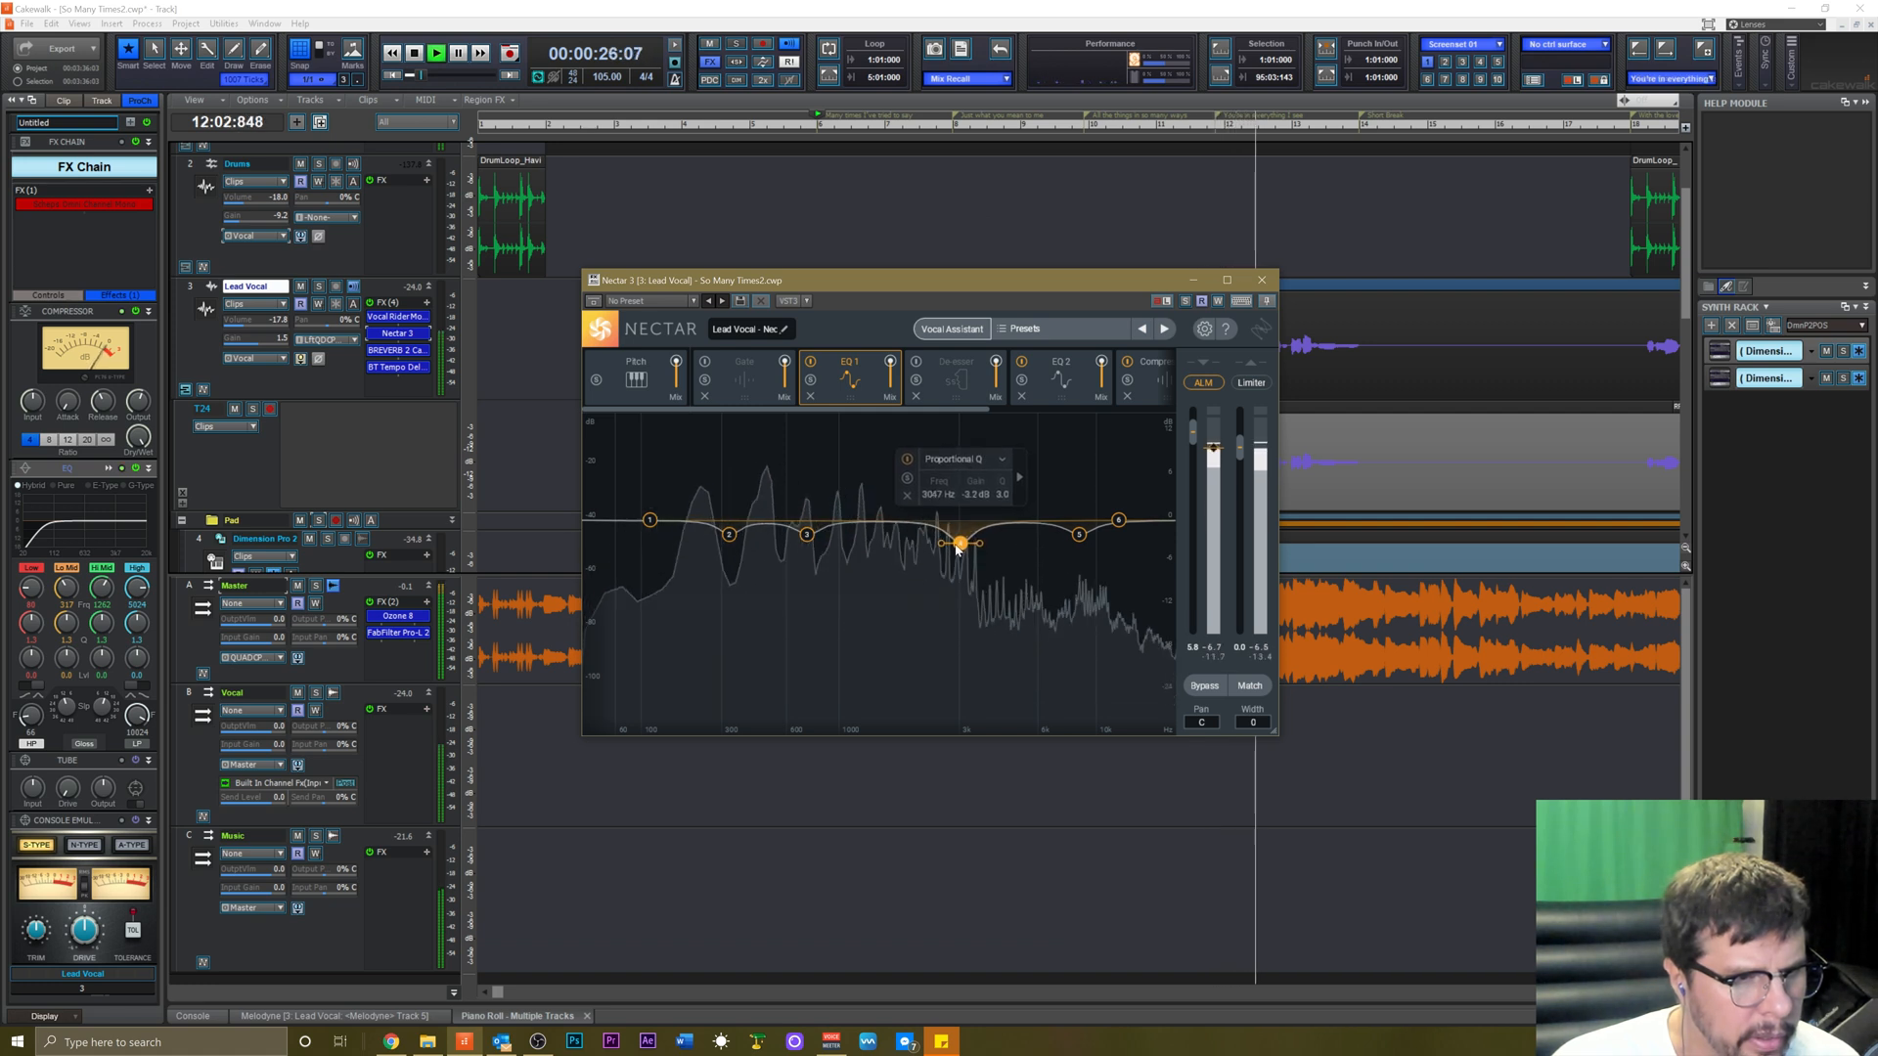
pyautogui.click(1262, 283)
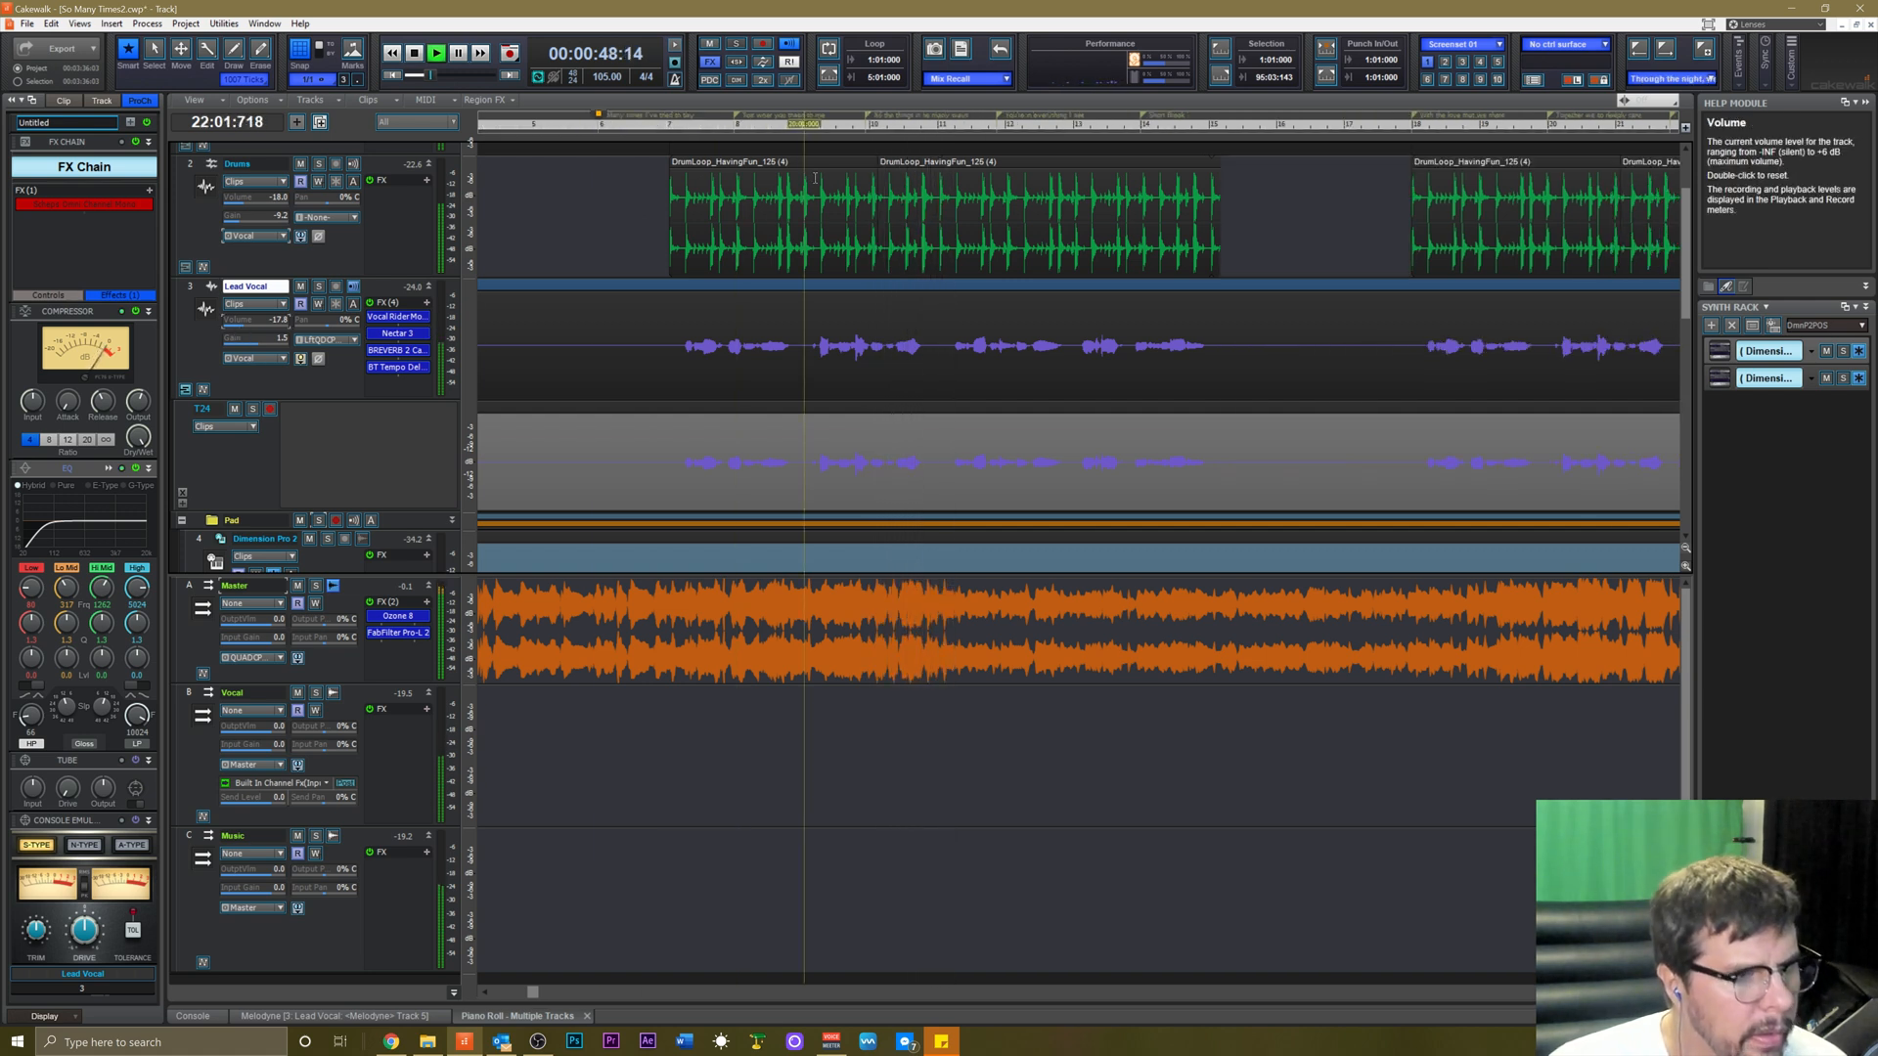
# Move the playback start to measure 21 and briefly audition the vocal from there.
pyautogui.press('space')
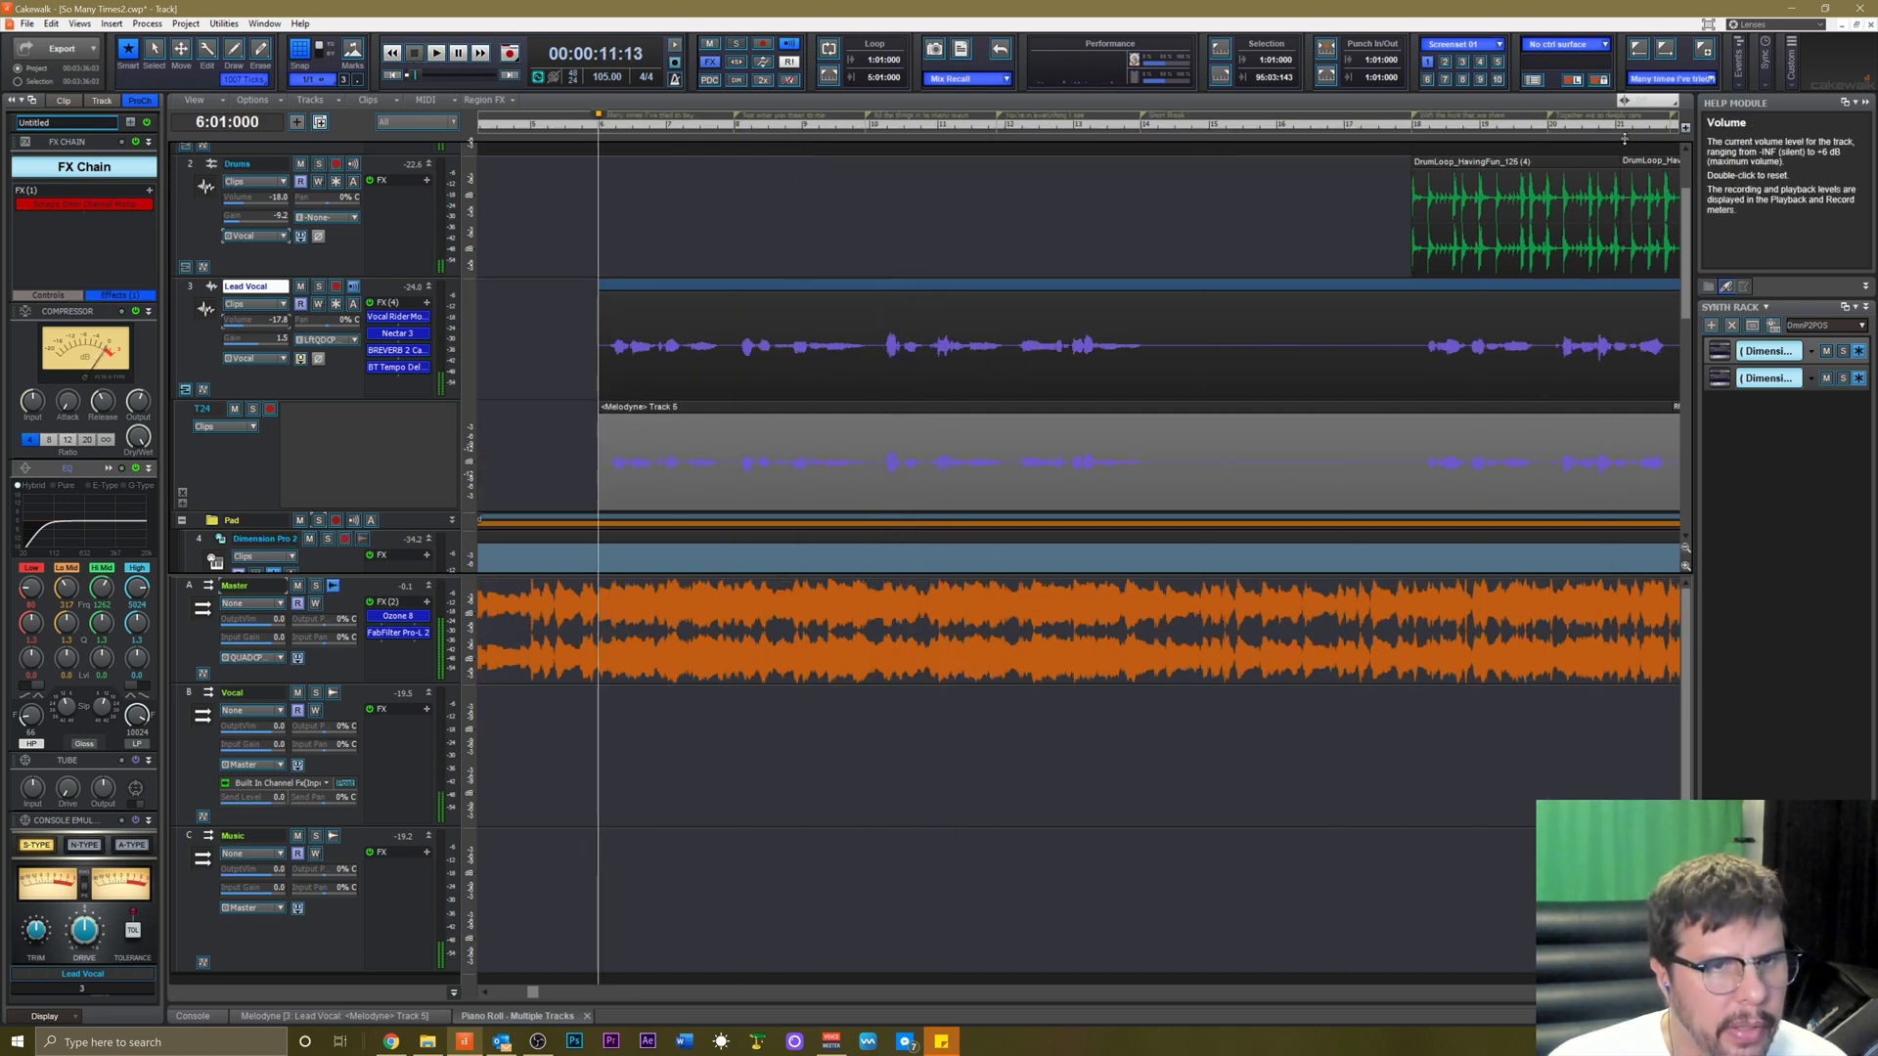
pyautogui.click(1622, 125)
pyautogui.press('space')
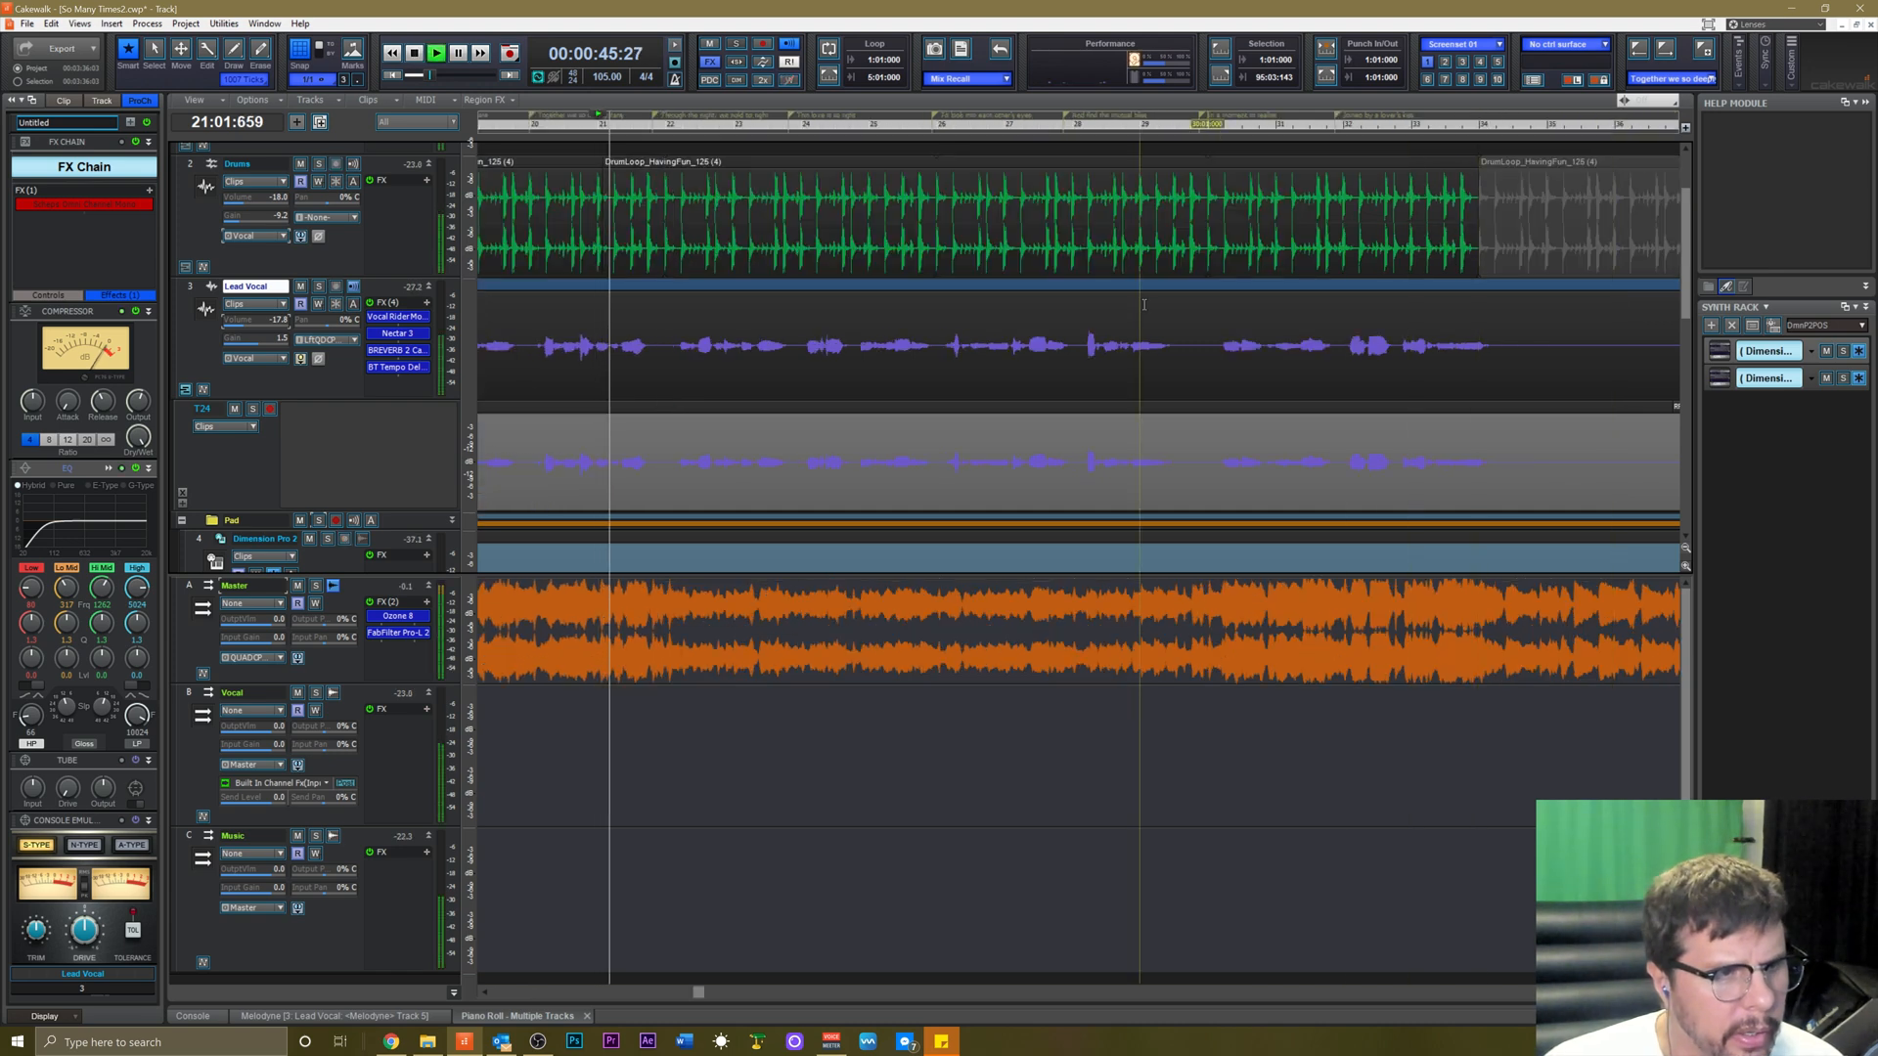
pyautogui.press('space')
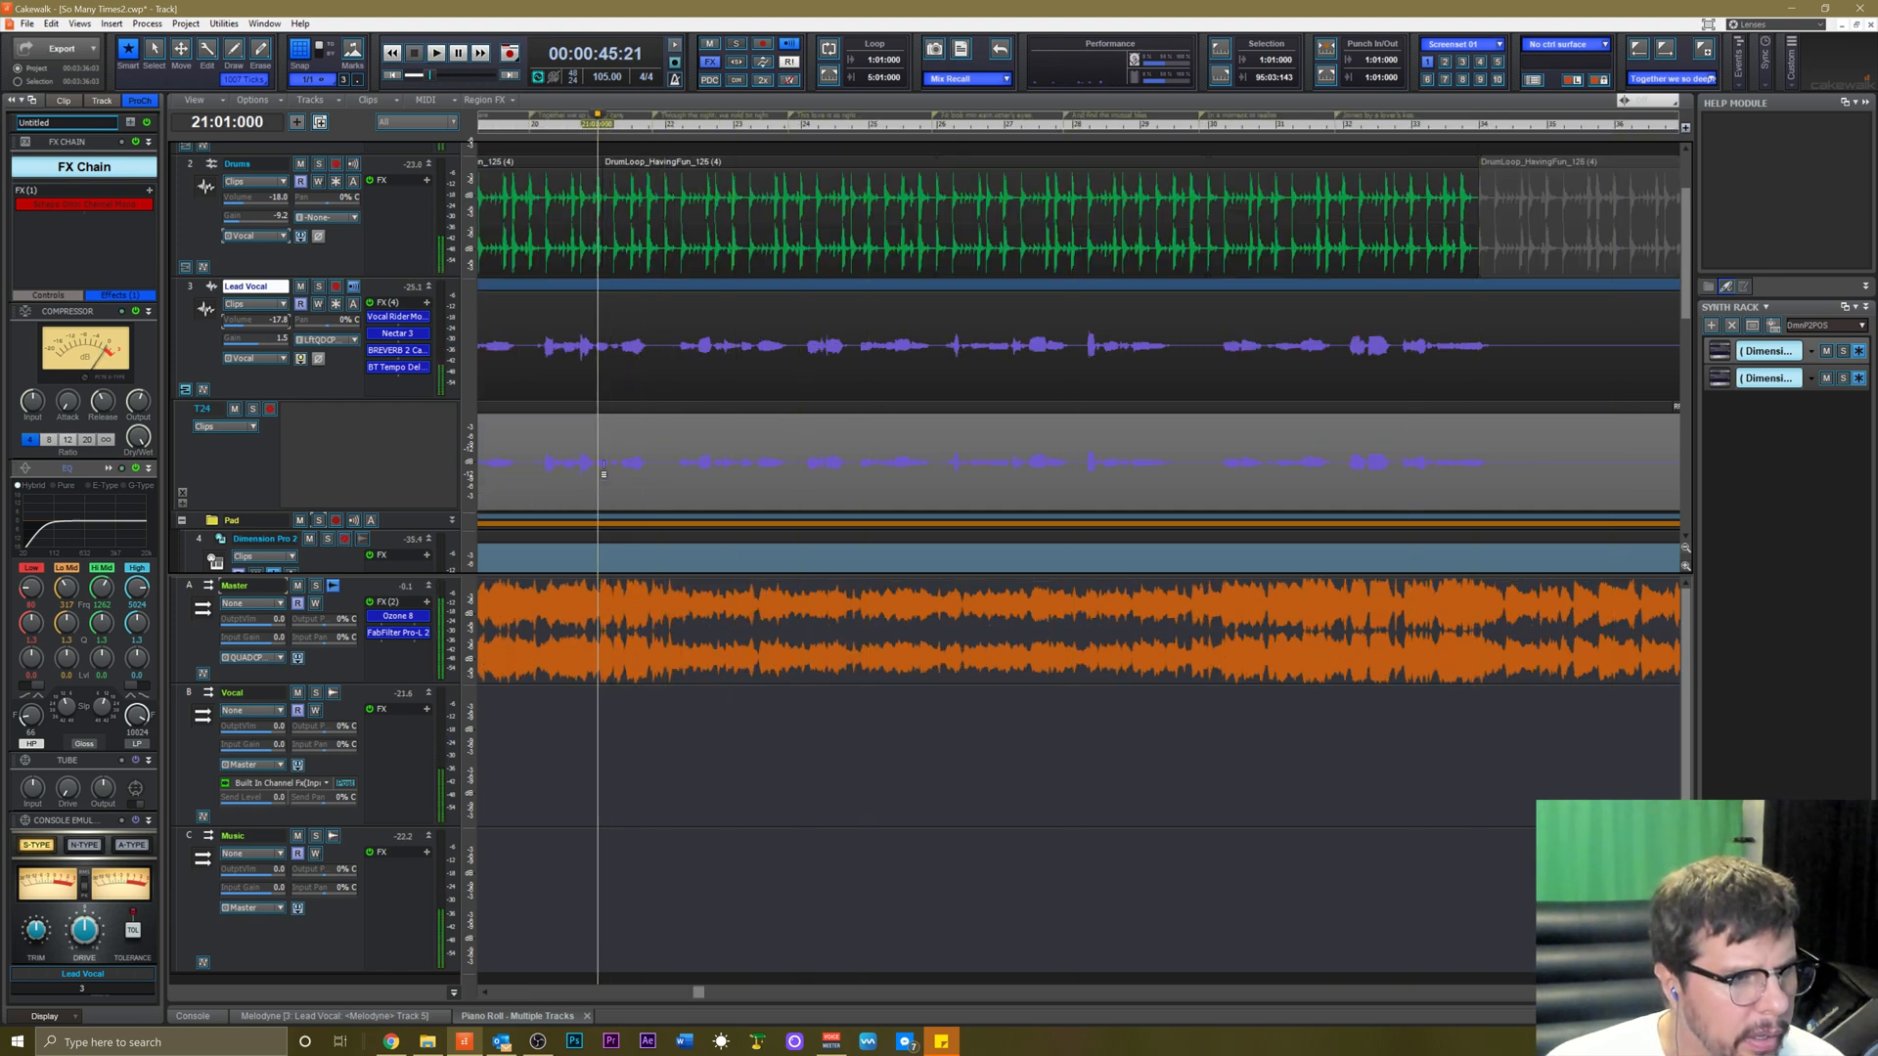
pyautogui.press('t')
pyautogui.press('t')
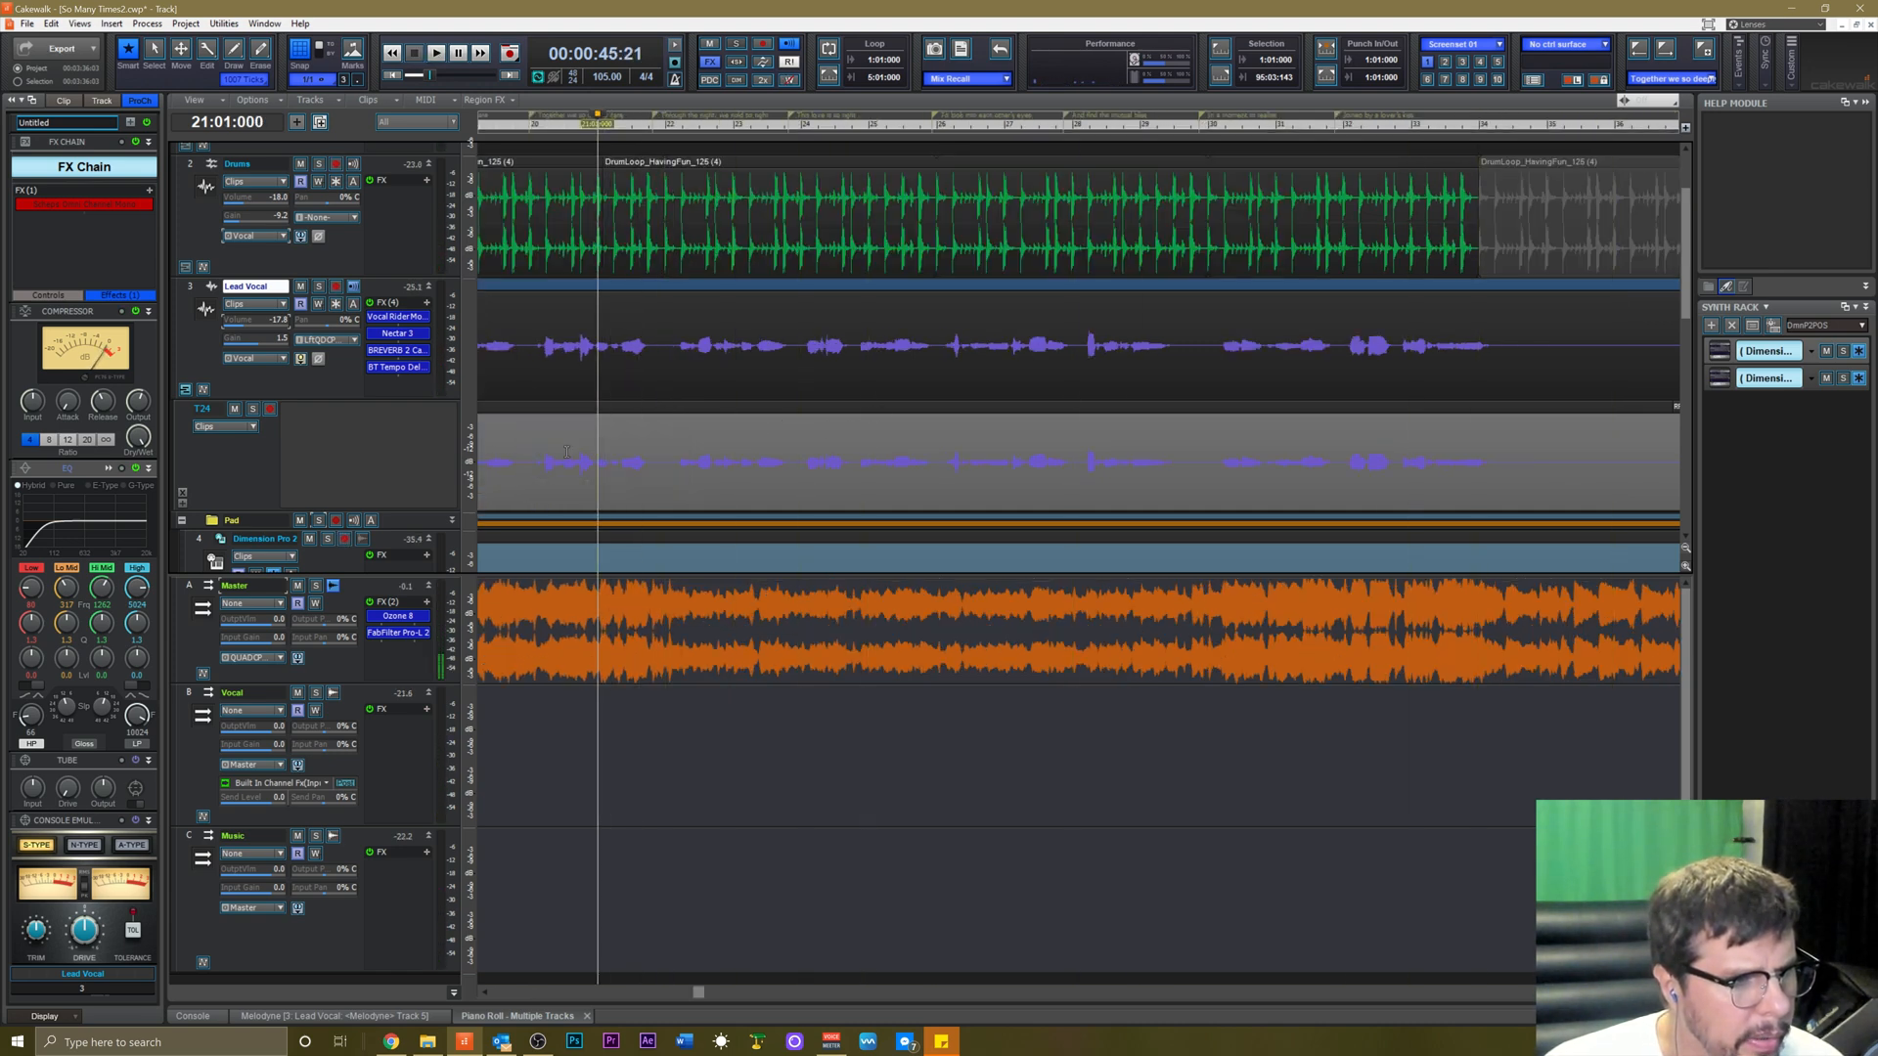
# Open the Lead Vocal's Melodyne clip in the Melodyne editor.
pyautogui.click(589, 459)
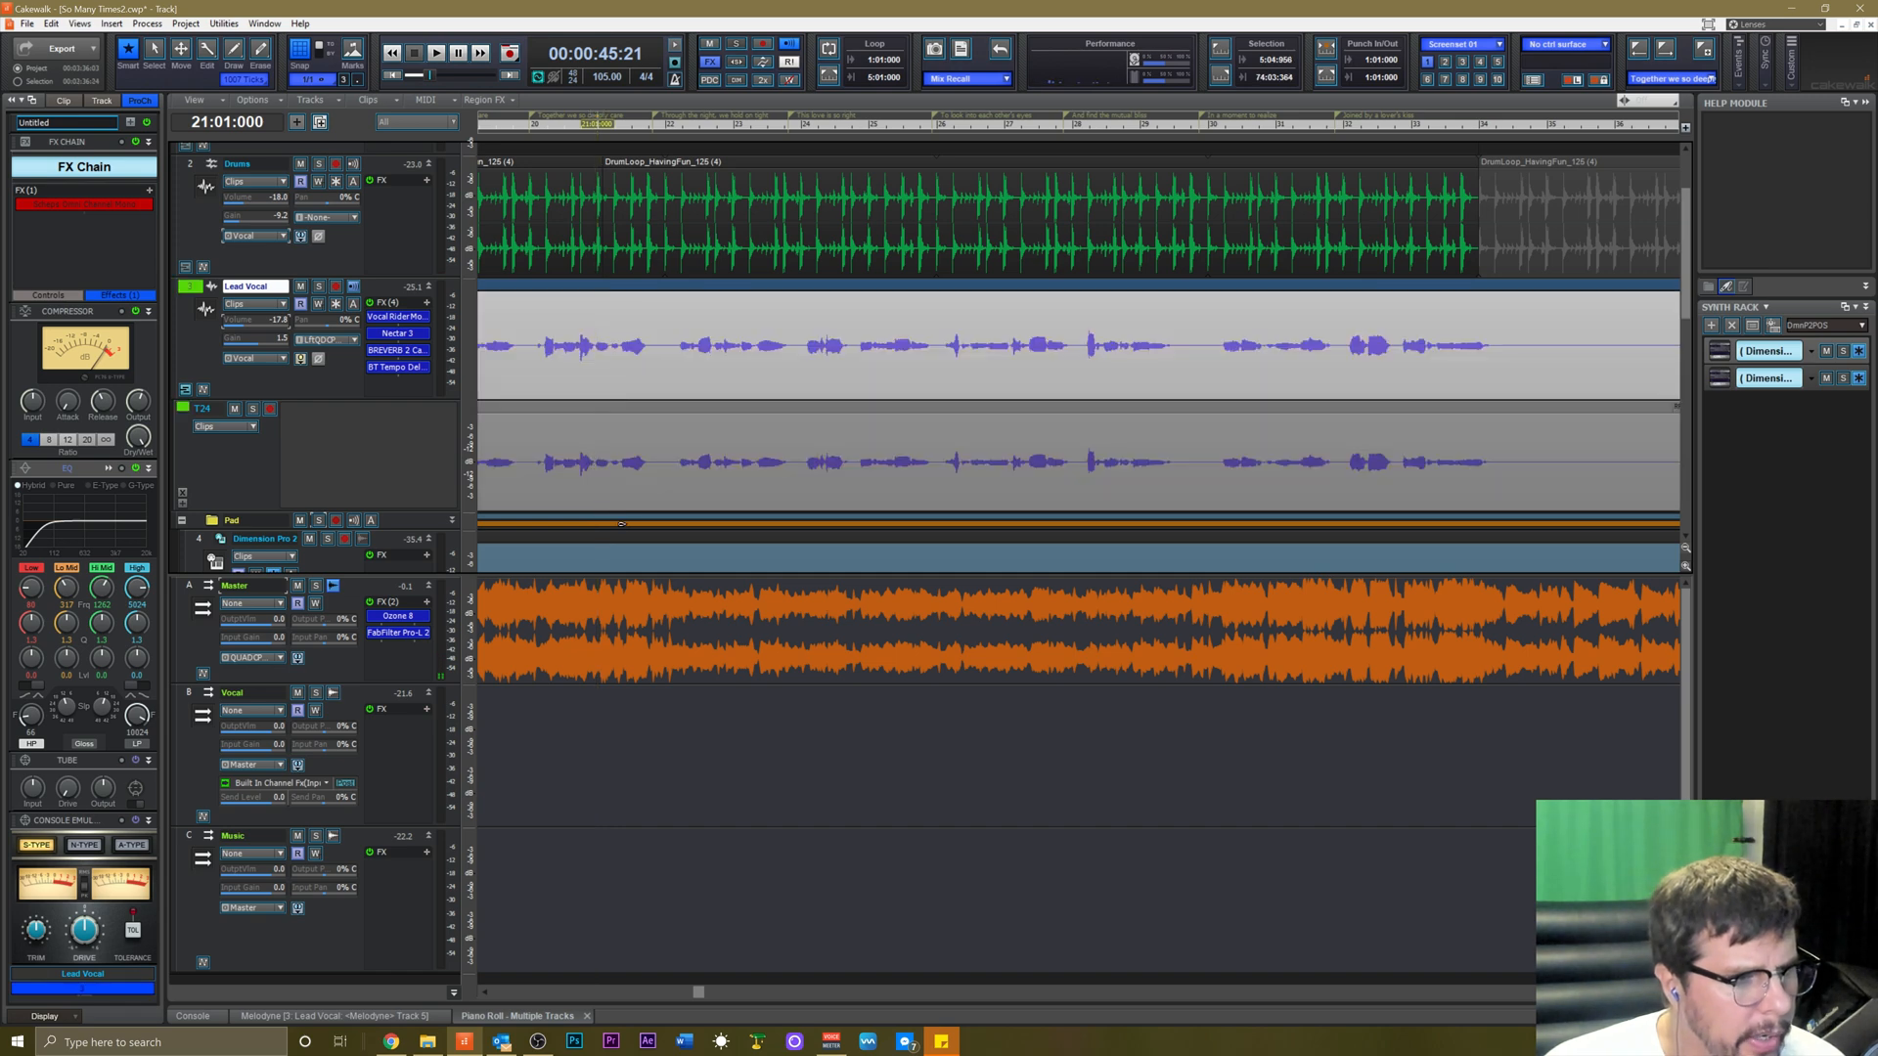
pyautogui.doubleClick(624, 498)
pyautogui.press('space')
pyautogui.press('space')
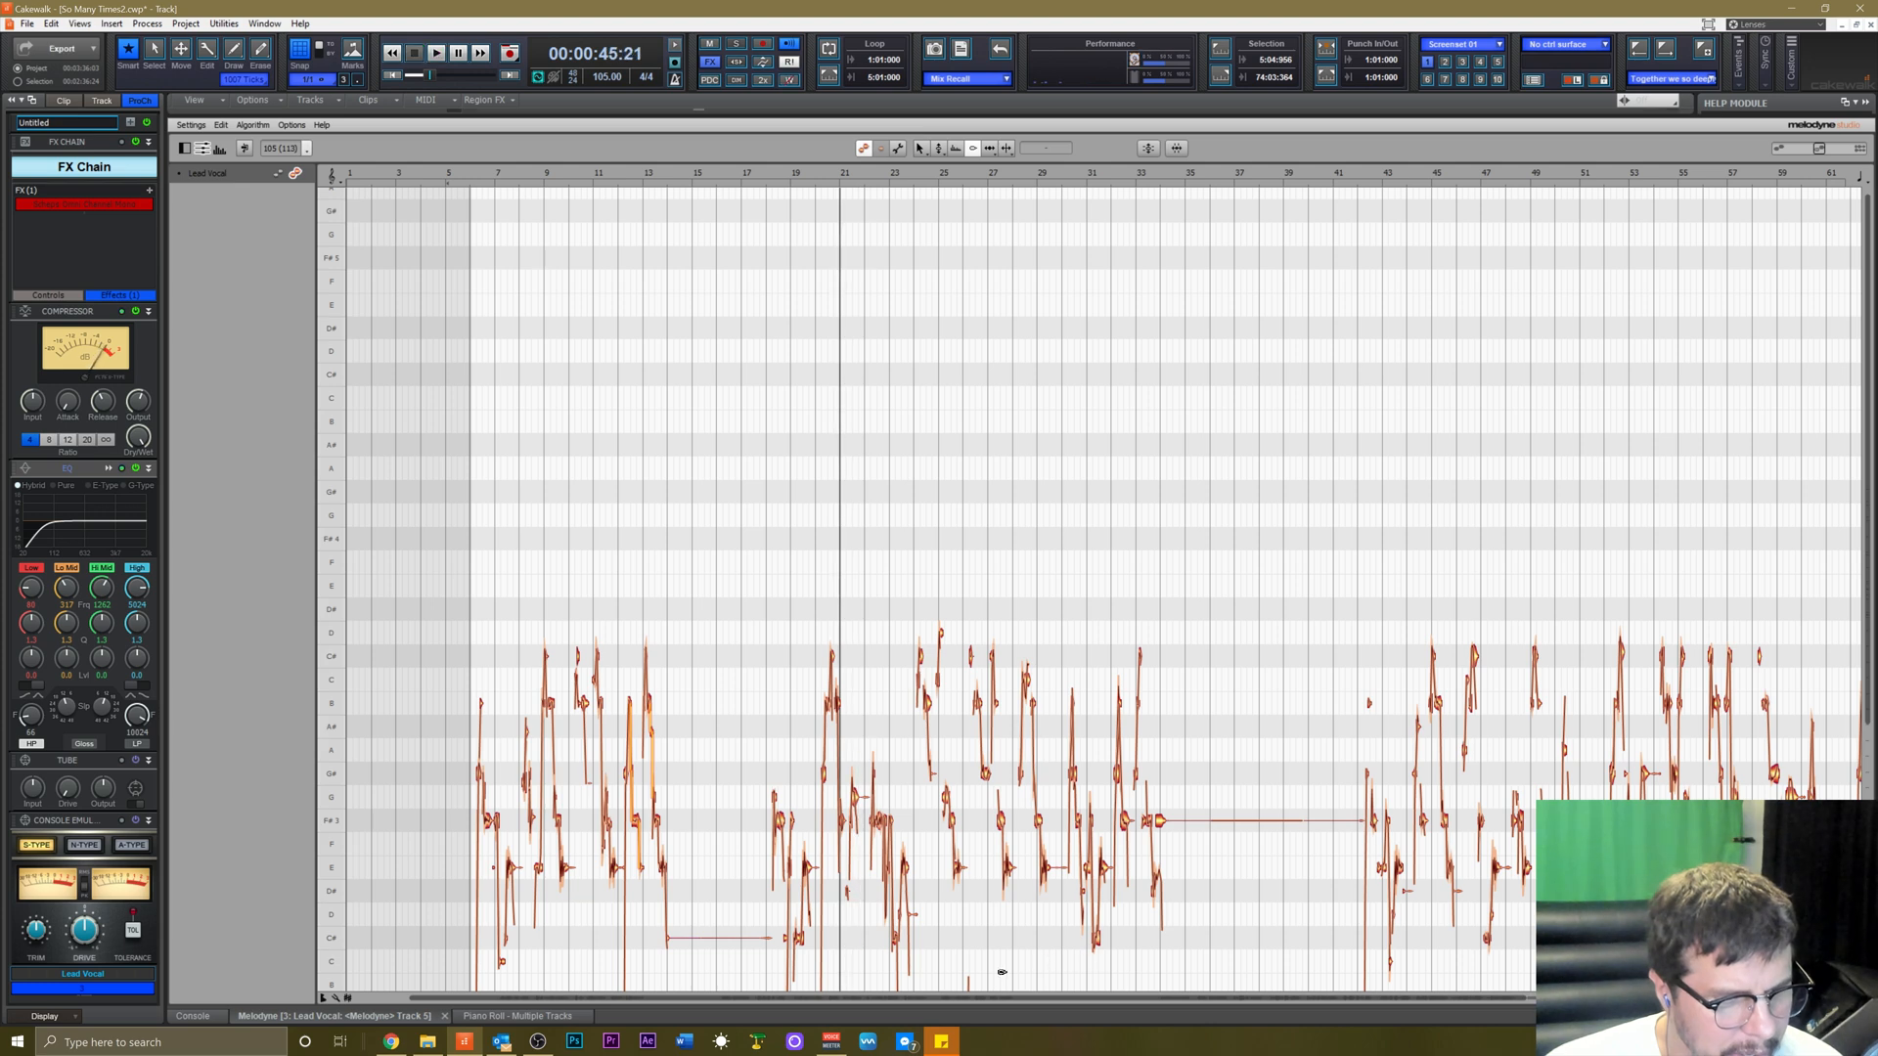
# Adjust the sustained note between measures 21 and 22 to G#3 -44 ct with the Pitch tool, replaying the passage to check it.
pyautogui.moveTo(1519, 999); pyautogui.dragTo(1100, 998)
pyautogui.rightClick(1128, 797)
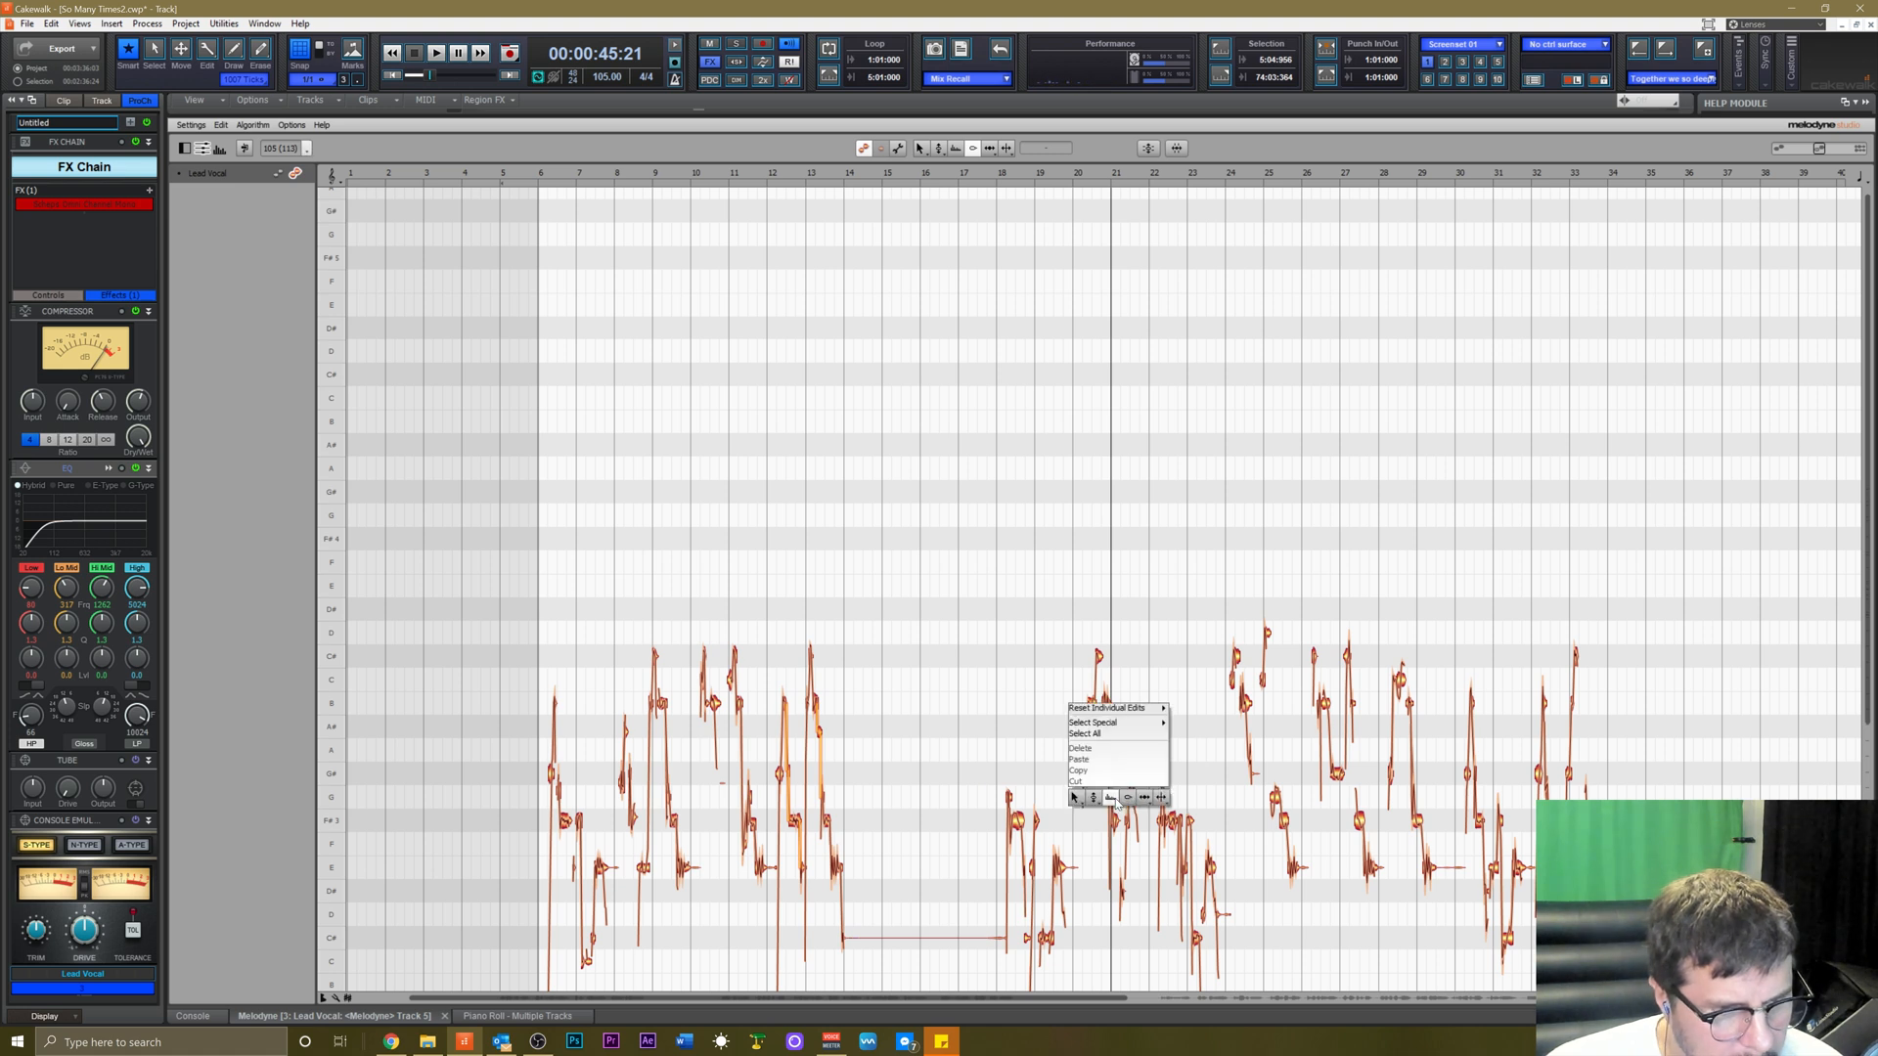
pyautogui.click(1096, 798)
pyautogui.click(1134, 798)
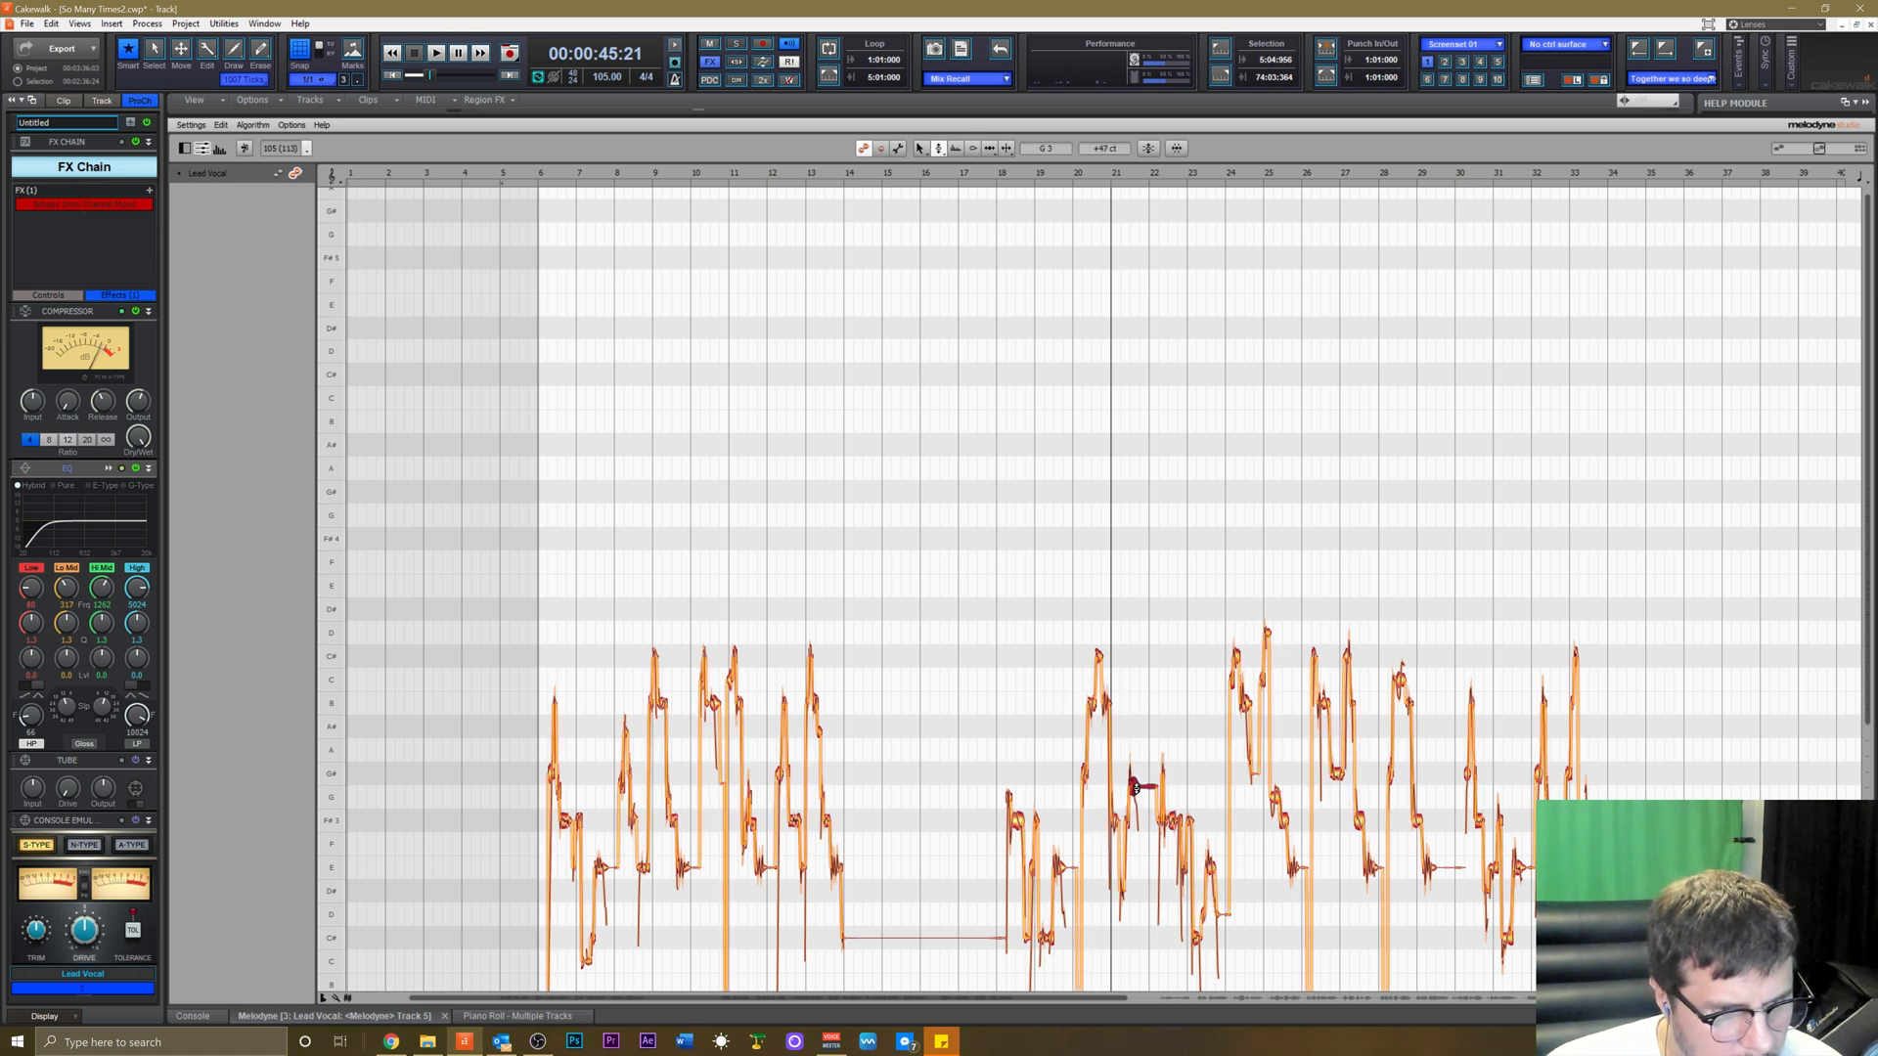
pyautogui.press('space')
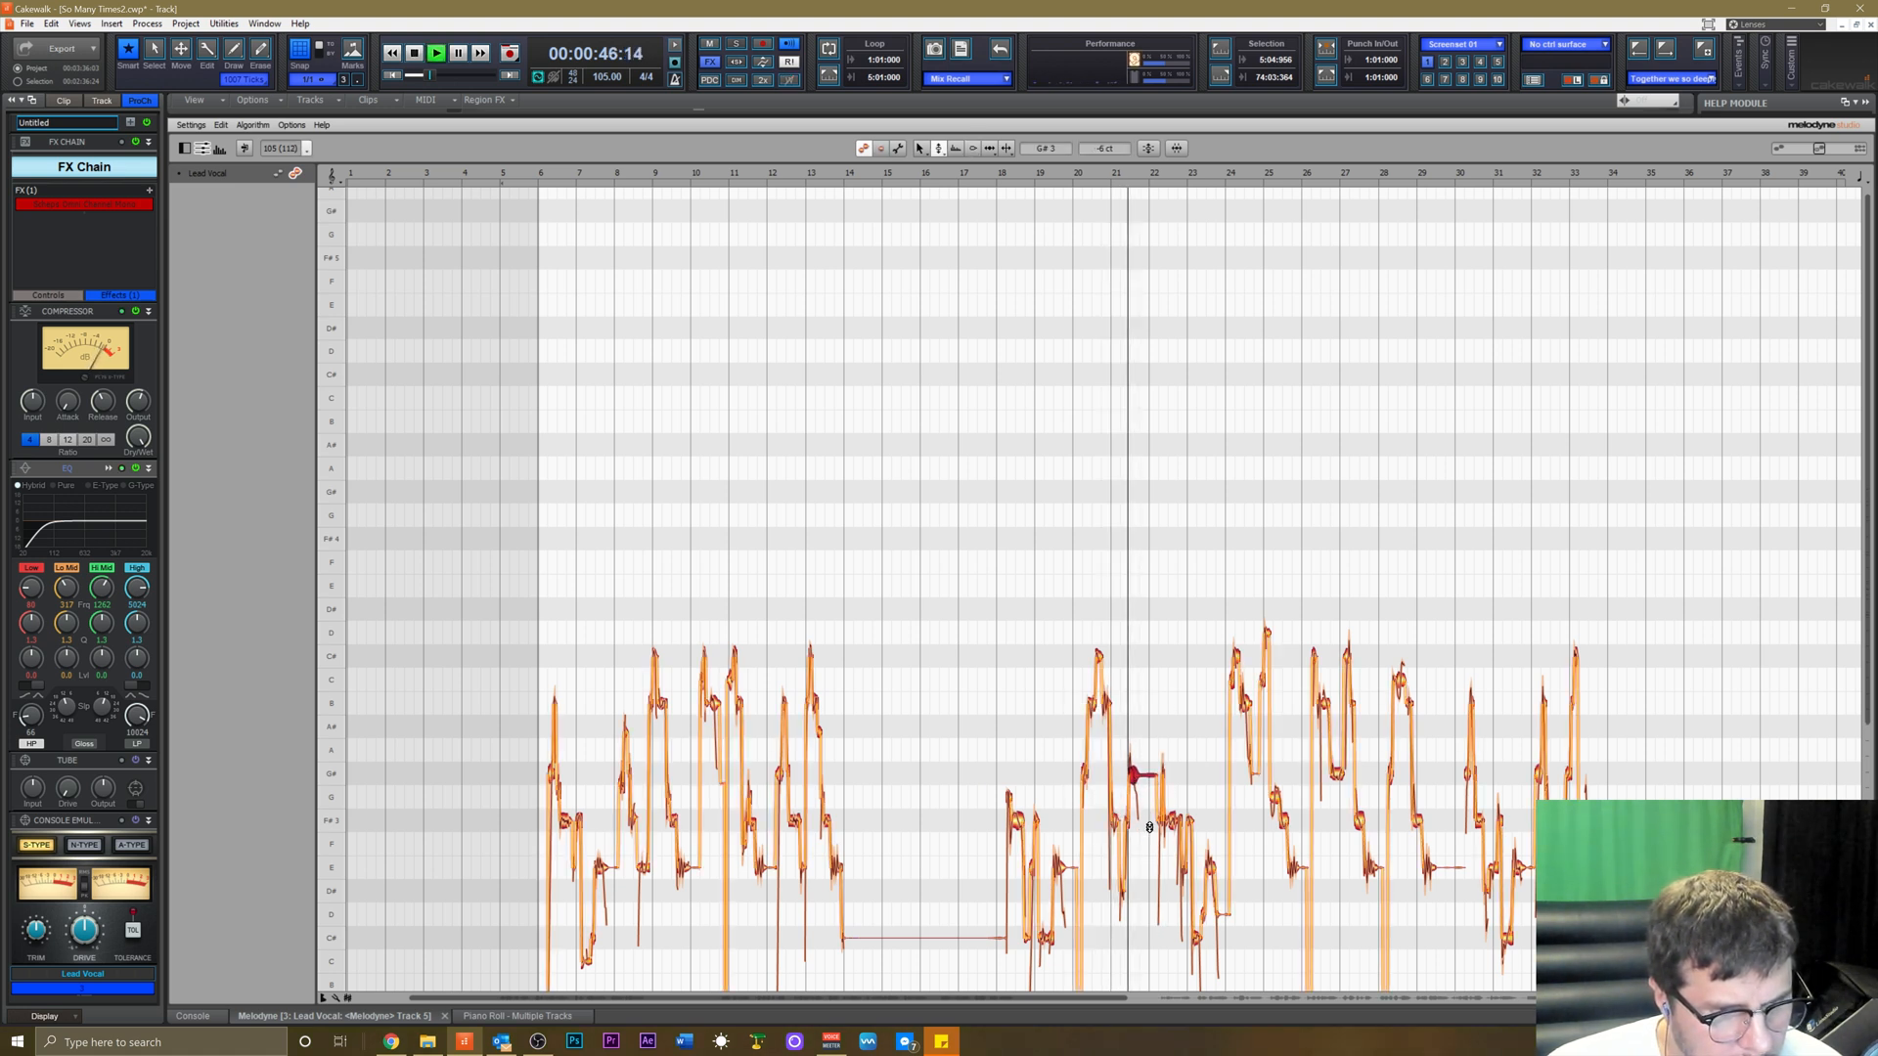
pyautogui.press('space')
pyautogui.press('space')
pyautogui.press('space')
pyautogui.press('space')
pyautogui.press('space')
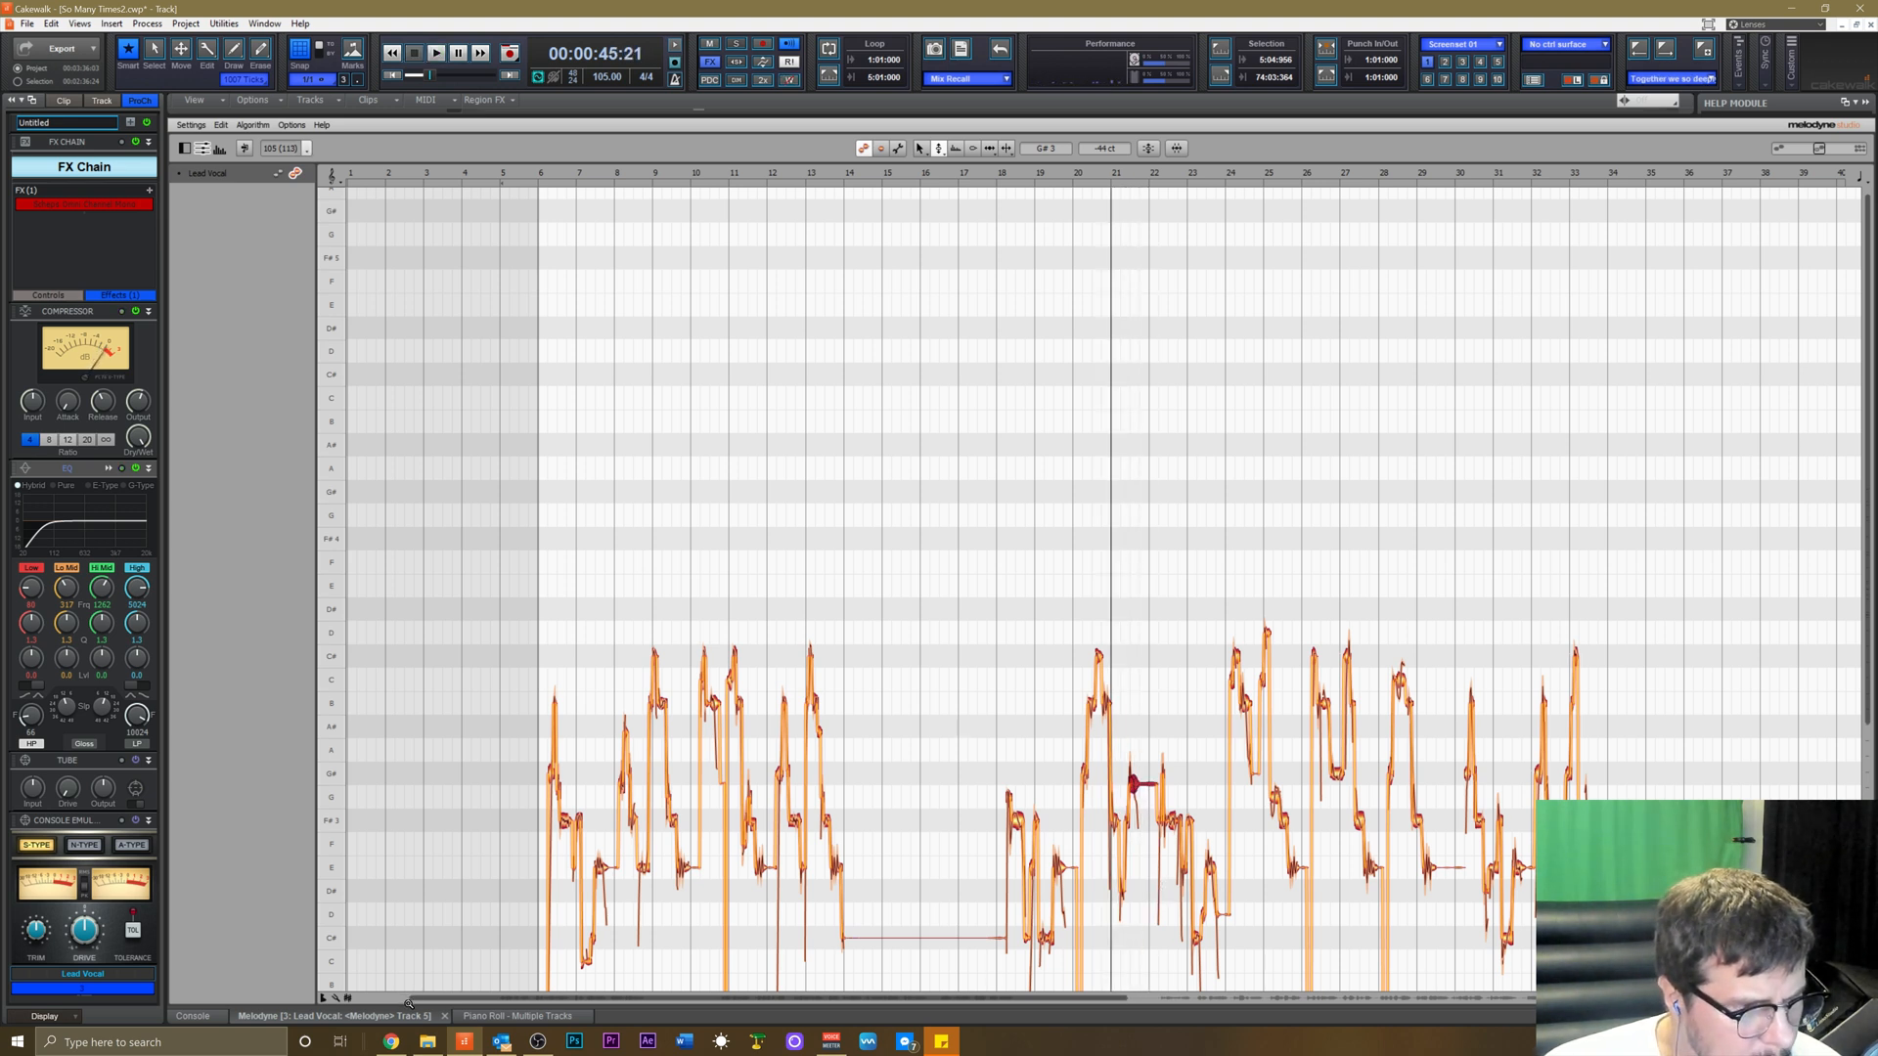
# Split the sustained note between measures 21 and 22 just after its start with the Note Separation tool.
pyautogui.moveTo(418, 998); pyautogui.dragTo(717, 1022)
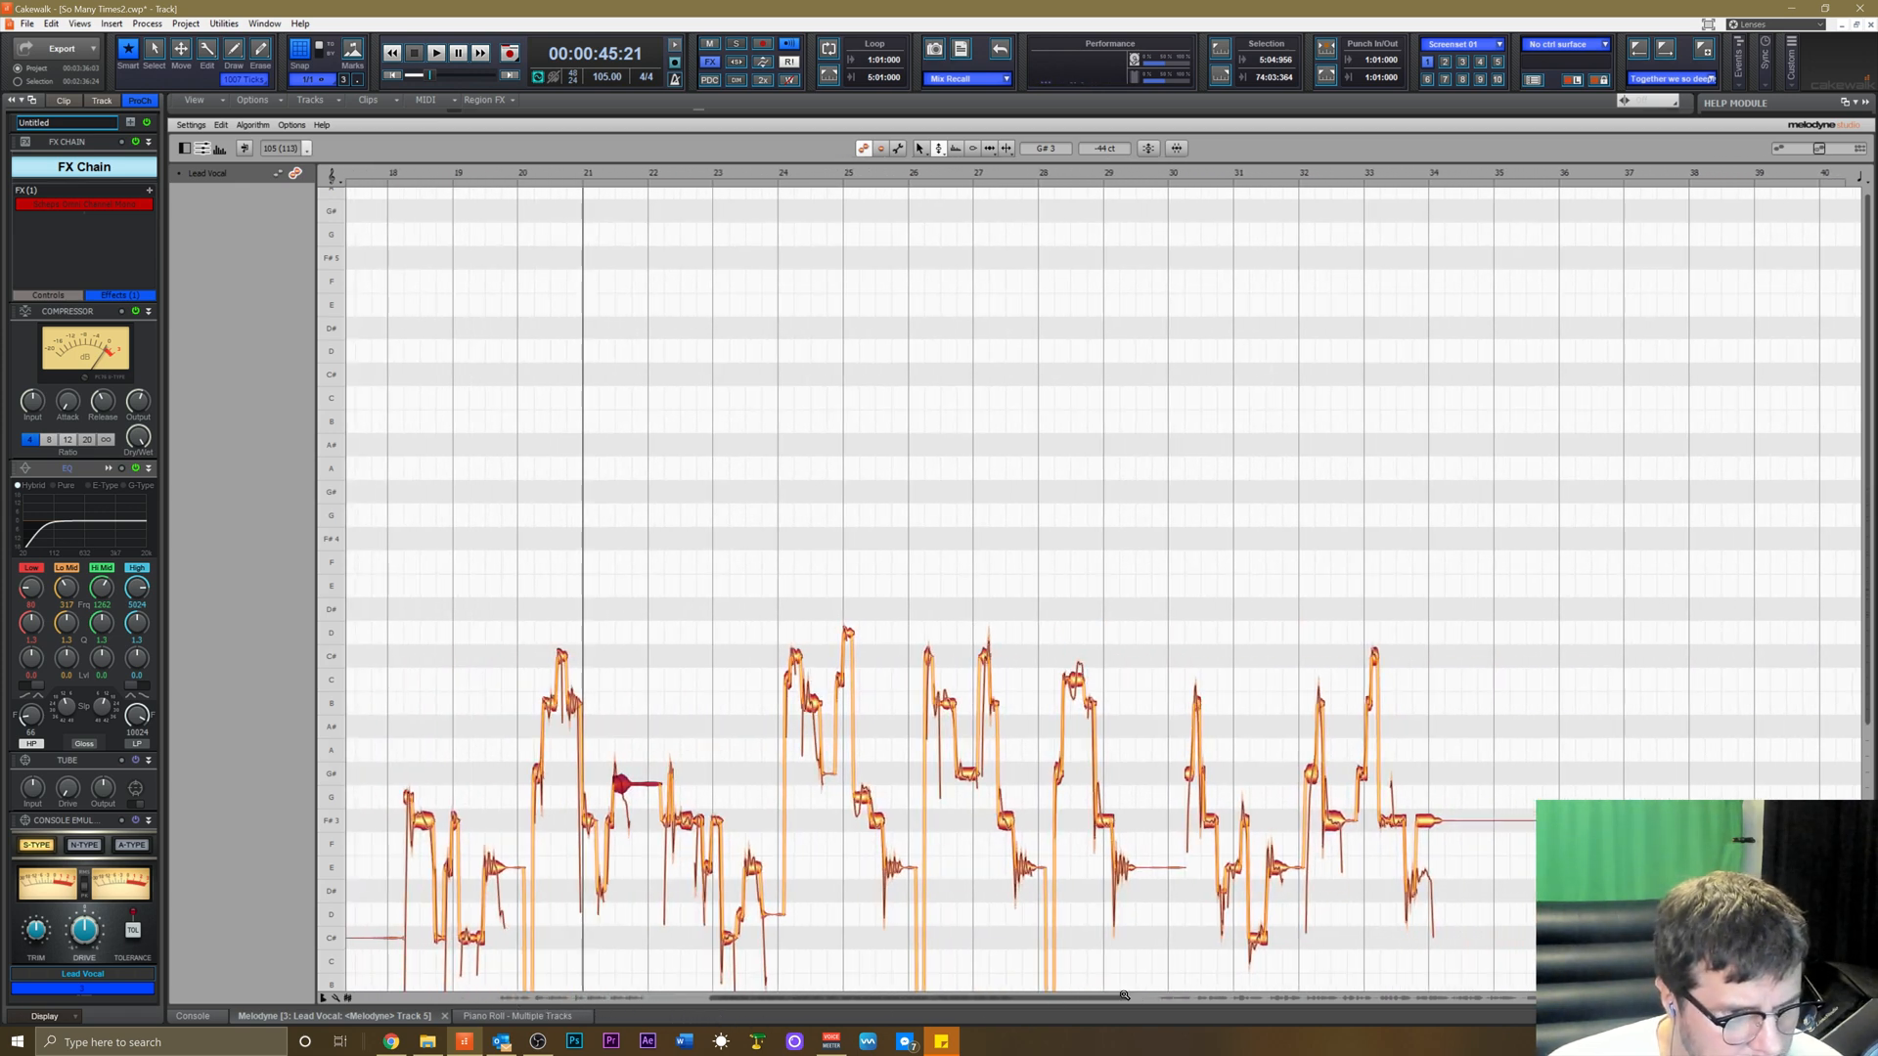
pyautogui.moveTo(1123, 998); pyautogui.dragTo(852, 964)
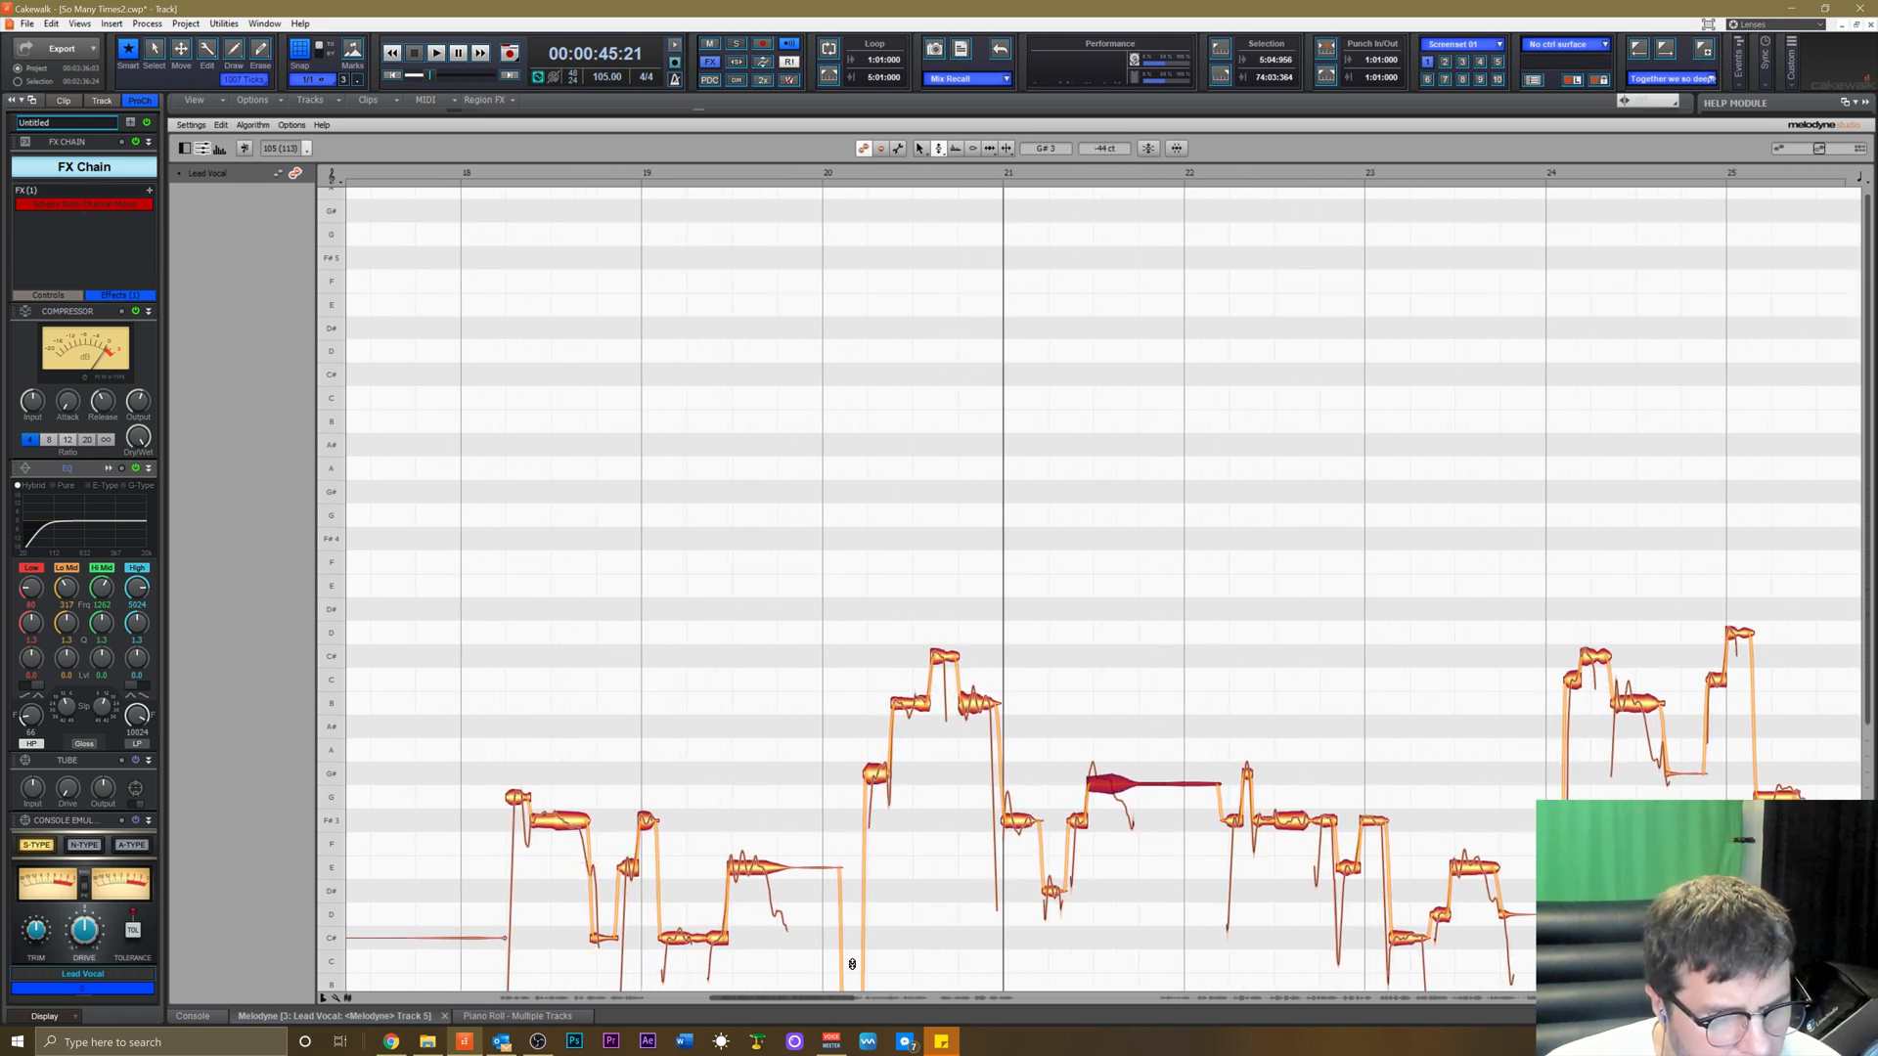
pyautogui.rightClick(1157, 682)
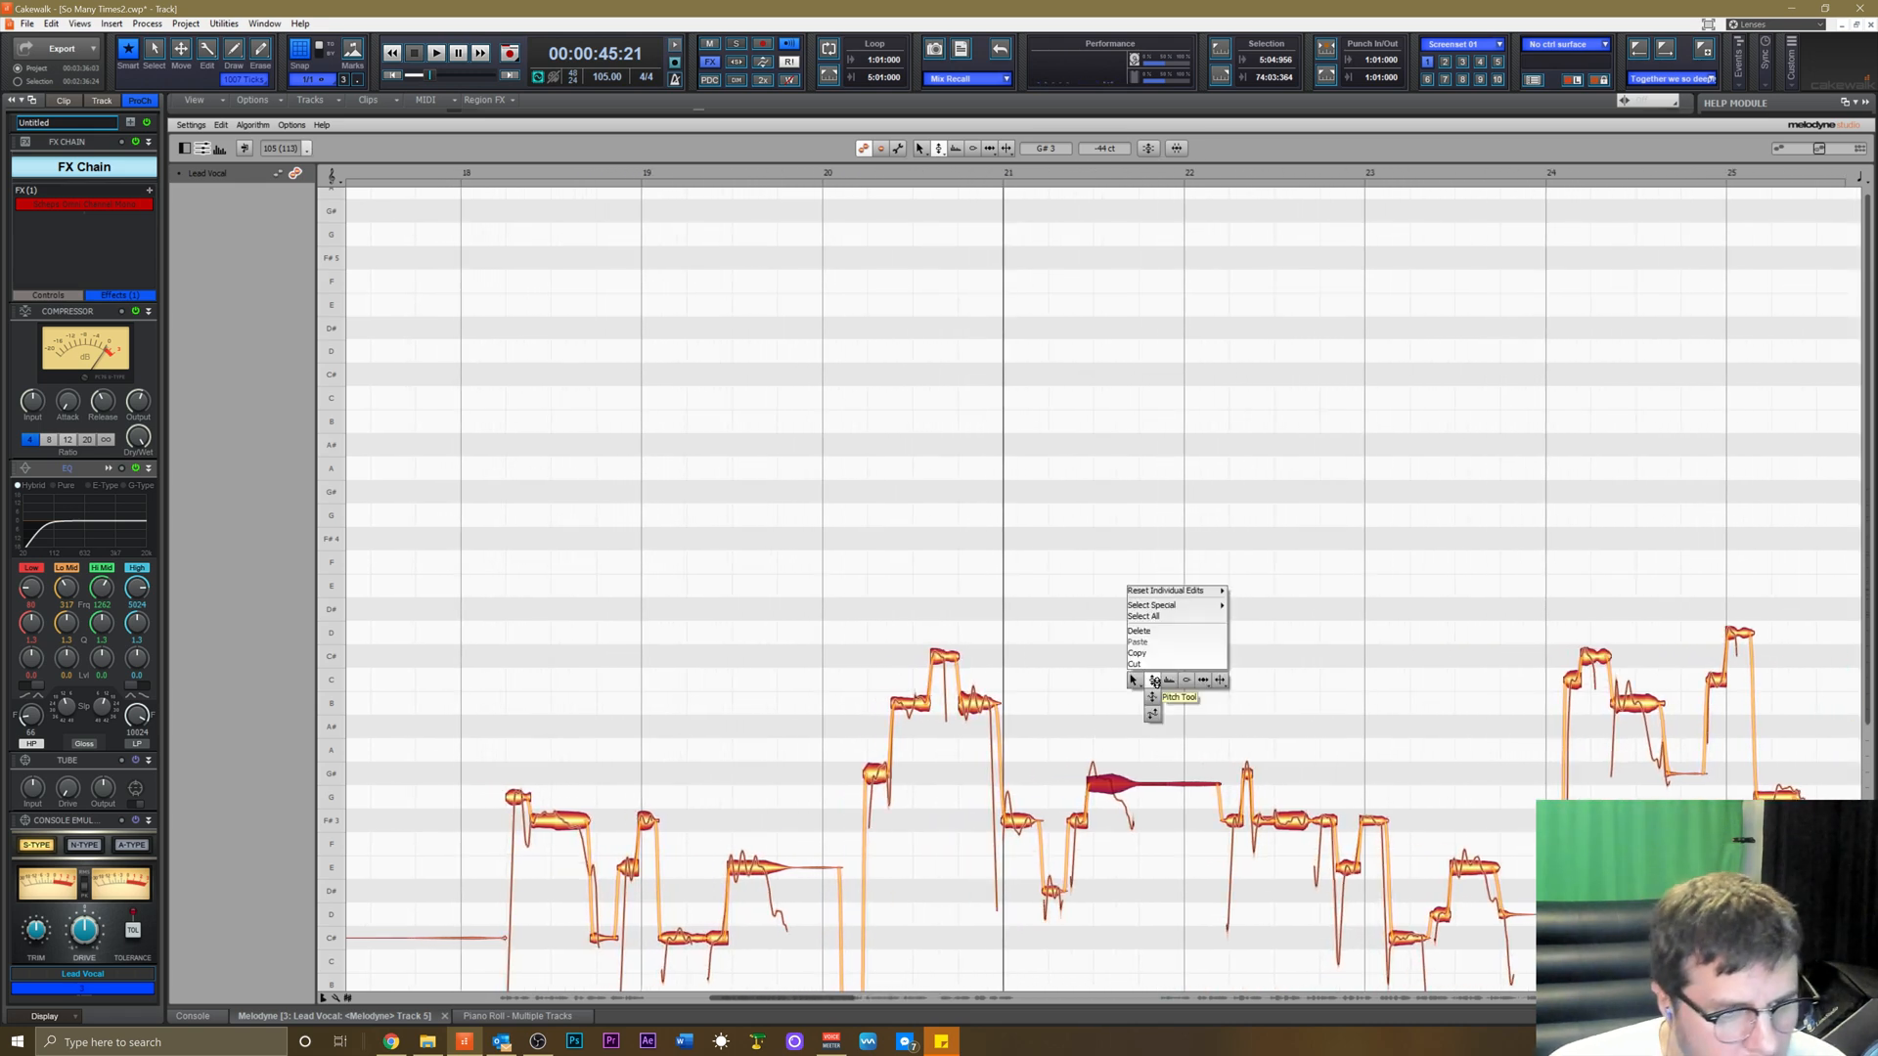
pyautogui.click(1221, 681)
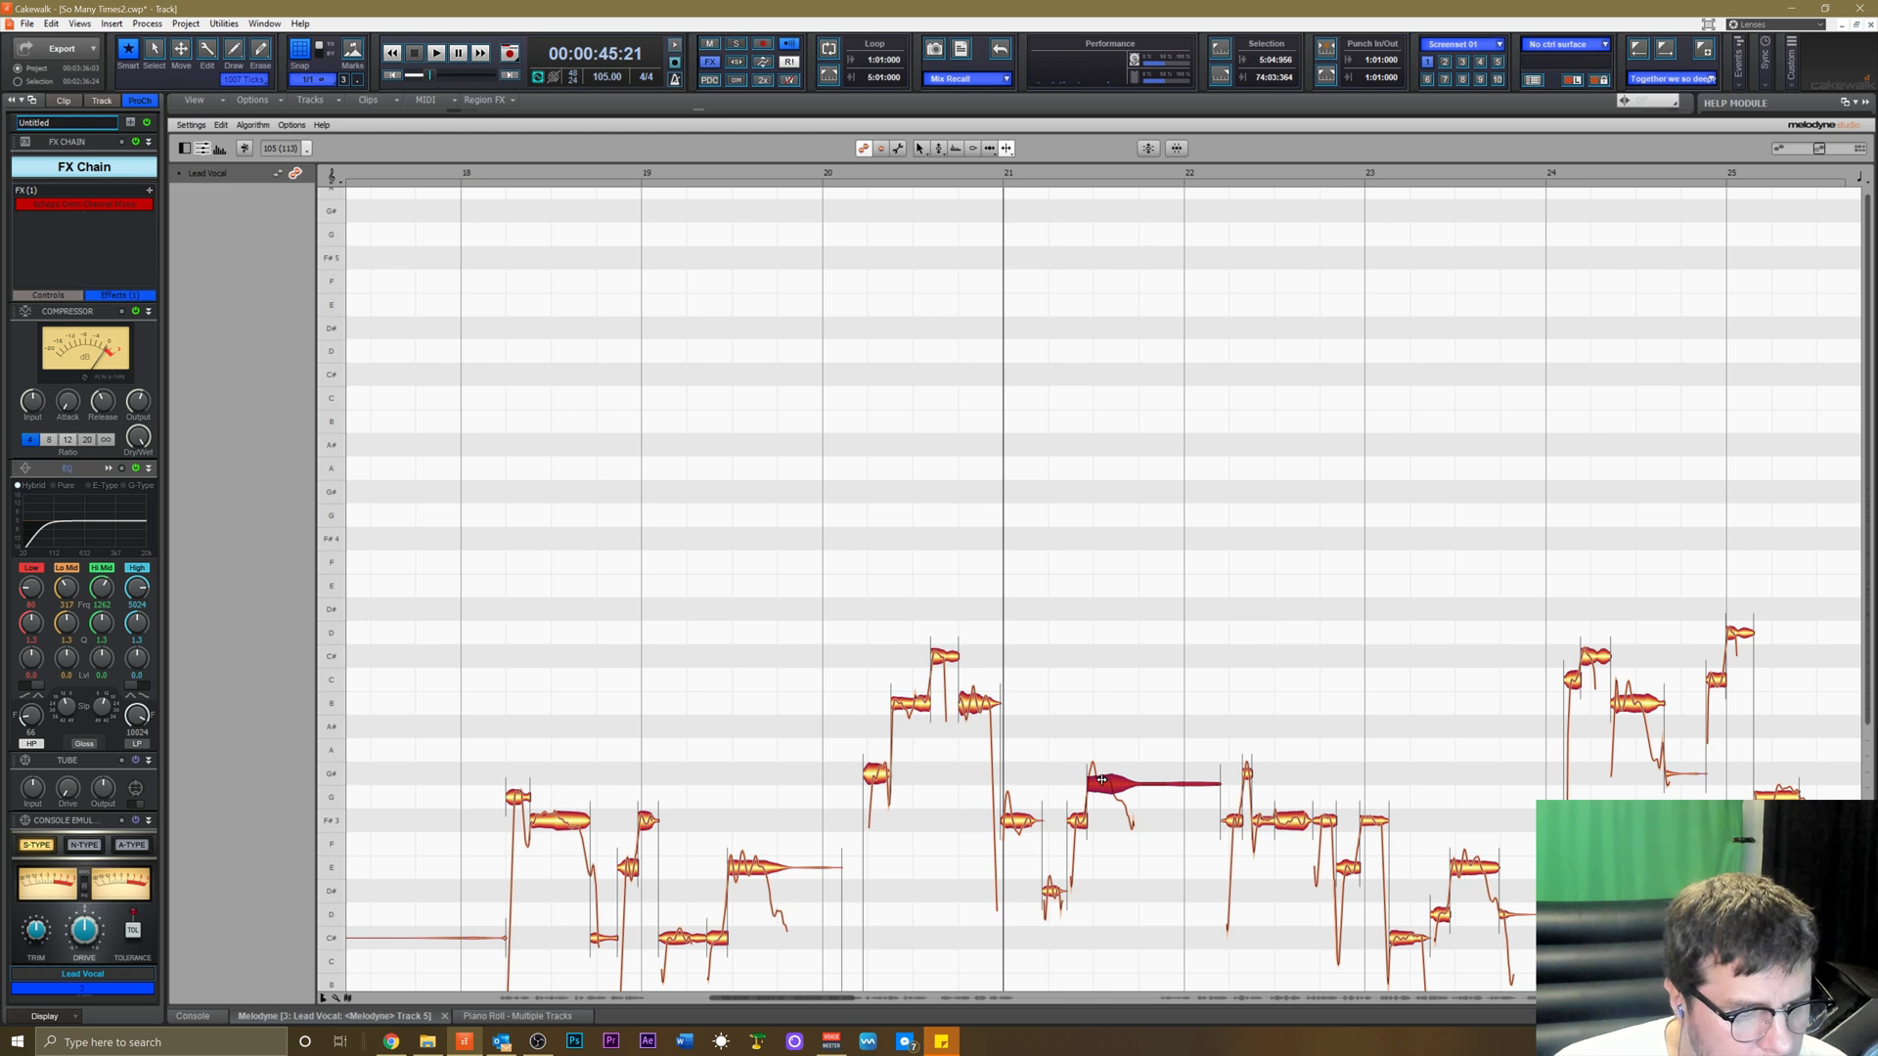
pyautogui.doubleClick(1099, 783)
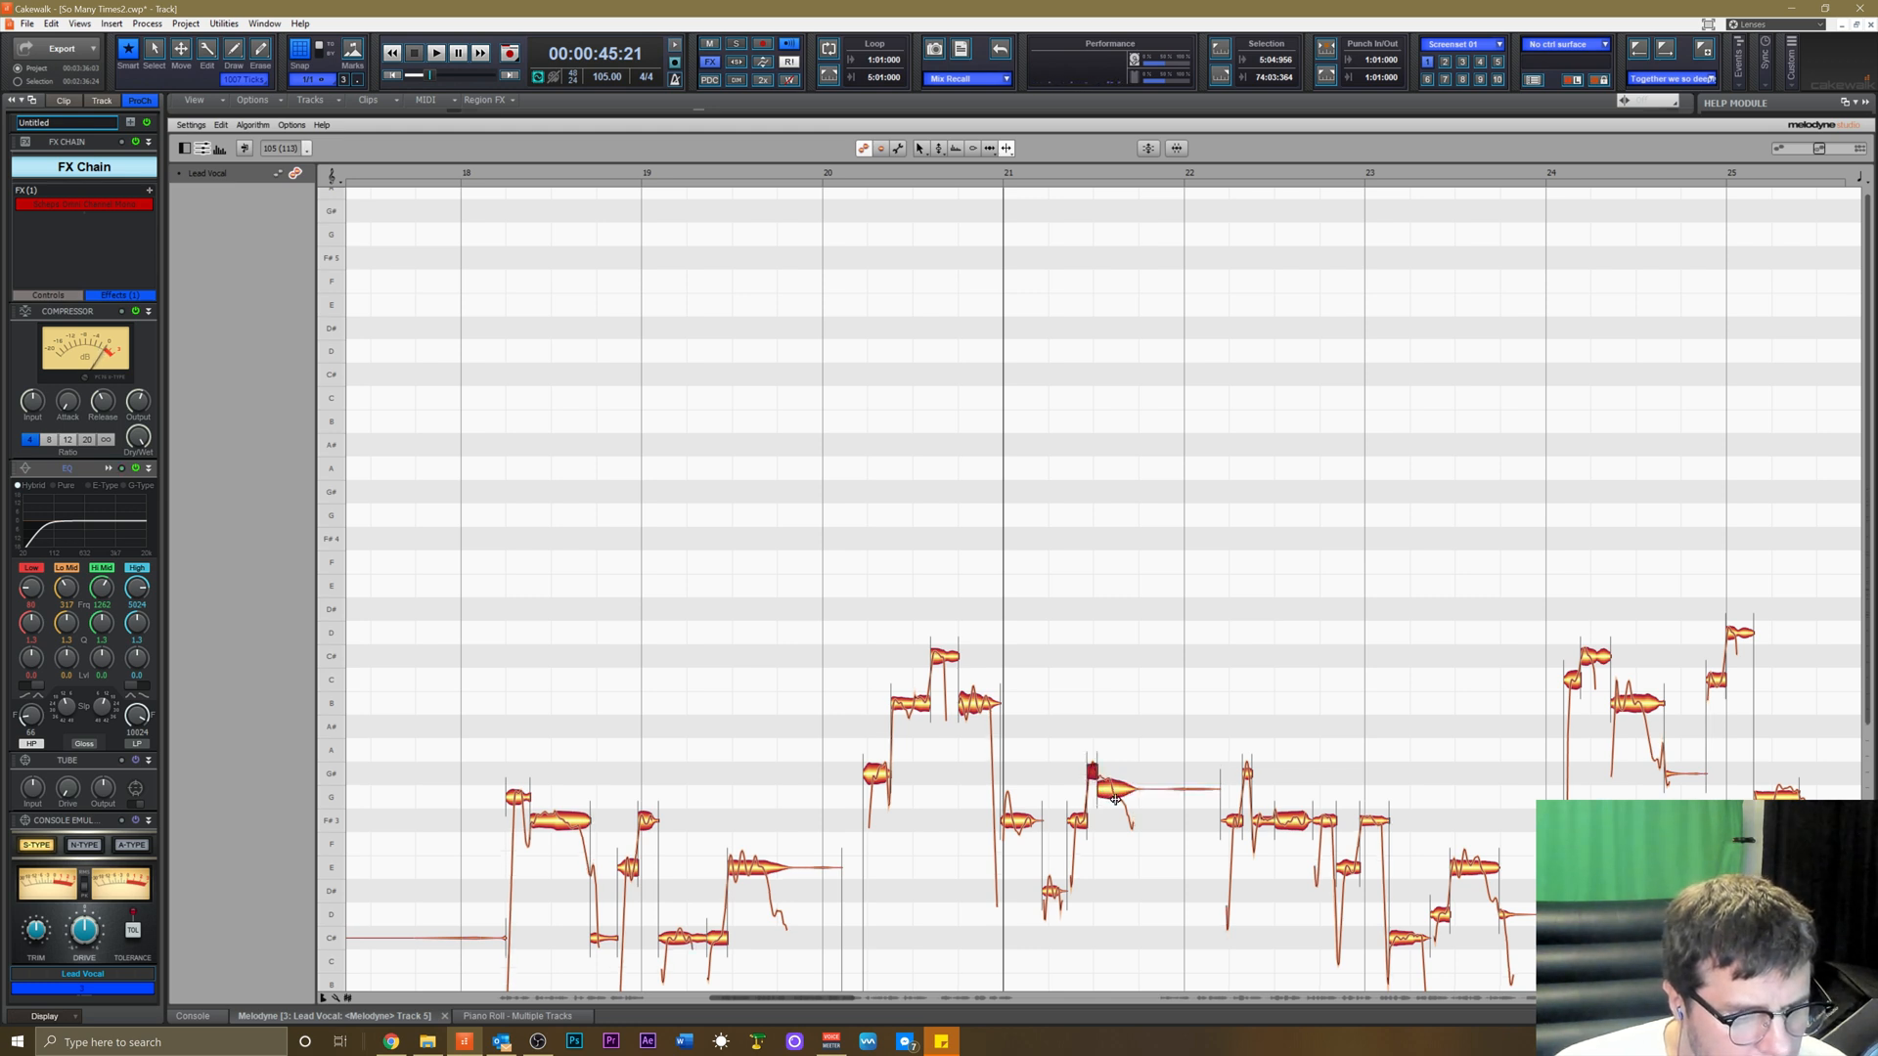
# Split the sustained note between measures 21 and 22 again before its decaying tail and replay the passage.
pyautogui.doubleClick(1114, 790)
pyautogui.press('space')
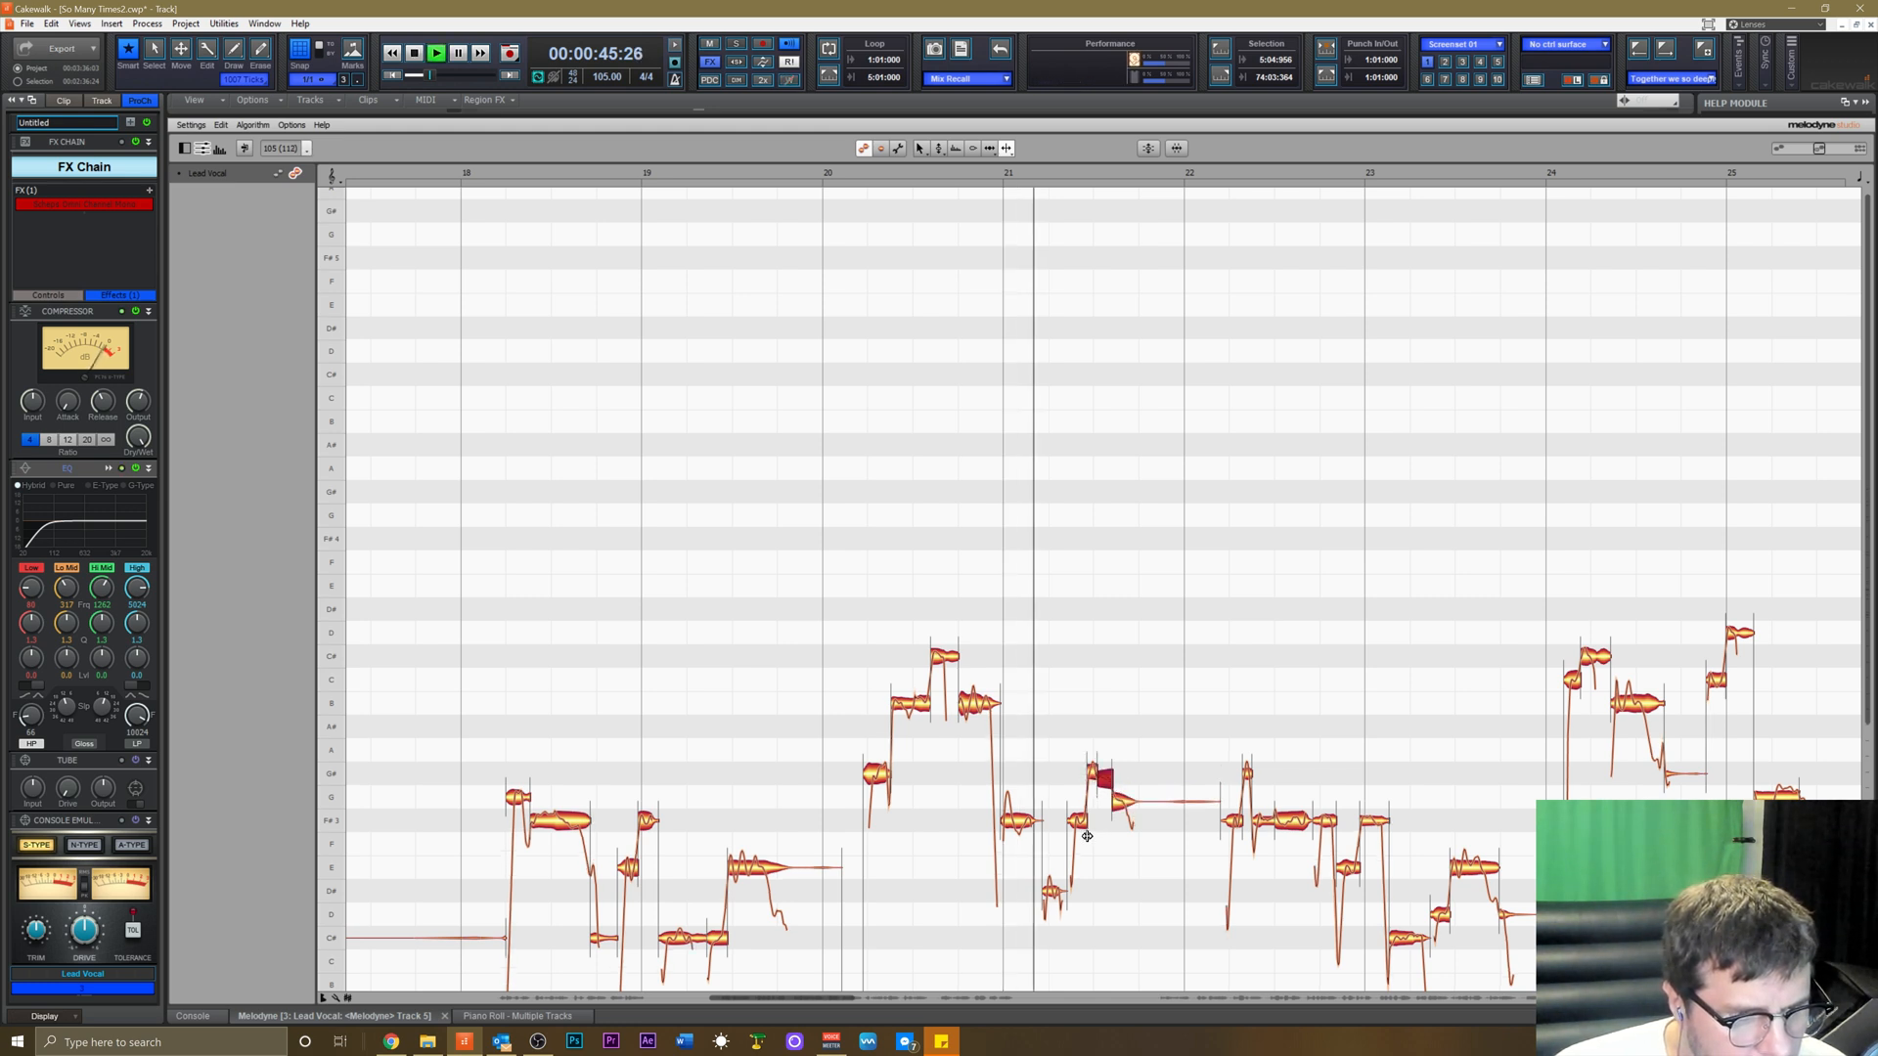
pyautogui.press('space')
# Tune the split-off middle piece of that note to G#3 0 ct with the Pitch tool and replay it.
pyautogui.rightClick(1074, 813)
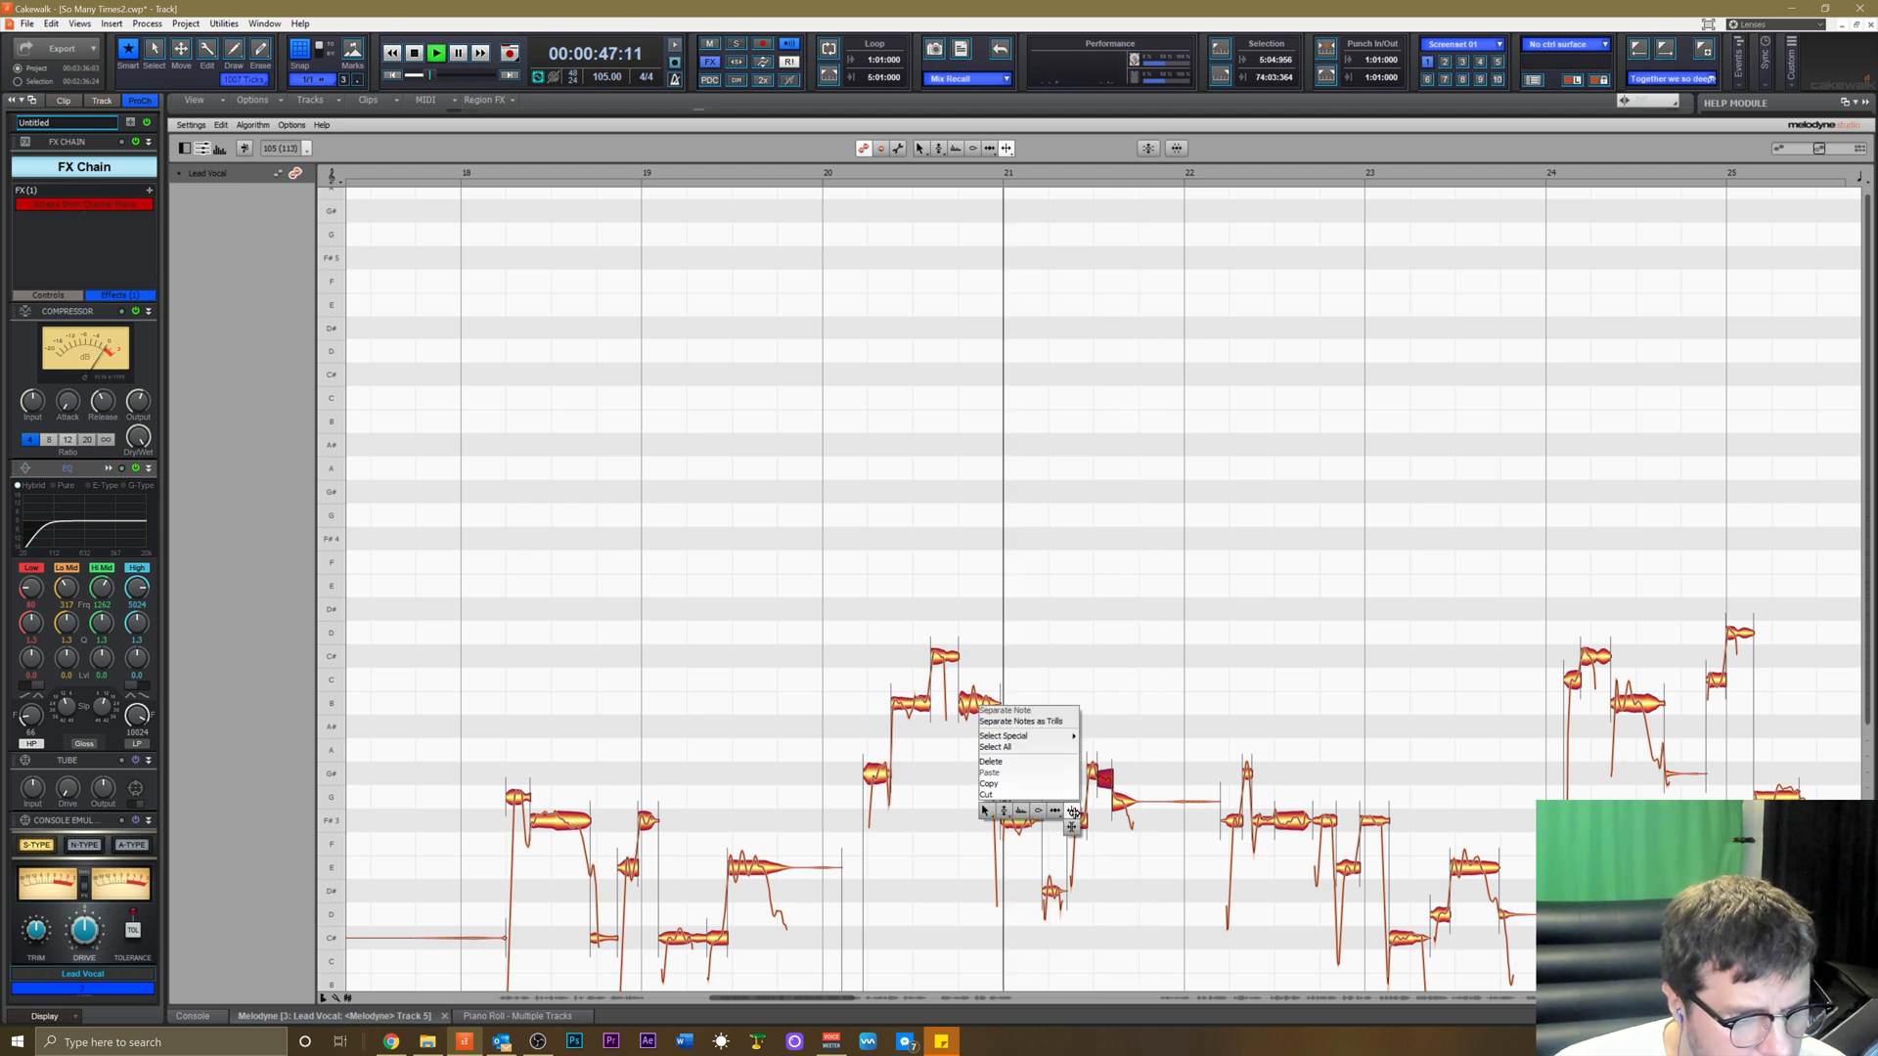
pyautogui.click(1008, 811)
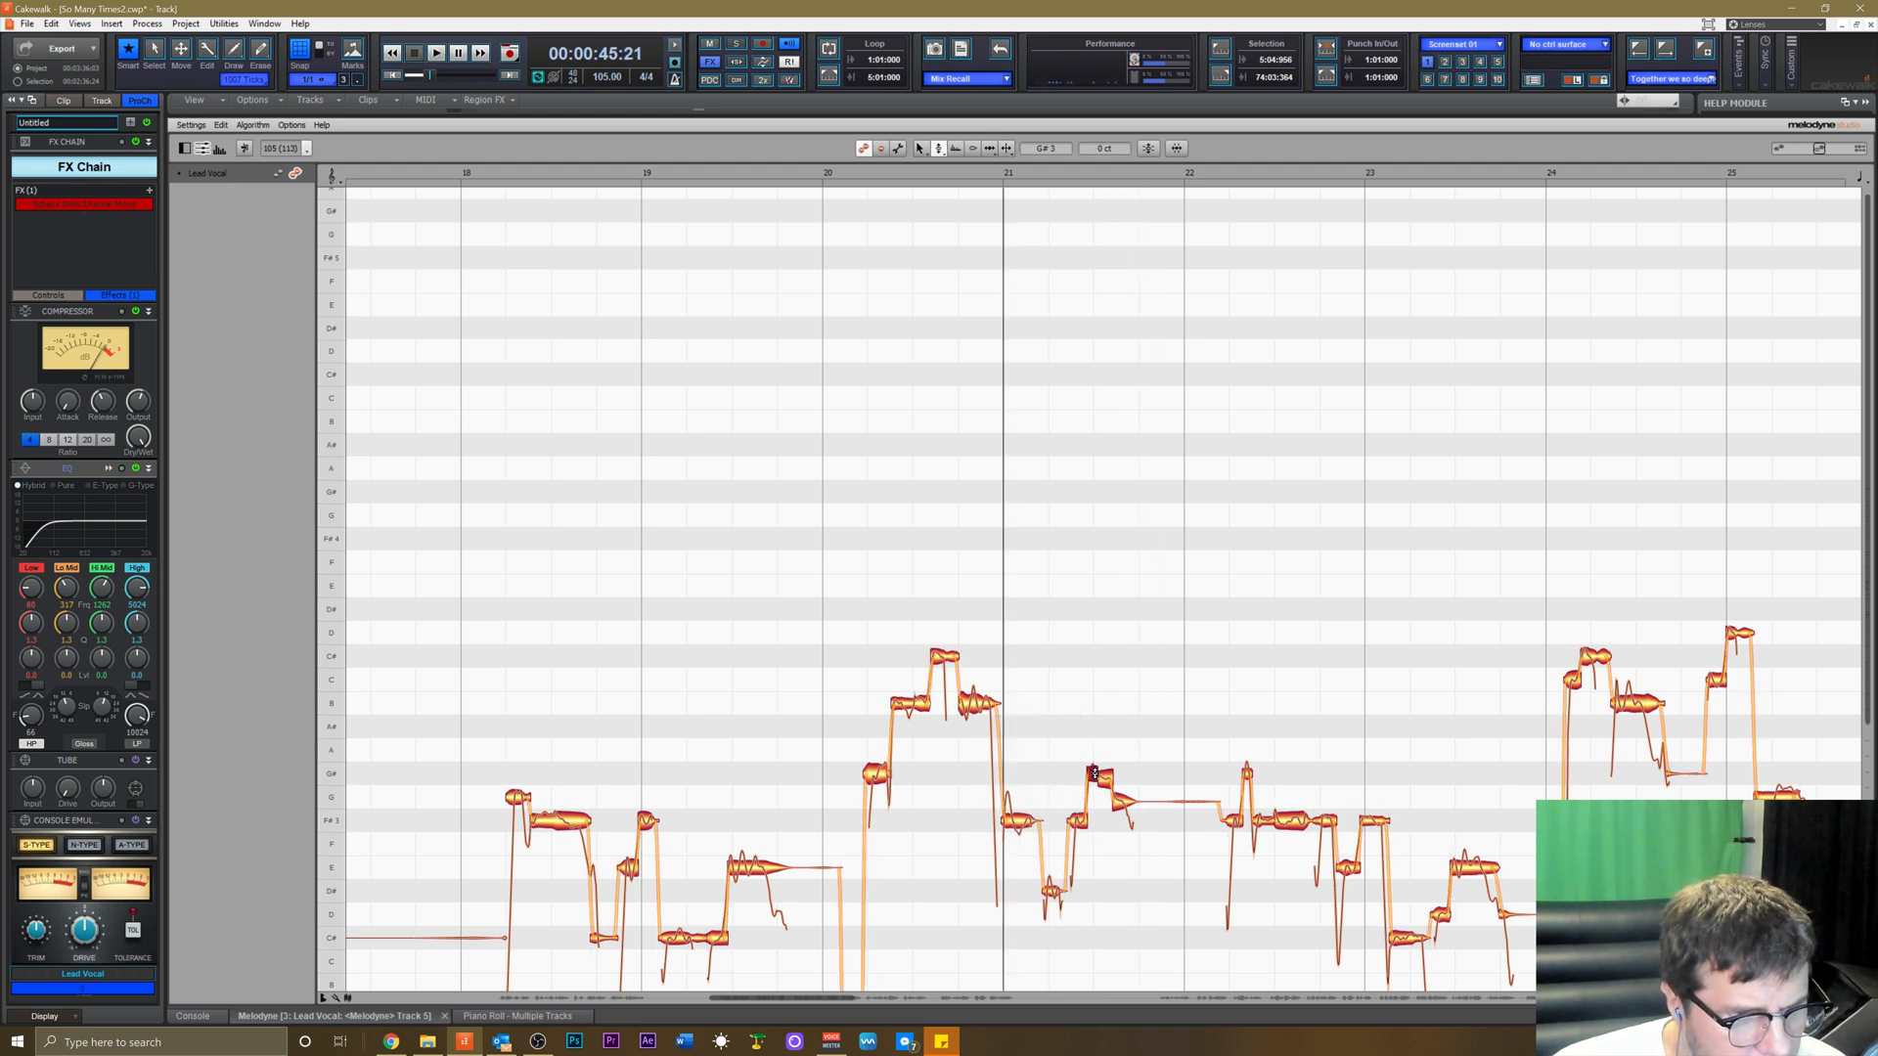
pyautogui.press('space')
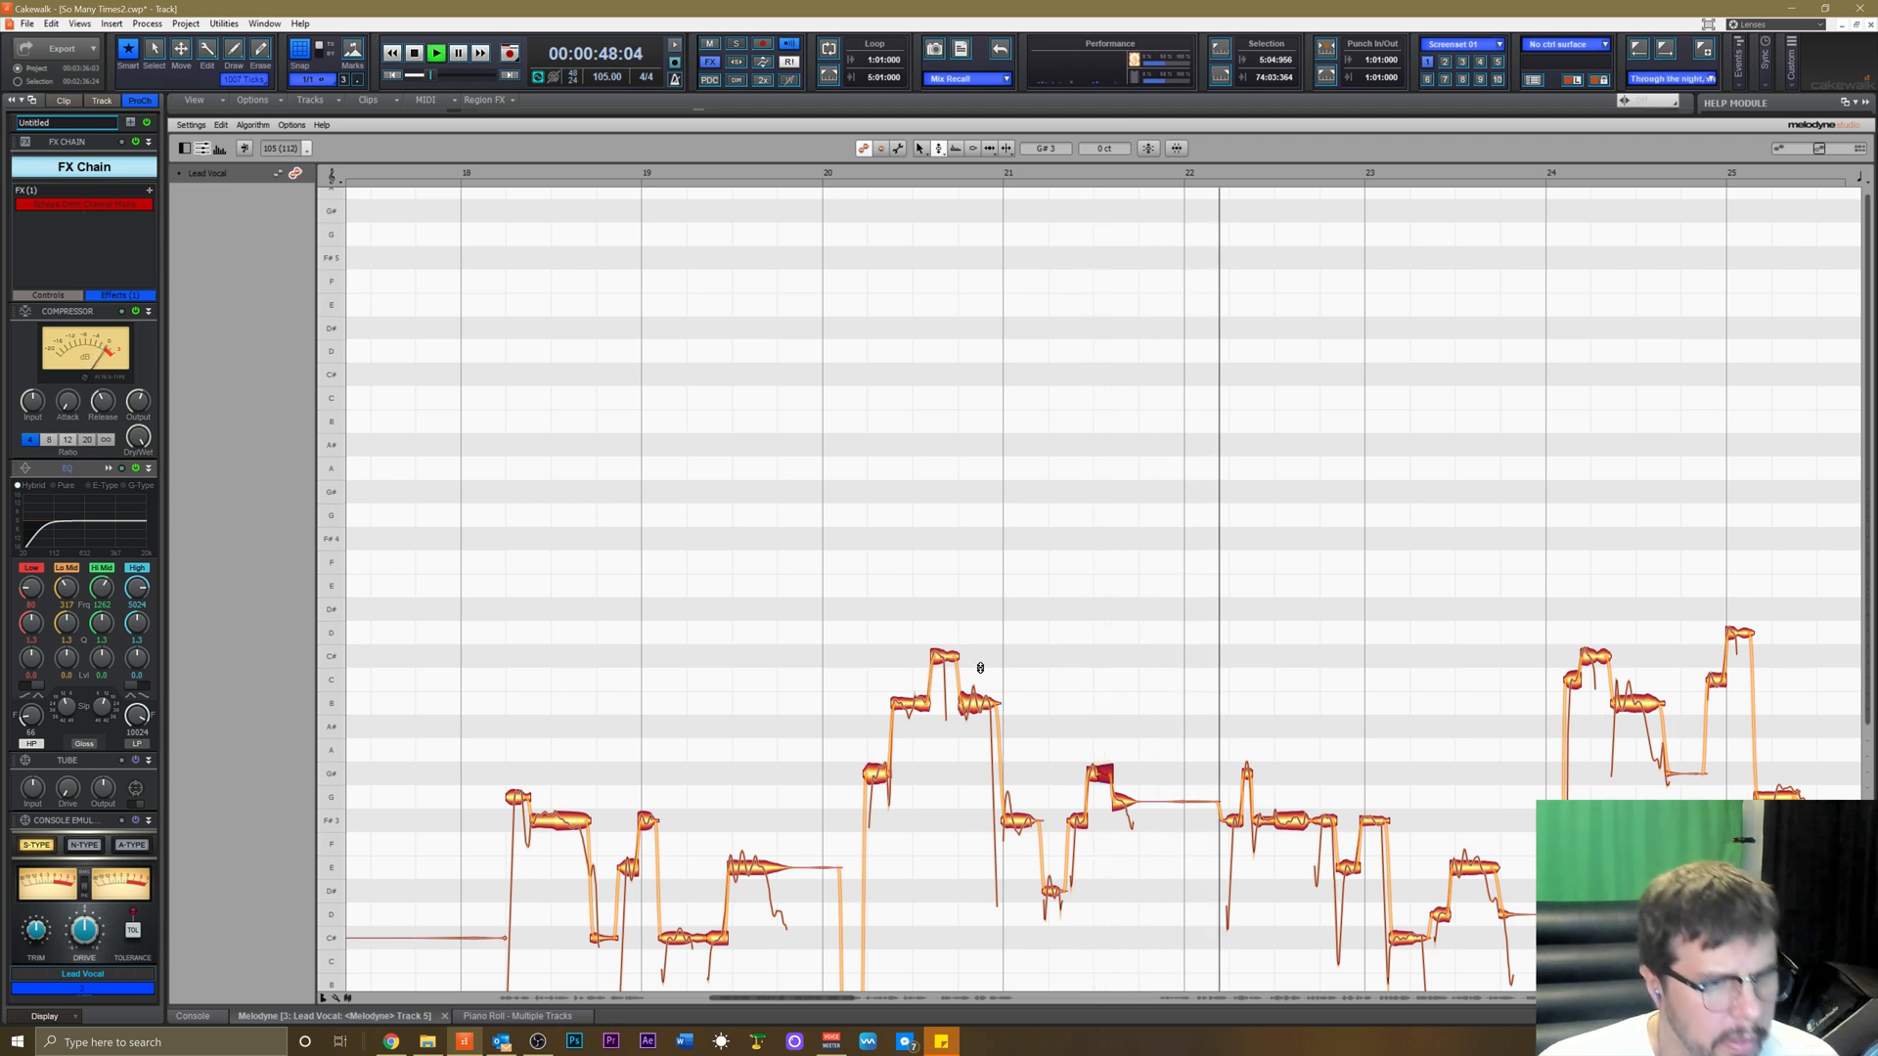
pyautogui.press('space')
# Audition the vocal from early in measure 19, then split the tail off the sustained E note in that measure with the Note Separation tool.
pyautogui.click(685, 170)
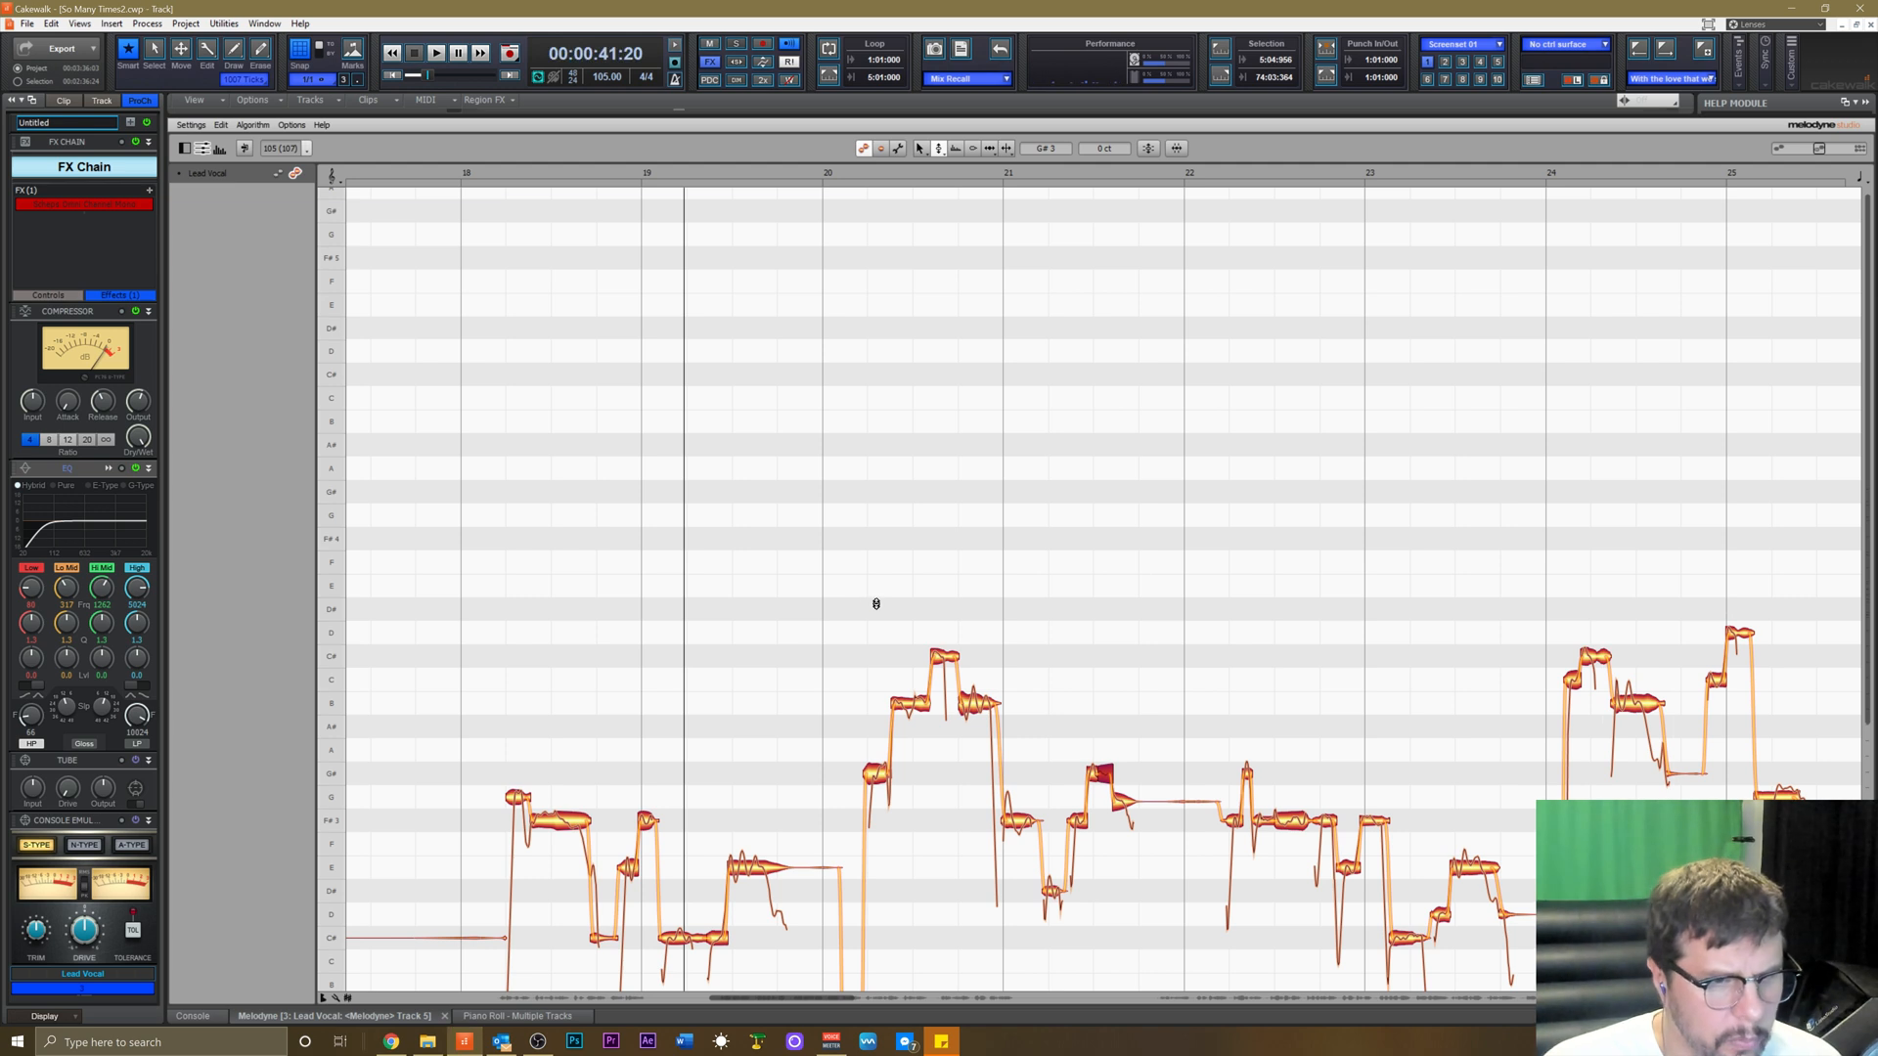
pyautogui.press('space')
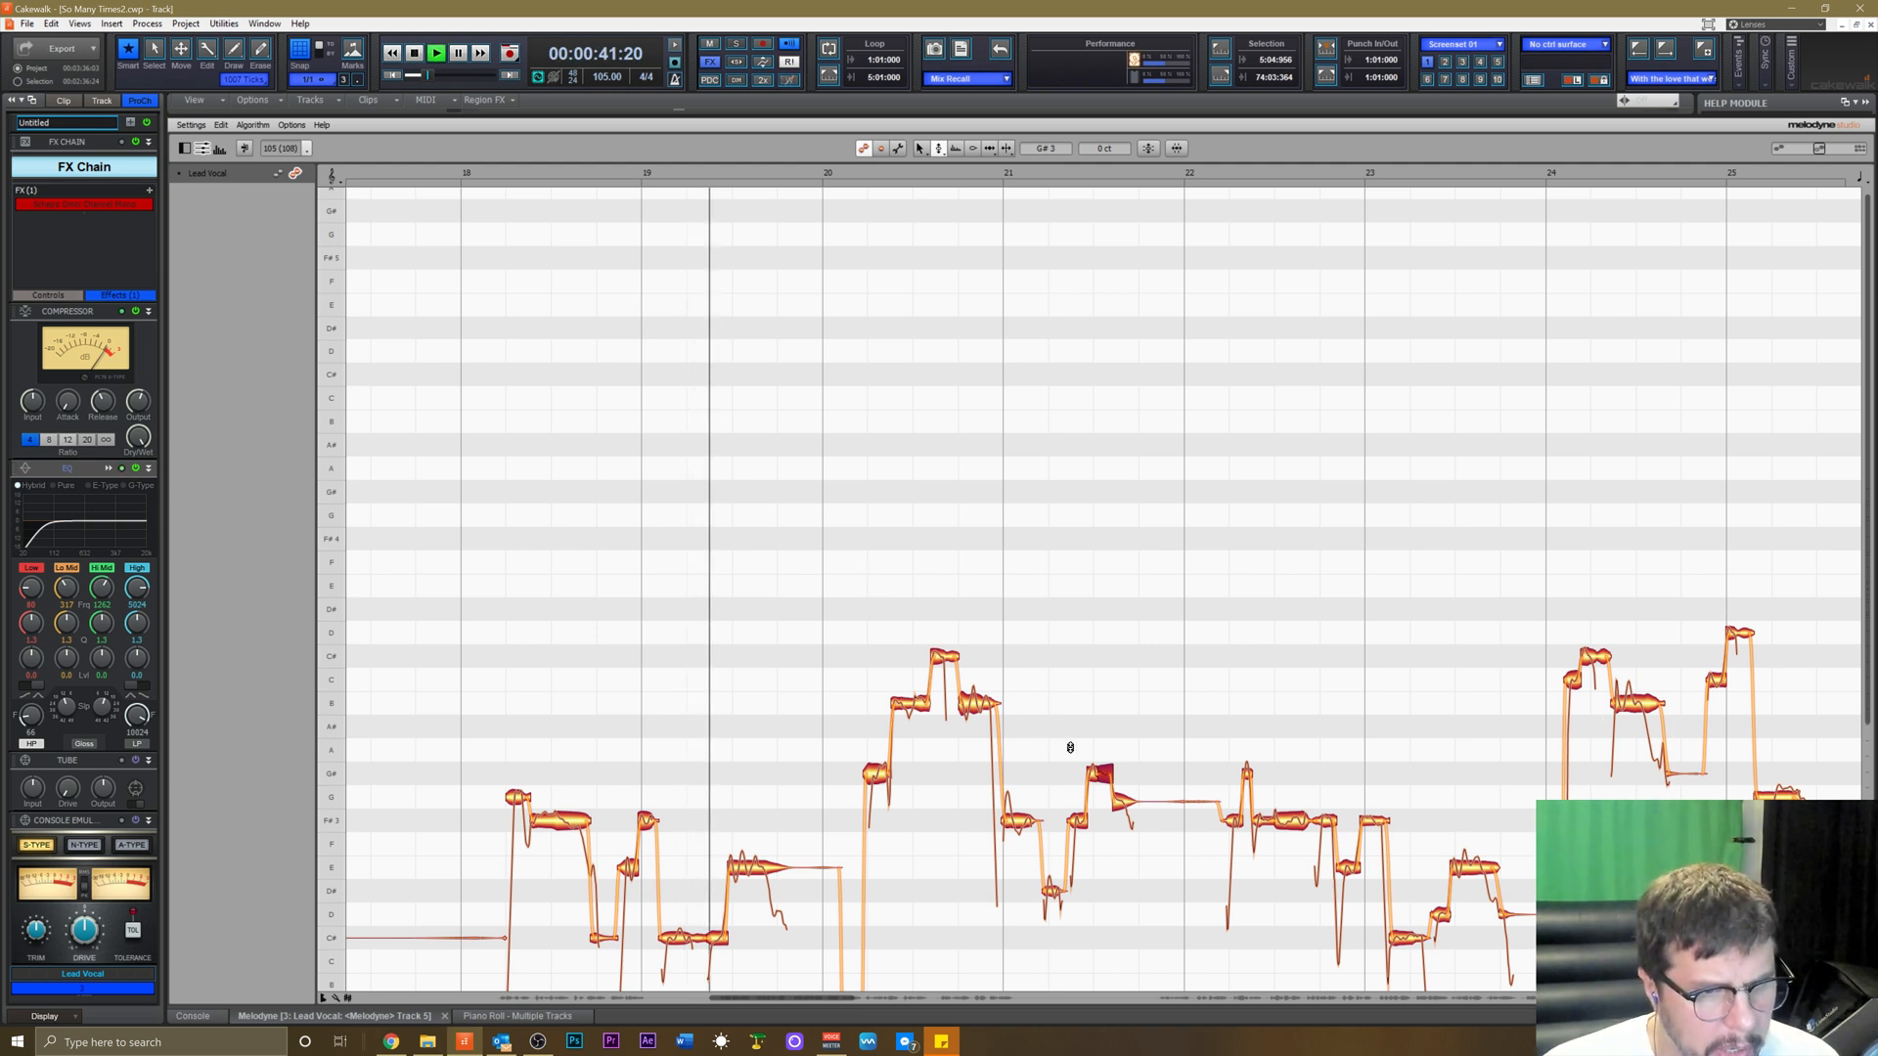
pyautogui.press('space')
pyautogui.rightClick(776, 835)
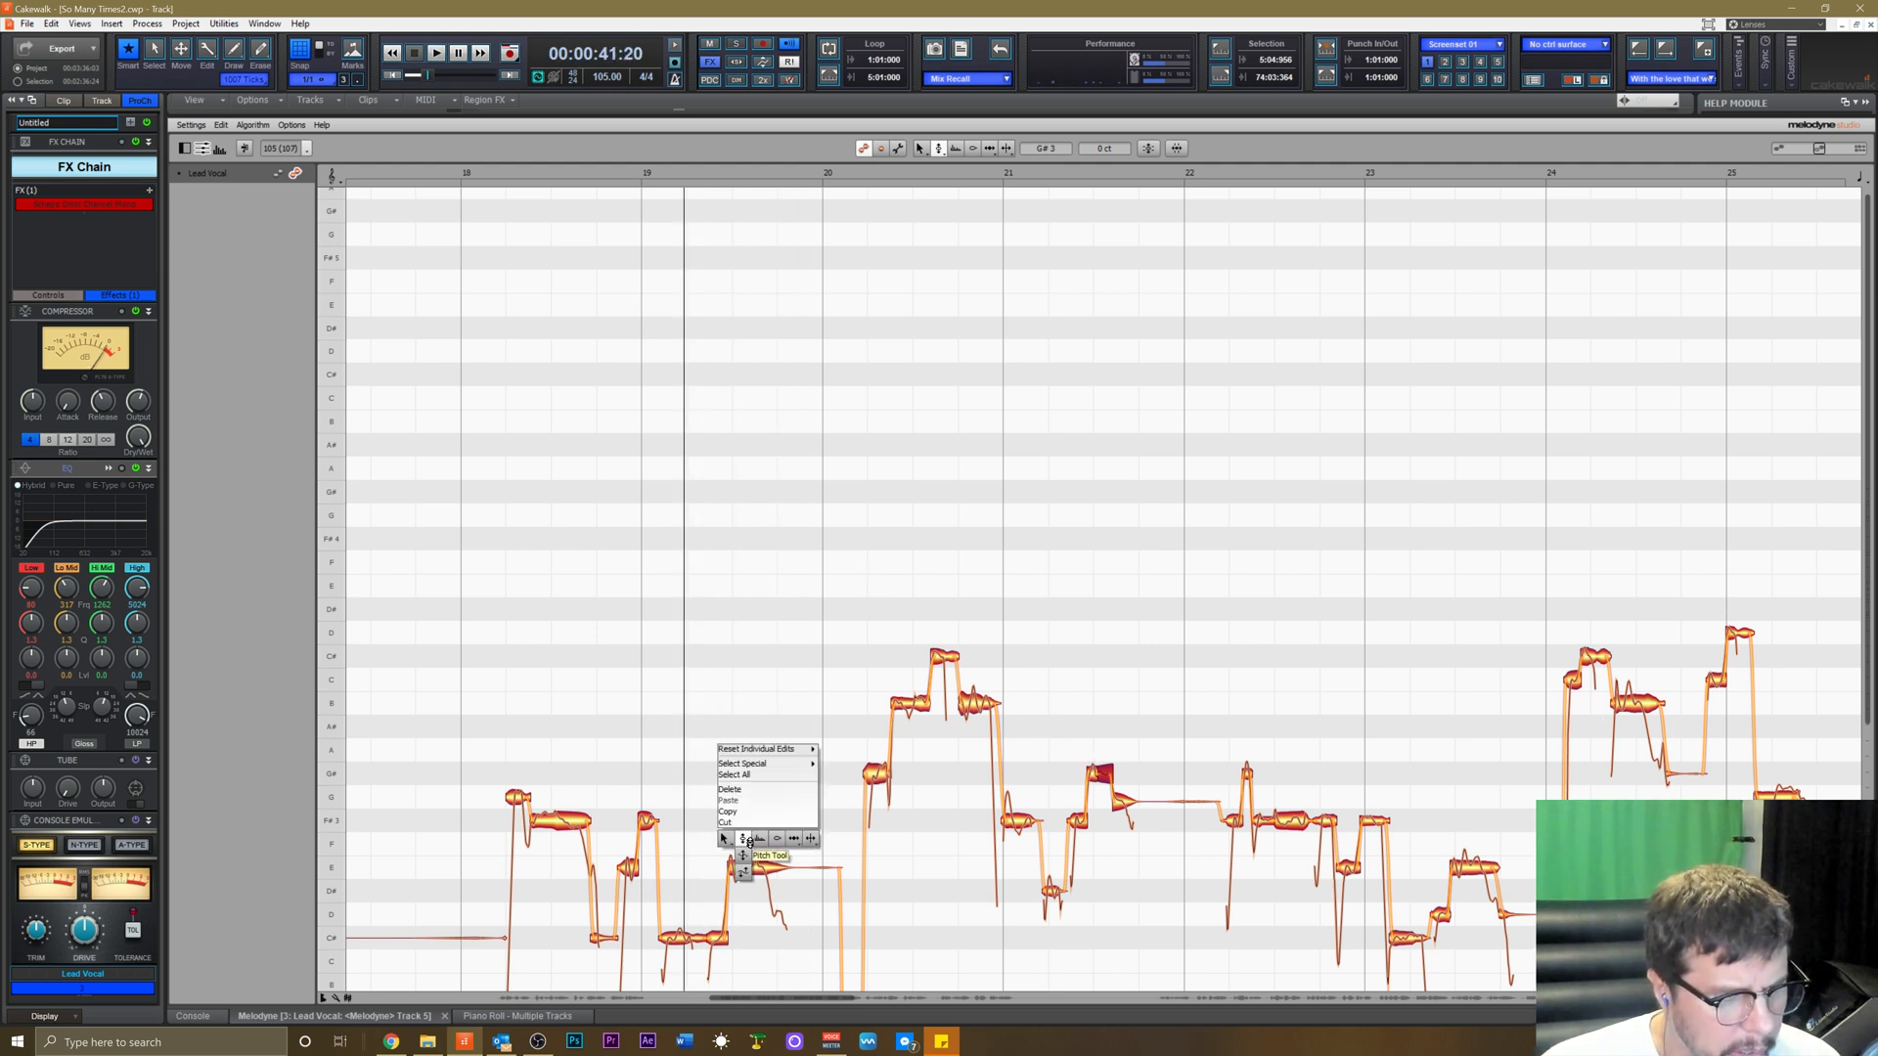
pyautogui.click(811, 839)
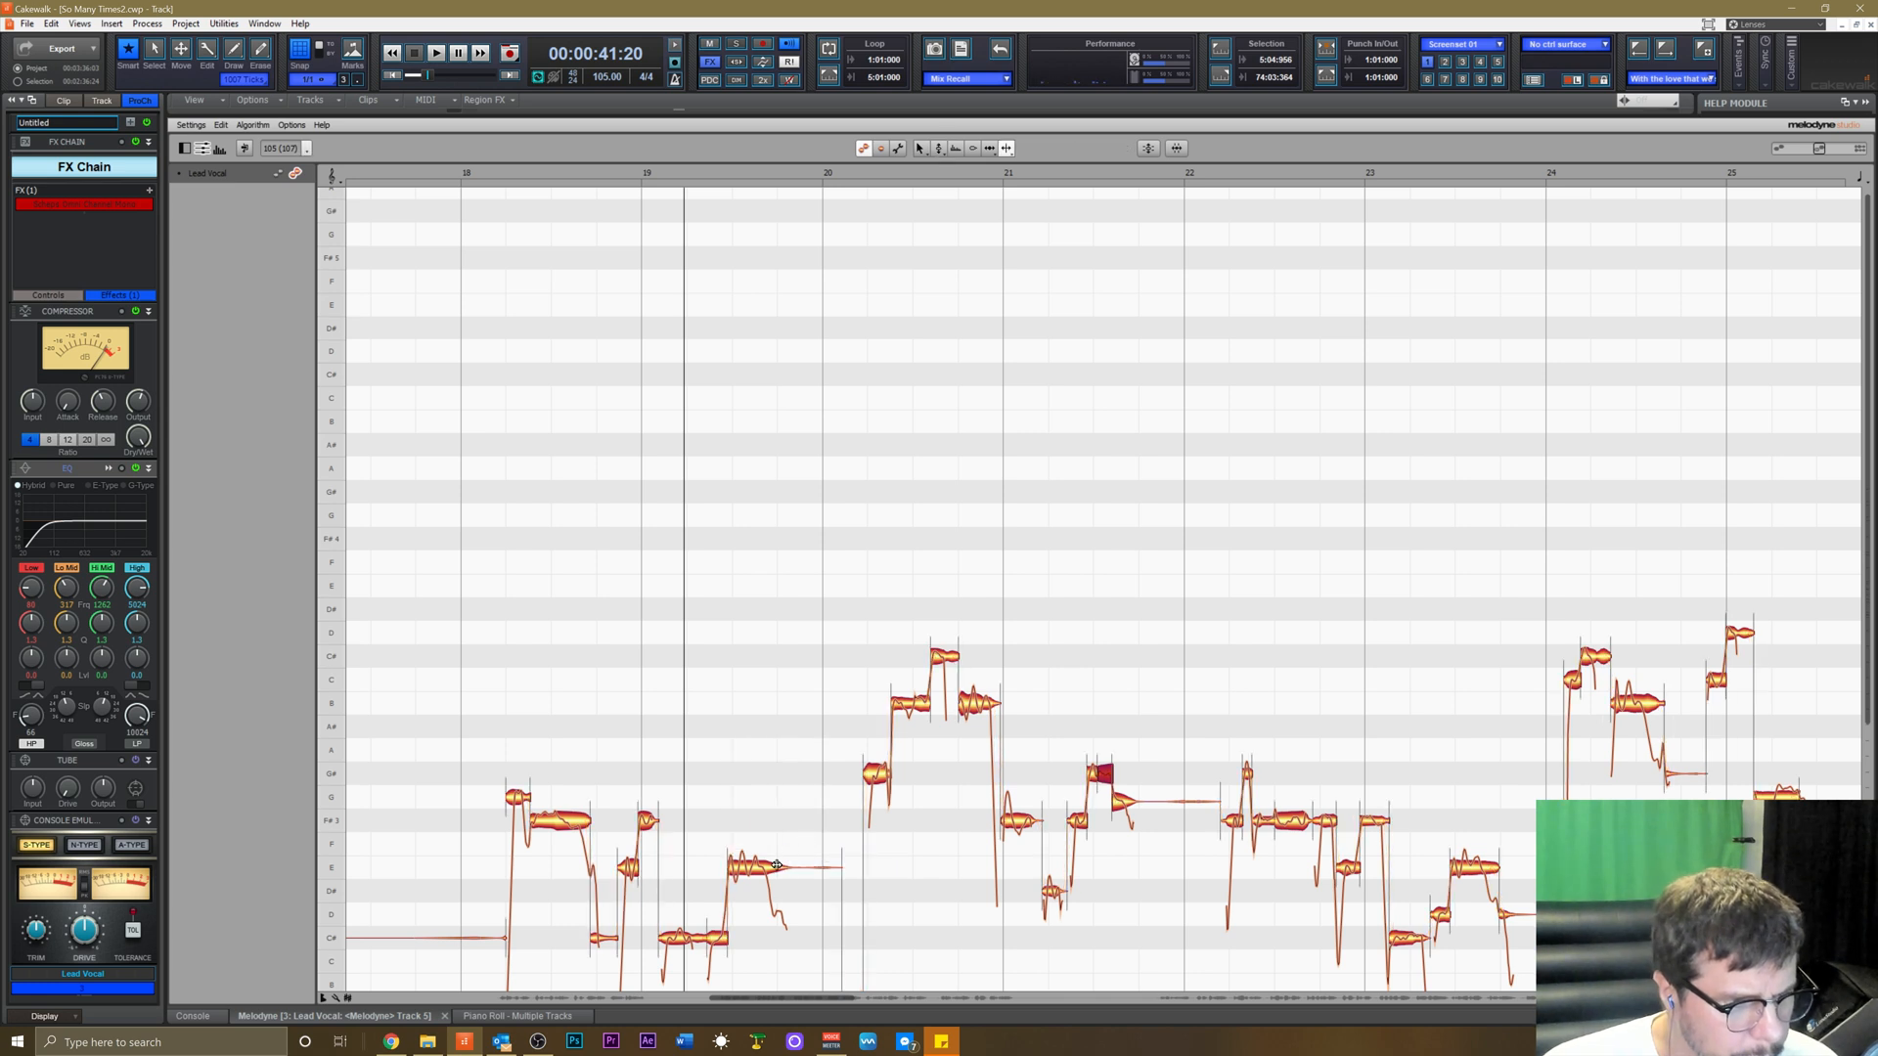
pyautogui.click(764, 868)
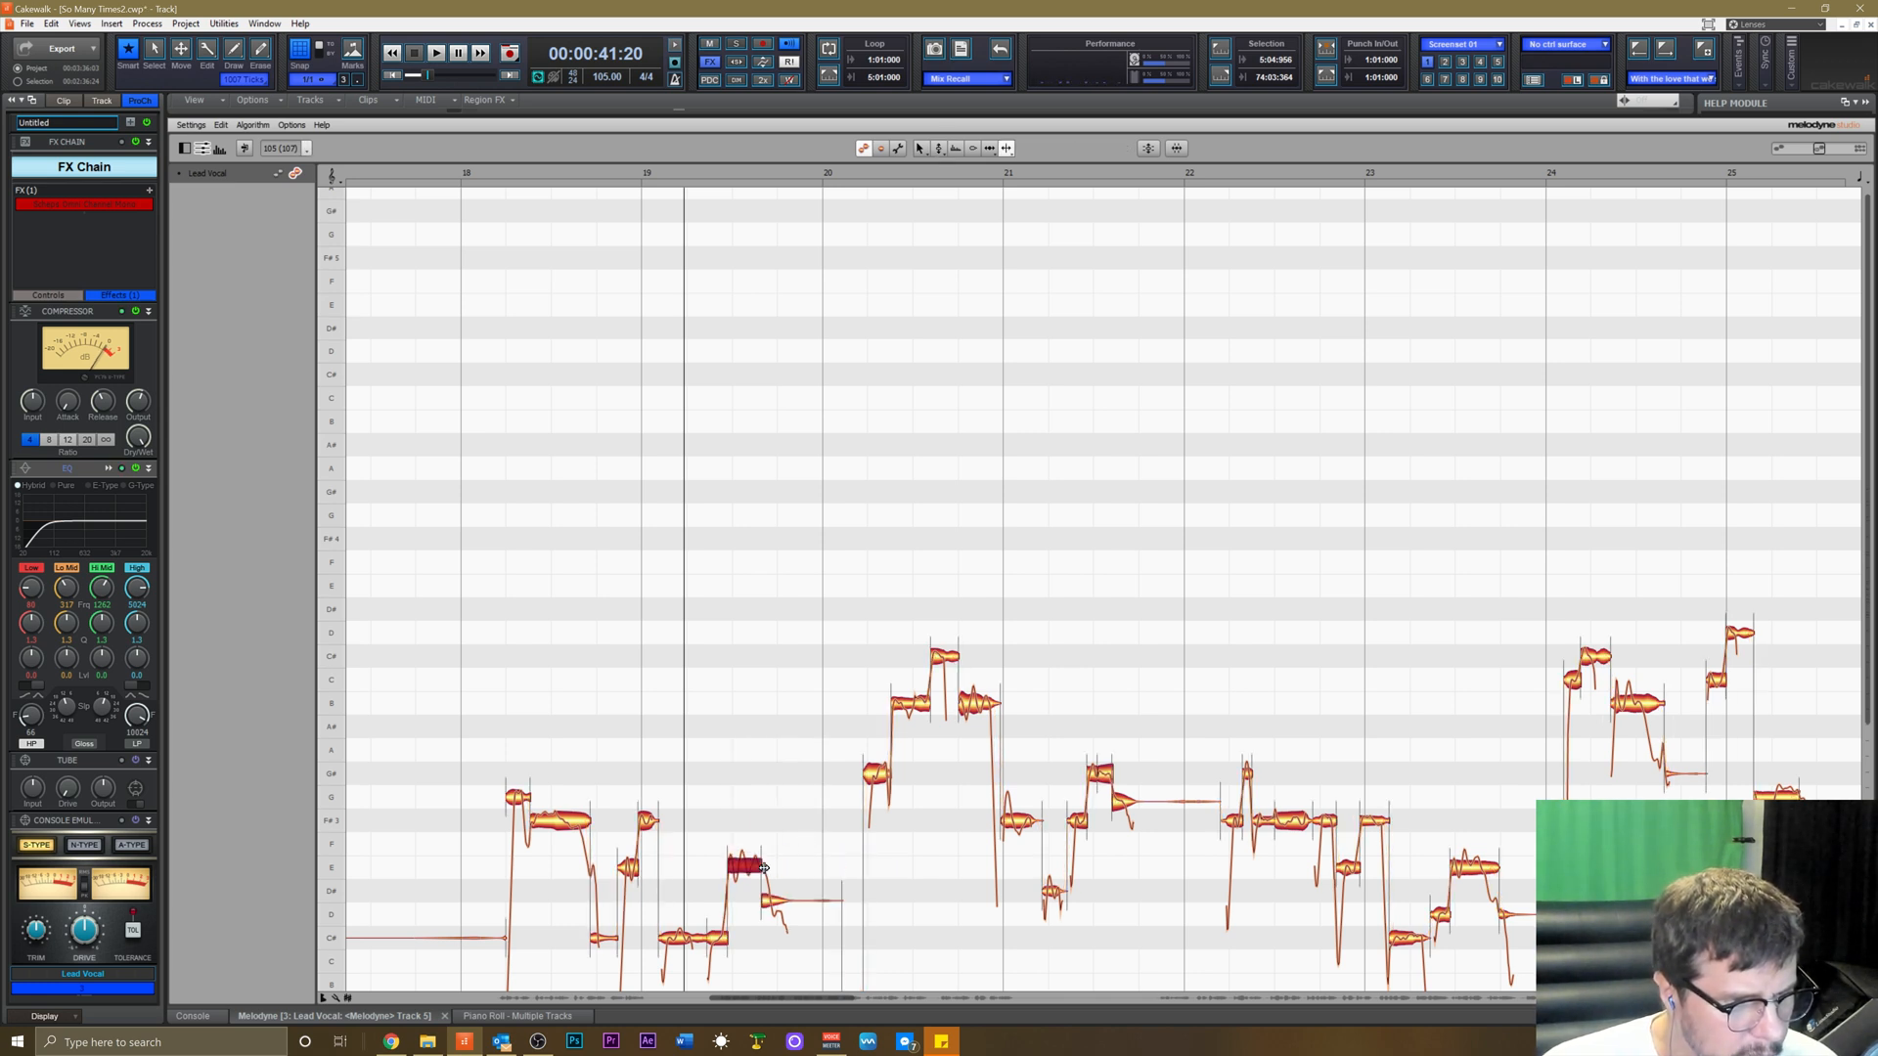
# Tune the tail of the sustained note in measure 19 to D#3 0 ct with the Pitch tool.
pyautogui.rightClick(734, 920)
pyautogui.click(717, 882)
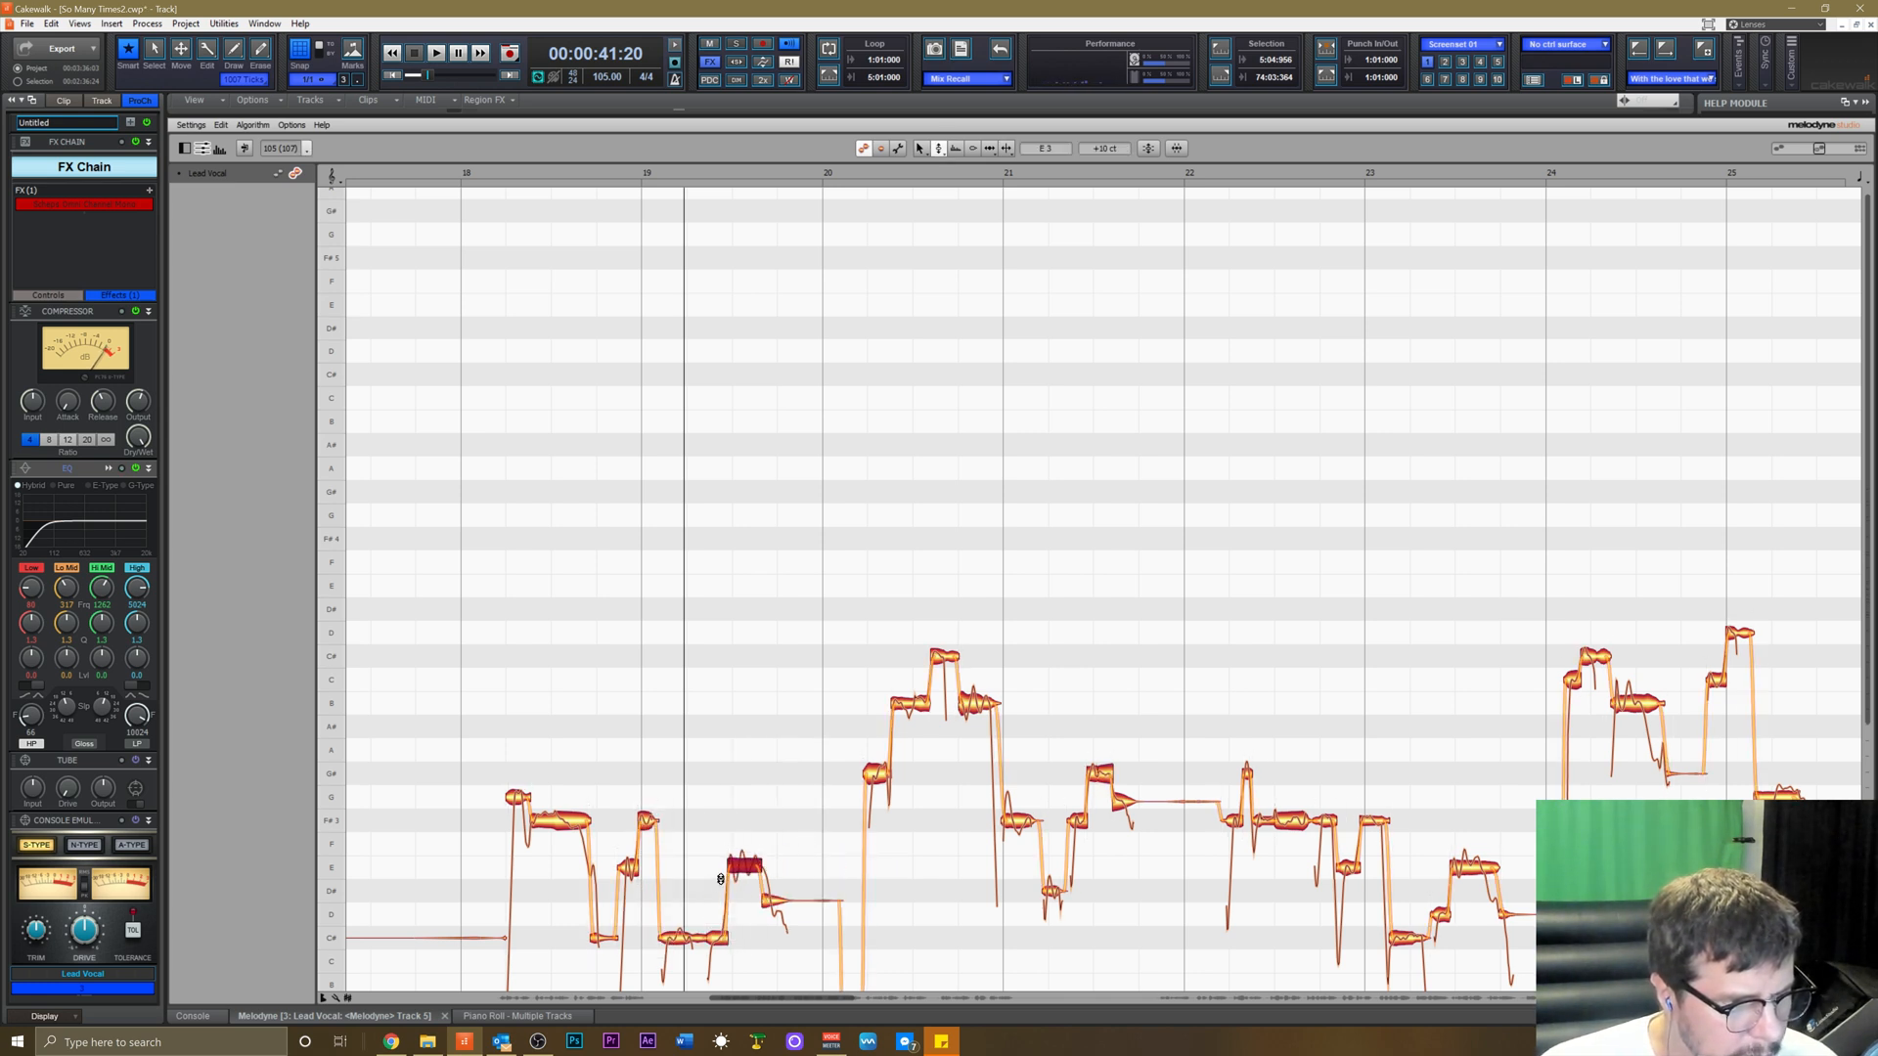
pyautogui.click(775, 901)
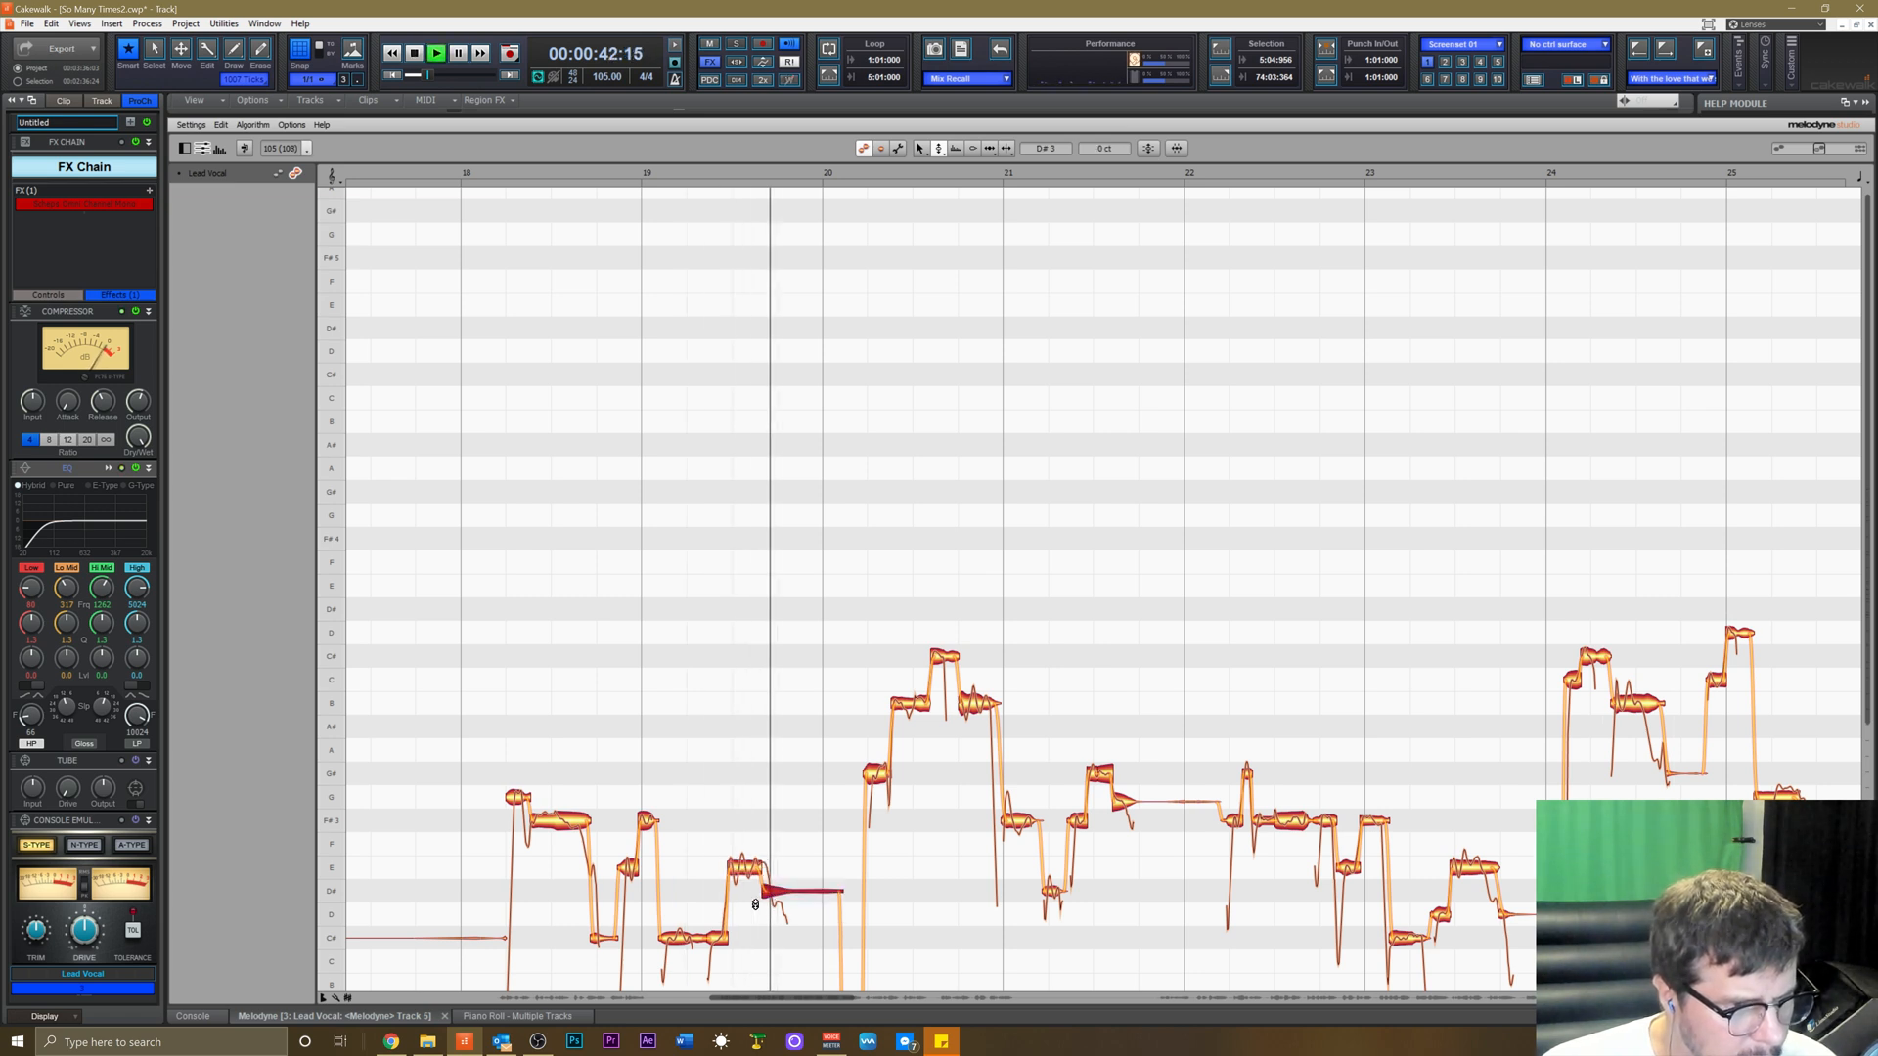
# Reduce the pitch modulation of the E note before that tail to 62% and play the vocal through to measure 24.
pyautogui.rightClick(750, 887)
pyautogui.click(750, 888)
pyautogui.press('space')
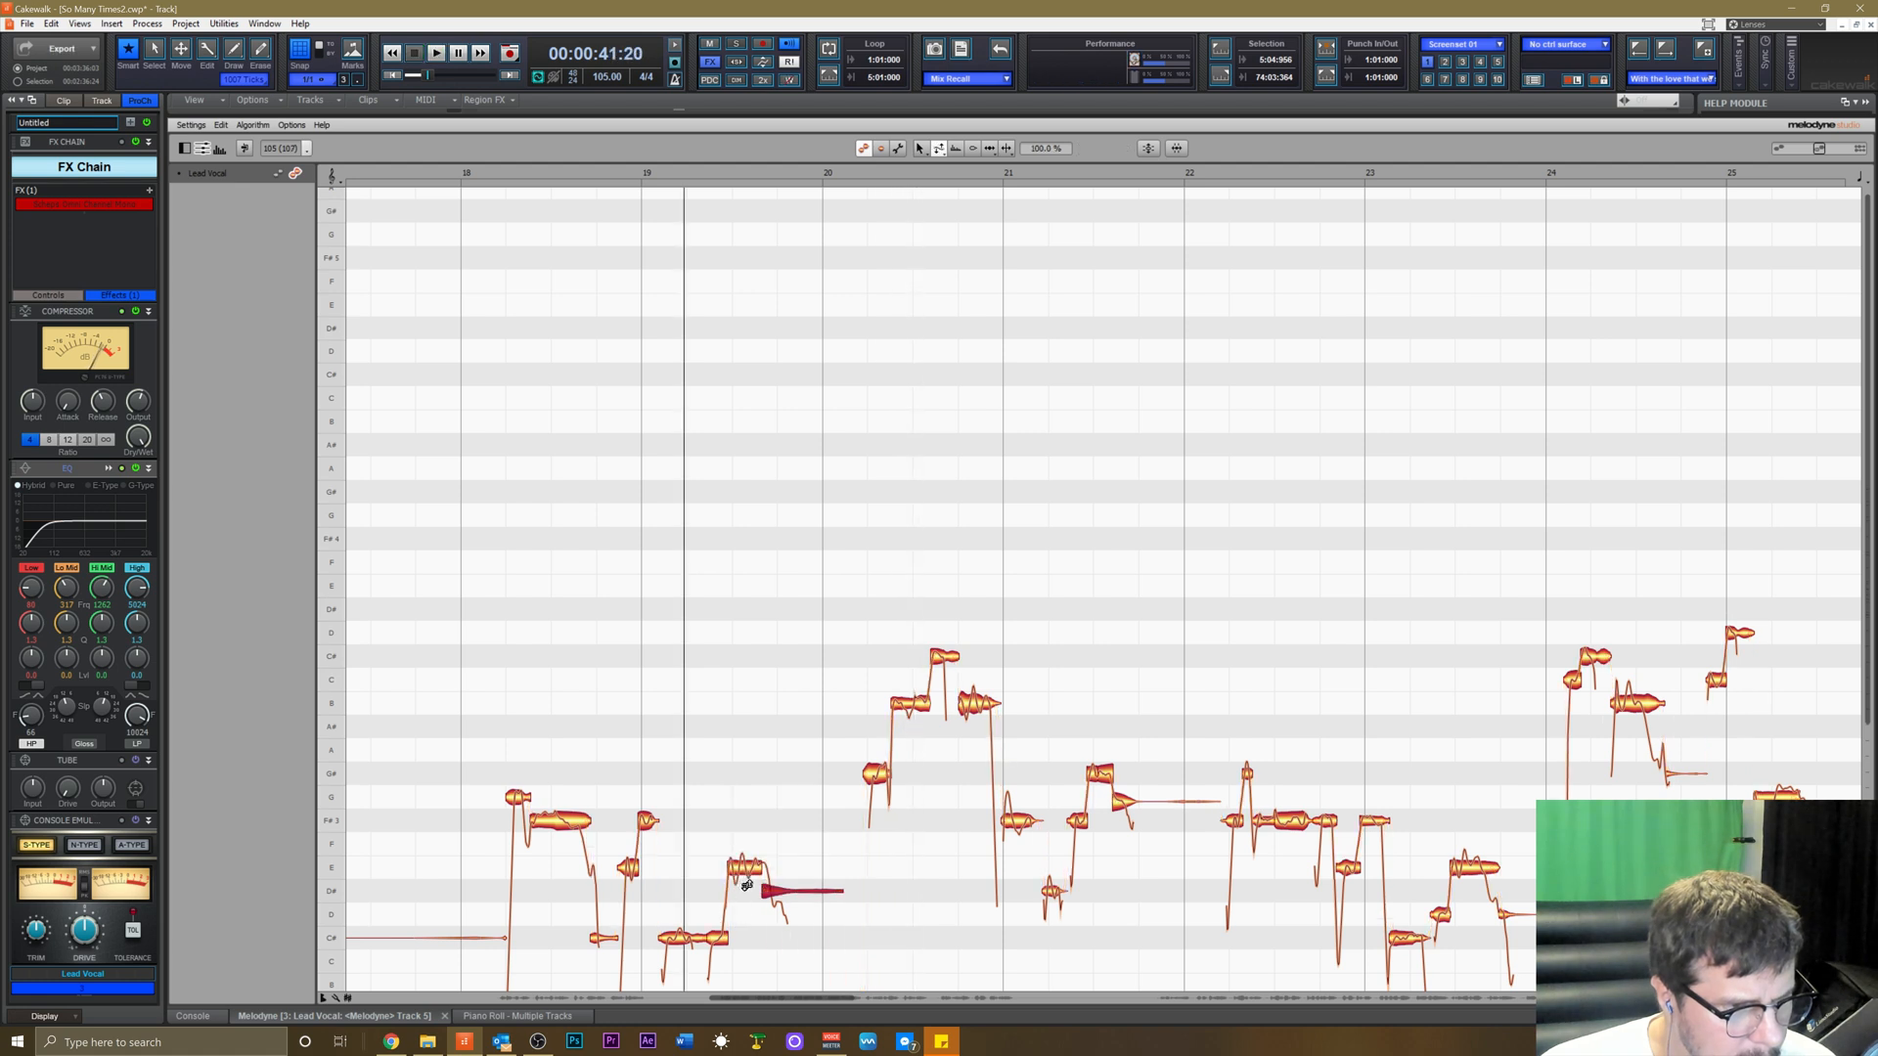
pyautogui.press('space')
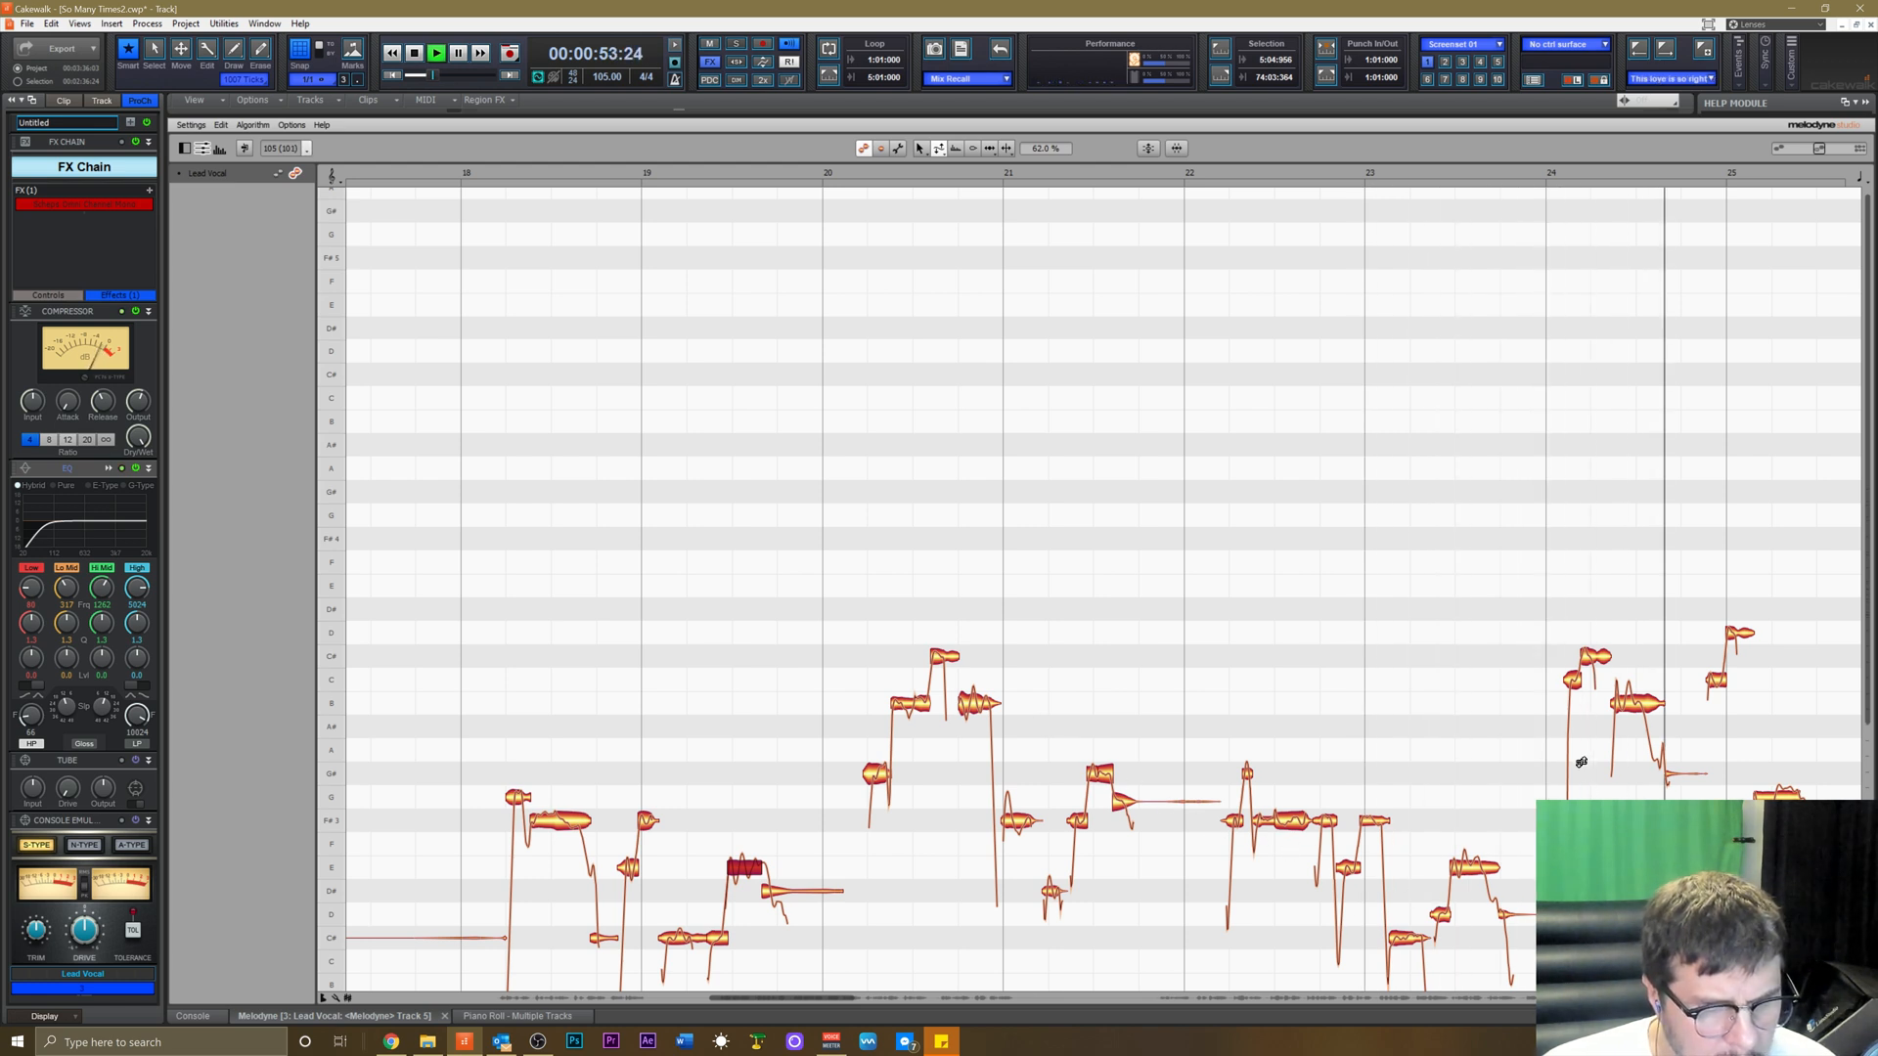
pyautogui.press('space')
# Lower the first note of measure 24 to C4 -44 ct with the Pitch tool and audition it from late in measure 23.
pyautogui.rightClick(1533, 492)
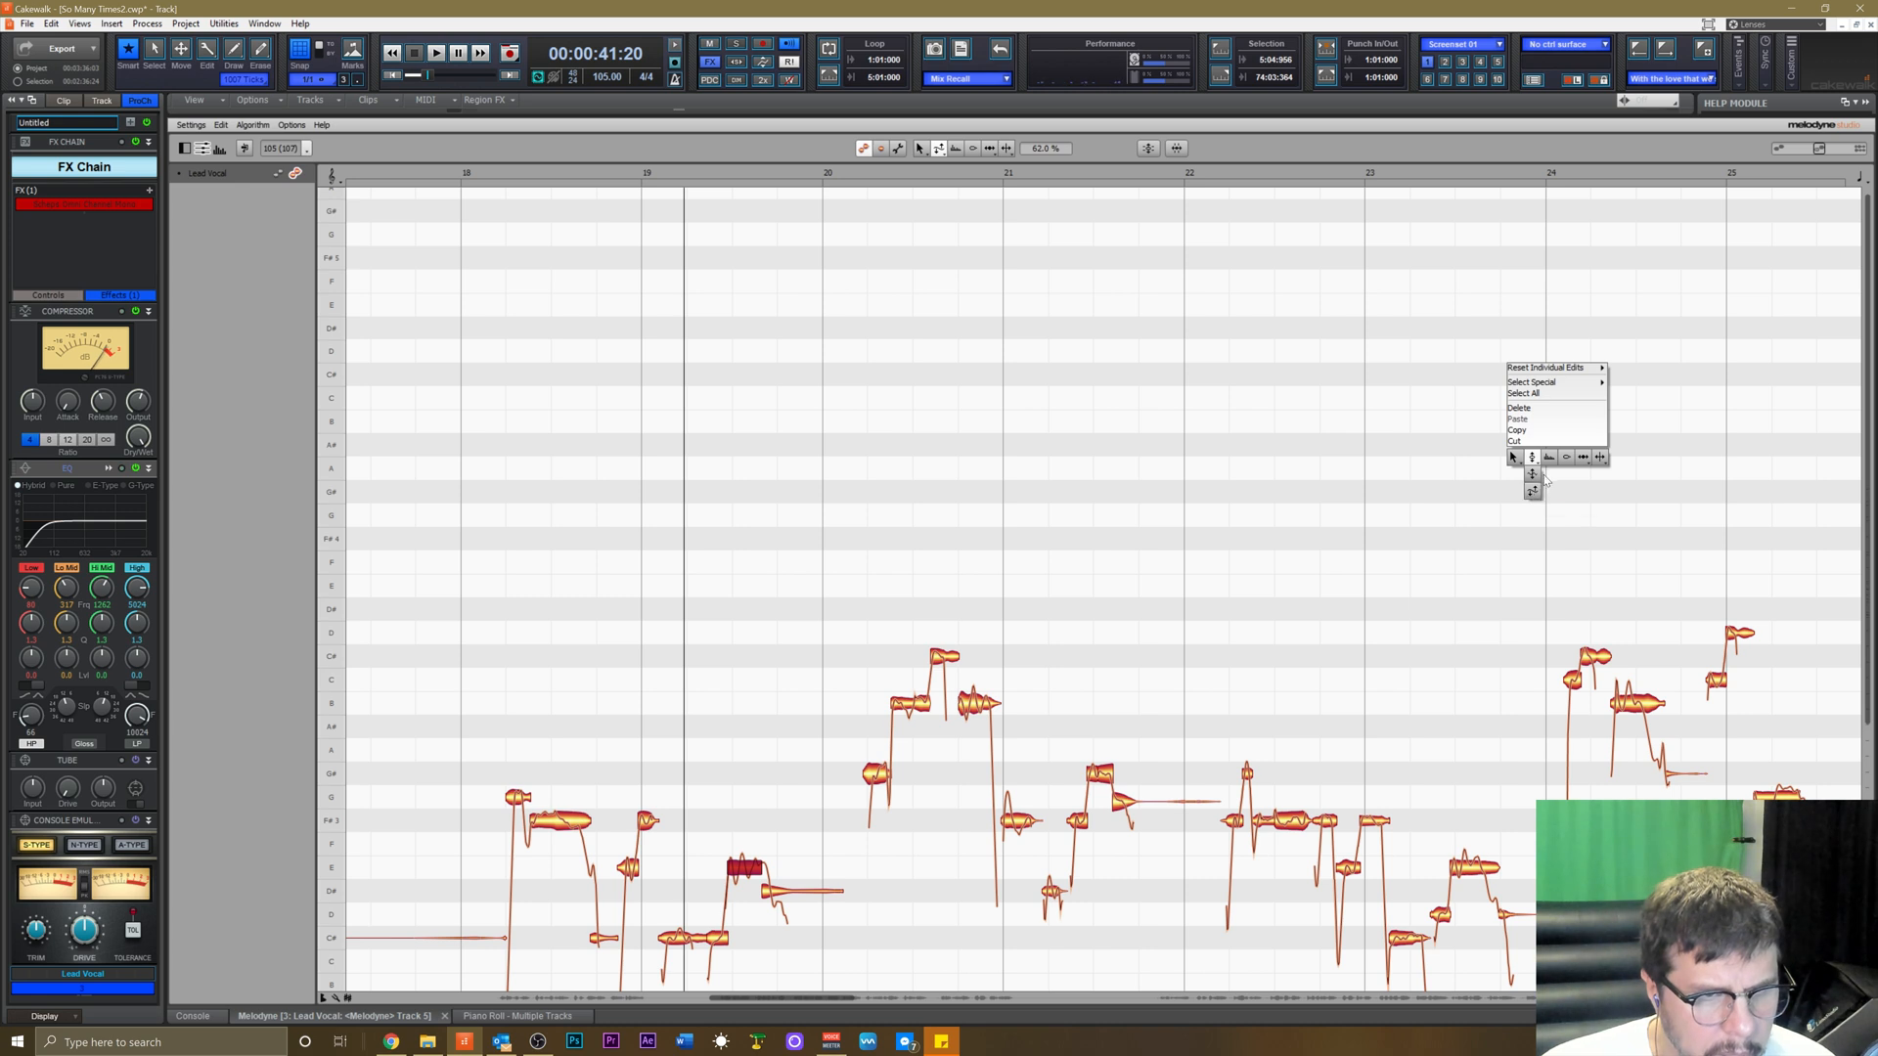
pyautogui.click(1532, 474)
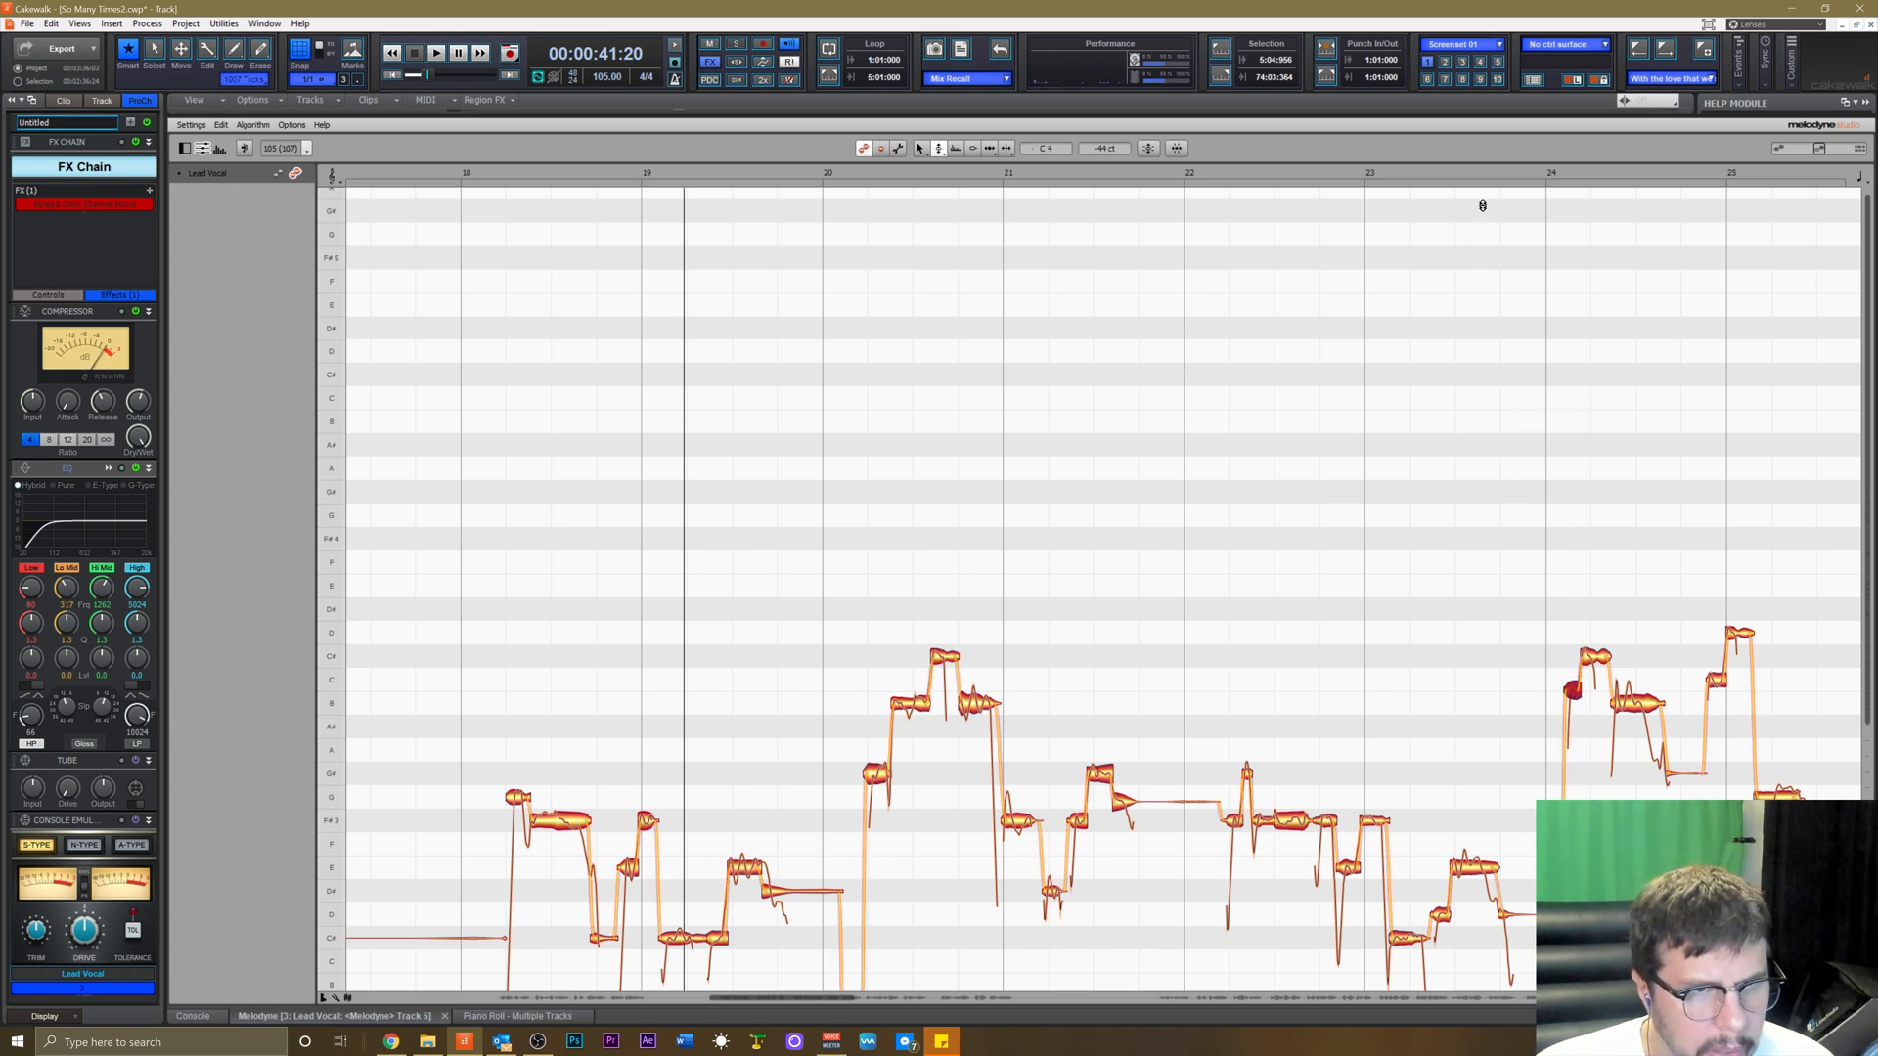
pyautogui.click(1494, 173)
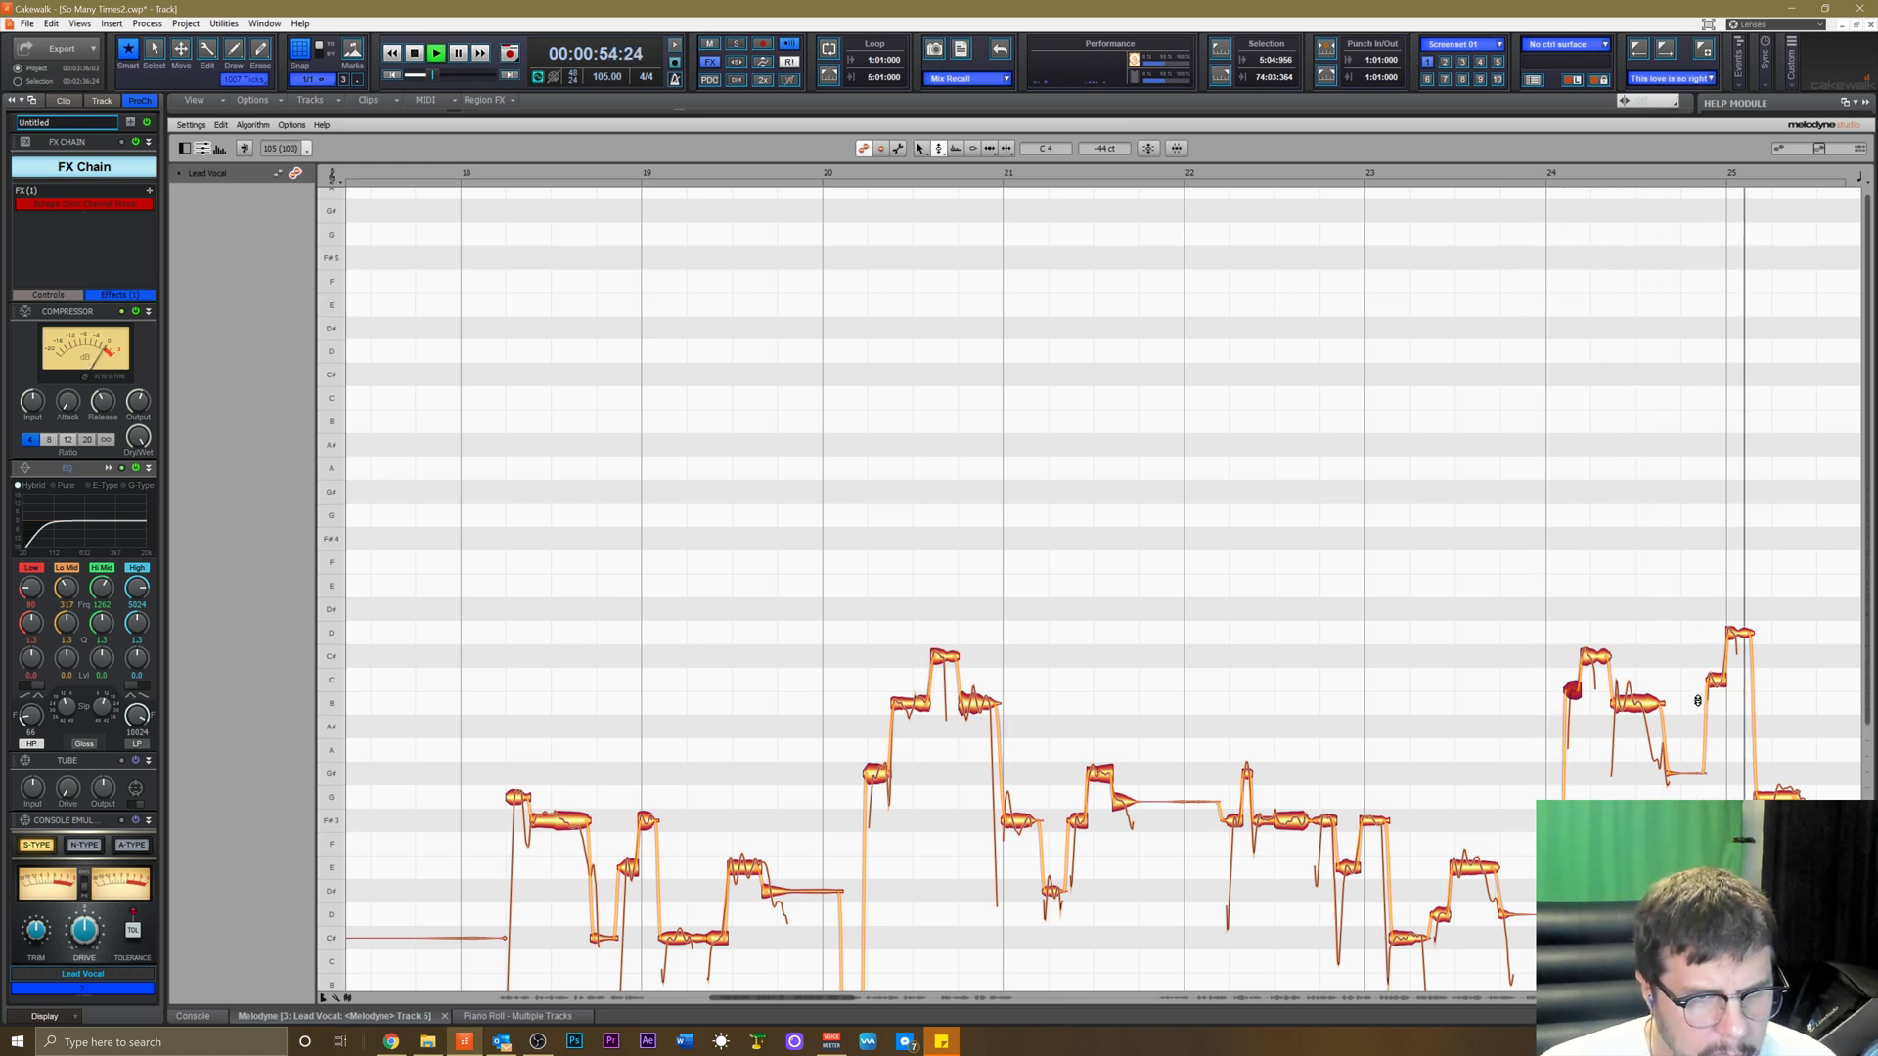
# Lower the note at the start of measure 25 to C#4 +25 ct and the one before it slightly, replaying from mid-measure 24.
pyautogui.press('space')
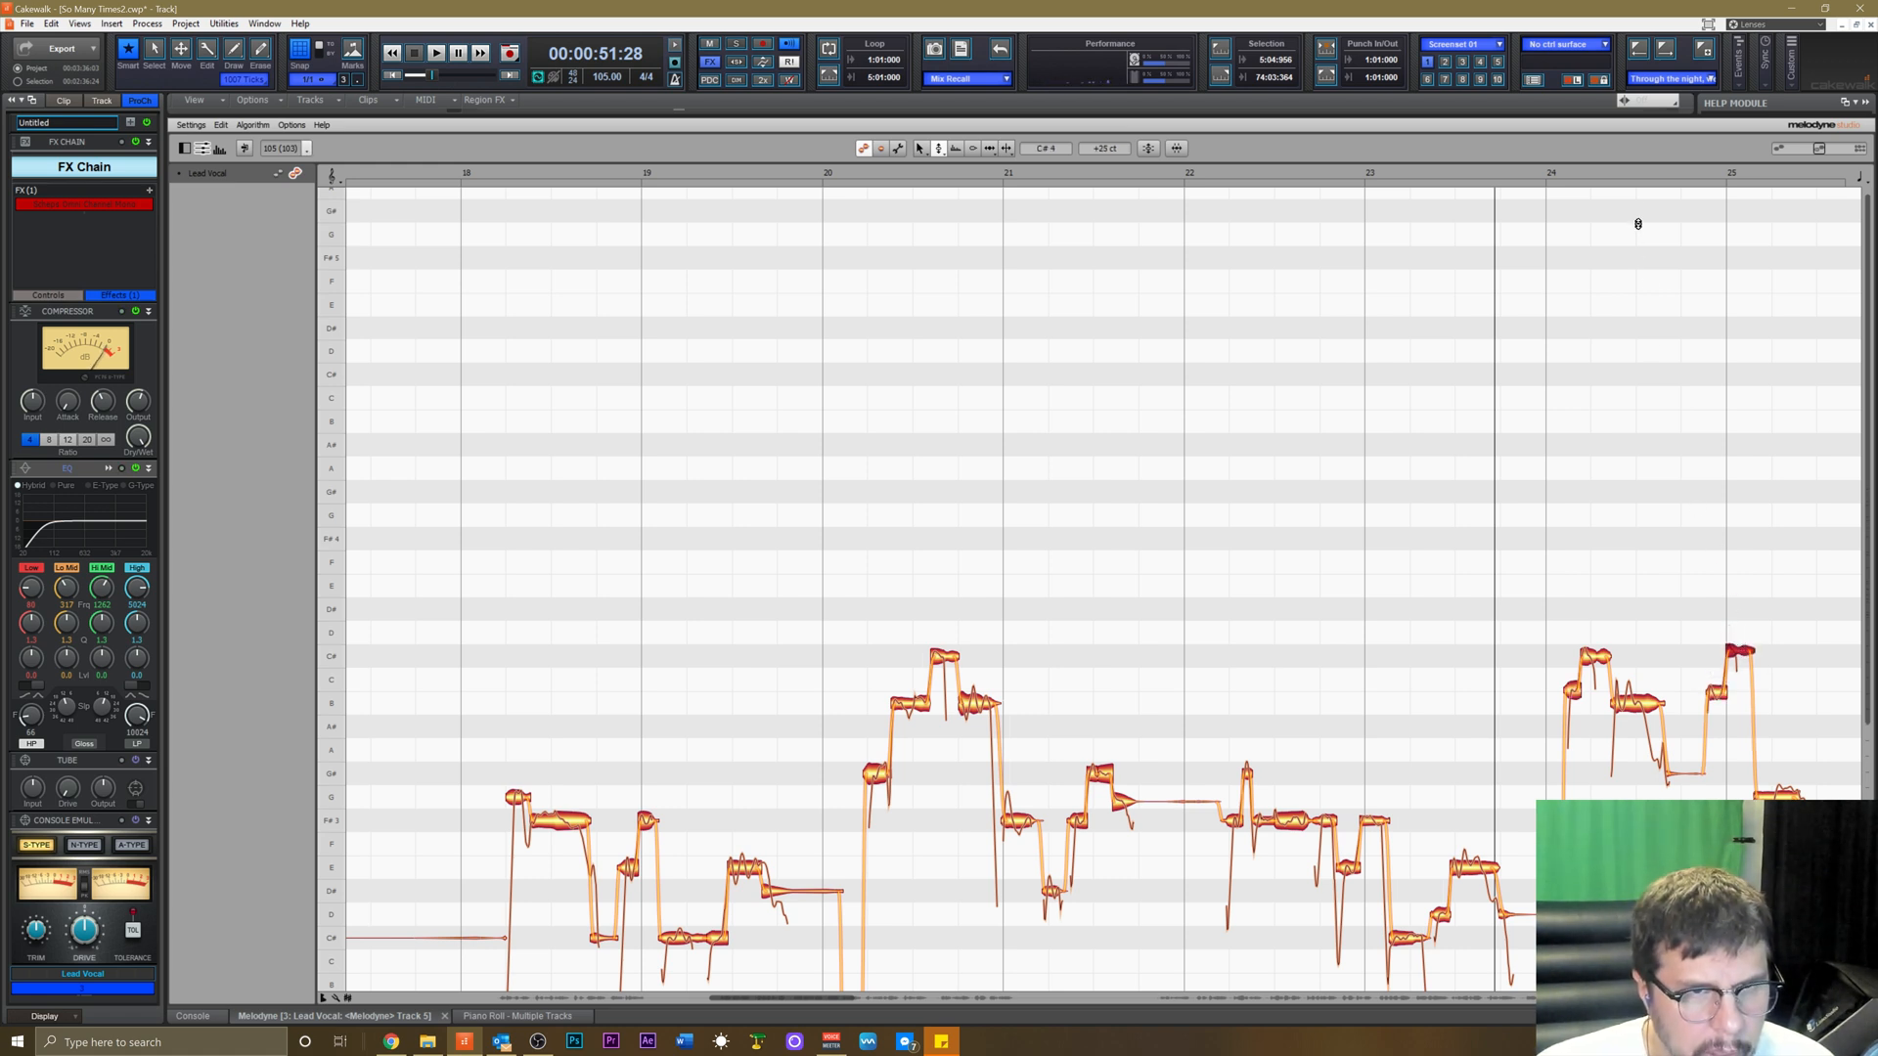
pyautogui.click(1640, 183)
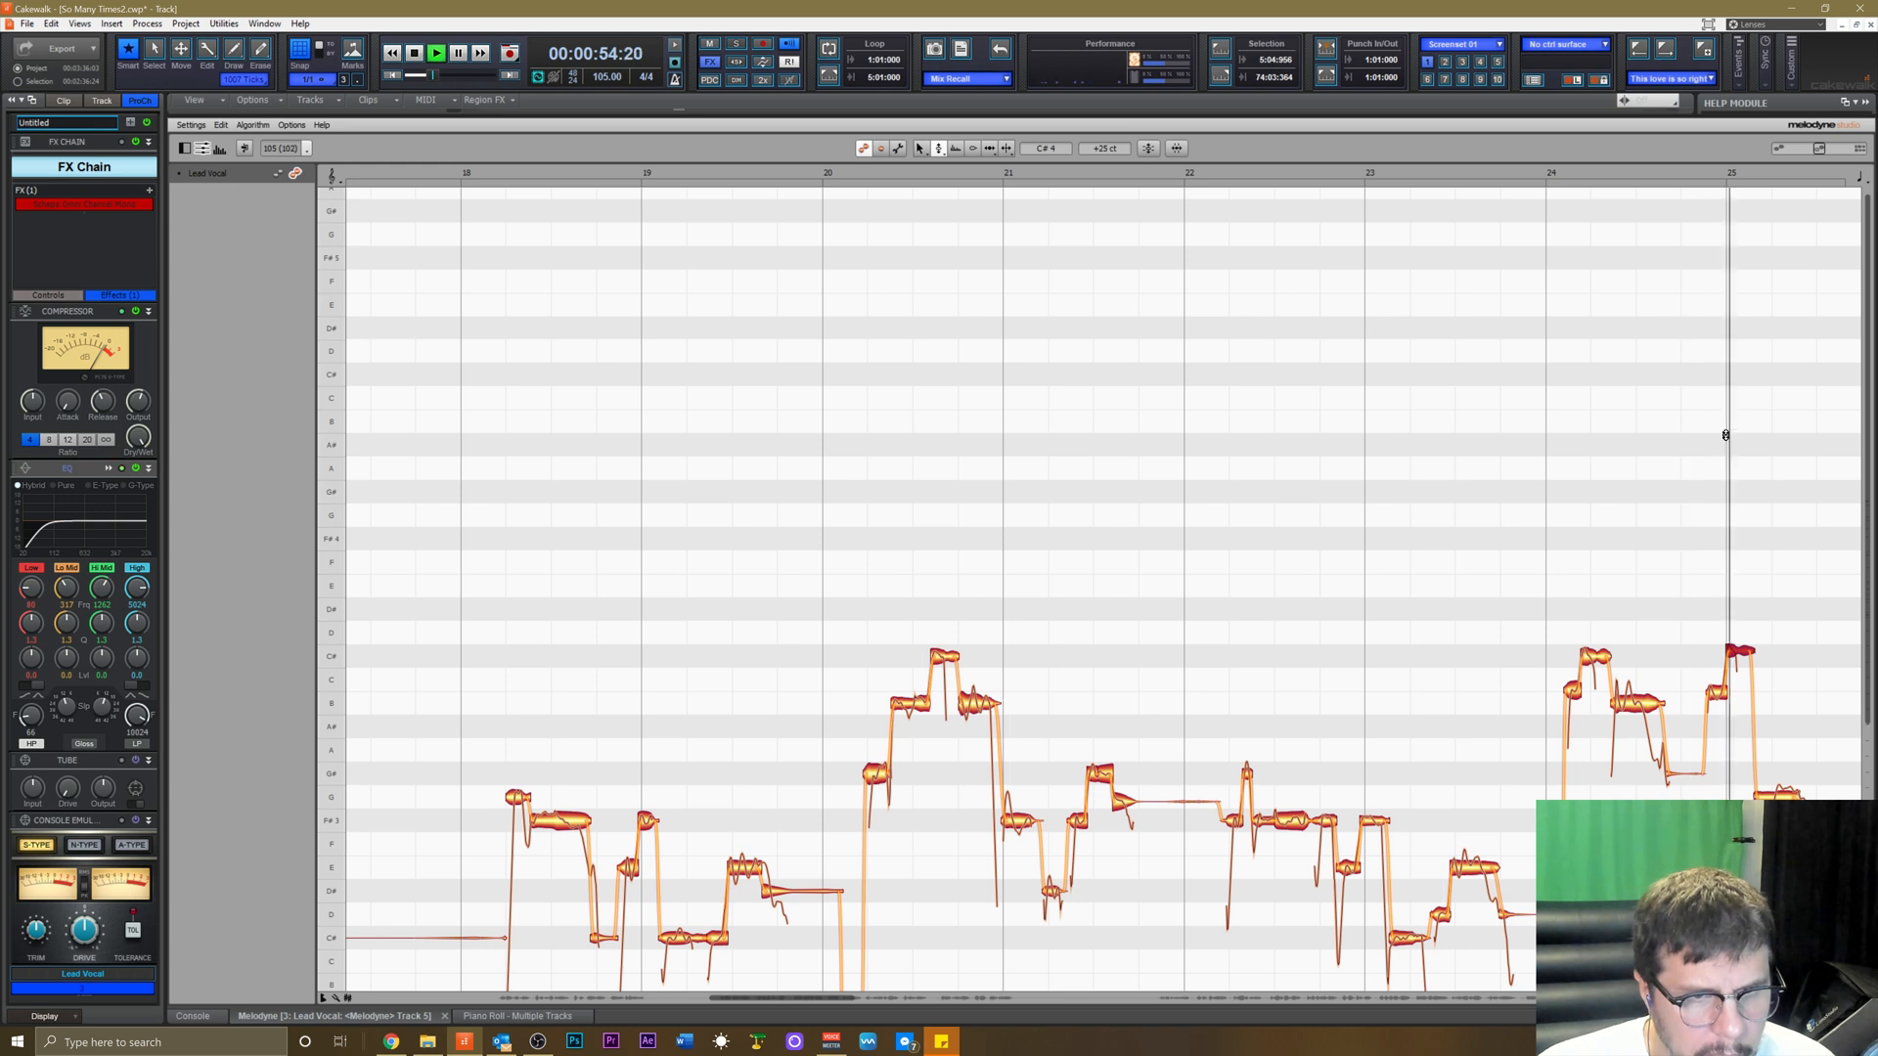
pyautogui.press('space')
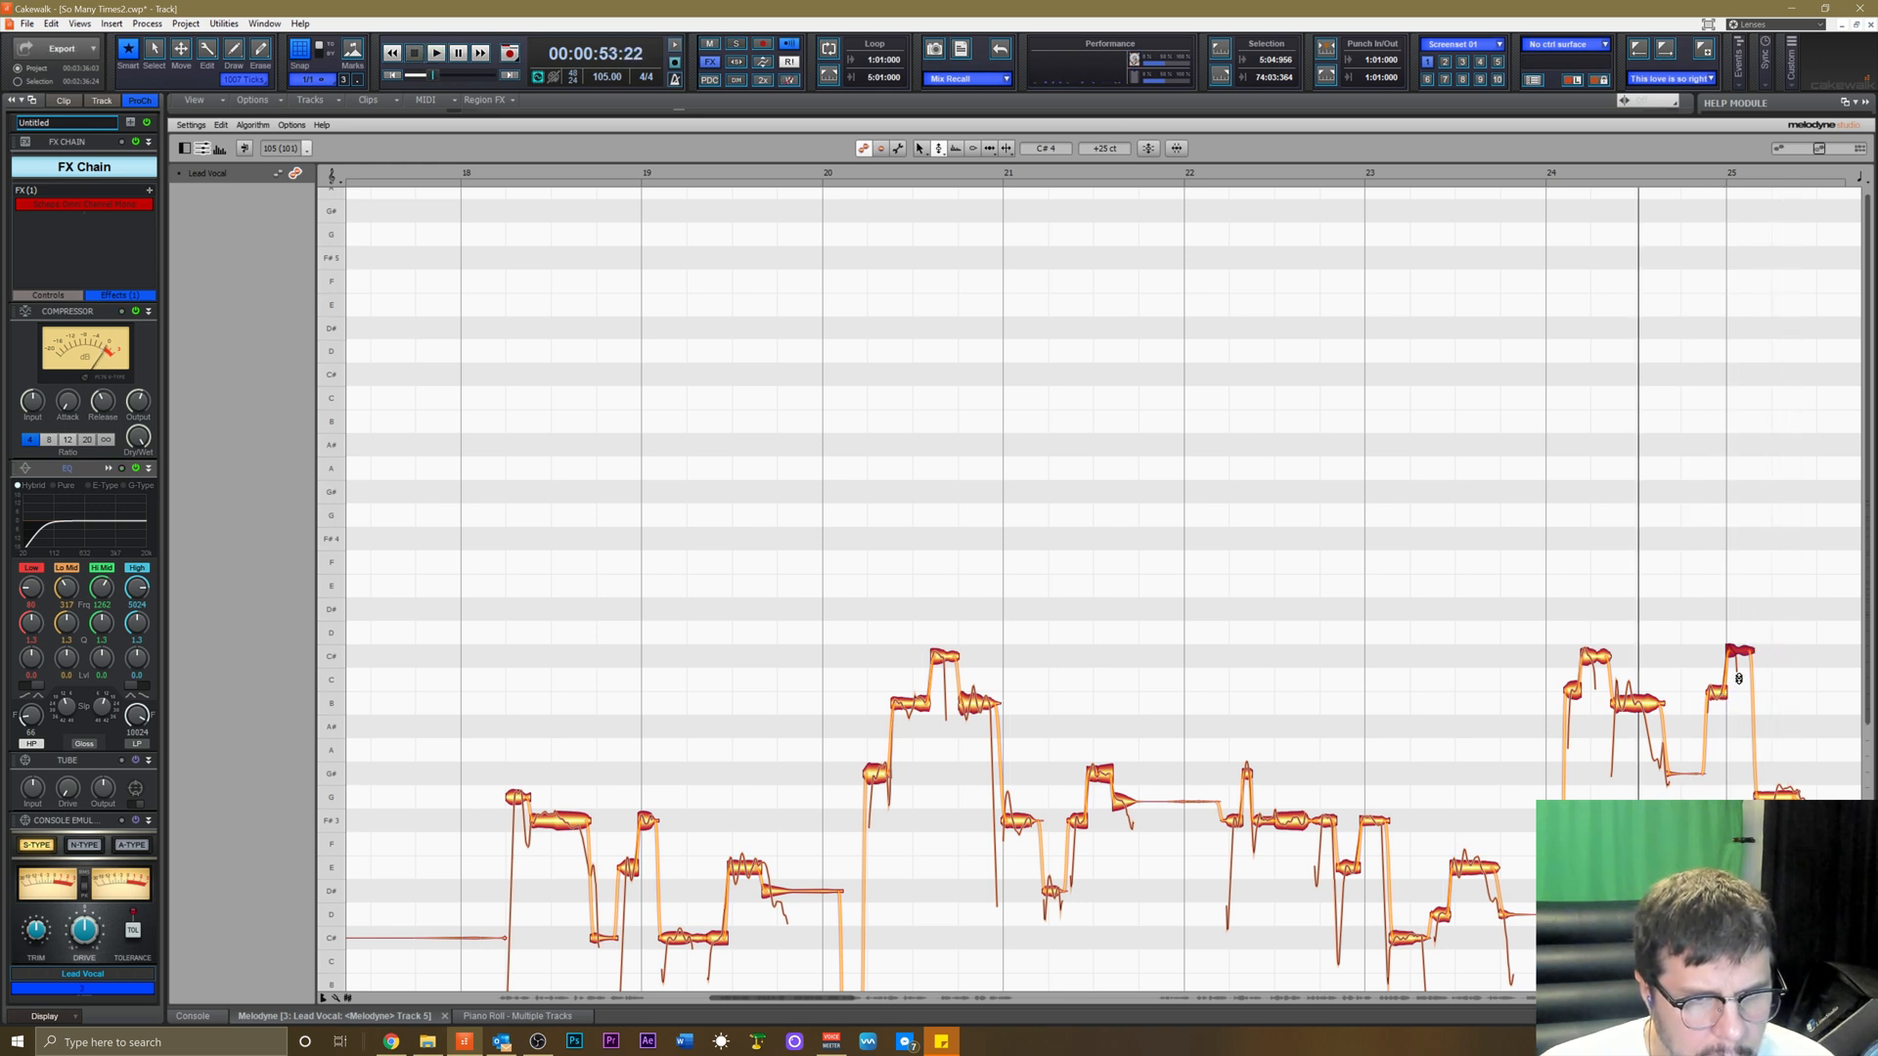
# Split the lower note following the C#4 in measure 25 in two and tune its first piece to F#3 0 ct.
pyautogui.rightClick(1775, 786)
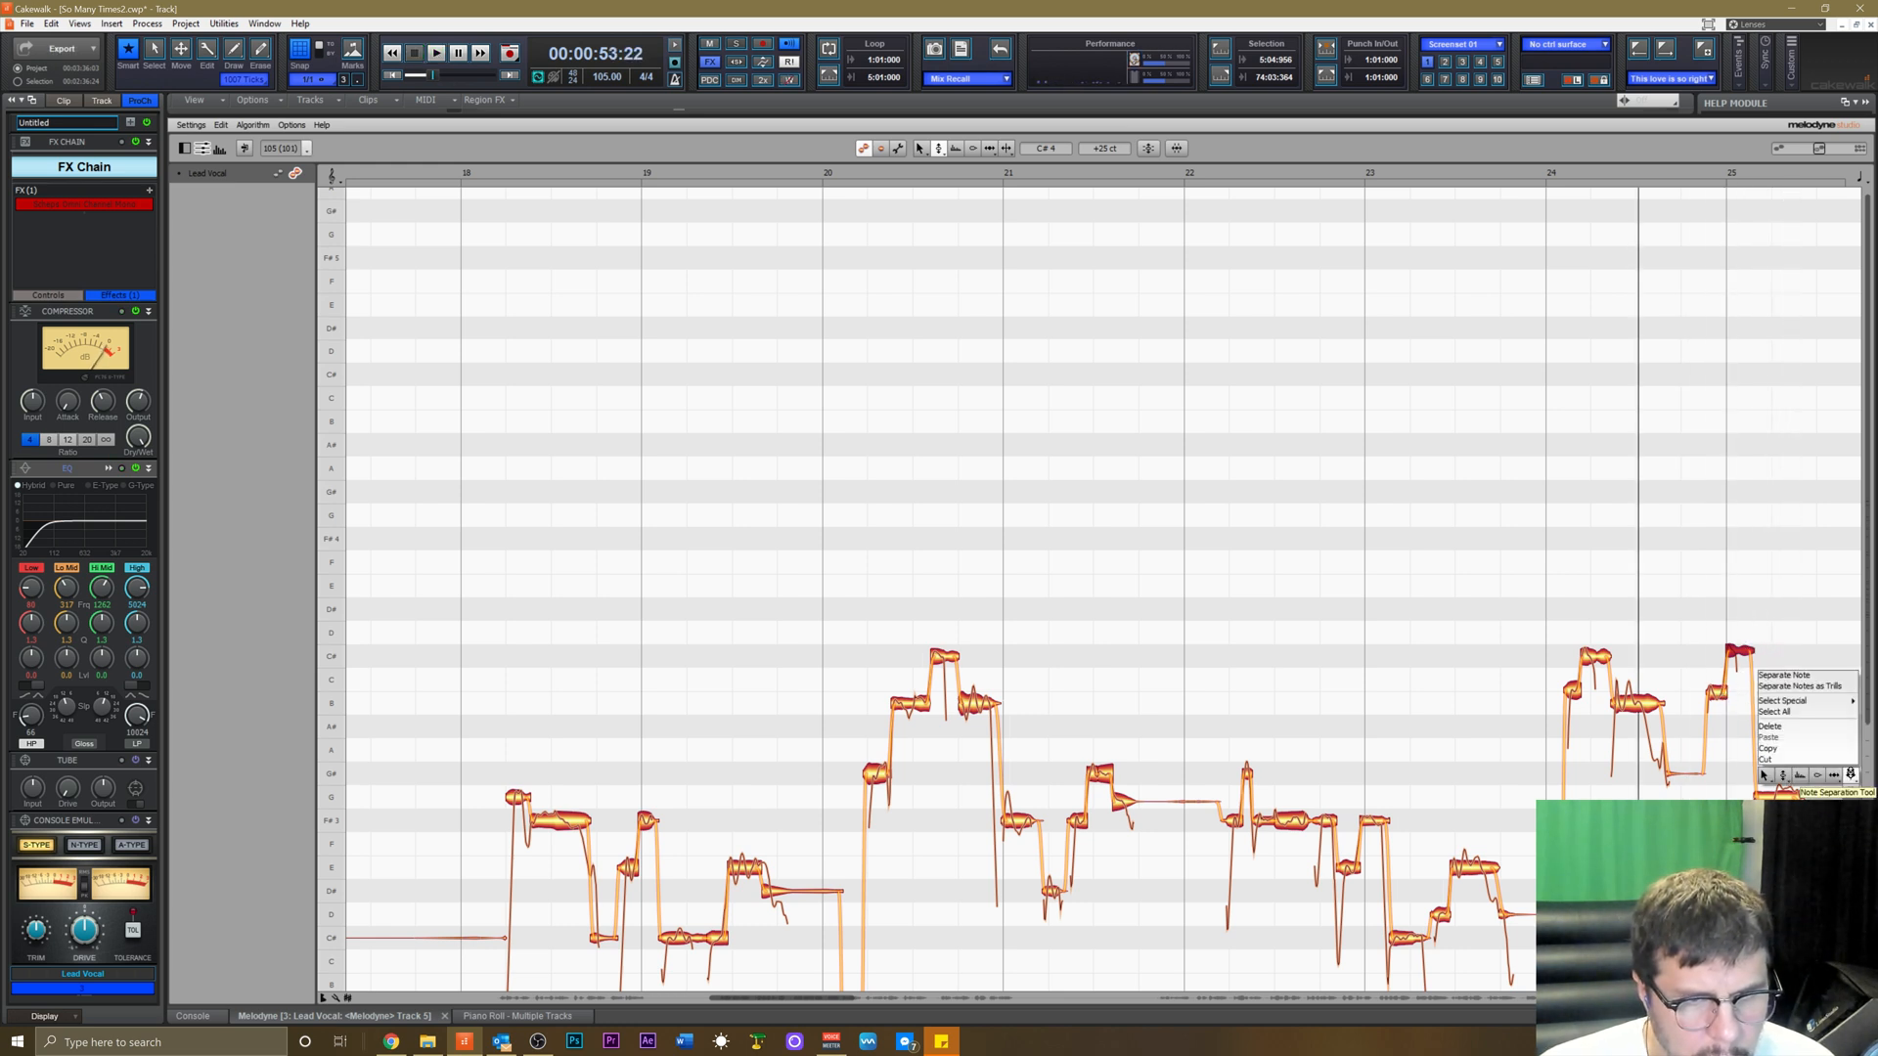
pyautogui.click(1848, 774)
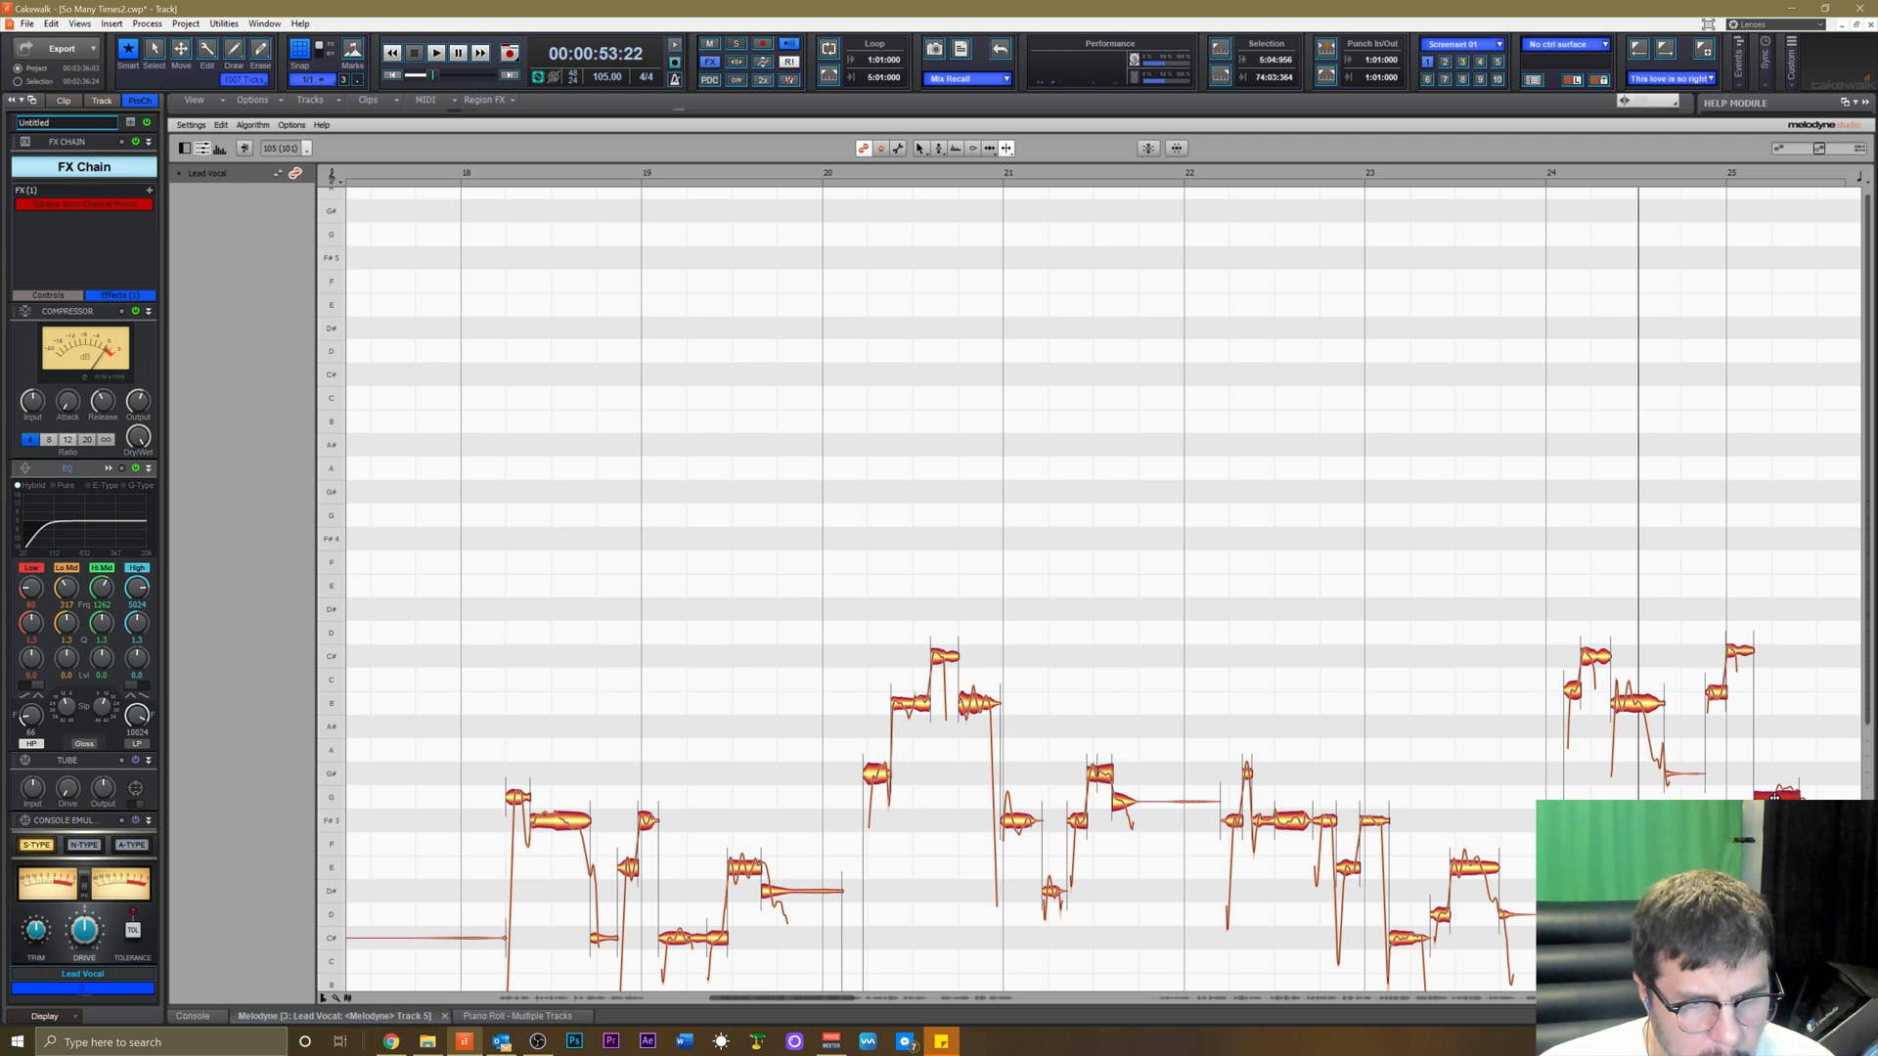
pyautogui.rightClick(1678, 721)
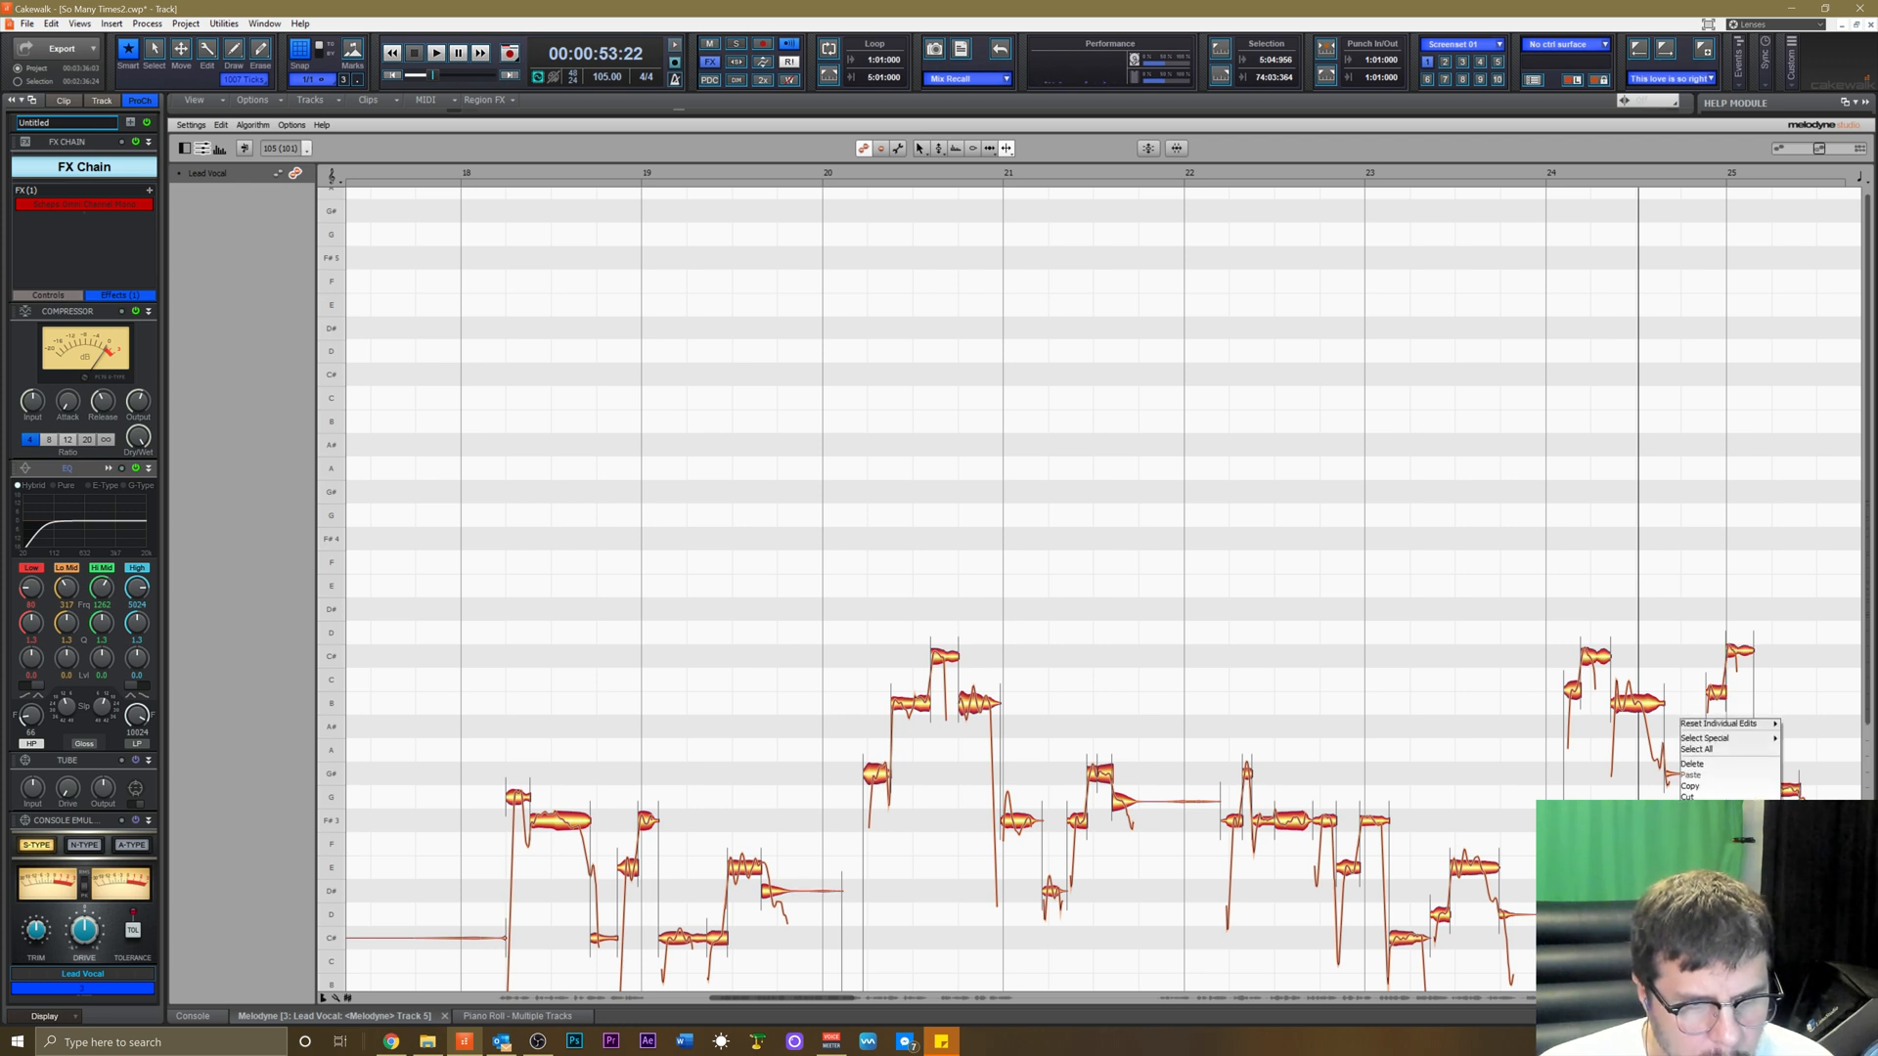
pyautogui.click(1696, 749)
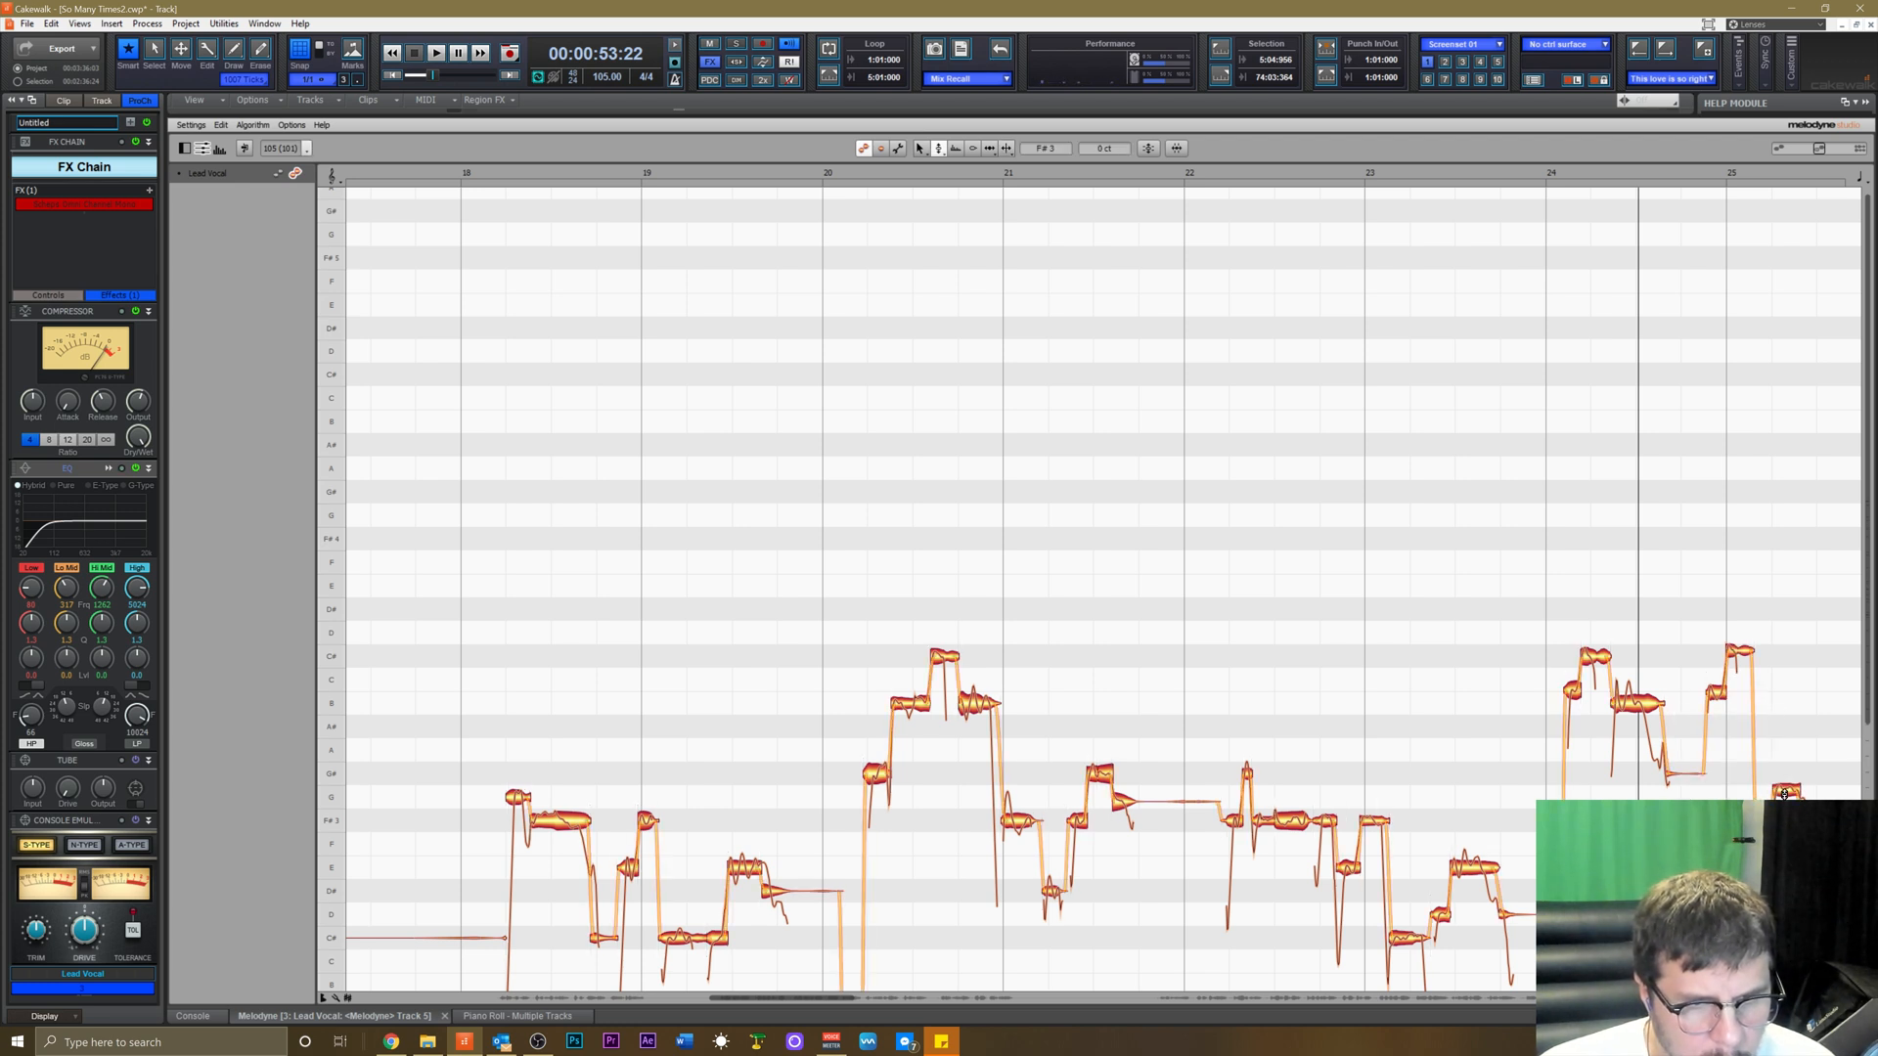
# Raise the second piece of the split note in measure 25 to G#3 0 ct, replaying the phrase to check it.
pyautogui.press('space')
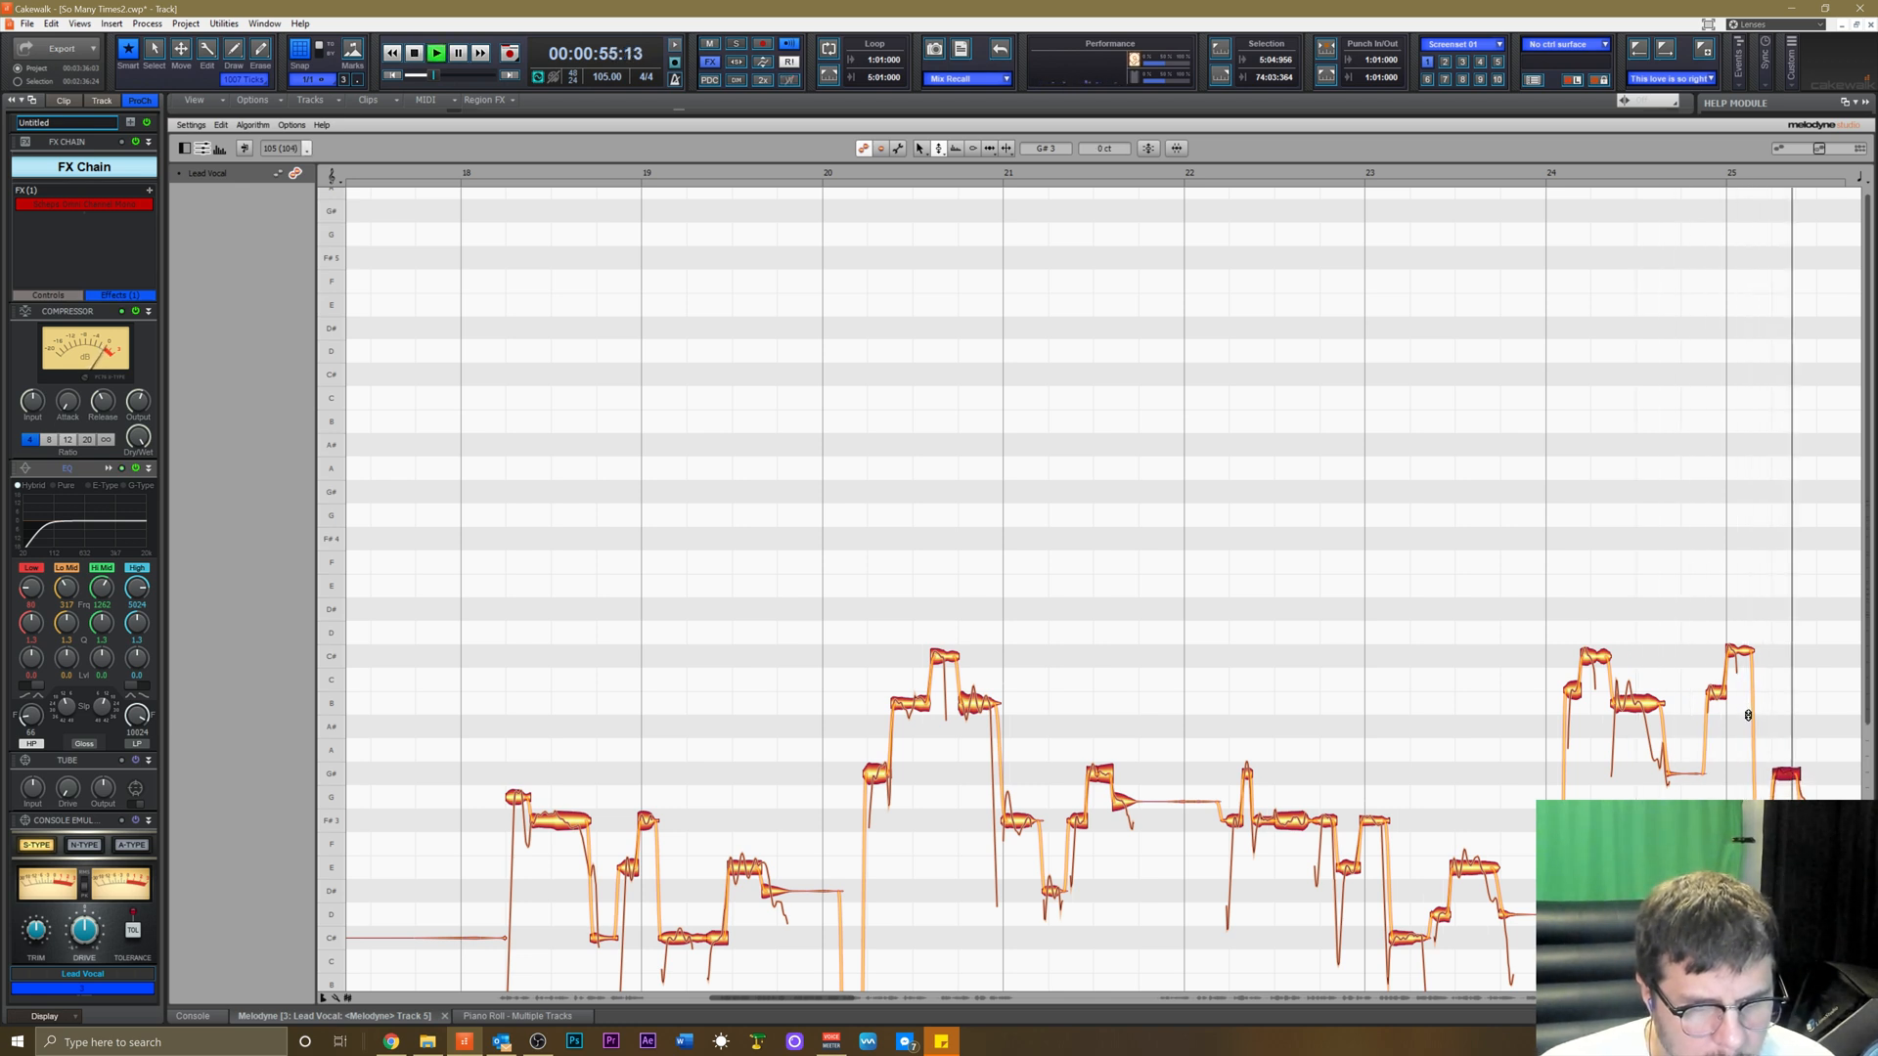
pyautogui.press('space')
pyautogui.press('space')
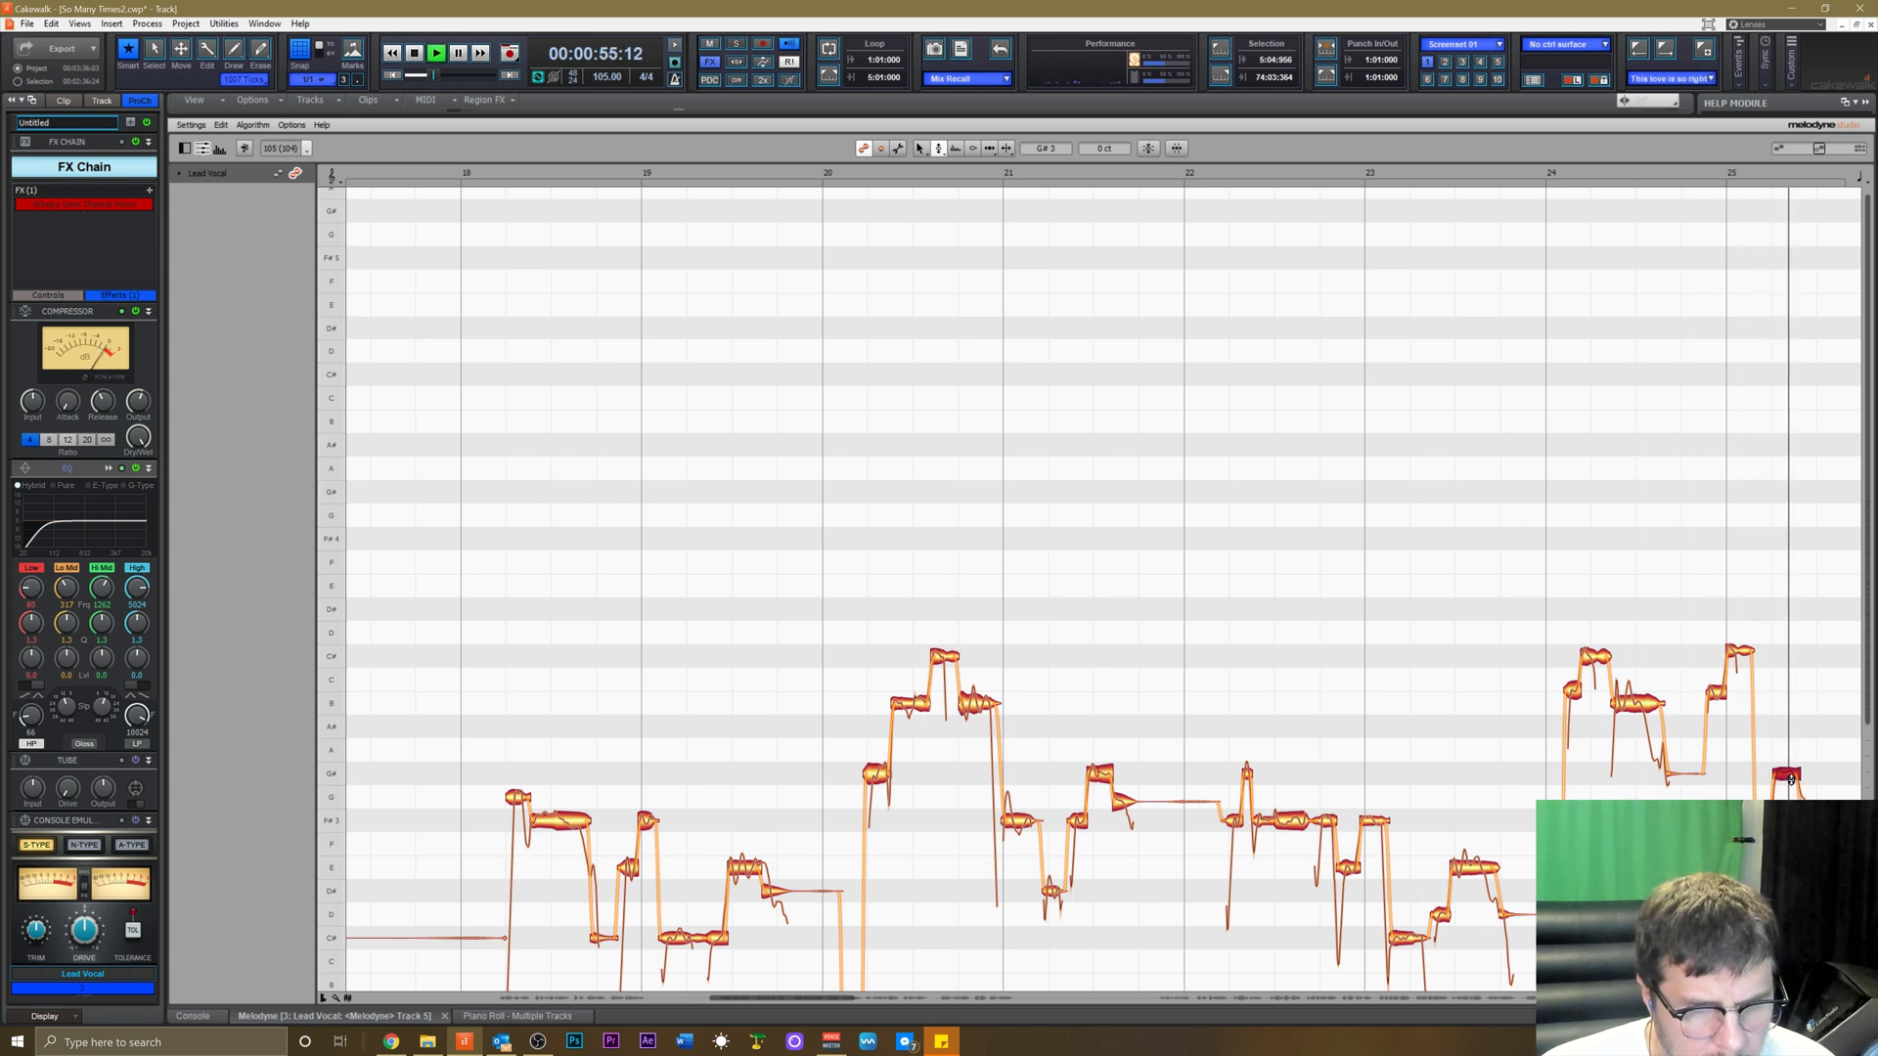
pyautogui.press('space')
# Fine-tune the note after the G#3 in measure 25 to F#3 +16 ct, replaying the phrase between adjustments.
pyautogui.press('space')
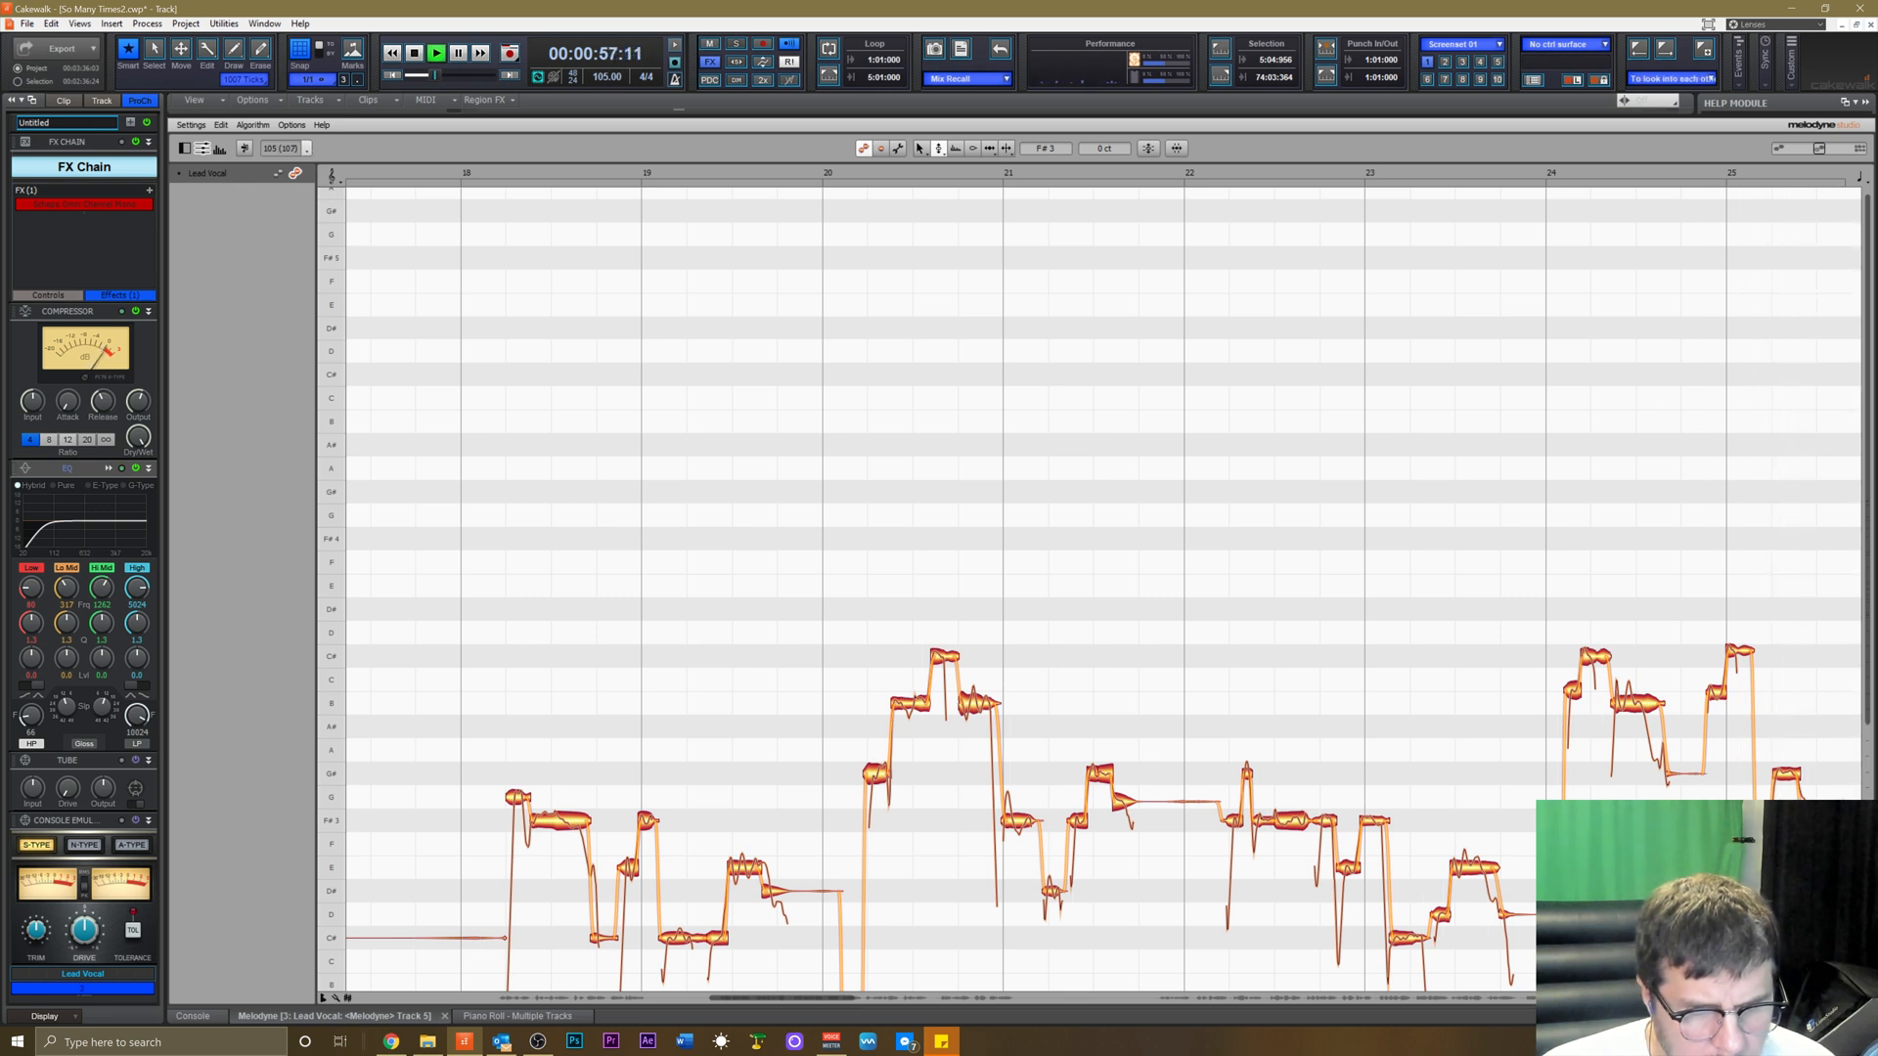
pyautogui.press('space')
pyautogui.press('space')
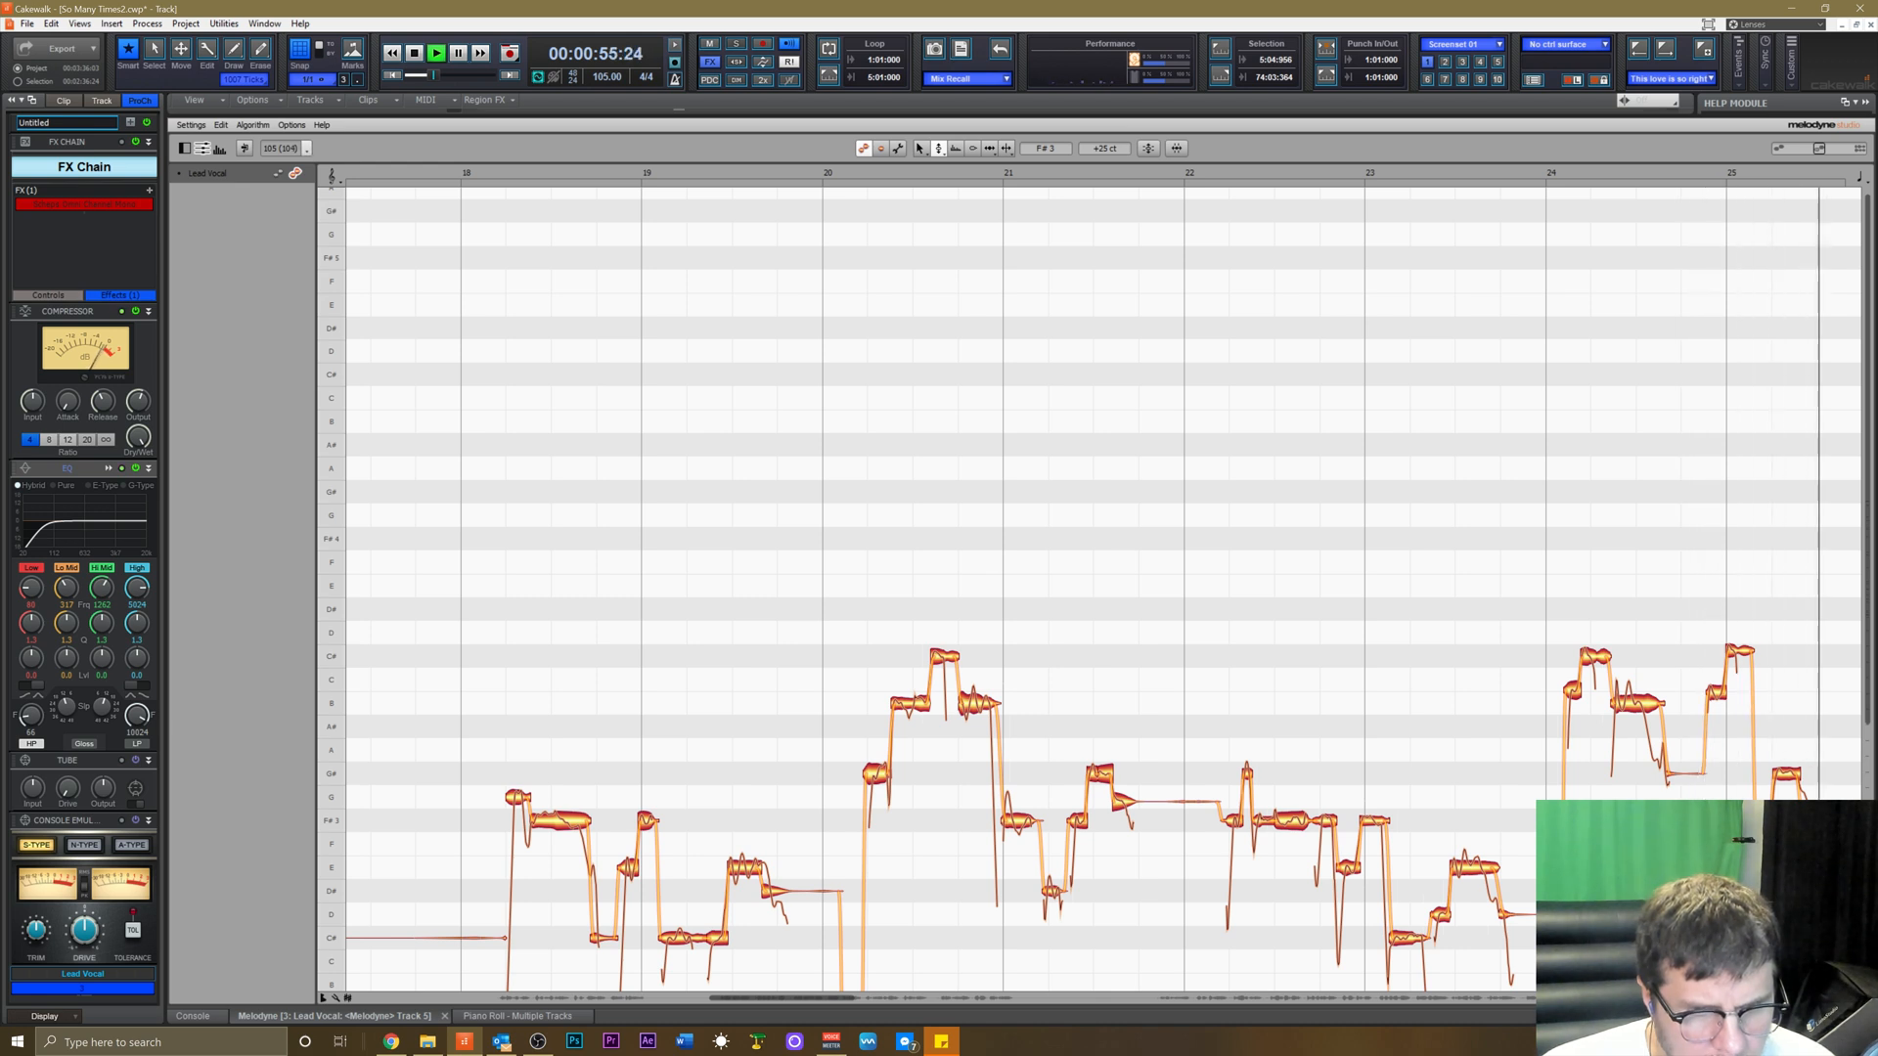
pyautogui.press('space')
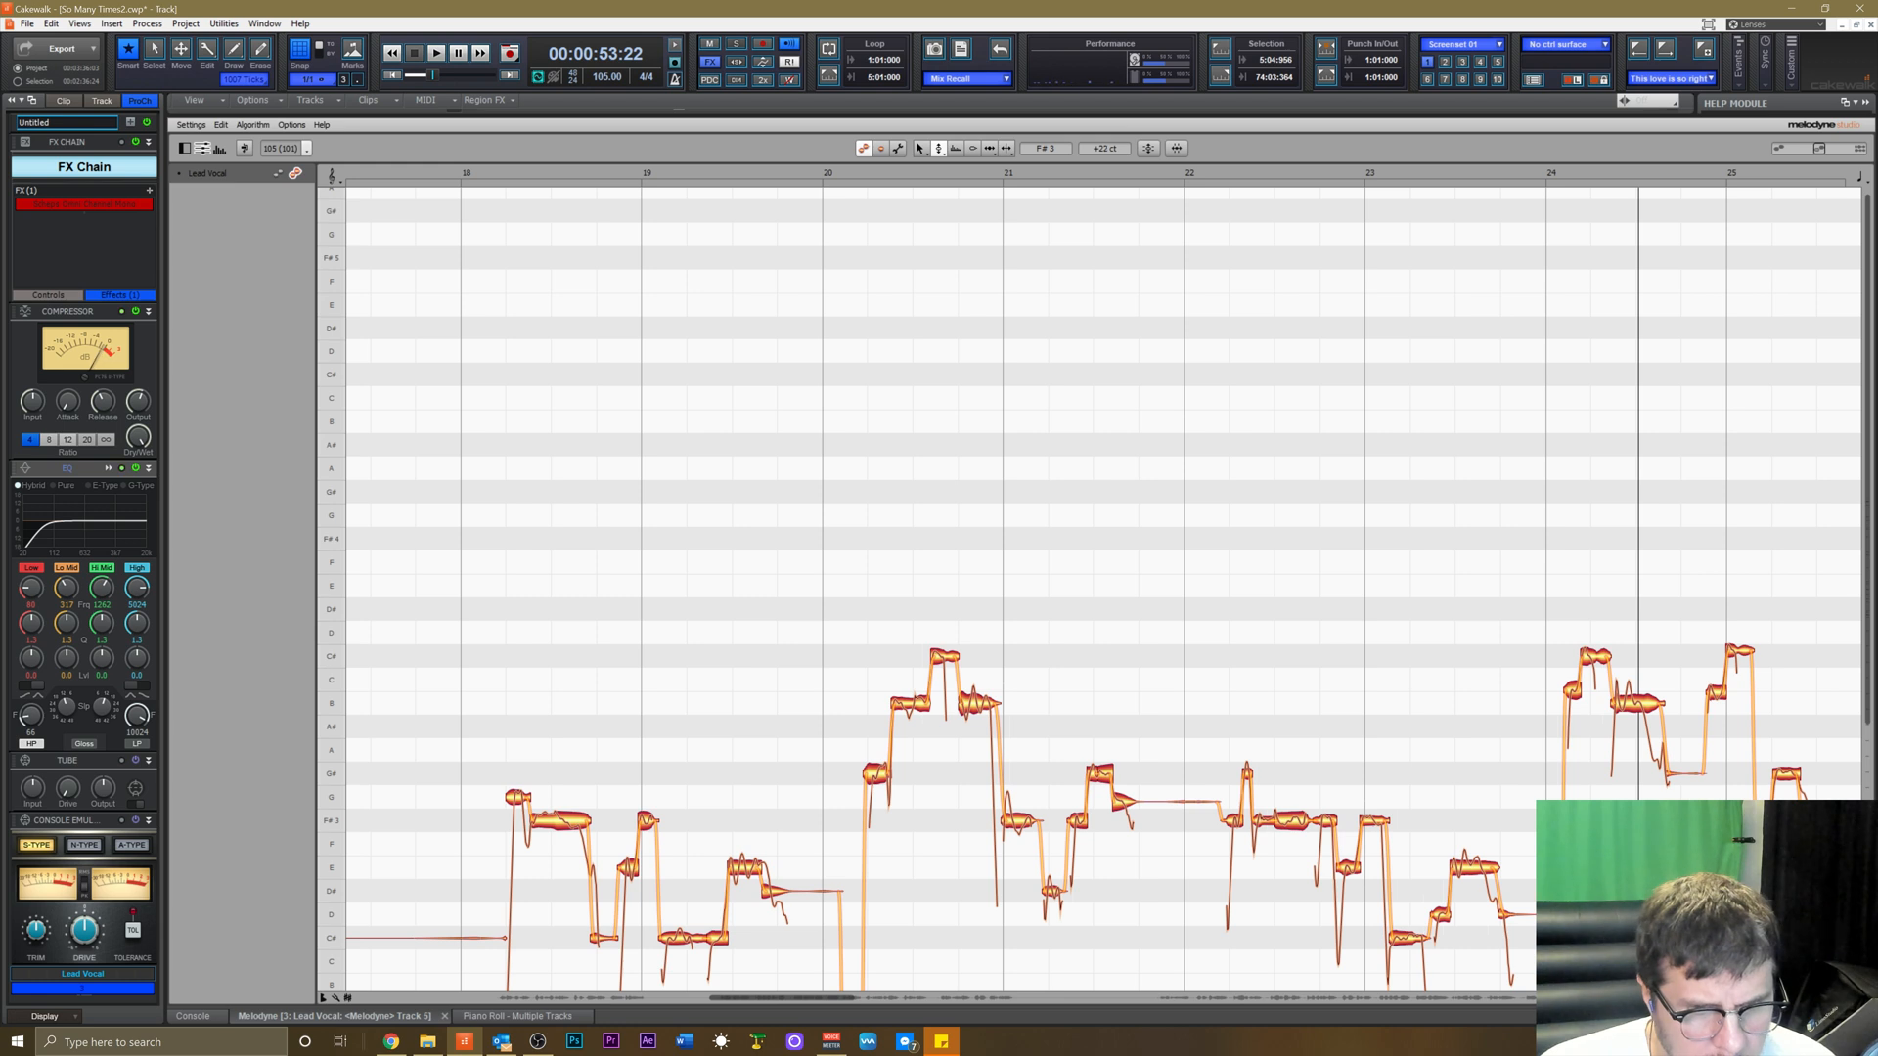
pyautogui.press('space')
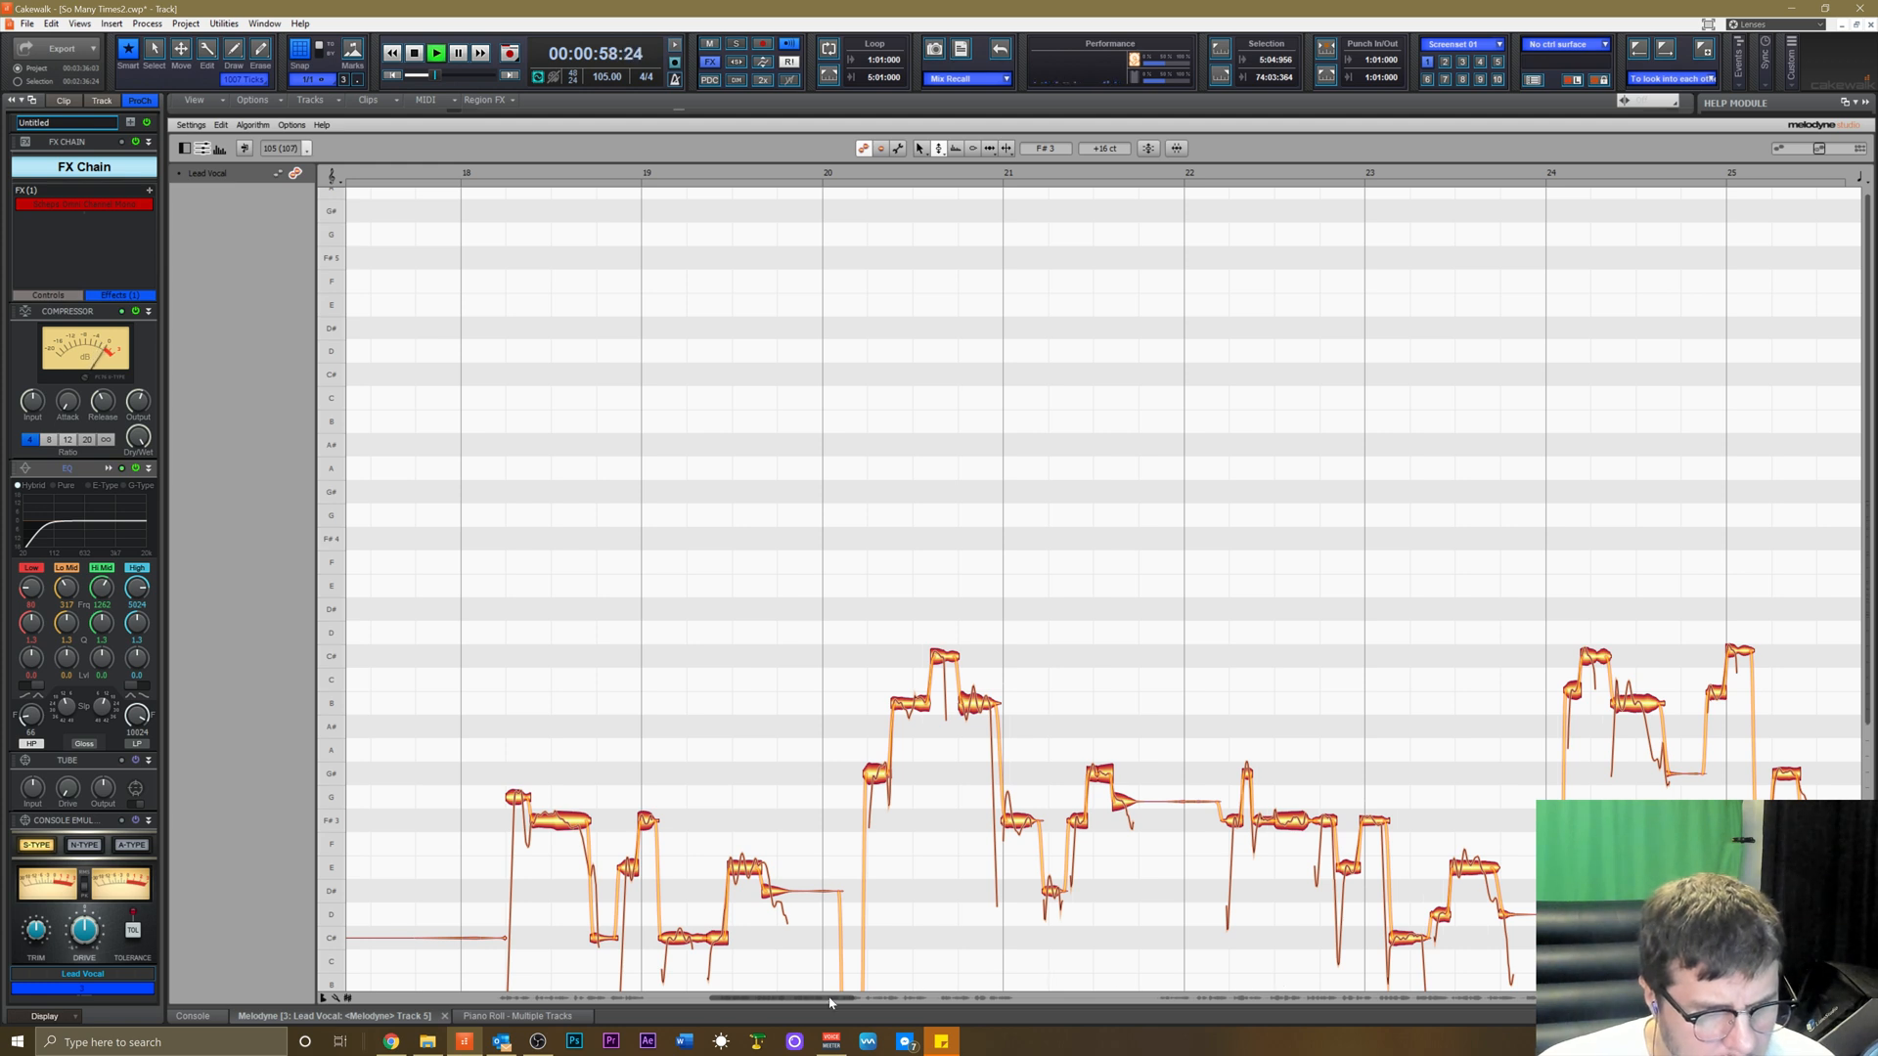
# Split the long wavering C note in measure 28 into separate pieces with the Note Separation tool.
pyautogui.moveTo(828, 1003); pyautogui.dragTo(987, 998)
pyautogui.press('space')
pyautogui.rightClick(1367, 648)
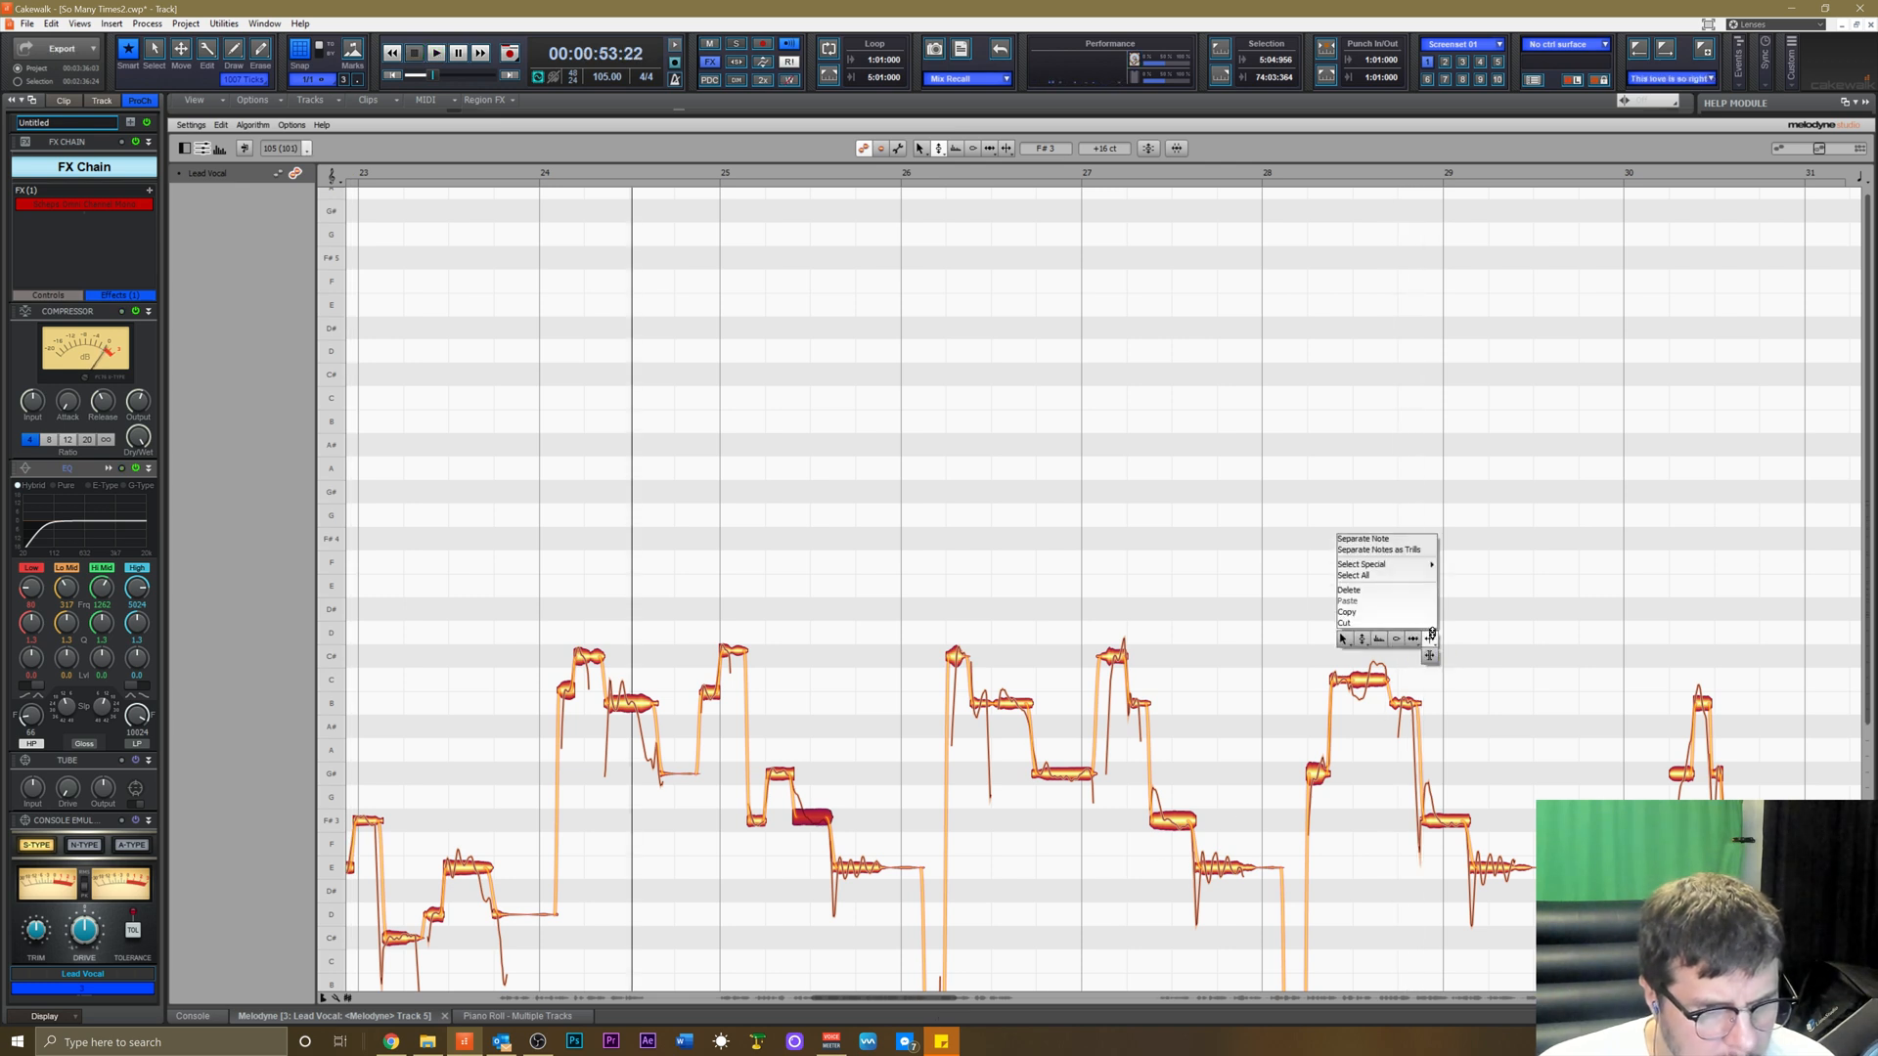
pyautogui.click(1432, 642)
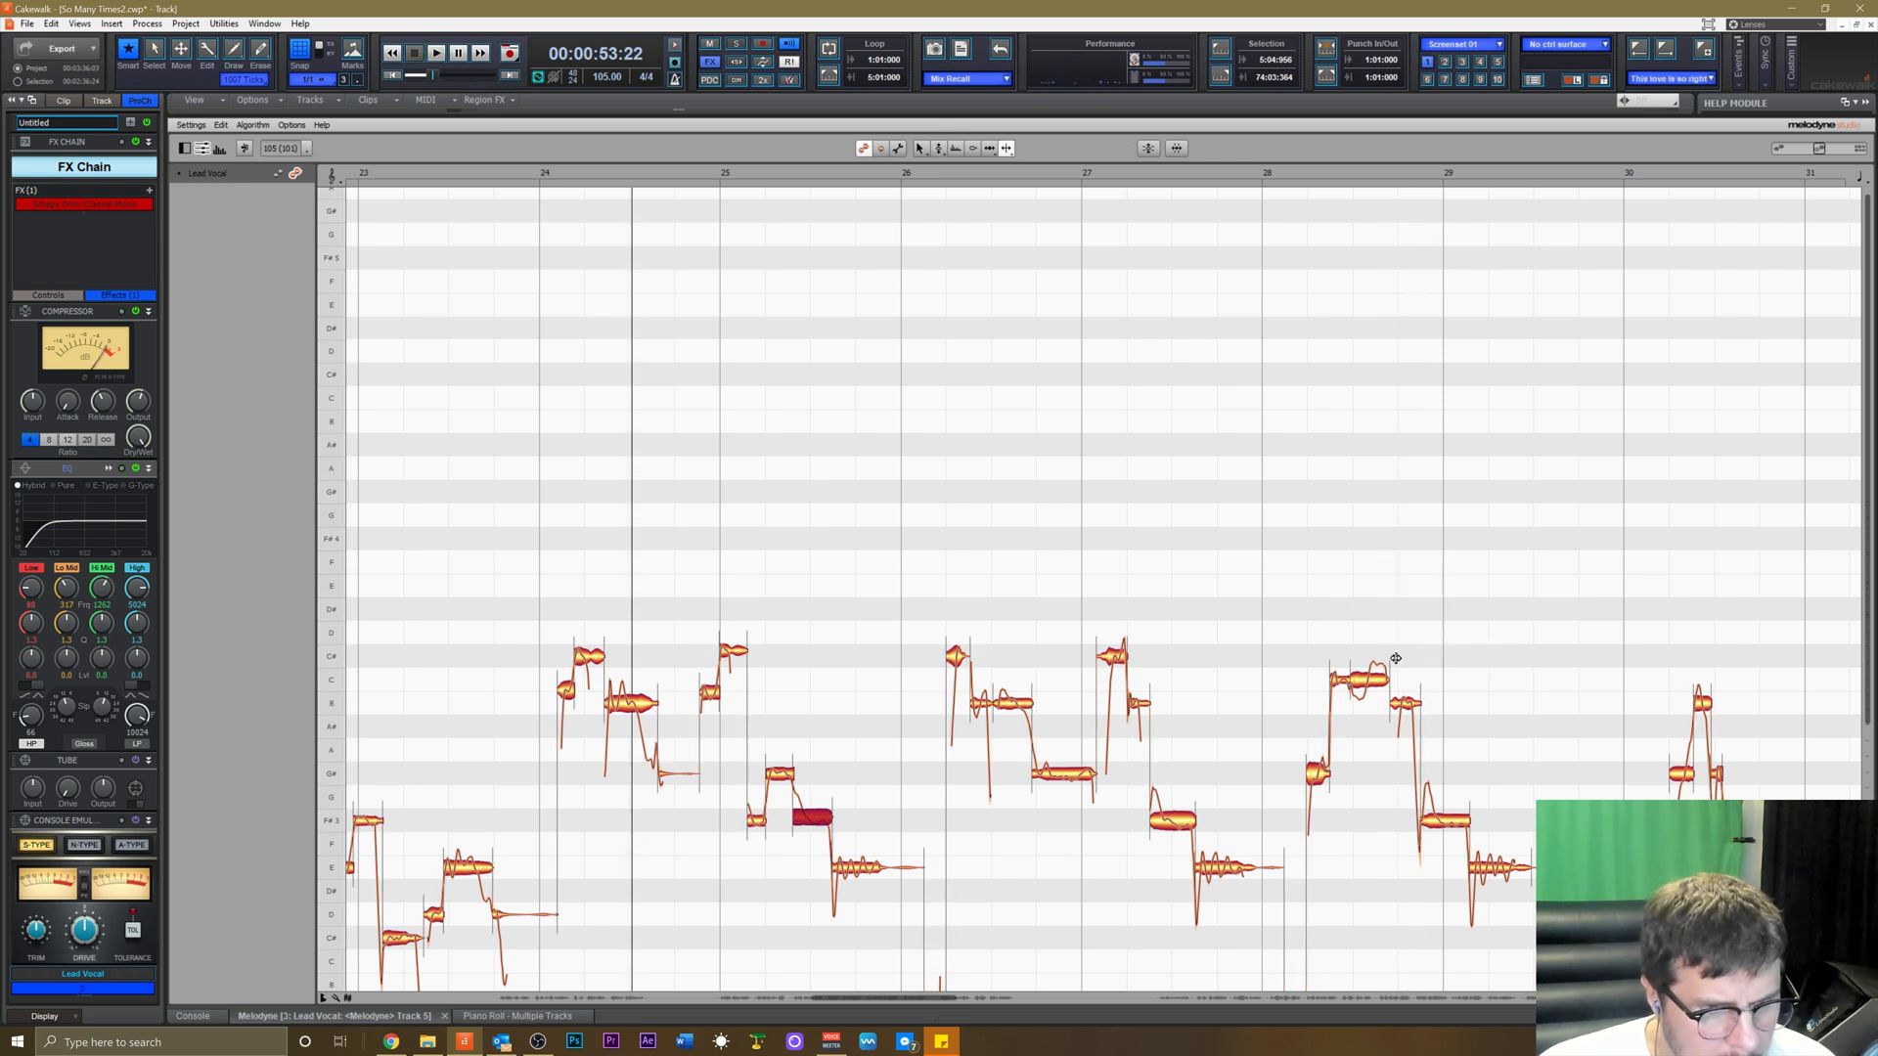
# Tune the split pieces in measure 28 to B3 0 ct and, for the last one, C#4, then audition them from late in measure 27.
pyautogui.rightClick(1330, 733)
pyautogui.click(1265, 727)
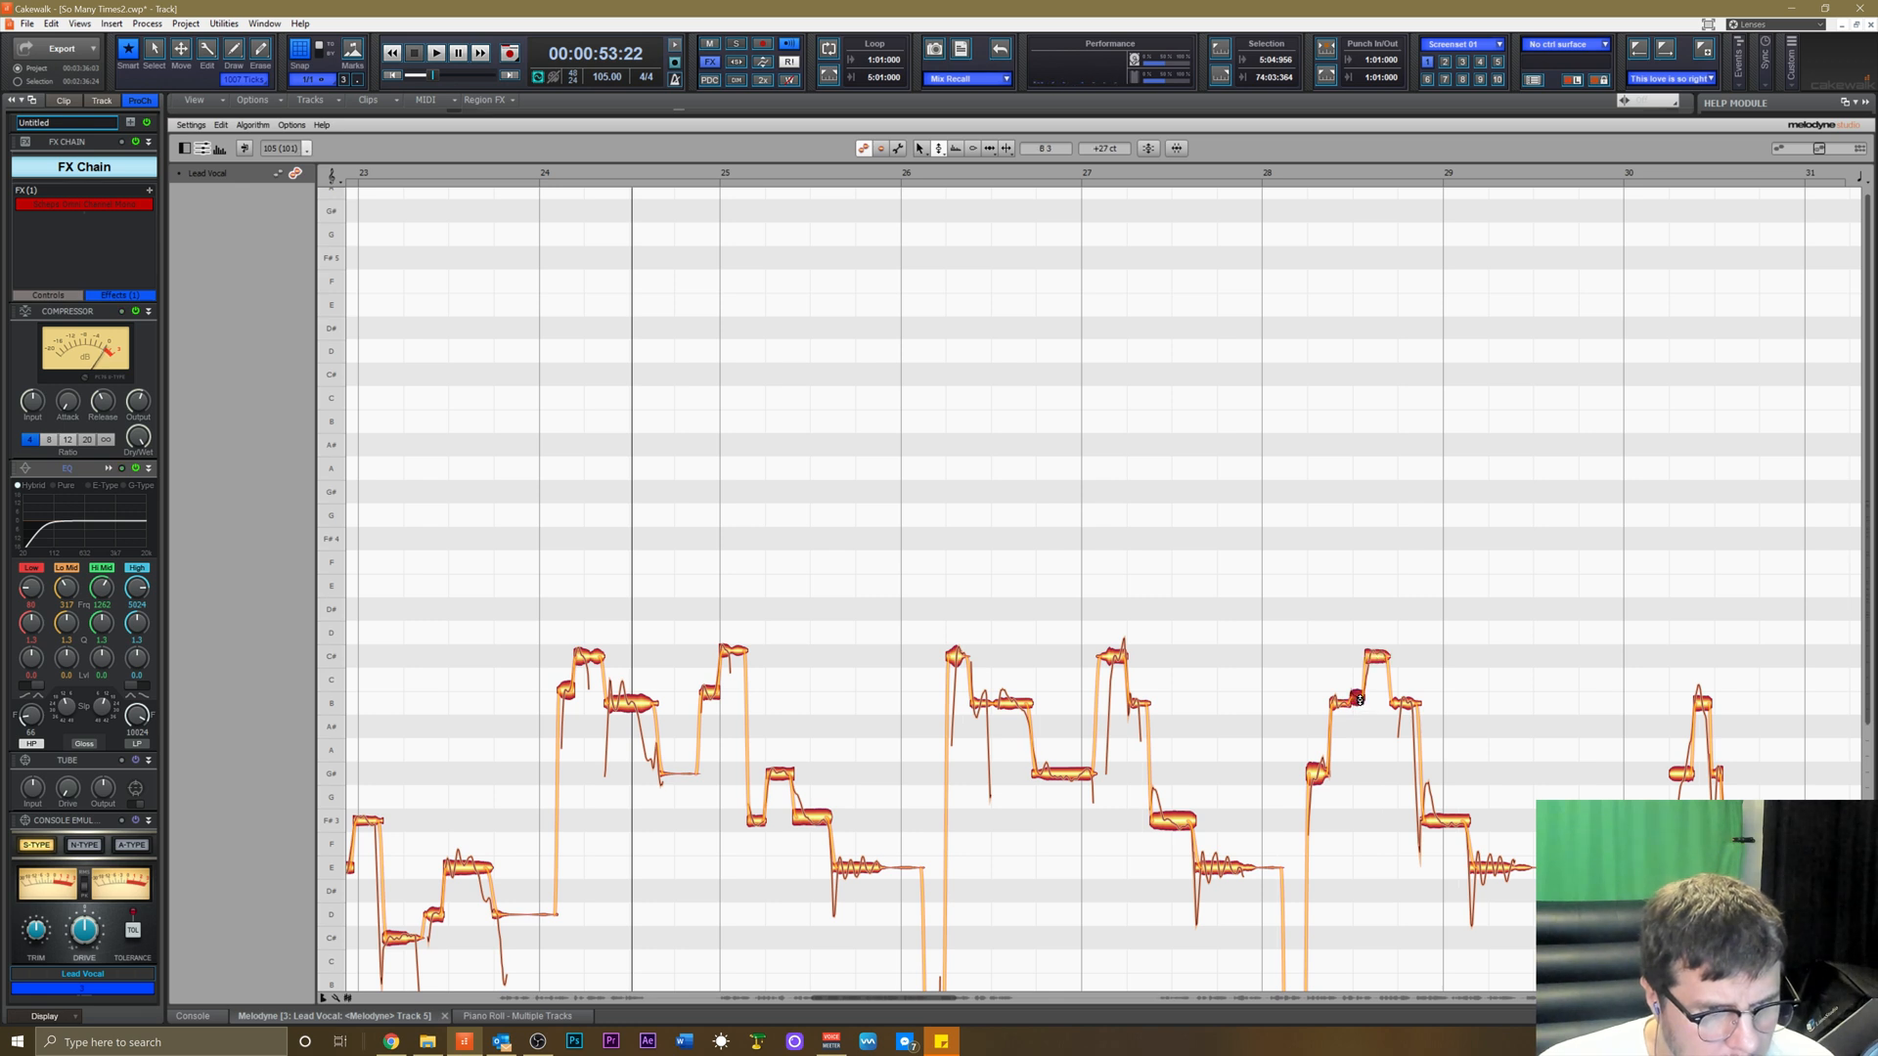
pyautogui.click(1239, 177)
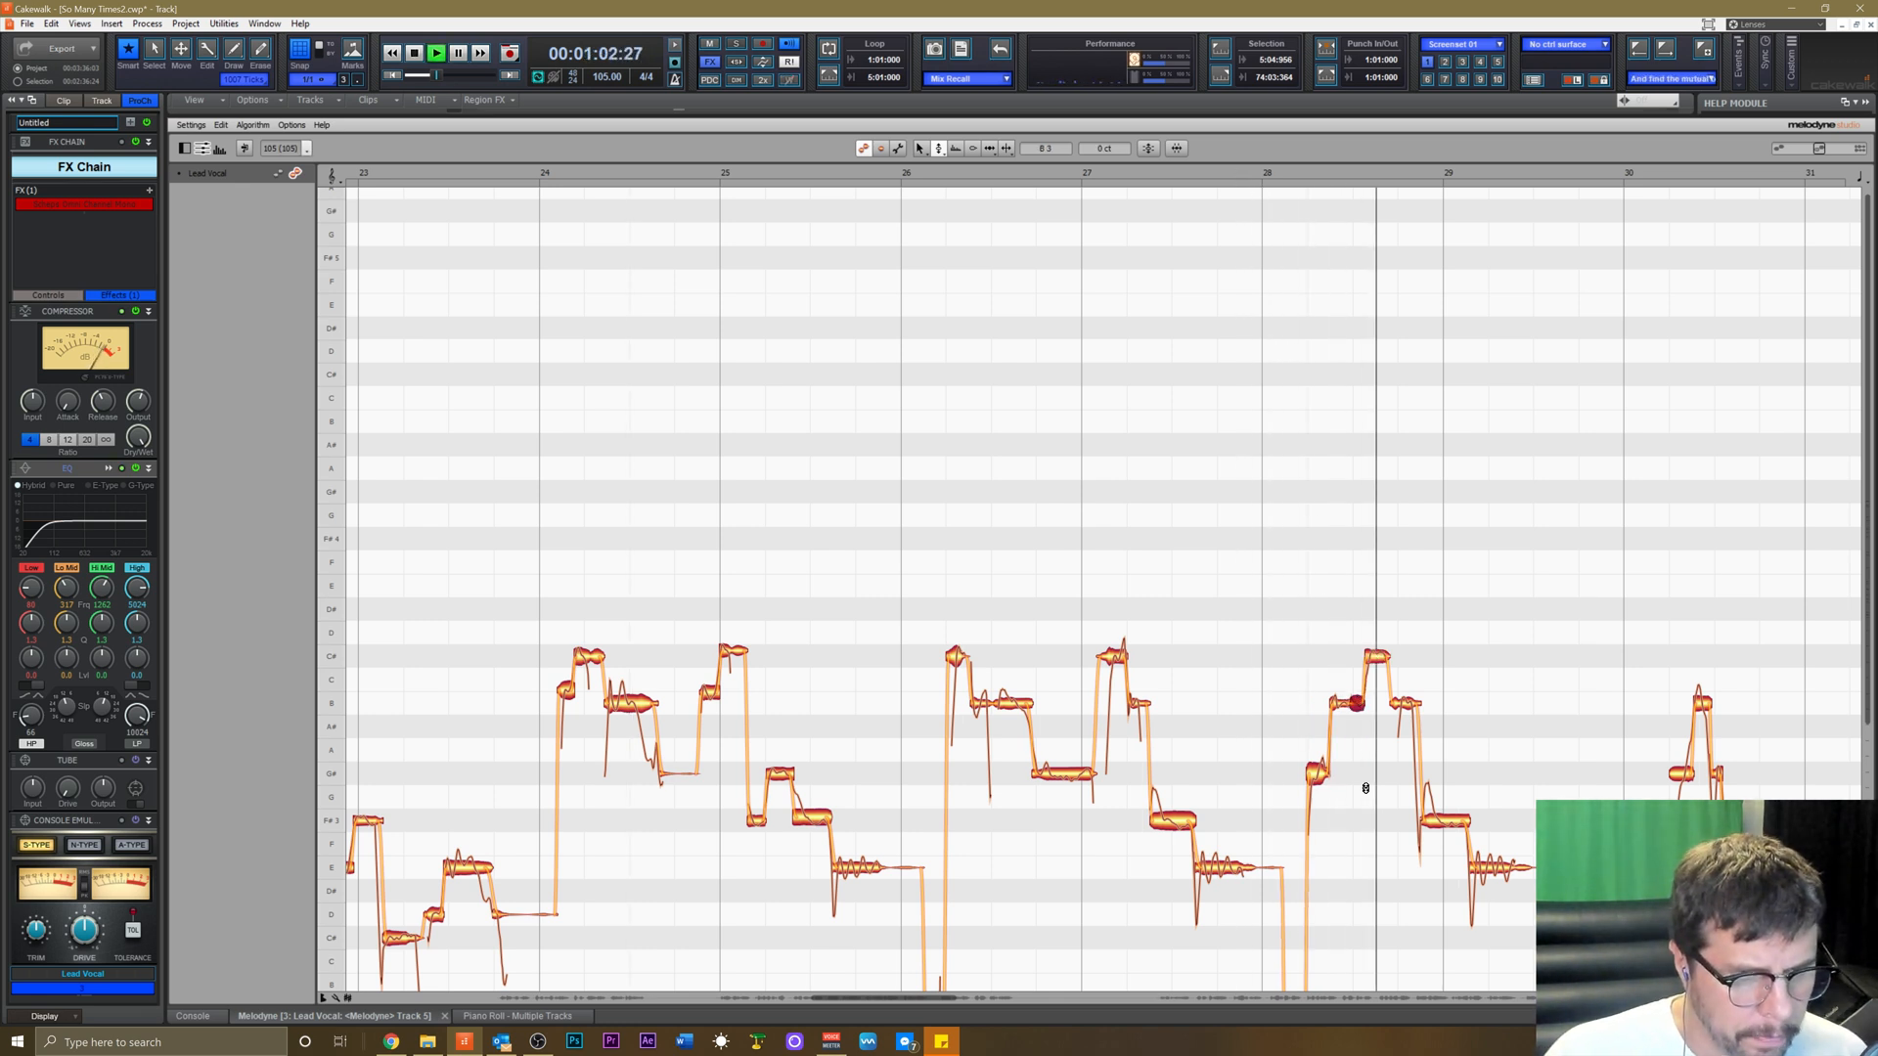
pyautogui.press('space')
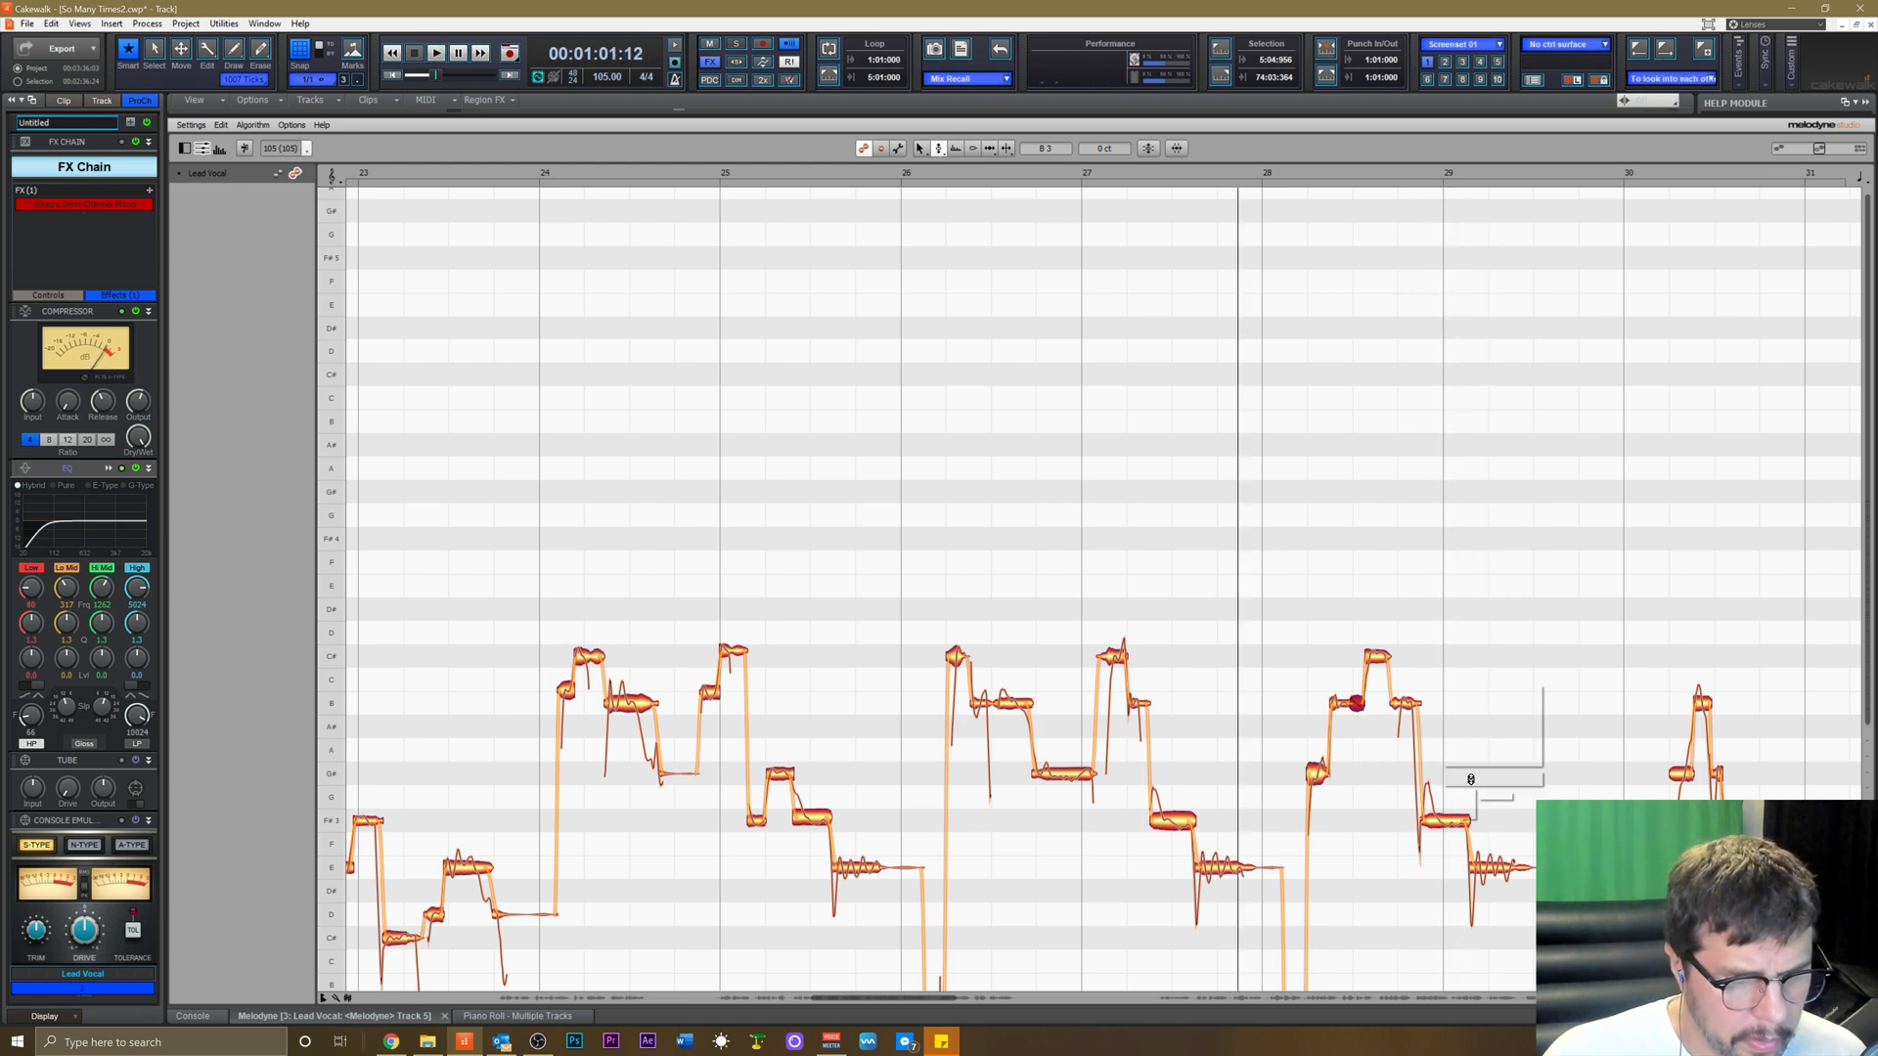
# Split the F# note at the end of measure 28 in two, set its second piece to F#3 0 ct and replay the phrase.
pyautogui.rightClick(1470, 779)
pyautogui.click(1527, 778)
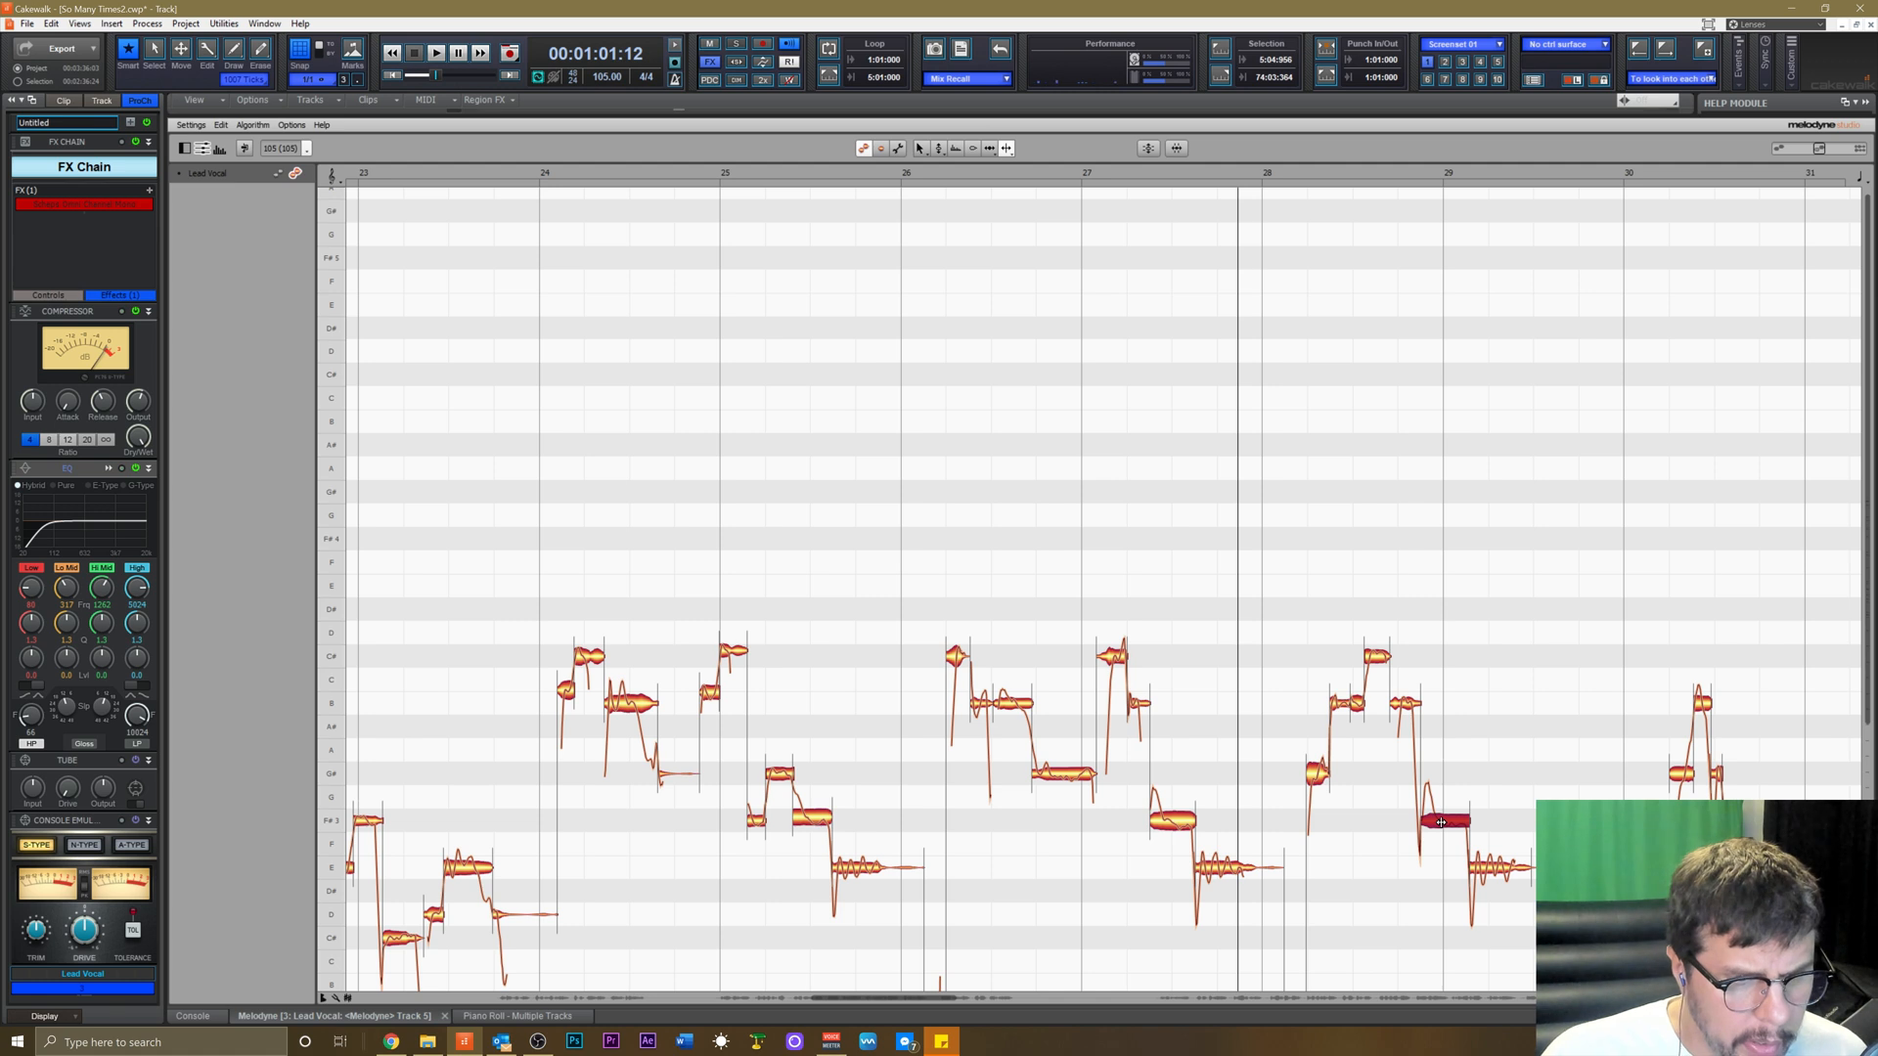
pyautogui.doubleClick(1441, 823)
pyautogui.rightClick(1391, 834)
pyautogui.click(1319, 838)
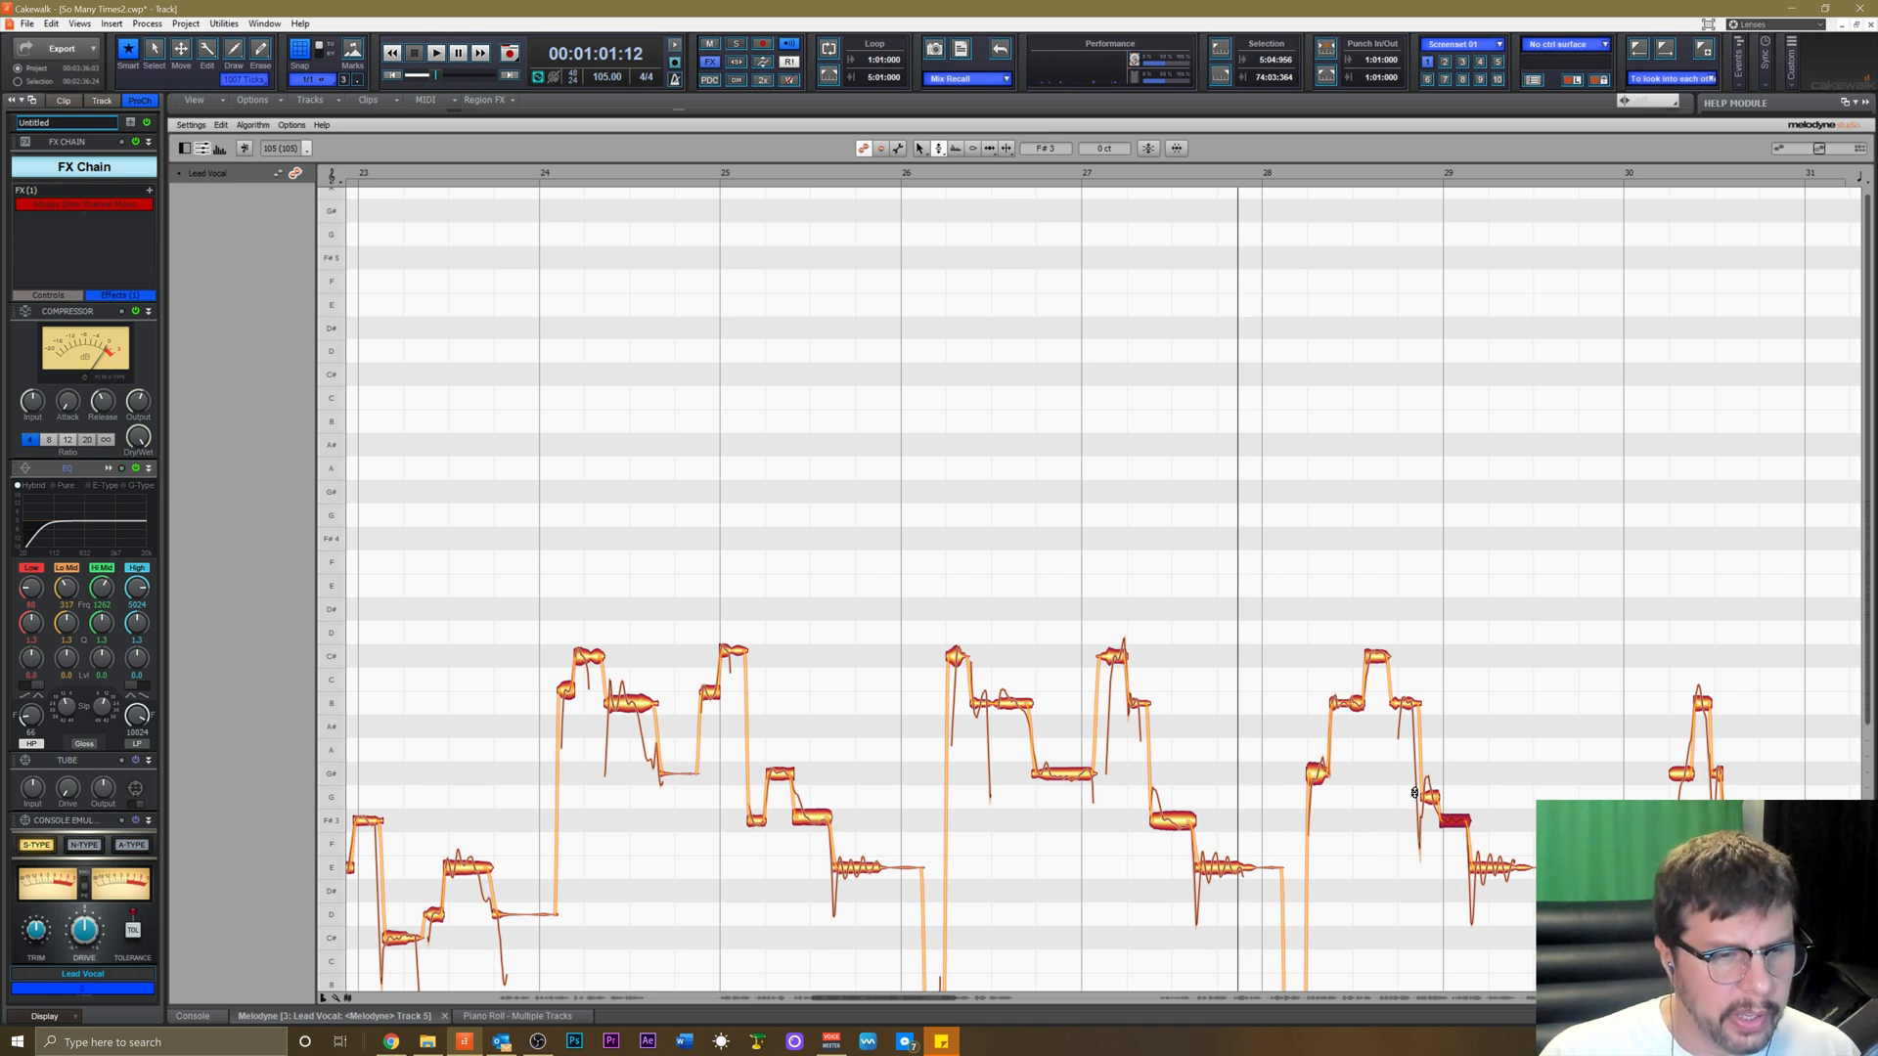
pyautogui.press('space')
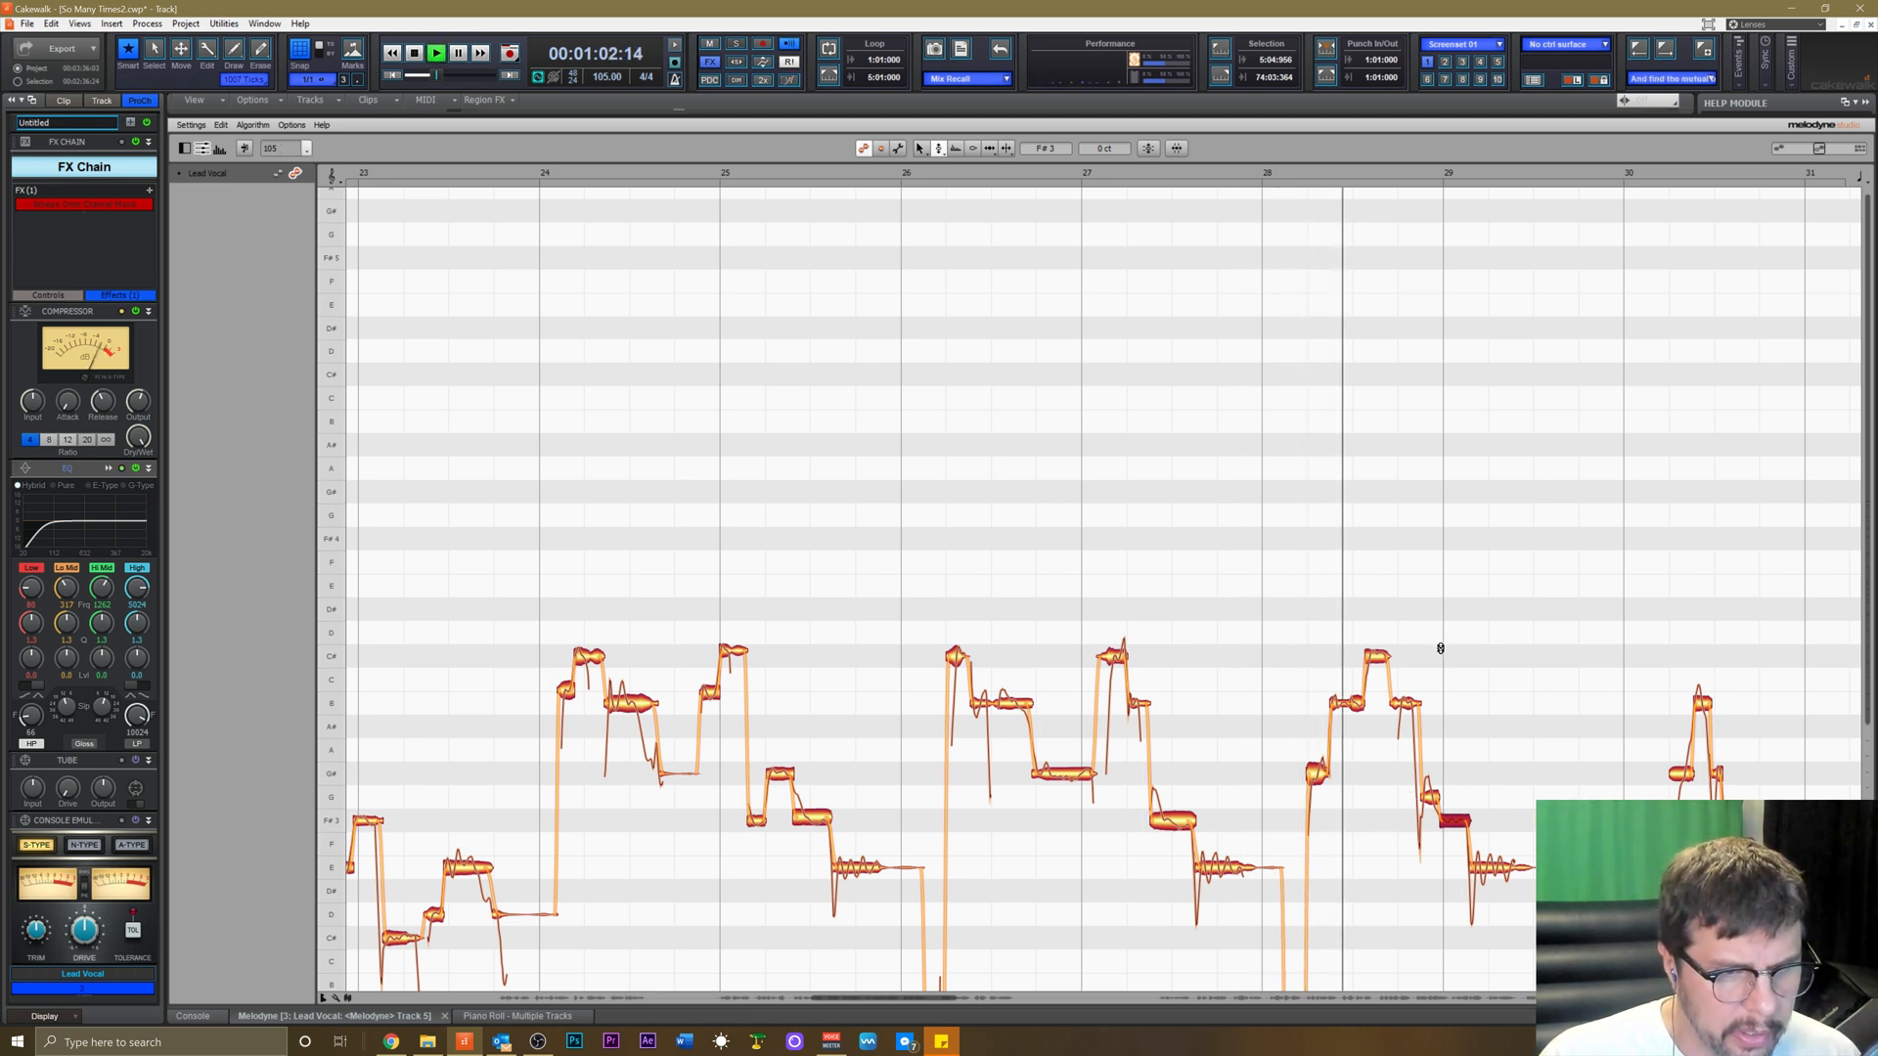
pyautogui.press('space')
# Set the pitch drift of the G# note early in measure 28 to -74 % and start playback to check it.
pyautogui.rightClick(1324, 770)
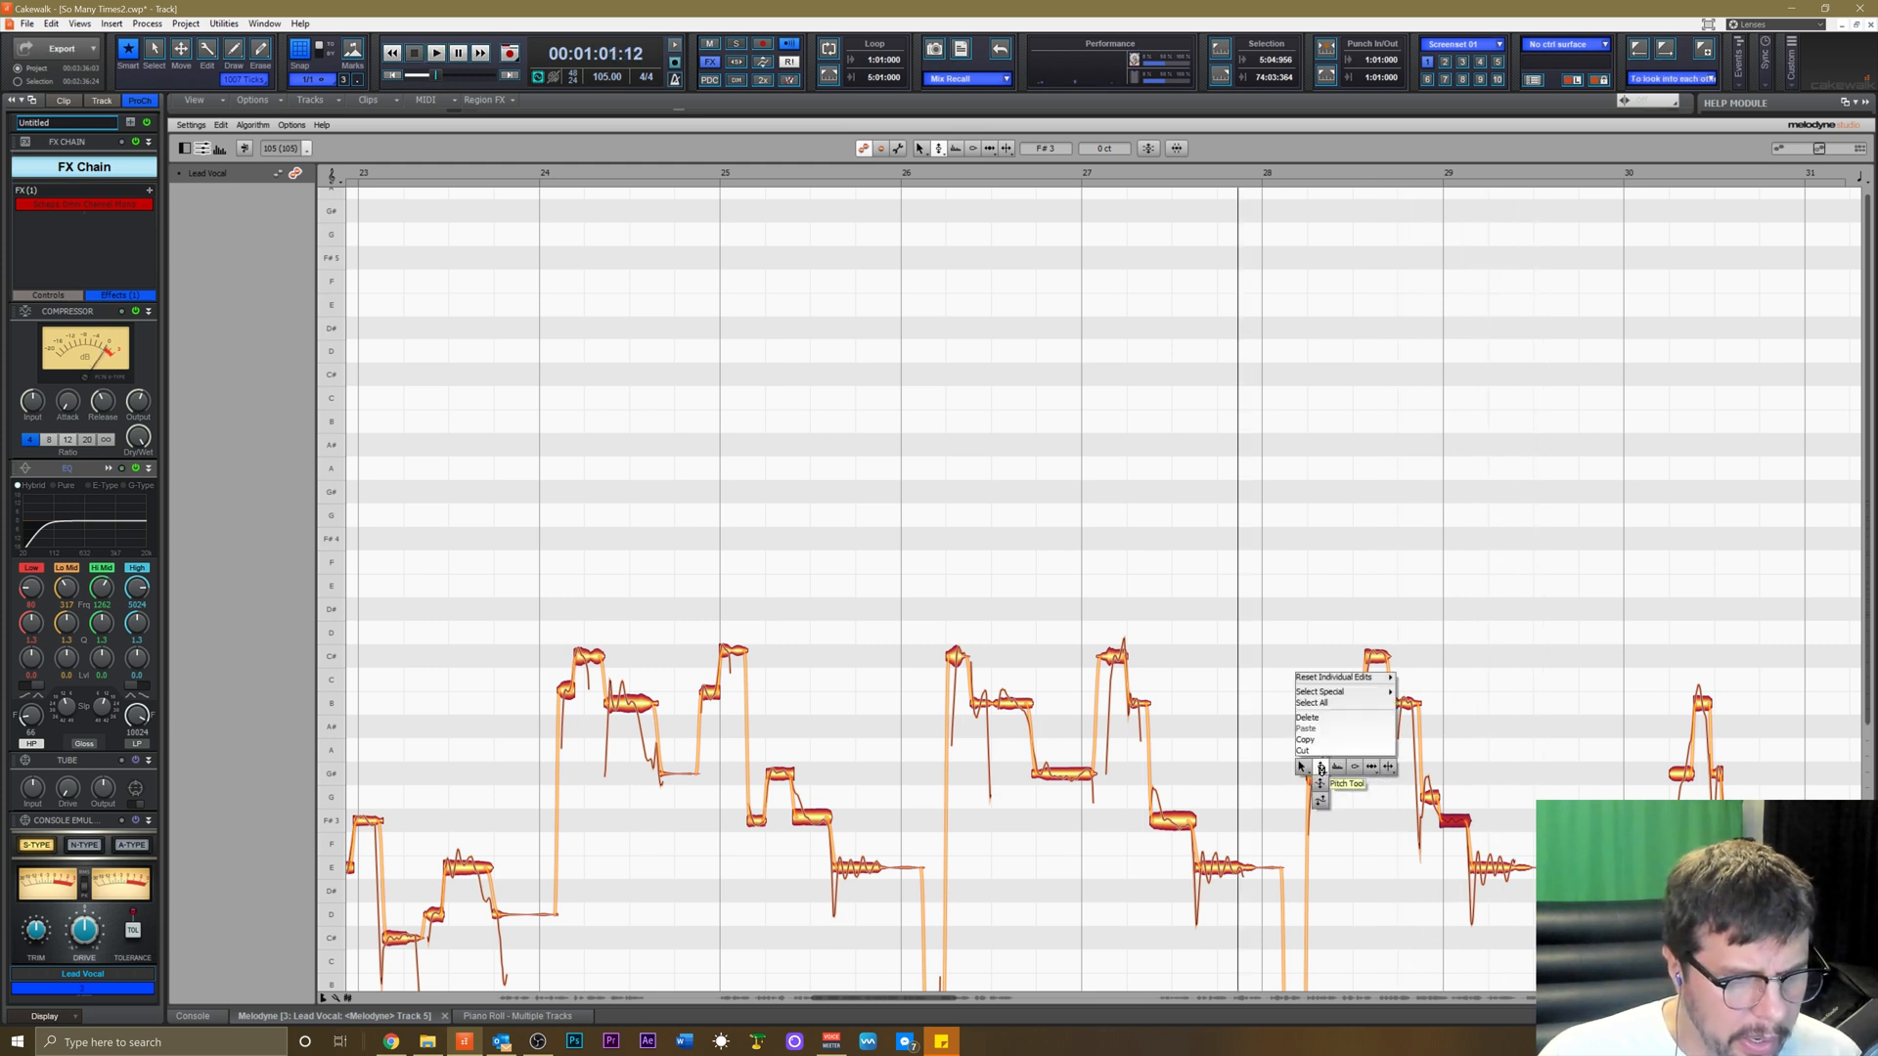
pyautogui.click(1322, 785)
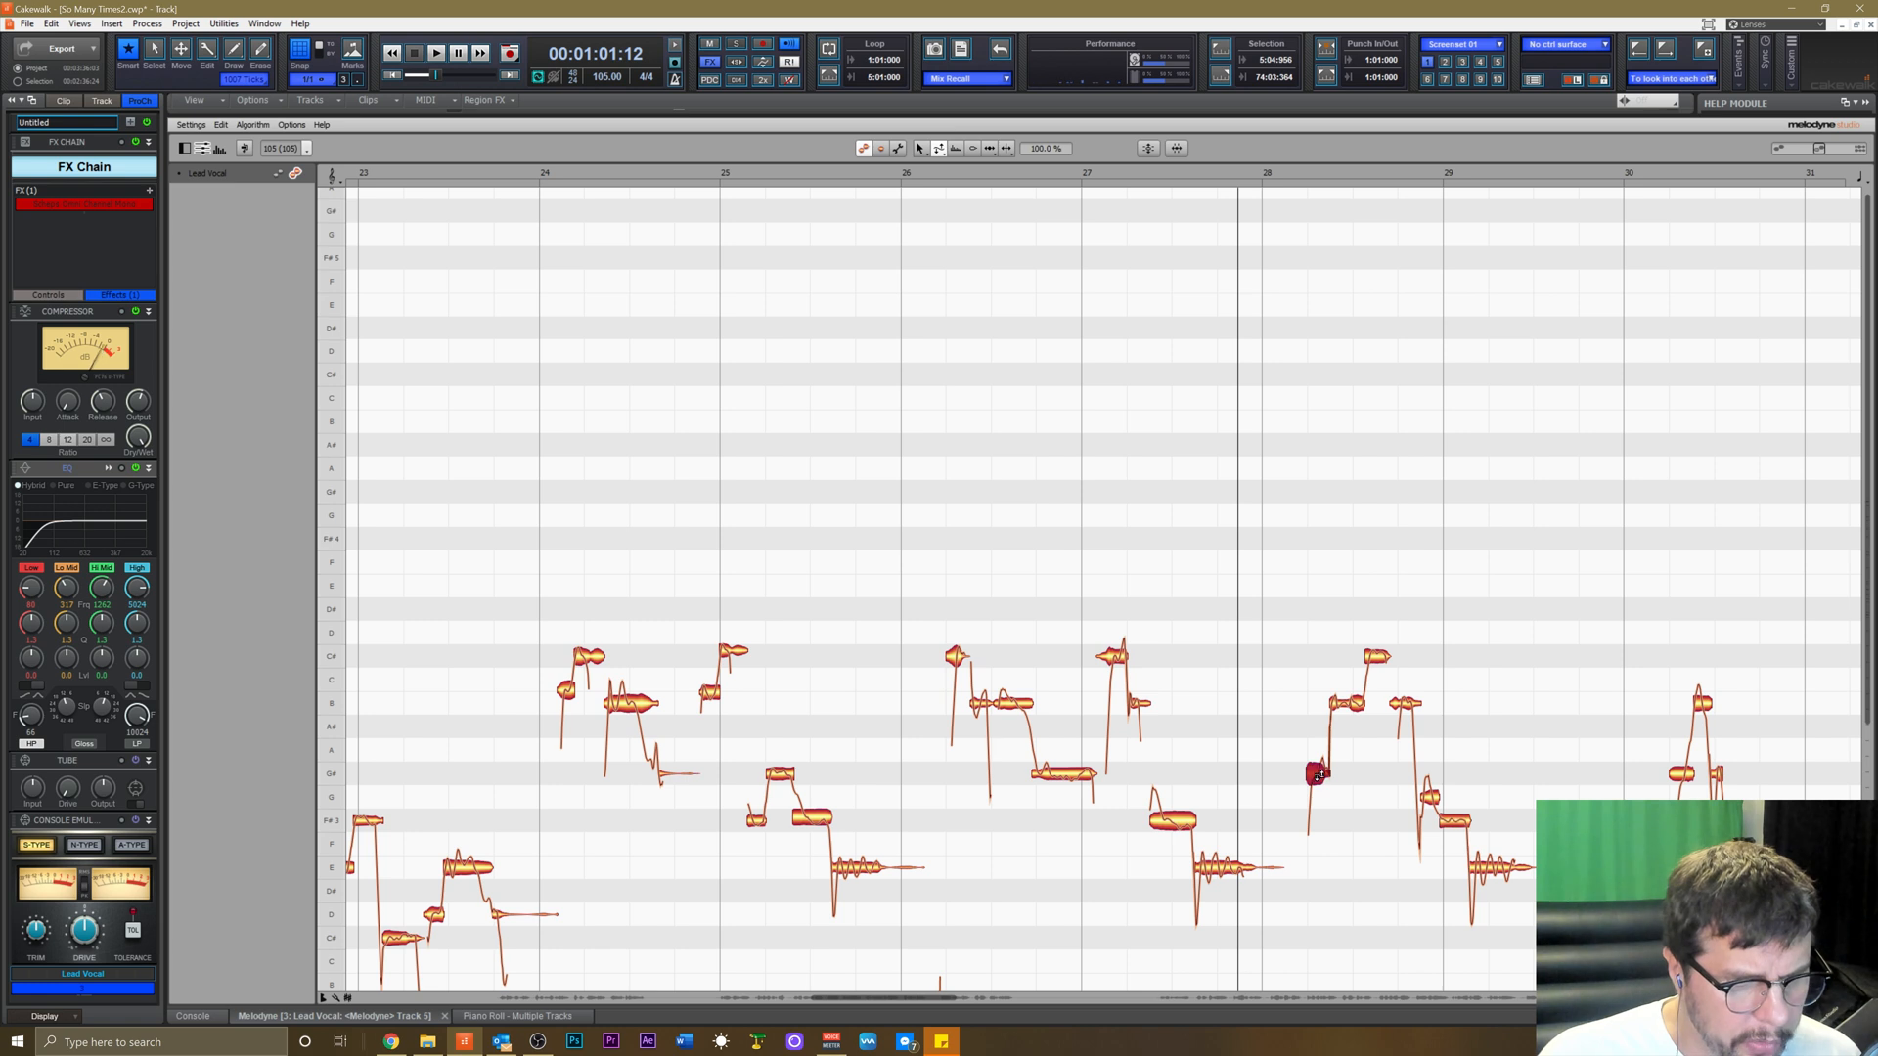
pyautogui.press('space')
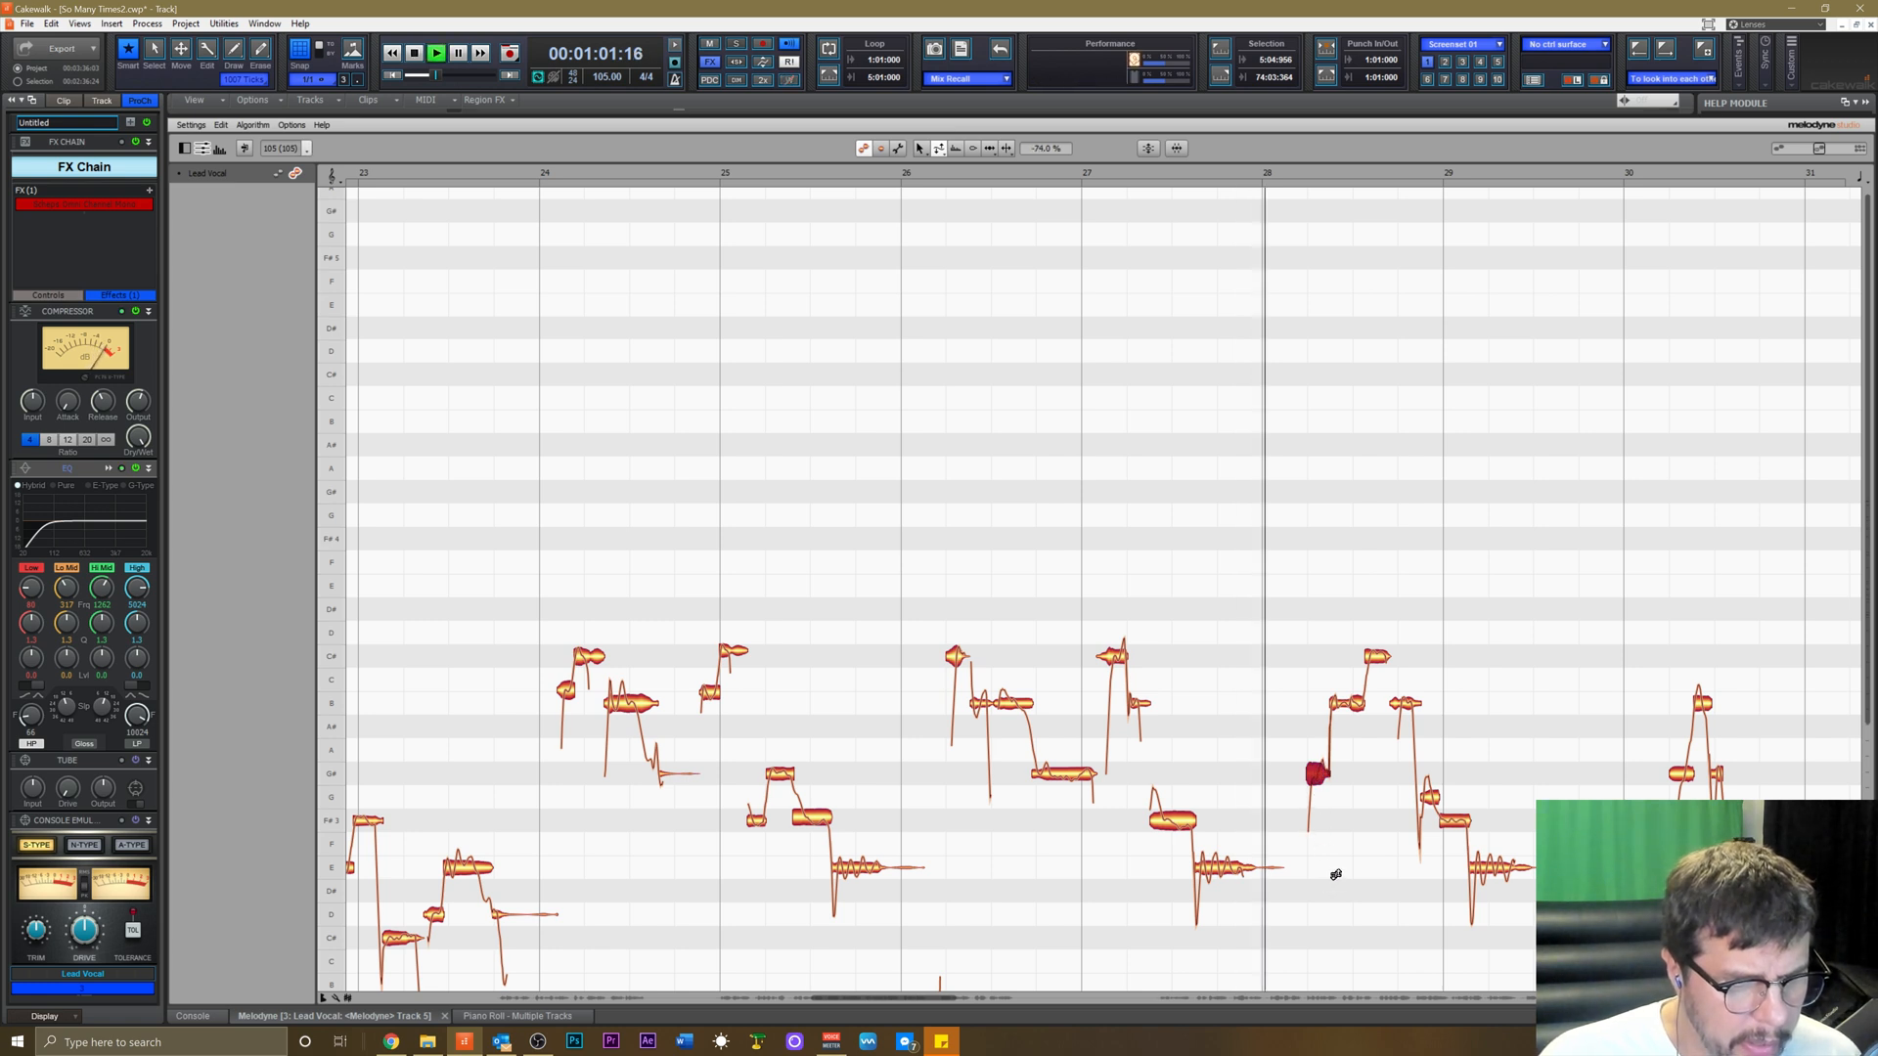
# Adjust the formants of the G# note early in measure 28, lowering and then raising them while replaying the phrase.
pyautogui.rightClick(1315, 786)
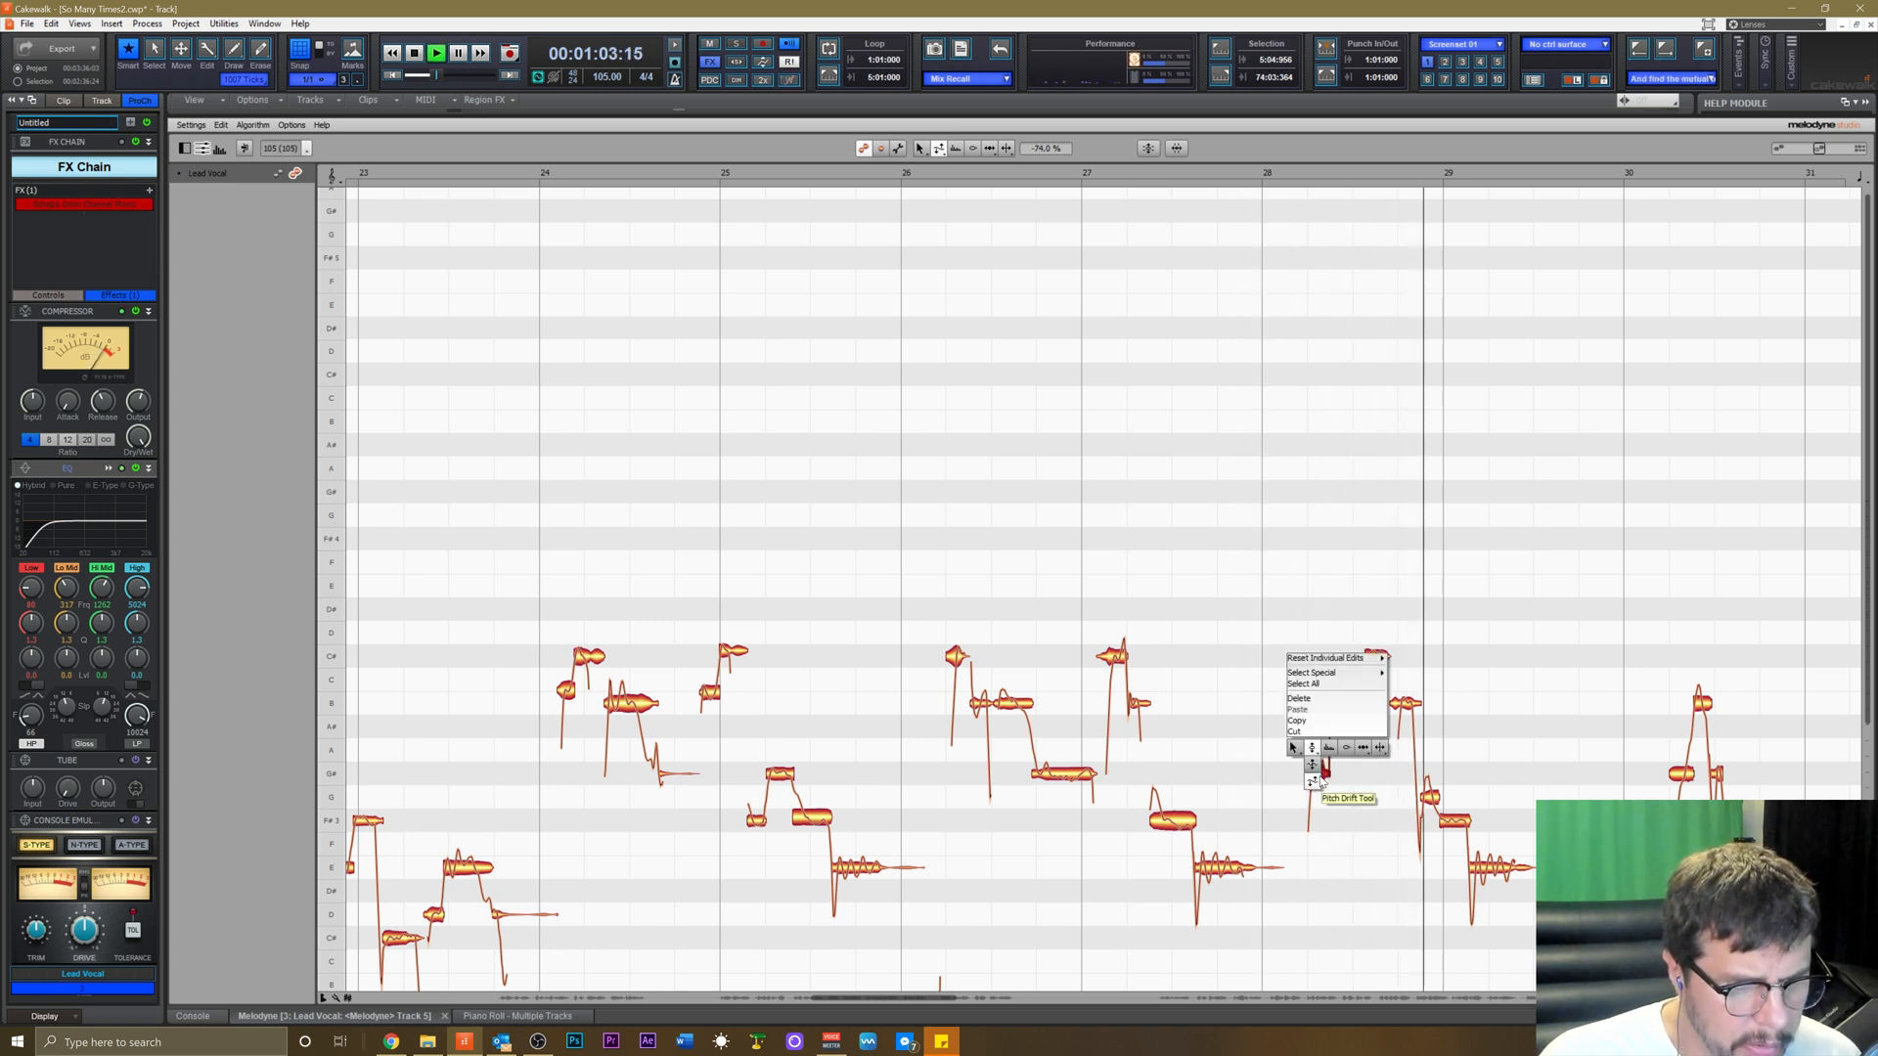
pyautogui.click(1313, 770)
pyautogui.press('space')
pyautogui.moveTo(1317, 774); pyautogui.dragTo(1318, 778)
pyautogui.press('space')
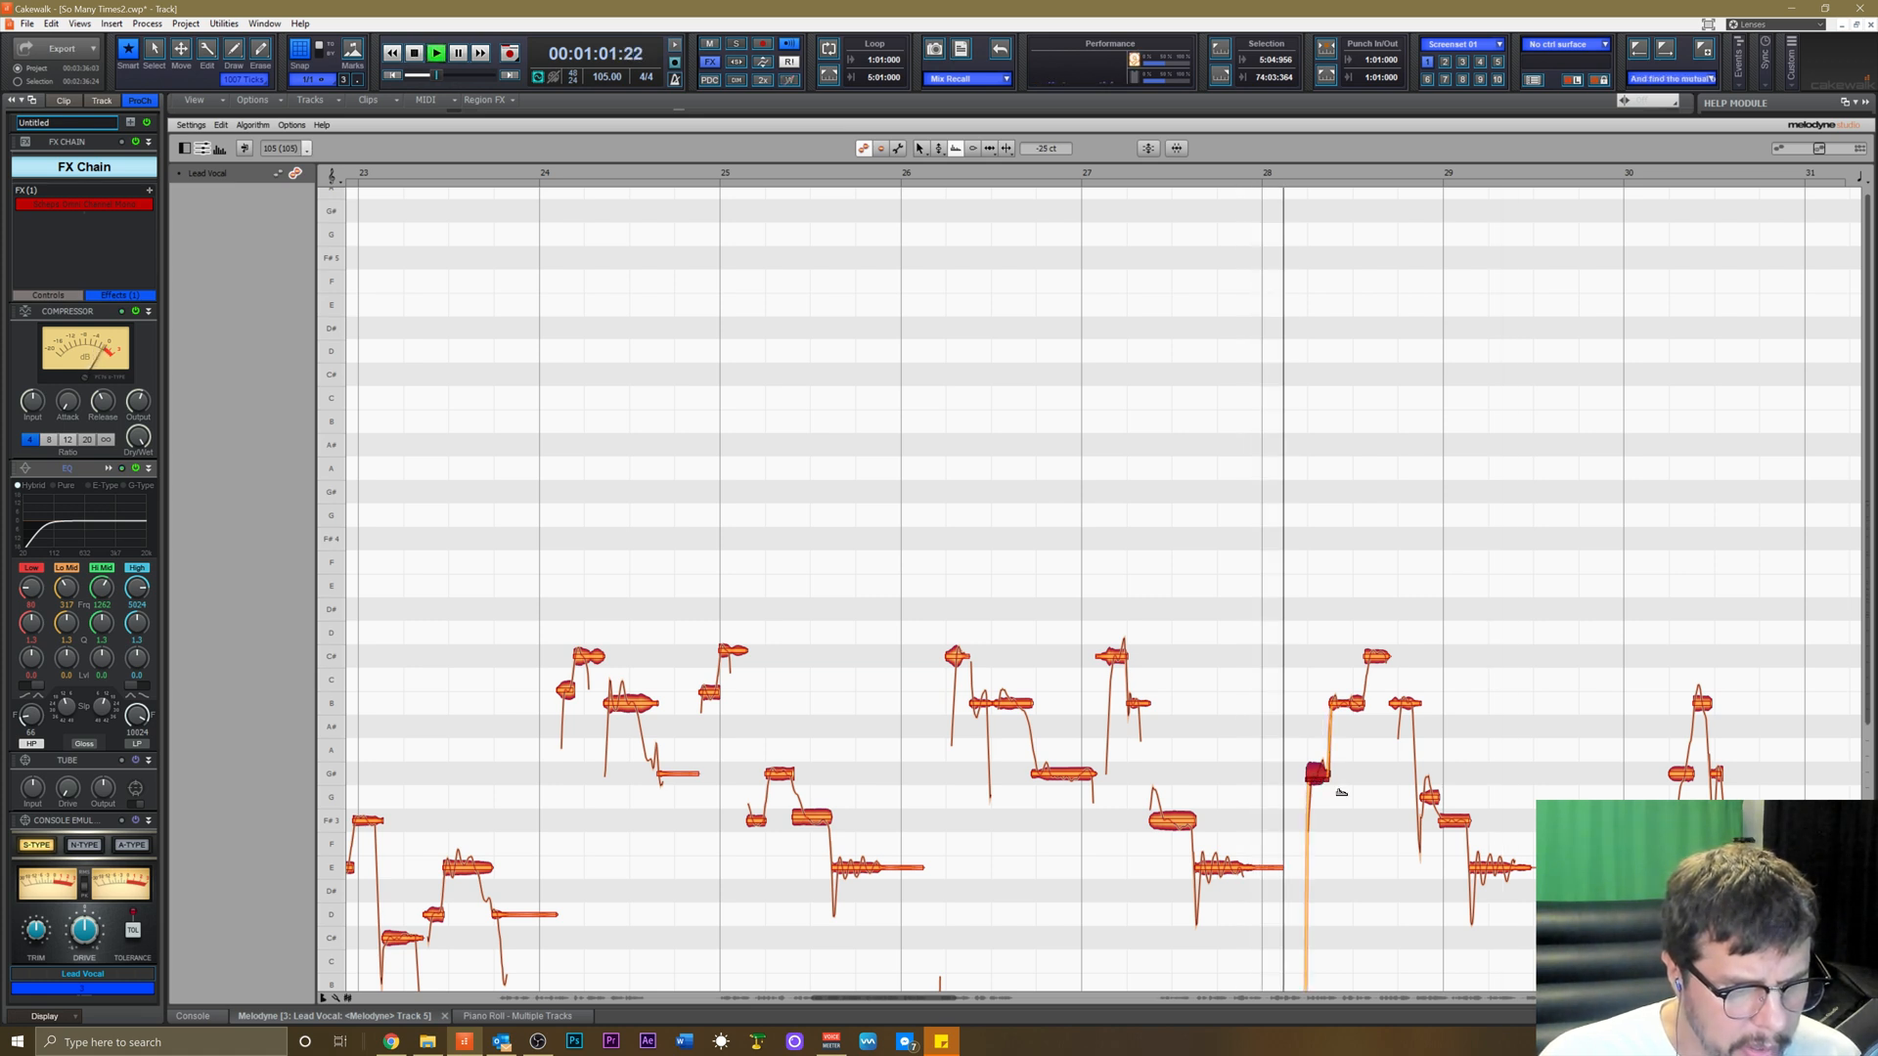
pyautogui.press('space')
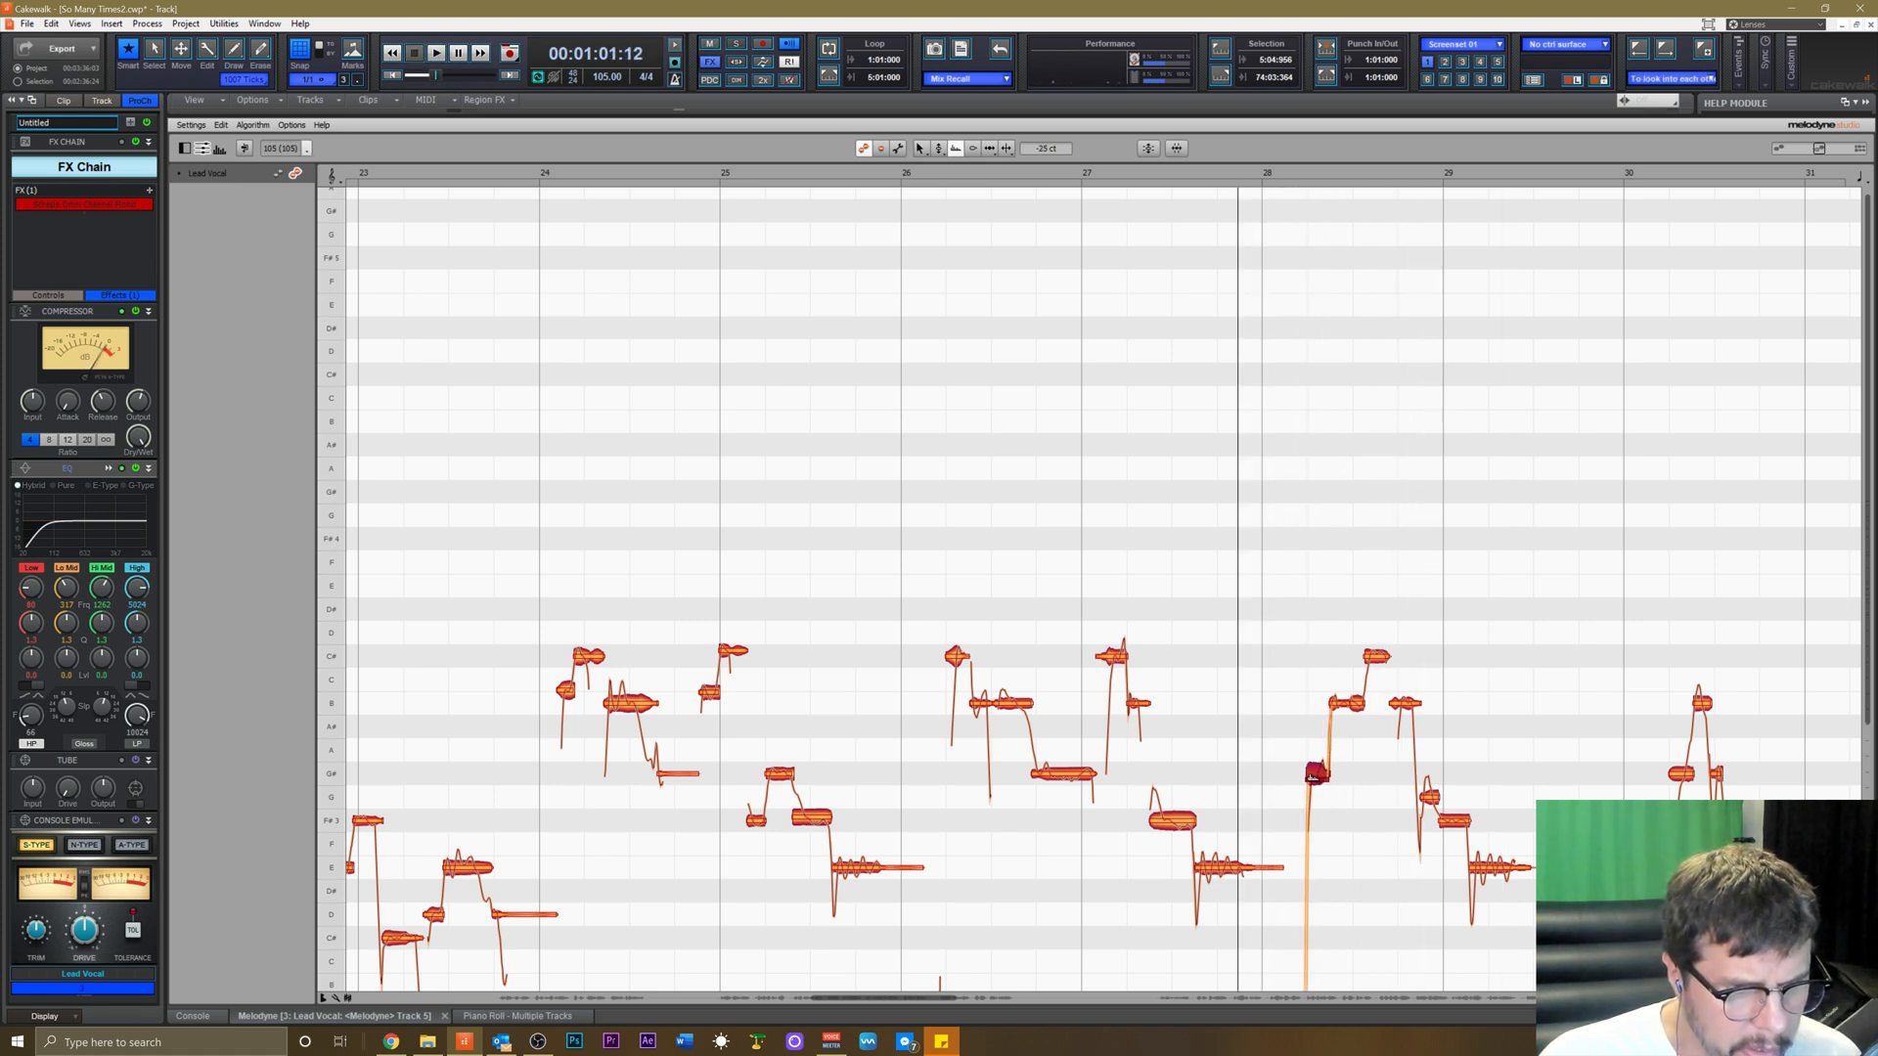
pyautogui.press('space')
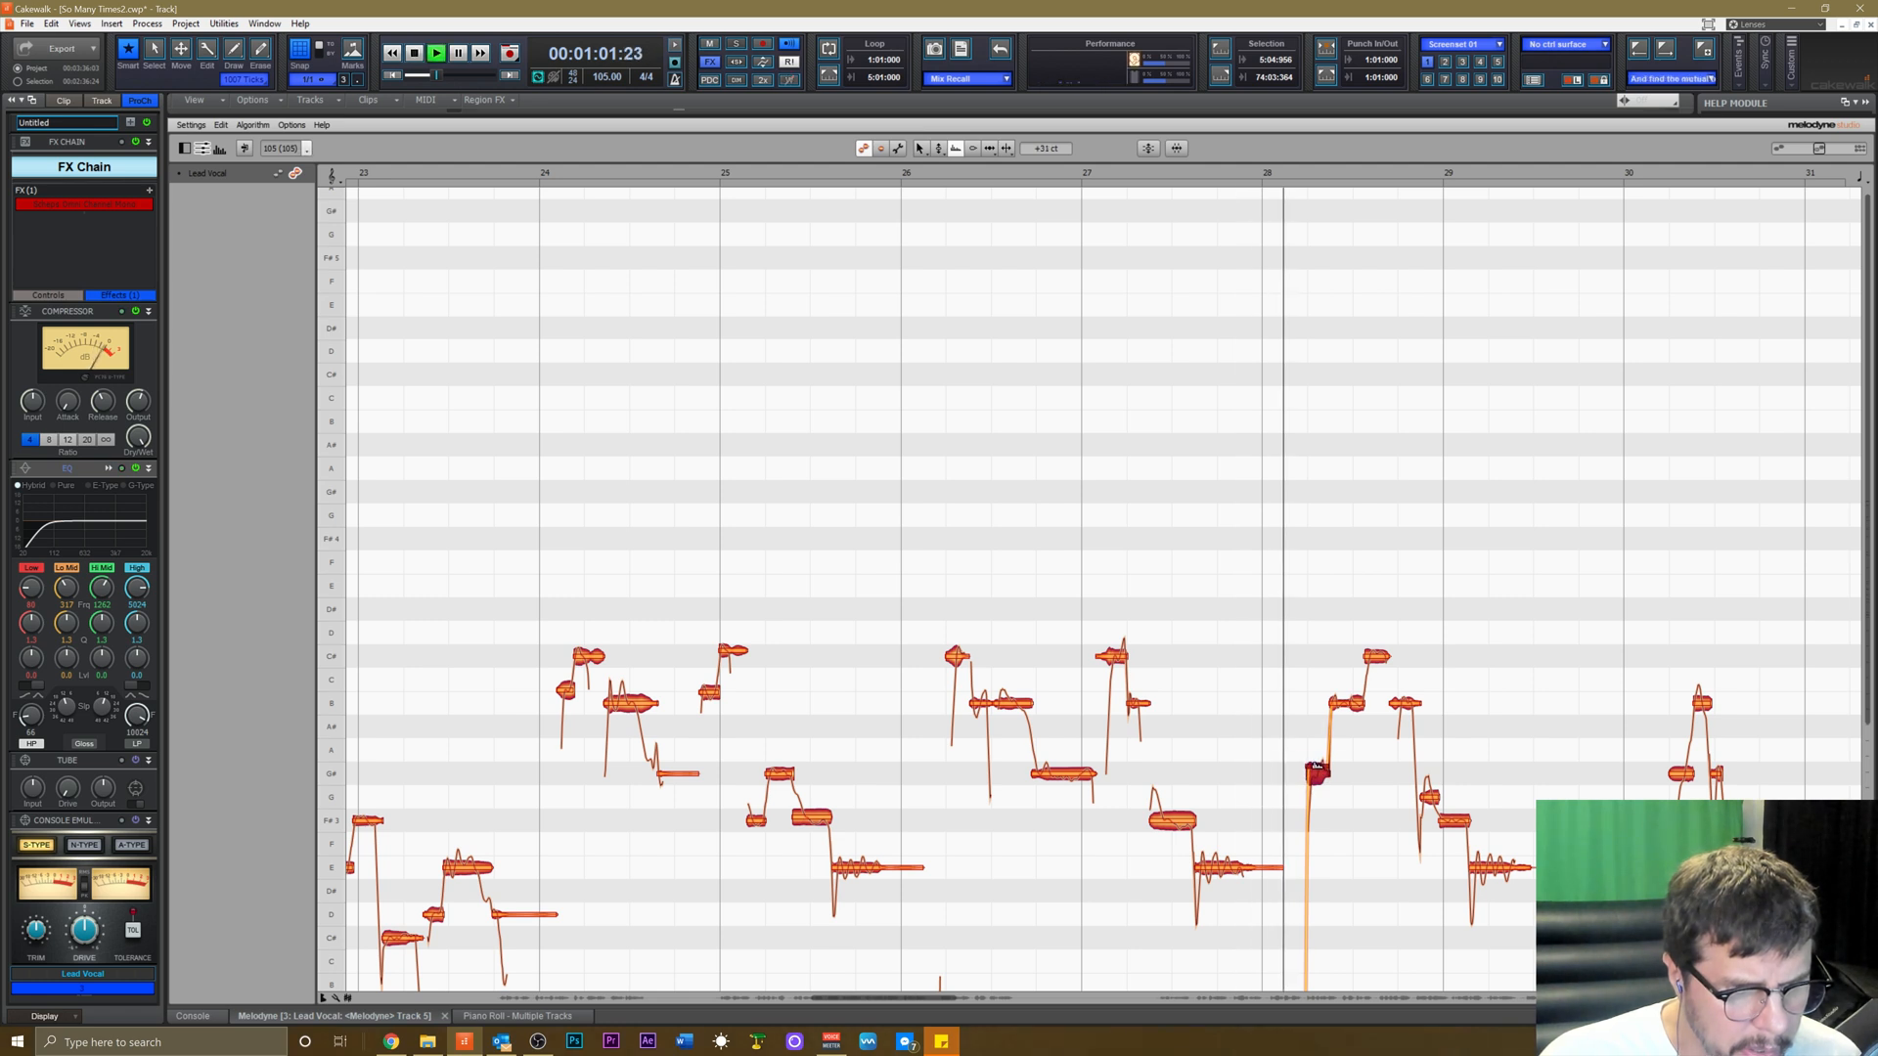
# Lower the amplitude of the G# note early in measure 28 slightly and replay the phrase.
pyautogui.rightClick(1318, 768)
pyautogui.click(1333, 765)
pyautogui.press('space')
pyautogui.moveTo(1320, 772); pyautogui.dragTo(1335, 781)
pyautogui.press('space')
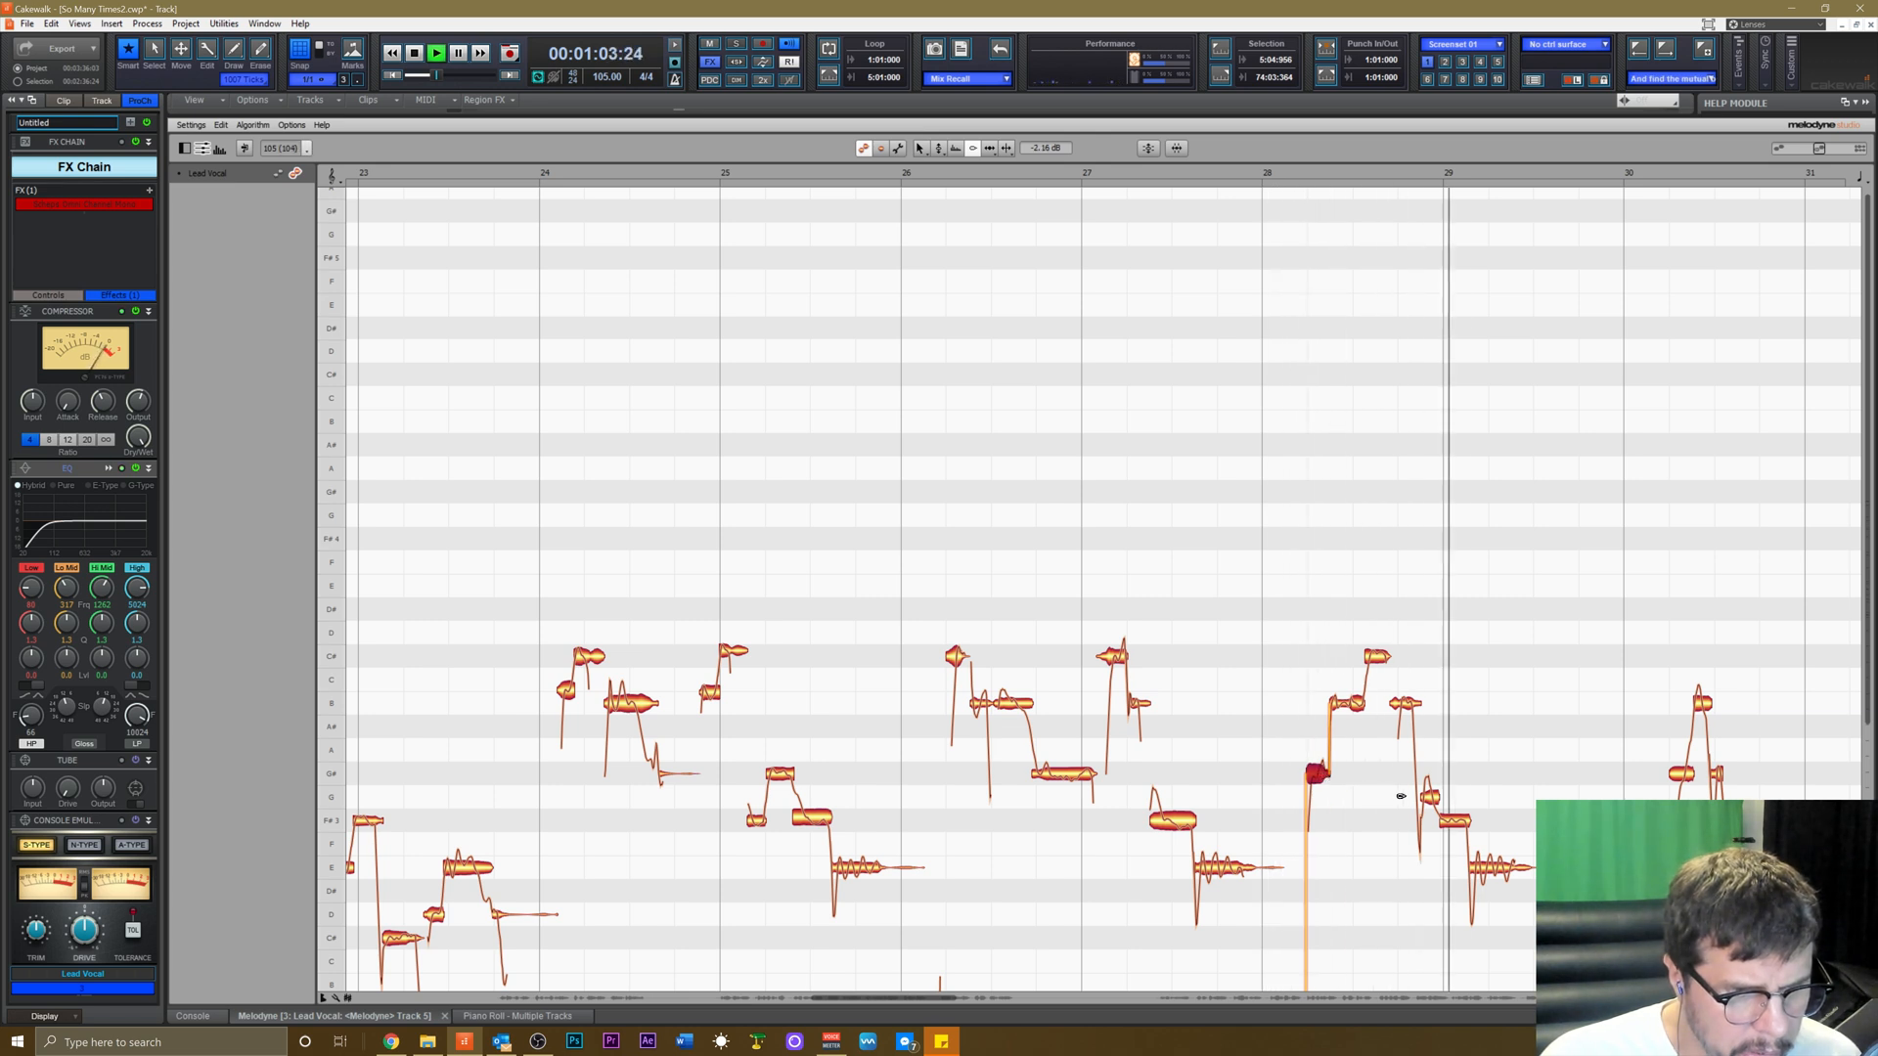
pyautogui.press('space')
# Set the pitch drift of the E note at the start of measure 29 to -84 % and play the phrase through.
pyautogui.rightClick(1492, 853)
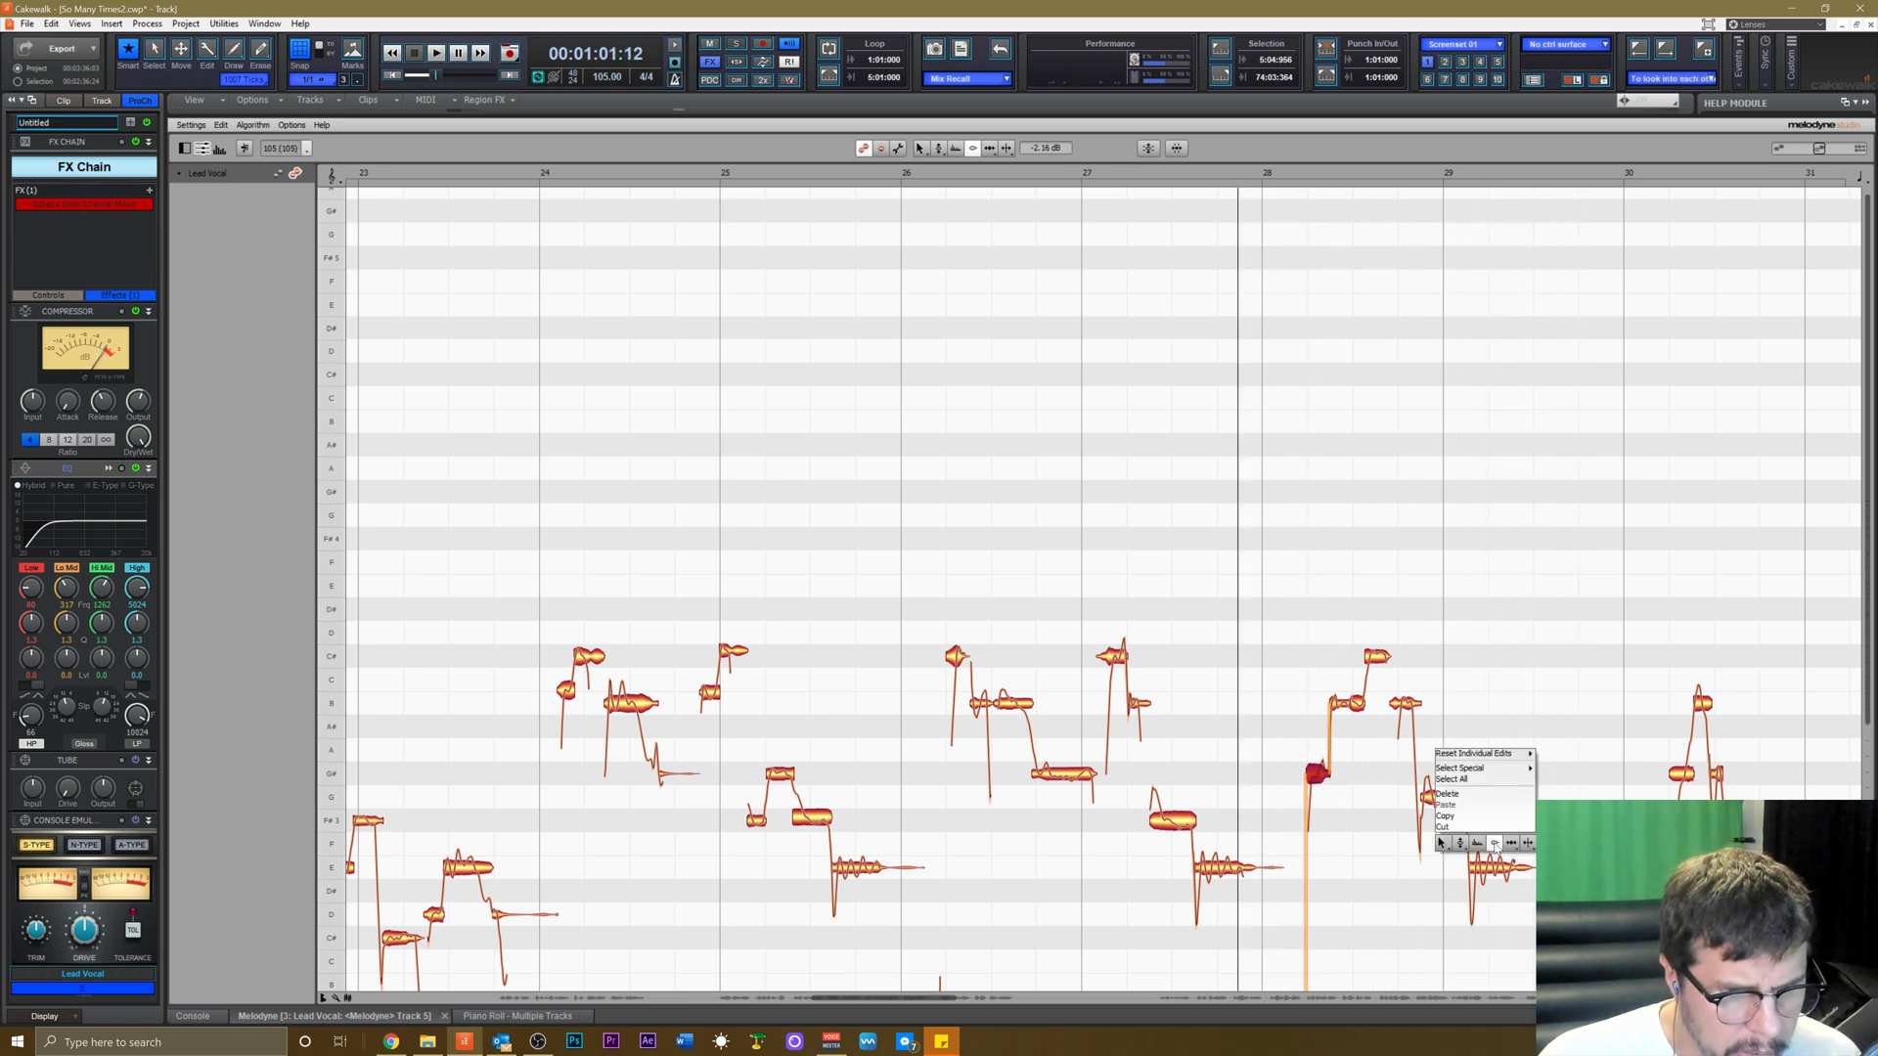
pyautogui.click(1466, 873)
pyautogui.click(1473, 873)
pyautogui.moveTo(1485, 943); pyautogui.dragTo(1488, 970)
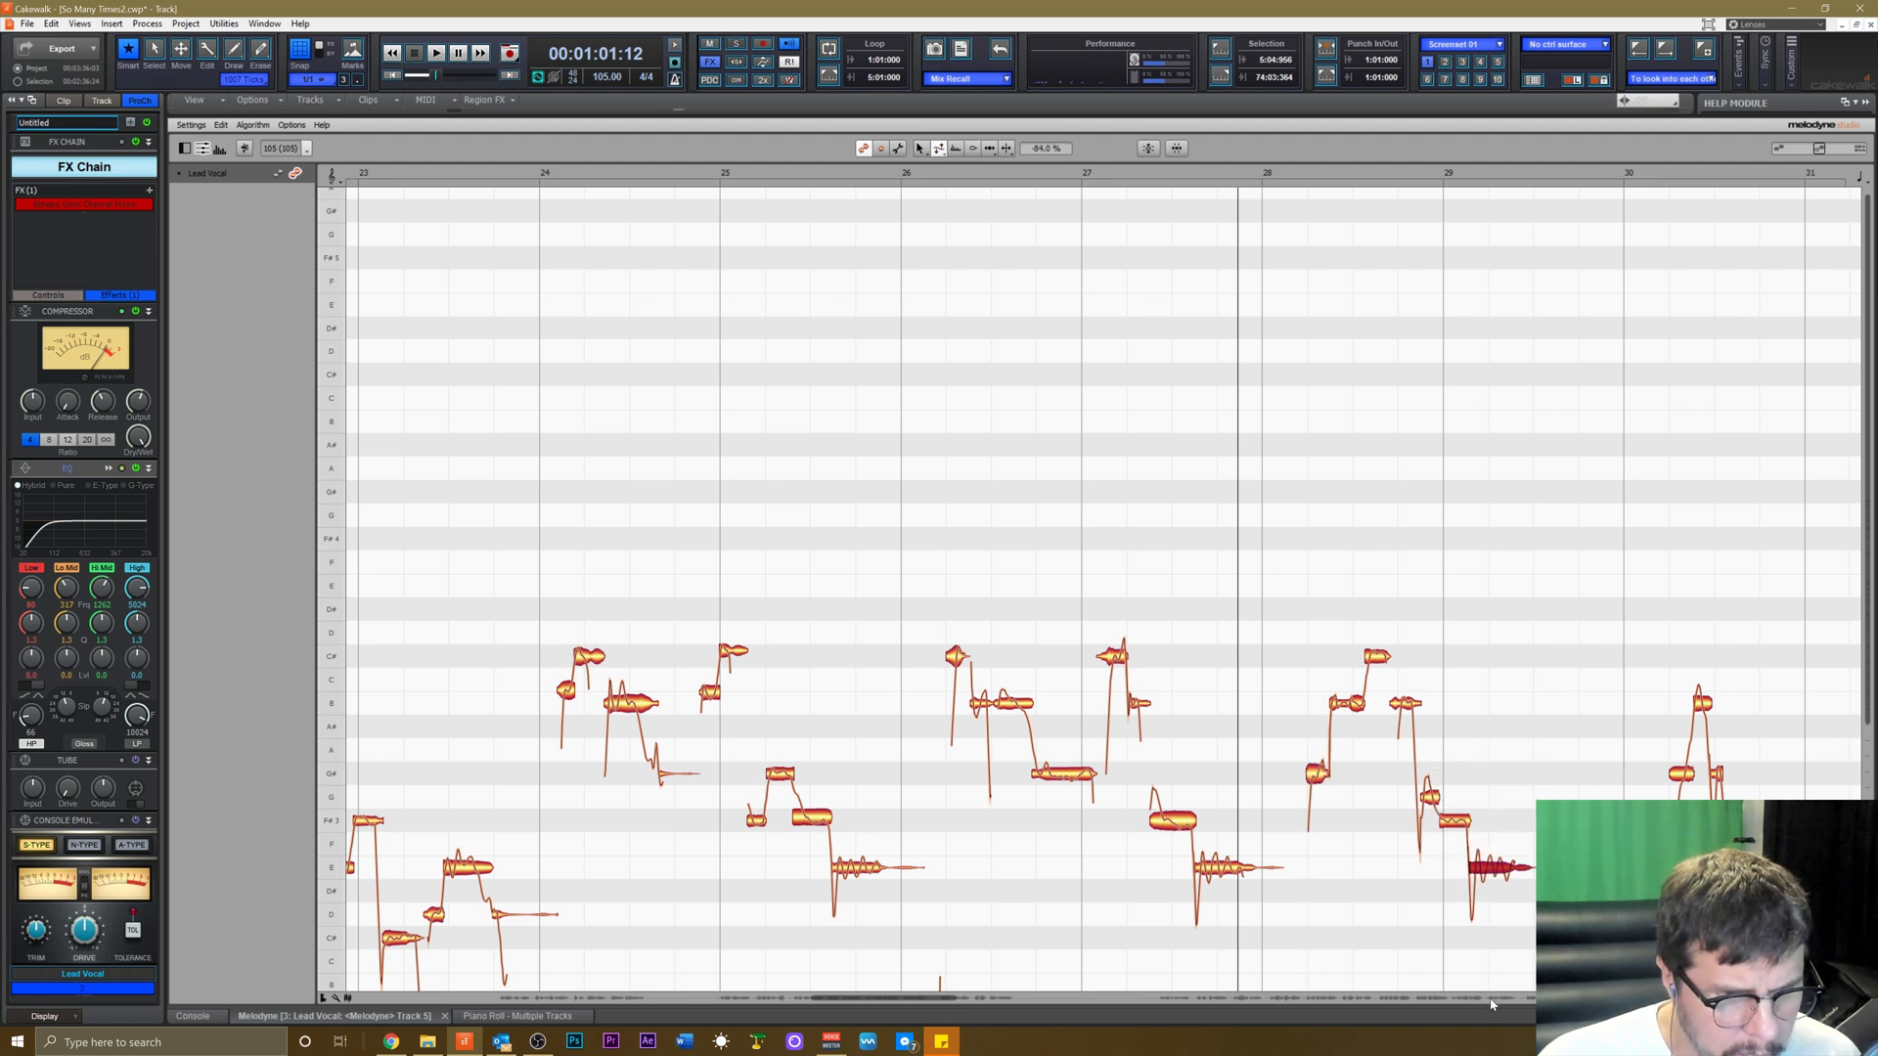
pyautogui.press('space')
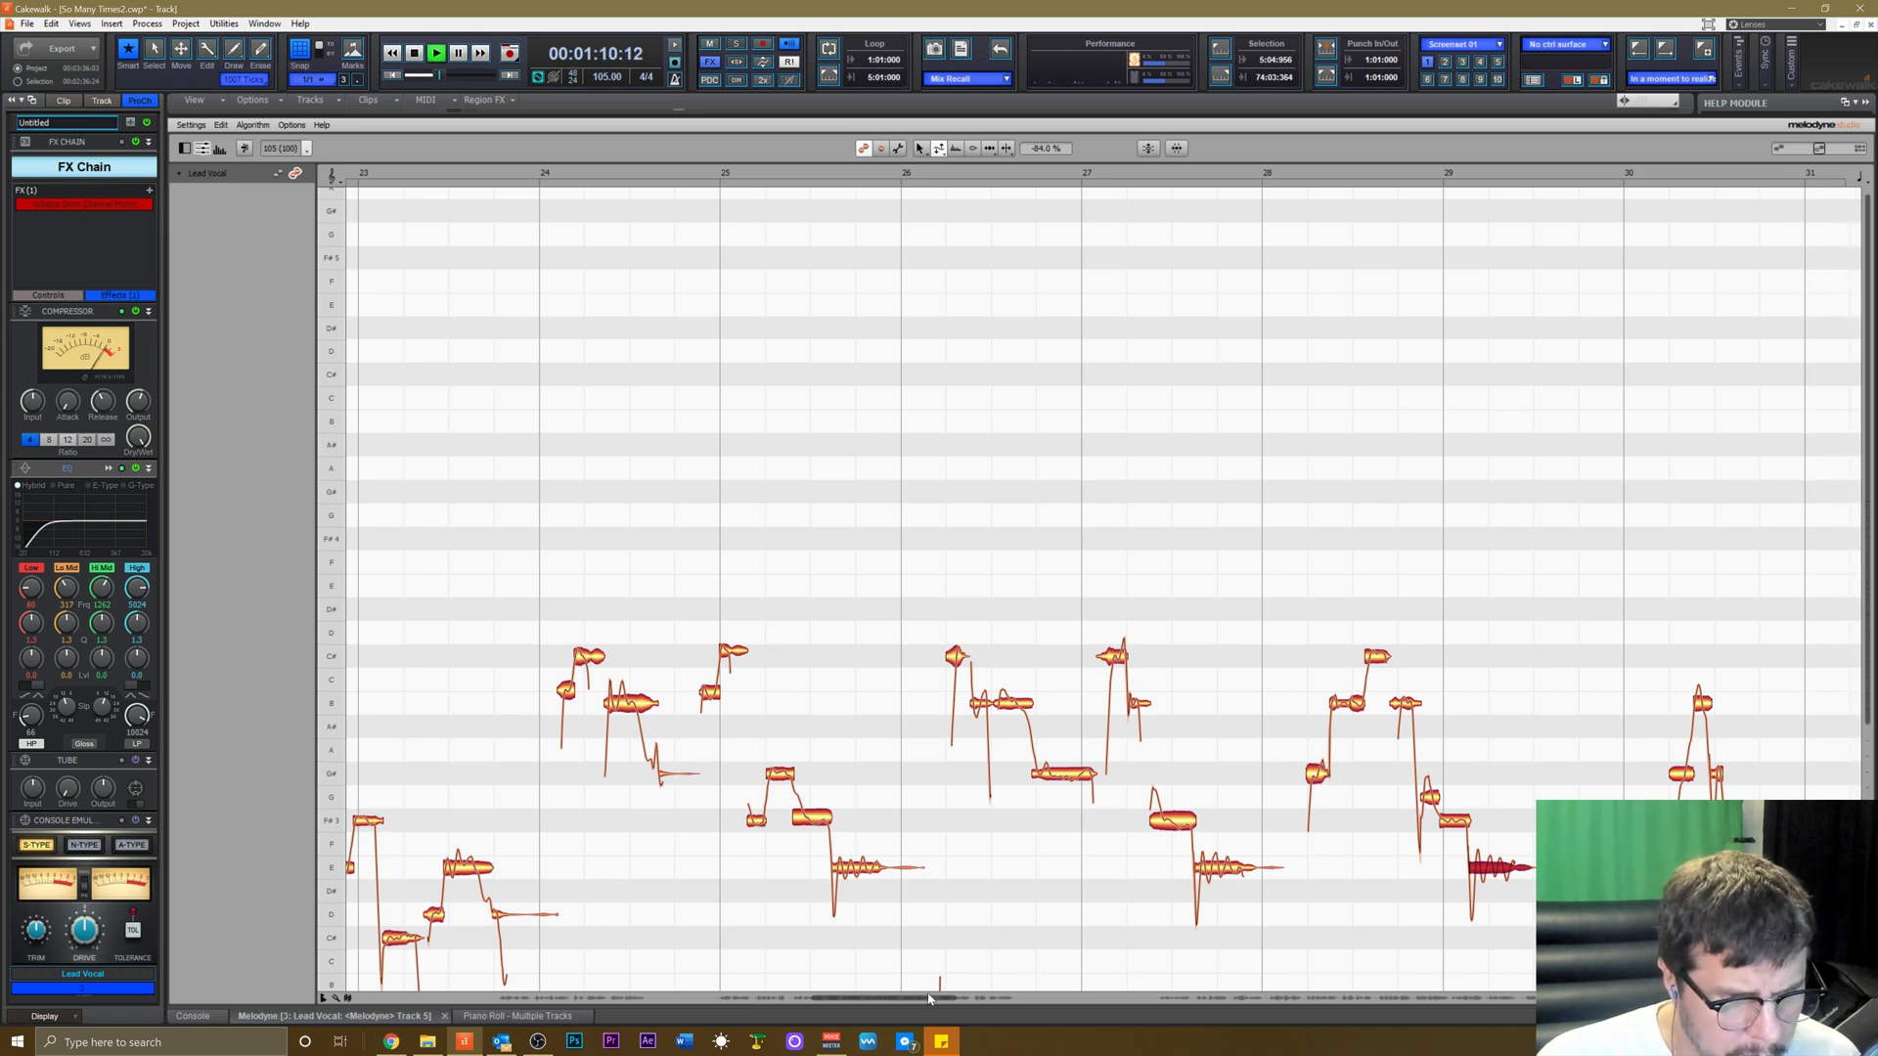
# Stop playback and separate the fading tails from the E notes in measures 29 and 31.
pyautogui.moveTo(929, 999); pyautogui.dragTo(988, 999)
pyautogui.press('space')
pyautogui.rightClick(1335, 785)
pyautogui.click(1393, 754)
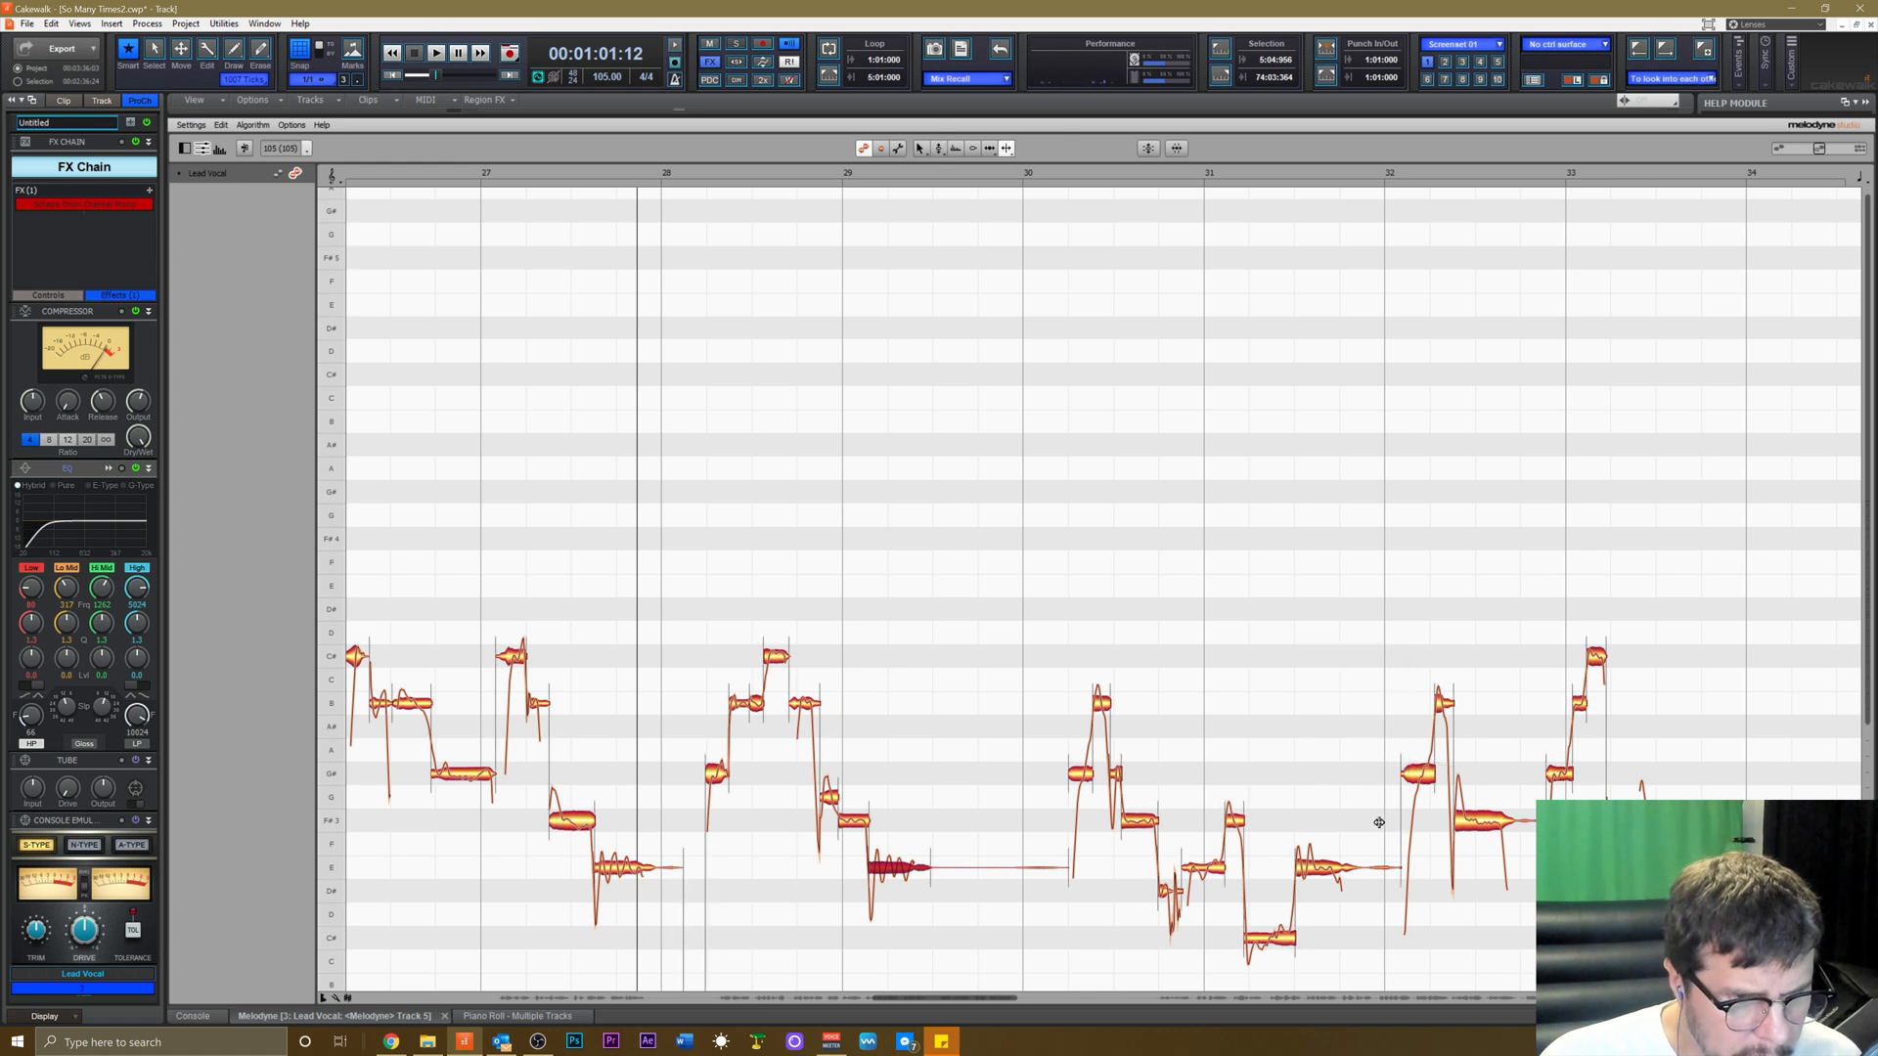
pyautogui.click(1368, 862)
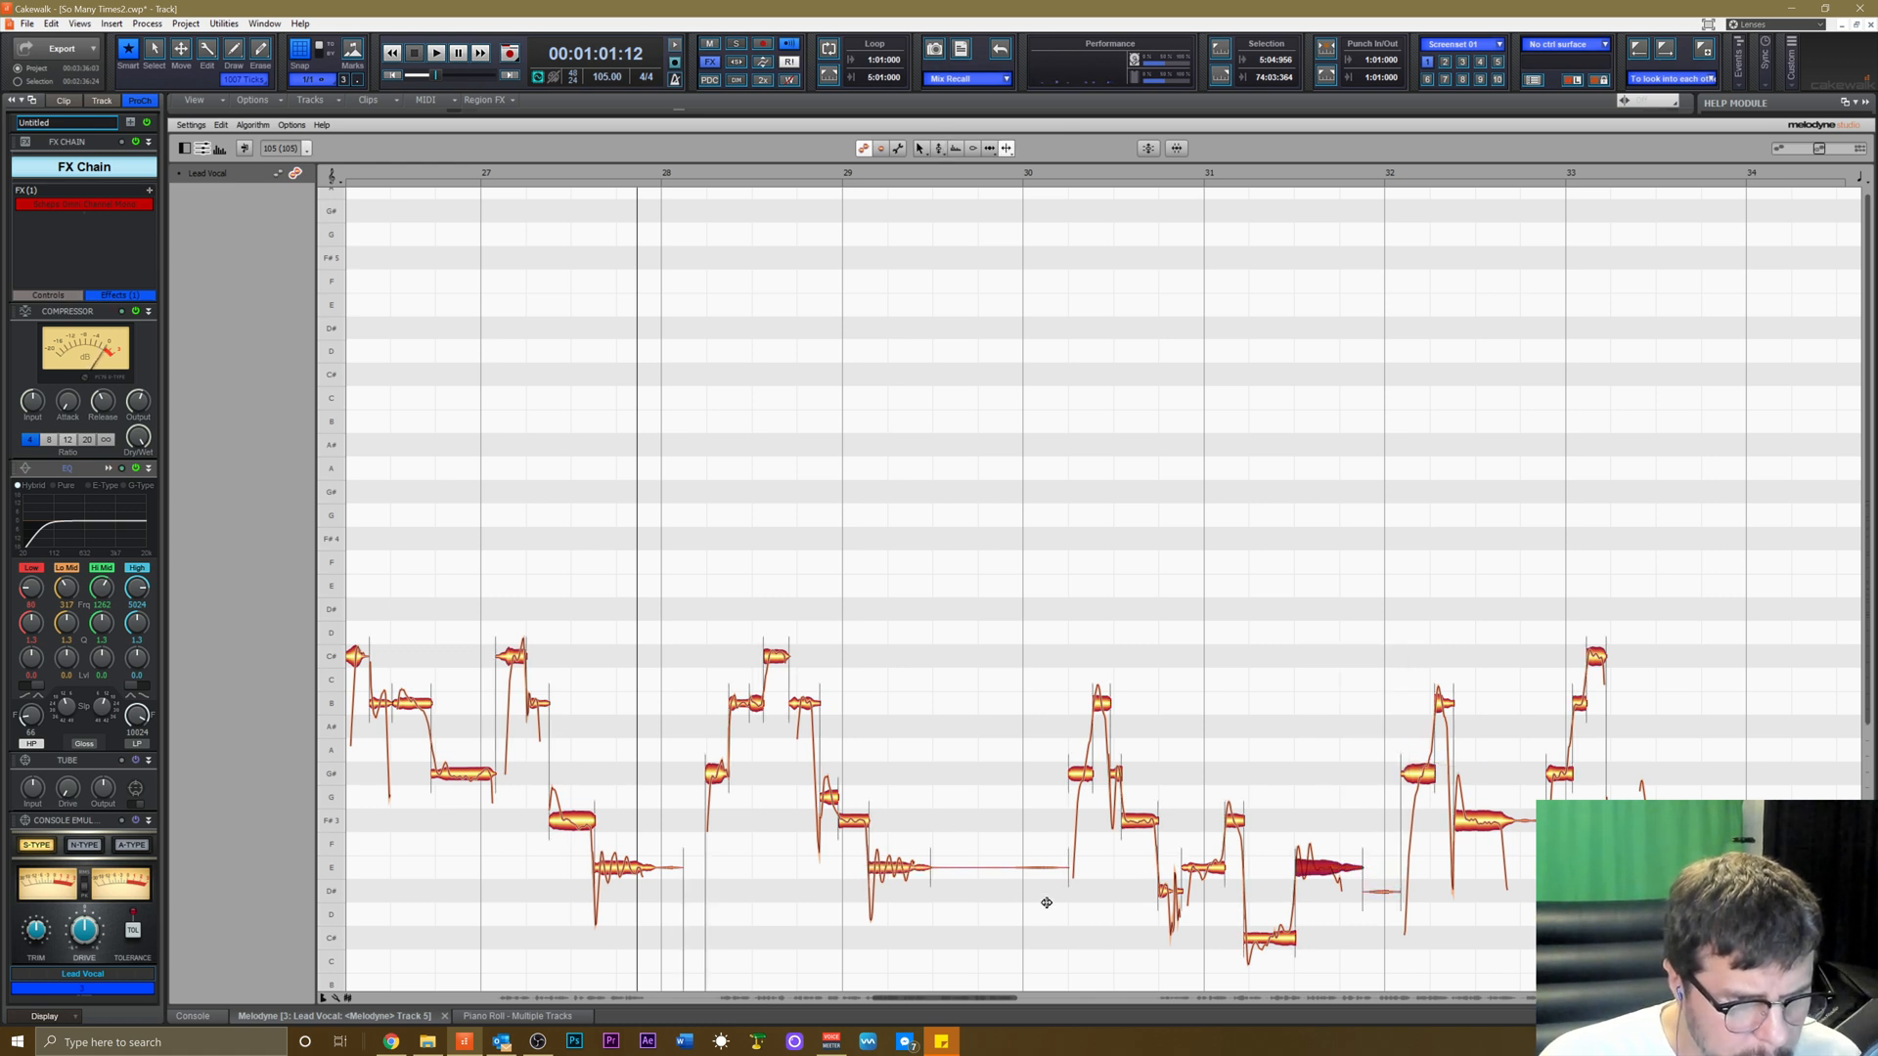
# Lower the amplitude of the separated tails in measures 29 and 31, setting the first to -3.72 dB, and replay from measure 29.
pyautogui.rightClick(1005, 881)
pyautogui.click(969, 879)
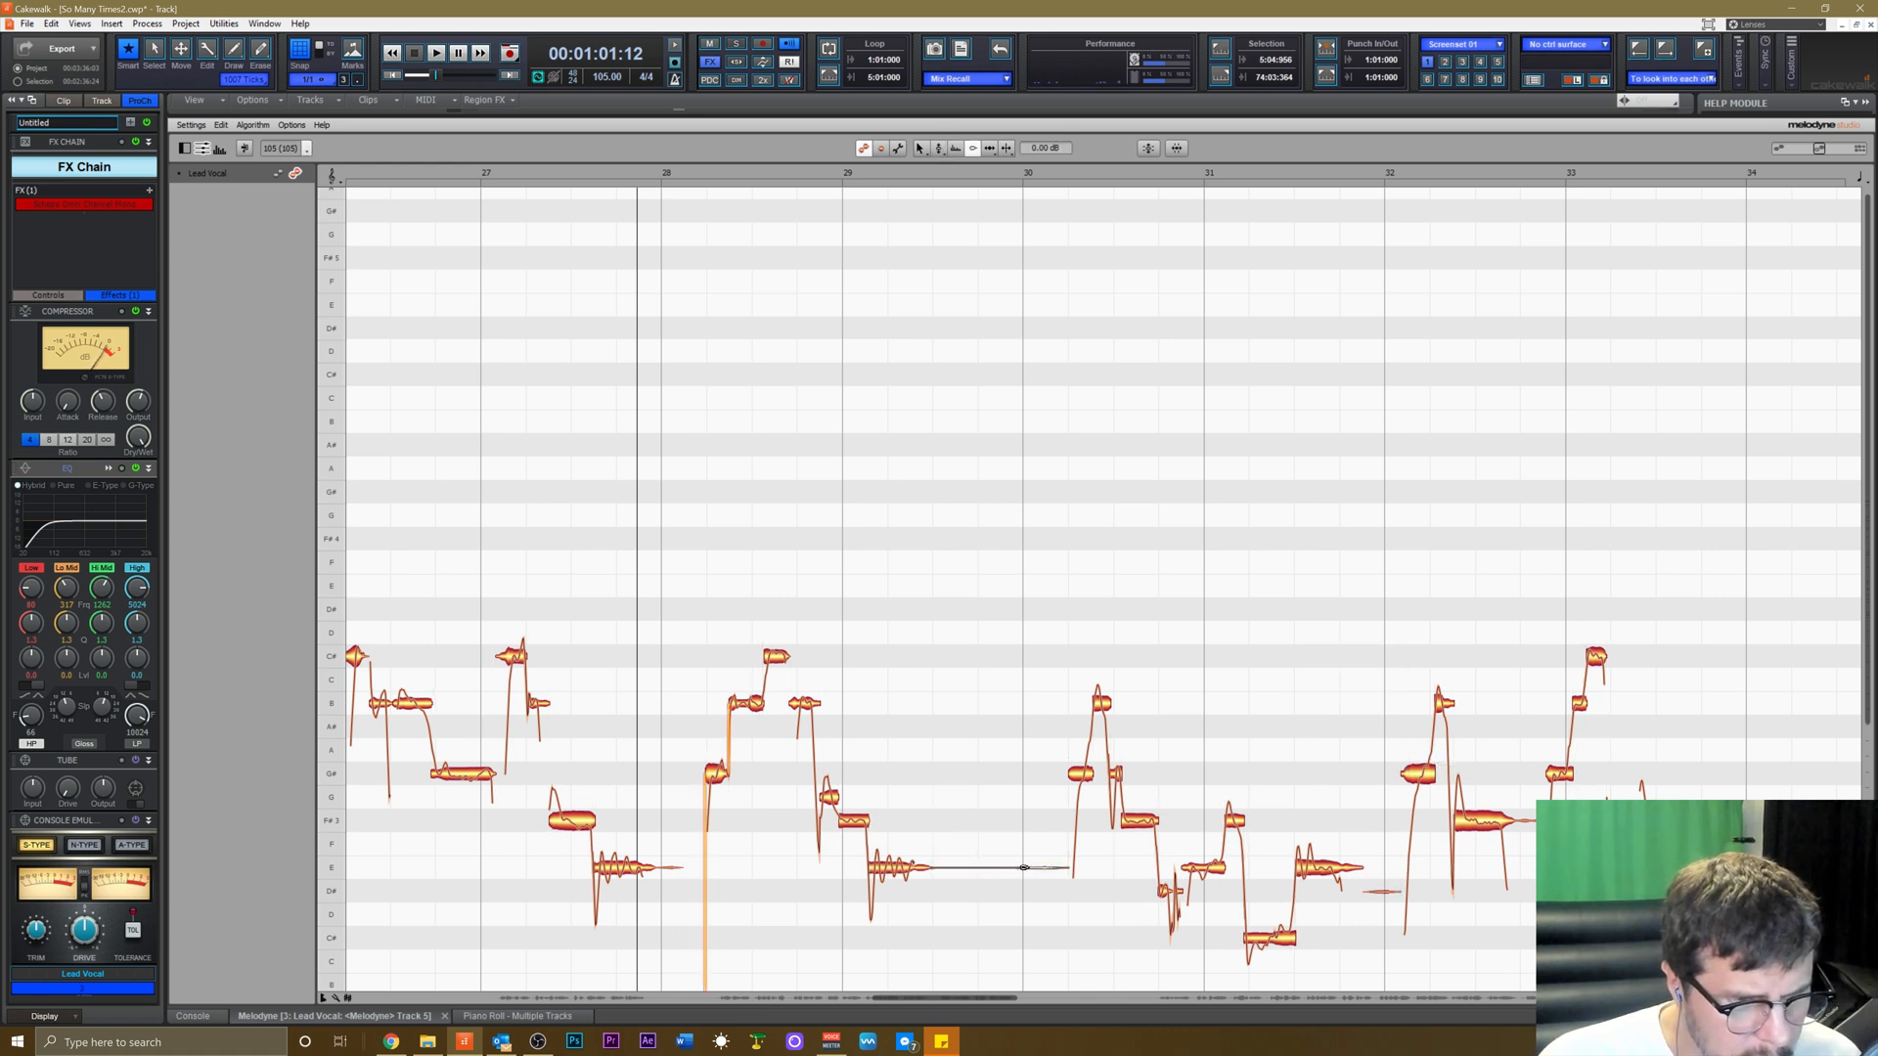
pyautogui.moveTo(1381, 892); pyautogui.dragTo(1380, 931)
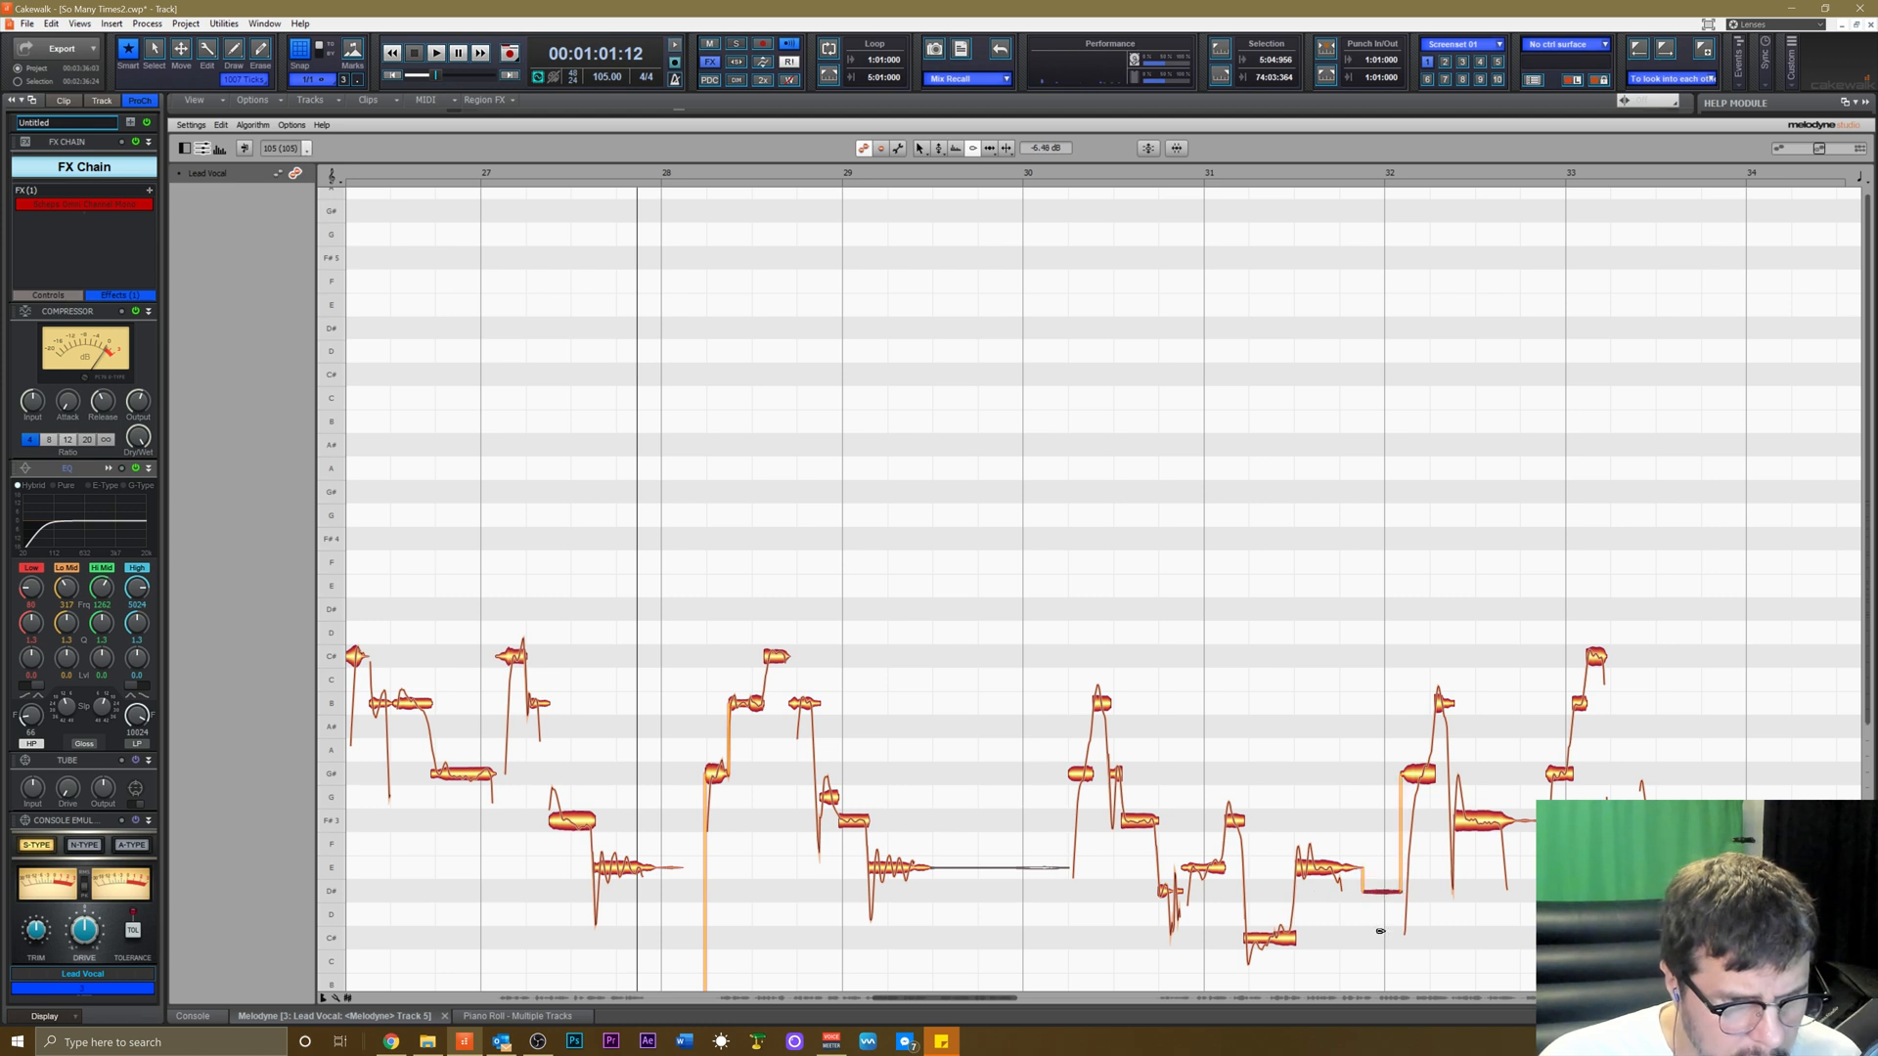
pyautogui.moveTo(1013, 867); pyautogui.dragTo(1022, 879)
pyautogui.click(894, 172)
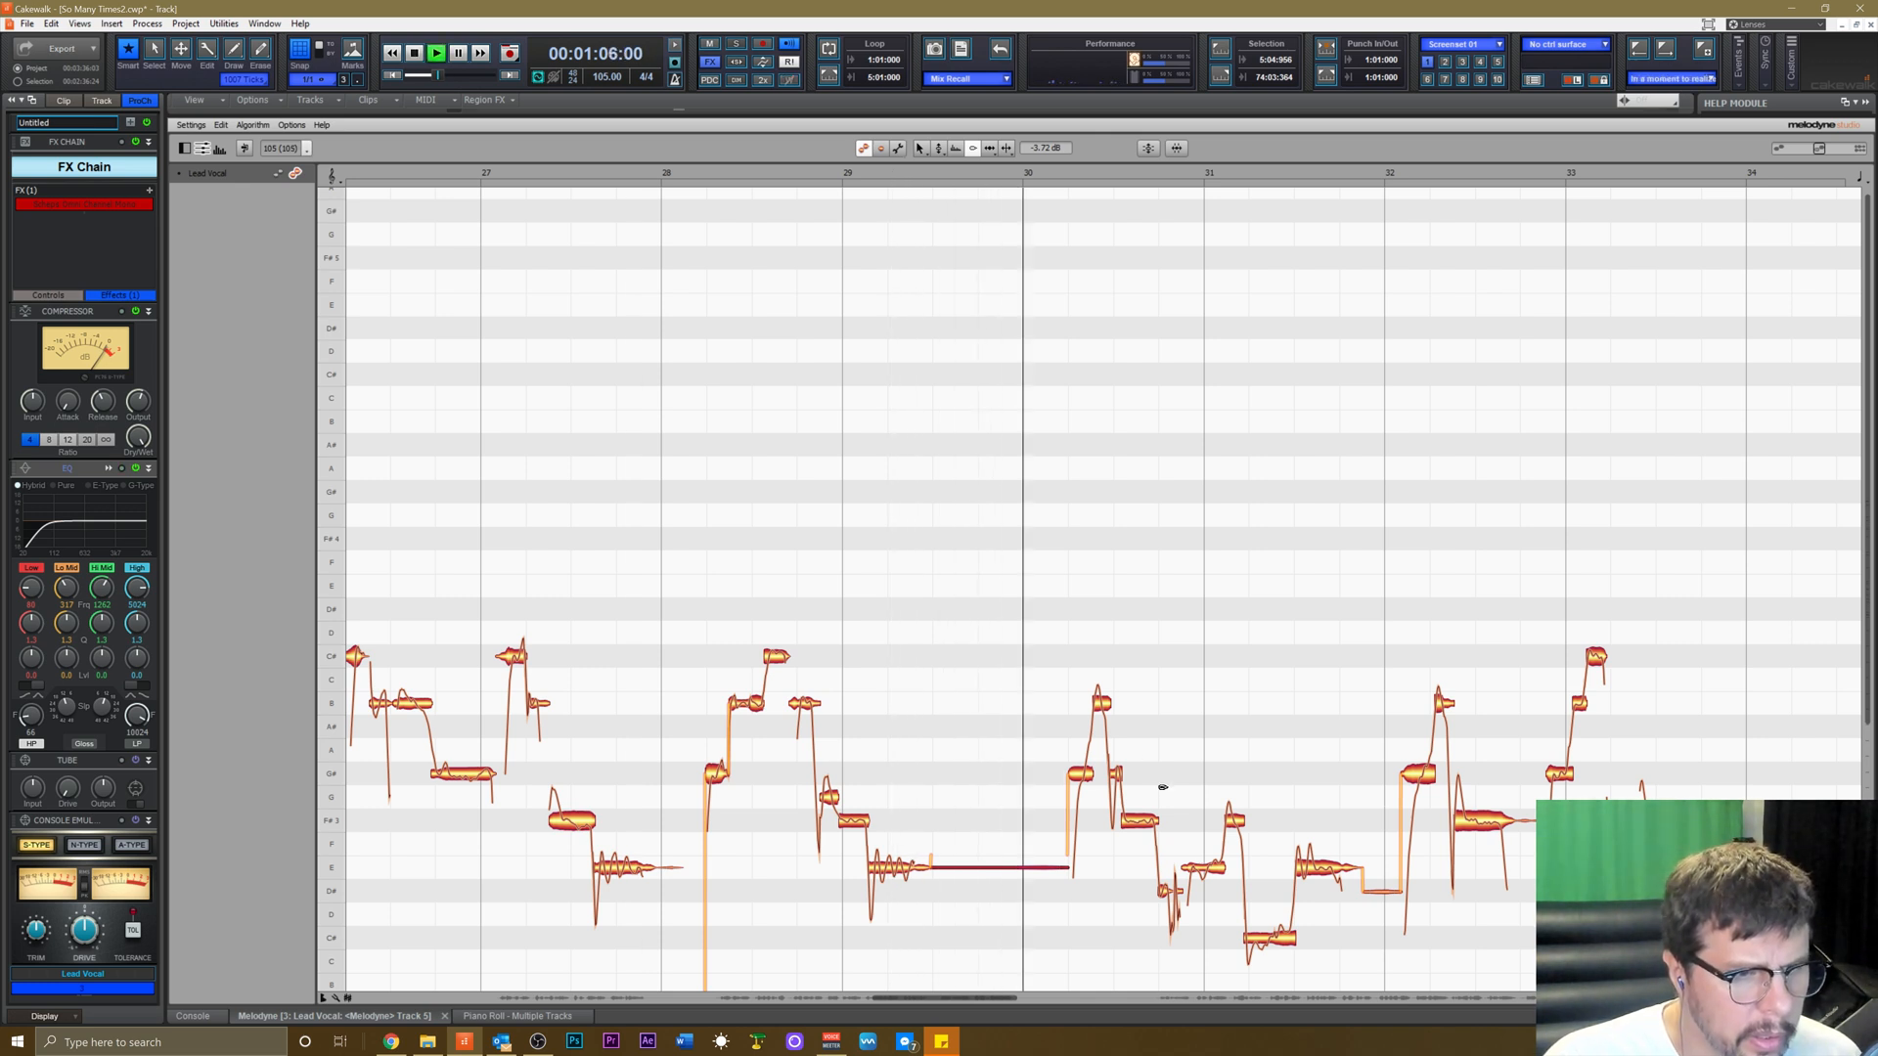
pyautogui.moveTo(1381, 891); pyautogui.dragTo(1383, 902)
pyautogui.press('space')
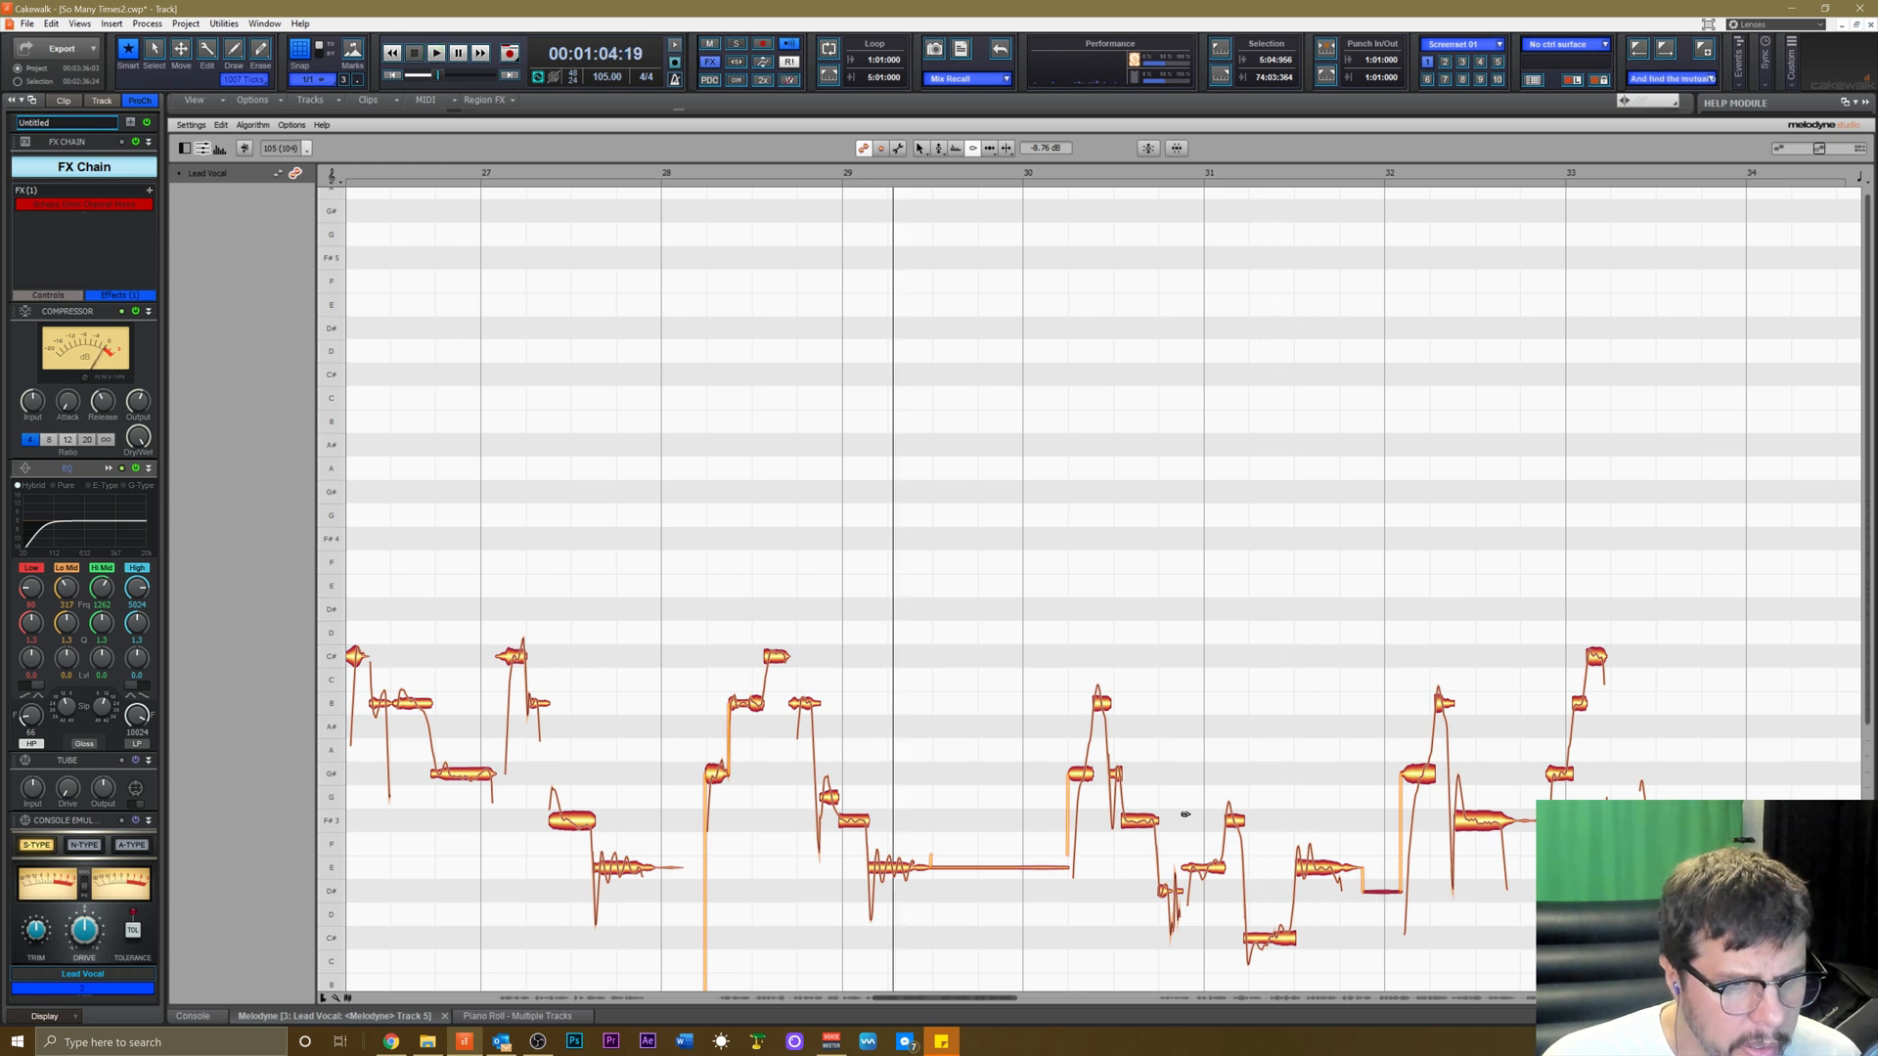
# Raise the short D# note late in measure 30 to E3 -3 ct and replay the phrase.
pyautogui.rightClick(1192, 822)
pyautogui.click(1157, 819)
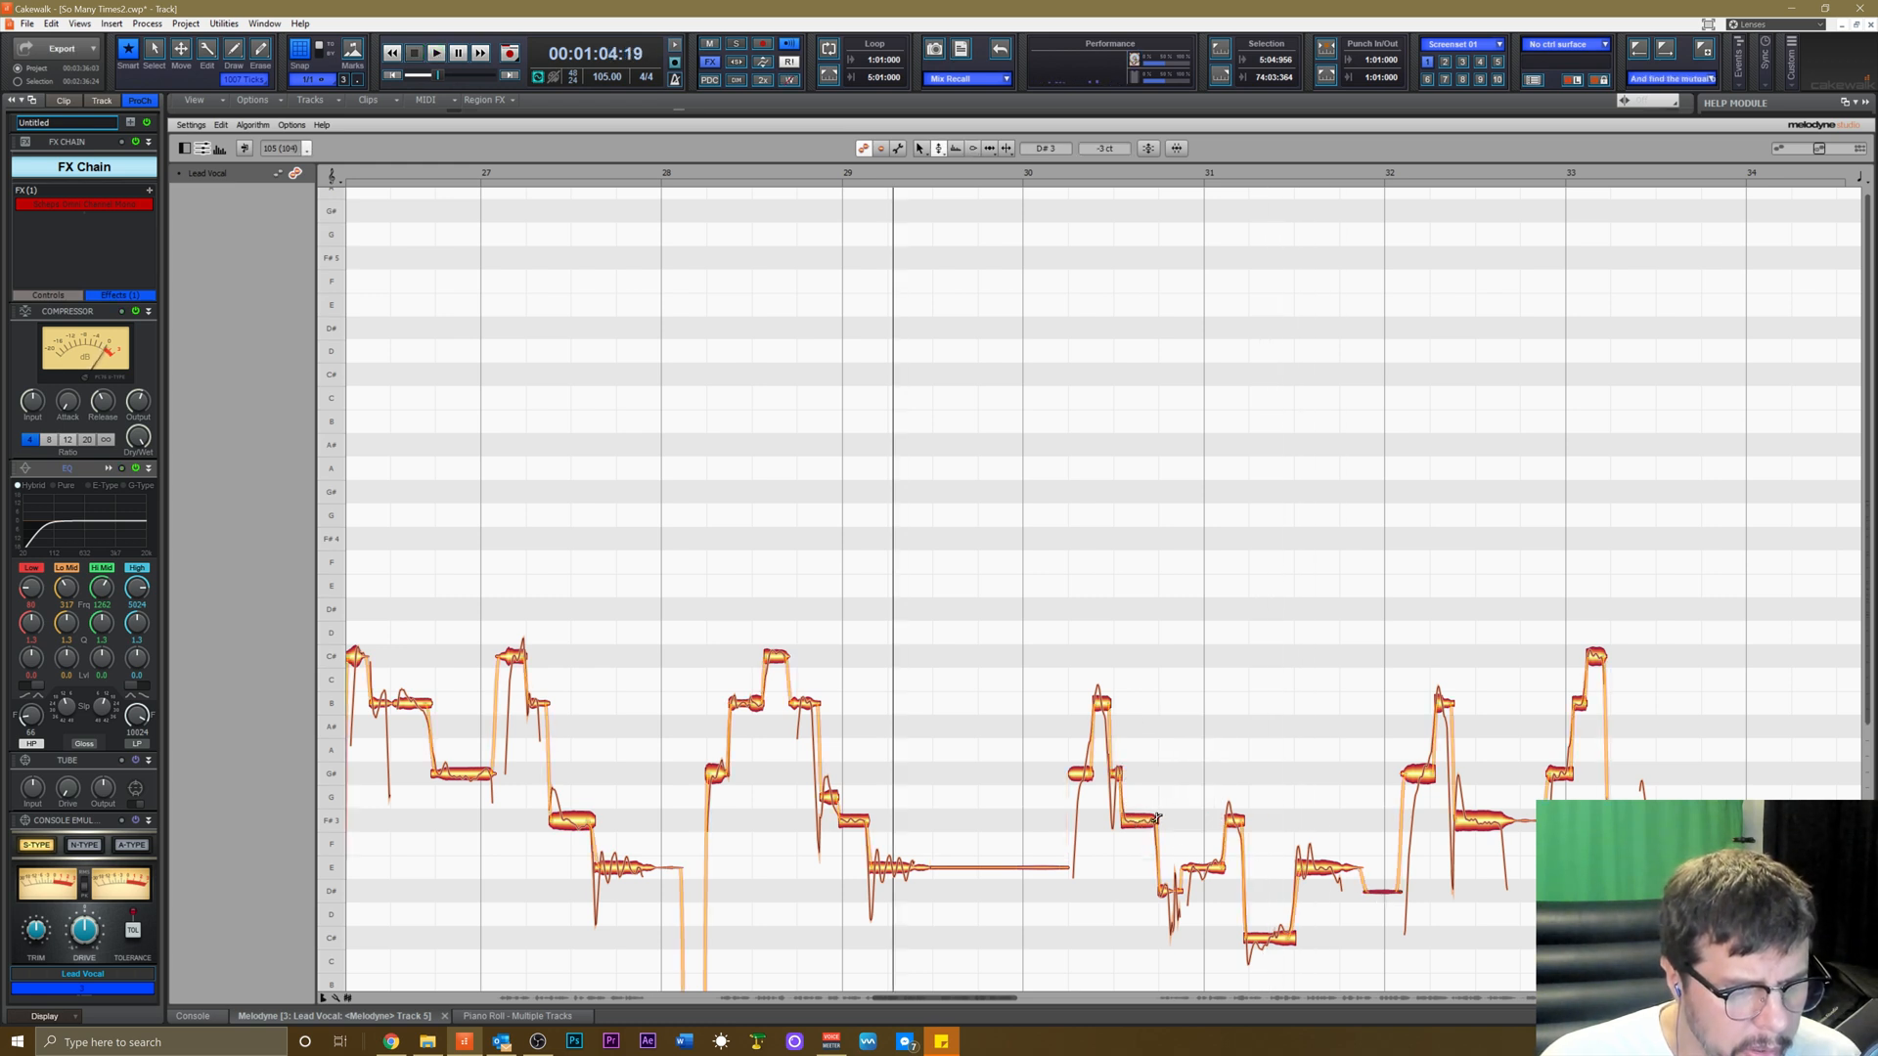
pyautogui.click(1166, 888)
pyautogui.moveTo(1168, 888); pyautogui.dragTo(1169, 867)
pyautogui.press('space')
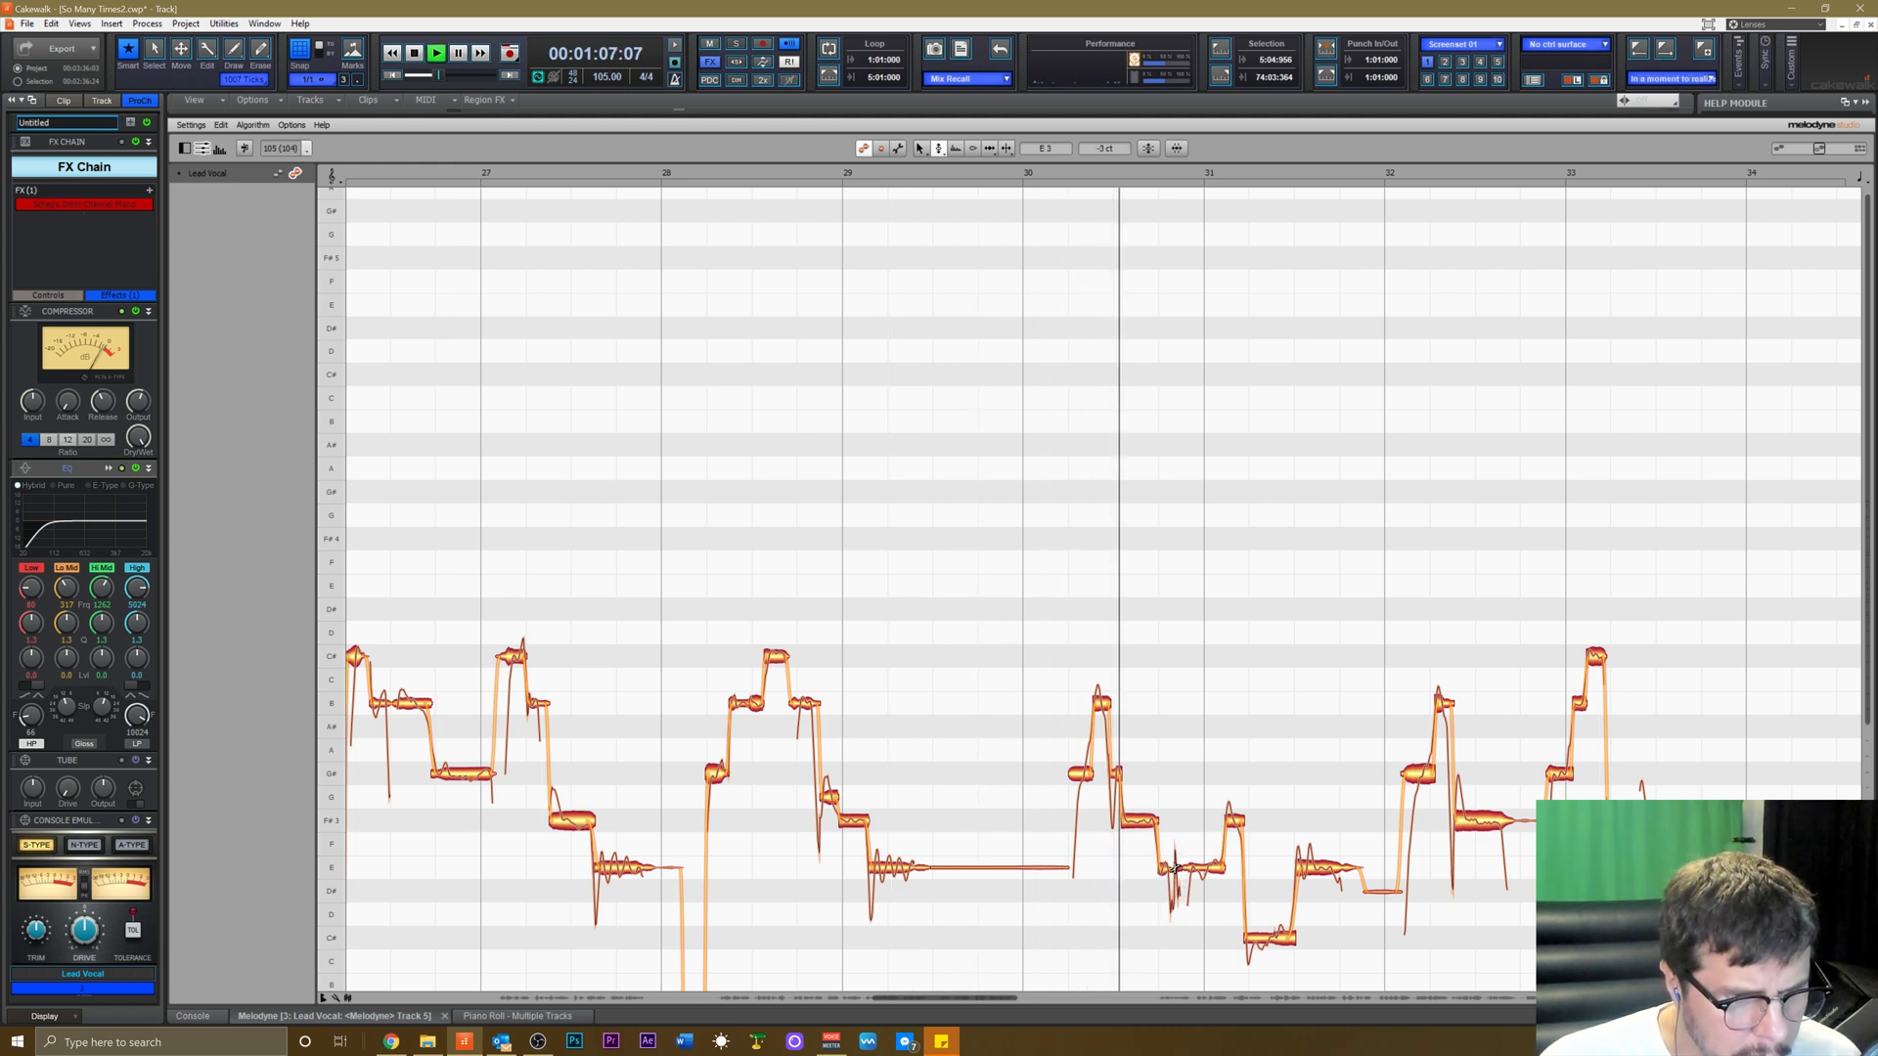
pyautogui.press('space')
# Lower the formants of the short E note late in measure 30 by 34 ct and replay the phrase.
pyautogui.rightClick(1179, 869)
pyautogui.click(1176, 871)
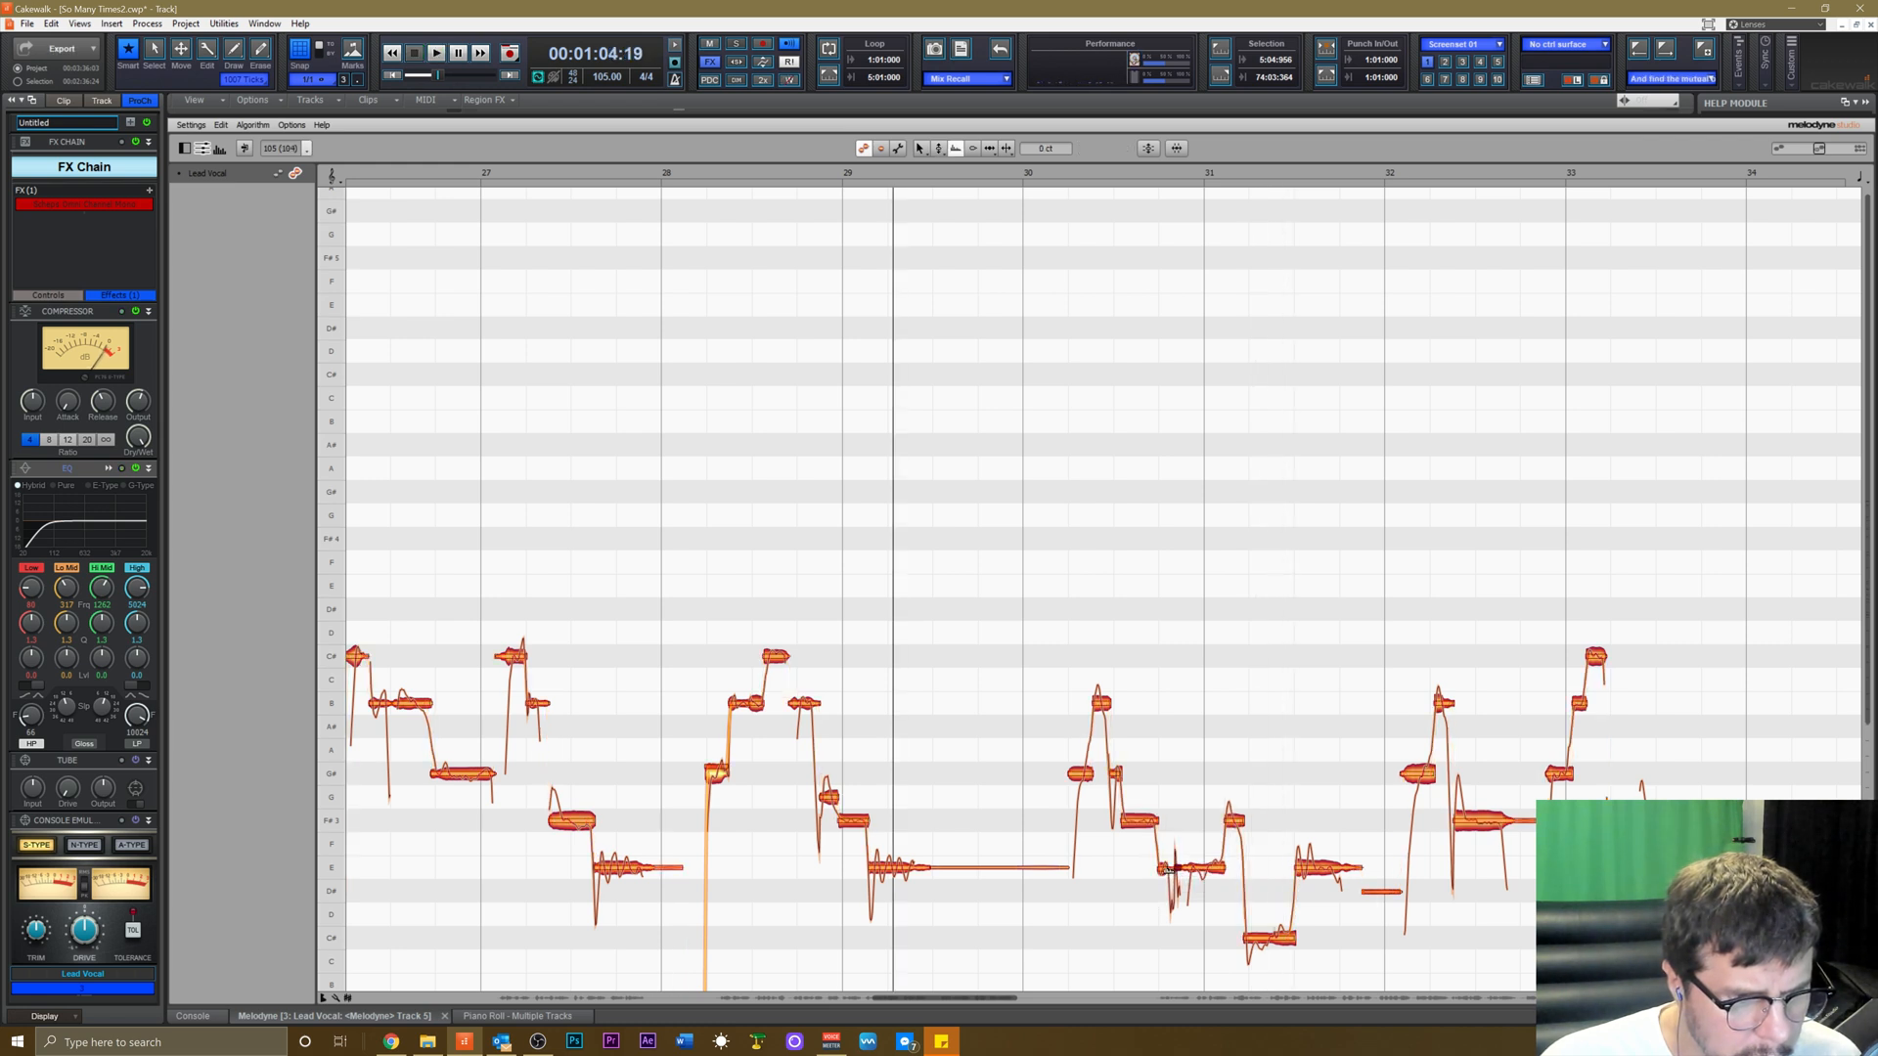
pyautogui.click(1166, 869)
pyautogui.press('space')
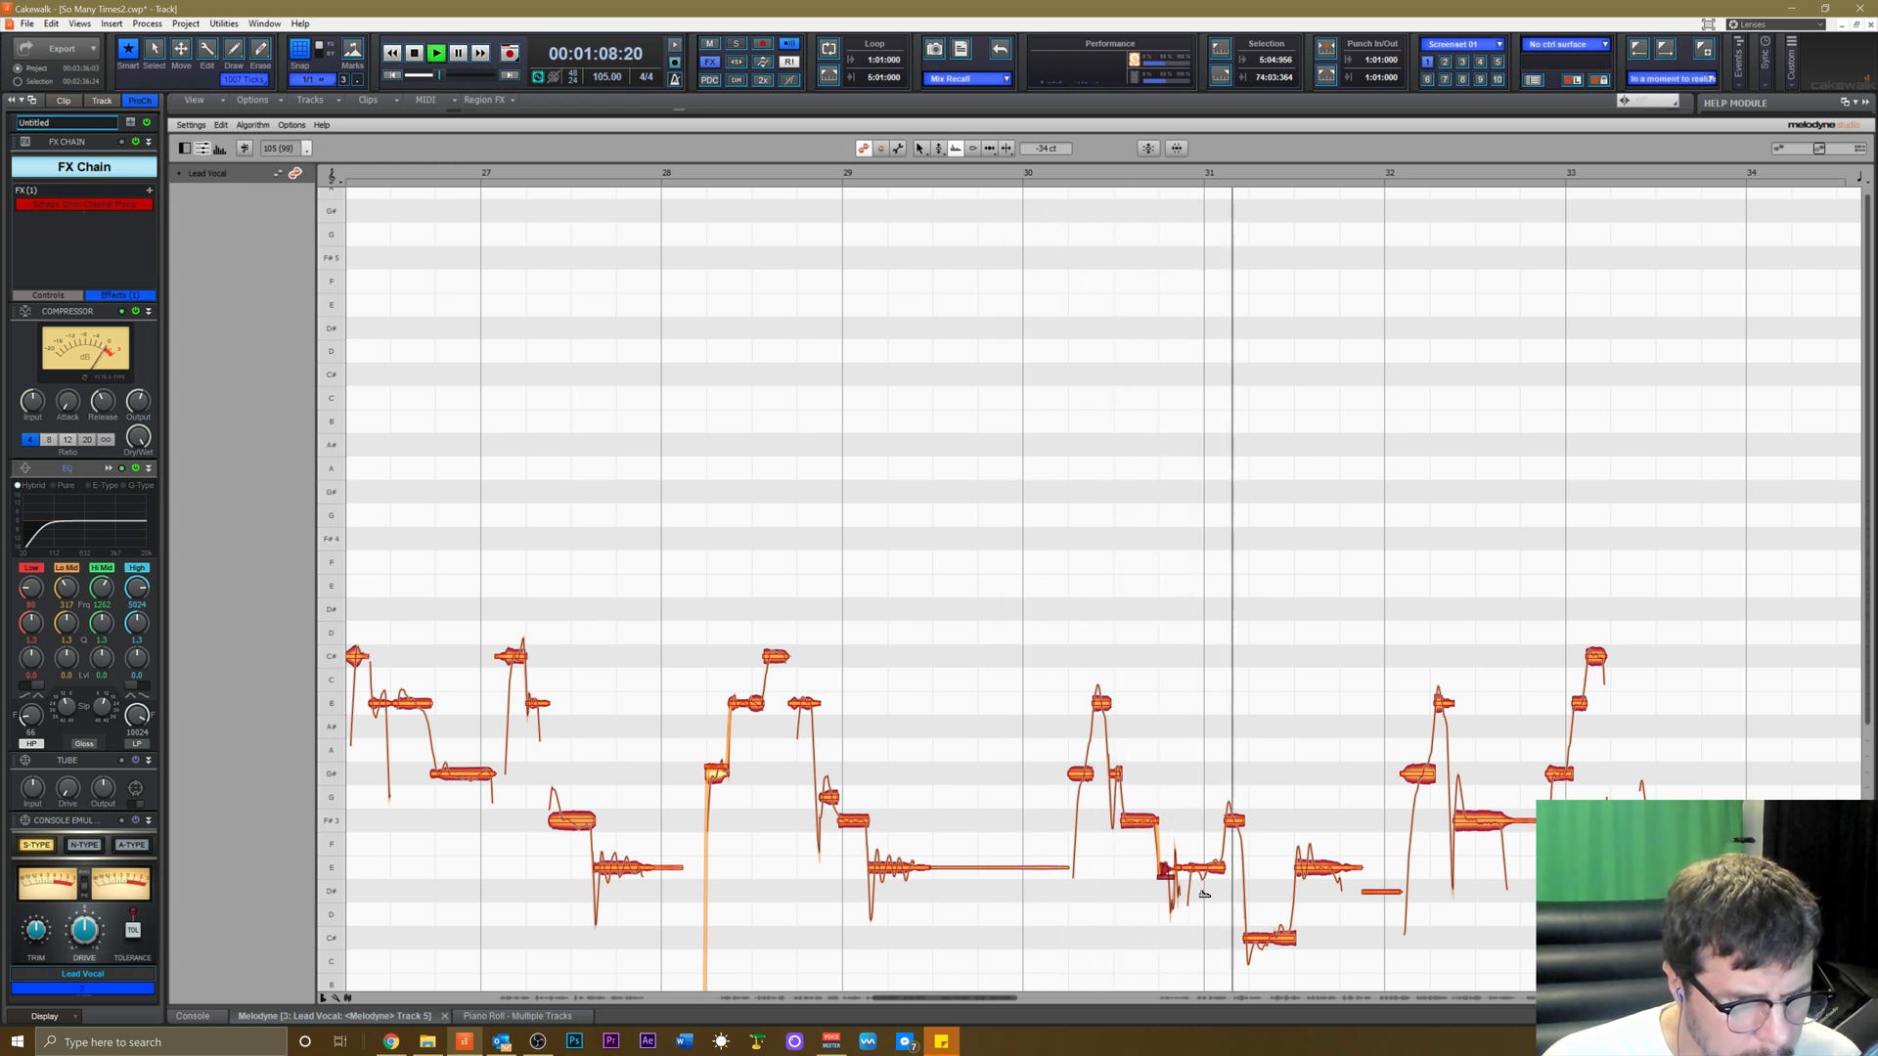
pyautogui.press('space')
# Set the pitch drift of the longer E note leading into measure 31 to -30 % and replay the phrase.
pyautogui.rightClick(1203, 872)
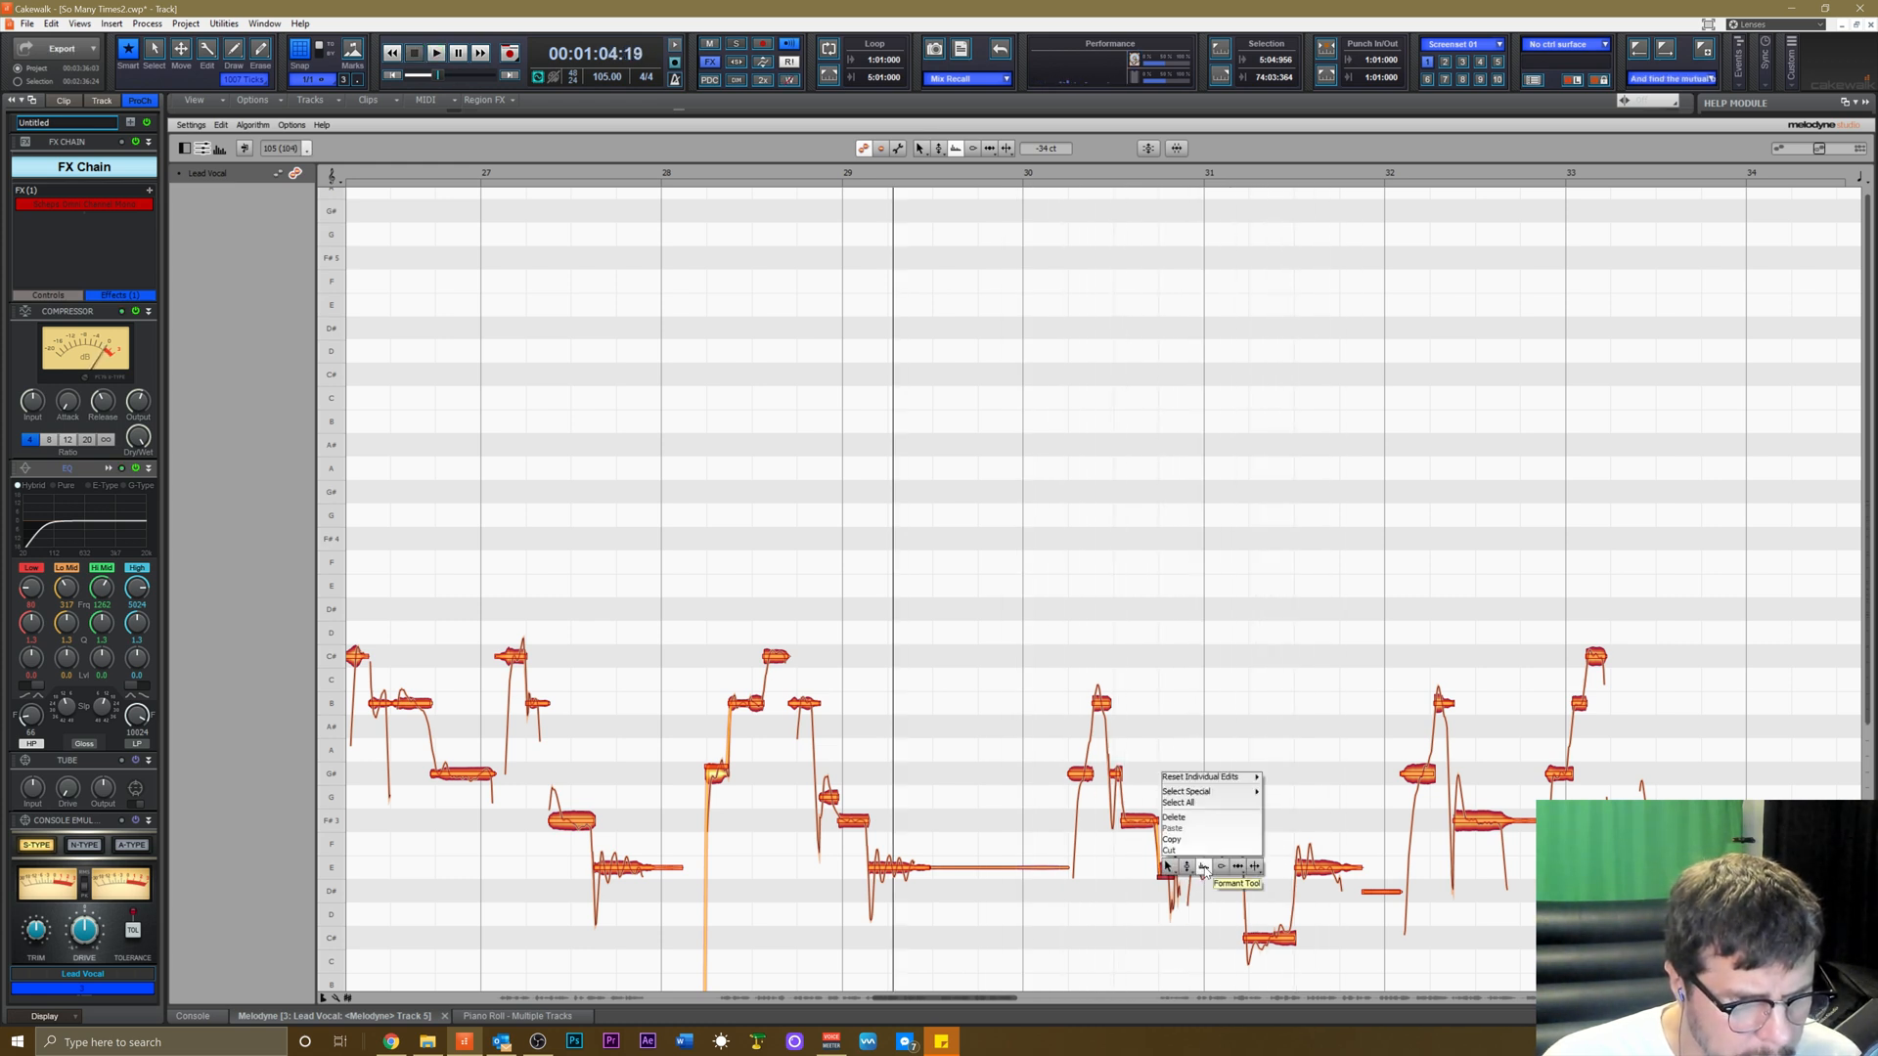
pyautogui.click(1203, 866)
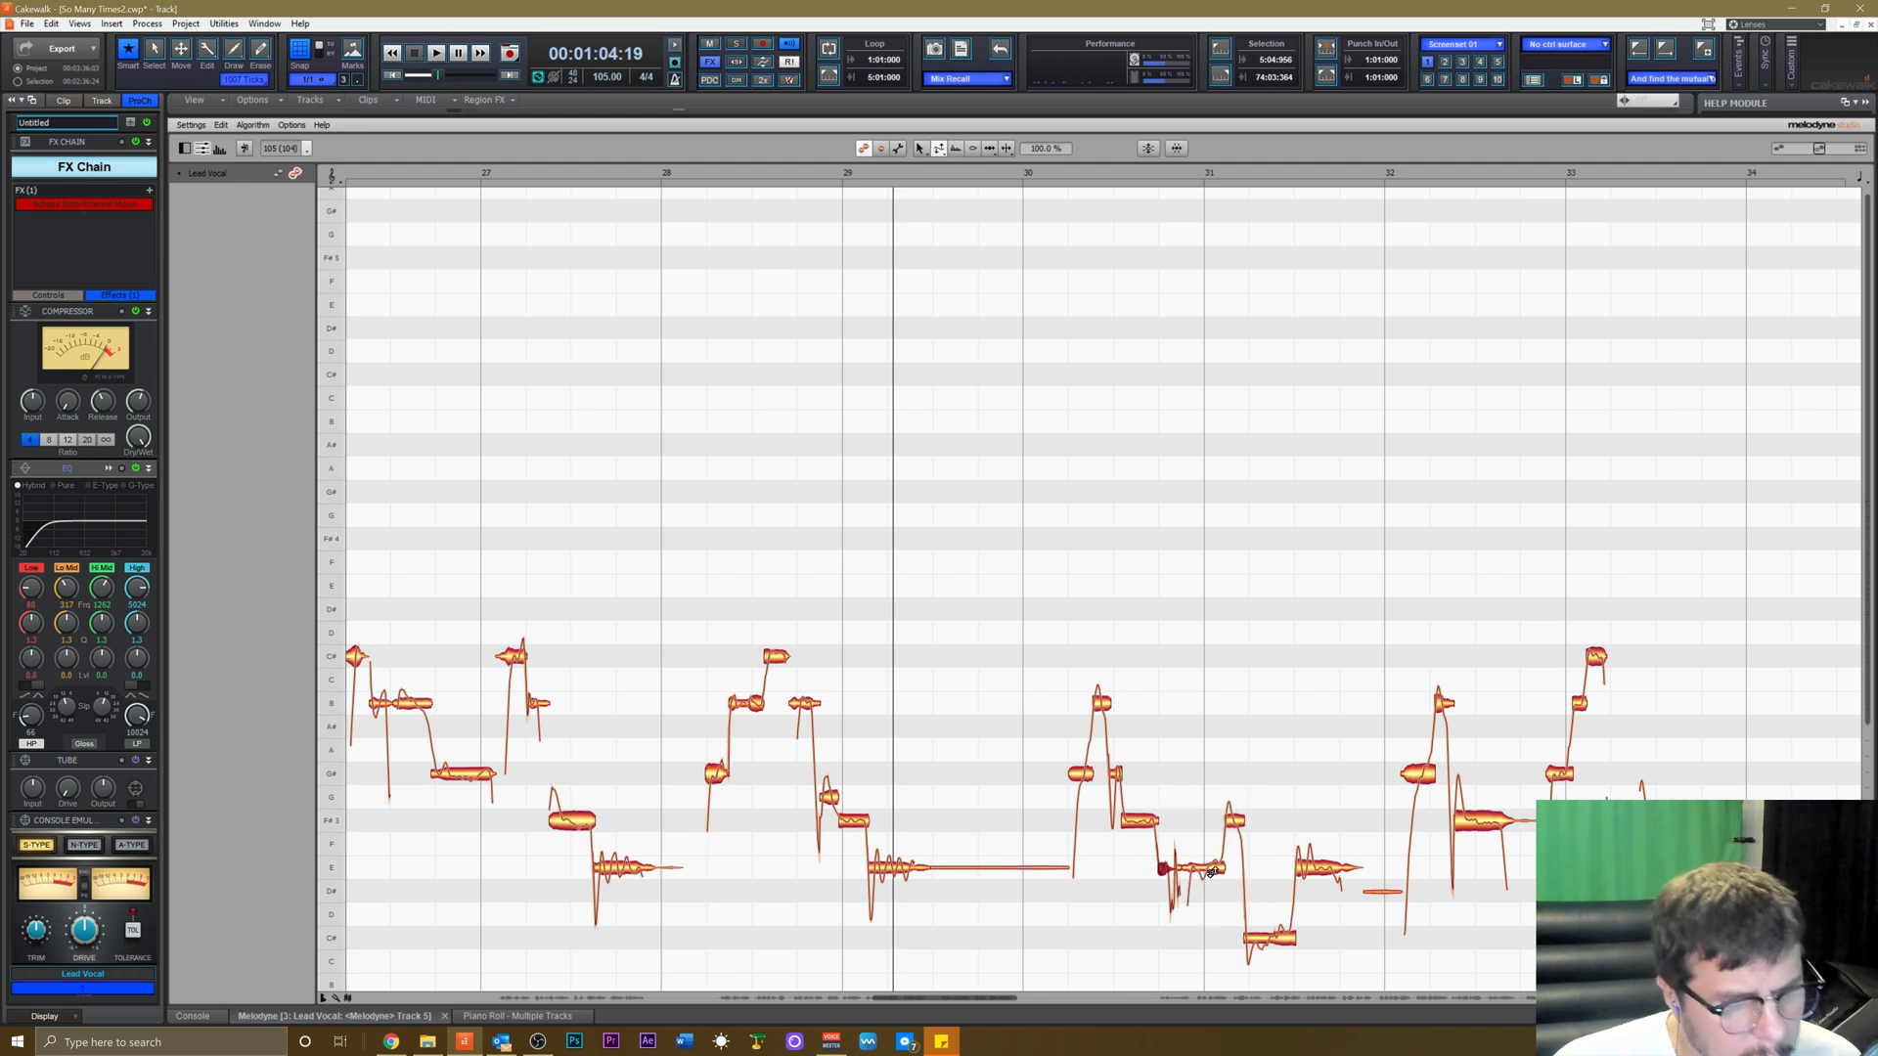
pyautogui.moveTo(1210, 870); pyautogui.dragTo(1207, 968)
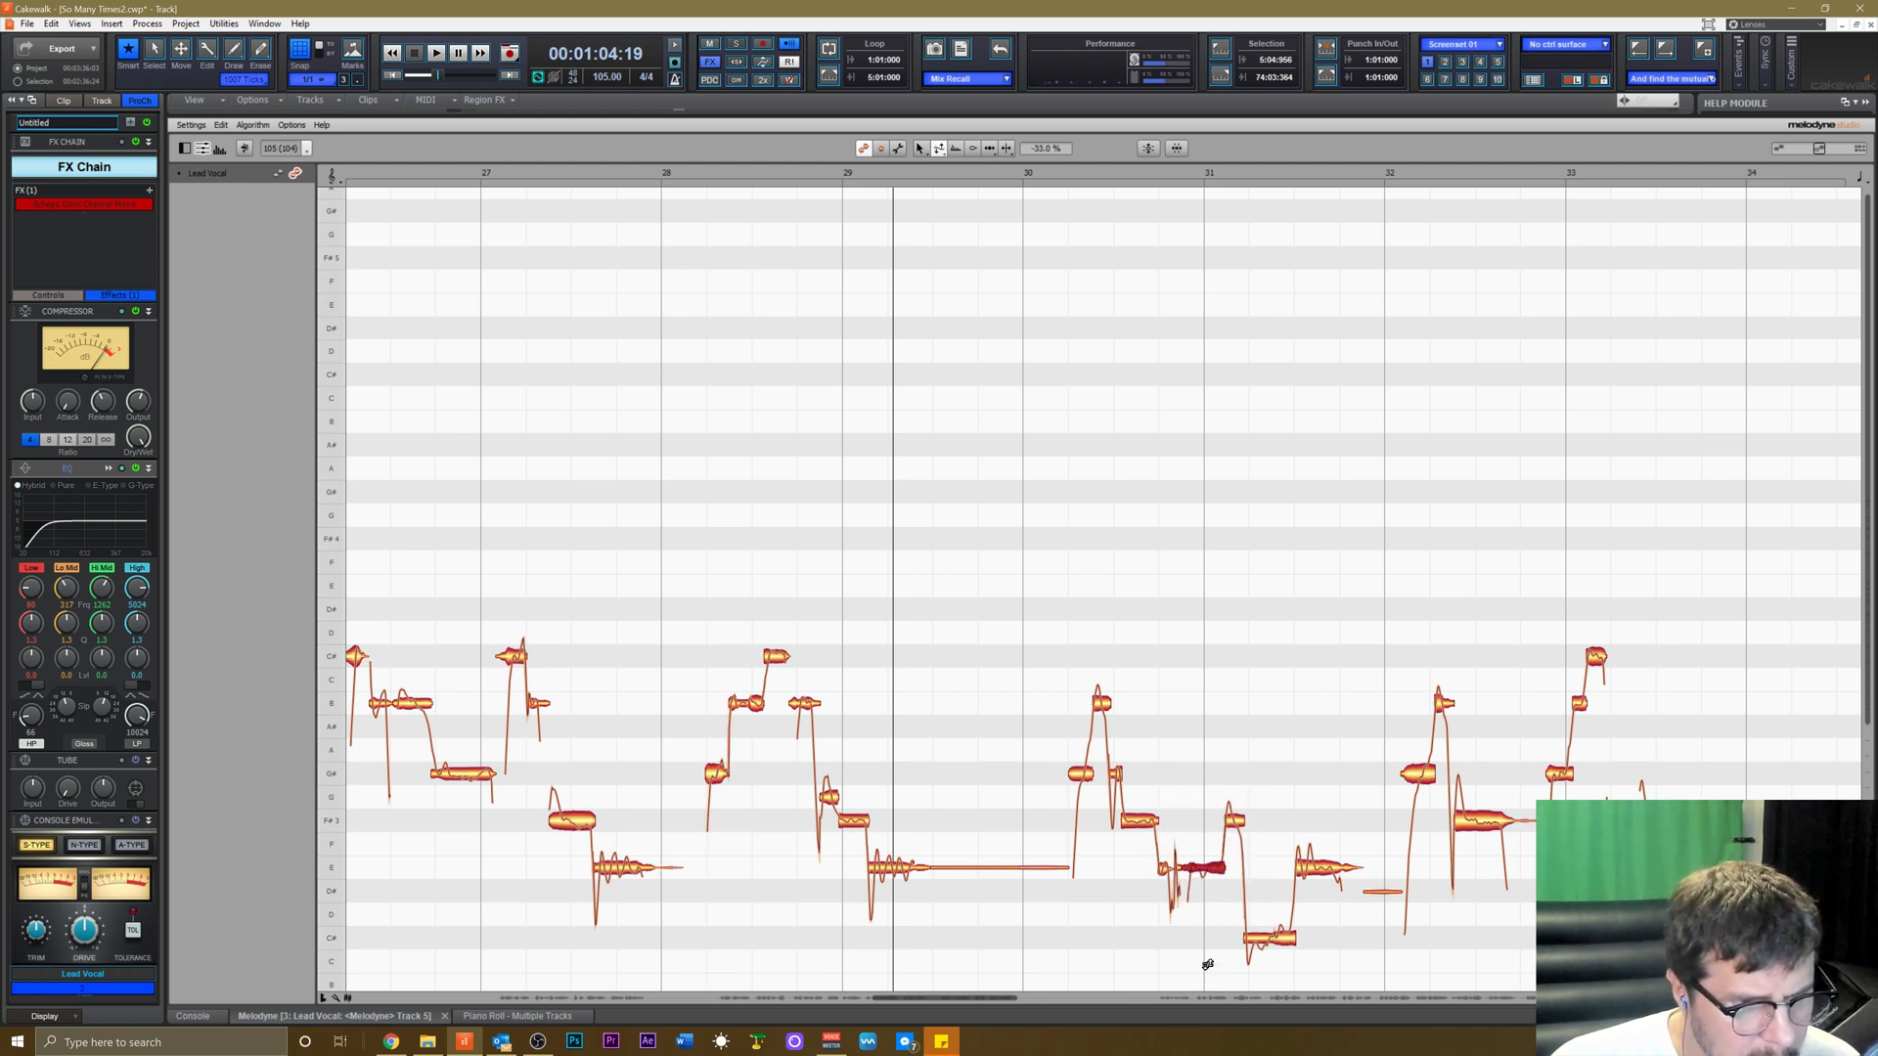
pyautogui.press('space')
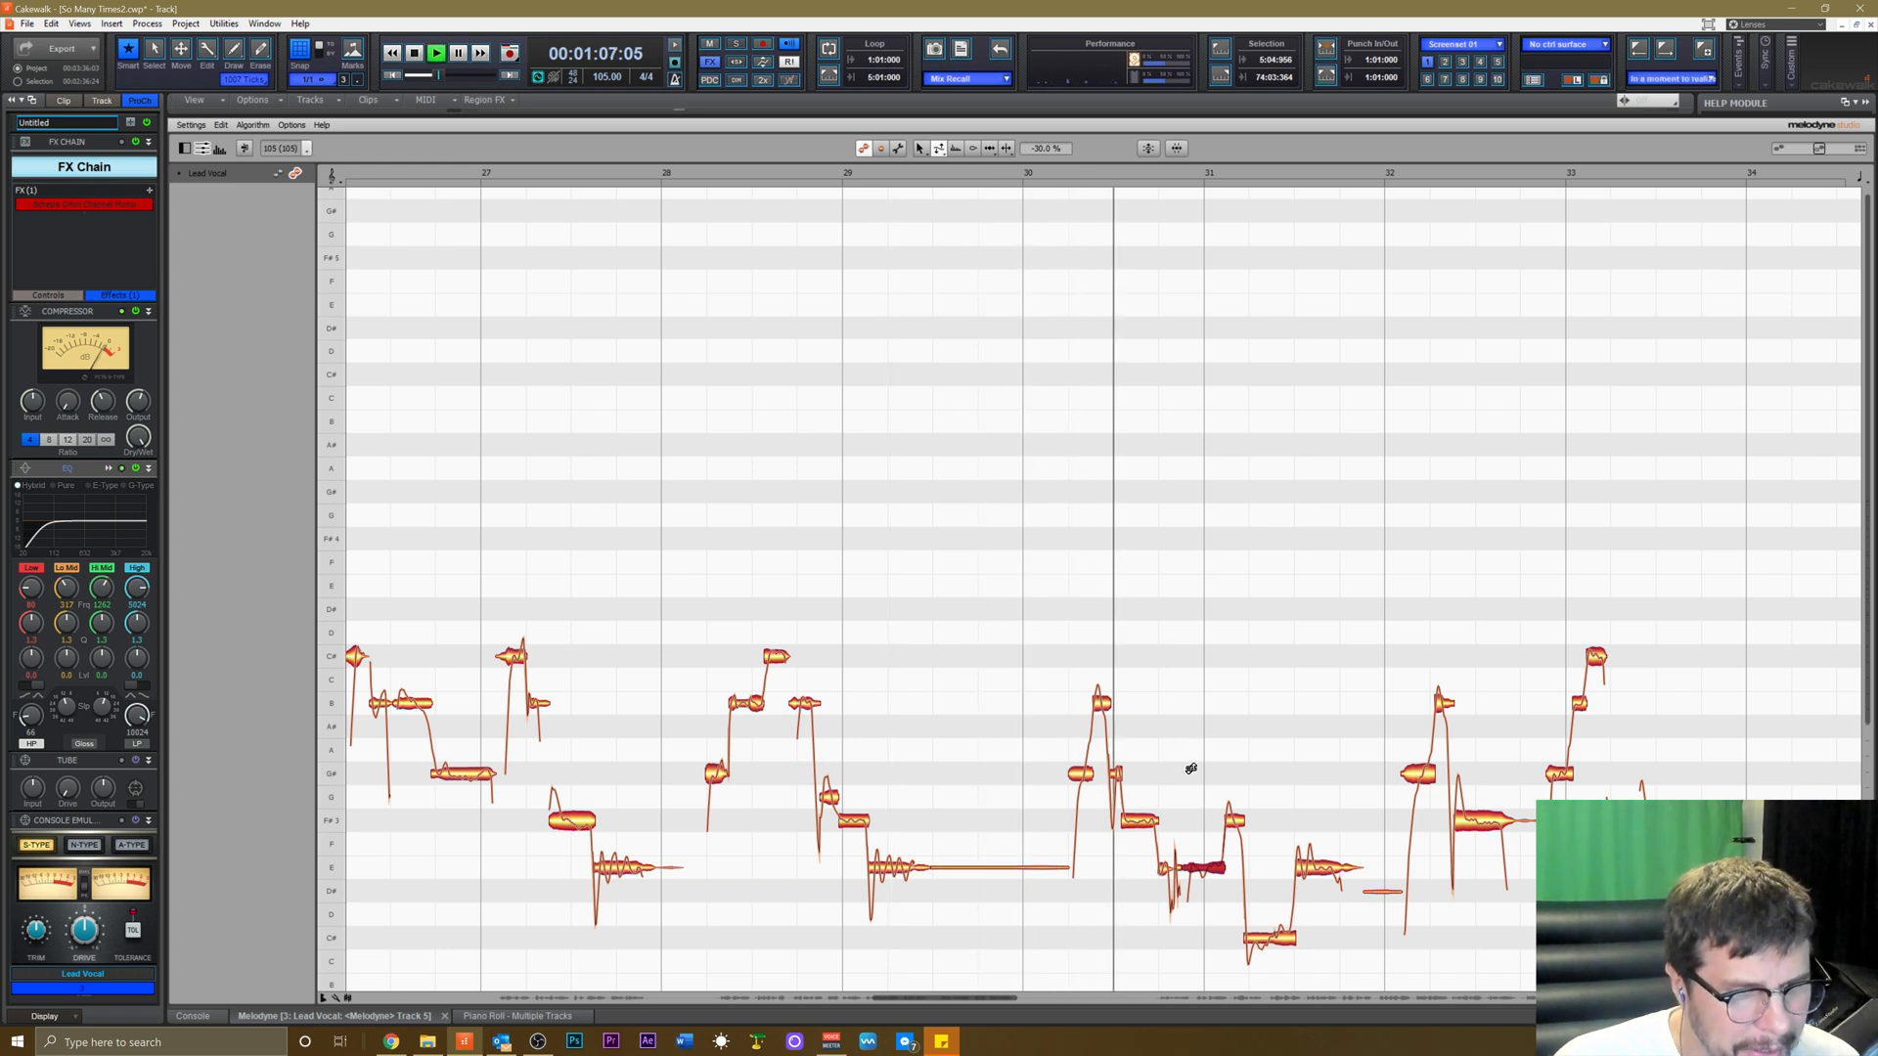
pyautogui.press('space')
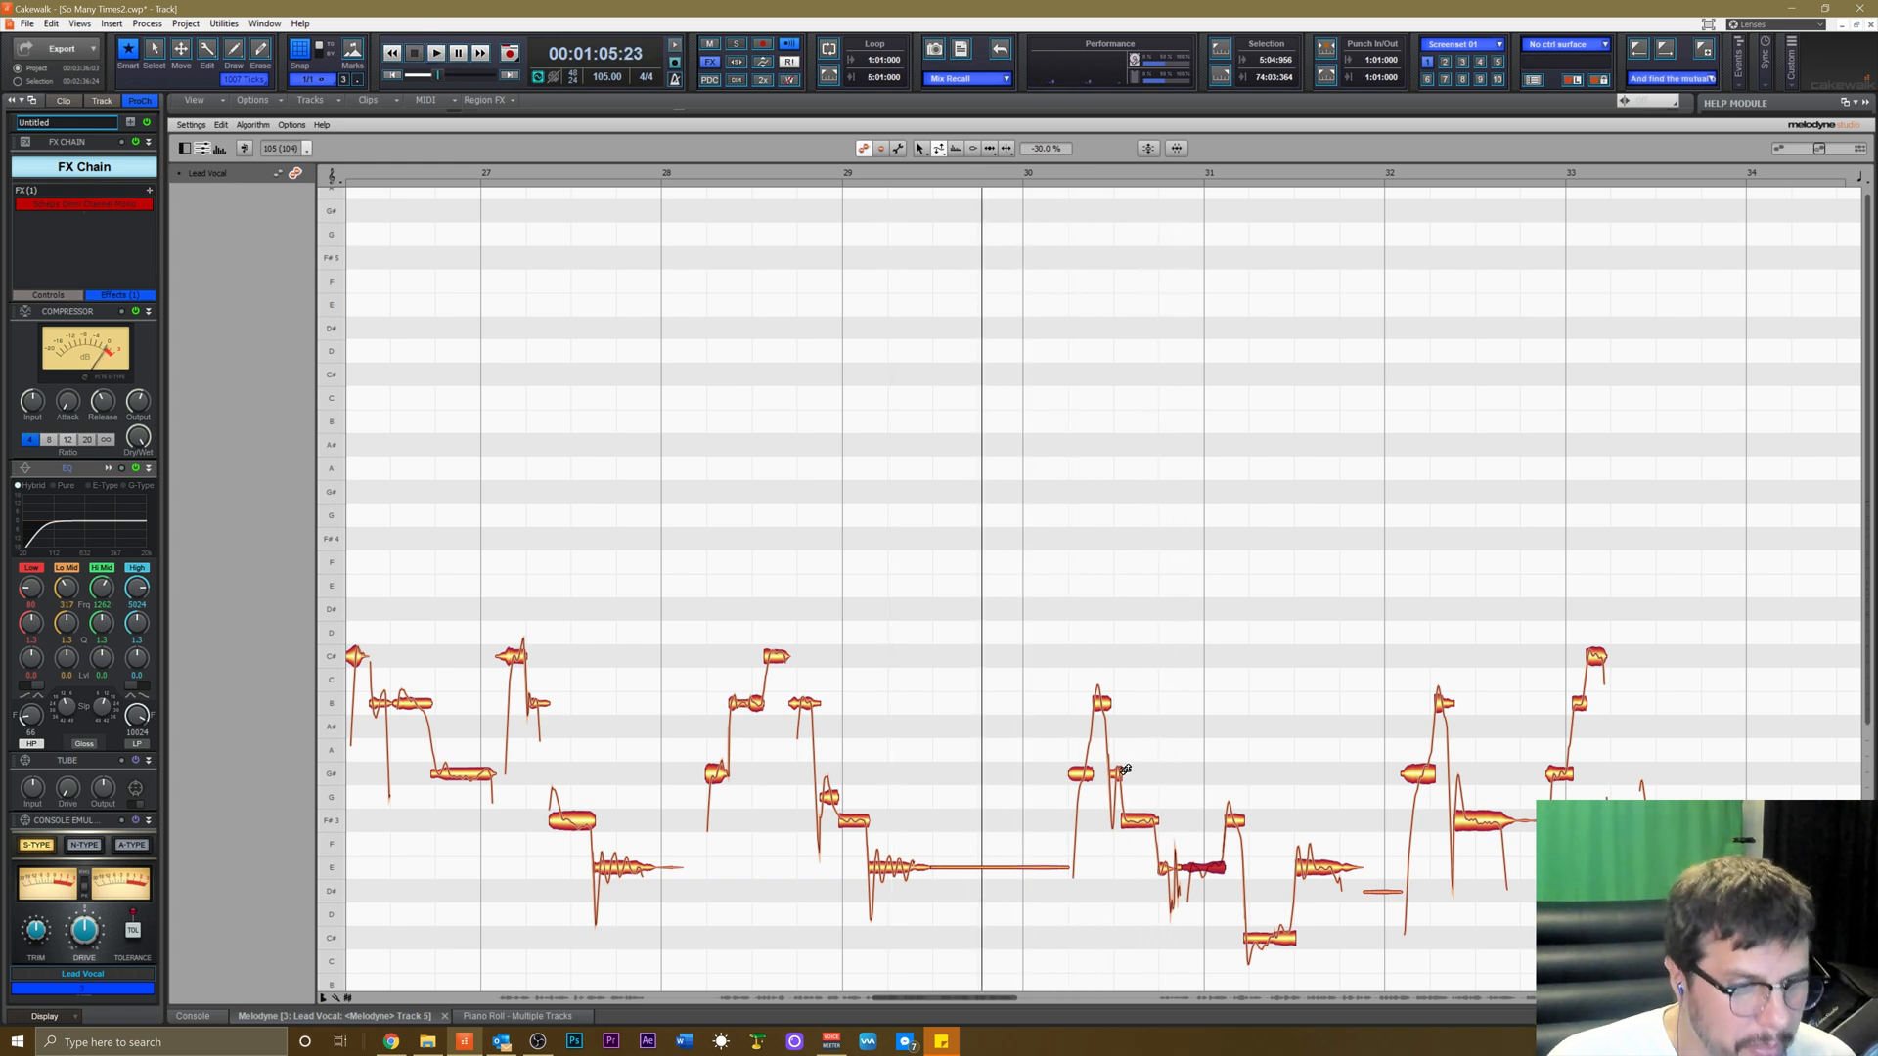
# Shift the G# note early in measure 30 slightly earlier in time with the Time tool.
pyautogui.rightClick(1033, 726)
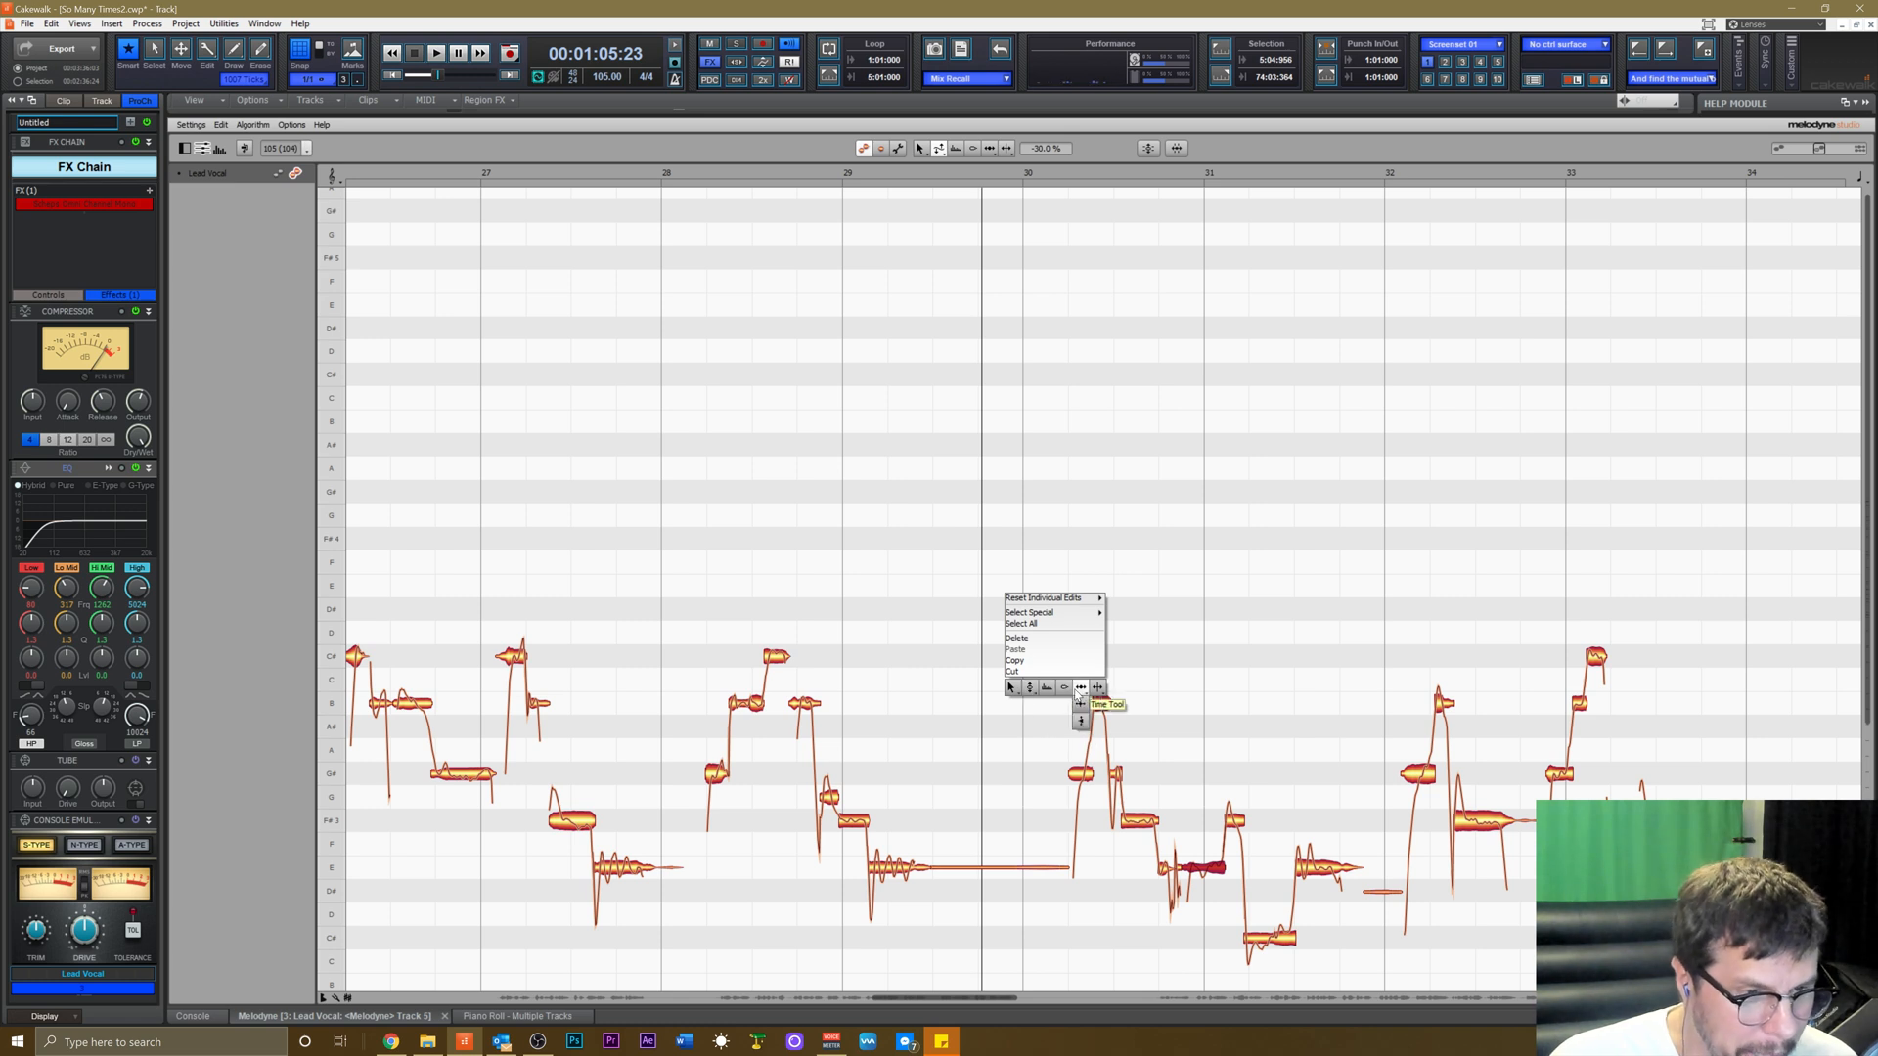
pyautogui.click(1076, 704)
pyautogui.click(1077, 771)
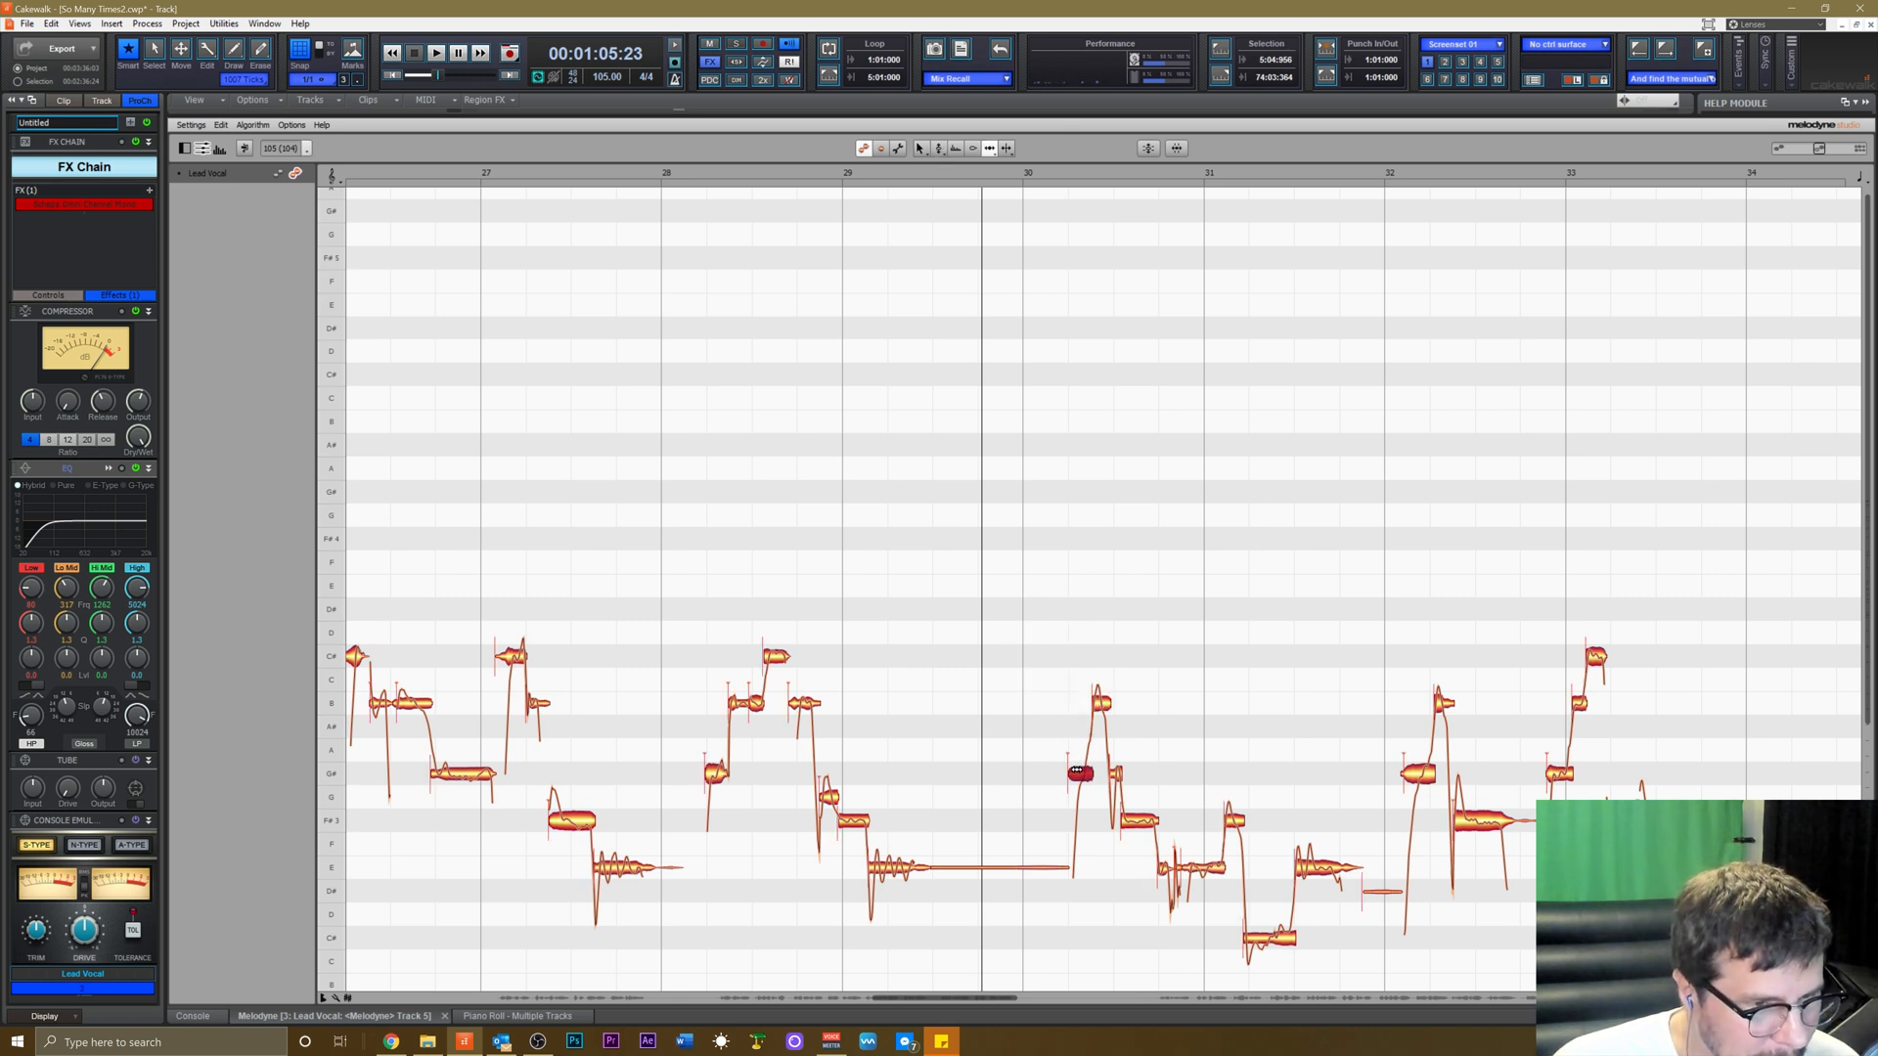
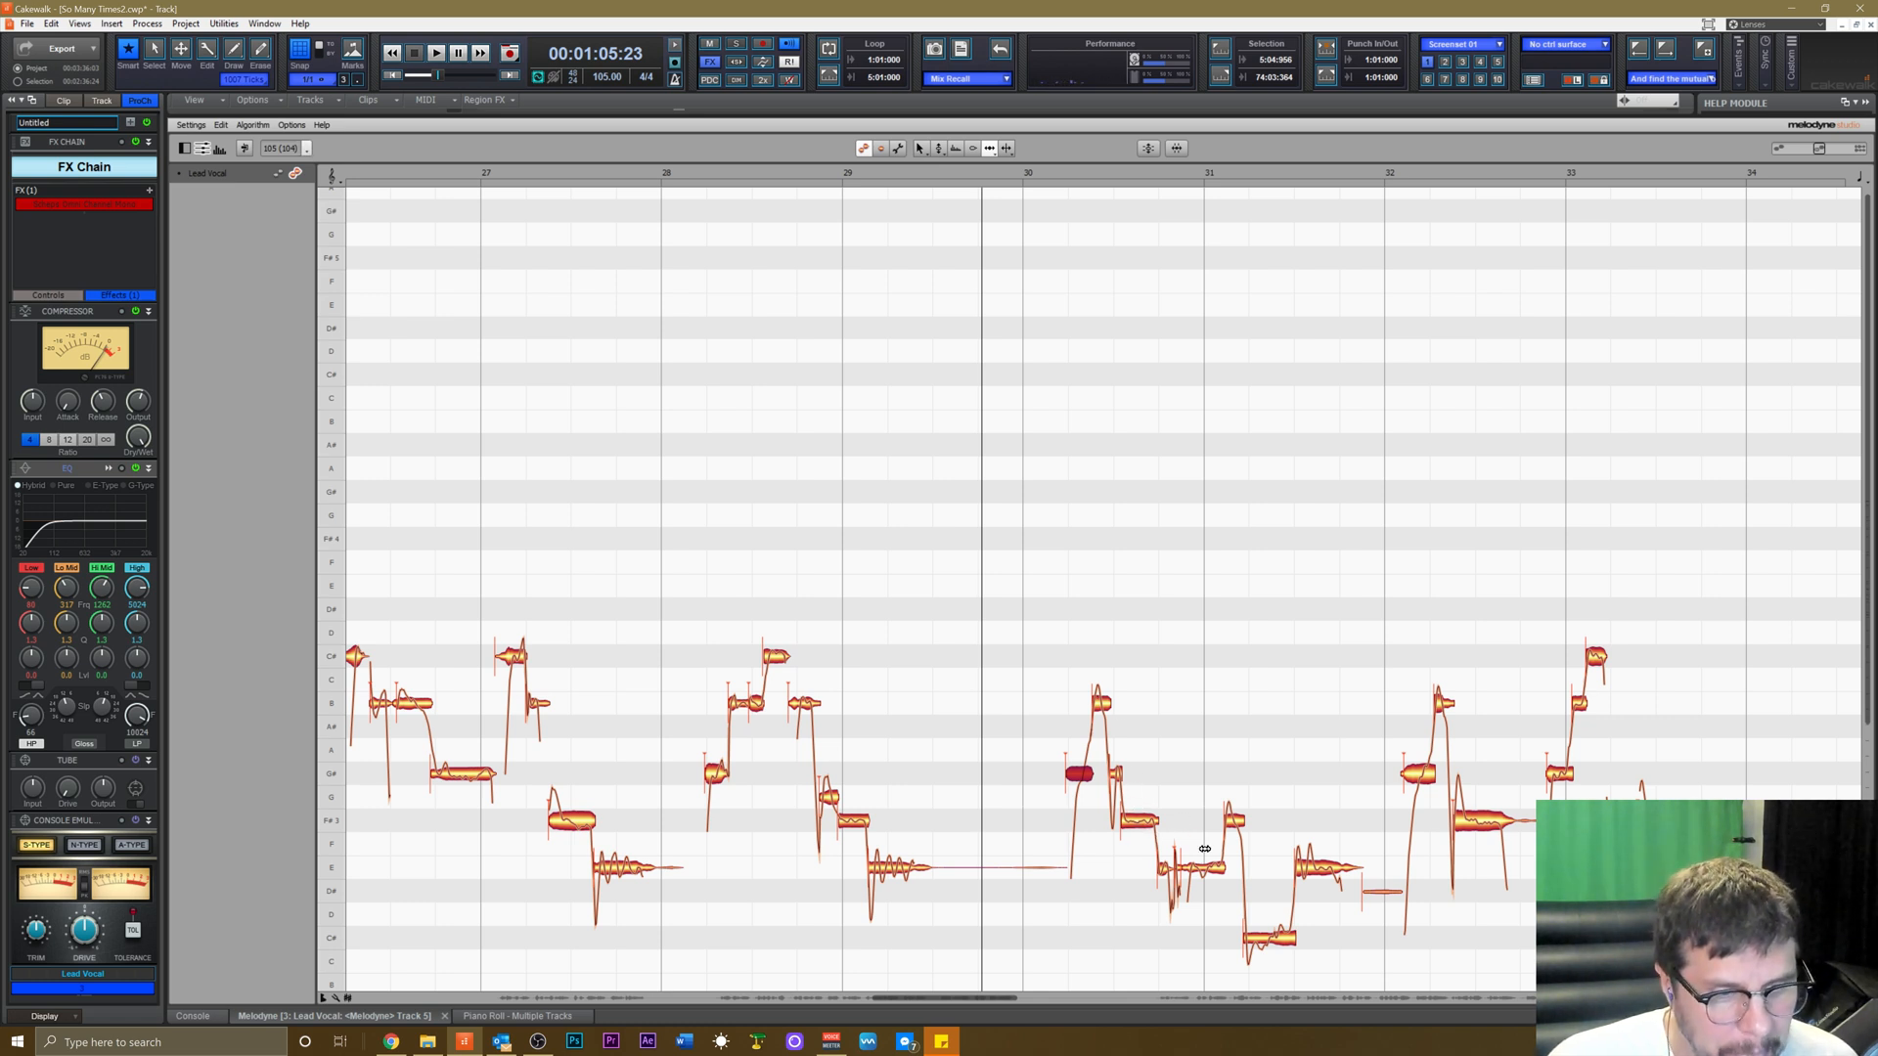
# Set the pitch drift of the E note in the middle of measure 31 to 31 % and place the playhead in measure 29.
pyautogui.rightClick(1308, 868)
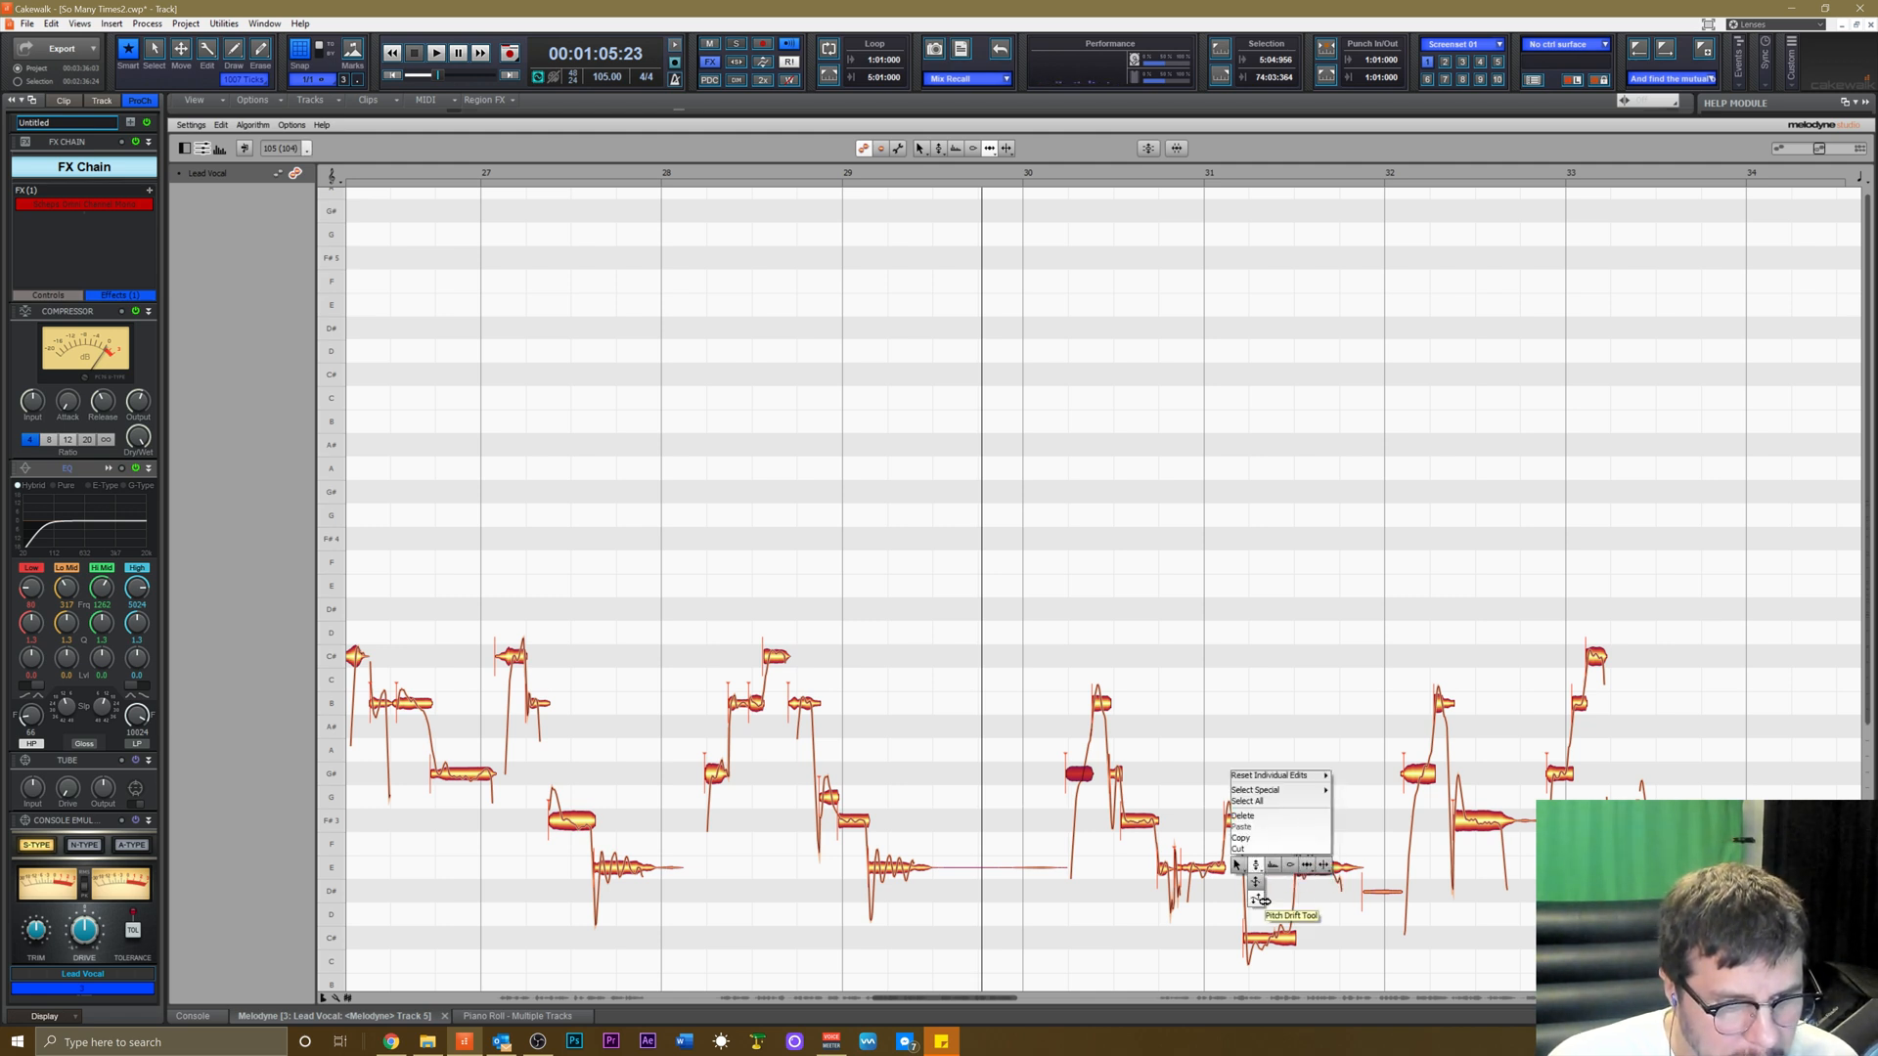
pyautogui.click(1272, 866)
pyautogui.moveTo(1309, 868); pyautogui.dragTo(1318, 920)
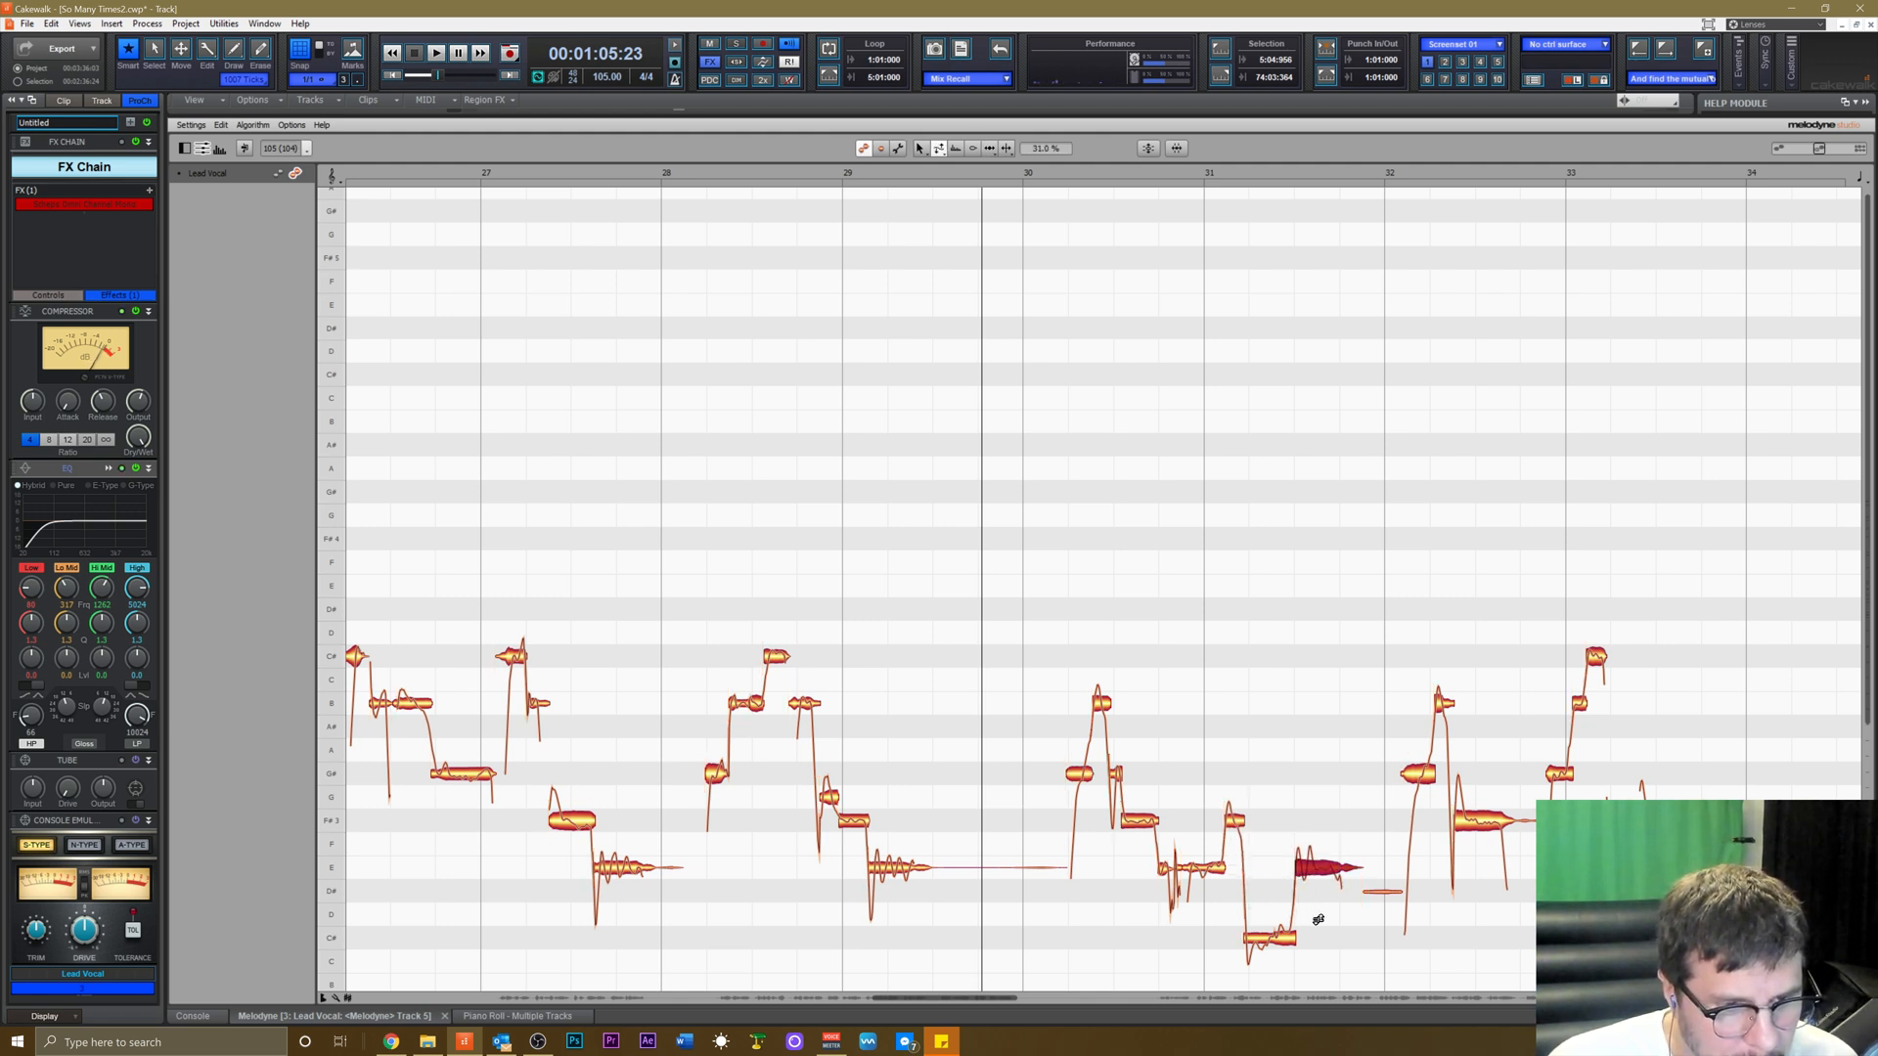
pyautogui.click(957, 171)
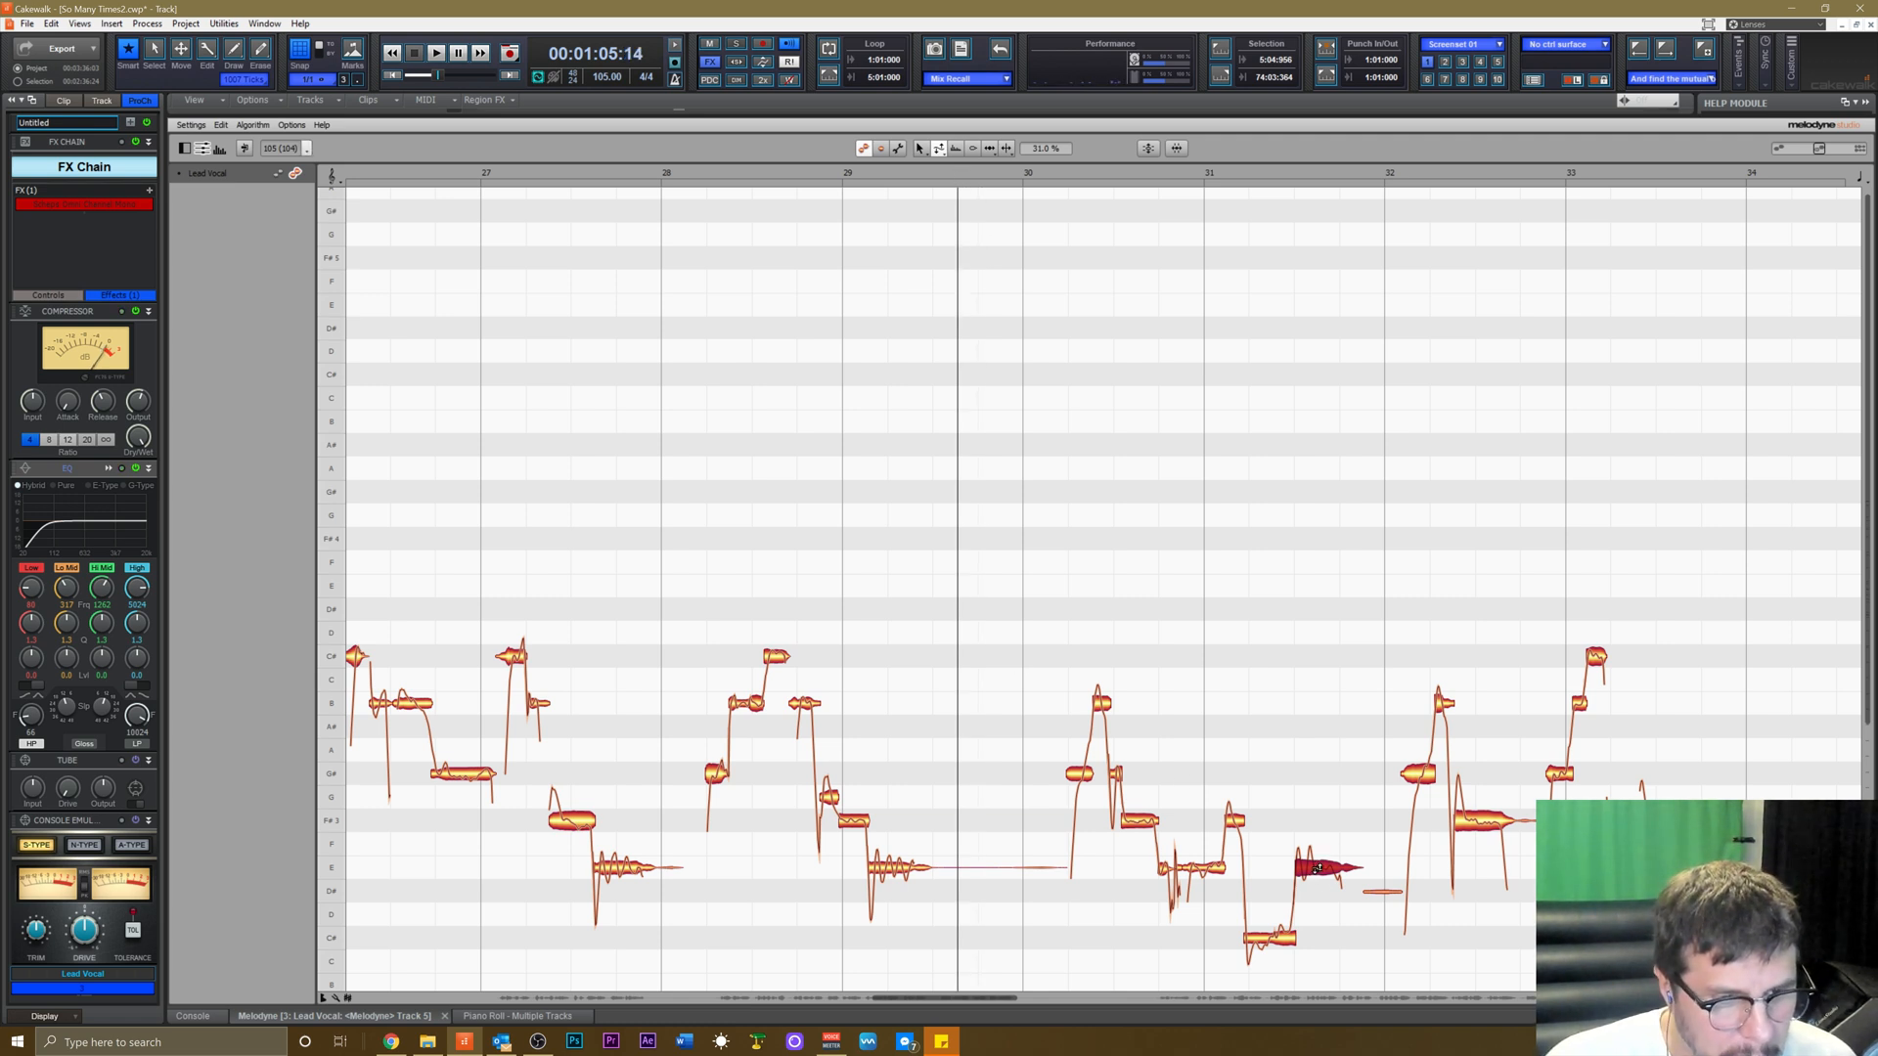
# Replay the phrase from measure 29 and lower the amplitude of the G# note early in measure 32 by 3.24 dB.
pyautogui.press('space')
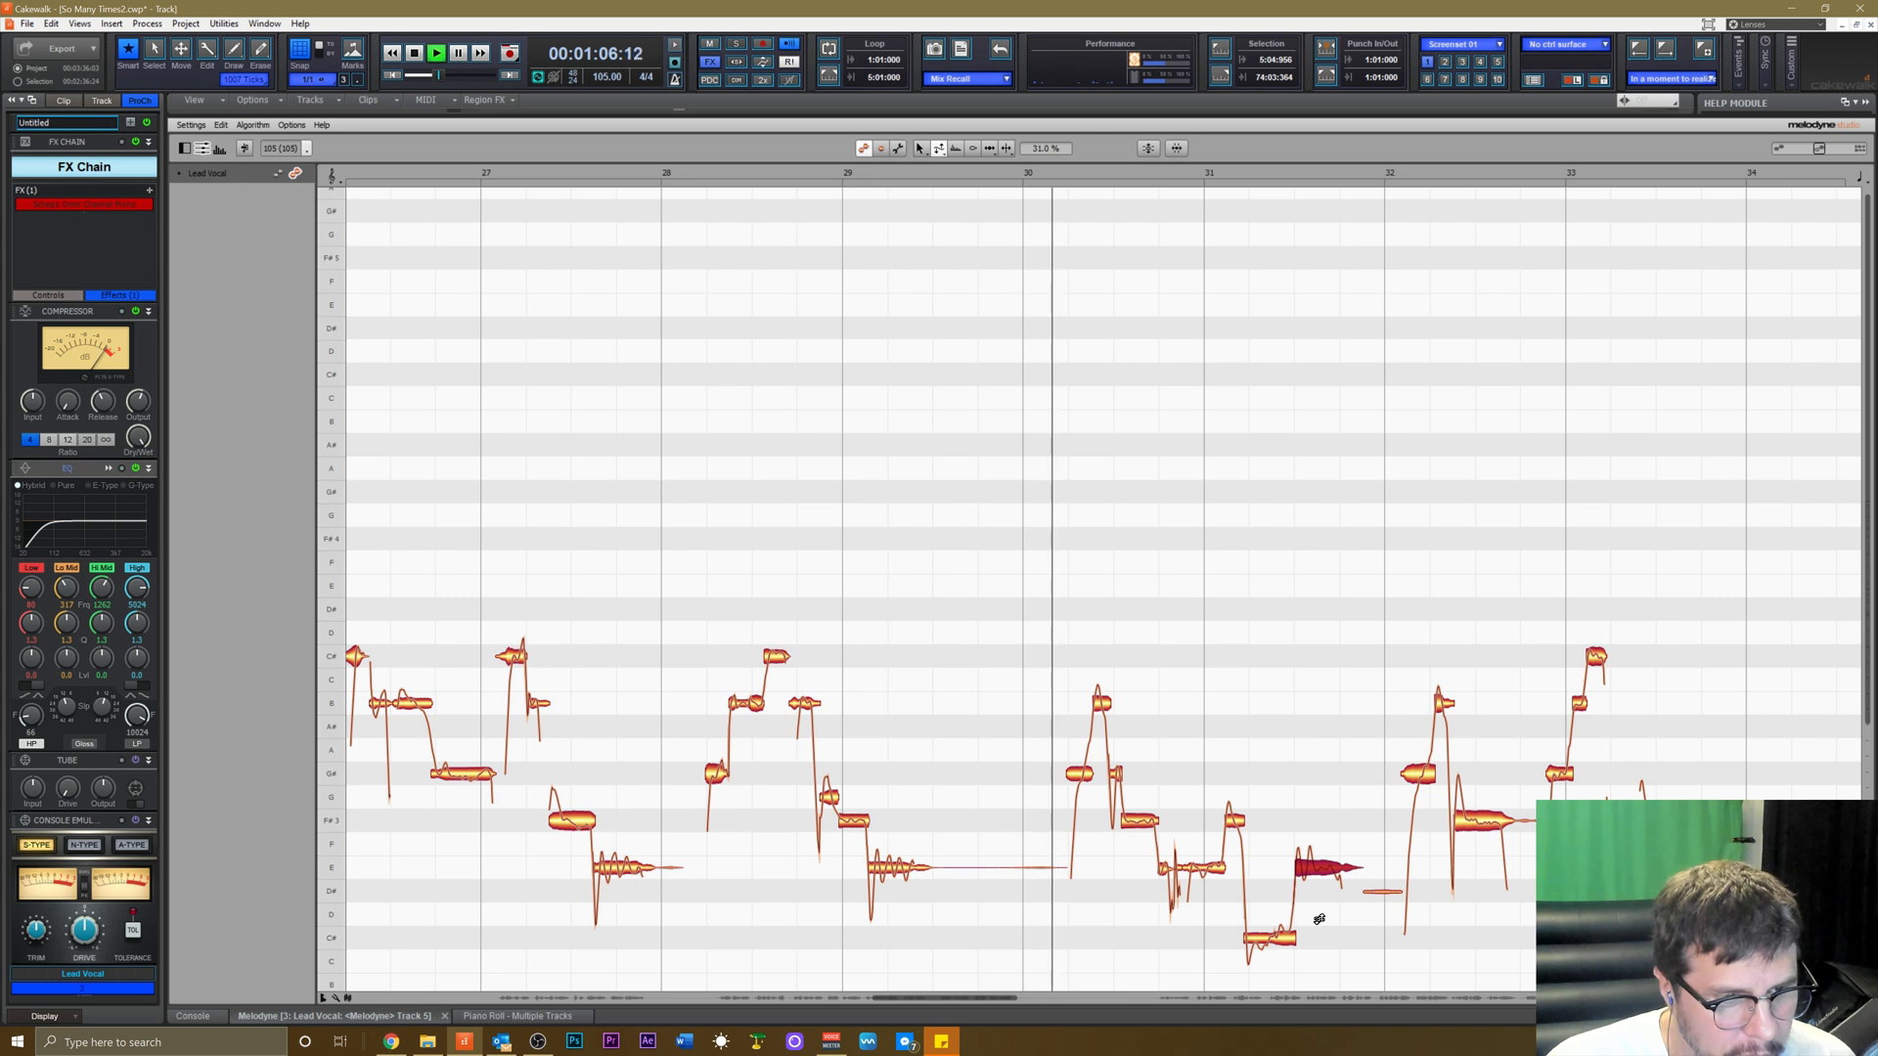
pyautogui.rightClick(1213, 786)
pyautogui.click(1256, 769)
pyautogui.press('space')
pyautogui.rightClick(1426, 775)
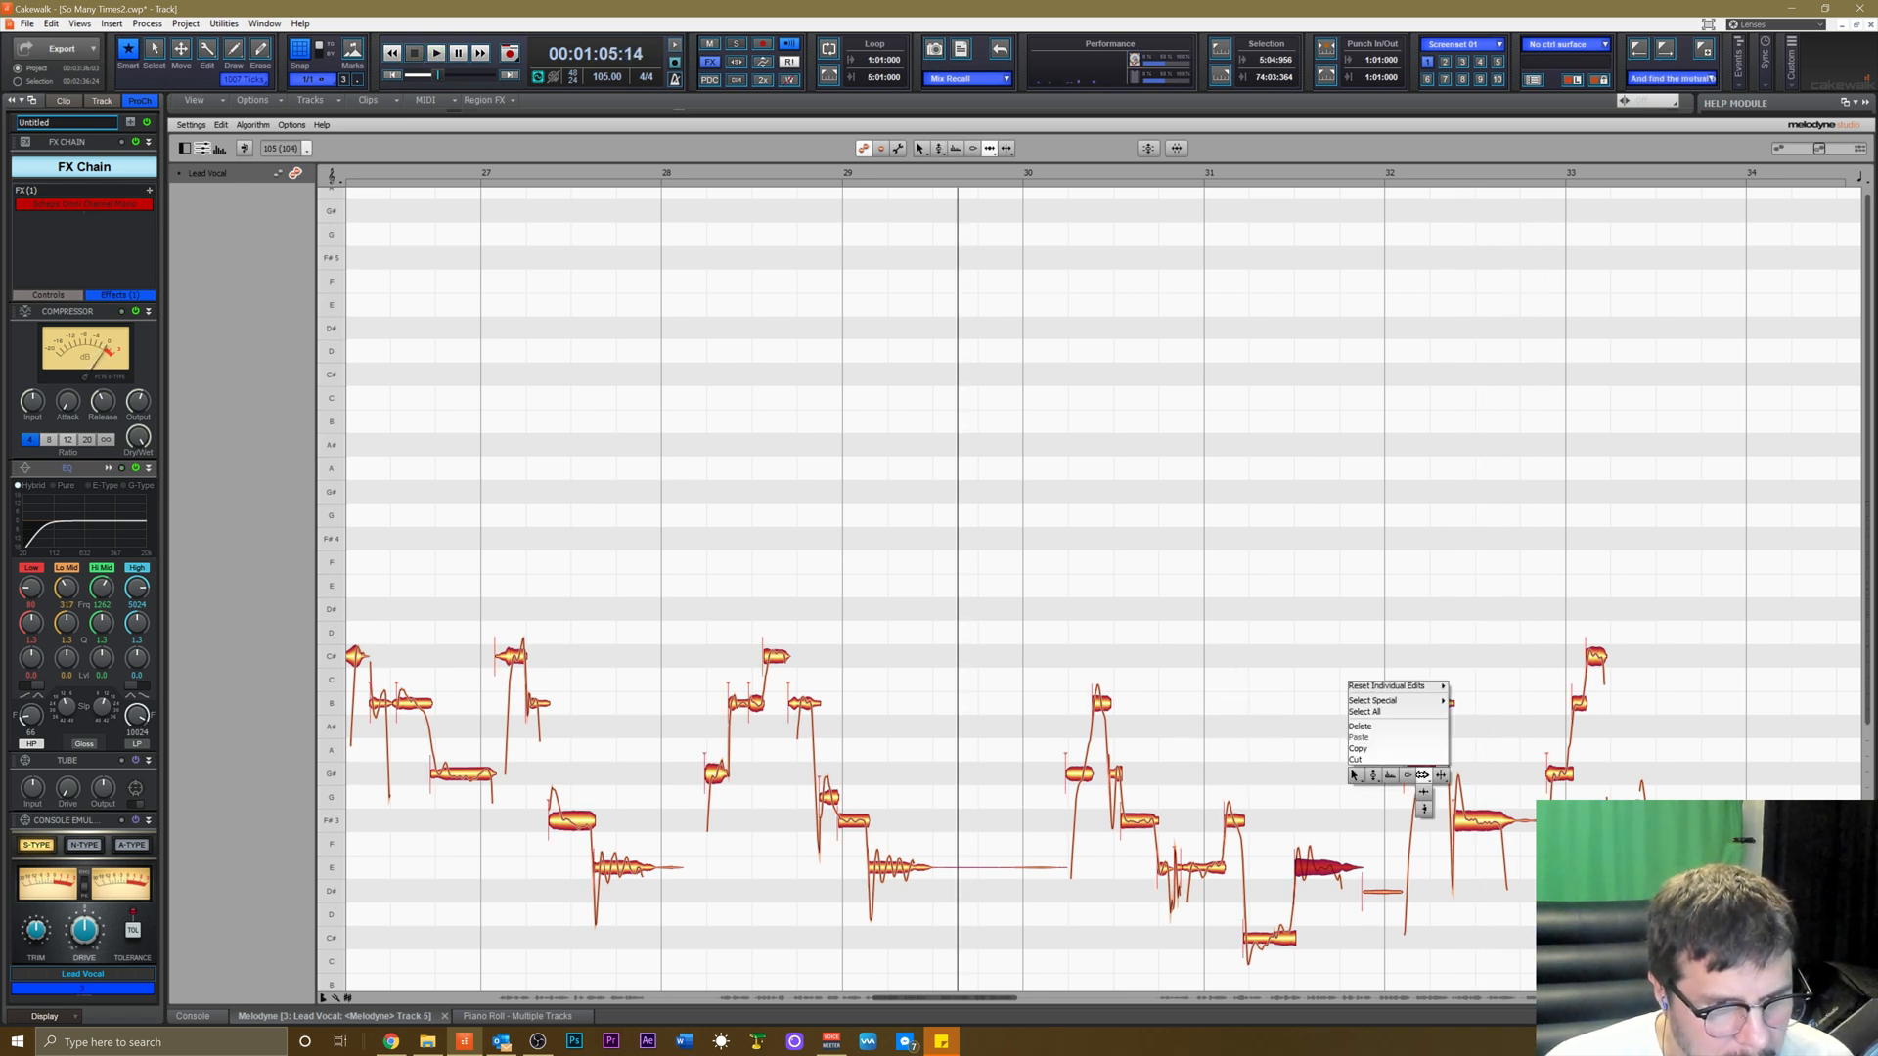
pyautogui.click(1393, 772)
pyautogui.rightClick(1428, 790)
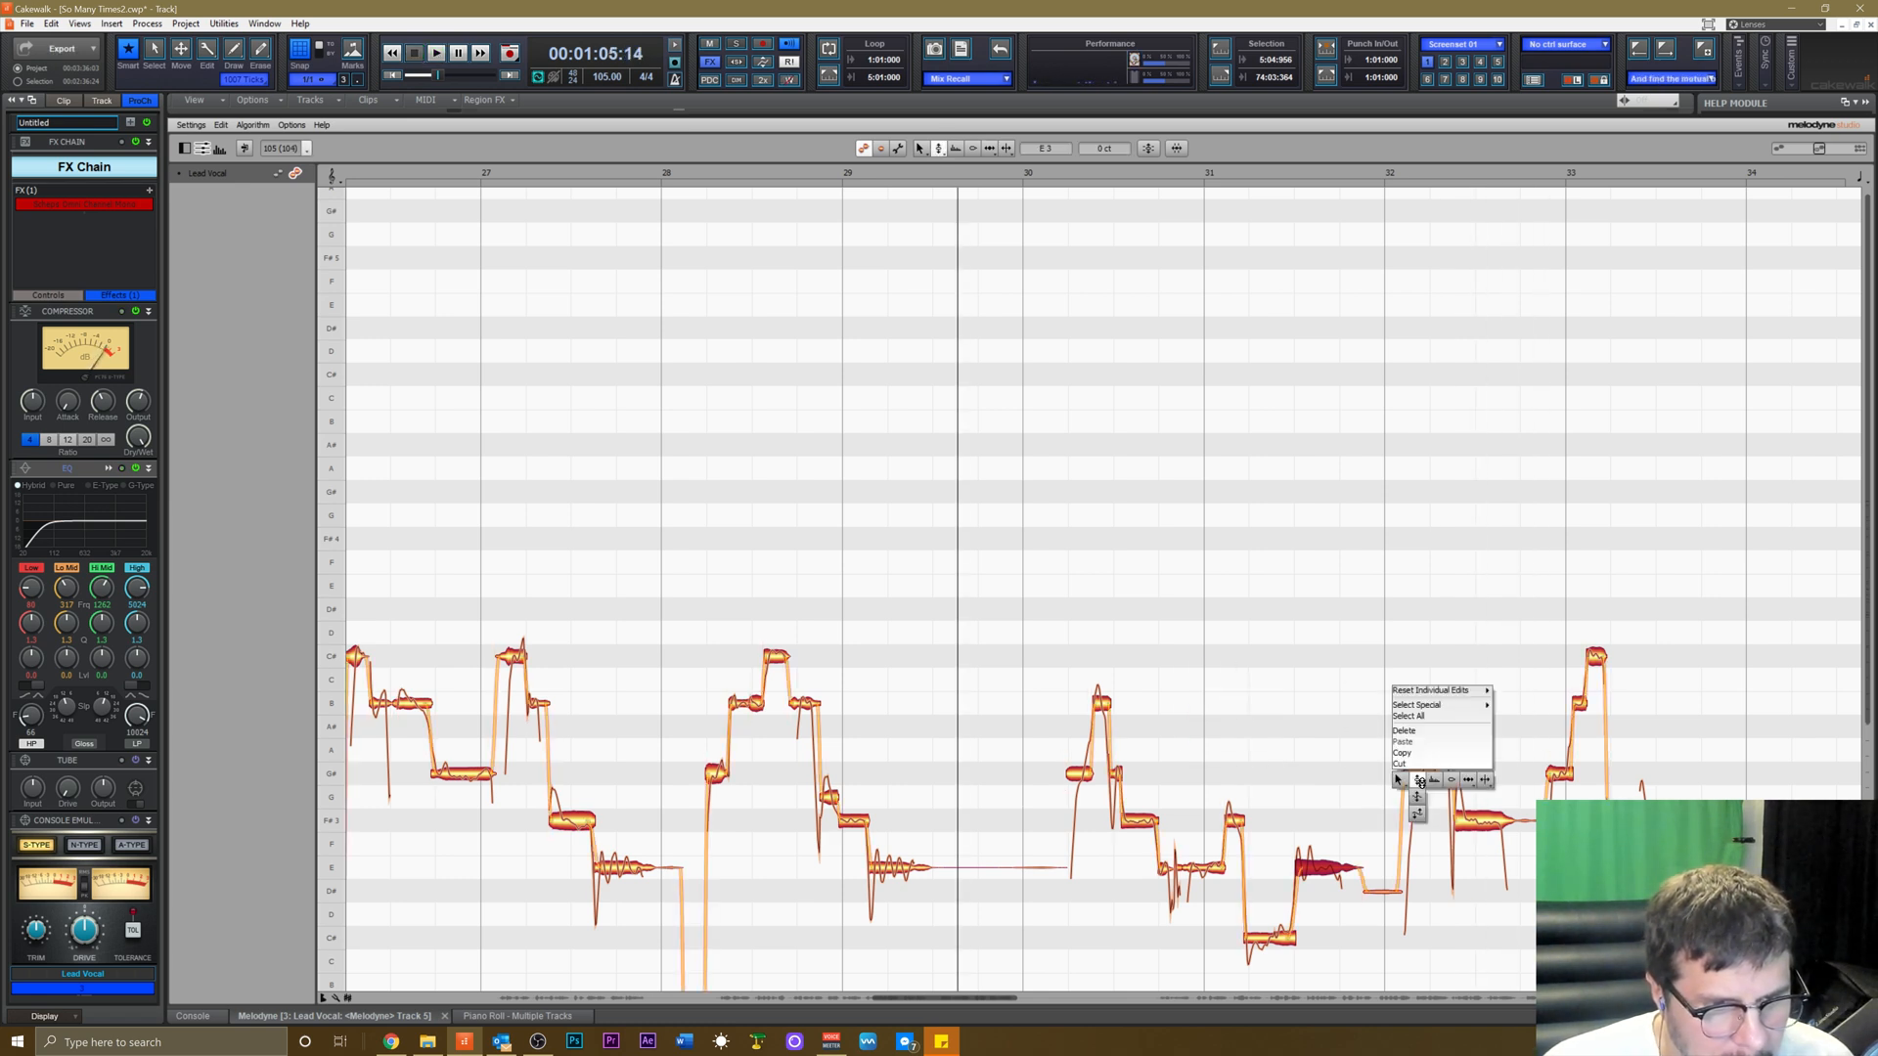
pyautogui.click(1419, 773)
pyautogui.moveTo(1422, 781); pyautogui.dragTo(1422, 800)
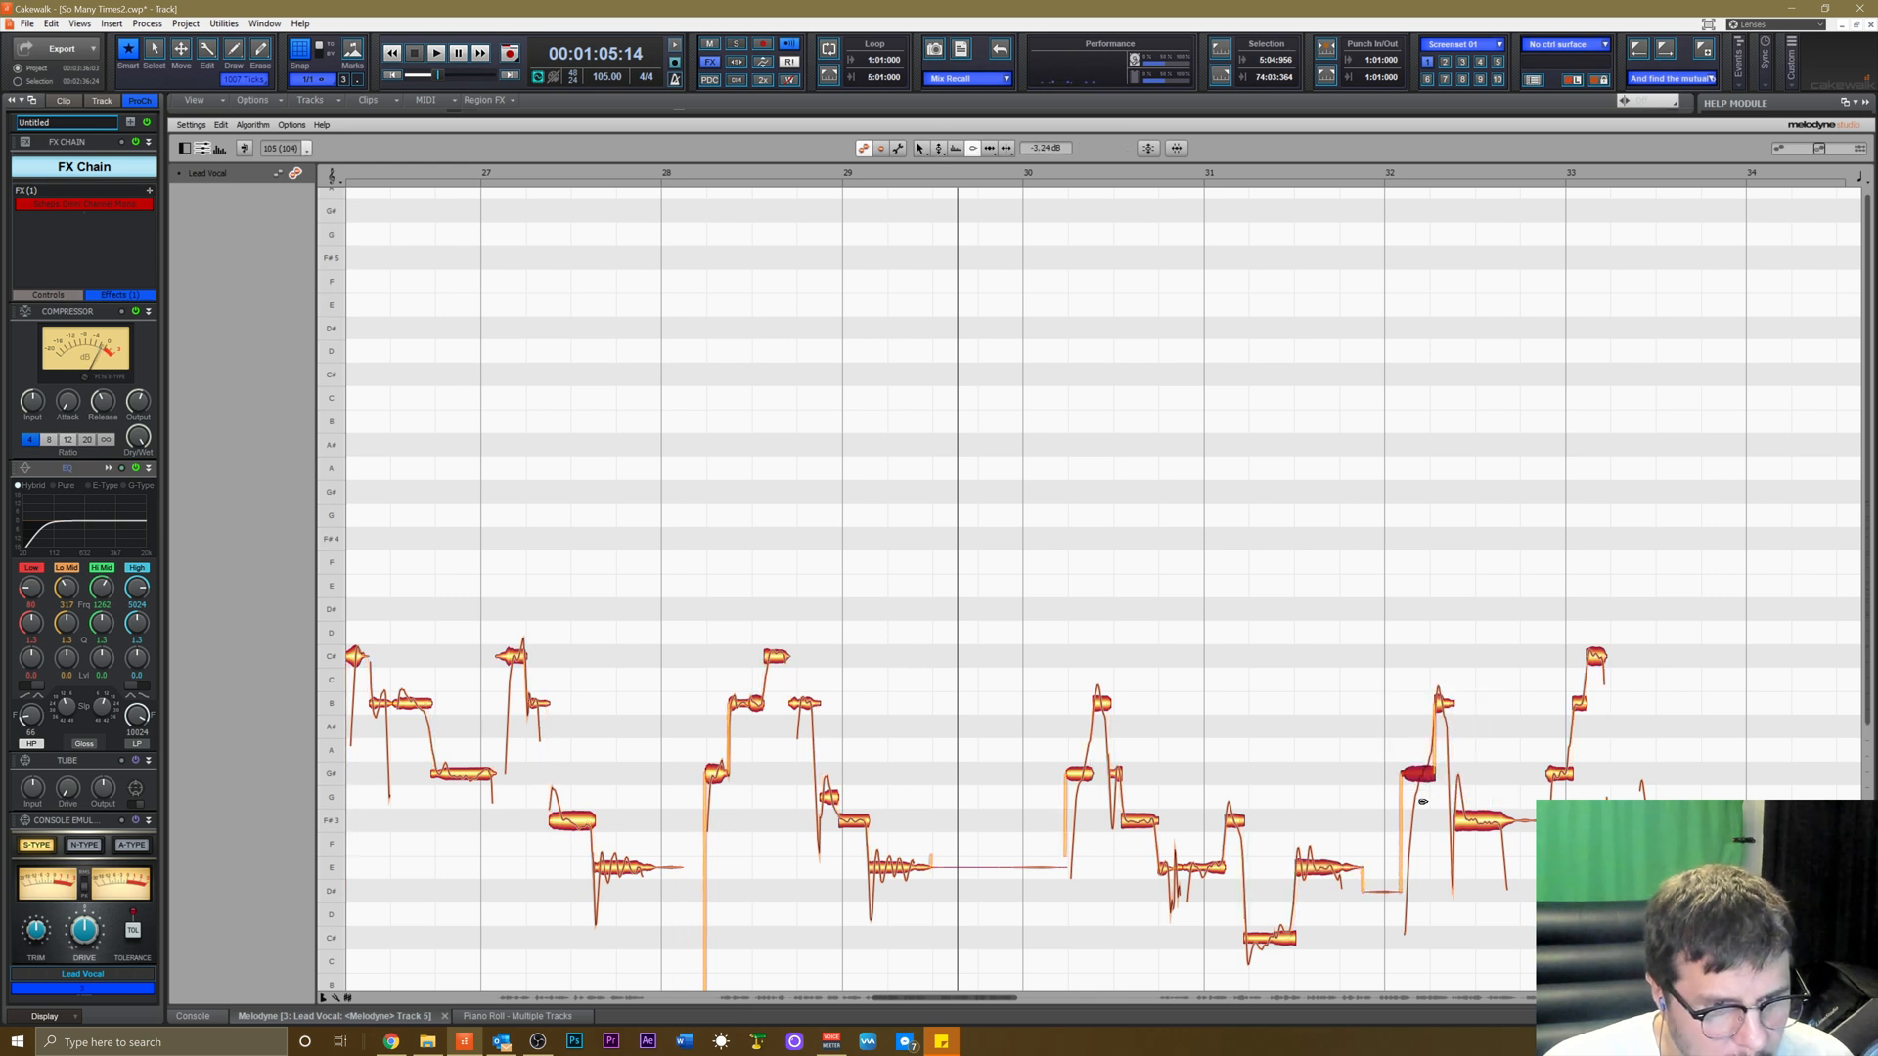
# Lower the amplitude of the long F# note in measure 32 and replay the phrase from late in measure 31.
pyautogui.click(1353, 177)
pyautogui.click(1486, 826)
pyautogui.moveTo(1486, 830); pyautogui.dragTo(1486, 836)
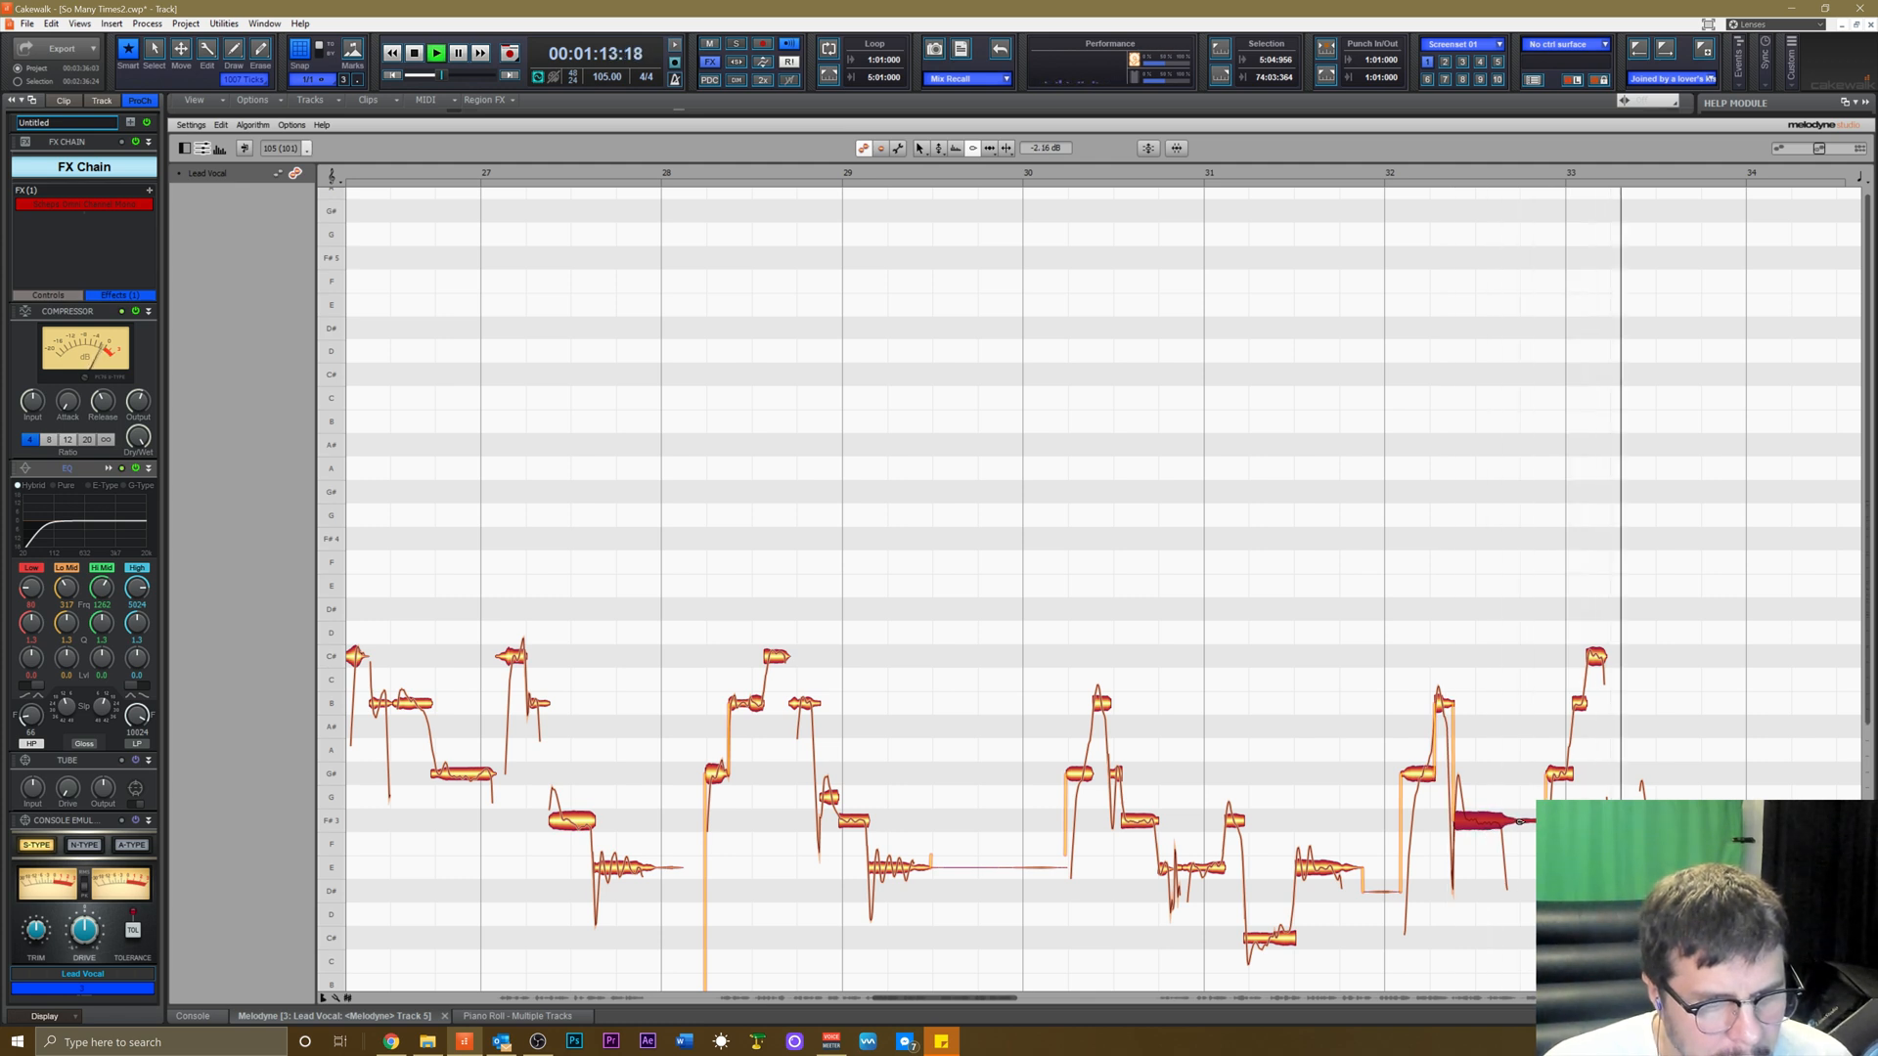
pyautogui.press('space')
# Separate the E note late in measure 33, centre the pitch of its short first part on E 3 at 0 ct and replay it.
pyautogui.rightClick(1659, 749)
pyautogui.click(1697, 866)
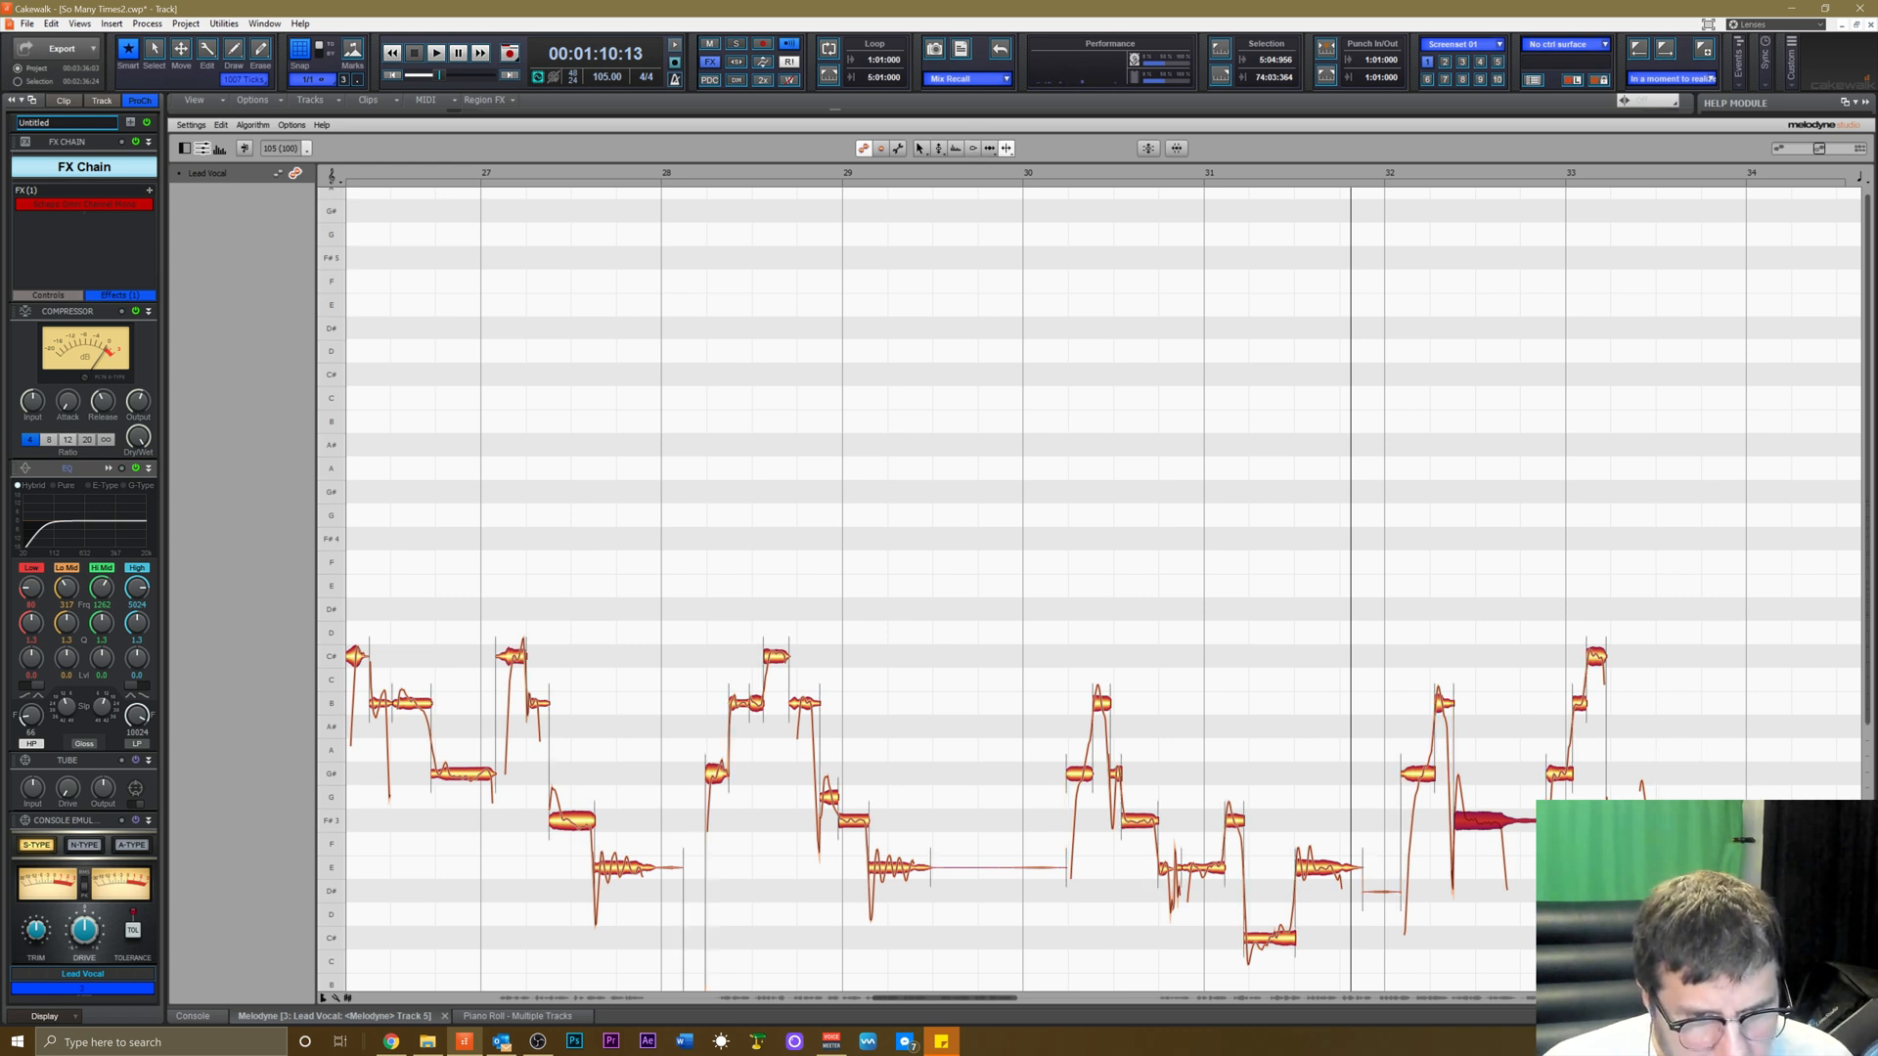
pyautogui.click(1643, 851)
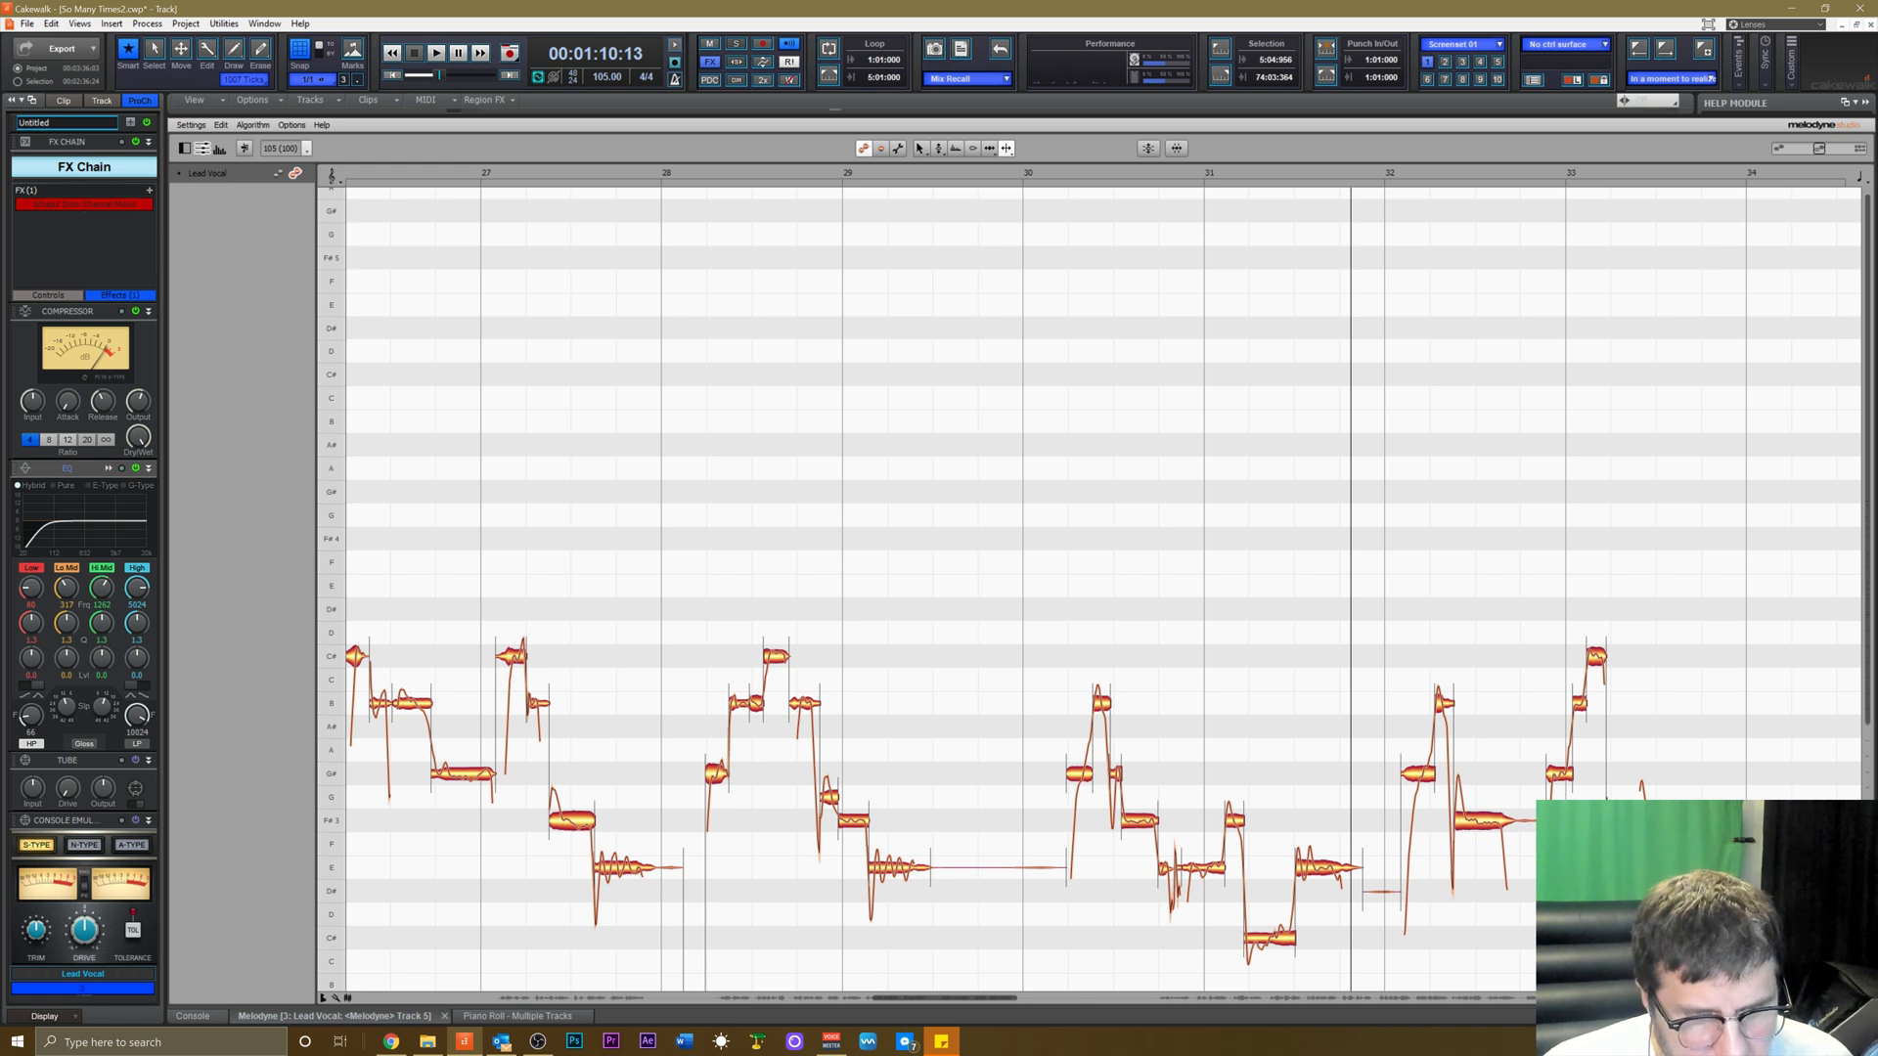
pyautogui.rightClick(1543, 742)
pyautogui.click(1565, 770)
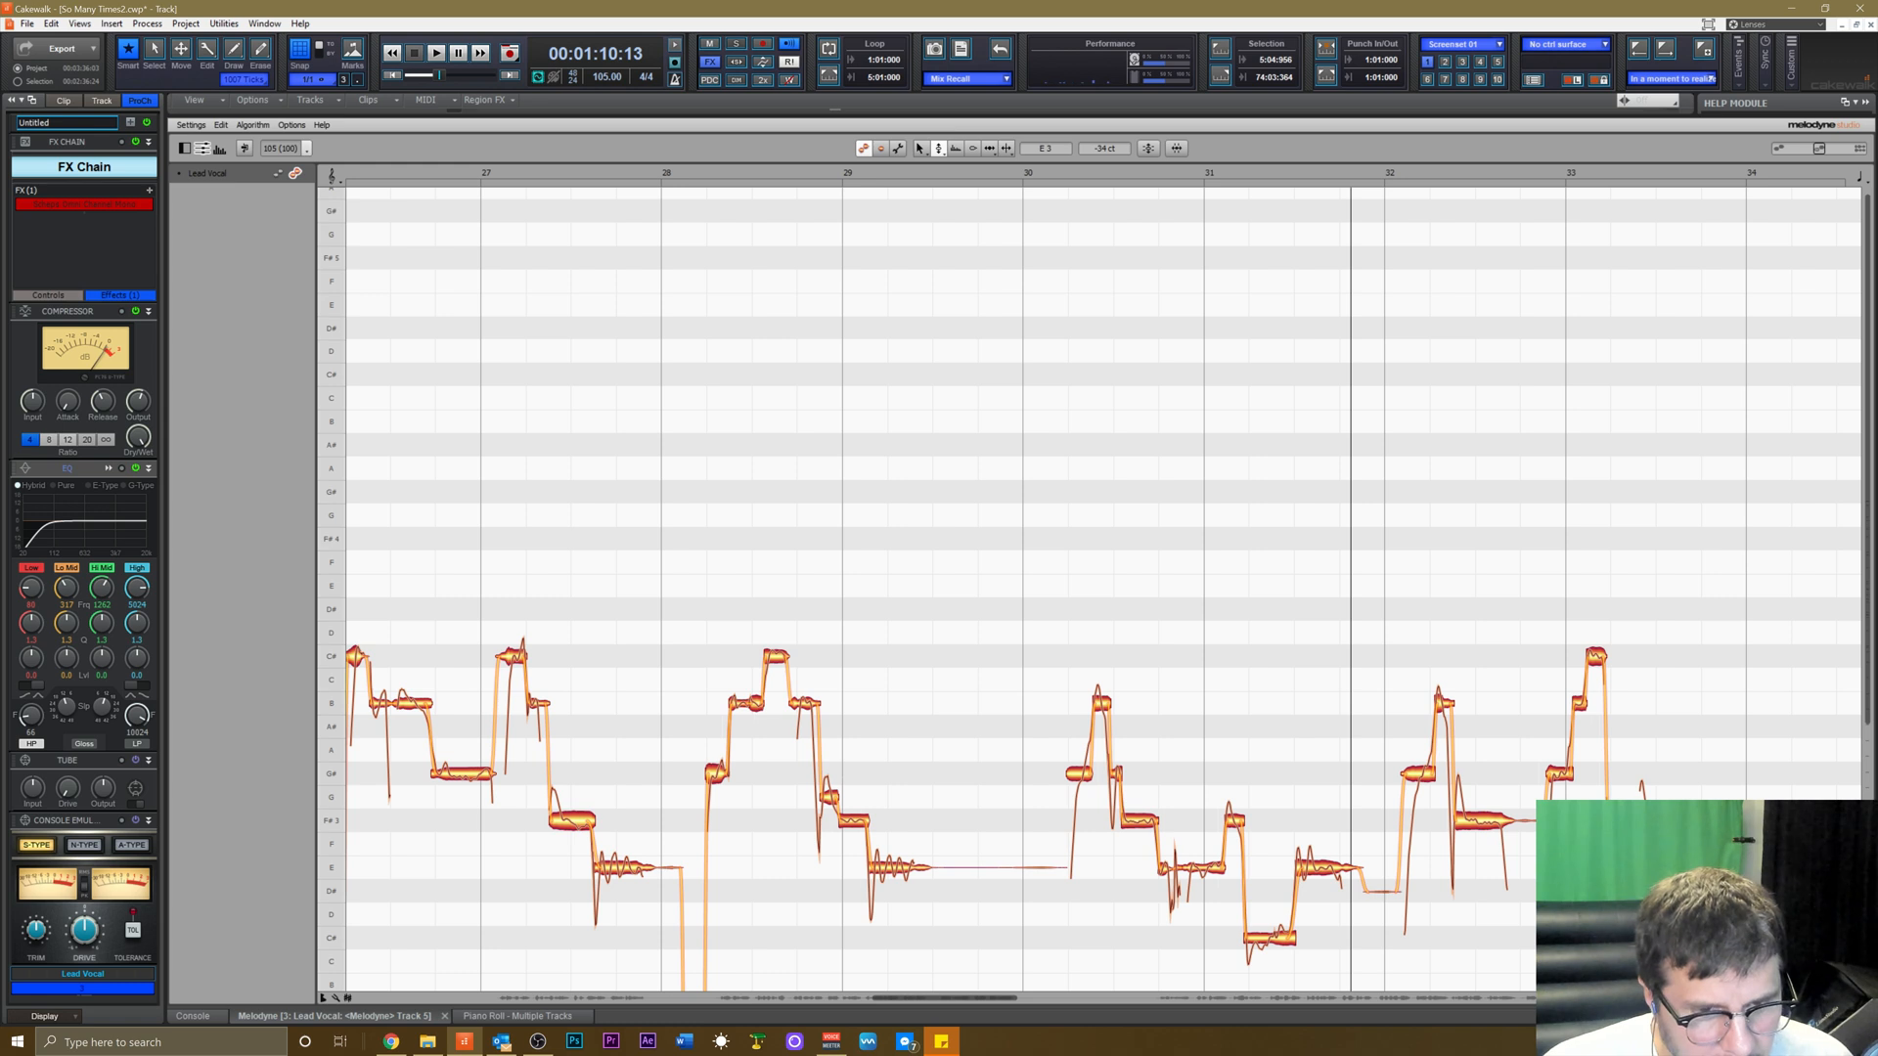
pyautogui.click(1601, 182)
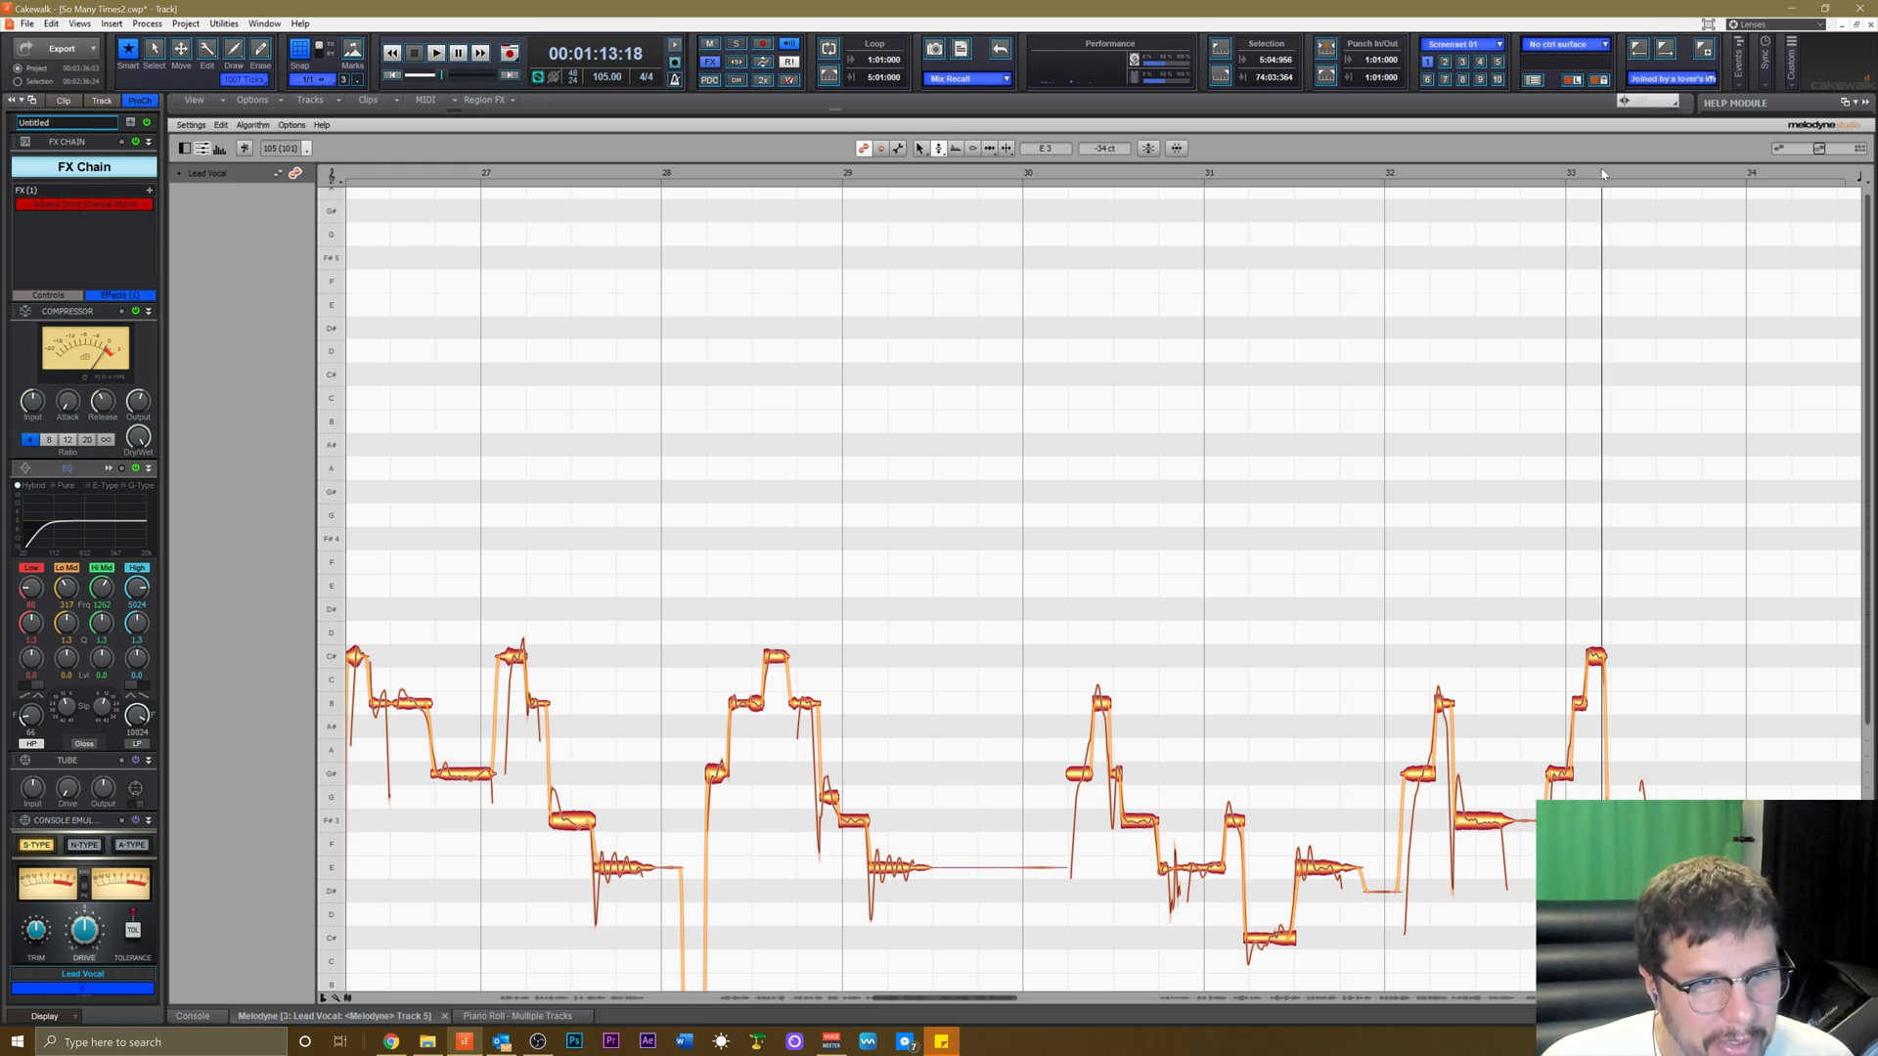
pyautogui.press('space')
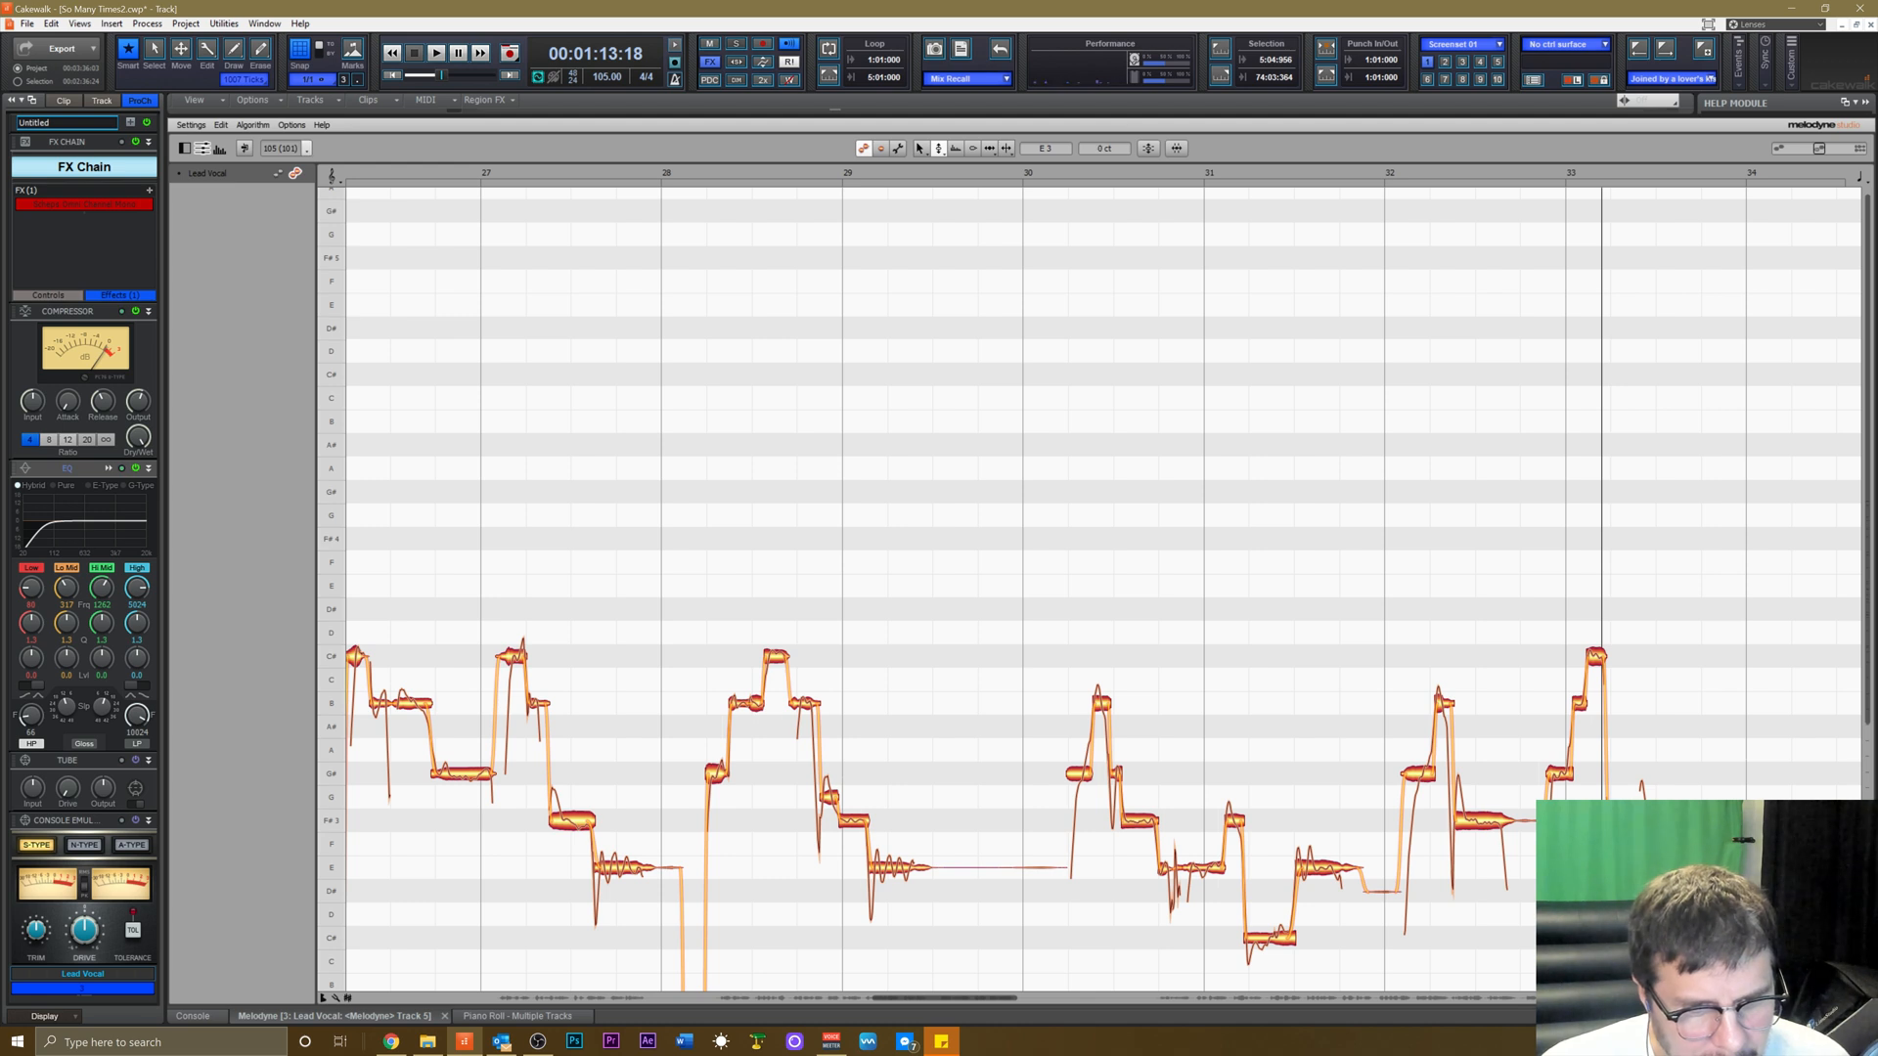
pyautogui.press('space')
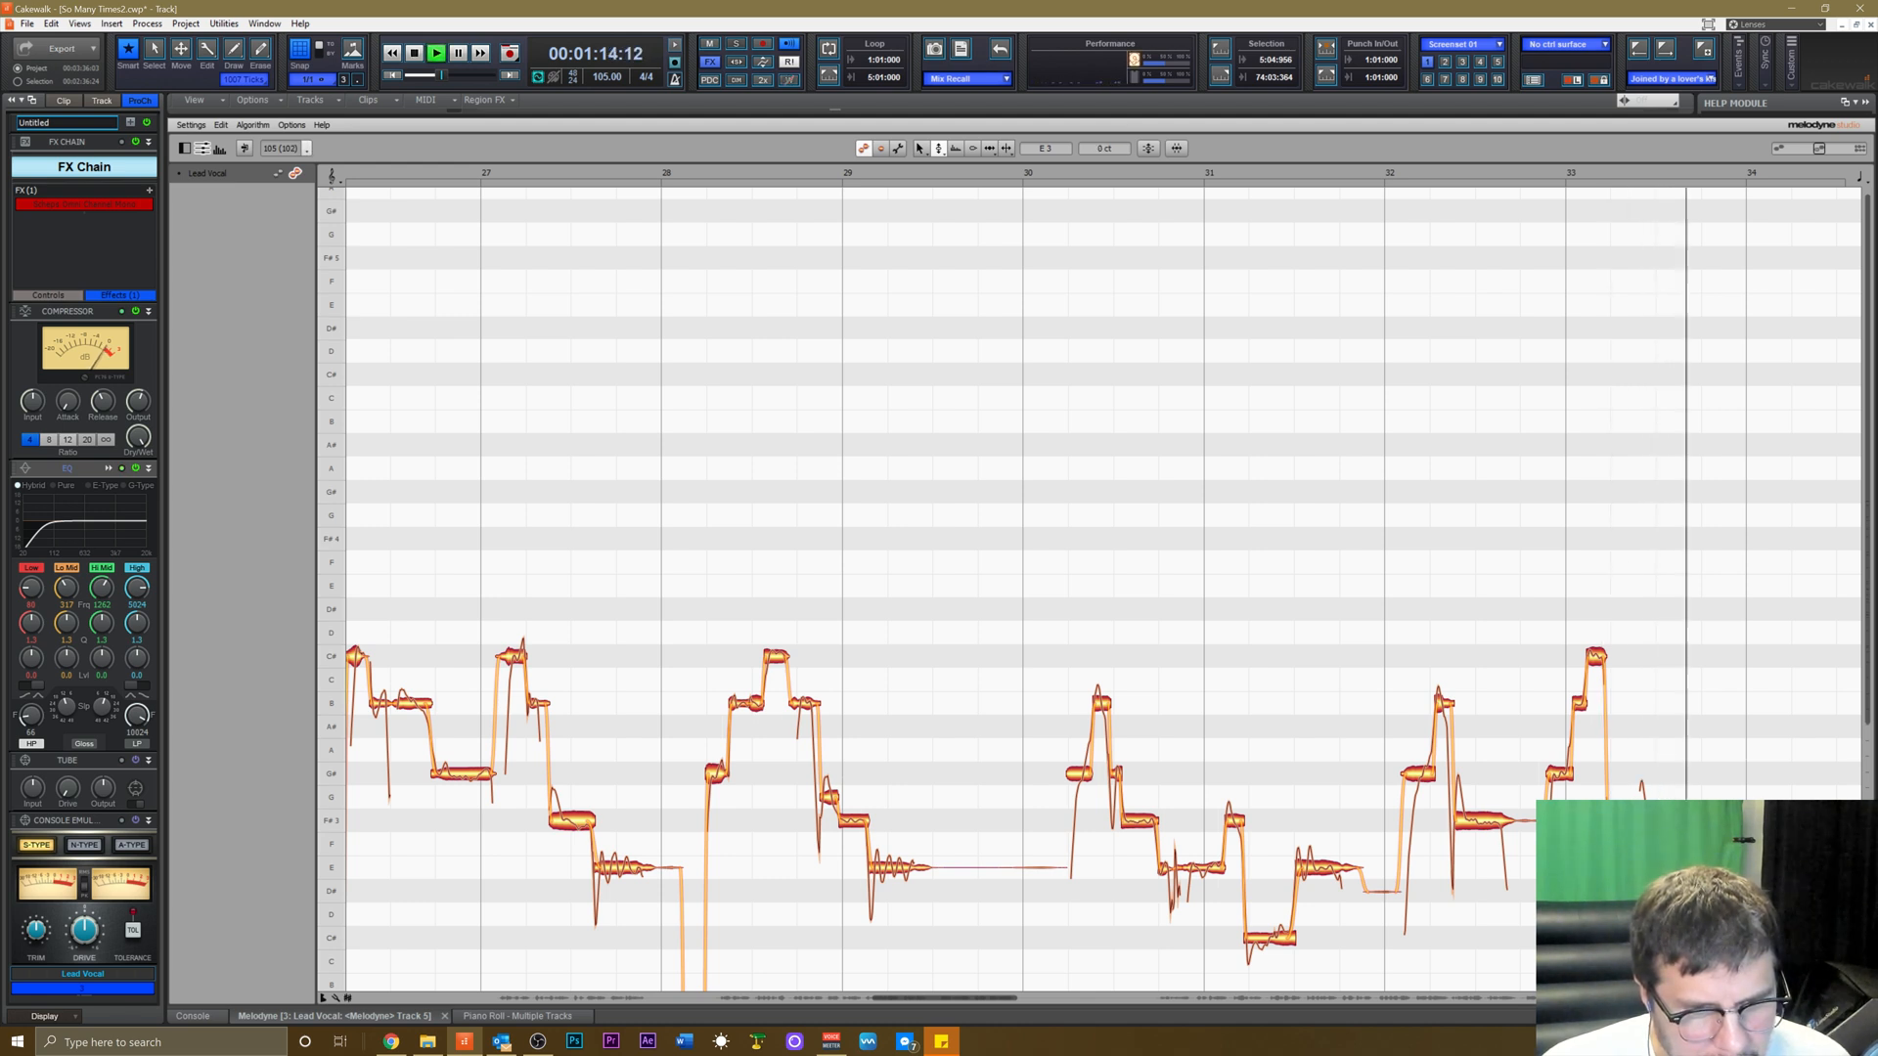
pyautogui.press('space')
# Lower the formants of the short E note late in measure 33 by 44 ct and replay the passage.
pyautogui.rightClick(1667, 771)
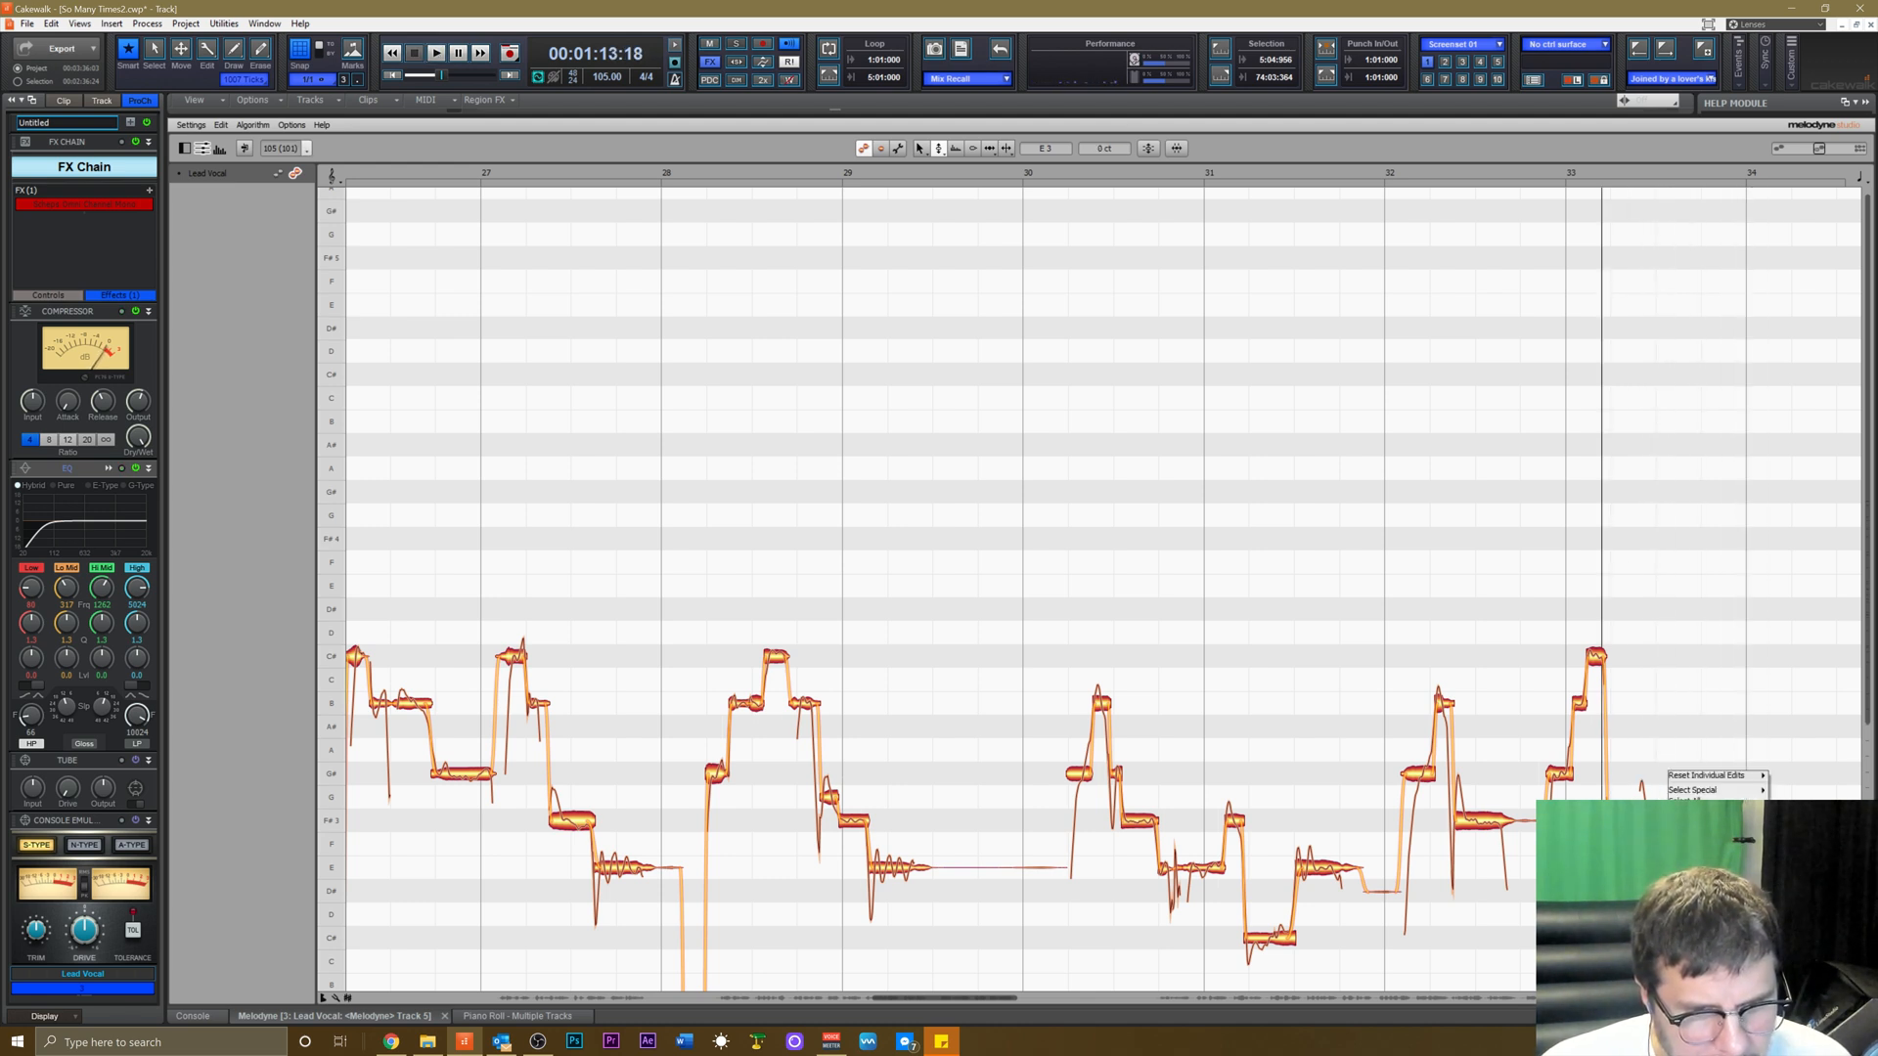
pyautogui.click(1707, 831)
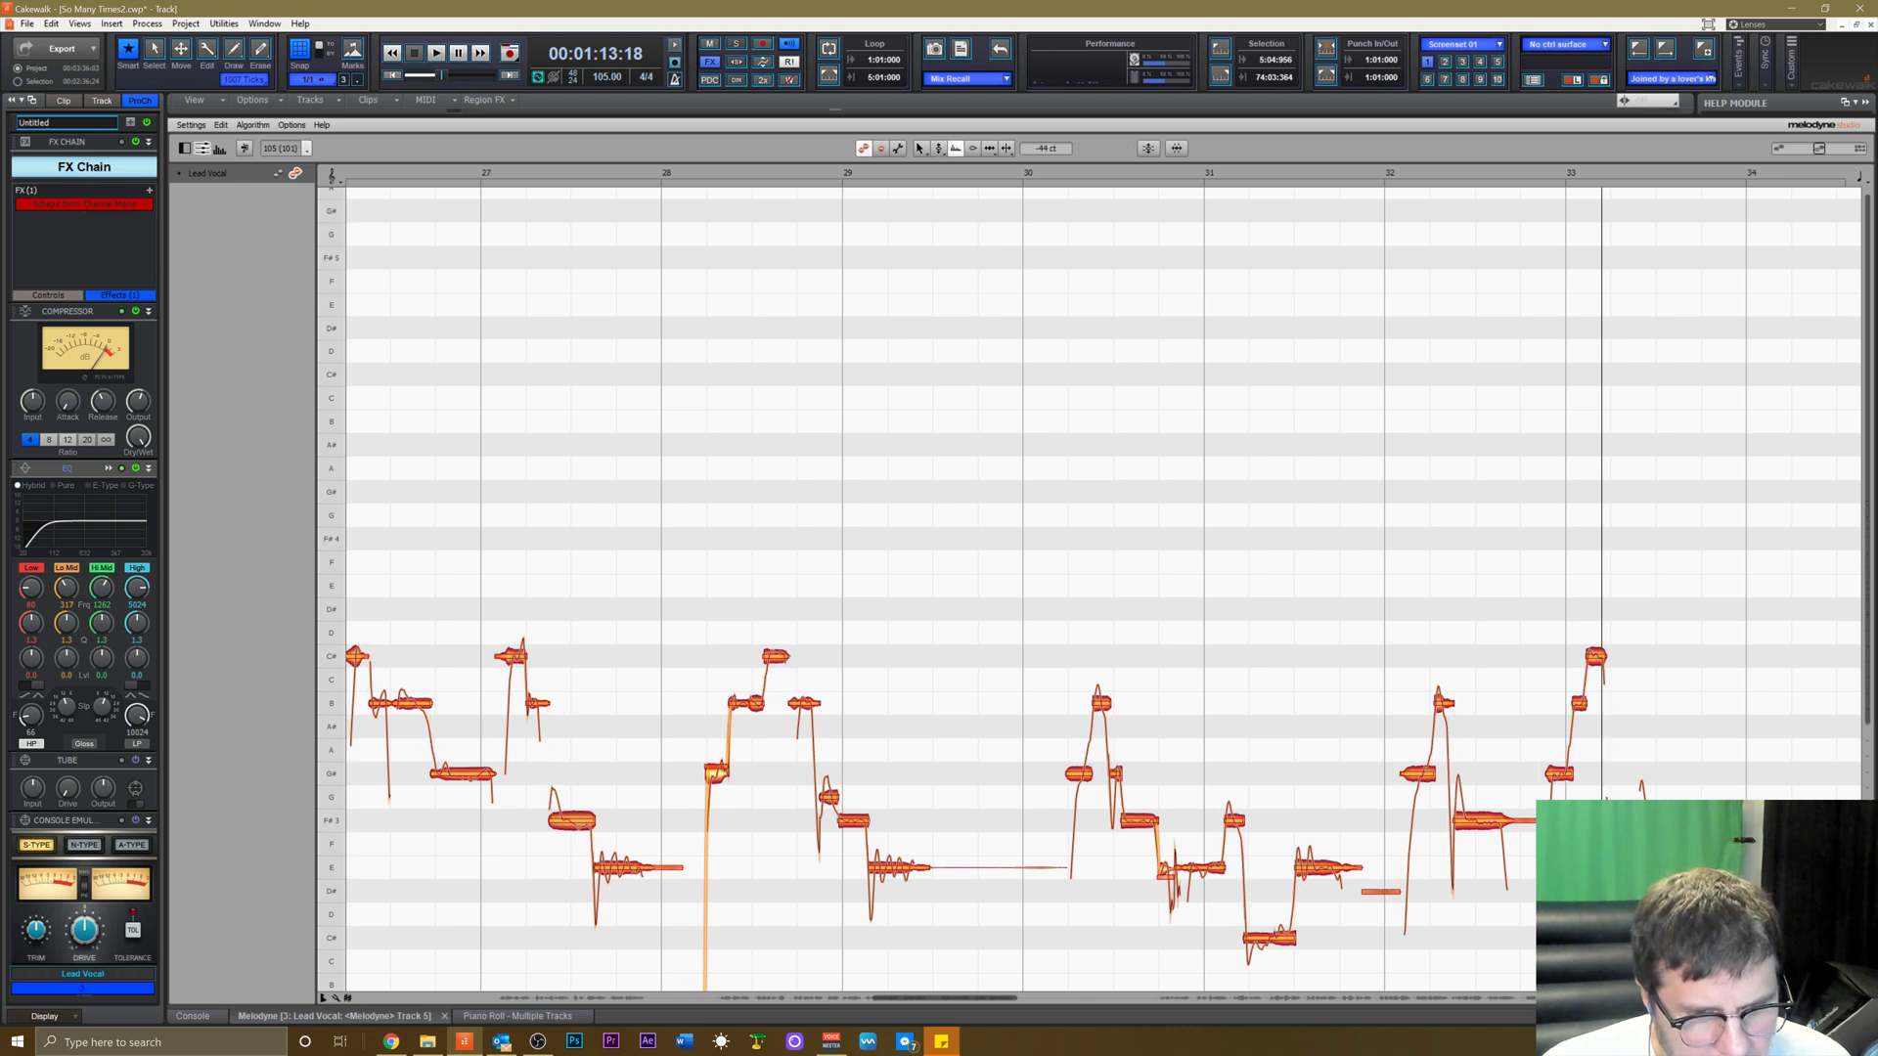
pyautogui.press('space')
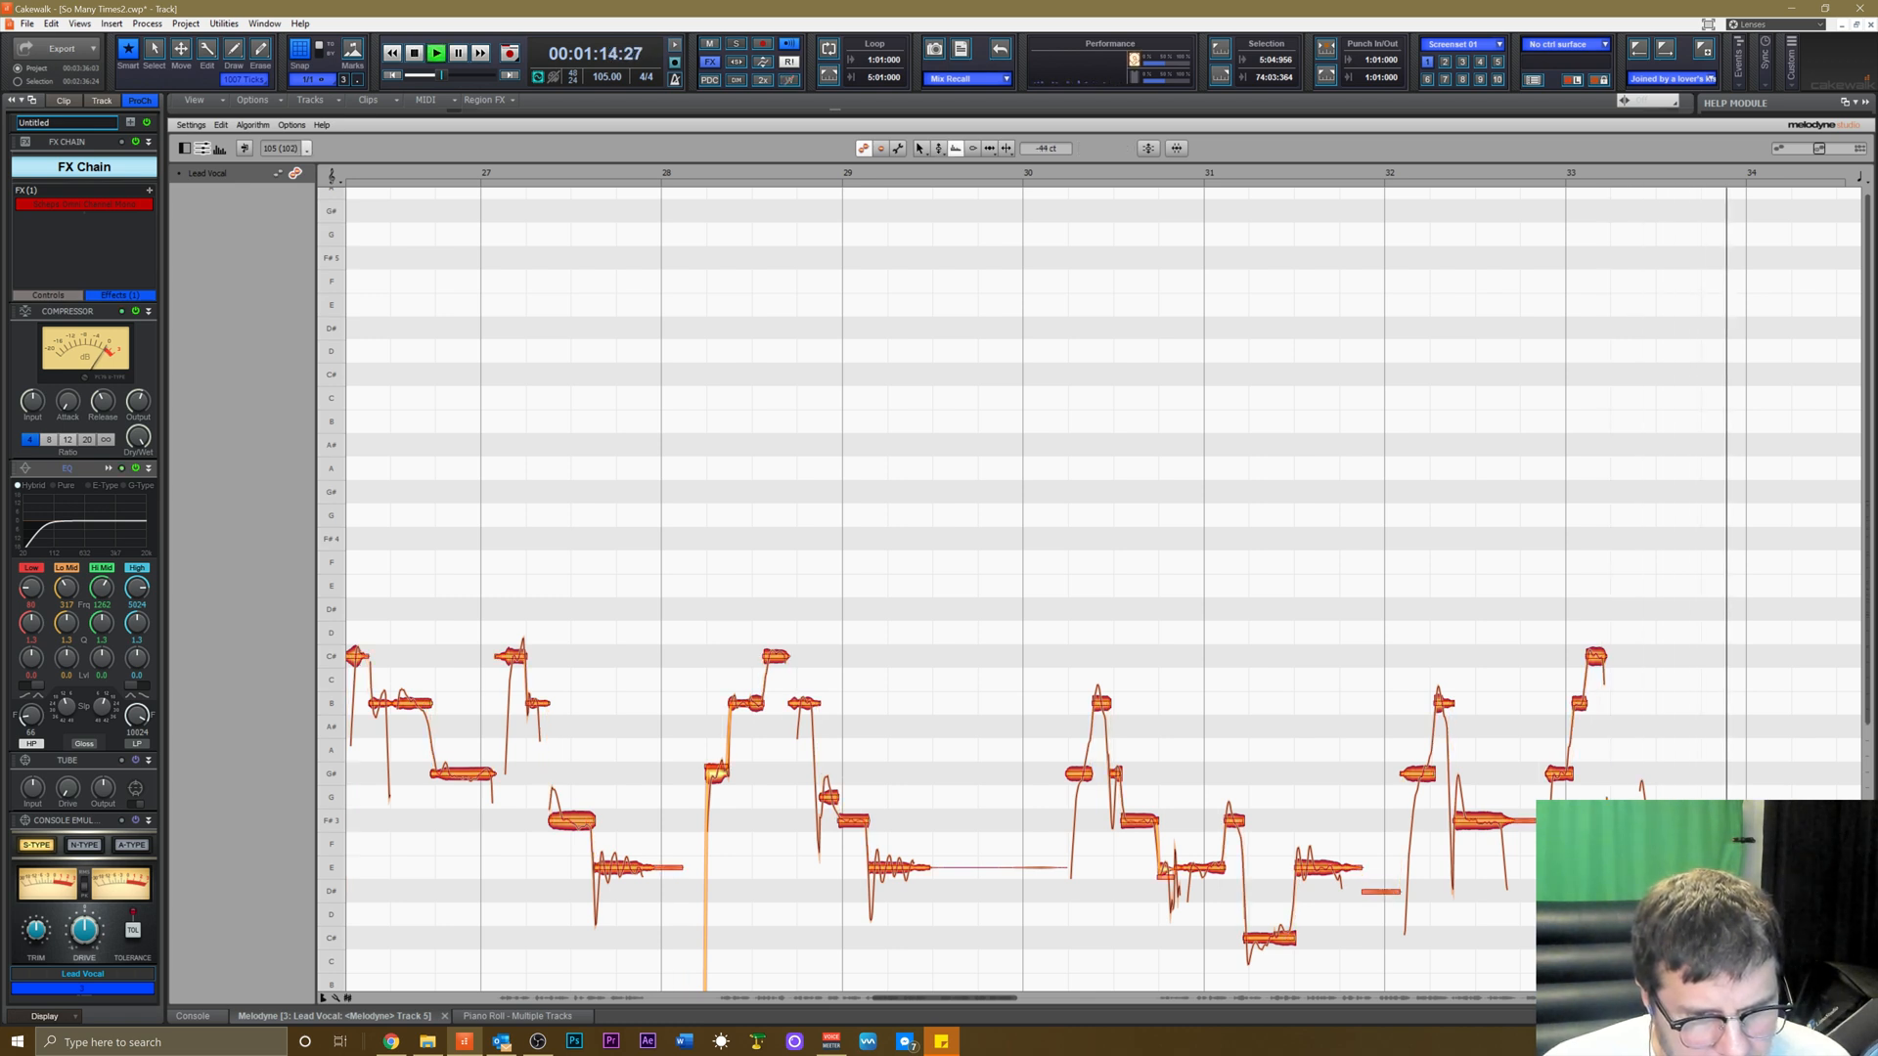
pyautogui.press('space')
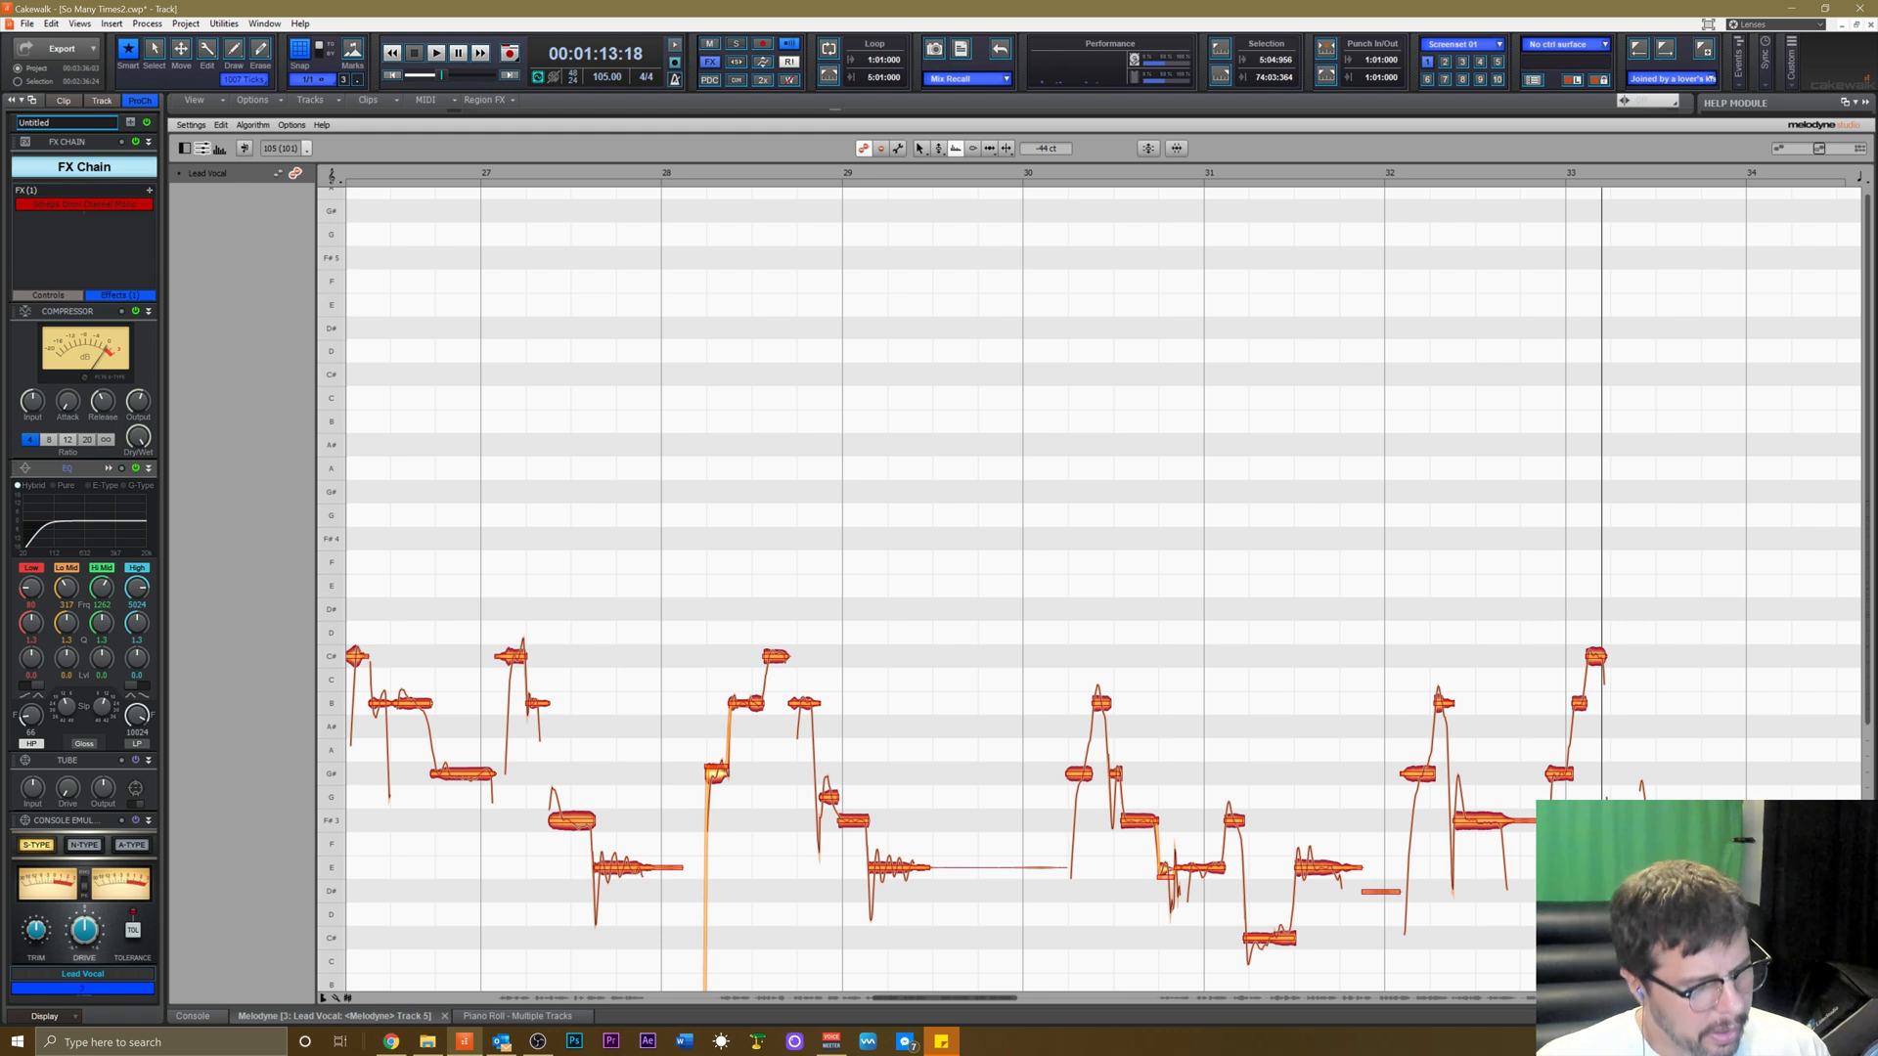
# Play the next vocal phrase, starting from late in measure 41.
pyautogui.click(1448, 170)
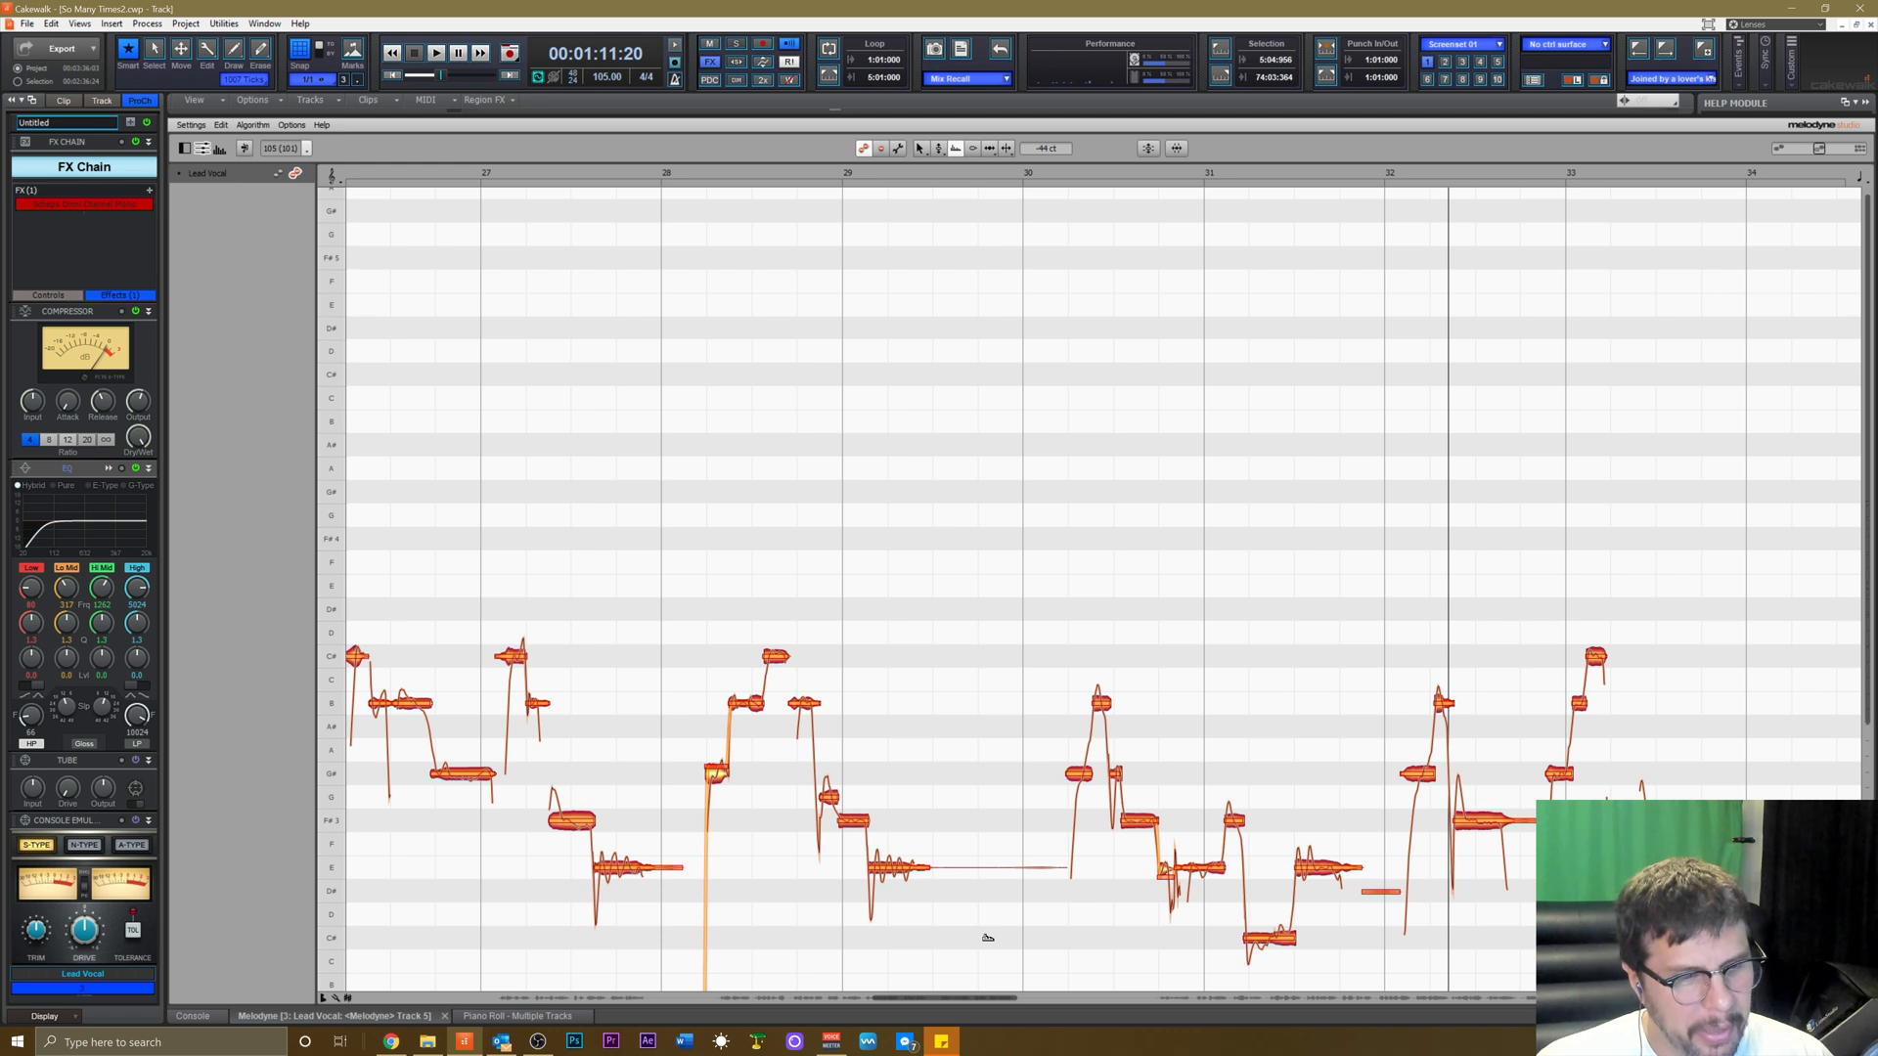
pyautogui.moveTo(967, 1002); pyautogui.dragTo(1065, 1027)
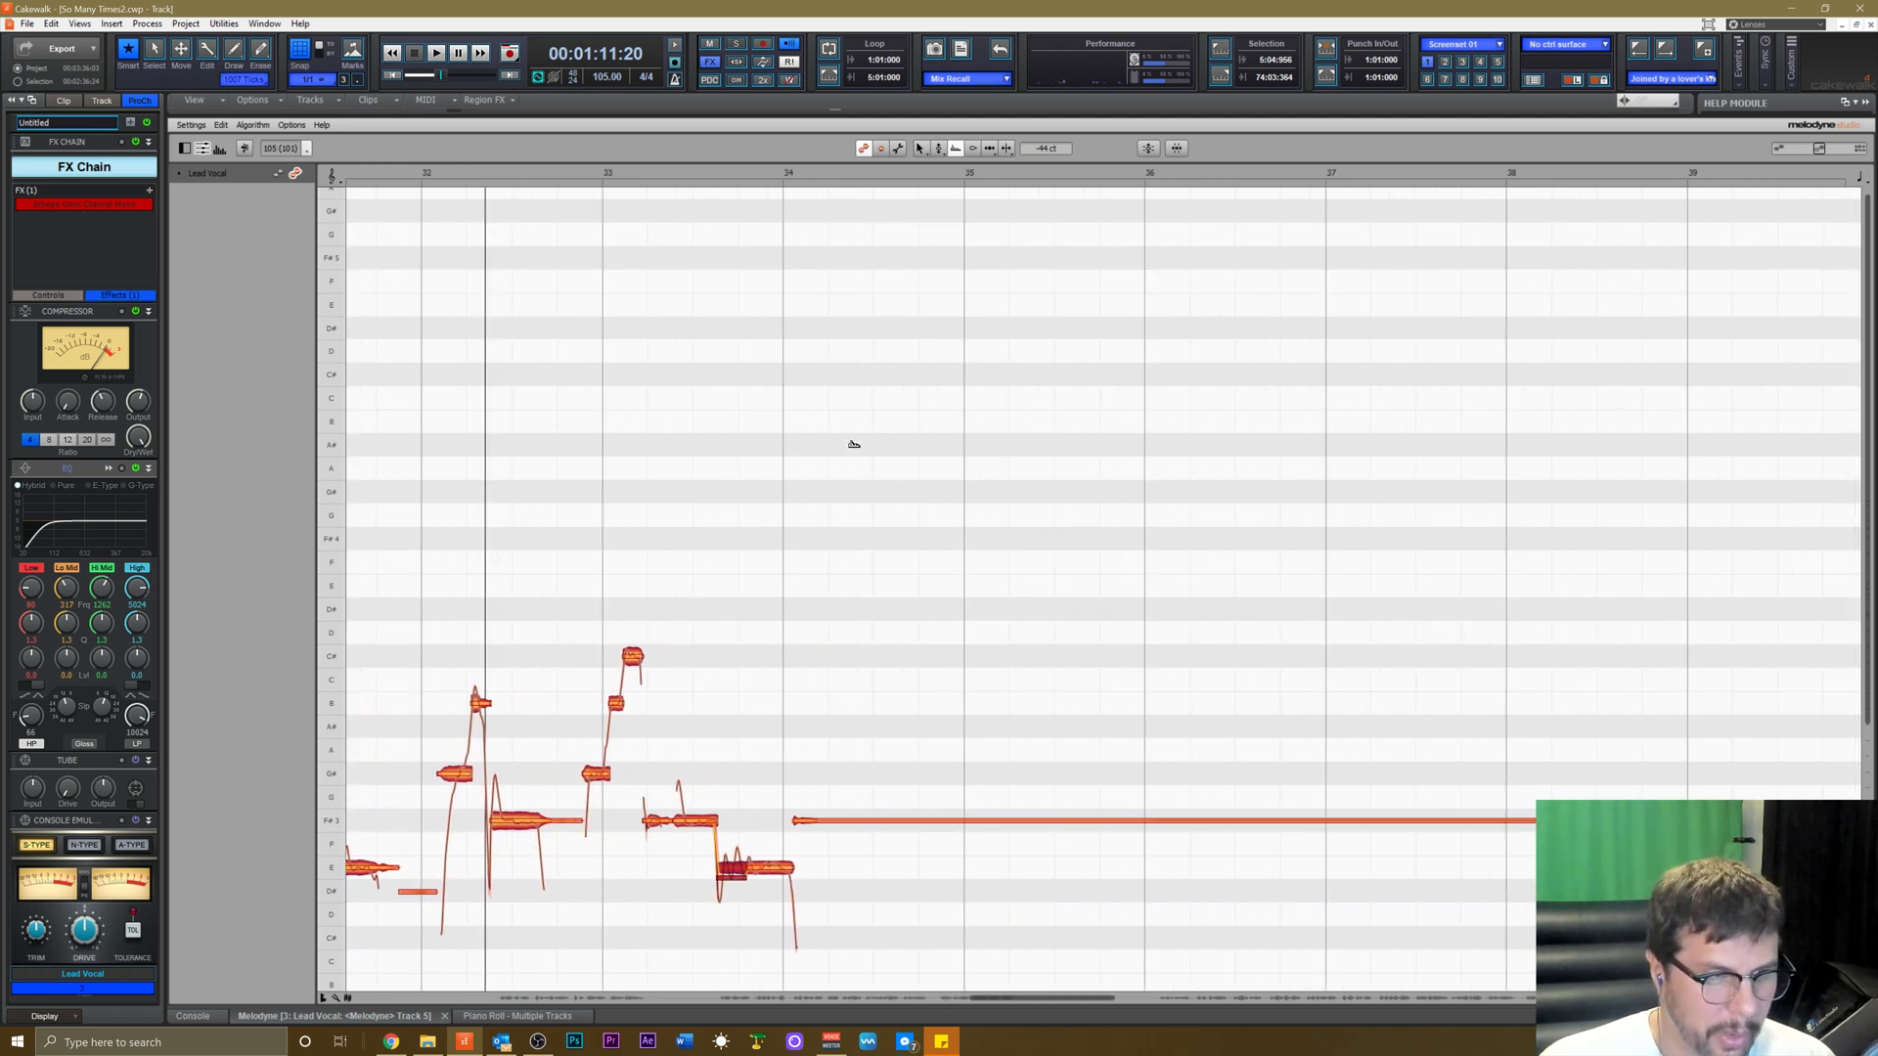
pyautogui.click(697, 173)
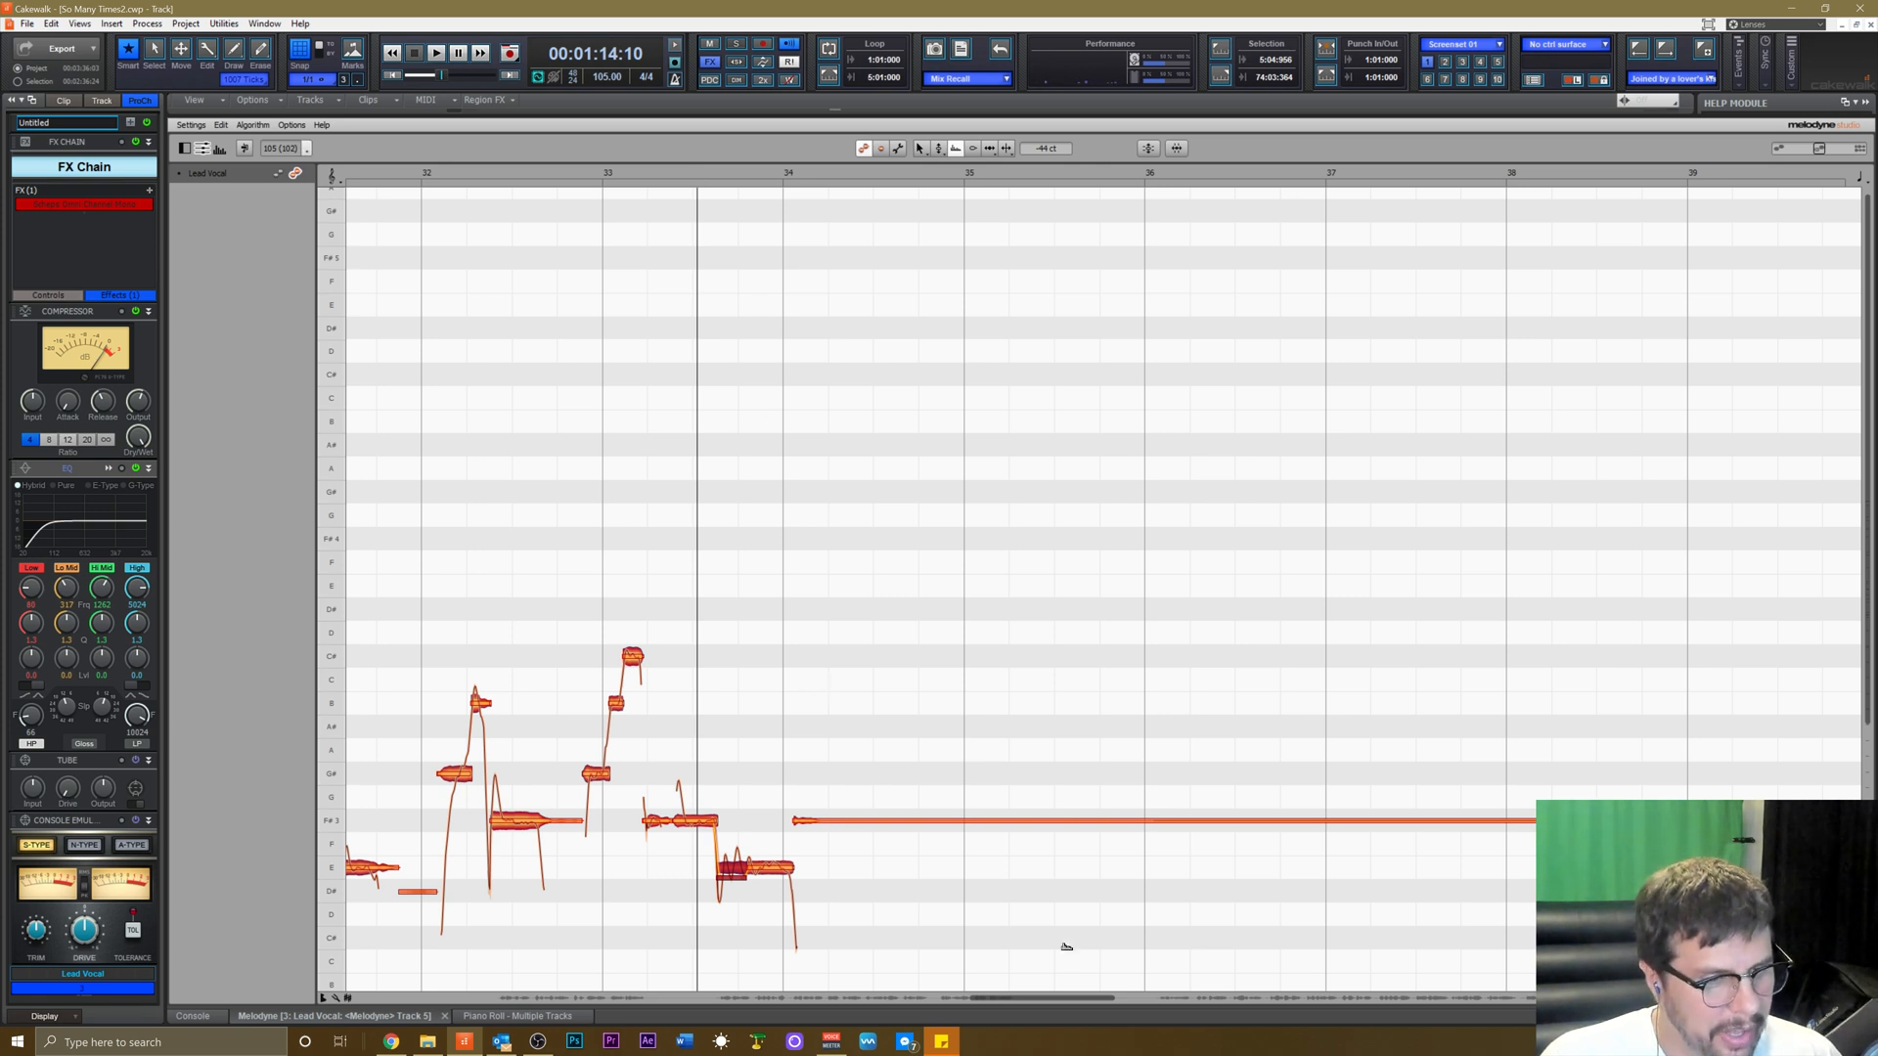
pyautogui.moveTo(1043, 1003); pyautogui.dragTo(1171, 1007)
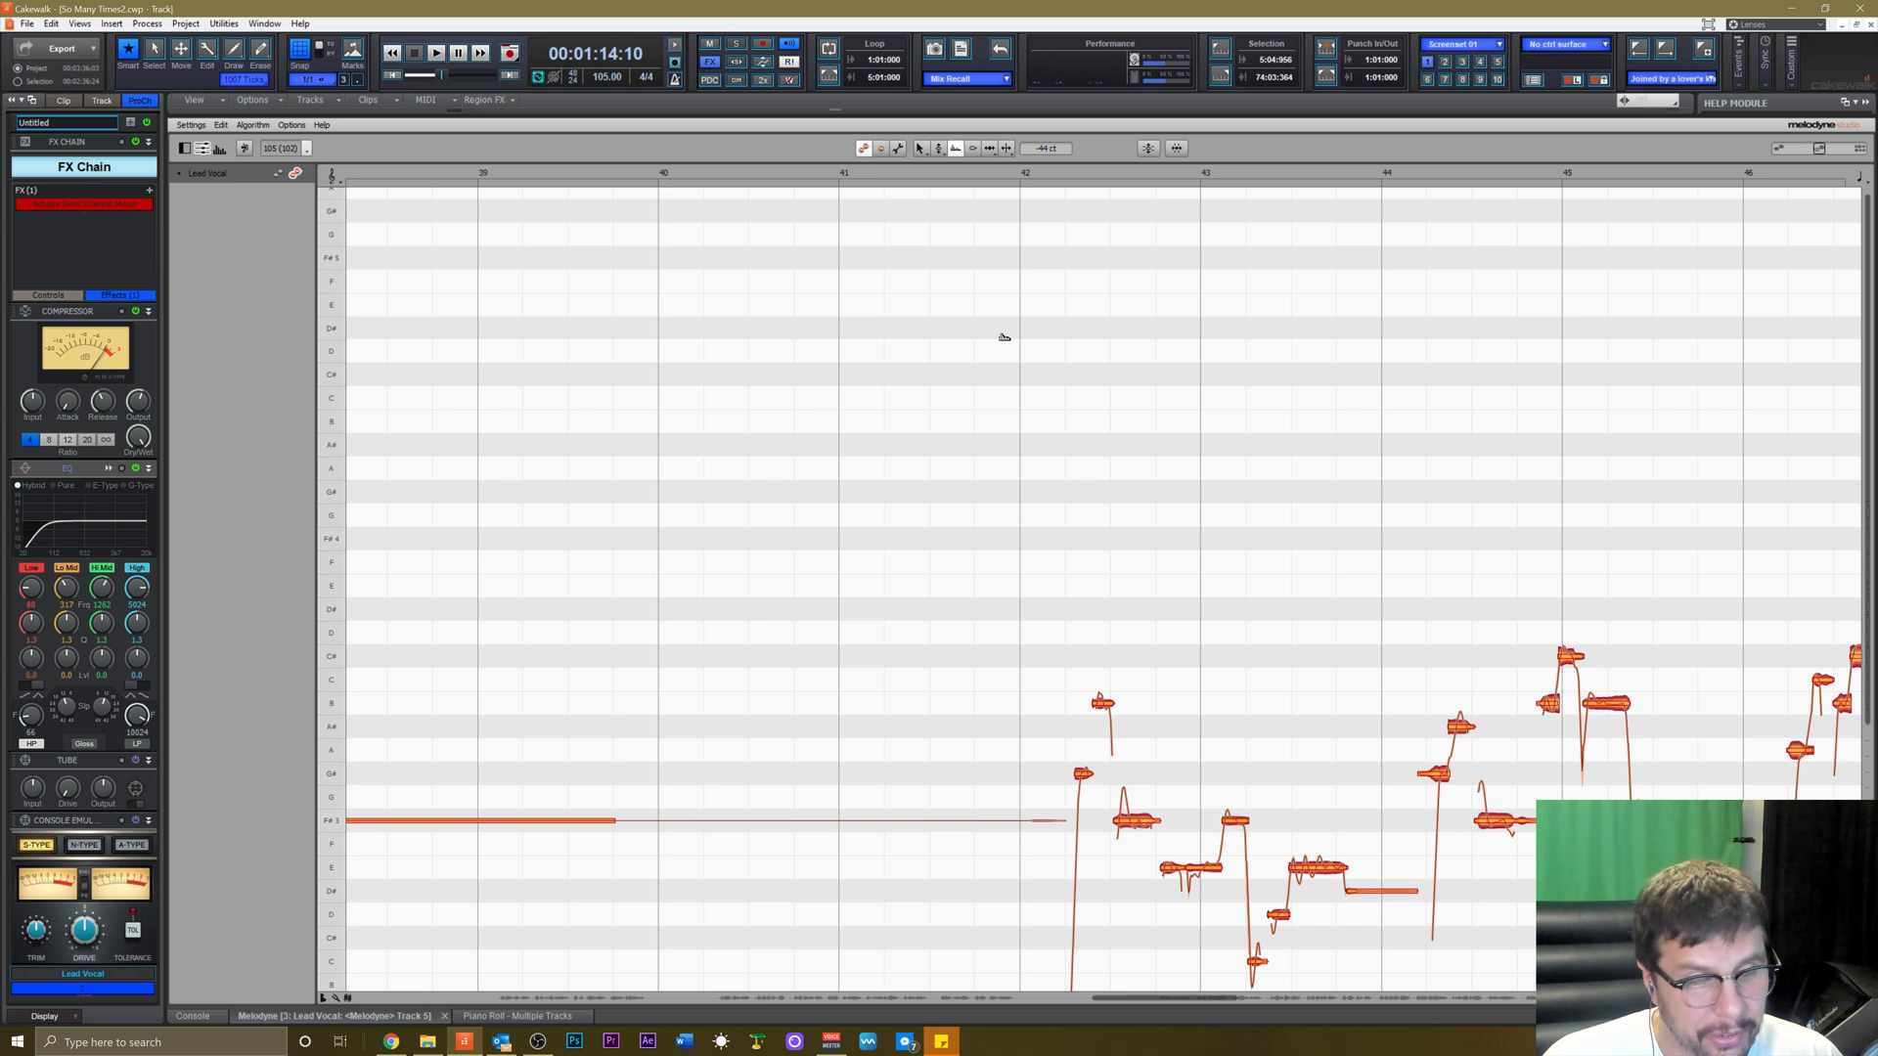
pyautogui.click(966, 174)
pyautogui.press('space')
pyautogui.press('space')
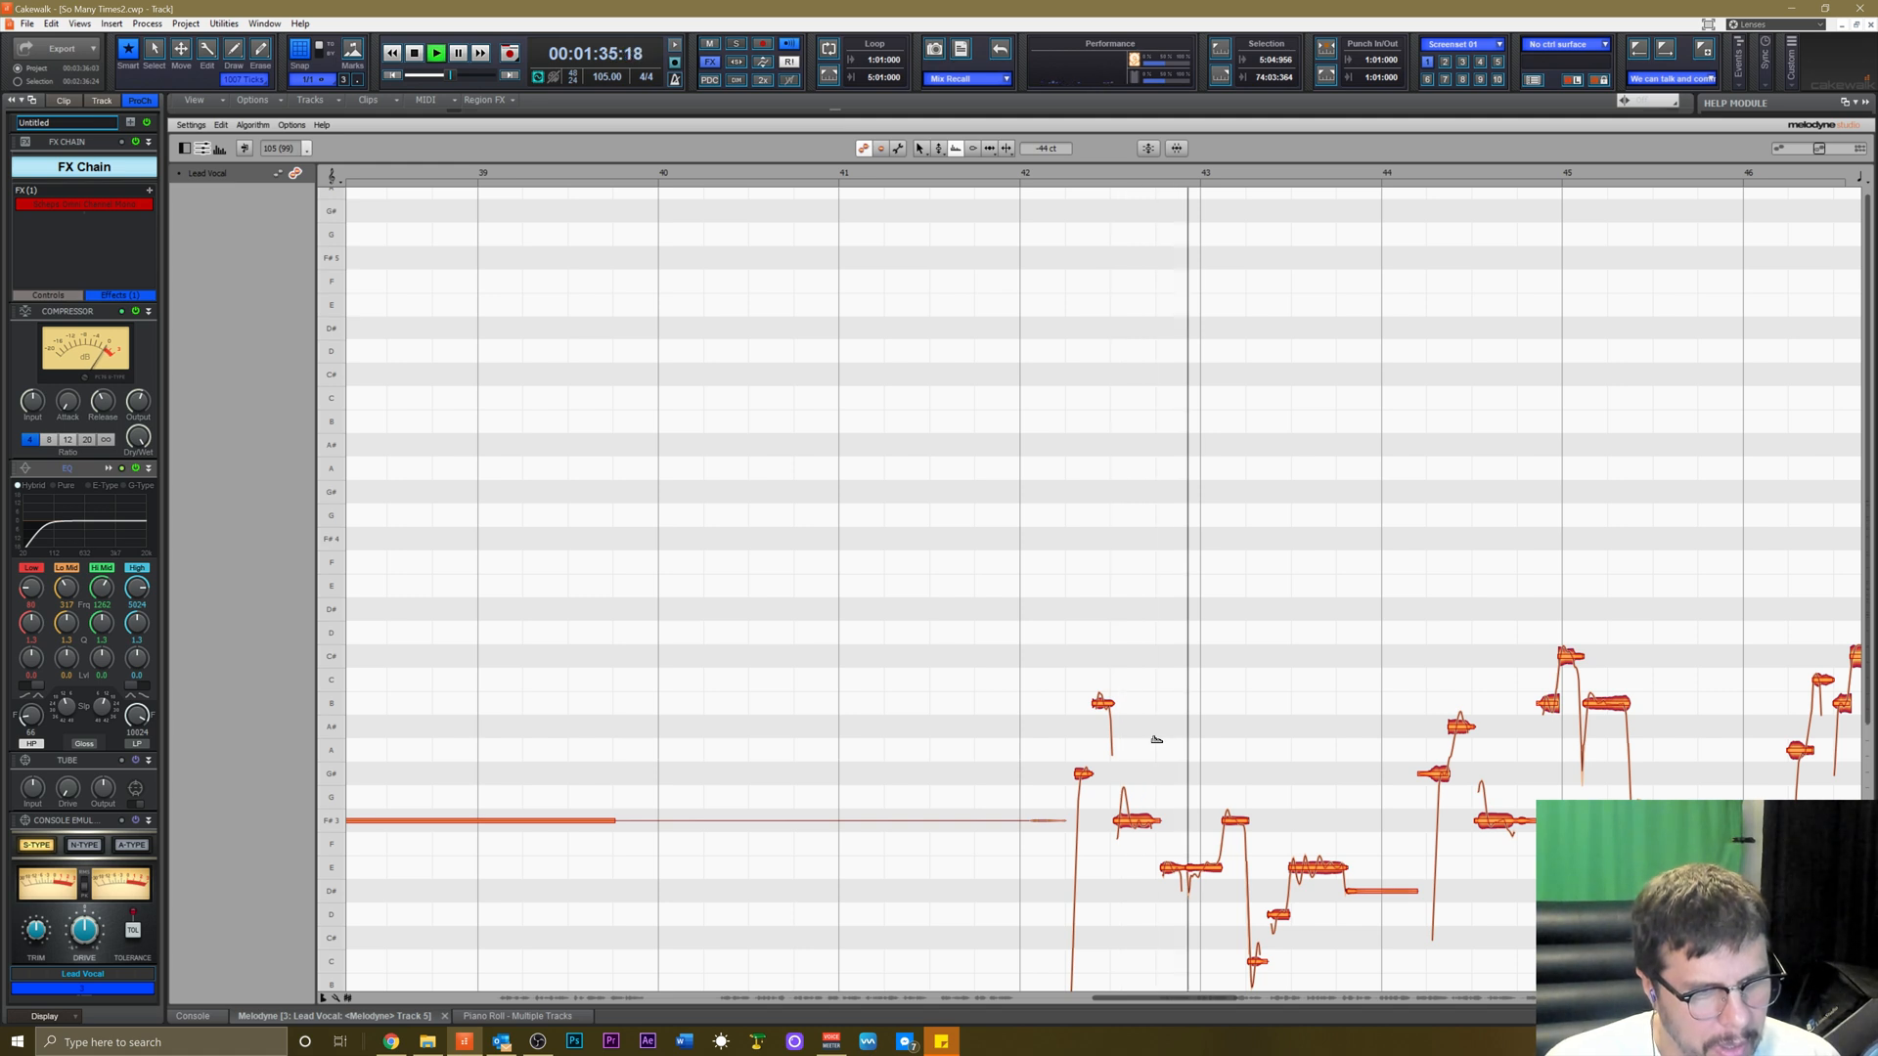
pyautogui.press('space')
# Shift the opening G#, B and F# notes of measure 42 slightly earlier with the Time tool while replaying the phrase.
pyautogui.rightClick(1135, 679)
pyautogui.click(1171, 671)
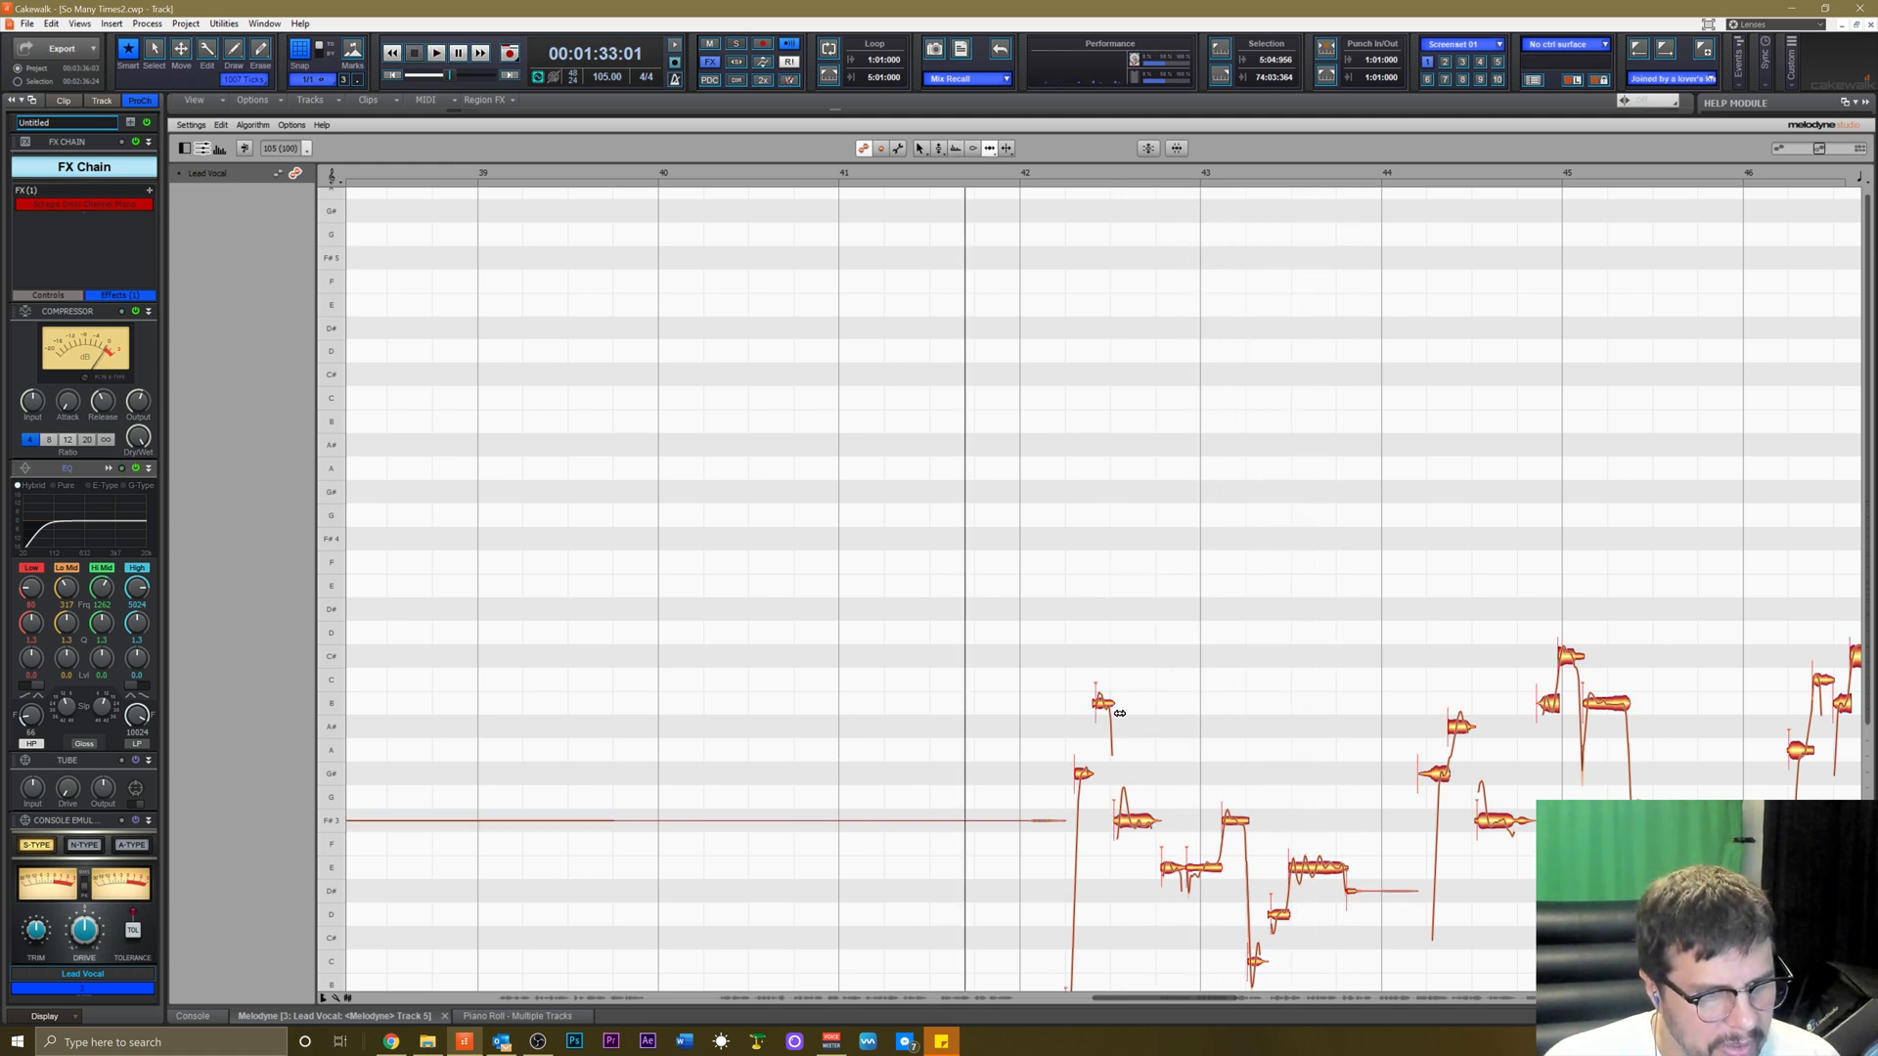
pyautogui.scroll(-3, 1070, 694)
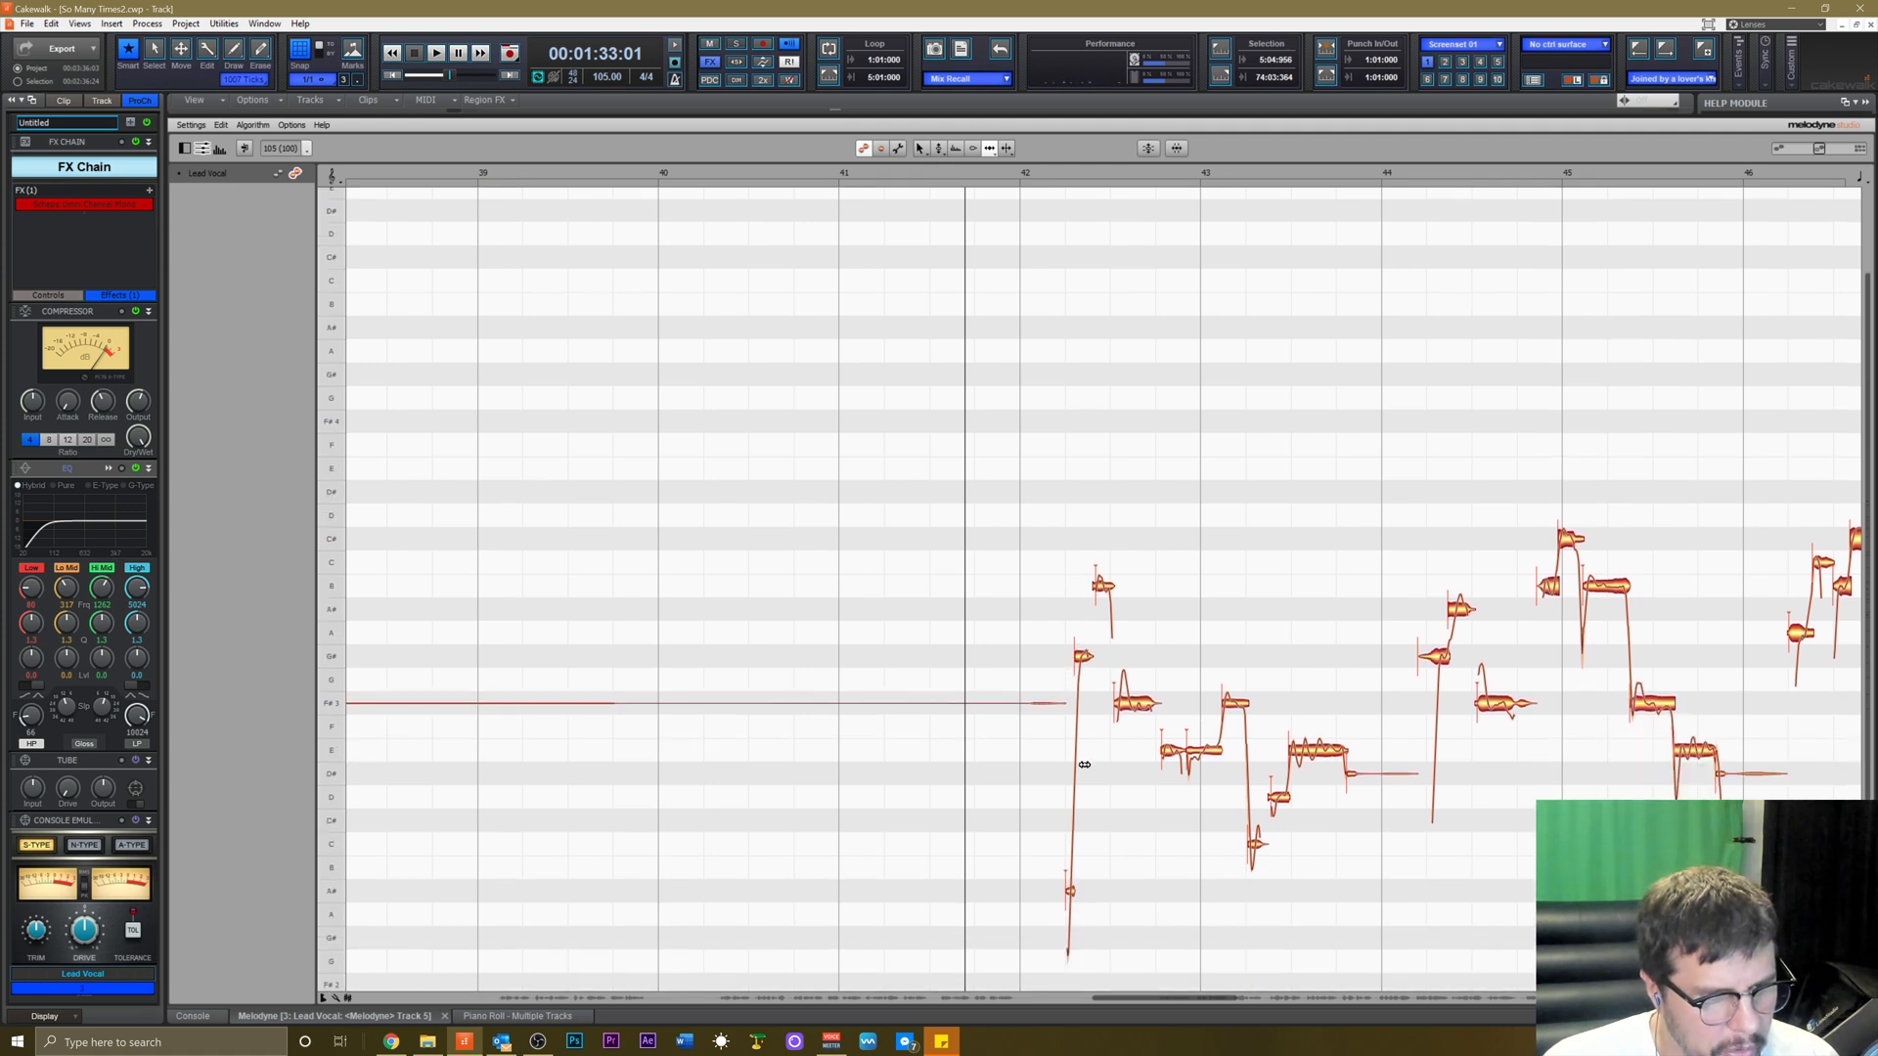
pyautogui.click(1125, 703)
pyautogui.press('space')
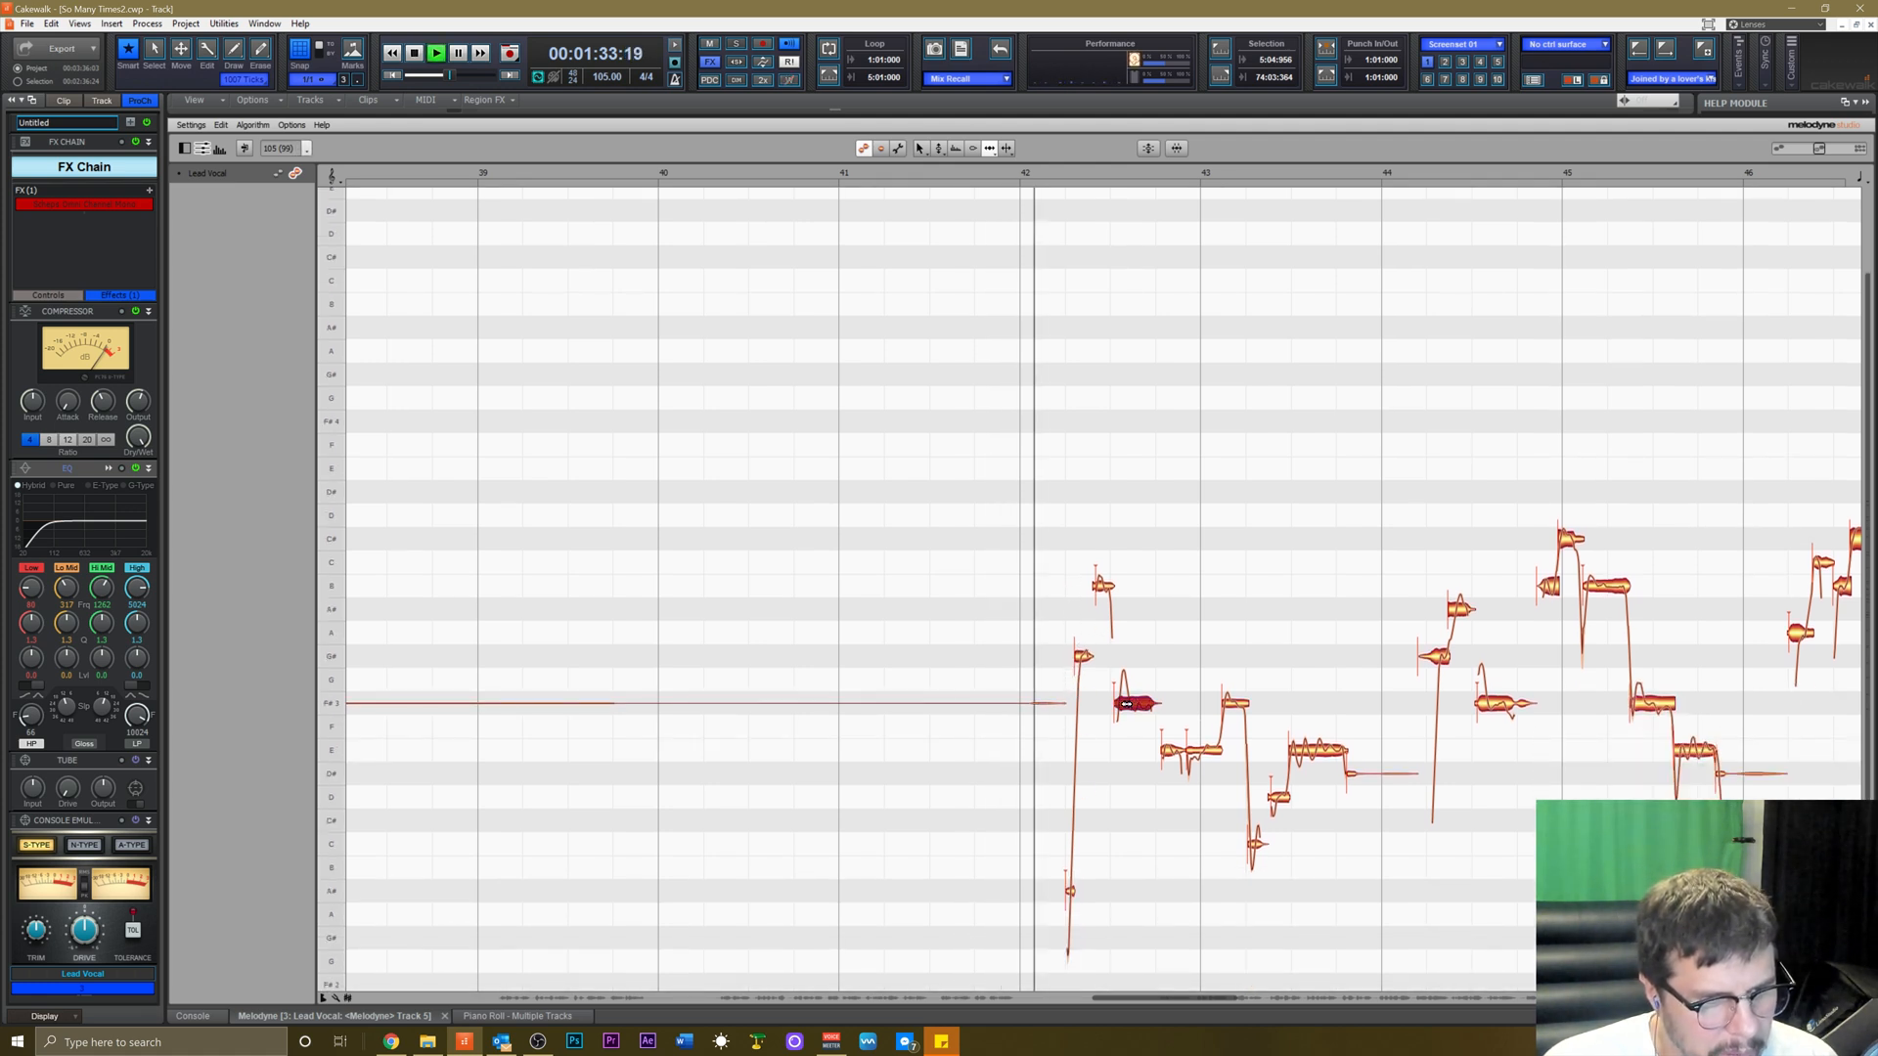
pyautogui.press('space')
pyautogui.press('space')
pyautogui.moveTo(1078, 656); pyautogui.dragTo(1074, 656)
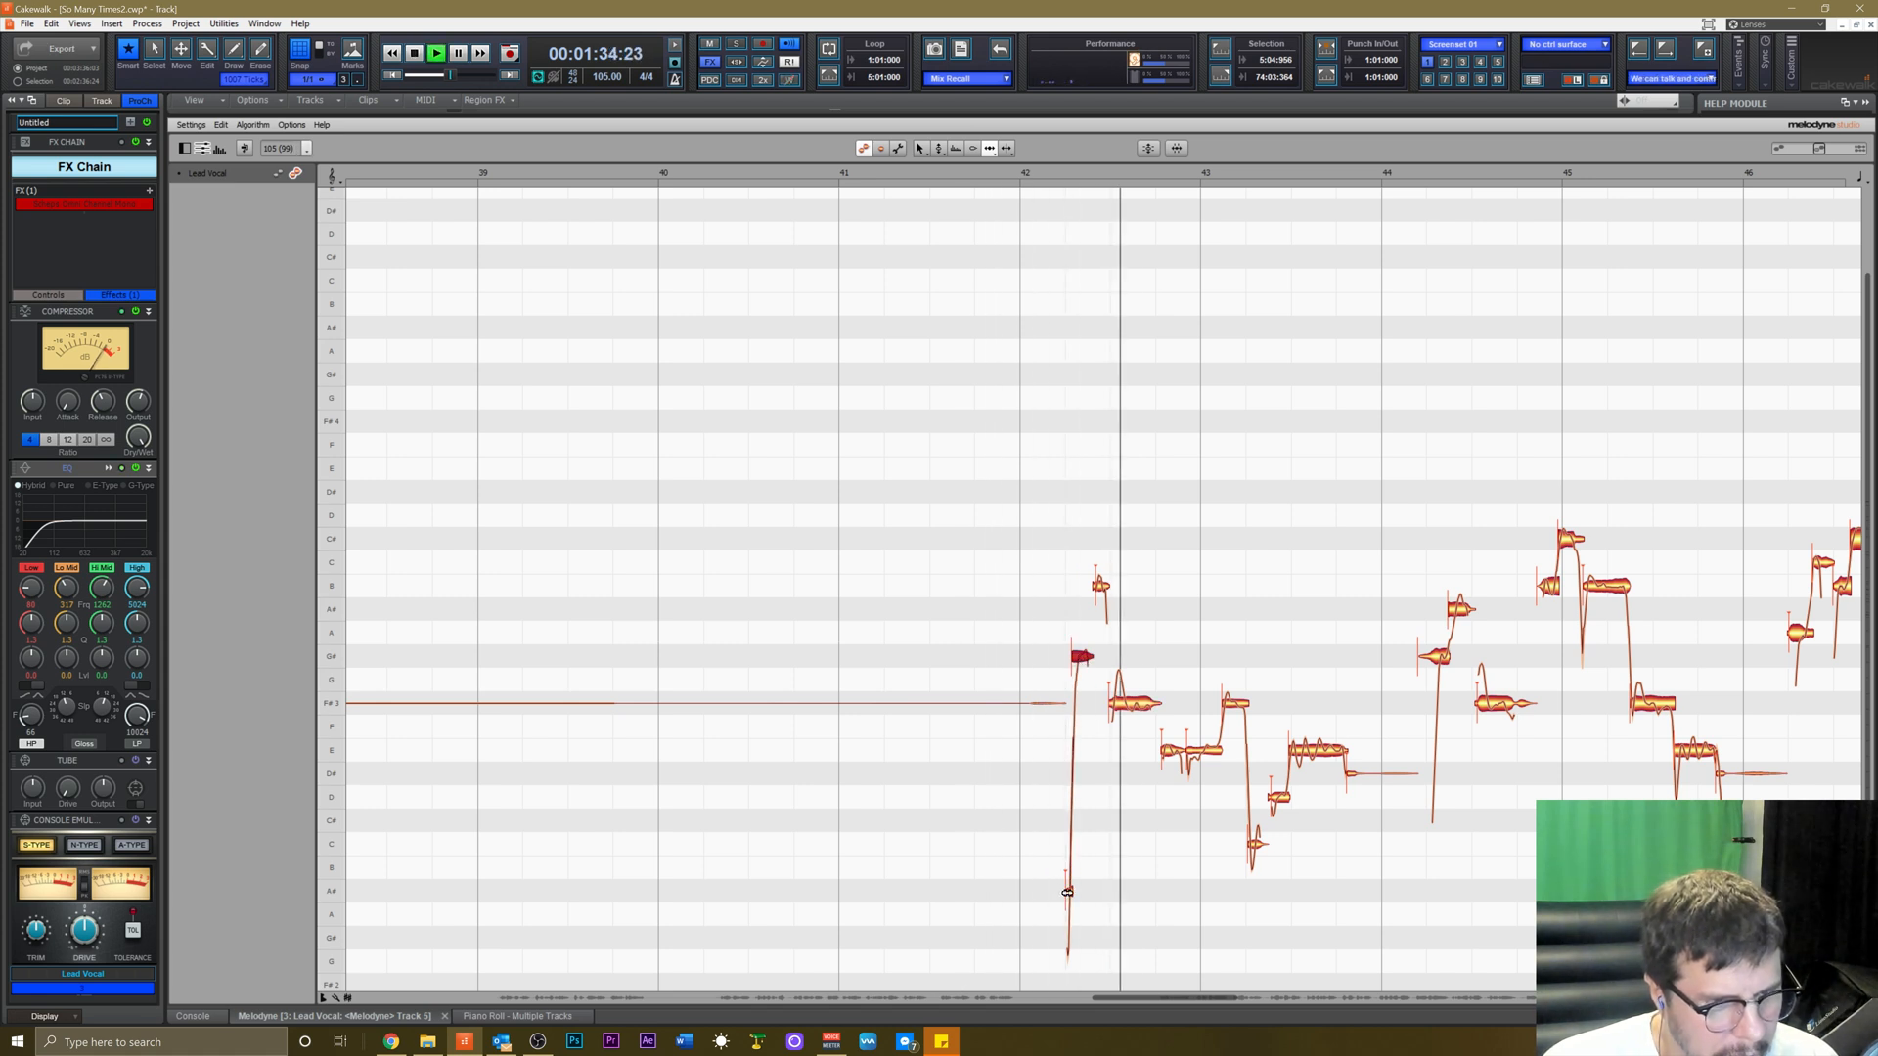
pyautogui.press('space')
# Check the timing of the B note in measure 42 and move the start of the following E notes slightly earlier.
pyautogui.click(1086, 593)
pyautogui.press('space')
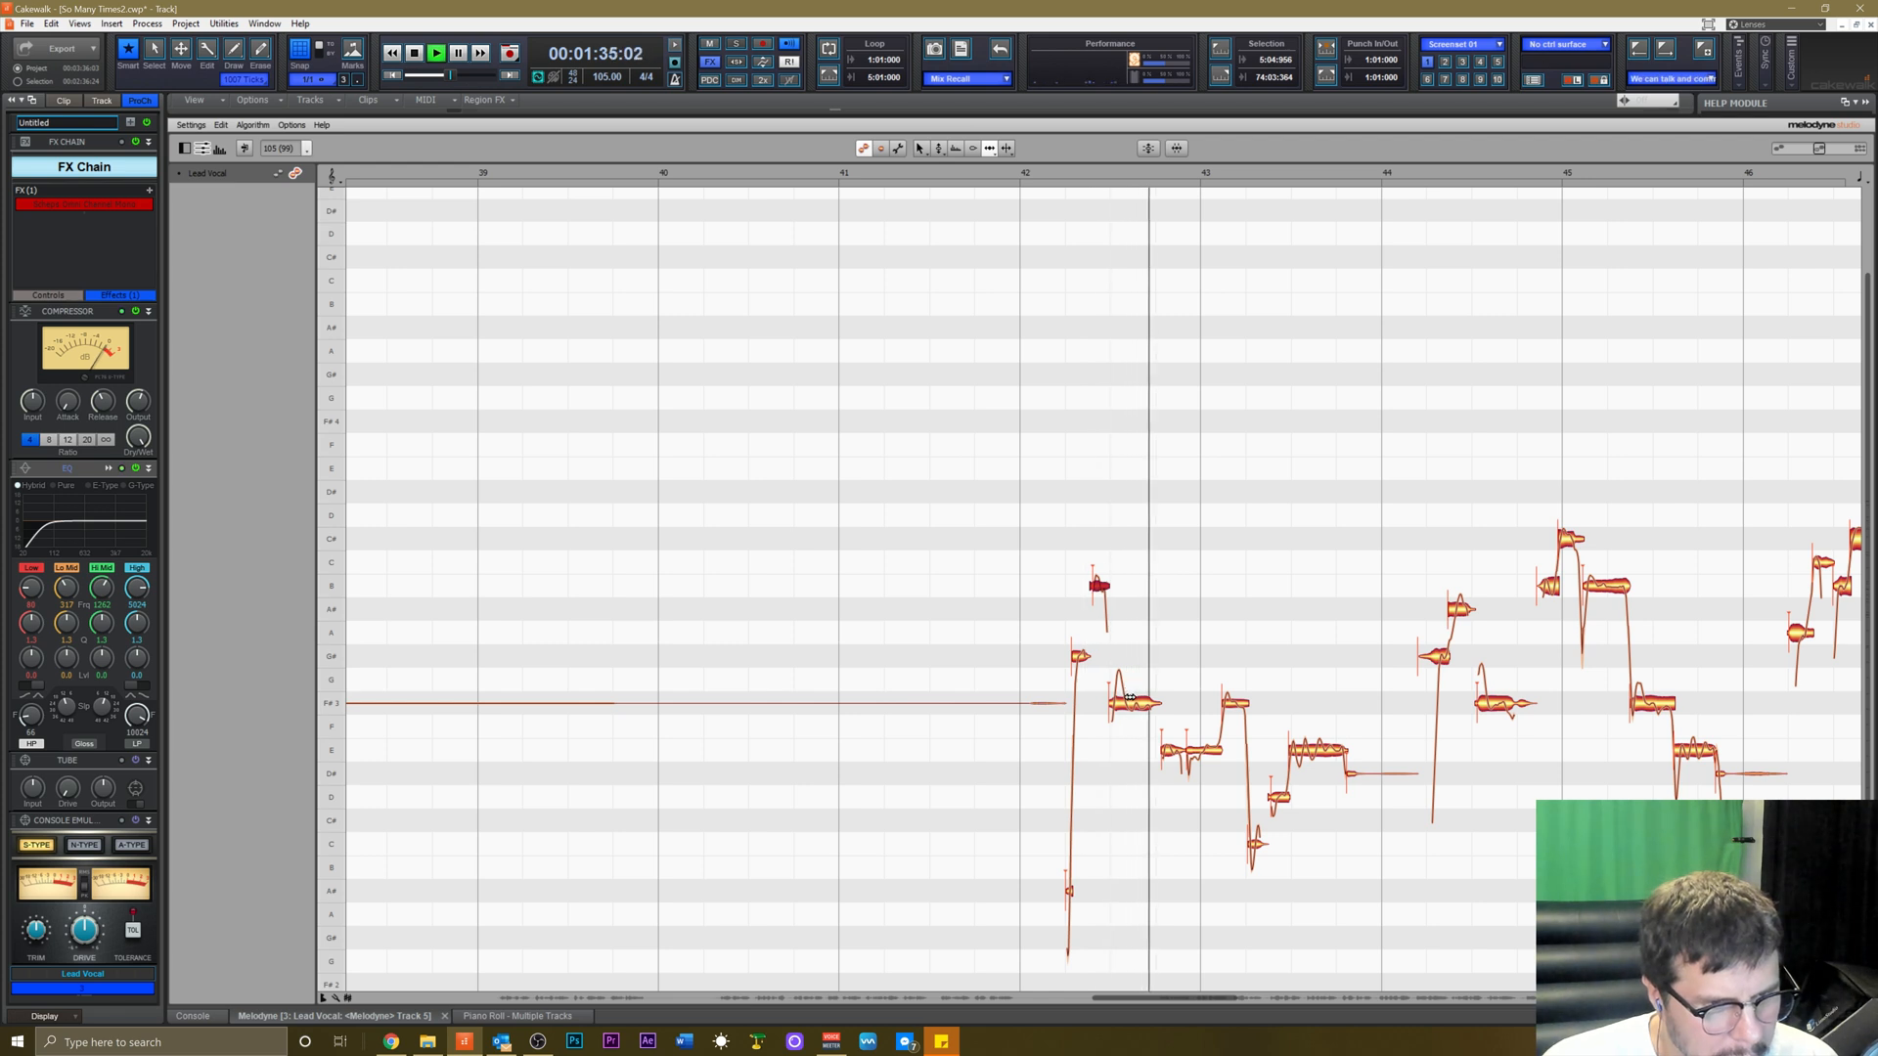
pyautogui.press('space')
pyautogui.click(1190, 751)
pyautogui.press('space')
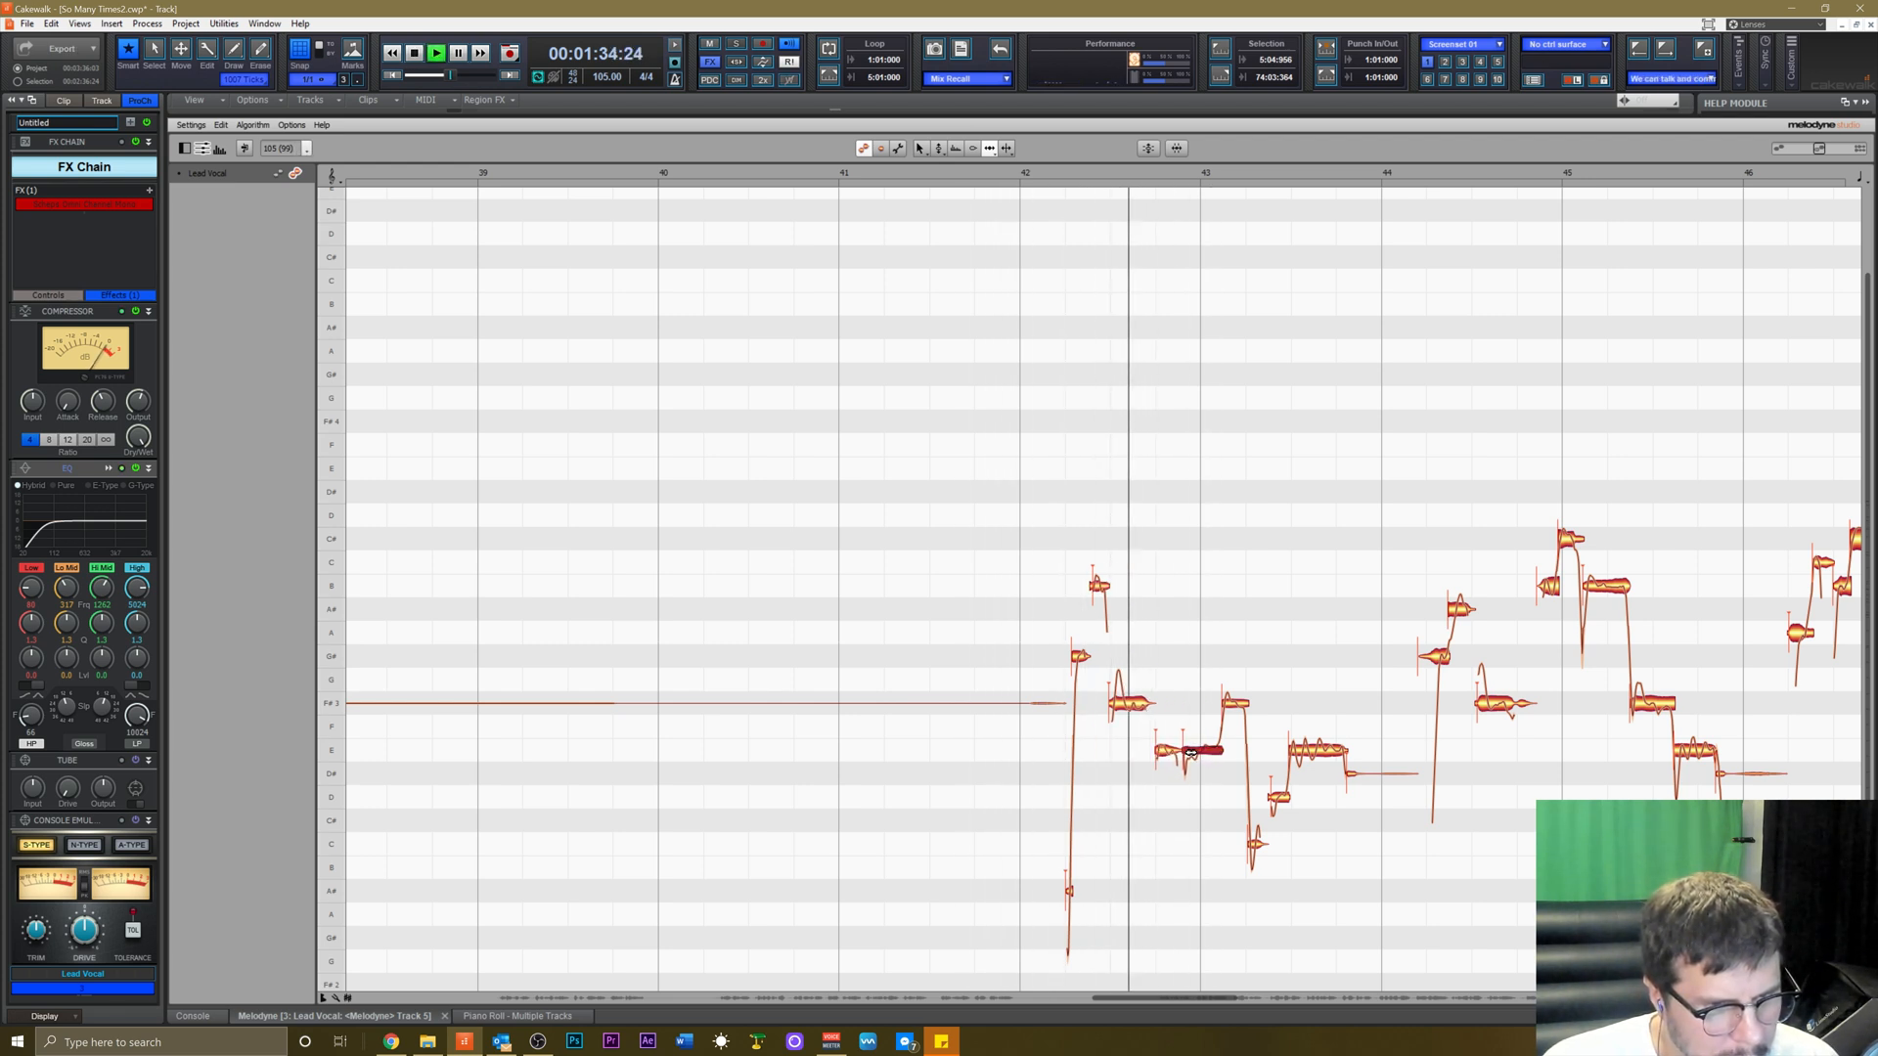
# Fine-tune the timing of the notes in measure 43 up to the closing E and D# notes while replaying the phrase.
pyautogui.click(1230, 707)
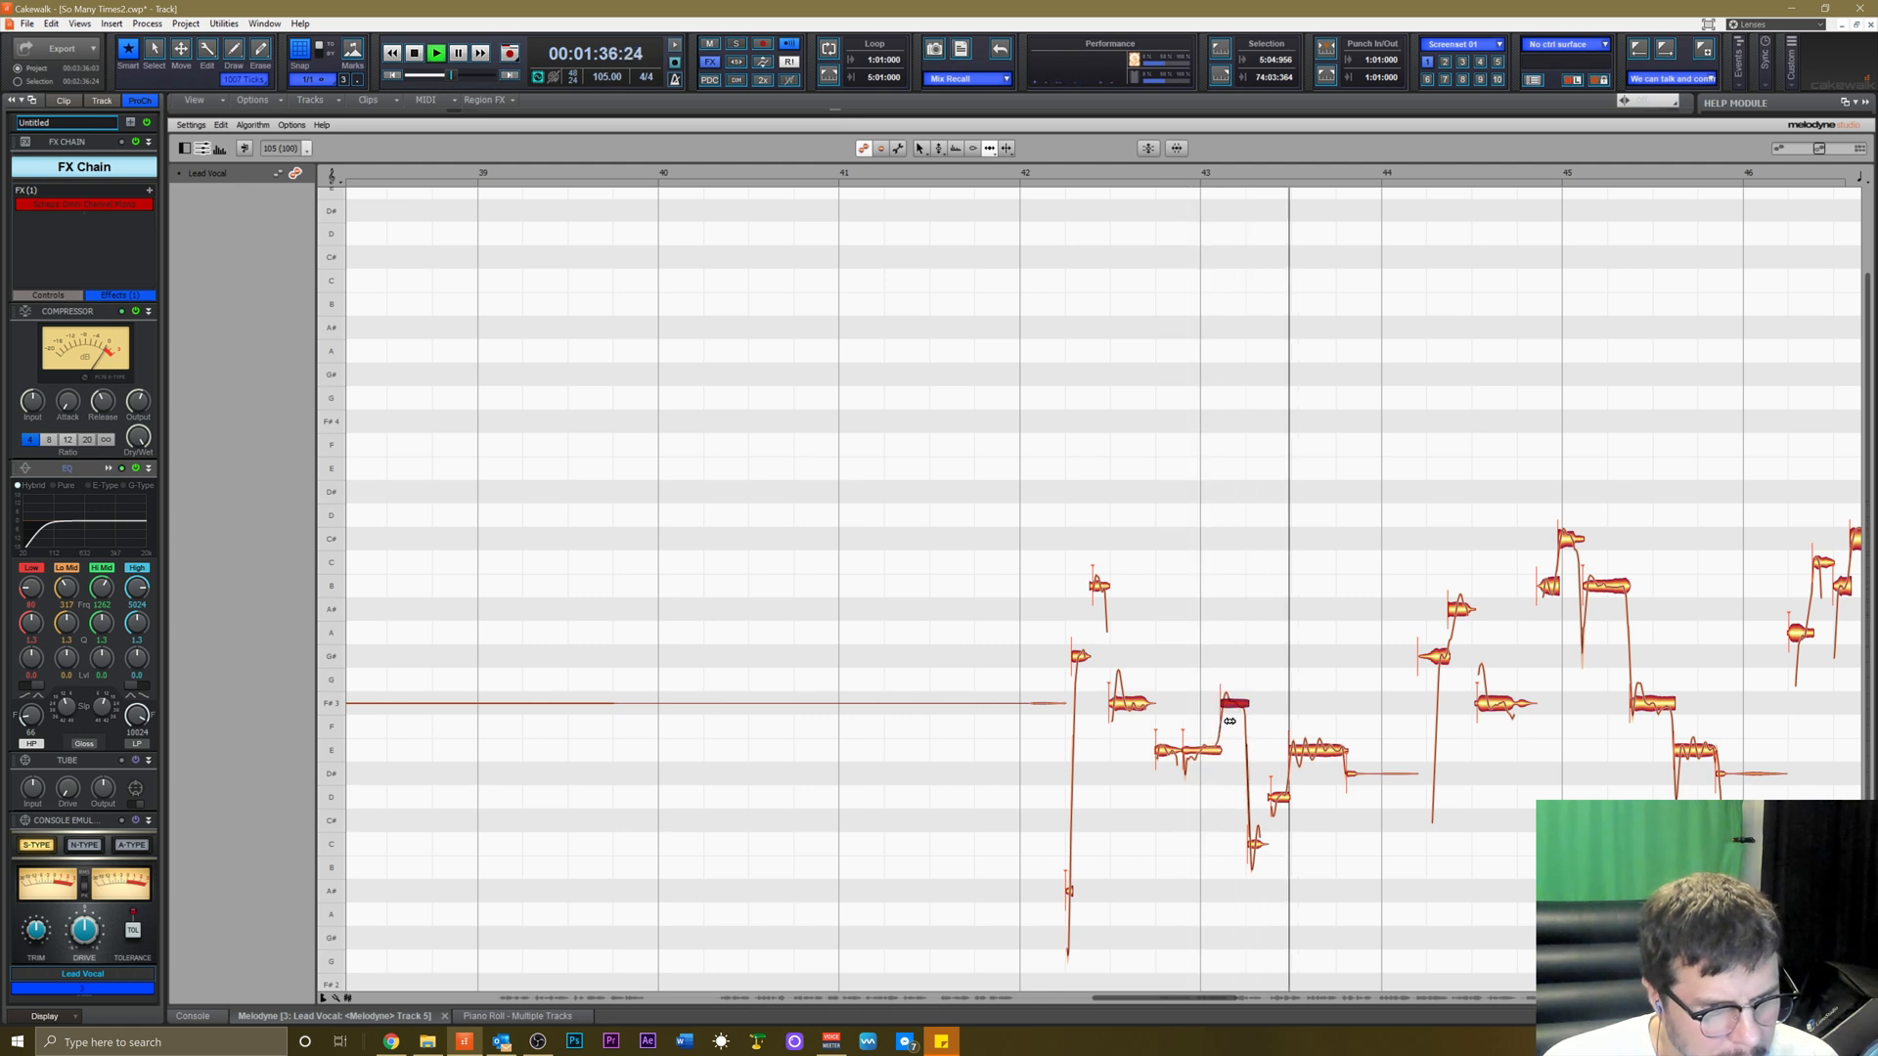
pyautogui.click(1294, 753)
pyautogui.press('space')
pyautogui.press('space')
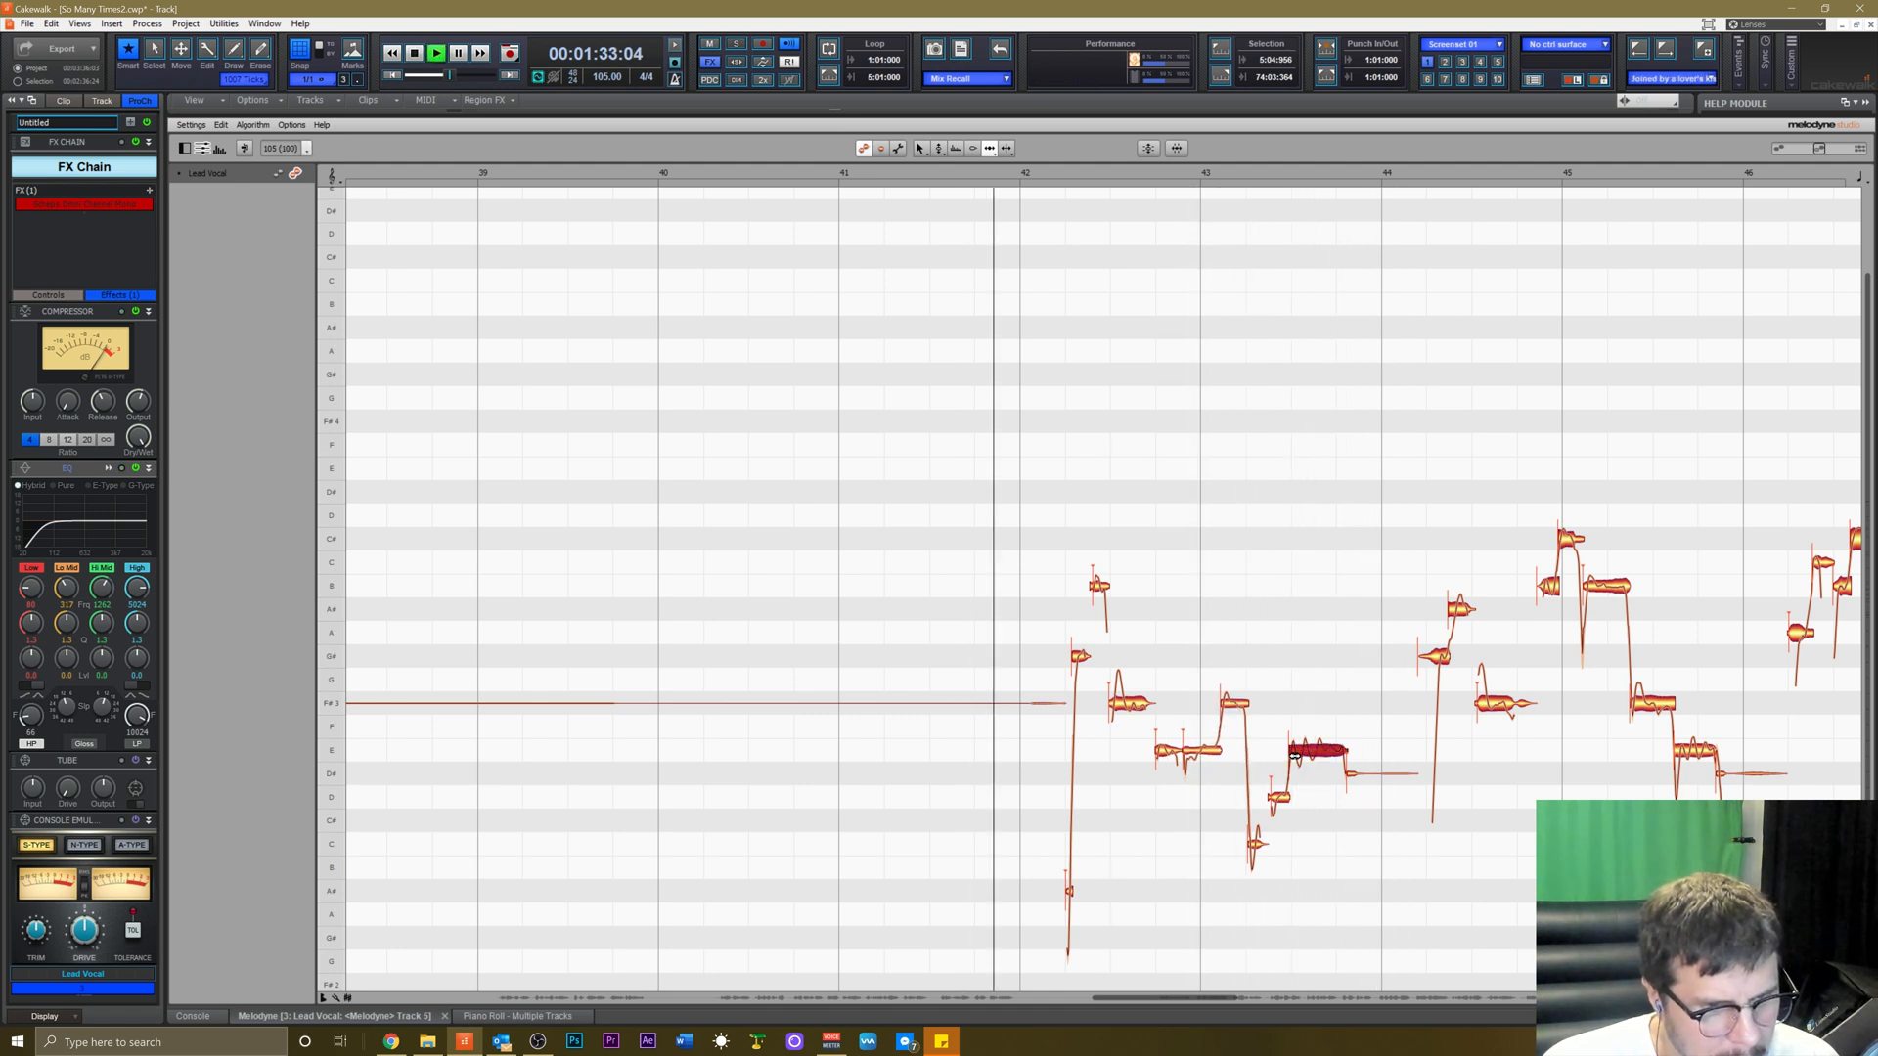
pyautogui.click(1354, 777)
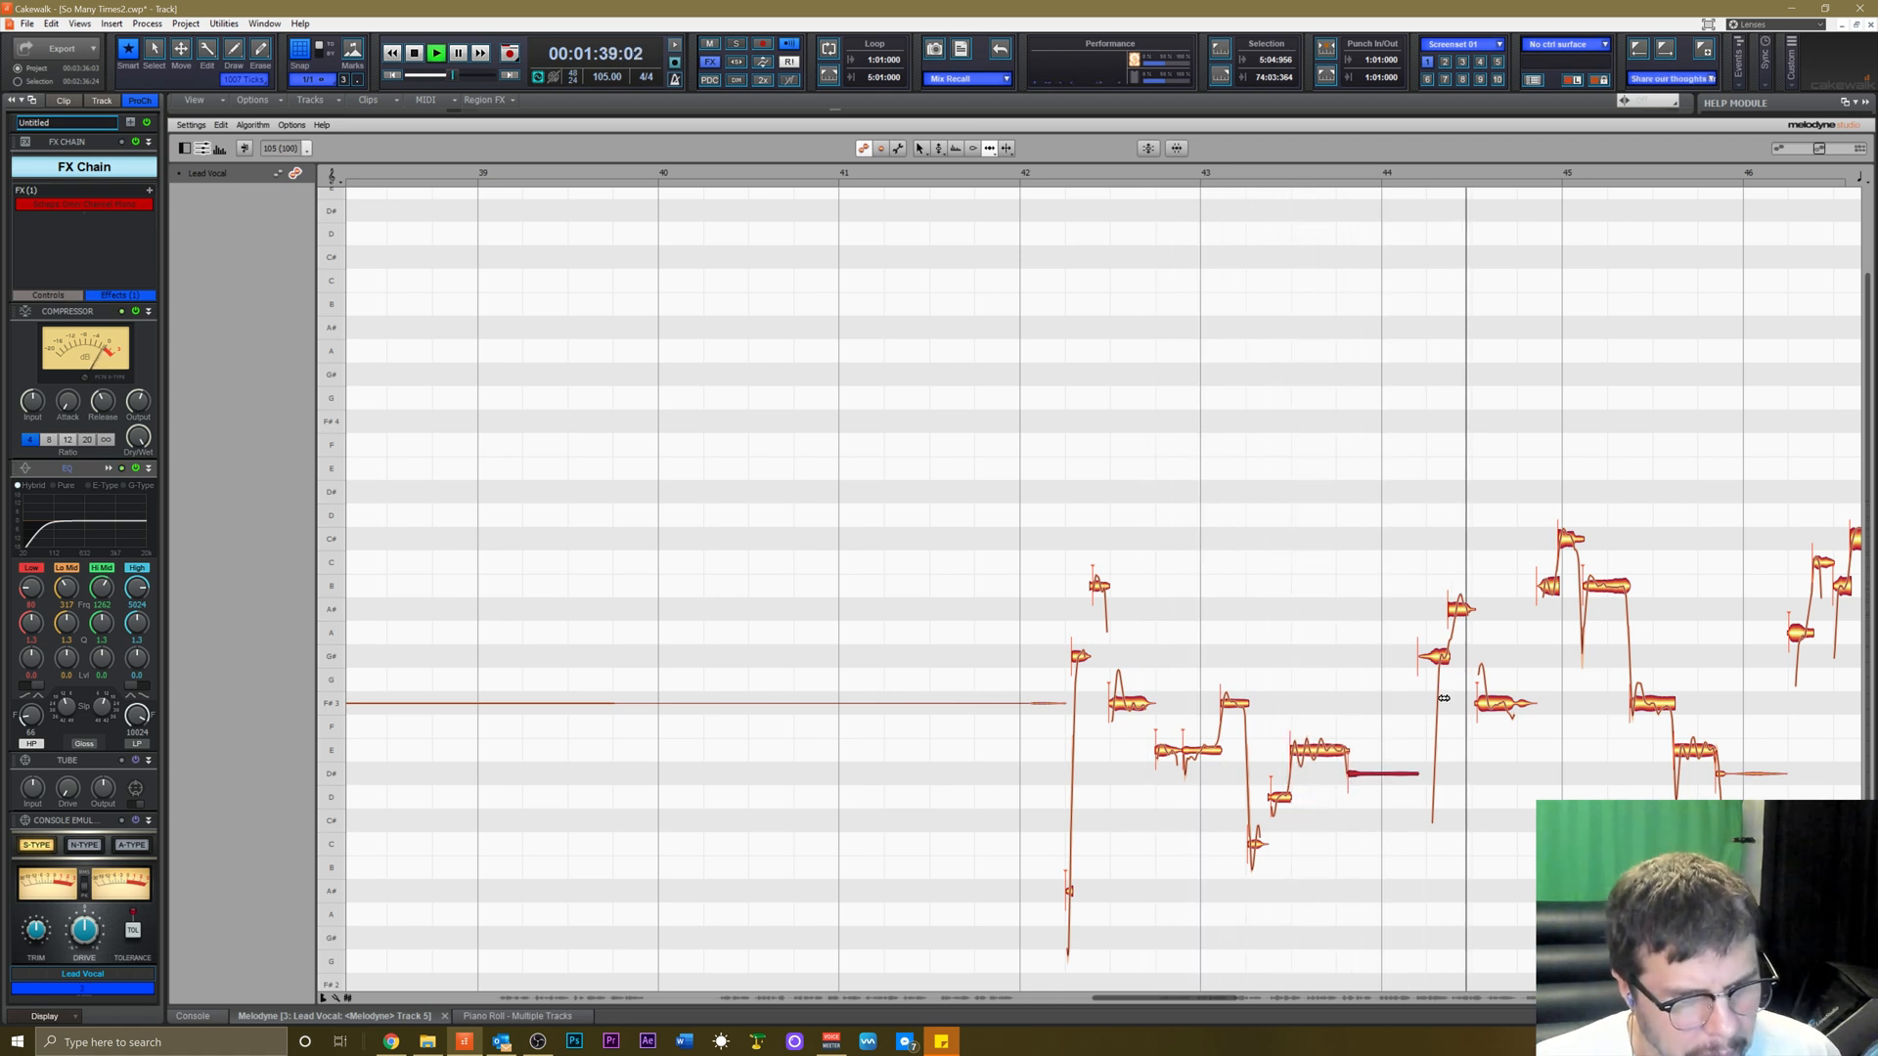
pyautogui.press('space')
# Raise the A# note in measure 44 to B 3 at -37 ct and replay from the middle of measure 43.
pyautogui.rightClick(1434, 570)
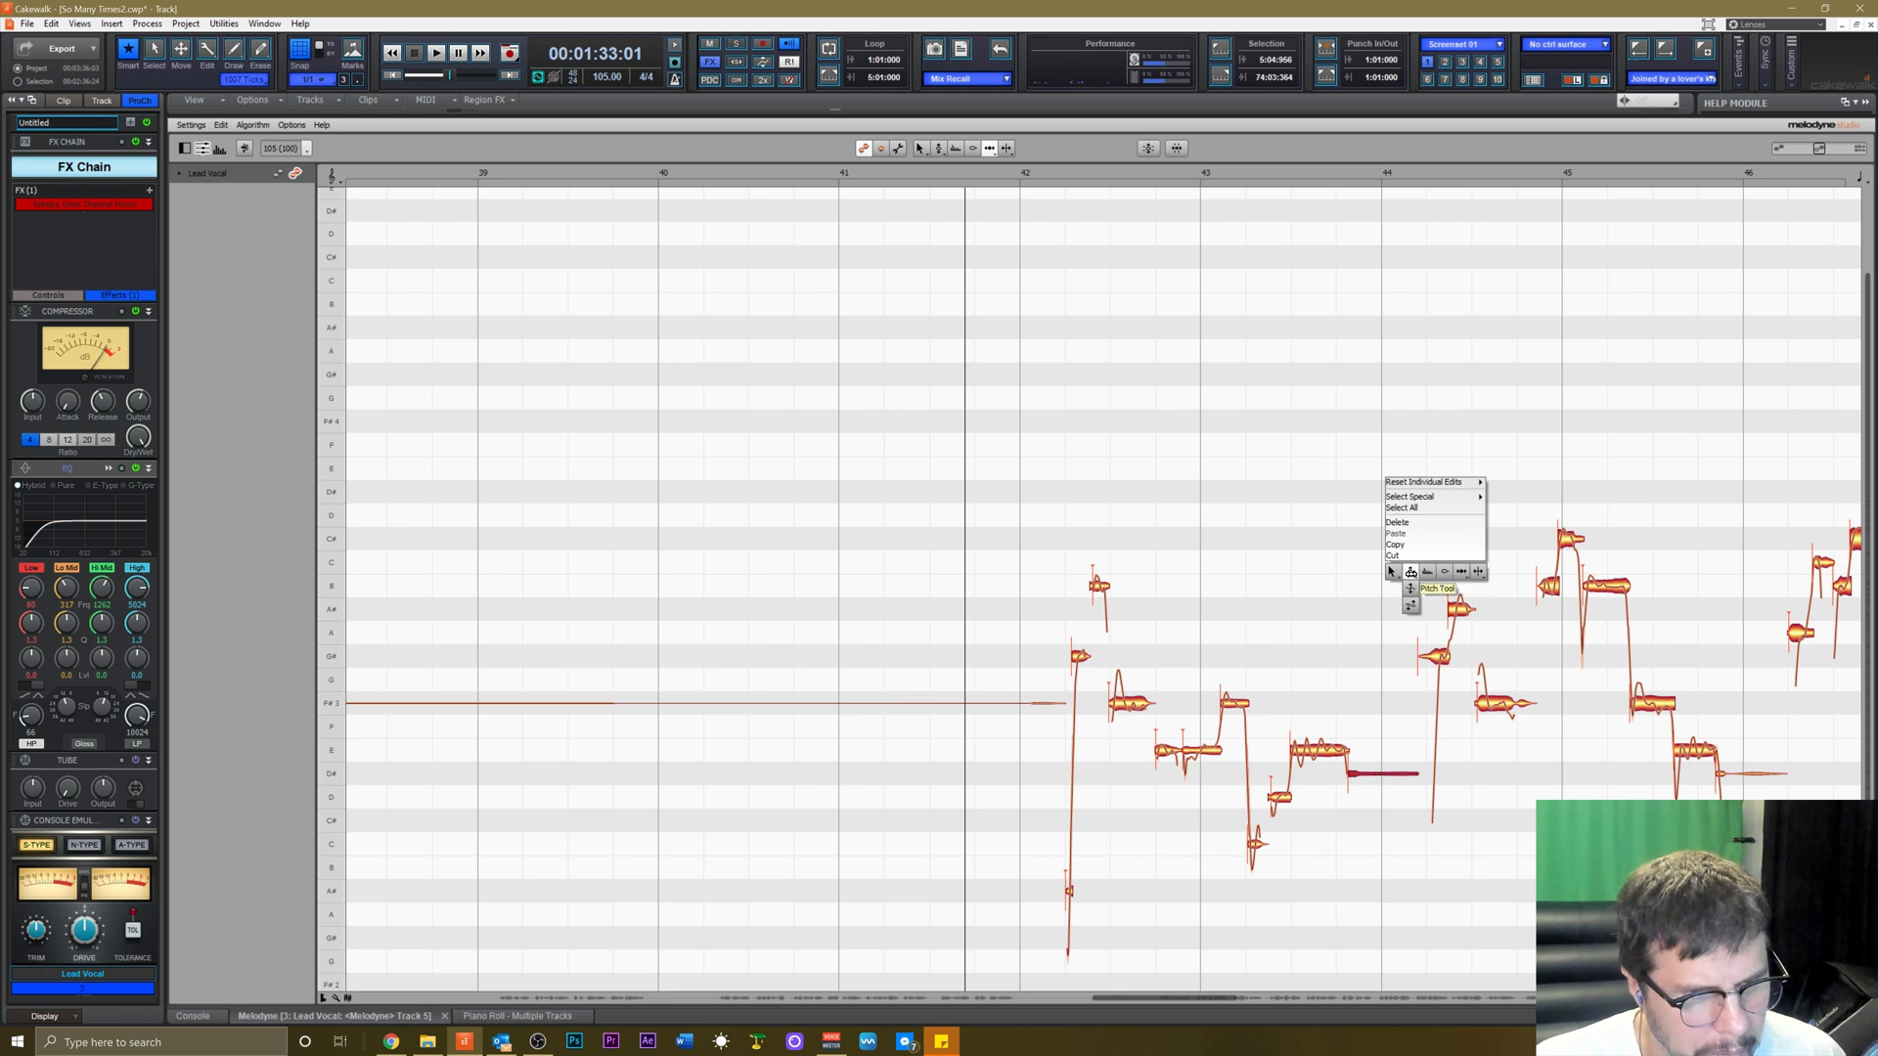
pyautogui.click(1411, 573)
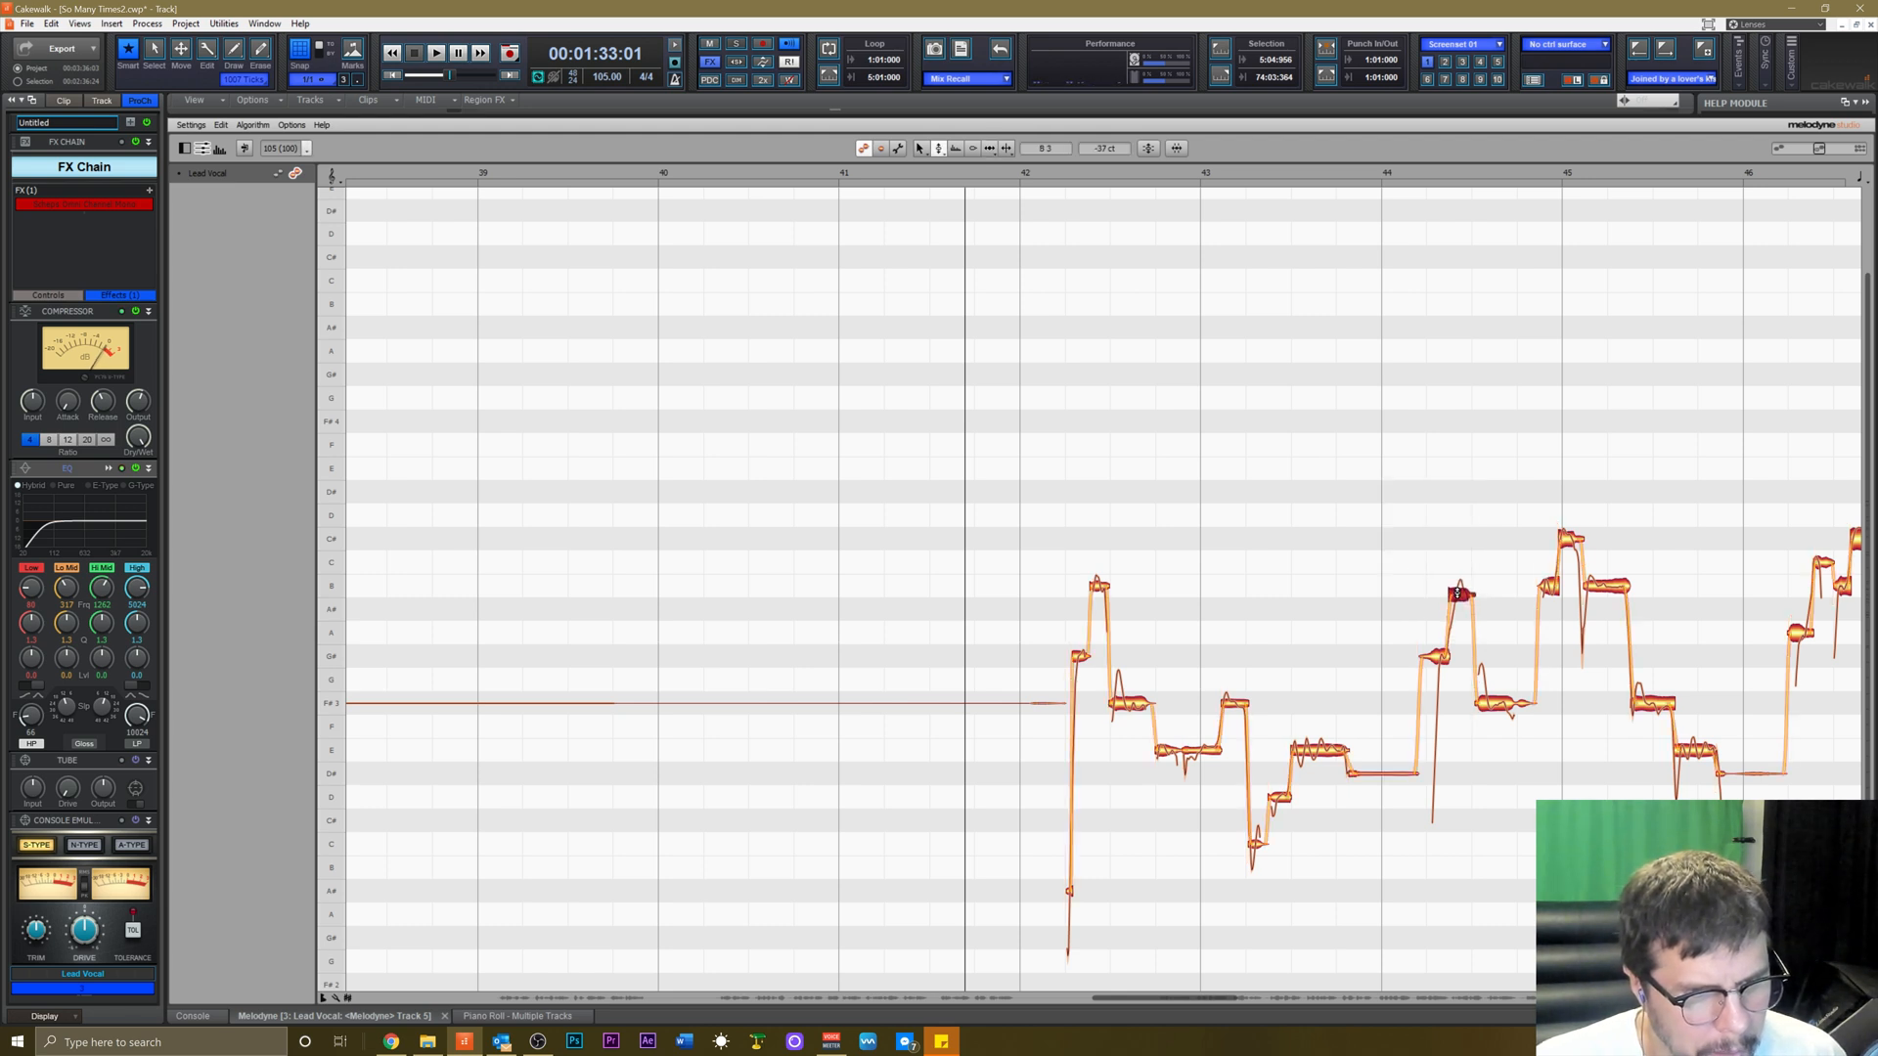
pyautogui.click(1317, 178)
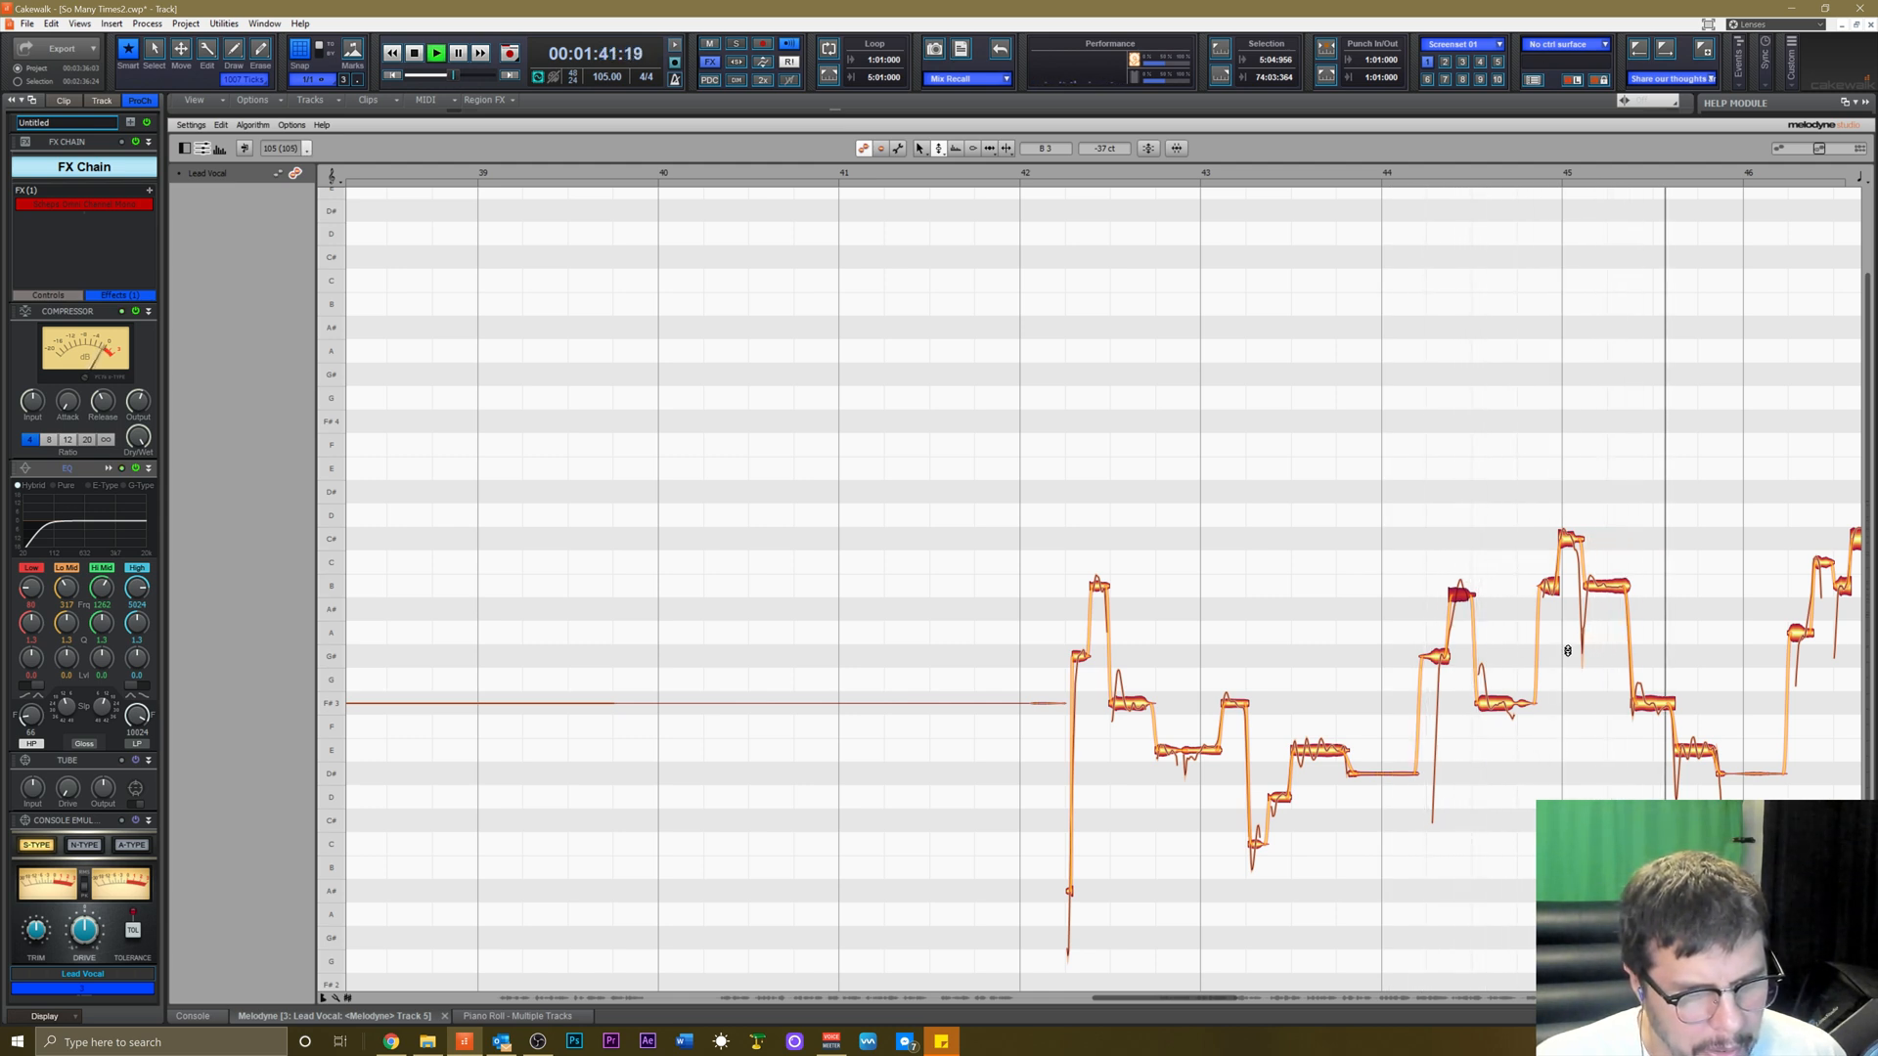
pyautogui.press('space')
# Set the pitch drift of the long B note early in measure 45 to -155 % and replay from the middle of measure 44.
pyautogui.rightClick(1601, 605)
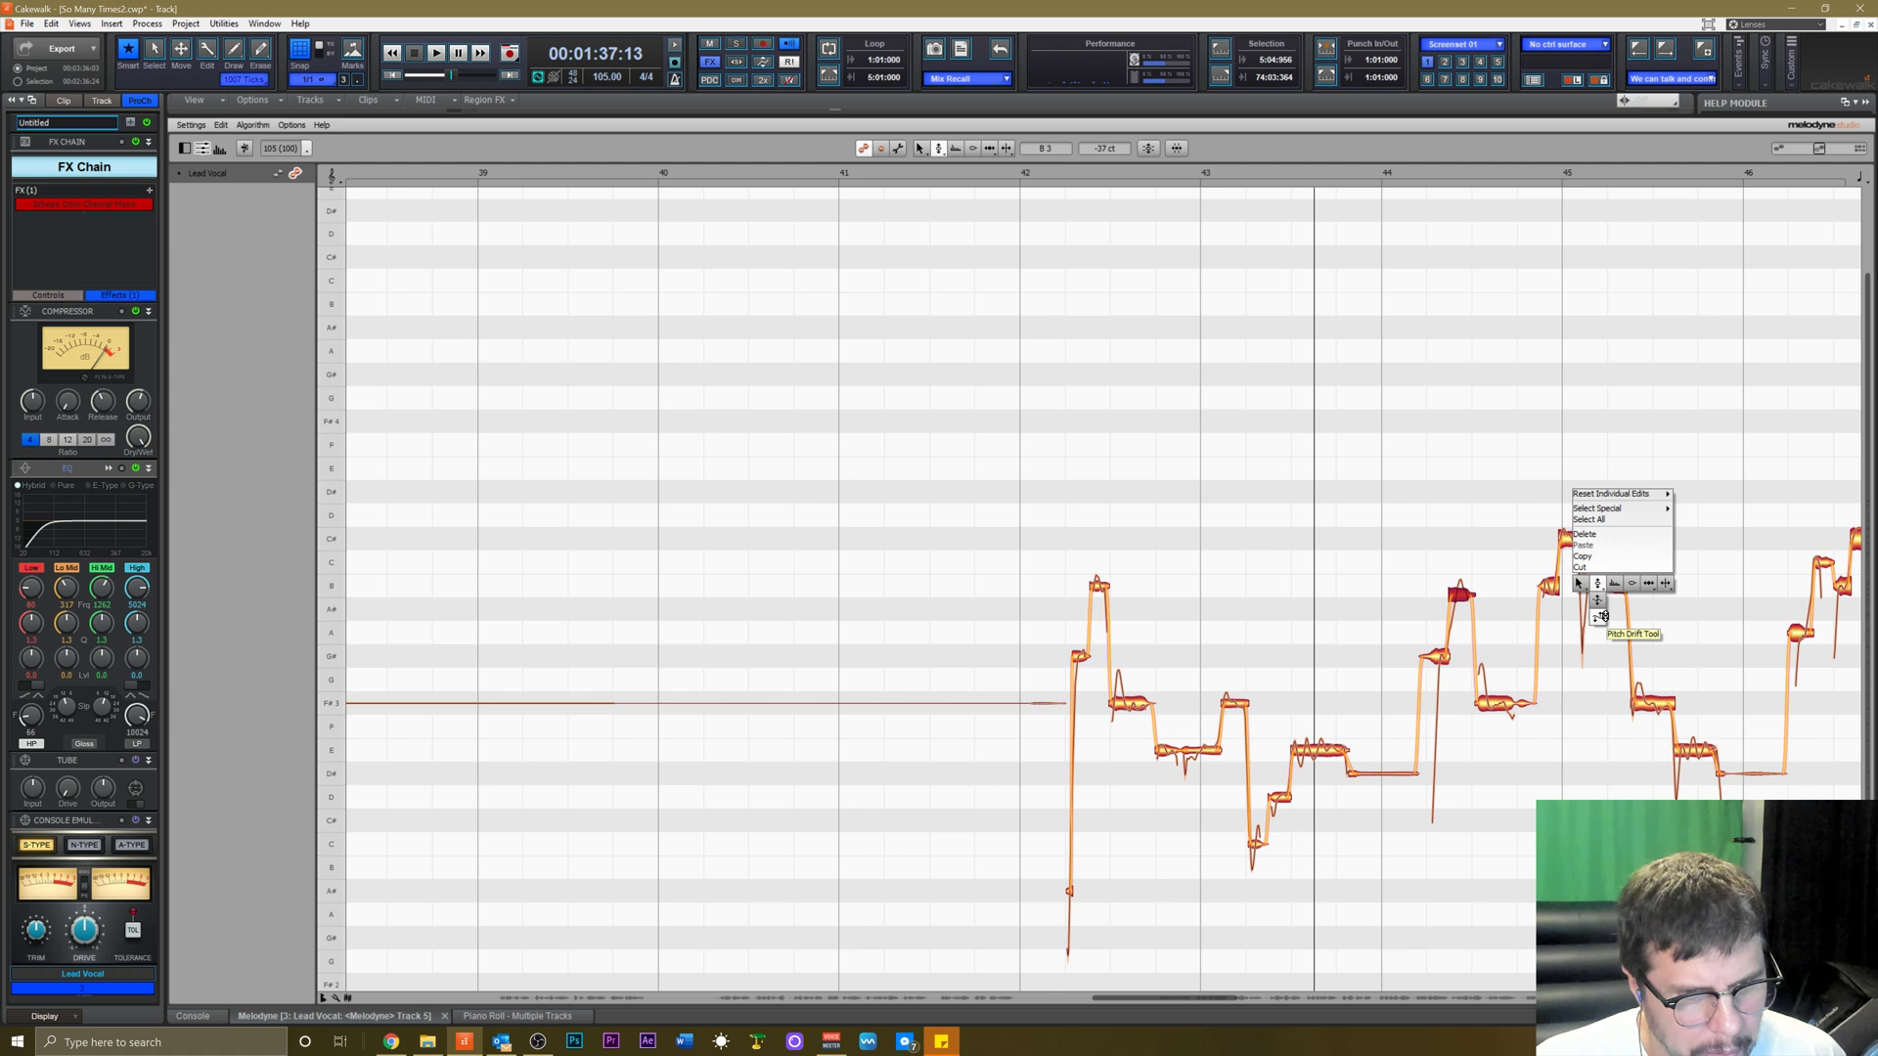
pyautogui.click(1602, 617)
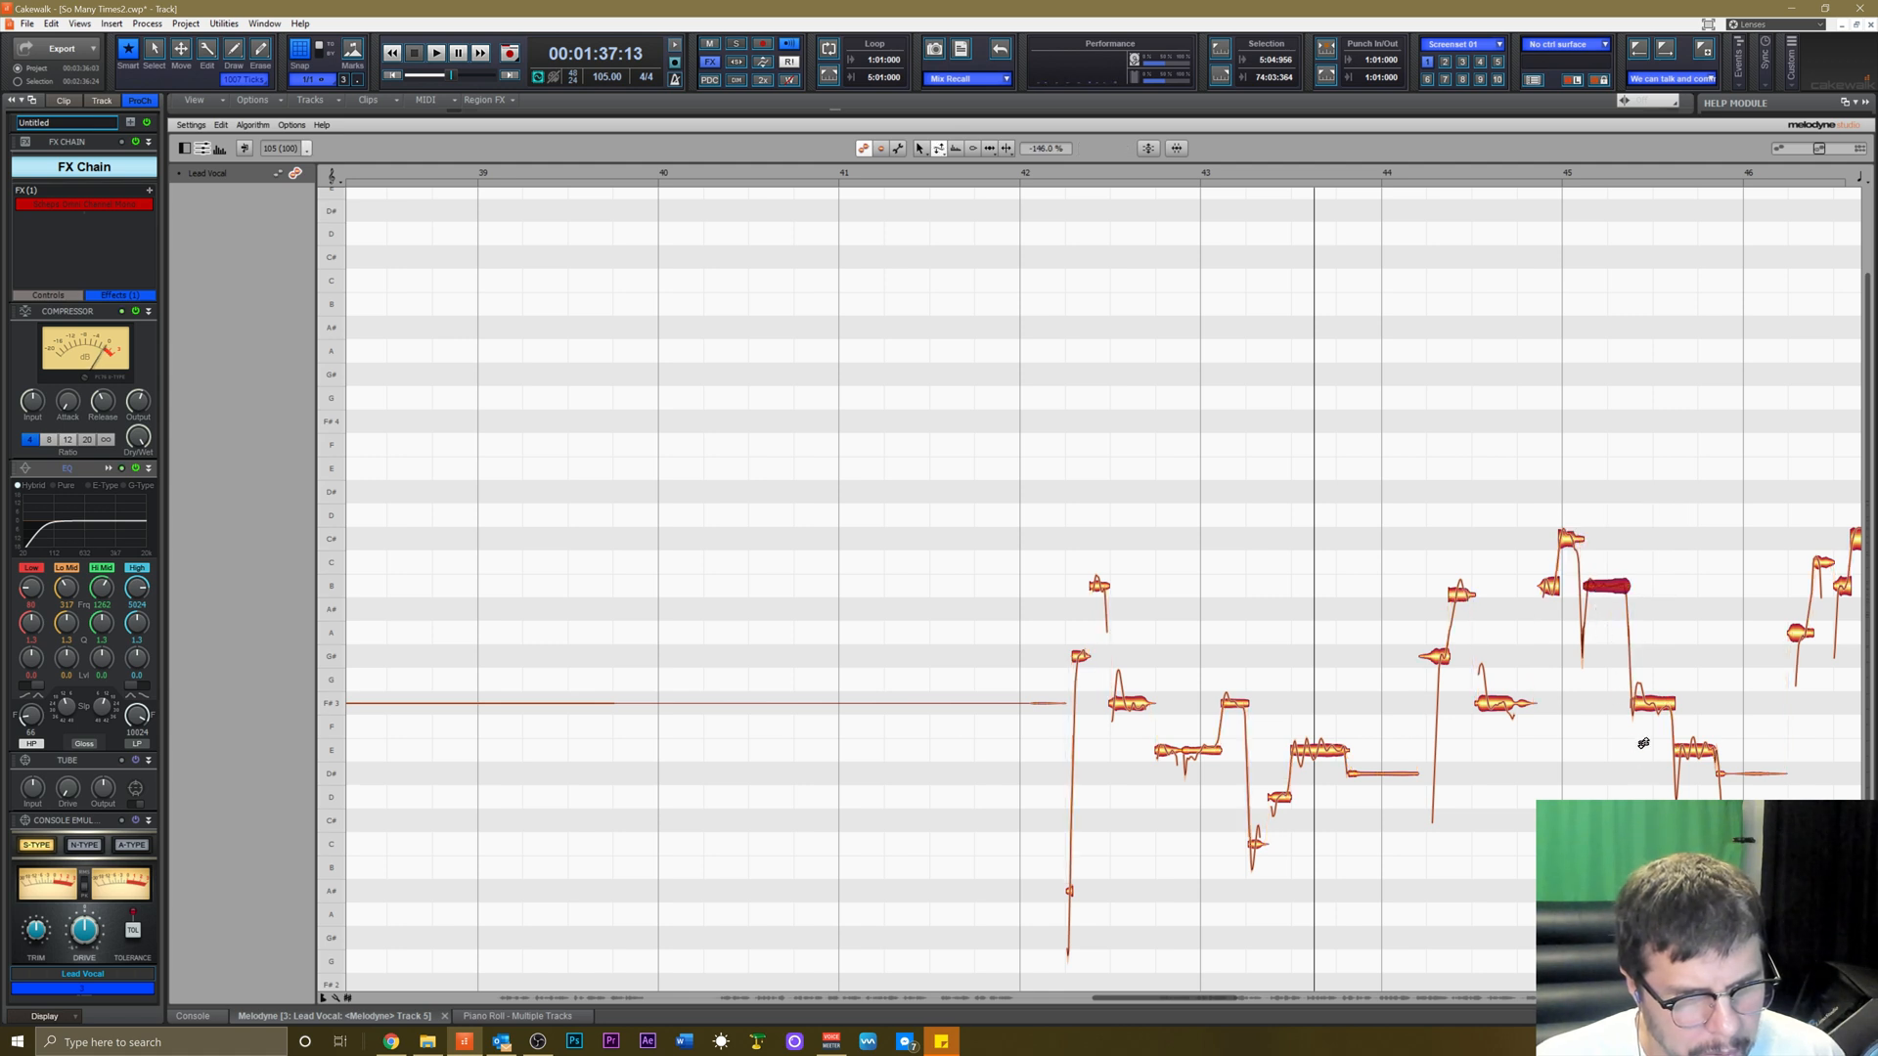
pyautogui.click(1466, 179)
pyautogui.press('space')
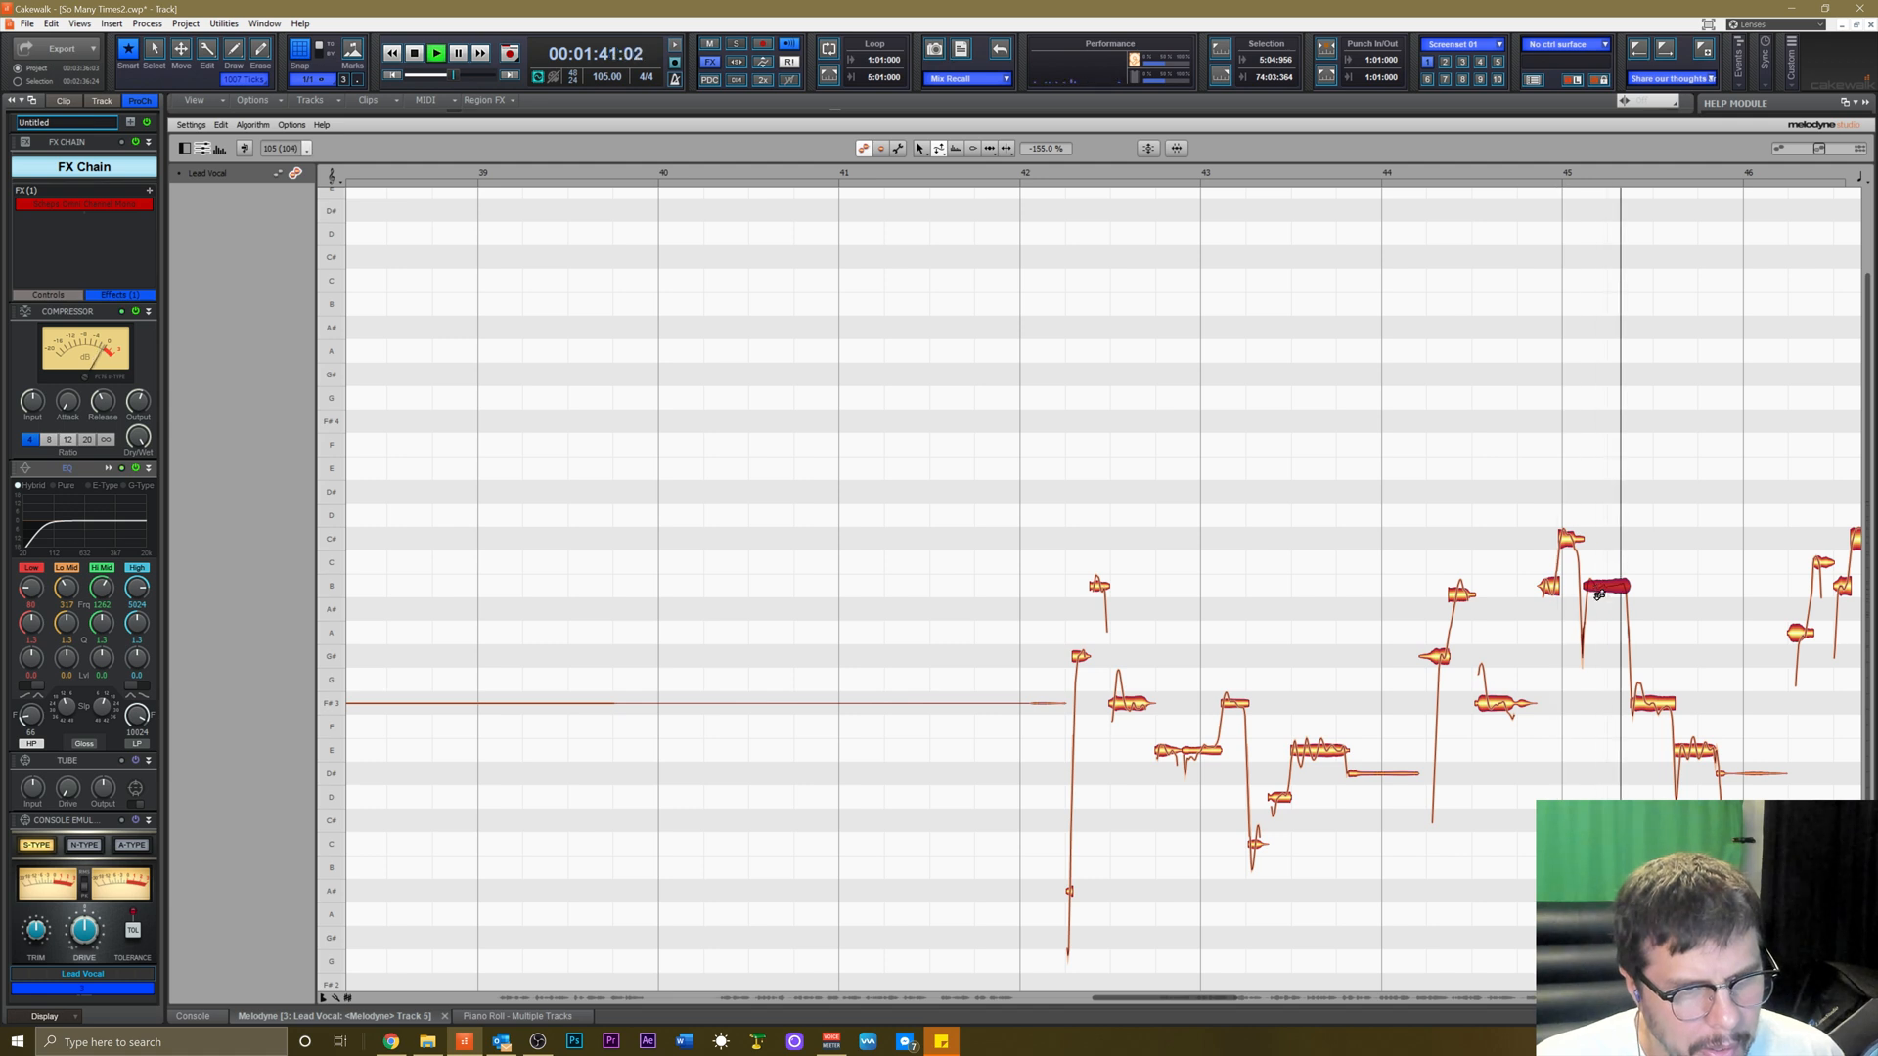
# Split the breath off the D# tail ending measure 45, lower its level to -6.12 dB and replay from just before measure 44.
pyautogui.rightClick(1605, 550)
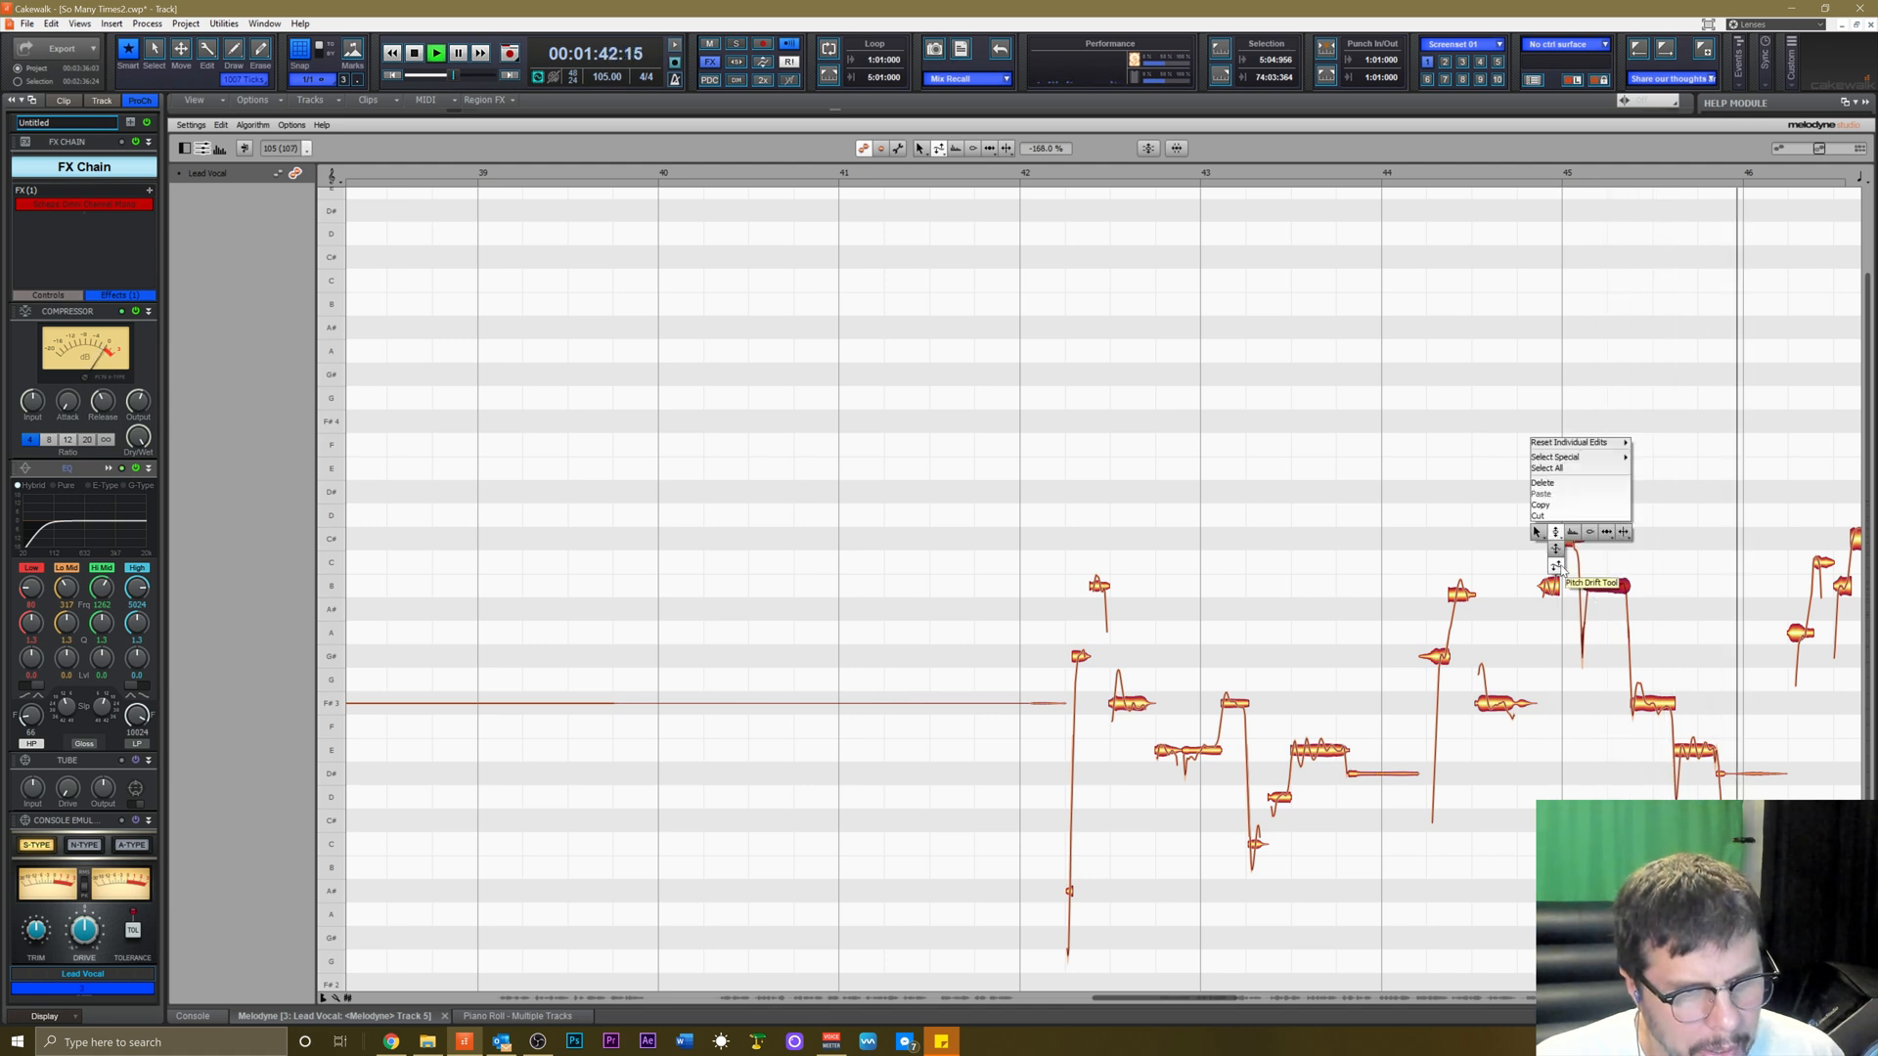
pyautogui.click(1624, 533)
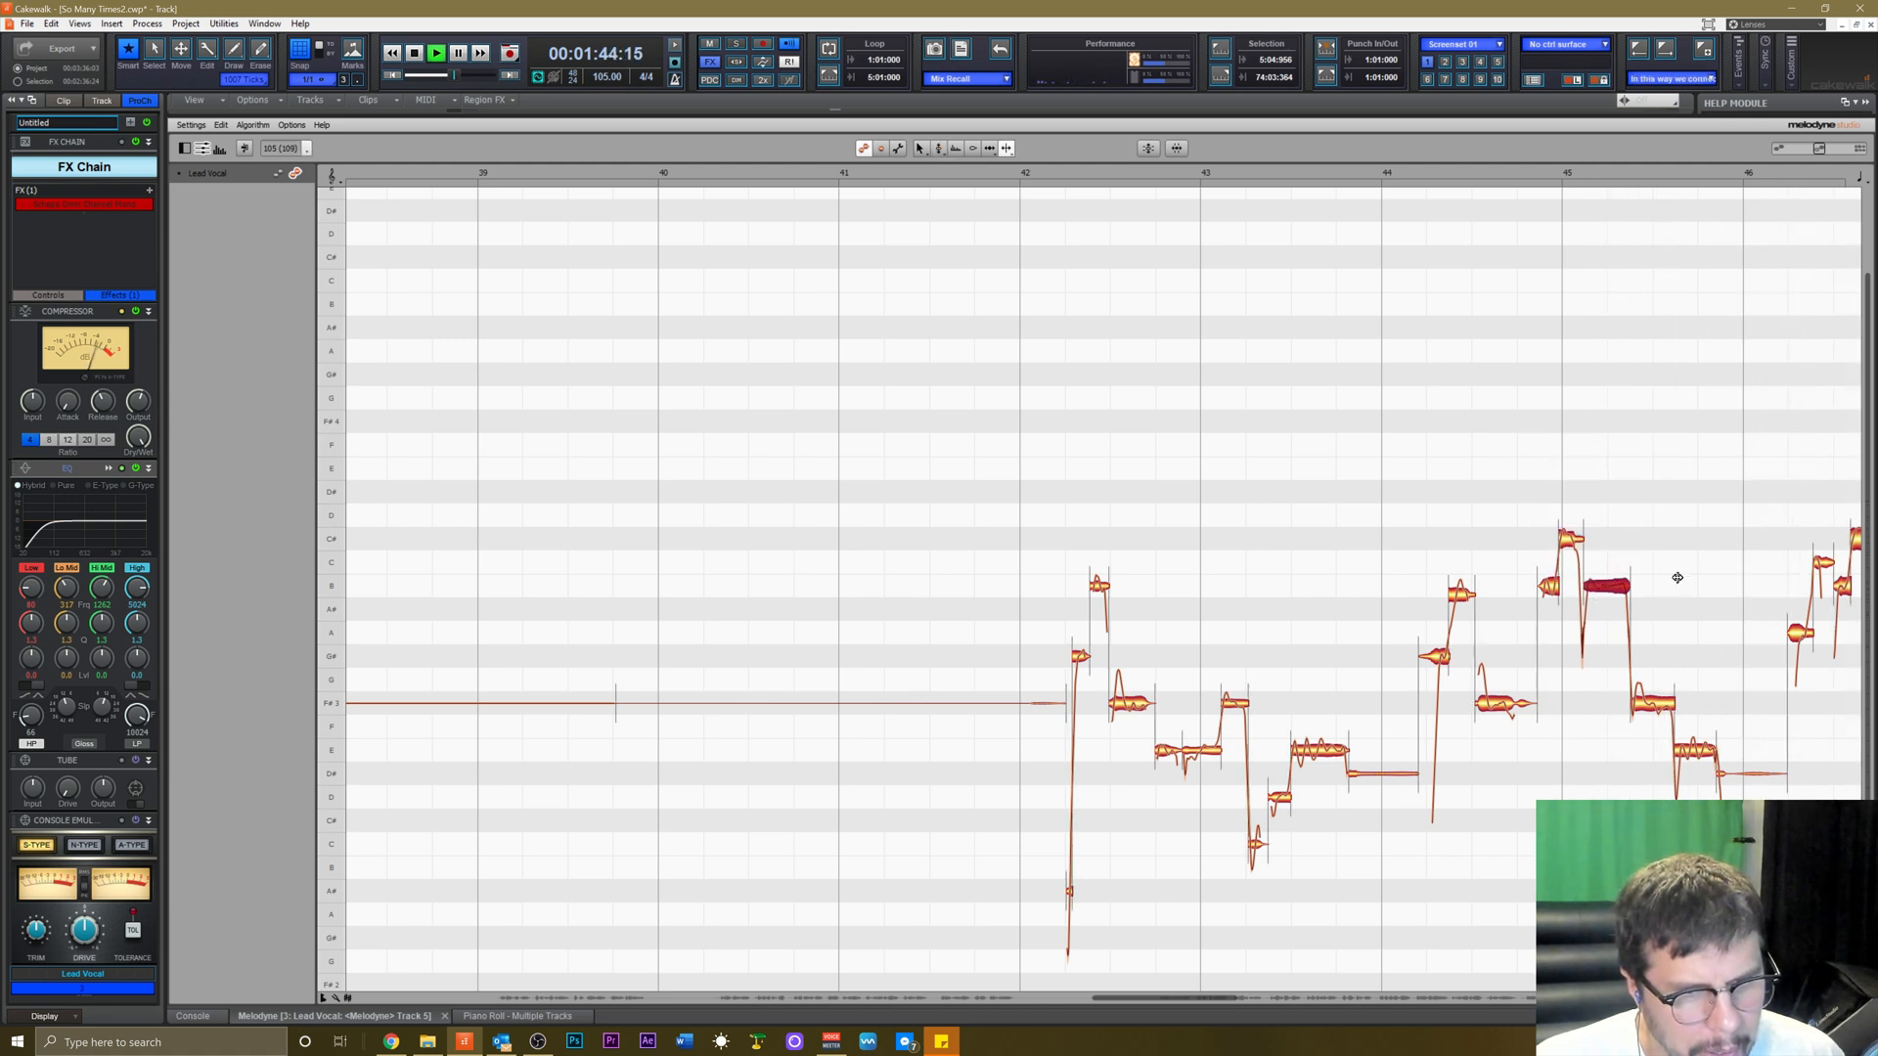
pyautogui.rightClick(1749, 659)
pyautogui.click(1748, 659)
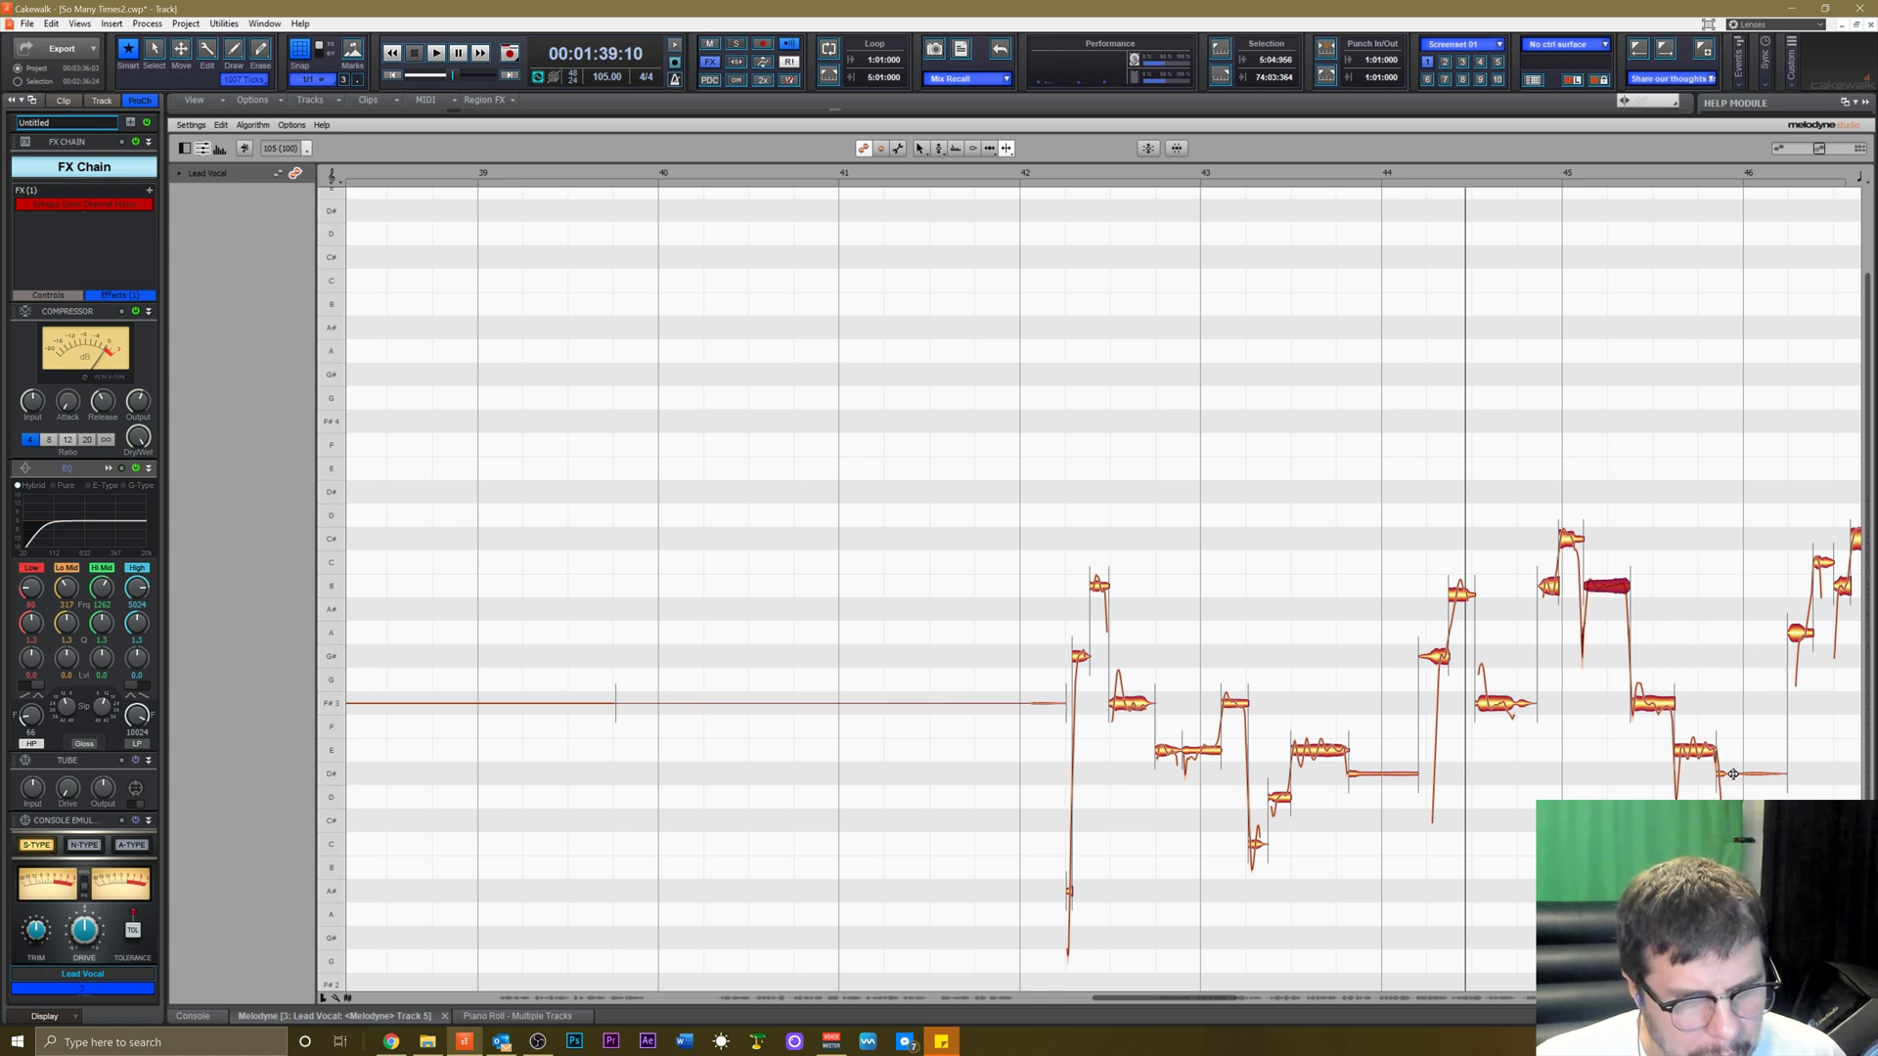
pyautogui.rightClick(1744, 721)
pyautogui.click(1710, 721)
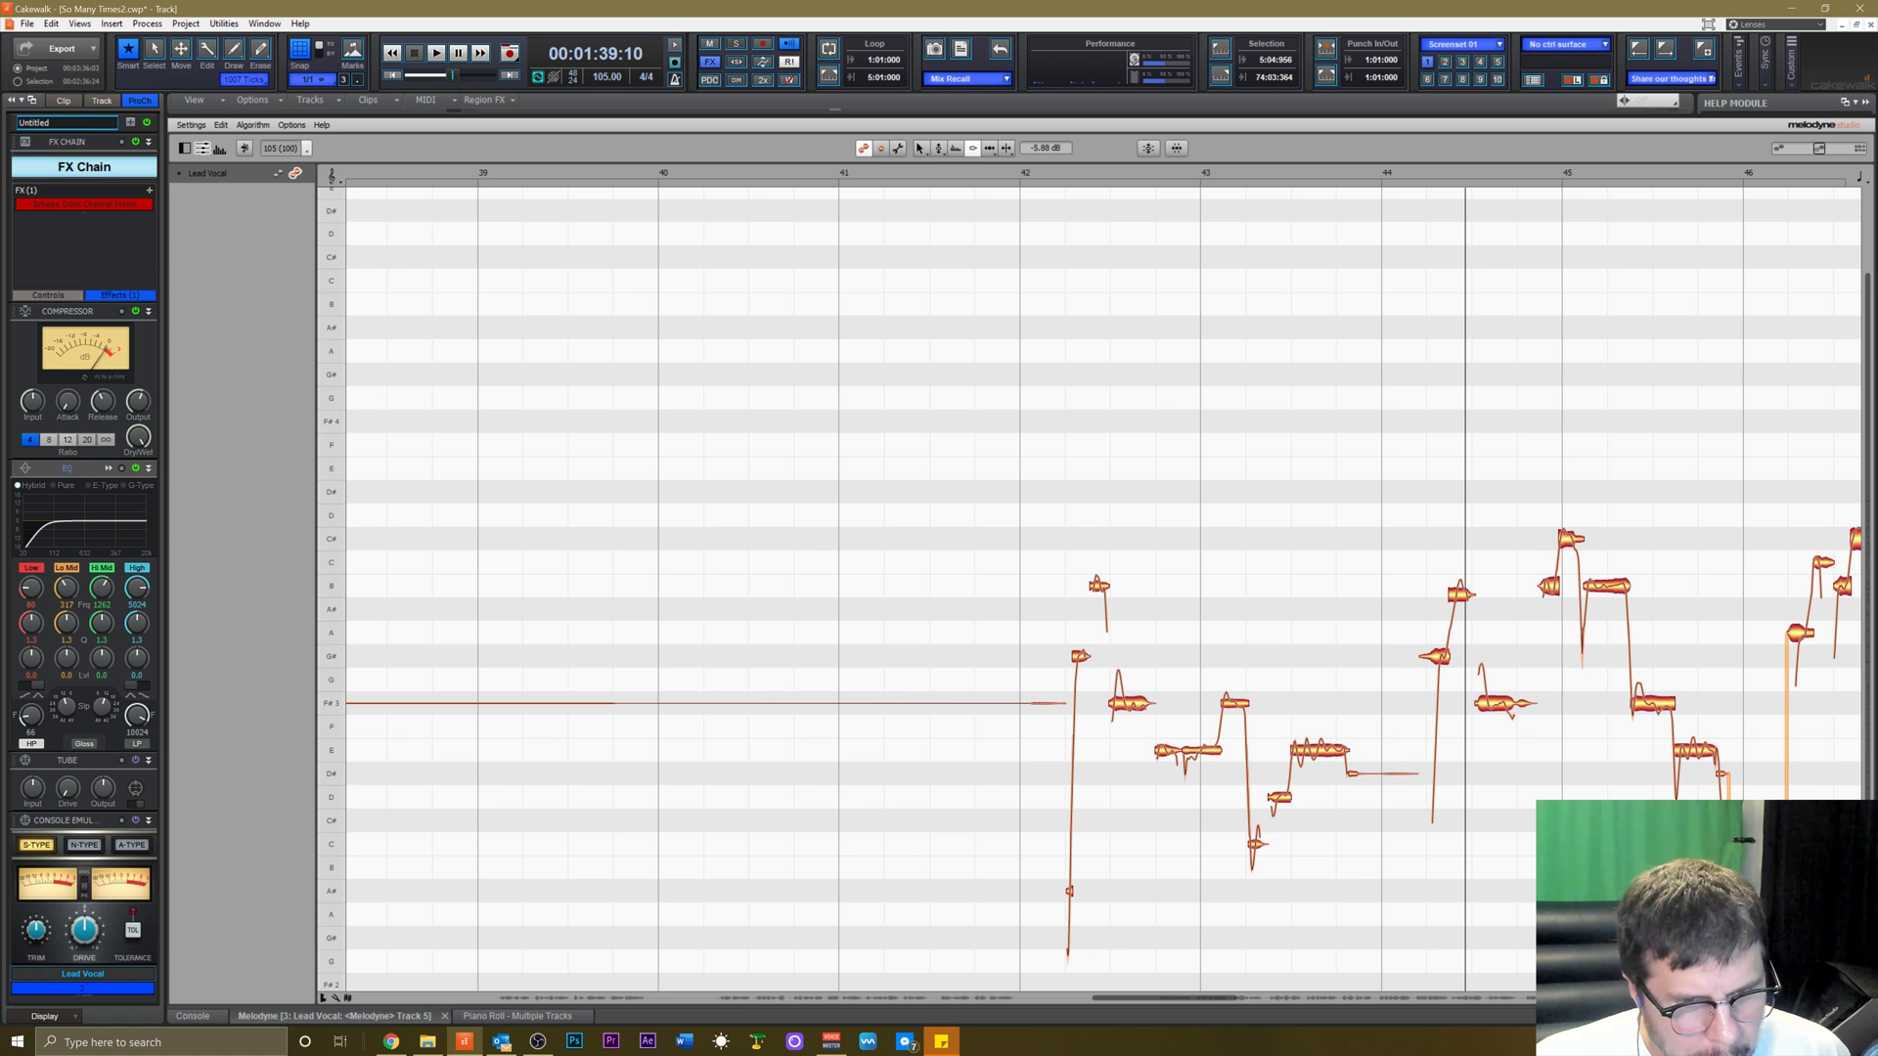
pyautogui.press('space')
pyautogui.press('space')
pyautogui.click(1378, 178)
pyautogui.press('space')
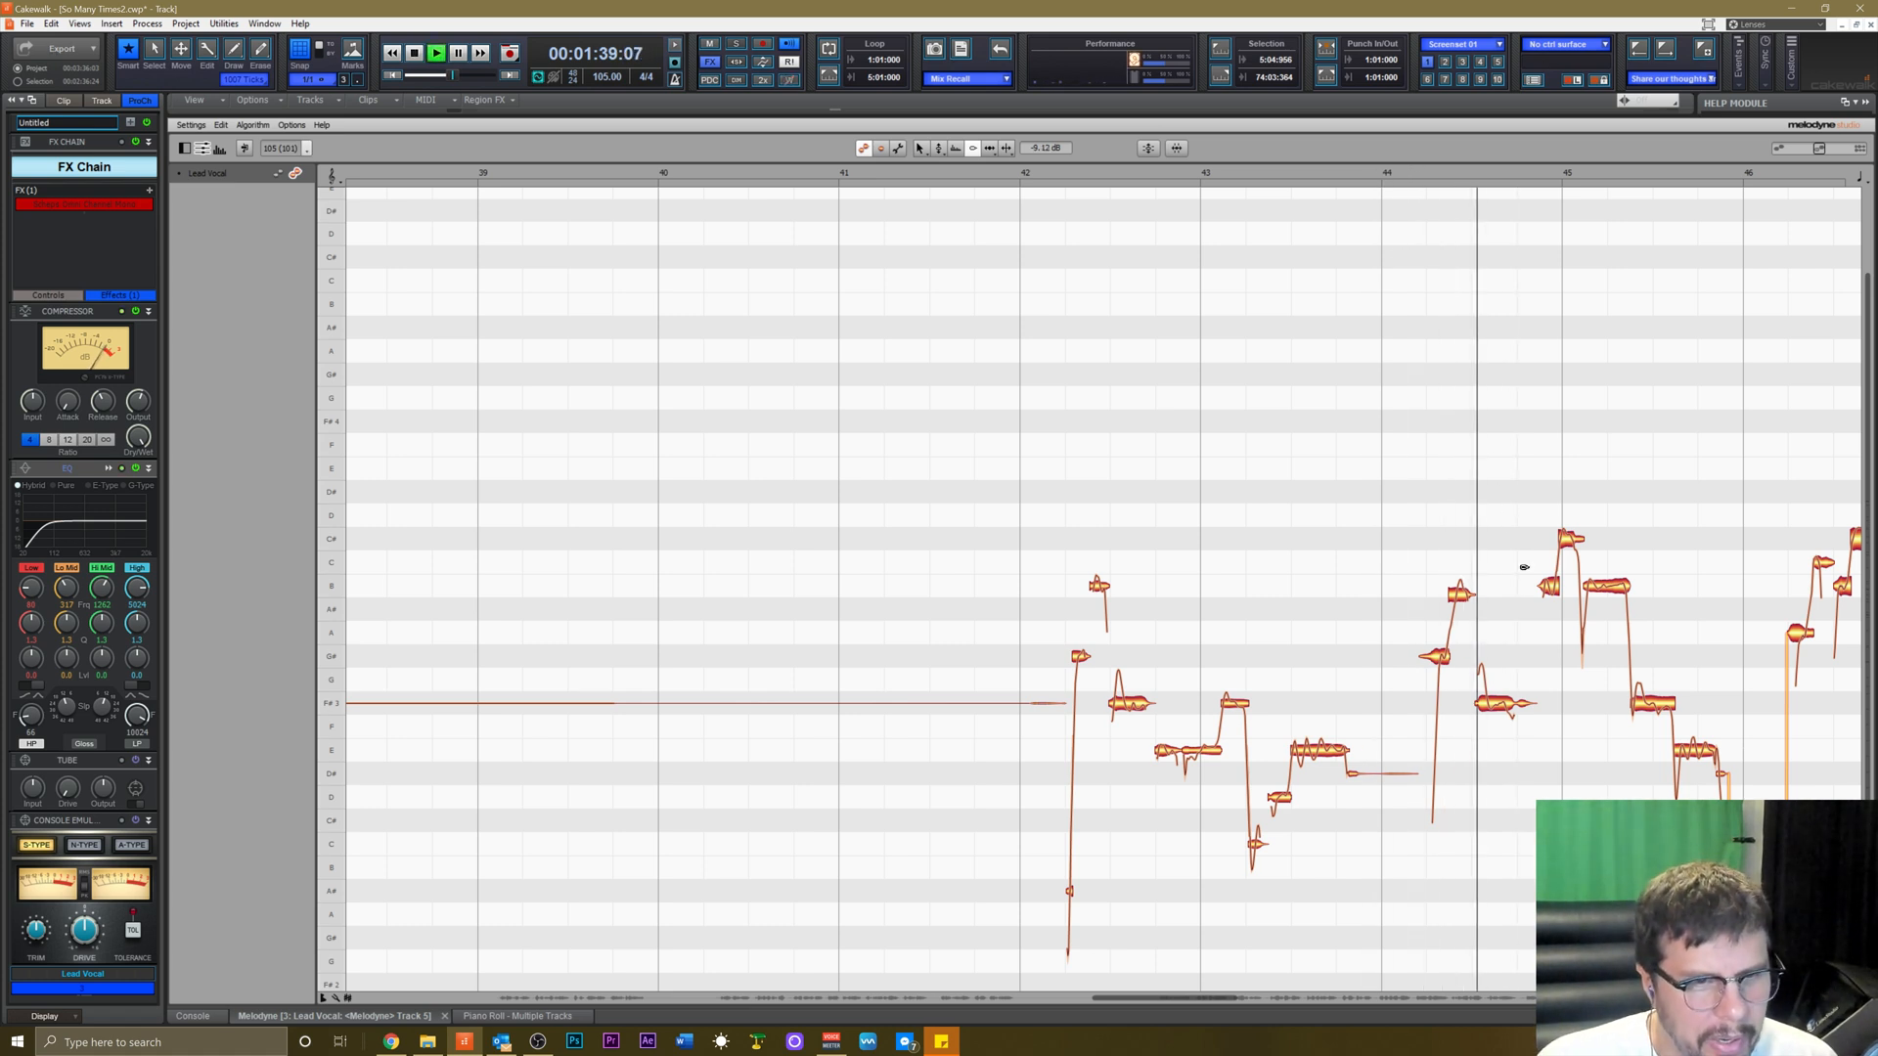
pyautogui.press('space')
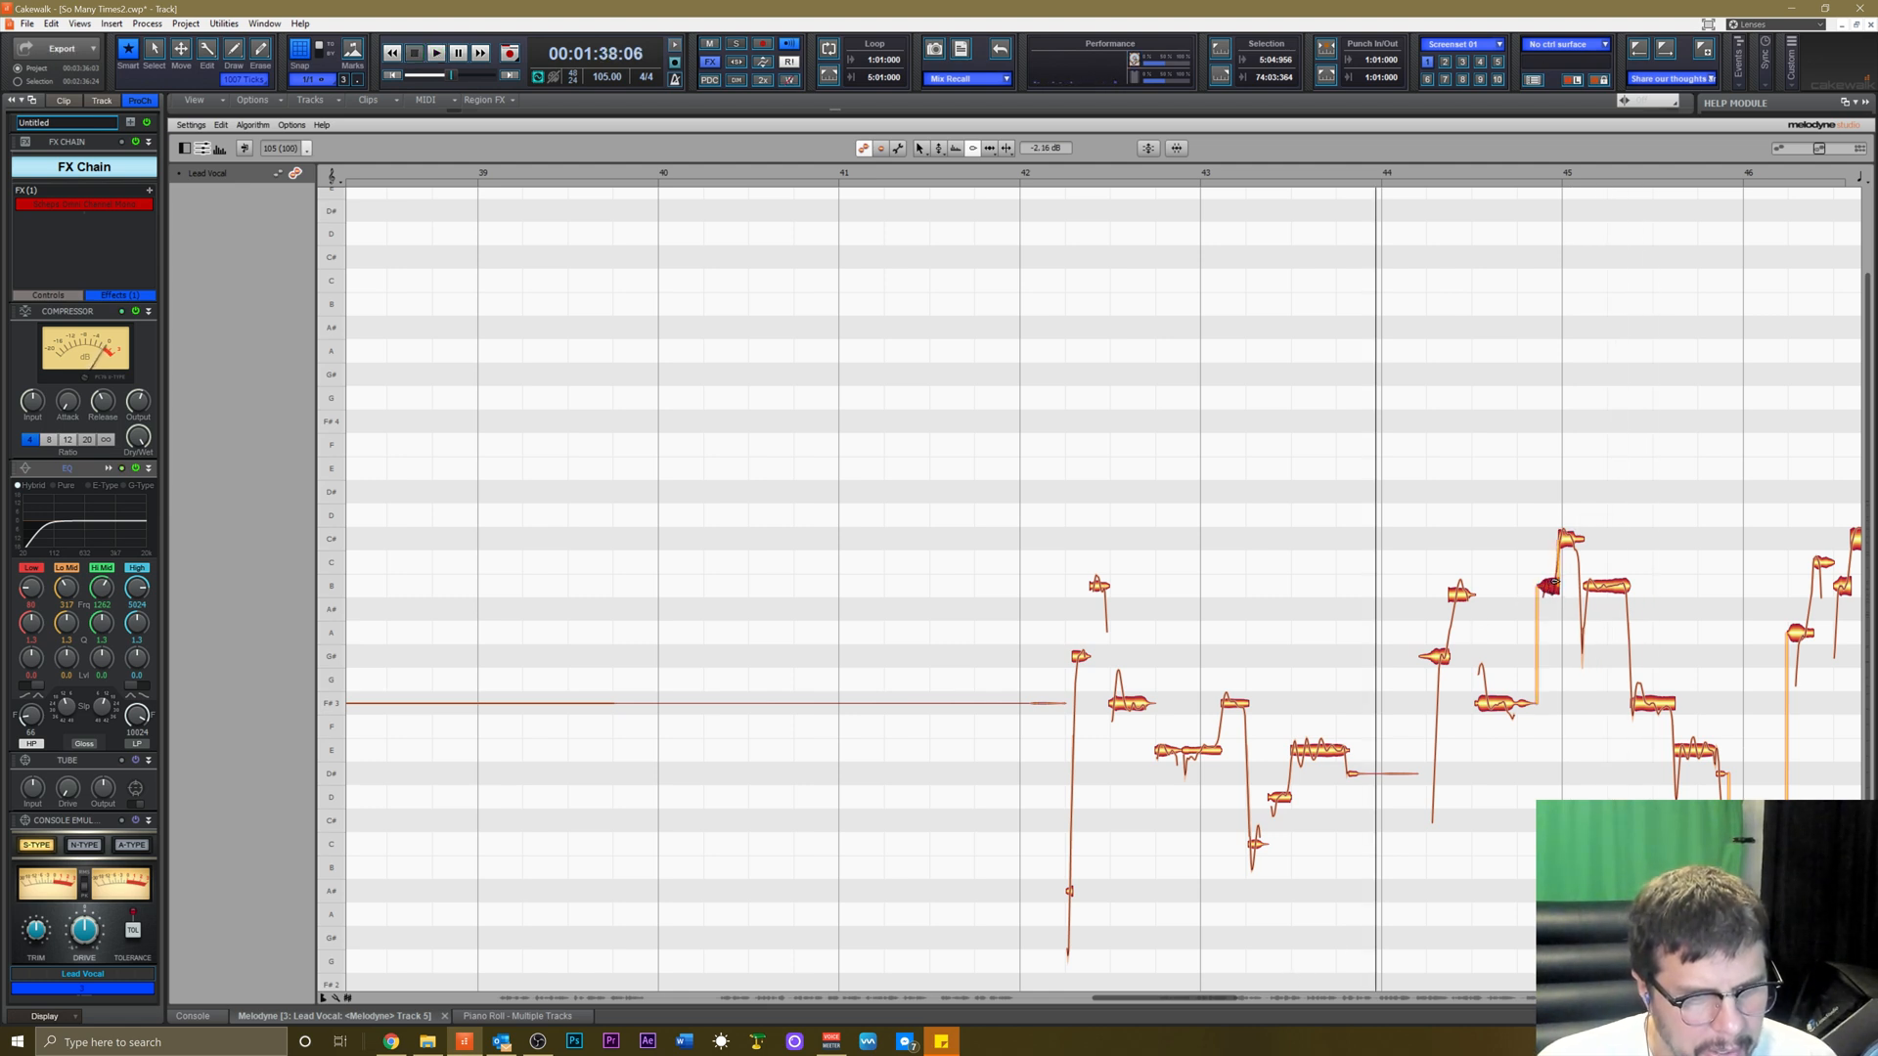
# Set the level of the short B note before measure 45 to -3.00 dB and the following C# note to -3.12 dB.
pyautogui.click(1551, 588)
pyautogui.press('space')
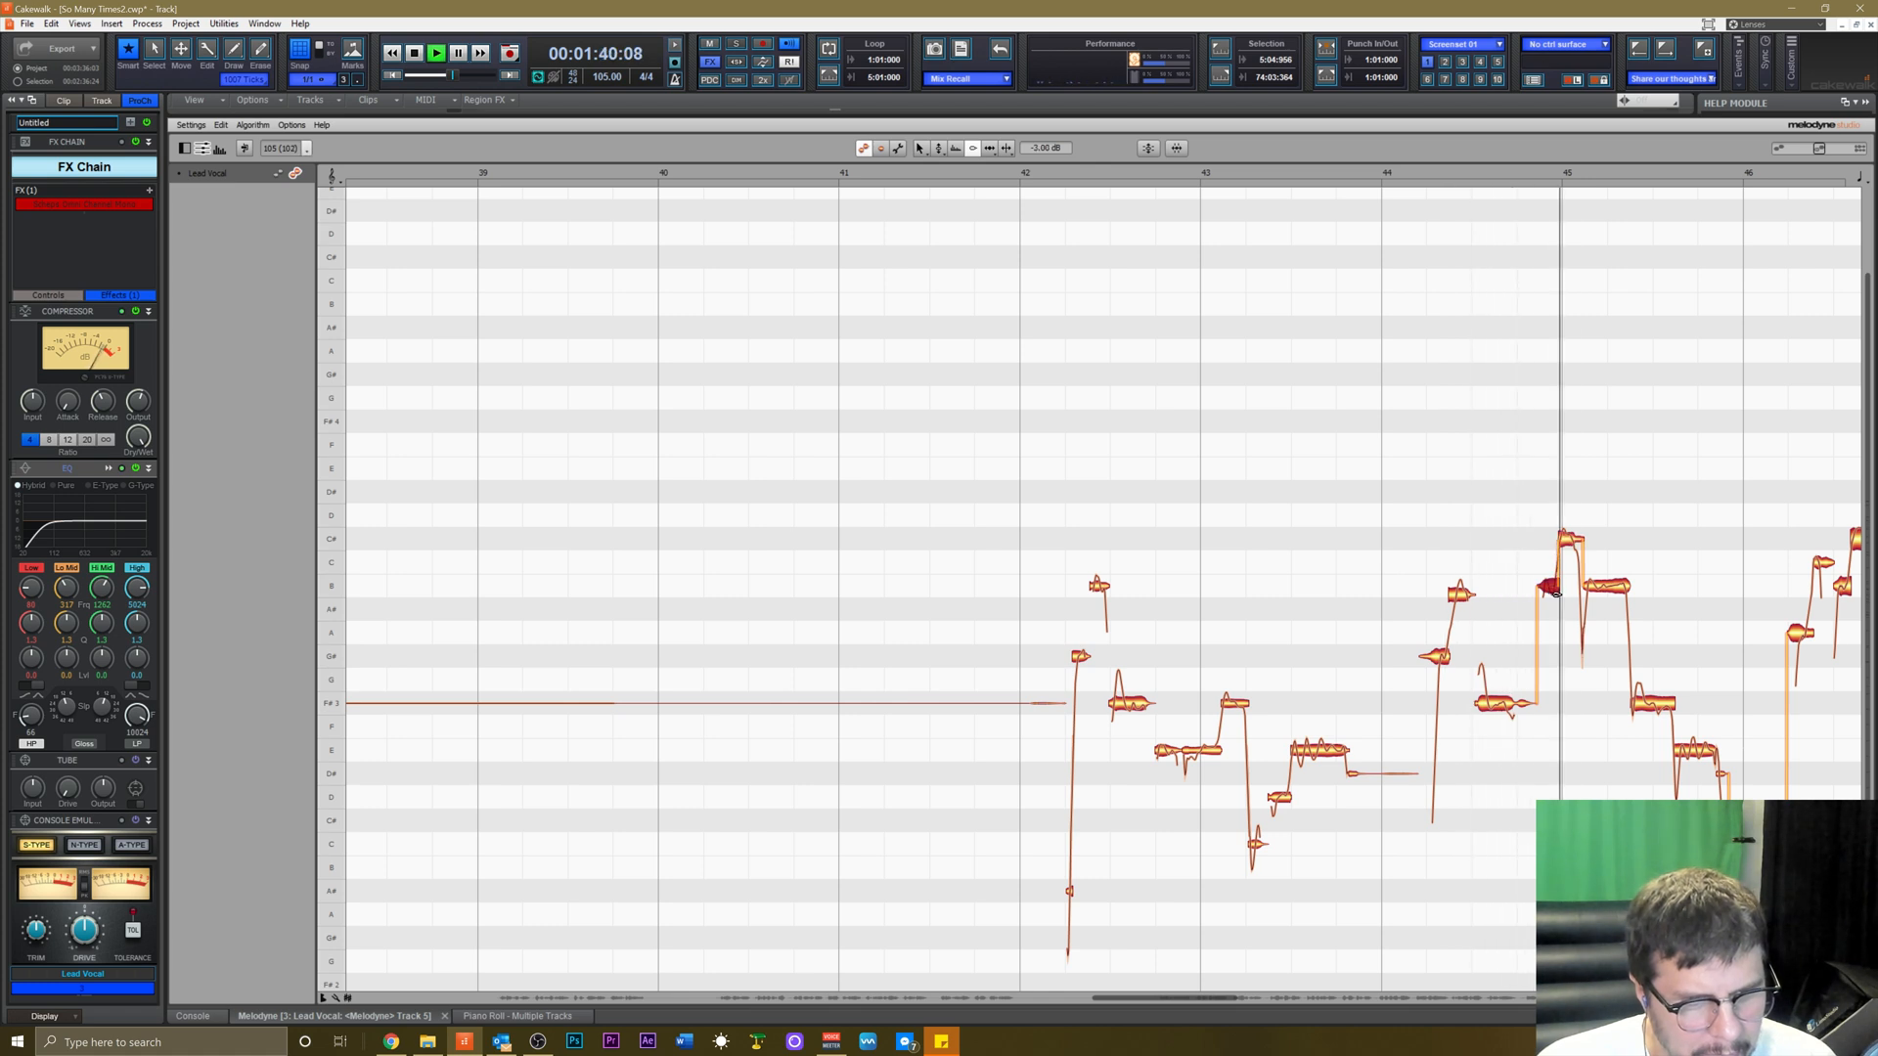
pyautogui.press('space')
pyautogui.press('space')
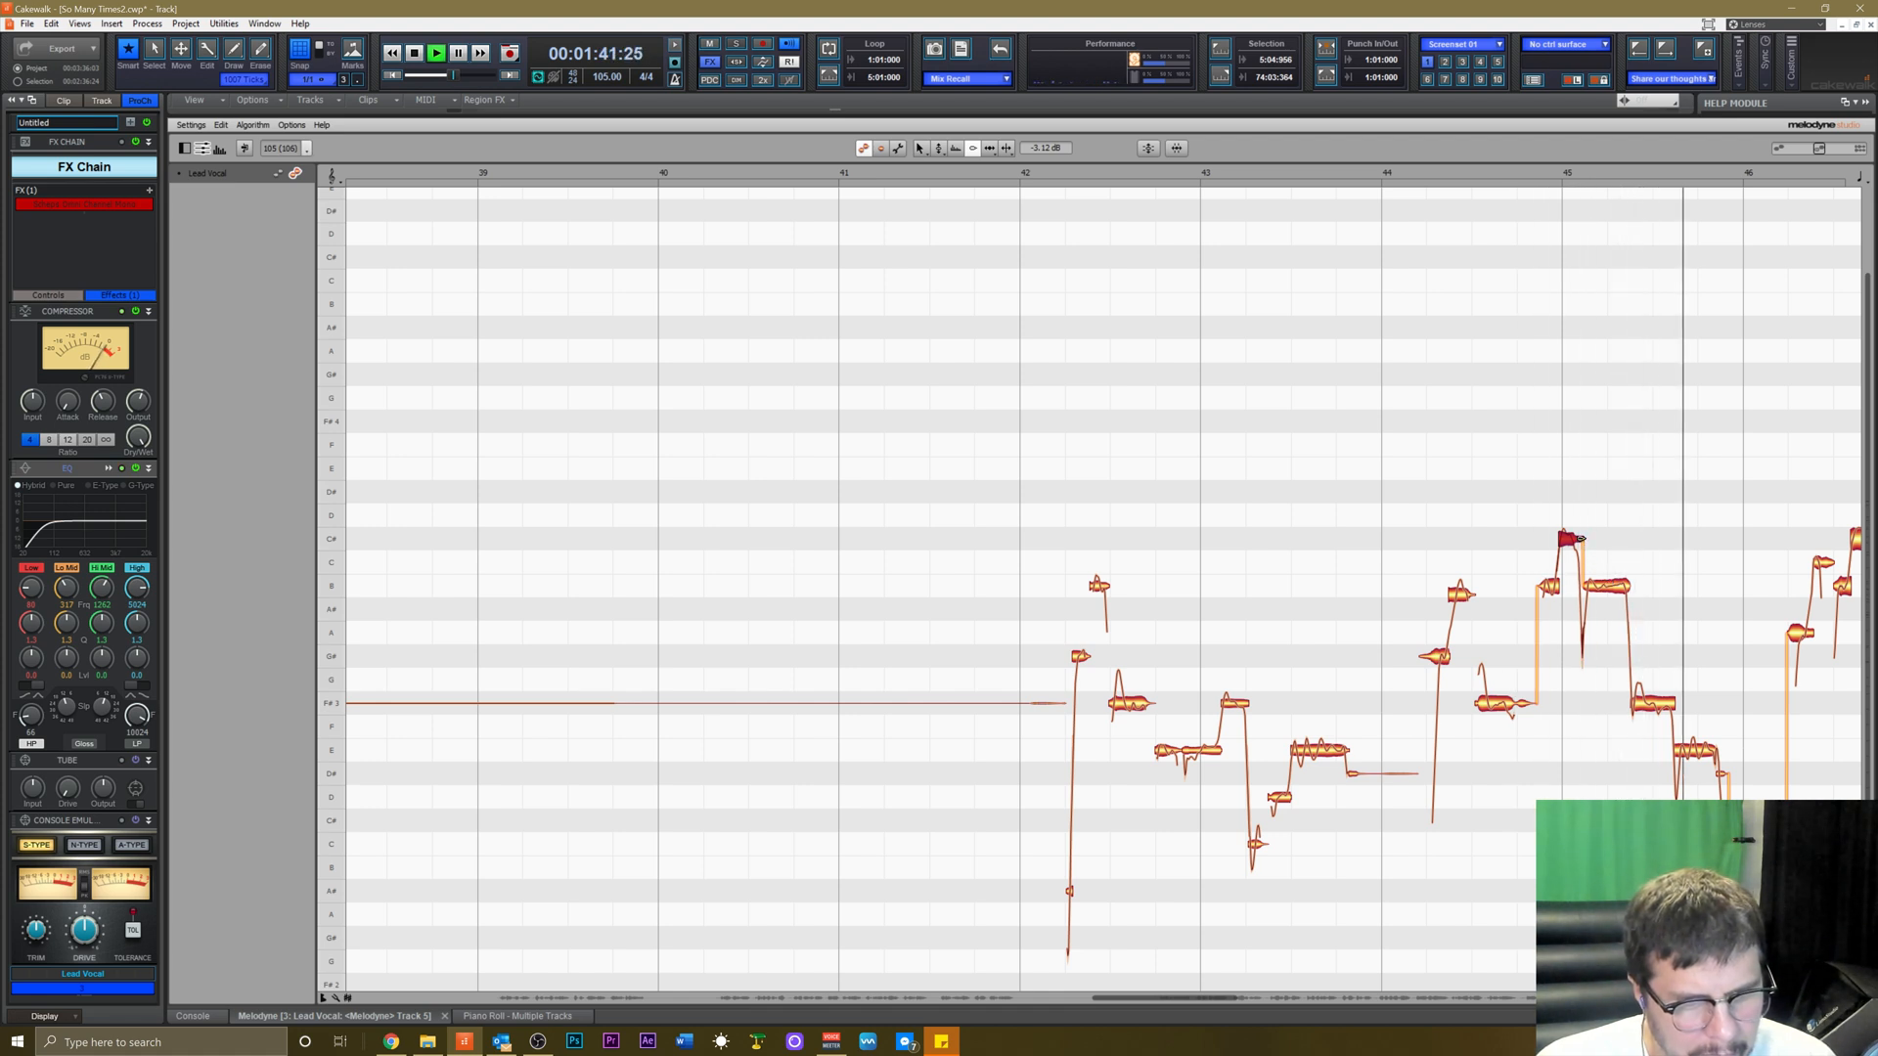
# Set the pitch drift of the C# note opening measure 45 to -96 % and of the long B after it to -241 %.
pyautogui.rightClick(1543, 537)
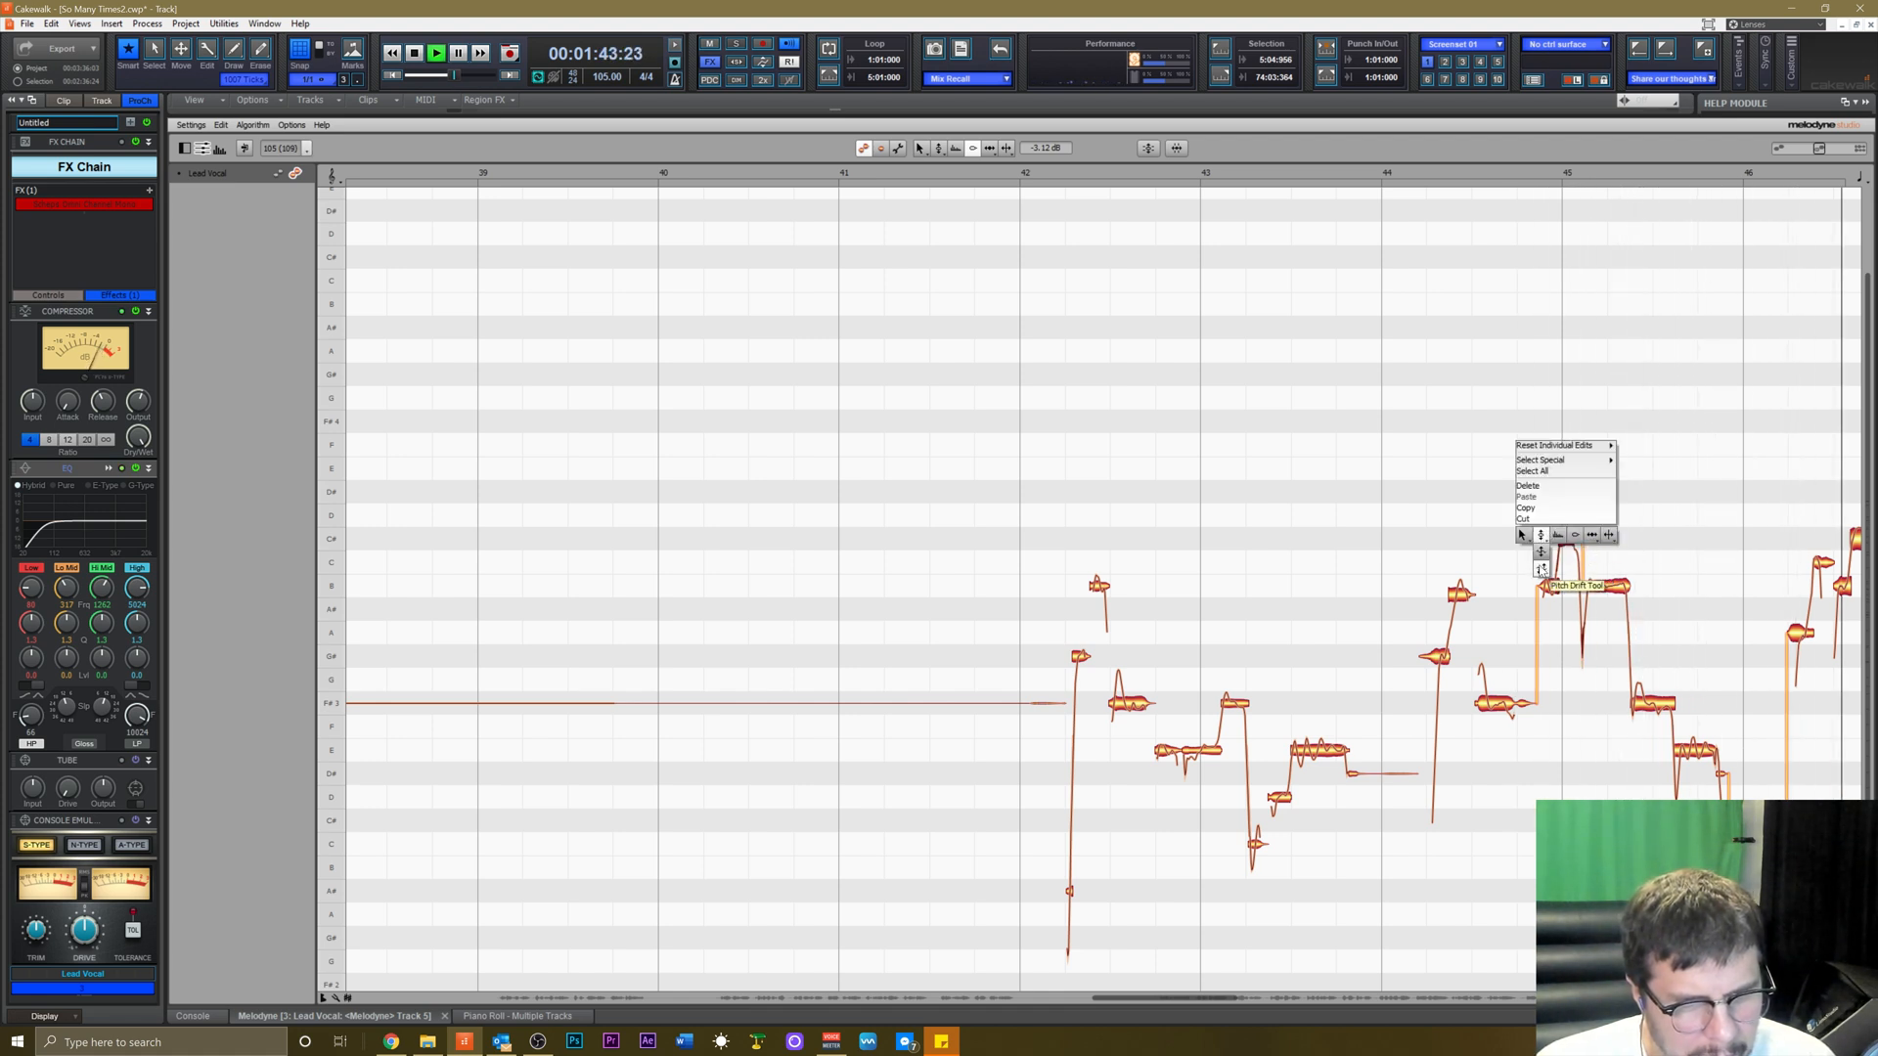
pyautogui.click(1543, 570)
pyautogui.press('space')
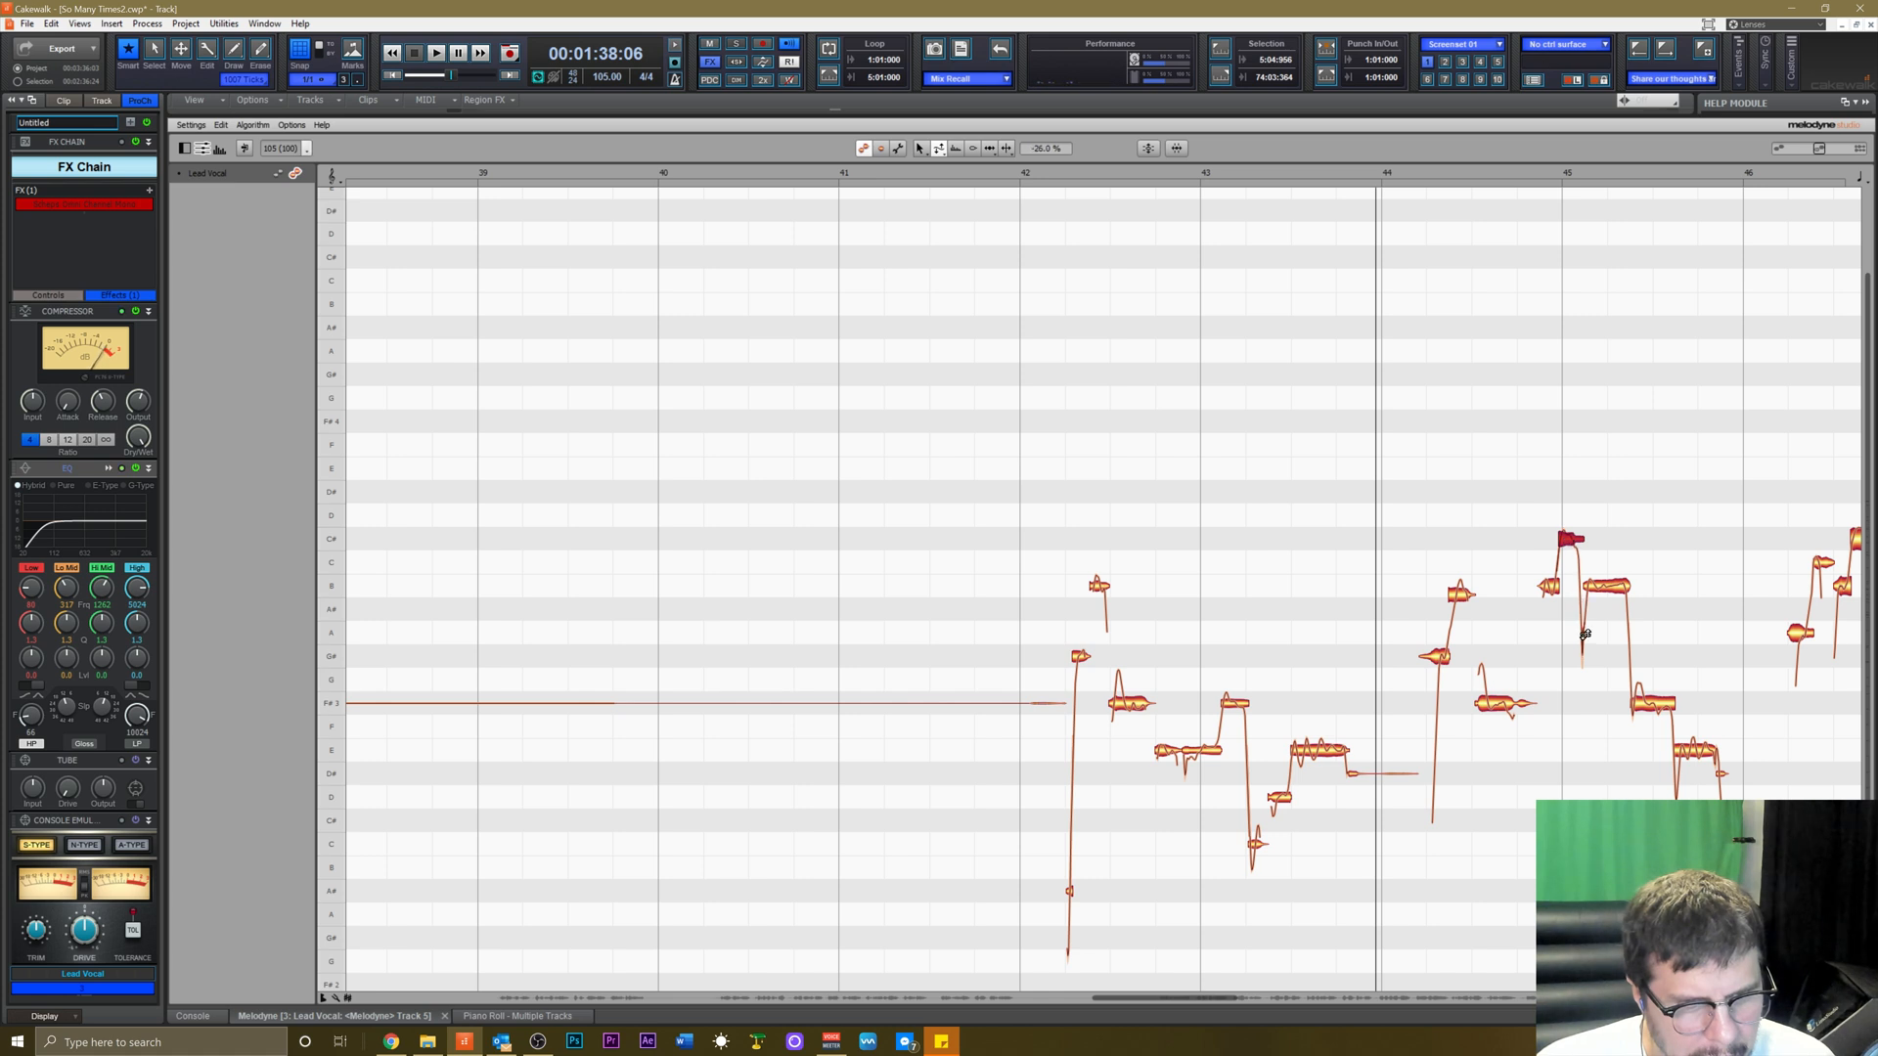
pyautogui.press('space')
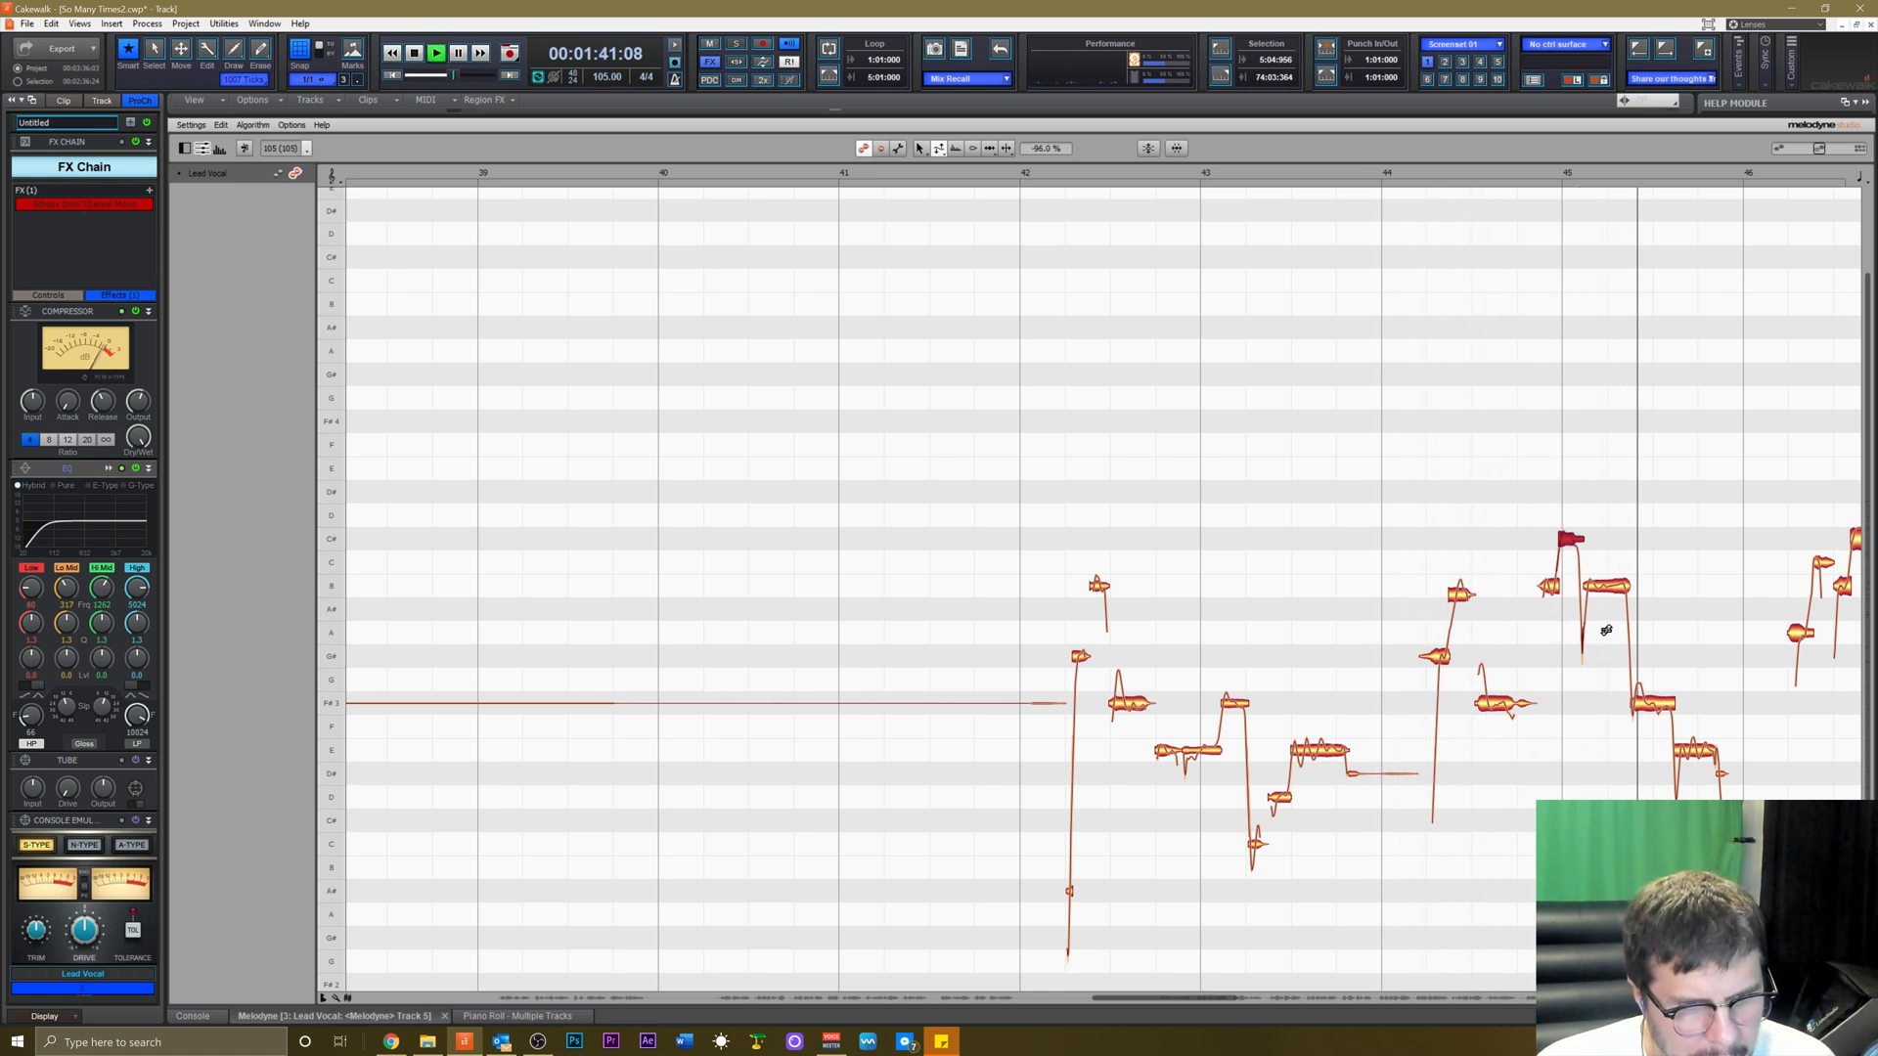
pyautogui.press('space')
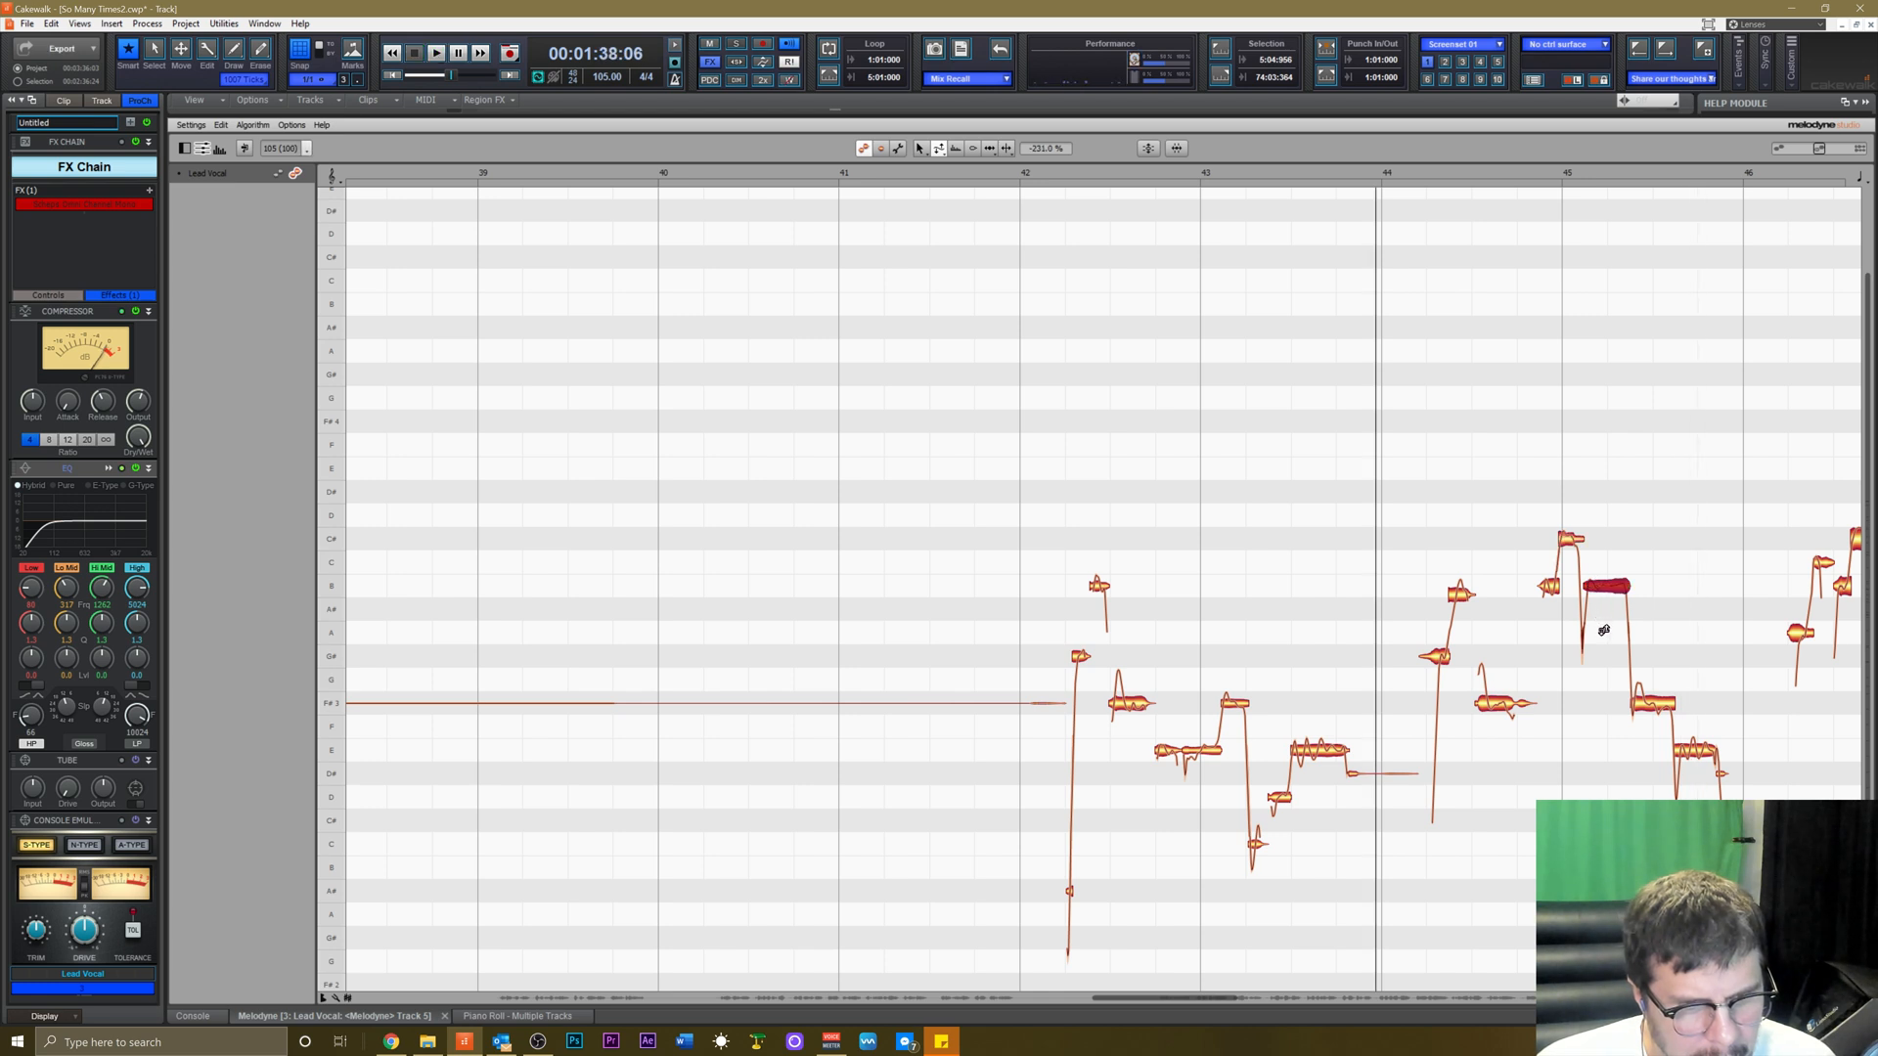
pyautogui.press('space')
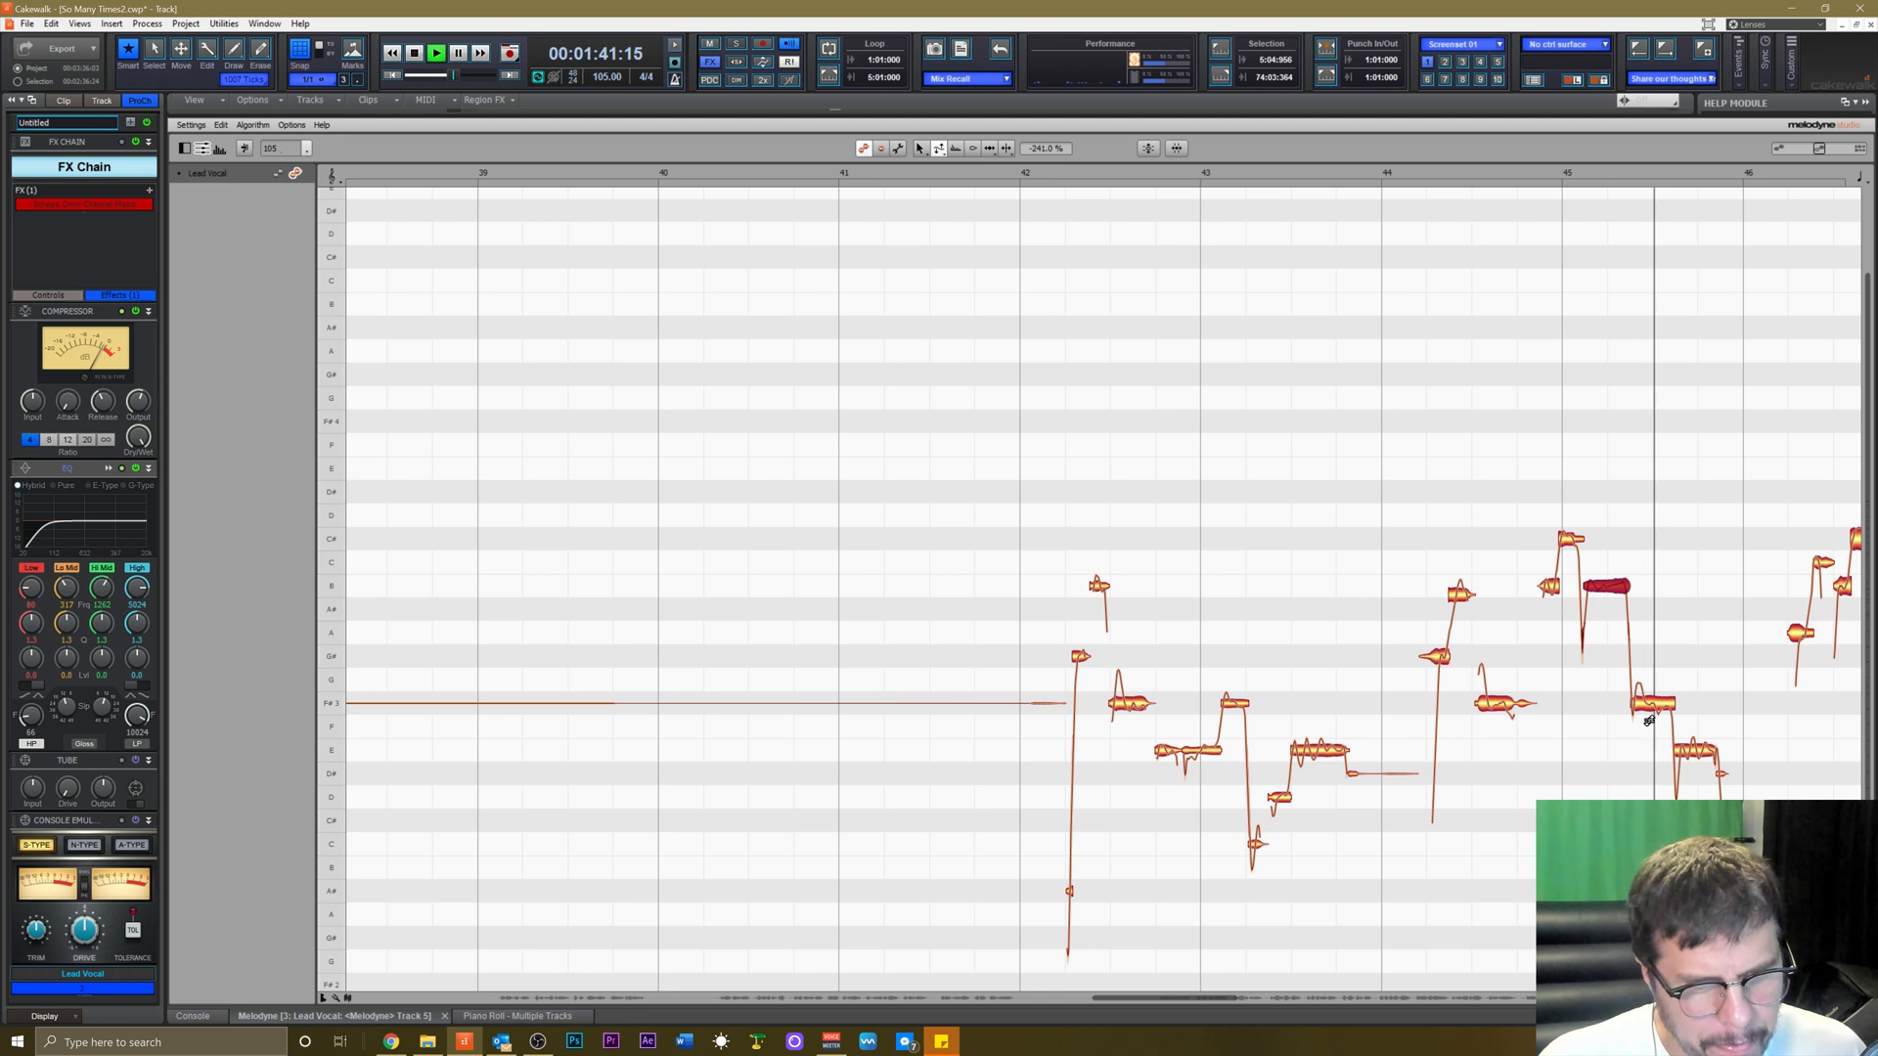
# Split the F# note in mid-measure 45, raise its first part to G and set the remainder to F# 3 at 0 ct.
pyautogui.rightClick(1669, 677)
pyautogui.click(1691, 641)
pyautogui.press('space')
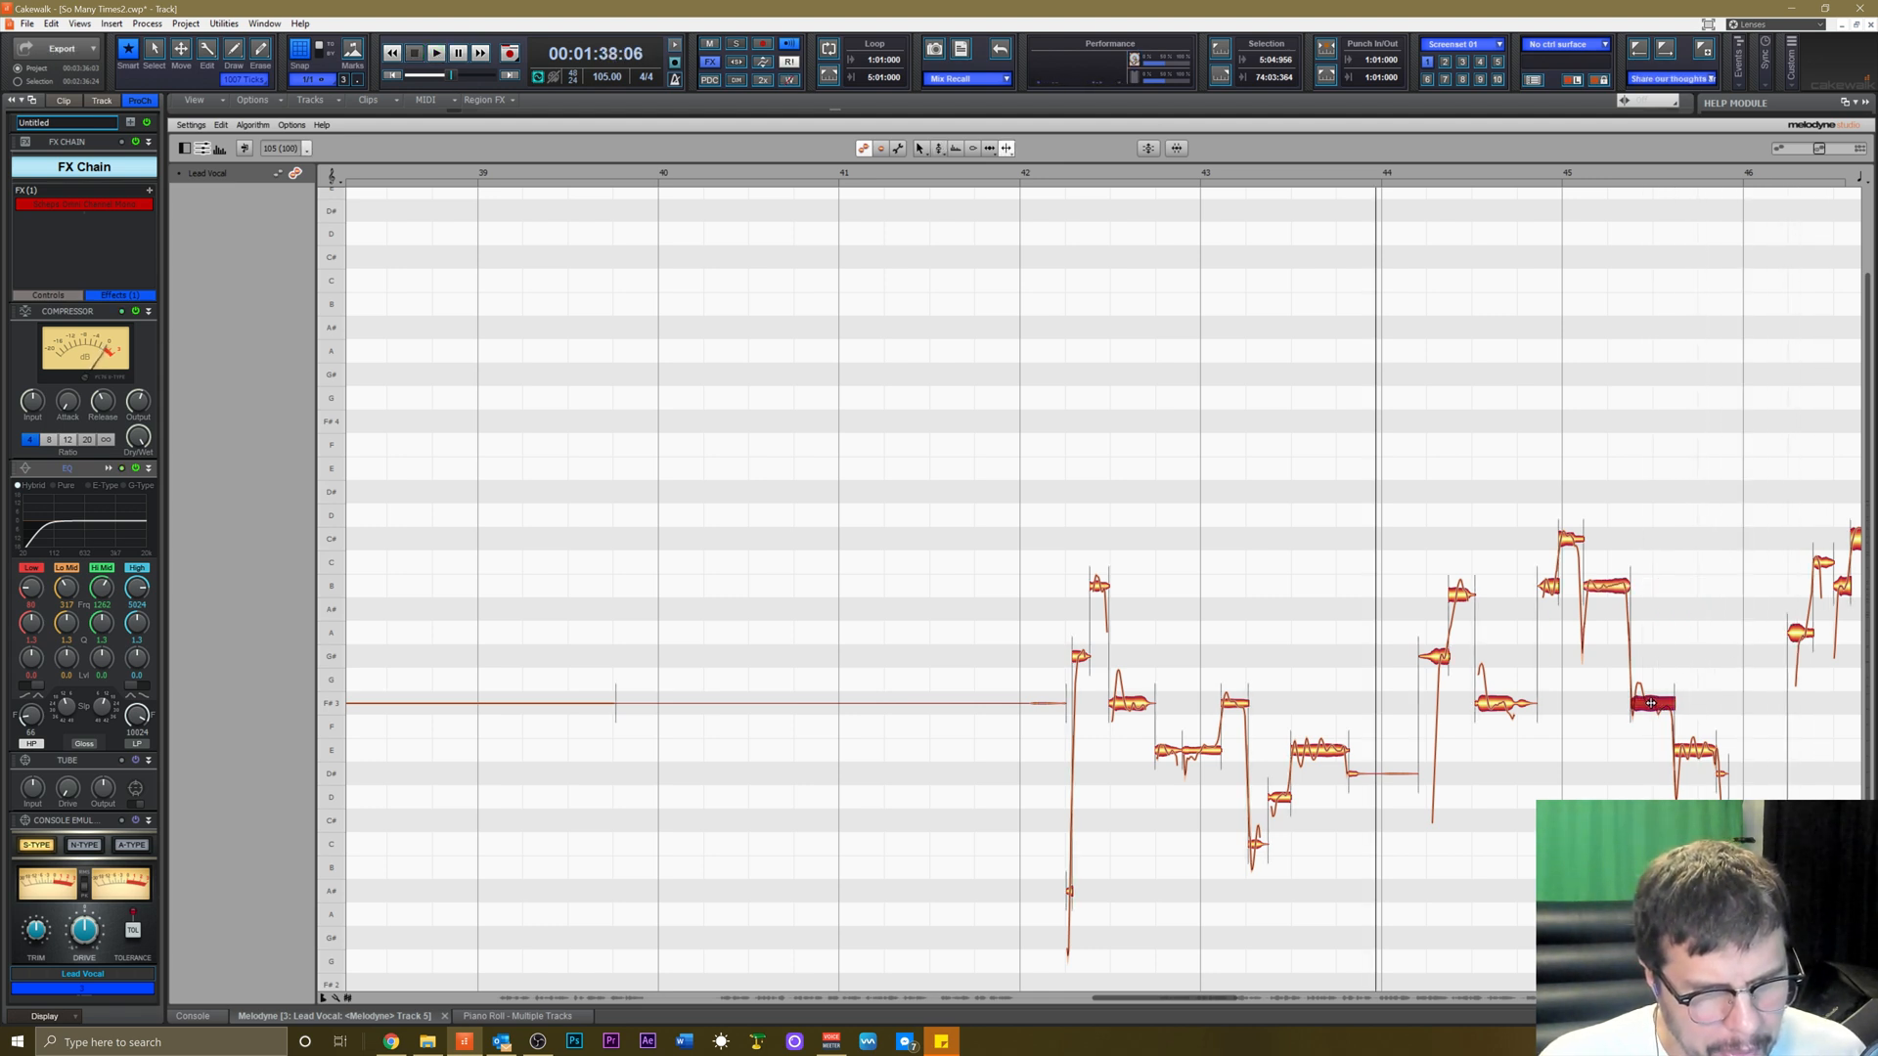
pyautogui.rightClick(1527, 734)
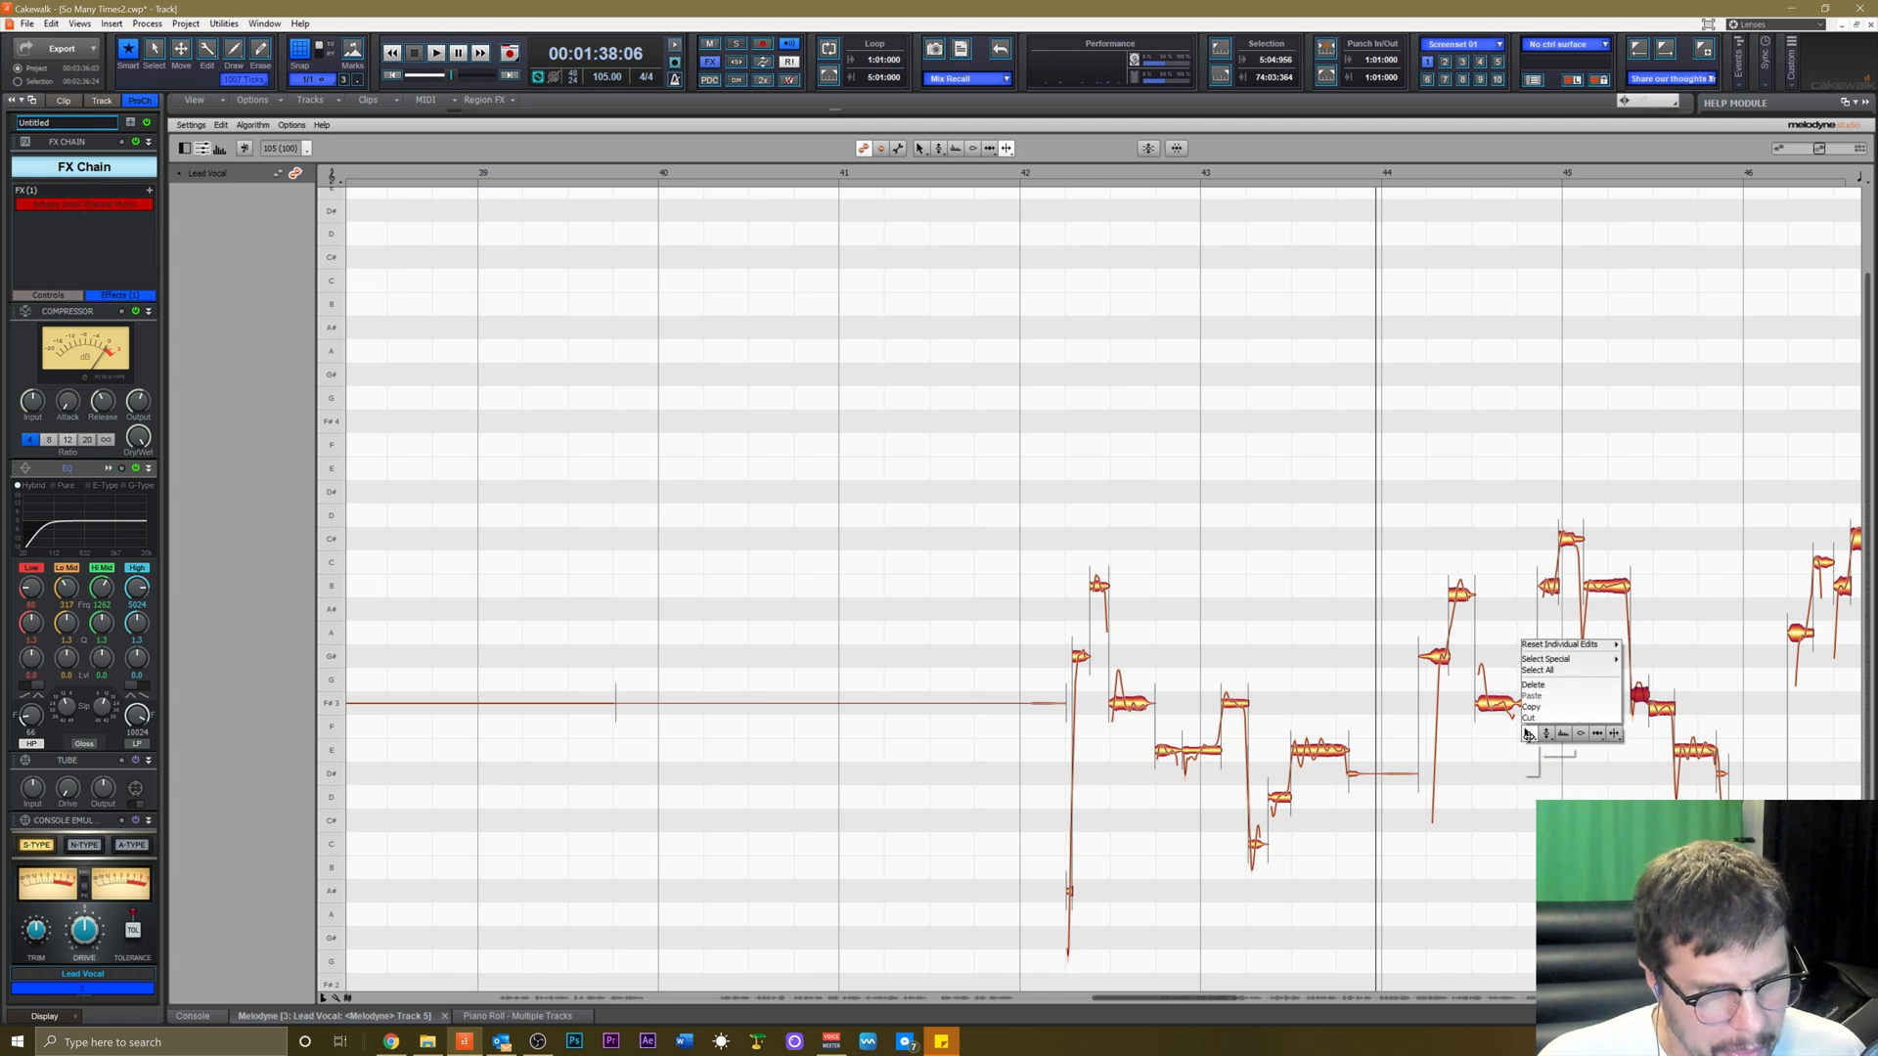
pyautogui.click(1547, 737)
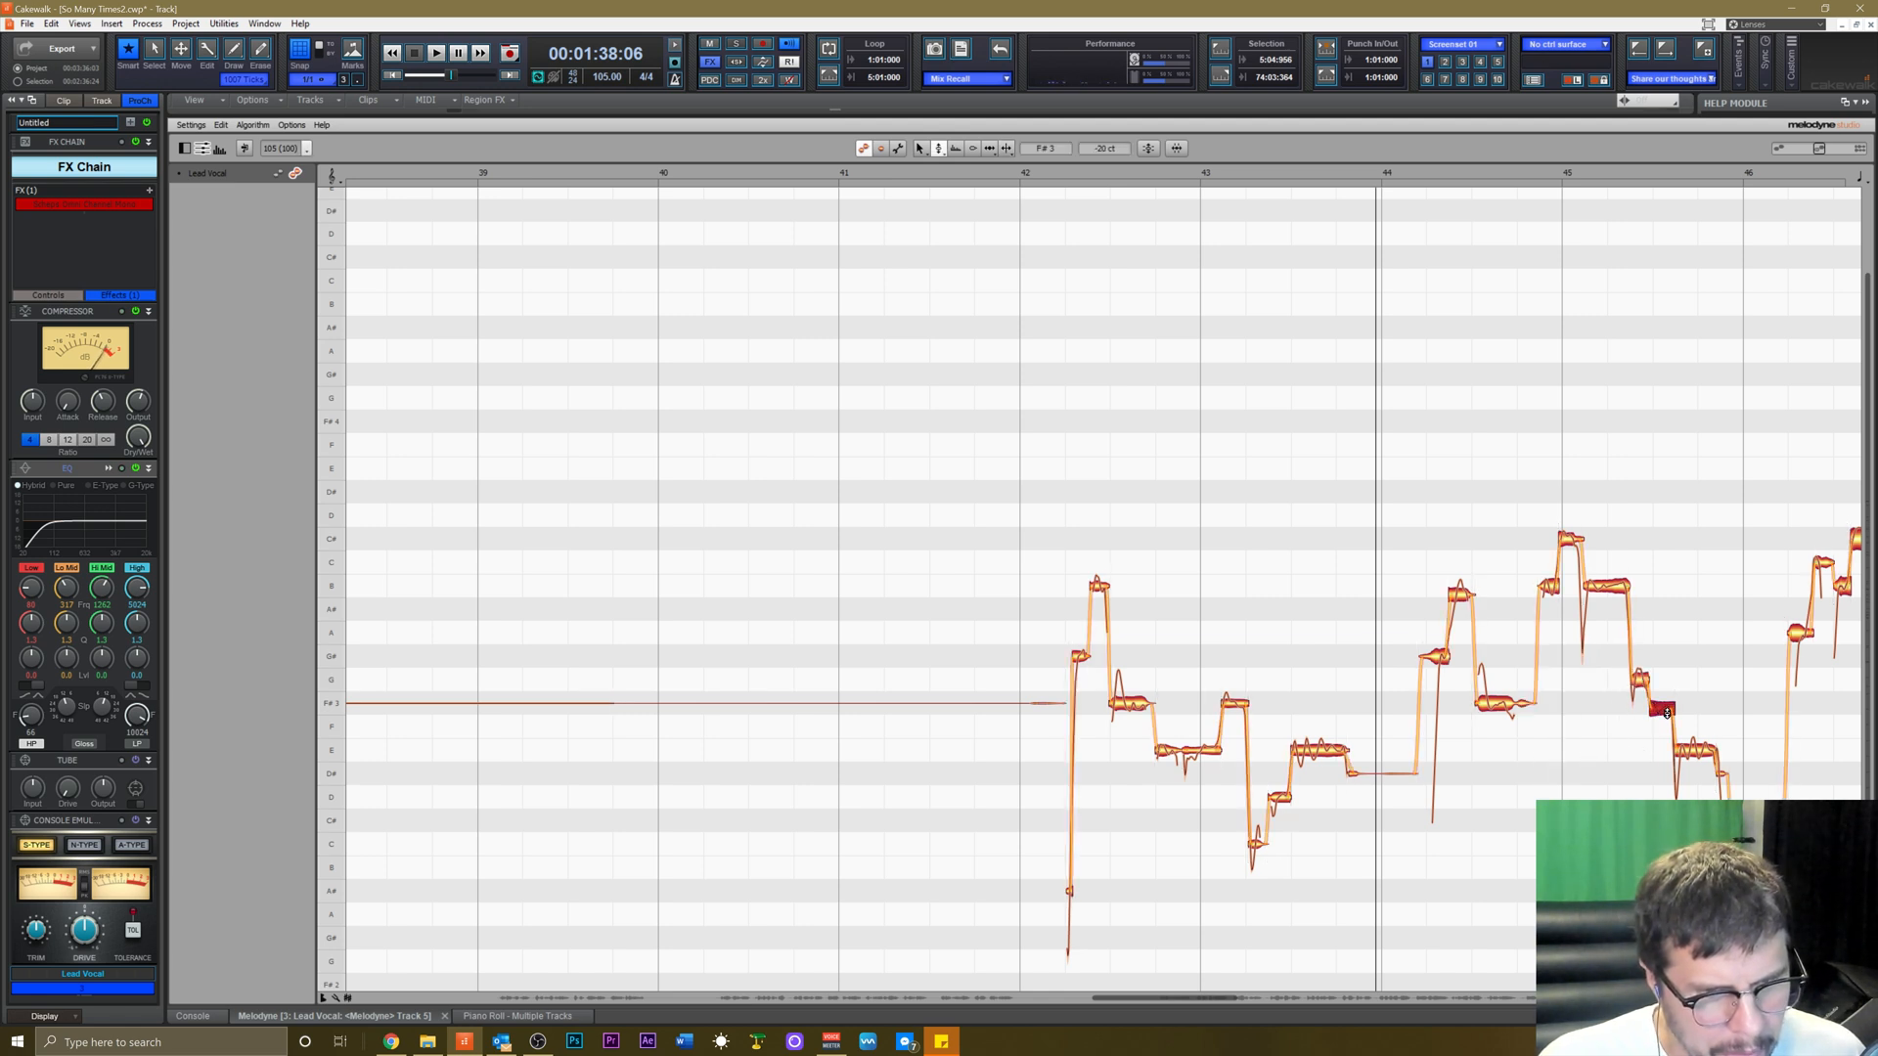
pyautogui.press('space')
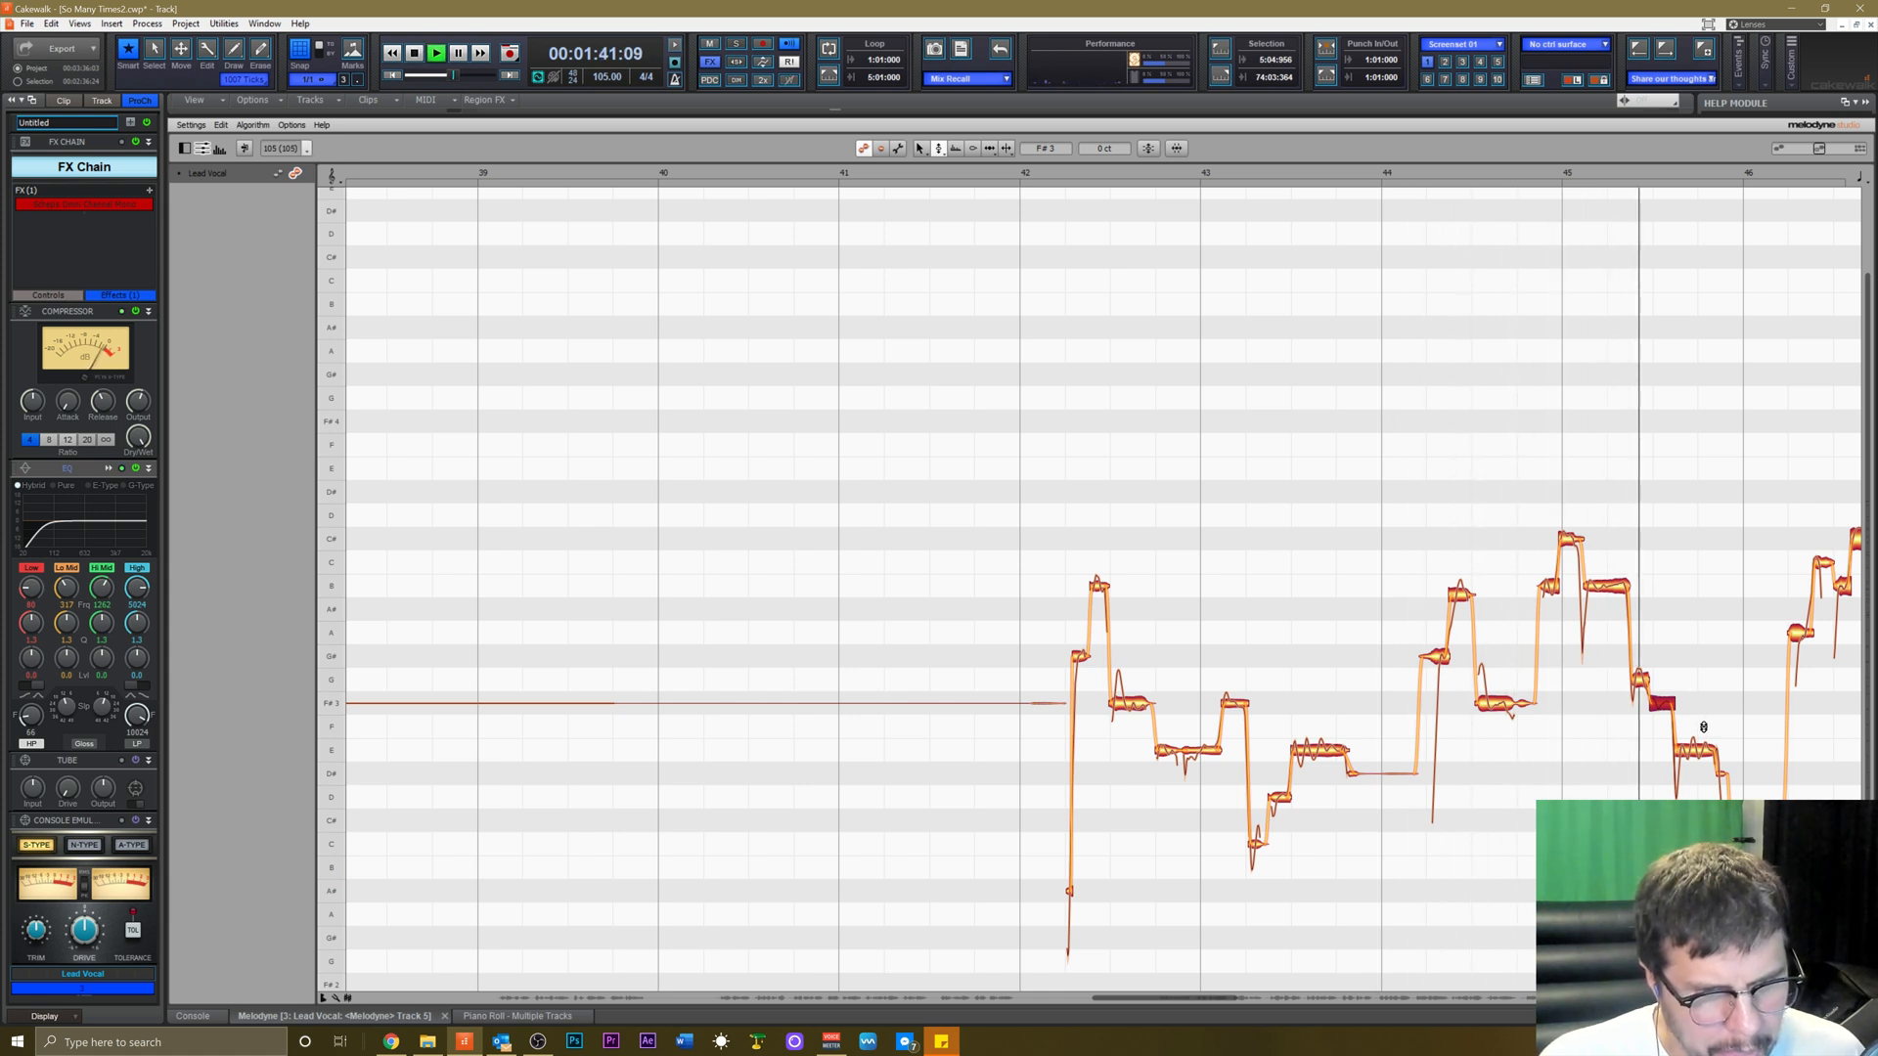
pyautogui.press('space')
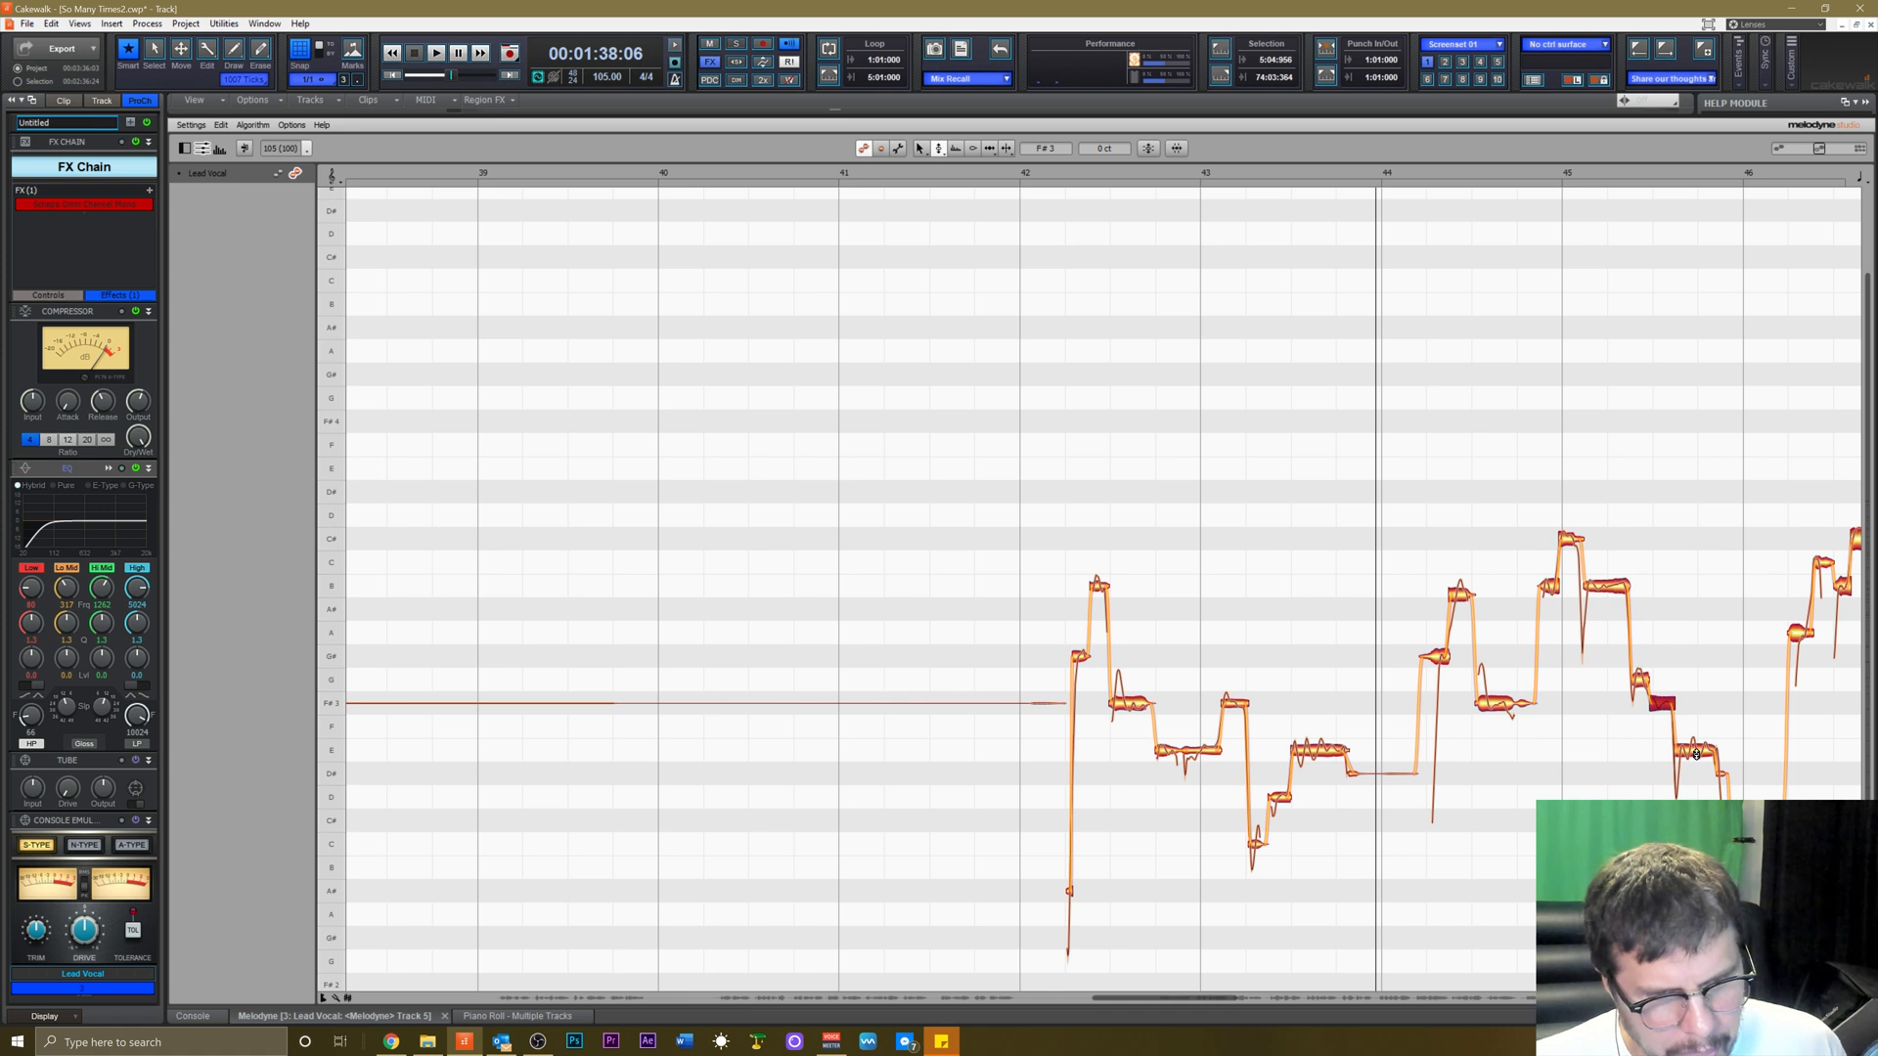
# Set the pitch drift of the E note late in measure 45 to -140 % and play on into measure 47.
pyautogui.rightClick(1695, 755)
pyautogui.click(1695, 759)
pyautogui.click(1691, 753)
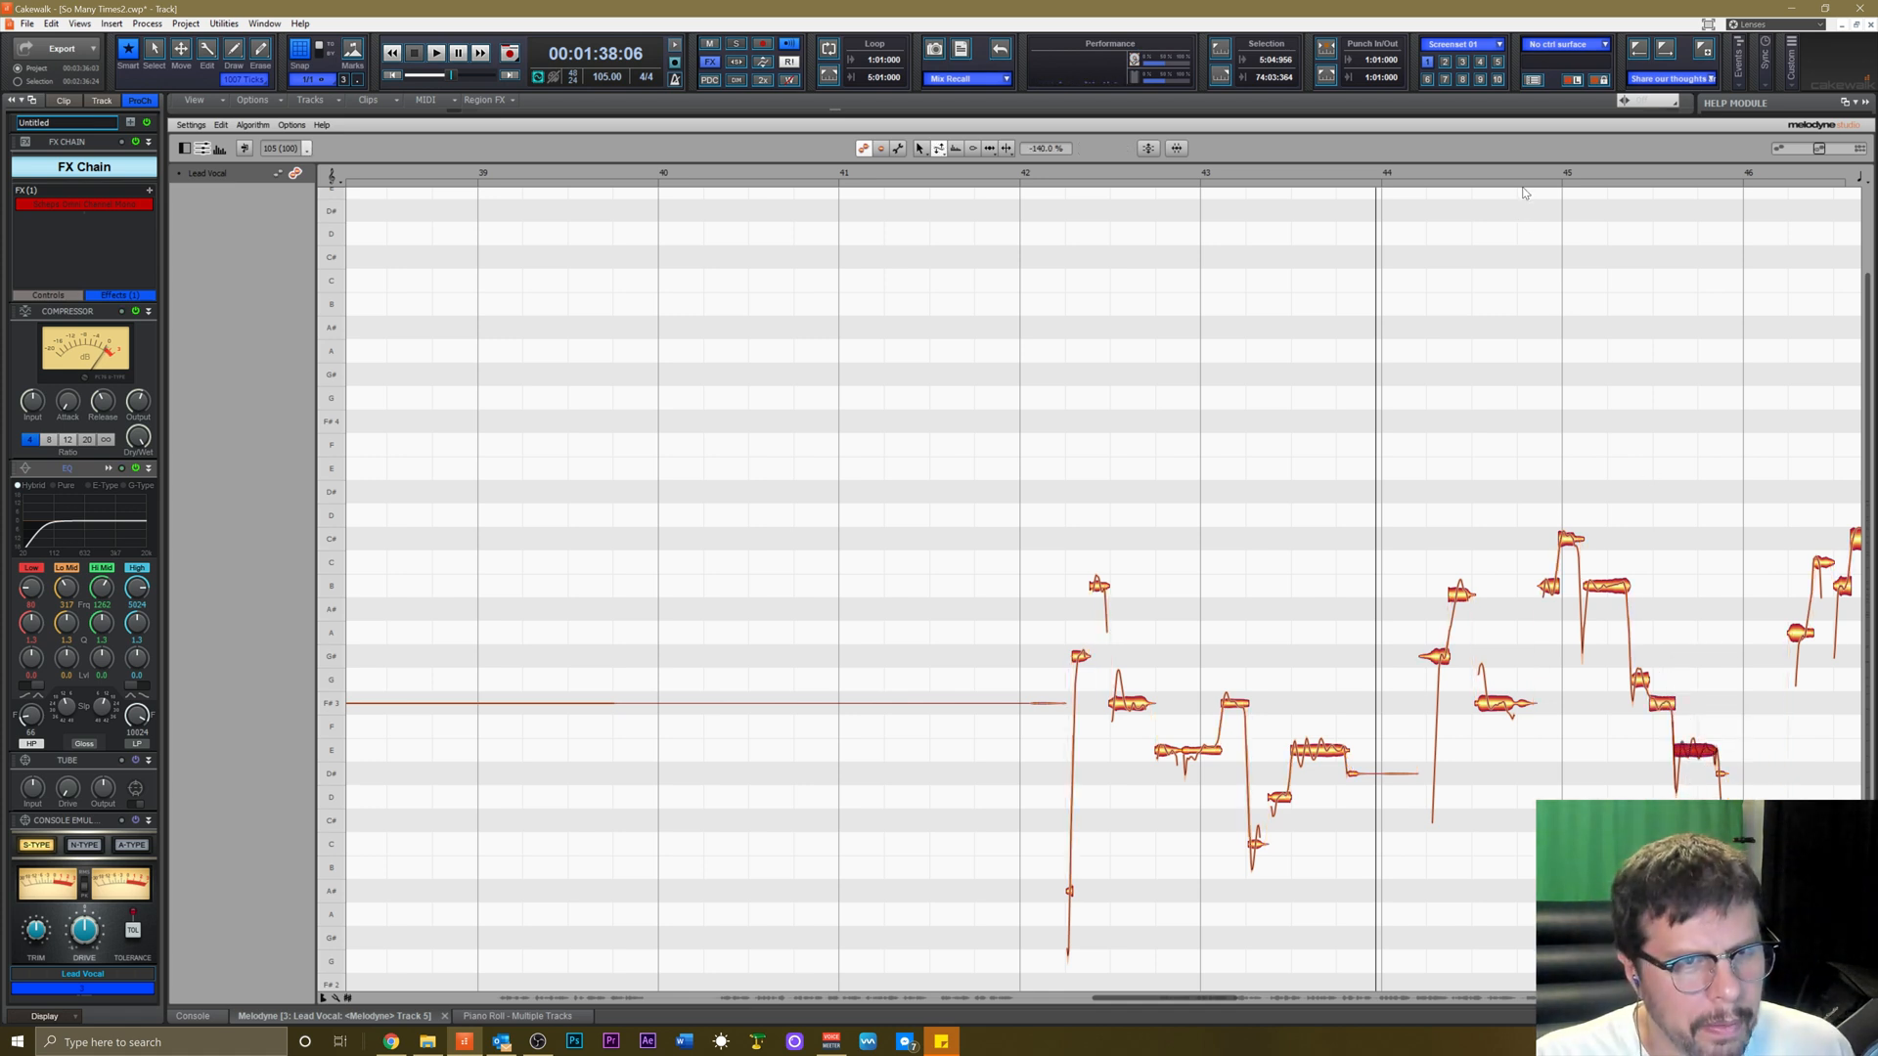
pyautogui.press('space')
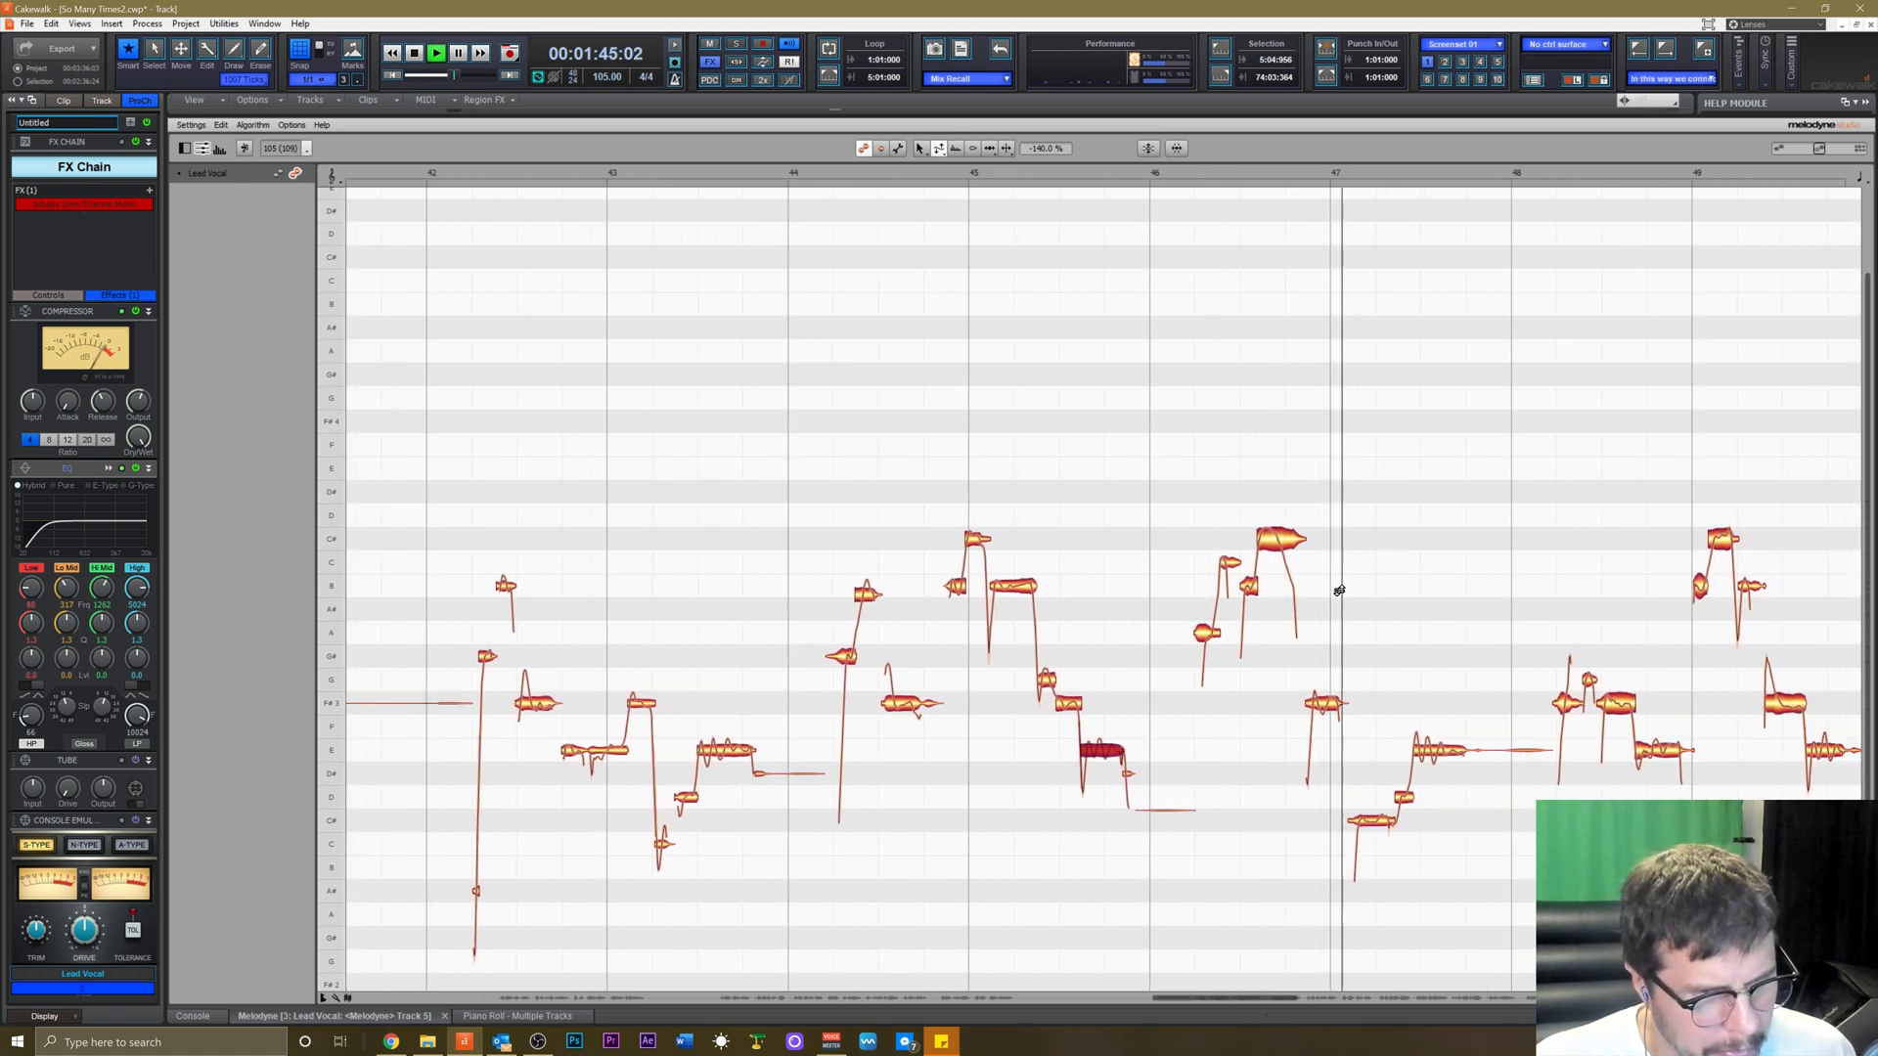
pyautogui.press('space')
# Lower the short C note in measure 46 to B 3 and replay from the end of measure 45.
pyautogui.rightClick(1269, 345)
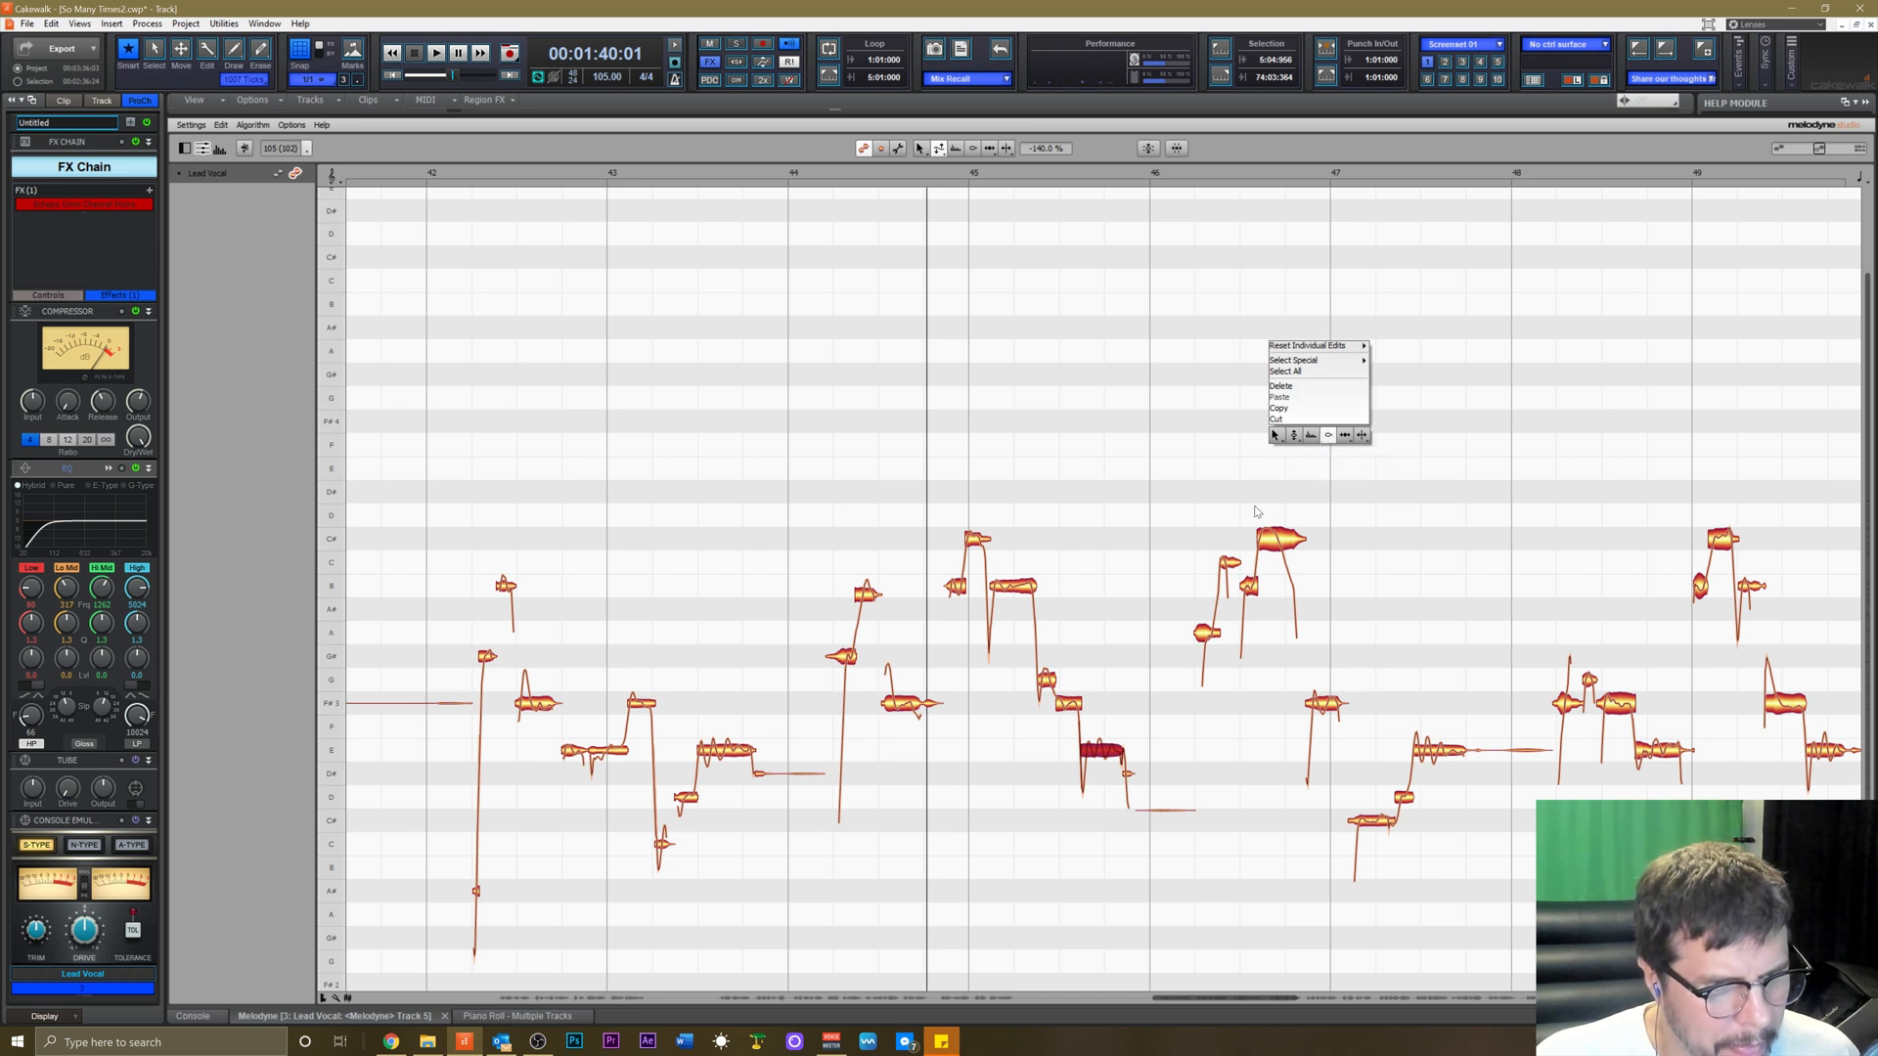
pyautogui.rightClick(1228, 565)
pyautogui.click(1190, 563)
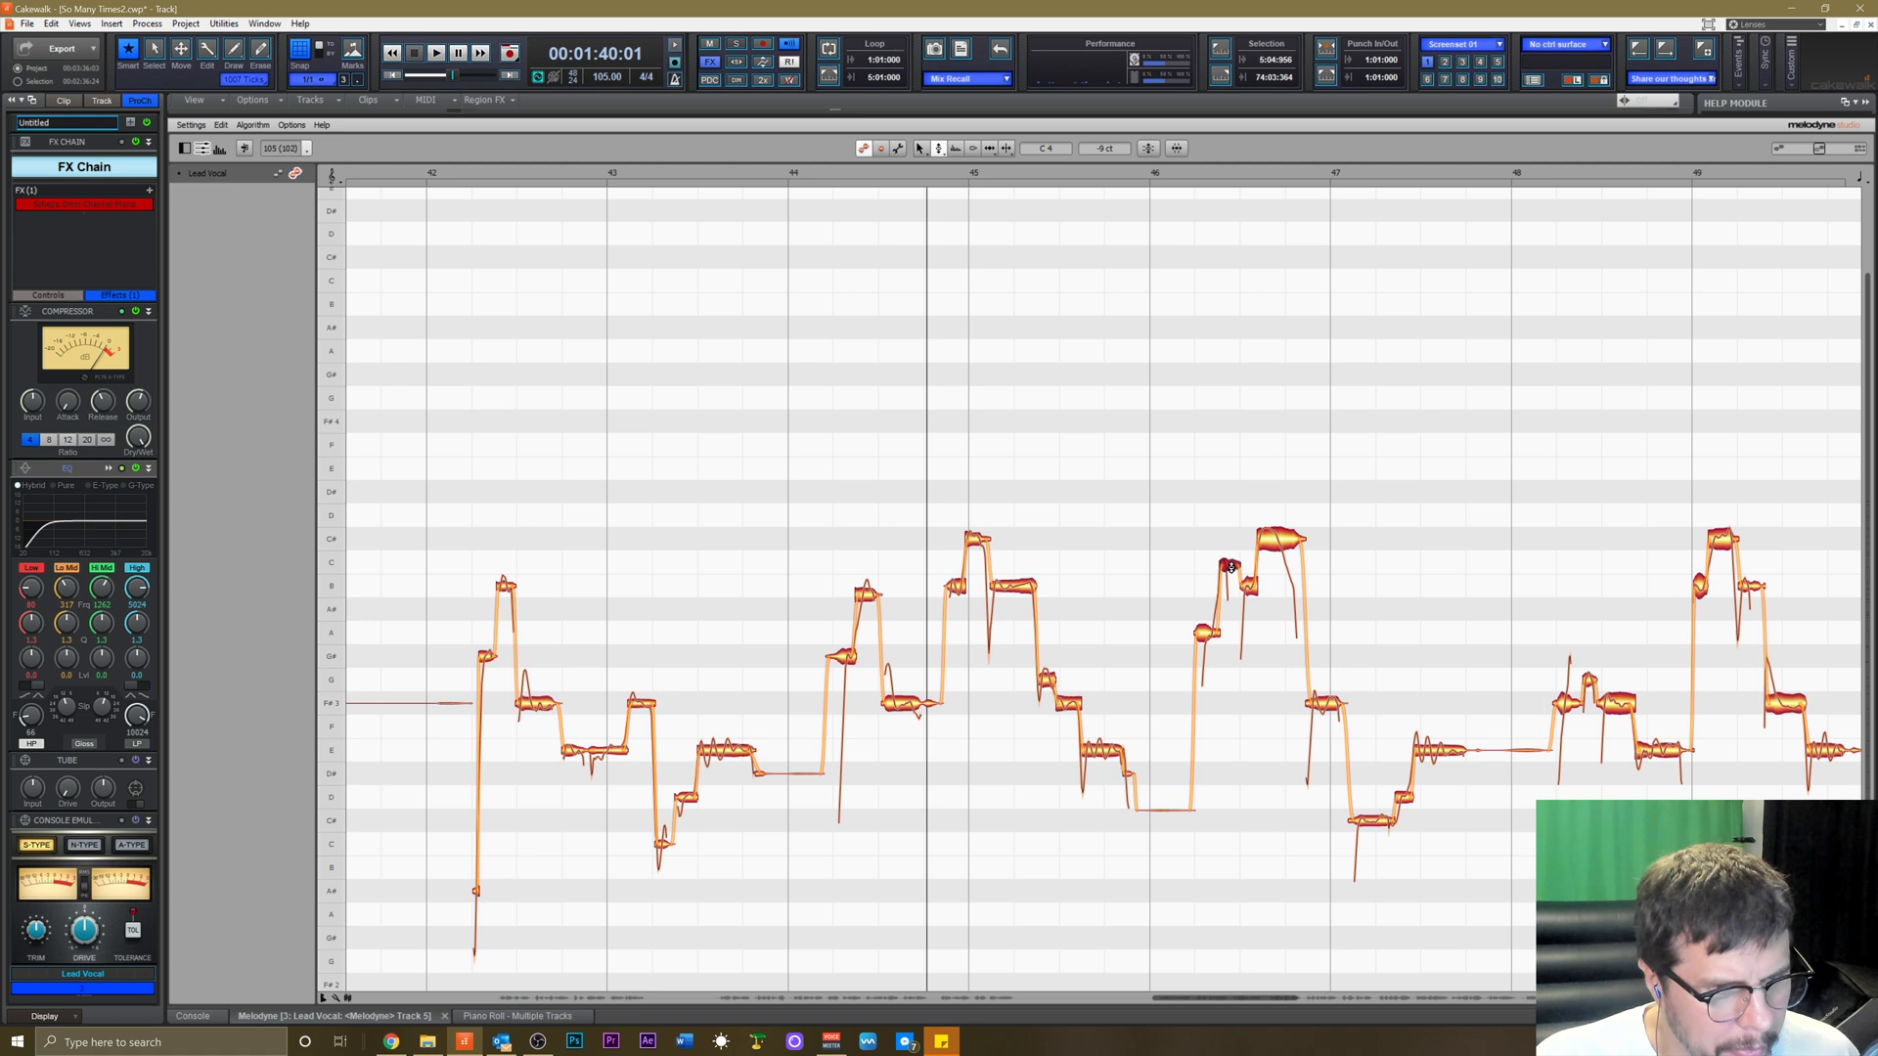
pyautogui.click(1120, 173)
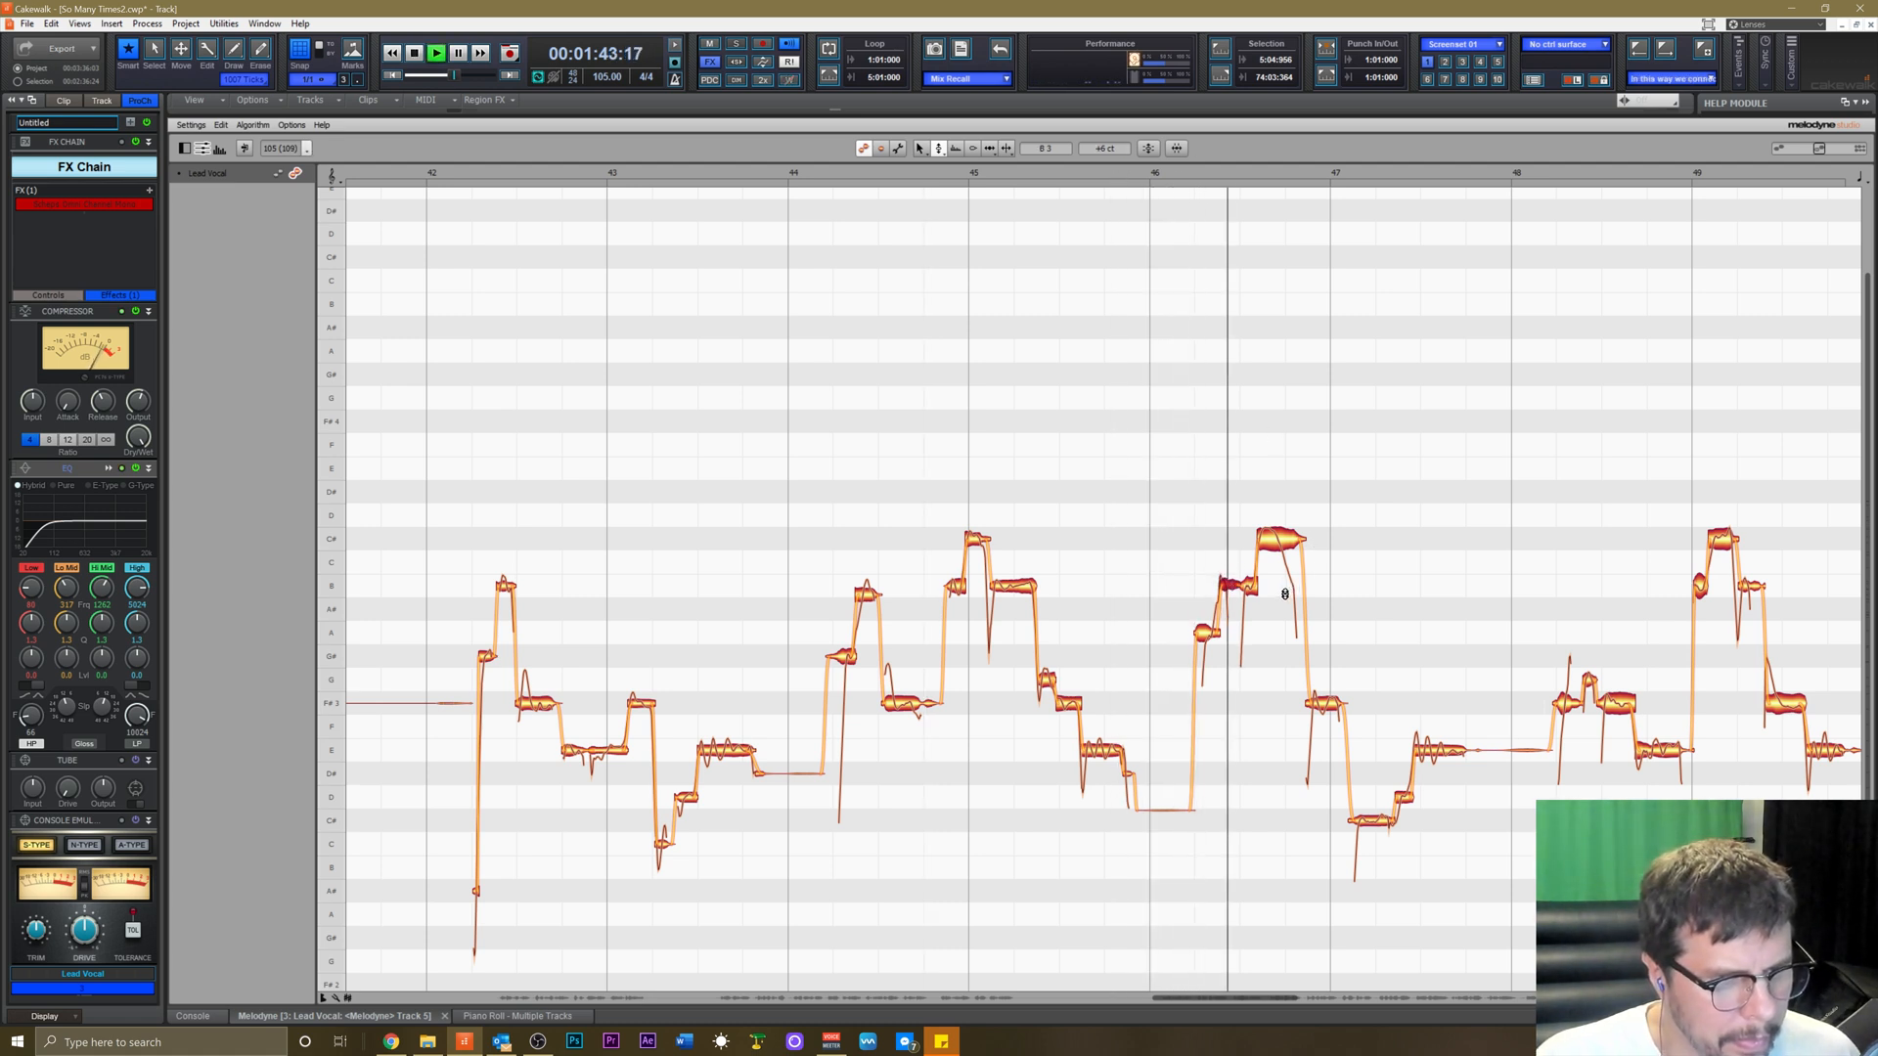
pyautogui.press('space')
pyautogui.press('space')
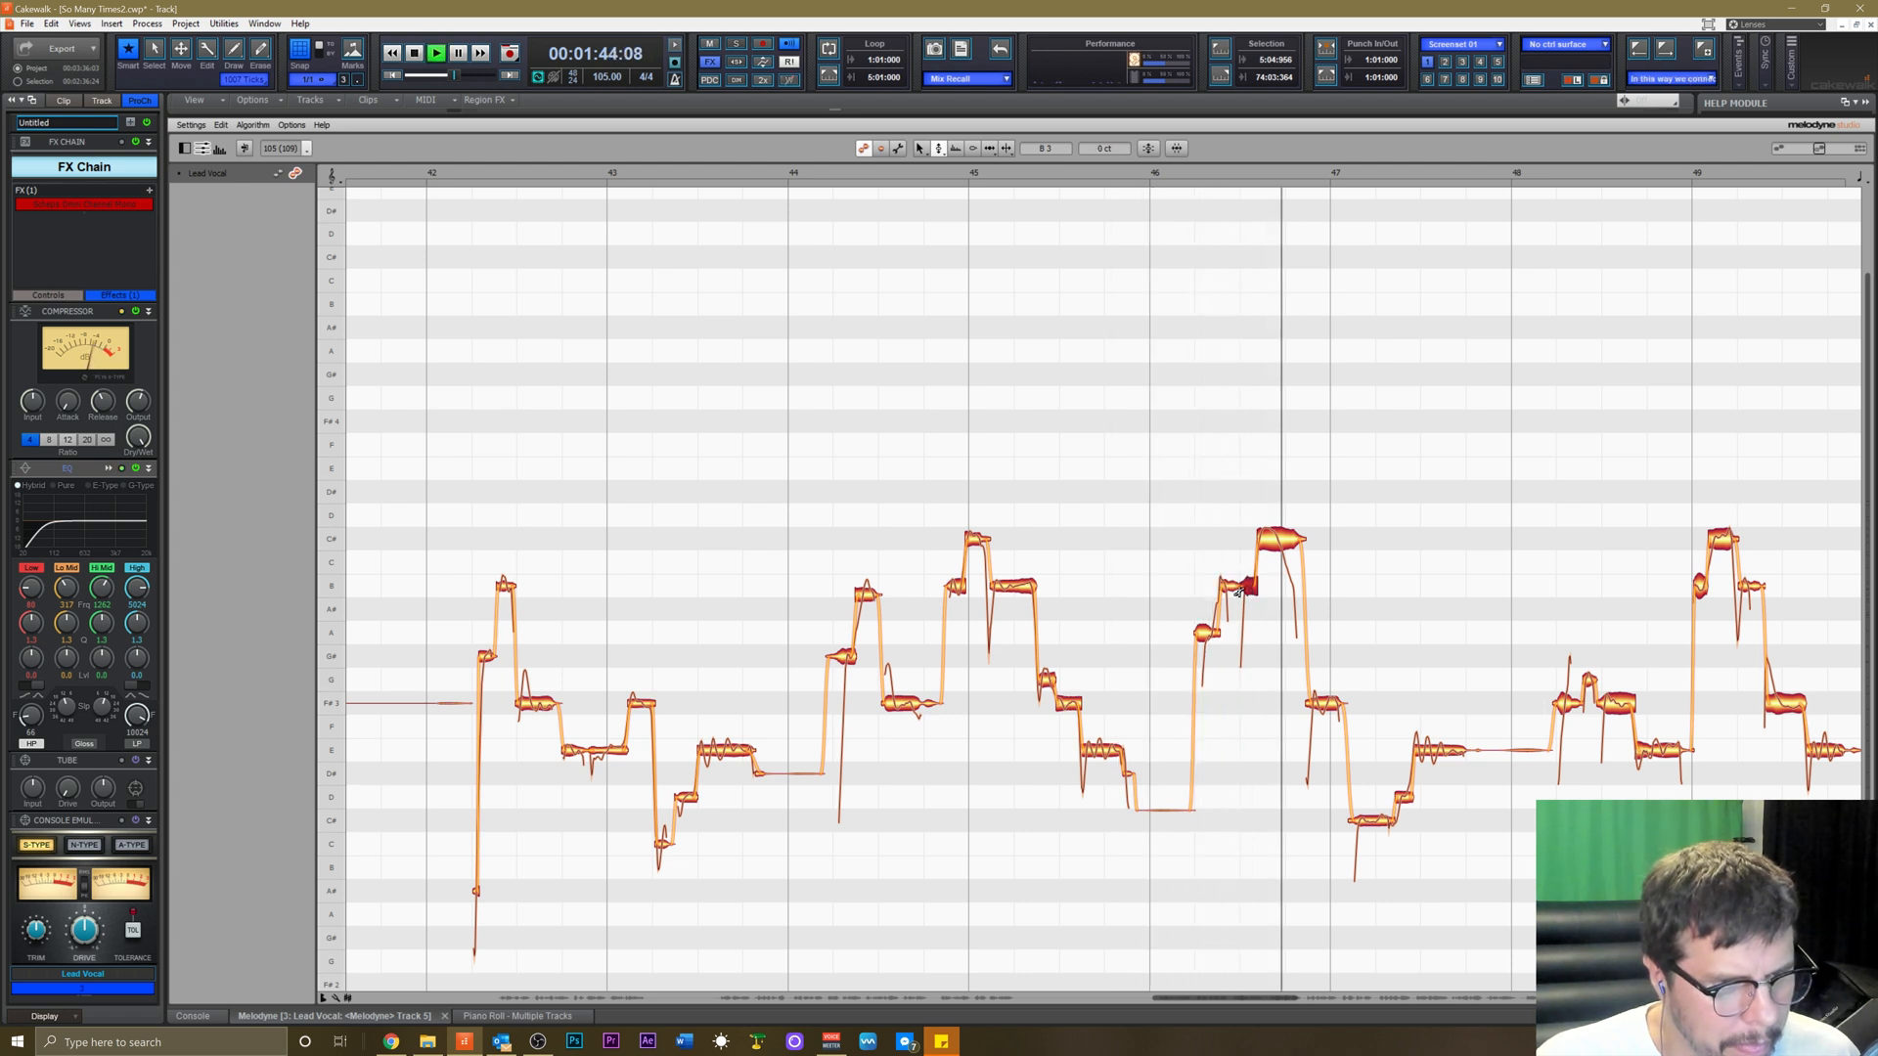
pyautogui.press('space')
# Raise the formant of the first B note in measure 46 to +44 ct and replay the phrase.
pyautogui.rightClick(1229, 588)
pyautogui.click(1244, 587)
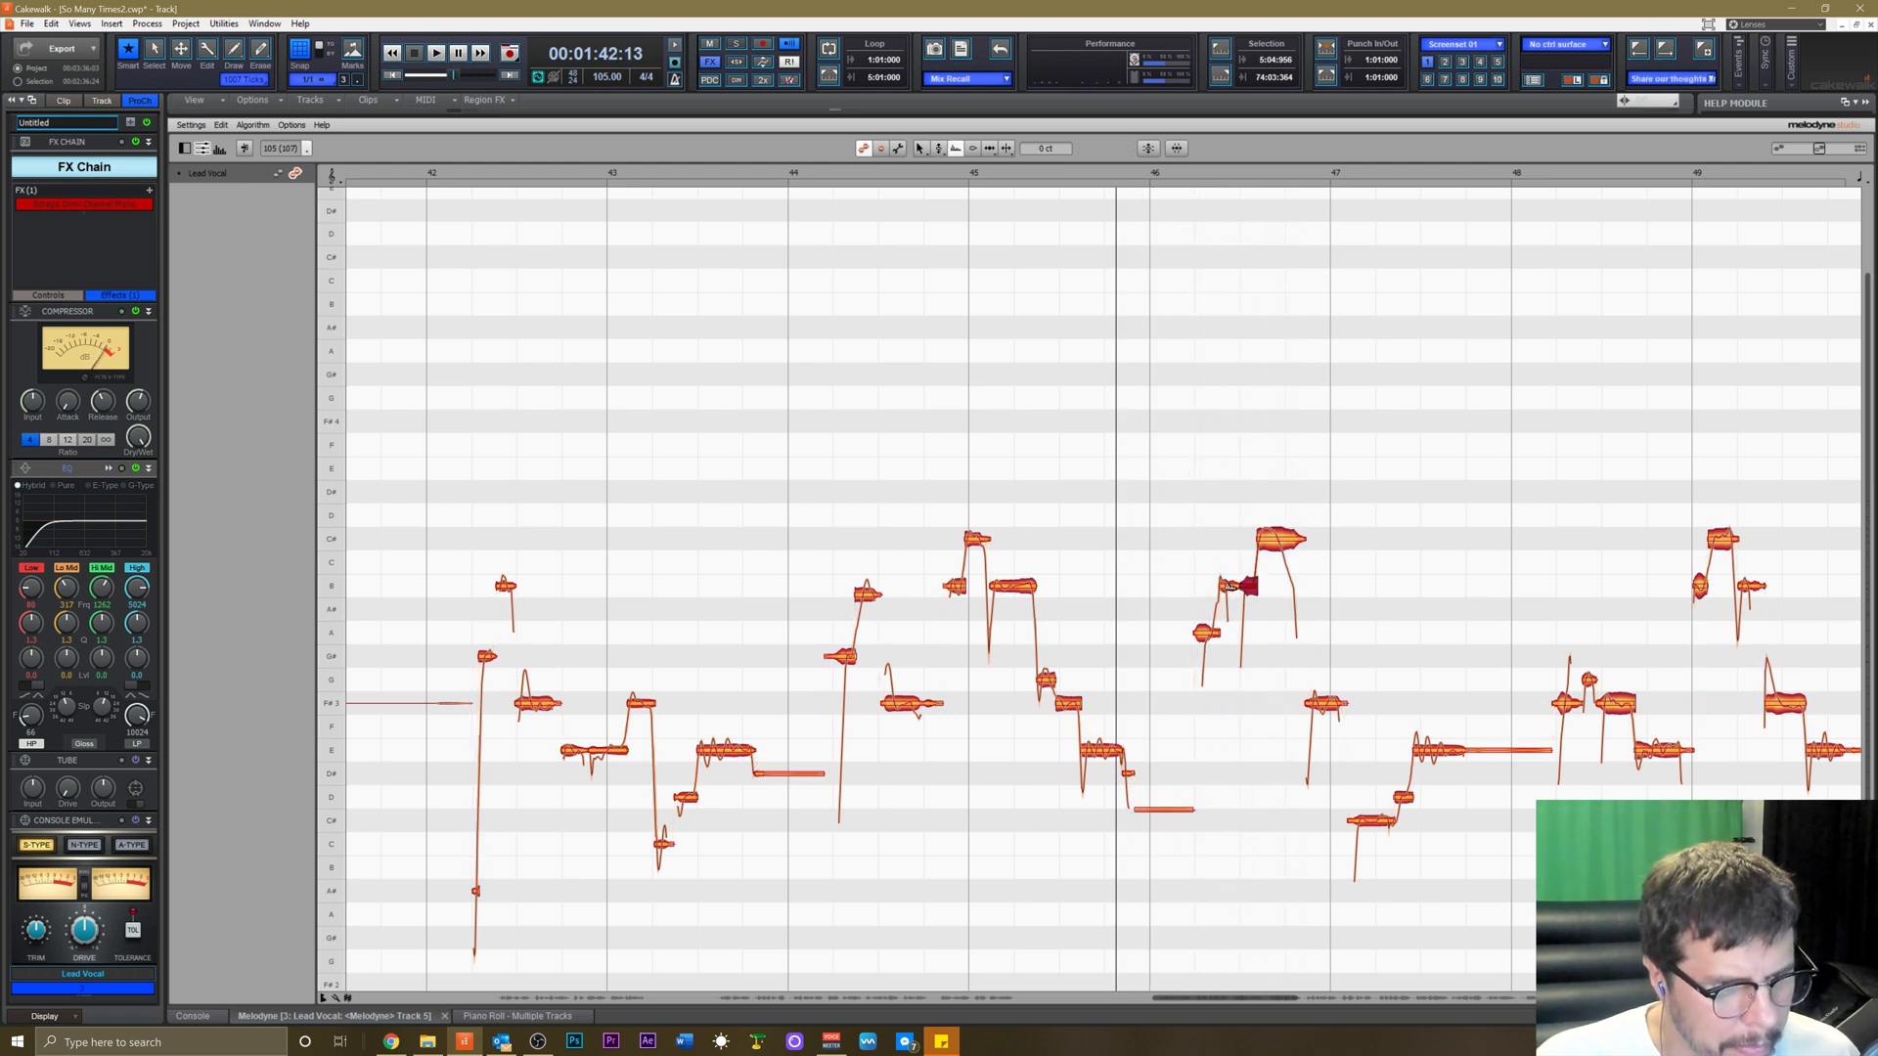
pyautogui.press('space')
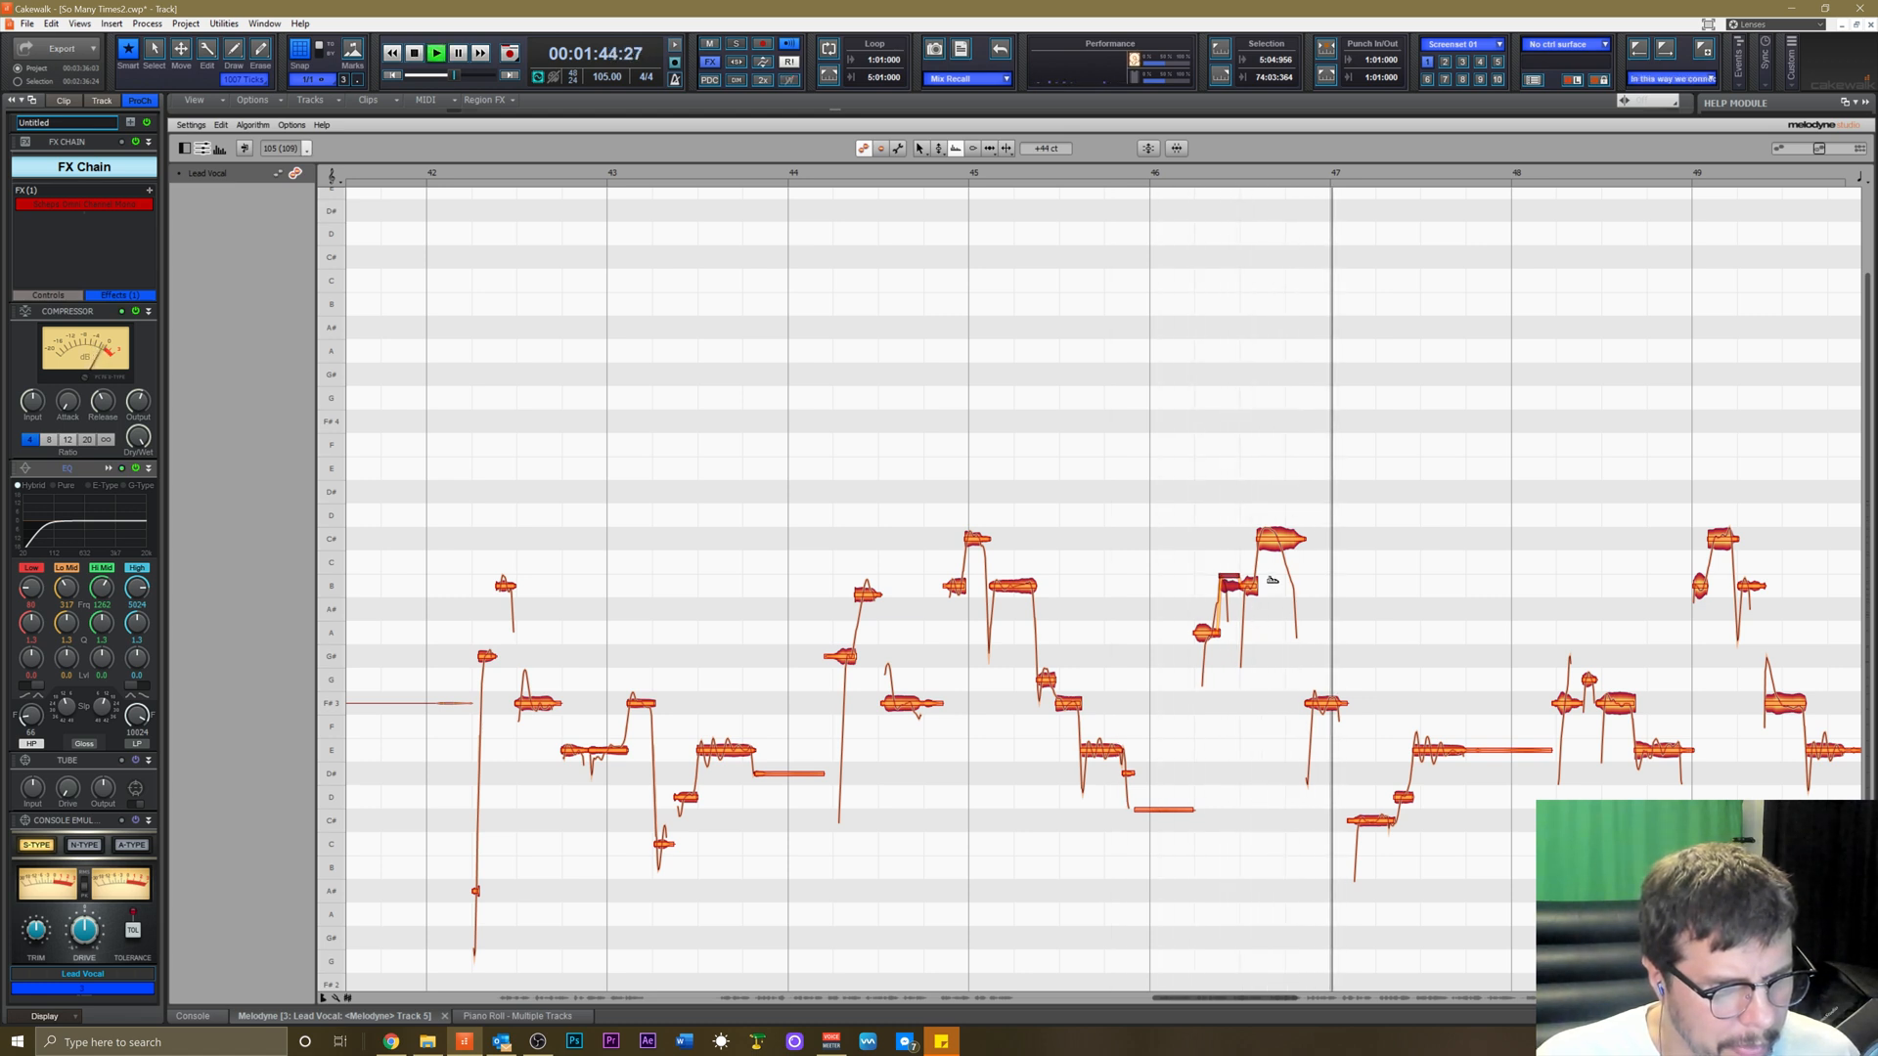
pyautogui.press('space')
# Lower the level of the long C# note in measure 46 and set the B note before it to -1.20 dB while replaying.
pyautogui.rightClick(1276, 537)
pyautogui.click(1292, 534)
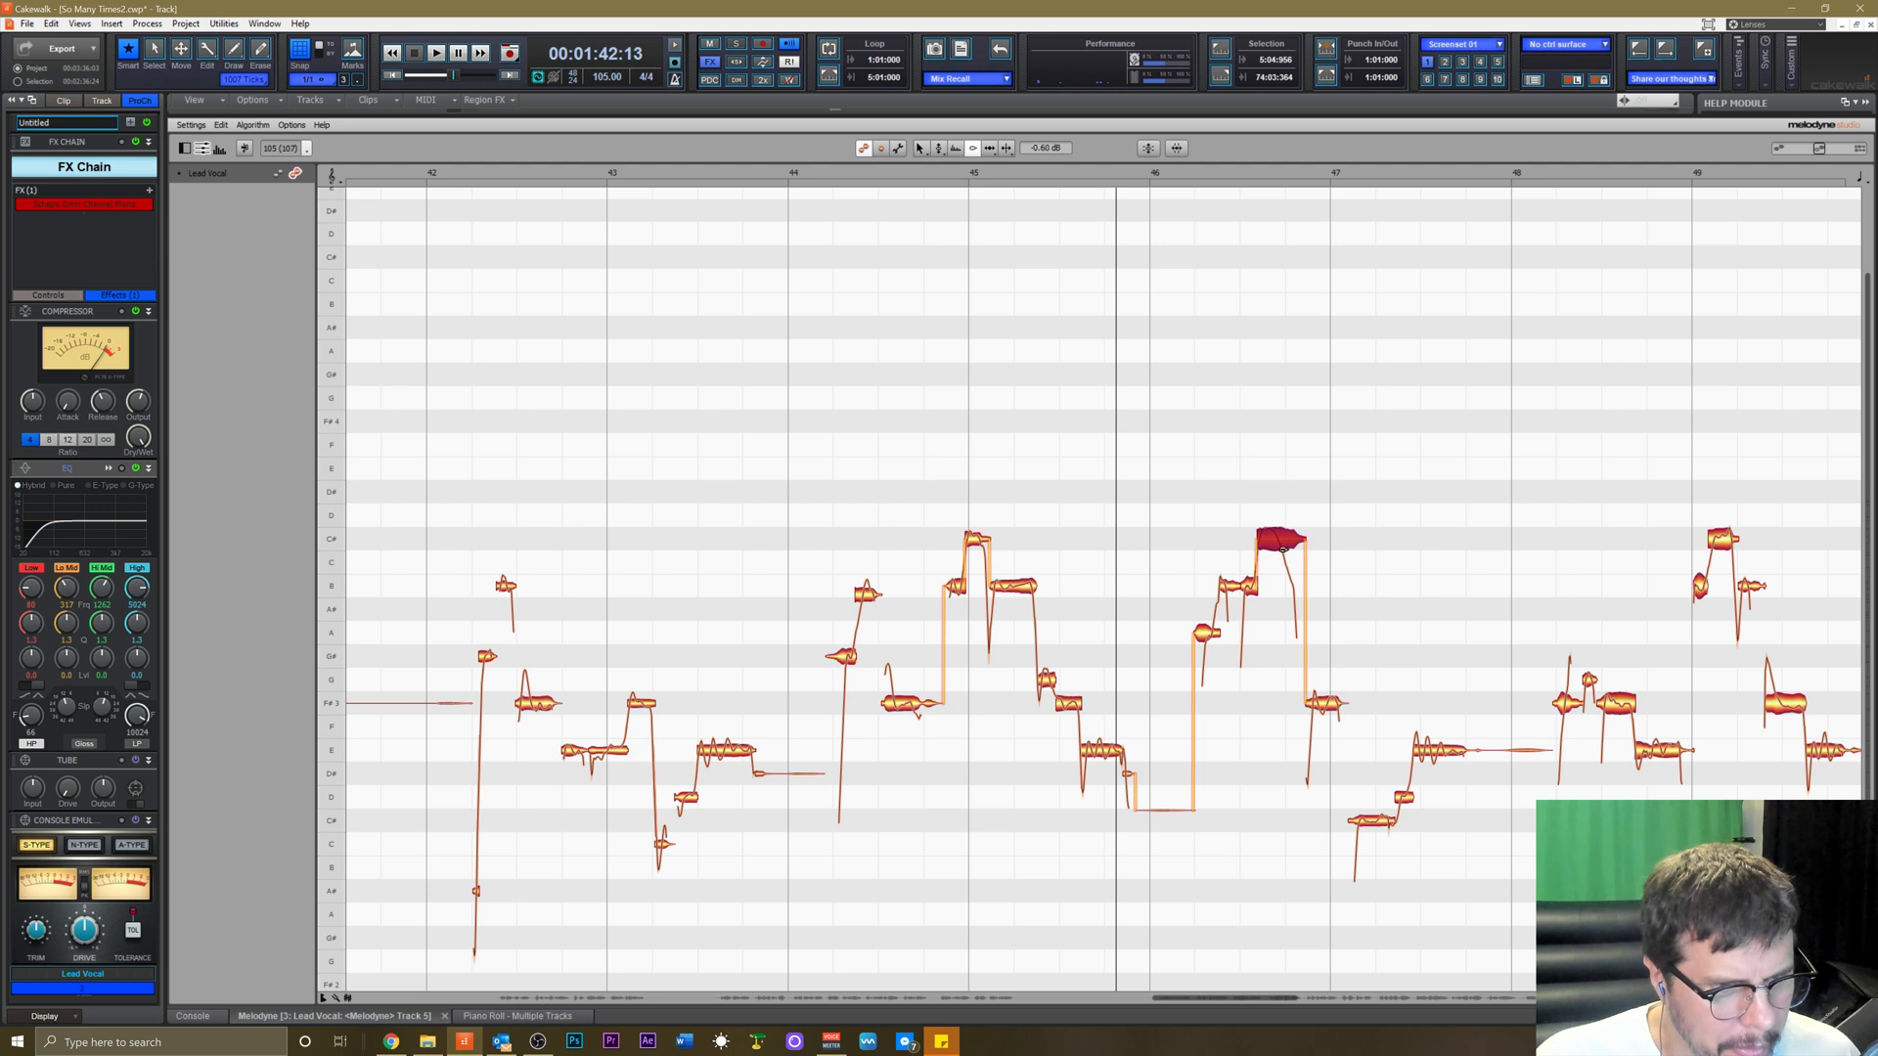
pyautogui.press('space')
pyautogui.click(1250, 585)
pyautogui.press('space')
pyautogui.click(1281, 543)
pyautogui.press('space')
pyautogui.click(1254, 582)
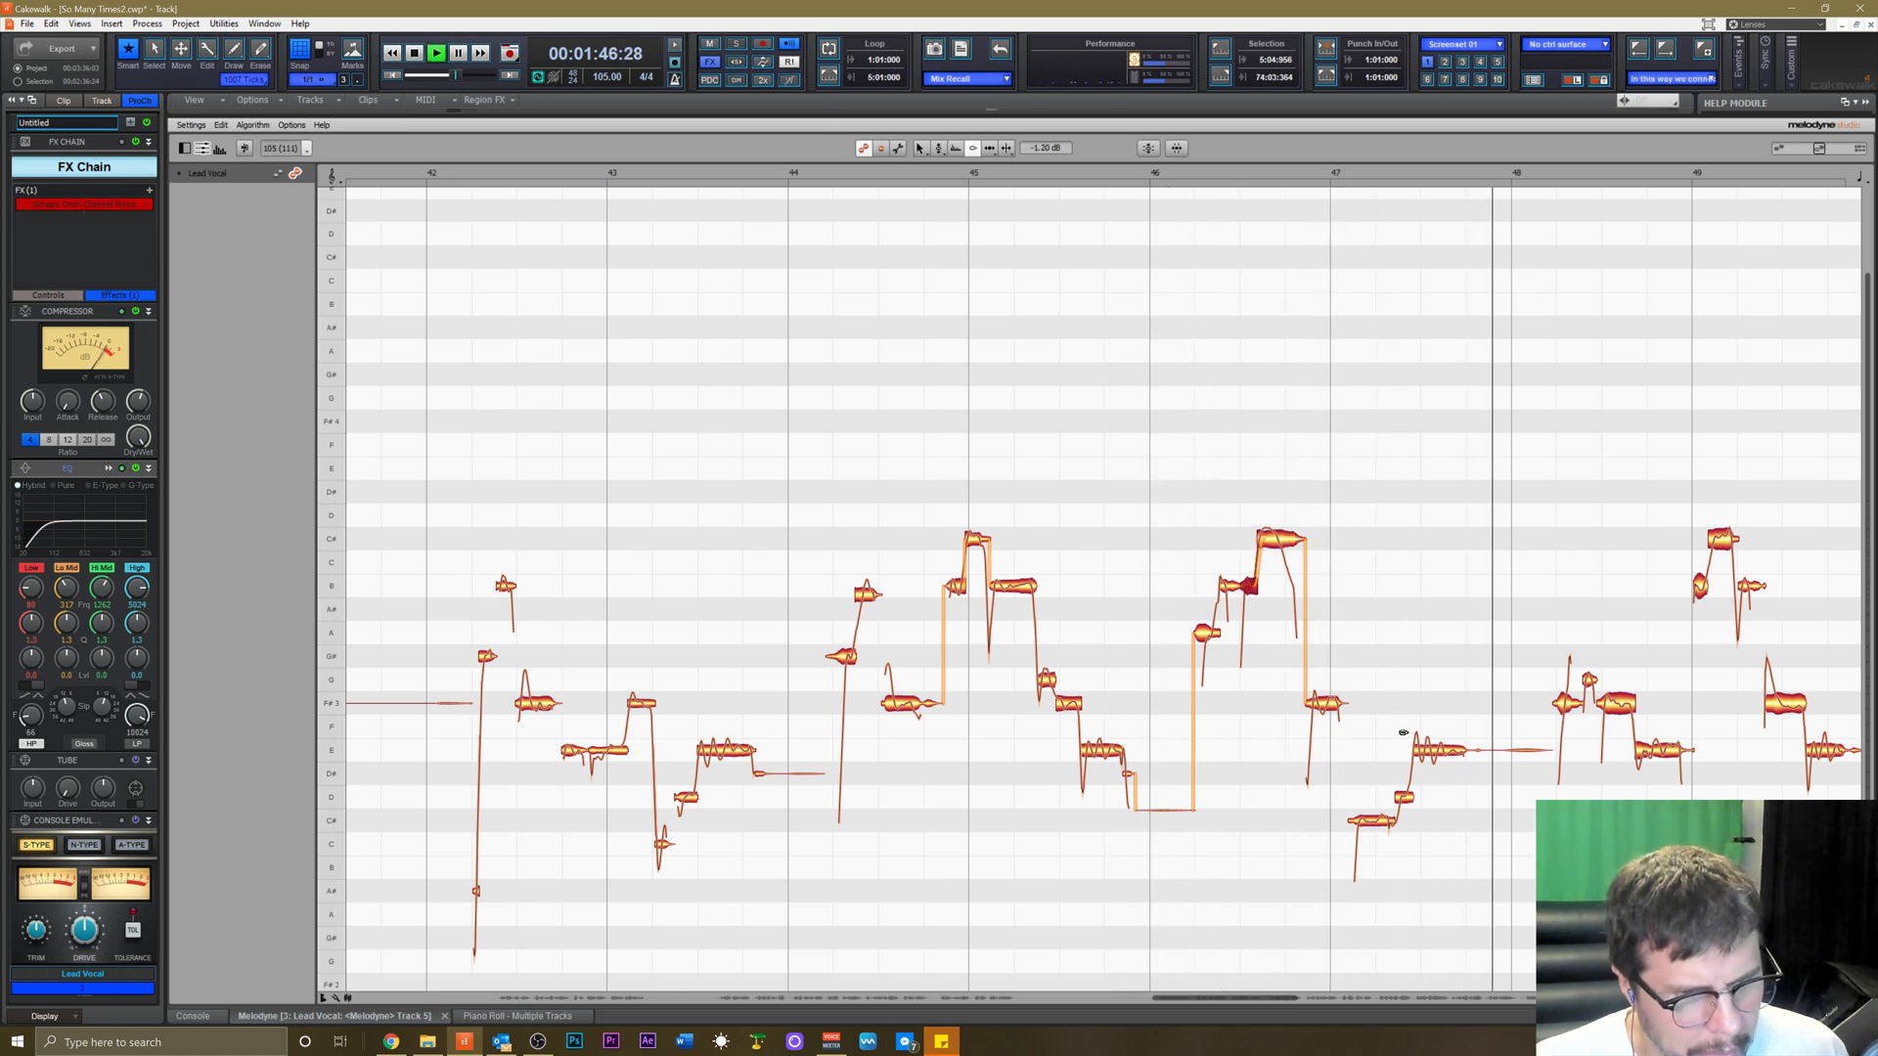
# Split the breath off the E note ending measure 47, set its level to -6.24 dB and replay from late in measure 47.
pyautogui.rightClick(1495, 719)
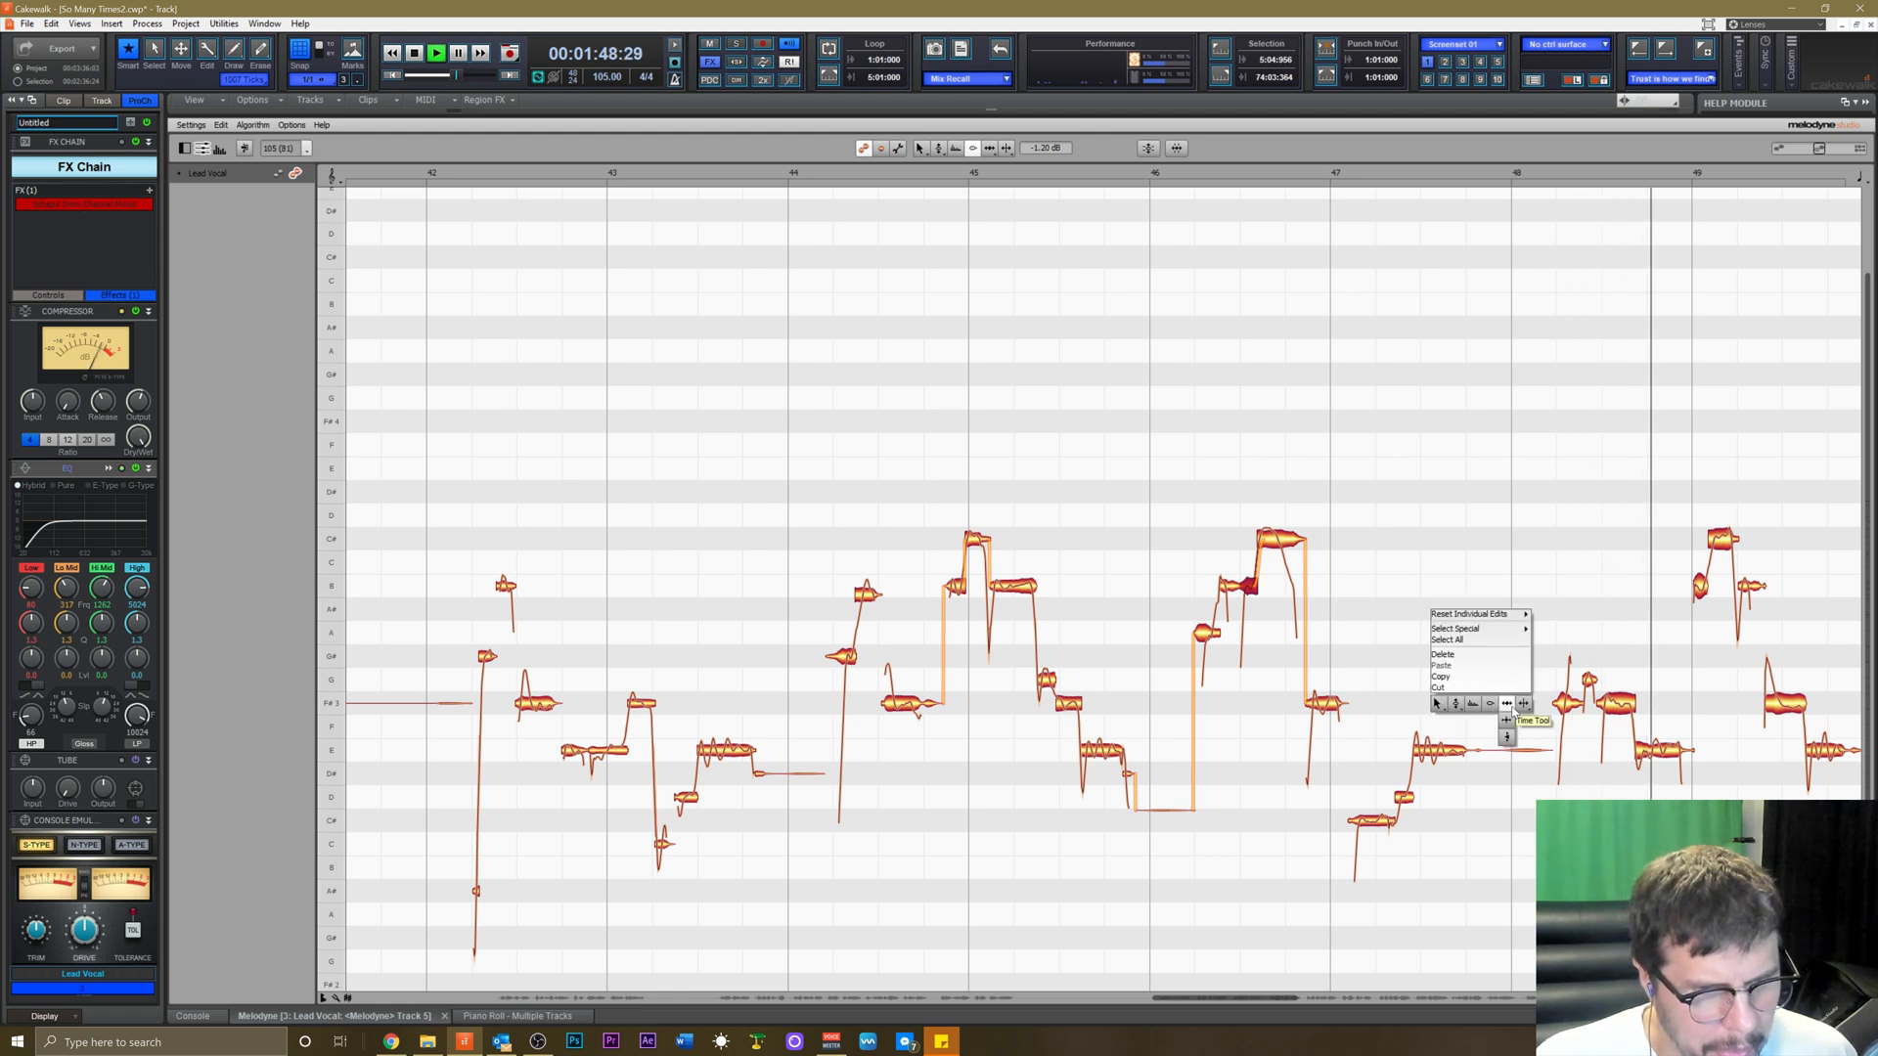
pyautogui.click(1495, 741)
pyautogui.press('space')
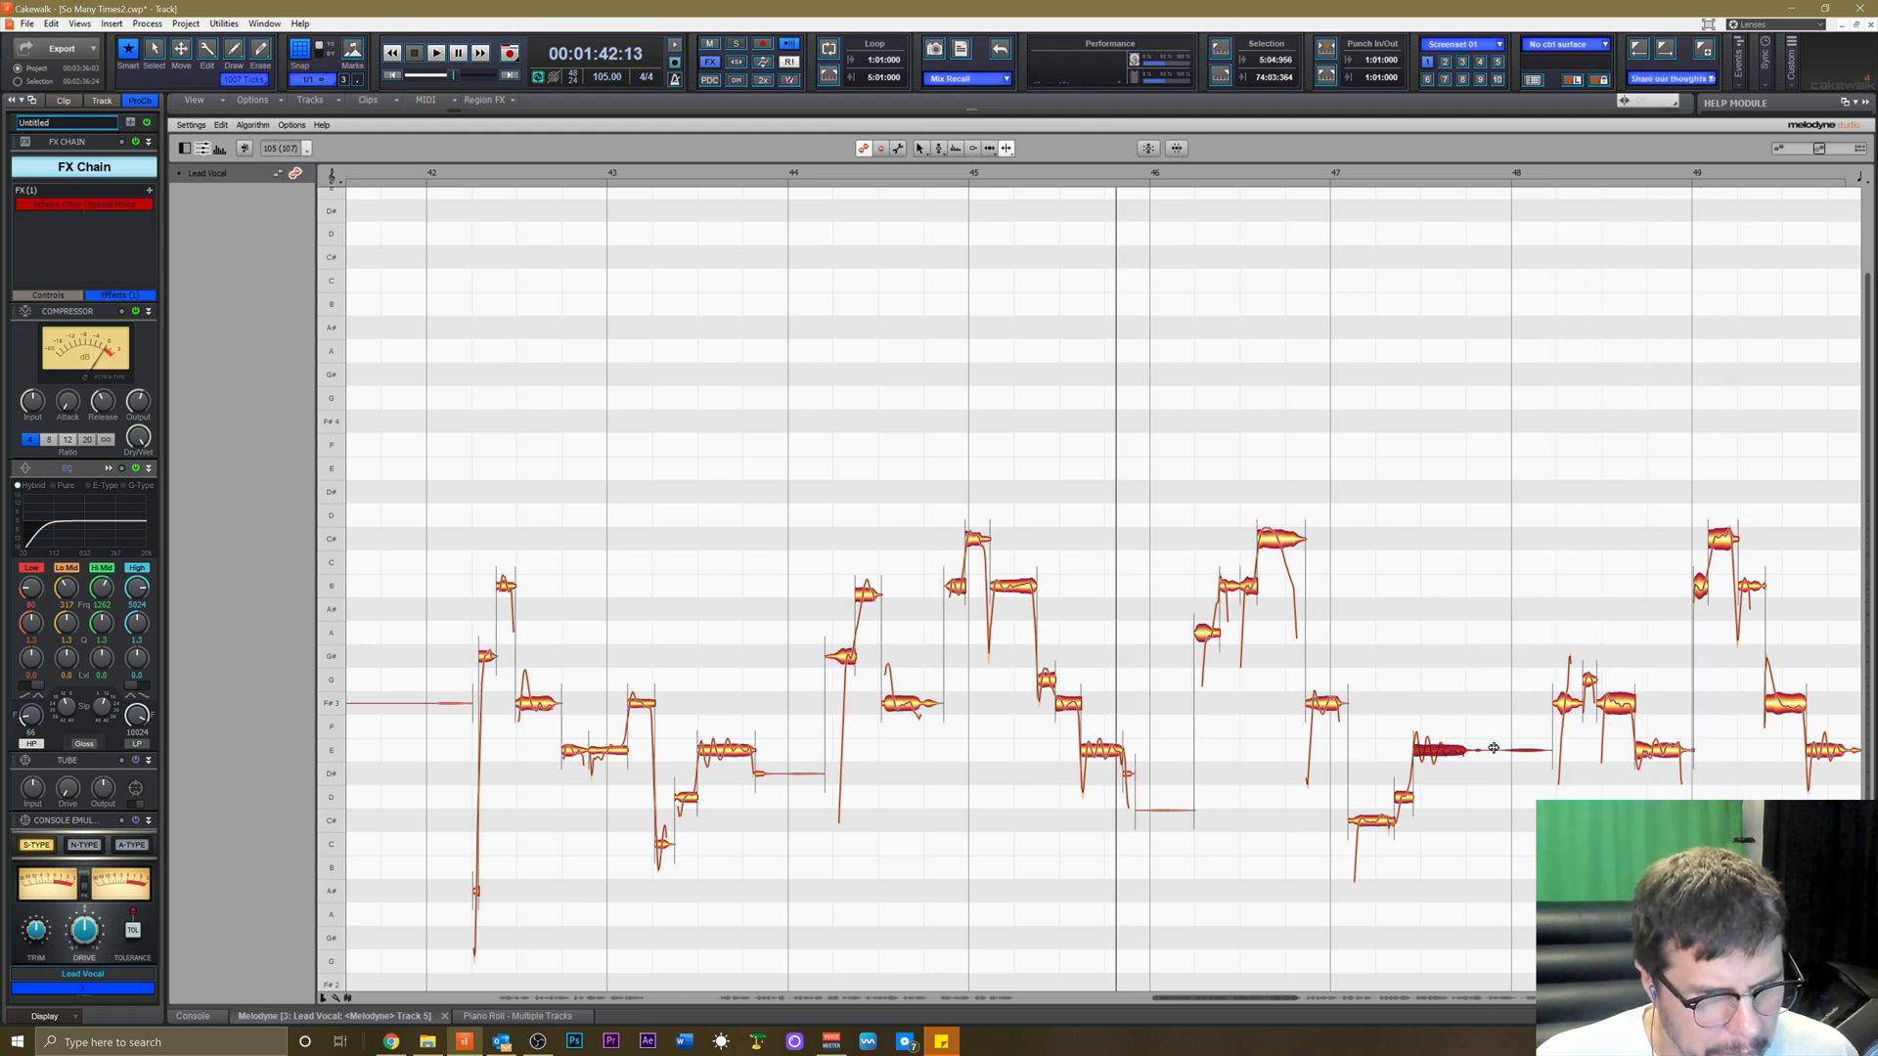
pyautogui.rightClick(1492, 760)
pyautogui.click(1482, 771)
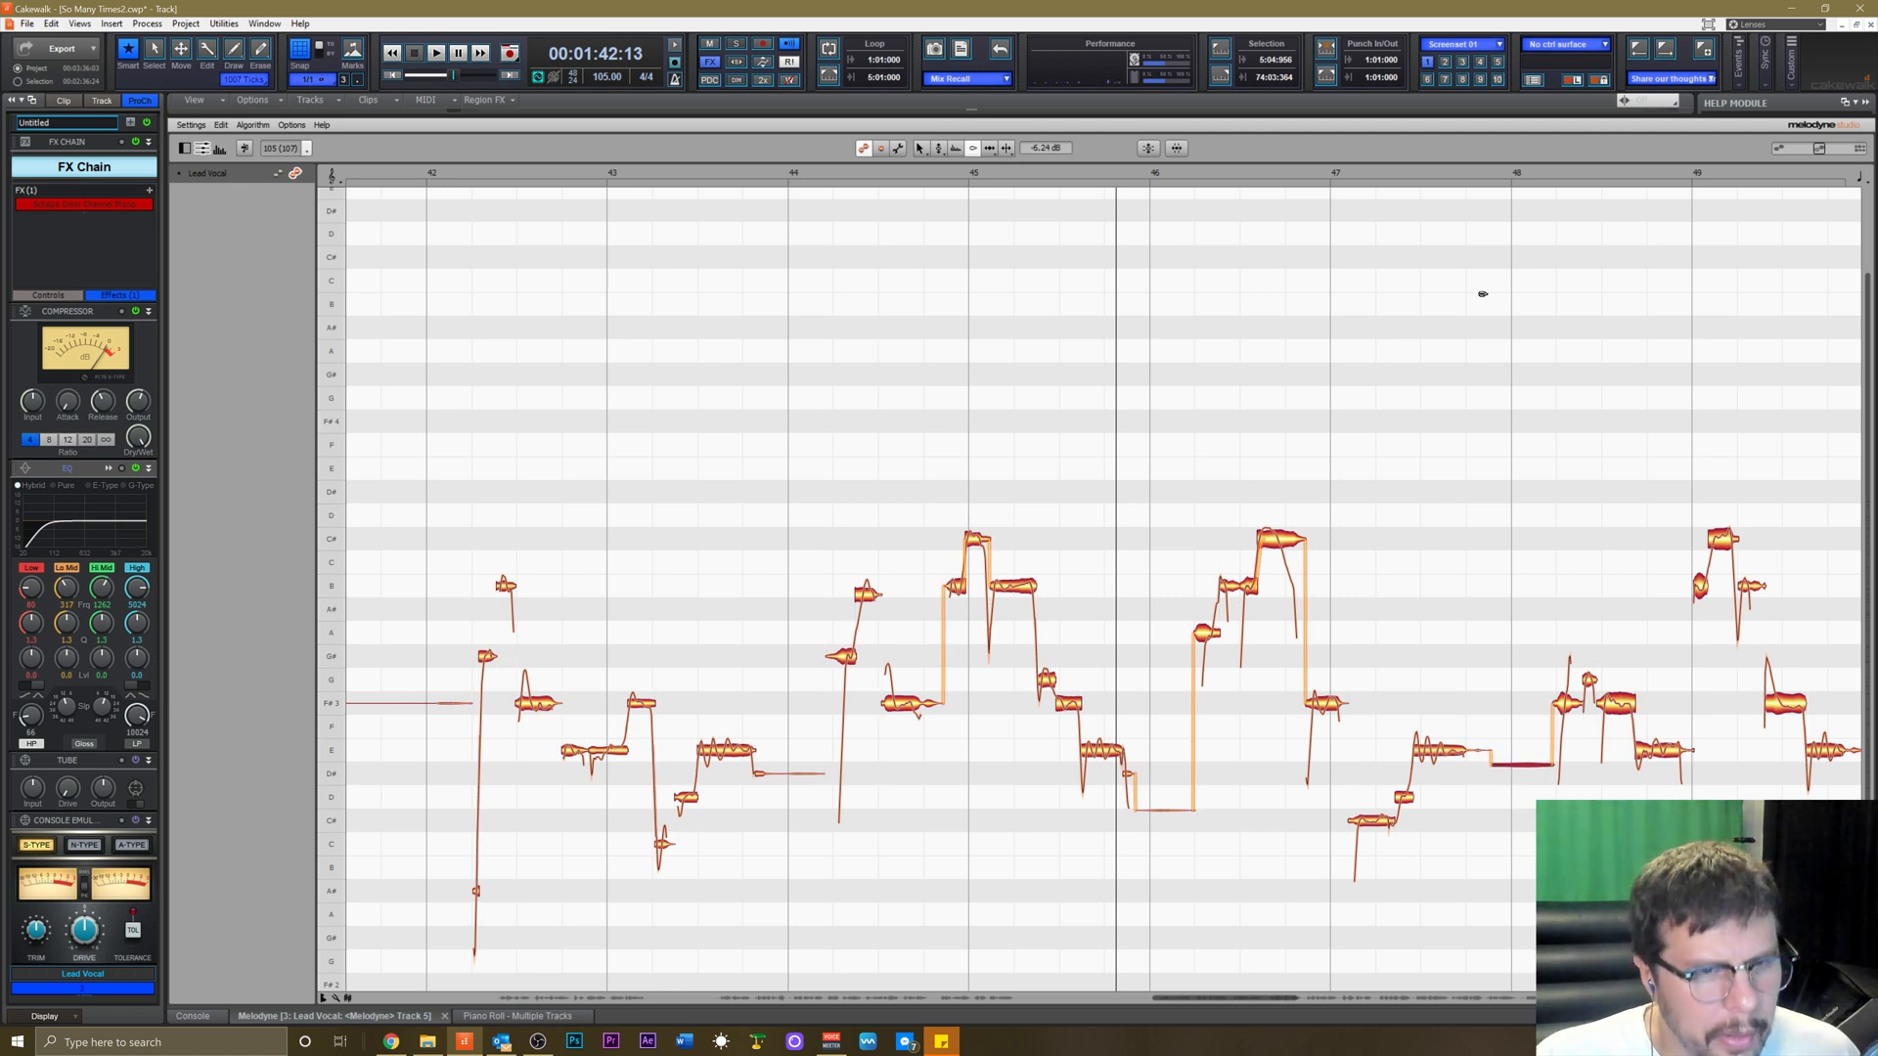
pyautogui.press('space')
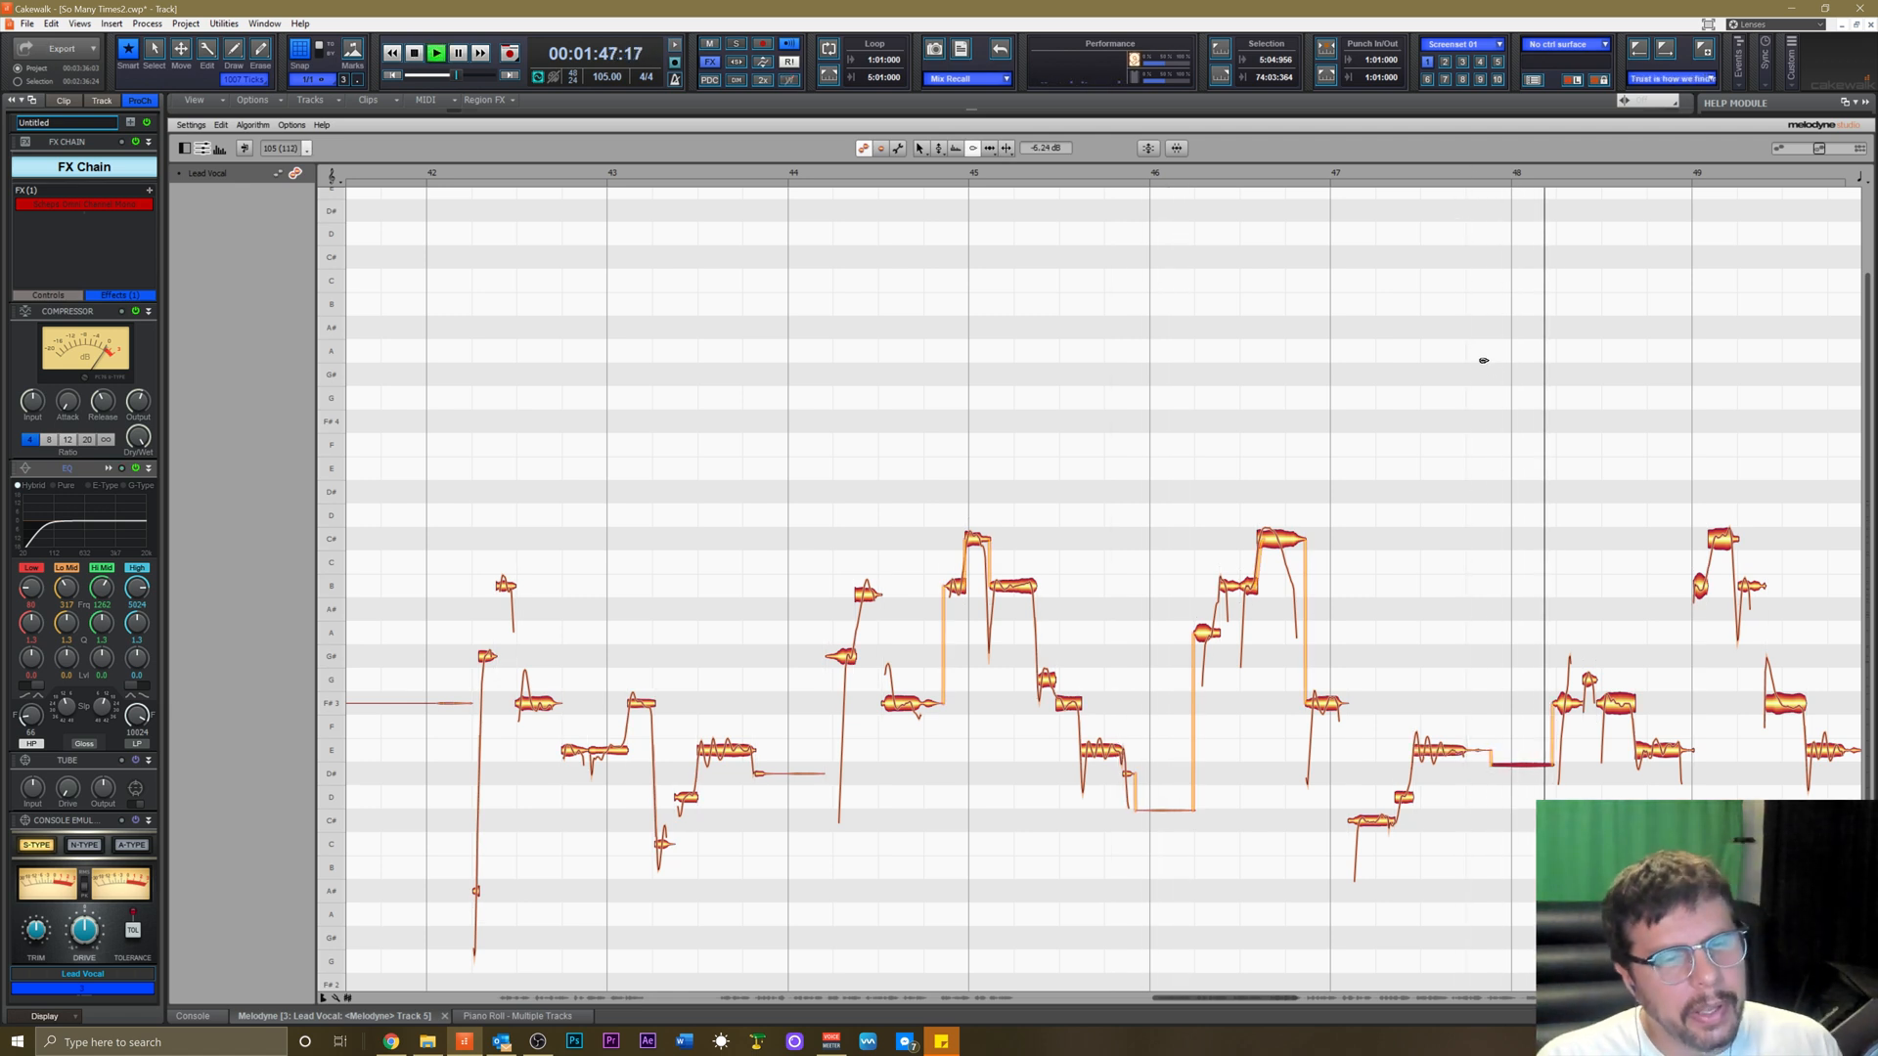
pyautogui.press('space')
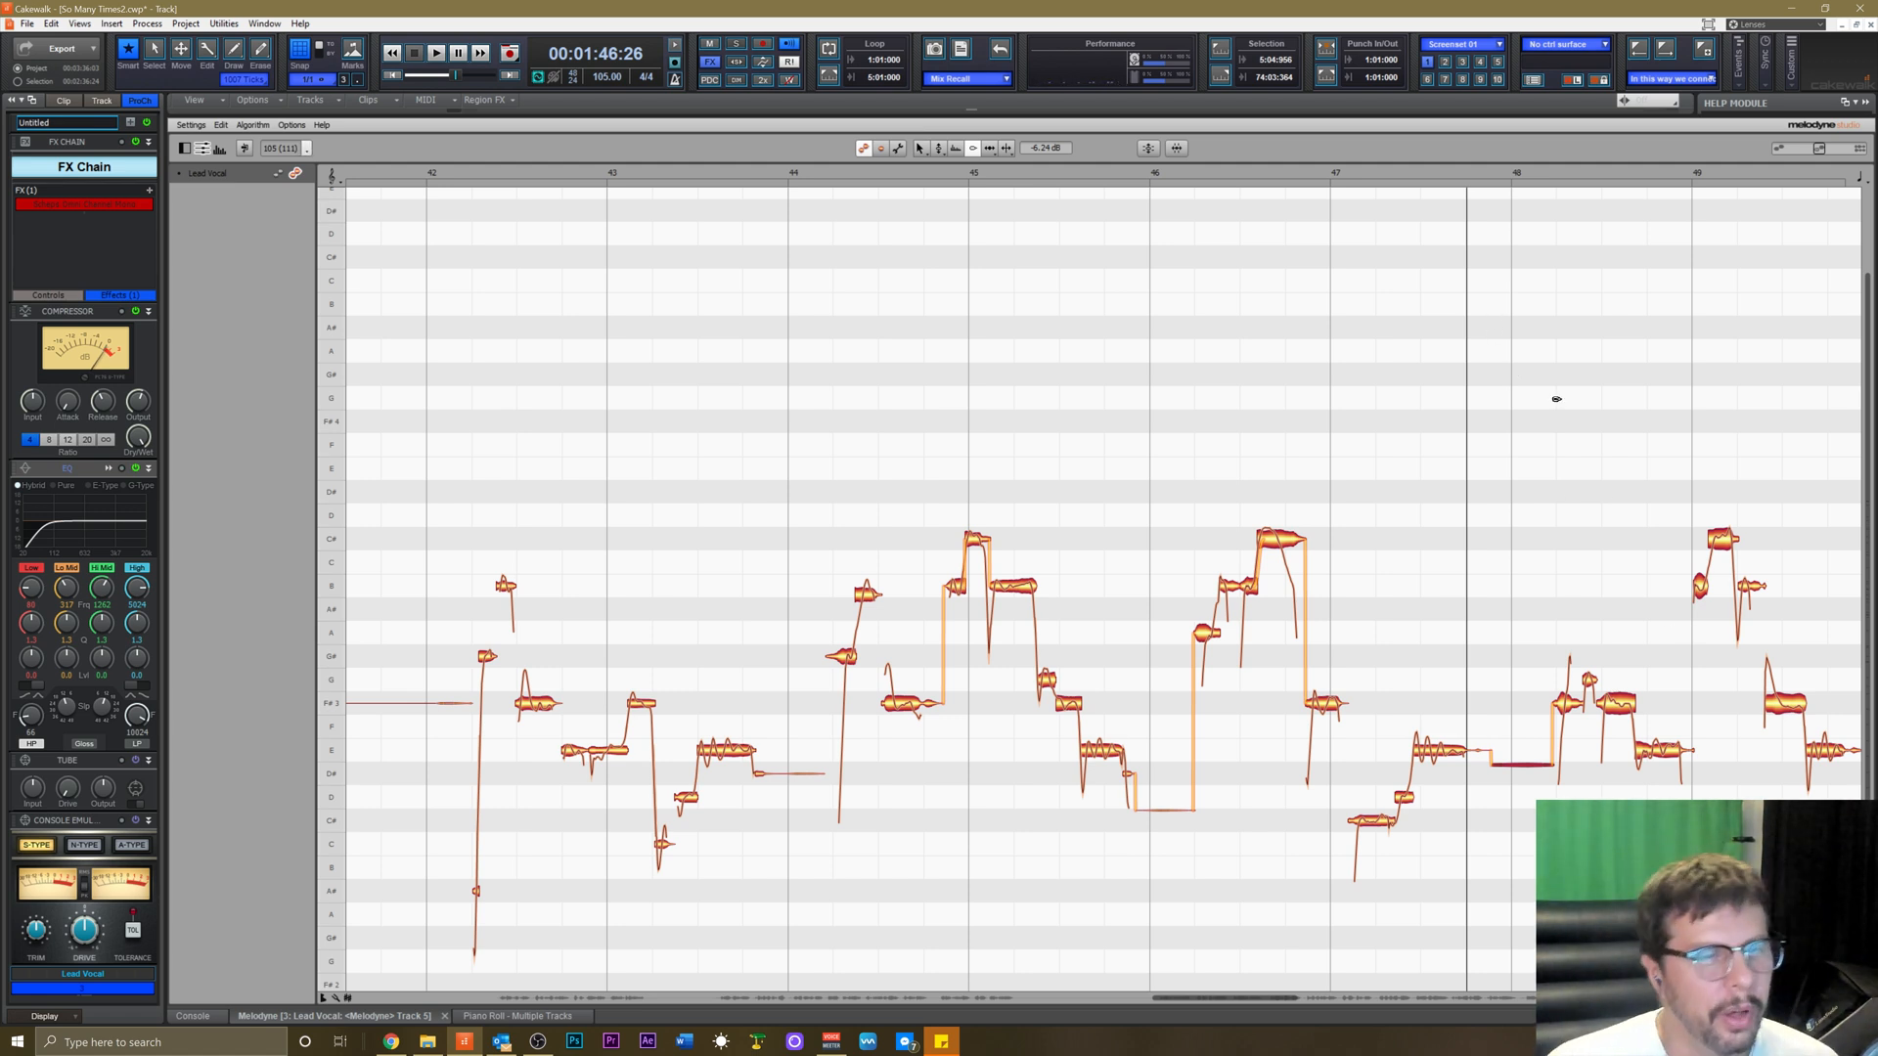
pyautogui.click(1437, 183)
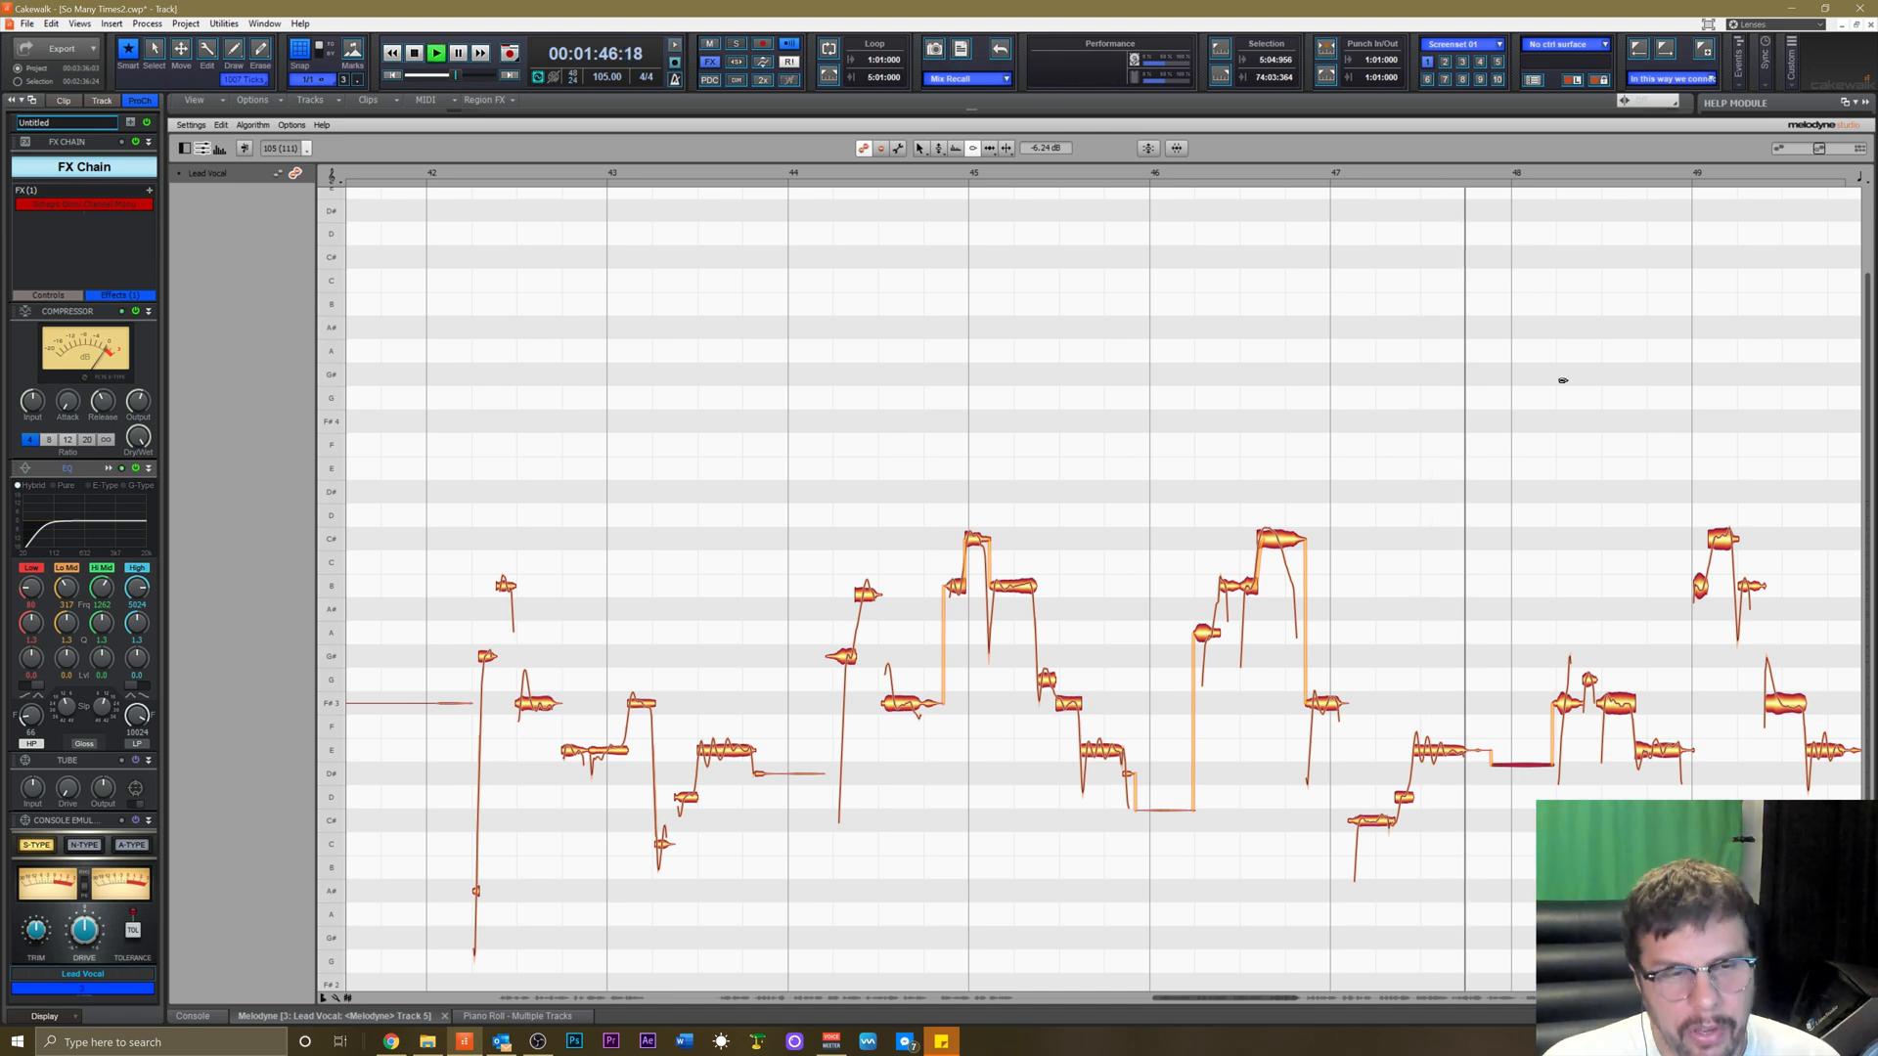
pyautogui.press('space')
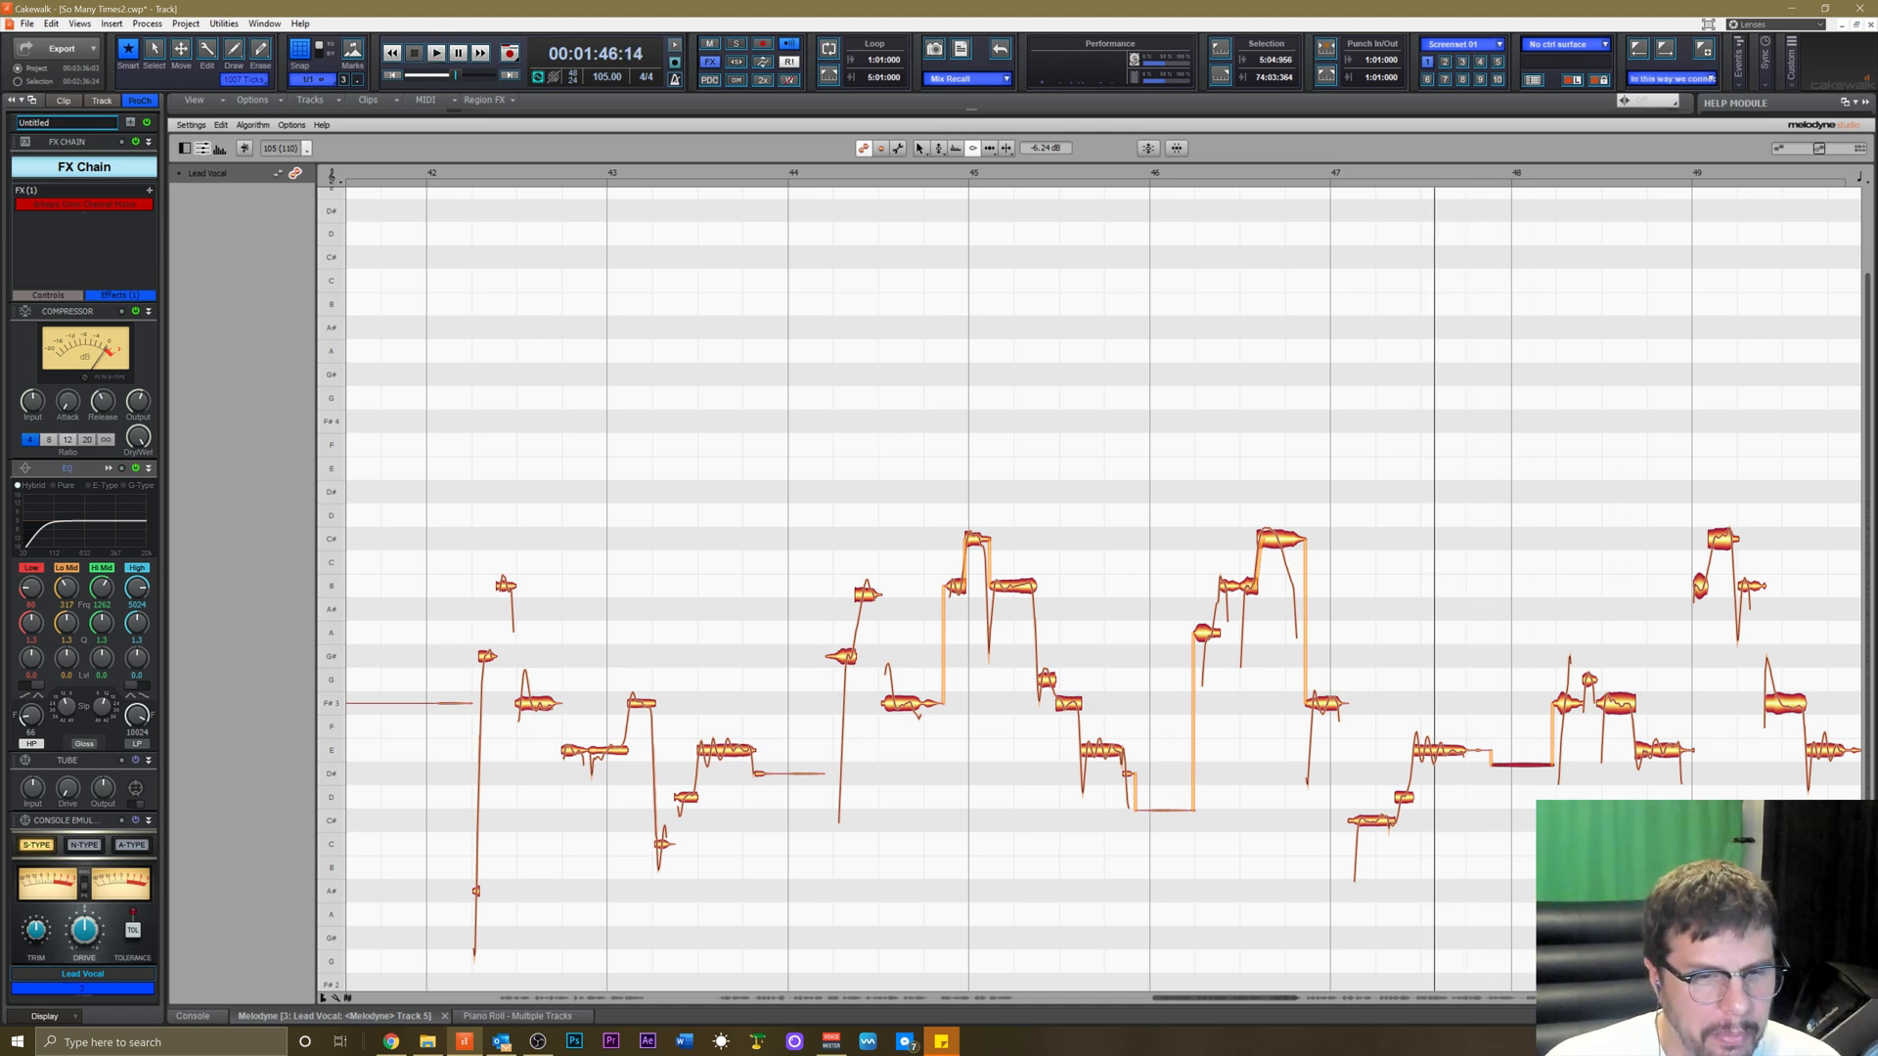
# Hide the Melodyne editor and look over the song's tracks in the full-height track view.
pyautogui.press('d')
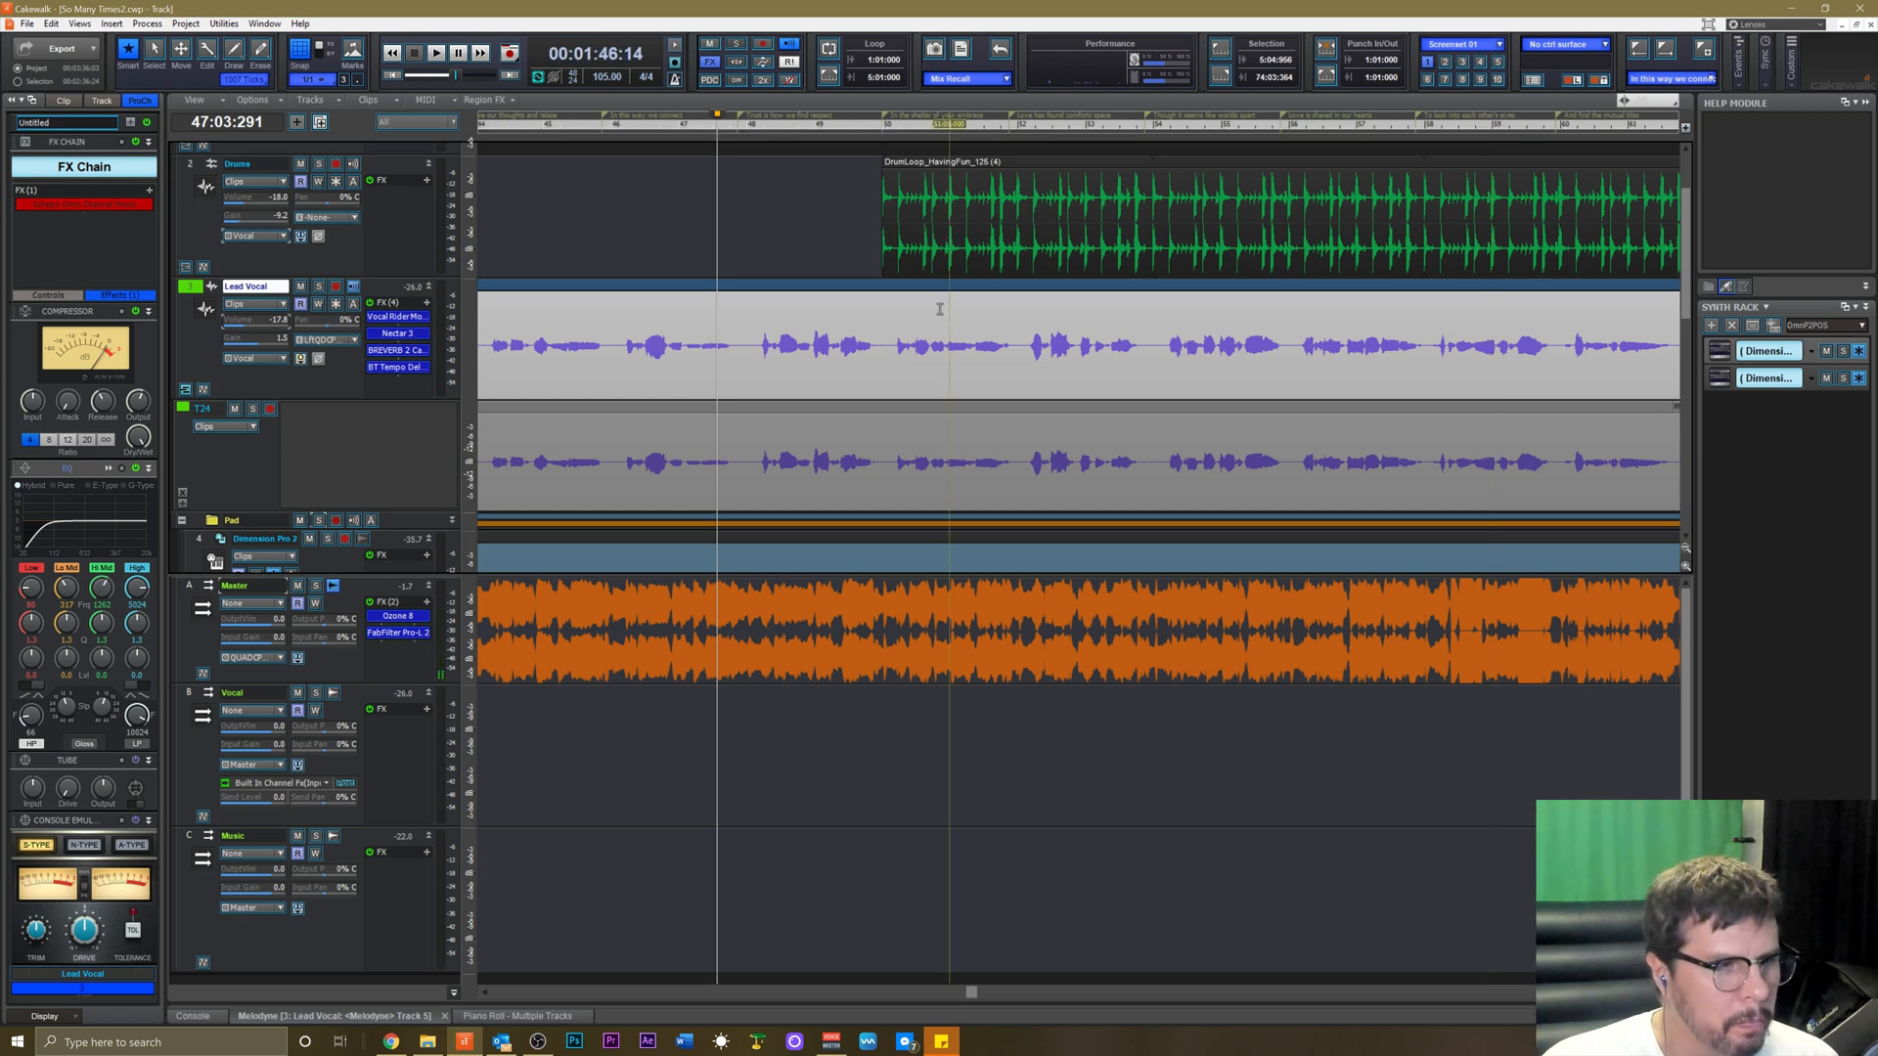
pyautogui.scroll(2, 994, 336)
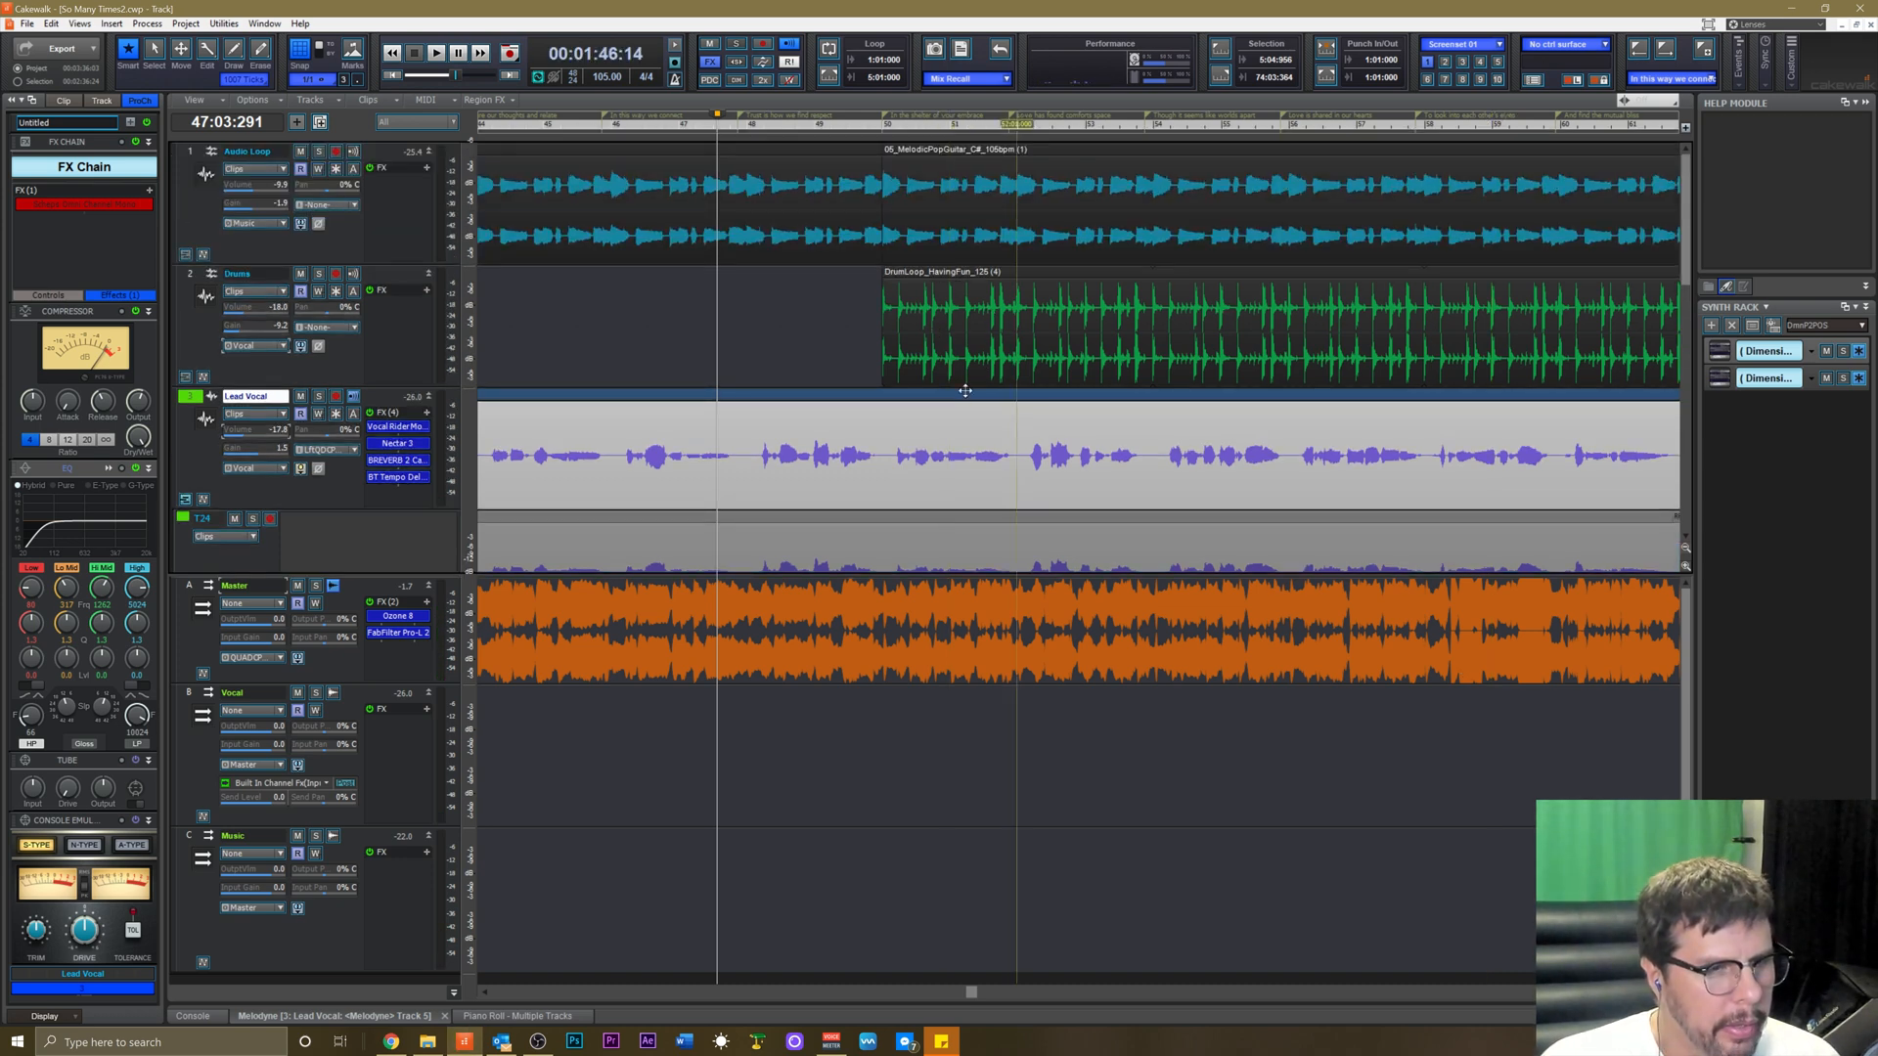
pyautogui.scroll(-6, 965, 391)
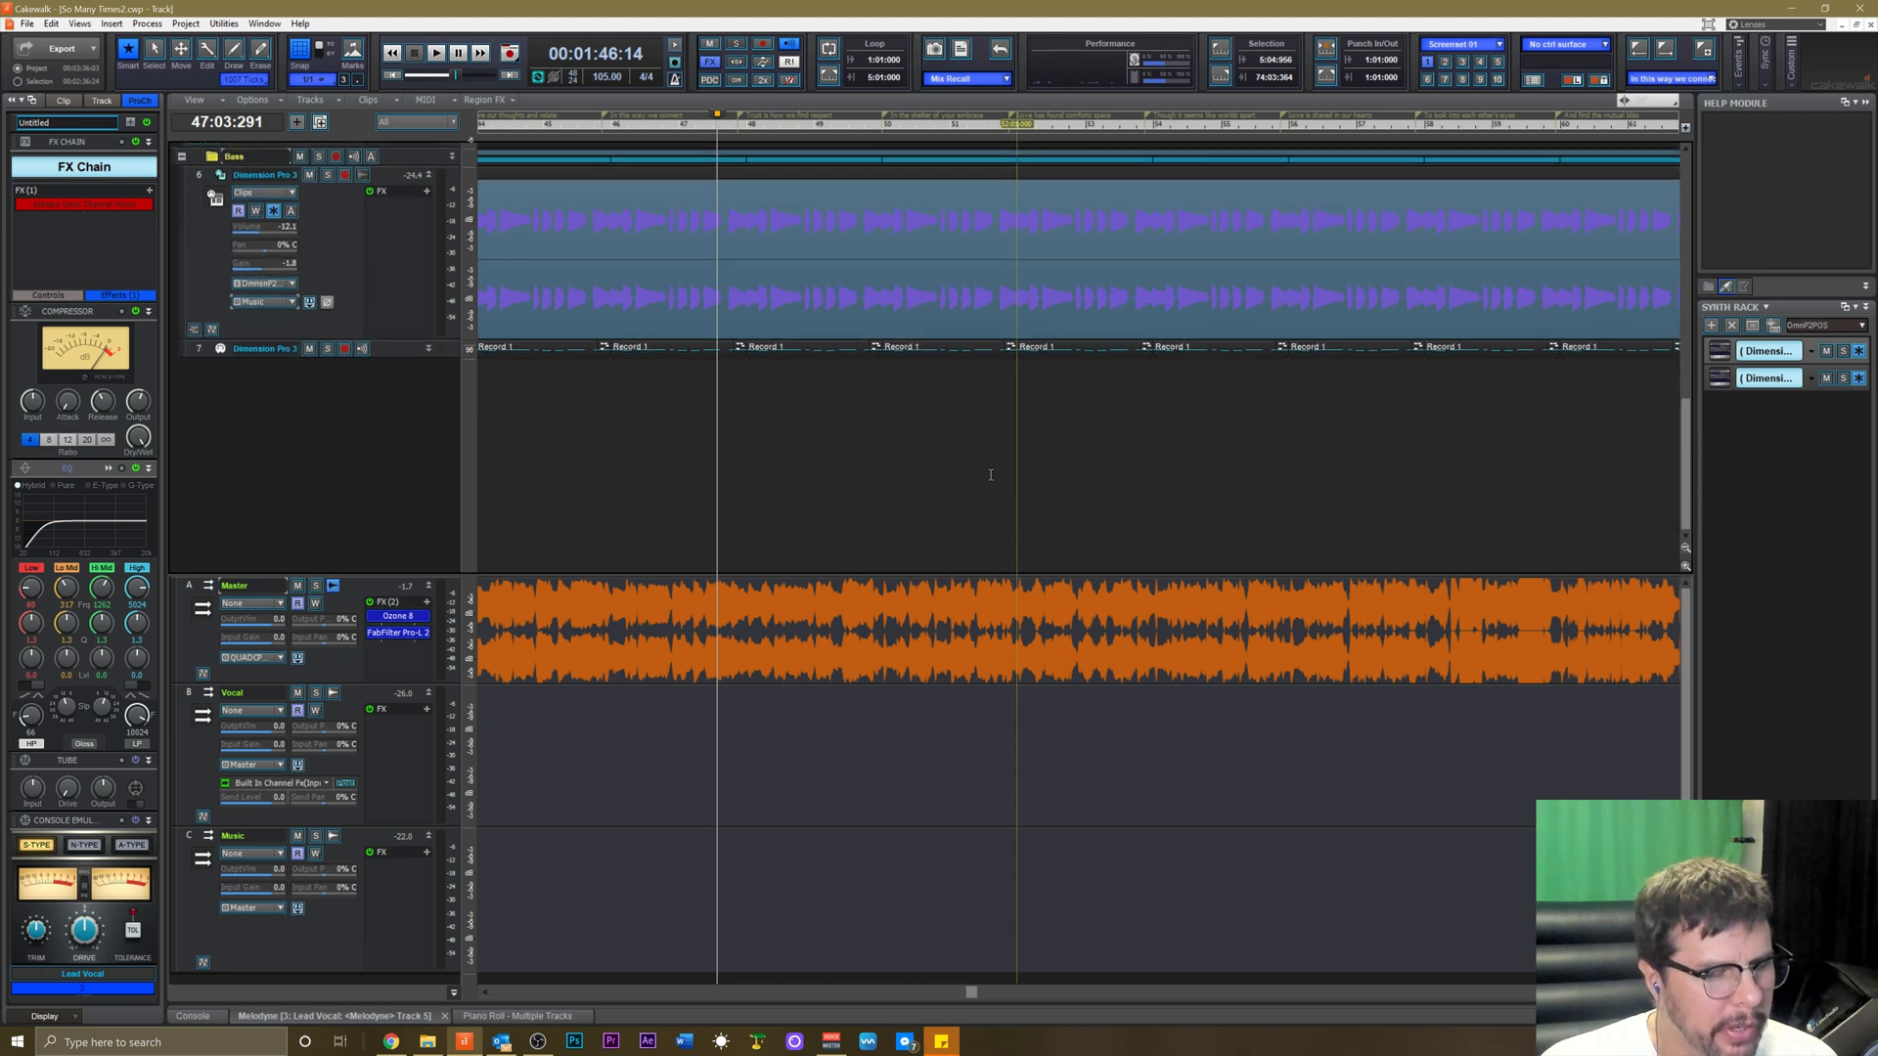
pyautogui.scroll(6, 986, 484)
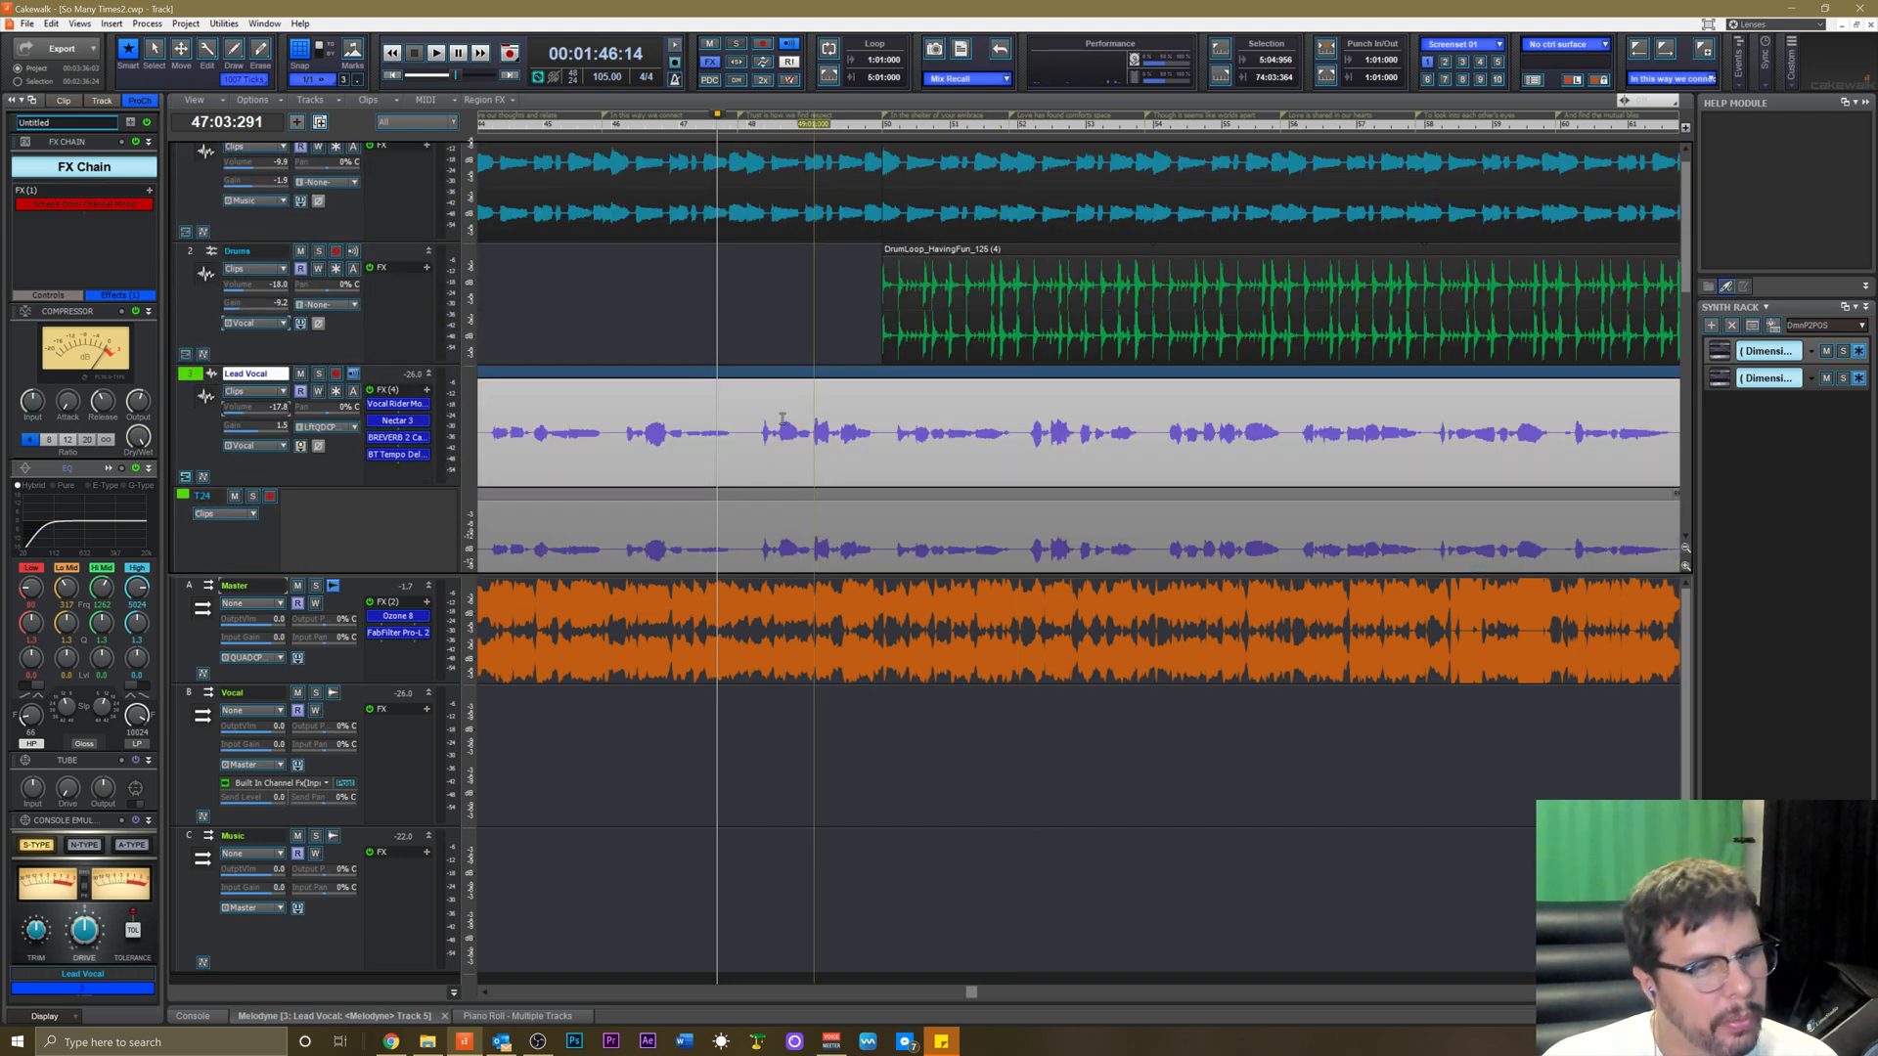
pyautogui.scroll(-2, 783, 418)
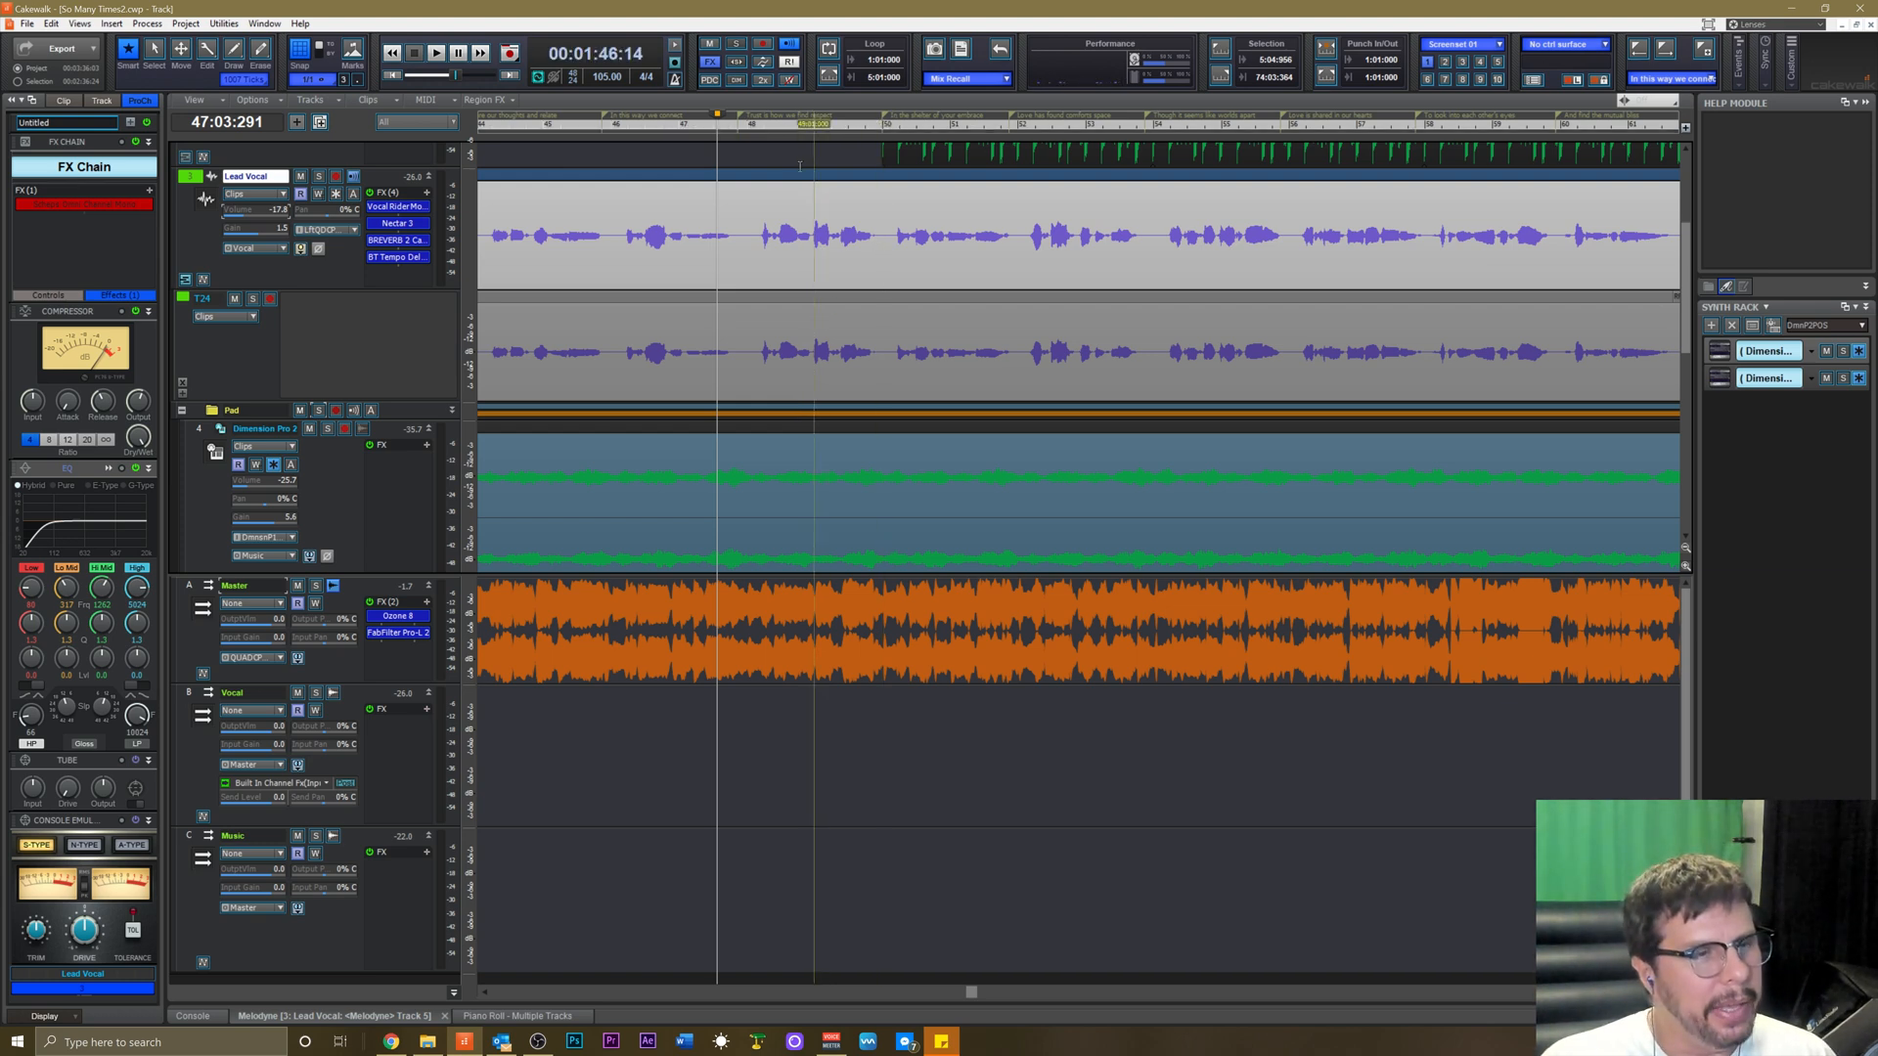
pyautogui.scroll(2, 800, 167)
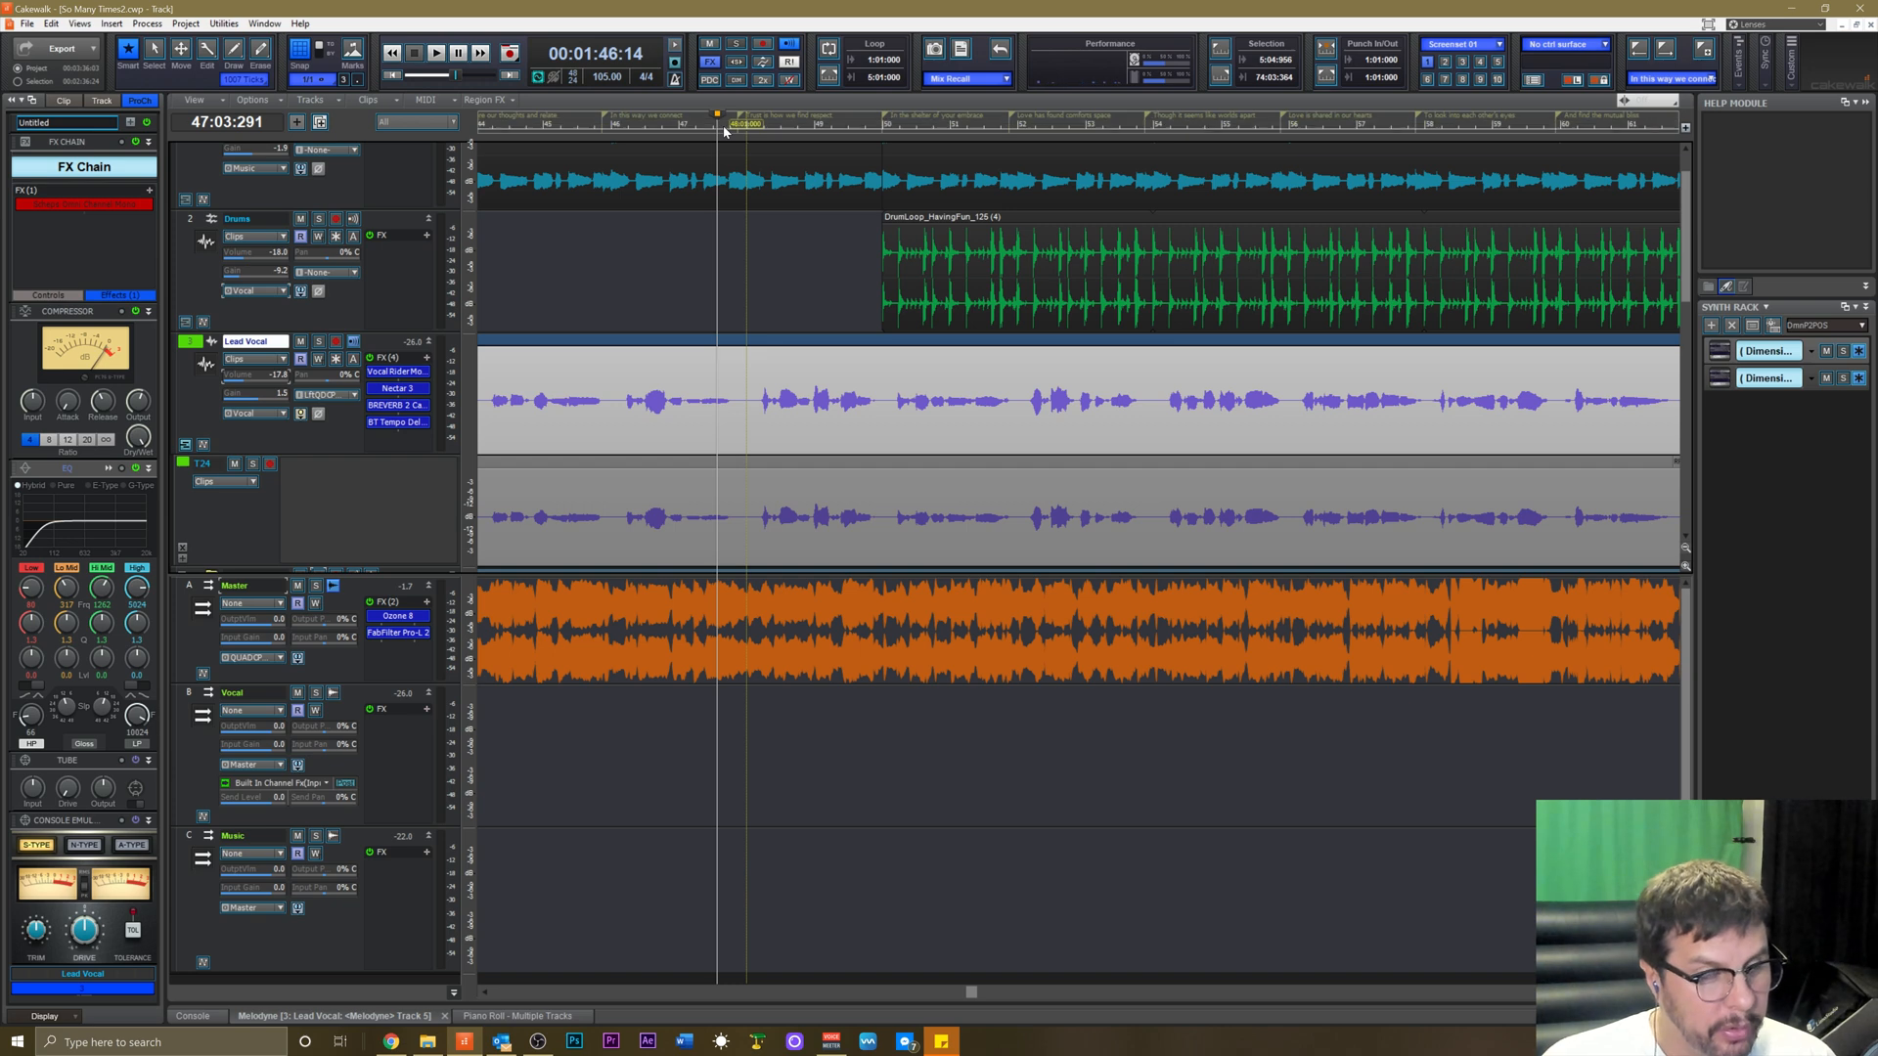
# Play the full mix from the start of measure 41 to hear the edited lead vocal in context.
pyautogui.click(724, 127)
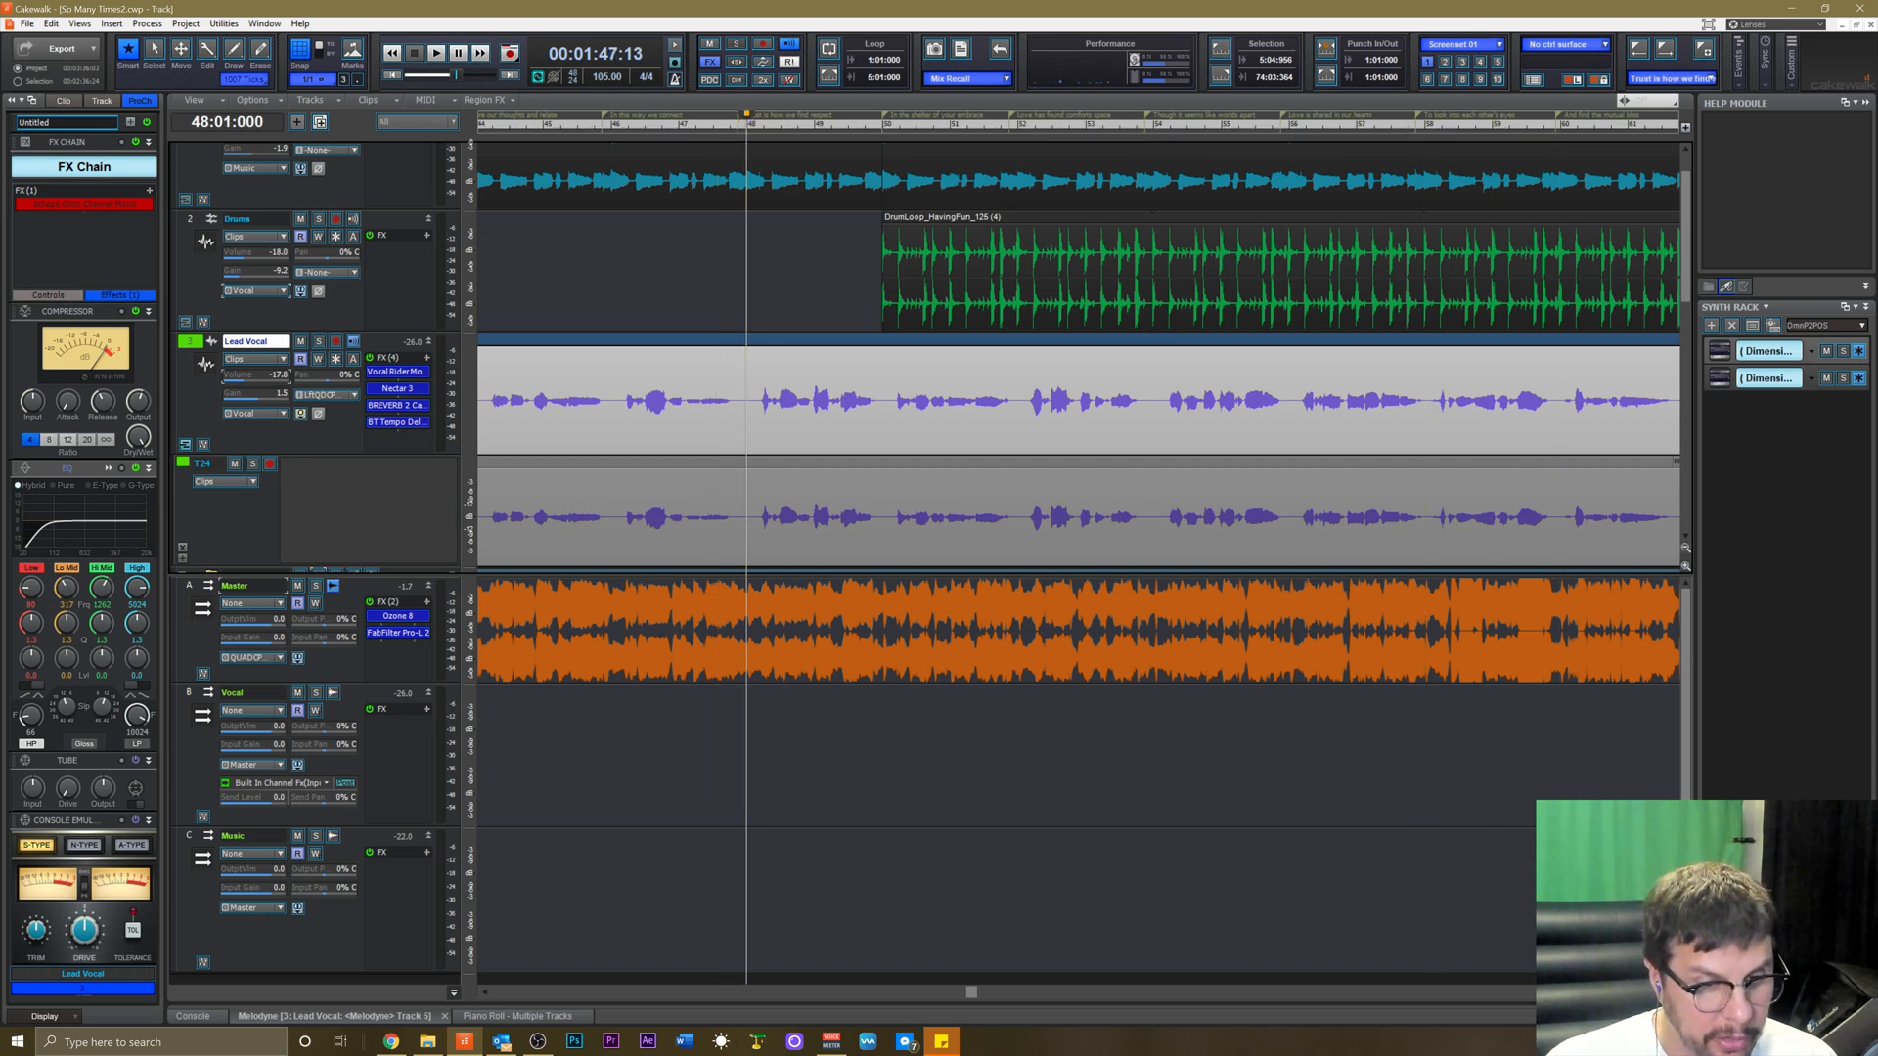
pyautogui.scroll(-3, 1077, 125)
pyautogui.click(930, 127)
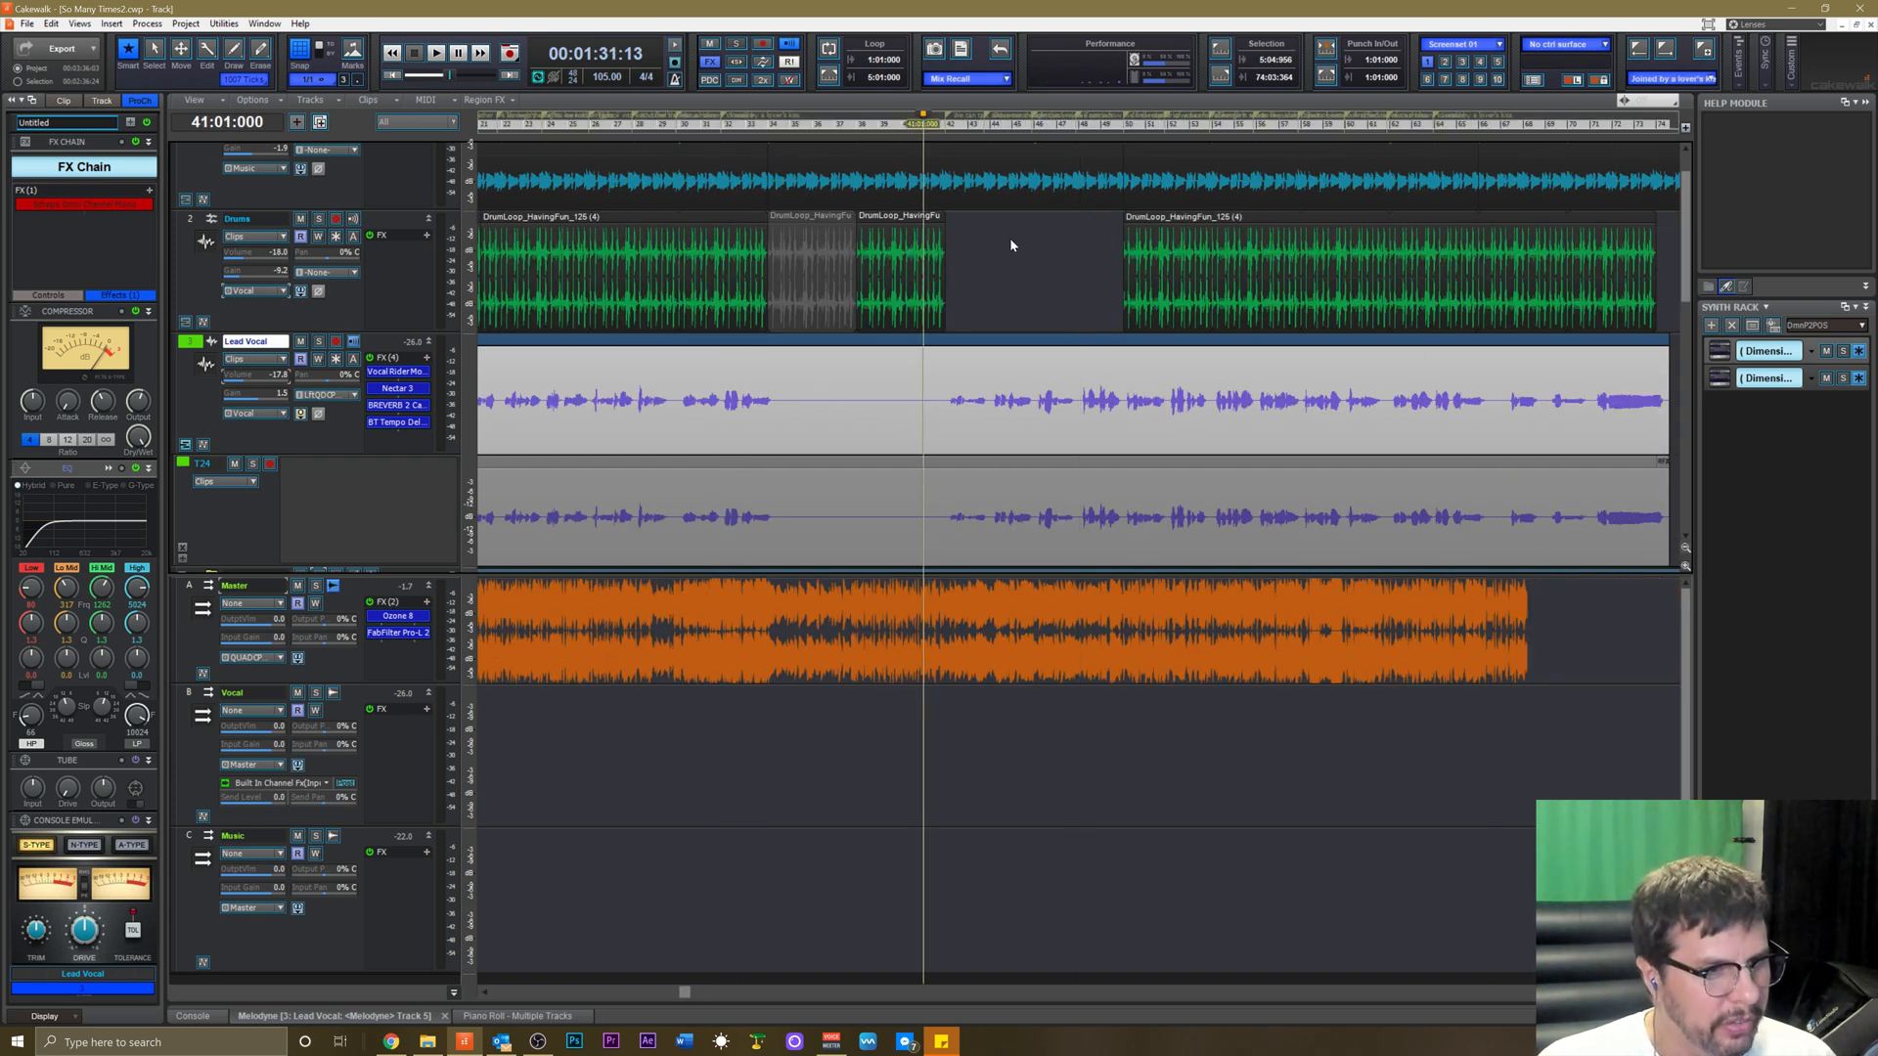
pyautogui.press('space')
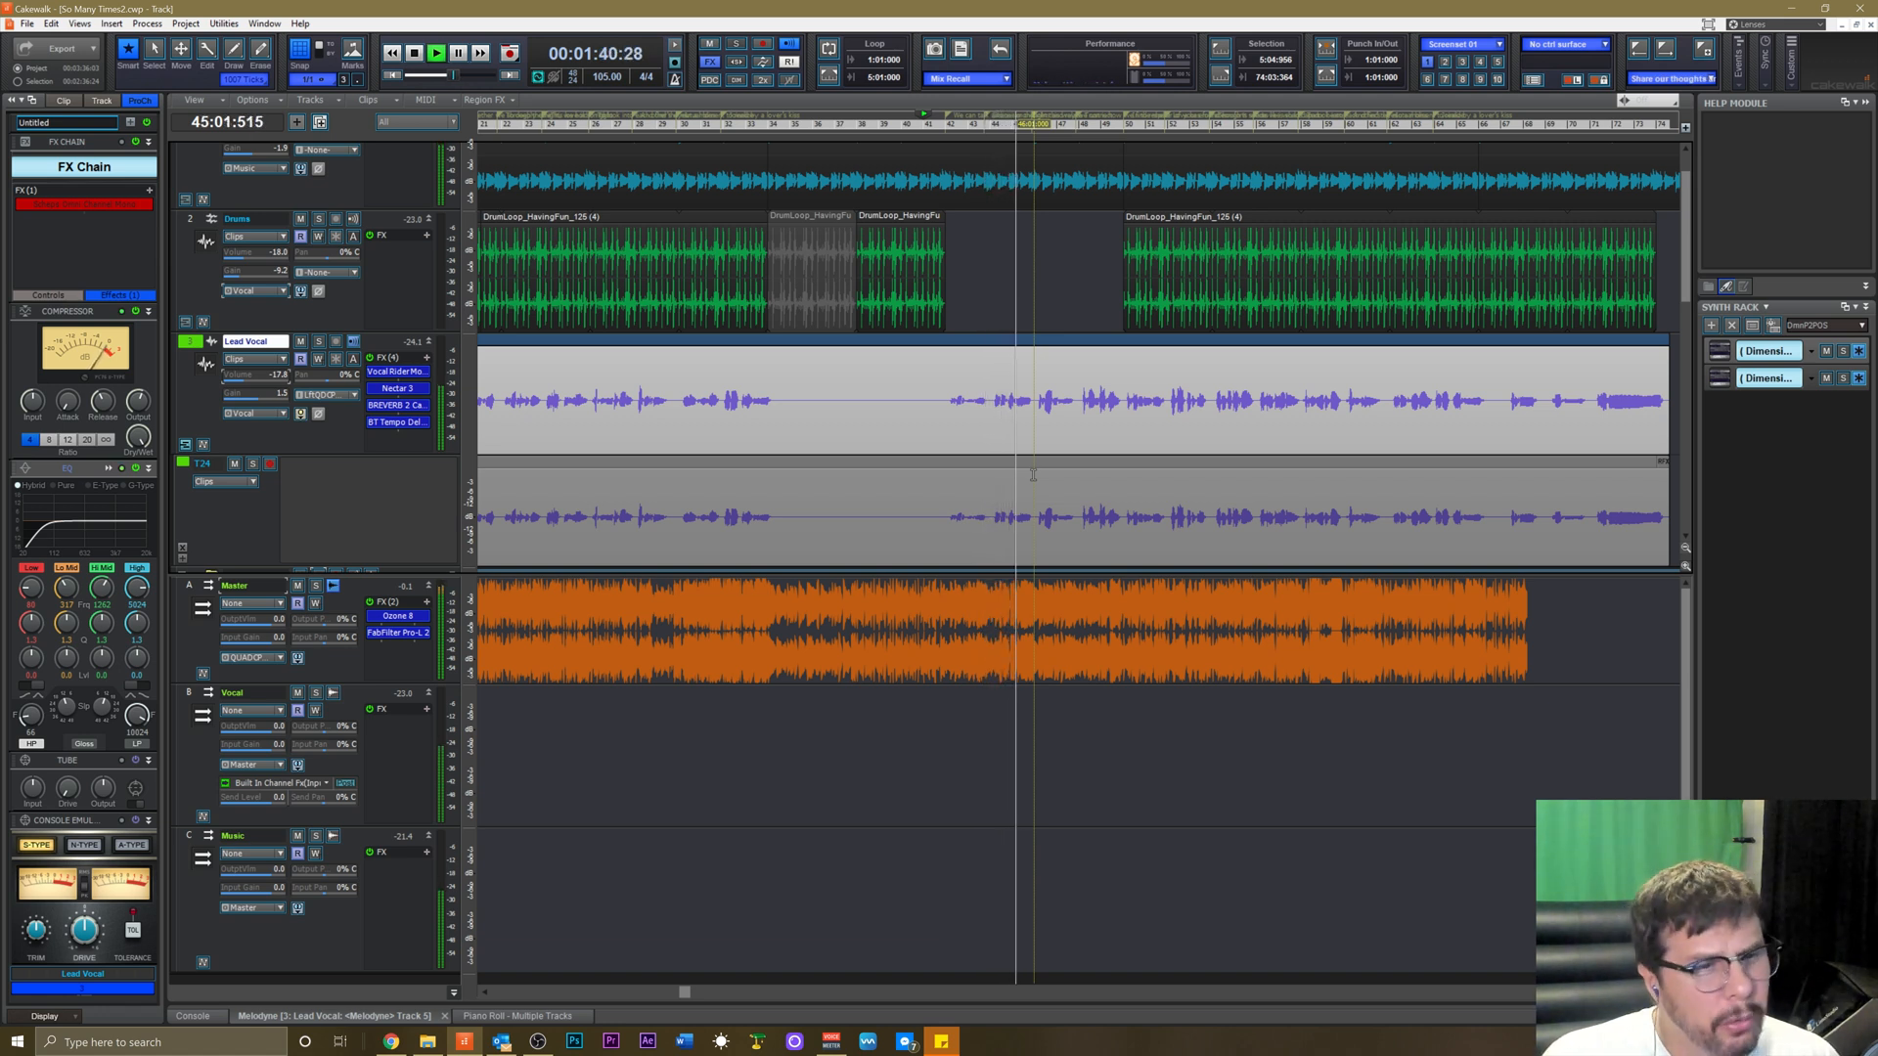
pyautogui.press('space')
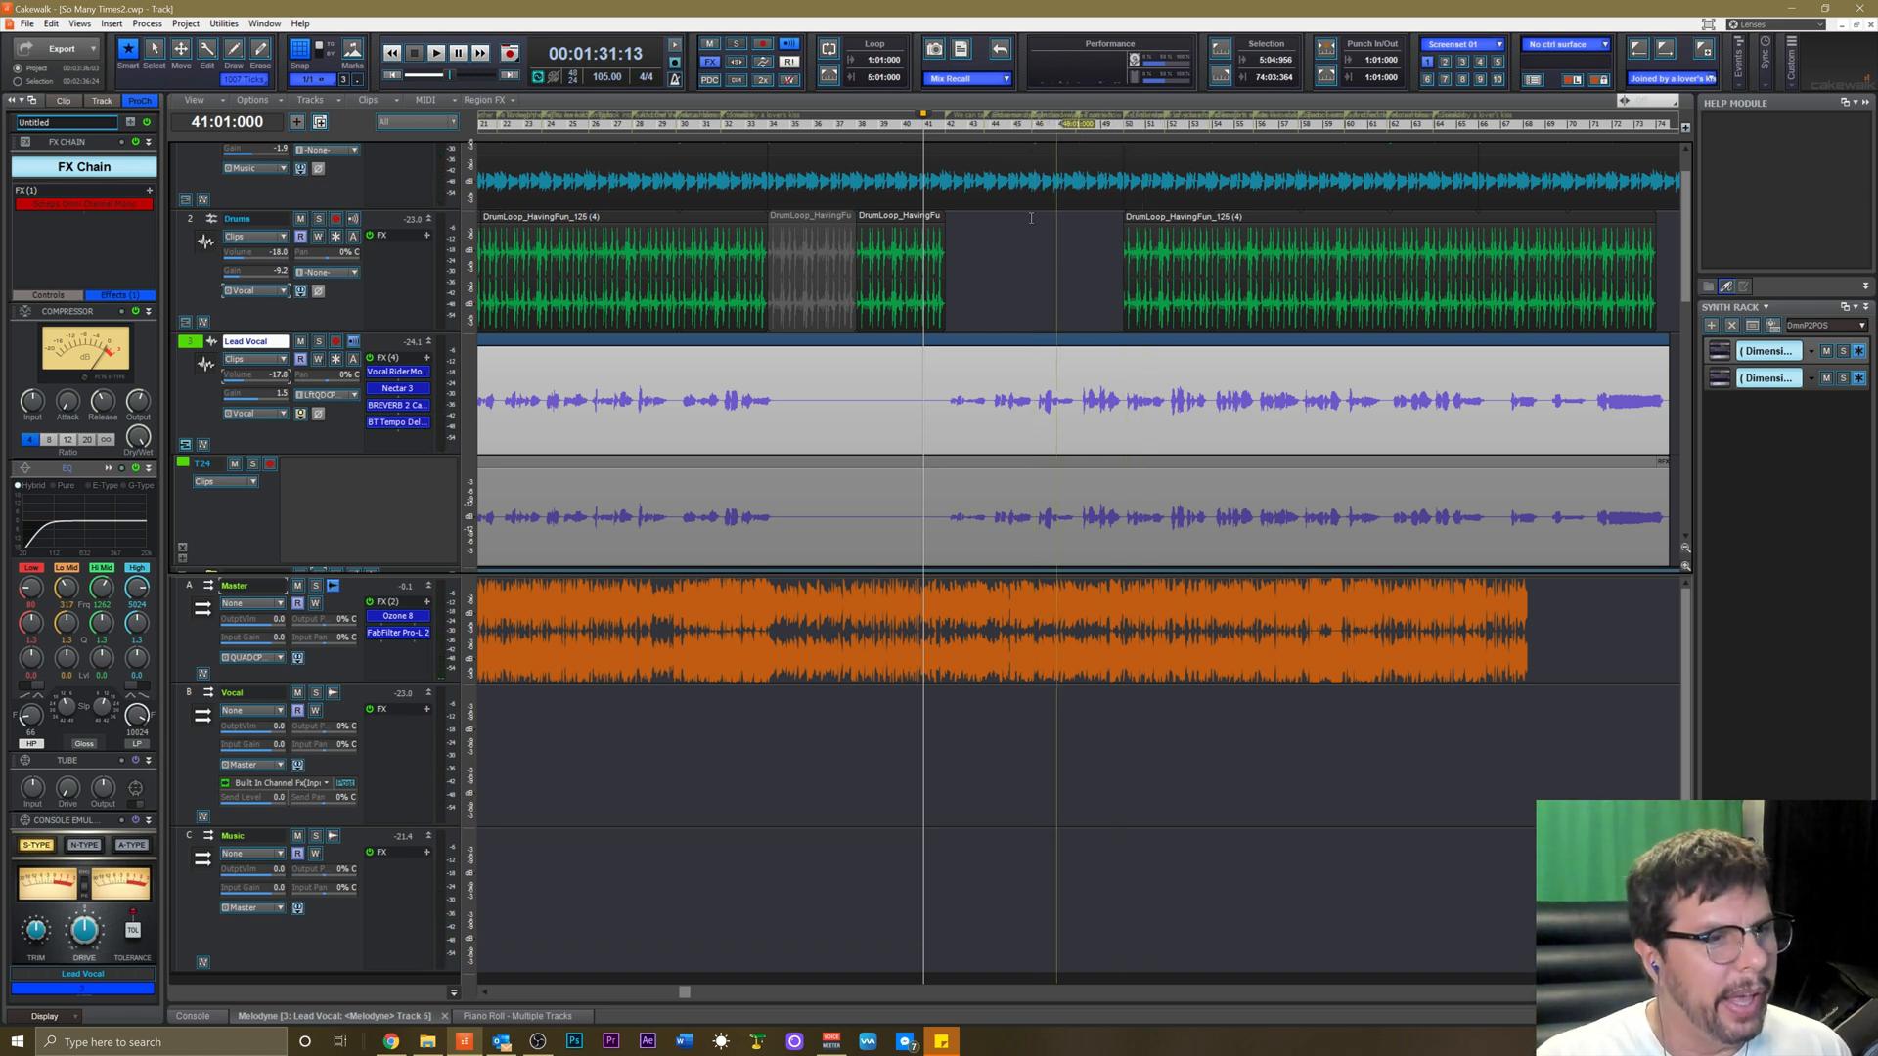
# Reset the playback start to measure 41 and replay the vocal entry twice to judge its level.
pyautogui.click(948, 127)
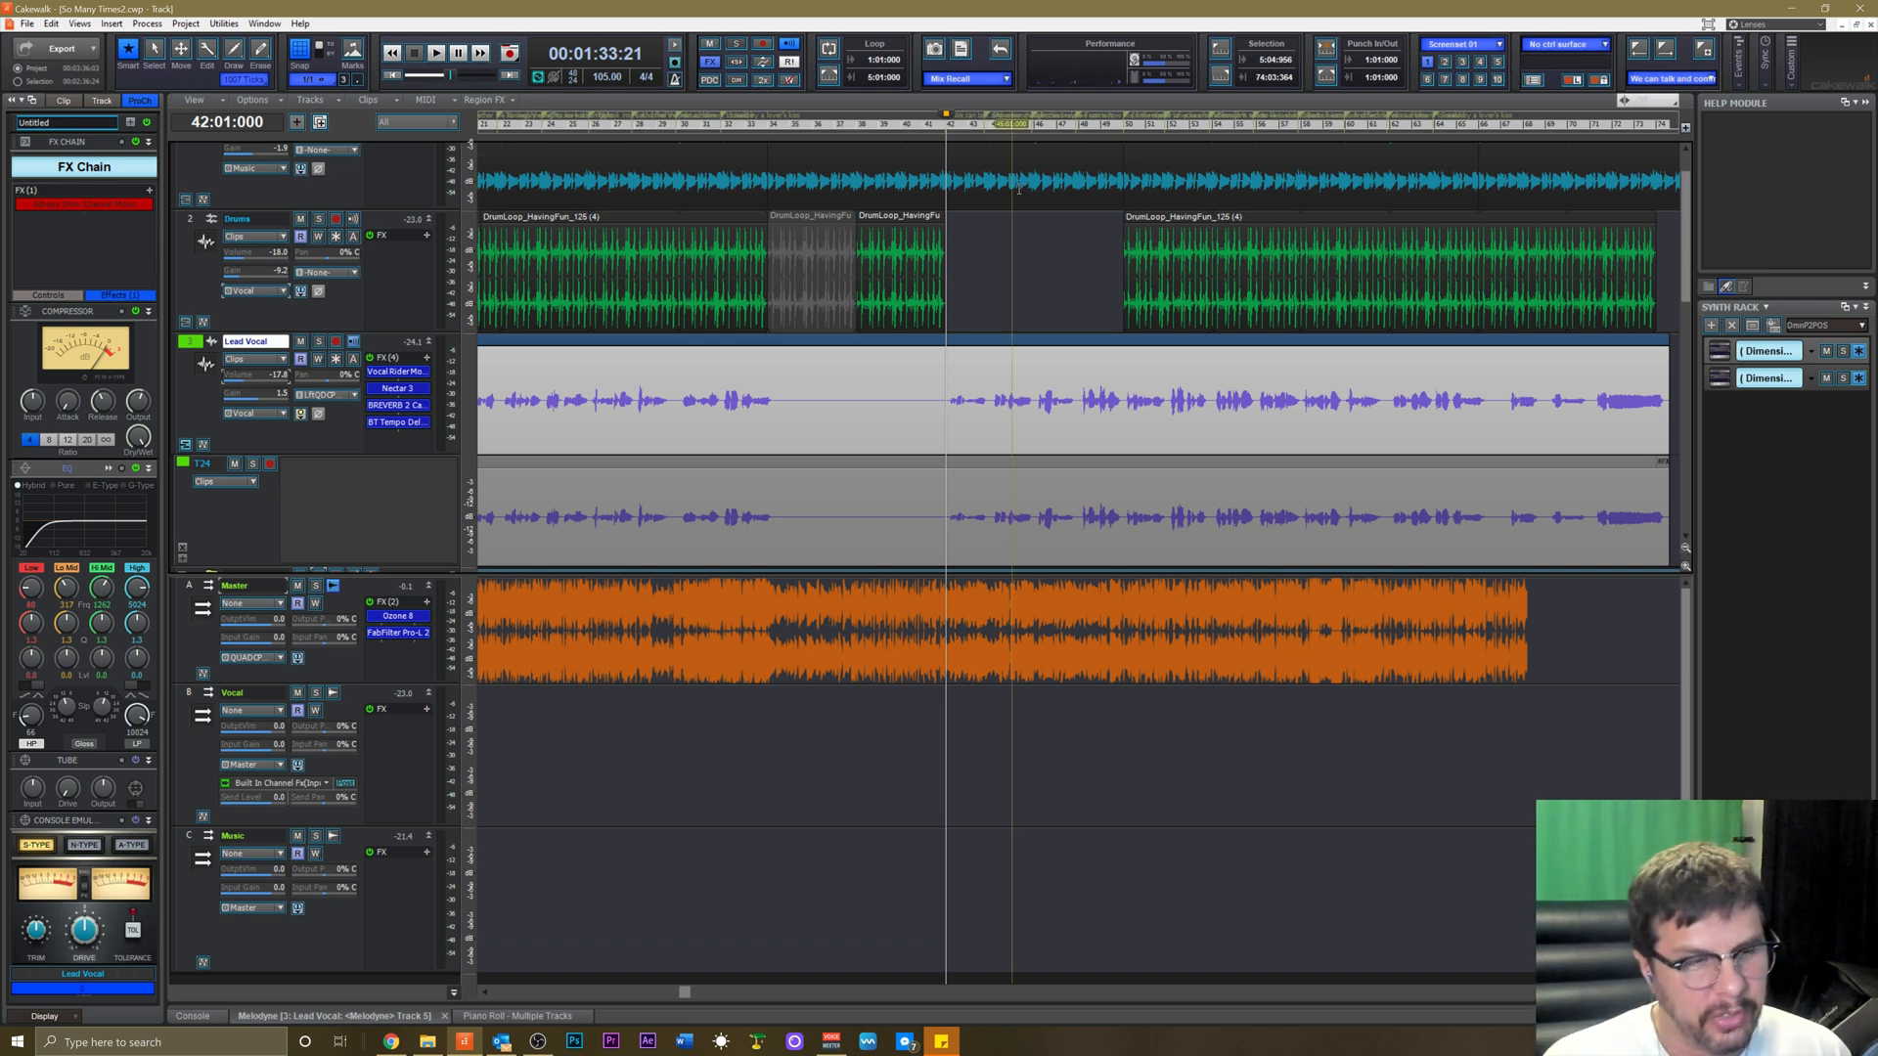
pyautogui.click(930, 128)
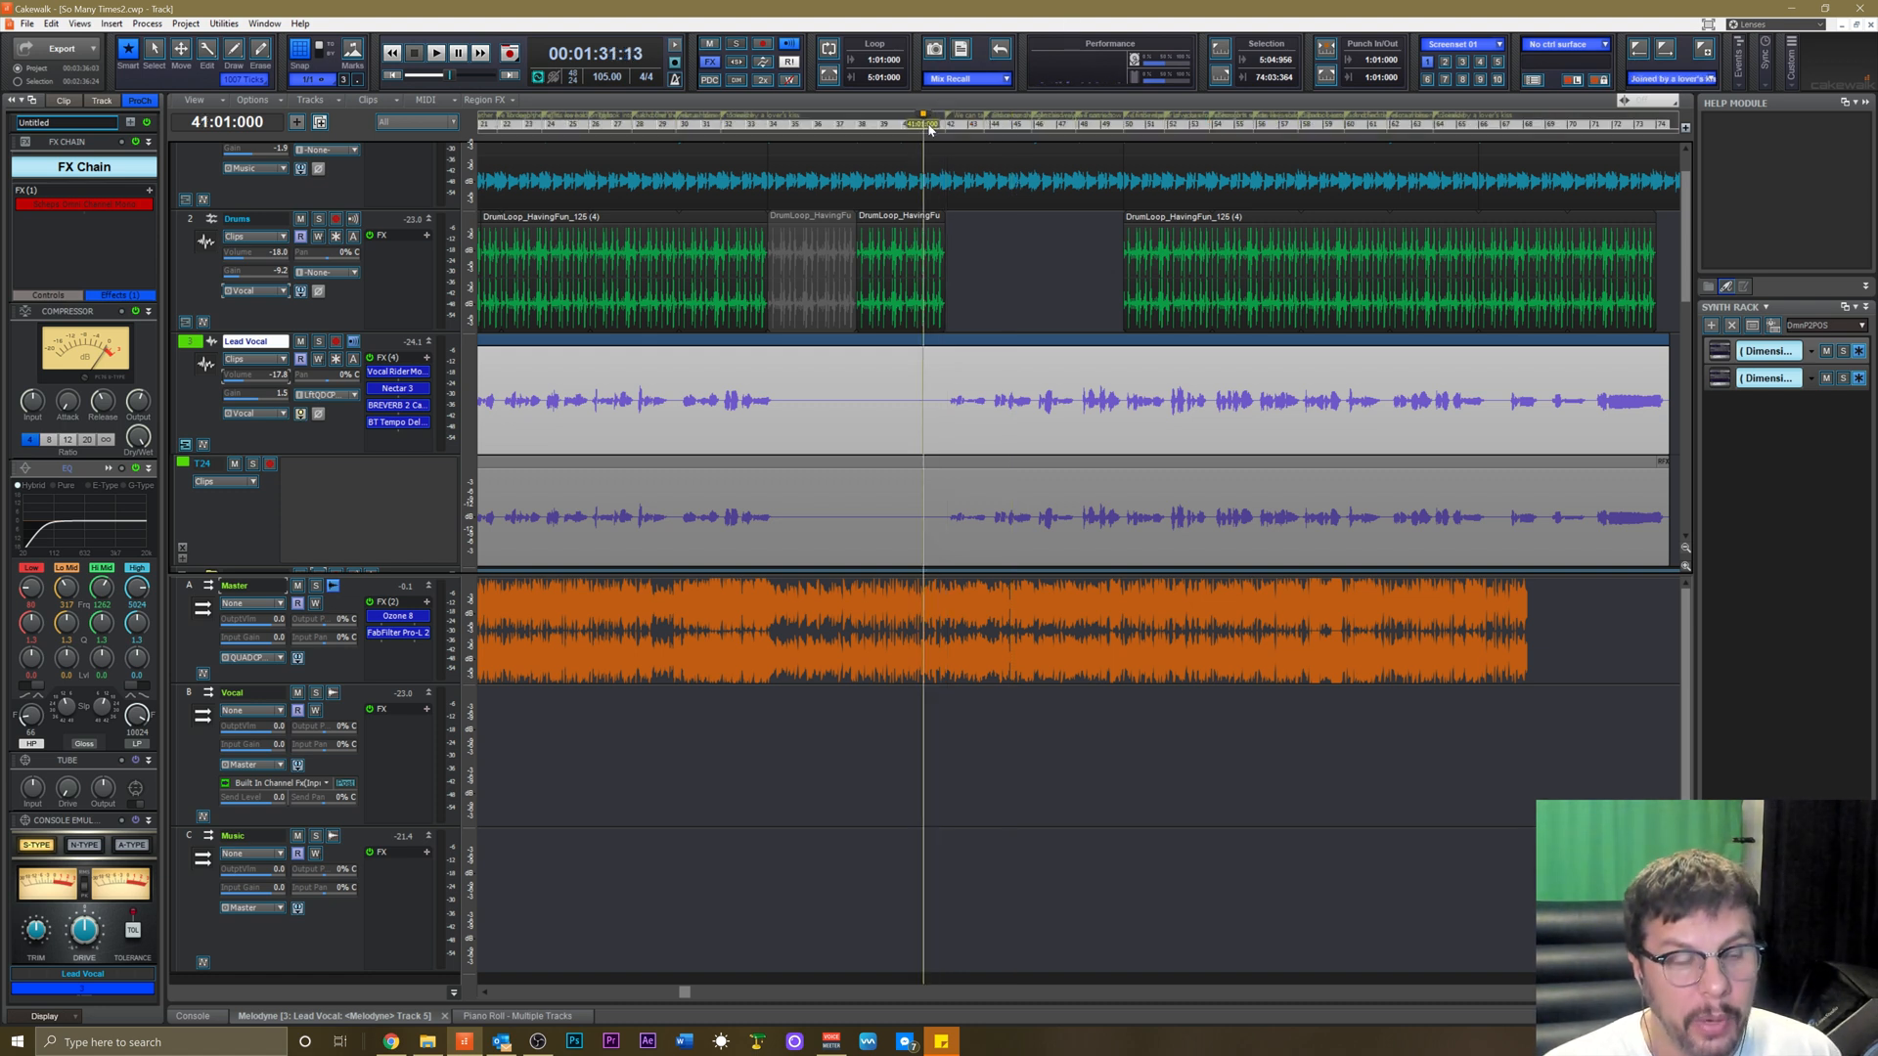
pyautogui.press('space')
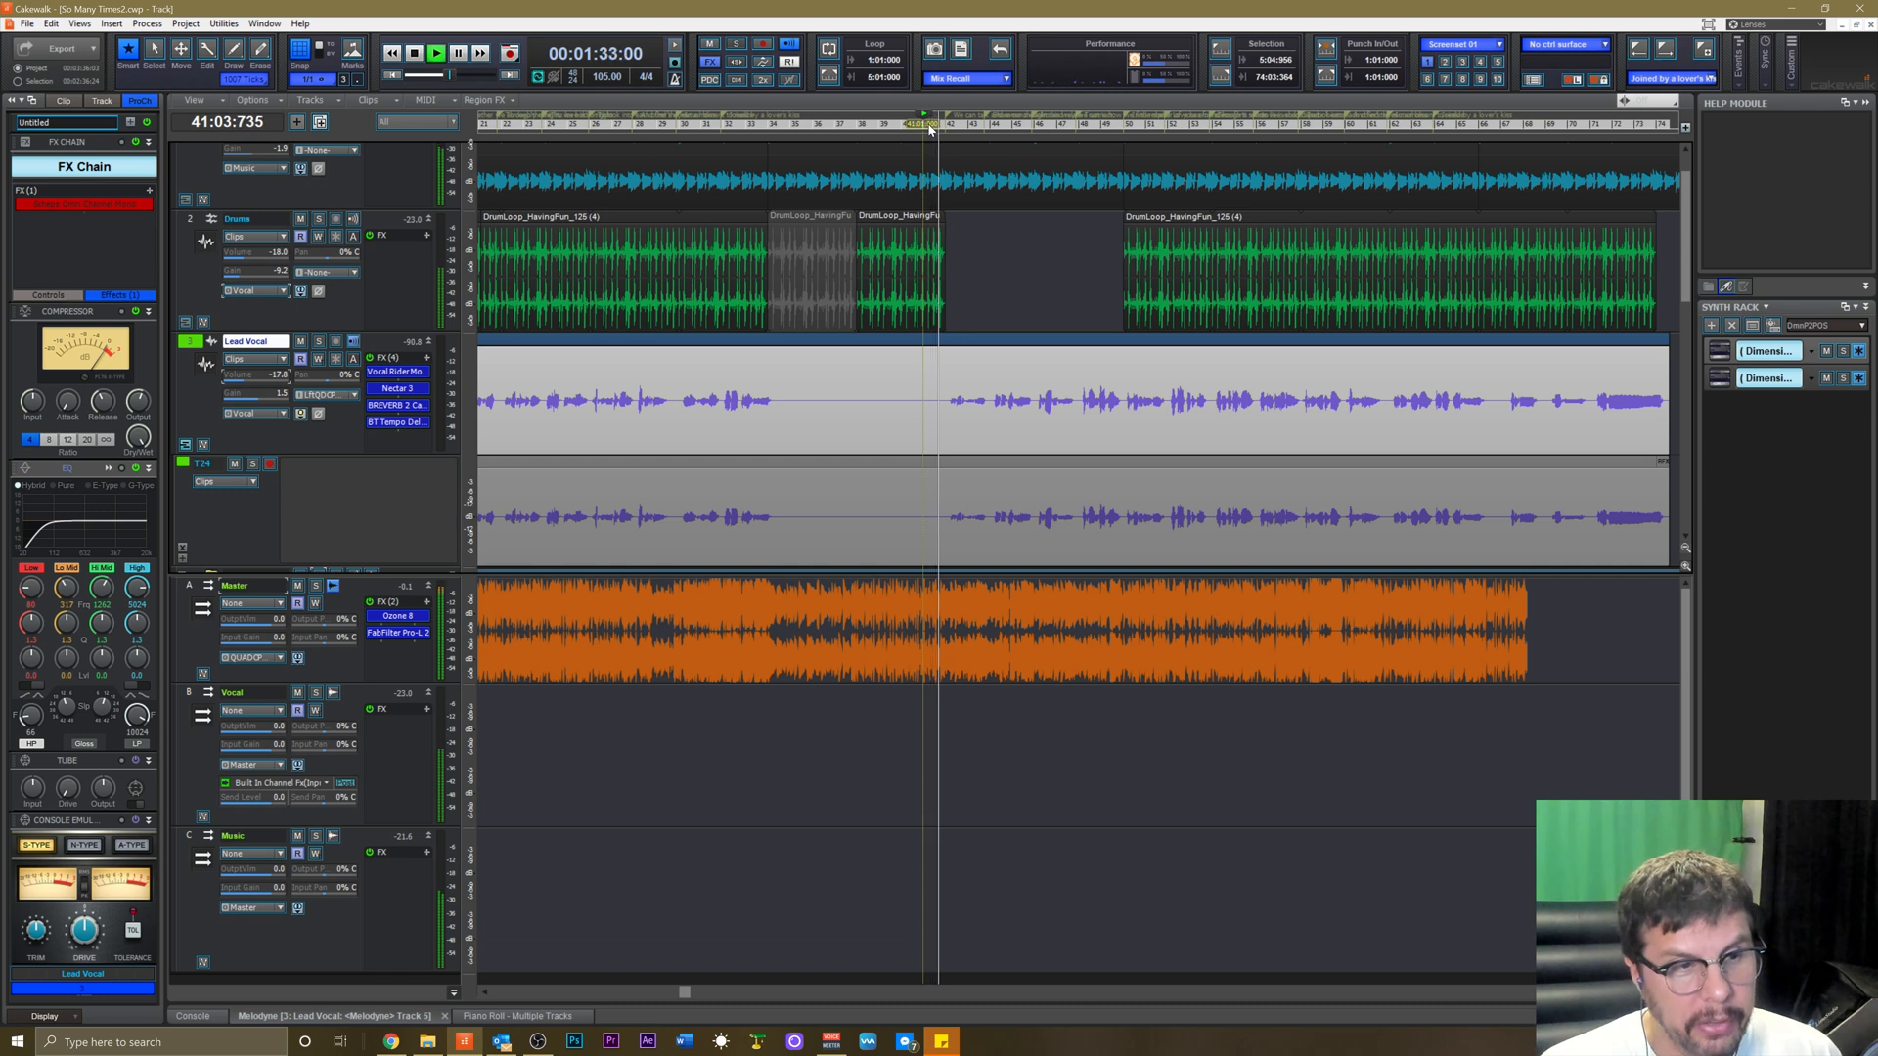
pyautogui.press('space')
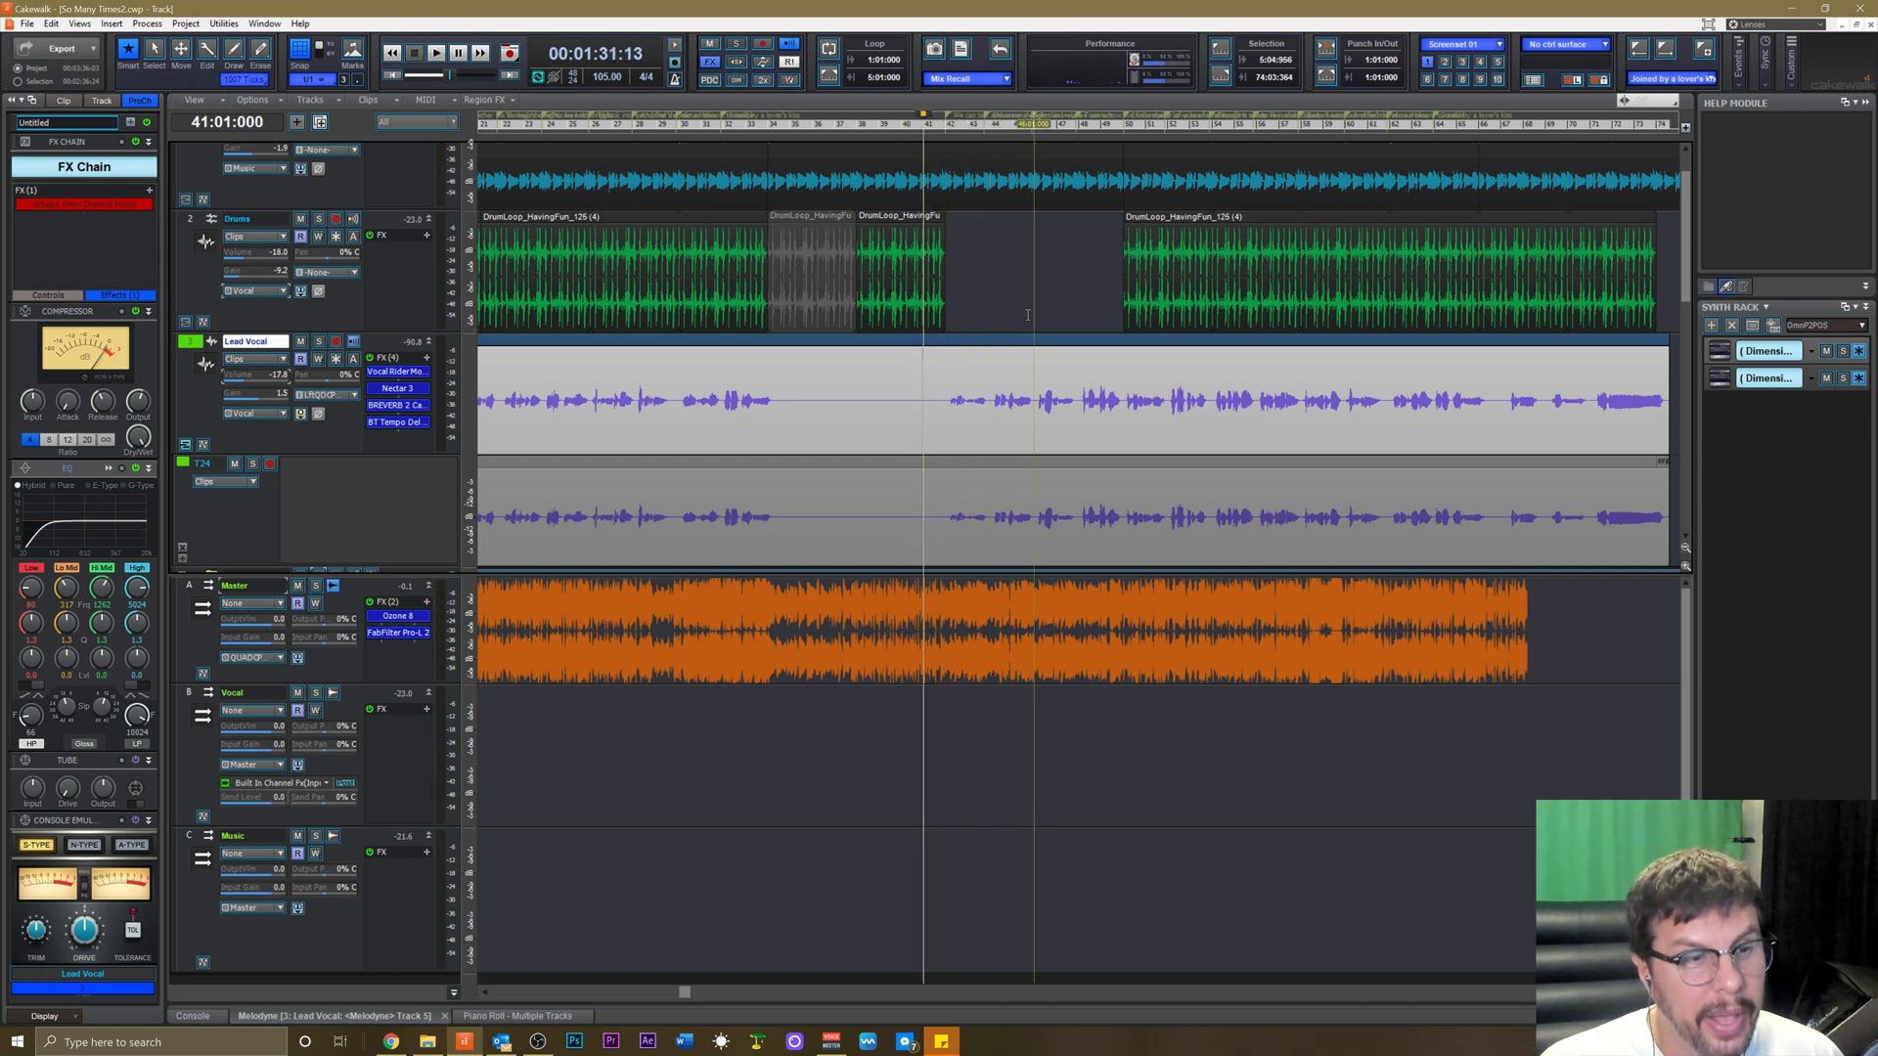
pyautogui.press('space')
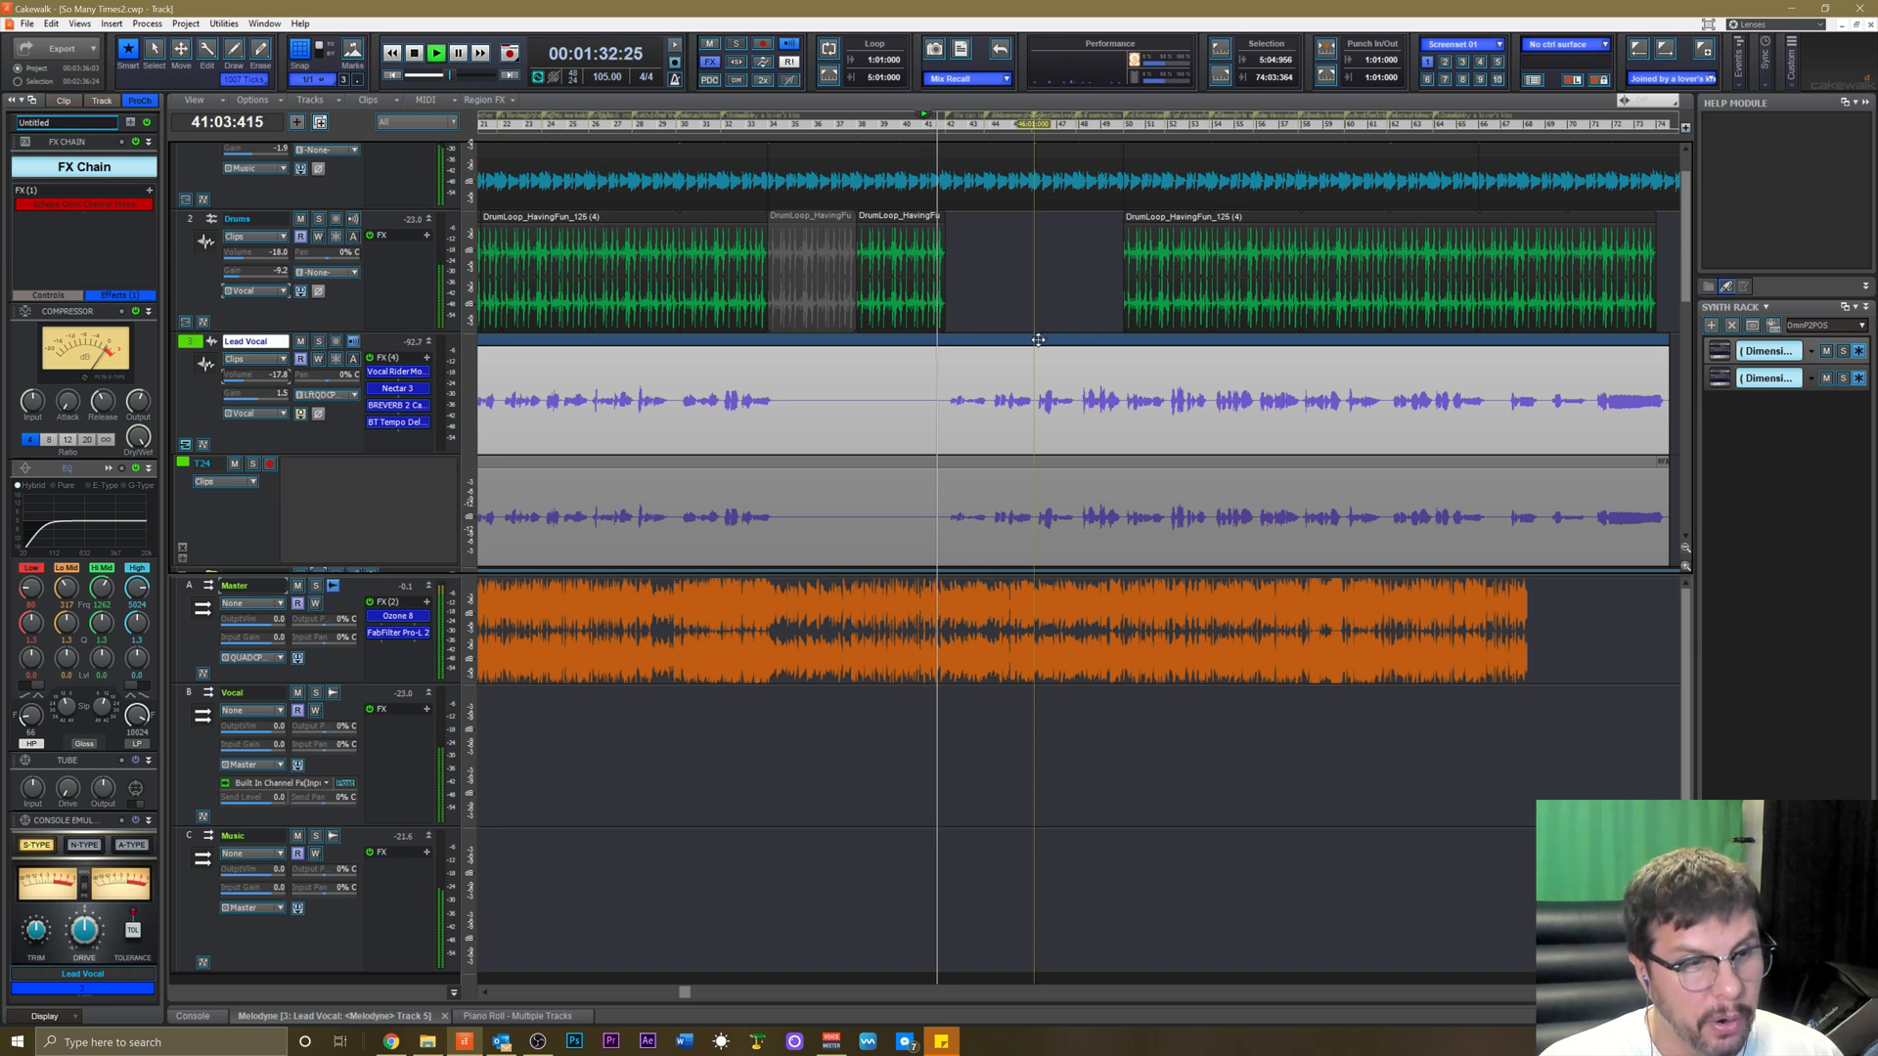
pyautogui.press('space')
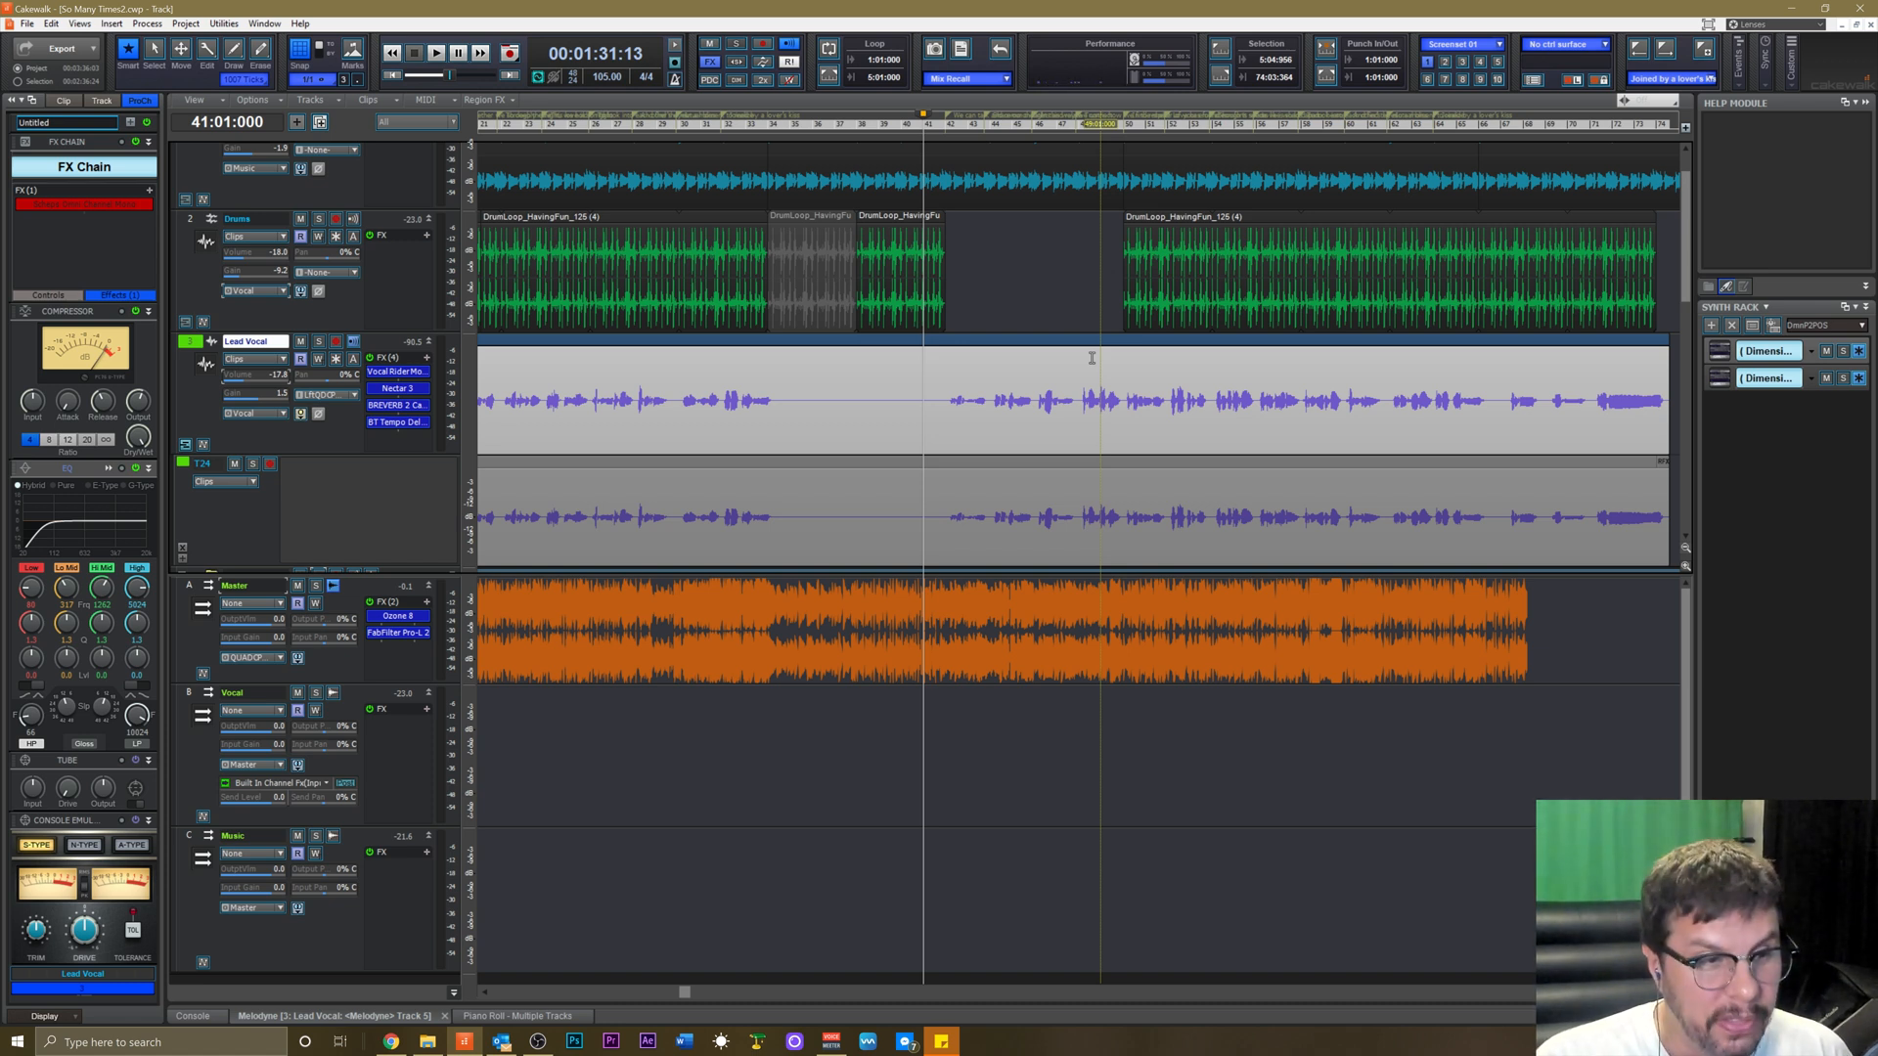
# Raise the Lead Vocal track's volume to -16.2 while replaying the mix from measure 41.
pyautogui.press('space')
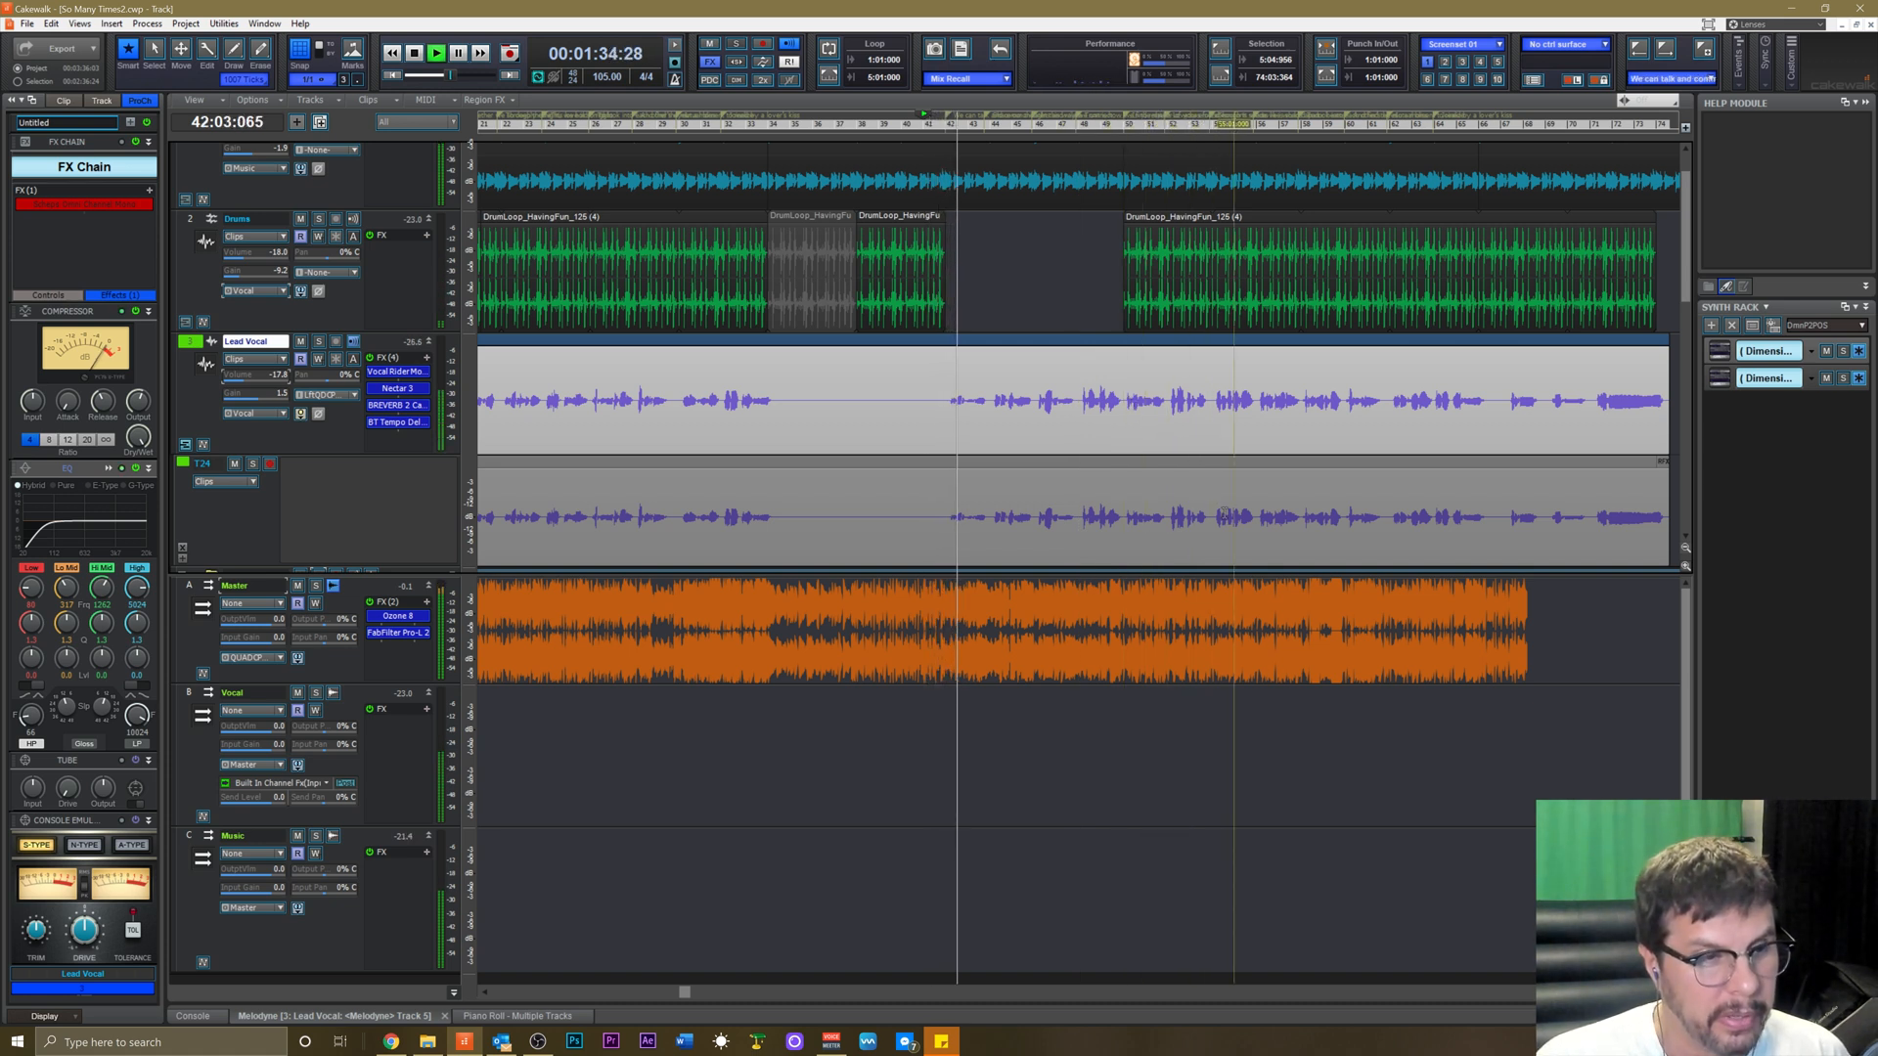
pyautogui.press('space')
pyautogui.moveTo(253, 383); pyautogui.dragTo(255, 384)
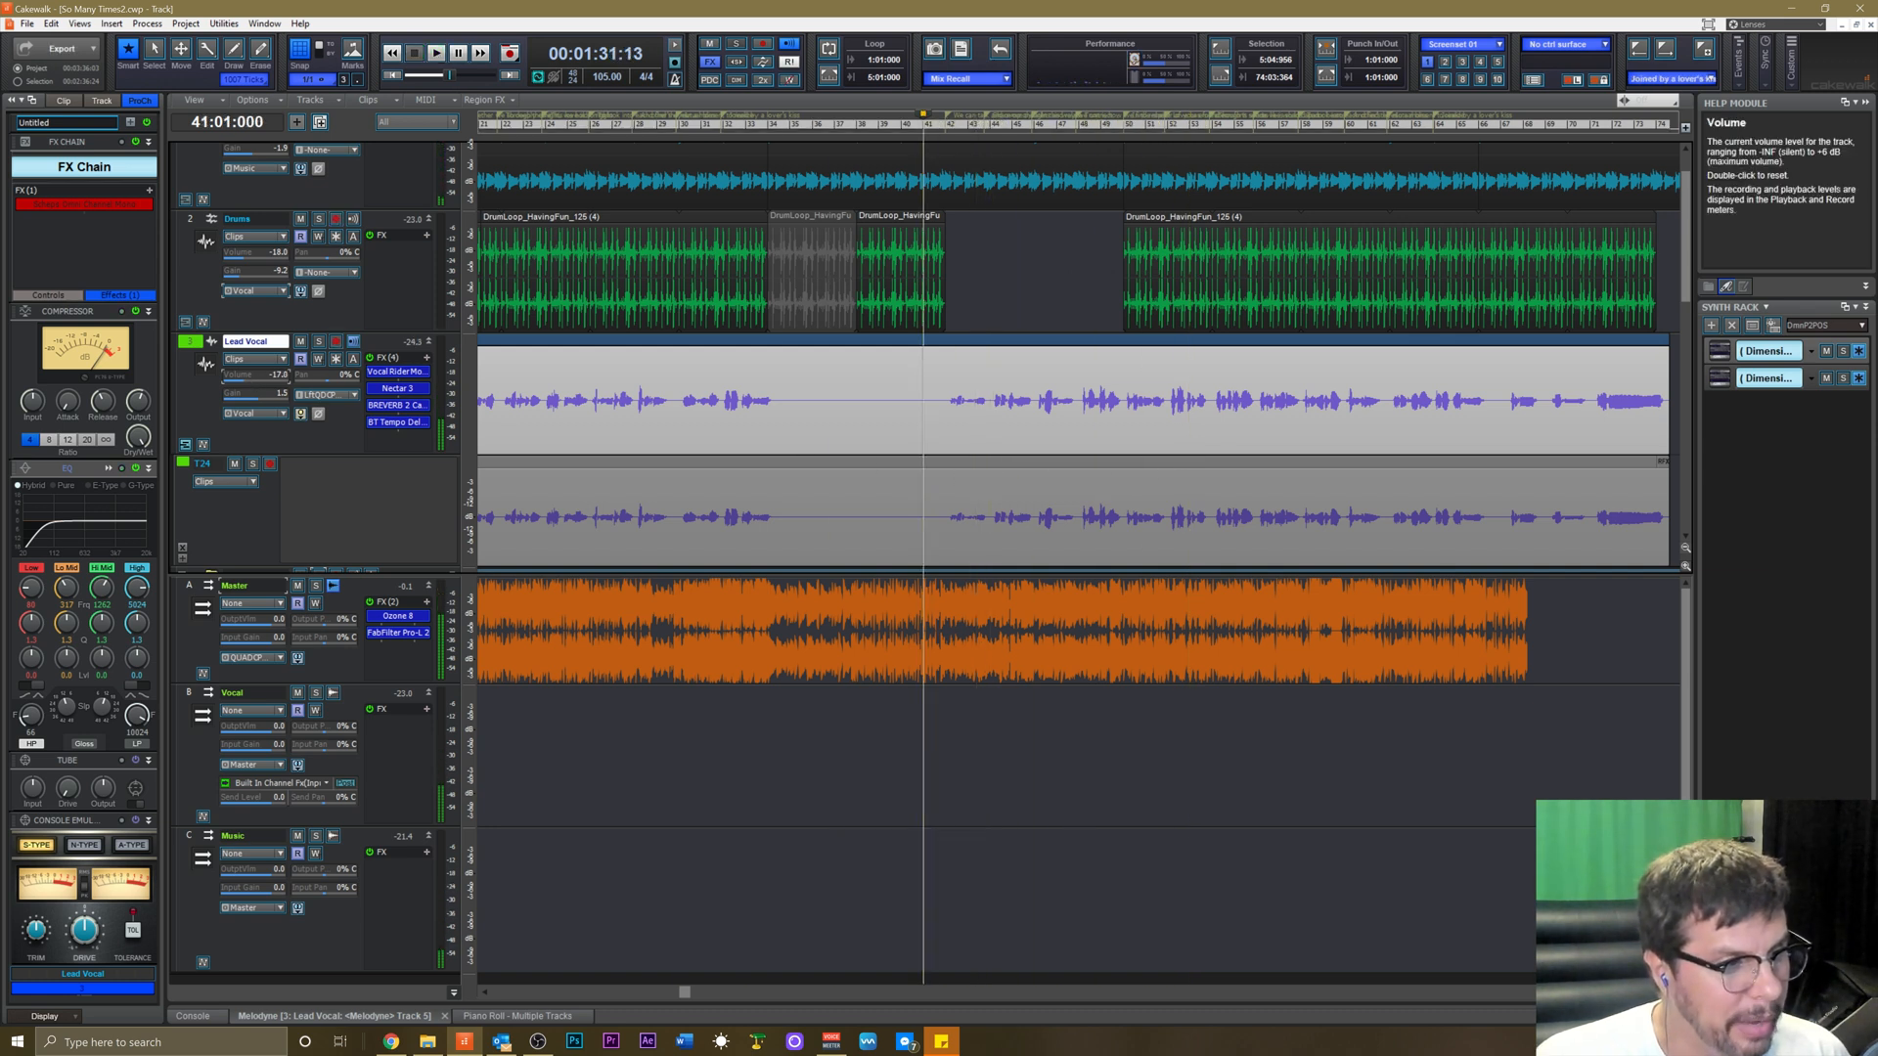
pyautogui.press('space')
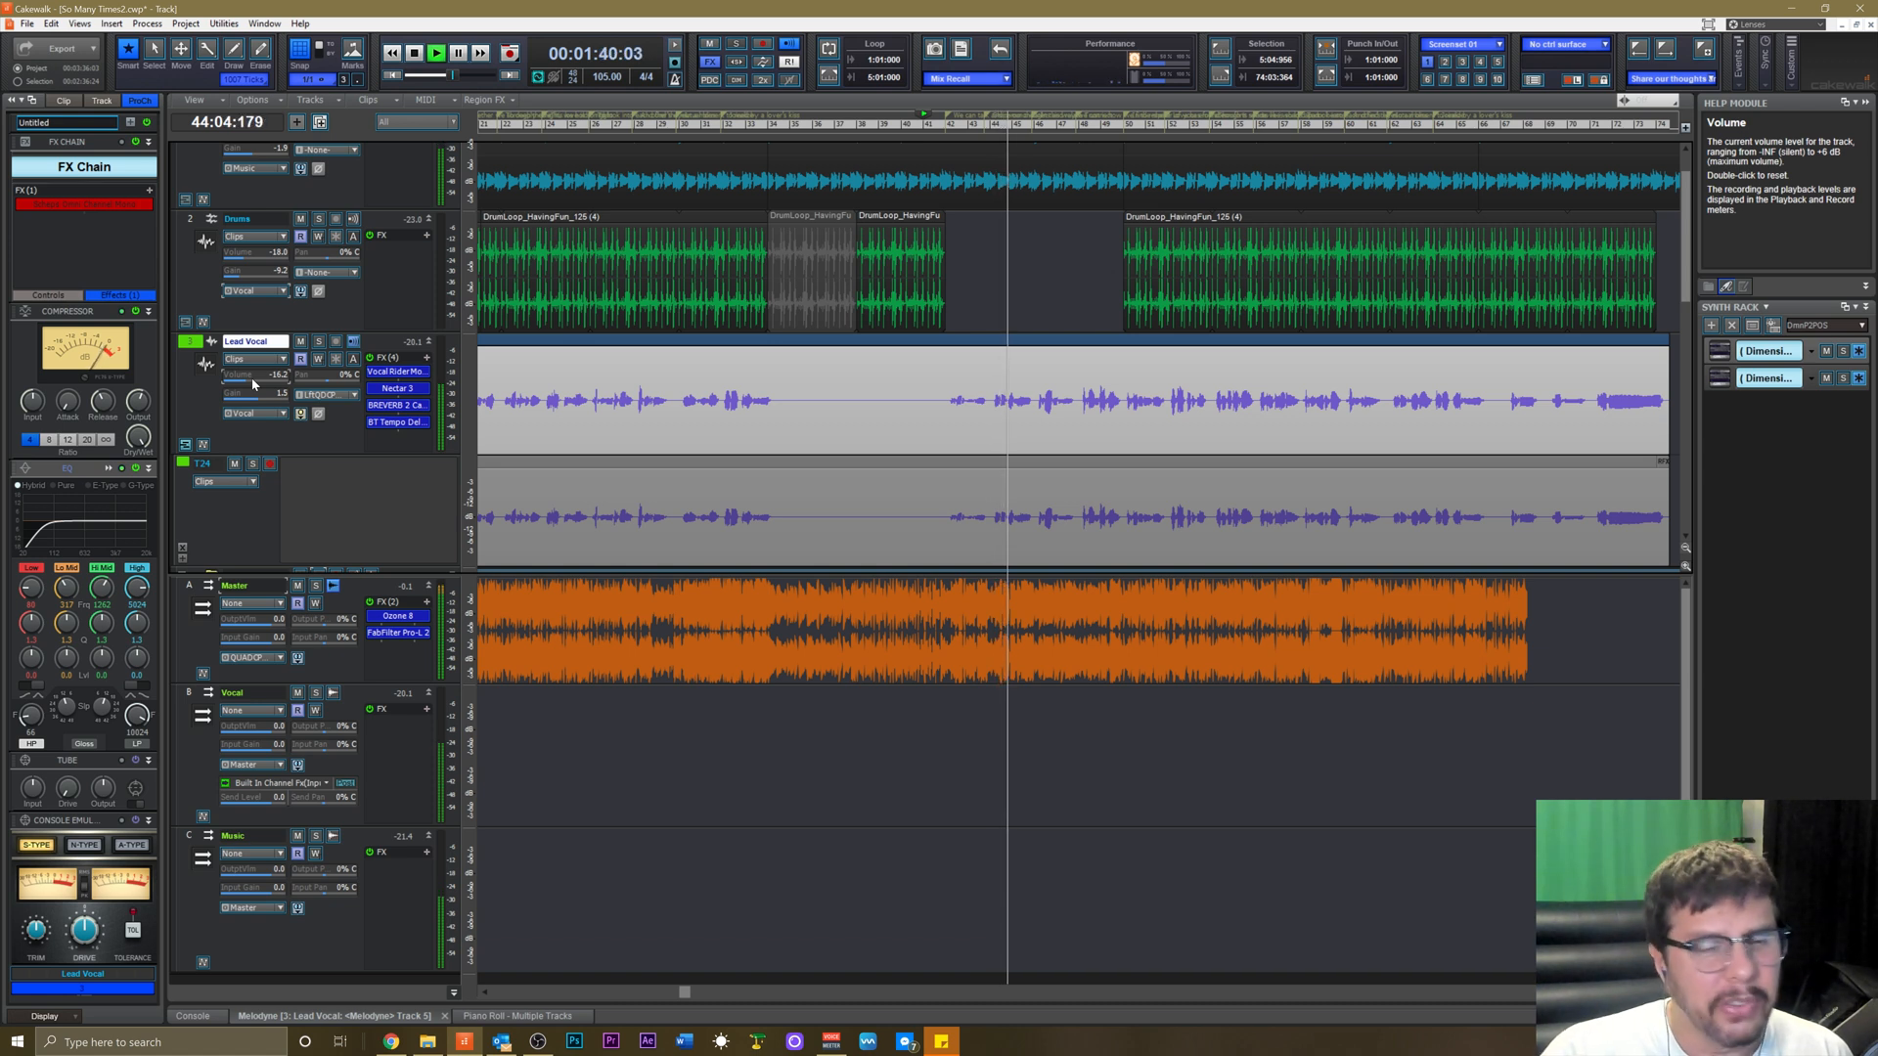
pyautogui.press('space')
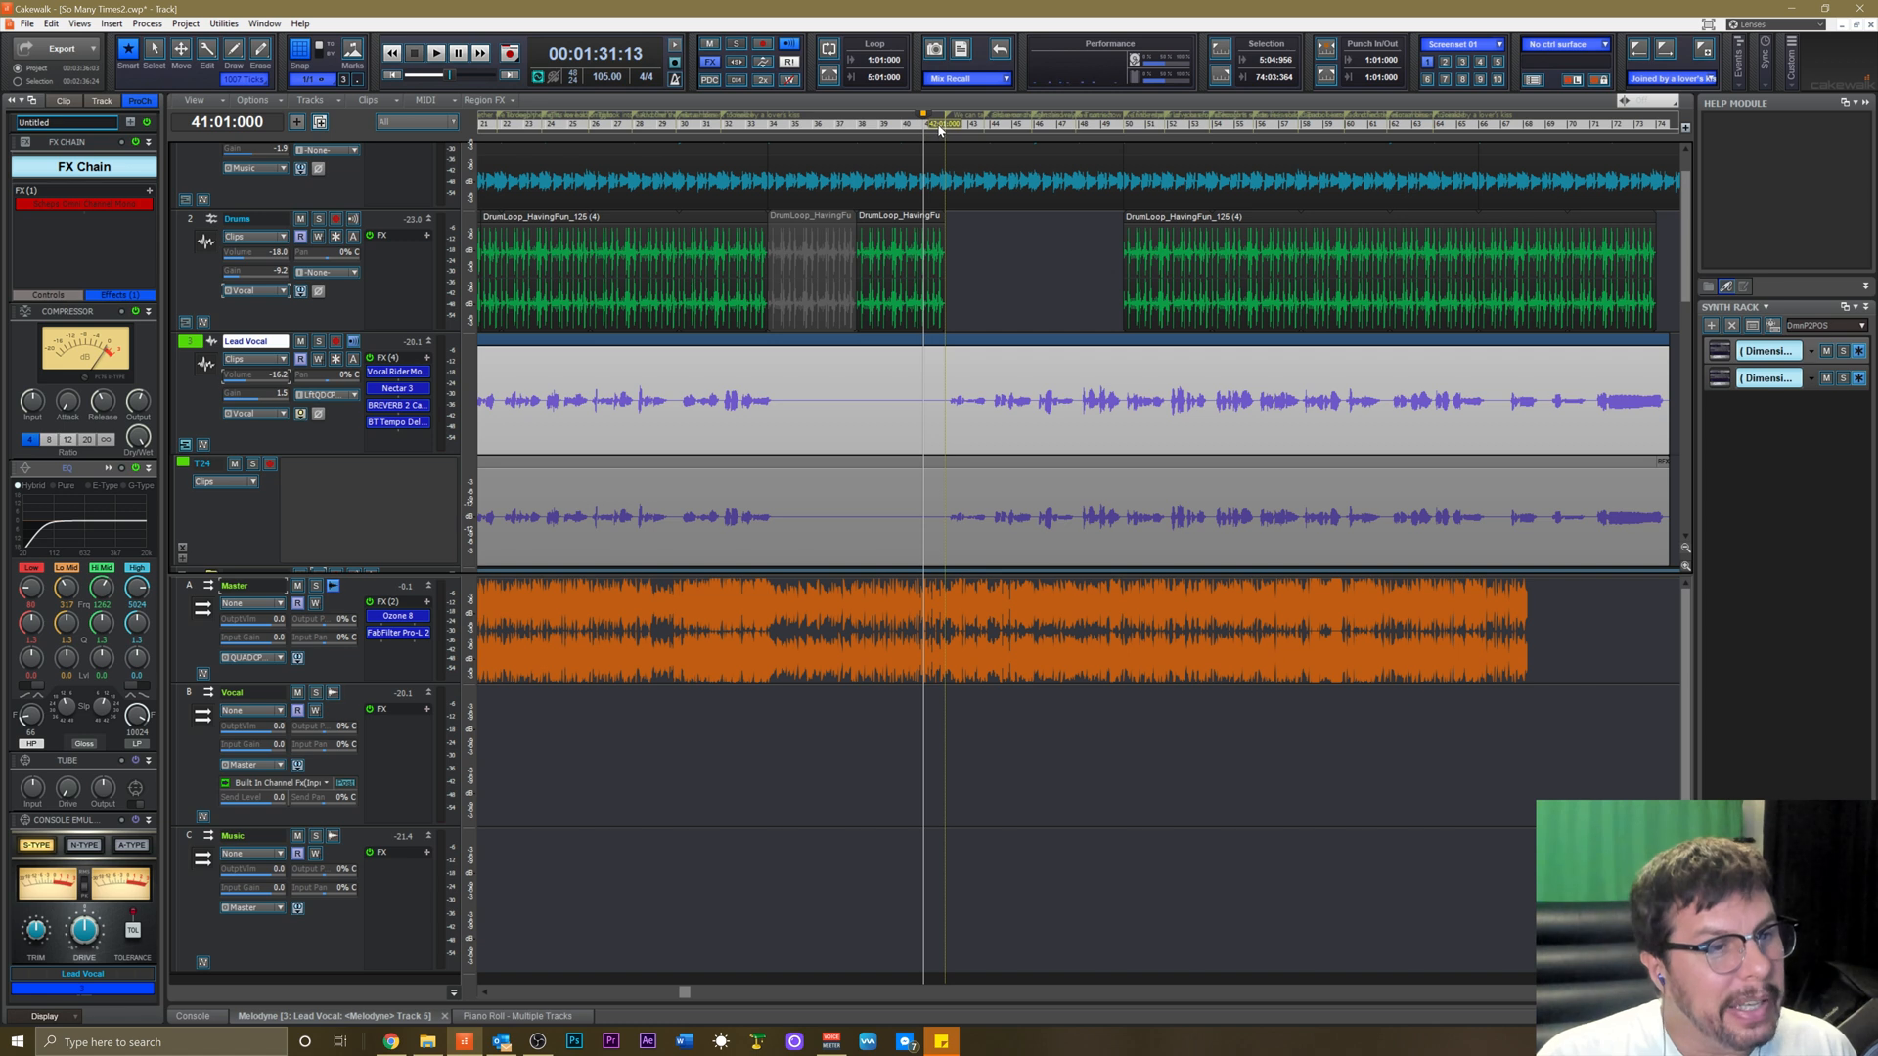
# Replay the passage from measure 41 to check the lead vocal at its new volume.
pyautogui.click(940, 127)
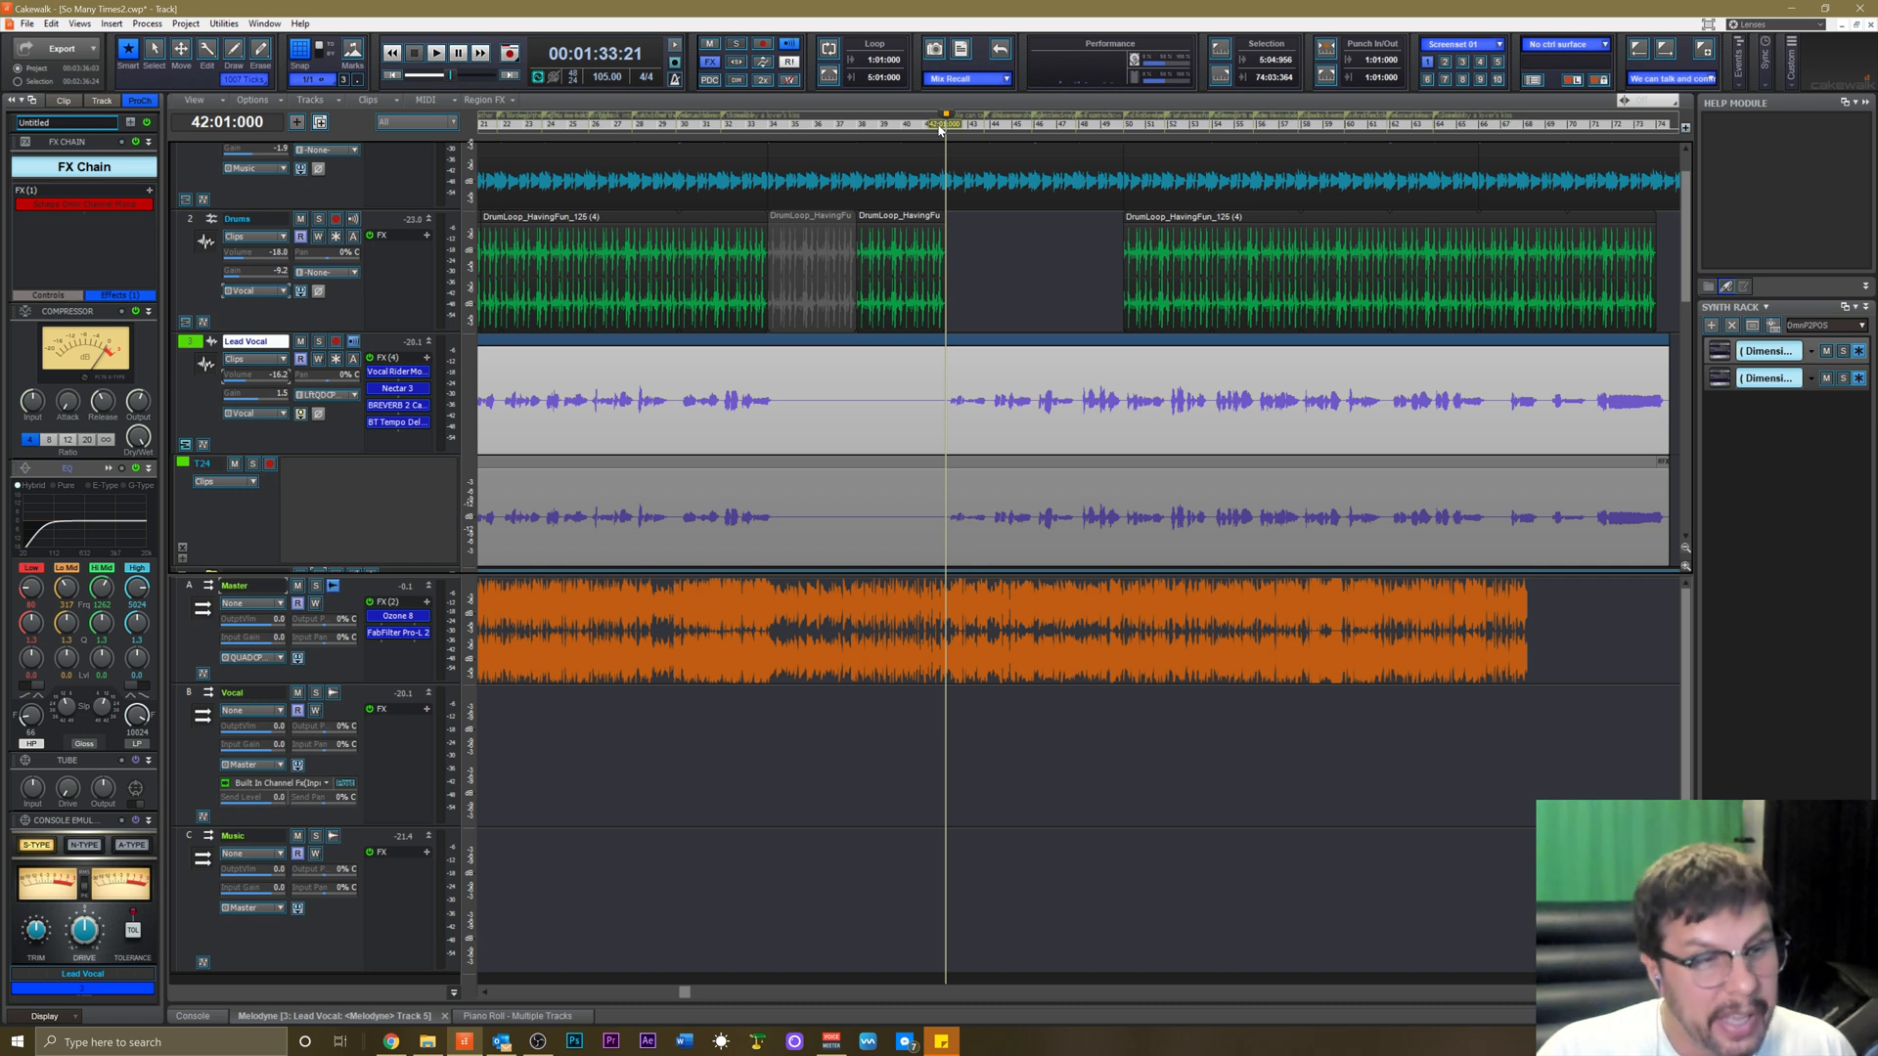
pyautogui.click(928, 128)
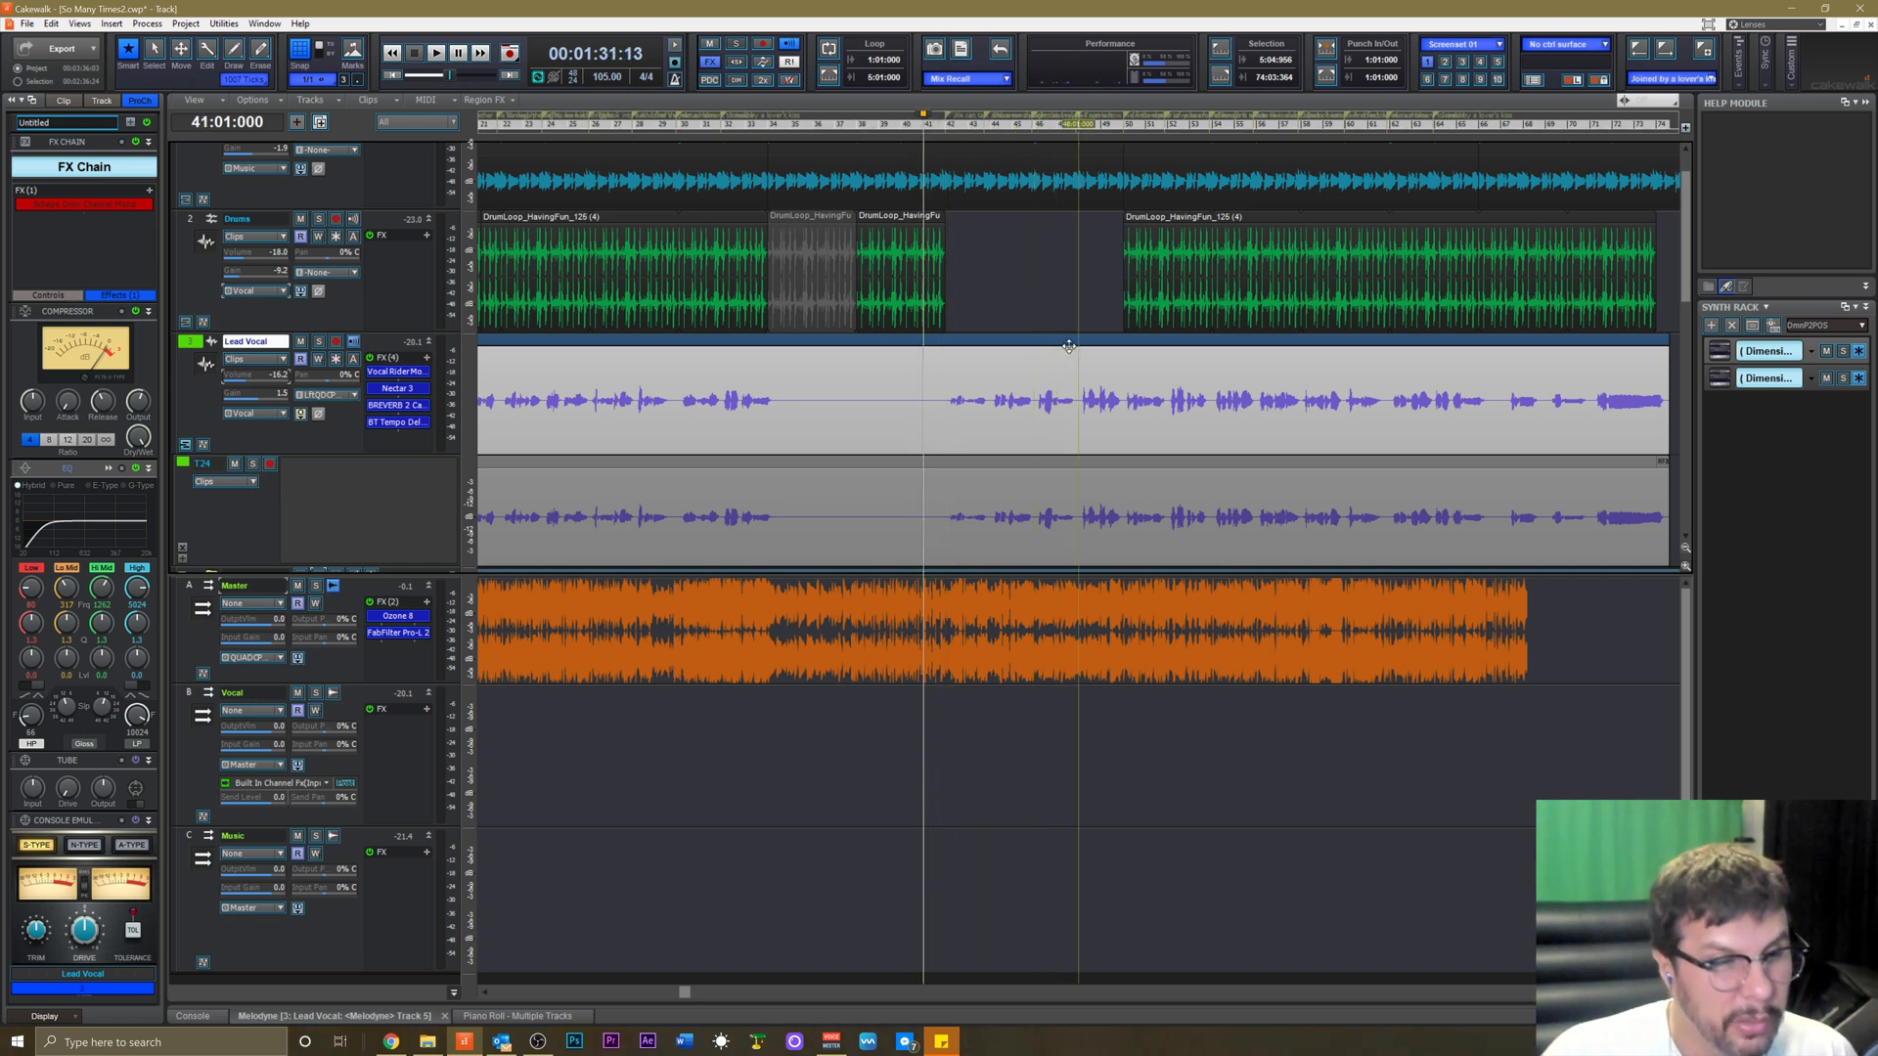
pyautogui.press('space')
pyautogui.press('space')
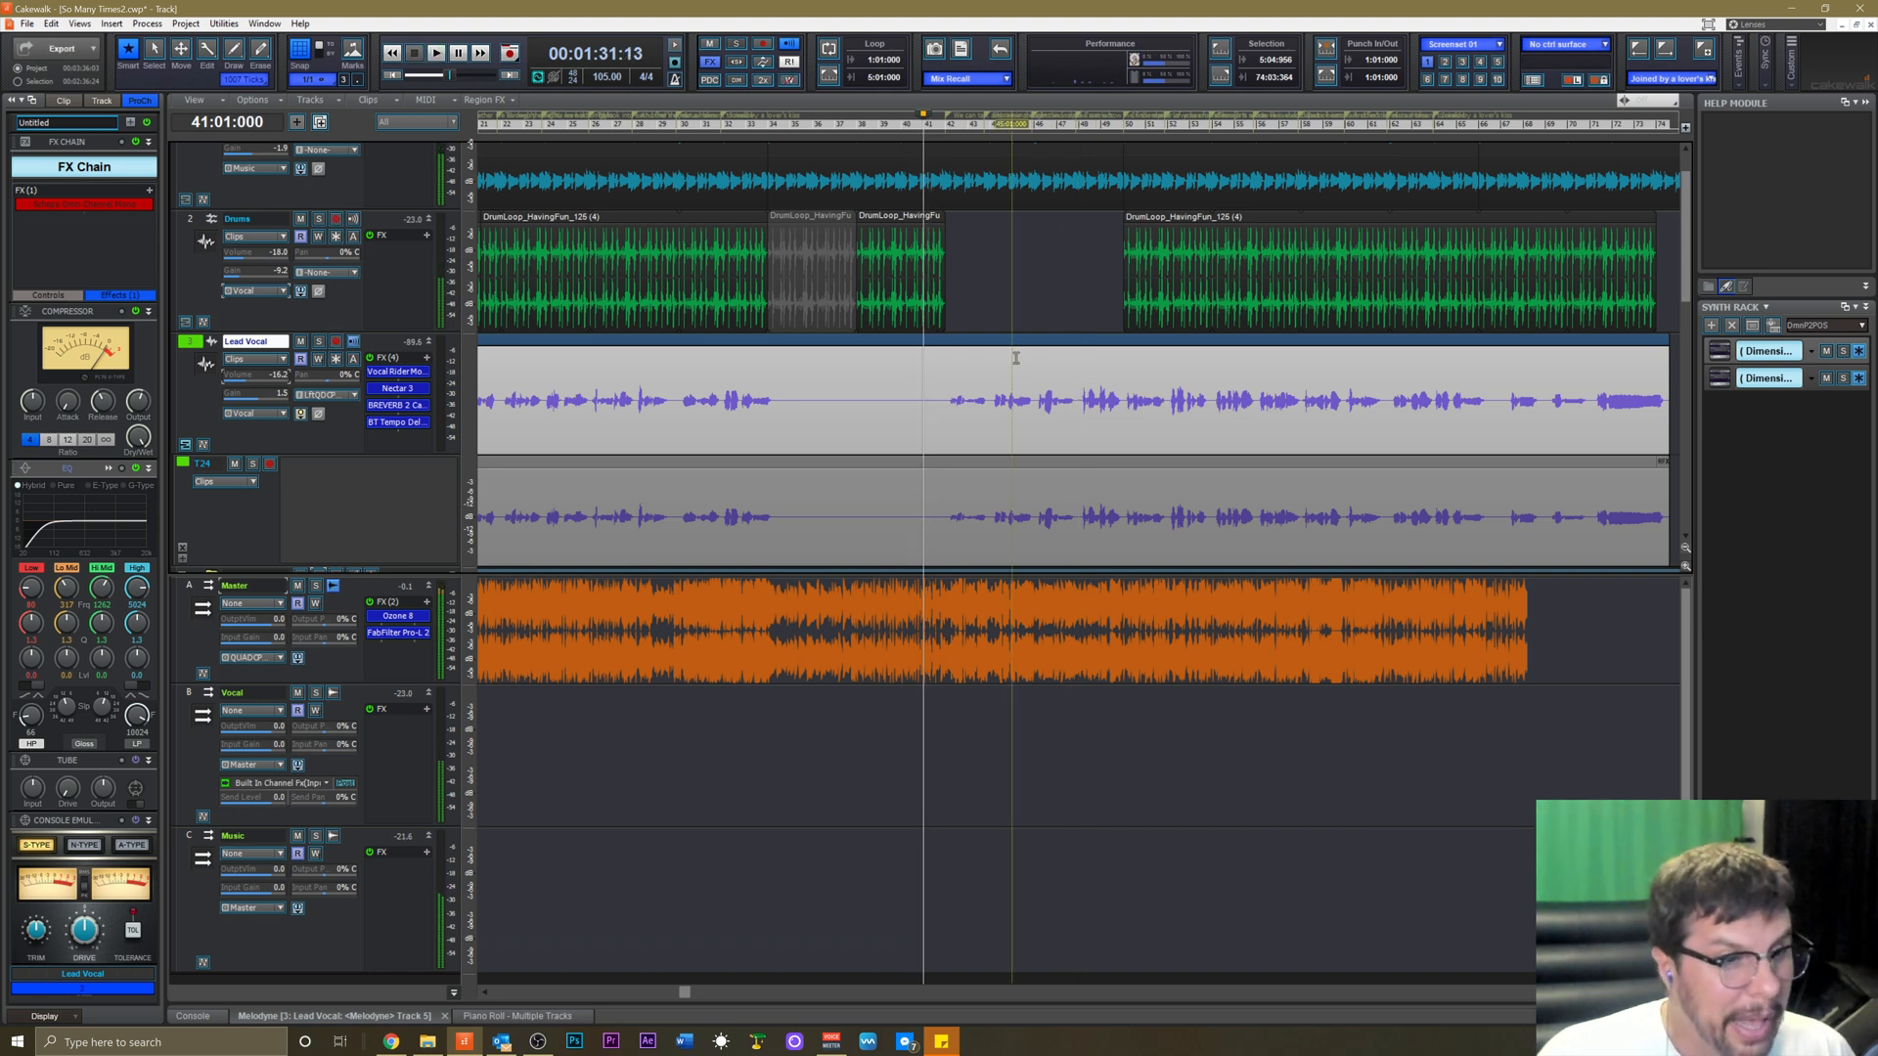
pyautogui.press('space')
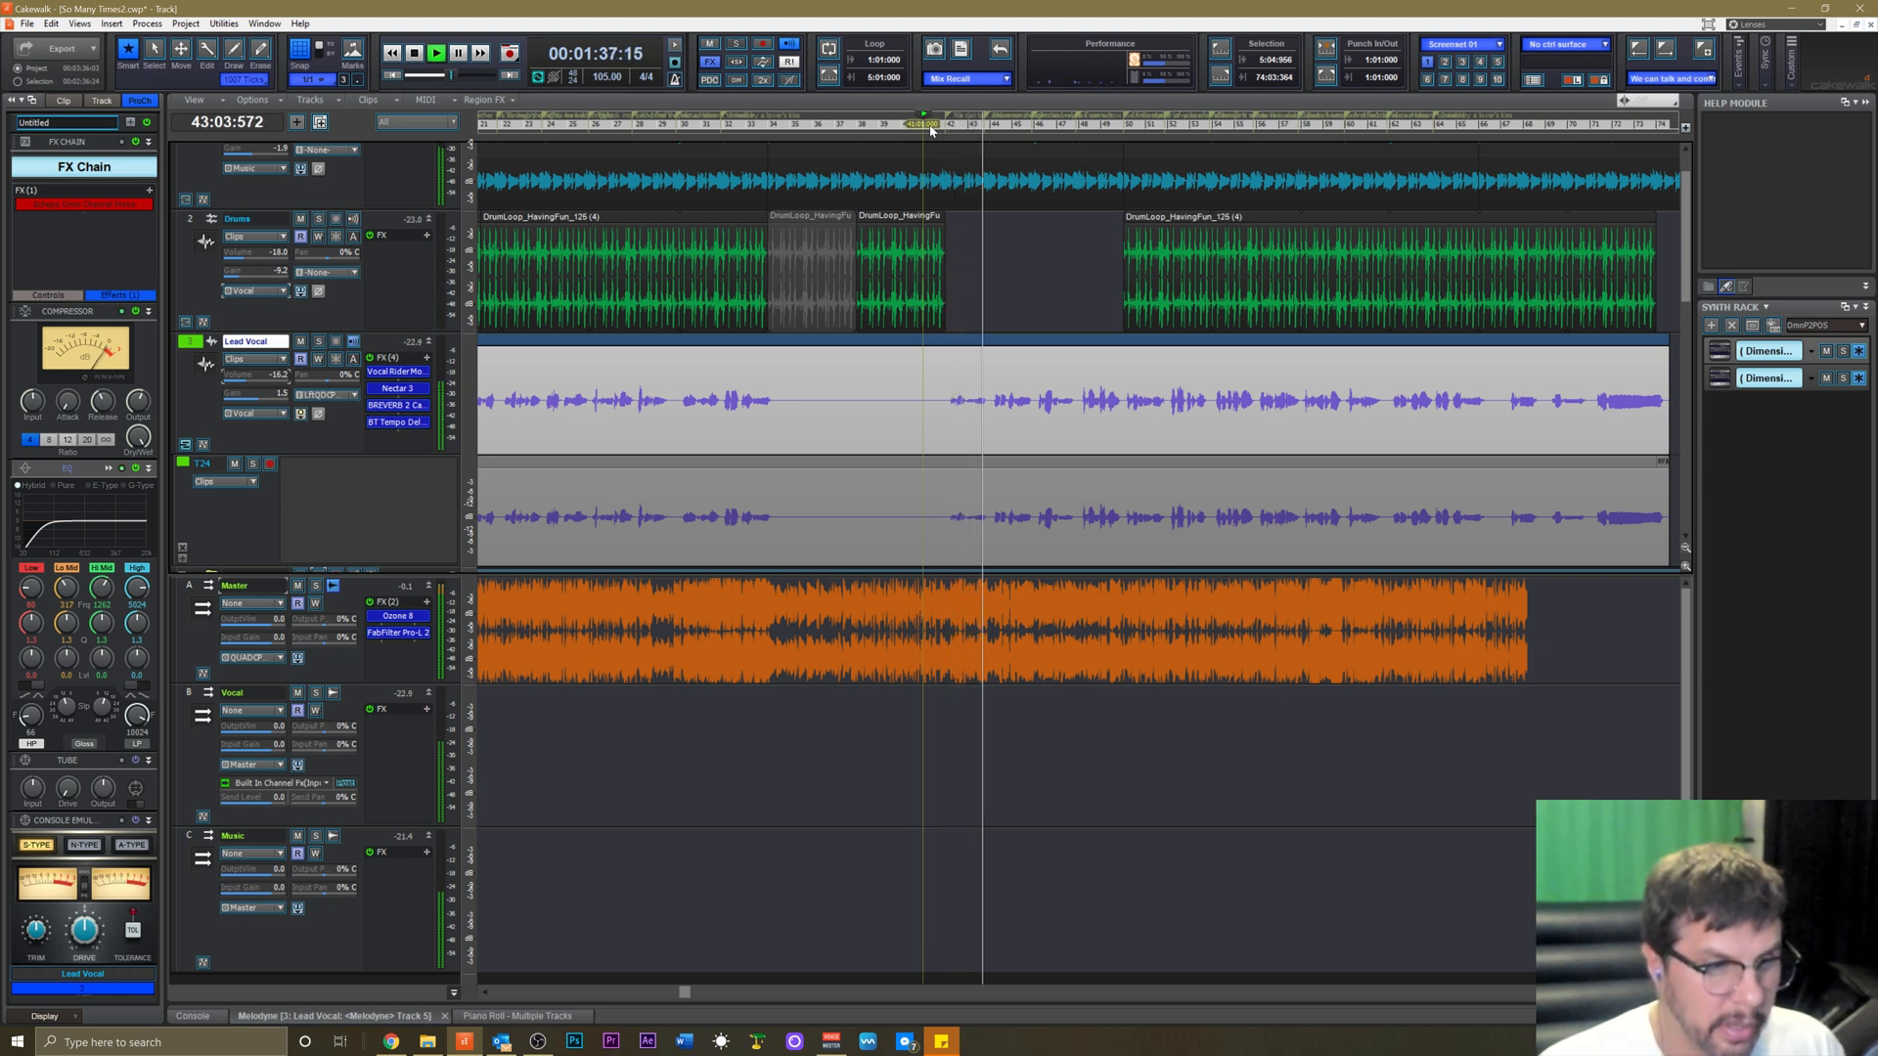
pyautogui.press('space')
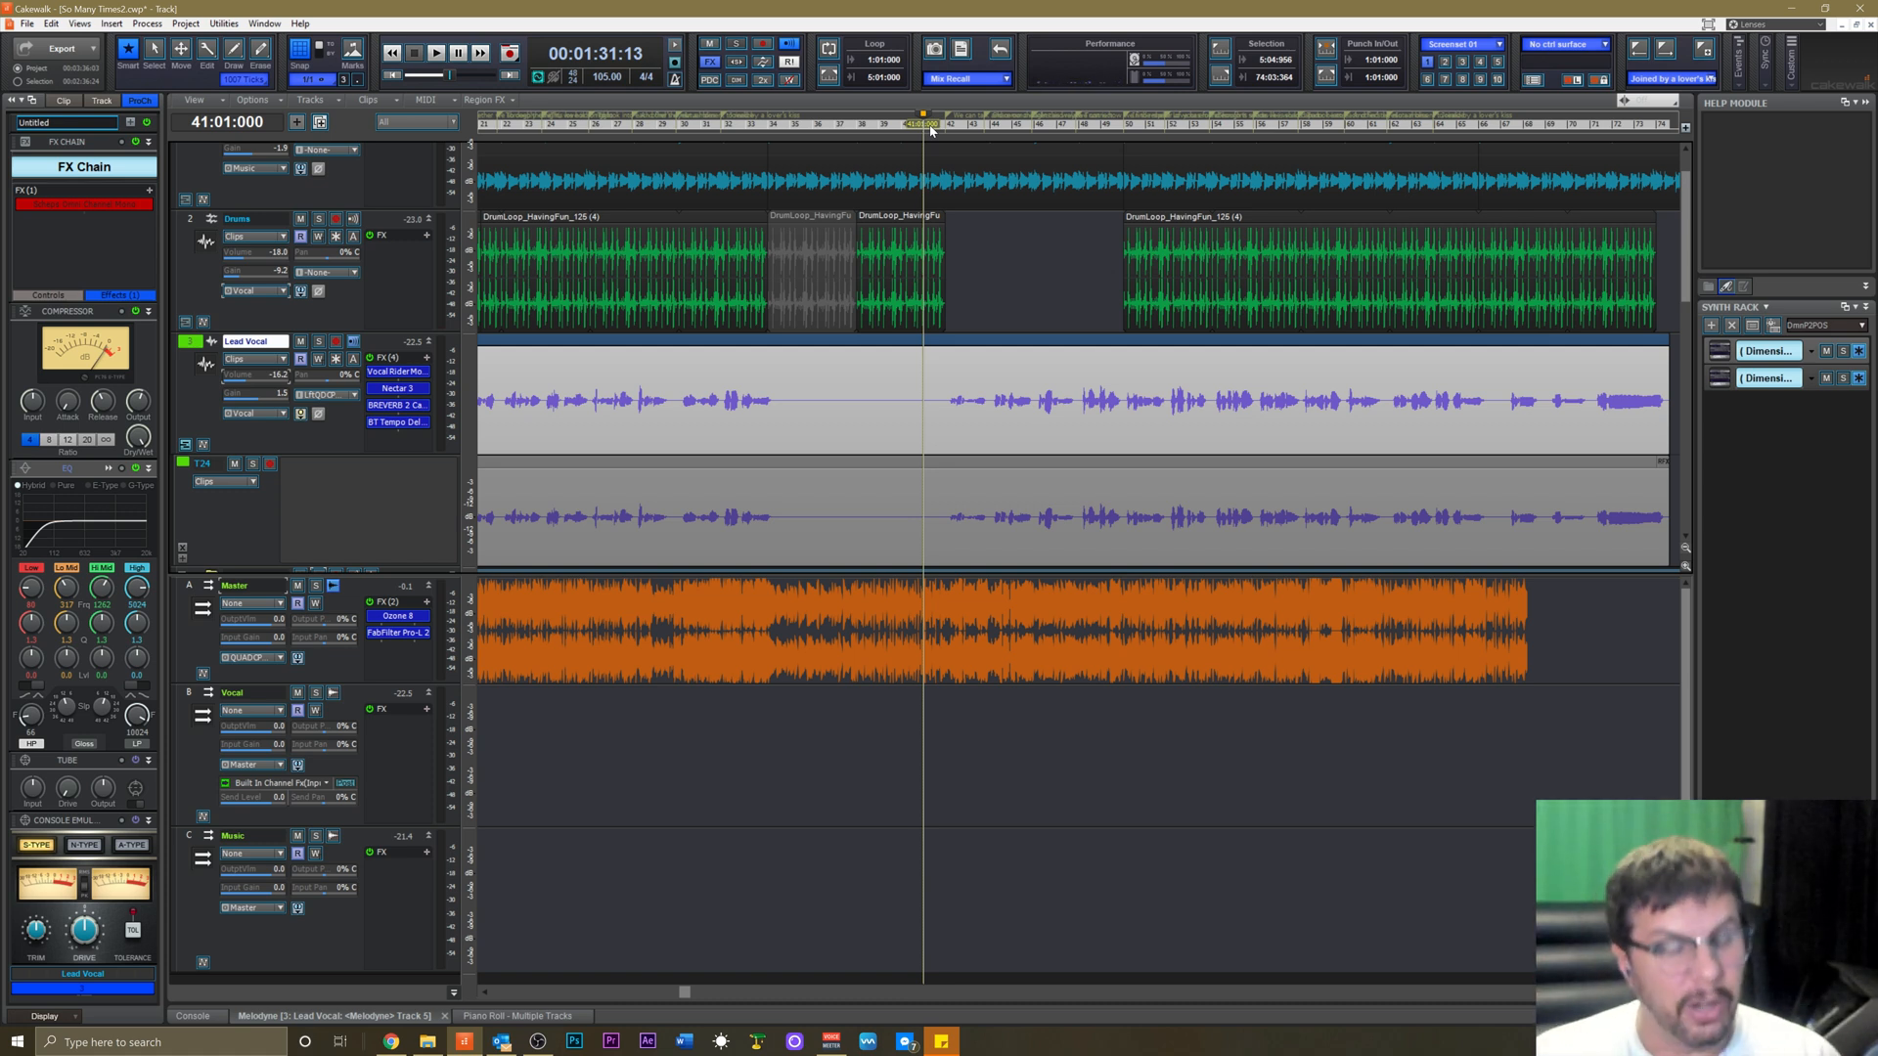
# Play a short stretch of the mix from the start of measure 44.
pyautogui.click(990, 129)
pyautogui.press('space')
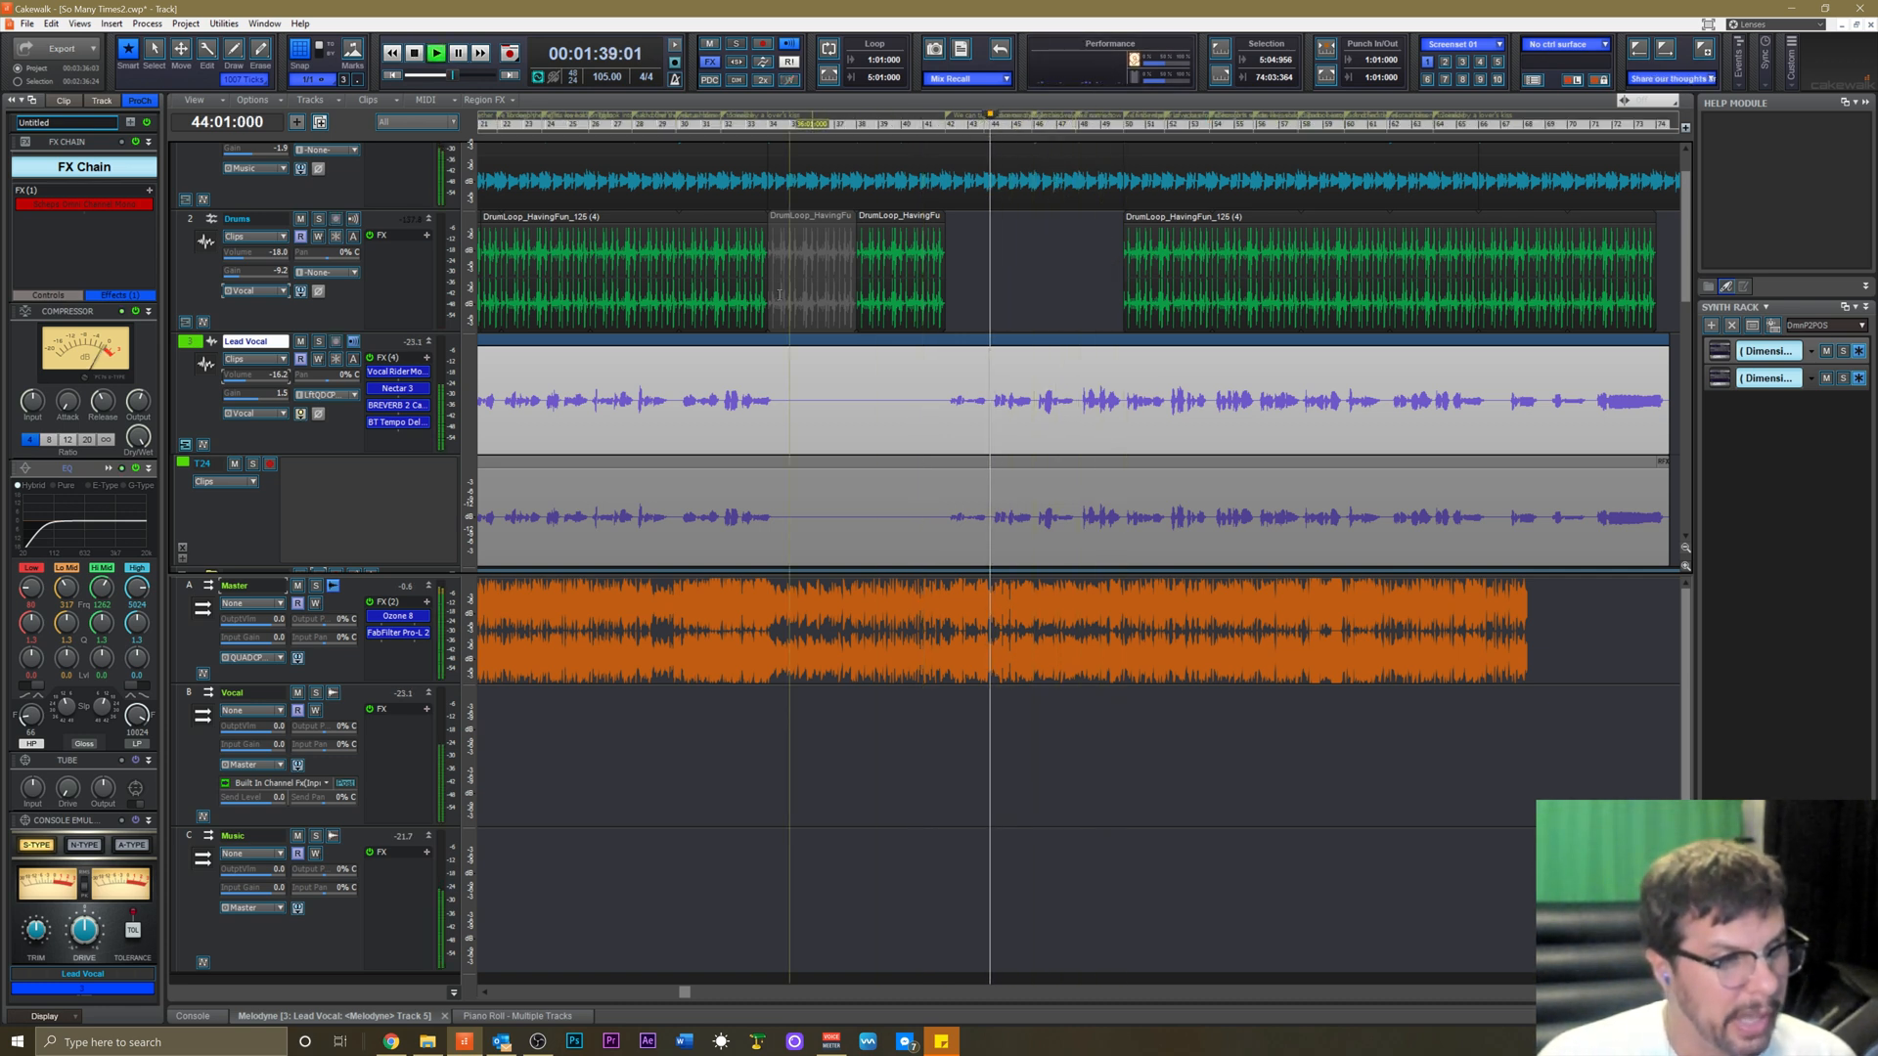
pyautogui.press('space')
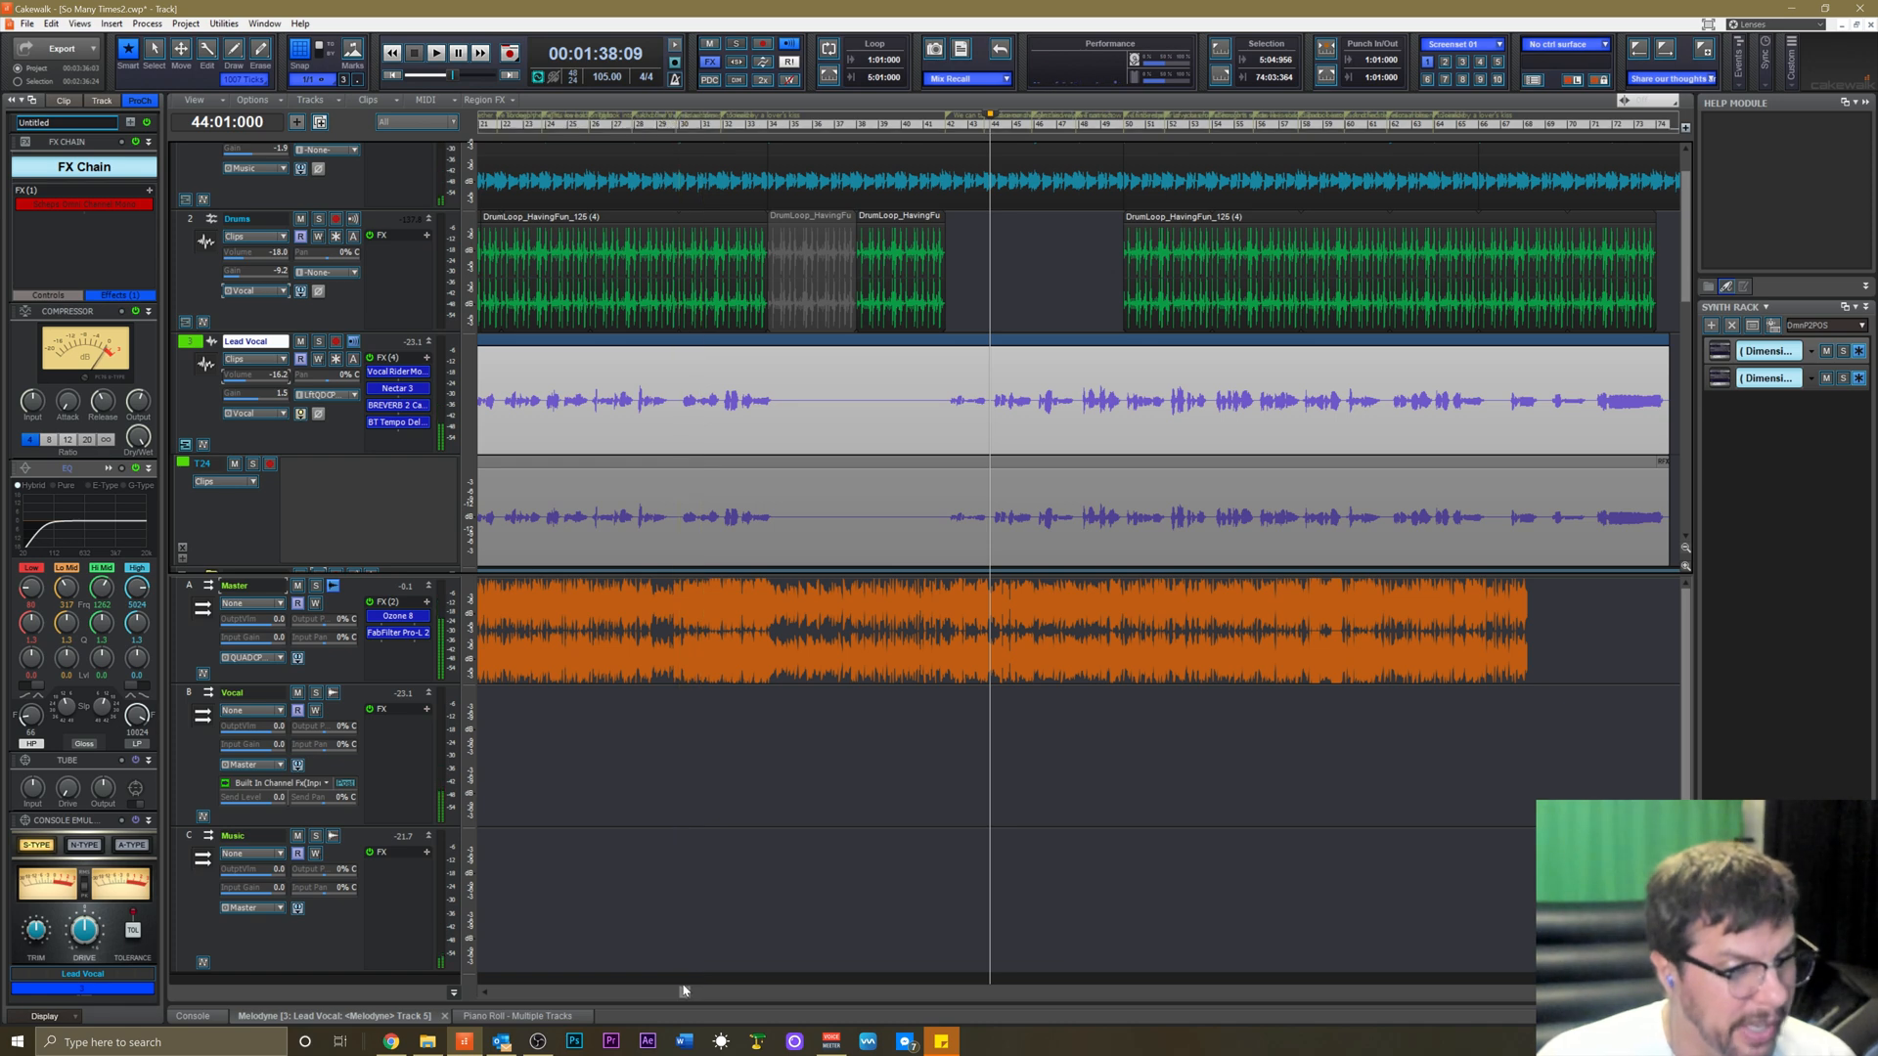
pyautogui.moveTo(682, 993); pyautogui.dragTo(598, 991)
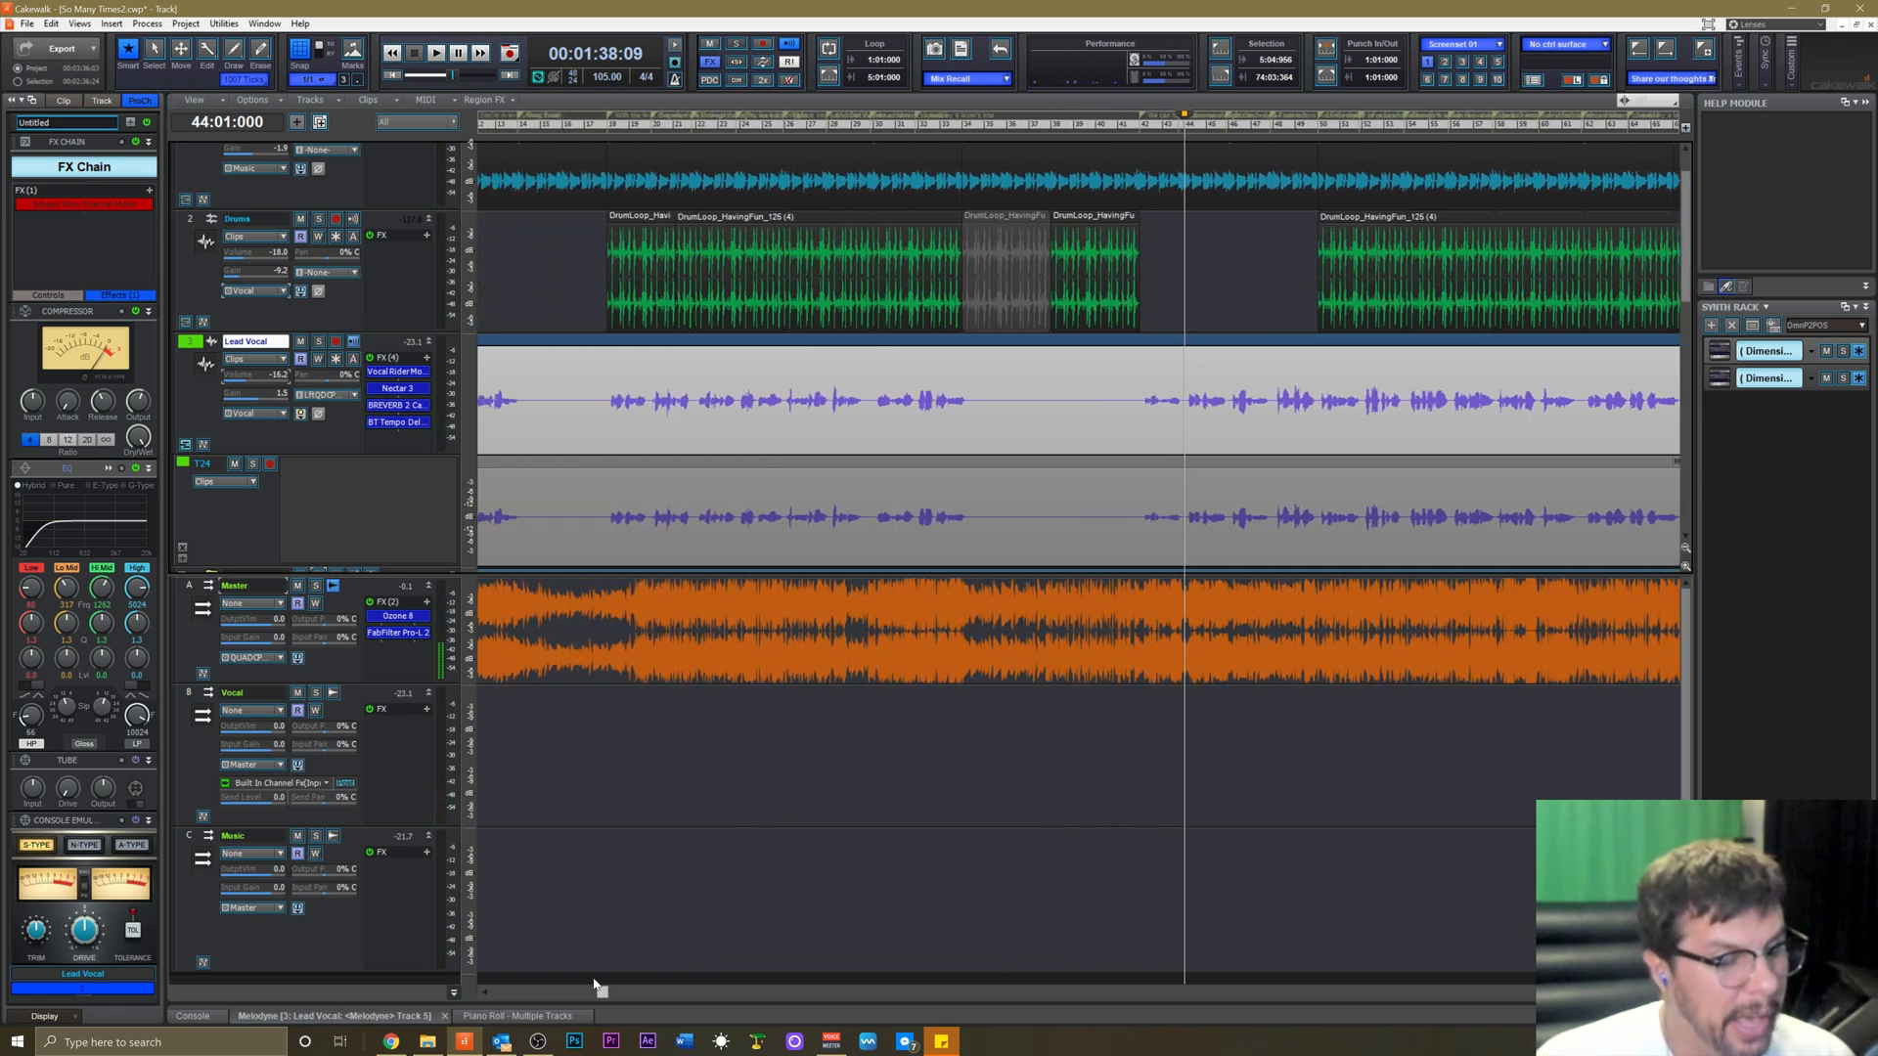
# Listen to the start of the first drum and vocal section from measure 18 and from measure 17.
pyautogui.click(613, 128)
pyautogui.press('space')
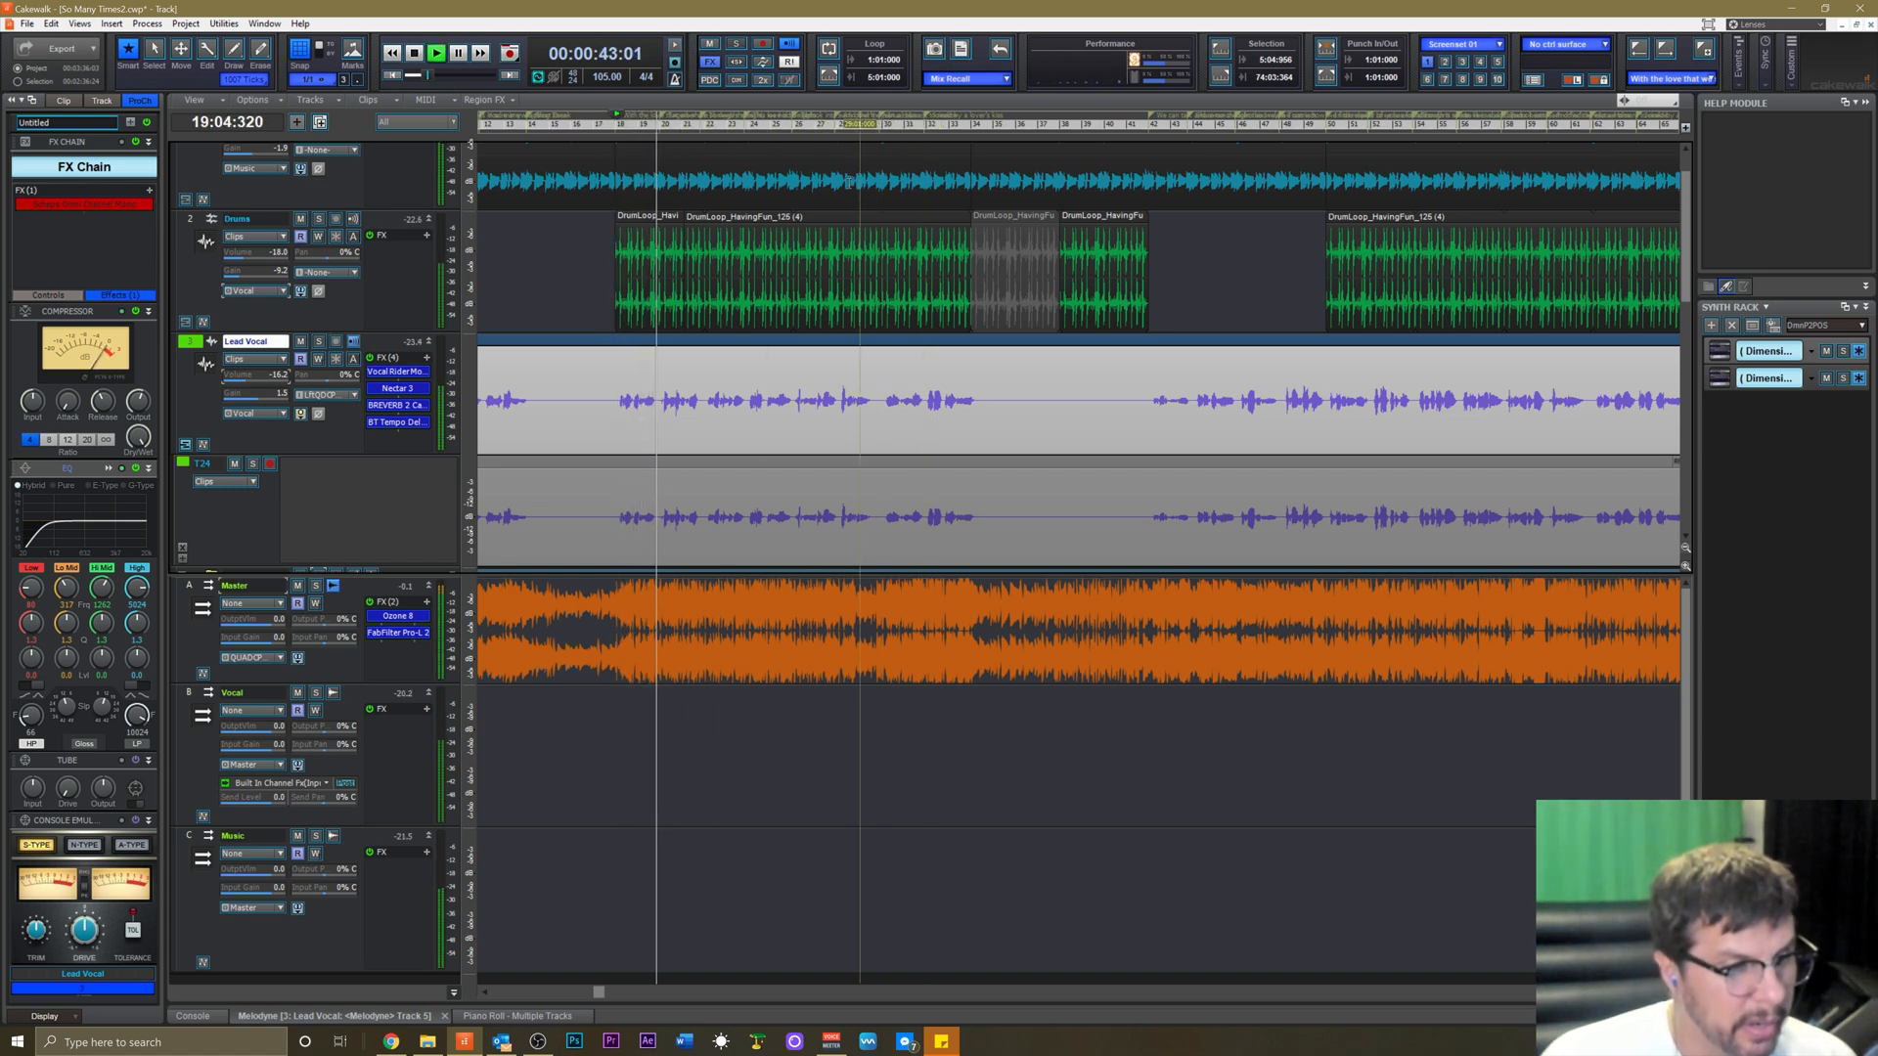
pyautogui.press('space')
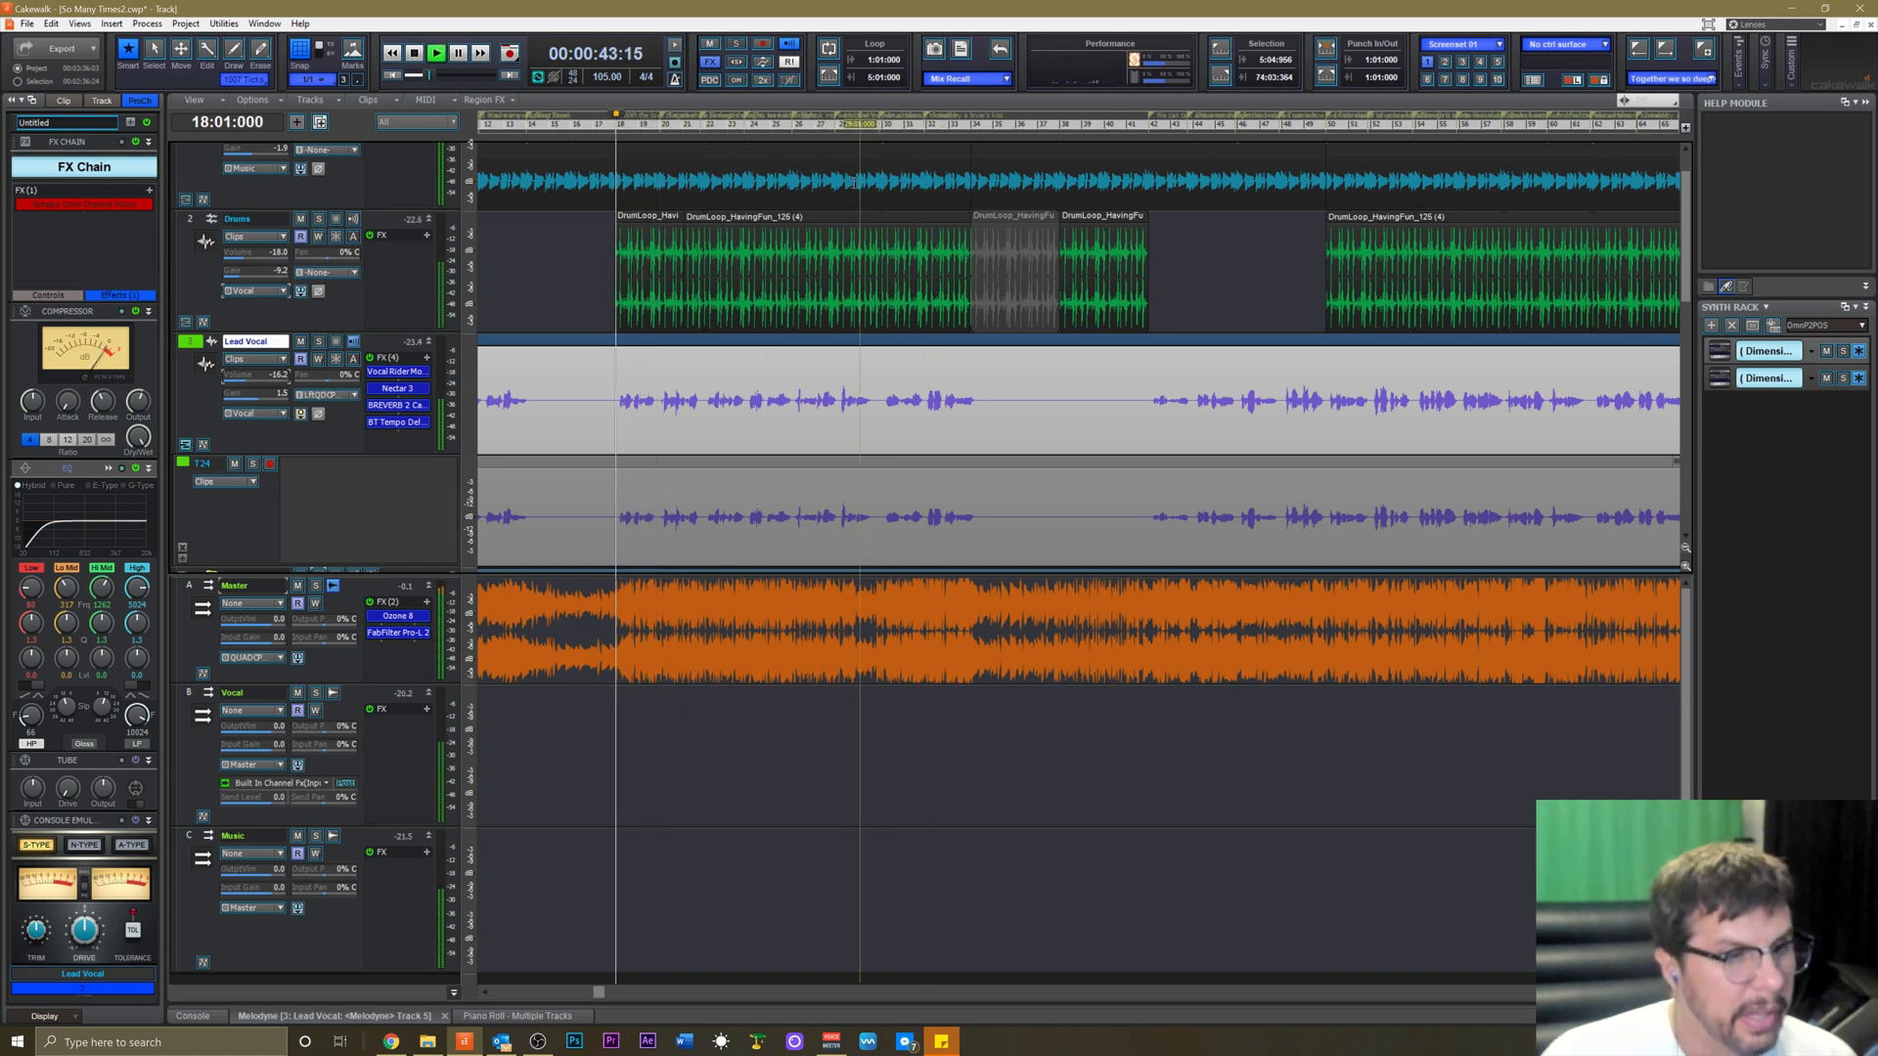
pyautogui.press('space')
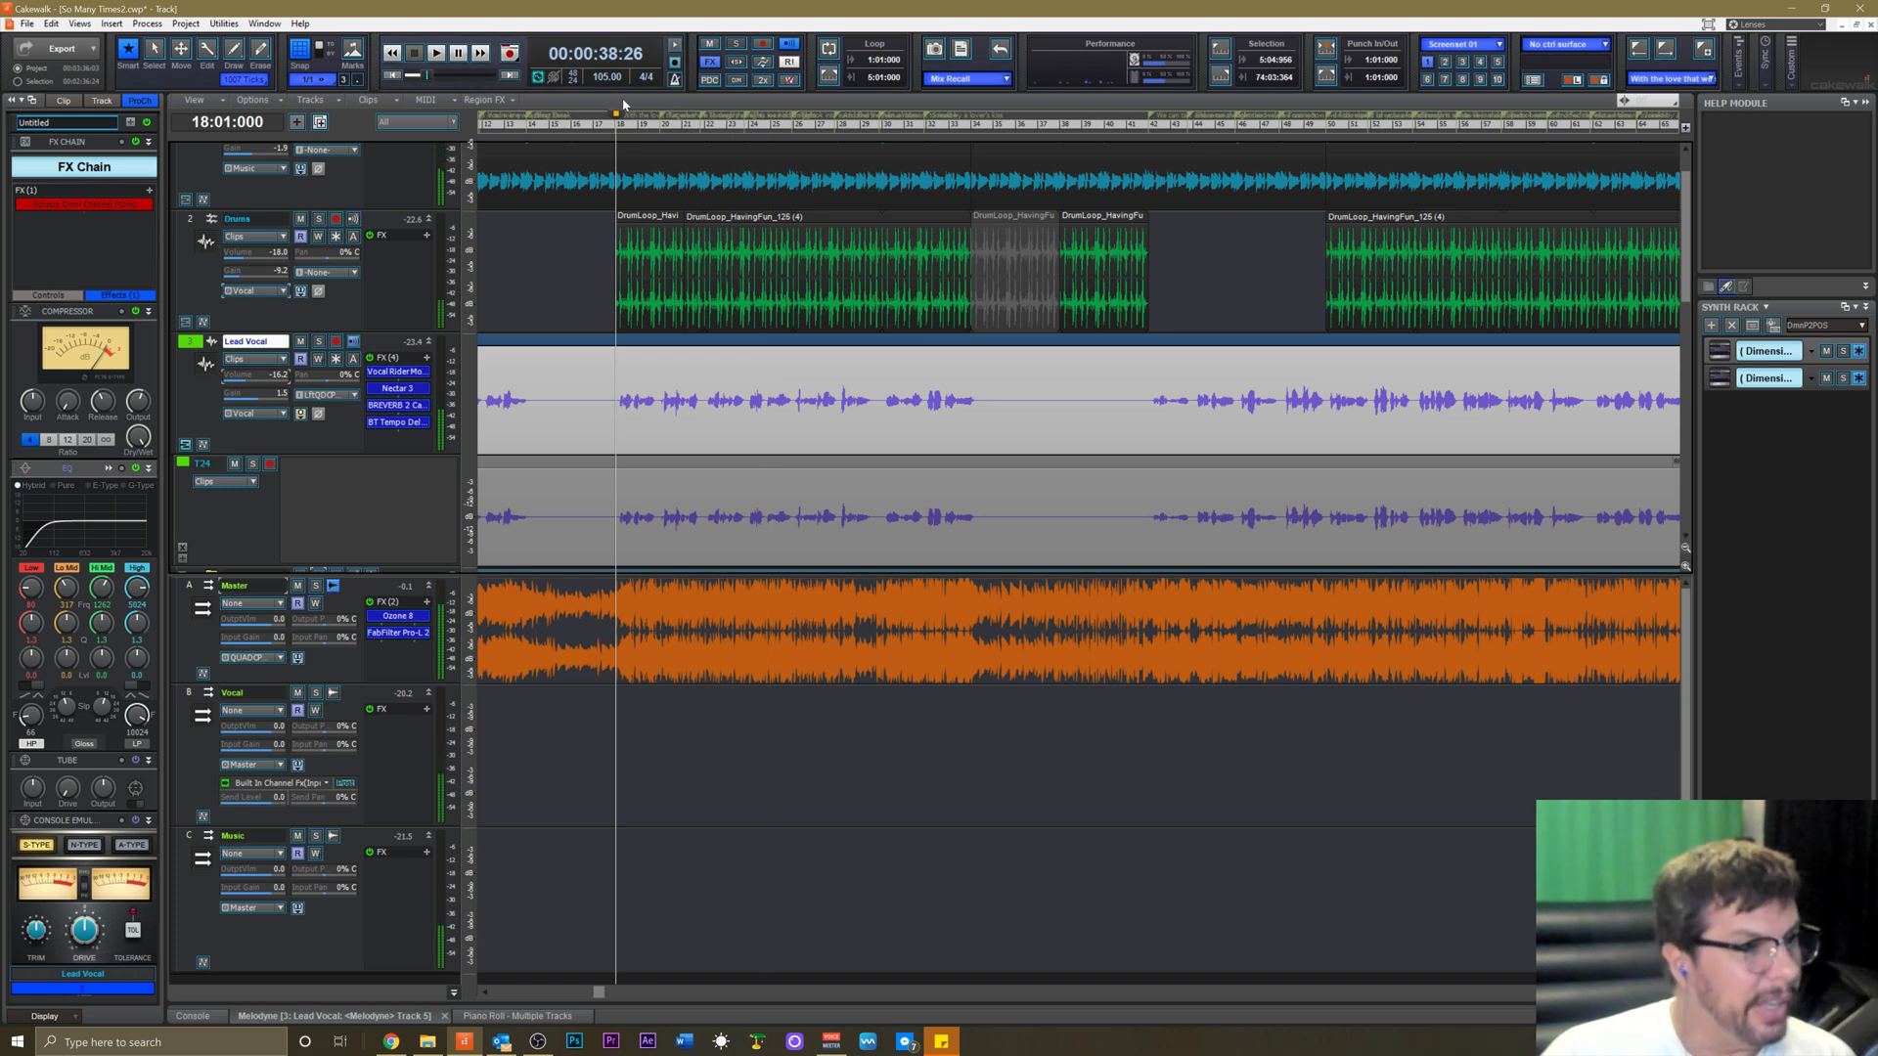
pyautogui.click(597, 124)
pyautogui.press('space')
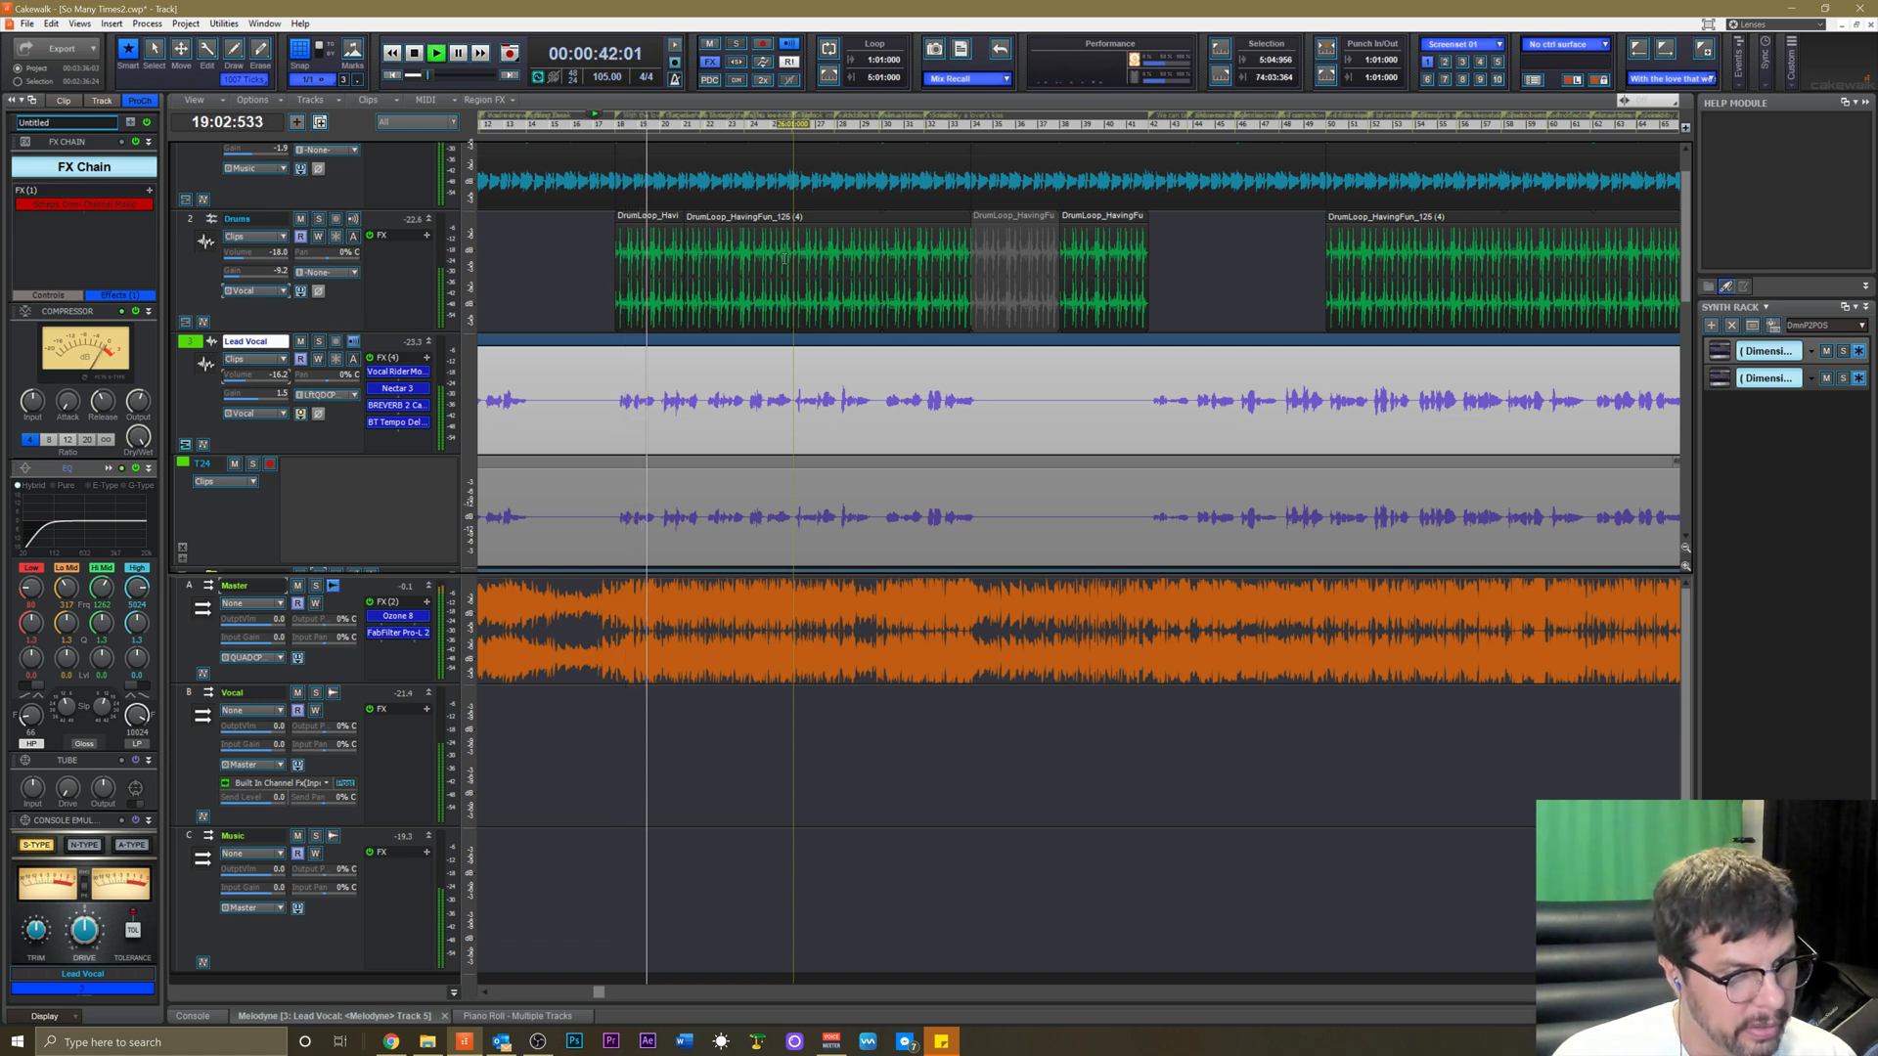
pyautogui.press('space')
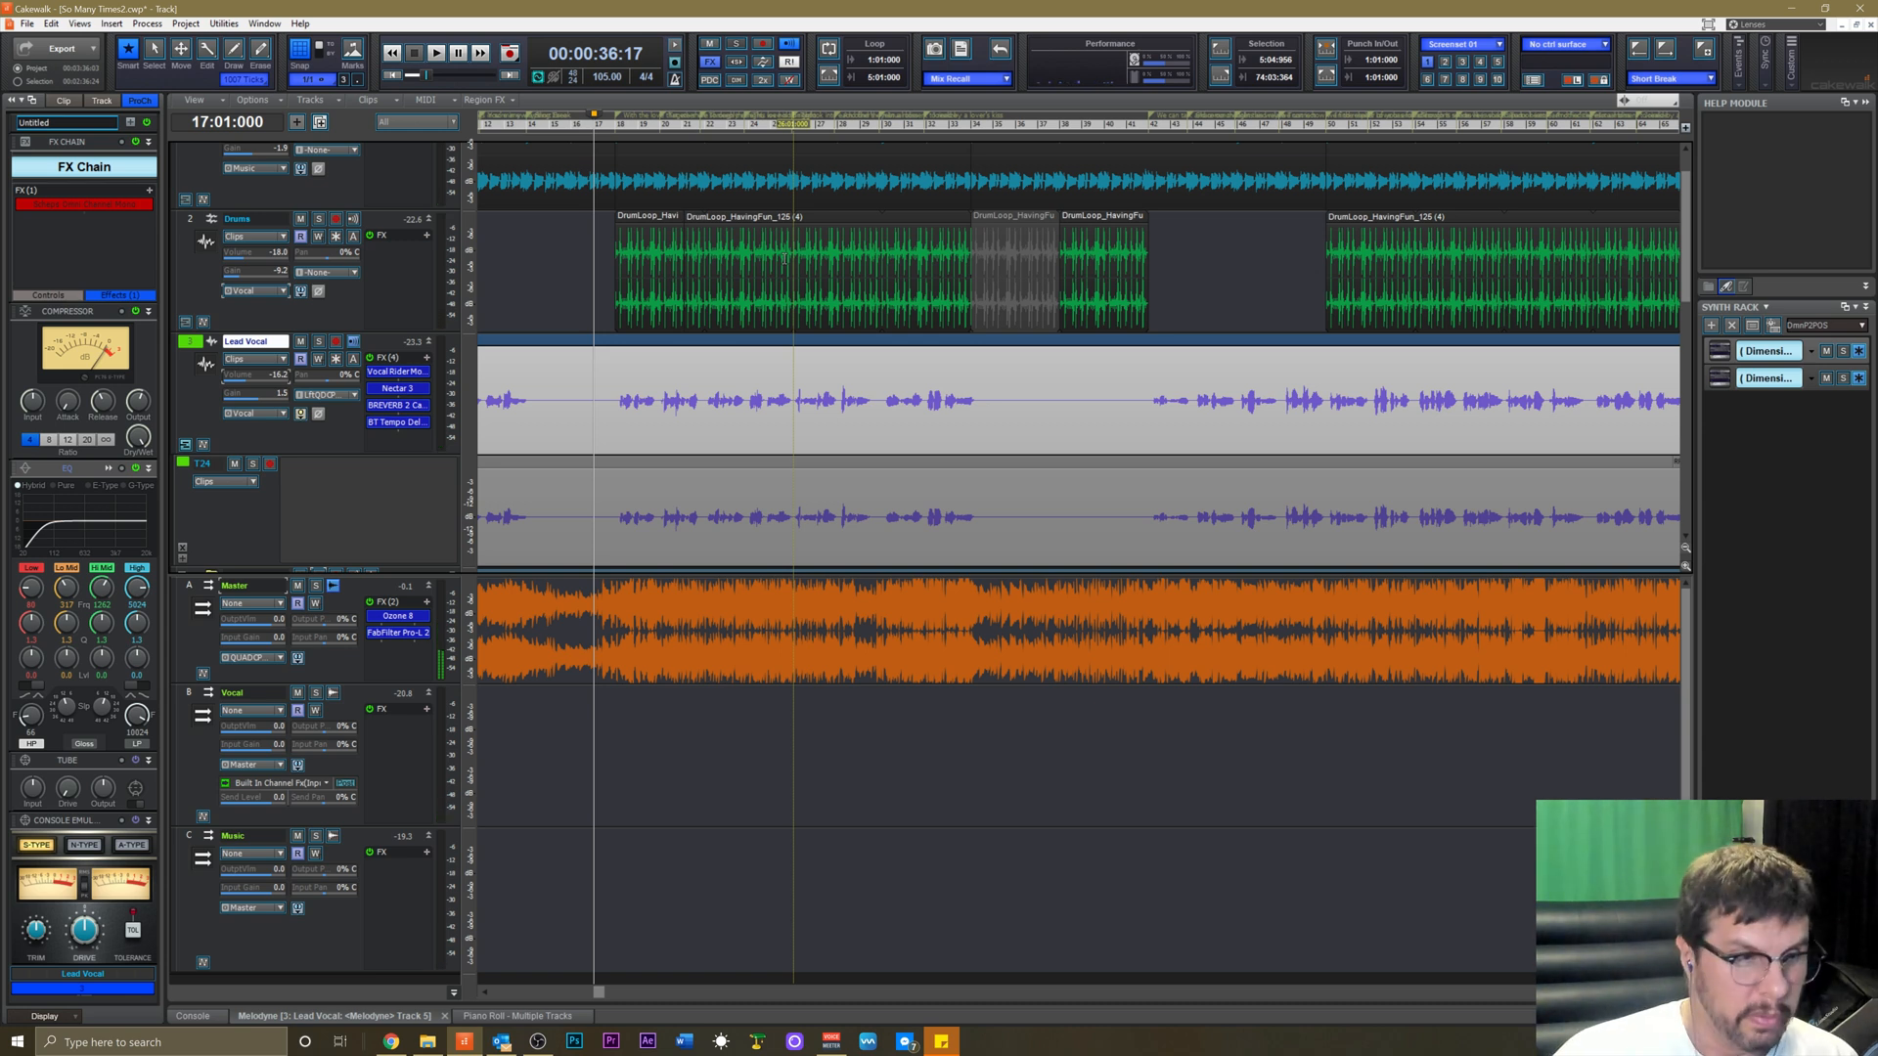
# Listen to the middle of the vocal section, playing from measure 25 and again from measure 23.
pyautogui.click(774, 124)
pyautogui.press('space')
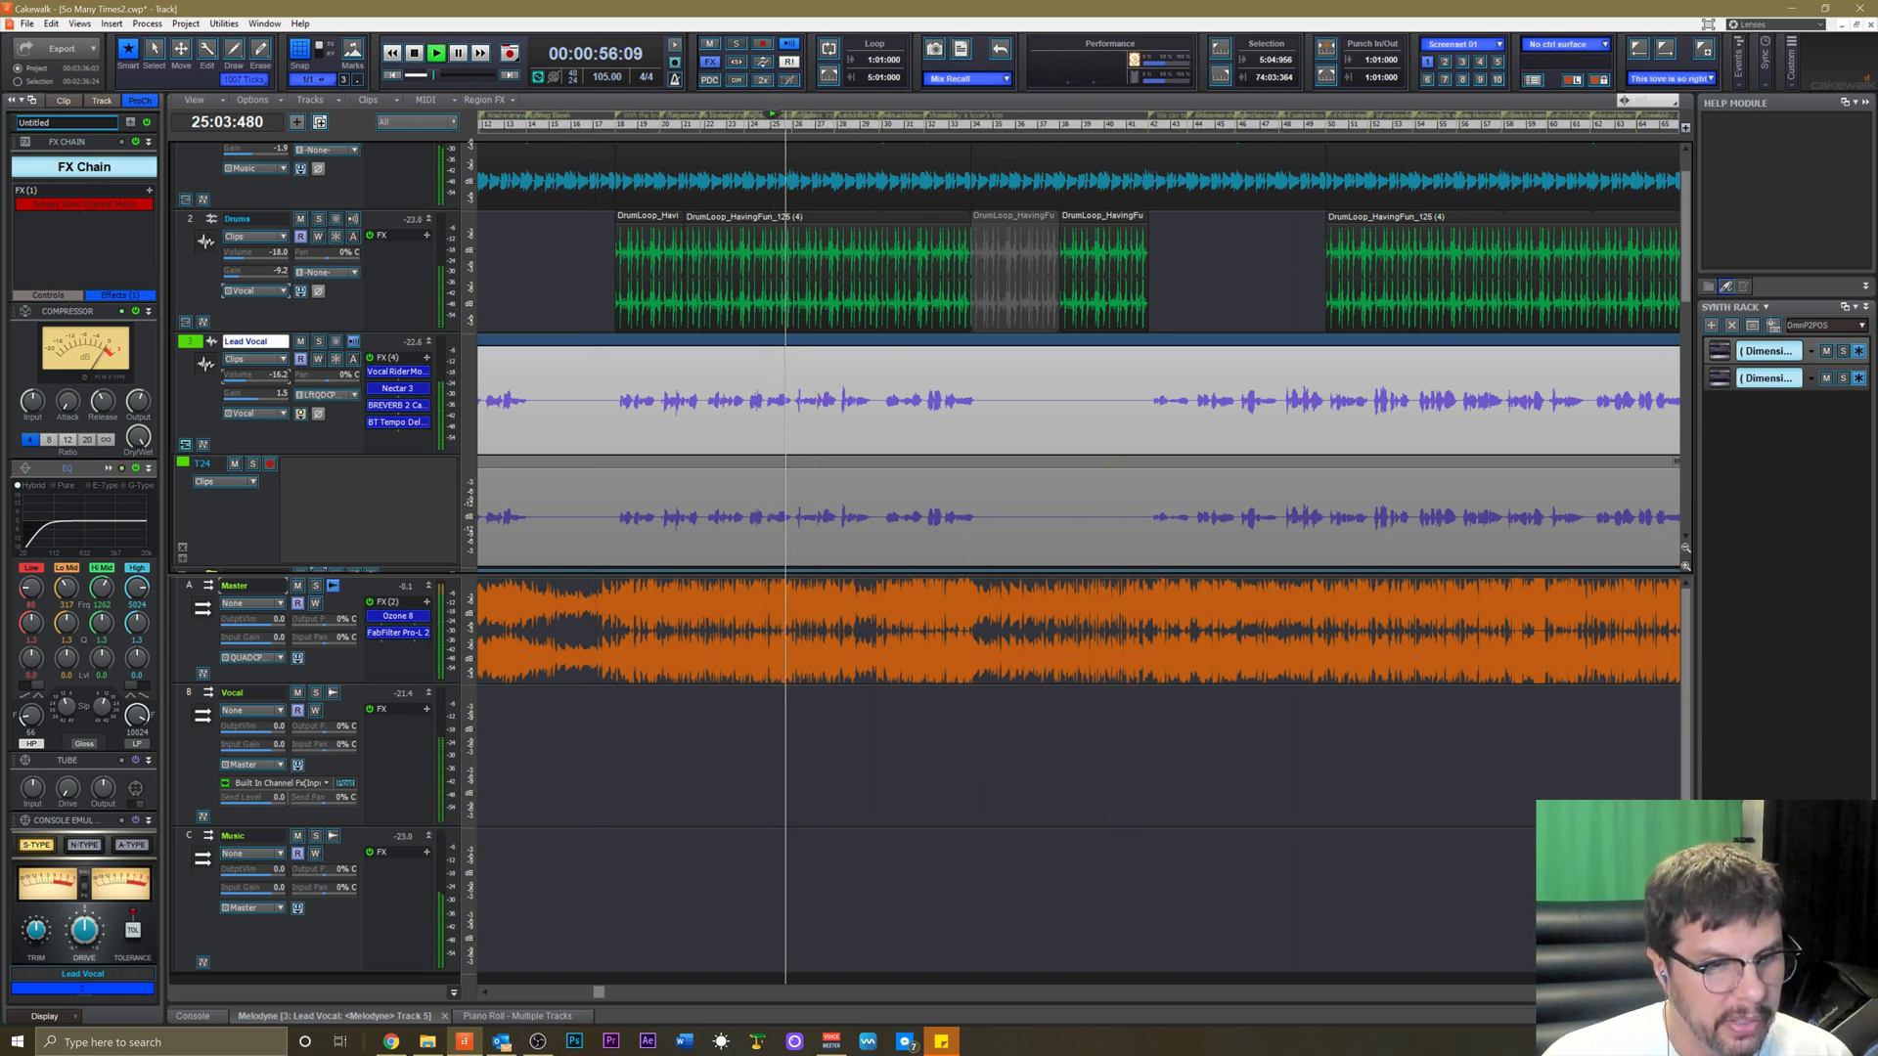
pyautogui.hotkey('ctrl', 'Right')
pyautogui.hotkey('ctrl', 'Right')
pyautogui.hotkey('ctrl', 'Right')
pyautogui.hotkey('ctrl', 'Right')
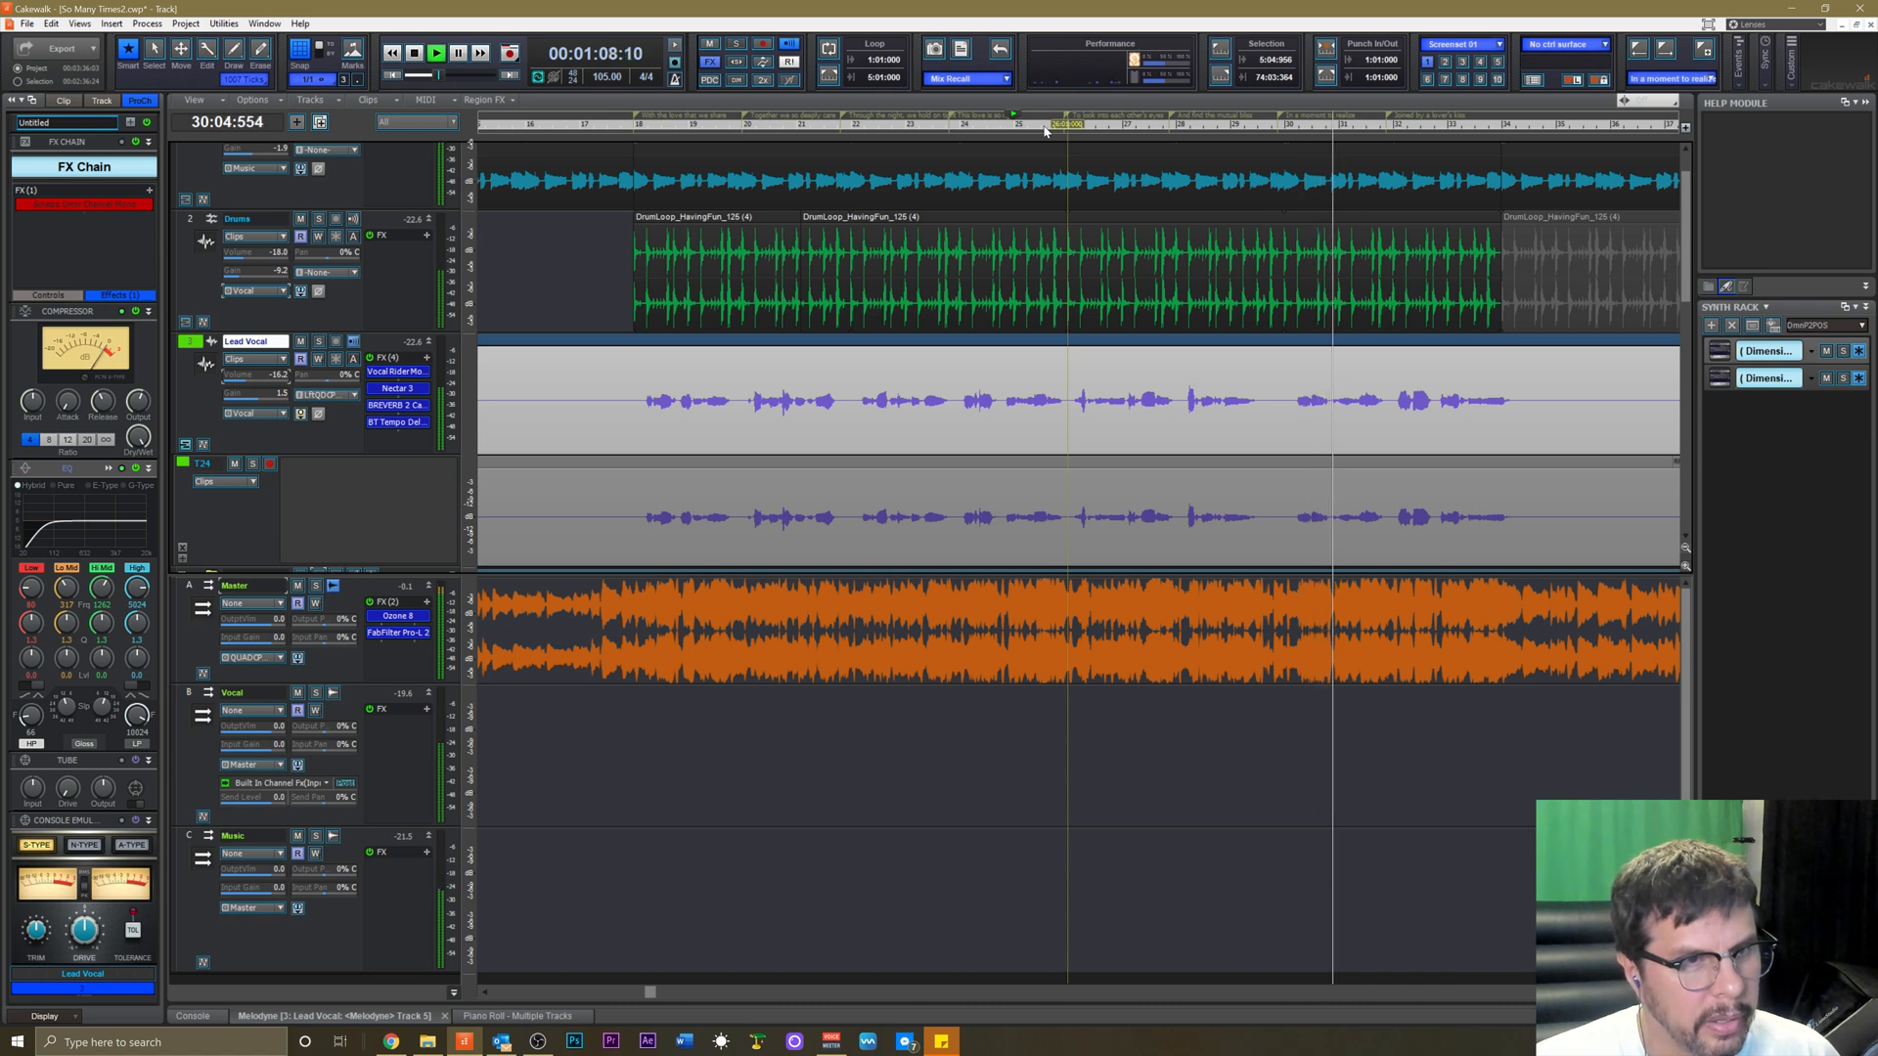
pyautogui.press('space')
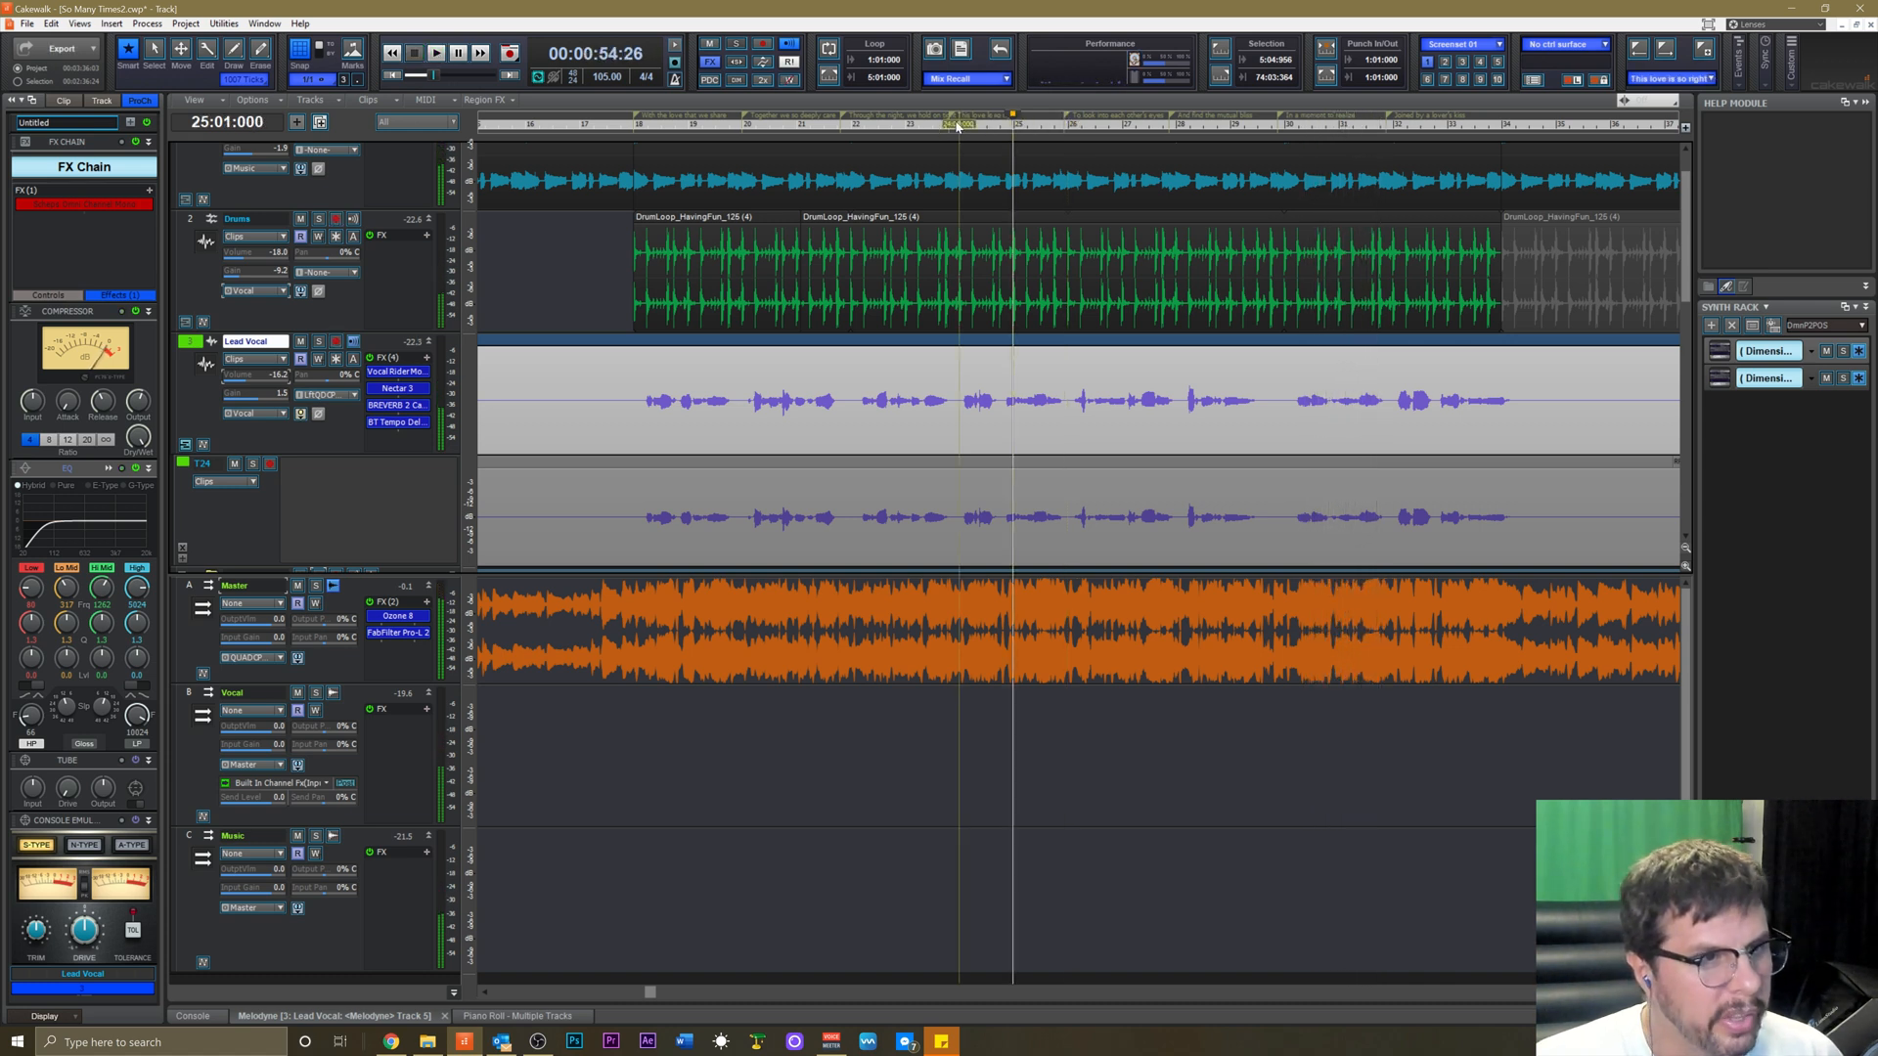
pyautogui.click(904, 122)
pyautogui.press('space')
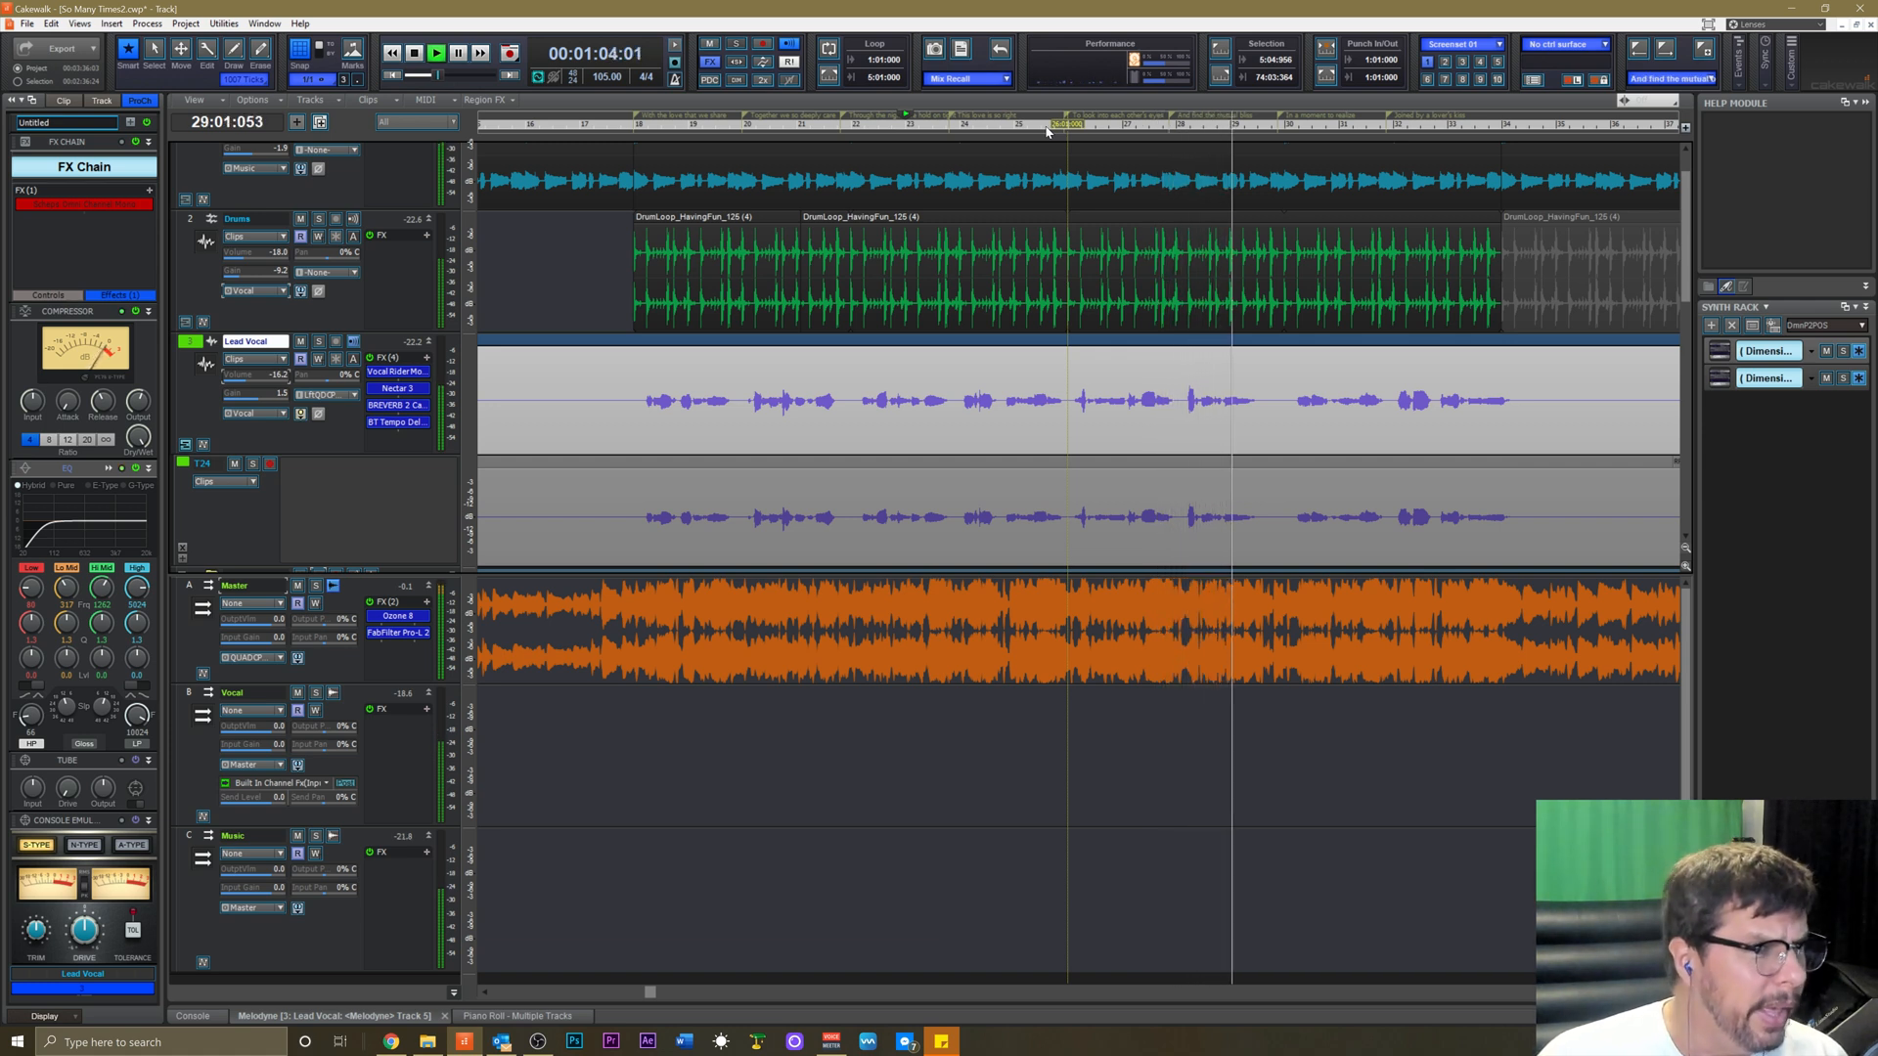
pyautogui.press('space')
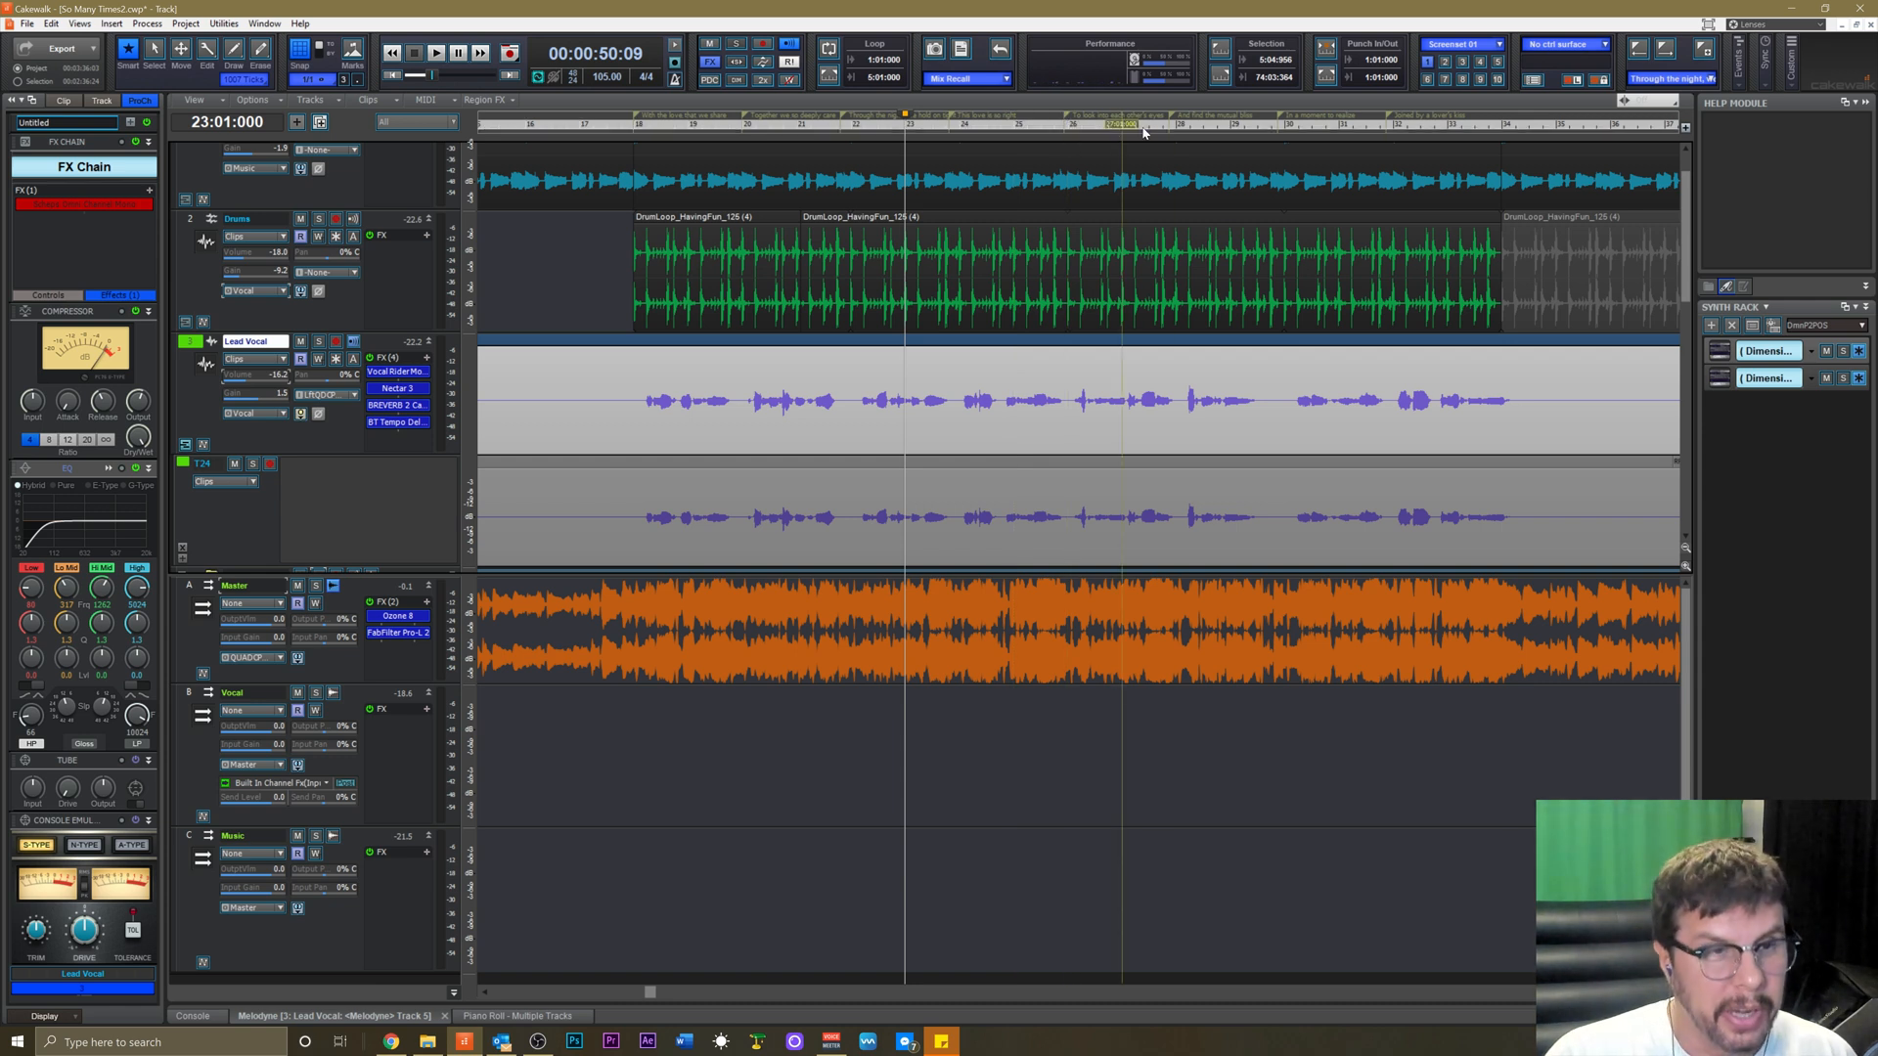
# Audition the closing lines of the vocal section repeatedly, playing from measures 31 and 32.
pyautogui.click(1354, 129)
pyautogui.press('space')
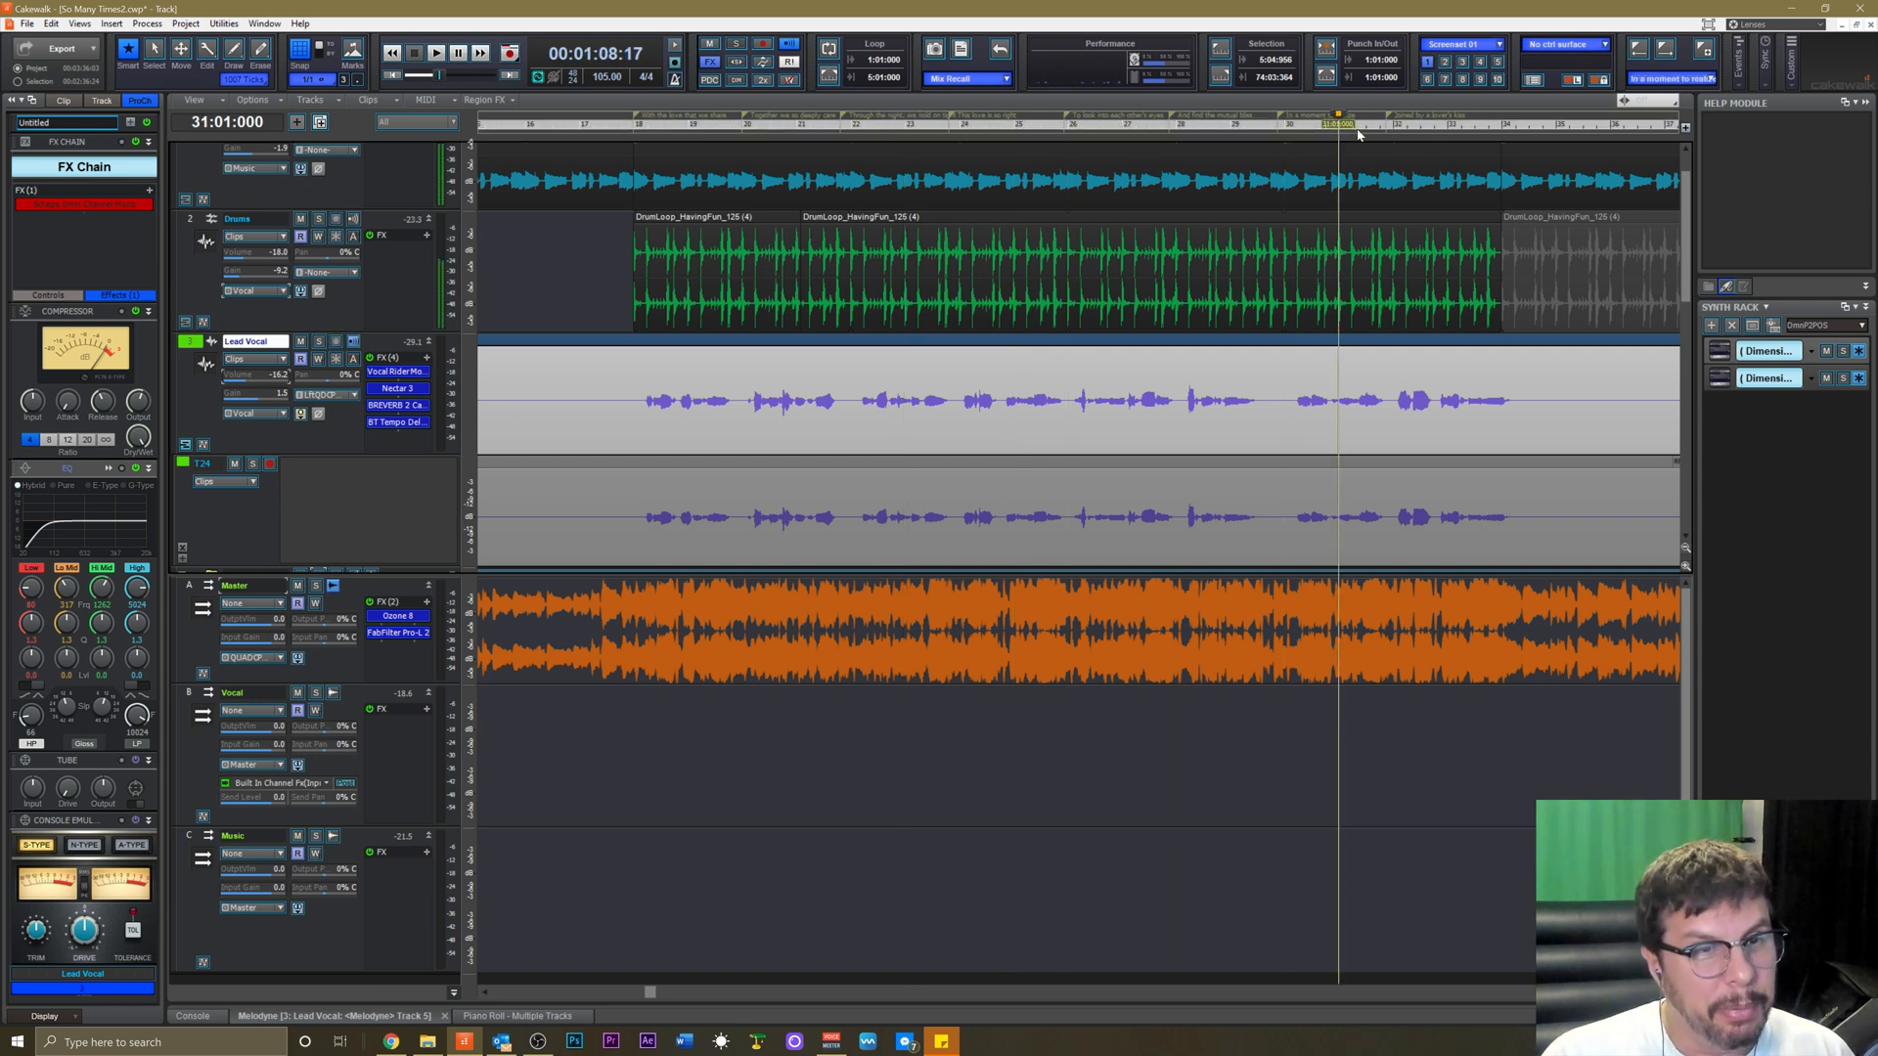
pyautogui.press('space')
pyautogui.click(1390, 129)
pyautogui.press('space')
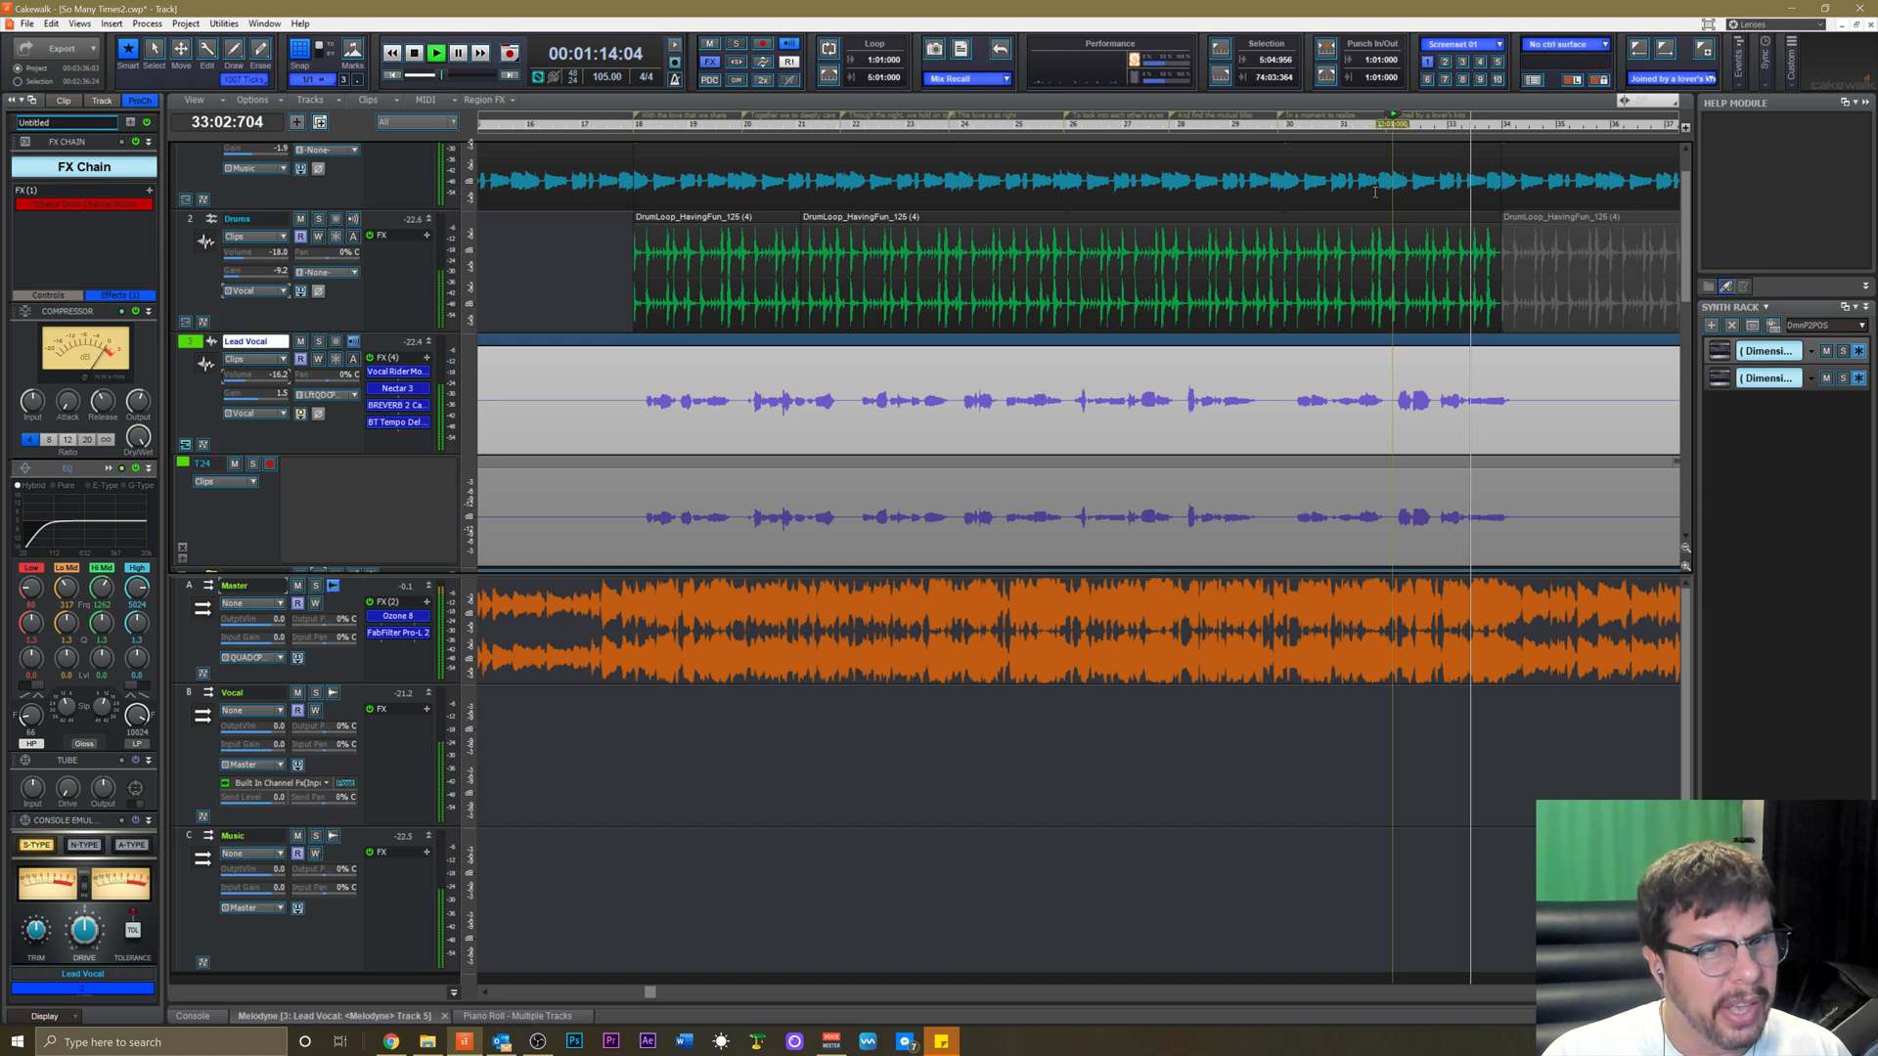
pyautogui.press('space')
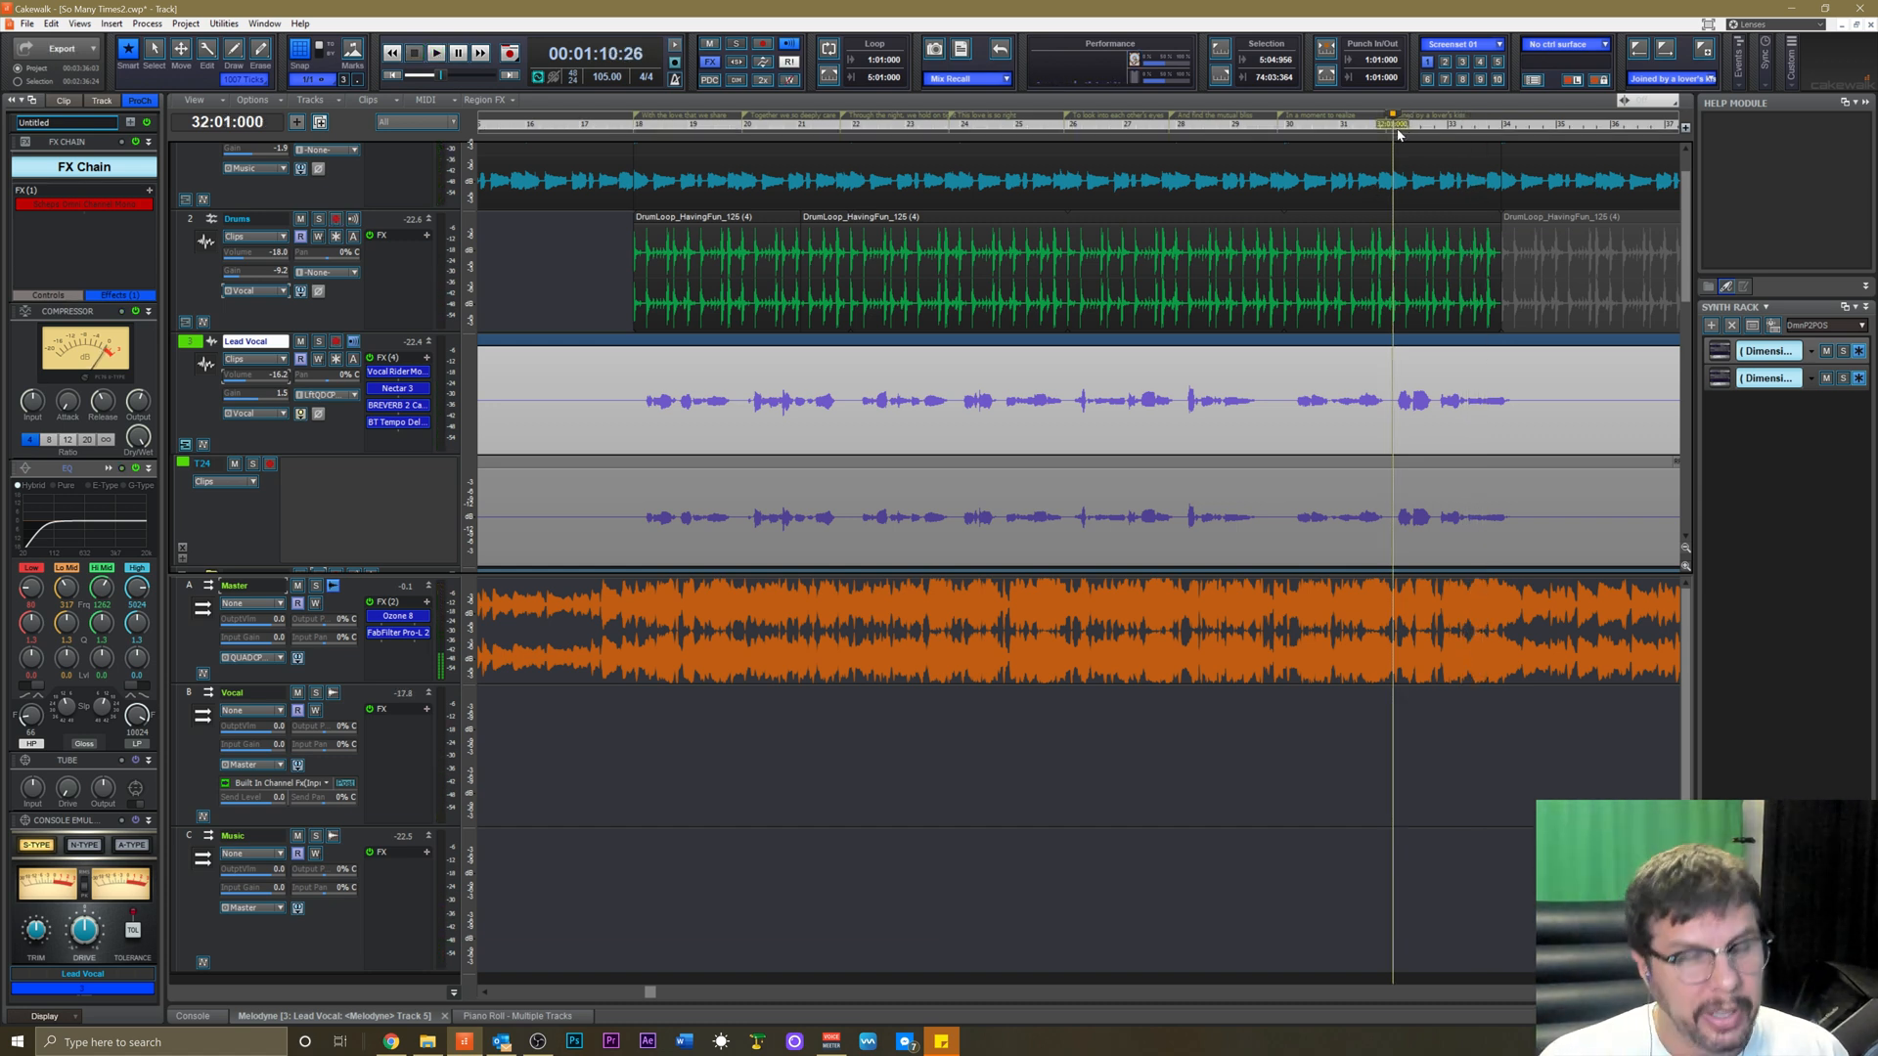
pyautogui.press('space')
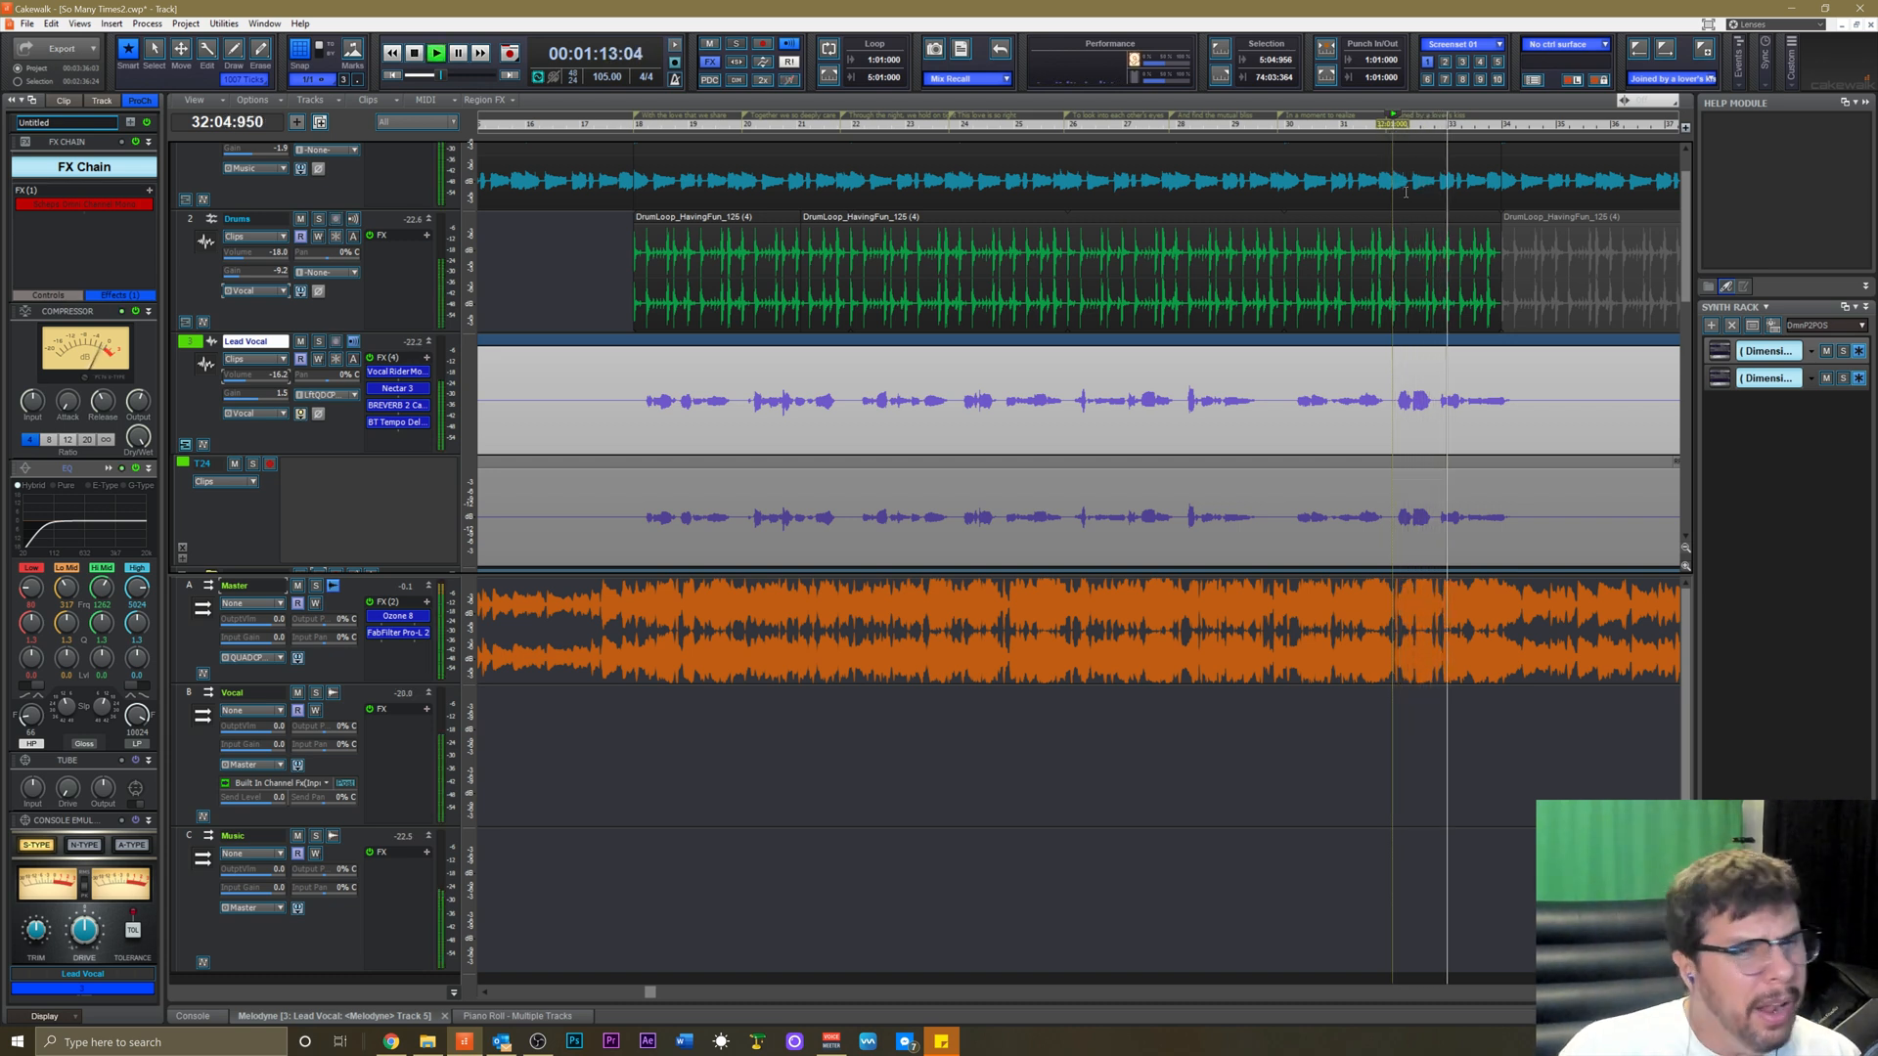
pyautogui.press('space')
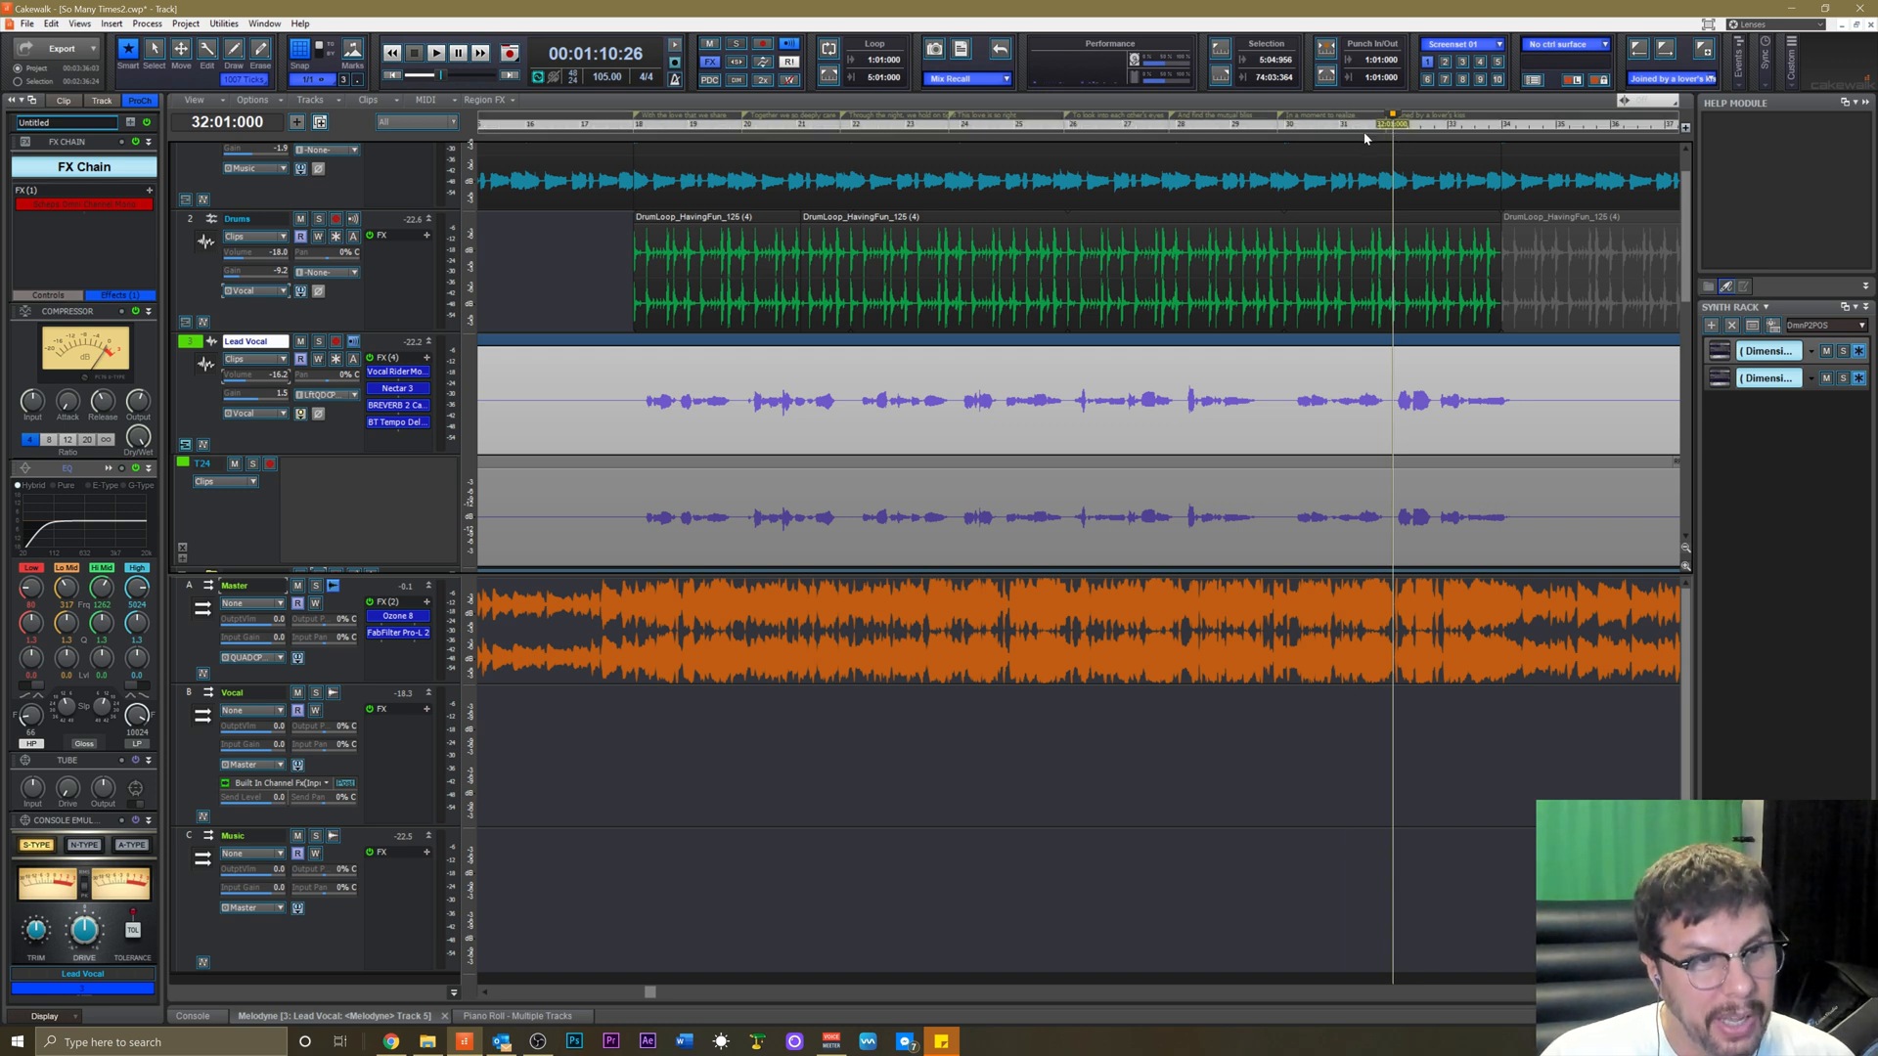
pyautogui.press('space')
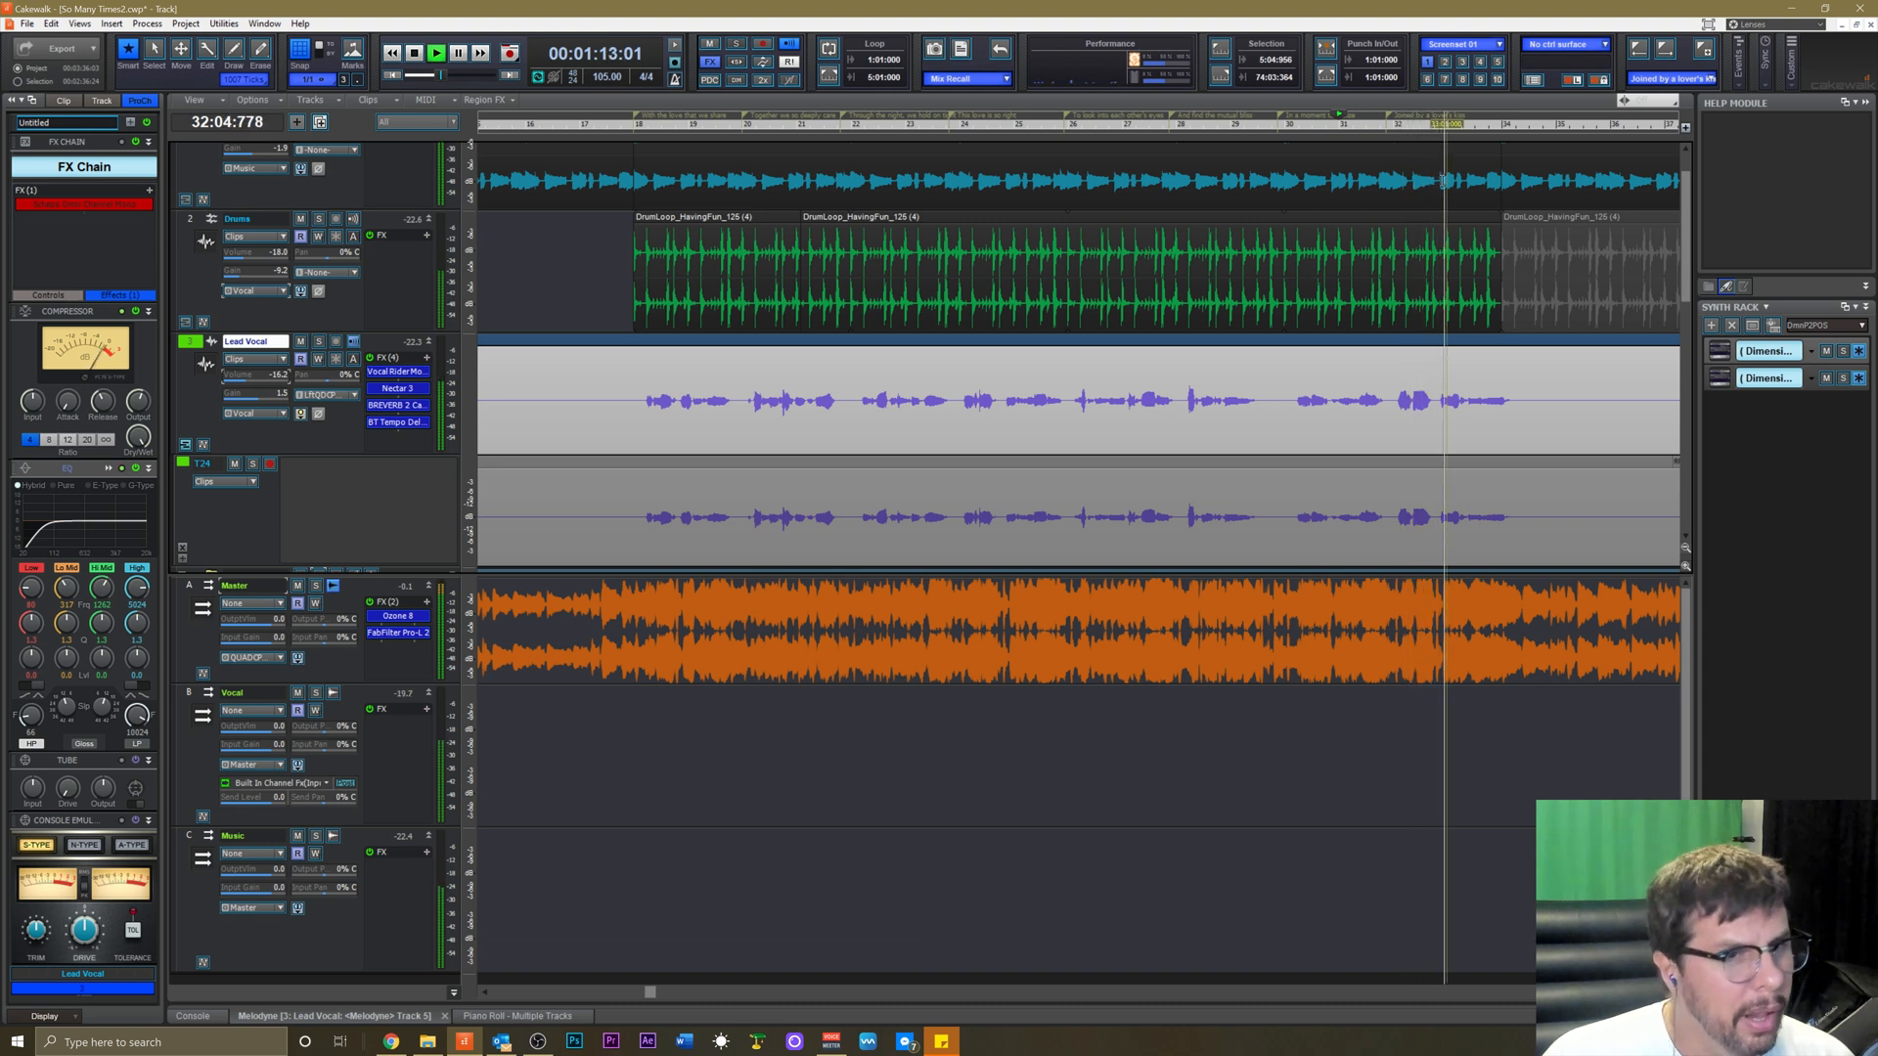
pyautogui.press('space')
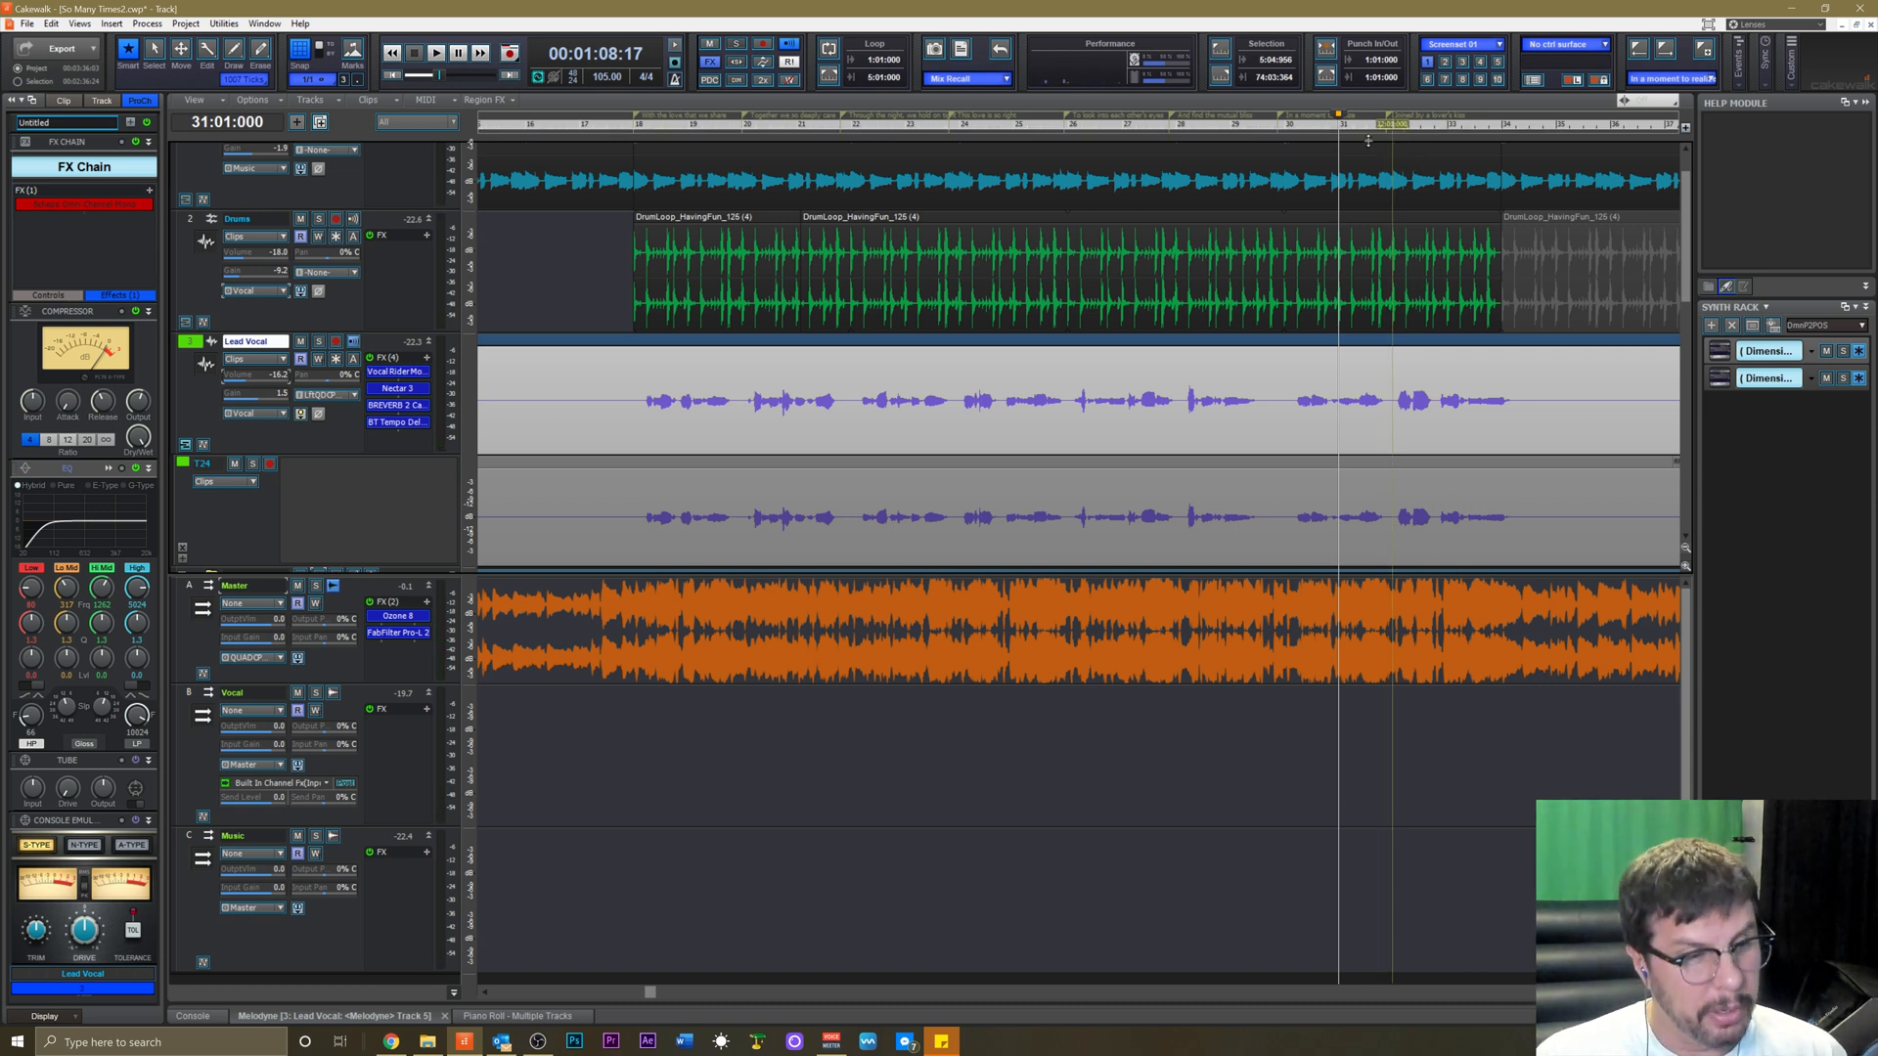
# Look through the vocal, pad and bass tracks around measure 18, and place the playhead at measure 17.
pyautogui.scroll(-5, 1269, 367)
pyautogui.scroll(5, 1269, 367)
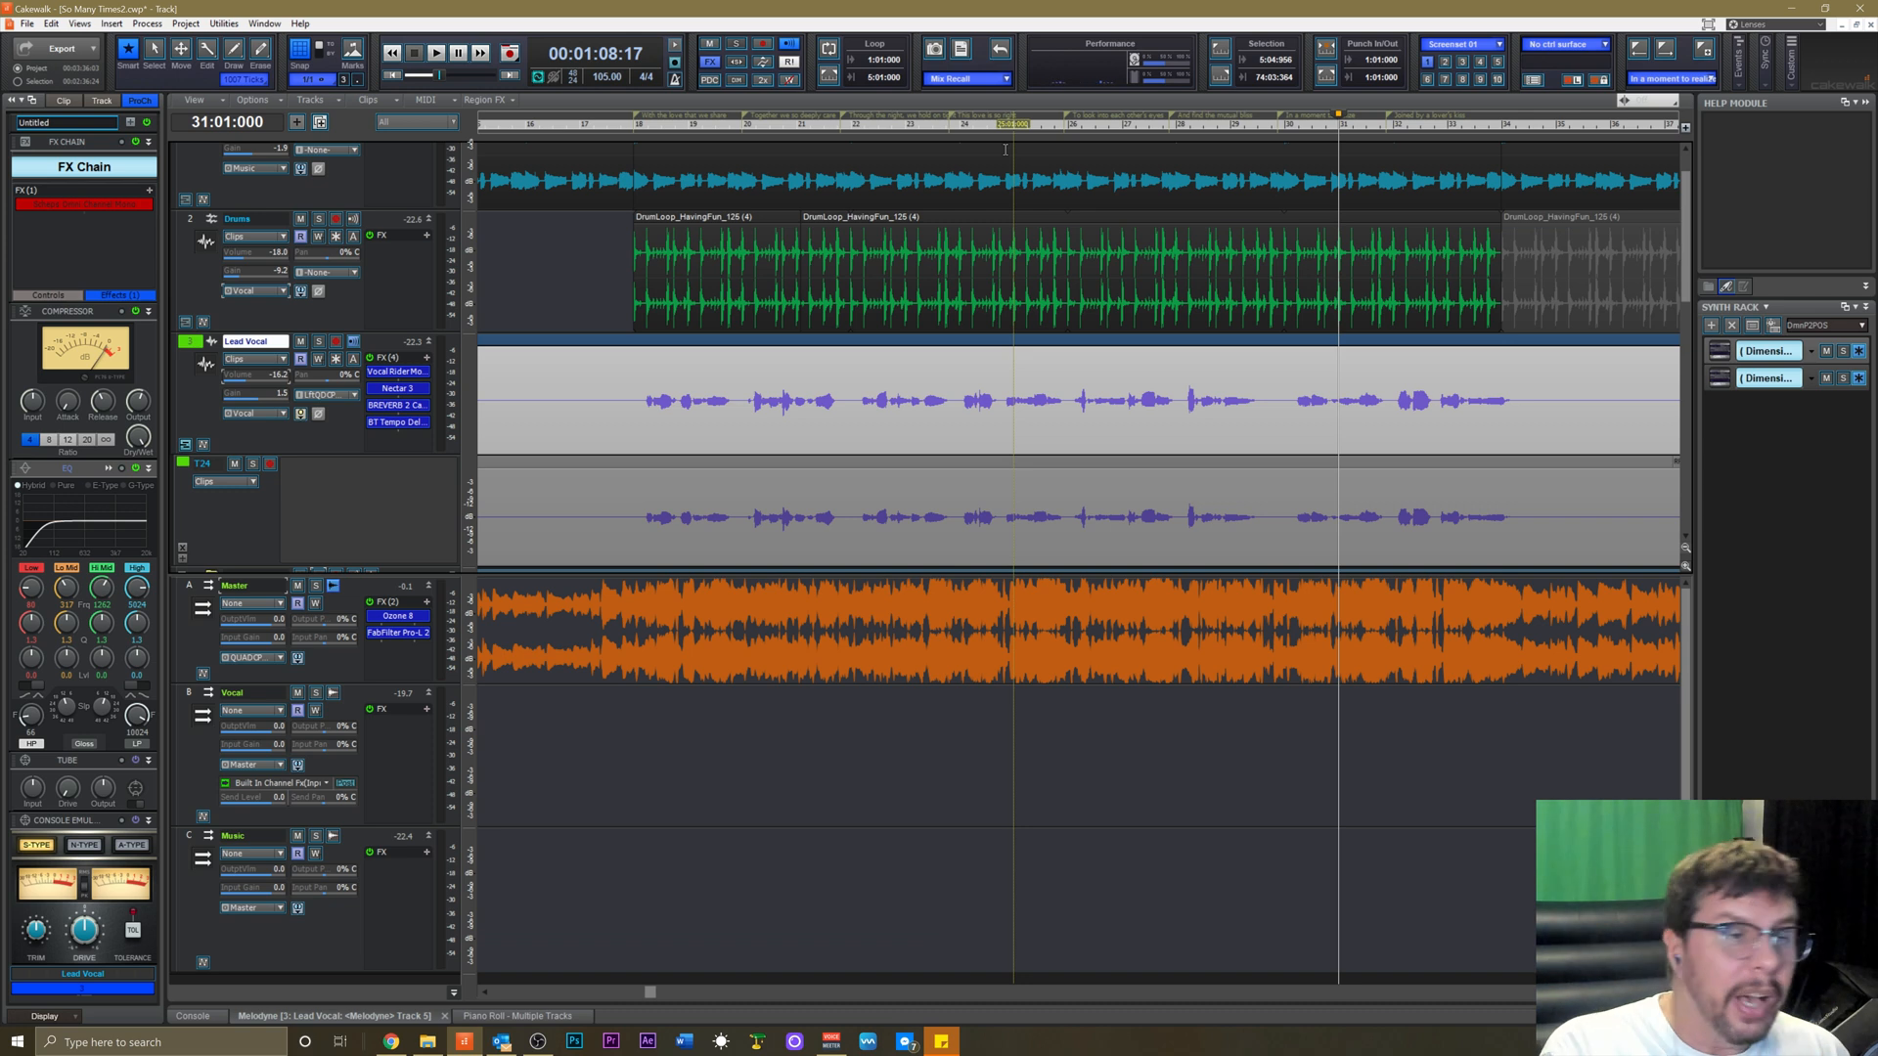
pyautogui.click(631, 124)
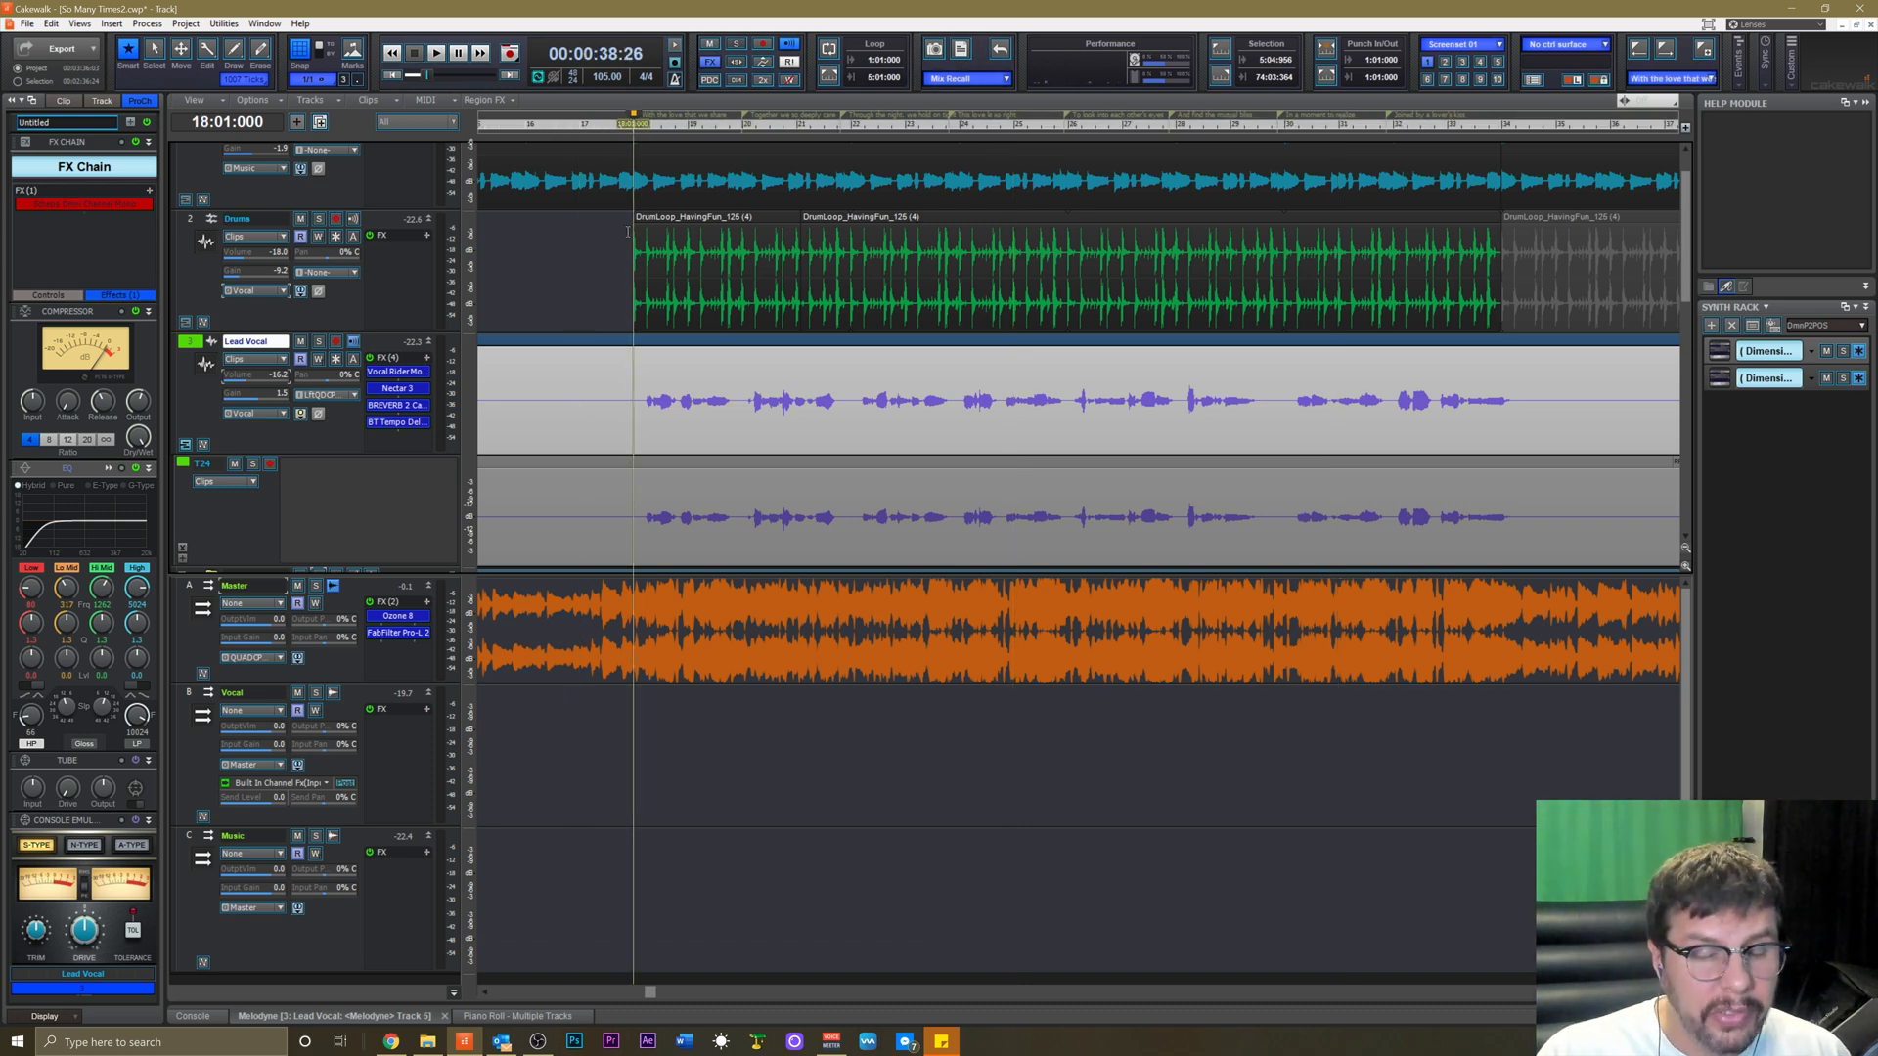
pyautogui.scroll(-5, 725, 260)
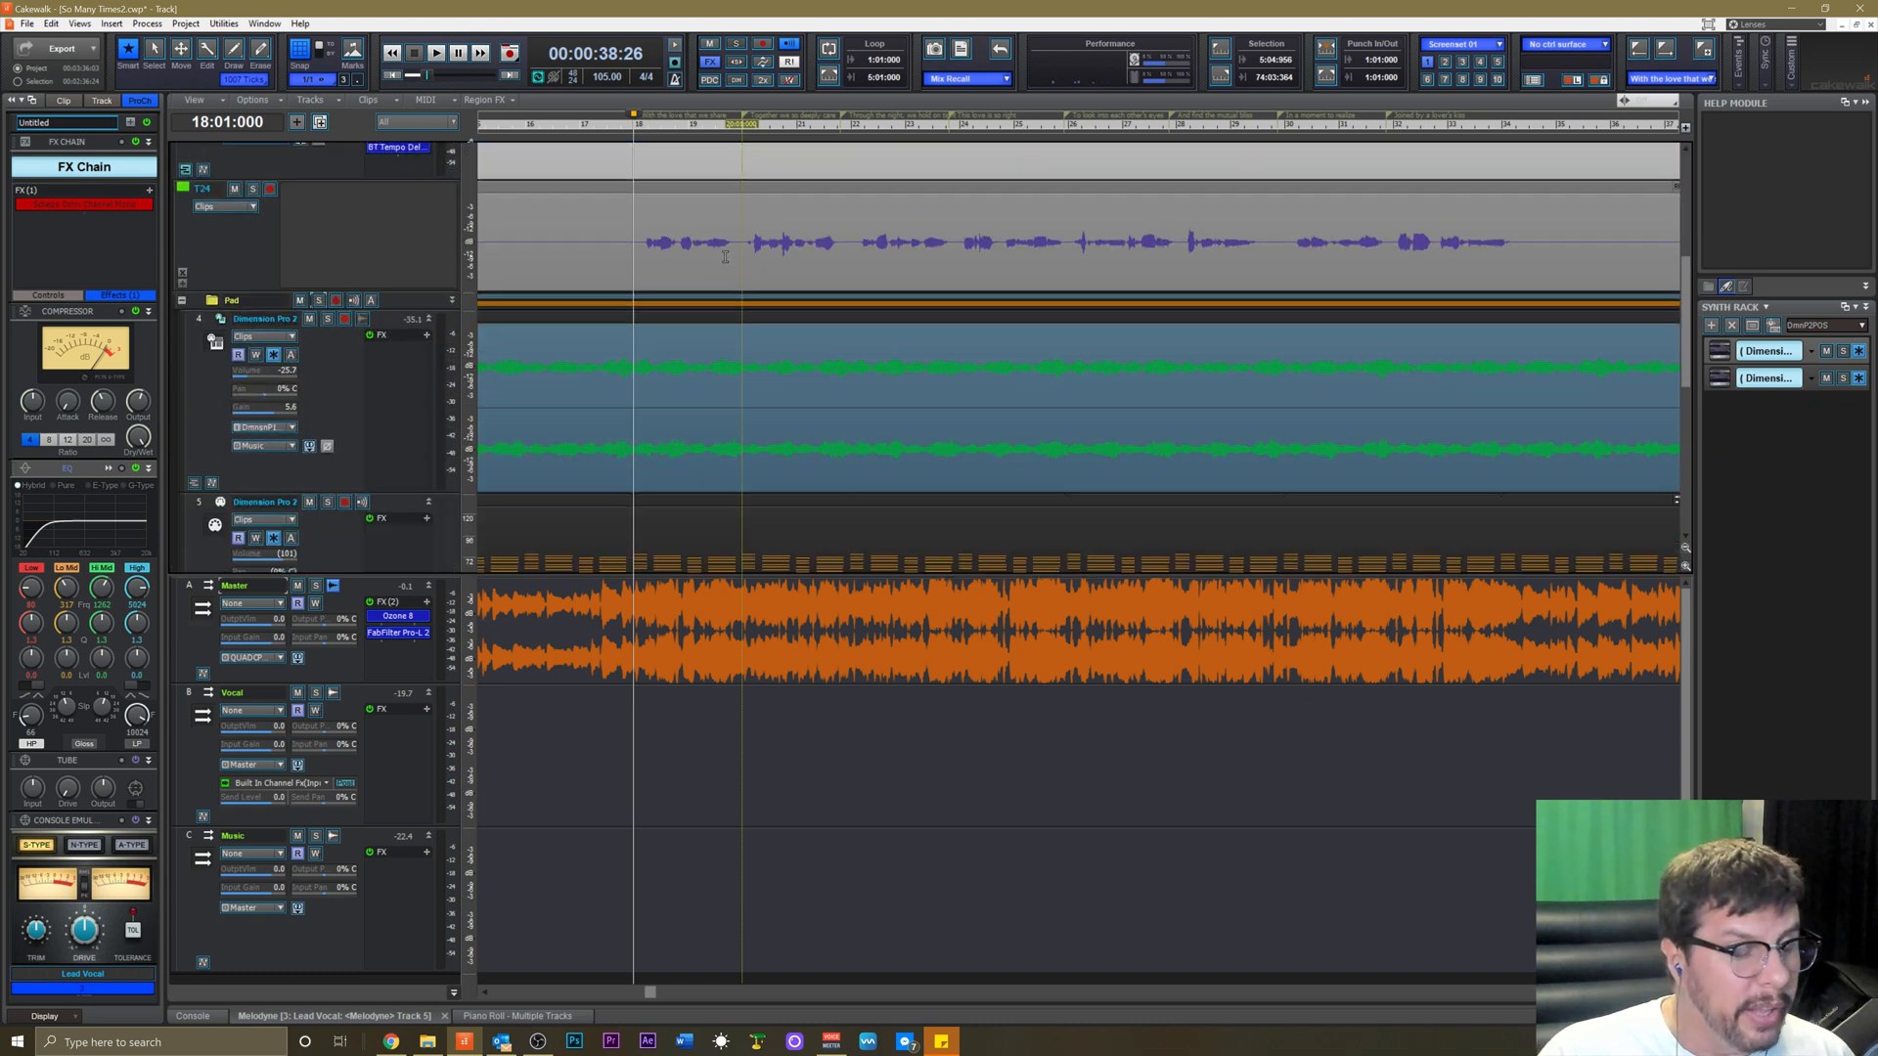
pyautogui.scroll(-2, 727, 260)
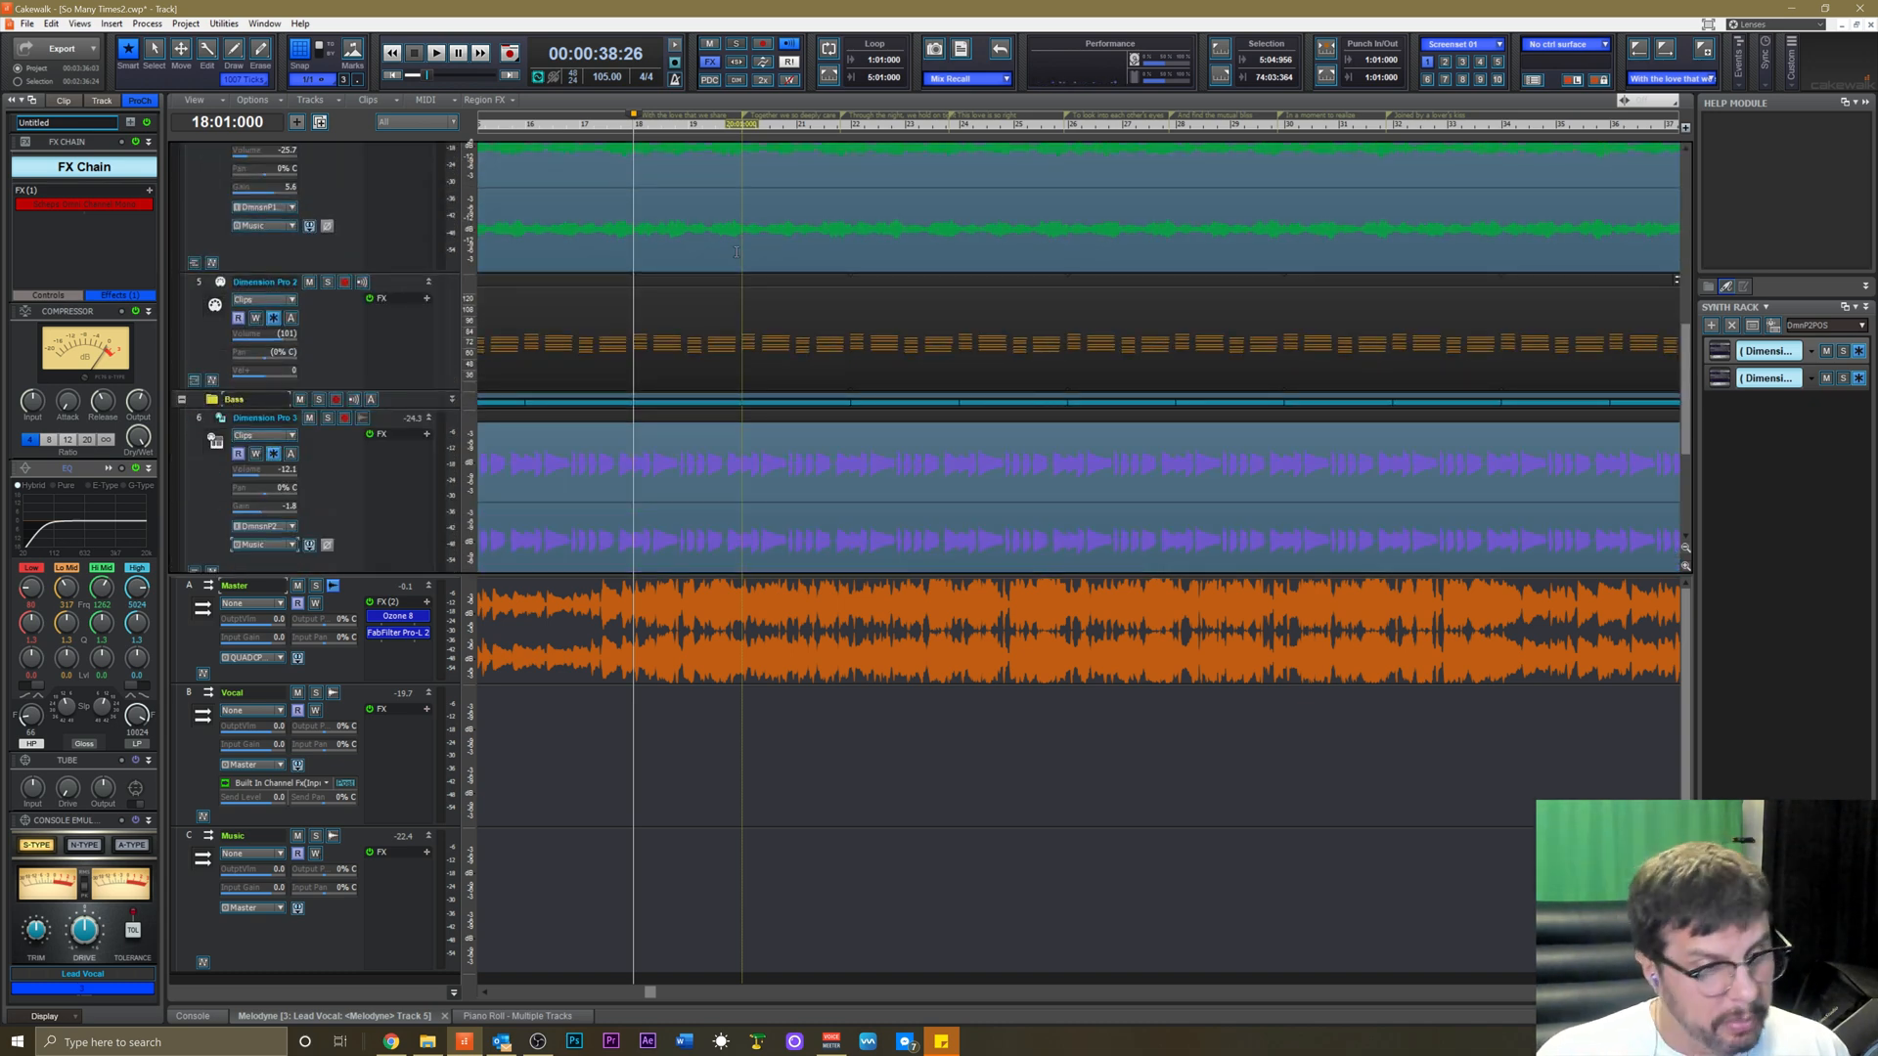
pyautogui.scroll(6, 876, 285)
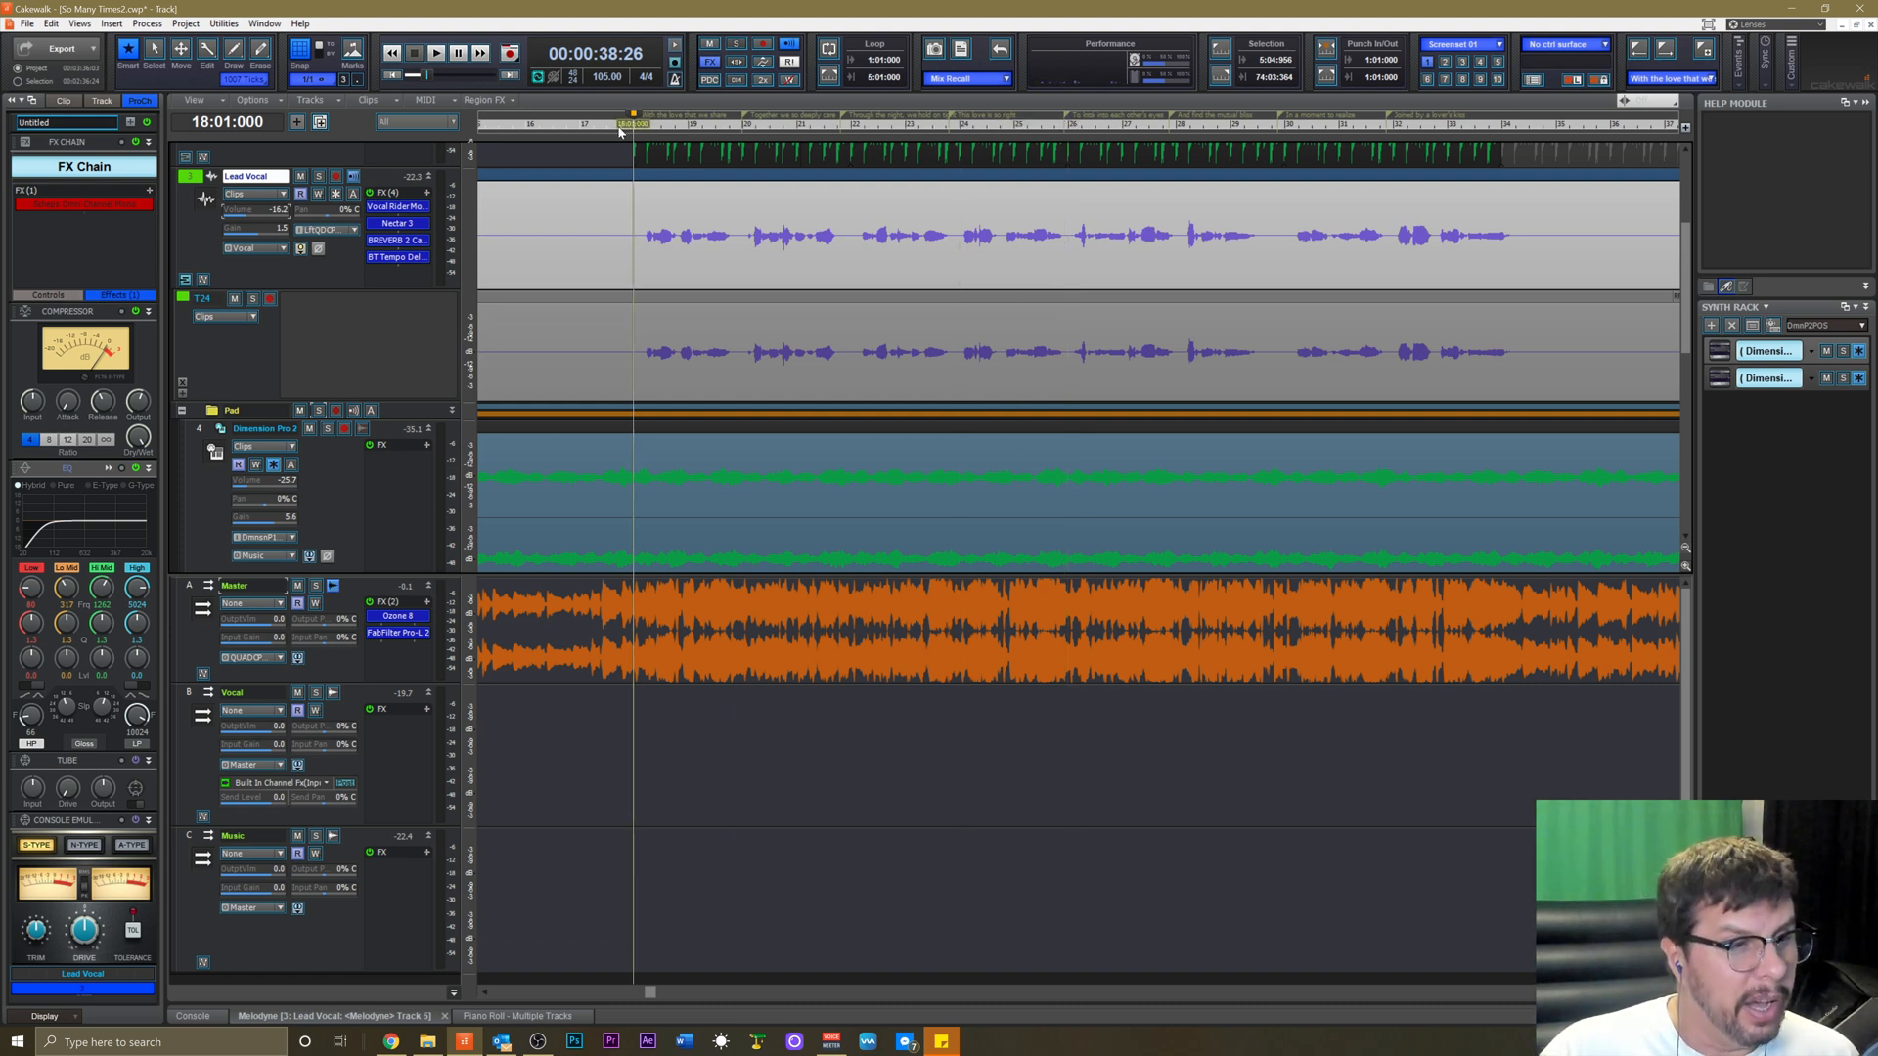
pyautogui.scroll(-1, 618, 181)
pyautogui.scroll(3, 626, 196)
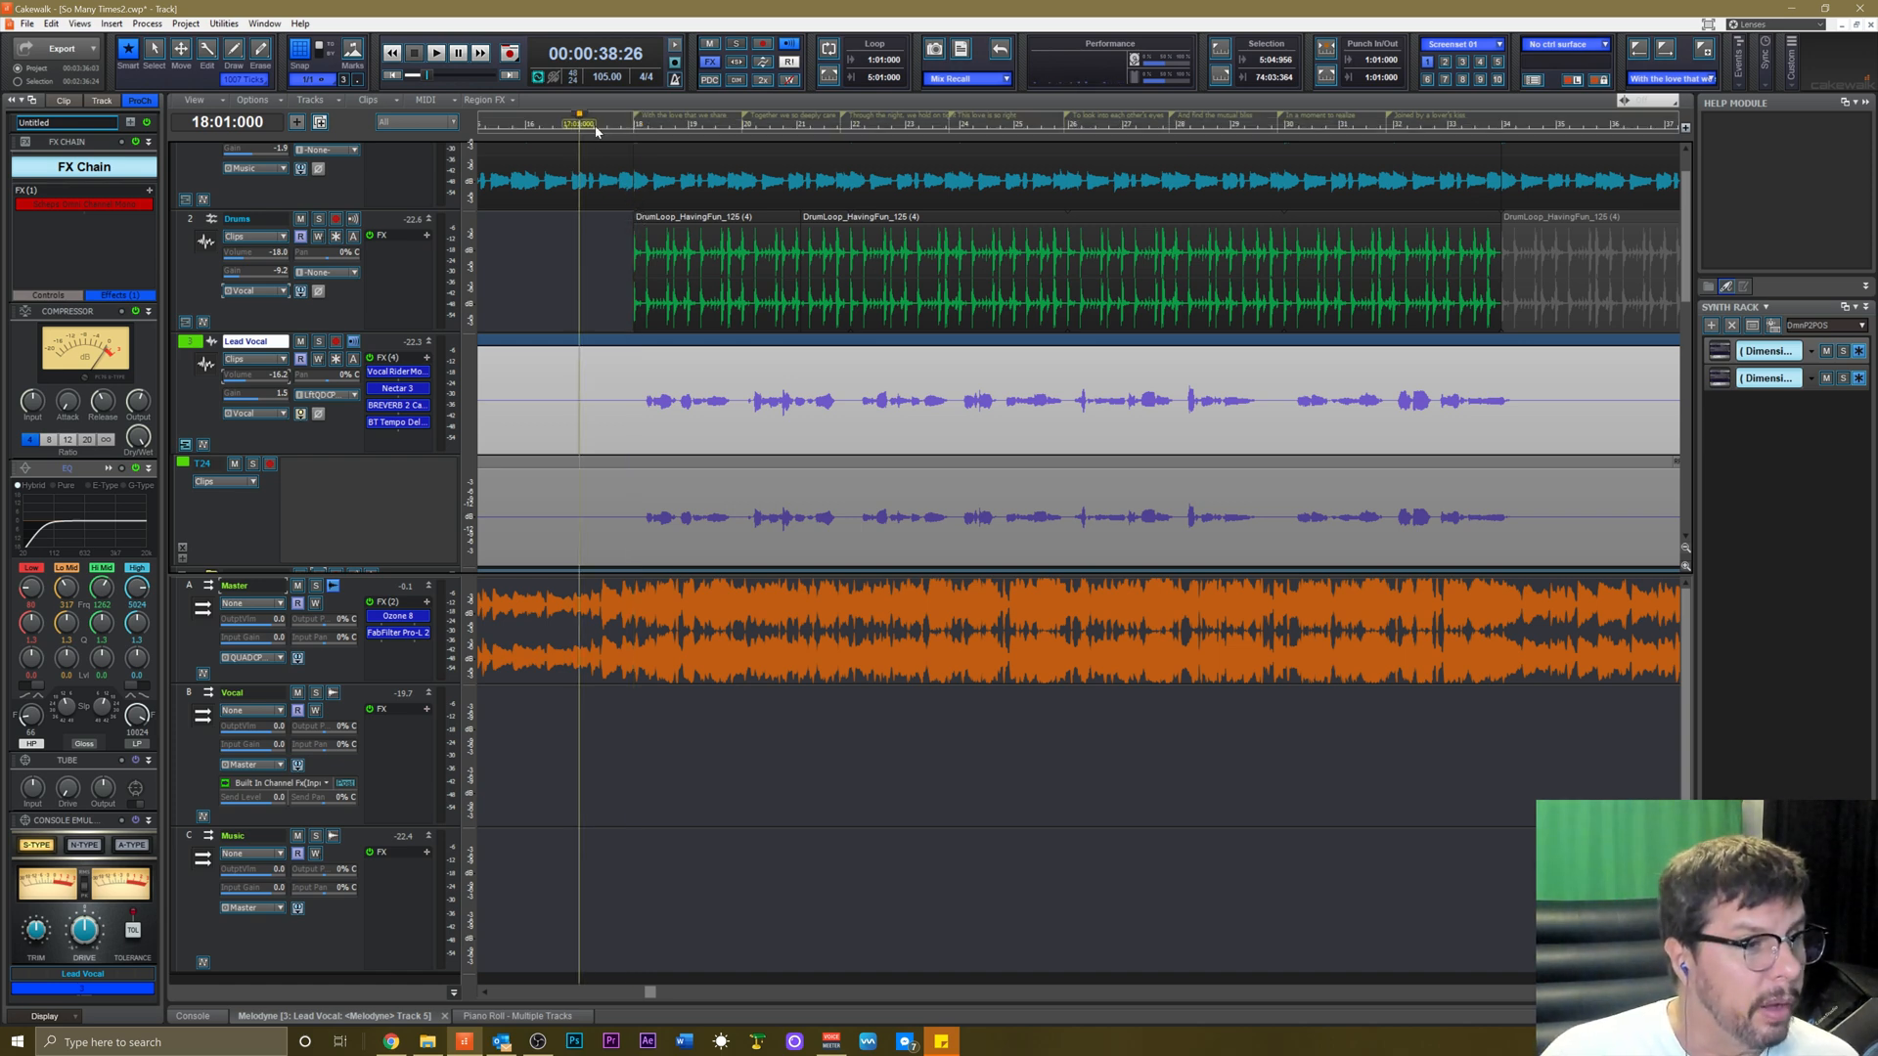
pyautogui.click(579, 125)
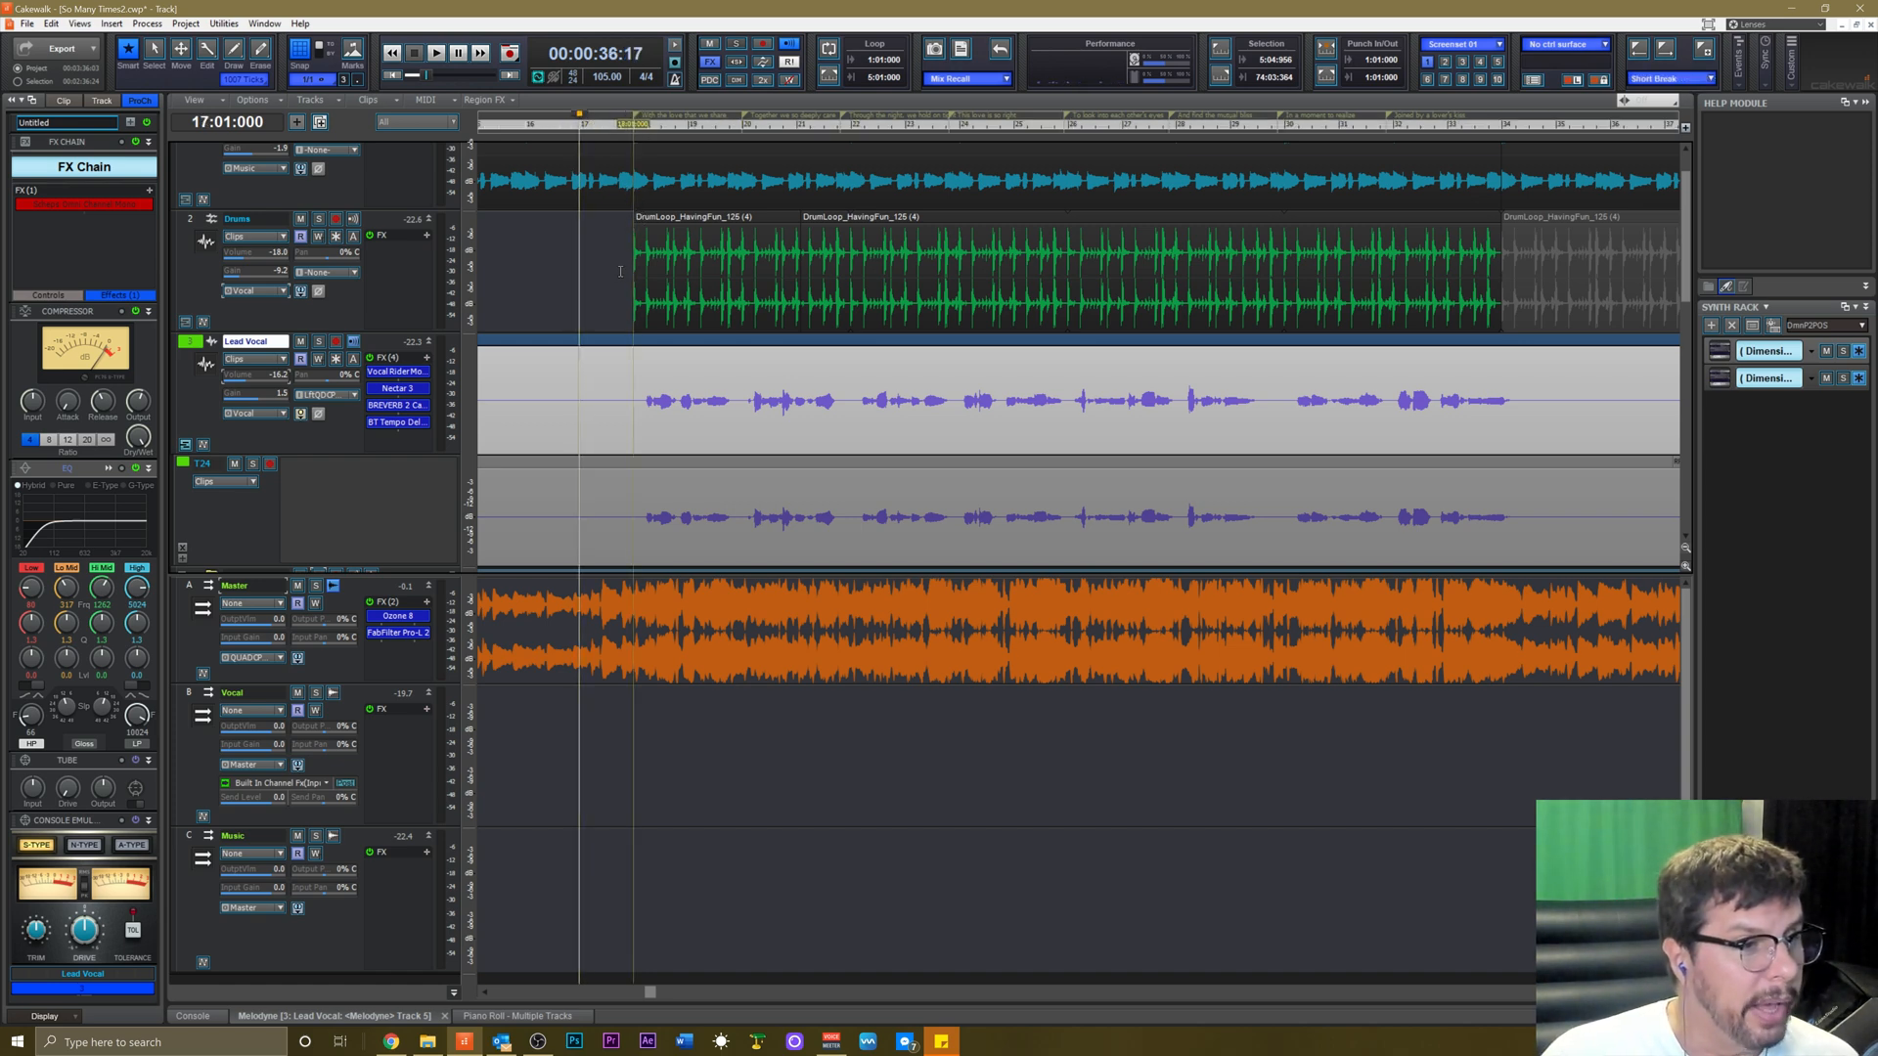
# Insert a Dimension Pro soft synth with a MIDI source, synth track folder and first synth audio output.
pyautogui.scroll(-2, 644, 292)
pyautogui.scroll(-4, 644, 292)
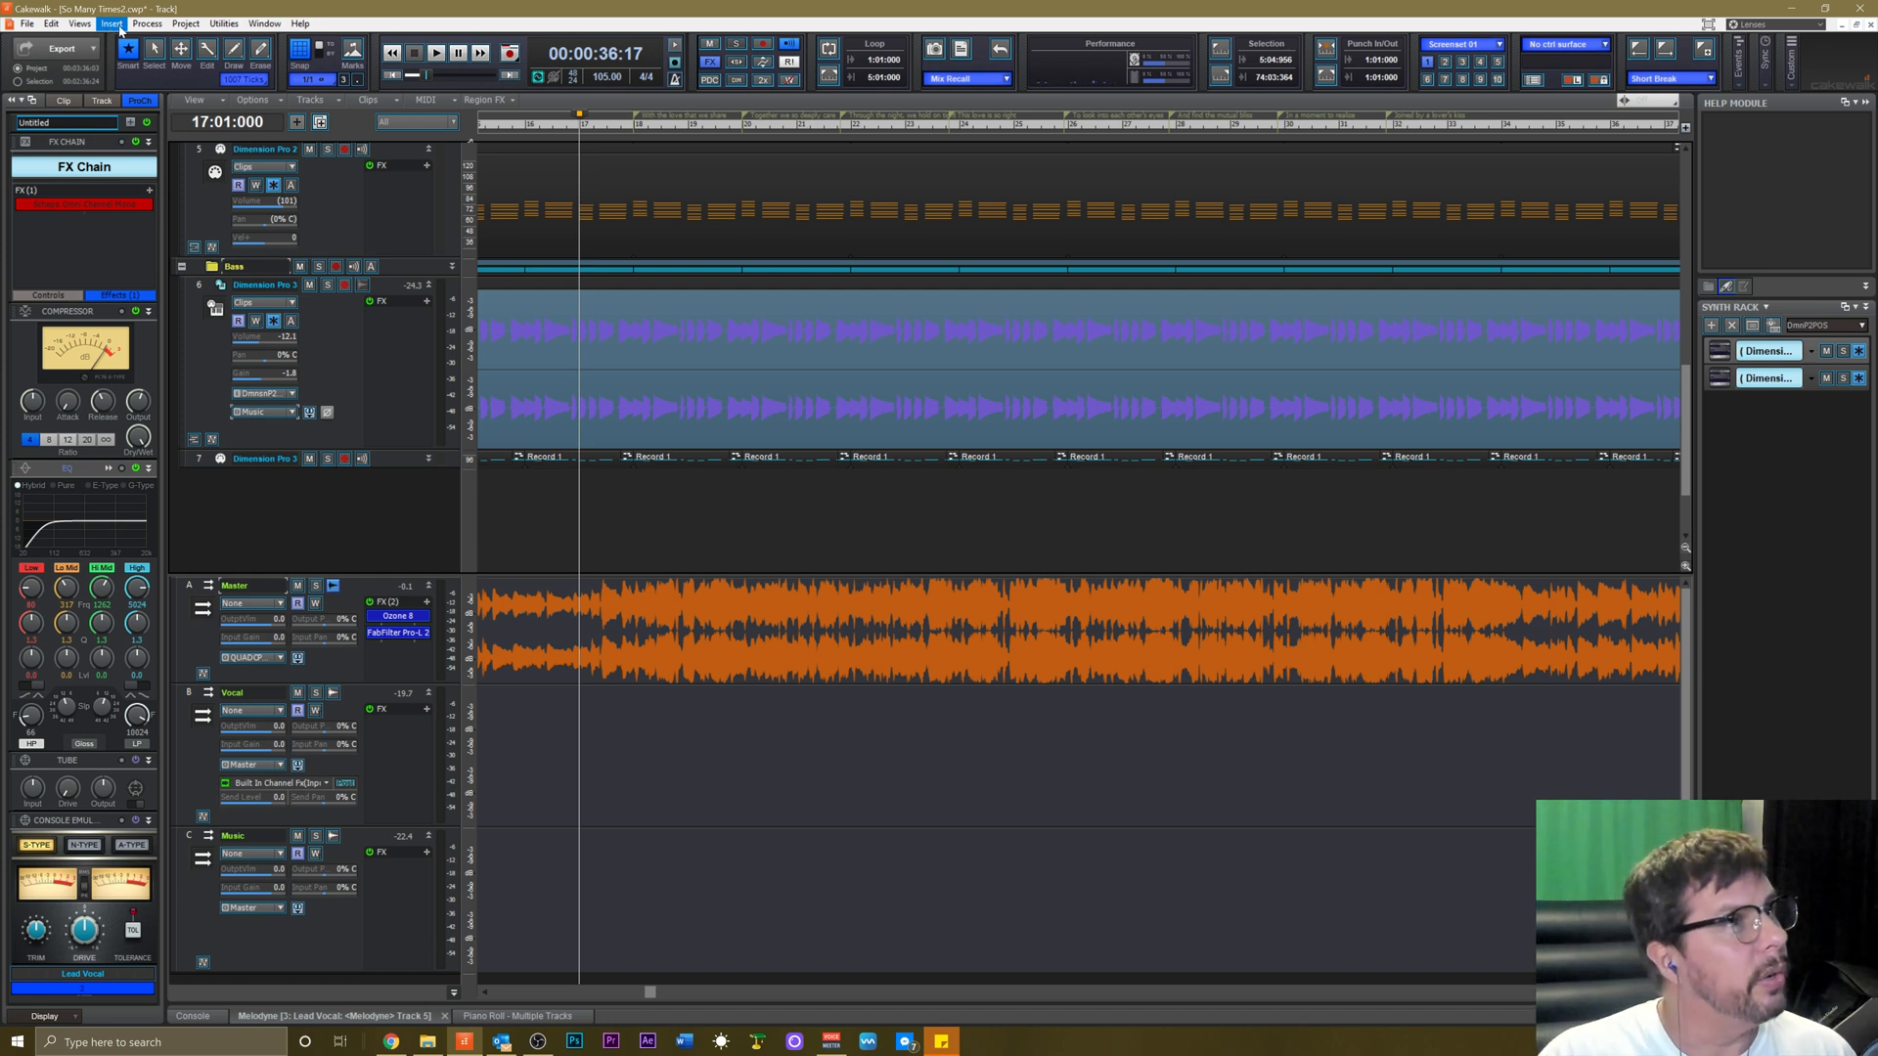
pyautogui.click(113, 26)
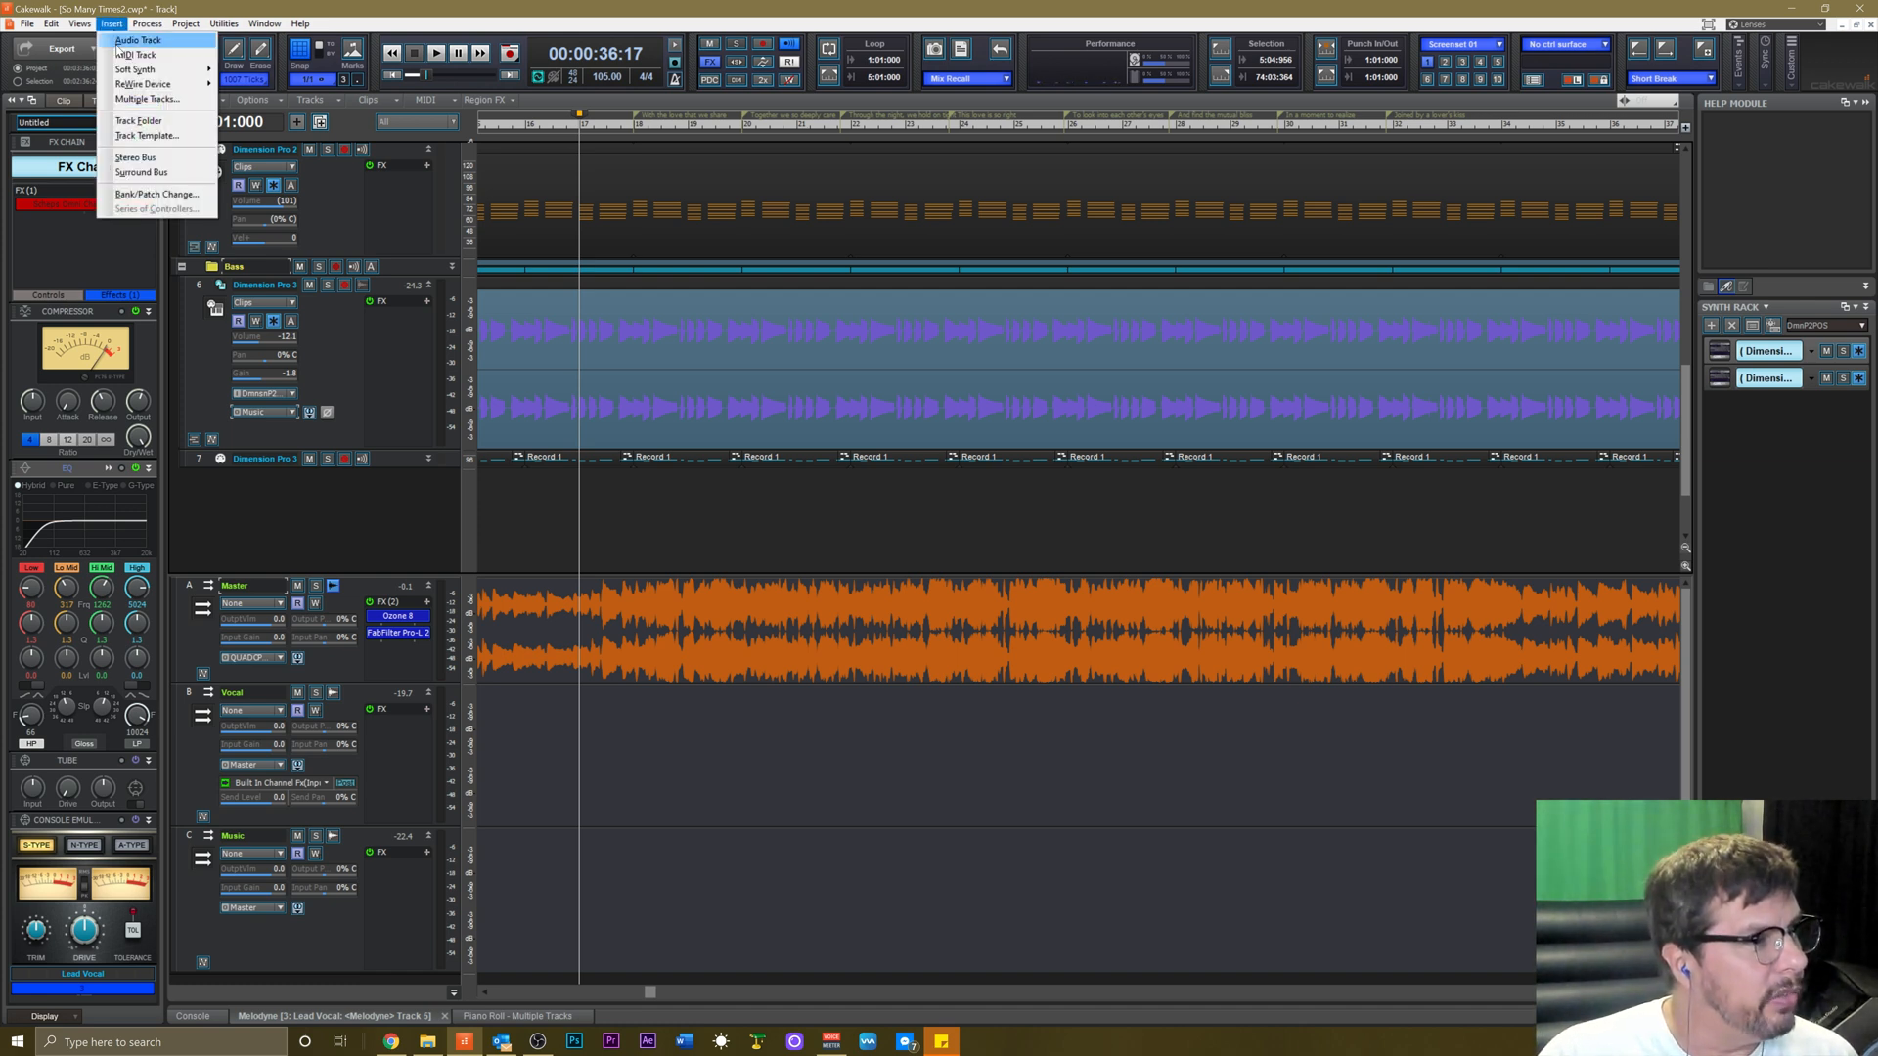
pyautogui.moveTo(128, 71)
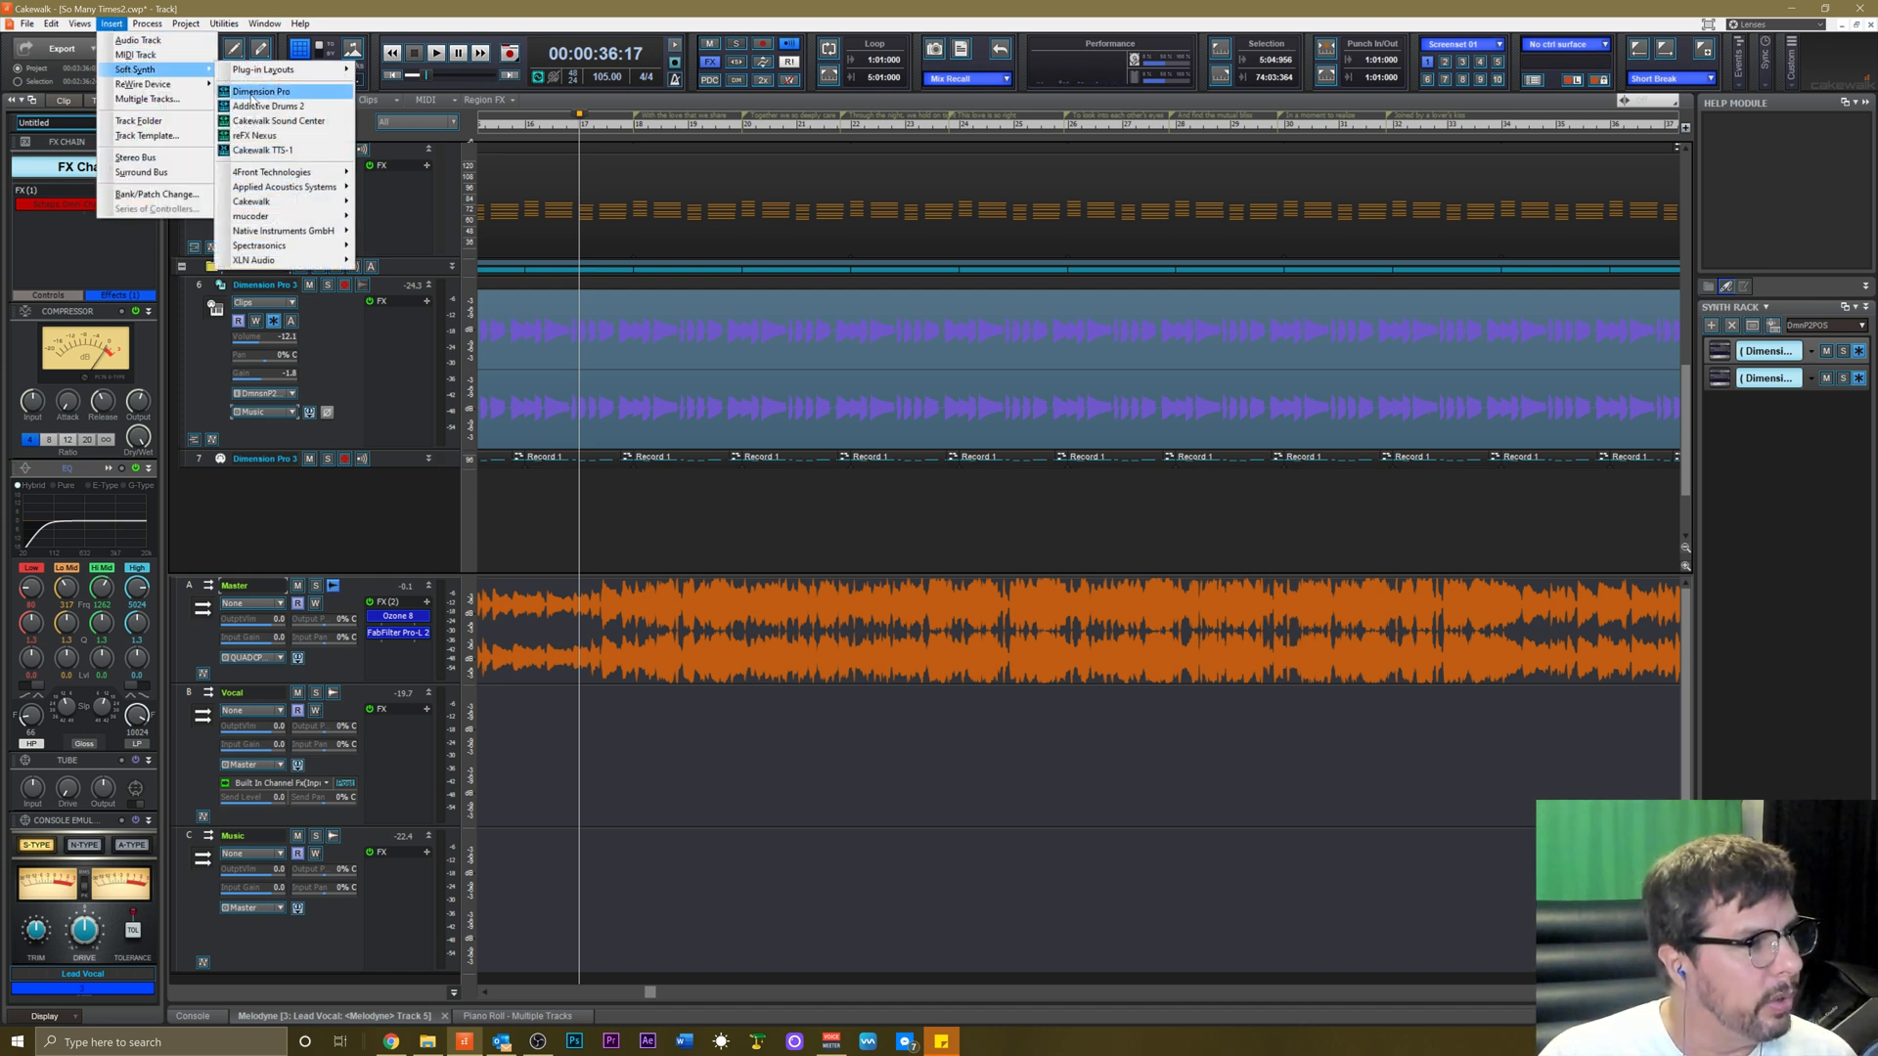
pyautogui.click(257, 92)
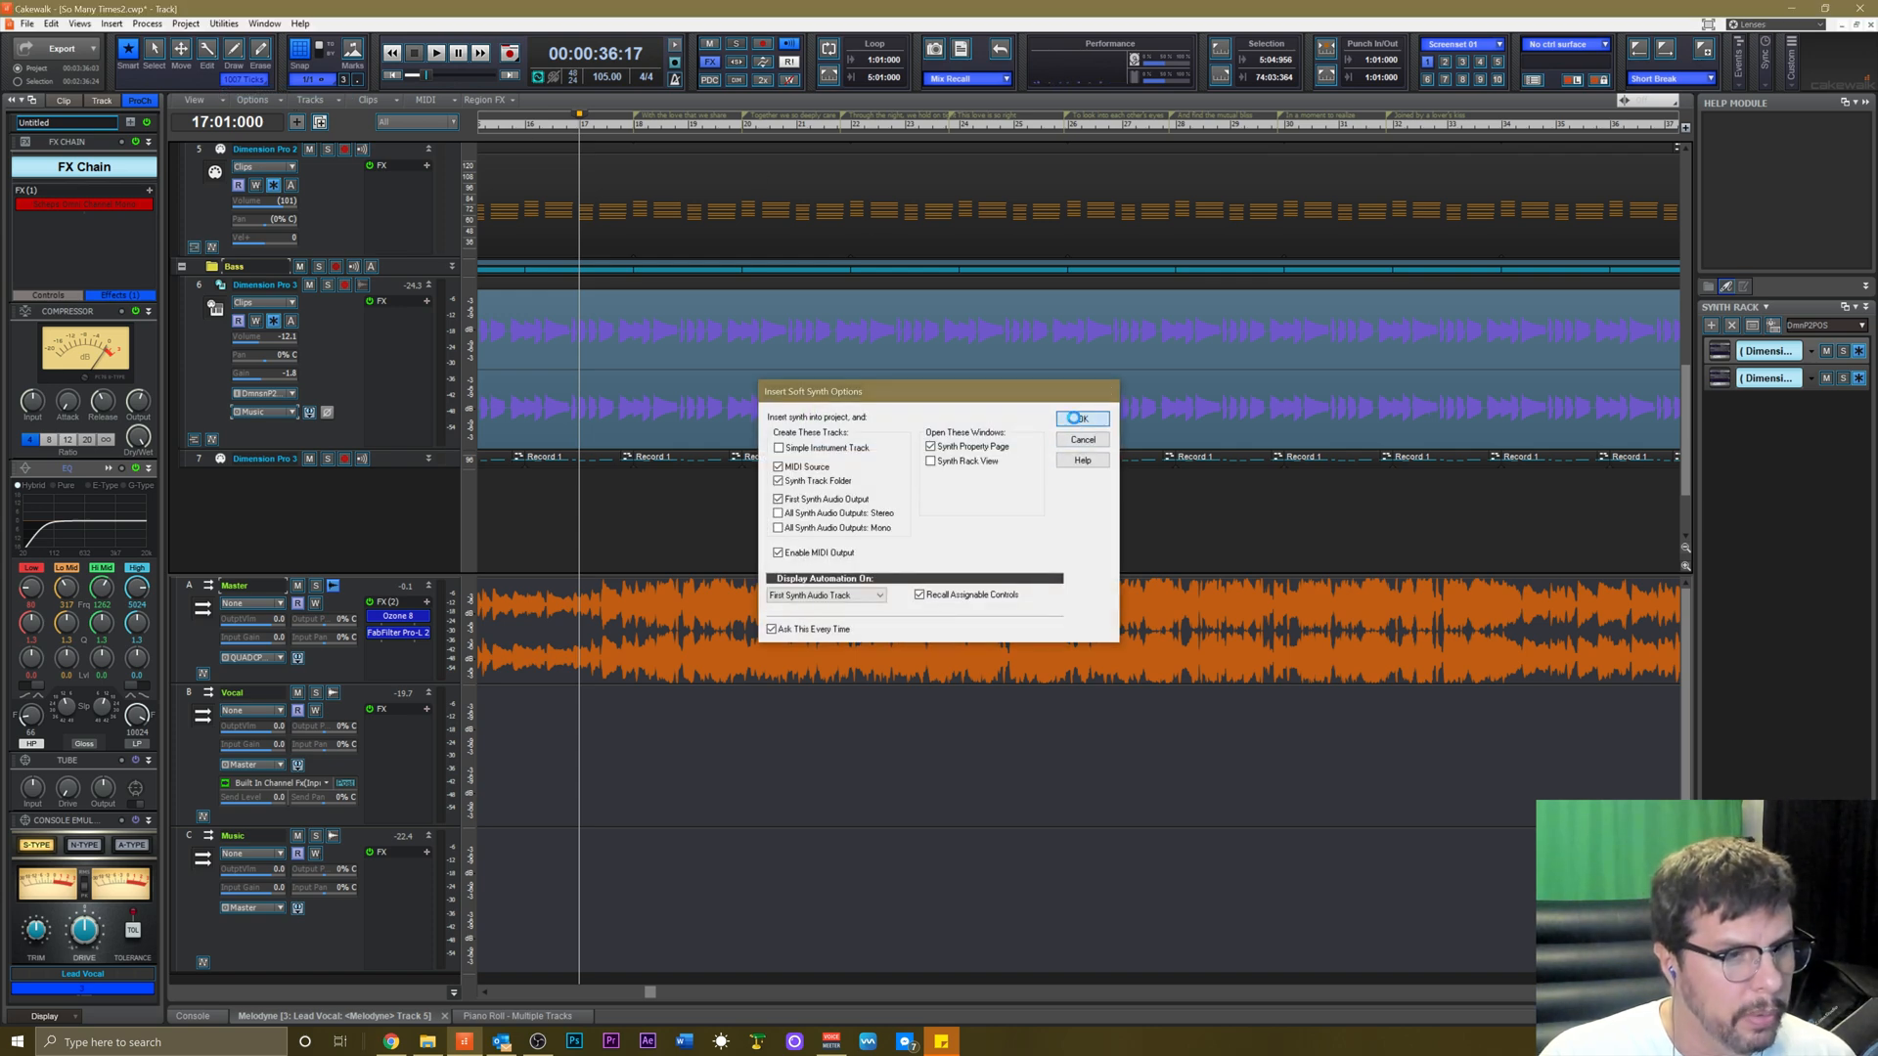
pyautogui.click(1075, 418)
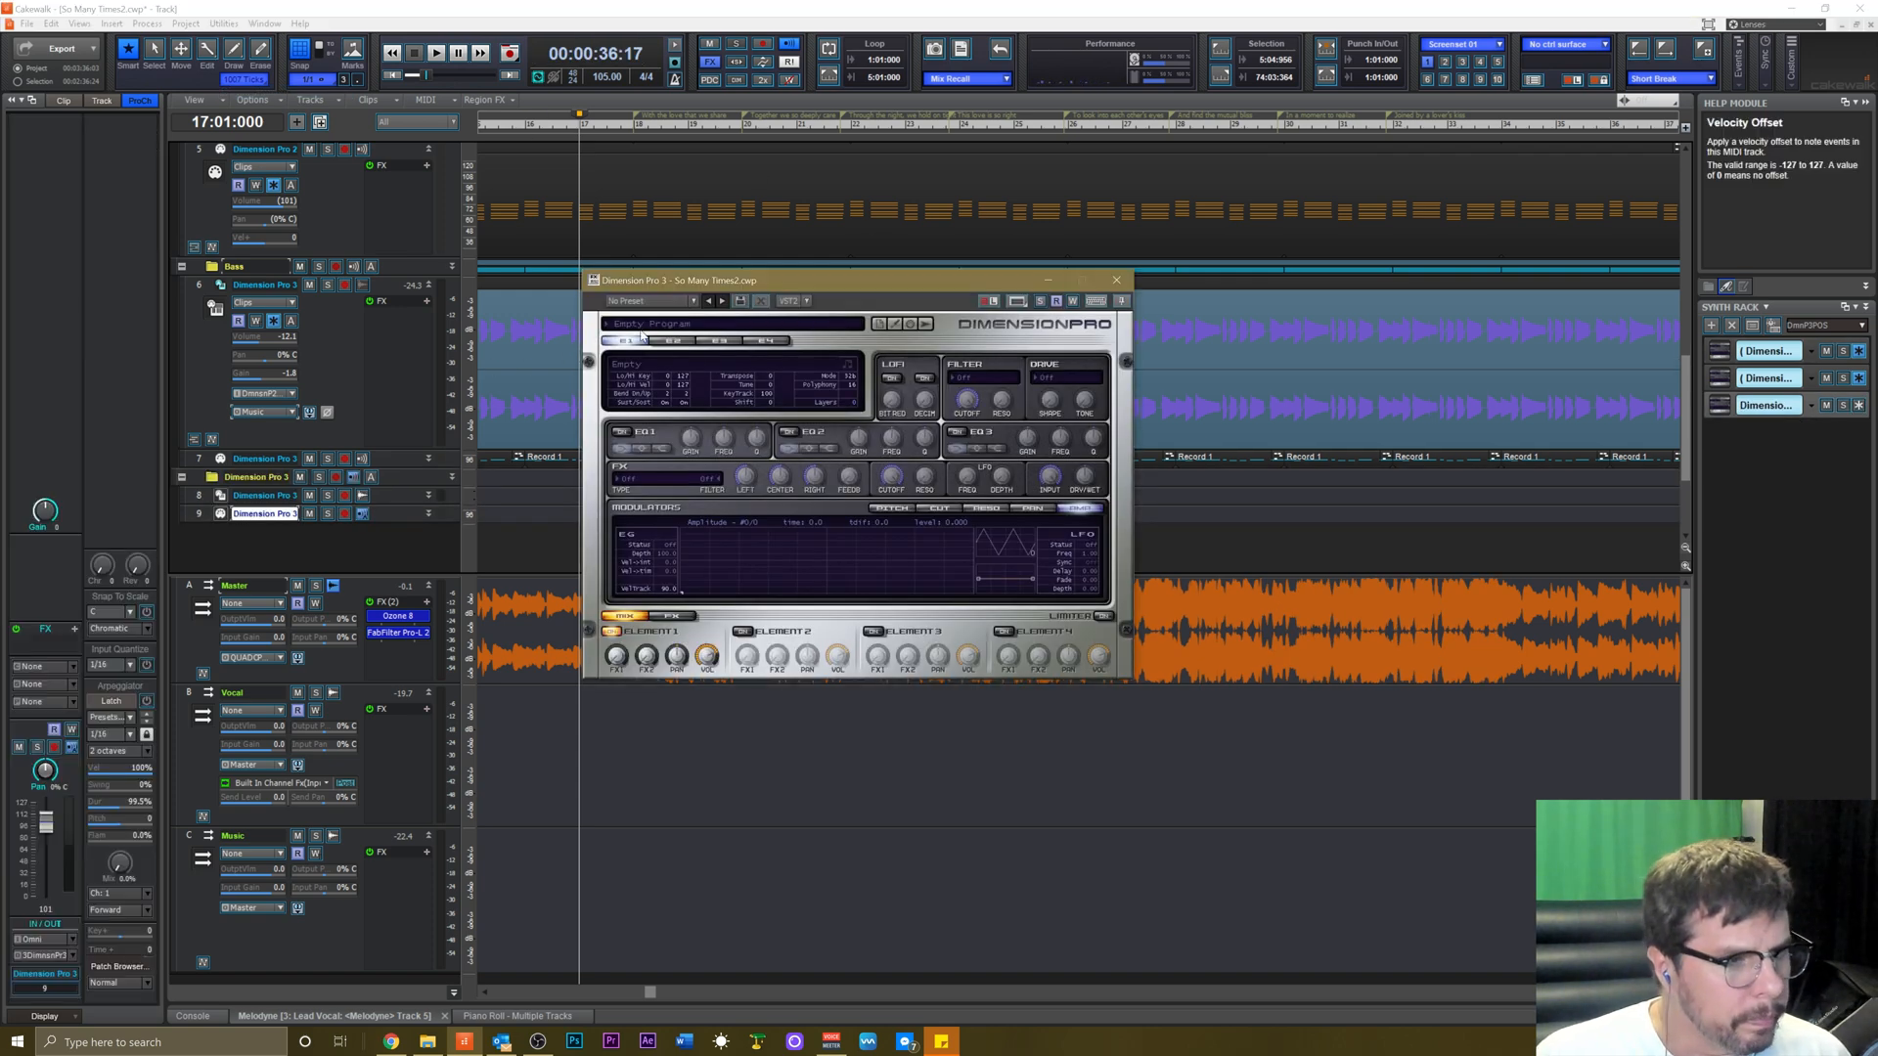
# Load the organ program Hammond Jazz 3 (rotary on mw) into the new Dimension Pro and close its window.
pyautogui.click(621, 325)
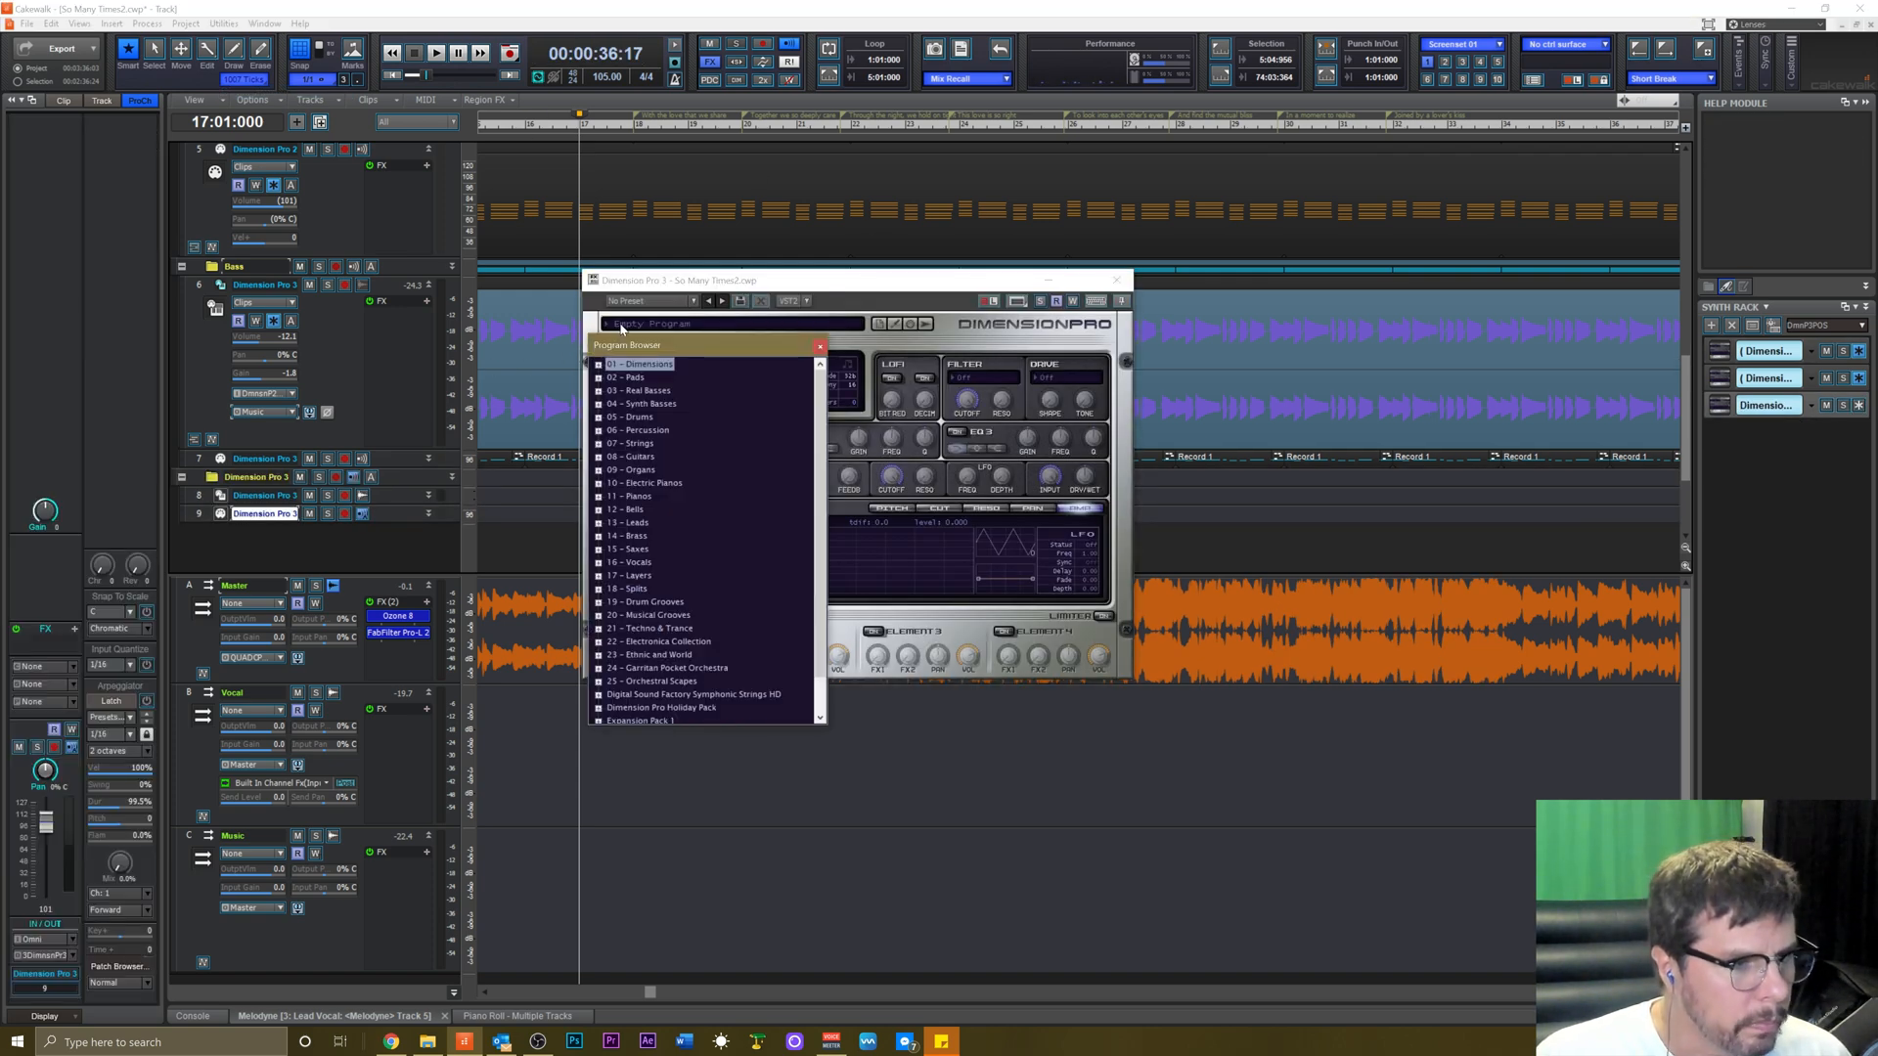
pyautogui.click(598, 470)
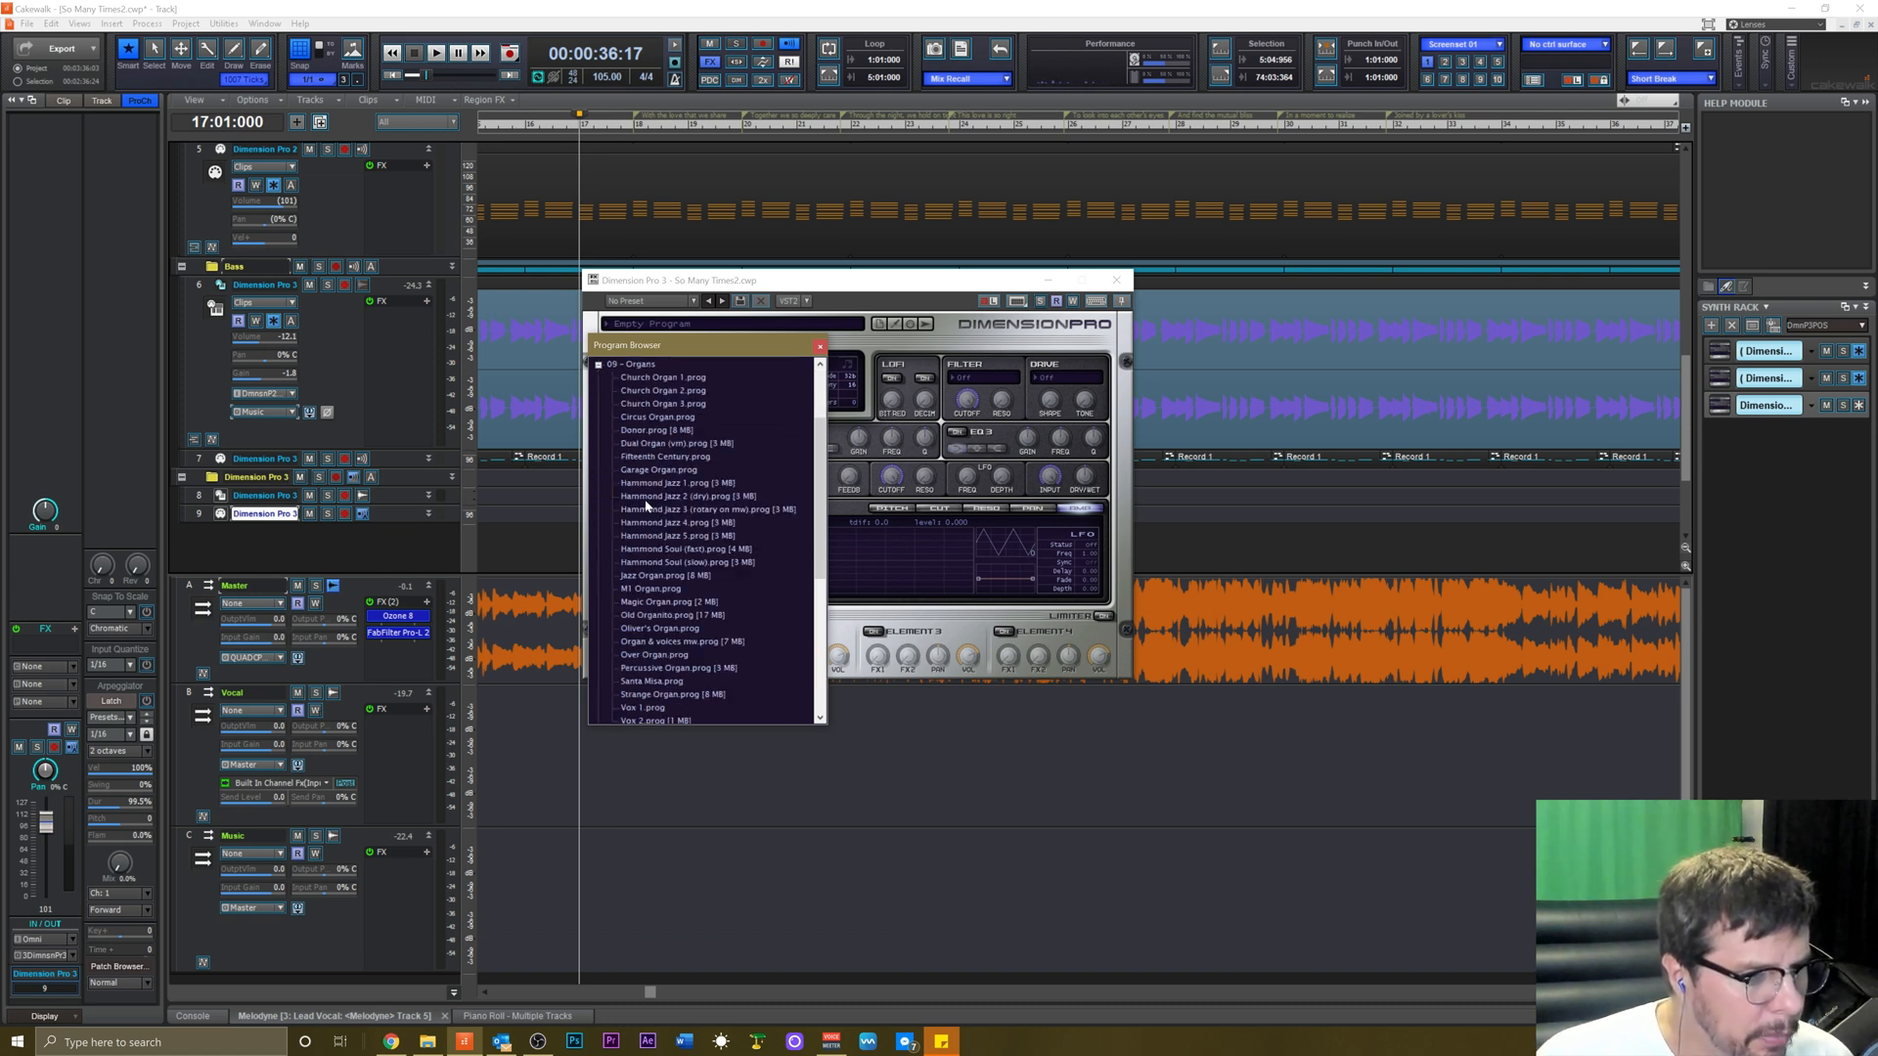
pyautogui.click(642, 508)
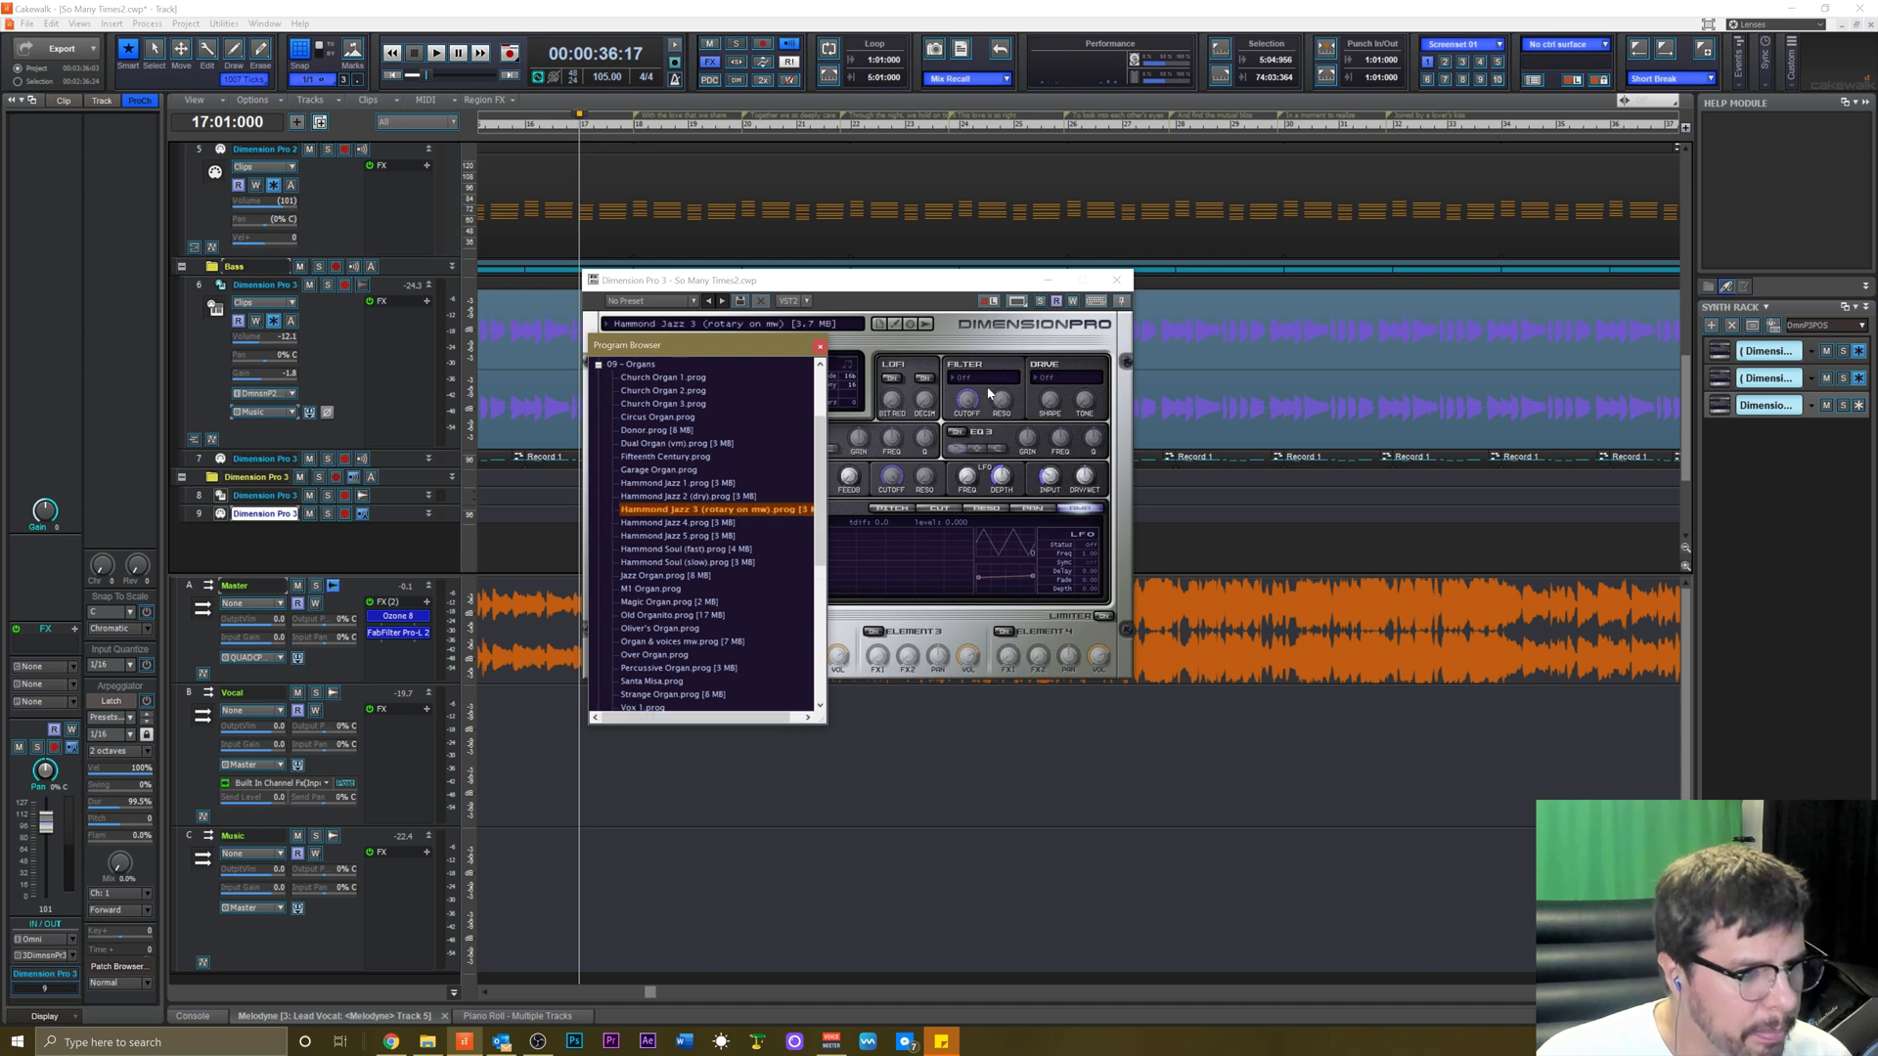
pyautogui.click(1116, 280)
# Start playback of the song from measure 4, where the bass and pad parts begin.
pyautogui.hotkey('shift', 'f')
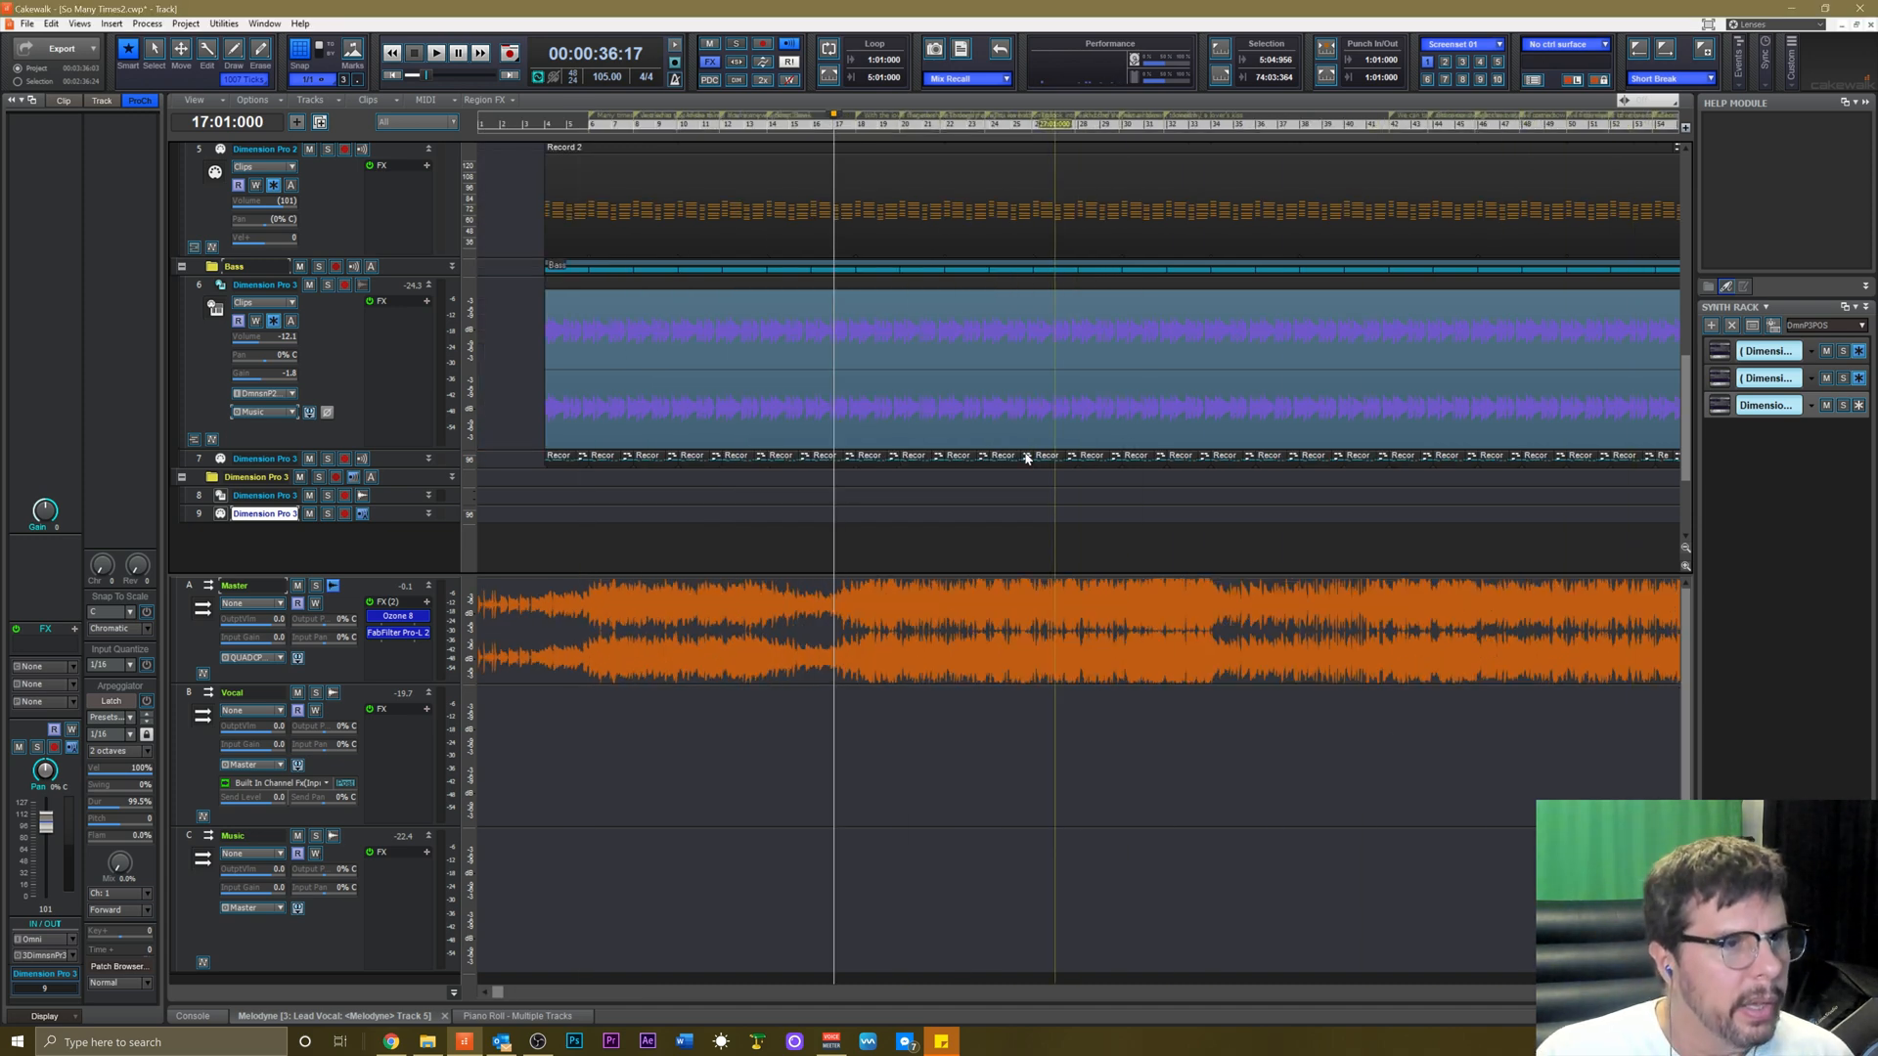
pyautogui.click(554, 131)
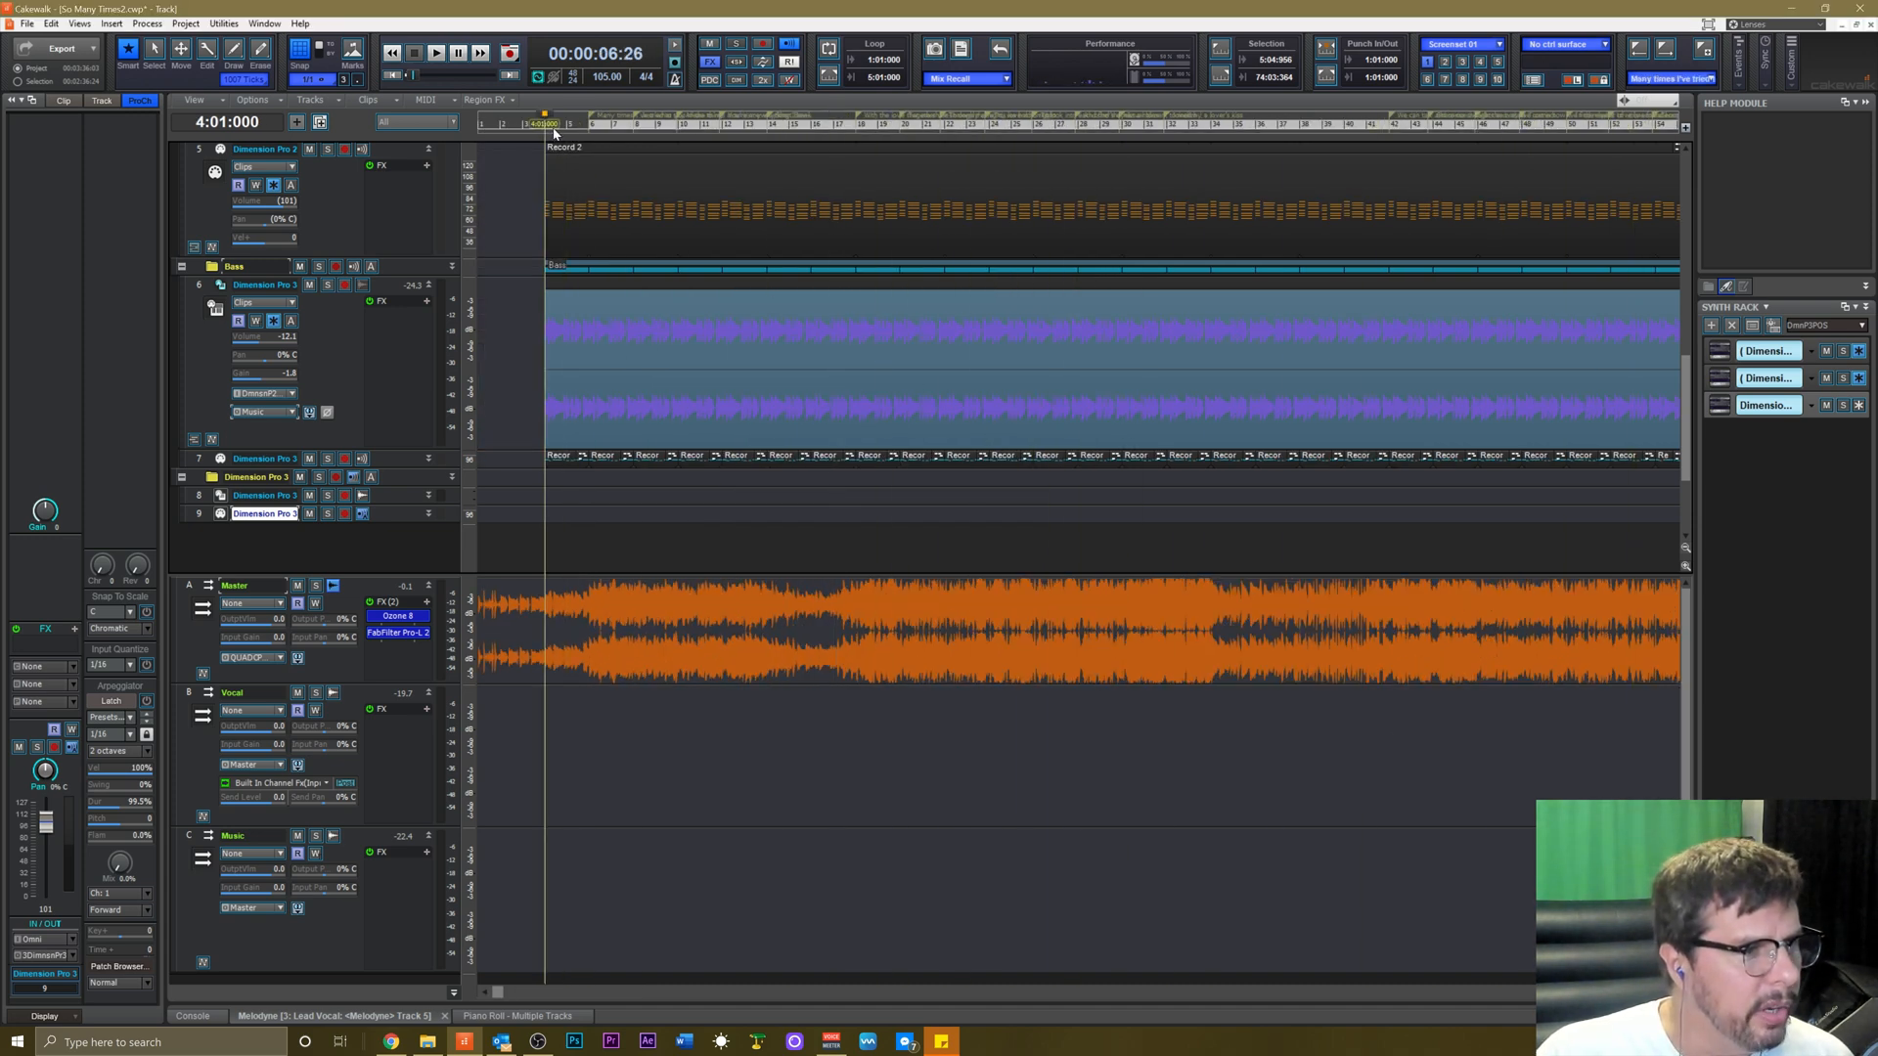
pyautogui.press('space')
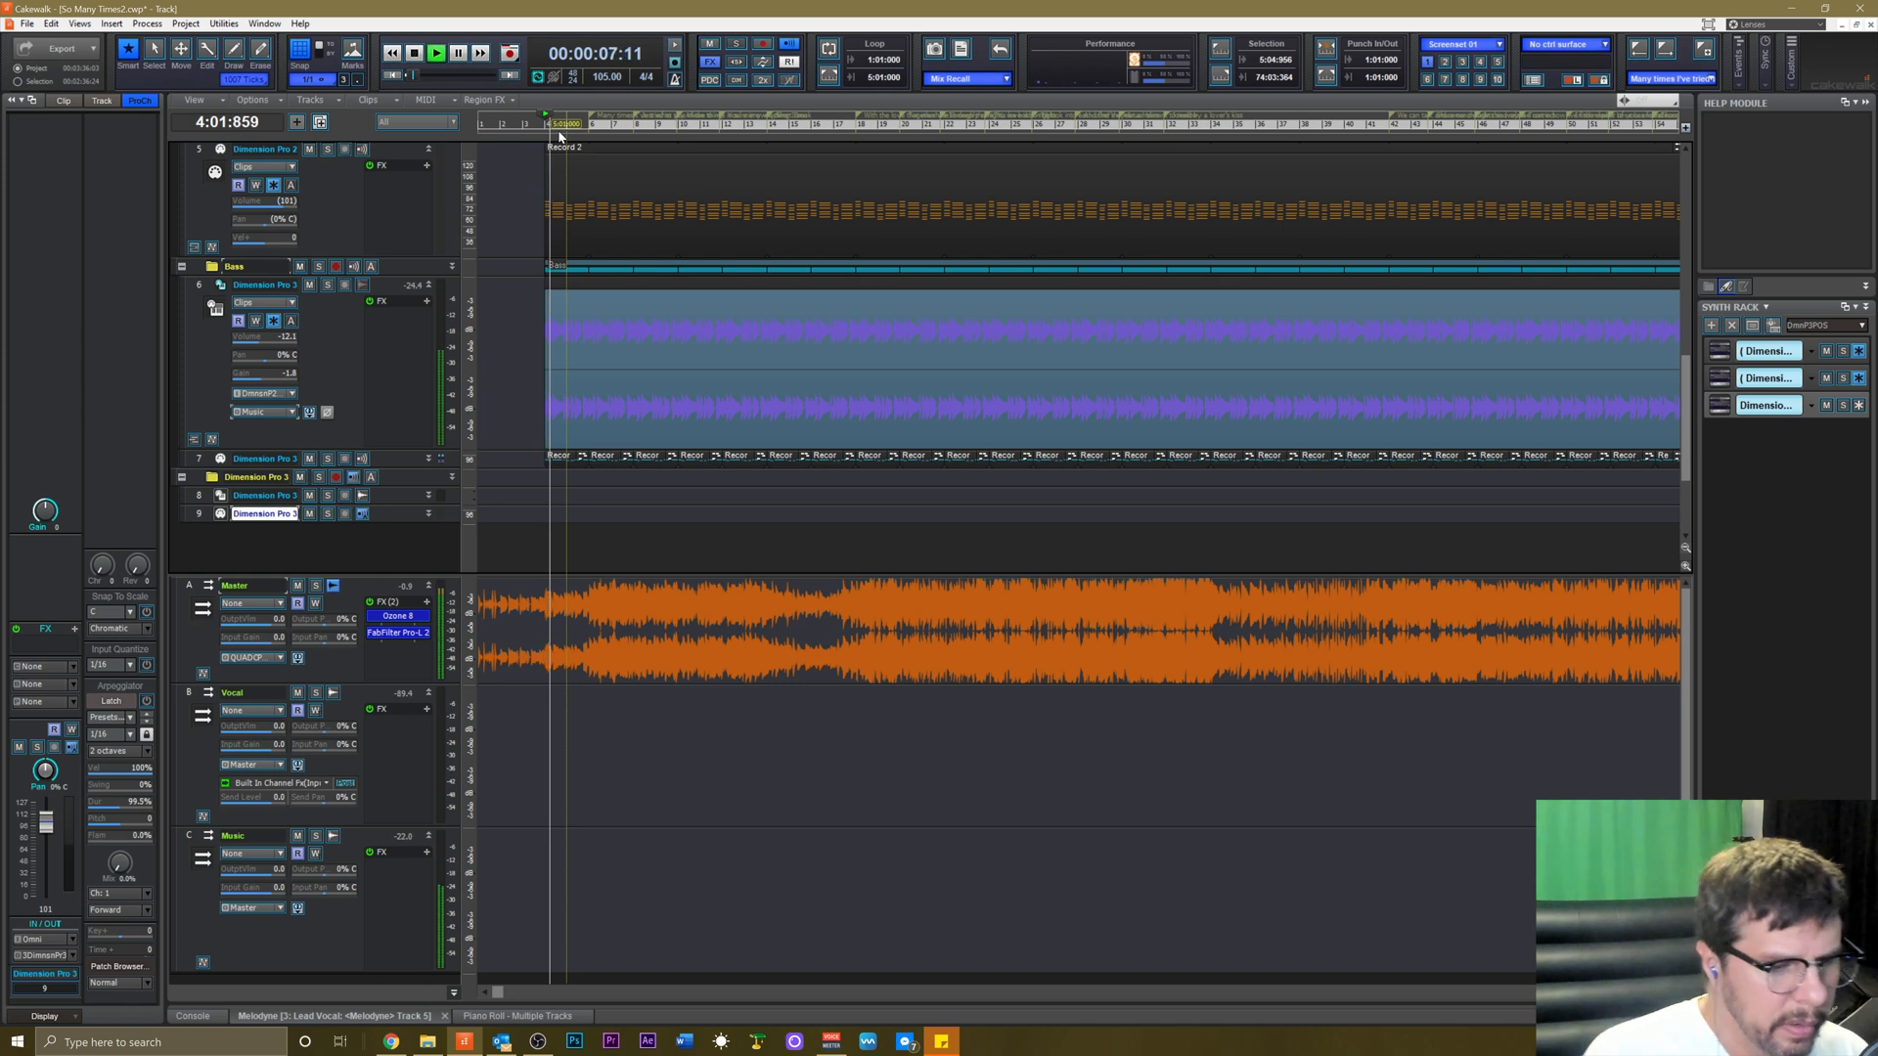
# Stop playback, bypass the Ozone 8 and FabFilter Pro-L 2 effects on the Master bus, and reselect the organ's MIDI track 9.
pyautogui.press('space')
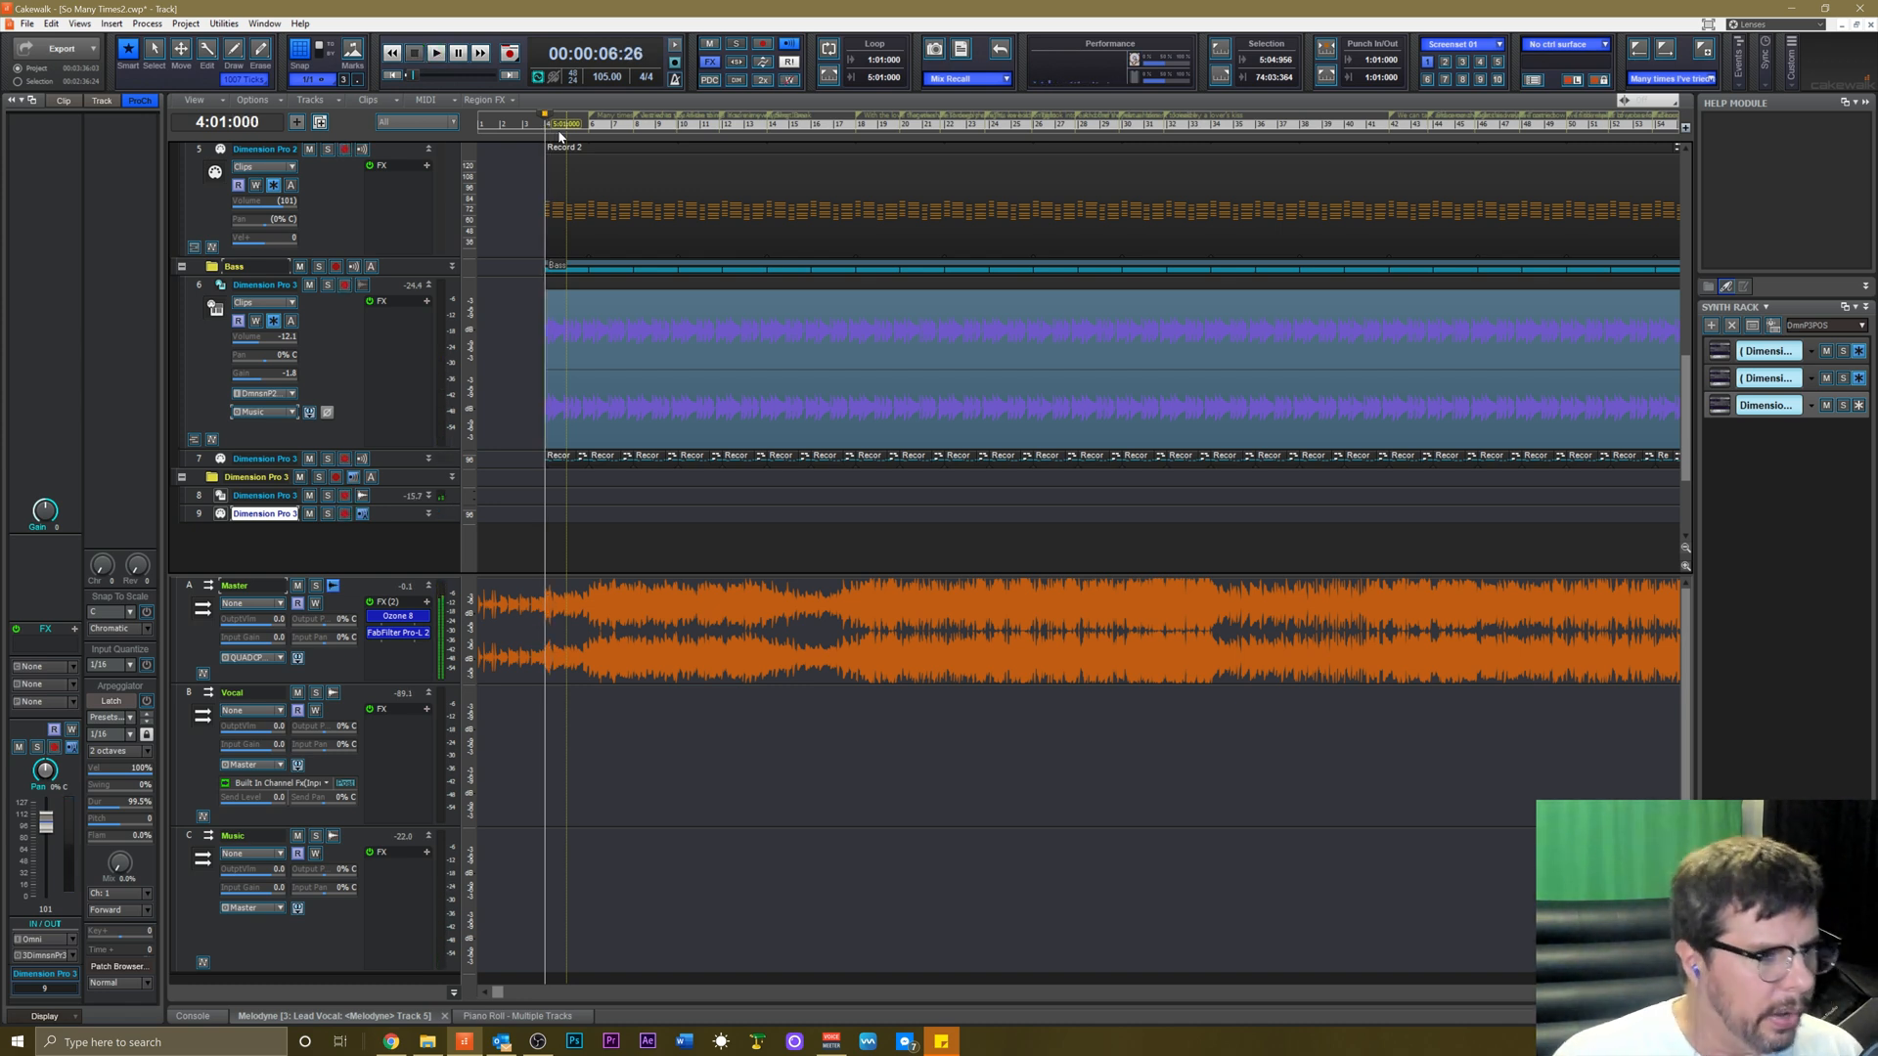
pyautogui.click(373, 624)
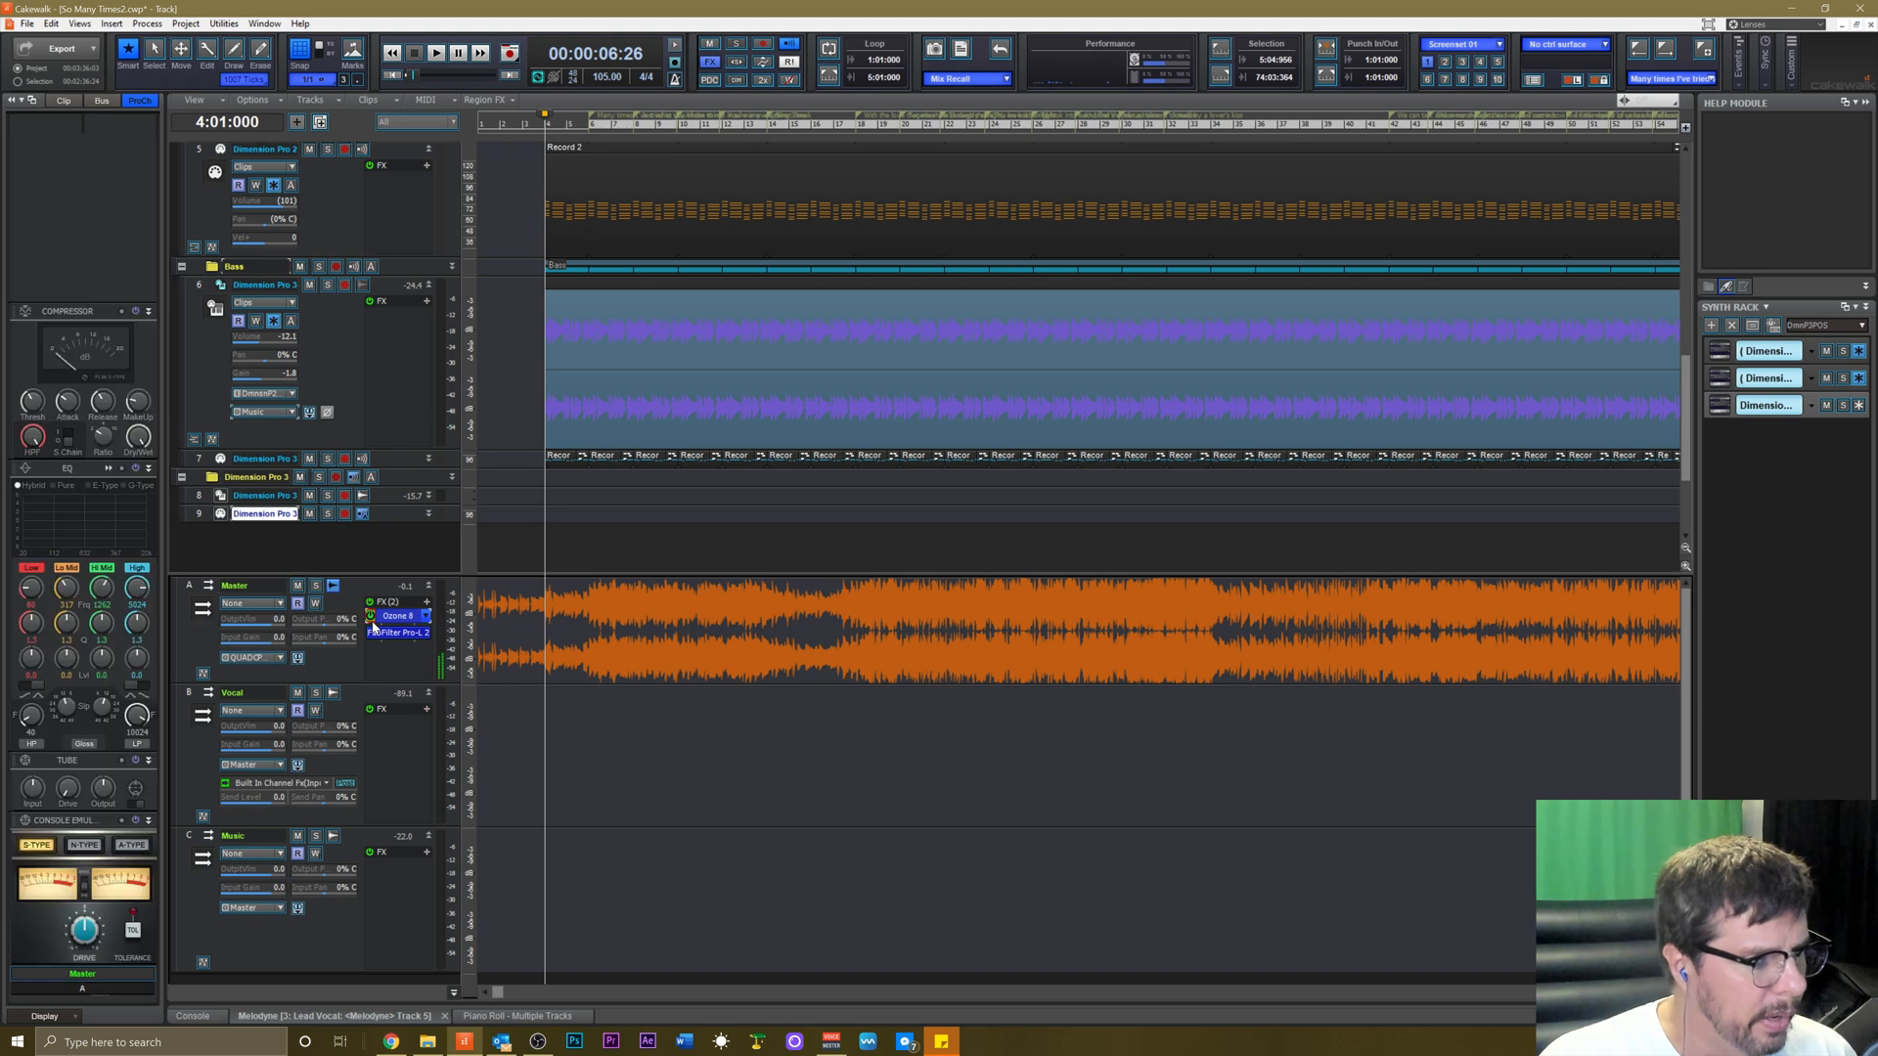
pyautogui.click(371, 633)
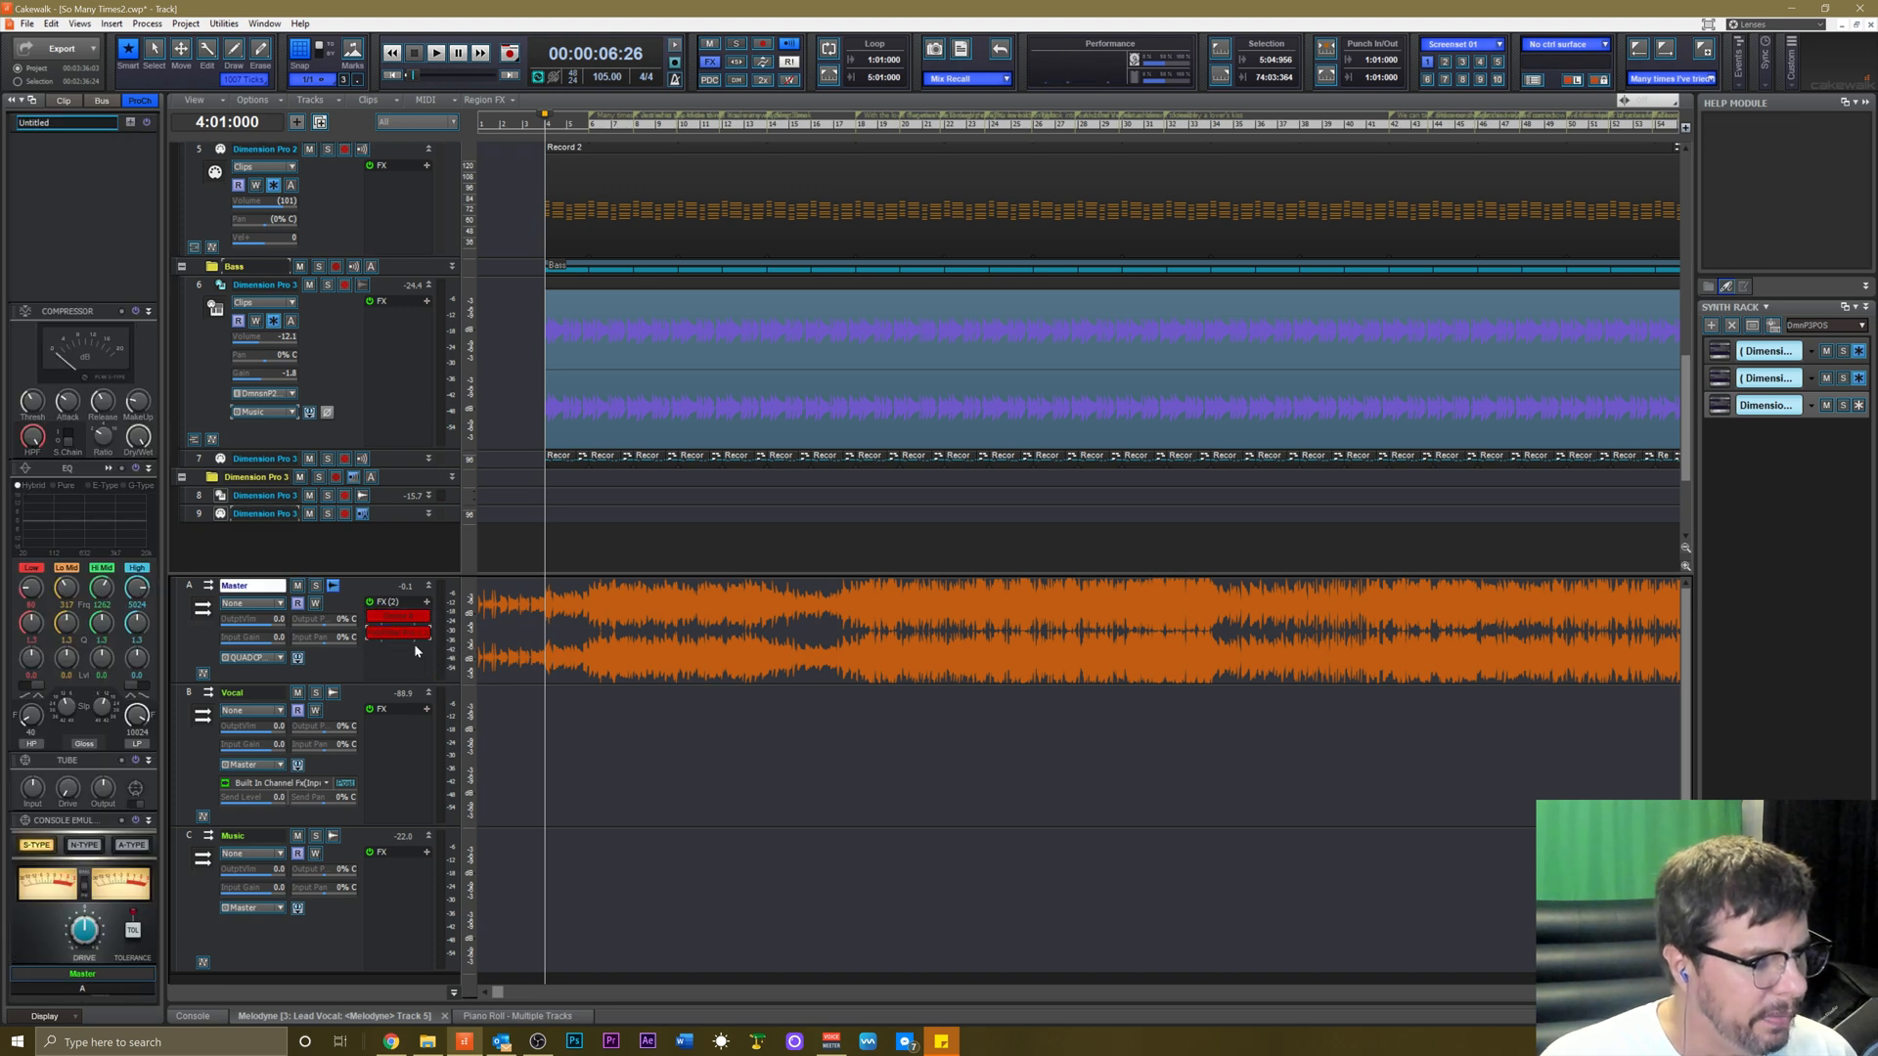
pyautogui.click(408, 536)
pyautogui.scroll(2, 427, 495)
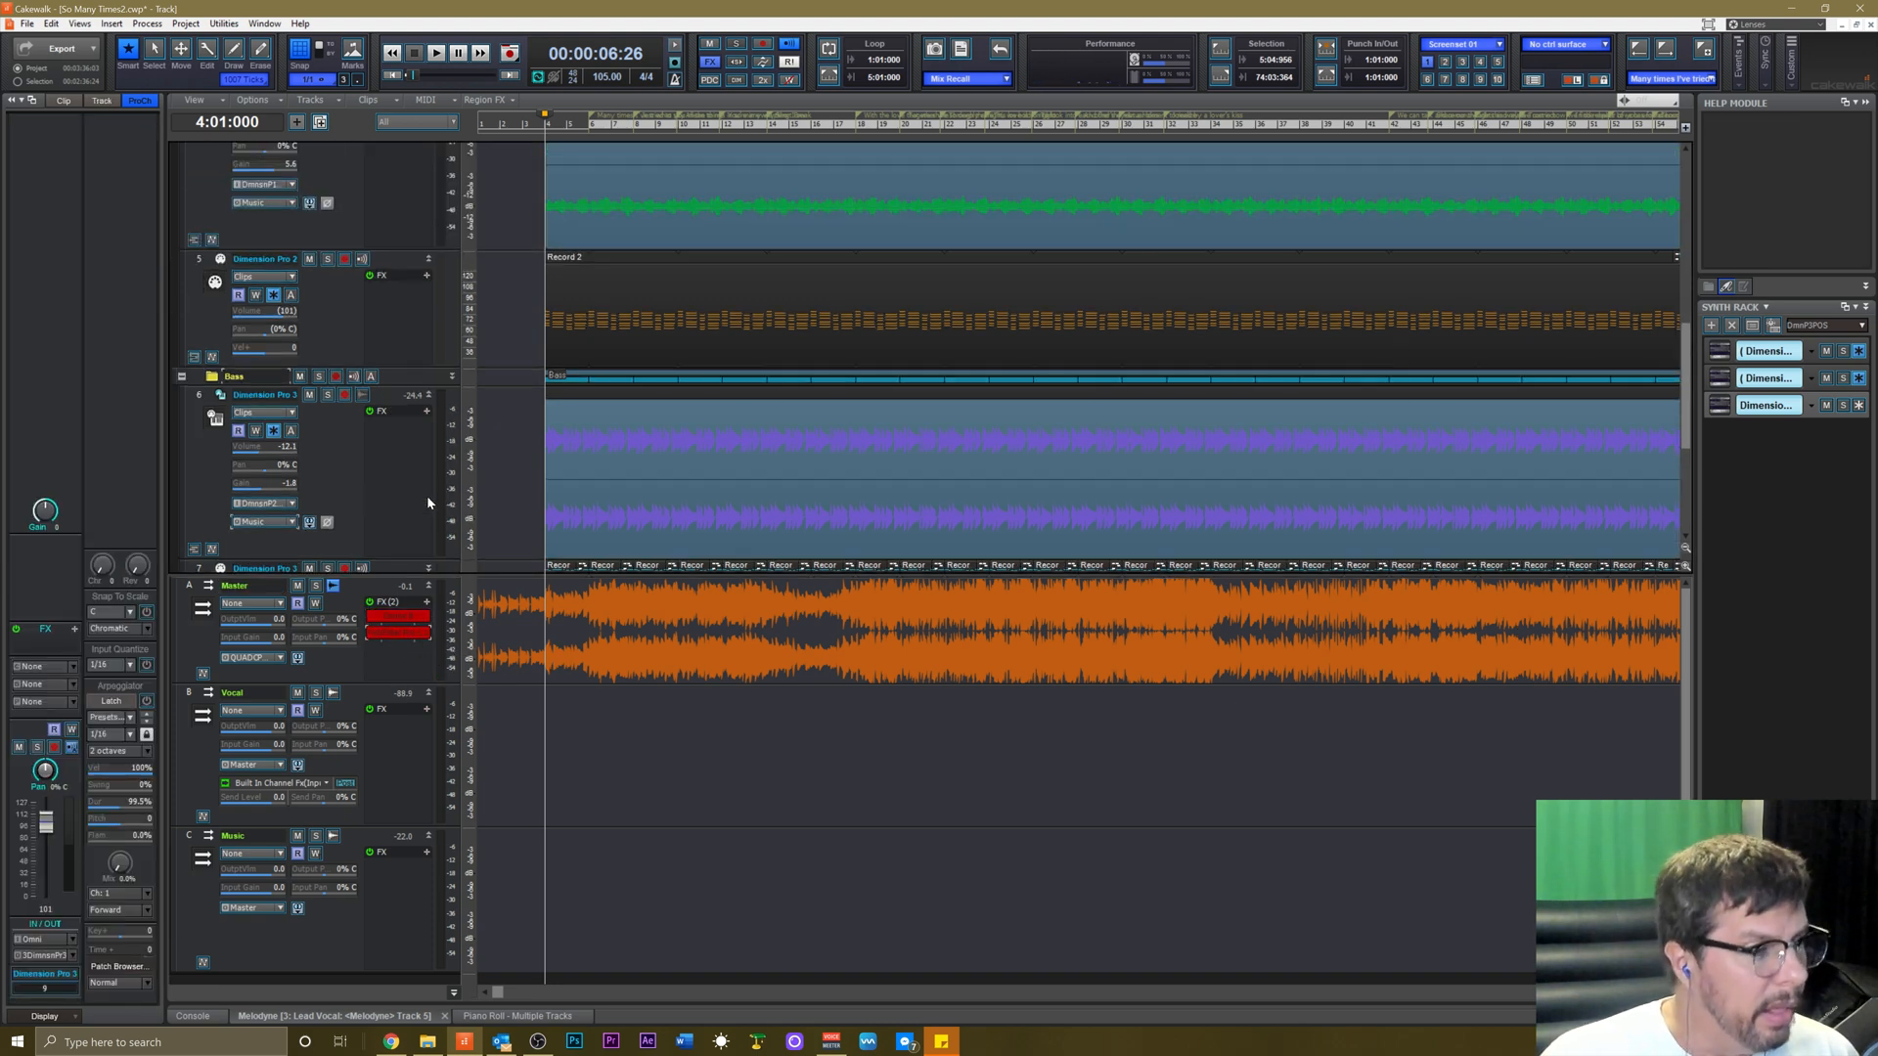
pyautogui.scroll(-2, 411, 468)
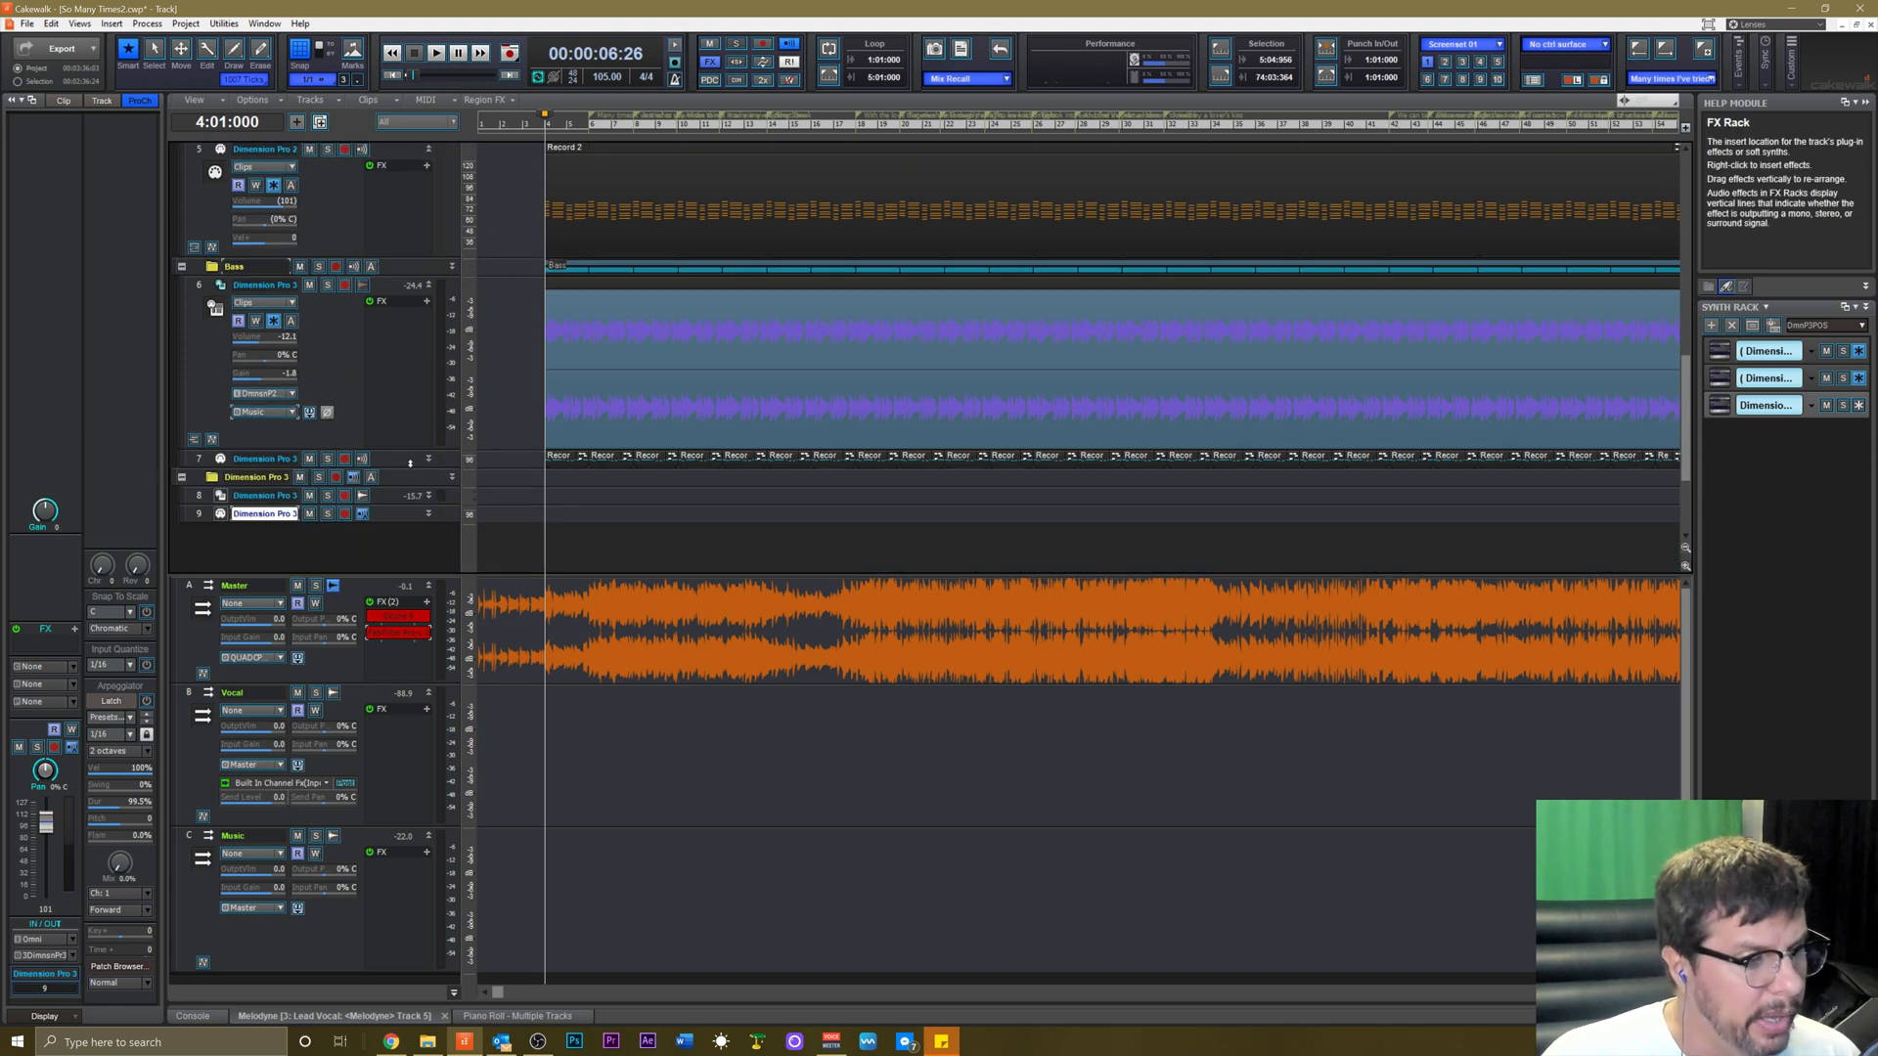
pyautogui.scroll(1, 408, 456)
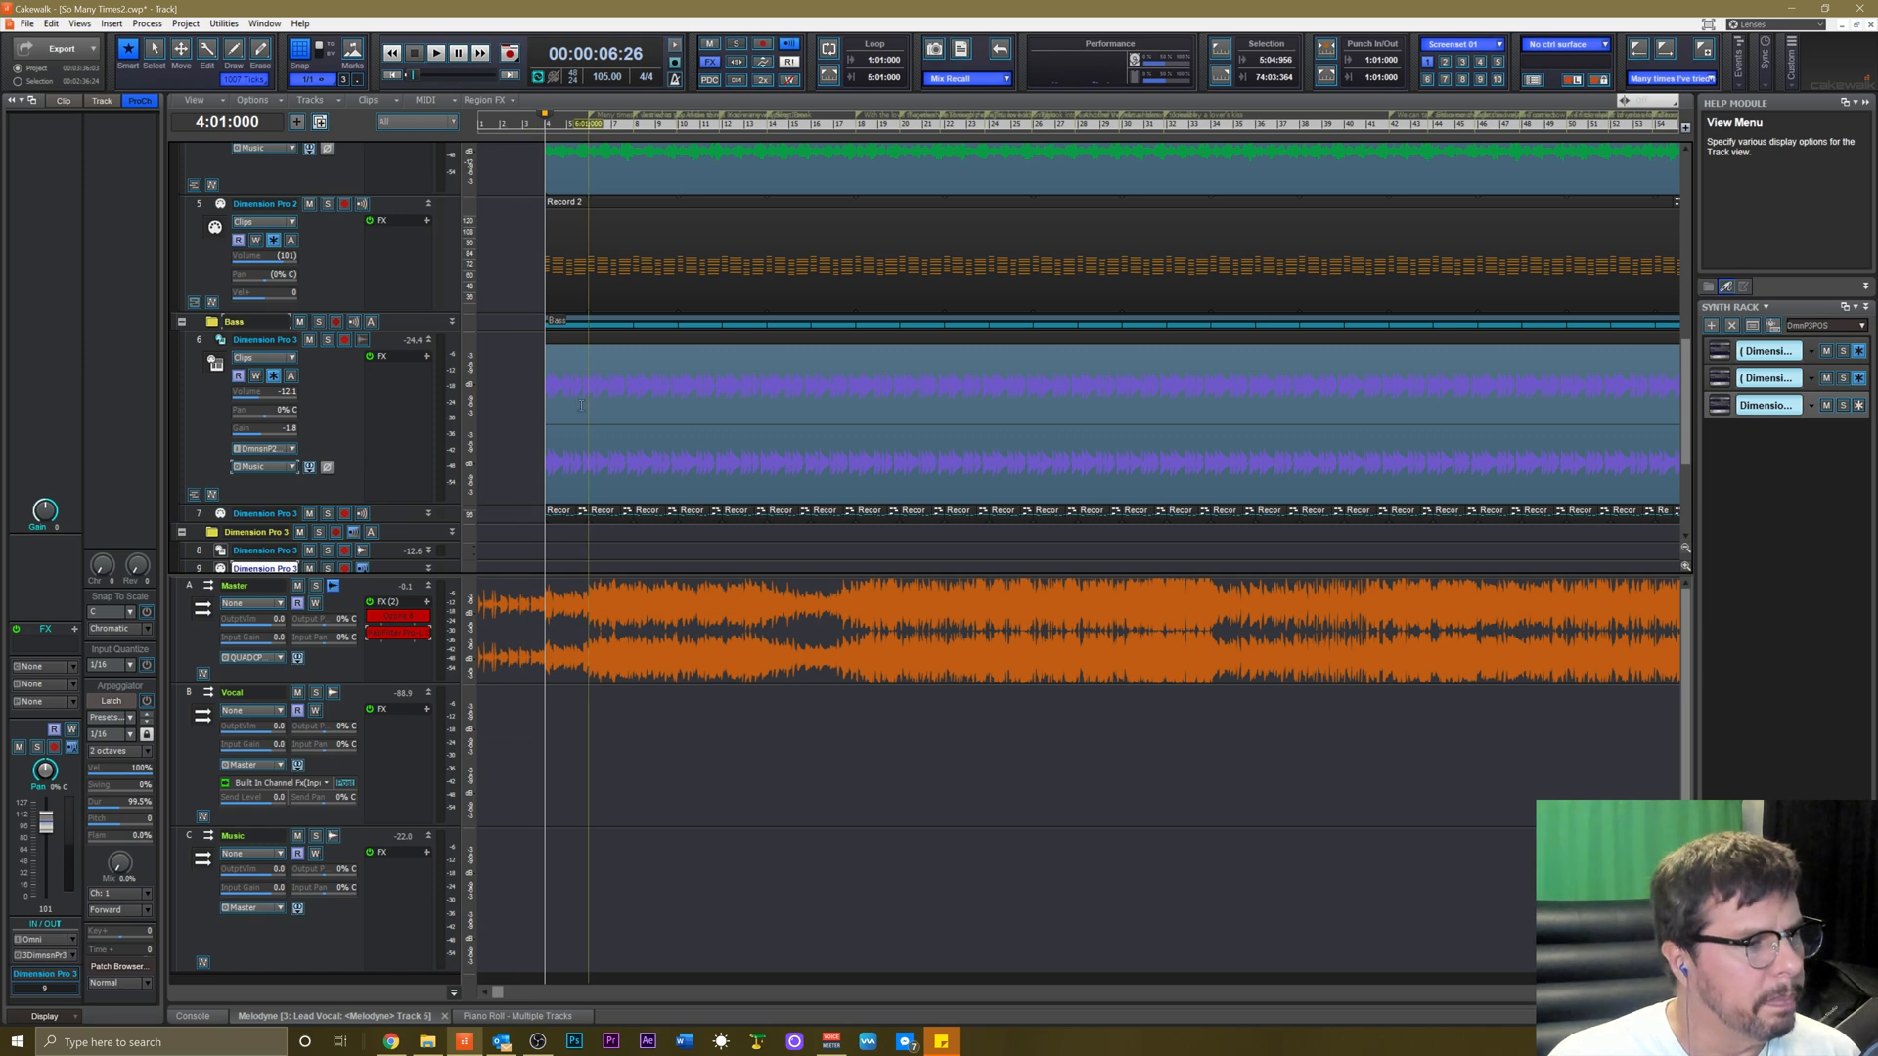
# Play the song from measure 3 to listen to the section leading up to the short break.
pyautogui.click(524, 145)
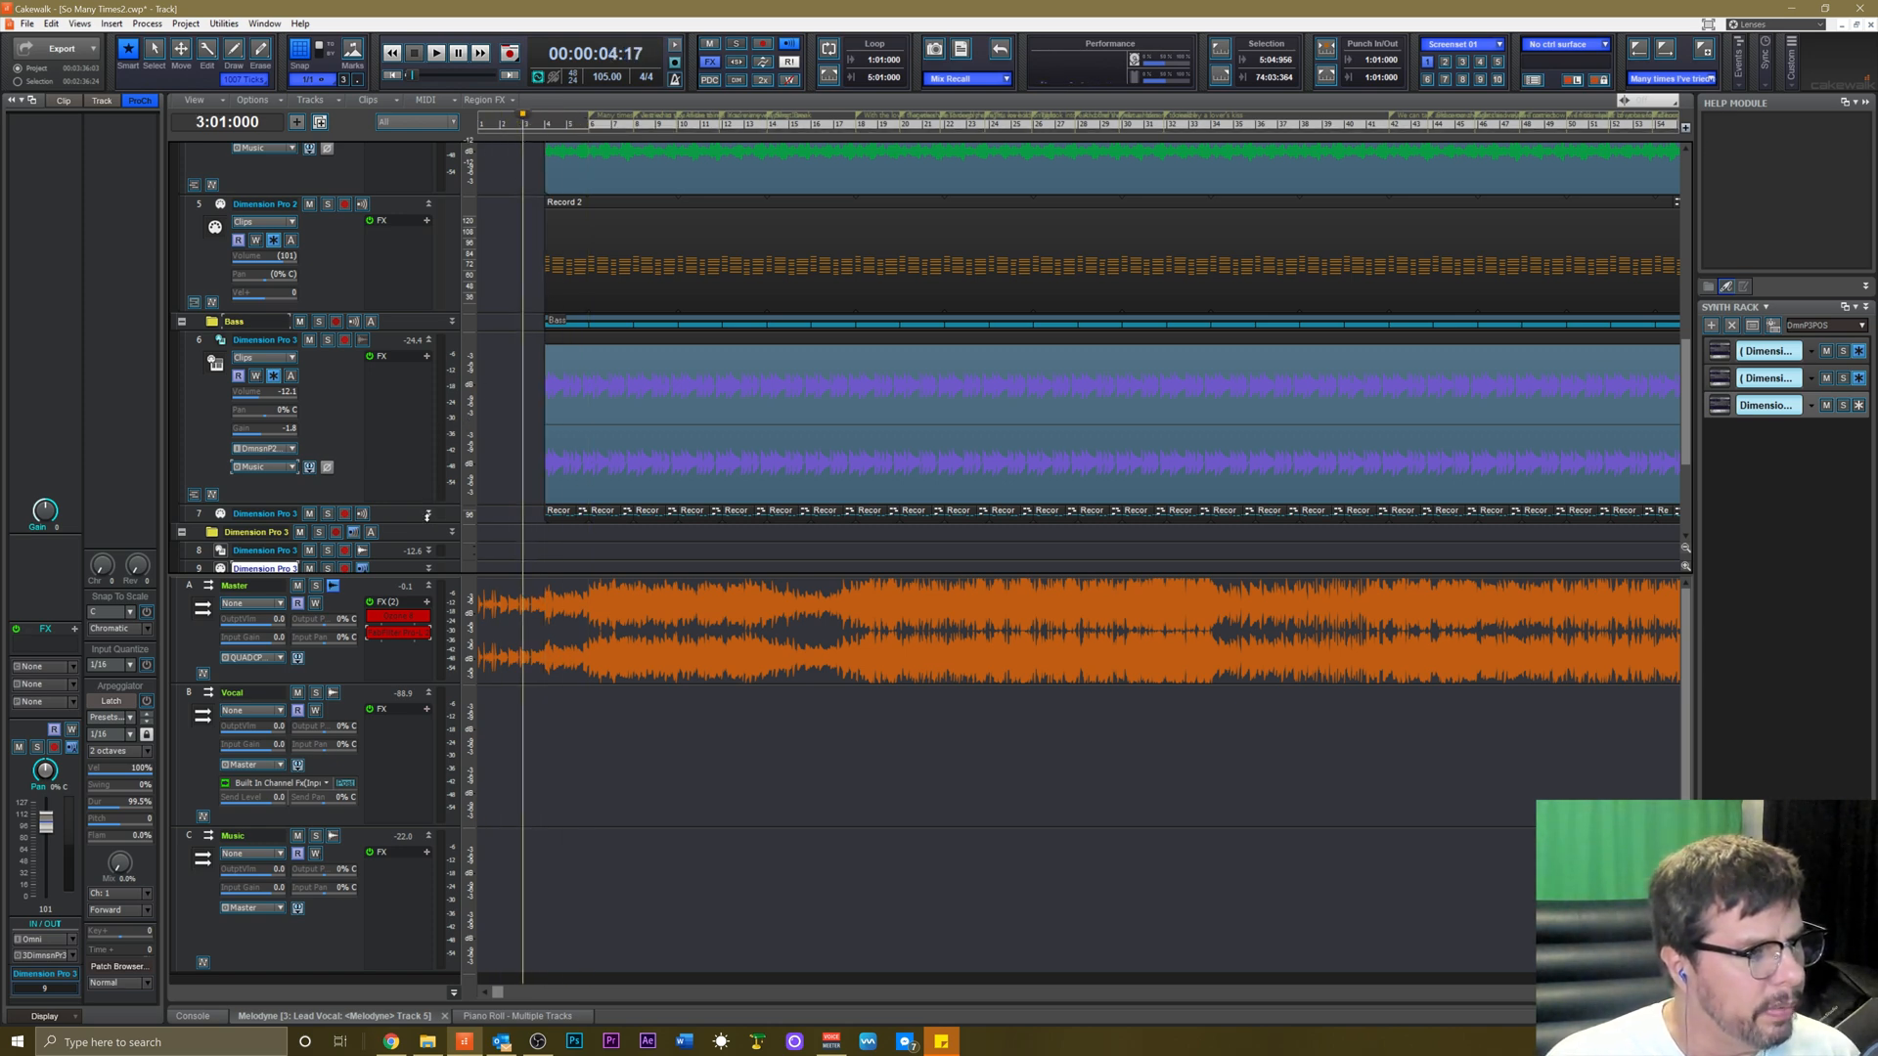
pyautogui.scroll(-3, 428, 515)
pyautogui.scroll(-1, 662, 587)
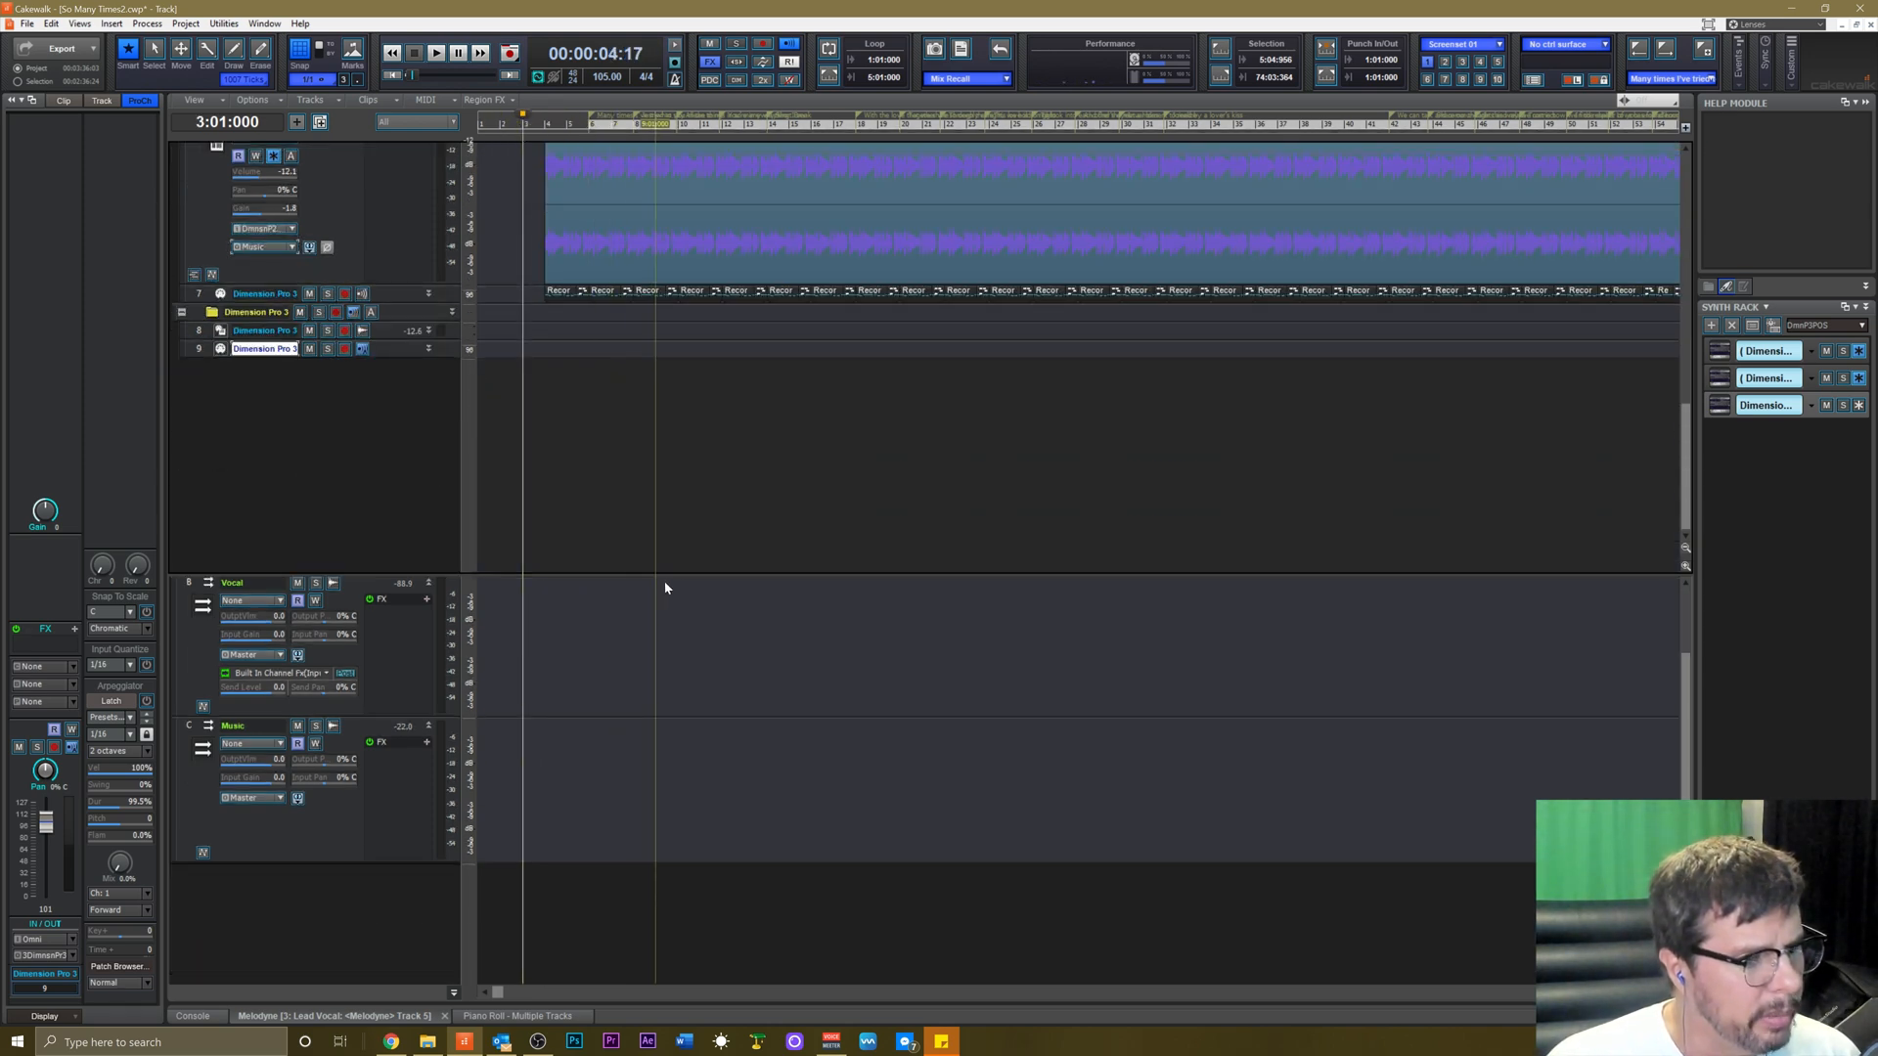
pyautogui.scroll(5, 637, 544)
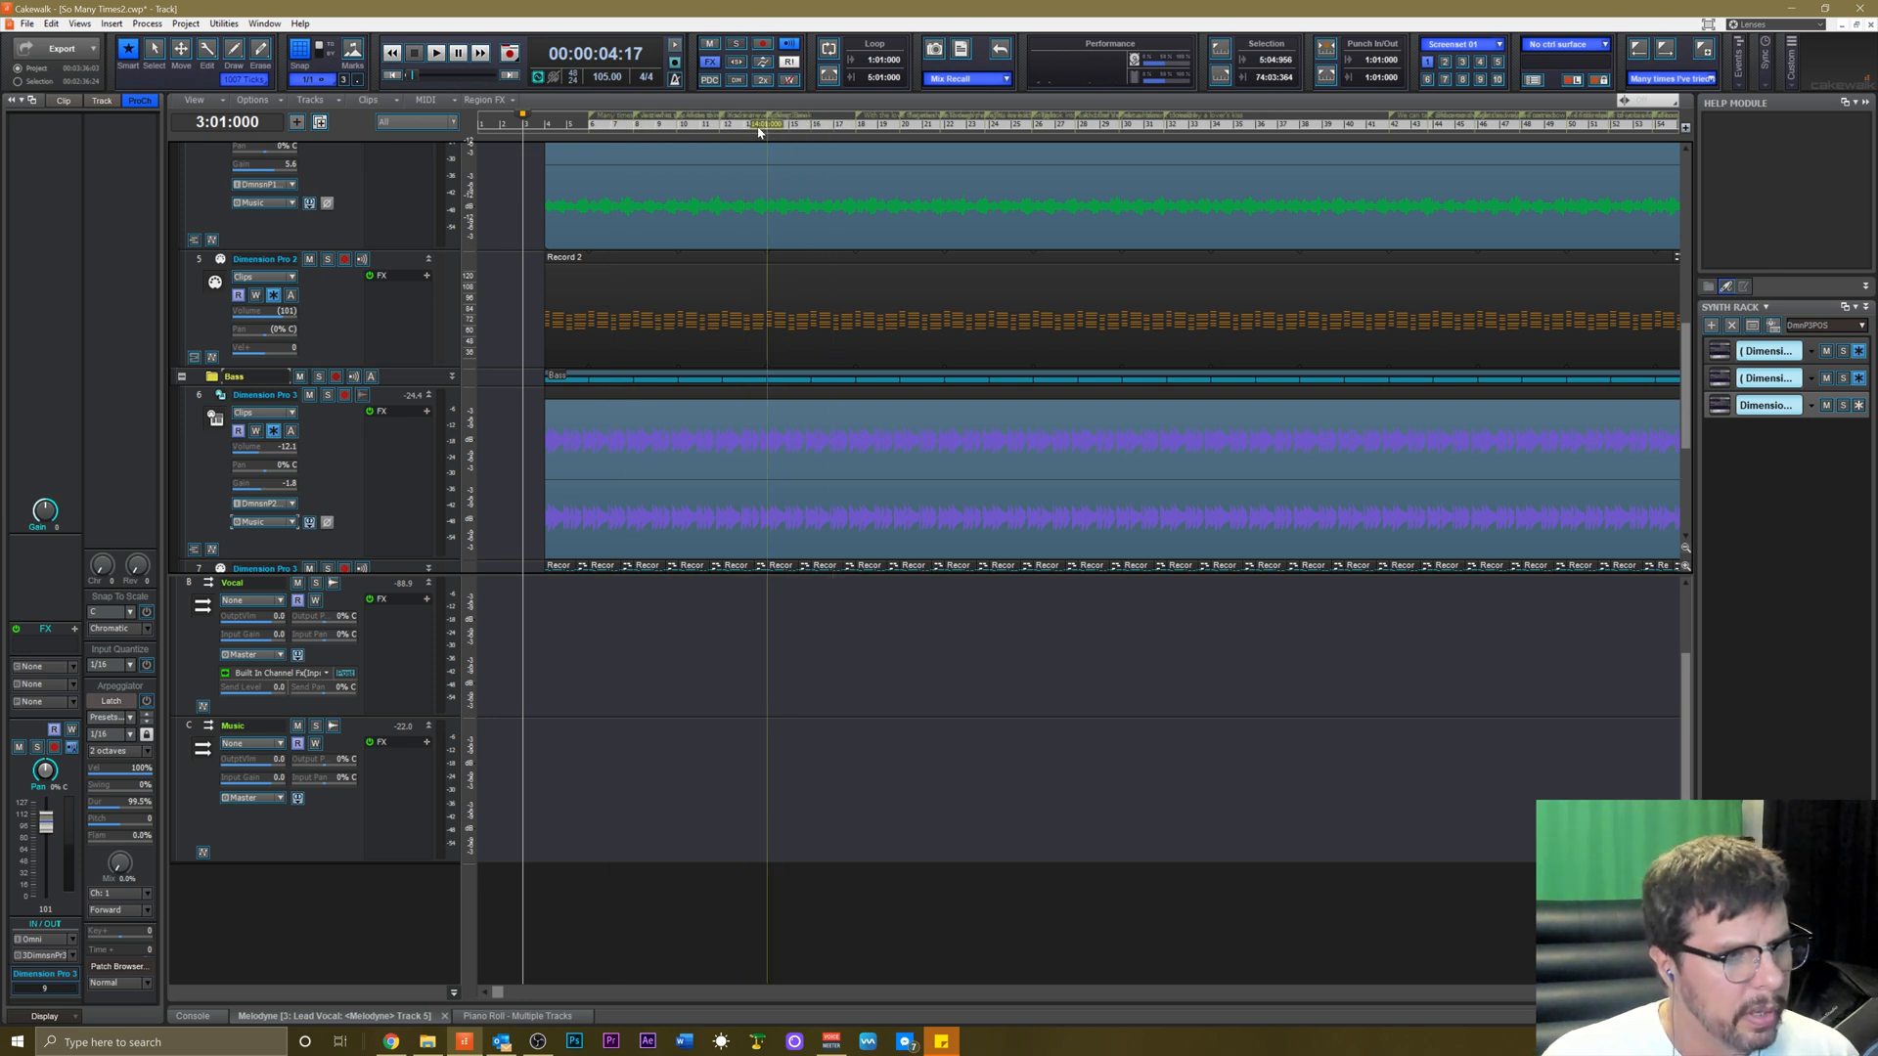
pyautogui.press('space')
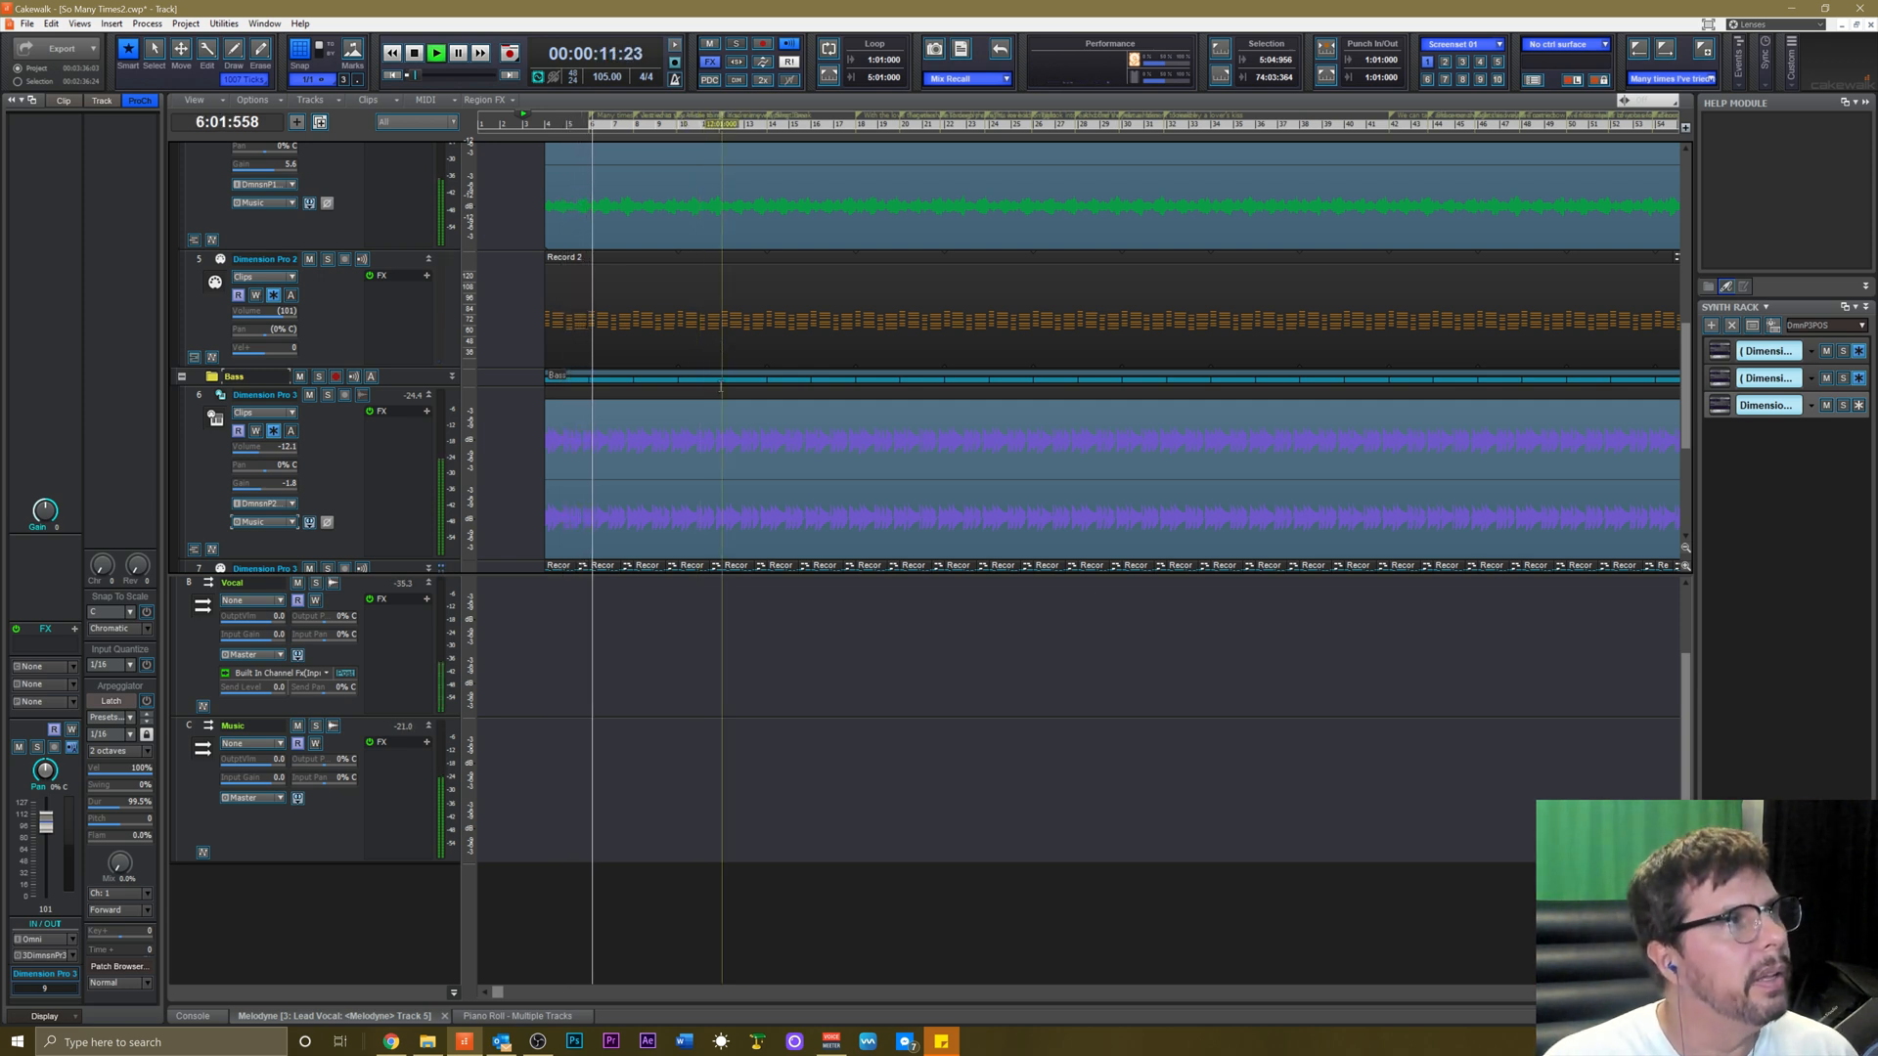
pyautogui.scroll(-2, 787, 440)
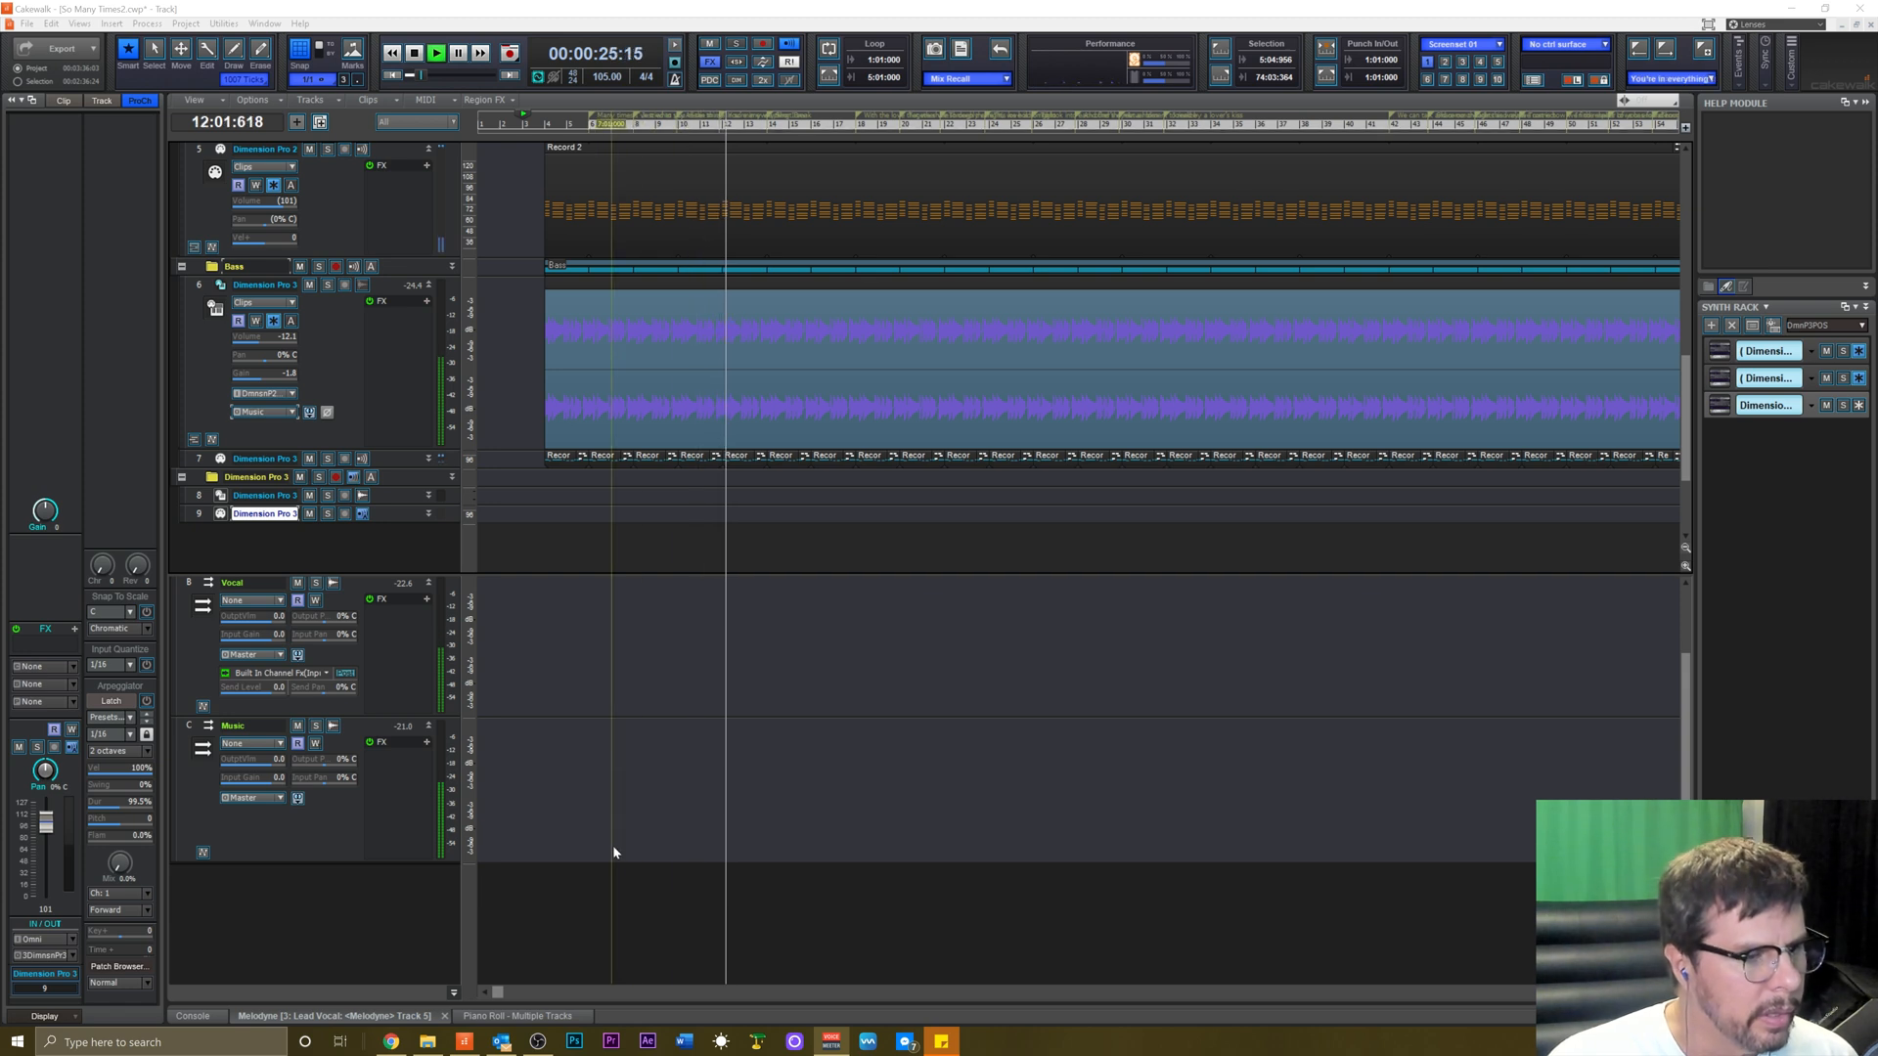
pyautogui.click(586, 792)
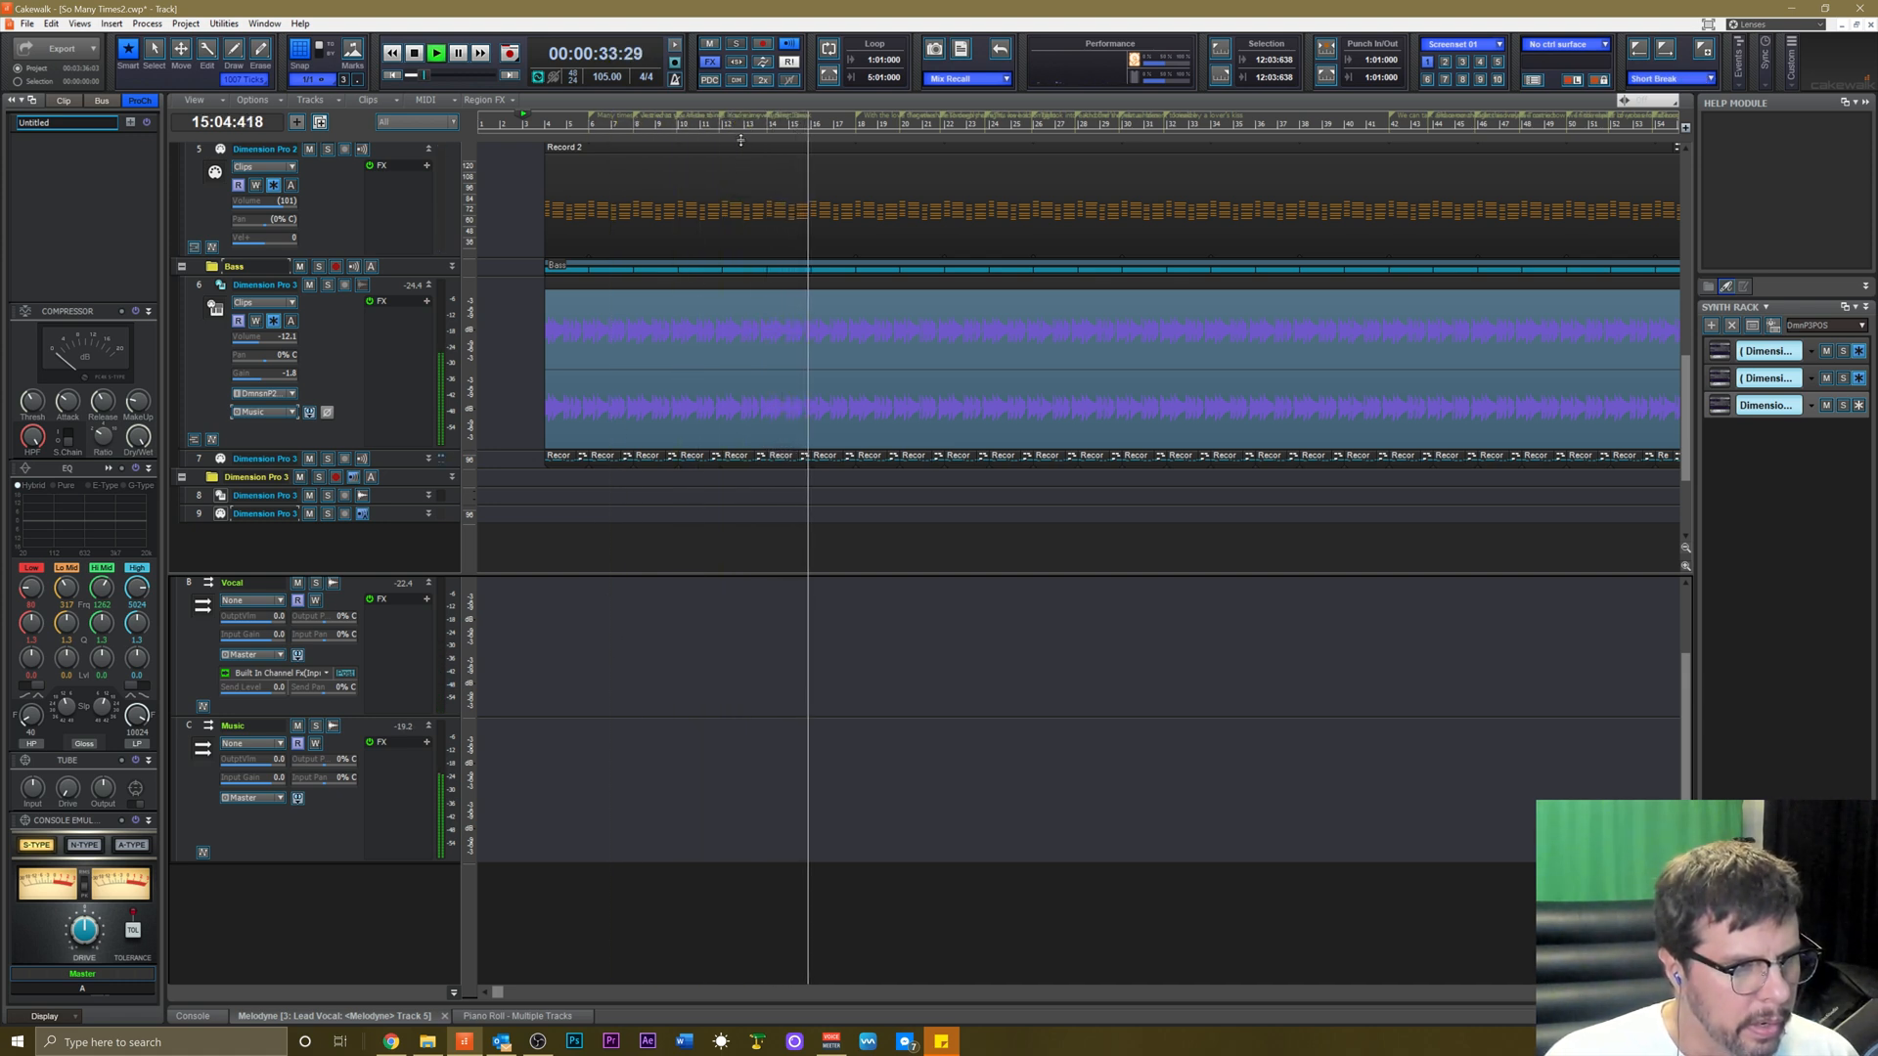
# Audition the short break repeatedly from measure 13, and stop playback.
pyautogui.click(721, 190)
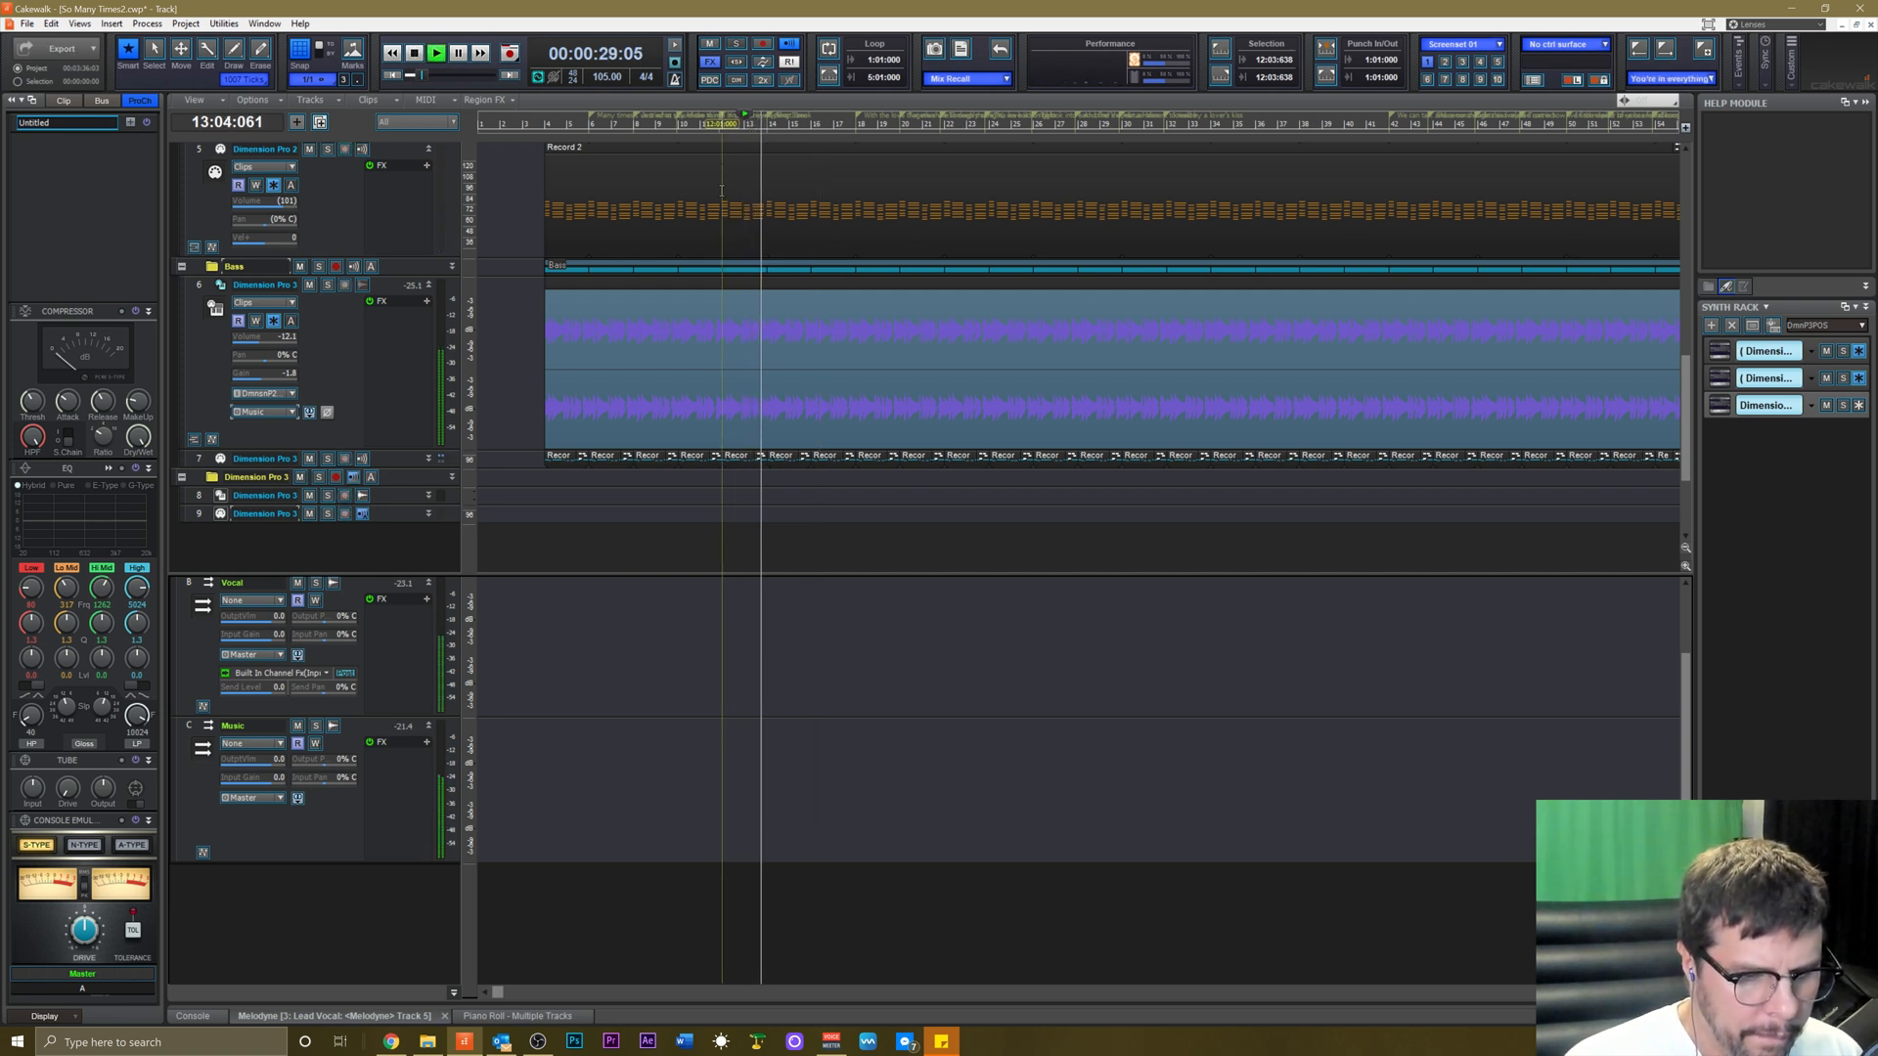
pyautogui.press('space')
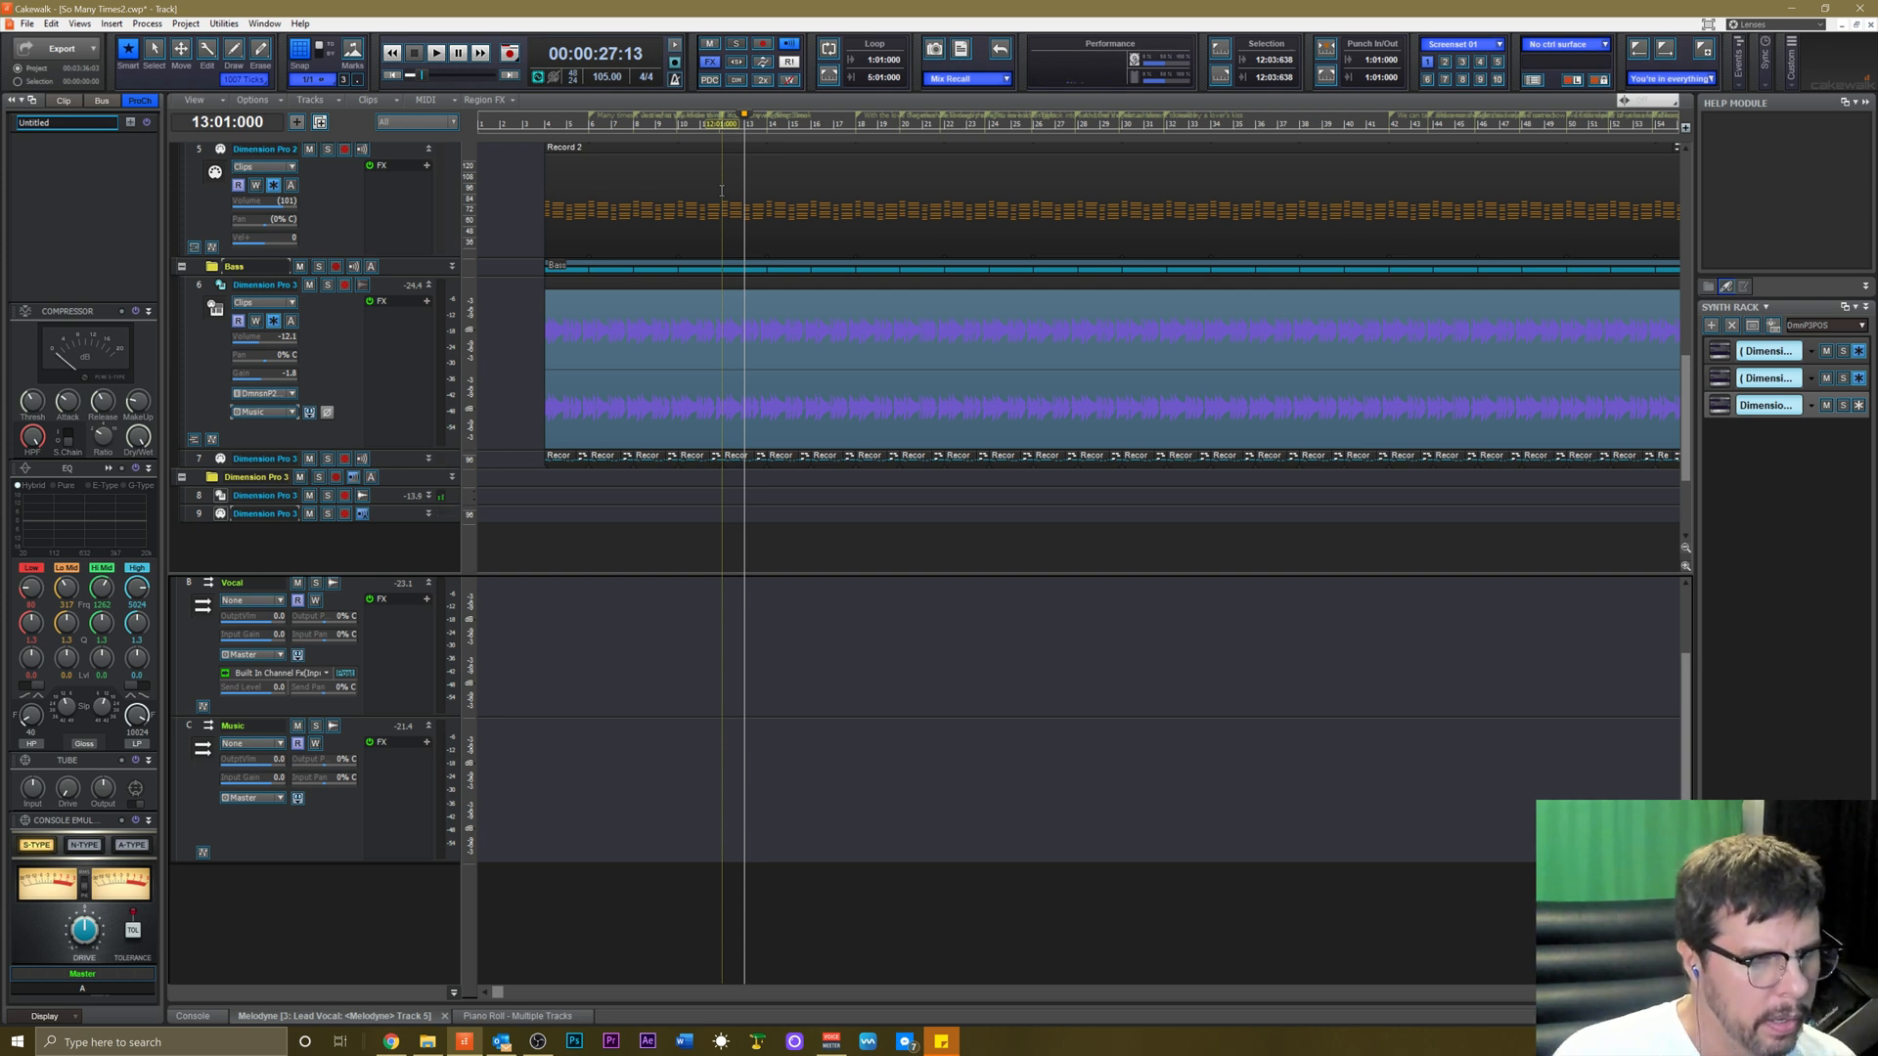
pyautogui.press('space')
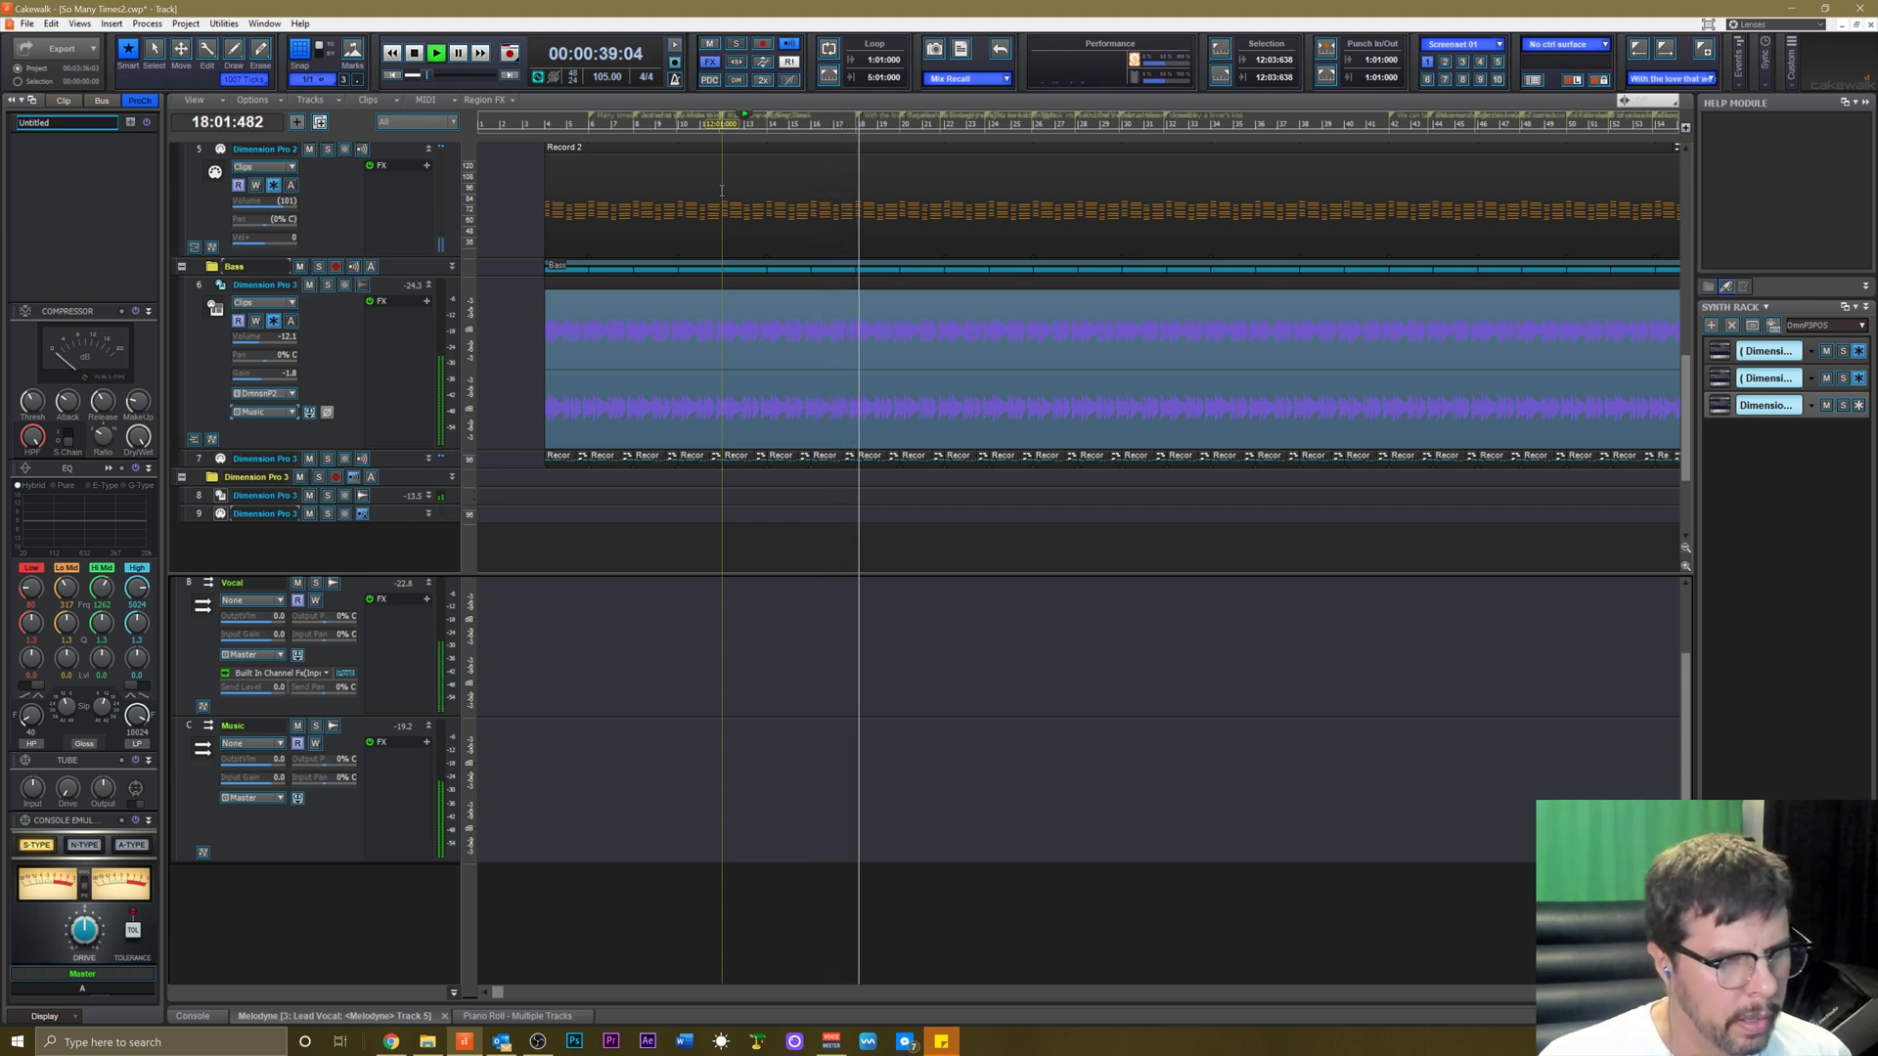
pyautogui.press('space')
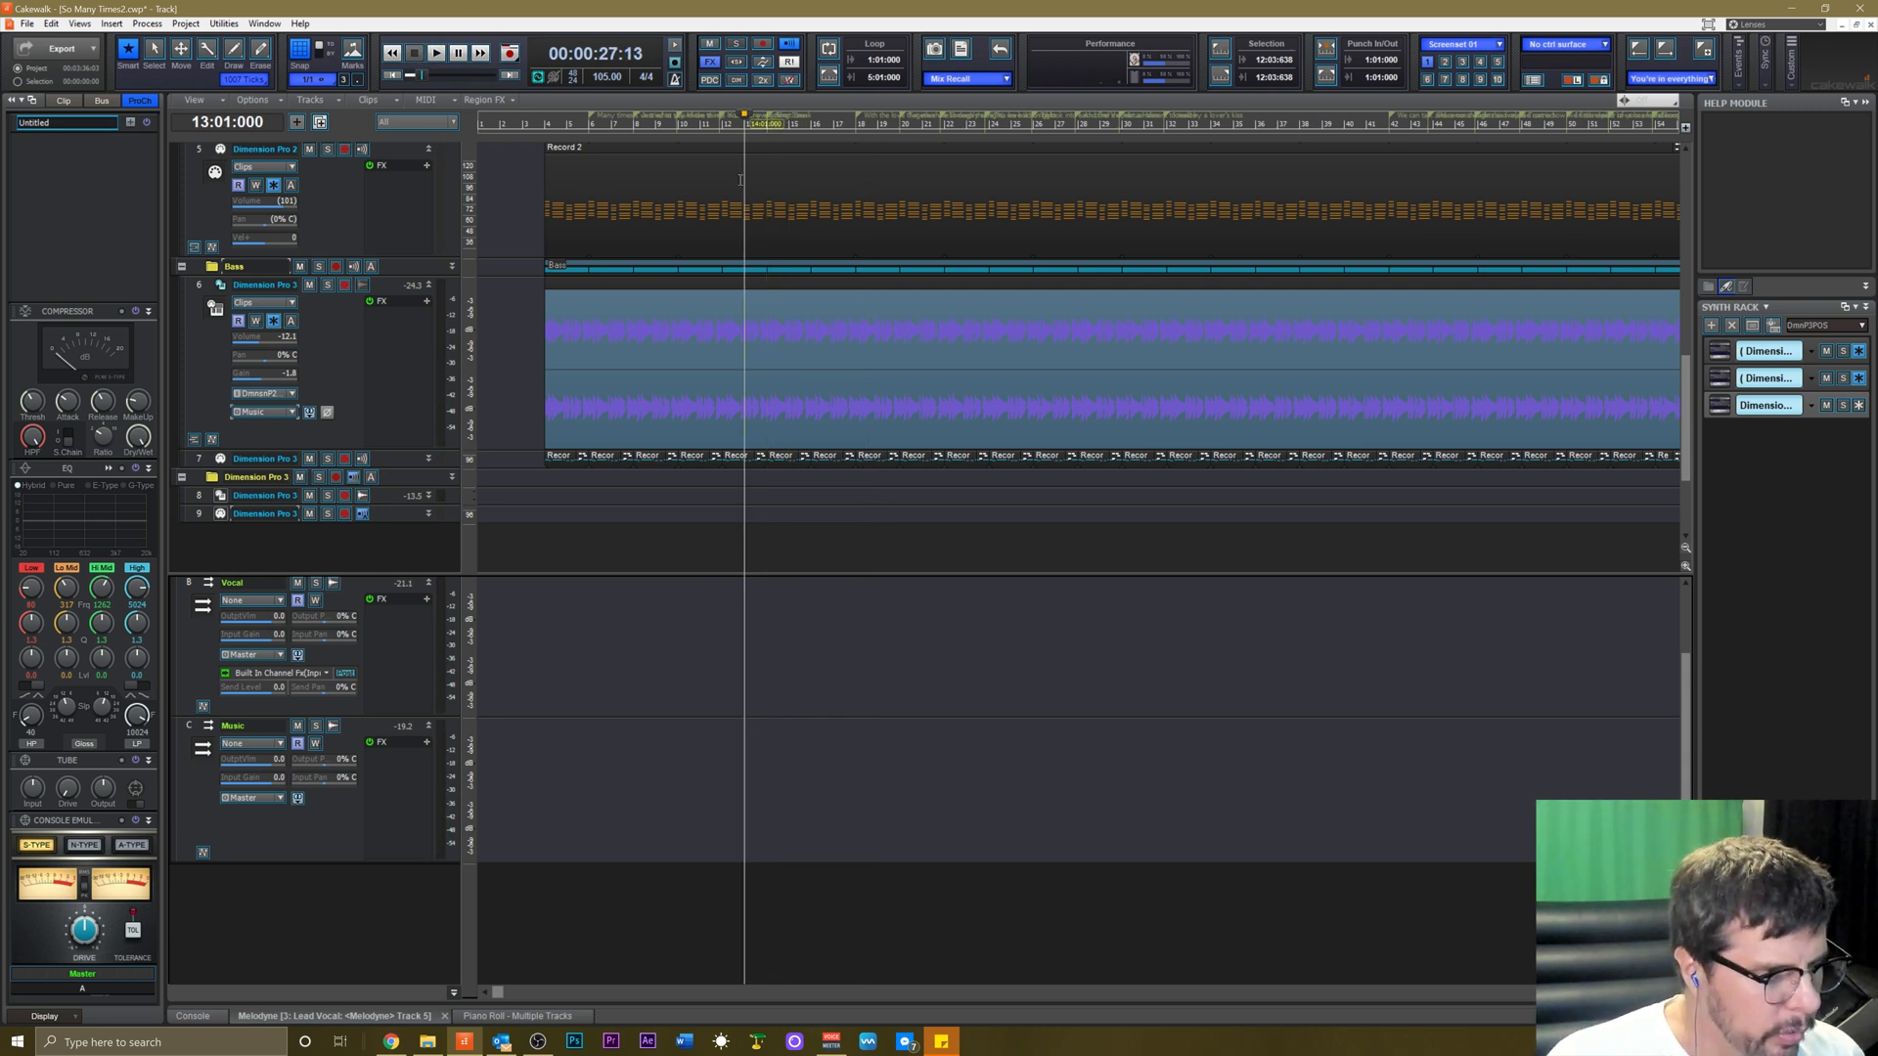
# Arm the organ's MIDI track 9 and record the chord part over measures 14 to 17, starting from measure 13.
pyautogui.click(328, 520)
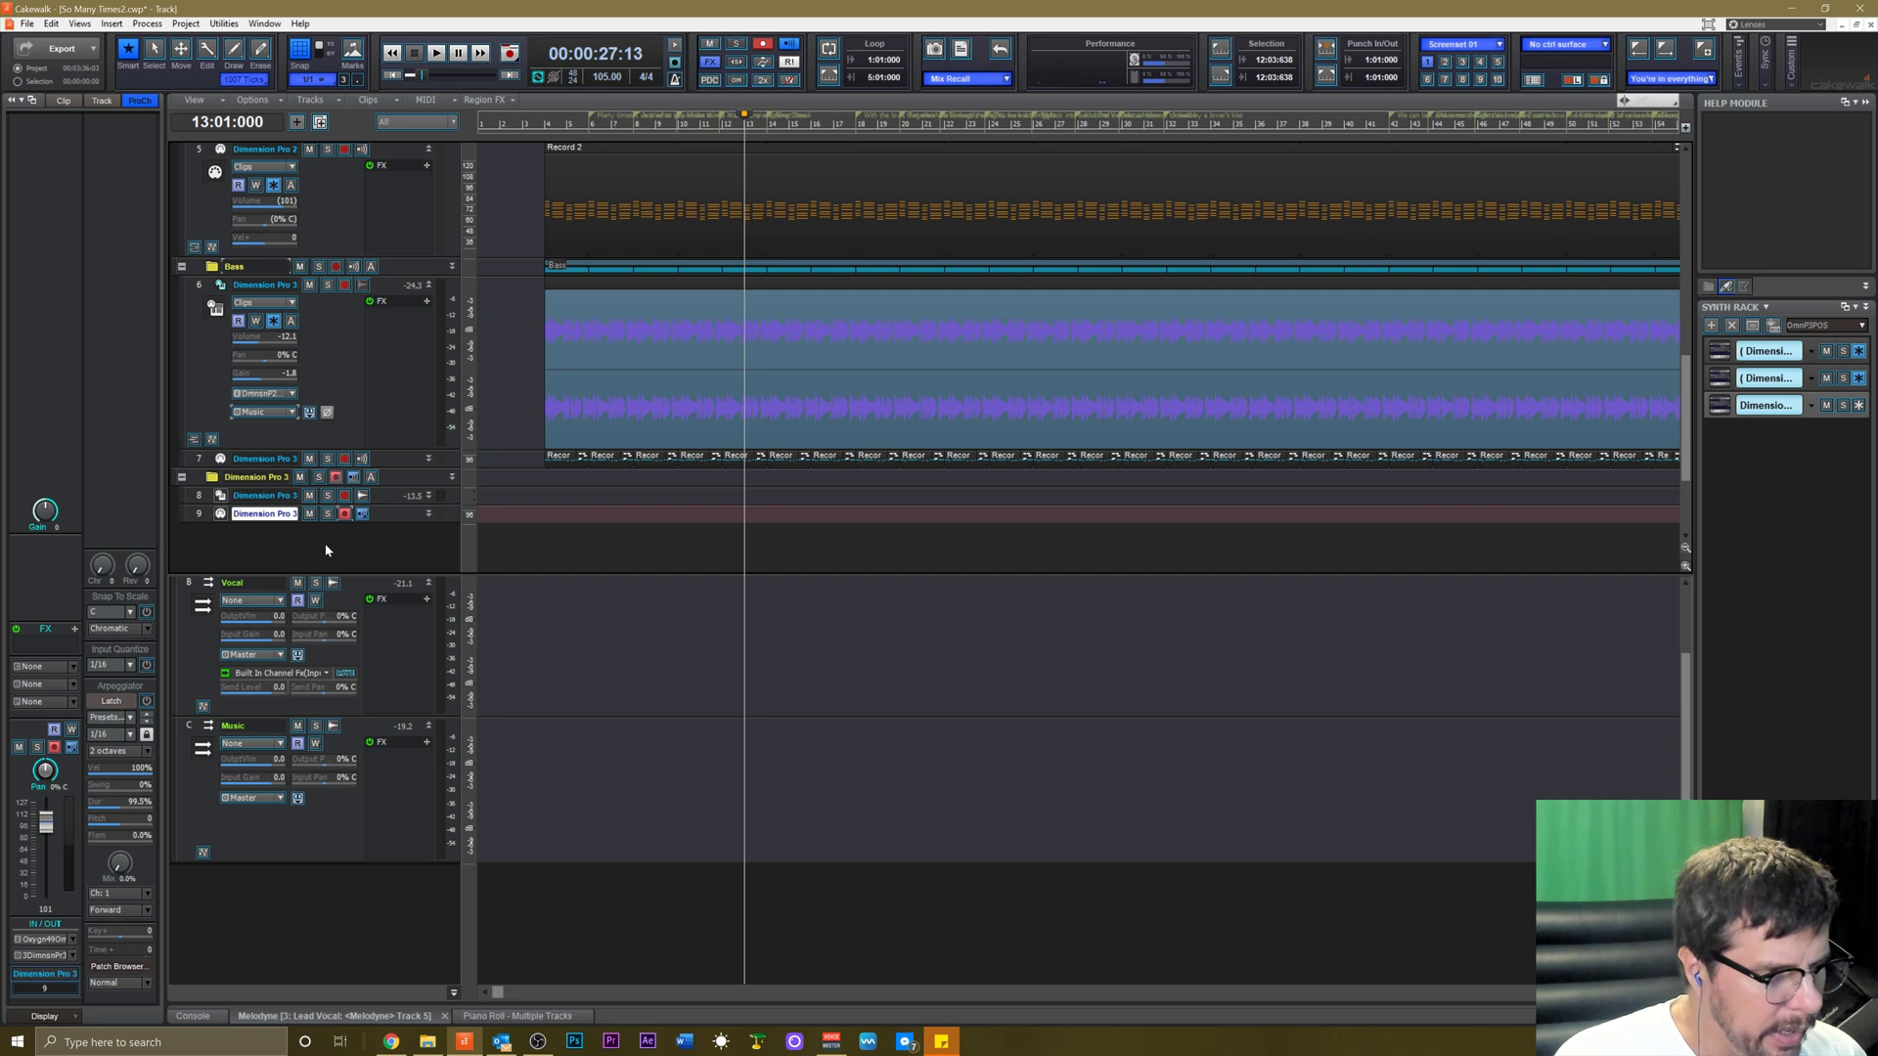
pyautogui.press('space')
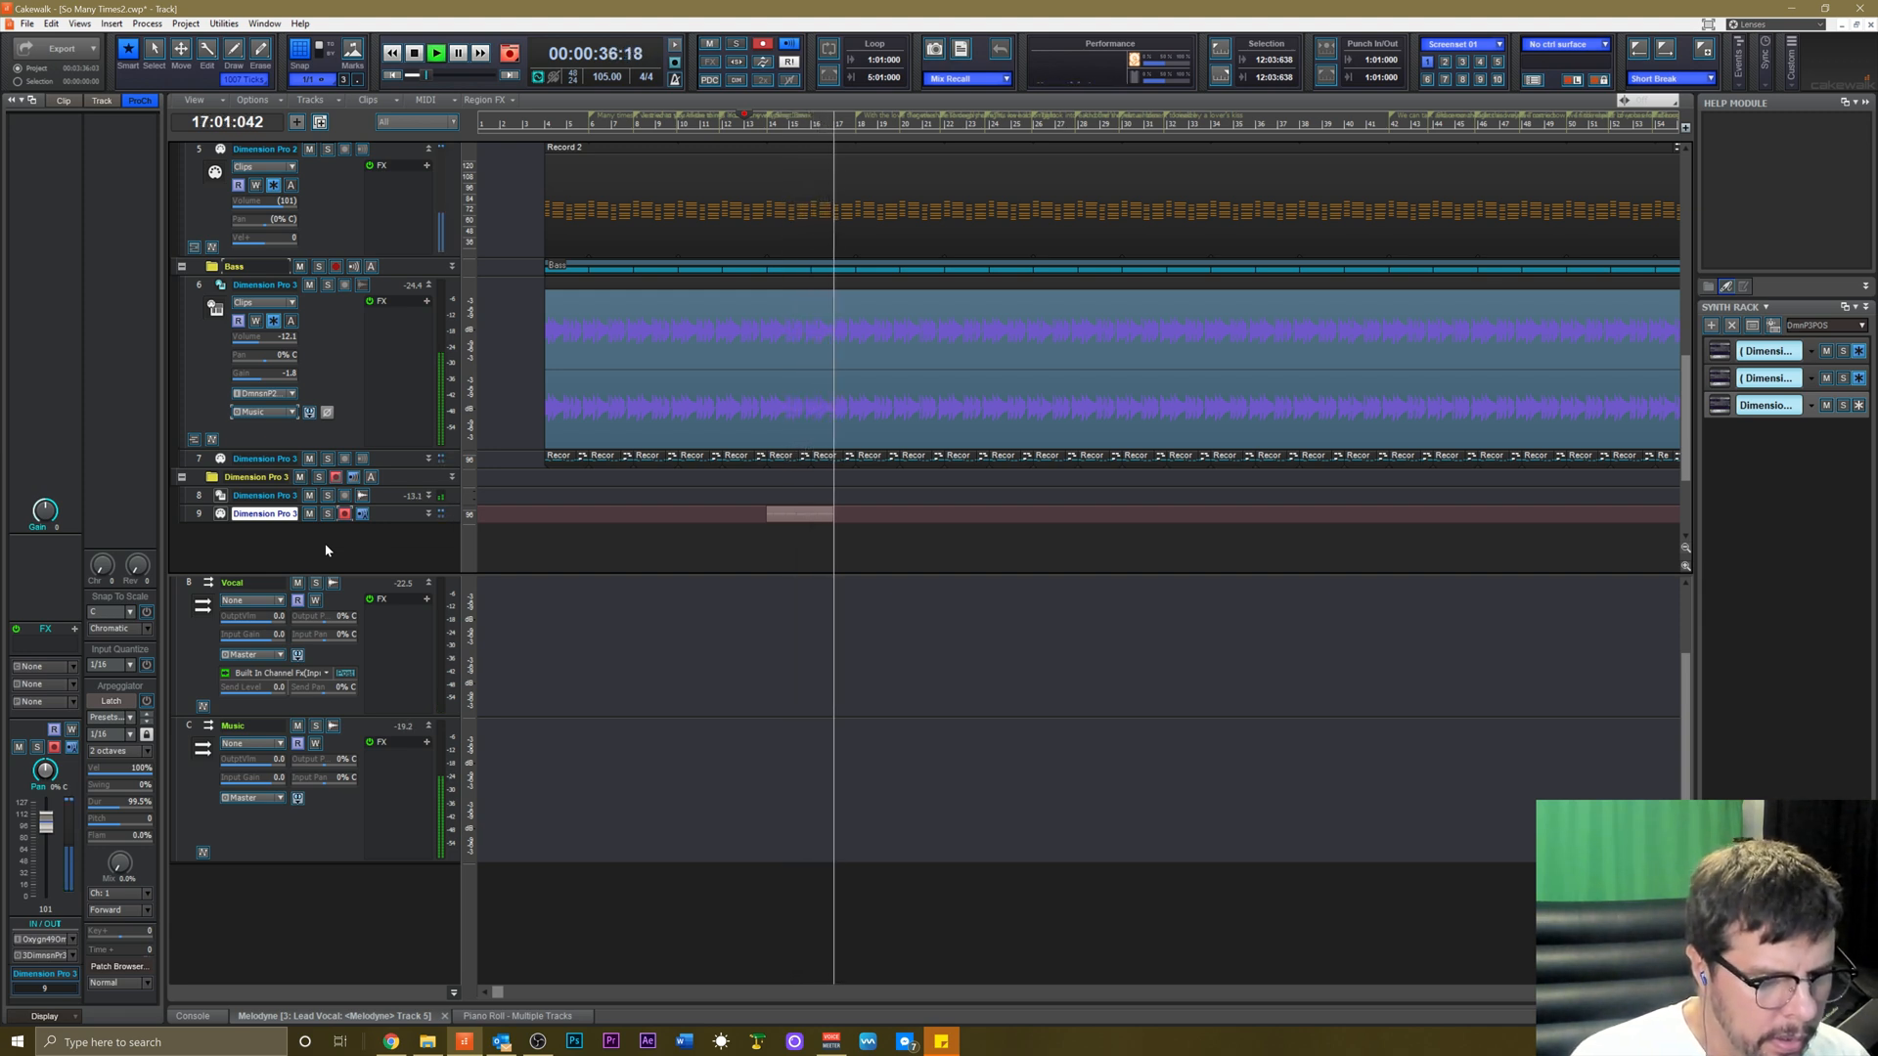
pyautogui.press('space')
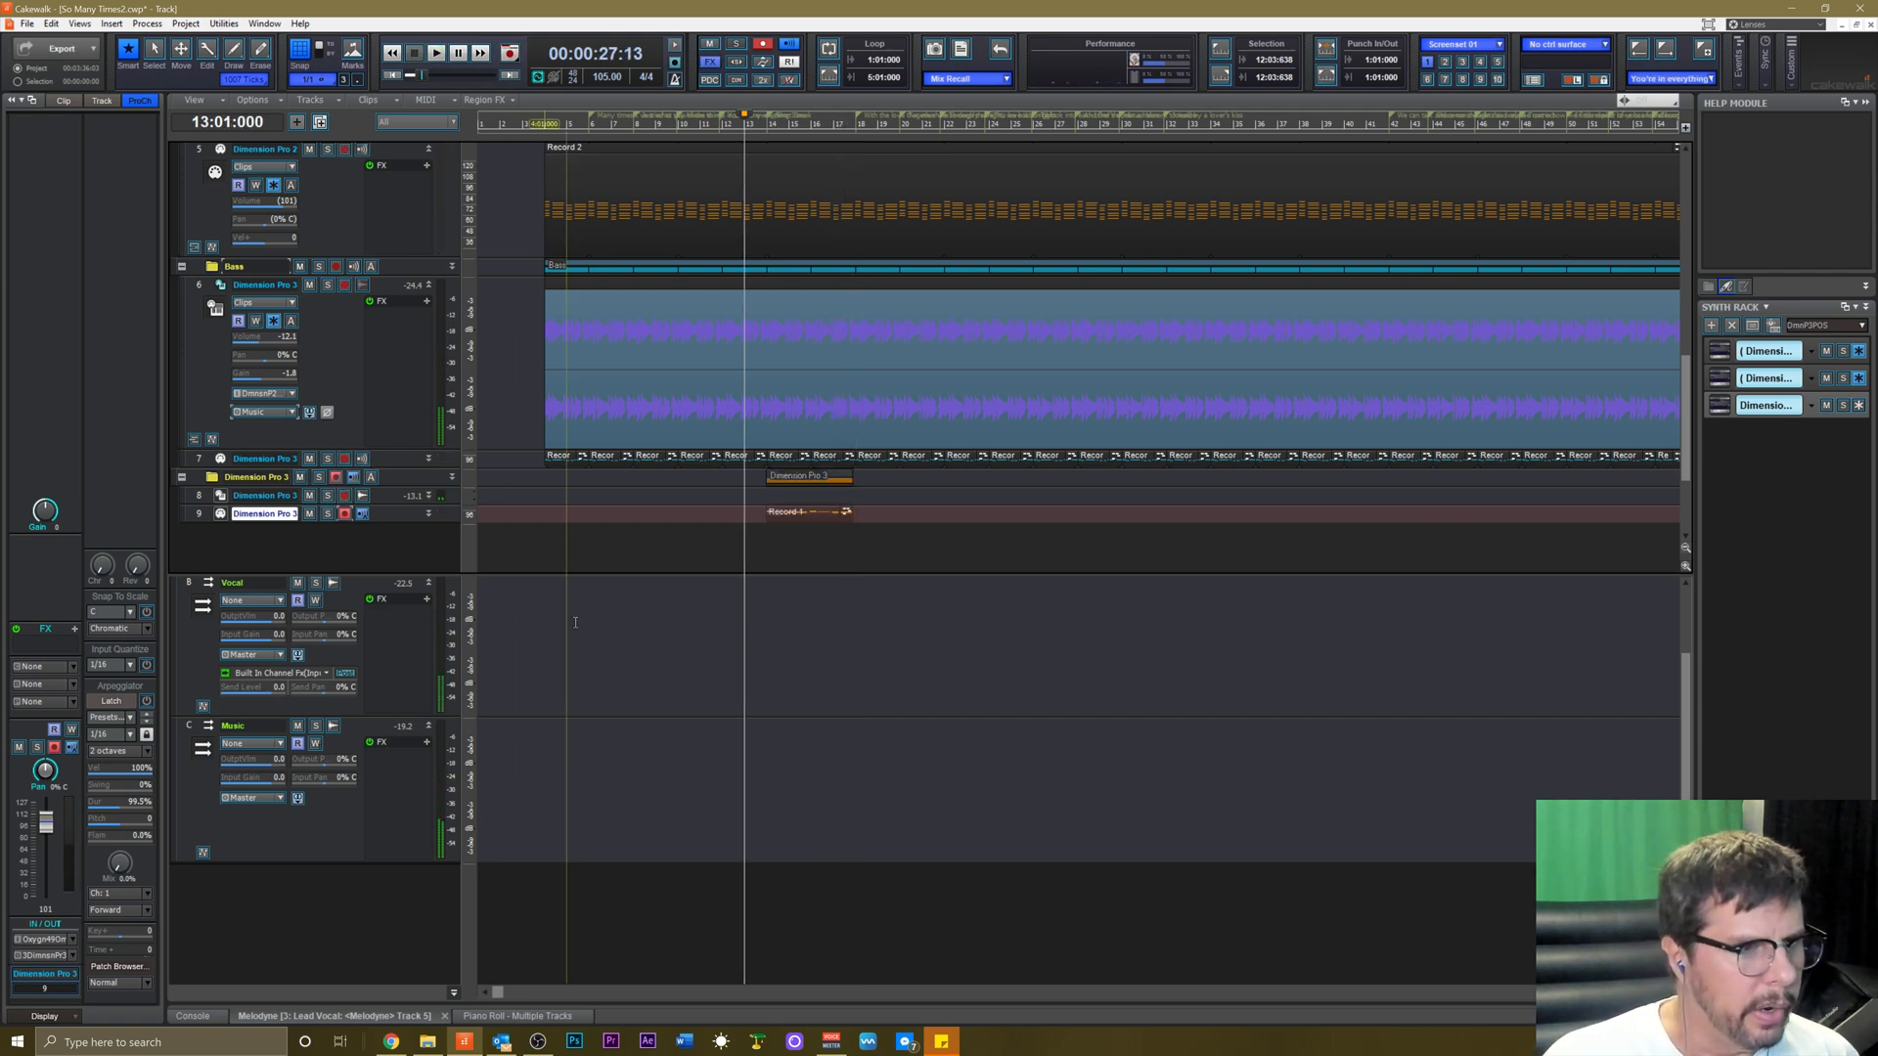
# Open the recorded organ clip in the piano roll and quantize all its notes to a 1/8 duration.
pyautogui.doubleClick(798, 511)
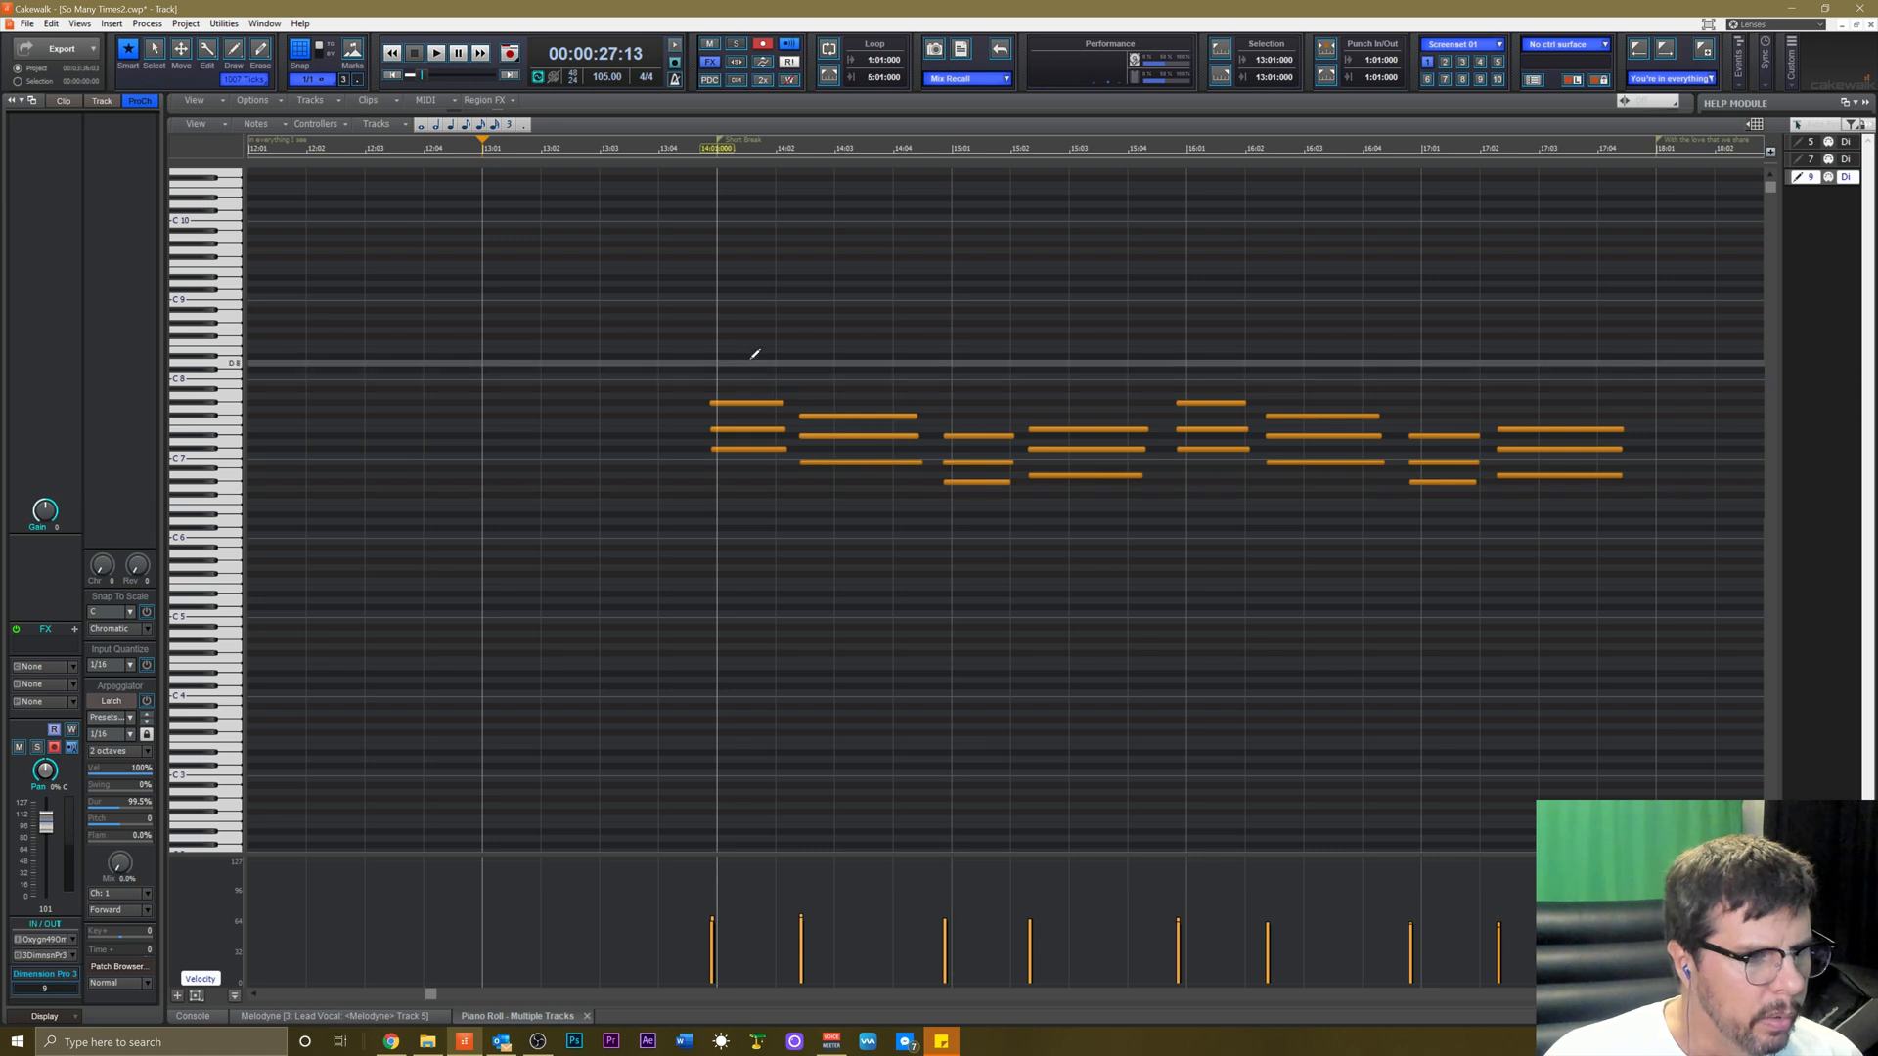
pyautogui.moveTo(682, 299); pyautogui.dragTo(1624, 699)
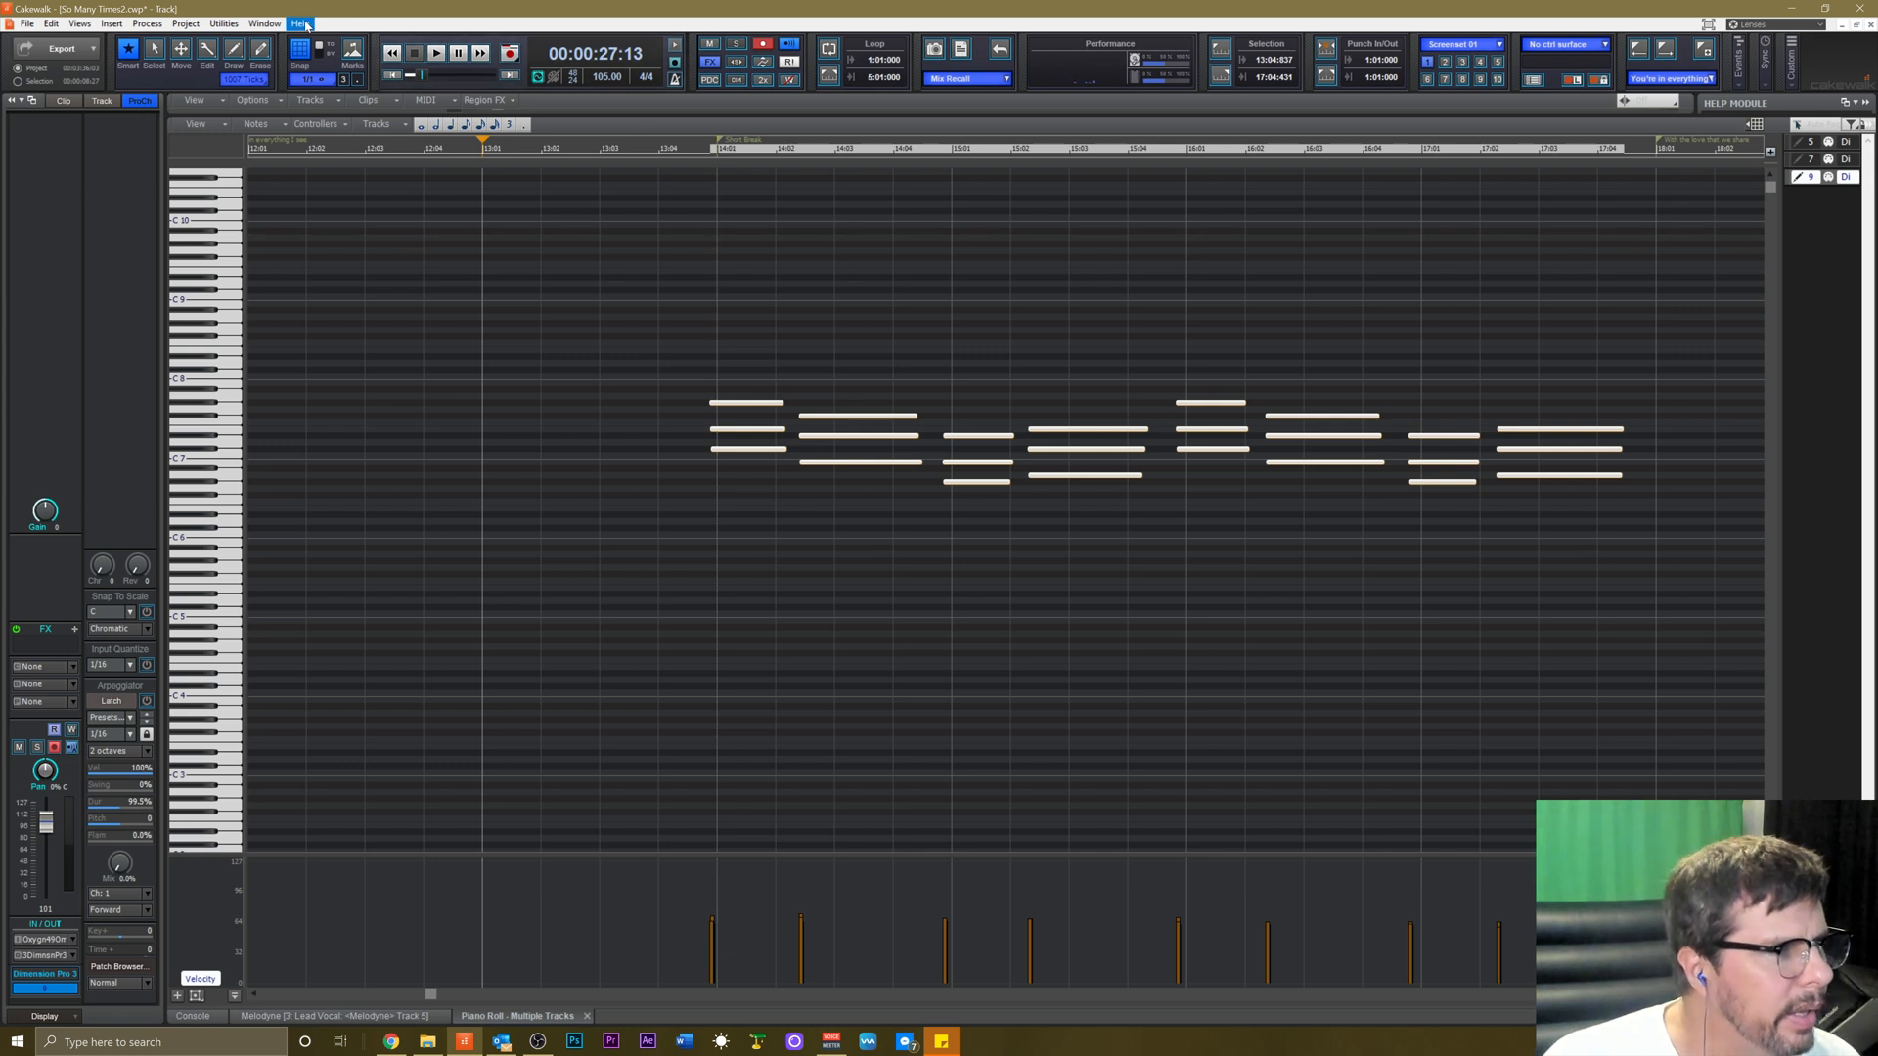
pyautogui.click(147, 23)
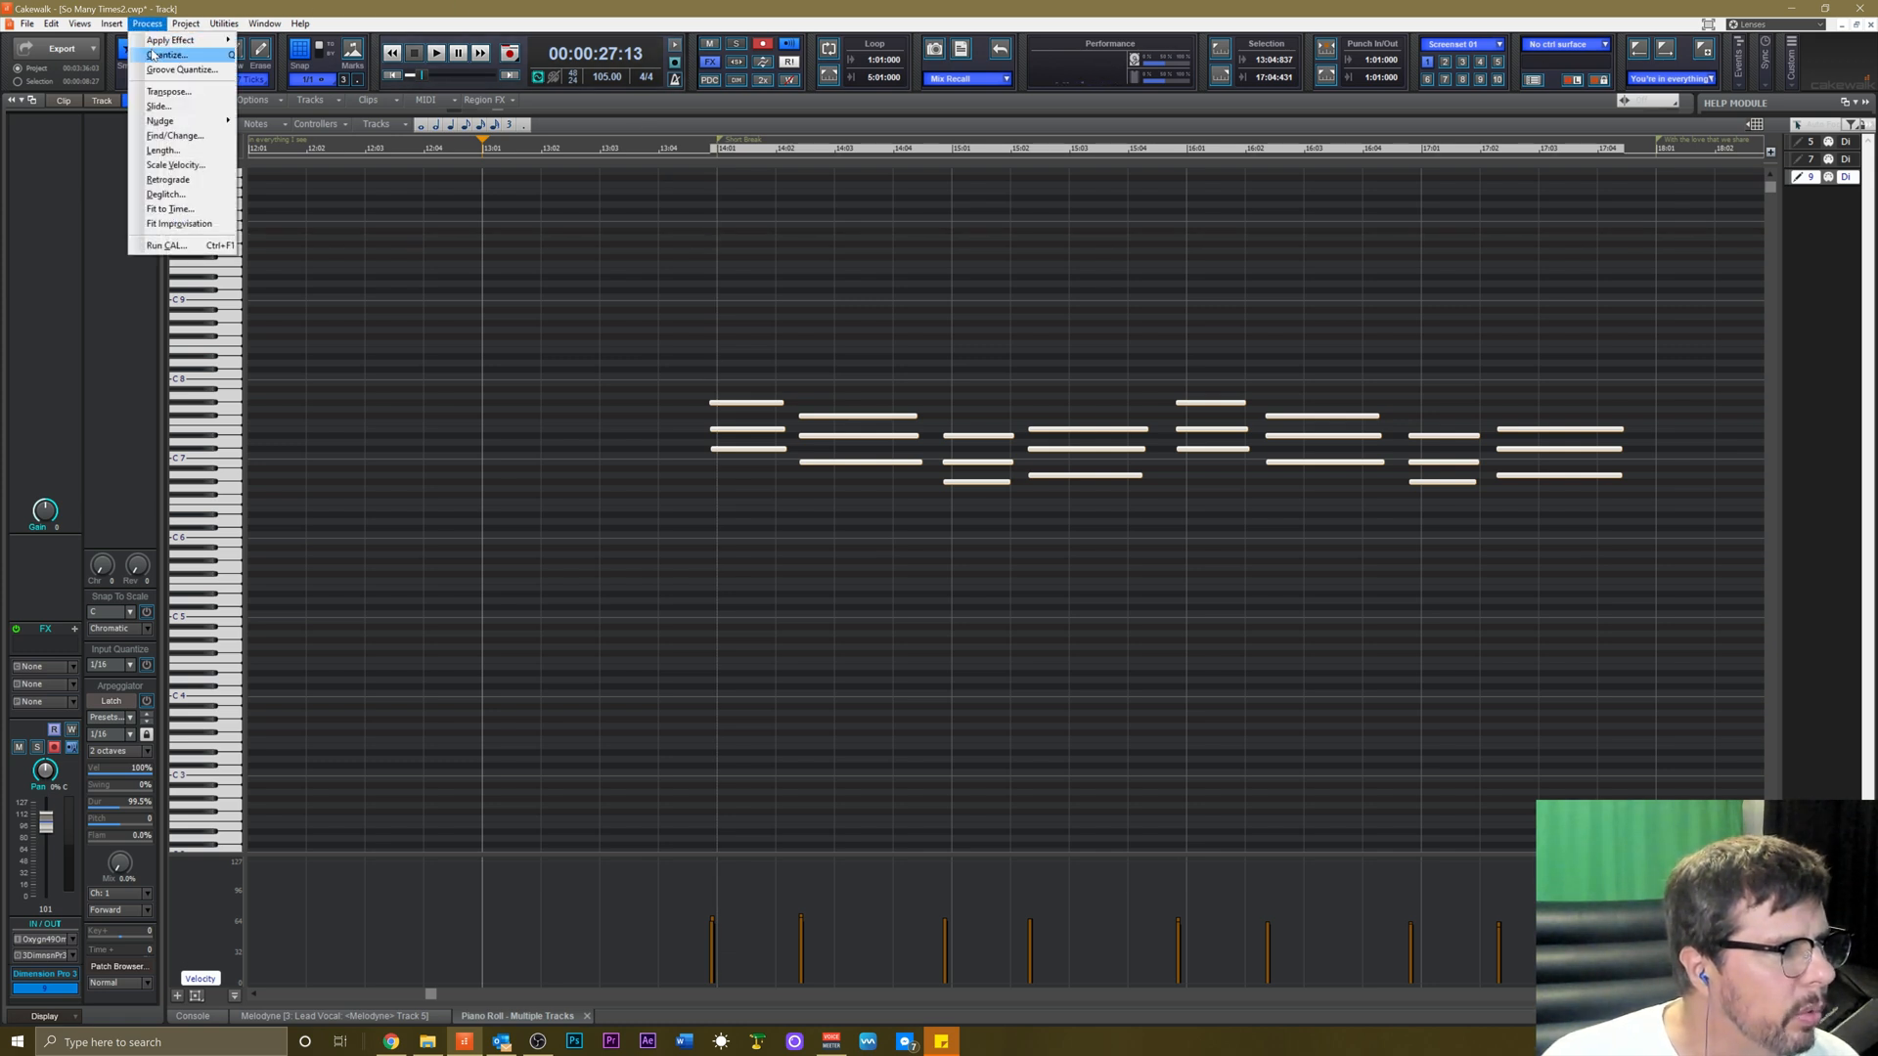
pyautogui.click(162, 43)
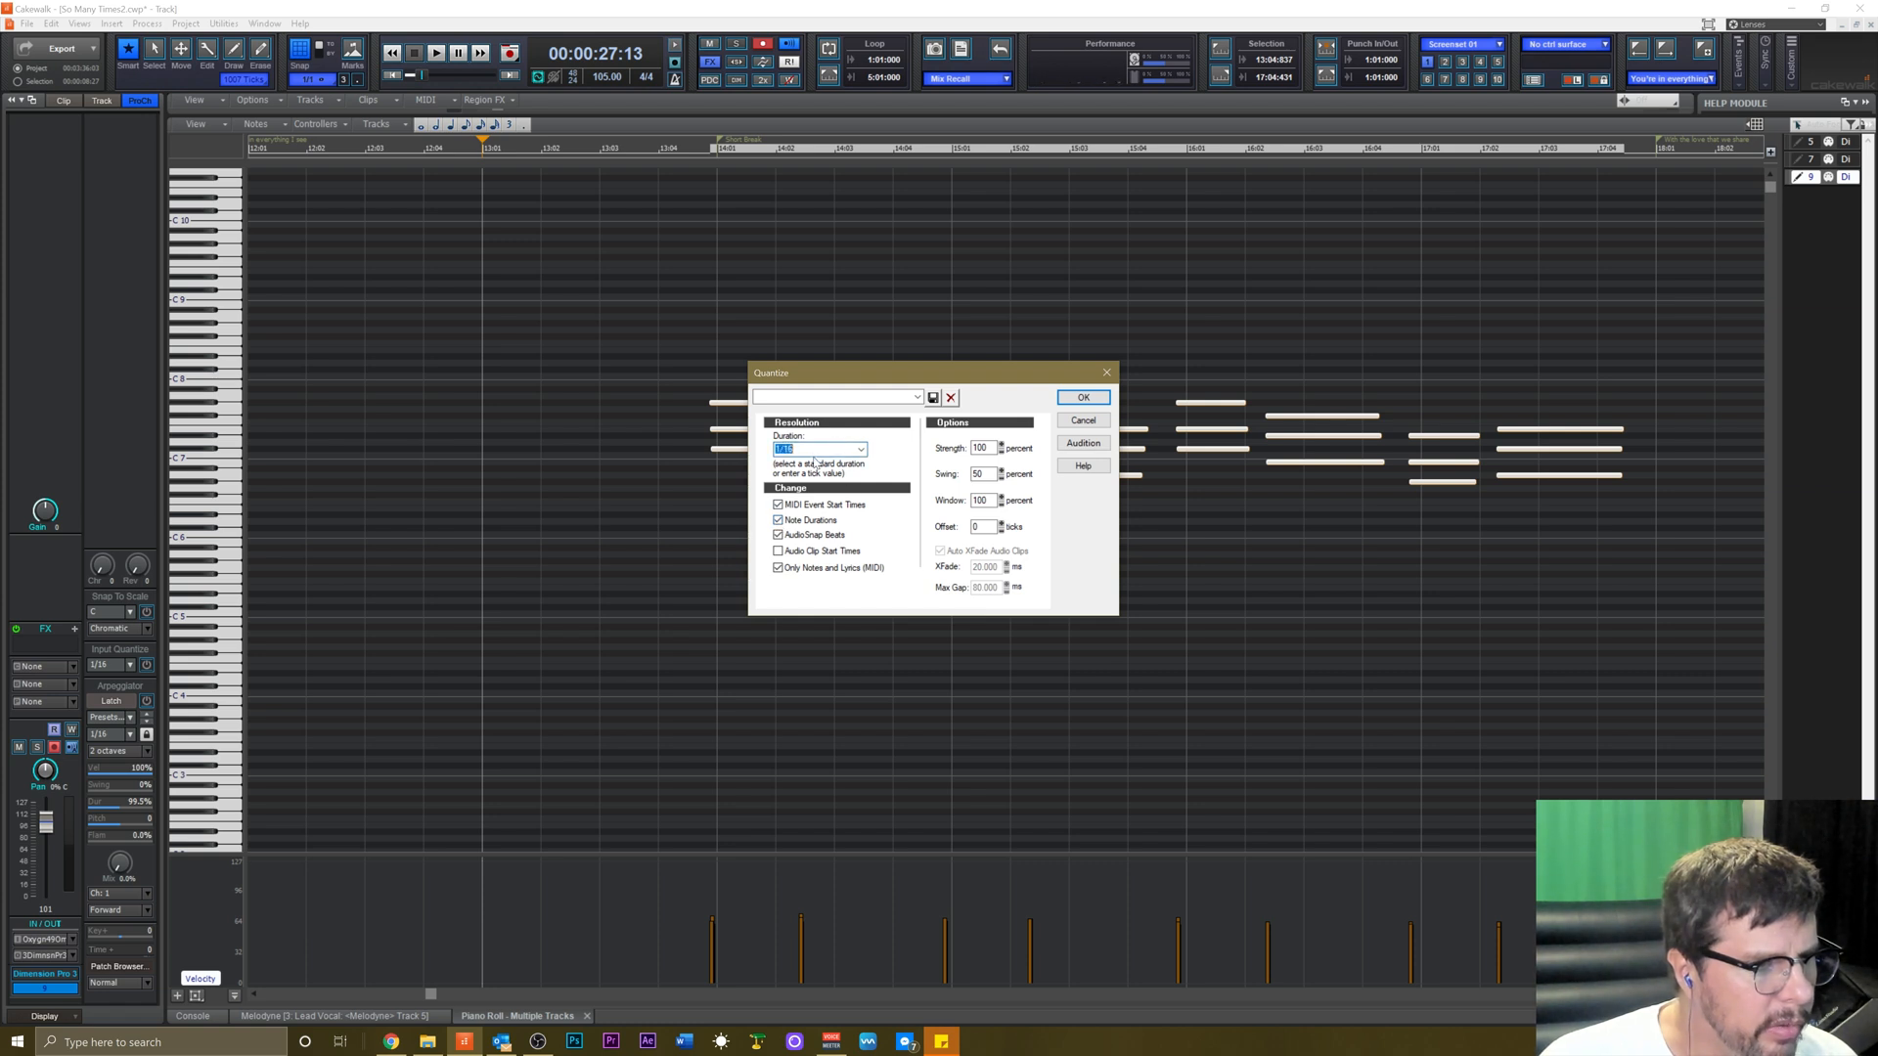
pyautogui.click(861, 449)
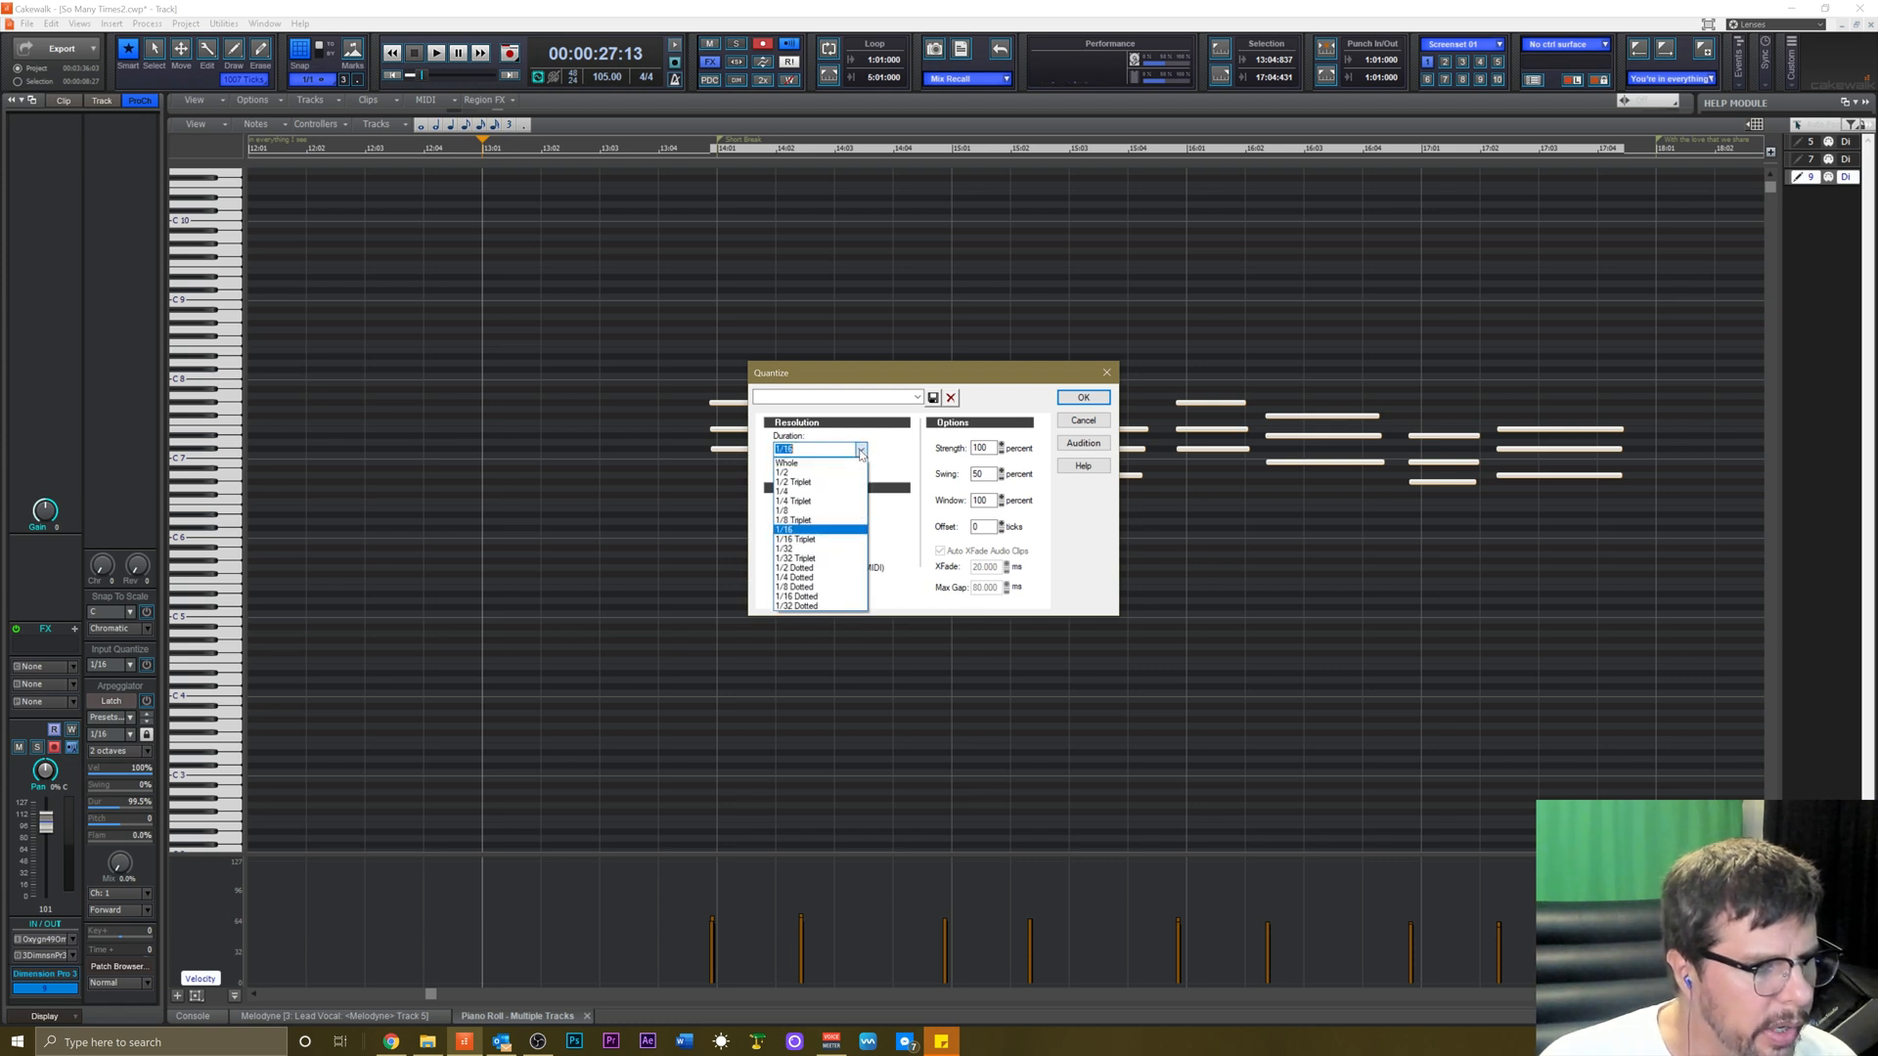
pyautogui.click(791, 520)
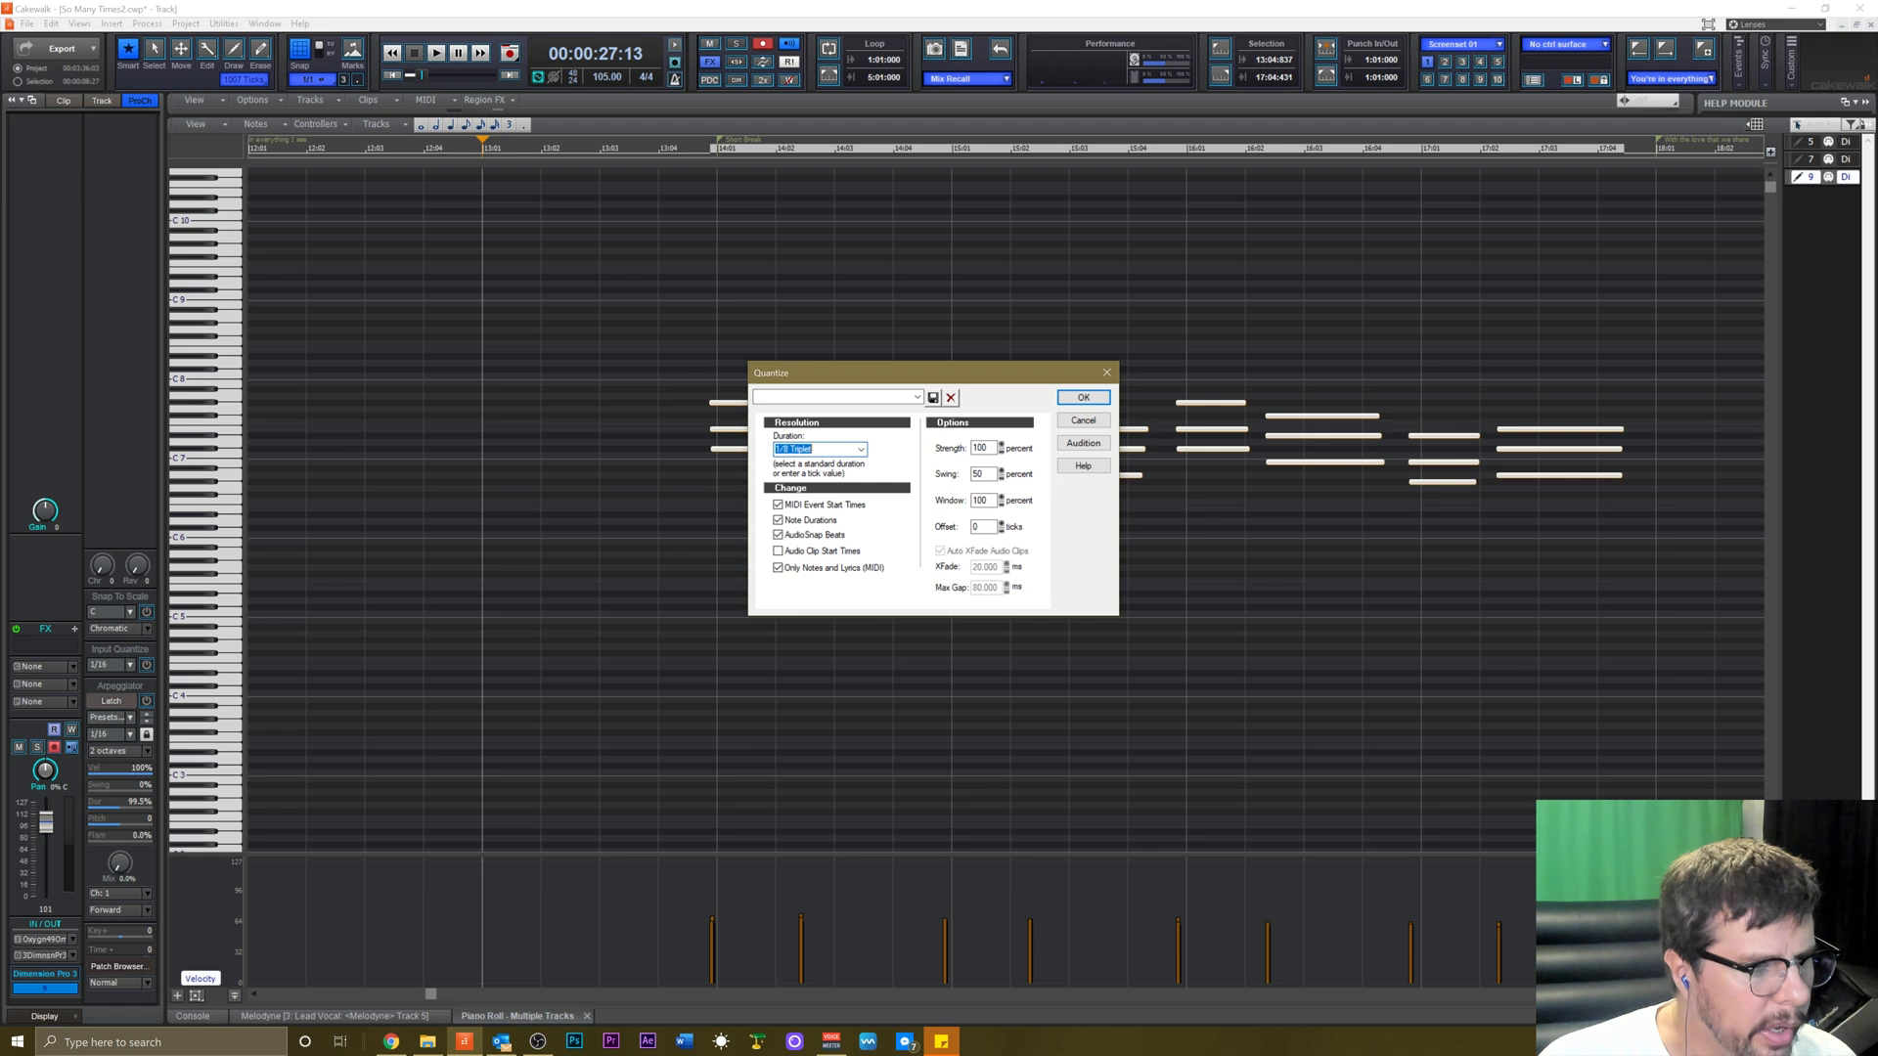
pyautogui.click(861, 449)
pyautogui.click(862, 478)
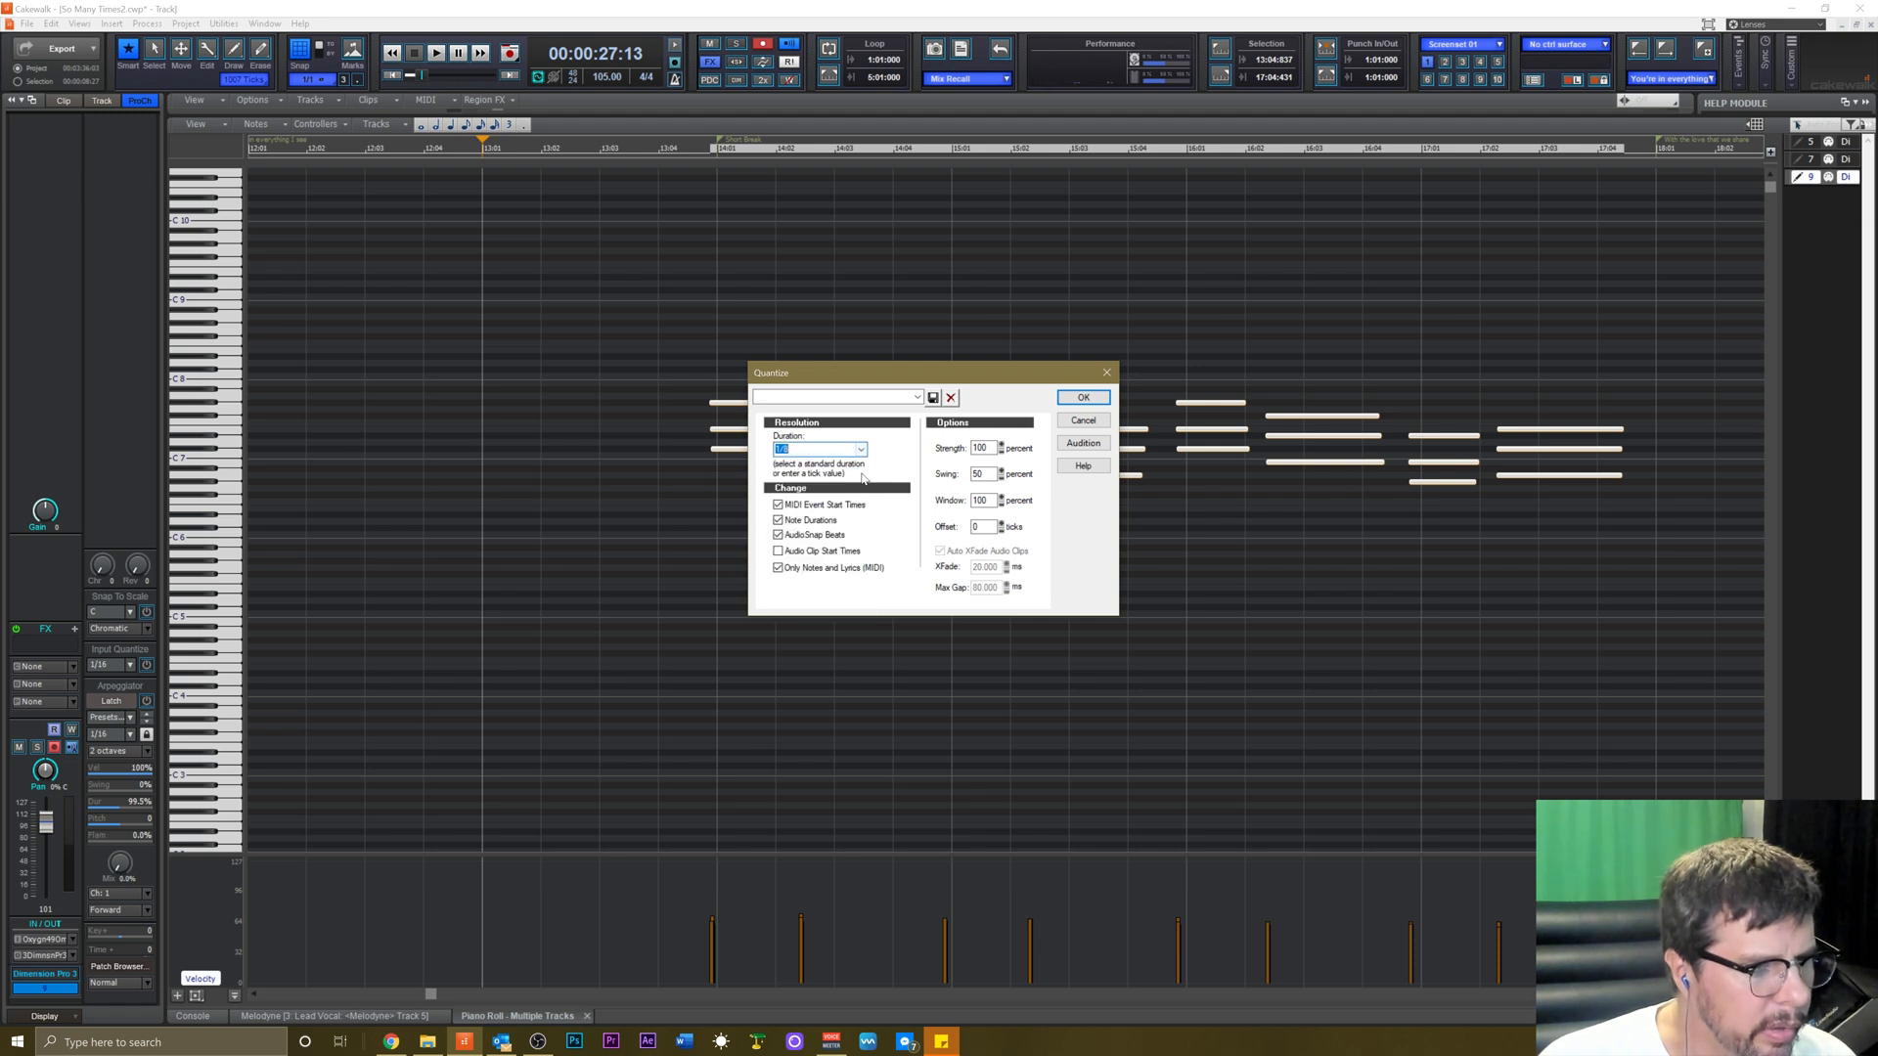
pyautogui.click(1063, 398)
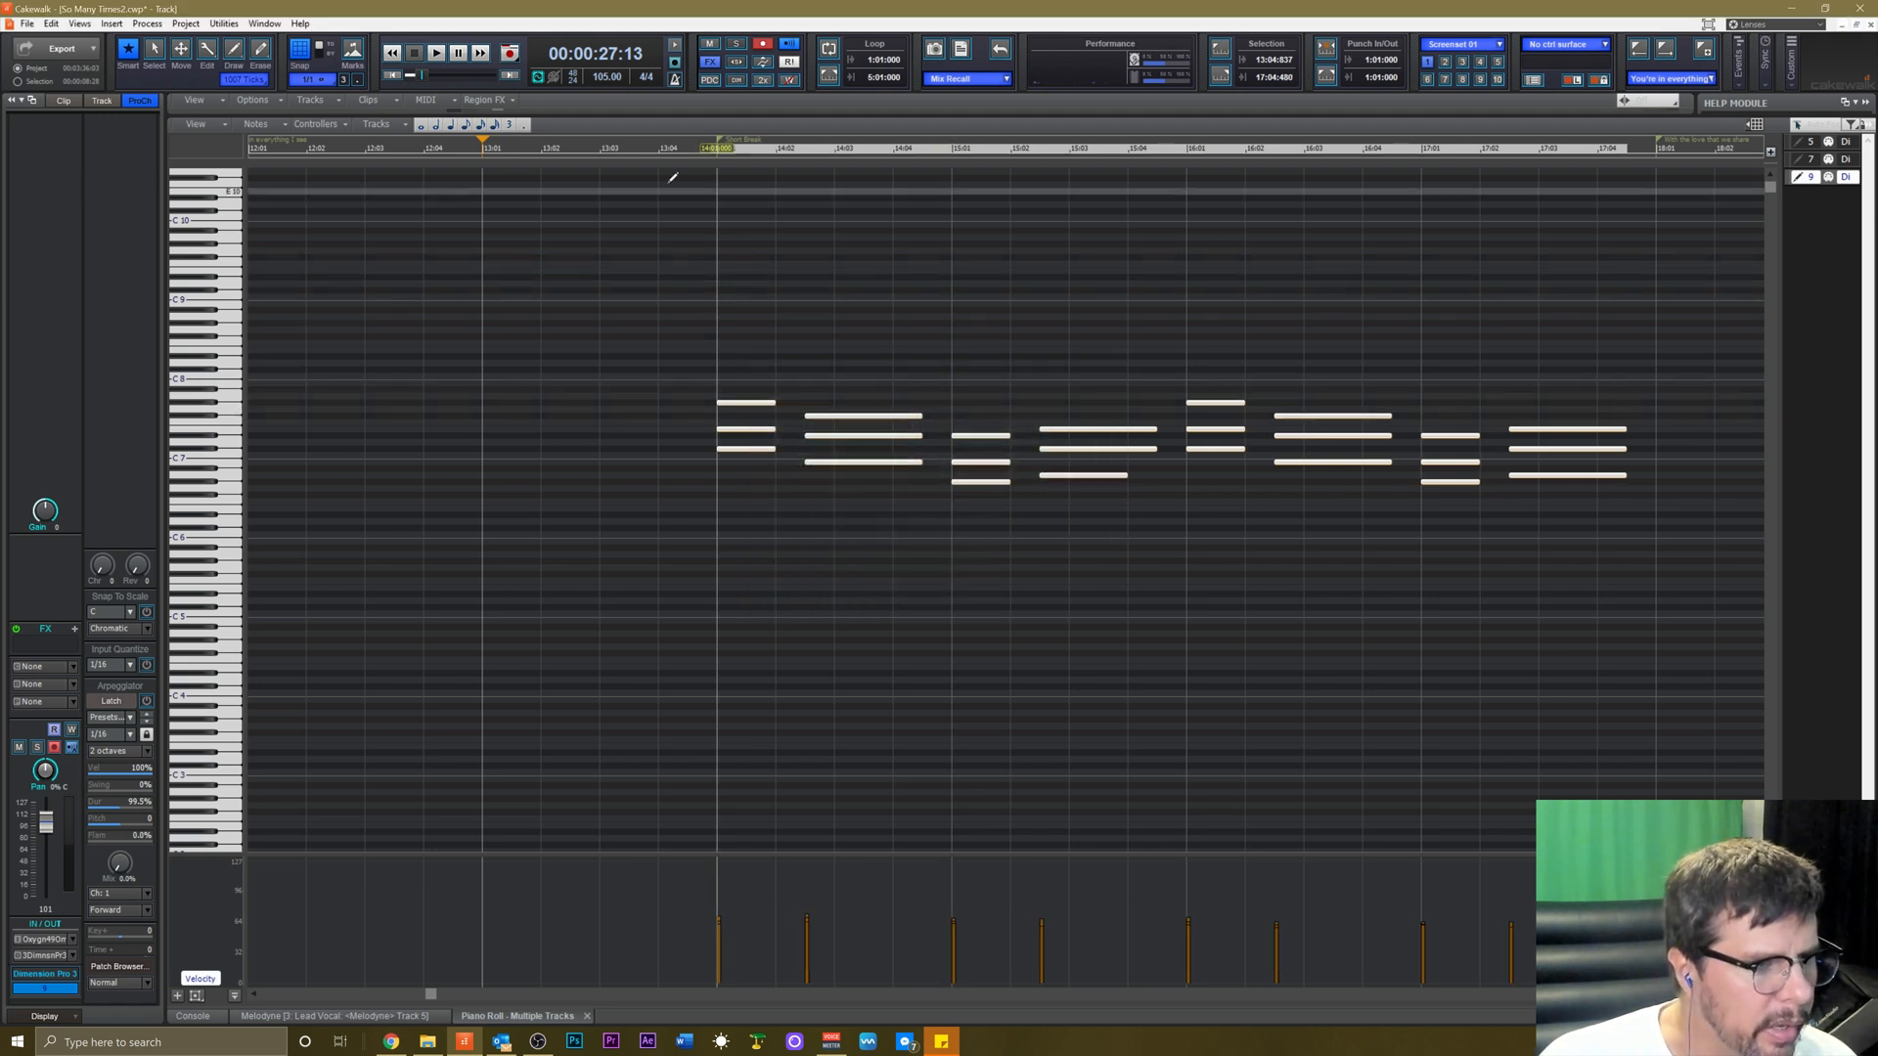
# Play back the quantized organ chords from measure 14 to check their timing.
pyautogui.click(717, 147)
pyautogui.press('space')
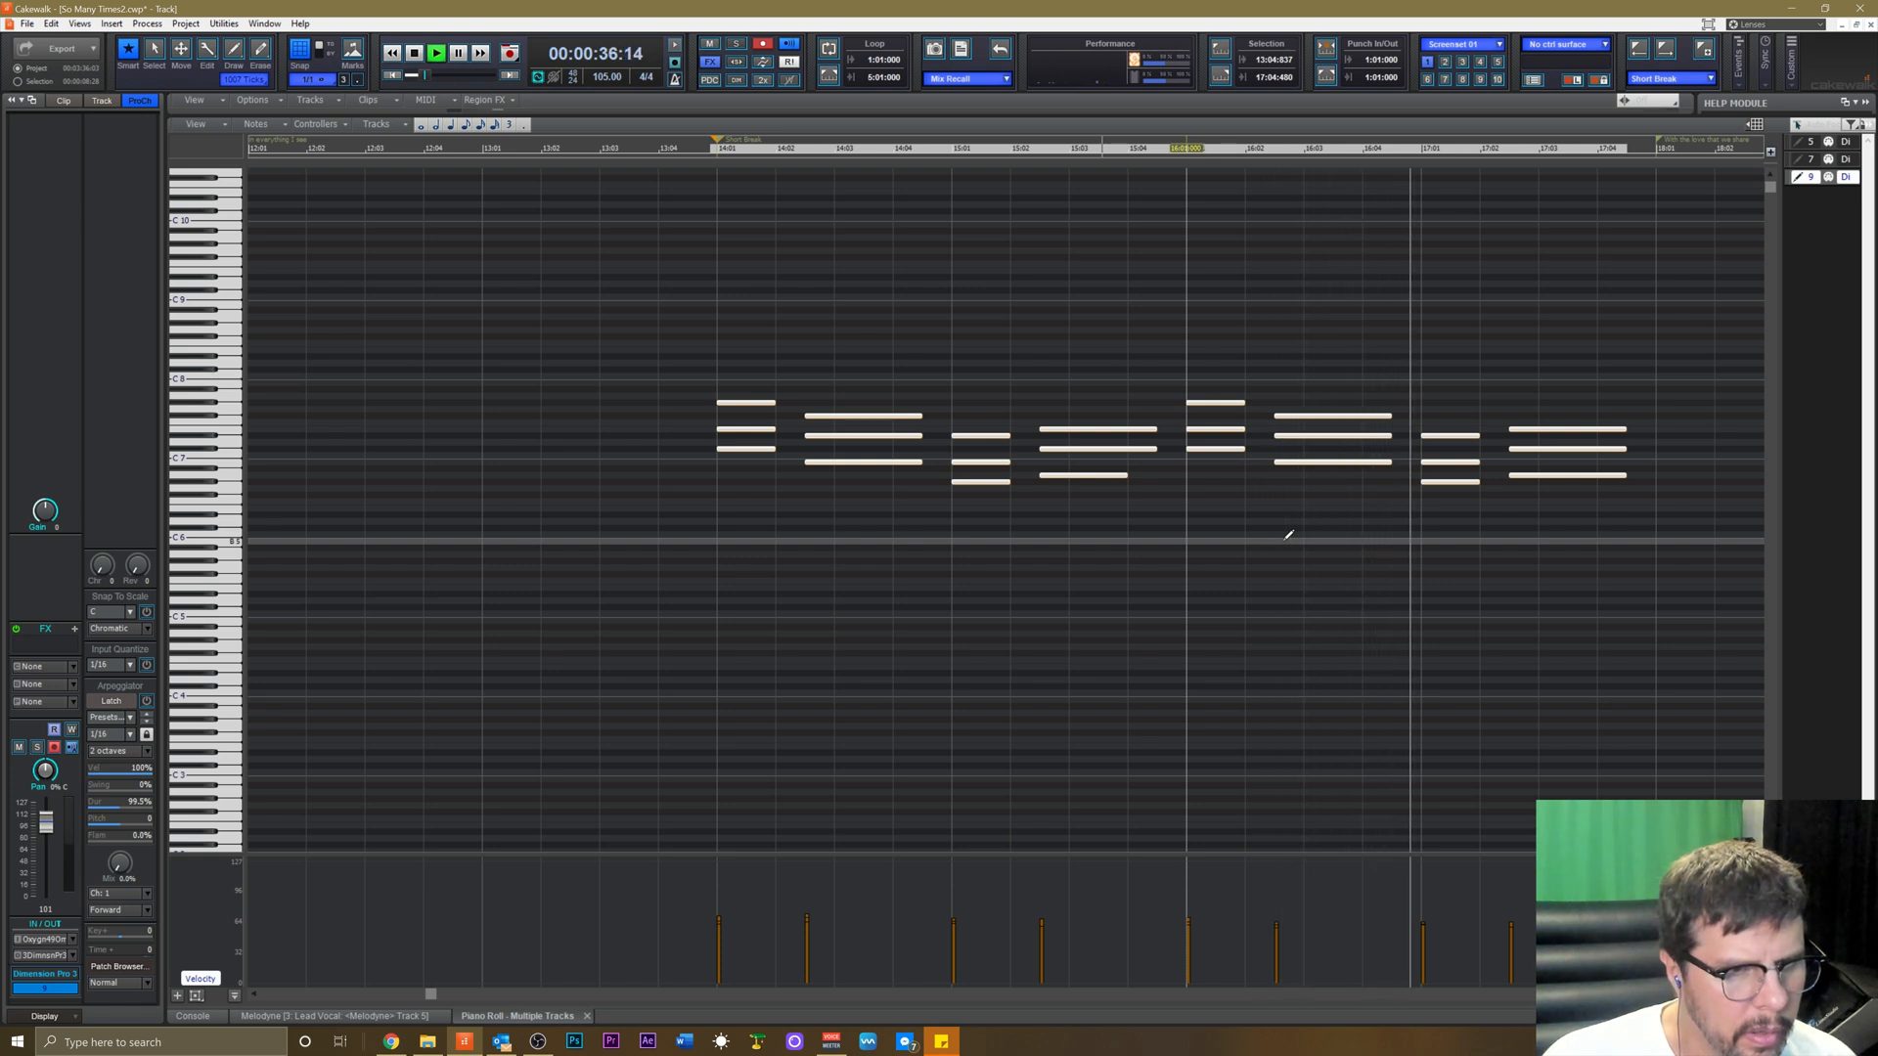
pyautogui.press('space')
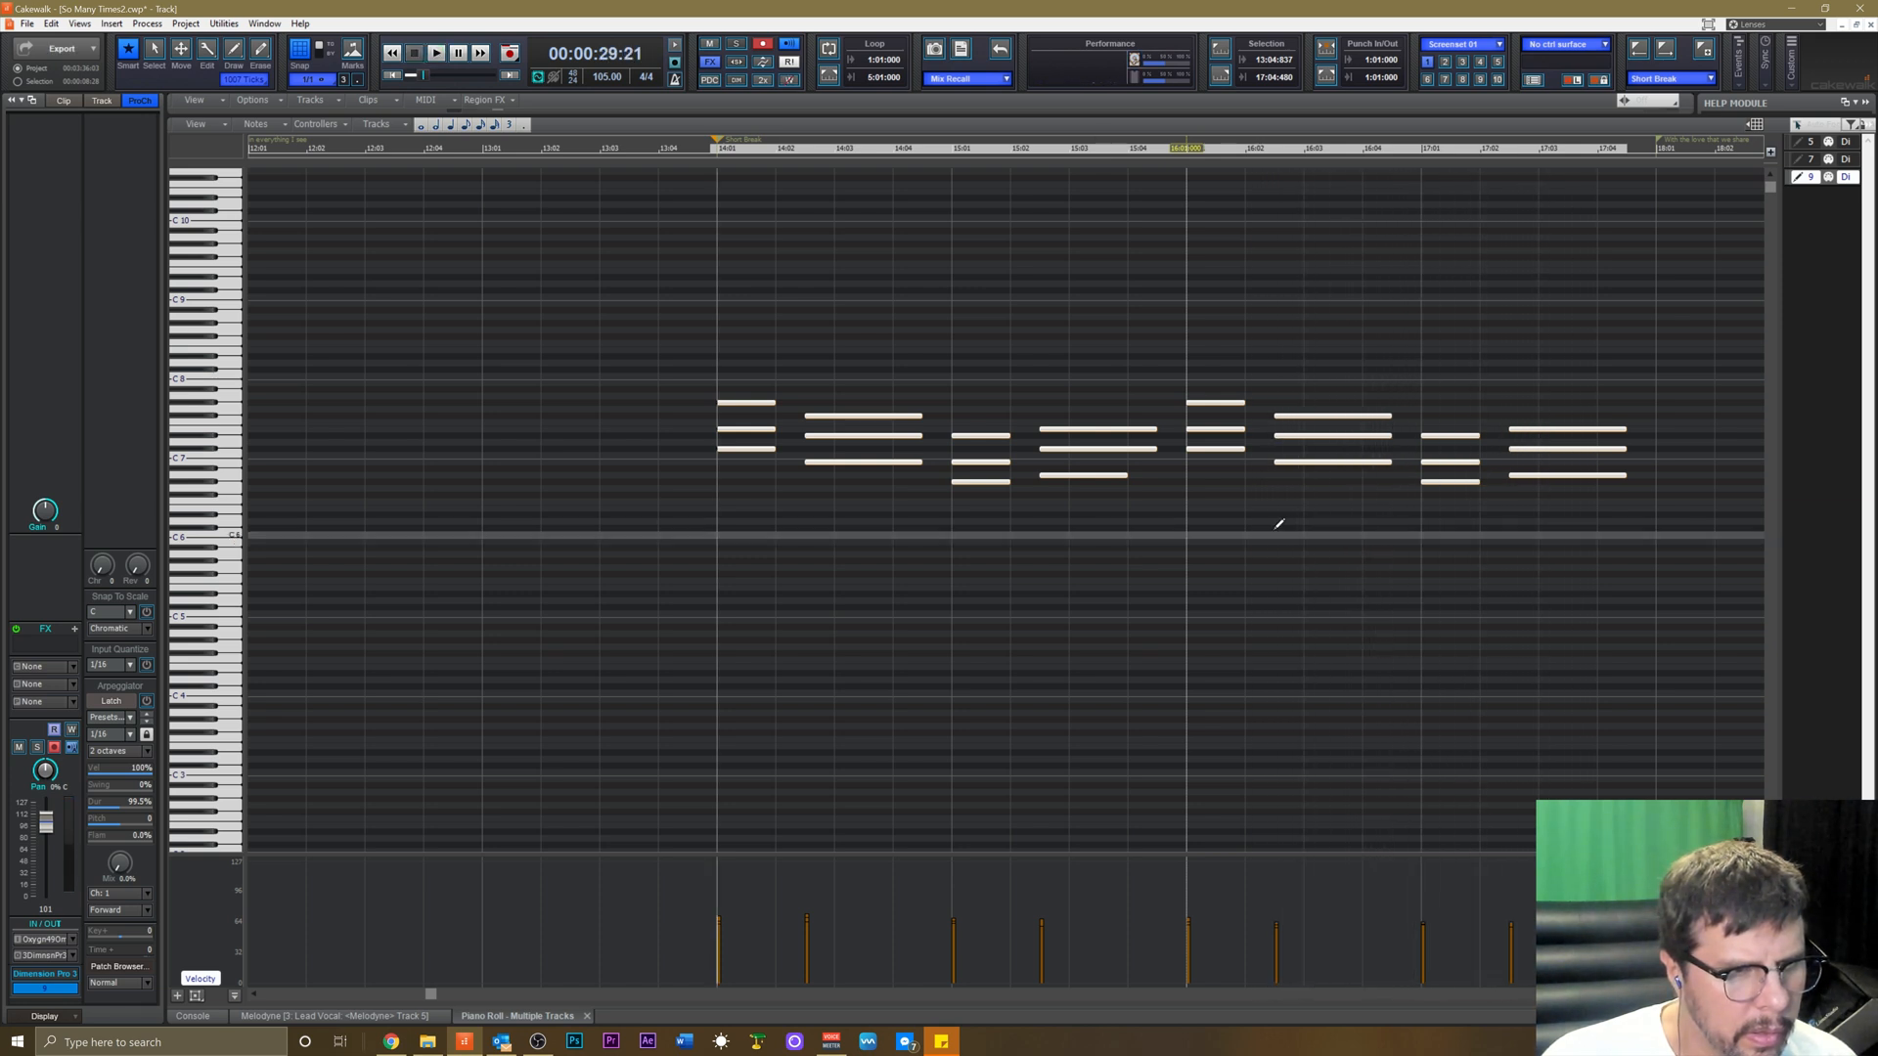
# Lengthen the lowest note of the second chord in measure 15 to match its other notes, and collapse the piano roll.
pyautogui.hotkey('ctrl', 'a')
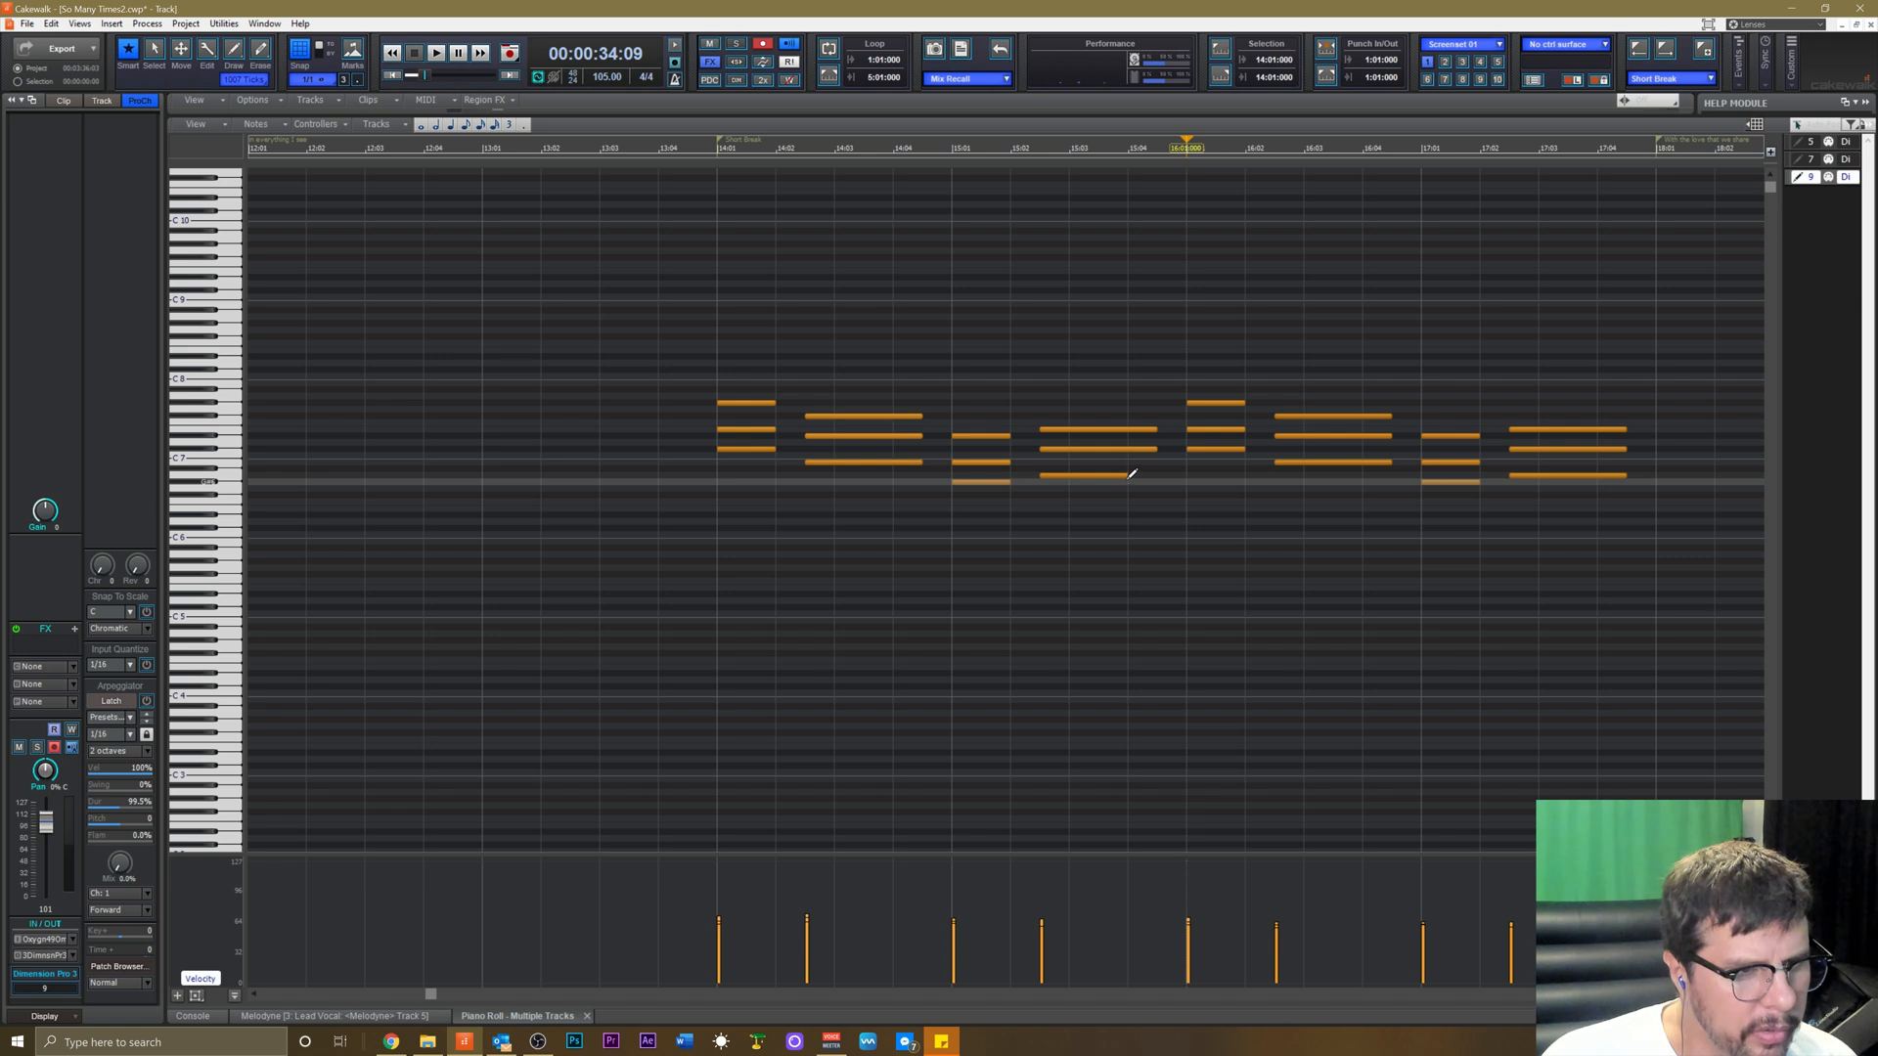
pyautogui.moveTo(1125, 476); pyautogui.dragTo(1159, 476)
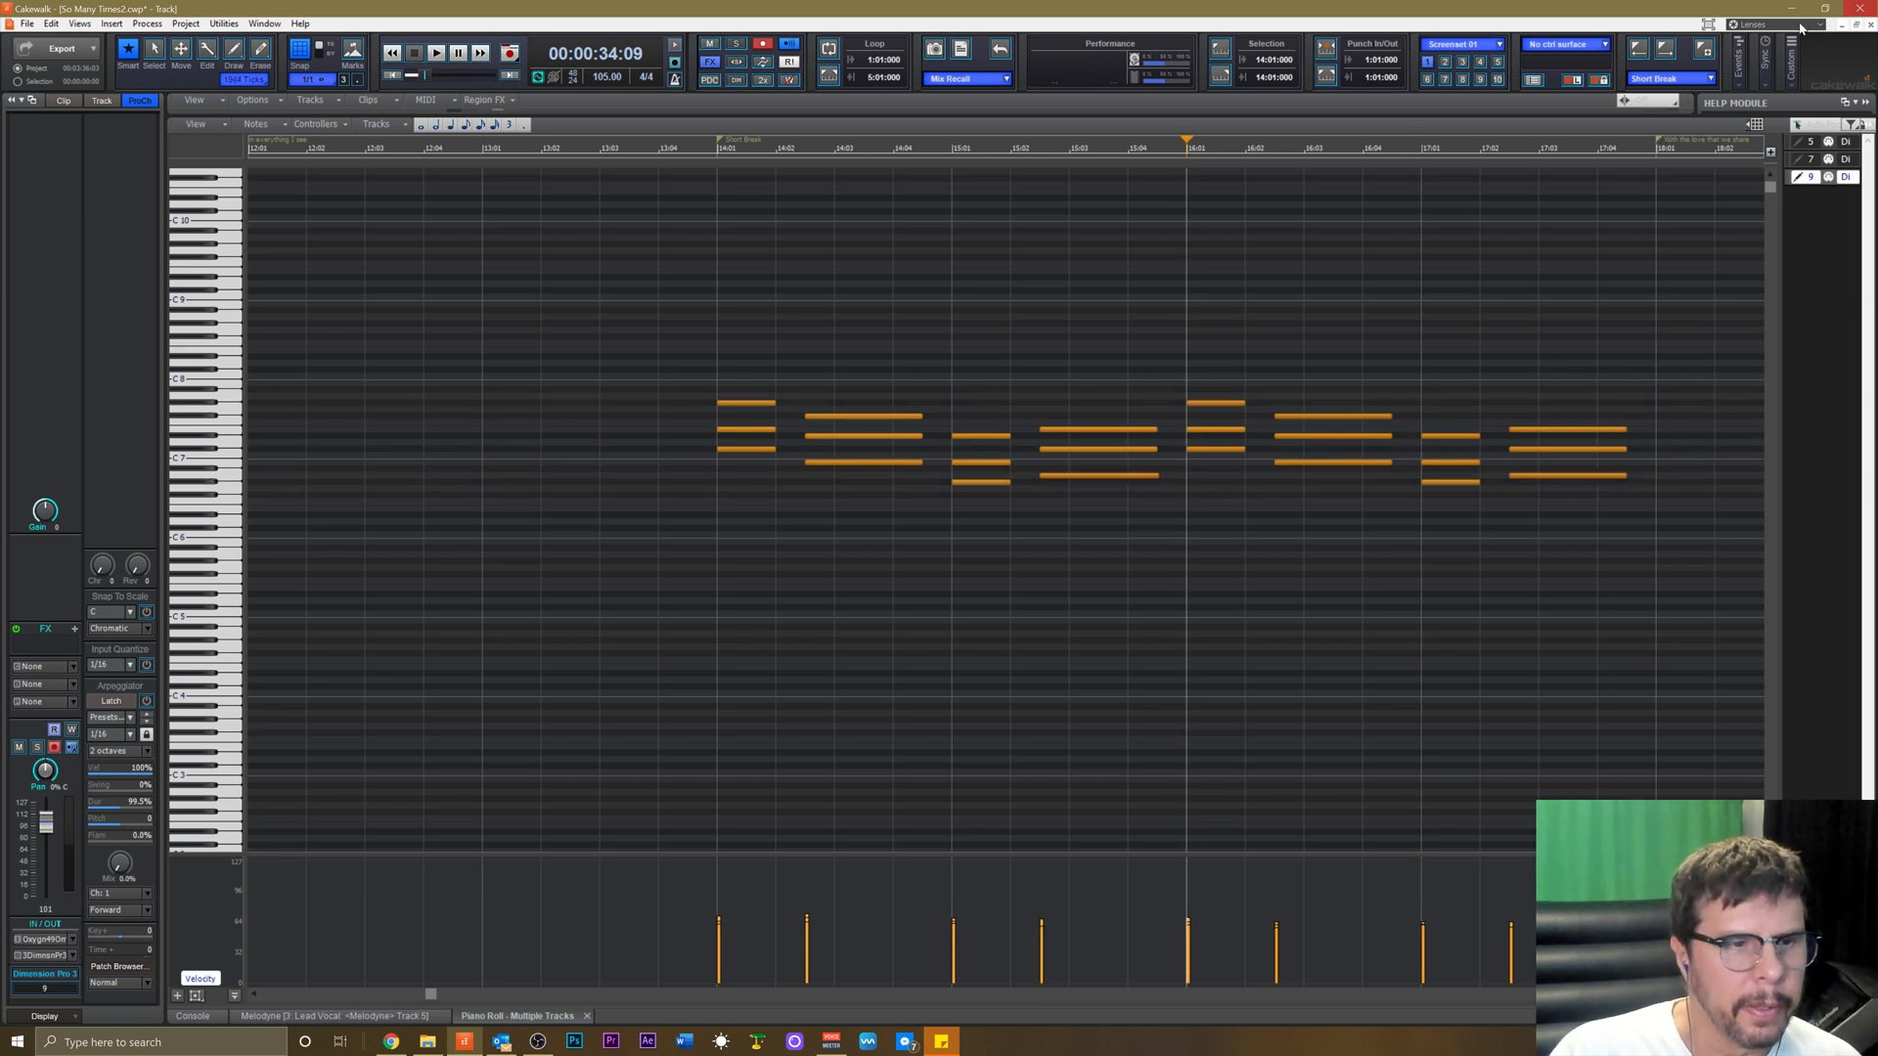
pyautogui.click(1857, 9)
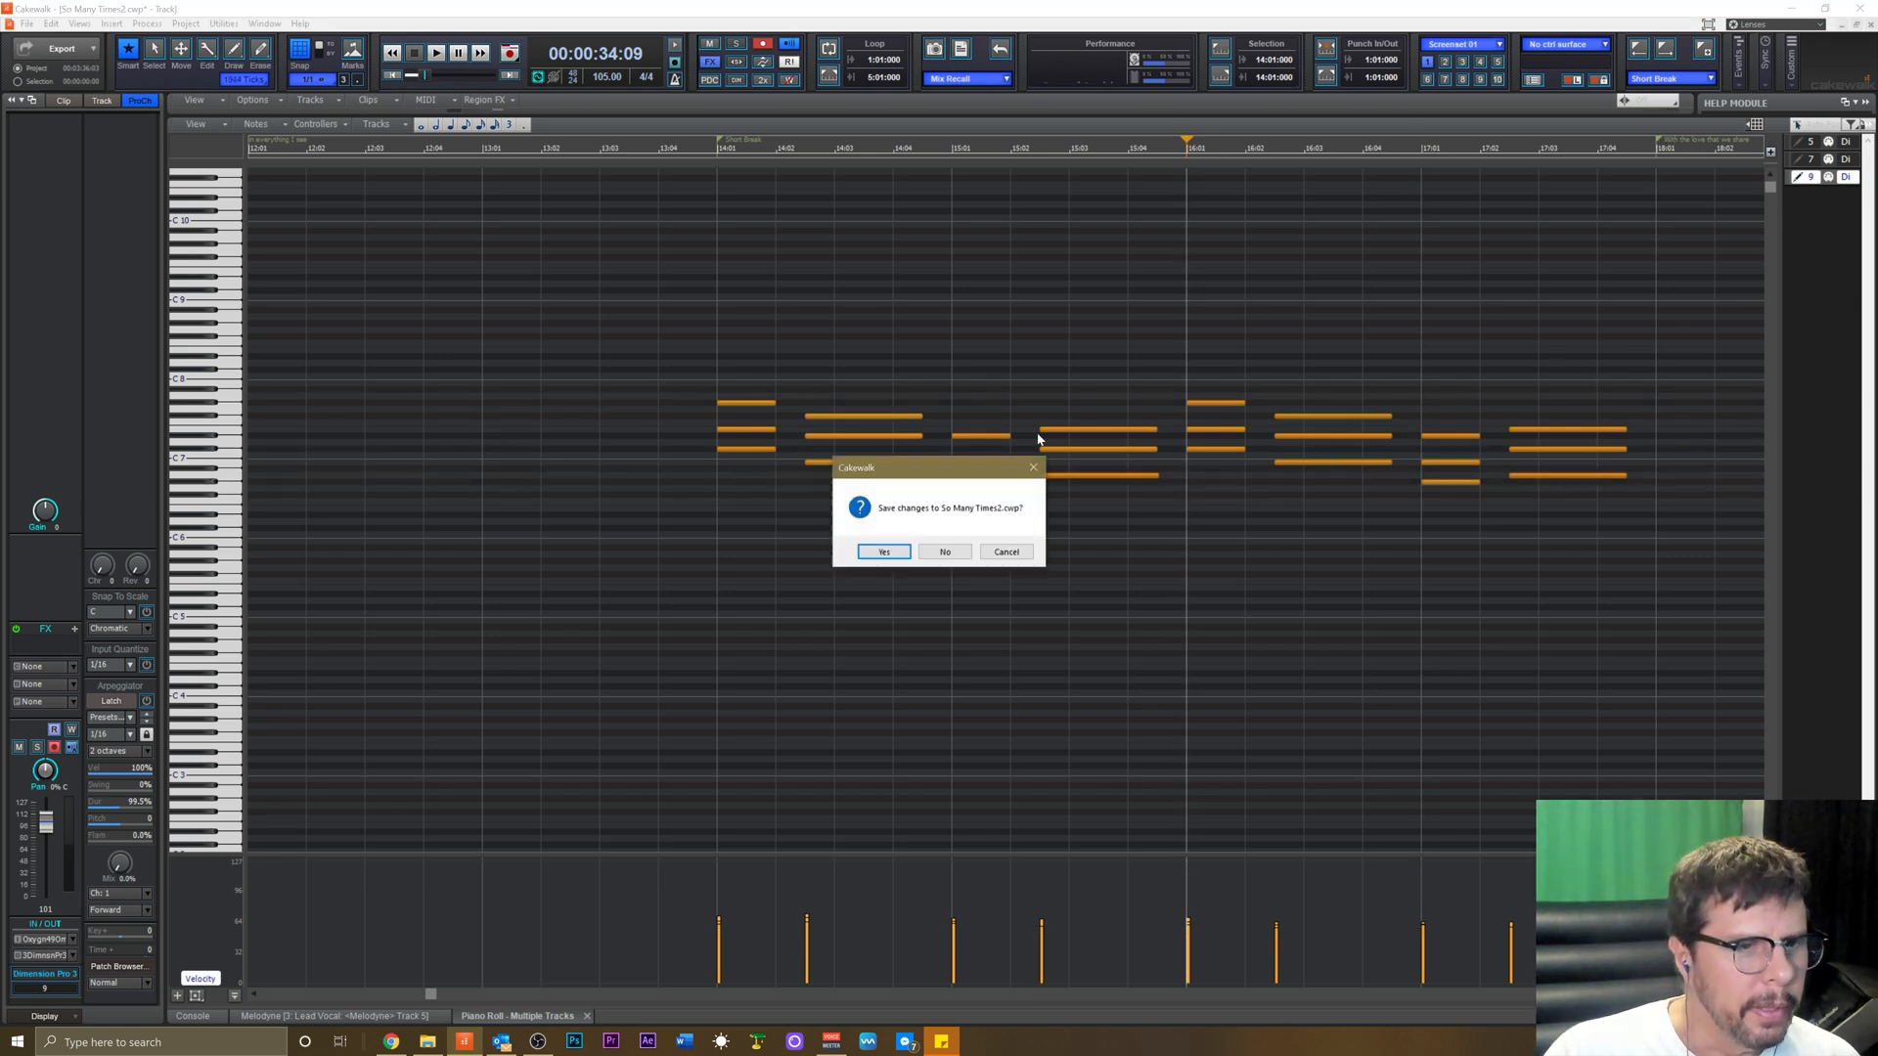
pyautogui.click(1004, 552)
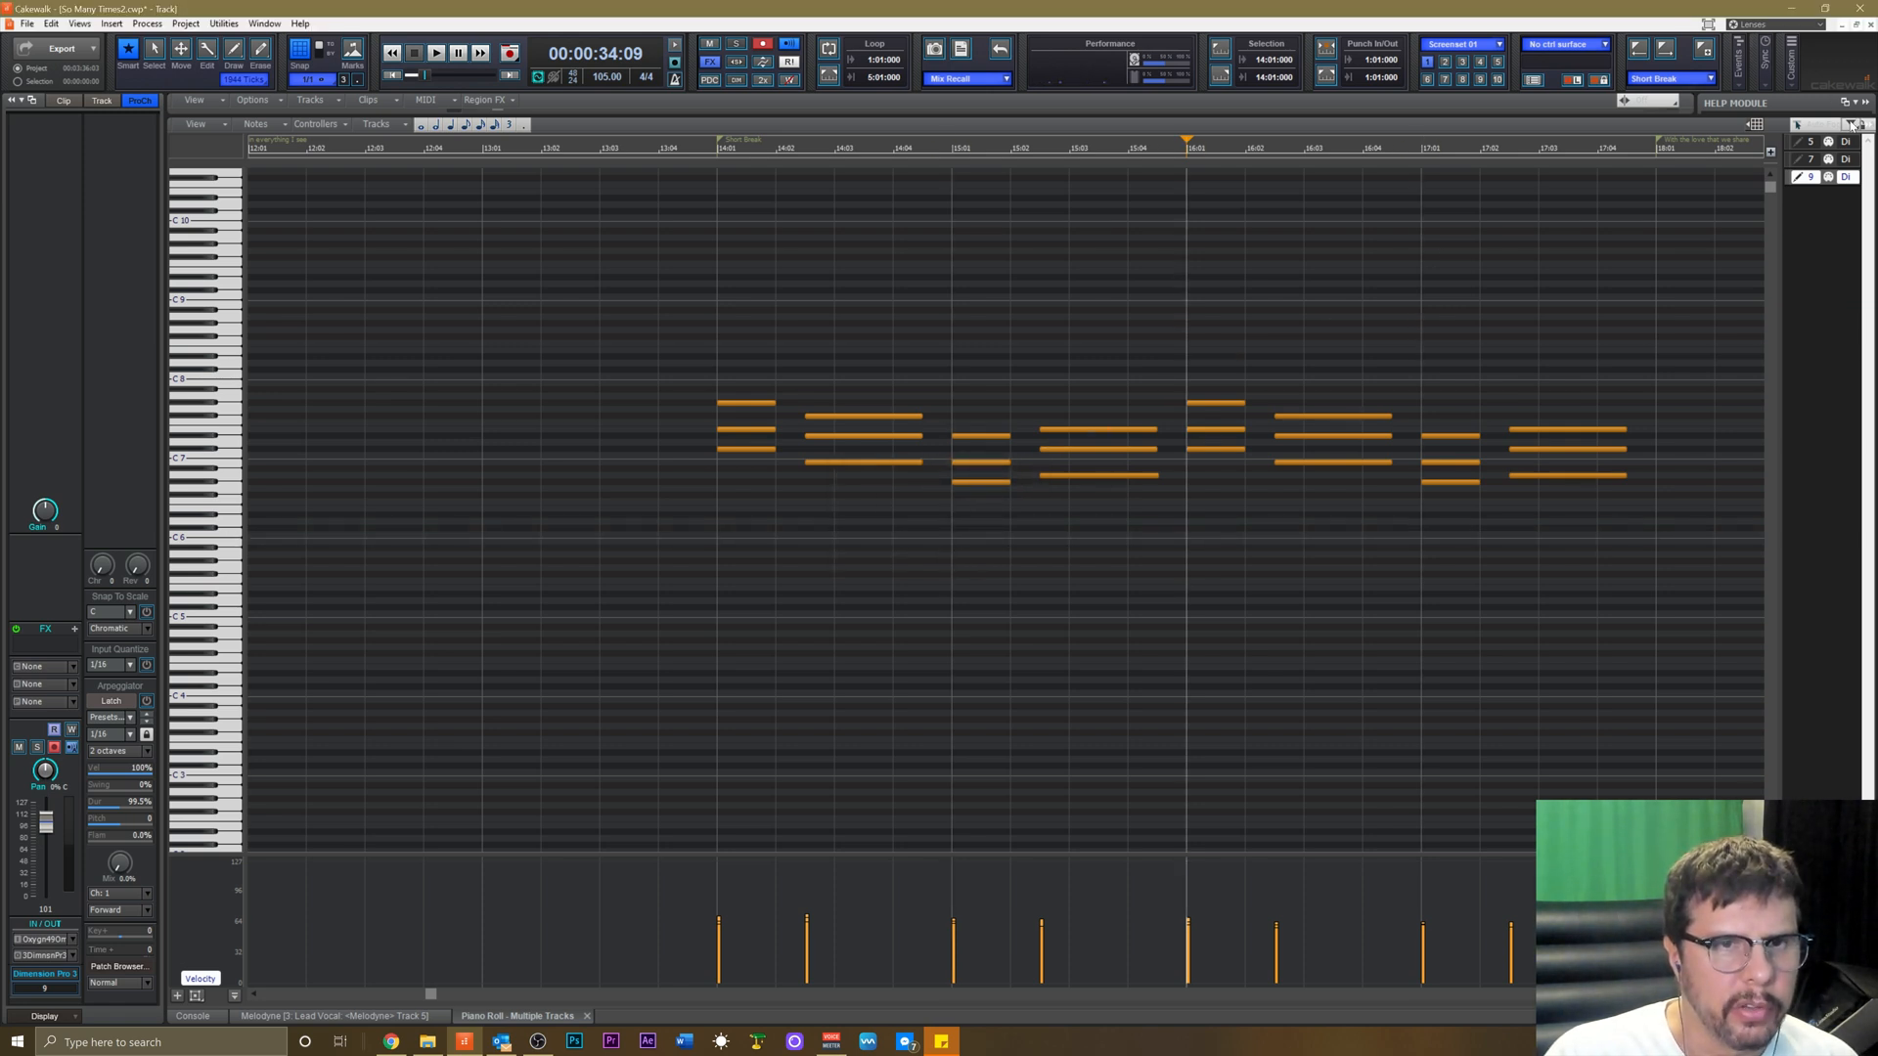
pyautogui.click(1865, 1017)
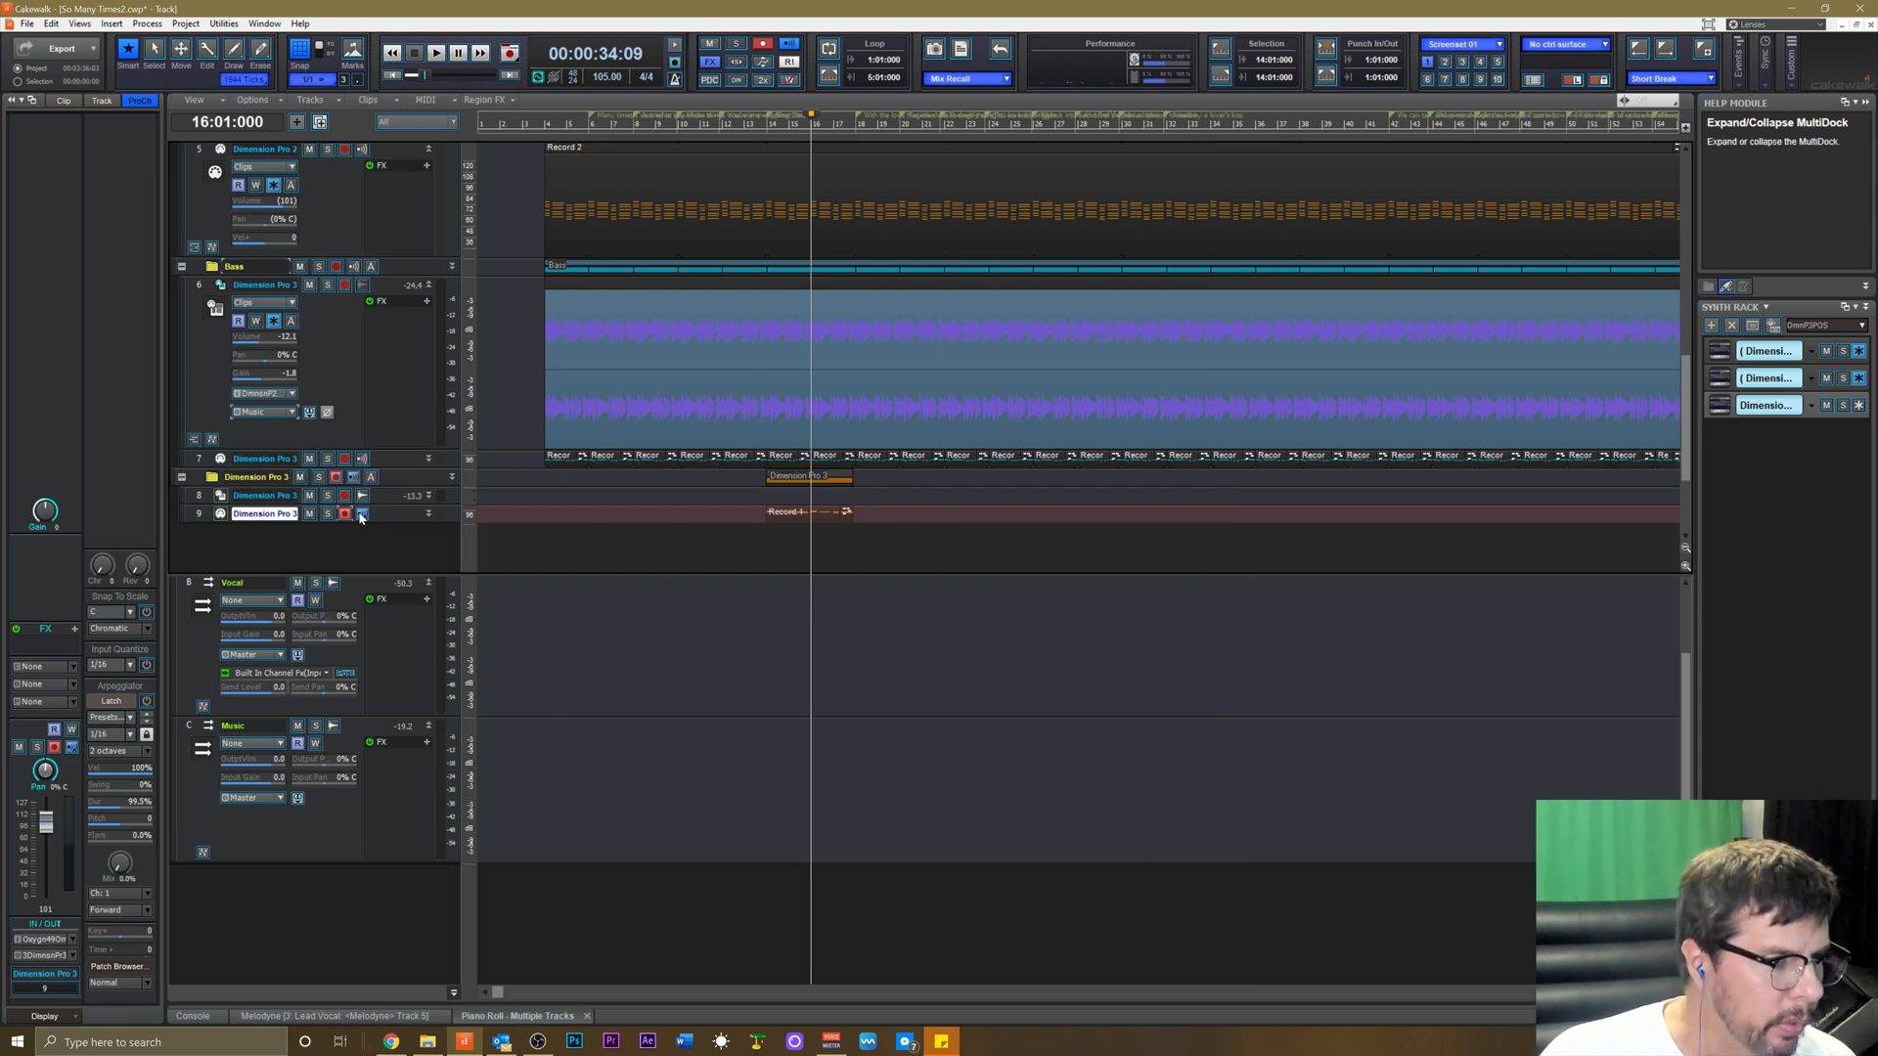
# Disarm recording on the organ's MIDI track 9 and enlarge audio track 8 to reveal its controls.
pyautogui.click(346, 515)
pyautogui.moveTo(378, 506); pyautogui.dragTo(381, 567)
pyautogui.scroll(-2, 403, 513)
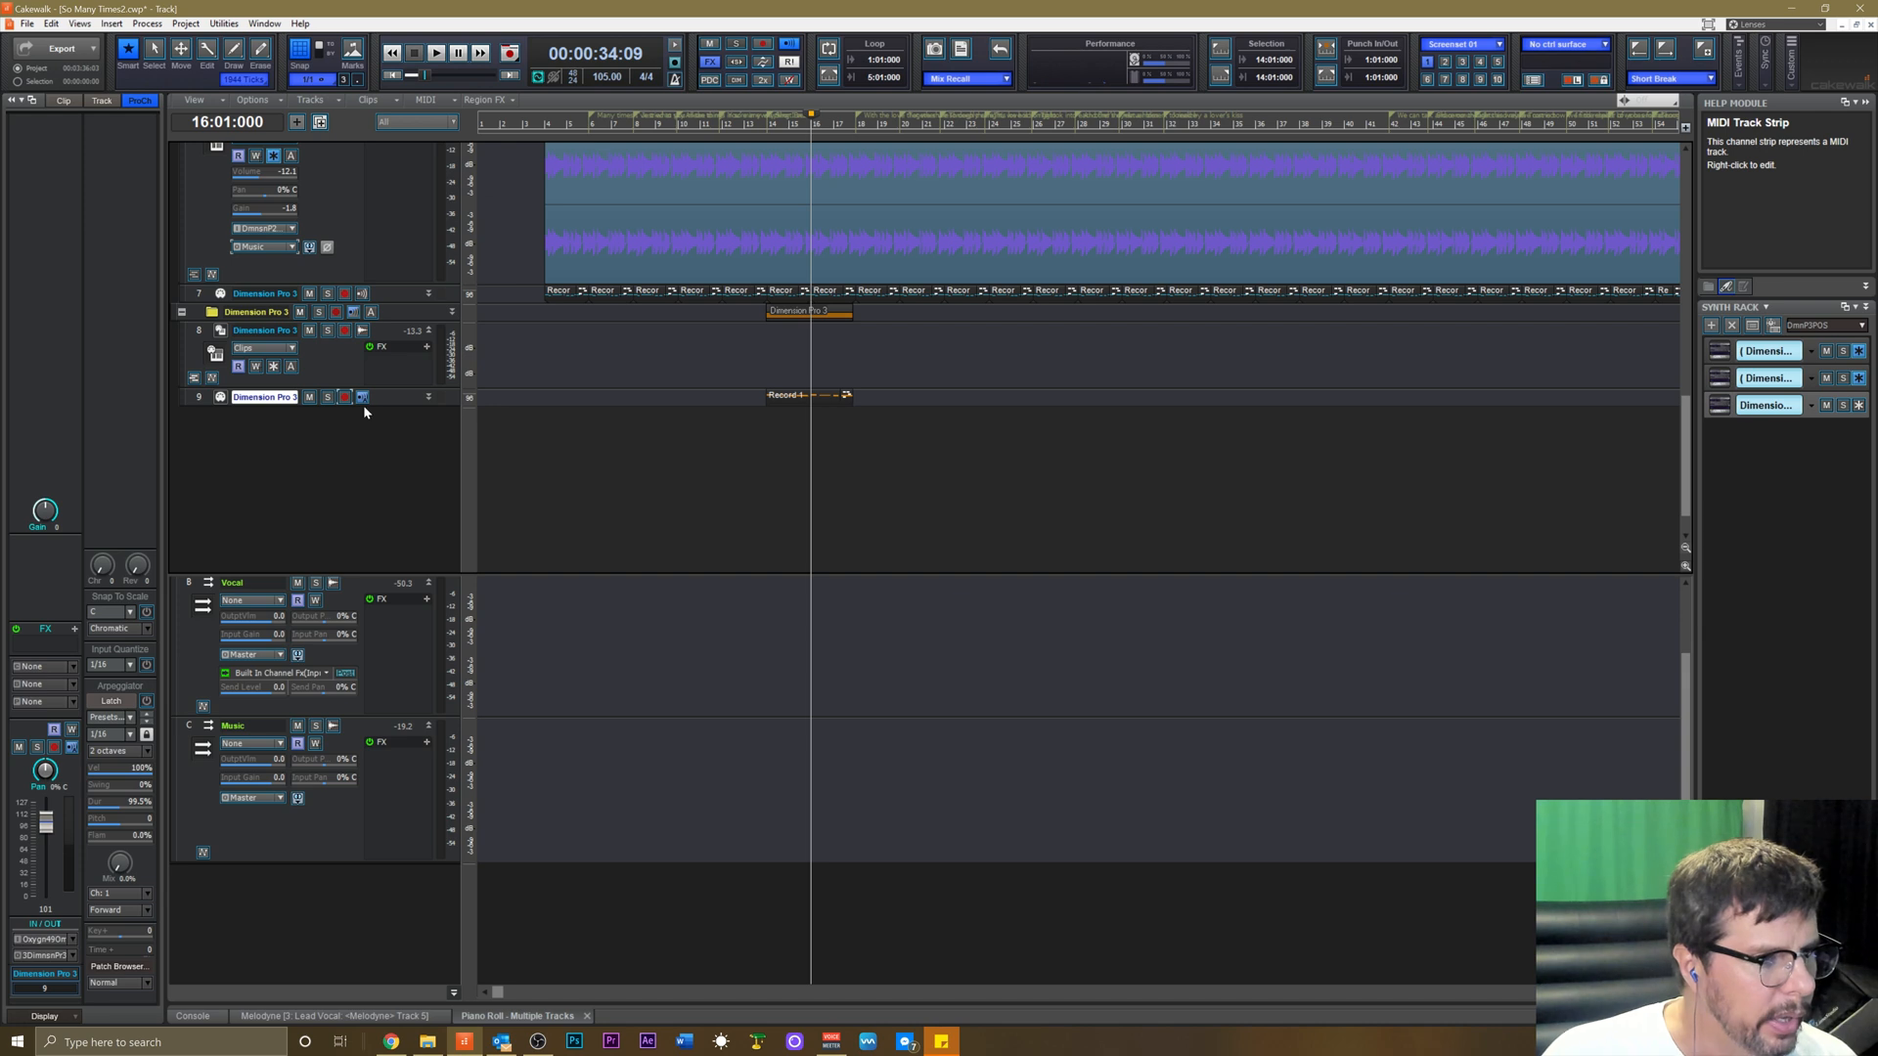
# Enlarge audio track 8 to reveal its mix controls and lower the organ's volume to -12.2 while listening from measure 16.
pyautogui.moveTo(383, 391); pyautogui.dragTo(383, 467)
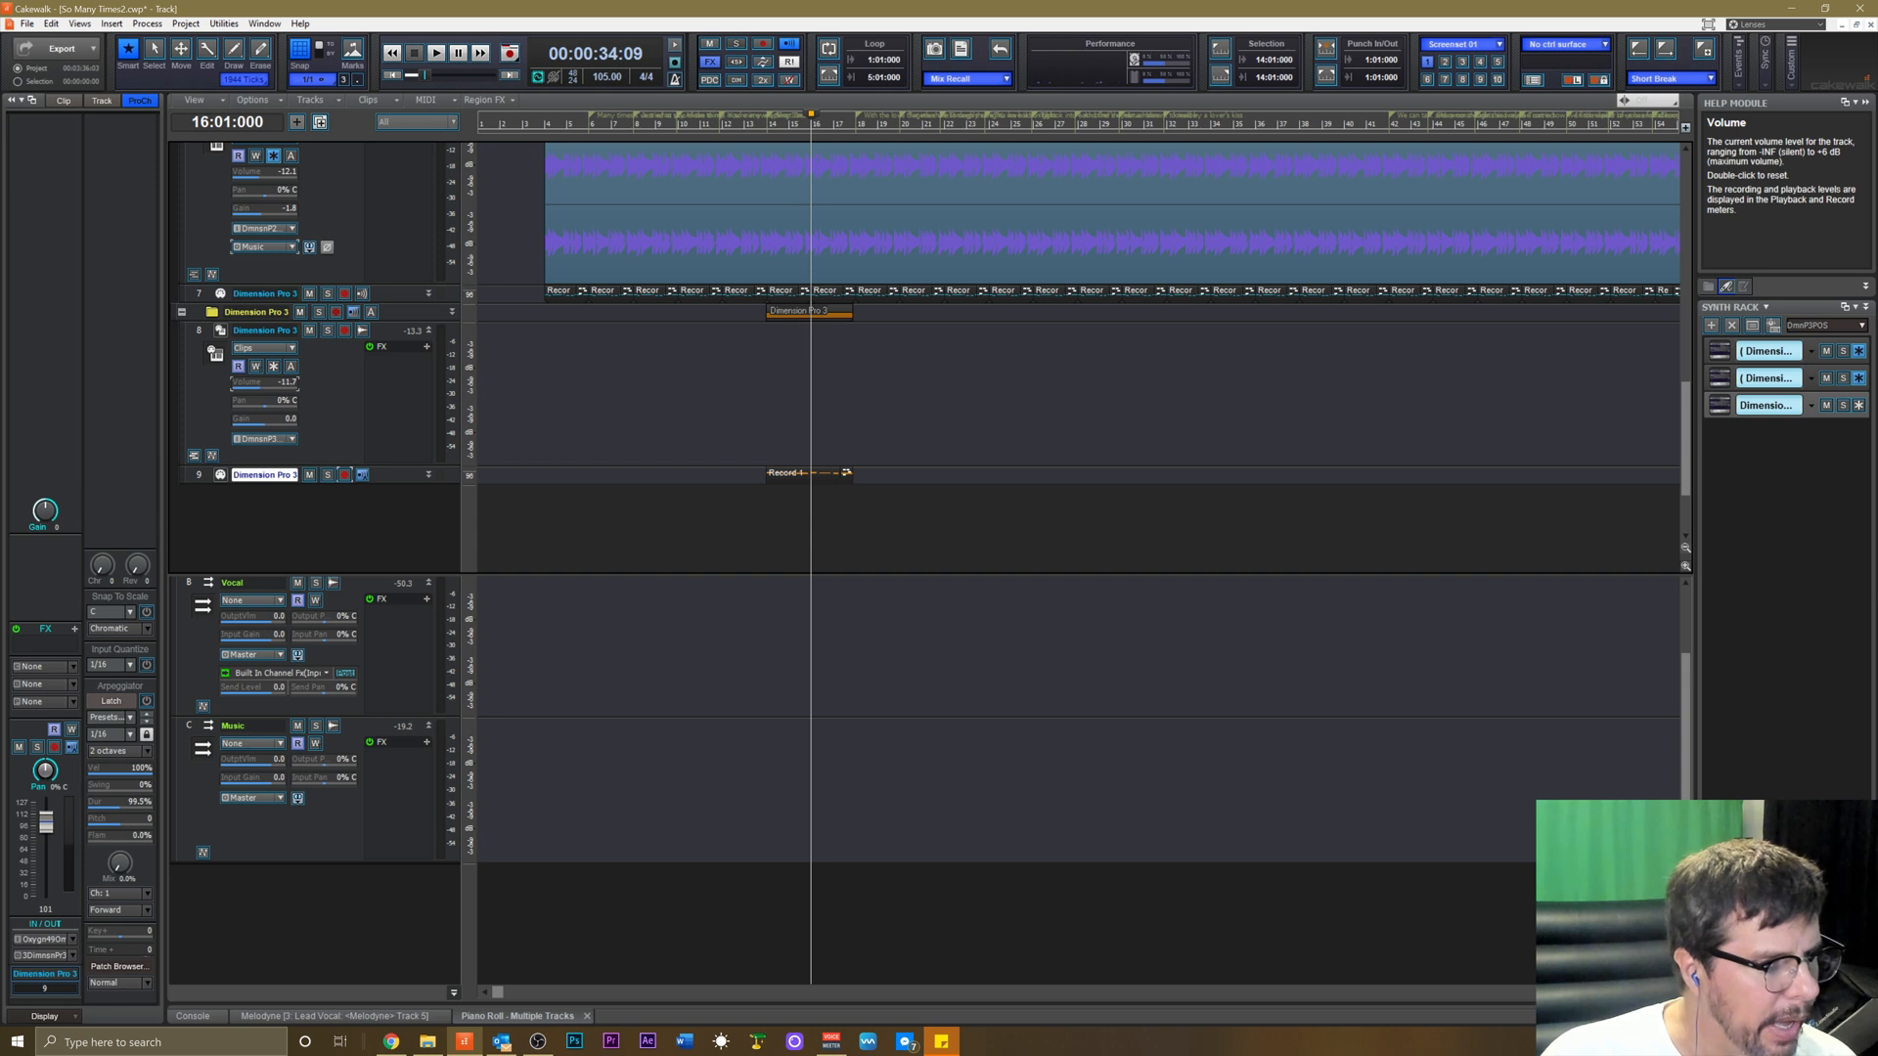
pyautogui.press('space')
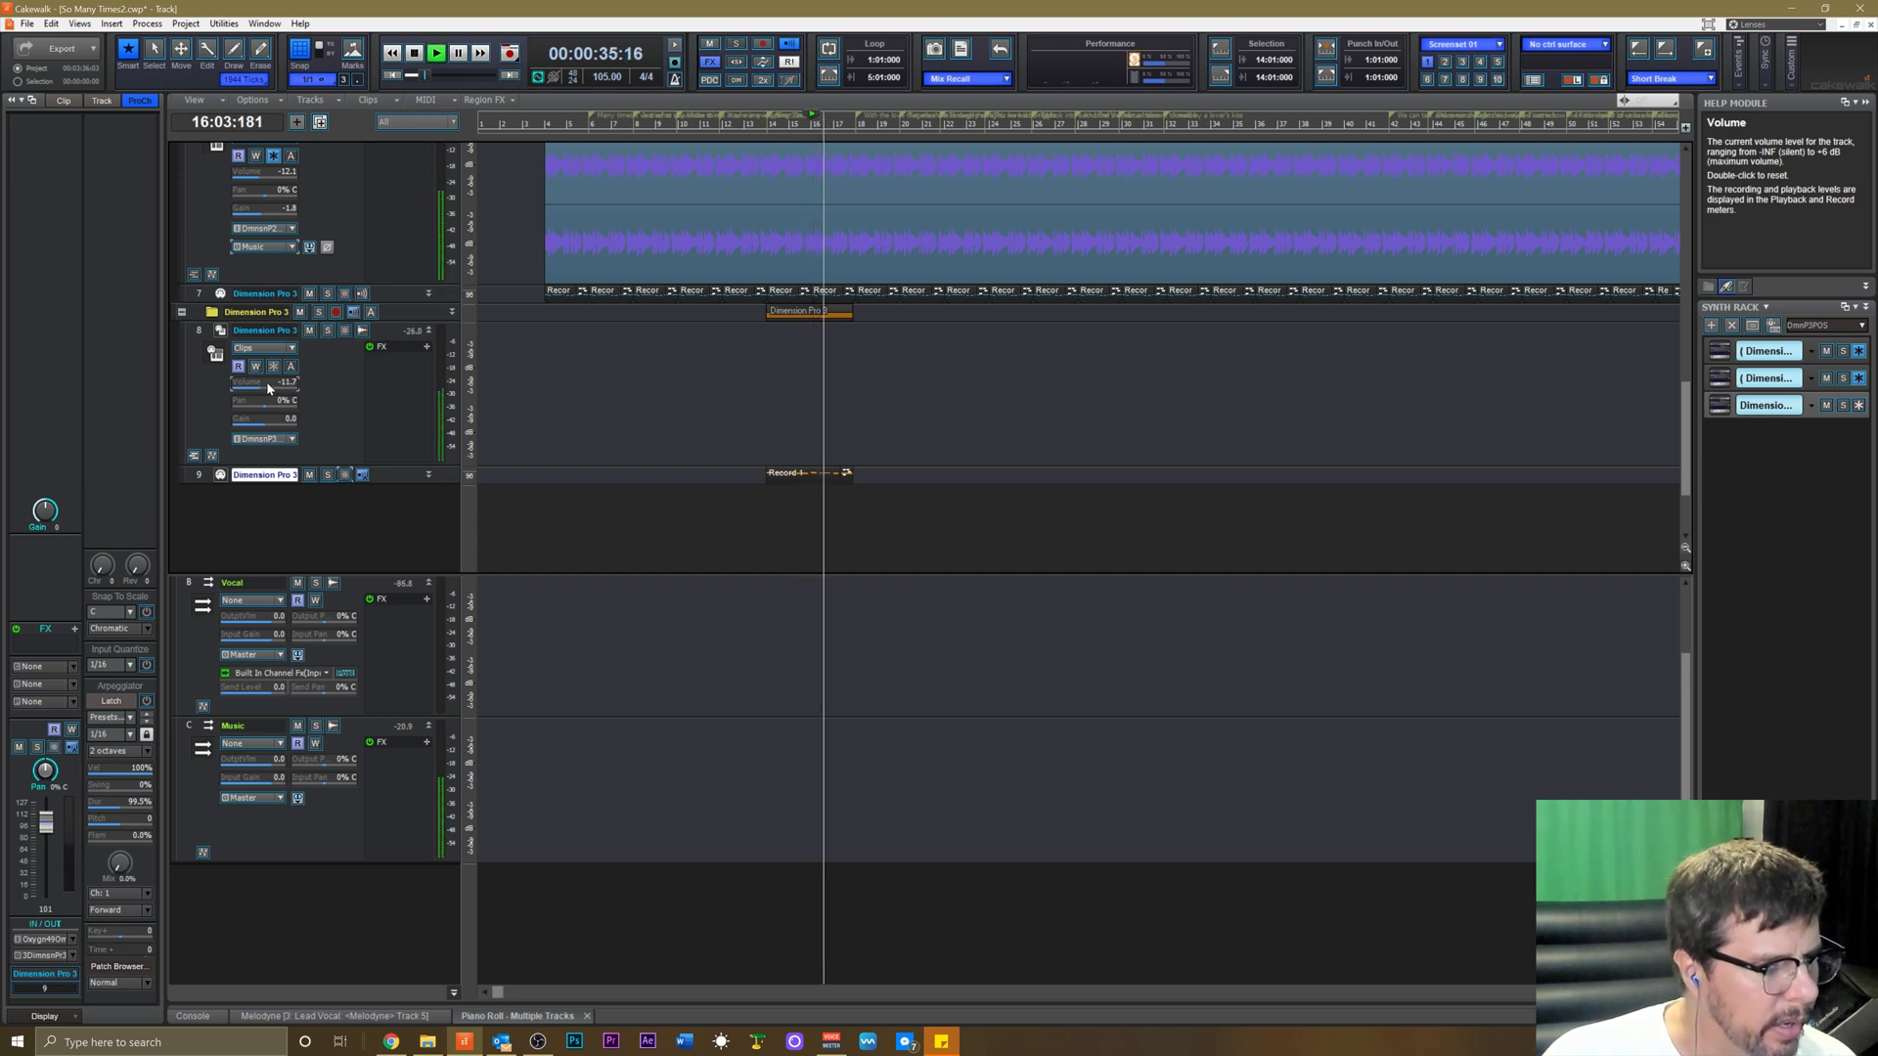
pyautogui.press('space')
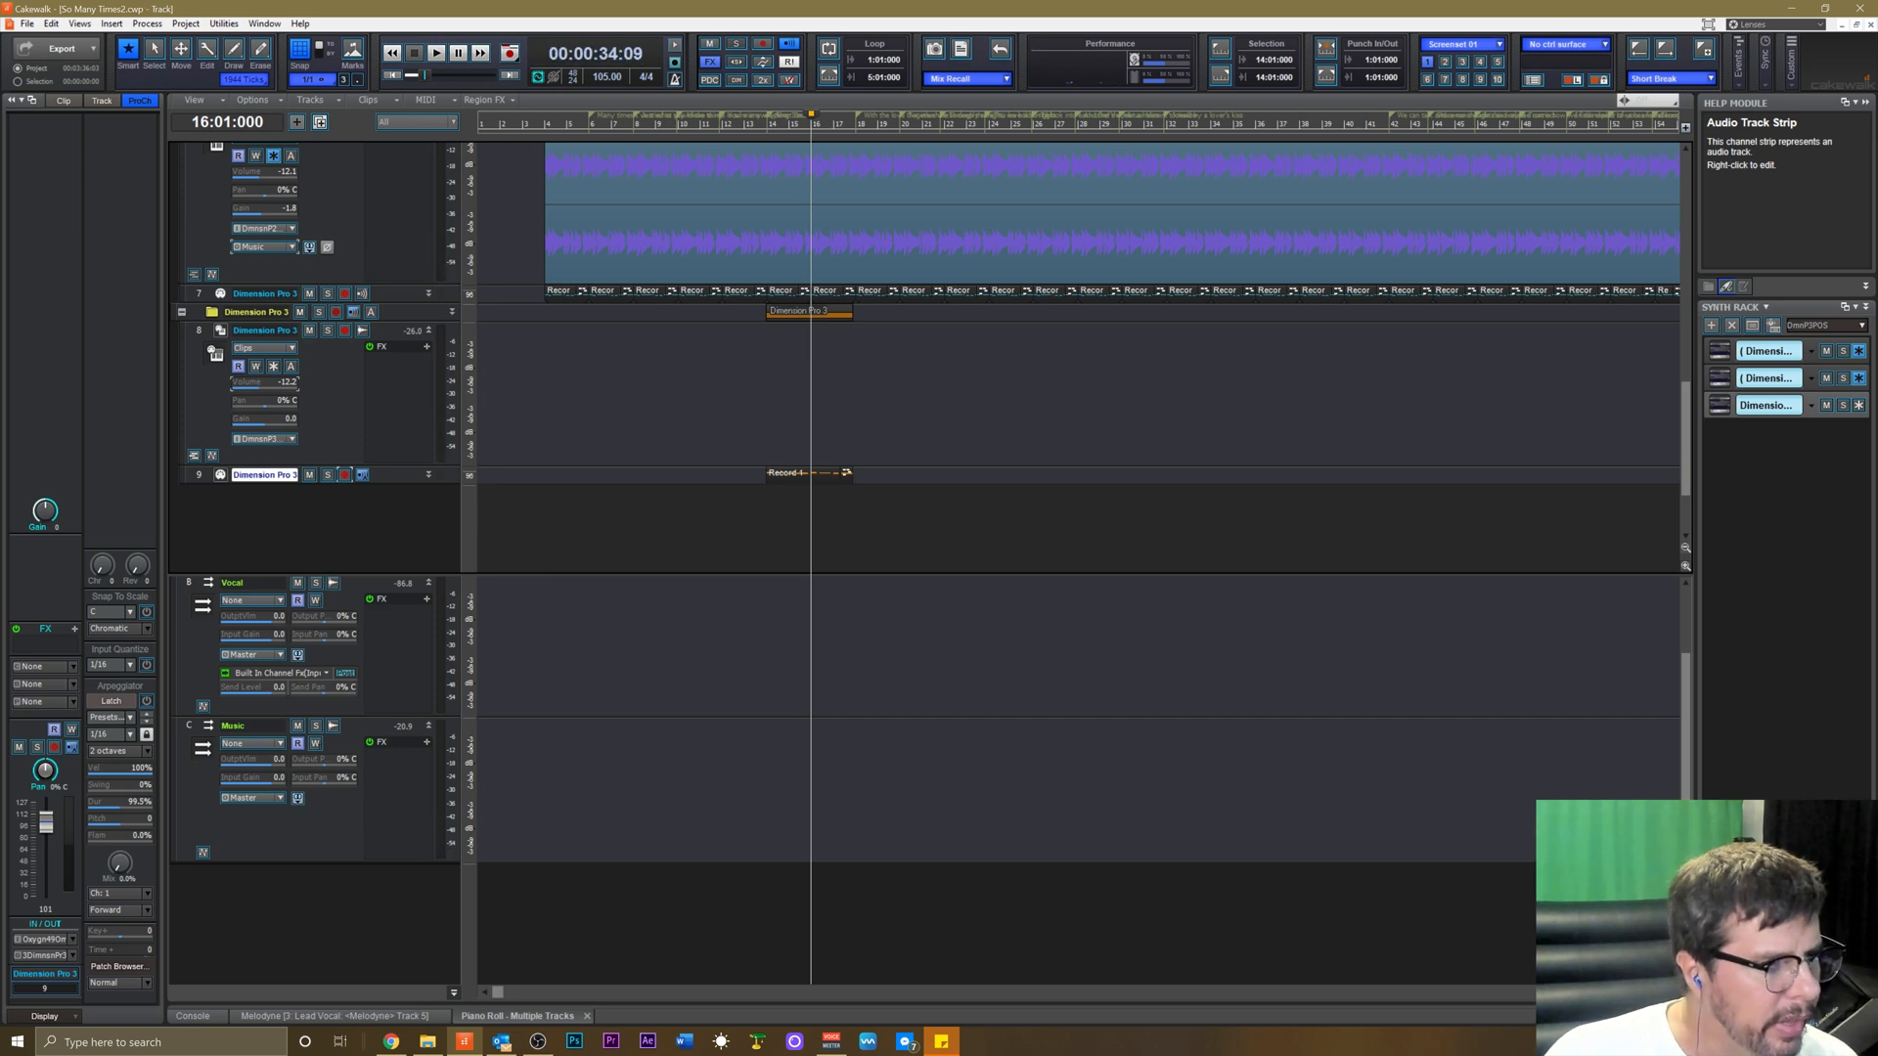
pyautogui.click(221, 332)
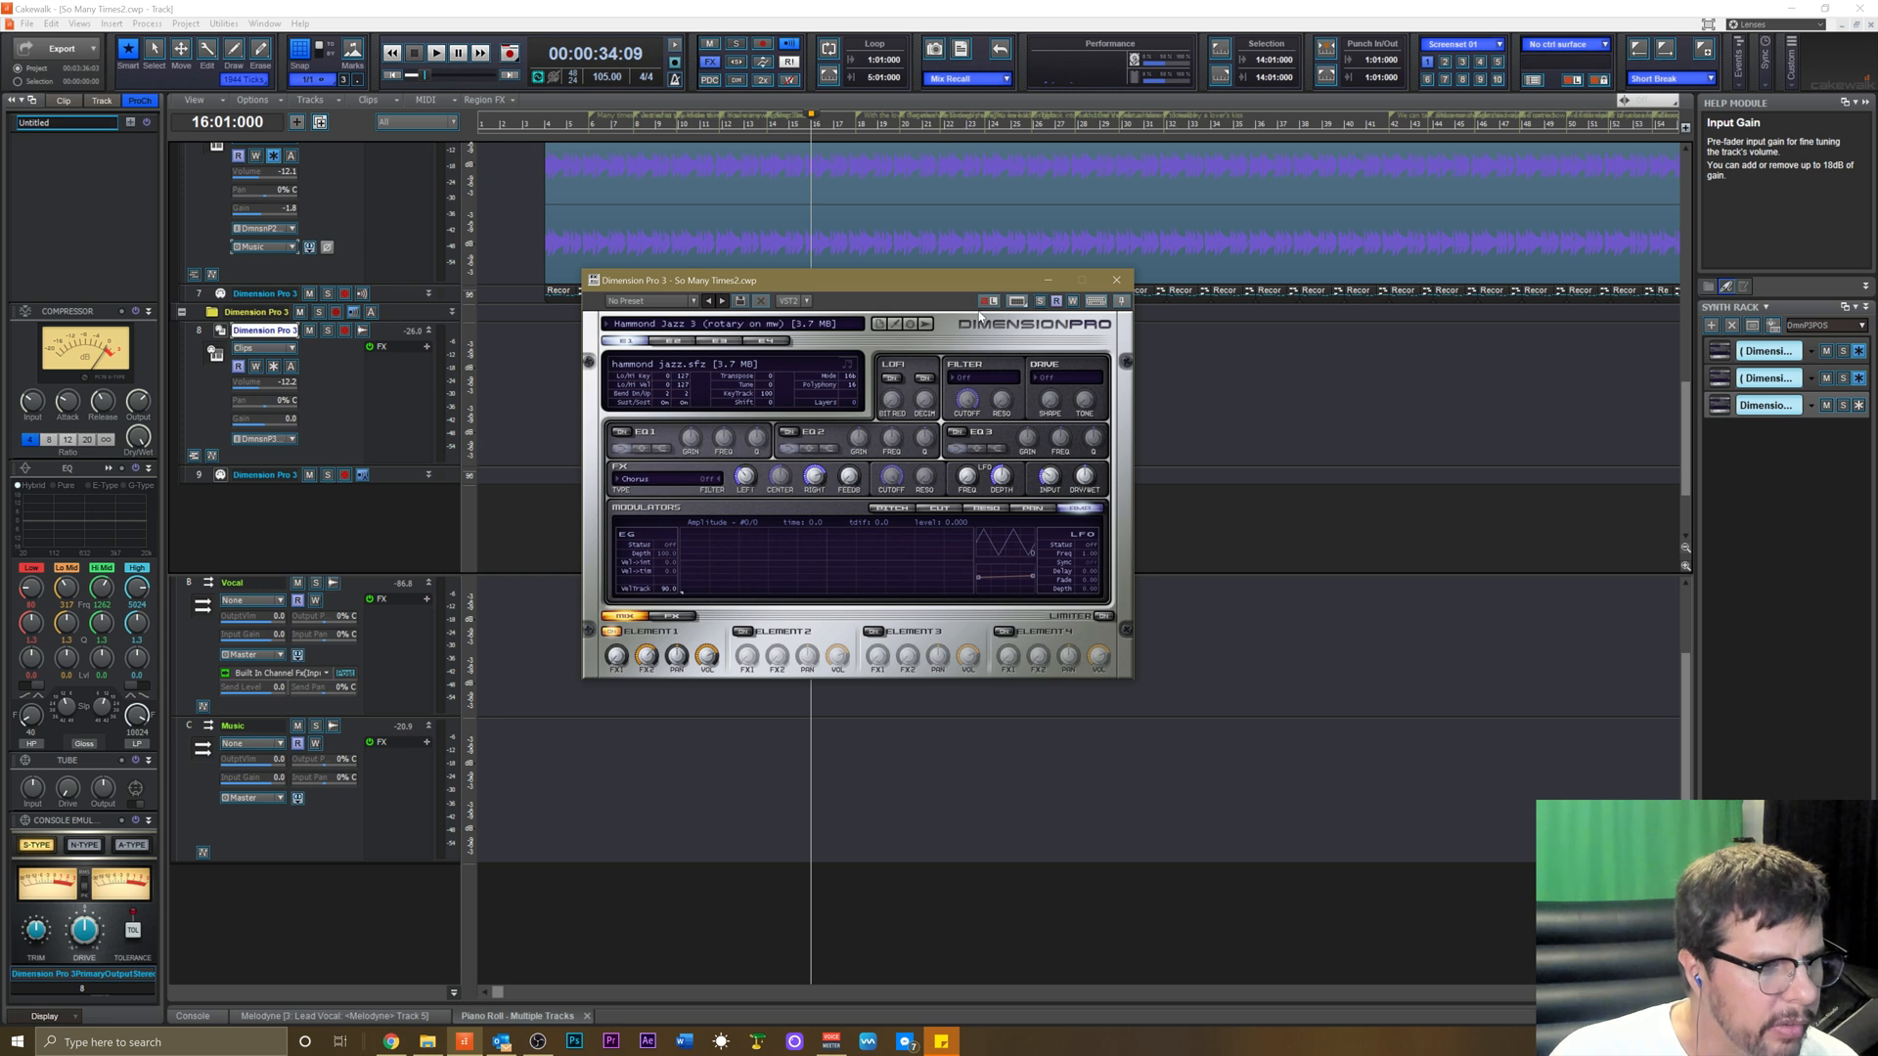
pyautogui.click(1116, 281)
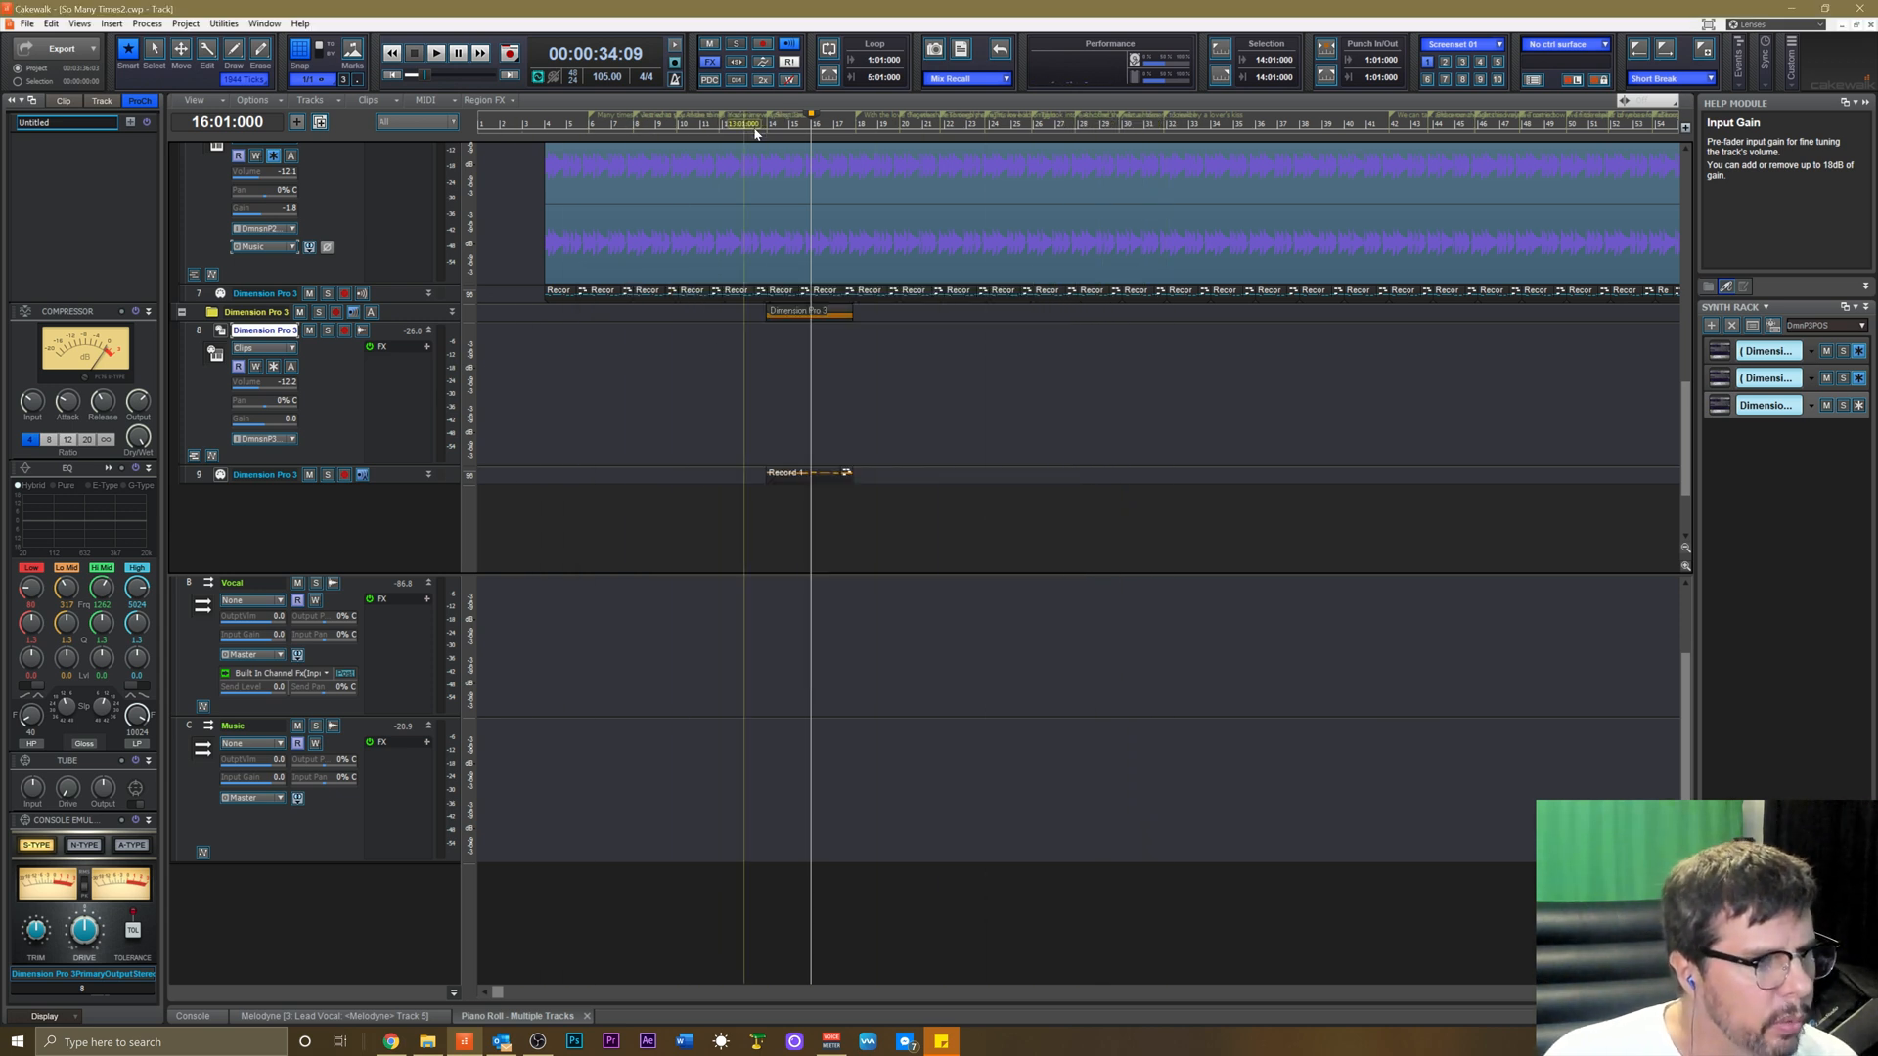
# Move the playback position to measure 13 and arm the organ's MIDI track 9 for recording.
pyautogui.click(755, 122)
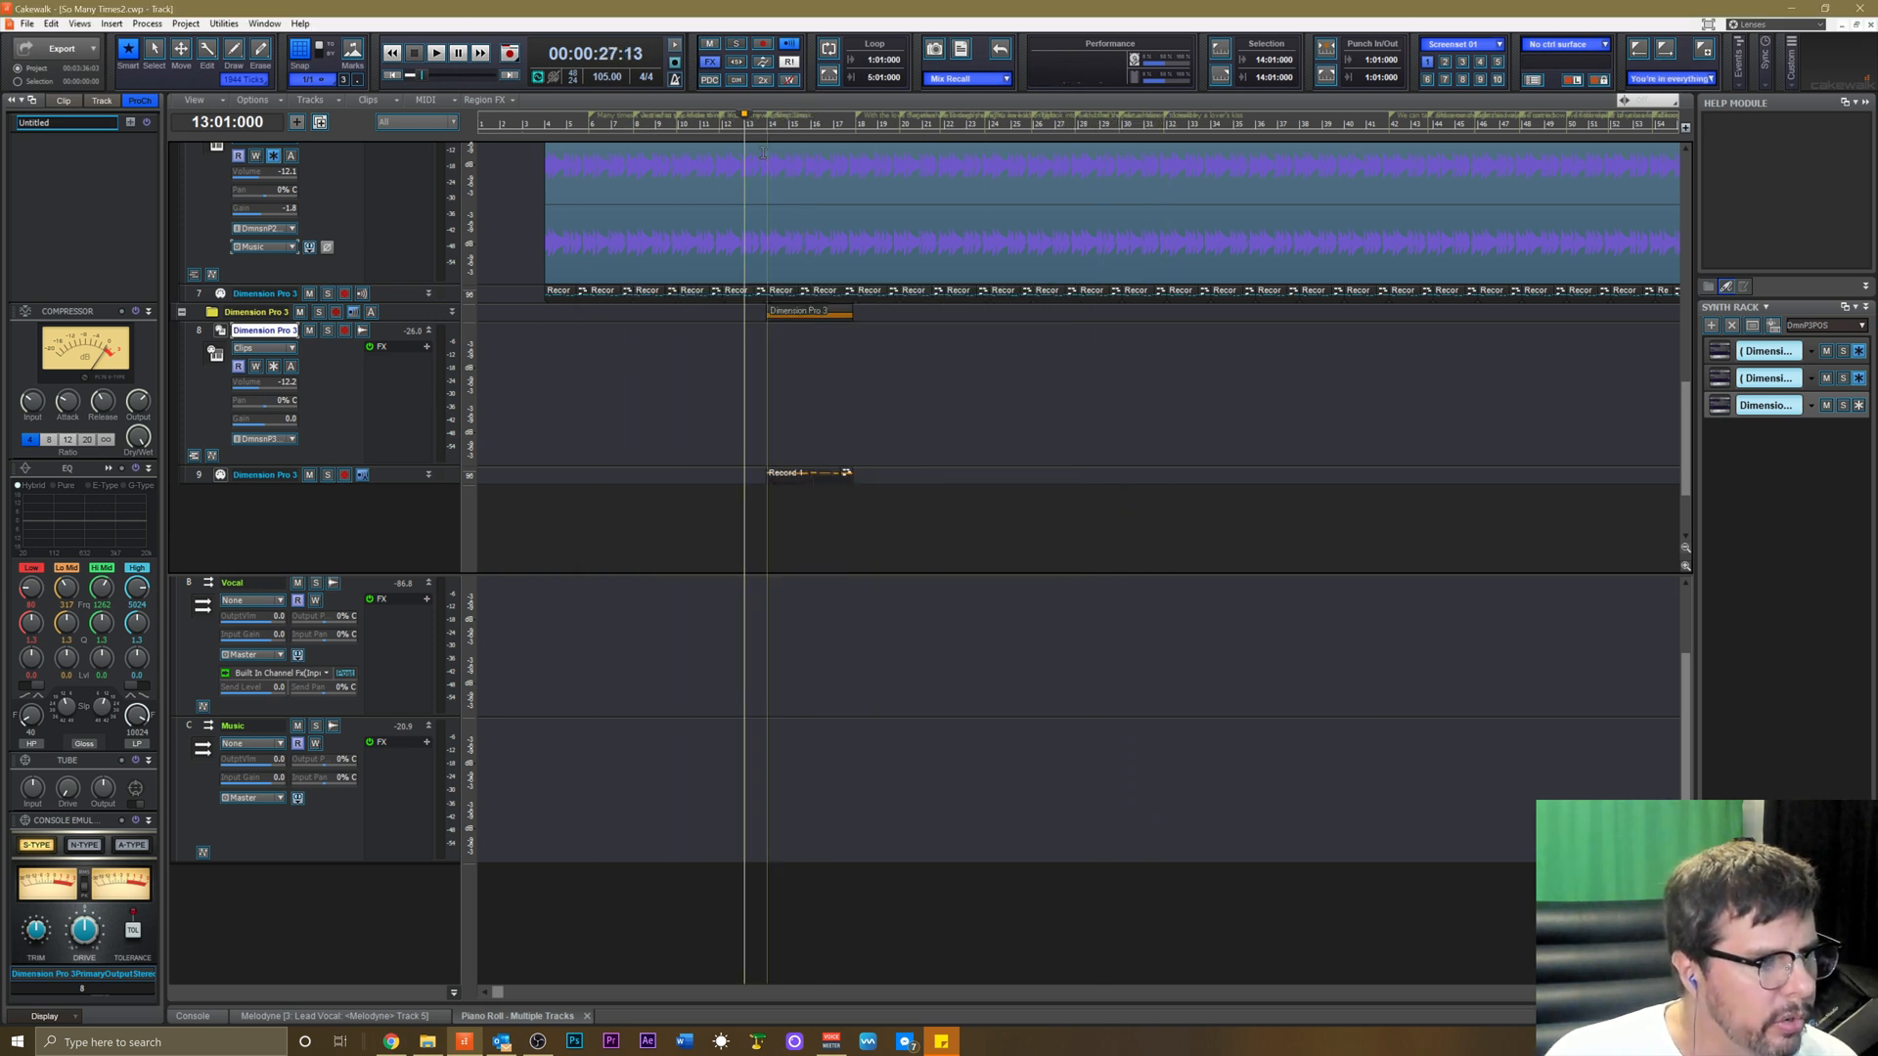
pyautogui.press('w')
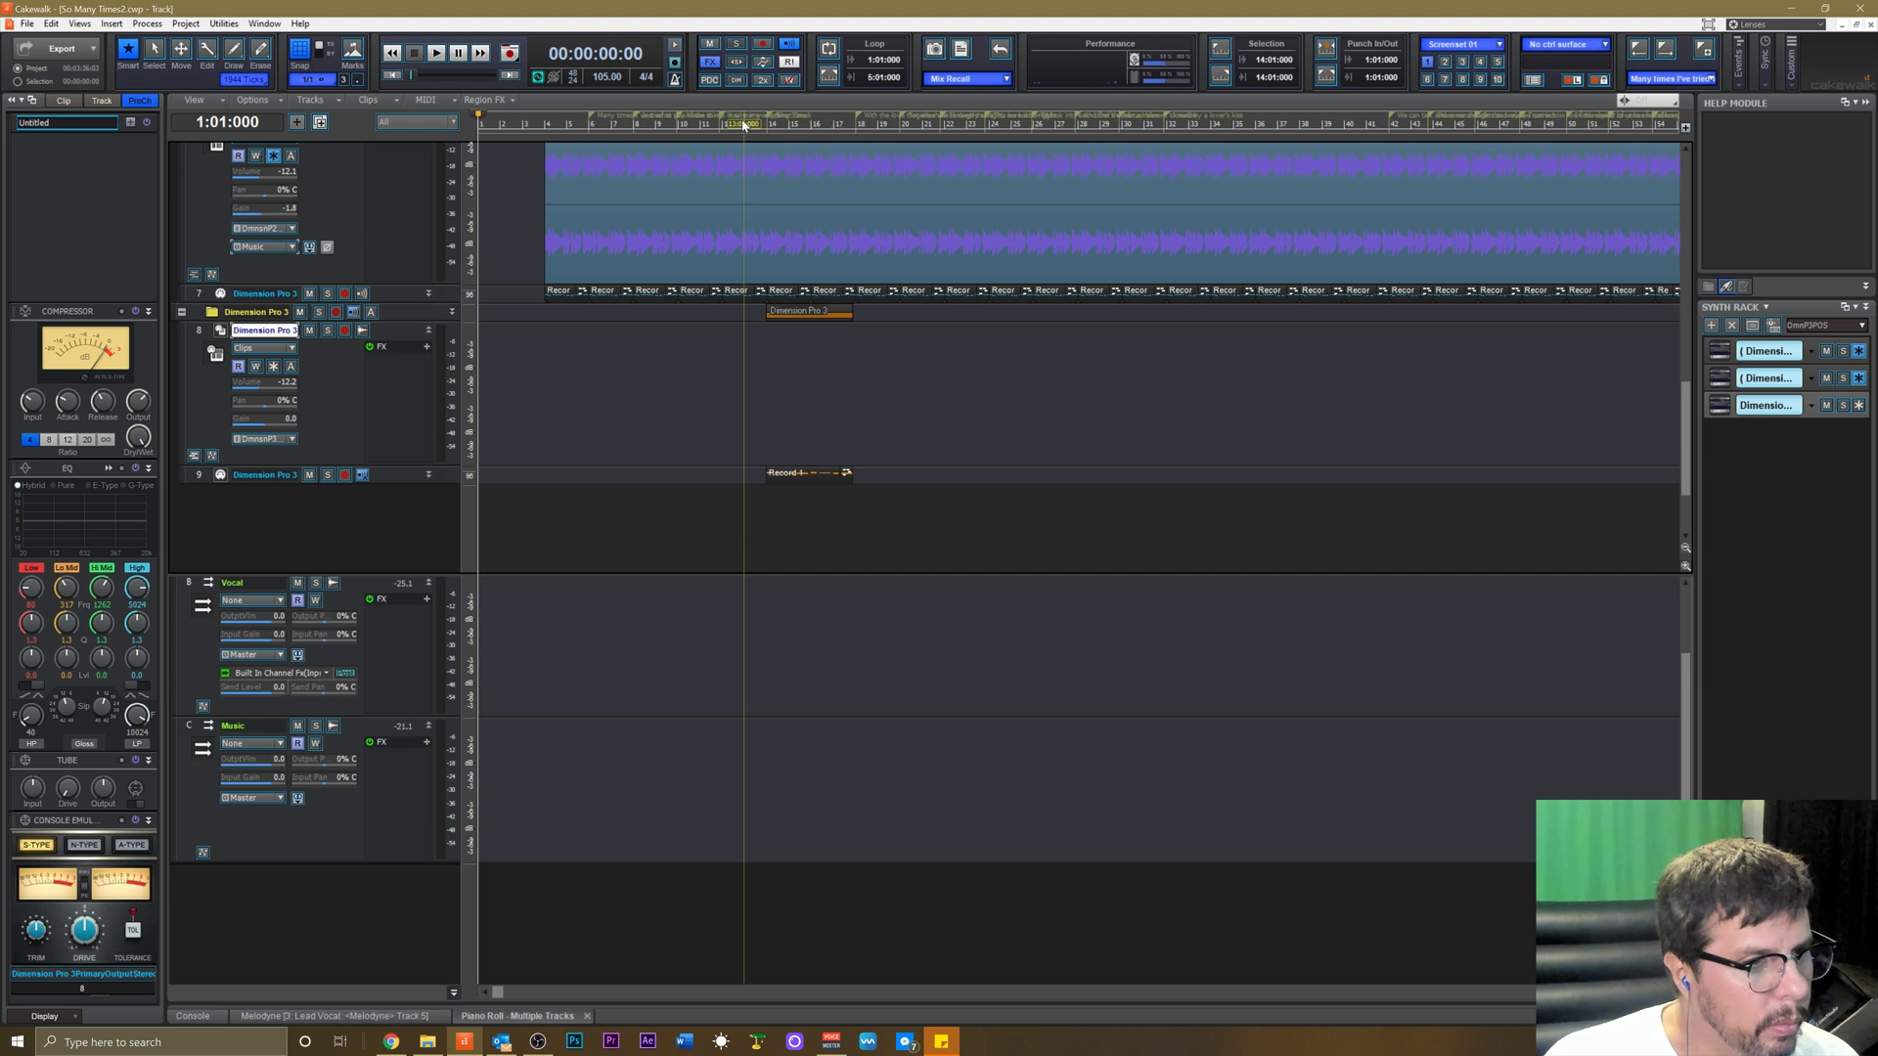
pyautogui.click(743, 124)
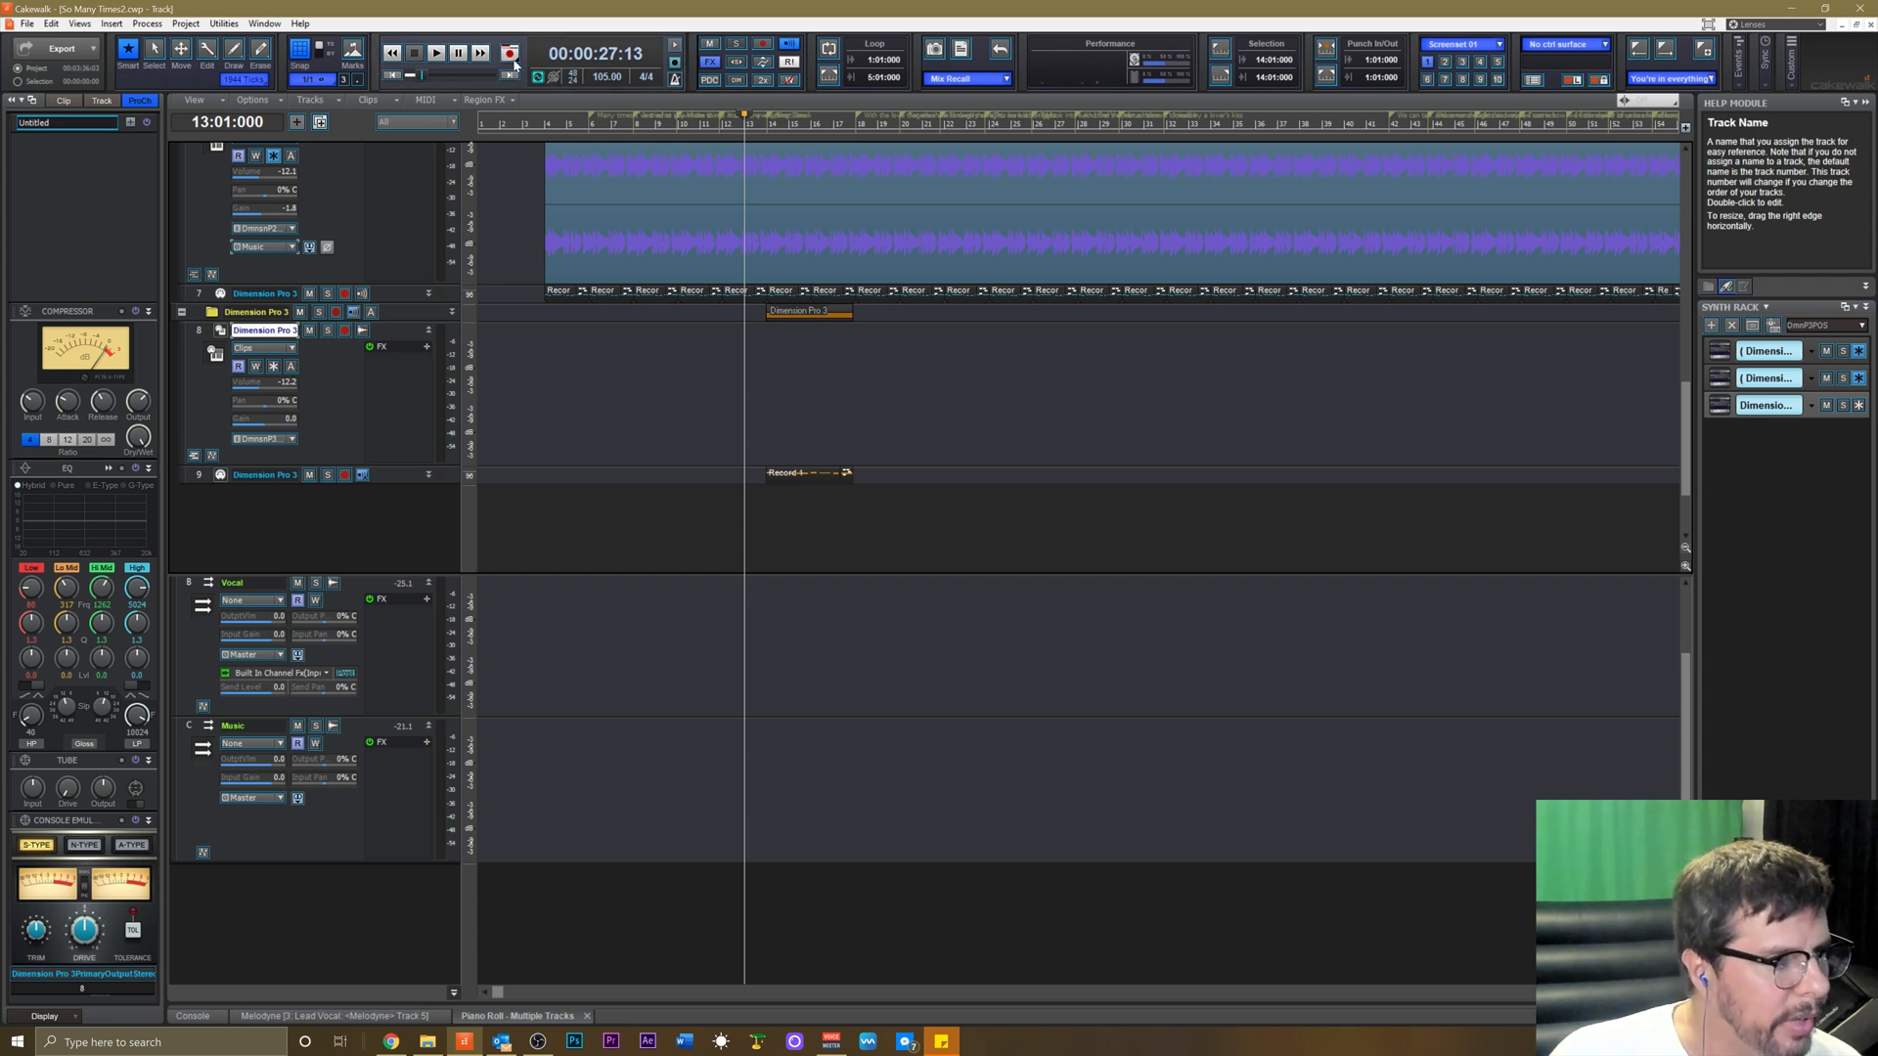
pyautogui.moveTo(510, 61); pyautogui.dragTo(527, 109)
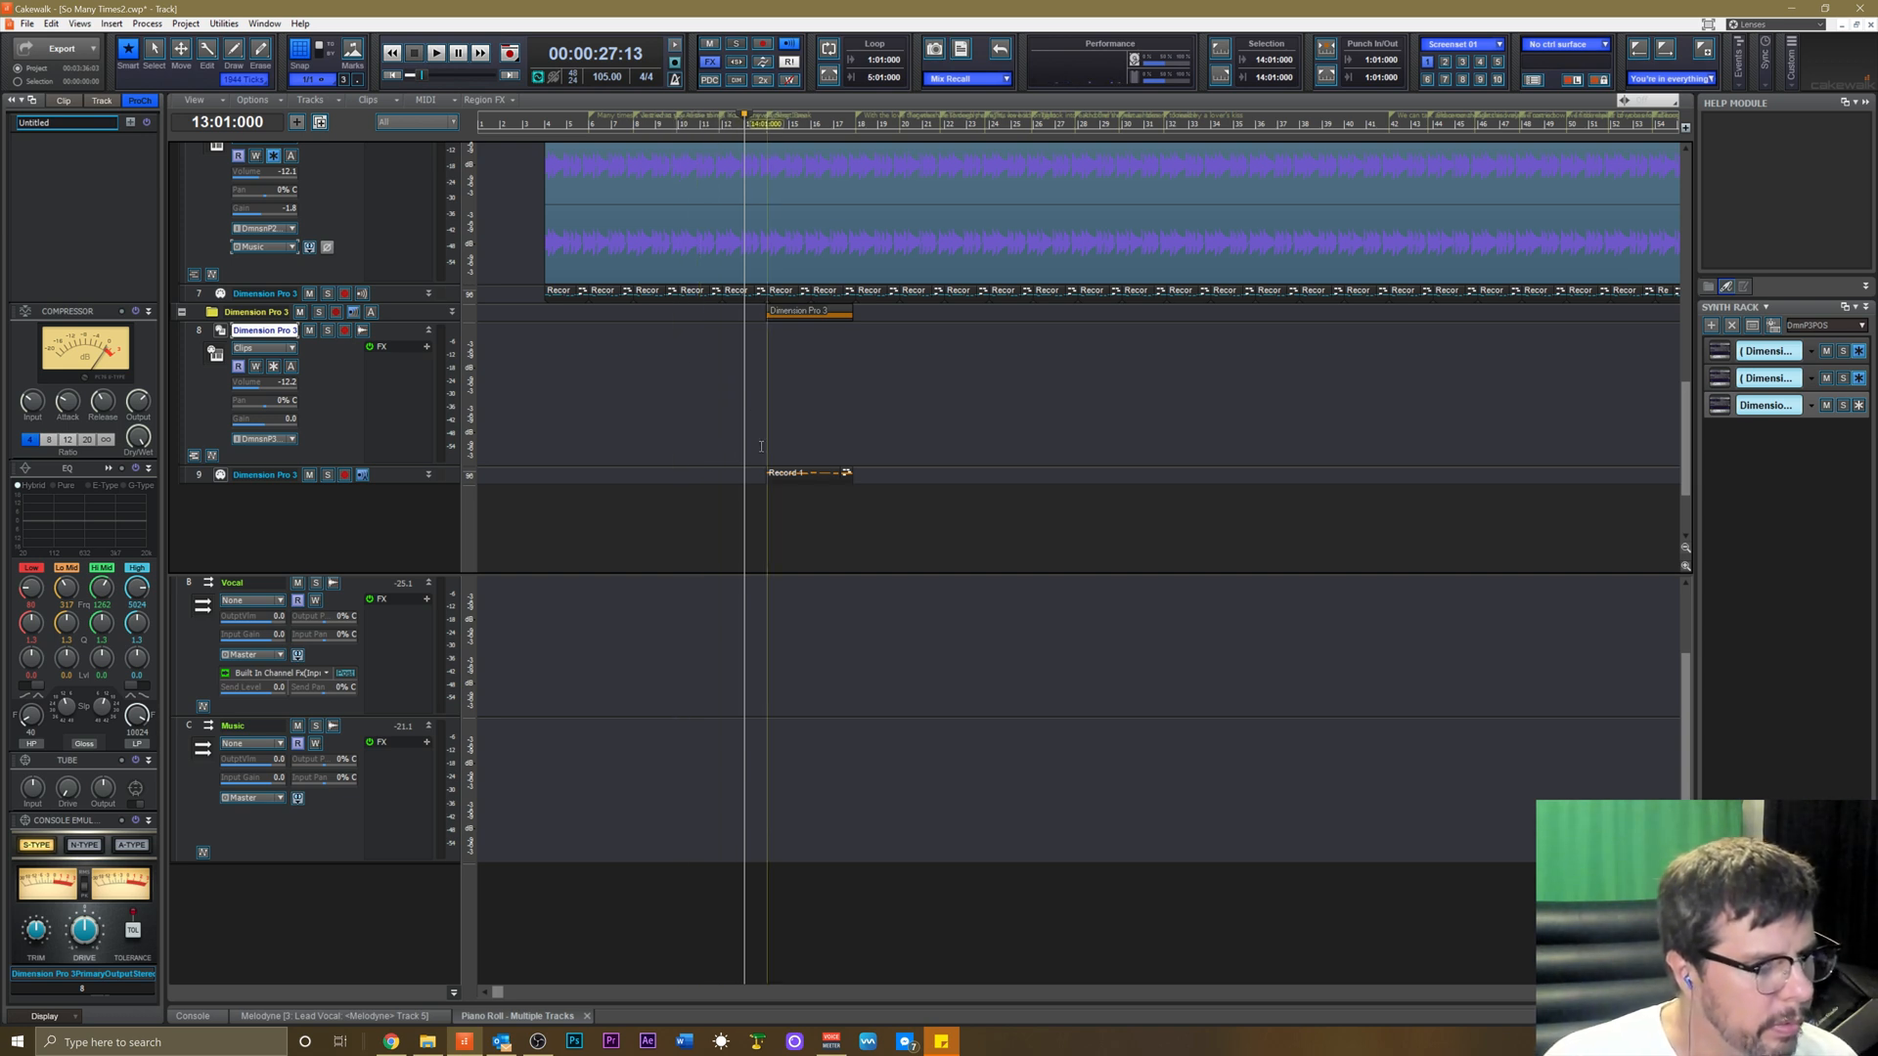
pyautogui.click(345, 474)
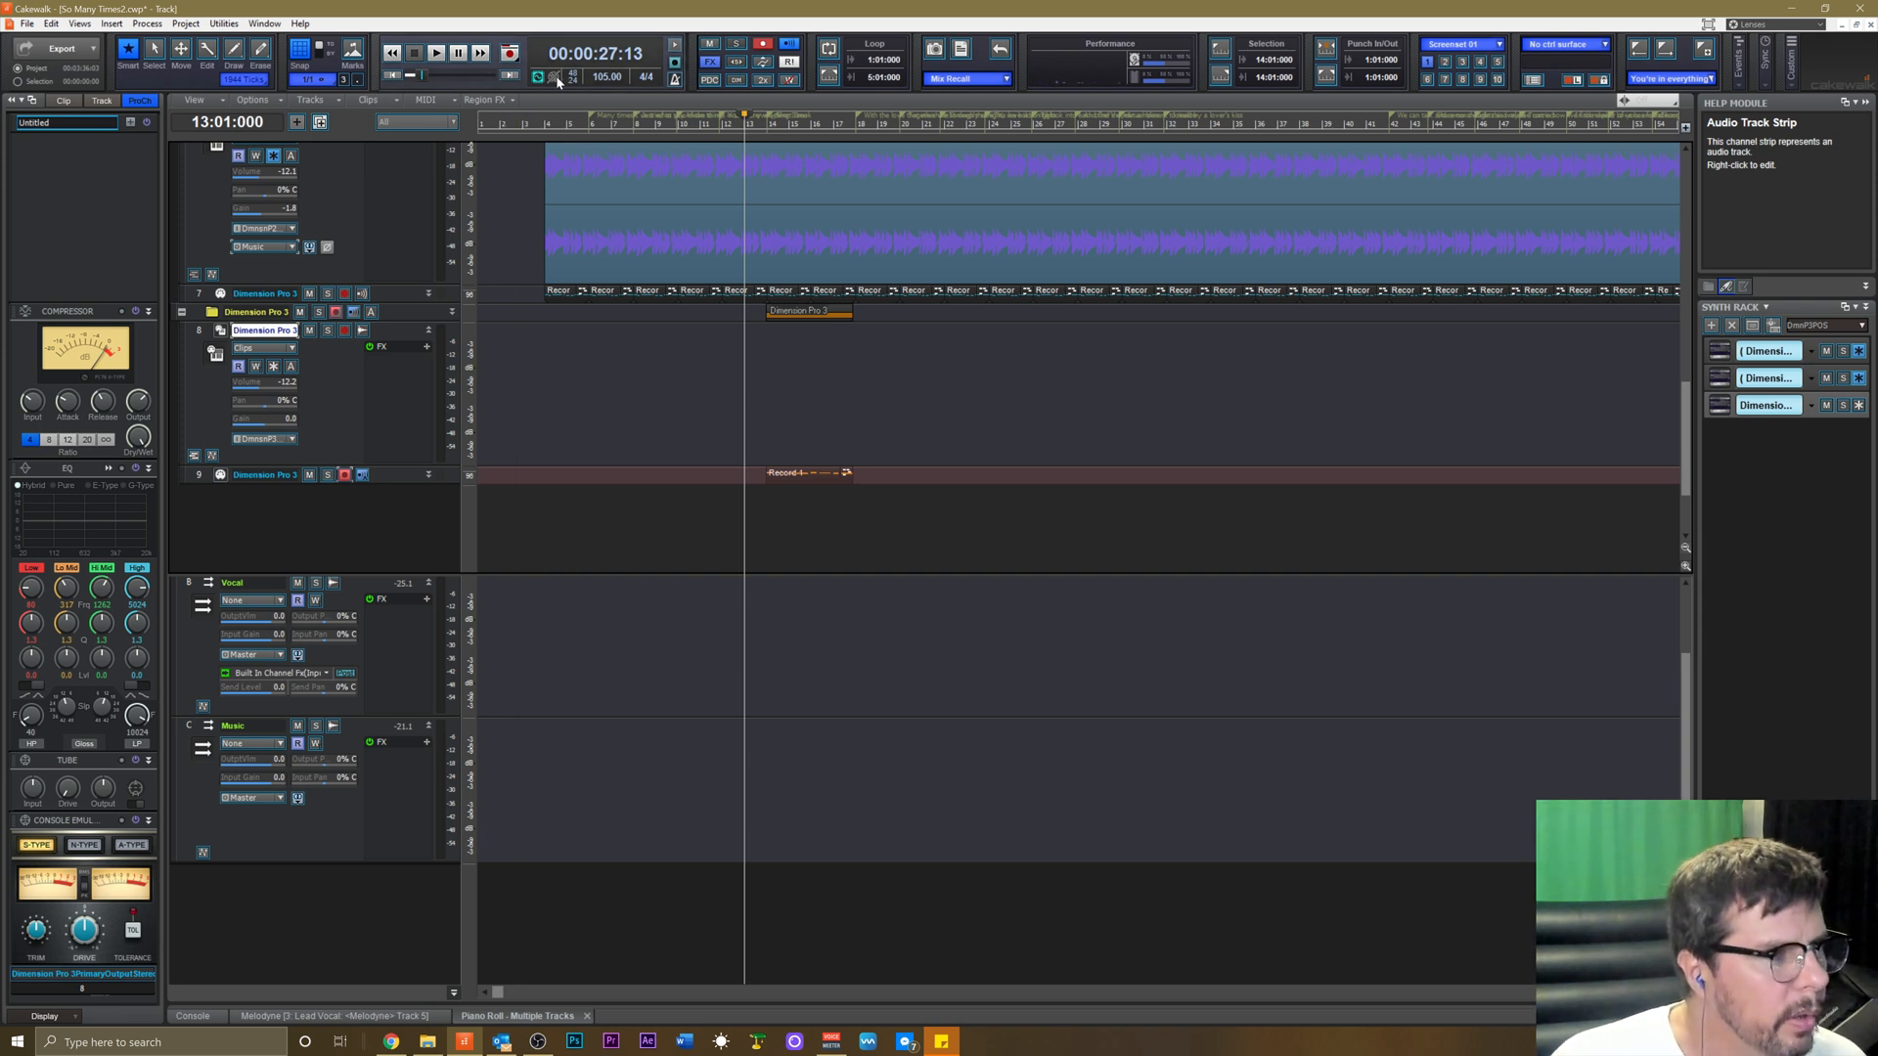
# Review the metronome's recording settings and record another organ take on MIDI track 9 starting from measure 13.
pyautogui.rightClick(675, 79)
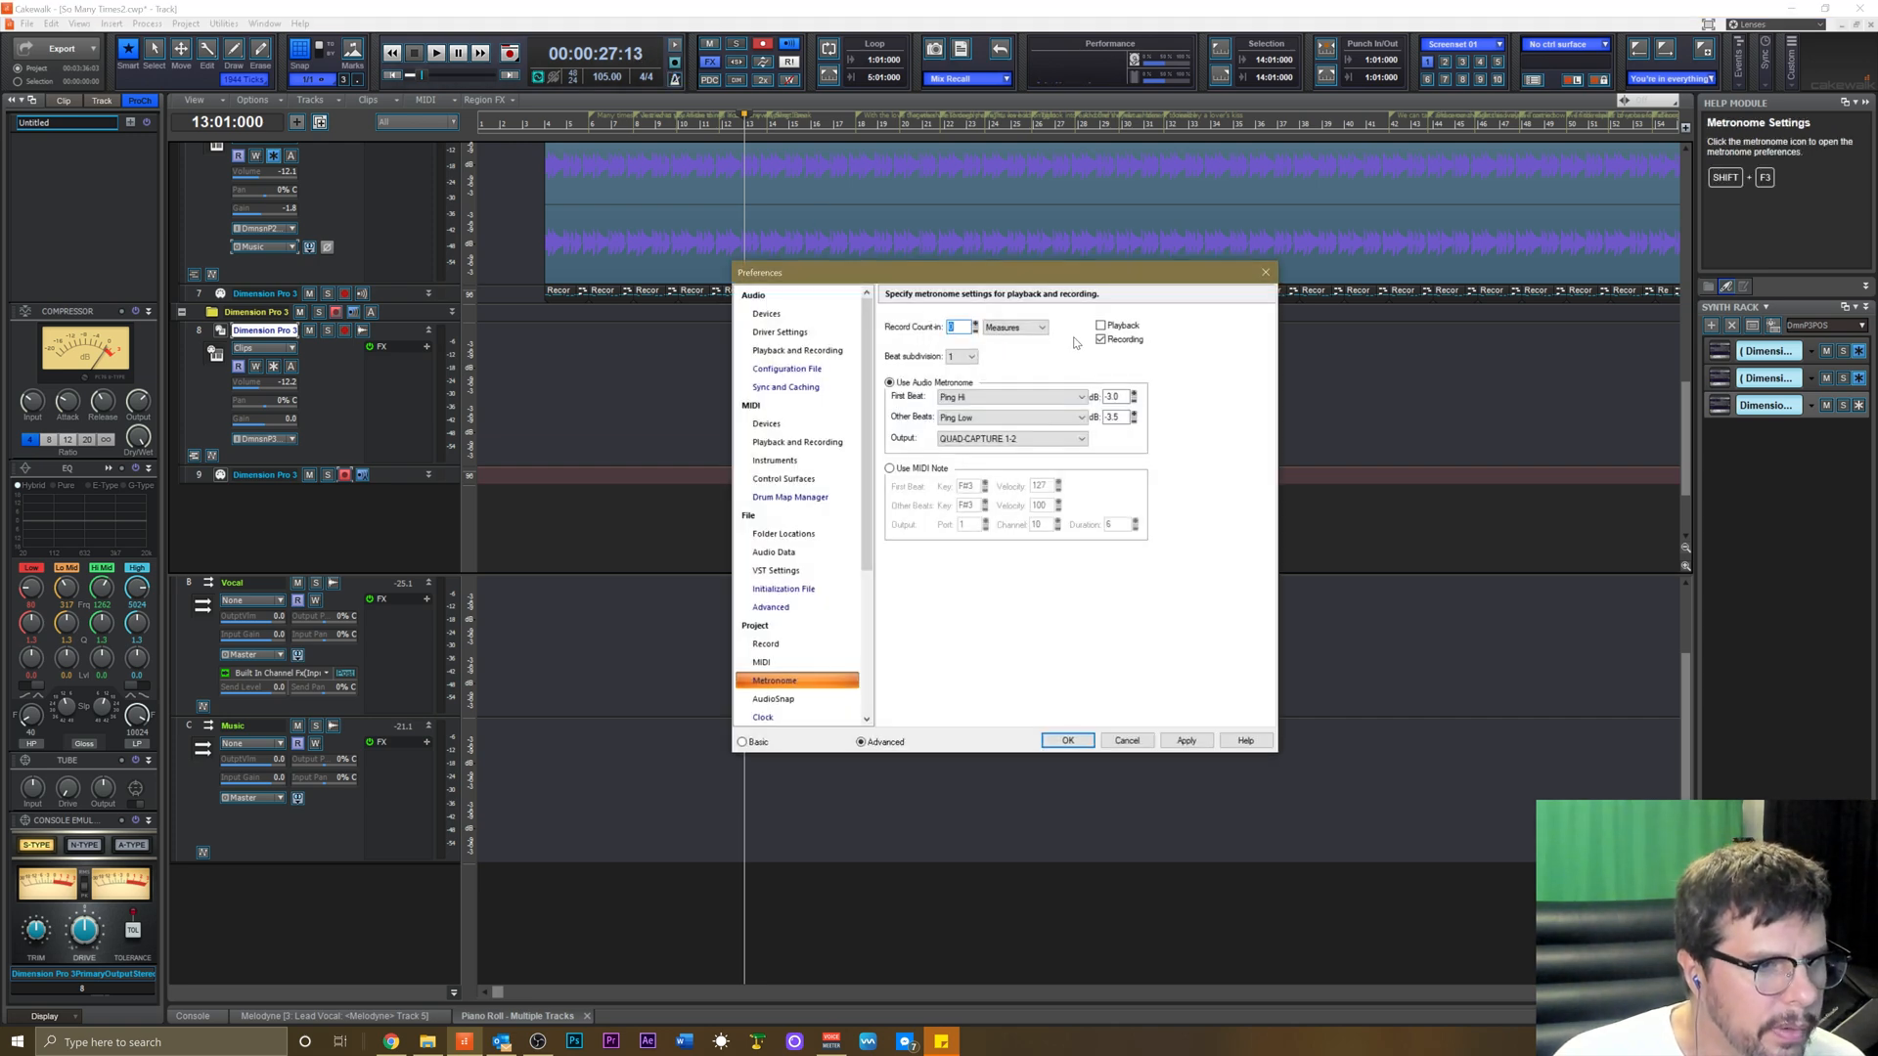
pyautogui.click(1068, 741)
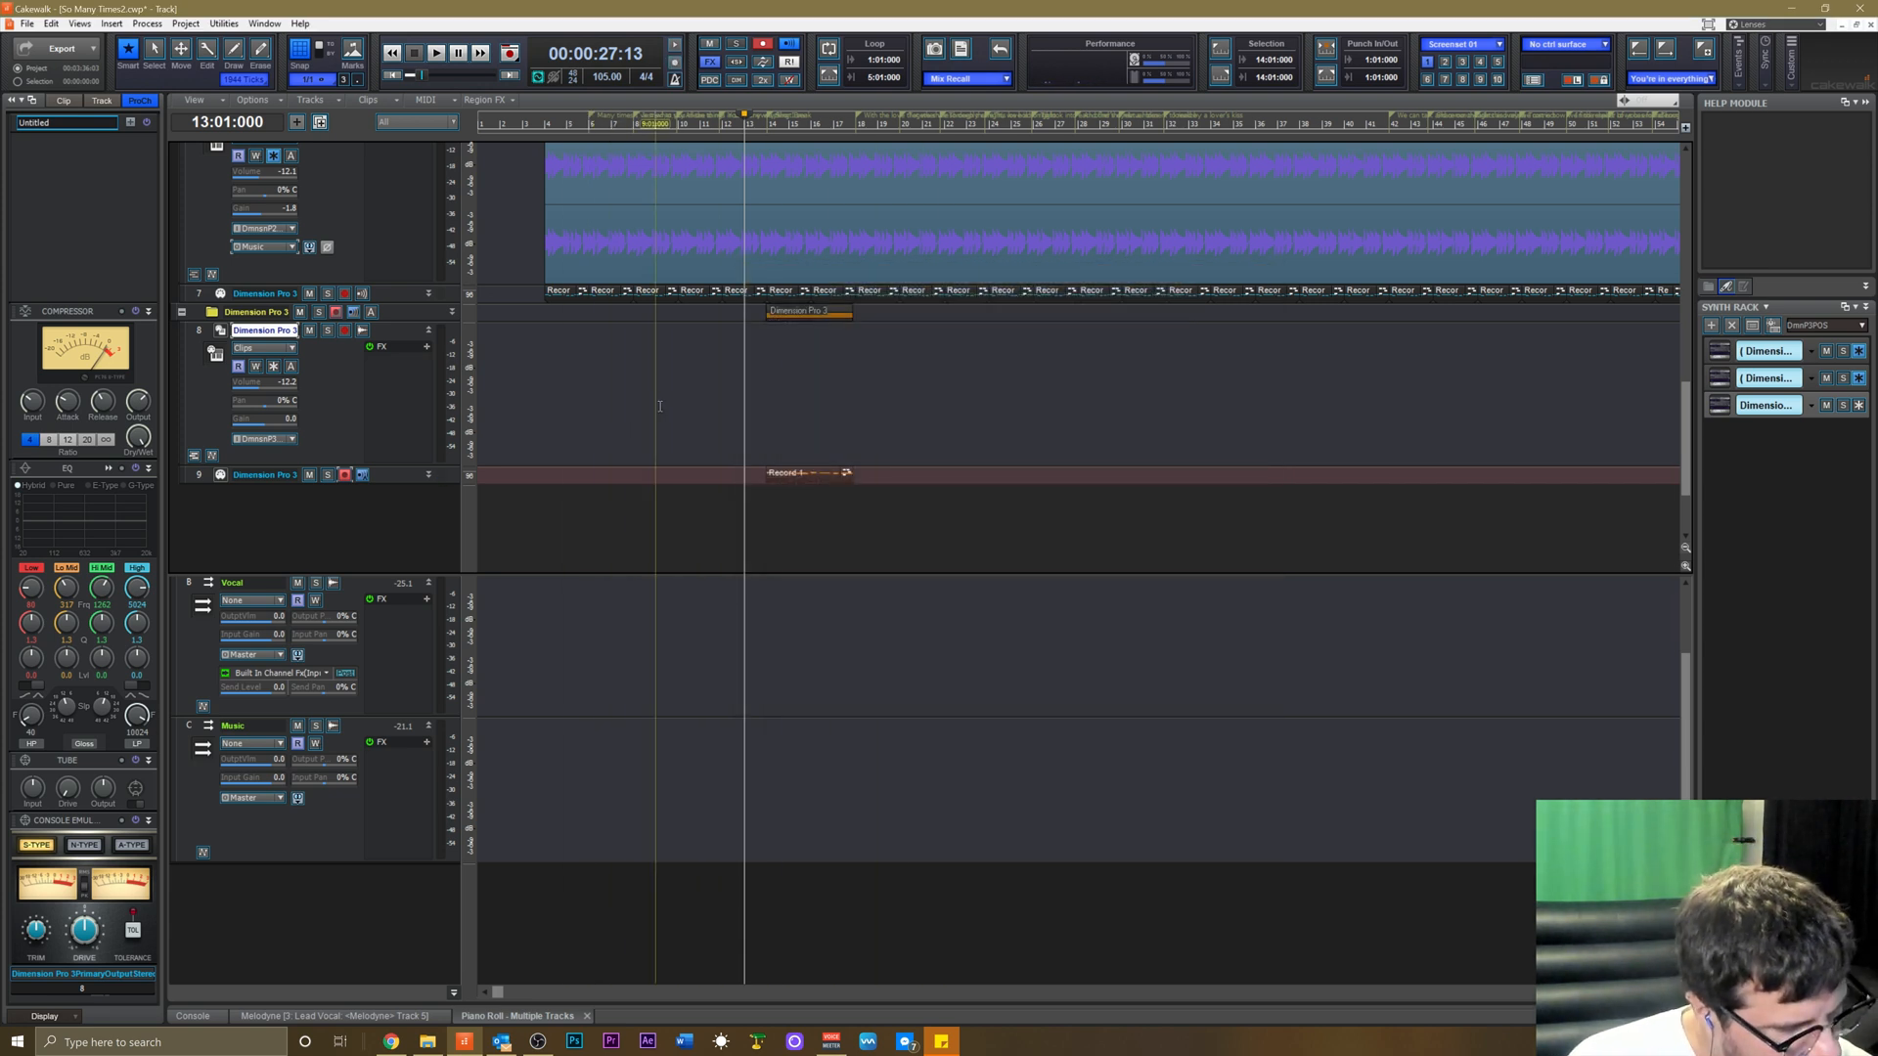
pyautogui.press('space')
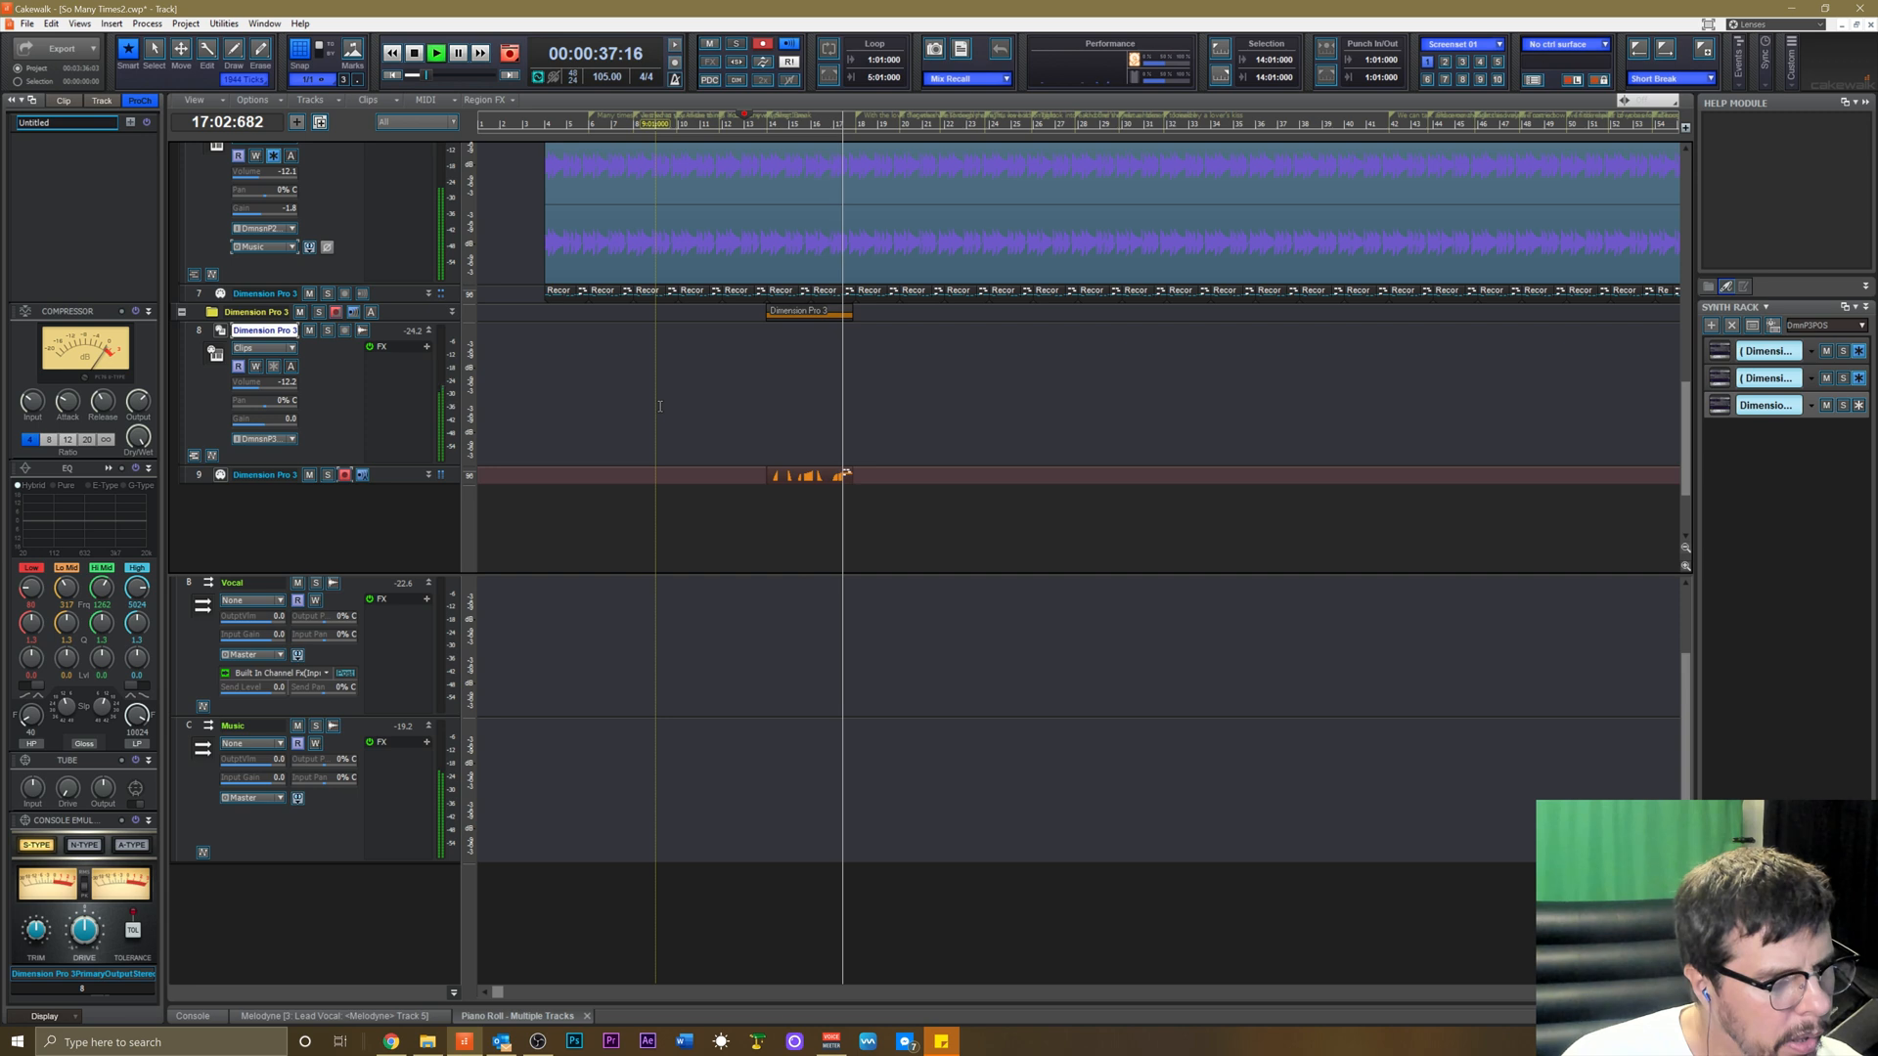
pyautogui.press('space')
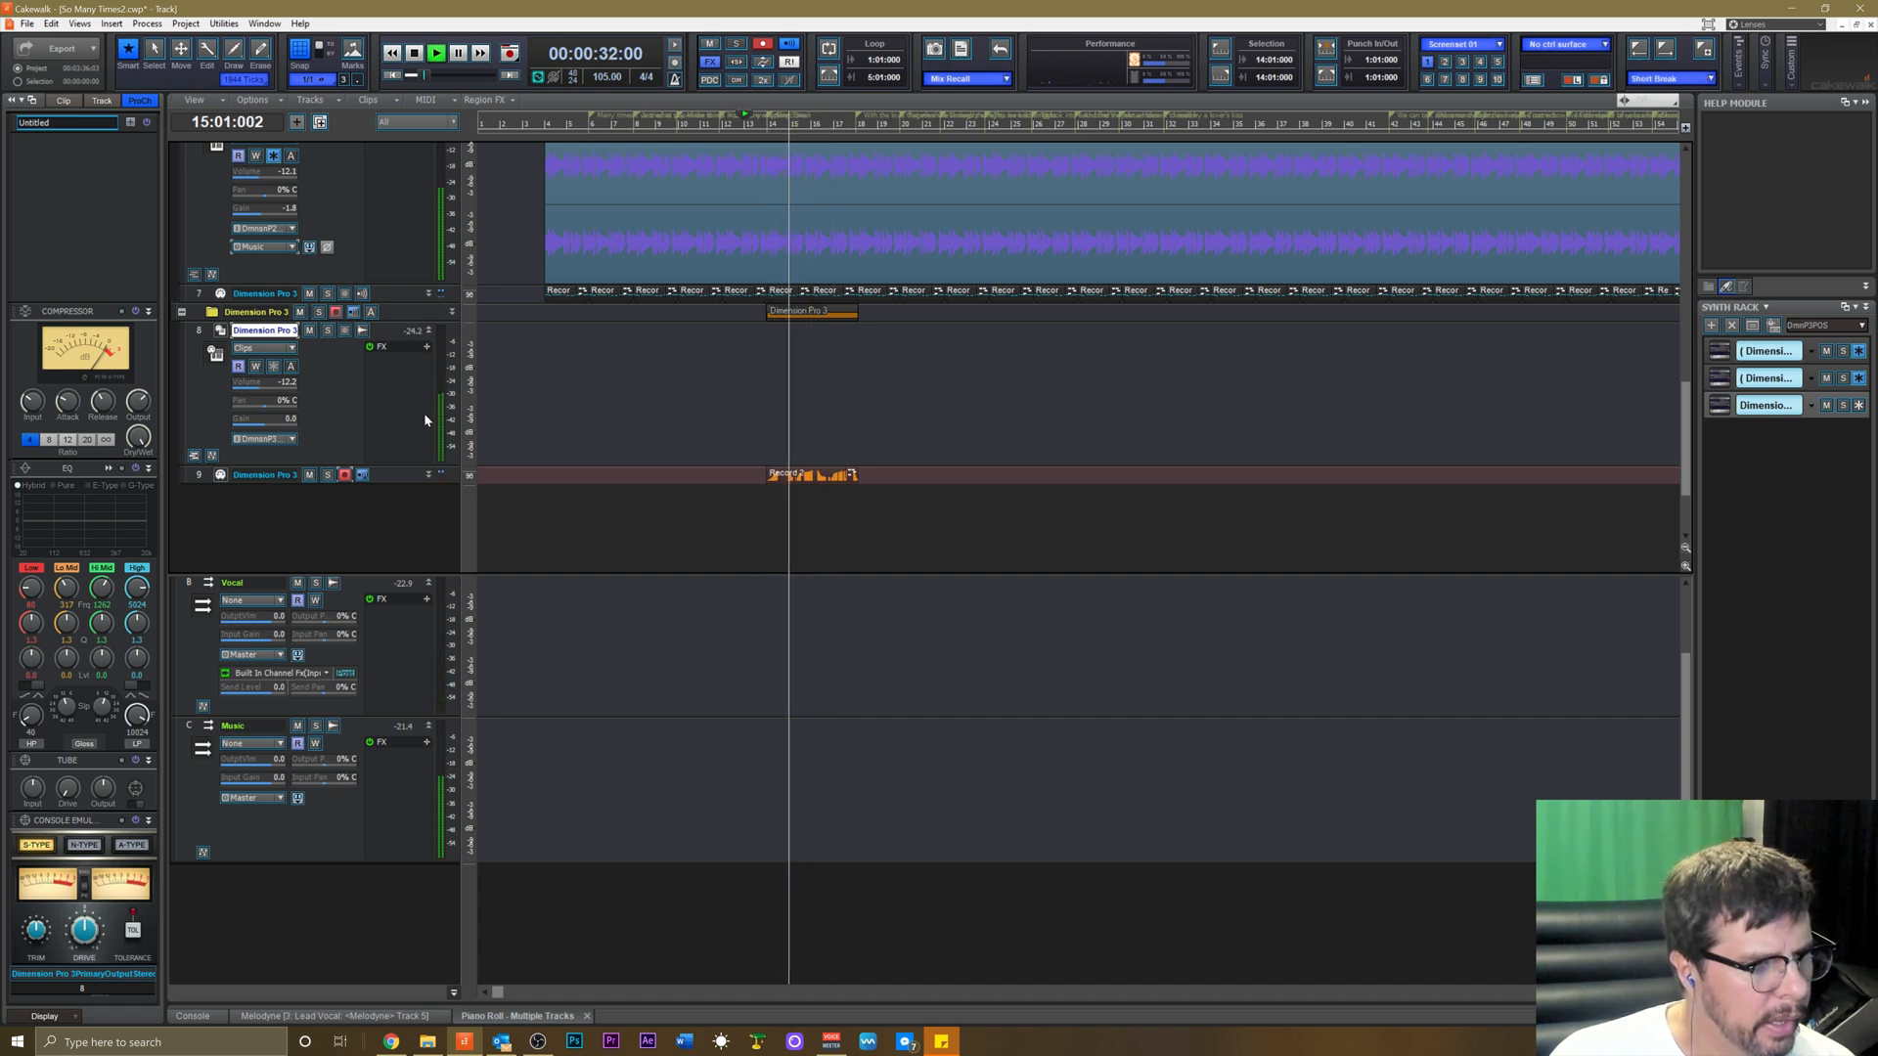
# Pan organ audio track 8 to 100% right and set its volume to -14.0 while playing from measure 13.
pyautogui.moveTo(271, 383); pyautogui.dragTo(264, 383)
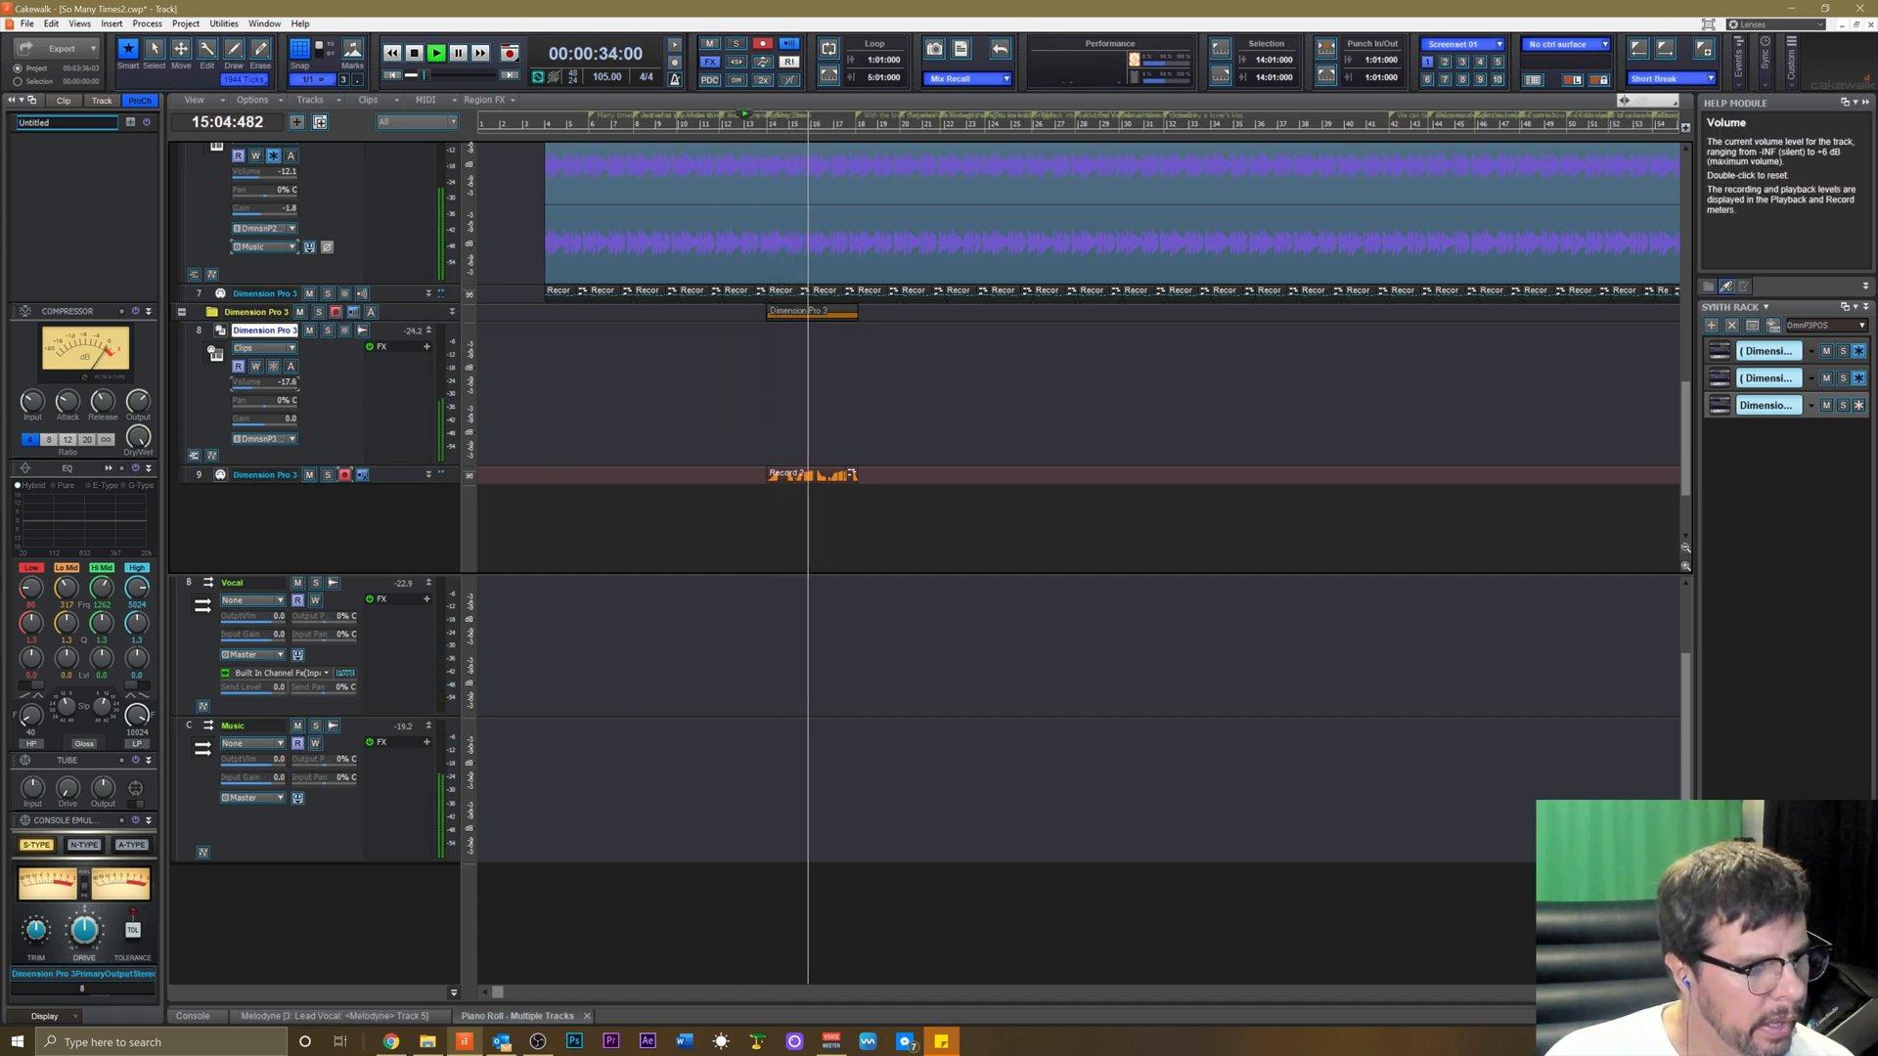
pyautogui.press('space')
pyautogui.moveTo(265, 399)
pyautogui.mouseDown()
pyautogui.moveTo(286, 399)
pyautogui.moveTo(247, 385)
pyautogui.mouseUp()
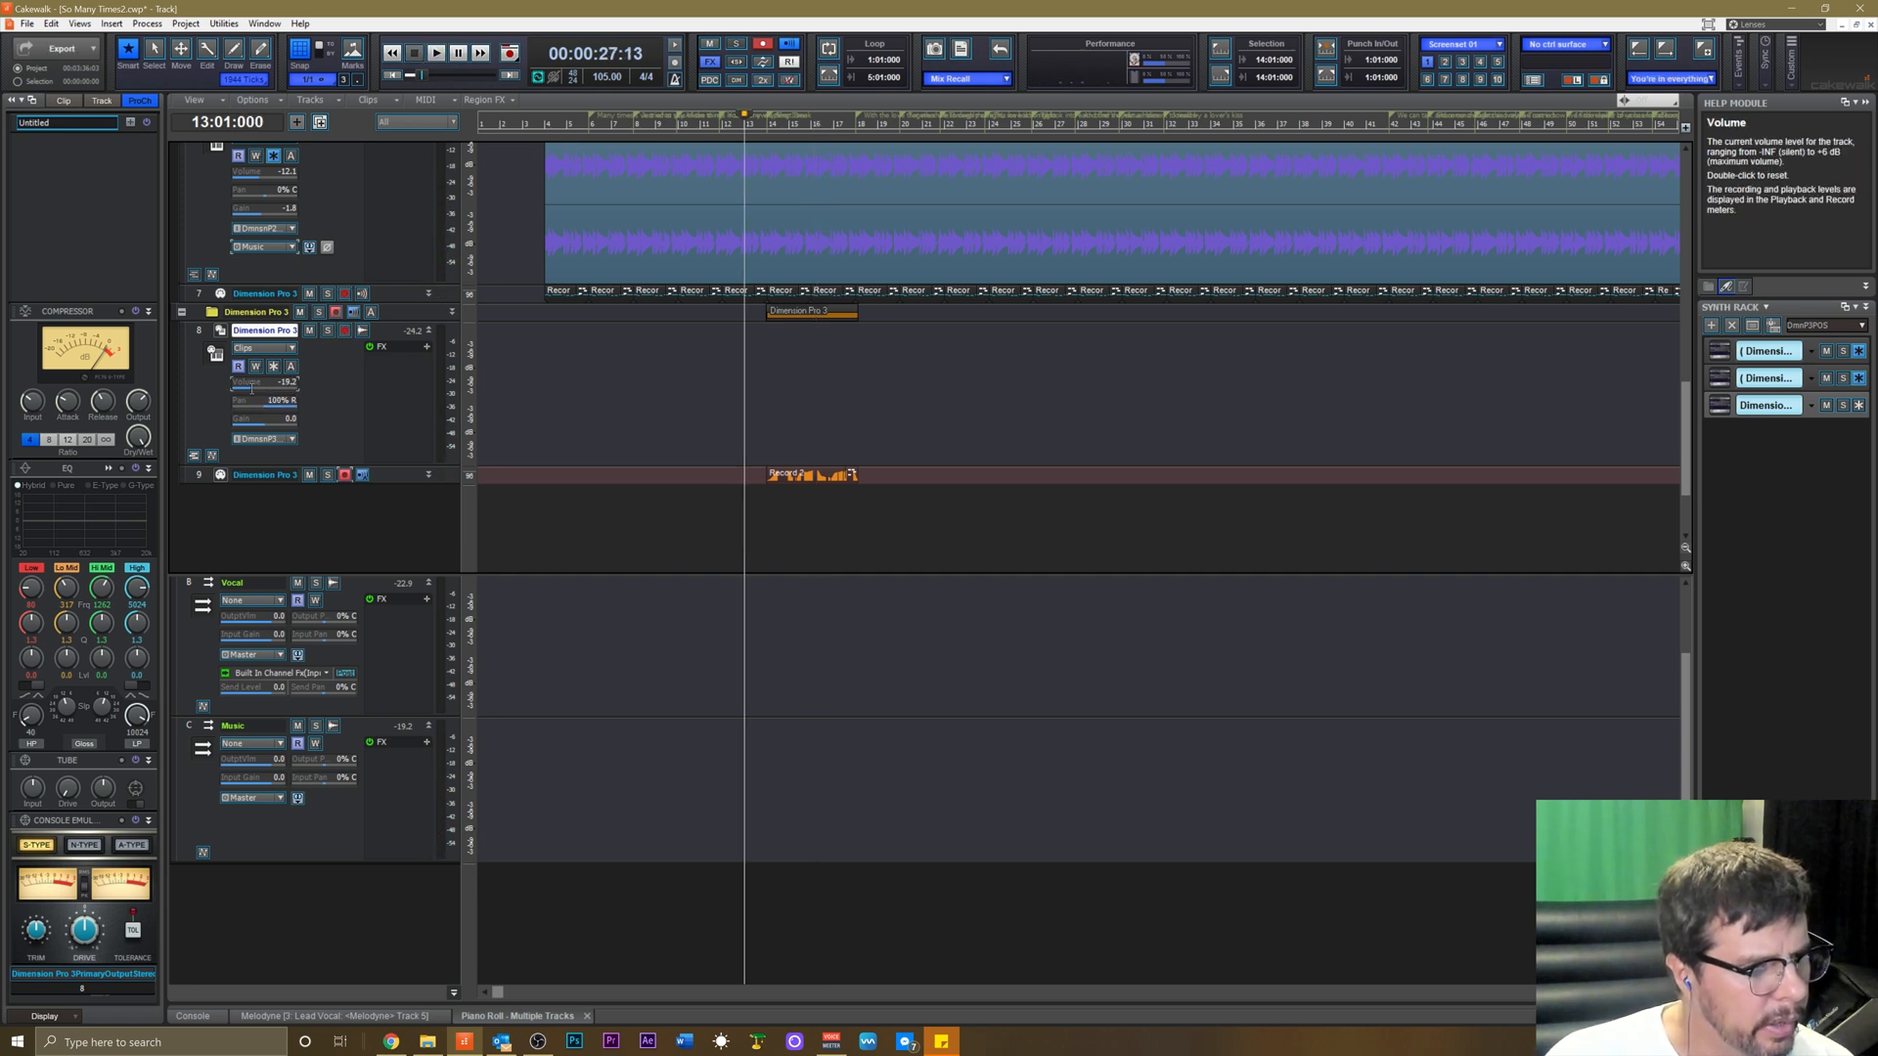
pyautogui.press('space')
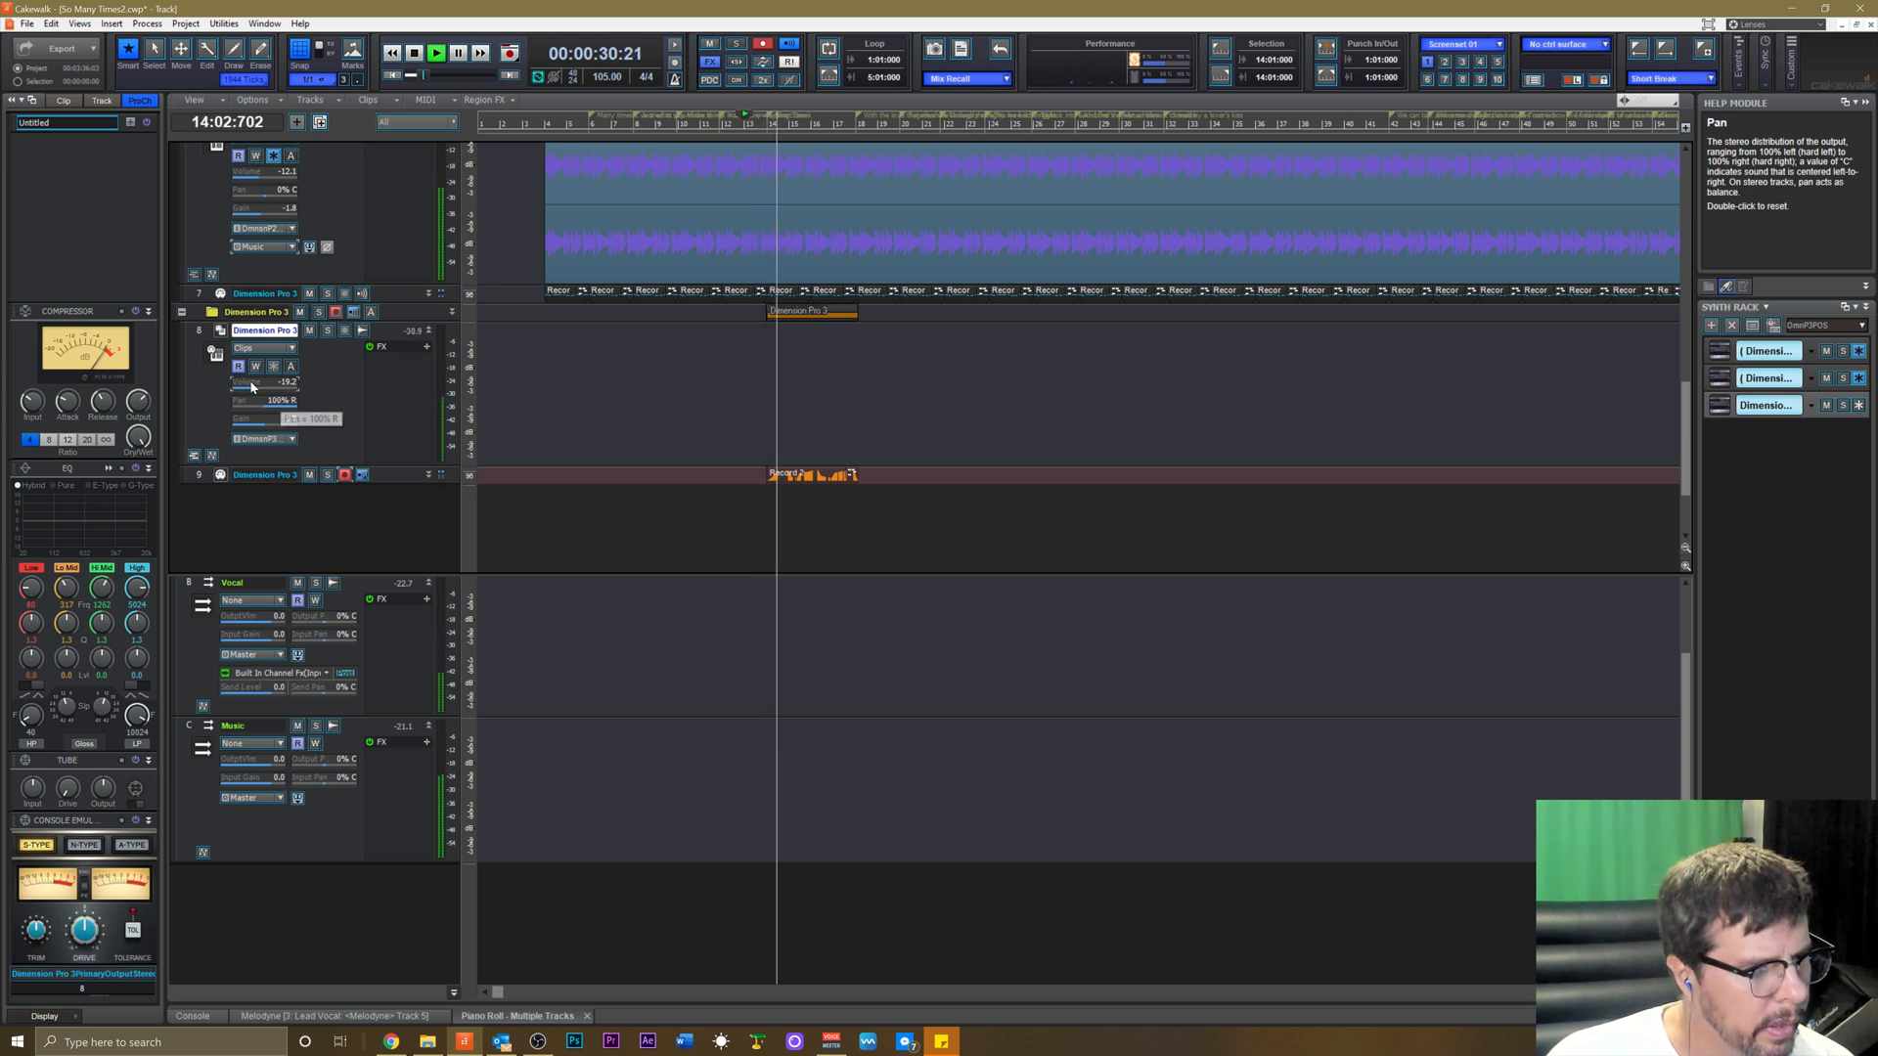
pyautogui.moveTo(249, 386); pyautogui.dragTo(256, 387)
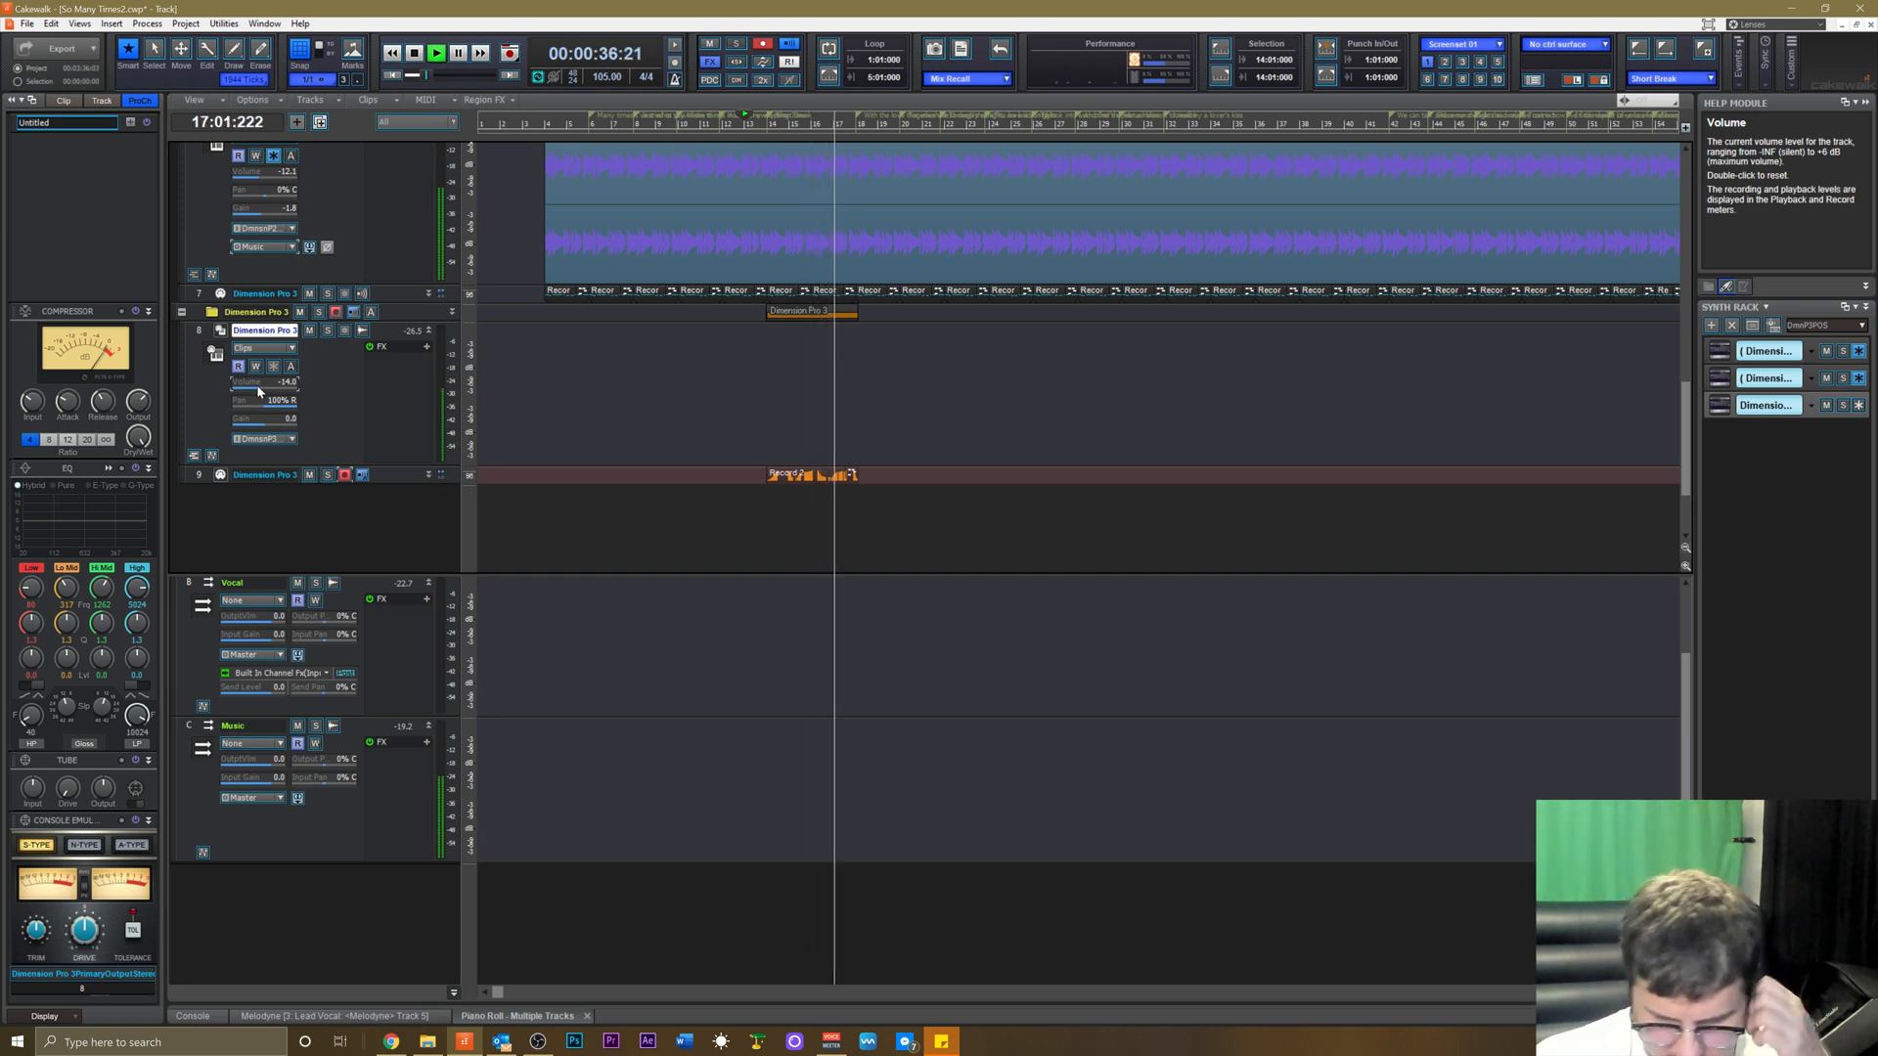
pyautogui.press('space')
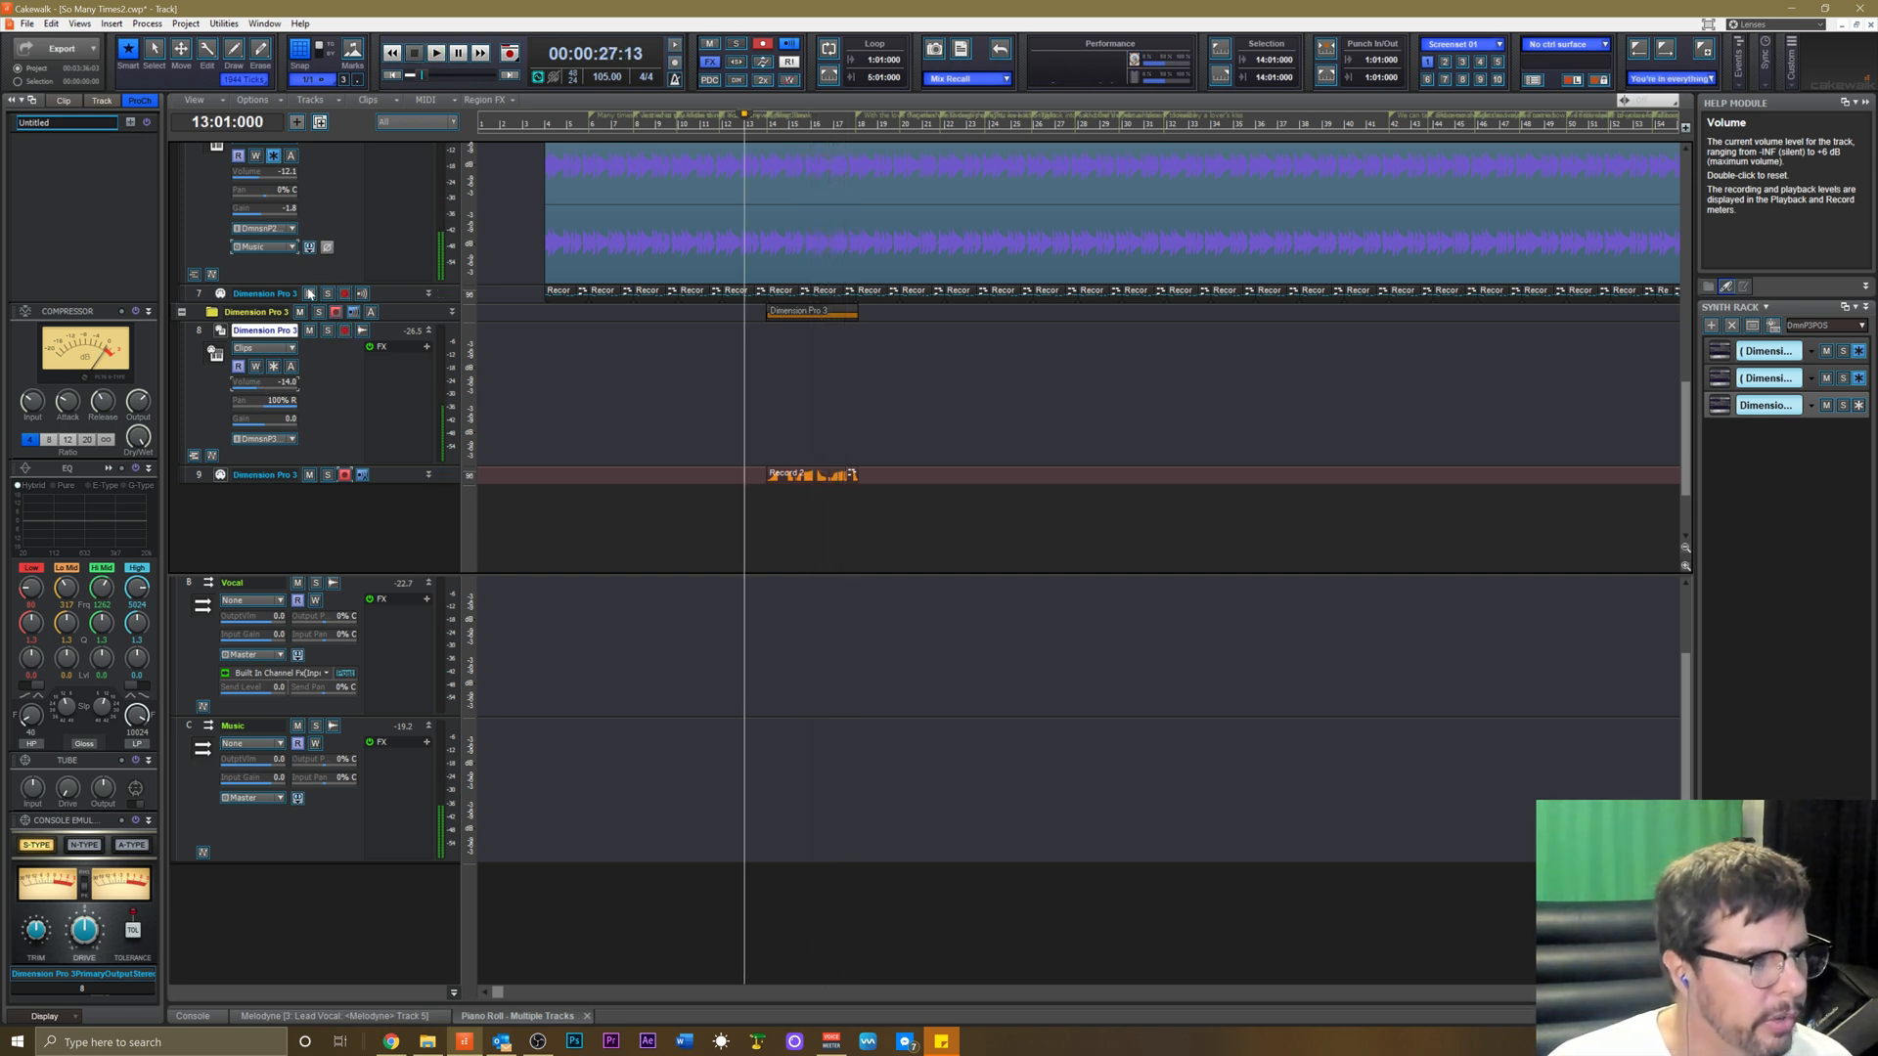
# Disarm recording on MIDI track 9 and rename the organ's track folder as Organ.
pyautogui.click(344, 474)
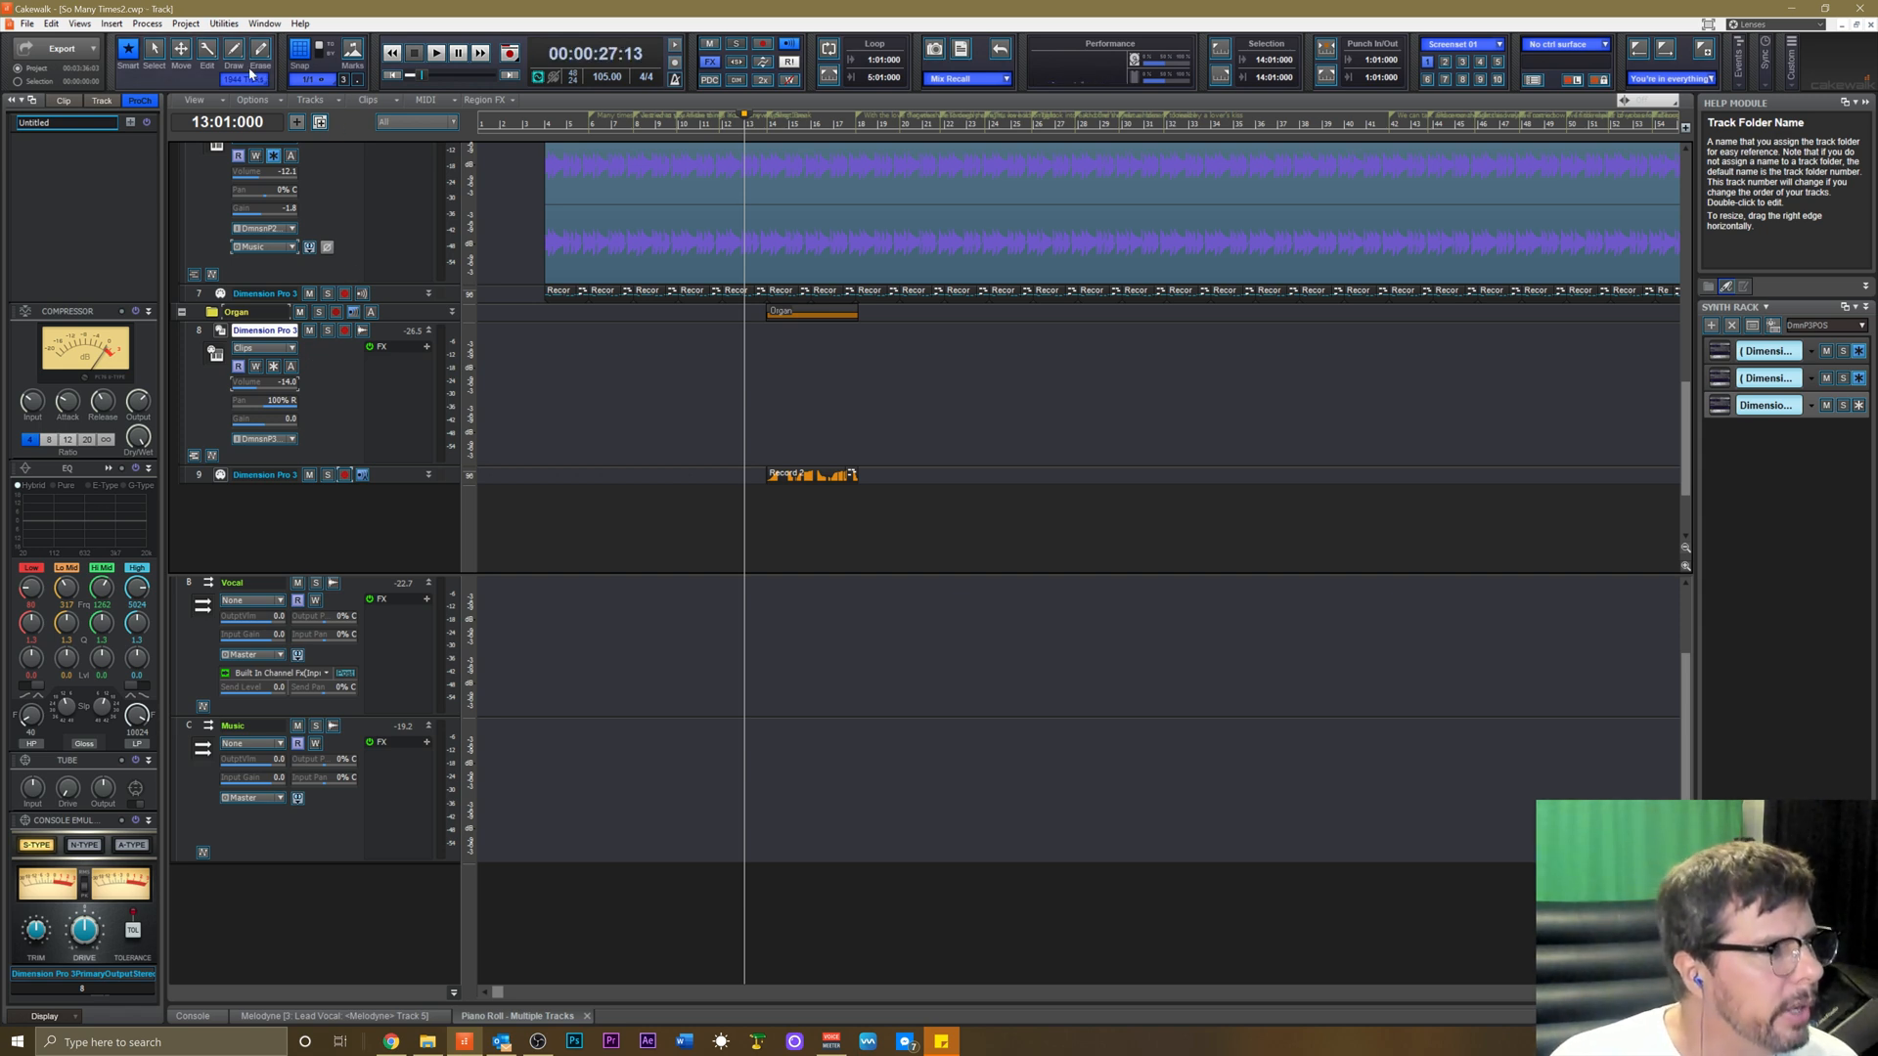
# Insert another Dimension Pro soft synth with a MIDI source, synth track folder and first synth audio output.
pyautogui.click(111, 24)
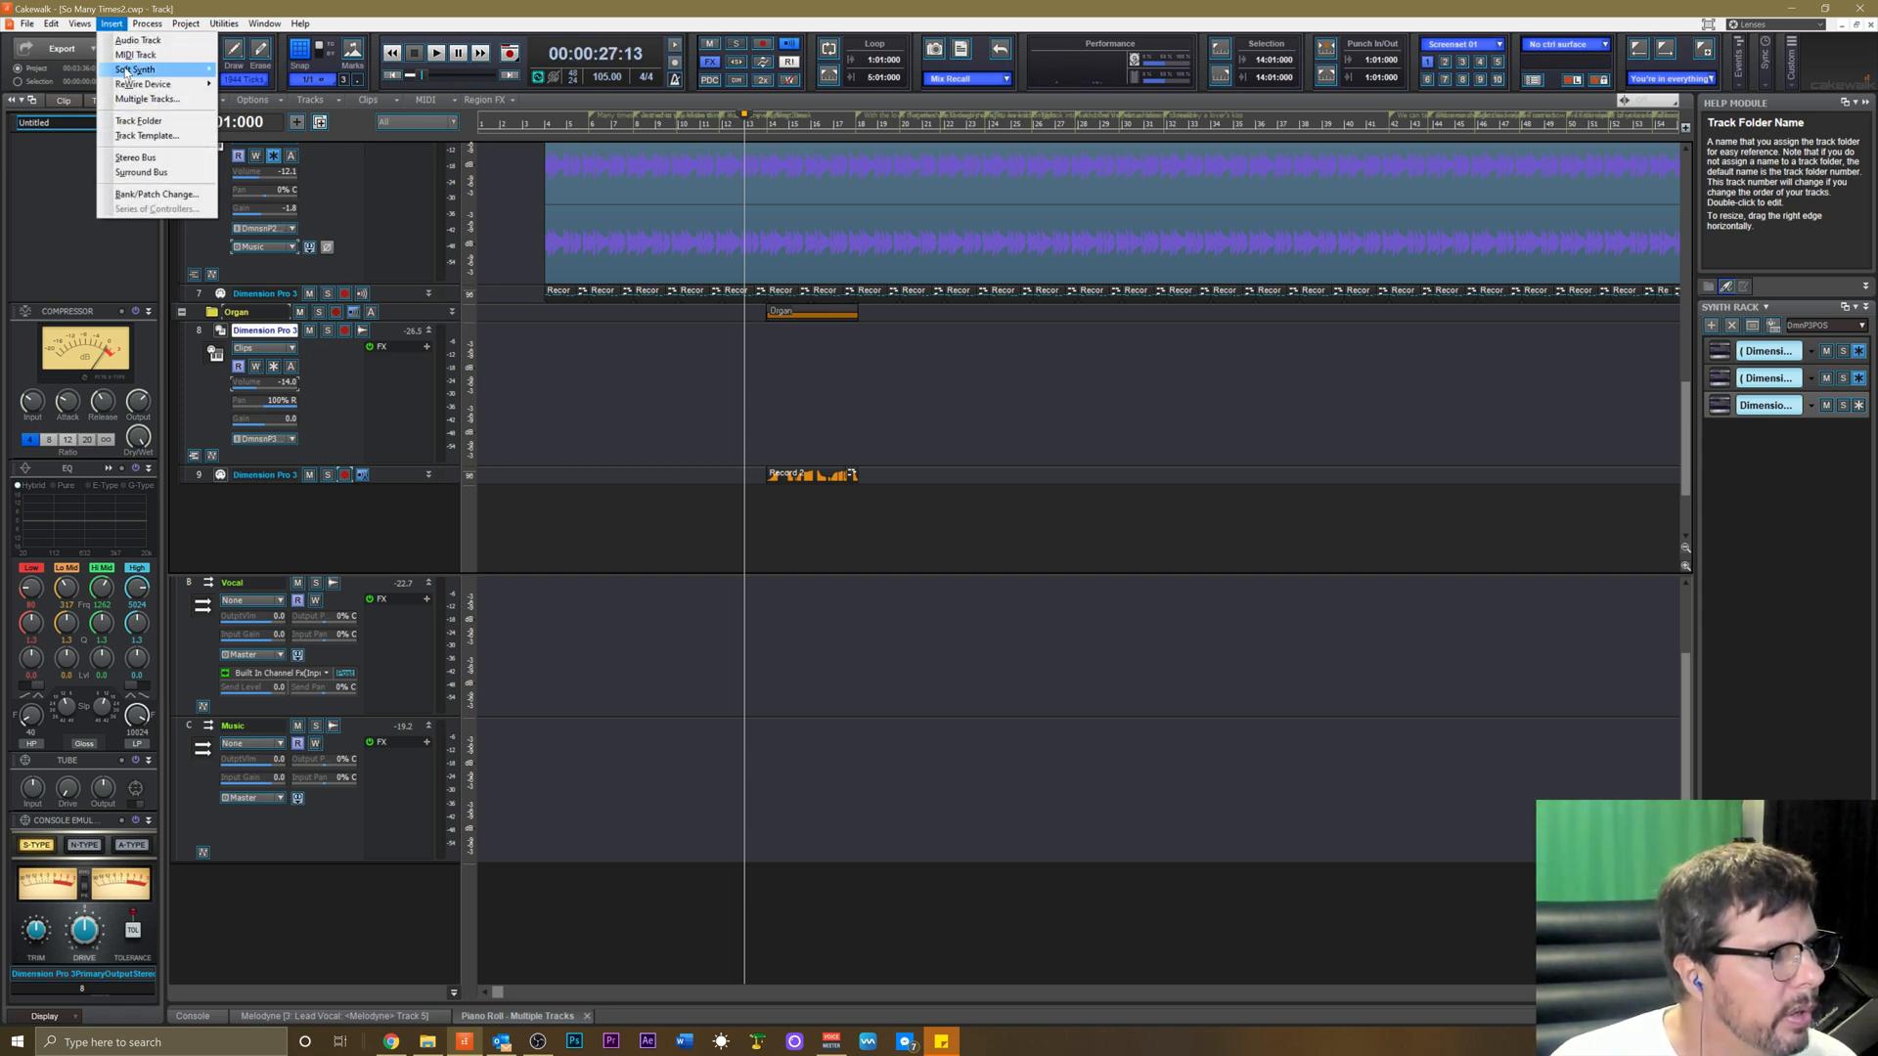
pyautogui.moveTo(142, 70)
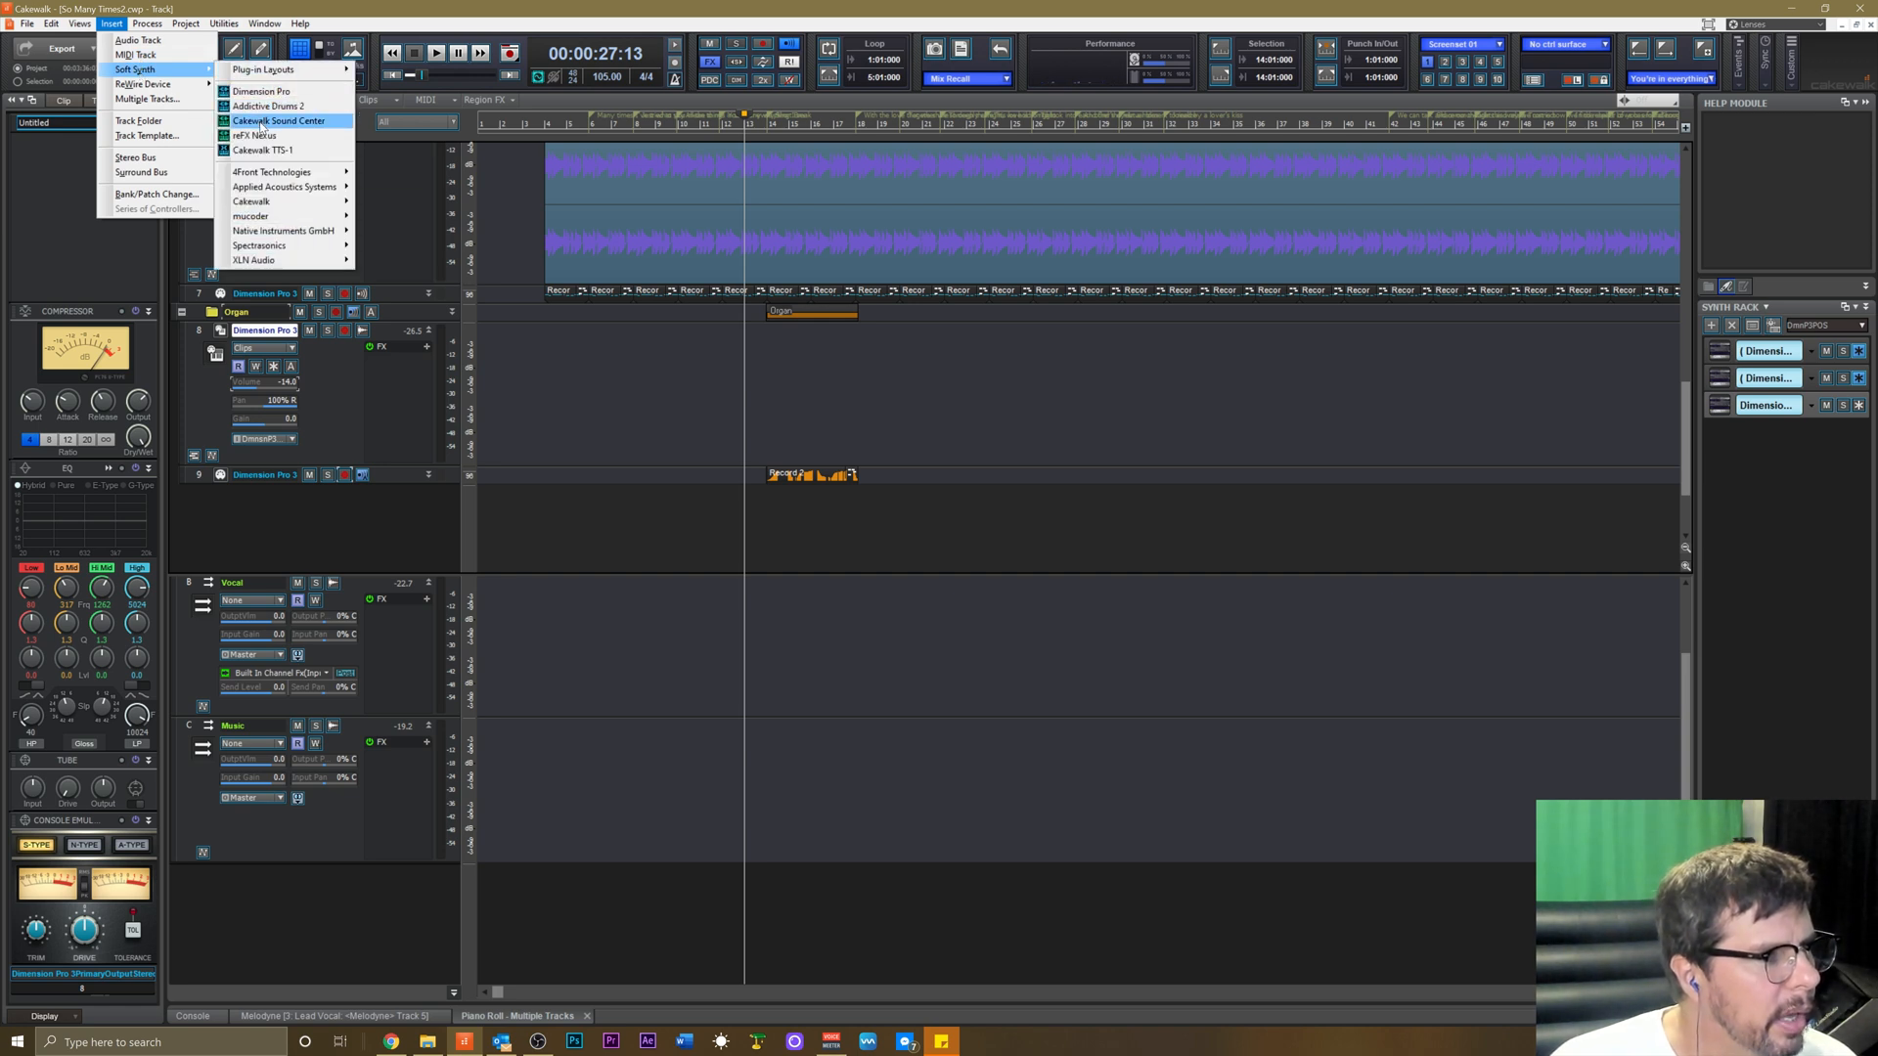
pyautogui.click(262, 108)
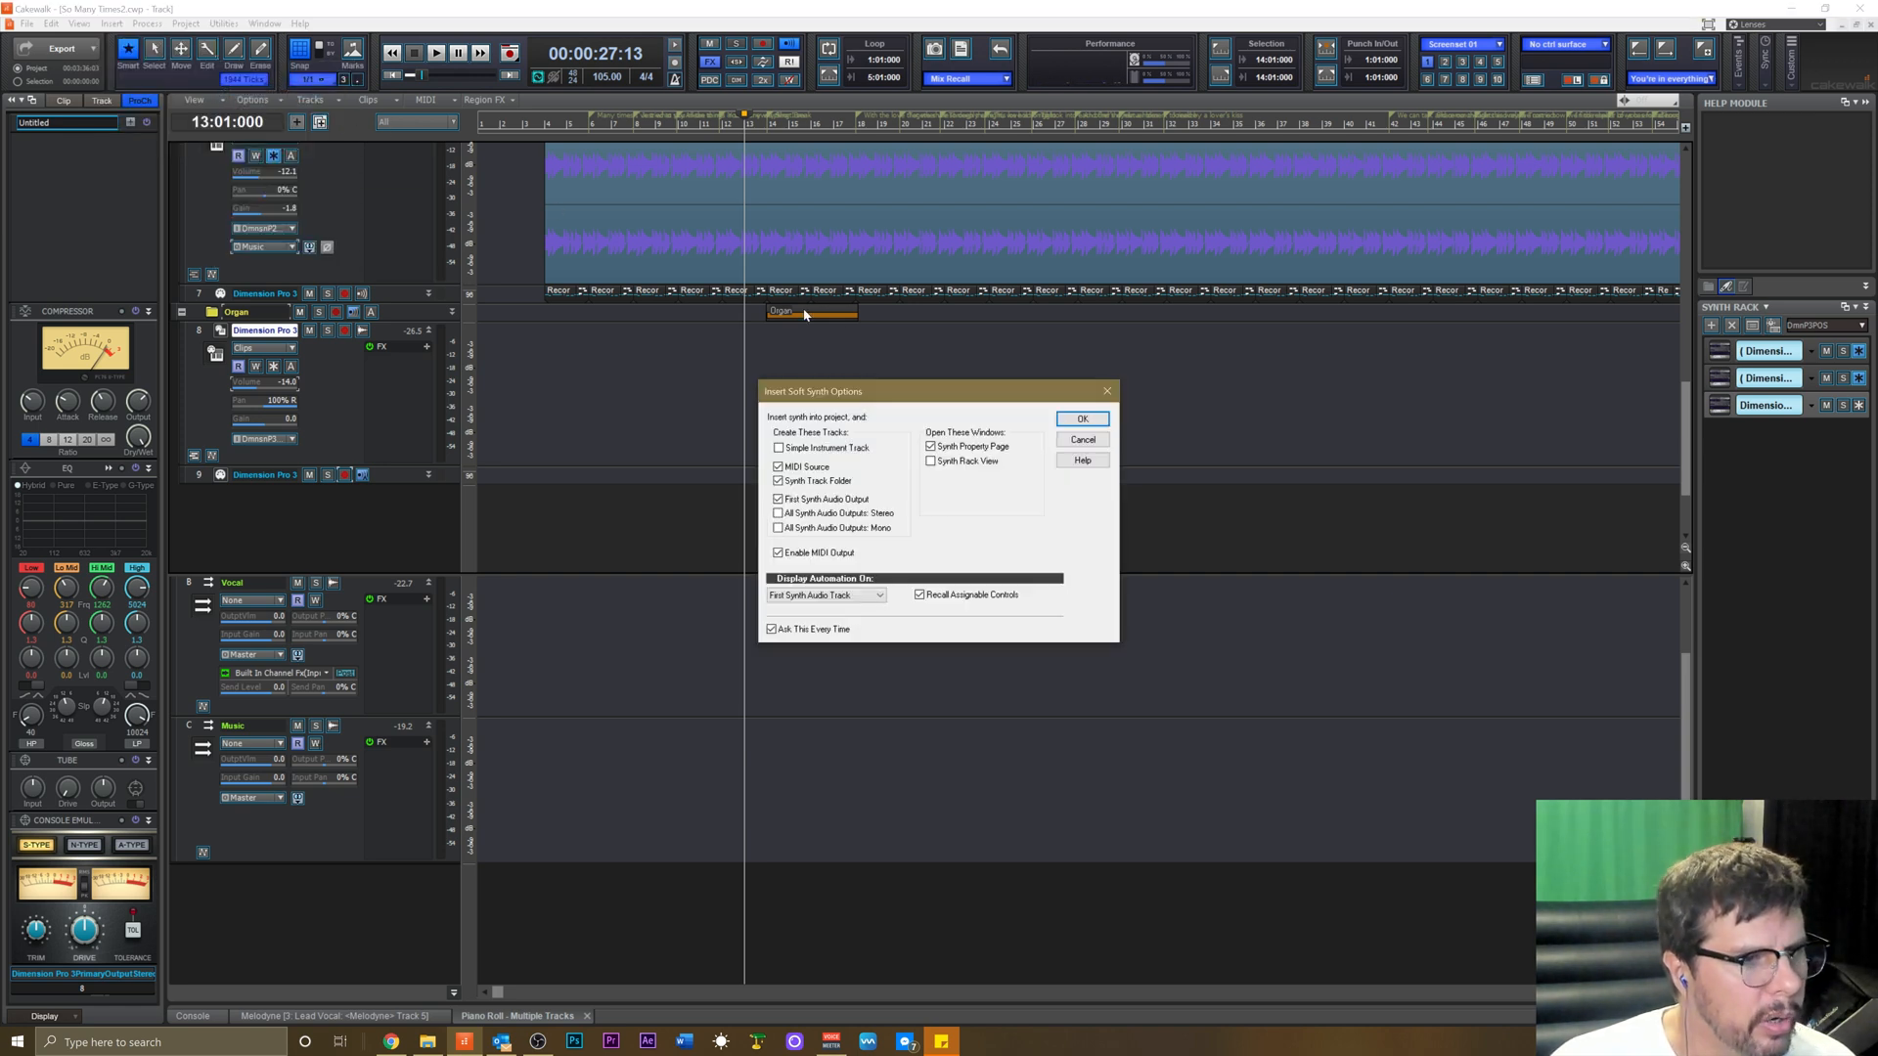
pyautogui.click(1083, 419)
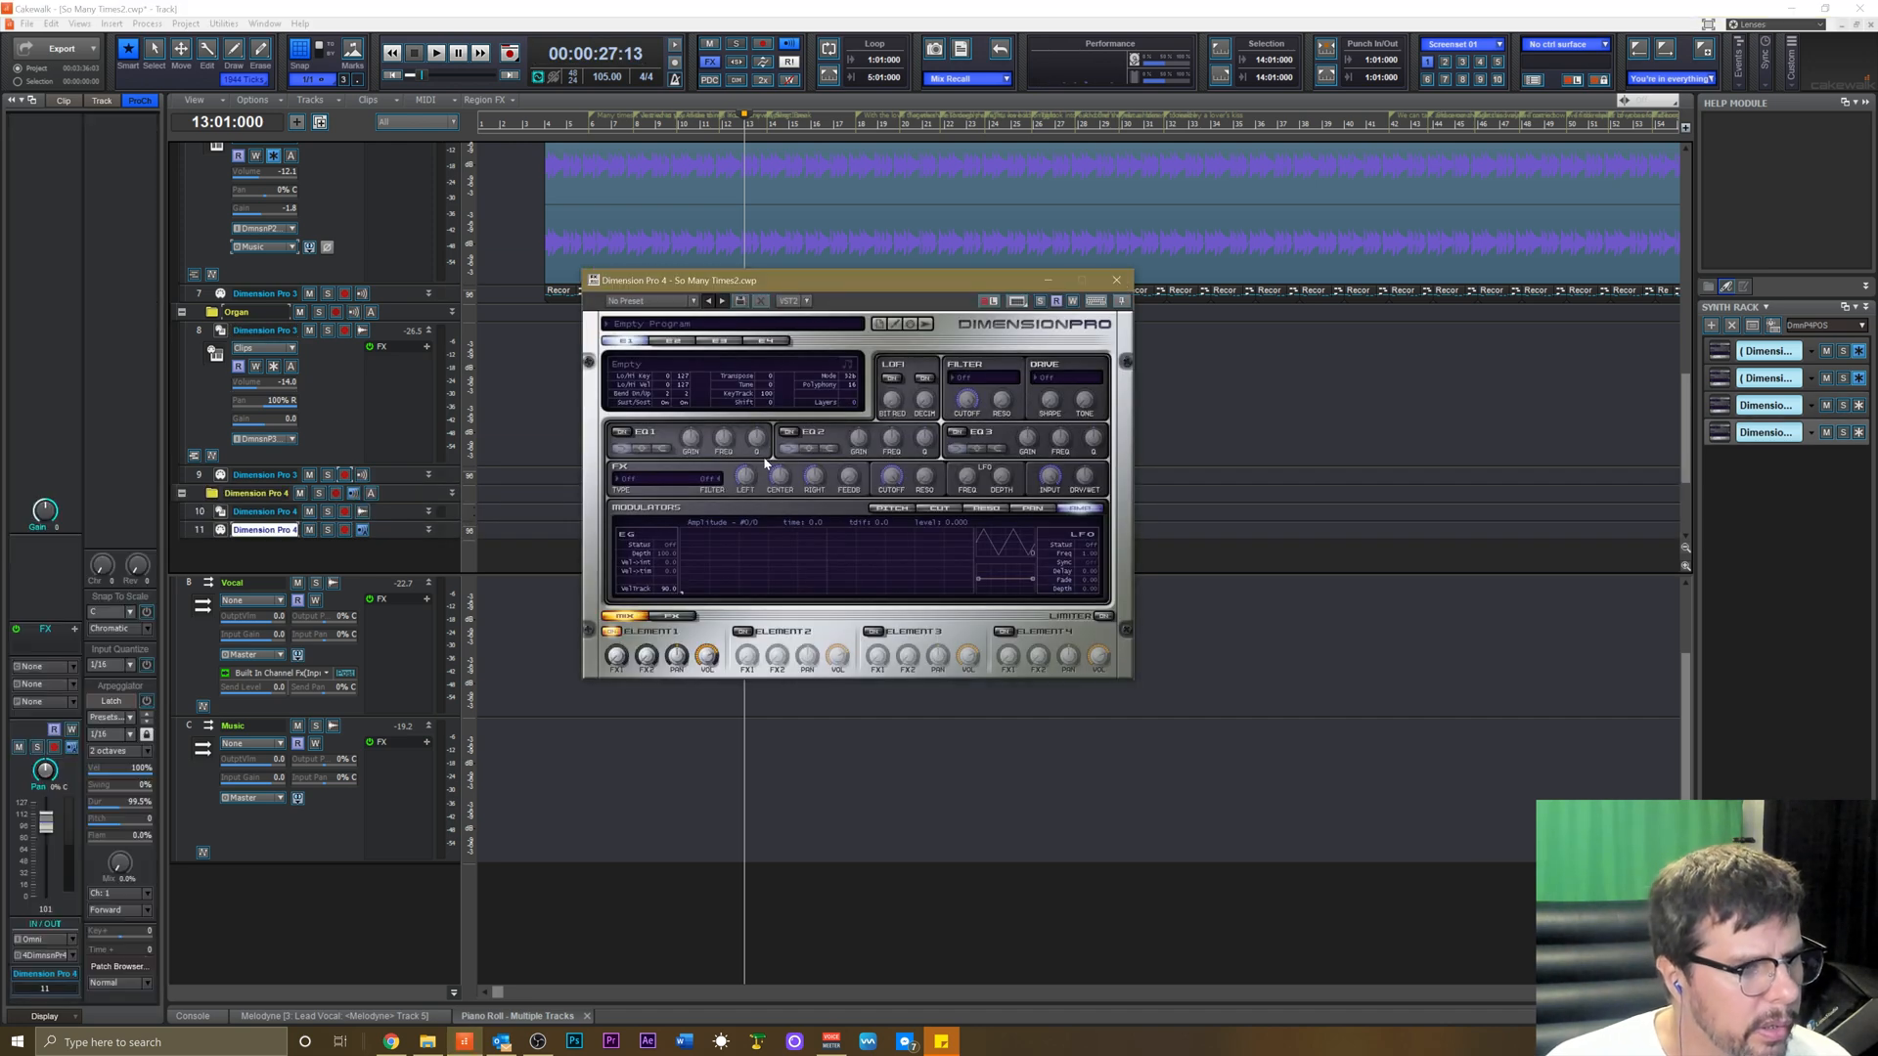
# Load the 177 MB Grand Piano 4th rt sim program from the 11 - Pianos category and close the synth window.
pyautogui.click(618, 327)
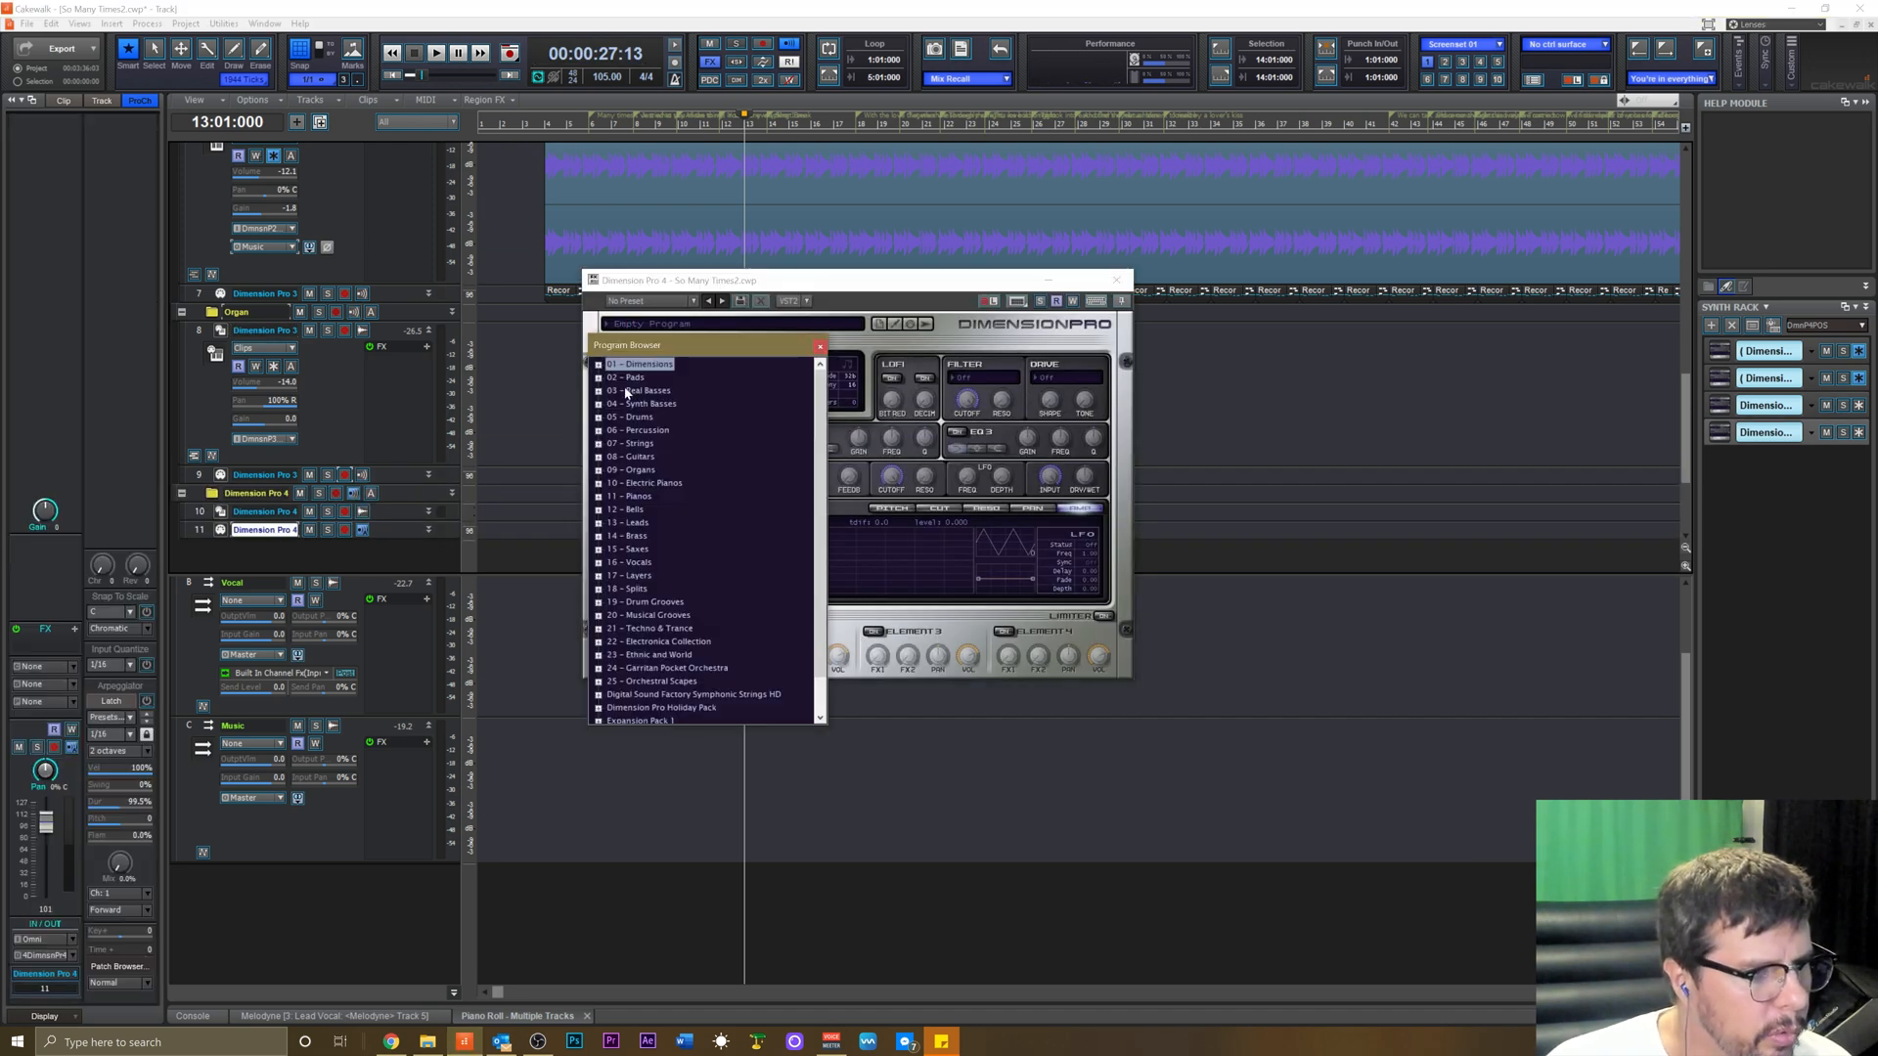
pyautogui.click(599, 497)
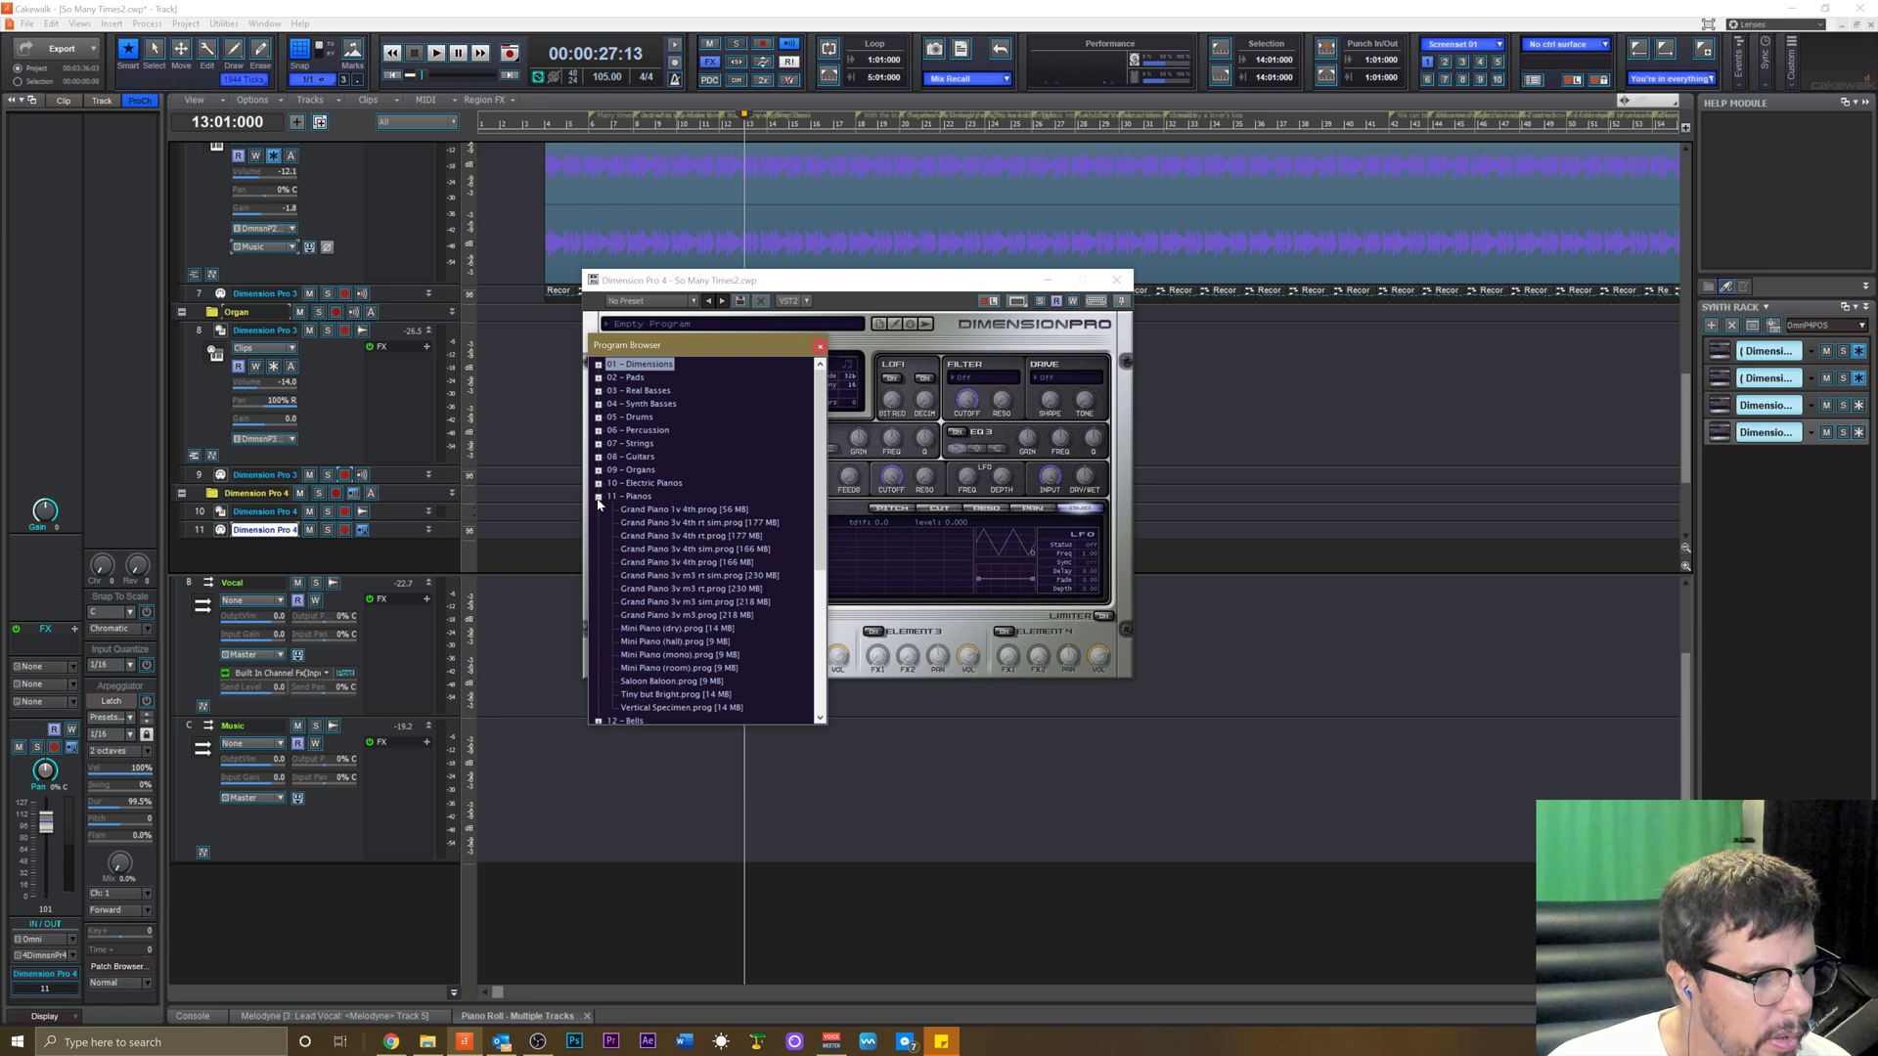
pyautogui.click(645, 524)
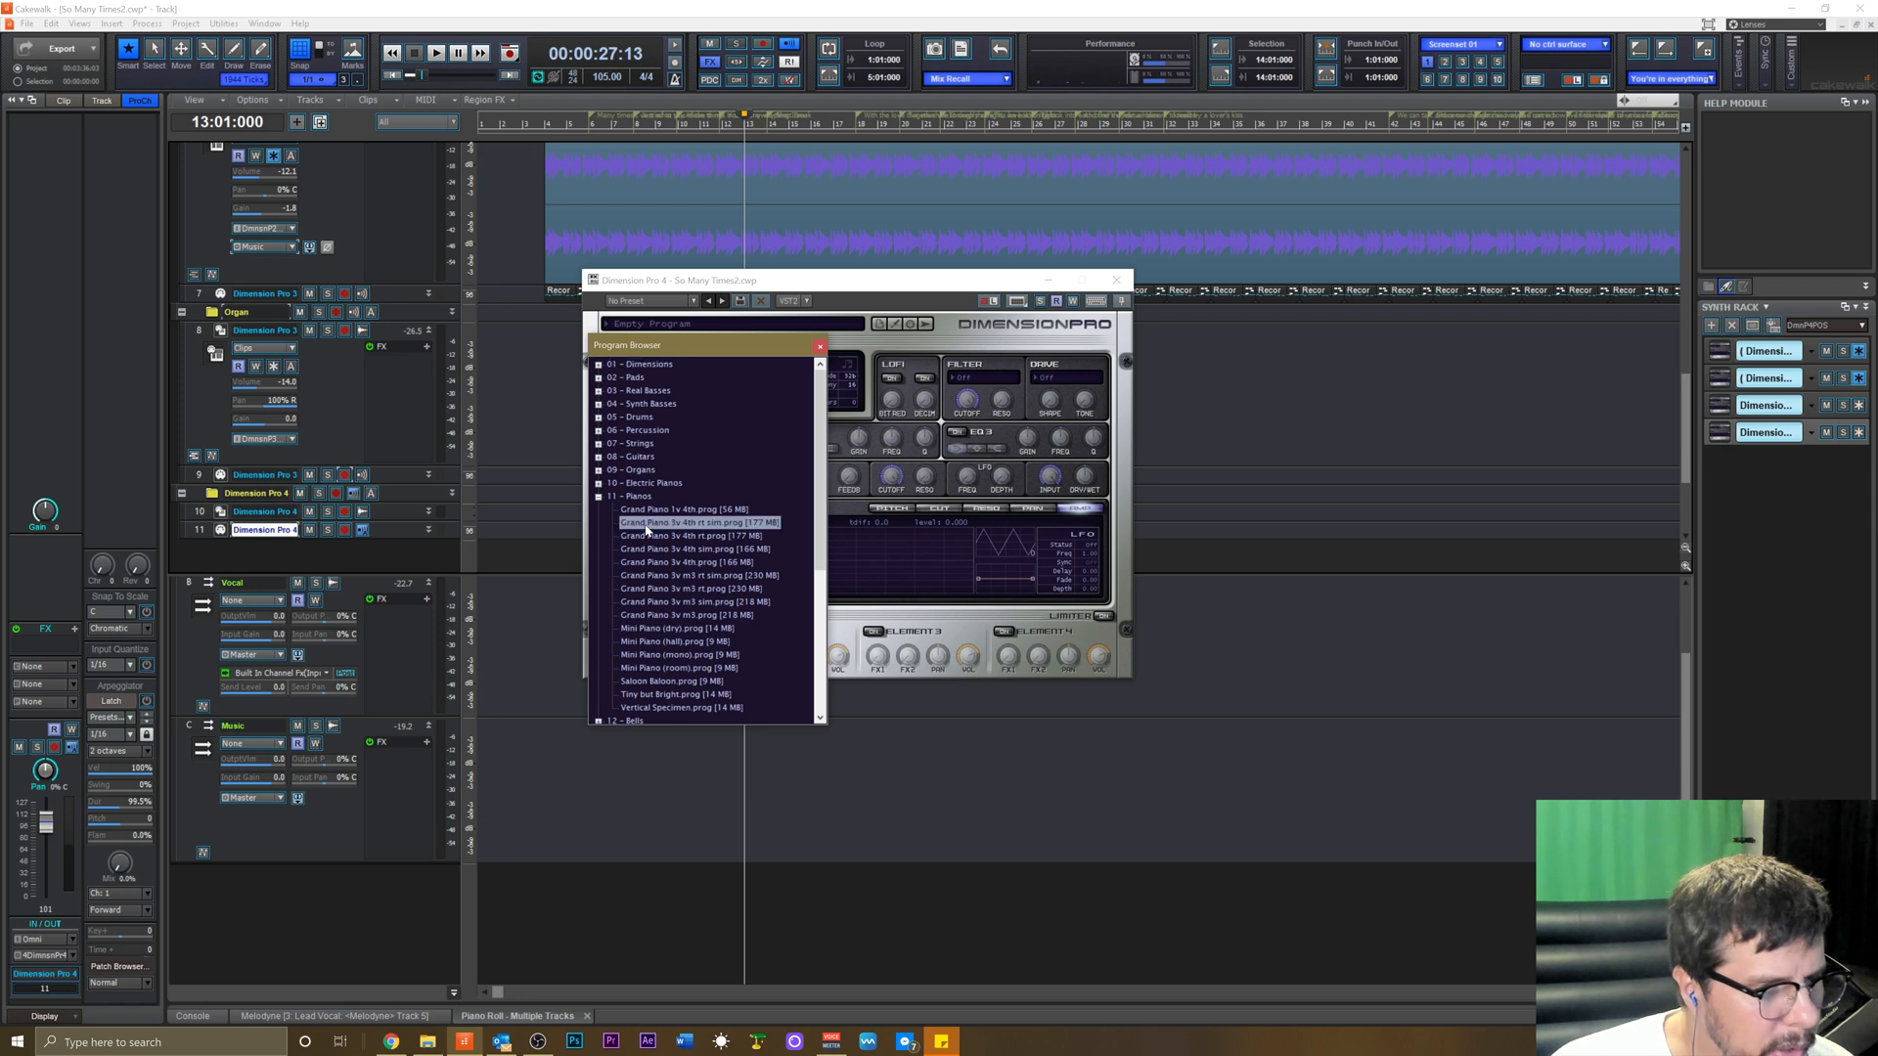
pyautogui.doubleClick(648, 525)
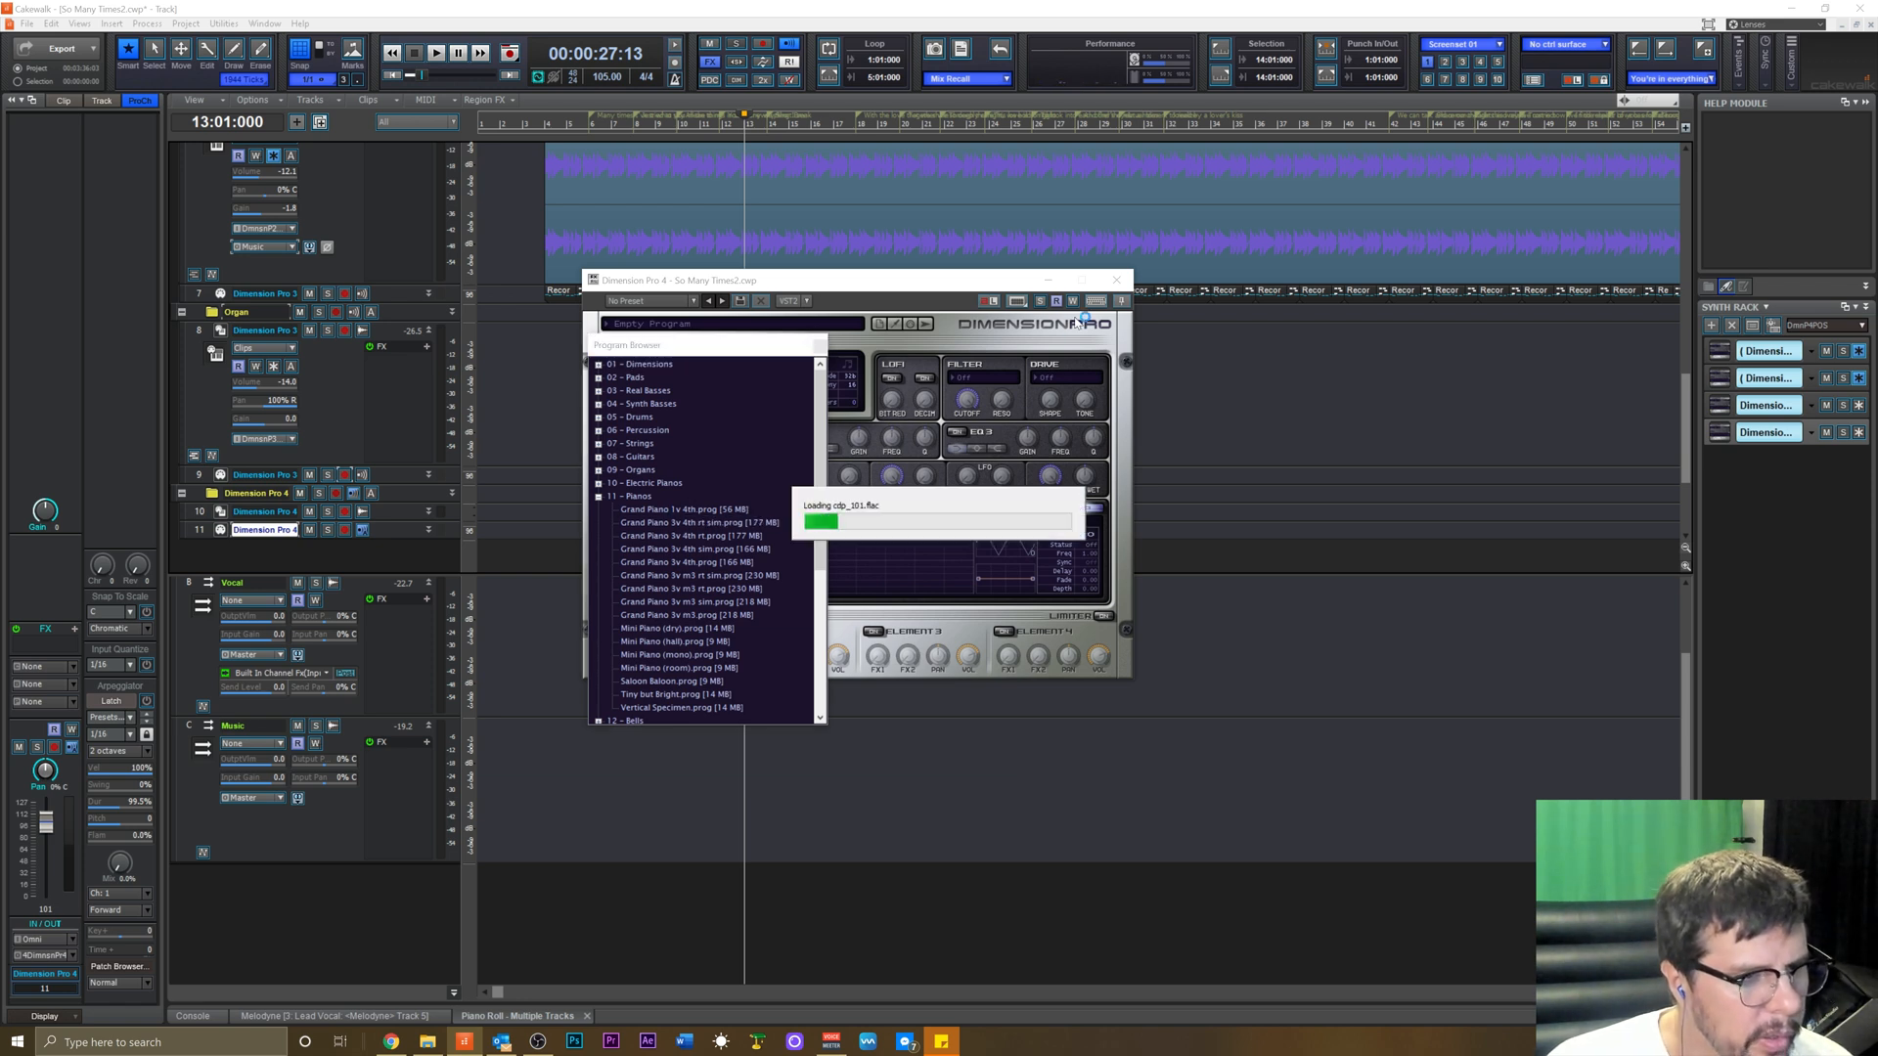
pyautogui.click(1116, 282)
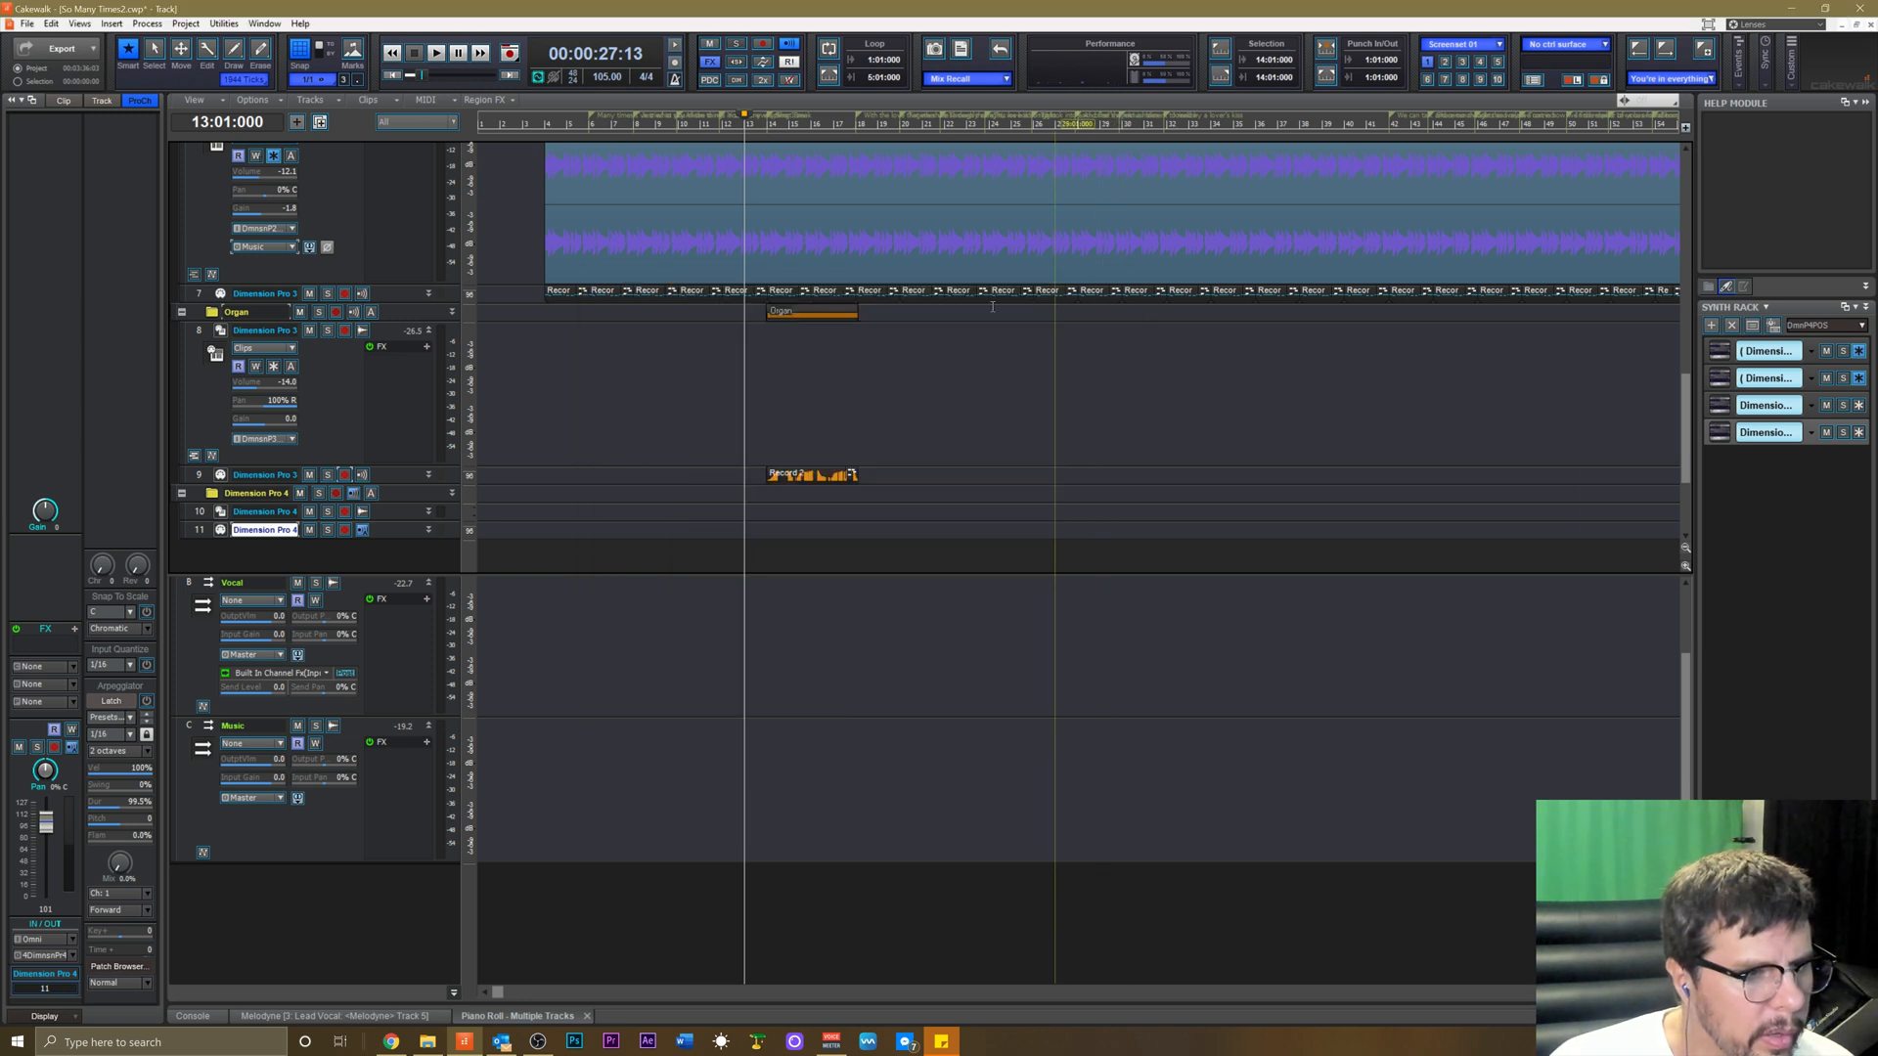
# Arm the new piano's MIDI track 11 and record chords across measures 14 to 17, starting playback from measure 13.
pyautogui.press('space')
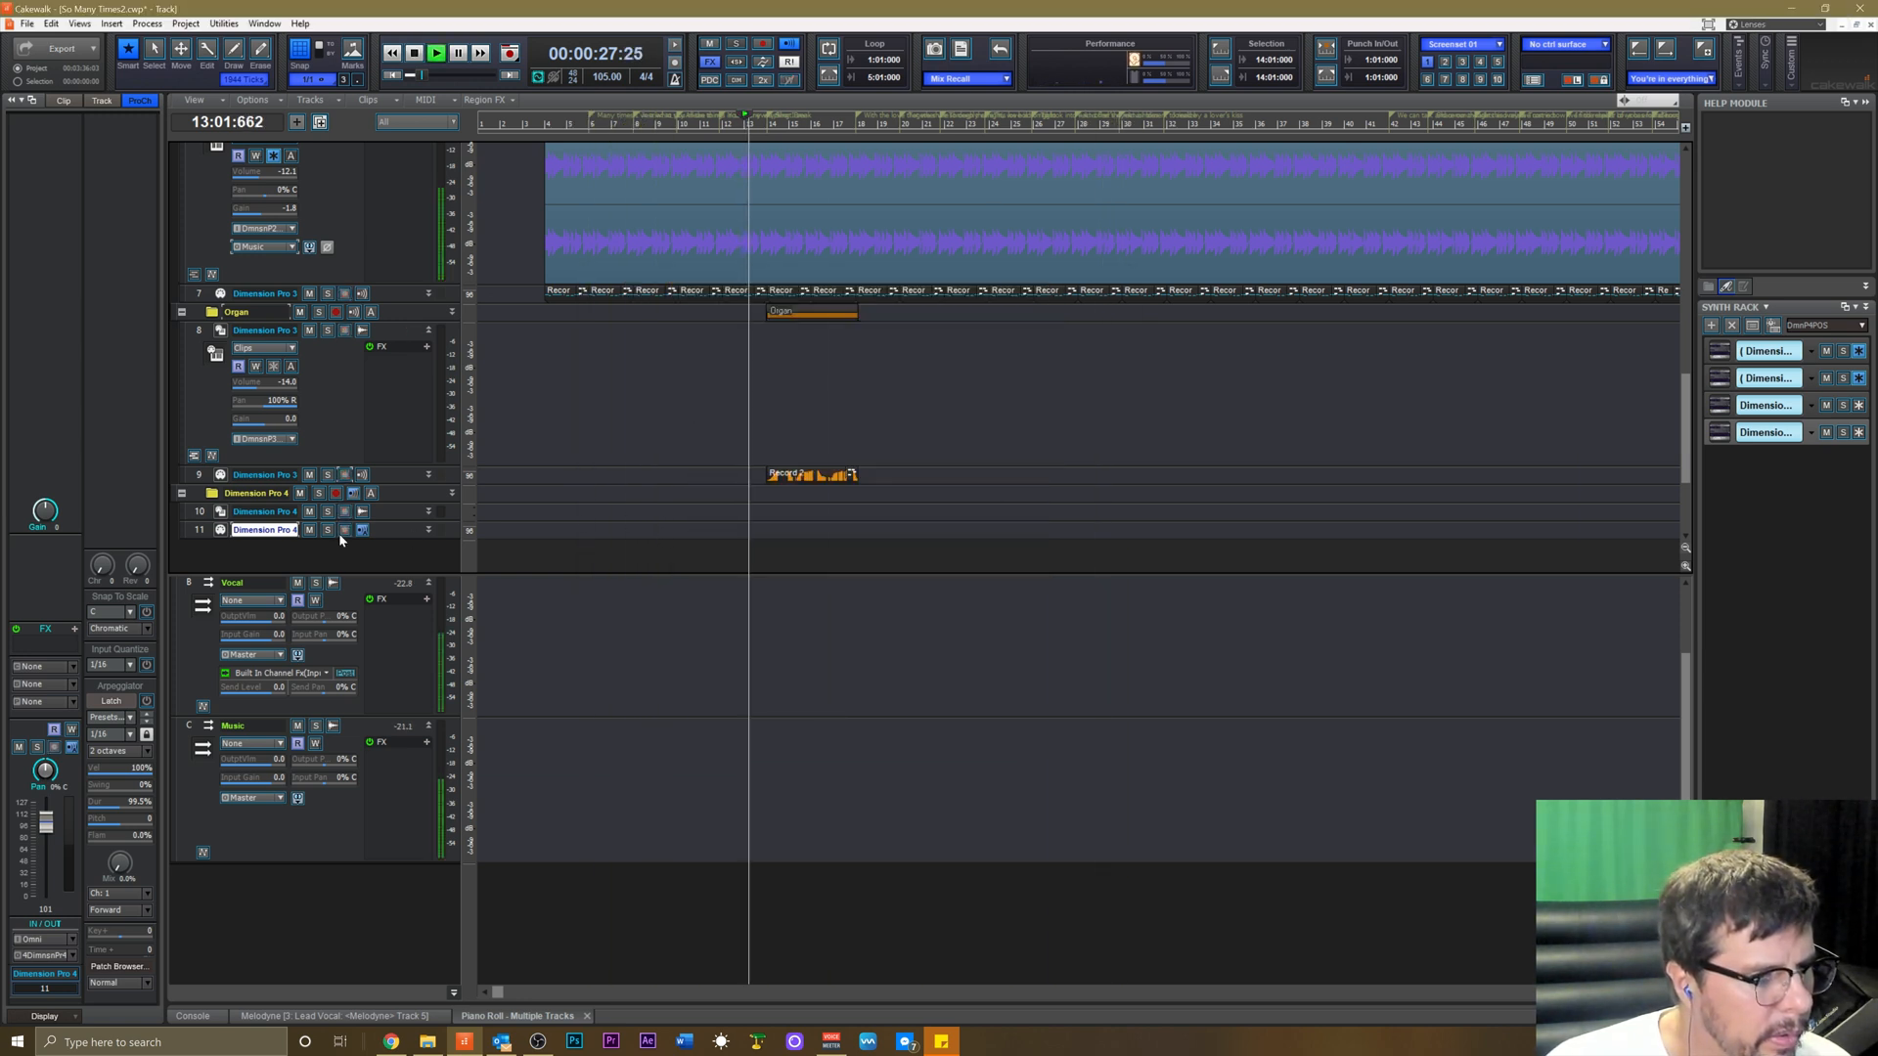
pyautogui.press('space')
pyautogui.click(345, 530)
pyautogui.press('space')
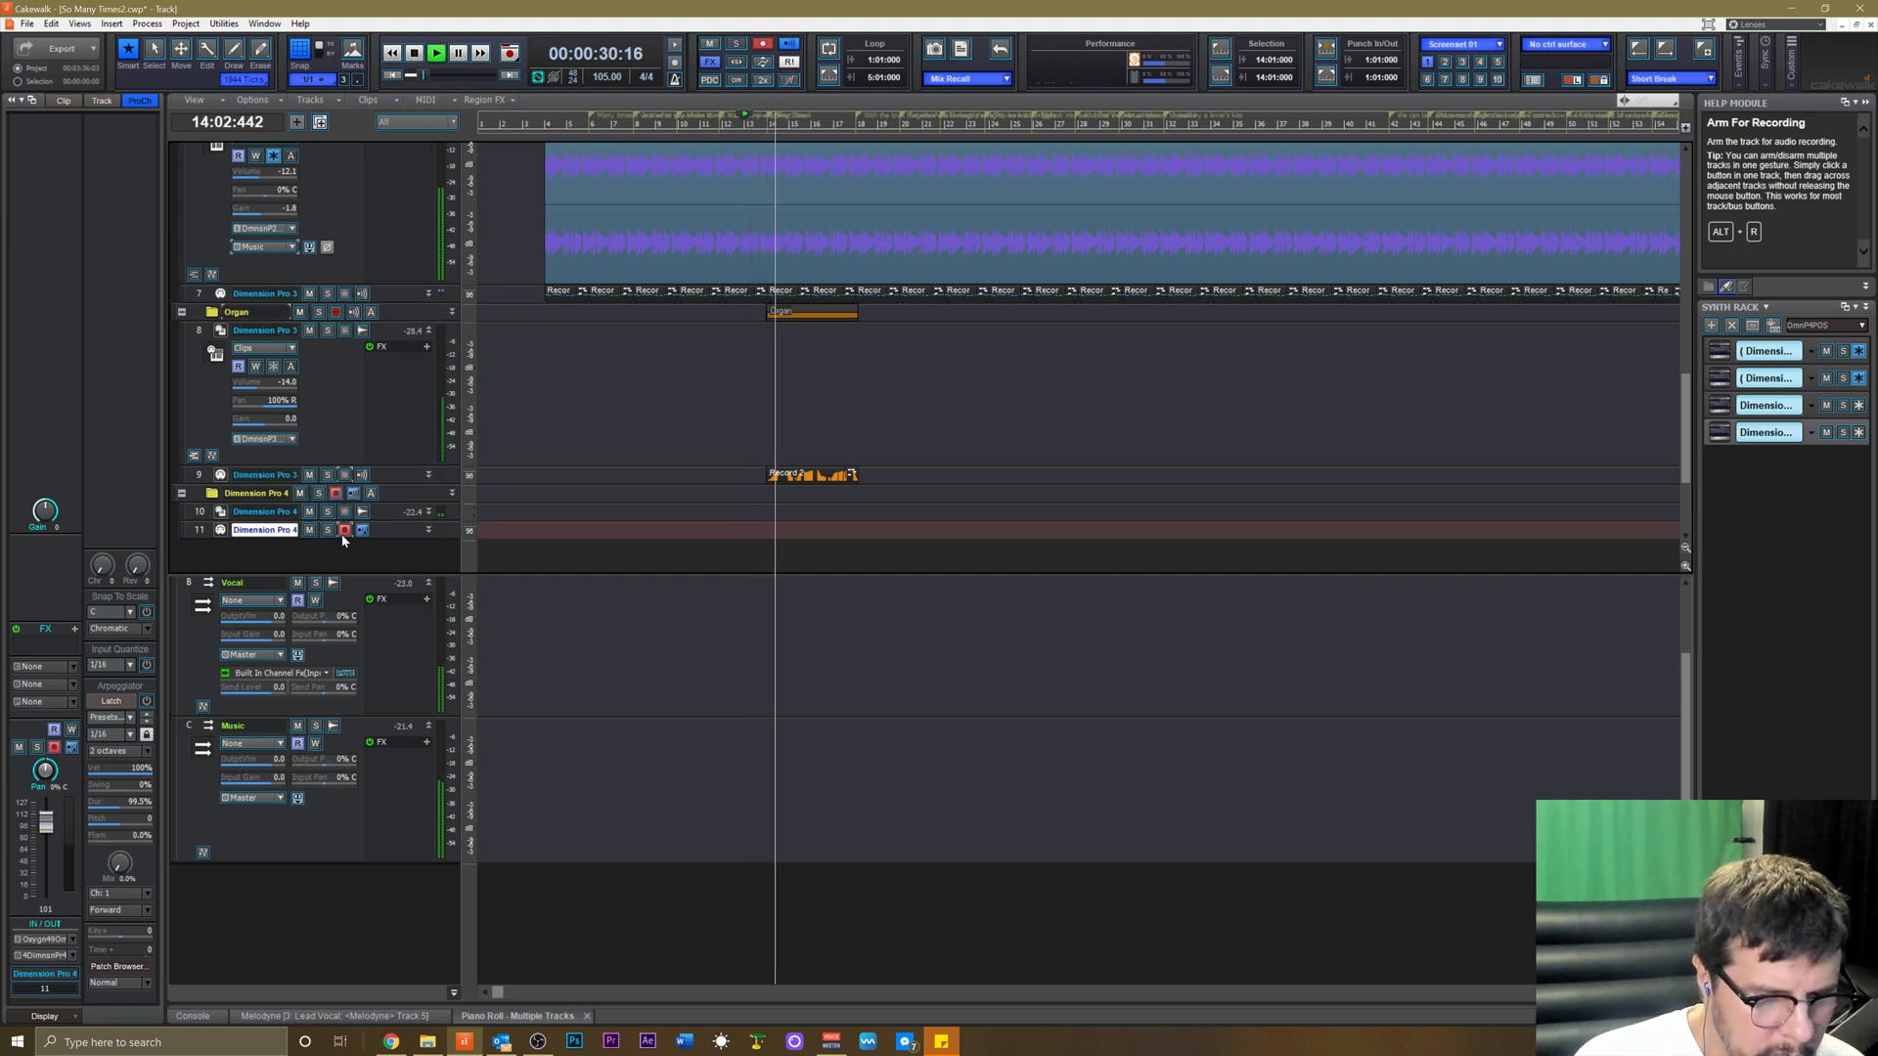
pyautogui.press('space')
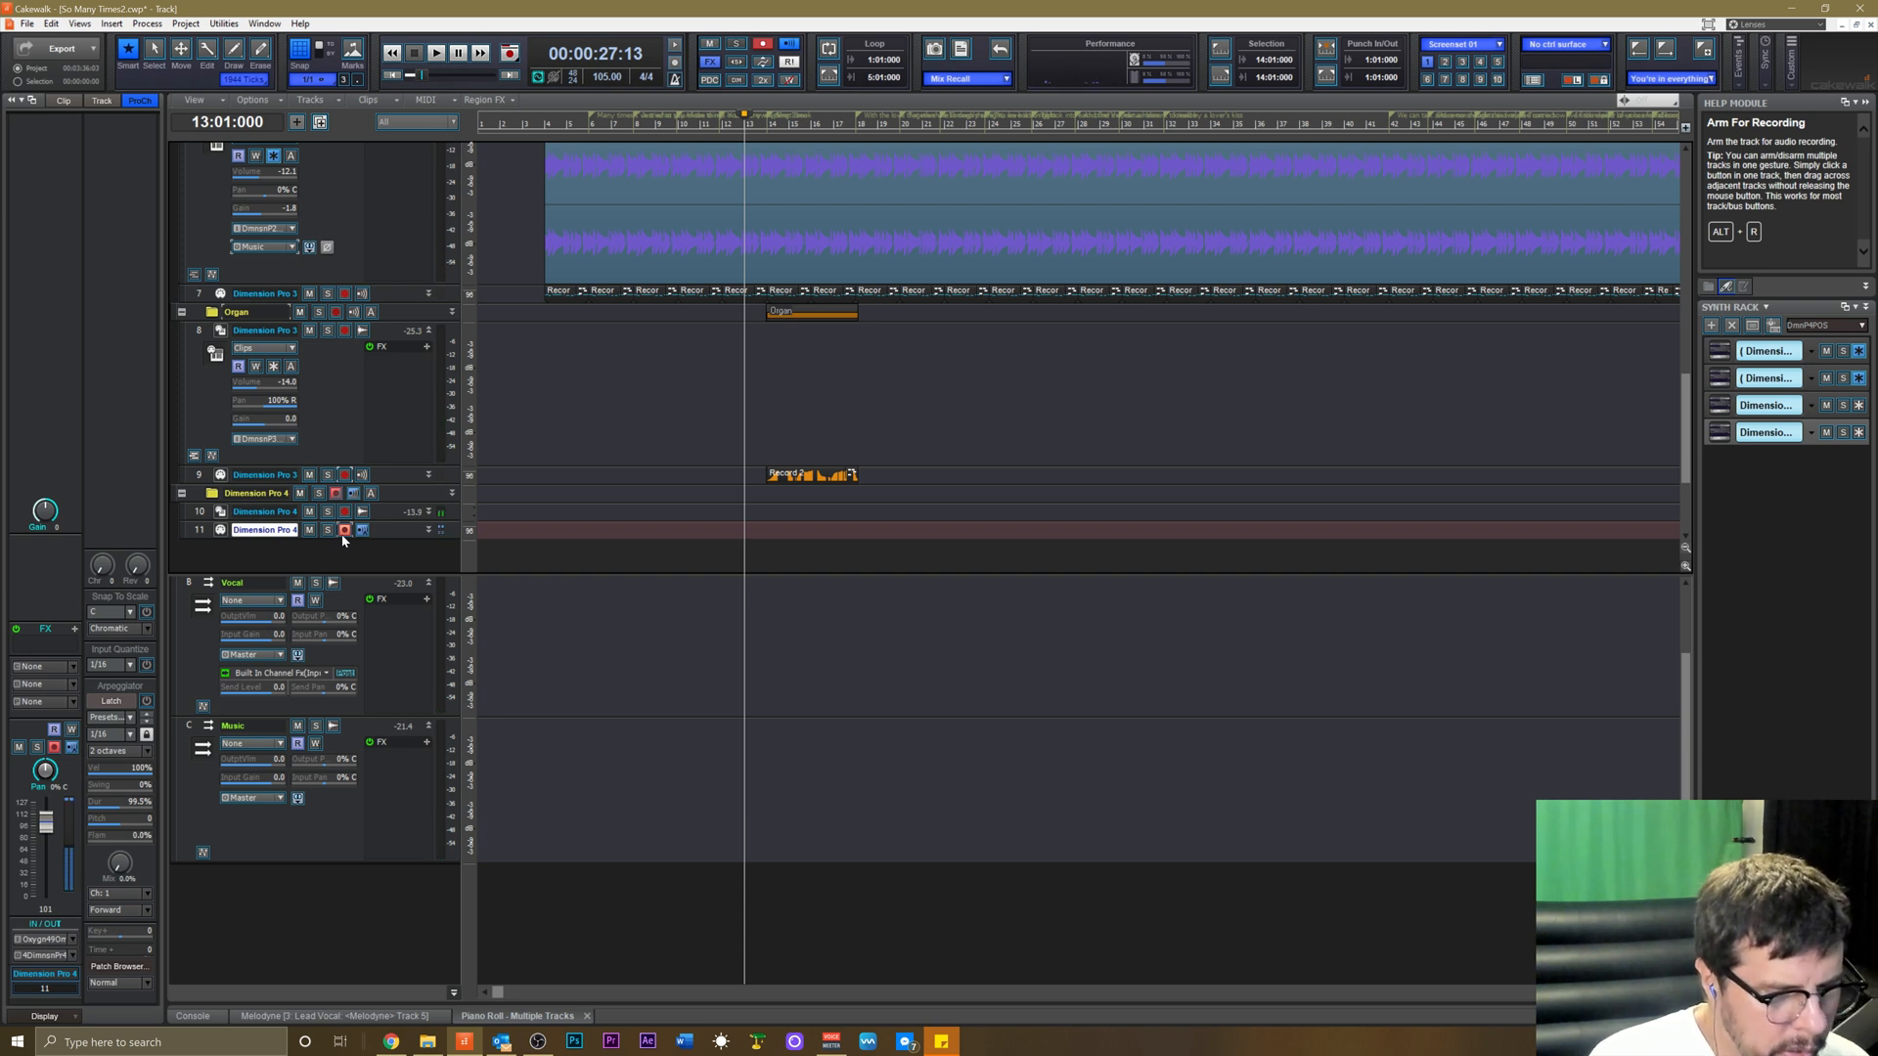
pyautogui.press('space')
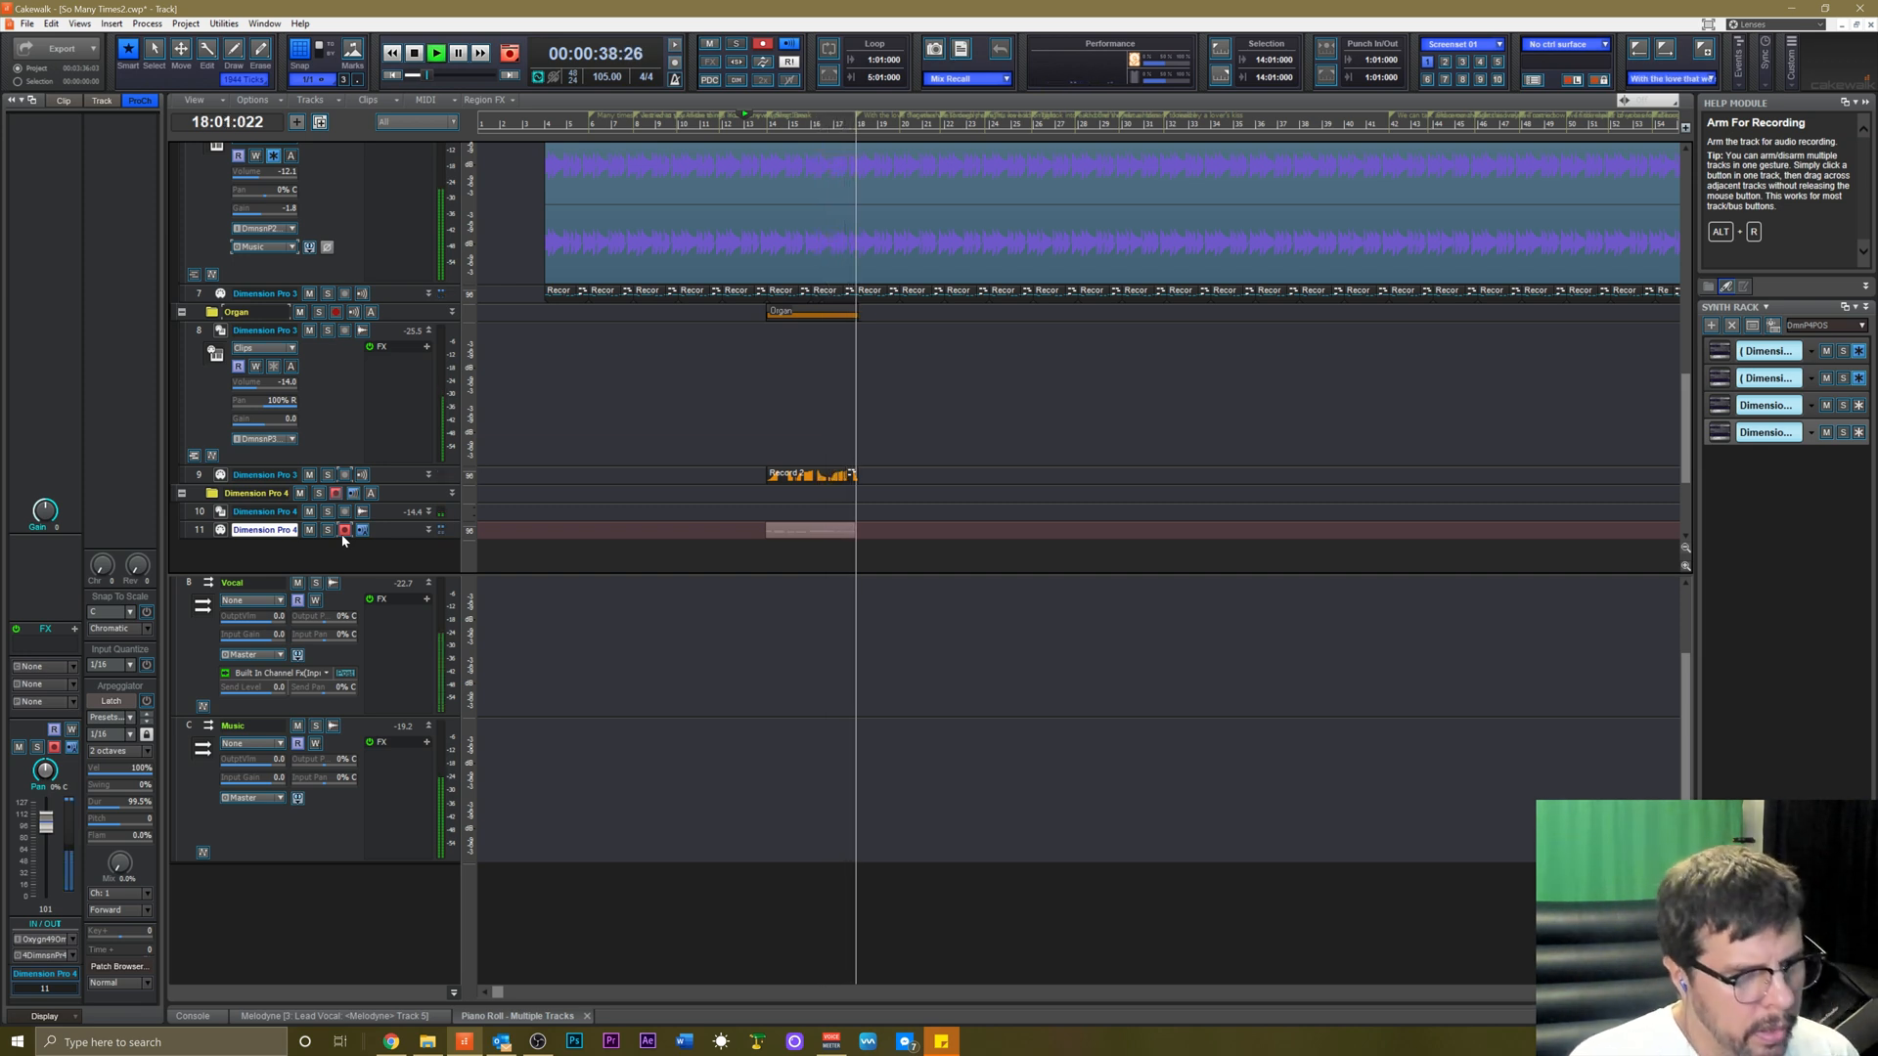
pyautogui.press('space')
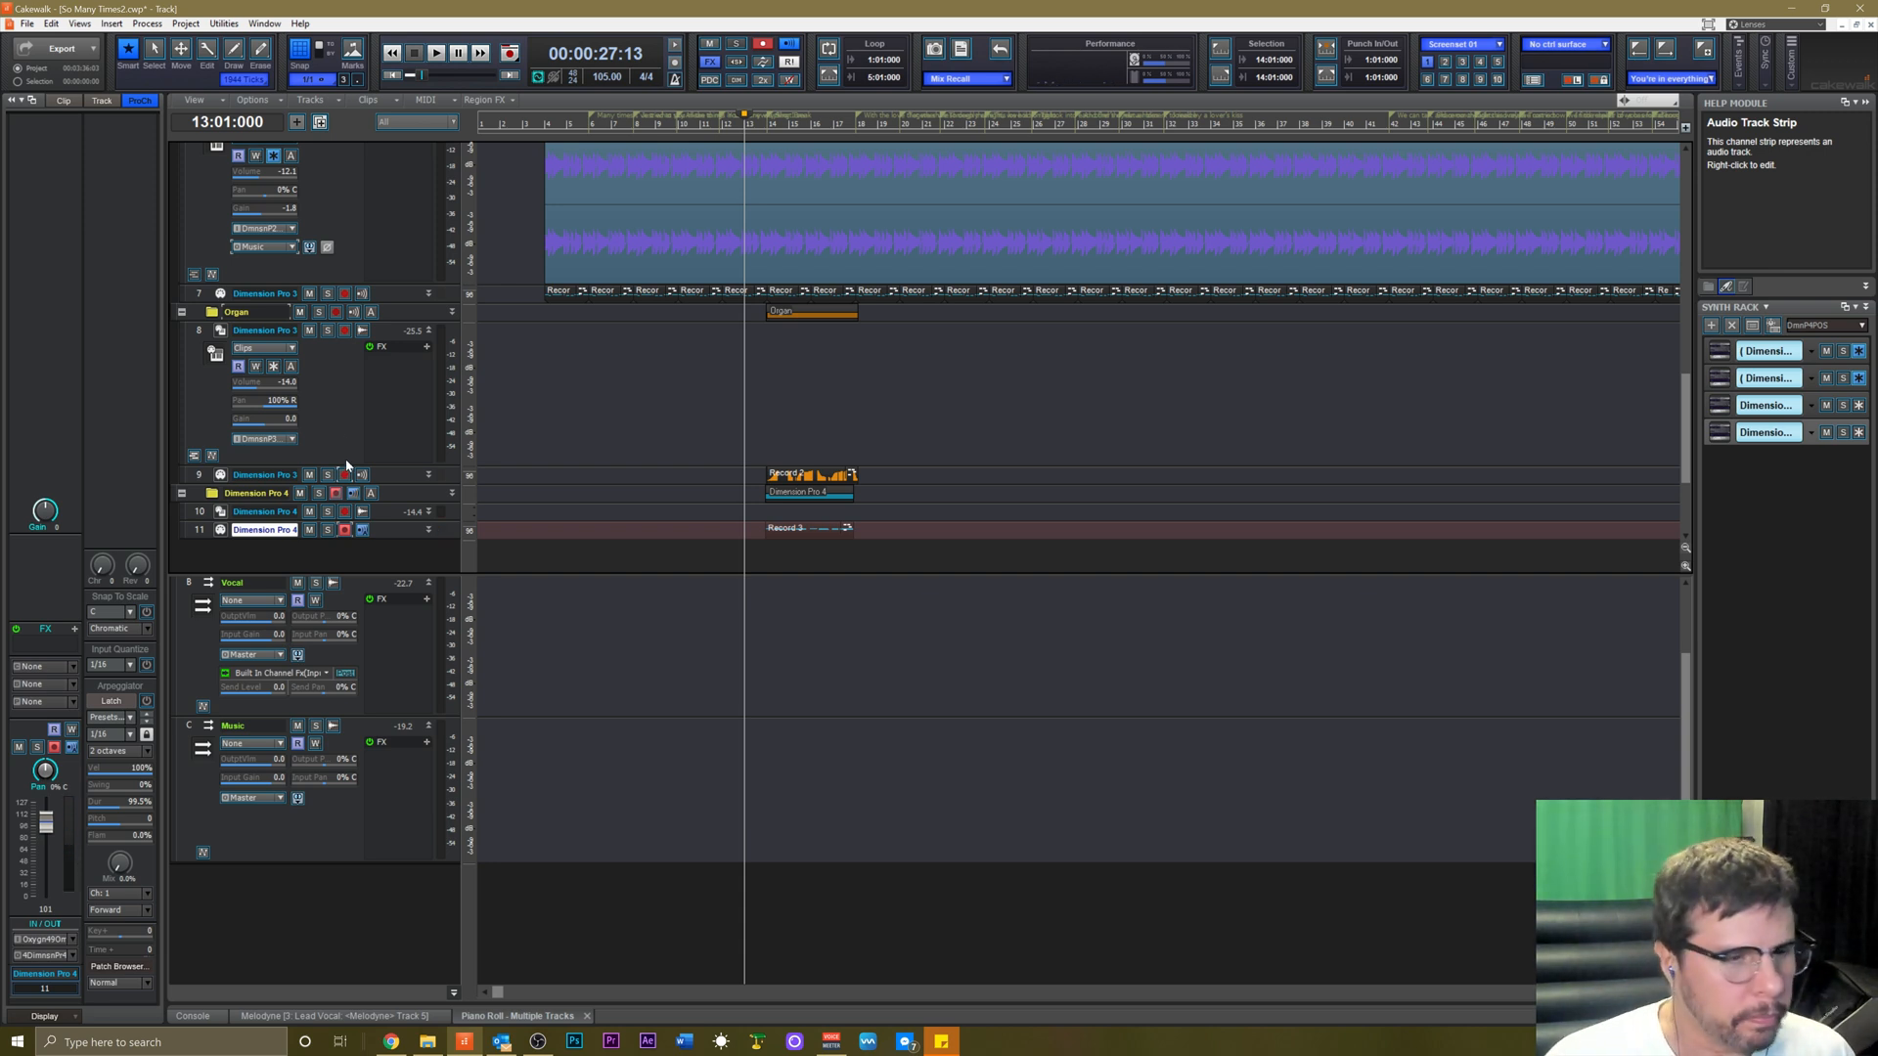
# Open the grand piano clip on MIDI track 11 in the piano roll and quantize all its notes, including start times and durations.
pyautogui.doubleClick(774, 529)
pyautogui.moveTo(868, 361); pyautogui.dragTo(1563, 638)
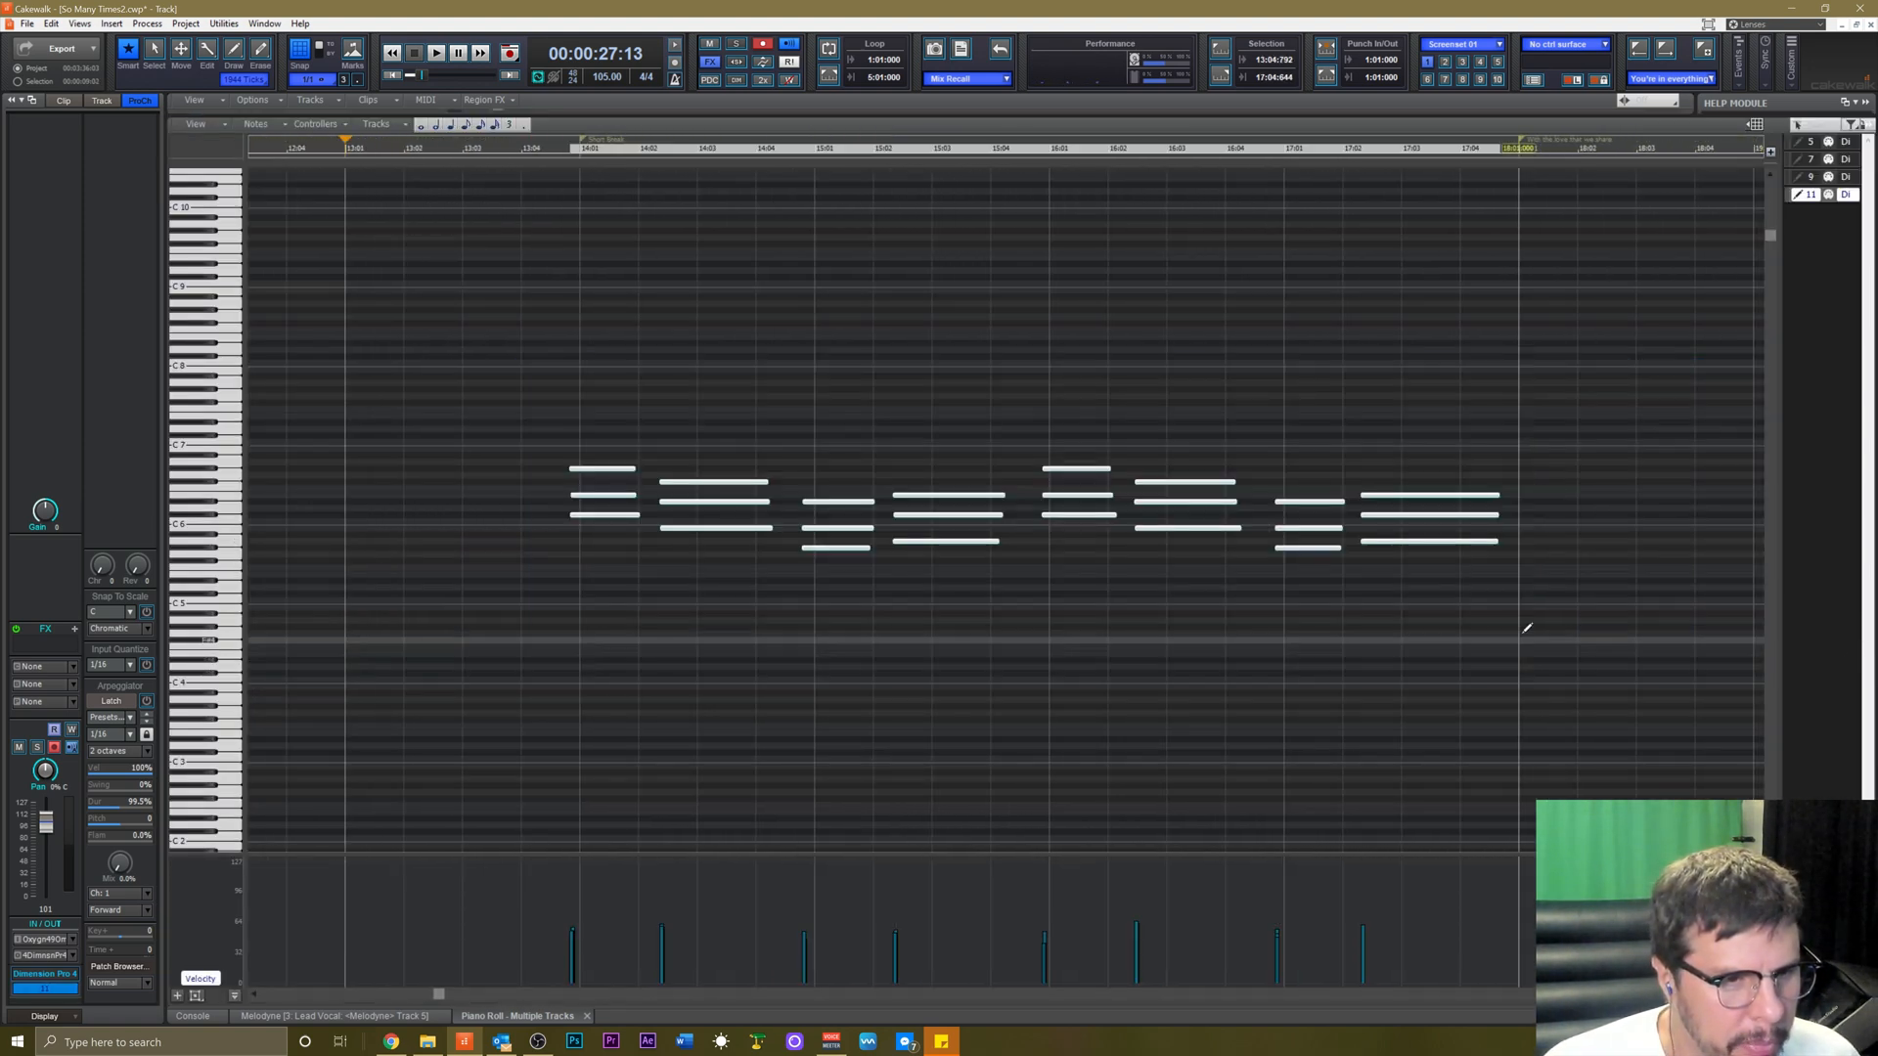
pyautogui.click(147, 24)
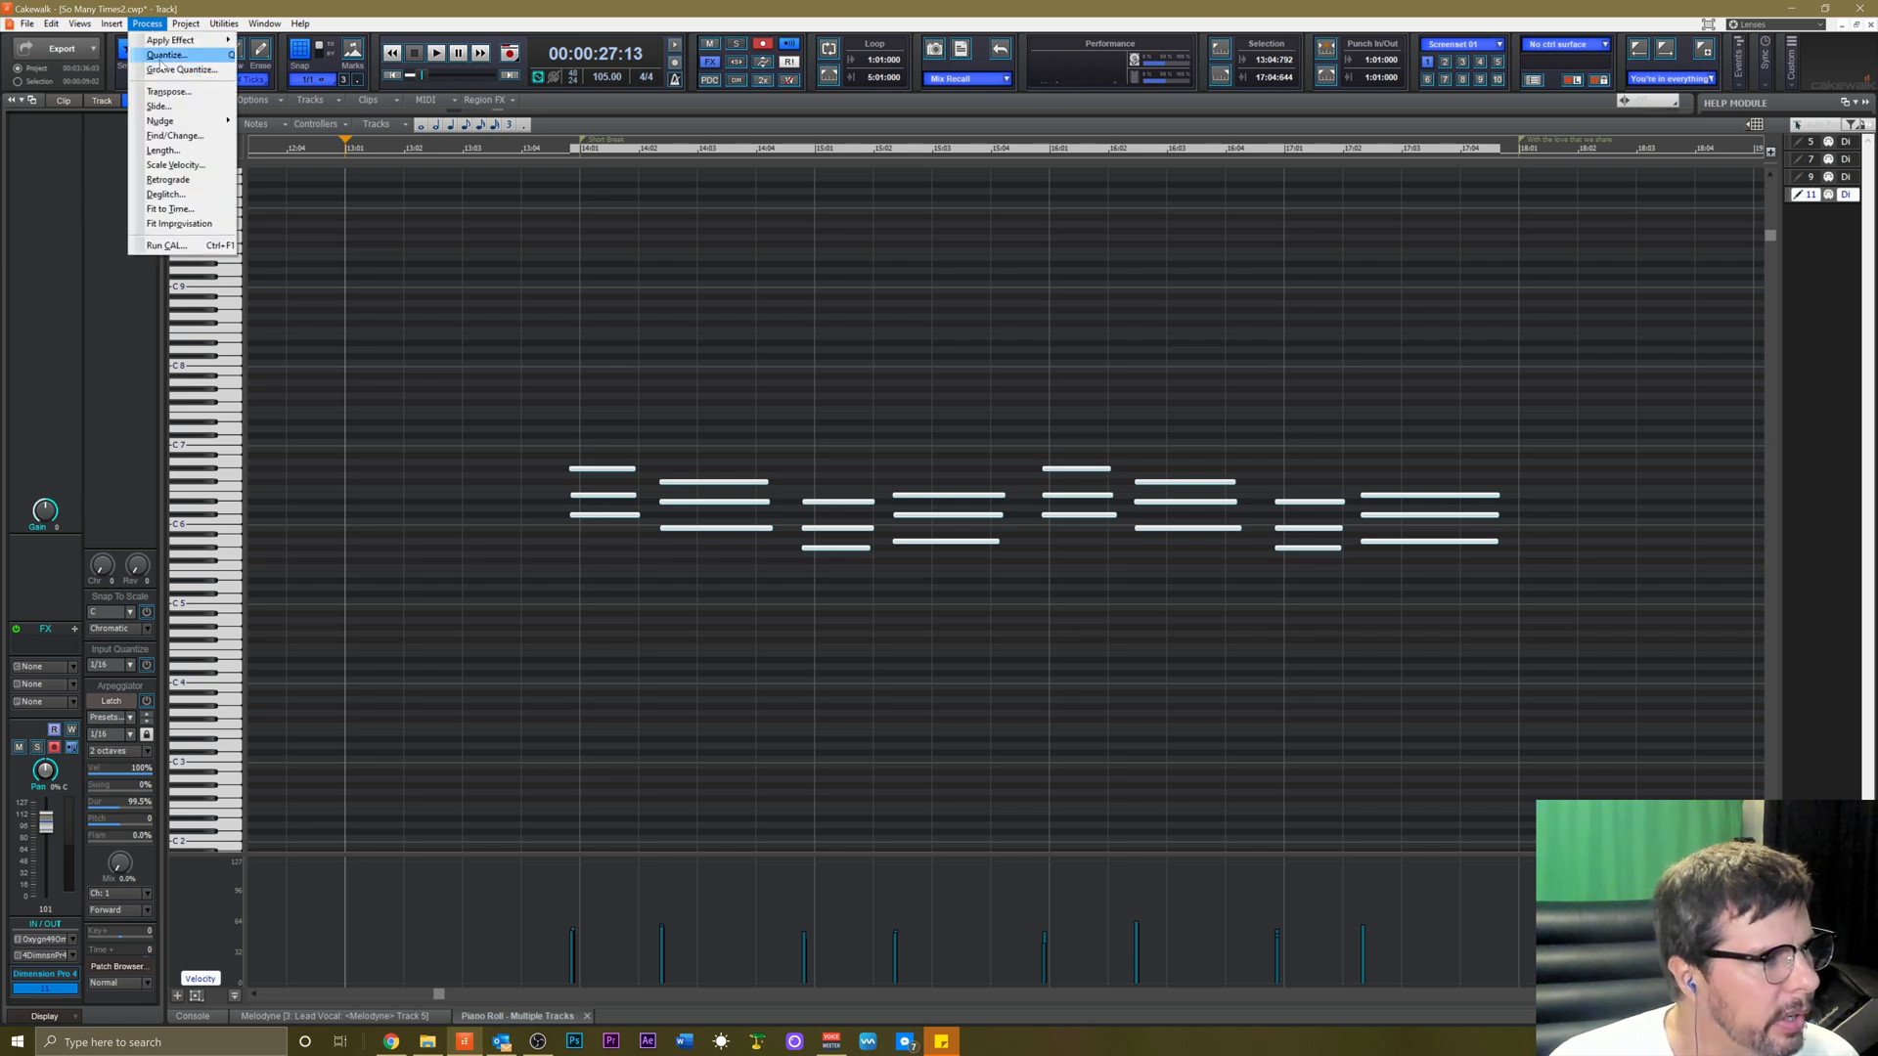
pyautogui.click(161, 55)
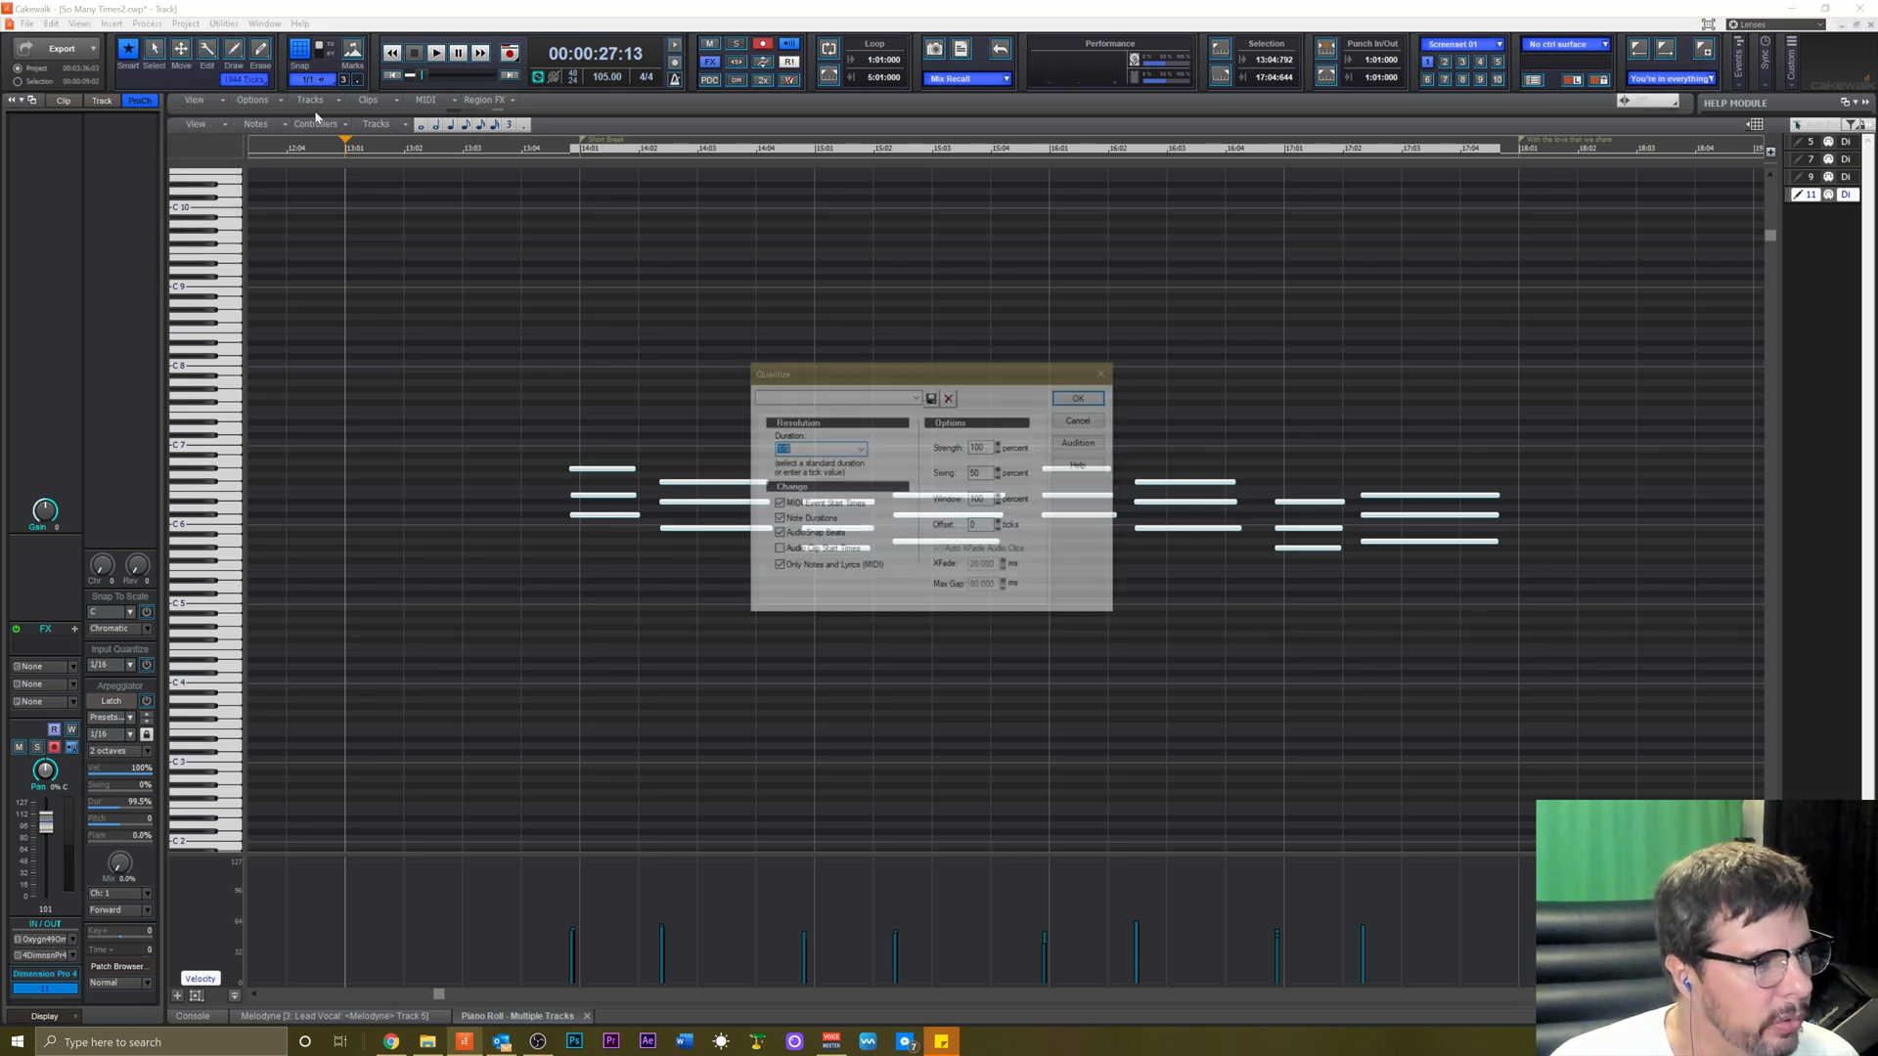
pyautogui.click(1081, 396)
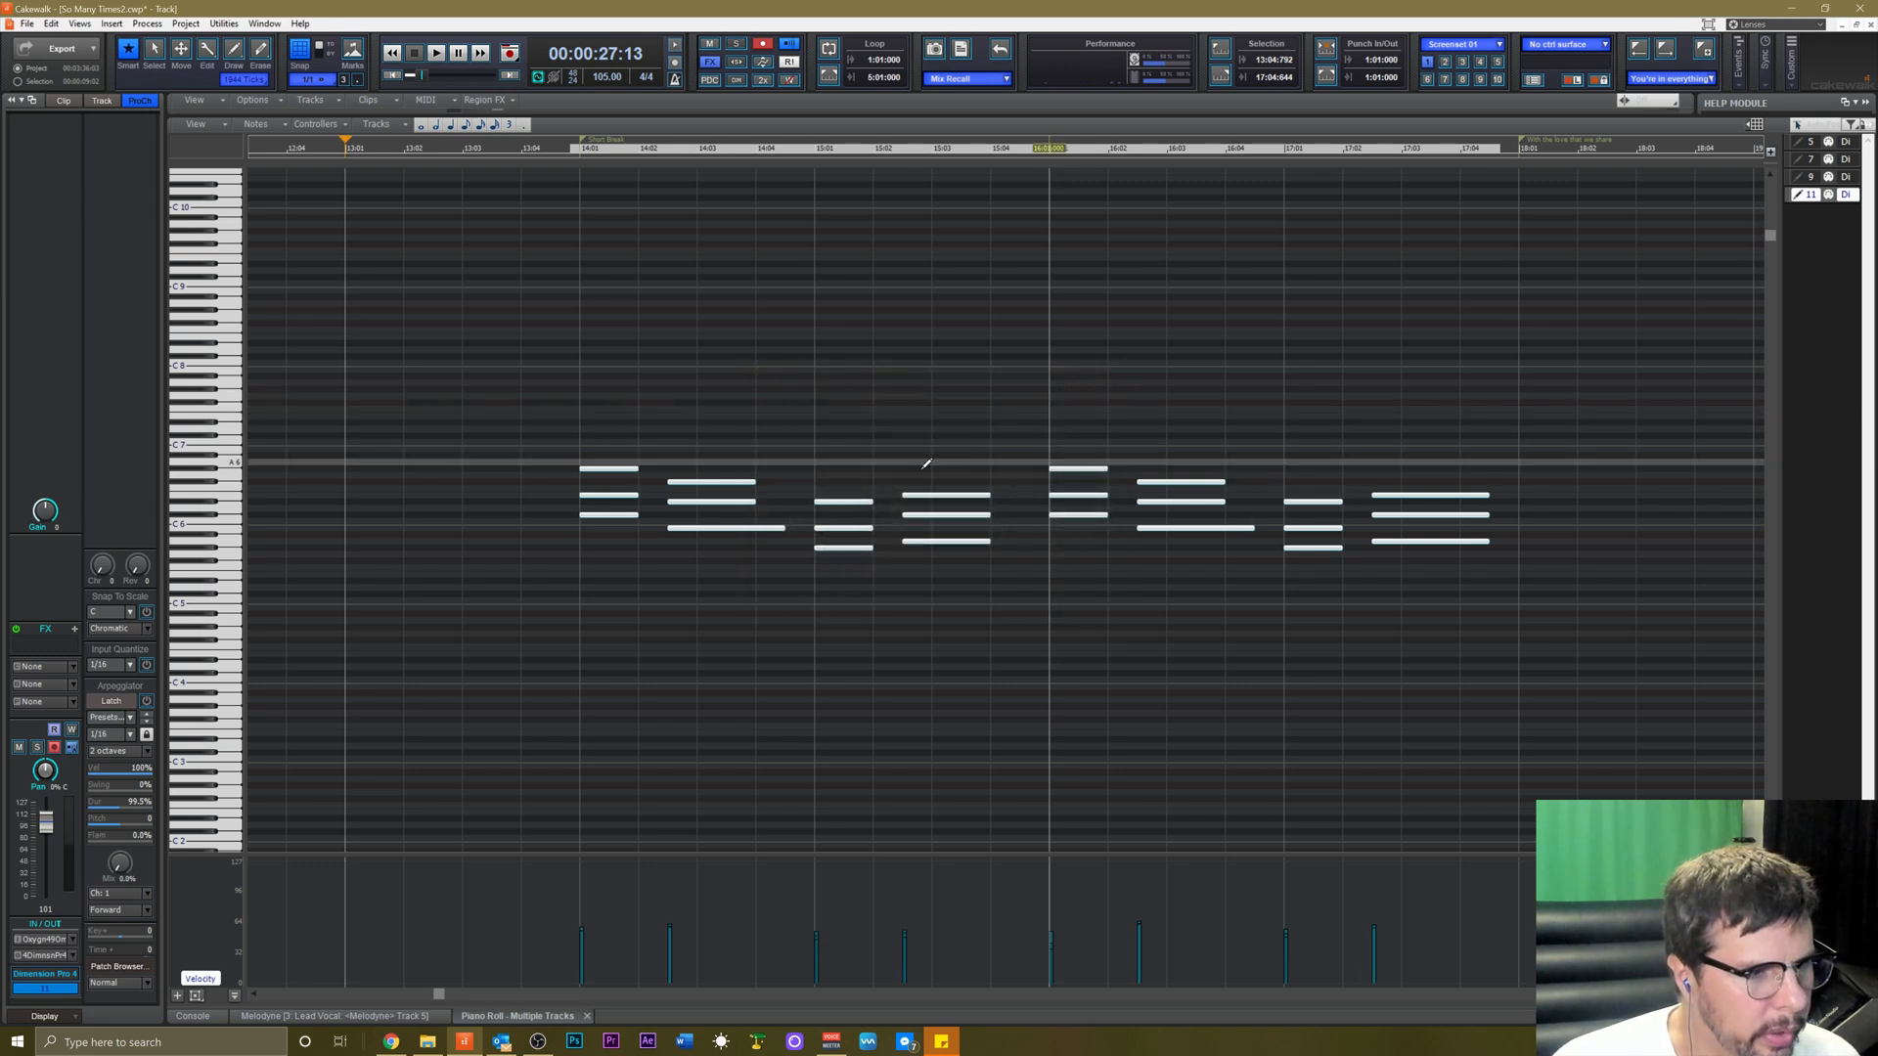
# Lengthen the upper two notes of the second chords in measures 14 and 16 and the second chord in measure 15, and close the piano roll.
pyautogui.click(838, 432)
pyautogui.moveTo(742, 449); pyautogui.dragTo(784, 484)
pyautogui.moveTo(1198, 448); pyautogui.dragTo(1252, 485)
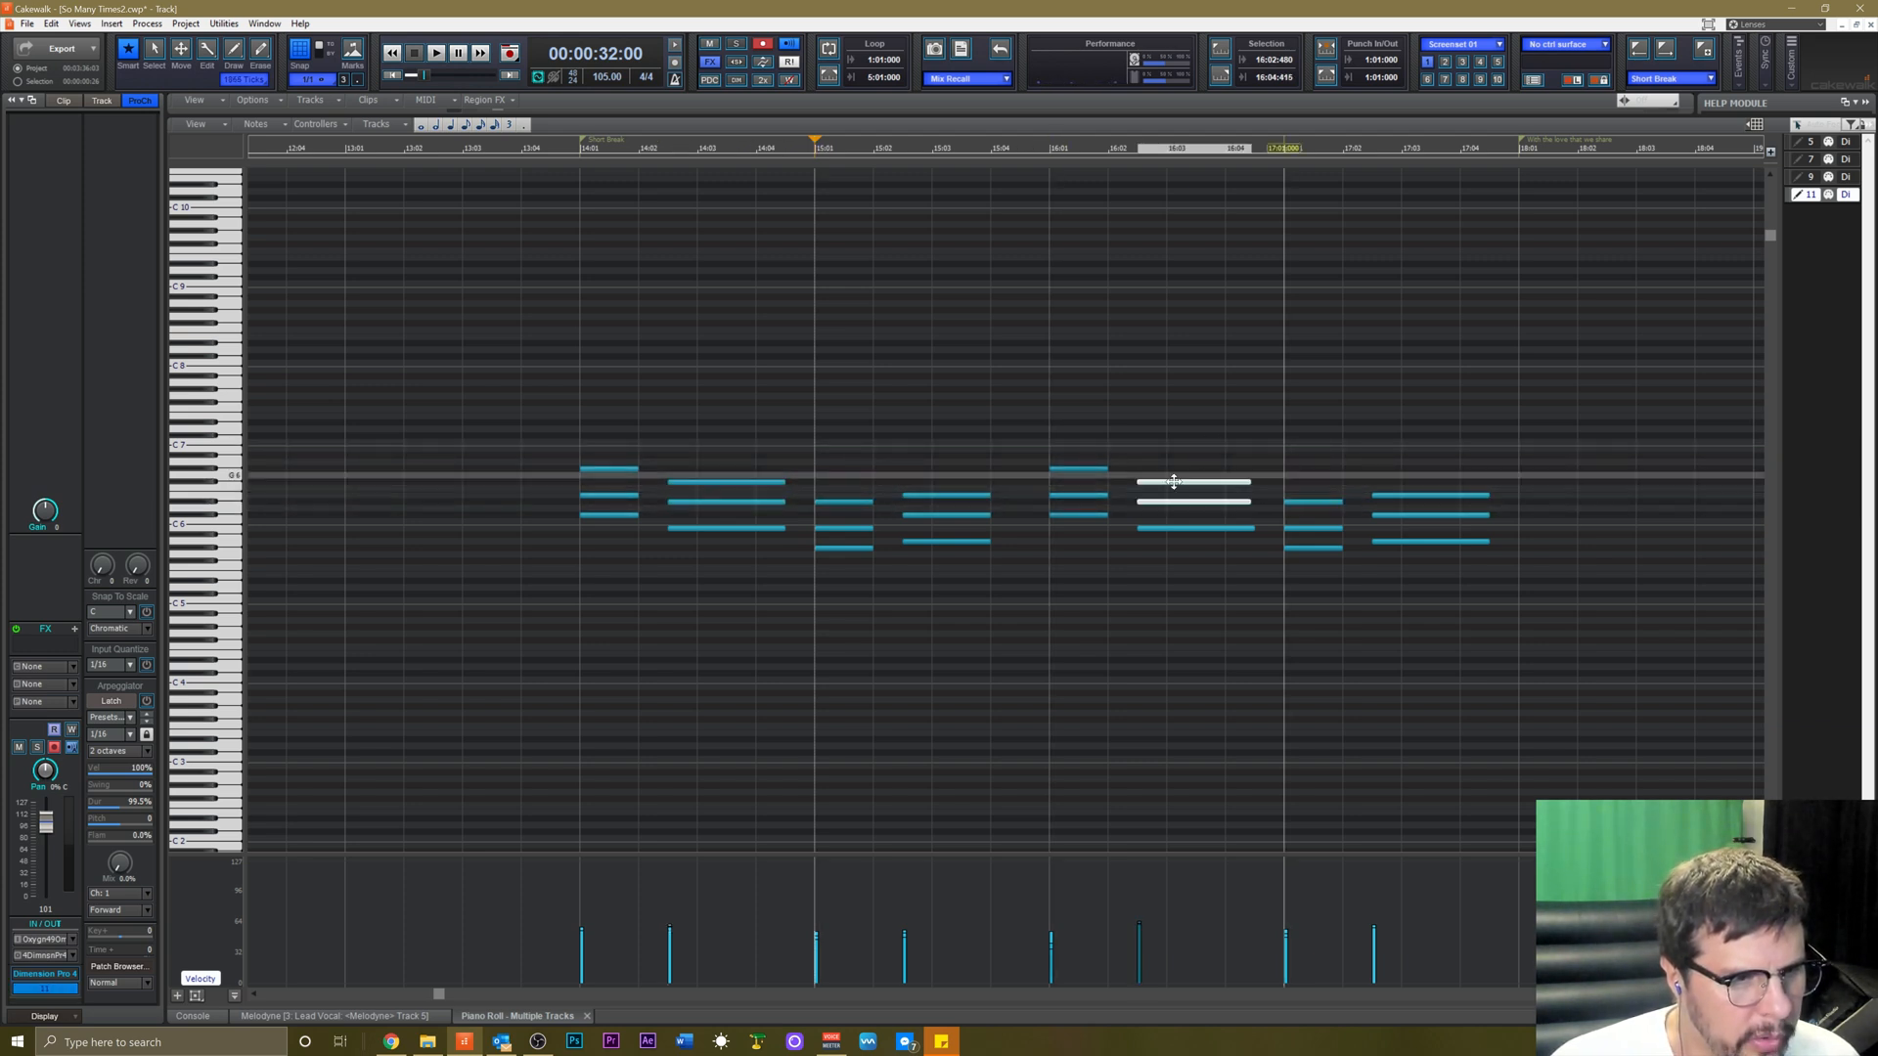
pyautogui.moveTo(926, 448); pyautogui.dragTo(1020, 545)
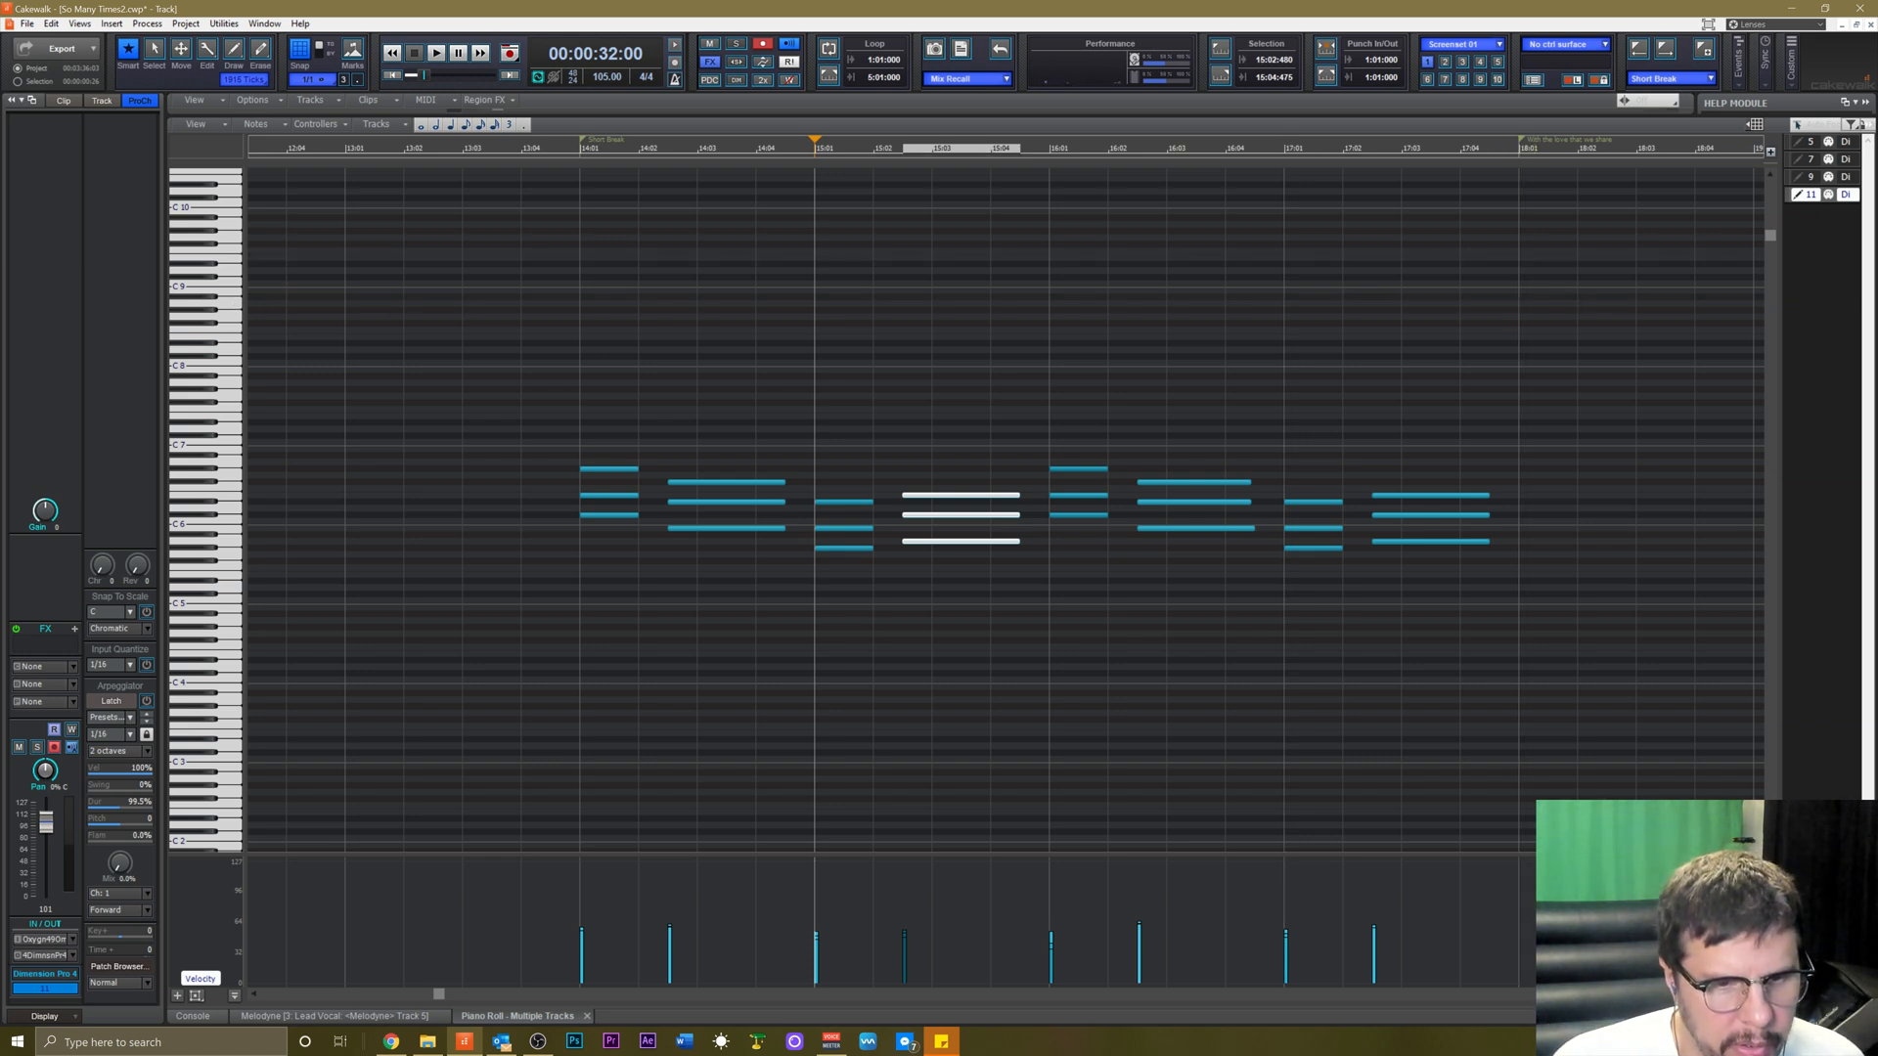
pyautogui.click(1865, 1016)
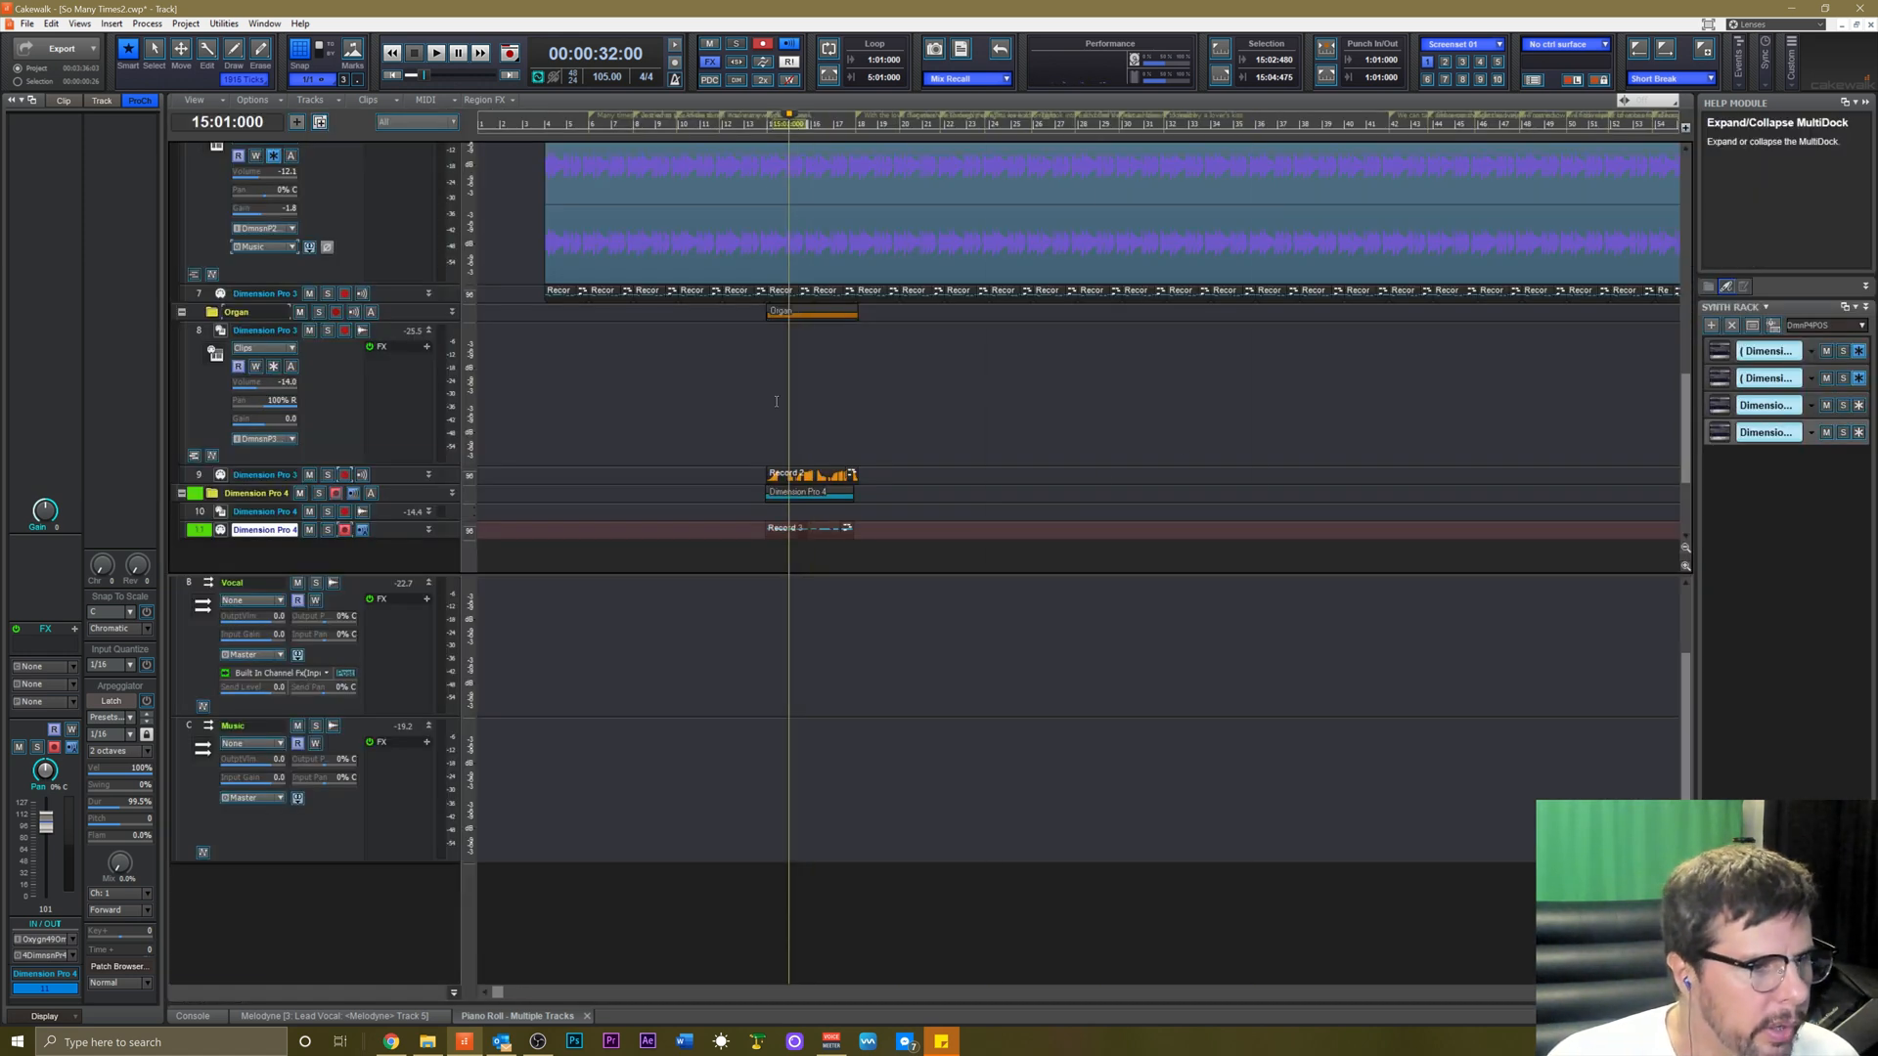
# Expand the piano's audio track 10, pan it 100% left and lower its volume to -3.5 dB.
pyautogui.moveTo(377, 525); pyautogui.dragTo(383, 583)
pyautogui.scroll(-3, 395, 498)
pyautogui.moveTo(400, 404); pyautogui.dragTo(400, 465)
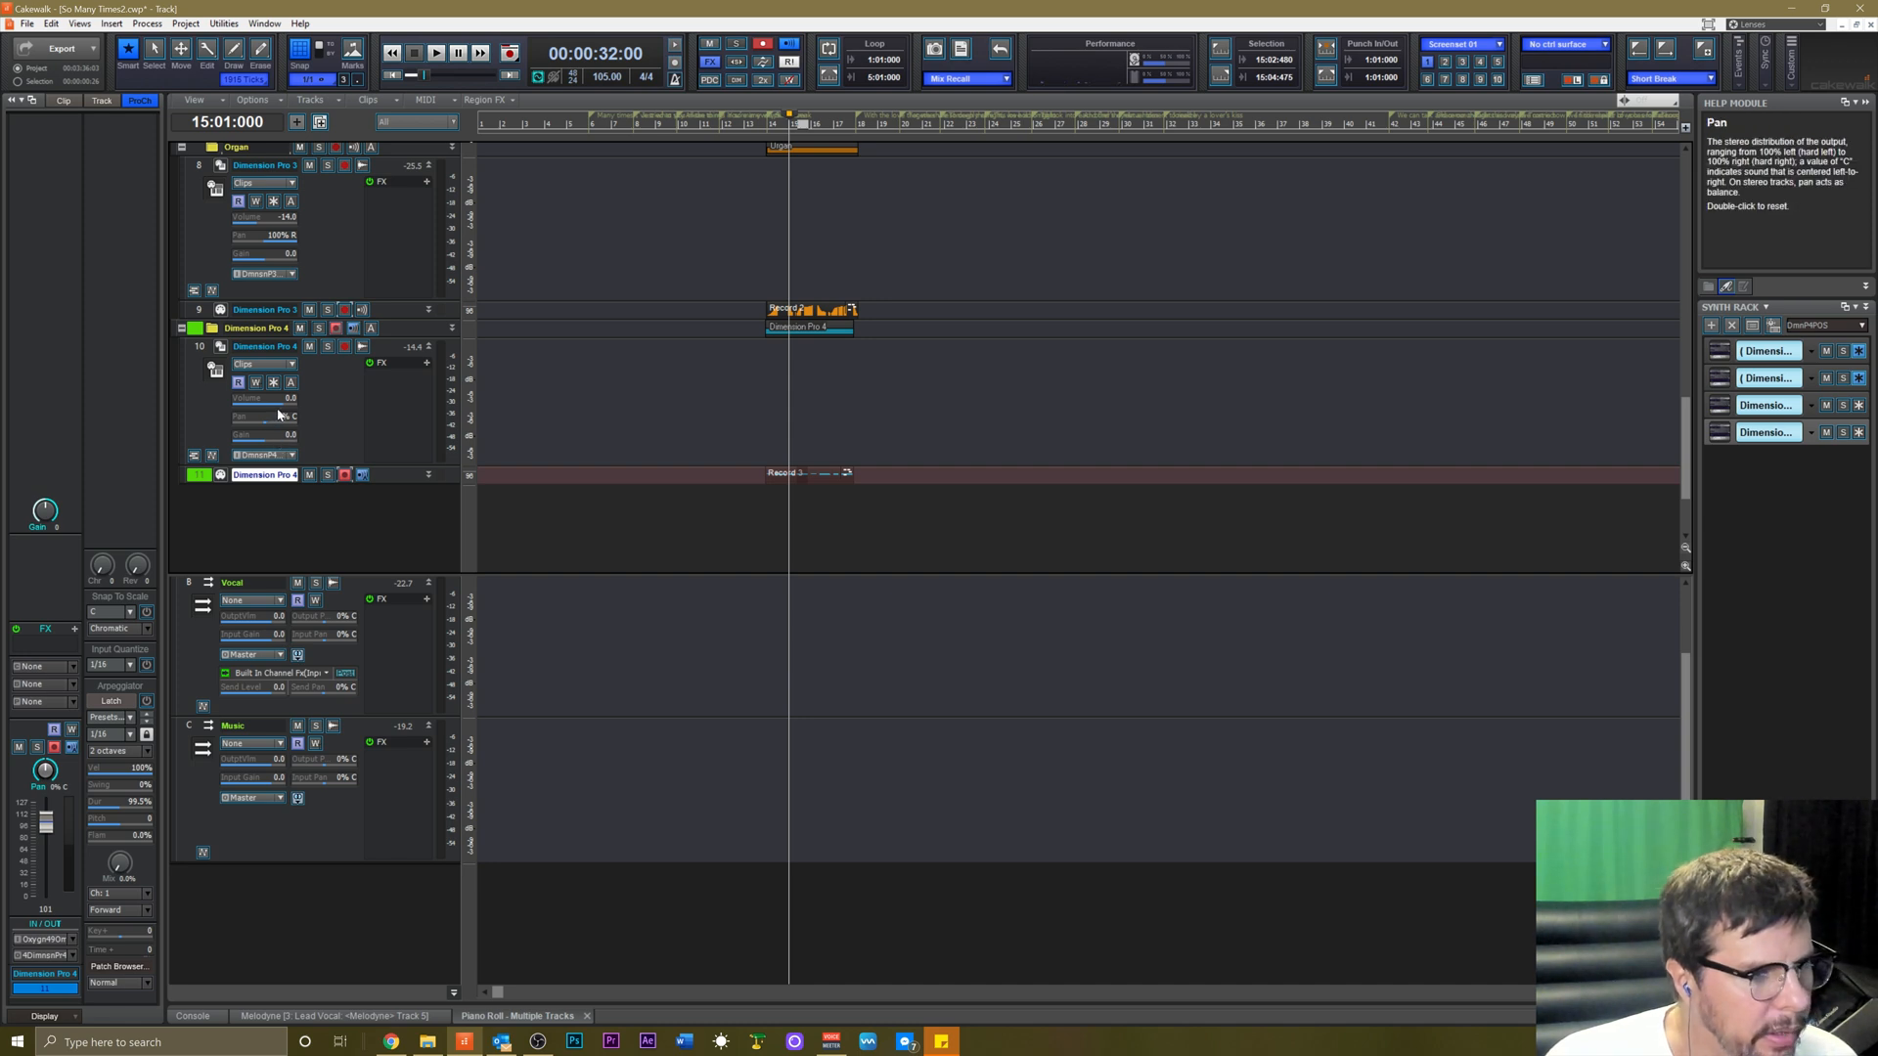
pyautogui.moveTo(269, 418); pyautogui.dragTo(269, 418)
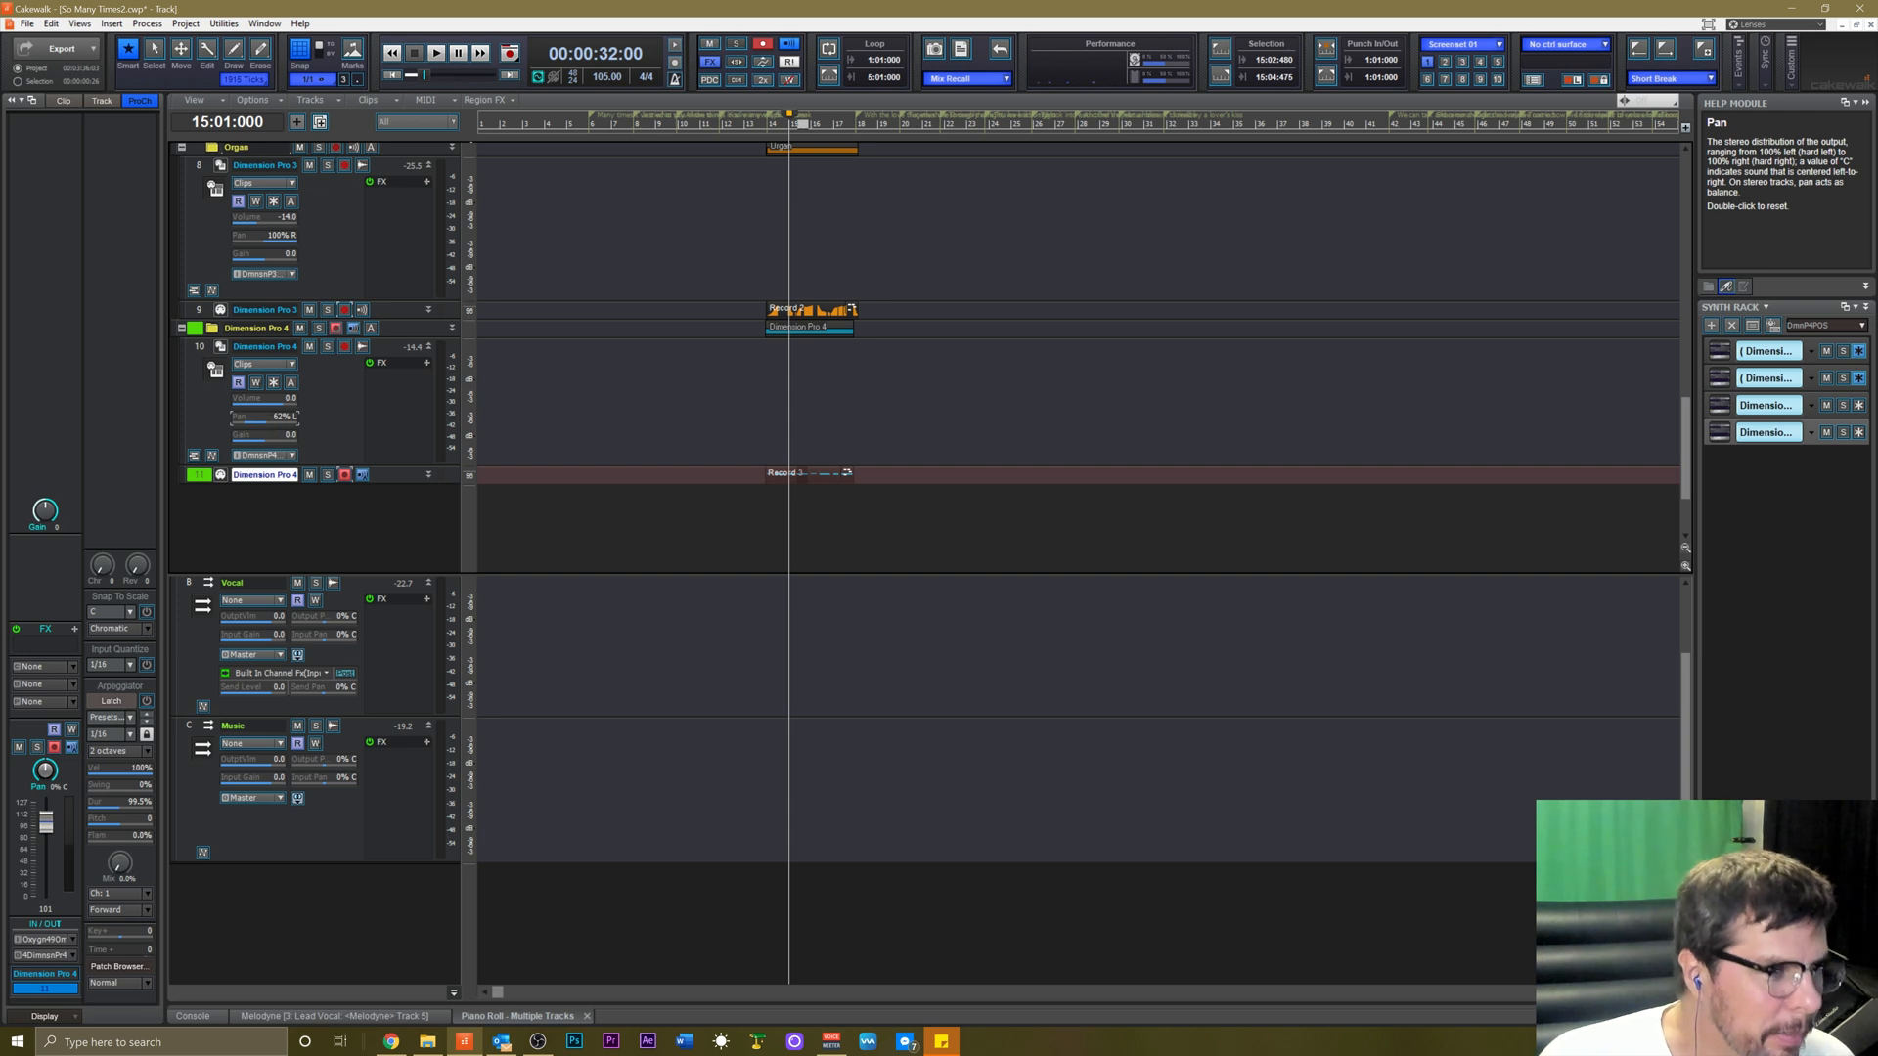
pyautogui.moveTo(269, 417); pyautogui.dragTo(275, 400)
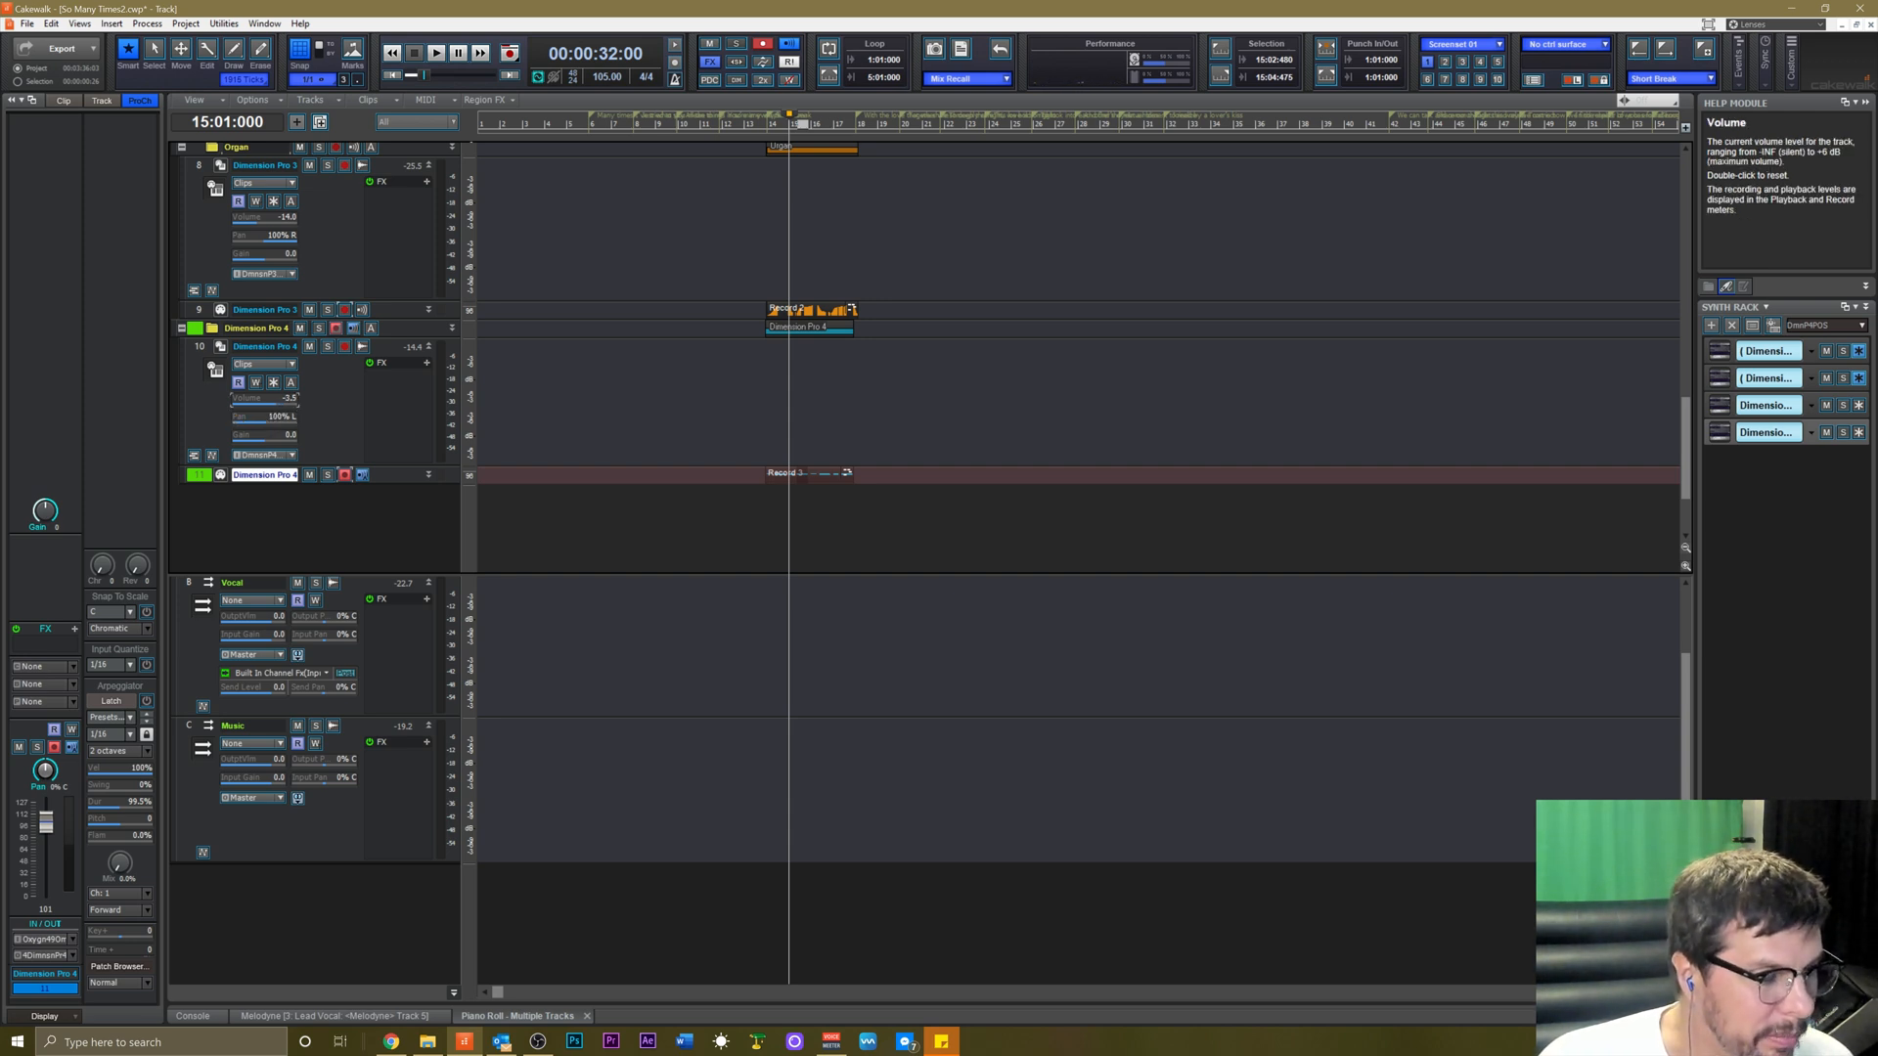
# Disarm the piano's MIDI track 11 and lower audio track 10's volume to -9.6 dB while playing from measure 13.
pyautogui.click(345, 475)
pyautogui.click(342, 431)
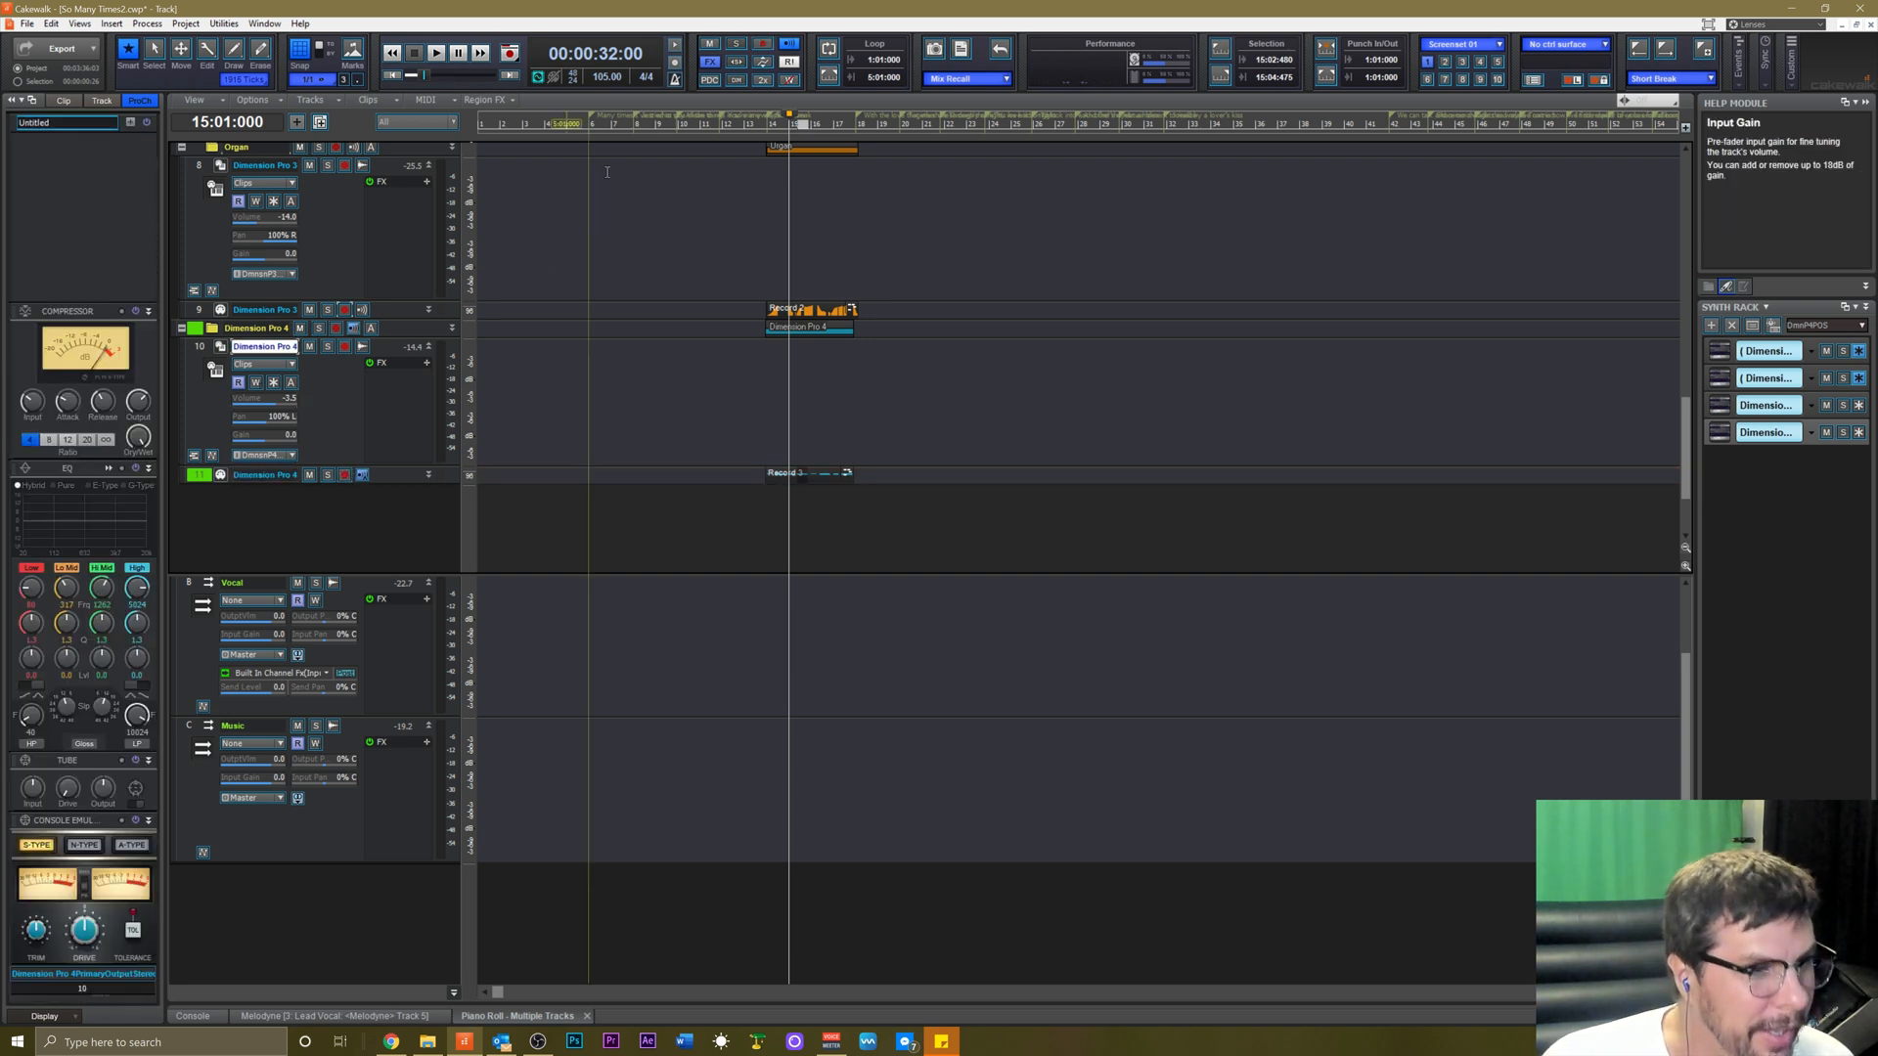
pyautogui.click(741, 124)
pyautogui.press('space')
pyautogui.press('space')
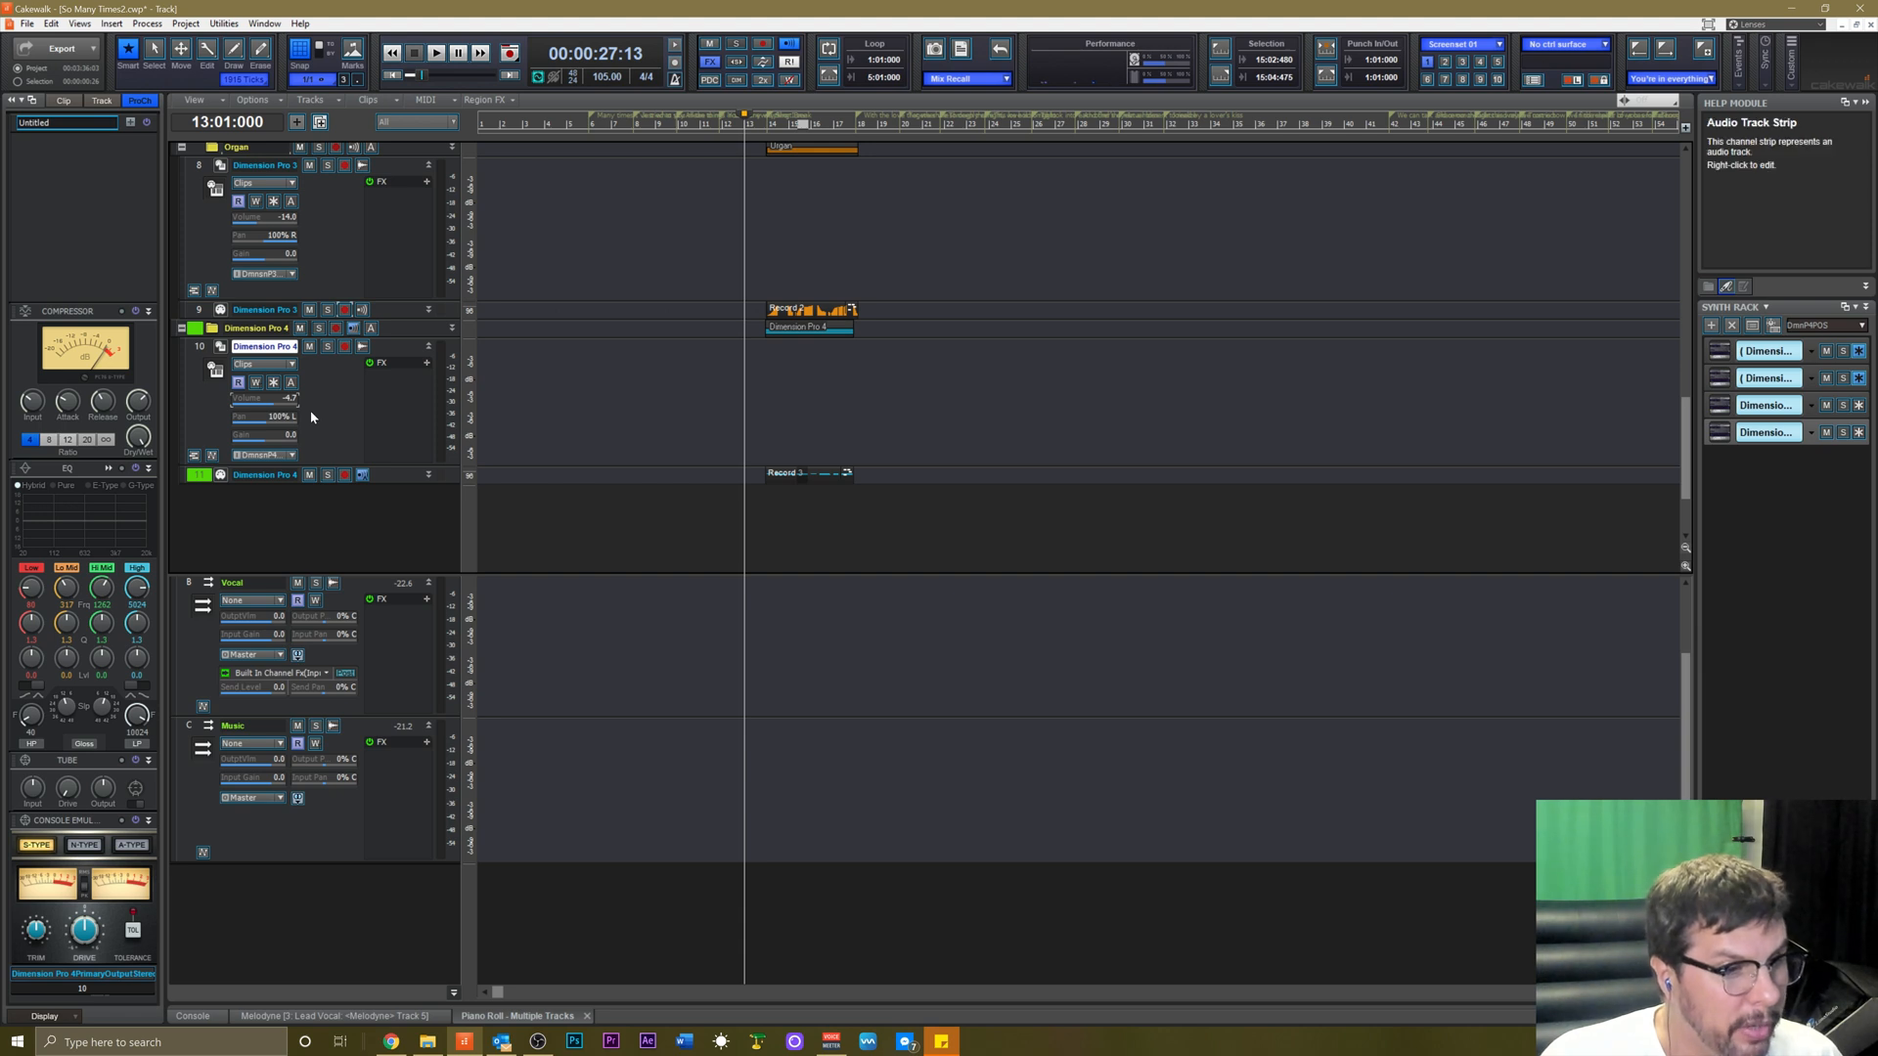
pyautogui.press('space')
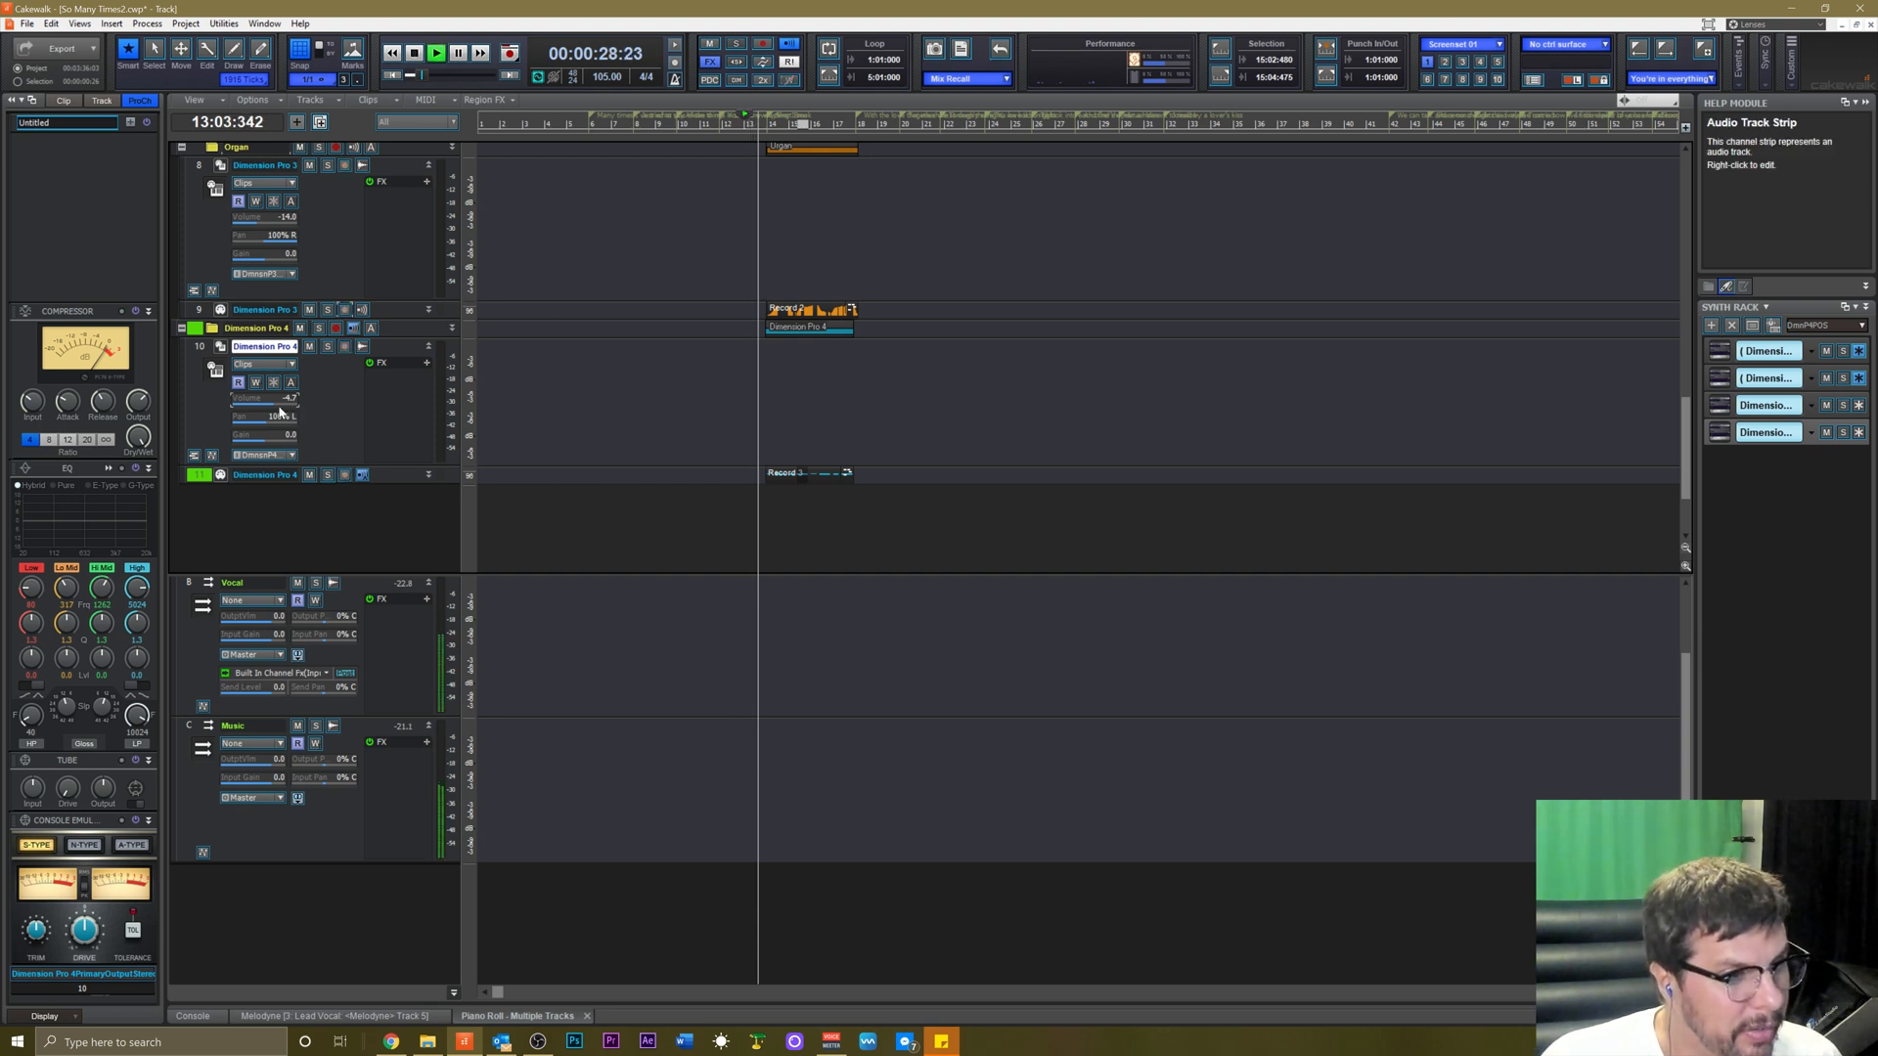
pyautogui.moveTo(292, 402); pyautogui.dragTo(281, 405)
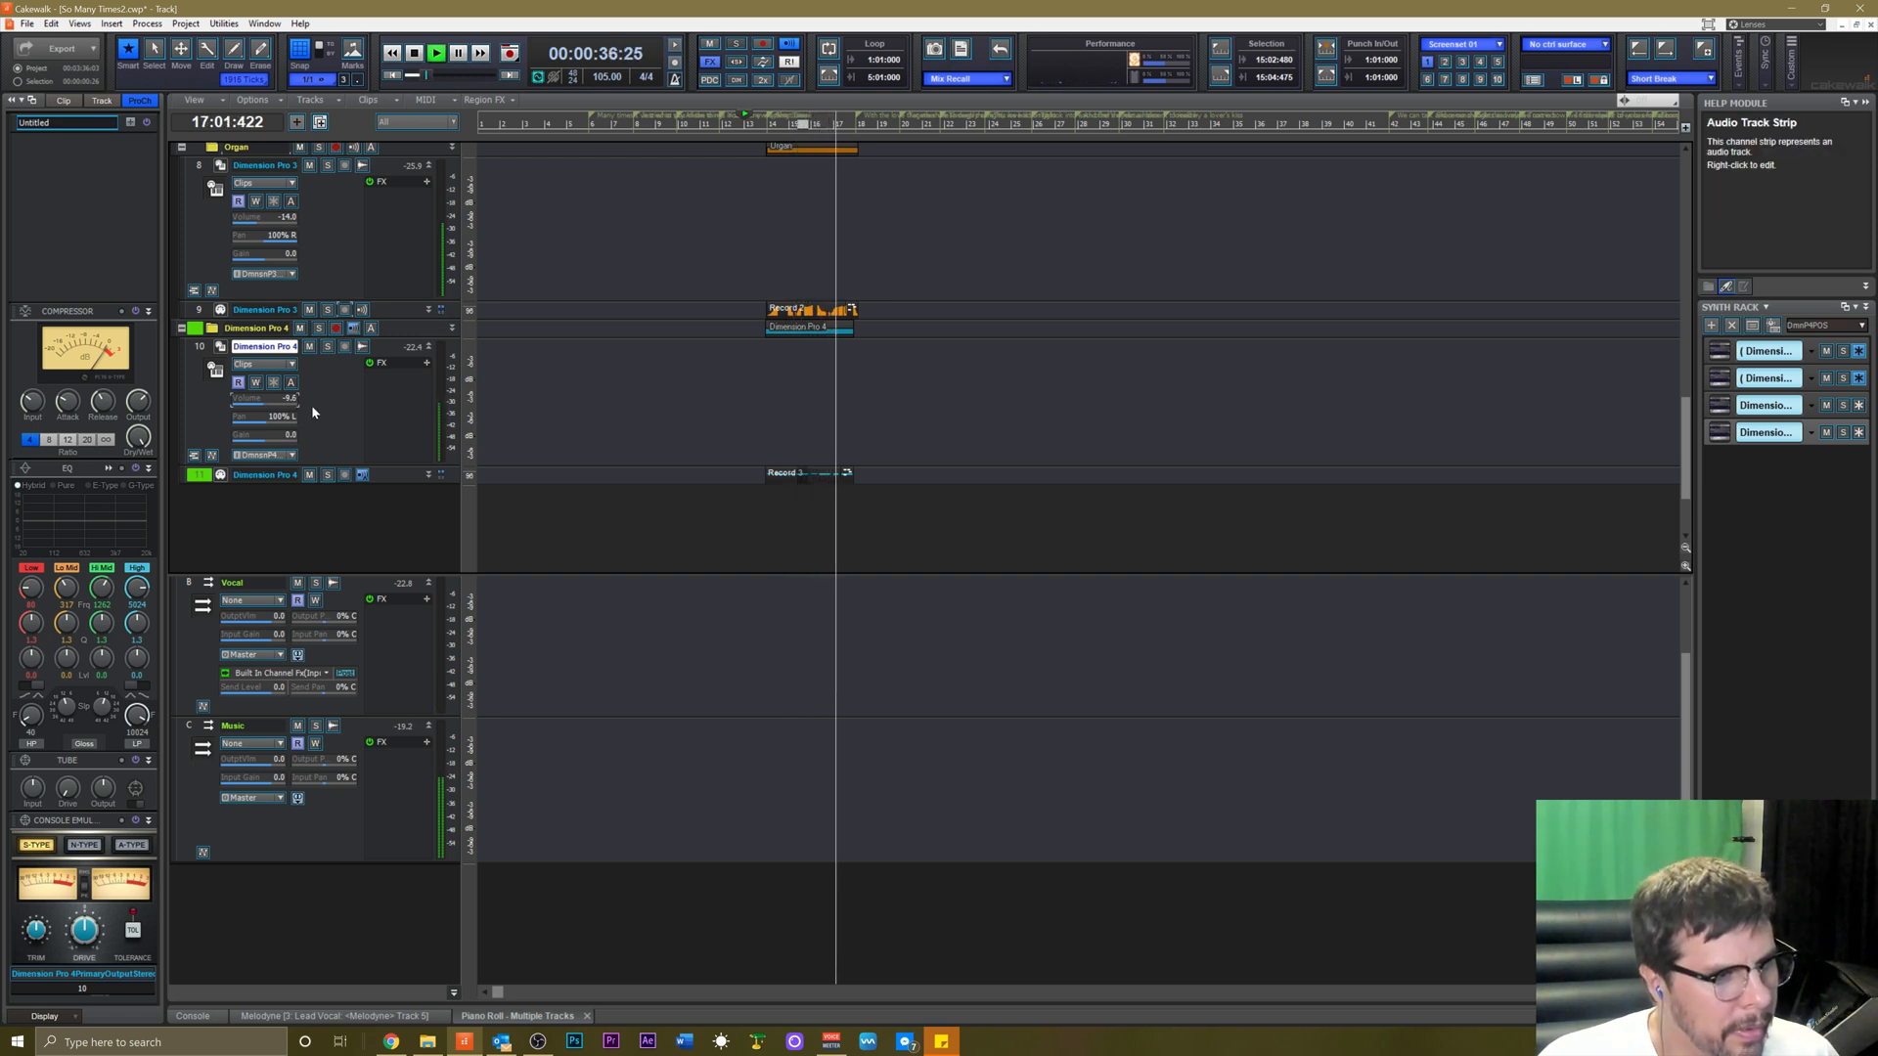
pyautogui.press('space')
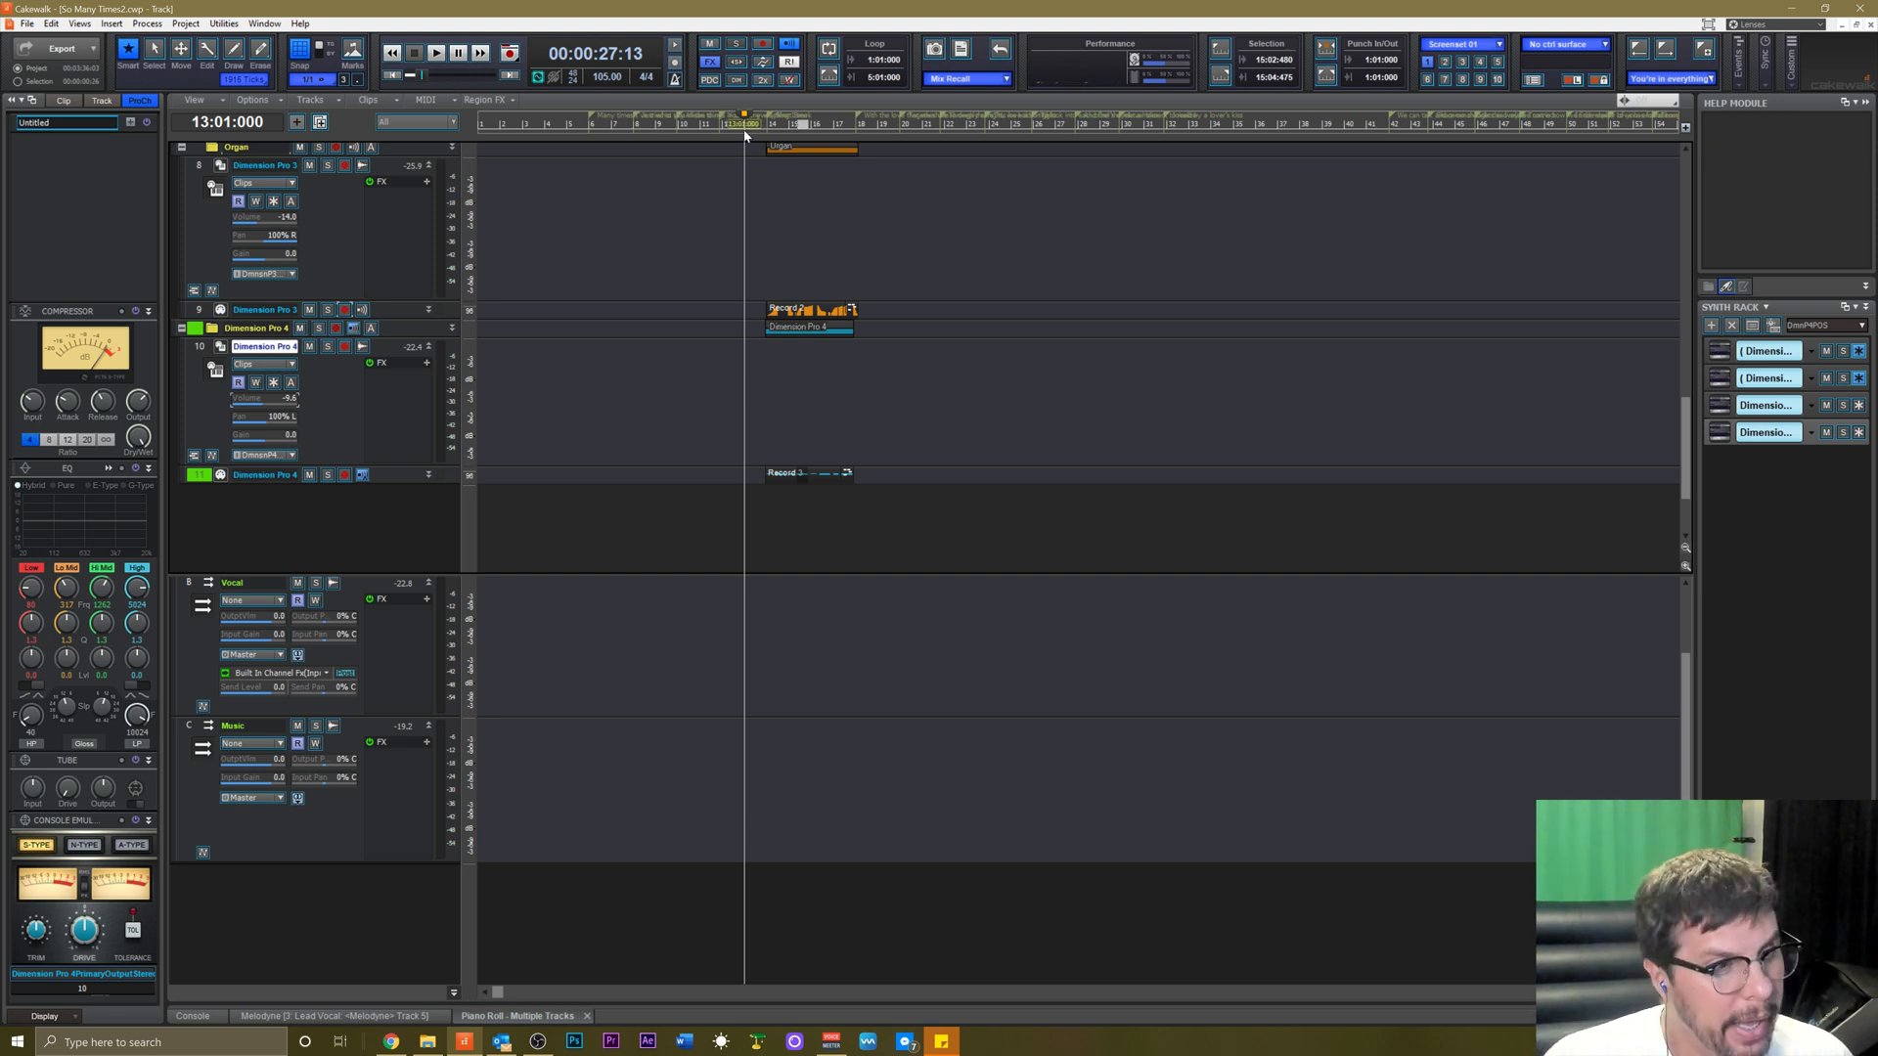
# Lower the organ's audio track 8 volume to -20.6 dB and audition the short break from measure 13.
pyautogui.press('space')
pyautogui.press('space')
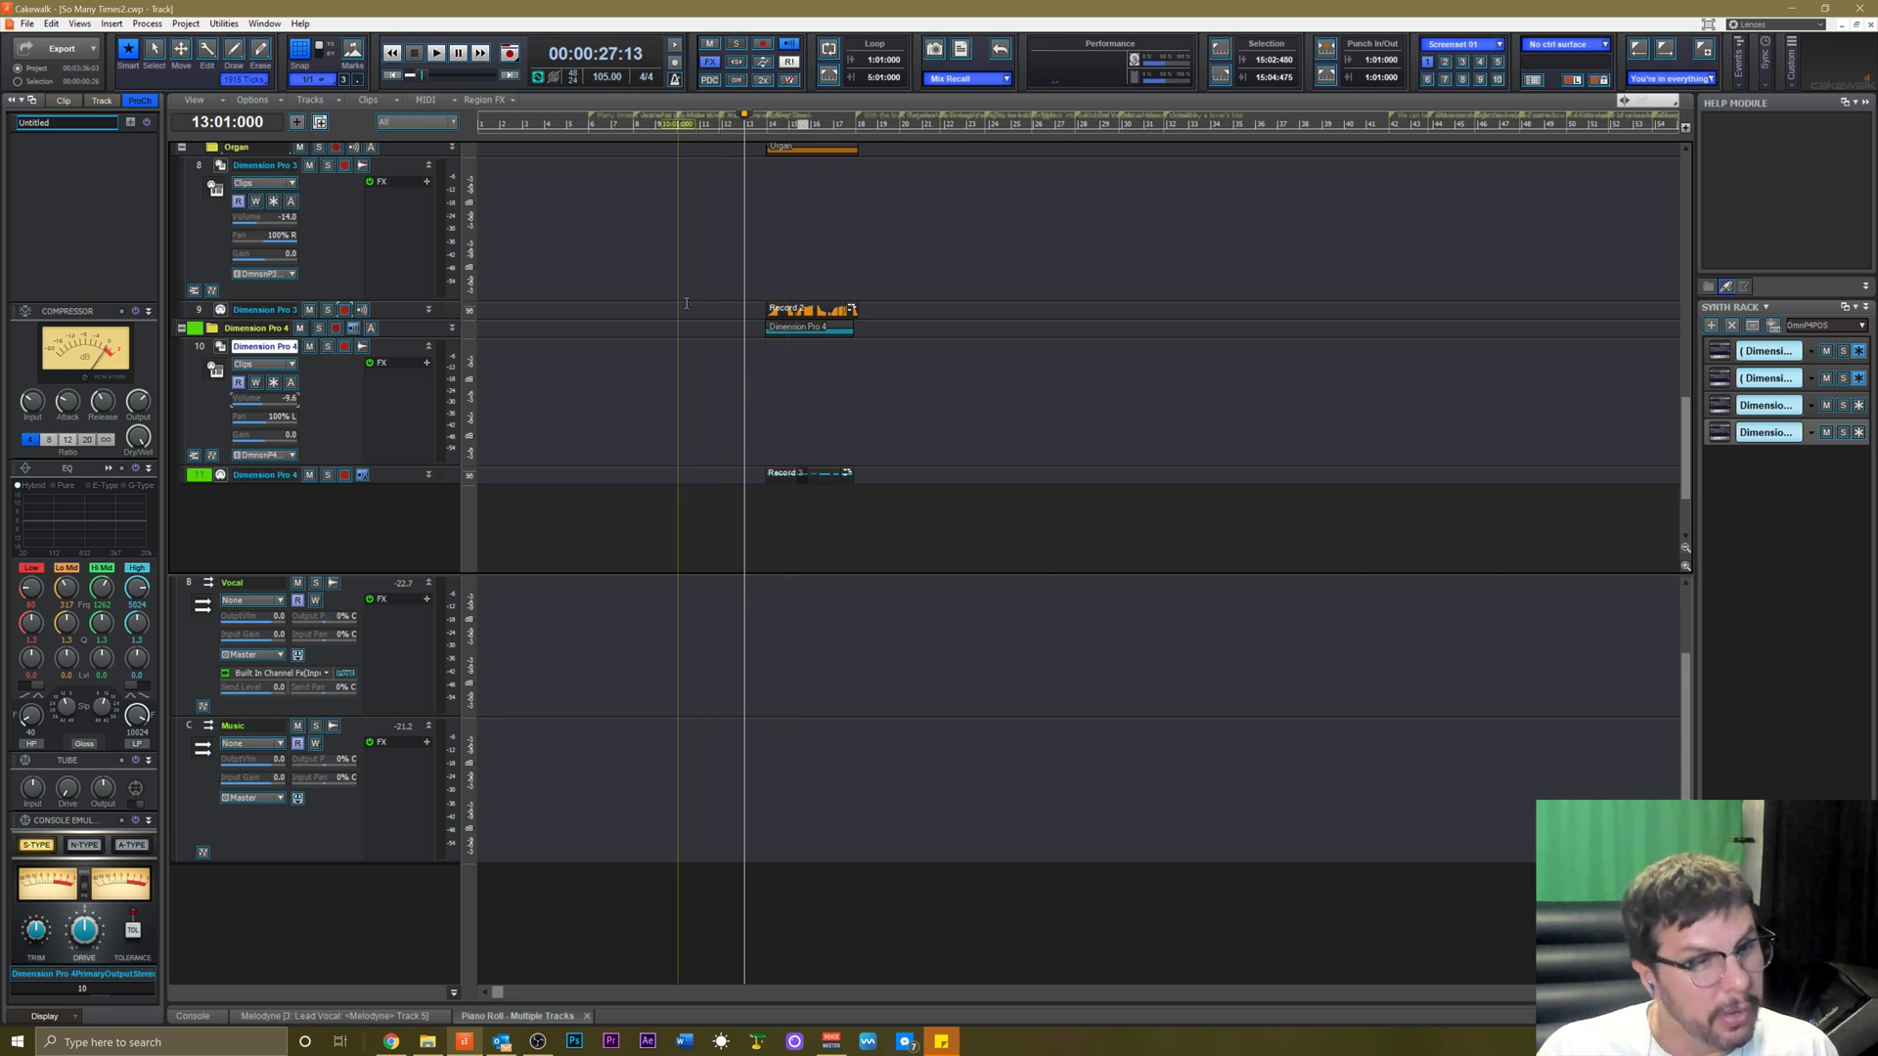
pyautogui.press('space')
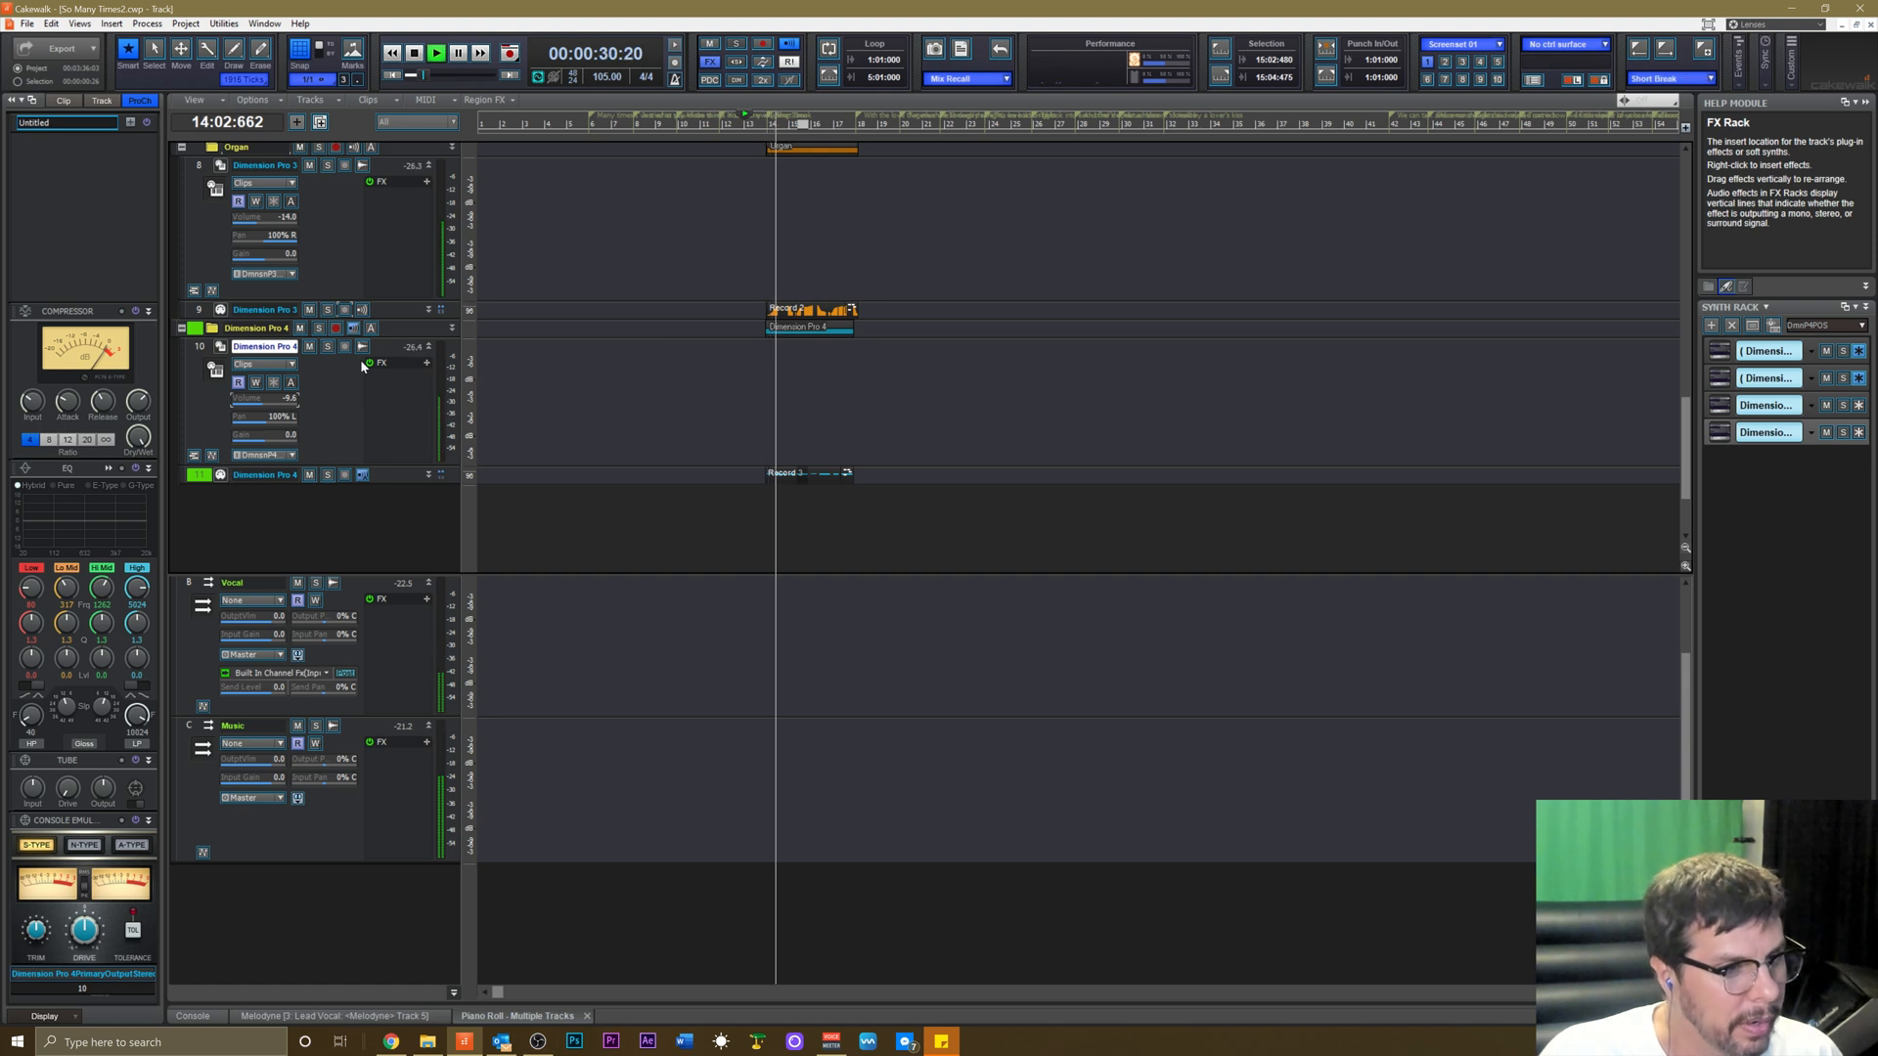
pyautogui.moveTo(271, 218); pyautogui.dragTo(272, 226)
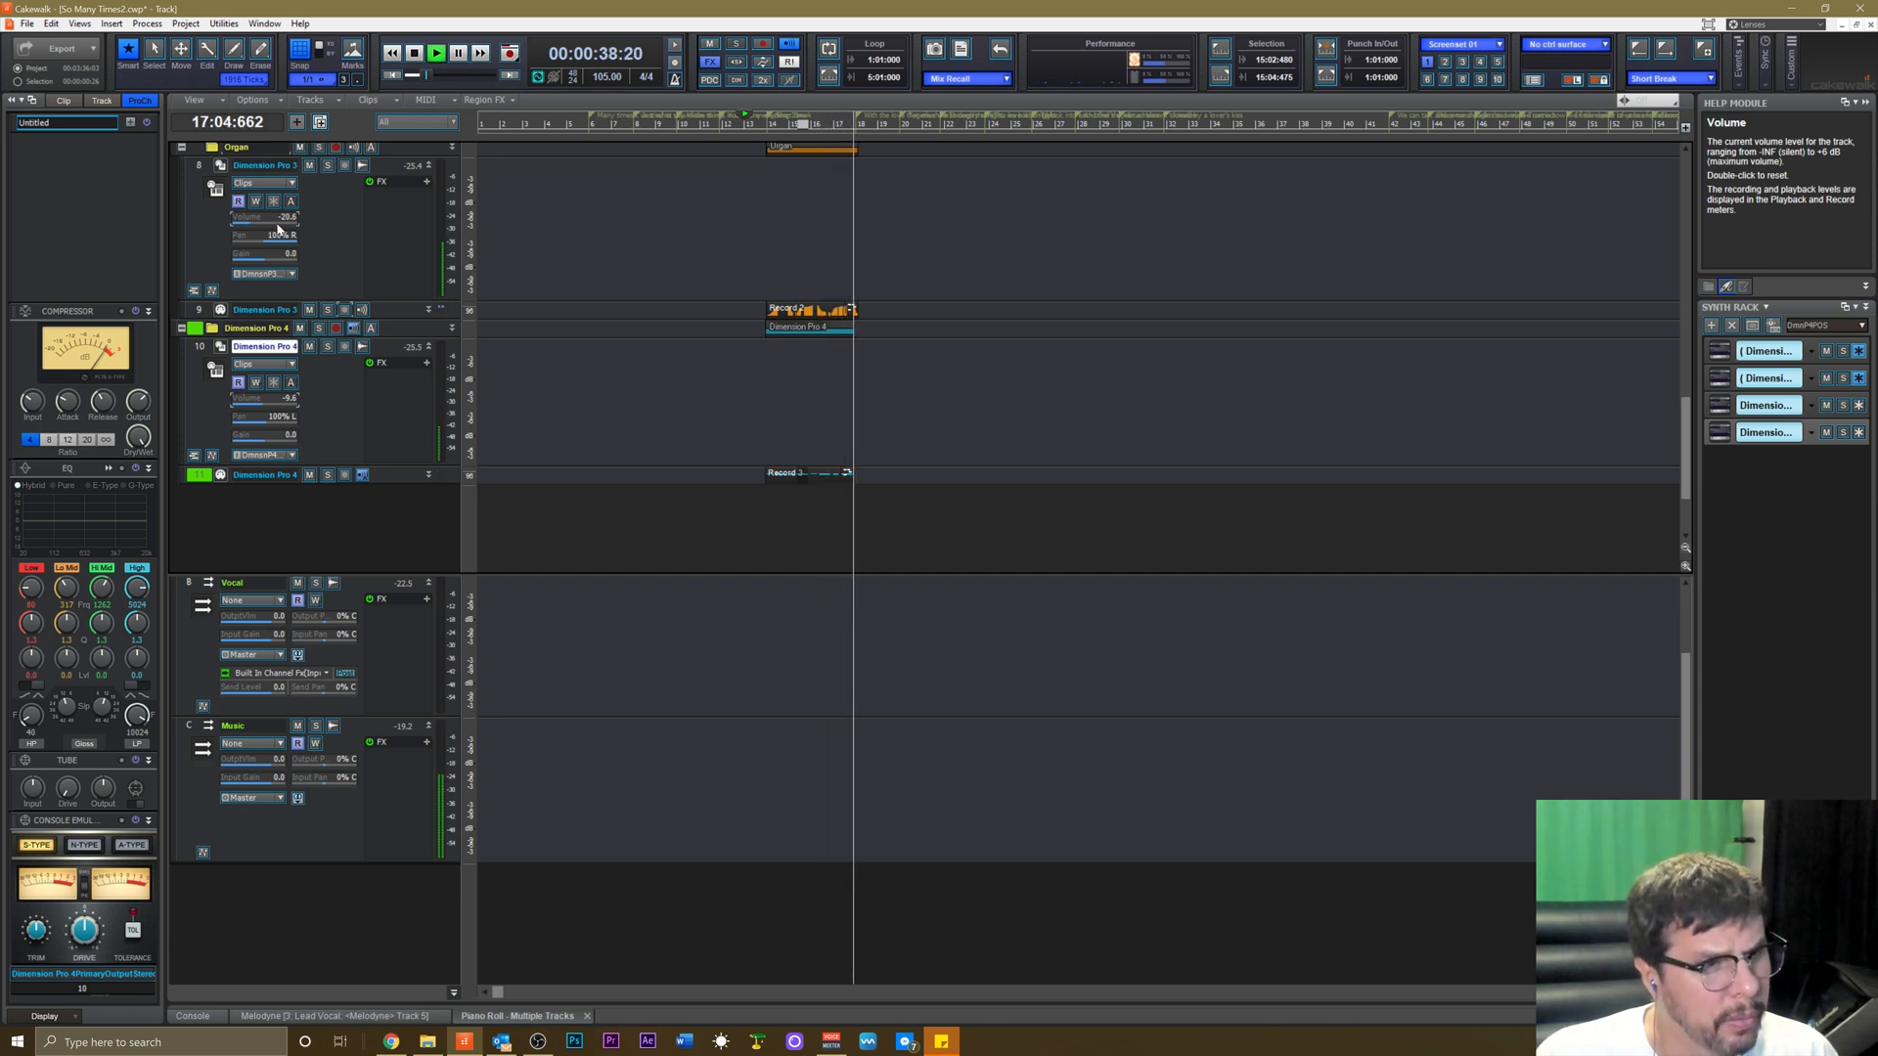
pyautogui.press('space')
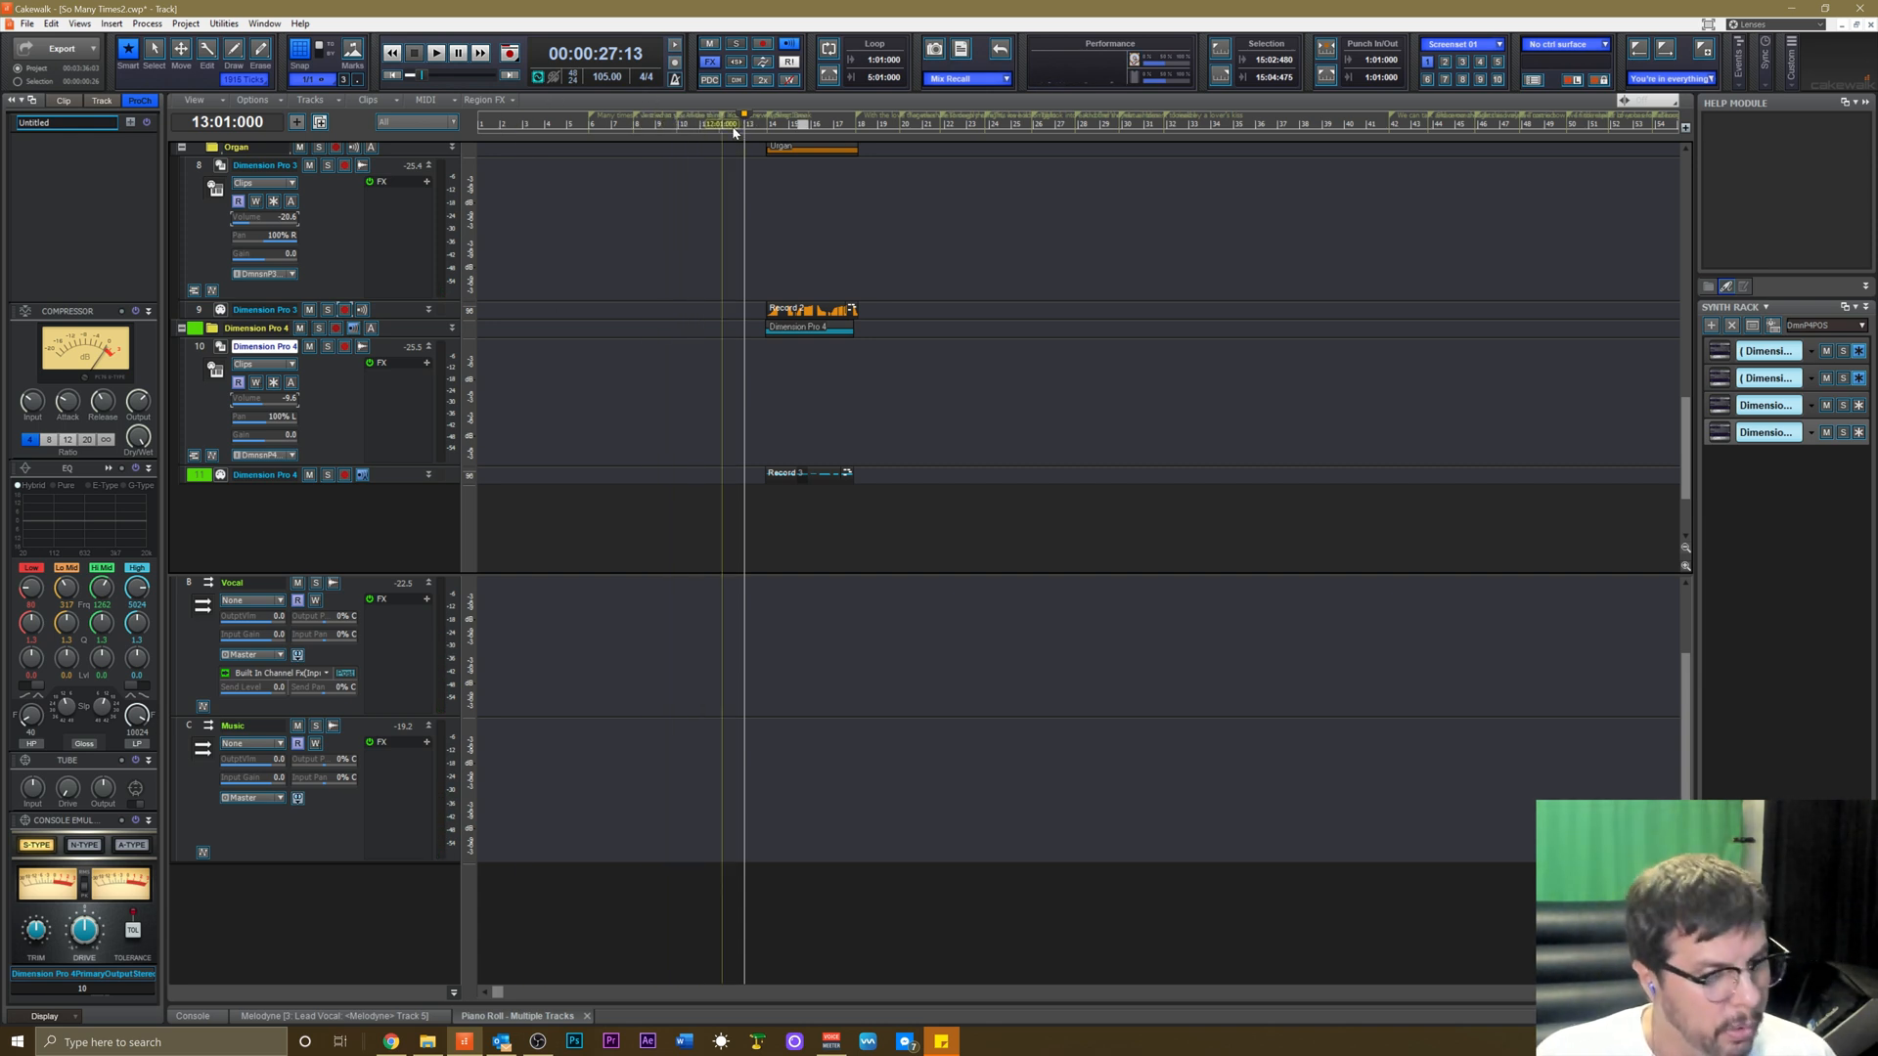
pyautogui.press('space')
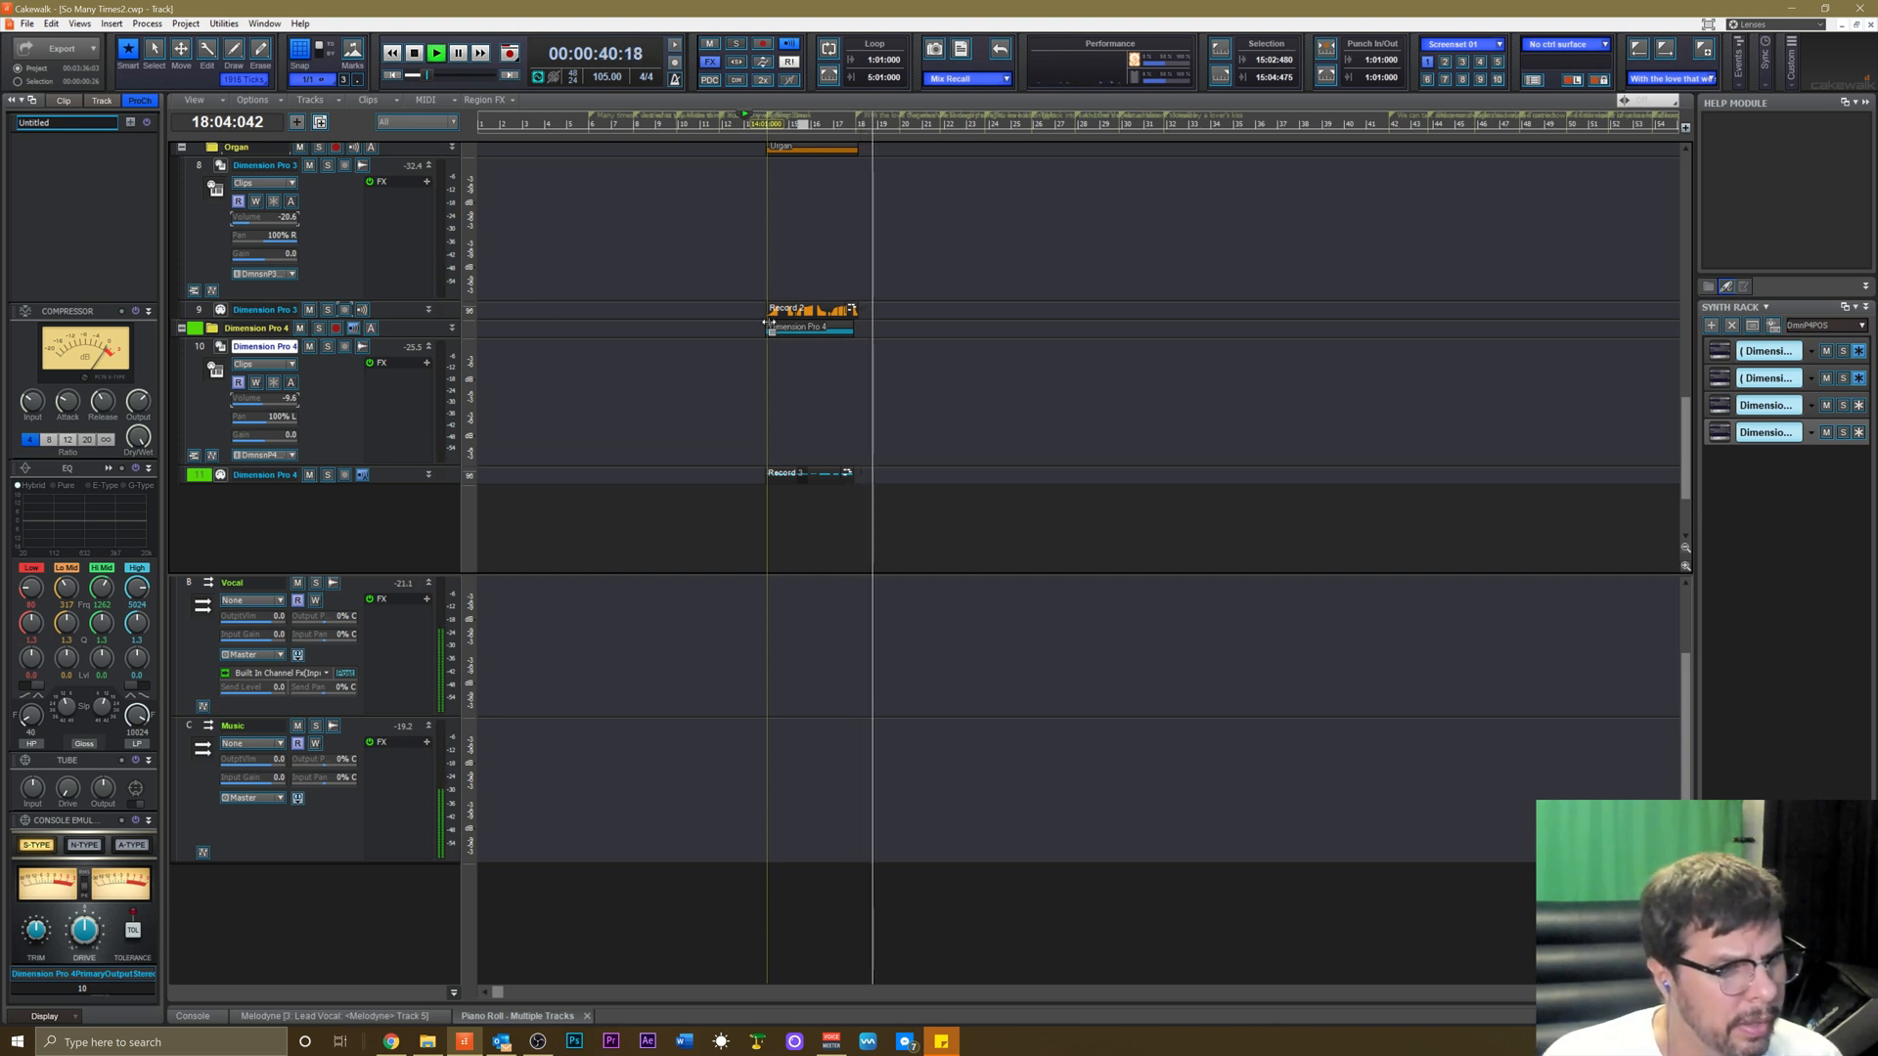
pyautogui.press('space')
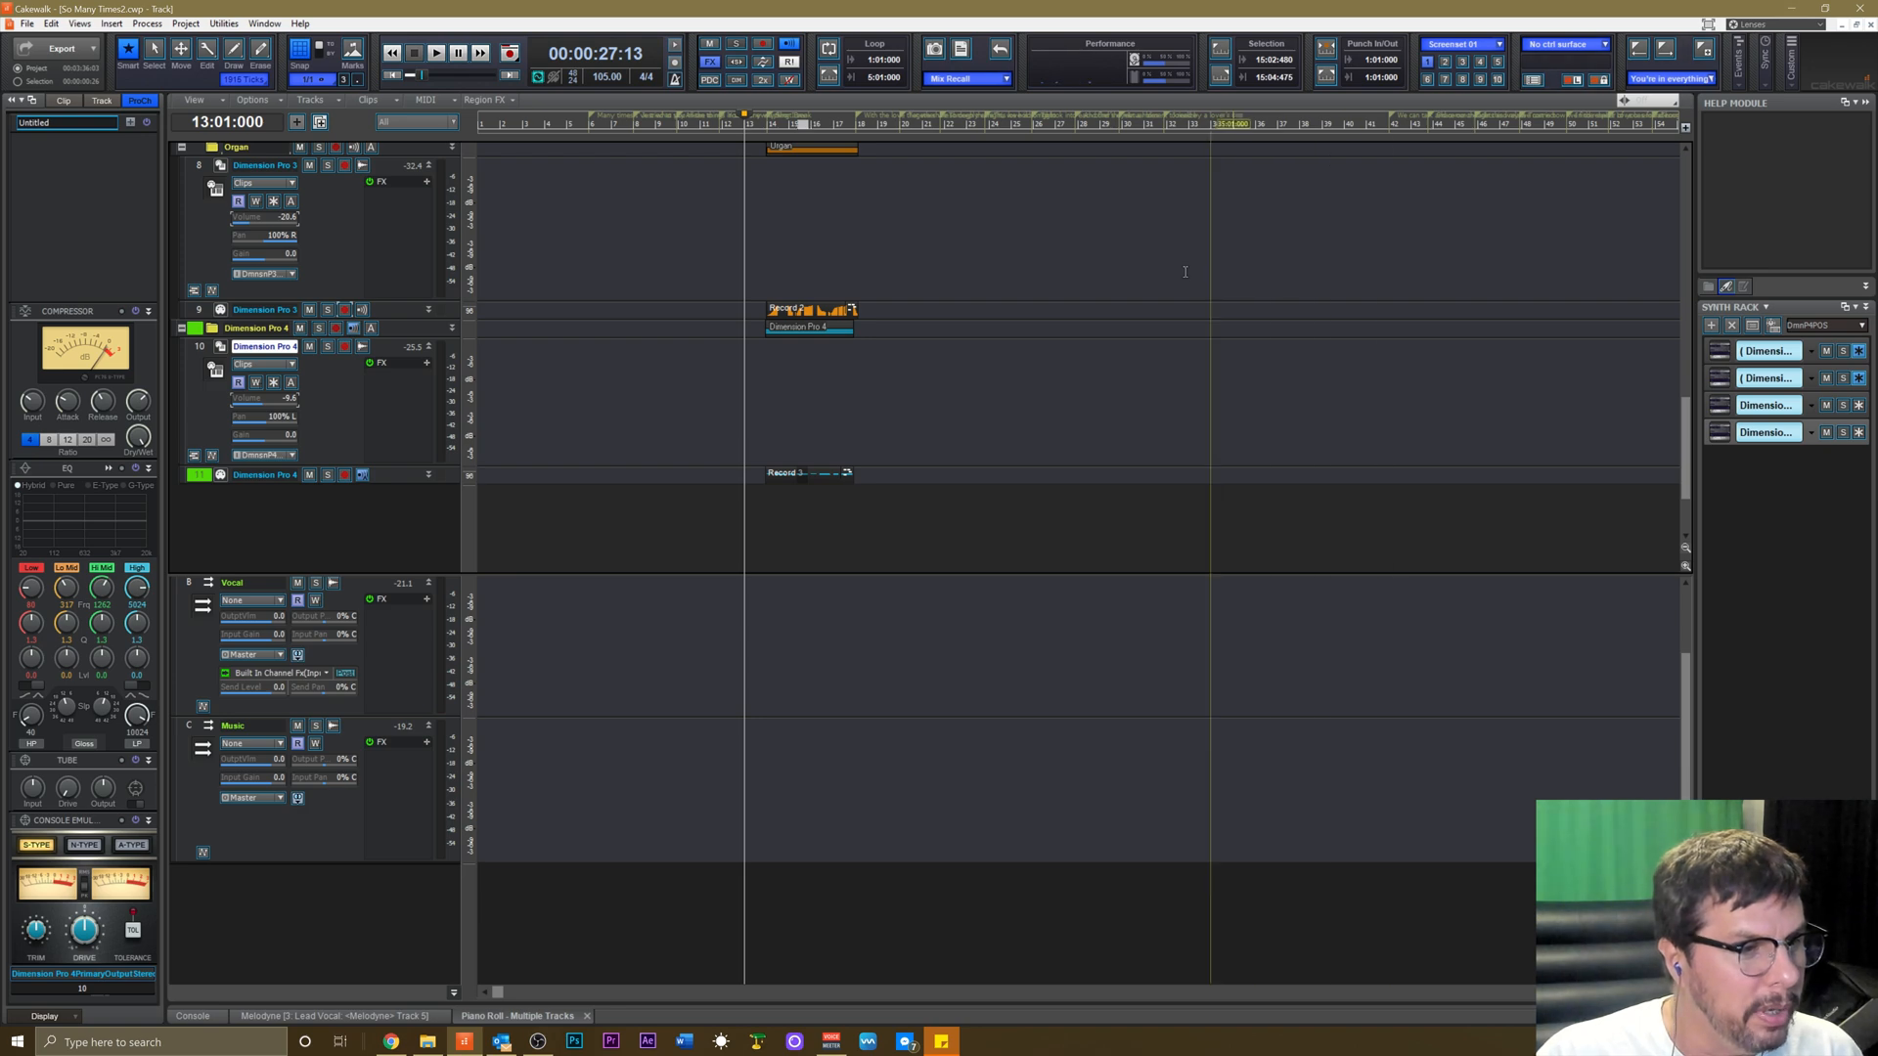
# Enable the Ozone 8 and FabFilter Pro-L 2 effects on the Master bus and play the break from measure 13.
pyautogui.scroll(5, 1047, 401)
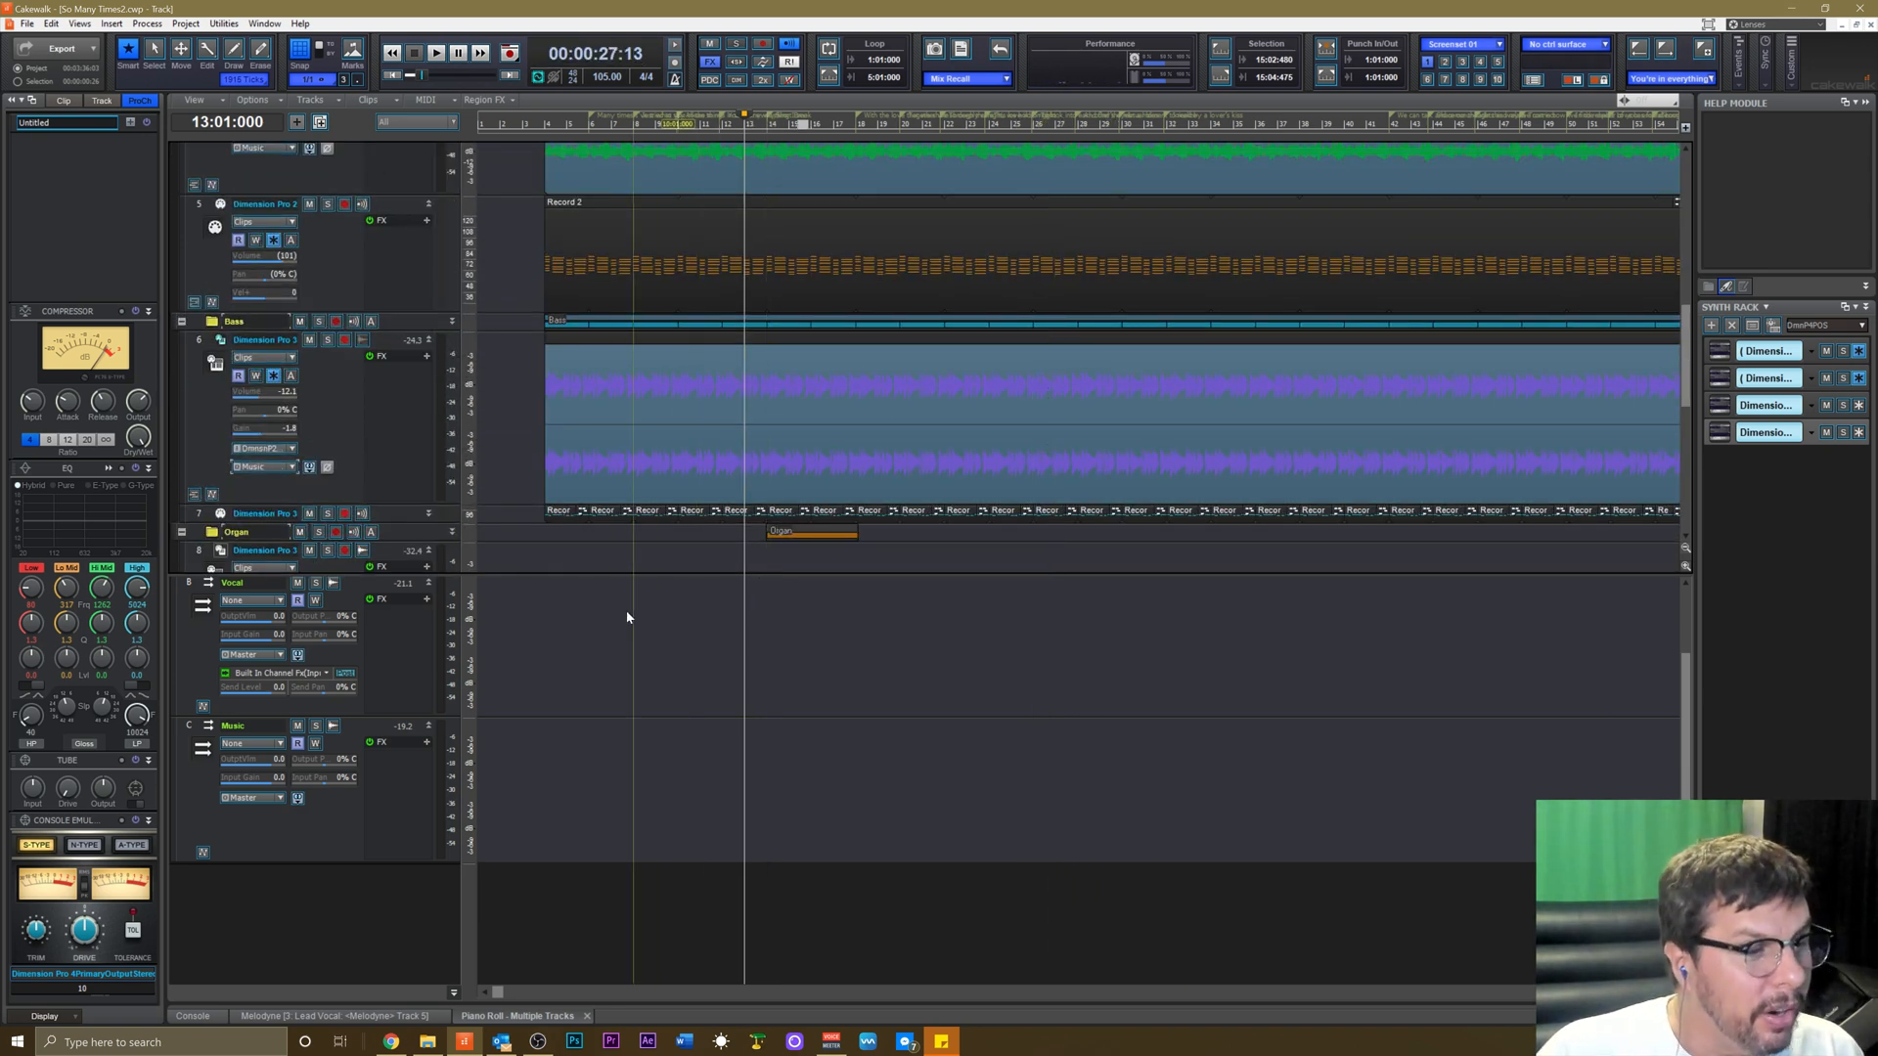
pyautogui.scroll(2, 796, 423)
pyautogui.scroll(-4, 796, 423)
pyautogui.scroll(1, 812, 608)
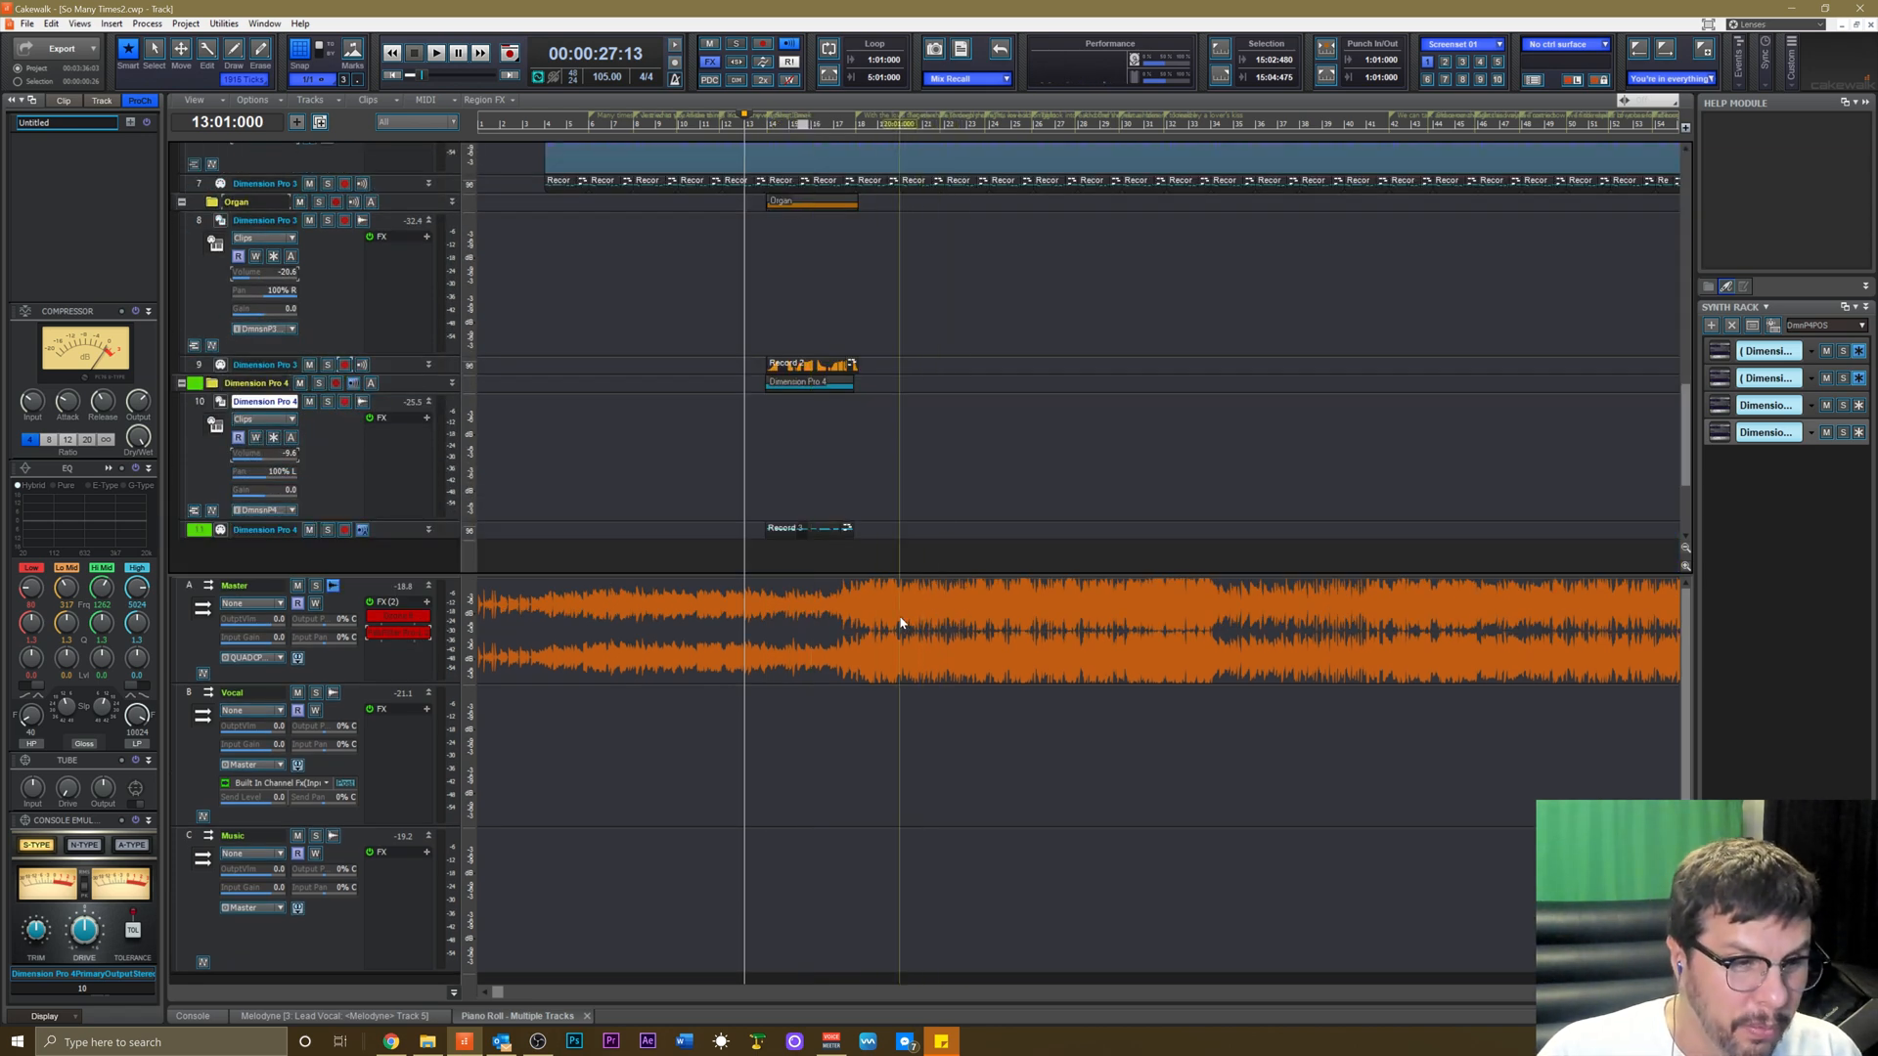
pyautogui.click(371, 616)
pyautogui.click(371, 633)
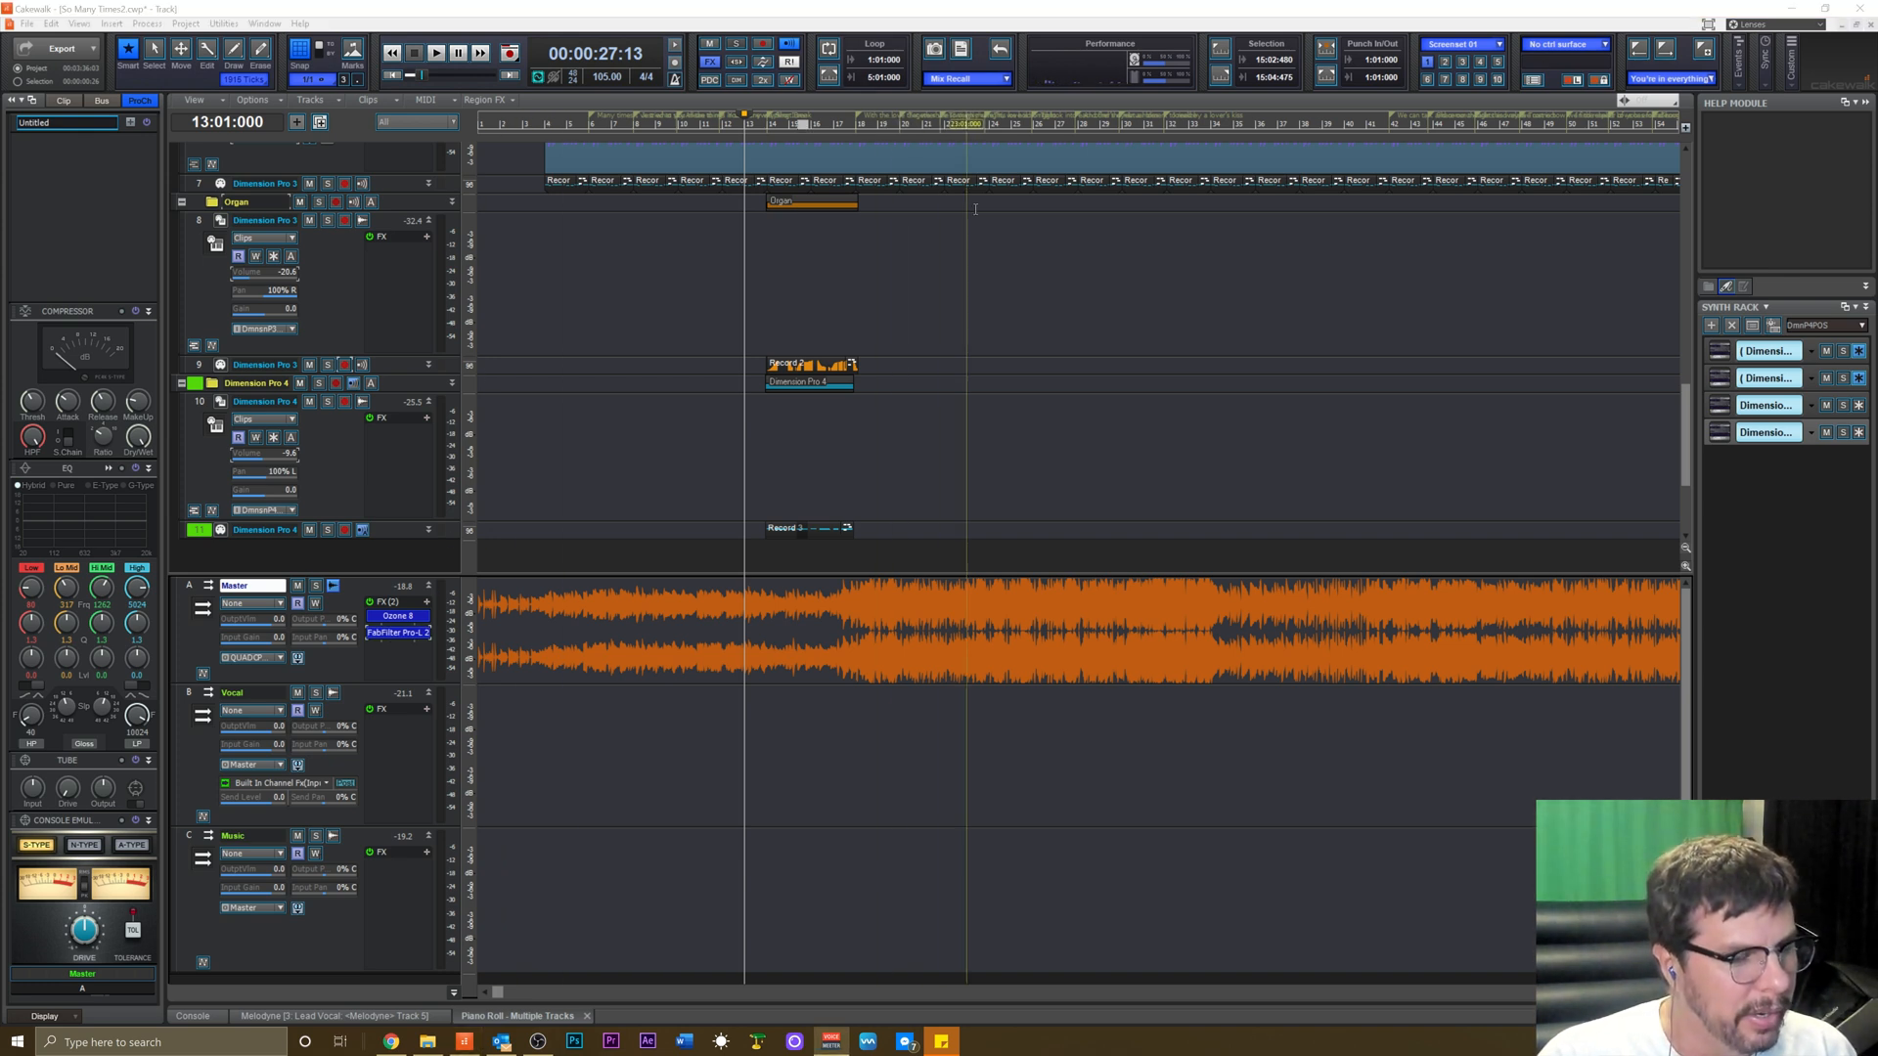
pyautogui.click(744, 119)
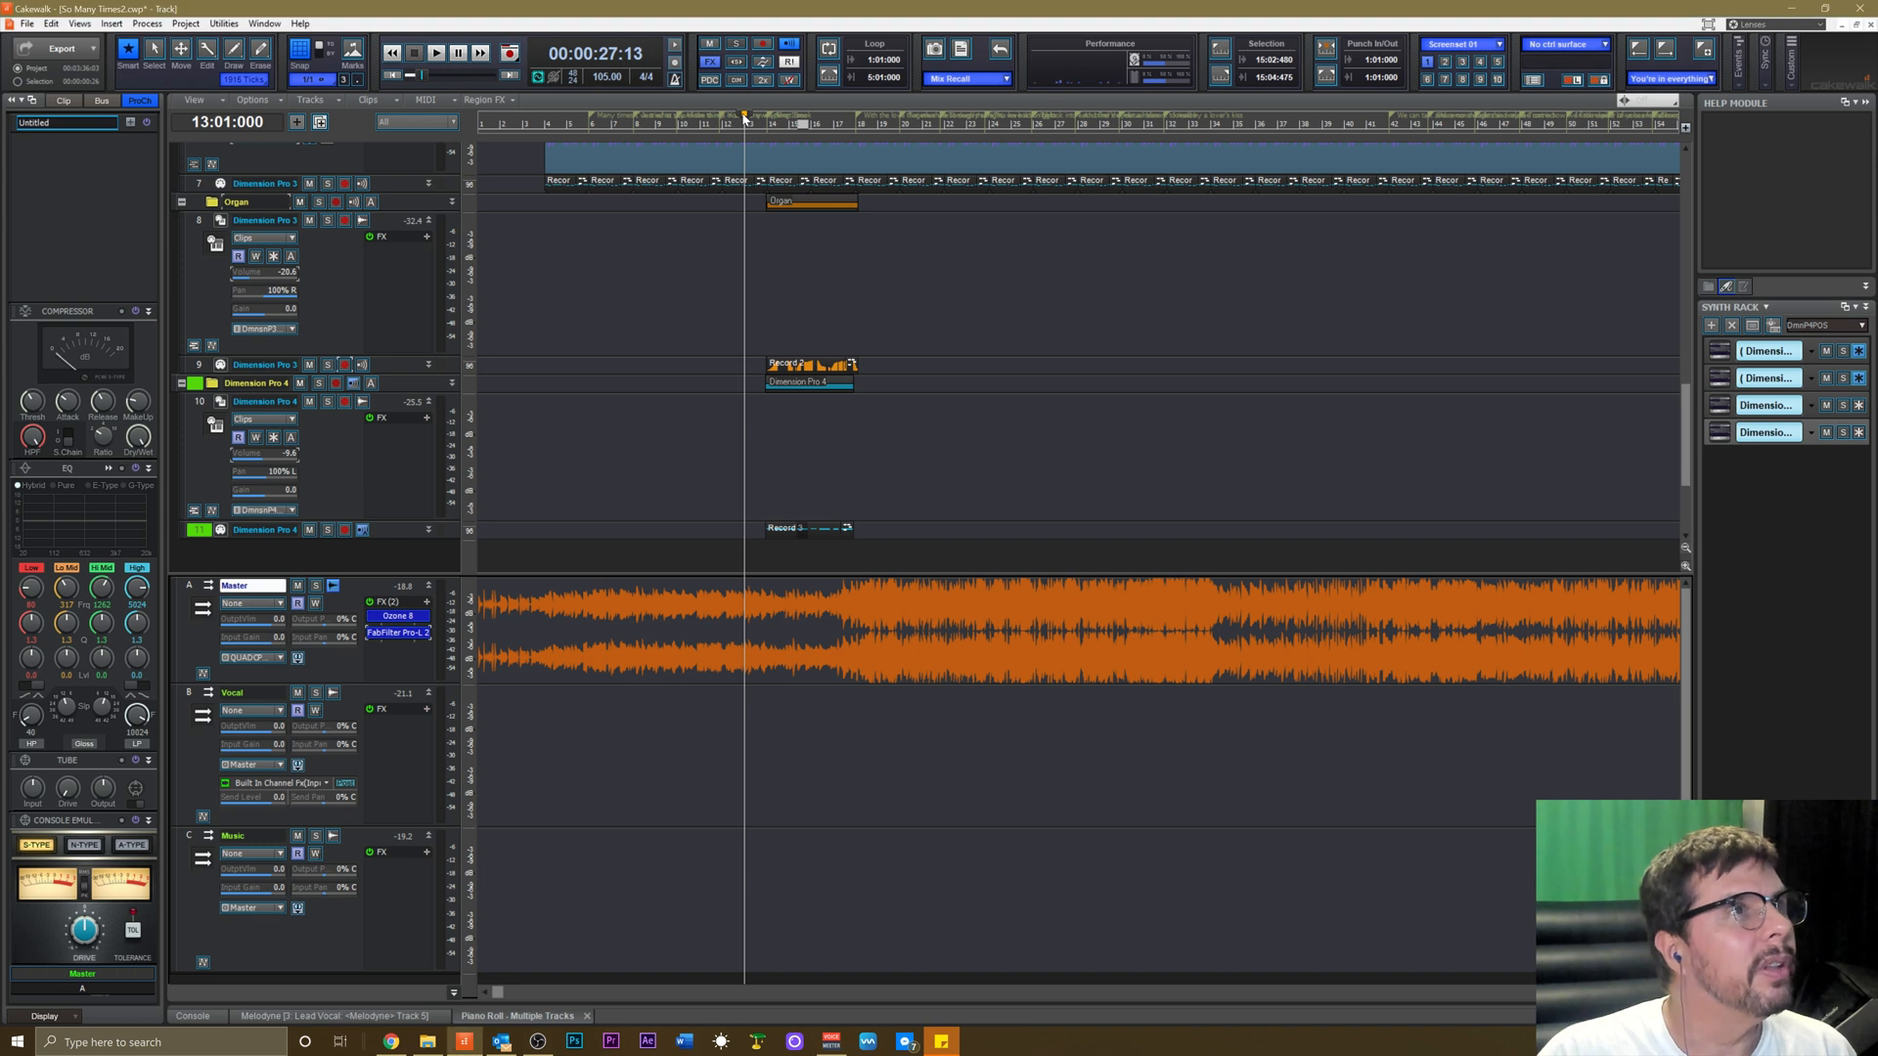
pyautogui.press('space')
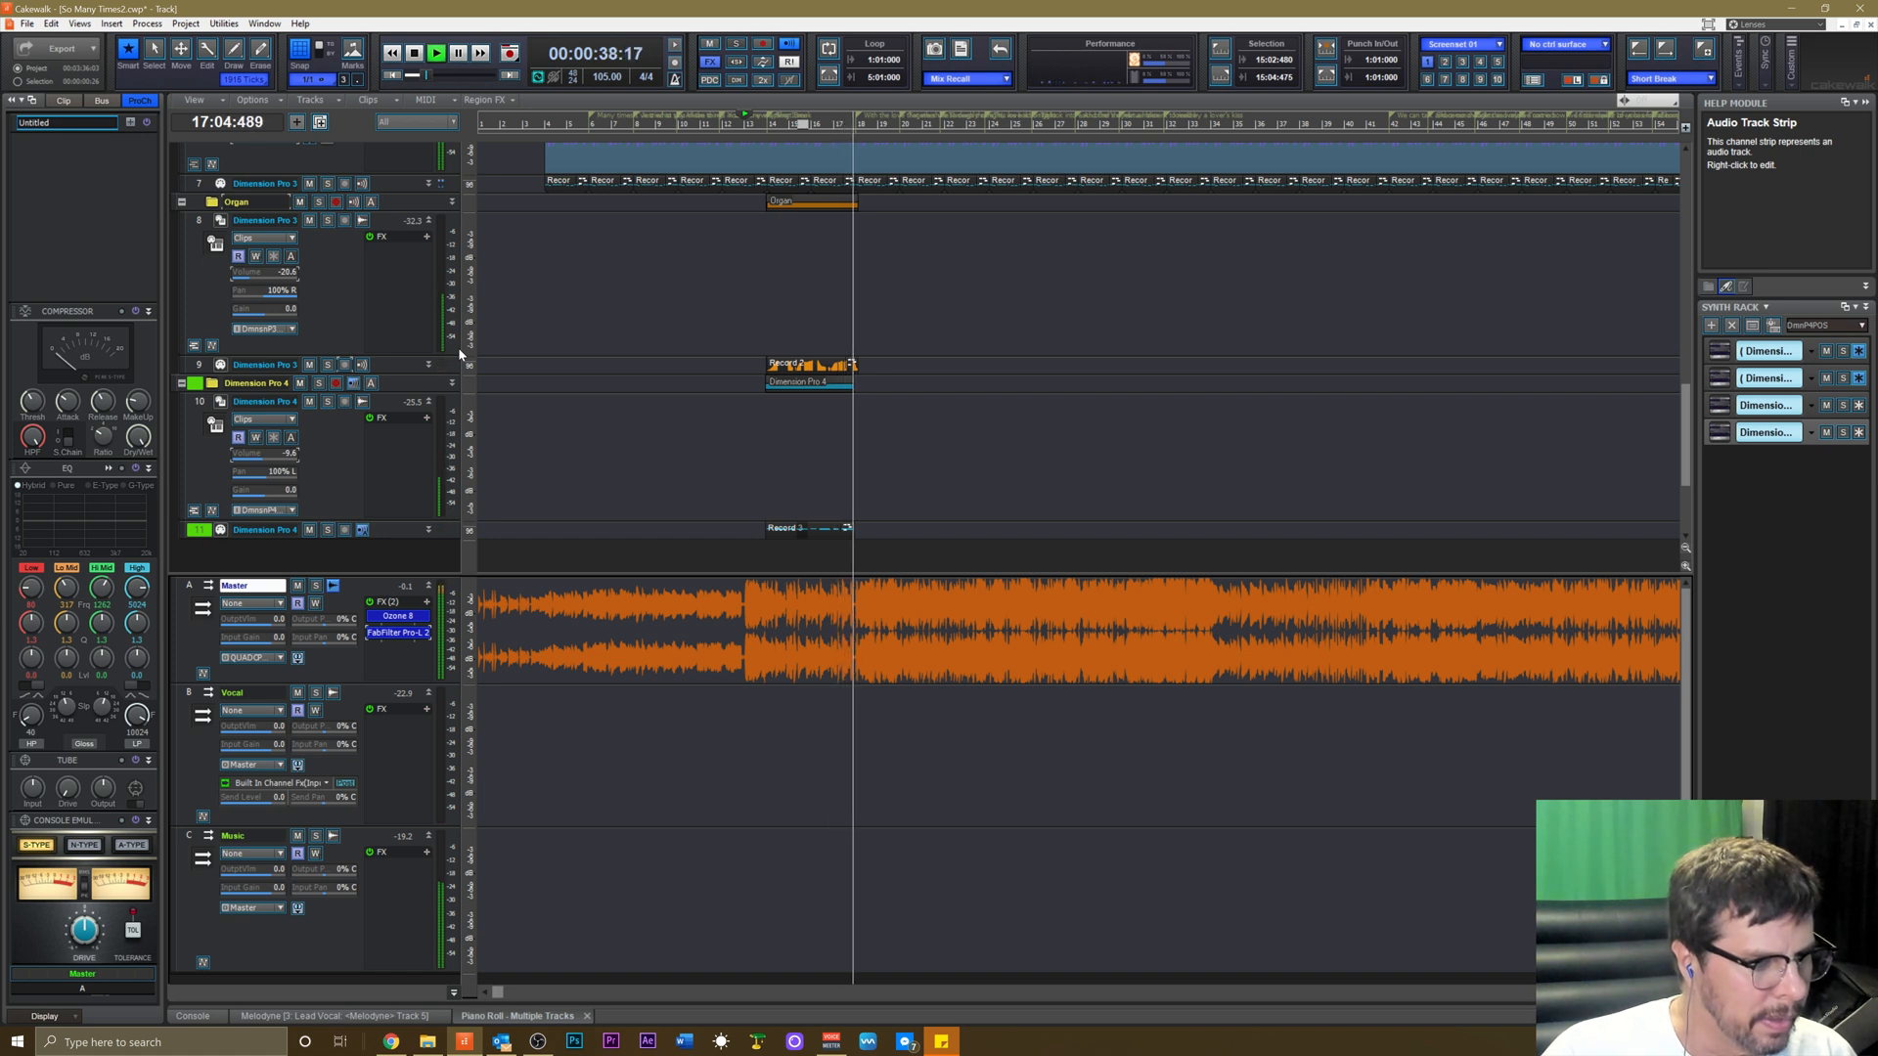
pyautogui.press('space')
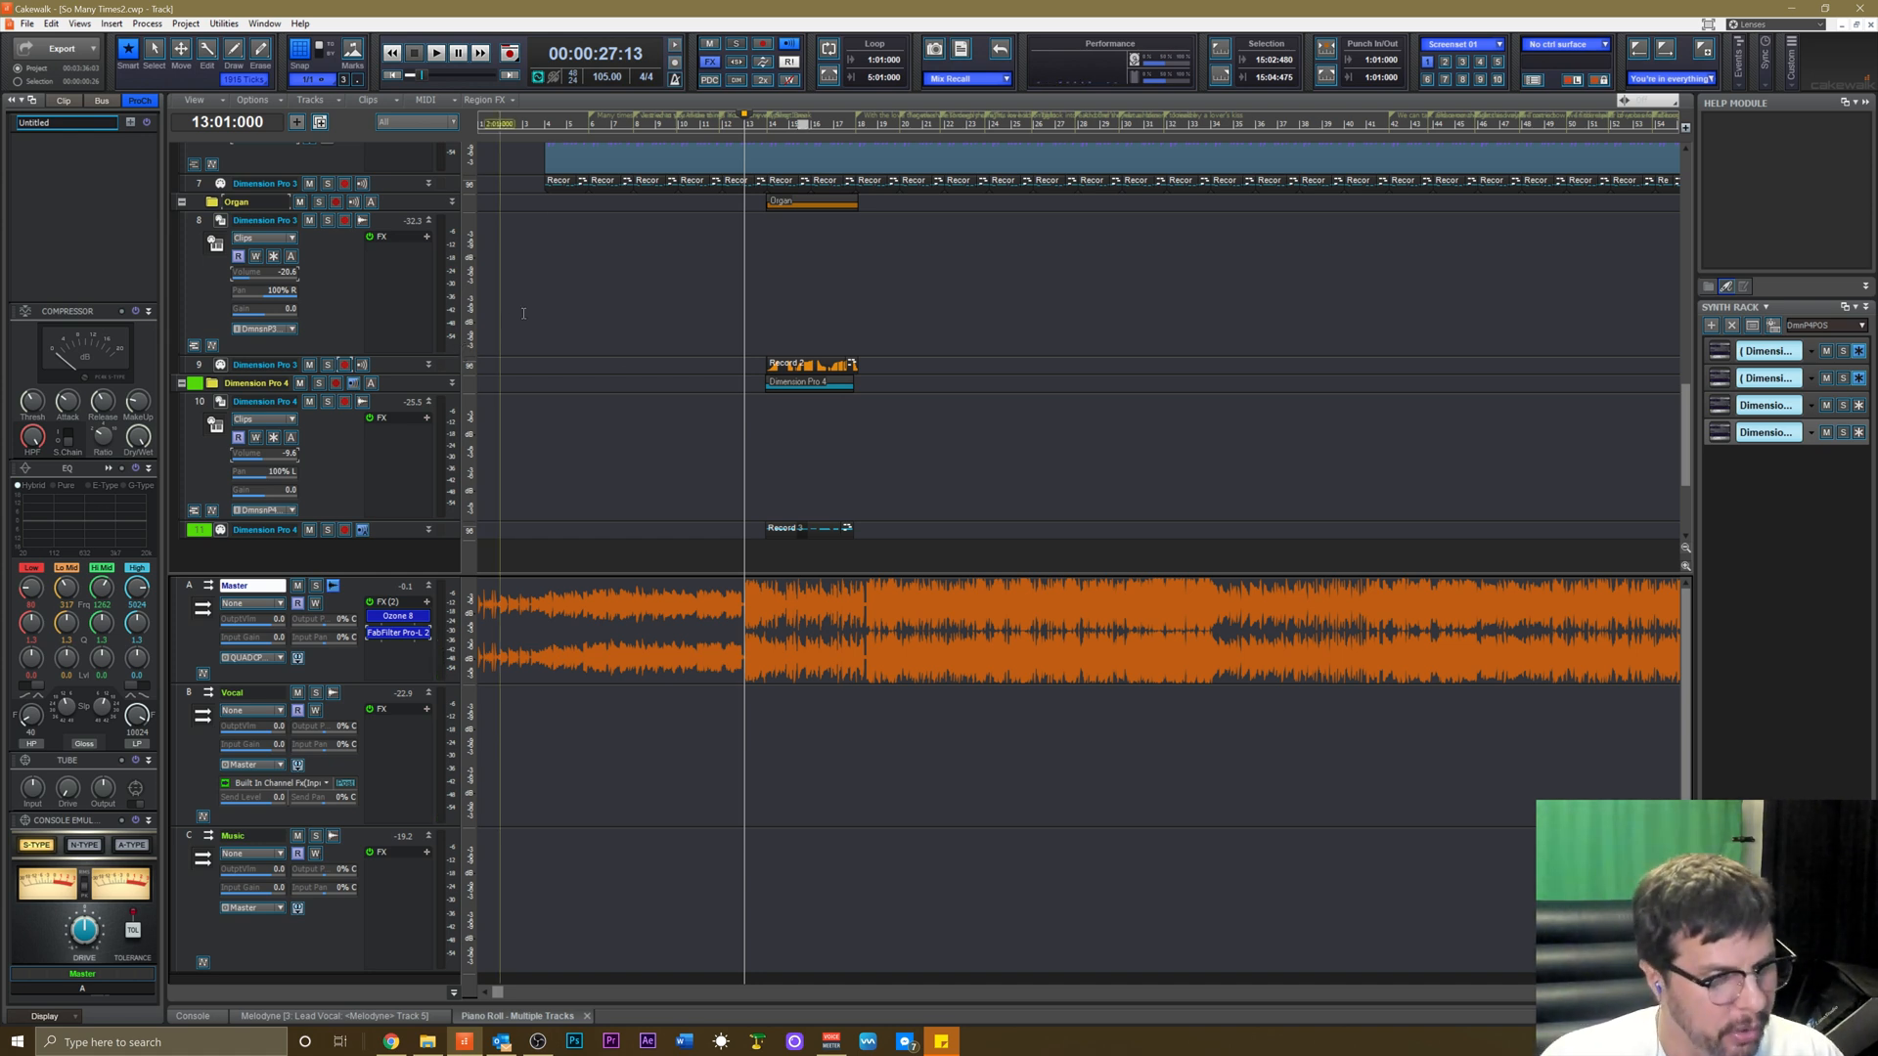
# Enlarge the track area above the bus pane and slightly reduce the height of bass audio track 6.
pyautogui.scroll(2, 583, 360)
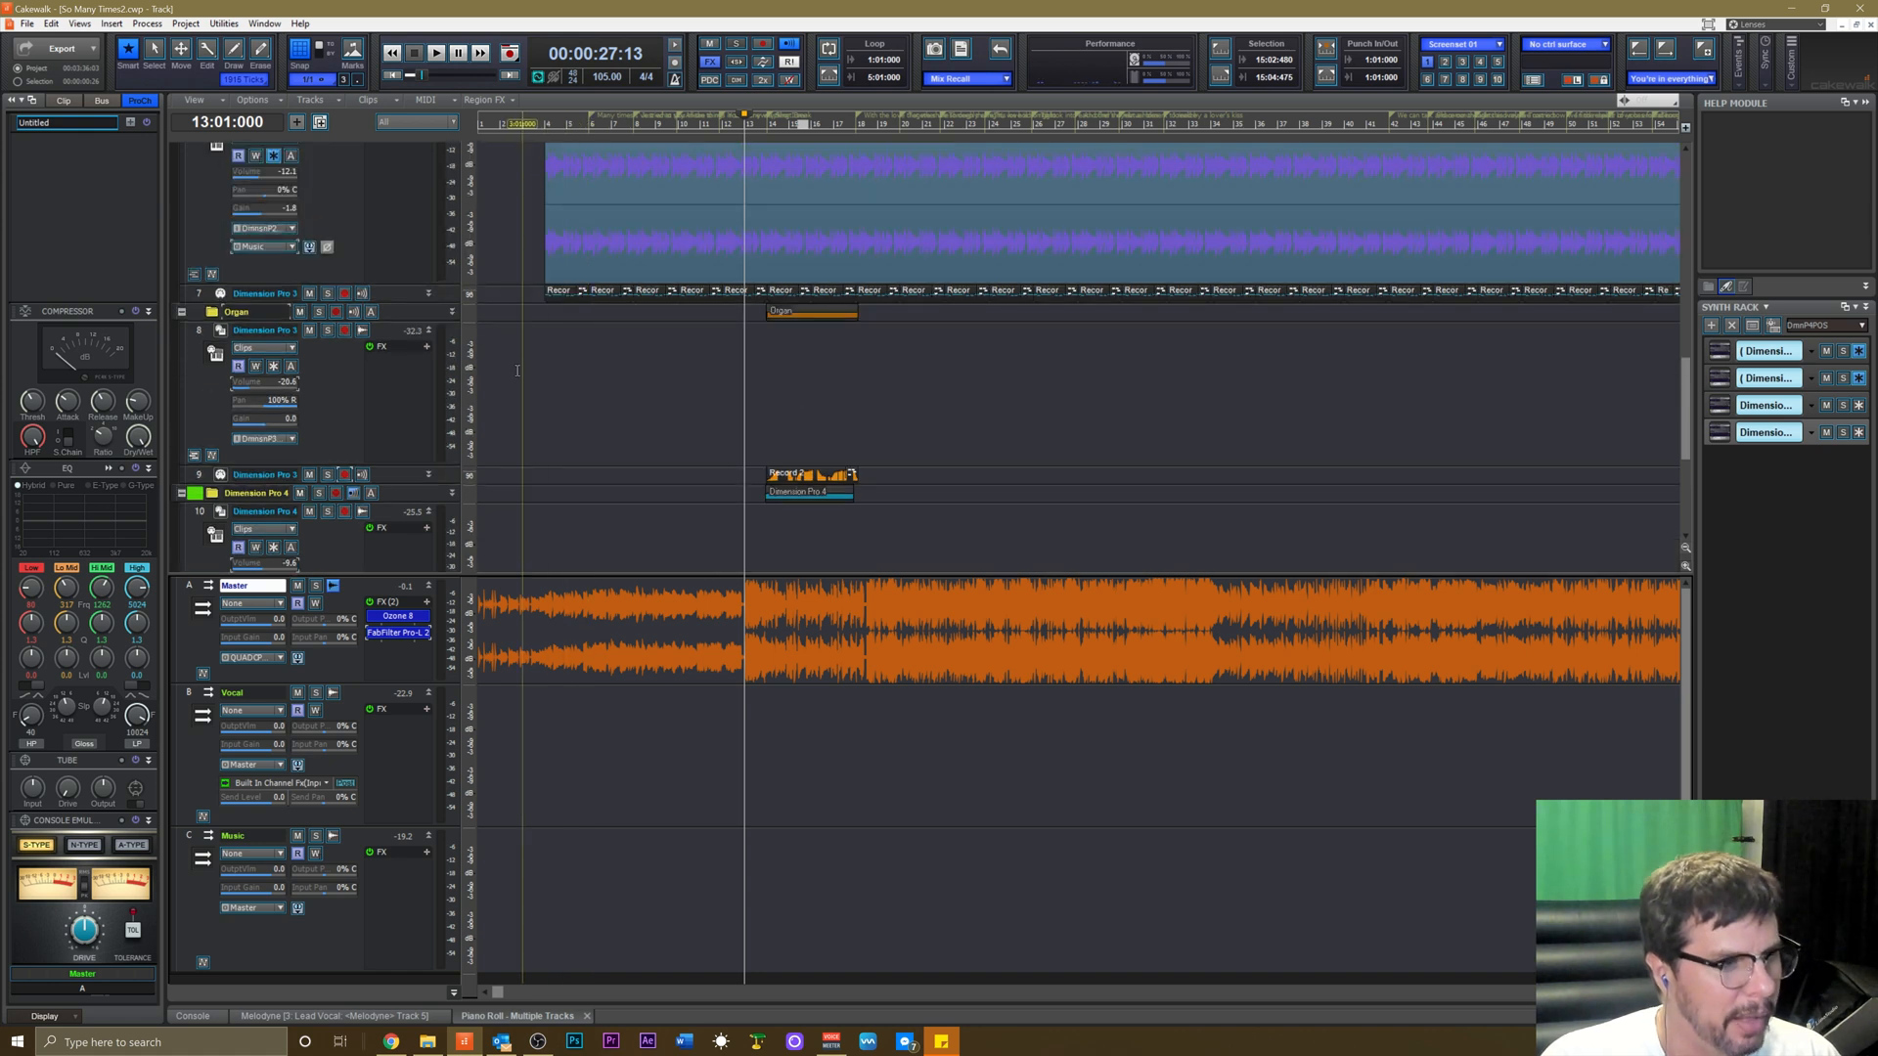
pyautogui.scroll(-2, 352, 393)
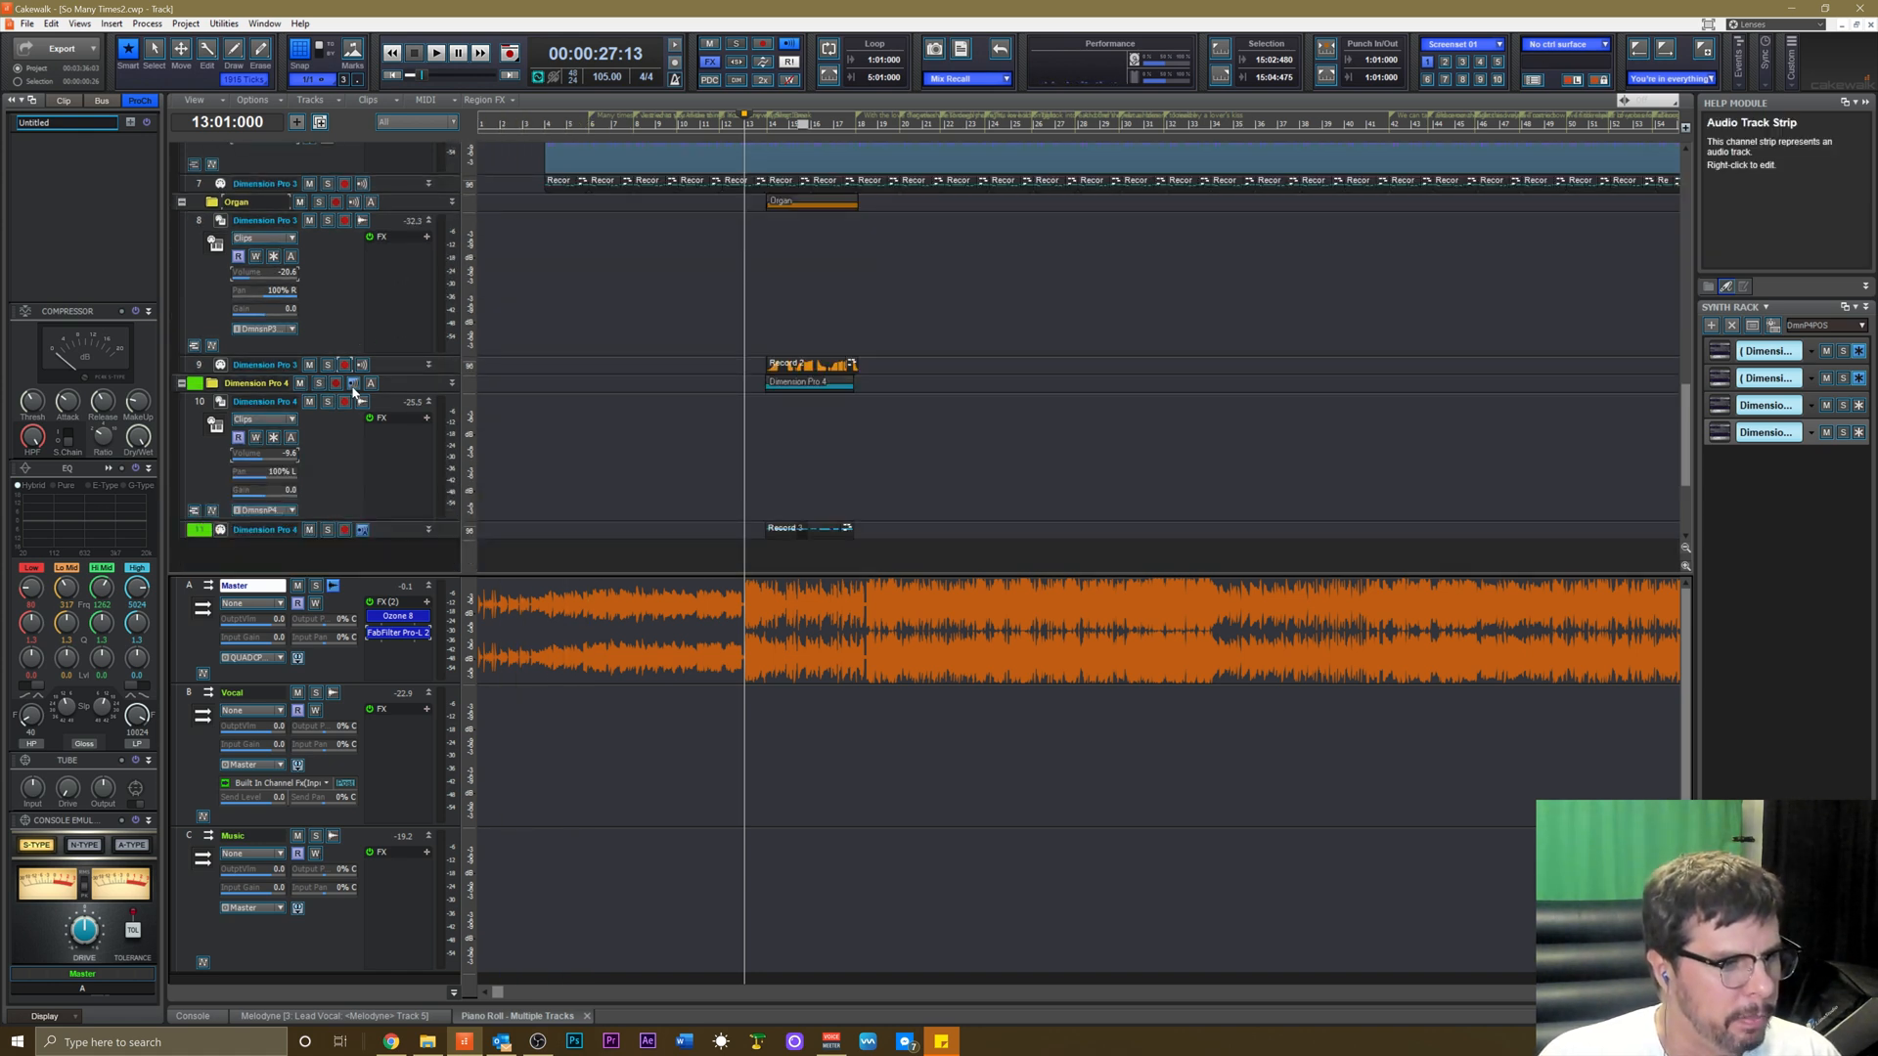
pyautogui.scroll(-1, 356, 389)
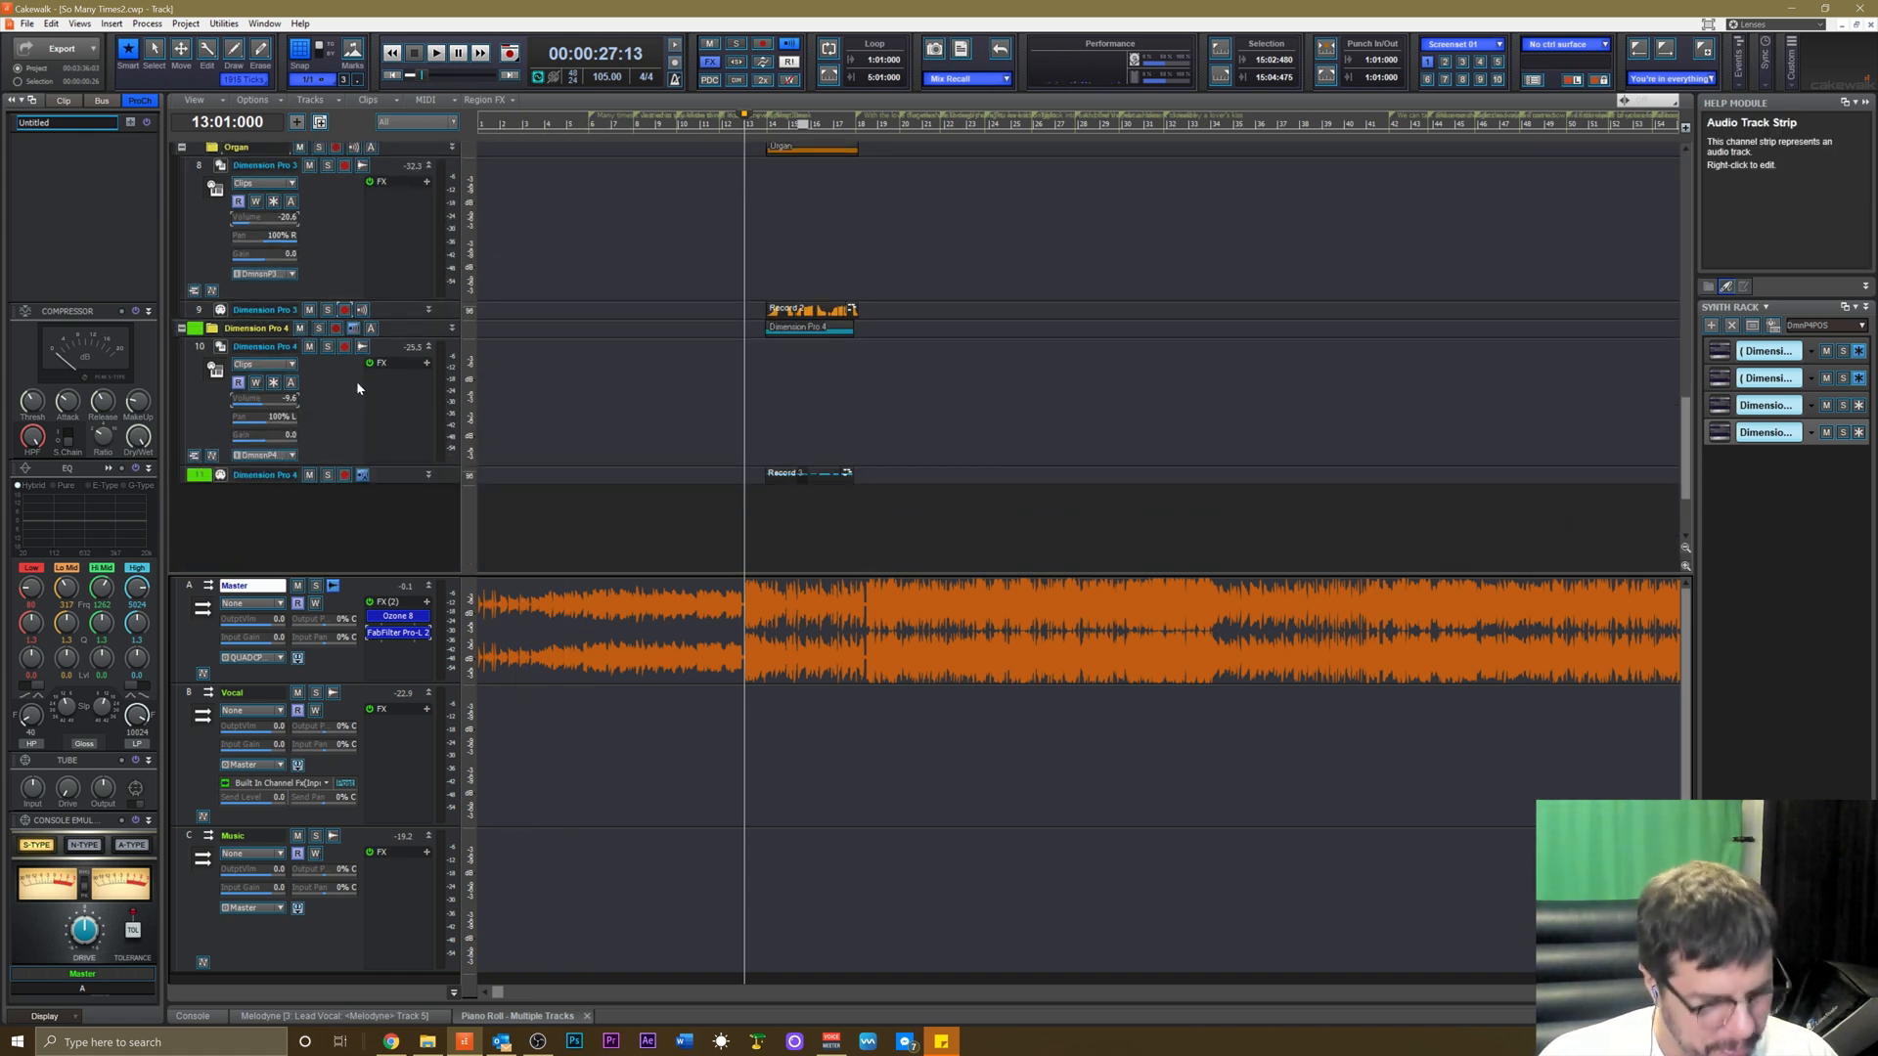
pyautogui.scroll(-1, 392, 411)
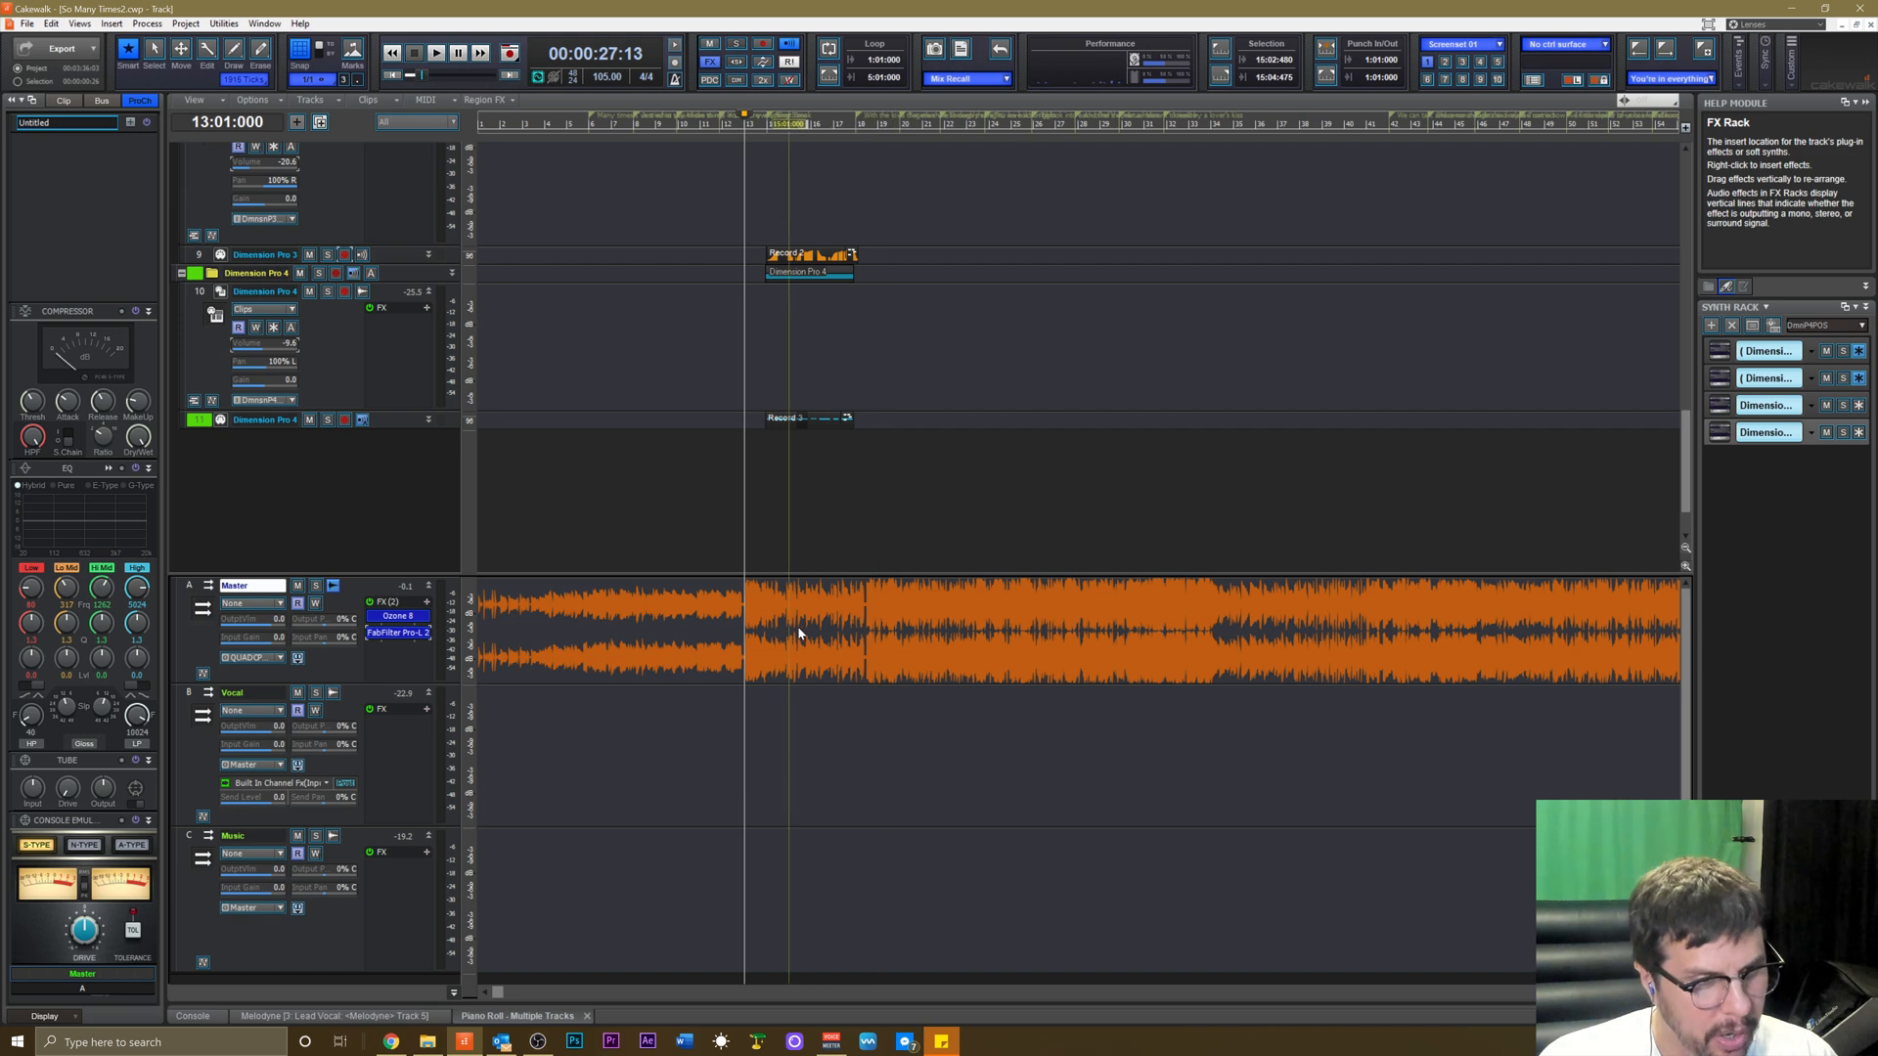
pyautogui.scroll(5, 372, 502)
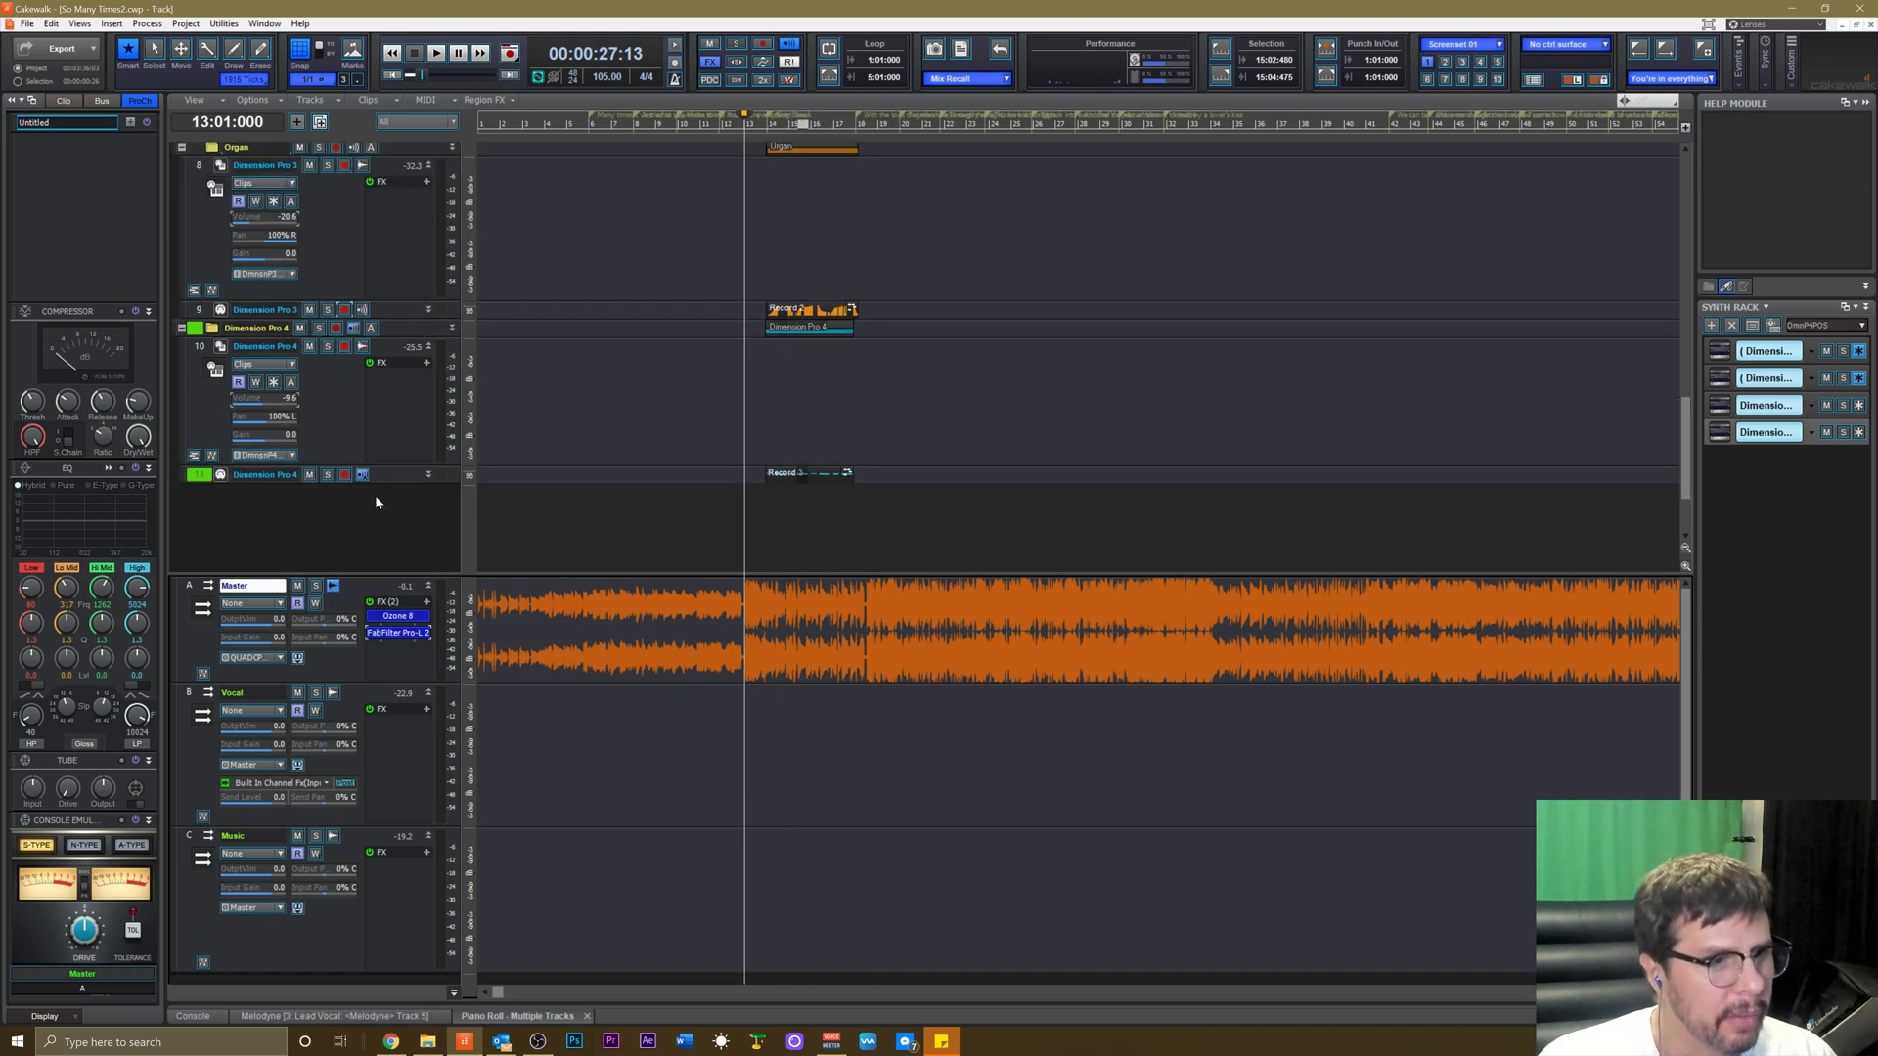
pyautogui.scroll(-5, 405, 403)
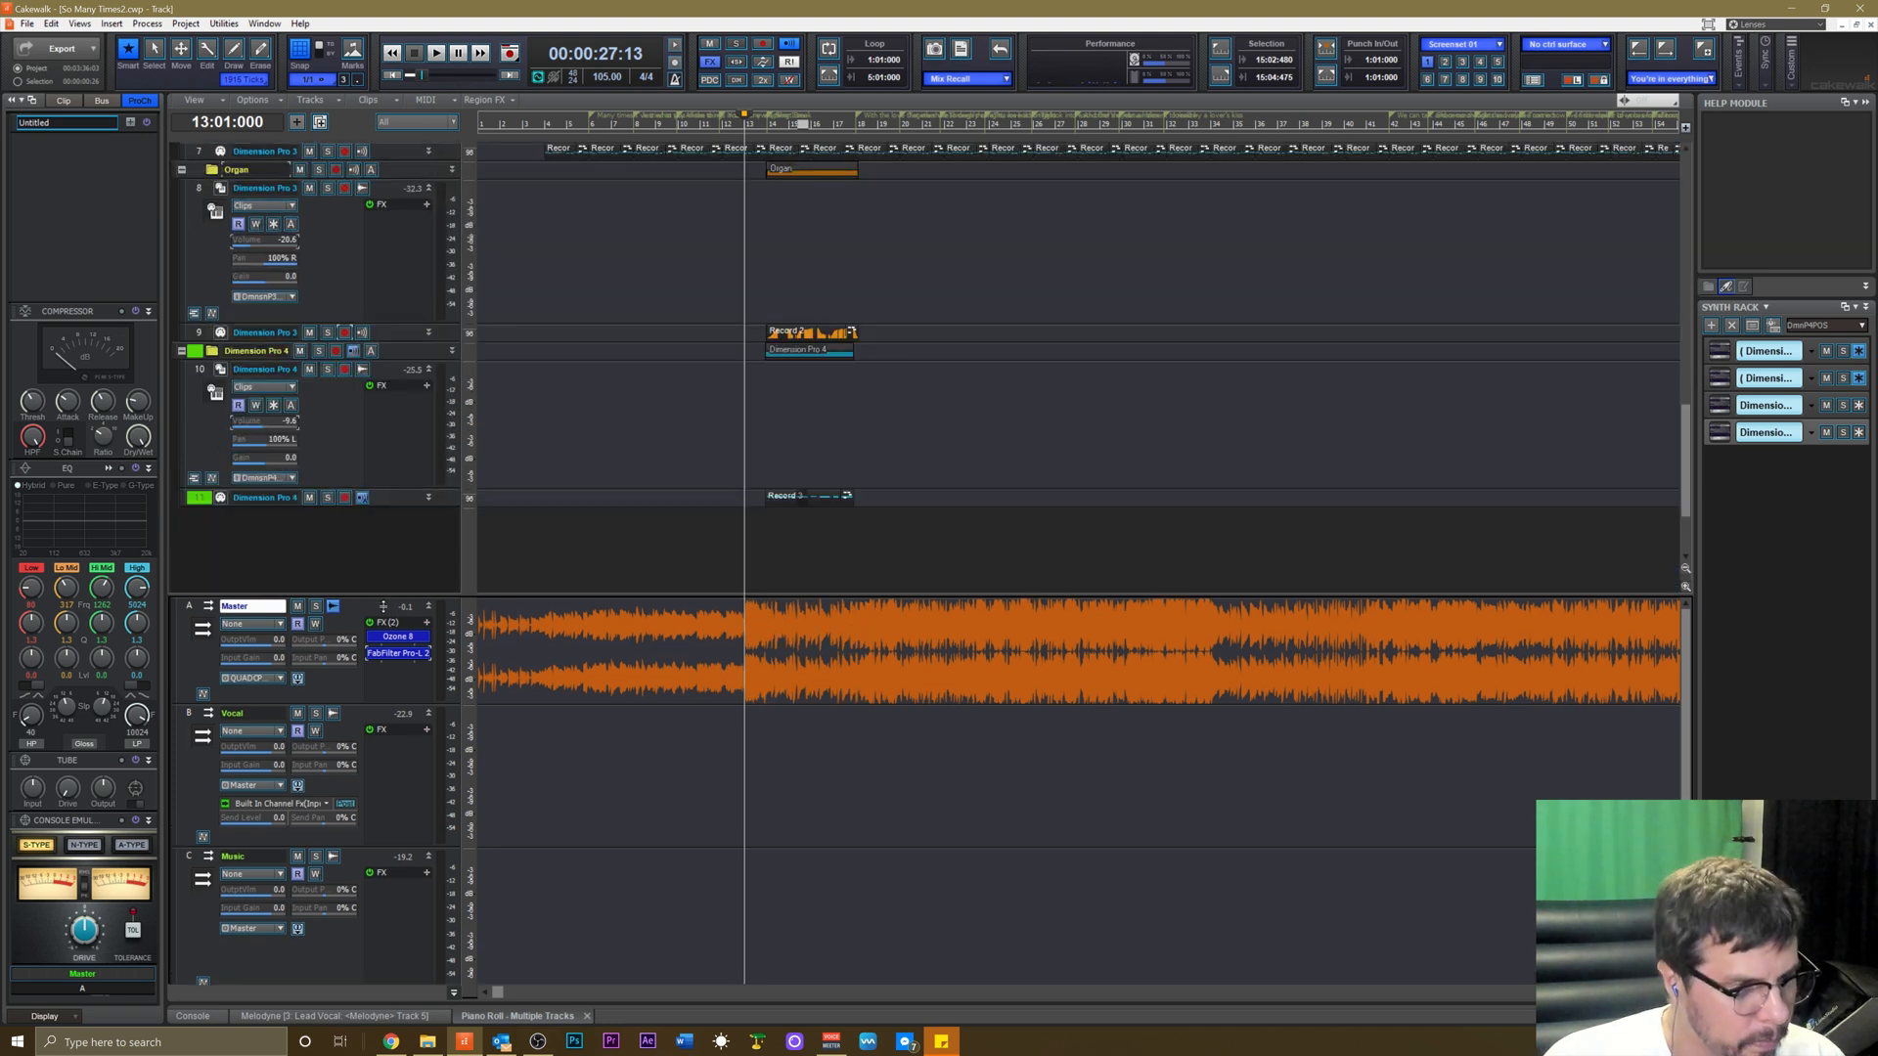
pyautogui.moveTo(396, 598); pyautogui.dragTo(391, 671)
pyautogui.scroll(2, 386, 548)
pyautogui.scroll(4, 394, 490)
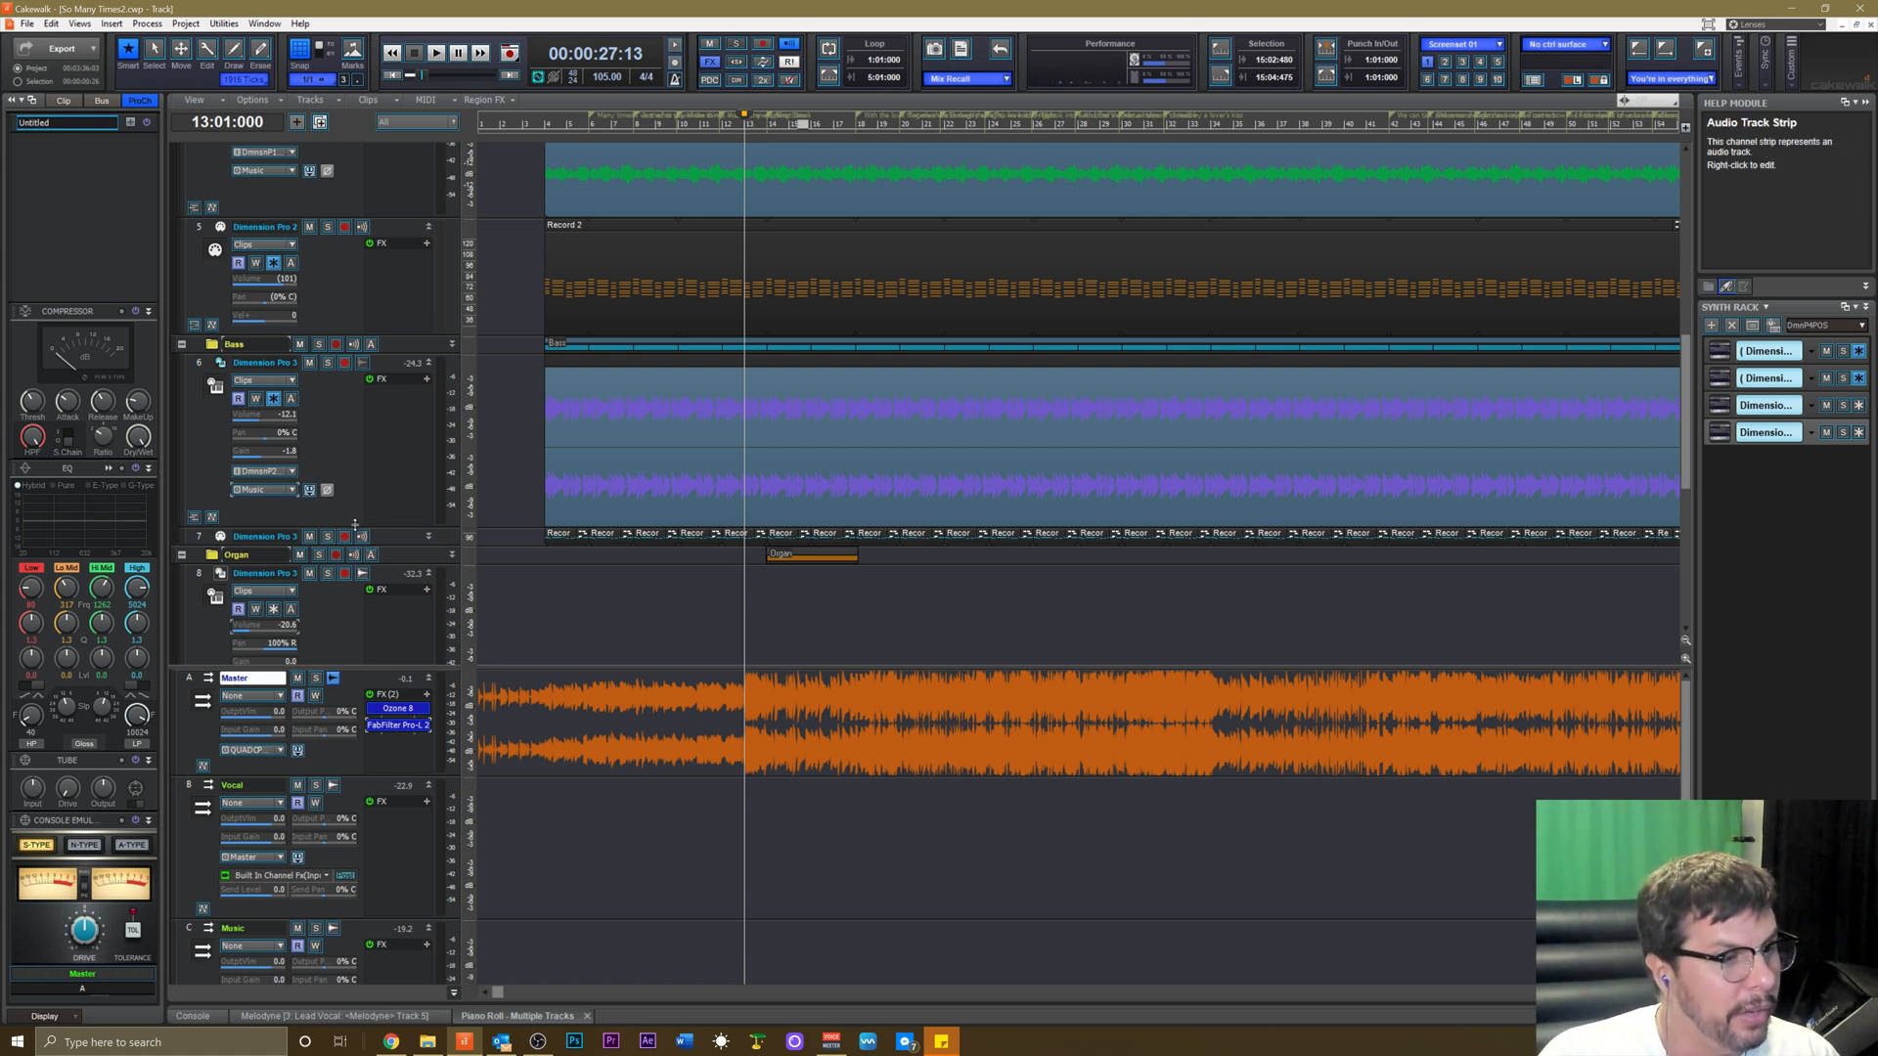
pyautogui.moveTo(354, 525); pyautogui.dragTo(362, 508)
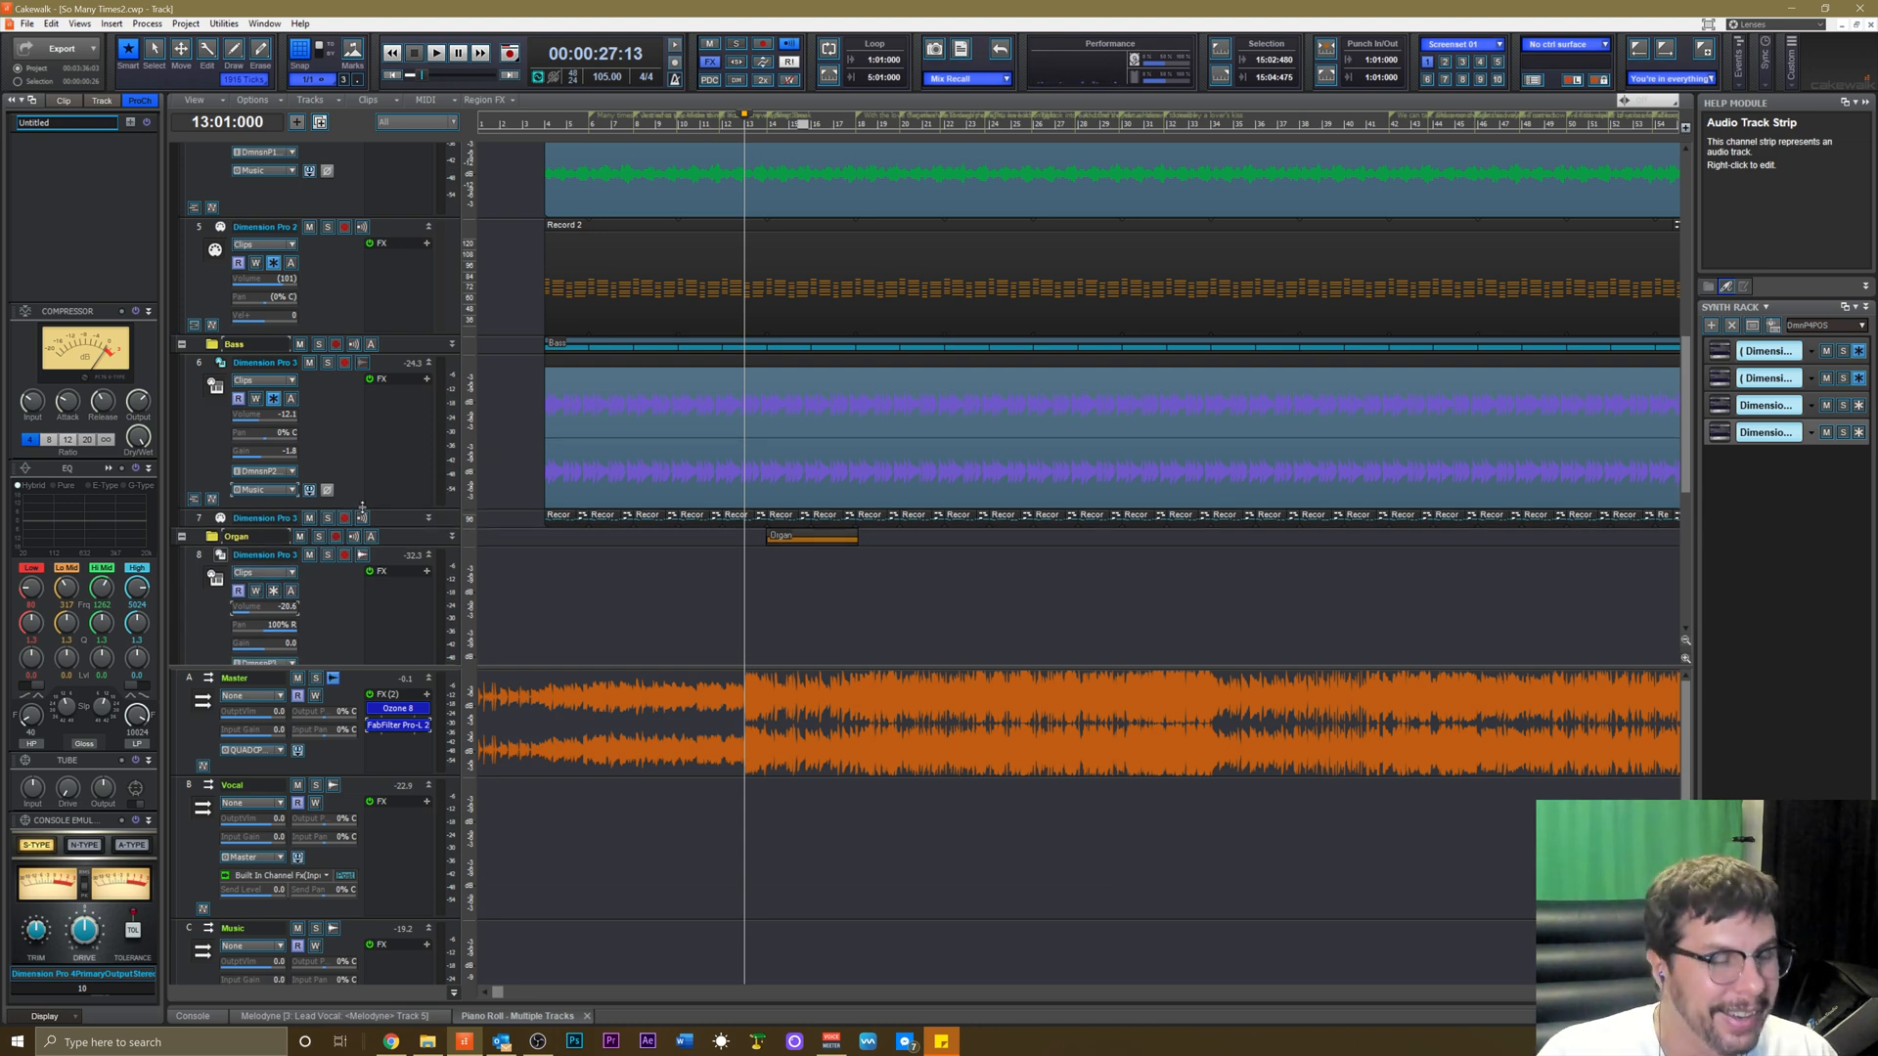
# Slightly increase the height of the organ's audio track 8 to expose its output setting and select that track.
pyautogui.scroll(-5, 355, 469)
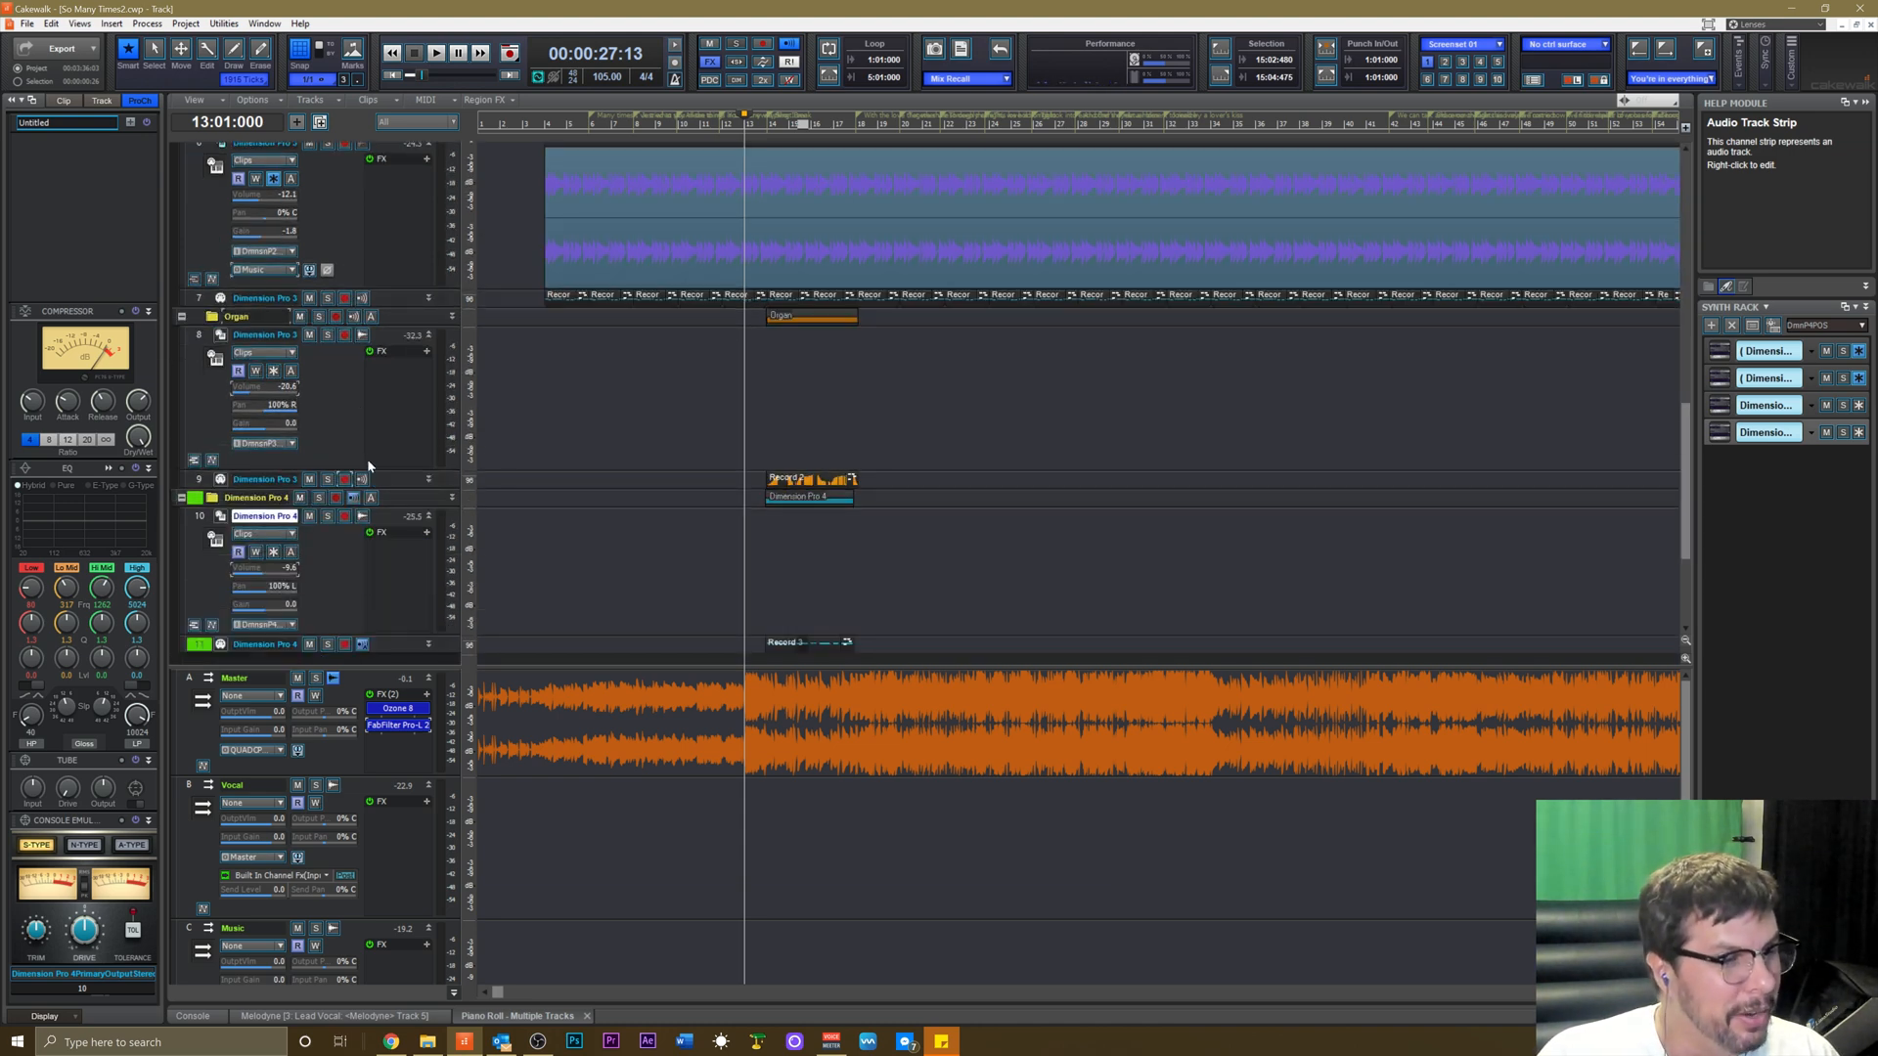
pyautogui.moveTo(365, 469)
pyautogui.mouseDown()
pyautogui.moveTo(369, 509)
pyautogui.moveTo(370, 485)
pyautogui.mouseUp()
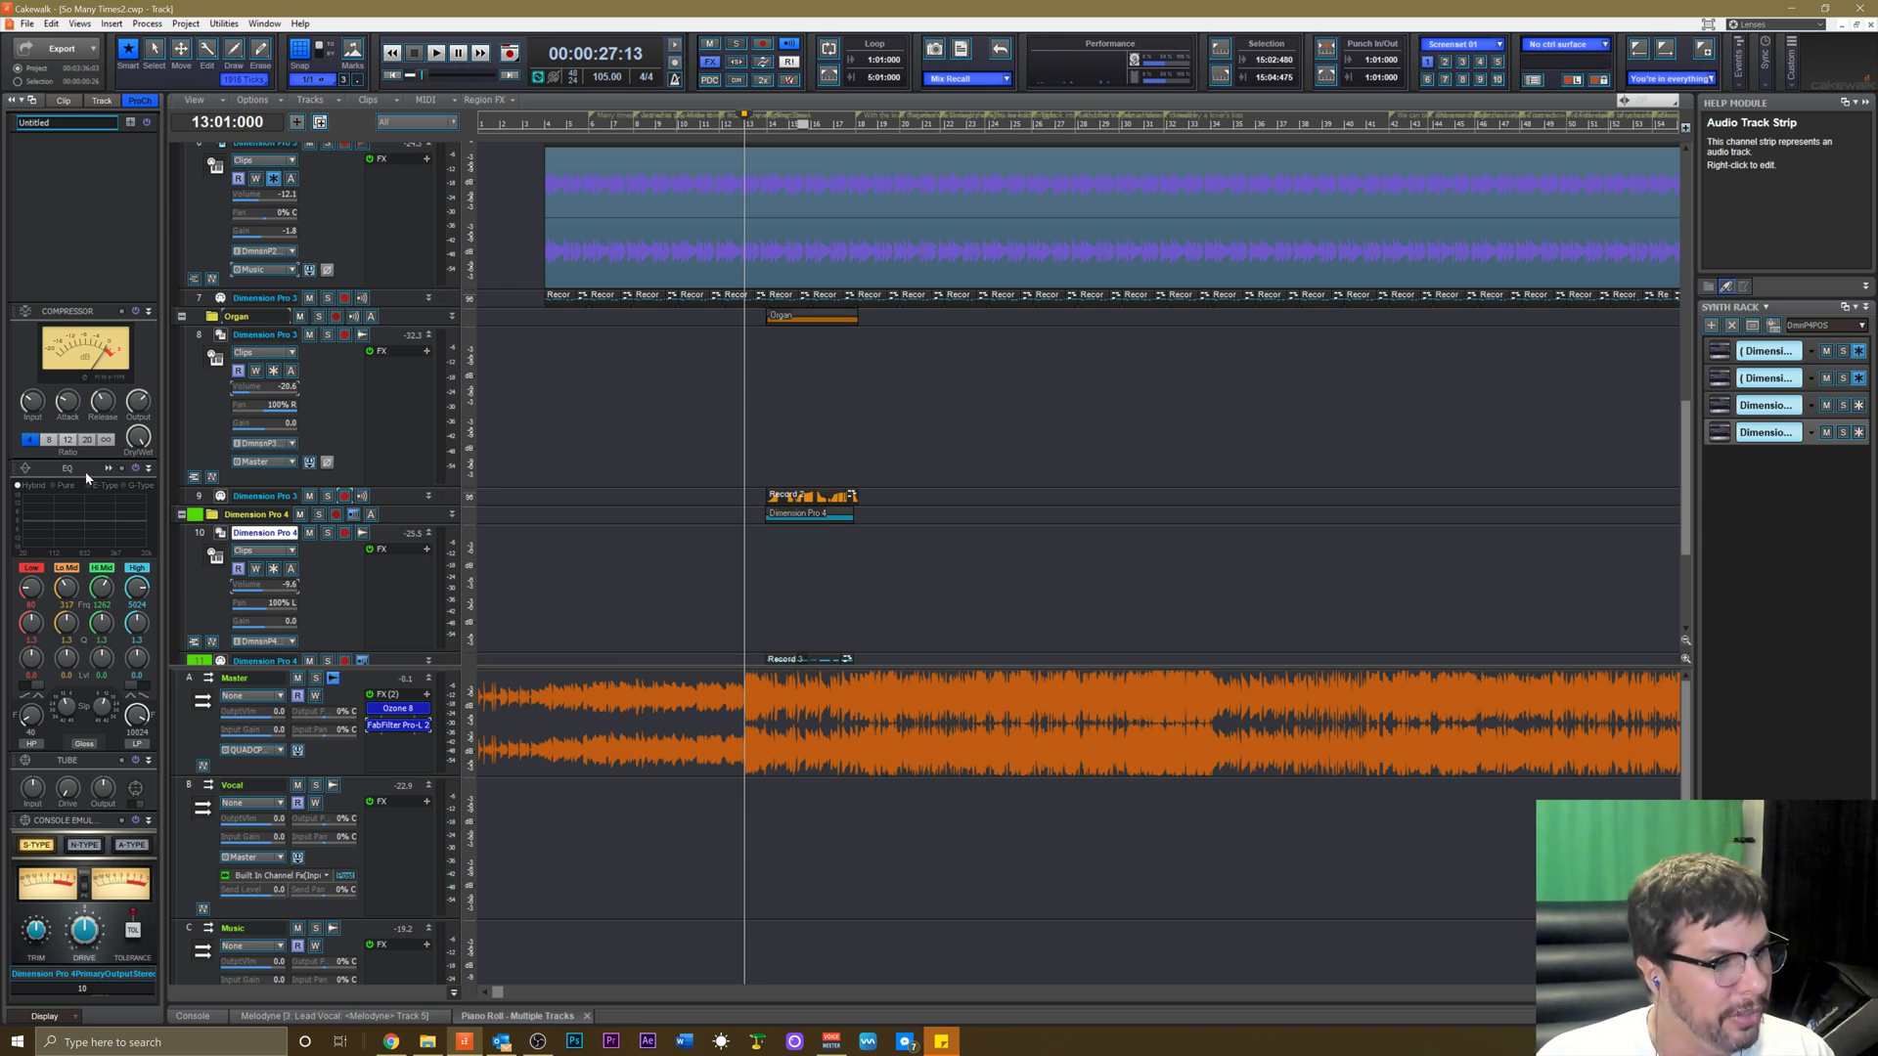
pyautogui.click(335, 430)
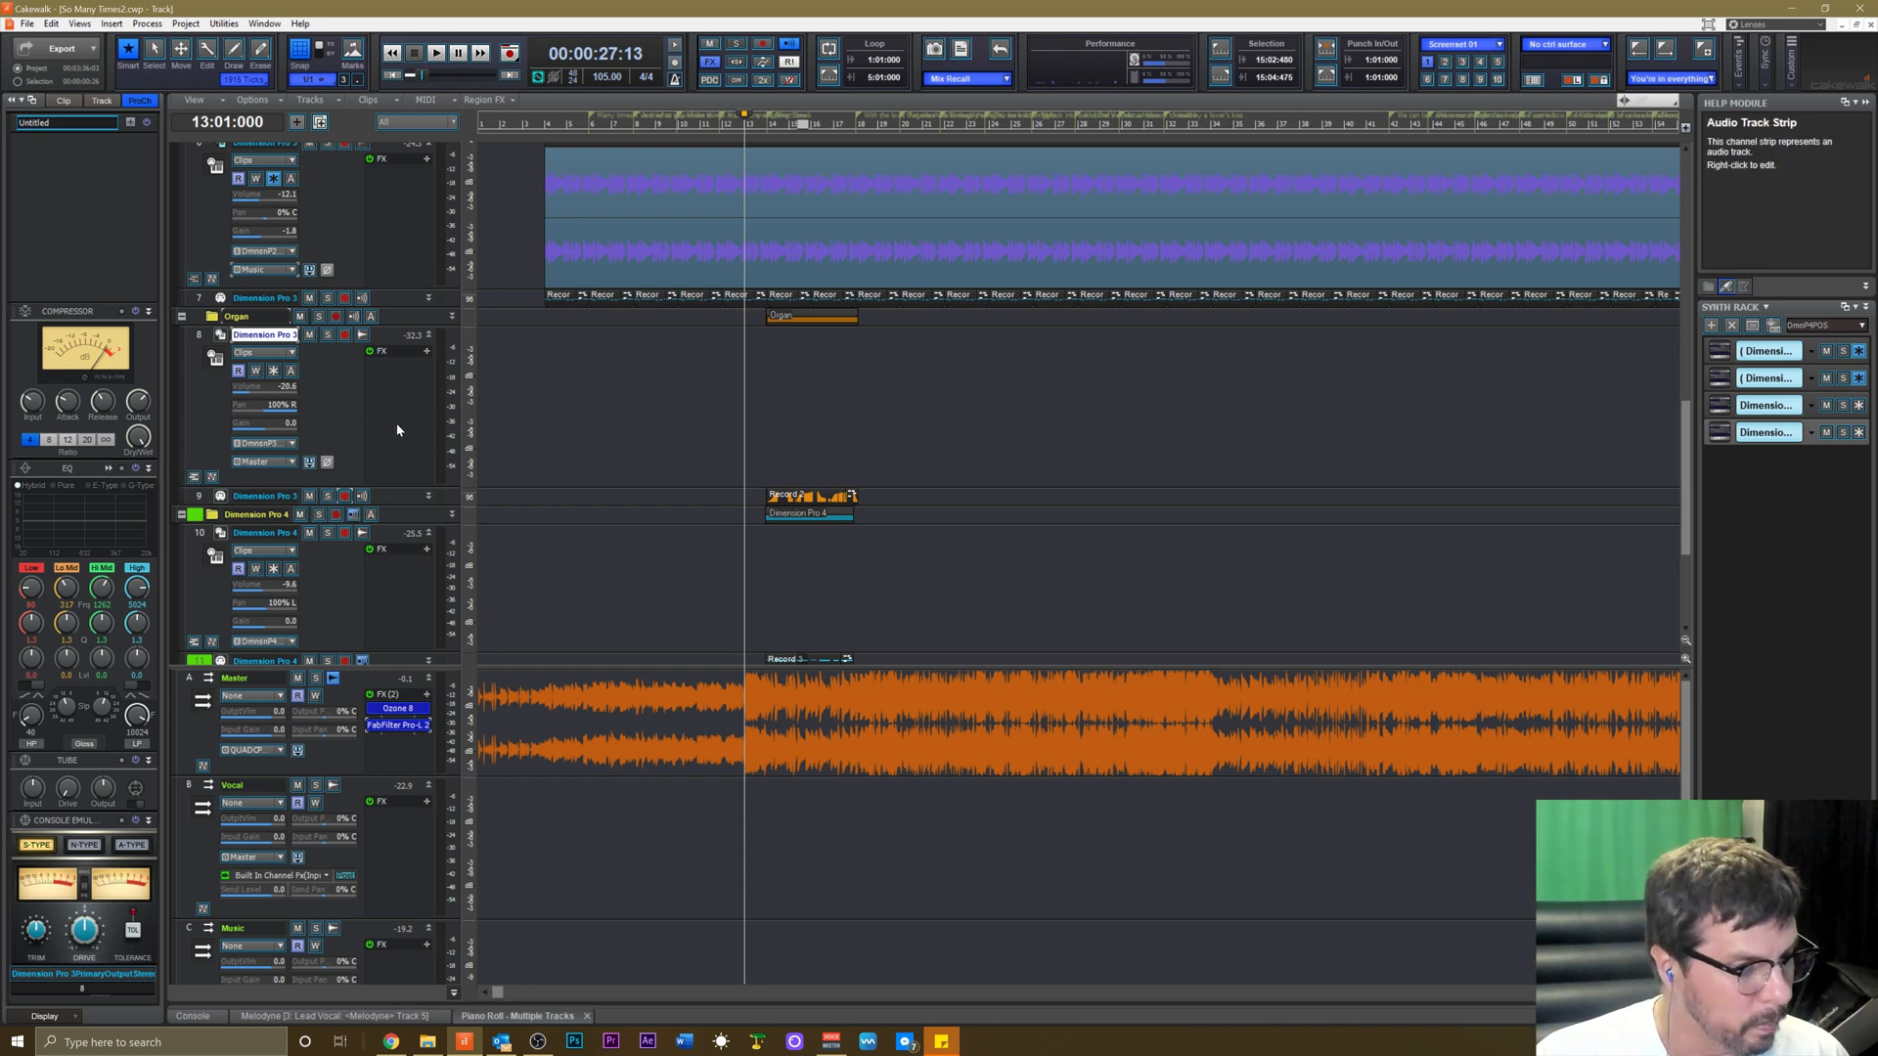
# Open the Lead Vocal track's QuadCurve Equalizer and move its Lo Mid band to about 885 Hz while playing from measure 13.
pyautogui.scroll(6, 360, 408)
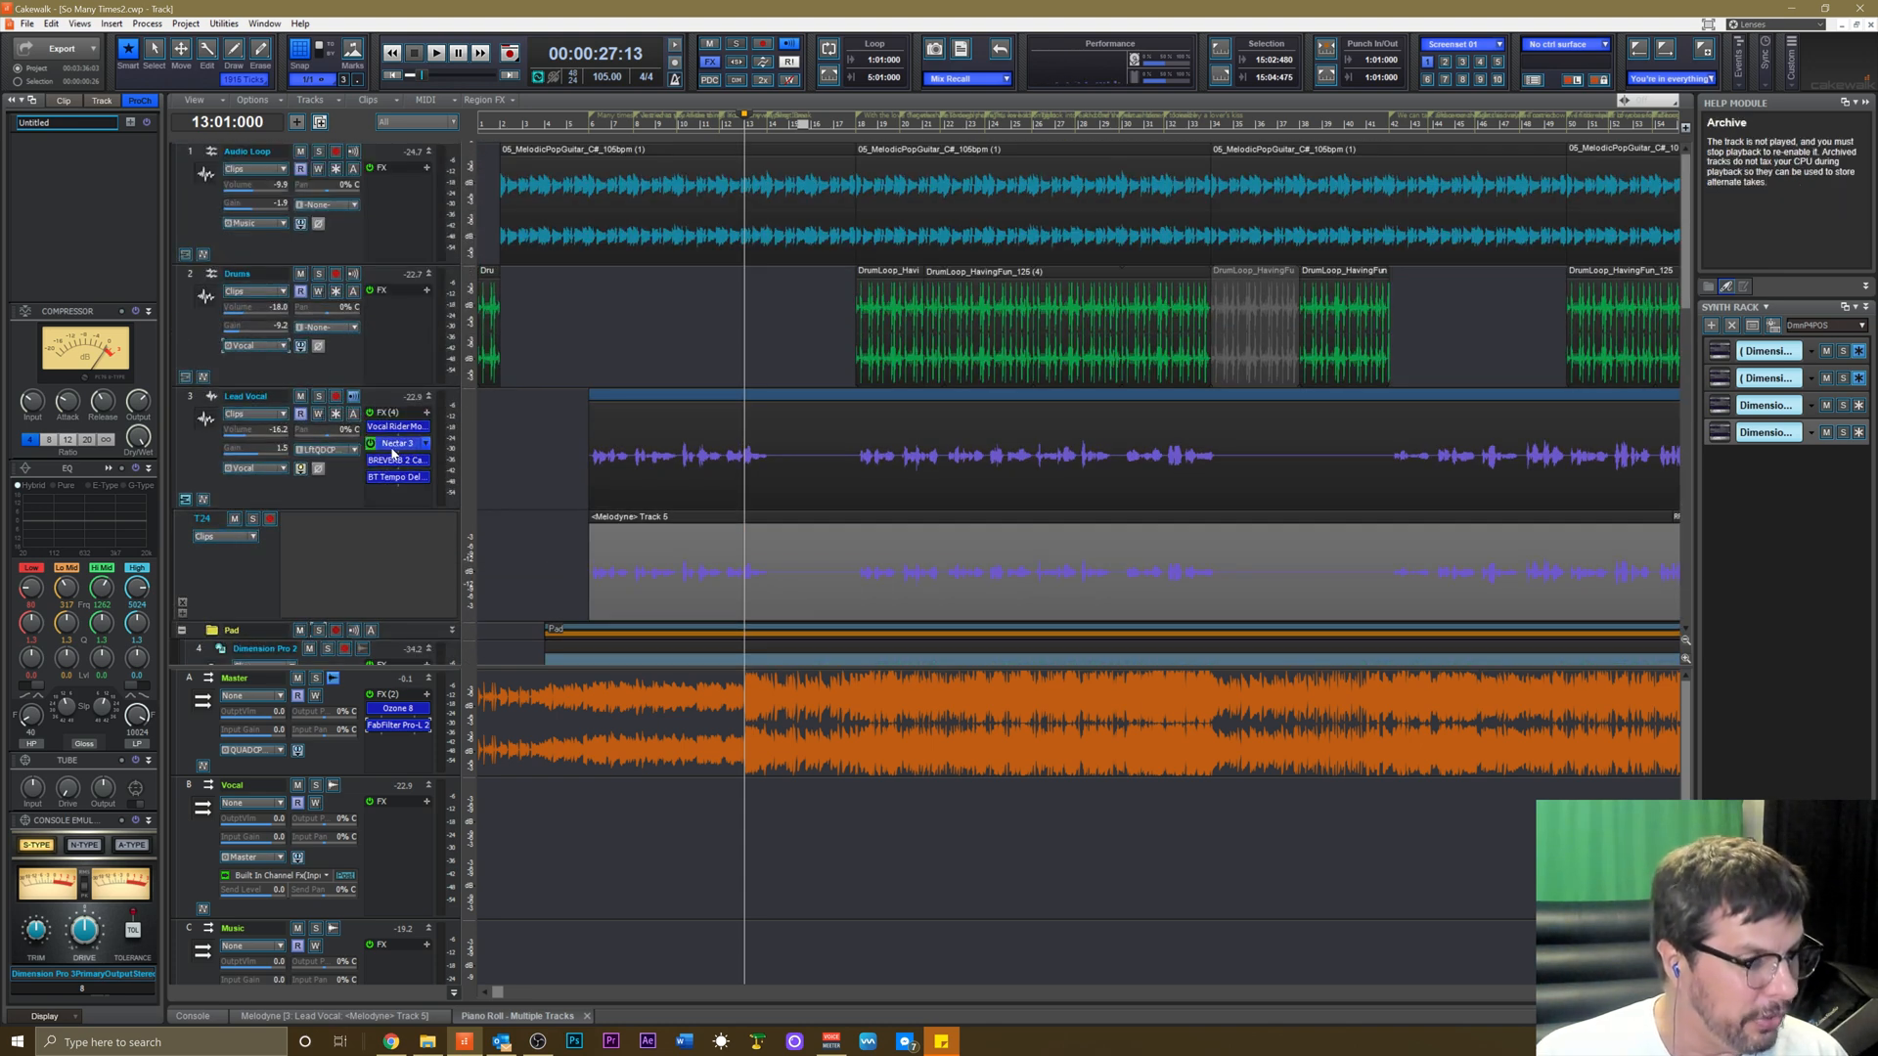
pyautogui.click(331, 490)
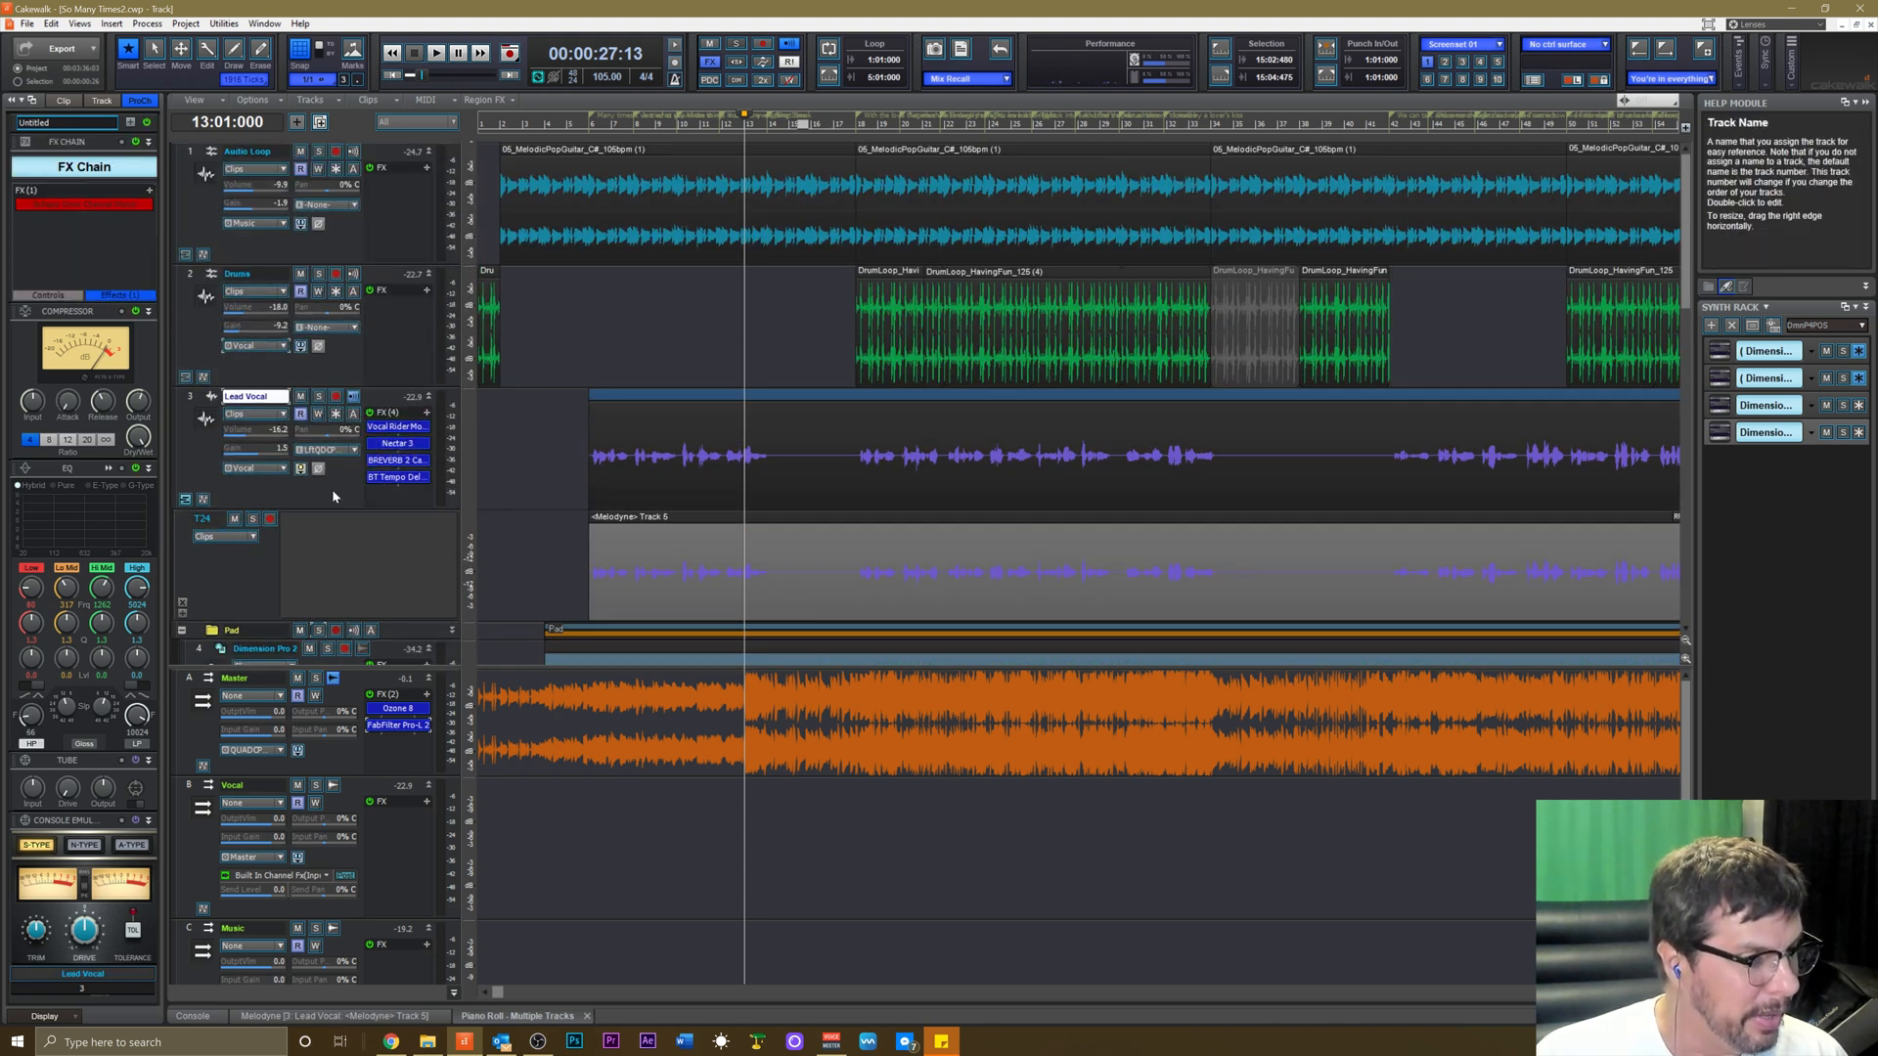
pyautogui.press('space')
pyautogui.click(109, 470)
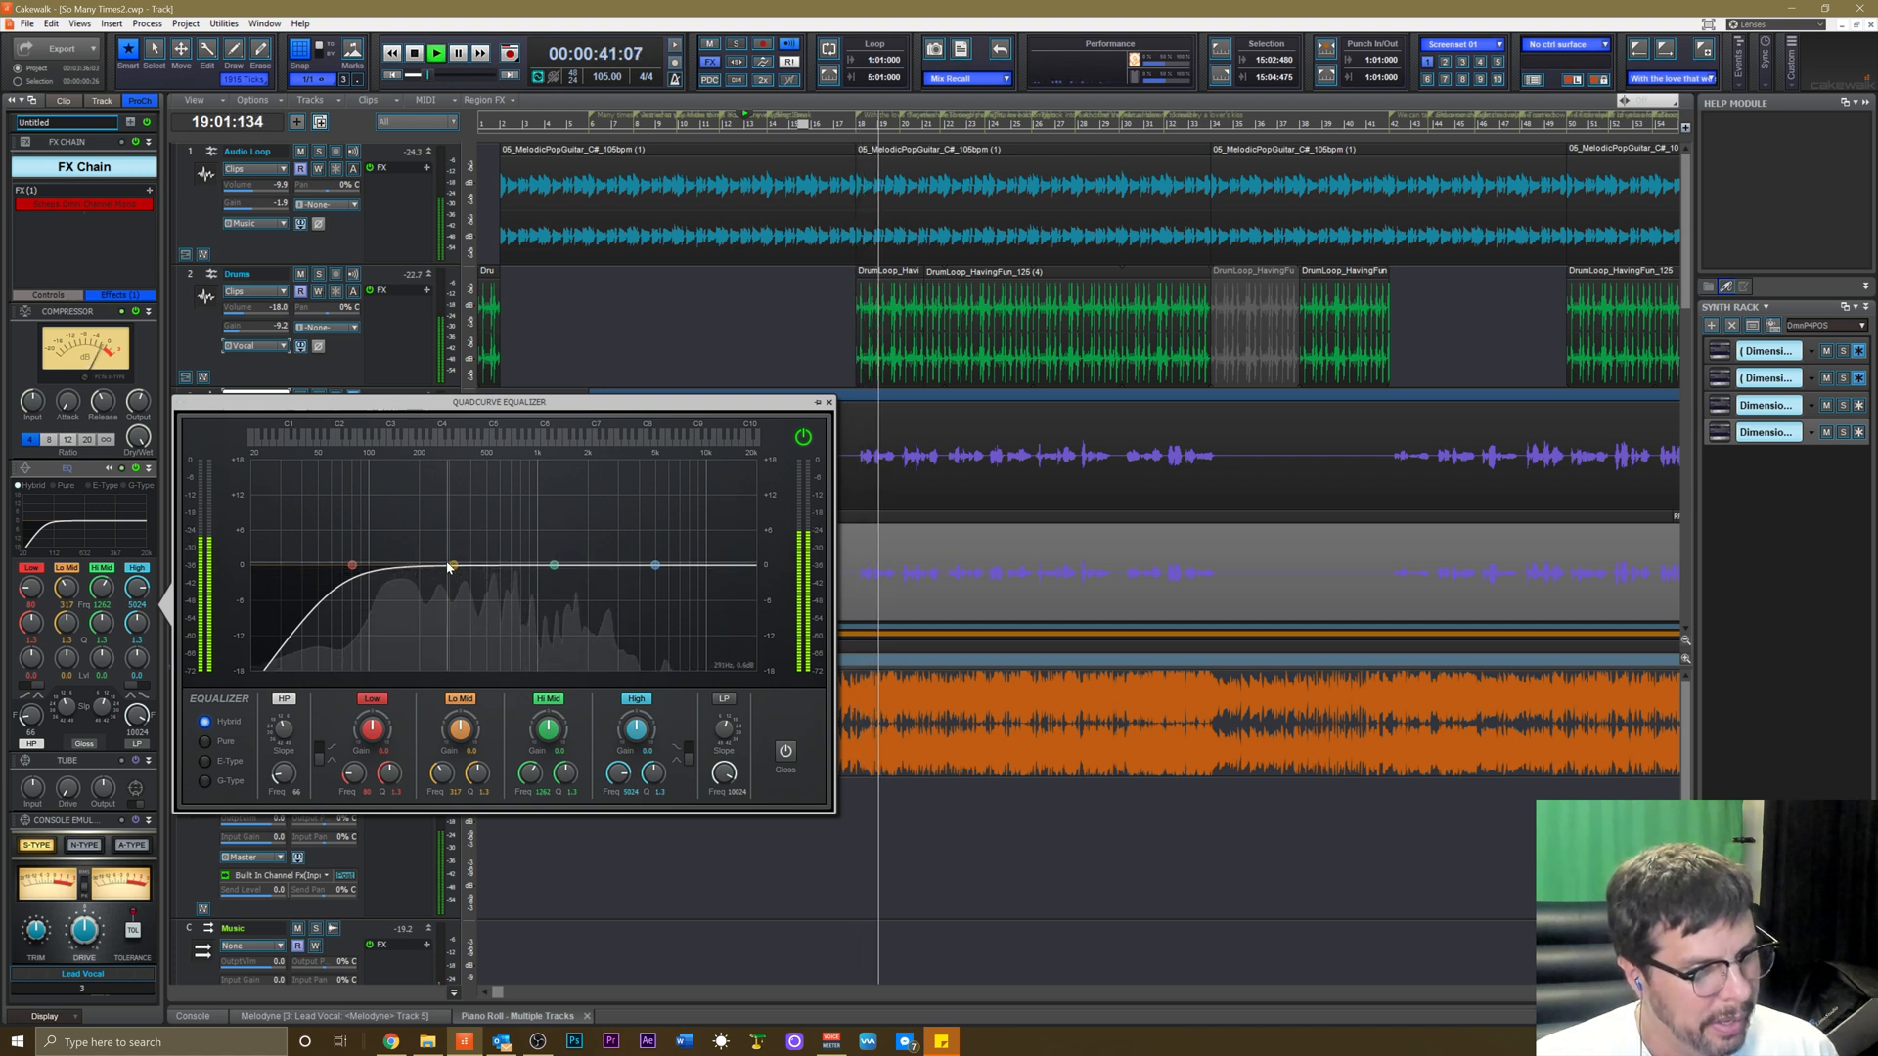
pyautogui.moveTo(451, 566); pyautogui.dragTo(528, 565)
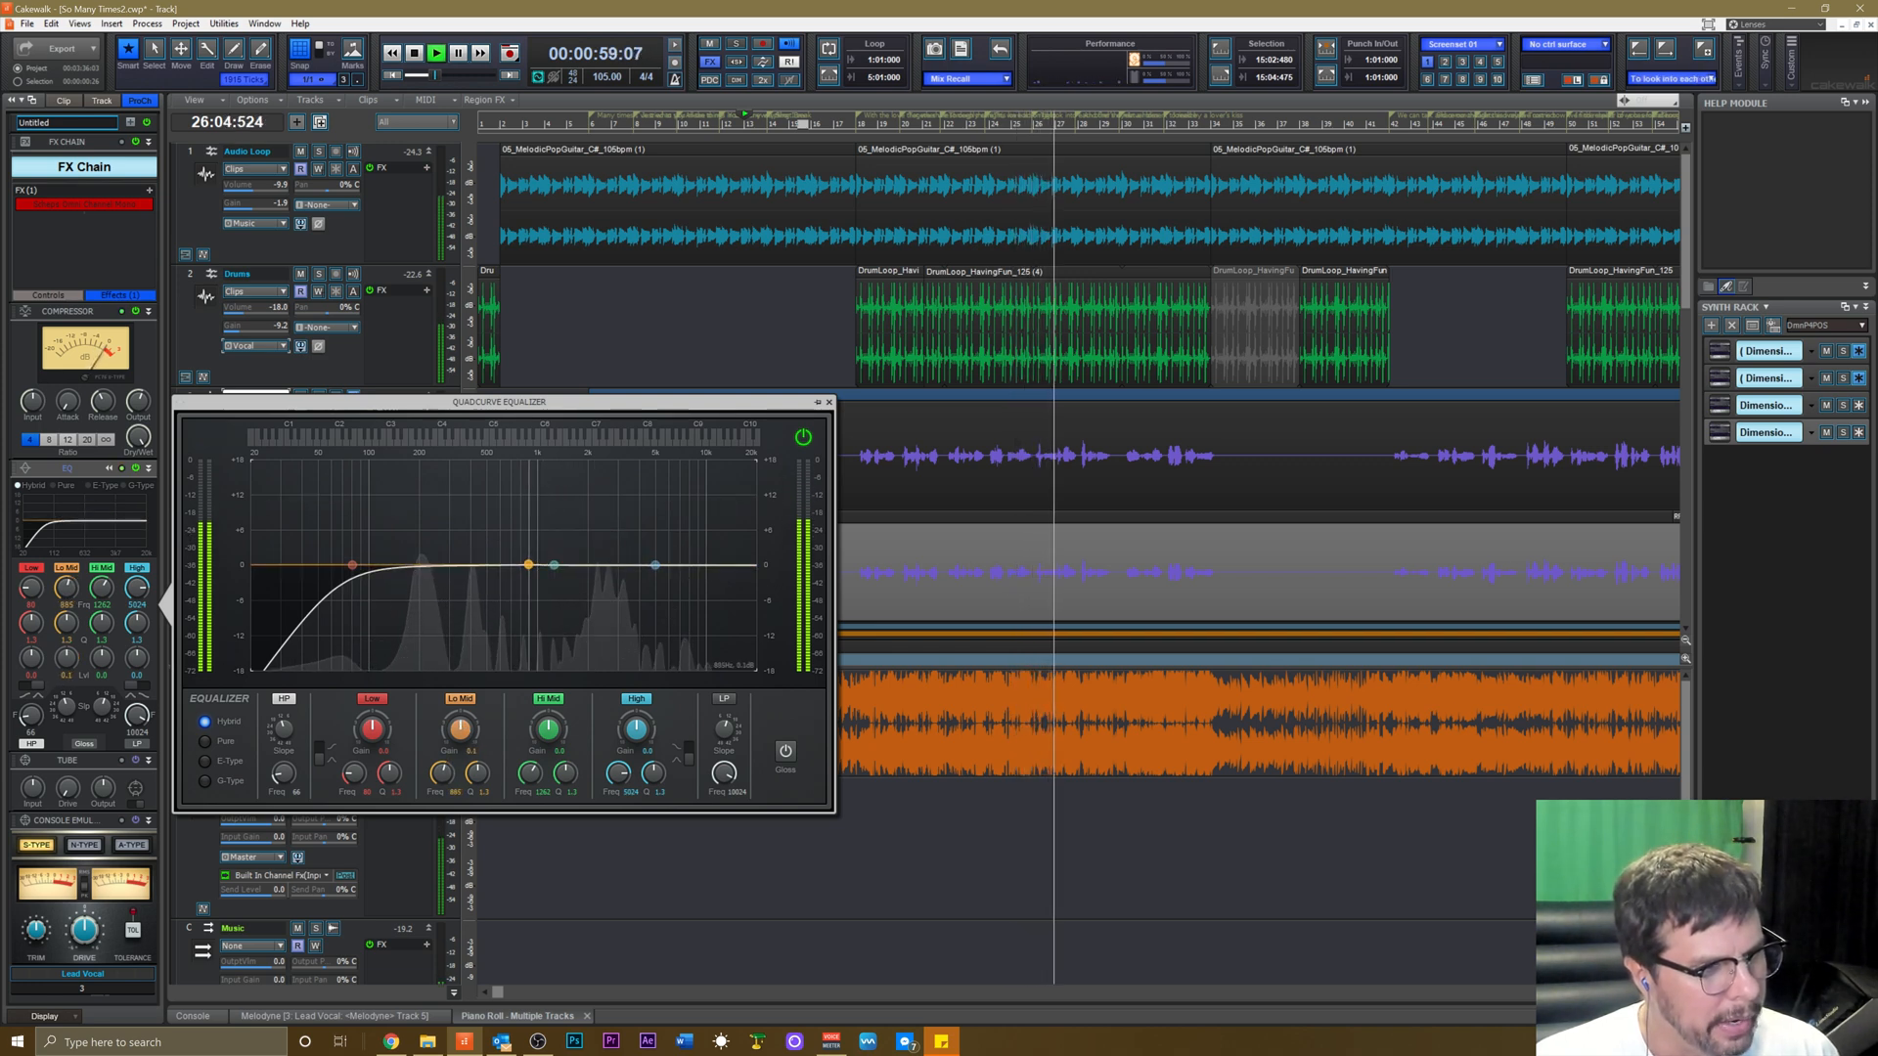
pyautogui.press('space')
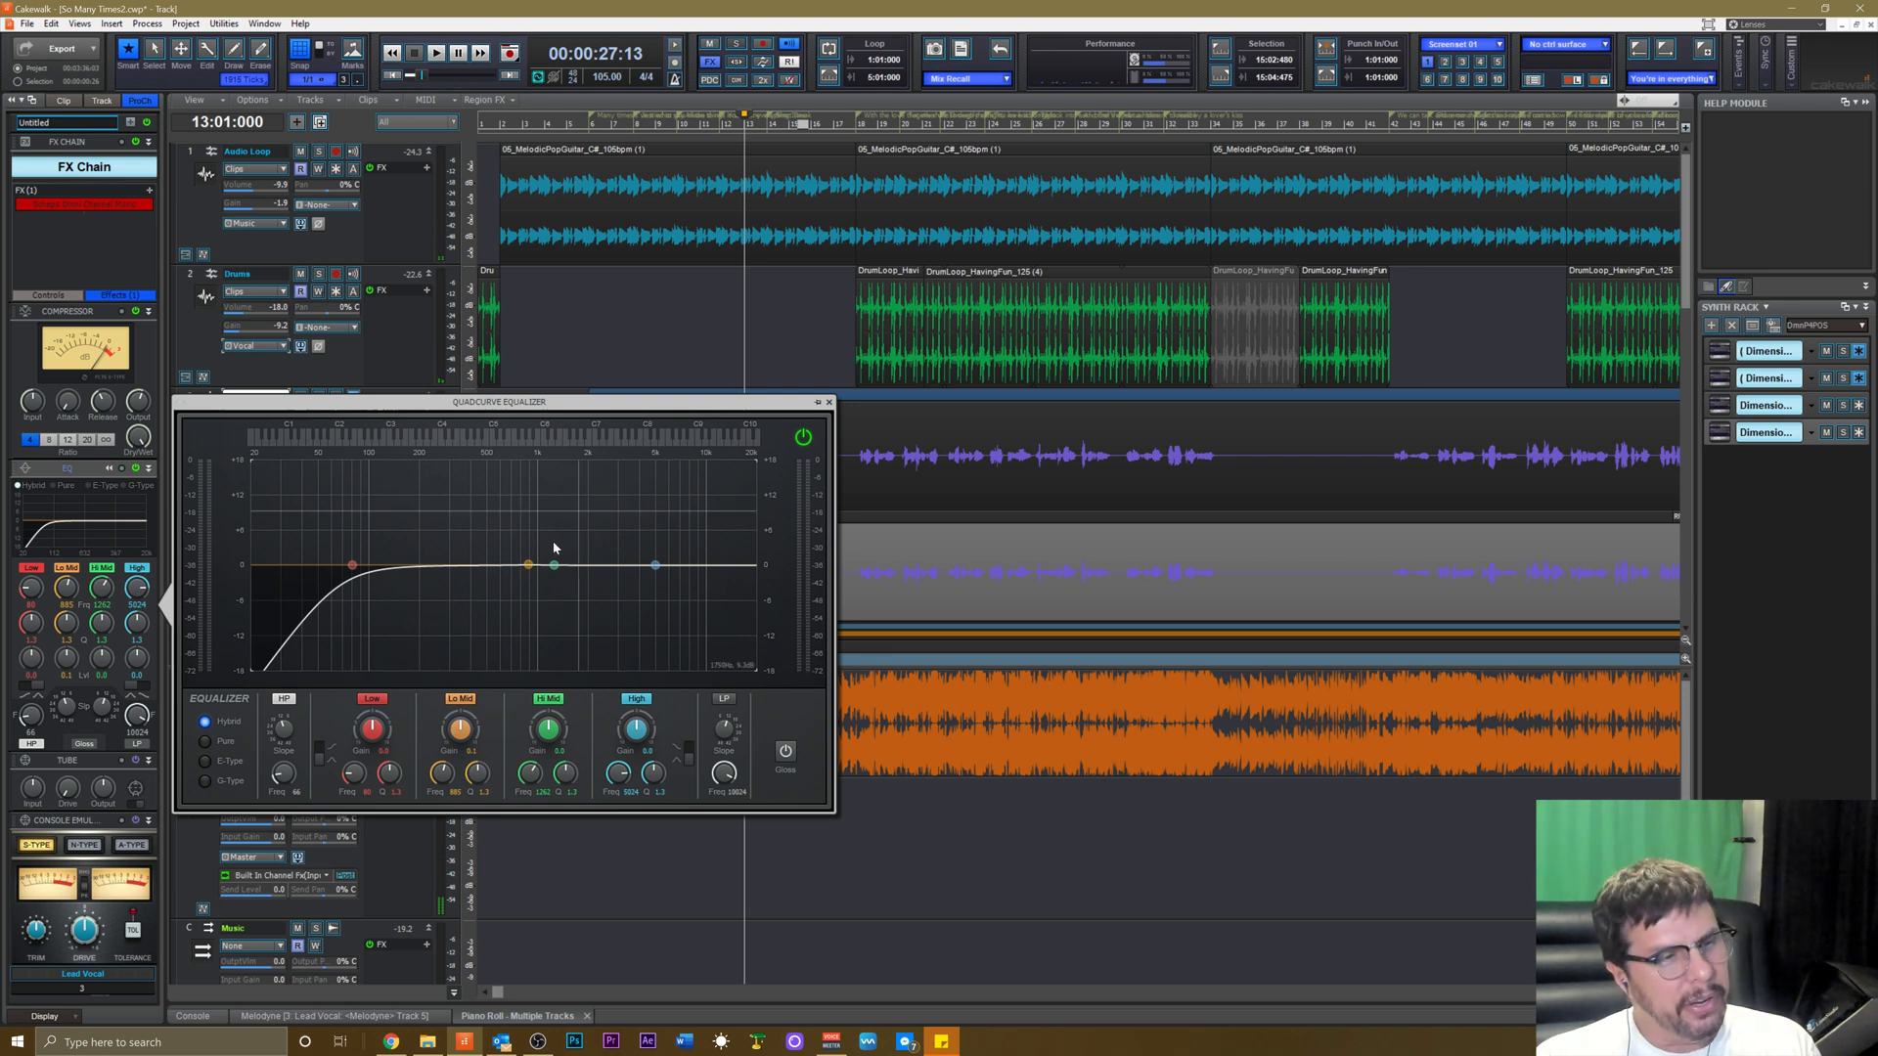
# Try a Lo Mid boost of about 4.3 dB near 417 Hz on the Lead Vocal while auditioning from measure 13.
pyautogui.moveTo(528, 565); pyautogui.dragTo(476, 561)
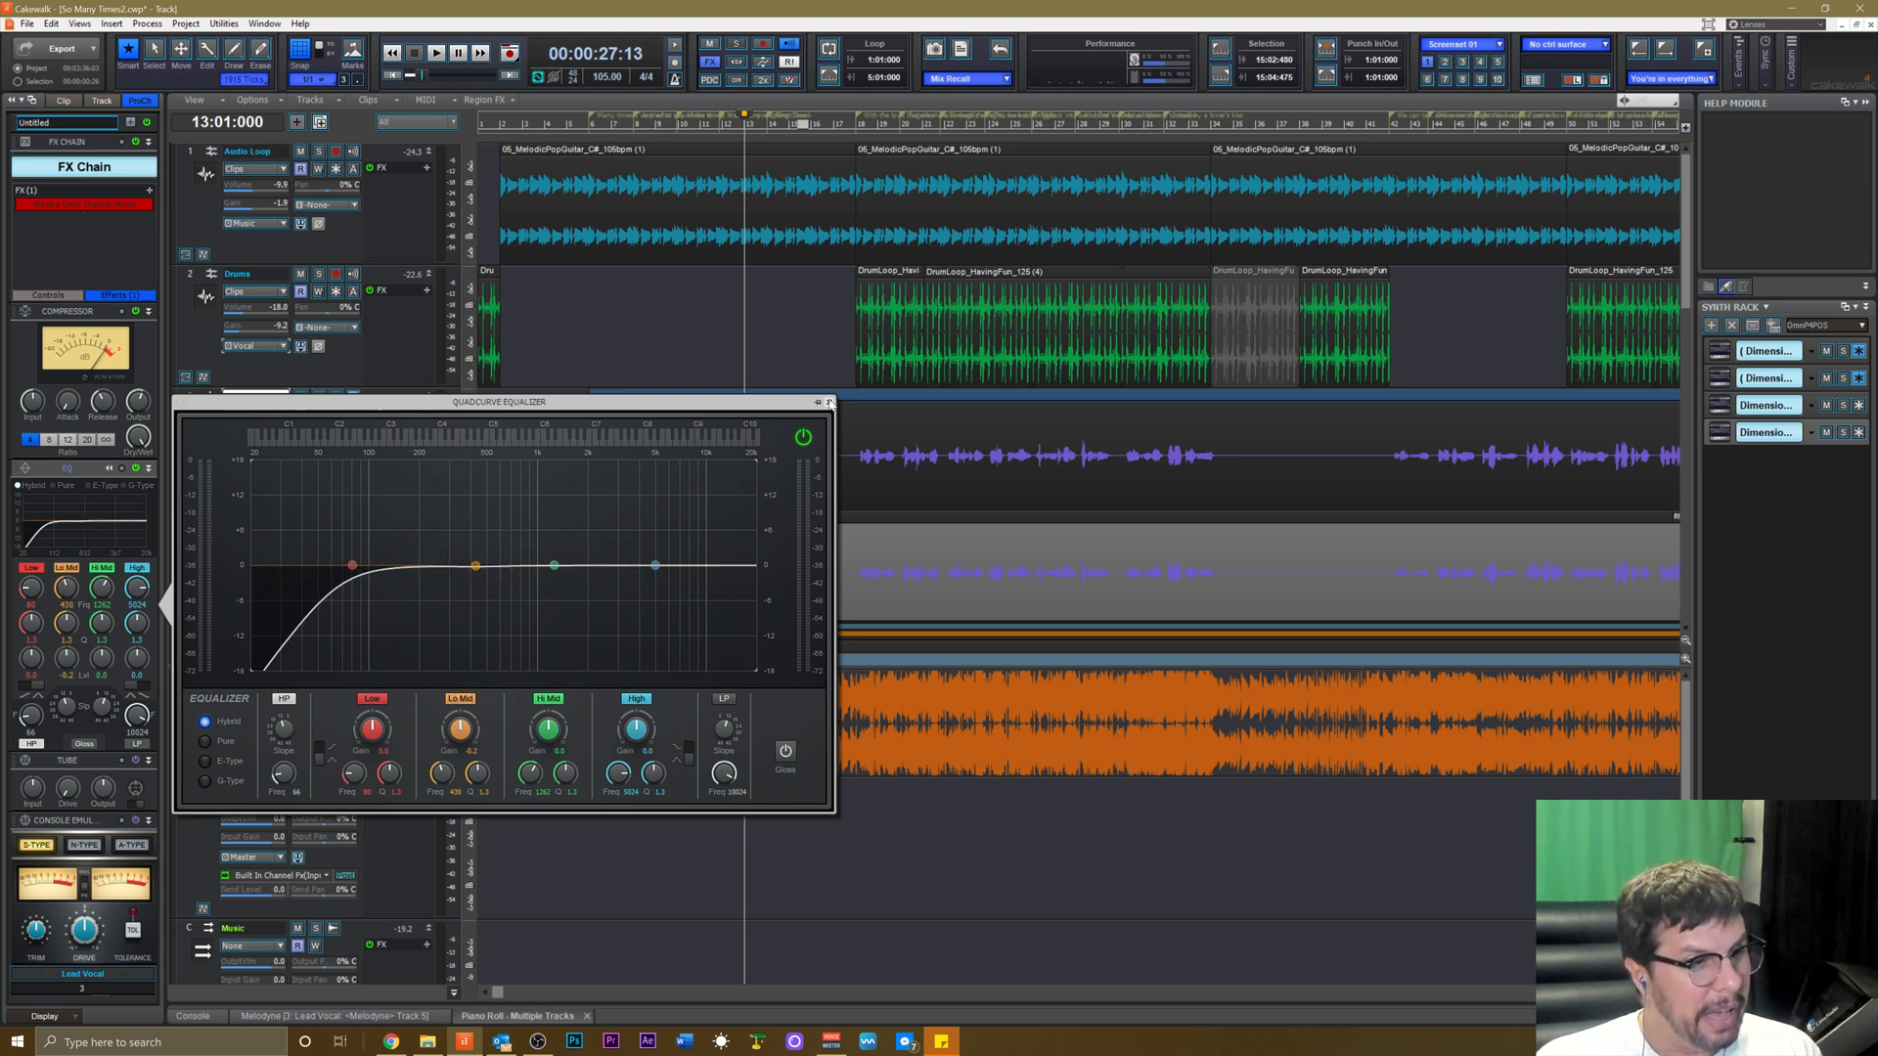
pyautogui.press('space')
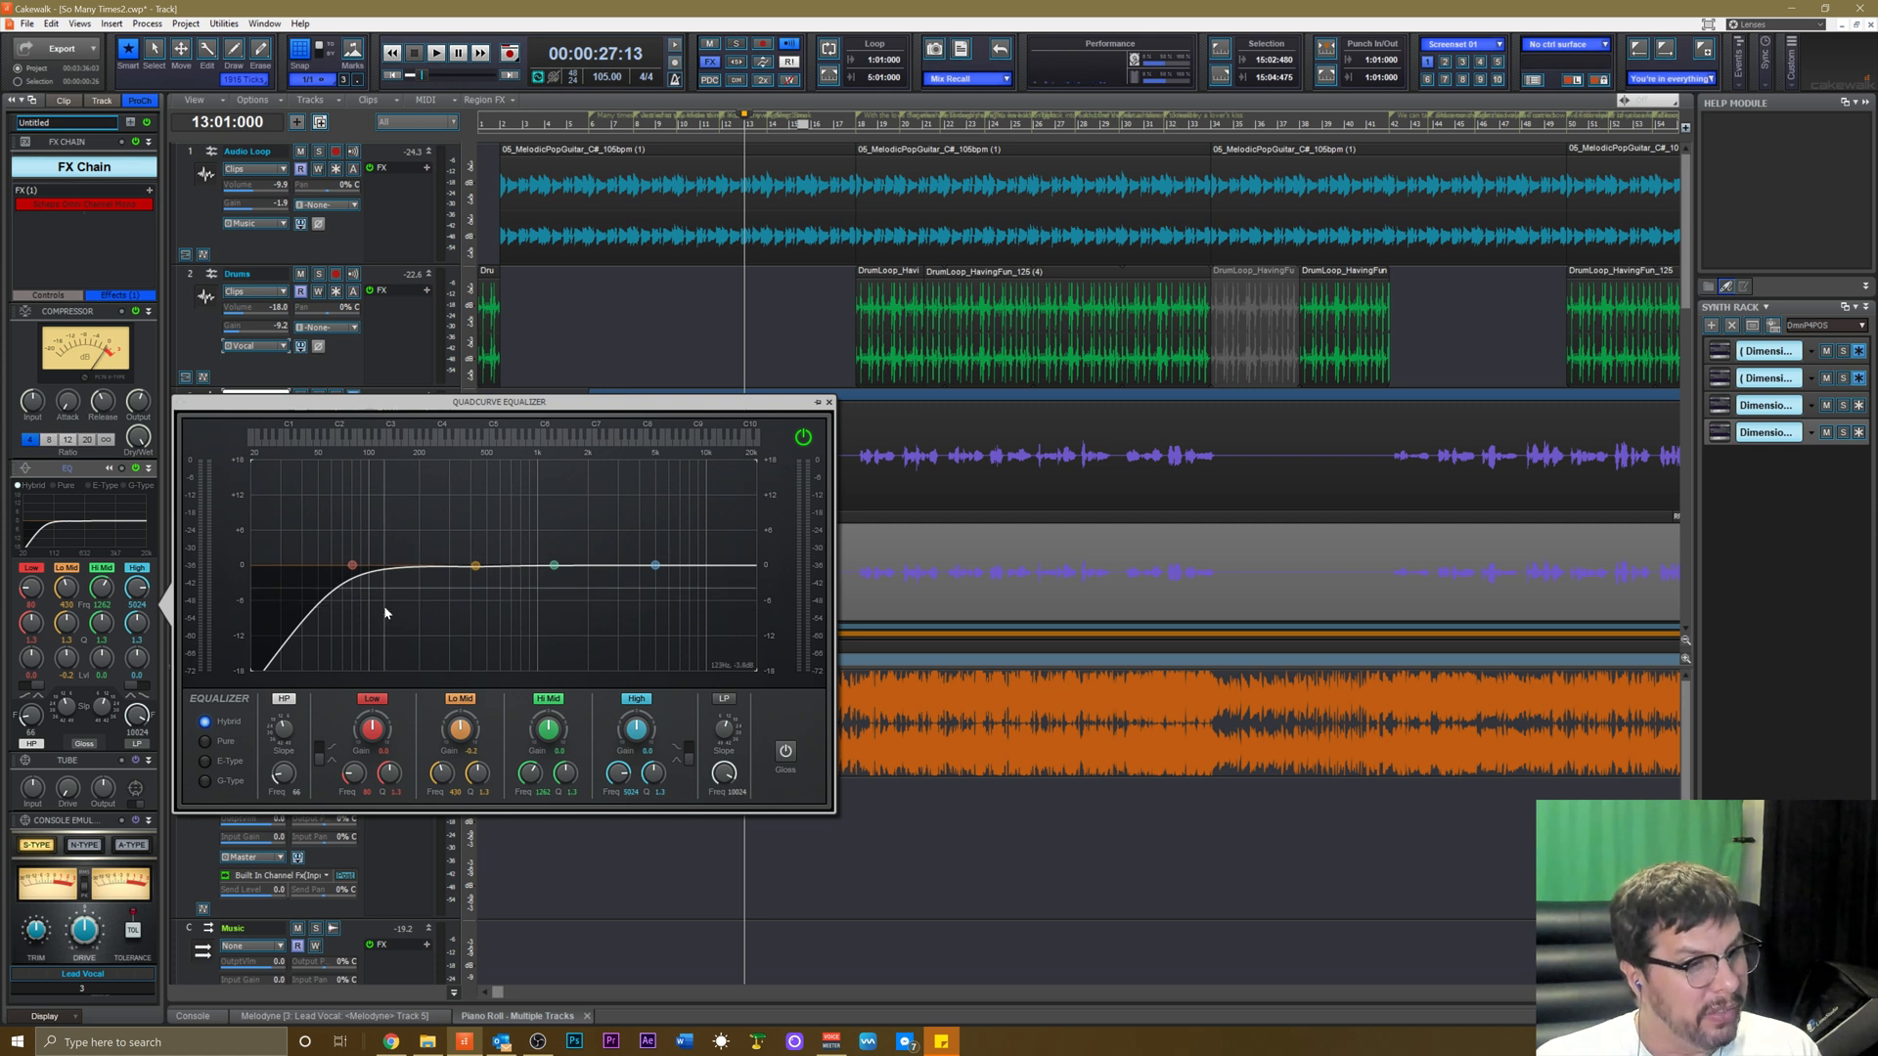
pyautogui.press('space')
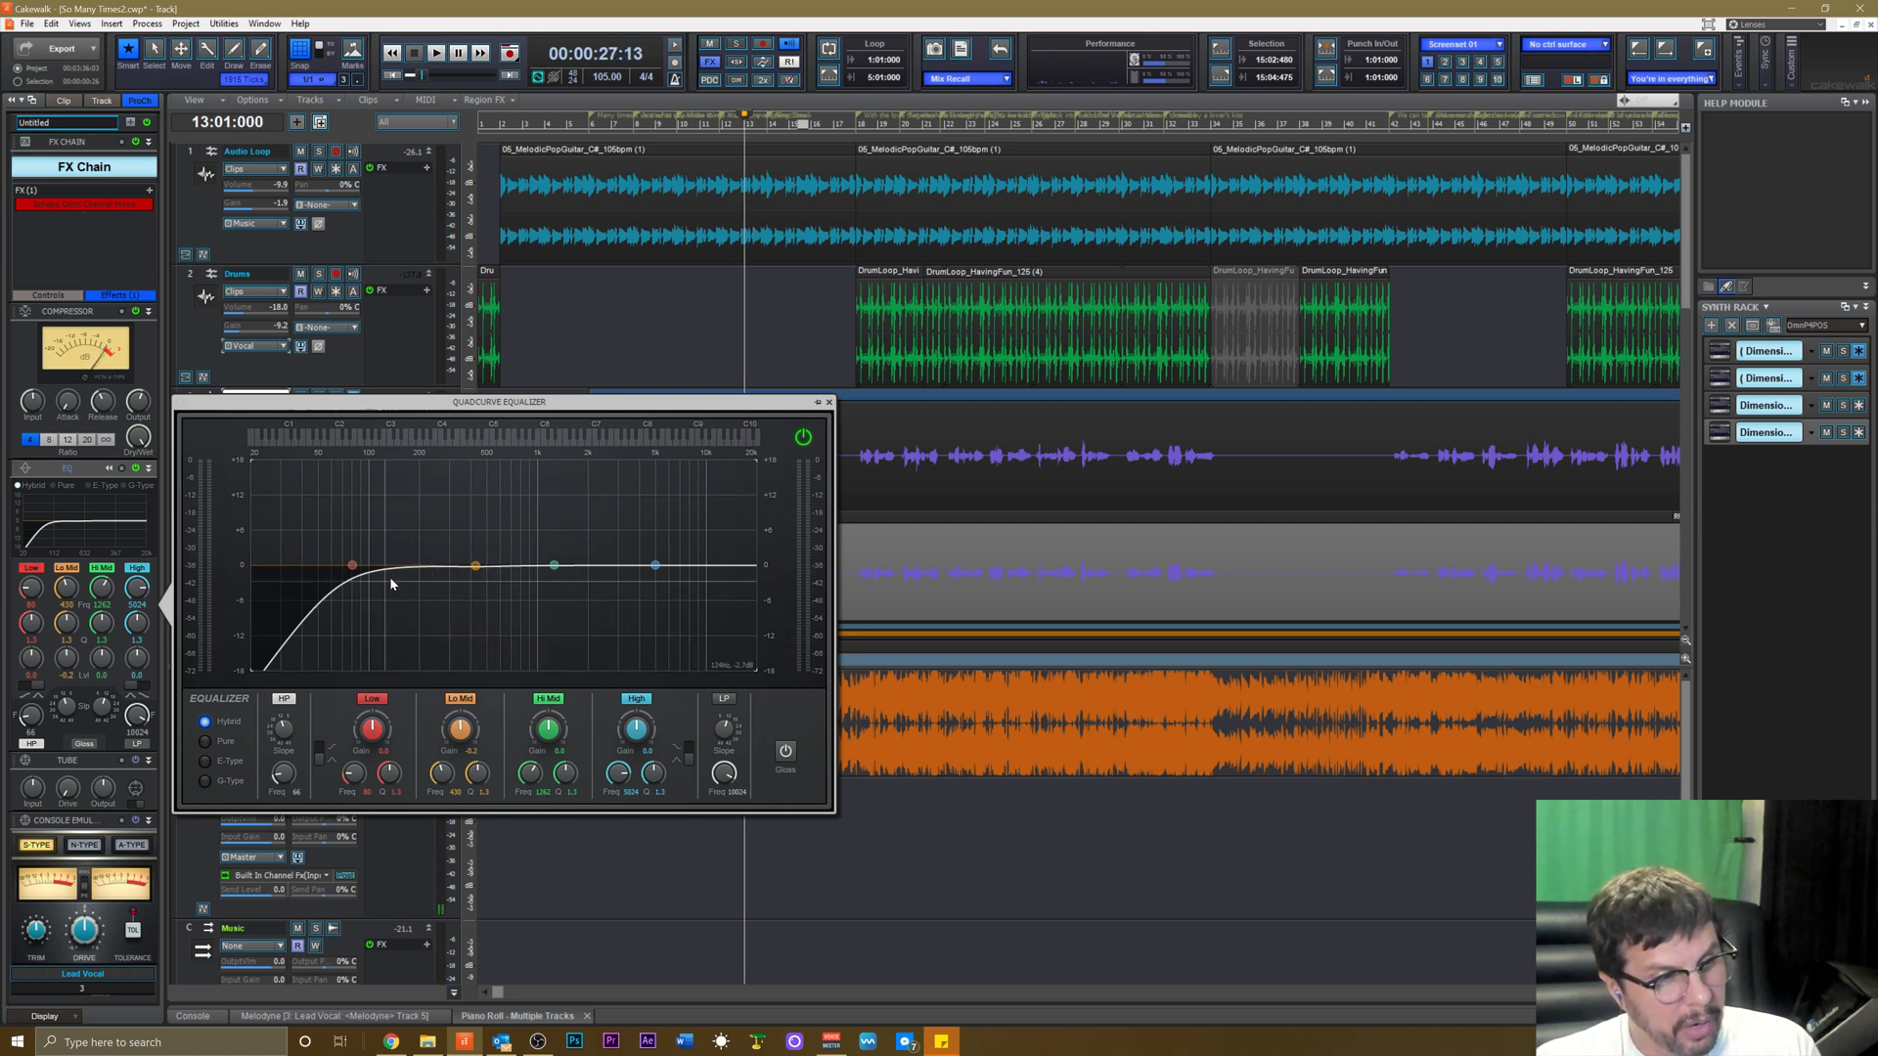
pyautogui.press('space')
pyautogui.moveTo(475, 566)
pyautogui.mouseDown()
pyautogui.moveTo(501, 502)
pyautogui.moveTo(476, 529)
pyautogui.mouseUp()
pyautogui.press('space')
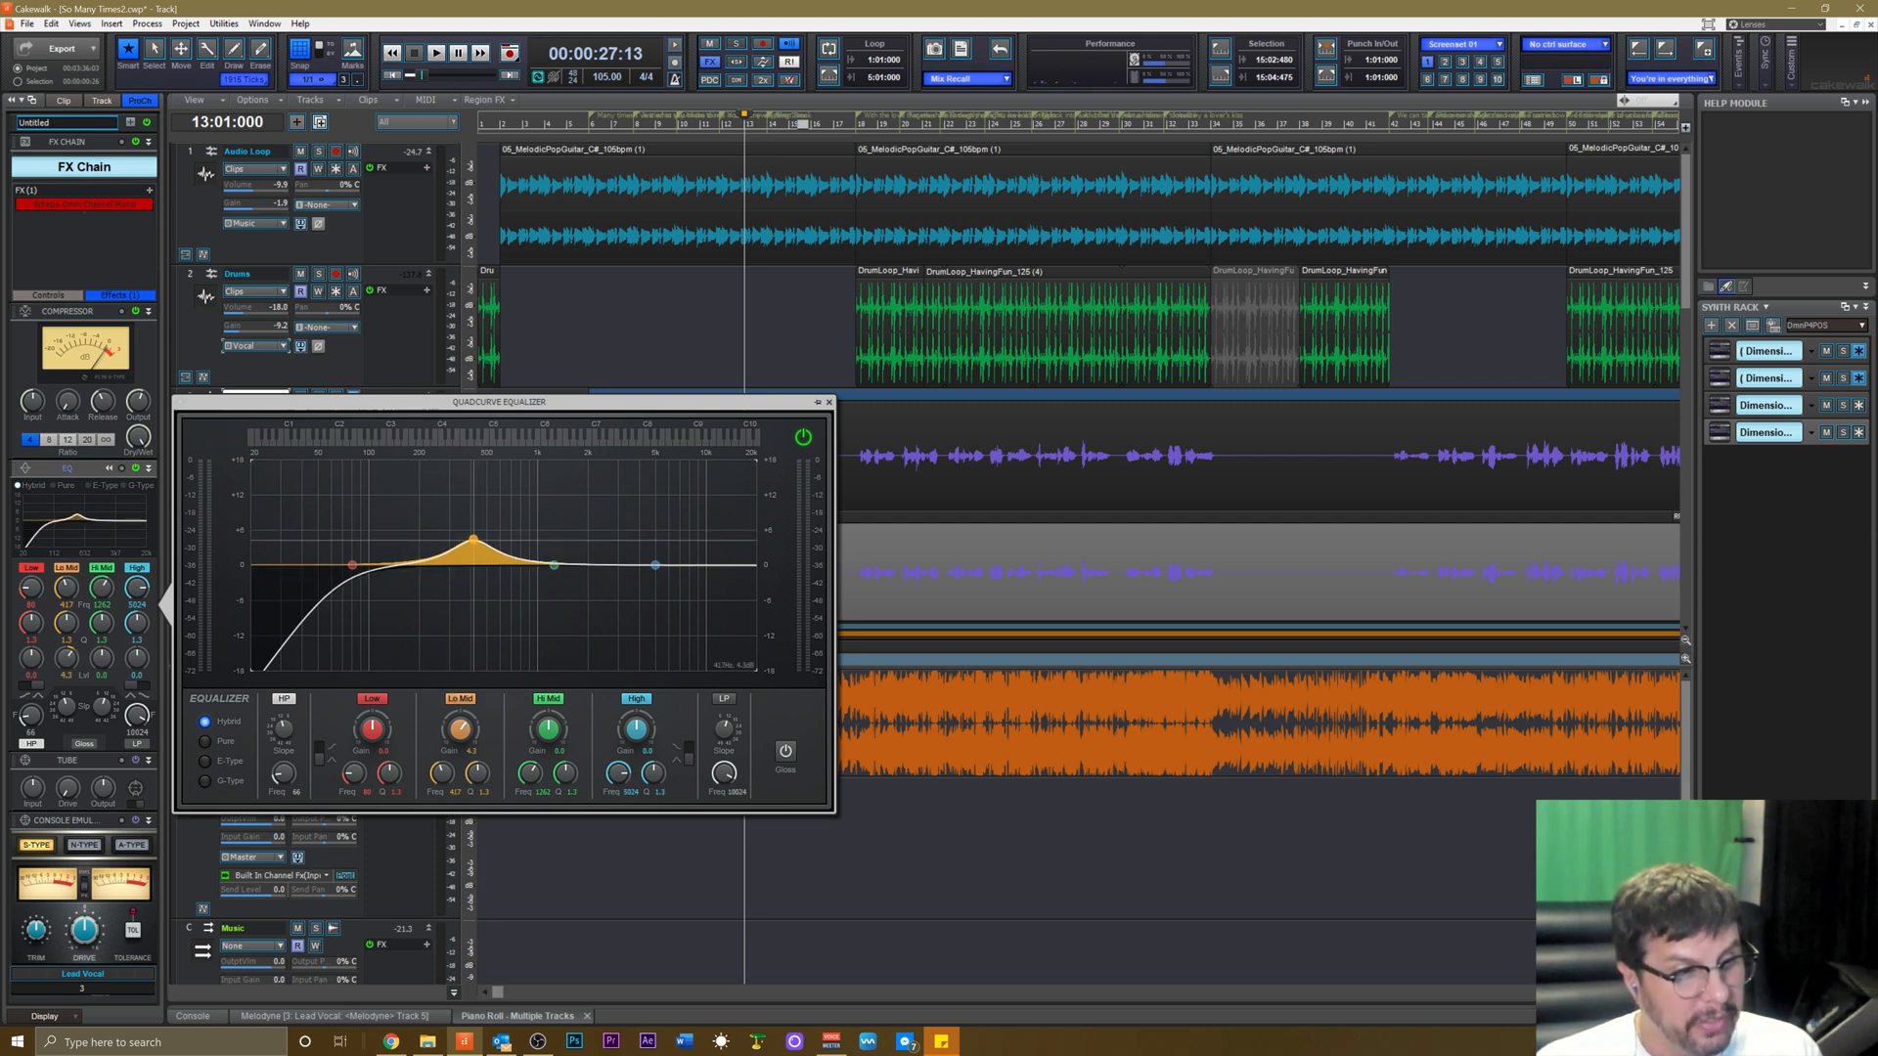
# Flatten the Lo Mid band to about -0.1 dB at 401 Hz, close the equalizer and audition the vocal from measure 13.
pyautogui.moveTo(475, 526); pyautogui.dragTo(471, 566)
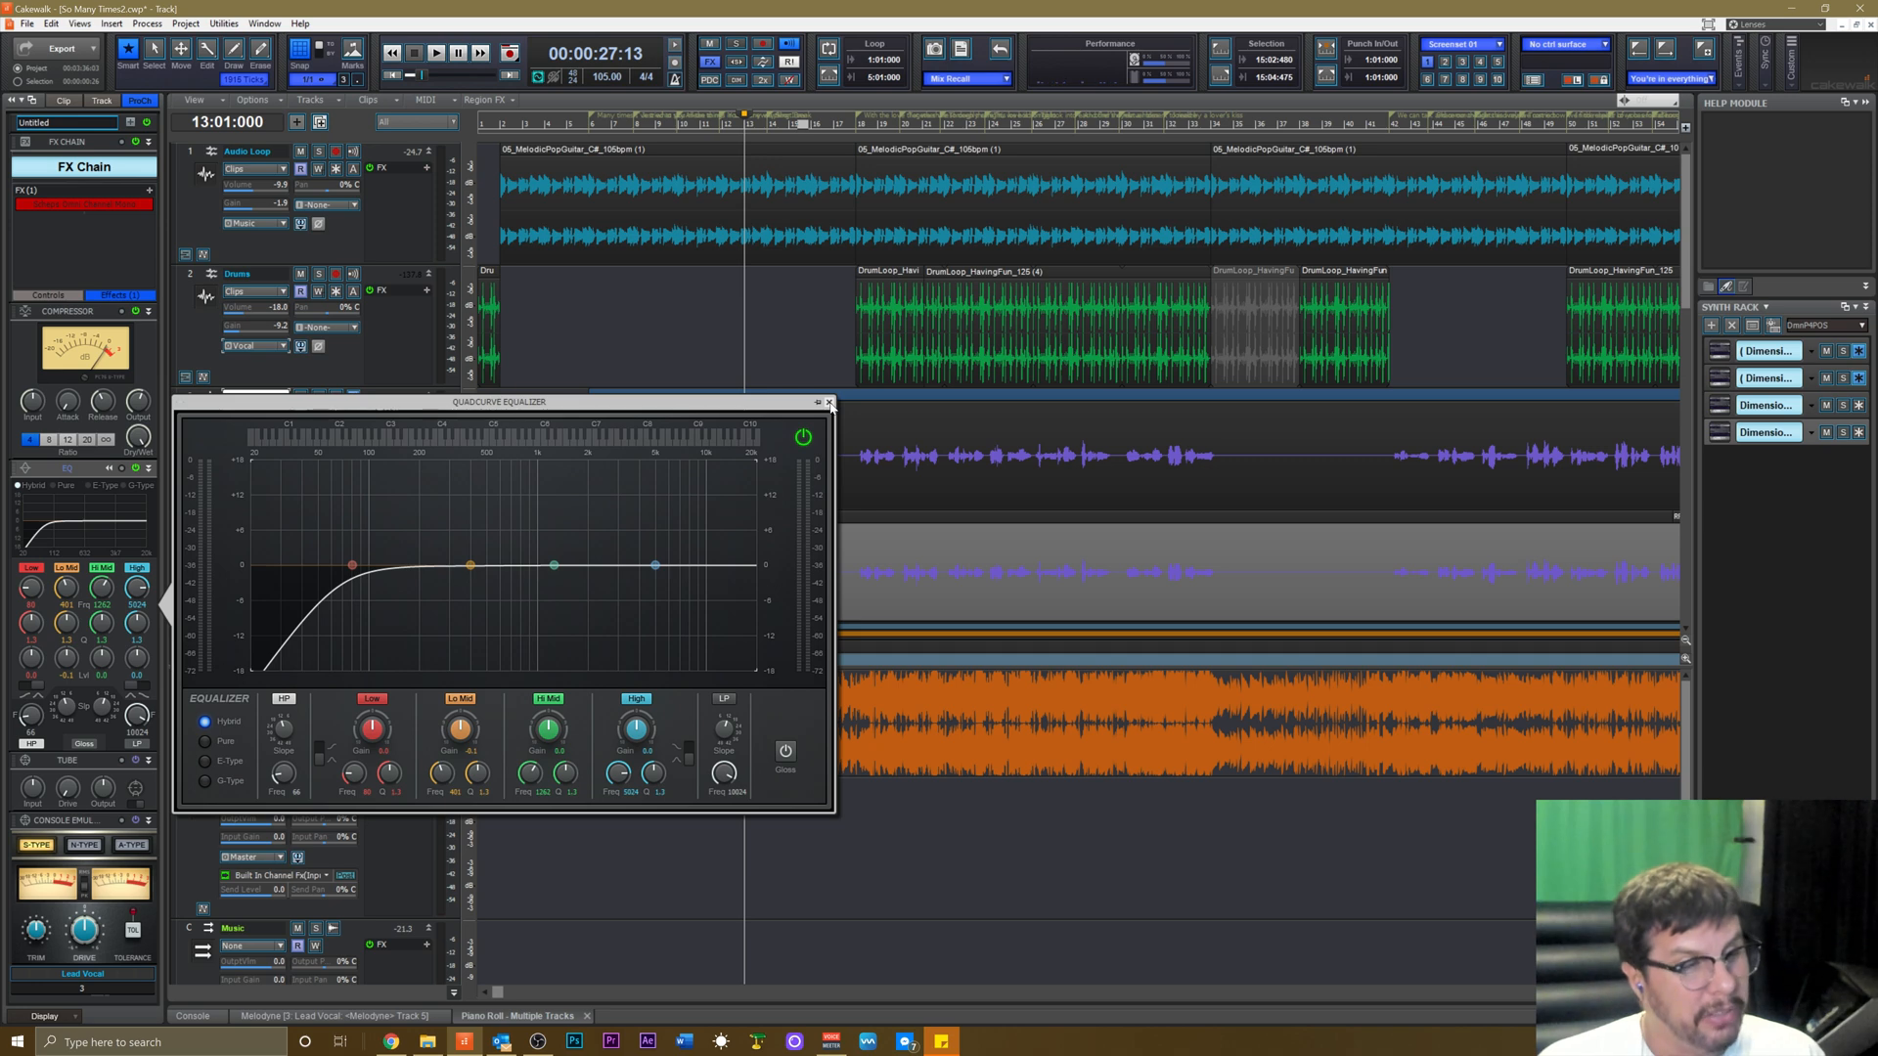
pyautogui.click(830, 402)
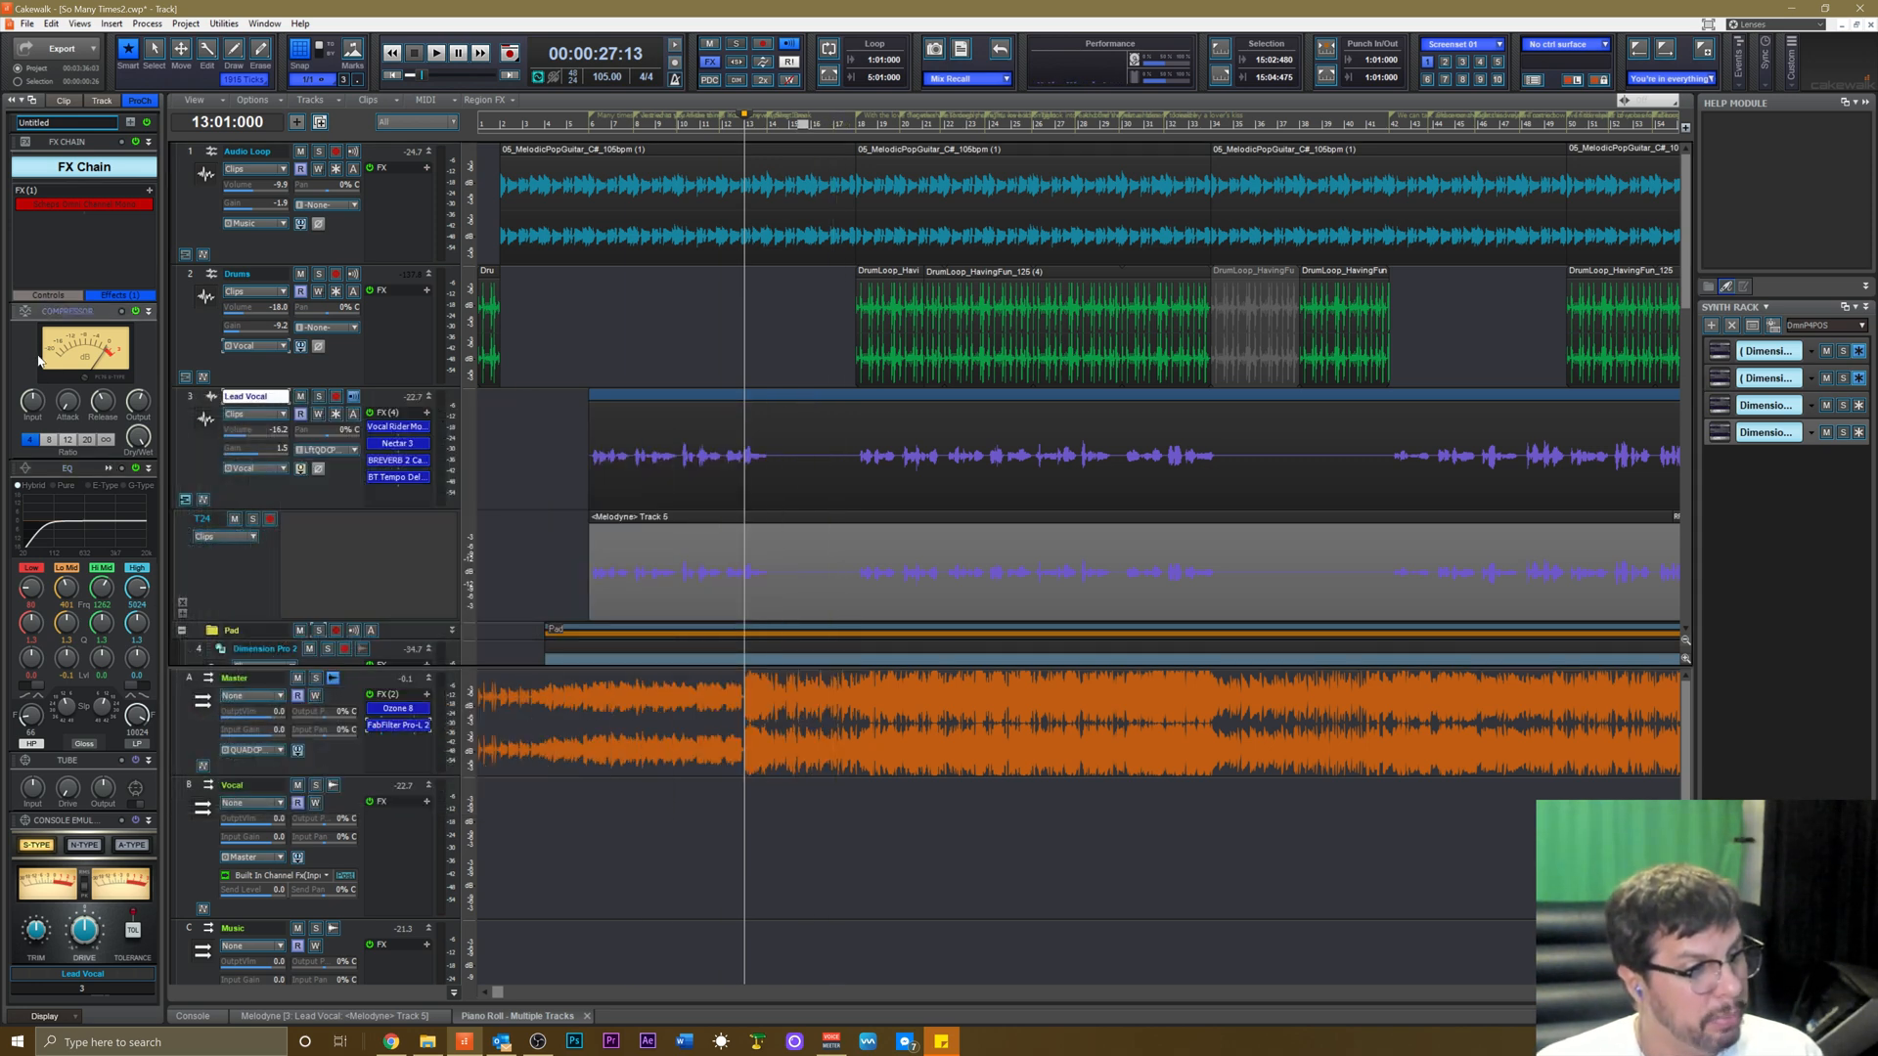
pyautogui.press('space')
pyautogui.press('space')
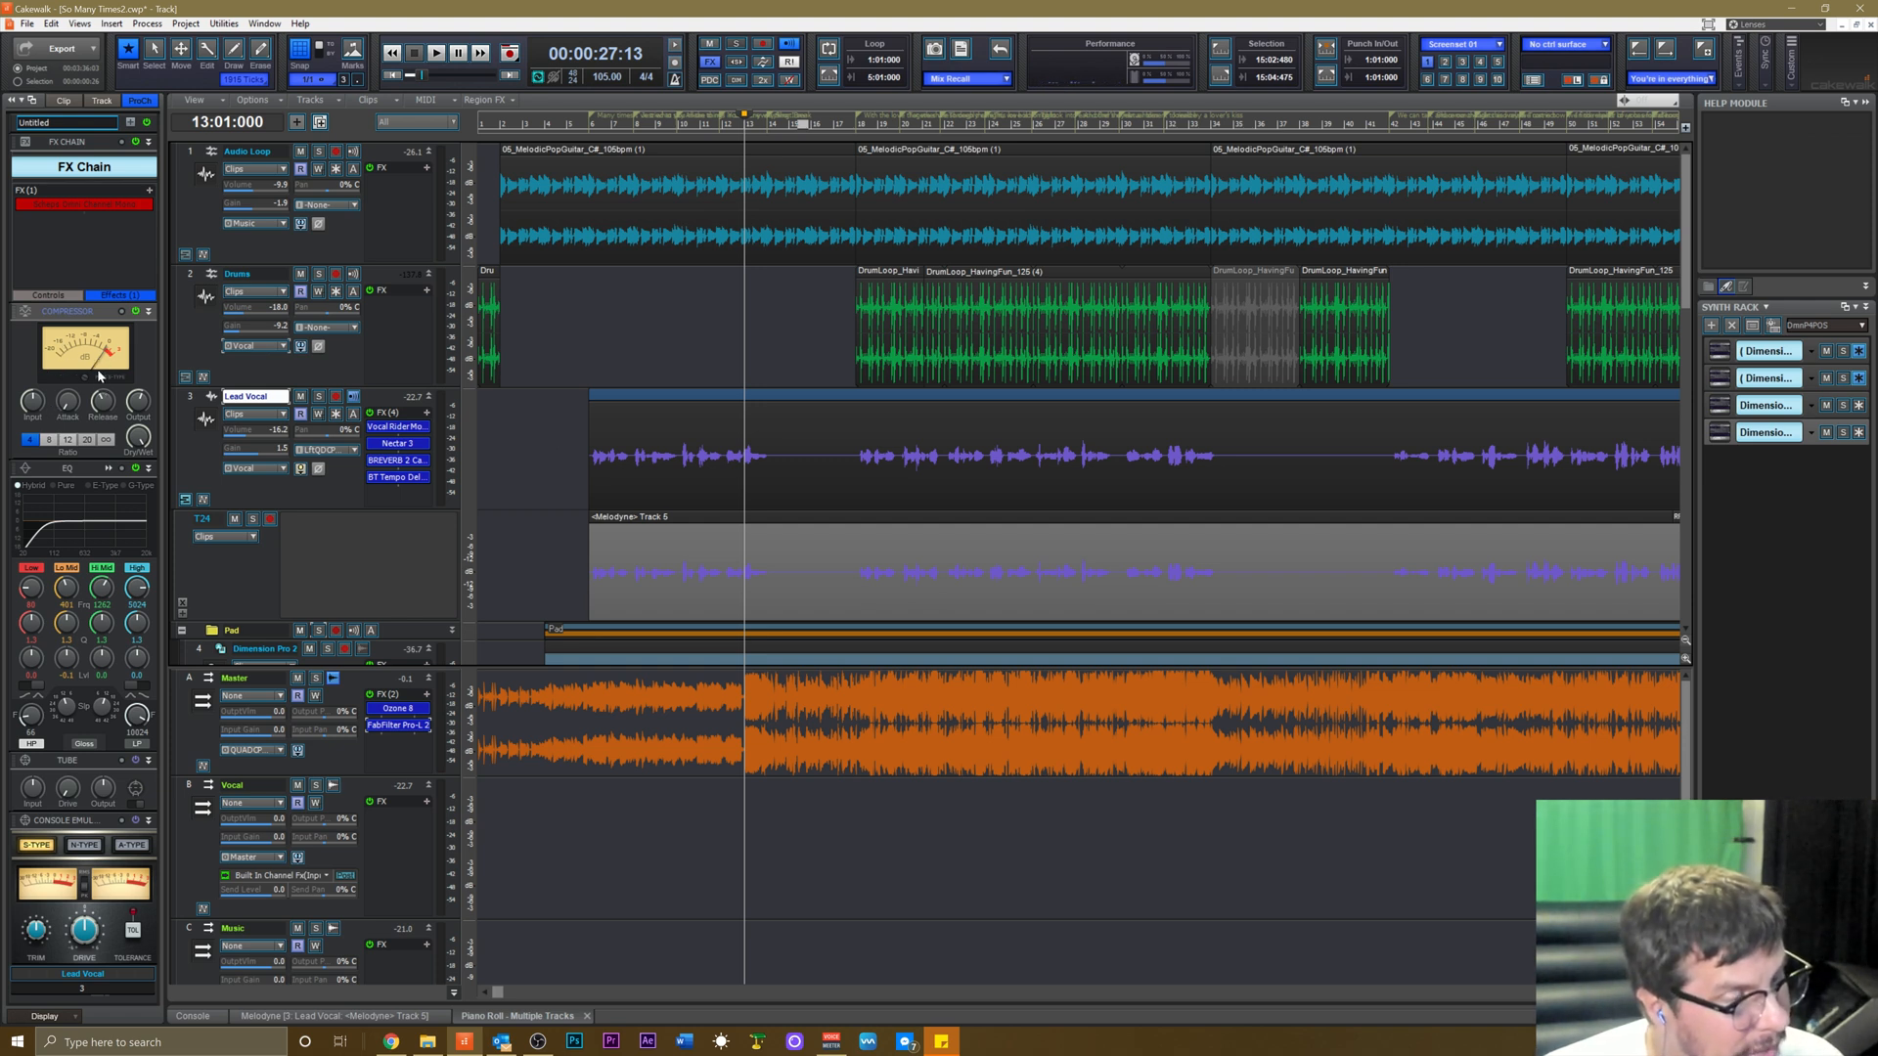
pyautogui.moveTo(60, 404)
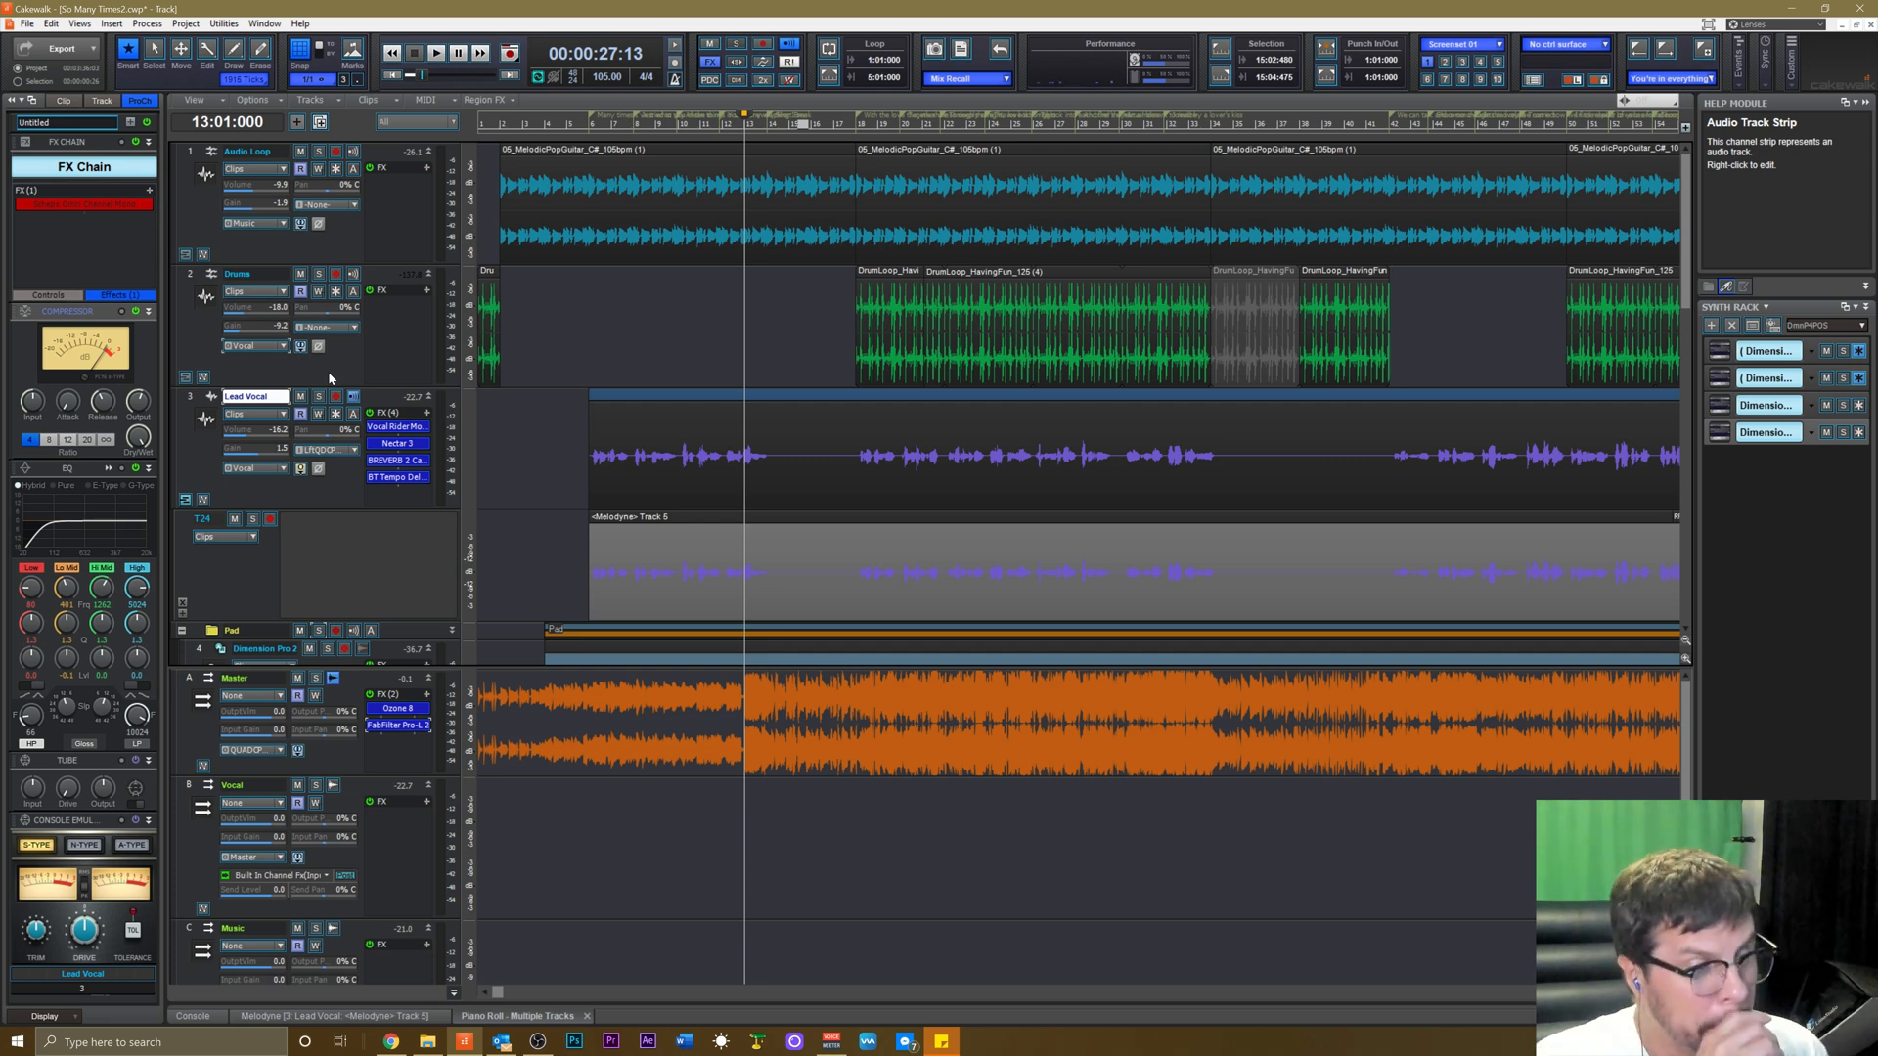
# Reopen the Lead Vocal's equalizer and raise its high-pass frequency to about 830 Hz while auditioning from measure 13.
pyautogui.click(107, 471)
pyautogui.press('space')
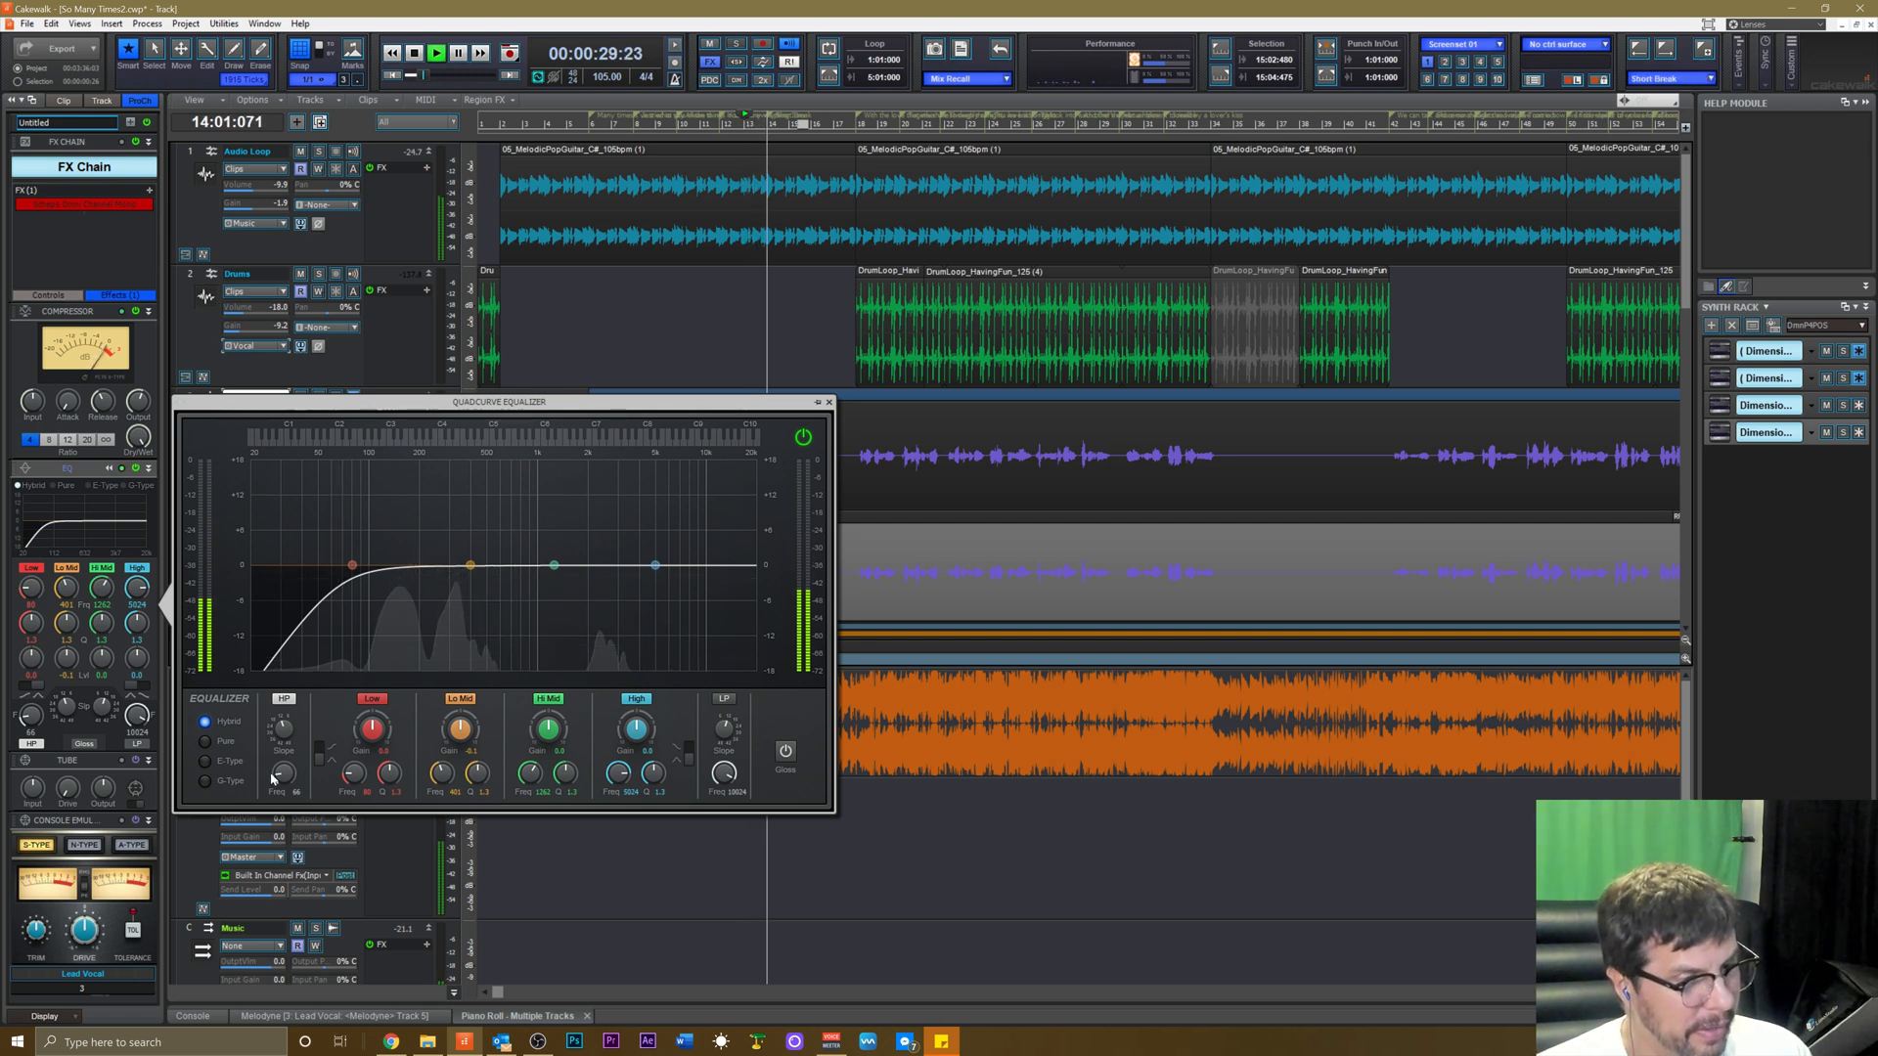
pyautogui.moveTo(274, 778); pyautogui.dragTo(274, 672)
pyautogui.press('space')
pyautogui.press('space')
pyautogui.press('space')
pyautogui.press('space')
pyautogui.press('space')
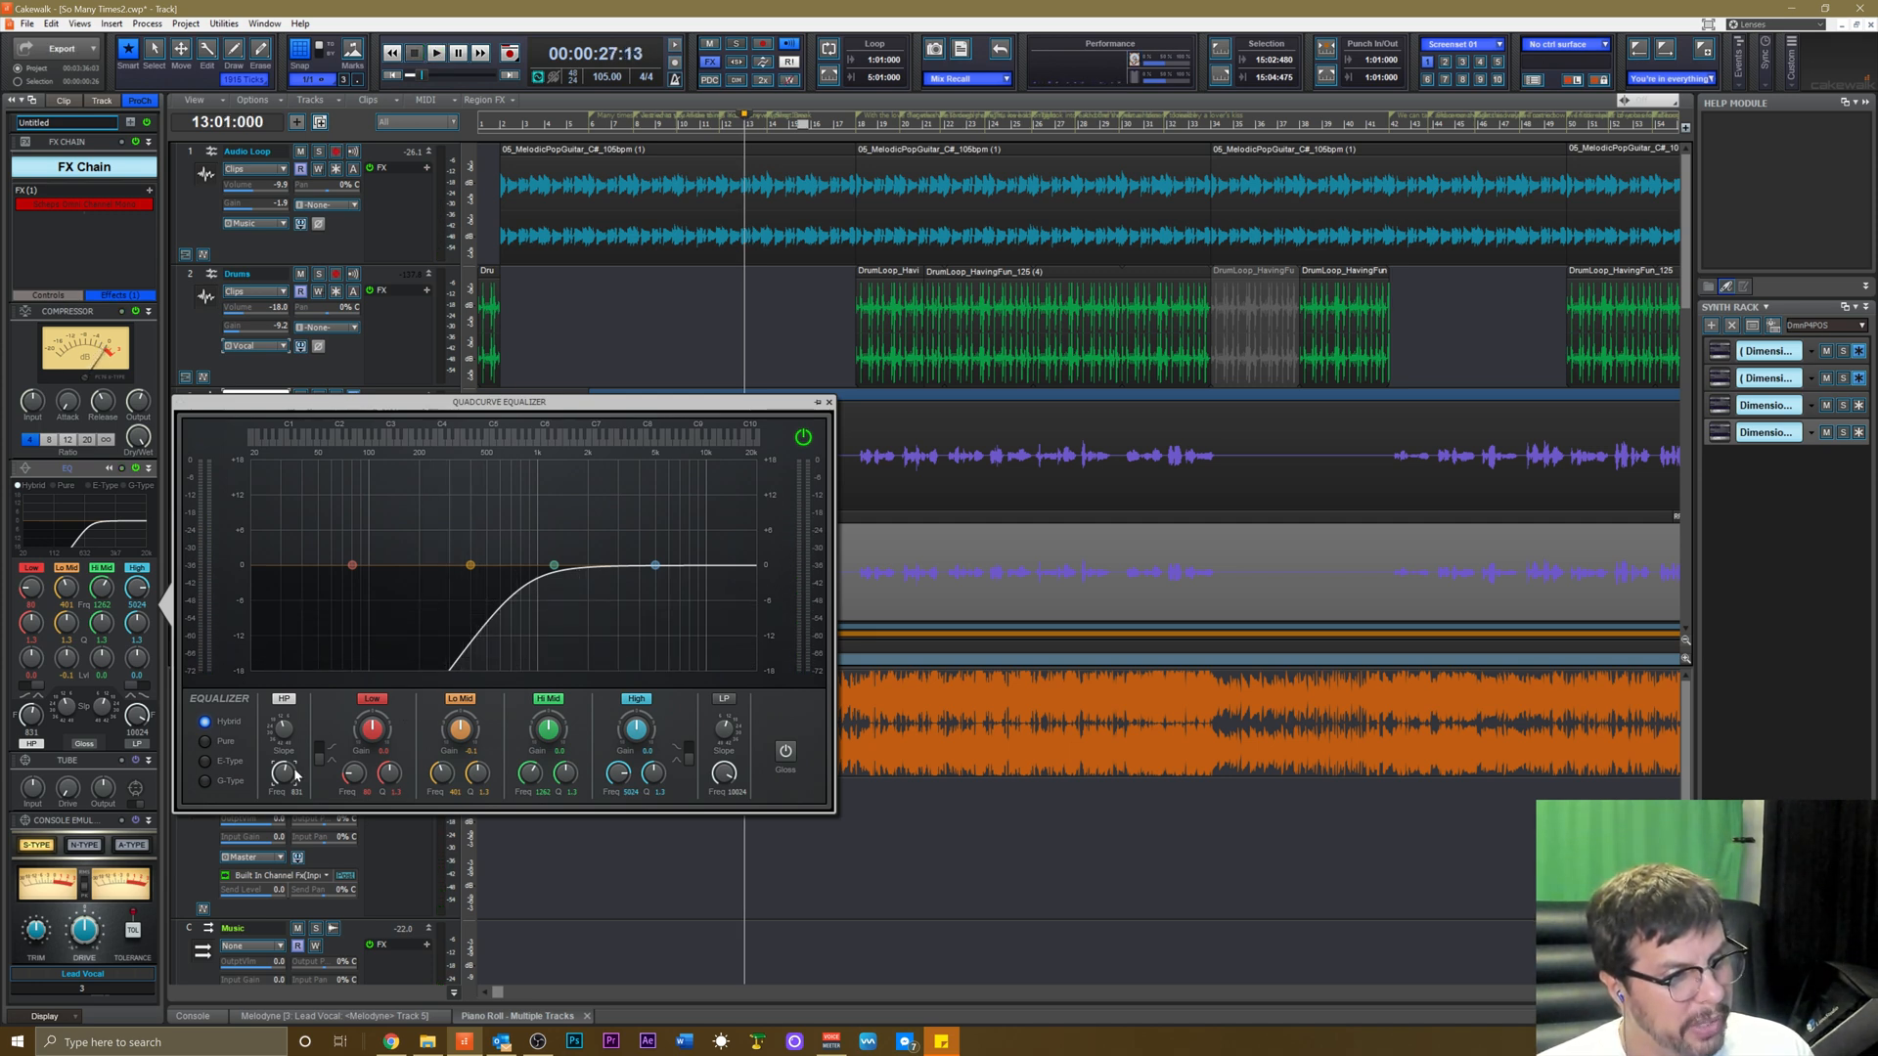
# Try high-pass frequencies of 718 Hz and about 1.1 kHz or more on the vocal, auditioning from measure 13.
pyautogui.press('space')
pyautogui.moveTo(296, 775); pyautogui.dragTo(295, 777)
pyautogui.press('space')
pyautogui.press('space')
pyautogui.press('space')
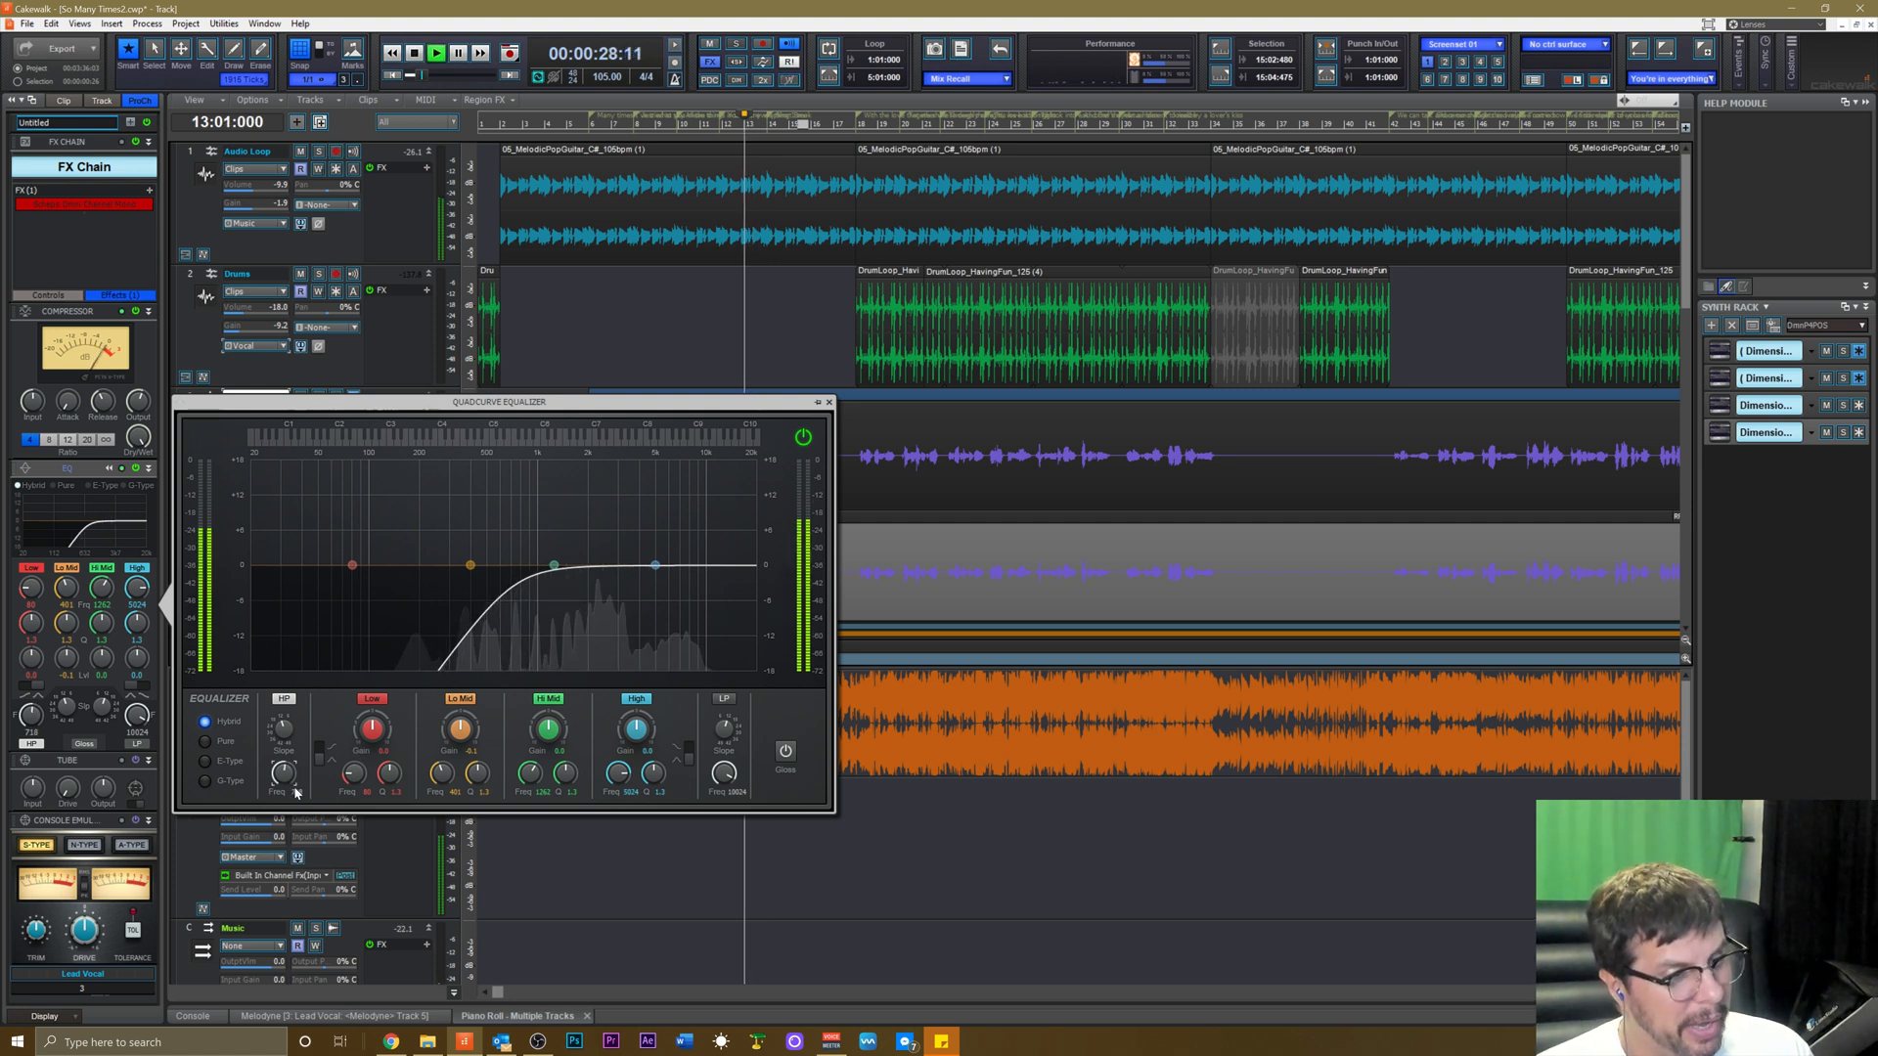
pyautogui.press('space')
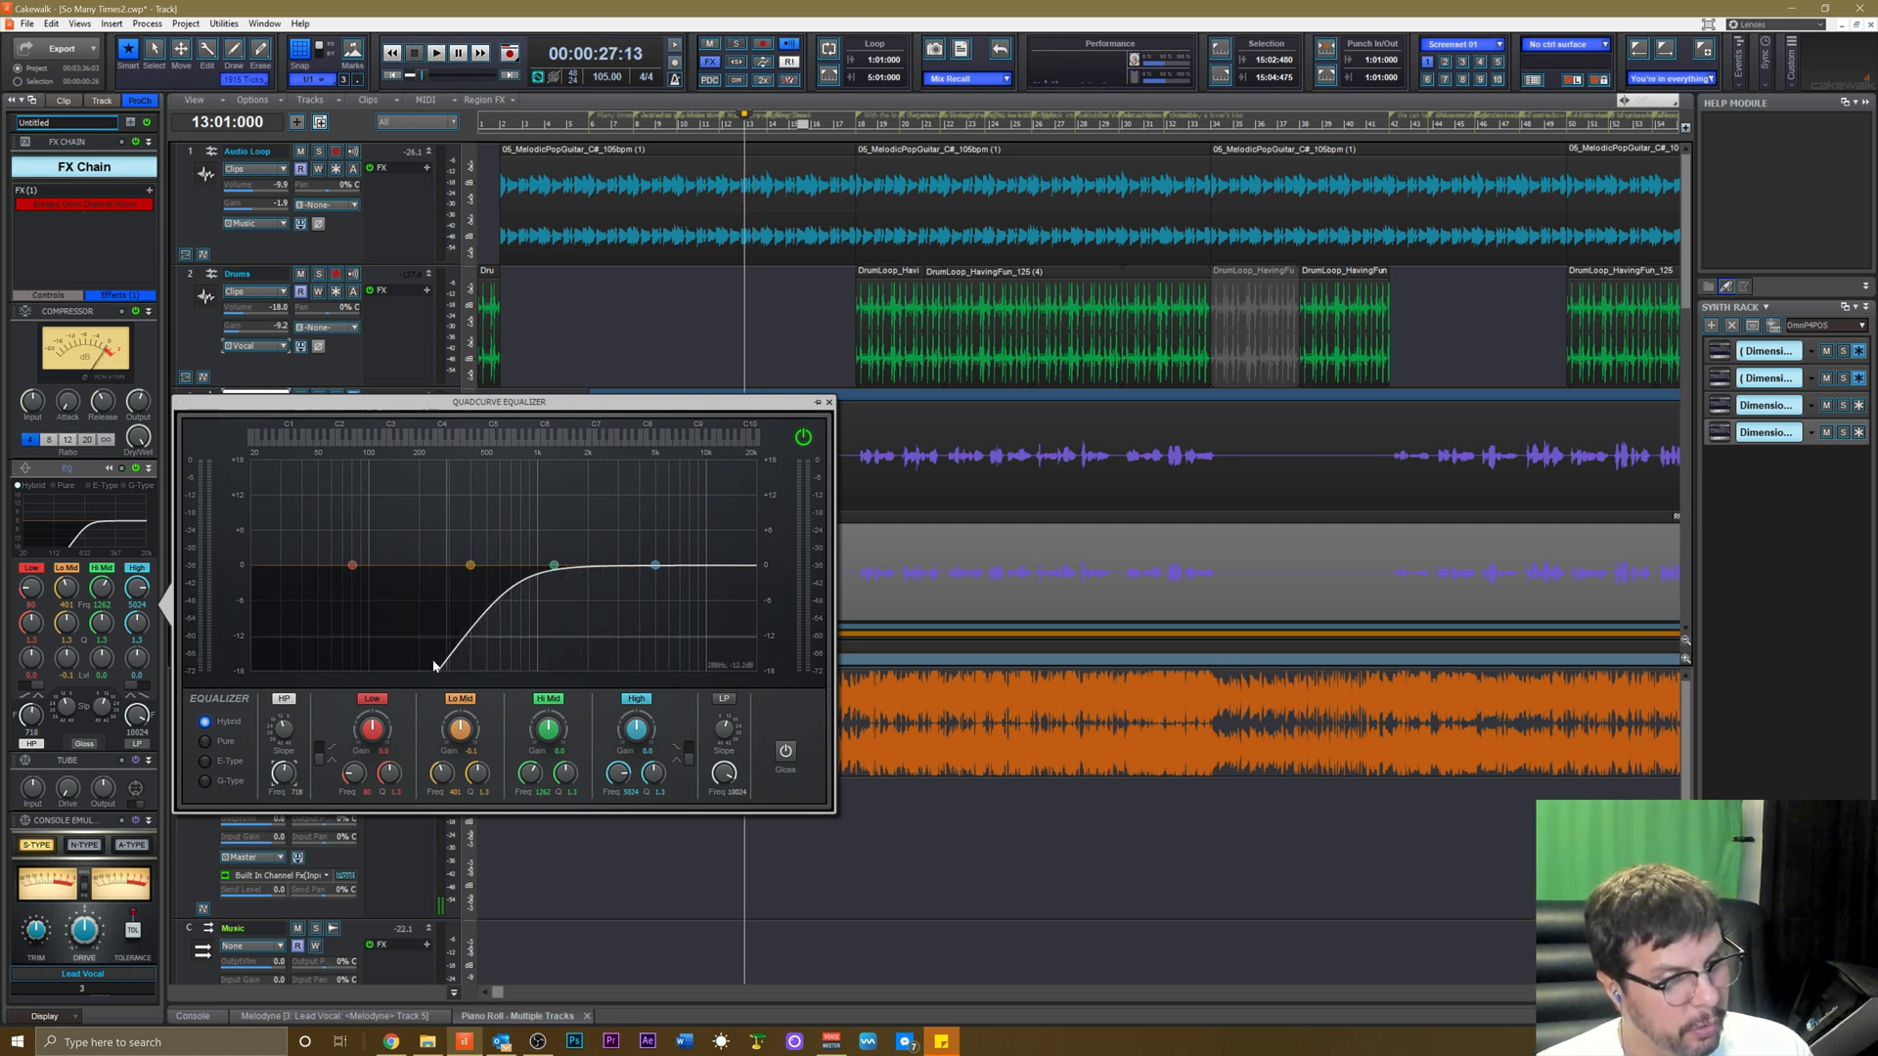
pyautogui.moveTo(434, 666); pyautogui.dragTo(466, 665)
pyautogui.press('space')
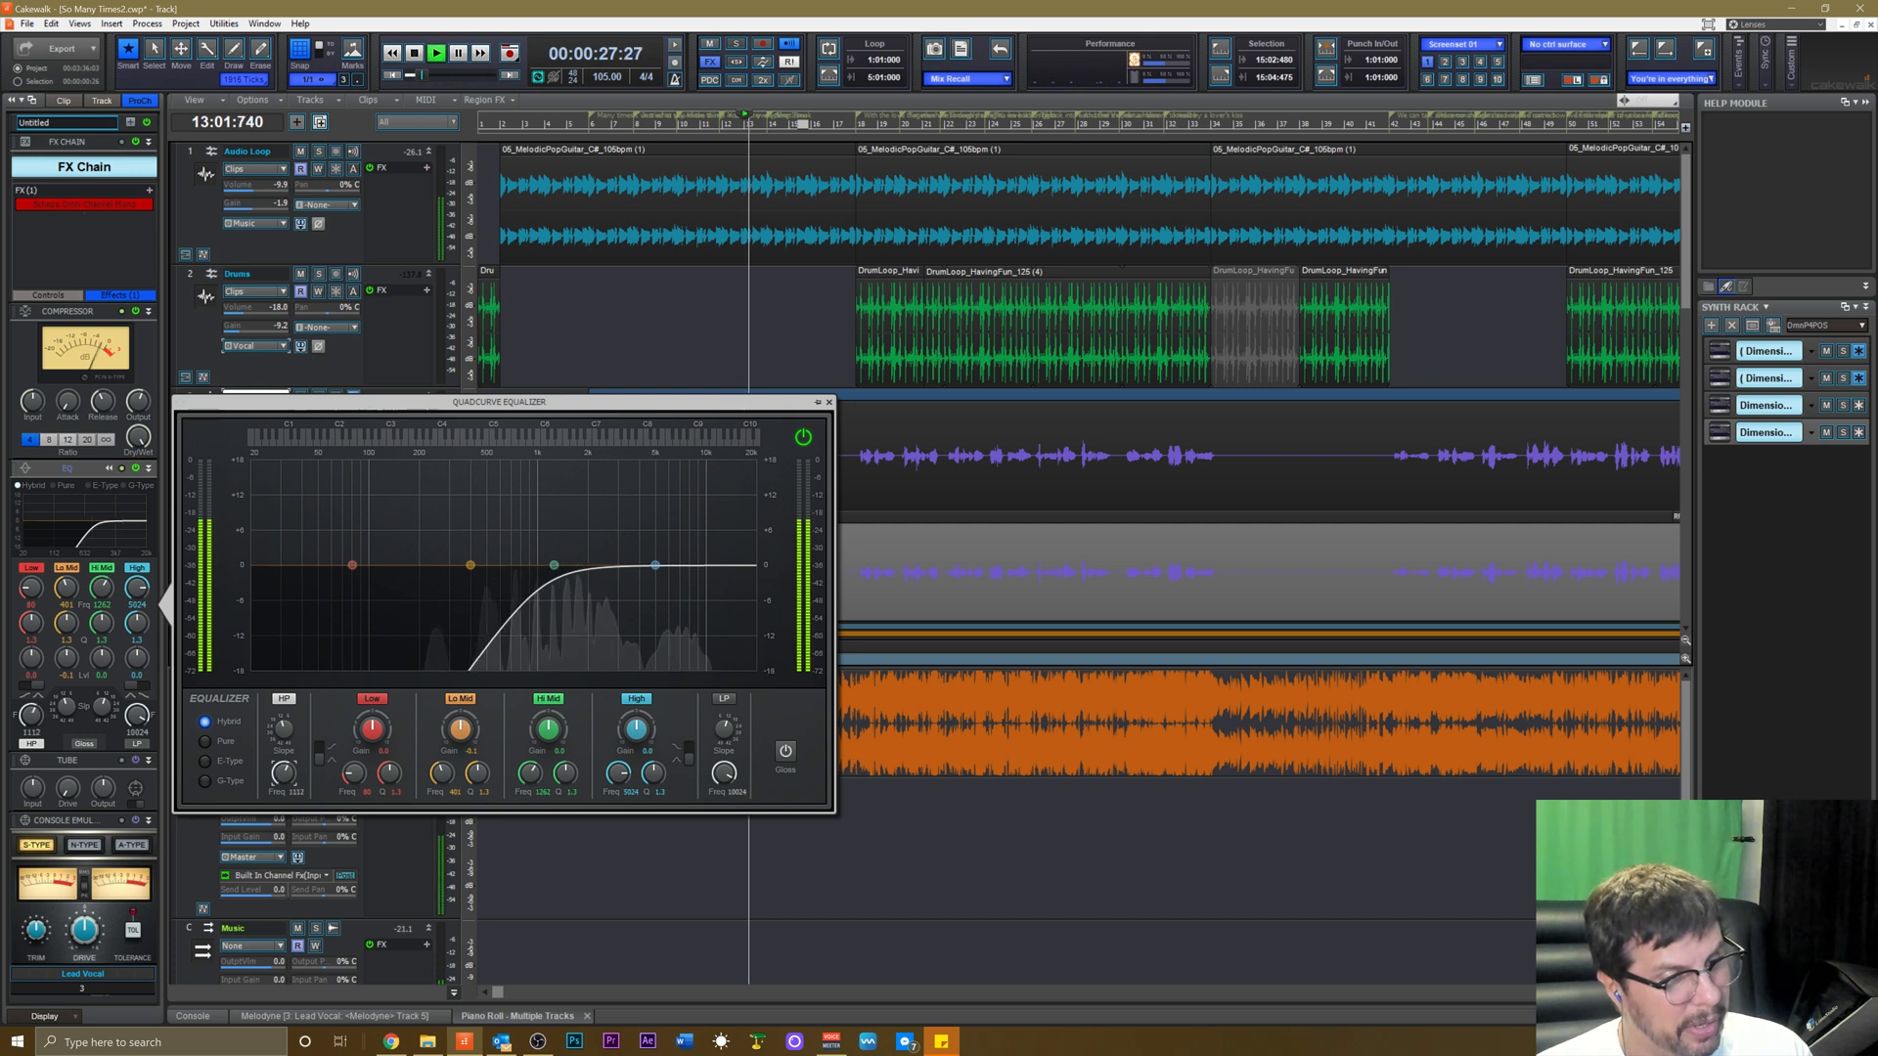
pyautogui.moveTo(468, 669); pyautogui.dragTo(502, 669)
pyautogui.press('space')
# Set the Lead Vocal's high-pass frequency to 103 Hz, close the equalizer and raise the track volume to -11.9 dB.
pyautogui.moveTo(284, 773); pyautogui.dragTo(283, 847)
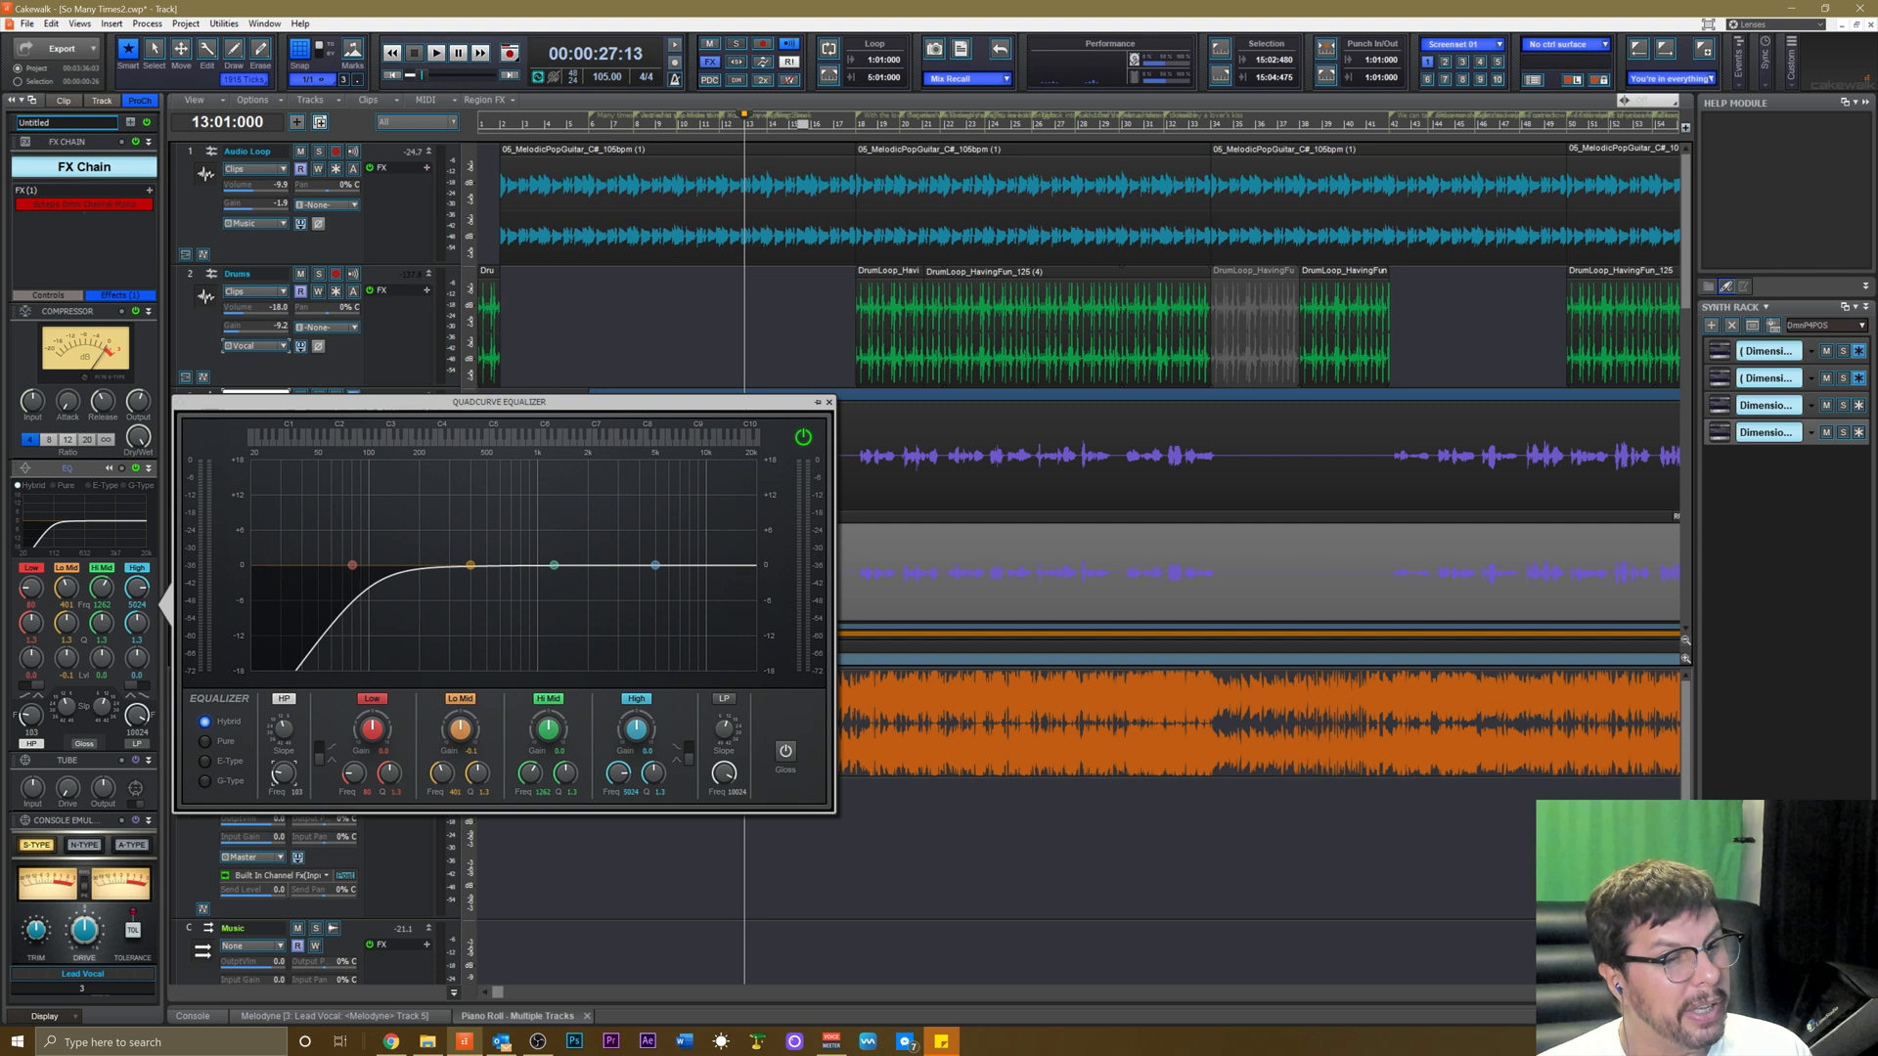
pyautogui.click(828, 403)
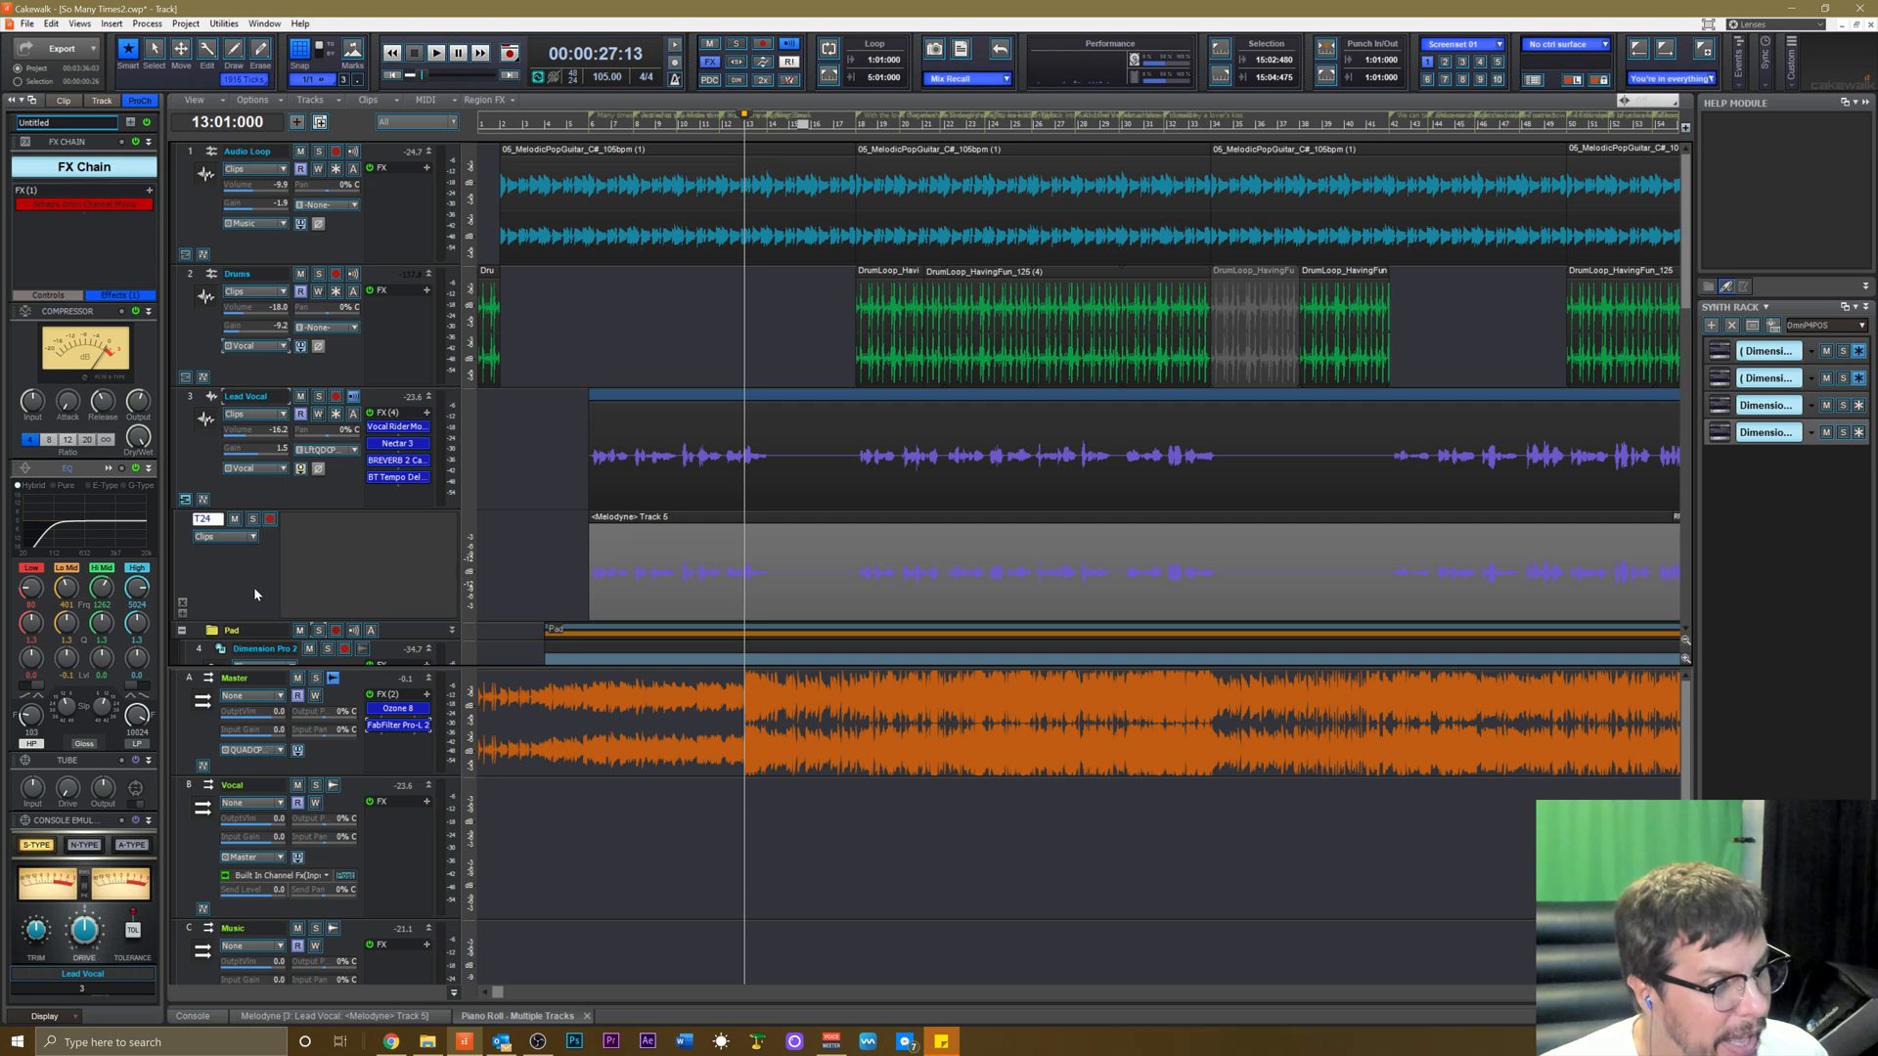
pyautogui.scroll(-3, 293, 594)
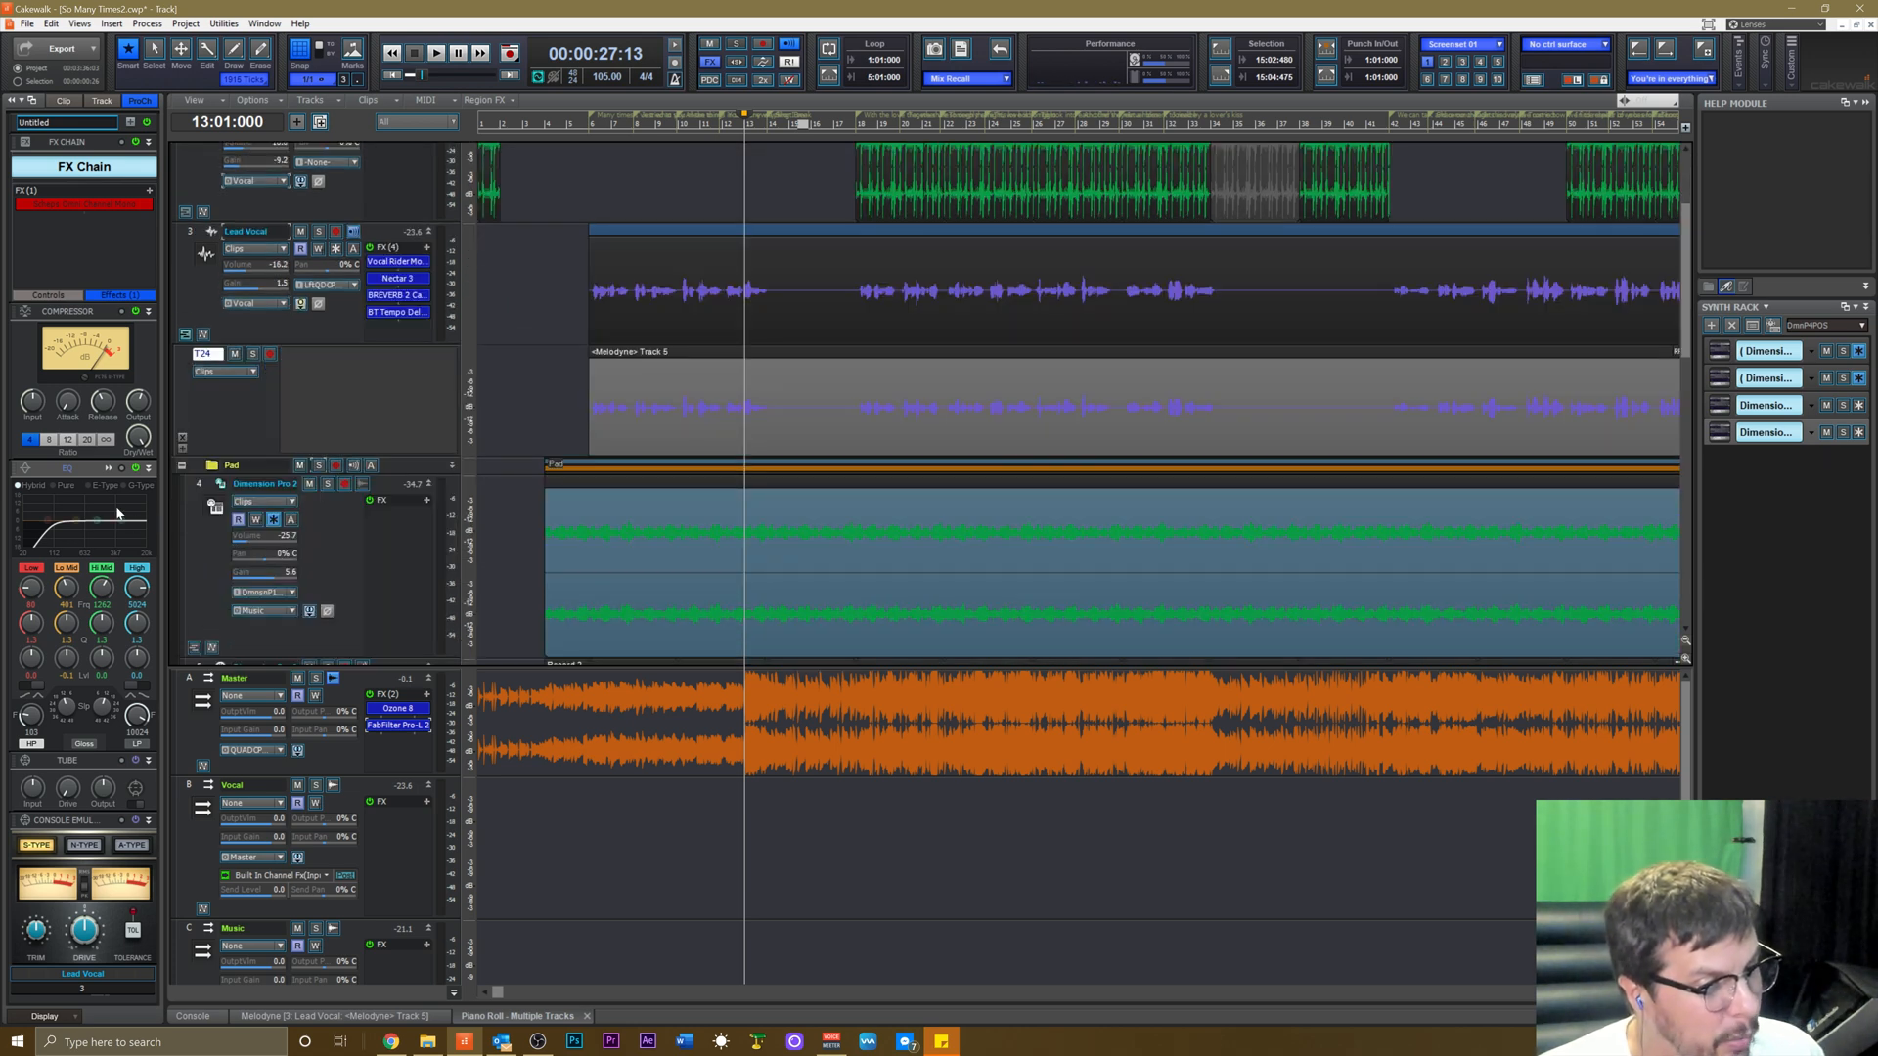
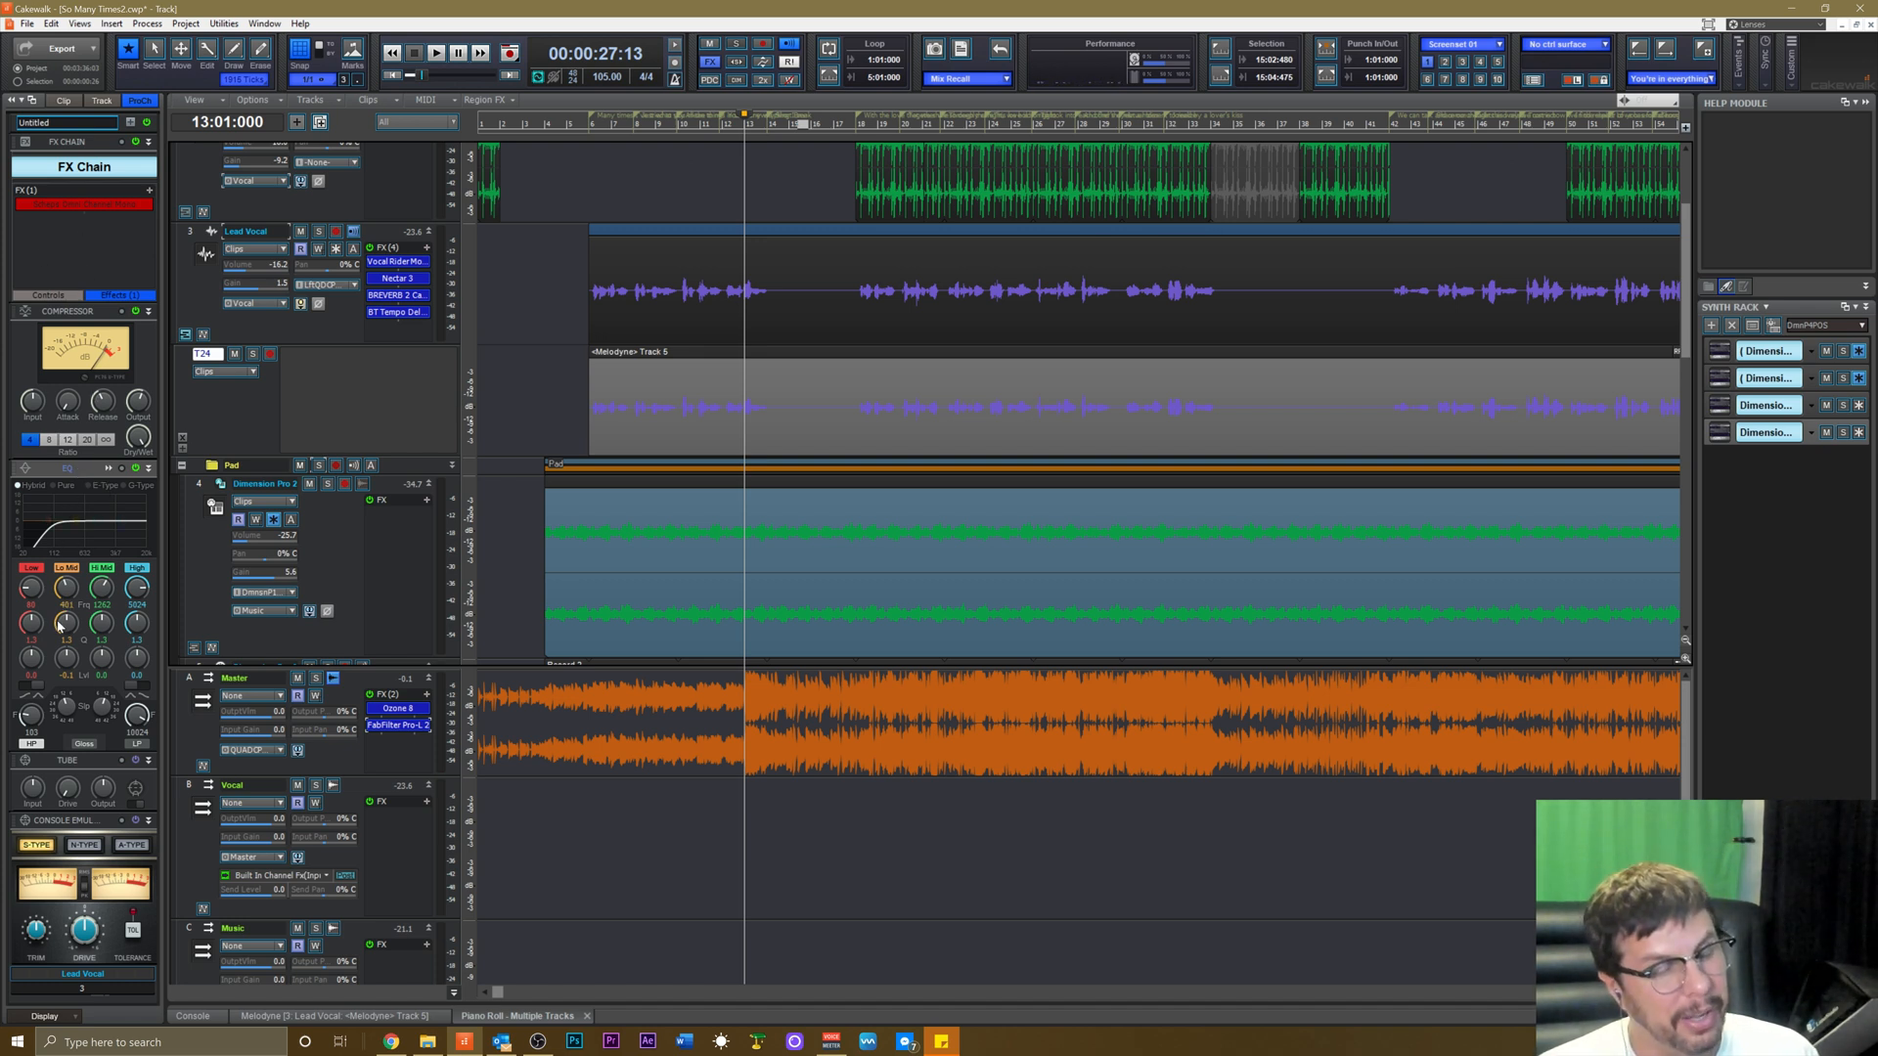
pyautogui.moveTo(59, 627)
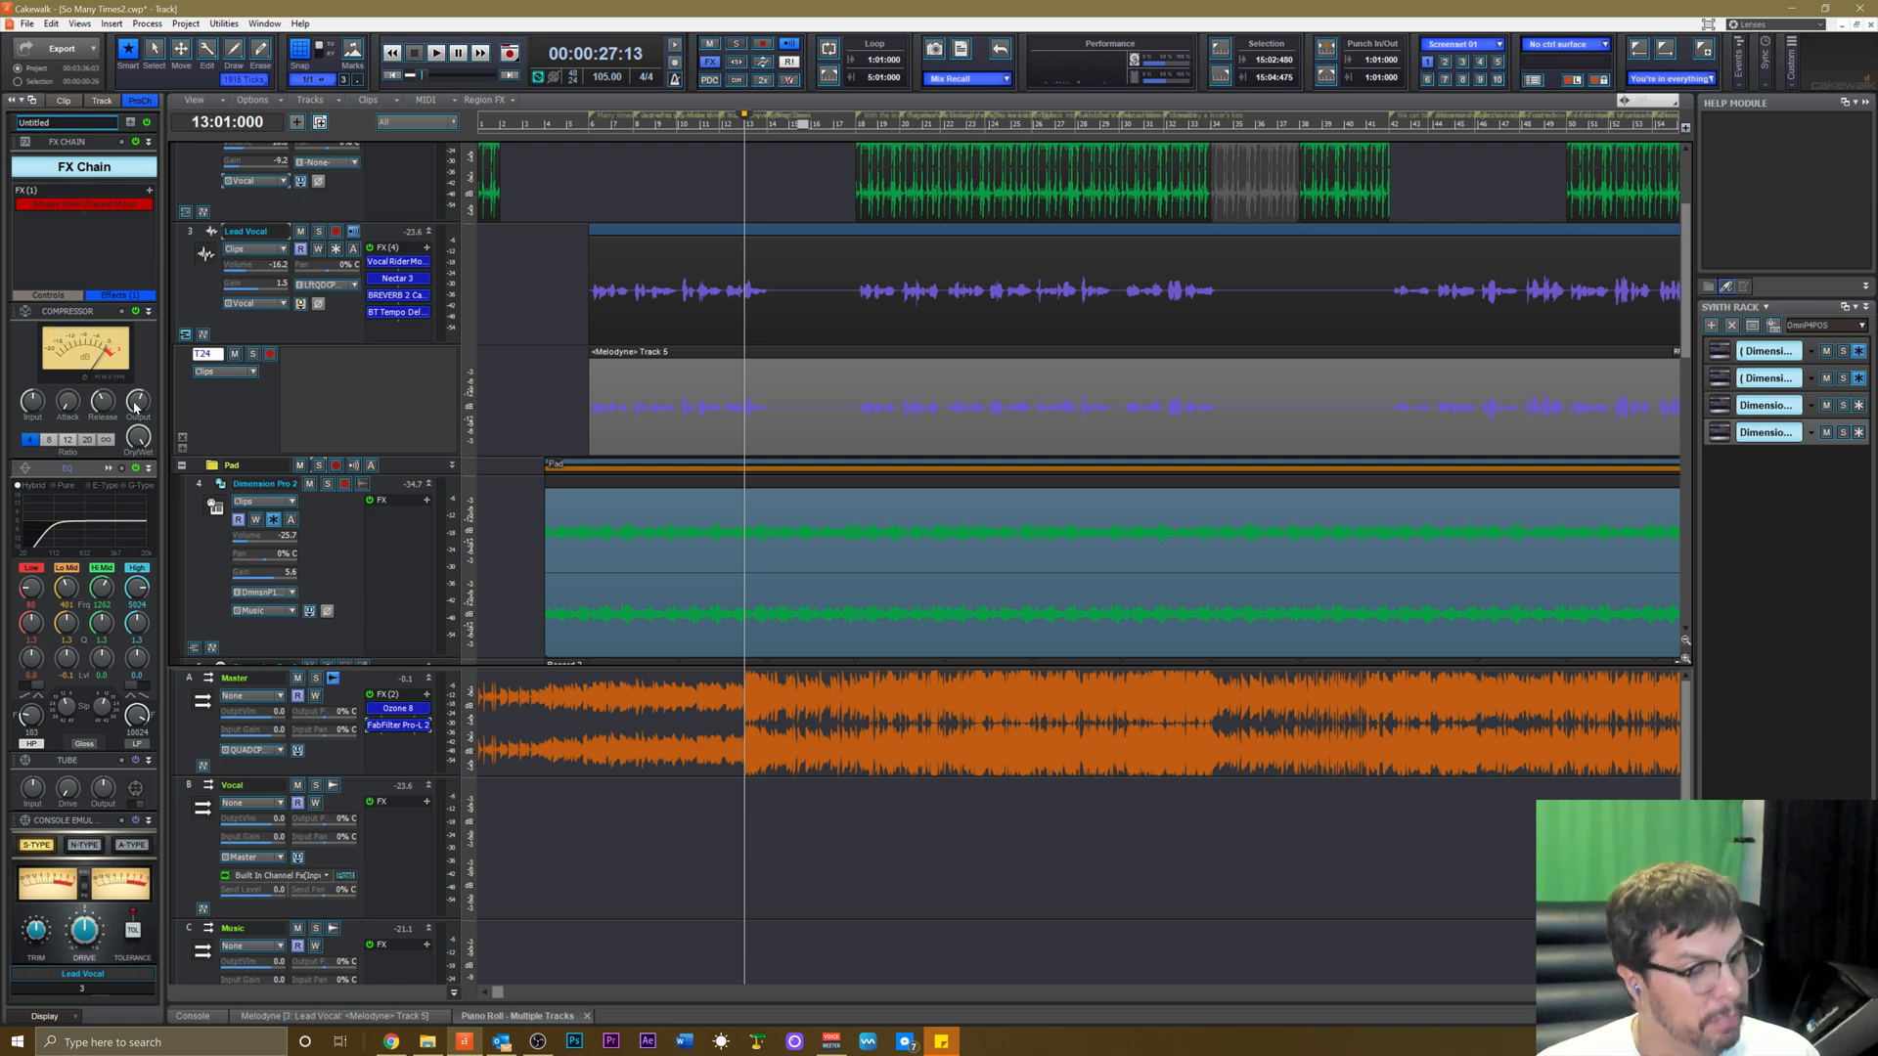
pyautogui.moveTo(135, 410)
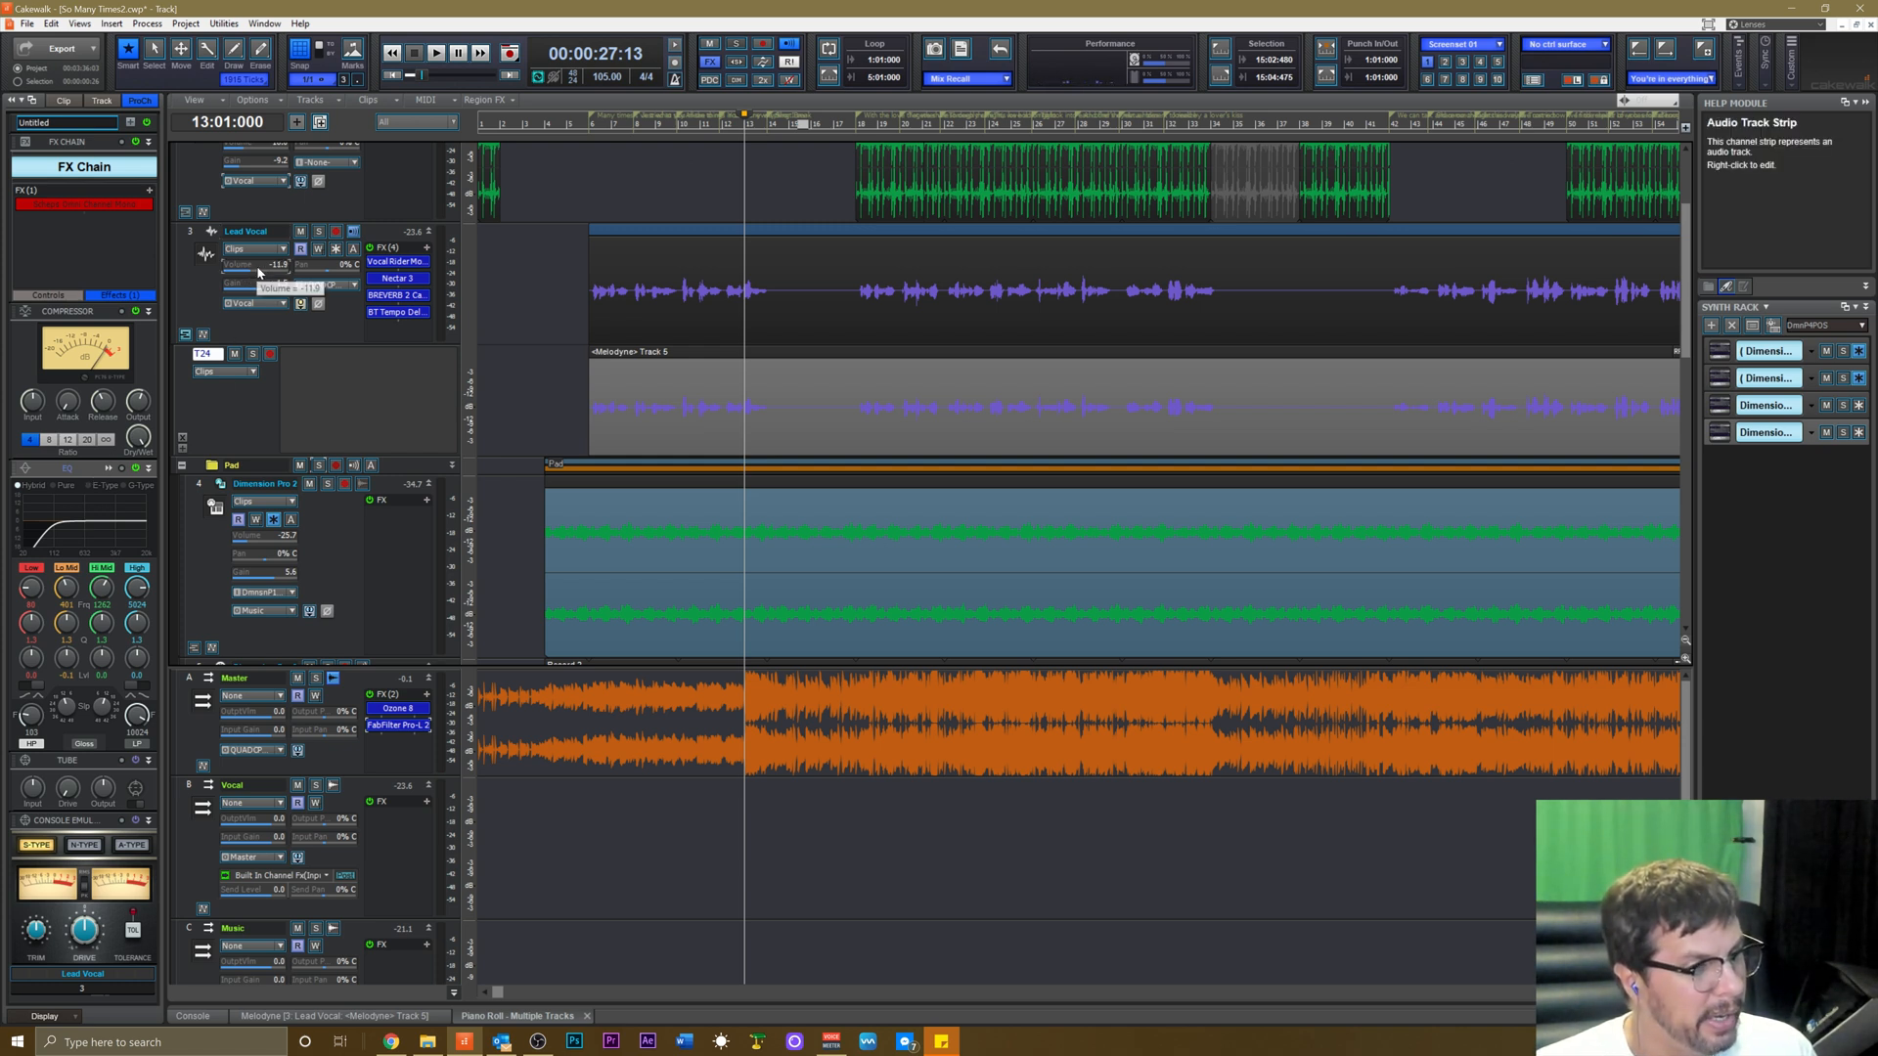
pyautogui.click(310, 318)
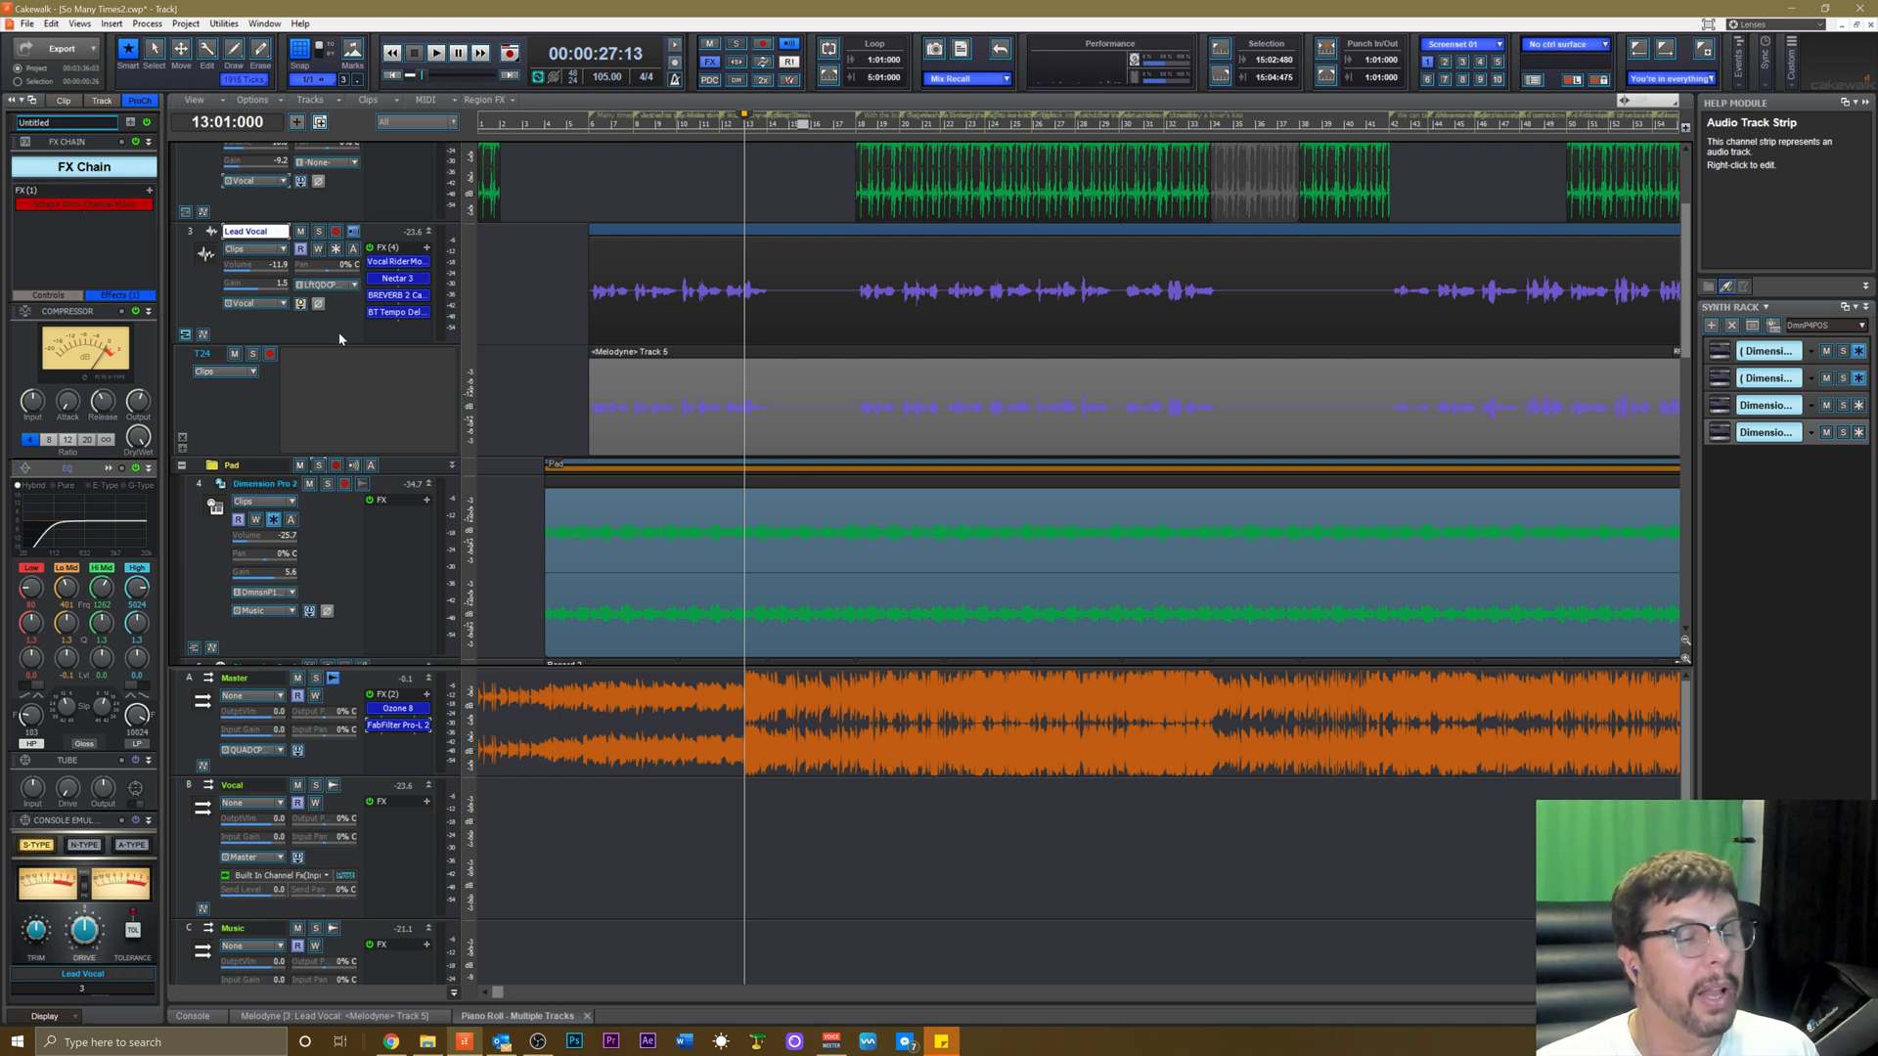
# Open the Lead Vocal's Melodyne clip for pitch editing and place the playback position just before measure 42.
pyautogui.scroll(-3, 396, 414)
pyautogui.scroll(6, 401, 411)
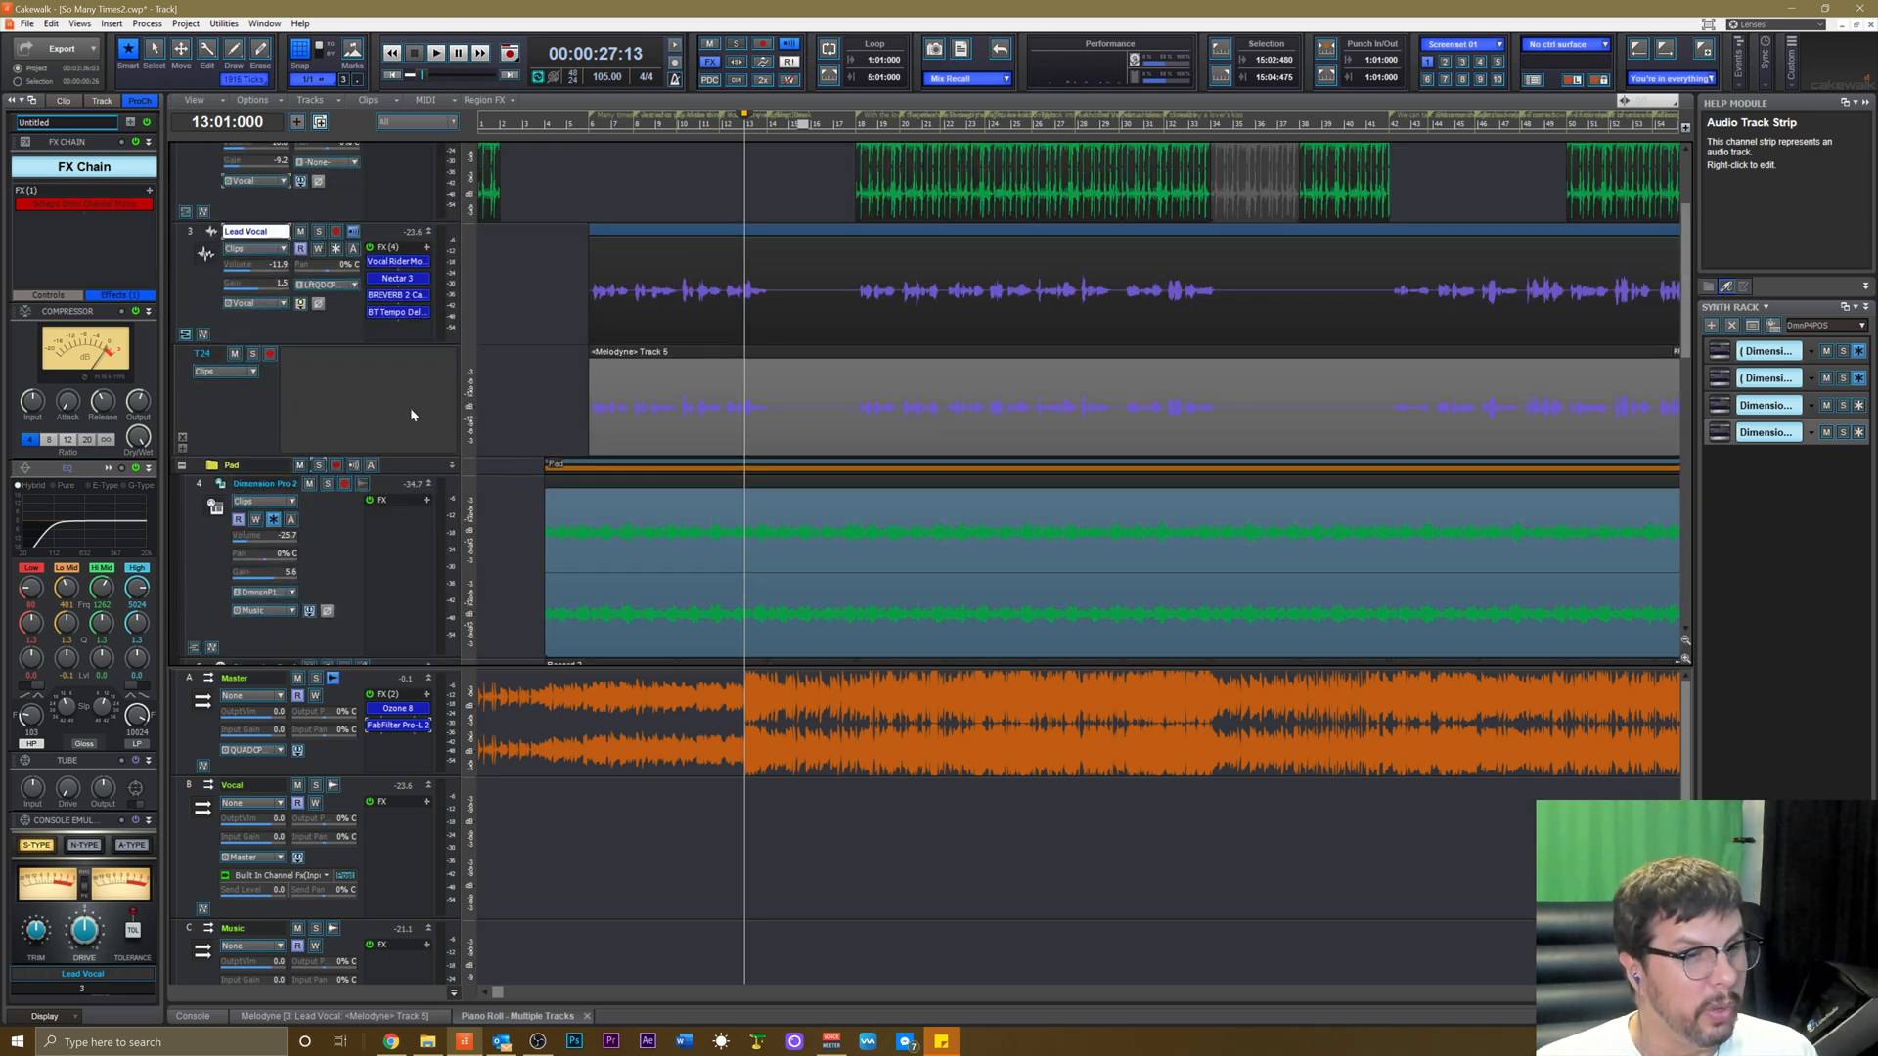
pyautogui.scroll(-2, 673, 409)
pyautogui.doubleClick(770, 429)
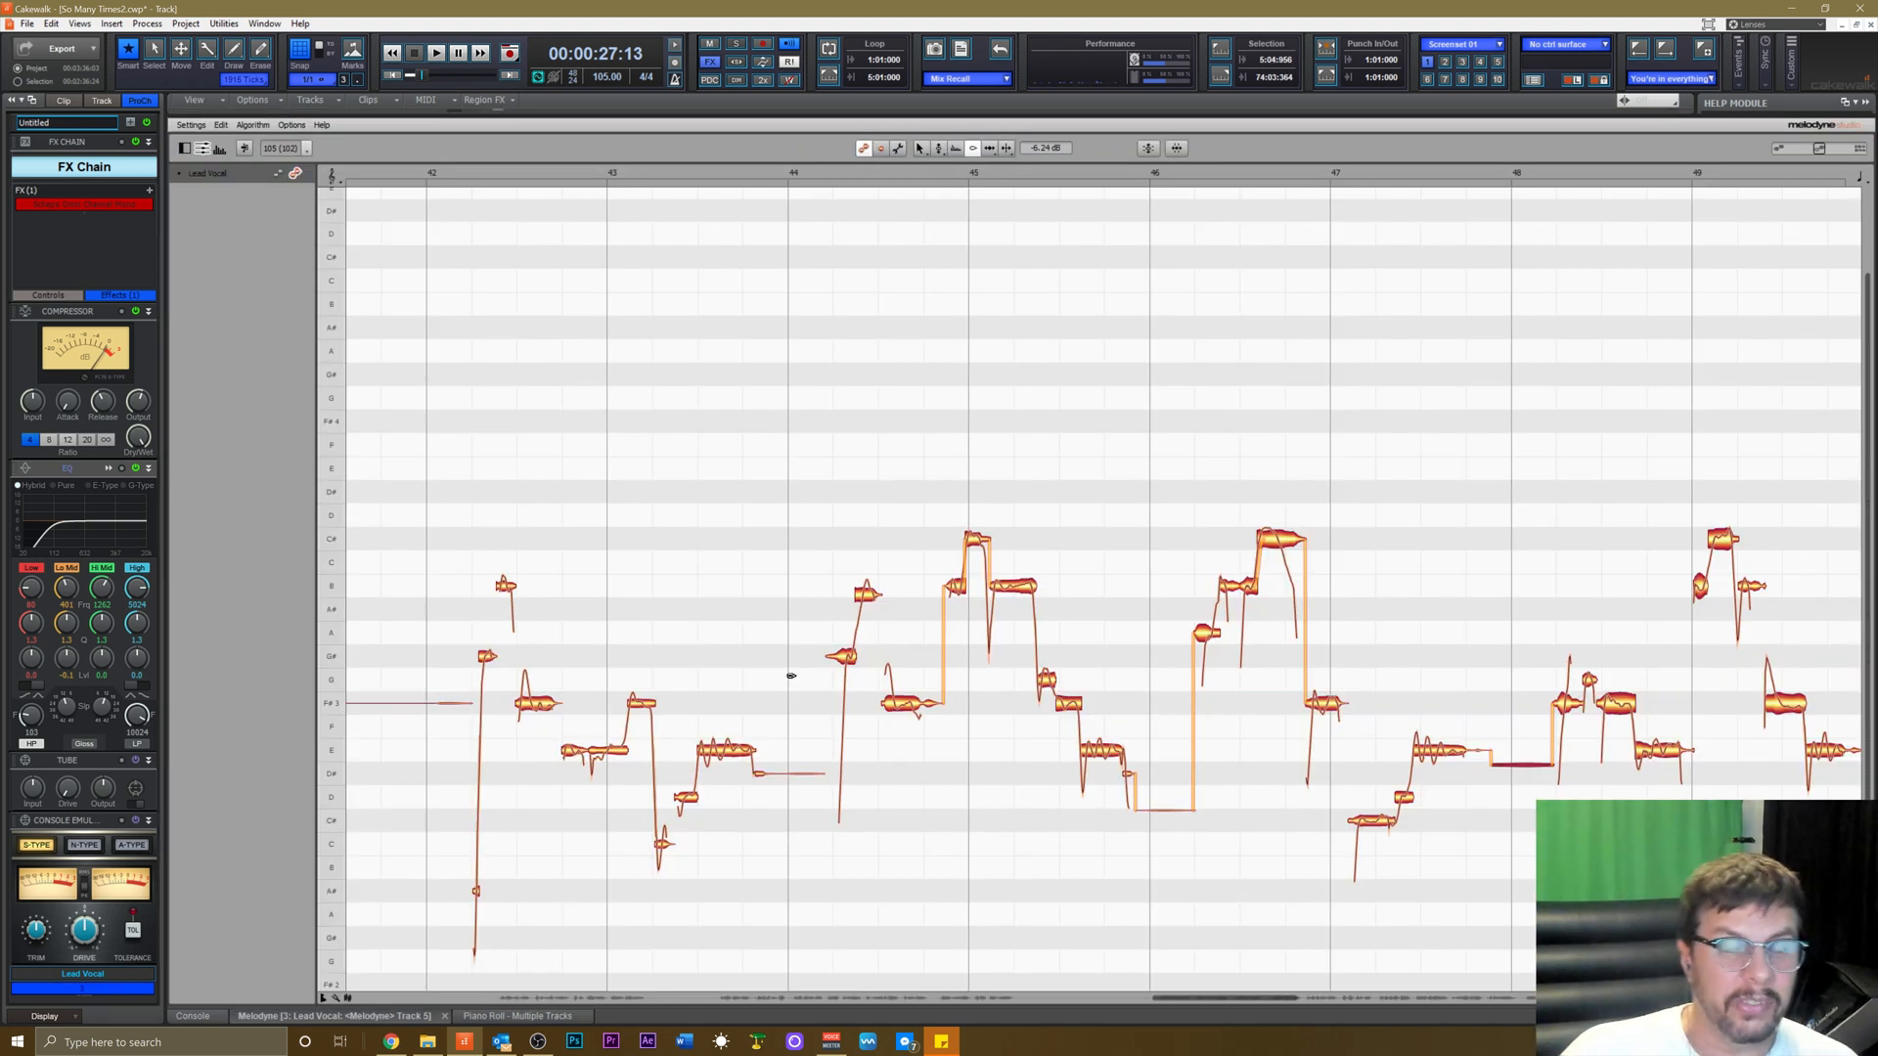
pyautogui.click(381, 176)
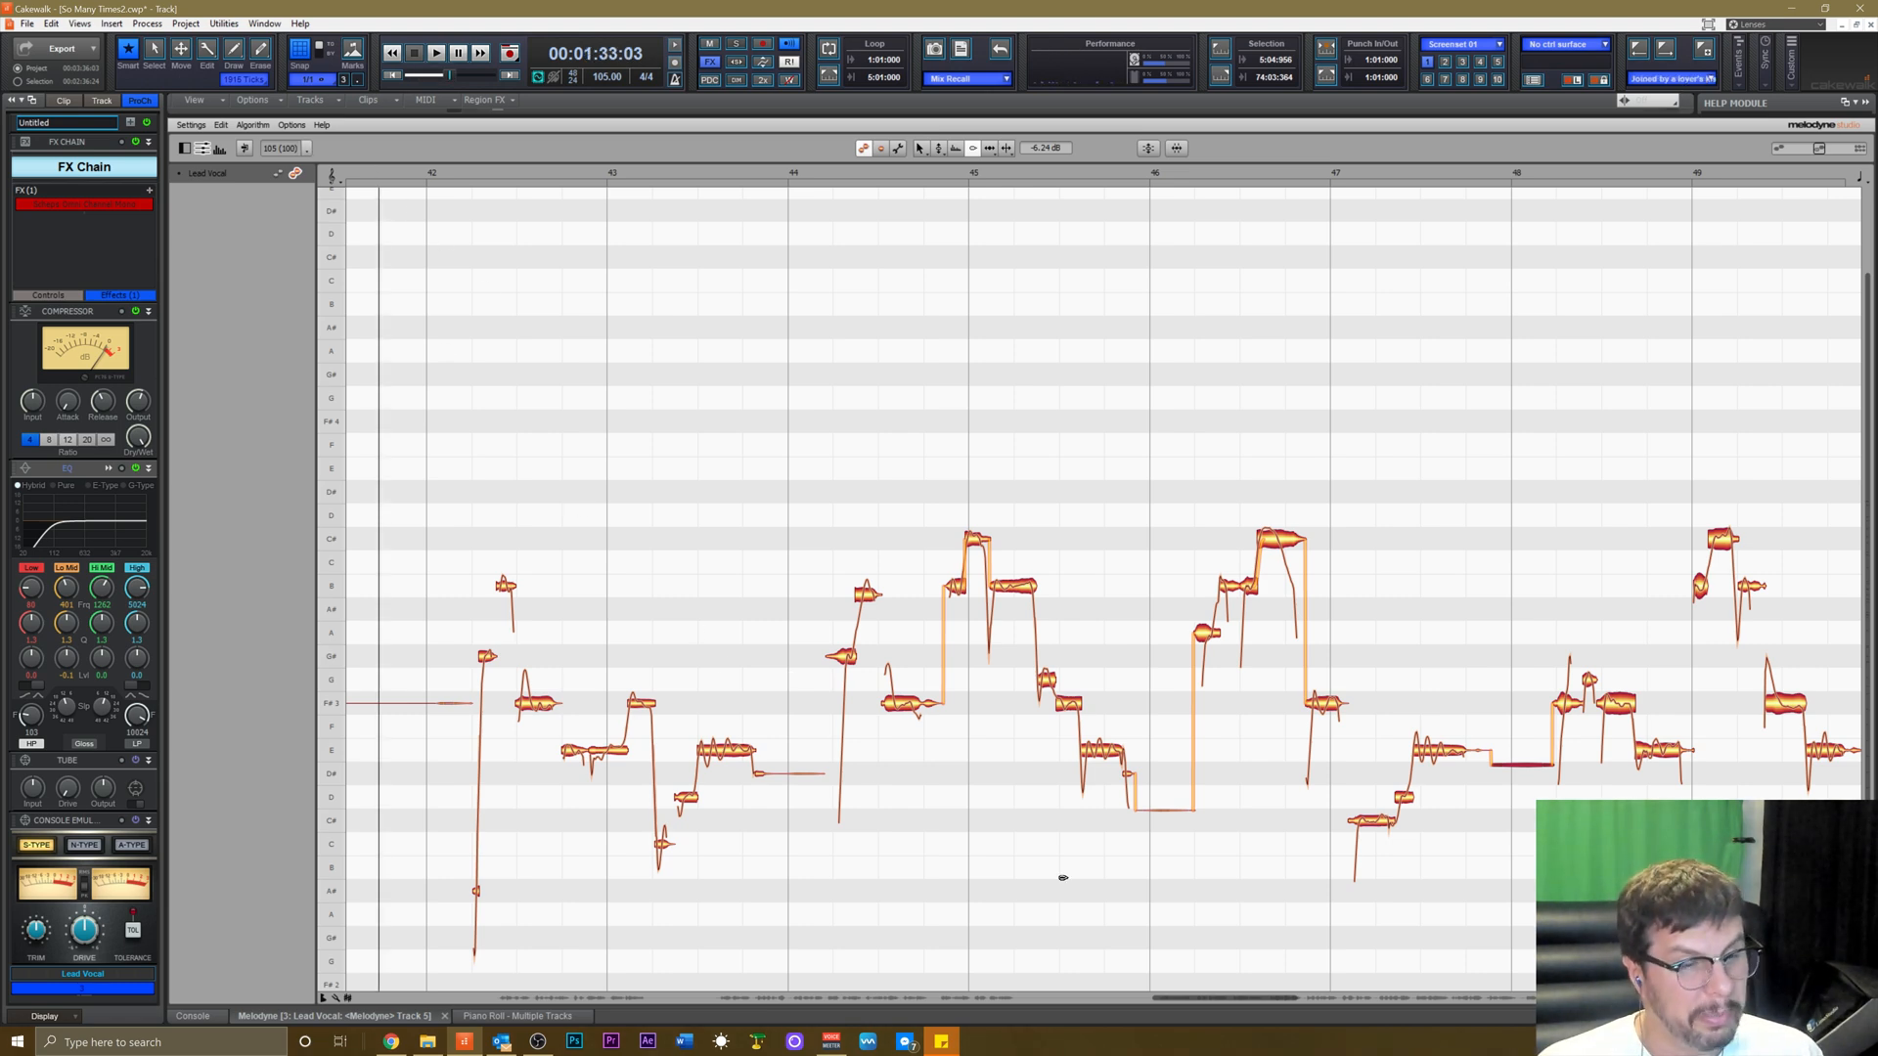
# Return to the track view, move the playback position near the vocal clip's start and reopen the clip in Melodyne.
pyautogui.hotkey('shift', 'd')
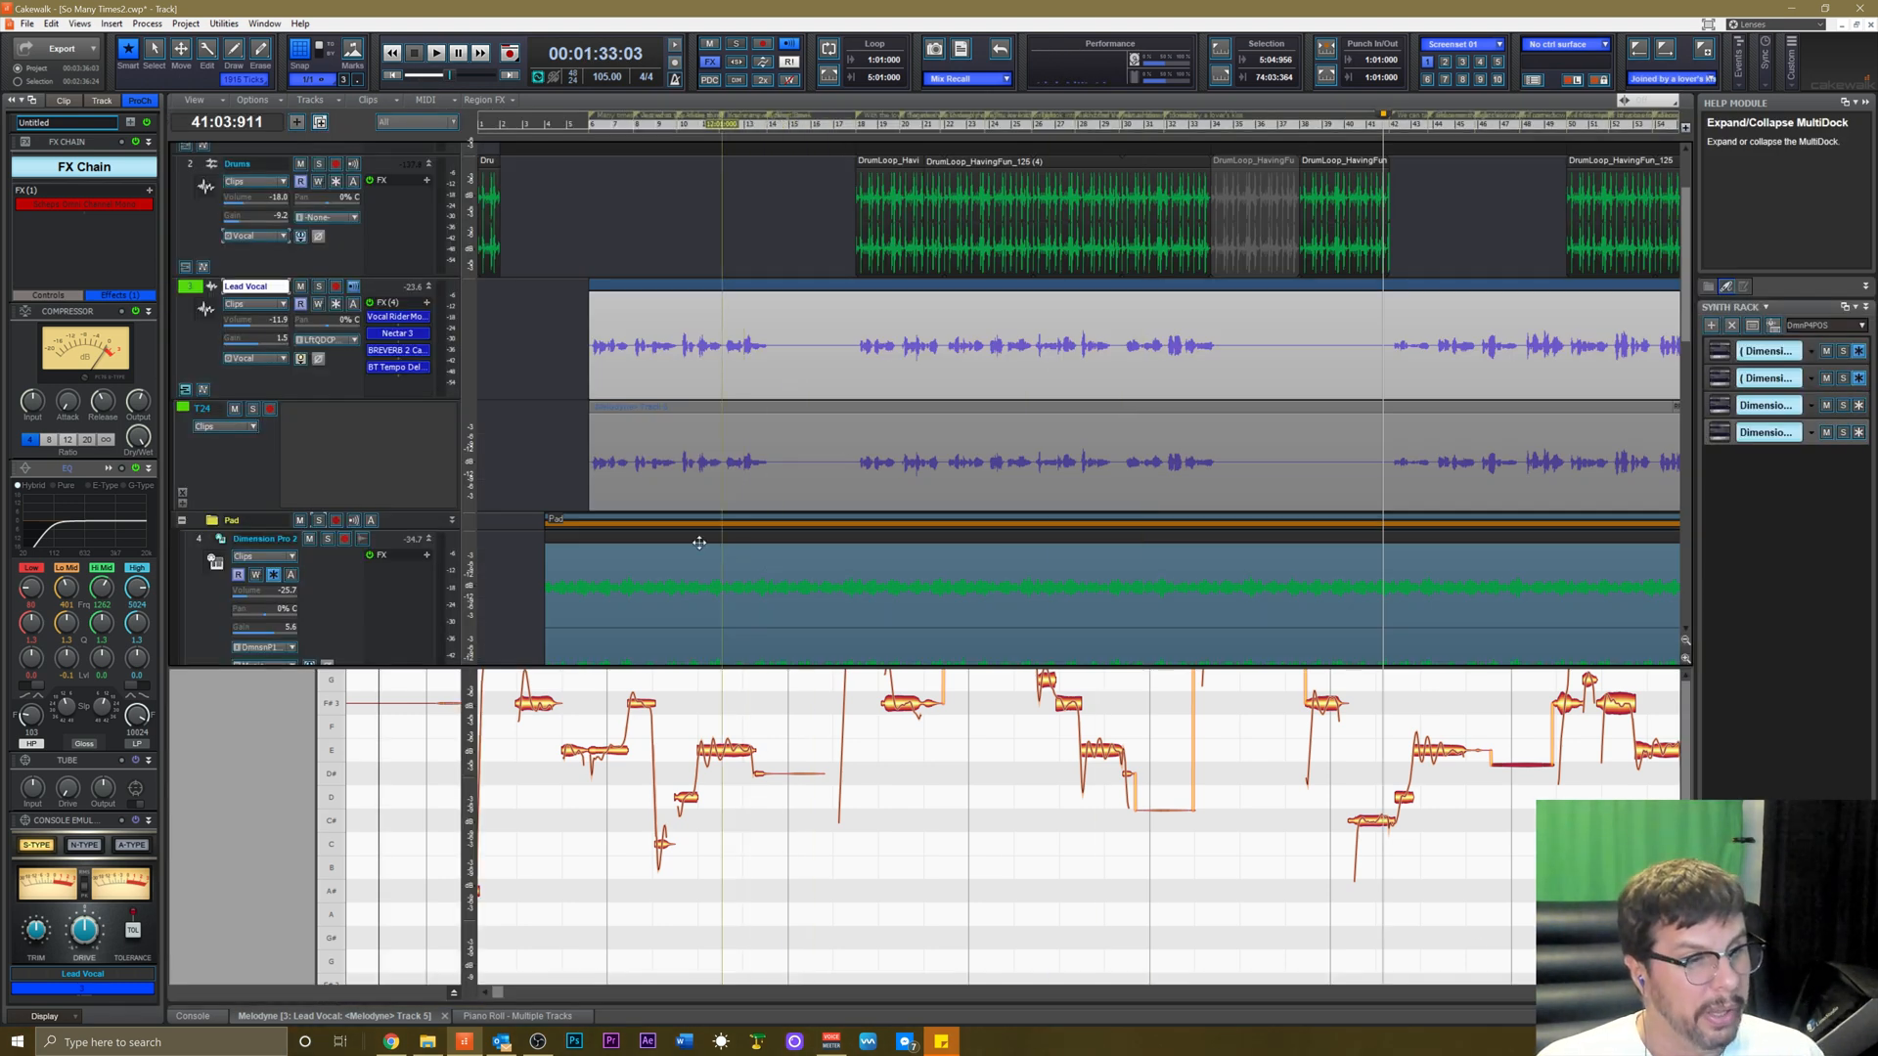
pyautogui.hotkey('shift', 'd')
pyautogui.click(625, 479)
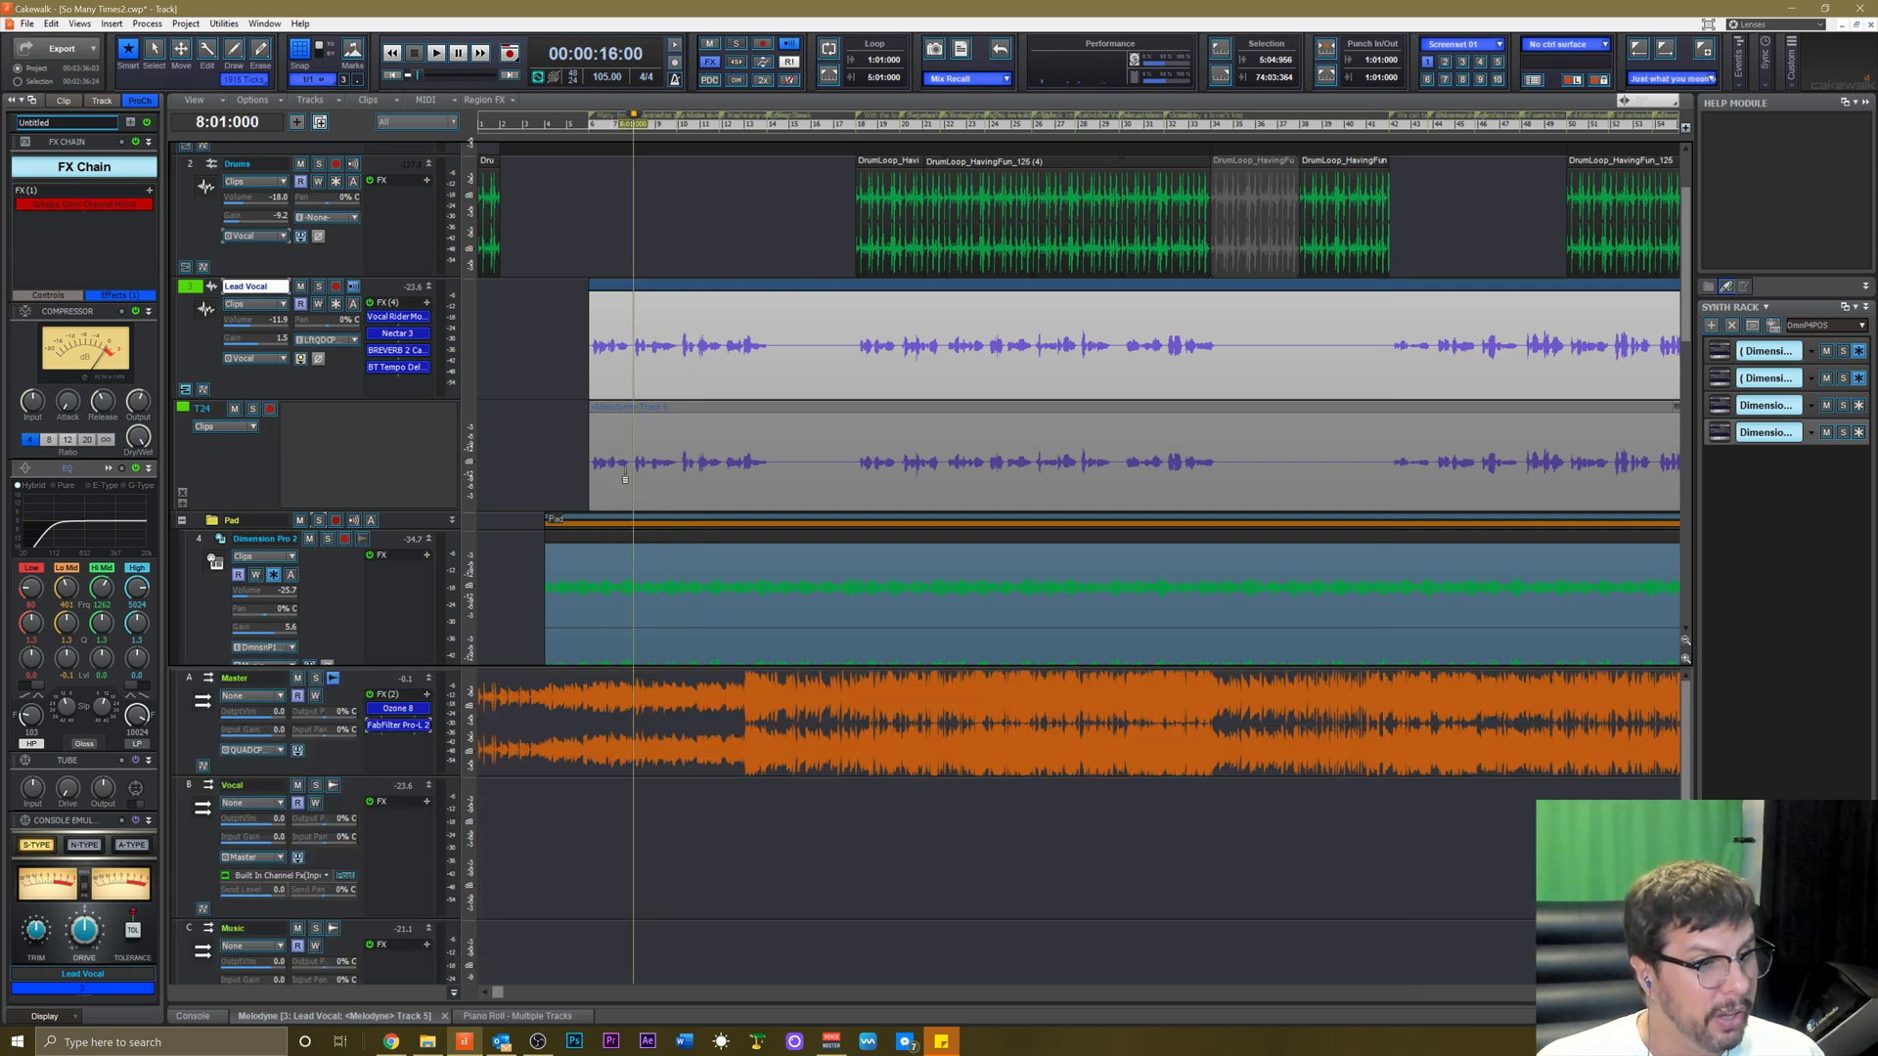
pyautogui.hotkey('shift', 'd')
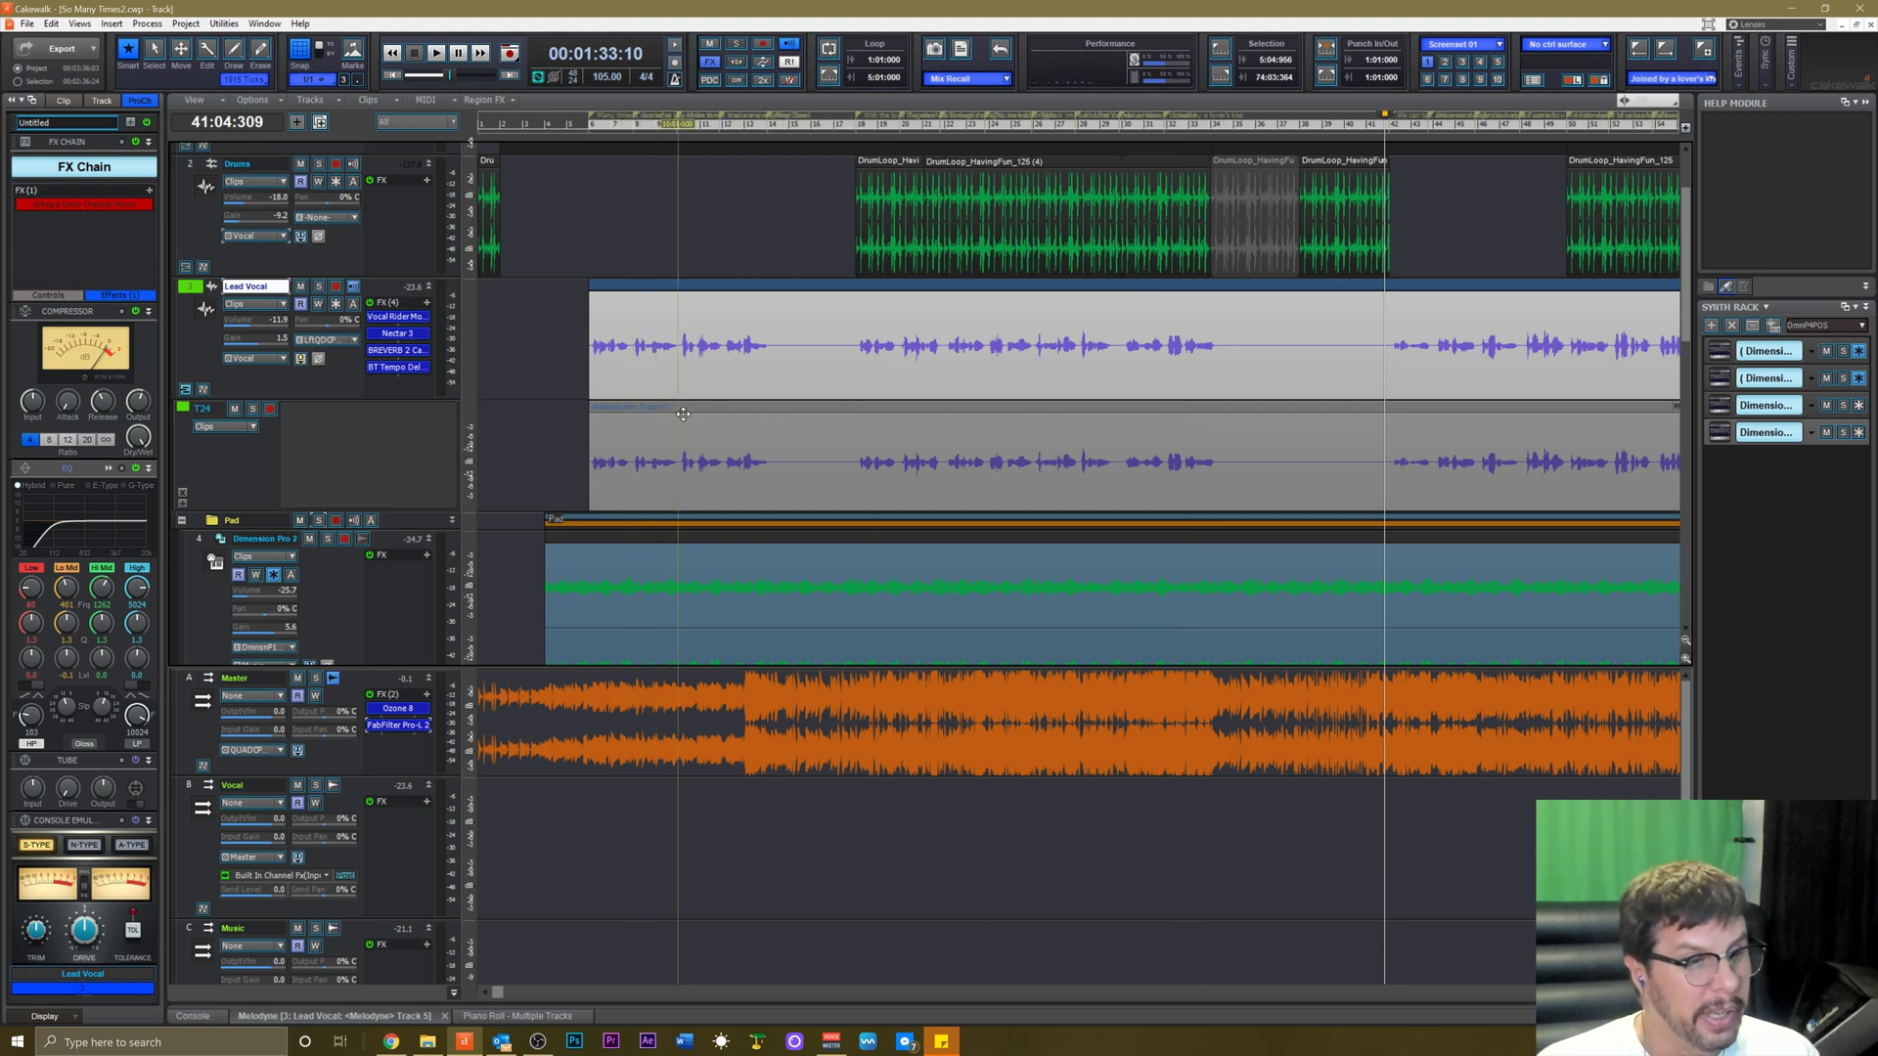
pyautogui.doubleClick(624, 476)
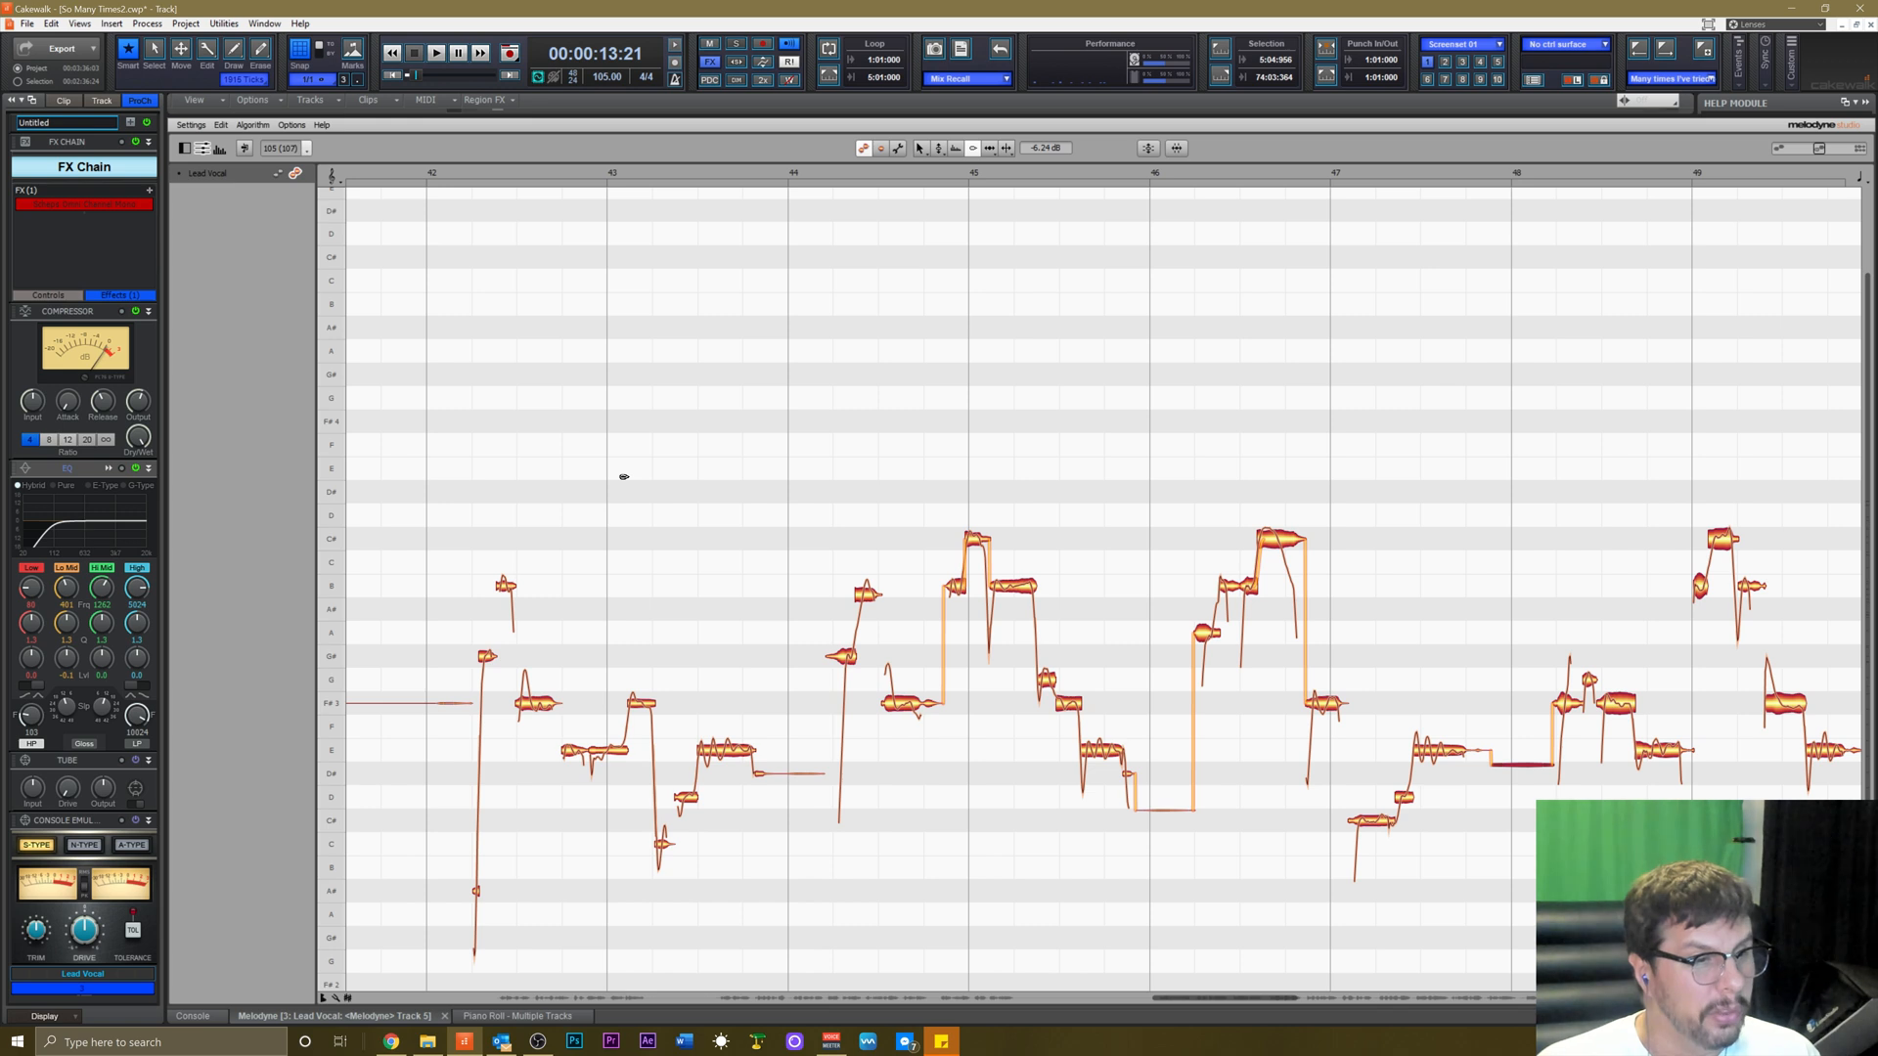
# Set the pitch drift of the sustained E note after measure 43 to -46% in Melodyne and audition it from mid-measure 42.
pyautogui.rightClick(659, 656)
pyautogui.moveTo(684, 755)
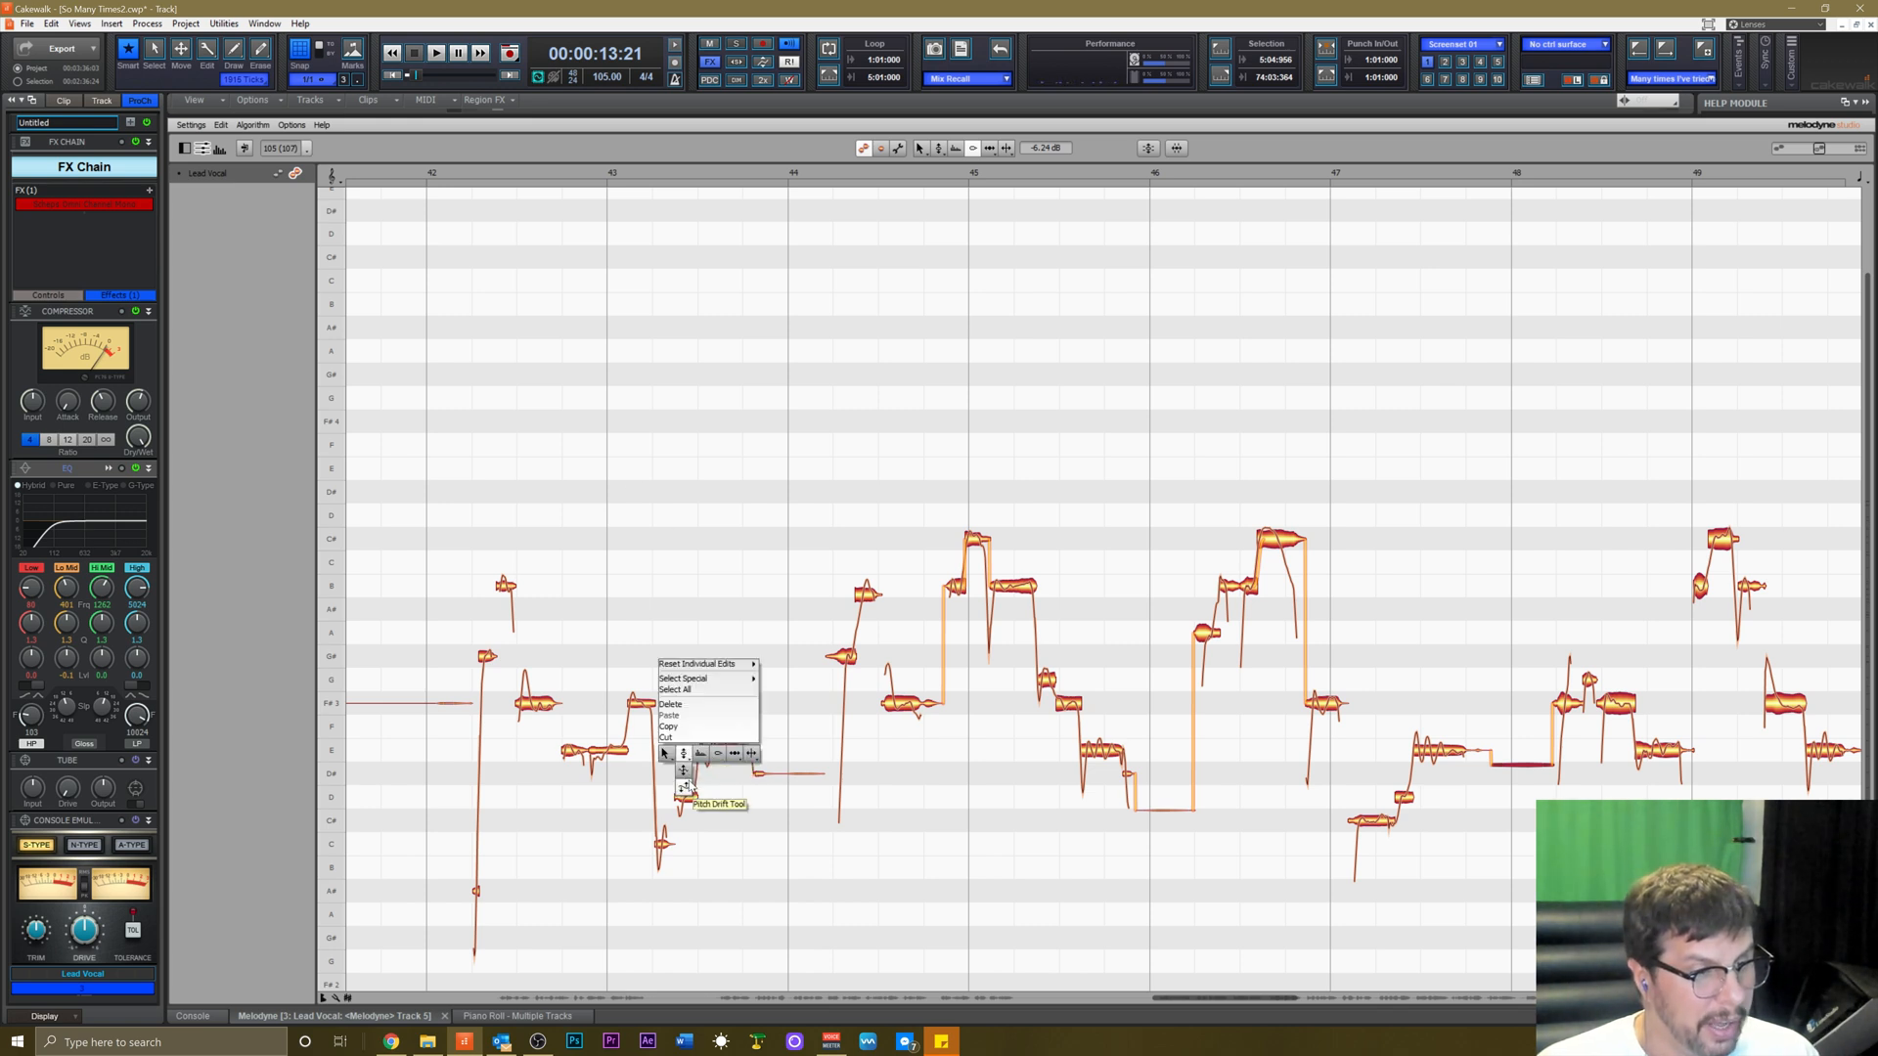
pyautogui.click(686, 788)
pyautogui.click(721, 753)
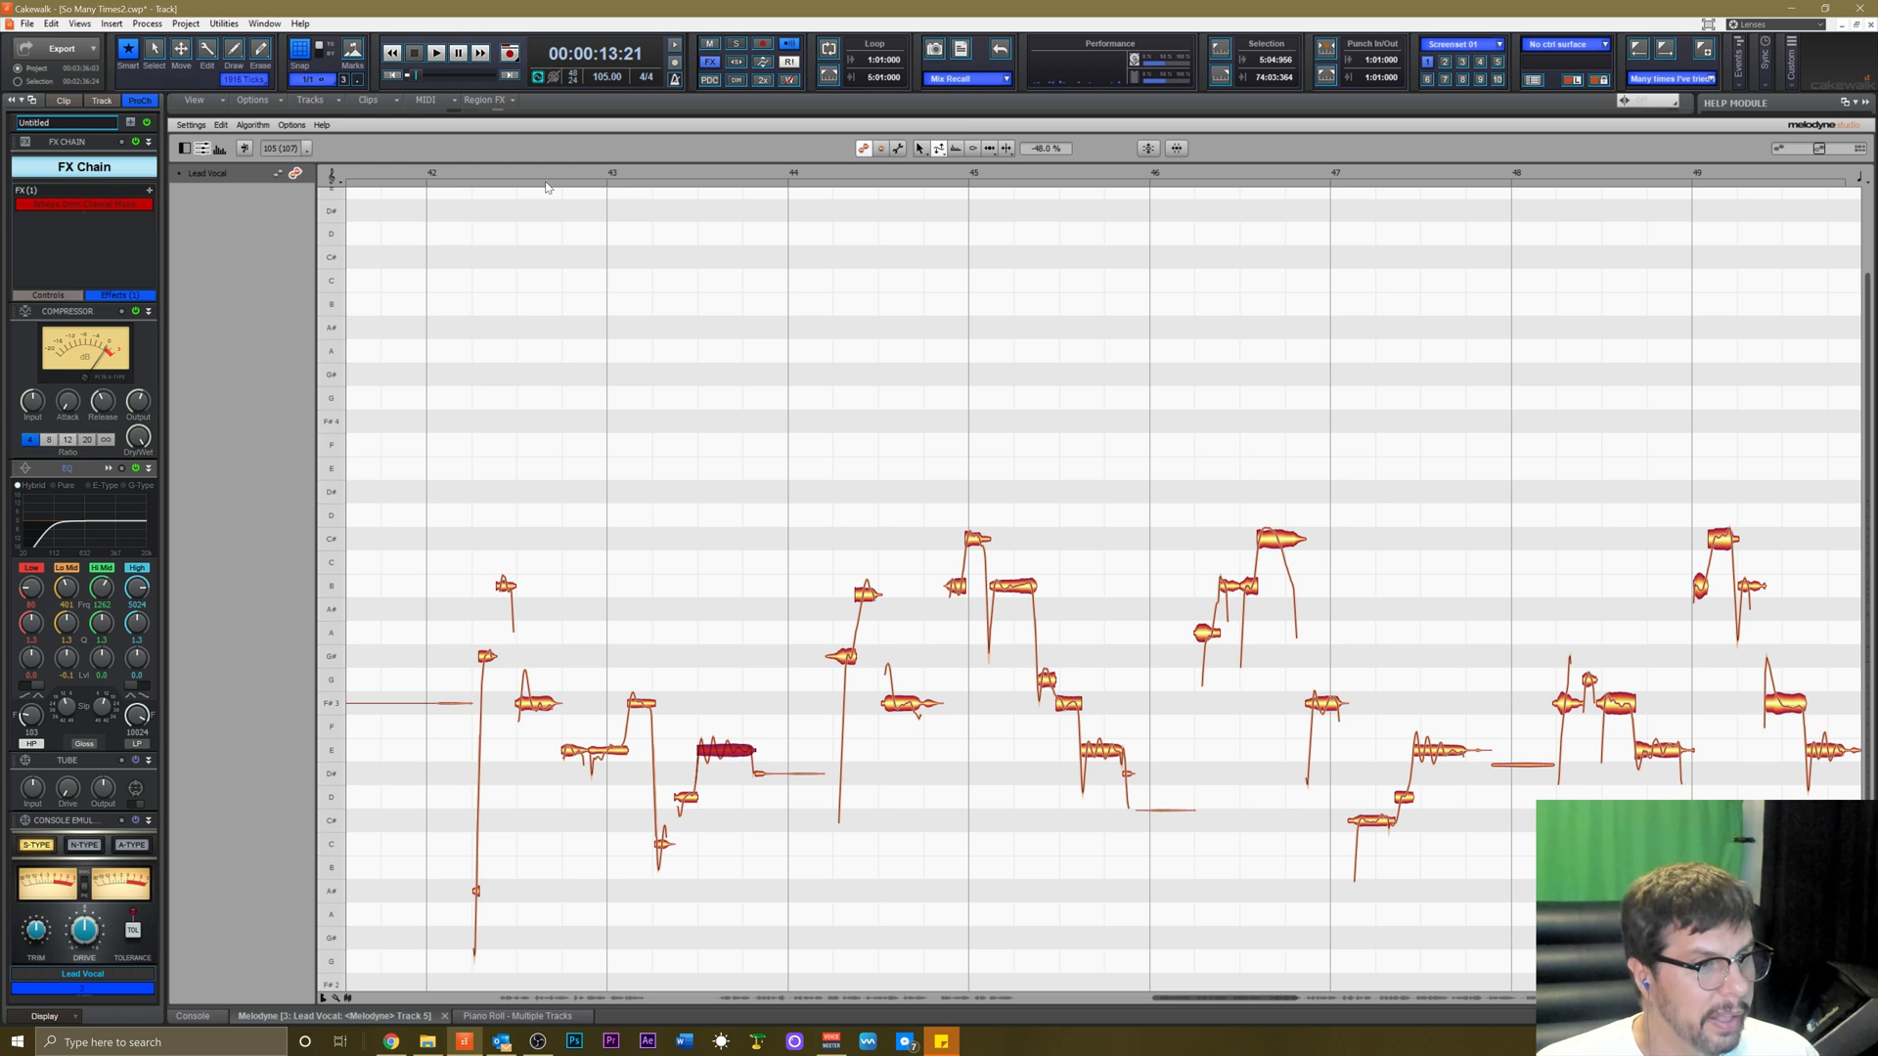
pyautogui.click(547, 180)
pyautogui.press('space')
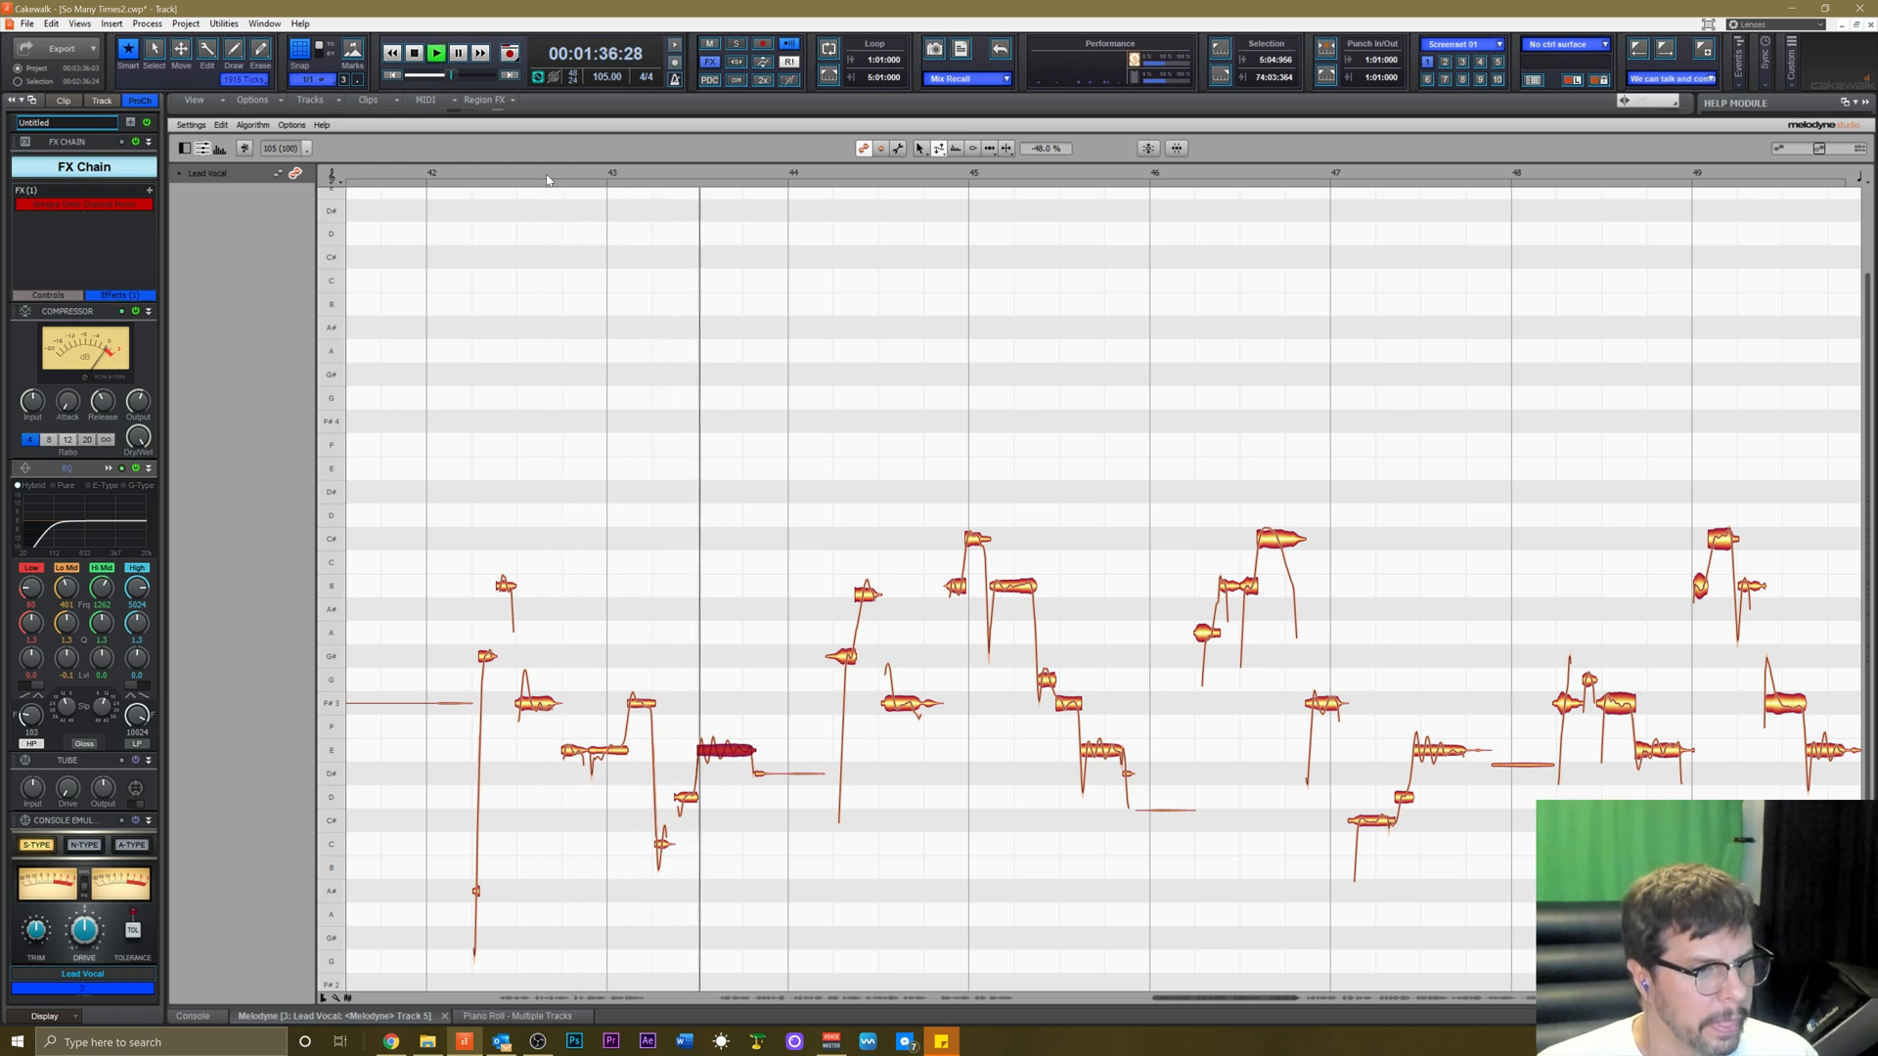
pyautogui.press('space')
pyautogui.click(728, 691)
pyautogui.click(735, 751)
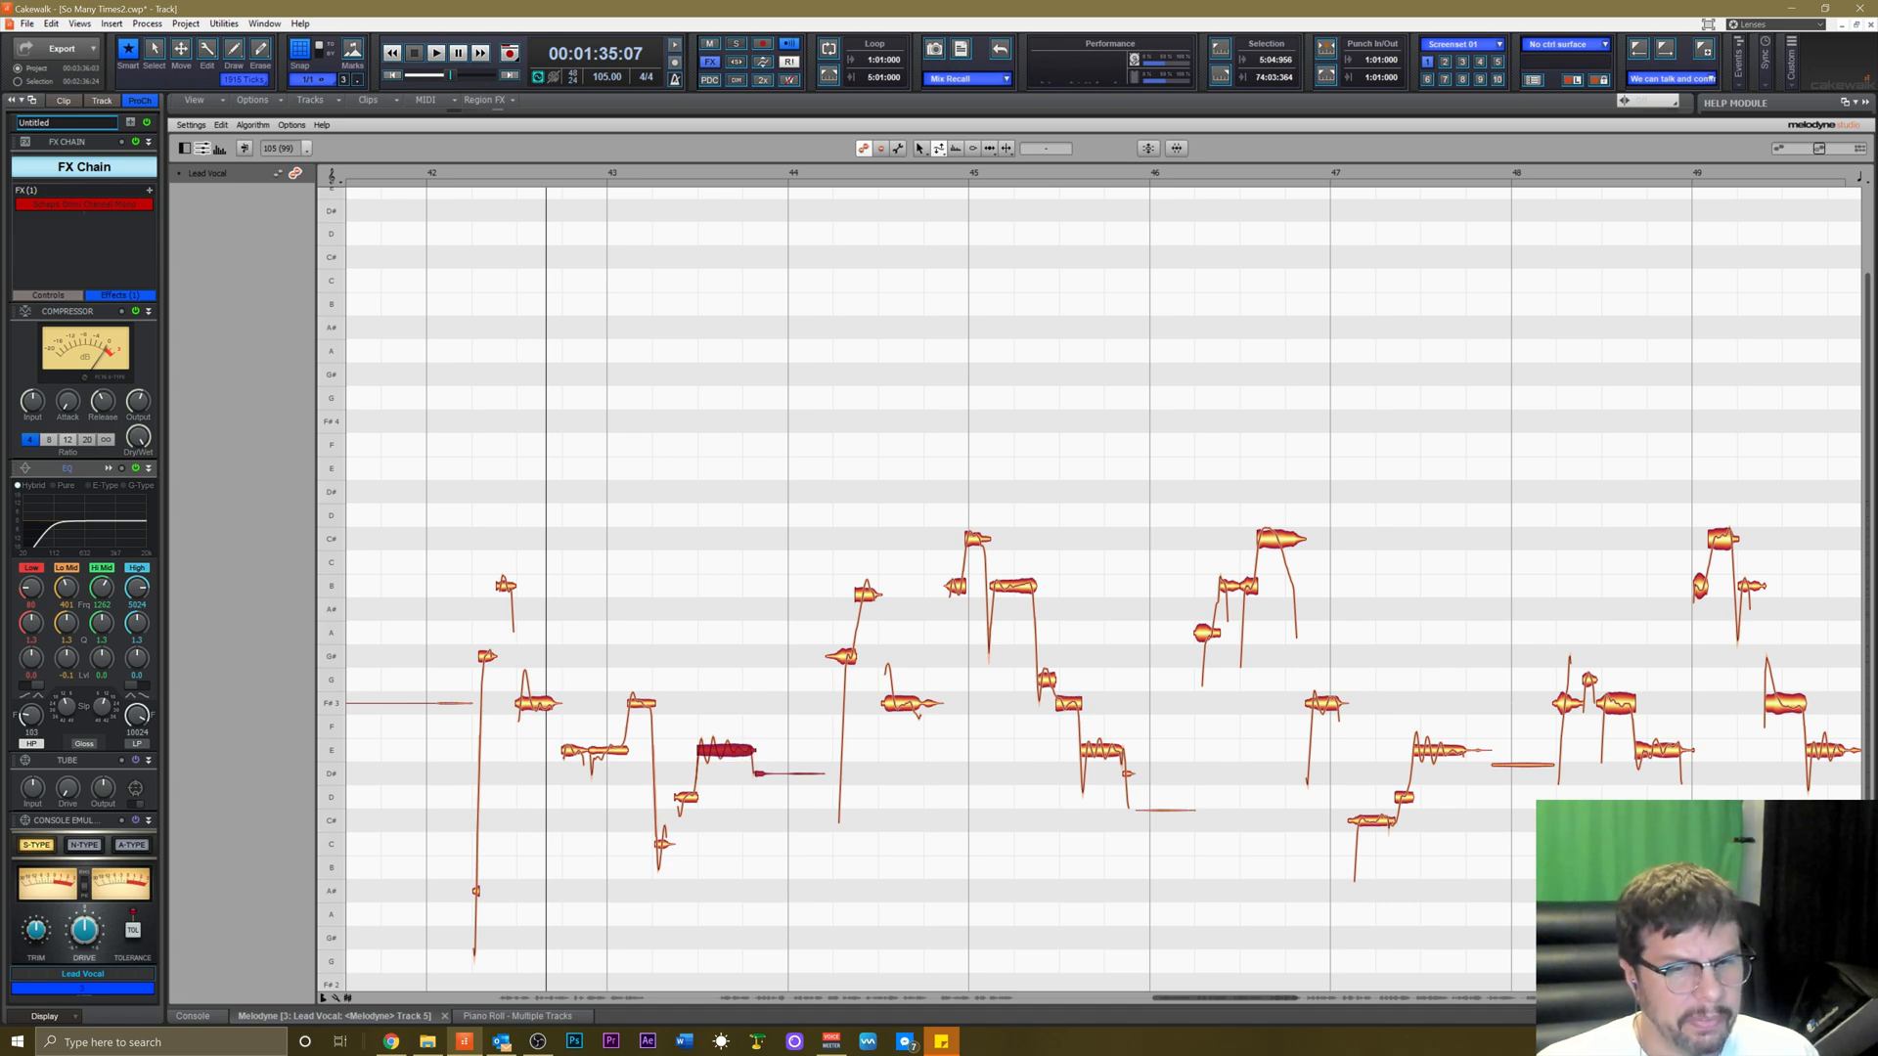
# Return to the track view and show the Volume automation envelope on the audio track in the Pad folder.
pyautogui.press('d')
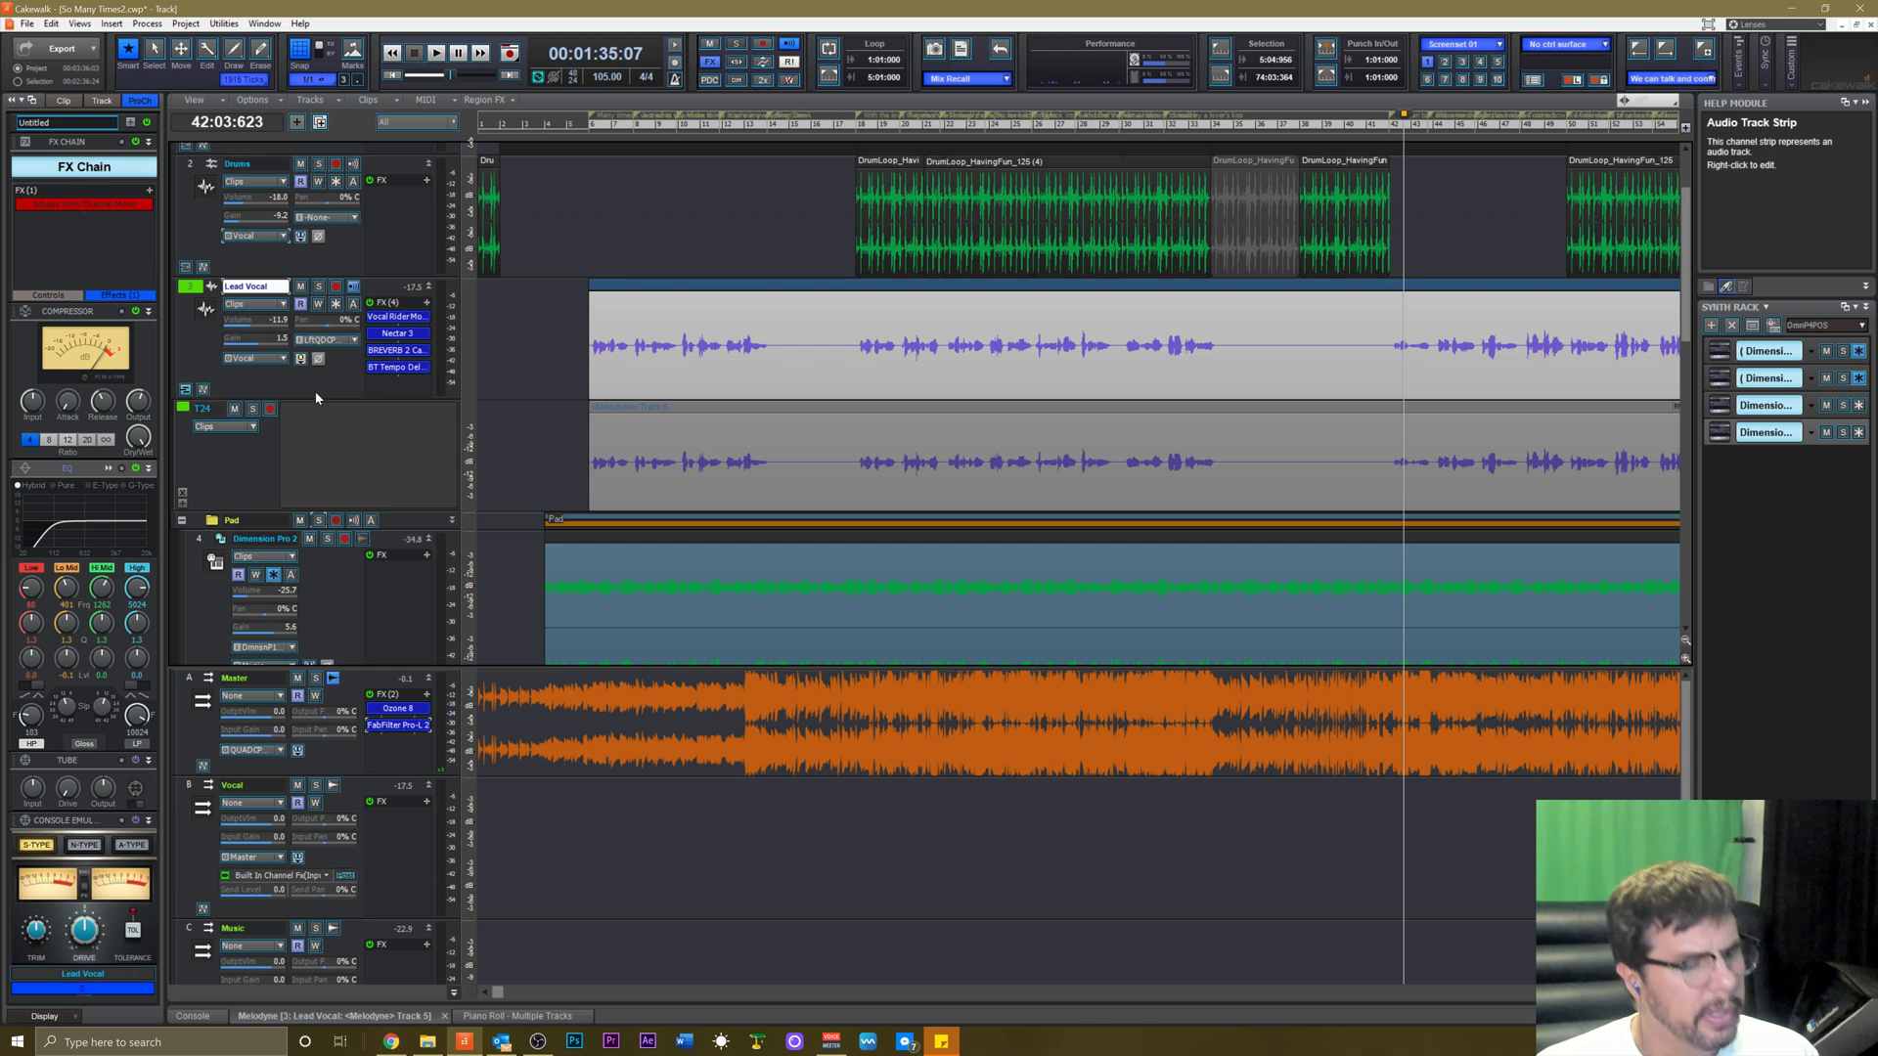
pyautogui.scroll(-2, 313, 390)
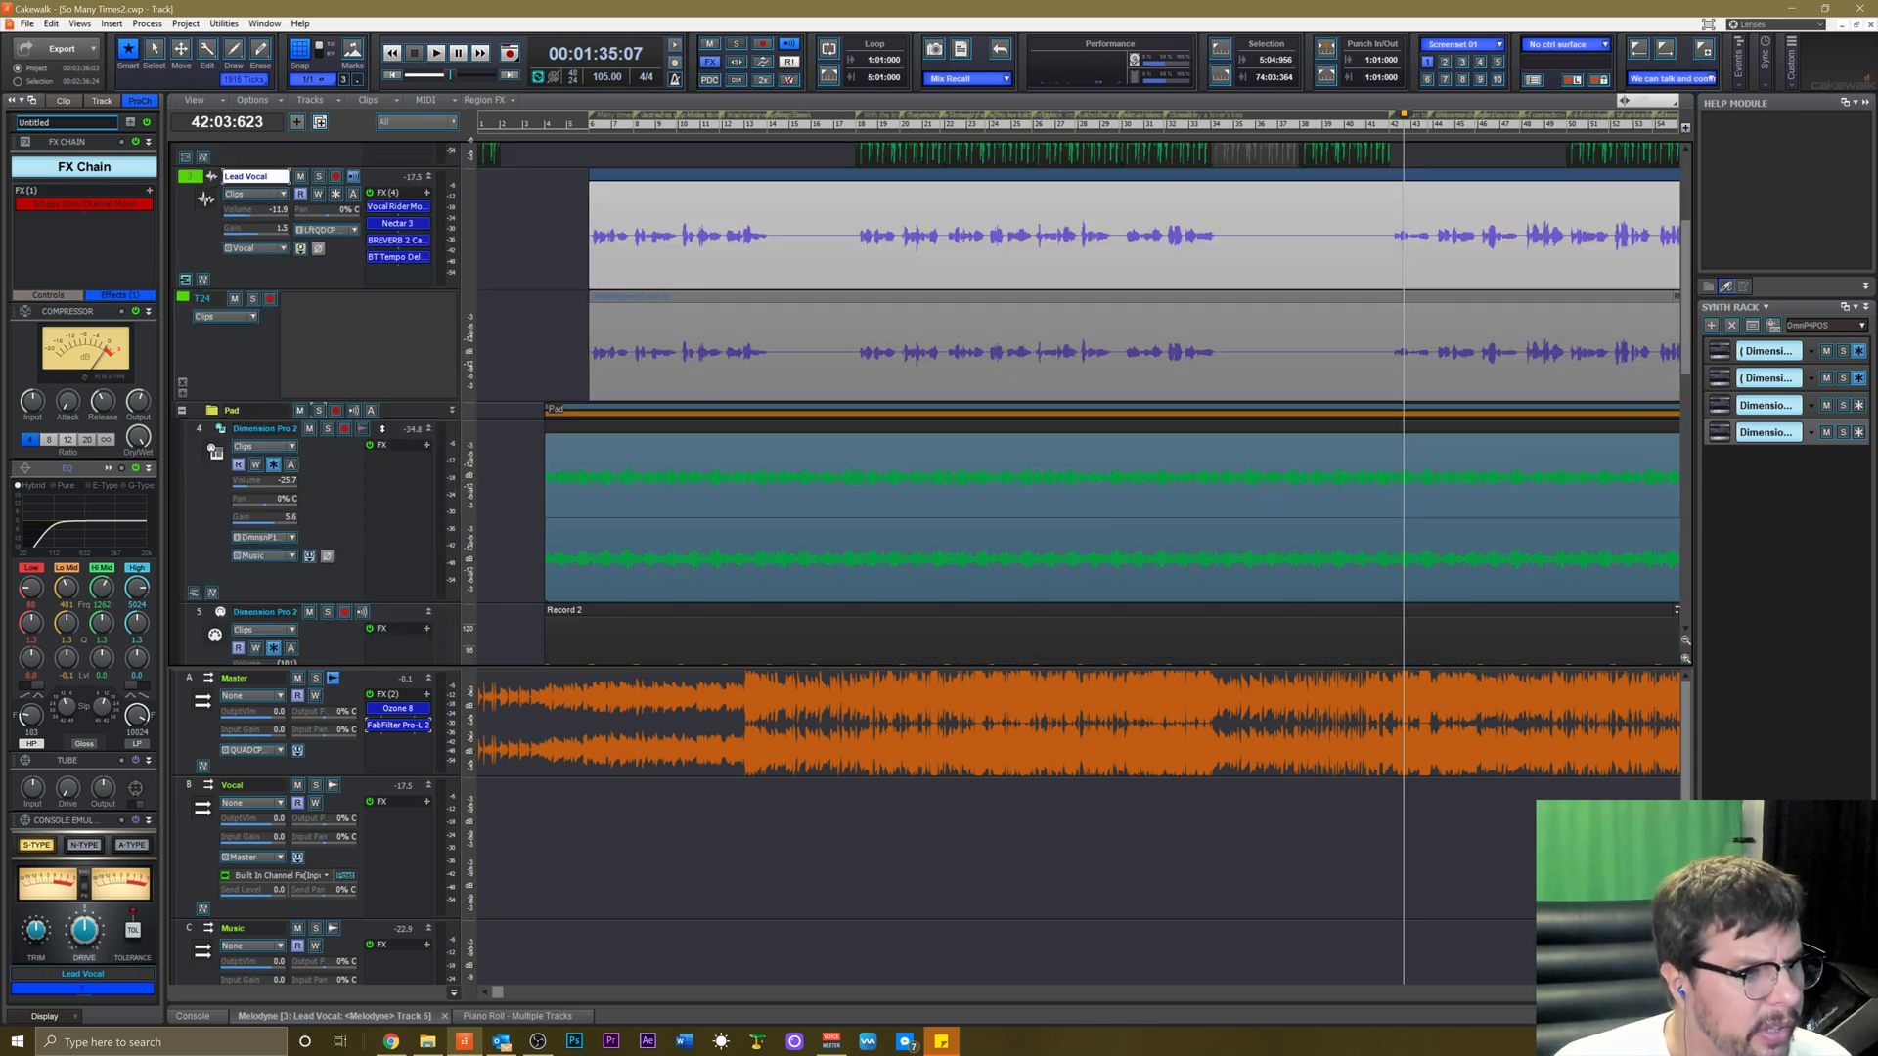
pyautogui.scroll(4, 386, 390)
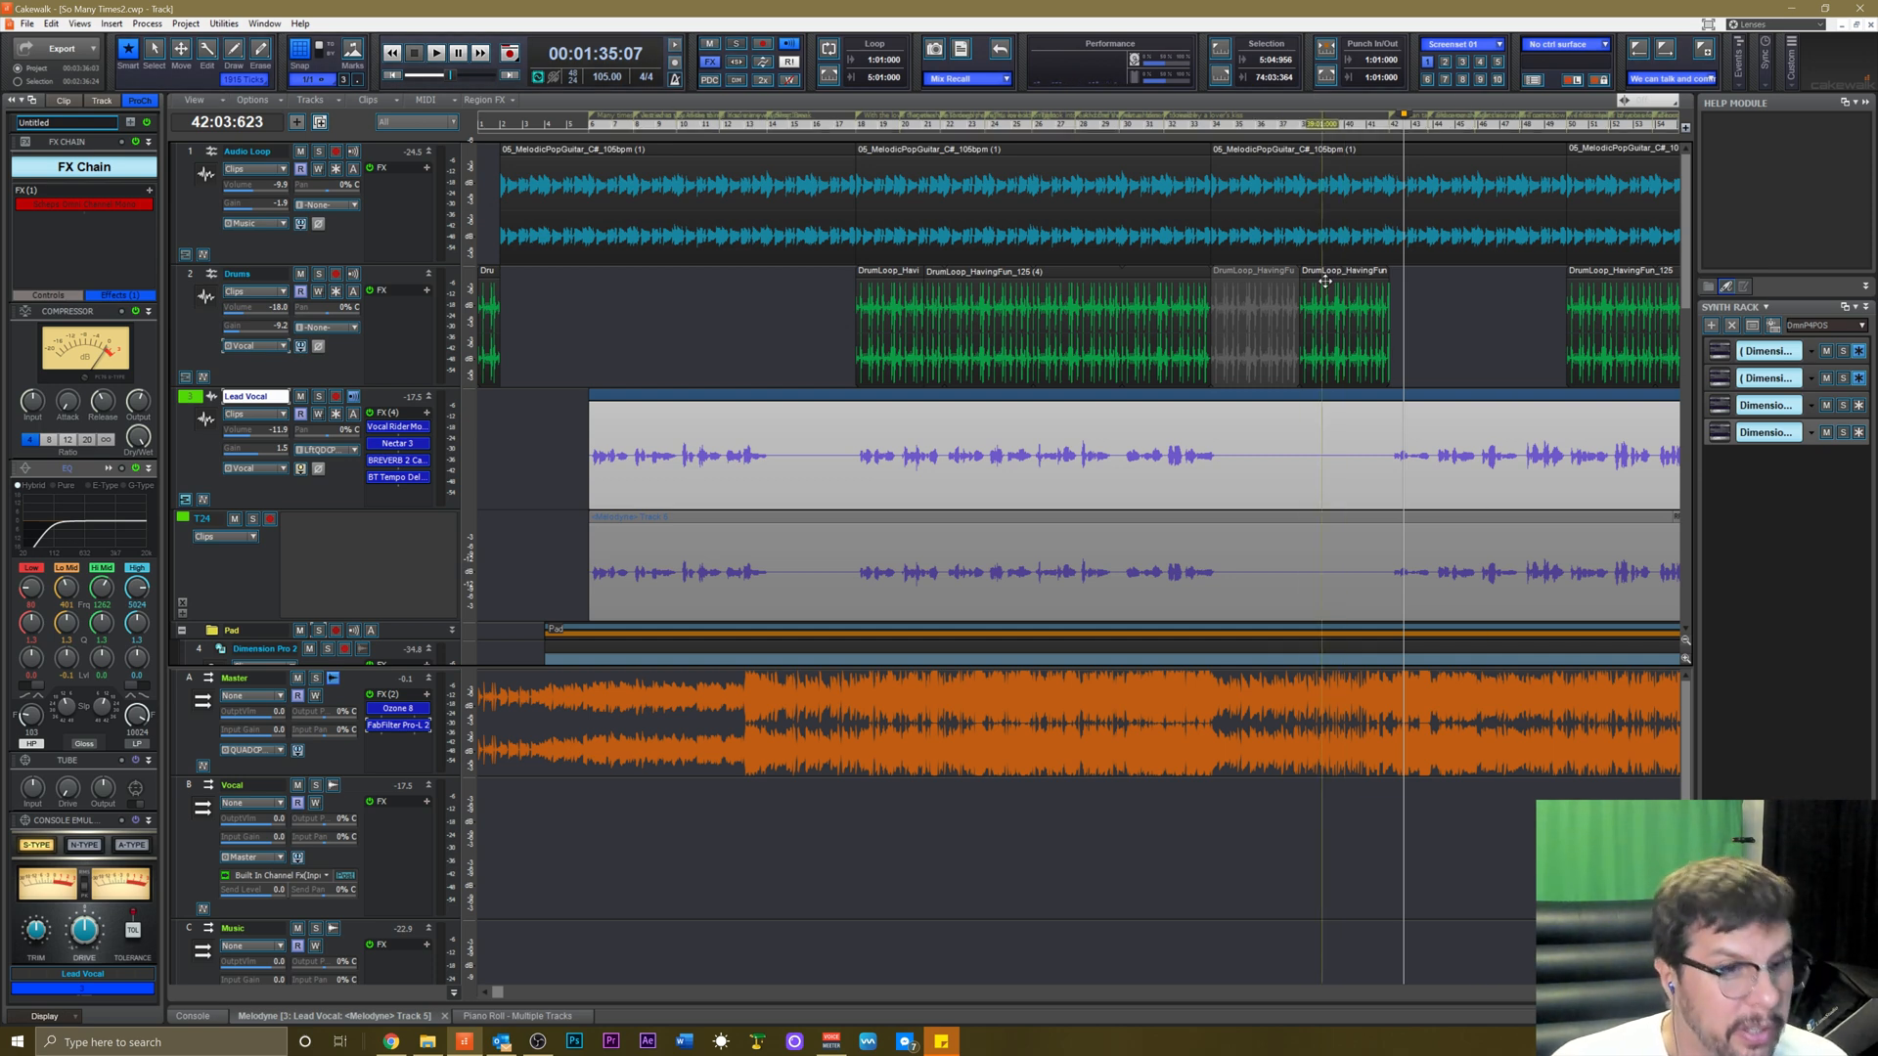
pyautogui.scroll(-5, 678, 234)
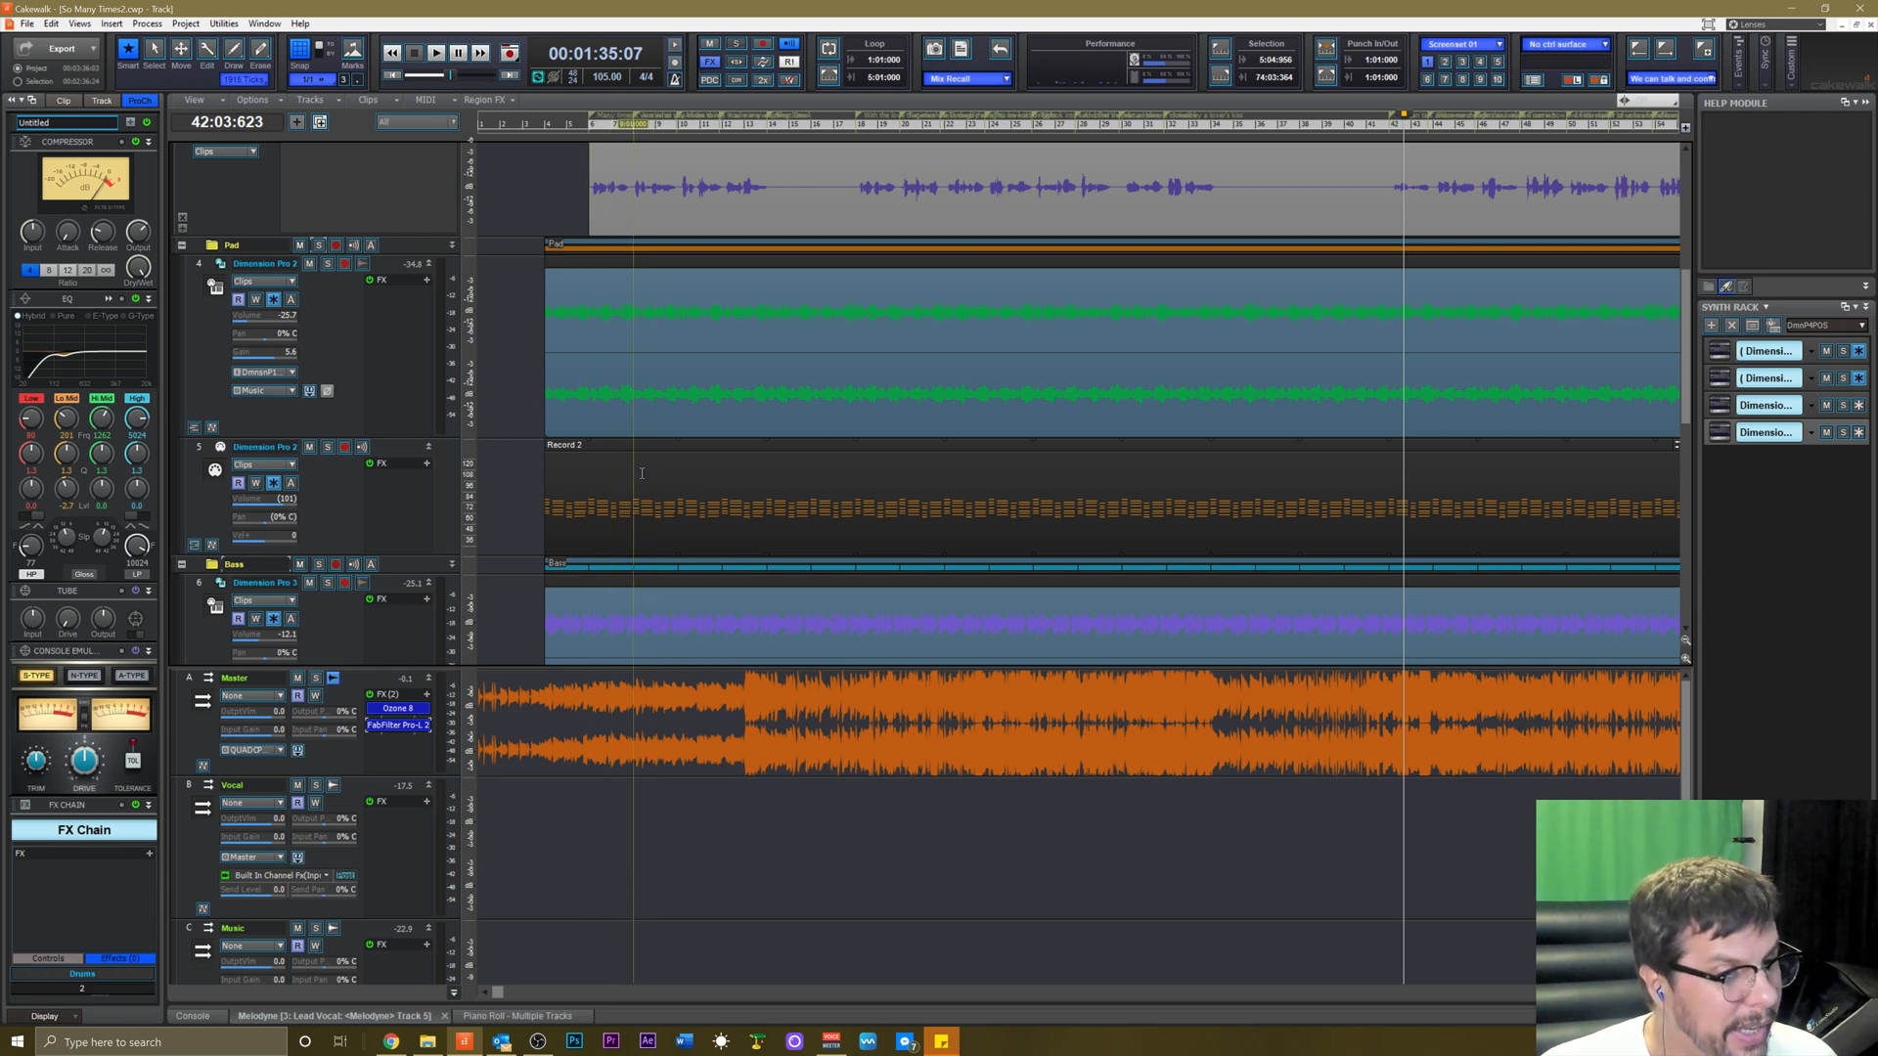
pyautogui.scroll(5, 640, 395)
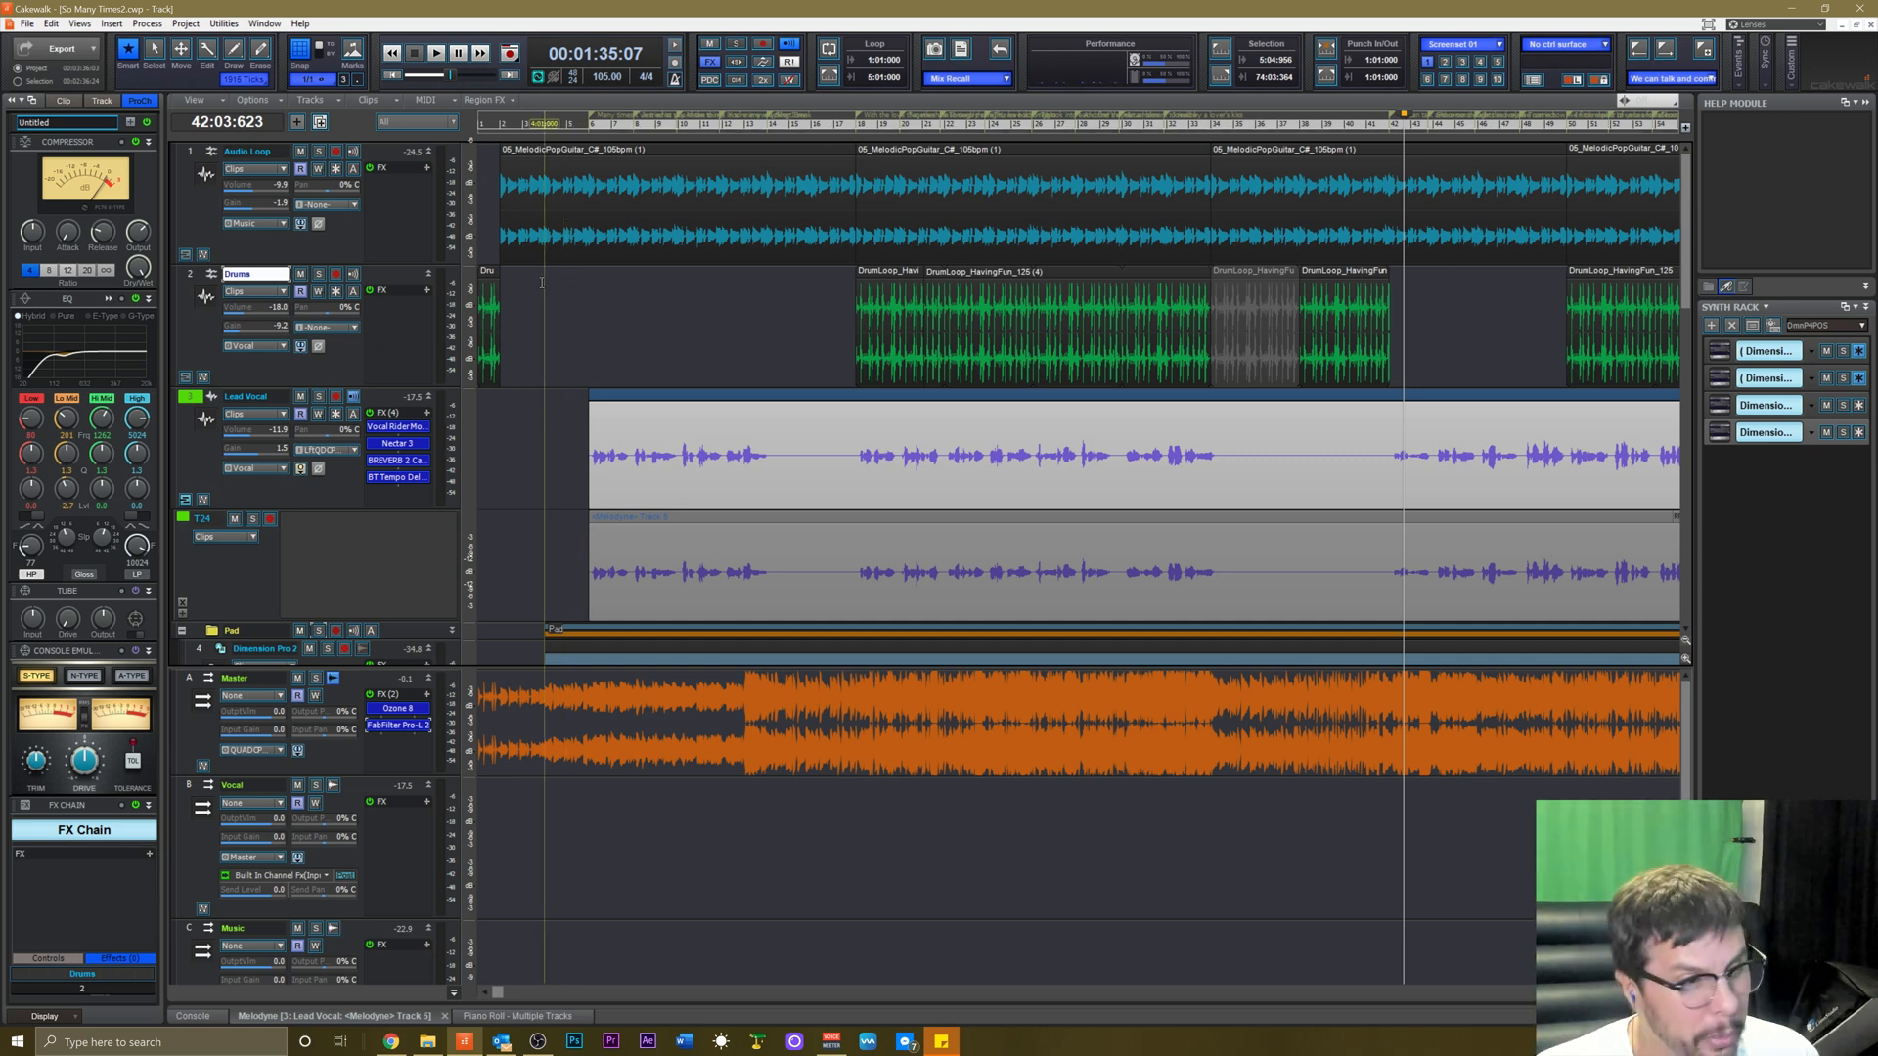
pyautogui.scroll(-3, 597, 392)
pyautogui.middleClick(612, 421)
pyautogui.click(570, 438)
pyautogui.moveTo(542, 490)
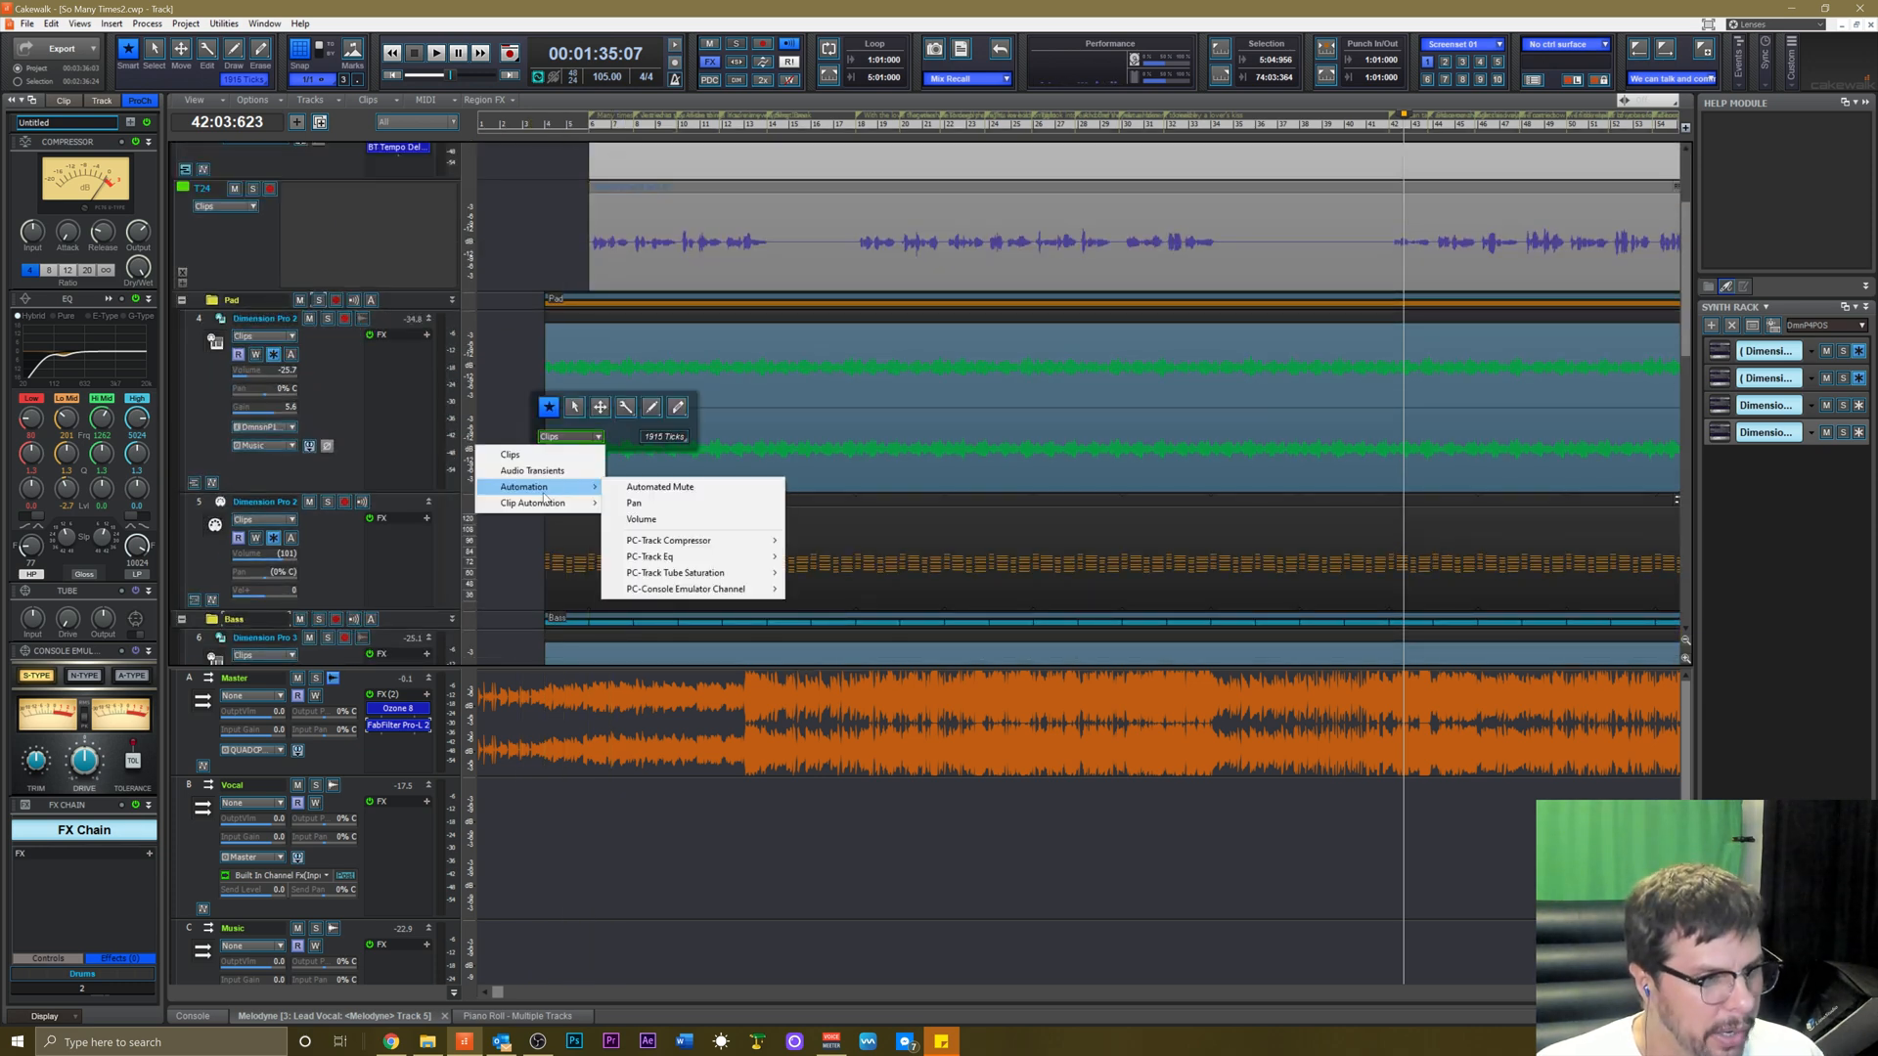
pyautogui.click(651, 520)
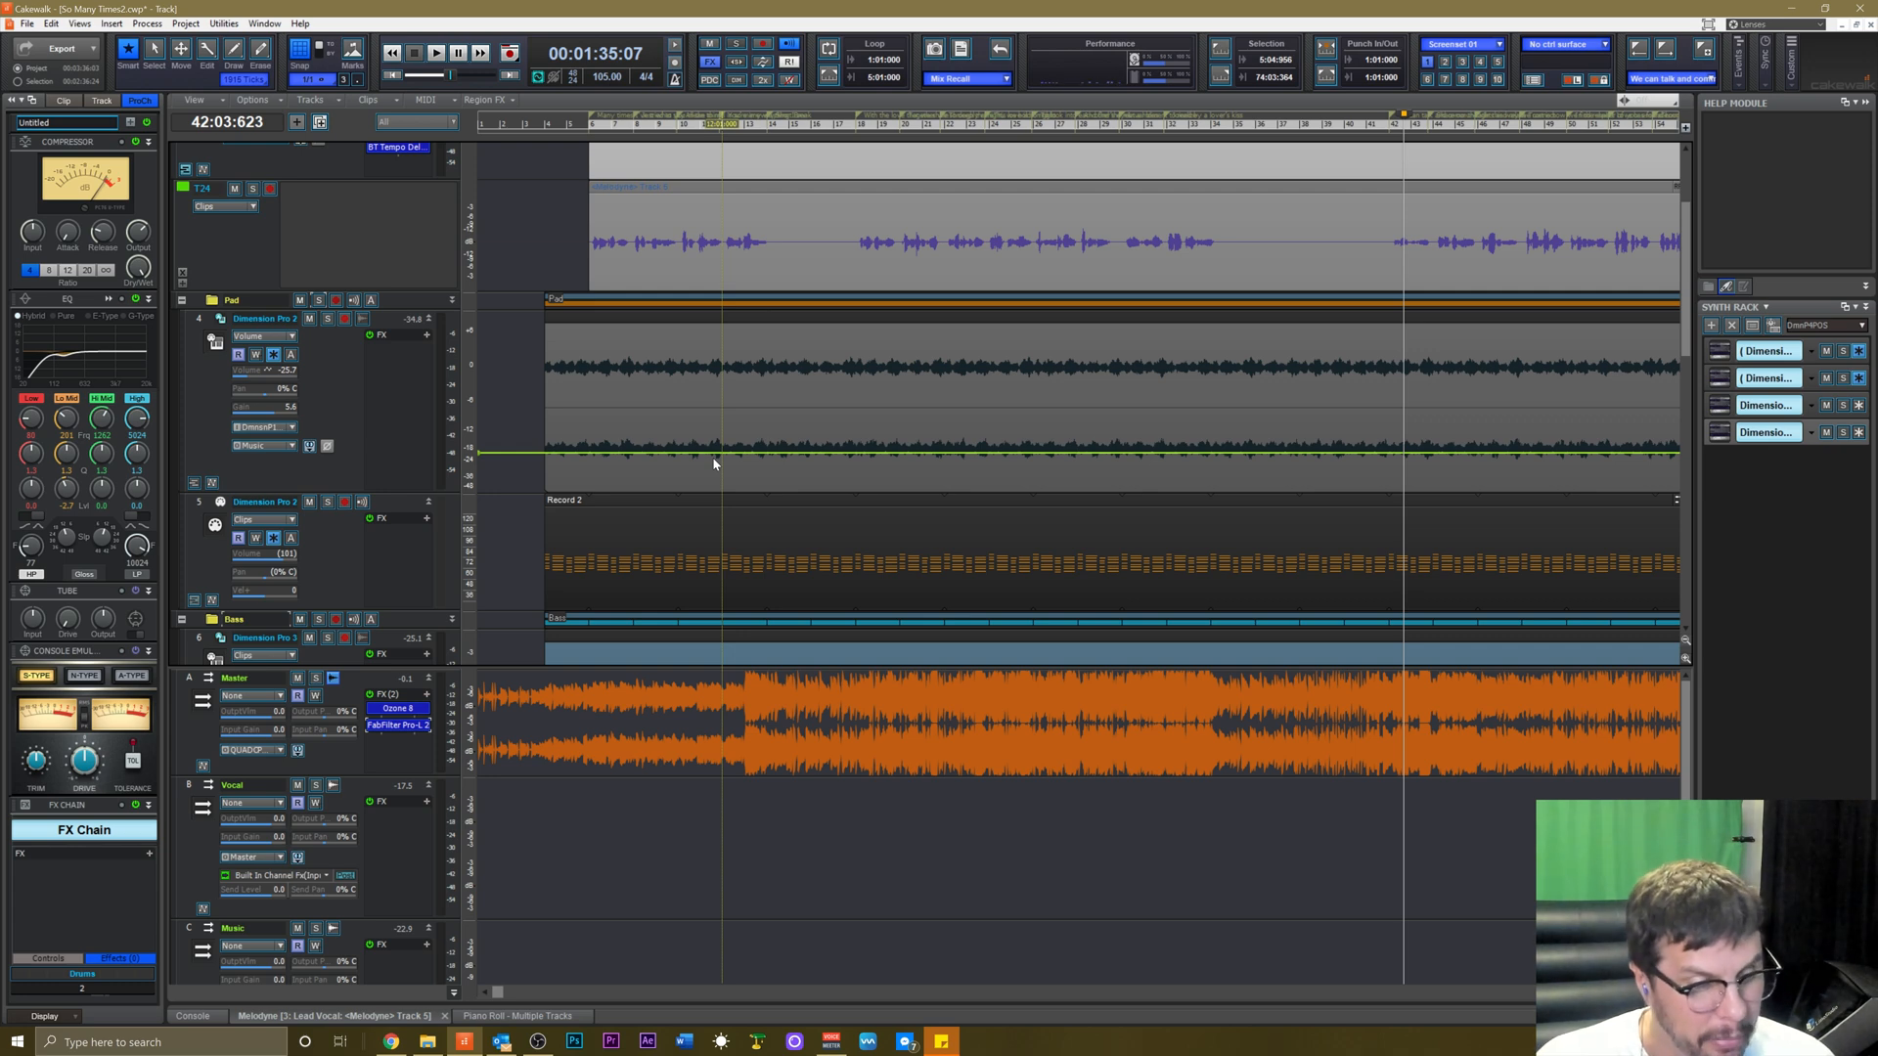
# Start playback from measure 3 and solo the Pad folder.
pyautogui.scroll(-10, 763, 449)
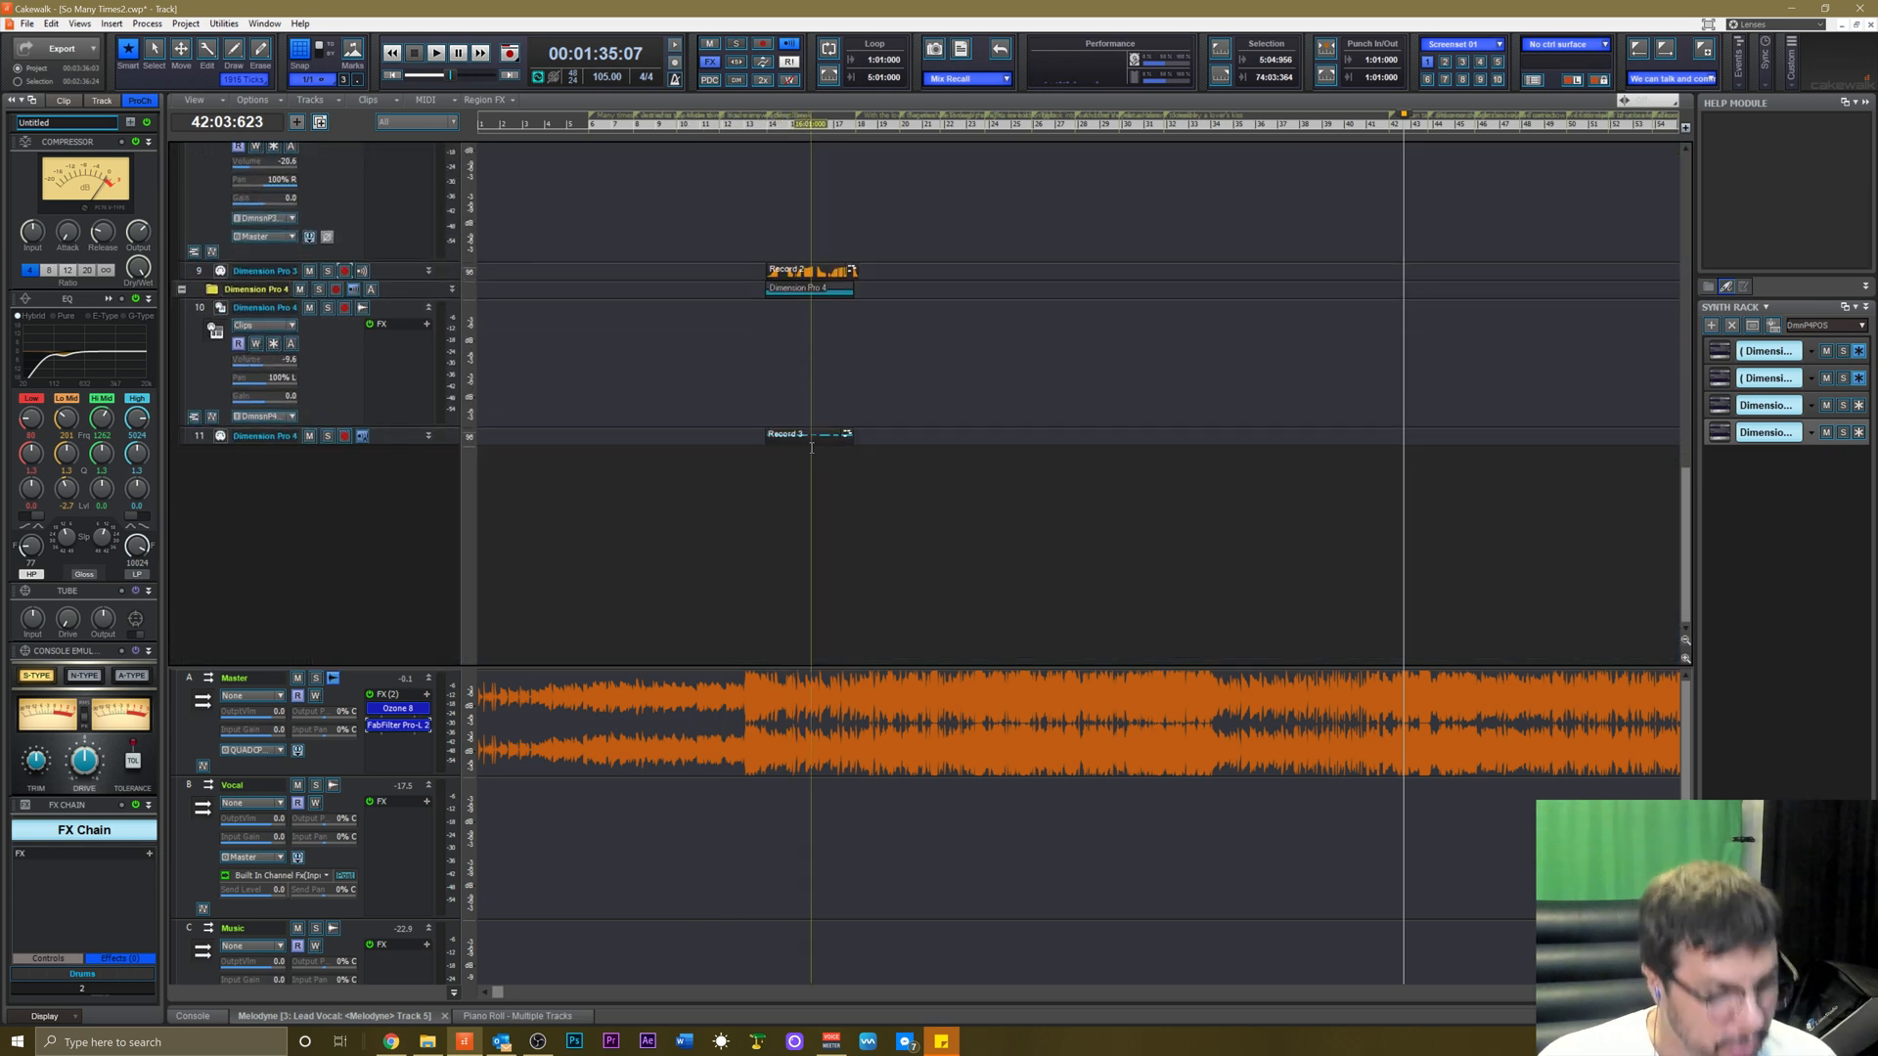
pyautogui.scroll(12, 797, 448)
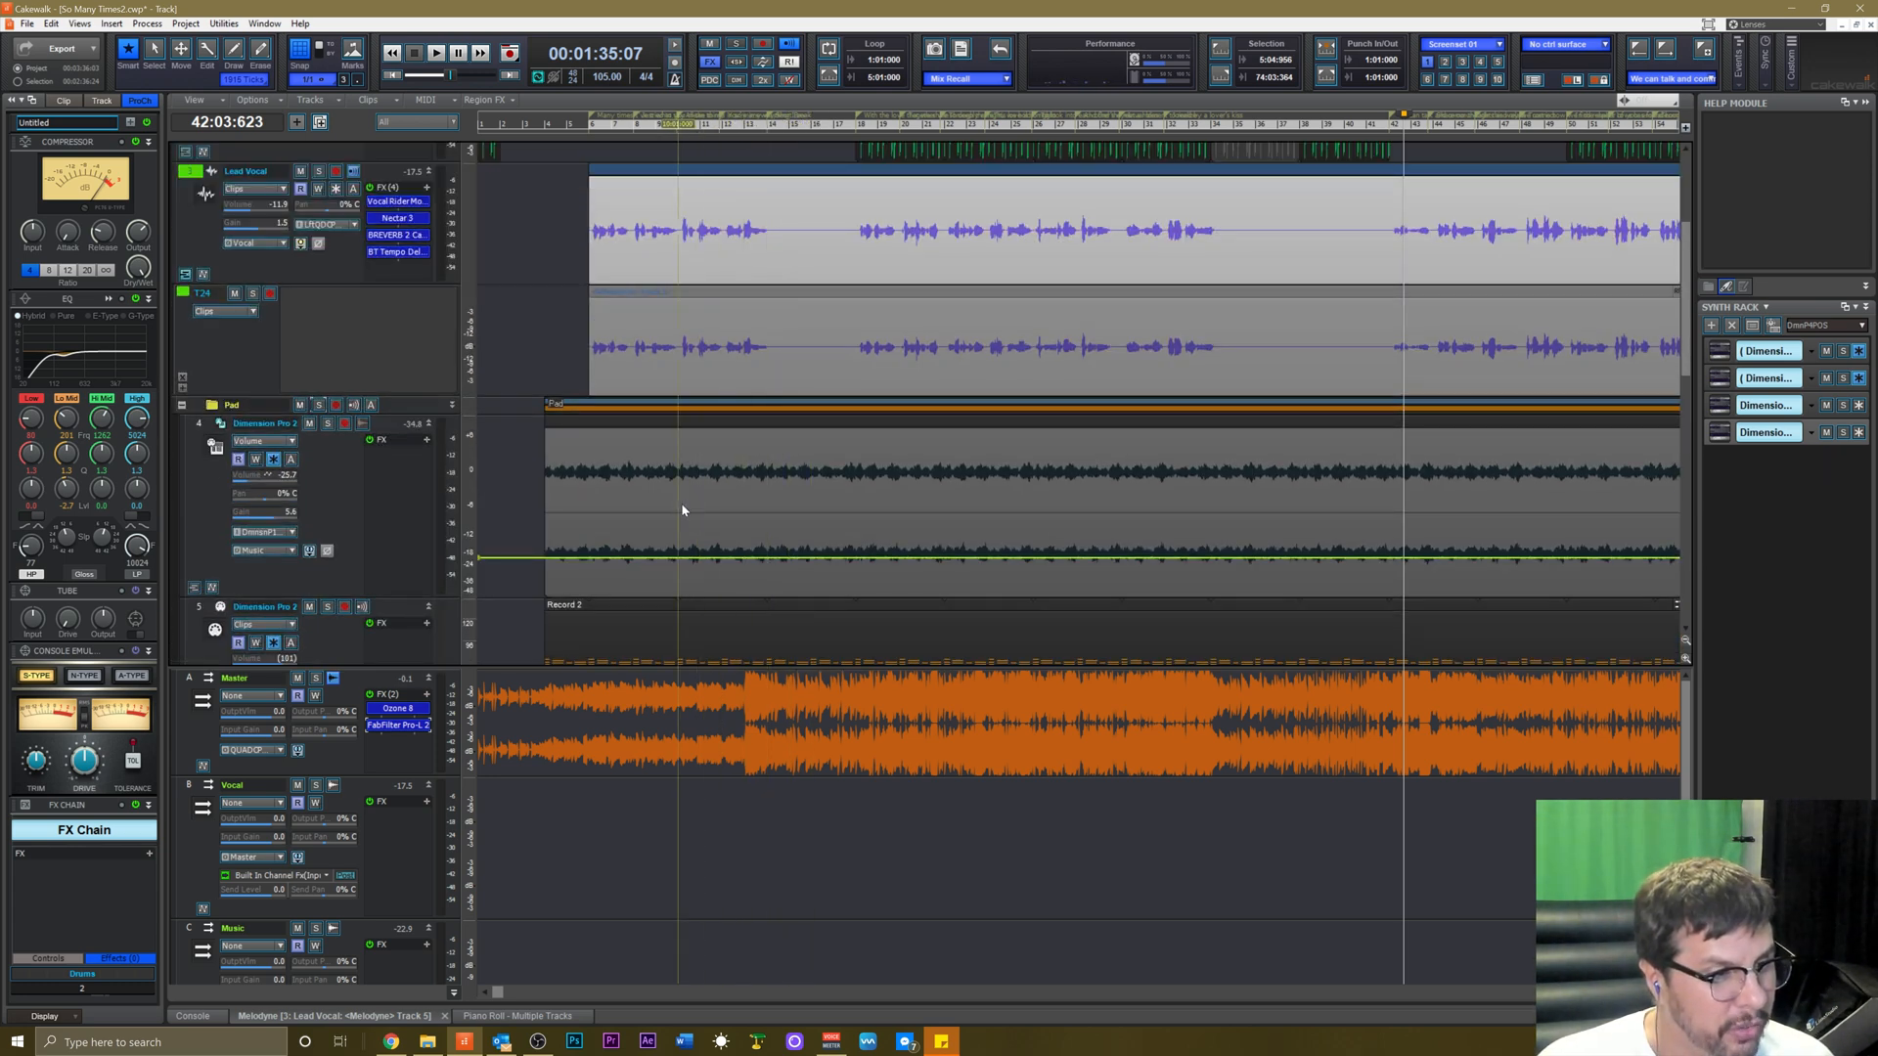
pyautogui.scroll(-2, 683, 510)
pyautogui.click(523, 125)
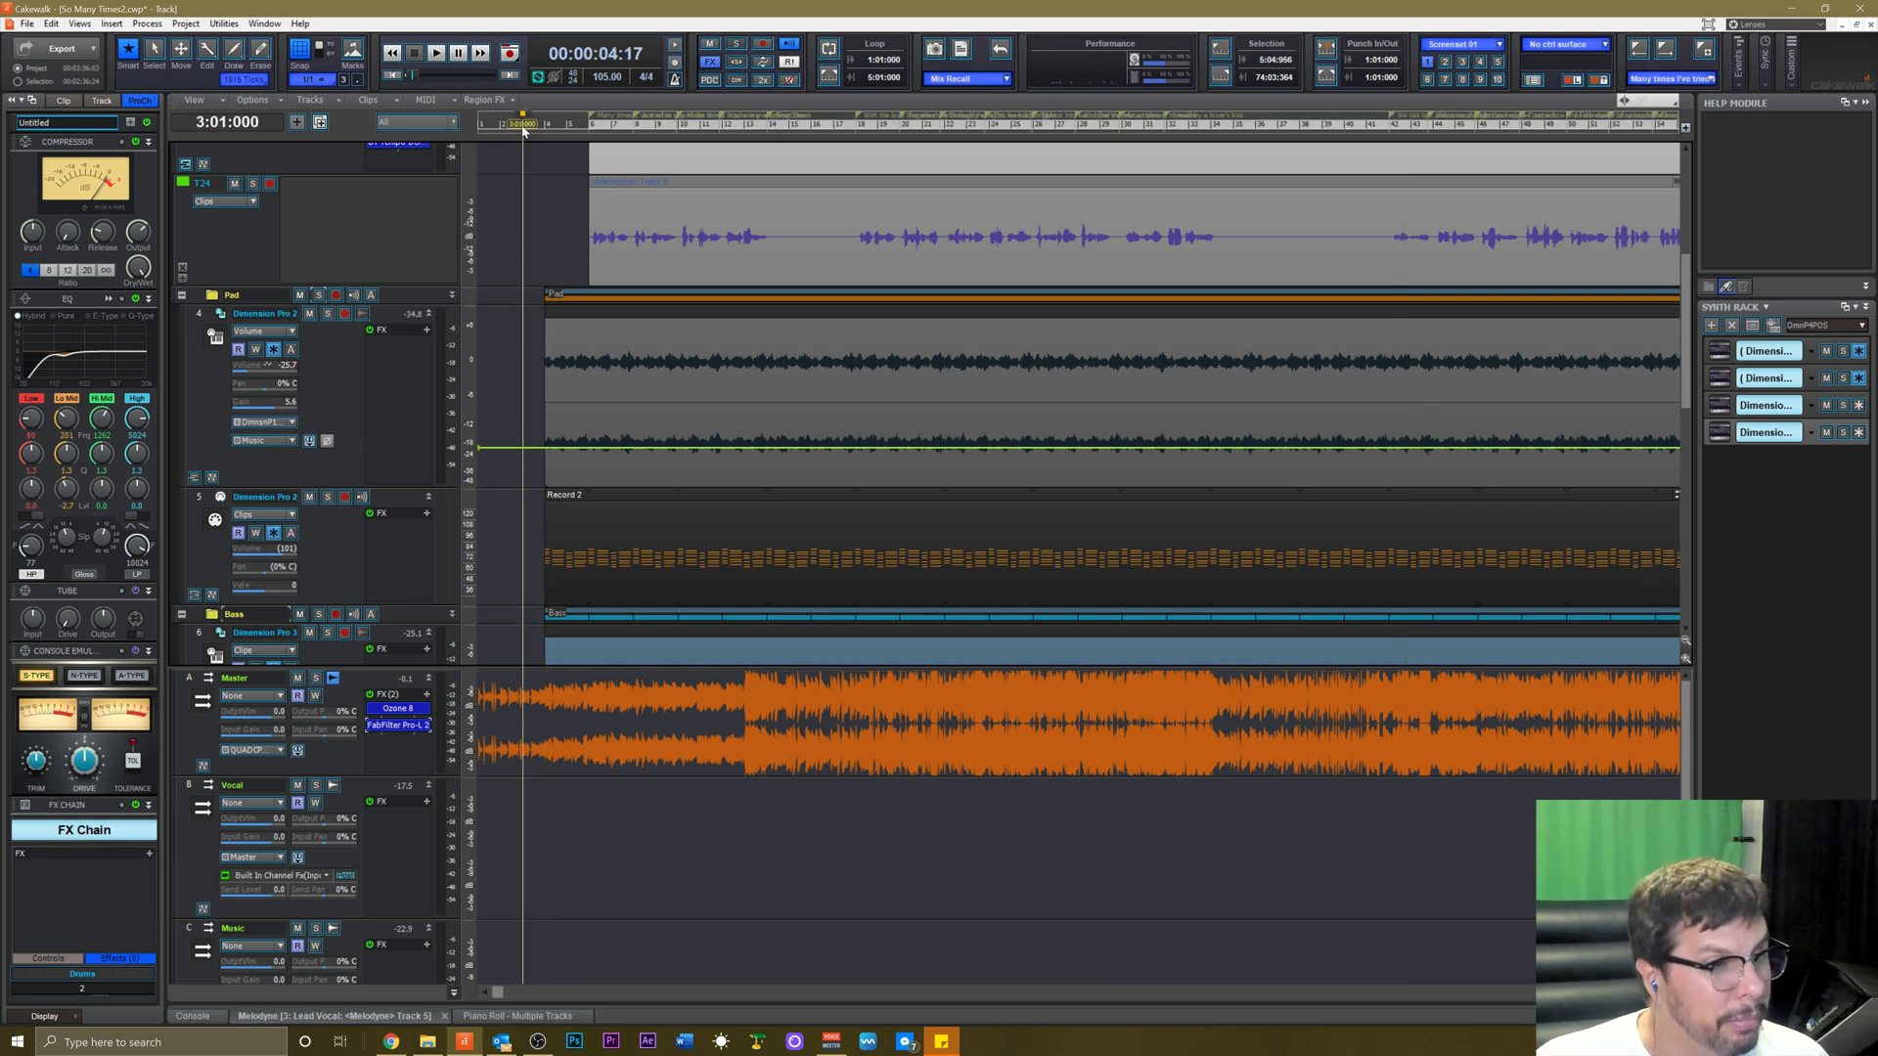
pyautogui.press('space')
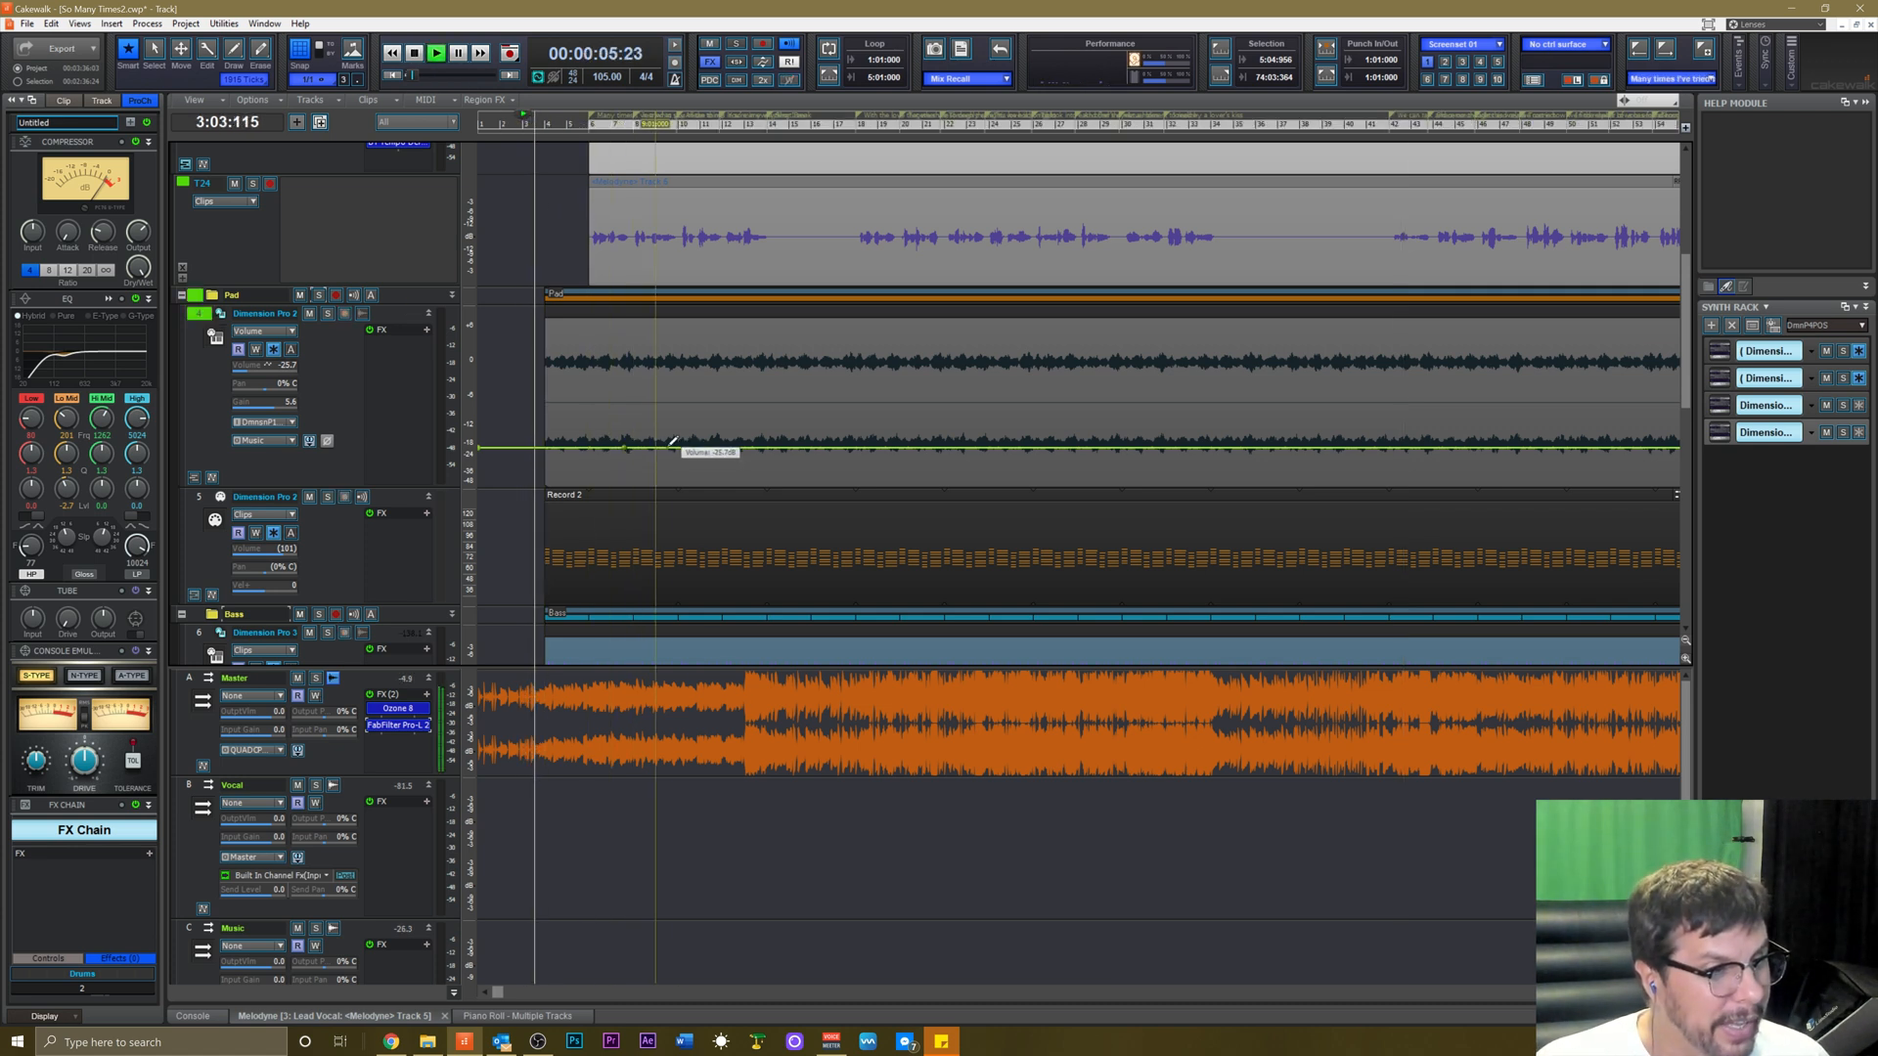
pyautogui.click(318, 294)
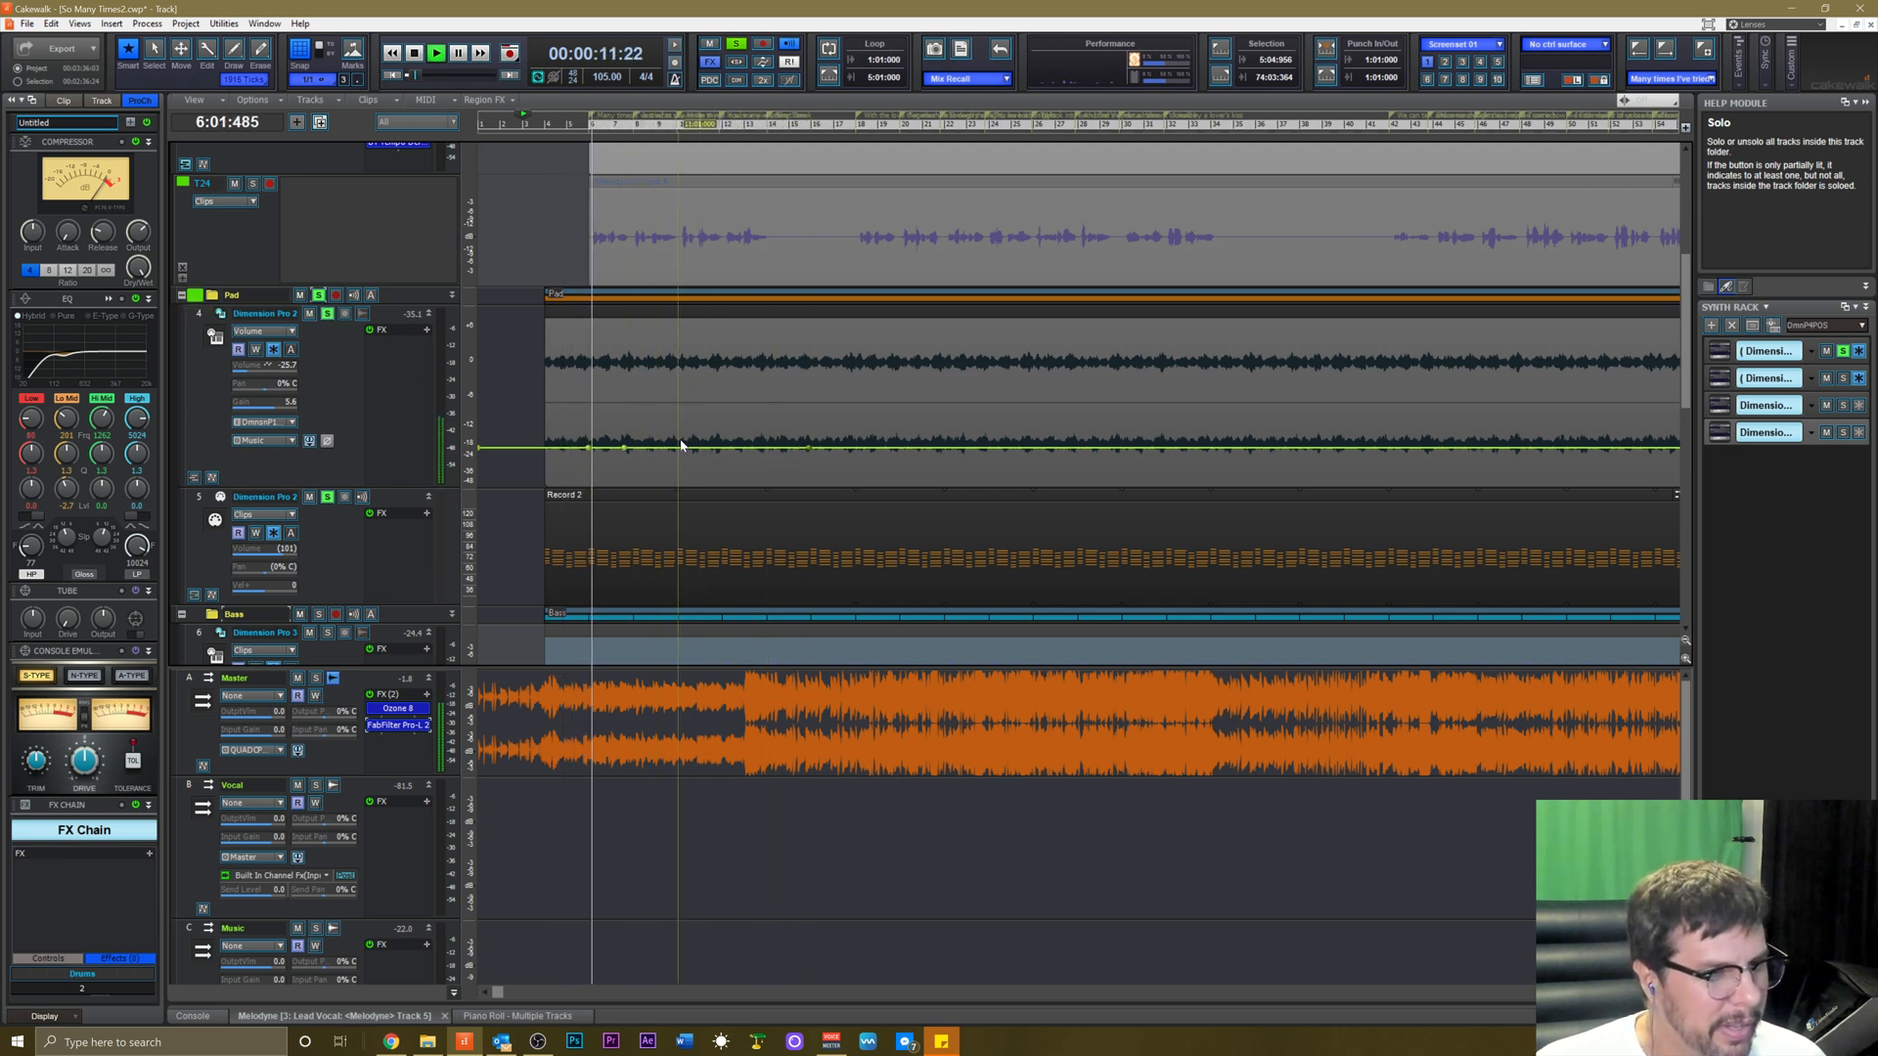
# Shape the Pad's volume envelope with a rise at measure 9, a dip at 11, a rise at 17 and a slight drop at 24.
pyautogui.moveTo(619, 447); pyautogui.dragTo(655, 422)
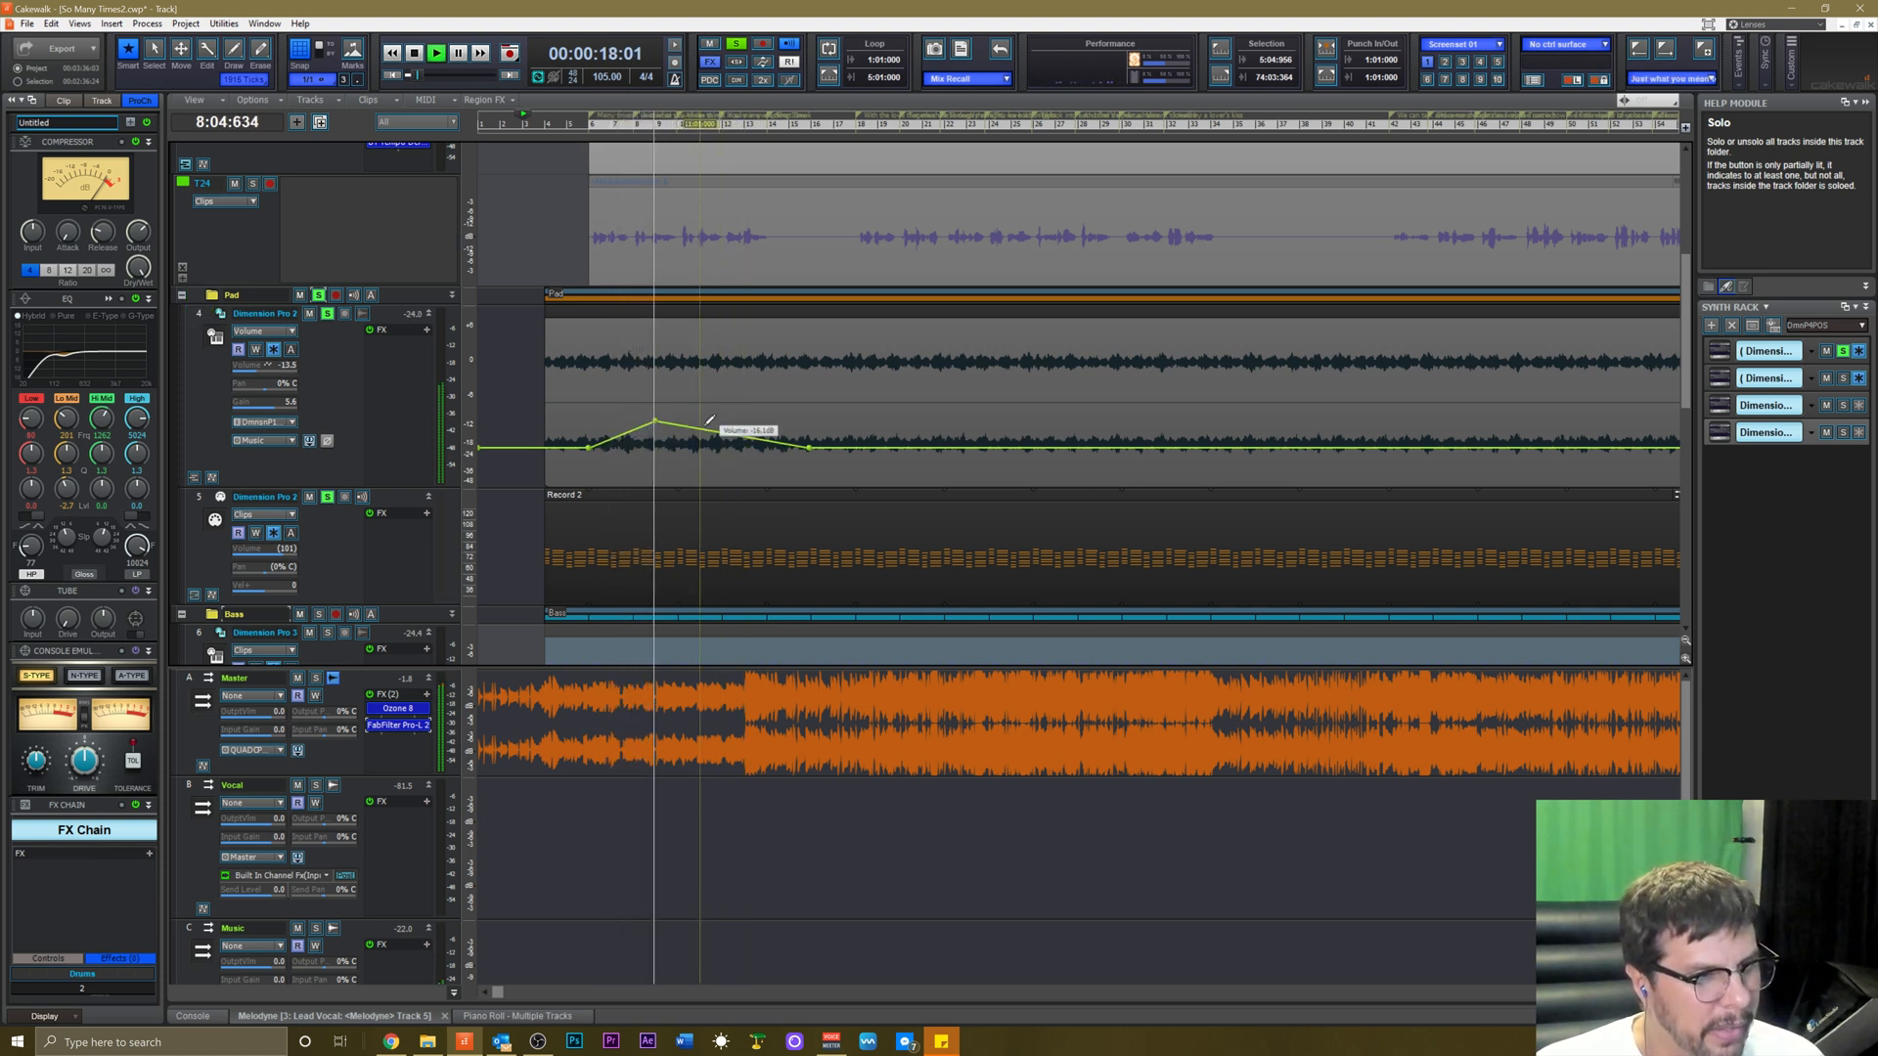
pyautogui.moveTo(680, 428)
pyautogui.mouseDown()
pyautogui.moveTo(679, 461)
pyautogui.moveTo(702, 453)
pyautogui.mouseUp()
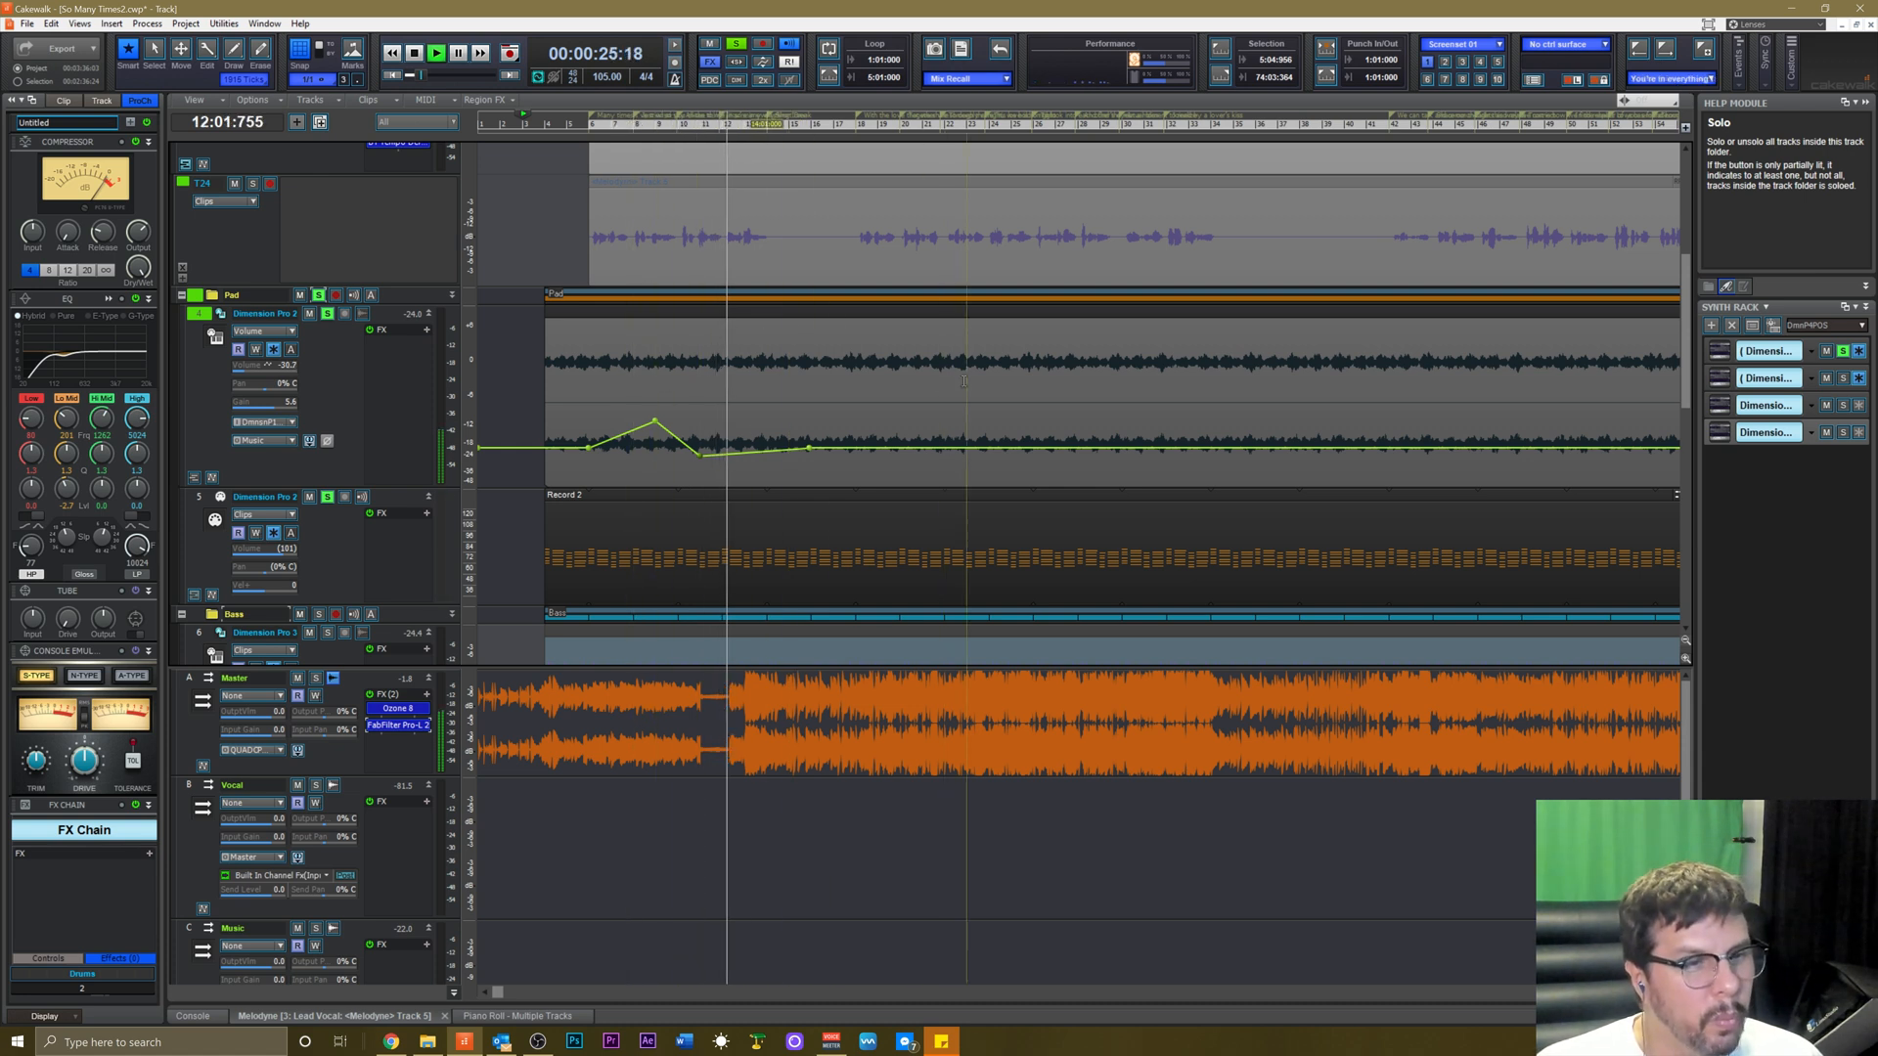
pyautogui.rightClick(656, 421)
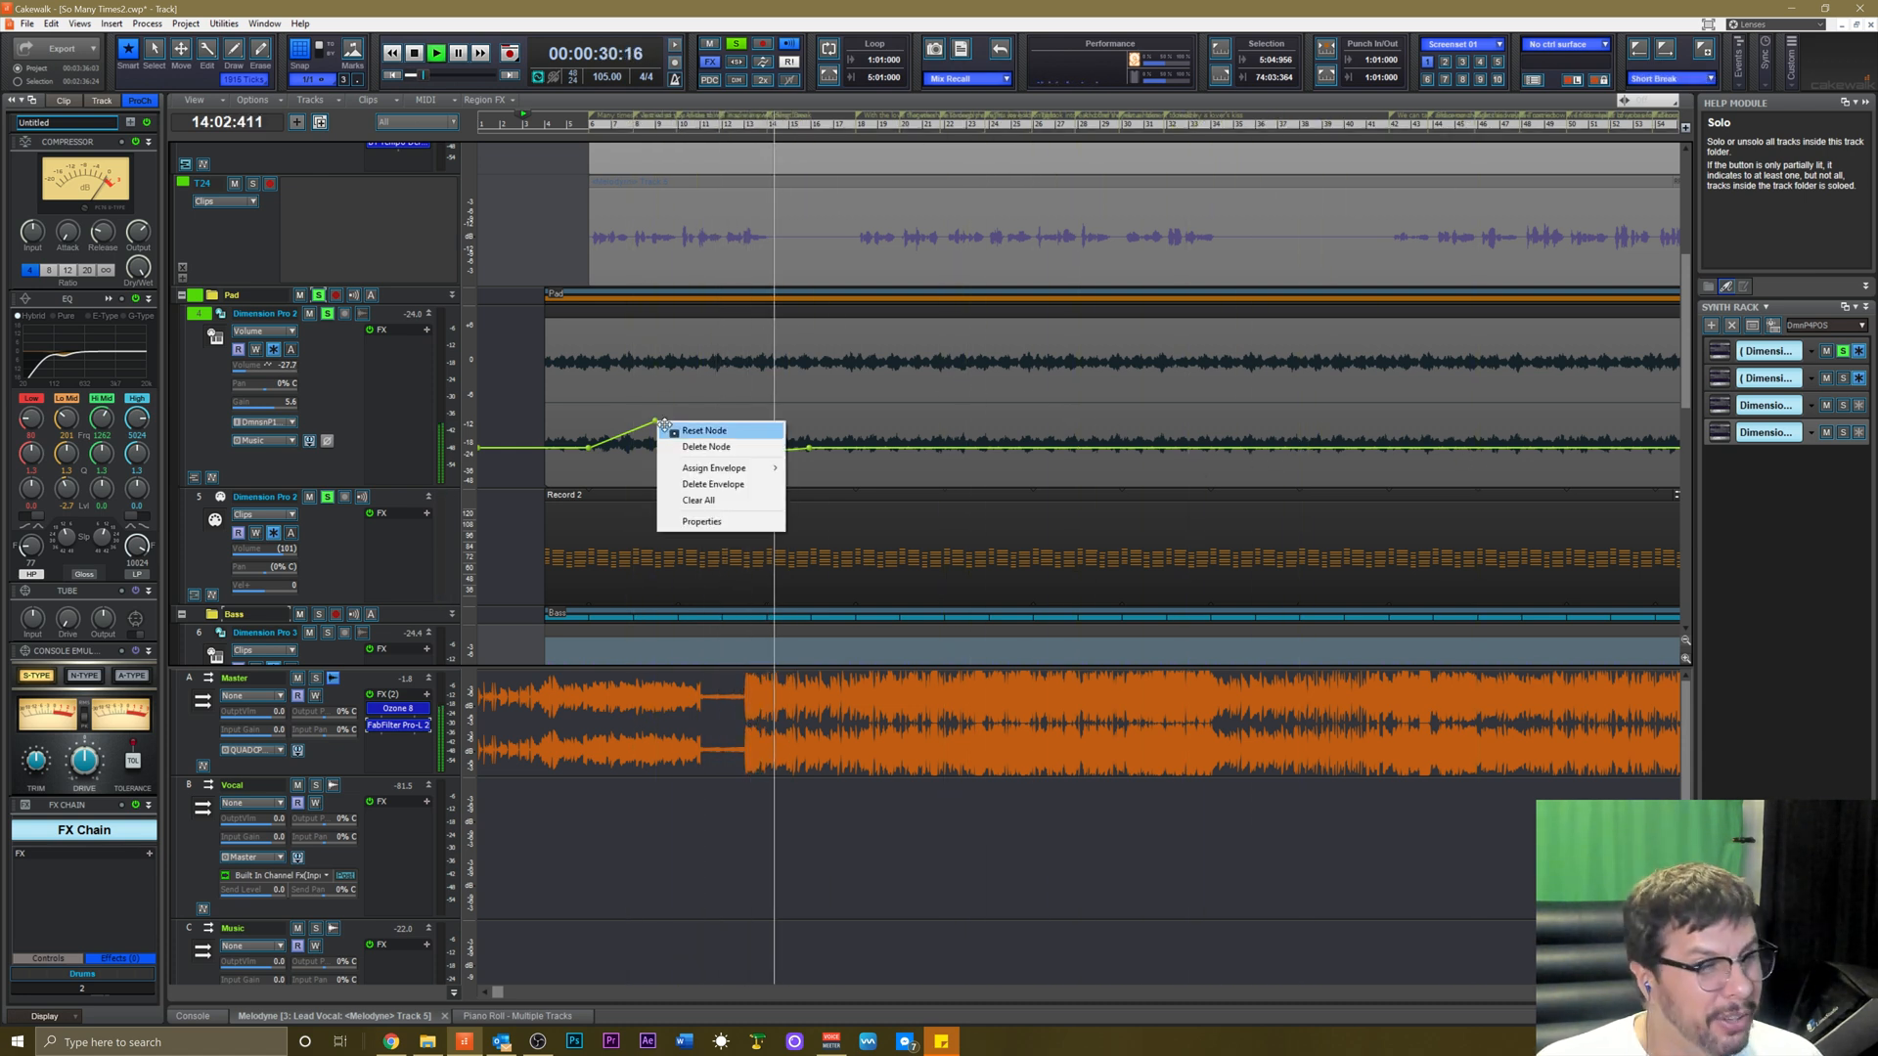
pyautogui.click(847, 394)
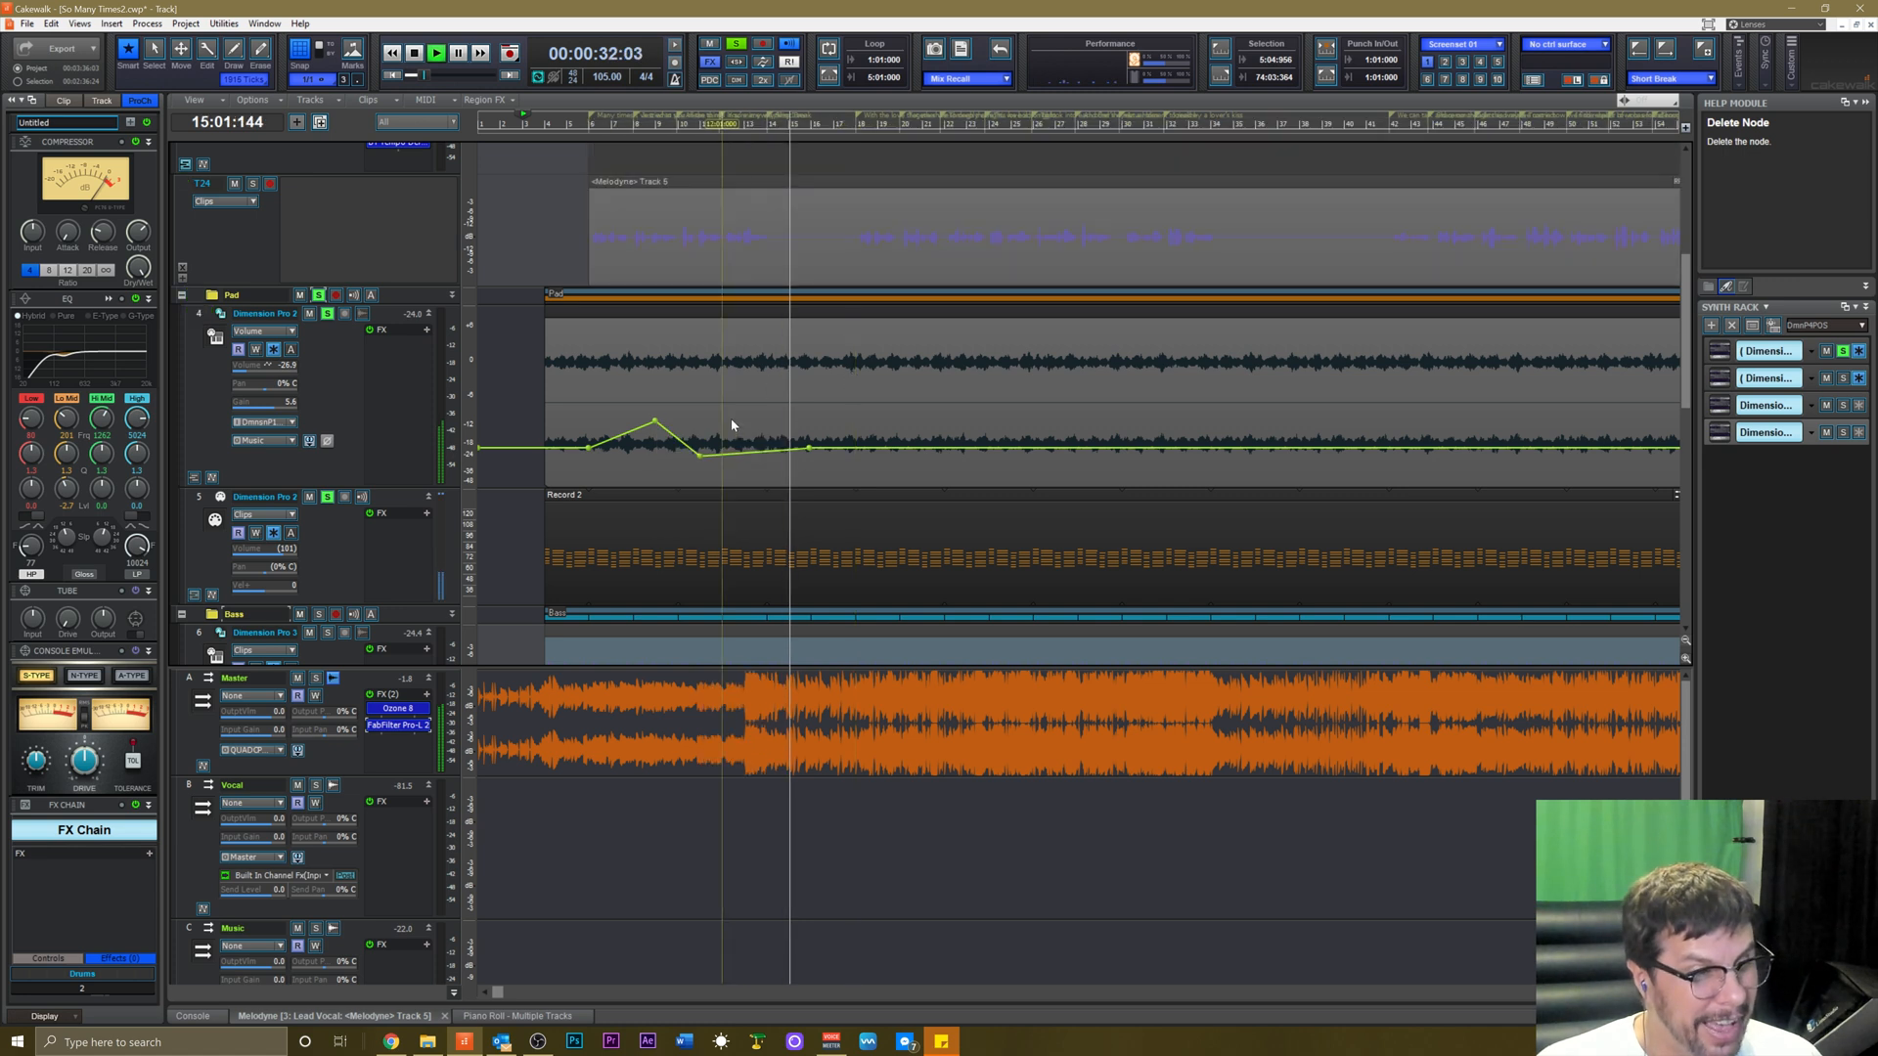
pyautogui.moveTo(808, 448); pyautogui.dragTo(832, 433)
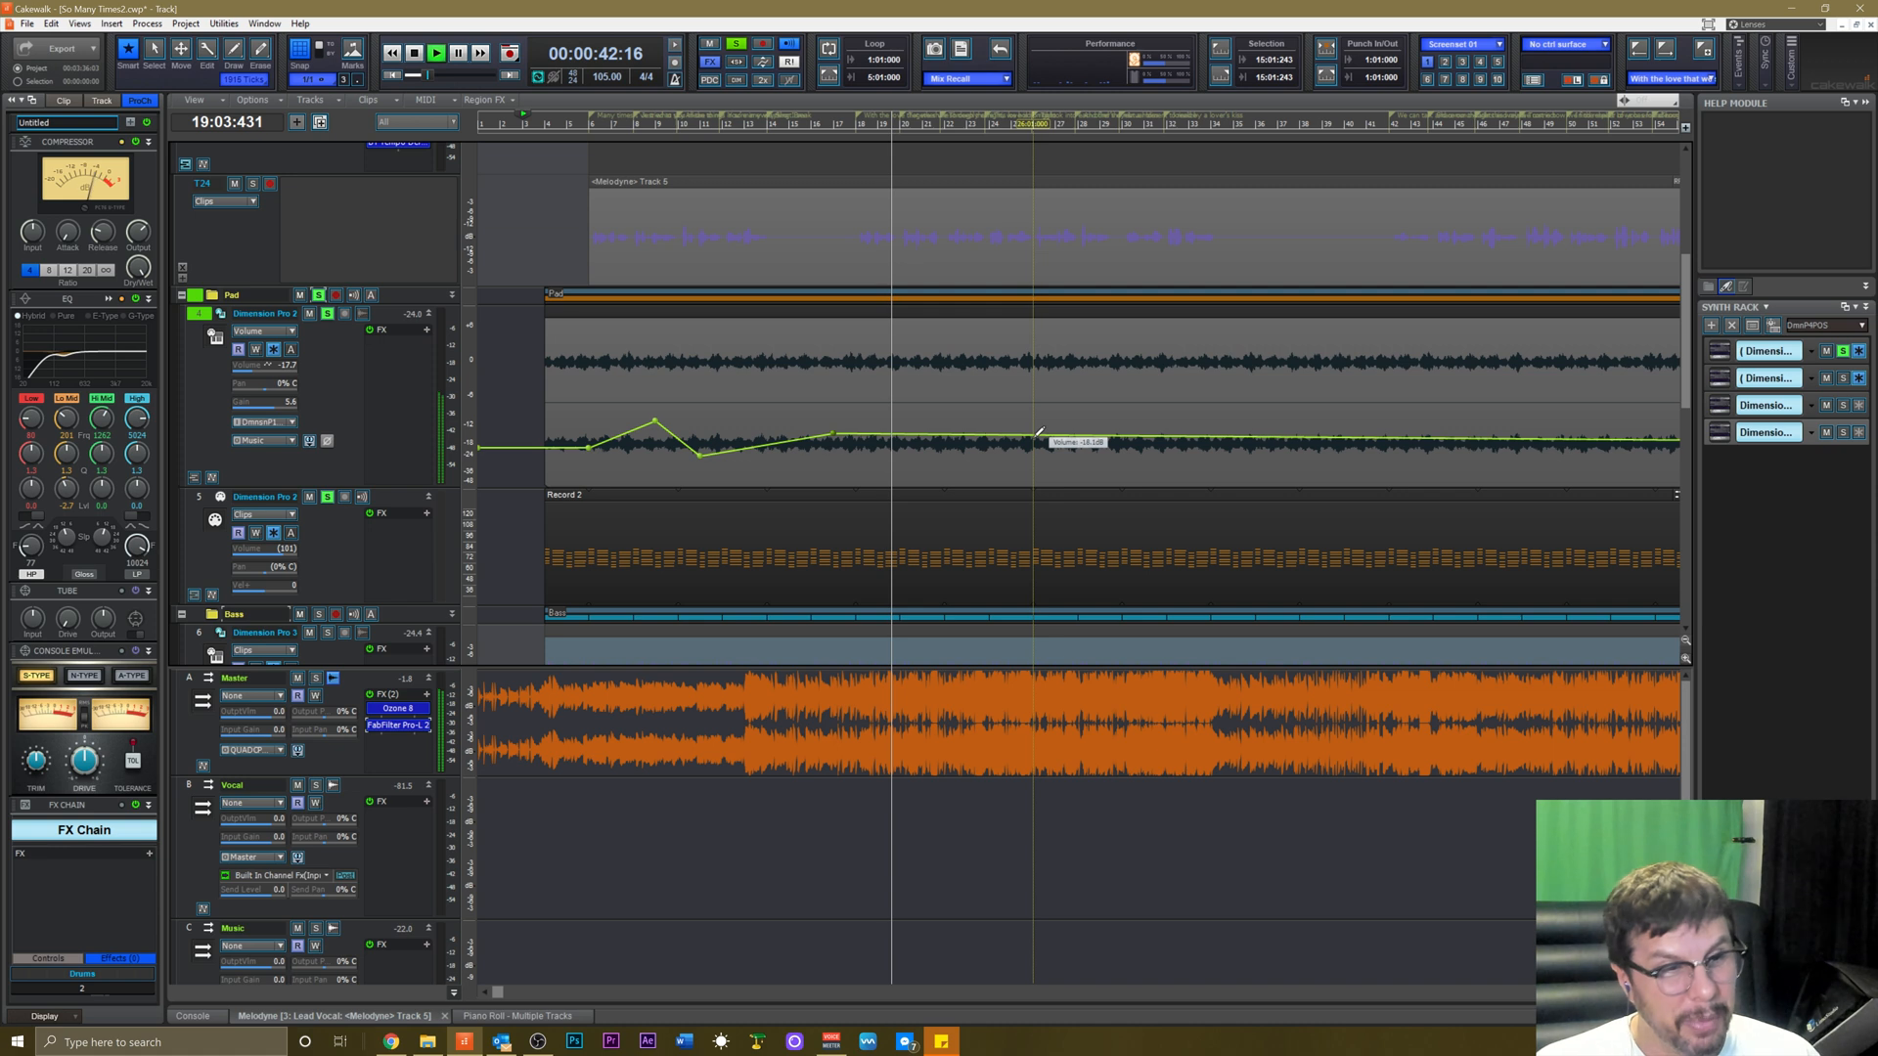
pyautogui.moveTo(1010, 431)
pyautogui.mouseDown()
pyautogui.moveTo(1005, 354)
pyautogui.moveTo(990, 446)
pyautogui.mouseUp()
pyautogui.press('space')
# Add a Pan envelope to the Pad, swinging fully to one side at measure 12, the other at 18 and back to centre near 26.
pyautogui.press('t')
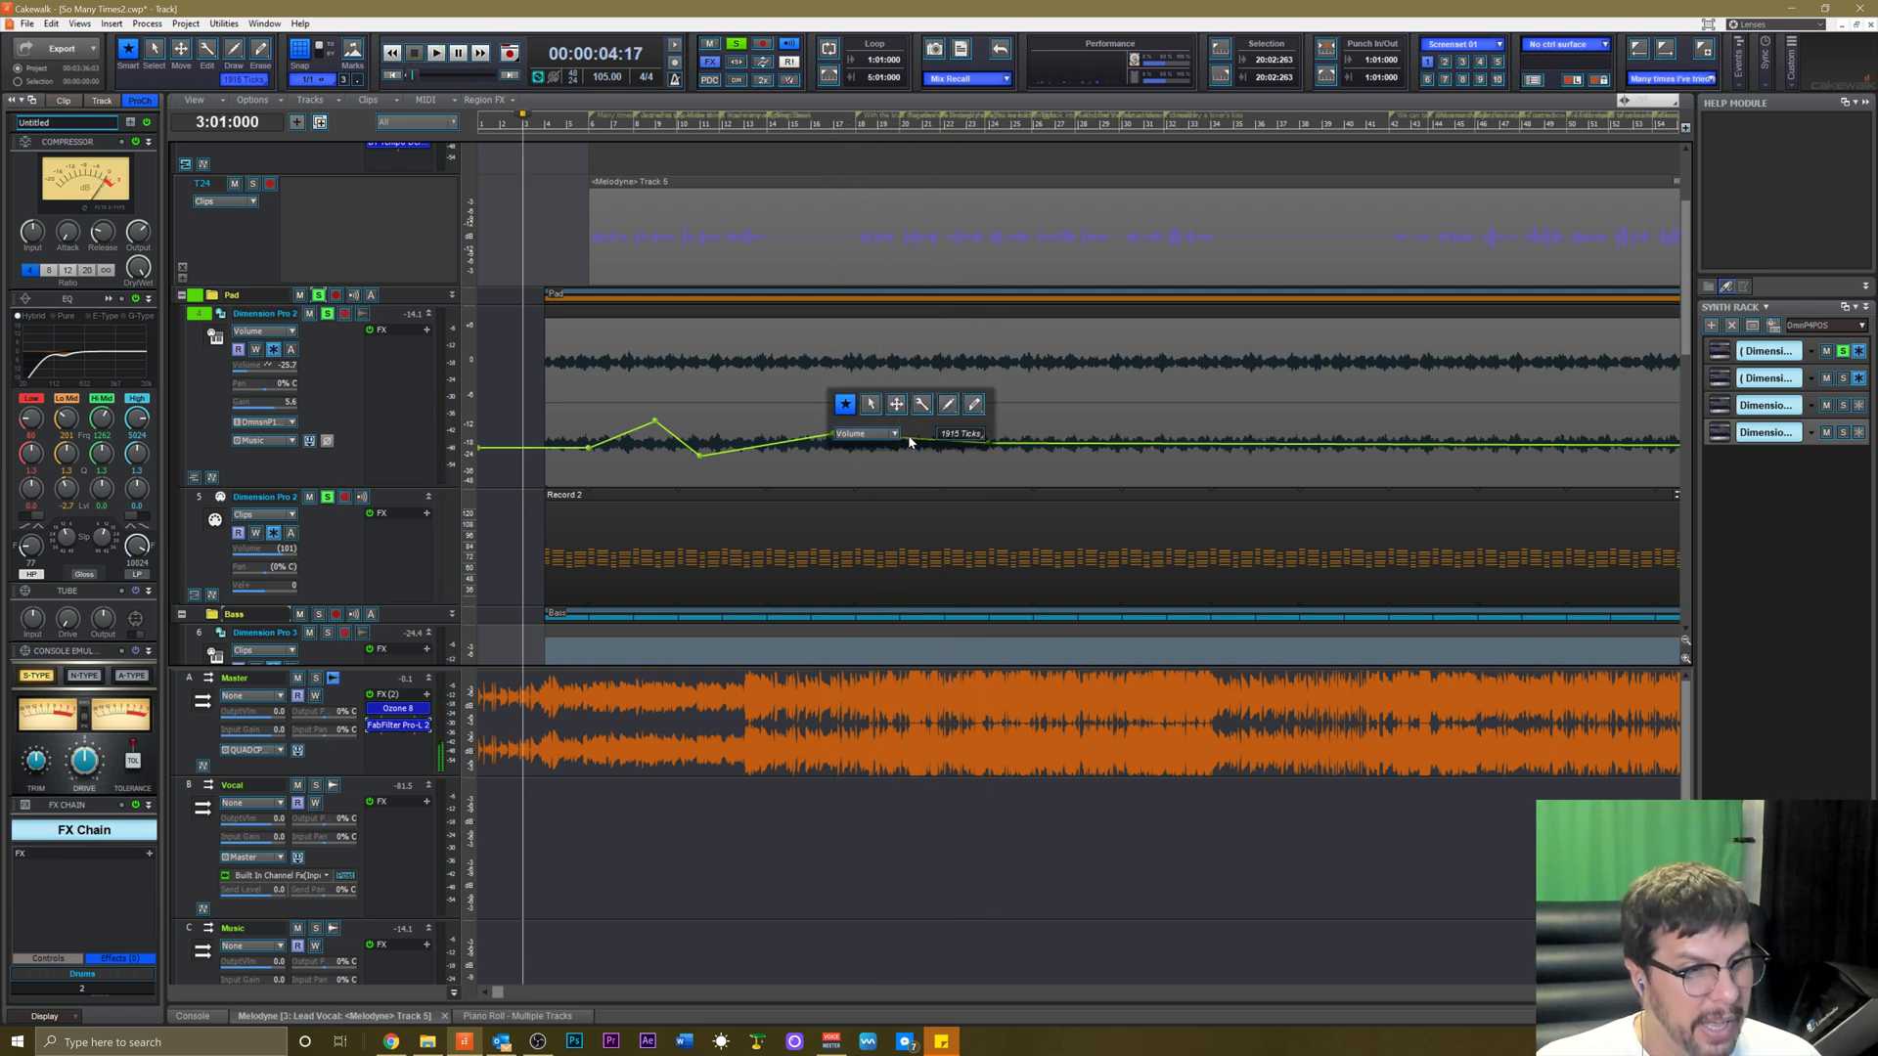
pyautogui.click(863, 433)
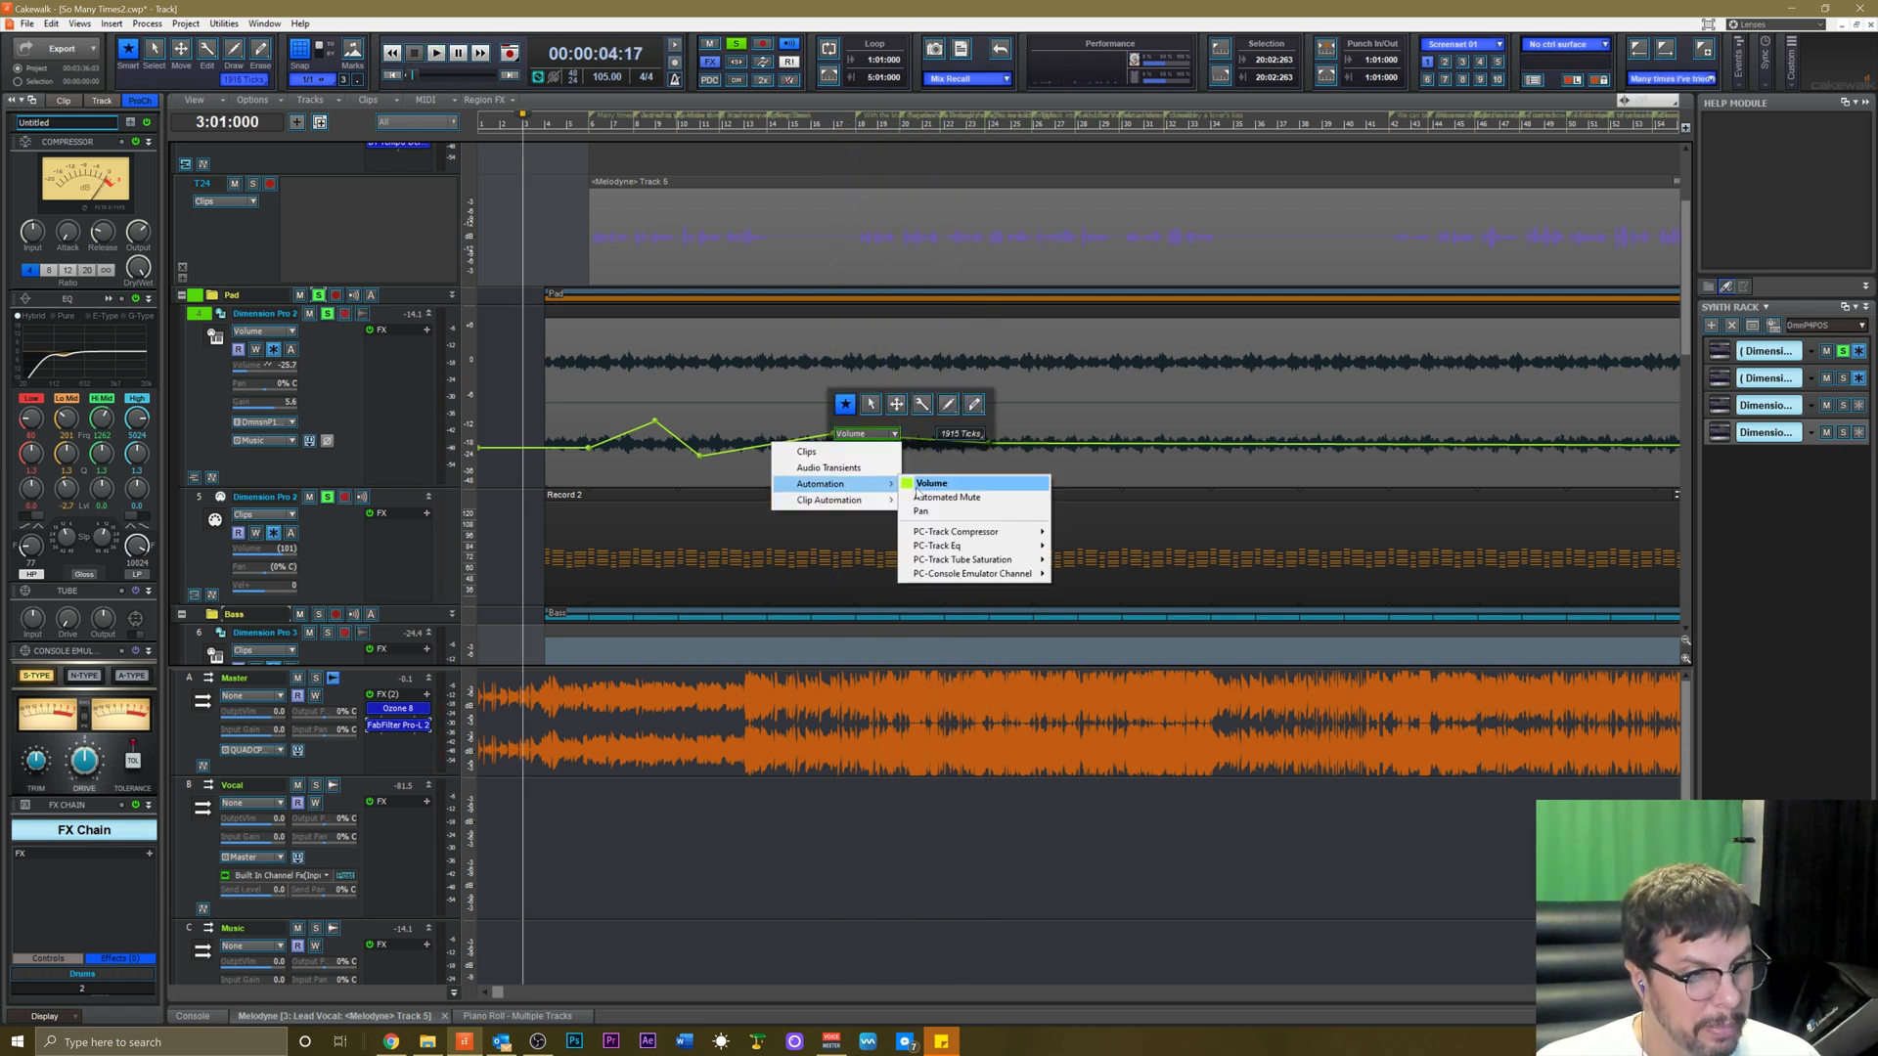
pyautogui.click(930, 496)
pyautogui.click(629, 403)
pyautogui.click(725, 417)
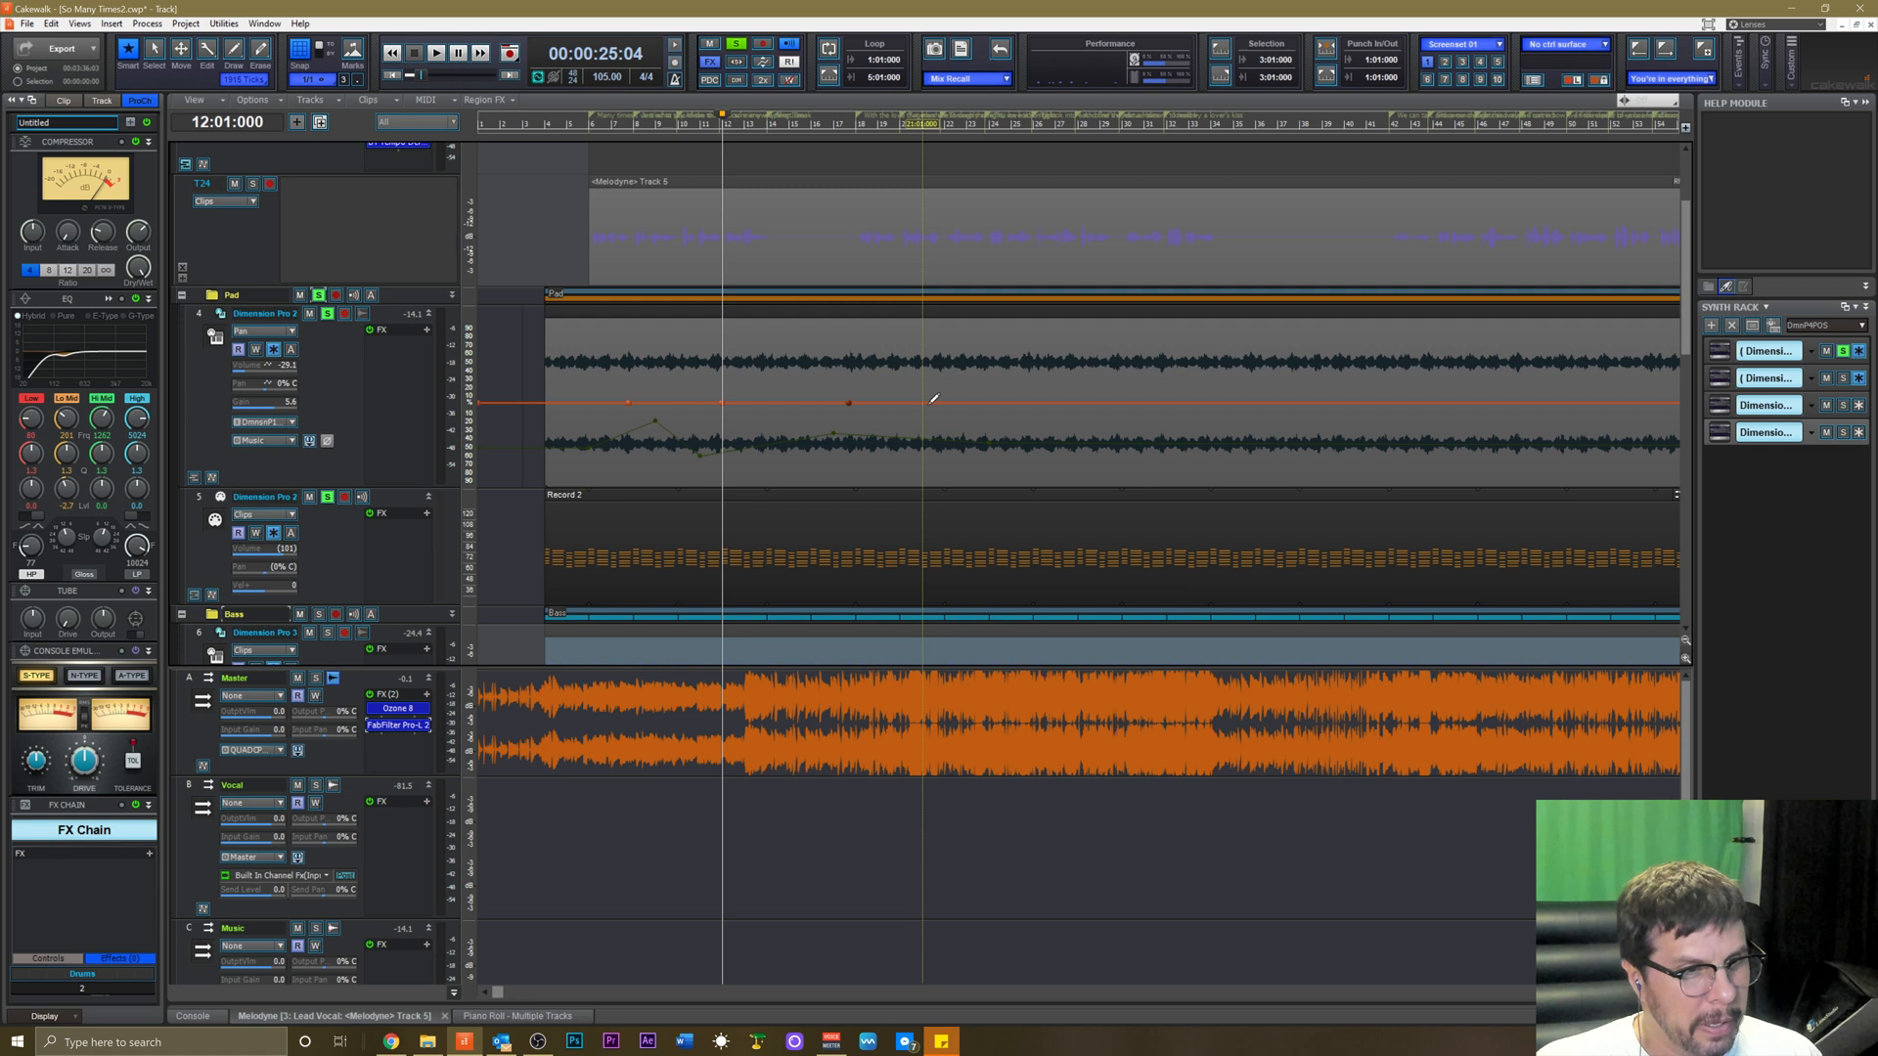
pyautogui.click(1031, 403)
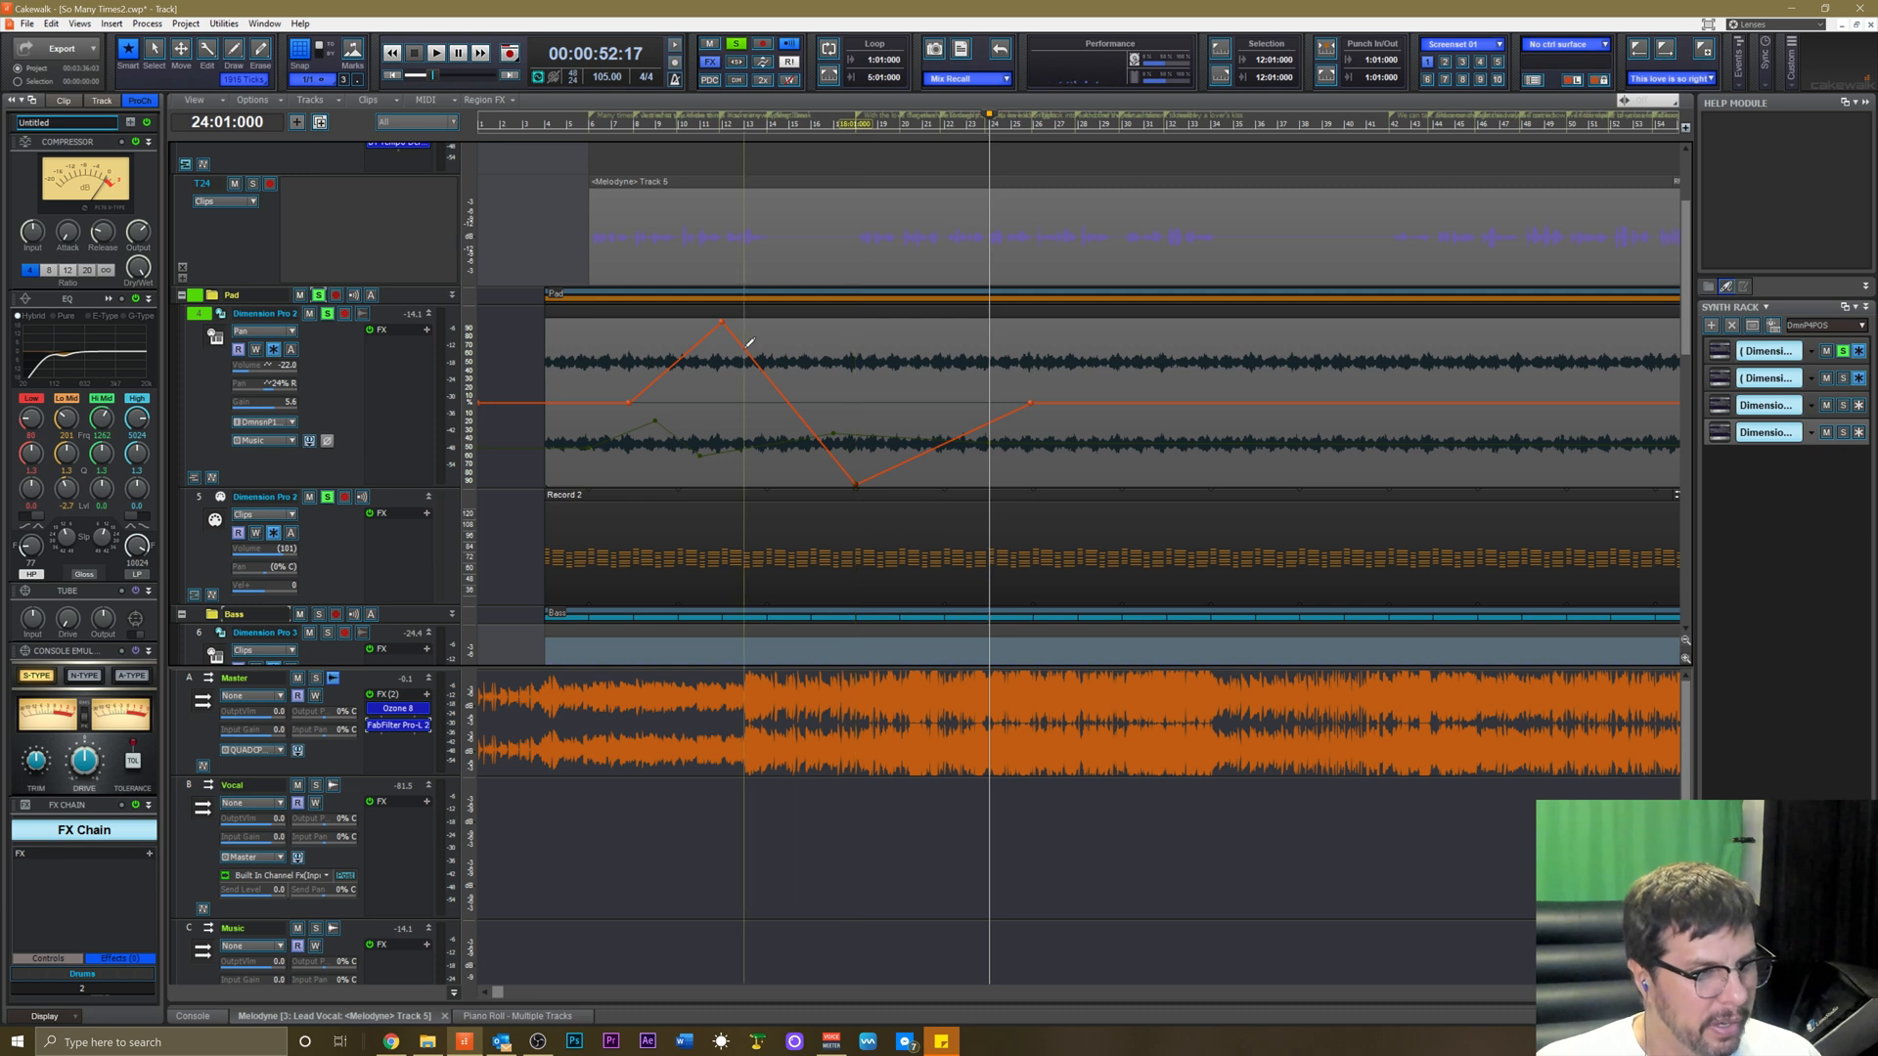
# Play the soloed Pad from measure 8 to audition its volume and pan automation.
pyautogui.press('space')
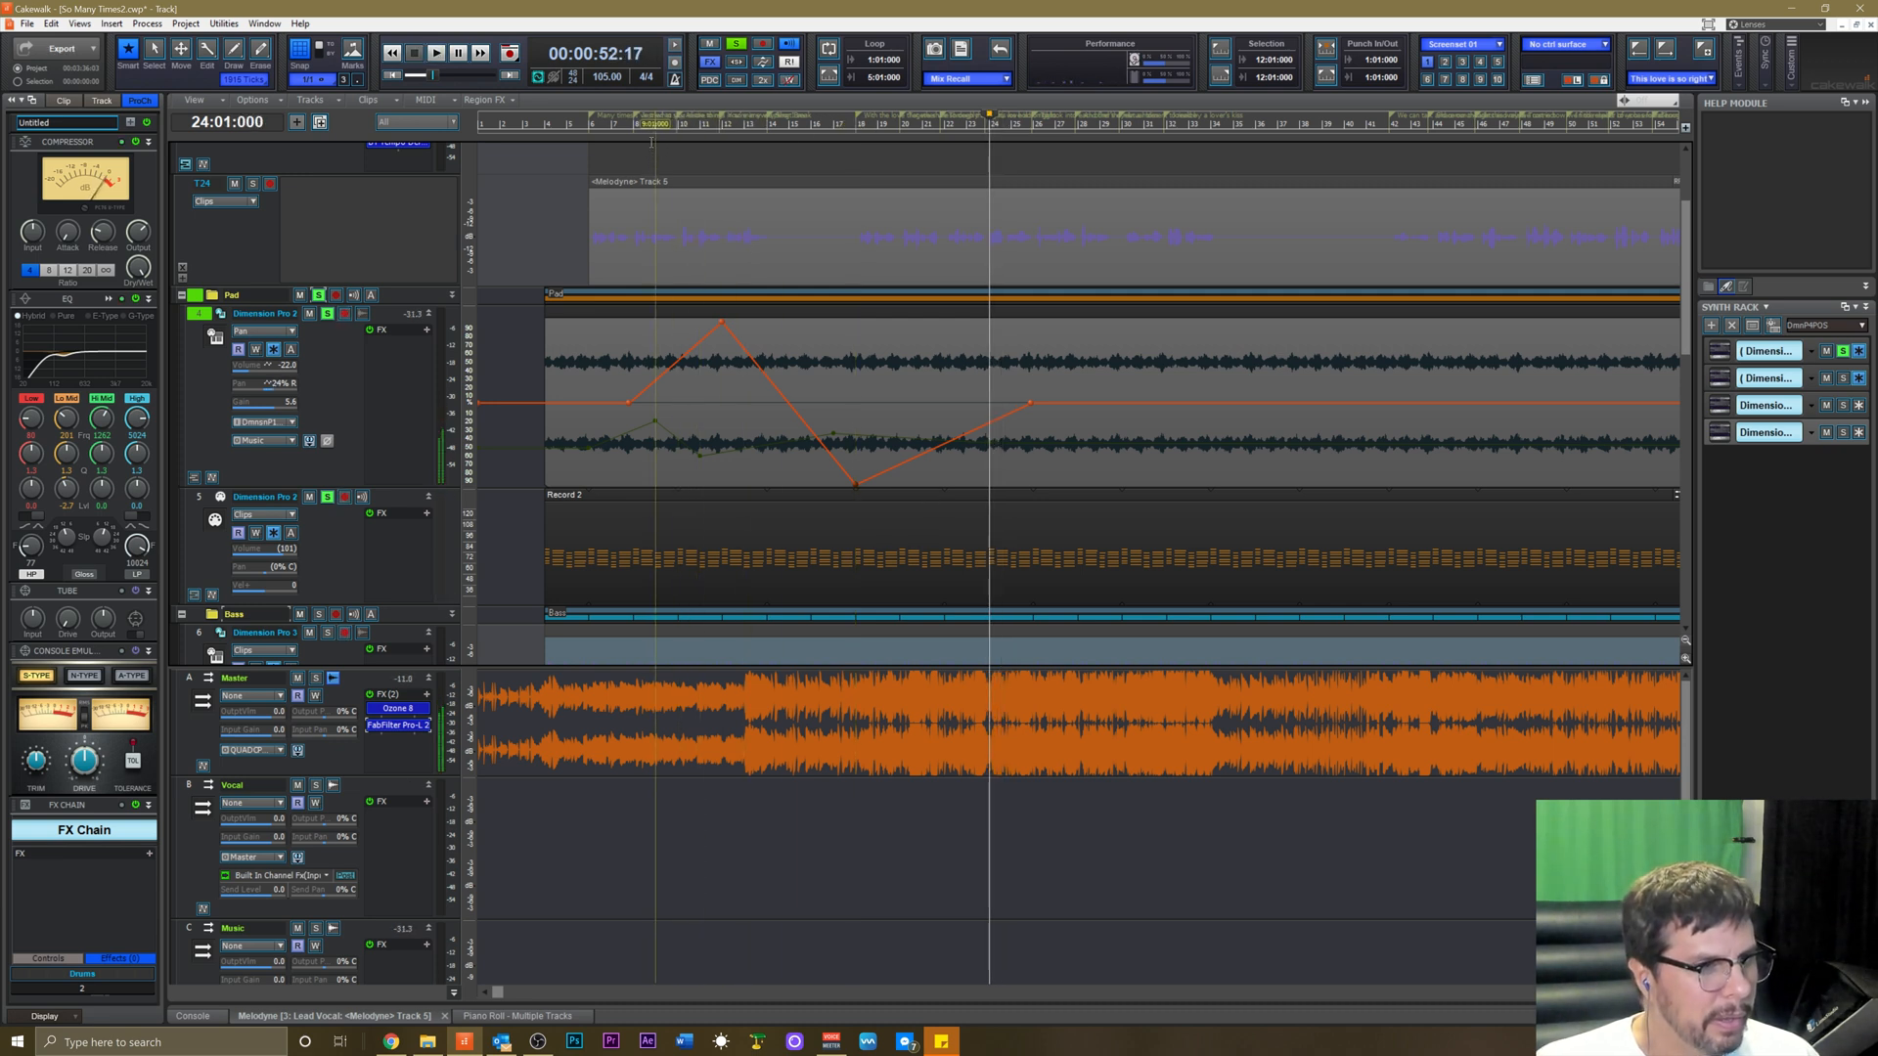
pyautogui.click(641, 128)
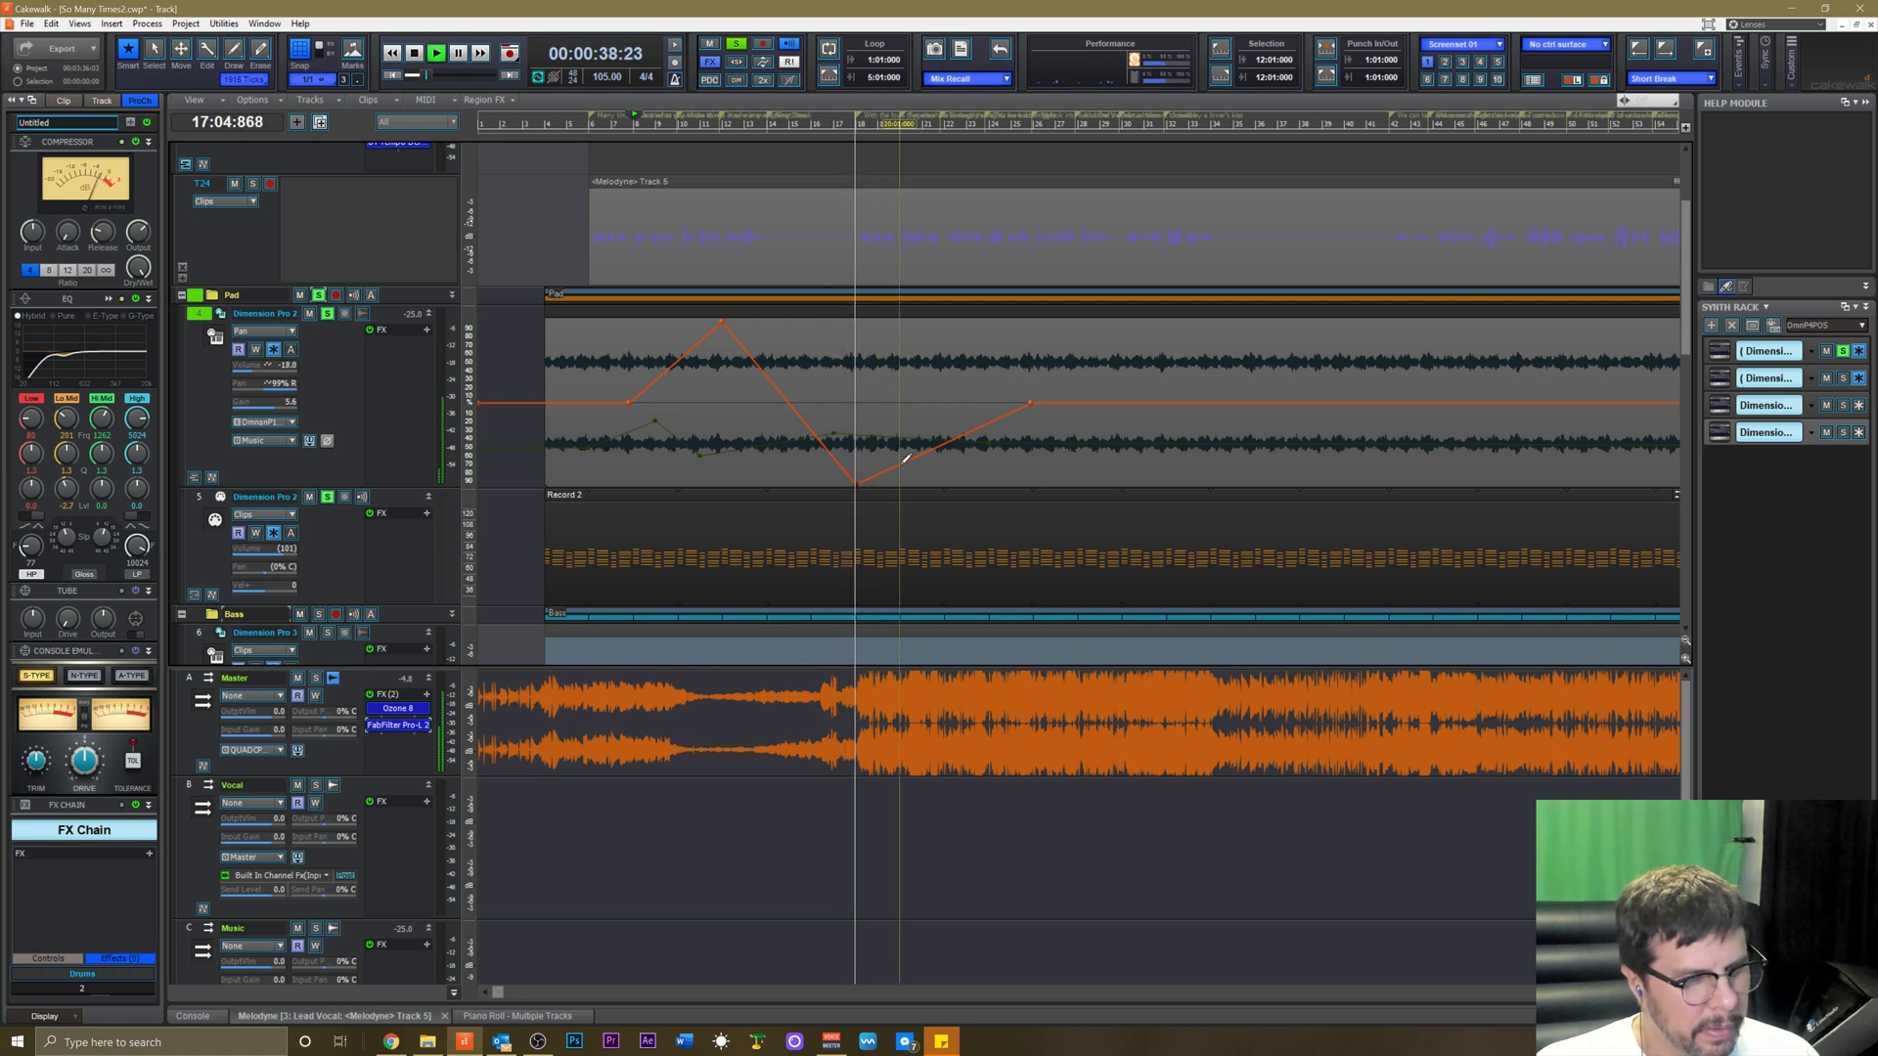
pyautogui.click(652, 434)
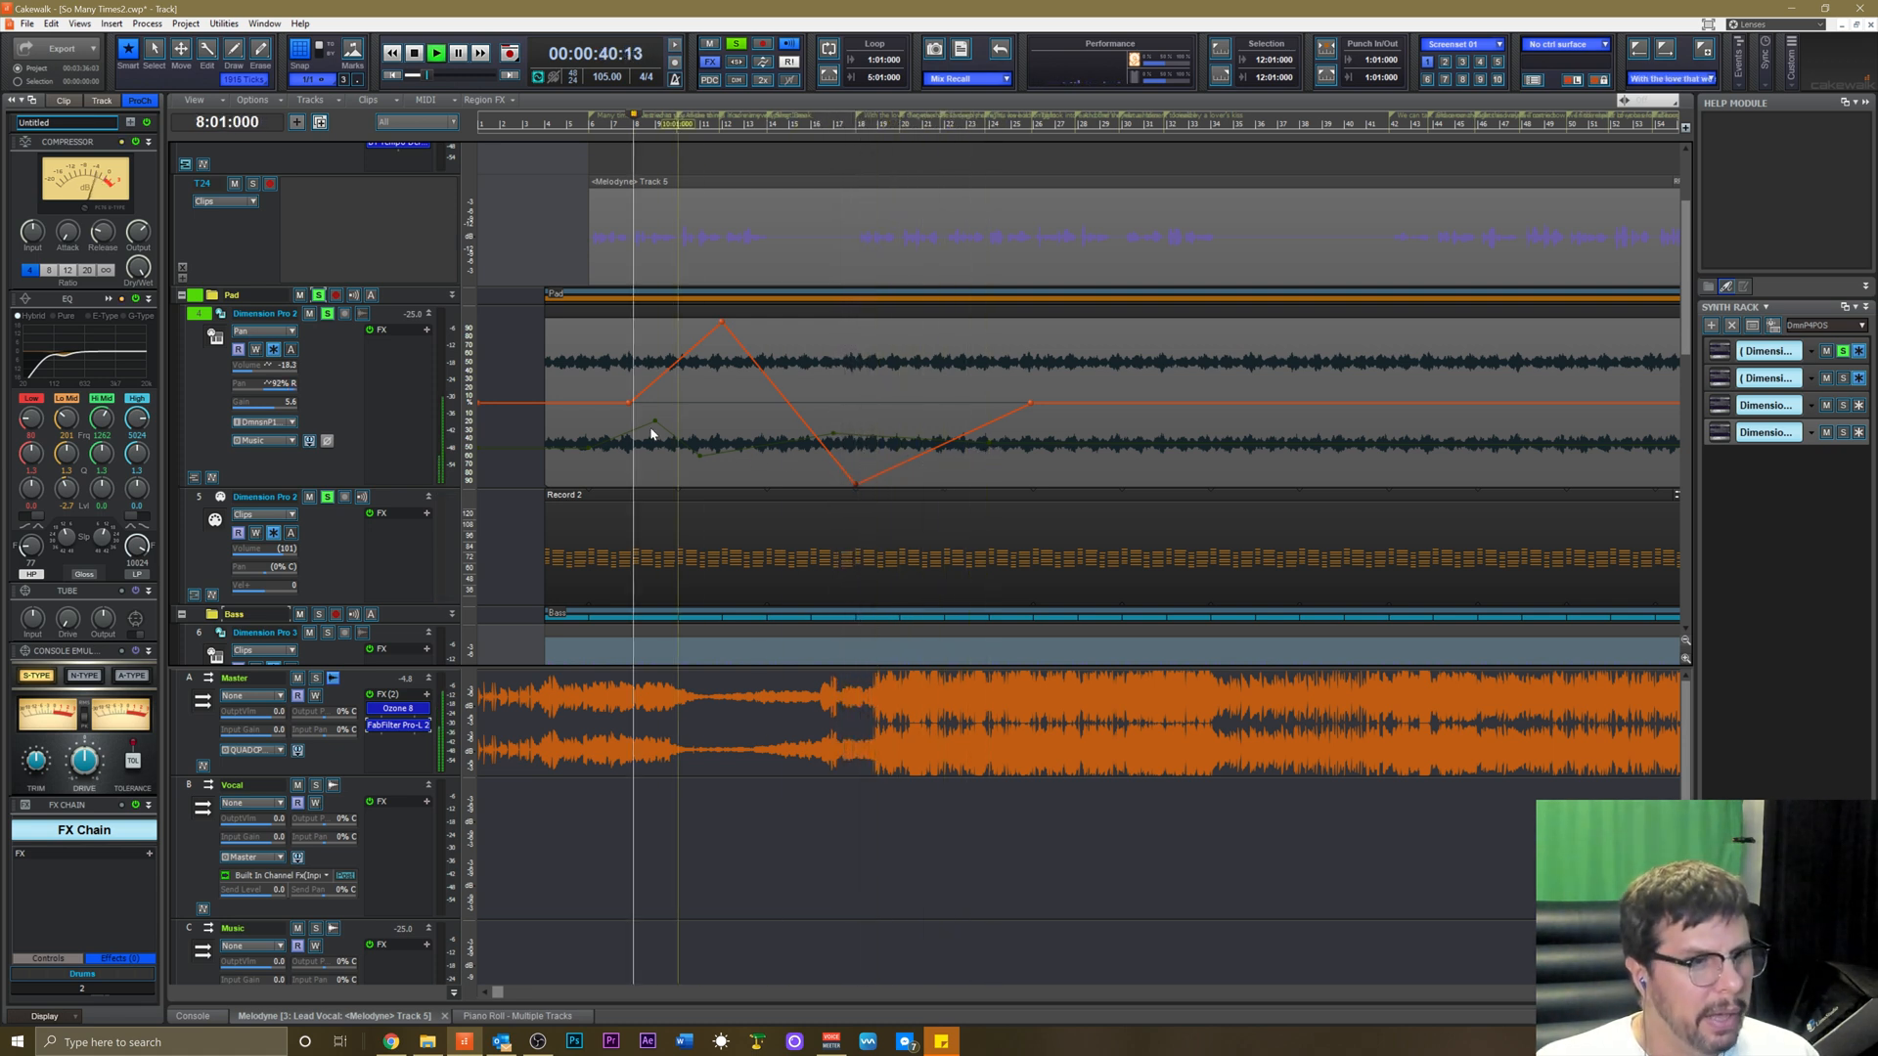
pyautogui.press('space')
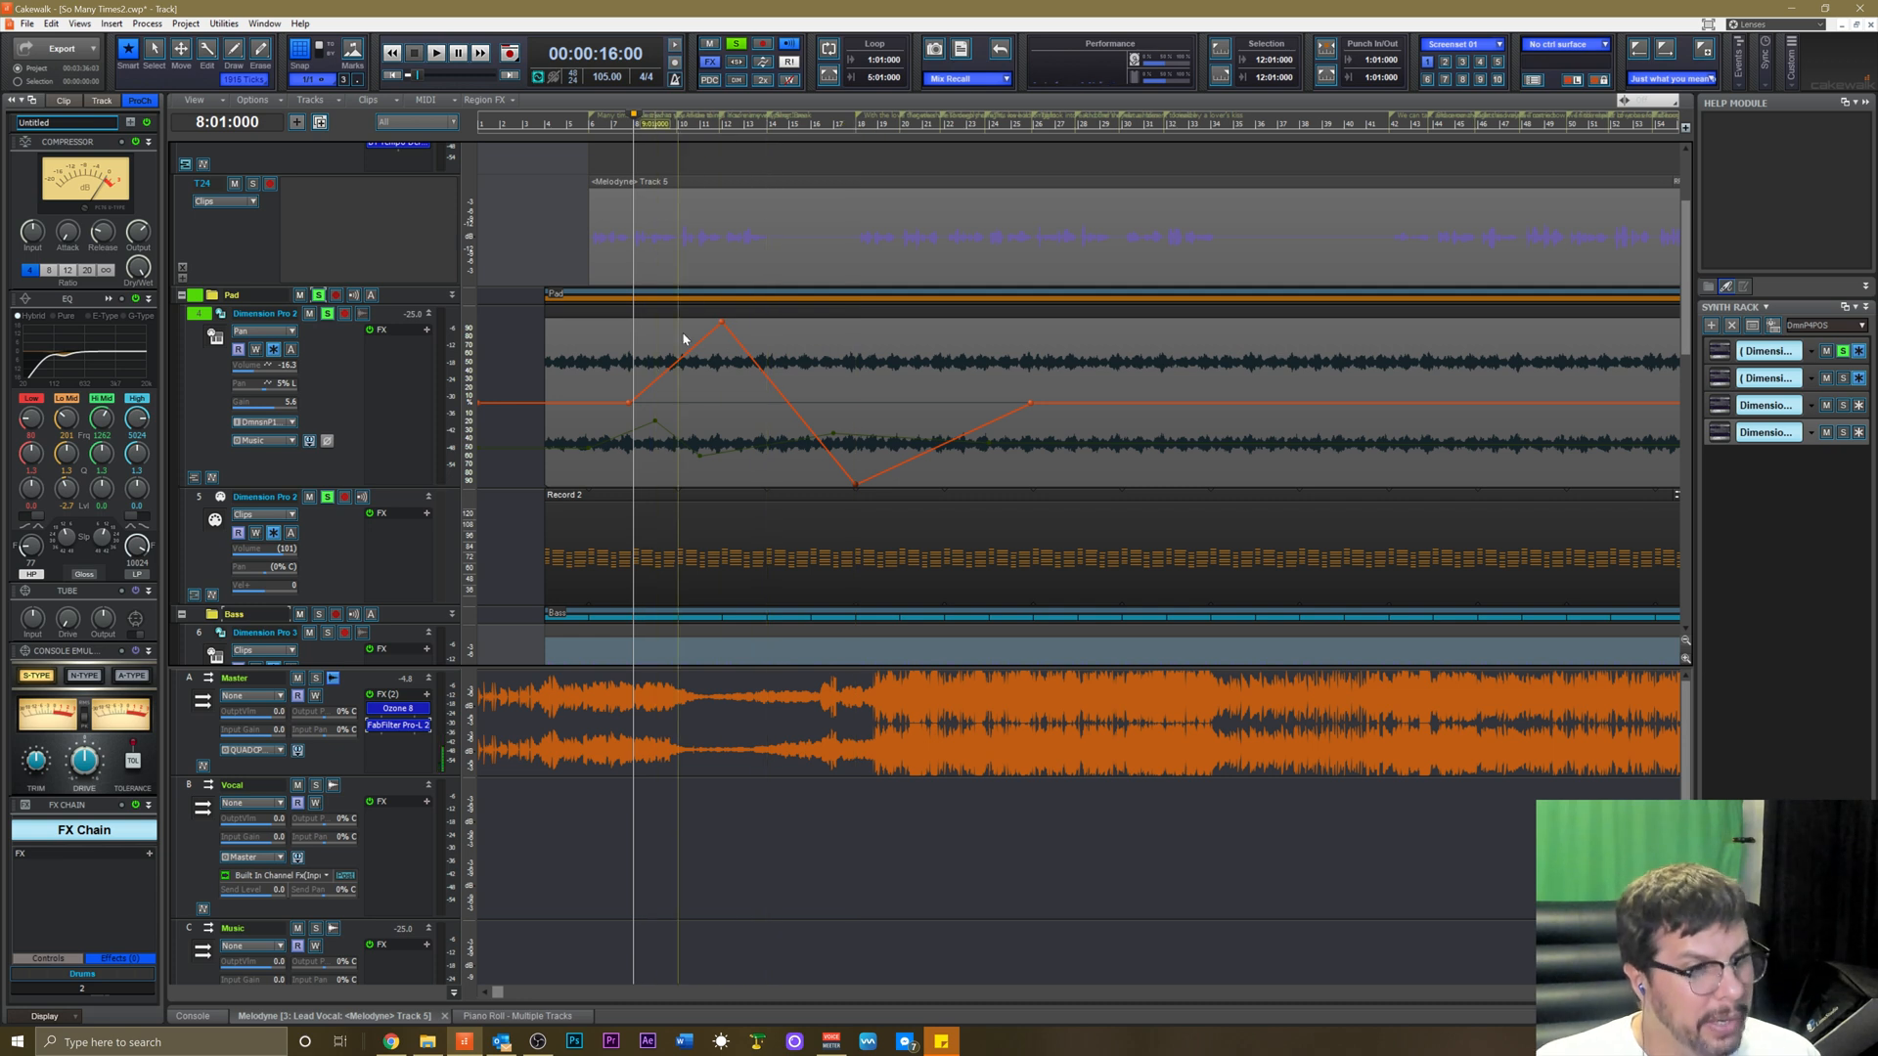
# Switch the Pad back to its Volume envelope and move the dip at measure 11 to measure 12 at a higher level.
pyautogui.press('t')
pyautogui.click(709, 466)
pyautogui.moveTo(649, 517)
pyautogui.click(741, 511)
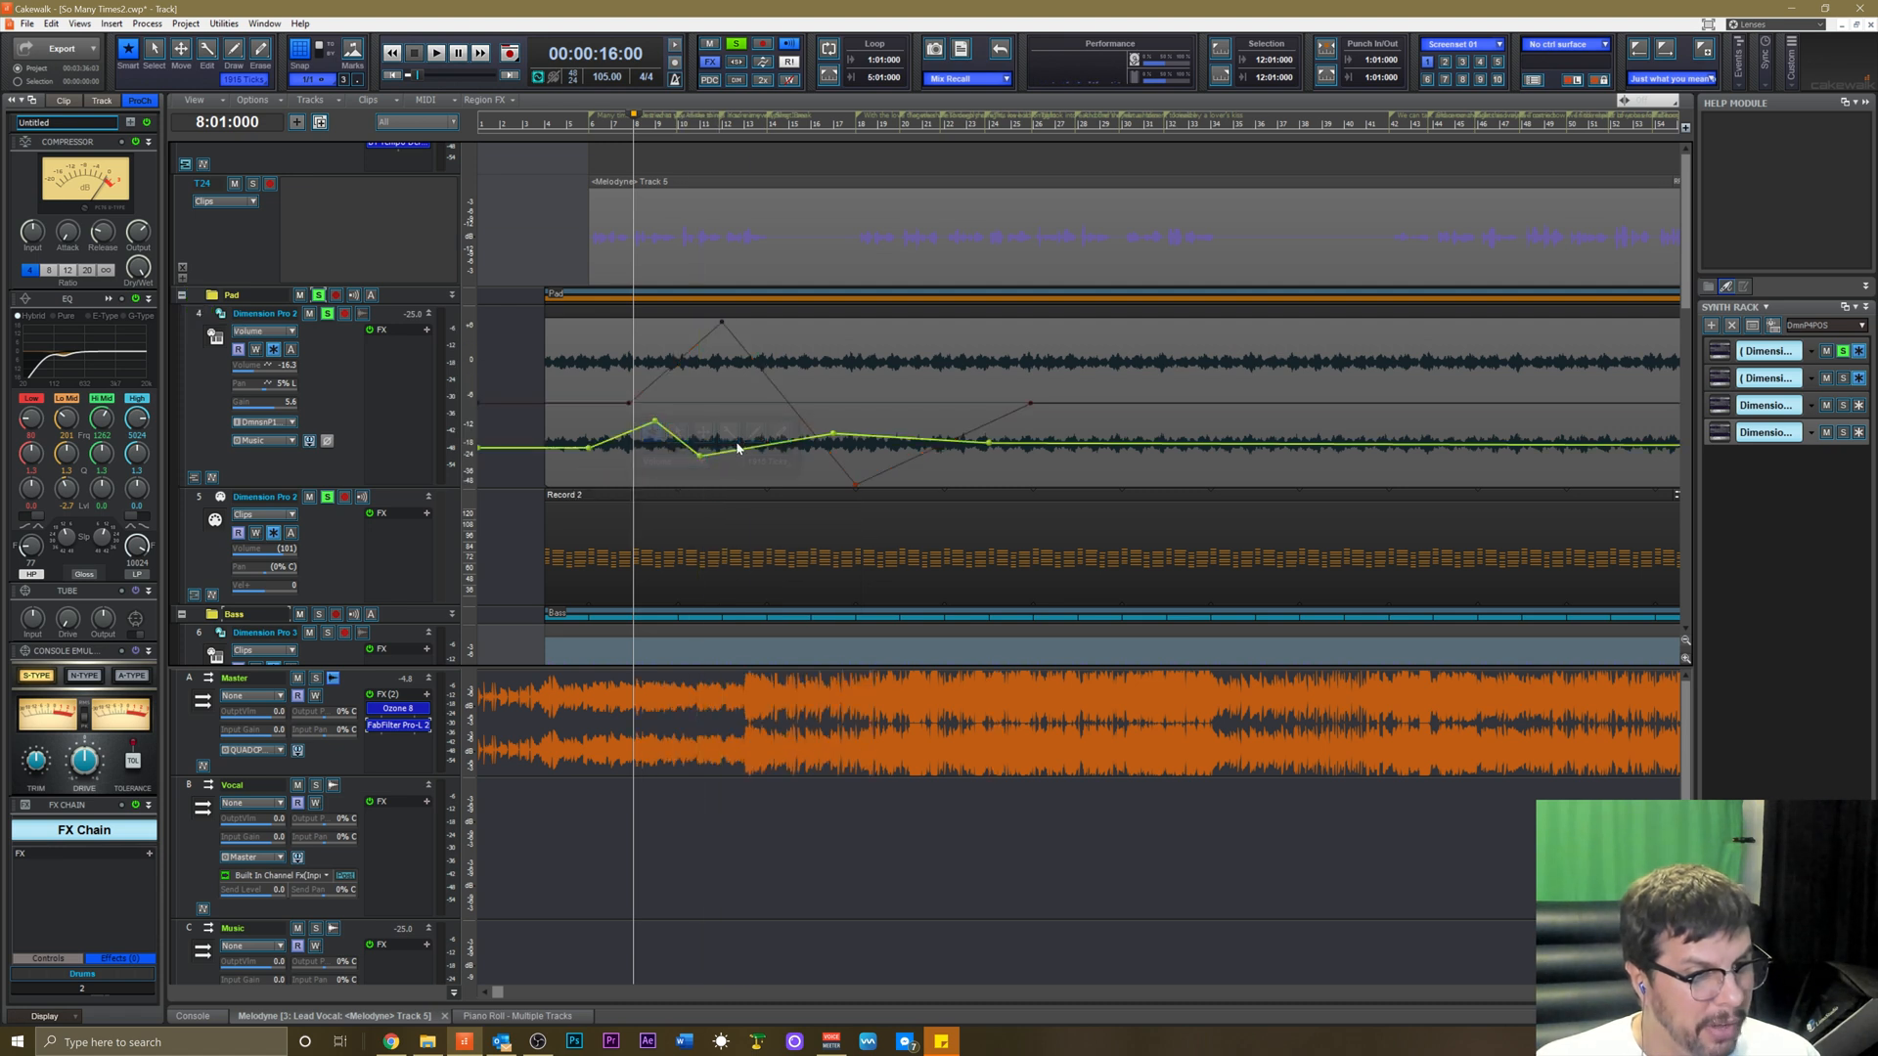
pyautogui.moveTo(721, 447); pyautogui.dragTo(741, 447)
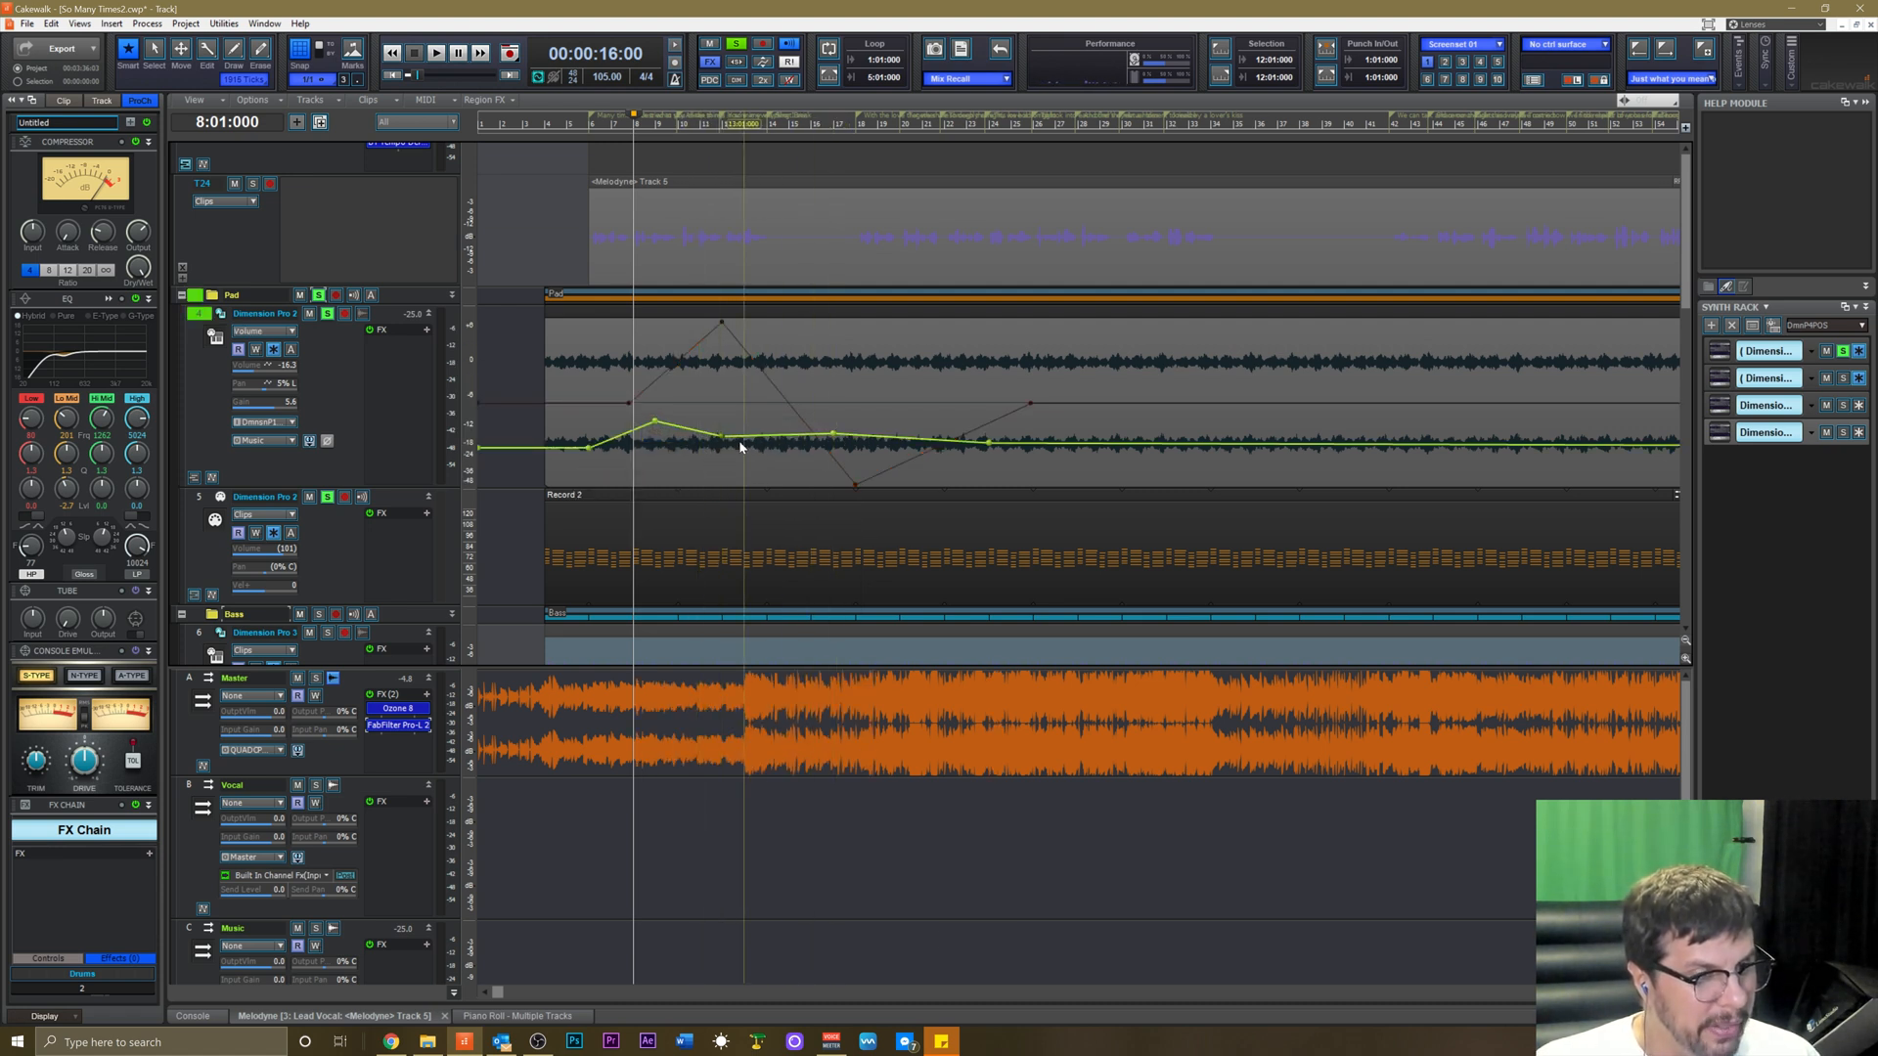
# Show the Pad's Pan envelope and examine which other parameters, such as the track compressor and EQ, can be automated.
pyautogui.press('t')
pyautogui.click(722, 458)
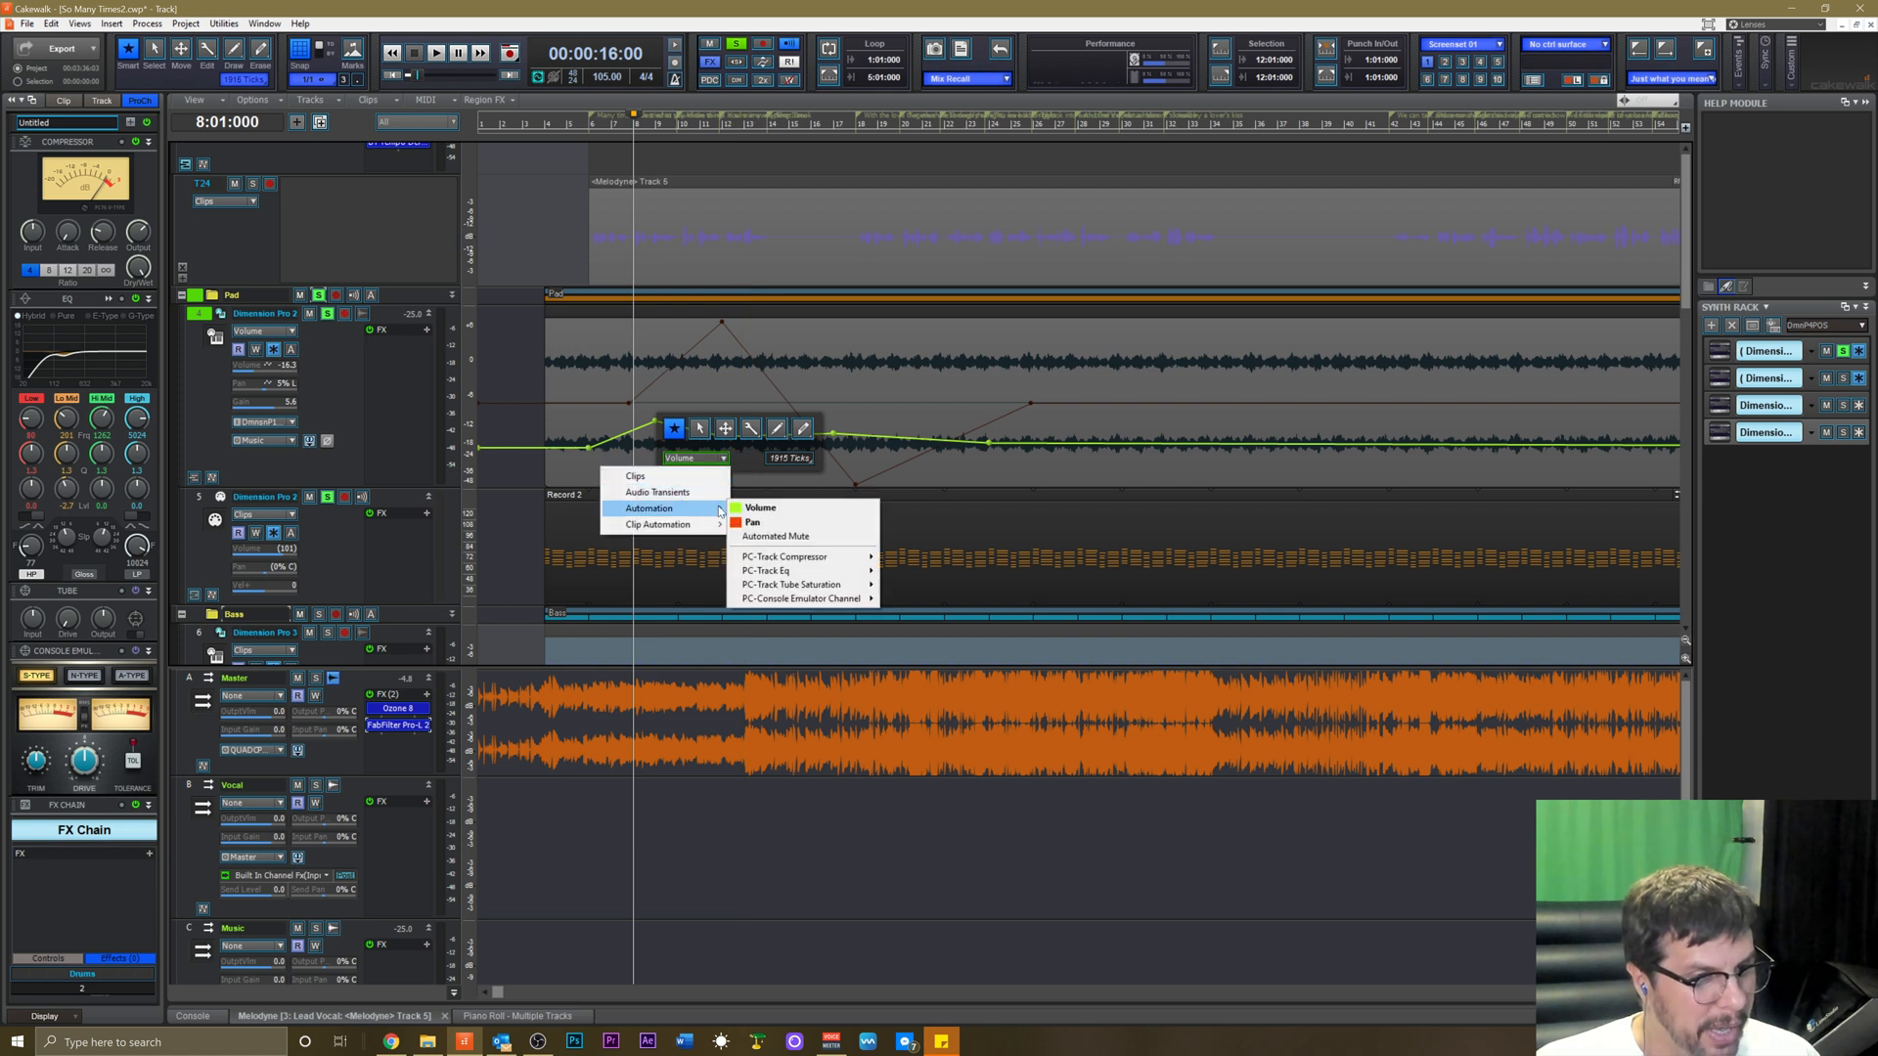
pyautogui.click(753, 522)
pyautogui.press('t')
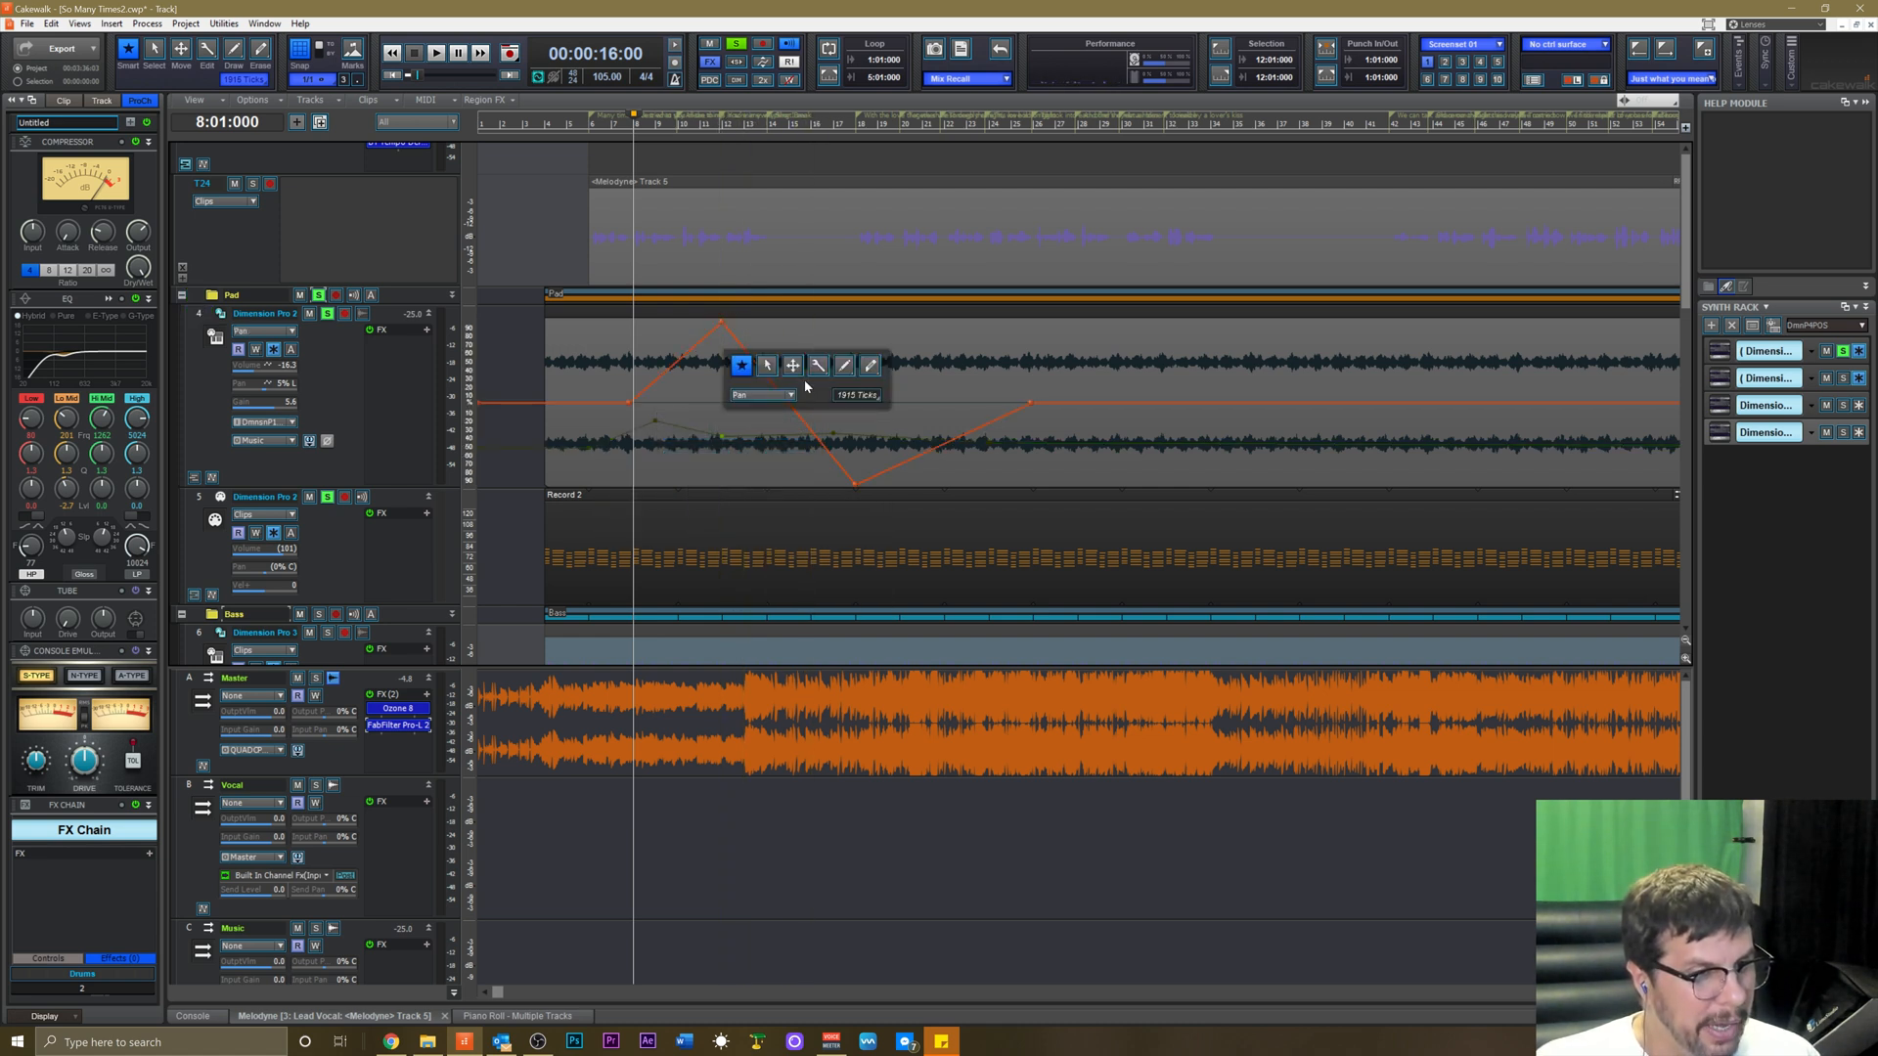
pyautogui.click(791, 397)
pyautogui.moveTo(754, 450)
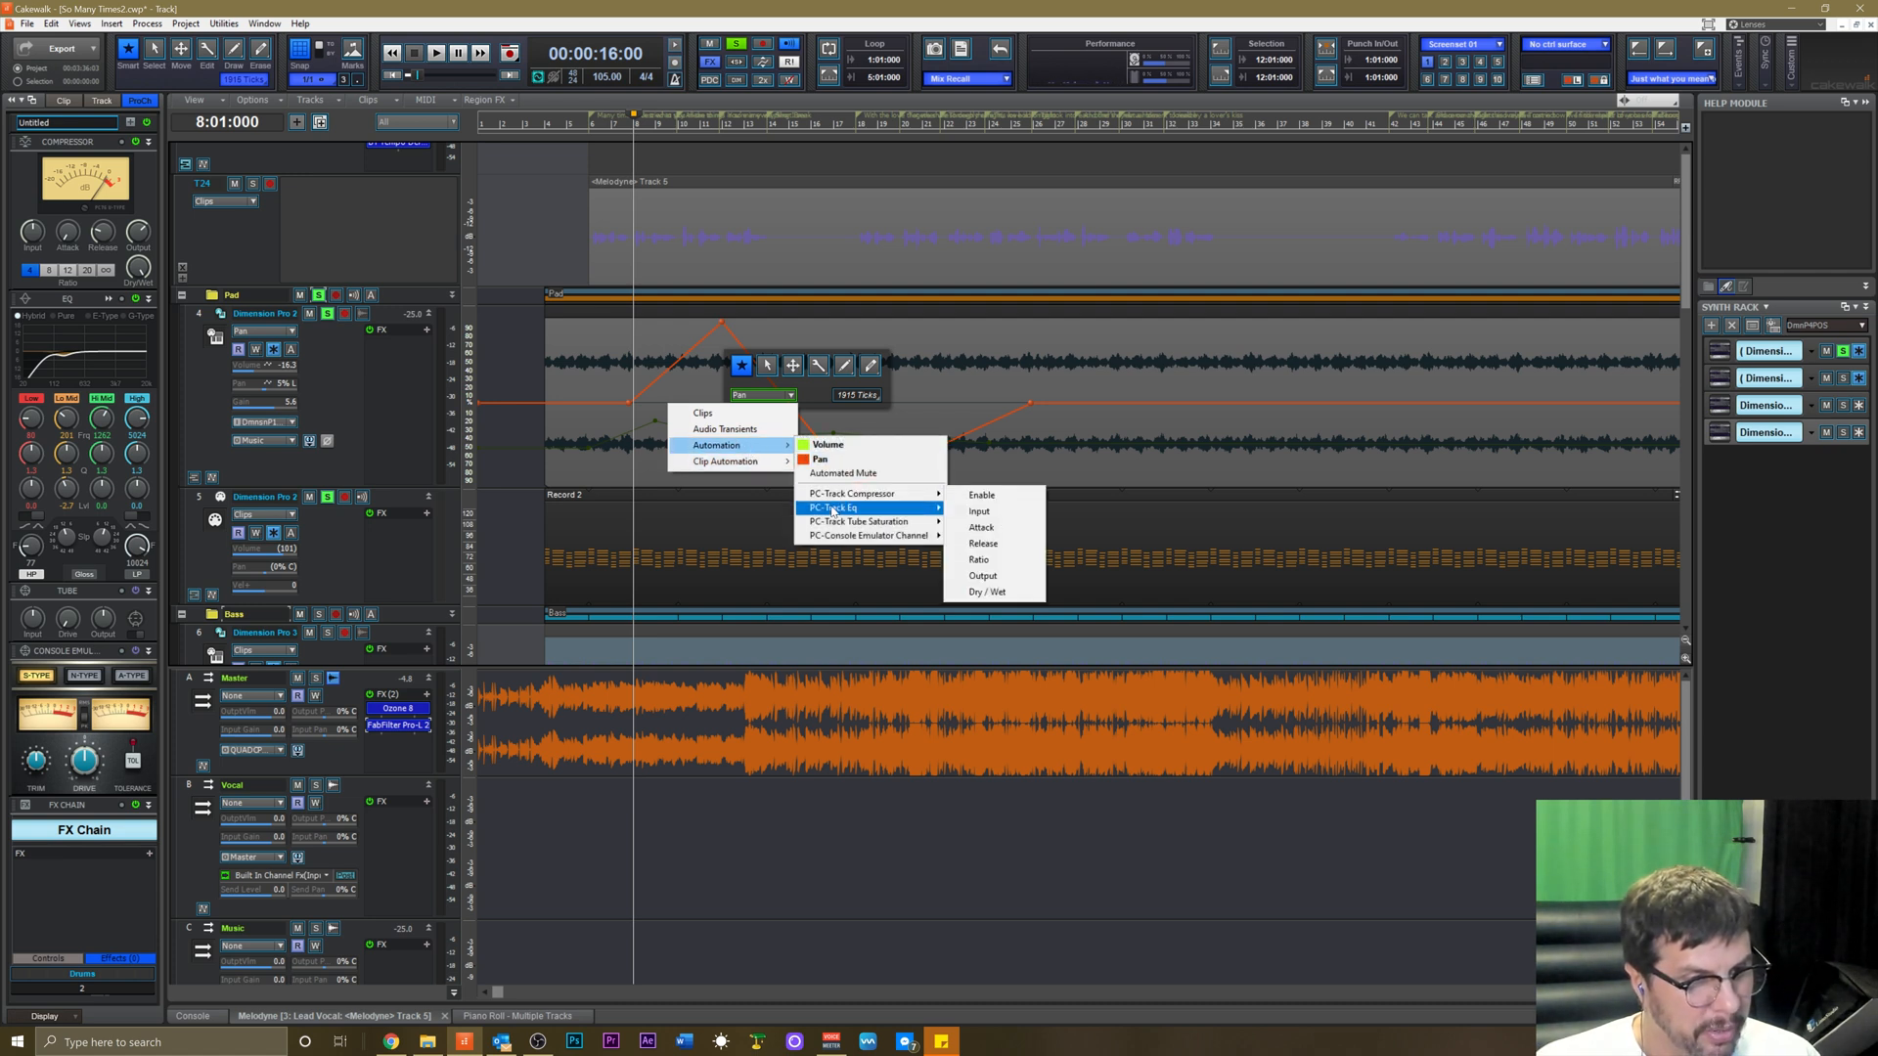
pyautogui.moveTo(830, 509)
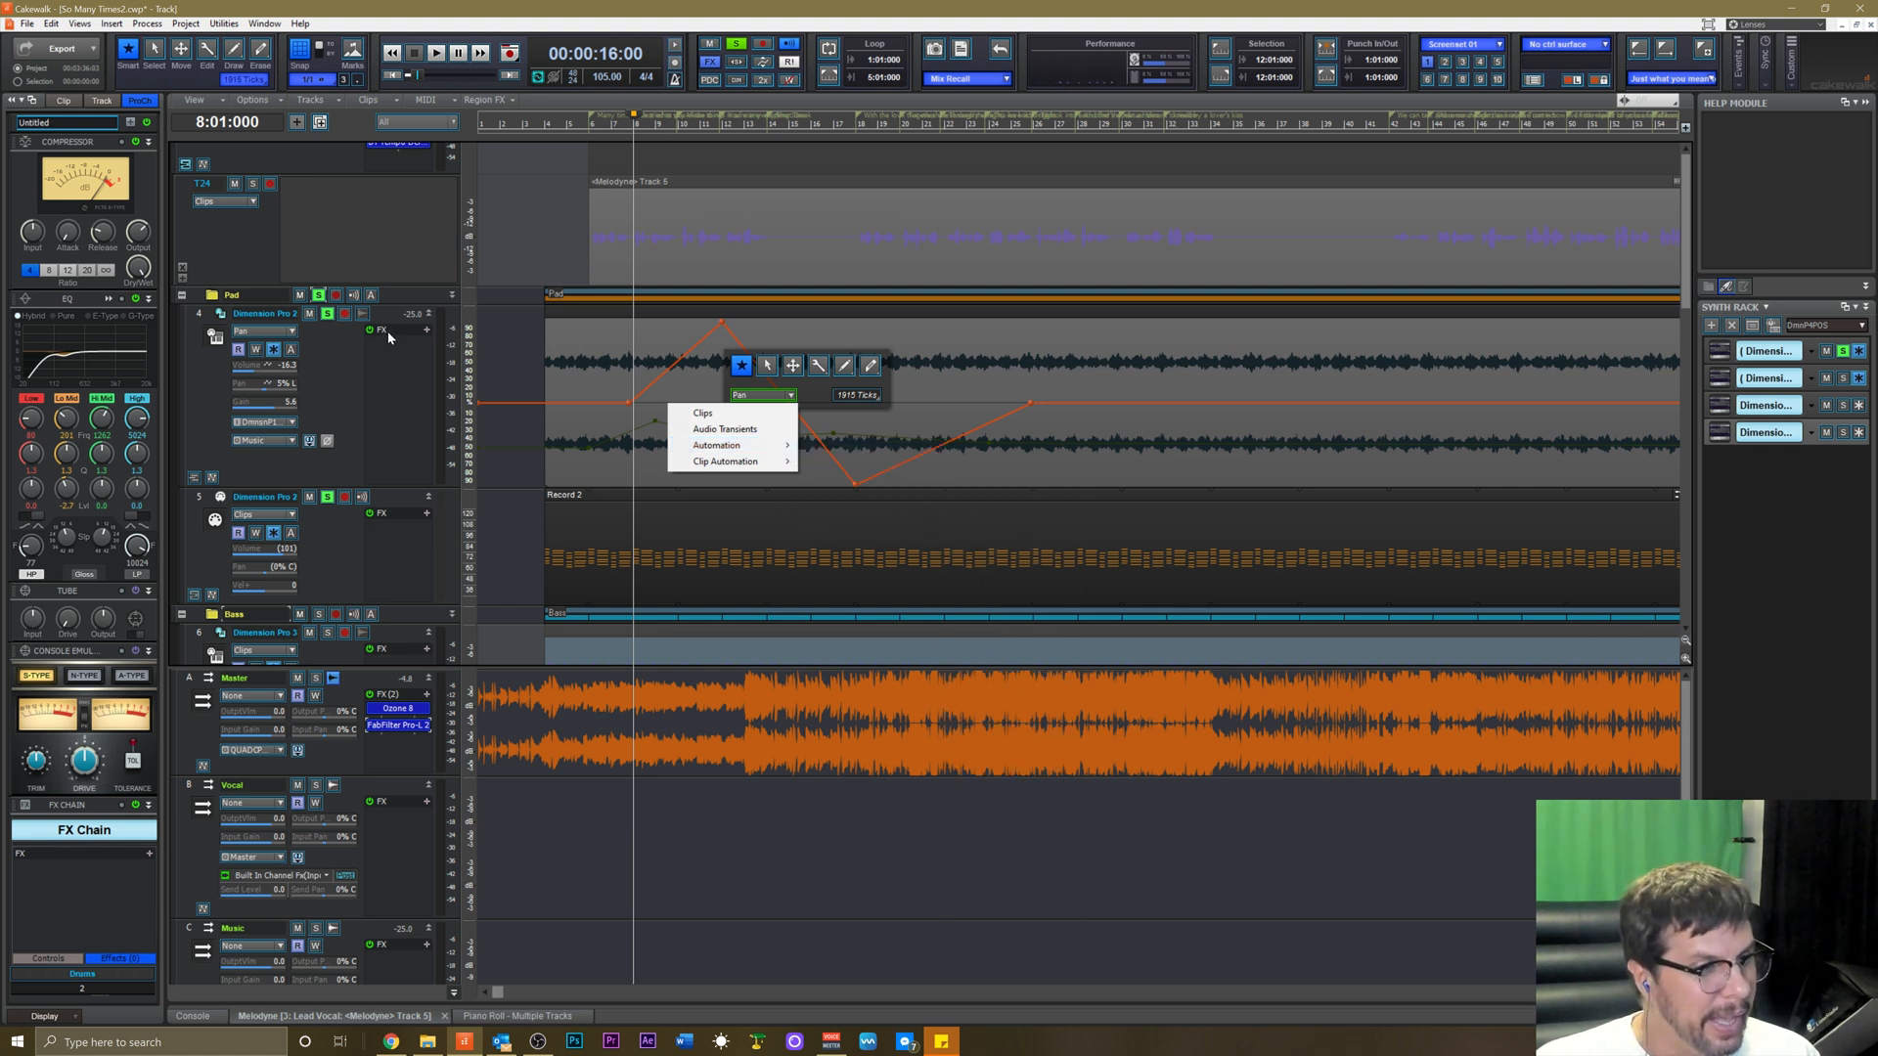
# Examine the Pad's automation and clip automation choices, including the automatable parameters of the PC-Track Eq.
pyautogui.click(358, 361)
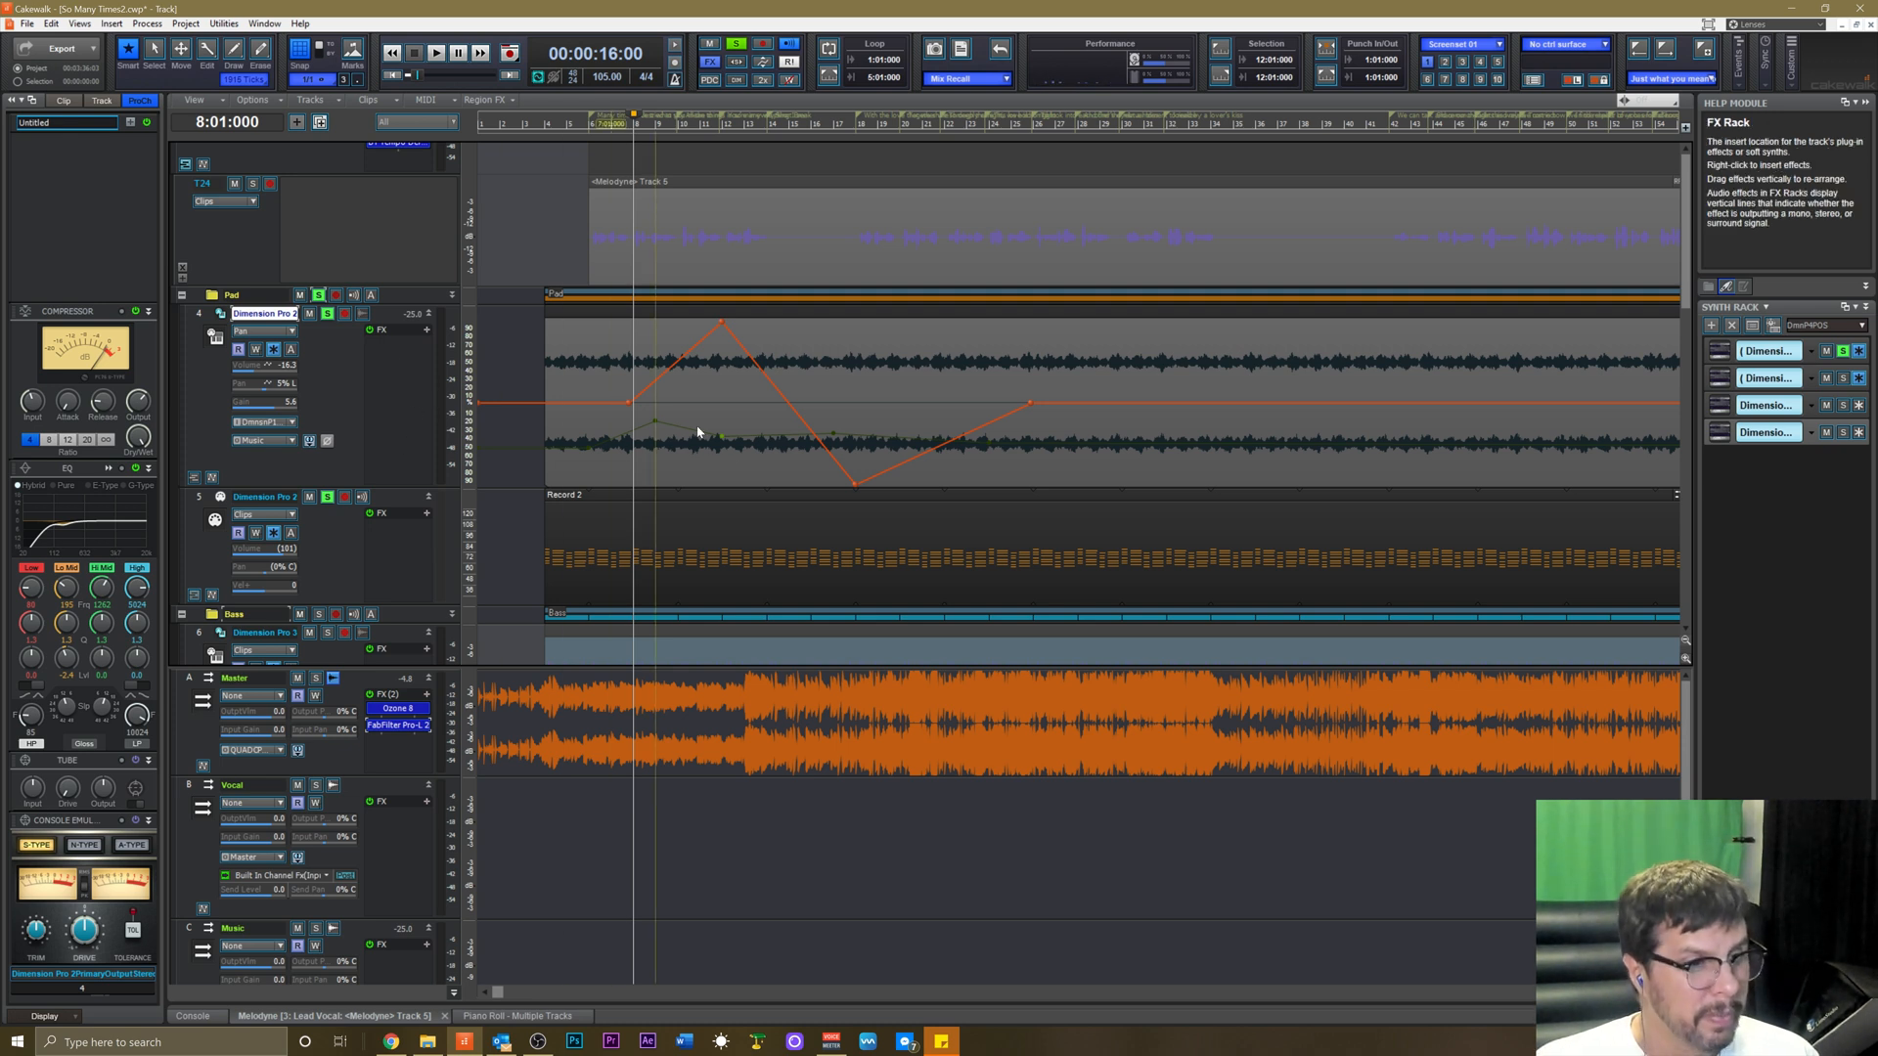
pyautogui.press('t')
pyautogui.click(729, 450)
pyautogui.moveTo(682, 519)
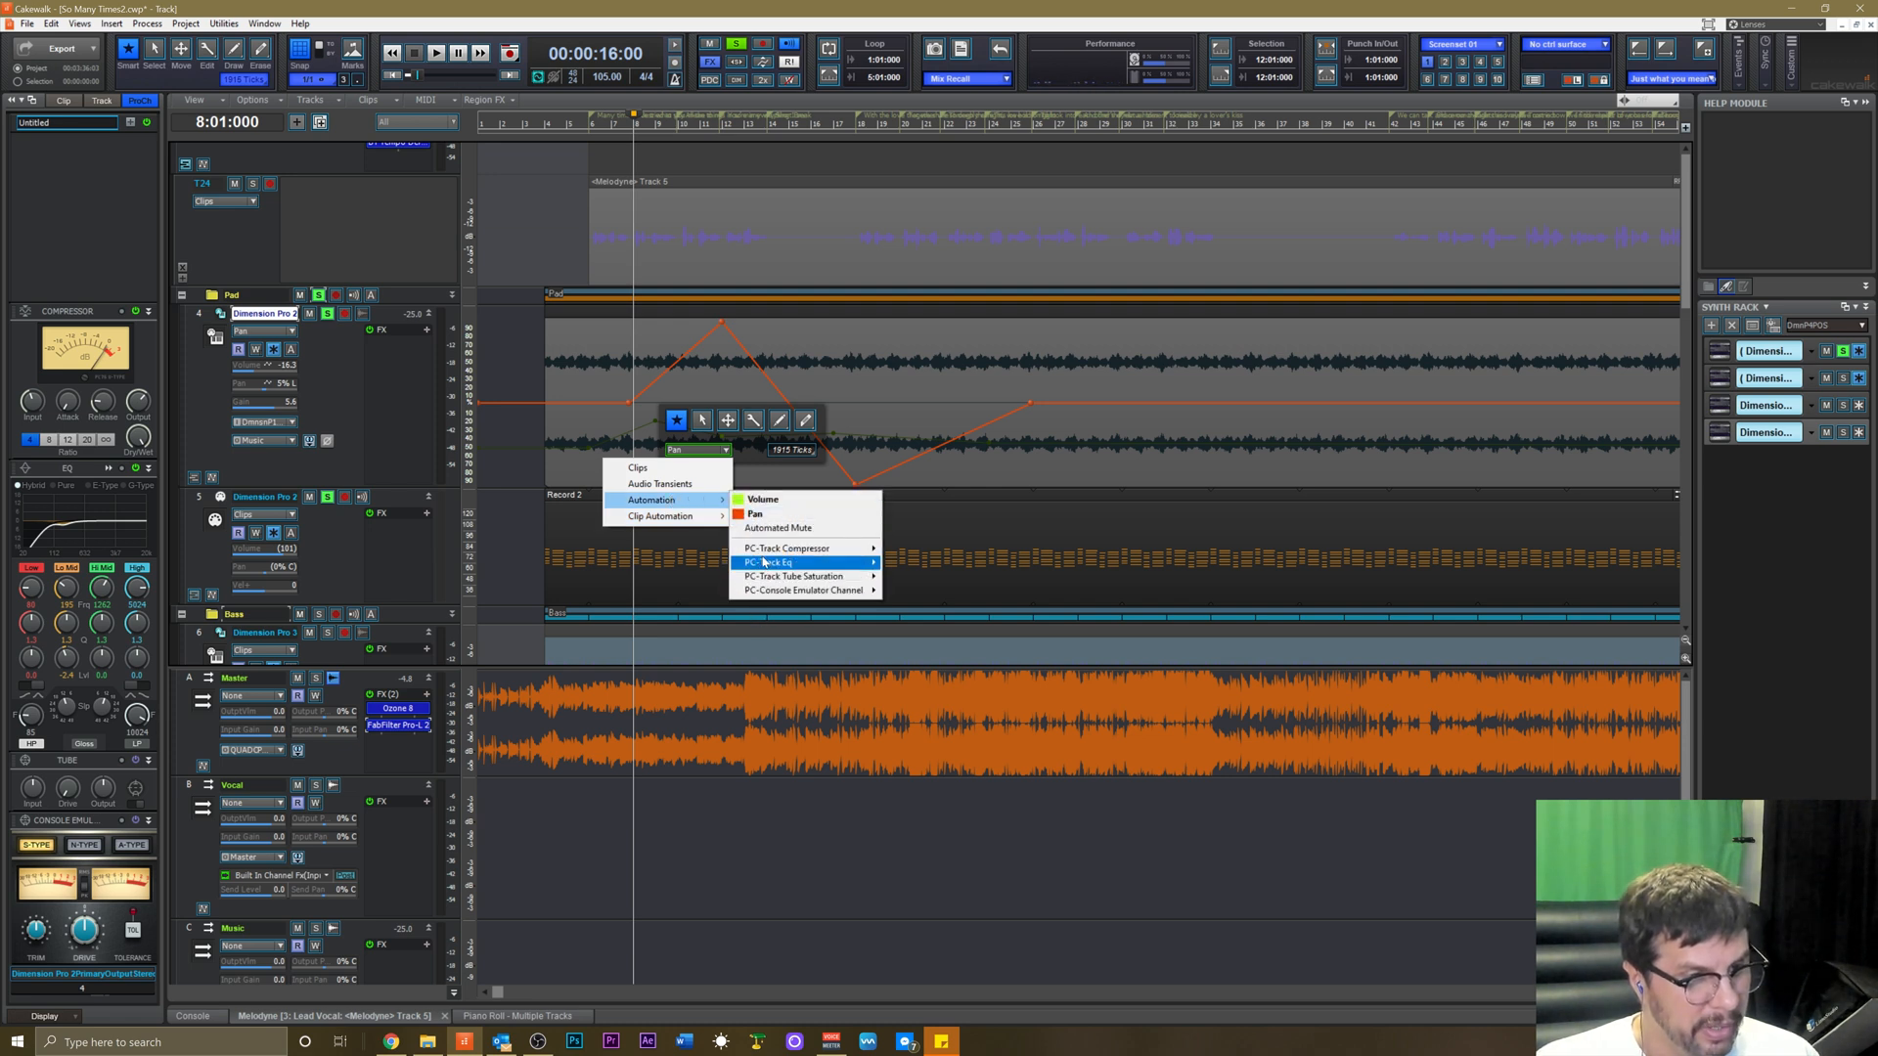
pyautogui.click(339, 386)
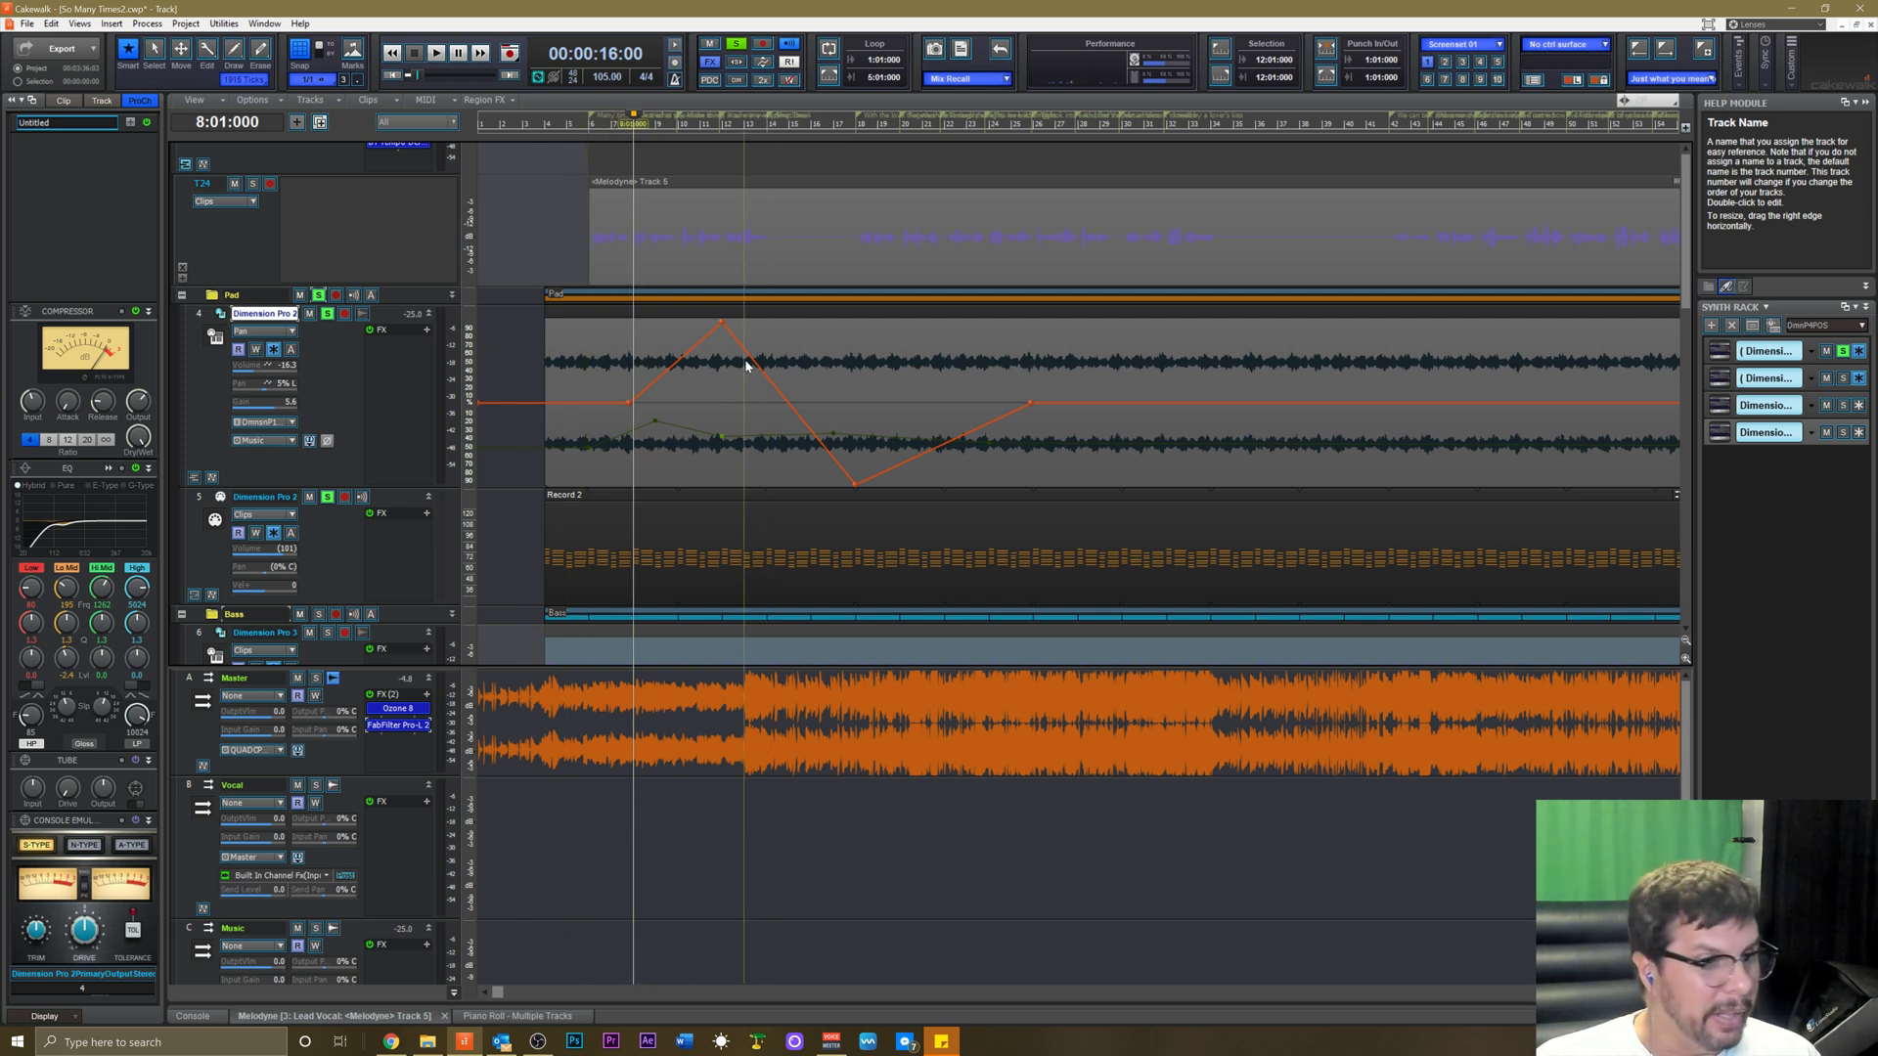
pyautogui.press('t')
pyautogui.click(822, 421)
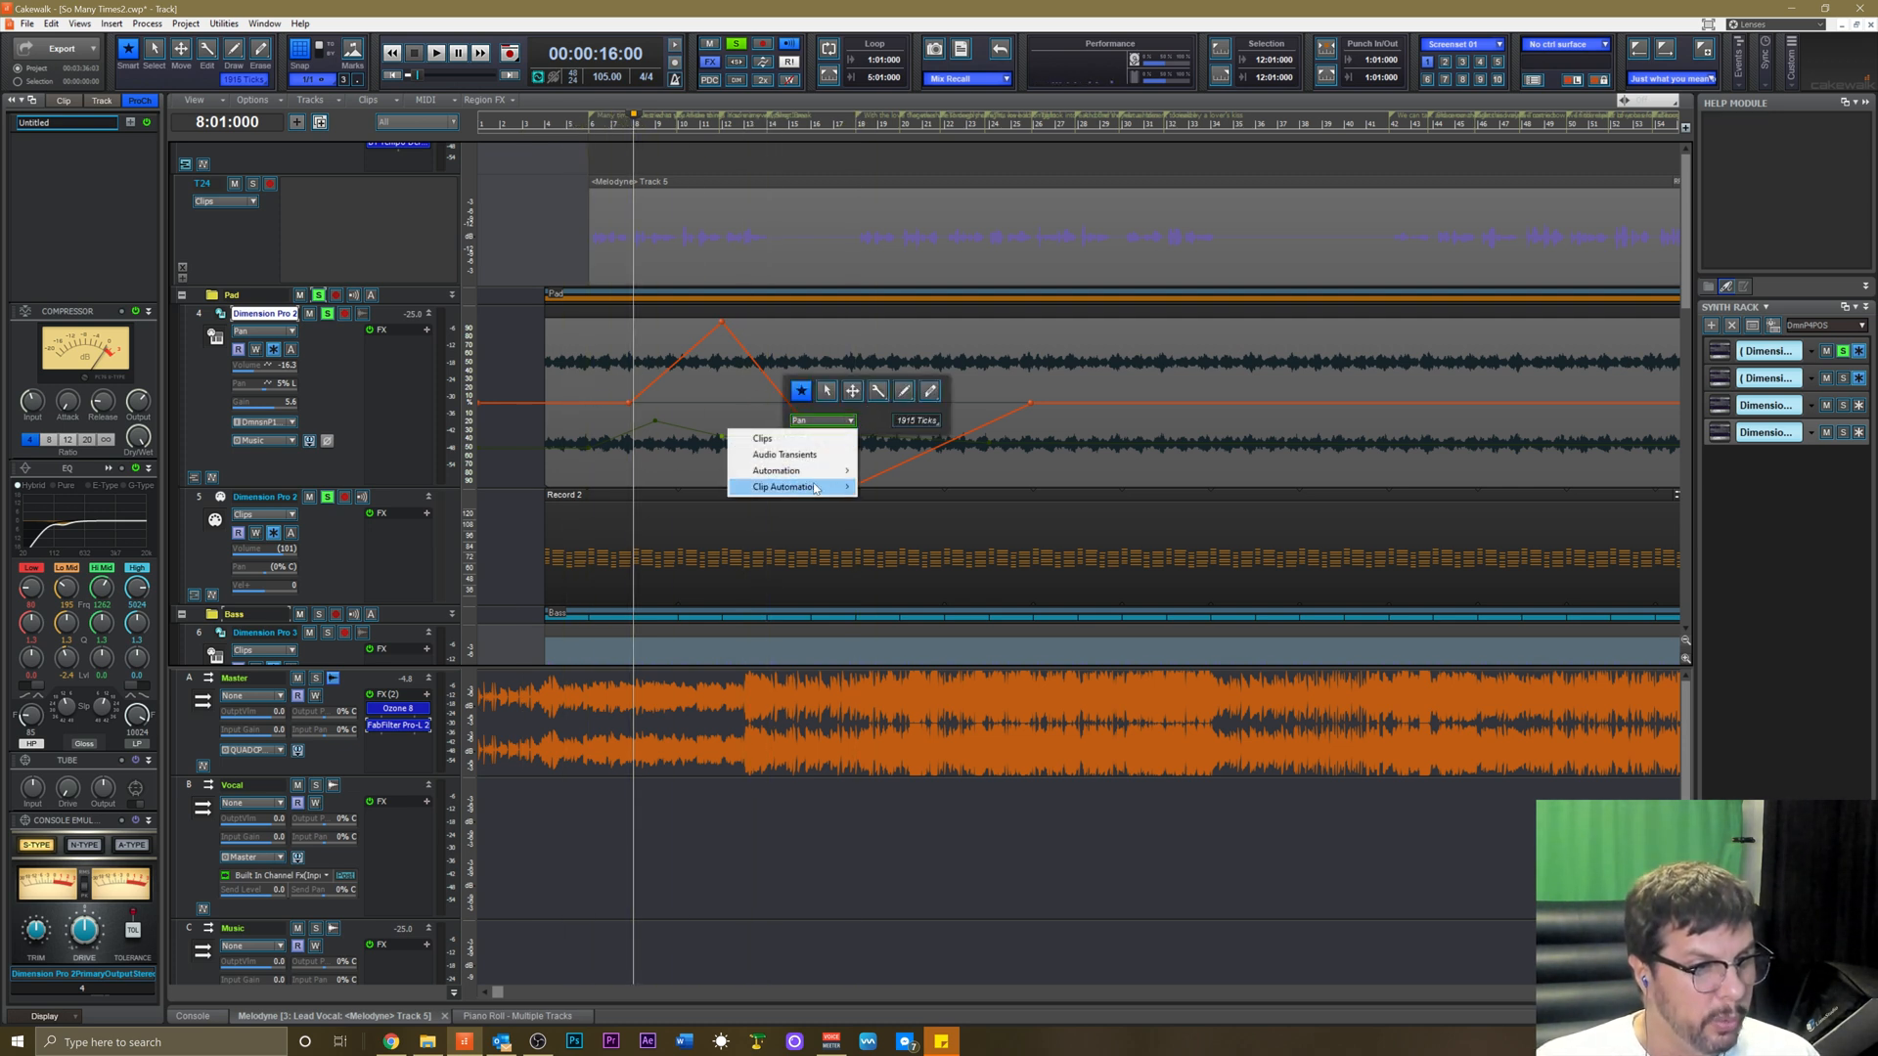
pyautogui.moveTo(815, 488)
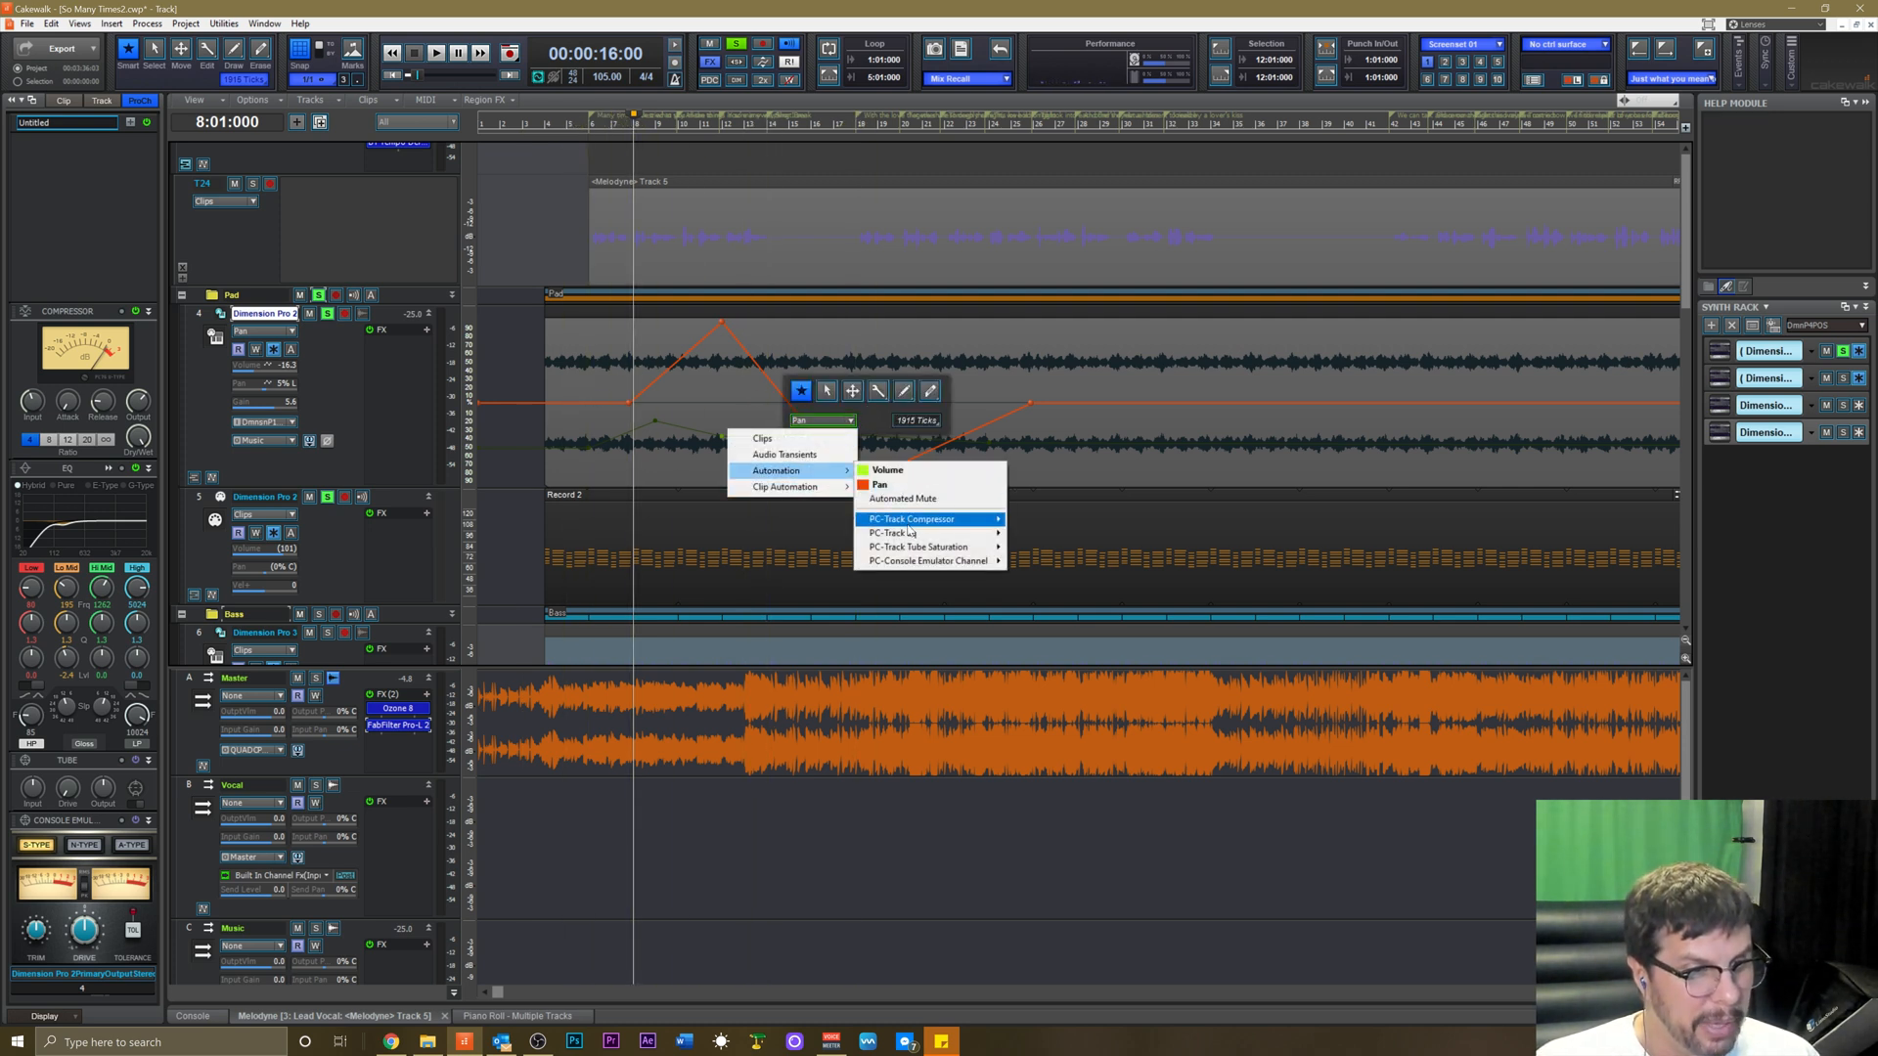
pyautogui.moveTo(910, 533)
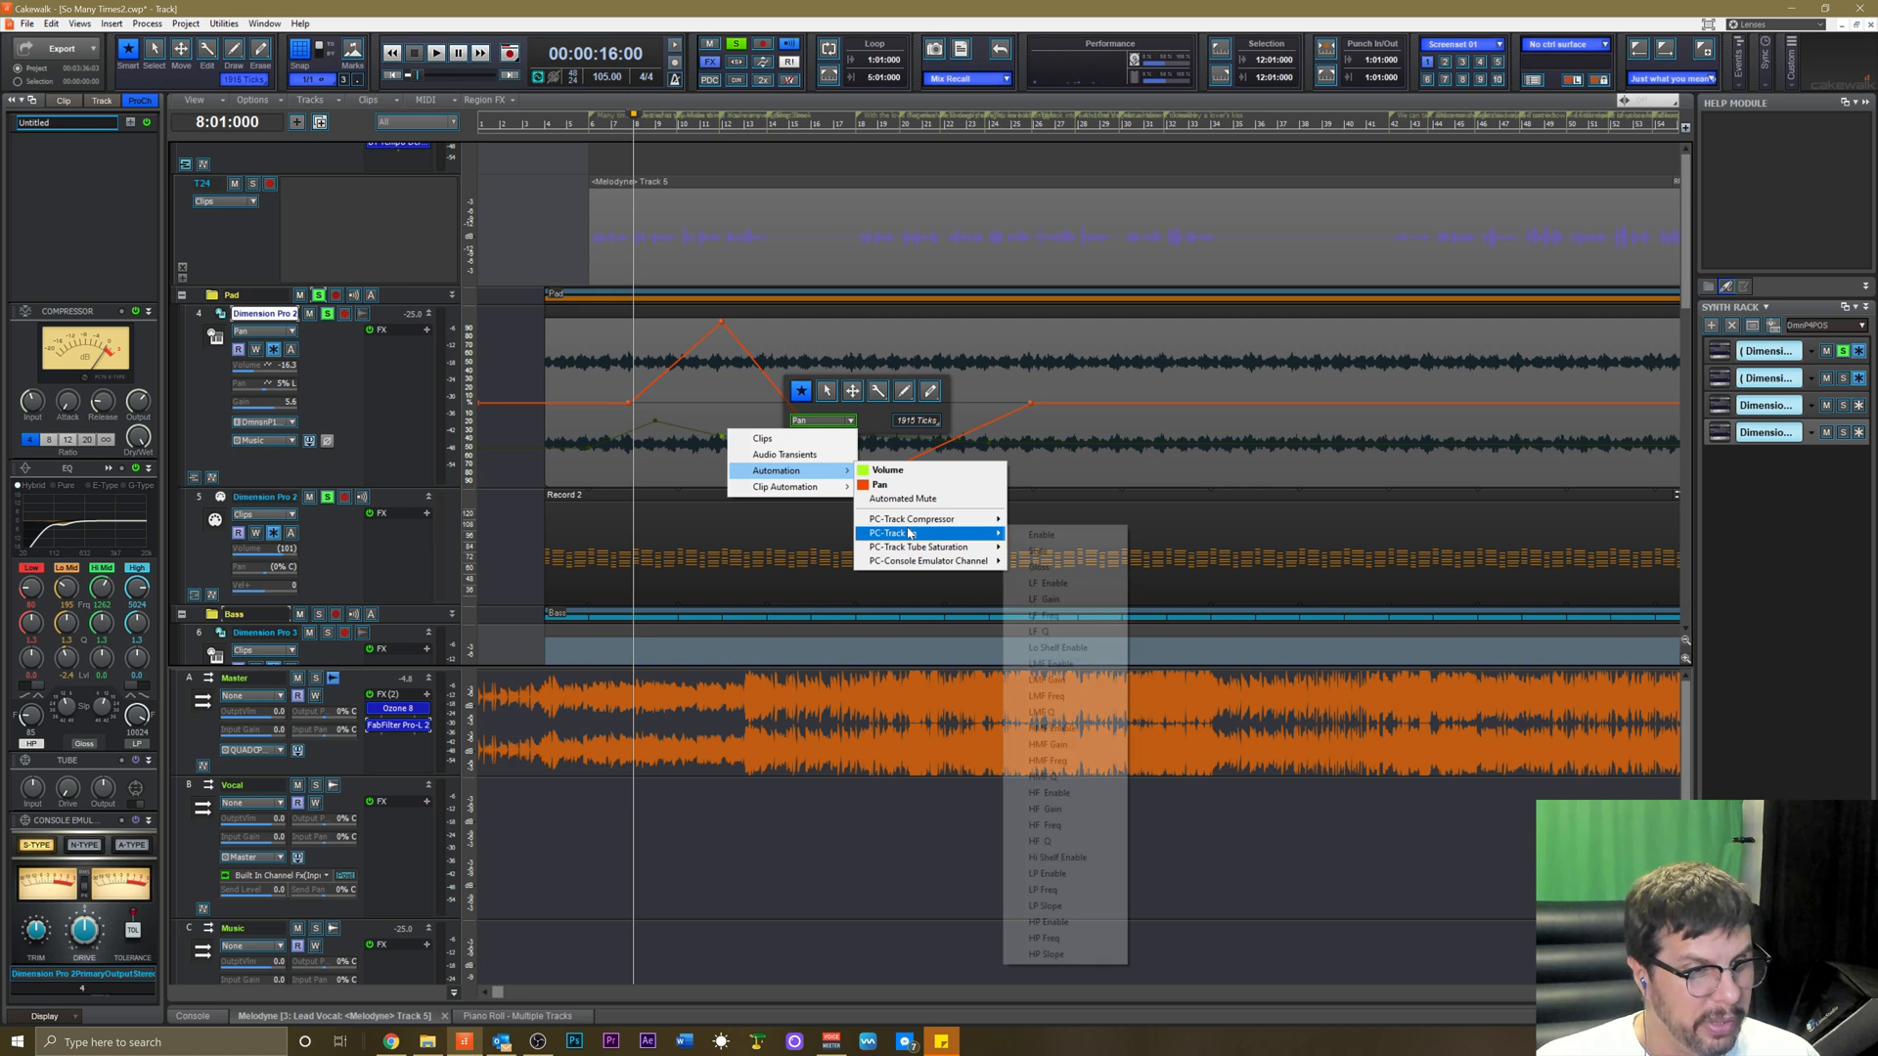
pyautogui.click(364, 379)
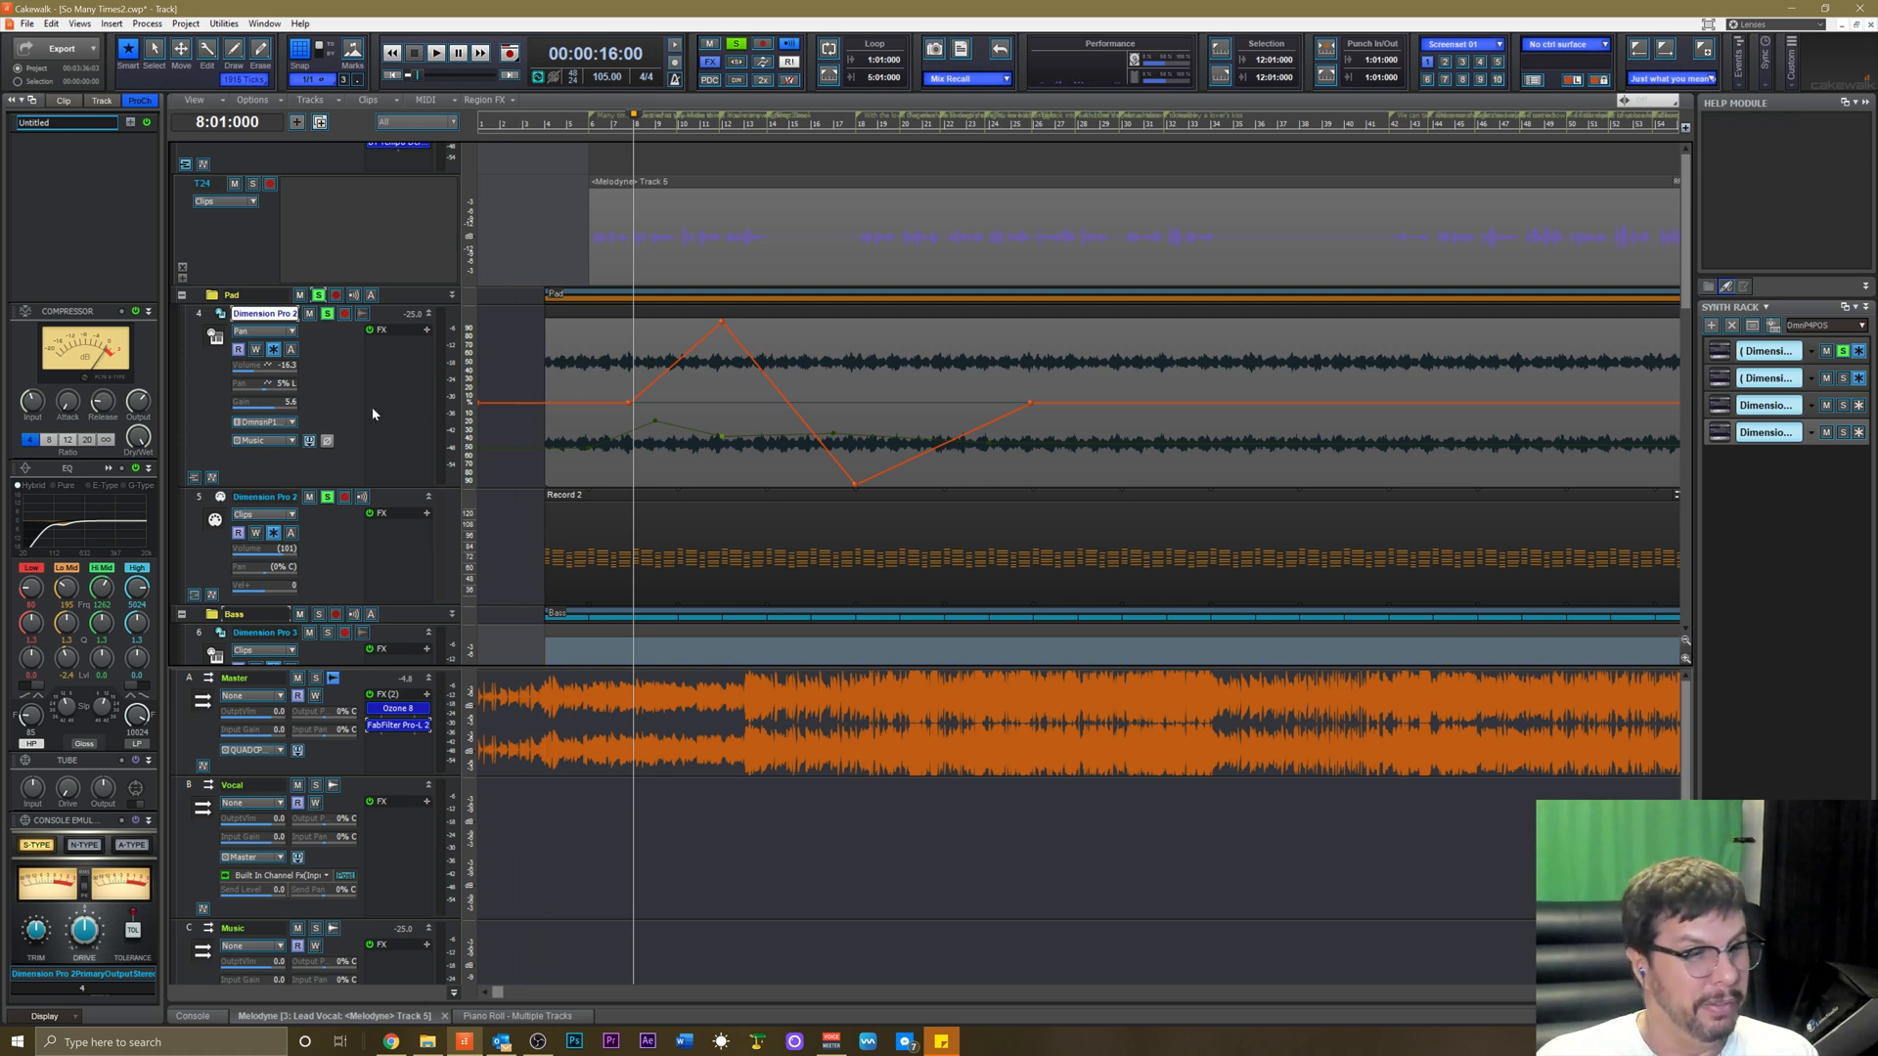
# Look over the project's tracks, from the Audio Loop and Drums down to the Organ and Dimension Pro 4.
pyautogui.scroll(5, 372, 414)
pyautogui.scroll(-5, 632, 289)
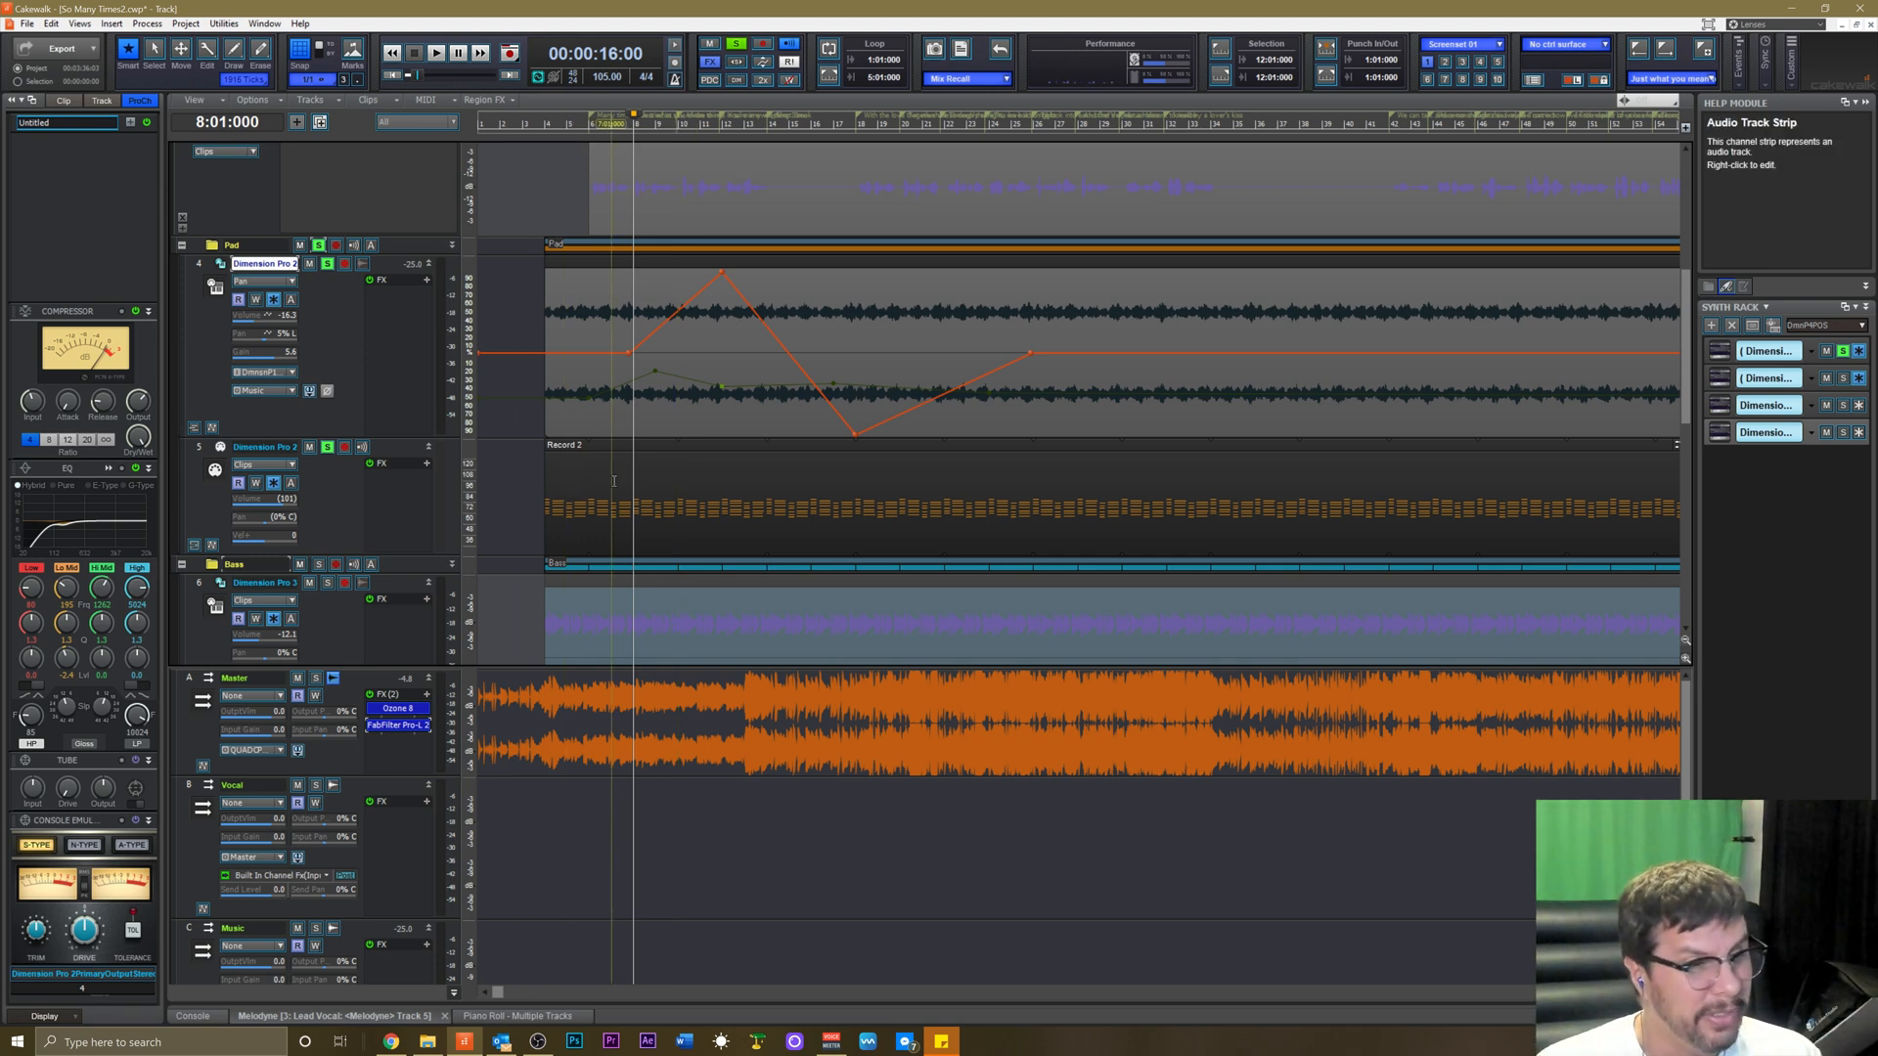
pyautogui.scroll(-3, 602, 463)
pyautogui.scroll(-1, 722, 458)
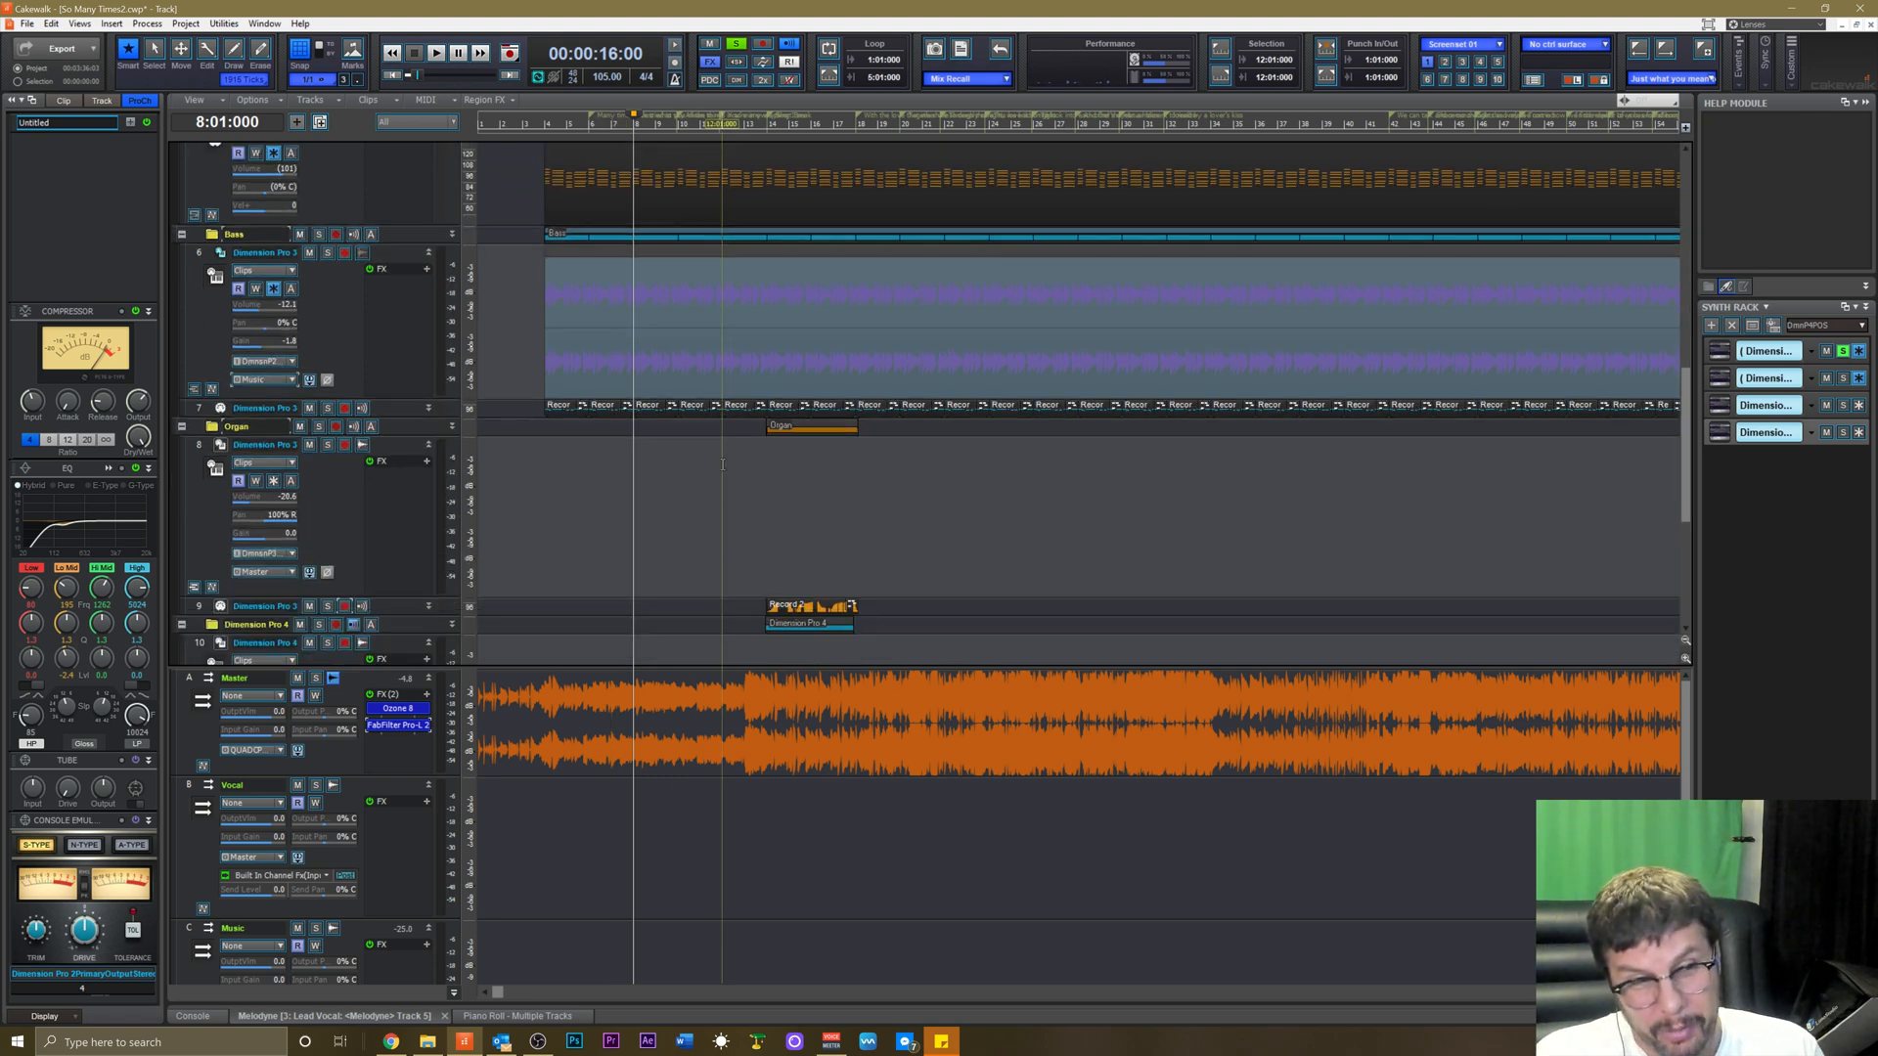
pyautogui.scroll(-2, 706, 494)
pyautogui.scroll(3, 699, 484)
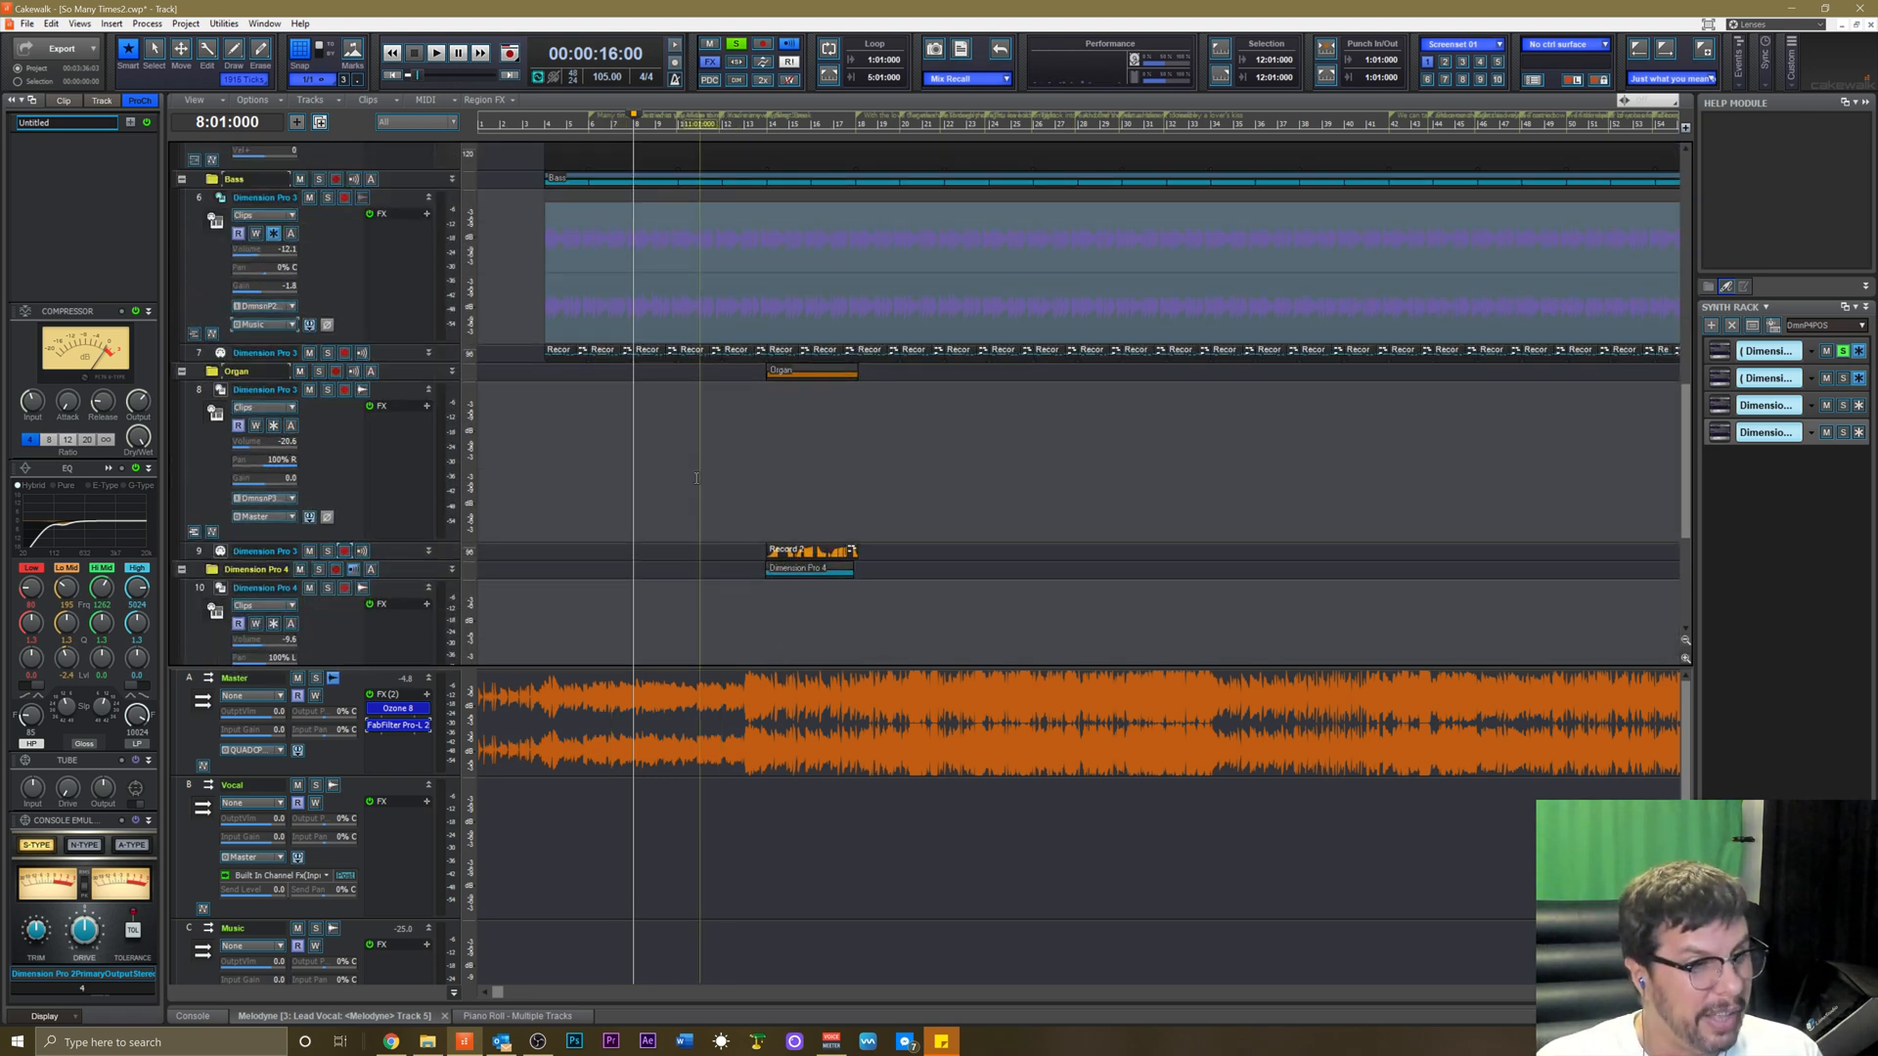
pyautogui.scroll(-2, 695, 477)
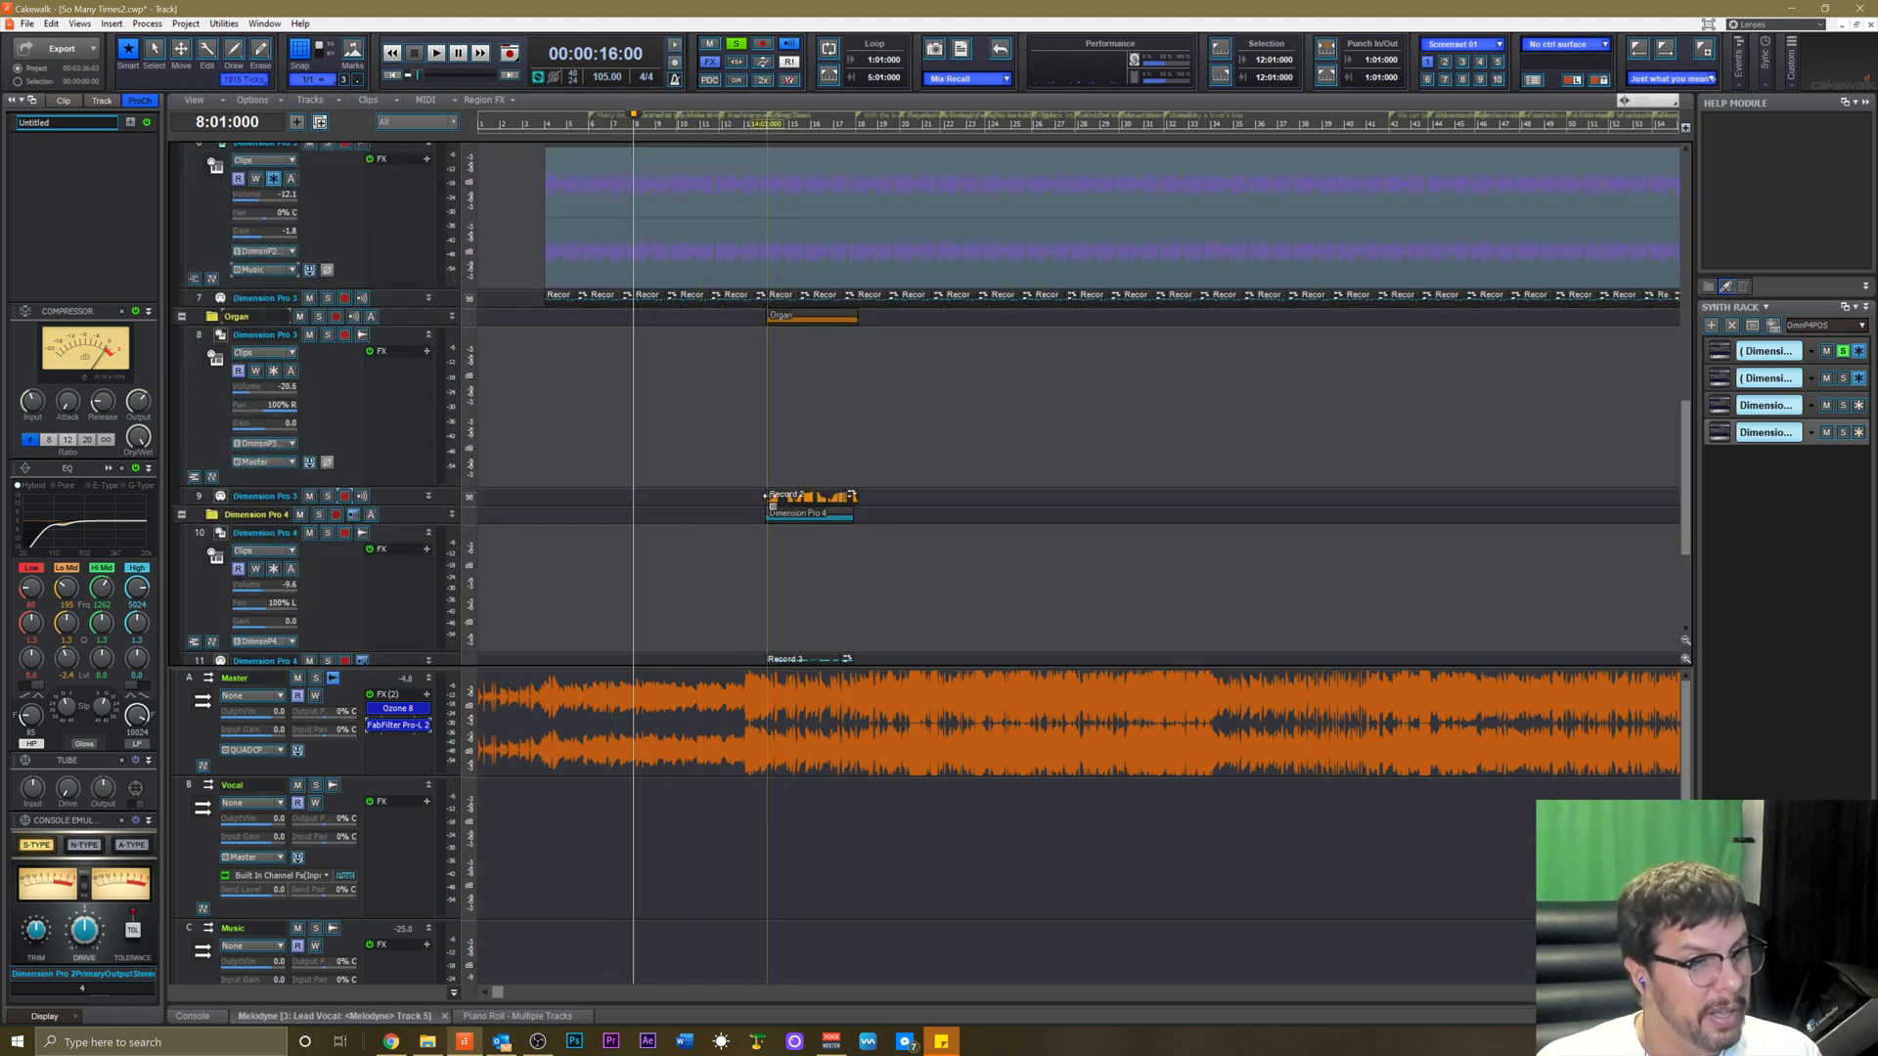
pyautogui.scroll(10, 799, 510)
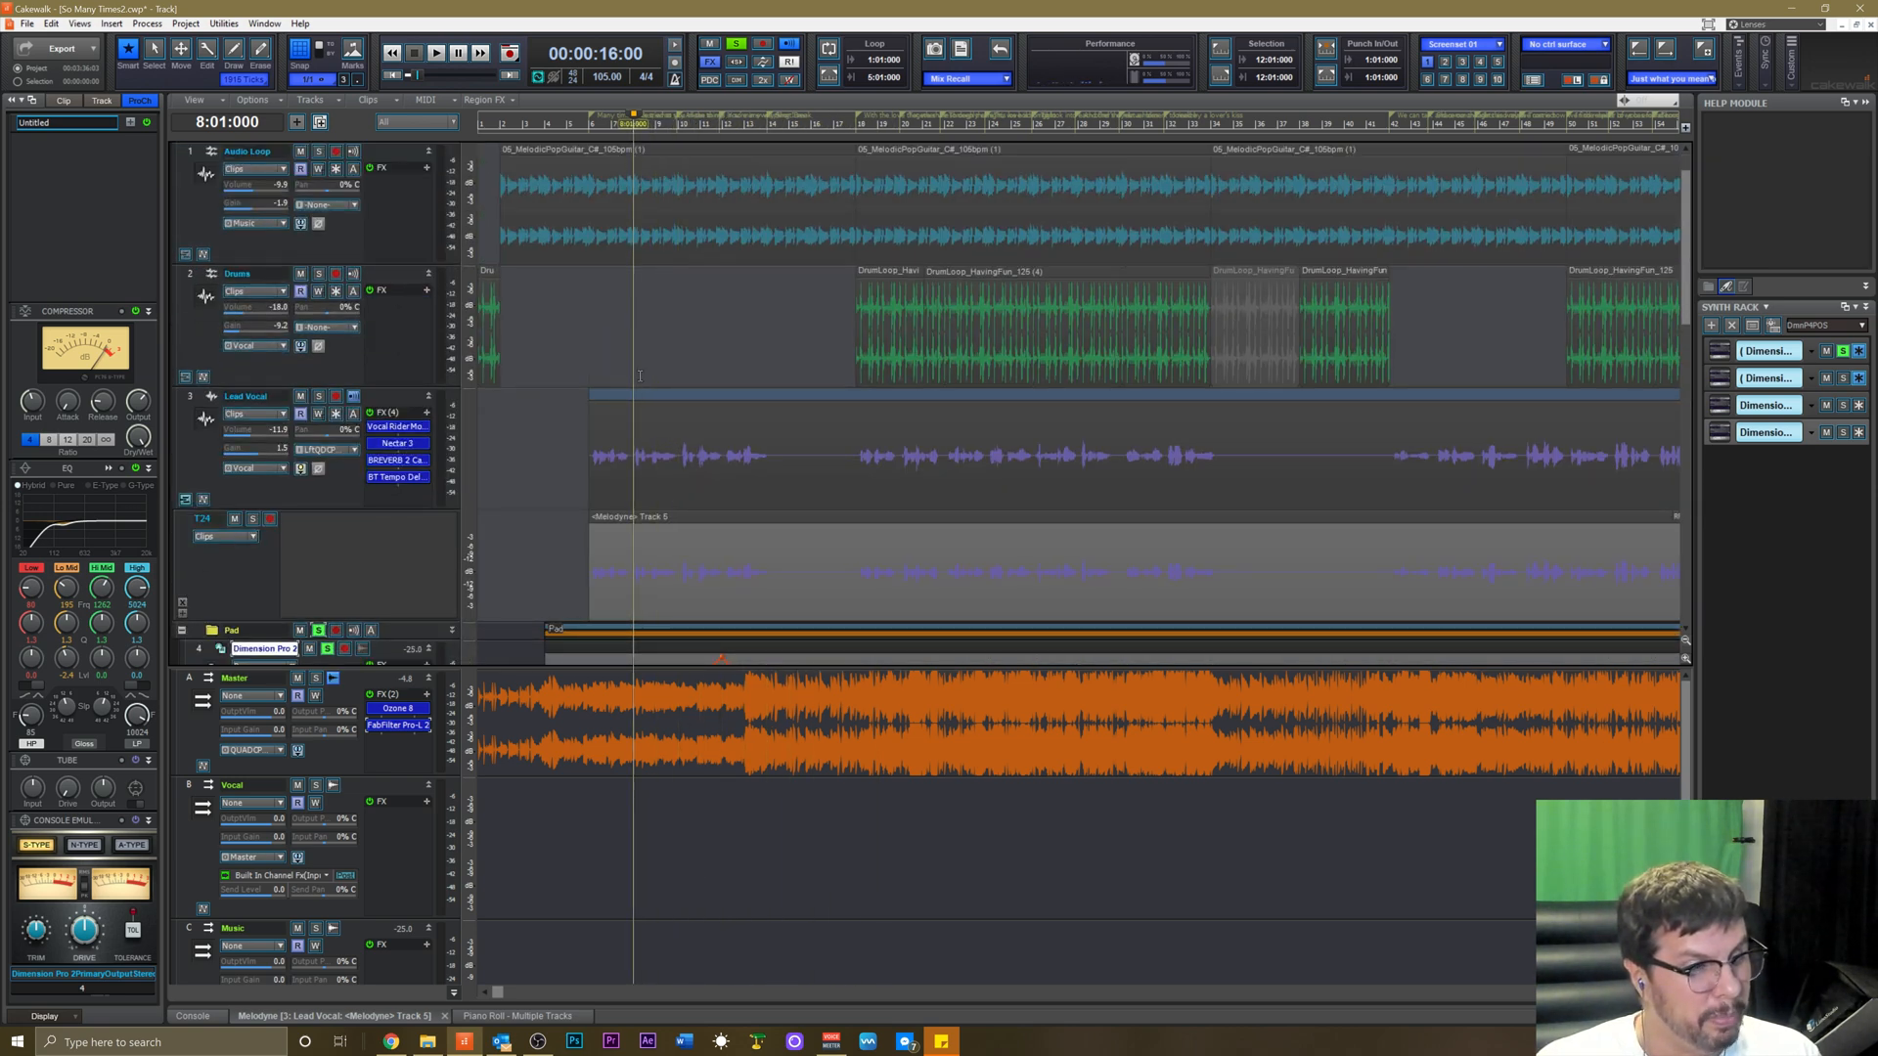
# Freeze the Organ's instrument track and enlarge the height of its MIDI track containing the Record 2 clip.
pyautogui.scroll(-10, 642, 374)
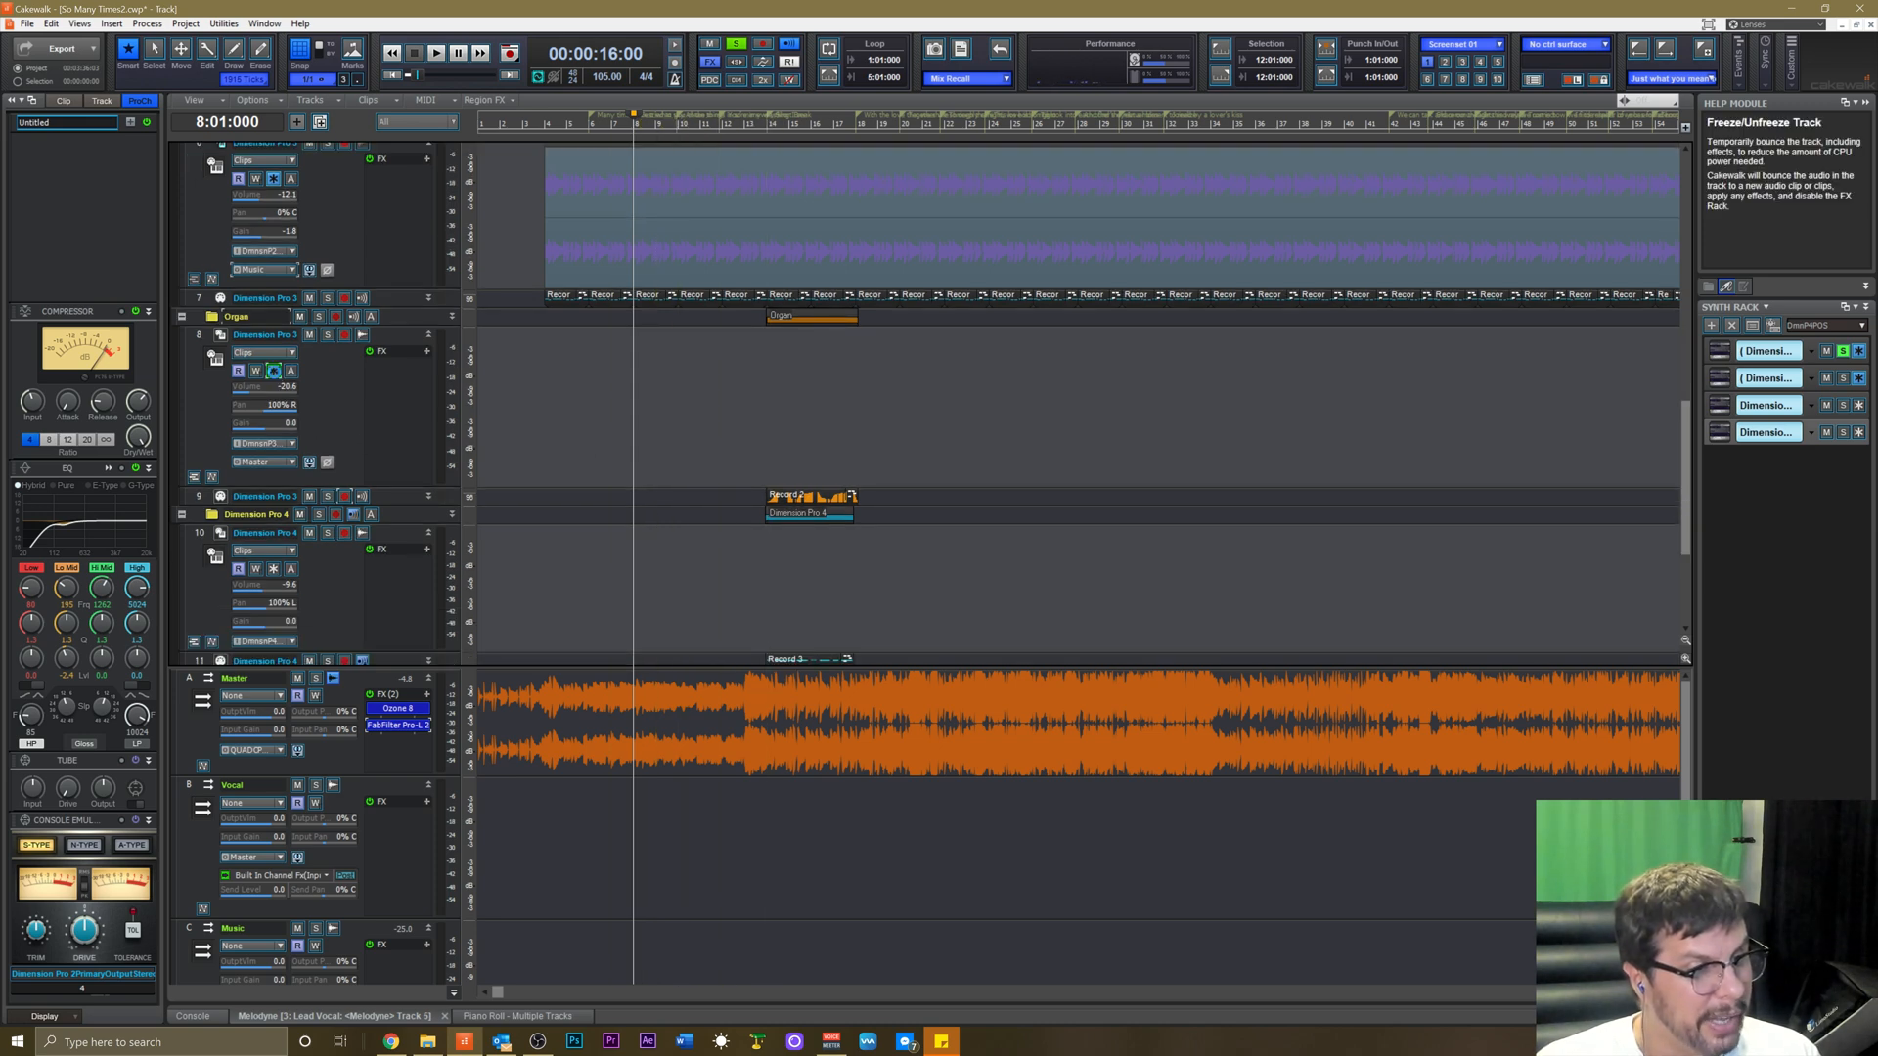
pyautogui.scroll(4, 937, 447)
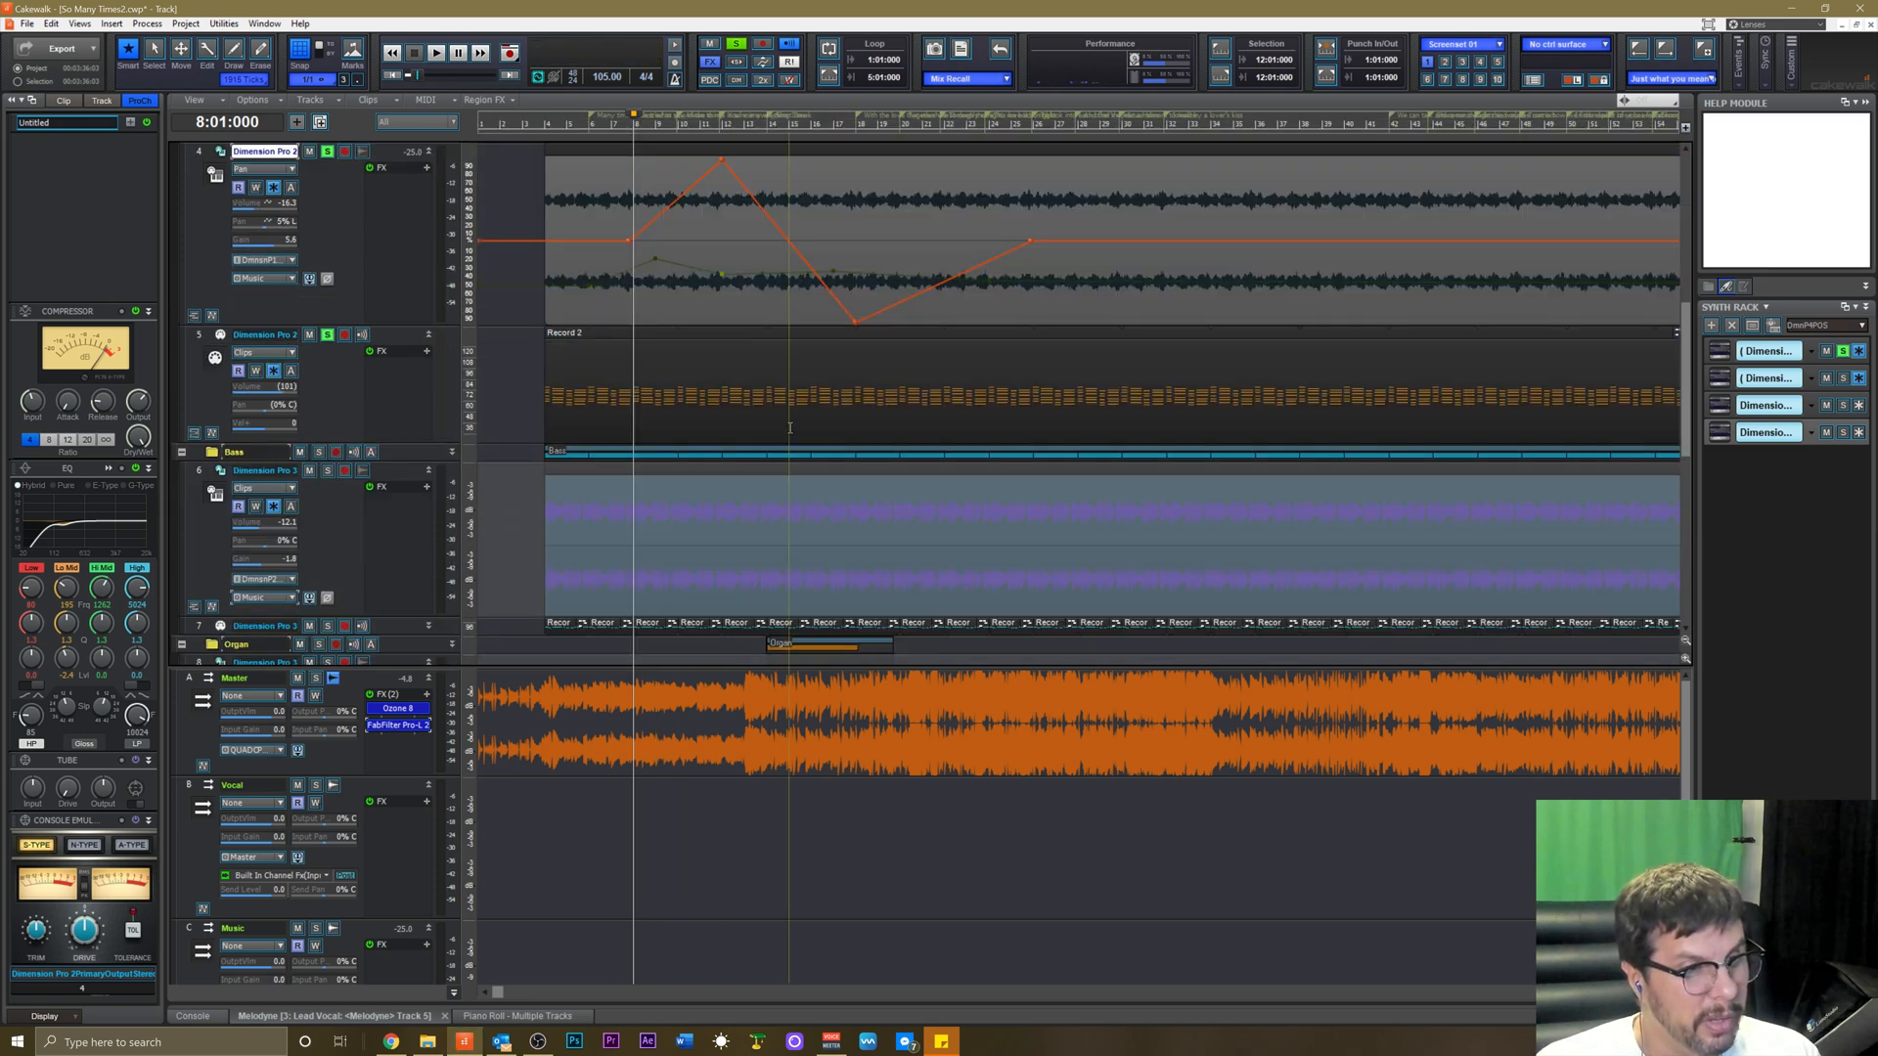
pyautogui.scroll(-5, 936, 447)
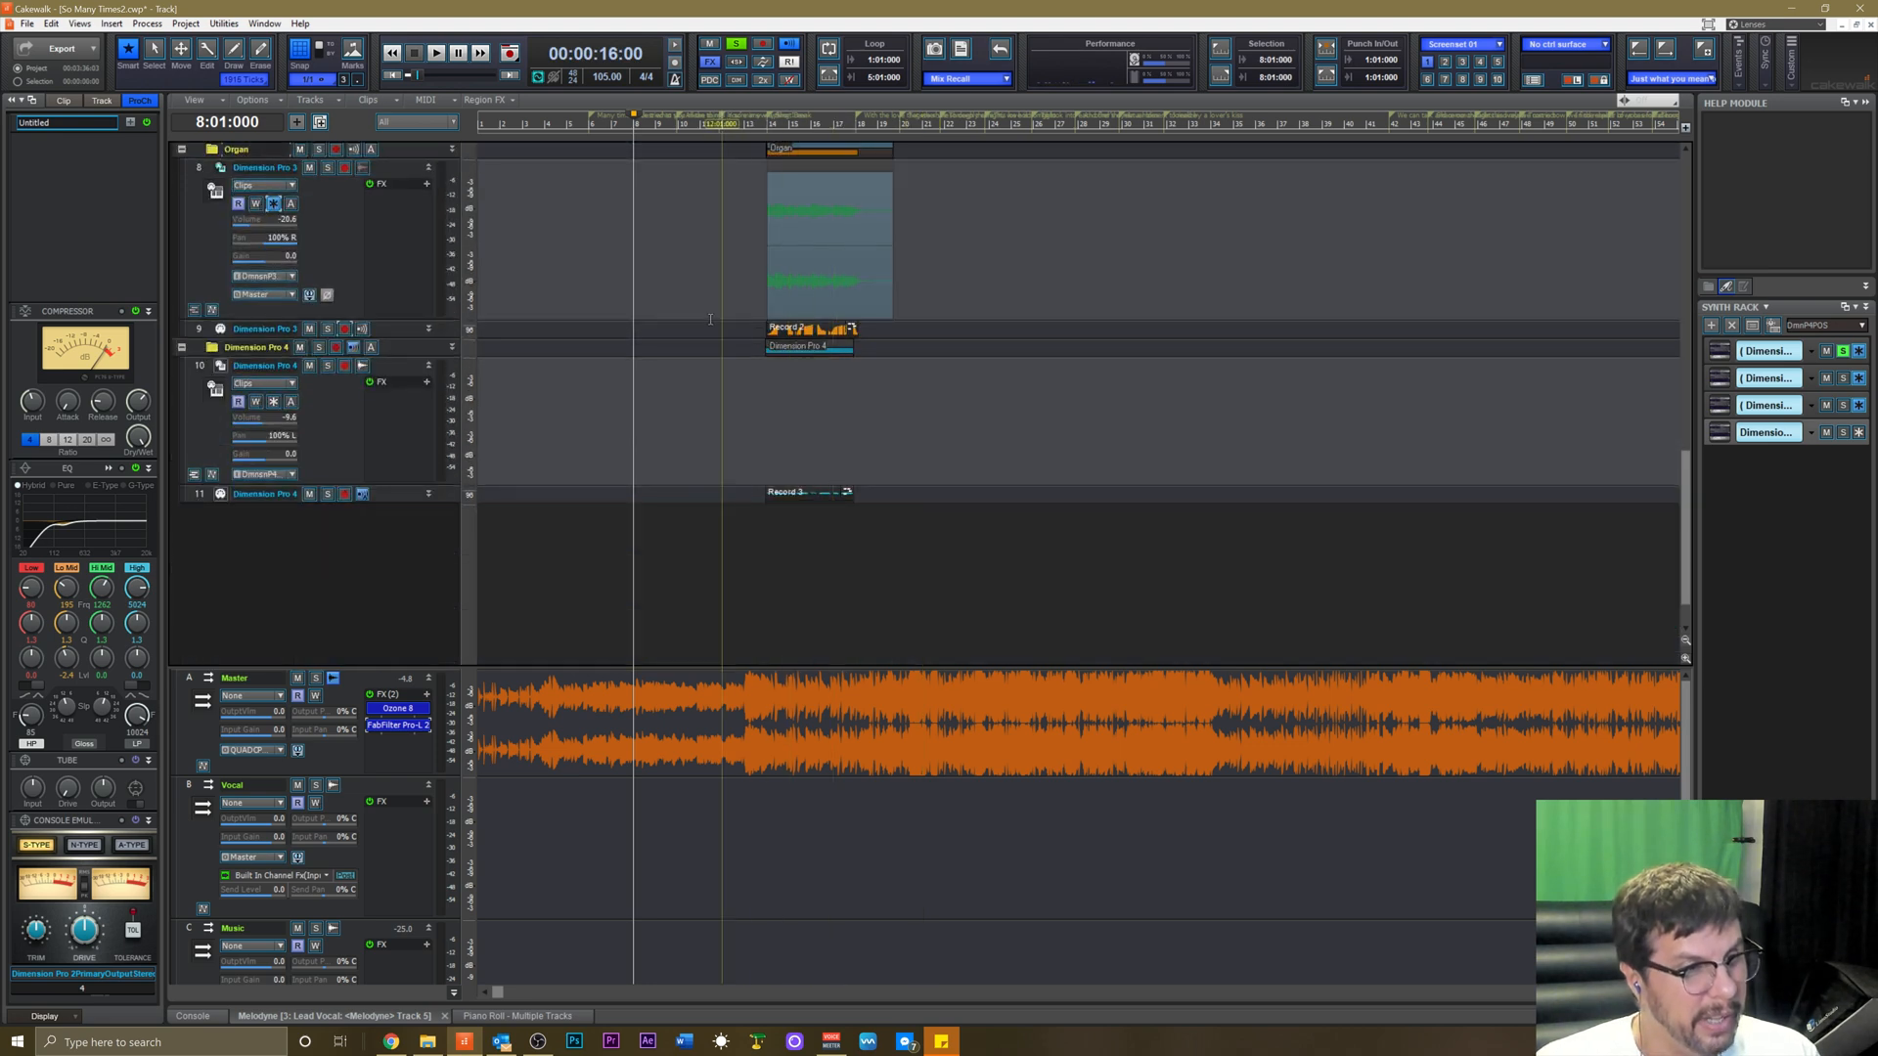
pyautogui.moveTo(419, 338); pyautogui.dragTo(418, 443)
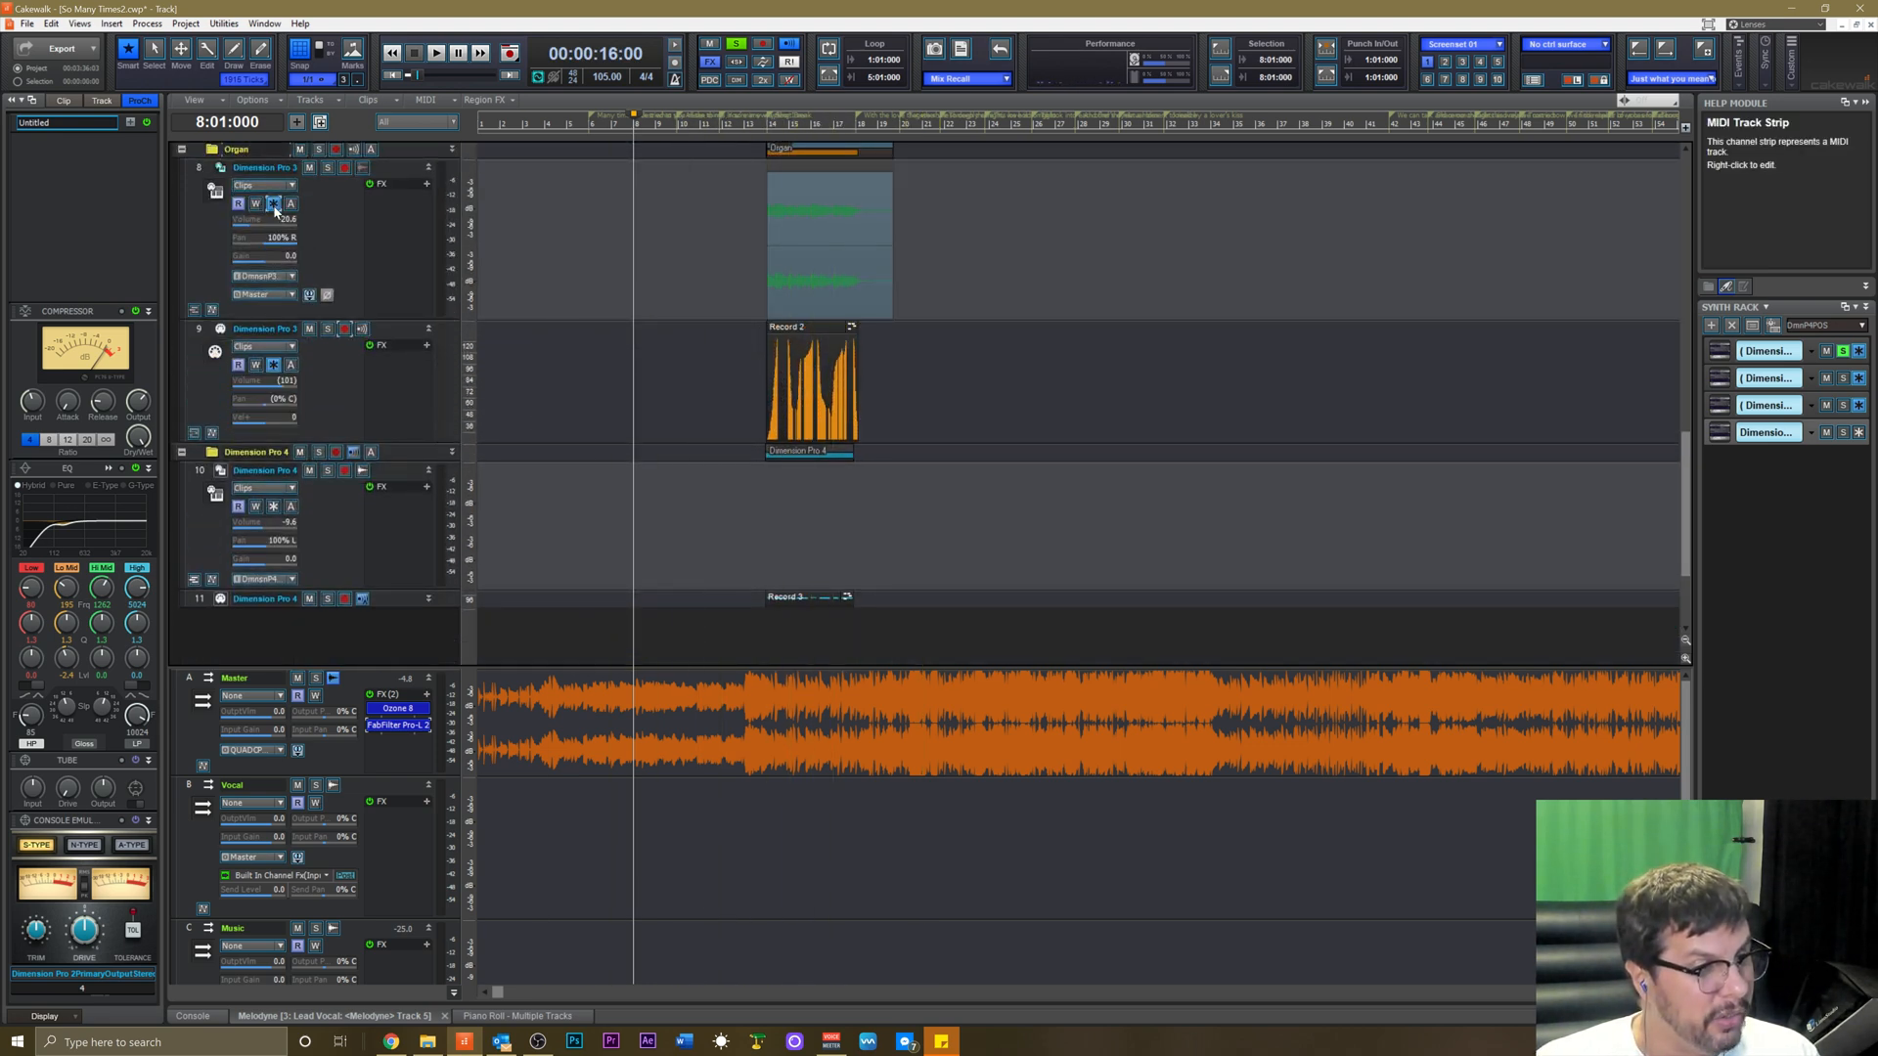
# Unfreeze and refreeze the Organ's instrument track, and place the playback position at measure 13.
pyautogui.scroll(5, 796, 406)
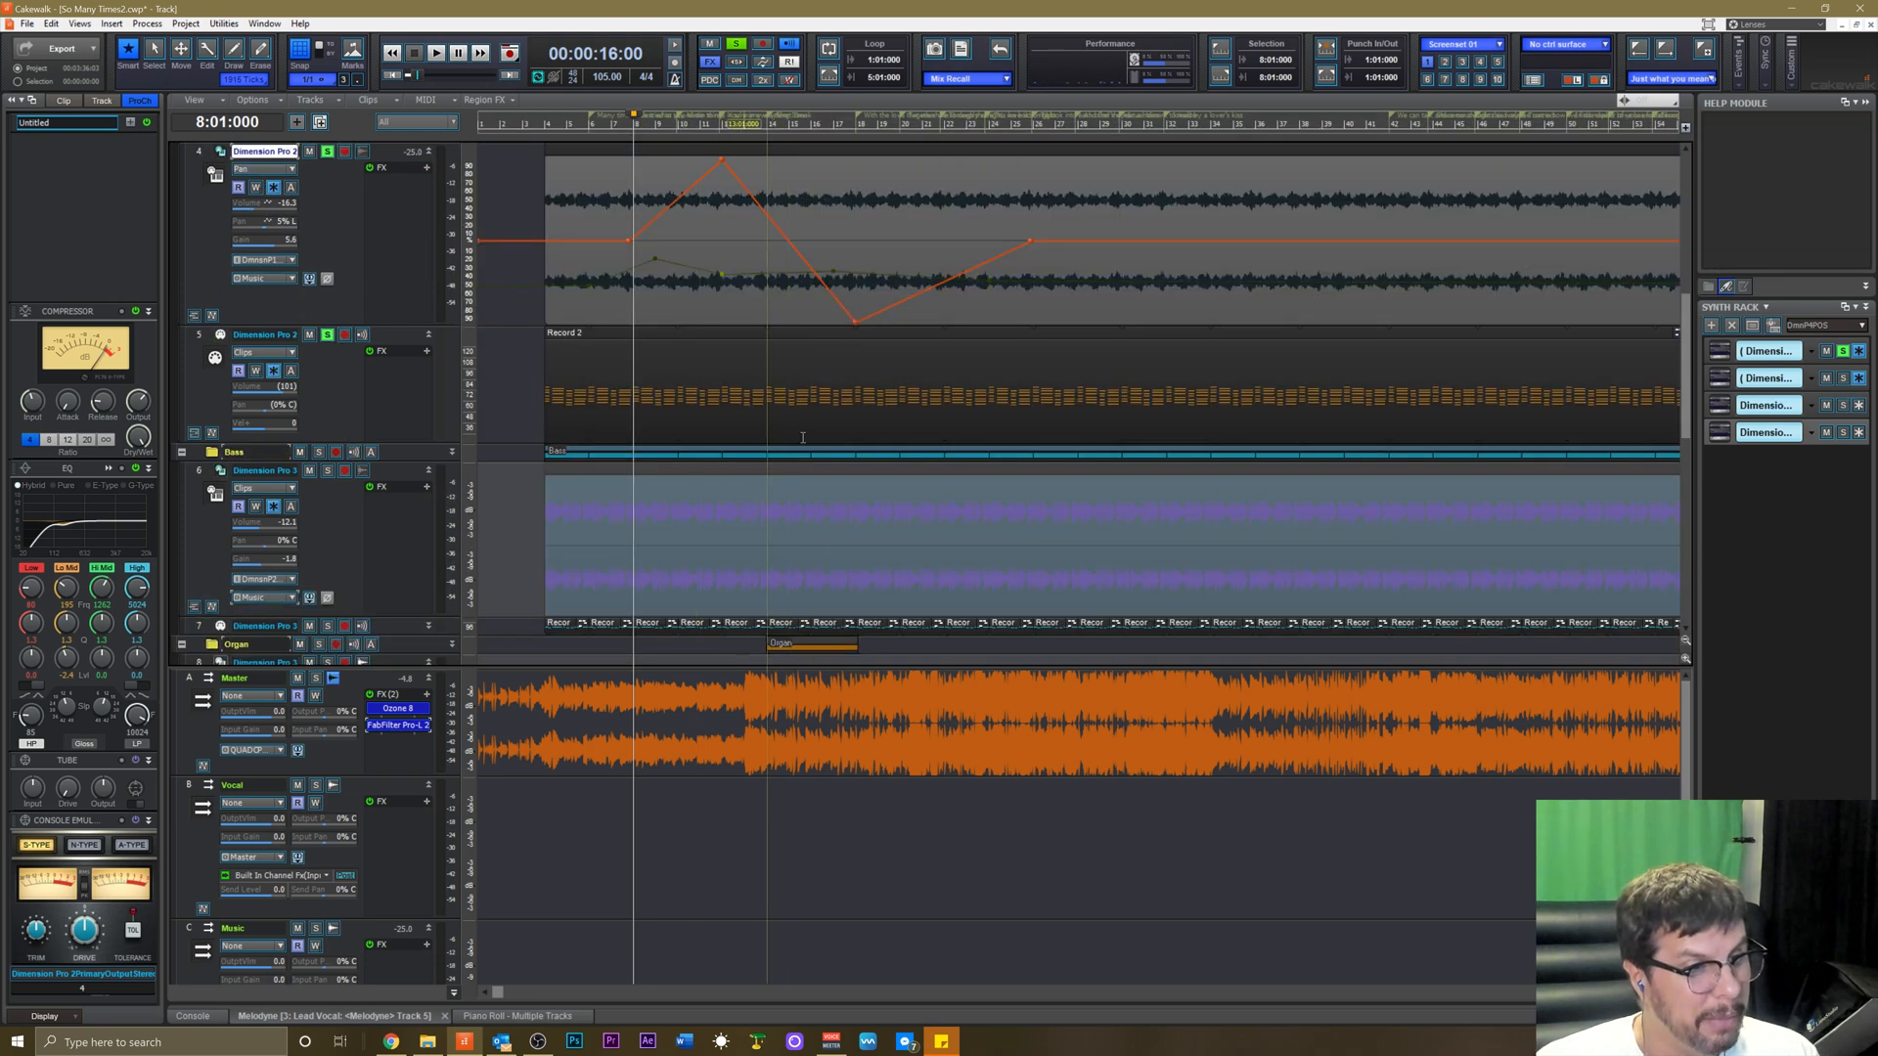
pyautogui.scroll(-8, 802, 437)
pyautogui.scroll(4, 407, 340)
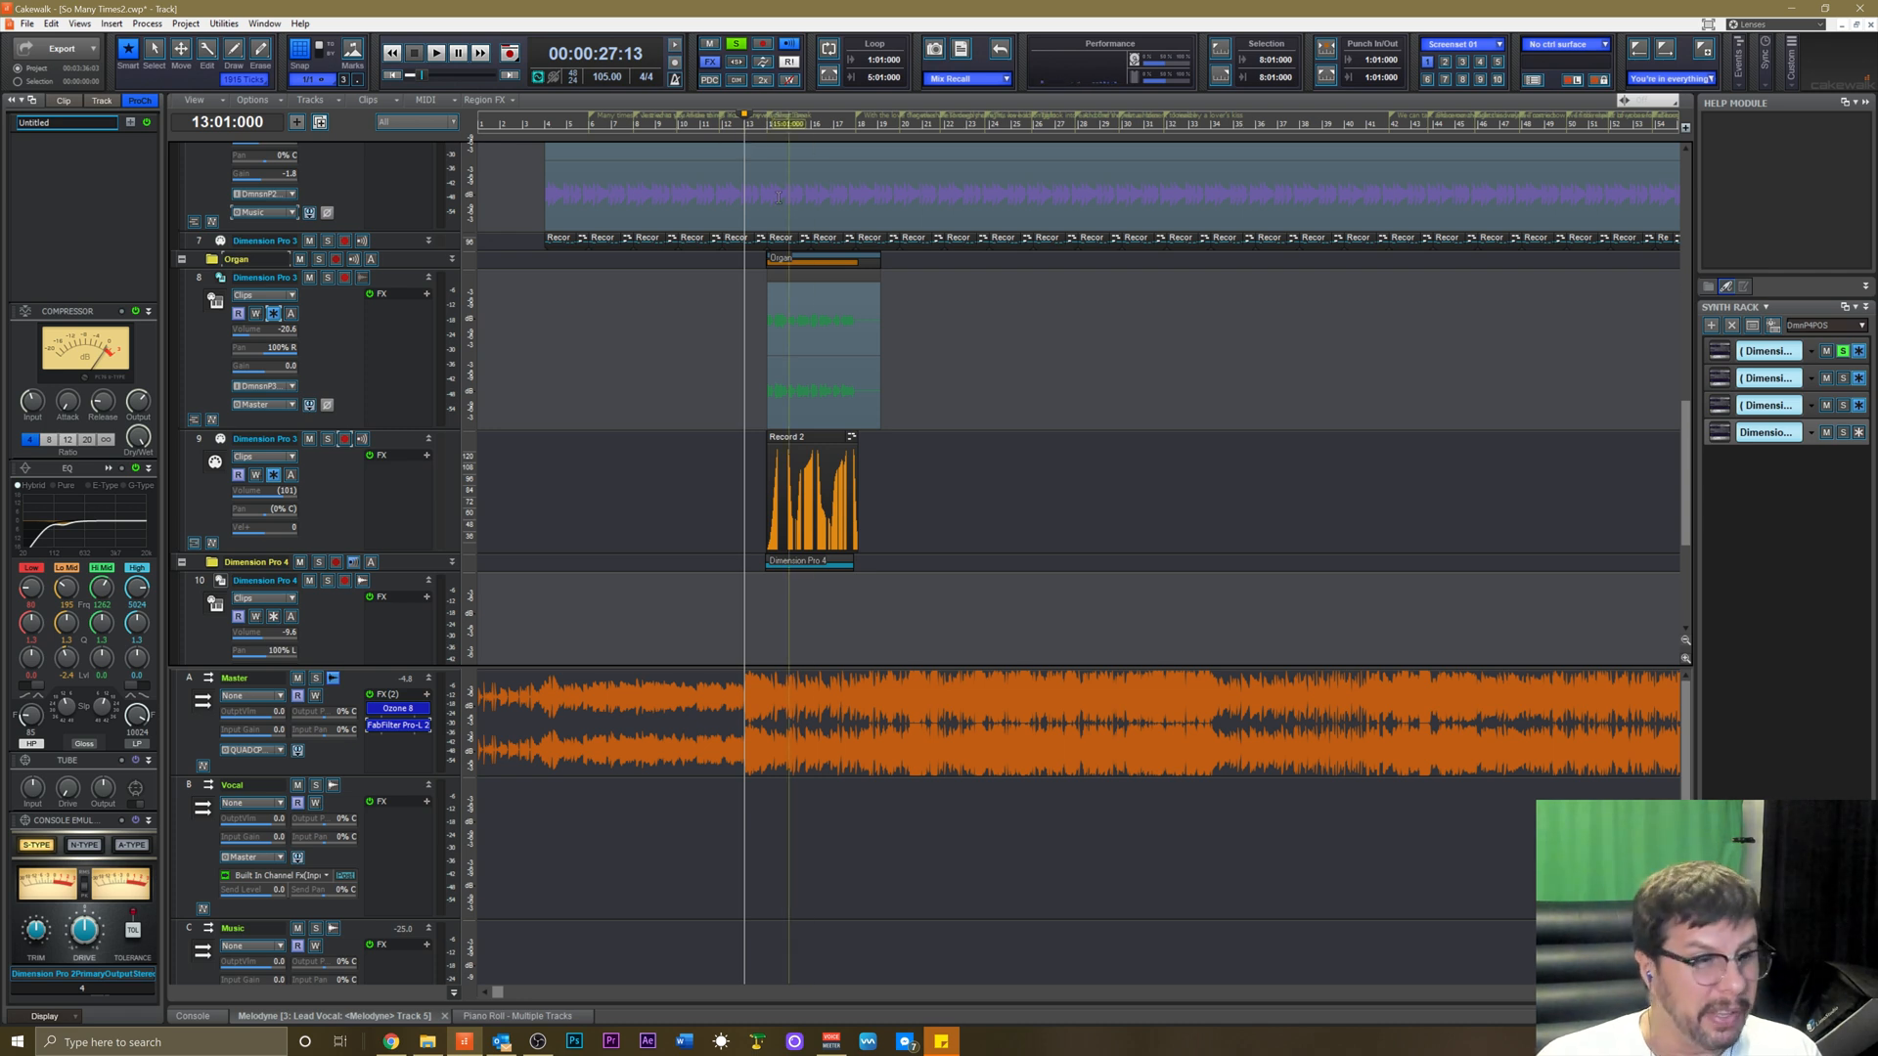
pyautogui.click(764, 128)
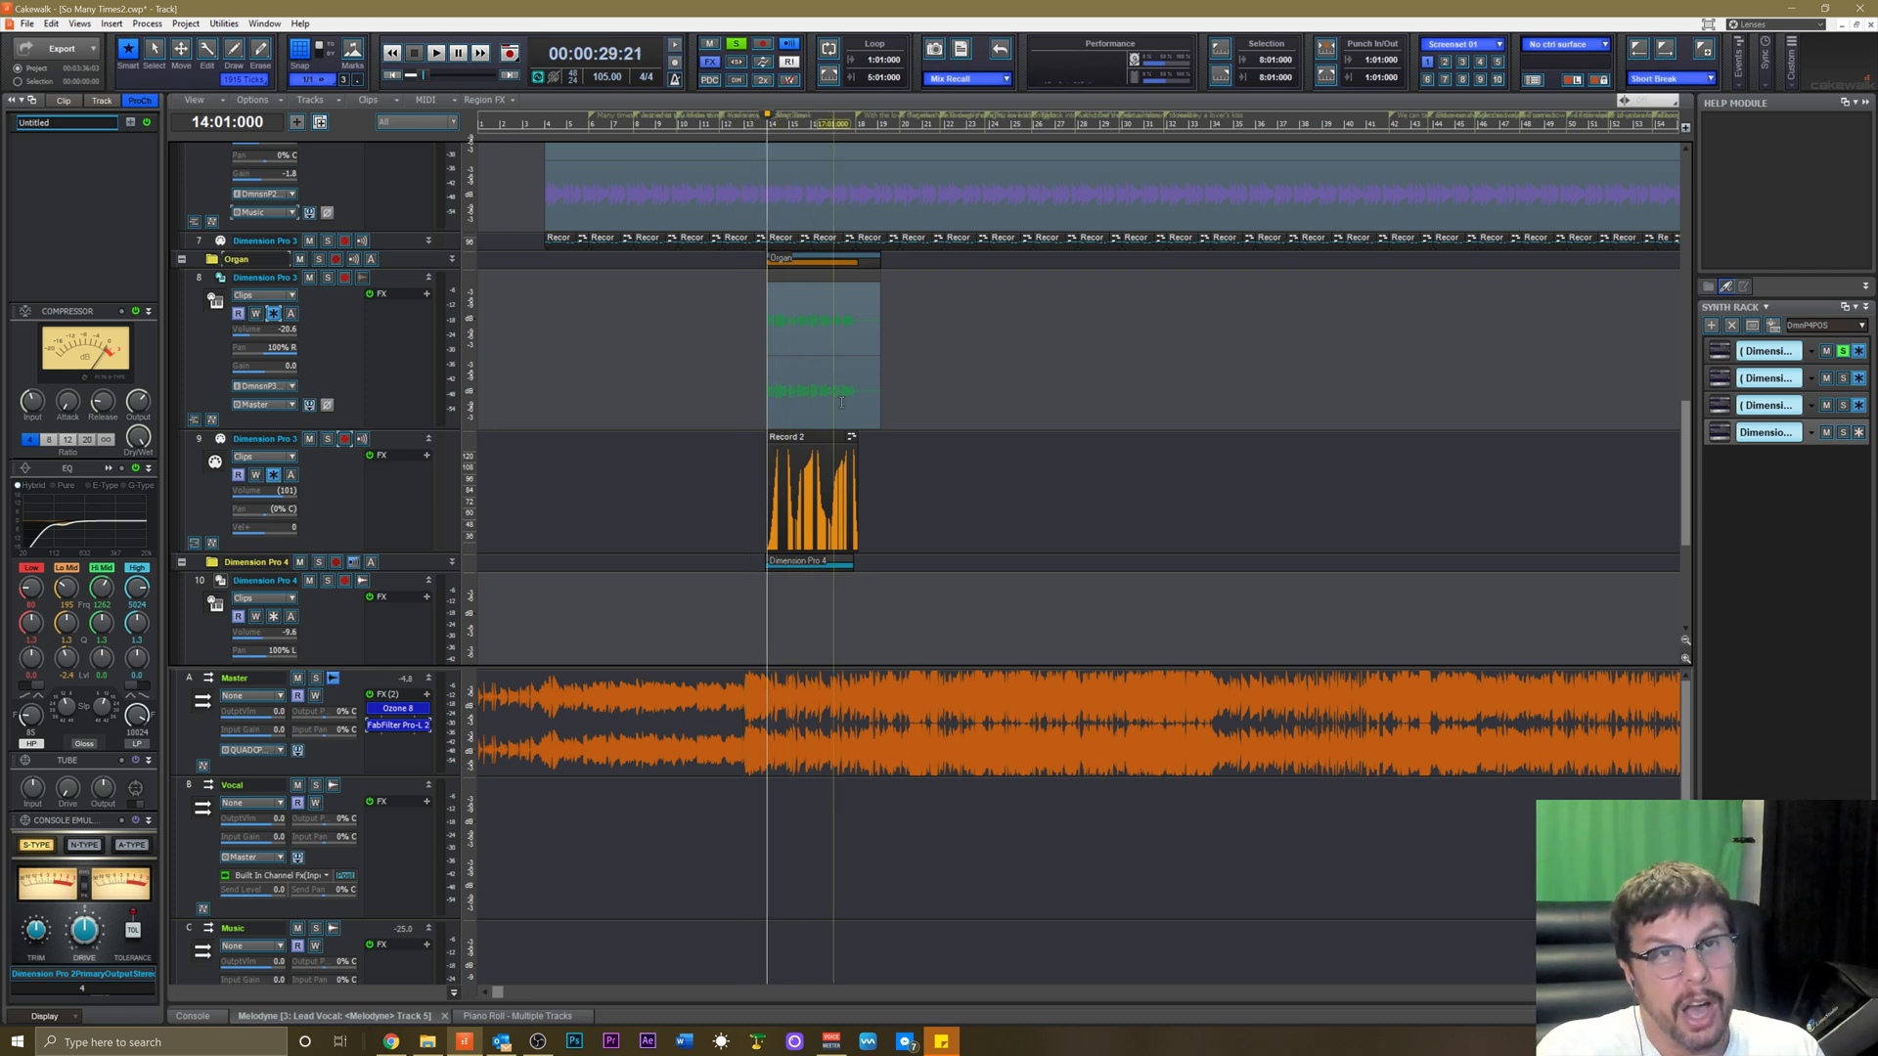
pyautogui.click(752, 129)
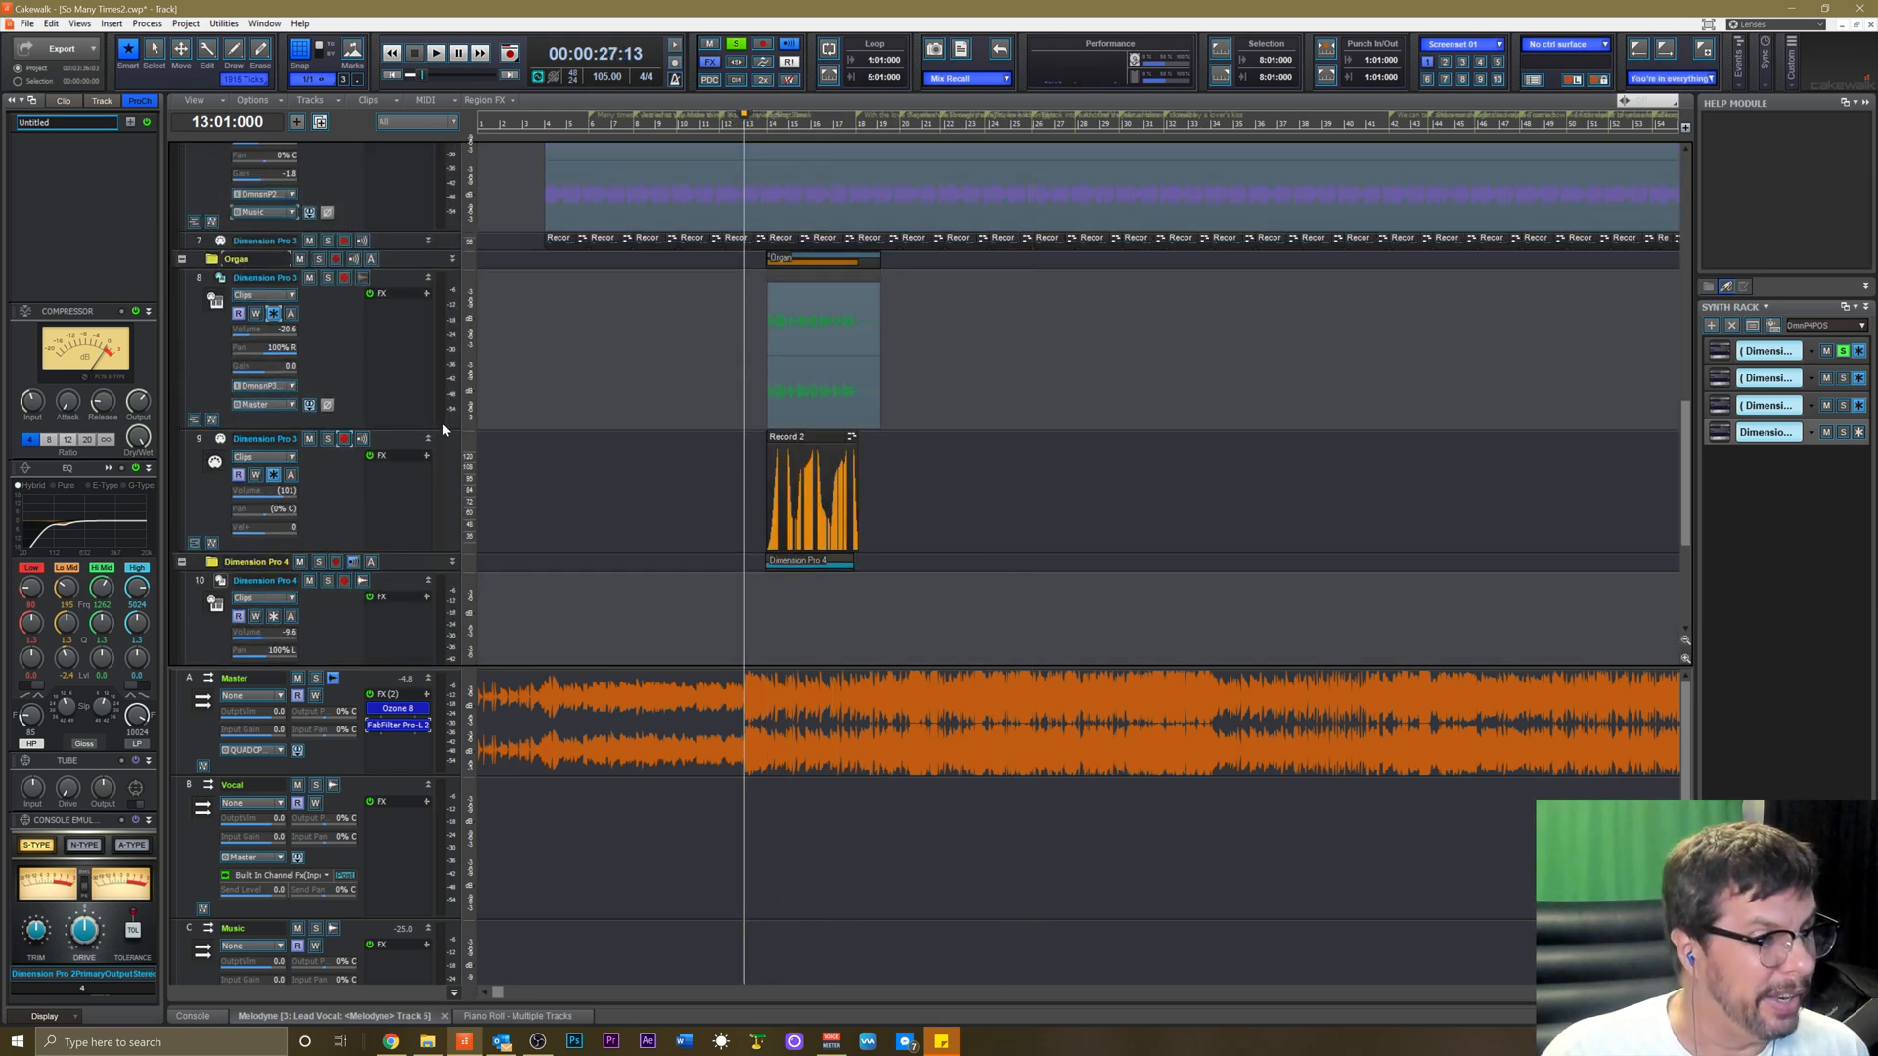
pyautogui.click(358, 334)
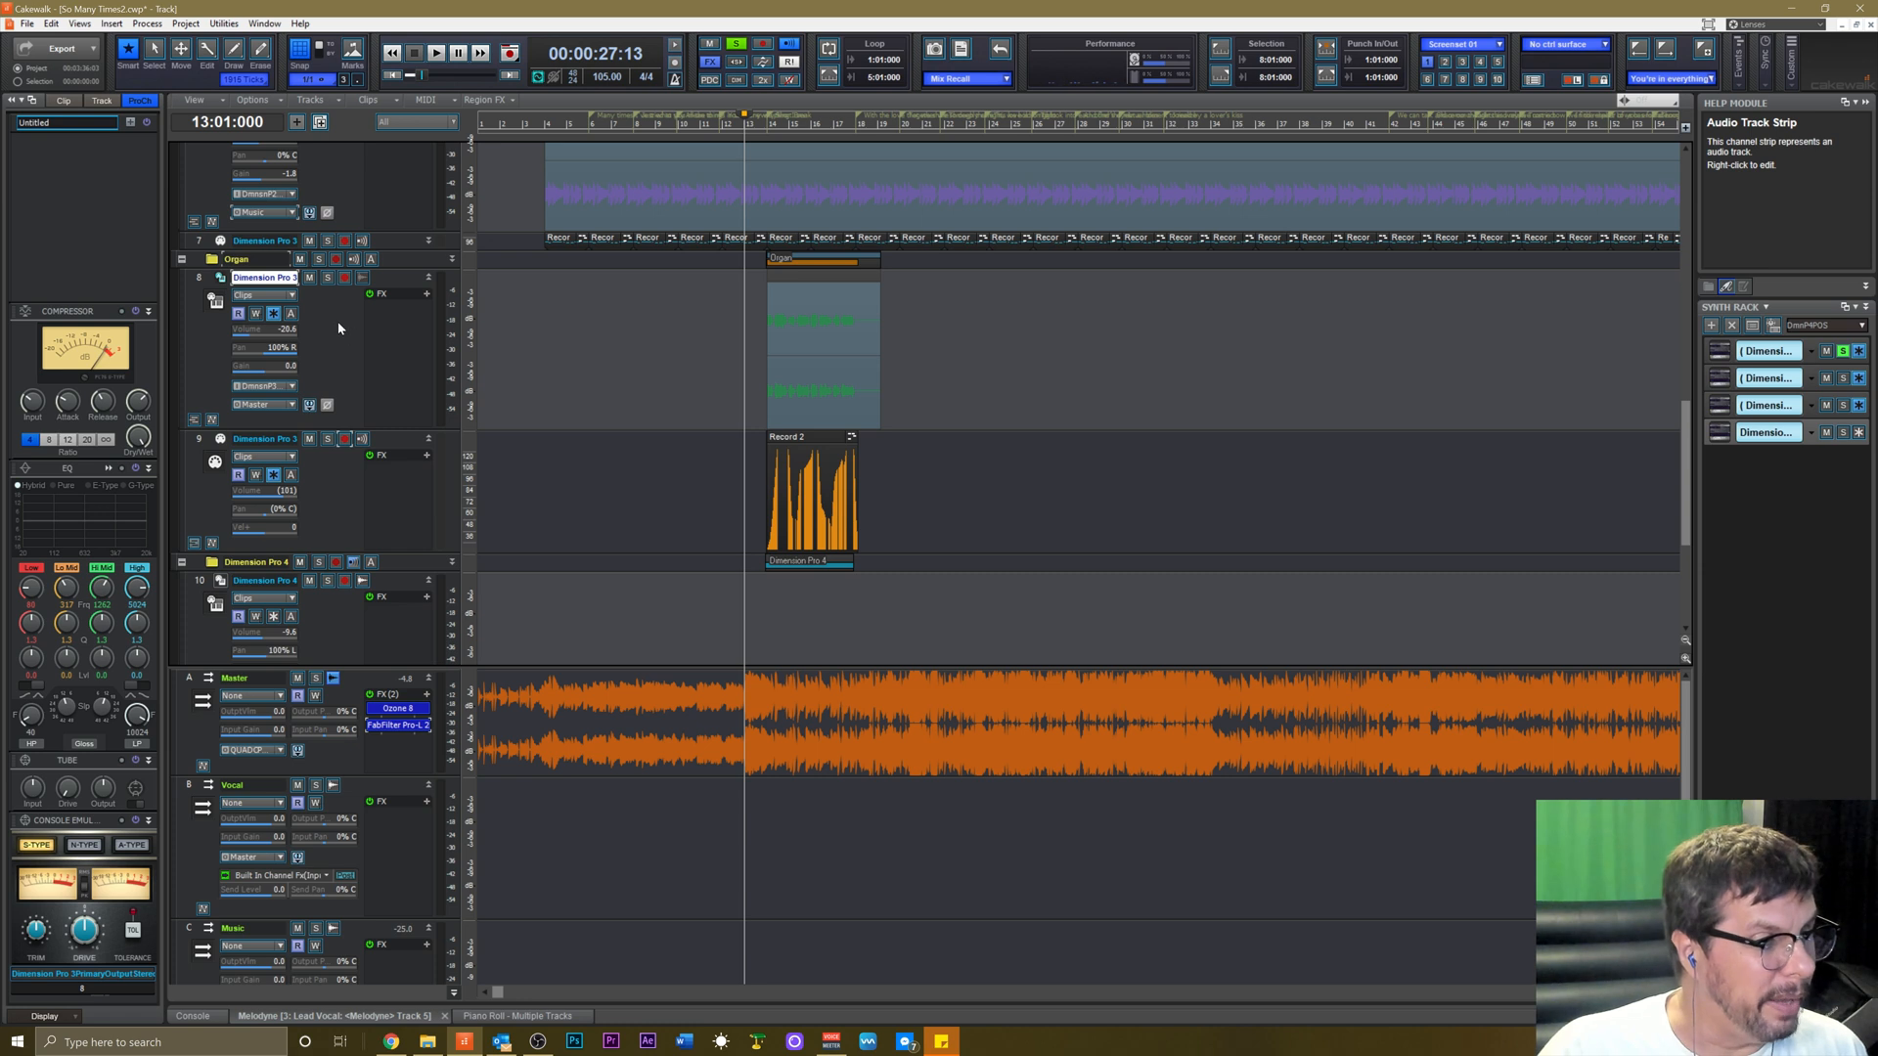
pyautogui.rightClick(386, 311)
pyautogui.moveTo(425, 320)
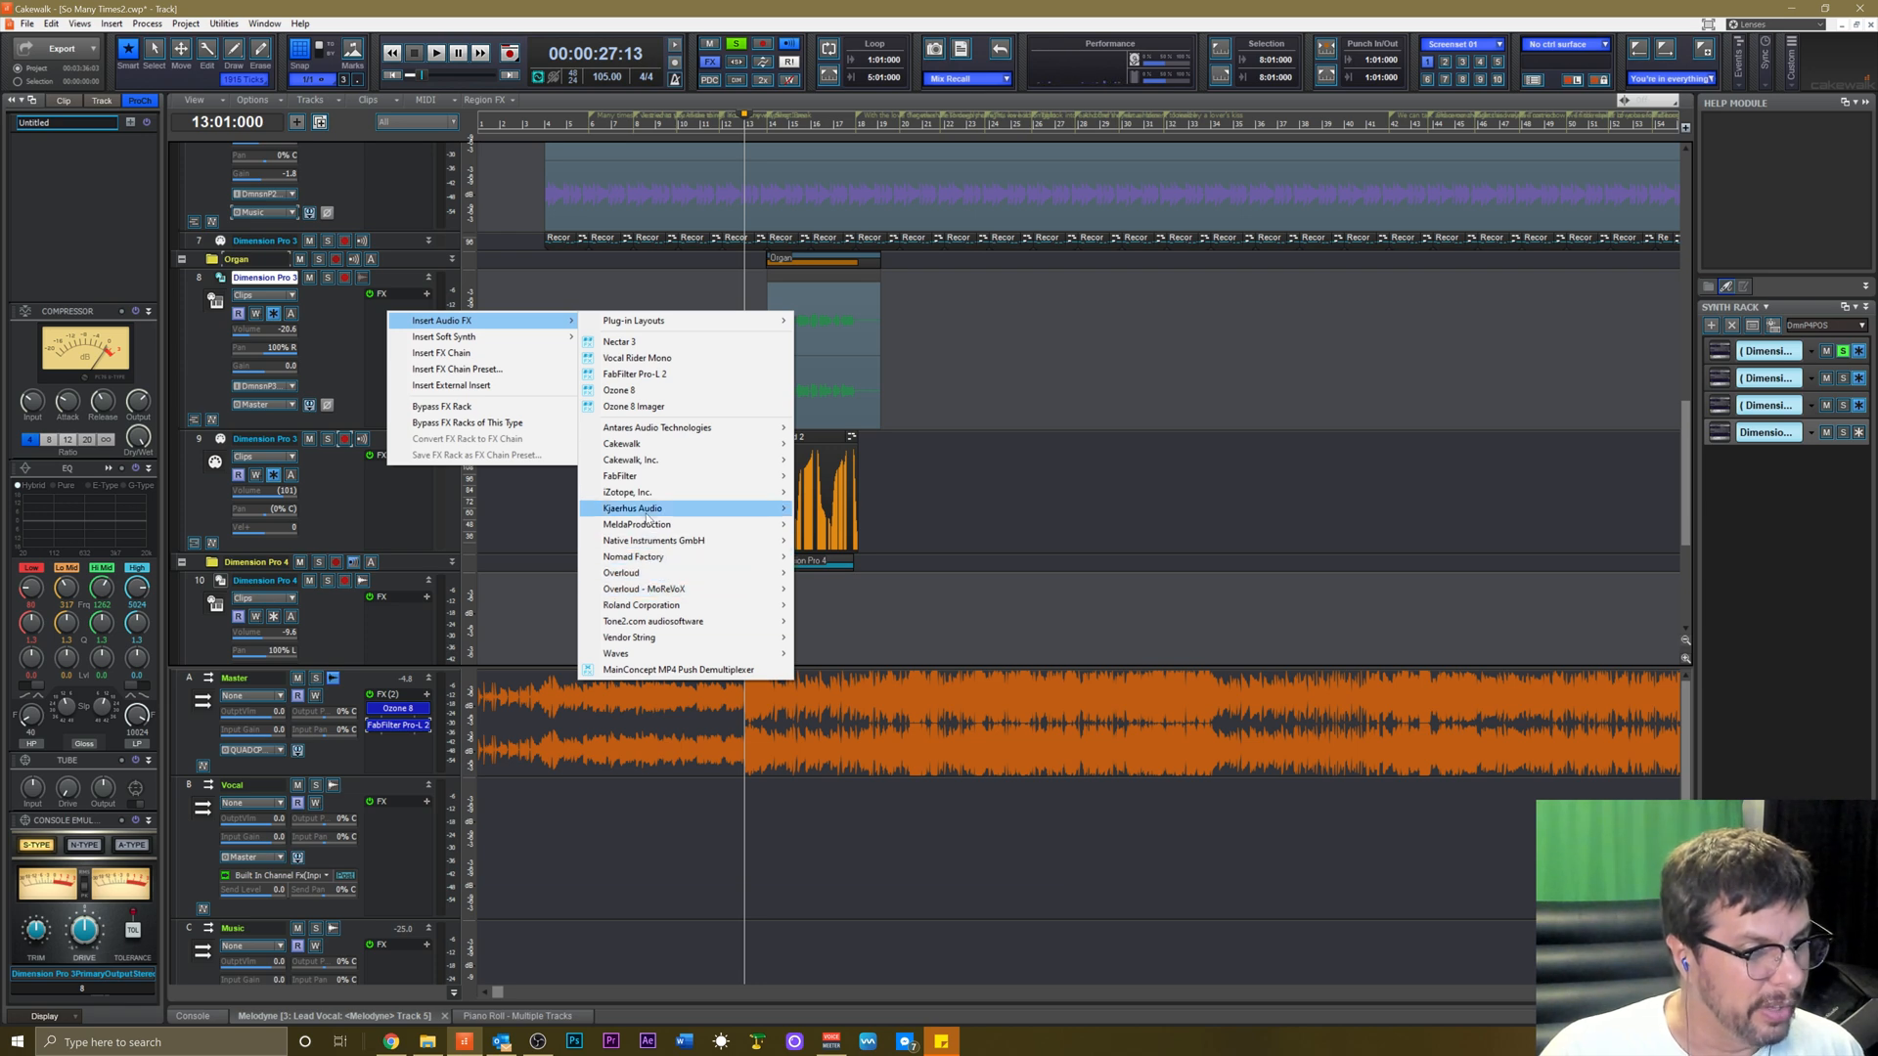
pyautogui.moveTo(636, 492)
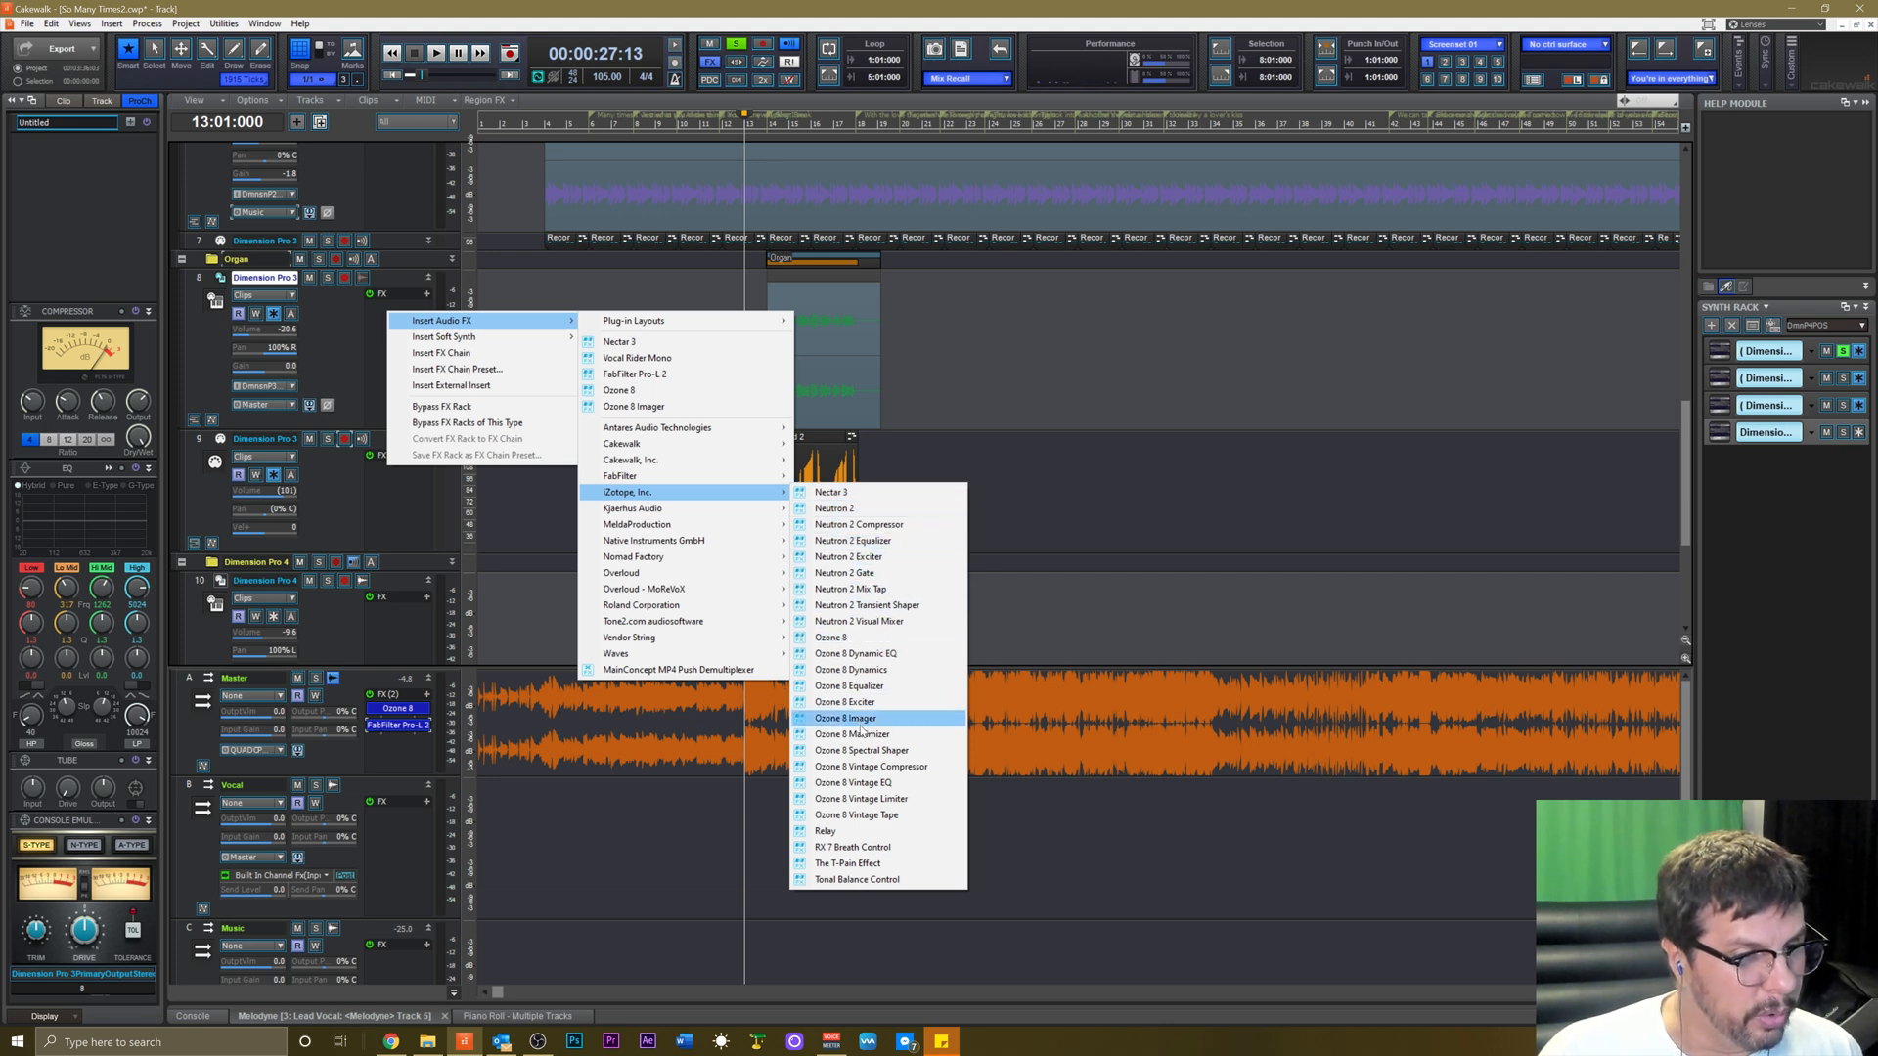
pyautogui.click(337, 349)
# Insert the iZotope Ozone 8 Imager effect on the Pad's instrument track.
pyautogui.scroll(5, 461, 387)
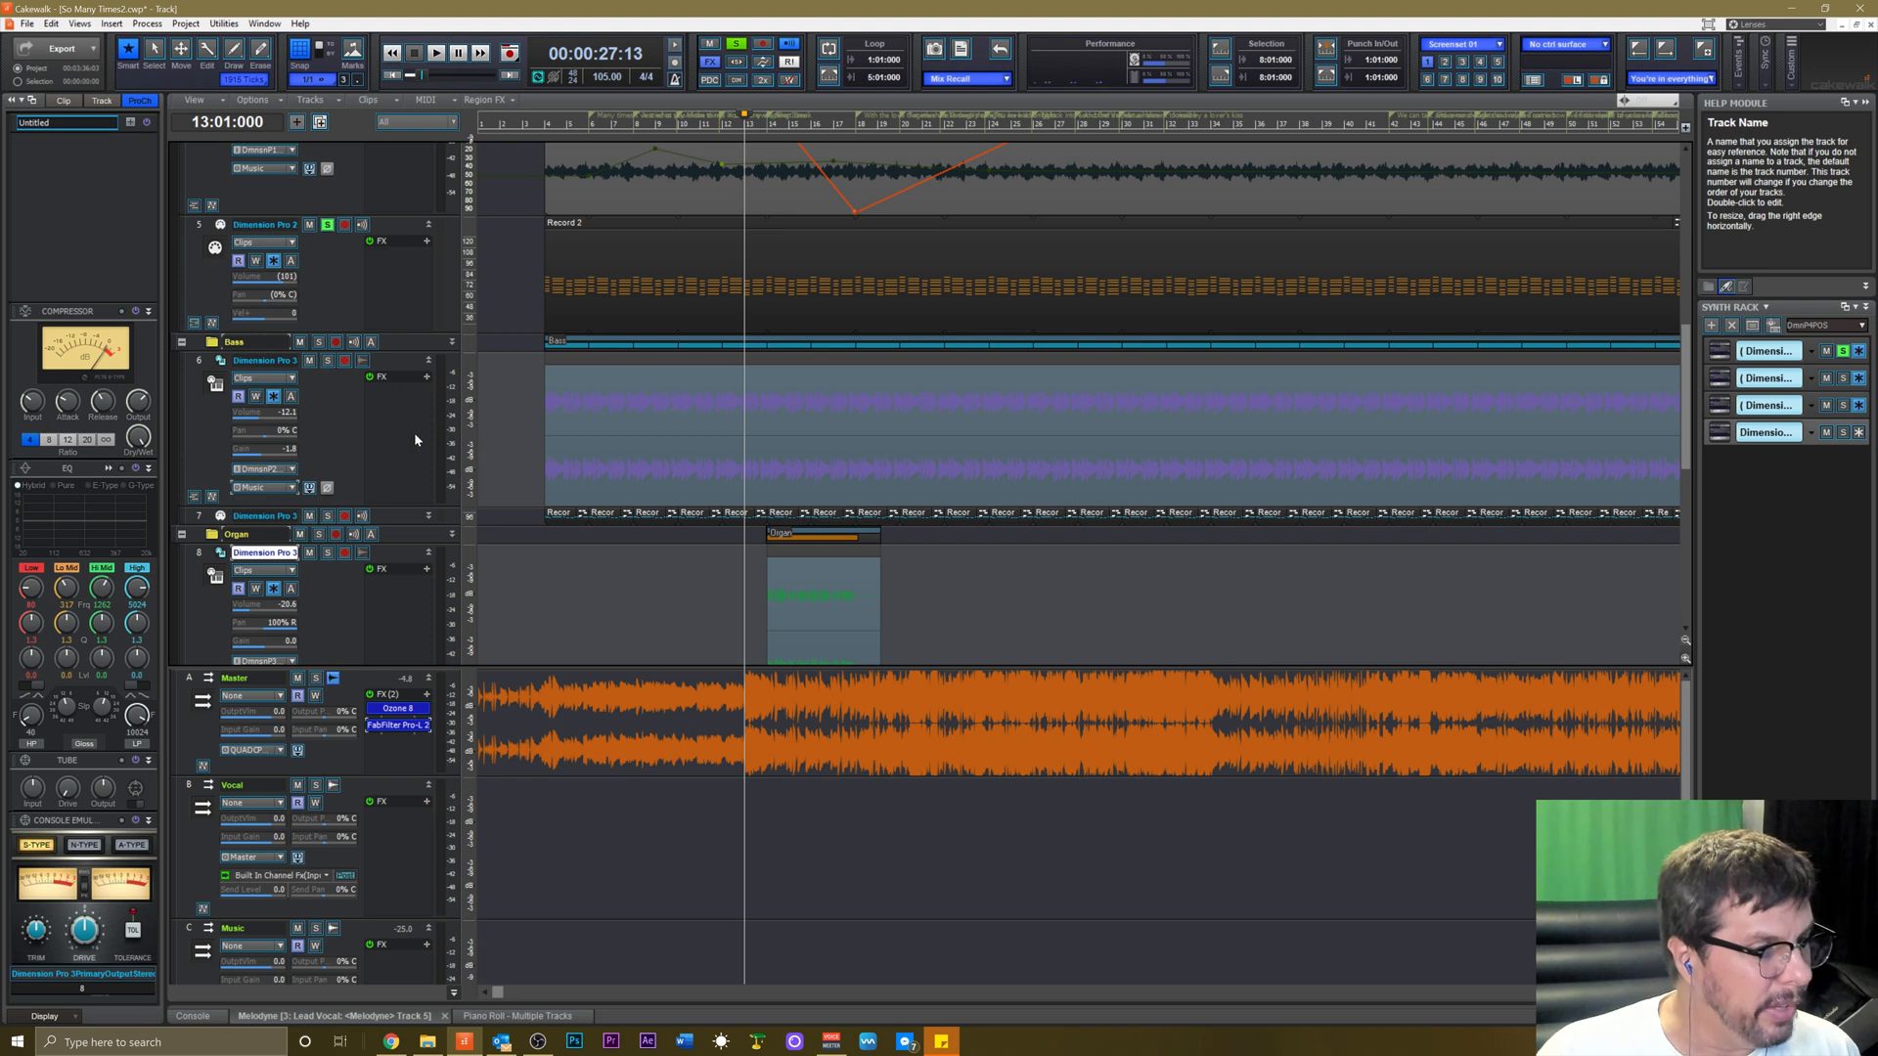
pyautogui.scroll(5, 415, 440)
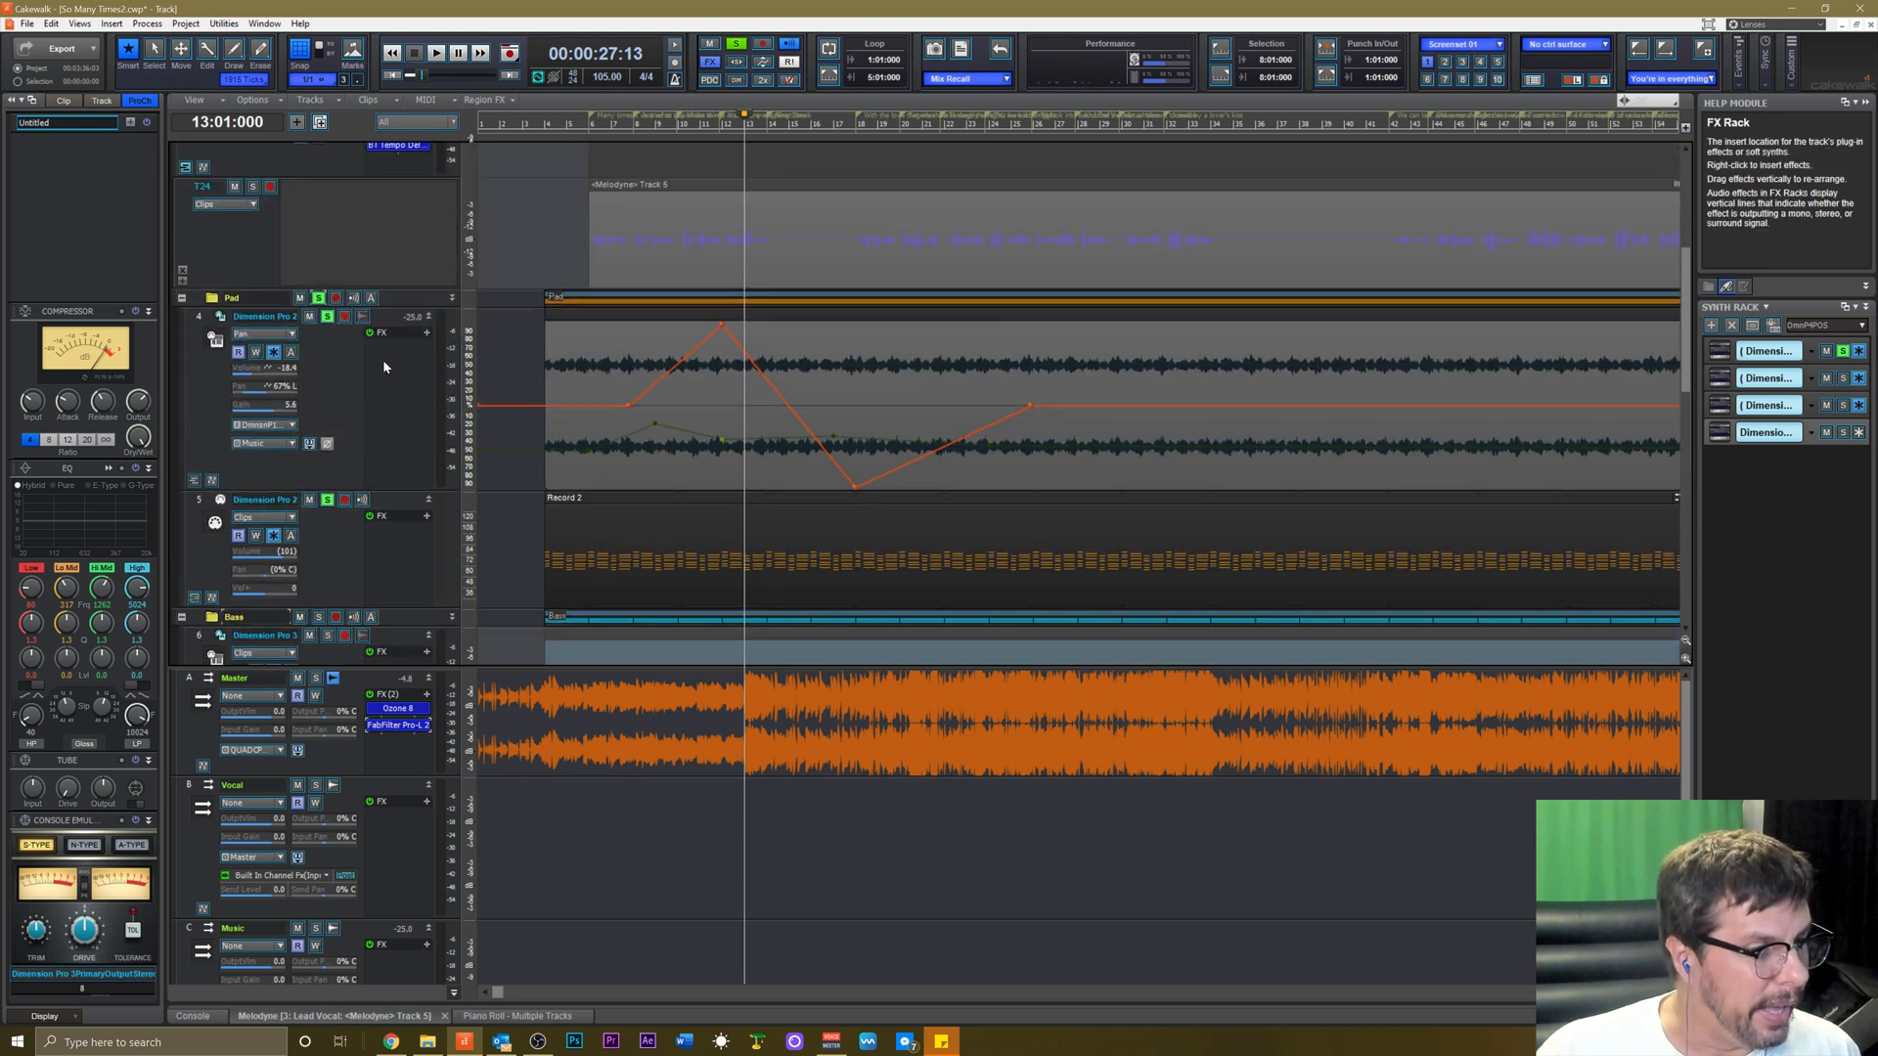
pyautogui.rightClick(384, 360)
pyautogui.moveTo(455, 372)
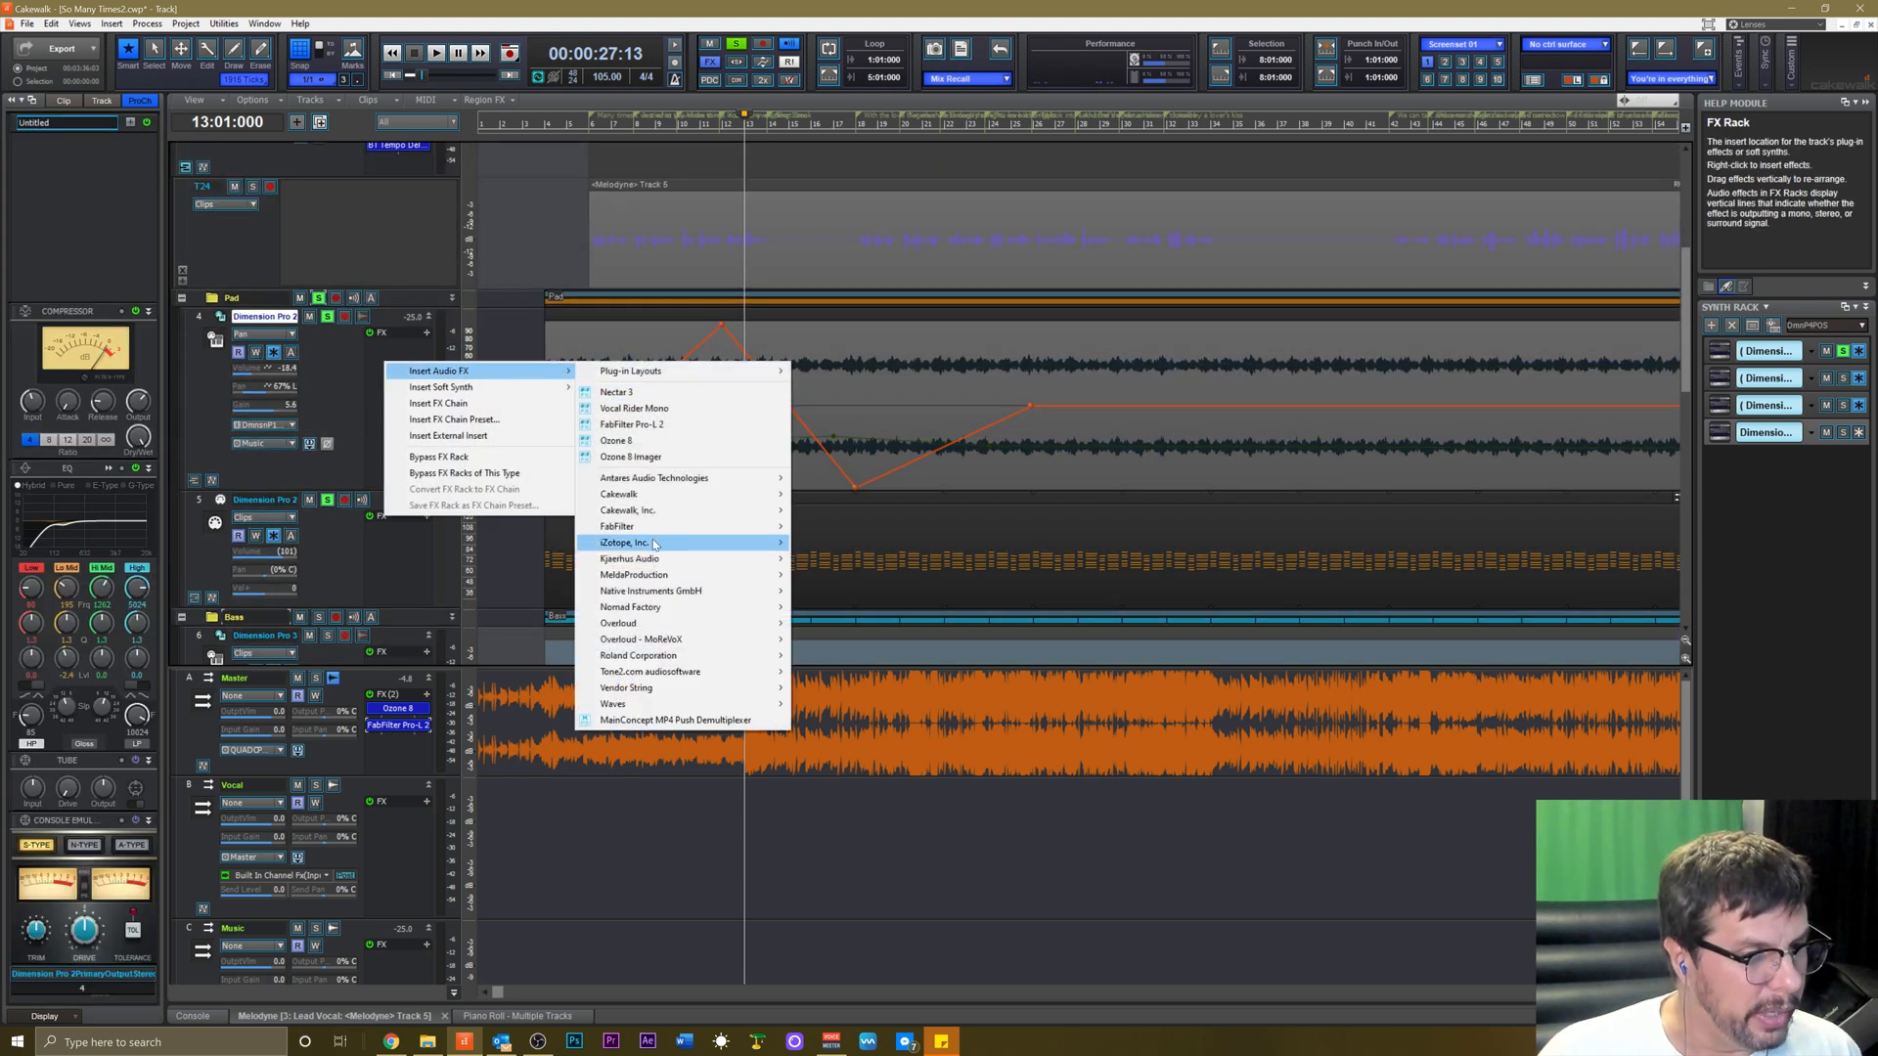
pyautogui.moveTo(646, 544)
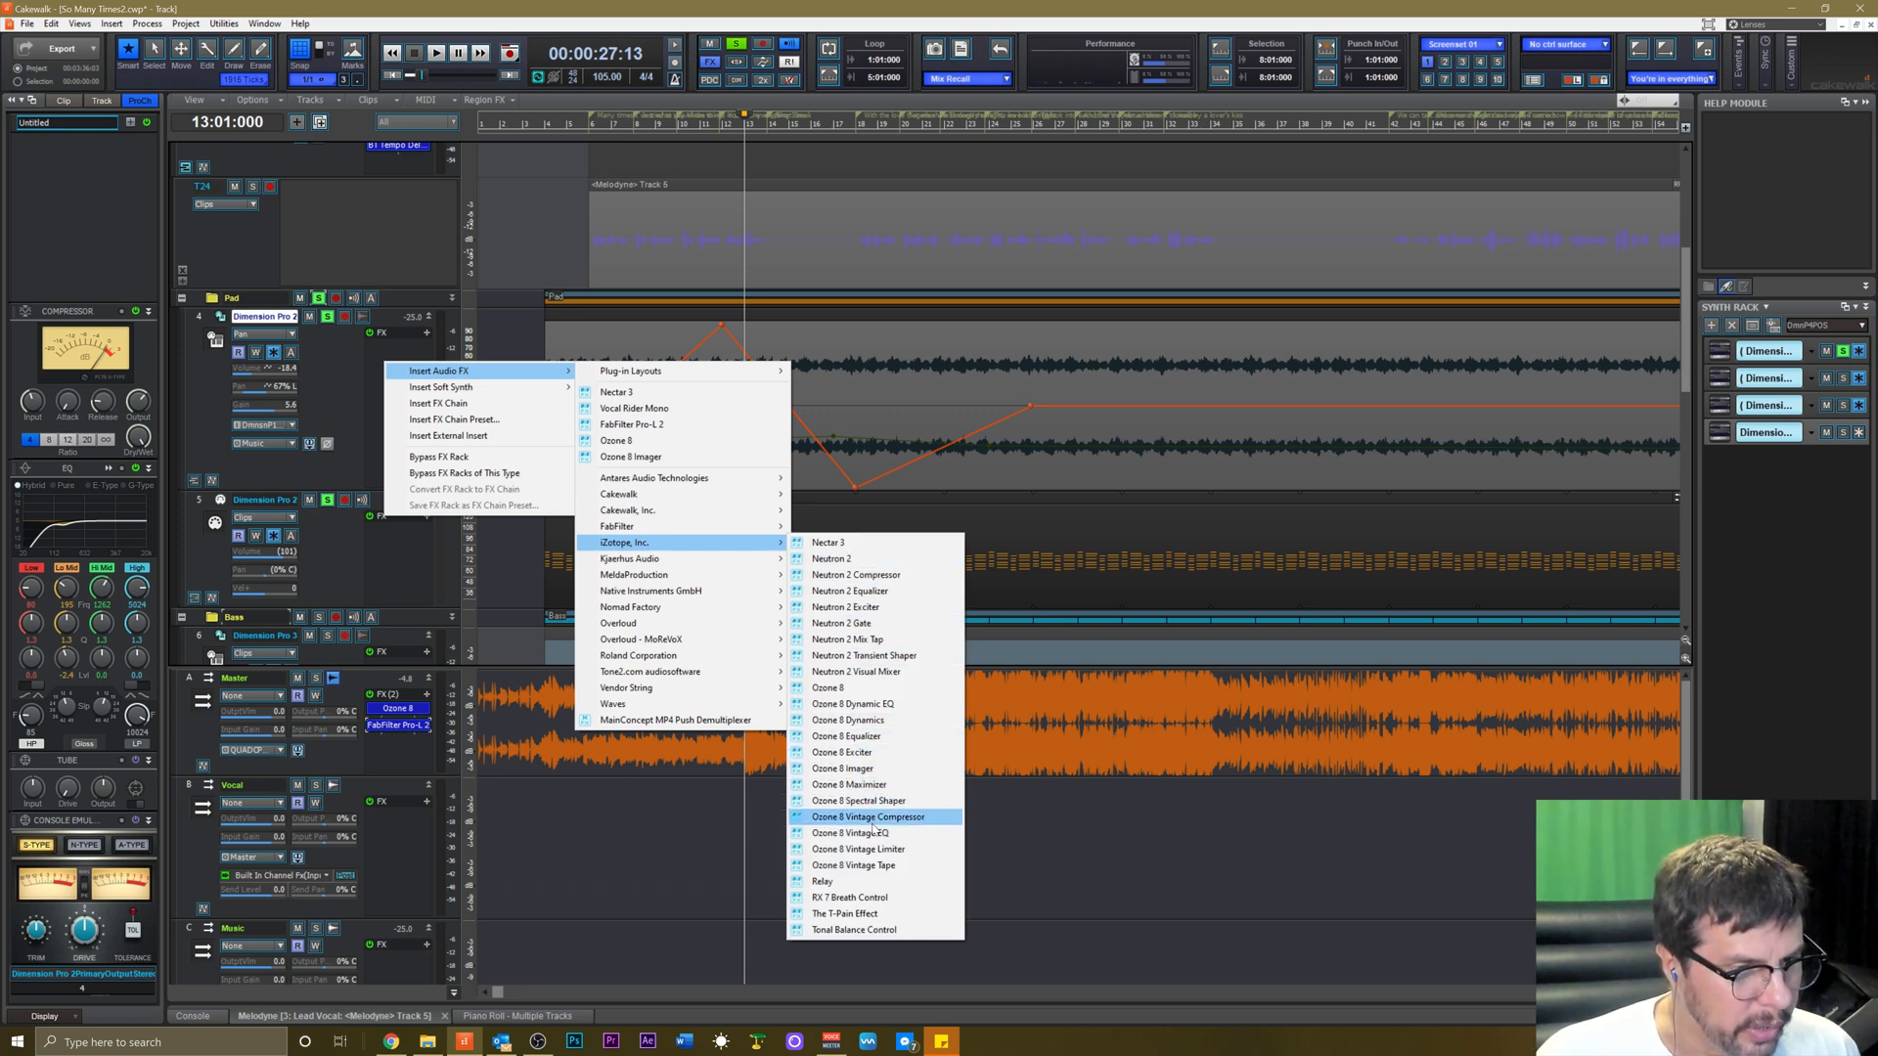
pyautogui.click(860, 770)
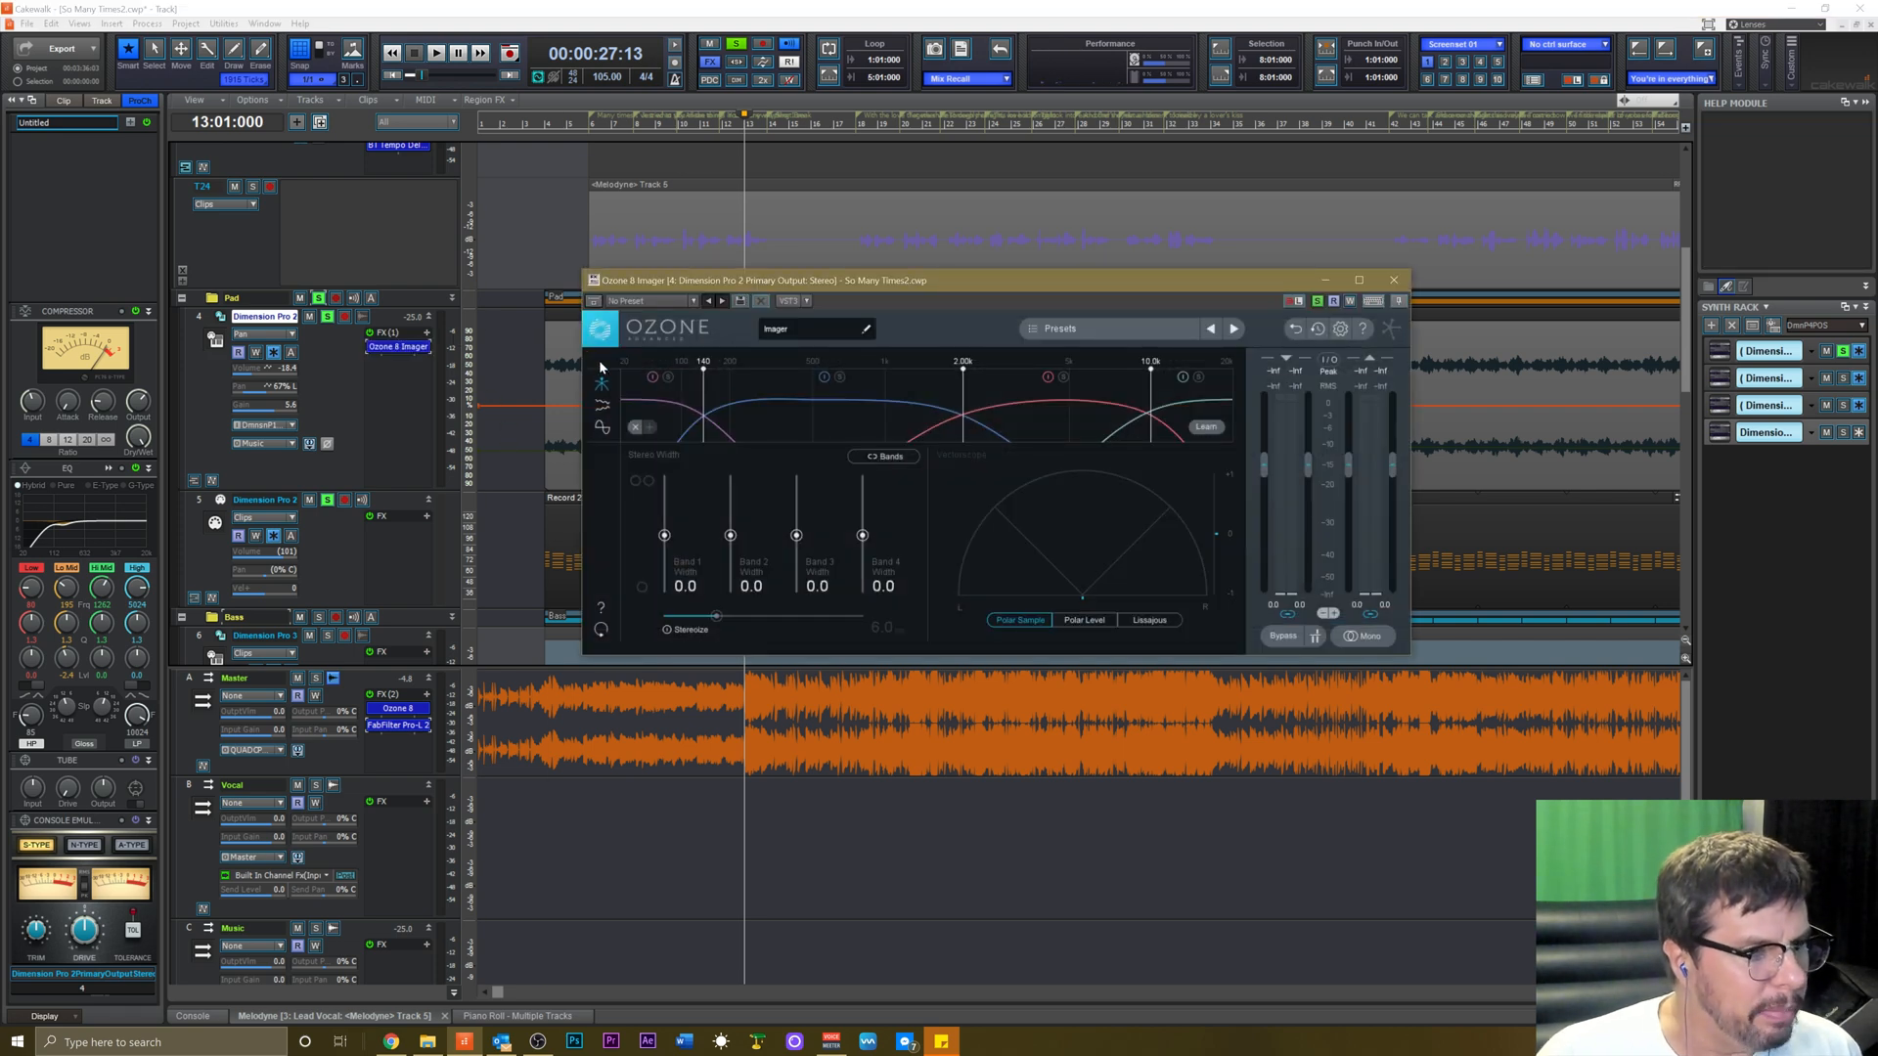
# Play the Pad and set the Imager's stereo width to -100 for Band 1, -24.1 for Band 2 and -10.1 for Band 3.
pyautogui.press('space')
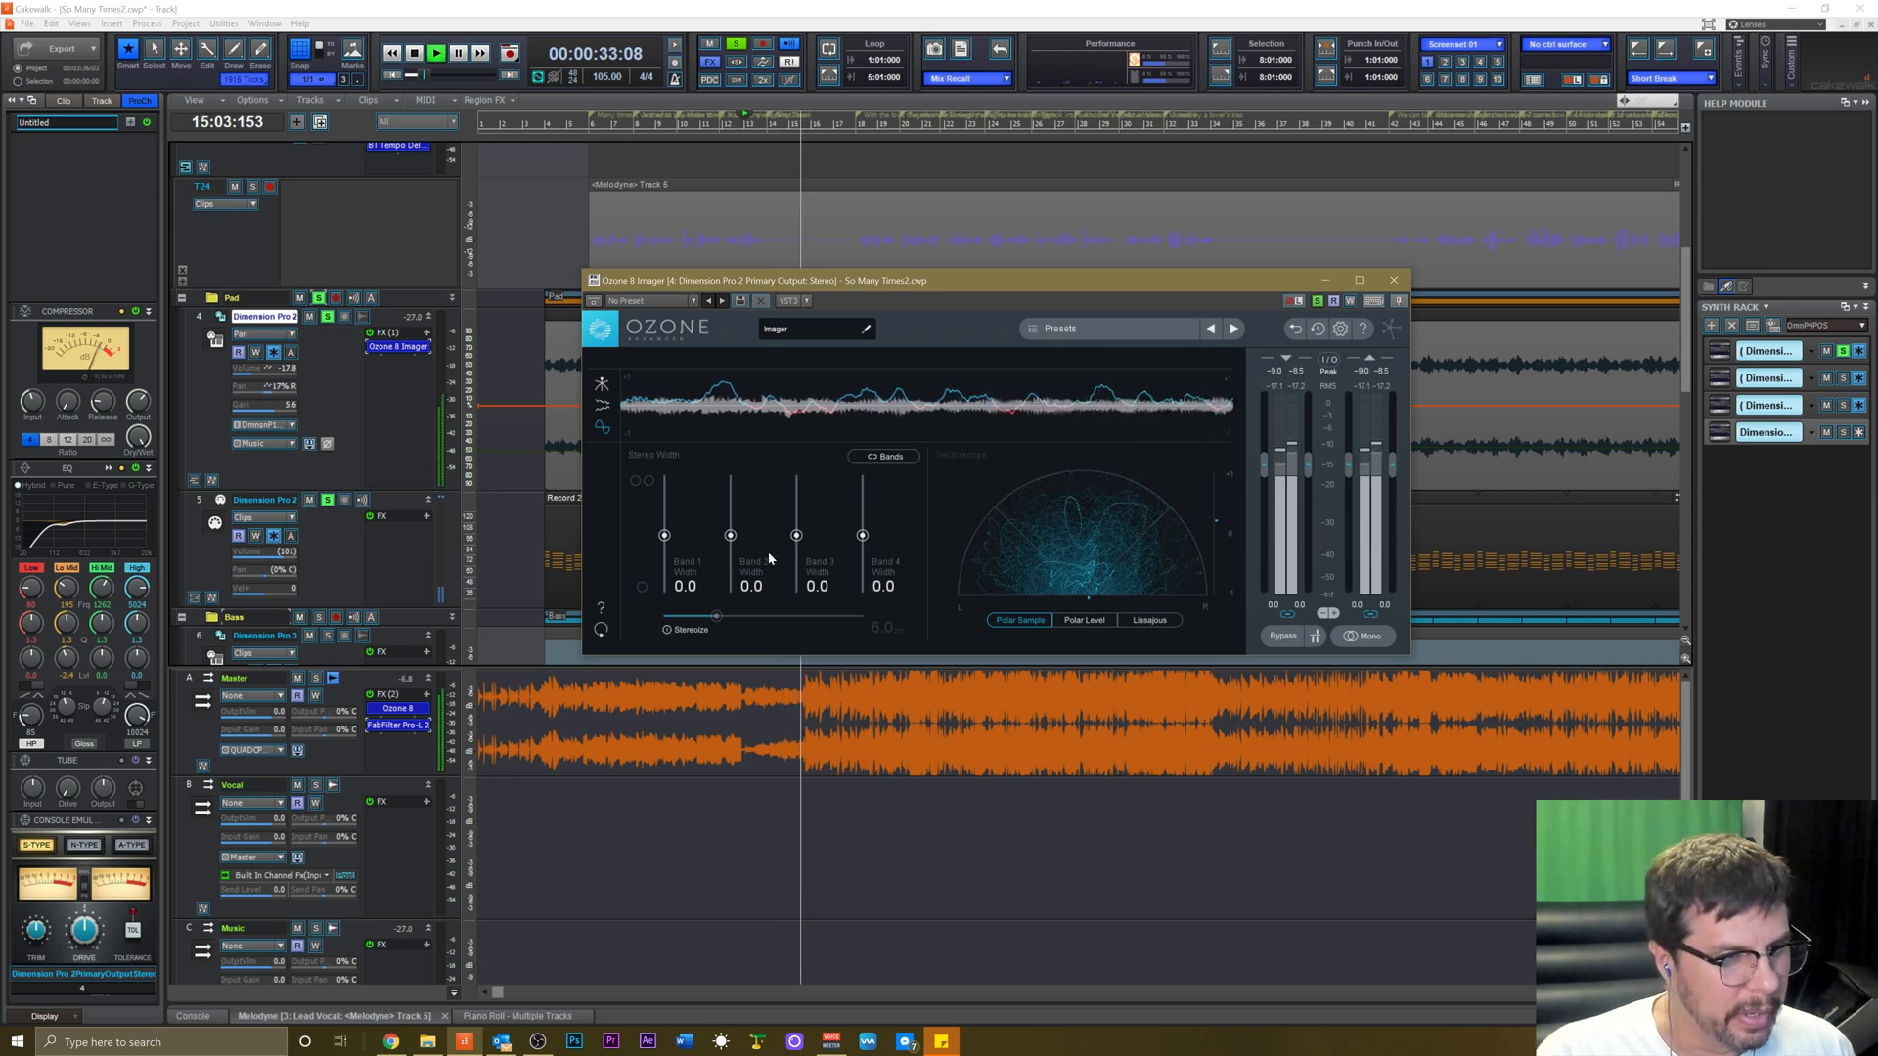
pyautogui.moveTo(665, 535); pyautogui.dragTo(664, 593)
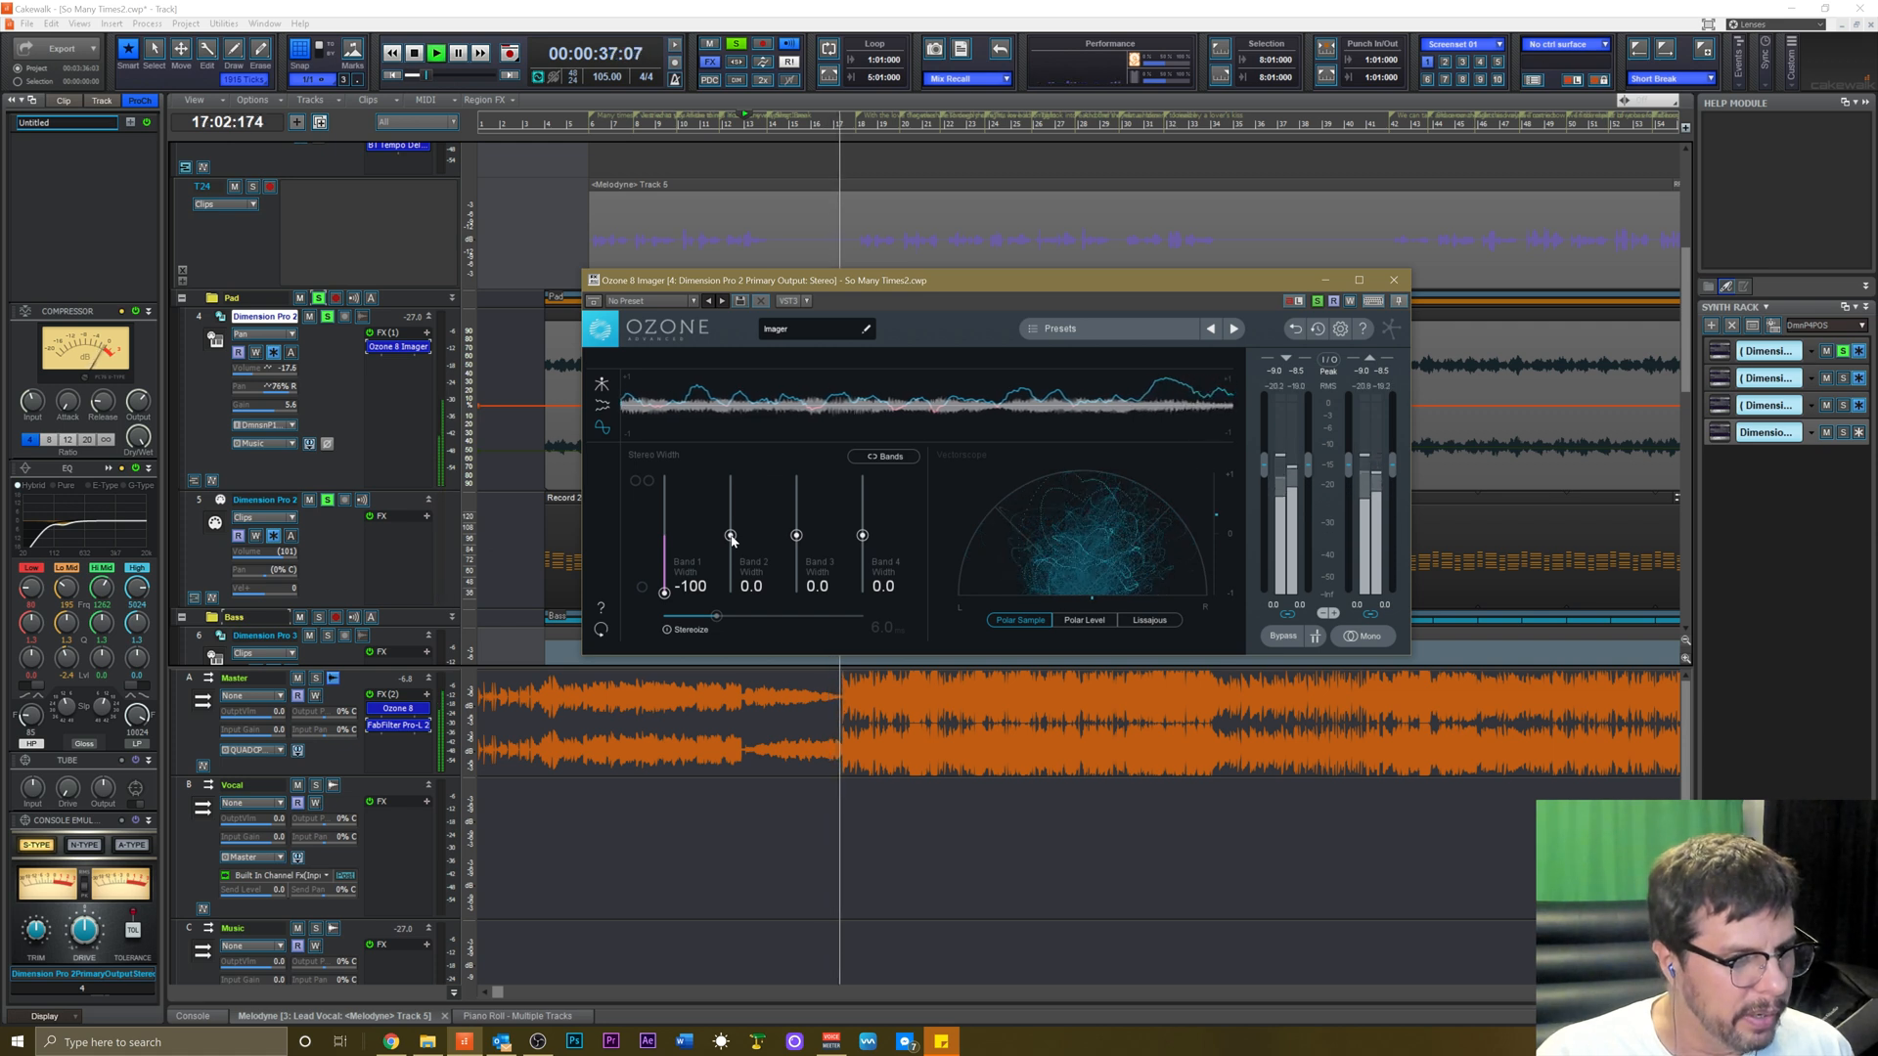
pyautogui.moveTo(731, 536); pyautogui.dragTo(730, 549)
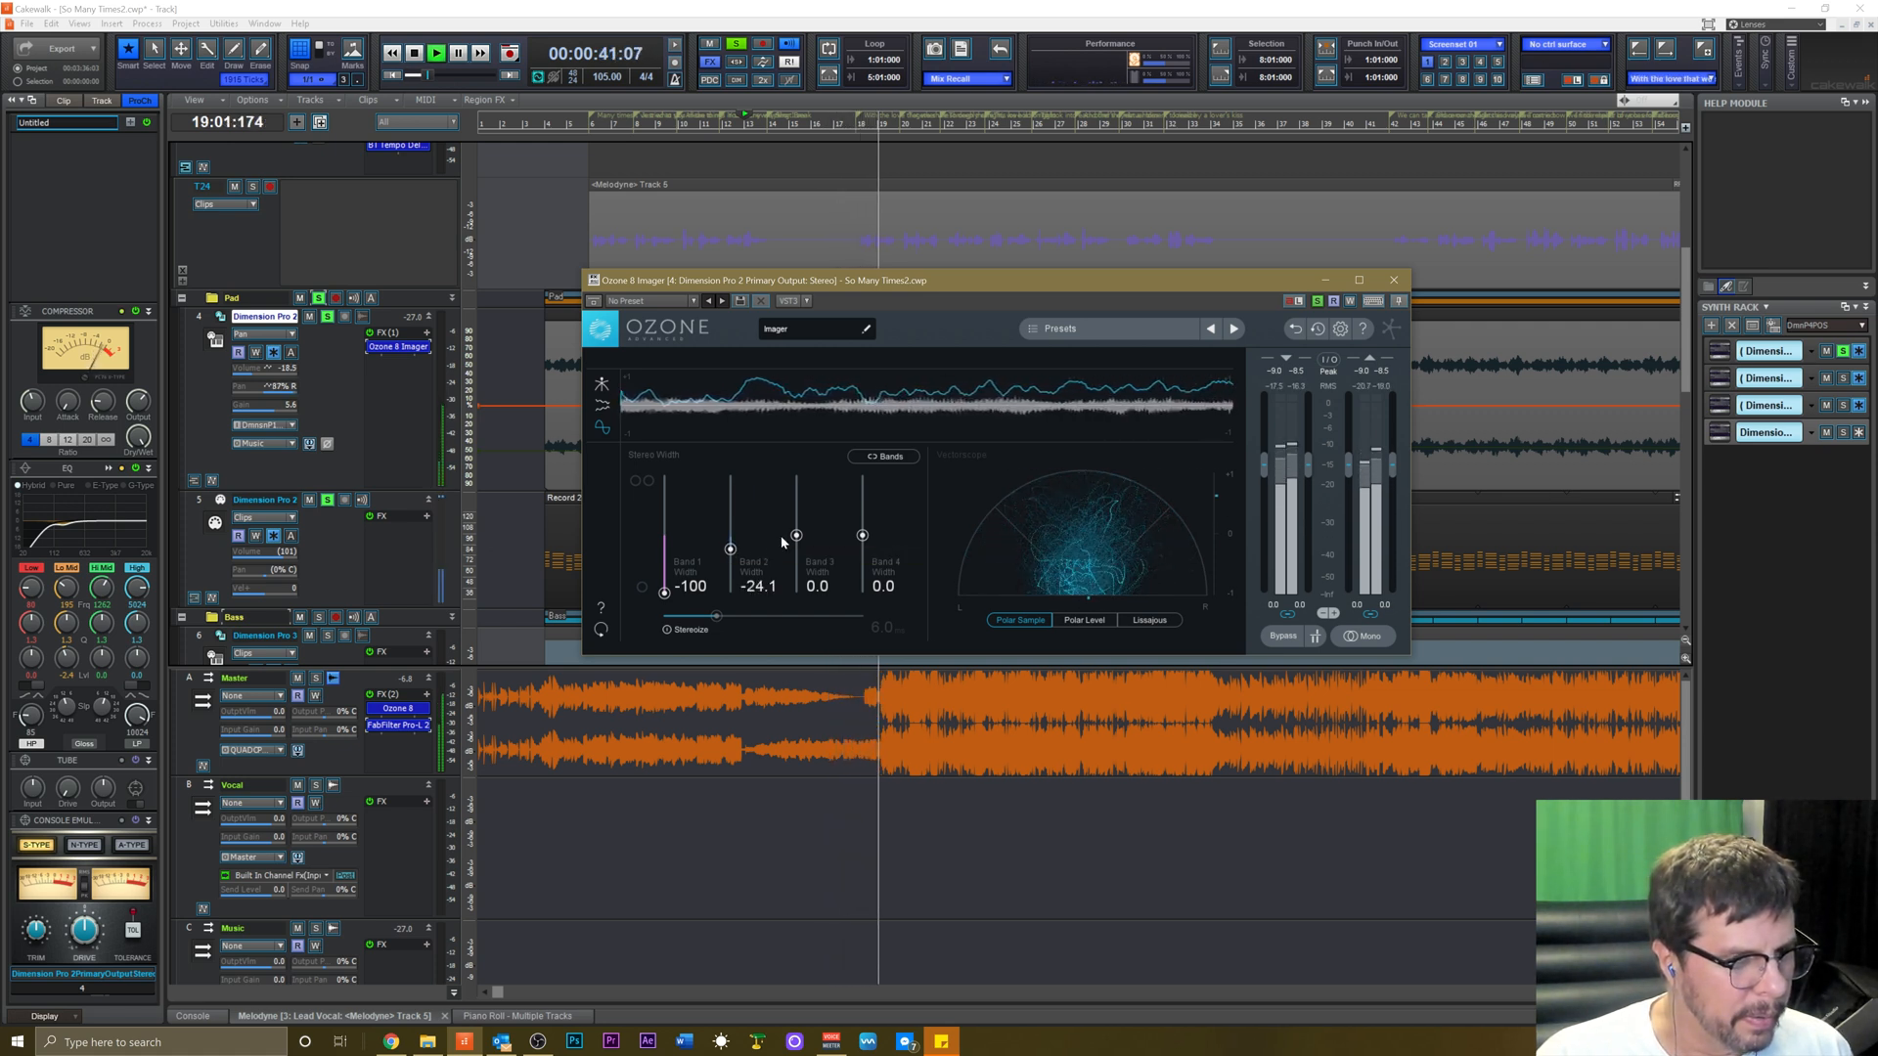
pyautogui.moveTo(796, 535); pyautogui.dragTo(796, 540)
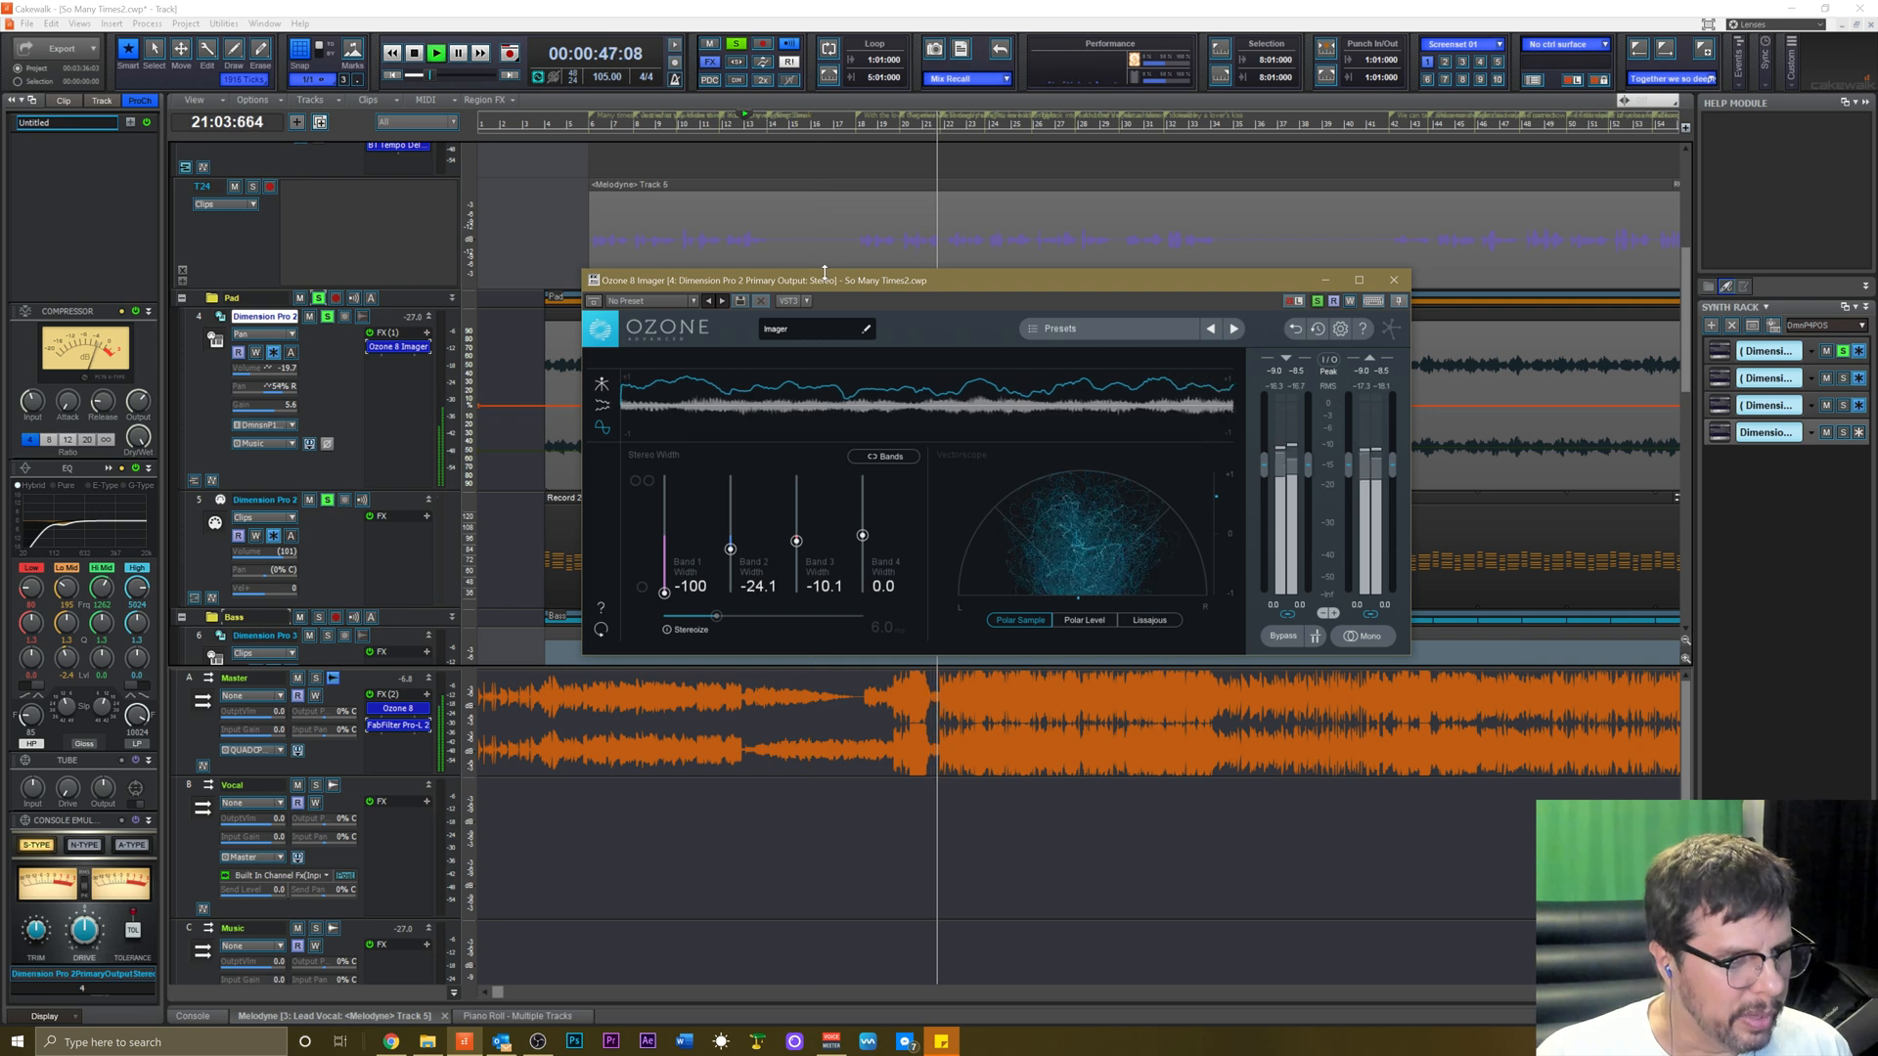
# Set the Imager's Band 2 width to -16.5 while listening, close the plug-in window and stop playback.
pyautogui.moveTo(826, 284); pyautogui.dragTo(652, 456)
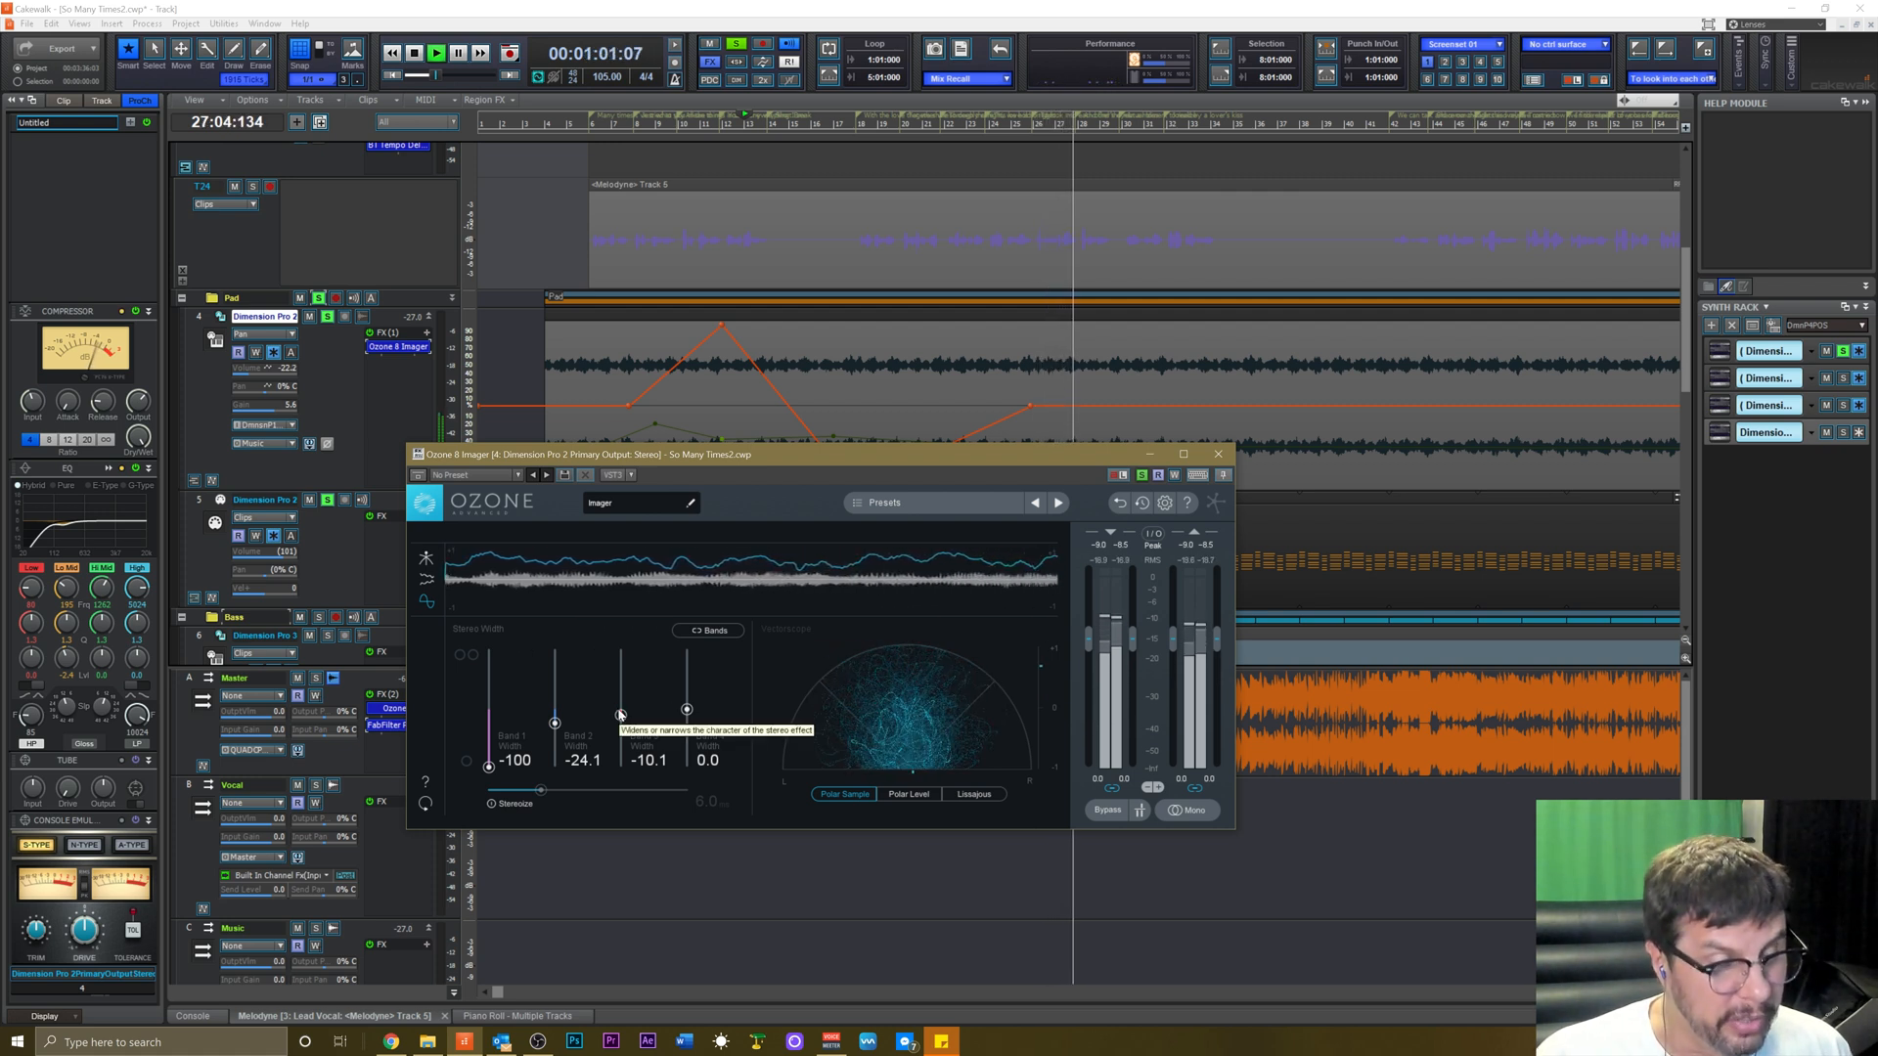
pyautogui.moveTo(555, 727); pyautogui.dragTo(557, 721)
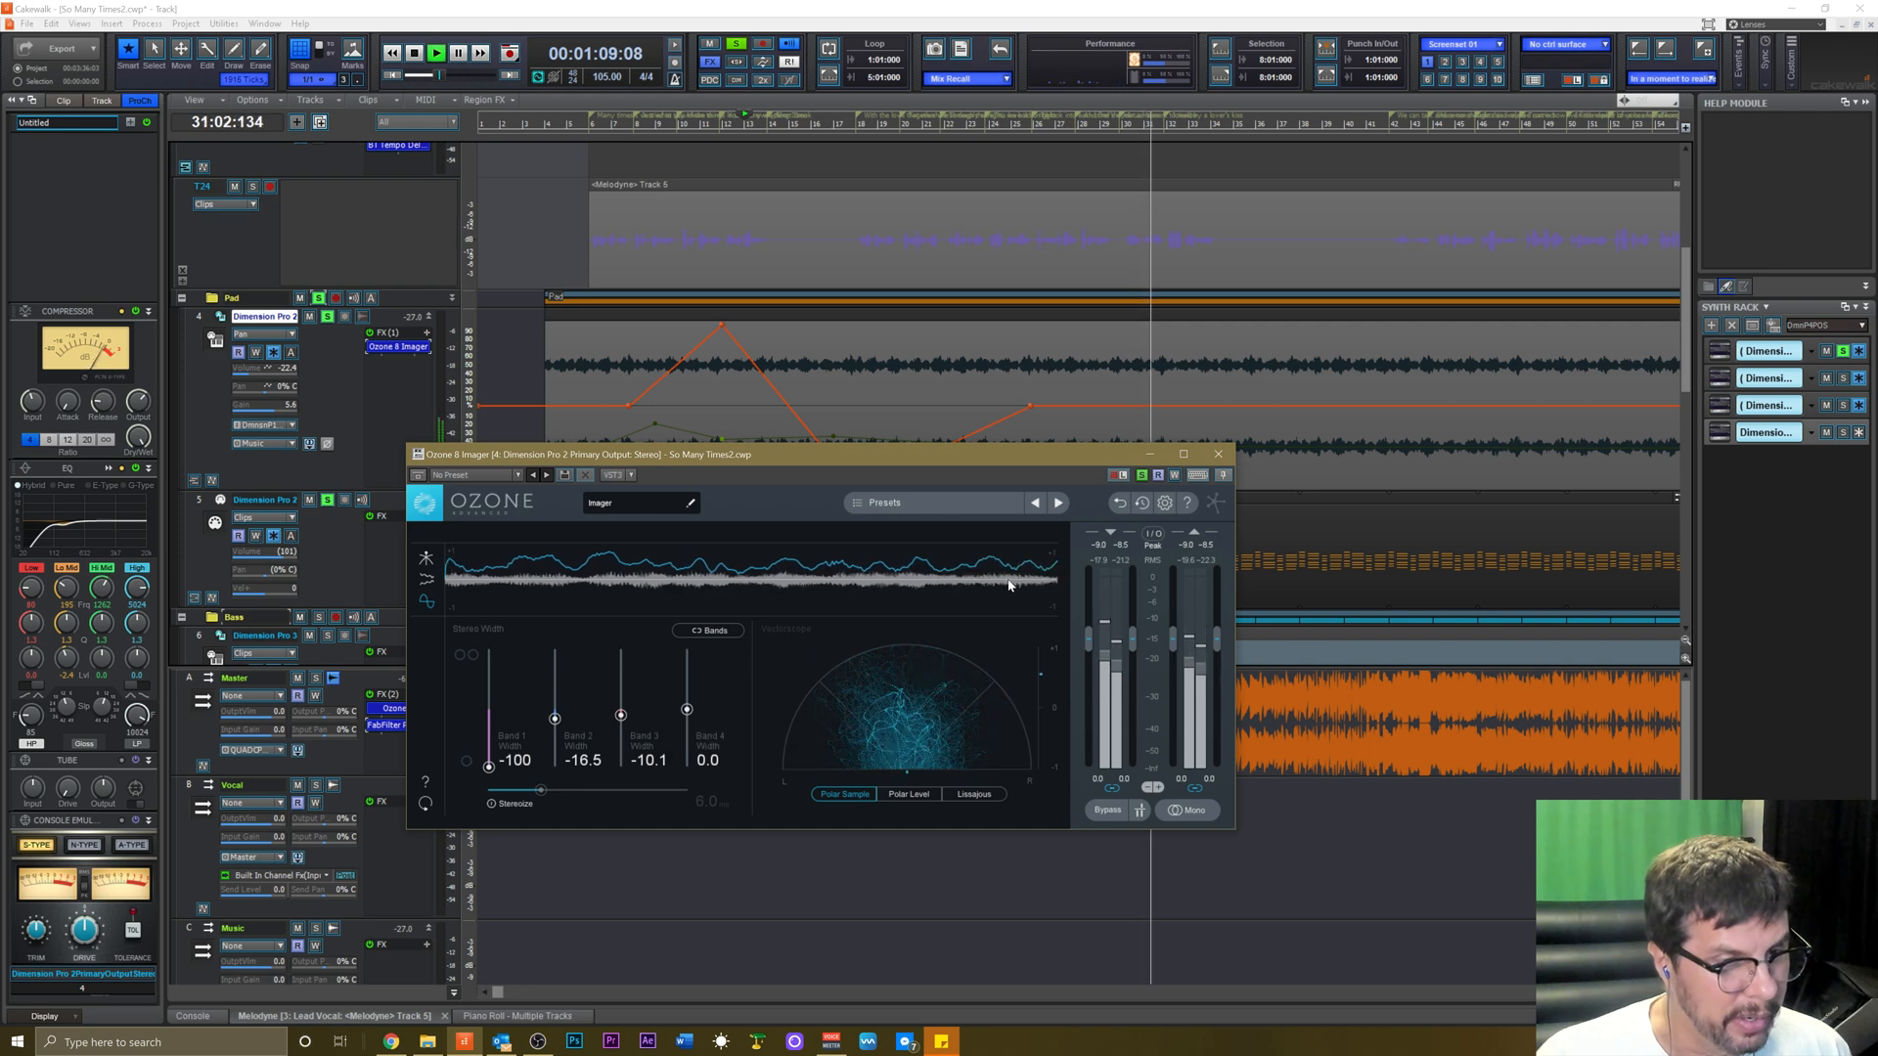
pyautogui.click(1218, 454)
pyautogui.press('space')
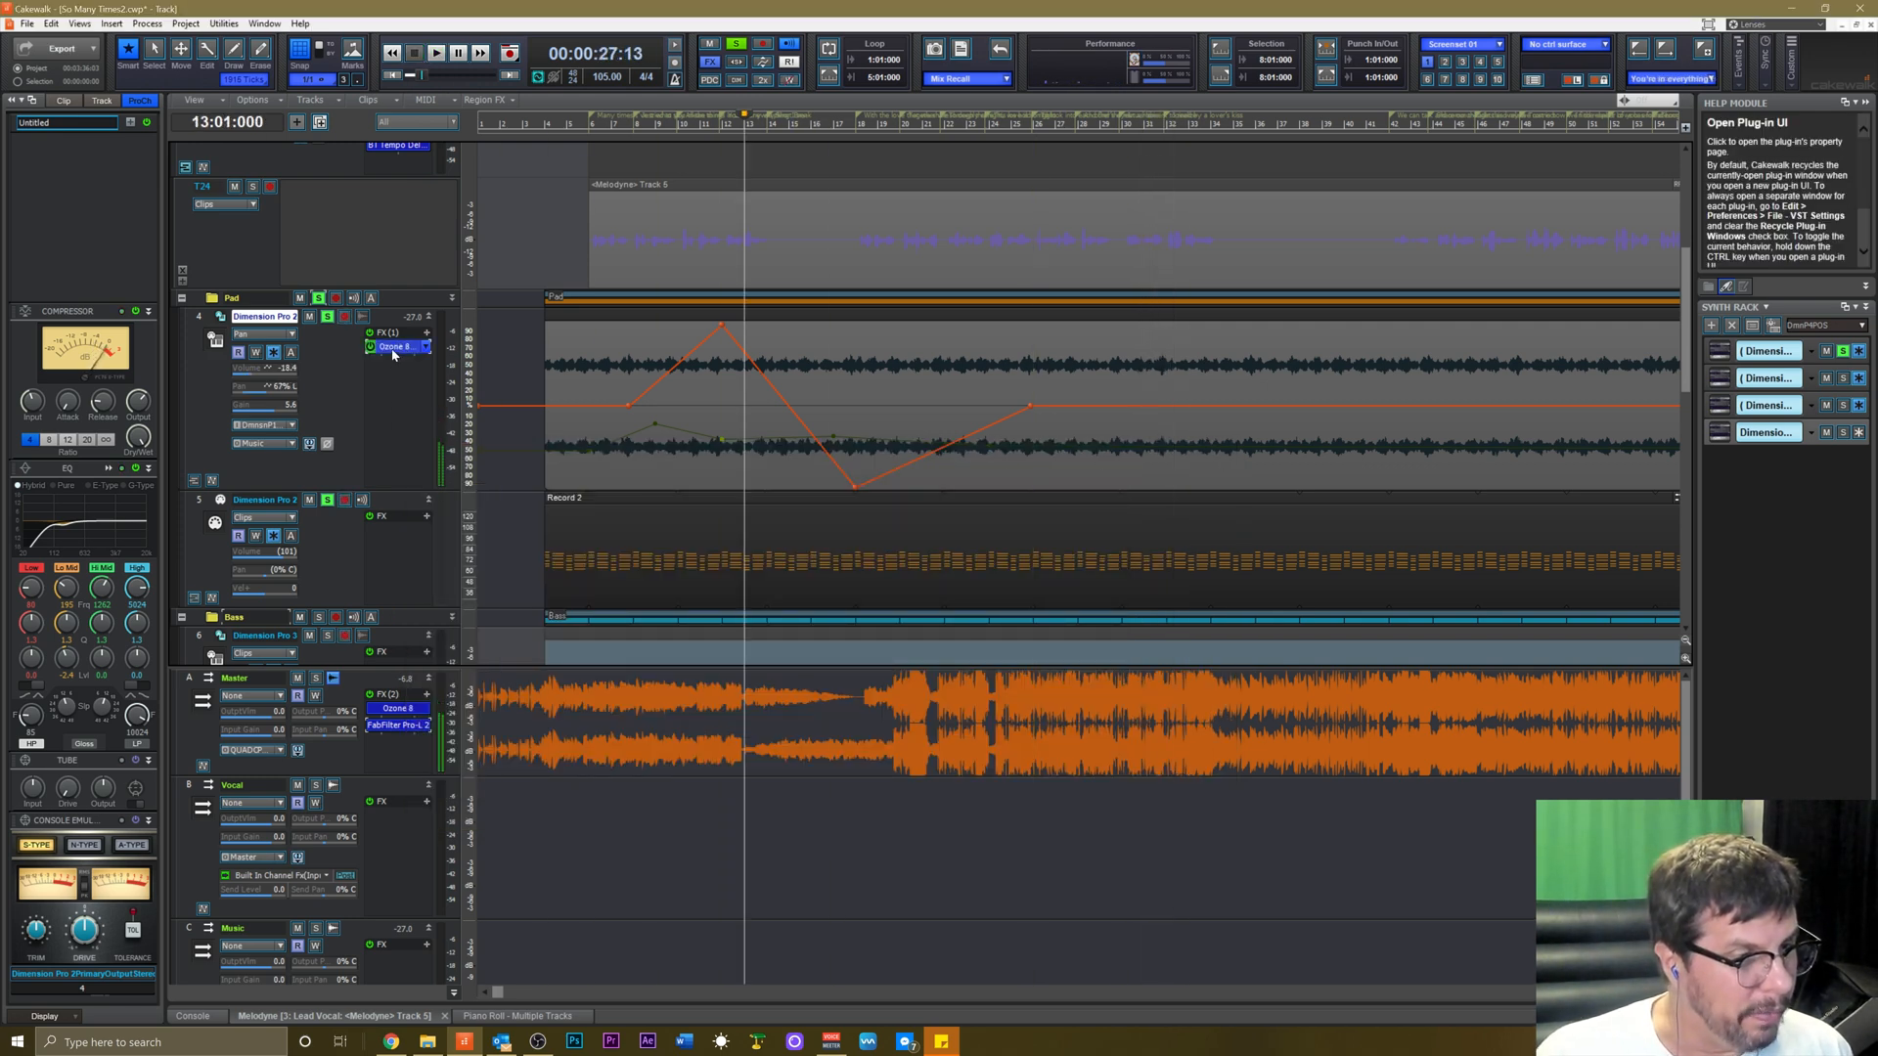
# Look through the Ozone 8 Imager parameters available for automation on the Pad's instrument track.
pyautogui.press('t')
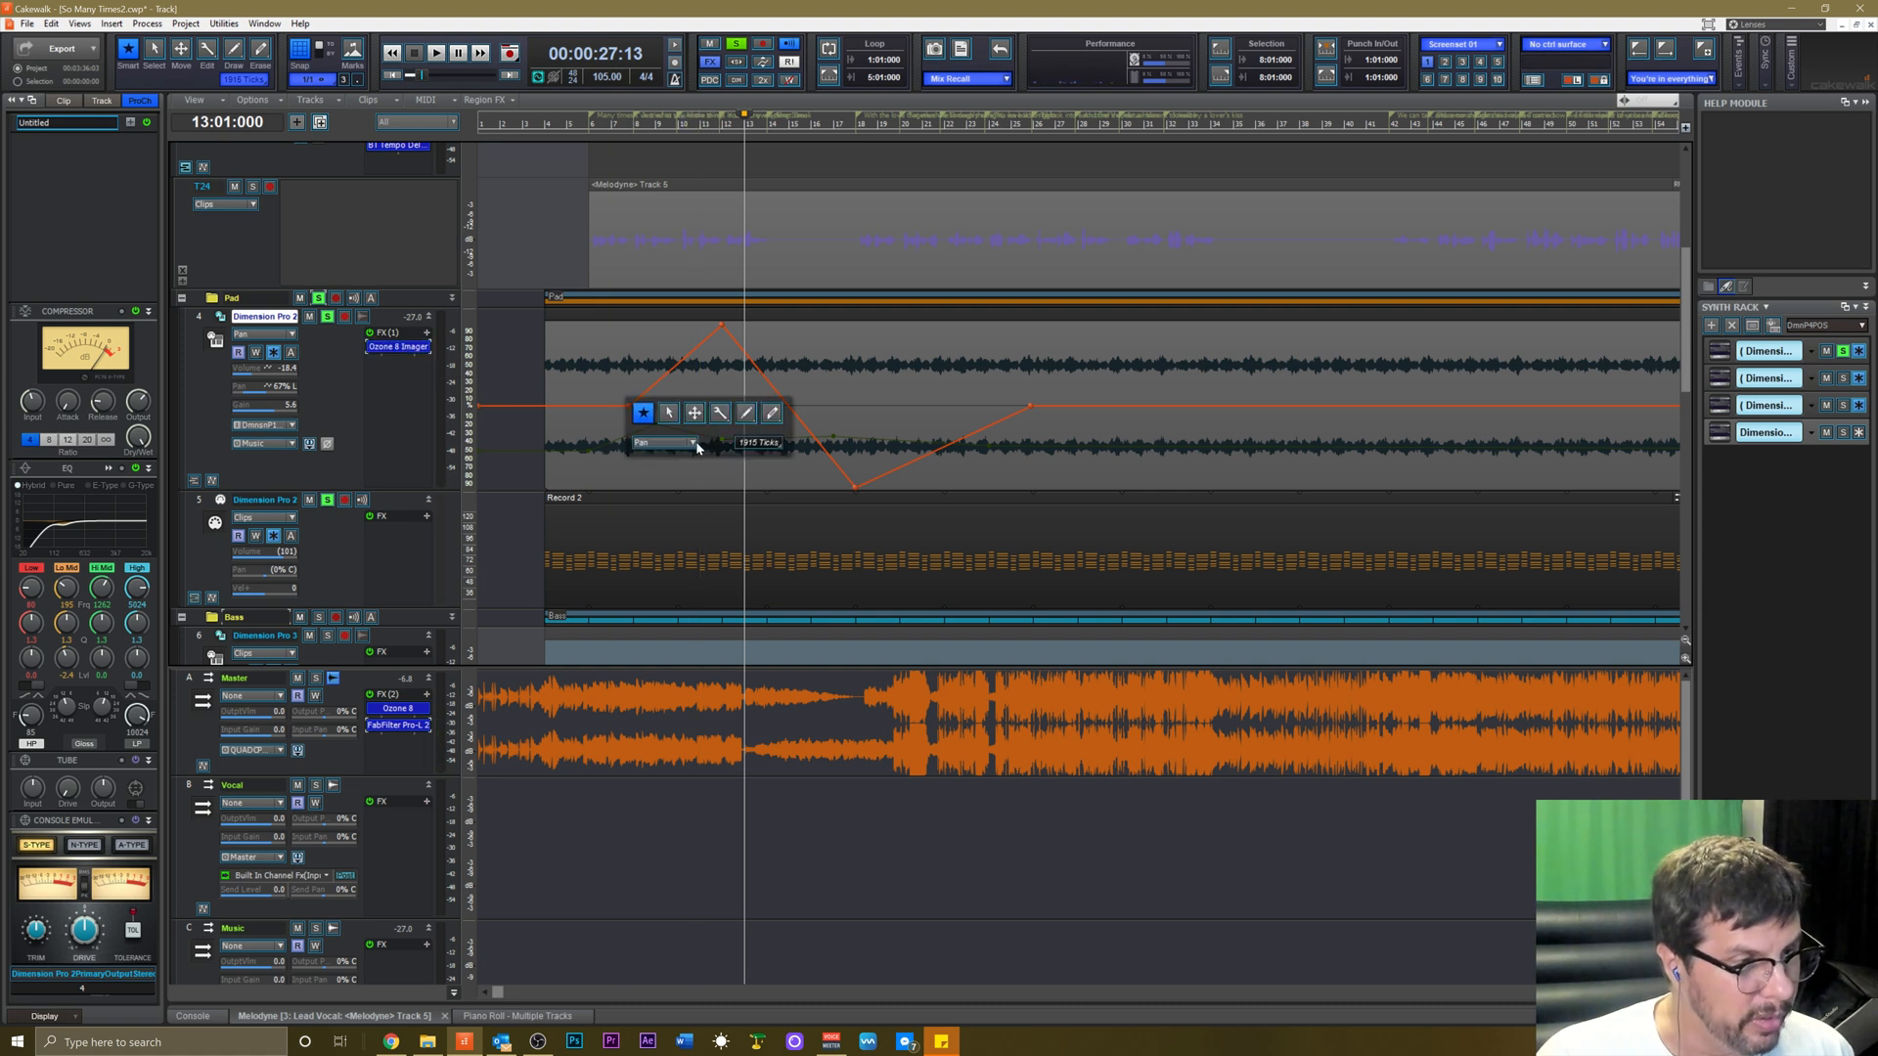
pyautogui.click(691, 445)
pyautogui.moveTo(641, 492)
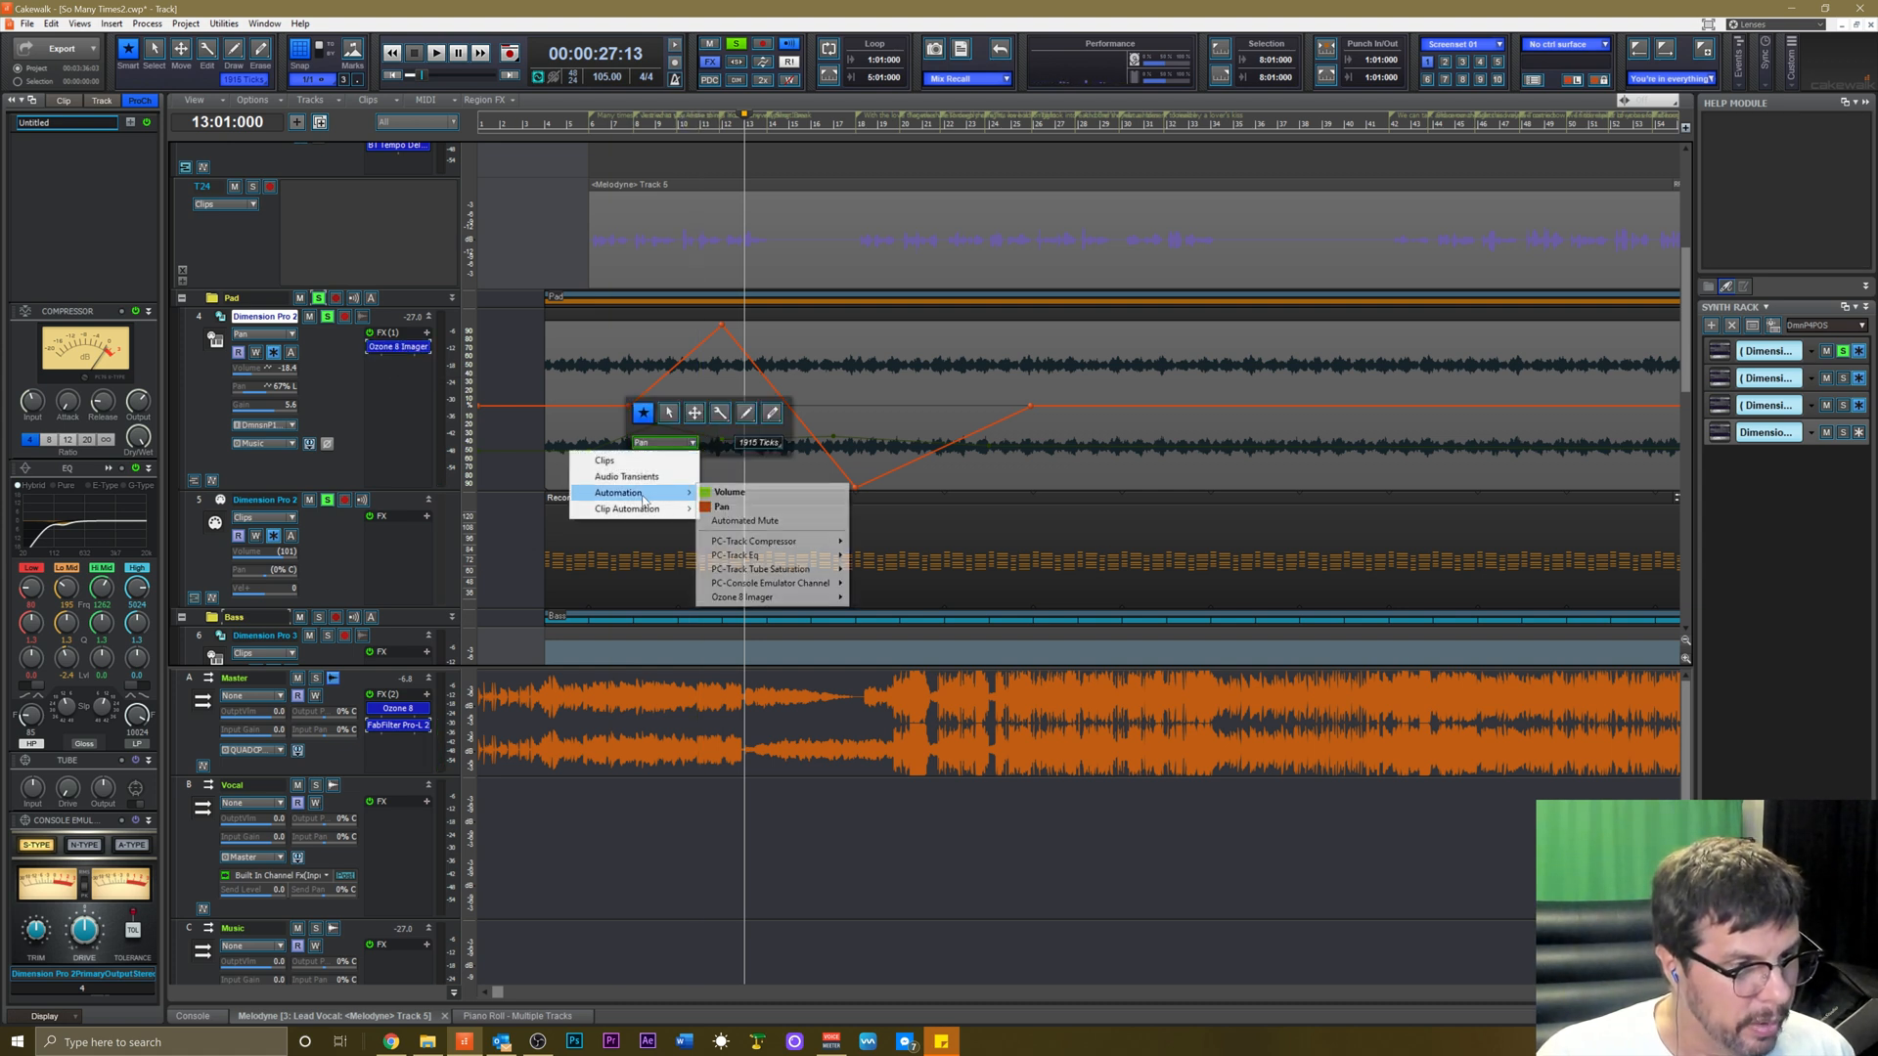
pyautogui.moveTo(751, 600)
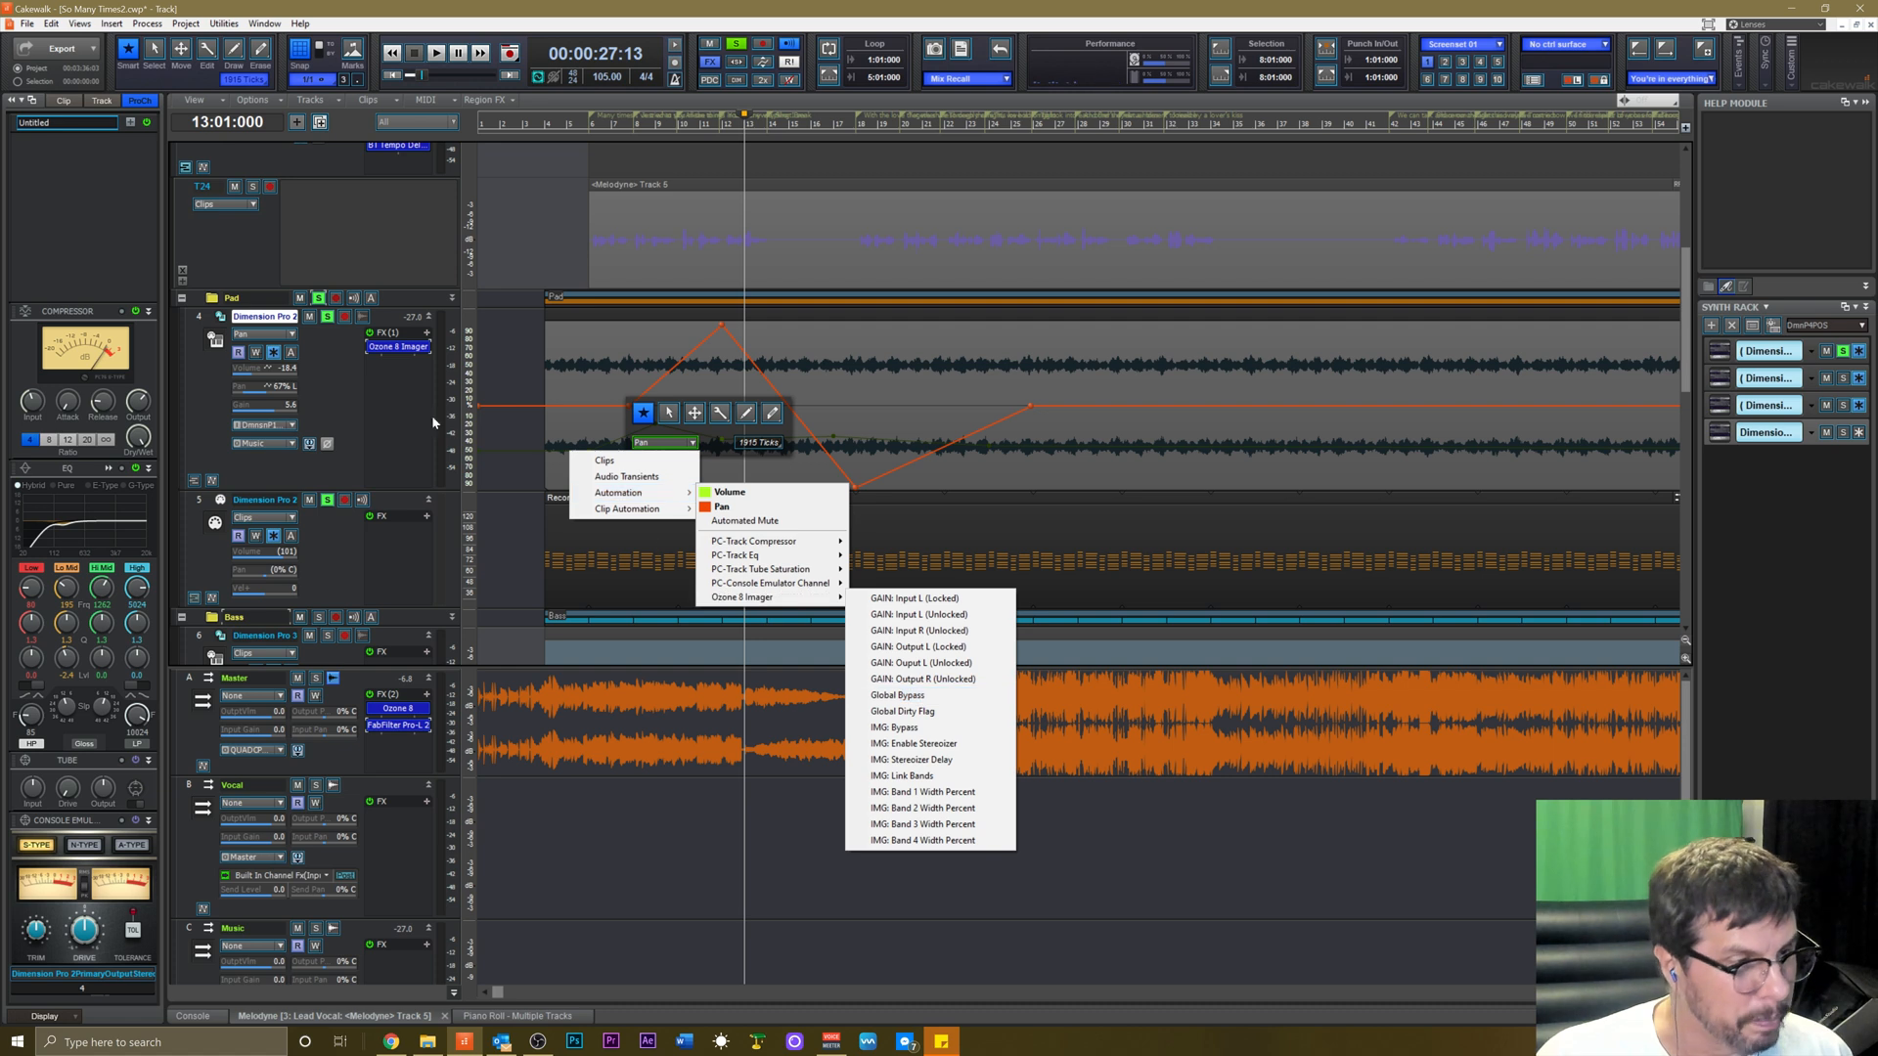
pyautogui.click(344, 396)
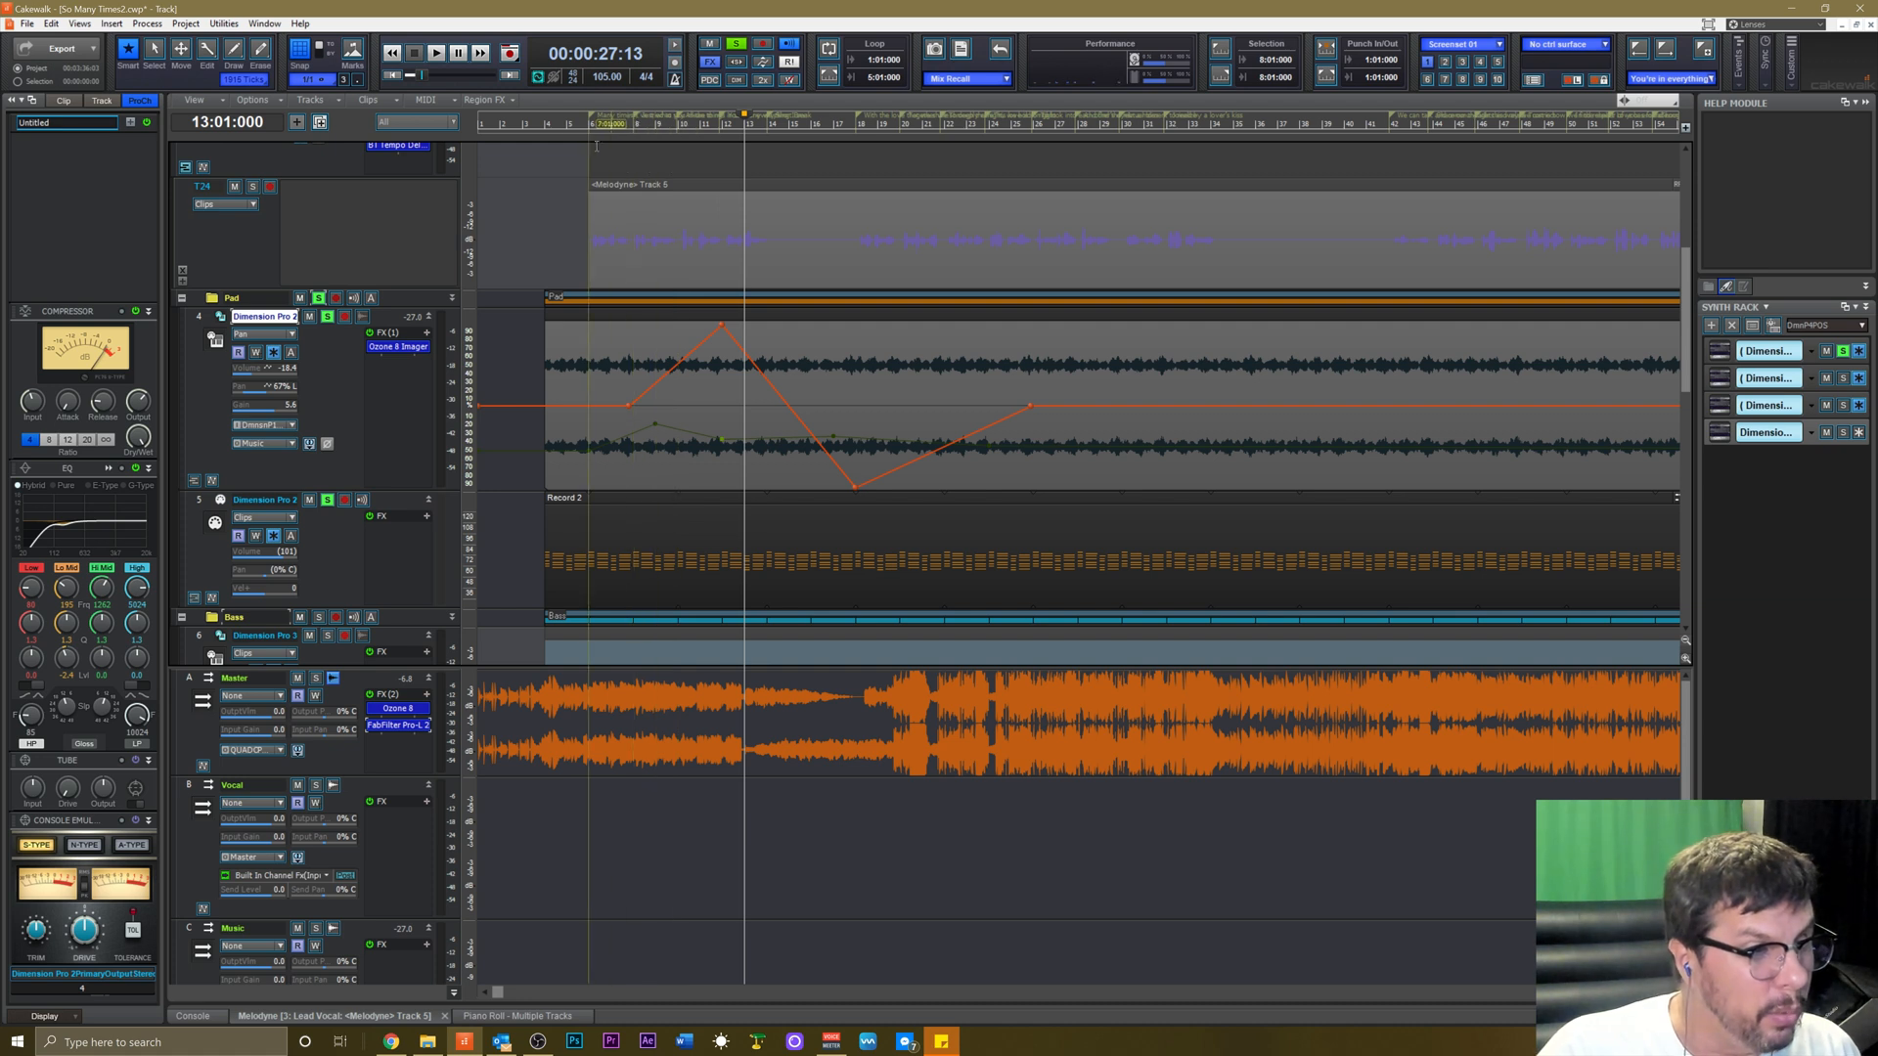
# Place the playback position at measure 4, where the Pad's clip begins.
pyautogui.click(568, 130)
pyautogui.click(551, 128)
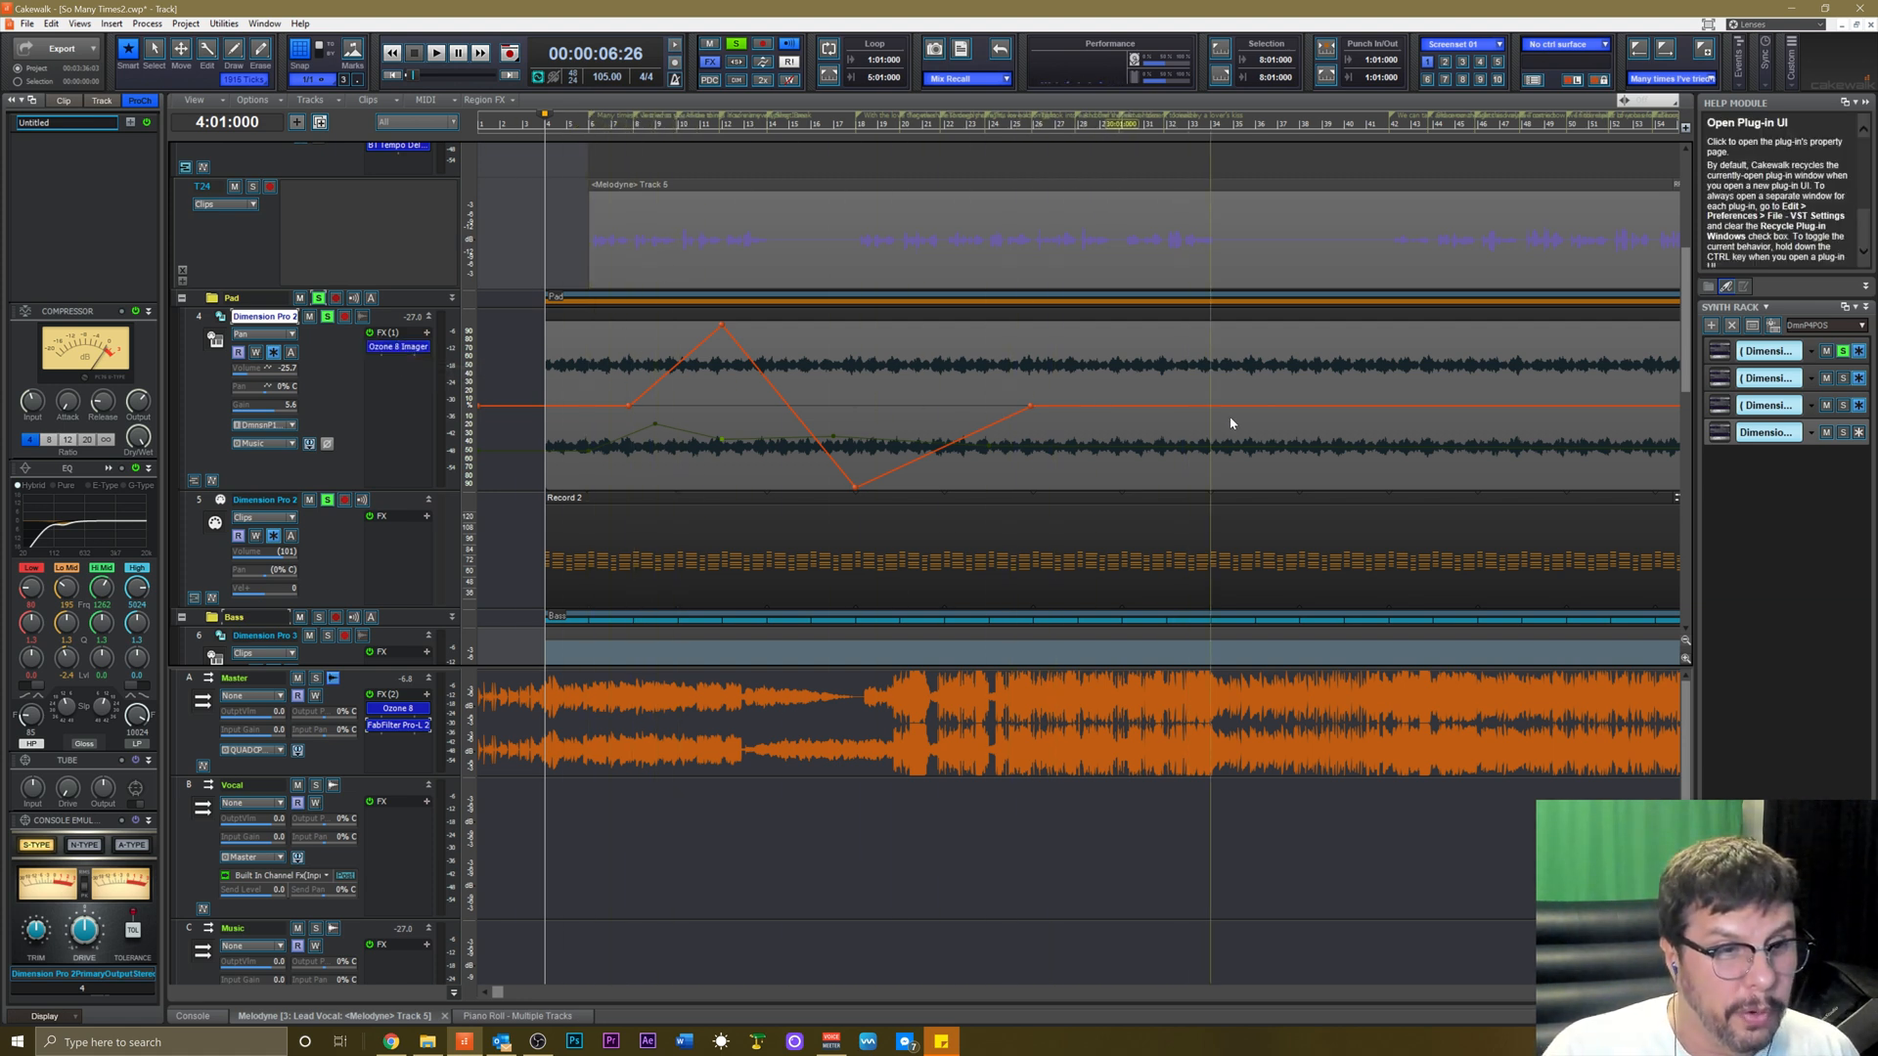
# Look over the tracks from the Lead Vocal down to Dimension Pro 4 across the whole song's timeline.
pyautogui.scroll(3, 355, 367)
pyautogui.scroll(-4, 344, 302)
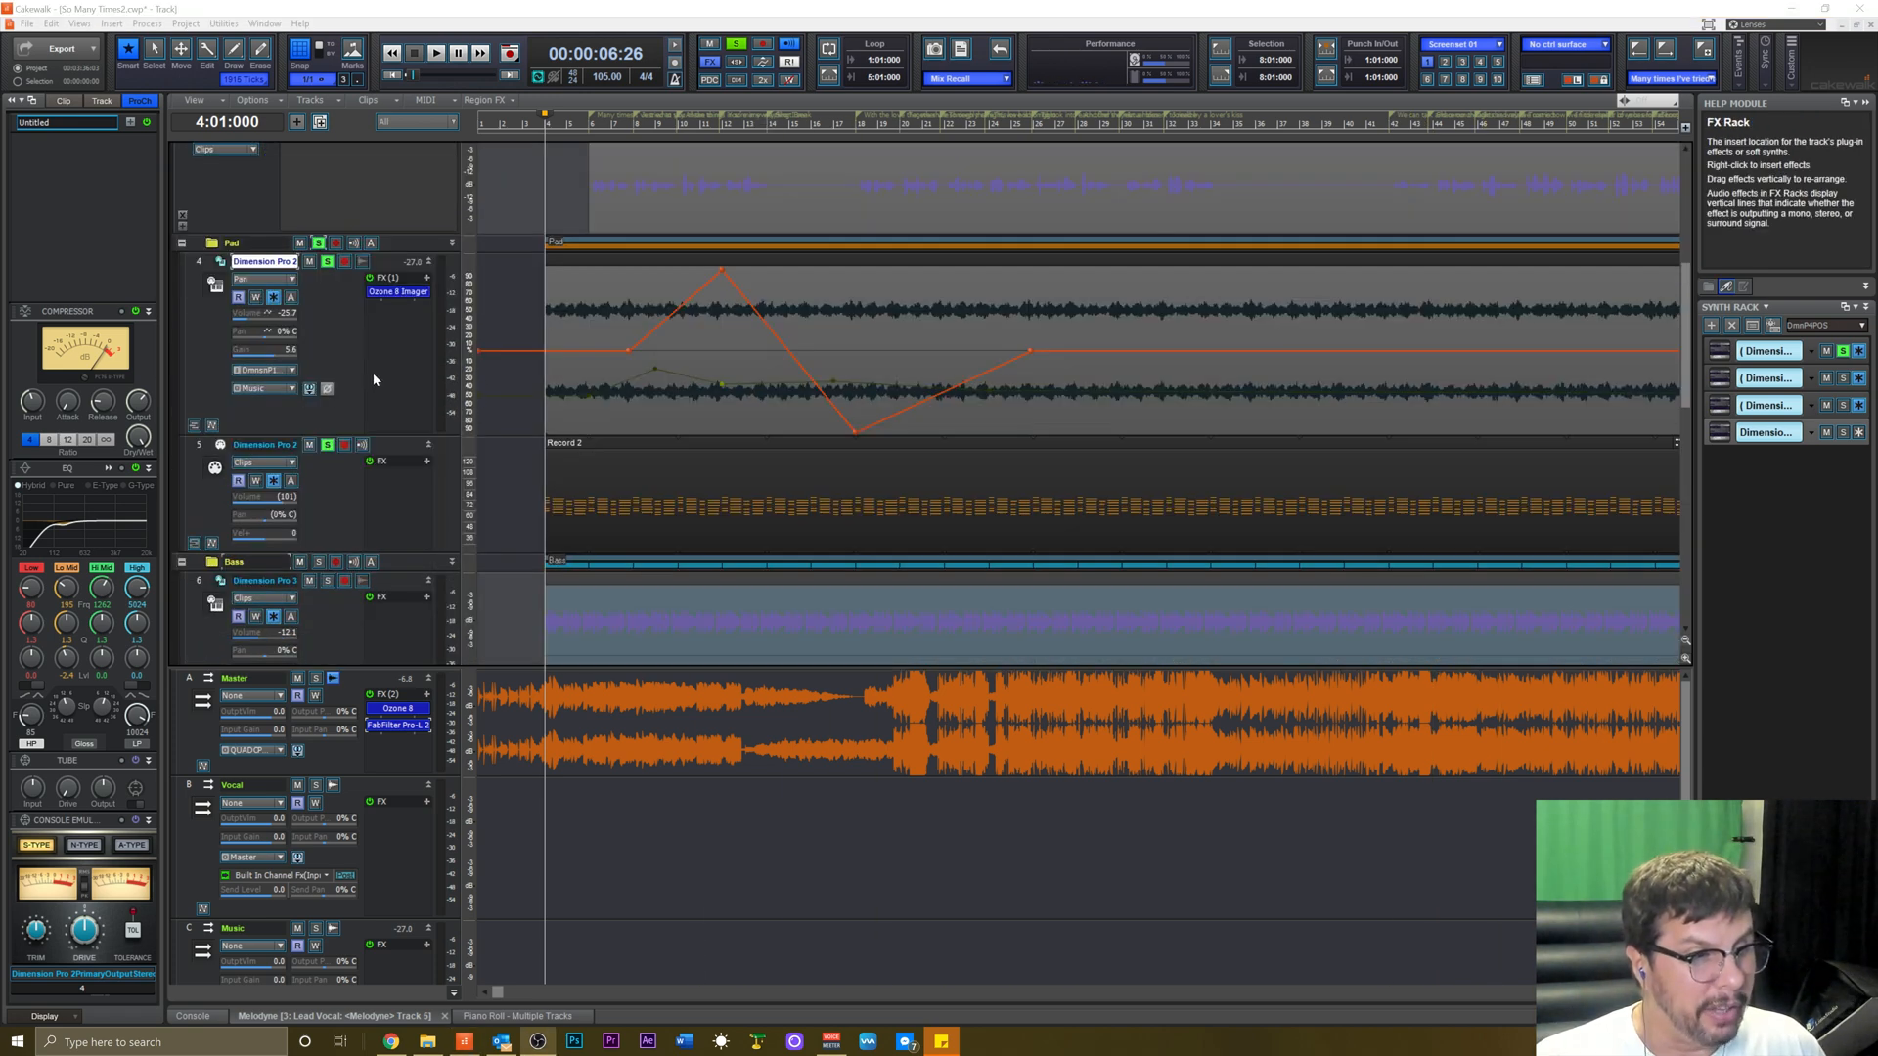
pyautogui.scroll(-2, 374, 380)
pyautogui.scroll(-2, 374, 384)
pyautogui.scroll(-3, 374, 385)
pyautogui.scroll(-2, 380, 399)
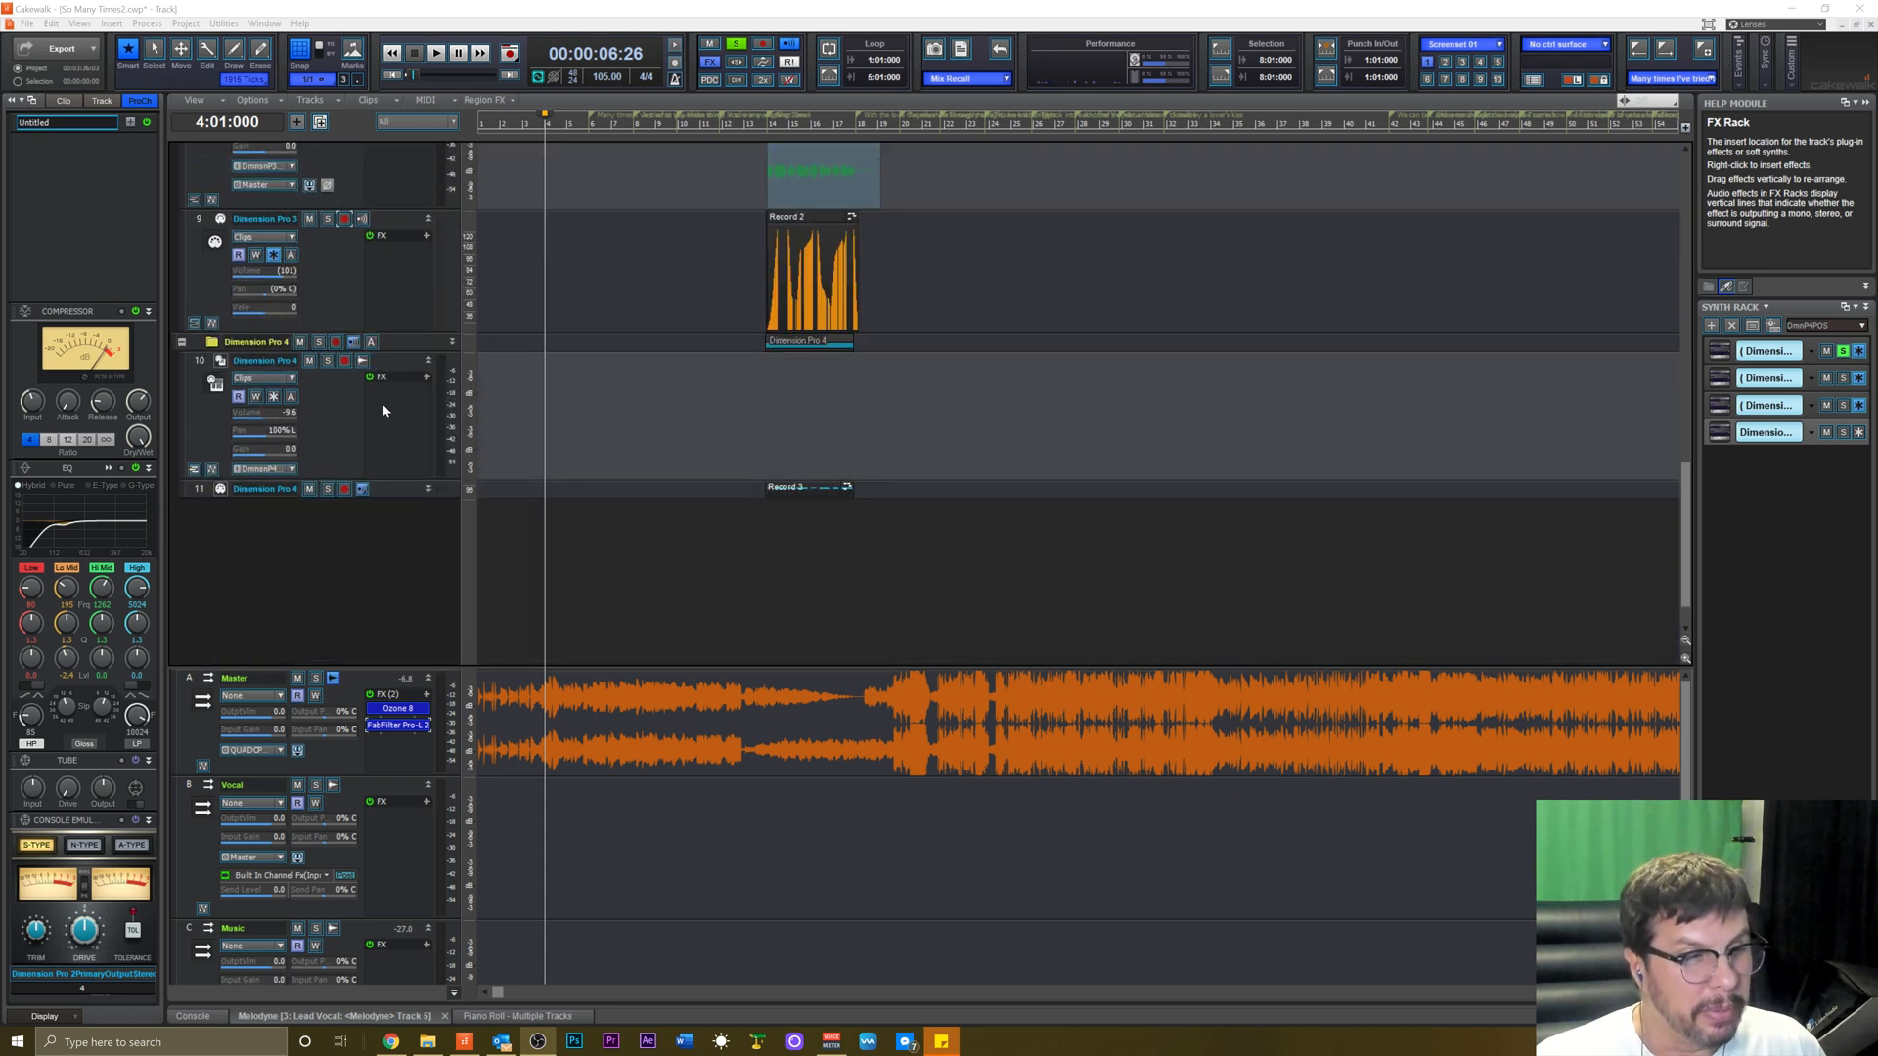
pyautogui.scroll(6, 384, 406)
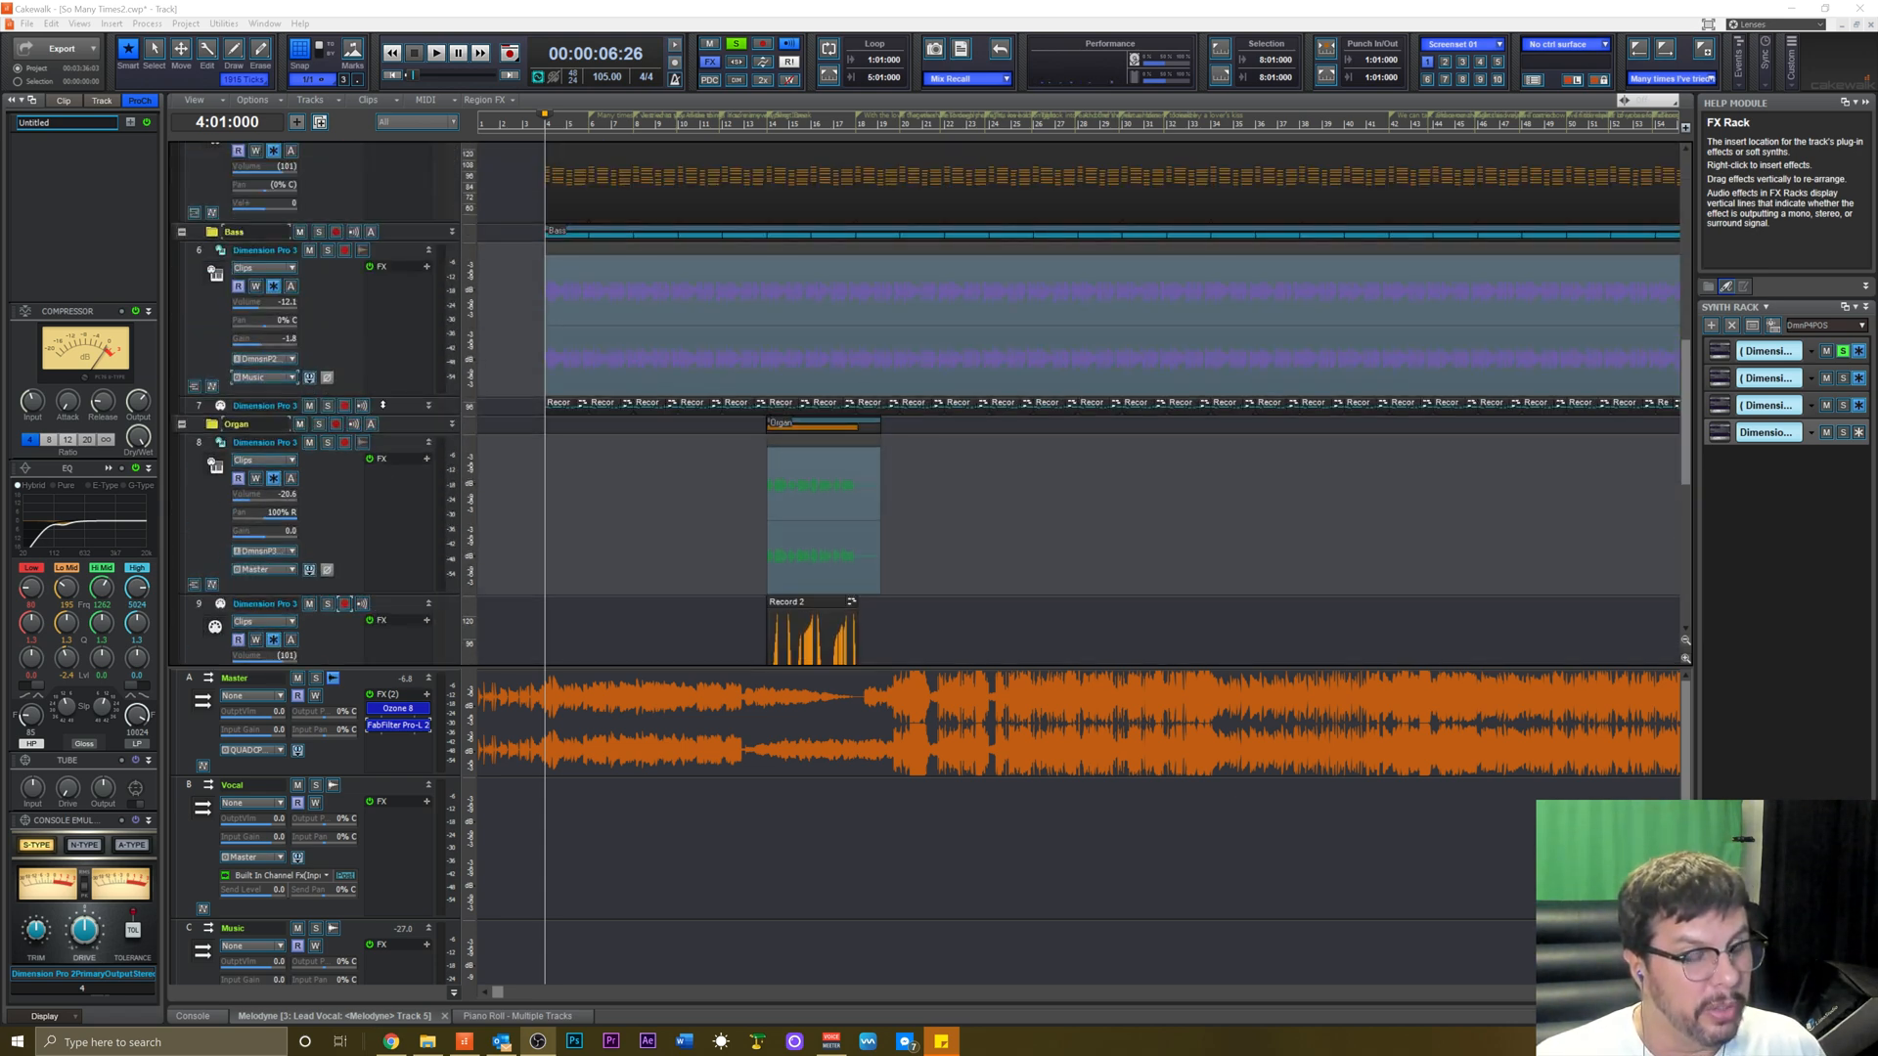
pyautogui.scroll(4, 382, 398)
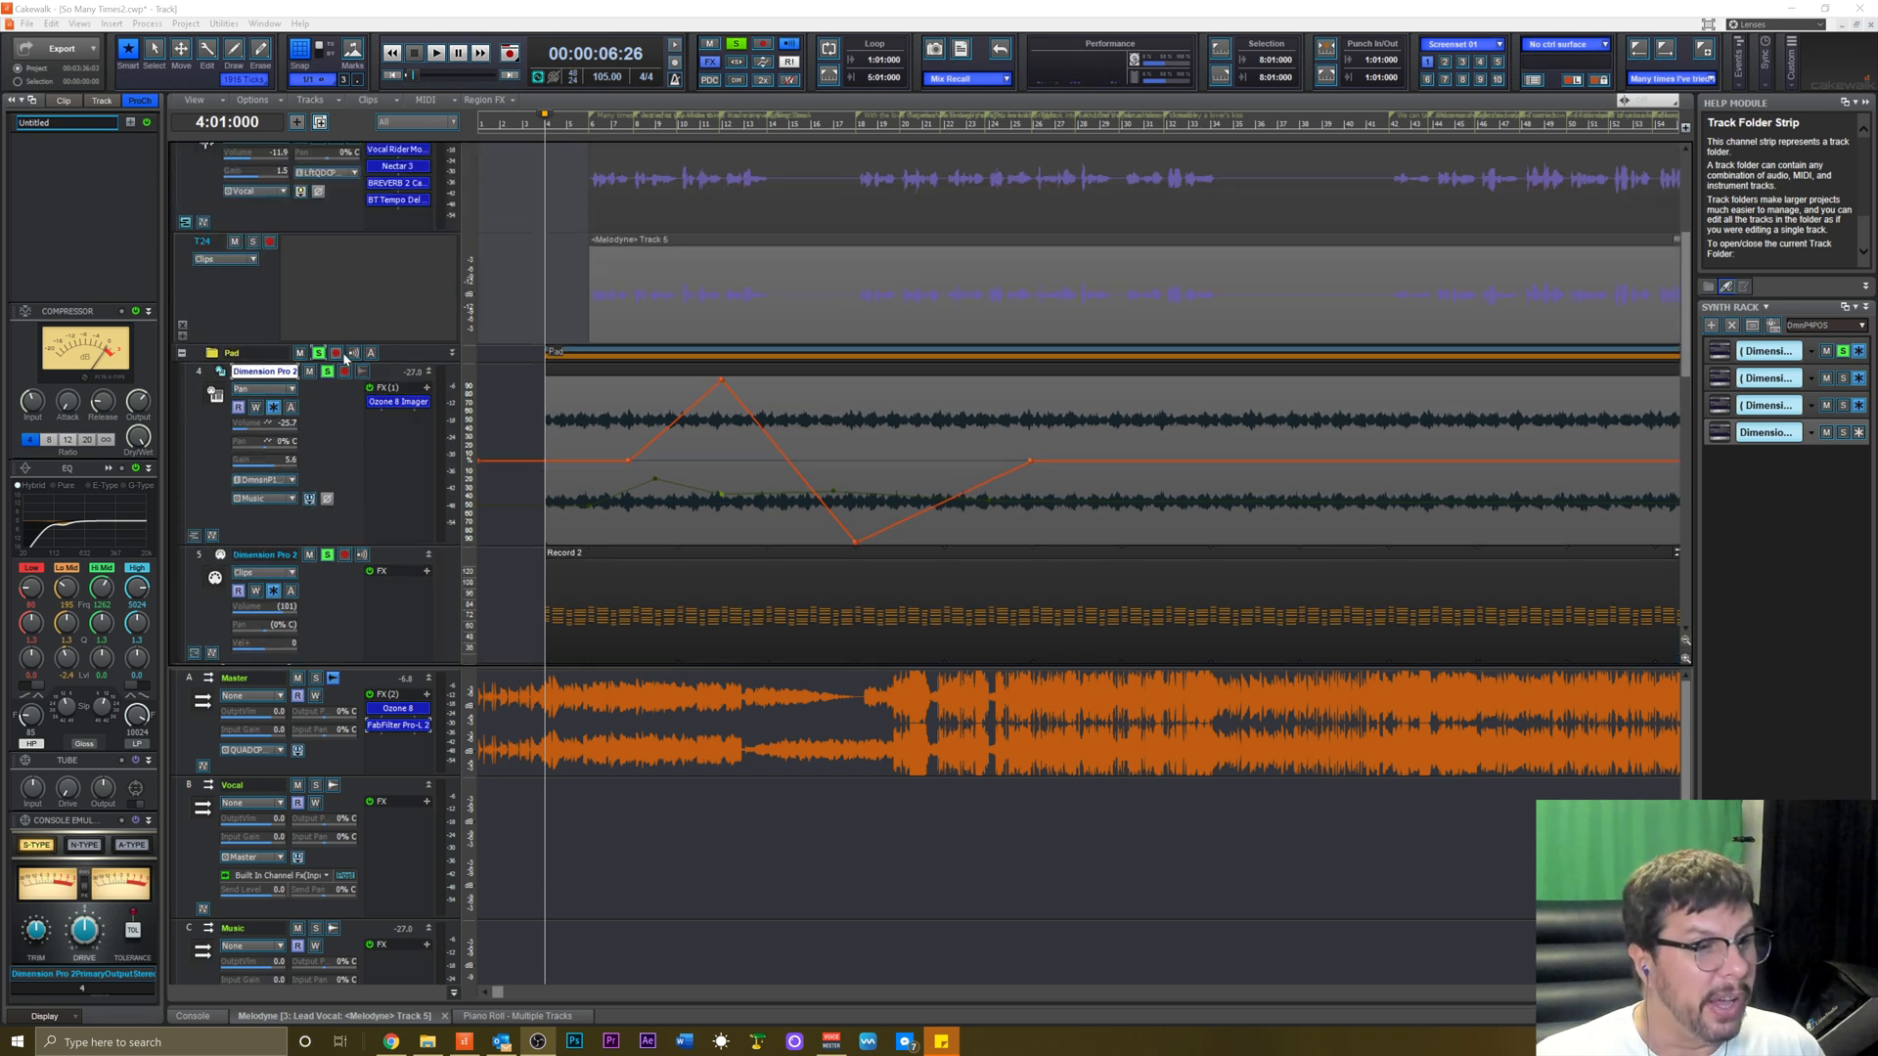
pyautogui.scroll(1, 345, 341)
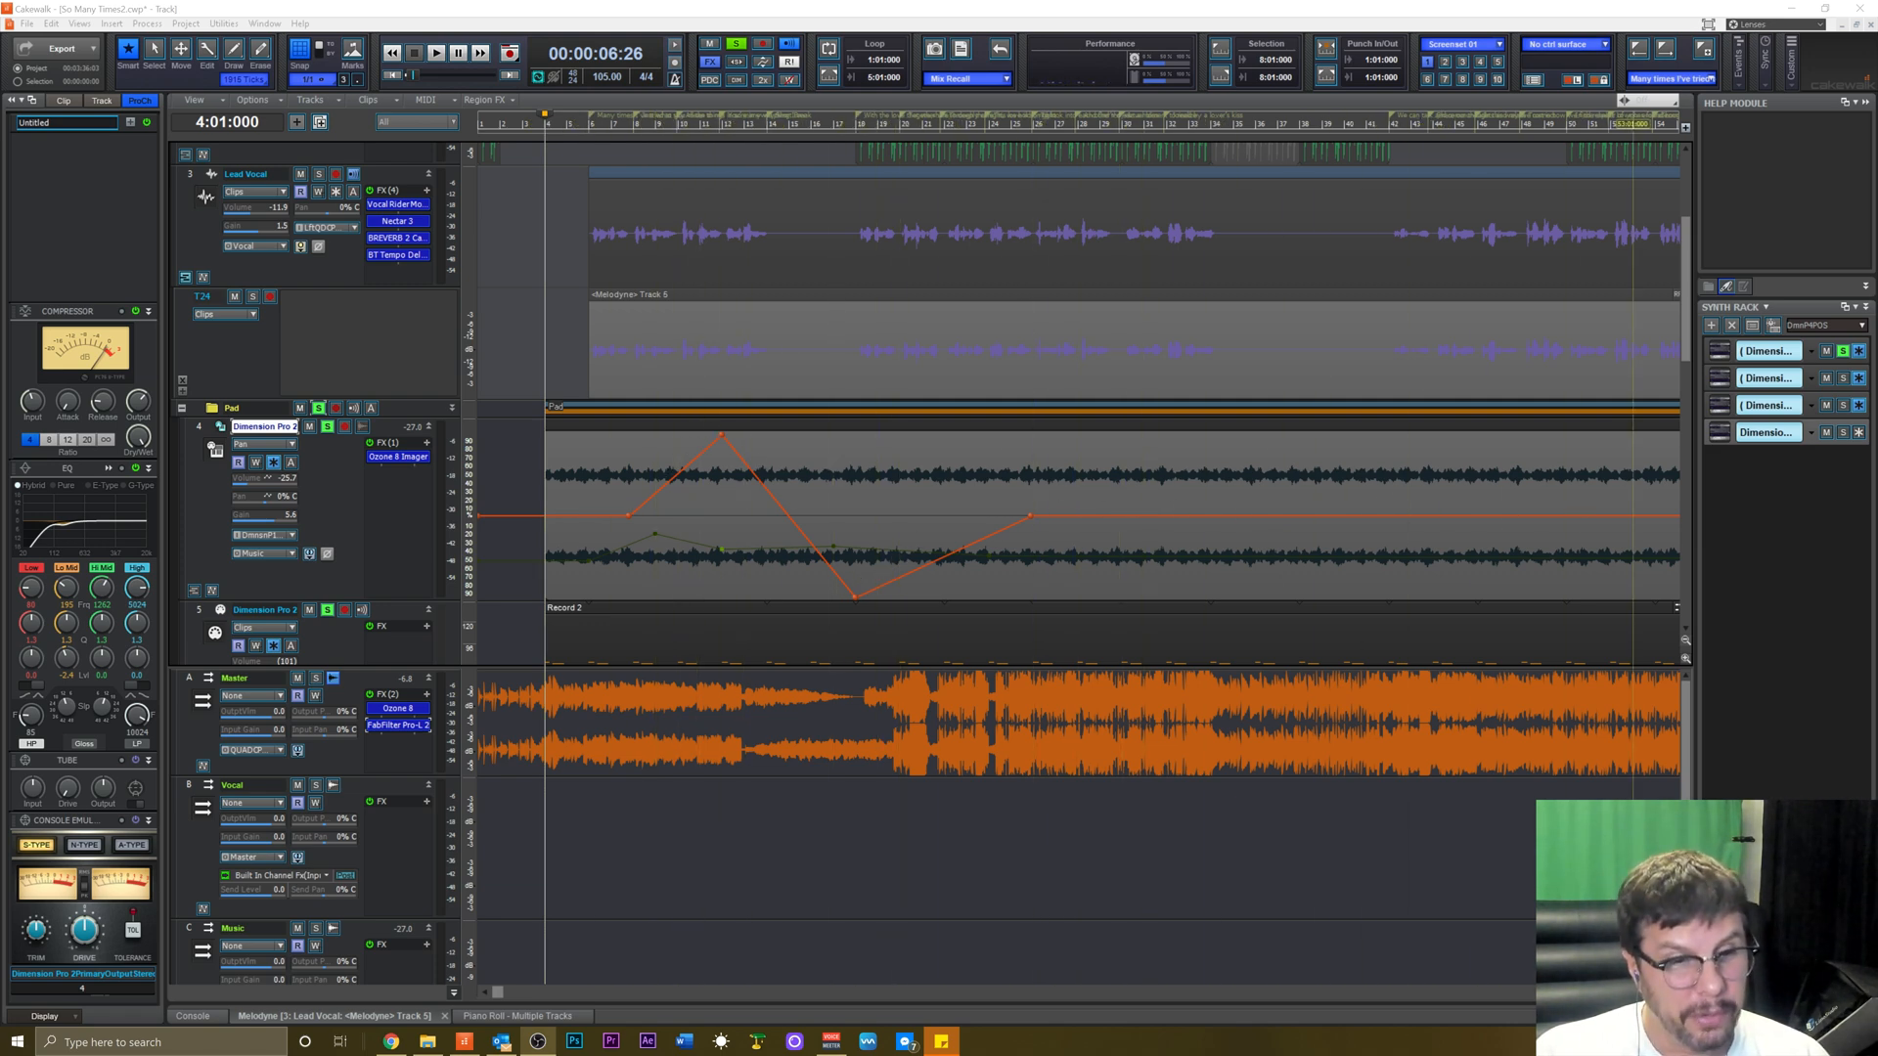
pyautogui.click(1653, 992)
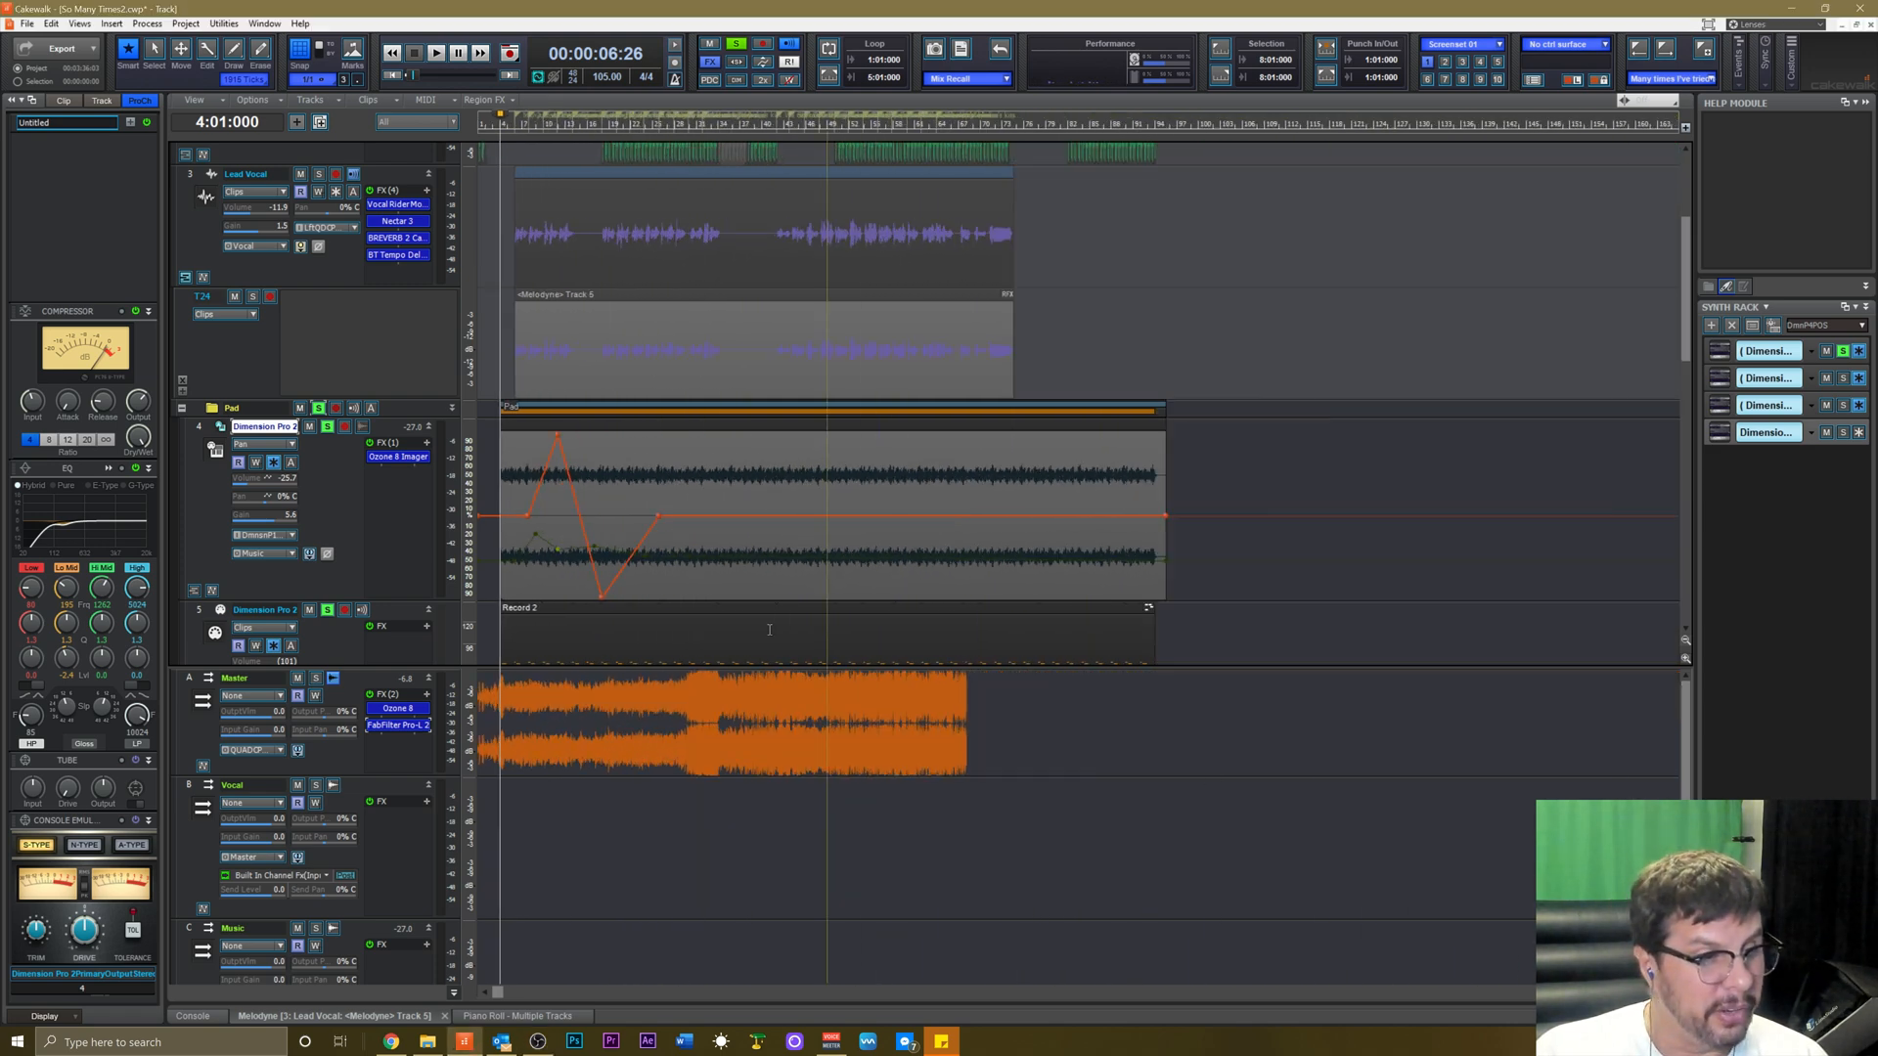
pyautogui.scroll(-5, 651, 593)
pyautogui.scroll(-2, 655, 587)
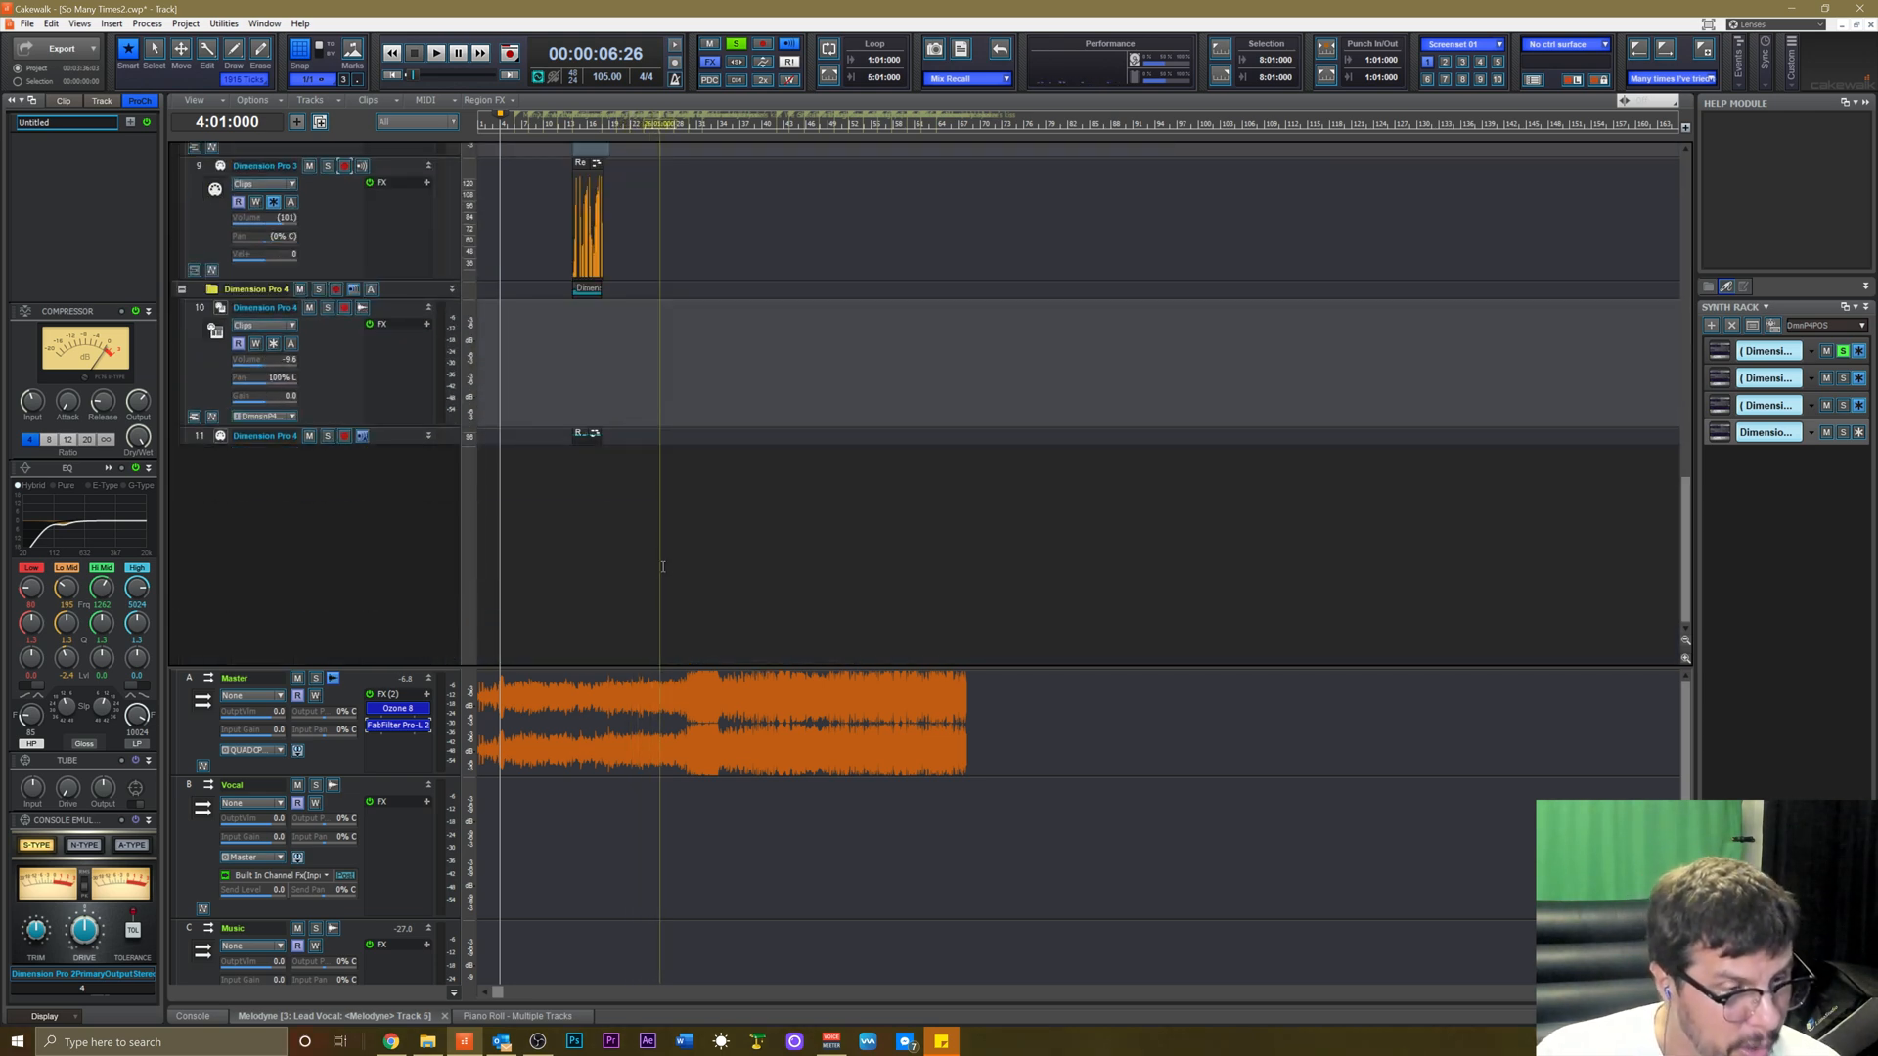
pyautogui.scroll(3, 673, 558)
pyautogui.scroll(-2, 677, 534)
pyautogui.scroll(-1, 677, 534)
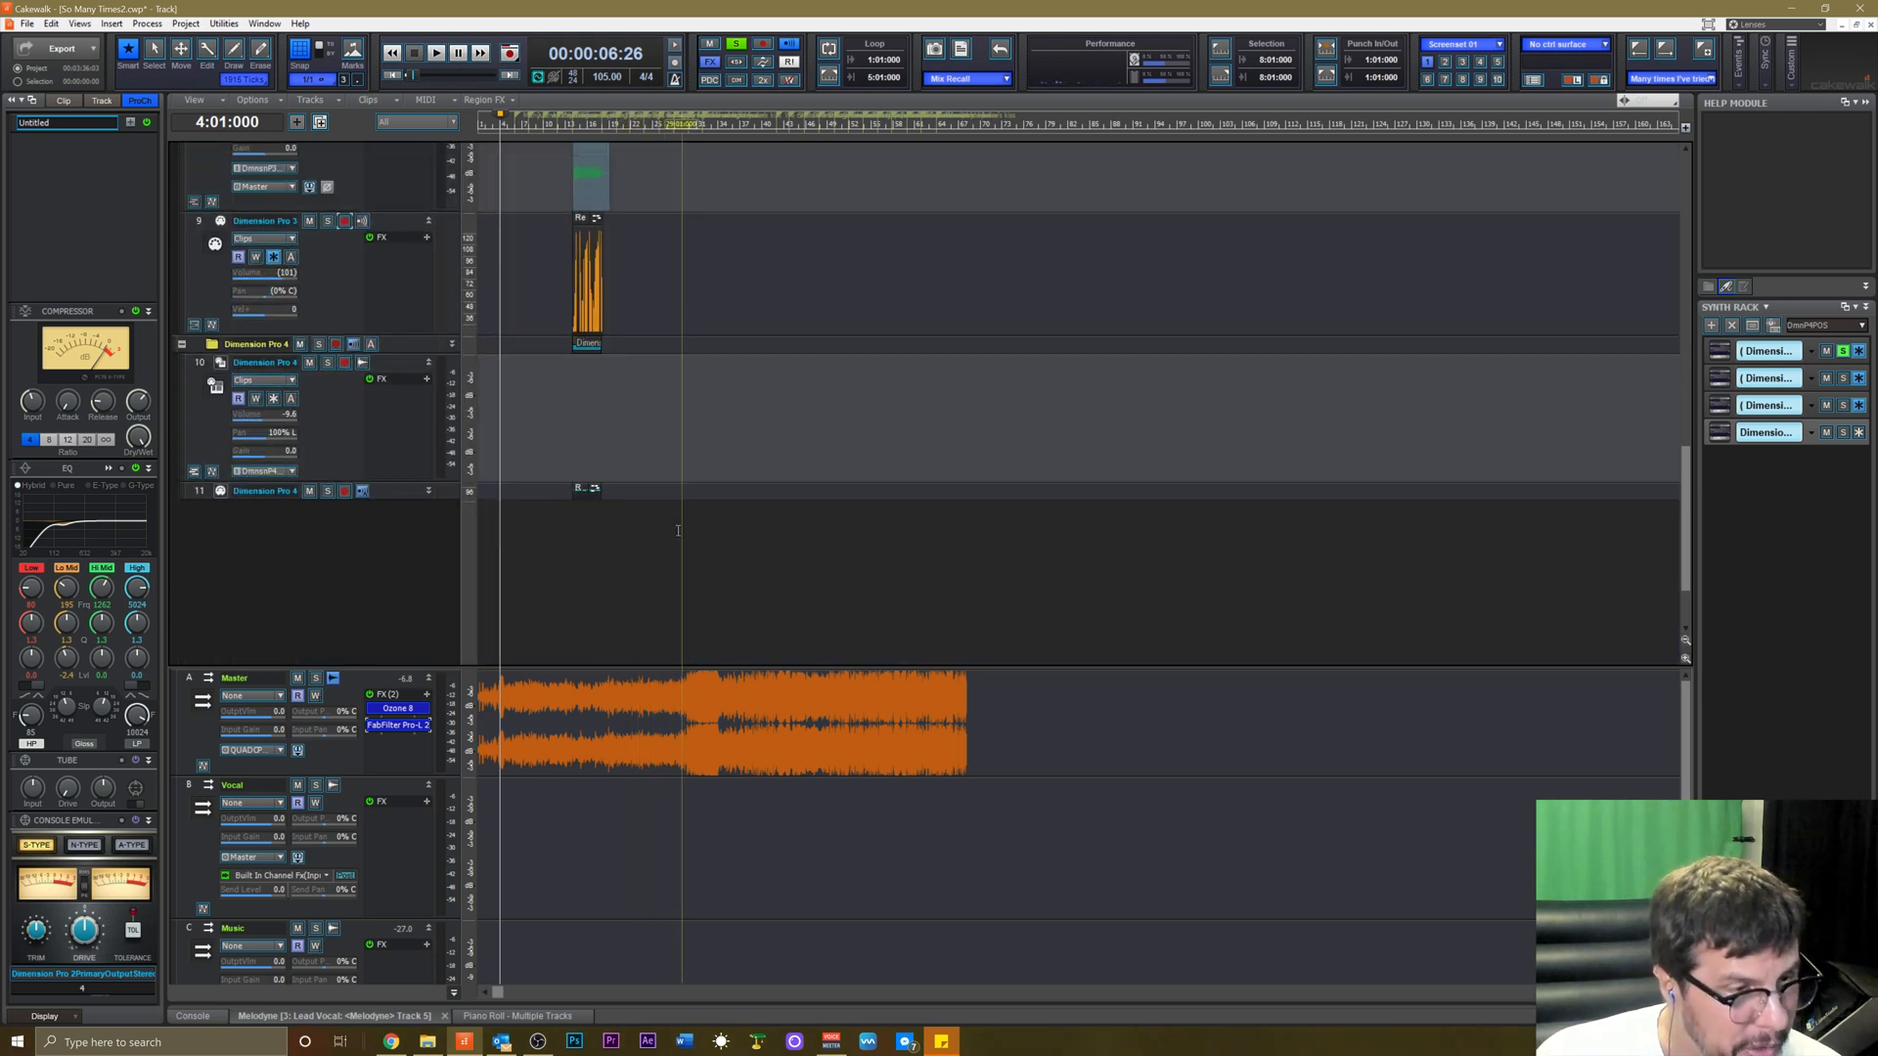
pyautogui.scroll(10, 675, 547)
pyautogui.scroll(-1, 672, 561)
# Show the volume automation envelope on the Pad's instrument track for editing.
pyautogui.press('t')
pyautogui.click(677, 511)
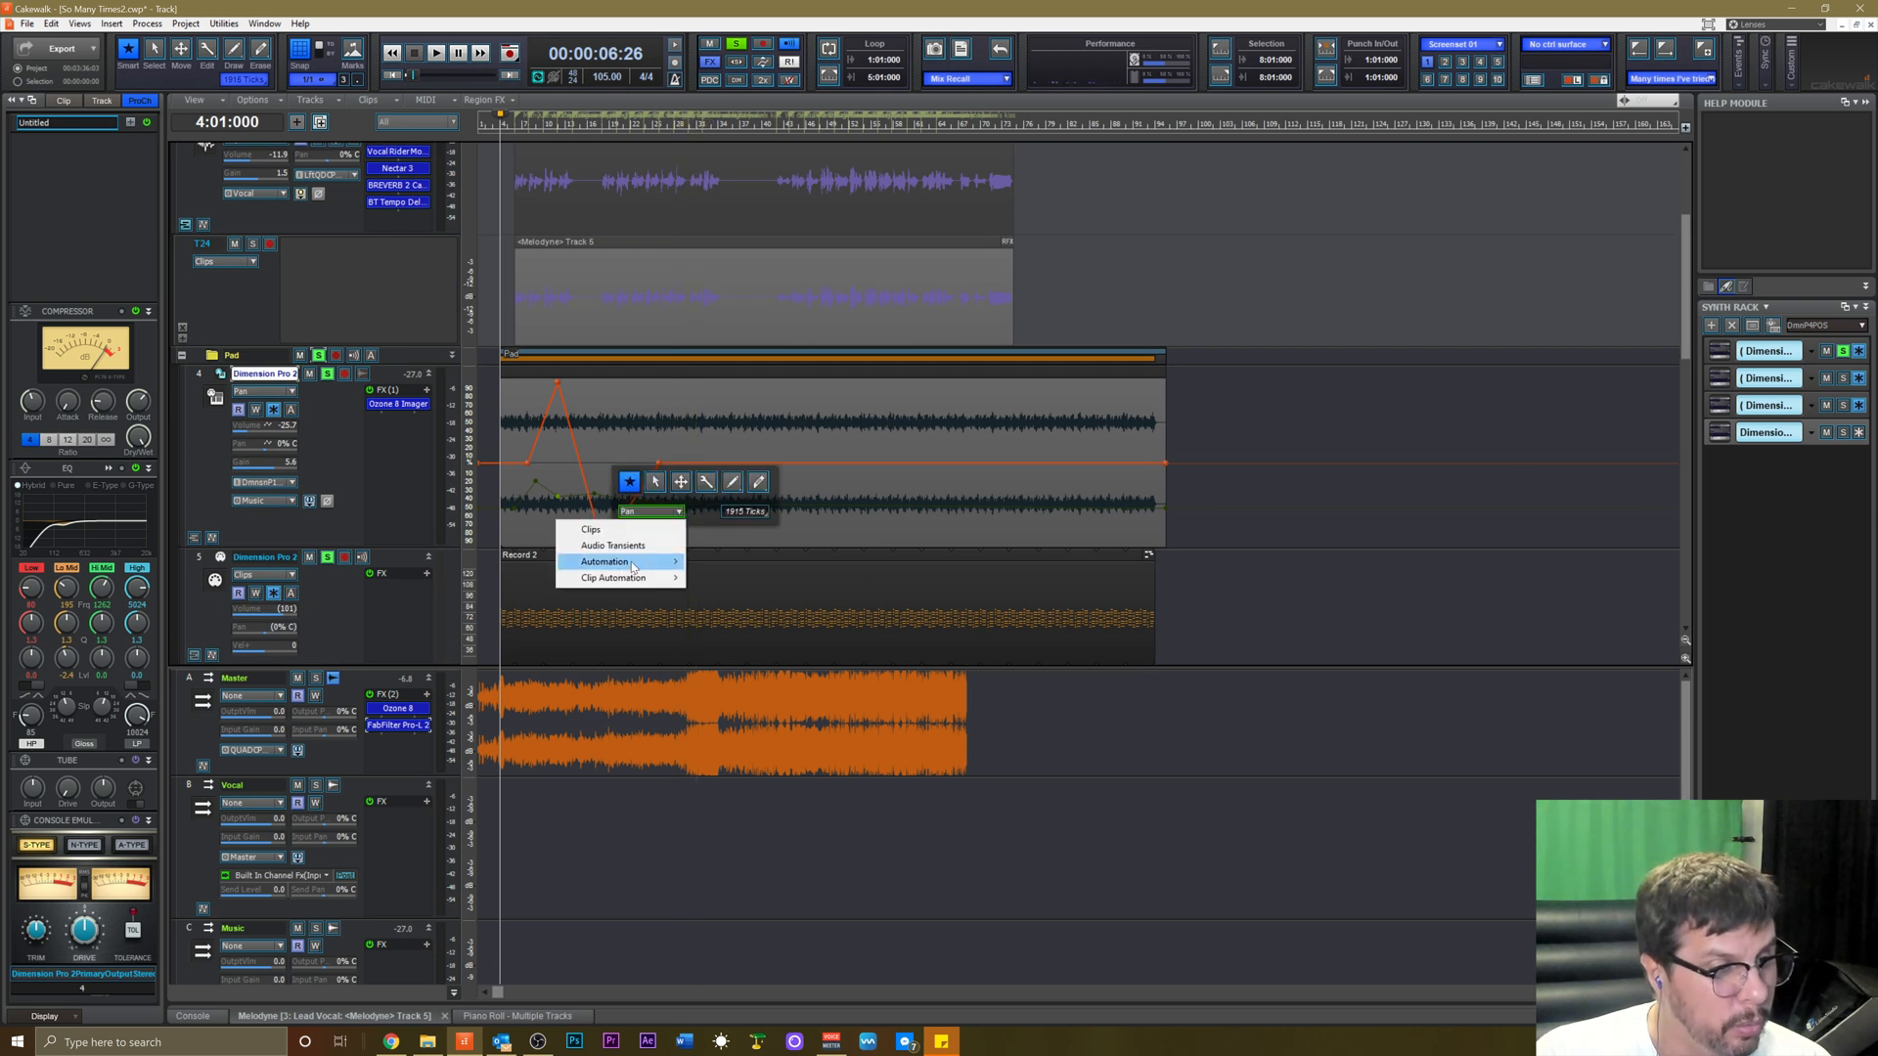
pyautogui.moveTo(646, 561)
pyautogui.click(724, 567)
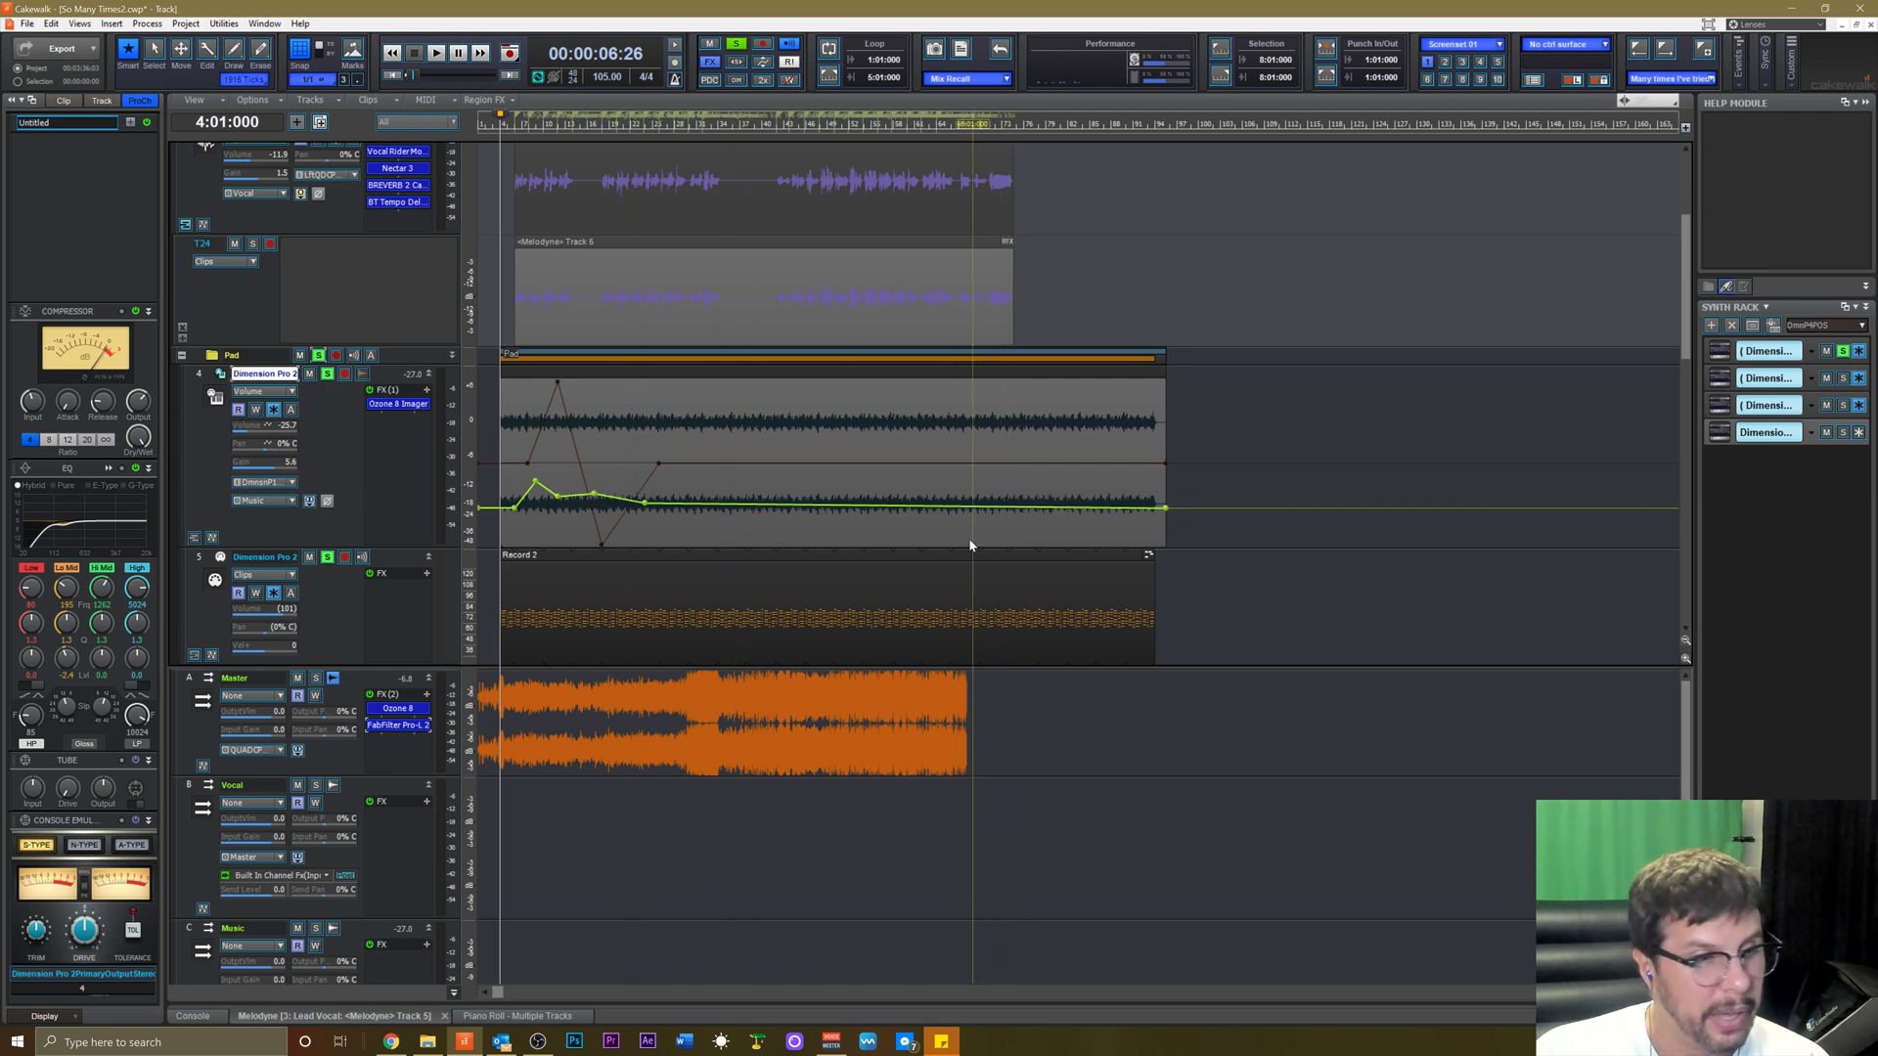
# Examine the Pad's volume envelope alongside the Drums, Lead Vocal and Bass tracks.
pyautogui.scroll(2, 982, 524)
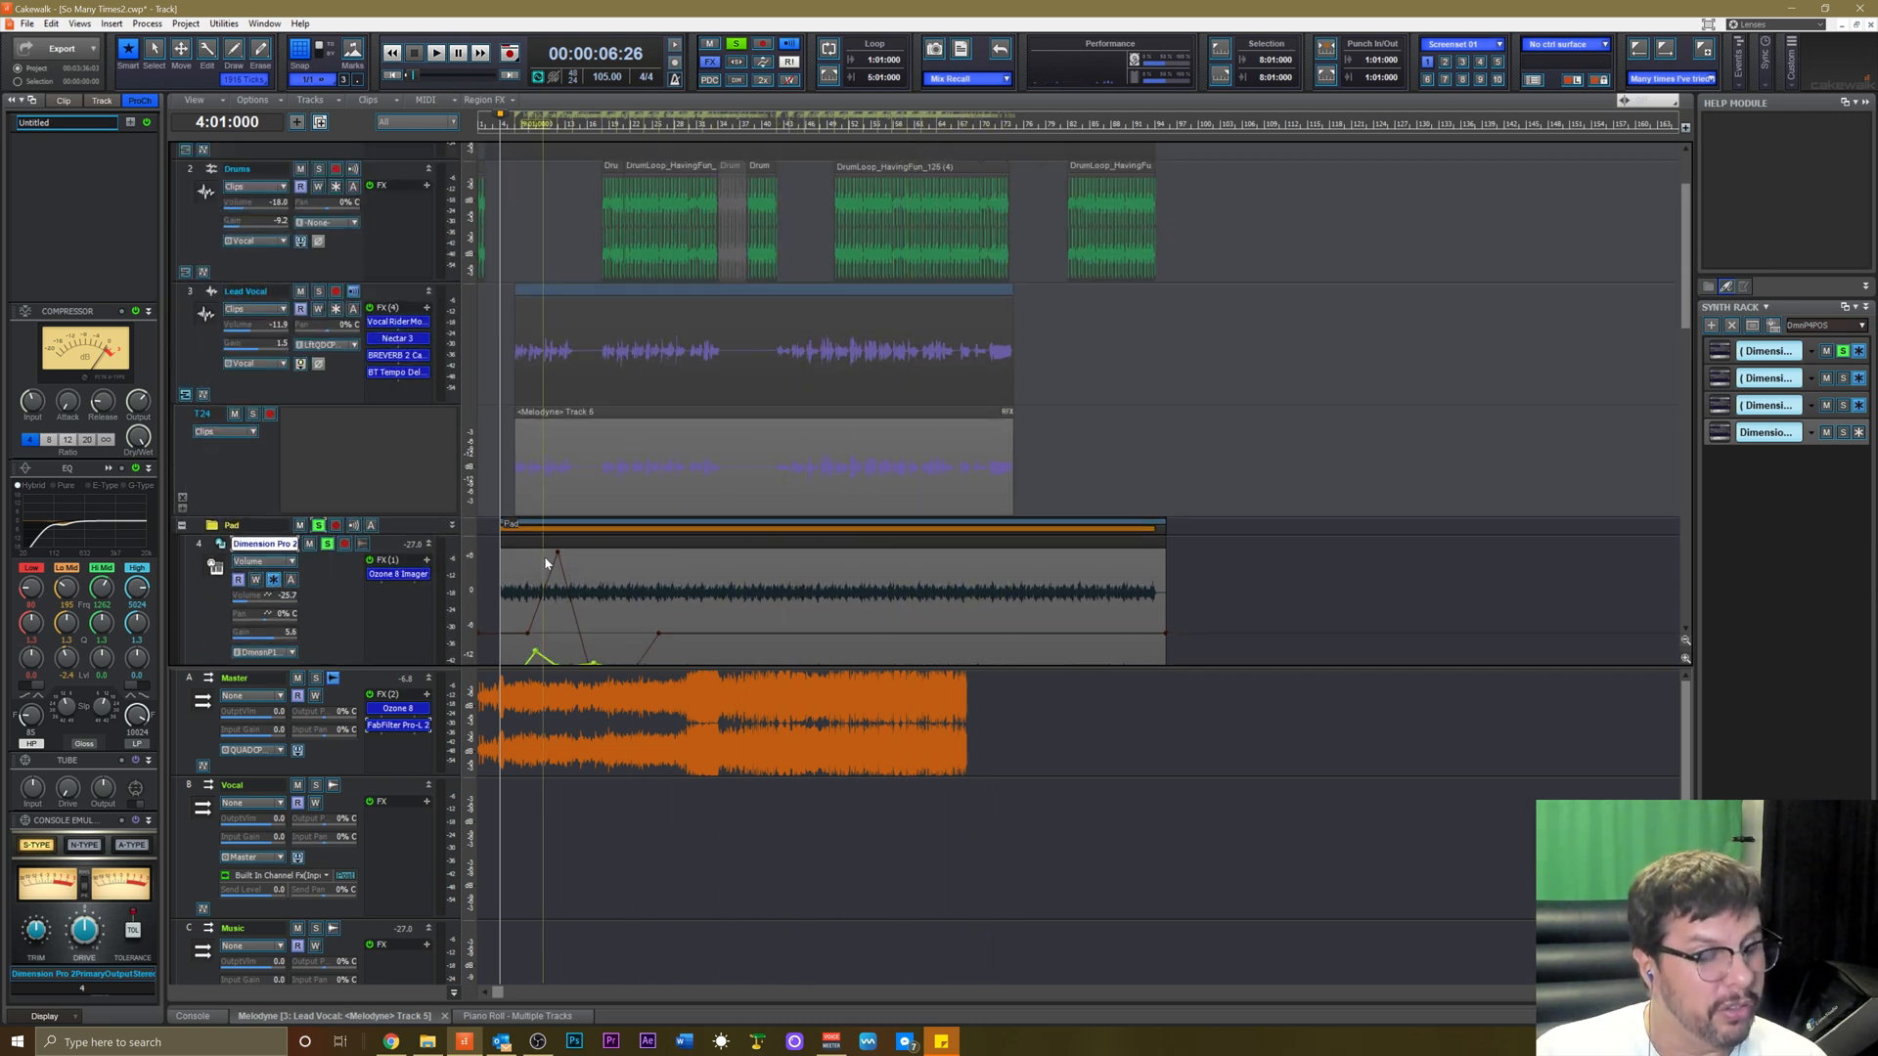
pyautogui.scroll(2, 604, 557)
pyautogui.scroll(-4, 604, 558)
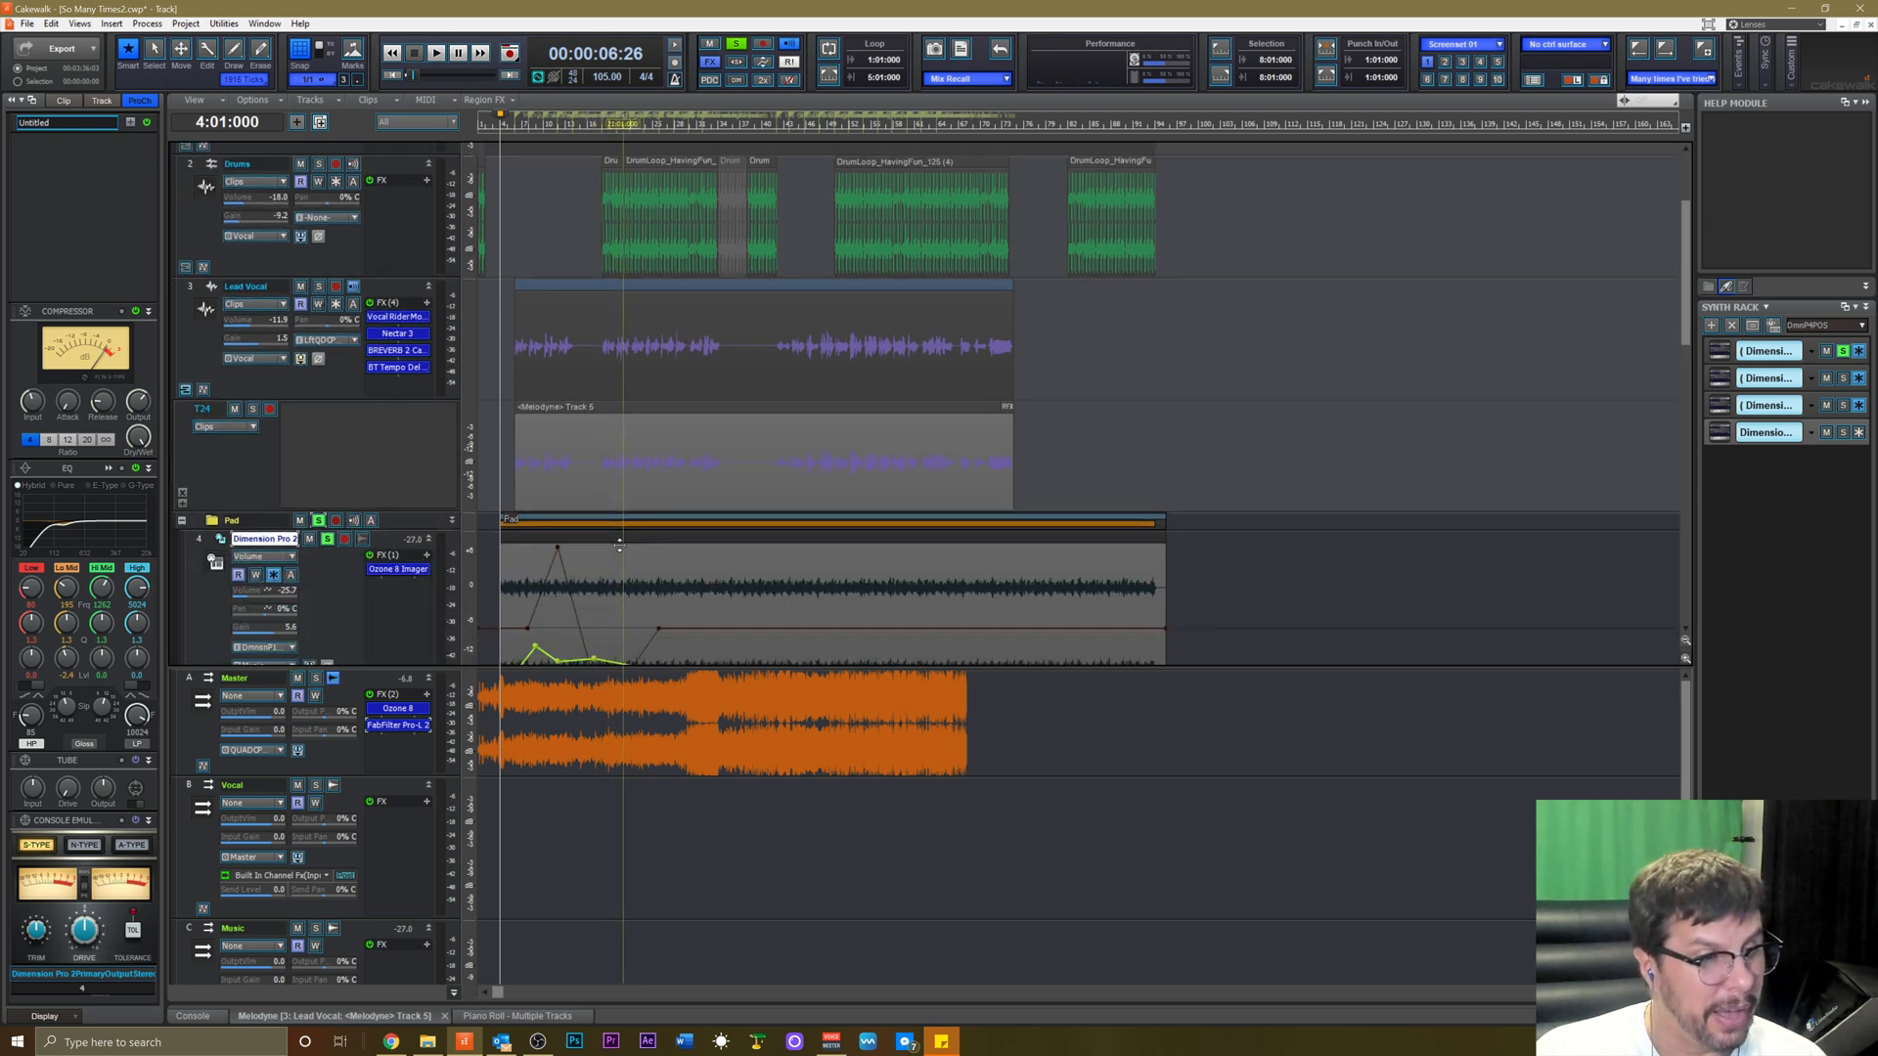
pyautogui.scroll(-1, 617, 538)
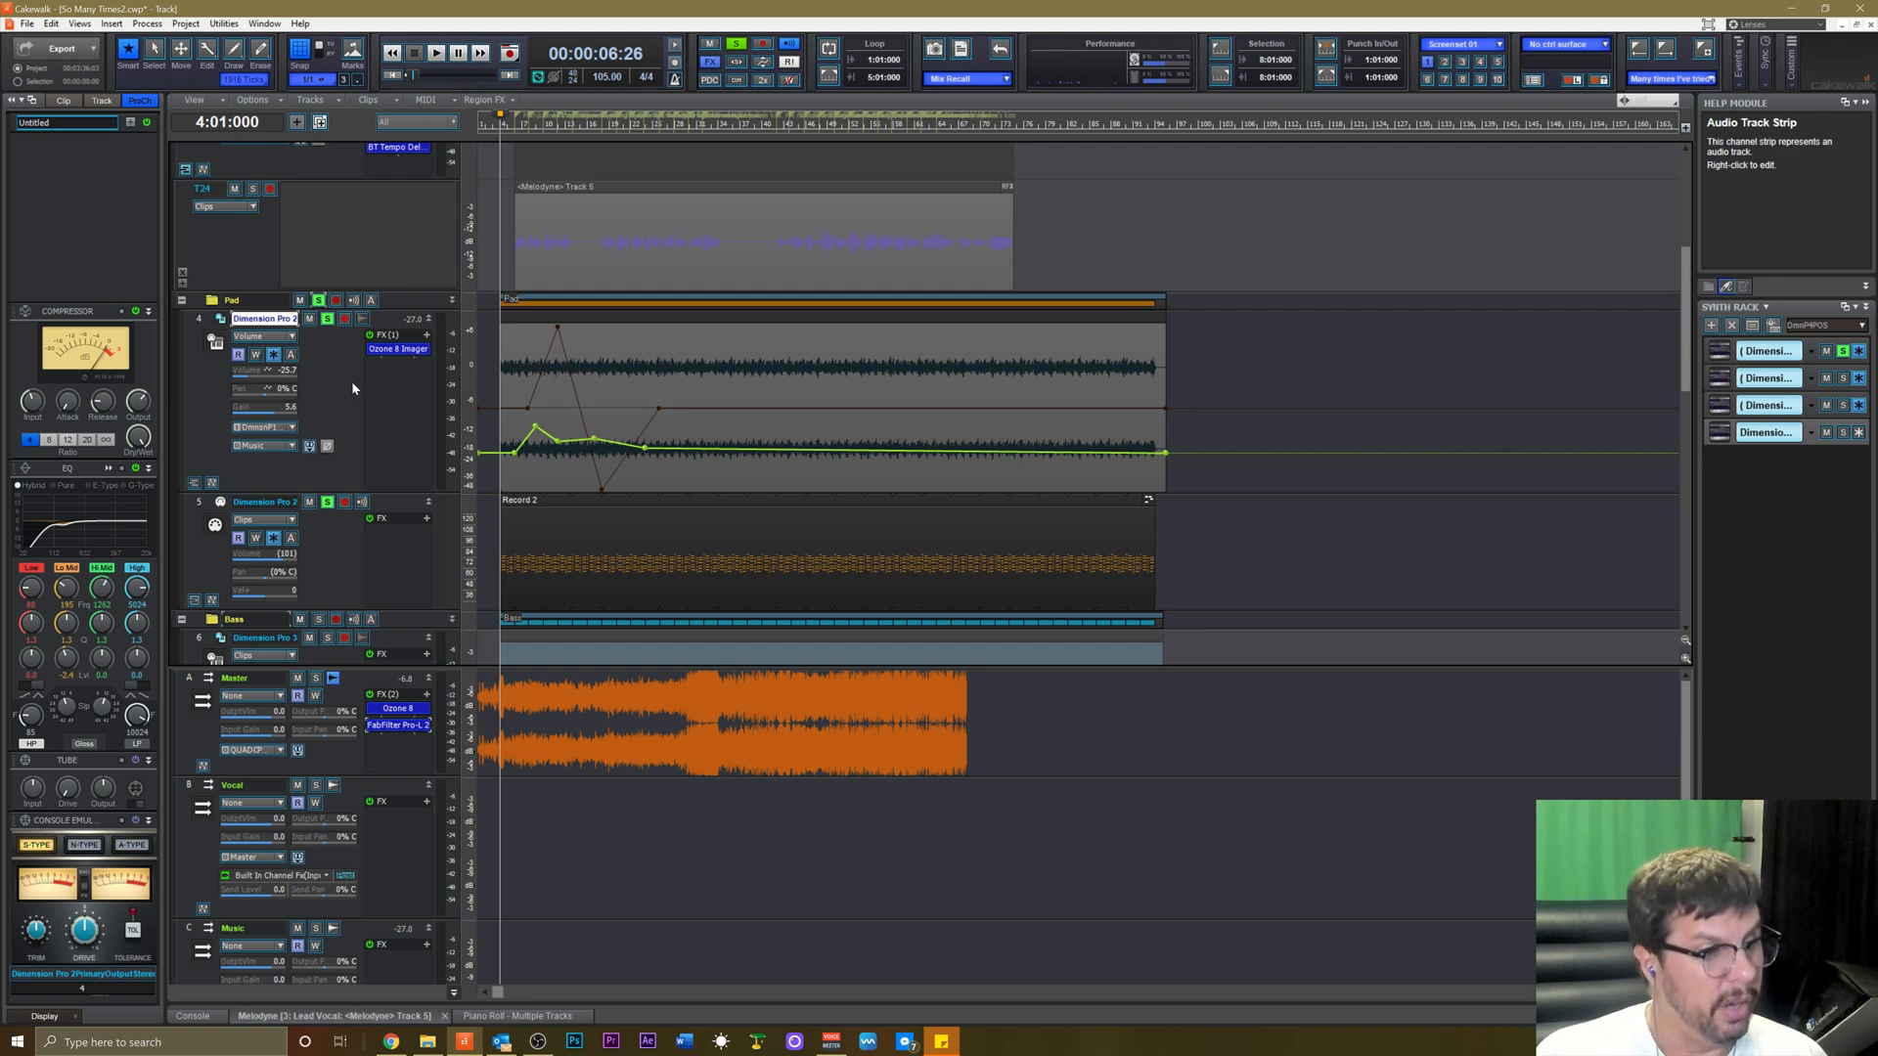
pyautogui.scroll(-2, 352, 388)
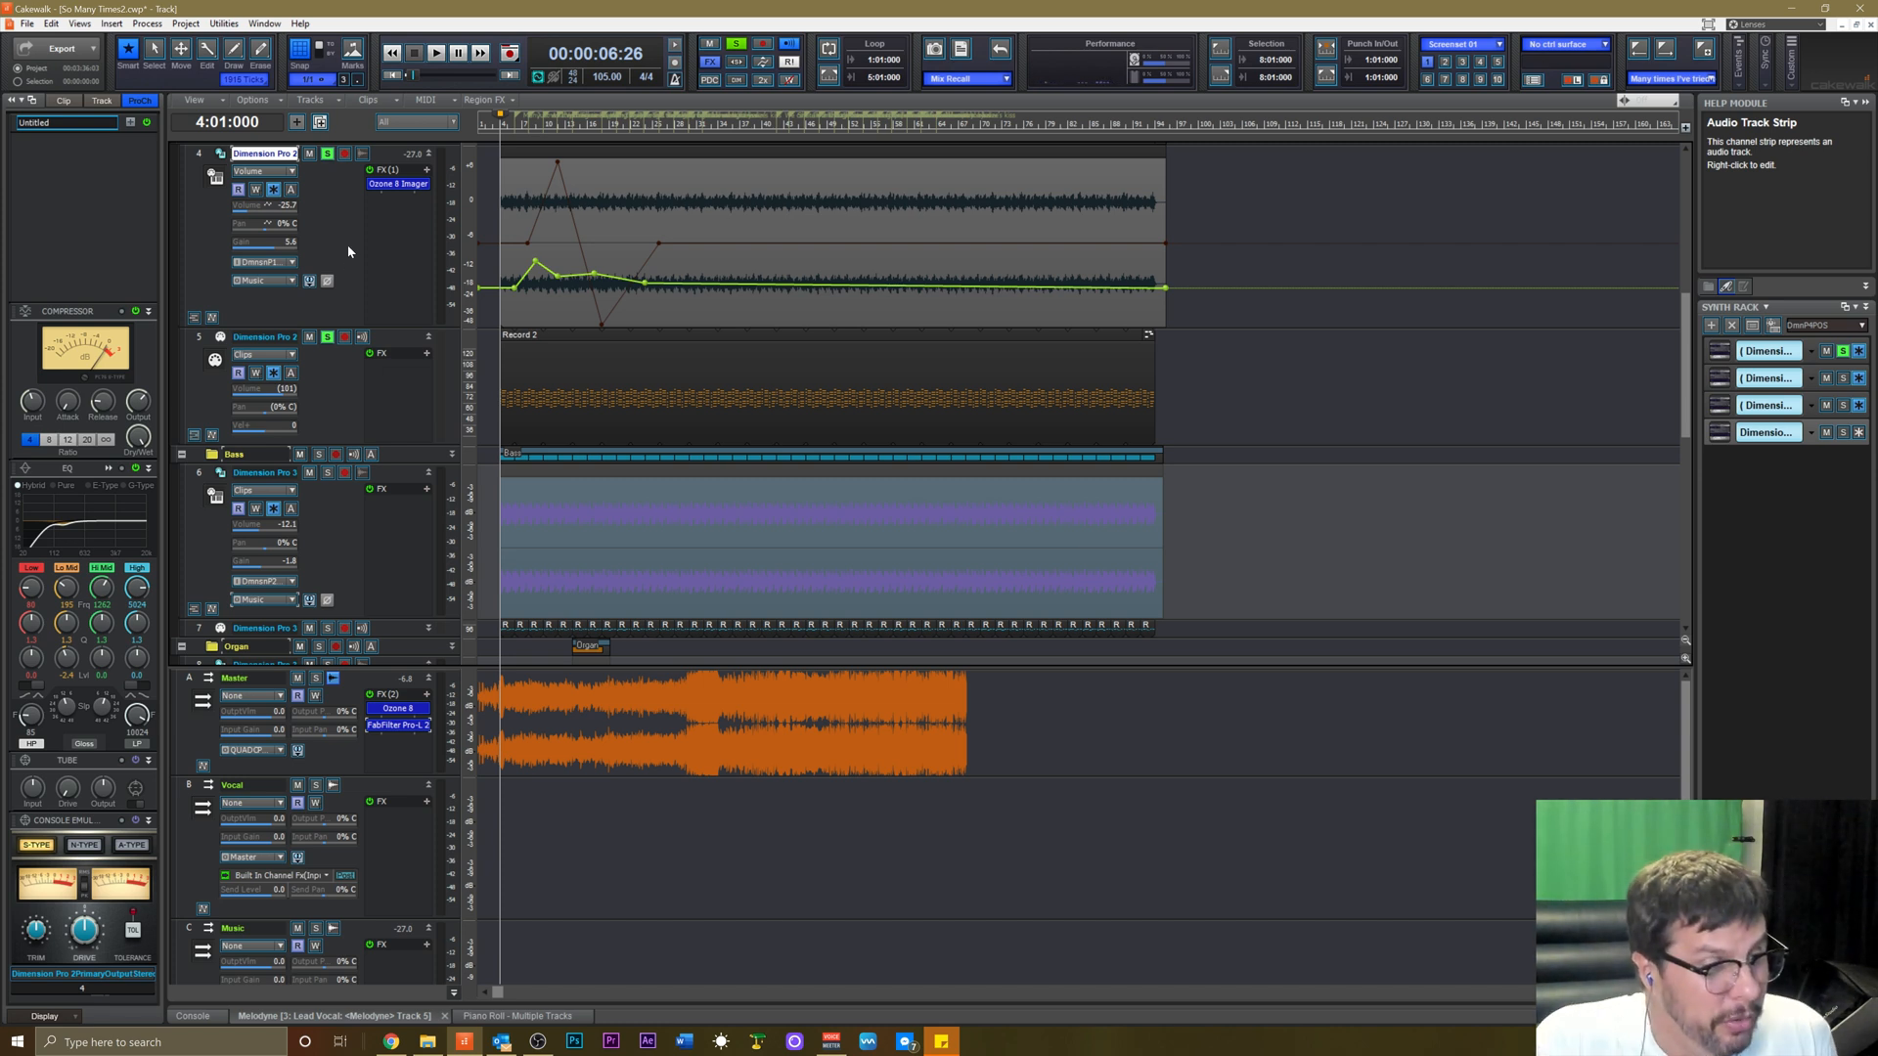
pyautogui.scroll(1, 346, 262)
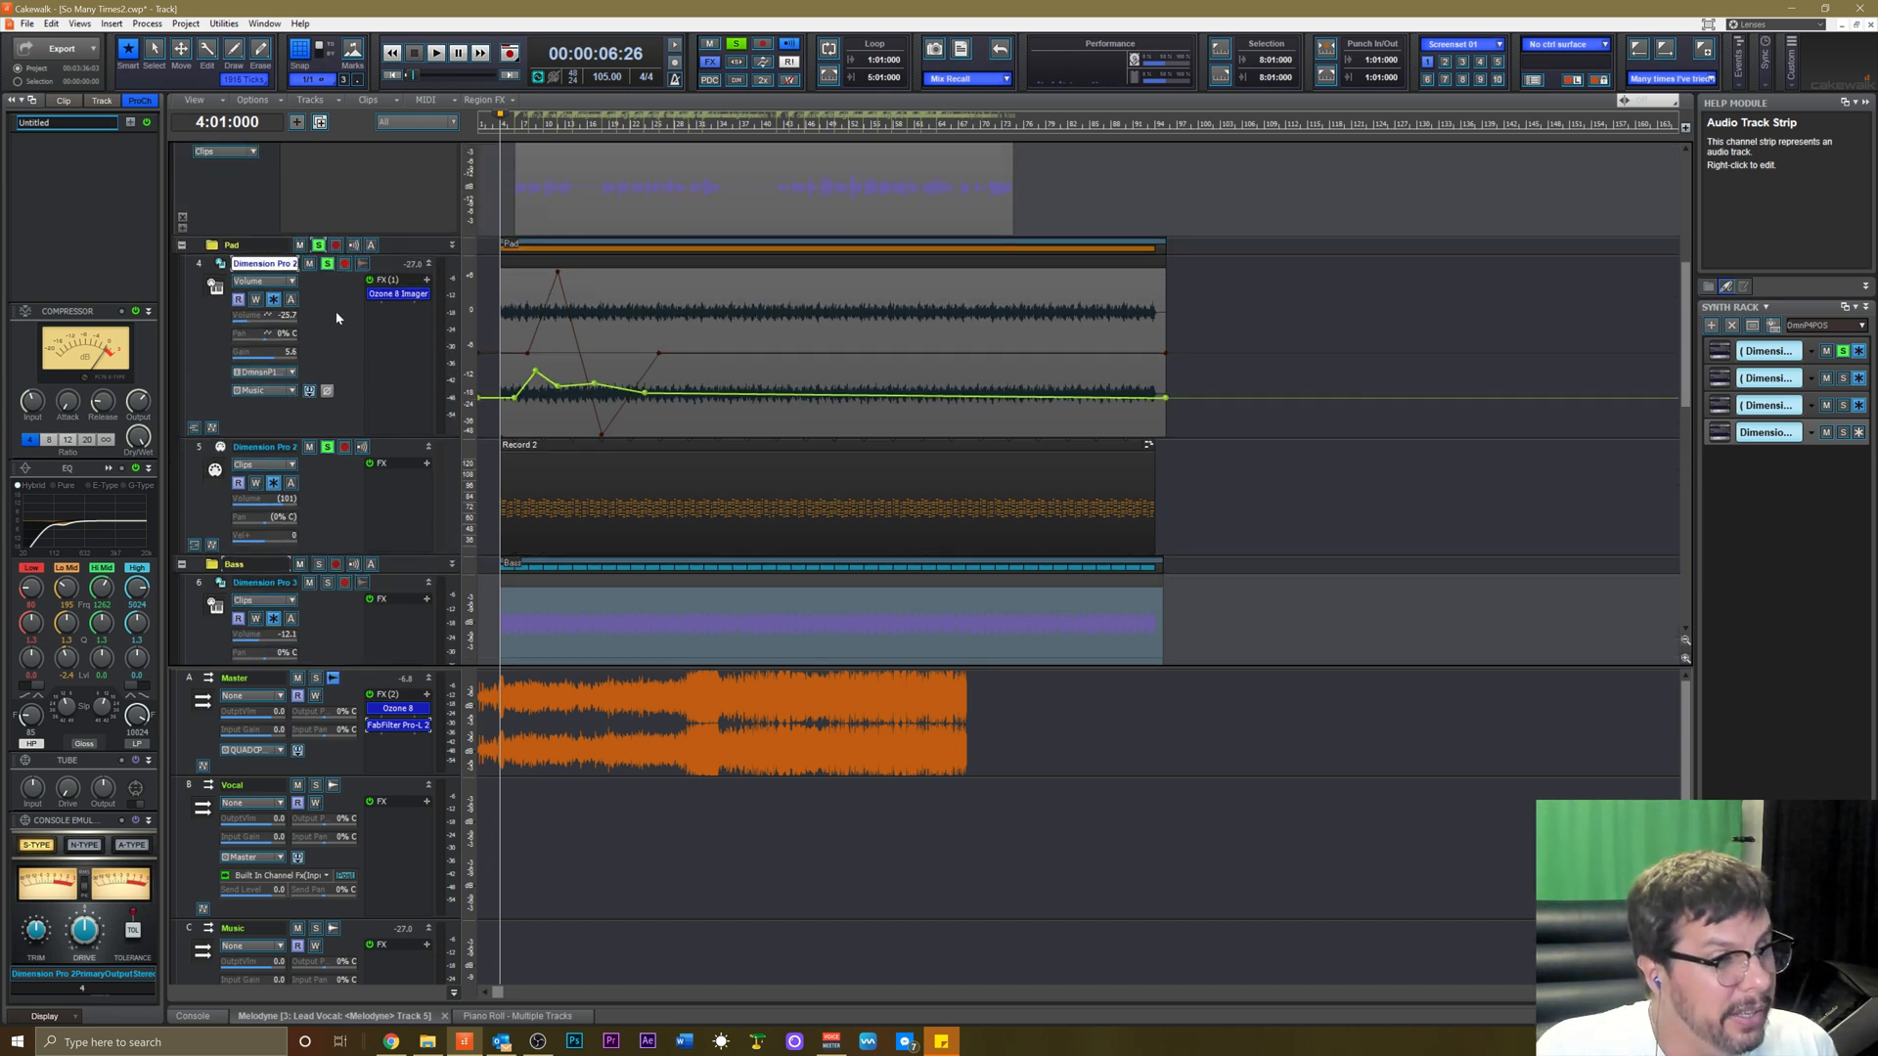
pyautogui.scroll(-1, 336, 311)
pyautogui.scroll(2, 336, 311)
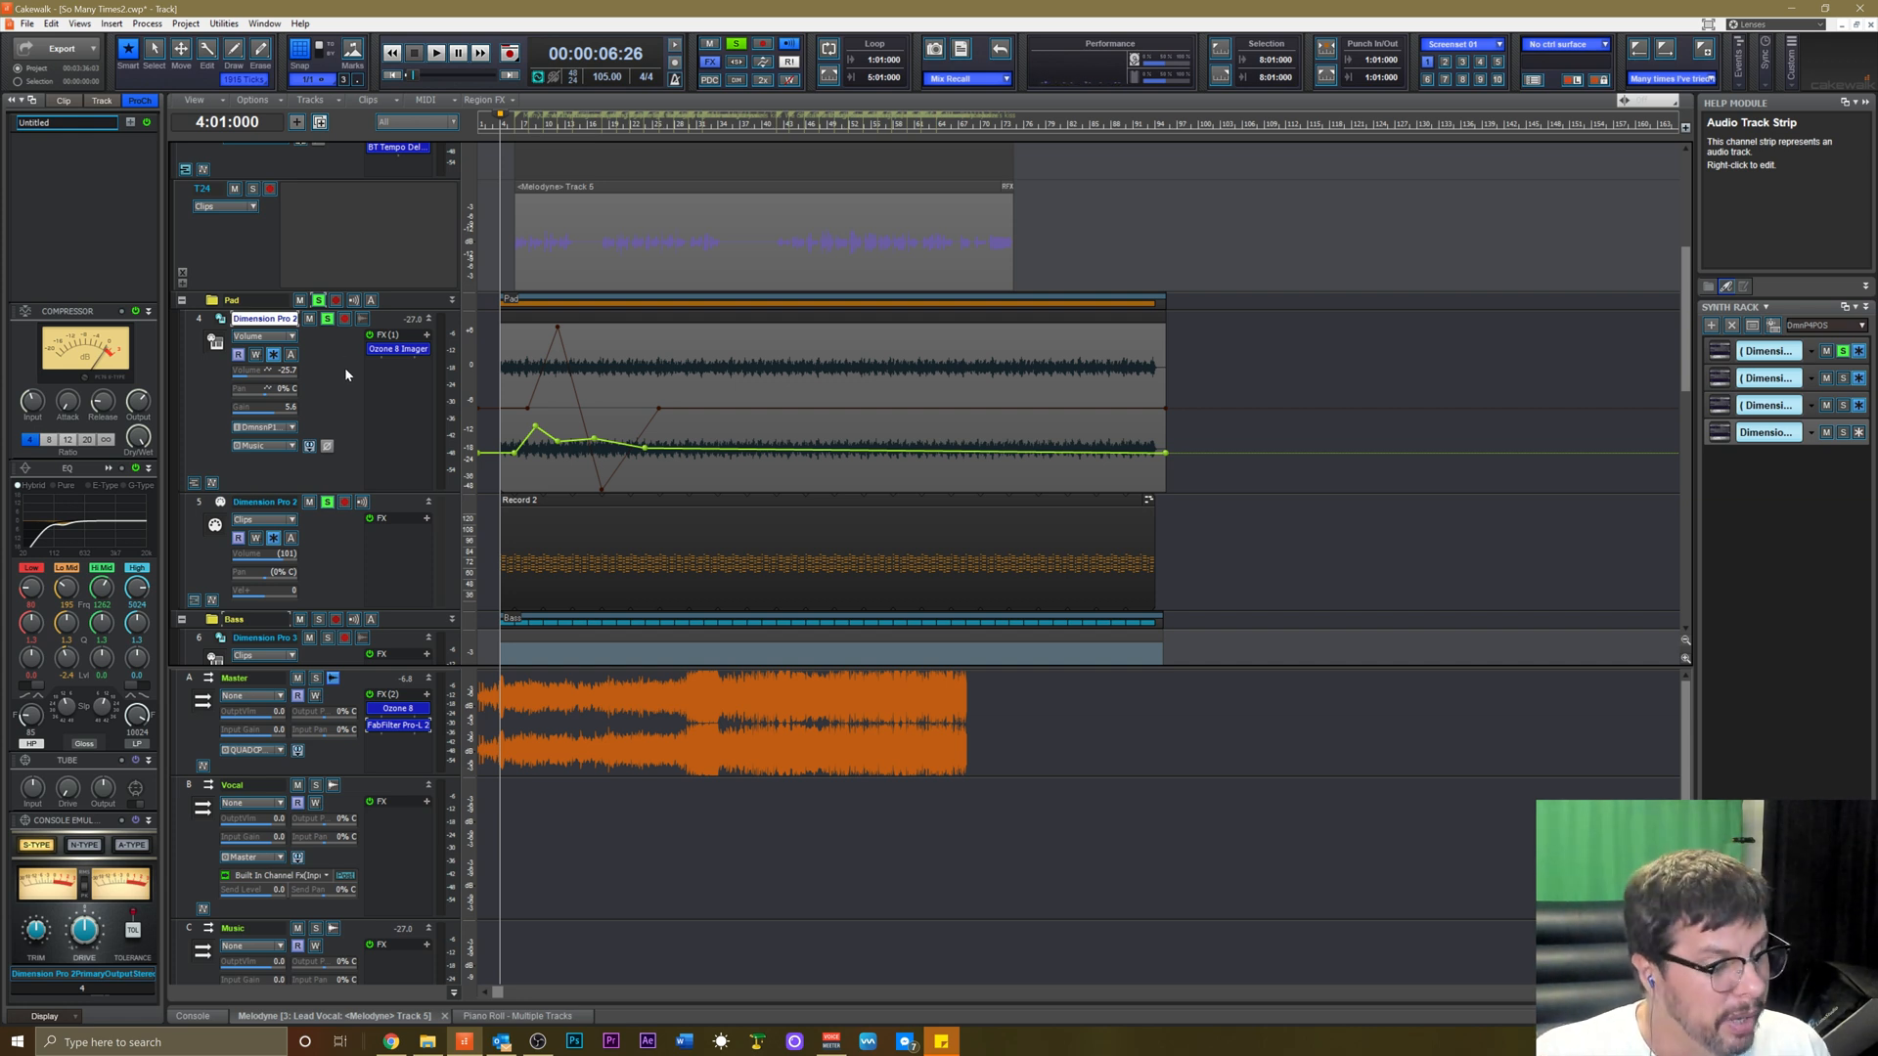
pyautogui.scroll(-1, 345, 374)
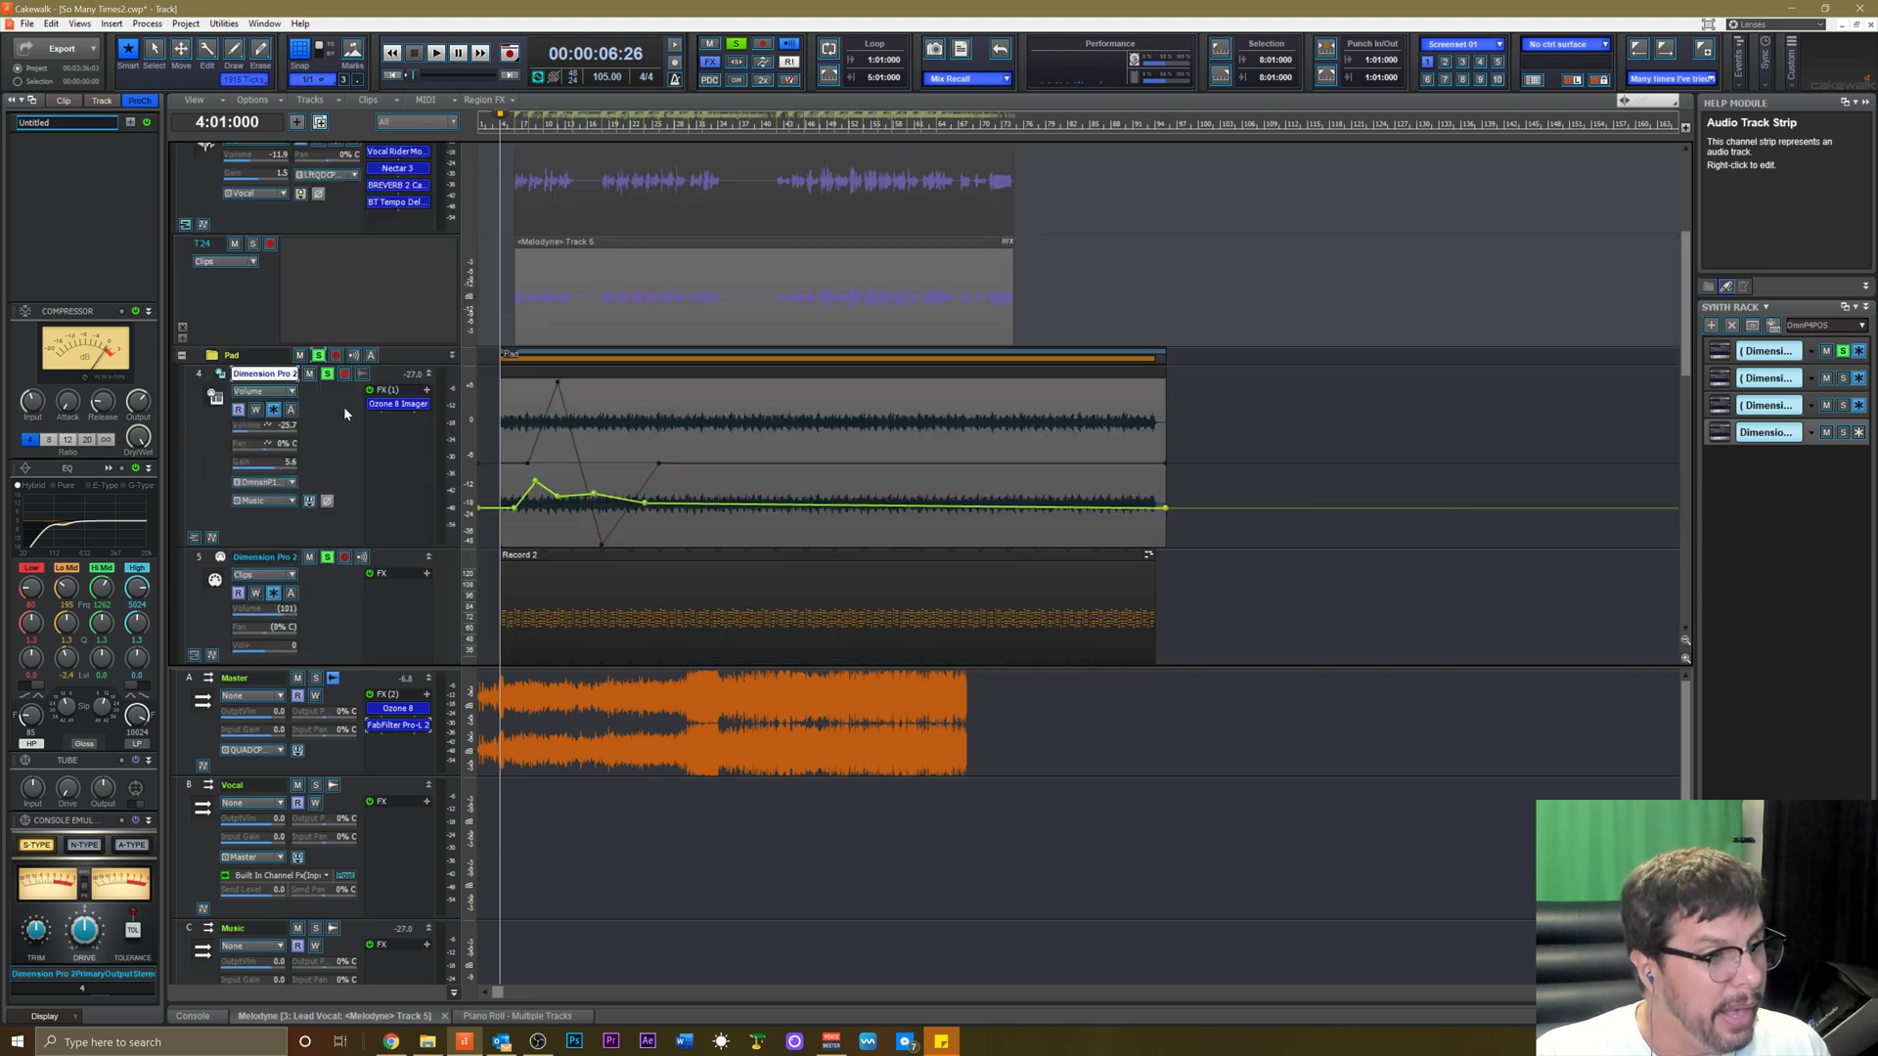
pyautogui.scroll(2, 340, 330)
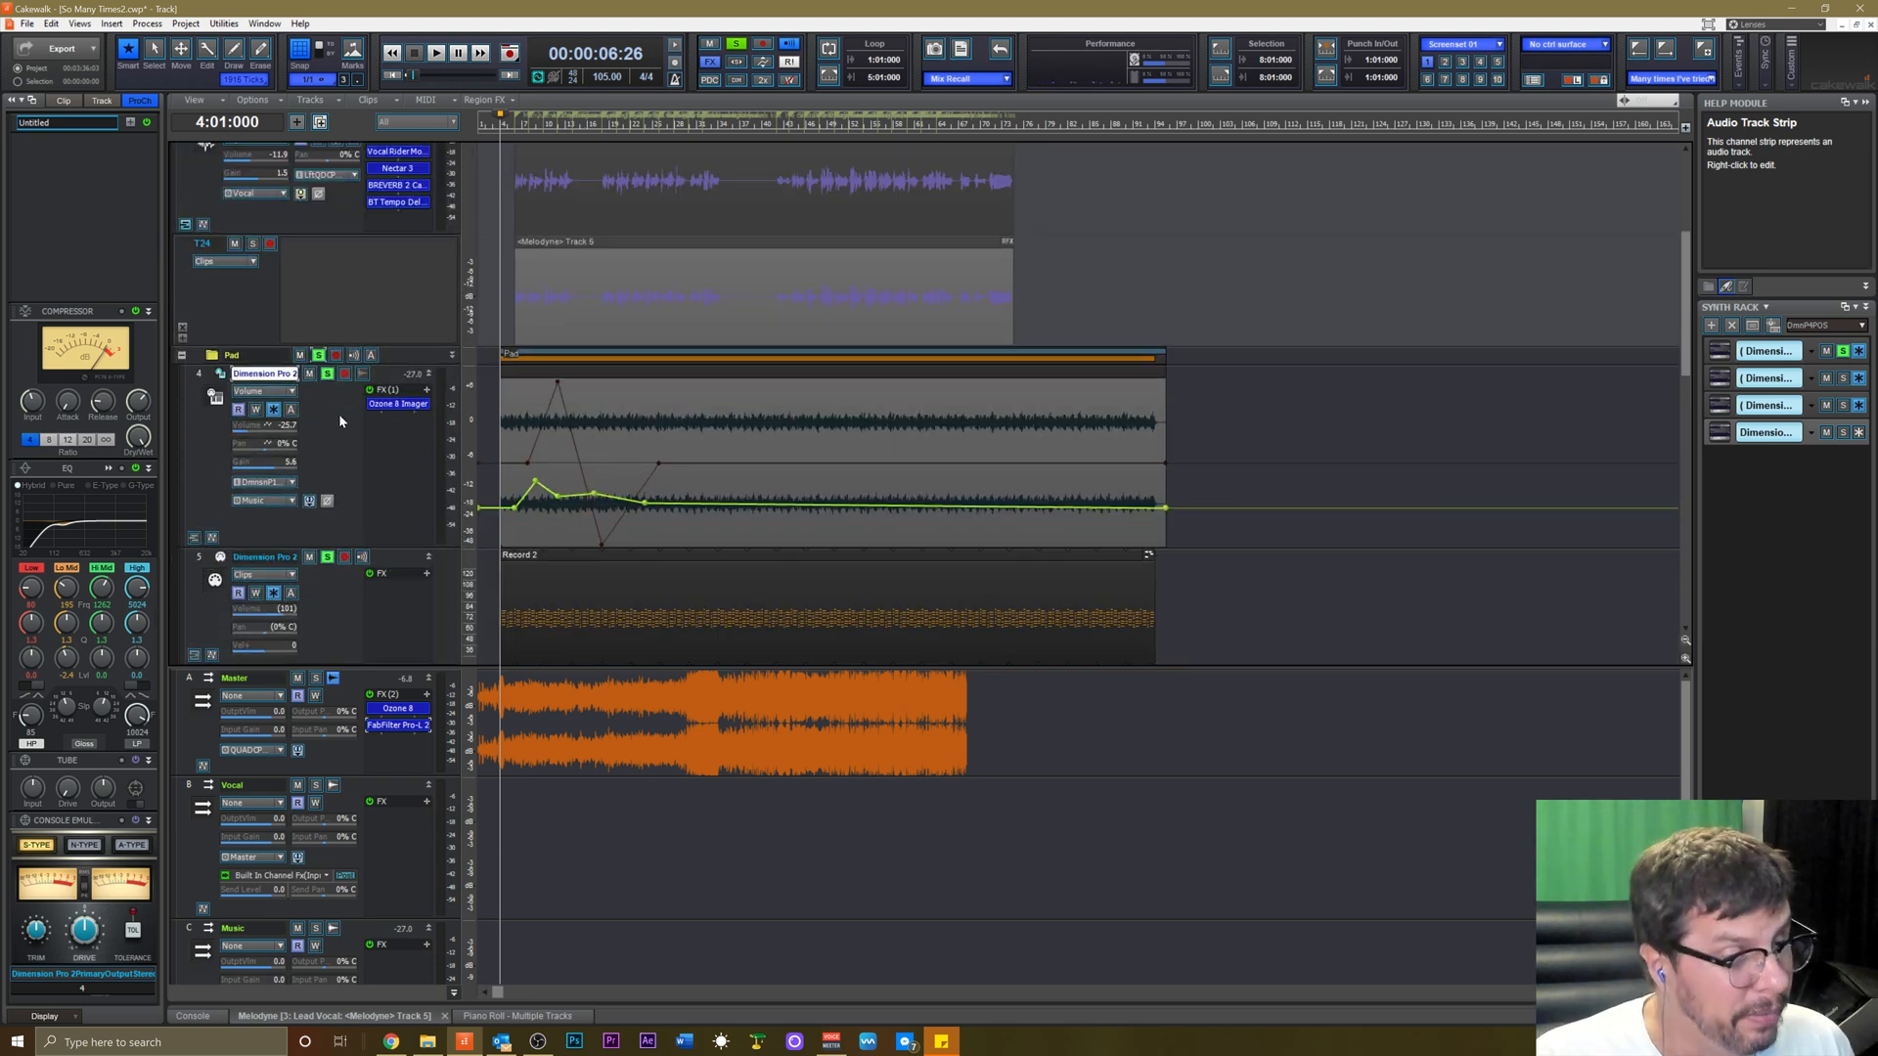
pyautogui.scroll(-2, 342, 391)
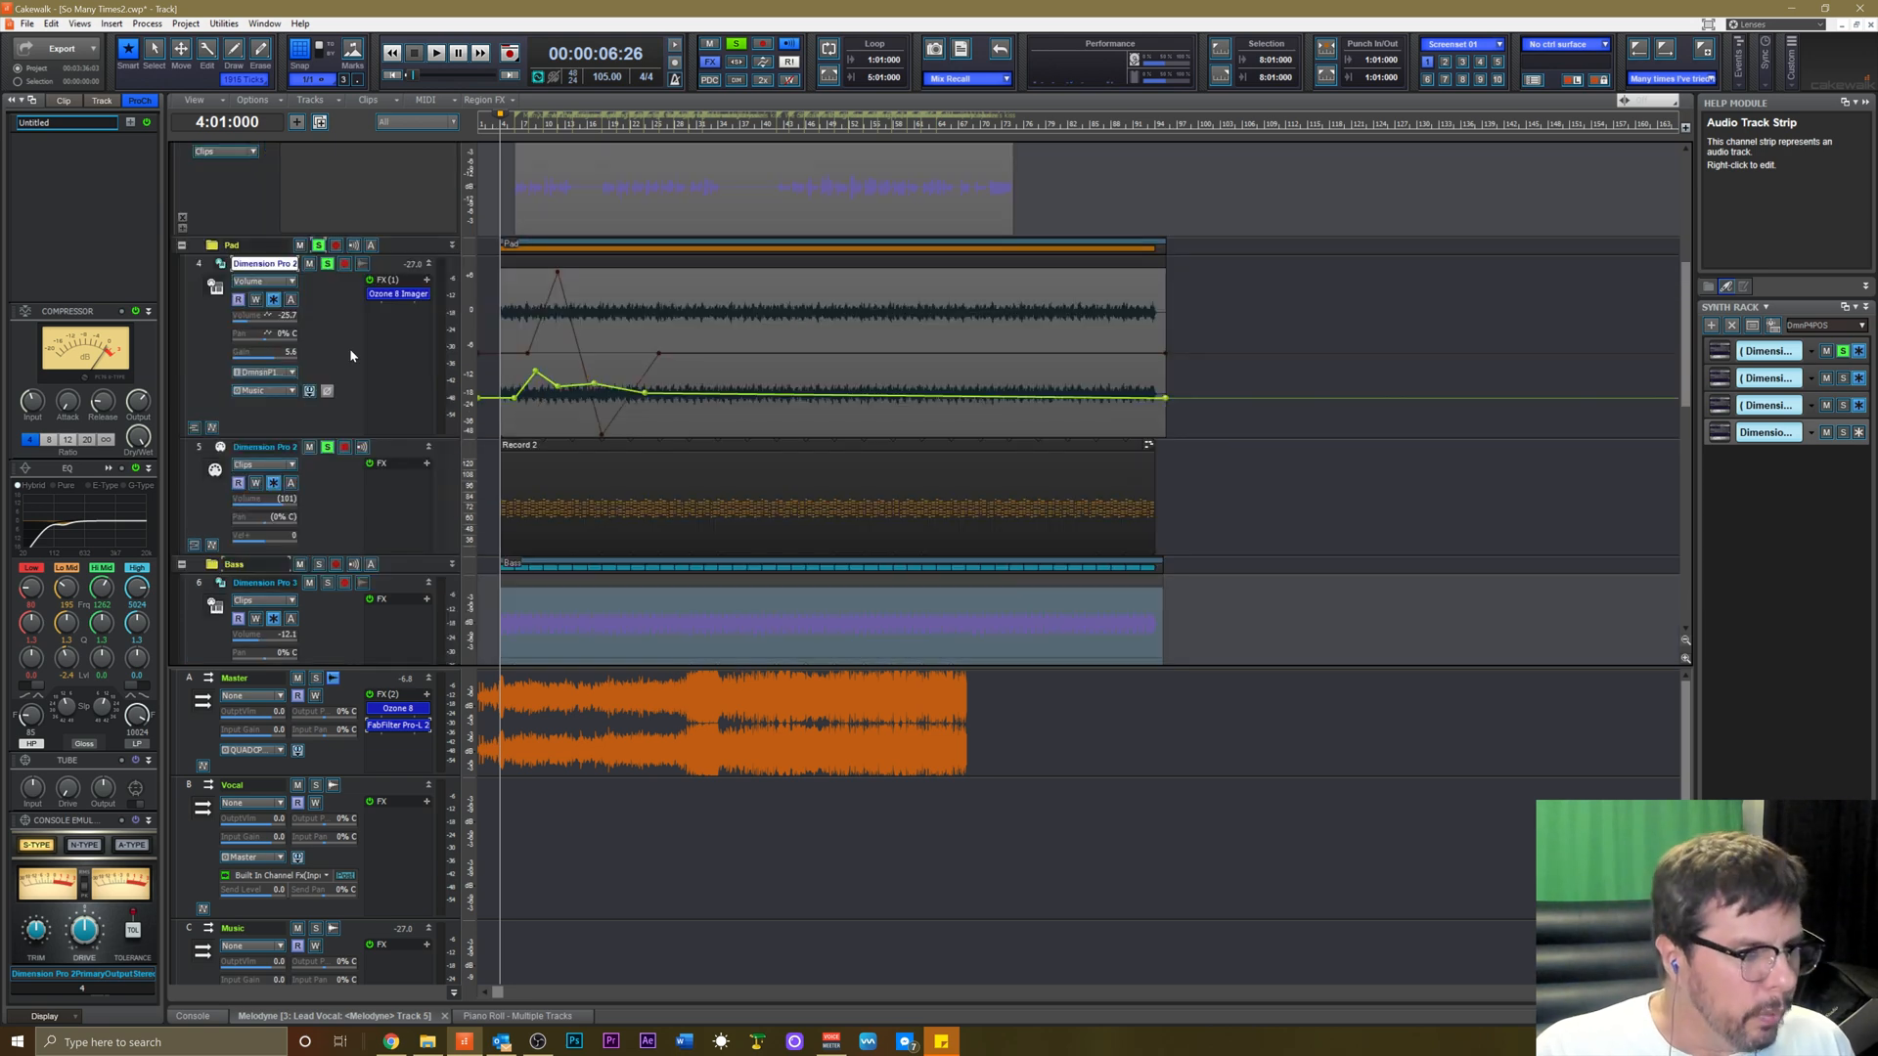
pyautogui.scroll(2, 350, 352)
pyautogui.scroll(-2, 345, 391)
pyautogui.scroll(1, 347, 347)
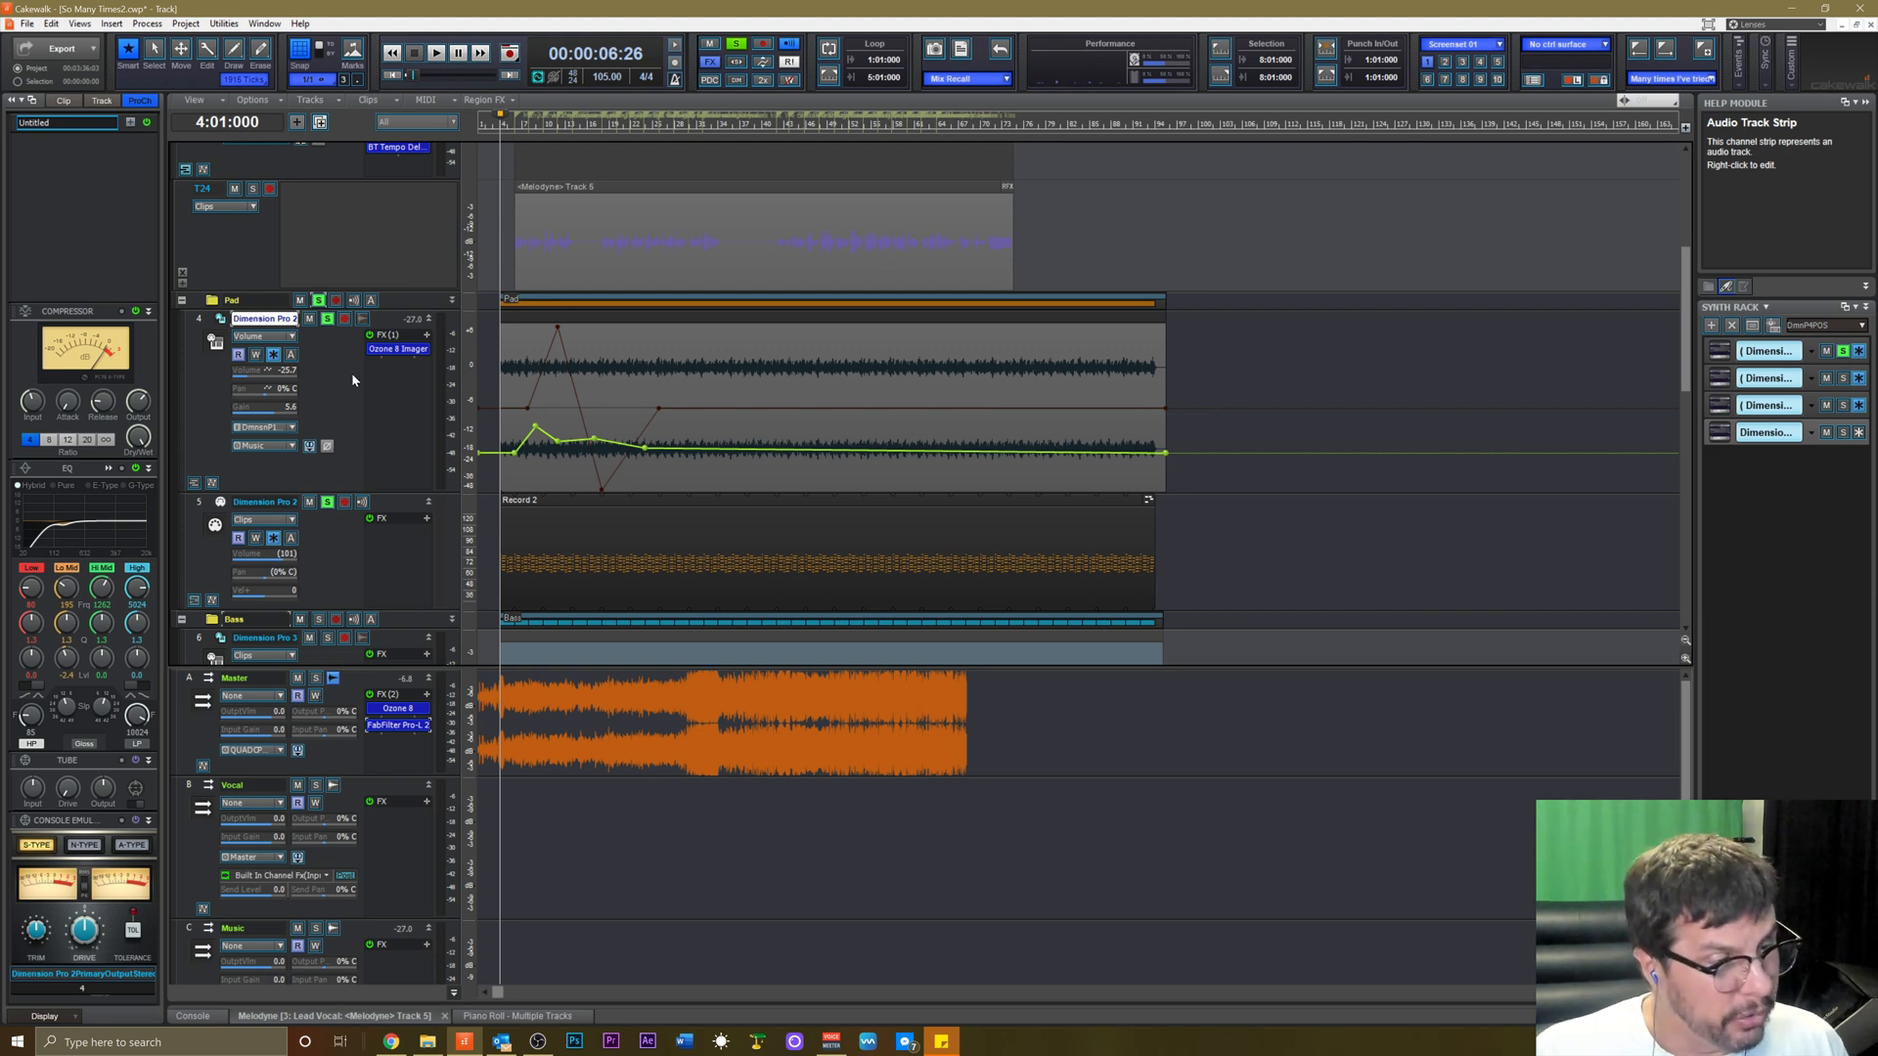
pyautogui.scroll(-1, 367, 392)
pyautogui.scroll(-2, 372, 389)
pyautogui.scroll(5, 374, 379)
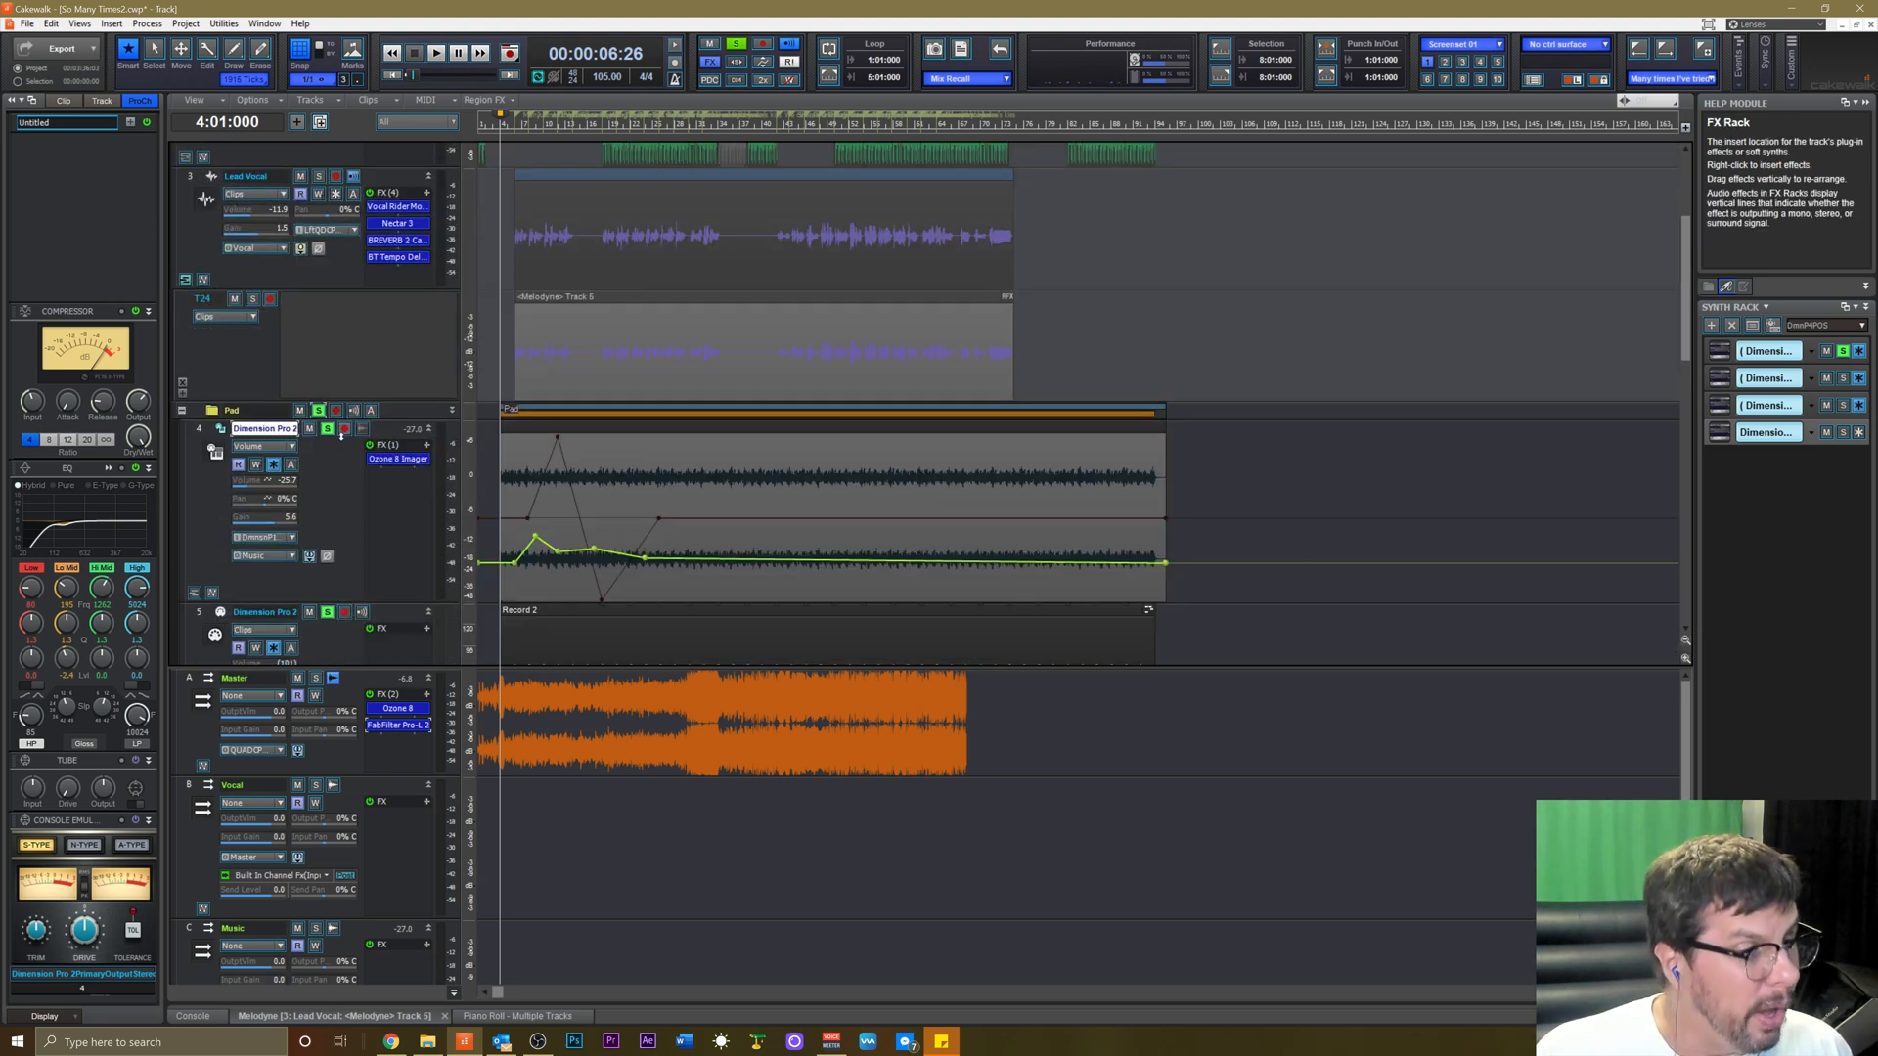
pyautogui.scroll(1, 341, 474)
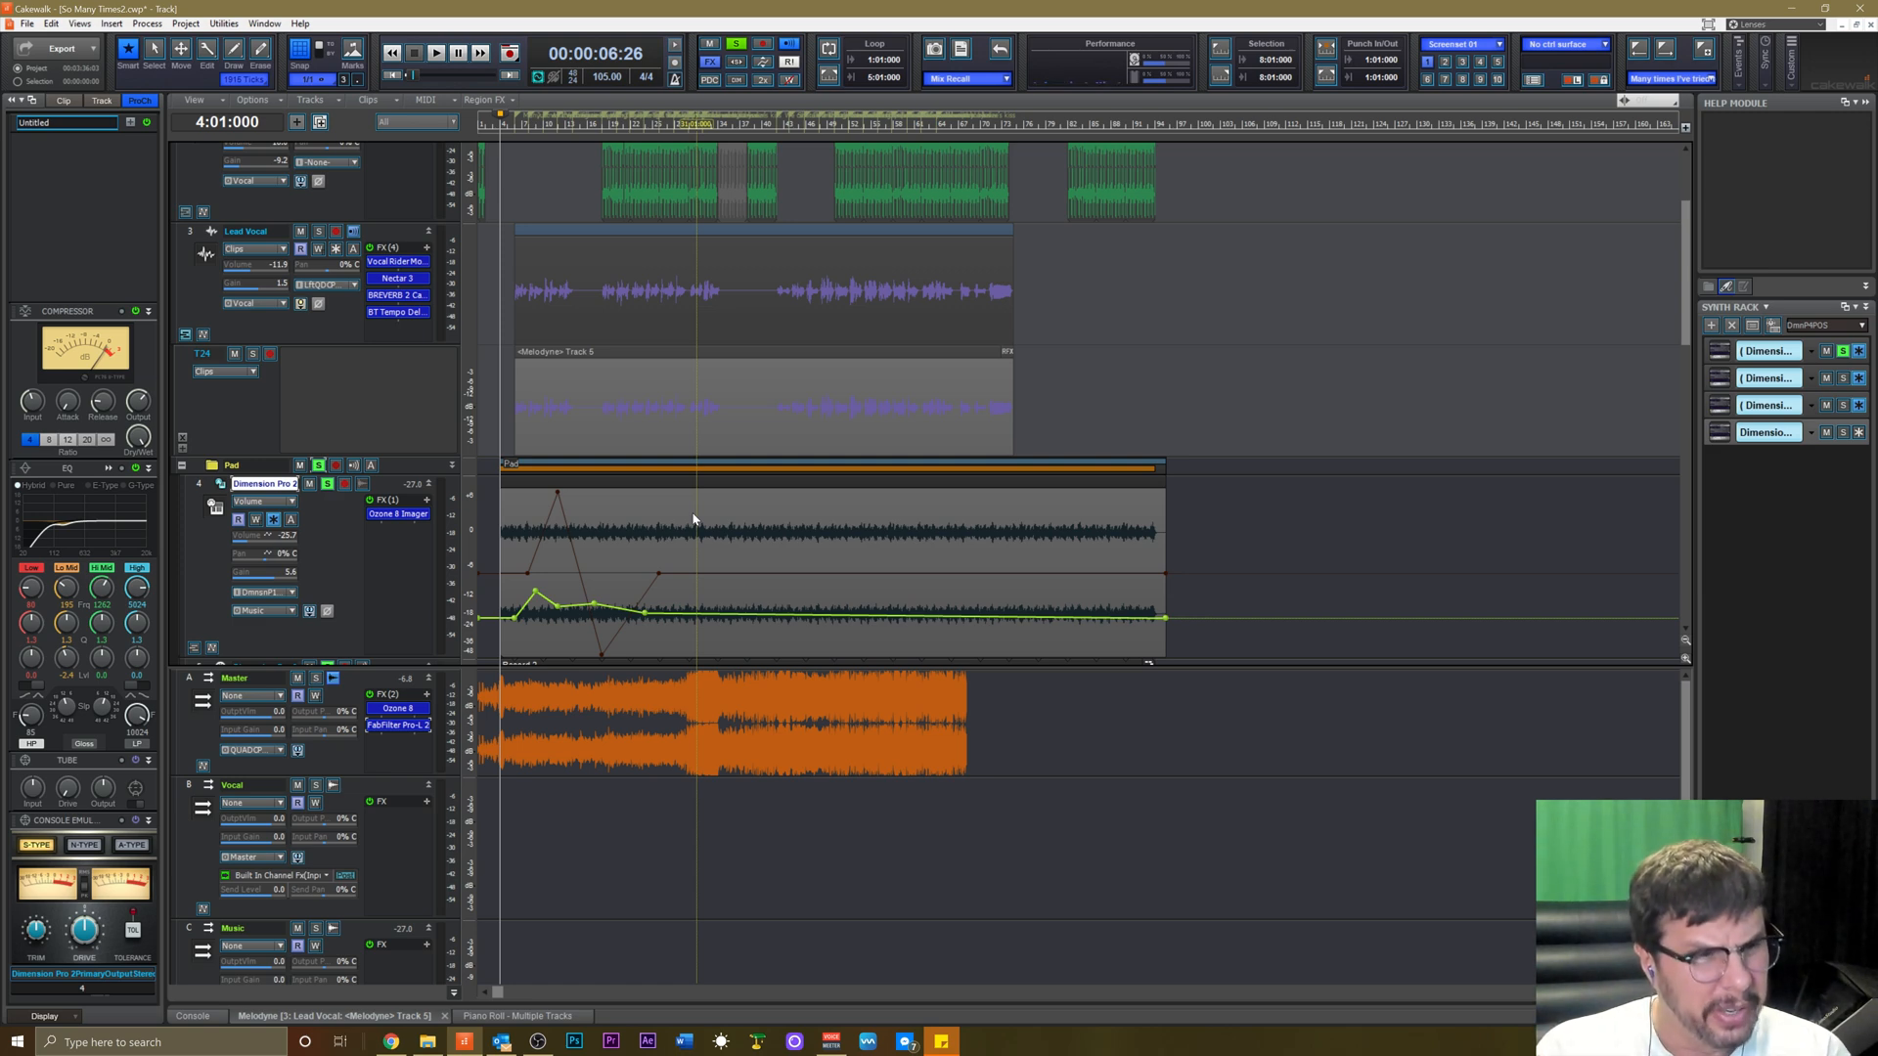
# Delete the volume automation envelope from the Pad's instrument track.
pyautogui.scroll(-3, 319, 336)
pyautogui.rightClick(558, 277)
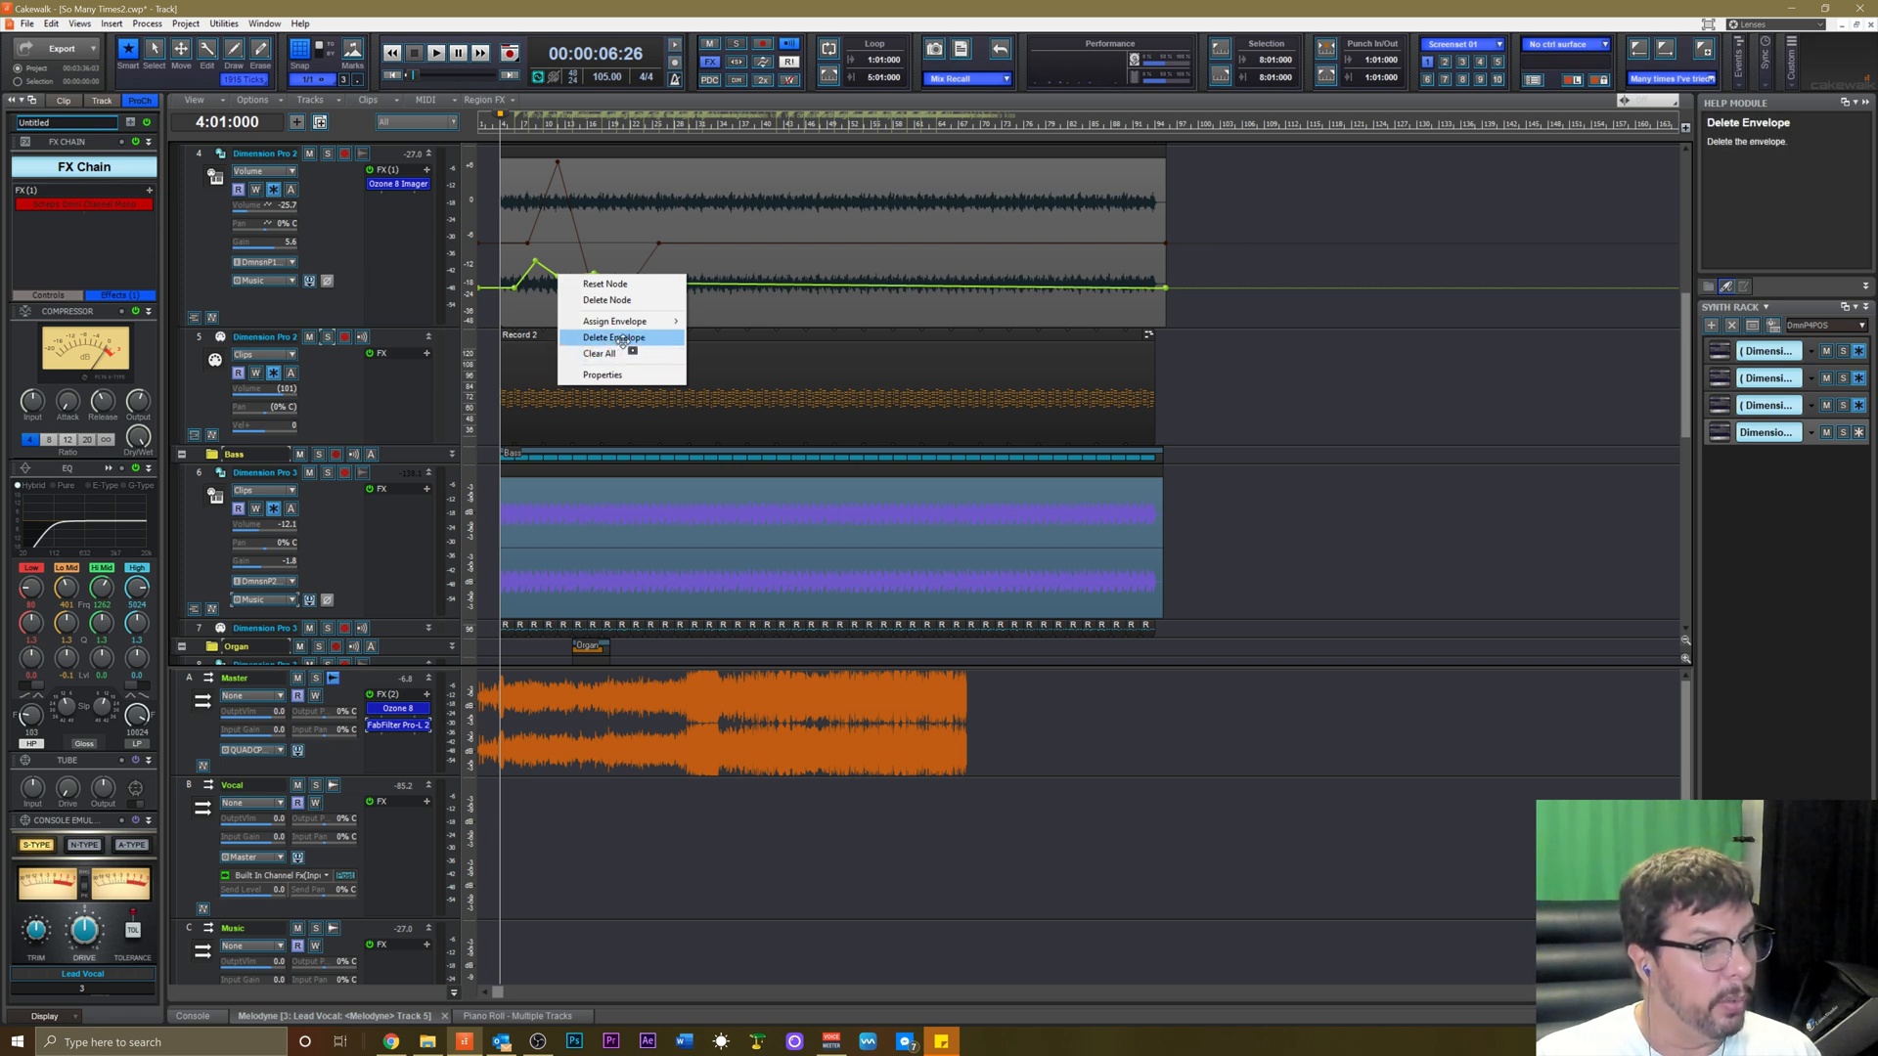
pyautogui.click(622, 338)
# Show the pan automation on the Pad's instrument track and delete its envelope.
pyautogui.press('t')
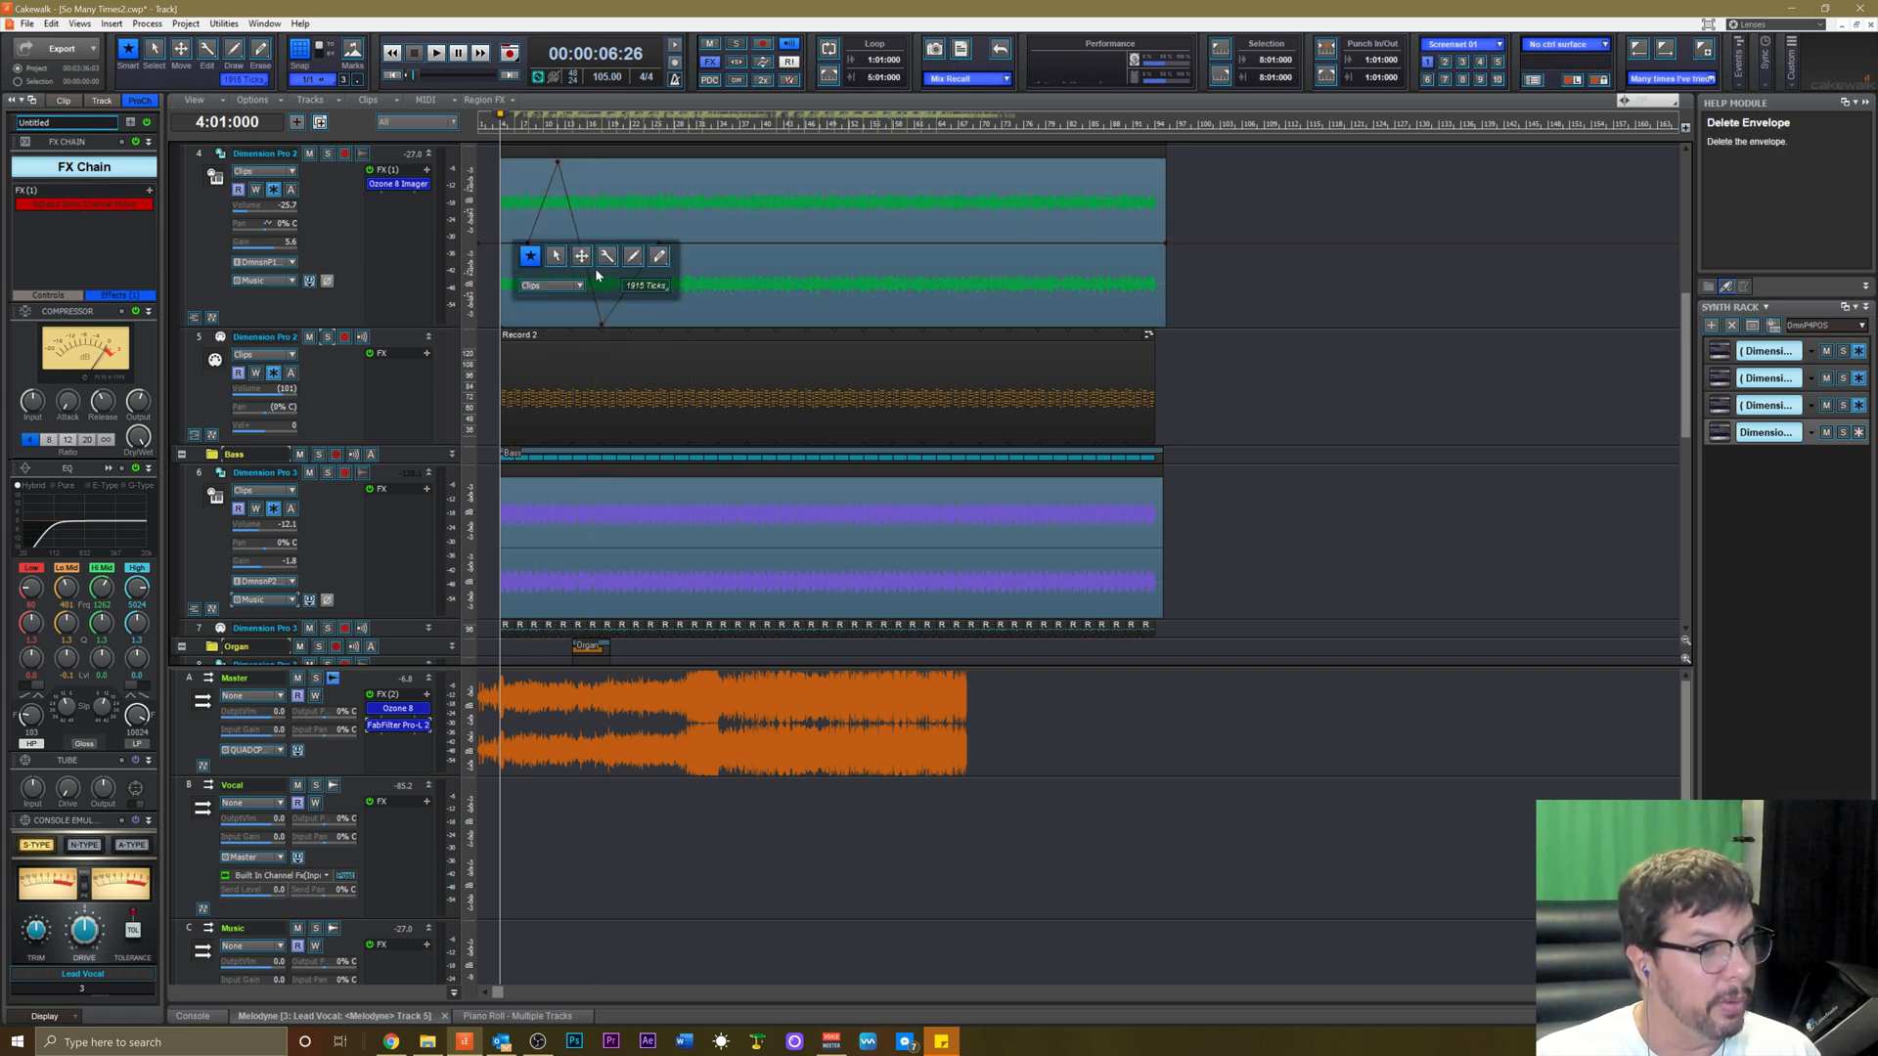
pyautogui.click(581, 286)
pyautogui.moveTo(563, 336)
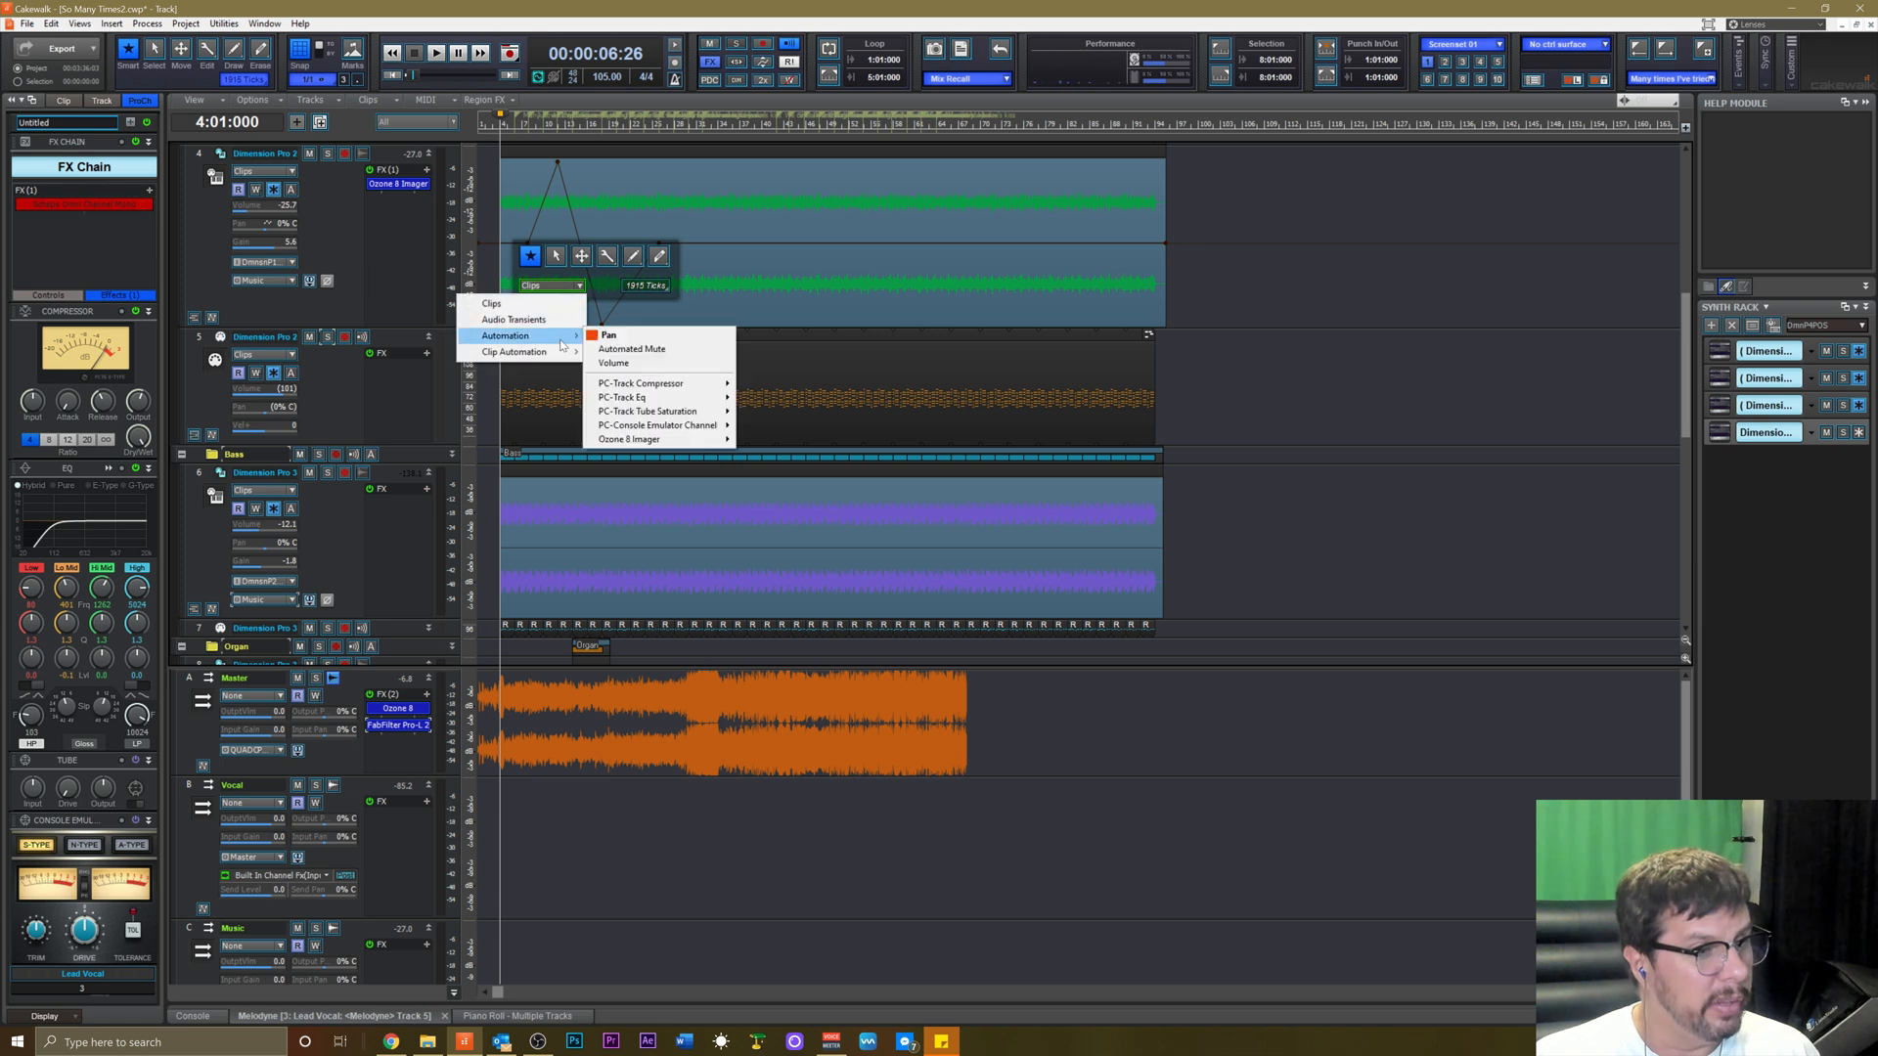
pyautogui.click(608, 334)
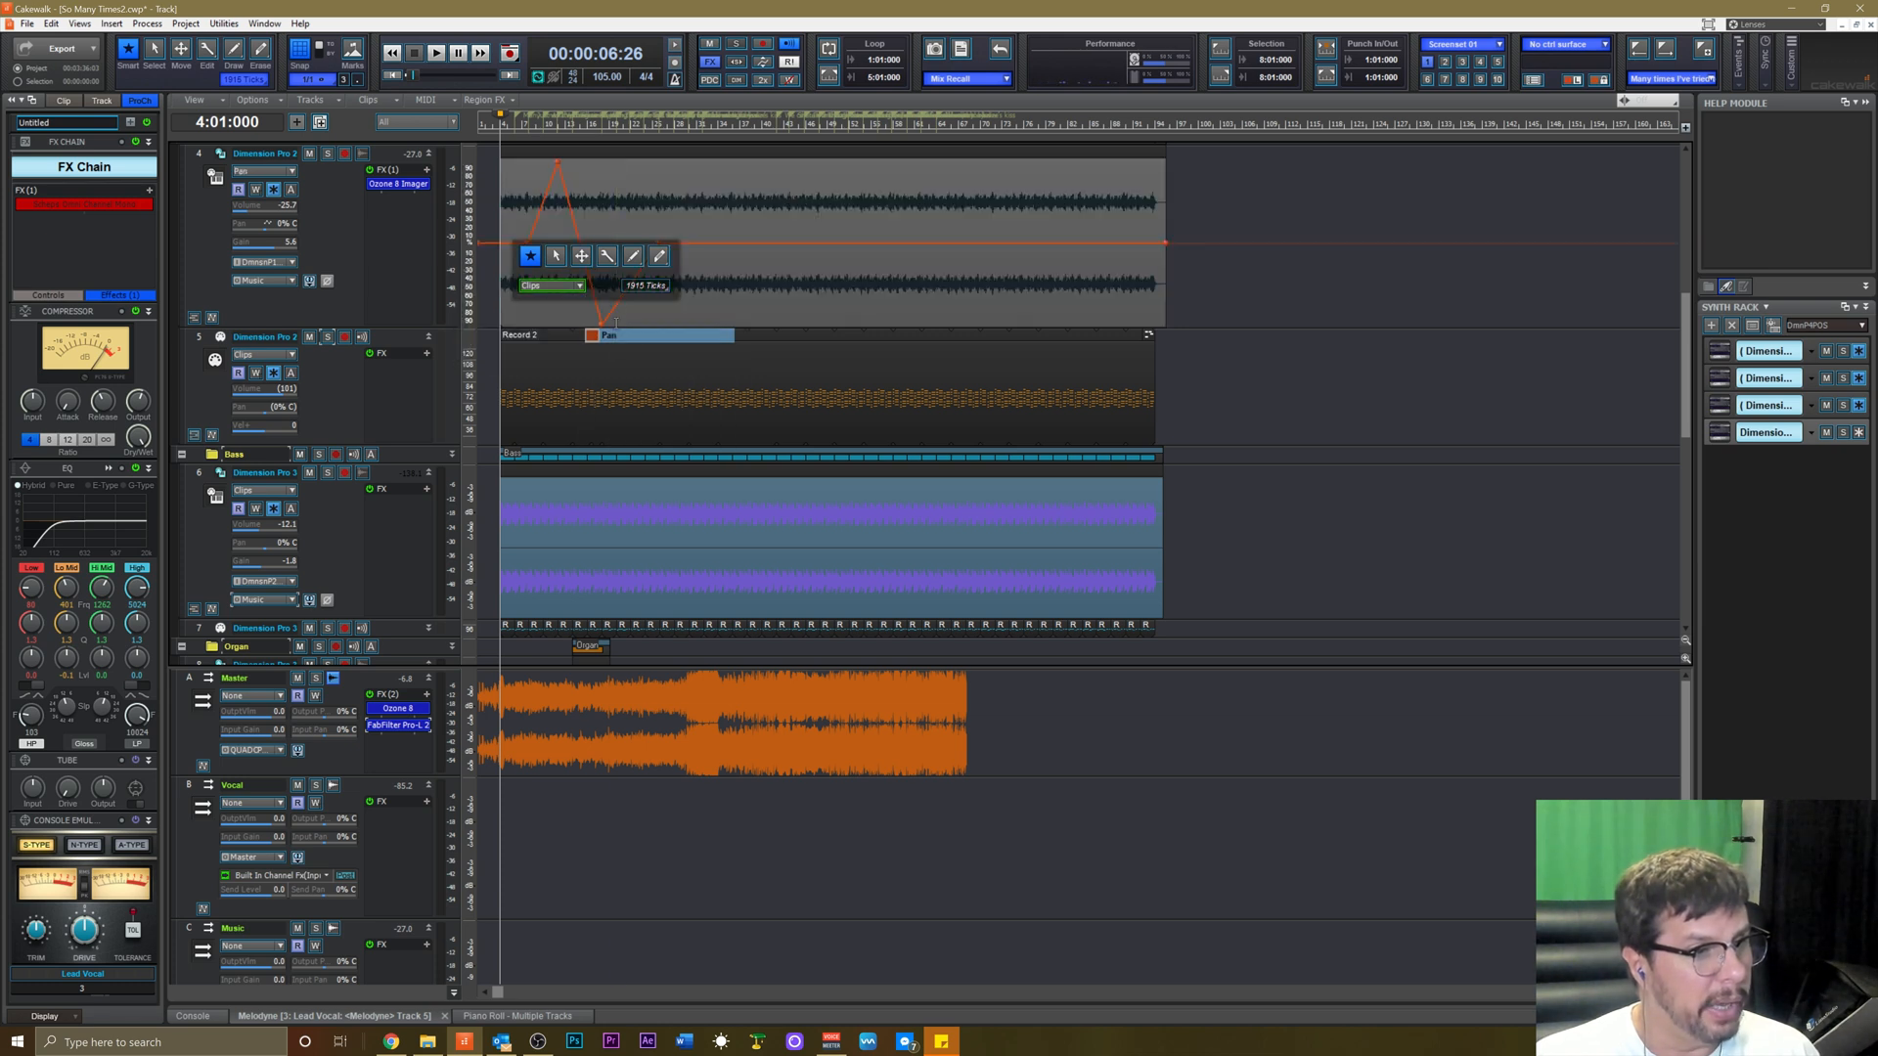
pyautogui.rightClick(657, 244)
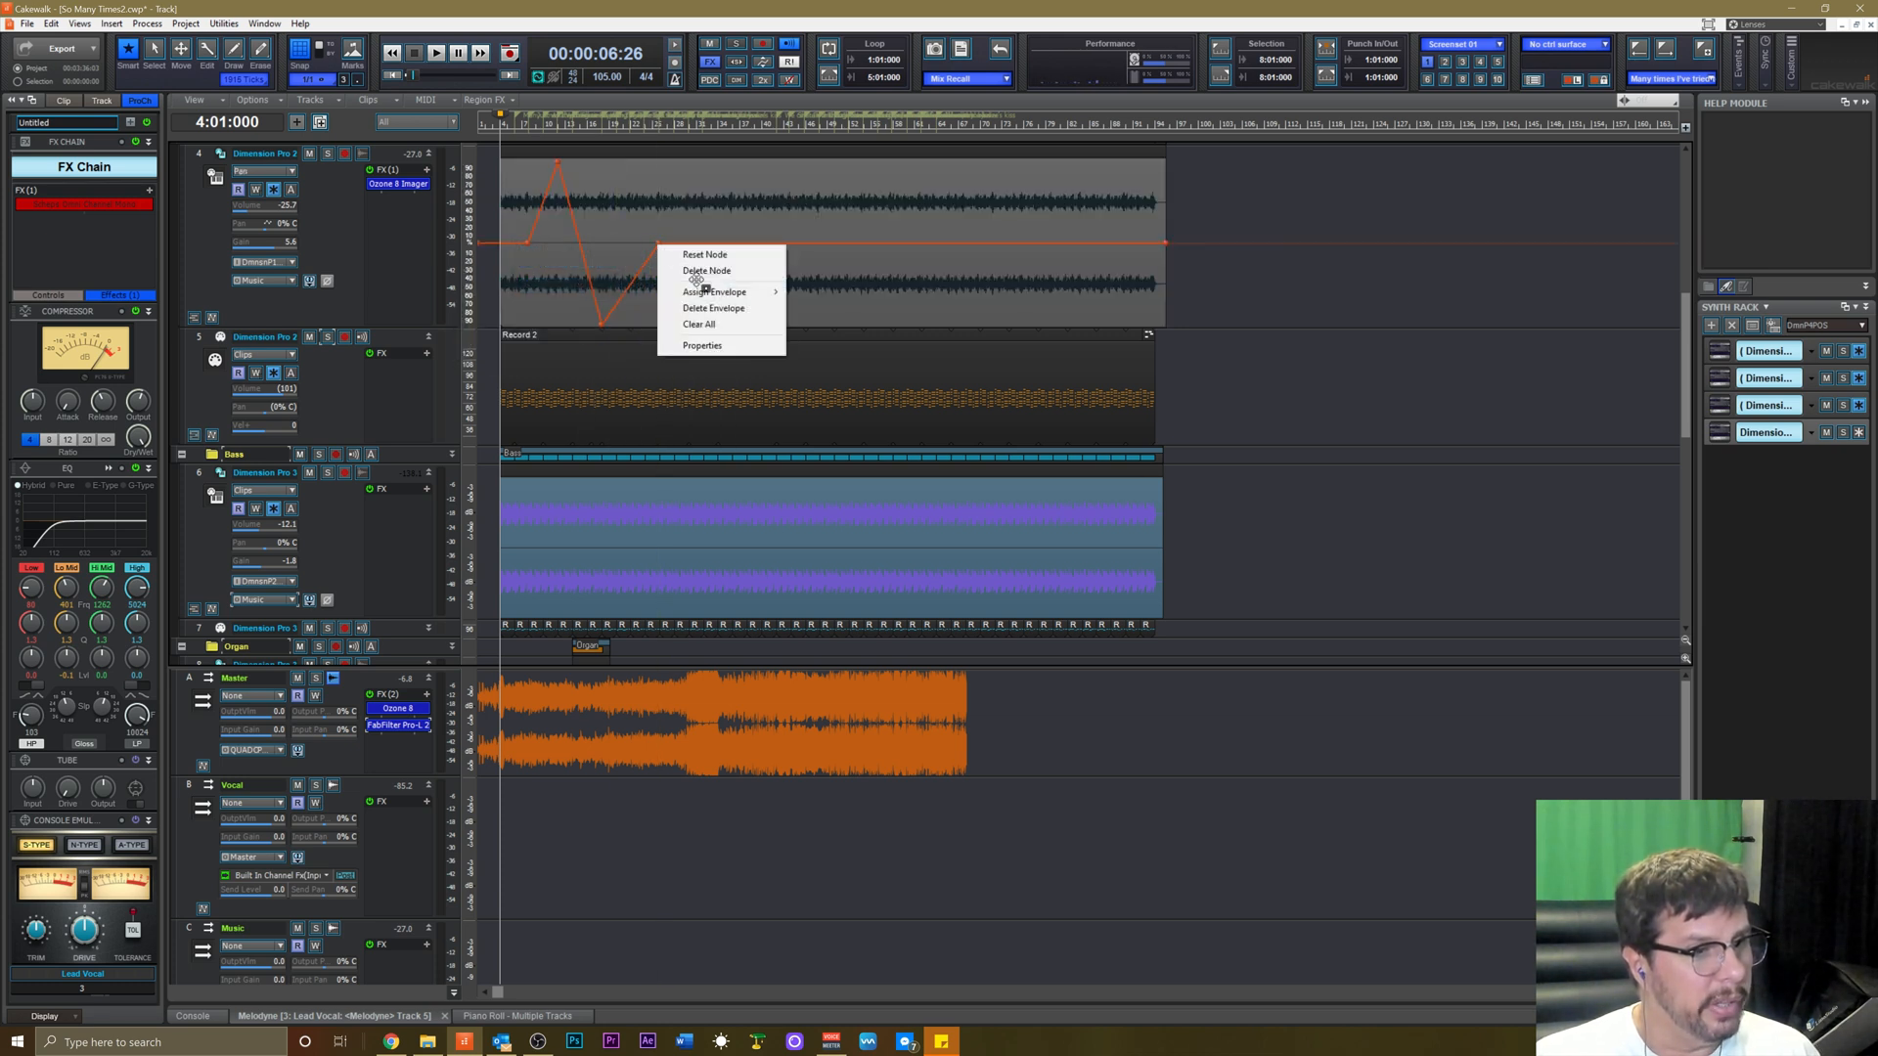
pyautogui.click(714, 308)
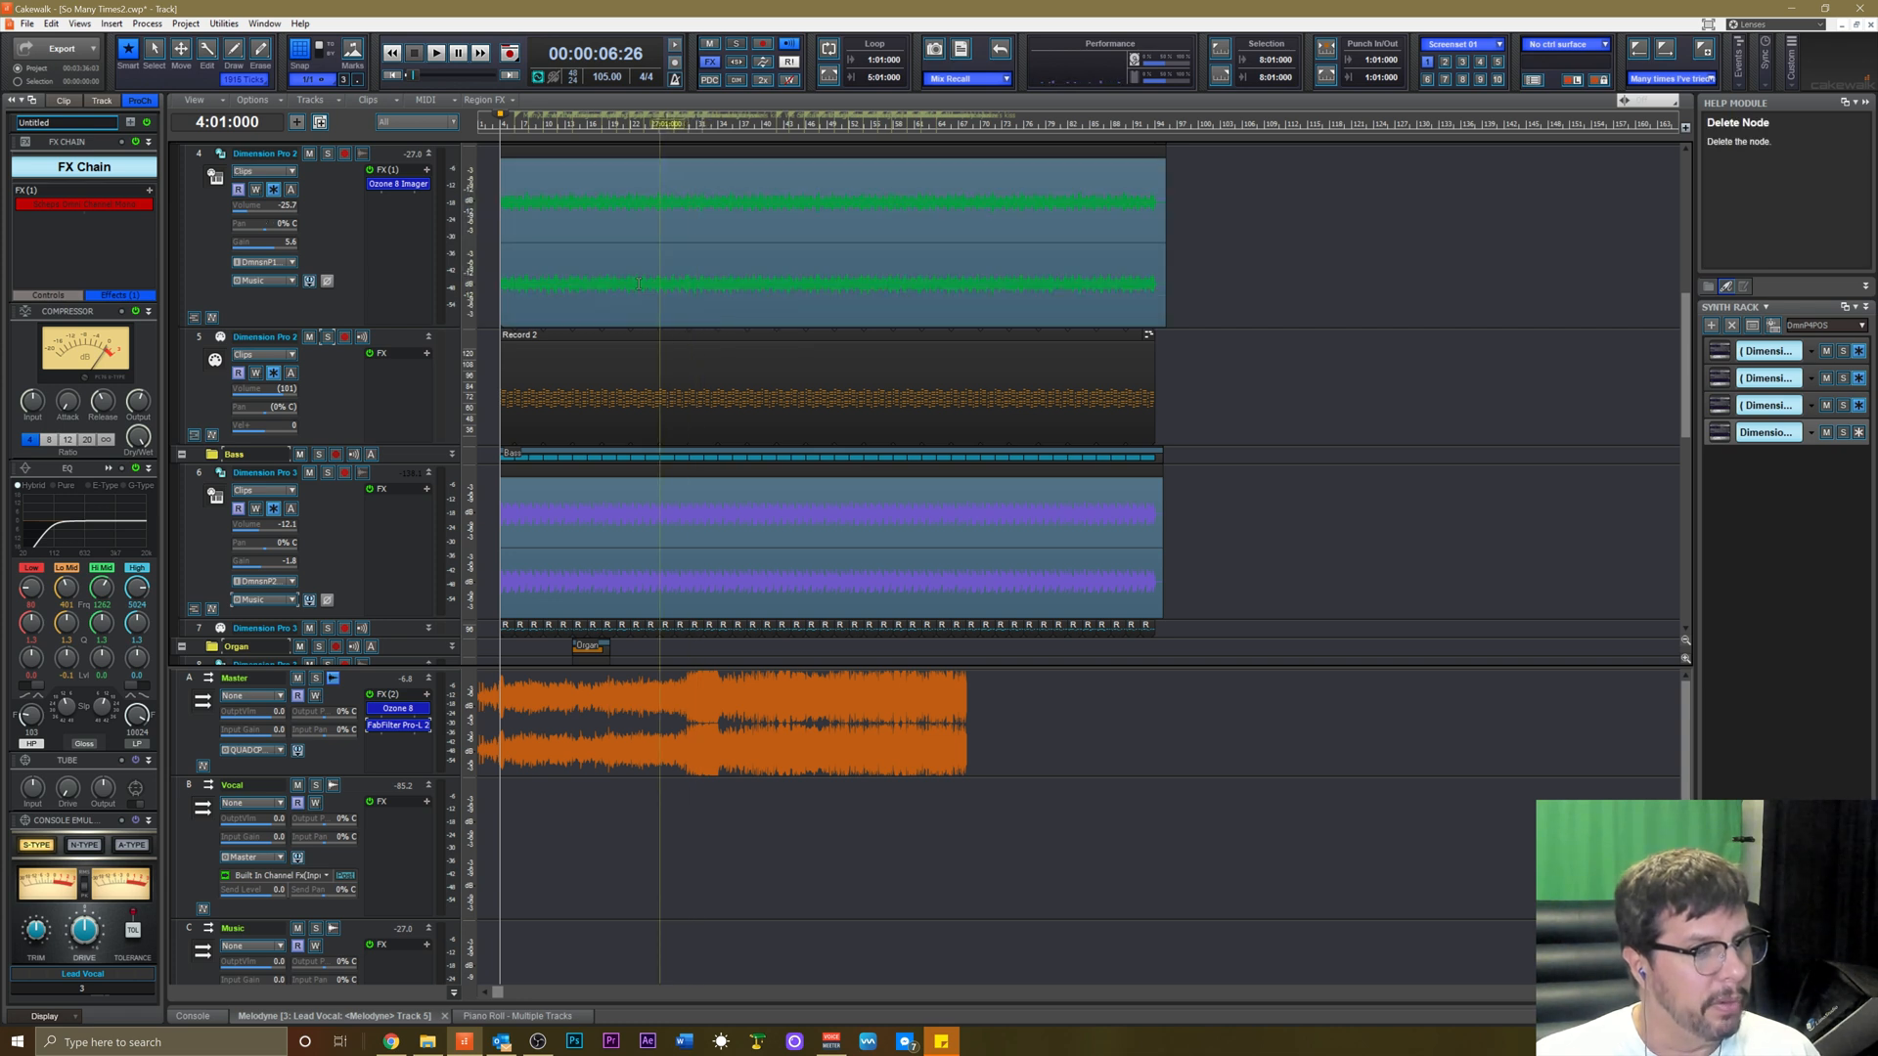
# Select the Pad's instrument track.
pyautogui.click(350, 237)
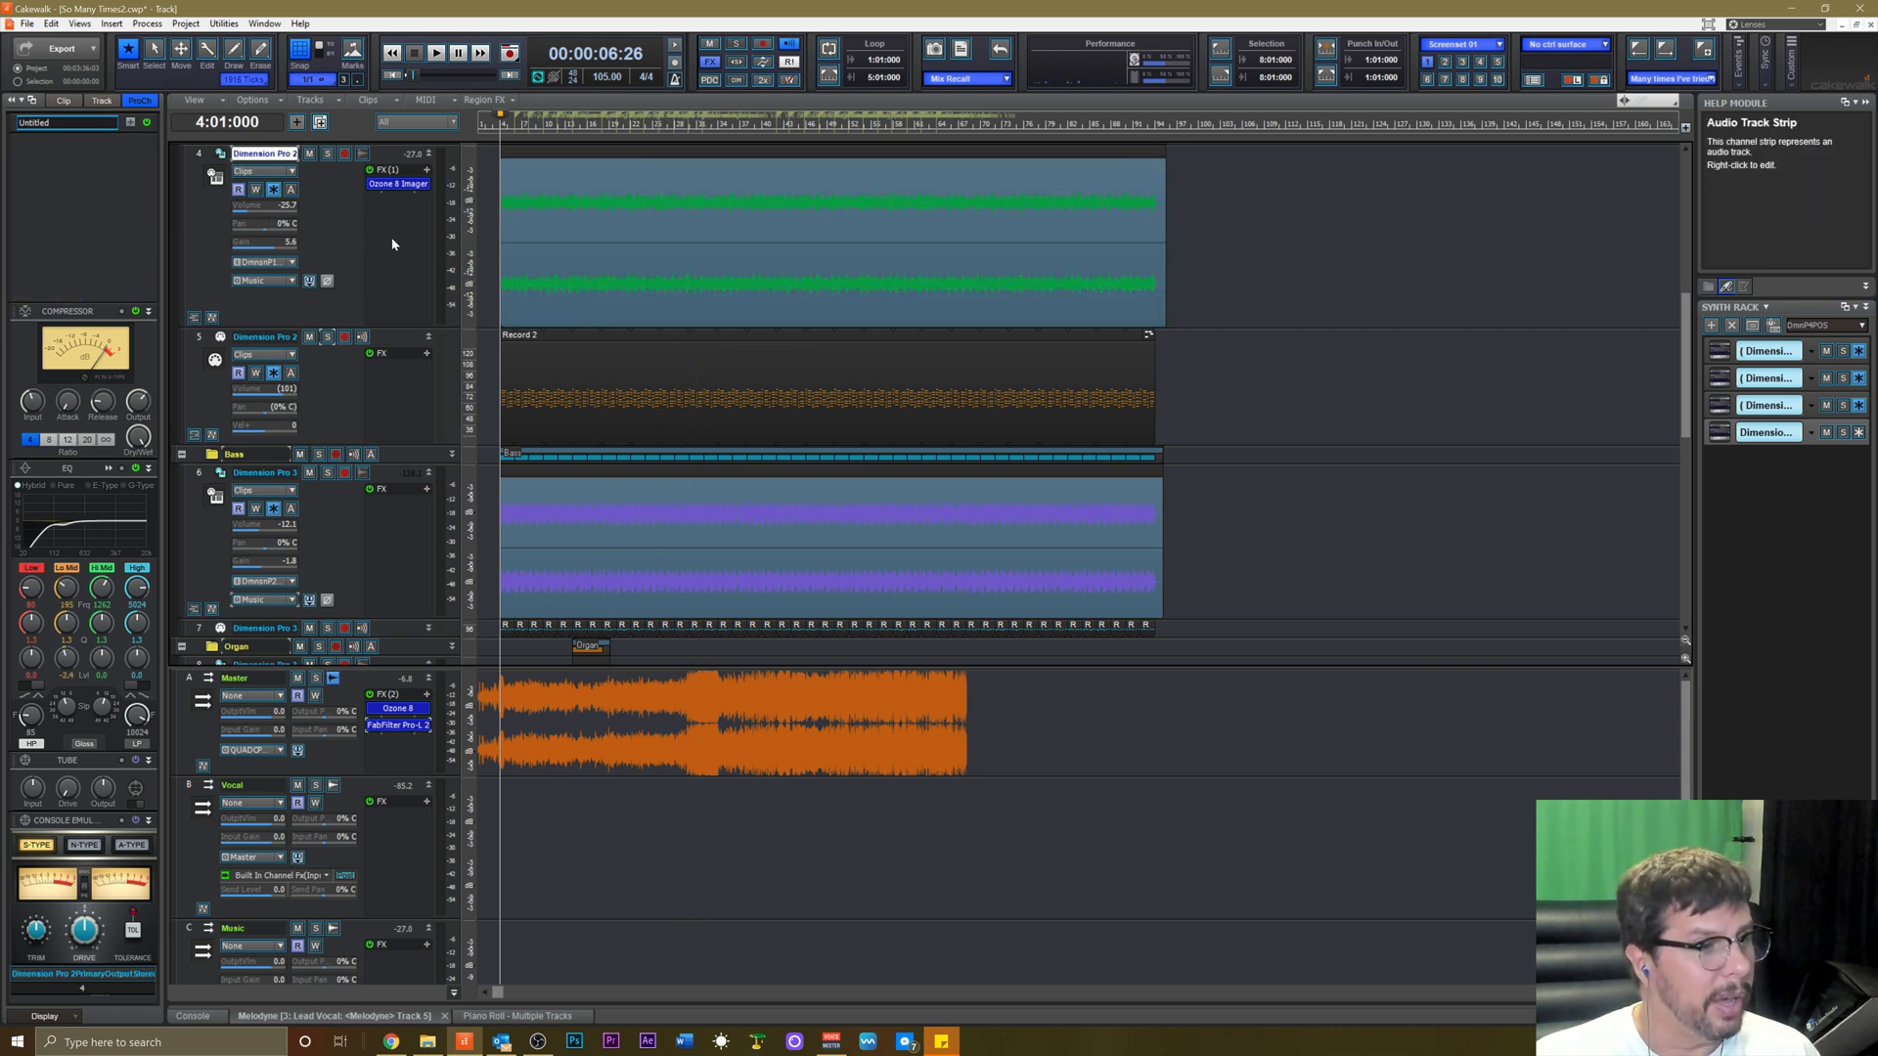
pyautogui.click(380, 249)
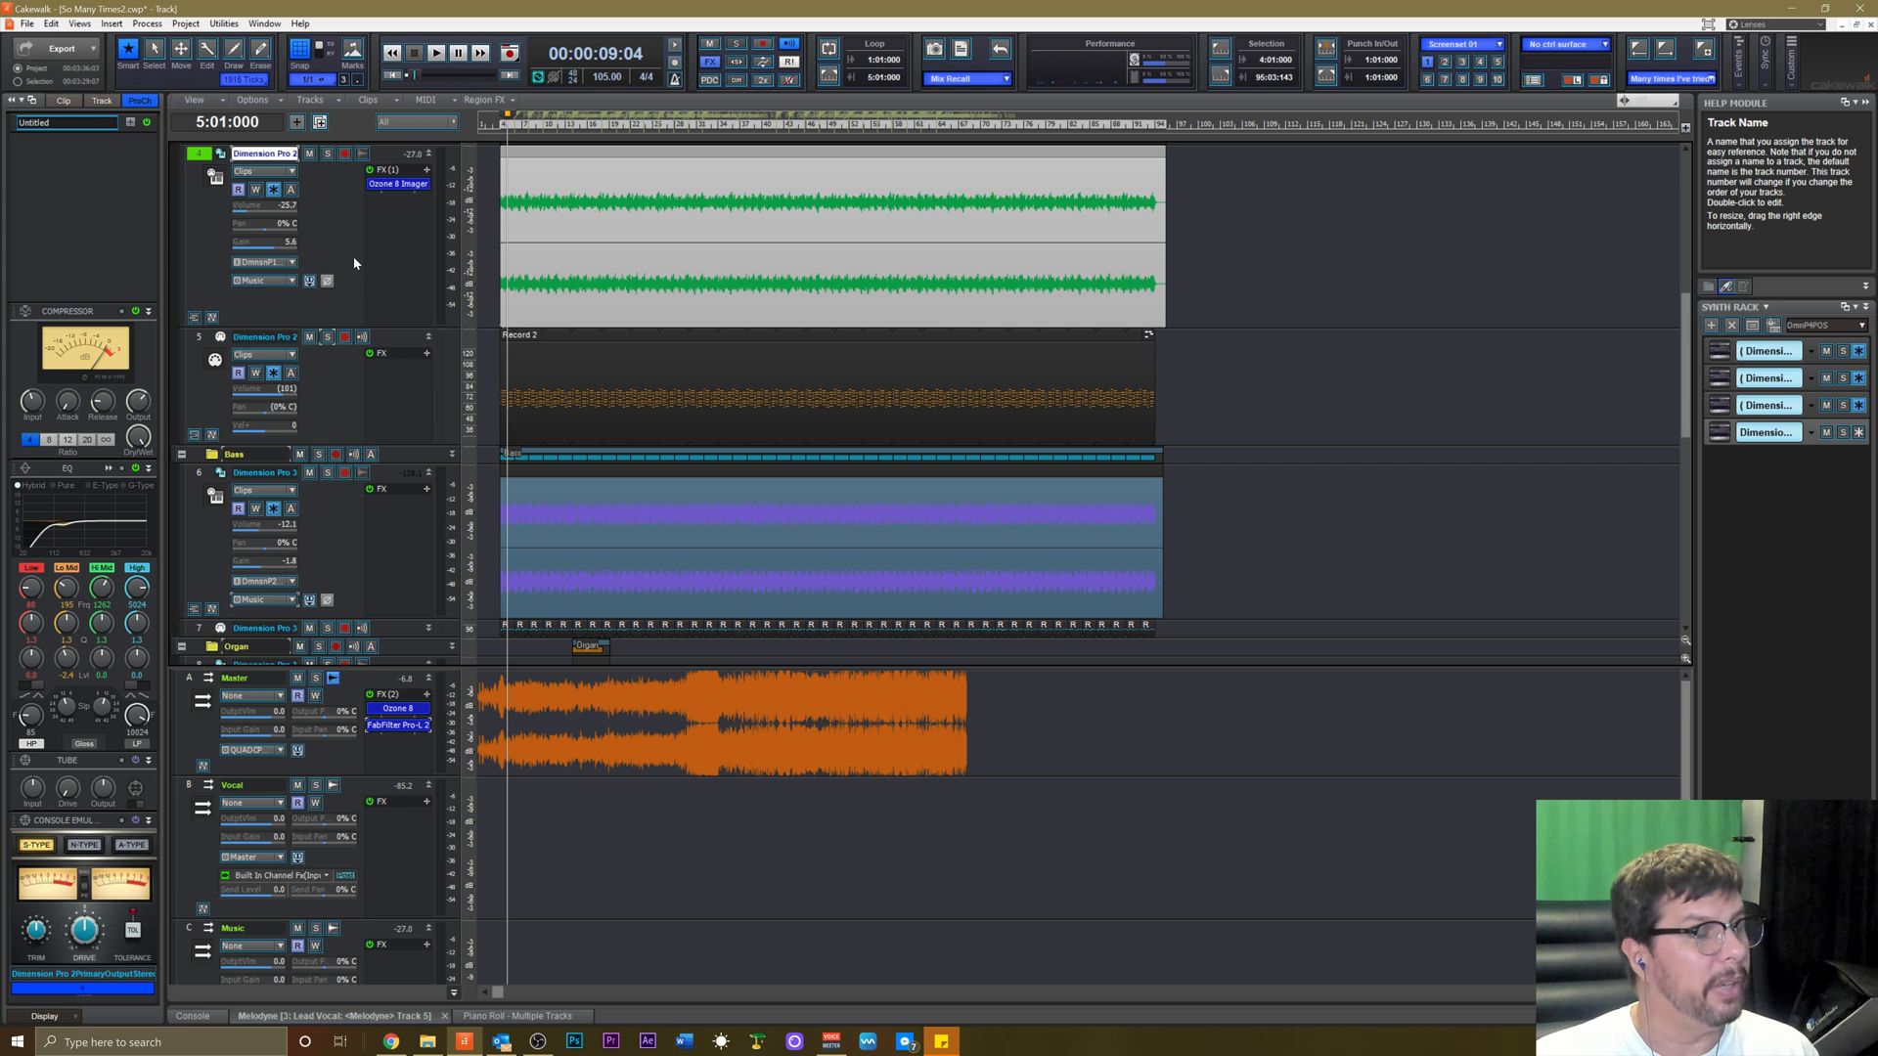
# Show the Tools HUD over the Lead Vocal's take lane and review the variants of its Edit and Draw tools.
pyautogui.scroll(2, 356, 264)
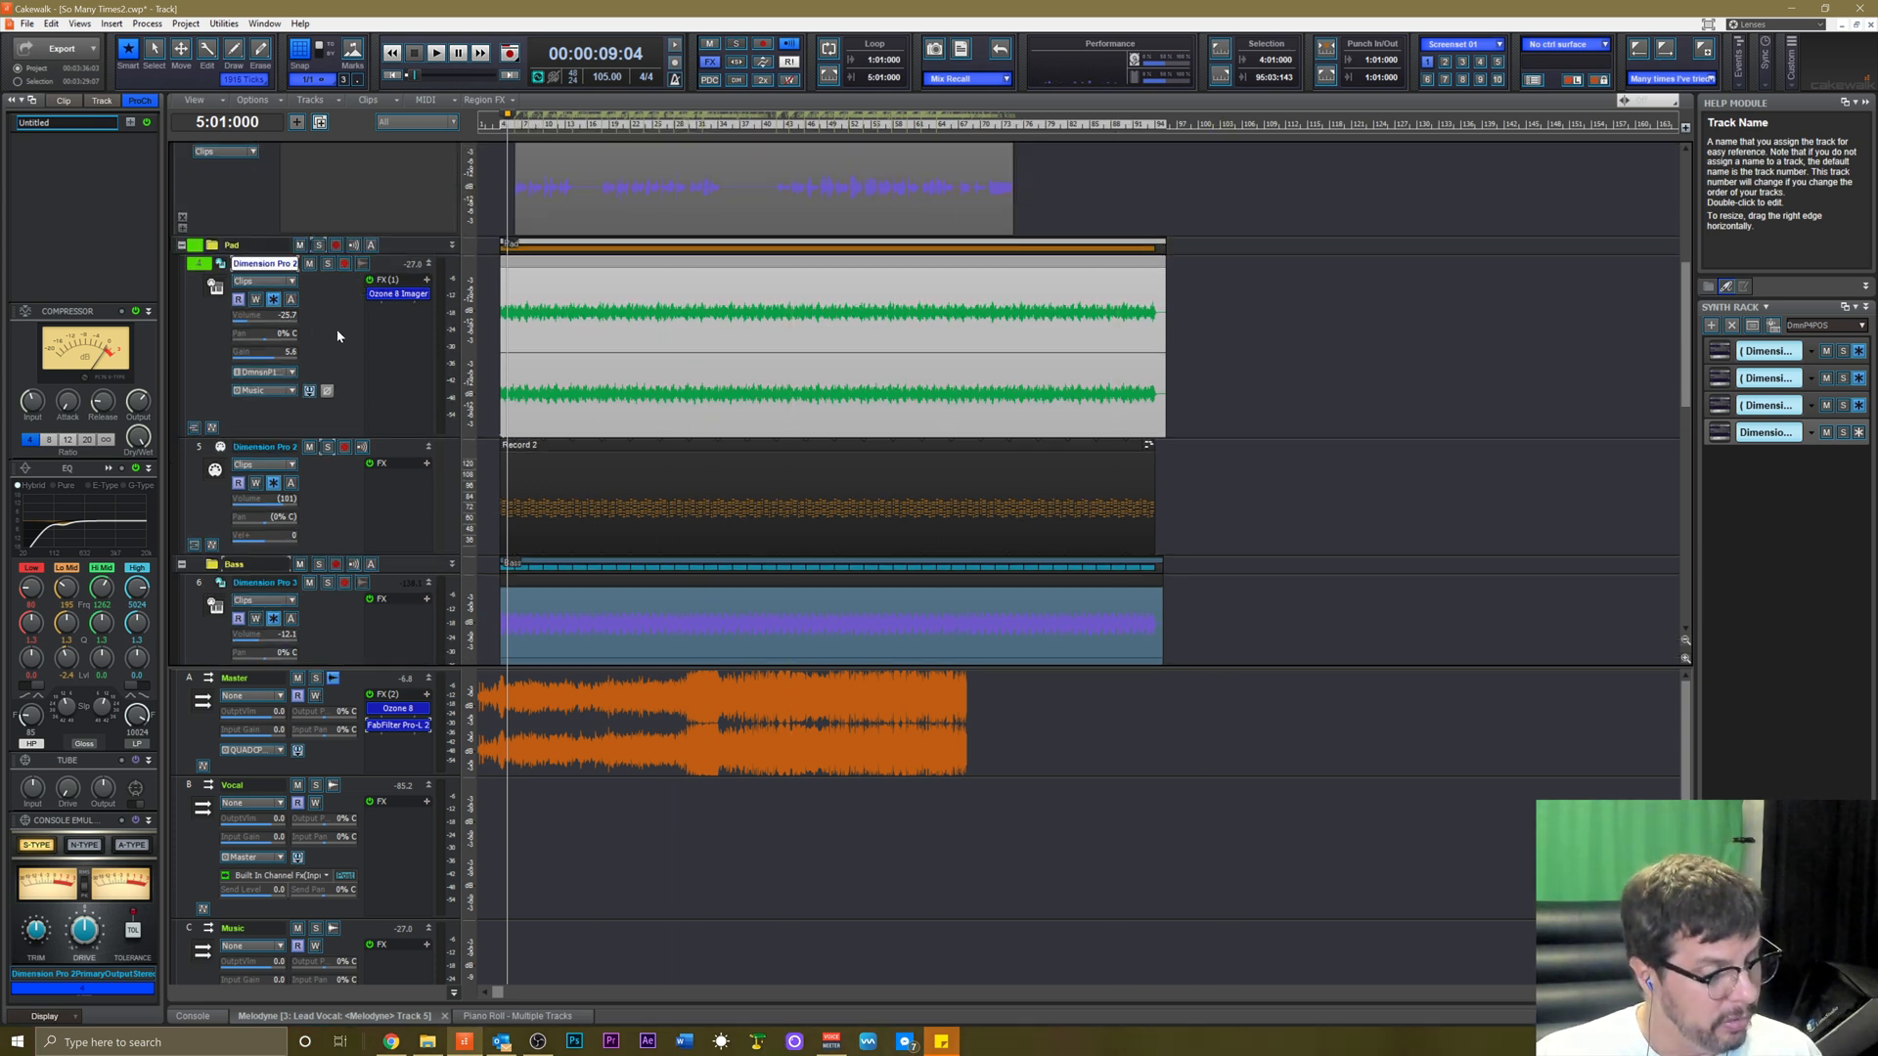
pyautogui.scroll(4, 697, 419)
pyautogui.press('t')
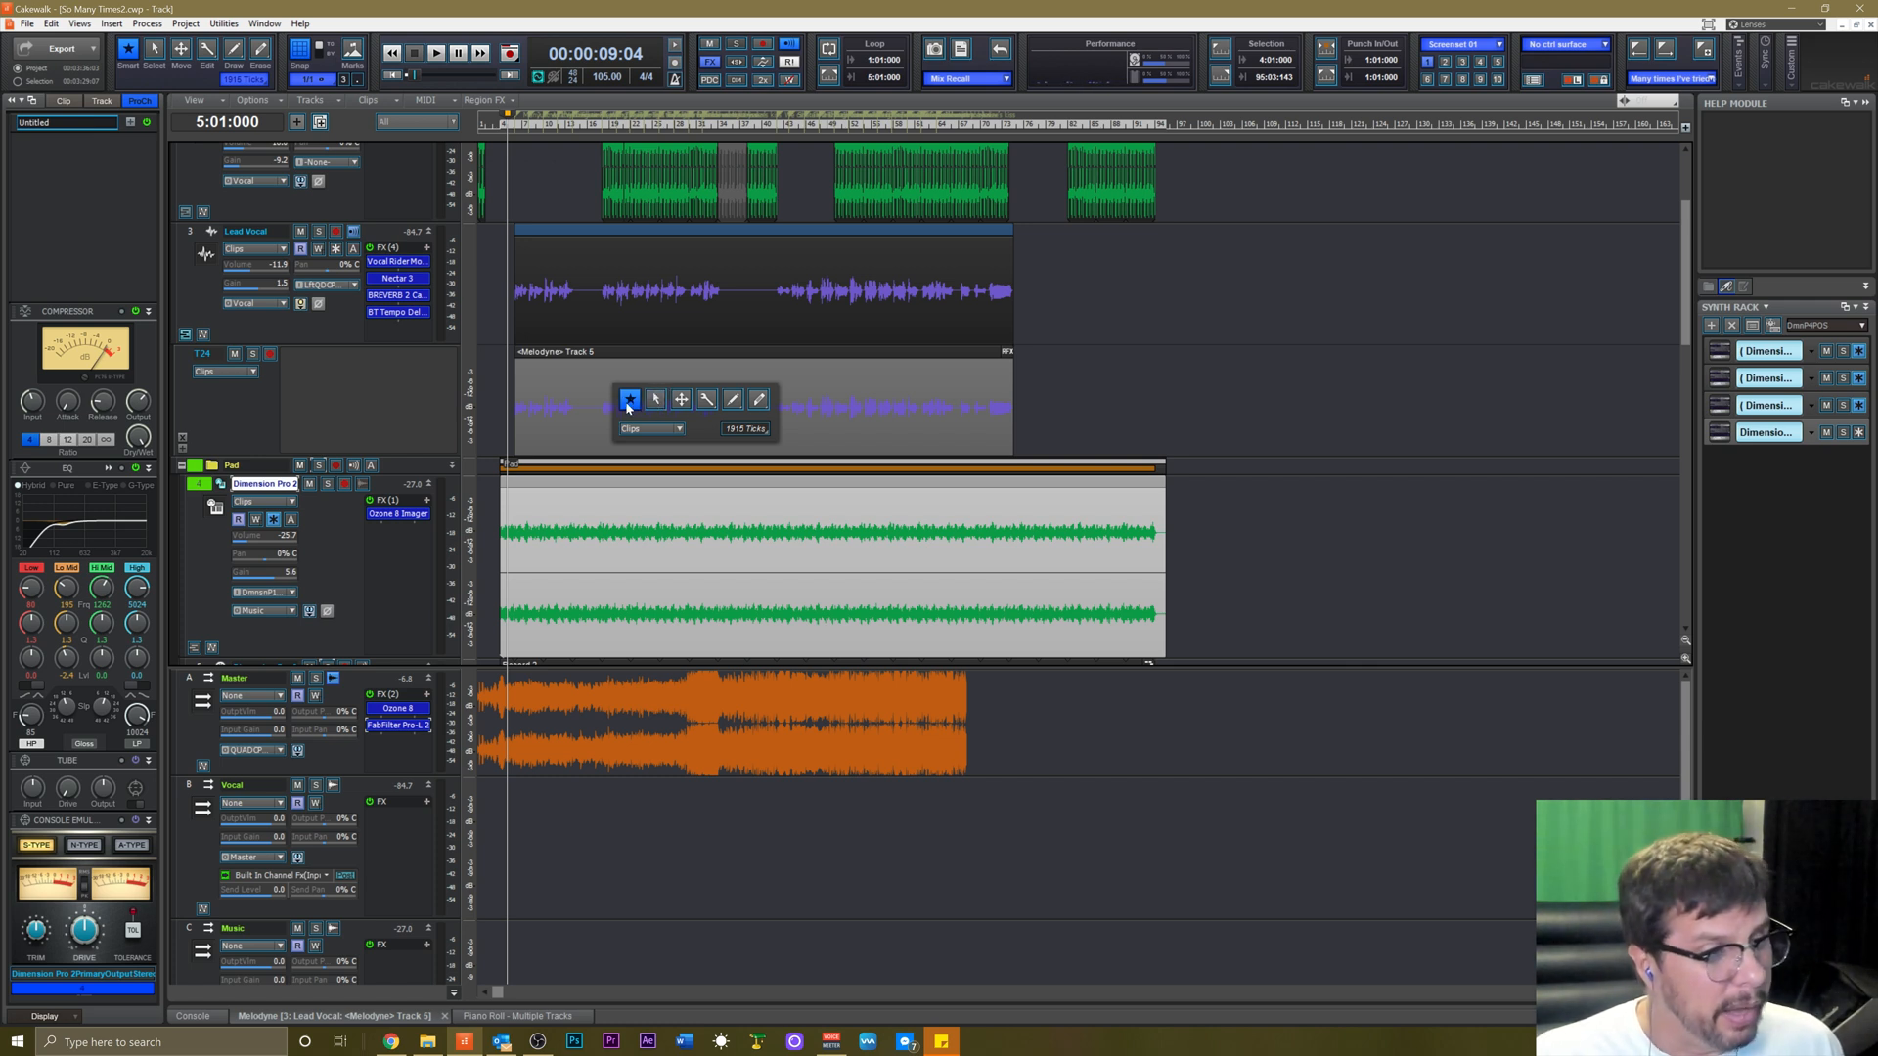
pyautogui.rightClick(707, 402)
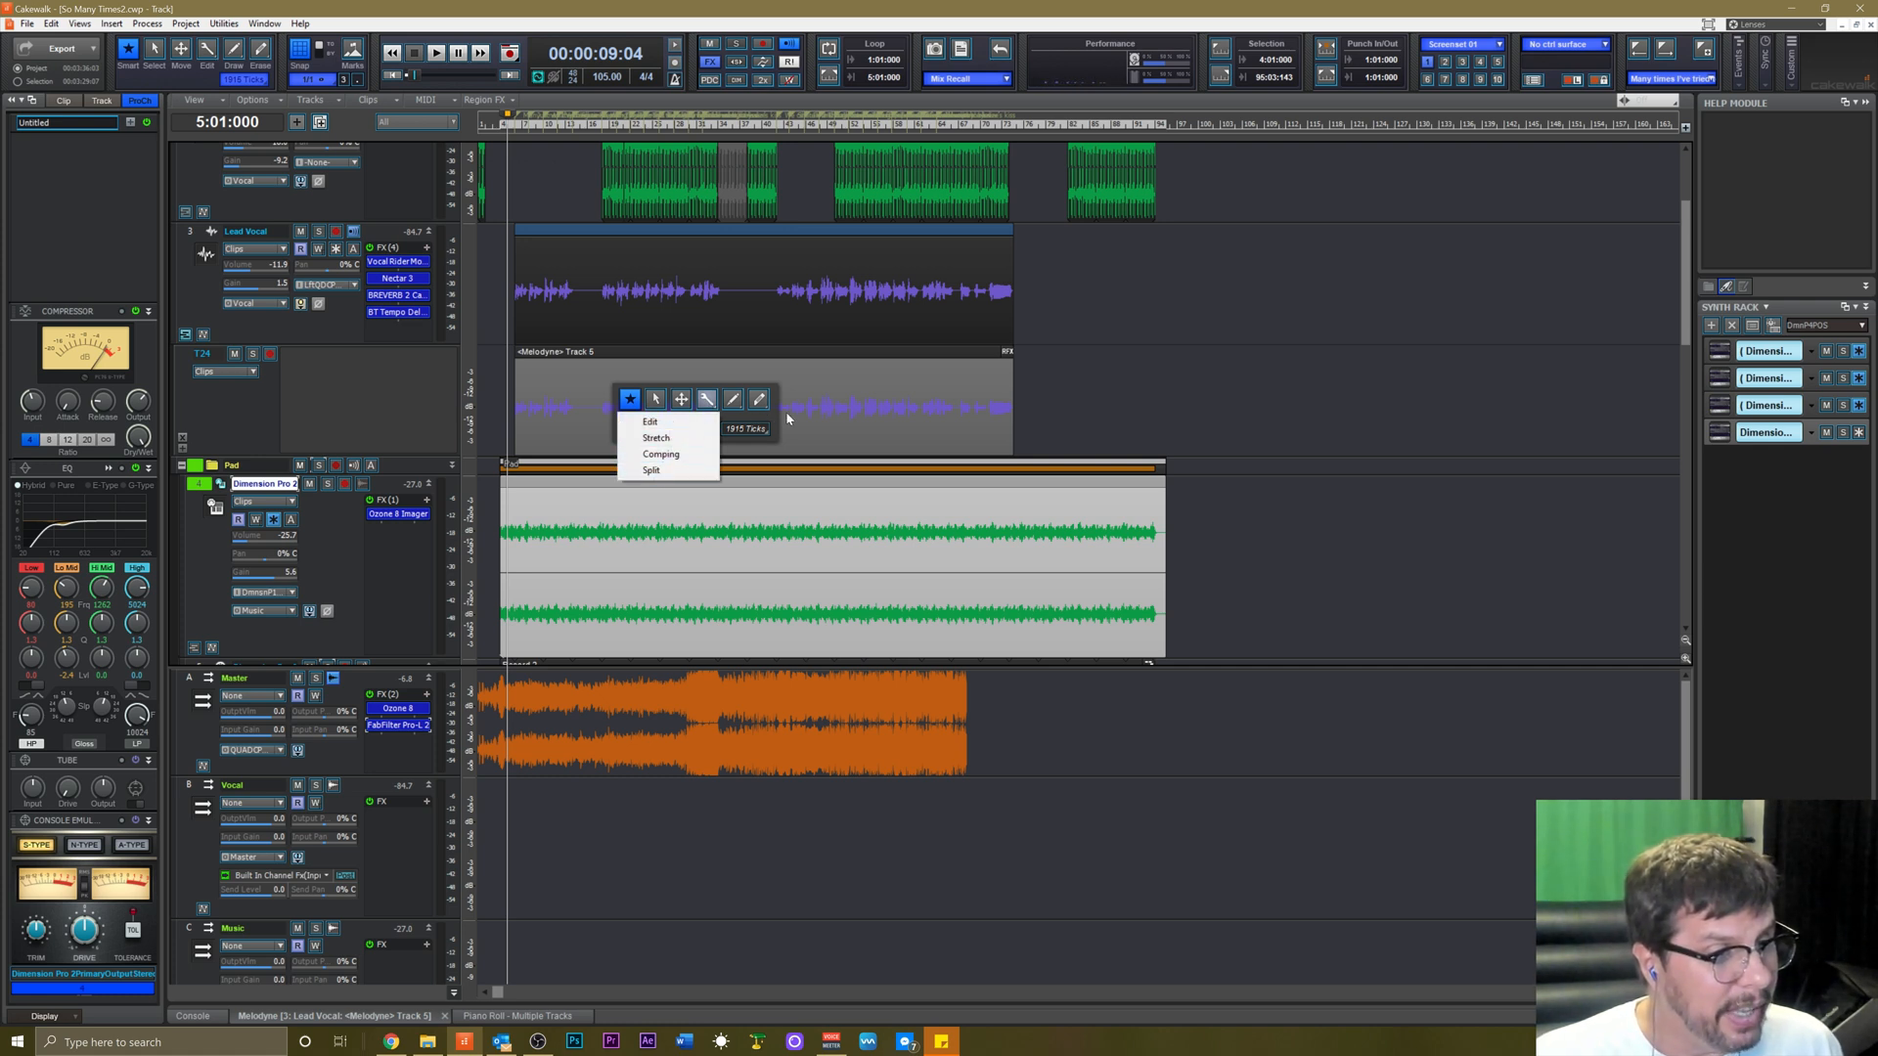
pyautogui.click(753, 420)
pyautogui.middleClick(725, 412)
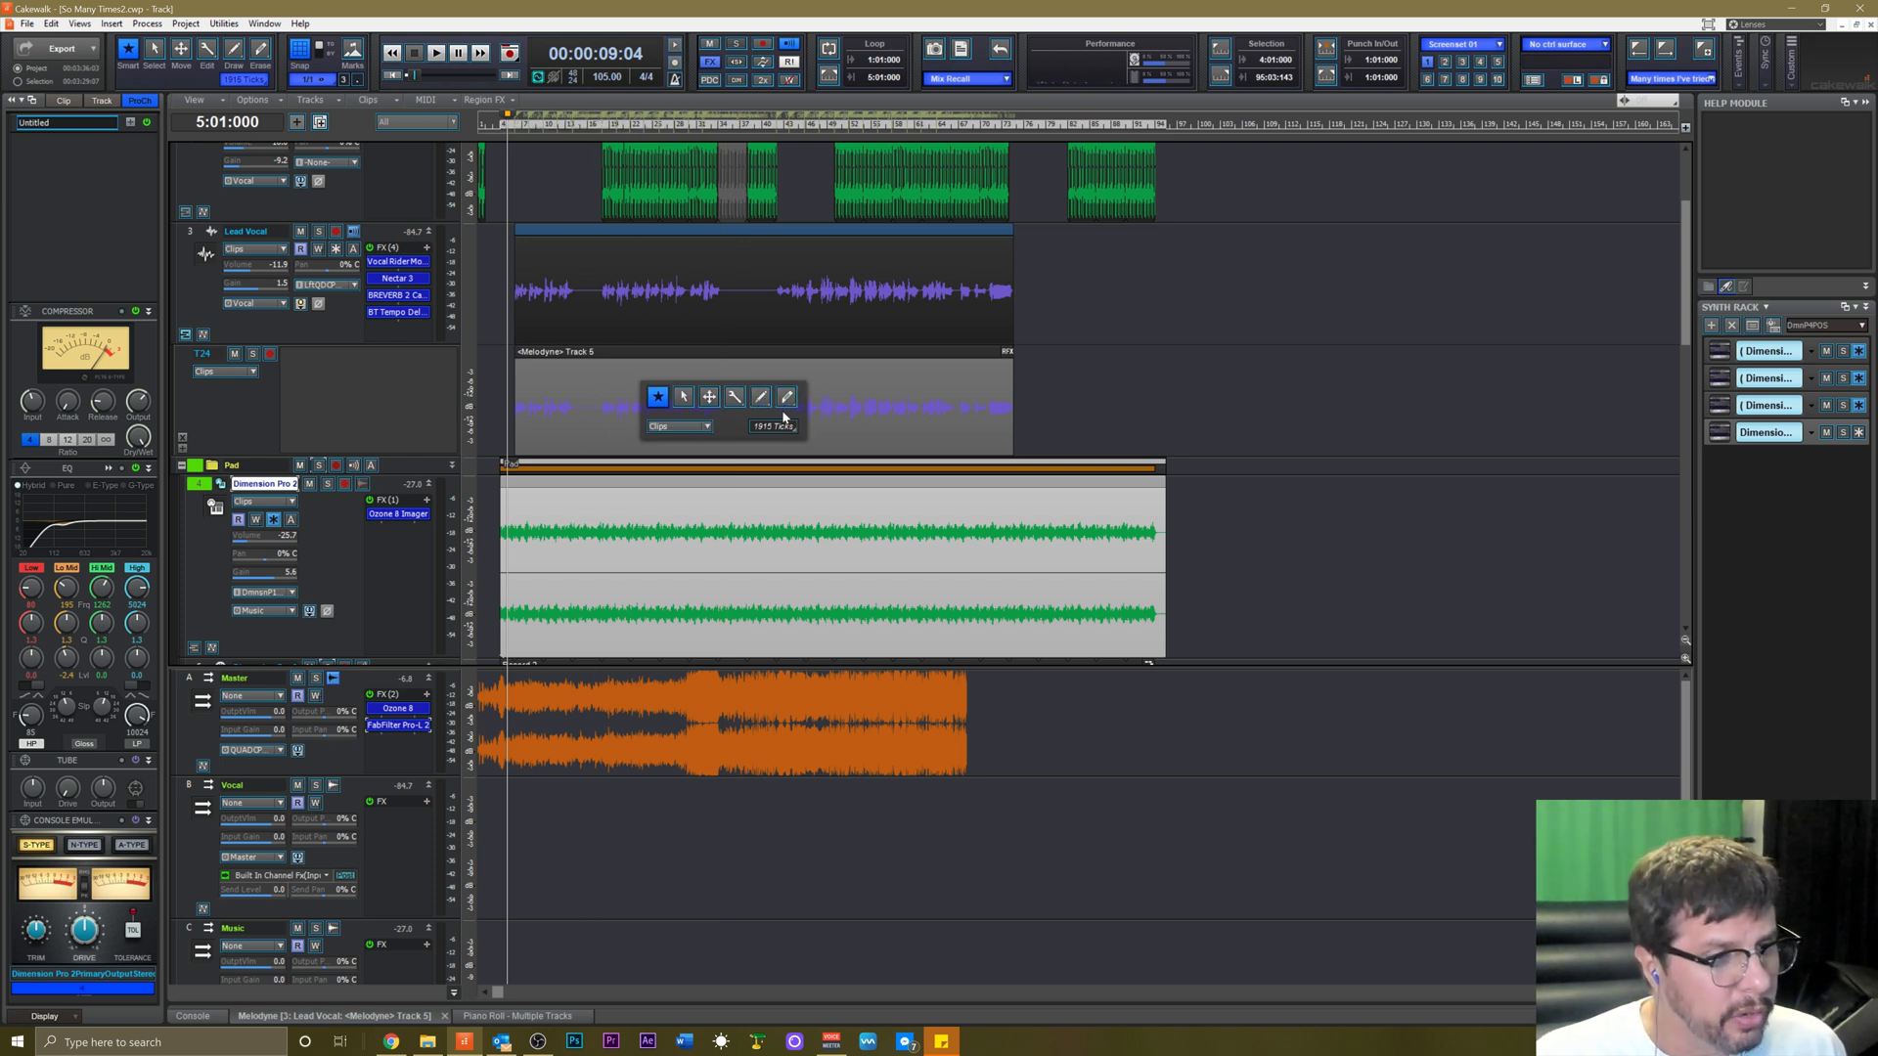
pyautogui.rightClick(766, 403)
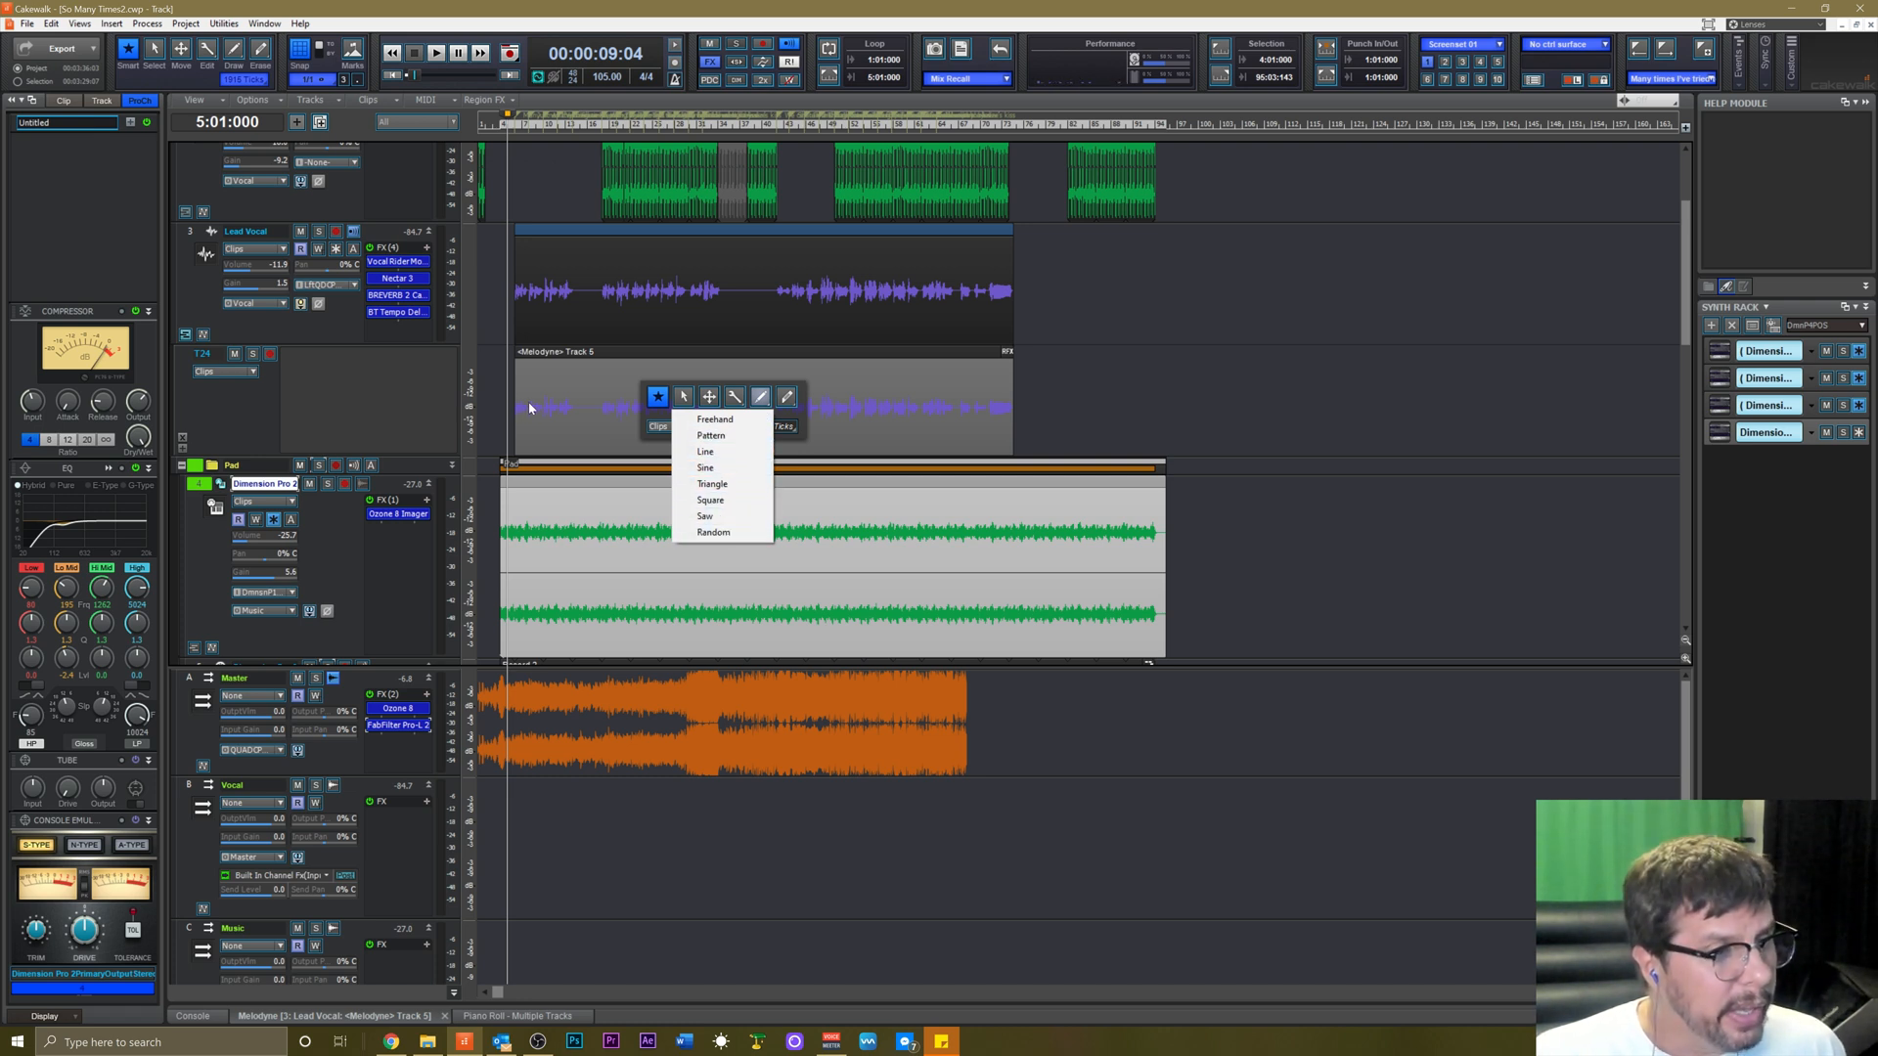
pyautogui.click(545, 429)
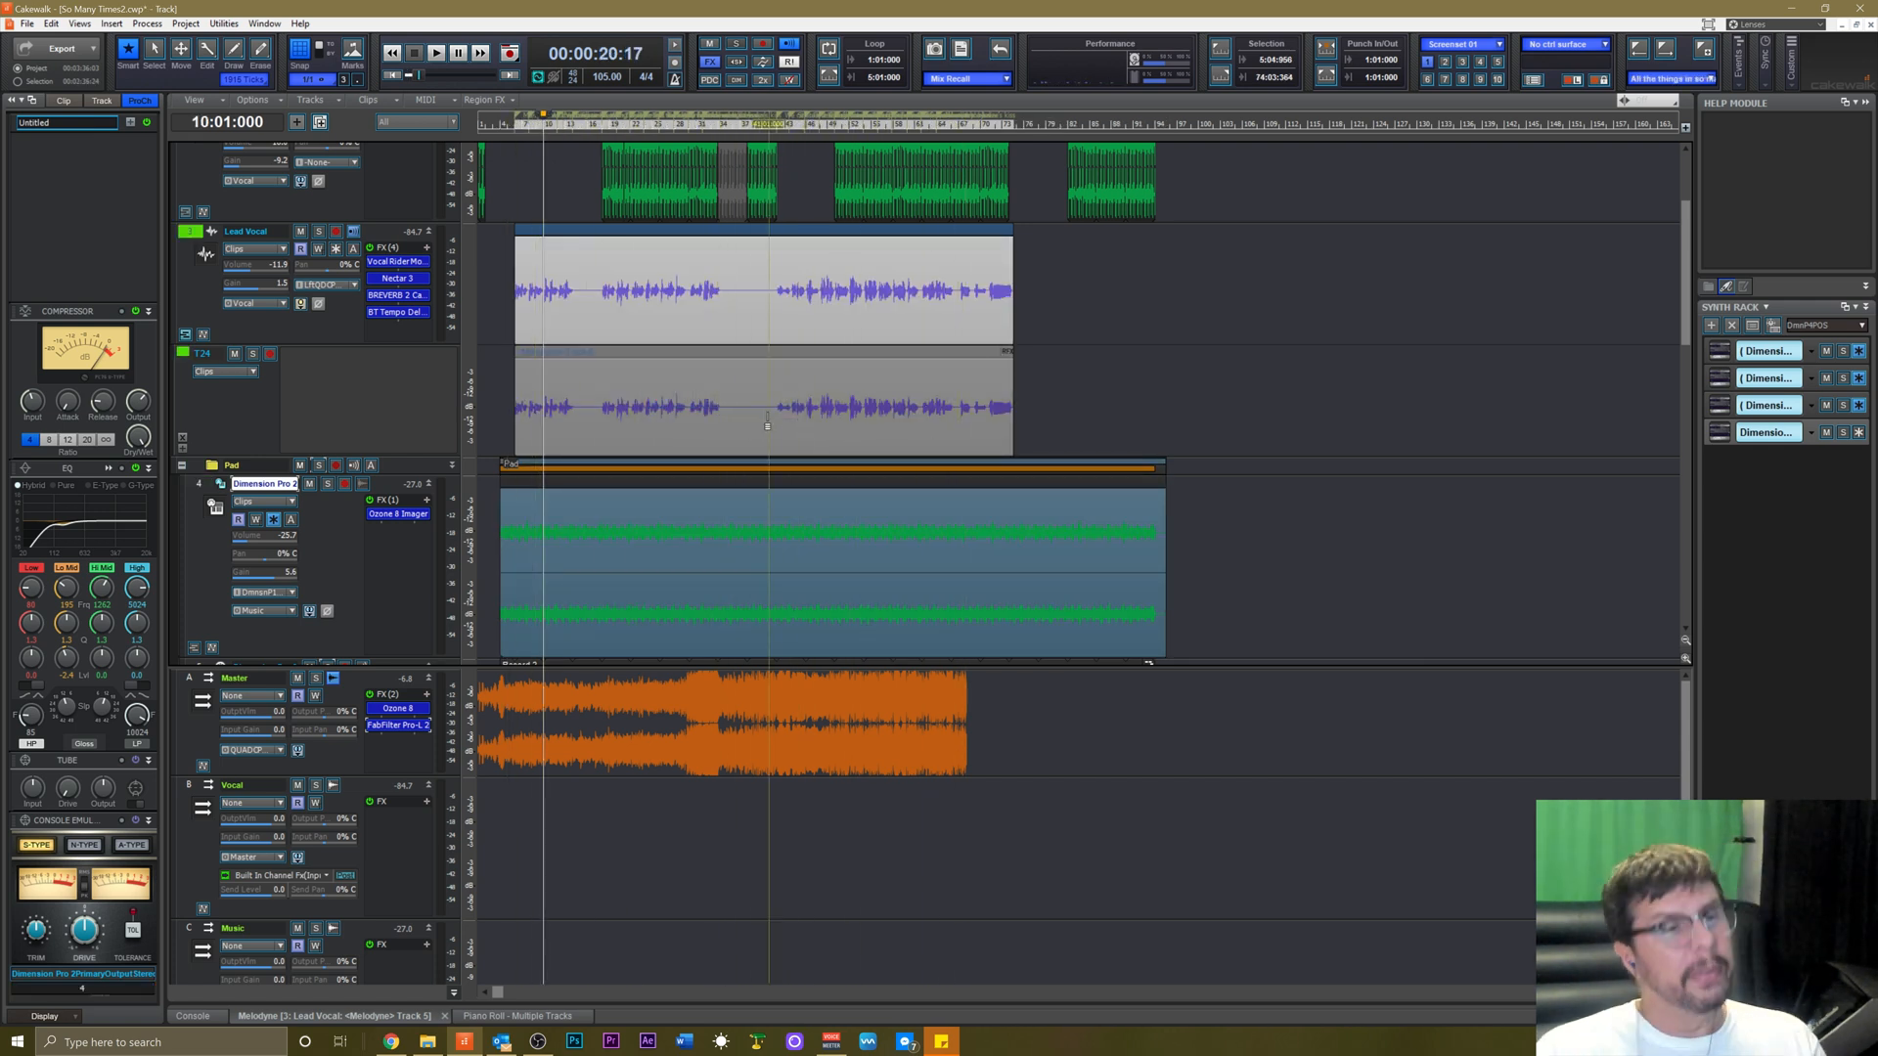
# Show the Tools HUD over the Lead Vocal take and in the piano roll of the Pad's MIDI clip.
pyautogui.press('t')
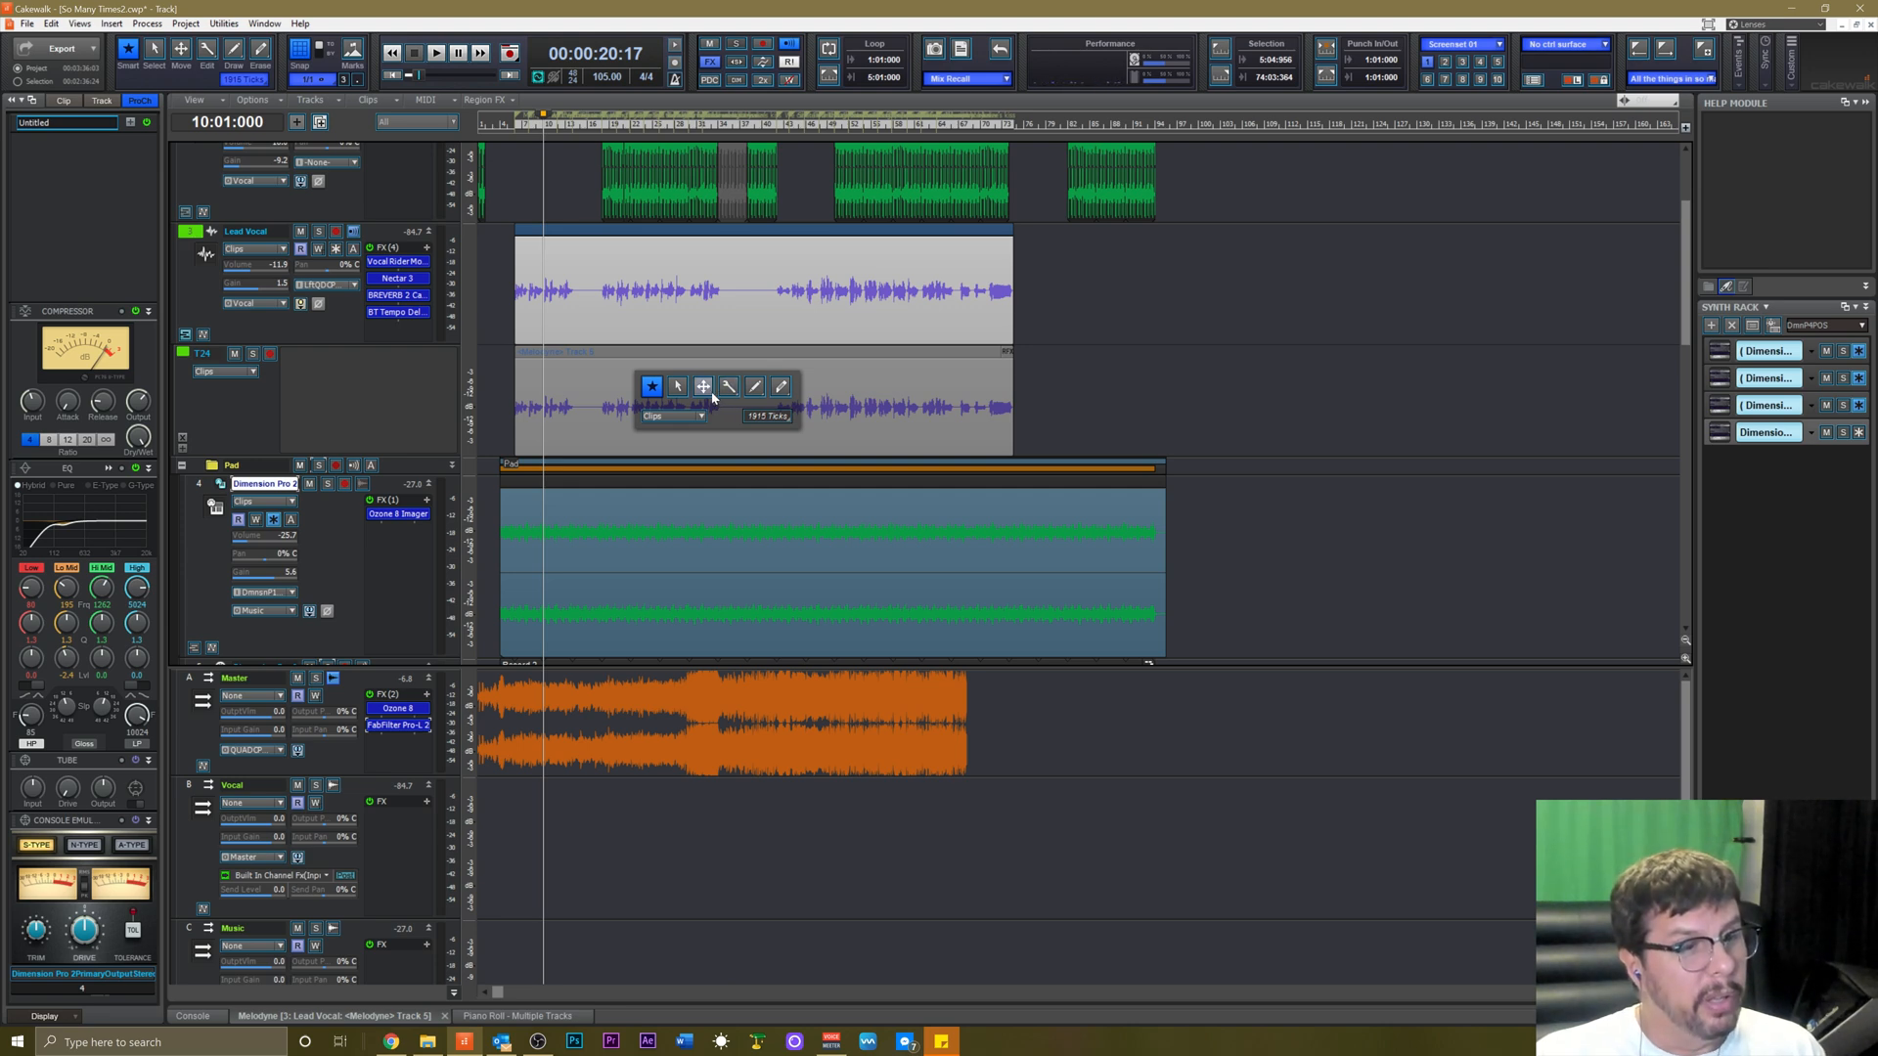
pyautogui.click(892, 125)
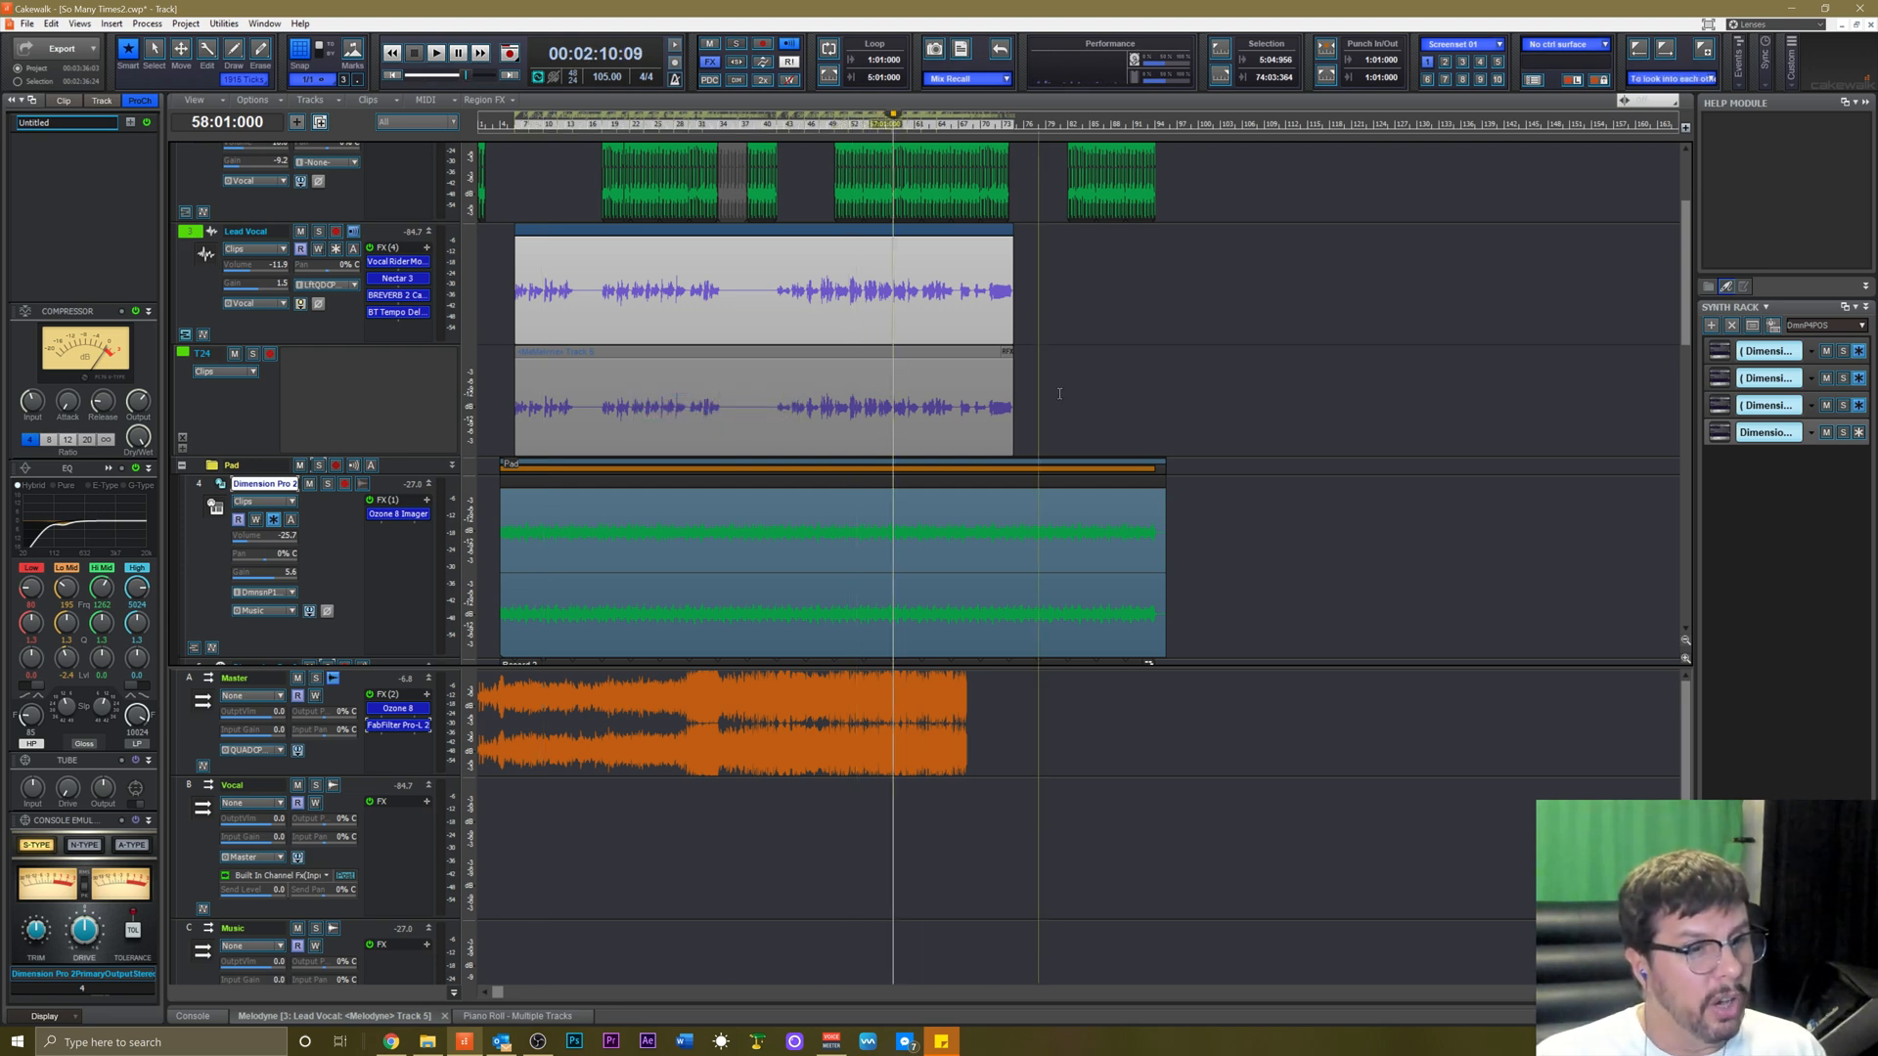
pyautogui.scroll(-5, 880, 392)
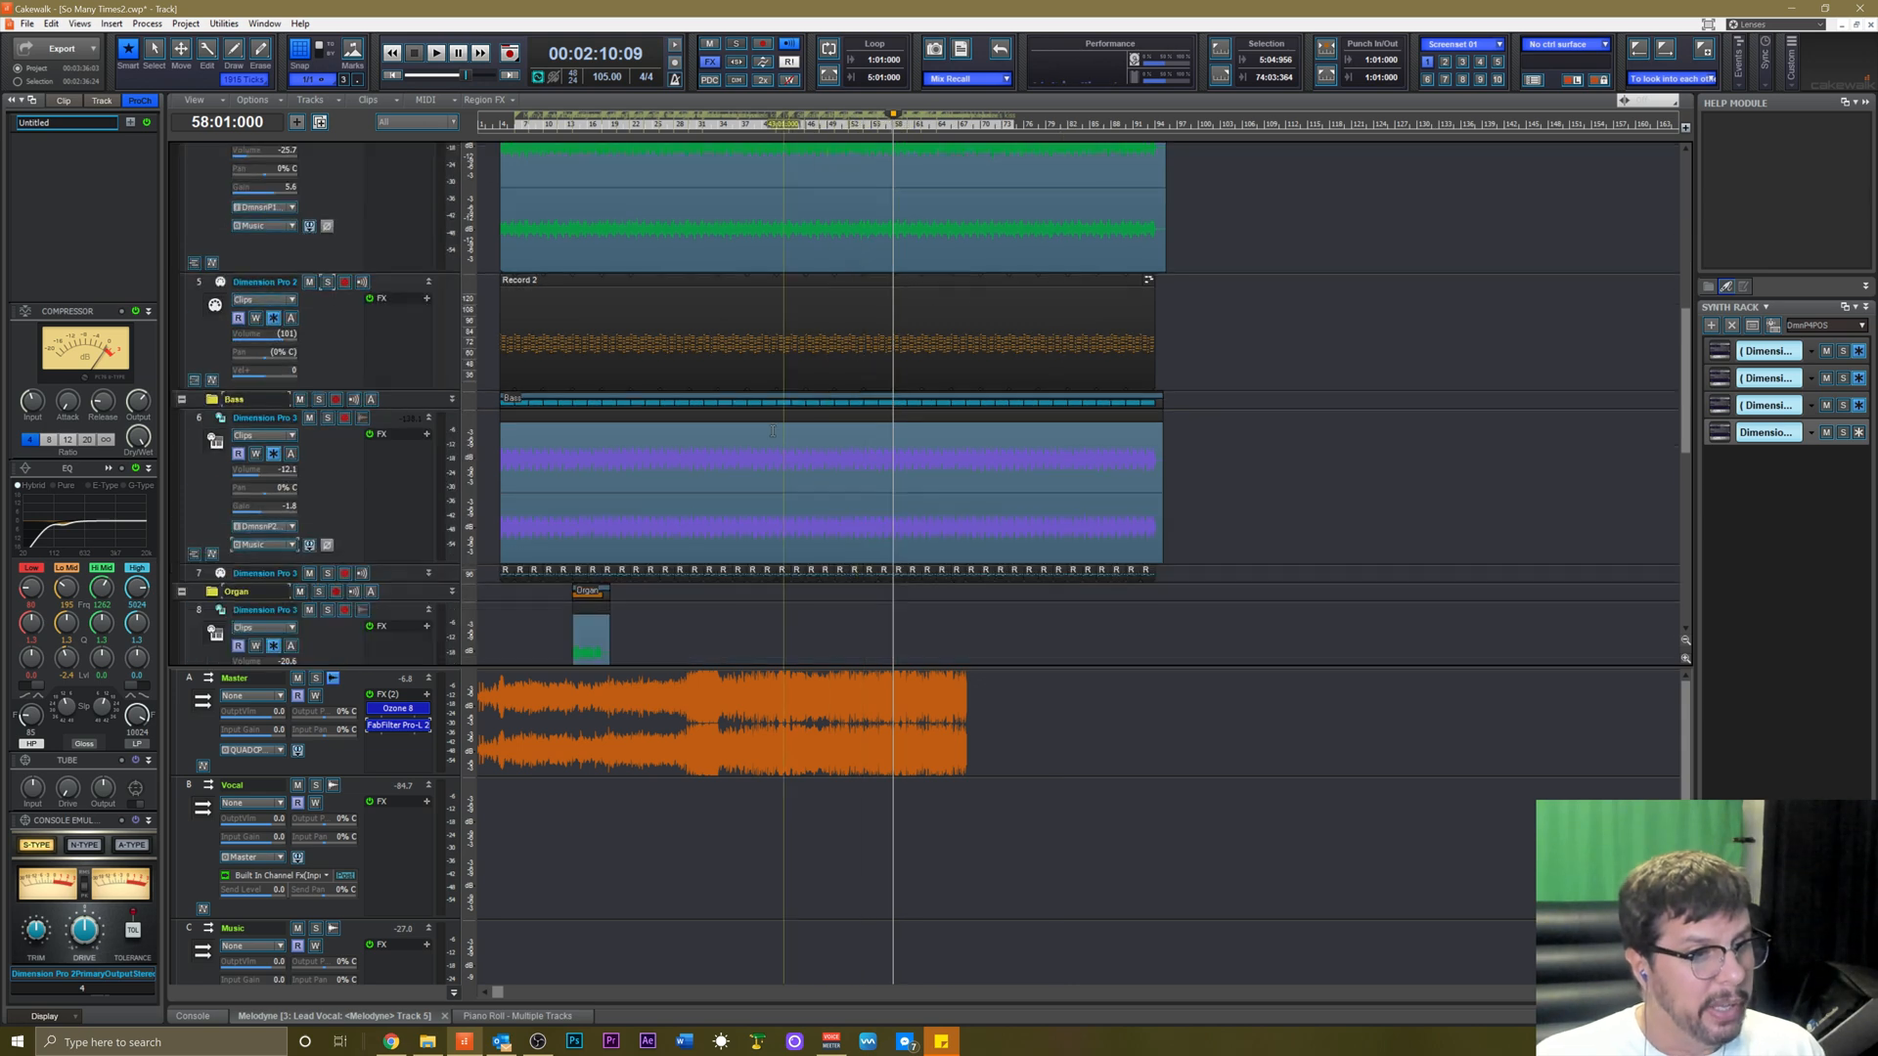
pyautogui.doubleClick(734, 366)
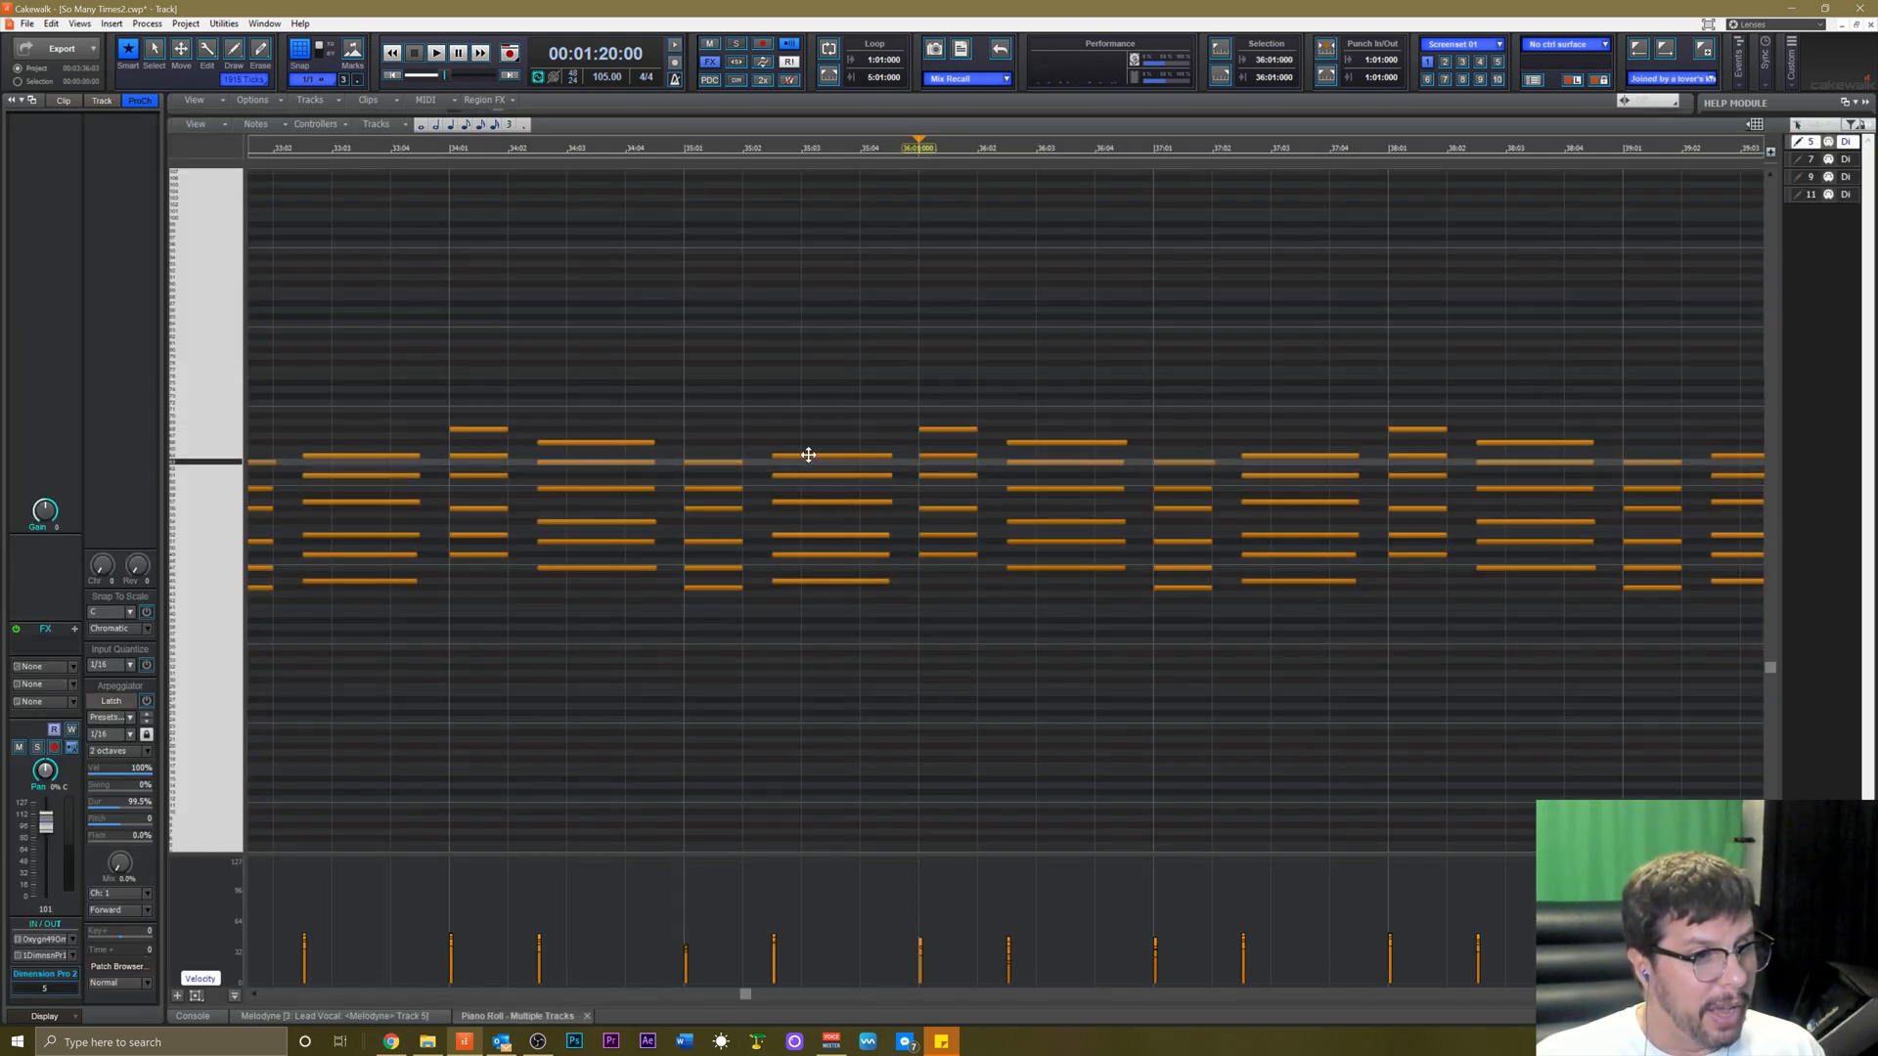
pyautogui.press('t')
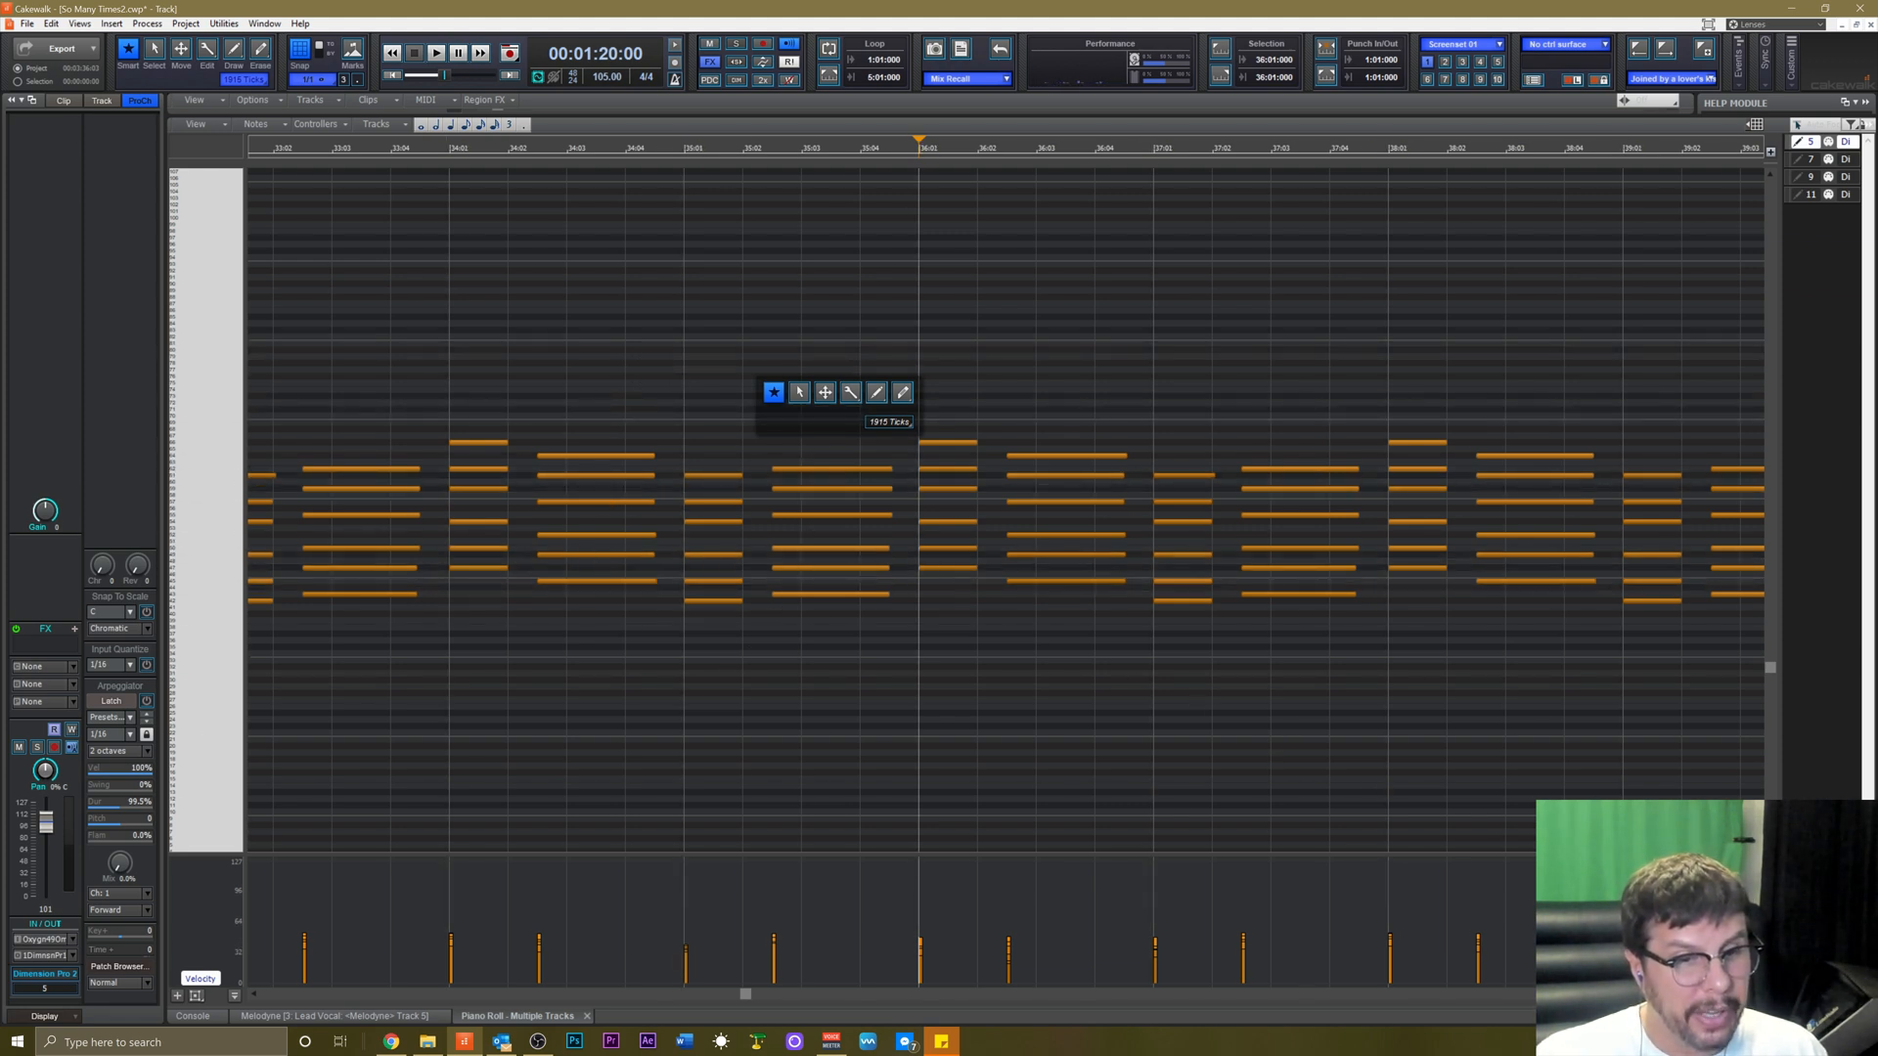
pyautogui.click(1865, 1016)
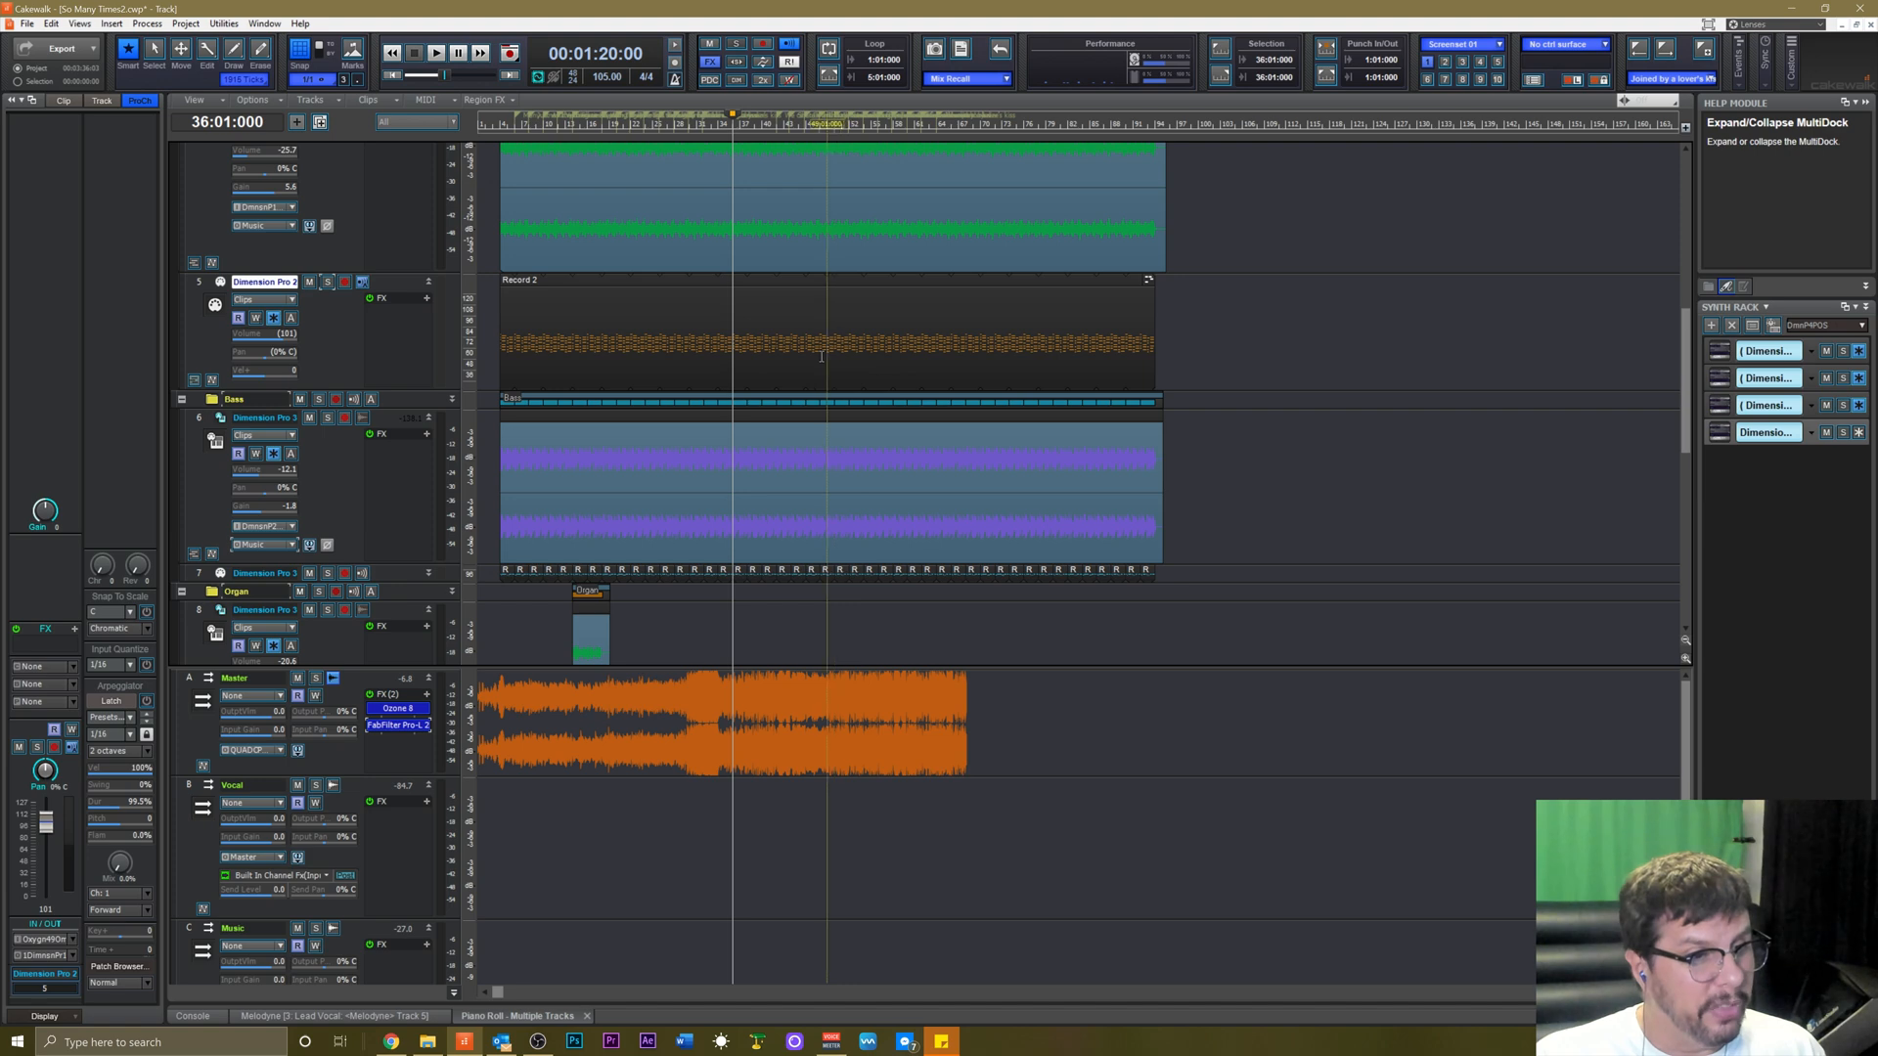
# Show the Tools HUD over the Pad's instrument track in the track view.
pyautogui.scroll(3, 822, 356)
pyautogui.press('t')
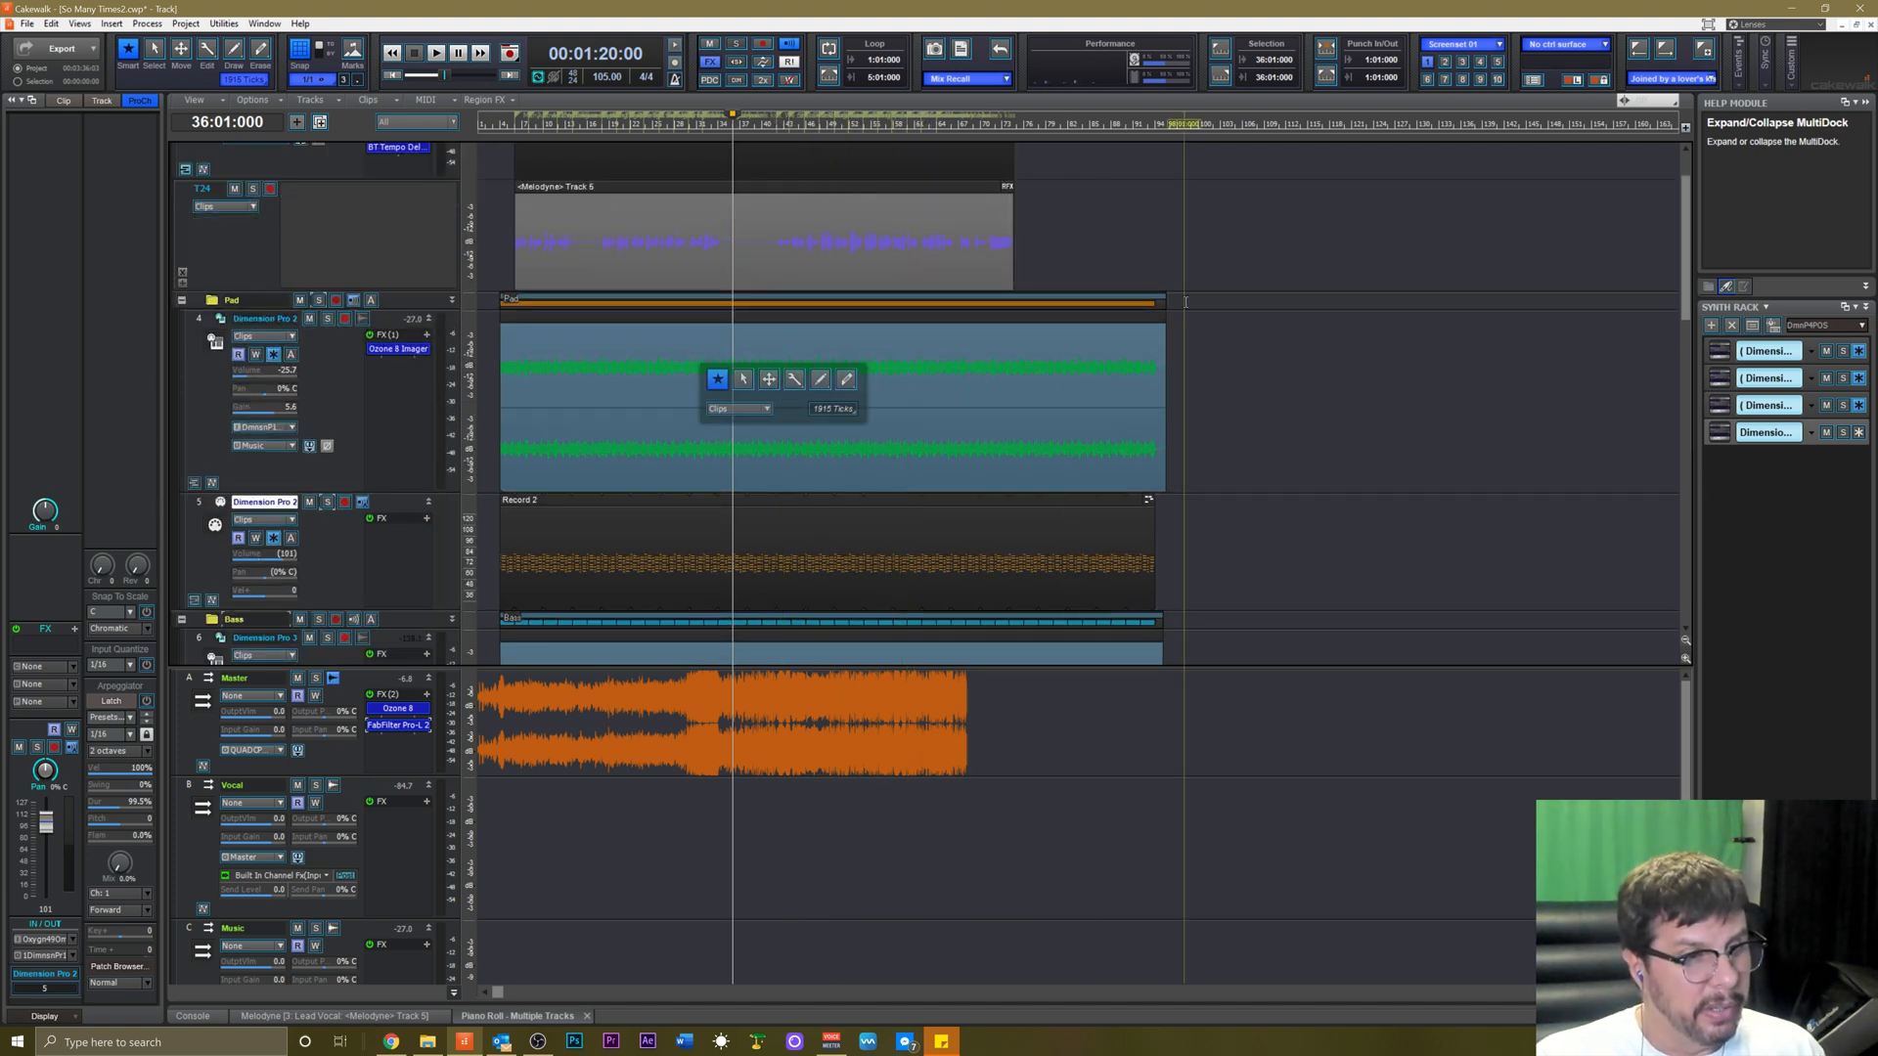
pyautogui.click(1185, 386)
pyautogui.scroll(4, 1140, 380)
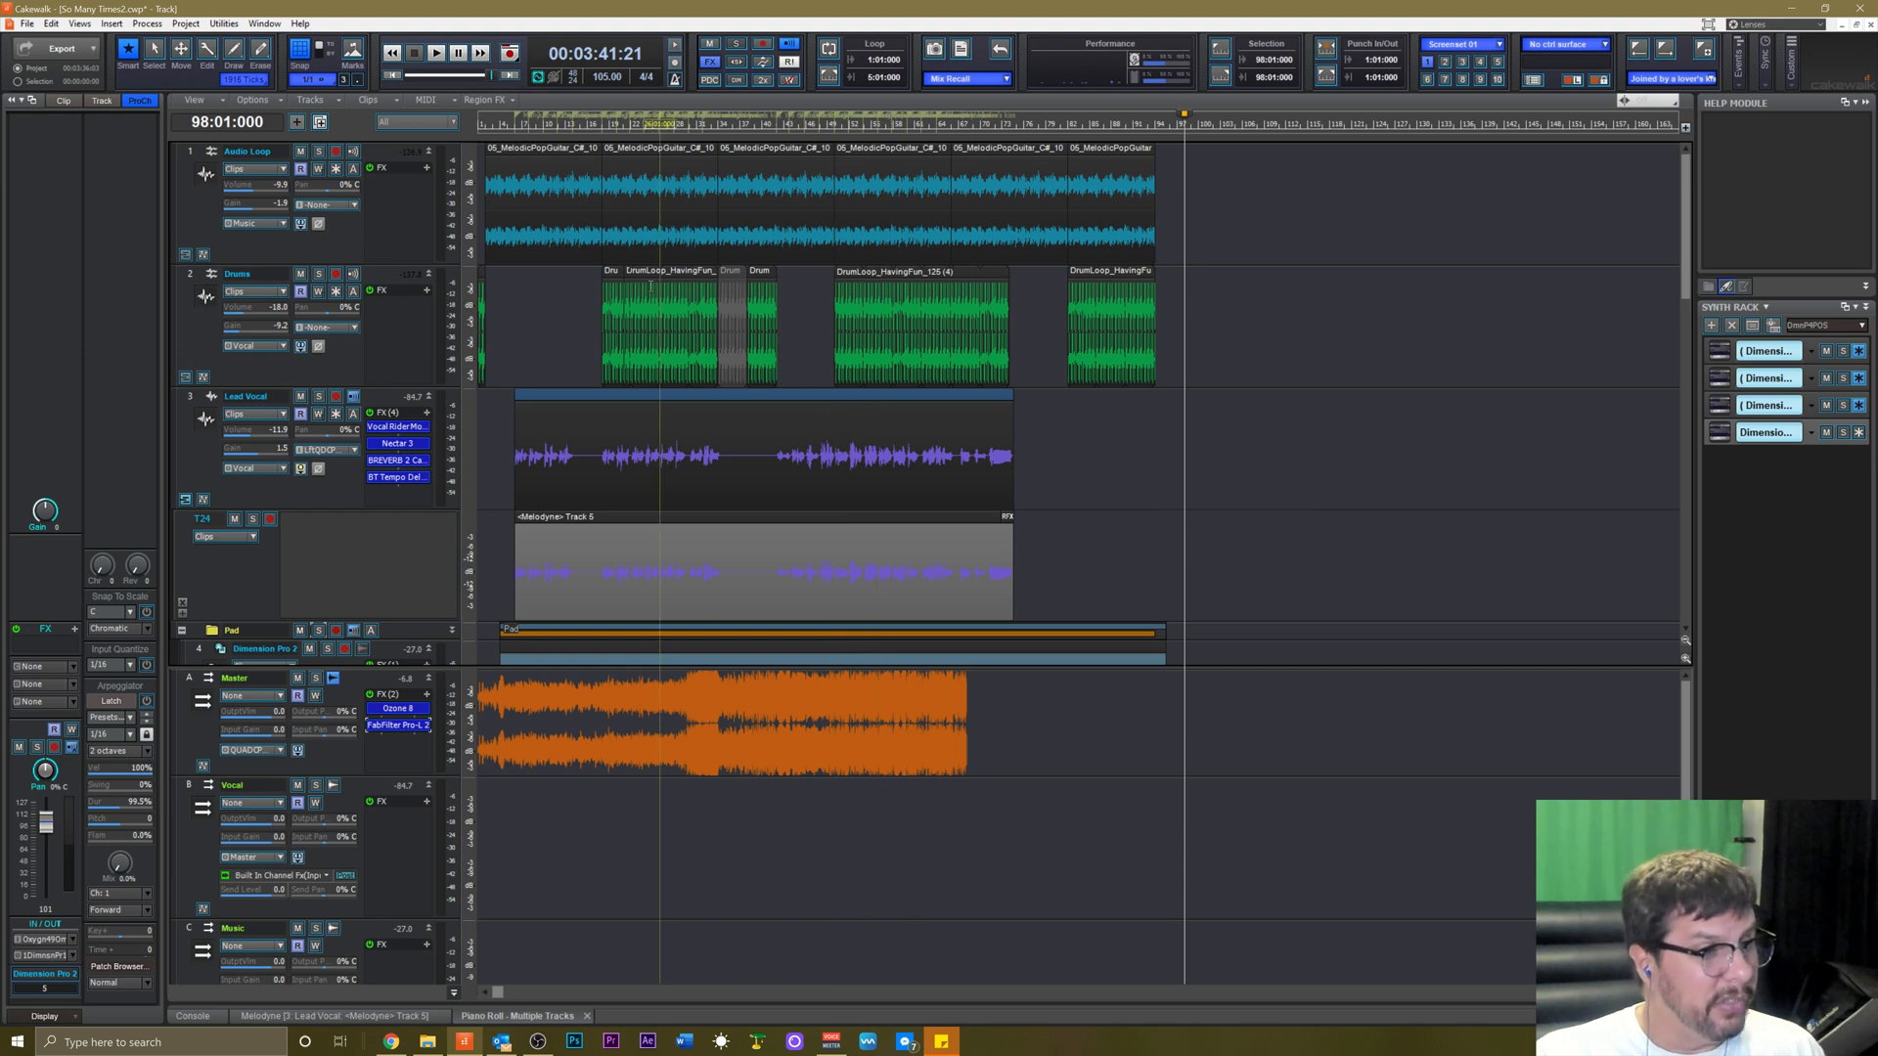
# Review the edit filter options offered by the Tools HUD over the Bass instrument track.
pyautogui.scroll(-6, 674, 358)
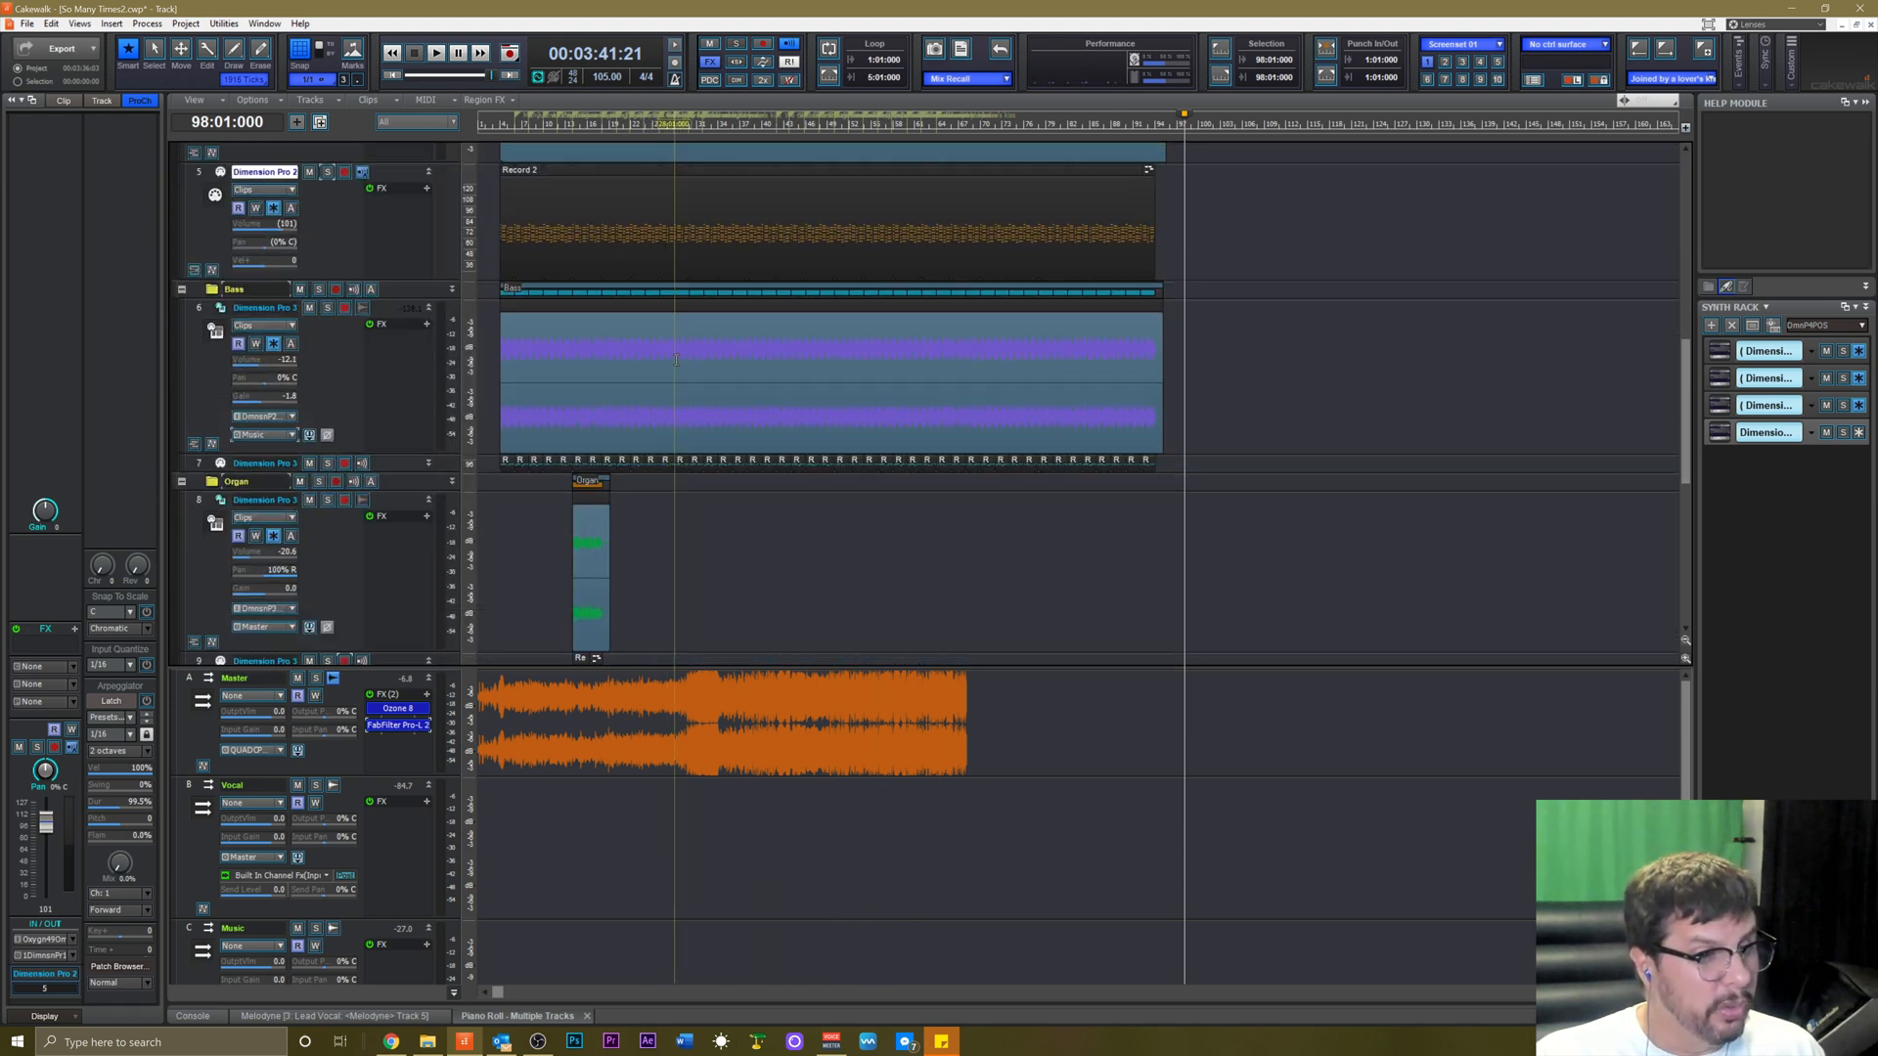
pyautogui.scroll(-2, 674, 358)
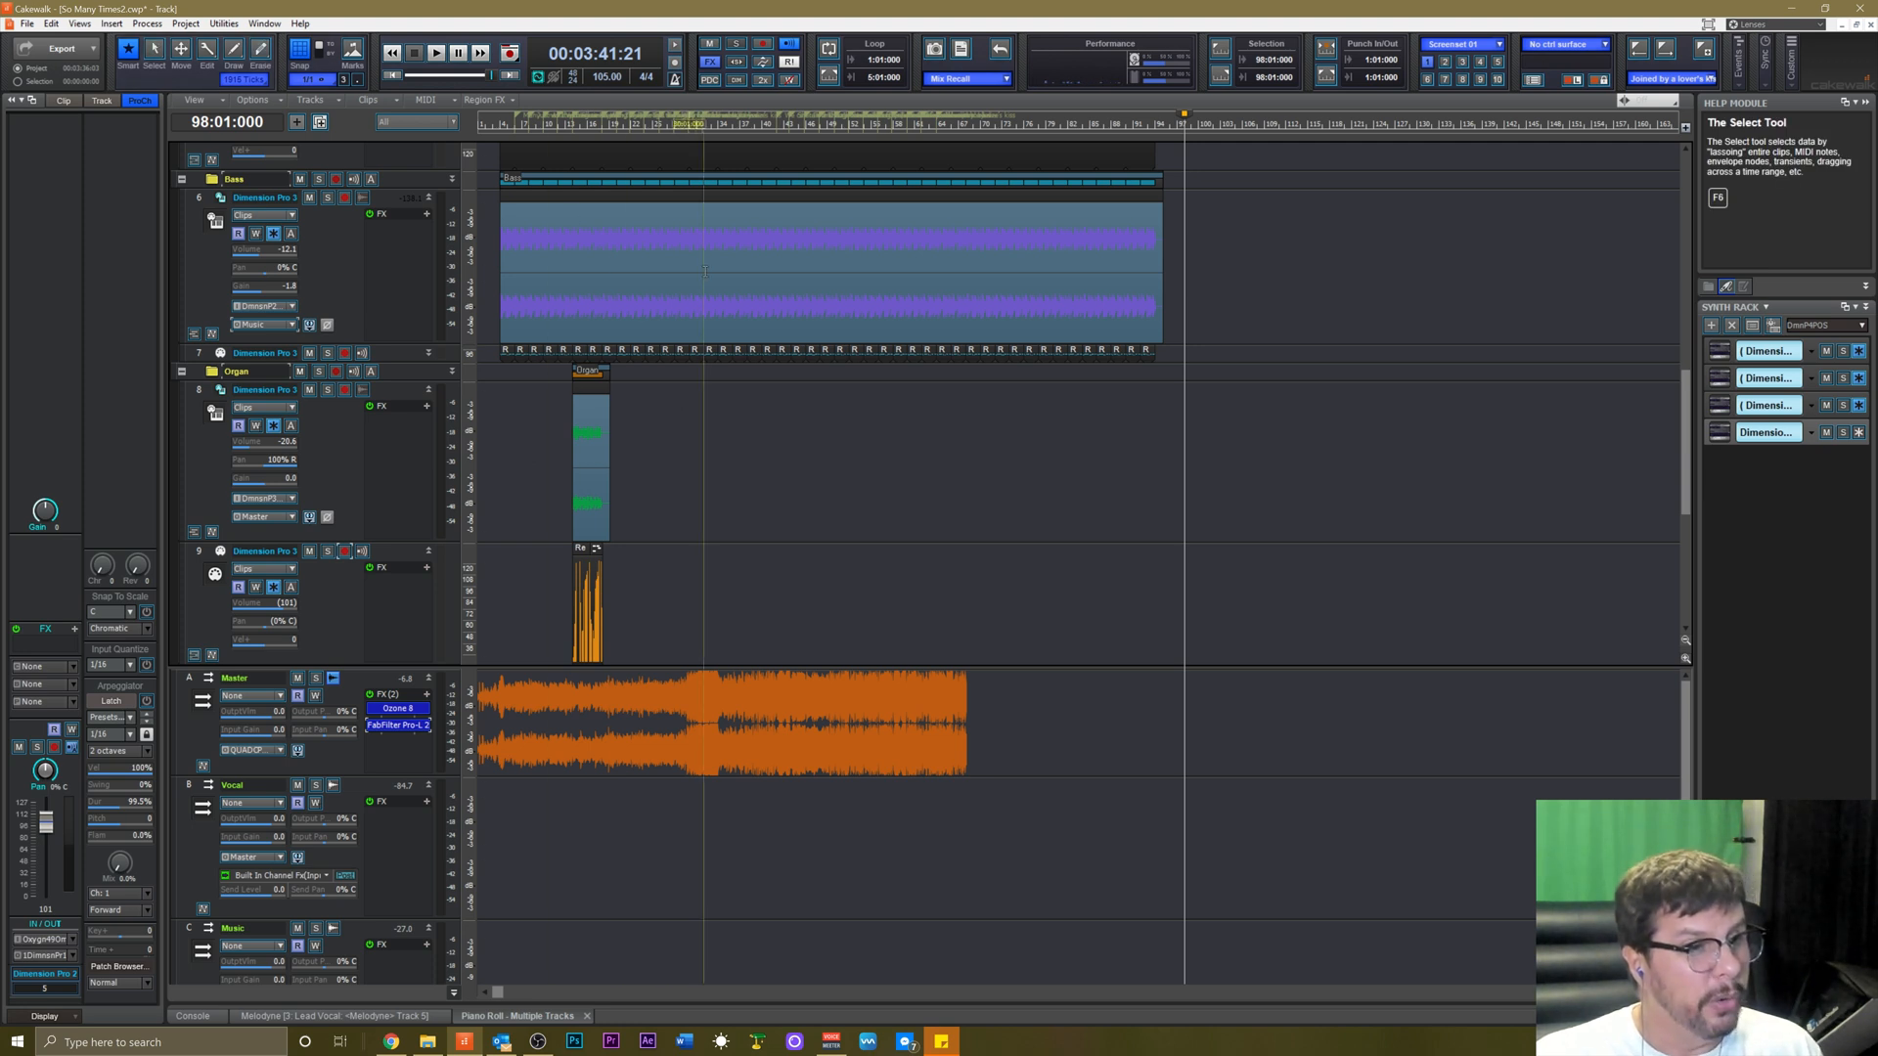
pyautogui.press('t')
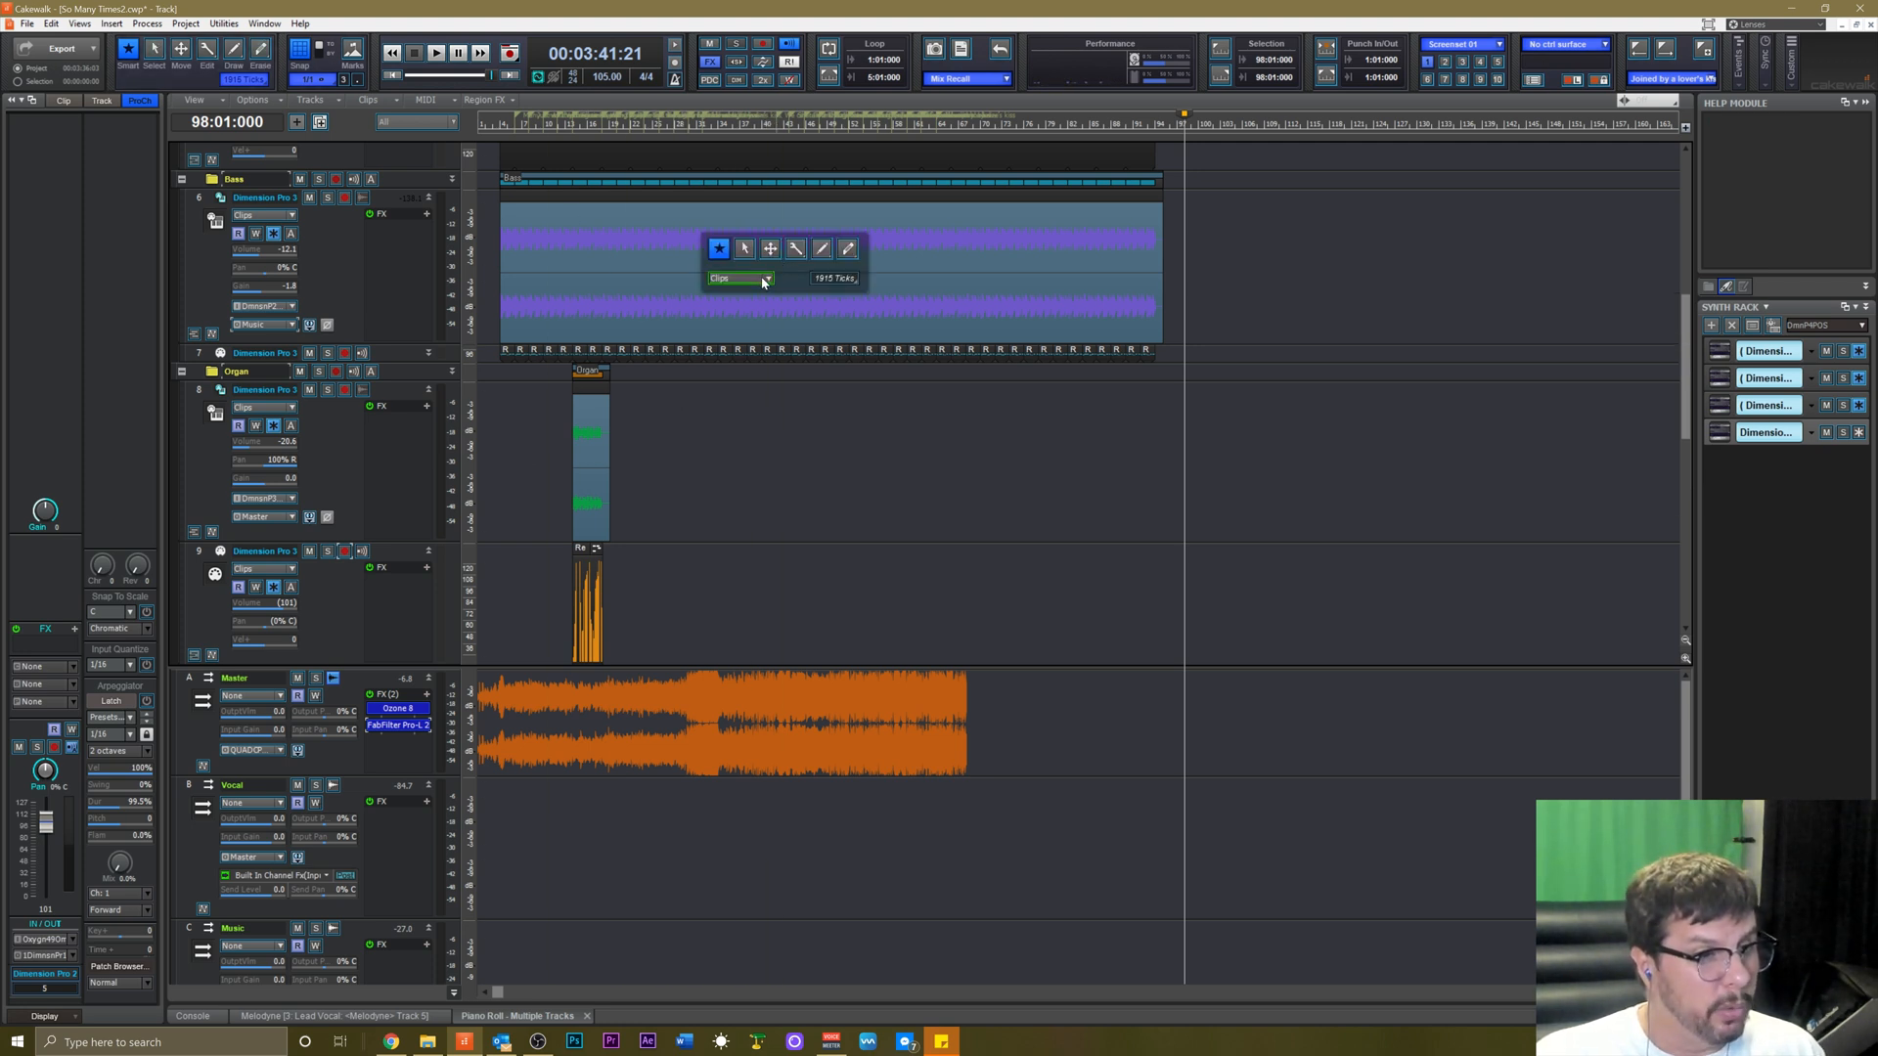
pyautogui.click(764, 281)
pyautogui.moveTo(736, 326)
pyautogui.click(1021, 268)
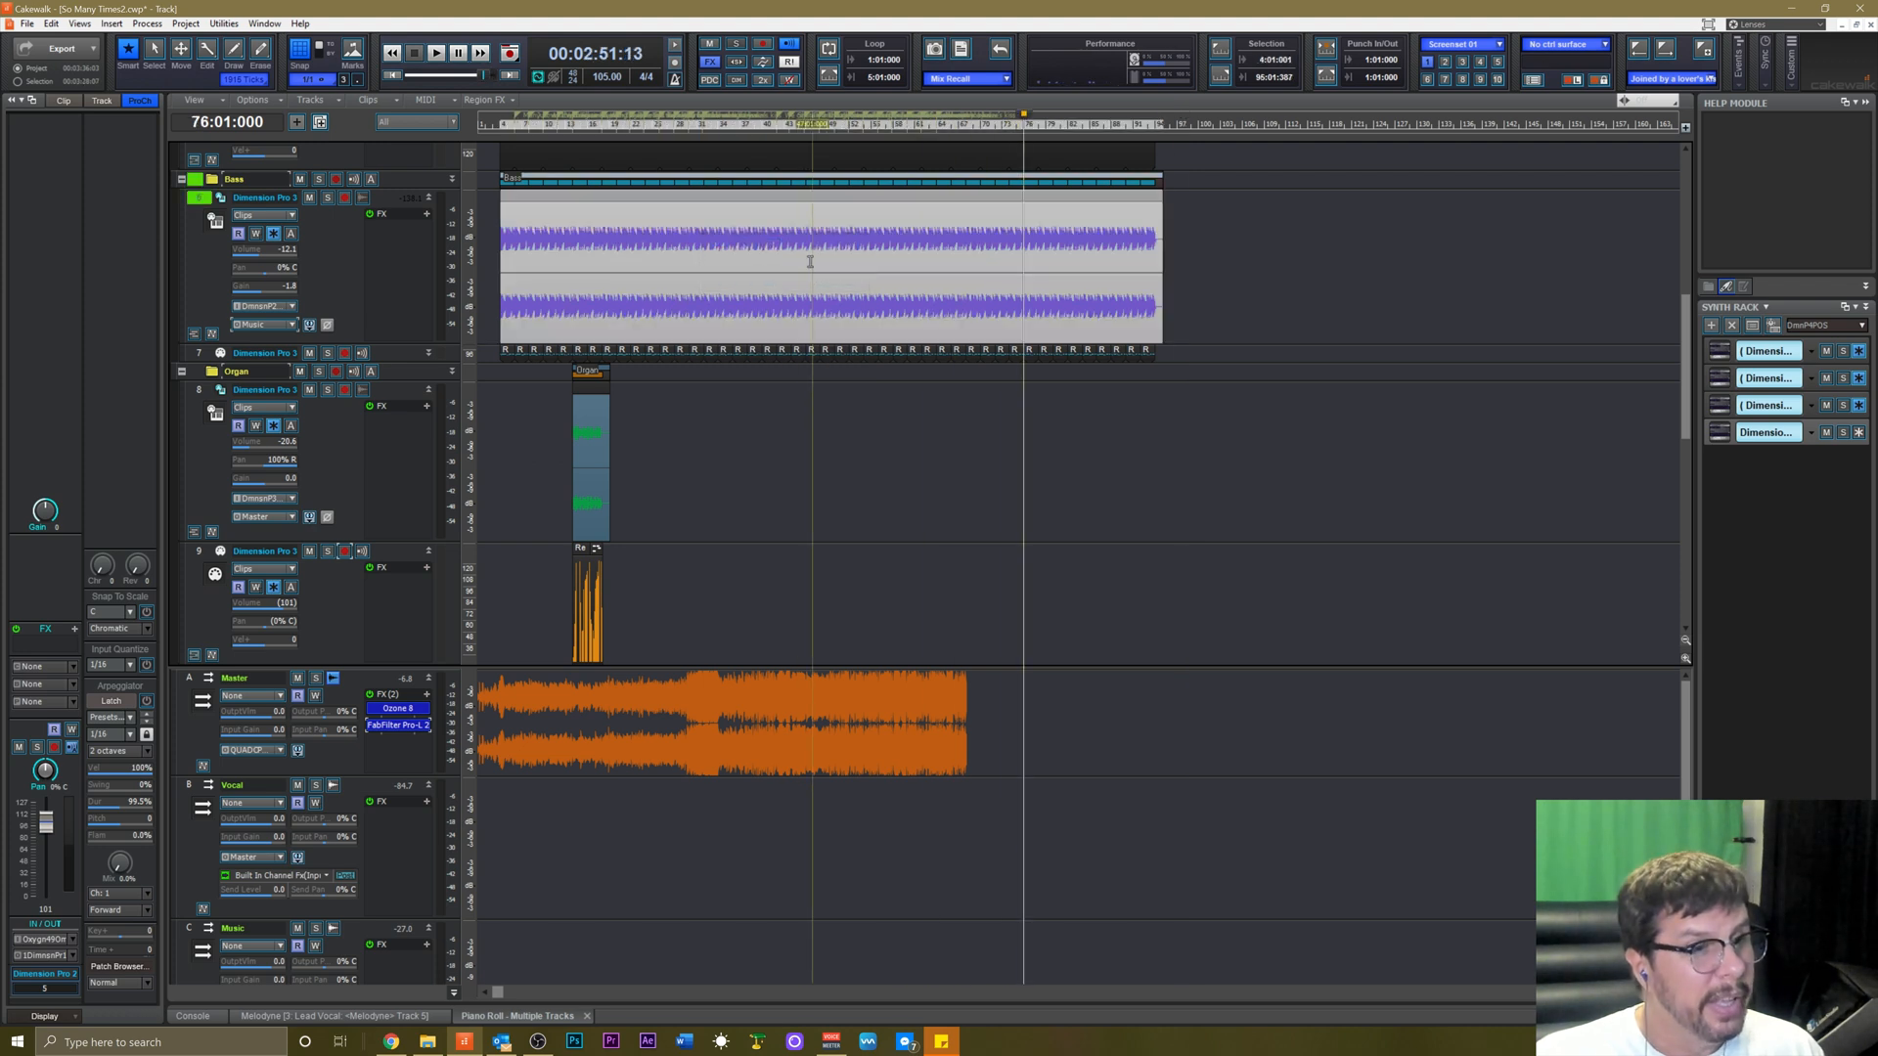
pyautogui.press('t')
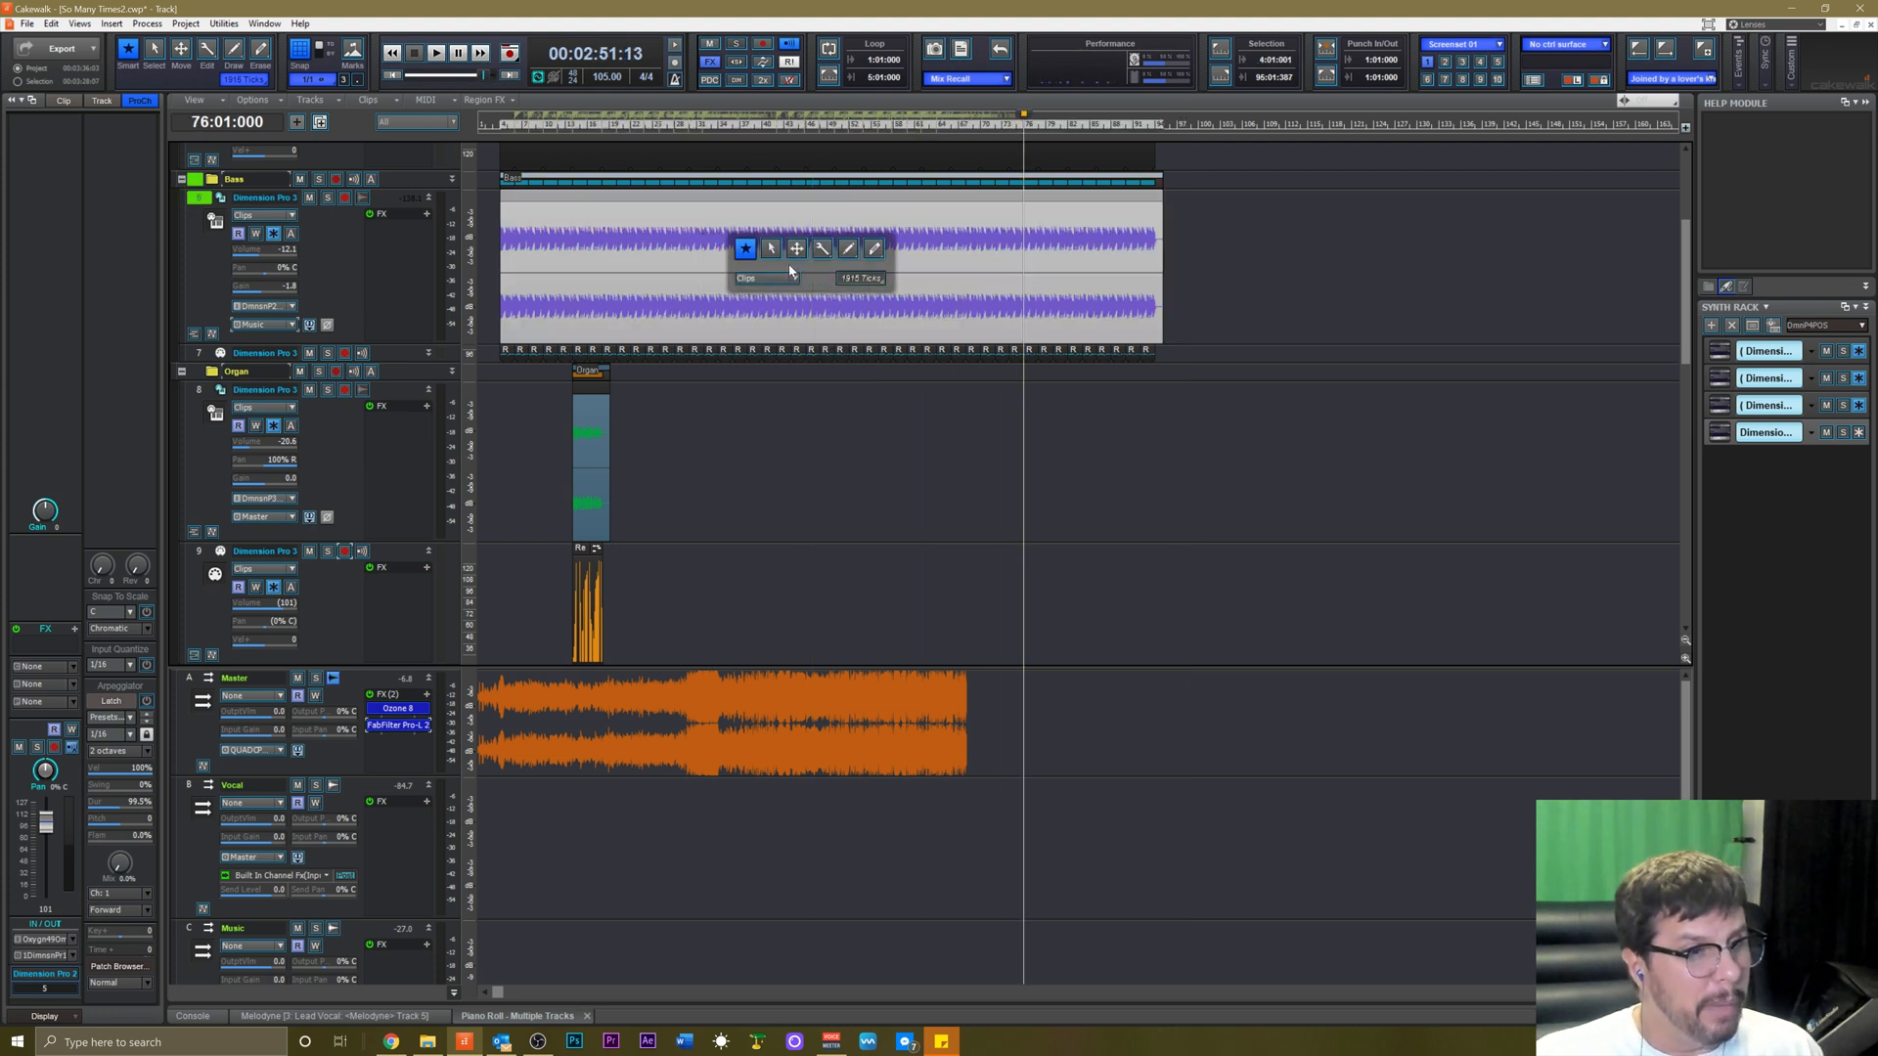
pyautogui.click(783, 277)
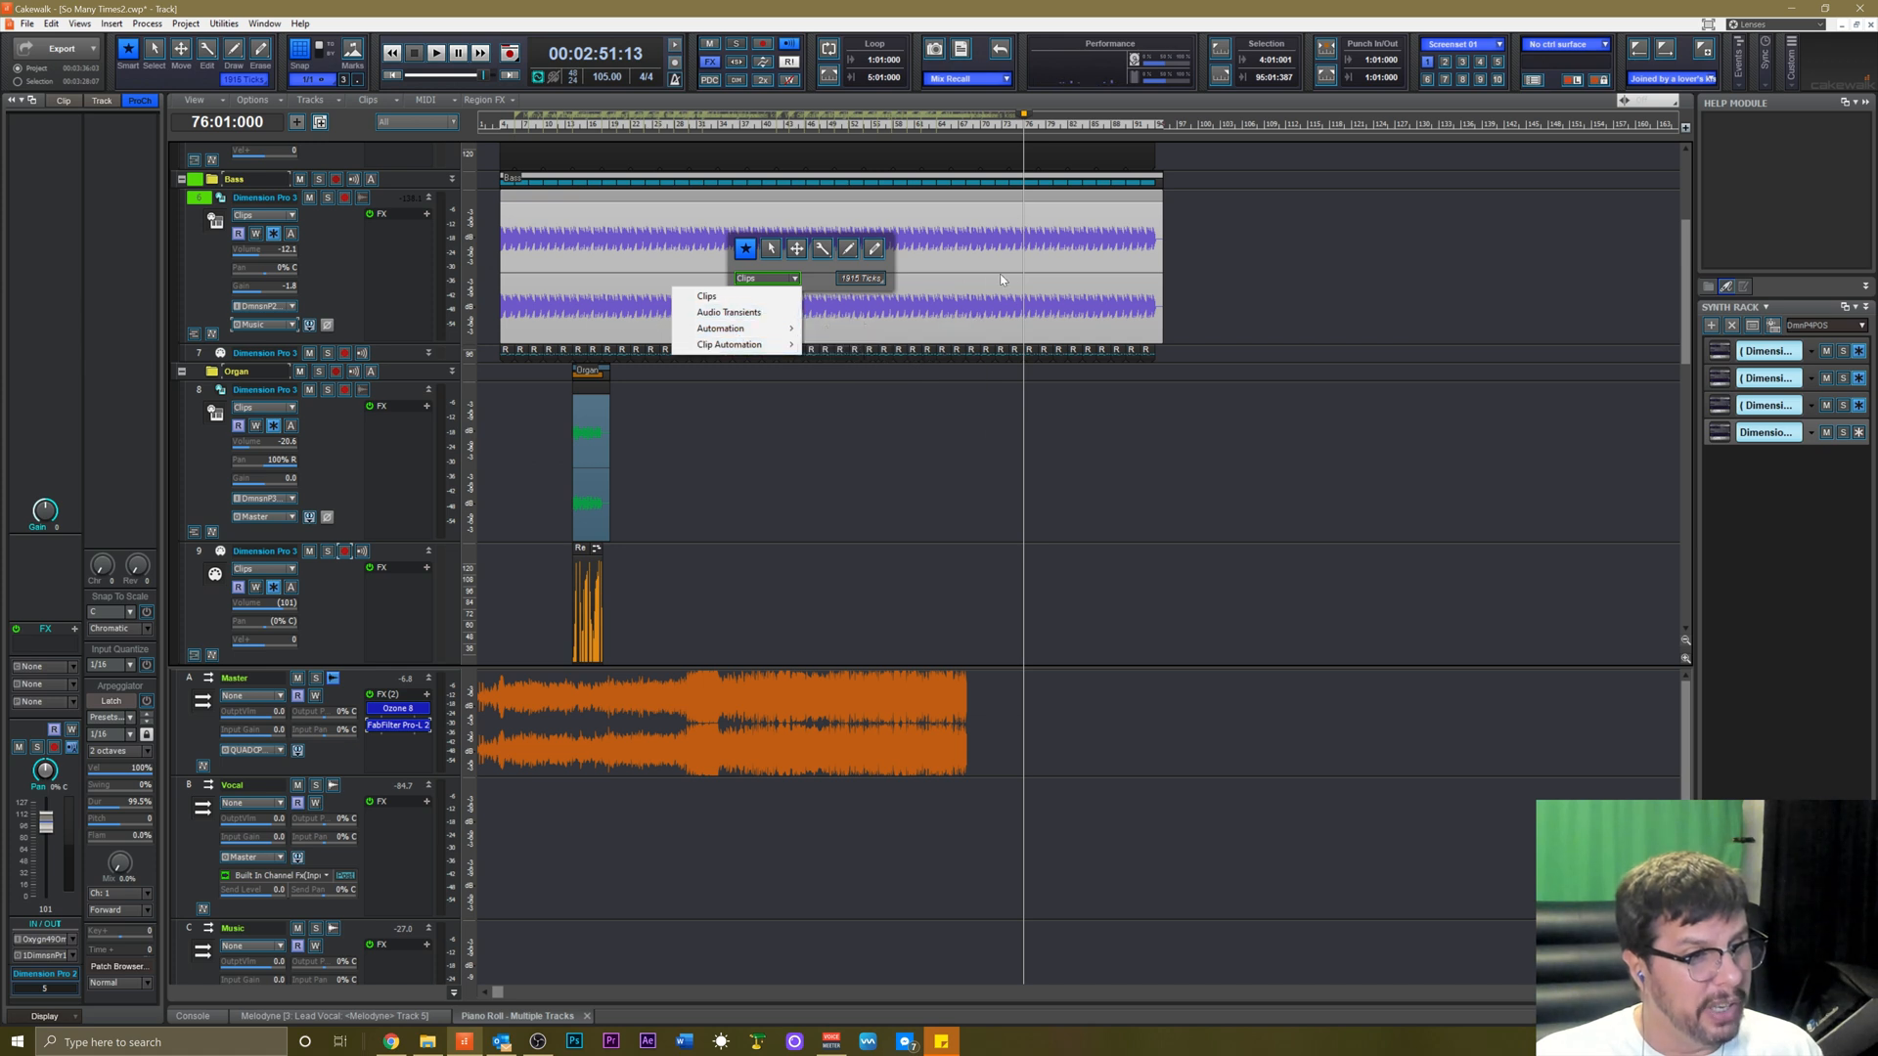
pyautogui.click(1344, 313)
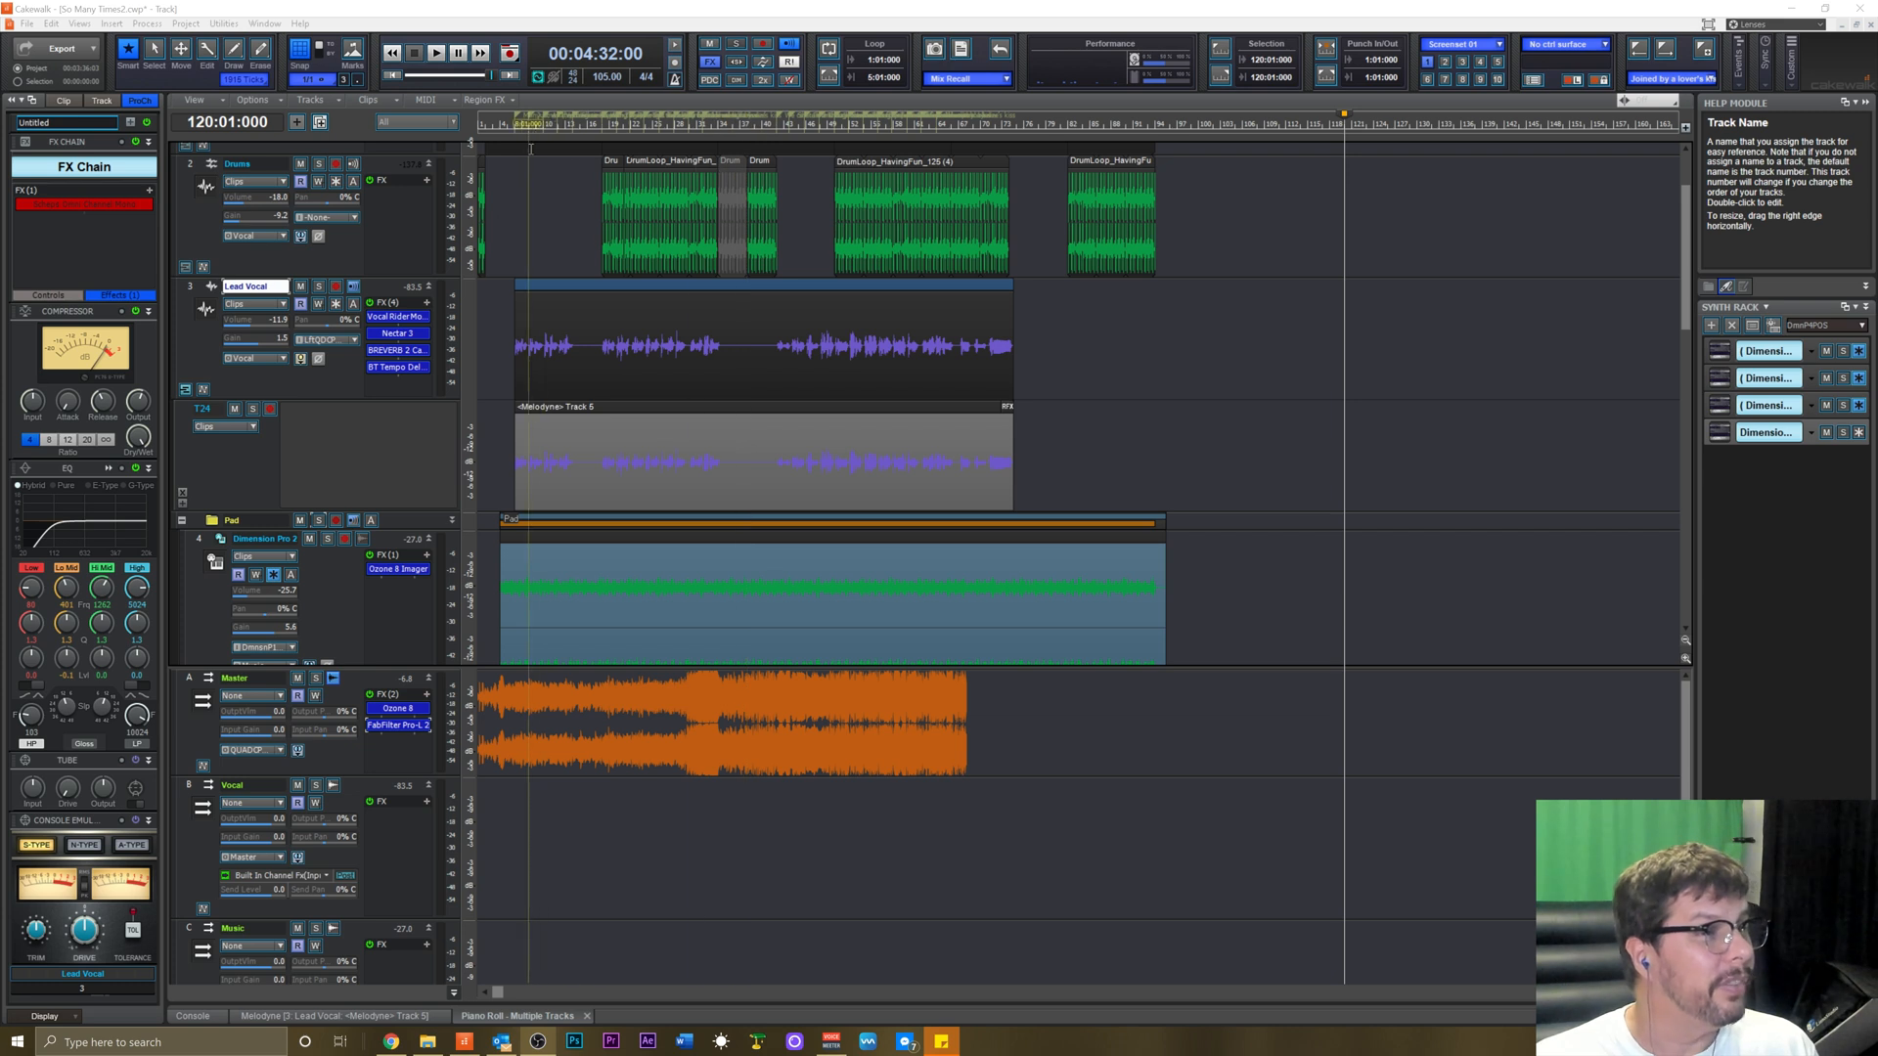
# Return the playhead to the project start and reduce the height of the Lead Vocal's take lane.
pyautogui.click(507, 125)
pyautogui.press('w')
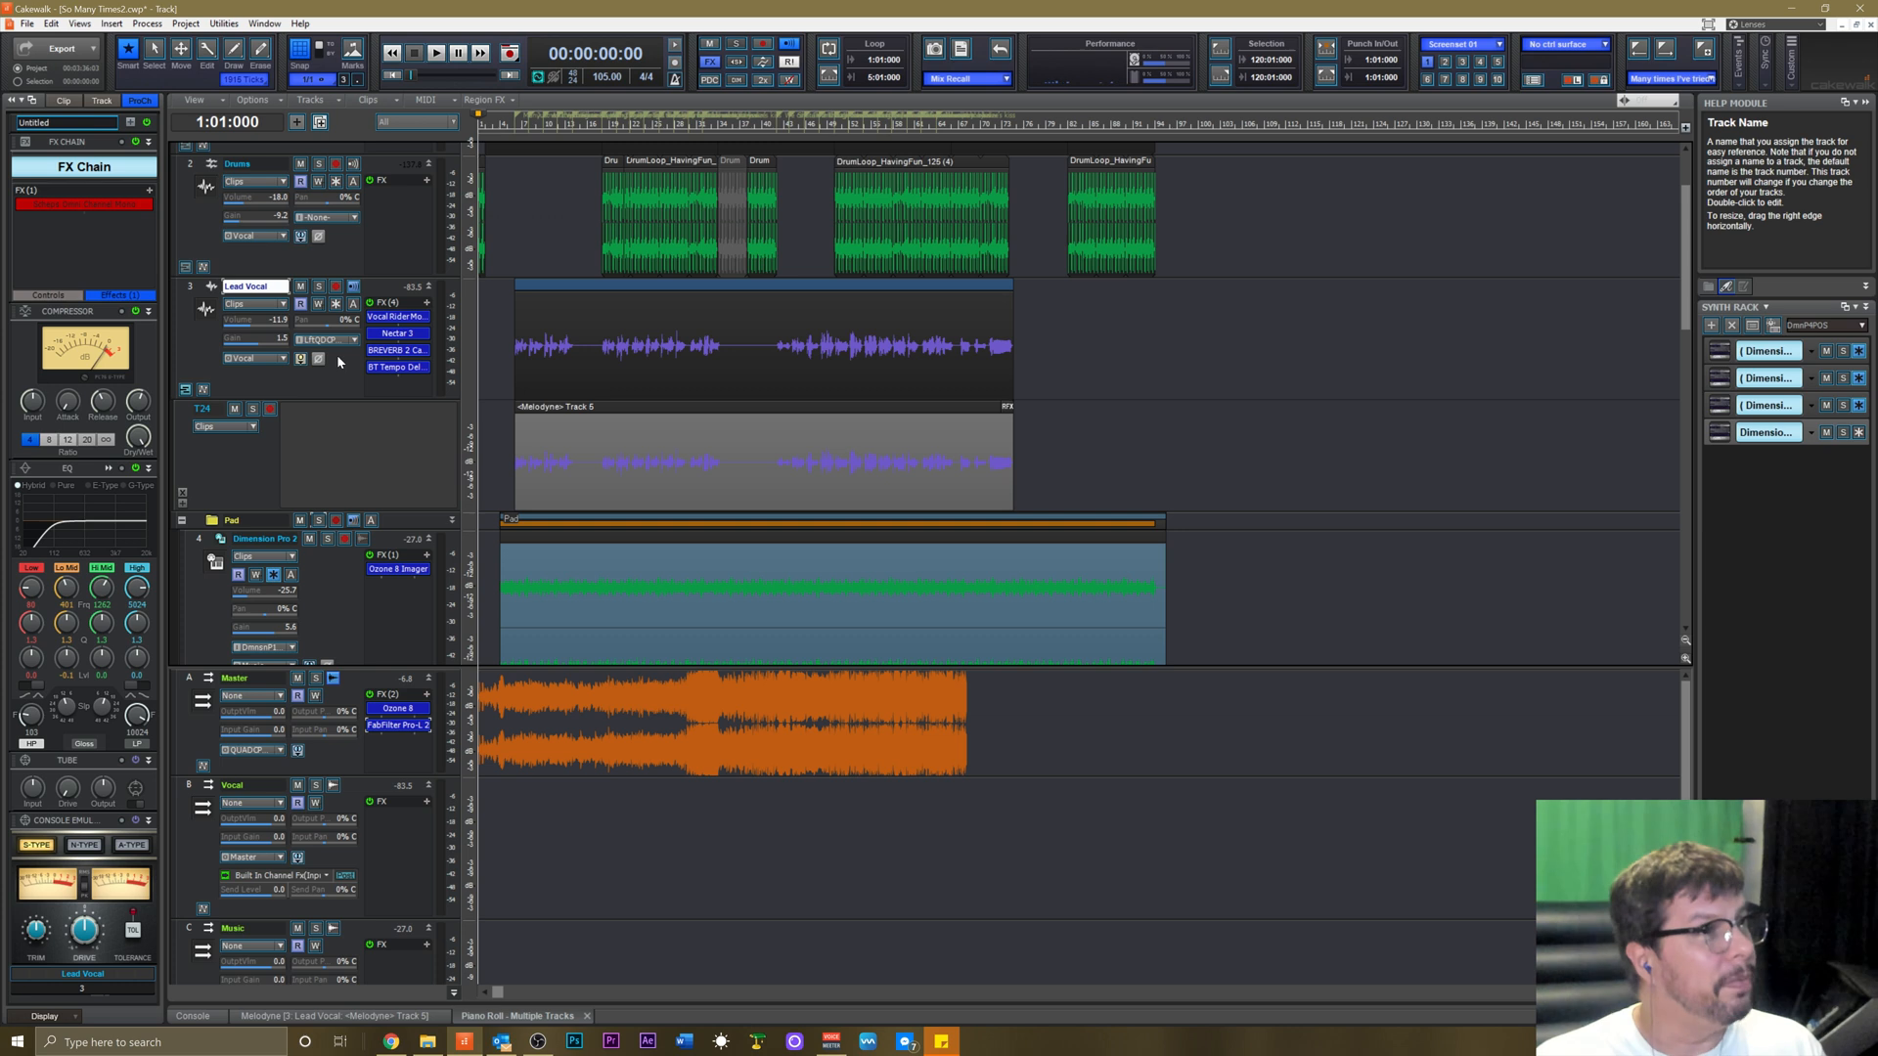
pyautogui.click(348, 251)
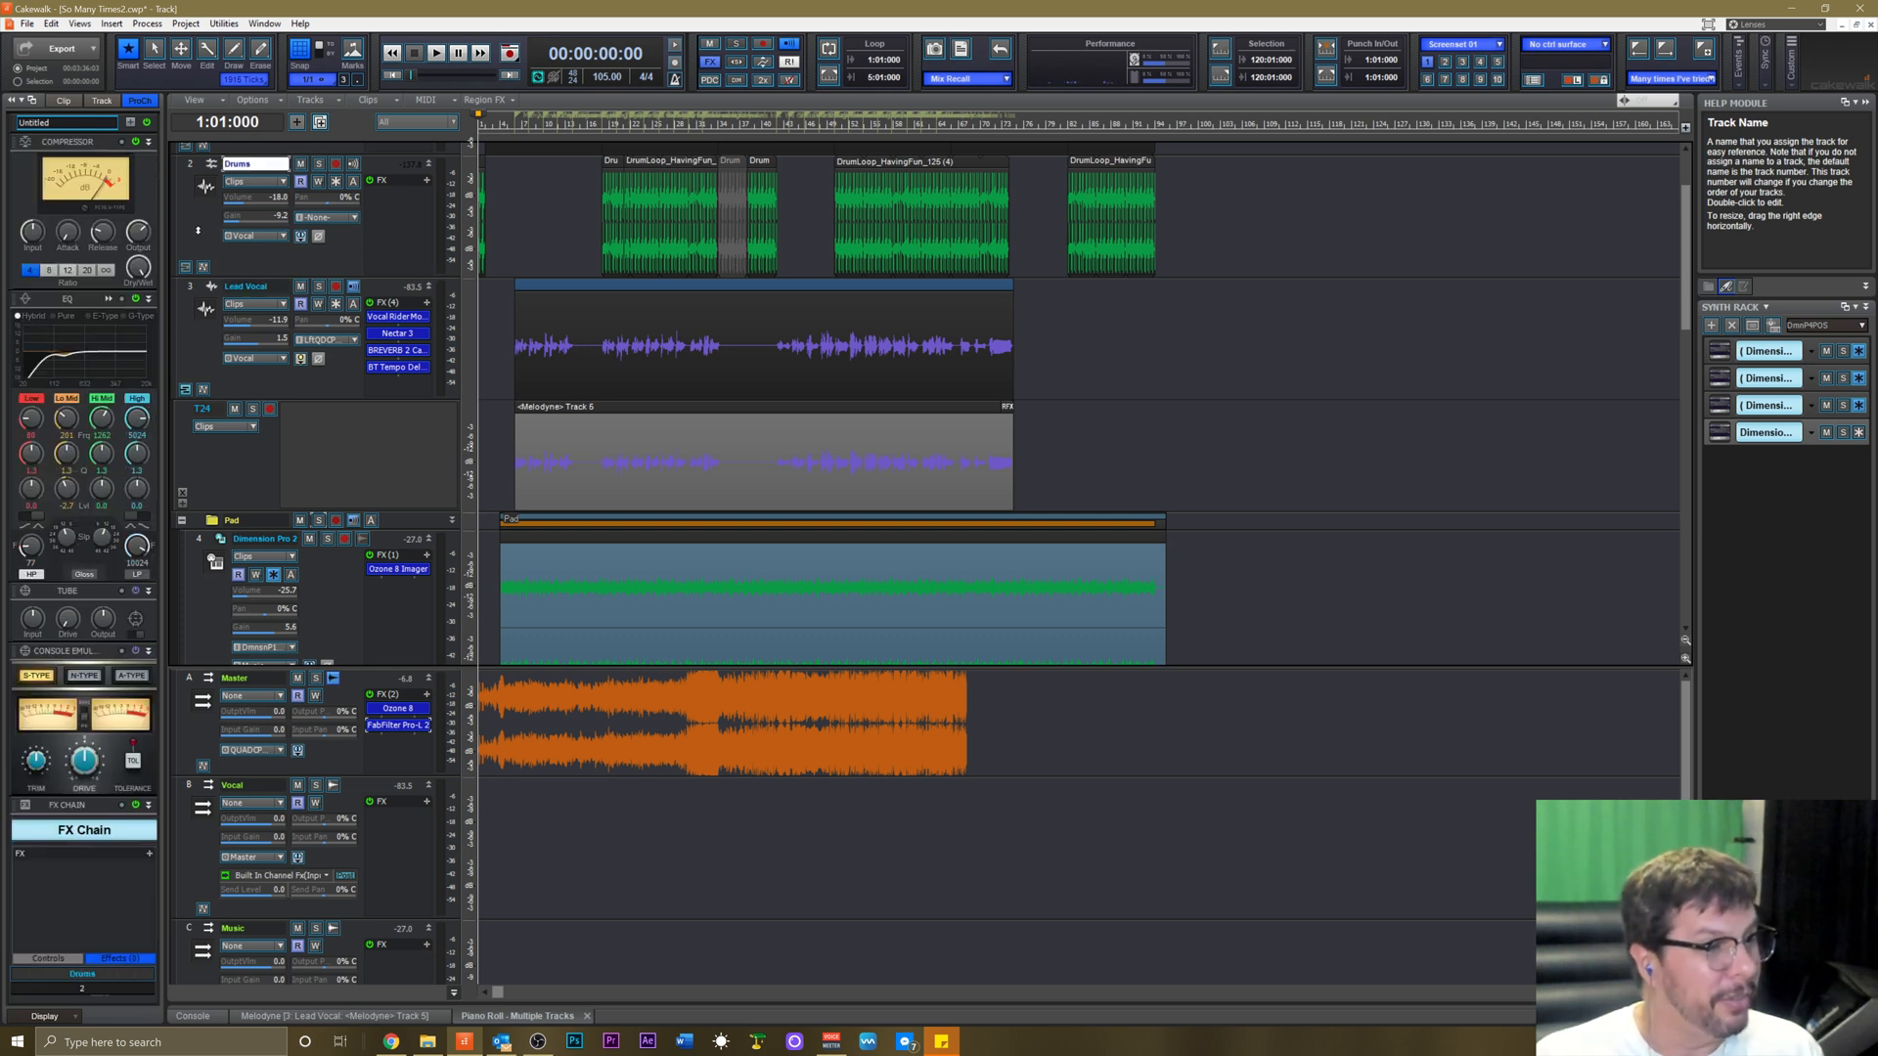
pyautogui.click(319, 391)
pyautogui.moveTo(327, 510); pyautogui.dragTo(326, 461)
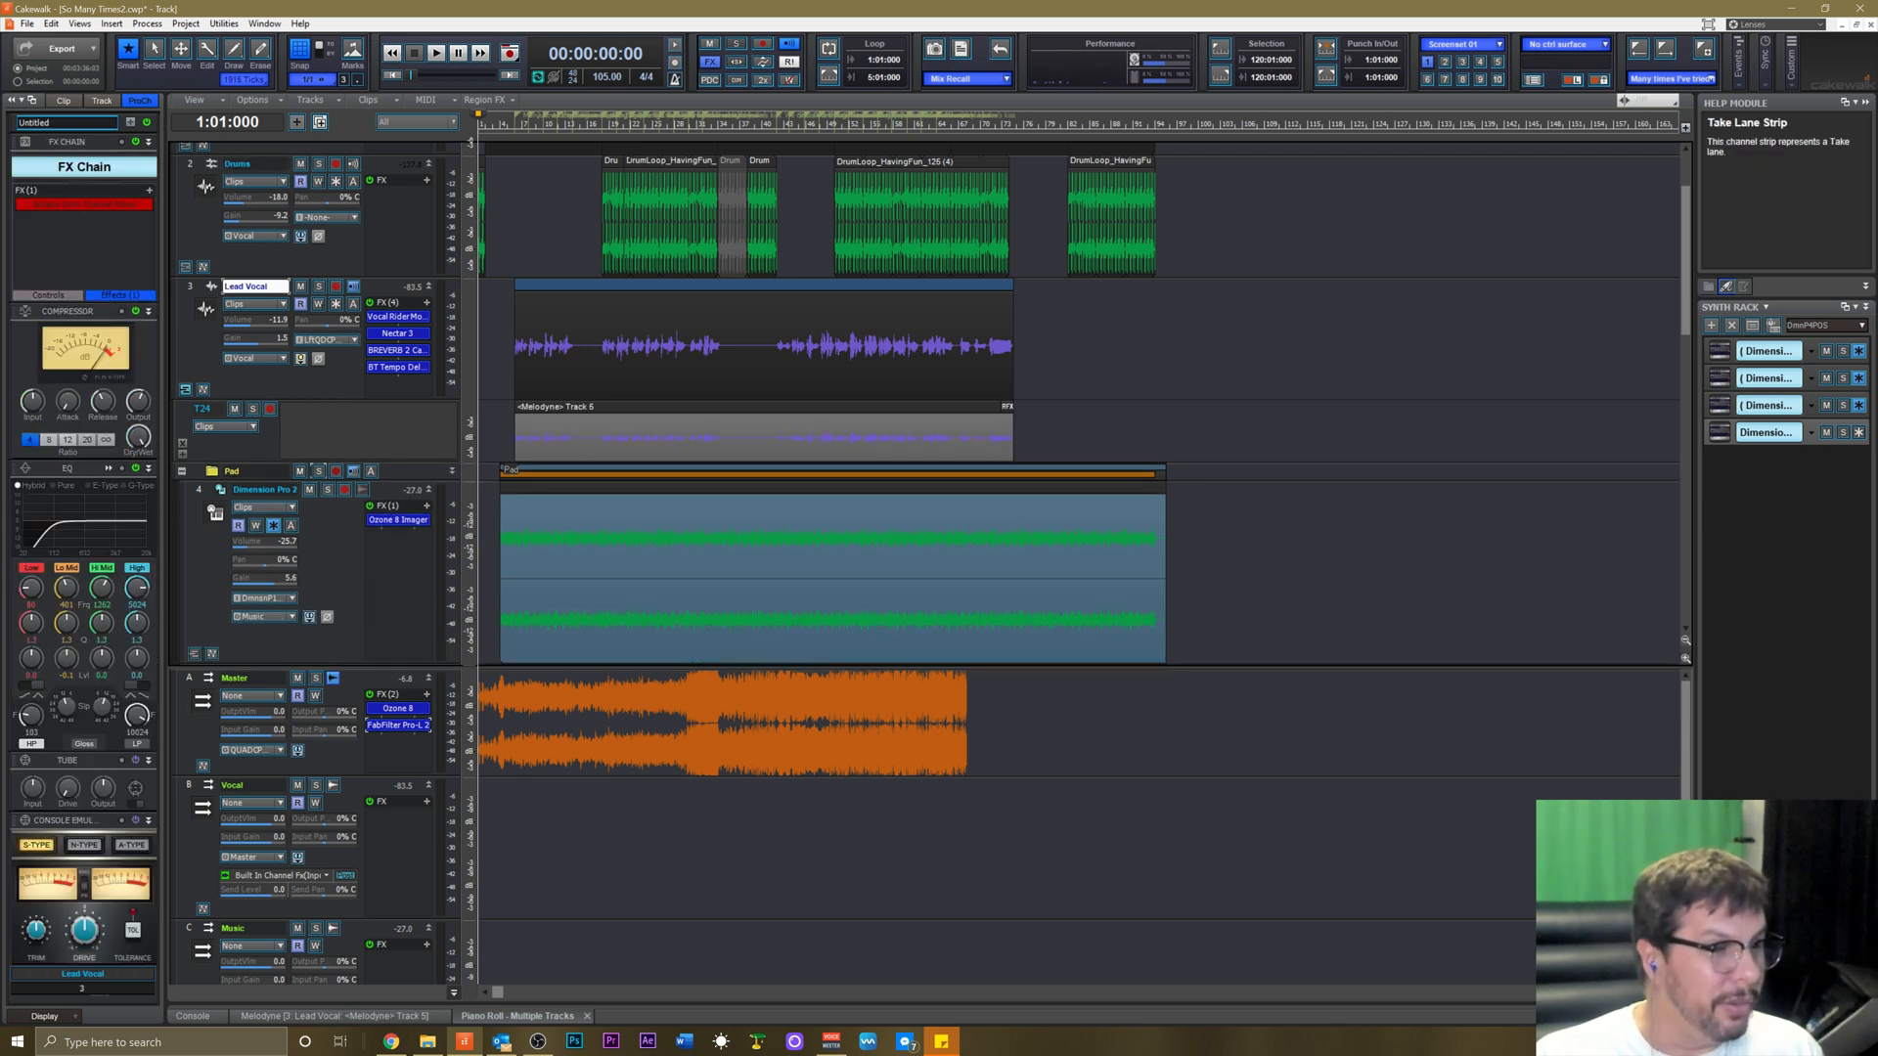